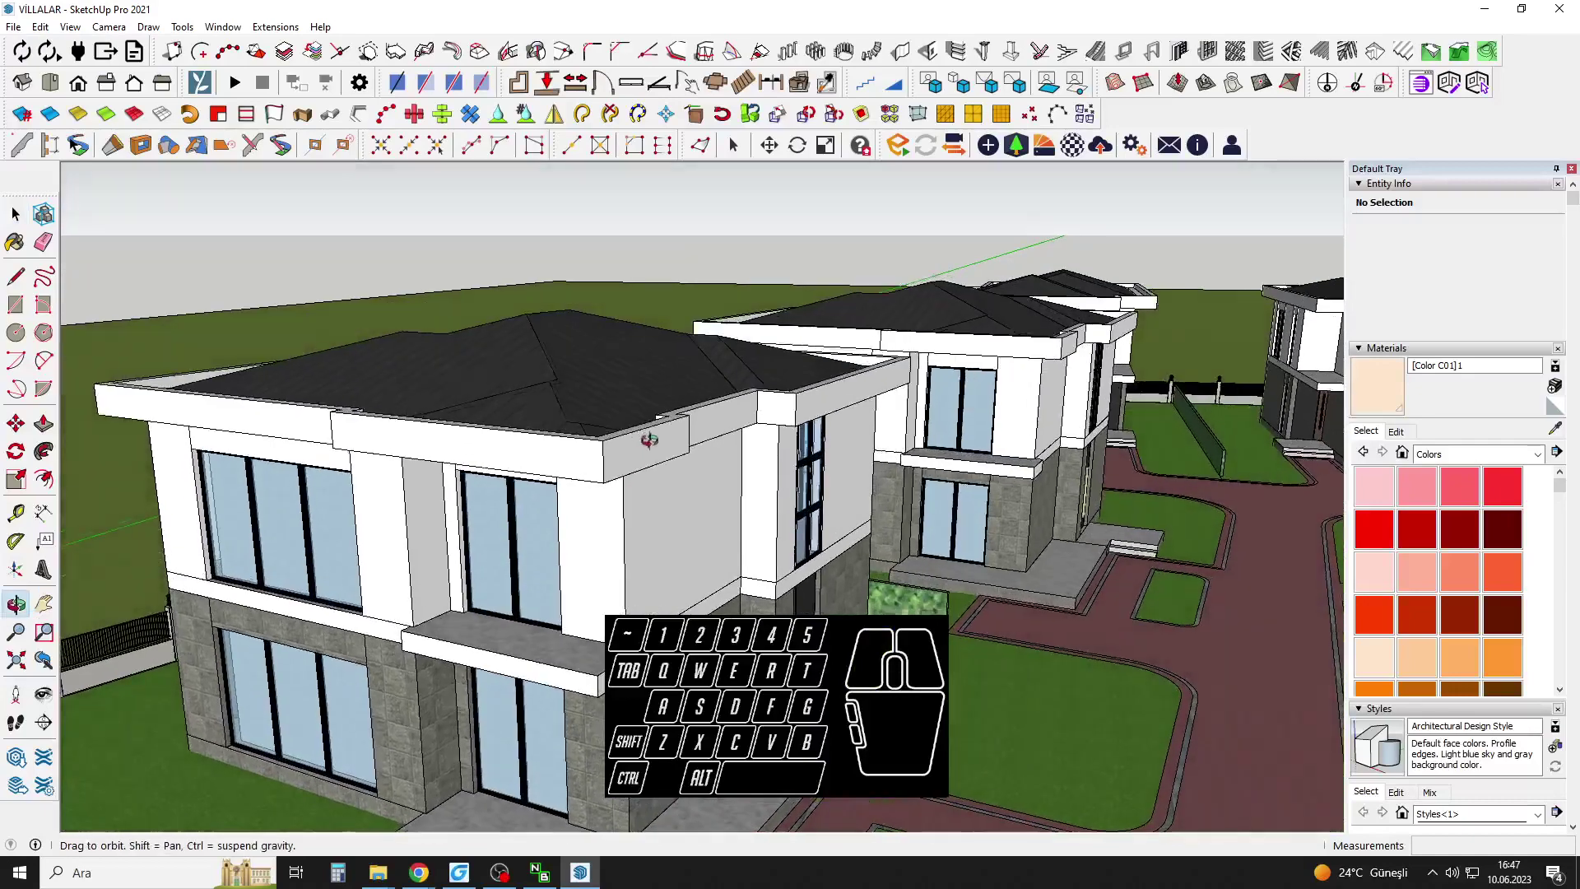
# Draw a 30 cm square face projecting perpendicular from the white floor band beside the entrance of the front villa.
pyautogui.press('space')
pyautogui.scroll(6, 630, 505)
pyautogui.press('l')
pyautogui.click(642, 490)
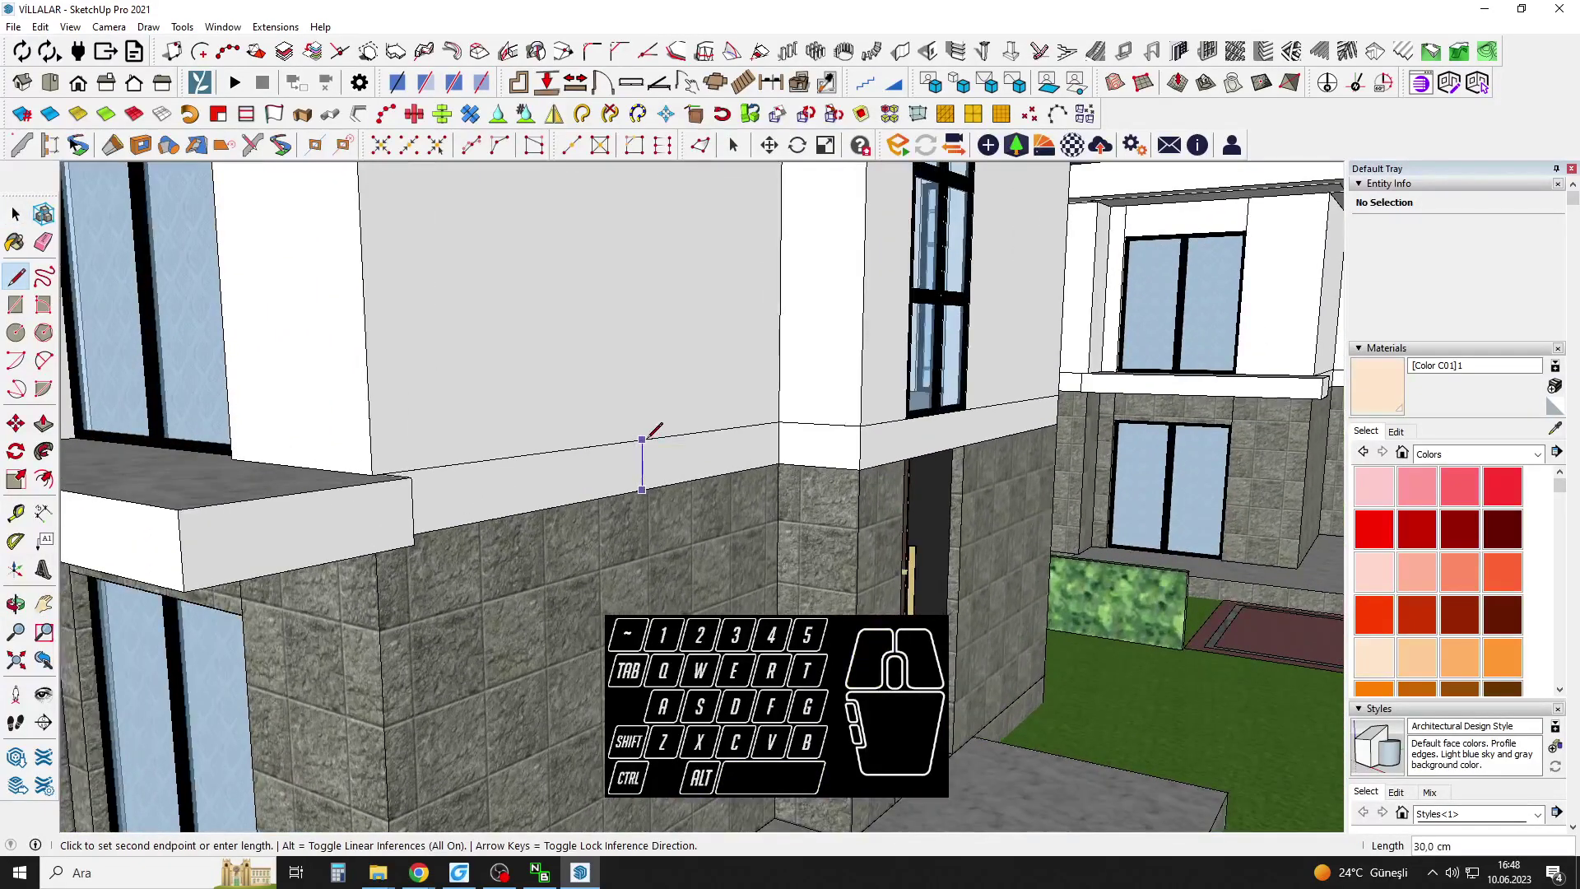
pyautogui.click(642, 440)
pyautogui.scroll(3, 650, 438)
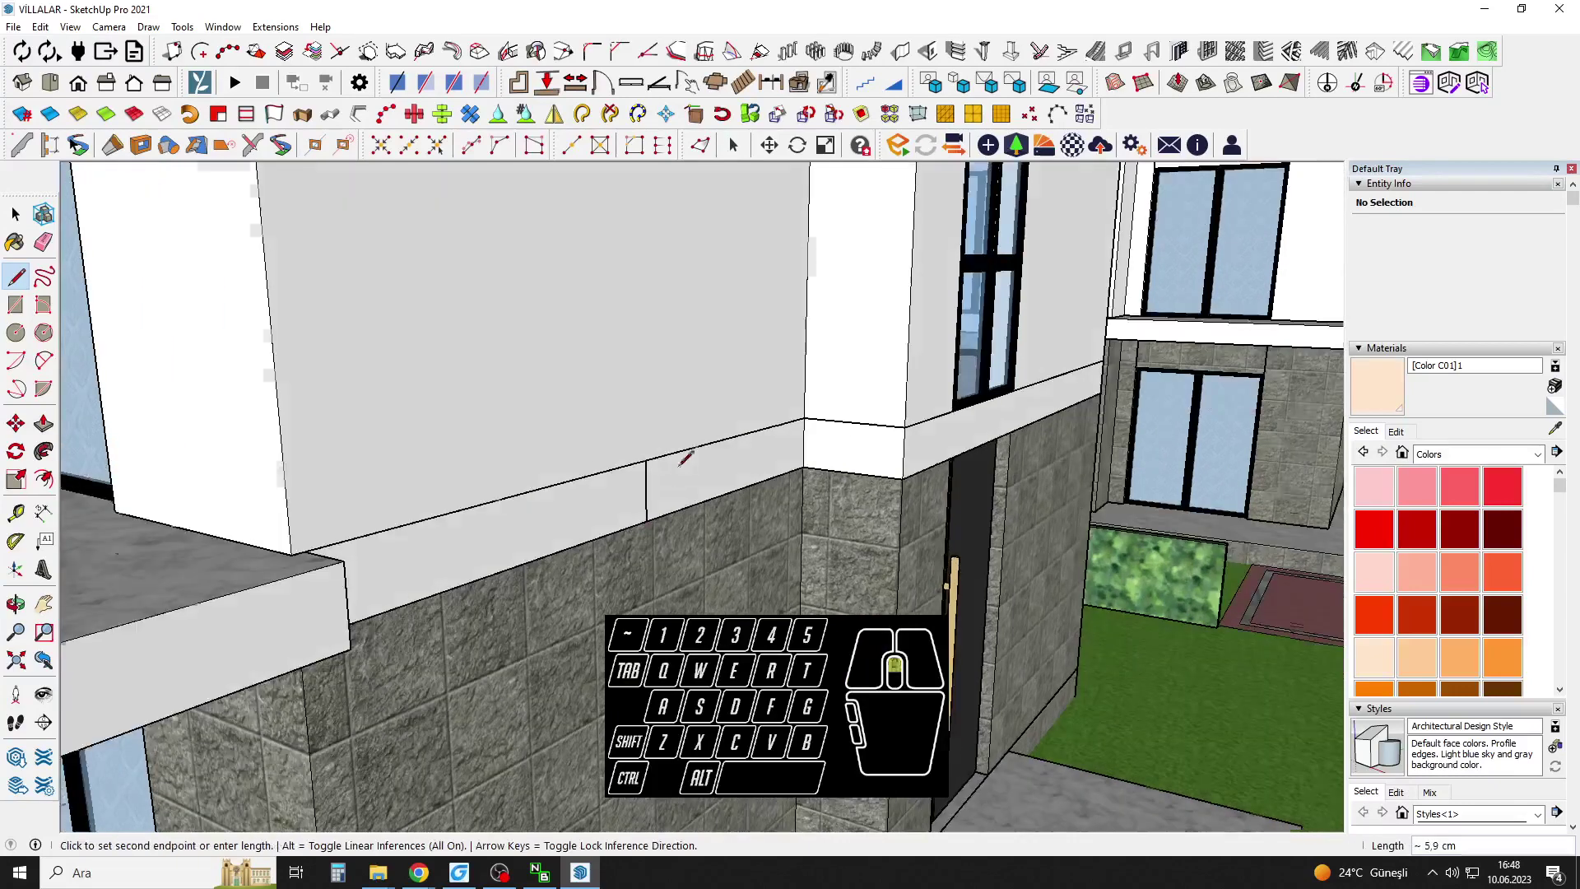
pyautogui.write('3')
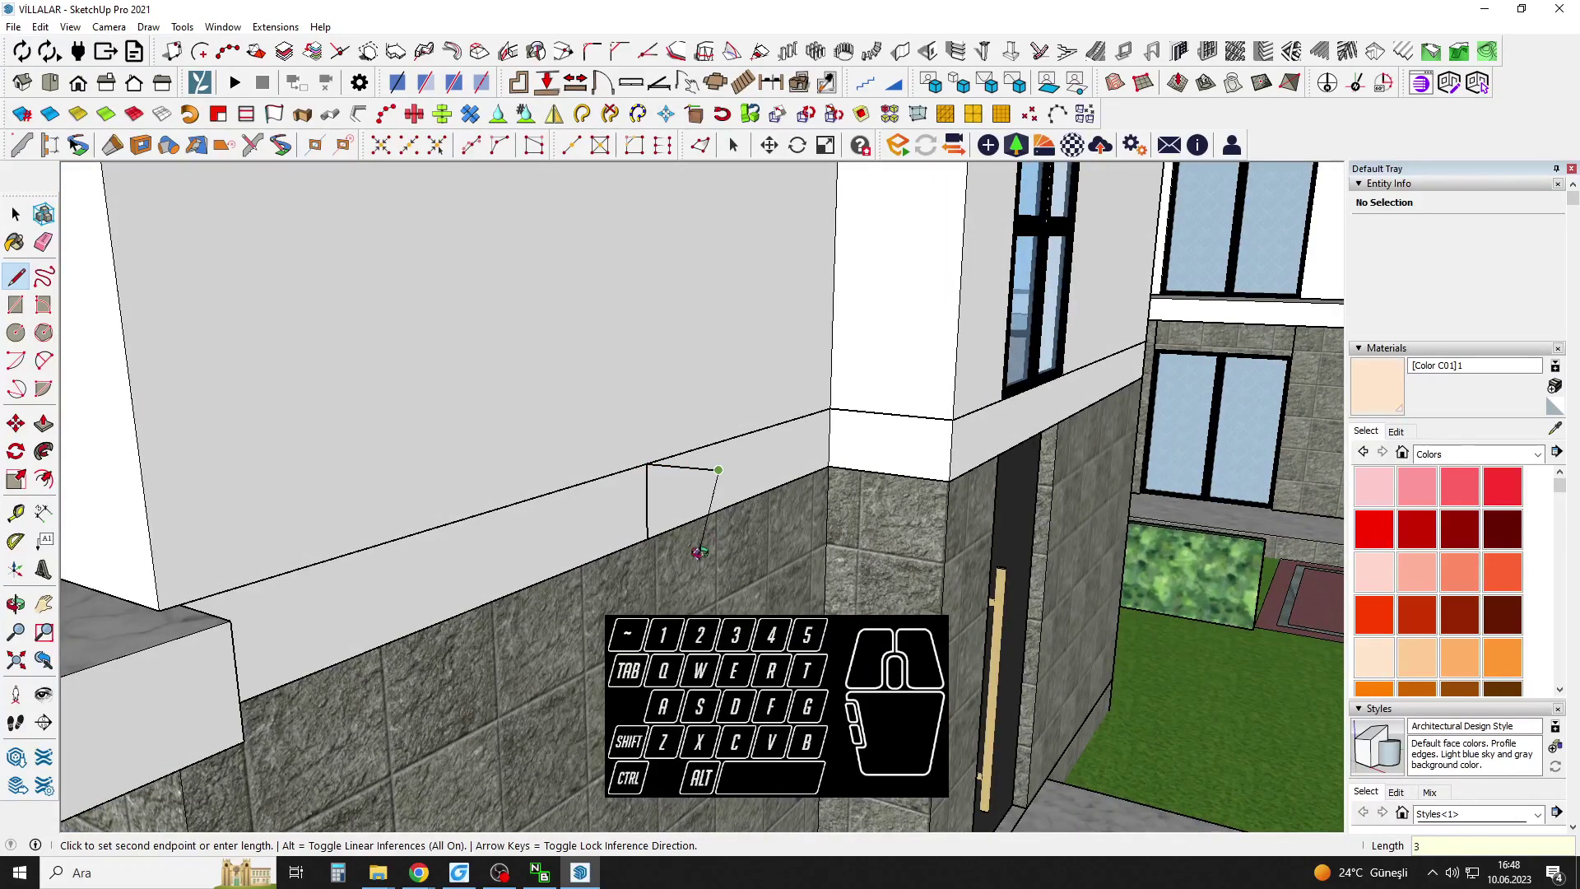
pyautogui.write('0')
pyautogui.press('Return')
pyautogui.click(647, 539)
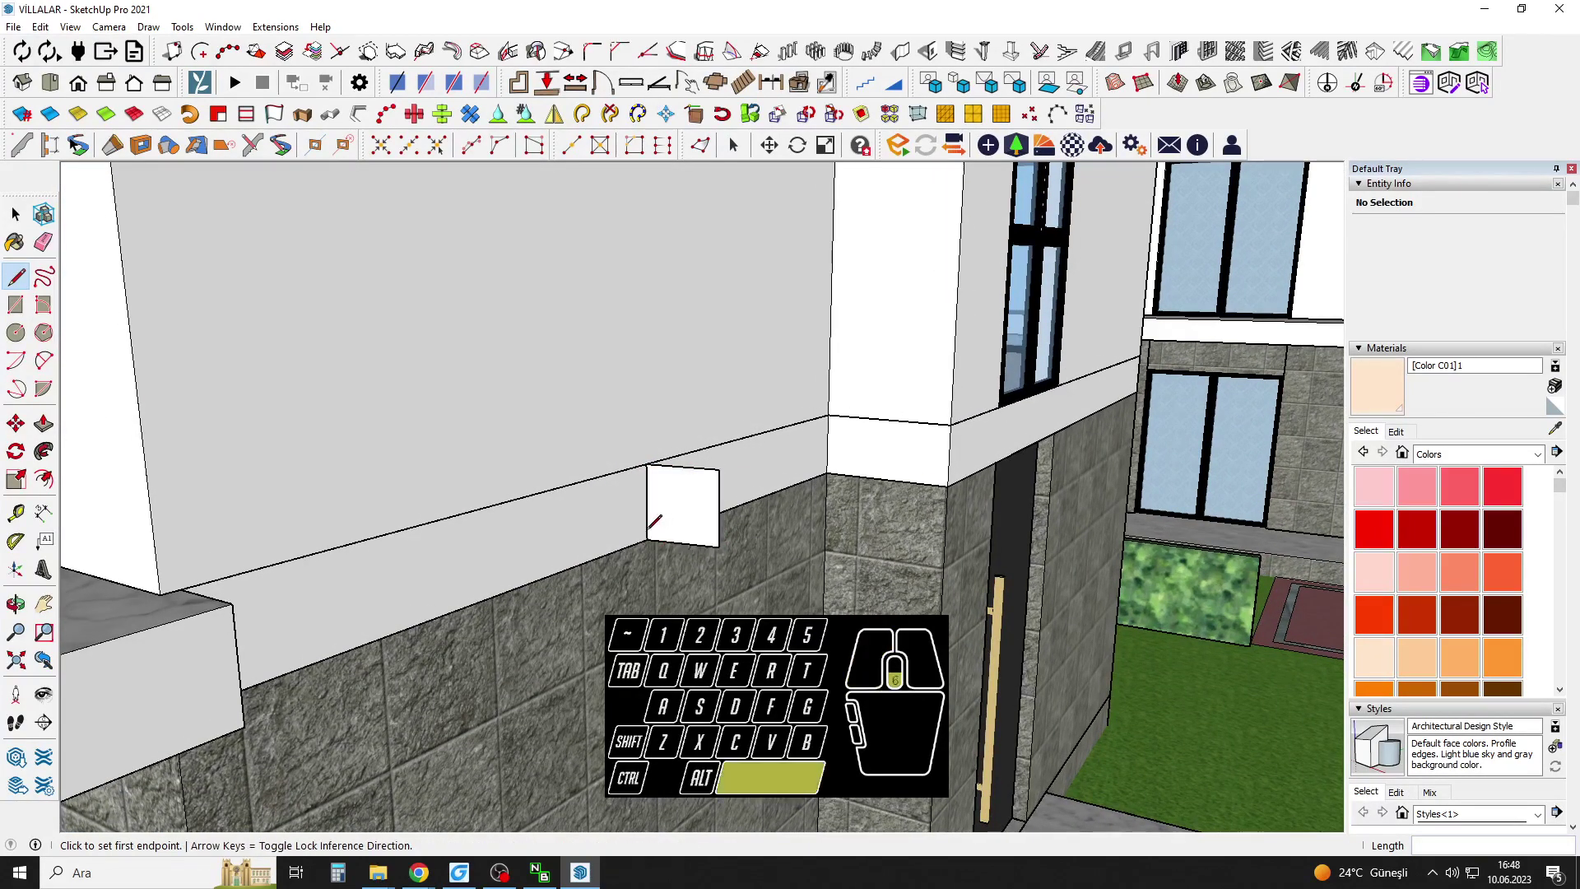
pyautogui.scroll(-5, 658, 525)
# Hide the other villas behind the front villa.
pyautogui.press('space')
pyautogui.keyDown('shift'); pyautogui.moveTo(708, 520); pyautogui.dragTo(811, 411, button='middle'); pyautogui.keyUp('shift')
pyautogui.scroll(-4, 671, 445)
pyautogui.scroll(-3, 724, 494)
pyautogui.scroll(-3, 811, 411)
pyautogui.press('space')
pyautogui.click(810, 410)
pyautogui.keyDown('shift'); pyautogui.click(1002, 364); pyautogui.keyUp('shift')
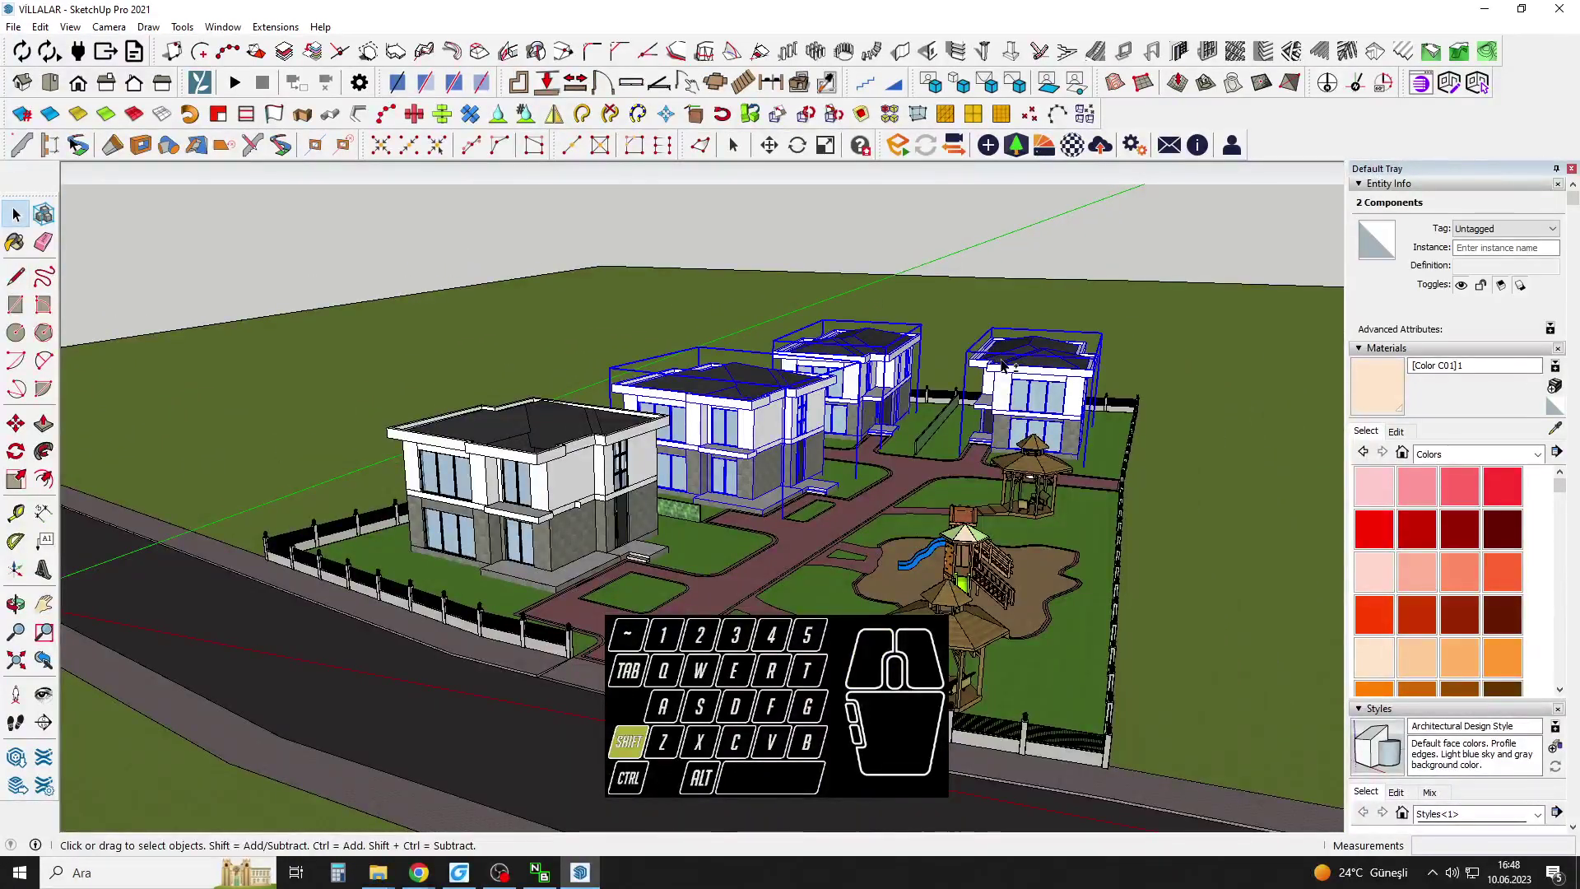
pyautogui.rightClick(1002, 364)
pyautogui.click(1021, 409)
# Hide everything else on the site, leaving only the front villa and its projecting square face.
pyautogui.scroll(-3, 1020, 440)
pyautogui.hotkey('ctrl', 'a')
pyautogui.scroll(6, 718, 465)
pyautogui.moveTo(725, 478)
pyautogui.mouseDown(button='middle')
pyautogui.moveTo(741, 484)
pyautogui.moveTo(725, 467)
pyautogui.mouseUp(button='middle')
pyautogui.click(726, 467)
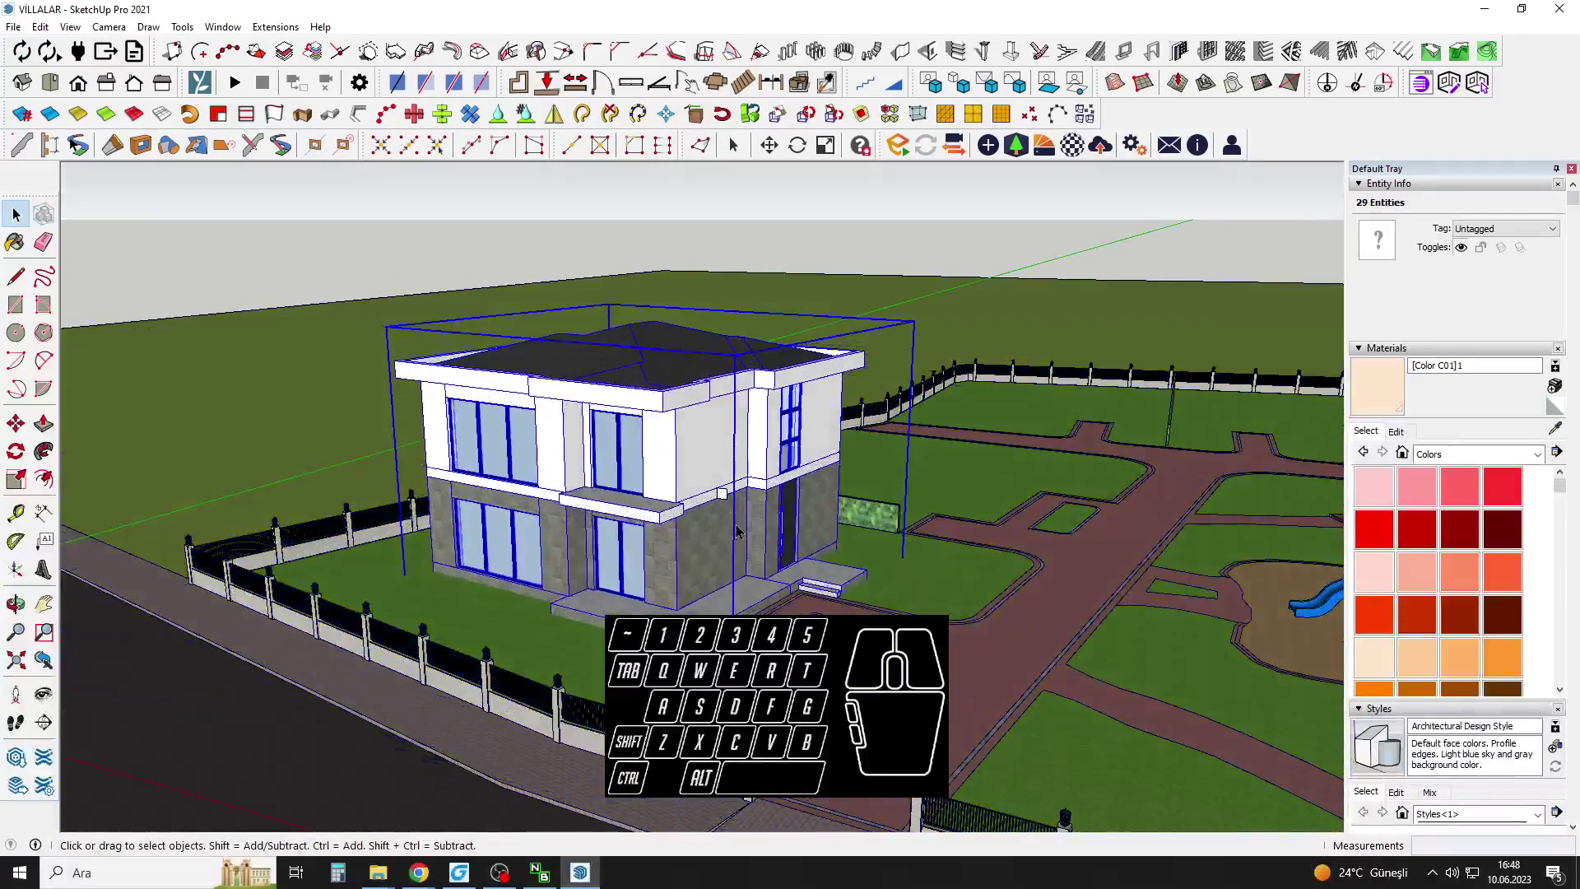
pyautogui.moveTo(726, 469); pyautogui.dragTo(702, 462)
pyautogui.scroll(-3, 705, 465)
pyautogui.scroll(4, 711, 479)
pyautogui.scroll(5, 710, 477)
pyautogui.click(708, 468)
pyautogui.scroll(-3, 708, 467)
pyautogui.keyDown('shift'); pyautogui.click(685, 407); pyautogui.keyUp('shift')
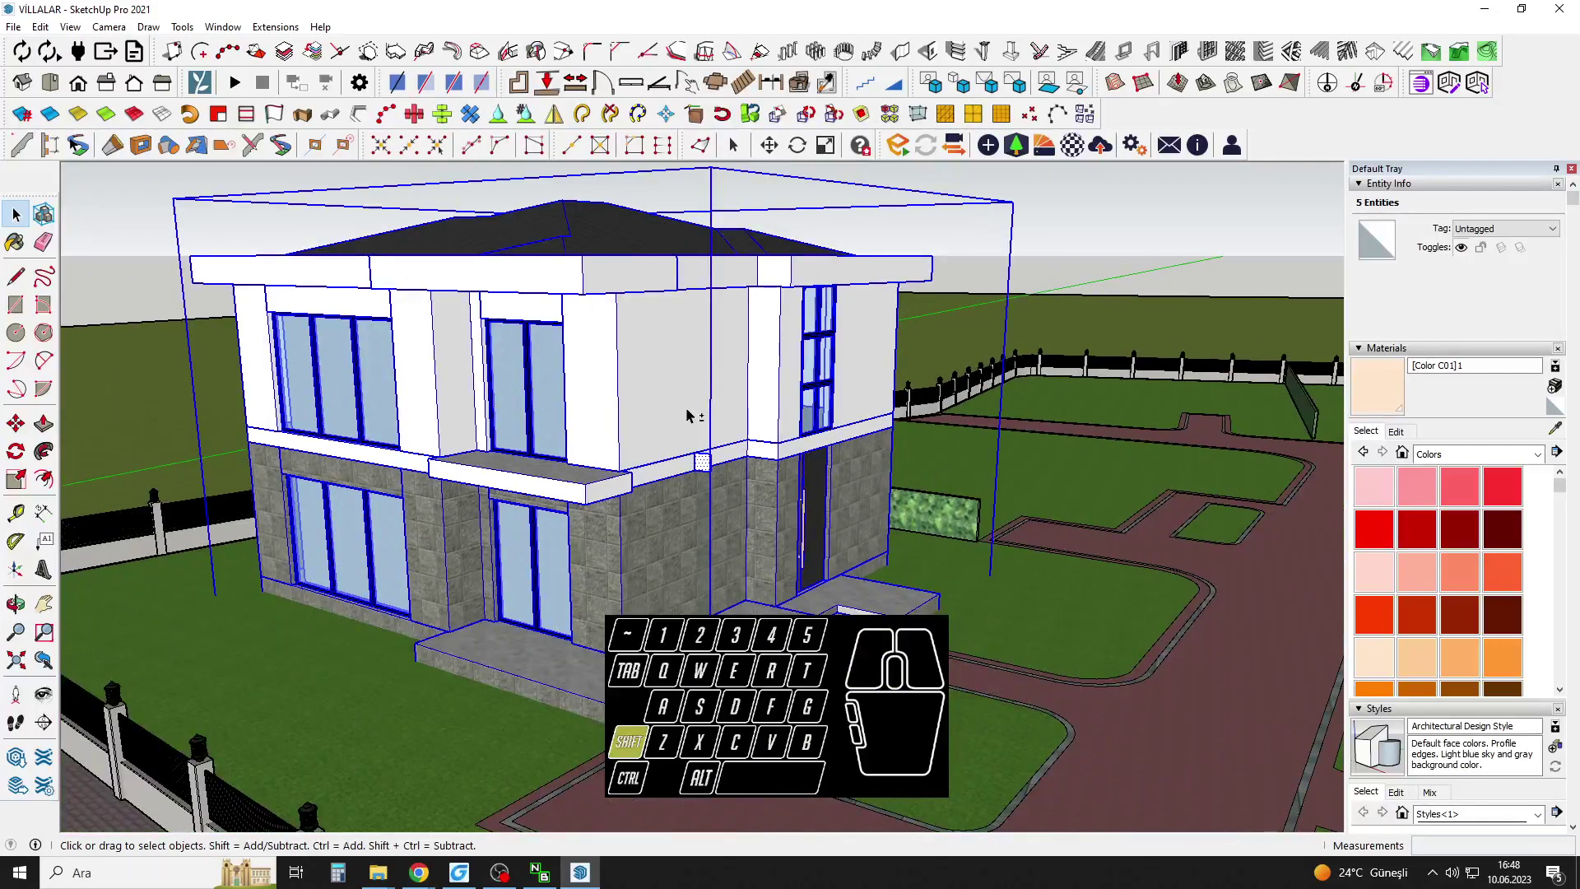
pyautogui.scroll(-2, 685, 407)
pyautogui.scroll(3, 691, 428)
pyautogui.hotkey('ctrl', 'a')
pyautogui.scroll(5, 702, 459)
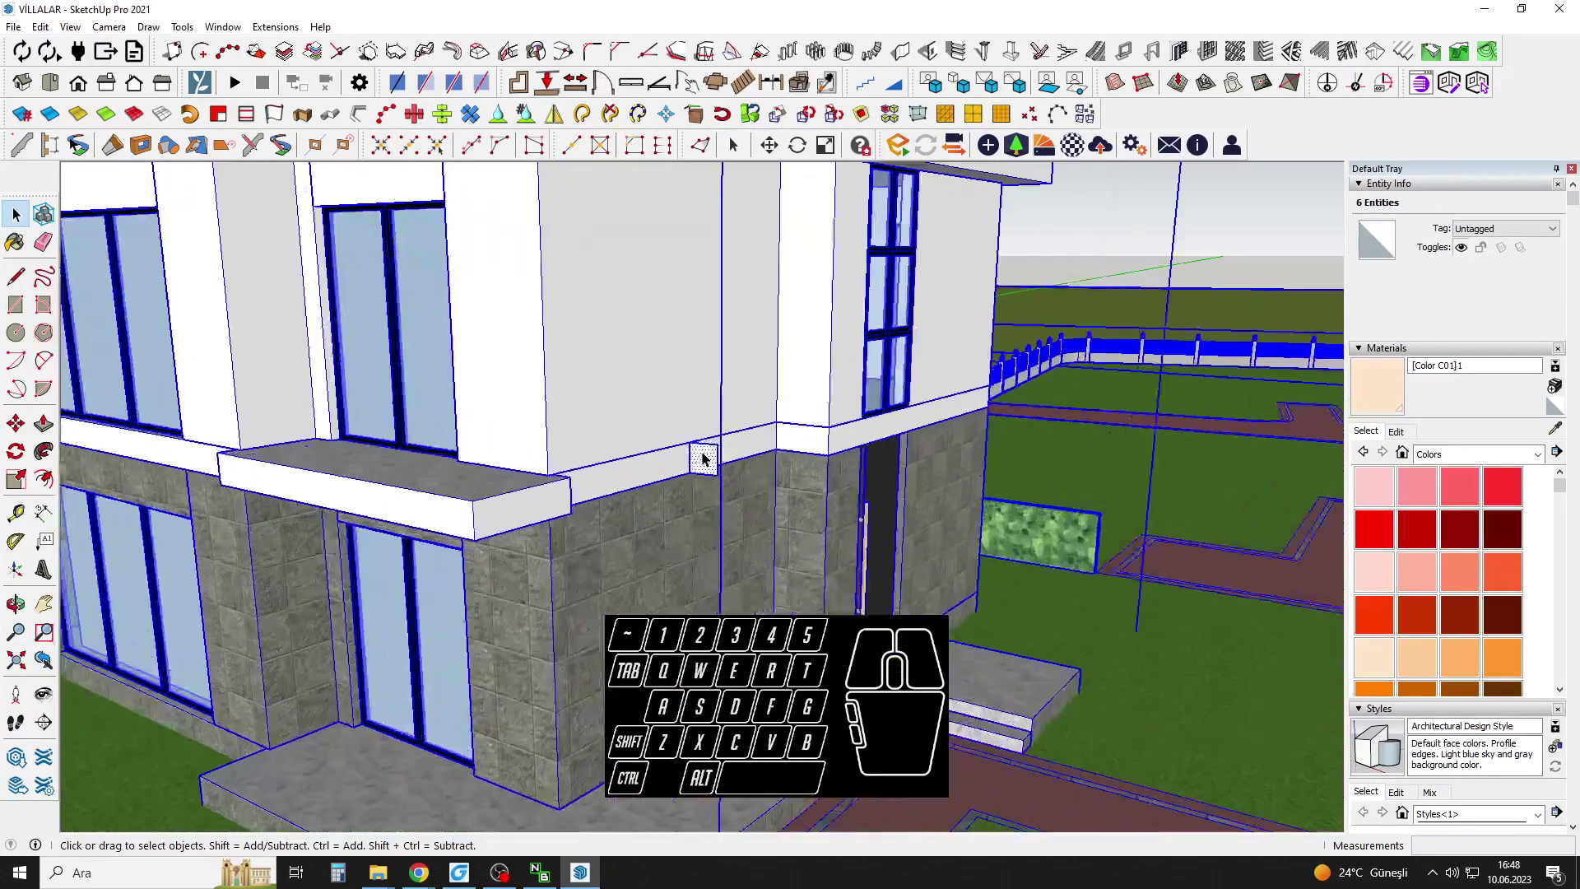
pyautogui.keyDown('shift'); pyautogui.click(702, 462); pyautogui.keyUp('shift')
pyautogui.keyDown('shift'); pyautogui.click(694, 390); pyautogui.keyUp('shift')
pyautogui.rightClick(1064, 466)
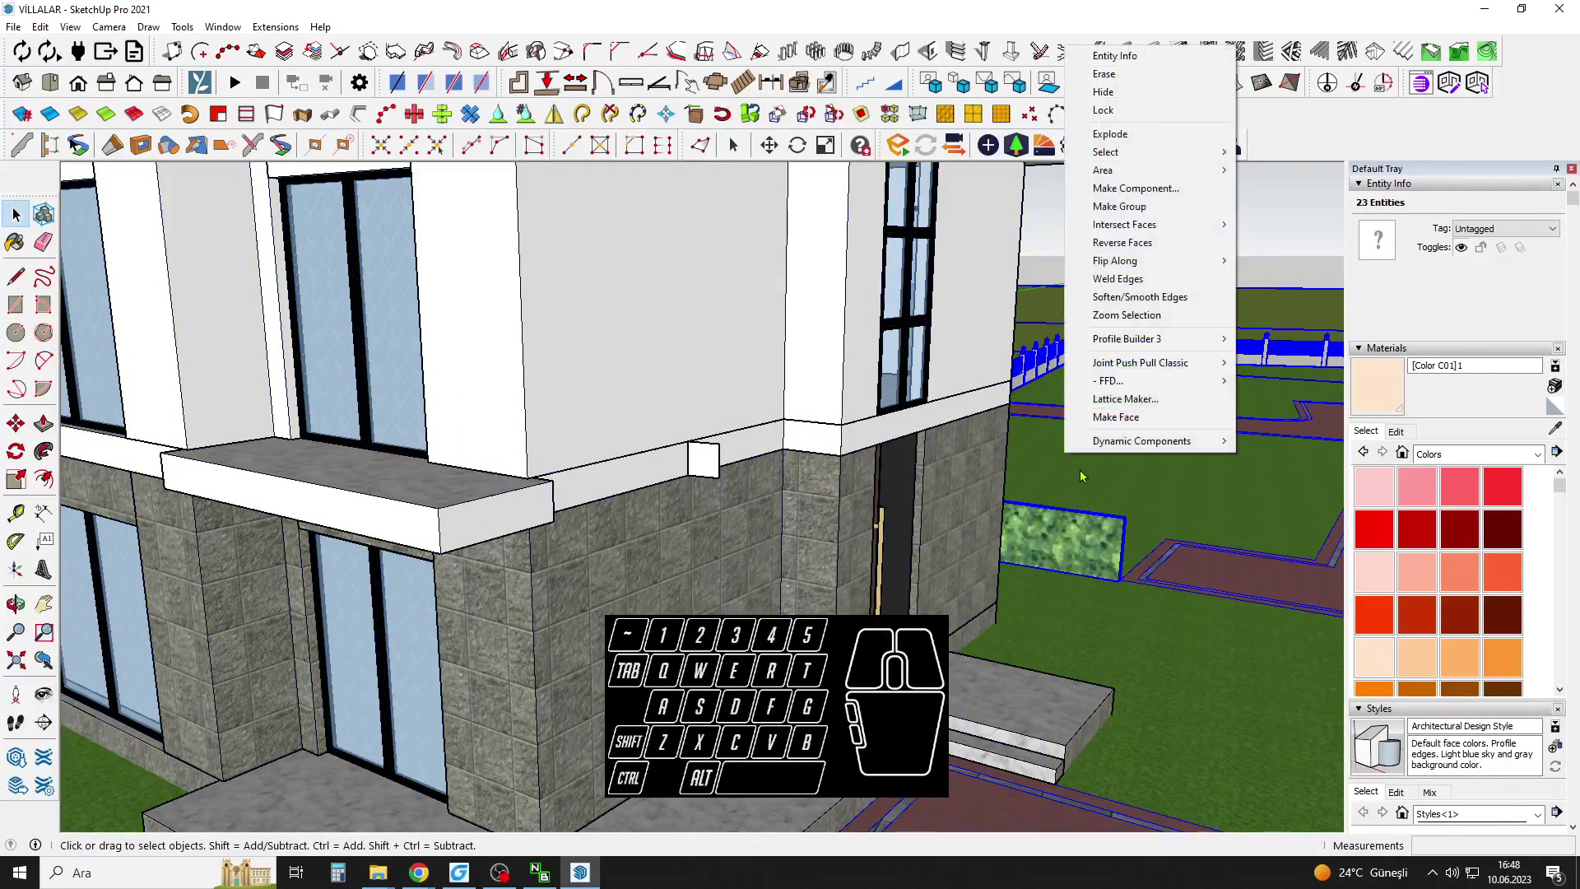
pyautogui.click(1103, 92)
pyautogui.scroll(-5, 808, 436)
pyautogui.moveTo(807, 444); pyautogui.dragTo(829, 381, button='middle')
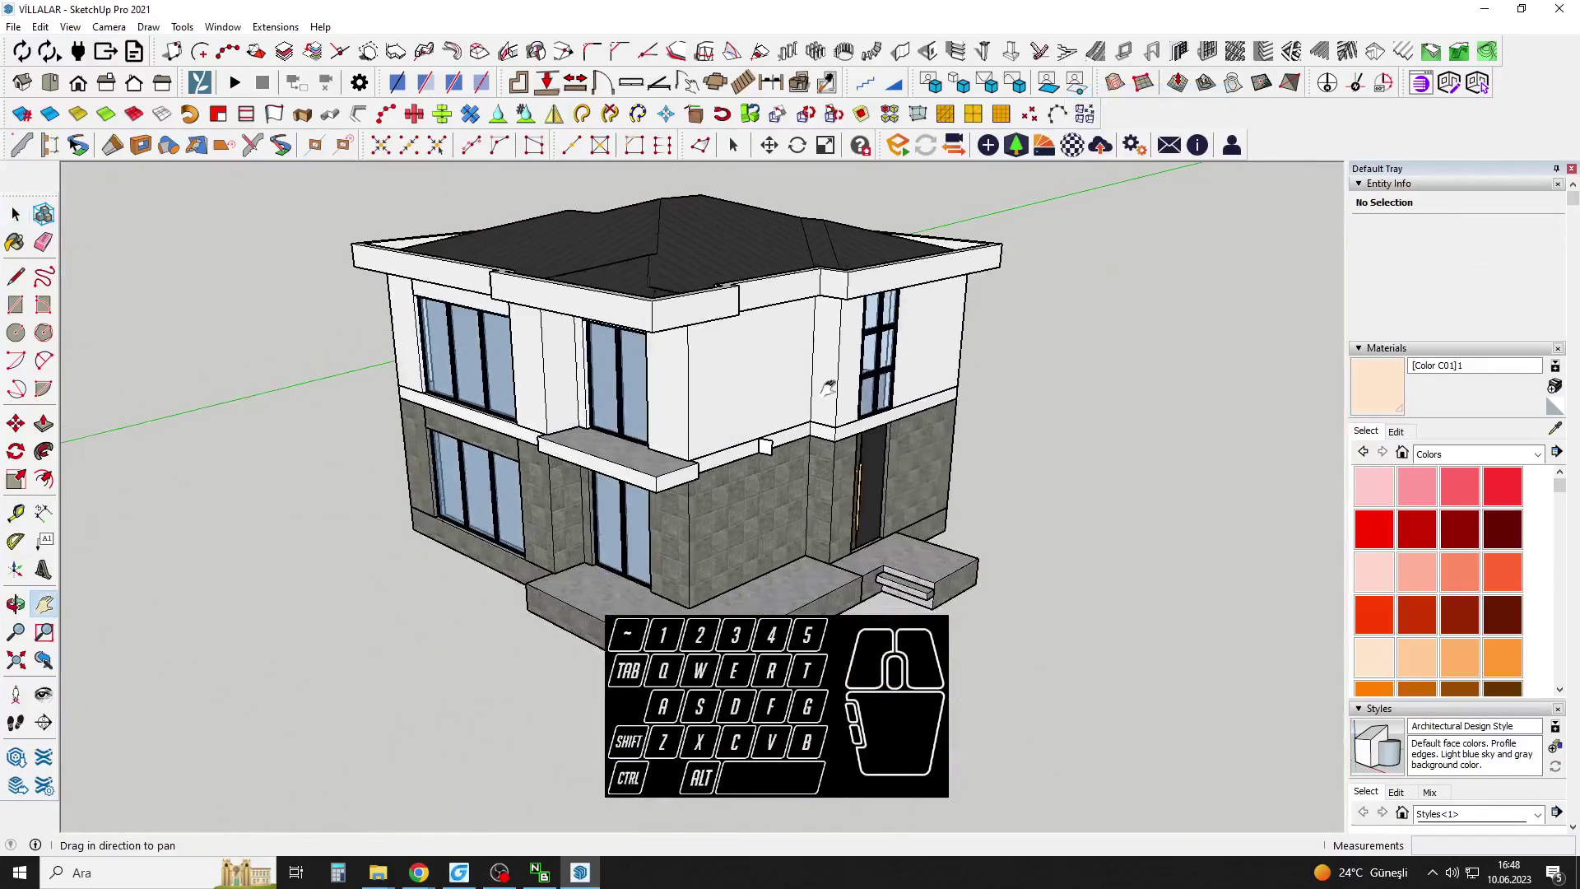
# Draw a small rectangular notch outline at mid-height on the outer edge of the square face.
pyautogui.scroll(6, 744, 437)
pyautogui.press('space')
pyautogui.moveTo(744, 438); pyautogui.dragTo(794, 409, button='middle')
pyautogui.scroll(3, 794, 409)
pyautogui.click(780, 414)
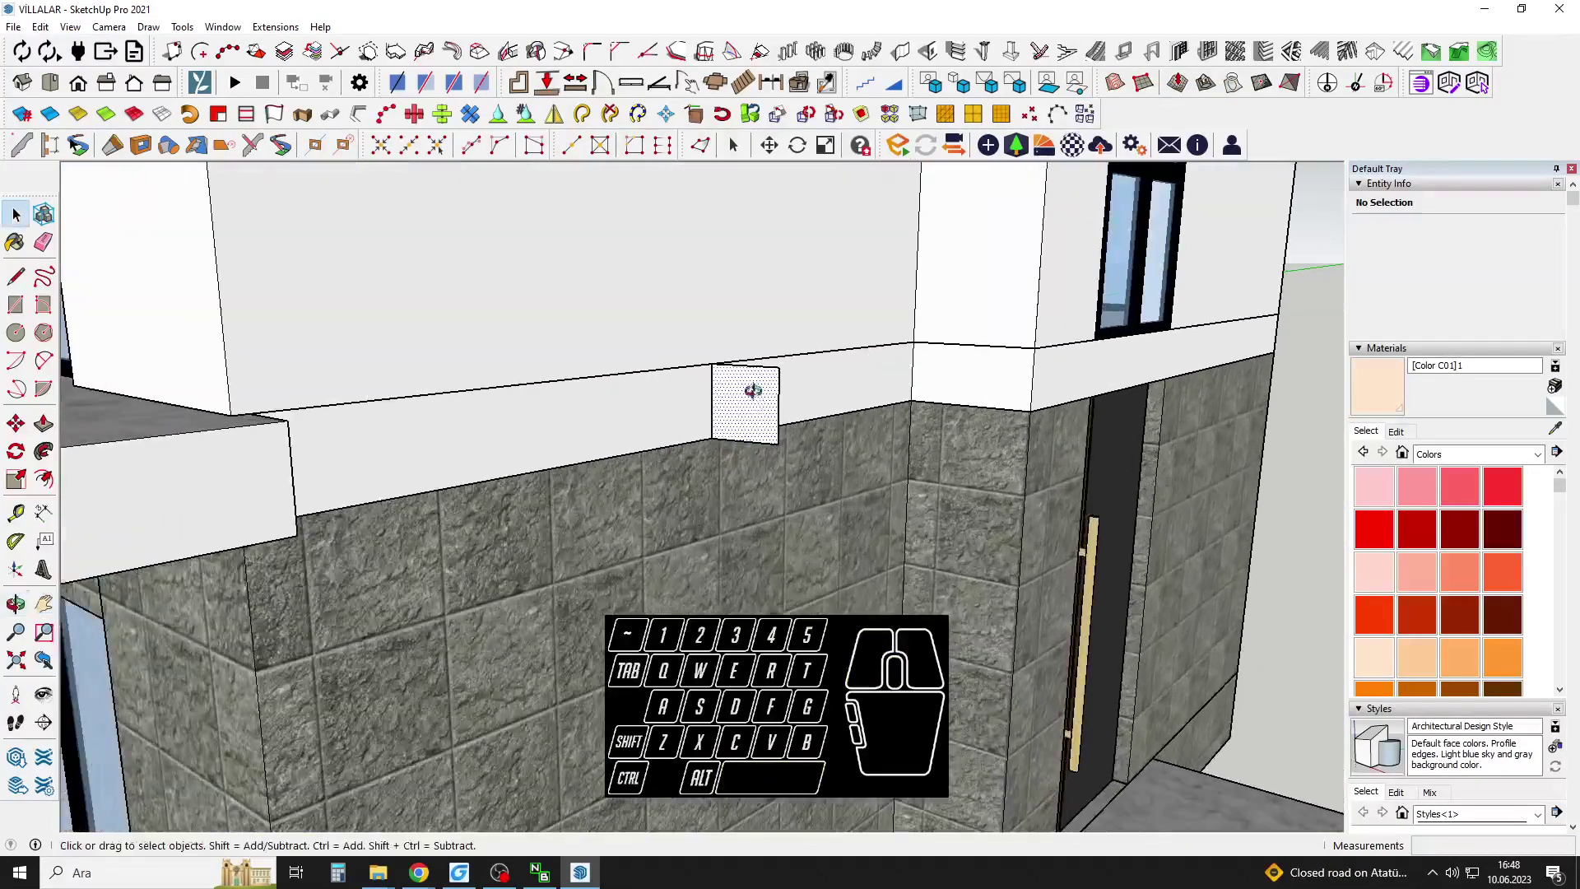
pyautogui.scroll(2, 782, 416)
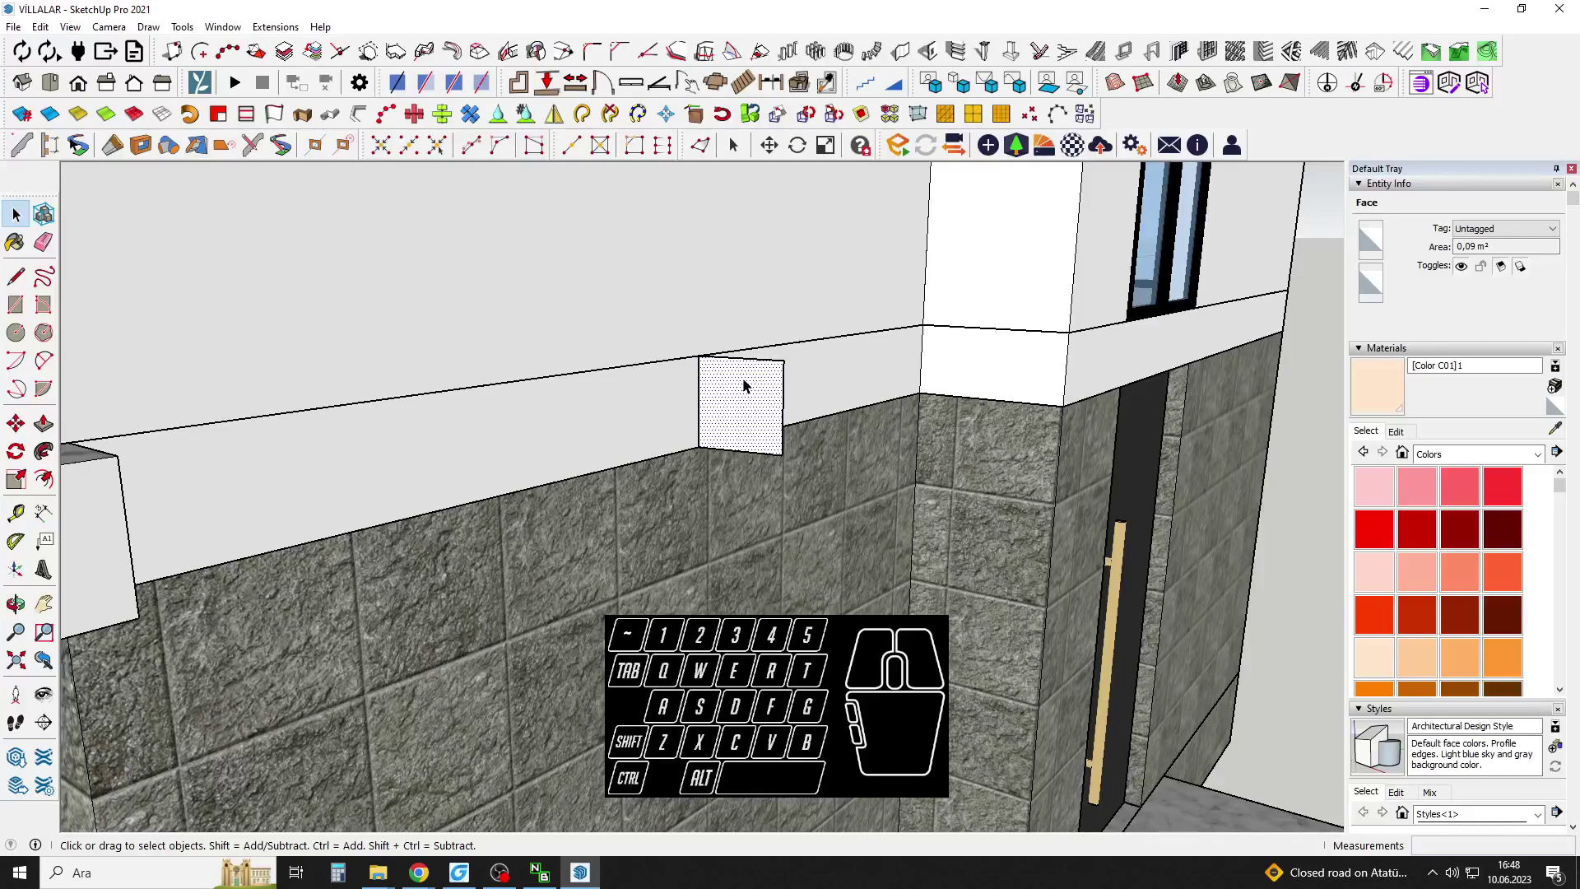
pyautogui.moveTo(741, 384); pyautogui.dragTo(800, 399, button='middle')
pyautogui.press('space')
pyautogui.press('l')
pyautogui.scroll(4, 793, 405)
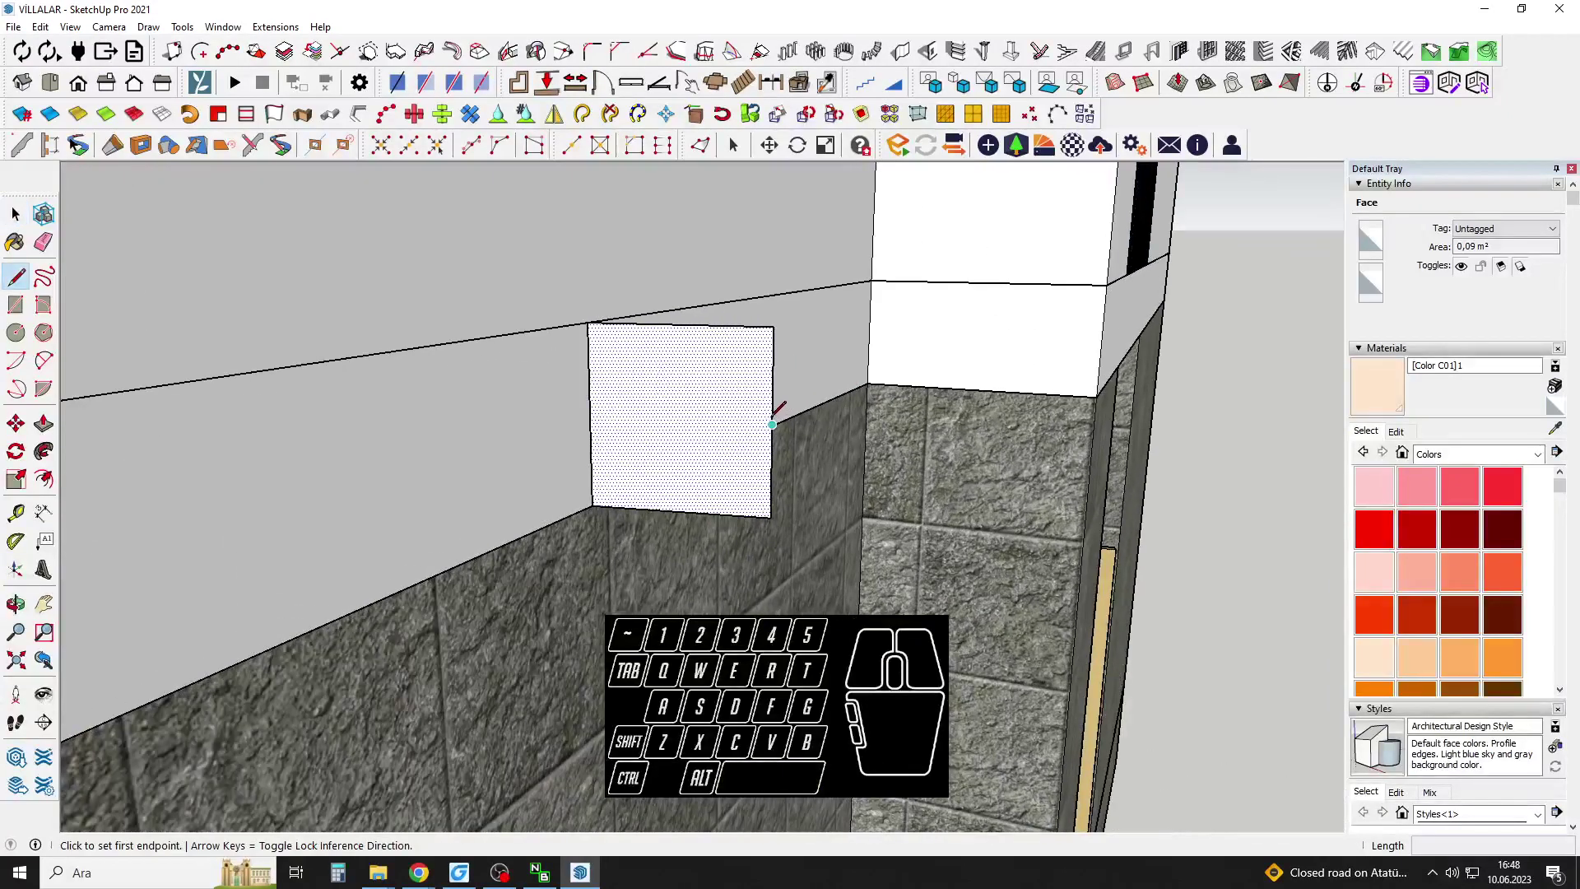
pyautogui.click(771, 424)
pyautogui.click(772, 392)
pyautogui.press('Return')
pyautogui.click(772, 456)
pyautogui.press('e')
pyautogui.click(754, 424)
# Group the square face together with its notch outline.
pyautogui.moveTo(748, 417); pyautogui.dragTo(698, 354, button='middle')
pyautogui.press('space')
pyautogui.doubleClick(696, 350)
pyautogui.rightClick(696, 350)
pyautogui.click(772, 494)
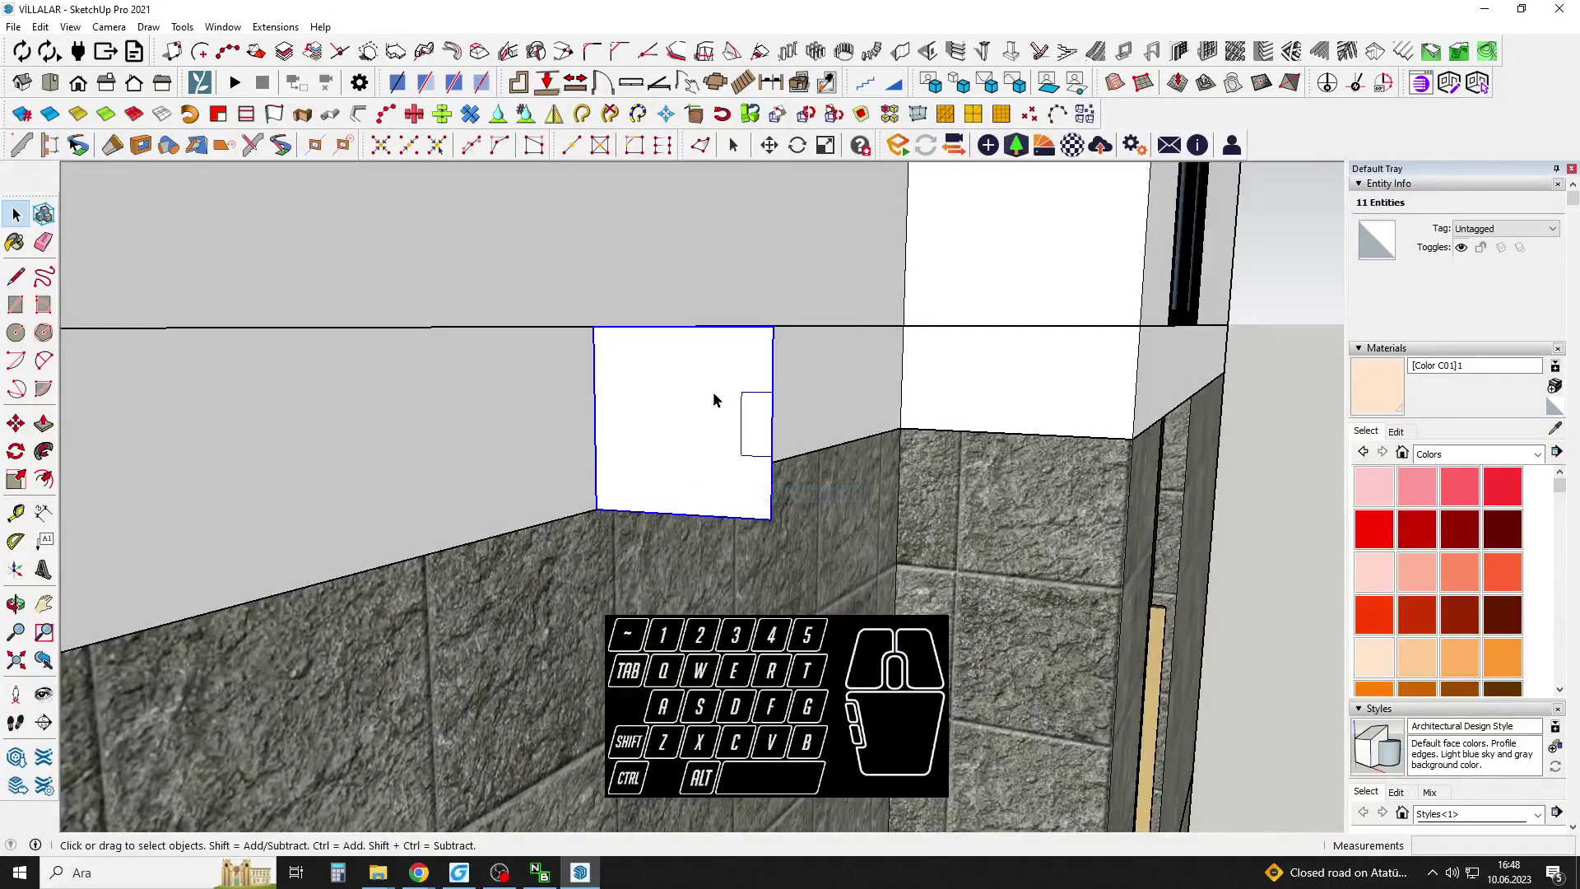
# Make the notch taller by moving its upper edge up and its lower edge down, and remove its outer edge to open it.
pyautogui.doubleClick(715, 395)
pyautogui.click(756, 392)
pyautogui.press('m')
pyautogui.click(697, 391)
pyautogui.click(697, 366)
pyautogui.press('space')
pyautogui.moveTo(718, 426)
pyautogui.mouseDown()
pyautogui.moveTo(821, 483)
pyautogui.moveTo(772, 430)
pyautogui.mouseUp()
pyautogui.press('m')
pyautogui.click(712, 433)
pyautogui.click(713, 462)
pyautogui.press('e')
pyautogui.scroll(-2, 772, 430)
pyautogui.moveTo(772, 431); pyautogui.dragTo(731, 449, button='middle')
# Load the notched face as the Profile Builder profile and set its placement point to Bottom-Left.
pyautogui.press('space')
pyautogui.click(708, 423)
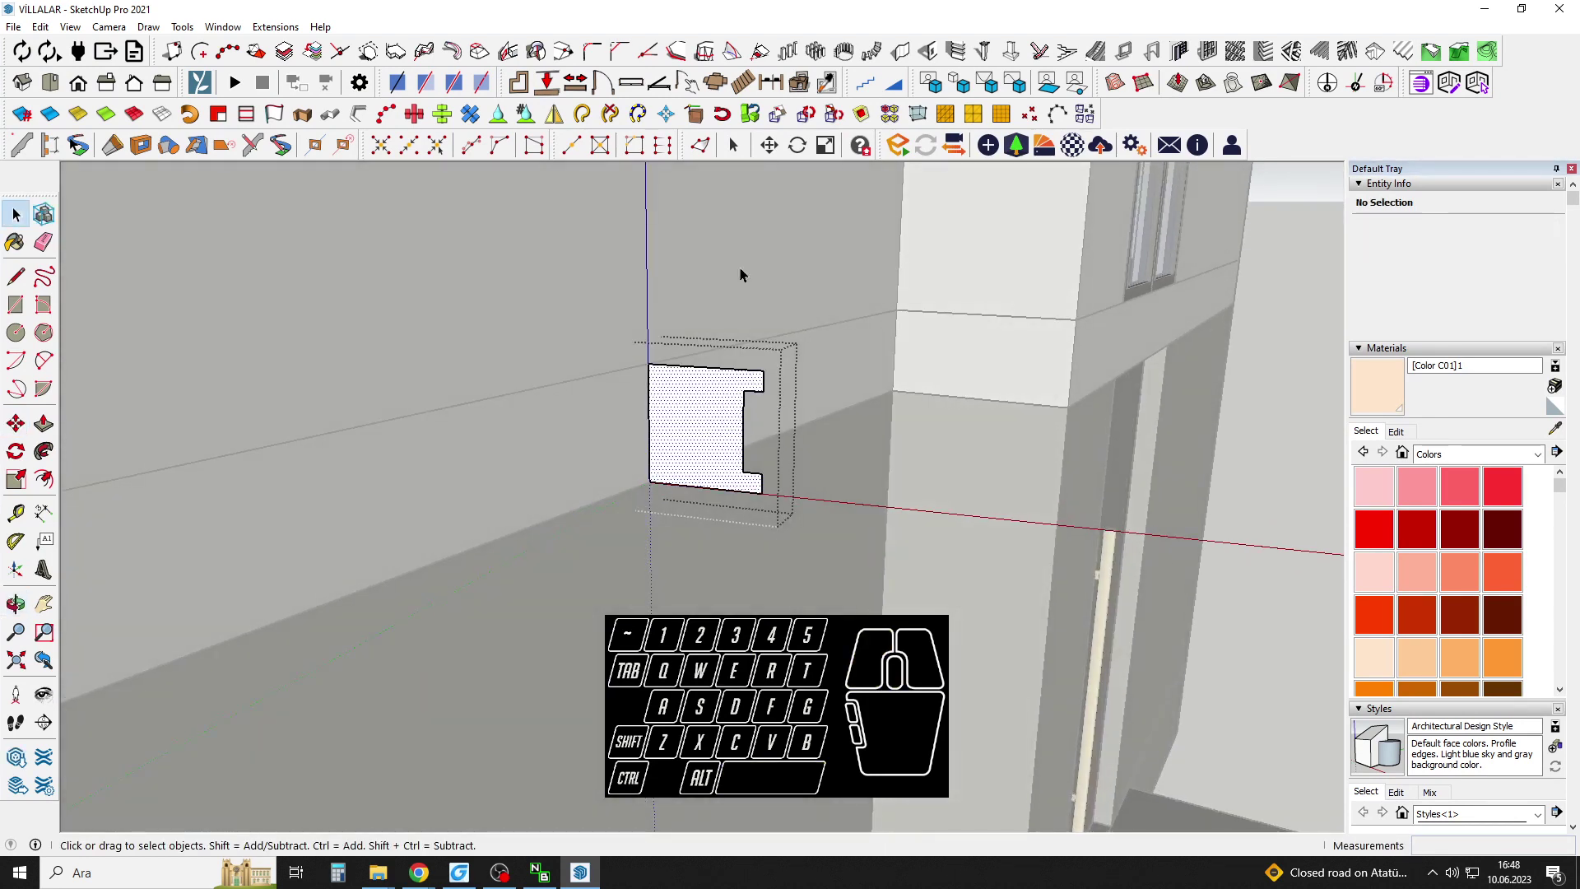
pyautogui.click(23, 145)
pyautogui.click(318, 282)
pyautogui.click(198, 477)
pyautogui.click(280, 313)
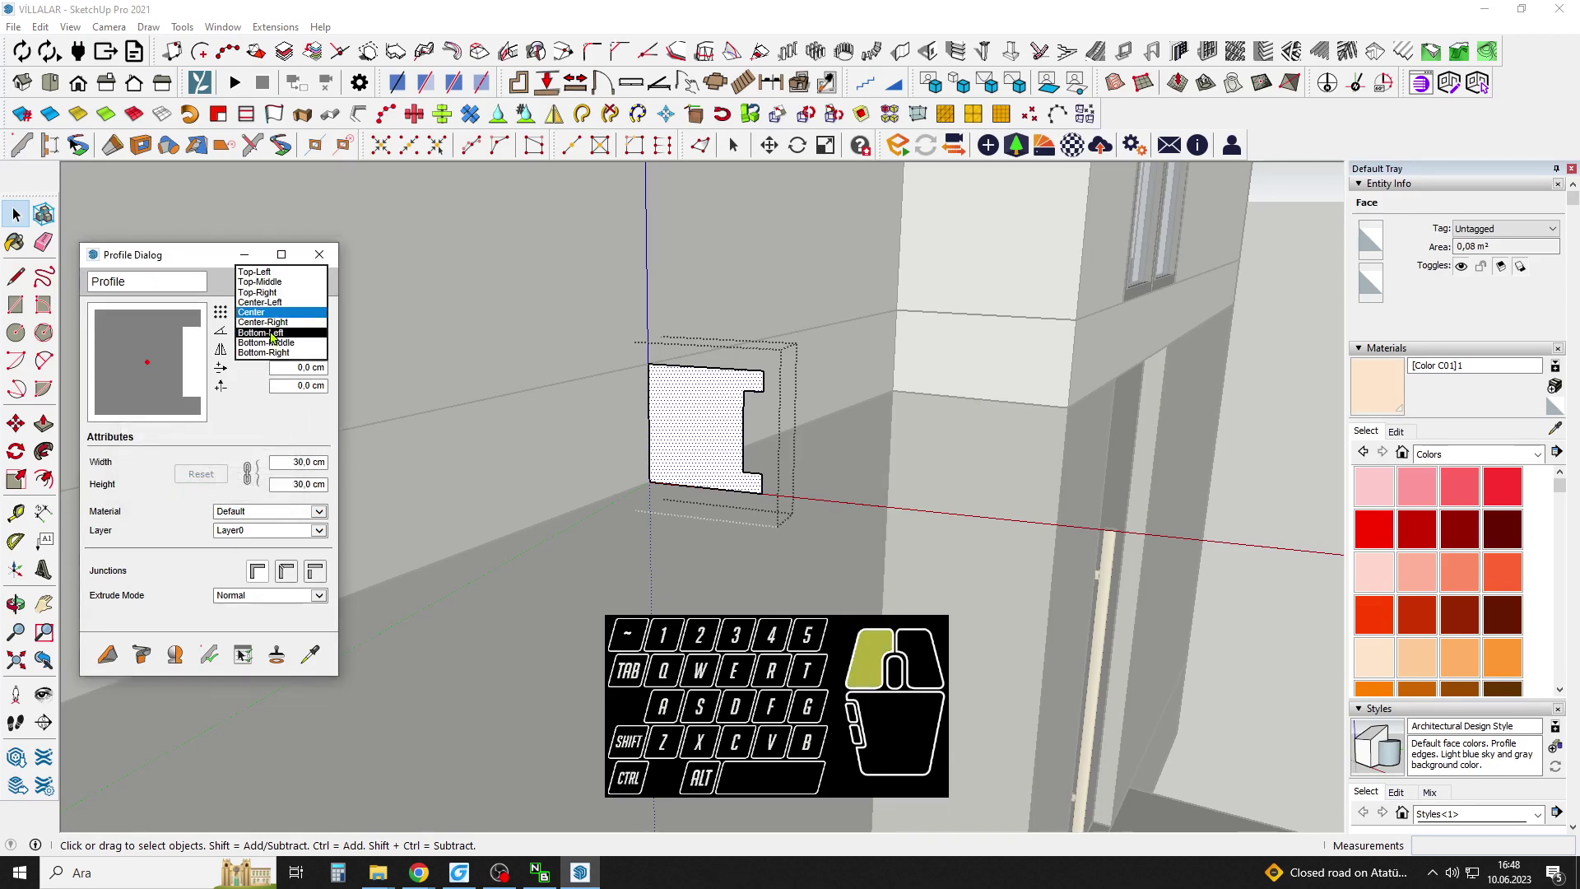
pyautogui.click(272, 334)
# Cut the grouped profile face from the wall band and paste it on the balcony slab.
pyautogui.scroll(-10, 790, 444)
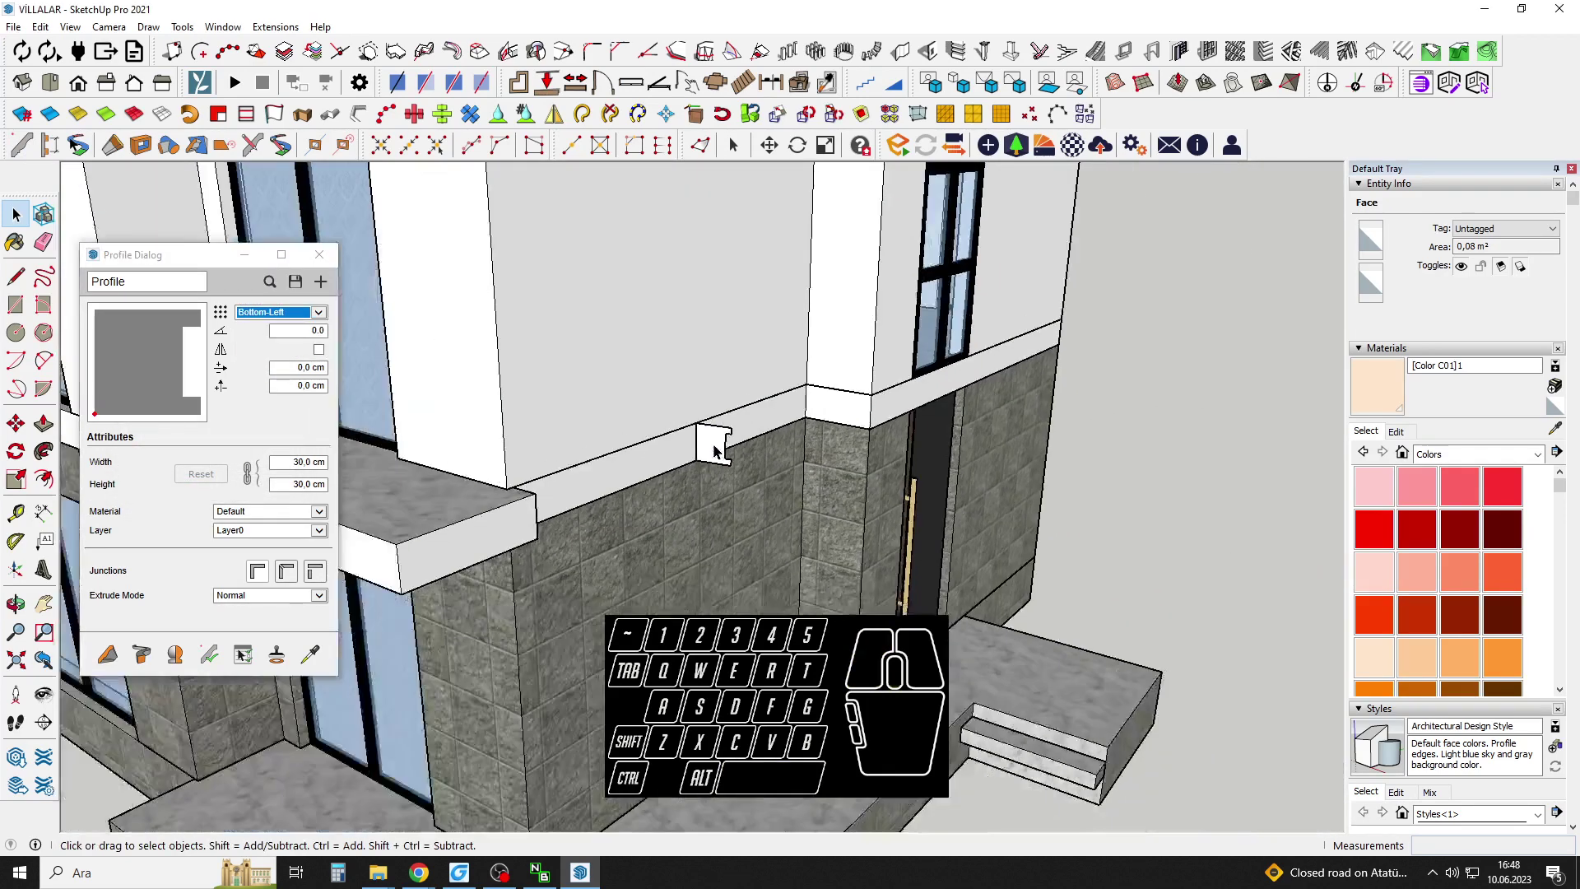
pyautogui.scroll(-2, 811, 450)
pyautogui.scroll(3, 659, 461)
pyautogui.hotkey('ctrl', 'x')
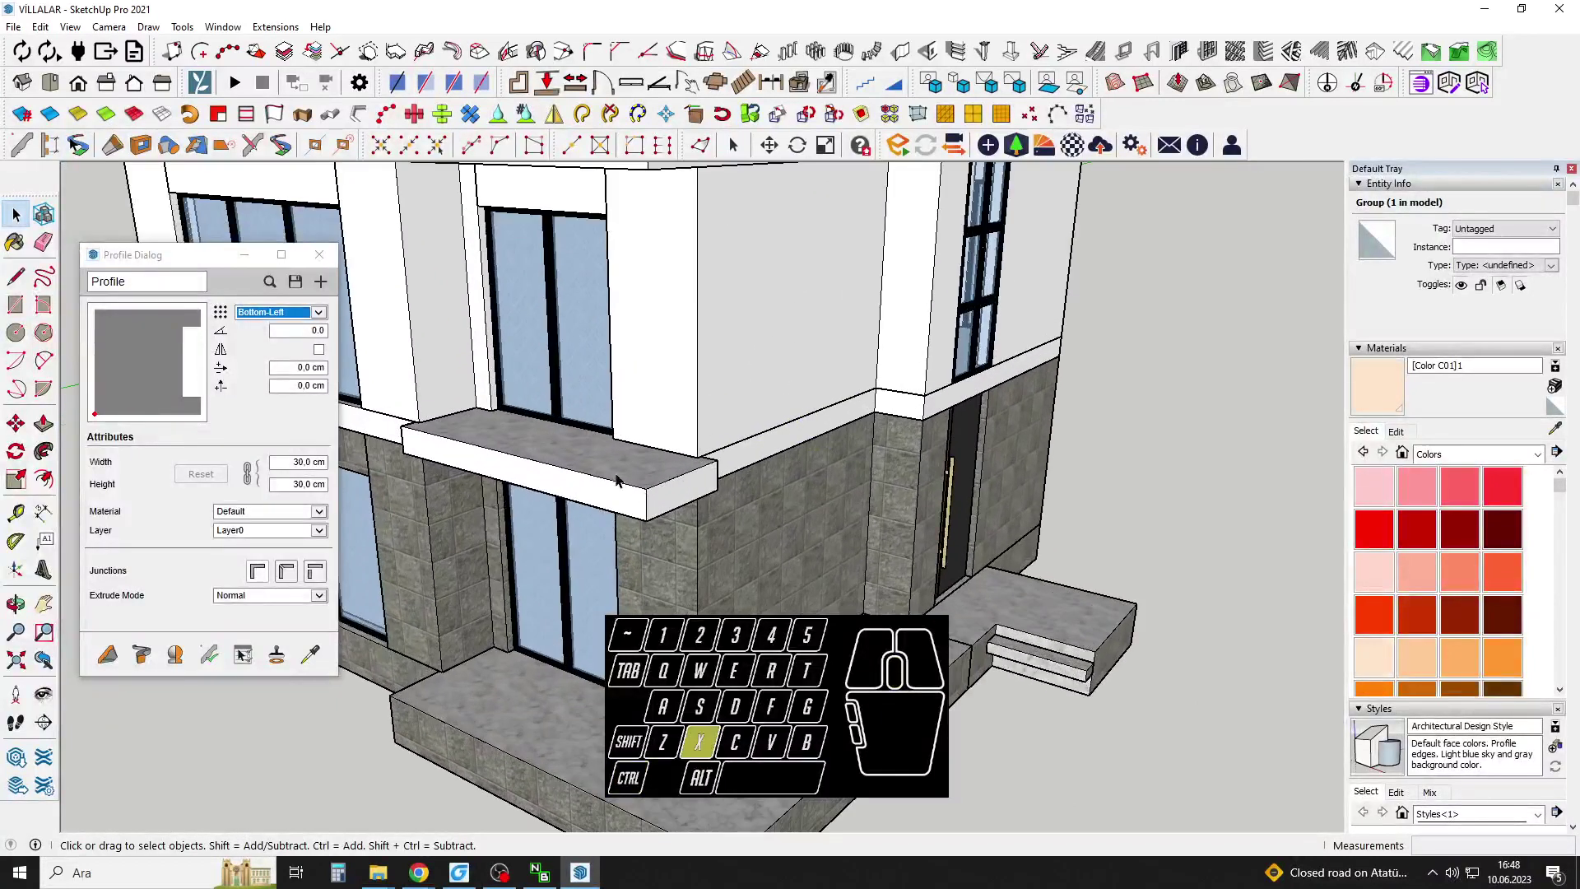
pyautogui.scroll(1, 617, 477)
pyautogui.hotkey('ctrl', 'v')
pyautogui.click(640, 460)
pyautogui.scroll(-1, 860, 451)
pyautogui.press('space')
# Build the profile along the top outline edges of the villa's floor band and balcony slab.
pyautogui.click(1149, 474)
pyautogui.moveTo(839, 483)
pyautogui.mouseDown(button='middle')
pyautogui.moveTo(876, 494)
pyautogui.moveTo(831, 465)
pyautogui.mouseUp(button='middle')
pyautogui.press('space')
pyautogui.doubleClick(706, 494)
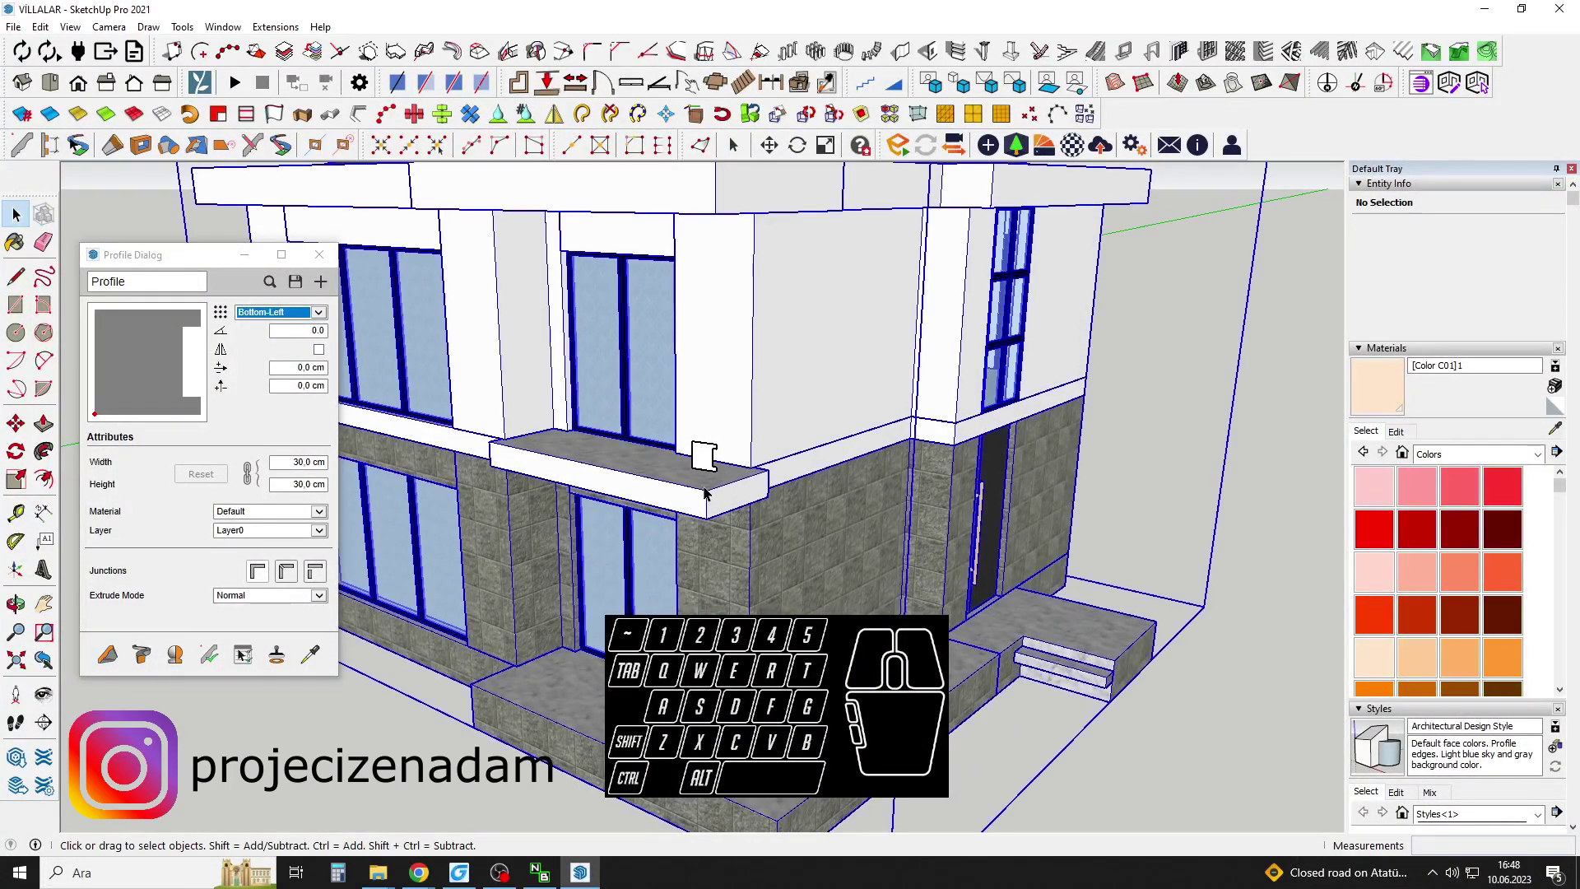
pyautogui.doubleClick(707, 494)
pyautogui.doubleClick(707, 494)
pyautogui.scroll(2, 707, 493)
pyautogui.doubleClick(707, 494)
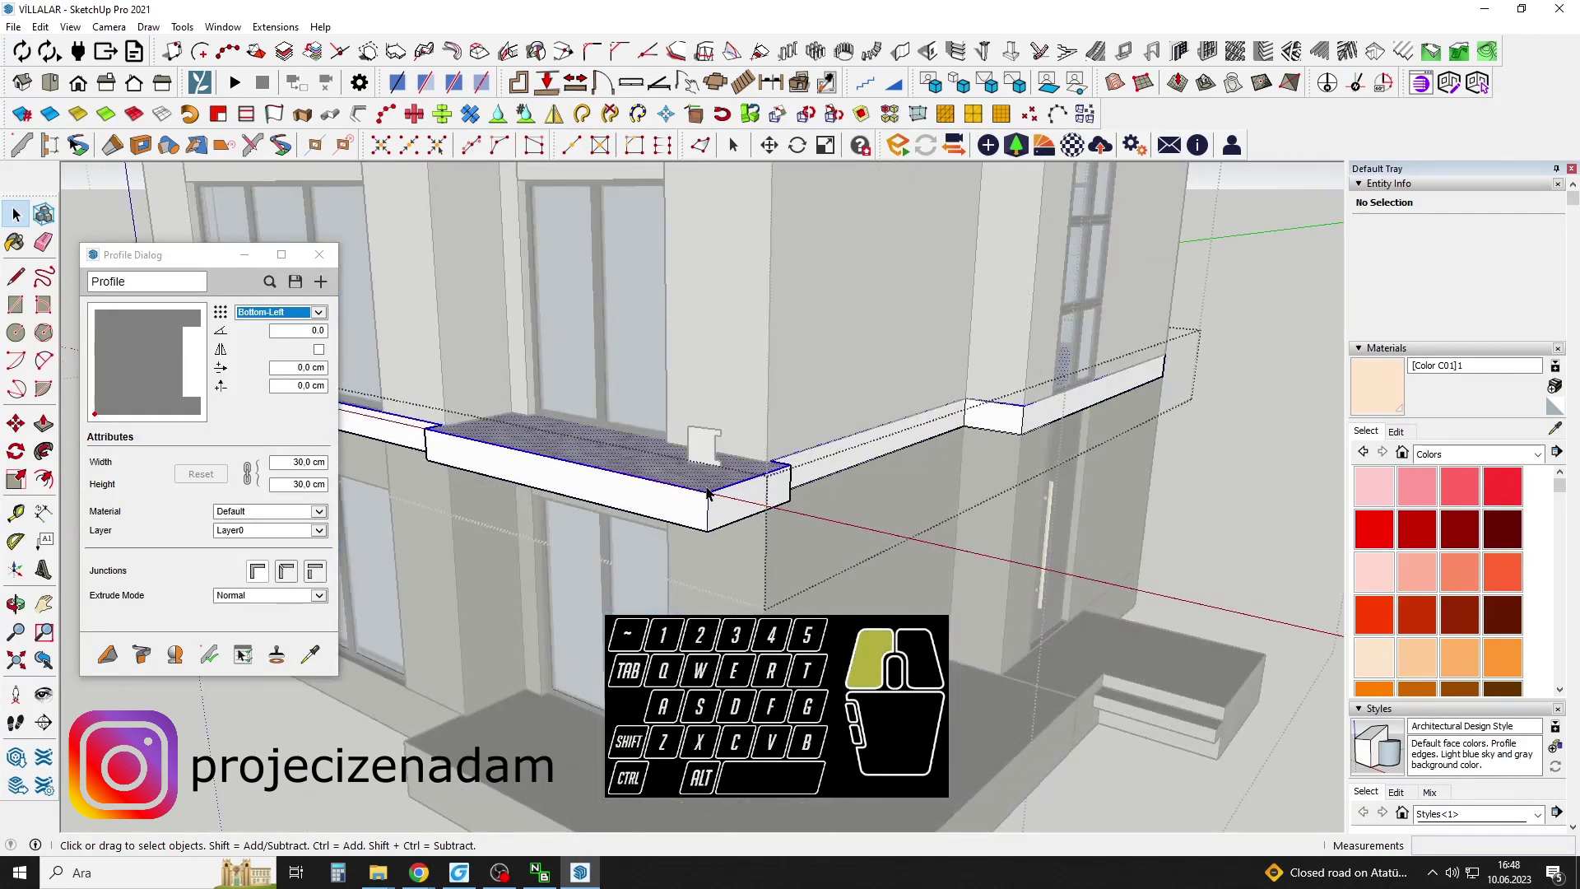
pyautogui.moveTo(706, 493); pyautogui.dragTo(698, 512, button='middle')
pyautogui.doubleClick(698, 513)
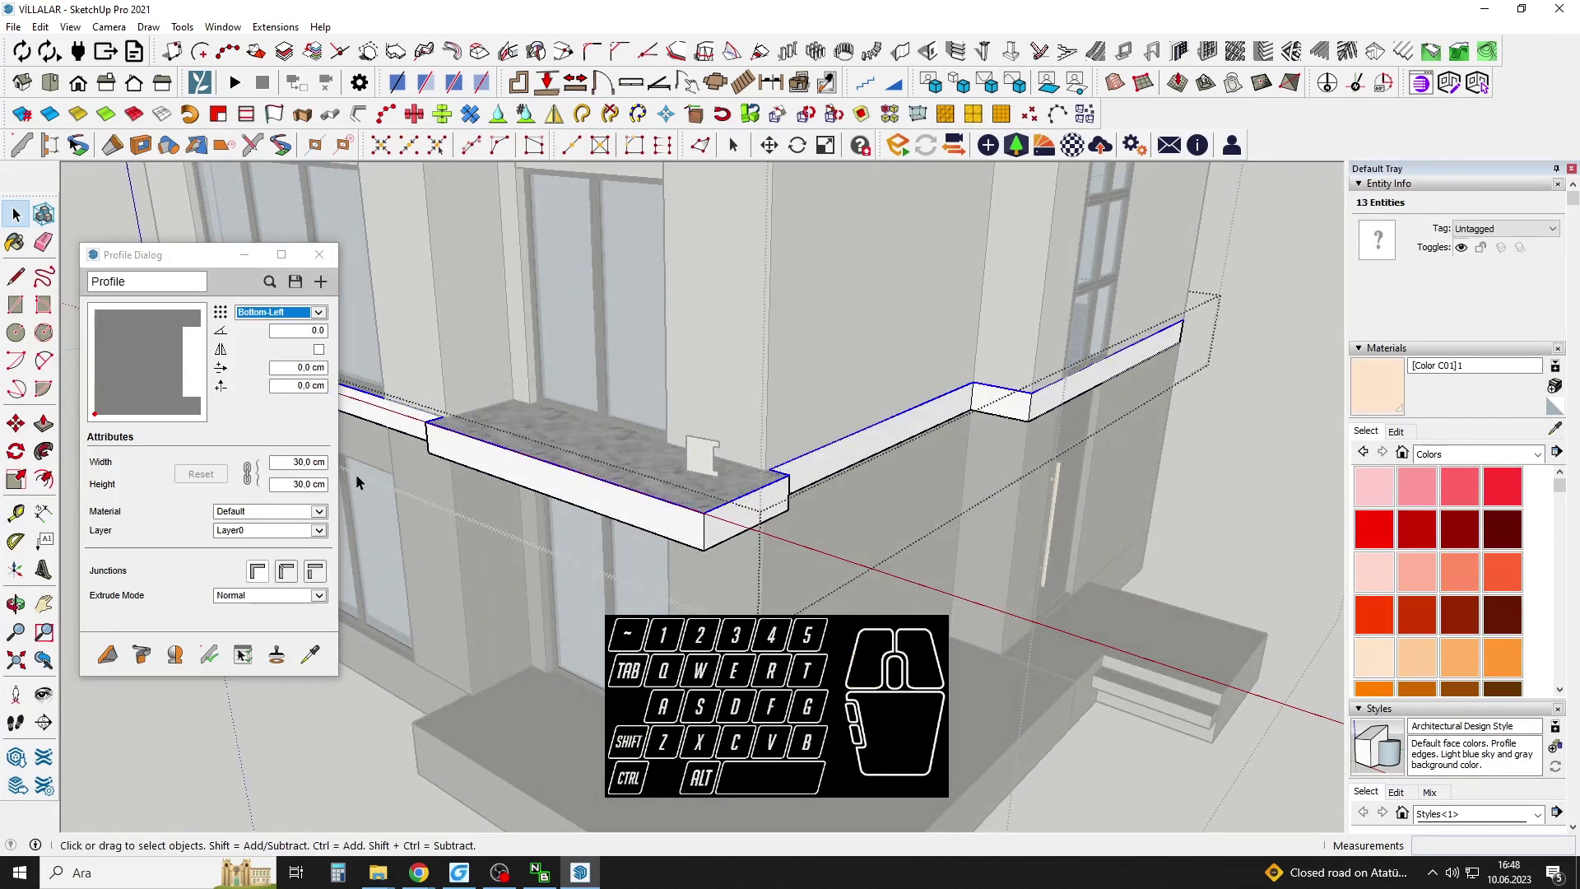
pyautogui.click(142, 655)
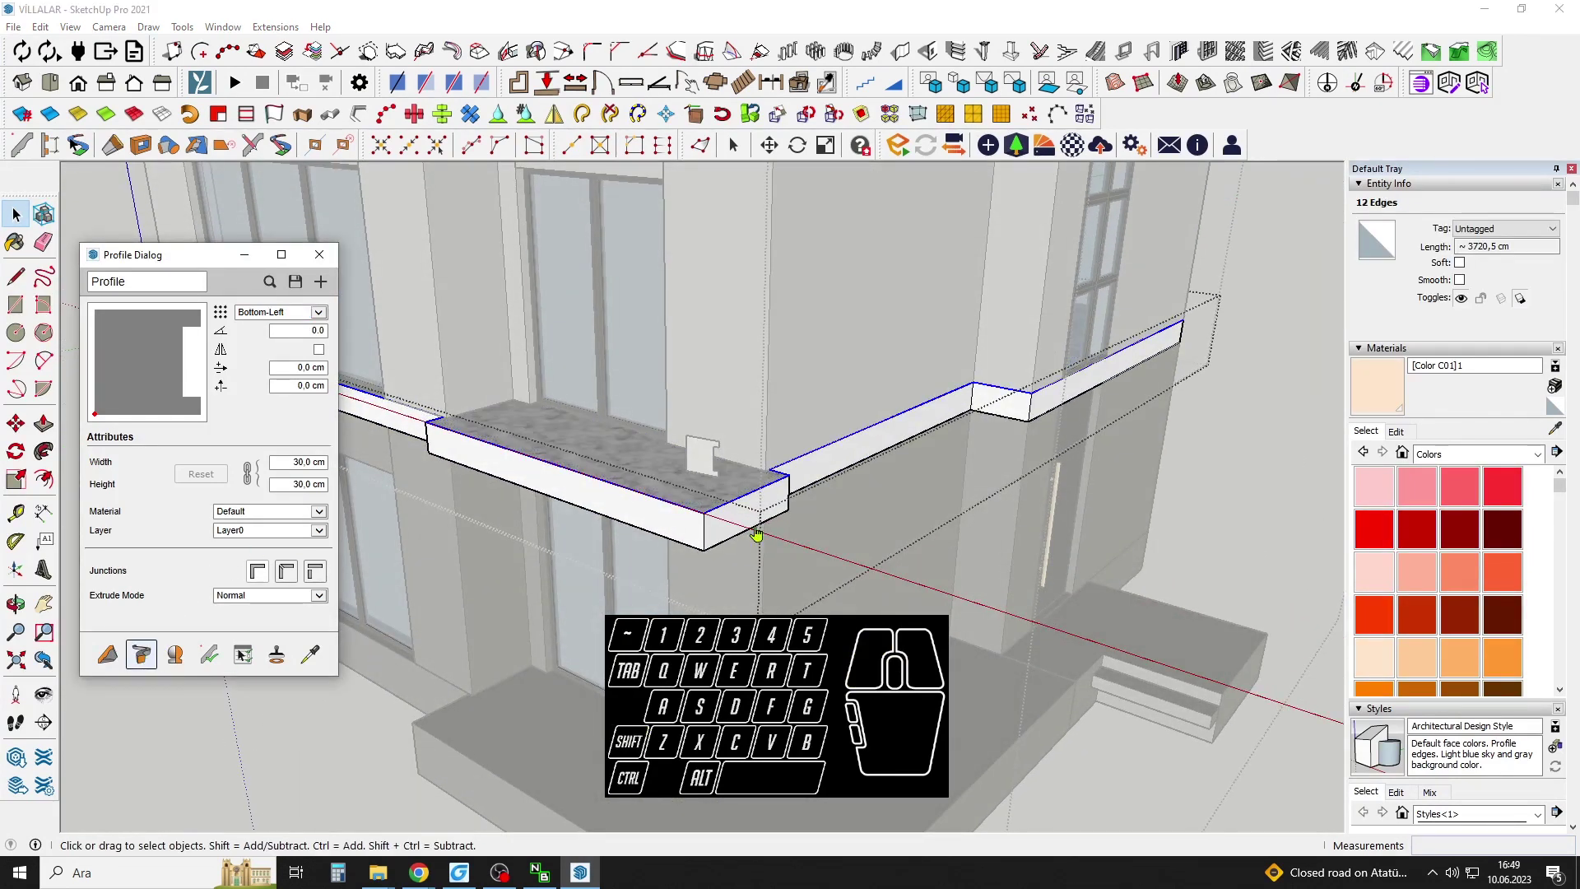
pyautogui.click(792, 483)
pyautogui.click(781, 479)
# Move the extruded moulding down by 30 cm so it lines up with the floor band.
pyautogui.moveTo(782, 477); pyautogui.dragTo(852, 390, button='middle')
pyautogui.press('m')
pyautogui.click(870, 541)
pyautogui.write('30')
pyautogui.press('Return')
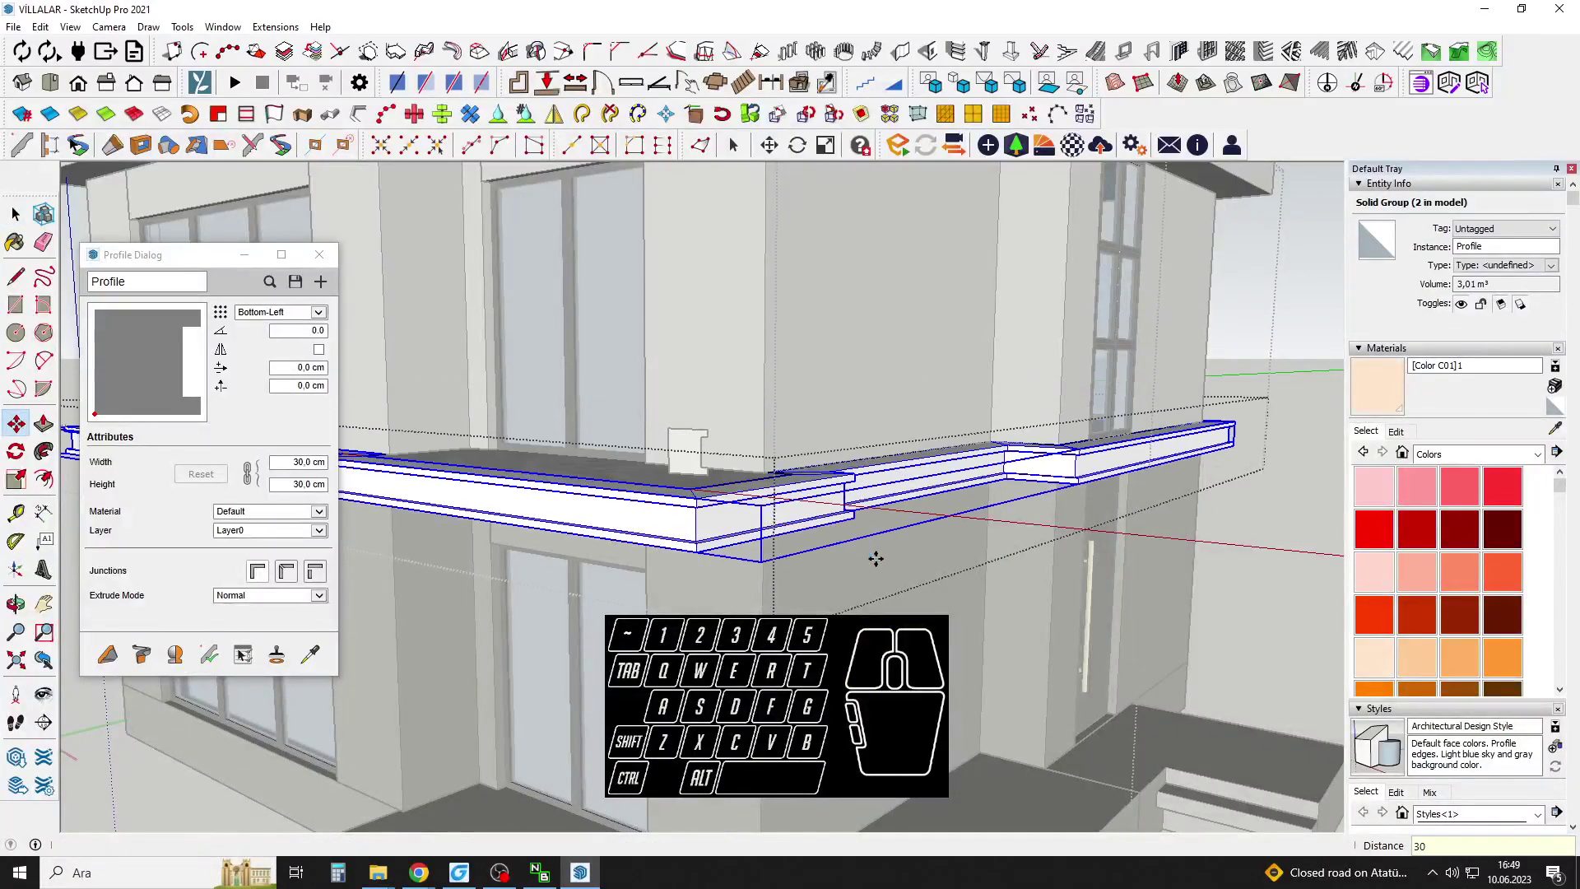
# Paint the moulding with Color M08 from the Colors collection and leave the nested group.
pyautogui.press('space')
pyautogui.click(1526, 455)
pyautogui.click(1525, 459)
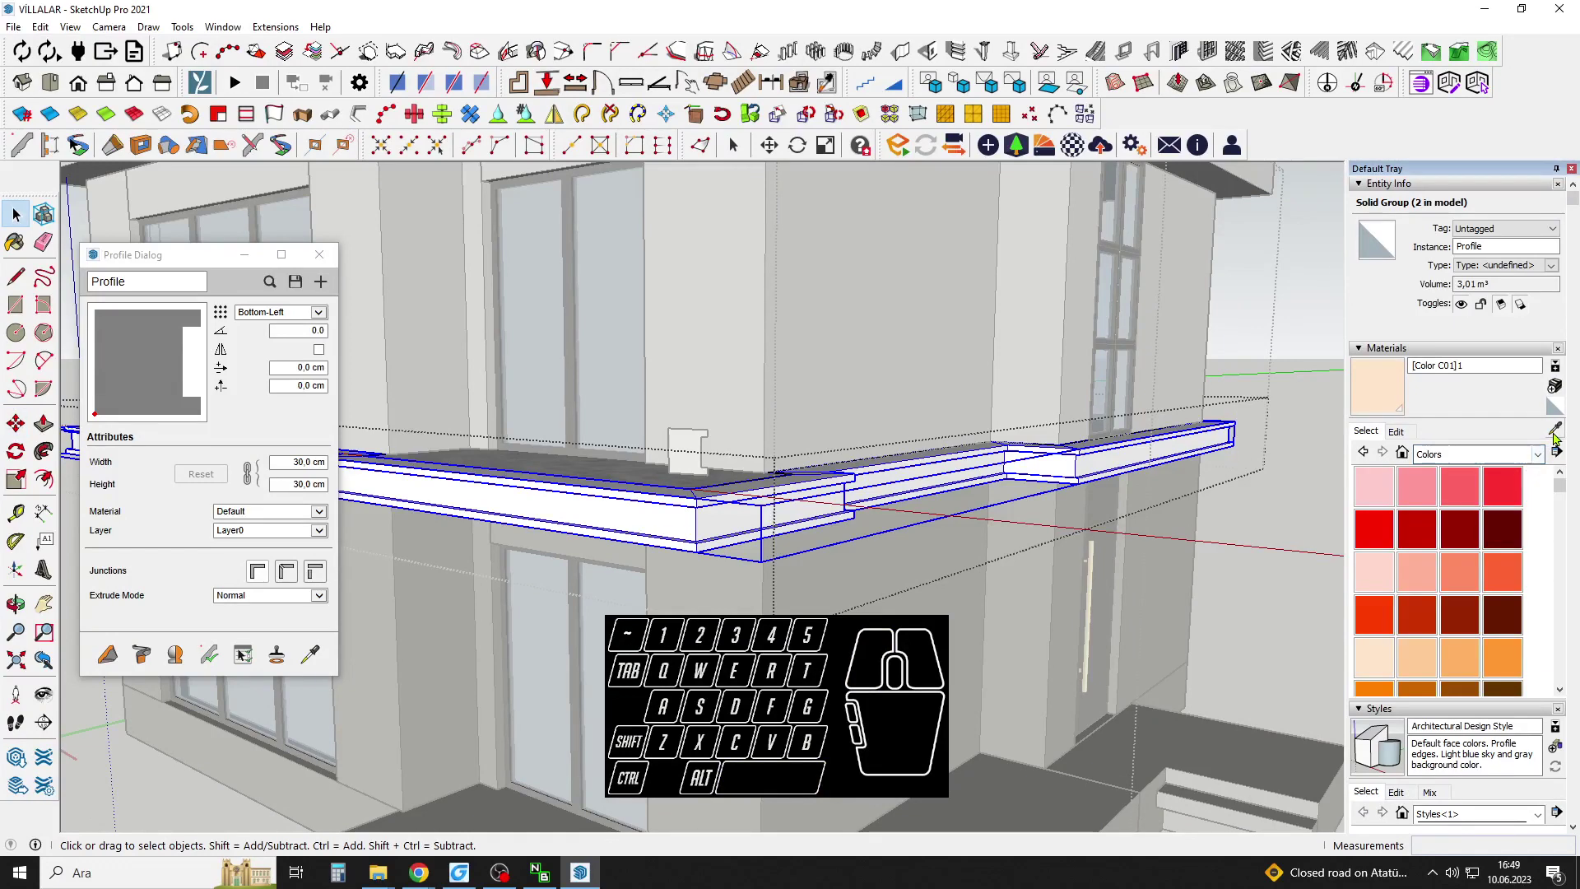
pyautogui.click(1555, 430)
pyautogui.moveTo(1094, 502); pyautogui.dragTo(1140, 522, button='middle')
pyautogui.click(1529, 456)
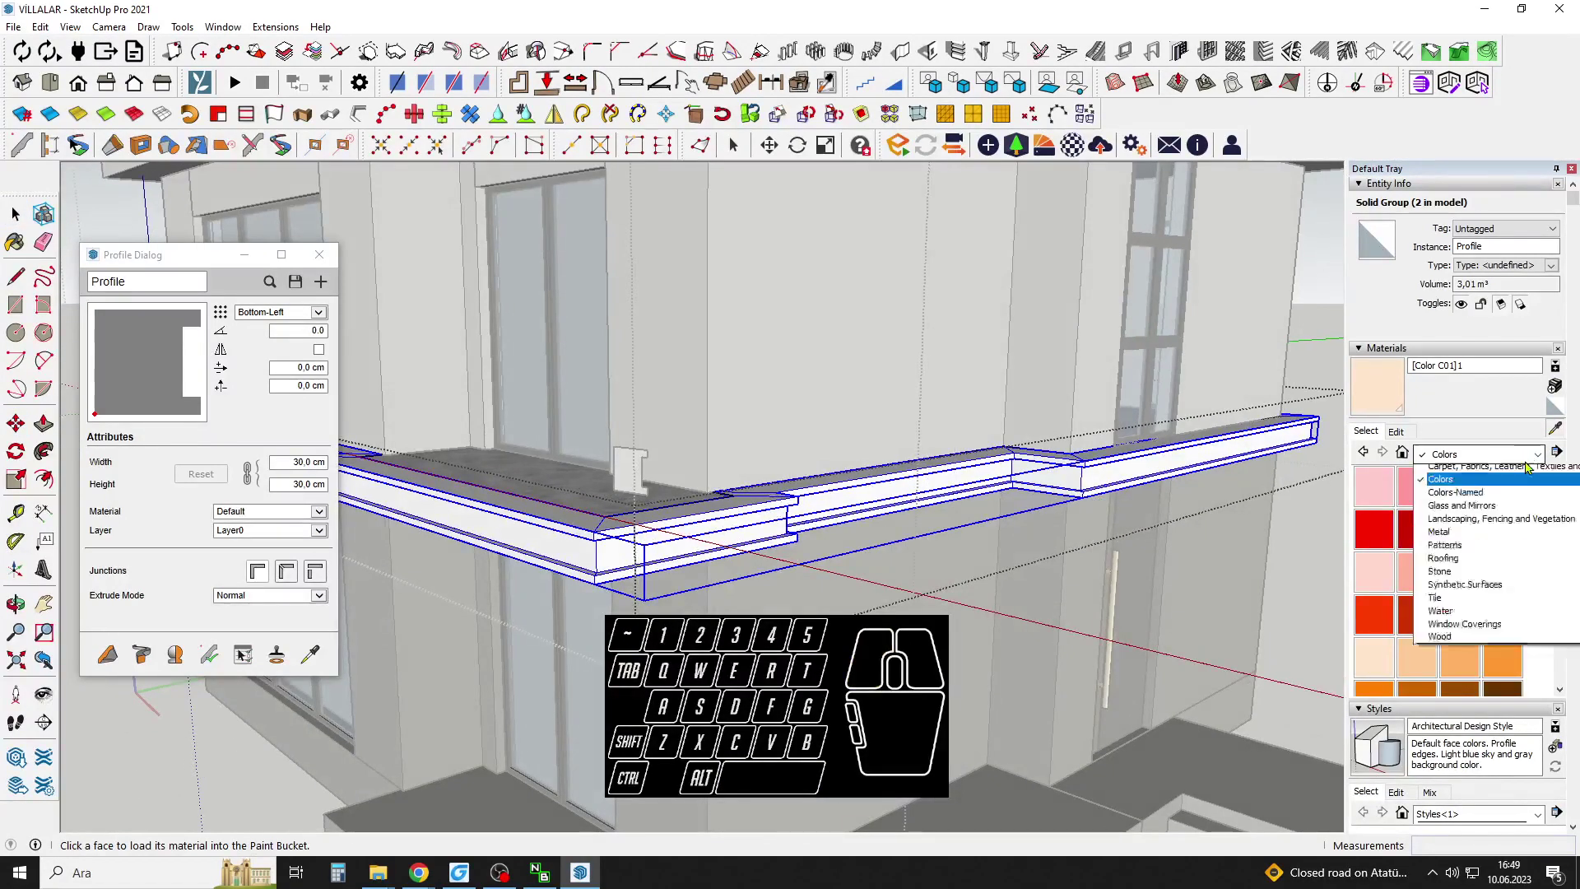
pyautogui.click(1519, 511)
pyautogui.moveTo(1558, 490); pyautogui.dragTo(1558, 673)
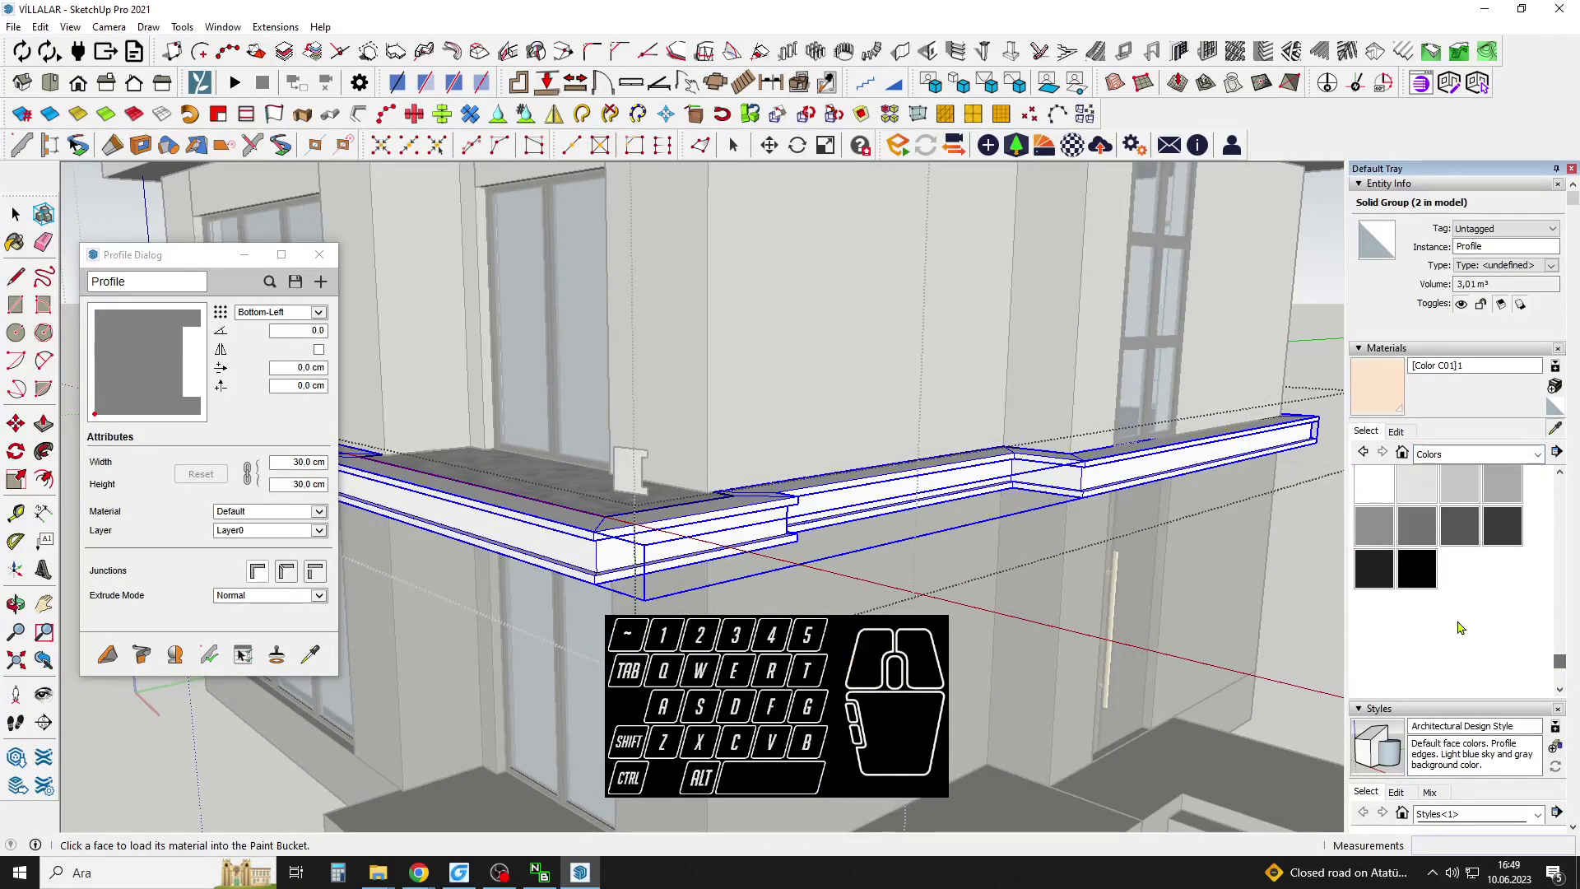
pyautogui.click(1374, 569)
pyautogui.click(945, 484)
pyautogui.press('space')
pyautogui.scroll(-3, 940, 484)
pyautogui.click(853, 516)
pyautogui.click(853, 516)
pyautogui.scroll(-2, 854, 516)
pyautogui.moveTo(854, 516); pyautogui.dragTo(808, 466, button='middle')
pyautogui.press('space')
pyautogui.scroll(3, 819, 391)
pyautogui.scroll(2, 819, 391)
pyautogui.moveTo(819, 391); pyautogui.dragTo(783, 461, button='middle')
pyautogui.press('space')
pyautogui.scroll(3, 782, 463)
pyautogui.press('l')
pyautogui.click(767, 487)
pyautogui.moveTo(792, 377); pyautogui.dragTo(979, 370, button='middle')
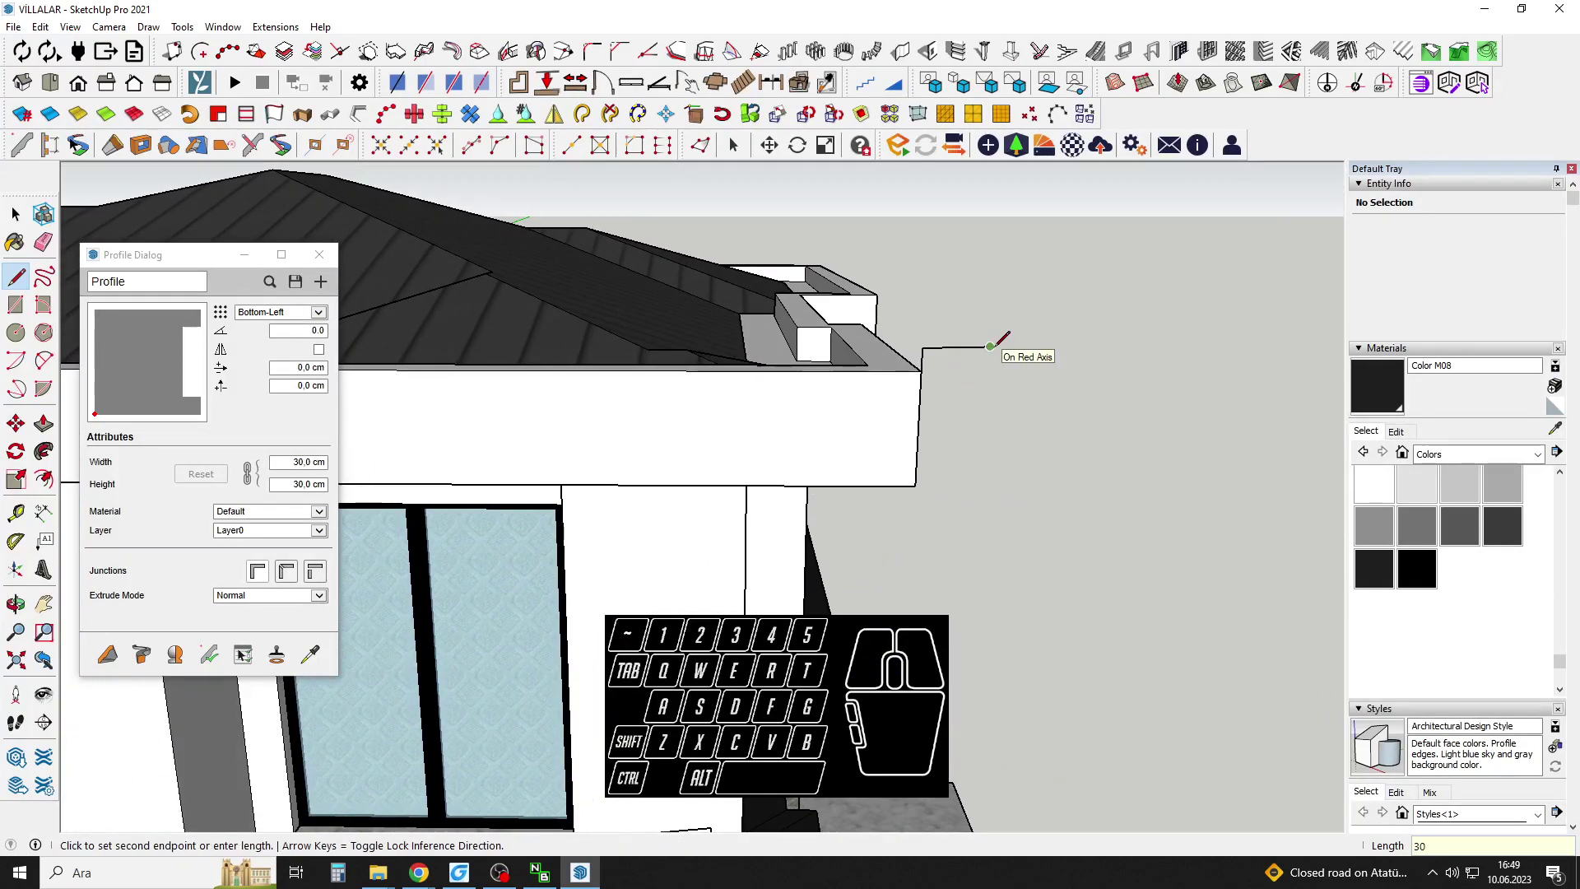
pyautogui.scroll(5, 920, 480)
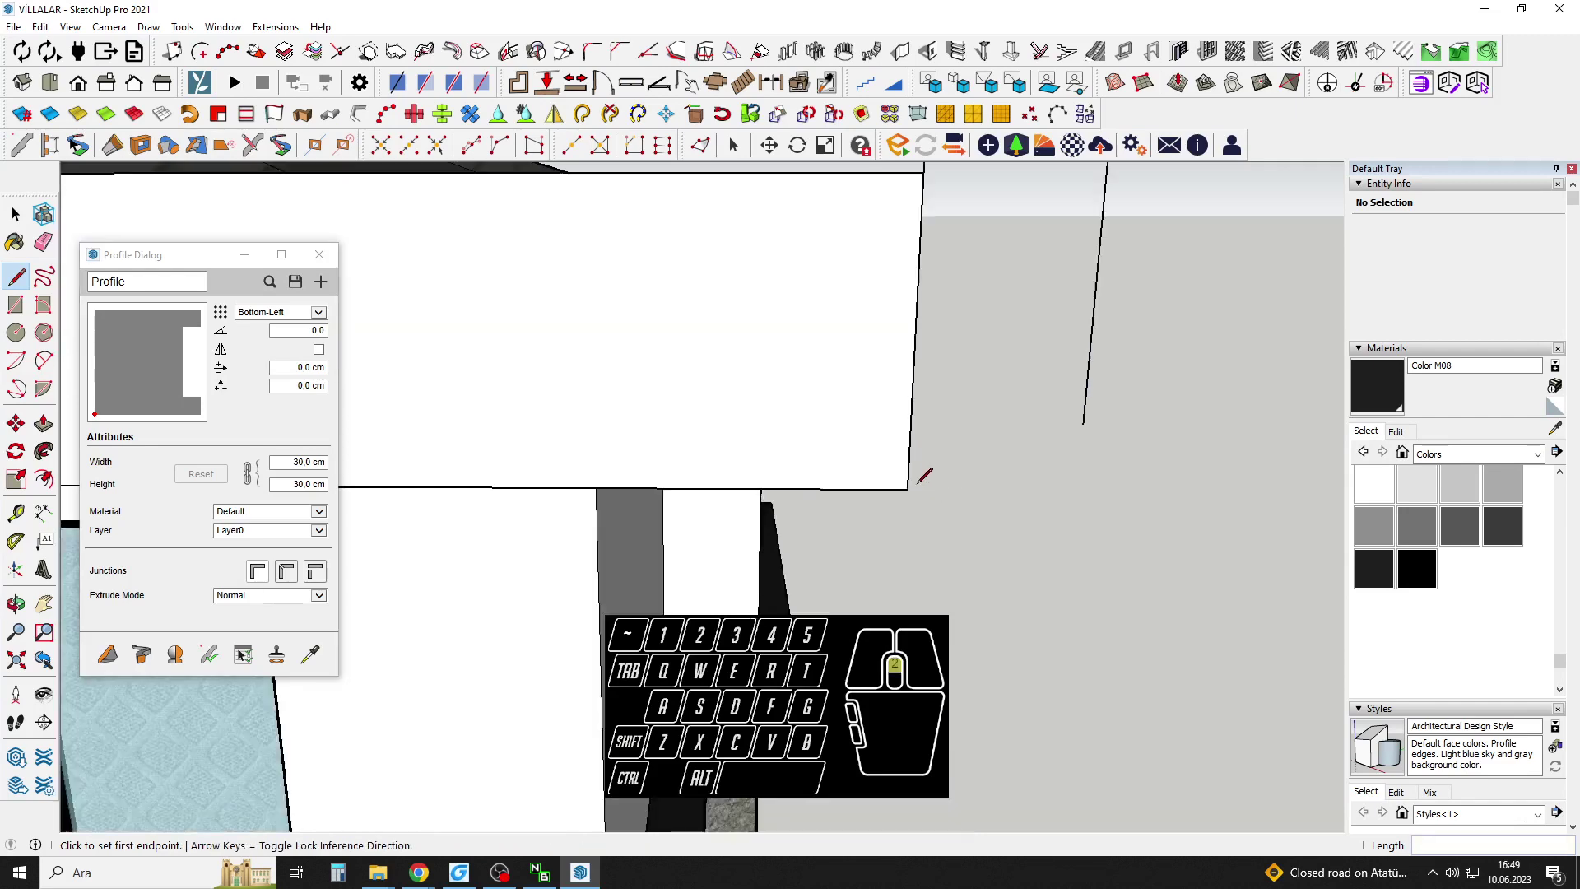
pyautogui.scroll(-7, 920, 477)
pyautogui.moveTo(920, 477); pyautogui.dragTo(936, 483, button='middle')
pyautogui.scroll(5, 938, 483)
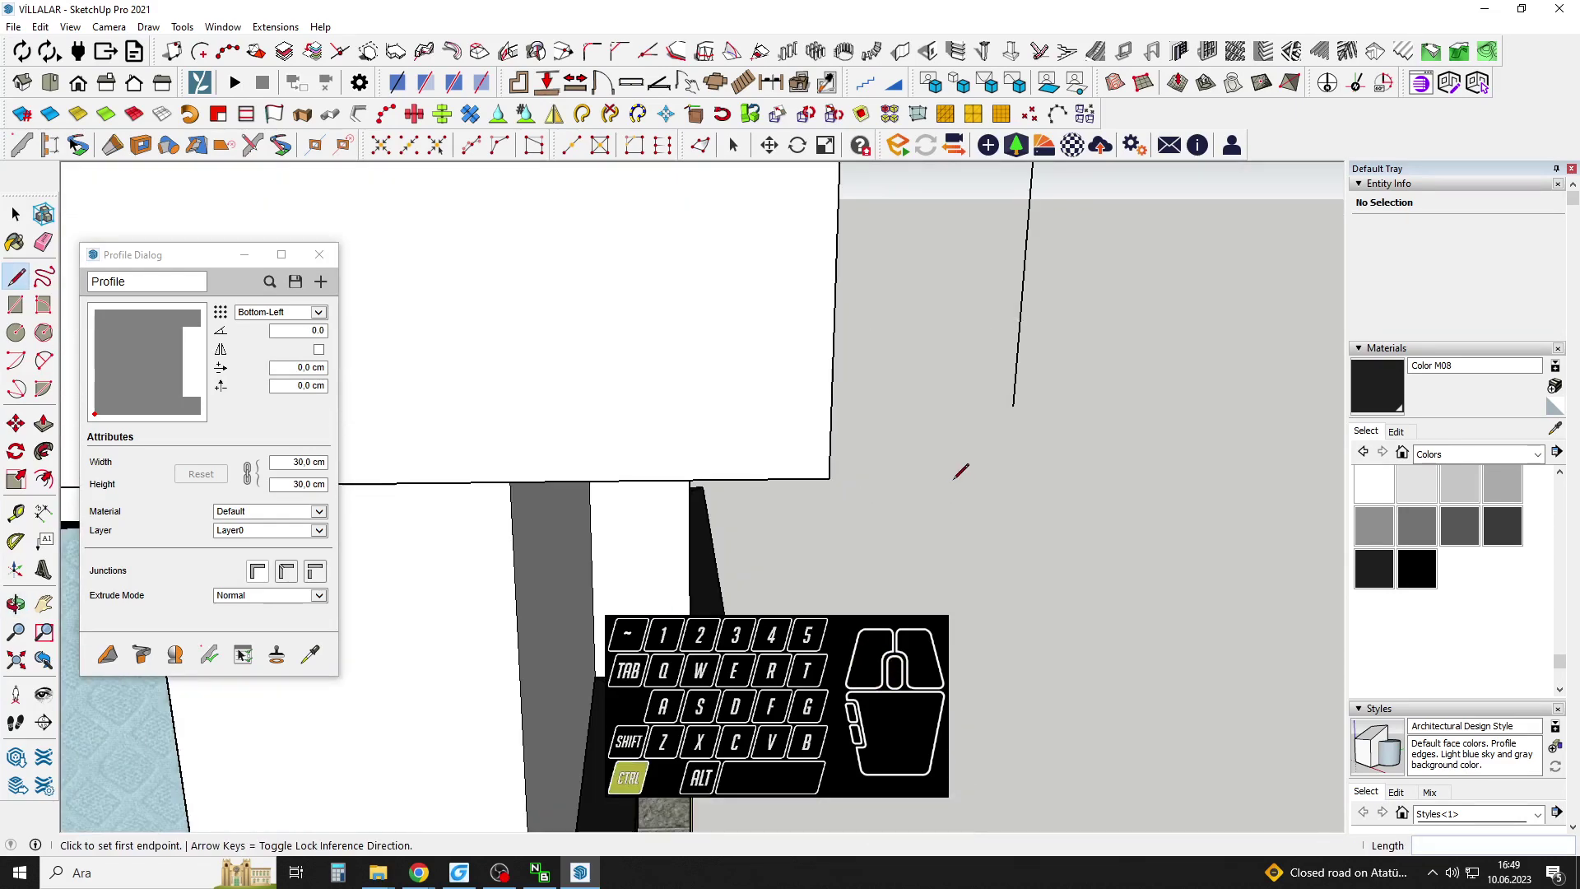
pyautogui.hotkey('ctrl', 'z')
pyautogui.scroll(-5, 941, 486)
pyautogui.scroll(3, 924, 484)
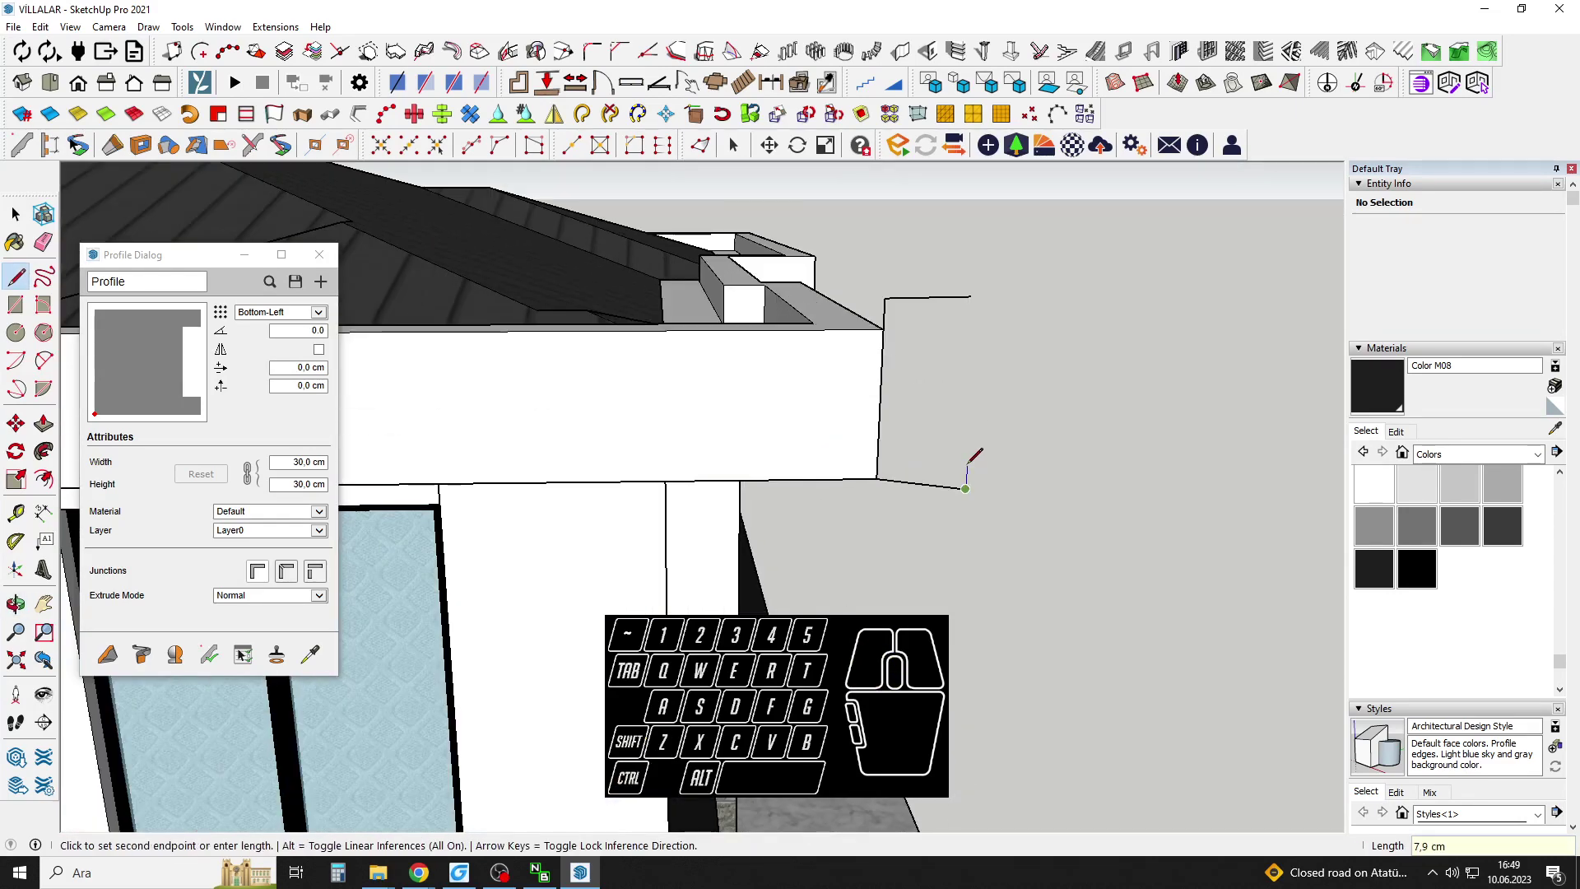
pyautogui.moveTo(968, 463); pyautogui.dragTo(970, 466, button='middle')
pyautogui.hotkey('ctrl', 'z')
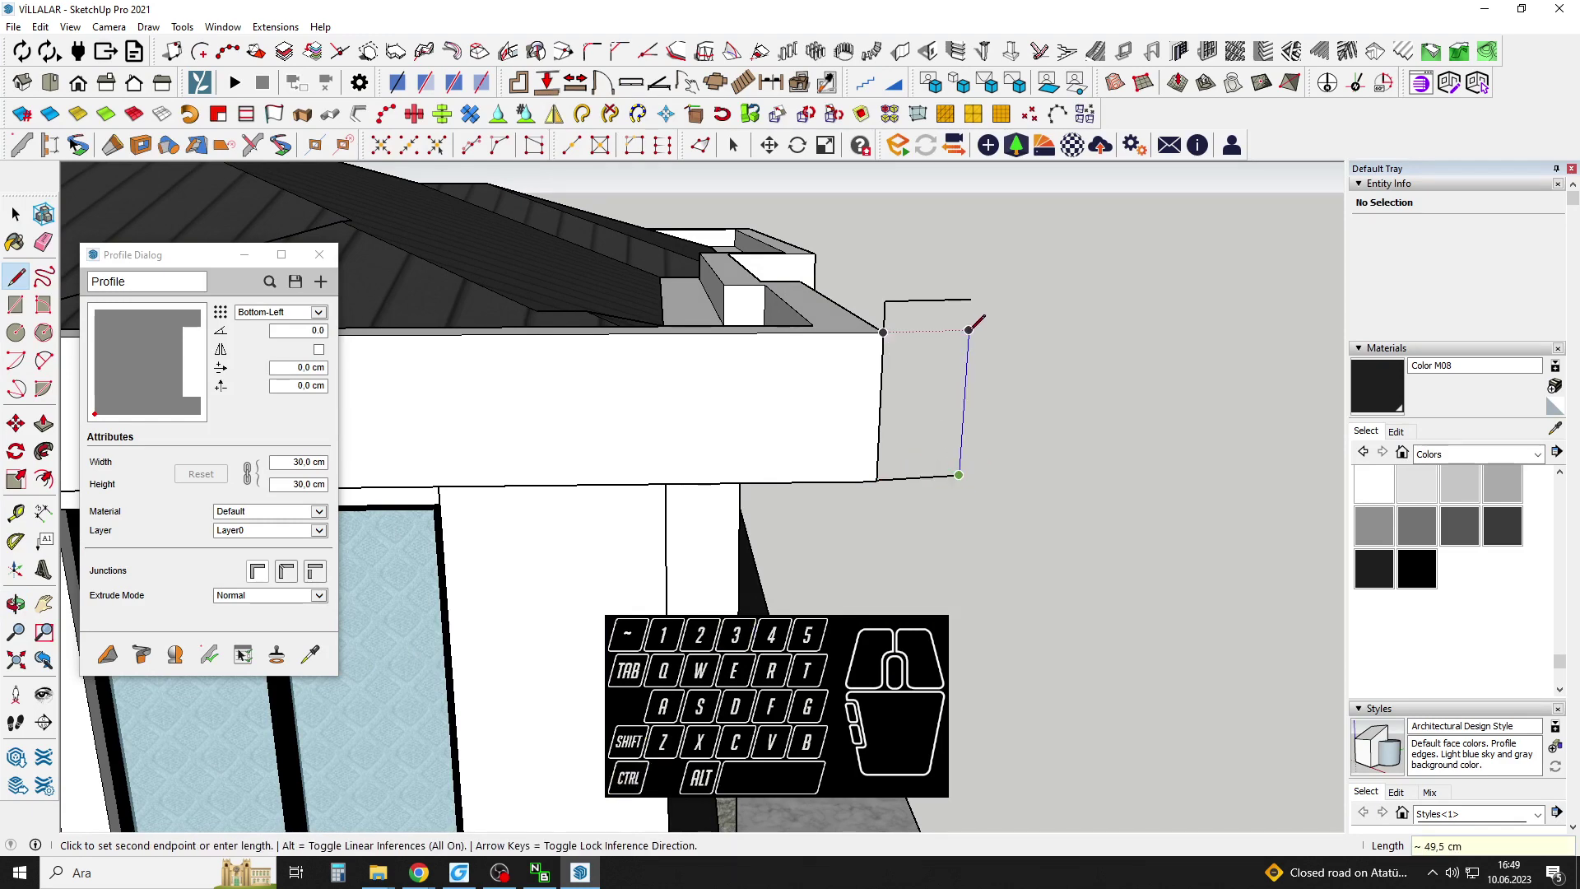
pyautogui.press('space')
pyautogui.moveTo(987, 284); pyautogui.dragTo(1157, 415, button='middle')
pyautogui.doubleClick(932, 421)
pyautogui.press('Delete')
# Draw an upright rectangular face of about 0.18 m² projecting outward from the roof fascia corner and select it.
pyautogui.press('l')
pyautogui.click(1147, 440)
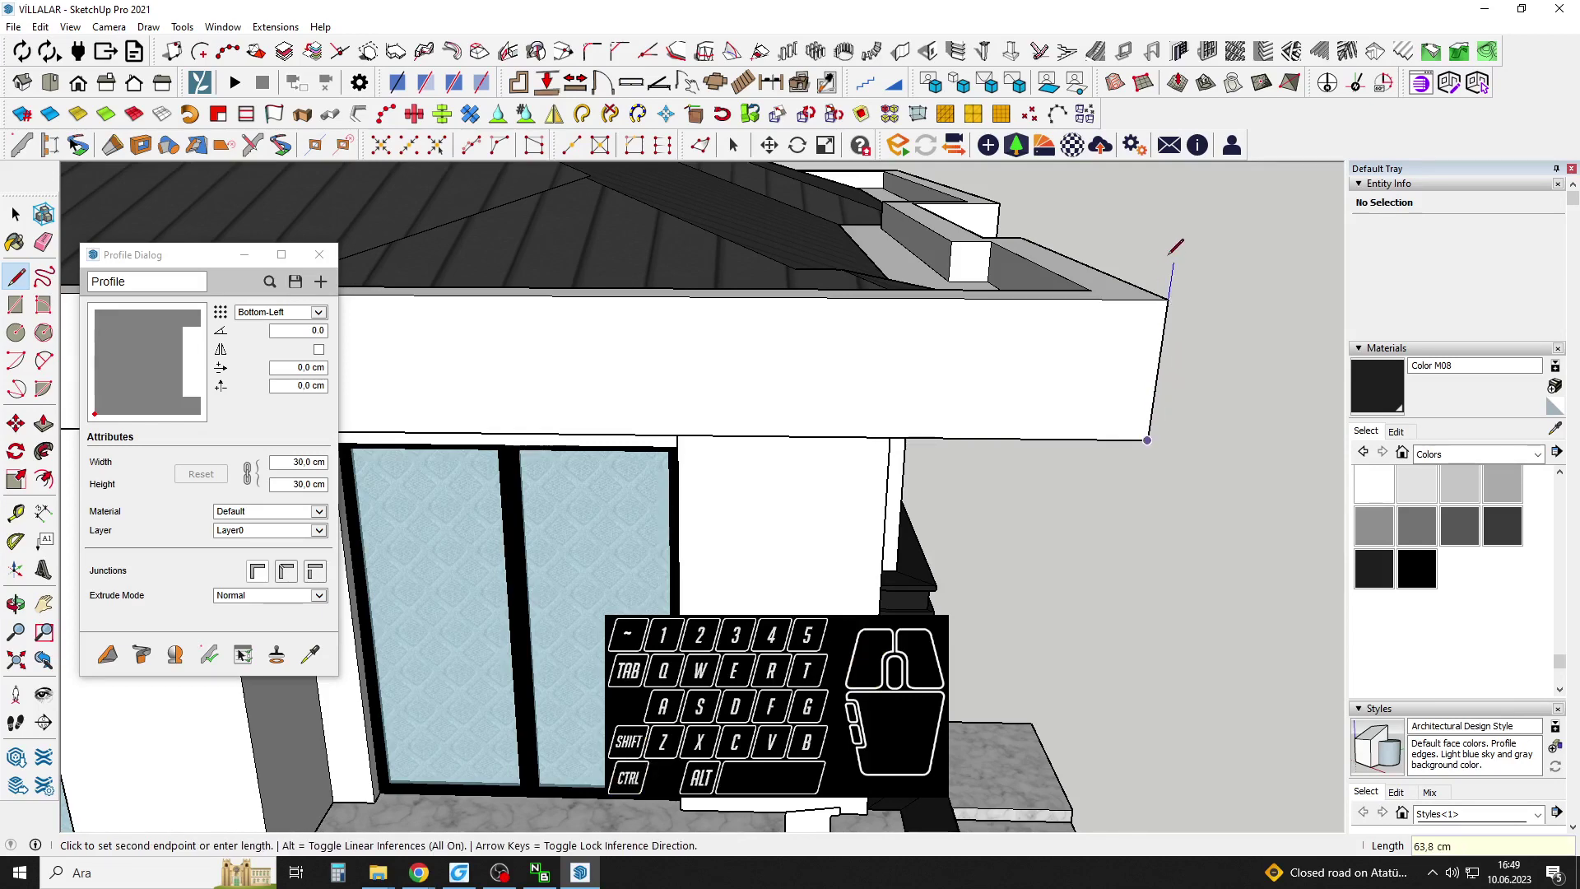
pyautogui.press('Return')
pyautogui.scroll(-2, 1204, 298)
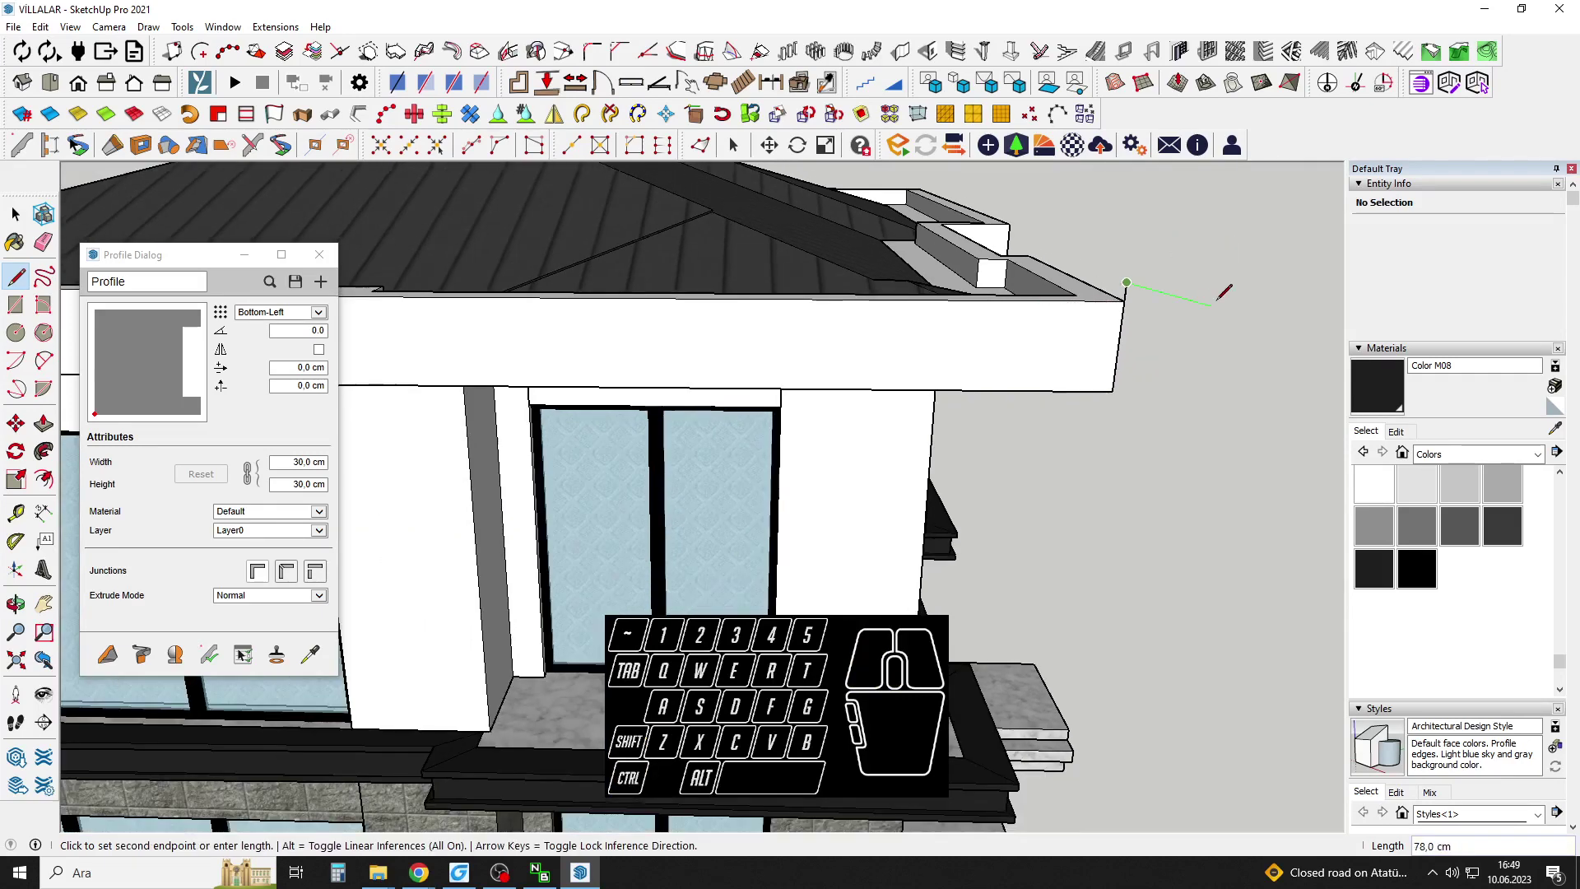
pyautogui.scroll(3, 1182, 280)
pyautogui.scroll(-3, 1152, 288)
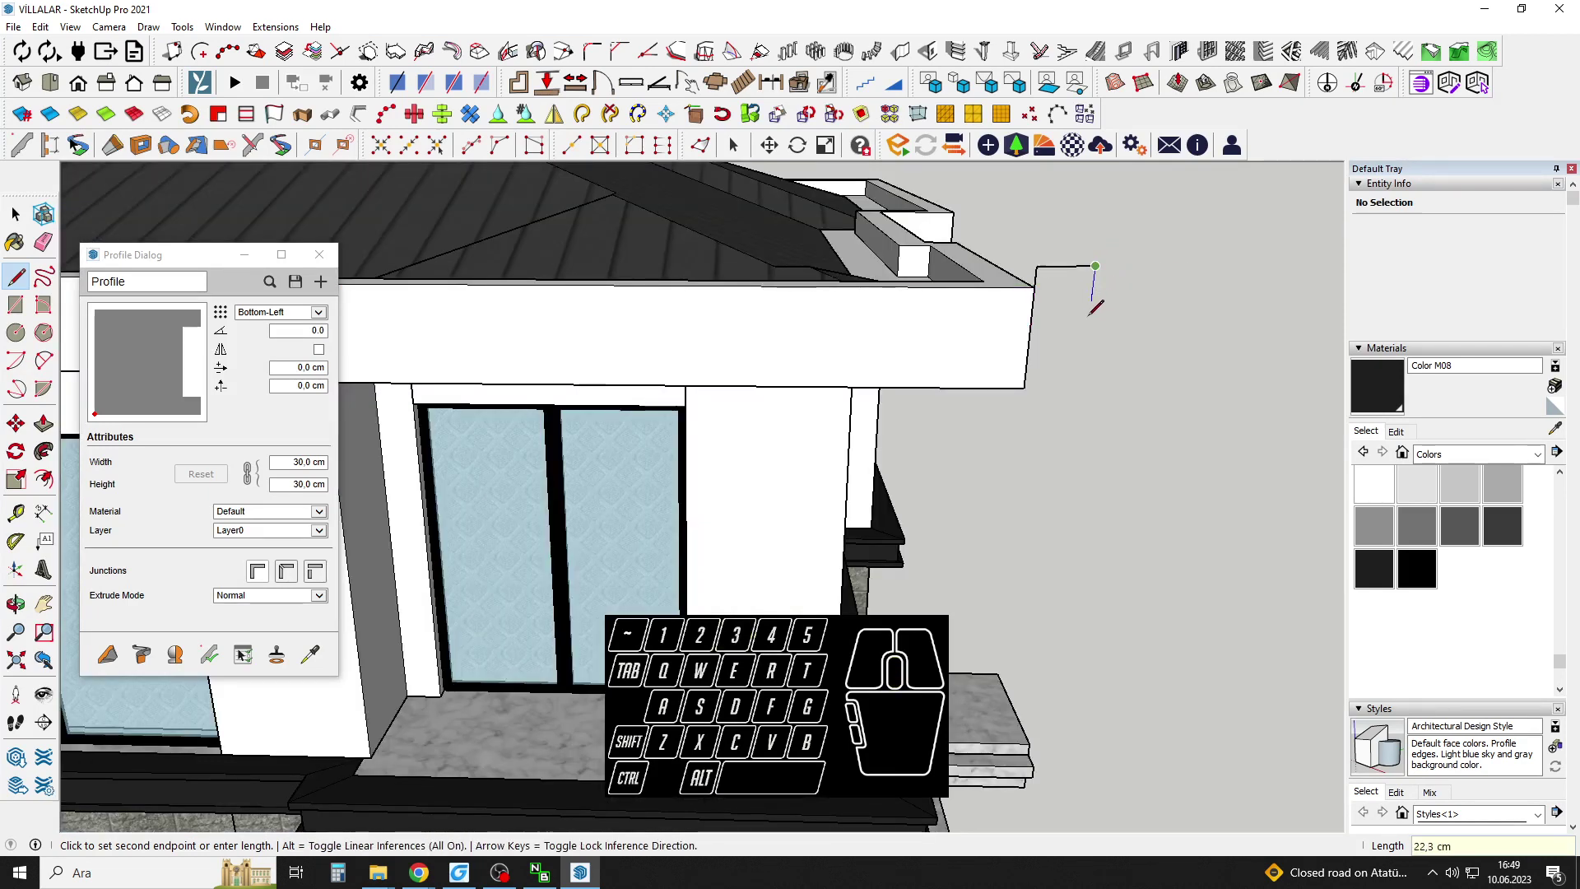
pyautogui.press('shift')
pyautogui.click(1023, 388)
pyautogui.moveTo(1037, 365); pyautogui.dragTo(1104, 328, button='middle')
pyautogui.press('space')
pyautogui.click(852, 365)
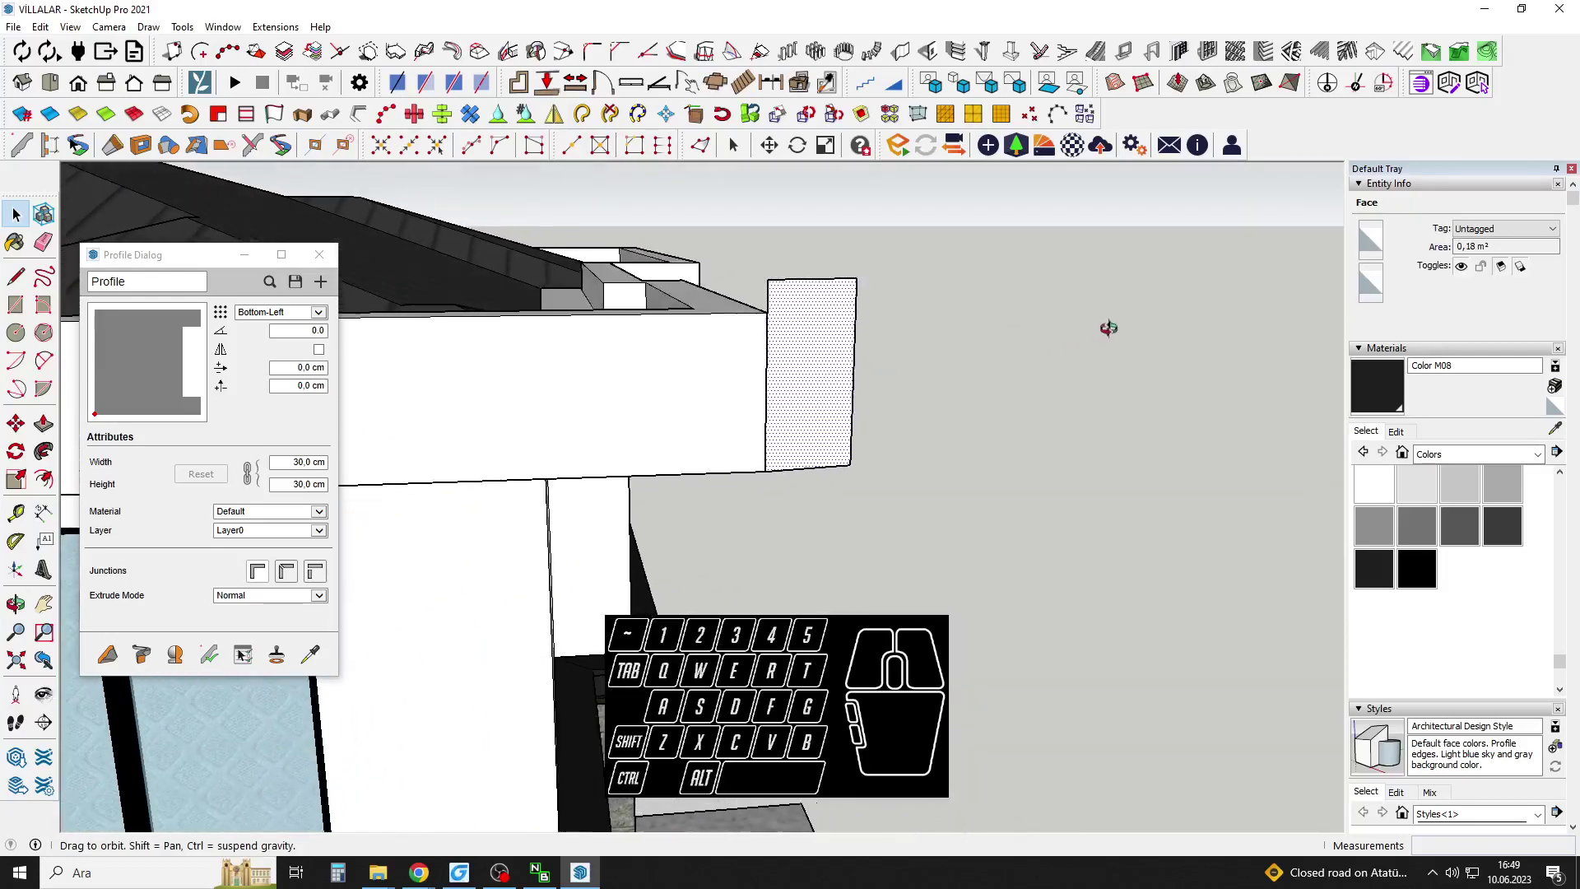
# Cut off the lower outer corner of the fascia face with a slanted line and erase the leftover outer edges.
pyautogui.keyDown('shift'); pyautogui.moveTo(853, 394); pyautogui.dragTo(841, 356, button='middle'); pyautogui.keyUp('shift')
pyautogui.press('space')
pyautogui.press('l')
pyautogui.click(890, 372)
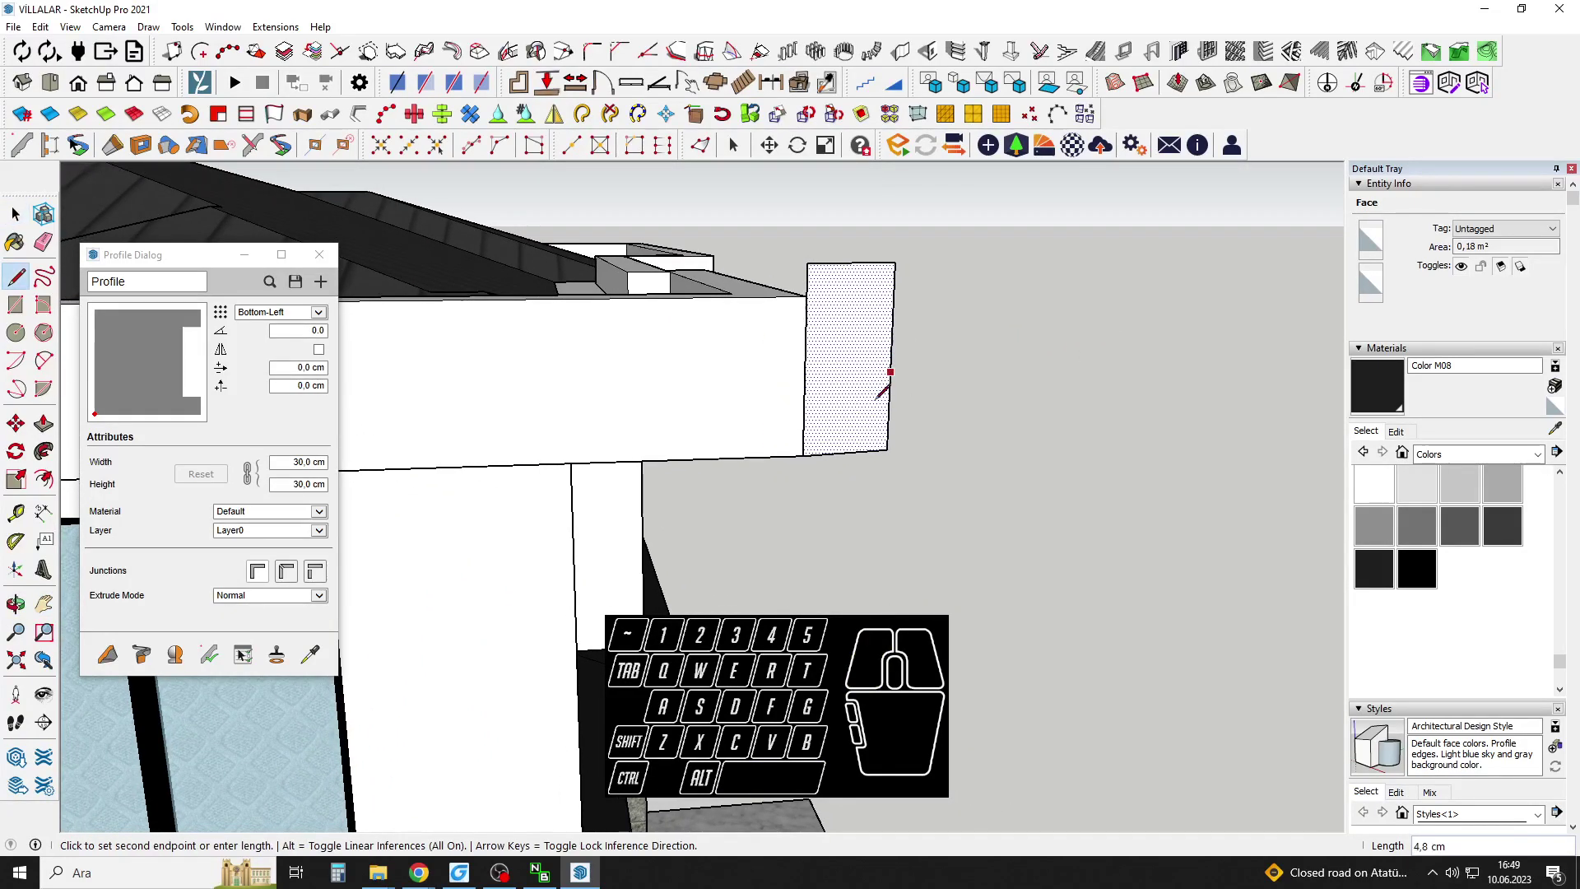
pyautogui.click(834, 453)
pyautogui.press('e')
pyautogui.moveTo(894, 429); pyautogui.dragTo(869, 466)
pyautogui.press('space')
pyautogui.click(848, 345)
# Move the slanted edge's outer endpoint up along the face's outer side to lengthen the slope, and select the face.
pyautogui.moveTo(834, 341); pyautogui.dragTo(858, 362, button='middle')
pyautogui.press('m')
pyautogui.click(894, 369)
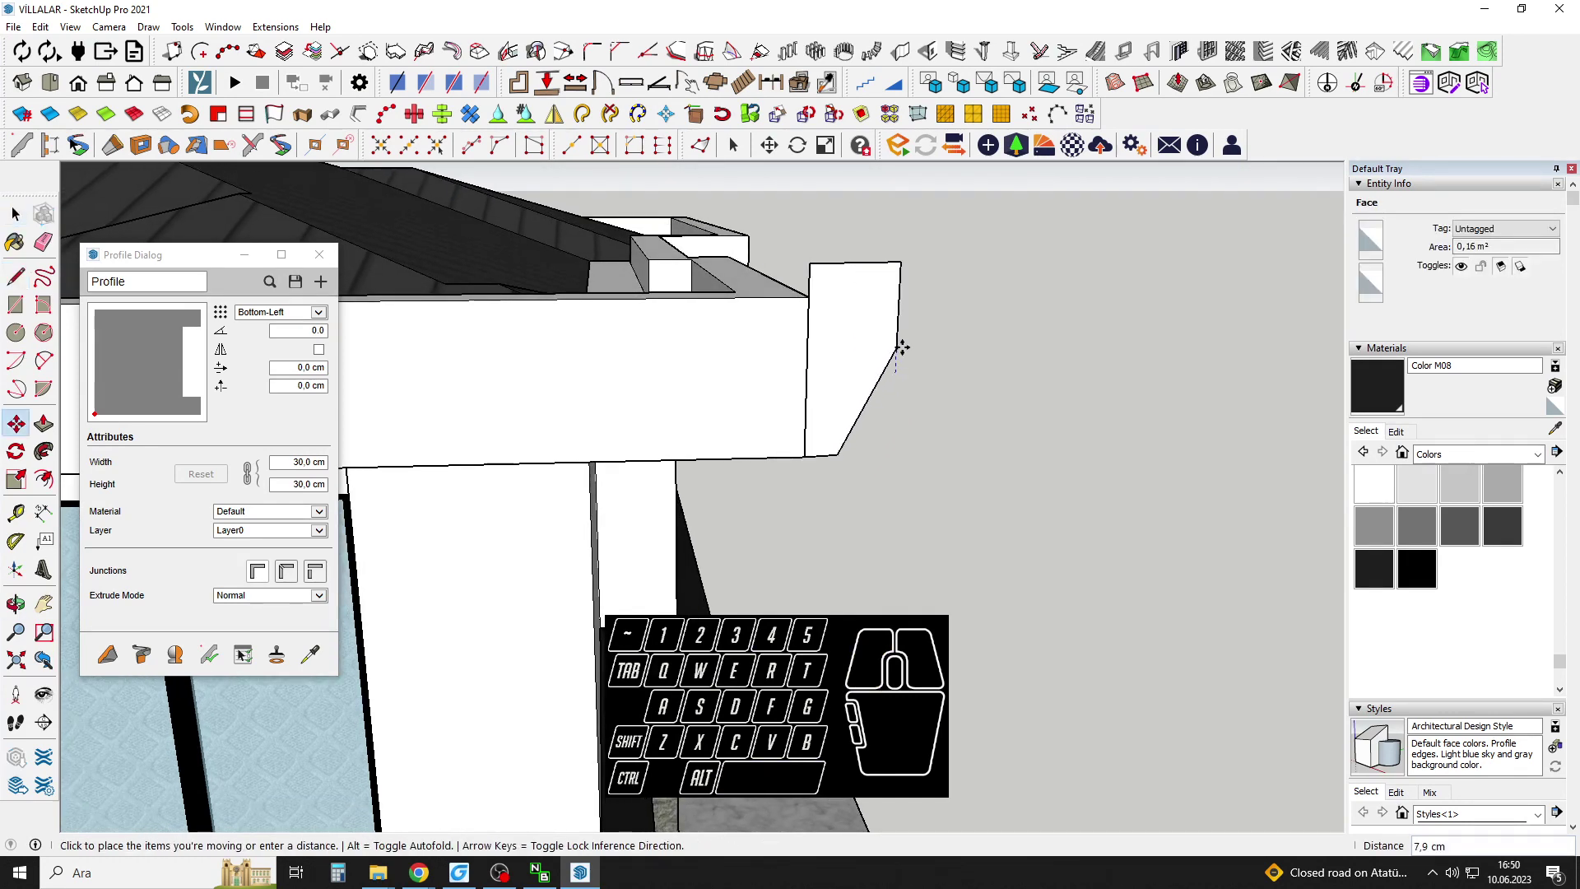
pyautogui.moveTo(903, 294); pyautogui.dragTo(908, 303, button='middle')
pyautogui.press('space')
pyautogui.press('l')
pyautogui.scroll(2, 913, 262)
pyautogui.scroll(-4, 911, 305)
pyautogui.scroll(-1, 877, 386)
pyautogui.press('space')
pyautogui.scroll(-1, 882, 383)
pyautogui.click(876, 386)
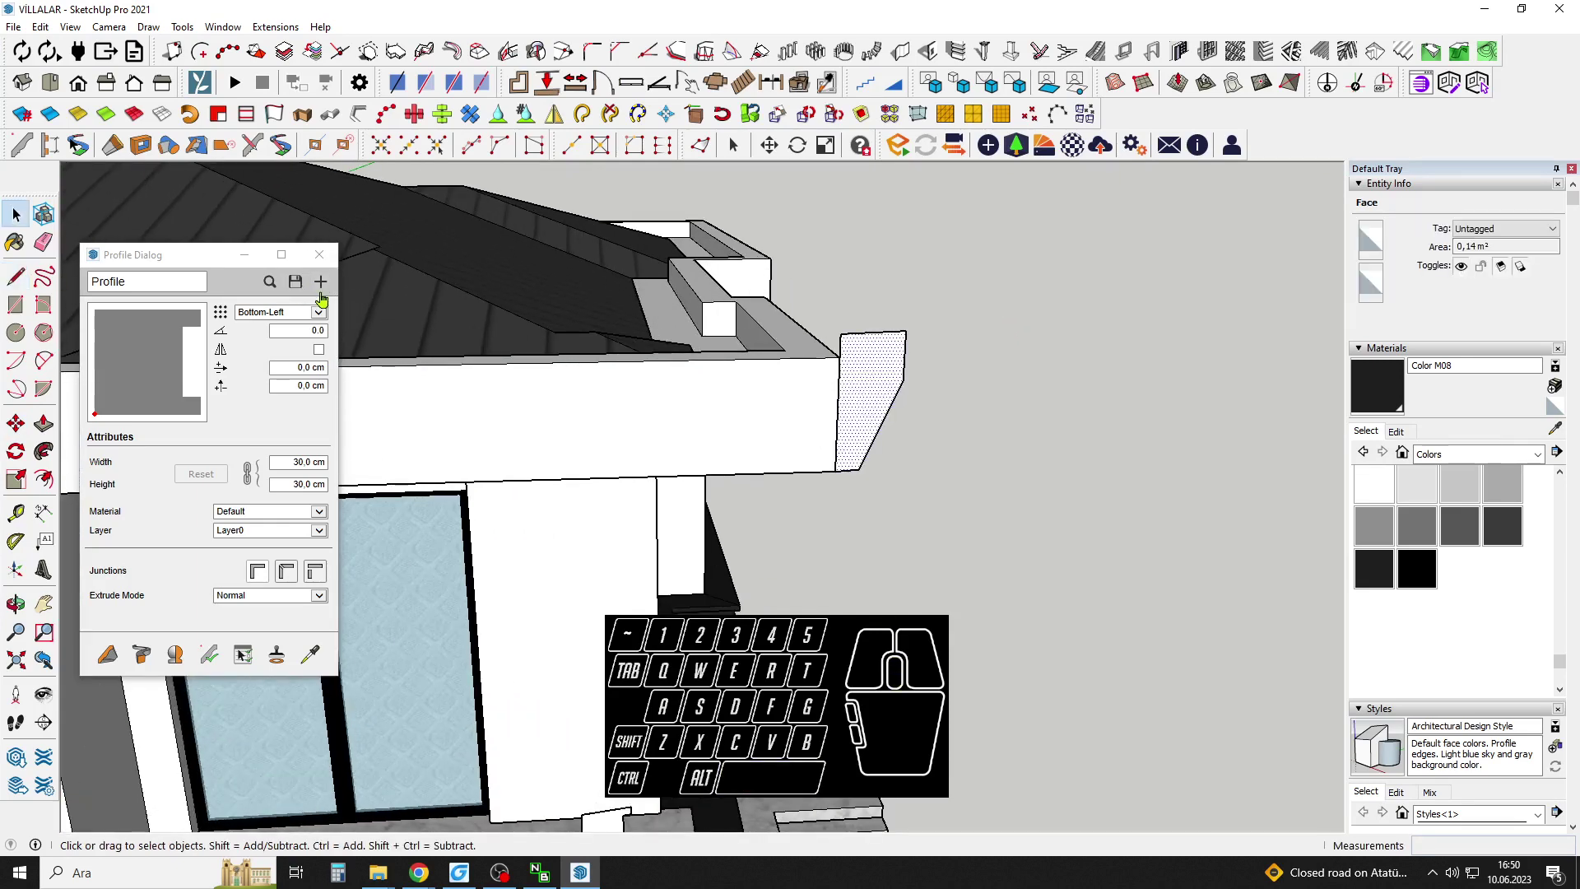
# Create a new Profile Builder profile named Profile from the selected face.
pyautogui.scroll(1, 825, 381)
pyautogui.click(321, 282)
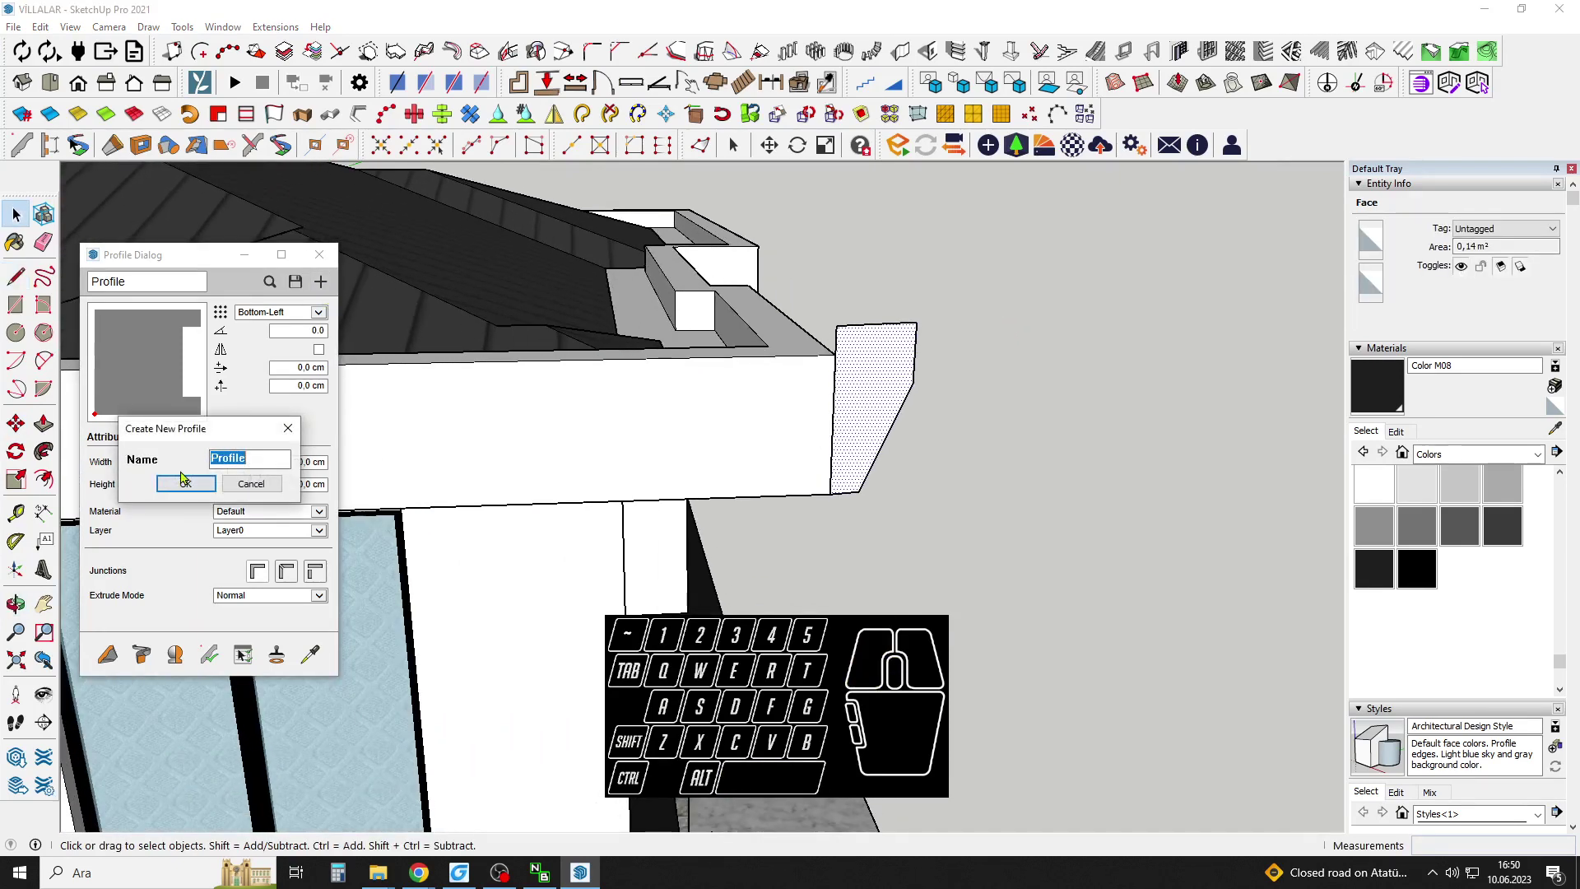
pyautogui.click(224, 457)
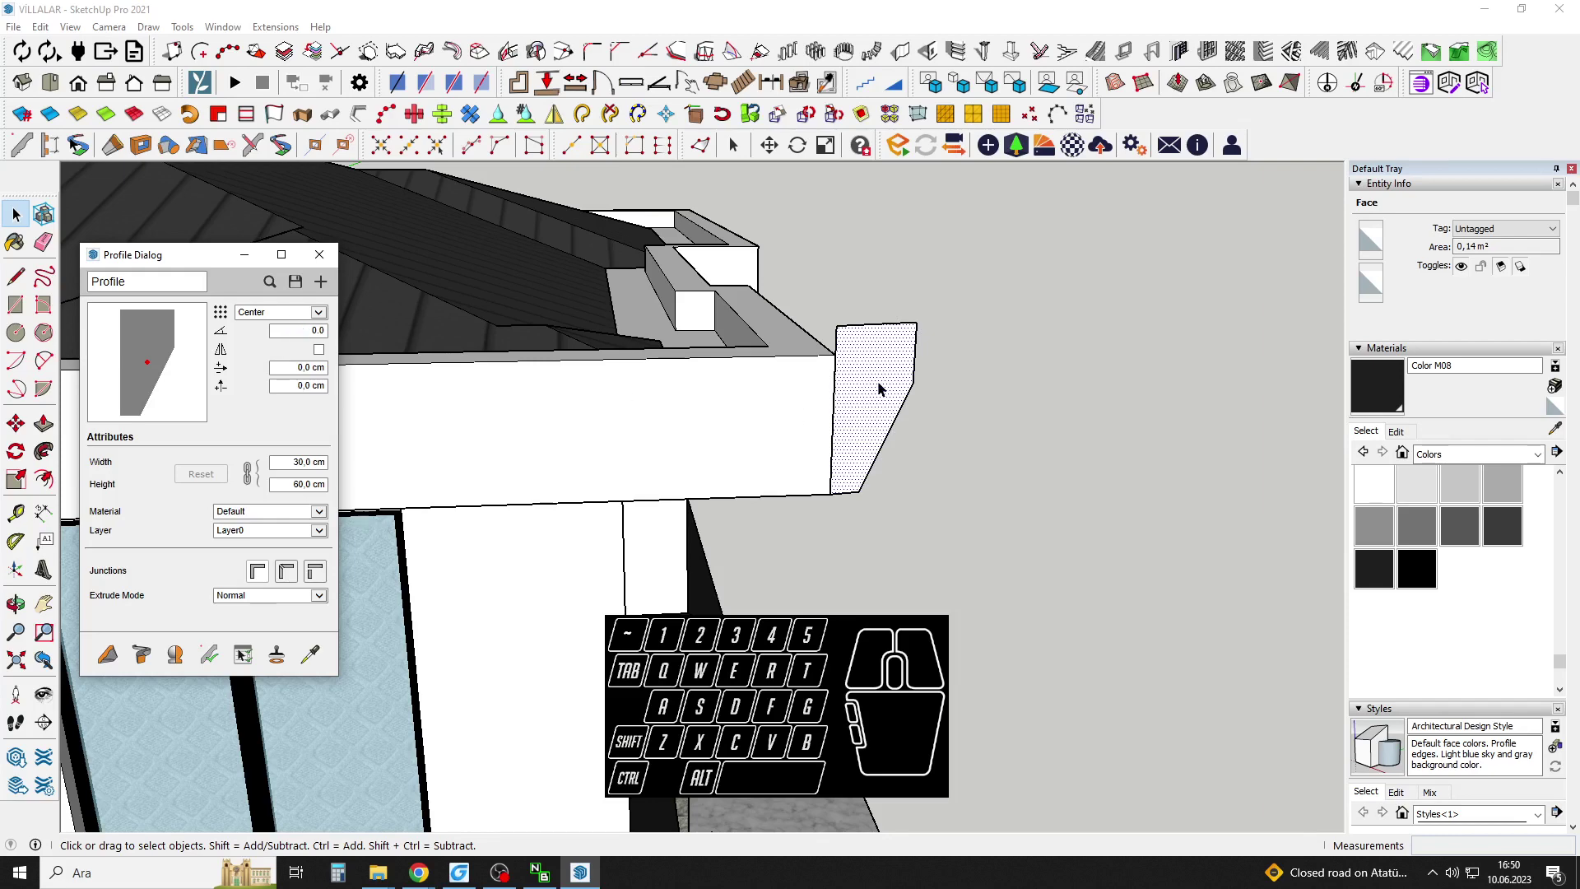
# Group the profile face with its edges at the fascia corner and convert the group into a component.
pyautogui.scroll(-3, 866, 381)
pyautogui.moveTo(866, 381); pyautogui.dragTo(576, 448, button='middle')
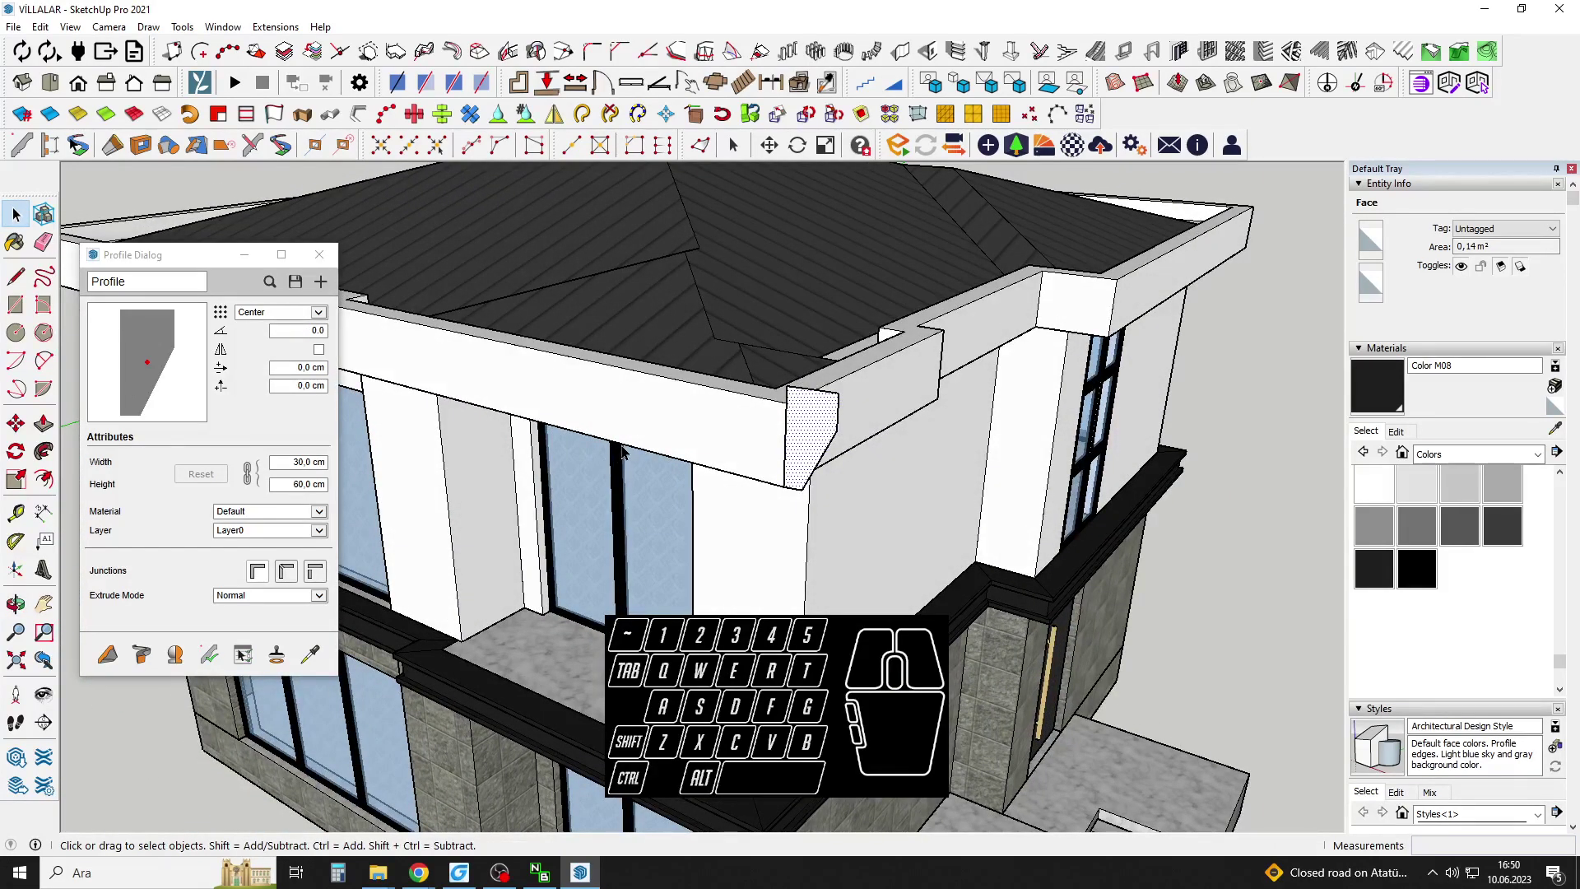
pyautogui.moveTo(744, 430); pyautogui.dragTo(845, 431, button='middle')
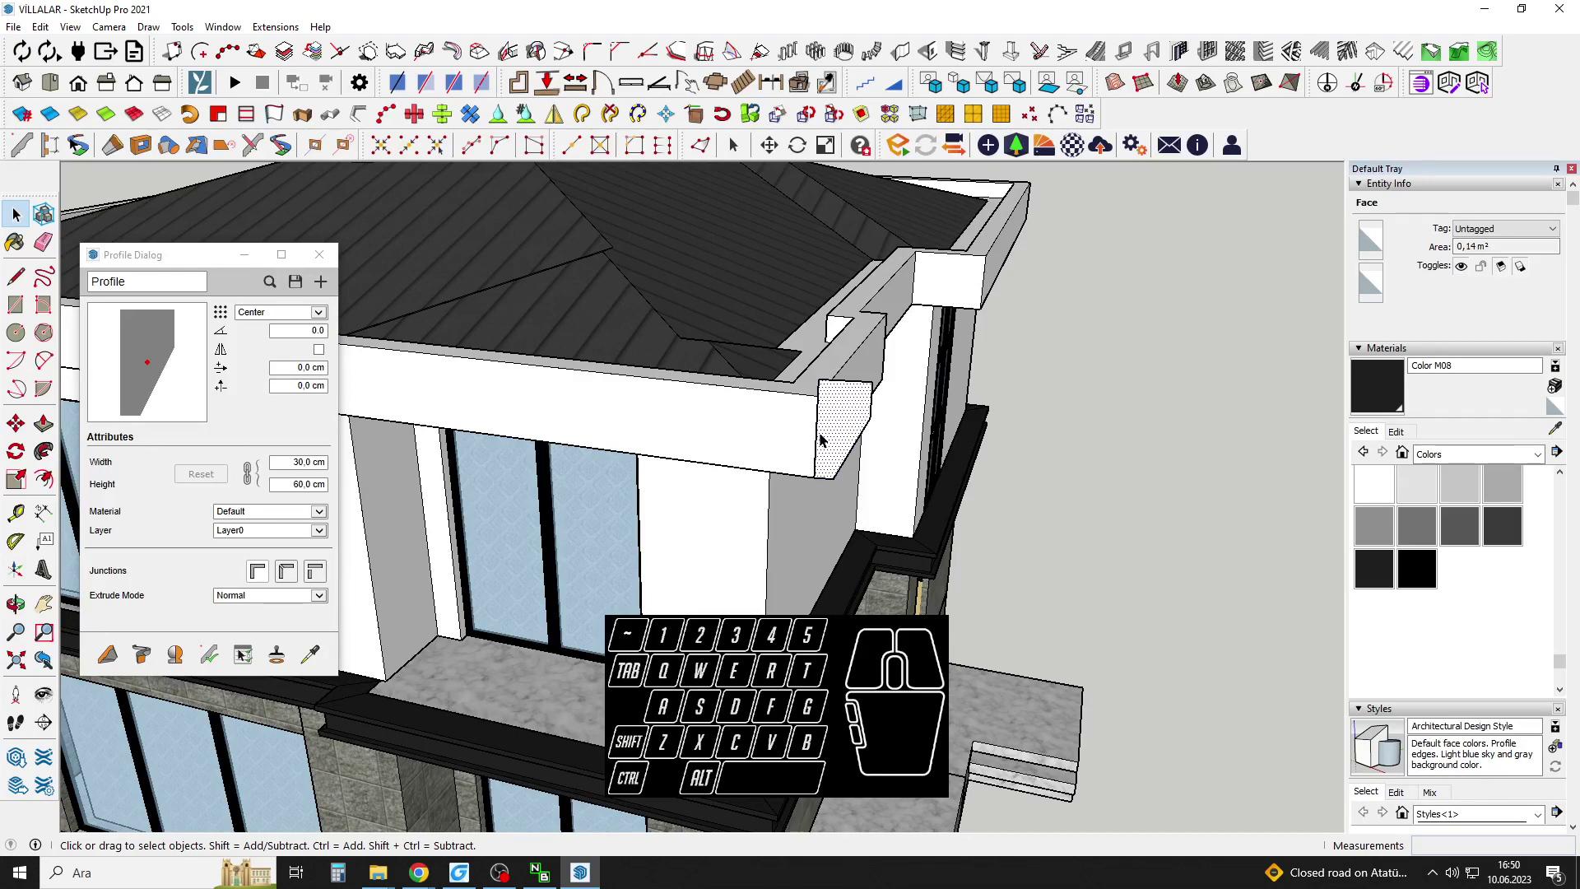
pyautogui.scroll(1, 841, 402)
pyautogui.rightClick(842, 403)
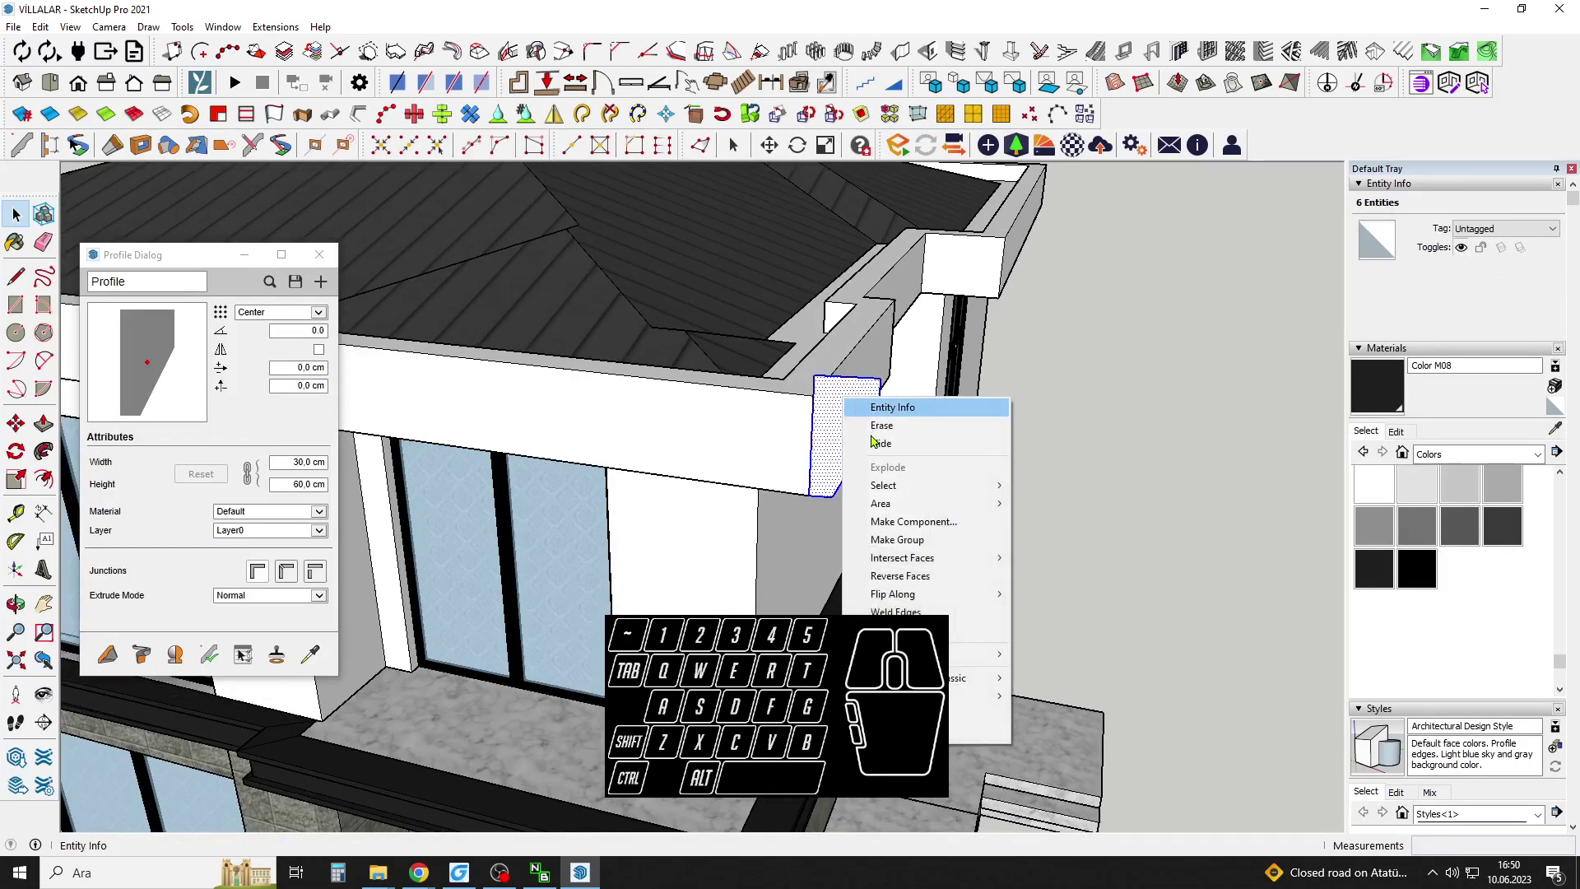
pyautogui.click(882, 539)
pyautogui.rightClick(872, 412)
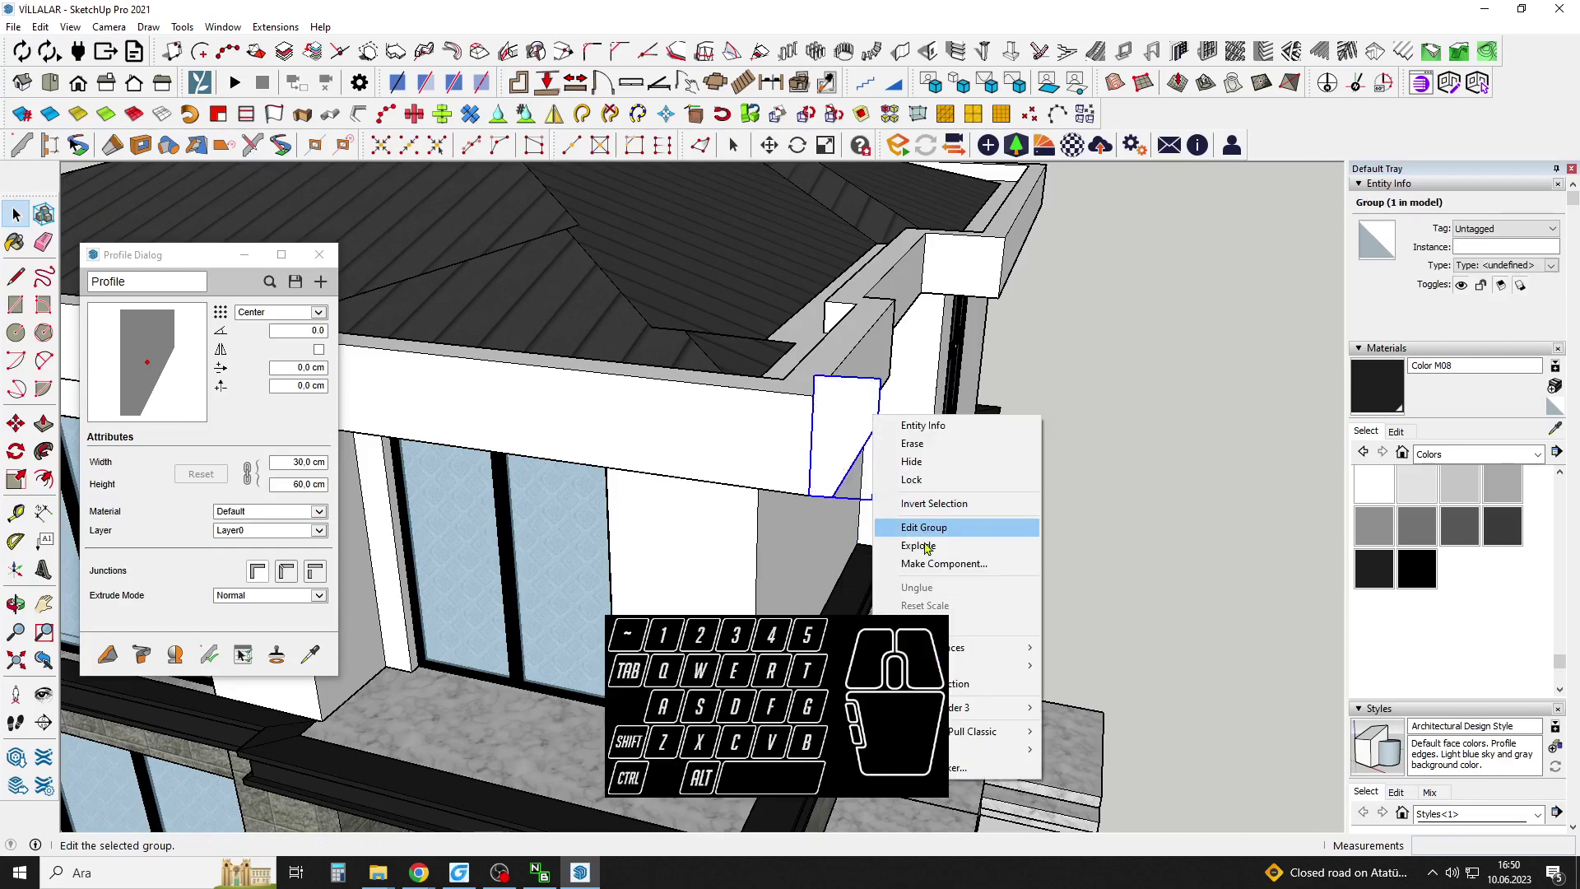
pyautogui.click(934, 572)
pyautogui.press('Return')
pyautogui.moveTo(854, 442); pyautogui.dragTo(816, 472, button='middle')
pyautogui.scroll(-1, 903, 471)
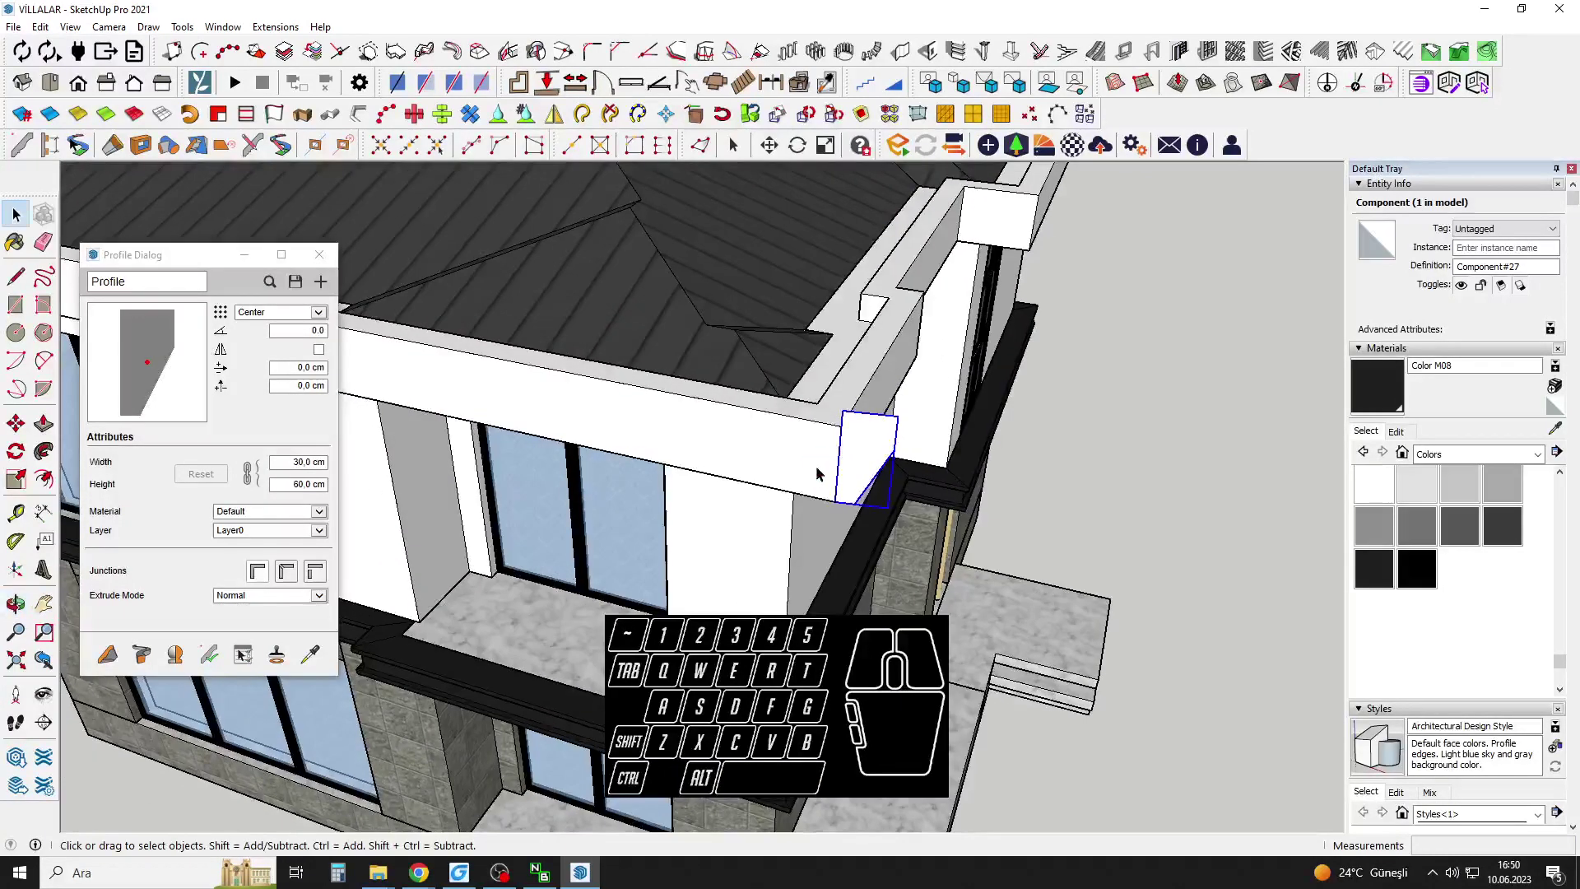
# Set the profile's placement point to Bottom-Left and bring the underside of the roof fascia corner into view for building.
pyautogui.click(282, 311)
pyautogui.click(278, 333)
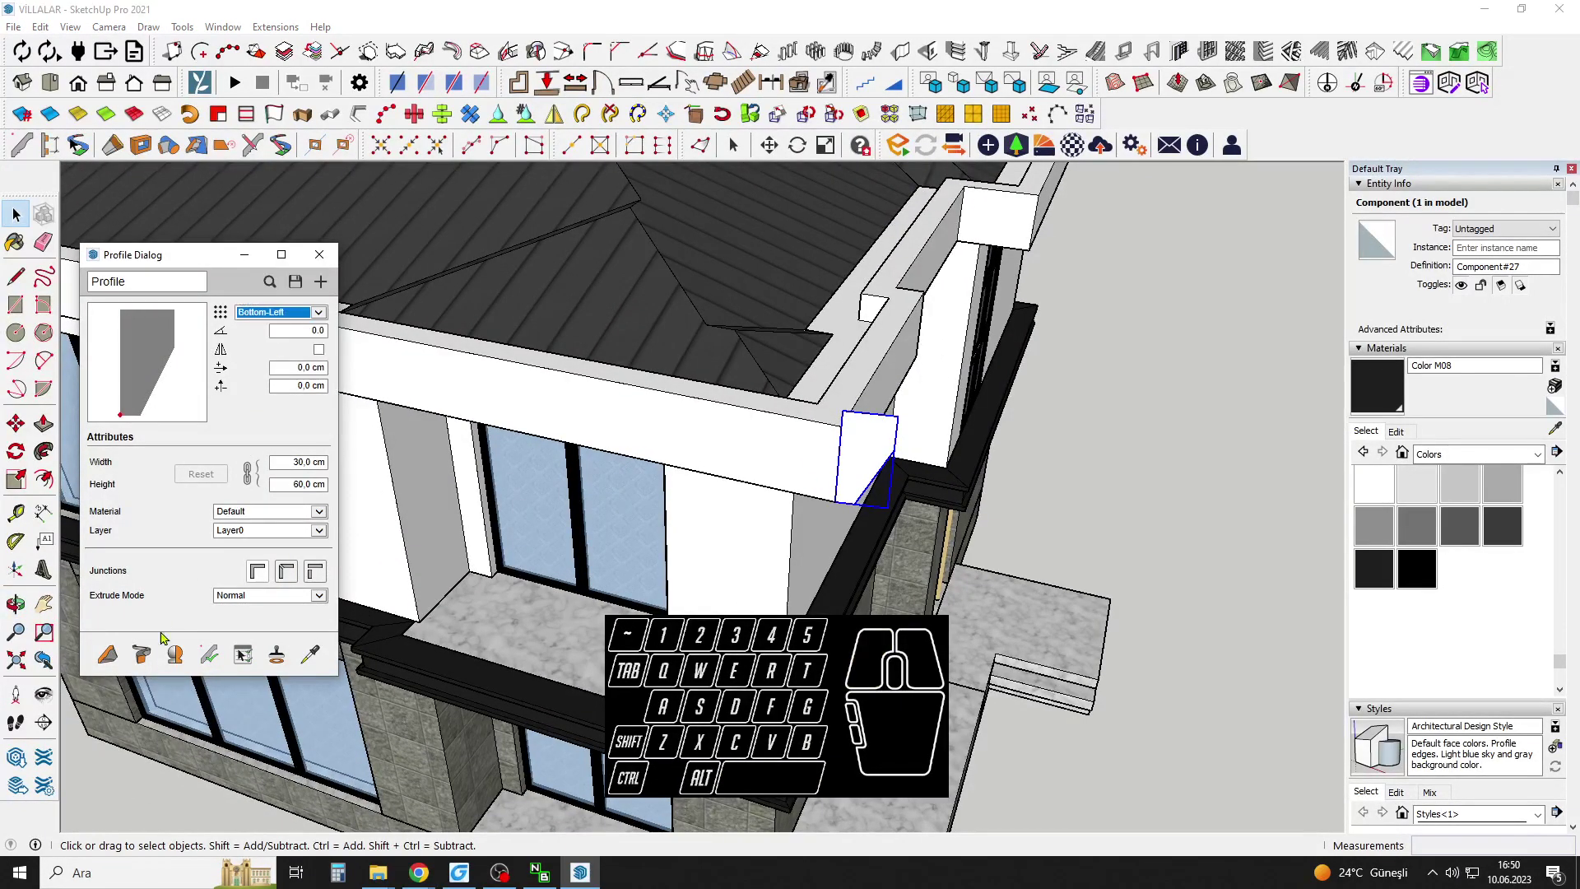
pyautogui.click(121, 663)
pyautogui.moveTo(833, 529); pyautogui.dragTo(777, 512, button='middle')
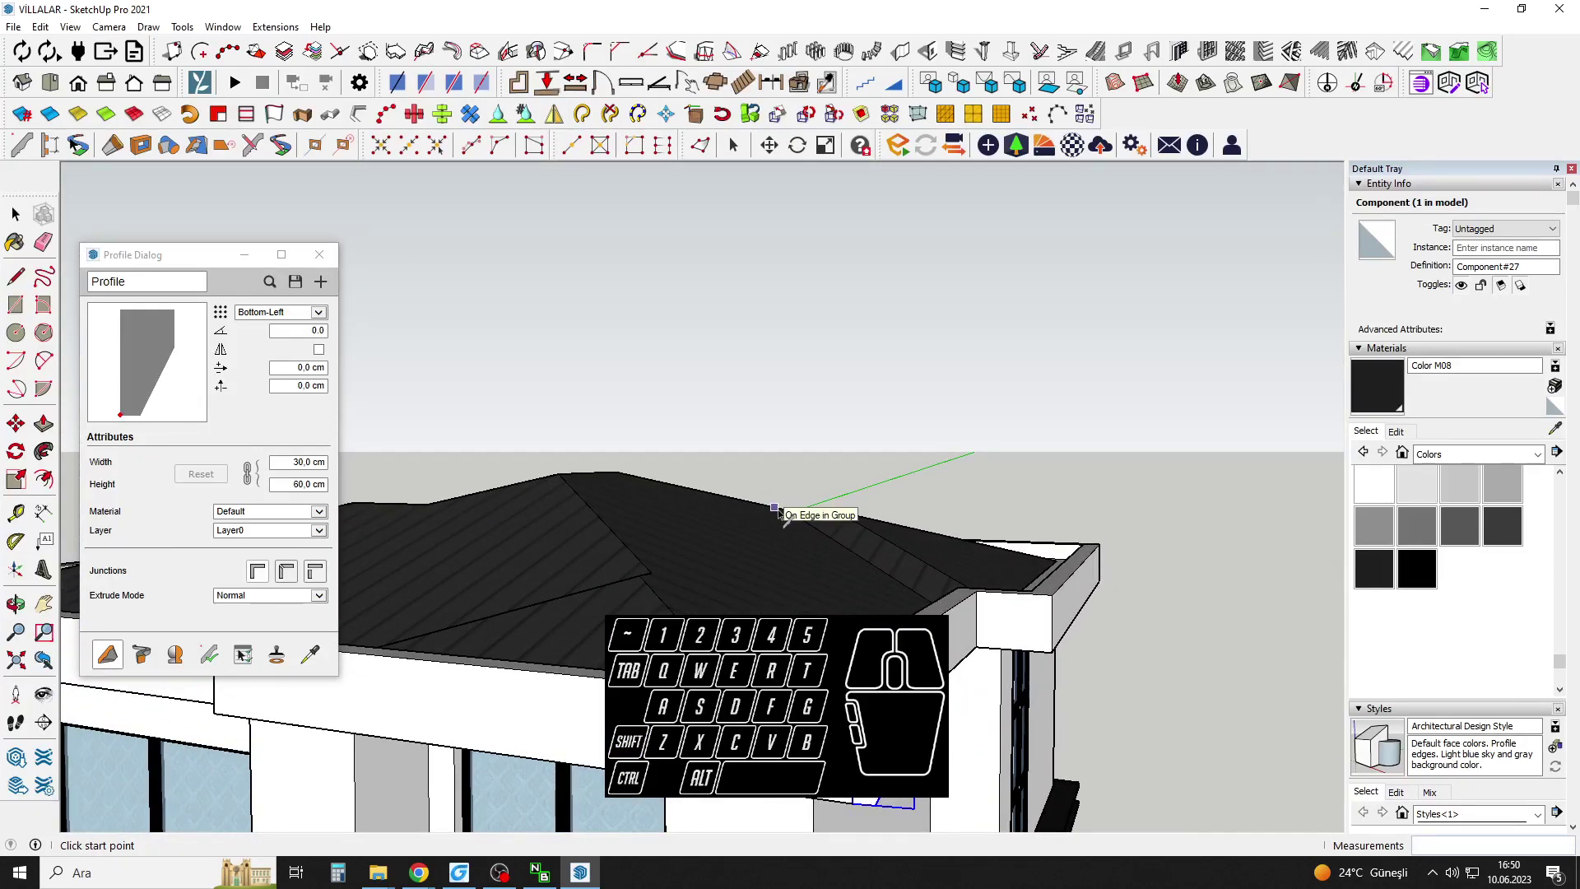
pyautogui.scroll(-5, 766, 508)
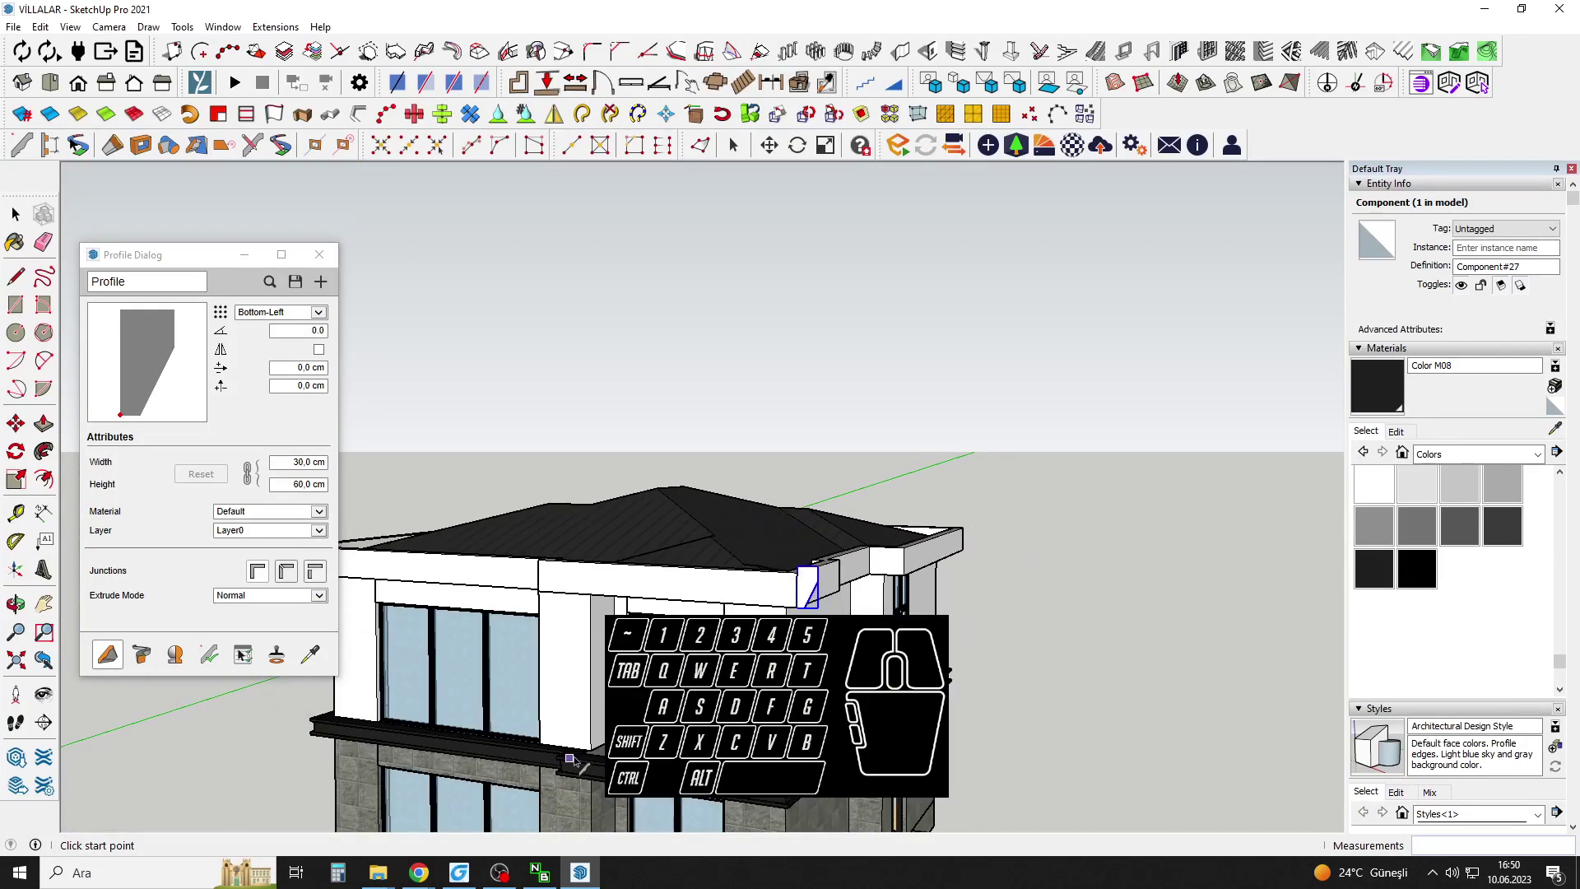
pyautogui.moveTo(738, 548); pyautogui.dragTo(833, 314, button='middle')
pyautogui.scroll(4, 839, 451)
pyautogui.keyDown('shift'); pyautogui.moveTo(833, 314); pyautogui.dragTo(820, 391, button='middle'); pyautogui.keyUp('shift')
pyautogui.scroll(2, 815, 390)
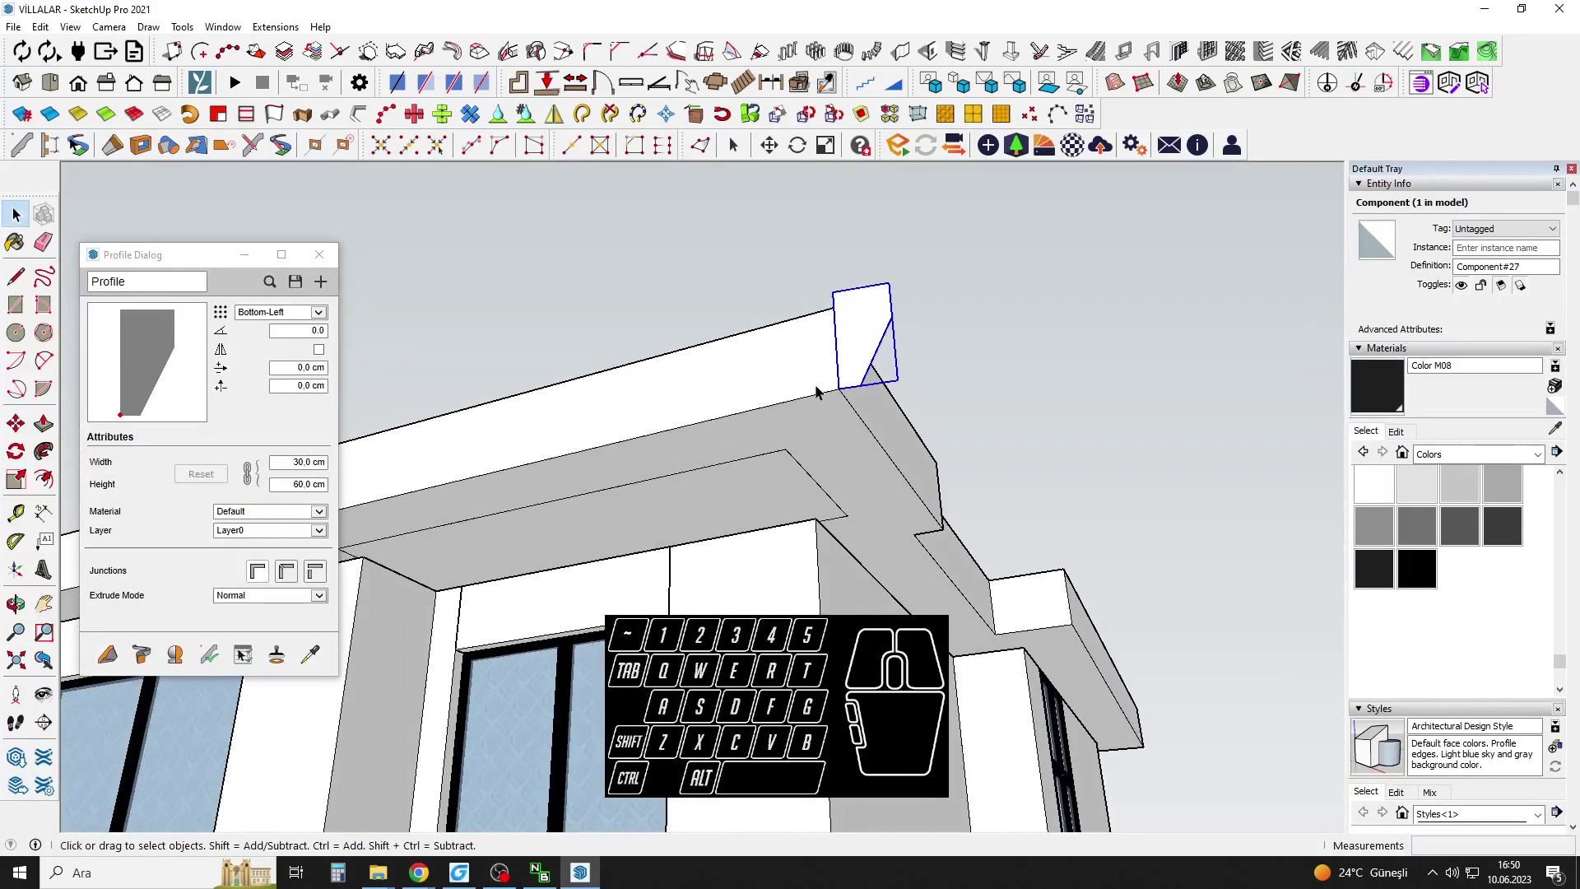
pyautogui.doubleClick(815, 390)
pyautogui.click(813, 424)
pyautogui.scroll(1, 810, 432)
pyautogui.doubleClick(810, 428)
pyautogui.tripleClick(812, 430)
pyautogui.scroll(1, 827, 436)
pyautogui.doubleClick(827, 430)
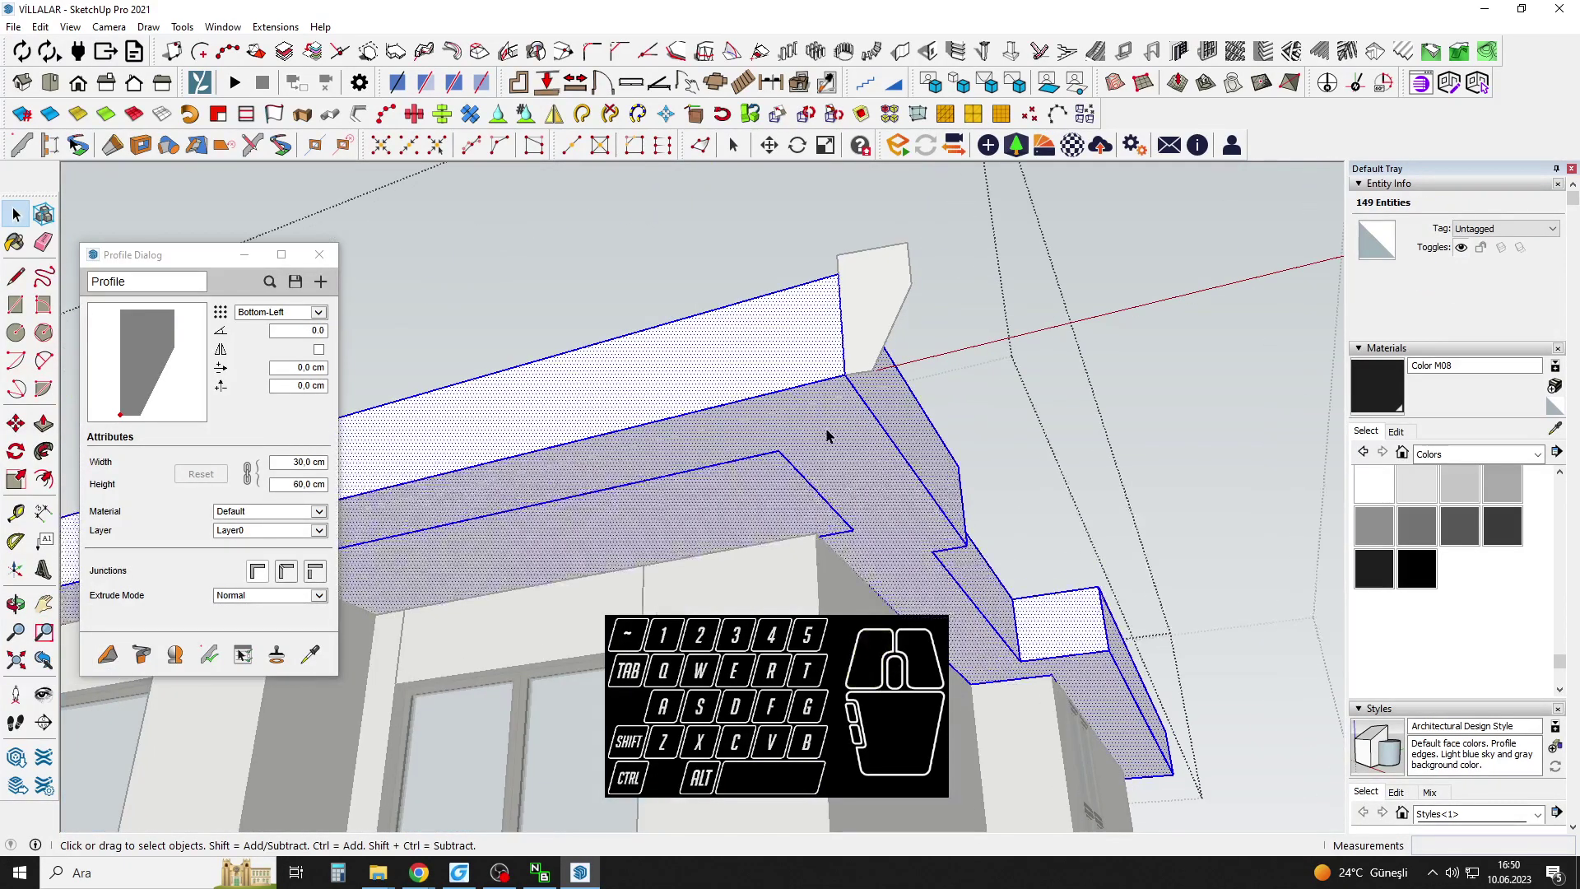
pyautogui.press('Escape')
pyautogui.press('Escape')
pyautogui.click(810, 358)
pyautogui.scroll(-1, 793, 356)
pyautogui.click(1013, 366)
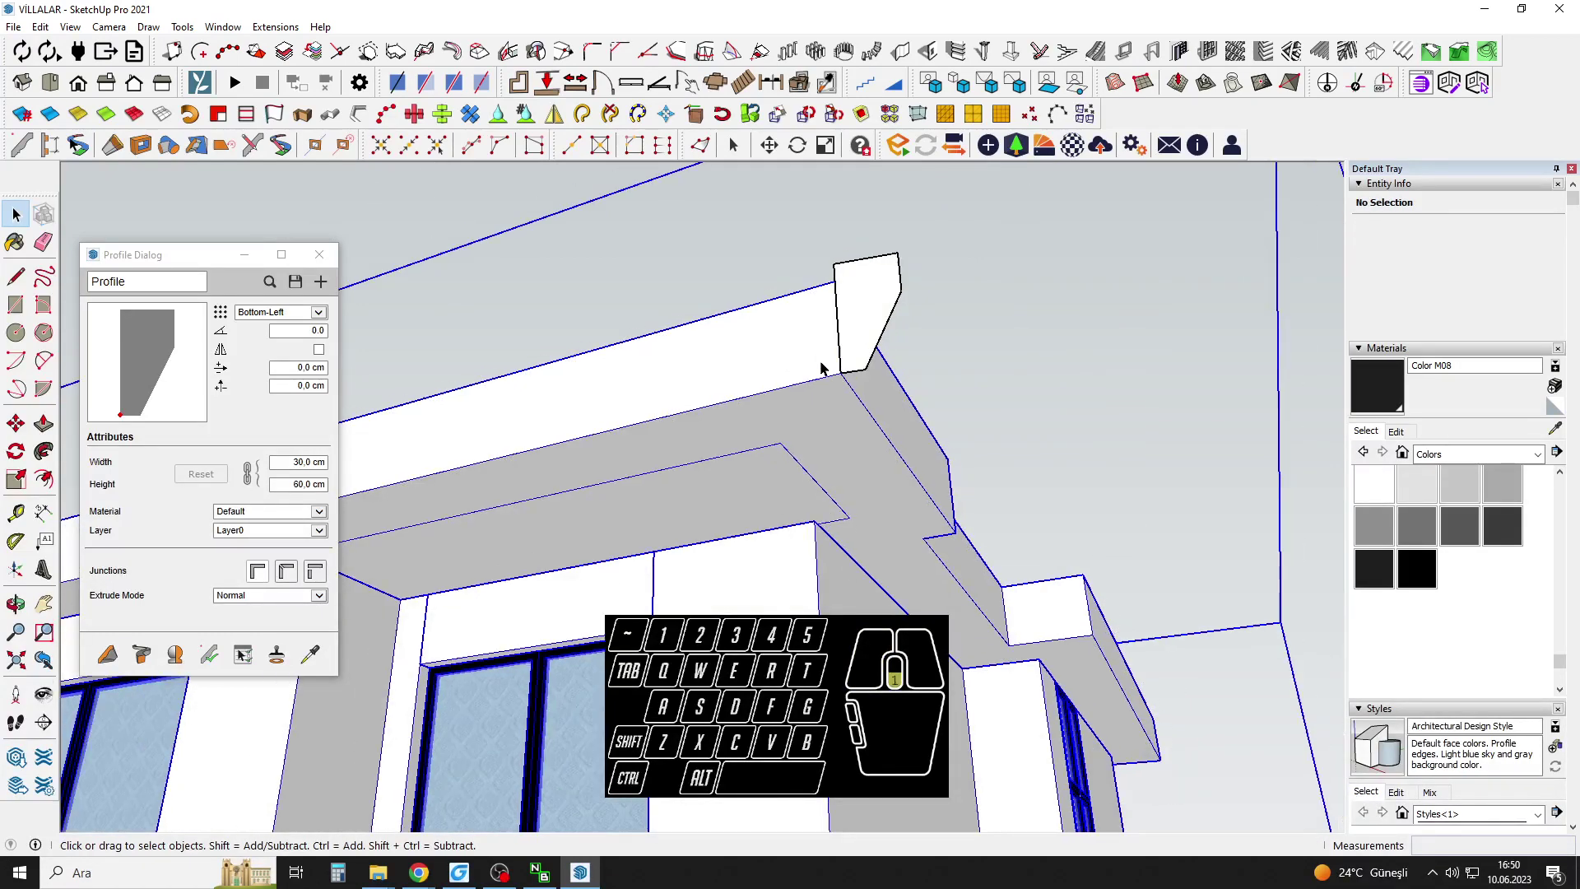
# Try to build the profile by tracing the fascia's lower outer corners from the profile component's corner through the recessed section.
pyautogui.click(107, 655)
pyautogui.click(841, 374)
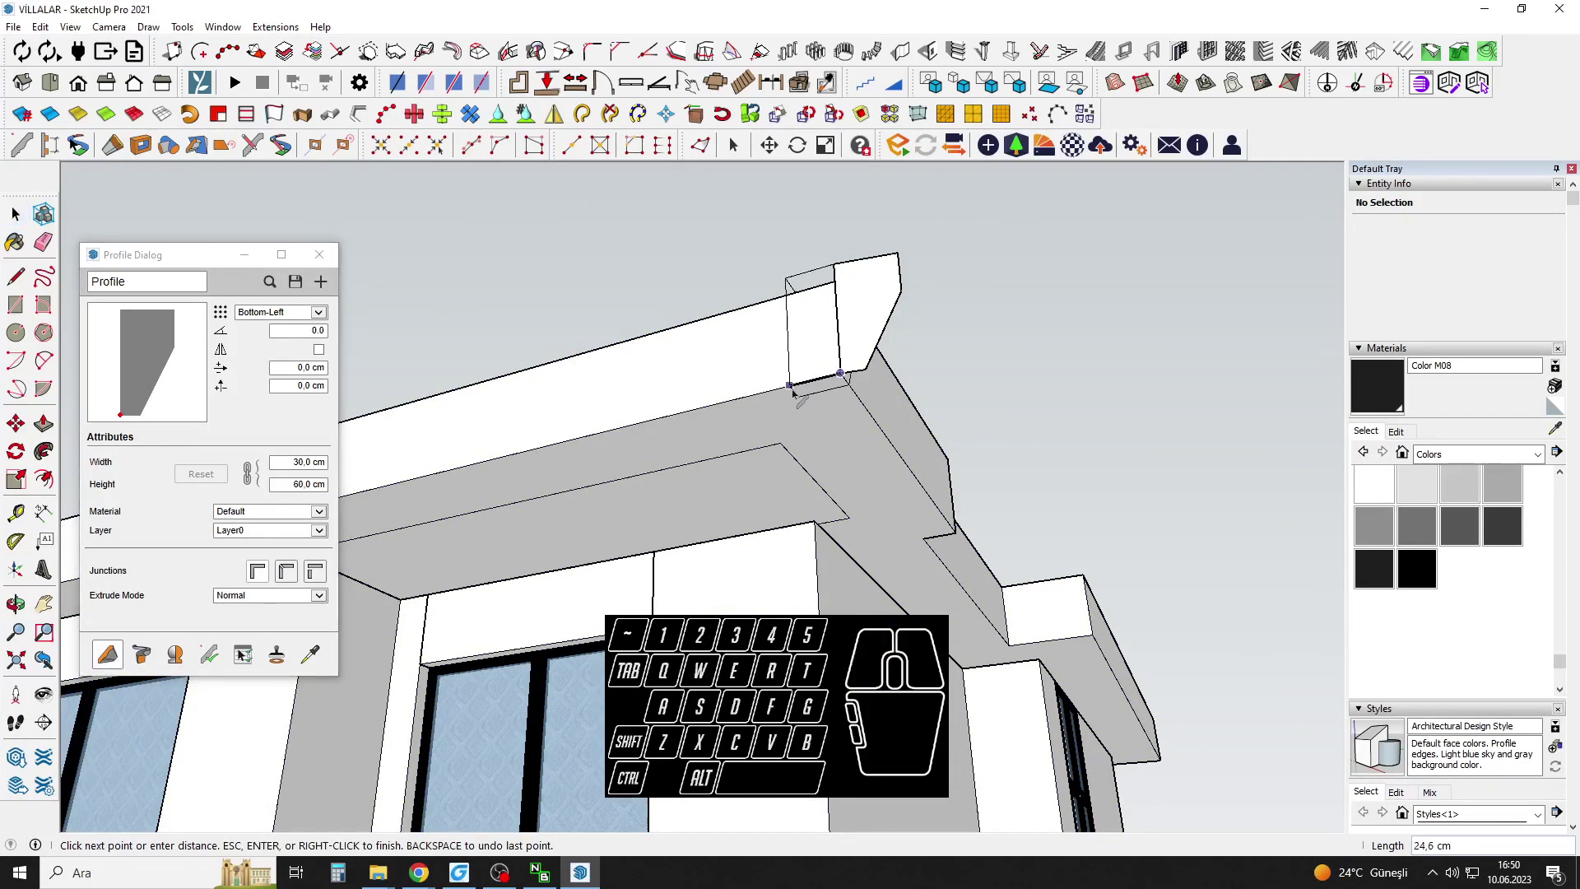
pyautogui.keyDown('shift'); pyautogui.moveTo(941, 508); pyautogui.dragTo(731, 380, button='middle'); pyautogui.keyUp('shift')
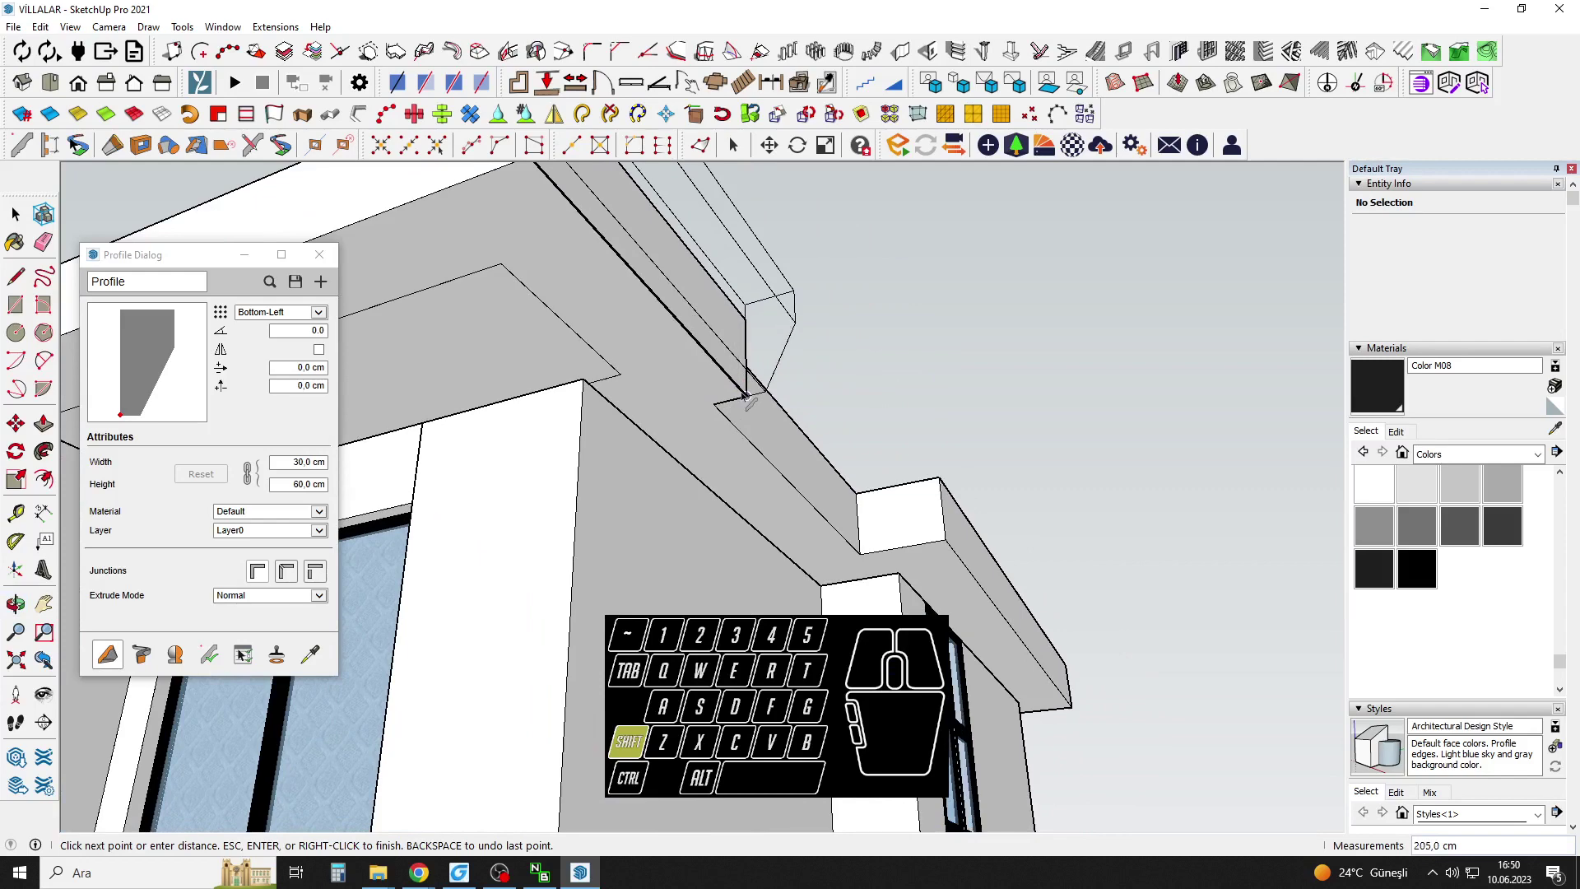
pyautogui.click(747, 398)
pyautogui.moveTo(749, 449); pyautogui.dragTo(810, 388, button='middle')
pyautogui.scroll(4, 887, 465)
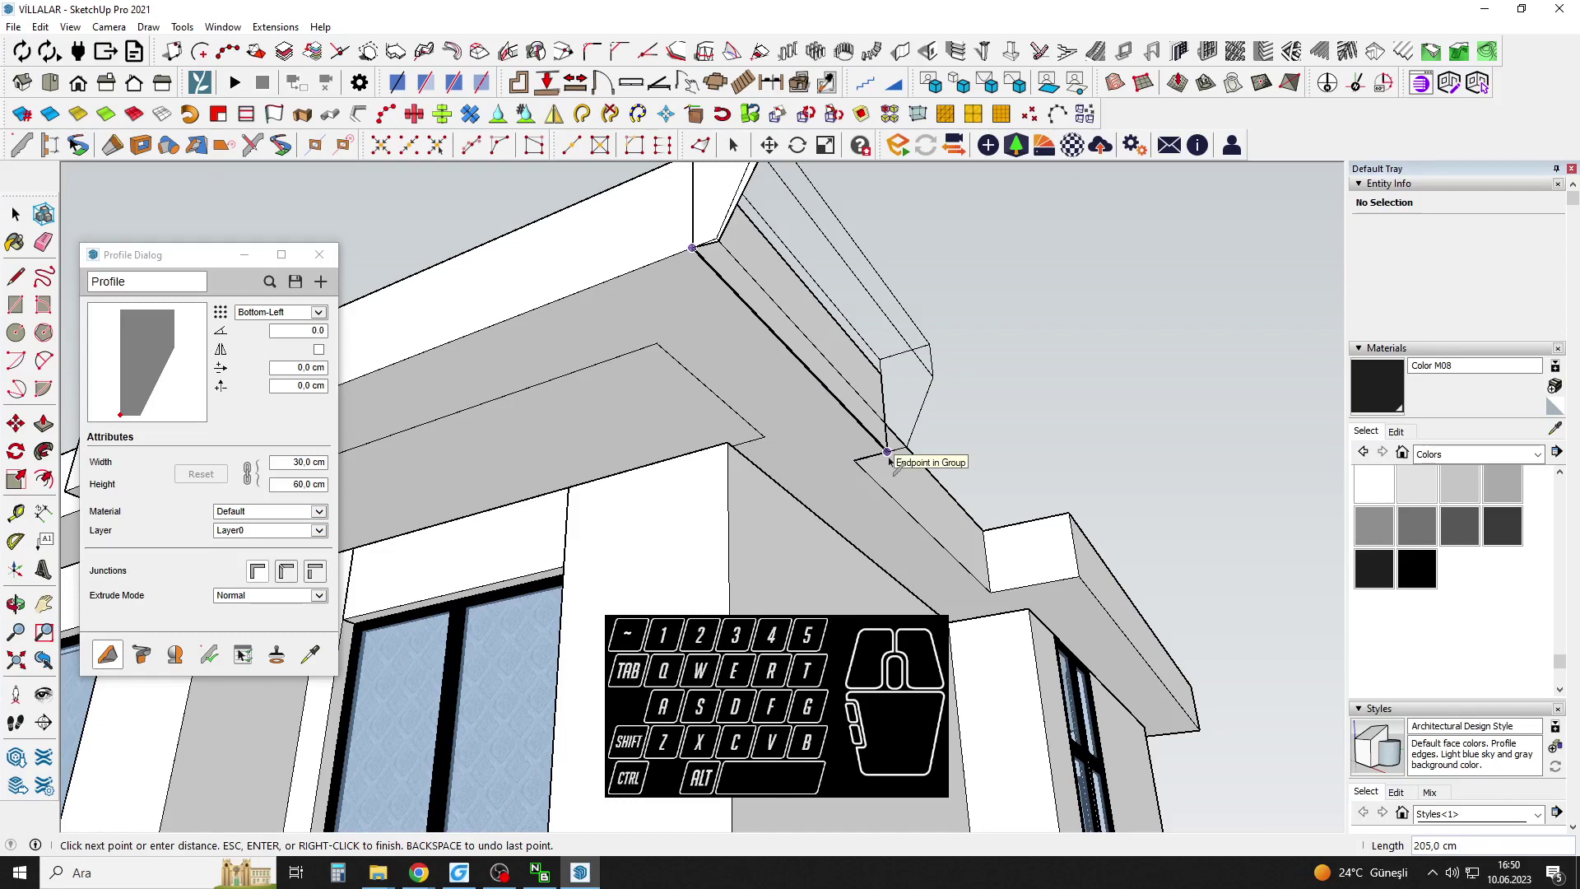
pyautogui.scroll(2, 887, 461)
pyautogui.scroll(1, 861, 466)
pyautogui.keyDown('shift'); pyautogui.click(858, 466); pyautogui.keyUp('shift')
pyautogui.moveTo(861, 472); pyautogui.dragTo(665, 492, button='middle')
pyautogui.keyDown('shift'); pyautogui.moveTo(1090, 553); pyautogui.dragTo(845, 465, button='middle'); pyautogui.keyUp('shift')
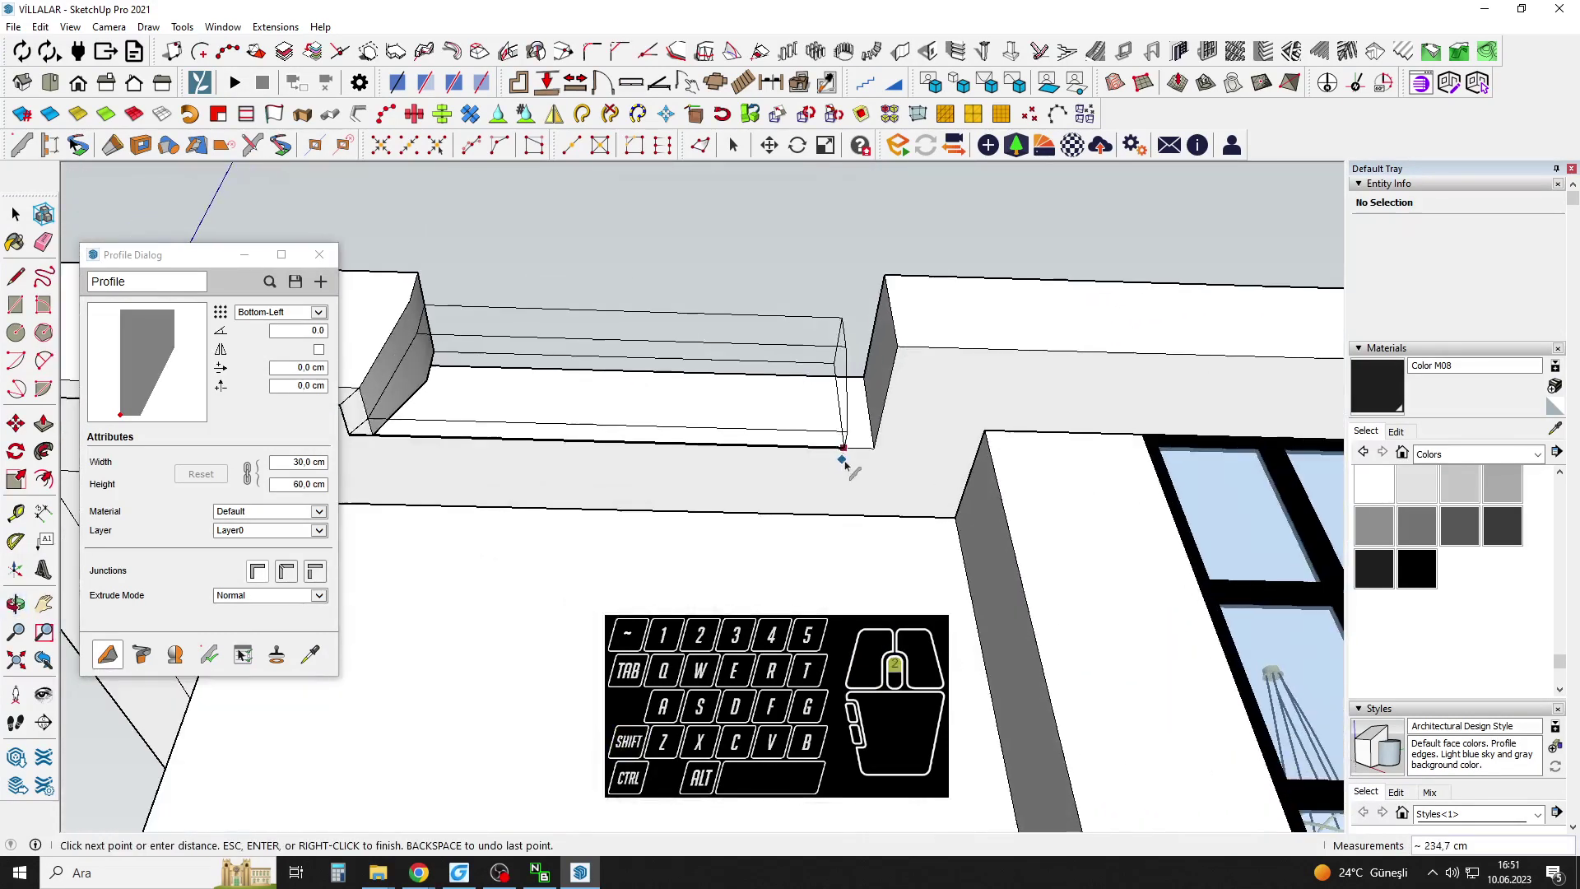
pyautogui.click(908, 354)
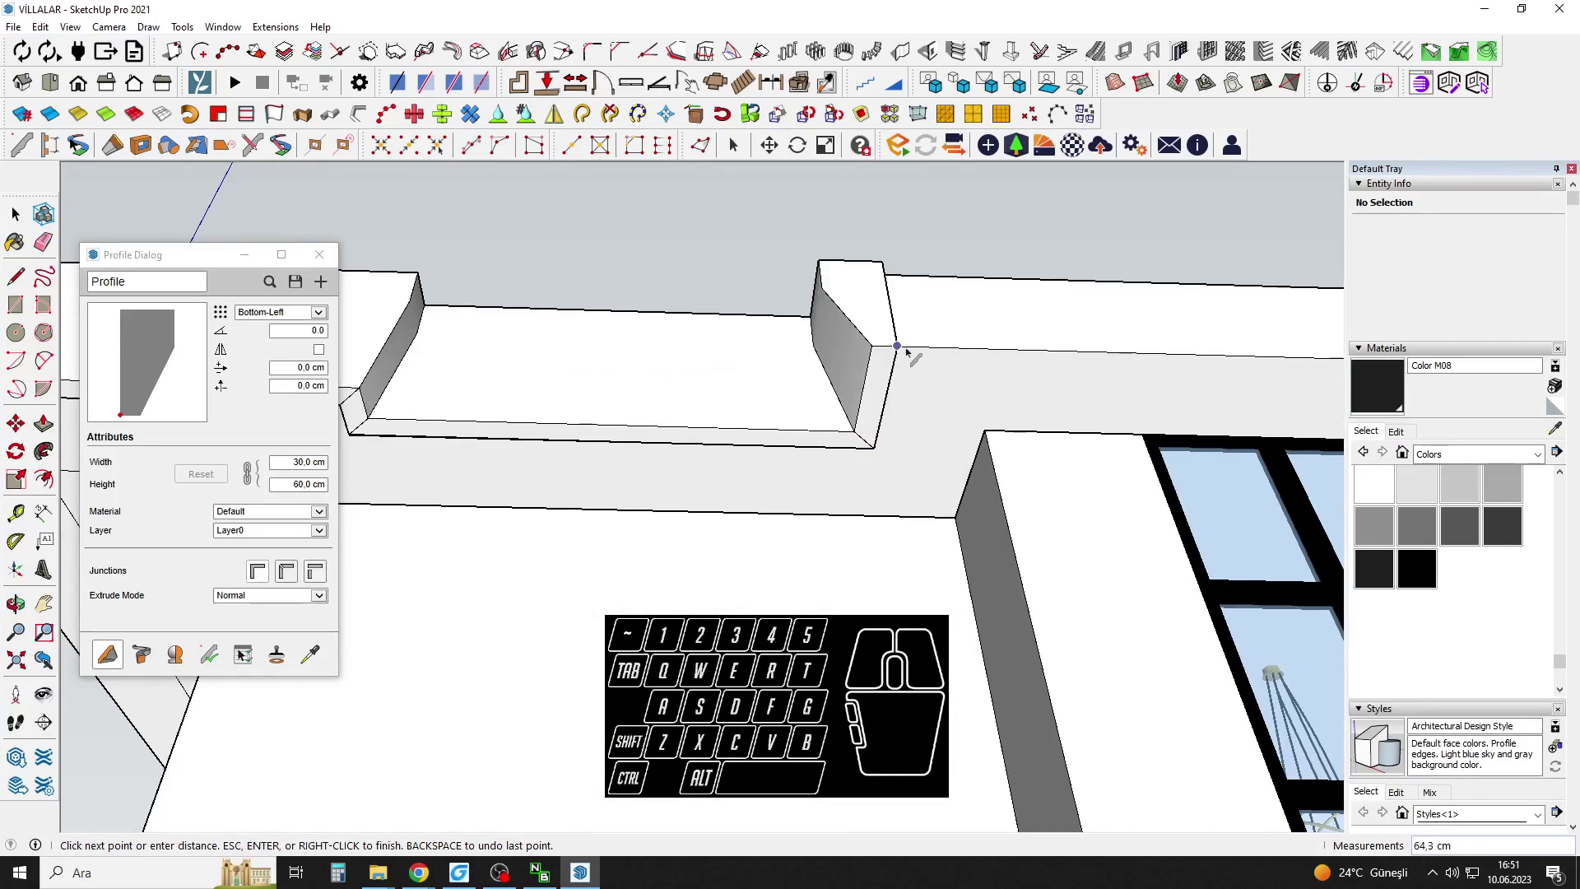
# Try to continue the traced profile path around the fascia's remaining lower corners to the small step in its edge.
pyautogui.scroll(-1, 985, 367)
pyautogui.keyDown('shift'); pyautogui.moveTo(985, 367); pyautogui.dragTo(677, 377, button='middle'); pyautogui.keyUp('shift')
pyautogui.keyDown('shift'); pyautogui.moveTo(1185, 378); pyautogui.dragTo(679, 382, button='middle'); pyautogui.keyUp('shift')
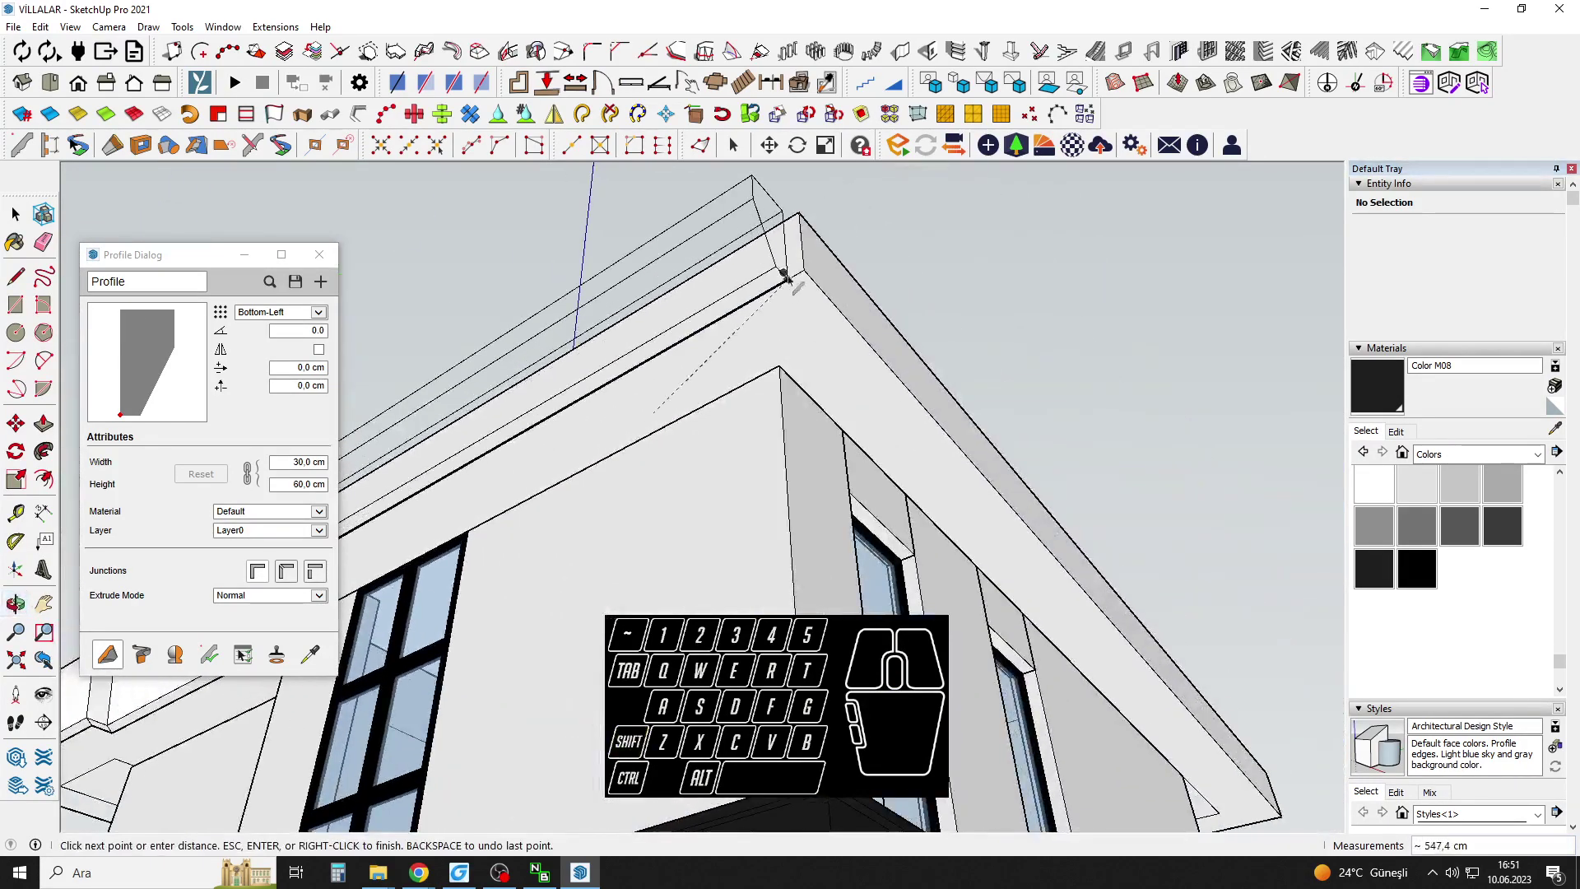
pyautogui.click(785, 273)
pyautogui.scroll(-1, 829, 276)
pyautogui.moveTo(829, 276)
pyautogui.mouseDown(button='middle')
pyautogui.moveTo(553, 522)
pyautogui.moveTo(864, 483)
pyautogui.moveTo(753, 387)
pyautogui.moveTo(749, 343)
pyautogui.moveTo(720, 353)
pyautogui.moveTo(820, 251)
pyautogui.mouseUp(button='middle')
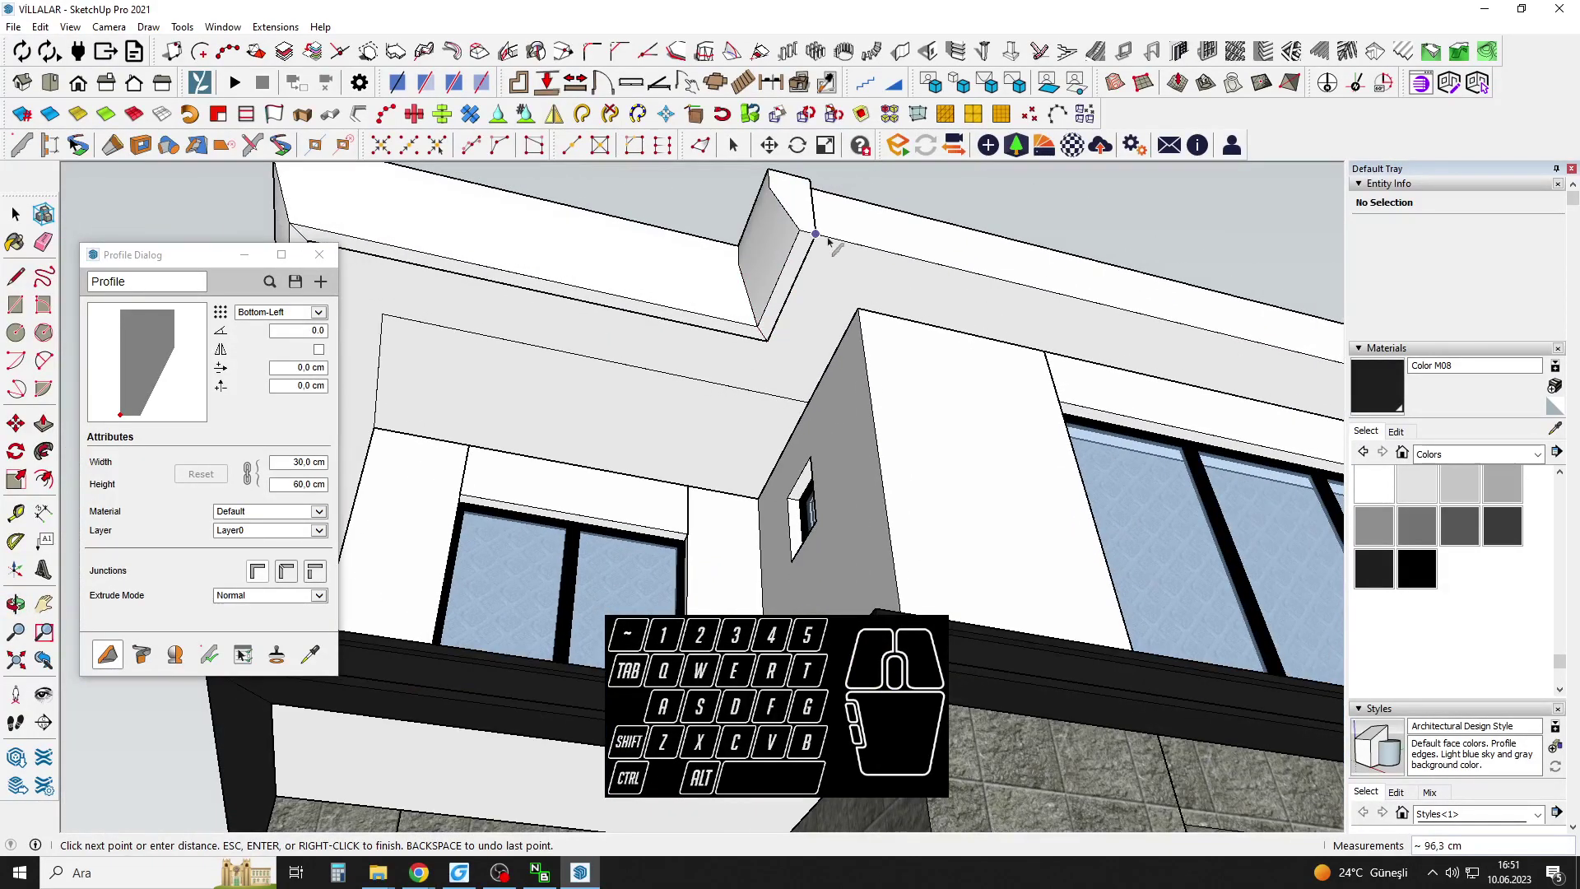
pyautogui.click(829, 240)
pyautogui.scroll(-8, 831, 255)
pyautogui.moveTo(881, 423); pyautogui.dragTo(798, 387, button='middle')
pyautogui.scroll(4, 800, 349)
pyautogui.scroll(3, 801, 321)
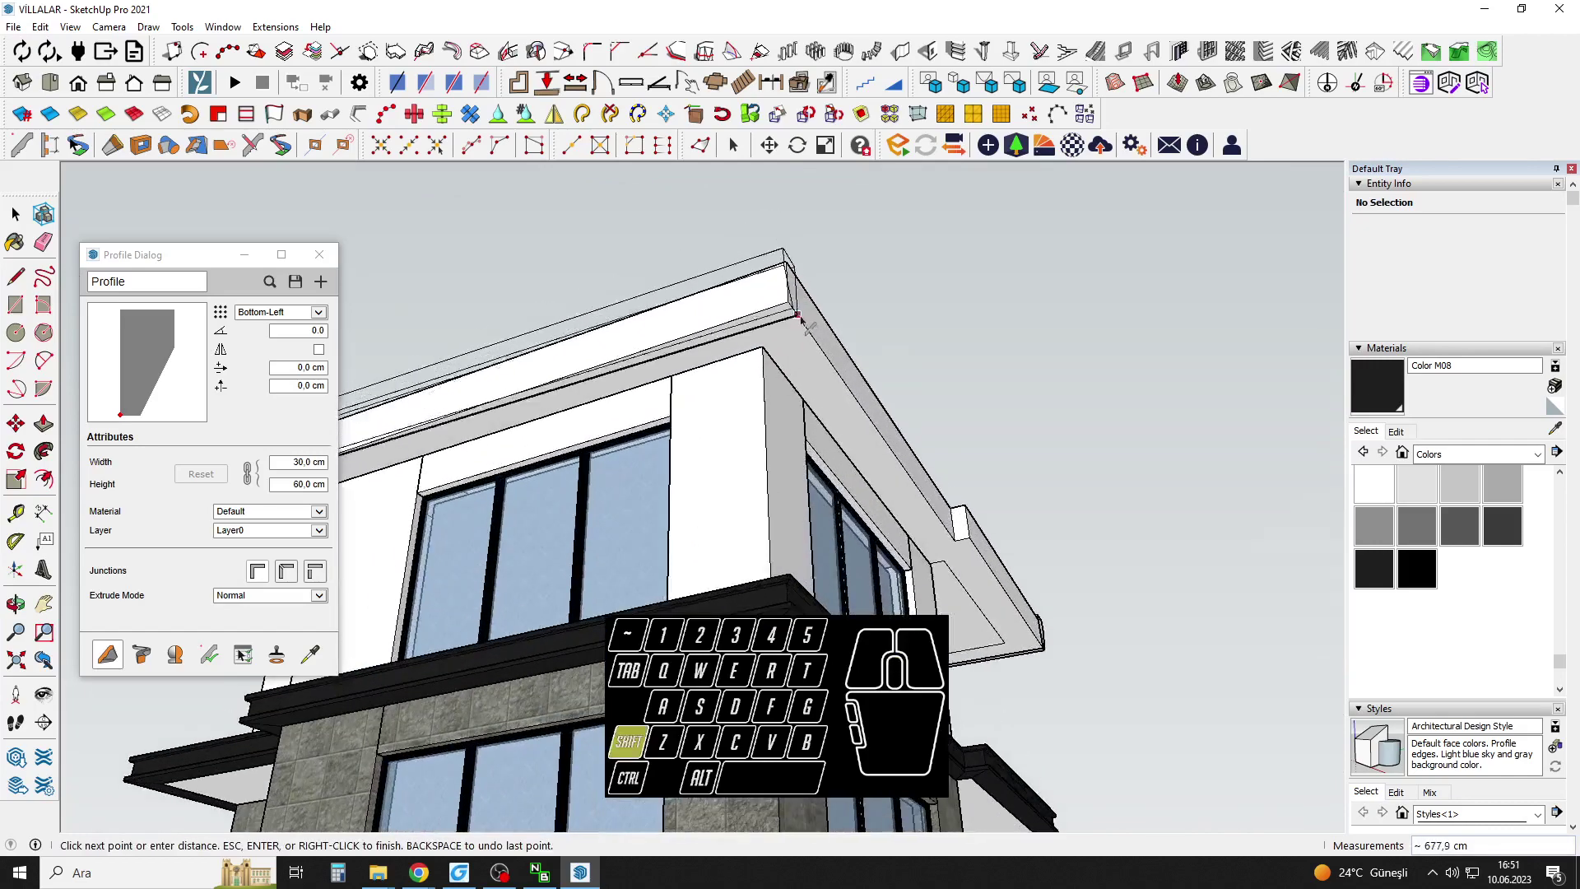
pyautogui.moveTo(790, 310); pyautogui.dragTo(507, 337, button='middle')
pyautogui.scroll(5, 796, 430)
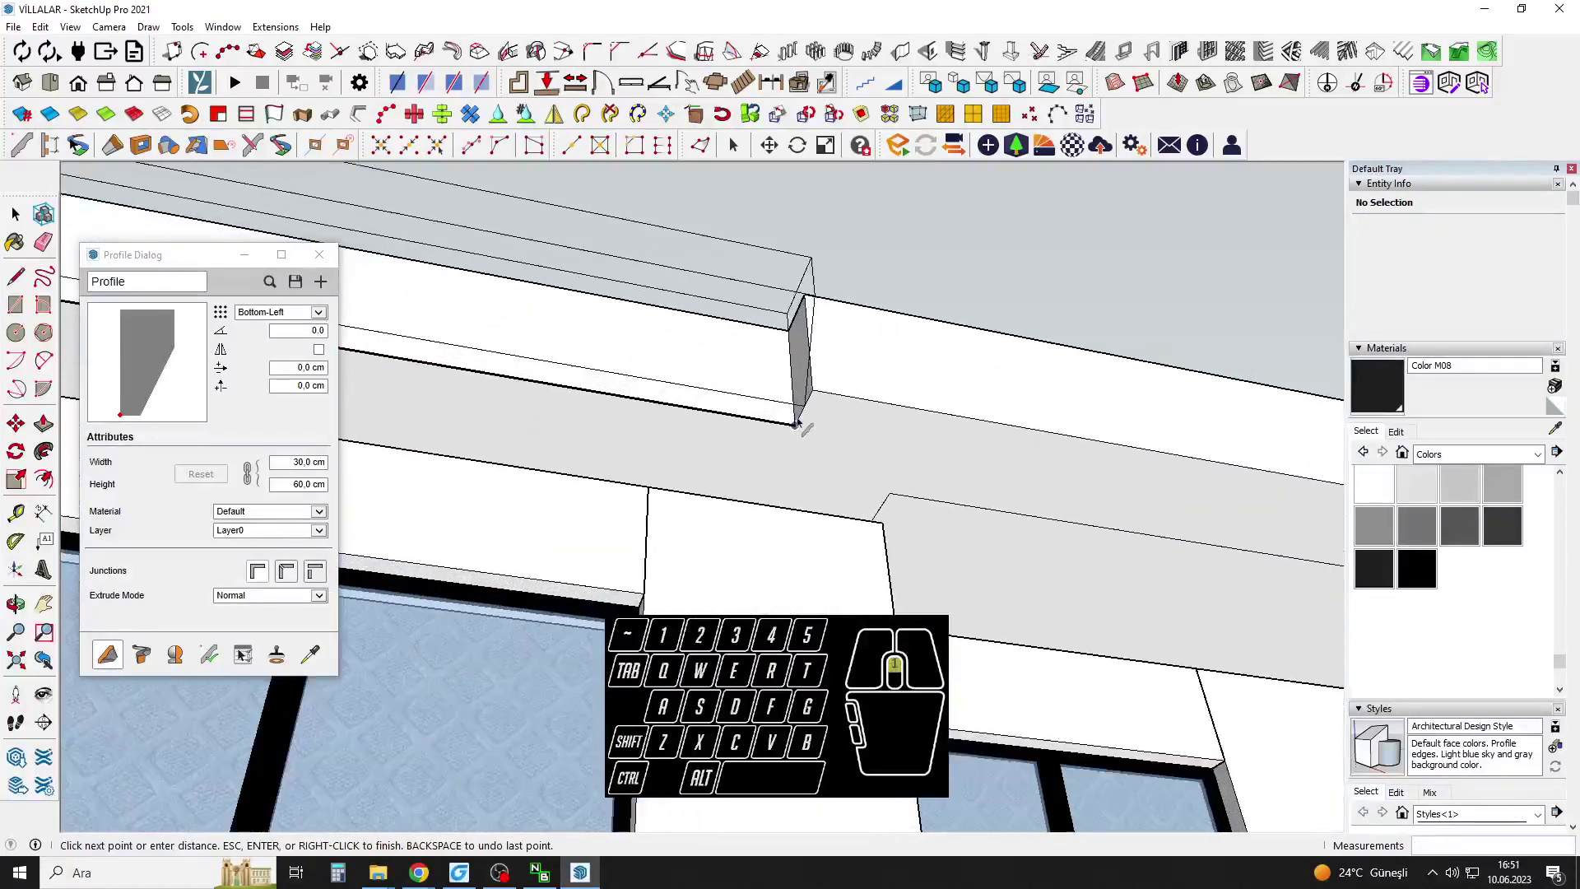
pyautogui.click(795, 419)
pyautogui.scroll(-3, 816, 420)
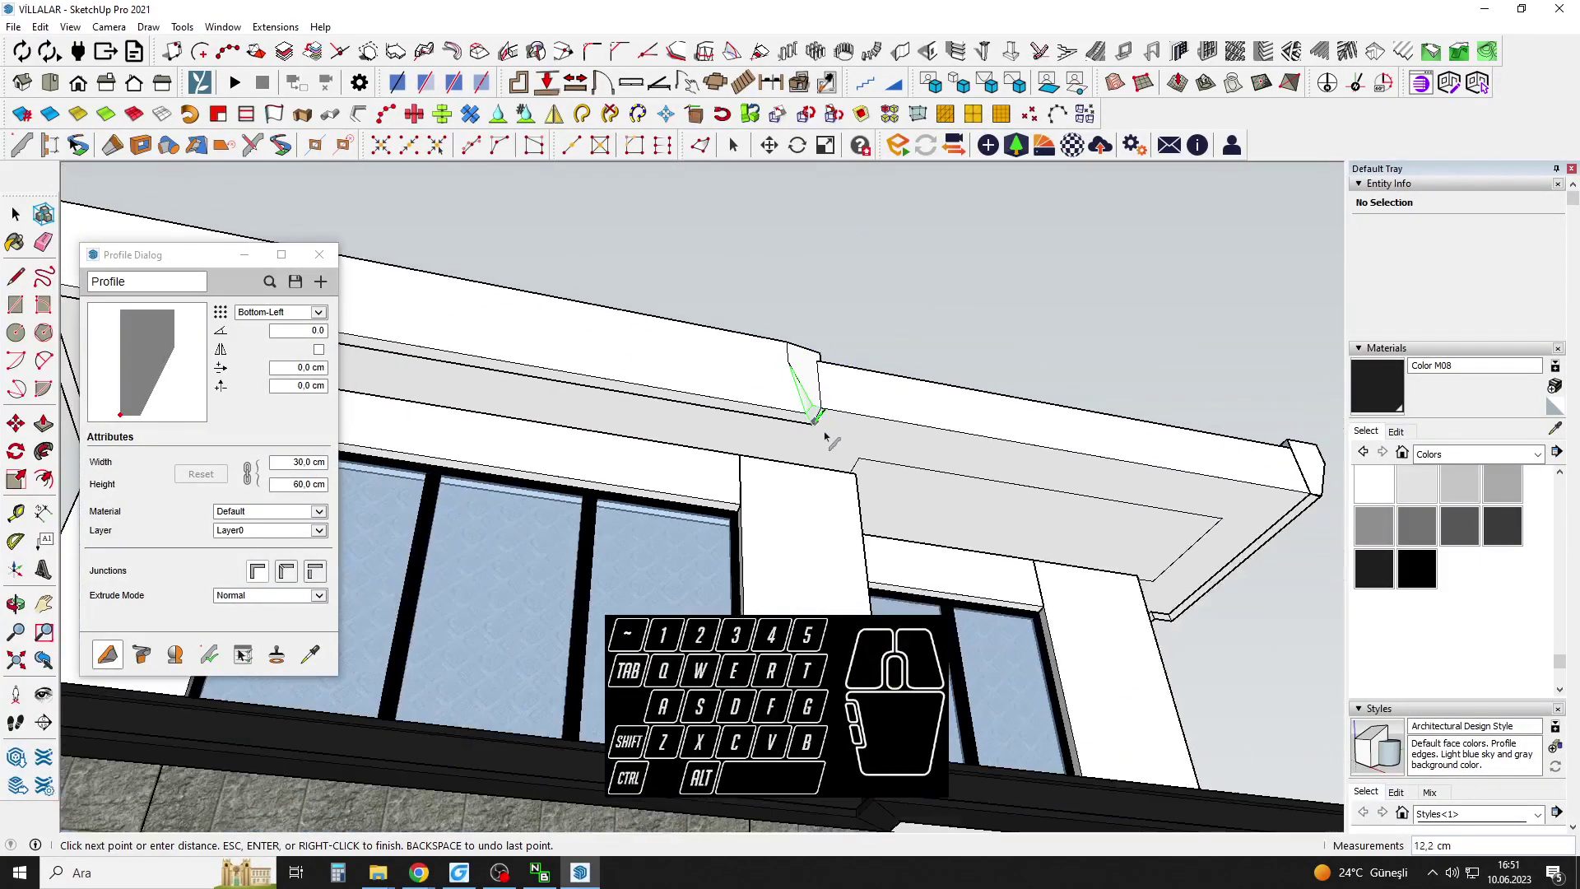
# Undo the last traced point and abandon the manually traced profile path.
pyautogui.hotkey('ctrl', 'z')
pyautogui.scroll(-3, 823, 438)
pyautogui.moveTo(822, 437); pyautogui.dragTo(609, 370, button='middle')
pyautogui.press('space')
pyautogui.moveTo(946, 395); pyautogui.dragTo(693, 461, button='middle')
pyautogui.scroll(1, 863, 328)
pyautogui.press('space')
# Open the roof fascia group and select its lower outer edges from the profile component's corner through the recessed section.
pyautogui.tripleClick(863, 327)
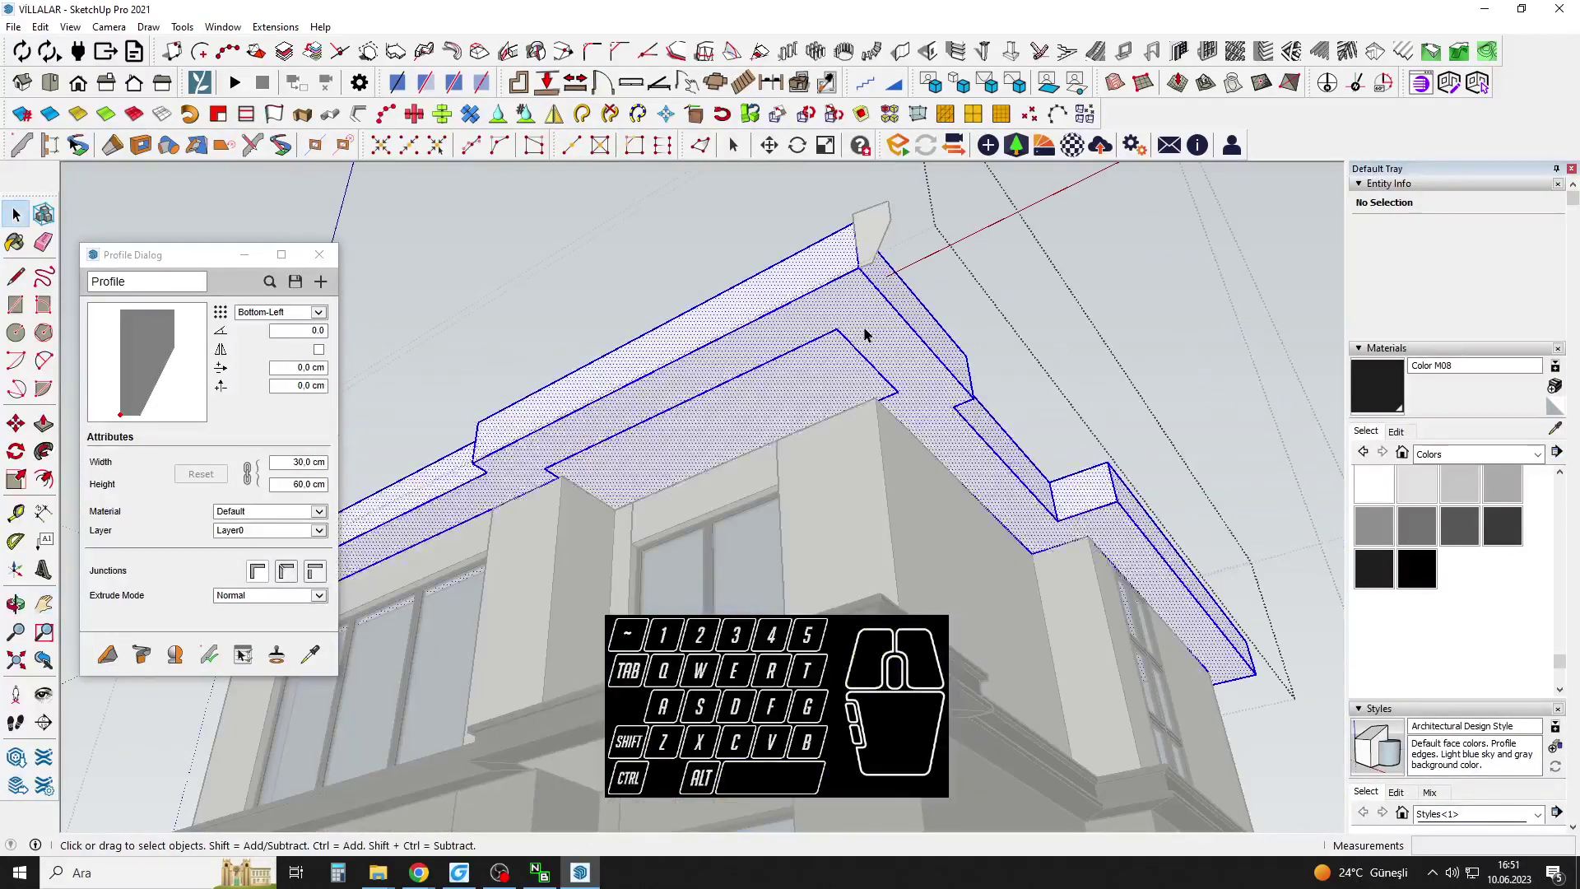
pyautogui.click(856, 288)
pyautogui.click(850, 273)
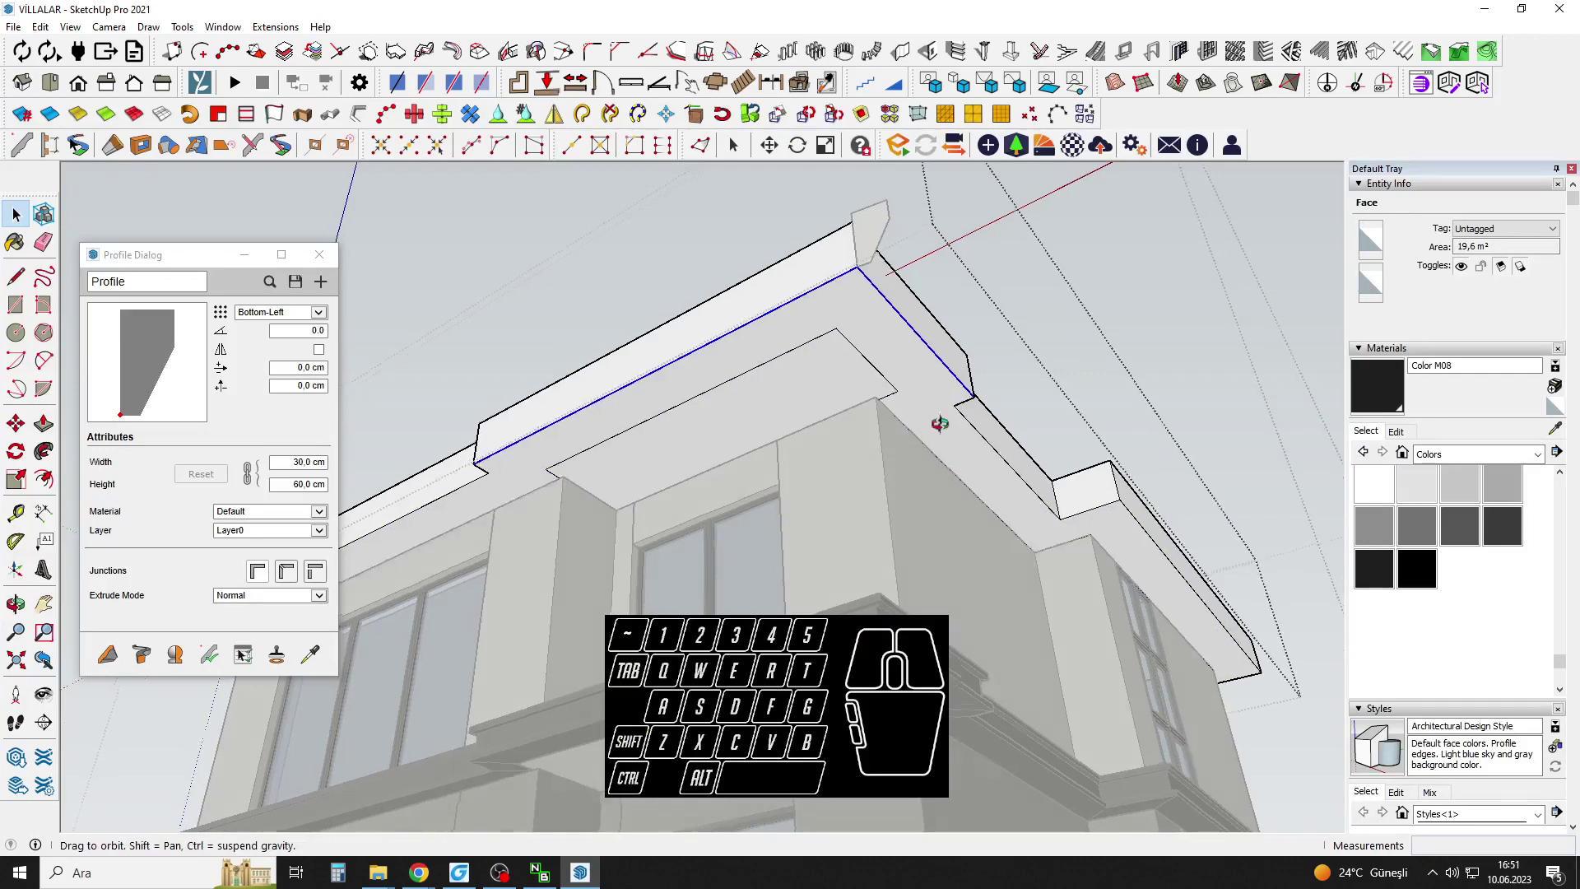
pyautogui.moveTo(966, 429); pyautogui.dragTo(875, 297, button='middle')
pyautogui.keyDown('shift'); pyautogui.click(906, 246); pyautogui.keyUp('shift')
pyautogui.keyDown('shift'); pyautogui.click(989, 250); pyautogui.keyUp('shift')
pyautogui.keyDown('shift'); pyautogui.moveTo(1298, 237); pyautogui.dragTo(769, 304, button='middle'); pyautogui.keyUp('shift')
pyautogui.keyDown('shift'); pyautogui.click(780, 321); pyautogui.keyUp('shift')
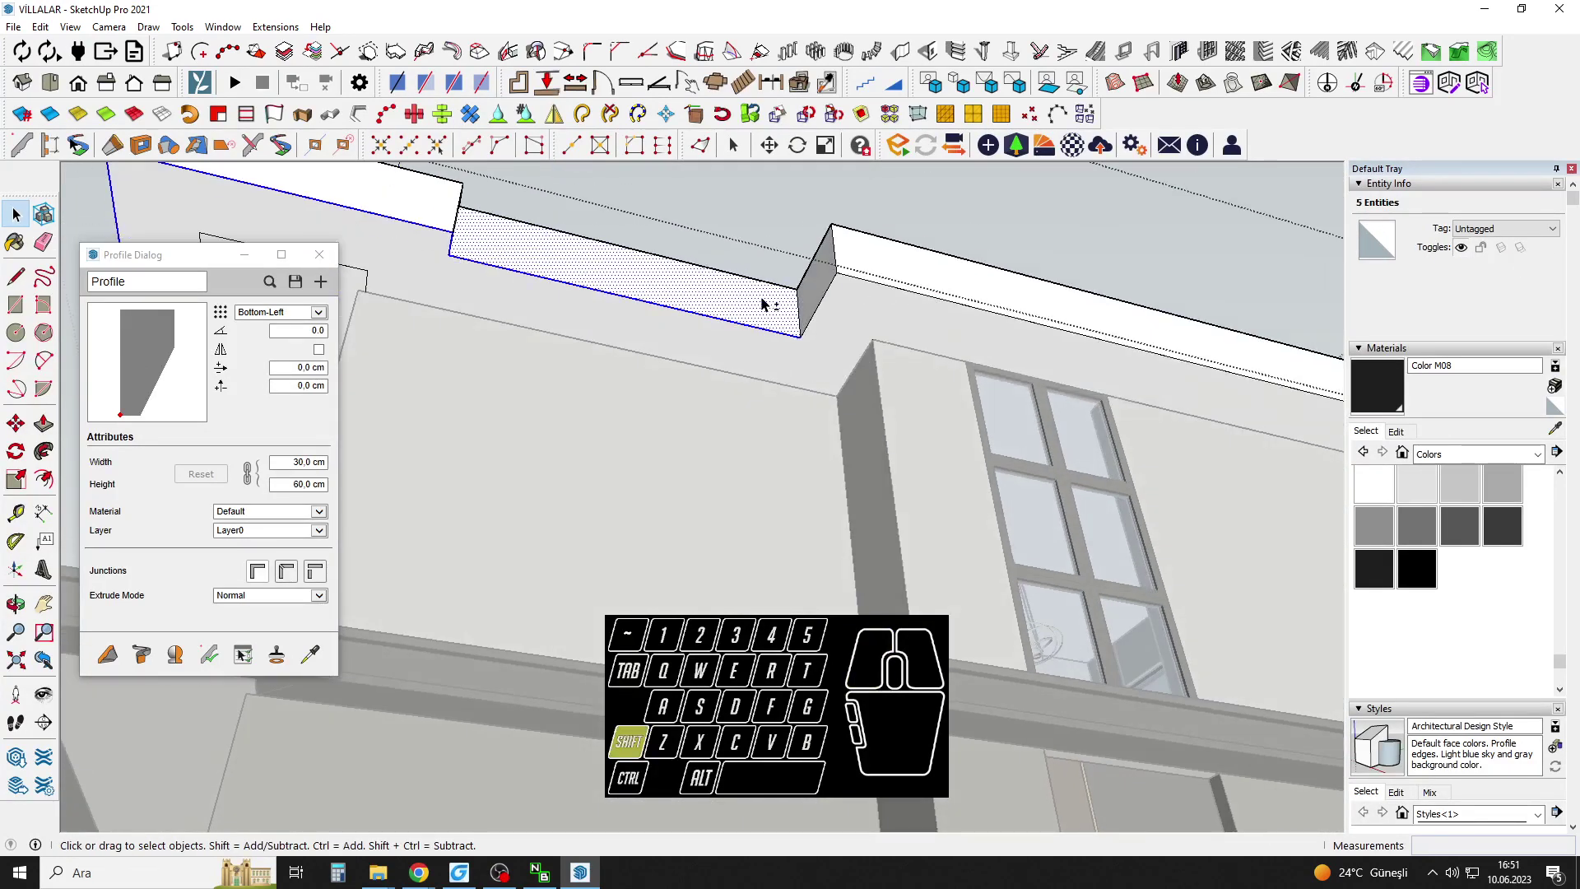
pyautogui.keyDown('shift'); pyautogui.click(856, 280); pyautogui.keyUp('shift')
# Add the lower outer edges on the remaining sides of the roof fascia to the selection.
pyautogui.moveTo(856, 280); pyautogui.dragTo(597, 493, button='middle')
pyautogui.keyDown('shift'); pyautogui.click(880, 280); pyautogui.keyUp('shift')
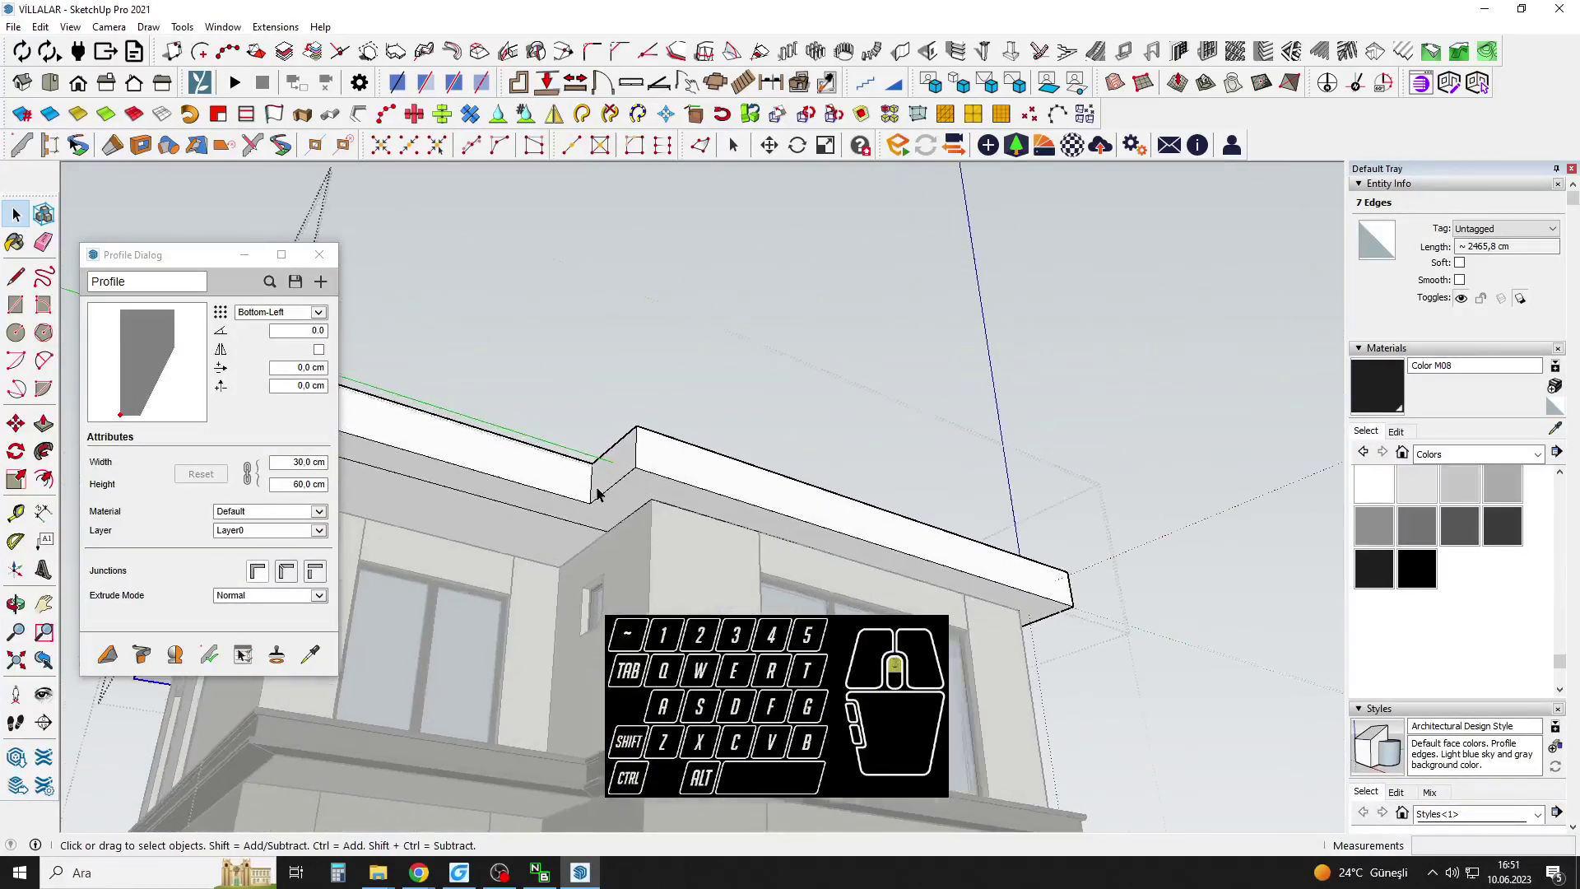
pyautogui.scroll(3, 591, 503)
pyautogui.keyDown('shift'); pyautogui.click(575, 487); pyautogui.keyUp('shift')
pyautogui.keyDown('shift'); pyautogui.click(1021, 466); pyautogui.keyUp('shift')
pyautogui.moveTo(970, 510); pyautogui.dragTo(794, 451, button='middle')
pyautogui.keyDown('shift'); pyautogui.click(795, 497); pyautogui.keyUp('shift')
pyautogui.keyDown('shift'); pyautogui.scroll(3, 907, 559); pyautogui.keyUp('shift')
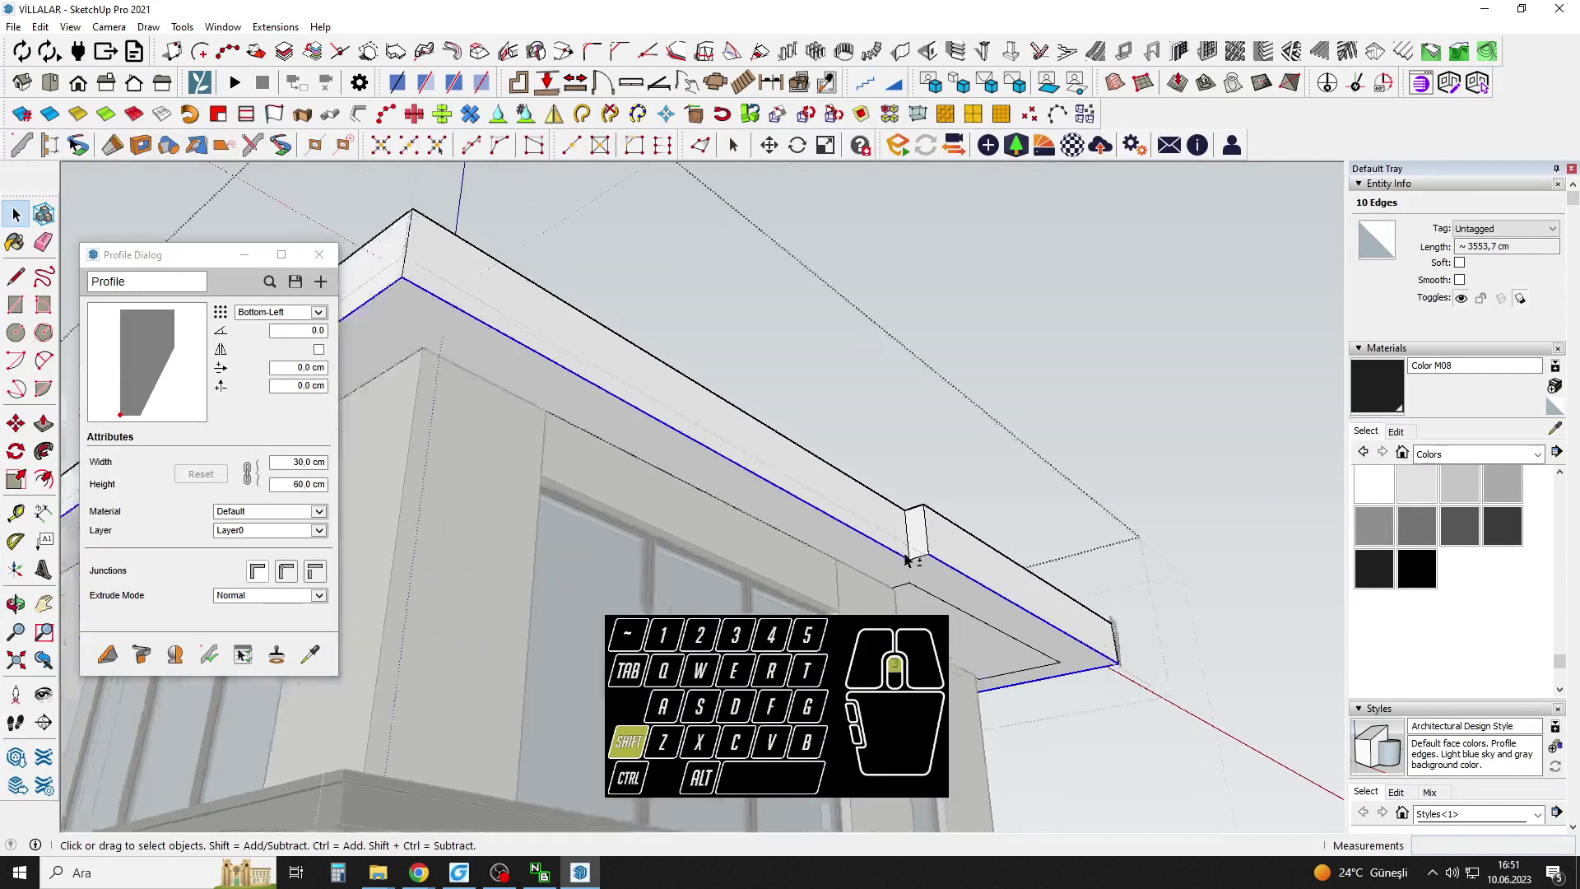
pyautogui.keyDown('shift'); pyautogui.moveTo(670, 496); pyautogui.dragTo(913, 531, button='middle'); pyautogui.keyUp('shift')
pyautogui.keyDown('shift'); pyautogui.click(1133, 579); pyautogui.keyUp('shift')
pyautogui.moveTo(1158, 614)
pyautogui.mouseDown(button='middle')
pyautogui.moveTo(1062, 534)
pyautogui.moveTo(1086, 493)
pyautogui.mouseUp(button='middle')
pyautogui.keyDown('shift'); pyautogui.click(1127, 578); pyautogui.keyUp('shift')
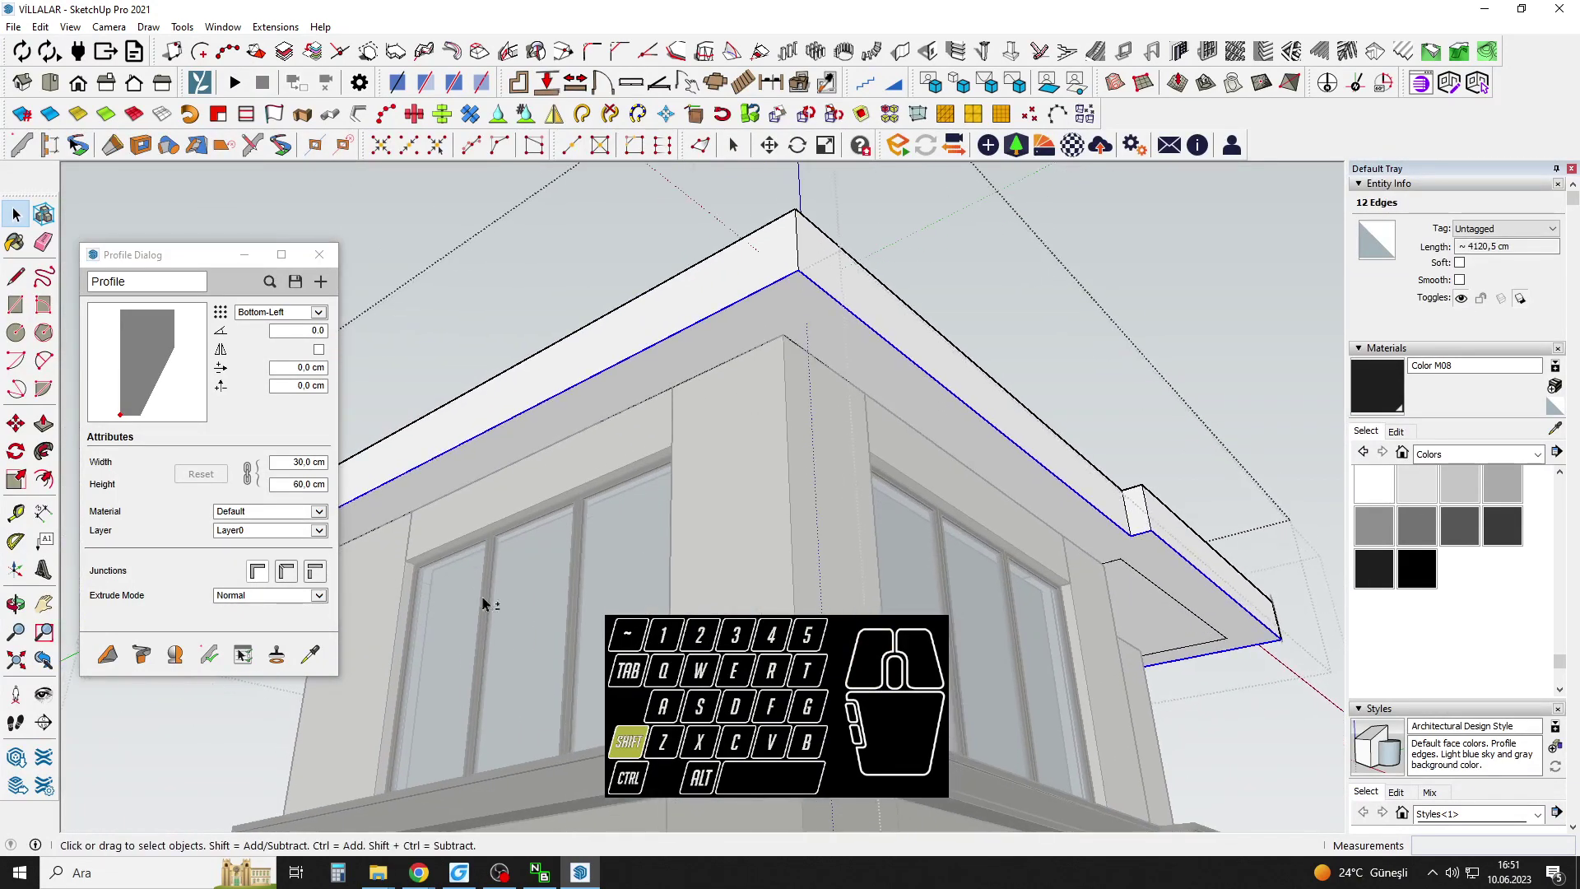
# Build the profile along the selected fascia edges, paint the new moulding with Color M08, and leave the group.
pyautogui.click(142, 657)
pyautogui.moveTo(750, 391)
pyautogui.mouseDown(button='middle')
pyautogui.moveTo(788, 492)
pyautogui.moveTo(776, 452)
pyautogui.moveTo(797, 395)
pyautogui.moveTo(815, 465)
pyautogui.moveTo(782, 505)
pyautogui.moveTo(892, 554)
pyautogui.moveTo(889, 659)
pyautogui.moveTo(872, 651)
pyautogui.moveTo(925, 671)
pyautogui.moveTo(914, 434)
pyautogui.moveTo(791, 385)
pyautogui.moveTo(778, 576)
pyautogui.mouseUp(button='middle')
pyautogui.press('space')
pyautogui.click(783, 505)
pyautogui.press('b')
pyautogui.click(915, 436)
pyautogui.press('space')
pyautogui.scroll(-4, 773, 576)
pyautogui.click(1095, 568)
# Move the profile component about 41 cm from the roof corner along the moulding's upper inner edge.
pyautogui.moveTo(1095, 568); pyautogui.dragTo(987, 568, button='middle')
pyautogui.scroll(3, 988, 568)
pyautogui.moveTo(988, 568); pyautogui.dragTo(1075, 603, button='middle')
pyautogui.scroll(10, 625, 448)
pyautogui.press('space')
pyautogui.click(626, 449)
pyautogui.moveTo(625, 449); pyautogui.dragTo(641, 540, button='middle')
pyautogui.scroll(4, 642, 523)
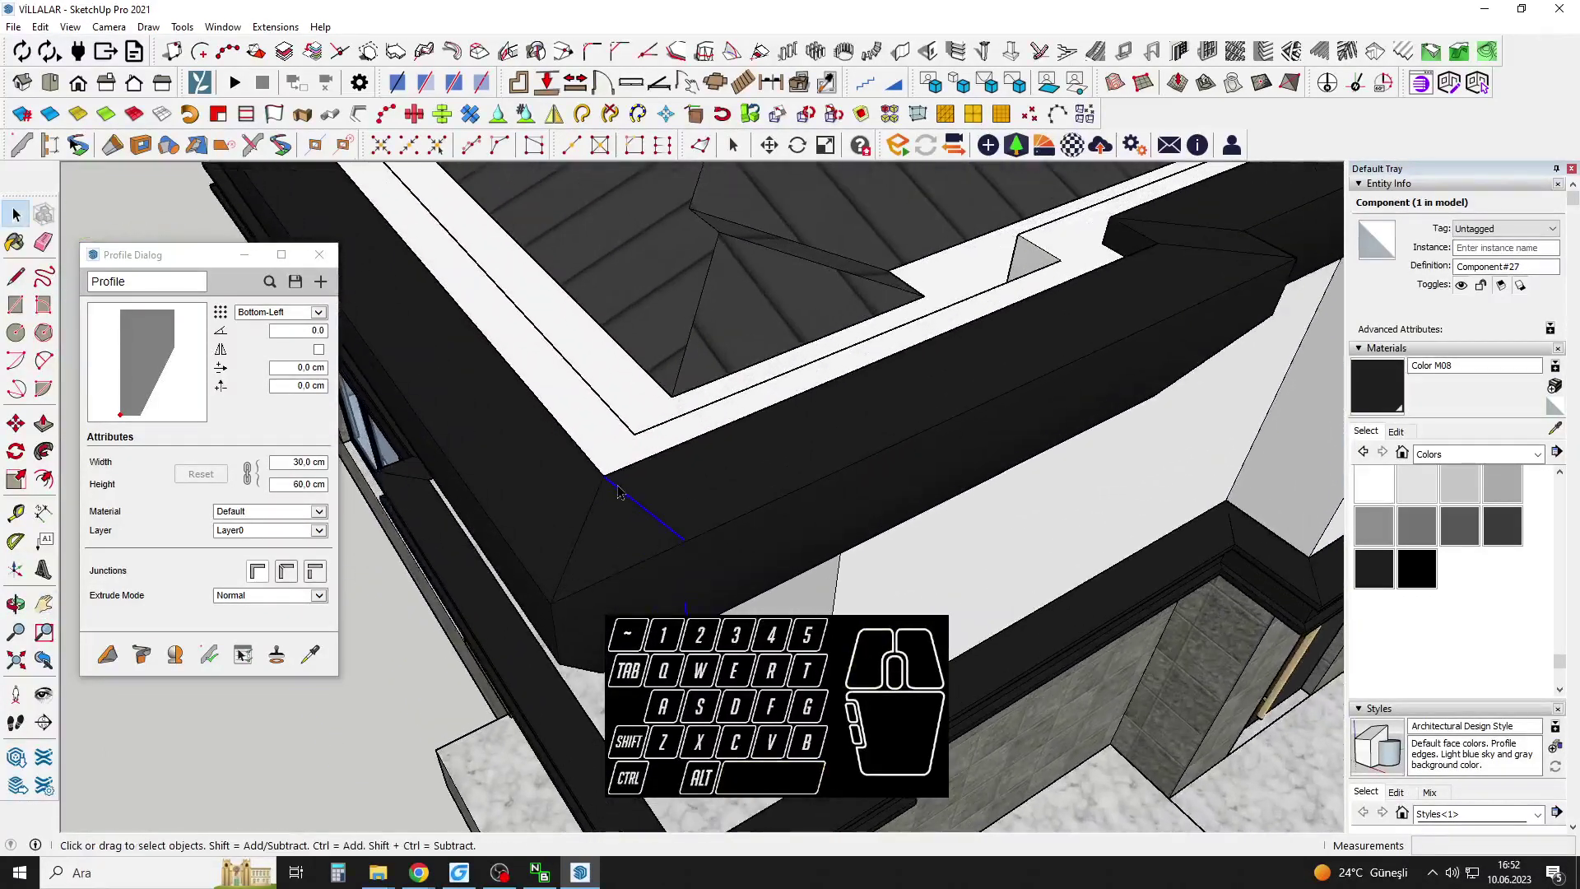
pyautogui.press('m')
pyautogui.click(605, 475)
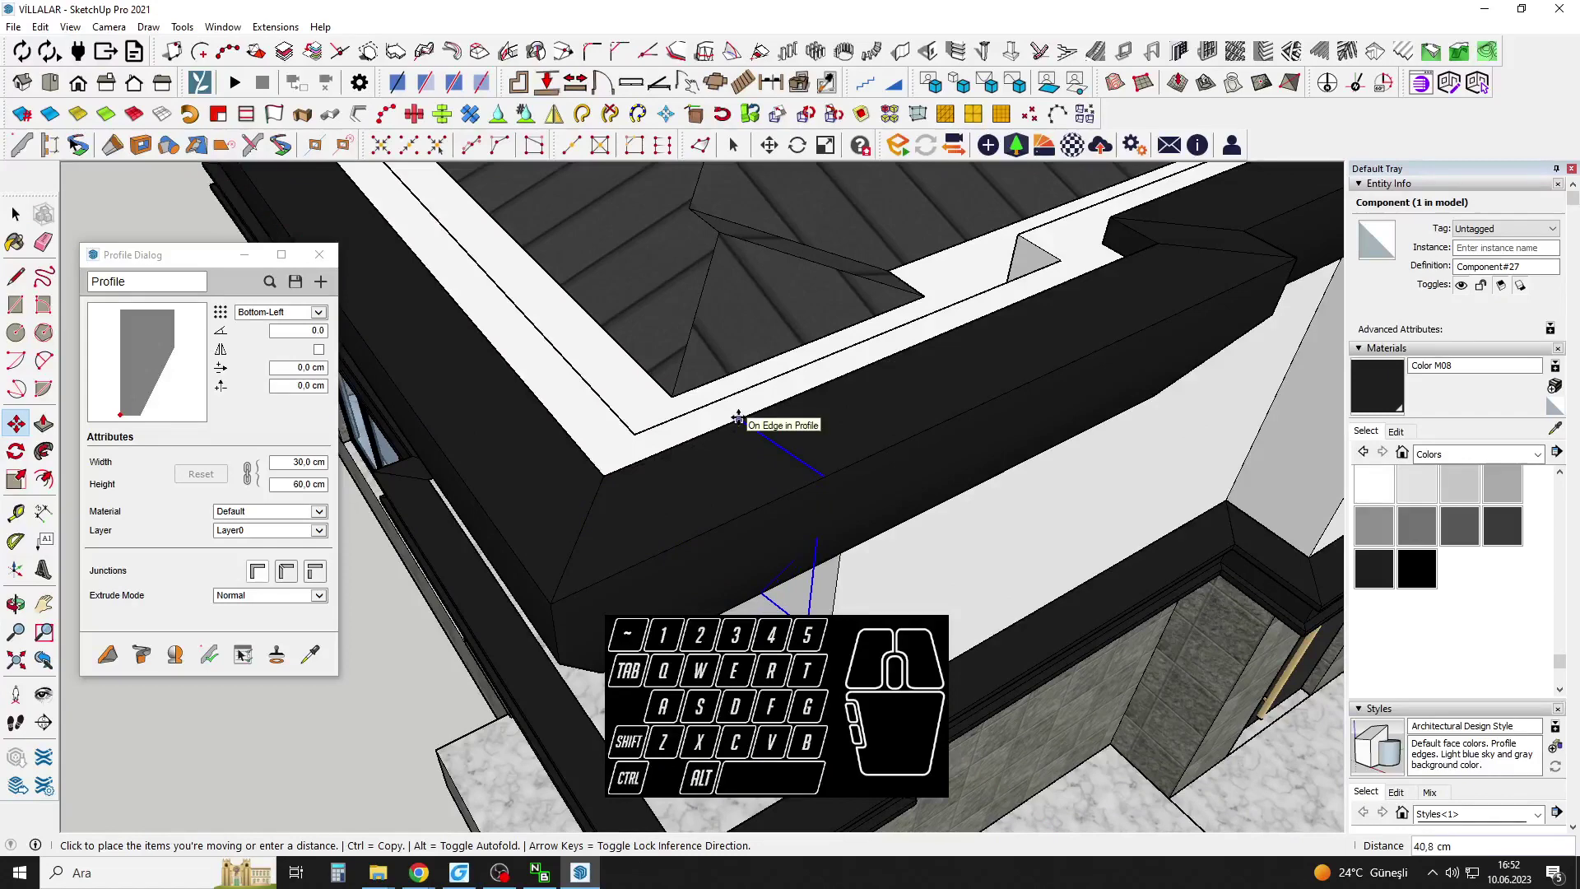
pyautogui.scroll(-2, 738, 419)
pyautogui.click(739, 419)
pyautogui.scroll(-1, 738, 469)
pyautogui.moveTo(738, 473); pyautogui.dragTo(671, 512, button='middle')
pyautogui.scroll(1, 688, 522)
pyautogui.press('q')
pyautogui.scroll(1, 753, 507)
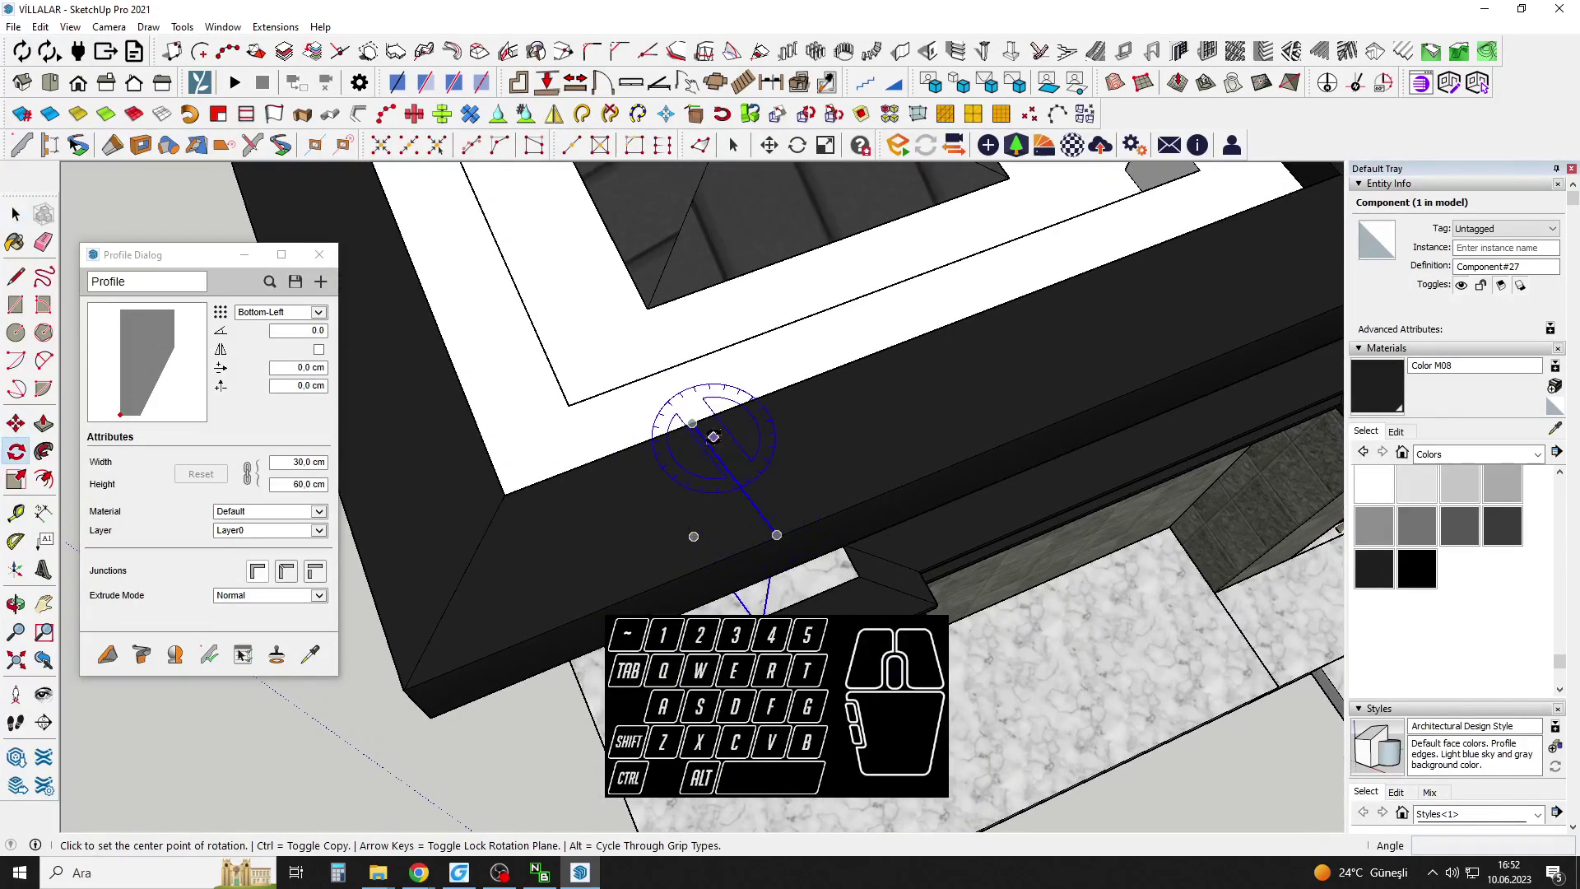
pyautogui.press('space')
pyautogui.moveTo(694, 425); pyautogui.dragTo(708, 430, button='middle')
pyautogui.press('l')
pyautogui.click(692, 422)
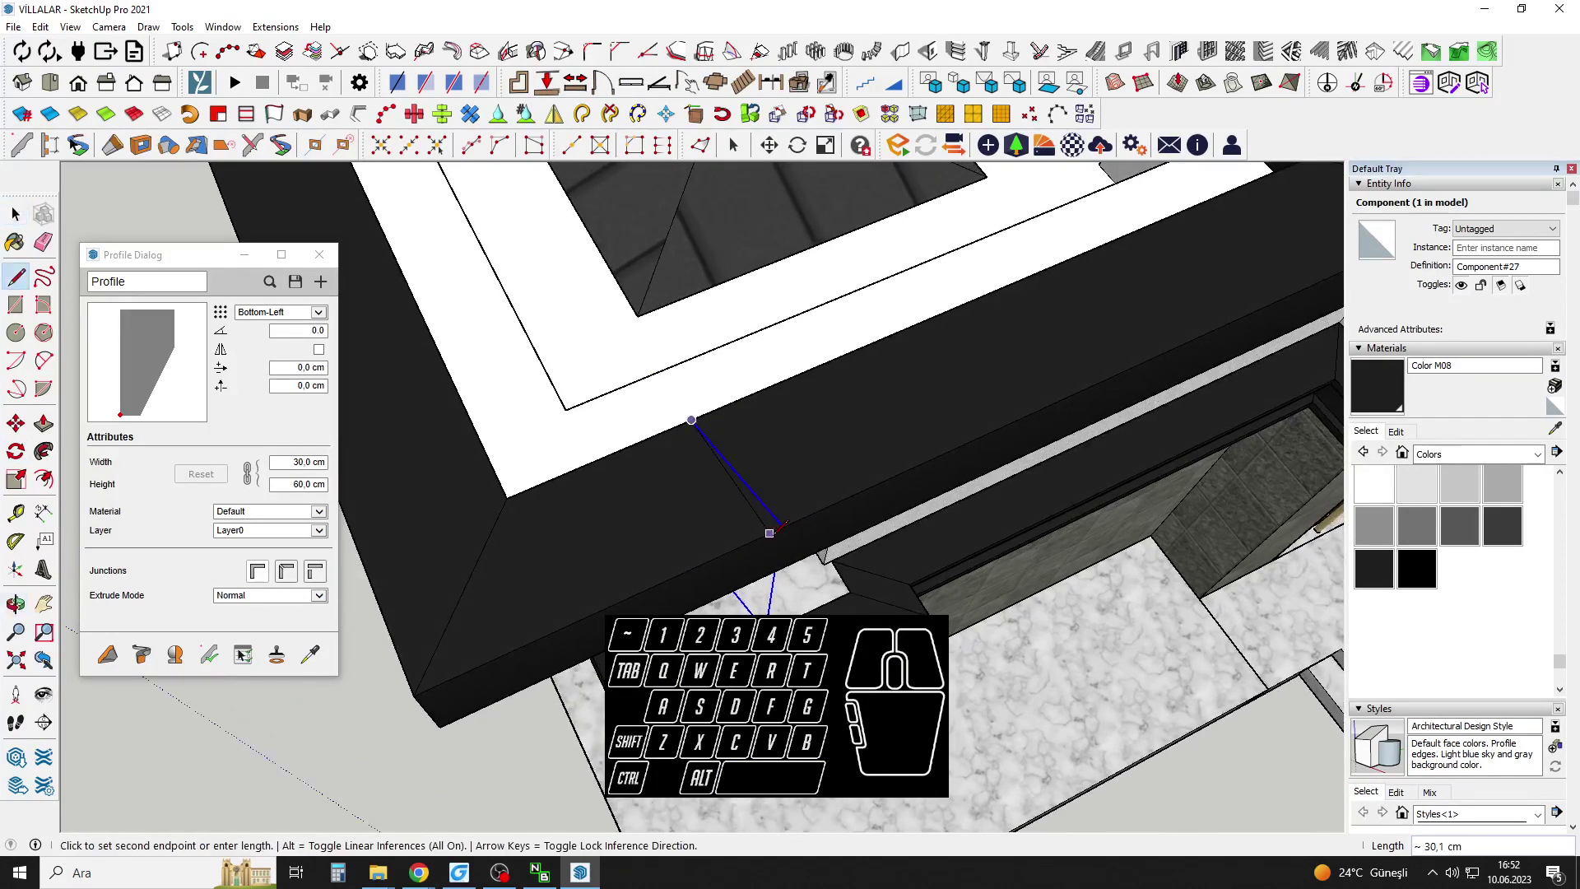
pyautogui.scroll(1, 760, 536)
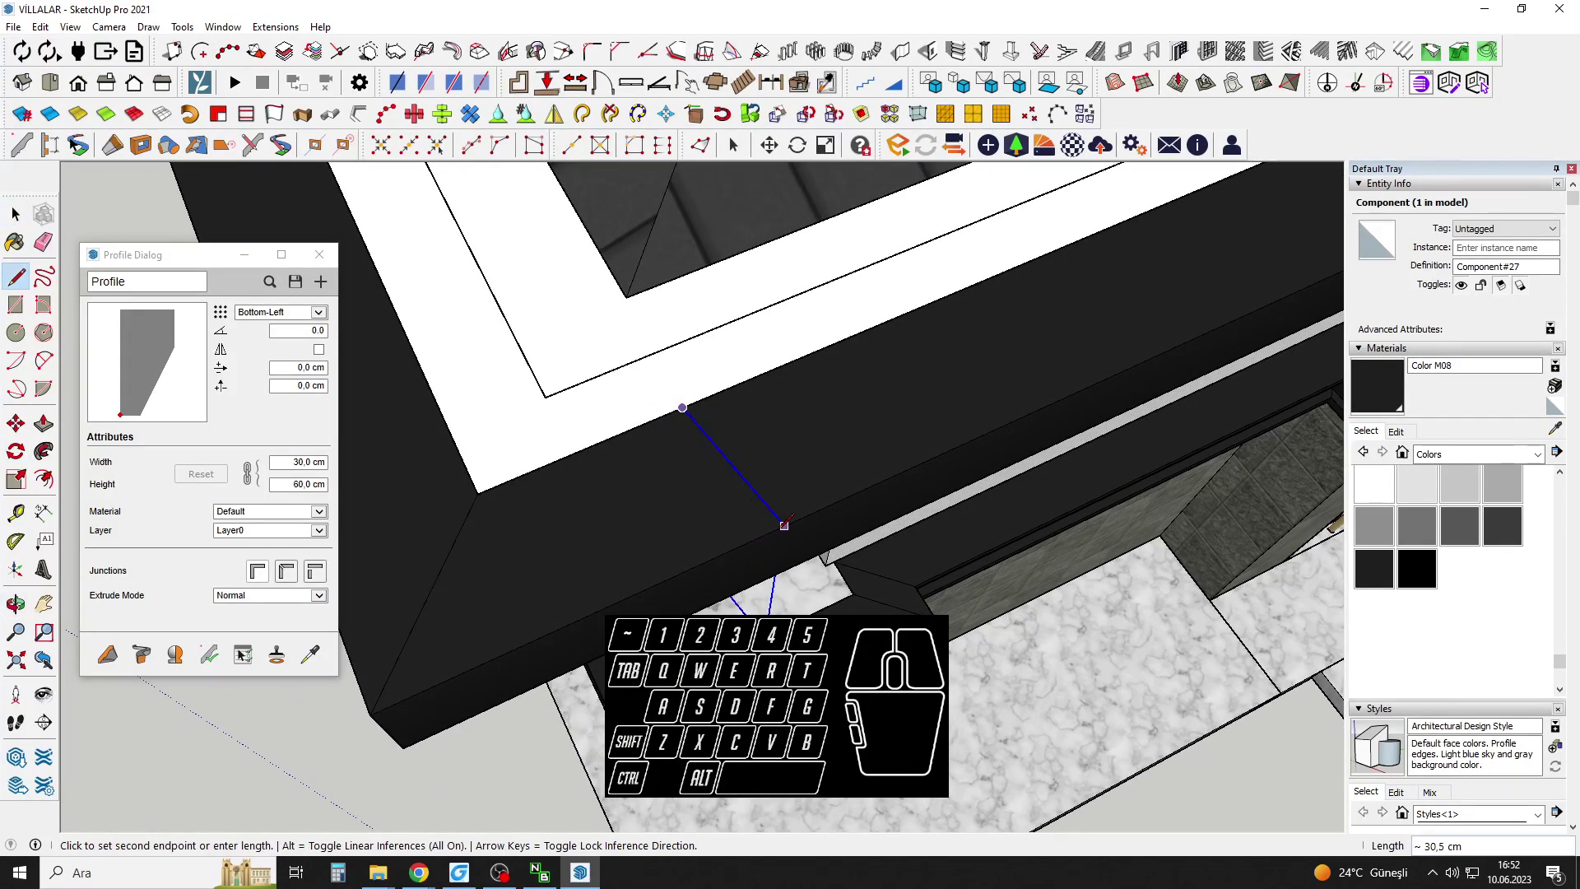
pyautogui.scroll(-3, 758, 536)
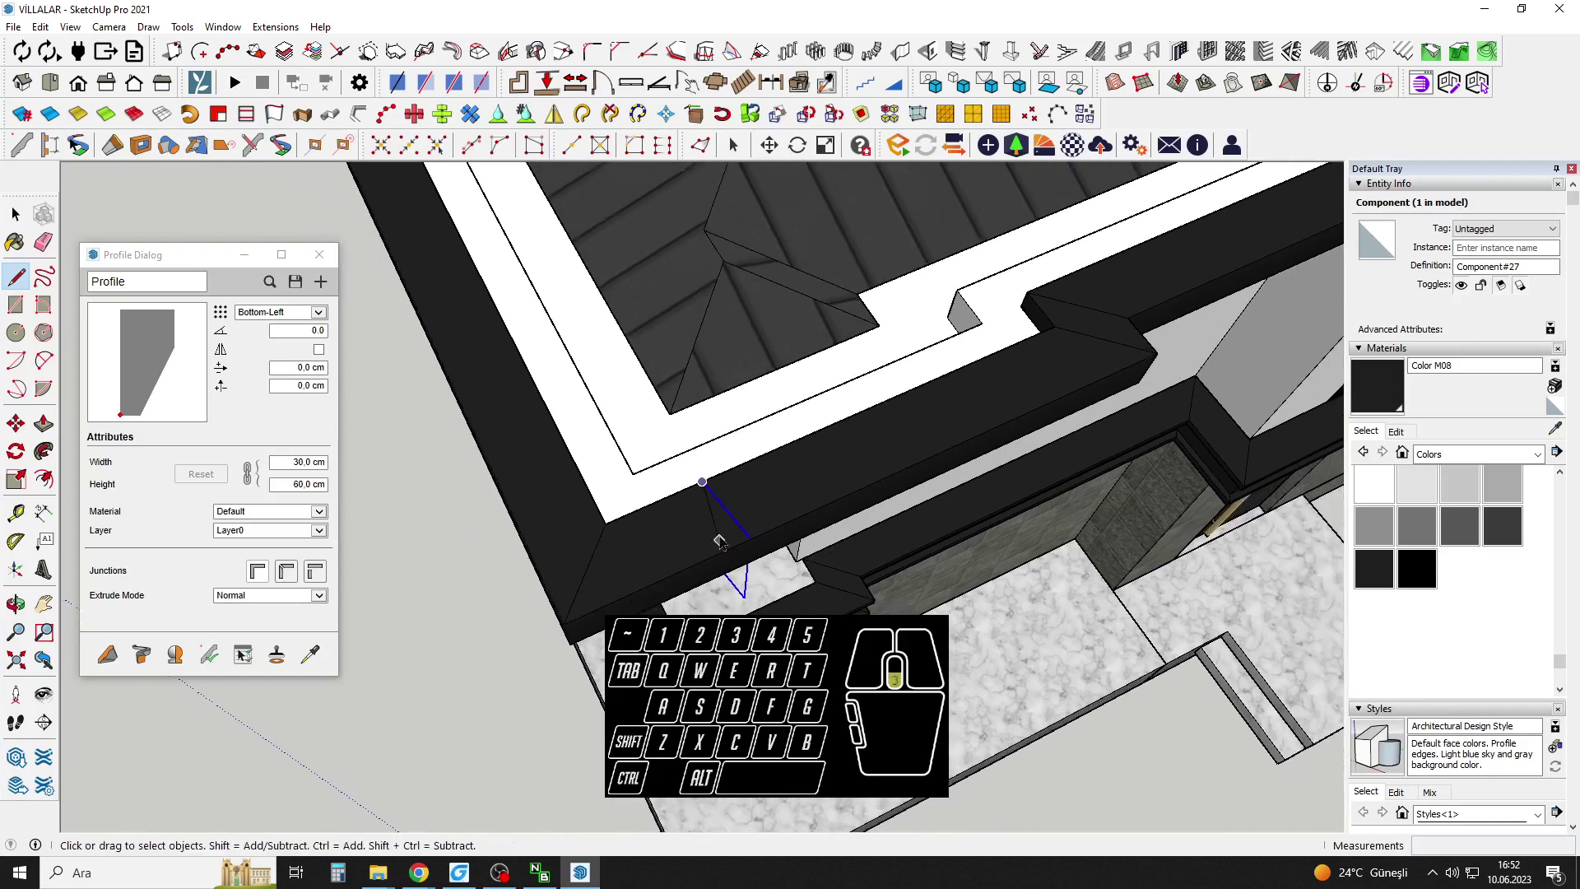
# Move the profile component along the roof moulding's upper inner edge to the corner at the recessed section.
pyautogui.press('m')
pyautogui.click(703, 482)
pyautogui.keyDown('shift'); pyautogui.moveTo(956, 388); pyautogui.dragTo(757, 403, button='middle'); pyautogui.keyUp('shift')
pyautogui.scroll(4, 850, 393)
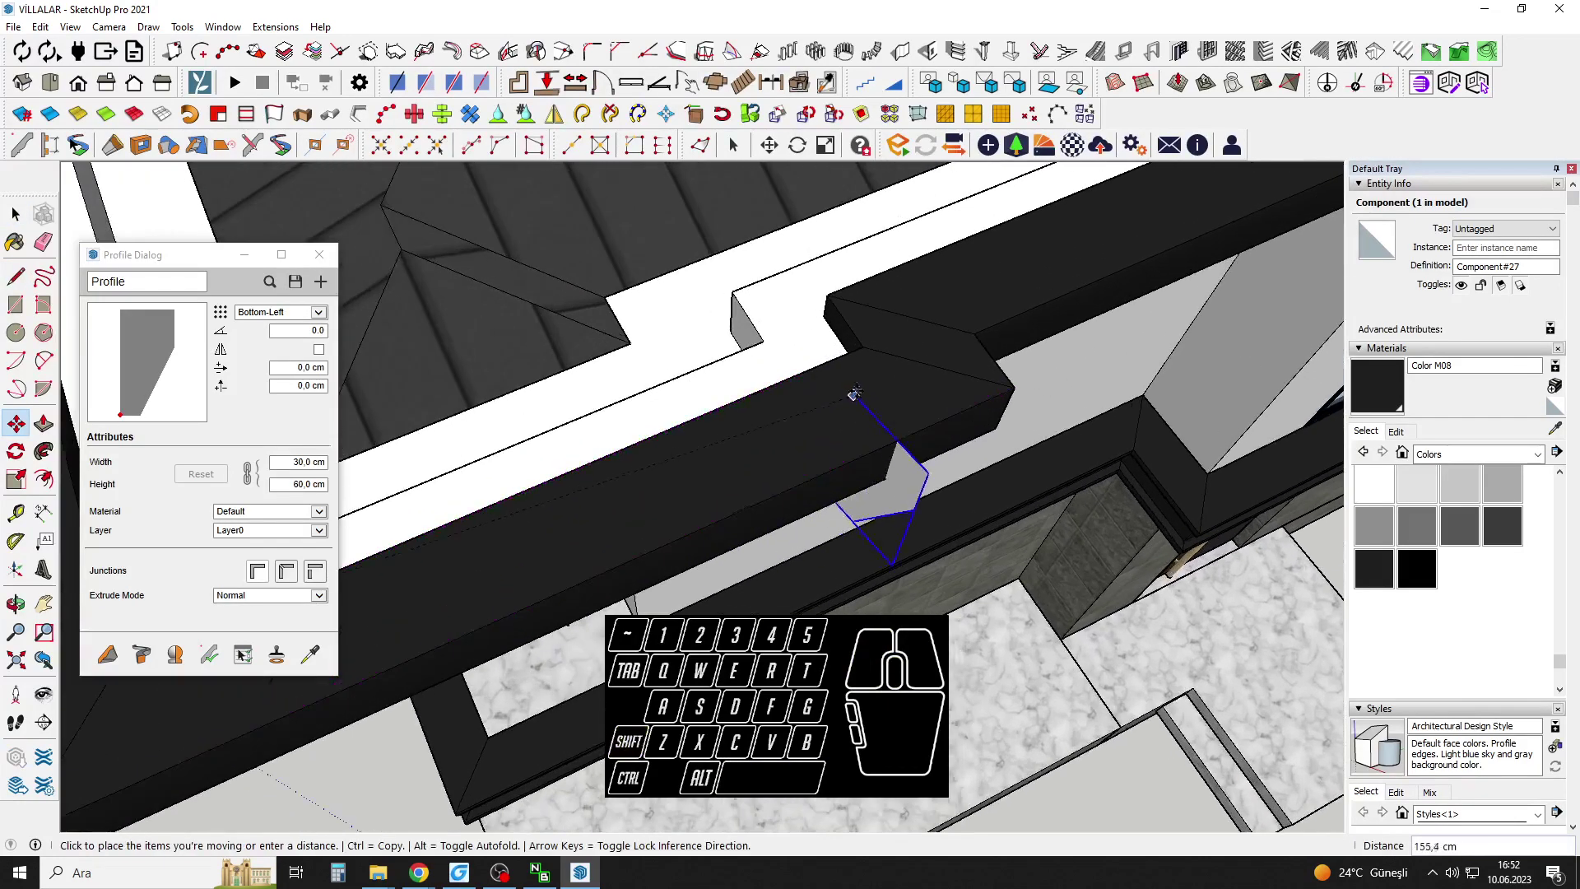
pyautogui.click(864, 332)
# Draw a reference line about 30 cm long straight across the moulding's top face from the profile component's inner corner.
pyautogui.keyDown('shift'); pyautogui.moveTo(864, 333); pyautogui.dragTo(734, 363, button='middle'); pyautogui.keyUp('shift')
pyautogui.scroll(2, 733, 363)
pyautogui.press('l')
pyautogui.click(734, 362)
pyautogui.scroll(-2, 716, 332)
pyautogui.click(797, 461)
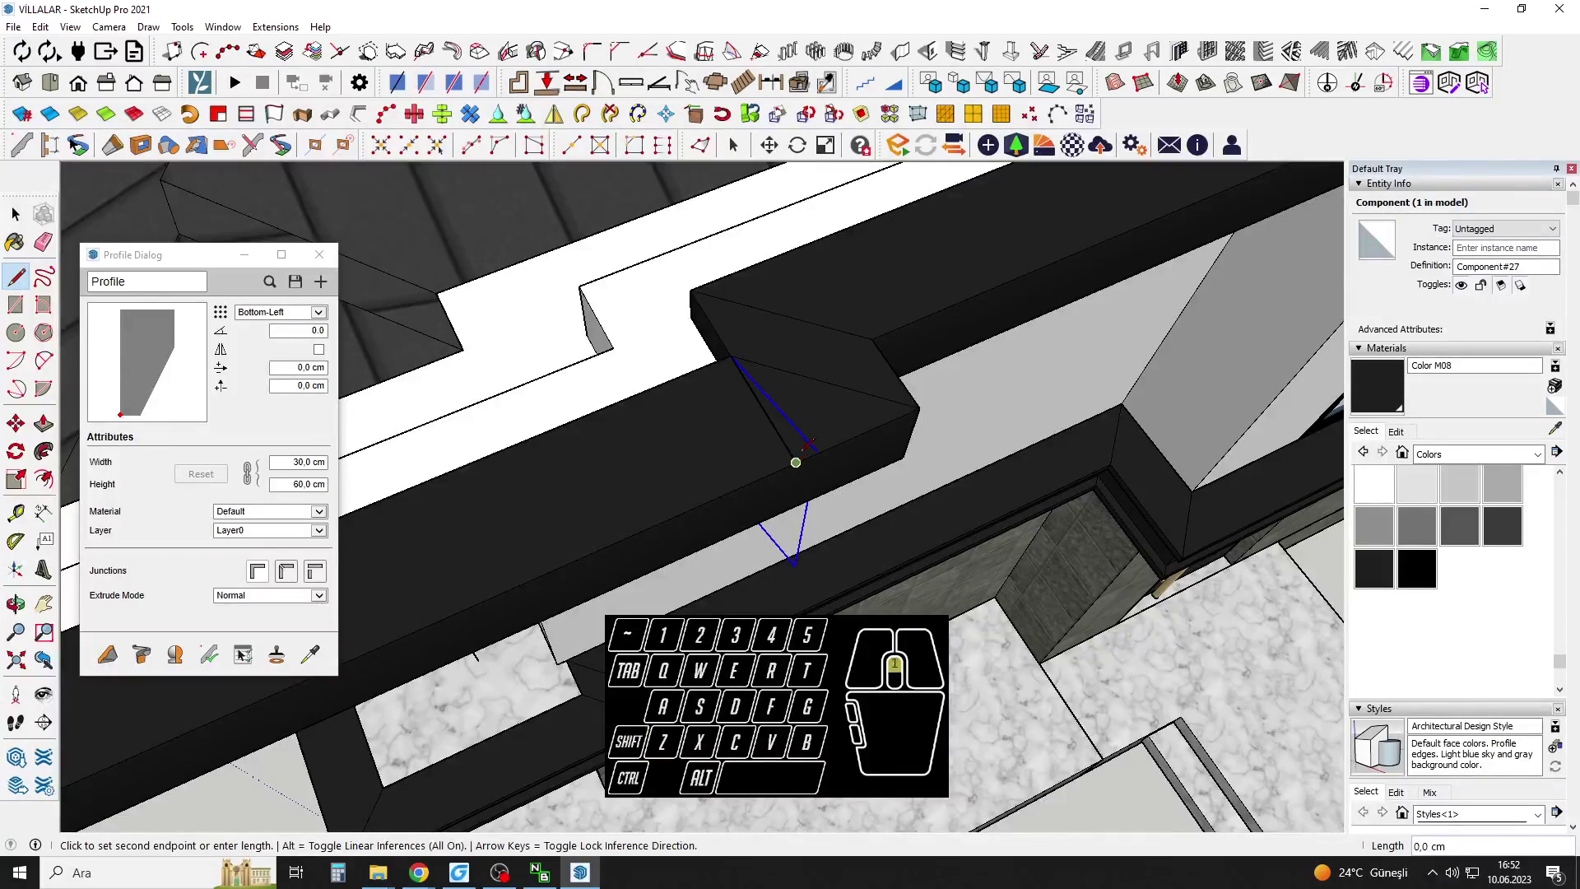
# Rotate the profile component about its inner corner until it lines up with the reference line across the moulding.
pyautogui.moveTo(797, 462); pyautogui.dragTo(769, 391, button='middle')
pyautogui.press('q')
pyautogui.click(823, 450)
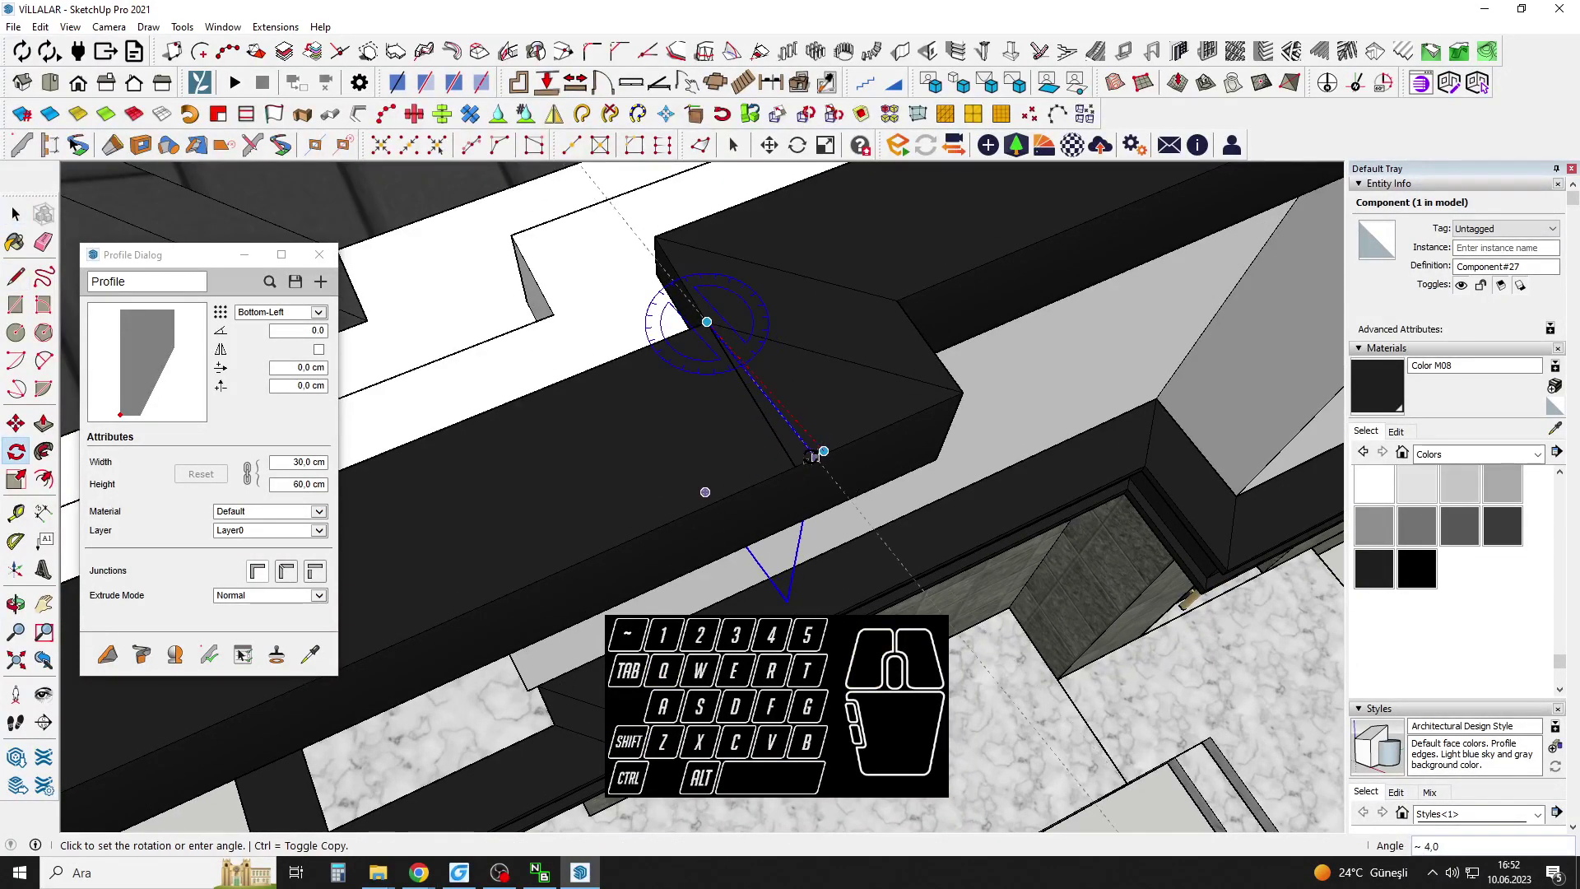
pyautogui.click(795, 465)
pyautogui.press('space')
pyautogui.scroll(-4, 782, 481)
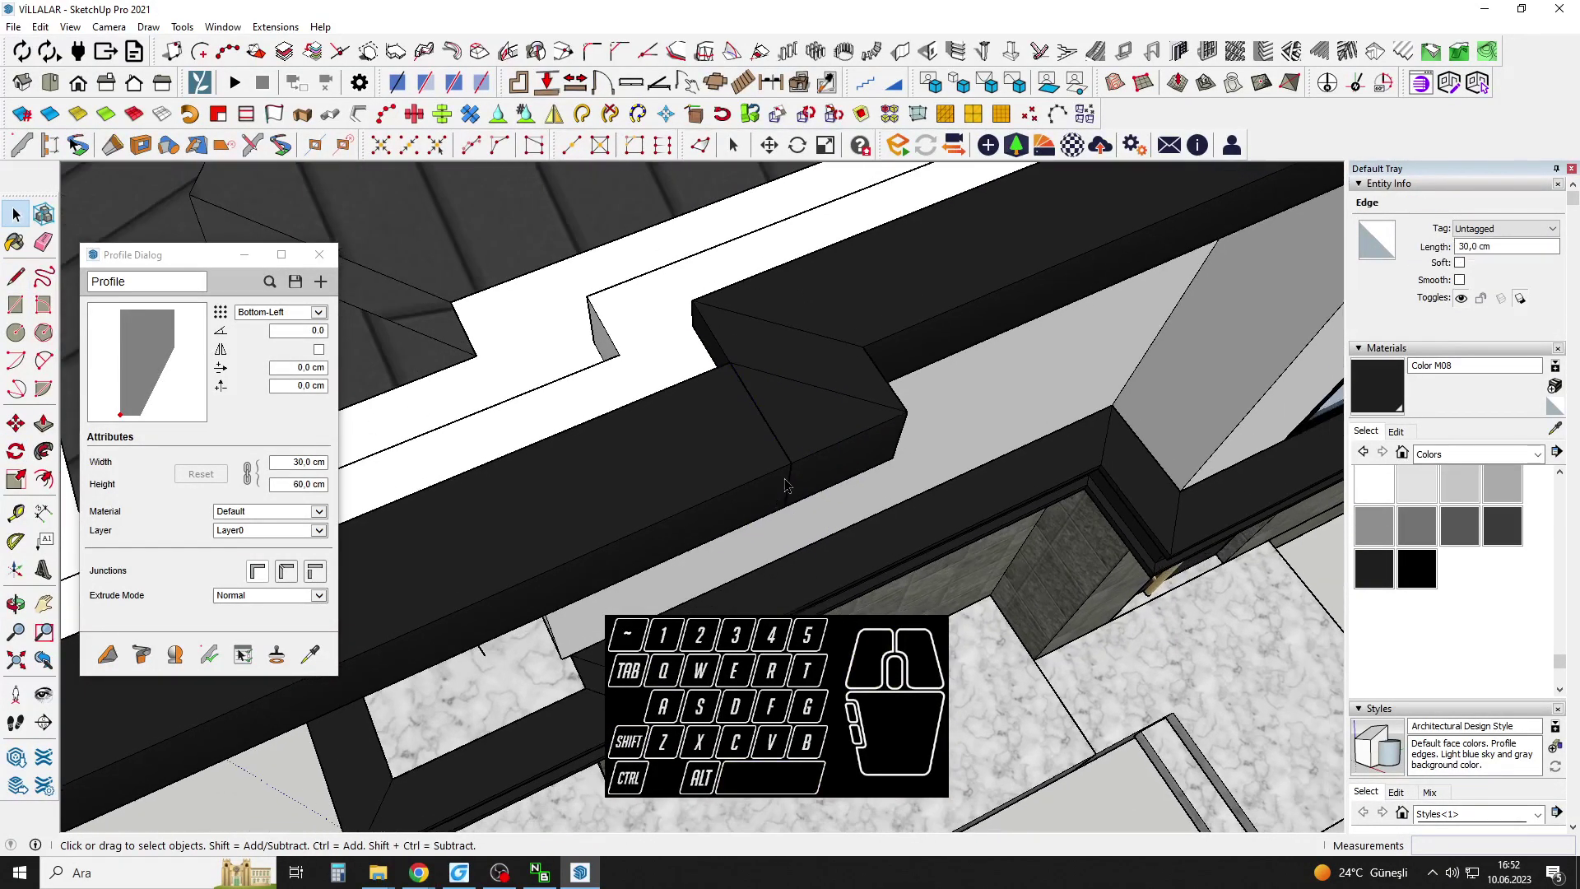
pyautogui.click(784, 479)
pyautogui.doubleClick(790, 477)
pyautogui.moveTo(789, 477); pyautogui.dragTo(795, 448, button='middle')
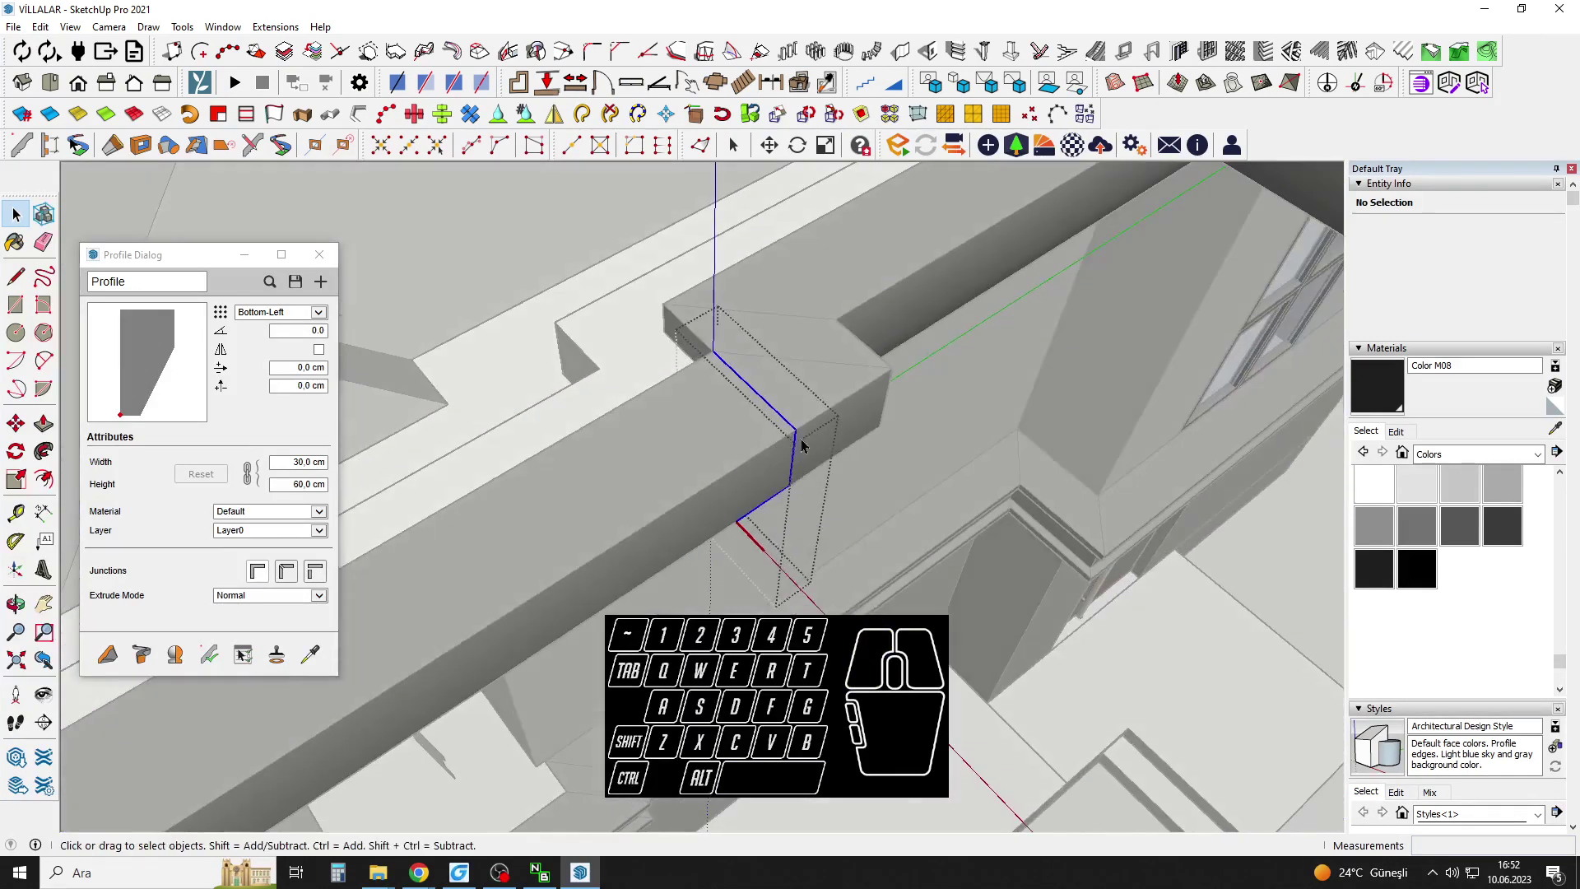
pyautogui.scroll(3, 782, 426)
pyautogui.press('Escape')
pyautogui.rightClick(784, 418)
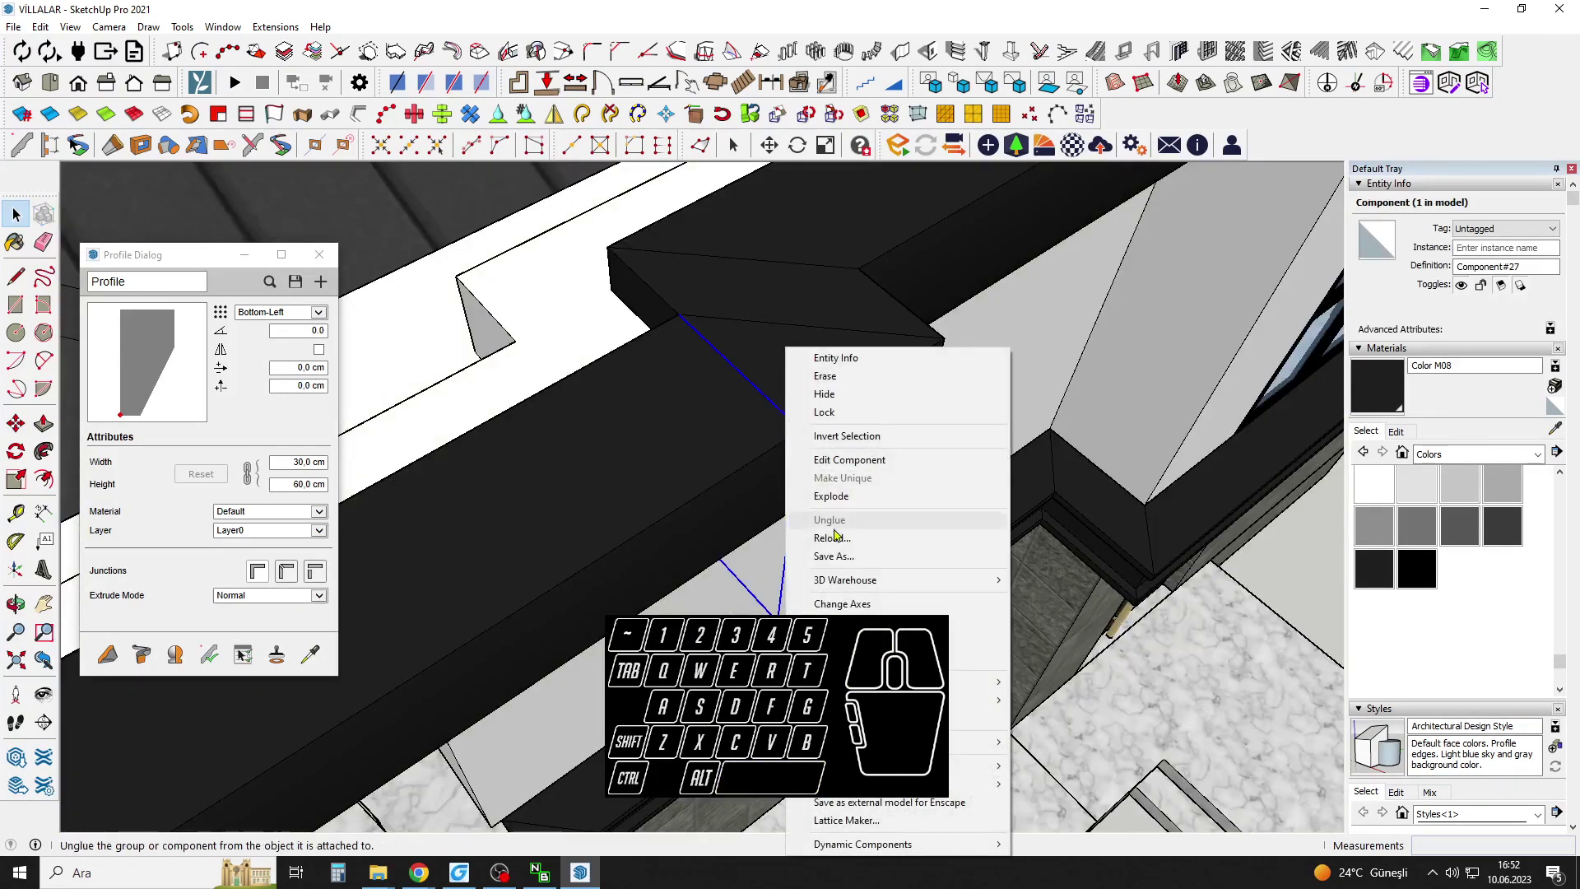
pyautogui.click(782, 417)
# Copy the profile component along the upper edge to the roof corner and divide the distance into 3 equal intervals.
pyautogui.scroll(-2, 629, 451)
pyautogui.moveTo(784, 418); pyautogui.dragTo(847, 358, button='middle')
pyautogui.press('m')
pyautogui.click(840, 344)
pyautogui.press('ctrl')
pyautogui.scroll(-2, 790, 370)
pyautogui.keyDown('shift'); pyautogui.moveTo(749, 387); pyautogui.dragTo(881, 370, button='middle'); pyautogui.keyUp('shift')
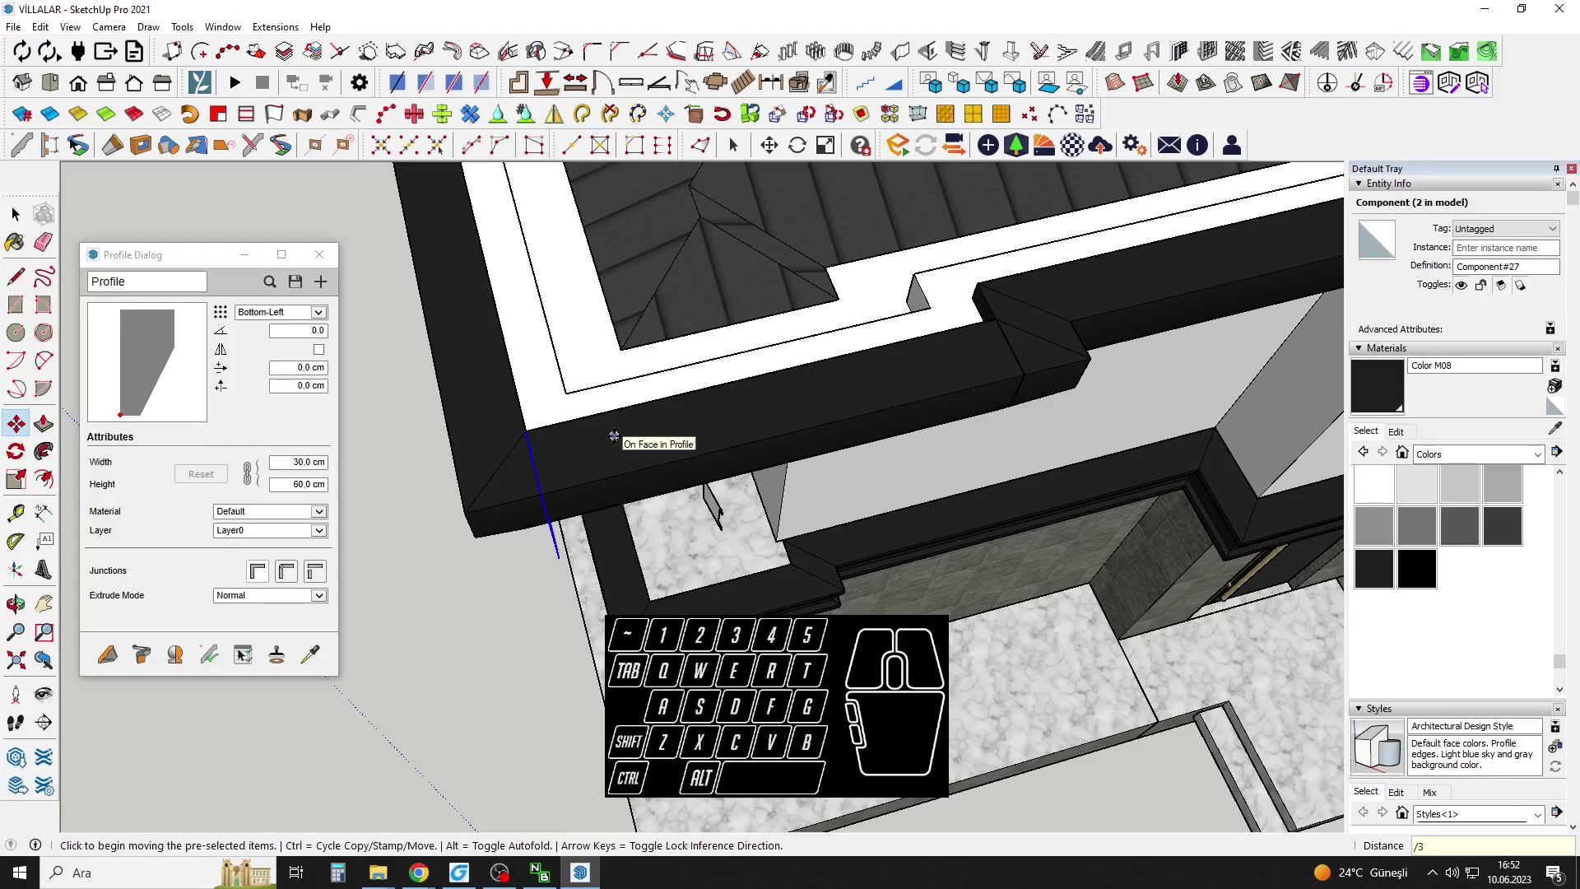
pyautogui.moveTo(614, 437); pyautogui.dragTo(550, 421, button='middle')
# Select the four profile components along the roof moulding and combine them into a group.
pyautogui.press('space')
pyautogui.moveTo(473, 385); pyautogui.dragTo(1075, 518)
pyautogui.click(1027, 410)
pyautogui.keyDown('shift'); pyautogui.click(862, 423); pyautogui.keyUp('shift')
pyautogui.keyDown('shift'); pyautogui.scroll(3, 862, 424); pyautogui.keyUp('shift')
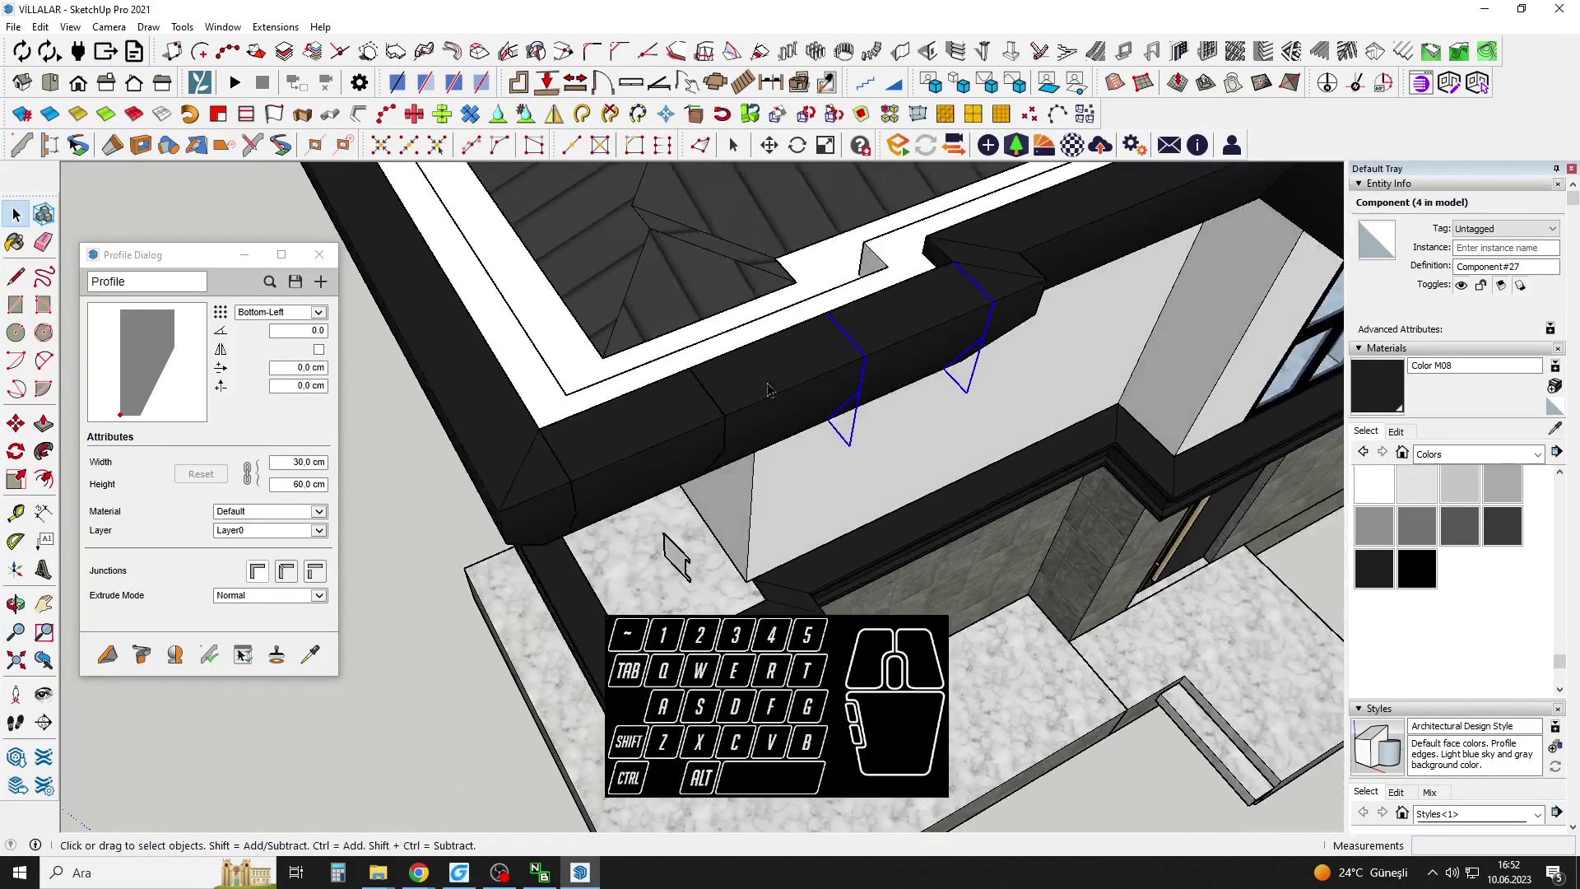
pyautogui.rightClick(517, 476)
pyautogui.click(572, 640)
pyautogui.rightClick(627, 467)
pyautogui.click(667, 460)
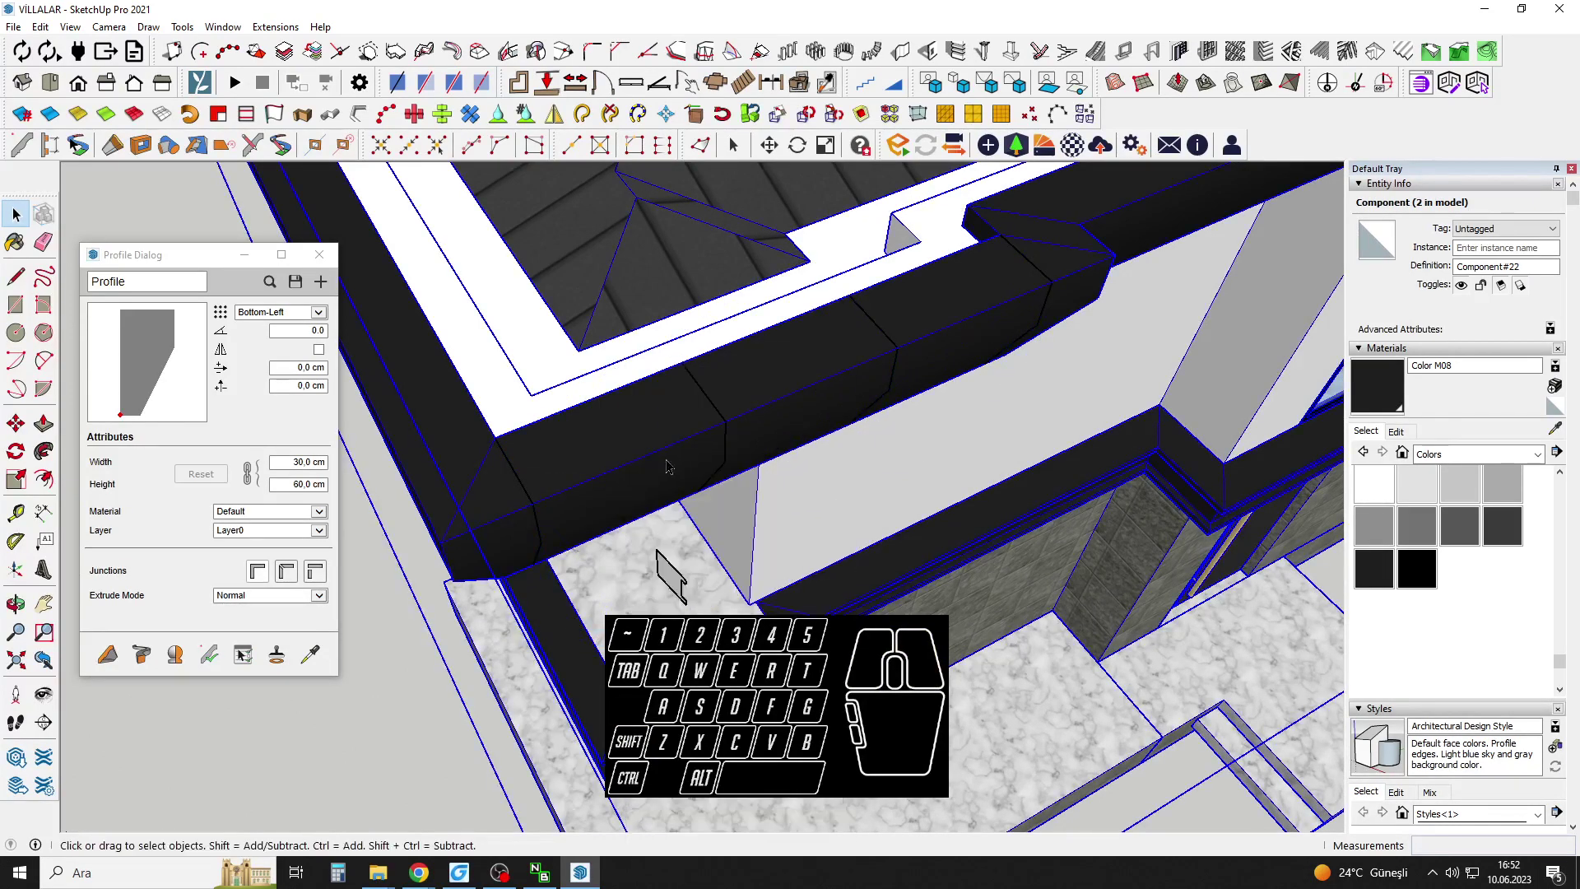
# Open the group containing the four profile components for editing.
pyautogui.scroll(-3, 667, 466)
pyautogui.click(452, 699)
pyautogui.moveTo(613, 463); pyautogui.dragTo(646, 479, button='middle')
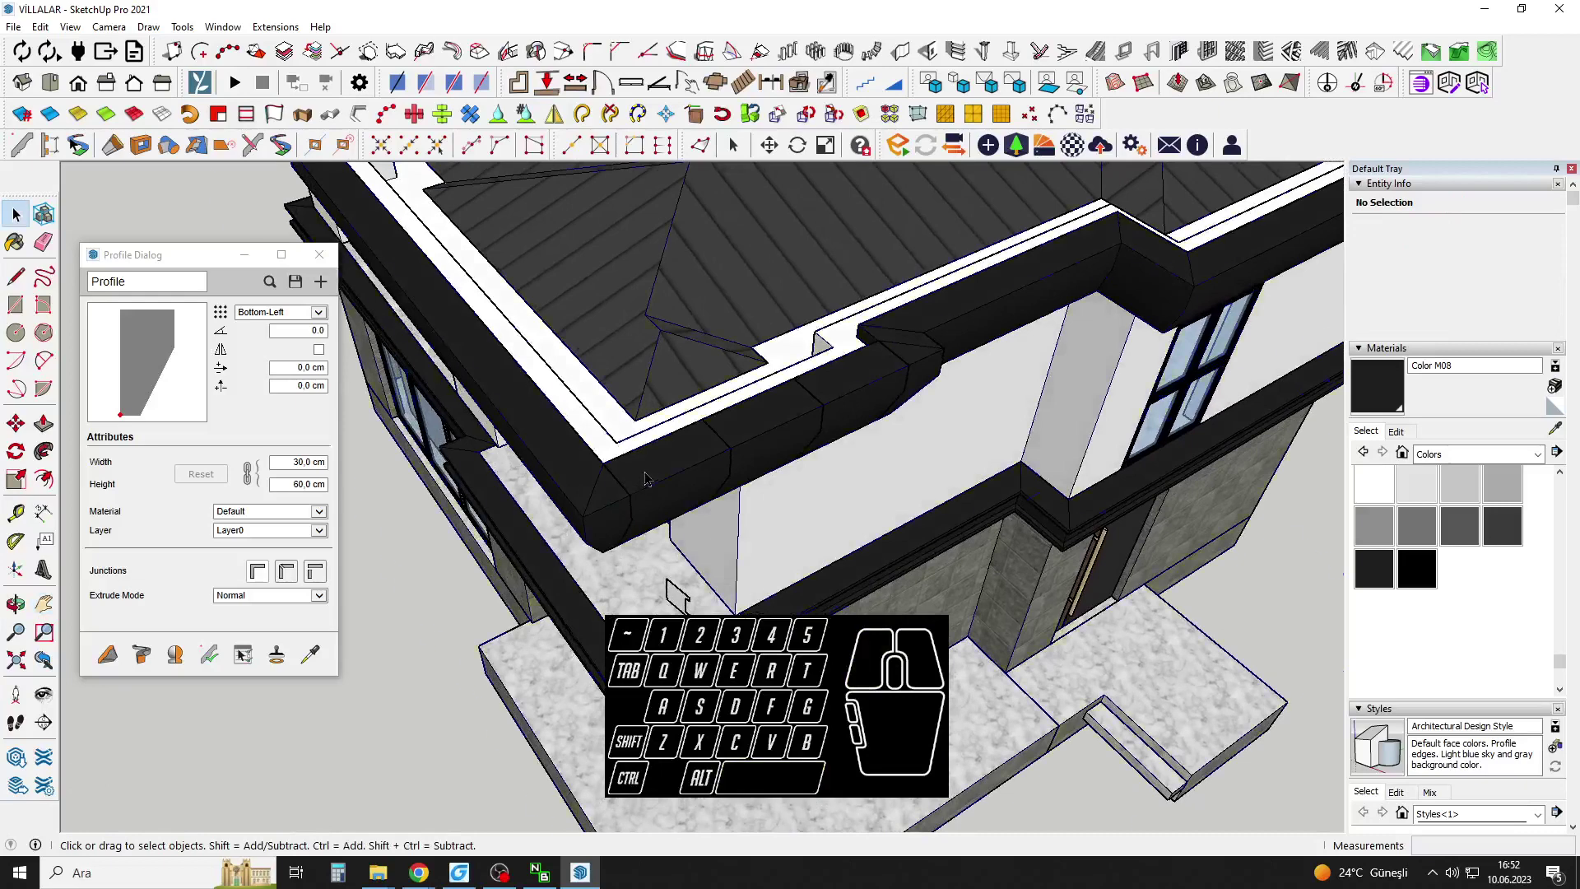
pyautogui.click(648, 478)
pyautogui.scroll(2, 659, 479)
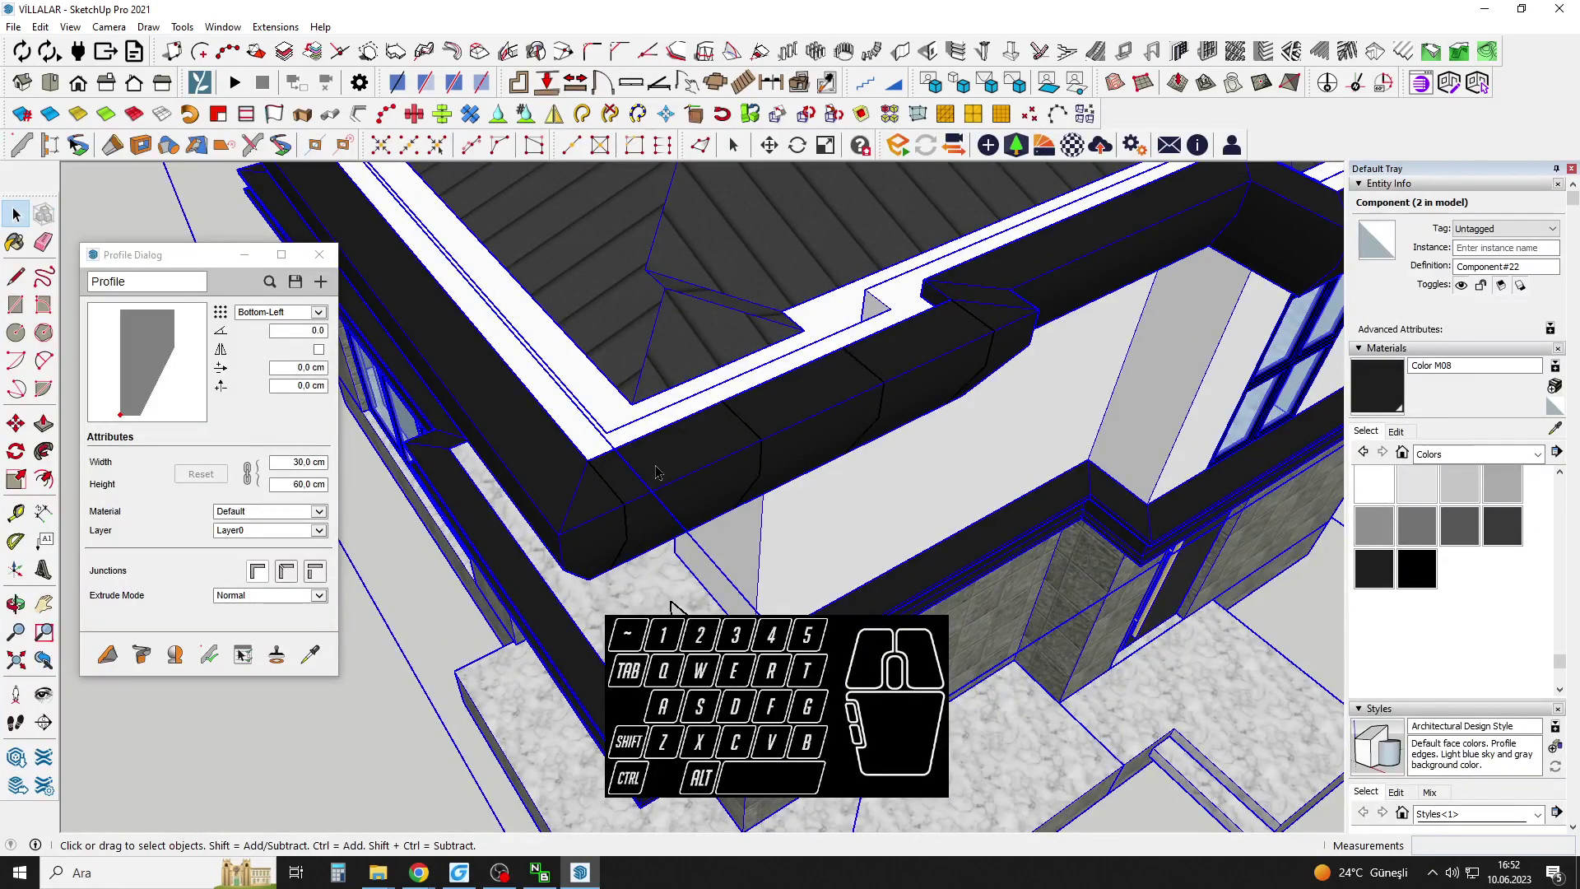
pyautogui.doubleClick(656, 472)
pyautogui.scroll(-3, 660, 472)
pyautogui.press('Escape')
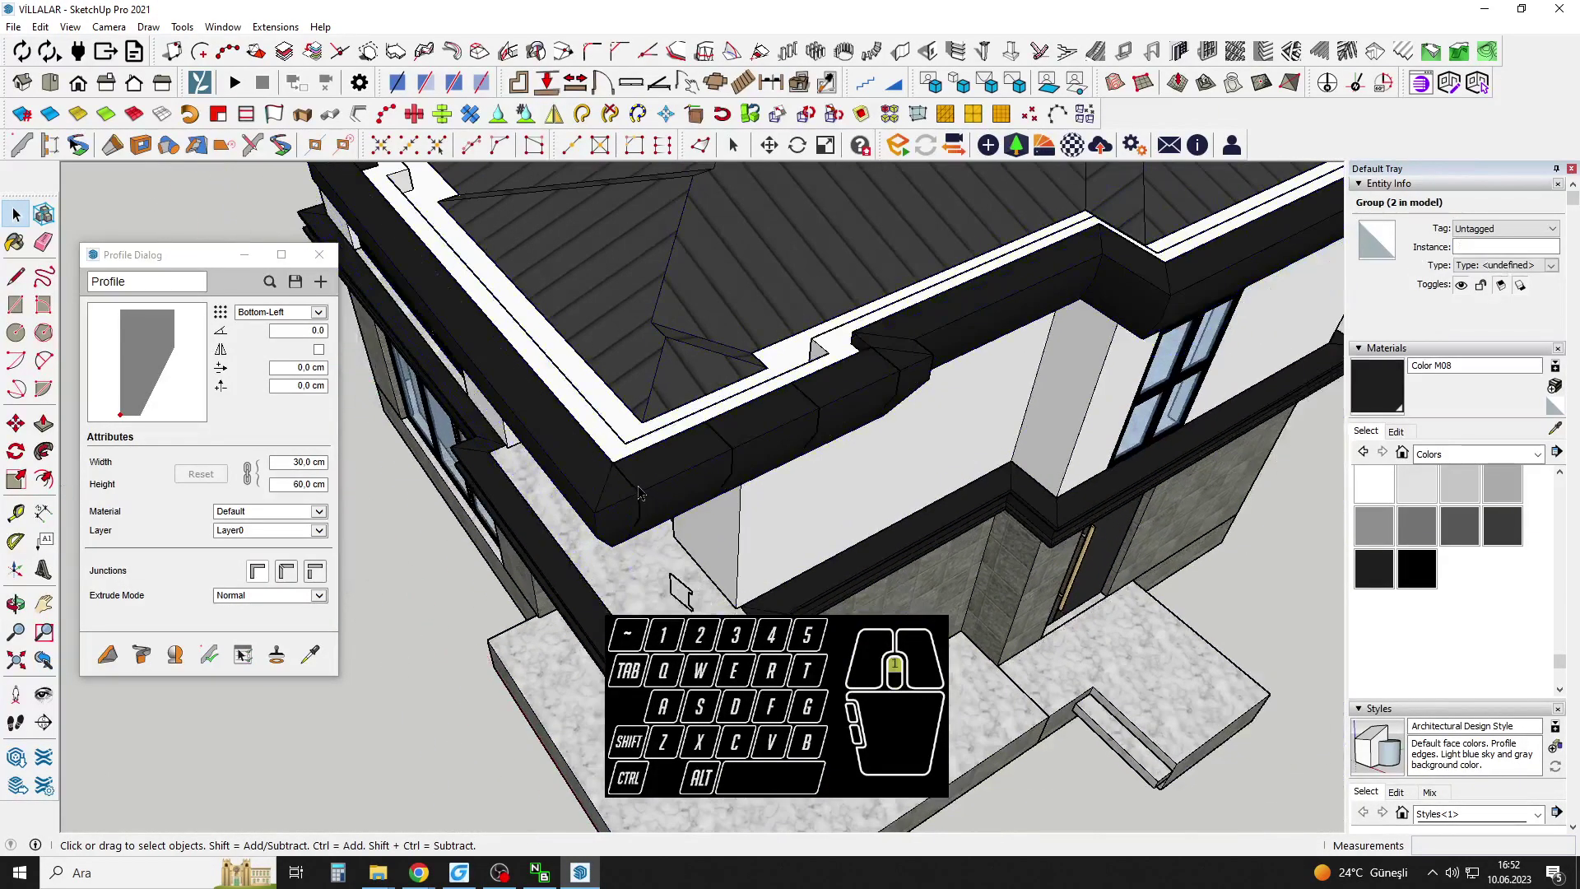
pyautogui.scroll(2, 660, 473)
pyautogui.click(630, 482)
pyautogui.click(629, 481)
pyautogui.doubleClick(628, 485)
pyautogui.moveTo(790, 396); pyautogui.dragTo(724, 447, button='middle')
pyautogui.scroll(2, 727, 440)
# Copy all four profile components along the roof moulding to the far roof corner beyond the recessed section.
pyautogui.hotkey('ctrl', 'a')
pyautogui.press('m')
pyautogui.click(729, 428)
pyautogui.press('Escape')
pyautogui.scroll(2, 740, 424)
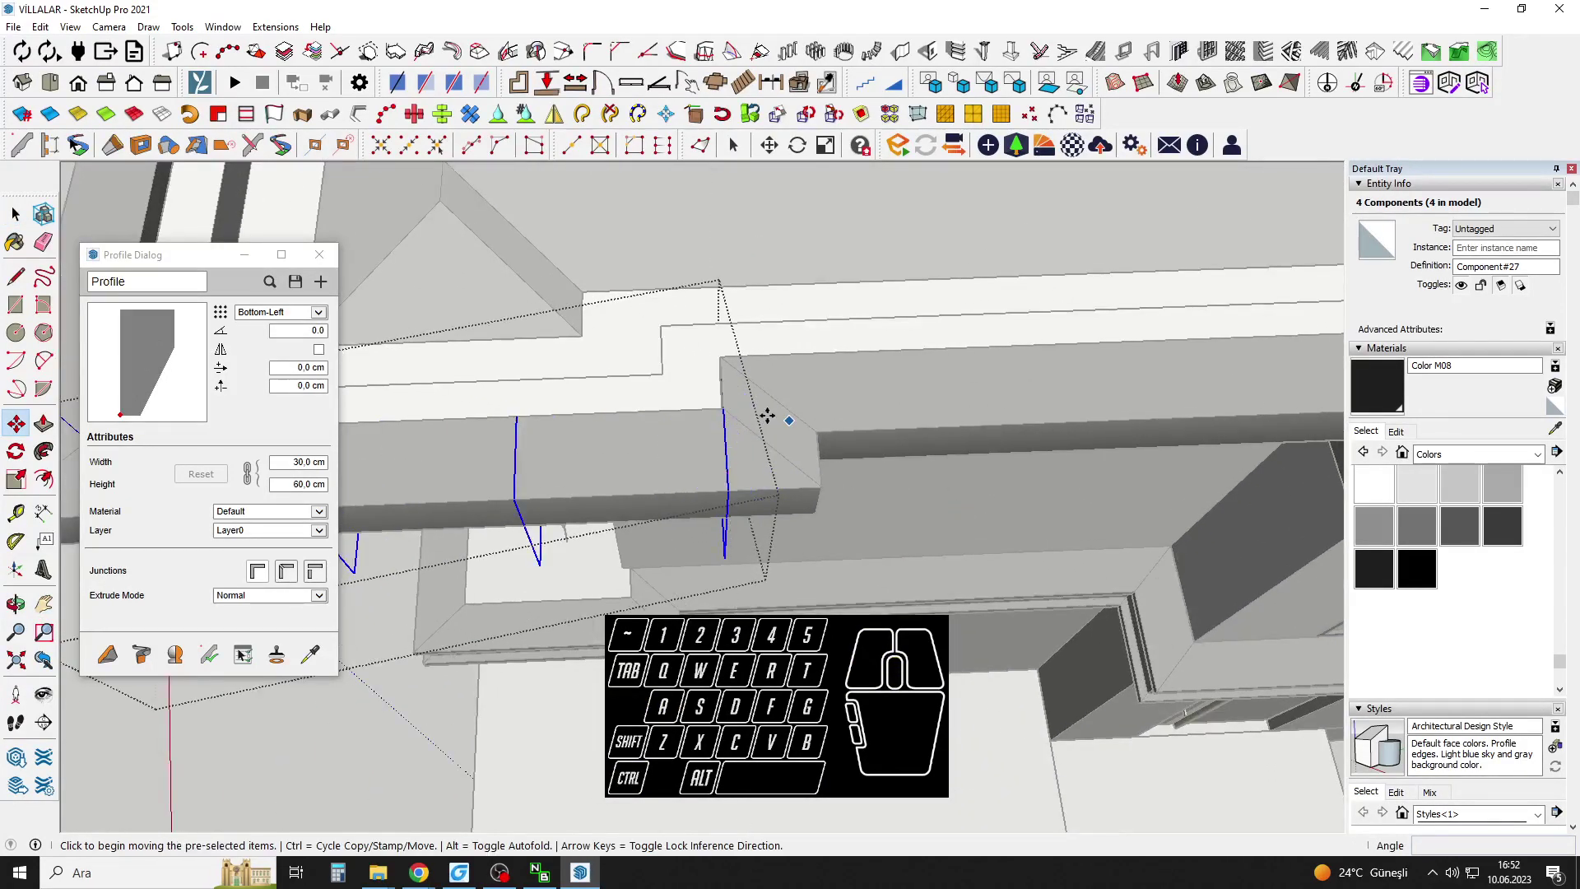
pyautogui.click(723, 408)
pyautogui.scroll(-3, 929, 514)
pyautogui.keyDown('shift'); pyautogui.moveTo(1117, 535); pyautogui.dragTo(733, 503, button='middle'); pyautogui.keyUp('shift')
pyautogui.keyDown('shift'); pyautogui.moveTo(1093, 441); pyautogui.dragTo(891, 479, button='middle'); pyautogui.keyUp('shift')
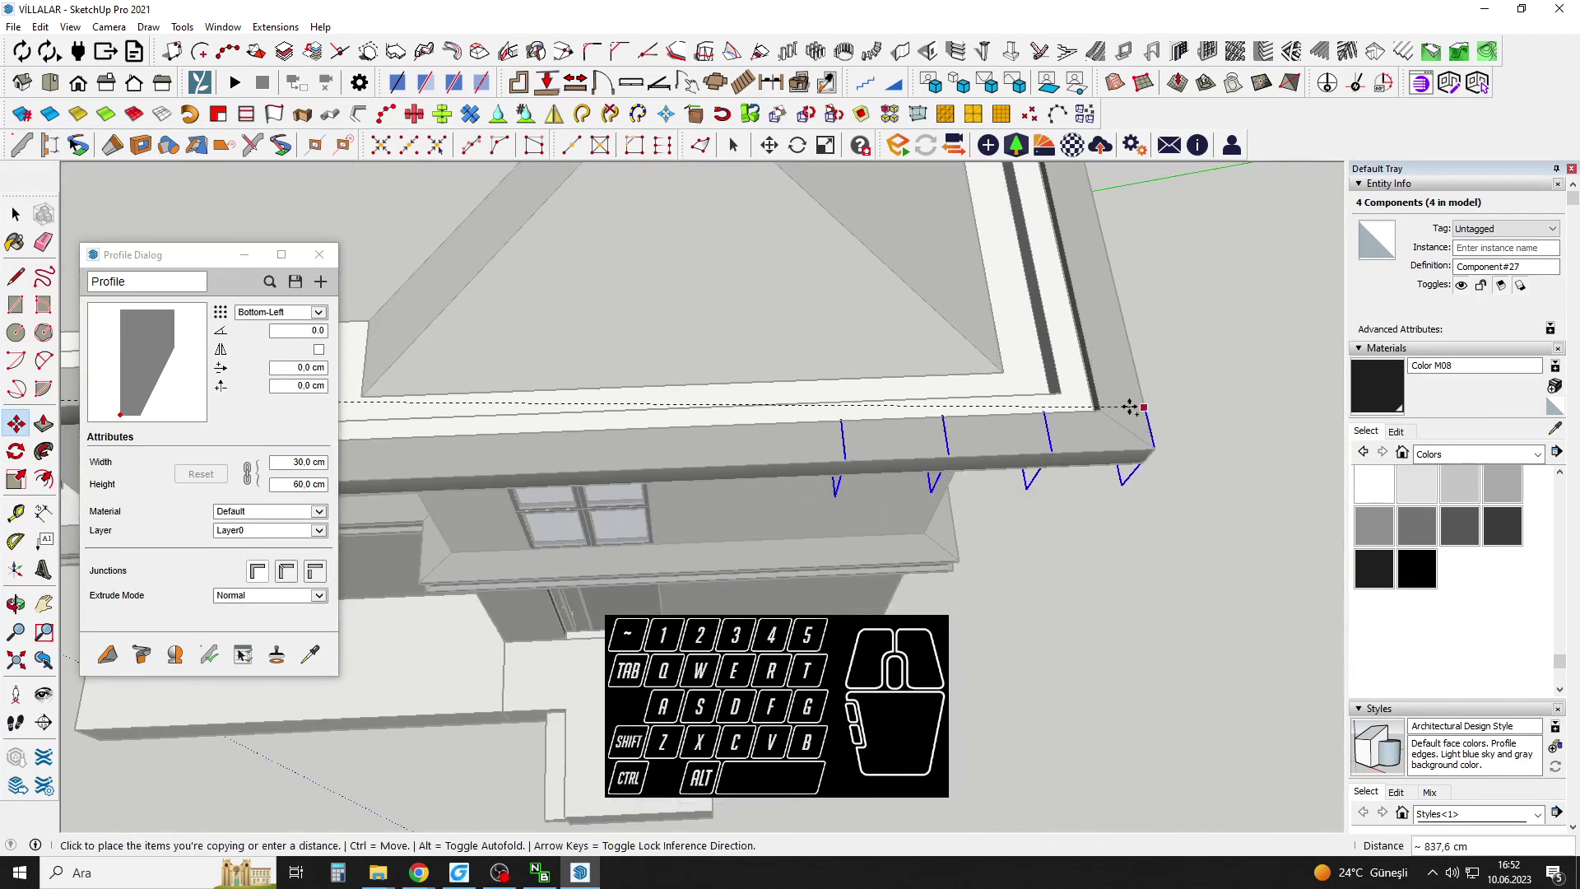
pyautogui.keyDown('shift'); pyautogui.moveTo(1101, 410); pyautogui.dragTo(996, 437, button='middle'); pyautogui.keyUp('shift')
pyautogui.click(997, 512)
# Copy the innermost of the four new profile components to the near end of that moulding, beside the recess.
pyautogui.press('m')
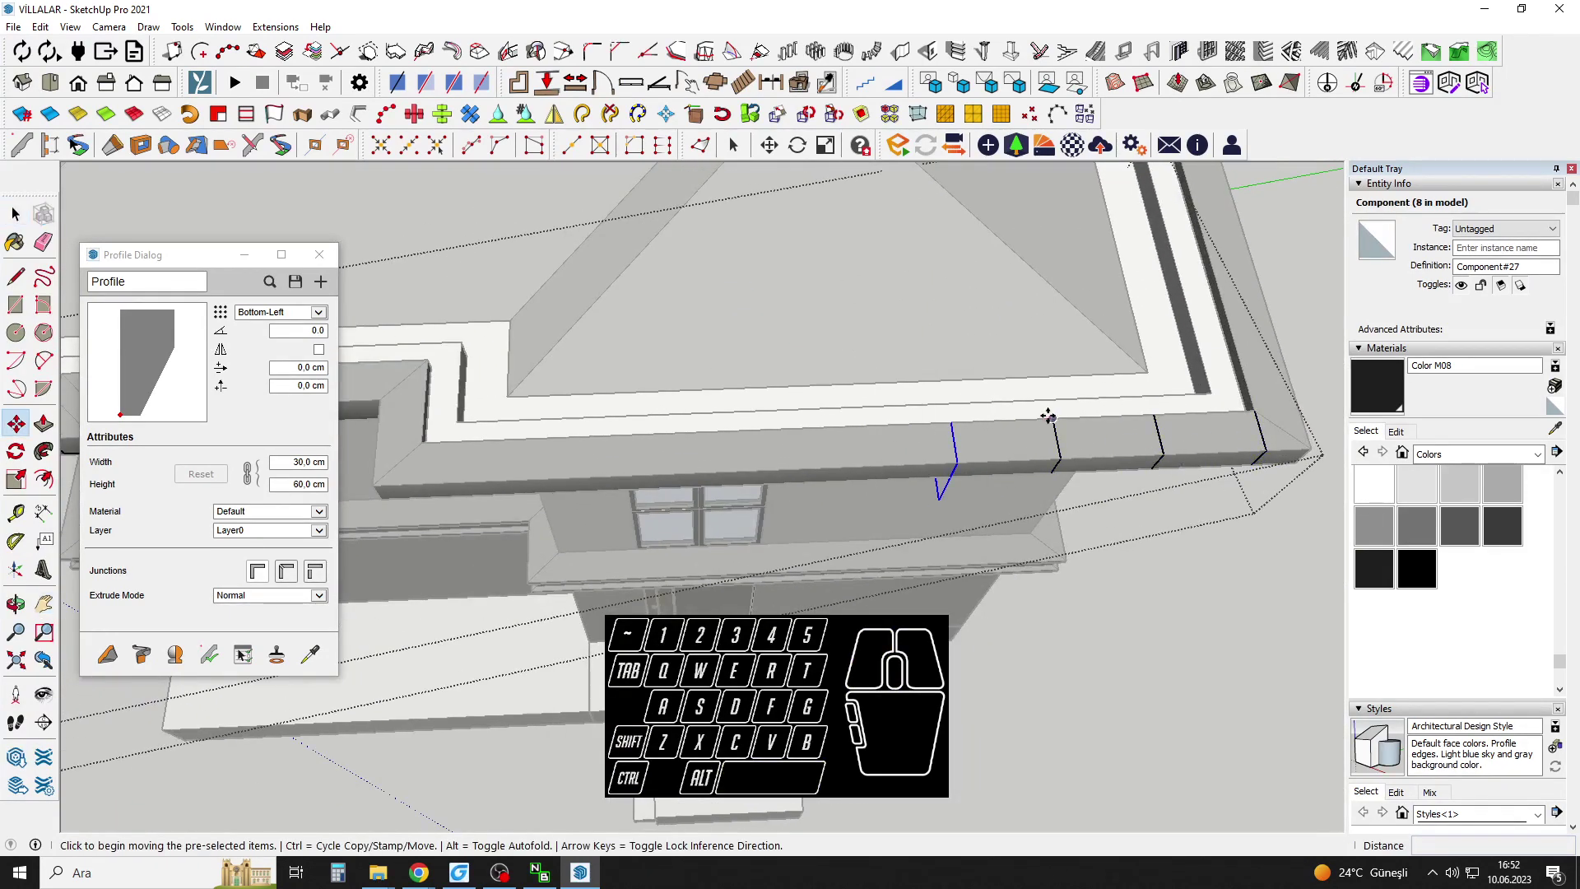
pyautogui.click(953, 421)
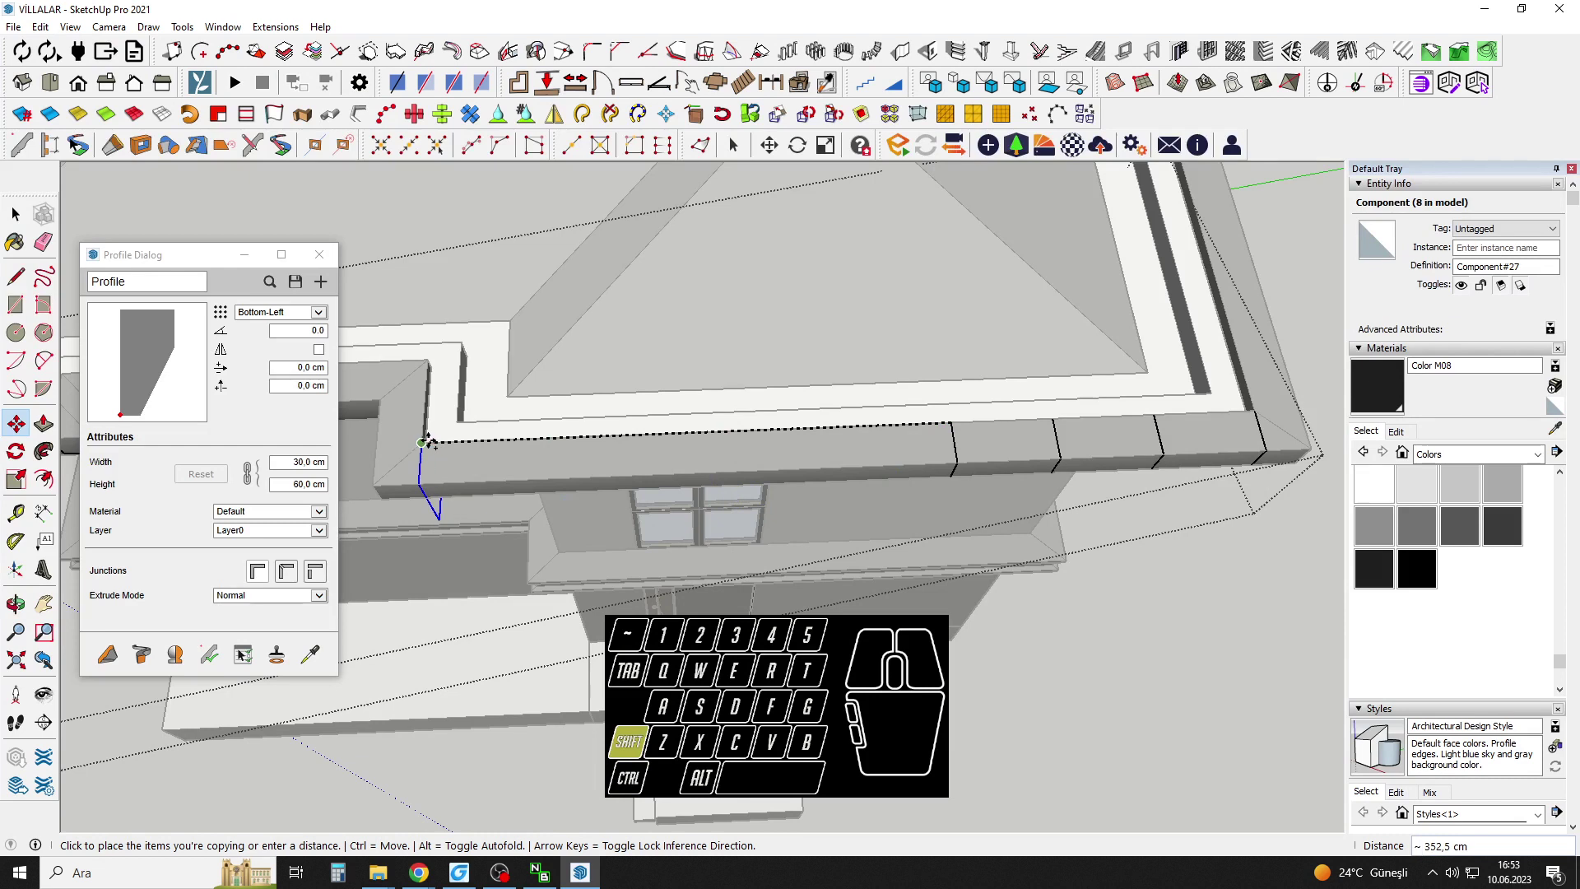
pyautogui.click(423, 442)
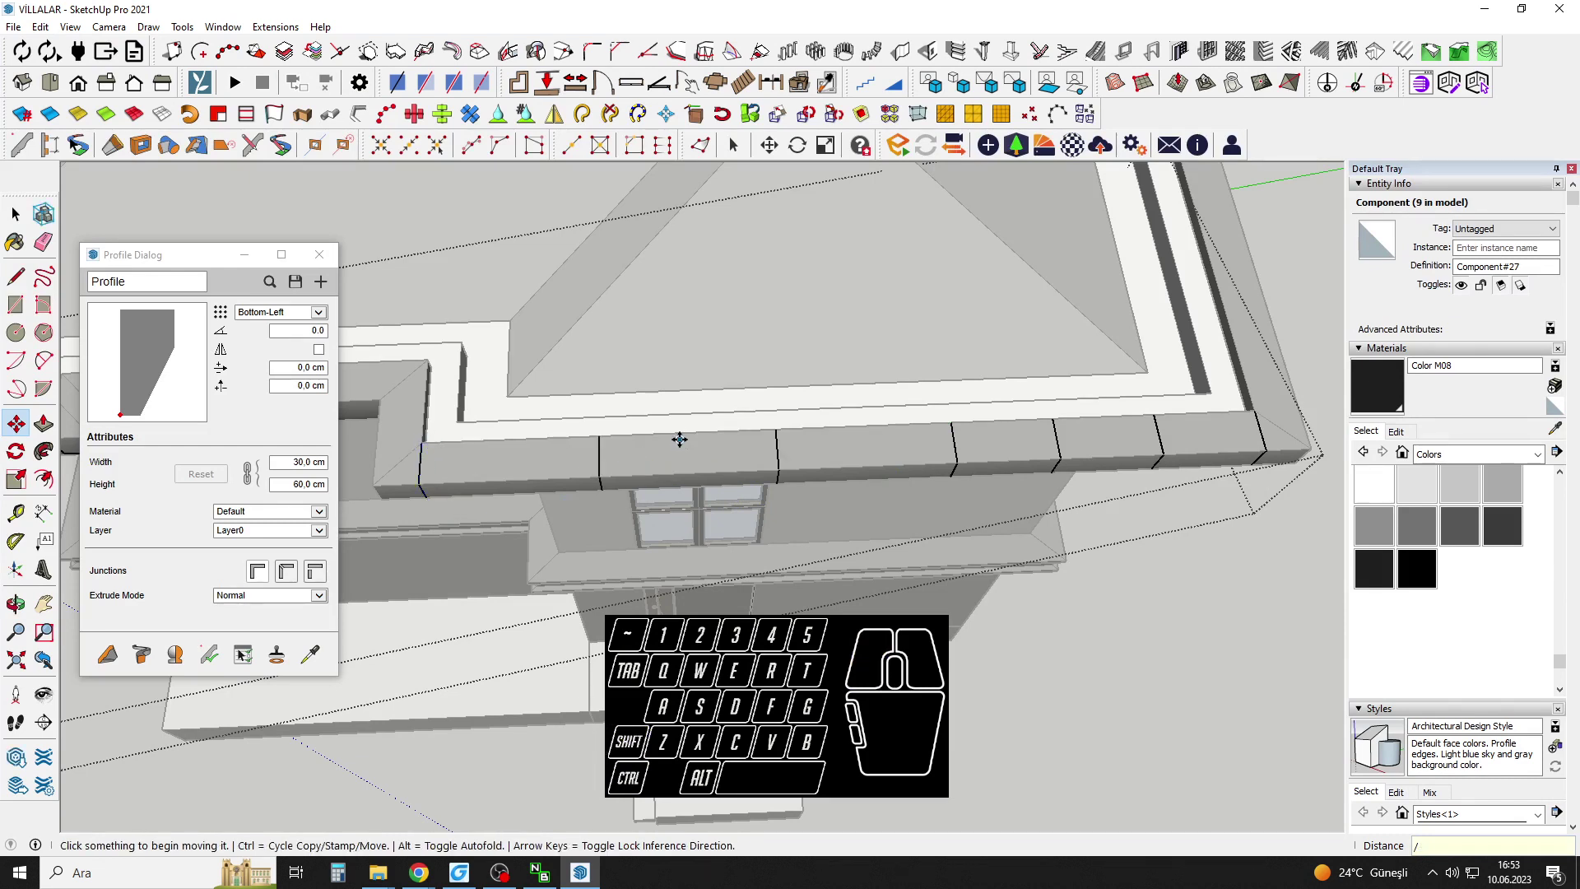
# Try dividing the gap into 5 equal intervals, undo the division, and delete the intermediate copies.
pyautogui.write('/')
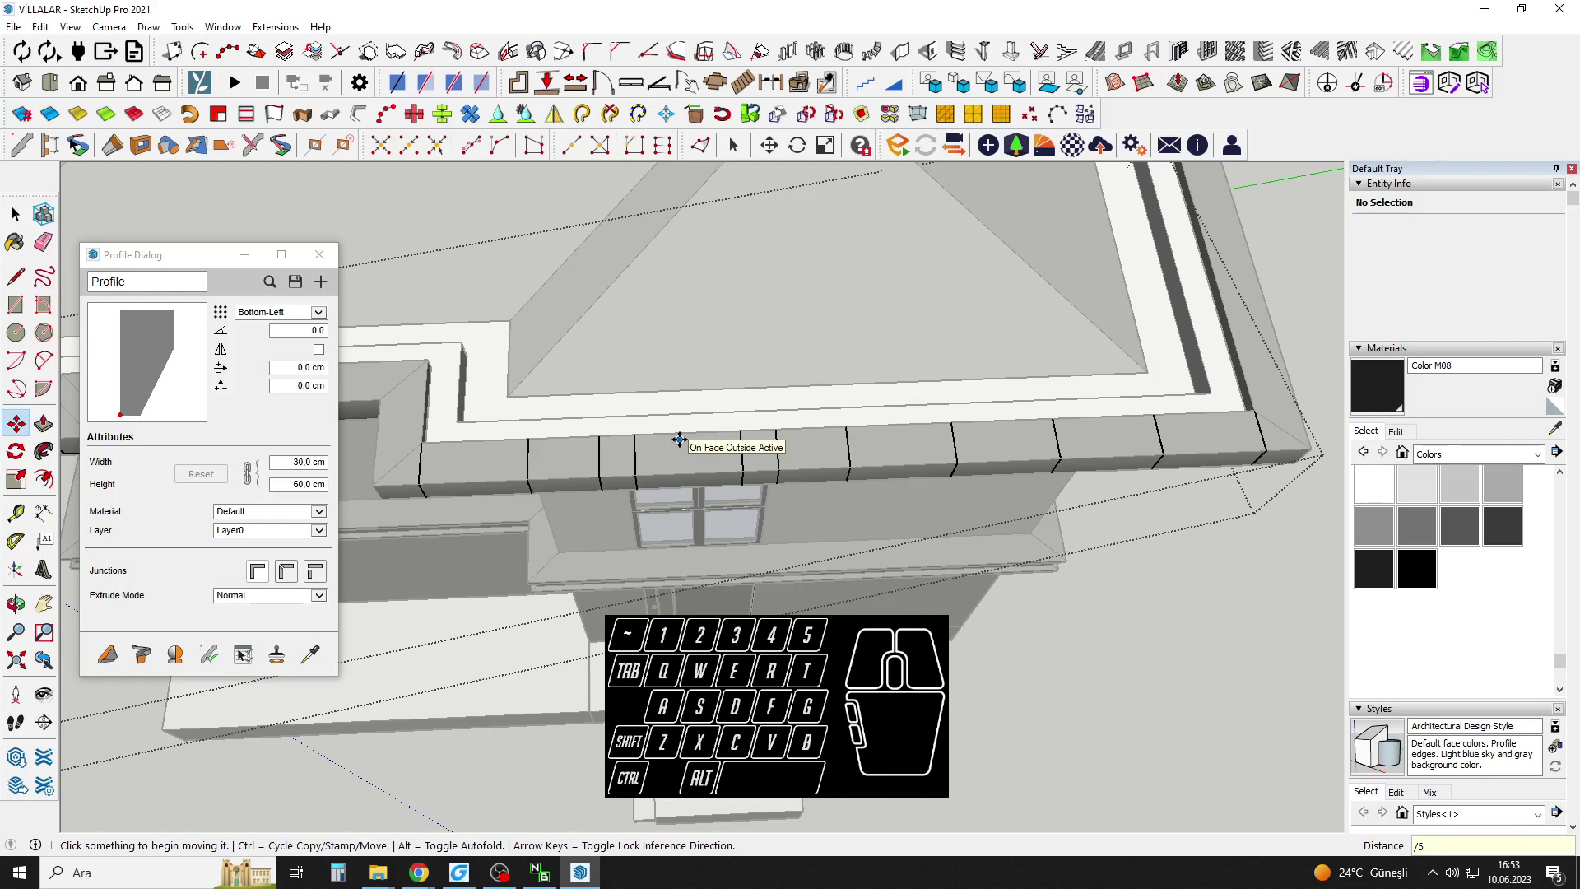
pyautogui.scroll(-2, 730, 467)
pyautogui.hotkey('ctrl', 'z')
pyautogui.scroll(1, 605, 486)
pyautogui.press('space')
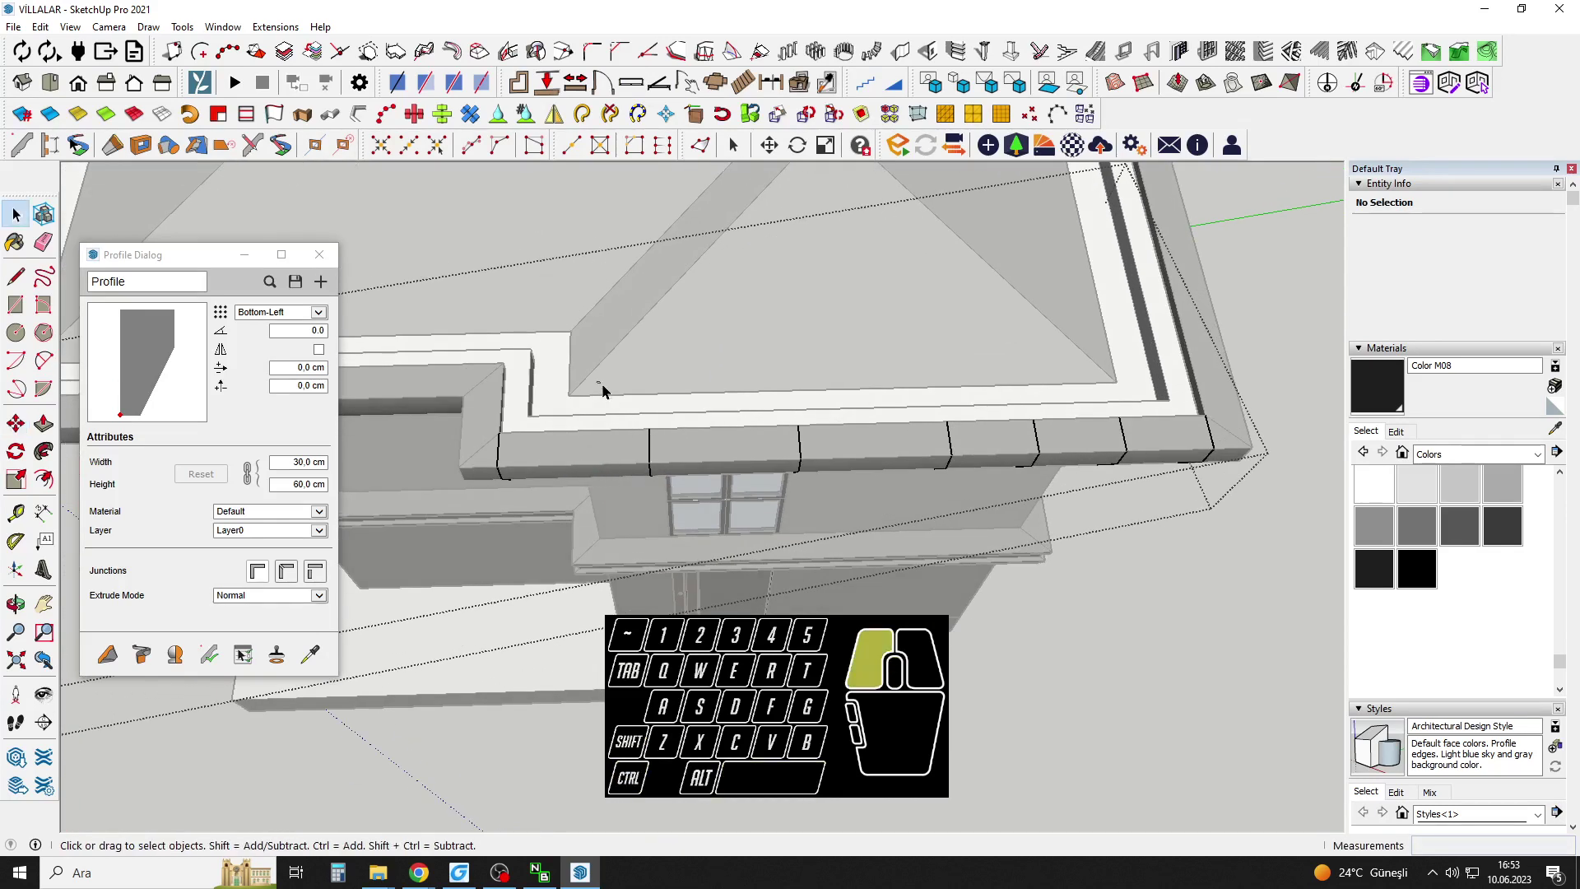
pyautogui.press('Delete')
# Array four copies of the innermost profile component towards the recess, keeping the spacing of the existing components.
pyautogui.scroll(1, 1041, 428)
pyautogui.press('m')
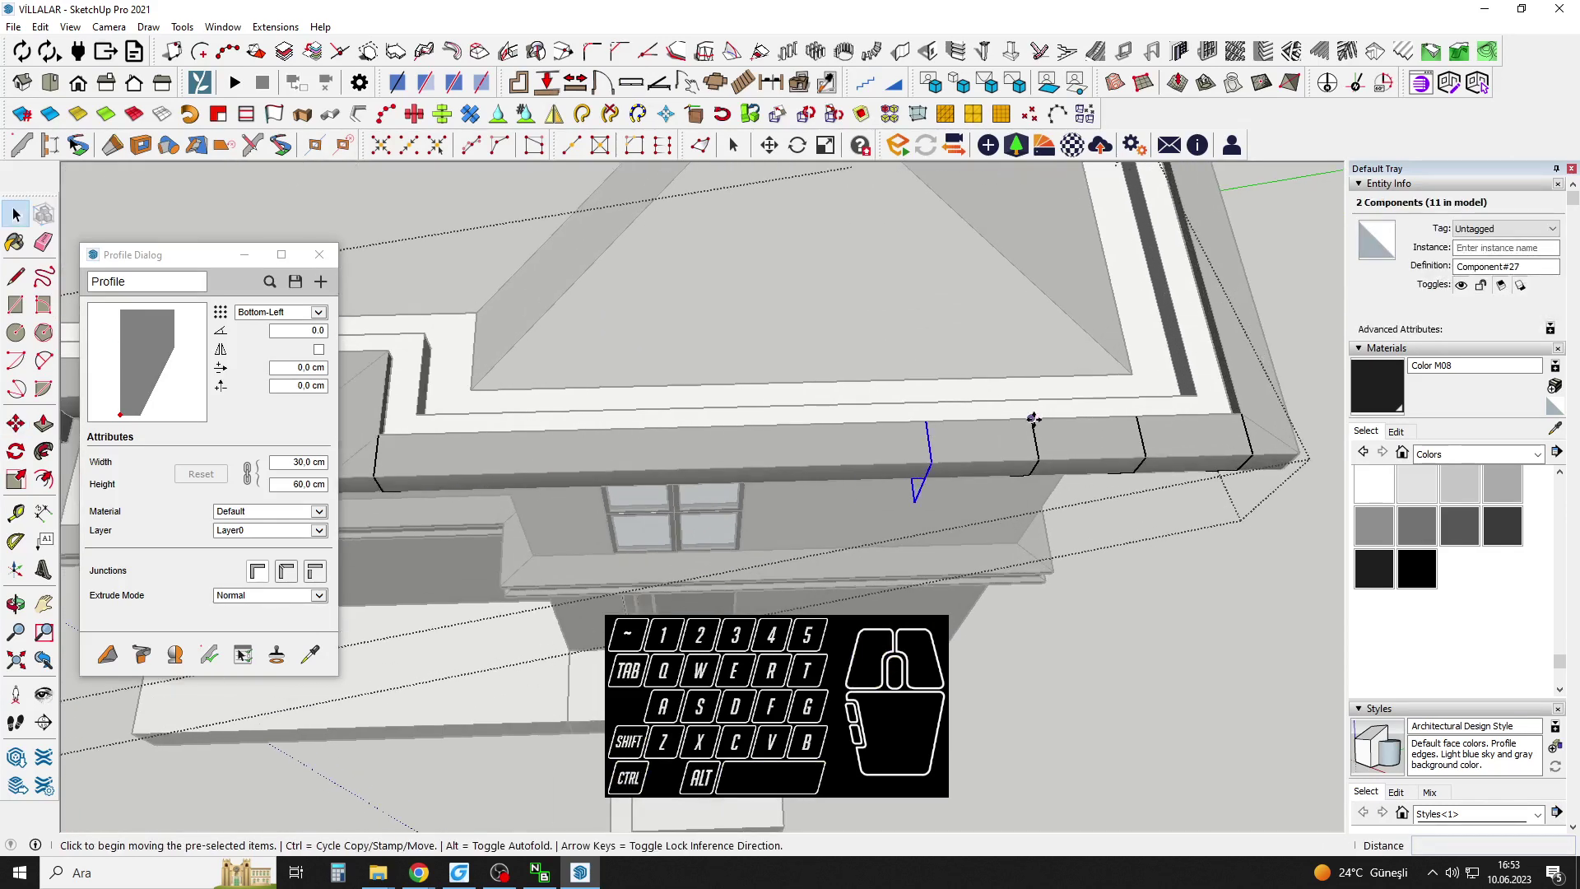
pyautogui.click(1032, 420)
pyautogui.press('ctrl')
pyautogui.scroll(1, 925, 420)
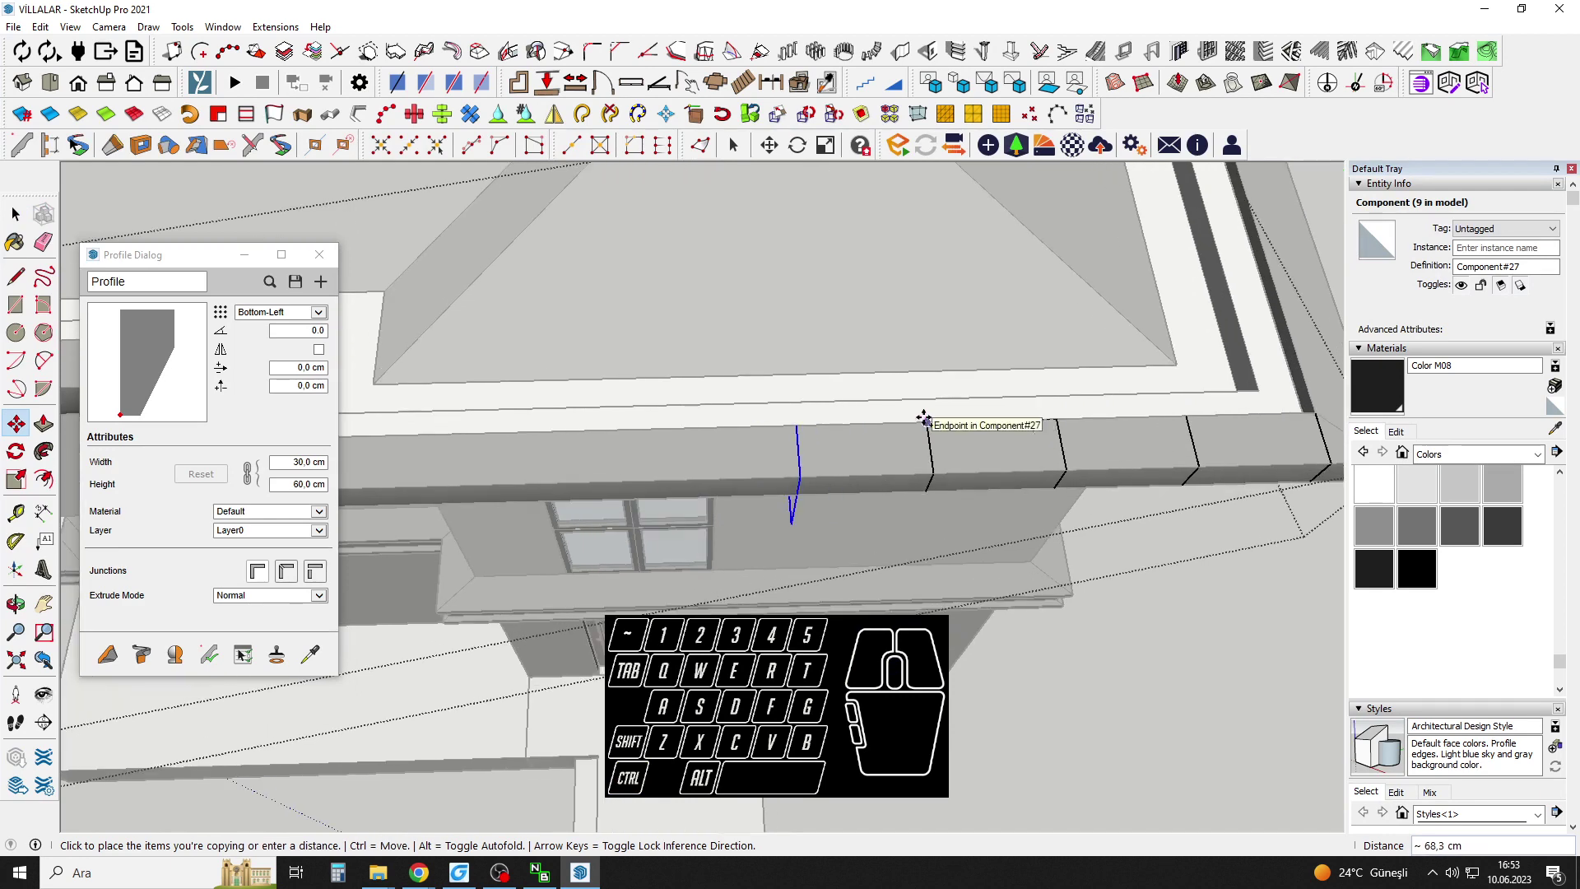
pyautogui.click(932, 421)
pyautogui.scroll(-1, 985, 468)
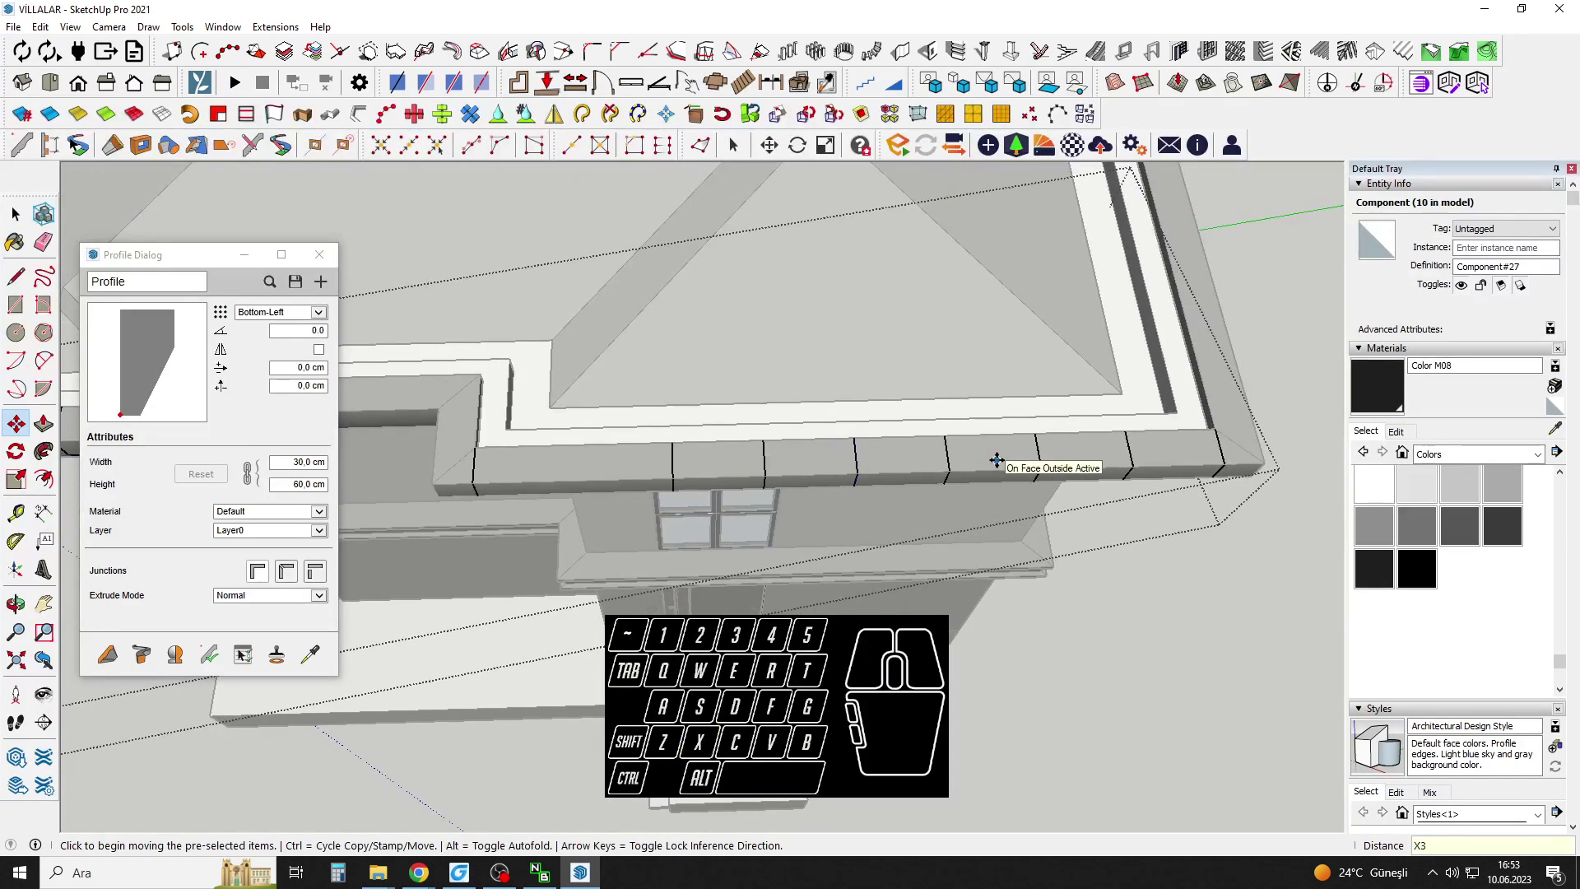
pyautogui.write('X')
pyautogui.moveTo(996, 459); pyautogui.dragTo(952, 461, button='middle')
pyautogui.press('space')
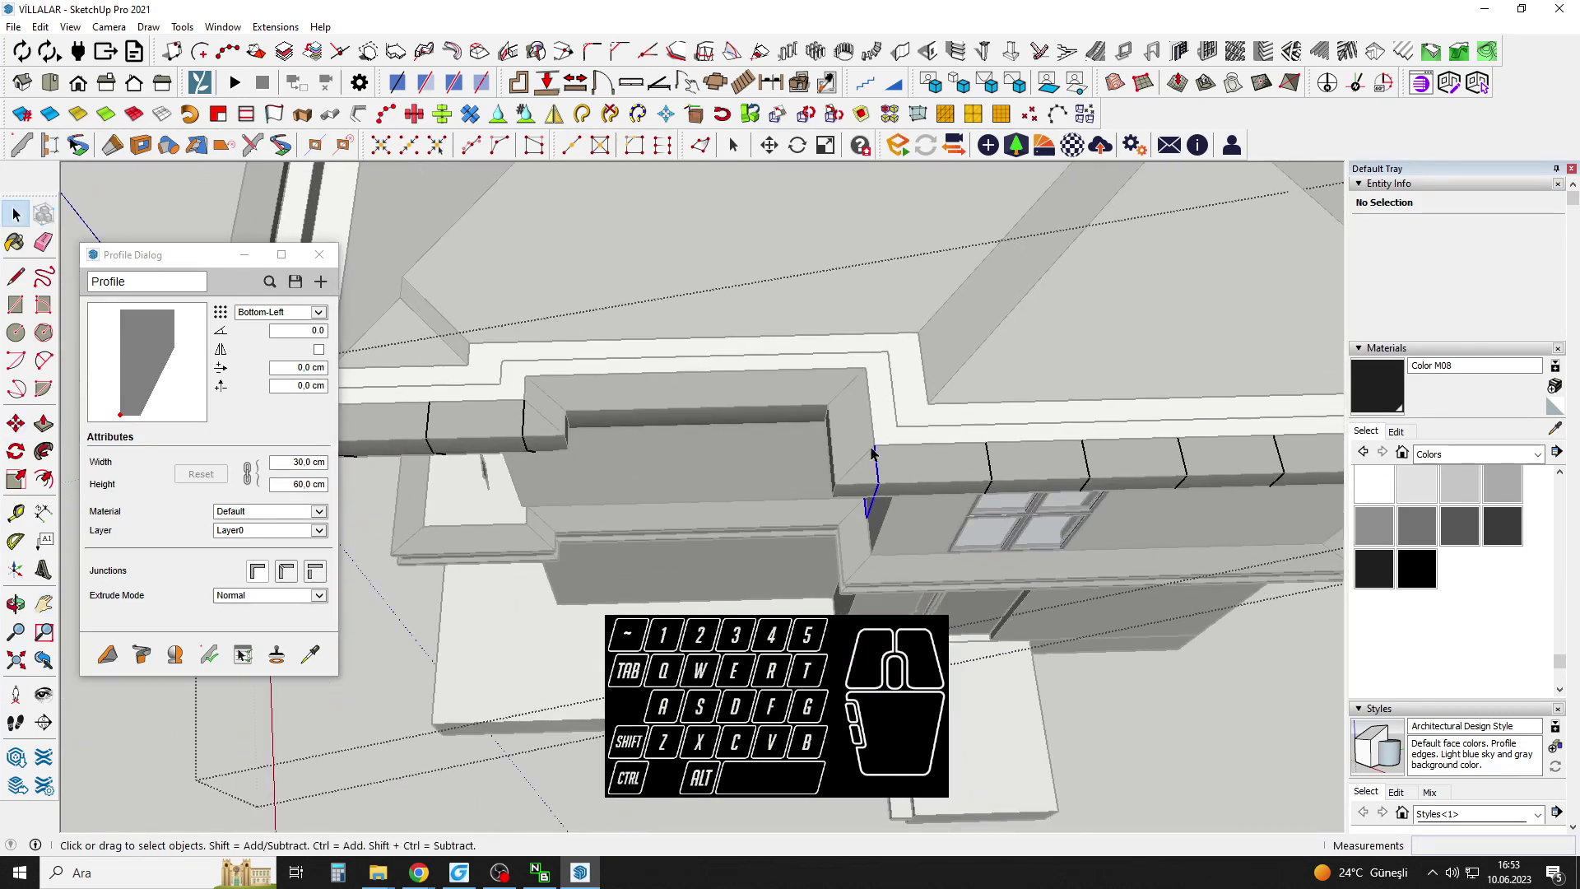
# Copy the profile component onto the recessed moulding and repeat it at equal spacing across about 122 cm.
pyautogui.click(872, 451)
pyautogui.press('m')
pyautogui.click(874, 447)
pyautogui.press('ctrl')
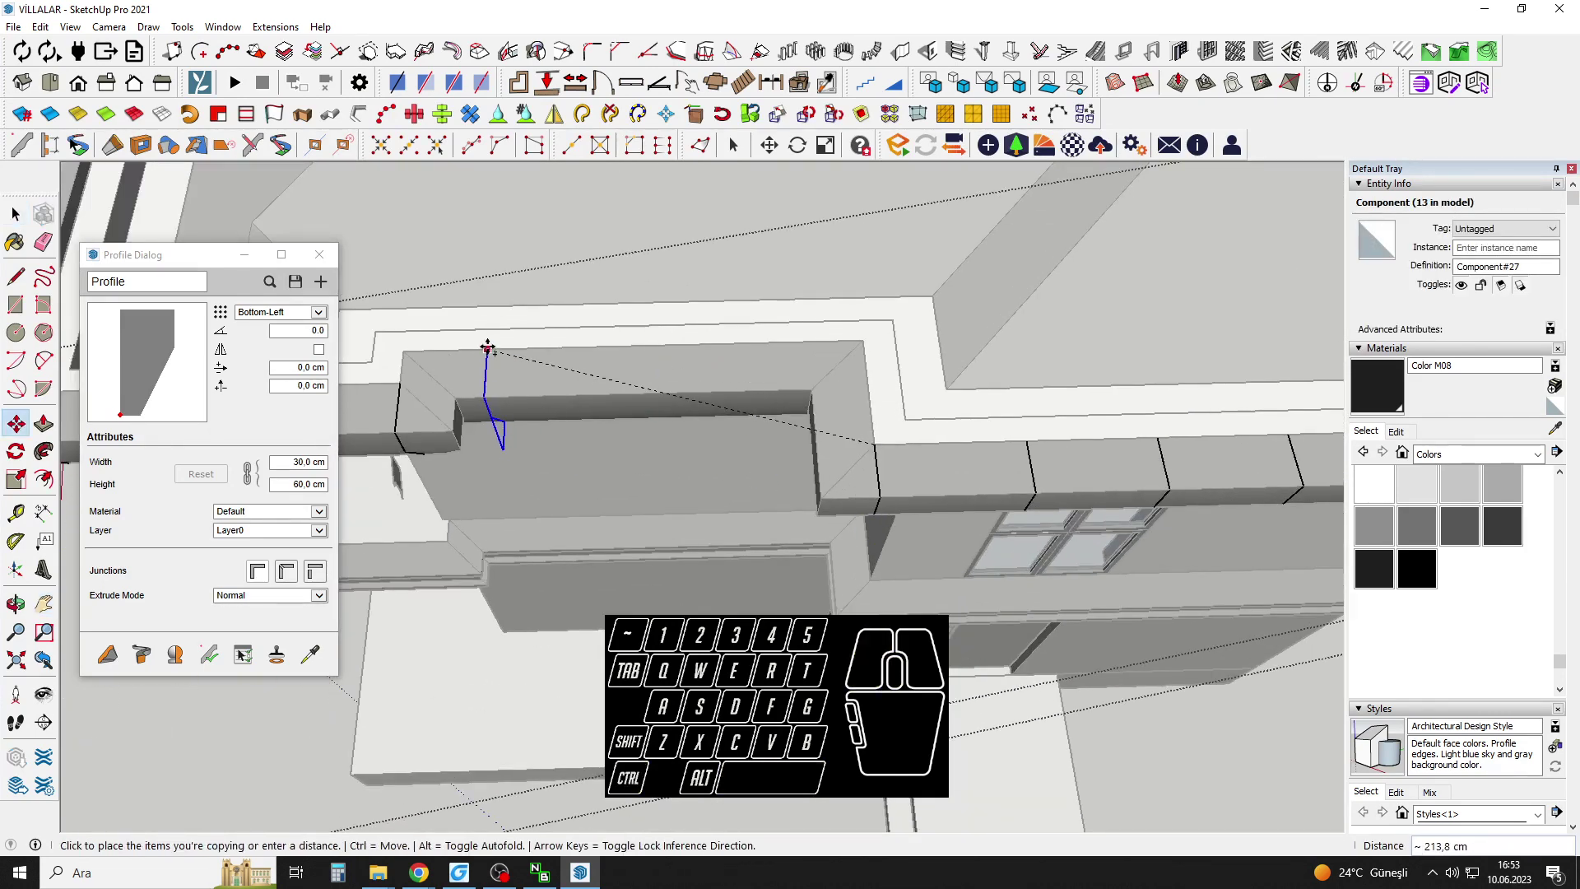
pyautogui.click(529, 347)
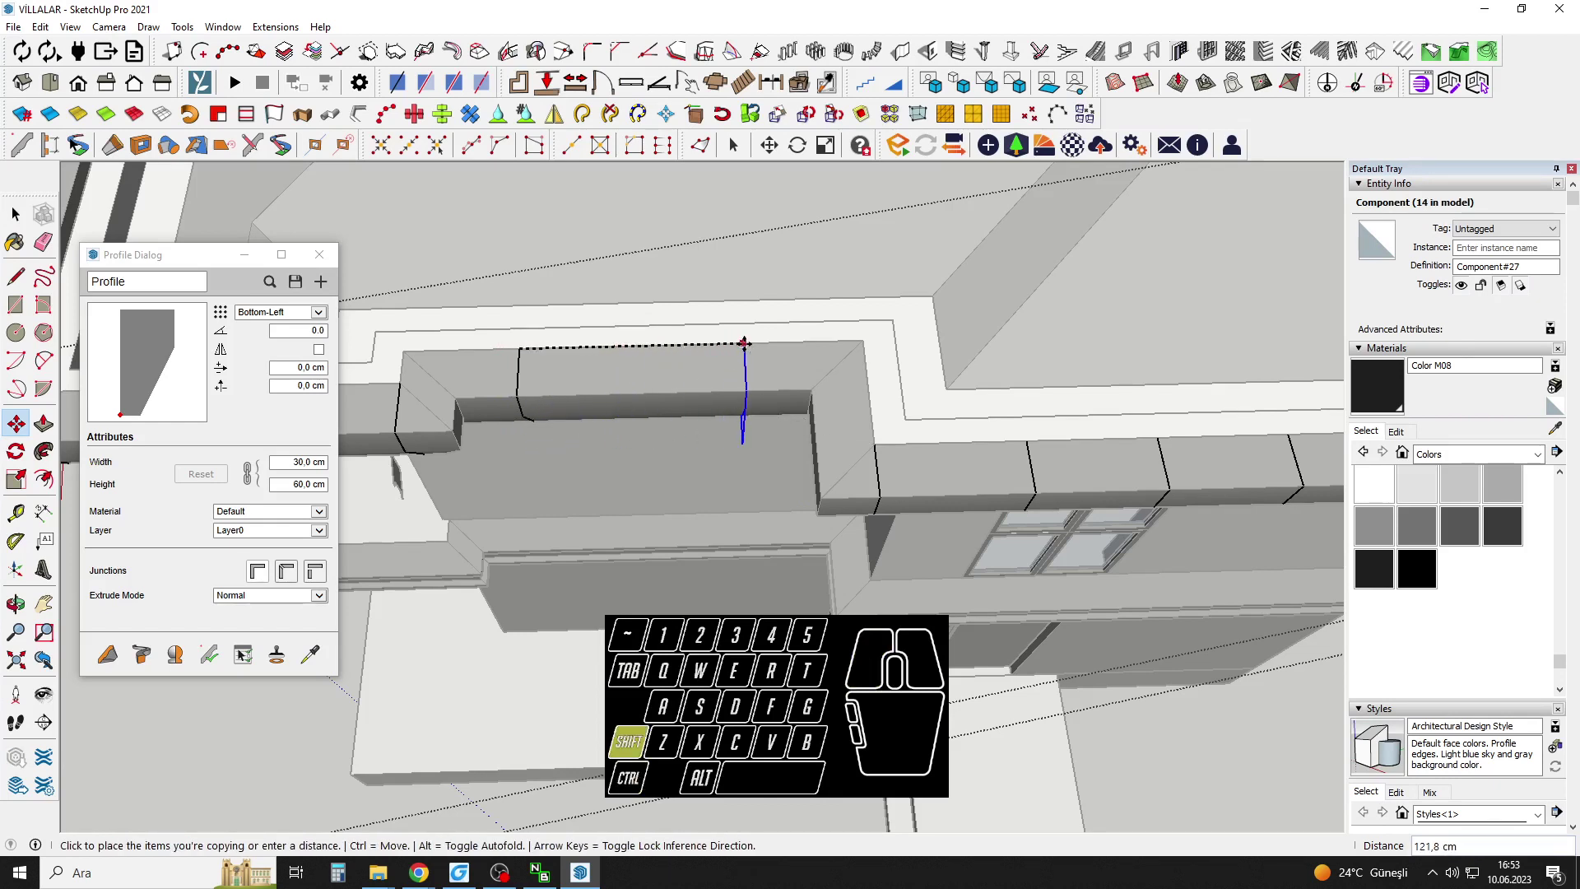
pyautogui.scroll(-5, 763, 461)
pyautogui.press('space')
pyautogui.click(795, 492)
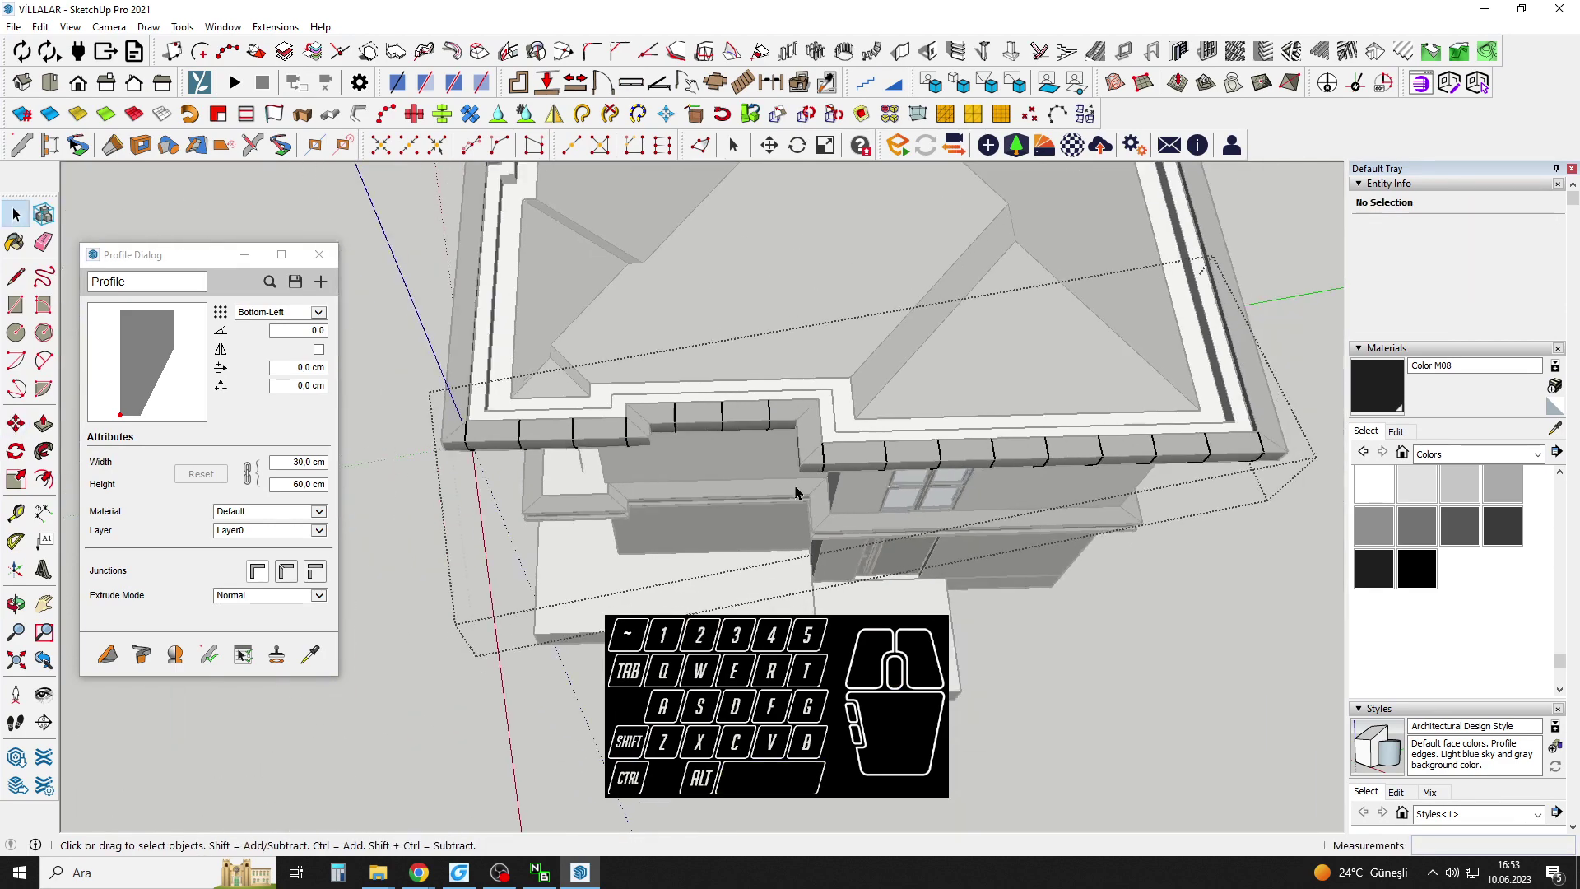
pyautogui.moveTo(795, 492); pyautogui.dragTo(926, 596, button='middle')
pyautogui.moveTo(666, 564)
pyautogui.mouseDown(button='middle')
pyautogui.moveTo(912, 594)
pyautogui.moveTo(628, 568)
pyautogui.moveTo(645, 579)
pyautogui.mouseUp(button='middle')
# Try to copy the four profile components nearest the first roof corner onto the adjoining side moulding.
pyautogui.scroll(3, 646, 578)
pyautogui.press('space')
pyautogui.scroll(1, 807, 494)
pyautogui.press('m')
pyautogui.click(816, 494)
pyautogui.press('ctrl')
pyautogui.moveTo(817, 494); pyautogui.dragTo(938, 485, button='middle')
pyautogui.moveTo(935, 430); pyautogui.dragTo(846, 547, button='middle')
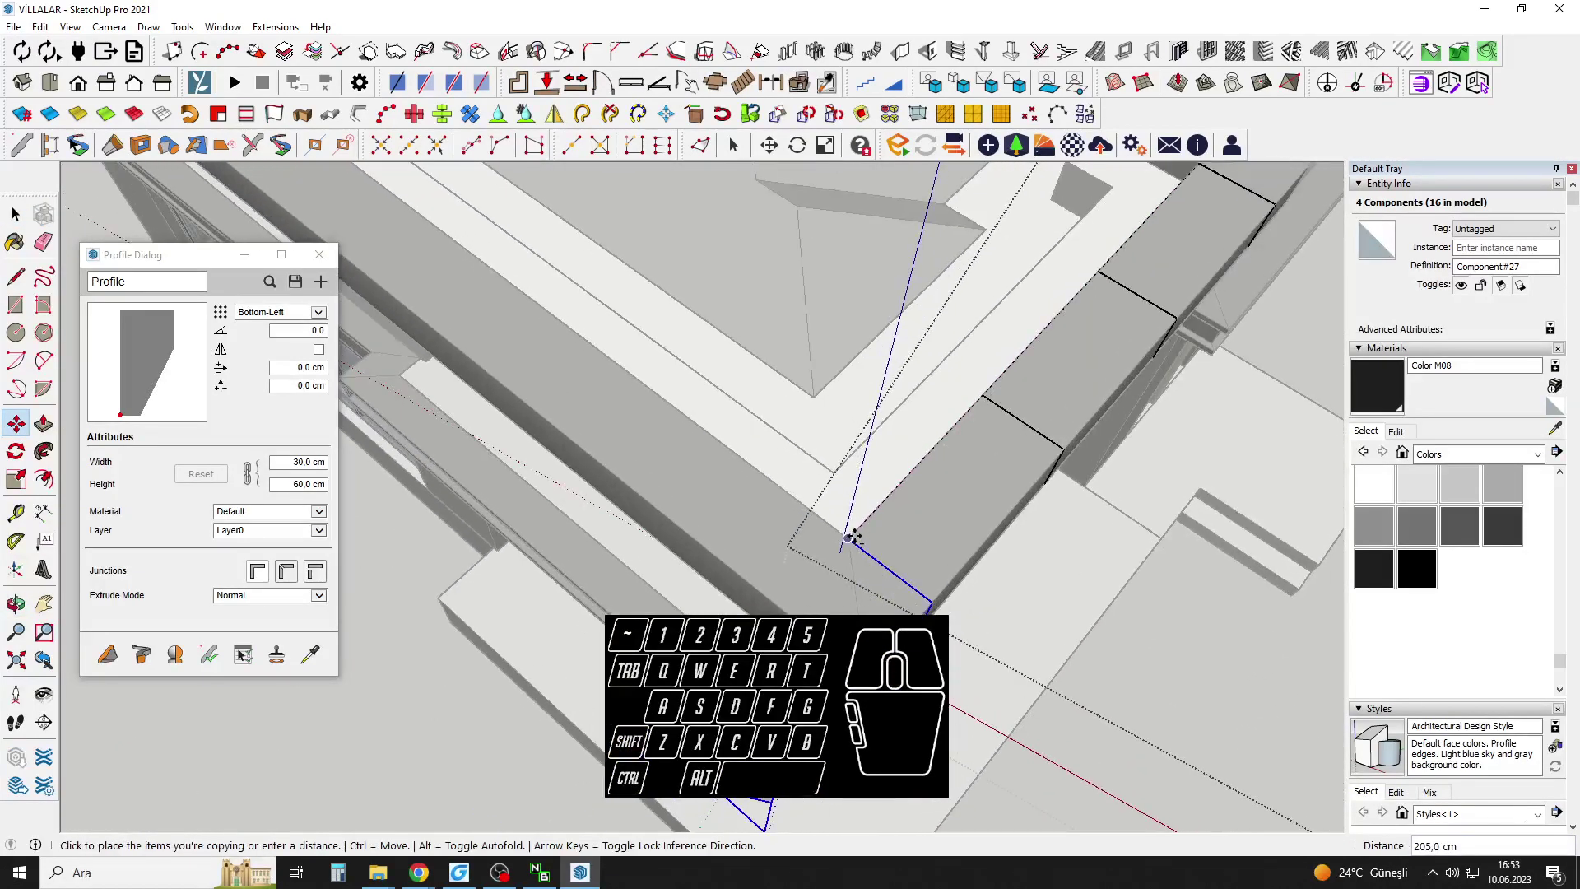
pyautogui.click(818, 516)
pyautogui.press('space')
pyautogui.scroll(-2, 819, 522)
pyautogui.press('m')
pyautogui.click(1000, 363)
pyautogui.press('ctrl')
pyautogui.click(774, 515)
pyautogui.press('space')
# Move the four profile components from the front moulding to the upper edge of the adjoining side moulding.
pyautogui.press('m')
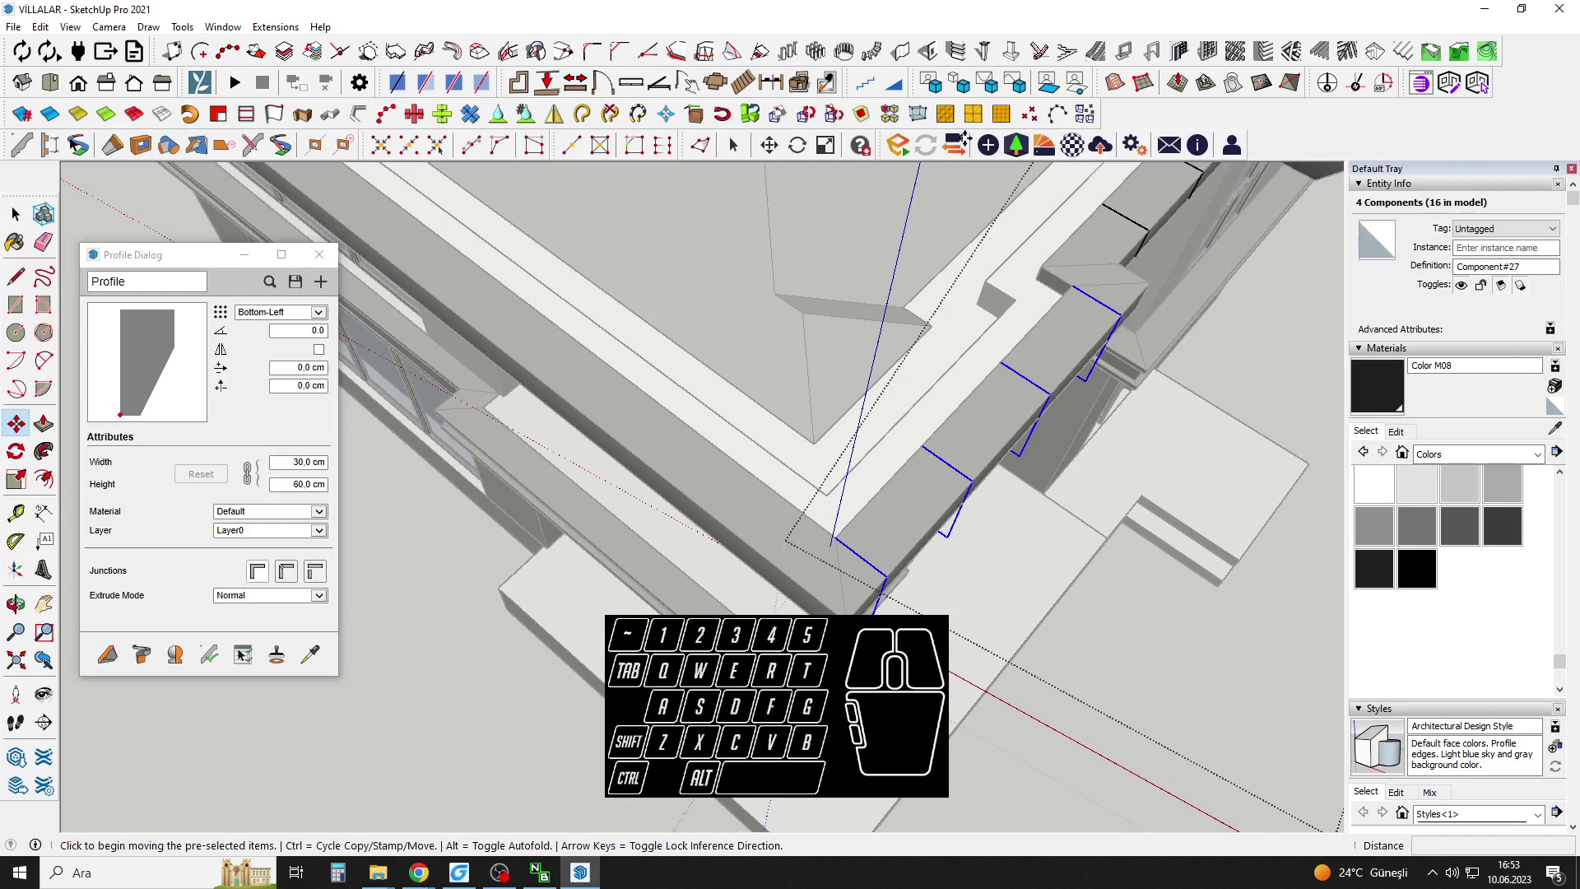
pyautogui.click(1071, 285)
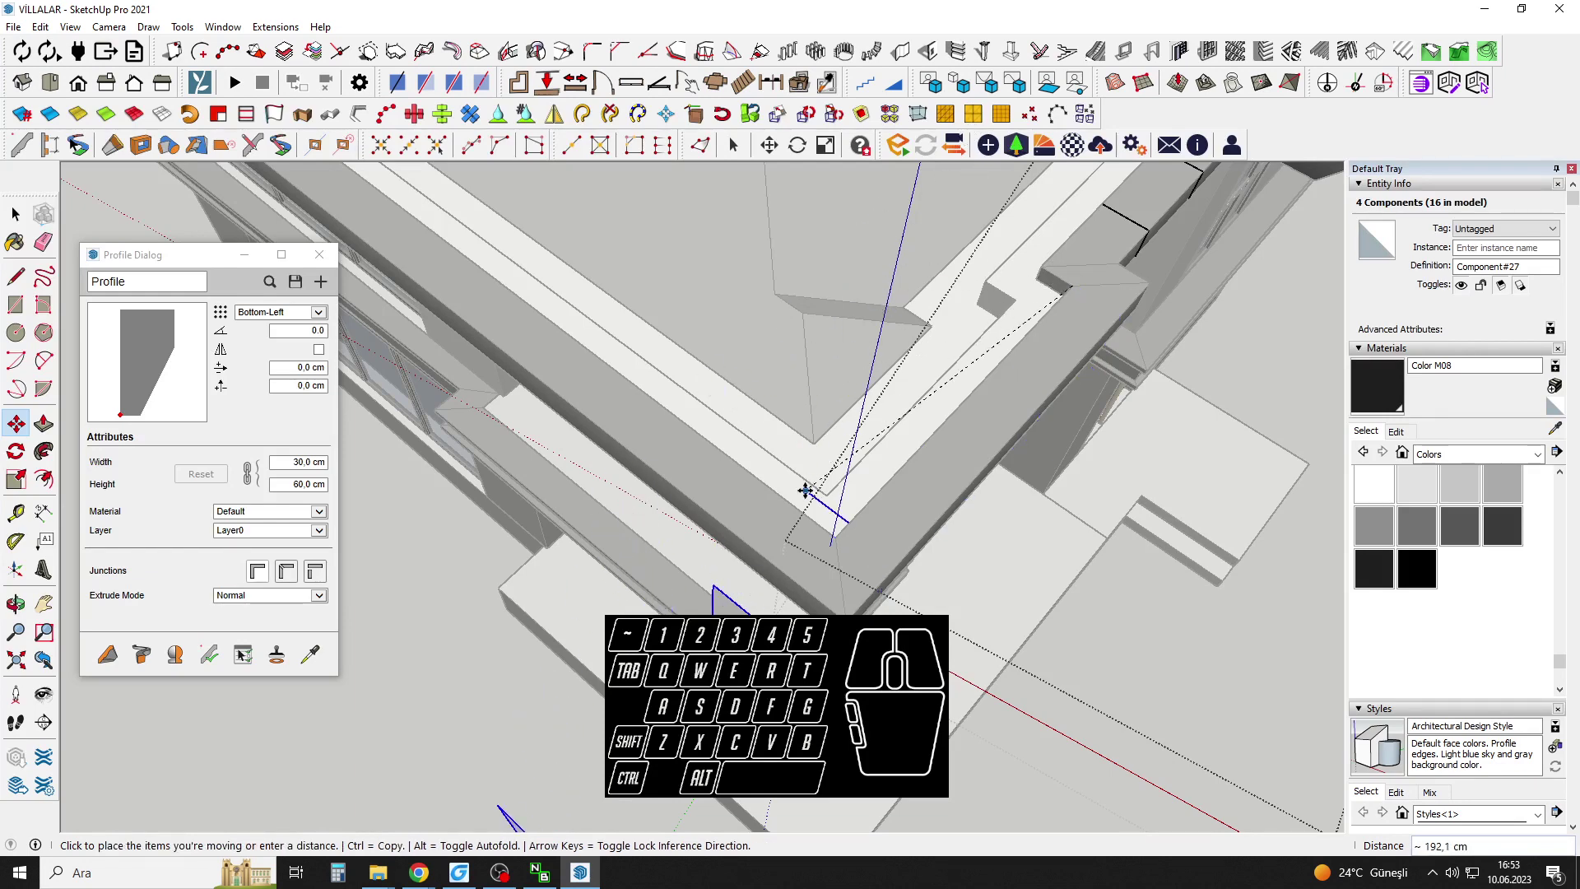
pyautogui.scroll(1, 805, 490)
pyautogui.click(772, 491)
pyautogui.press('space')
# Rotate the four profile components about their placed corner so they run along the side moulding.
pyautogui.scroll(1, 772, 492)
pyautogui.press('q')
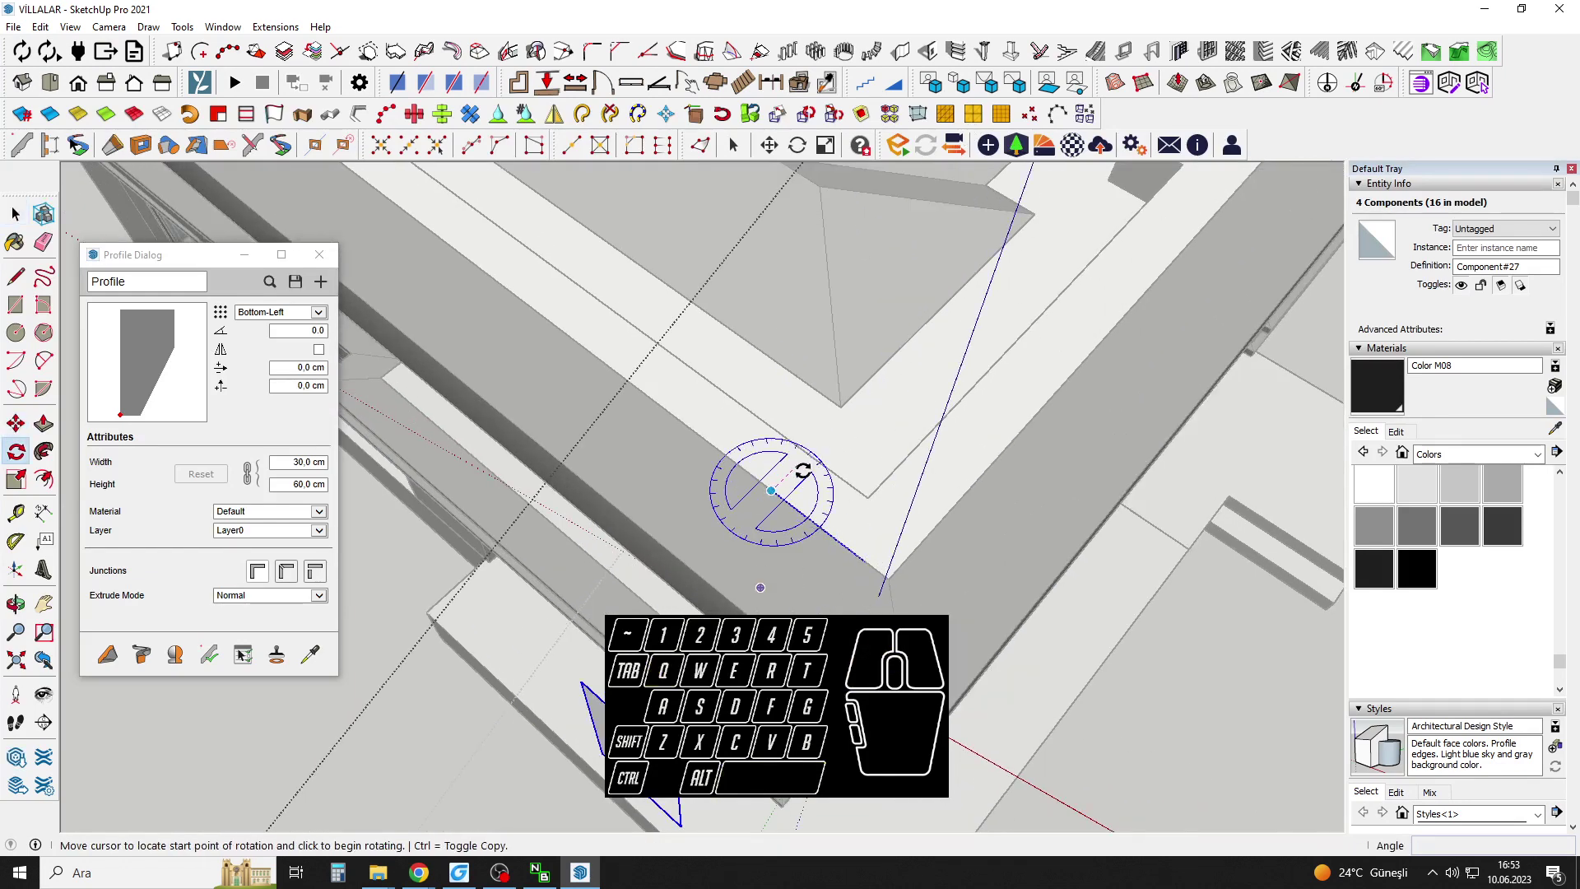
pyautogui.click(804, 470)
pyautogui.click(813, 516)
pyautogui.press('m')
pyautogui.click(805, 525)
pyautogui.scroll(-2, 808, 543)
pyautogui.press('space')
pyautogui.moveTo(808, 543); pyautogui.dragTo(831, 469, button='middle')
# Undo the rotation and move of the original four components, and paste the rotated set in place.
pyautogui.hotkey('ctrl', 'z')
pyautogui.hotkey('ctrl', 'z')
pyautogui.click(44, 28)
pyautogui.click(100, 142)
# Move the four pasted profile components along the side moulding's upper edge towards the roof corner.
pyautogui.moveTo(626, 394); pyautogui.dragTo(981, 504, button='middle')
pyautogui.scroll(1, 869, 403)
pyautogui.press('m')
pyautogui.click(863, 392)
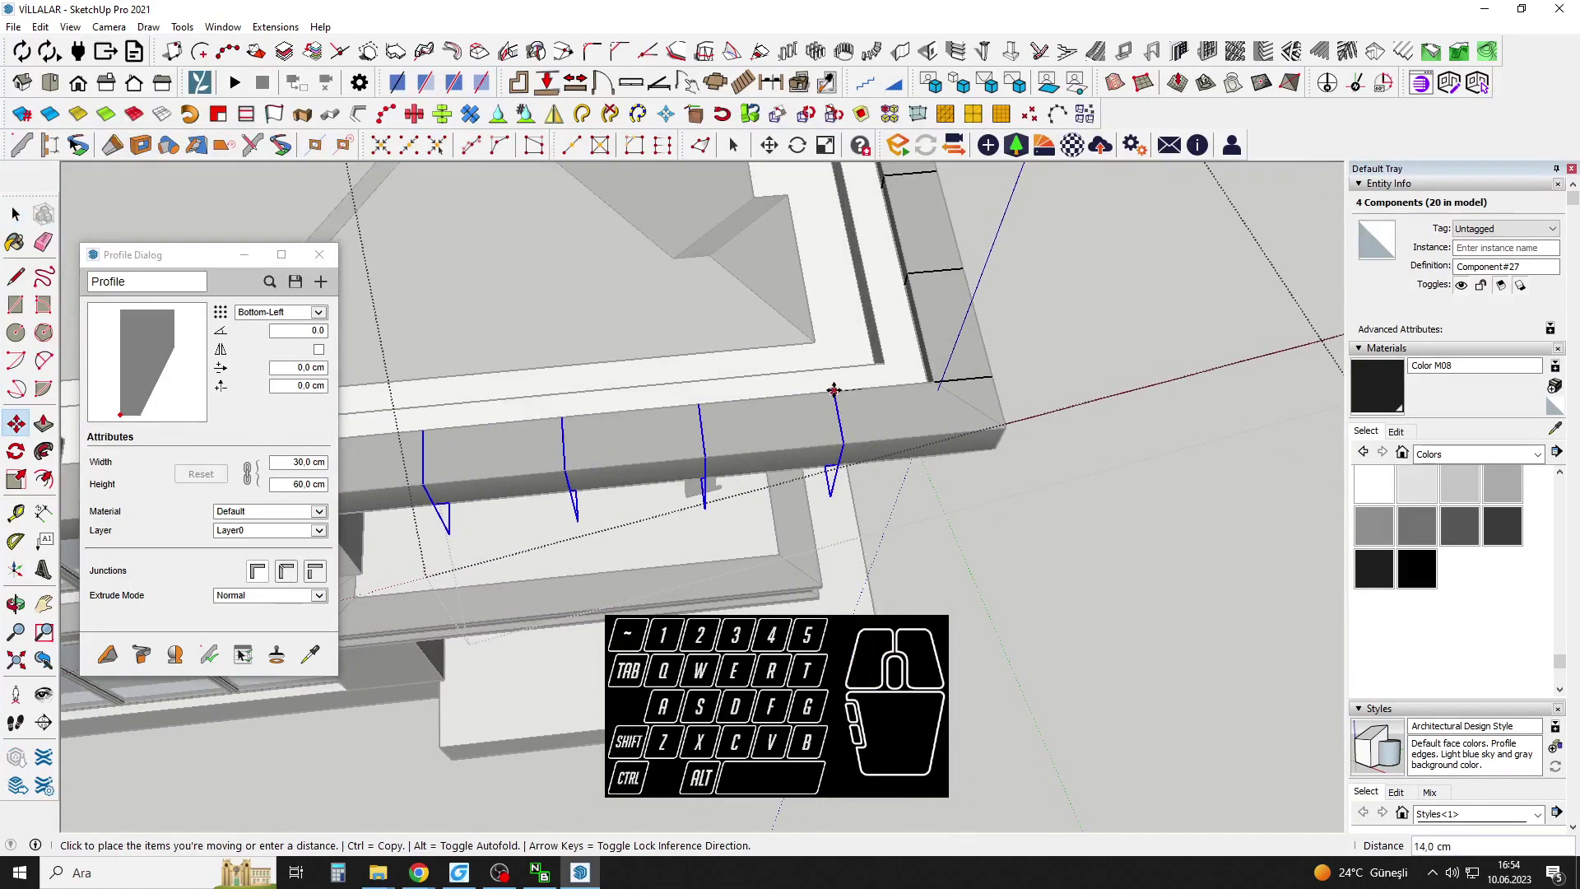
pyautogui.press('ctrl')
pyautogui.press('space')
pyautogui.scroll(-2, 833, 389)
pyautogui.keyDown('shift'); pyautogui.moveTo(645, 416); pyautogui.dragTo(834, 459, button='middle'); pyautogui.keyUp('shift')
pyautogui.scroll(2, 813, 475)
pyautogui.press('space')
# Copy the end component along the side moulding to its stepped corner and divide the gap into 3 equal spaces.
pyautogui.click(841, 464)
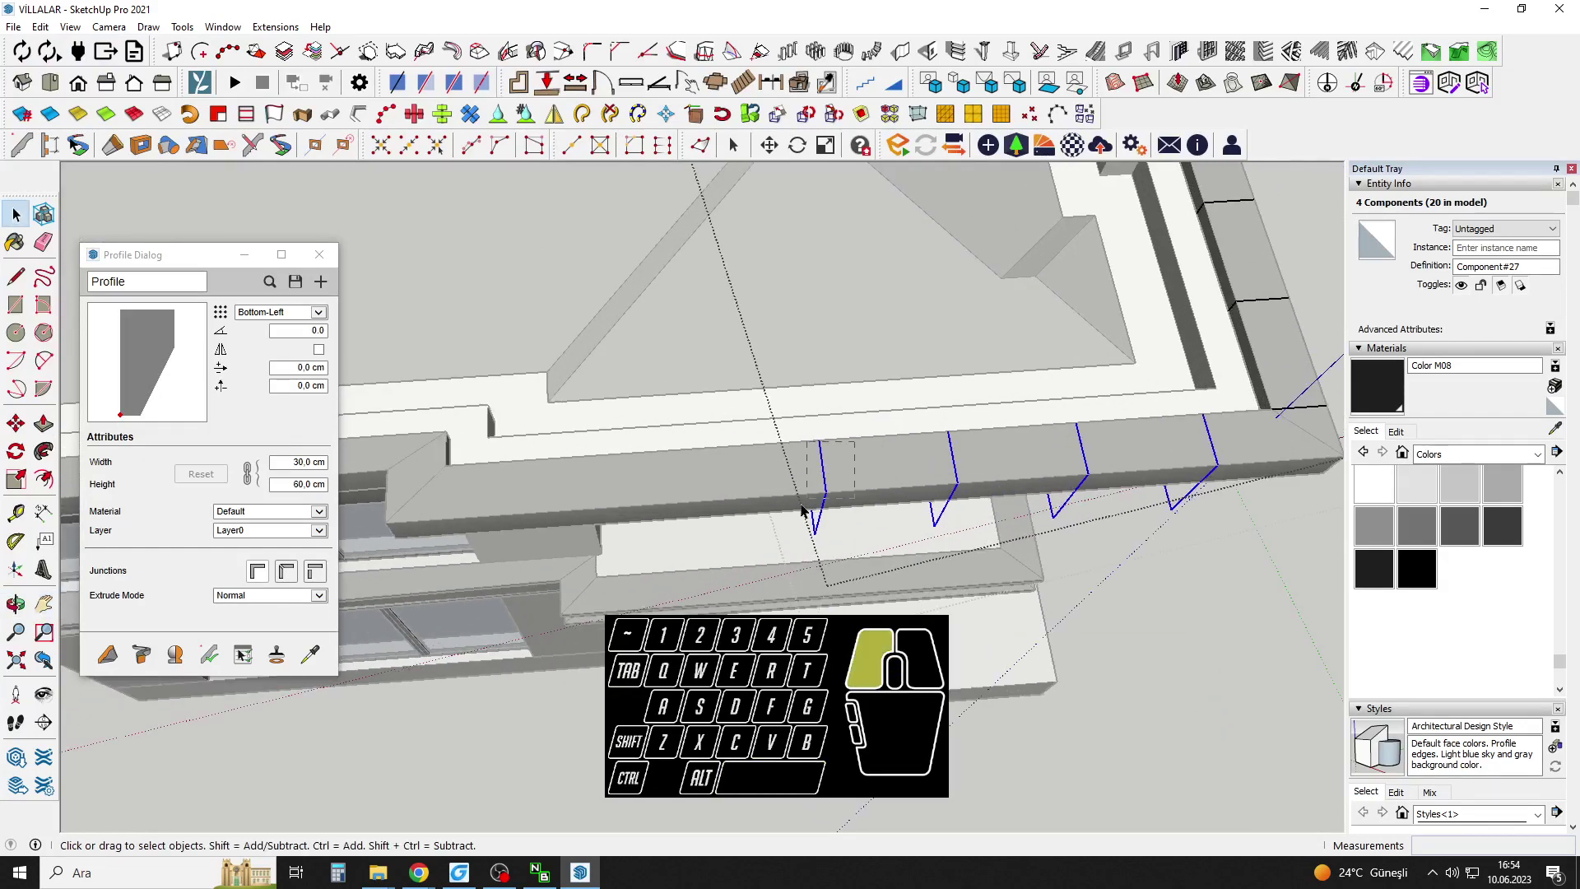
pyautogui.press('m')
pyautogui.click(853, 439)
pyautogui.press('shift')
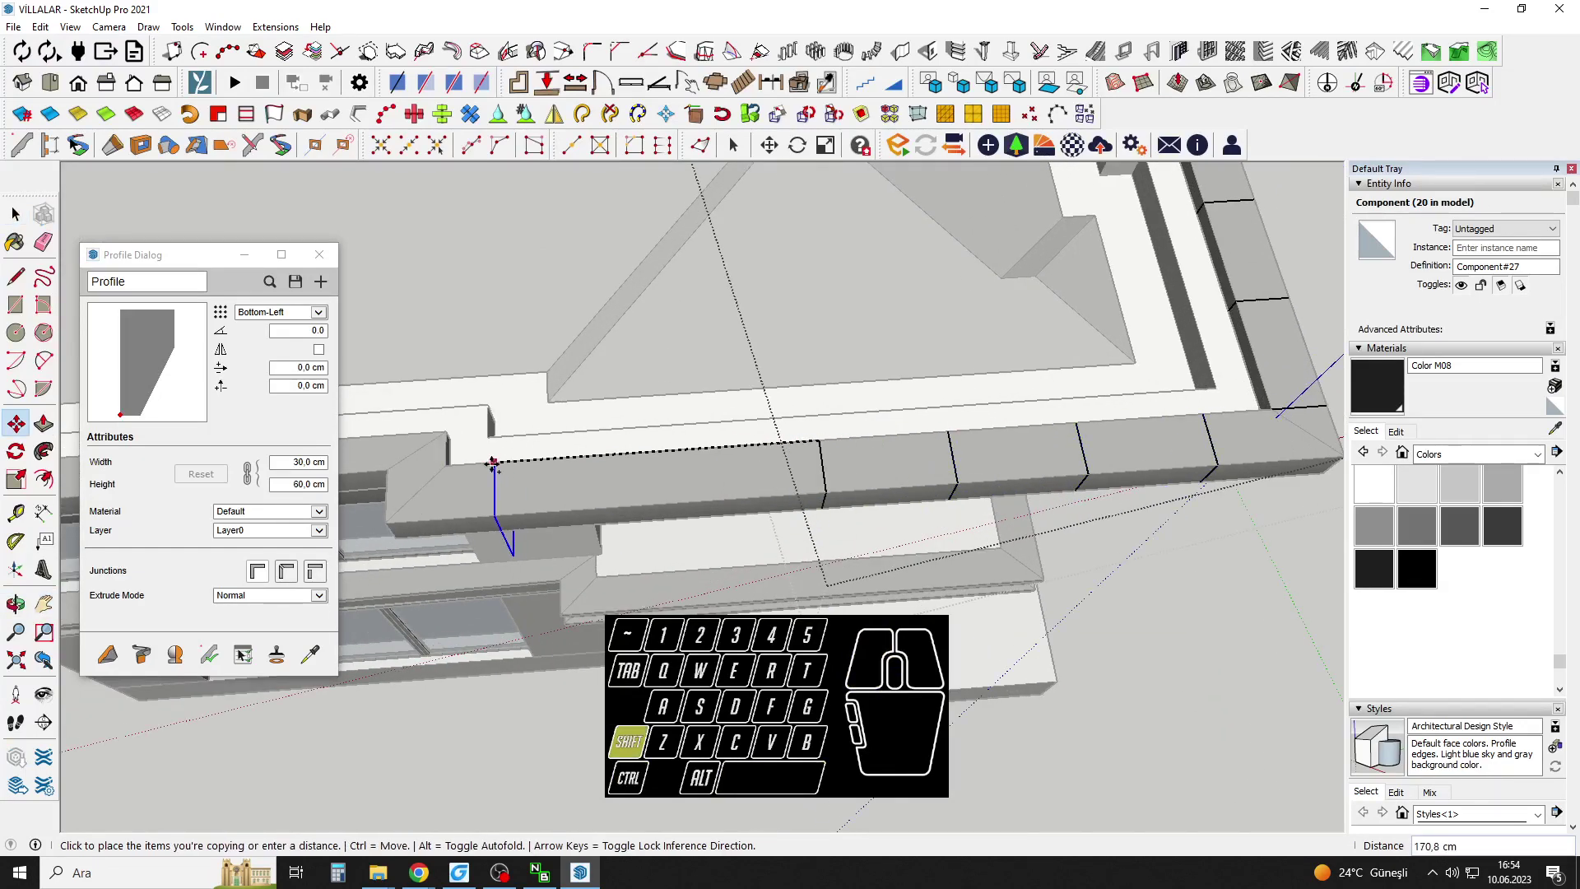
pyautogui.click(448, 466)
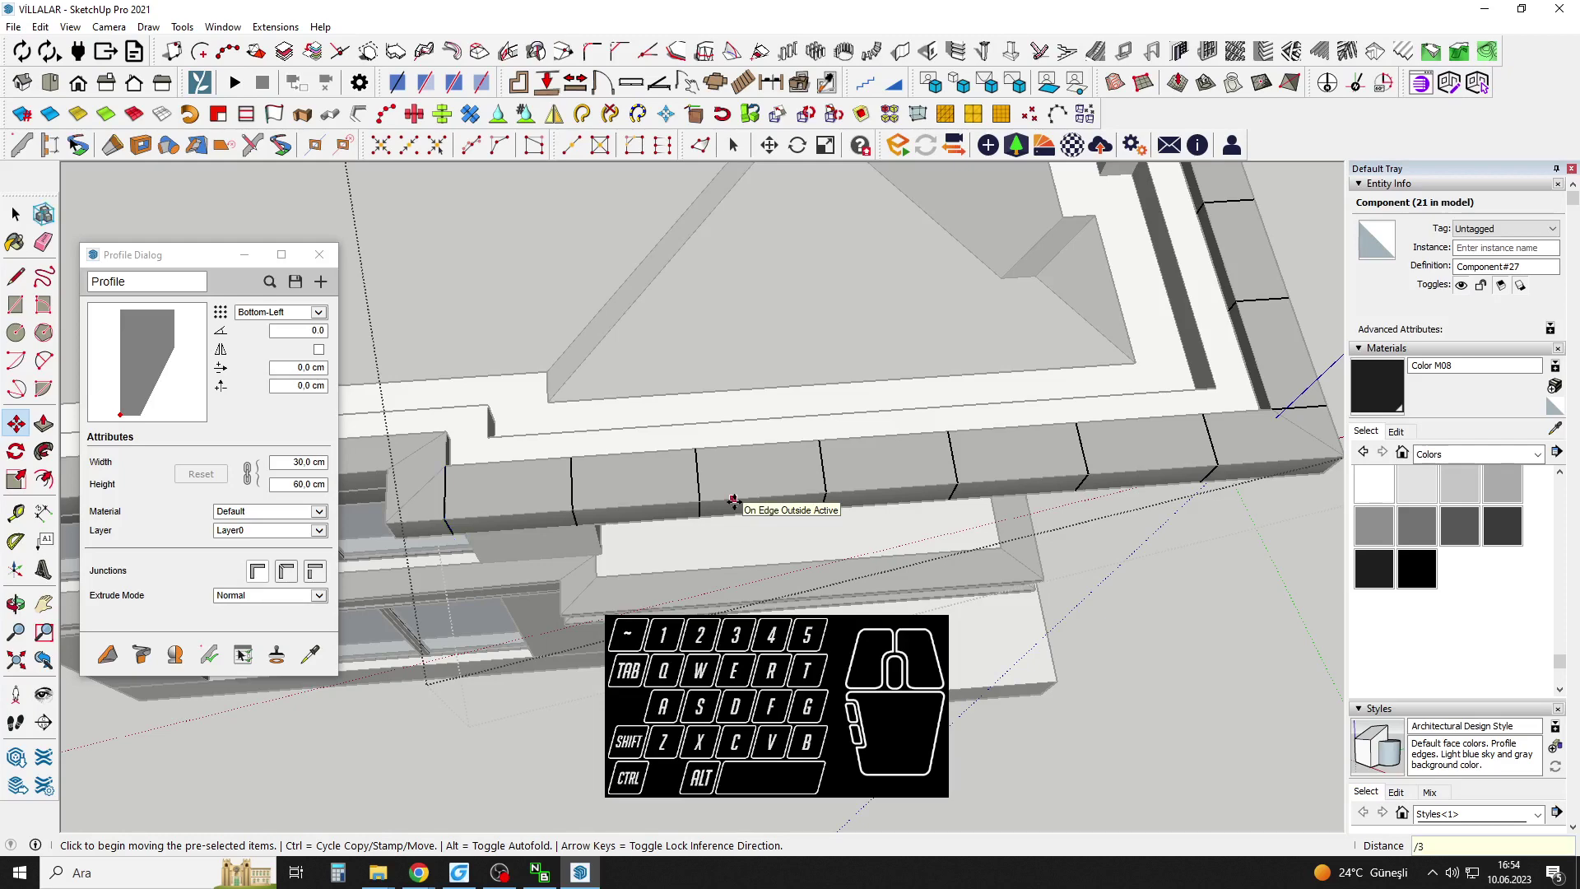
pyautogui.press('Escape')
pyautogui.scroll(-4, 745, 499)
pyautogui.keyDown('shift'); pyautogui.moveTo(749, 497); pyautogui.dragTo(854, 508, button='middle'); pyautogui.keyUp('shift')
pyautogui.scroll(-1, 853, 508)
pyautogui.press('space')
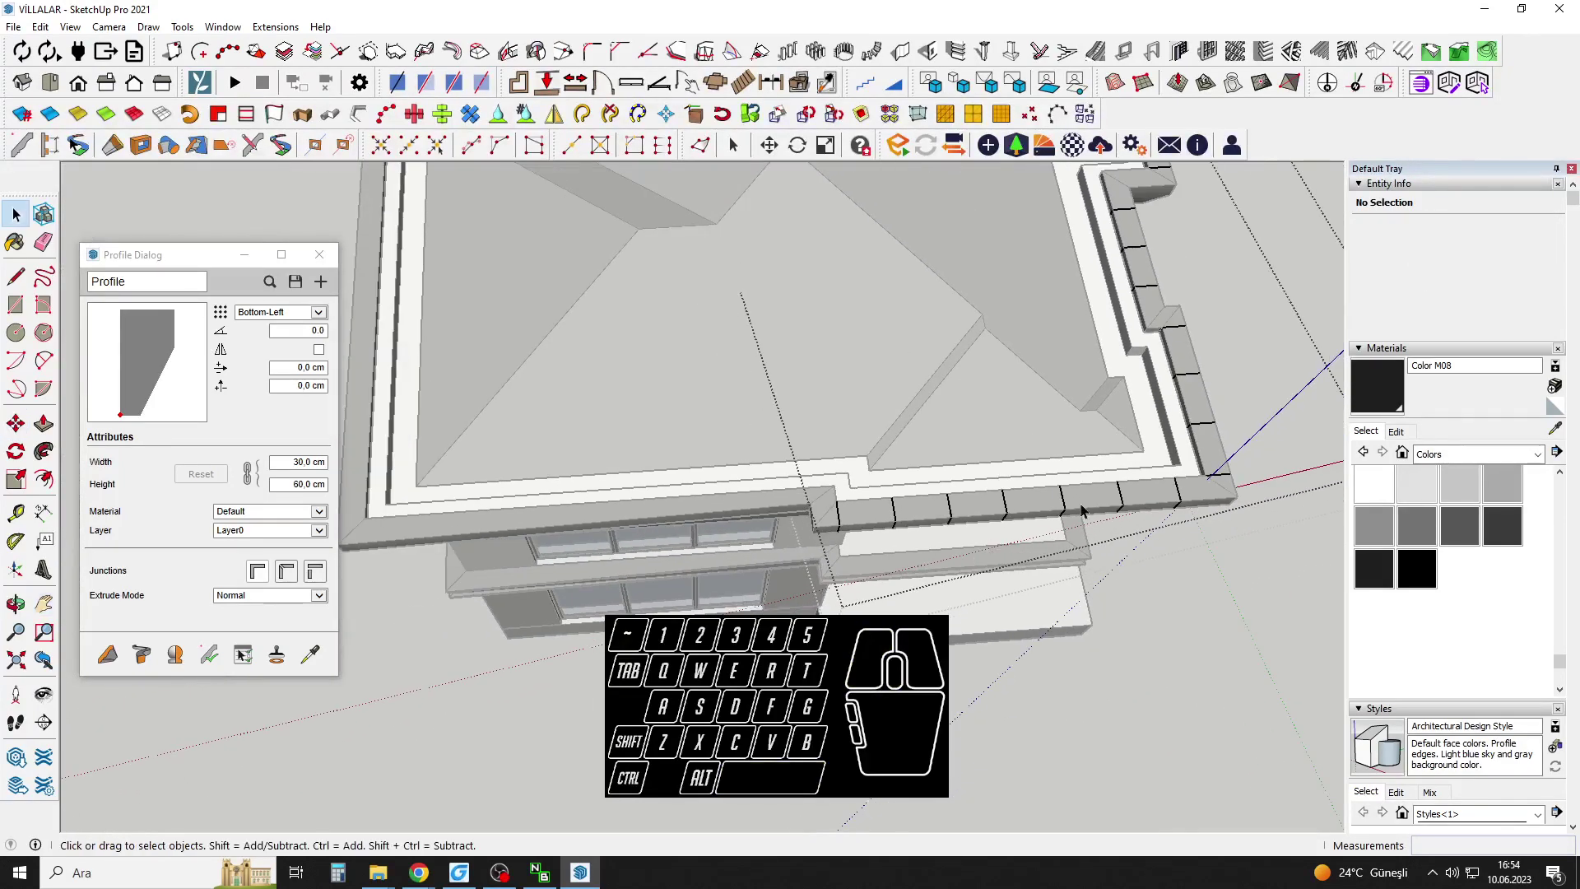
pyautogui.press('m')
pyautogui.click(1181, 499)
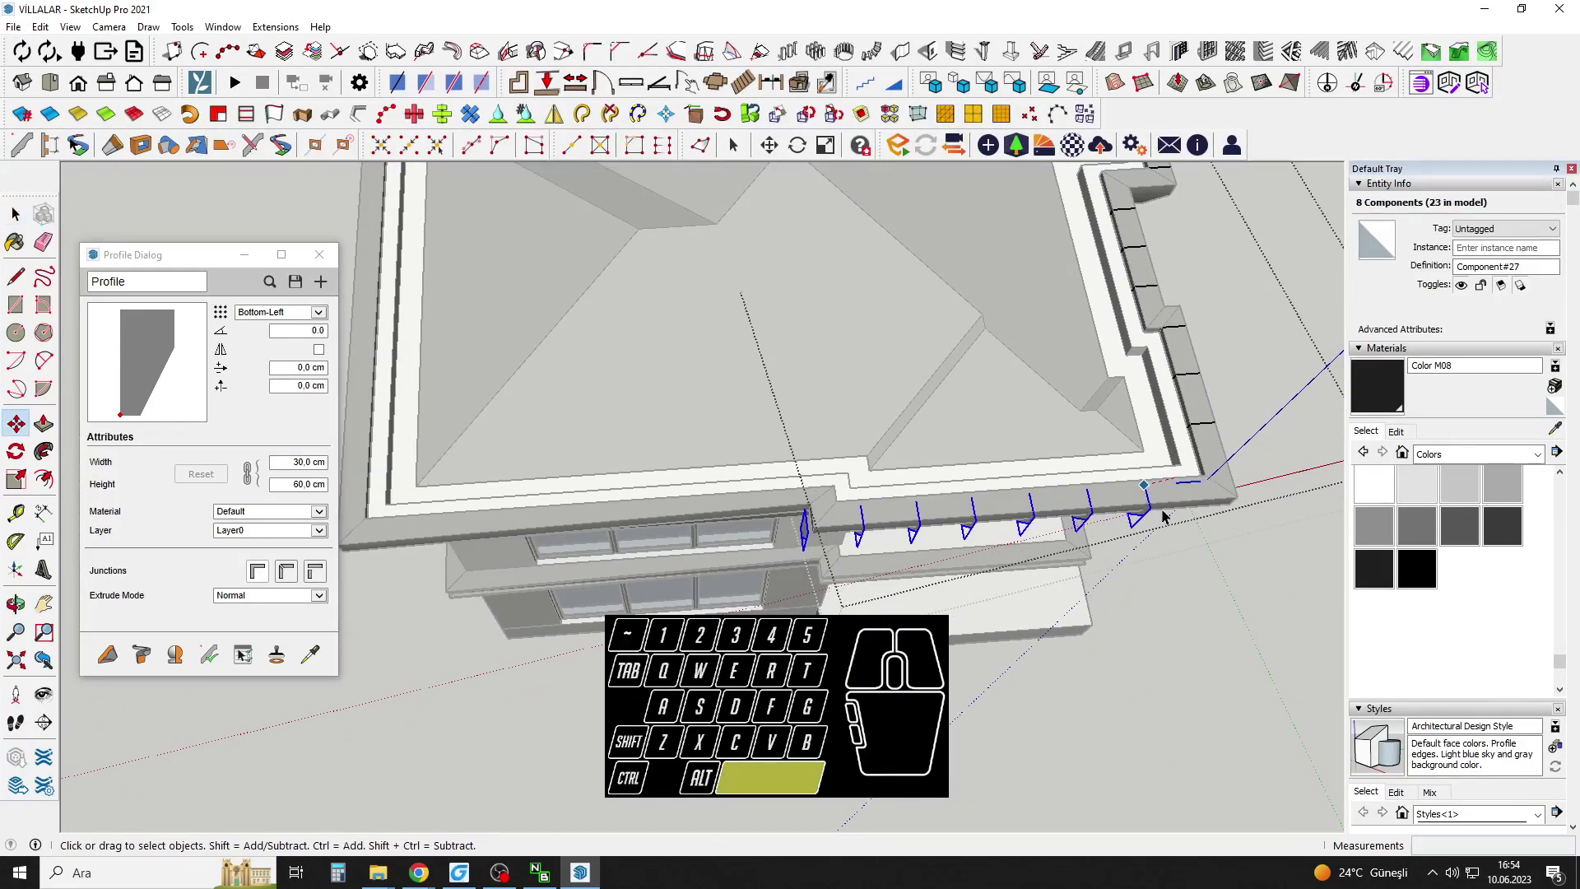
pyautogui.press('space')
# Try to copy seven of the side components past the stepped corner onto the next run of the roof moulding.
pyautogui.moveTo(1188, 566); pyautogui.dragTo(863, 518)
pyautogui.press('space')
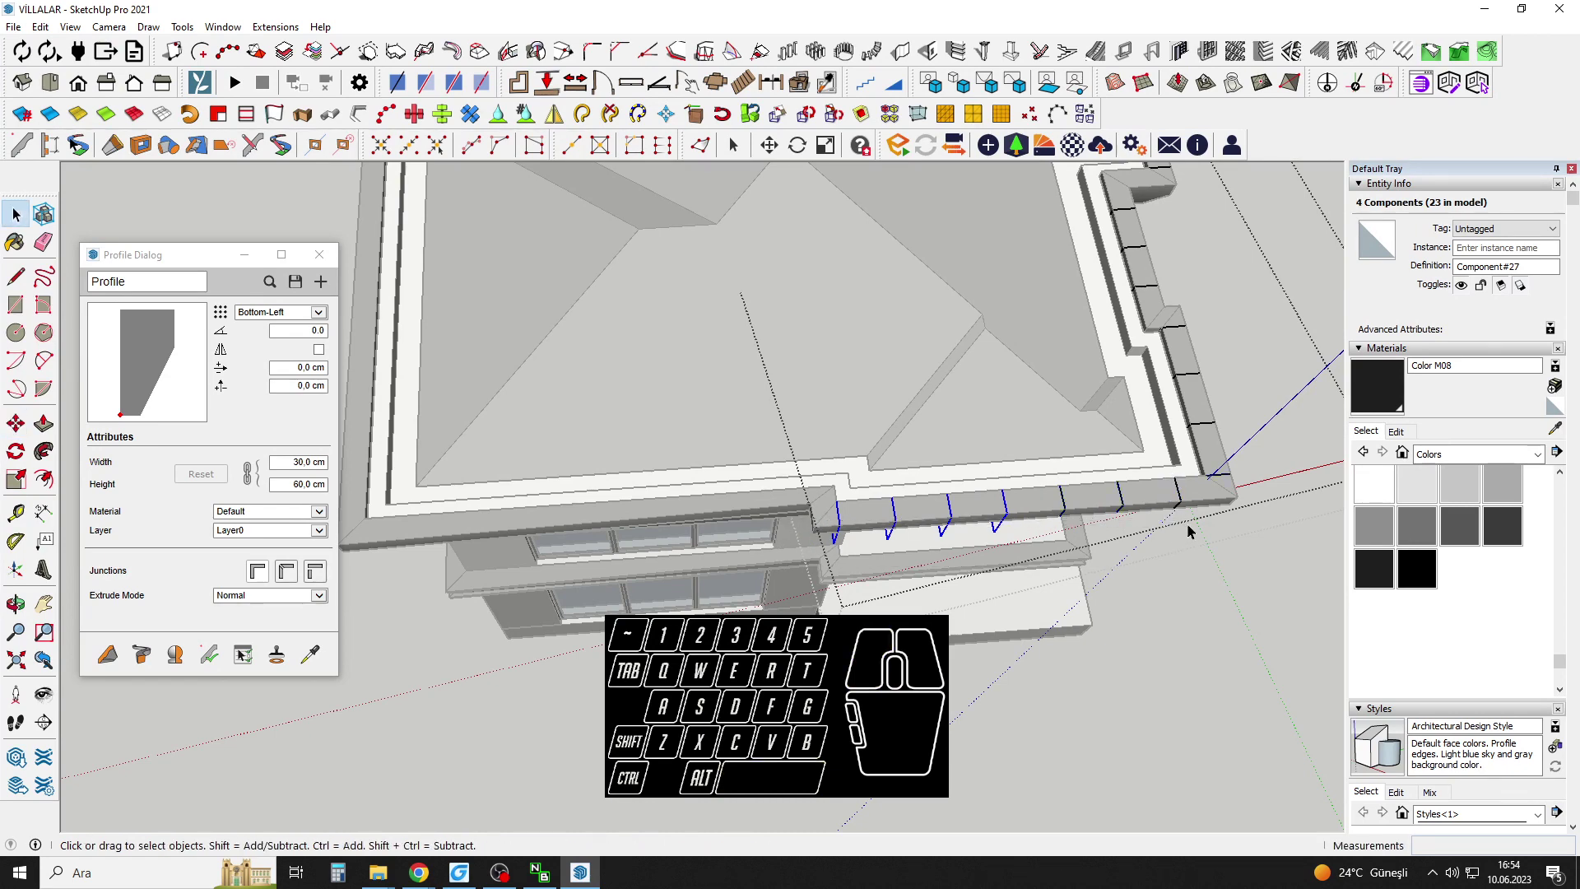
pyautogui.moveTo(1185, 510); pyautogui.dragTo(689, 521, button='middle')
pyautogui.press('m')
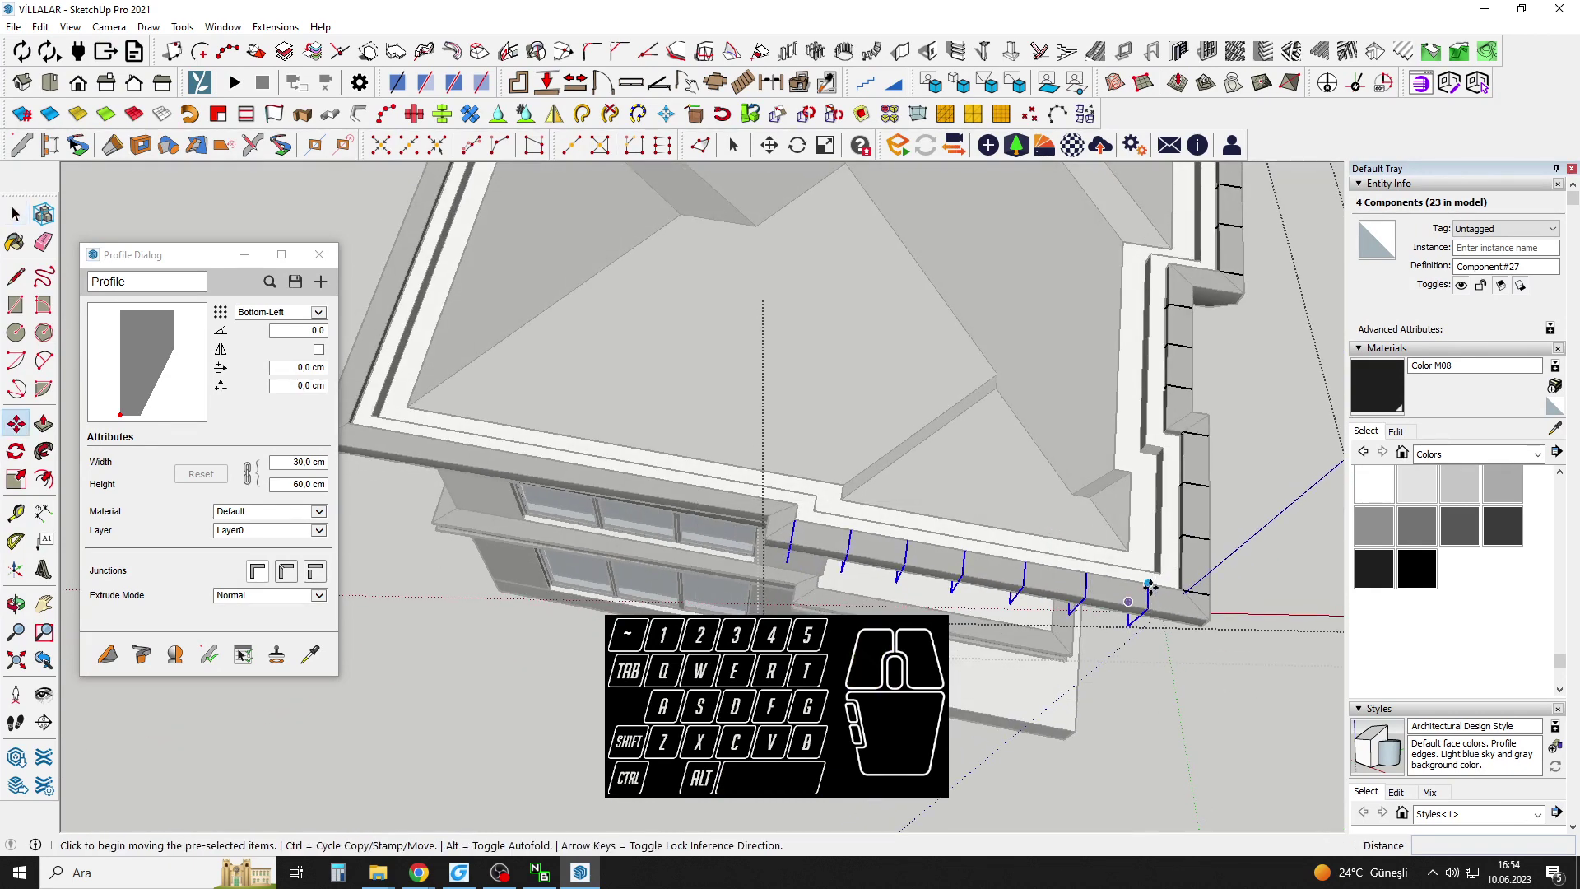
pyautogui.click(1148, 585)
pyautogui.press('ctrl')
pyautogui.scroll(1, 746, 503)
pyautogui.keyDown('shift'); pyautogui.moveTo(748, 492); pyautogui.dragTo(758, 488, button='middle'); pyautogui.keyUp('shift')
pyautogui.scroll(4, 759, 487)
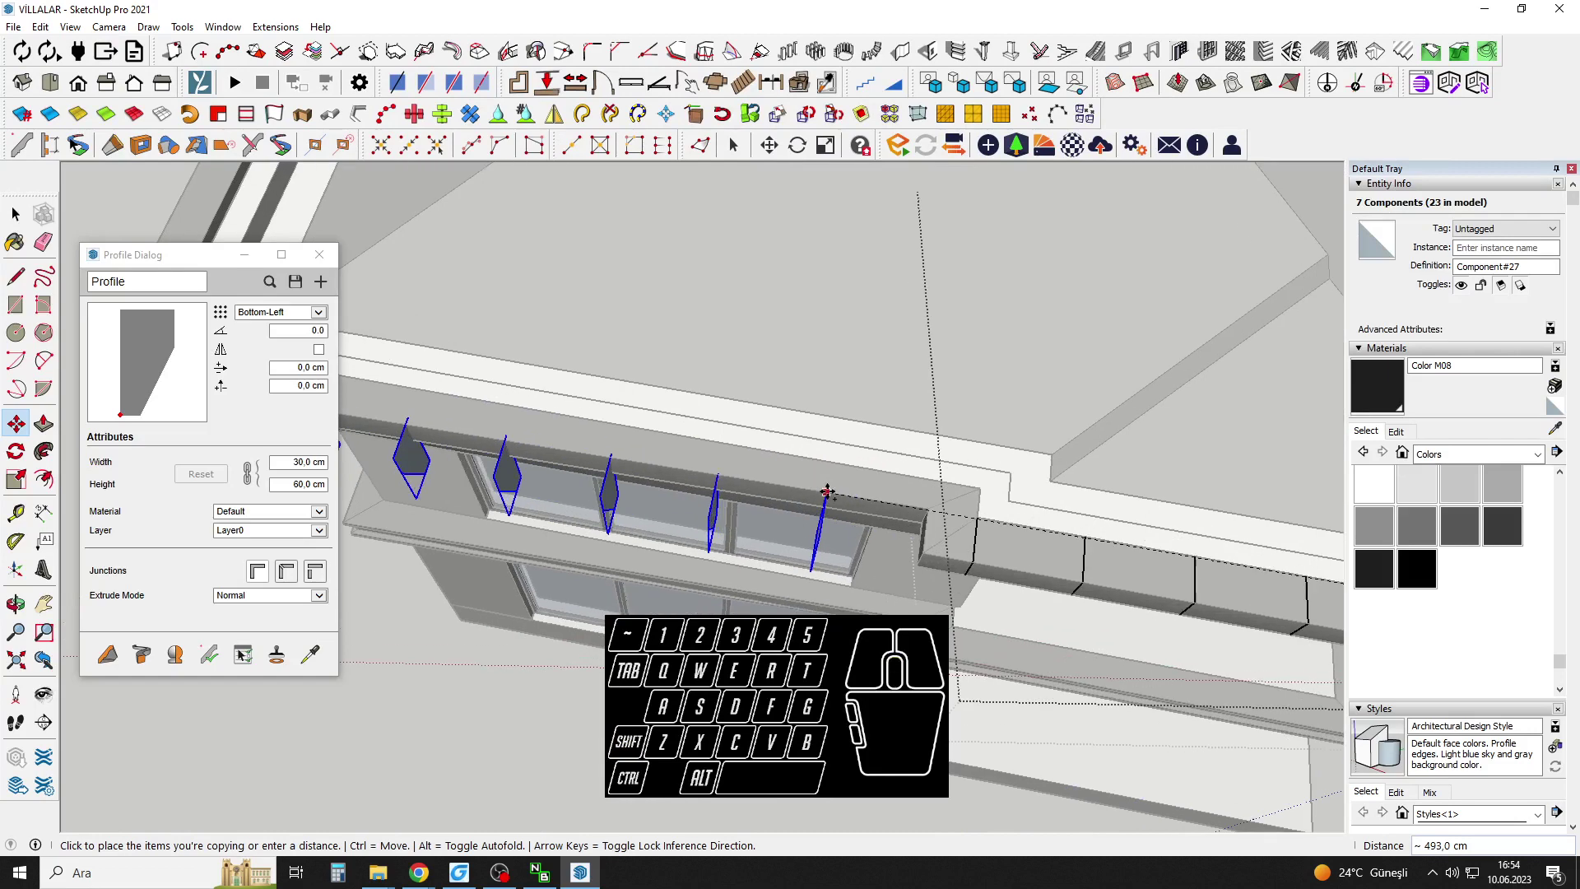
pyautogui.scroll(2, 937, 468)
pyautogui.click(935, 466)
# Try to align the seven copied components with the upper edge of the recessed moulding run.
pyautogui.moveTo(783, 566); pyautogui.dragTo(947, 411, button='middle')
pyautogui.keyDown('shift'); pyautogui.moveTo(947, 411); pyautogui.dragTo(830, 512, button='middle'); pyautogui.keyUp('shift')
pyautogui.scroll(5, 936, 358)
pyautogui.click(881, 385)
pyautogui.press('Escape')
pyautogui.moveTo(876, 375); pyautogui.dragTo(896, 557, button='middle')
pyautogui.scroll(3, 822, 392)
pyautogui.moveTo(896, 460); pyautogui.dragTo(900, 507, button='middle')
pyautogui.scroll(3, 900, 508)
pyautogui.click(851, 683)
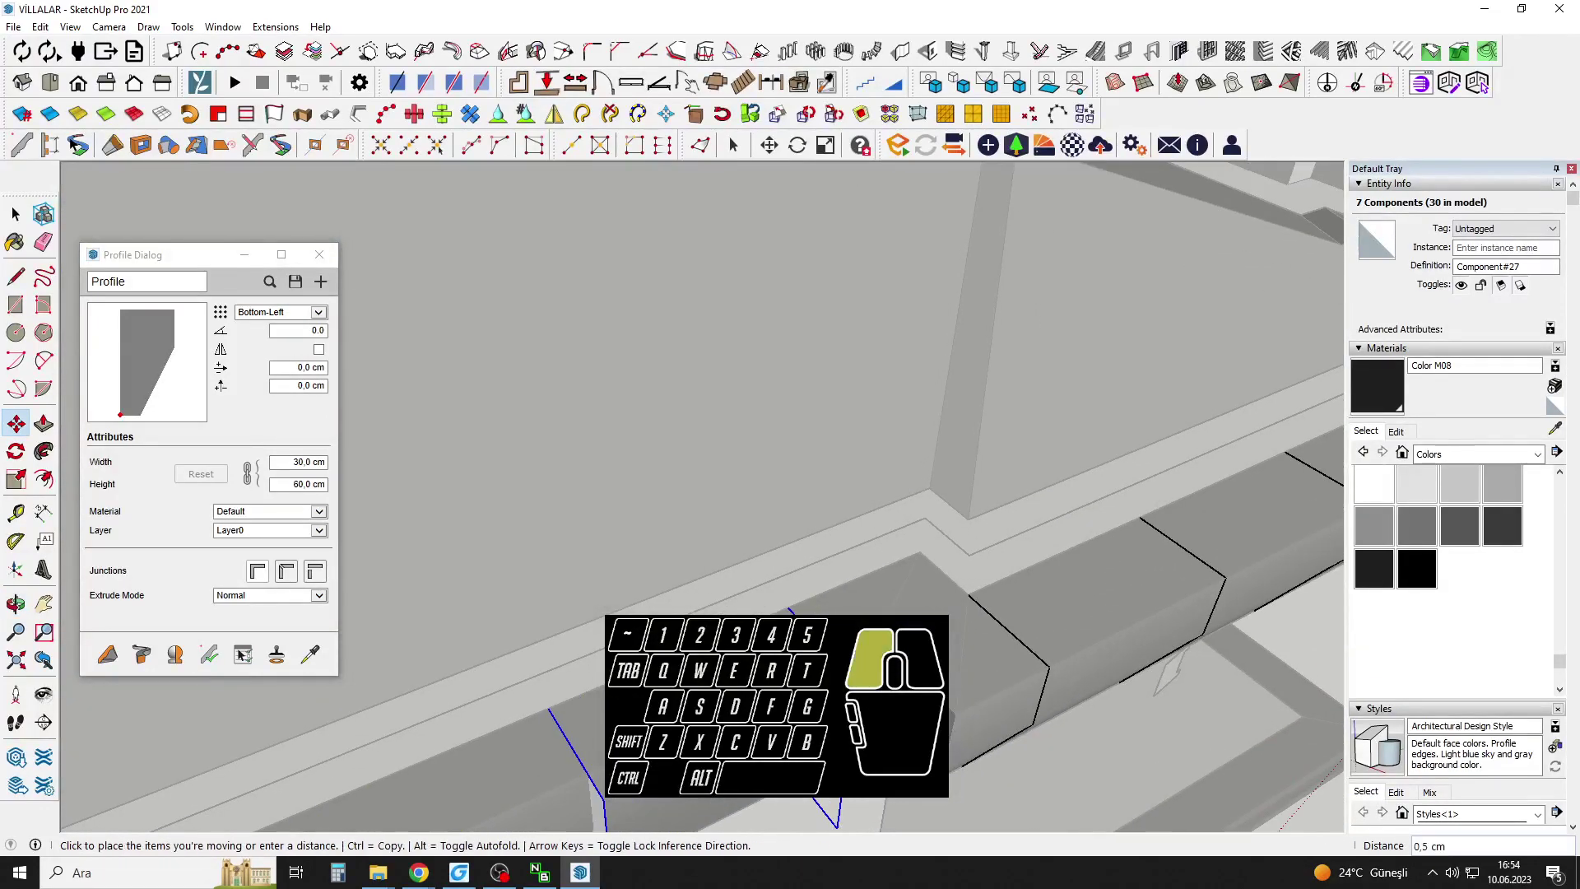
pyautogui.click(841, 690)
# Remove the seven copied components from the recessed run and leave the moulding group.
pyautogui.scroll(-10, 832, 455)
pyautogui.keyDown('shift'); pyautogui.moveTo(832, 455); pyautogui.dragTo(995, 442, button='middle'); pyautogui.keyUp('shift')
pyautogui.moveTo(644, 520); pyautogui.dragTo(737, 560, button='middle')
pyautogui.press('space')
pyautogui.click(817, 591)
pyautogui.moveTo(817, 591); pyautogui.dragTo(794, 658, button='middle')
pyautogui.click(794, 658)
pyautogui.scroll(2, 795, 658)
pyautogui.scroll(-1, 794, 658)
pyautogui.keyDown('shift'); pyautogui.moveTo(476, 669); pyautogui.dragTo(599, 653, button='middle'); pyautogui.keyUp('shift')
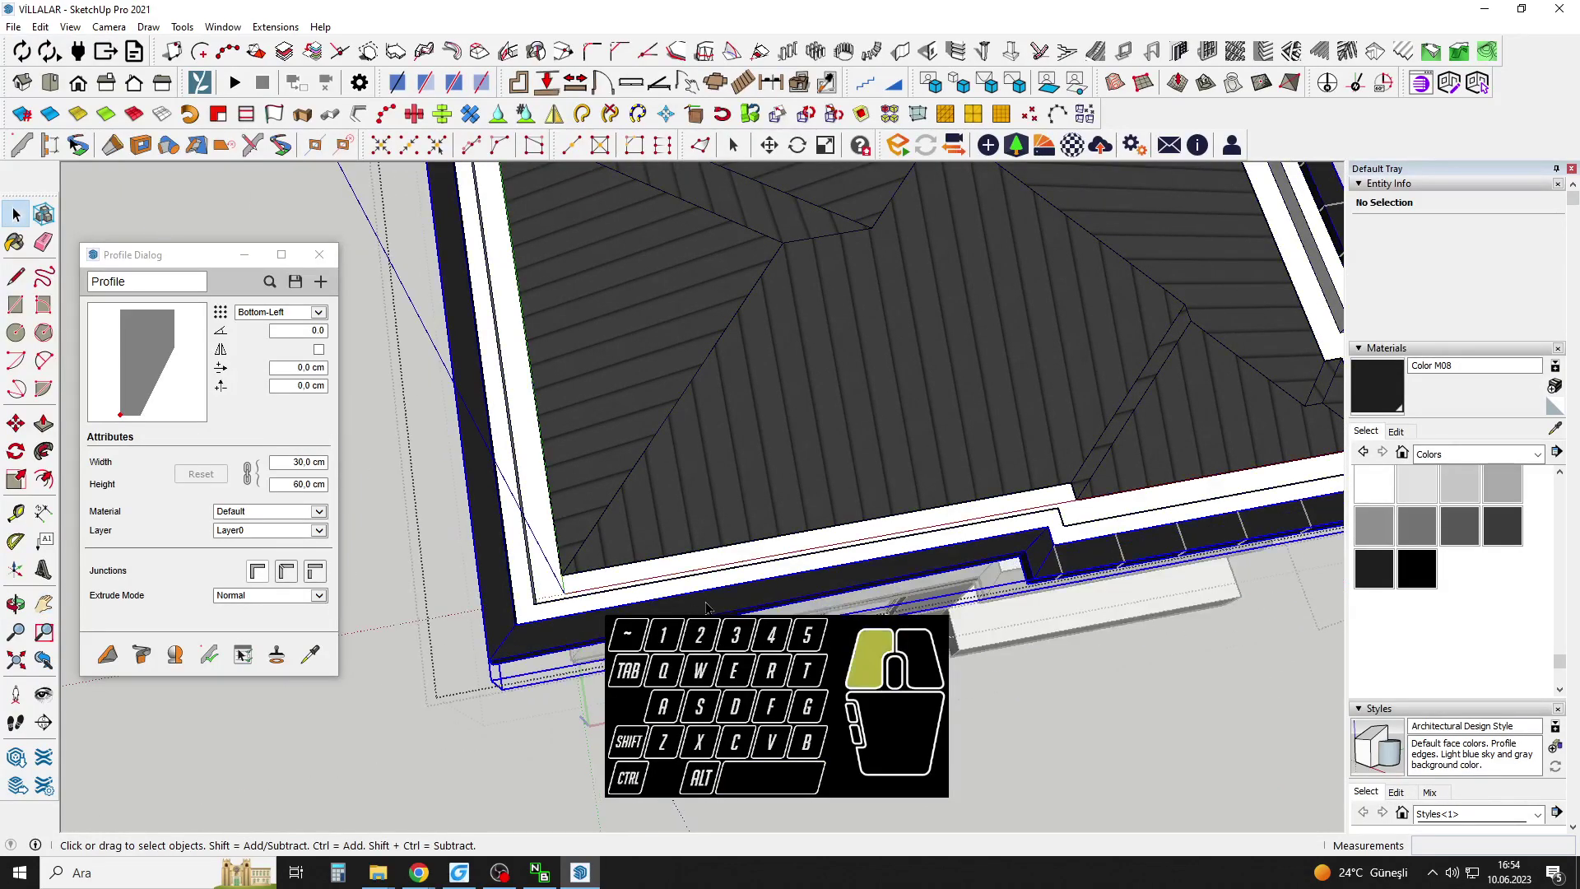
# Measure the roof moulding's width on the recessed run beside the stepped corner.
pyautogui.moveTo(843, 586); pyautogui.dragTo(724, 707, button='middle')
pyautogui.click(795, 364)
pyautogui.doubleClick(794, 363)
pyautogui.click(1045, 304)
pyautogui.moveTo(1045, 305); pyautogui.dragTo(815, 560, button='middle')
pyautogui.scroll(2, 910, 448)
pyautogui.scroll(2, 708, 683)
pyautogui.press('r')
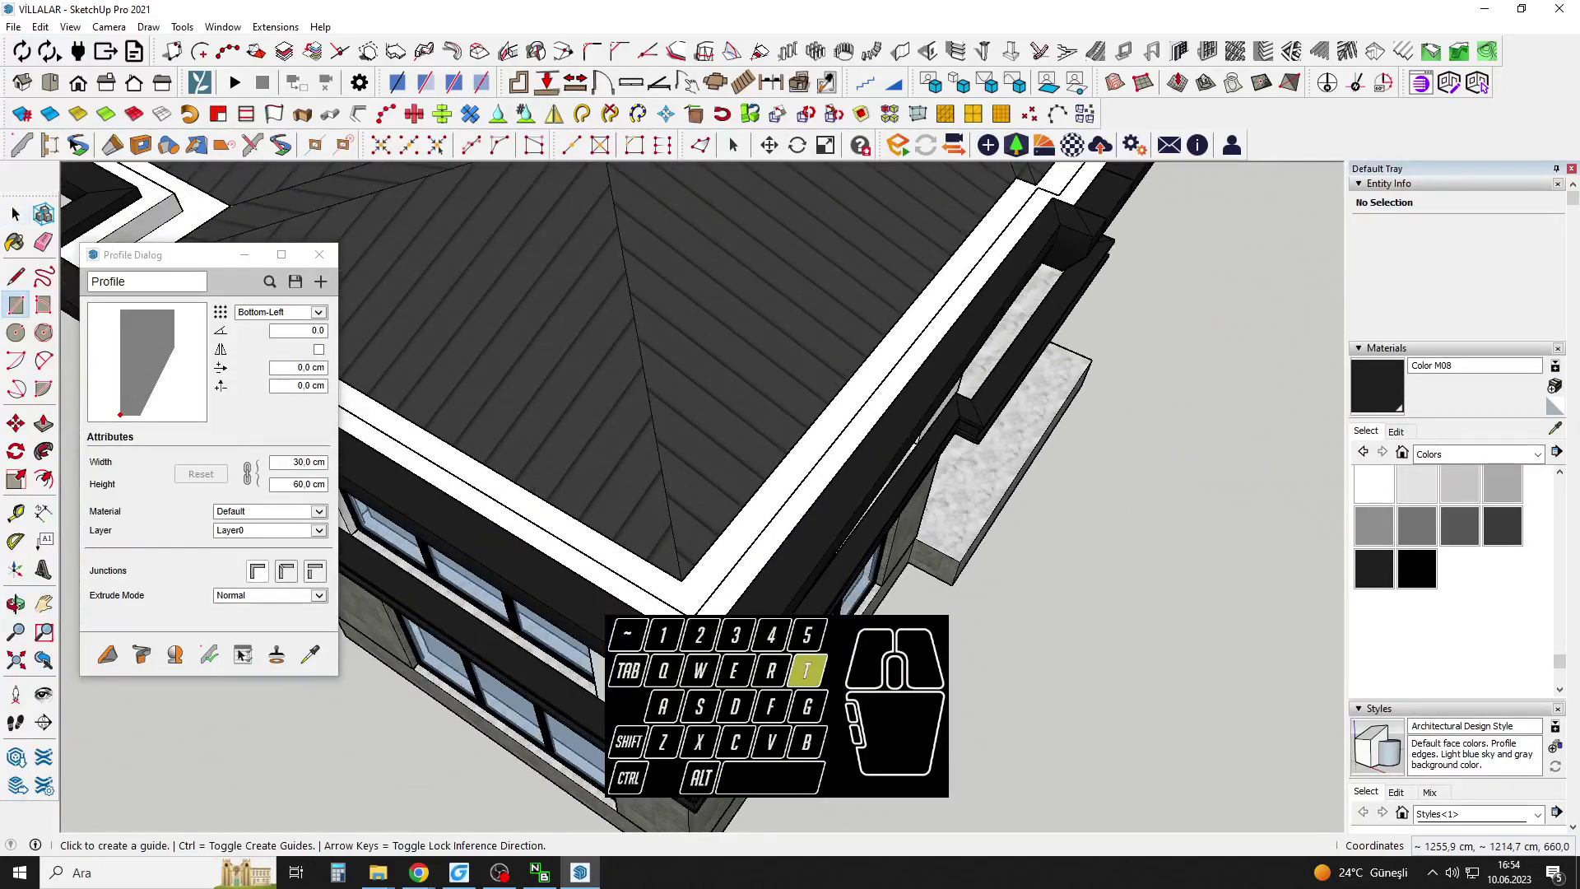
pyautogui.scroll(-3, 836, 600)
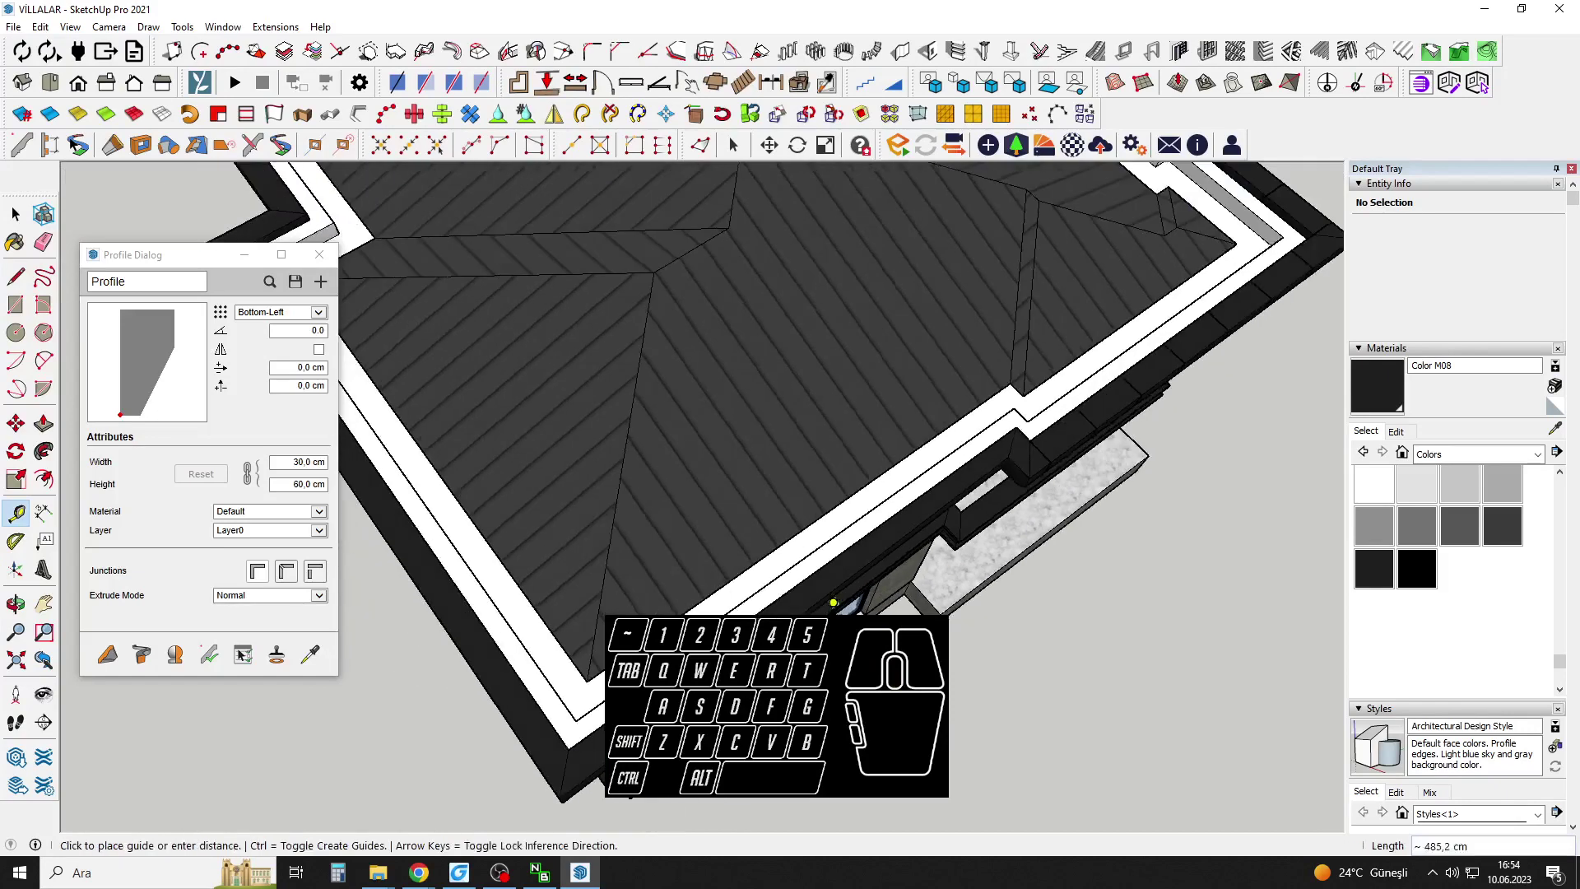
pyautogui.moveTo(922, 535); pyautogui.dragTo(847, 516, button='middle')
pyautogui.press('space')
pyautogui.scroll(5, 870, 461)
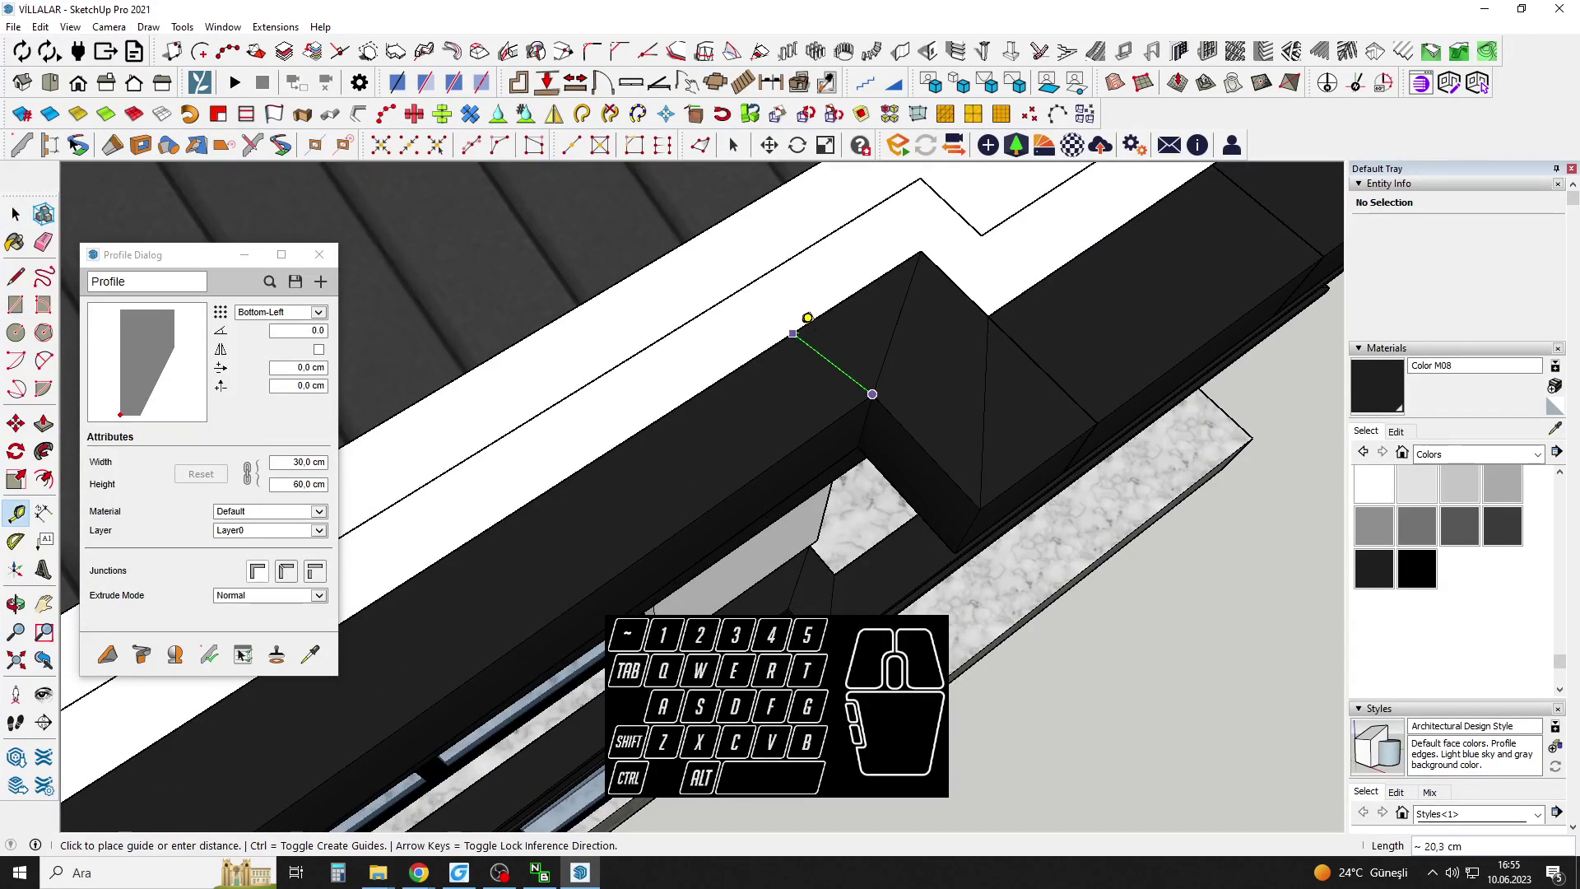
pyautogui.press('space')
# Open the moulding for editing and try to shift the three profile edges of its inner step corner along the green axis.
pyautogui.scroll(-3, 873, 394)
pyautogui.moveTo(873, 394); pyautogui.dragTo(762, 424, button='middle')
pyautogui.press('space')
pyautogui.doubleClick(757, 583)
pyautogui.moveTo(757, 583); pyautogui.dragTo(782, 707, button='middle')
pyautogui.keyDown('shift'); pyautogui.moveTo(782, 708); pyautogui.dragTo(778, 658, button='middle'); pyautogui.keyUp('shift')
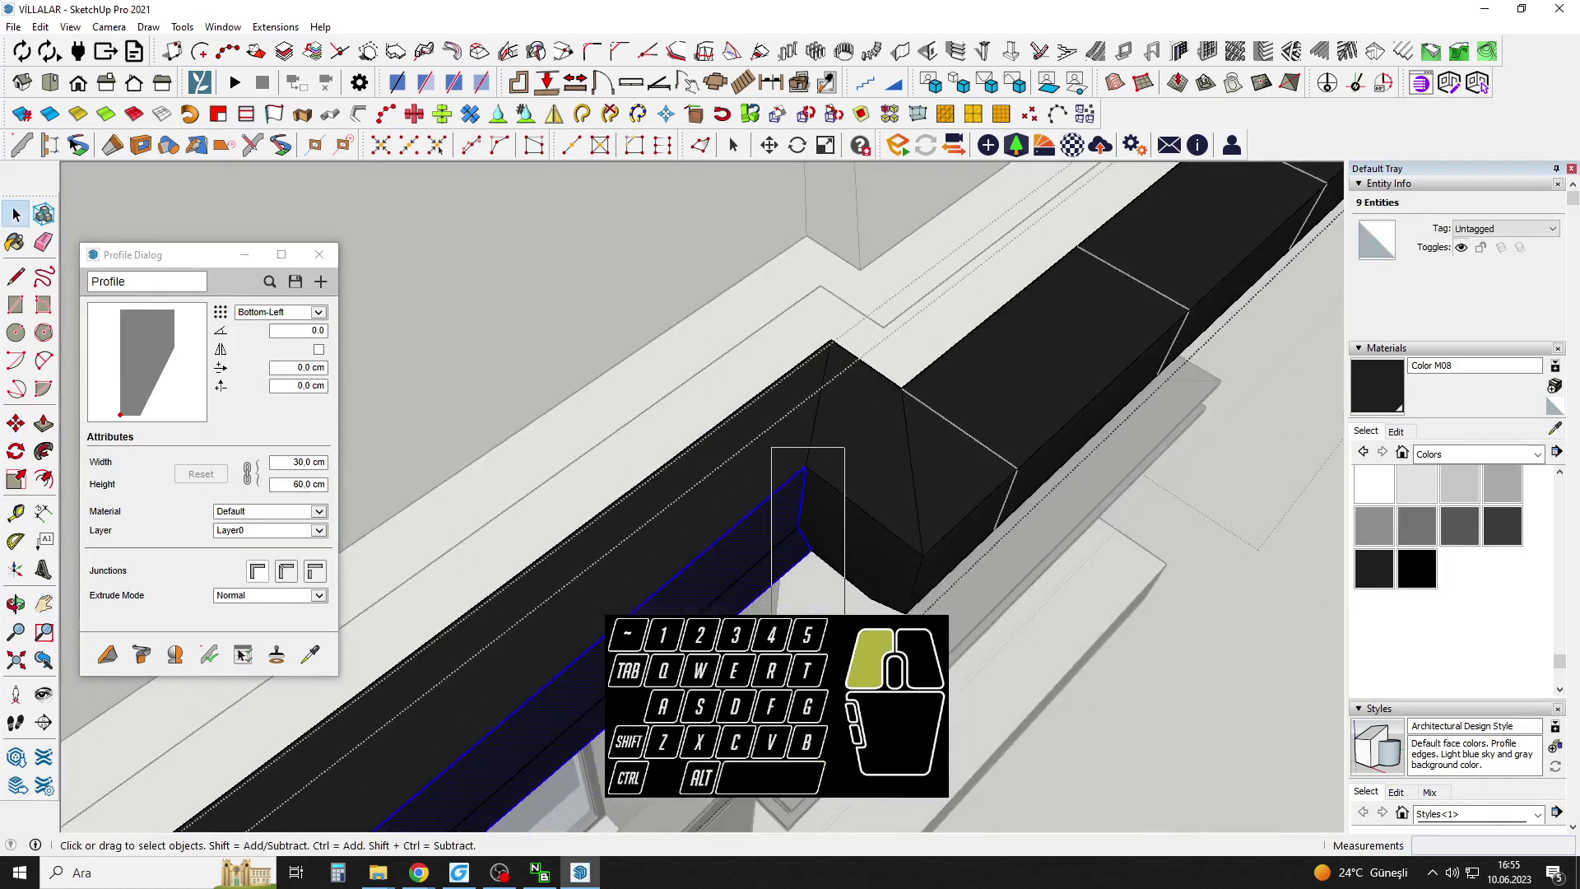
pyautogui.click(839, 495)
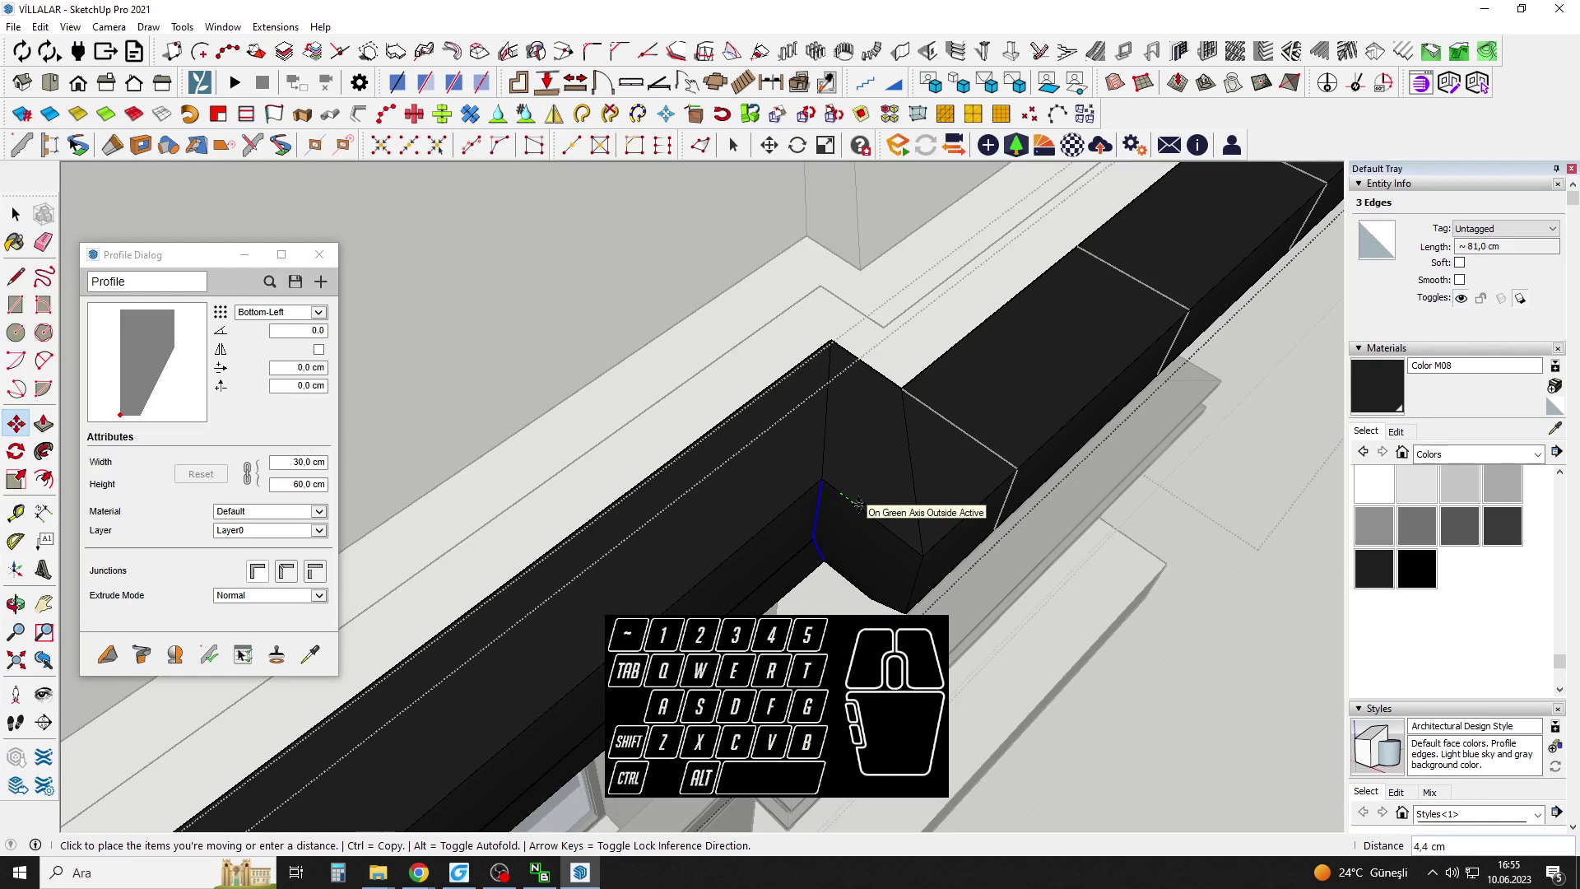
pyautogui.click(850, 365)
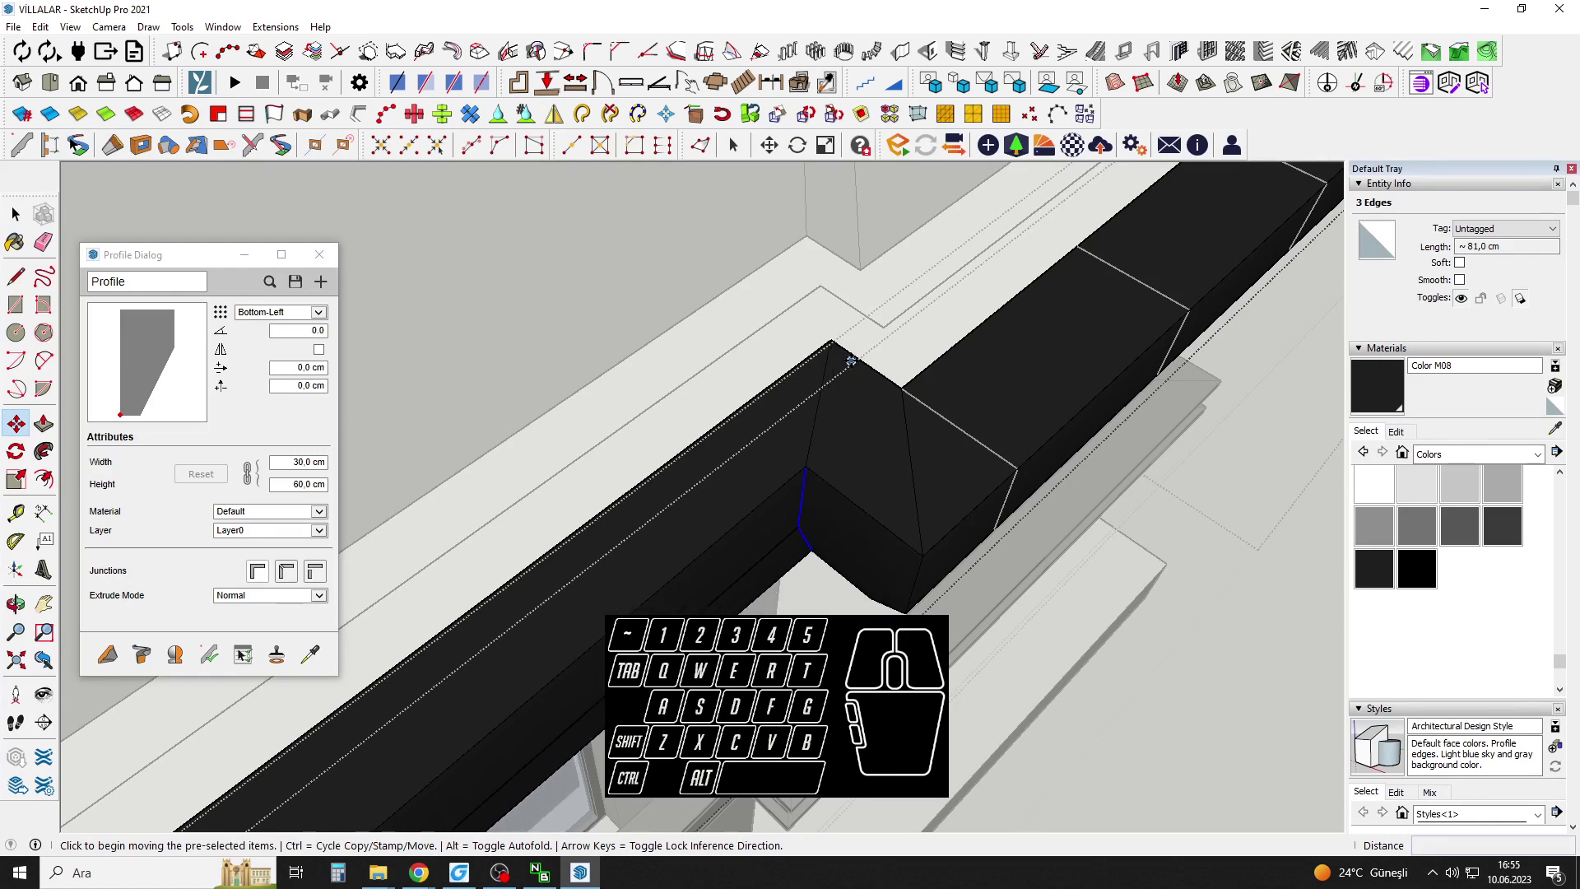
pyautogui.press('space')
pyautogui.moveTo(867, 362); pyautogui.dragTo(683, 504, button='middle')
pyautogui.keyDown('shift'); pyautogui.moveTo(683, 504); pyautogui.dragTo(695, 533, button='middle'); pyautogui.keyUp('shift')
pyautogui.press('space')
pyautogui.press('Escape')
pyautogui.press('Escape')
# Reopen the moulding group and copy five joint components past the stepped corner onto the recessed moulding run.
pyautogui.doubleClick(705, 575)
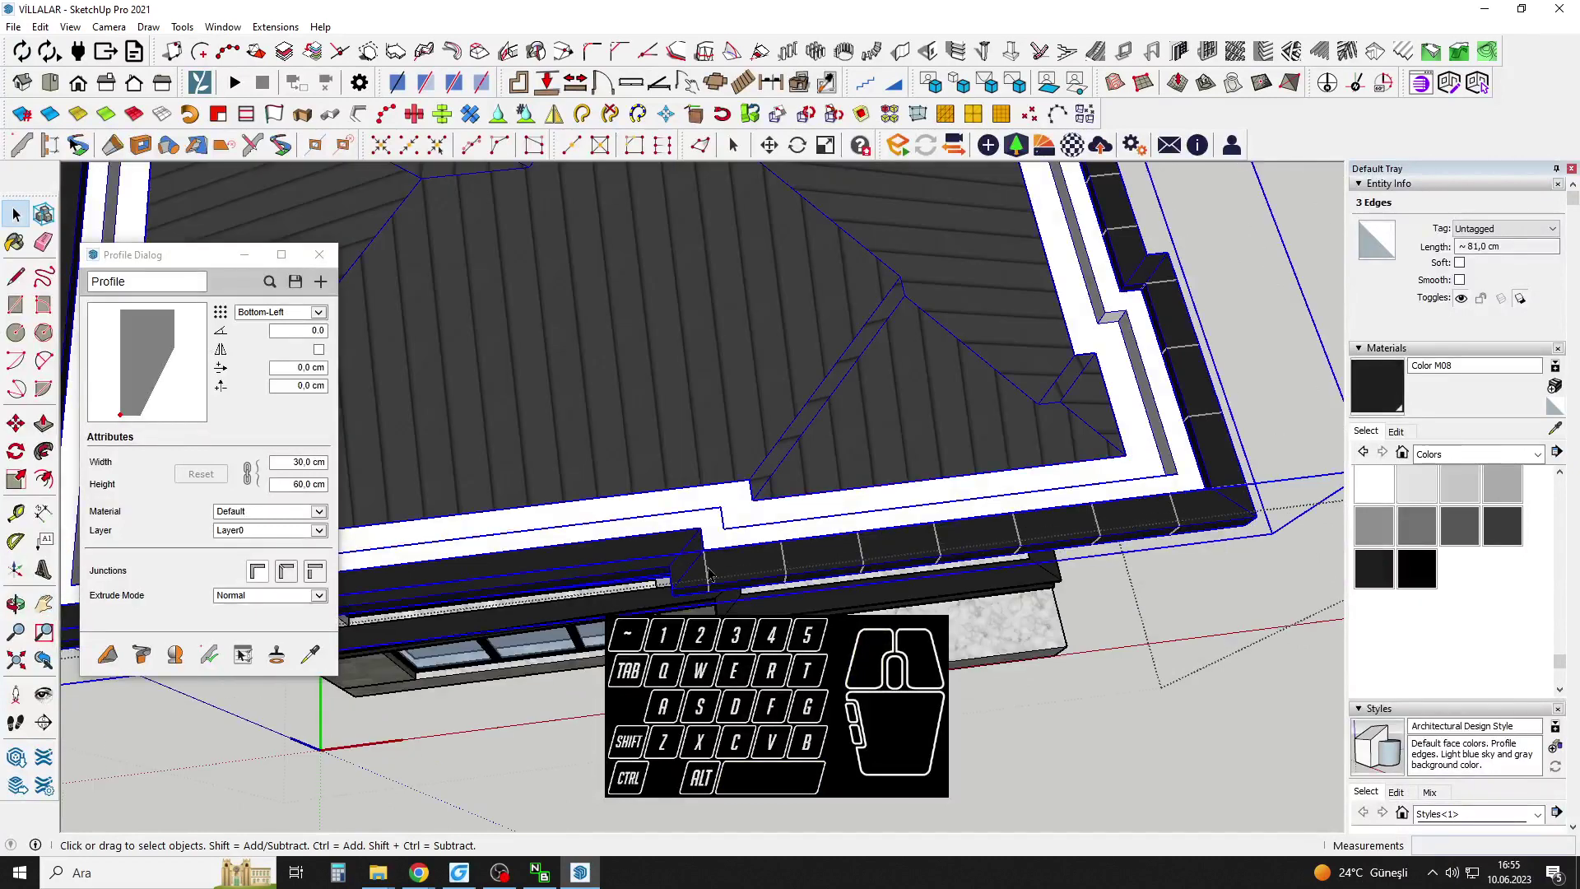
pyautogui.doubleClick(706, 574)
pyautogui.moveTo(999, 647); pyautogui.dragTo(651, 541)
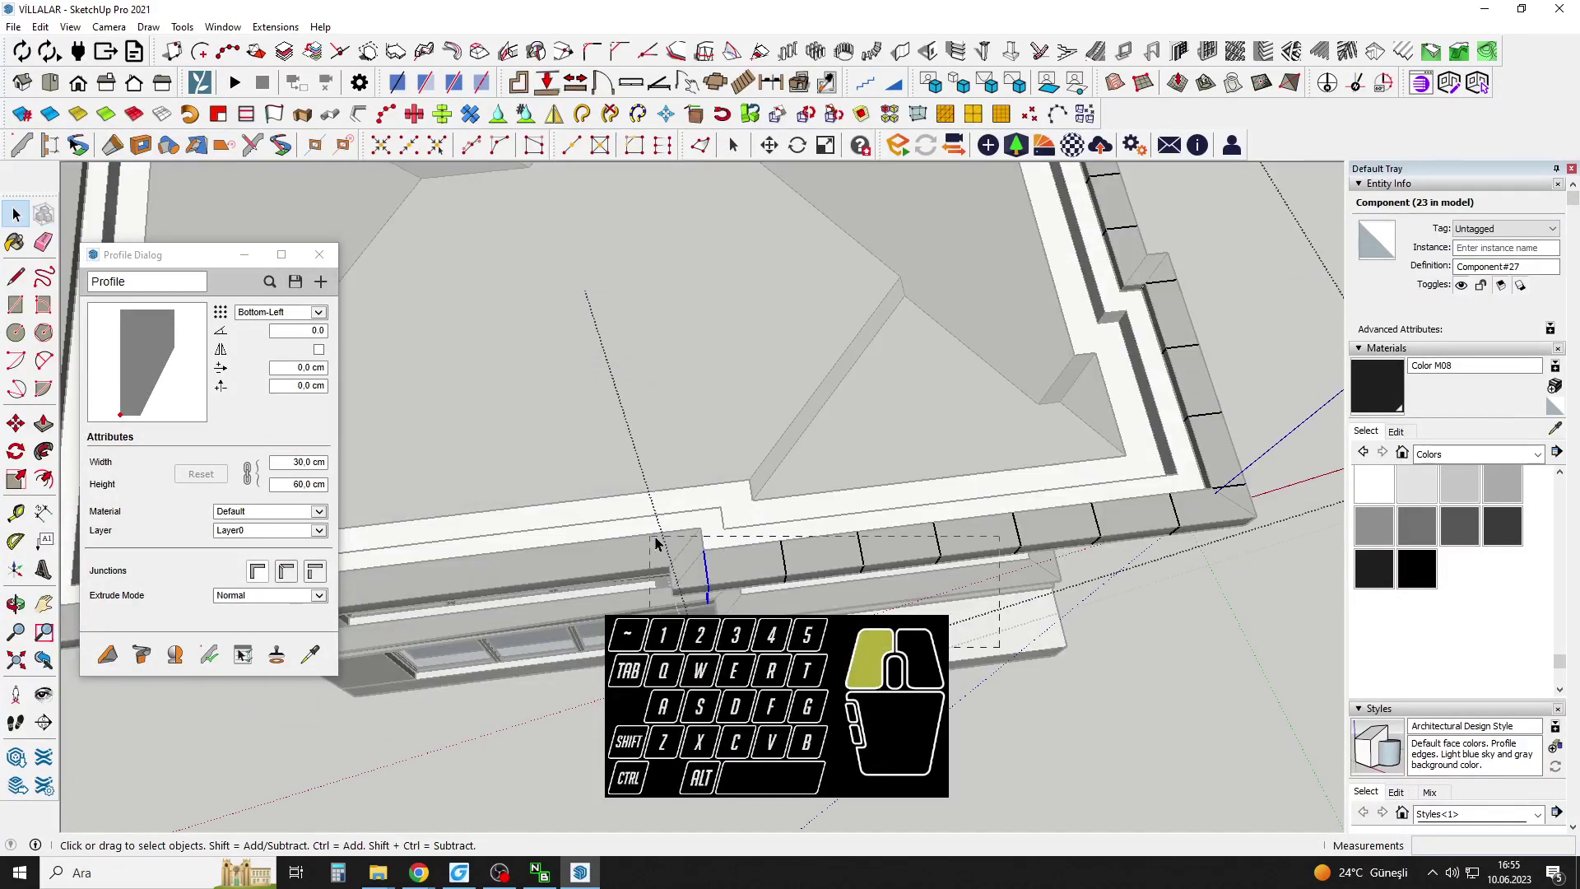
pyautogui.click(1012, 511)
pyautogui.press('ctrl')
pyautogui.keyDown('shift'); pyautogui.moveTo(694, 521); pyautogui.dragTo(857, 462, button='middle'); pyautogui.keyUp('shift')
pyautogui.scroll(2, 851, 454)
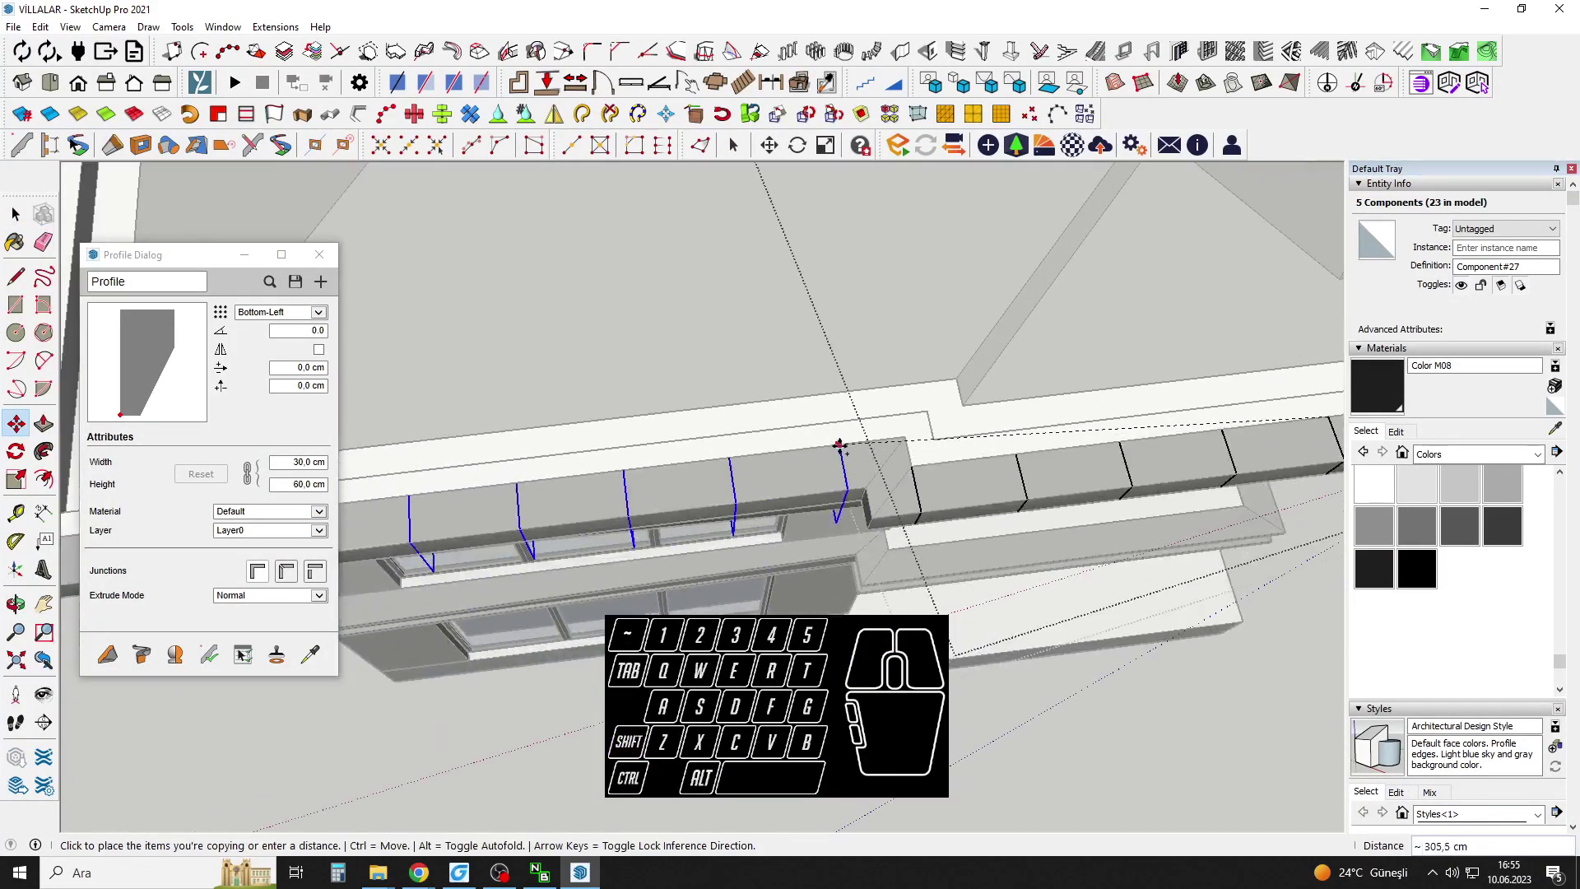
pyautogui.press('space')
# Copy the end component to the far corner of the recessed run and fill the gap with evenly spaced copies.
pyautogui.scroll(-2, 817, 455)
pyautogui.keyDown('shift'); pyautogui.moveTo(461, 527); pyautogui.dragTo(928, 477, button='middle'); pyautogui.keyUp('shift')
pyautogui.scroll(2, 1020, 436)
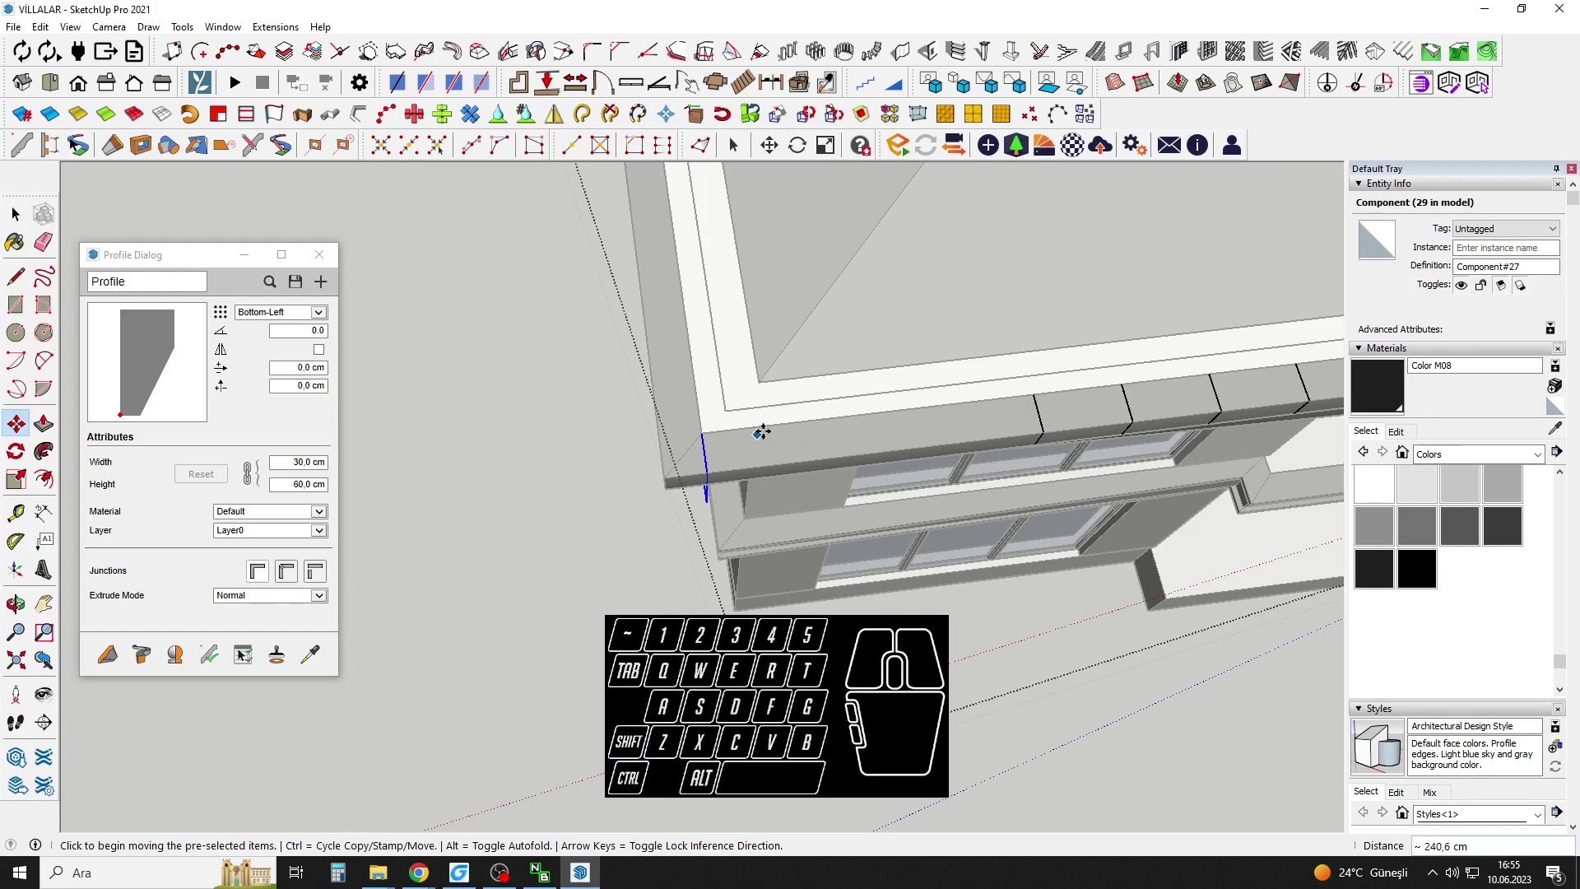
pyautogui.press('space')
pyautogui.scroll(-3, 779, 431)
# Copy the six components nearest the far roof corner to the upper edge of the adjoining moulding.
pyautogui.moveTo(782, 436); pyautogui.dragTo(888, 551, button='middle')
pyautogui.click(790, 527)
pyautogui.keyDown('shift'); pyautogui.moveTo(889, 552); pyautogui.dragTo(823, 569, button='middle'); pyautogui.keyUp('shift')
pyautogui.moveTo(823, 568); pyautogui.dragTo(755, 588)
pyautogui.moveTo(755, 588); pyautogui.dragTo(888, 576, button='middle')
pyautogui.keyDown('shift'); pyautogui.moveTo(889, 576); pyautogui.dragTo(832, 543, button='middle'); pyautogui.keyUp('shift')
pyautogui.press('space')
pyautogui.scroll(2, 617, 569)
pyautogui.click(616, 570)
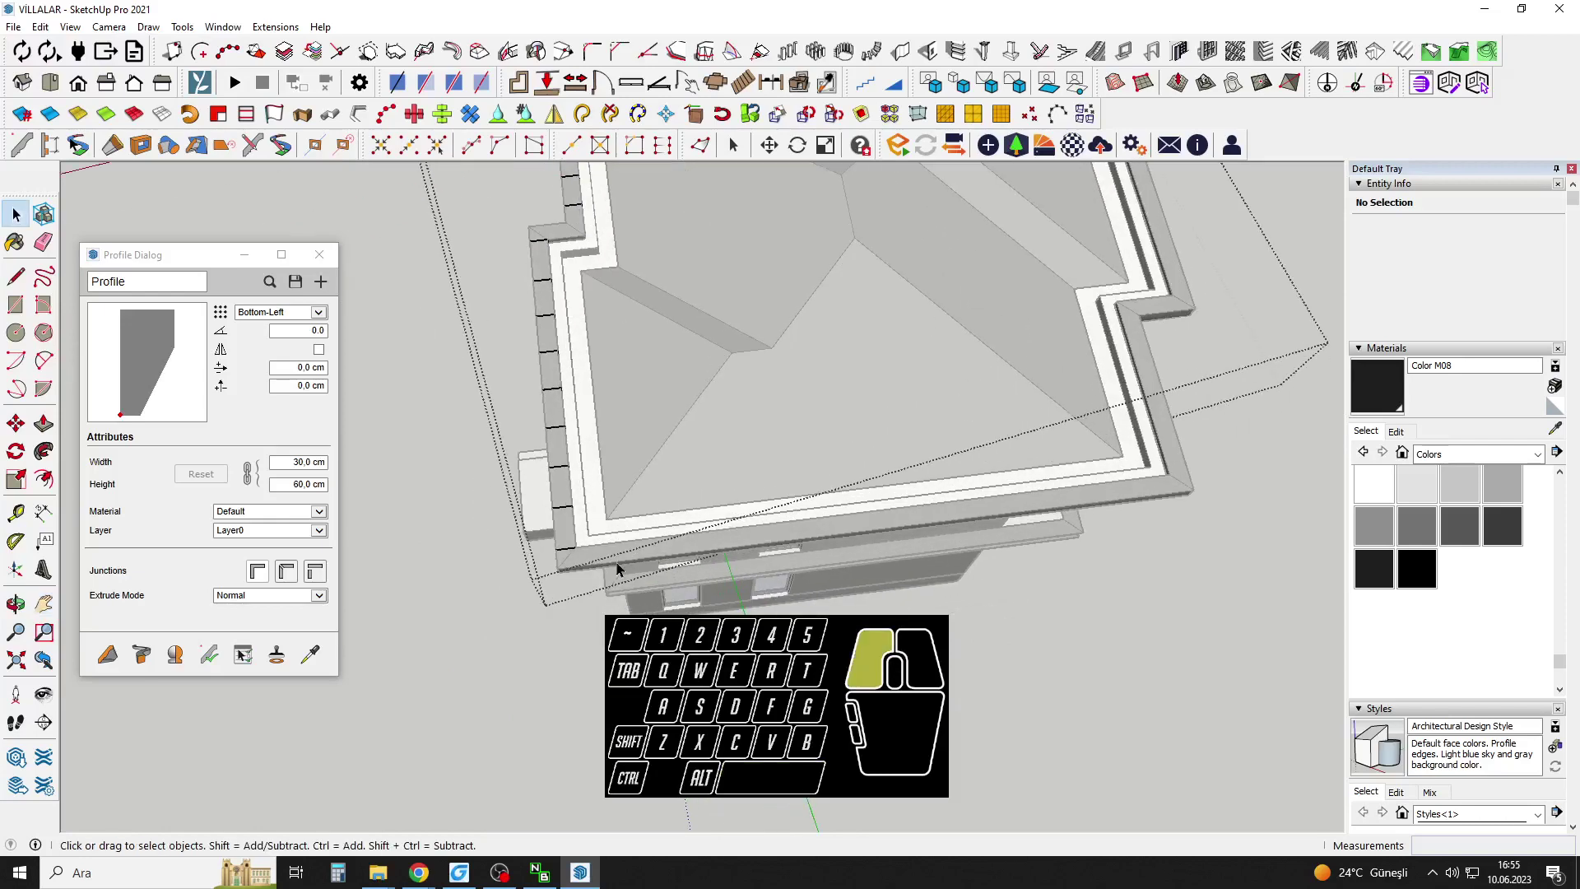
pyautogui.scroll(1, 539, 351)
pyautogui.press('m')
pyautogui.click(556, 351)
pyautogui.press('ctrl')
pyautogui.scroll(5, 590, 585)
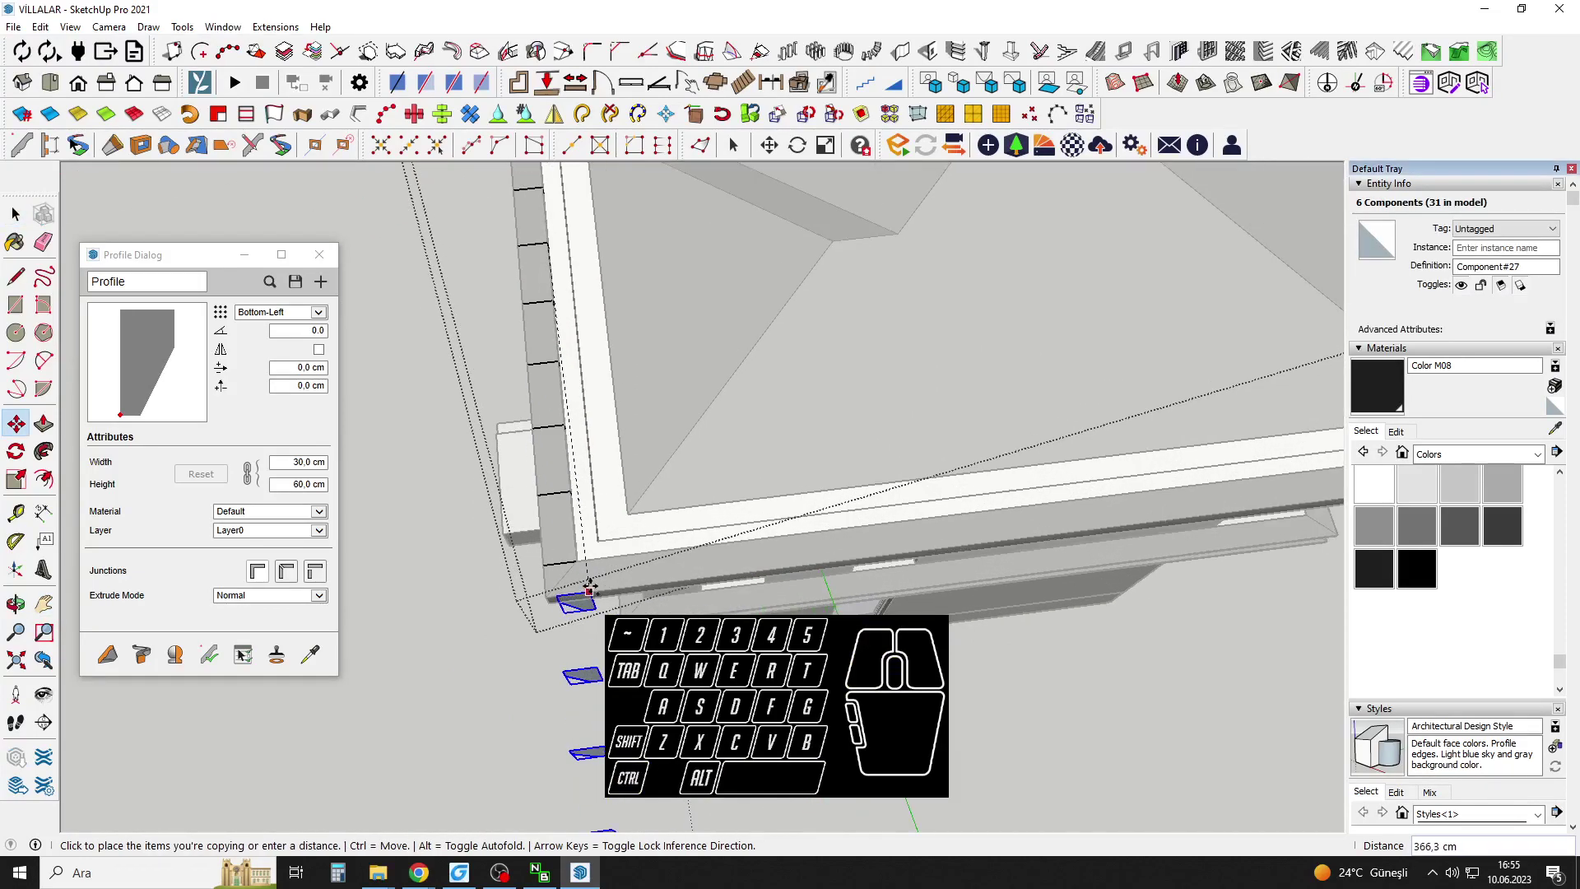
# Rotate the six copies 90 degrees to follow the adjoining moulding and shift them towards its corner.
pyautogui.press('q')
pyautogui.scroll(1, 638, 541)
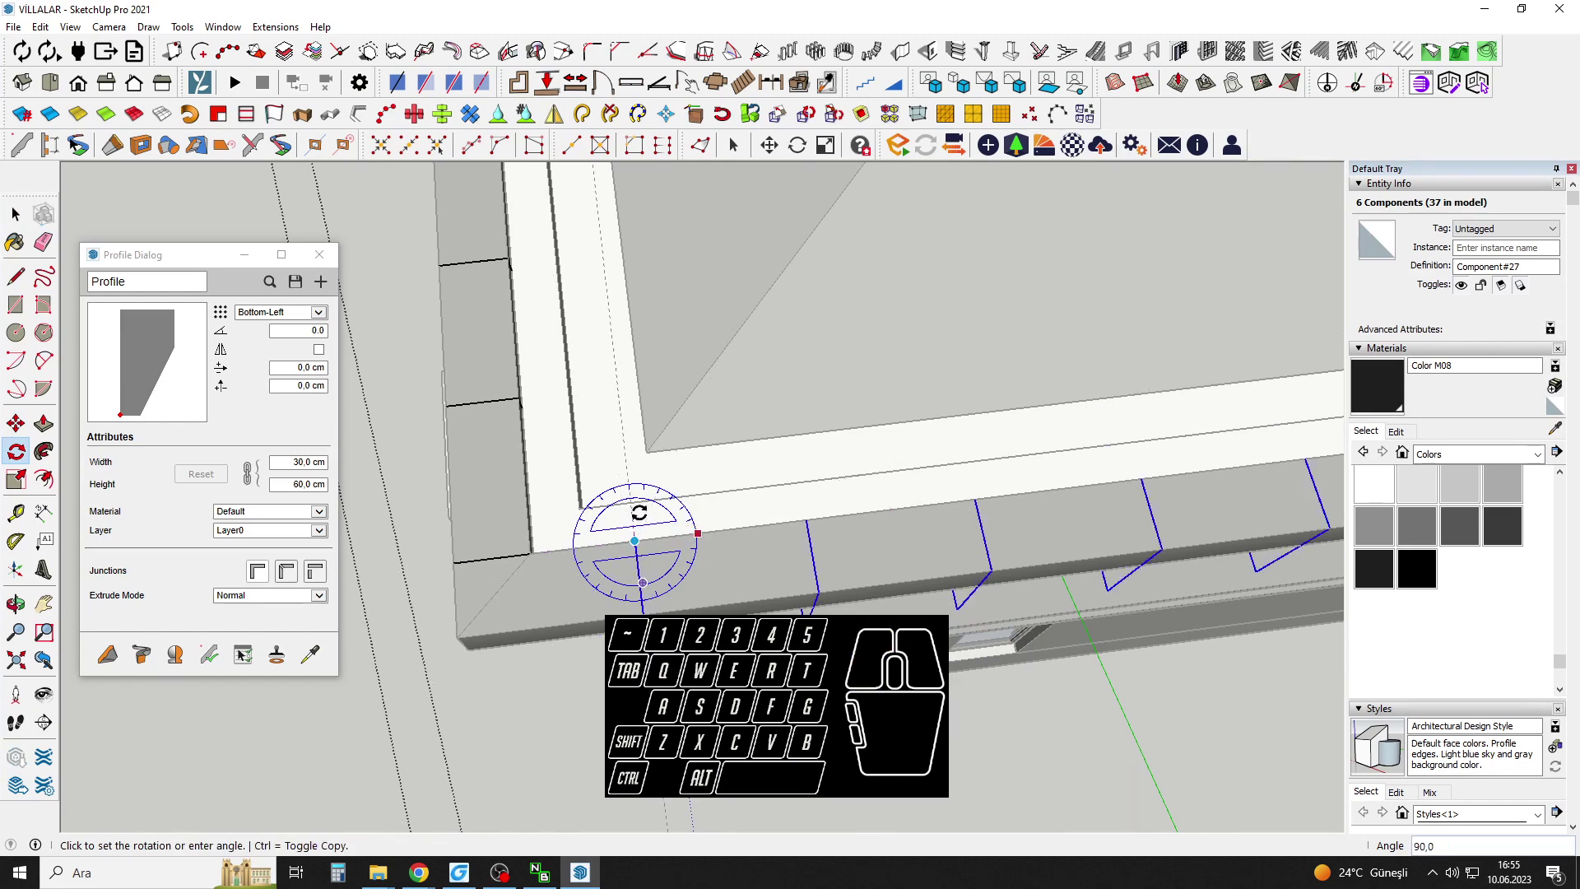
pyautogui.press('m')
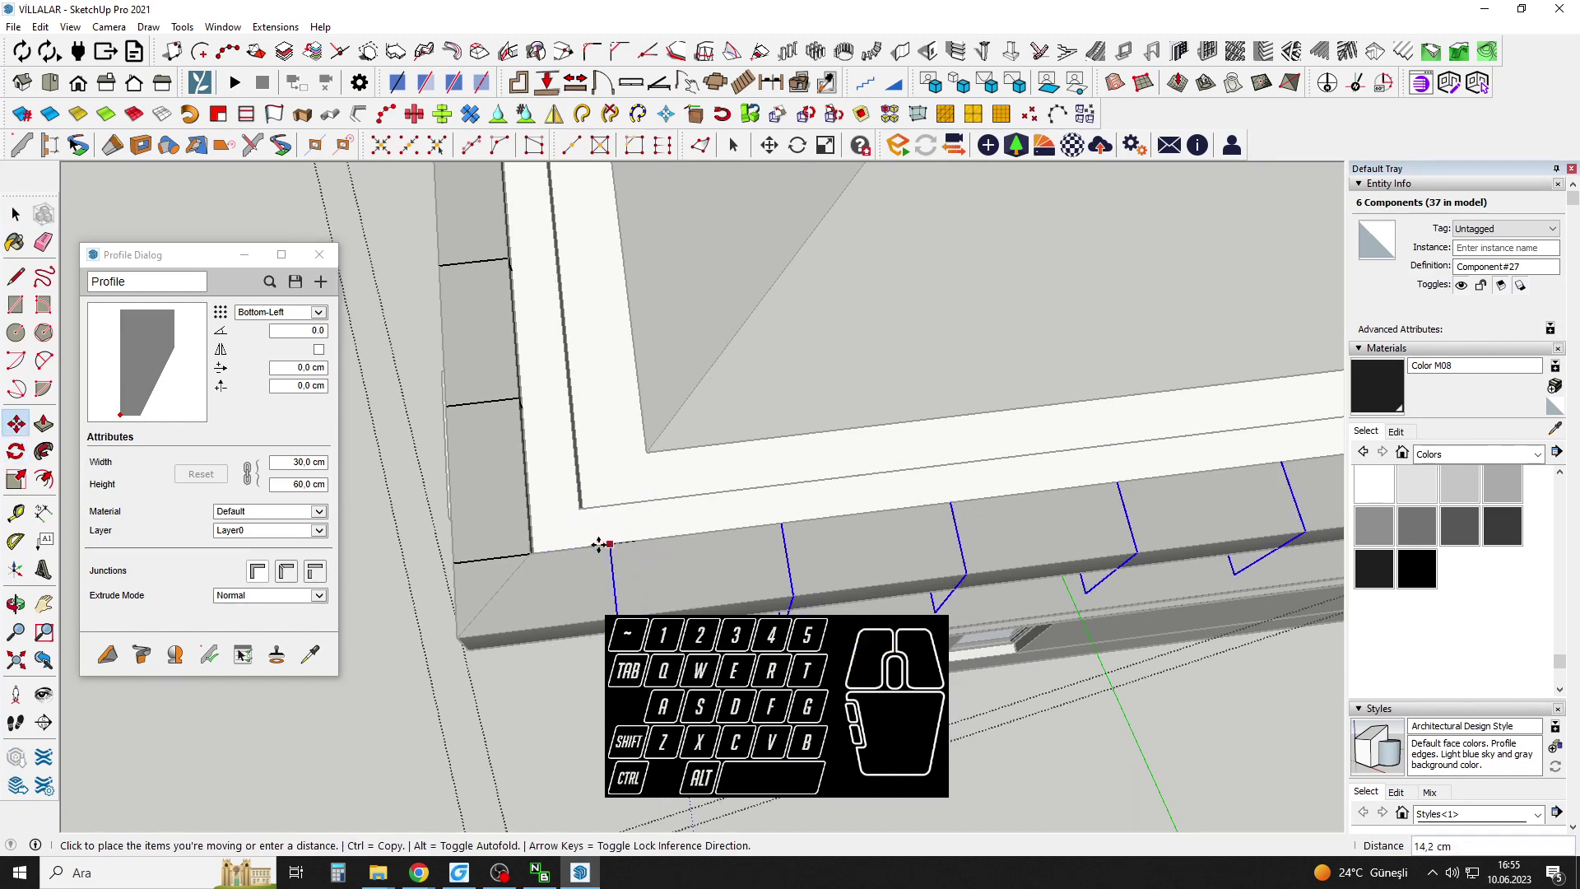
pyautogui.click(568, 547)
pyautogui.scroll(-3, 569, 549)
pyautogui.keyDown('shift'); pyautogui.moveTo(875, 575); pyautogui.dragTo(519, 605, button='middle'); pyautogui.keyUp('shift')
pyautogui.press('space')
pyautogui.moveTo(821, 589); pyautogui.dragTo(613, 561)
pyautogui.moveTo(634, 568)
pyautogui.mouseDown(button='middle')
pyautogui.moveTo(659, 504)
pyautogui.moveTo(636, 552)
pyautogui.moveTo(632, 539)
pyautogui.mouseUp(button='middle')
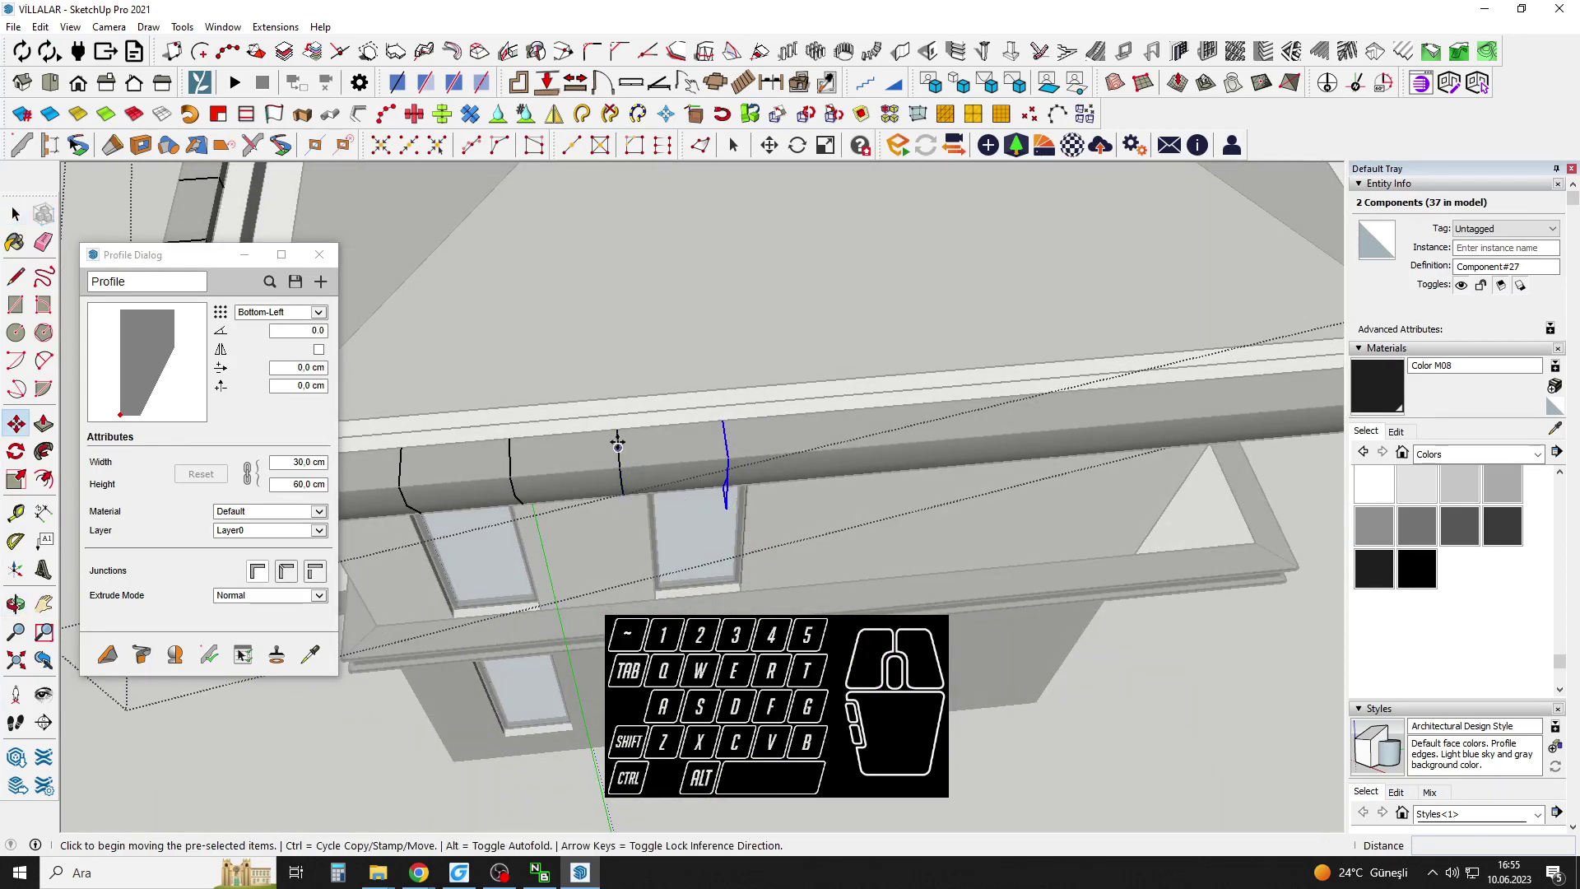
pyautogui.press('Escape')
pyautogui.scroll(1, 745, 419)
pyautogui.click(728, 422)
pyautogui.press('Escape')
# Copy the last component to the far end of this moulding and divide the gap into 8 equal spaces.
pyautogui.scroll(1, 737, 416)
pyautogui.scroll(-3, 766, 417)
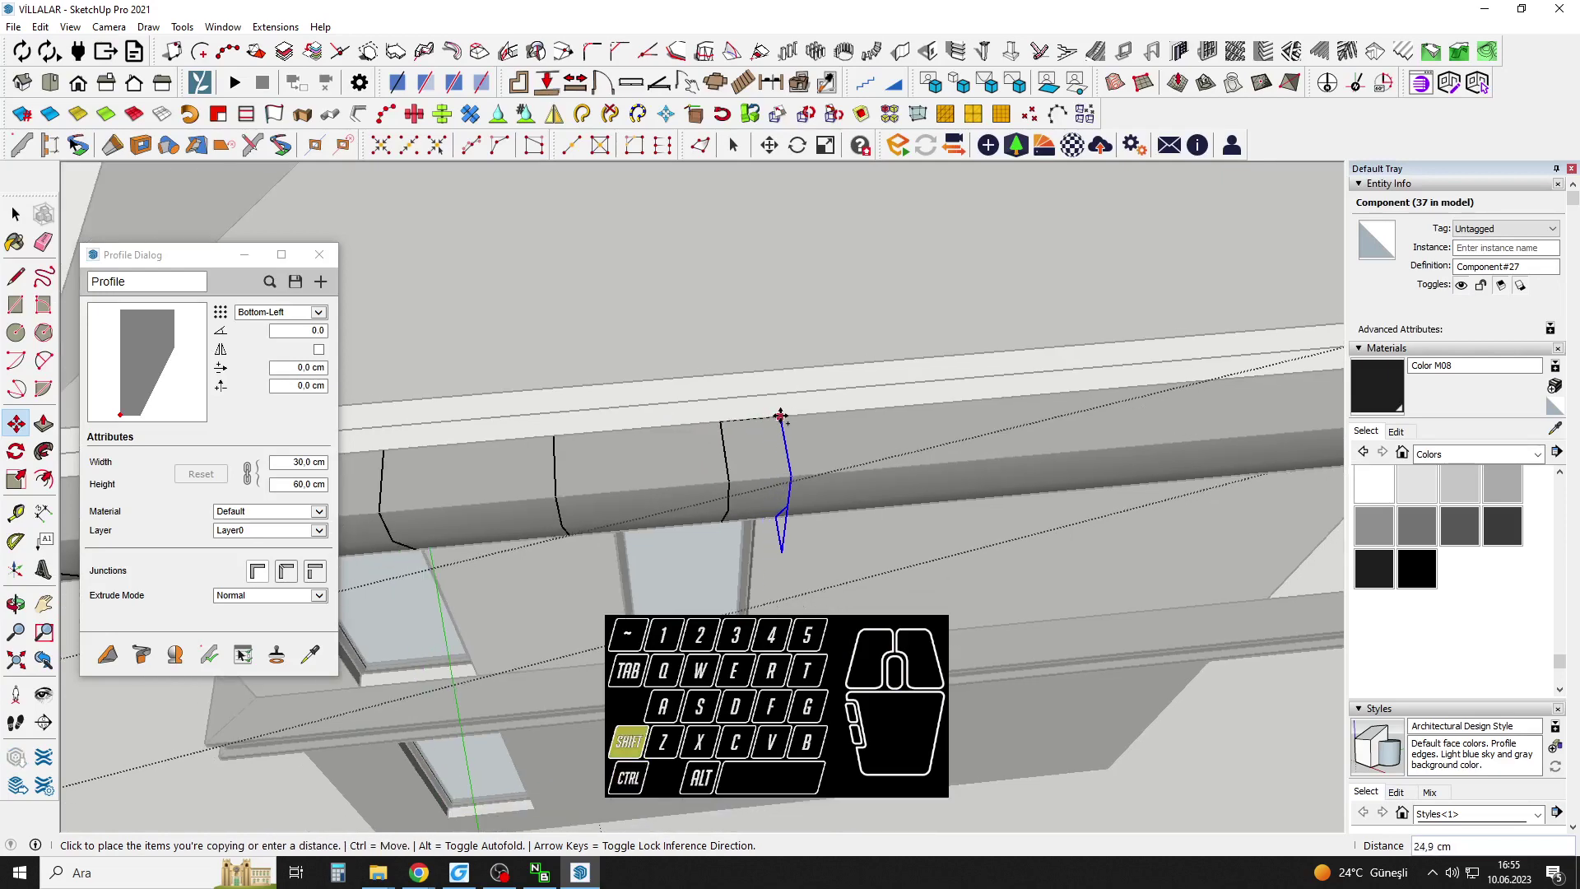
pyautogui.press('ctrl')
pyautogui.press('shift')
pyautogui.press('Escape')
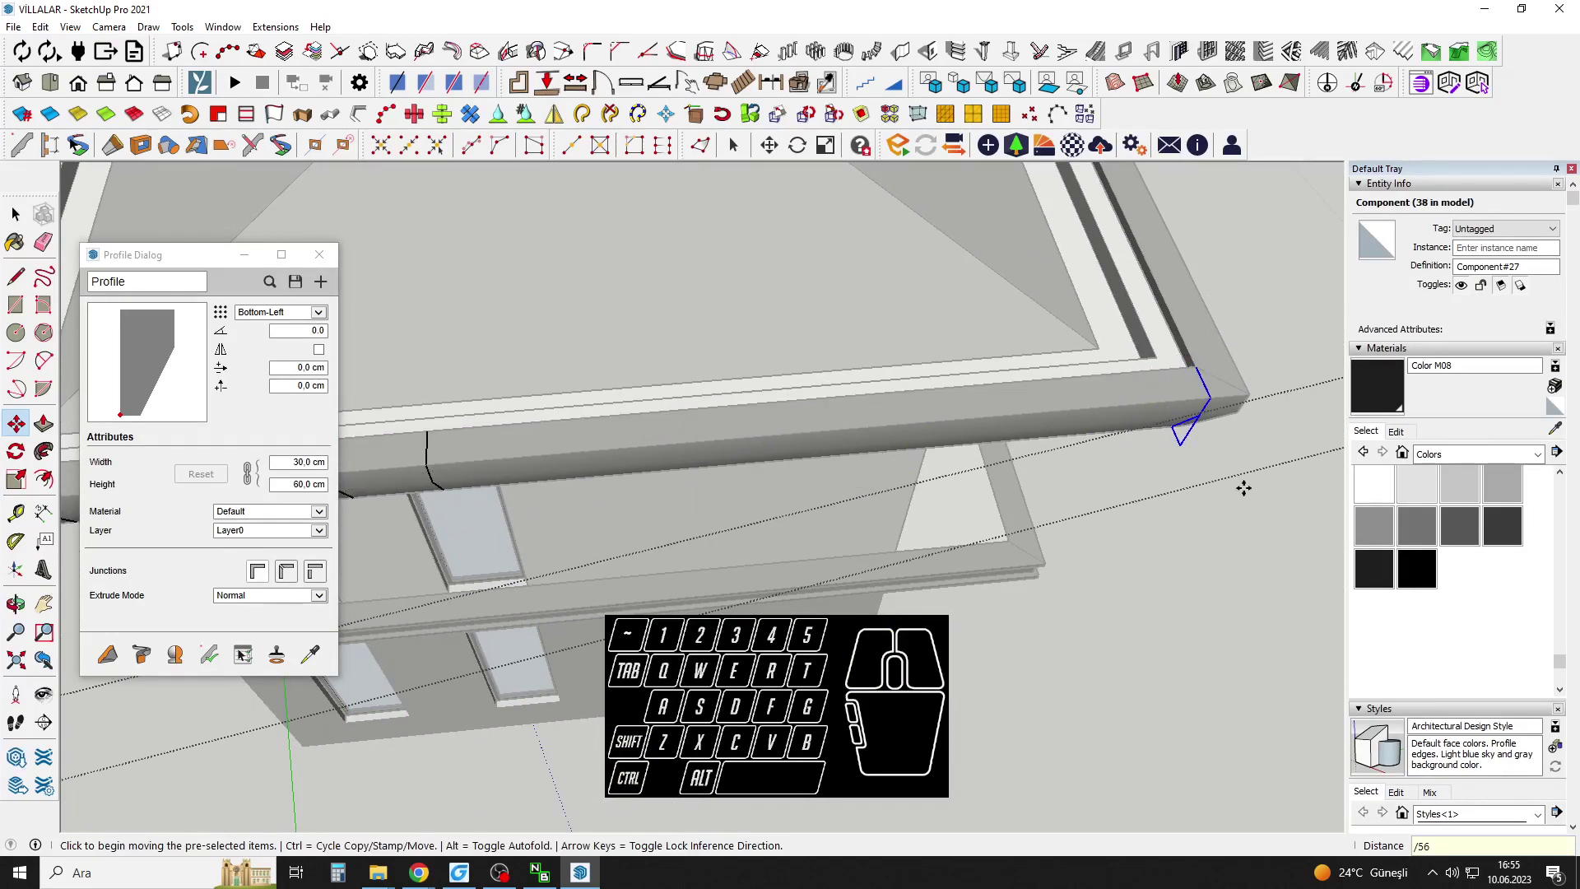
pyautogui.press('Escape')
pyautogui.scroll(-3, 1238, 492)
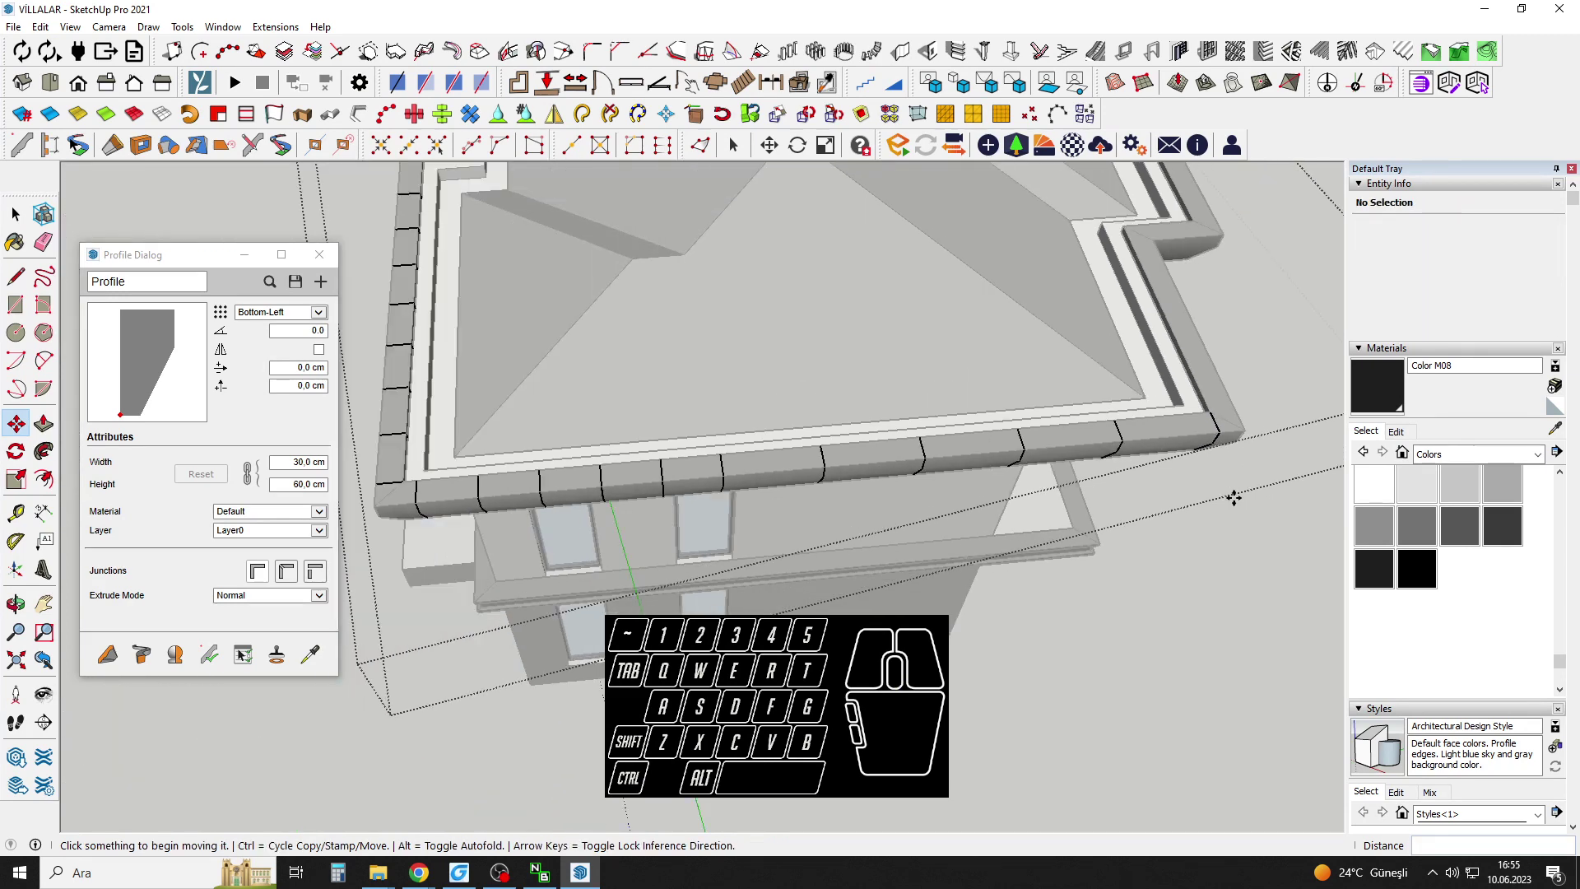
pyautogui.moveTo(1200, 502); pyautogui.dragTo(1117, 368, button='middle')
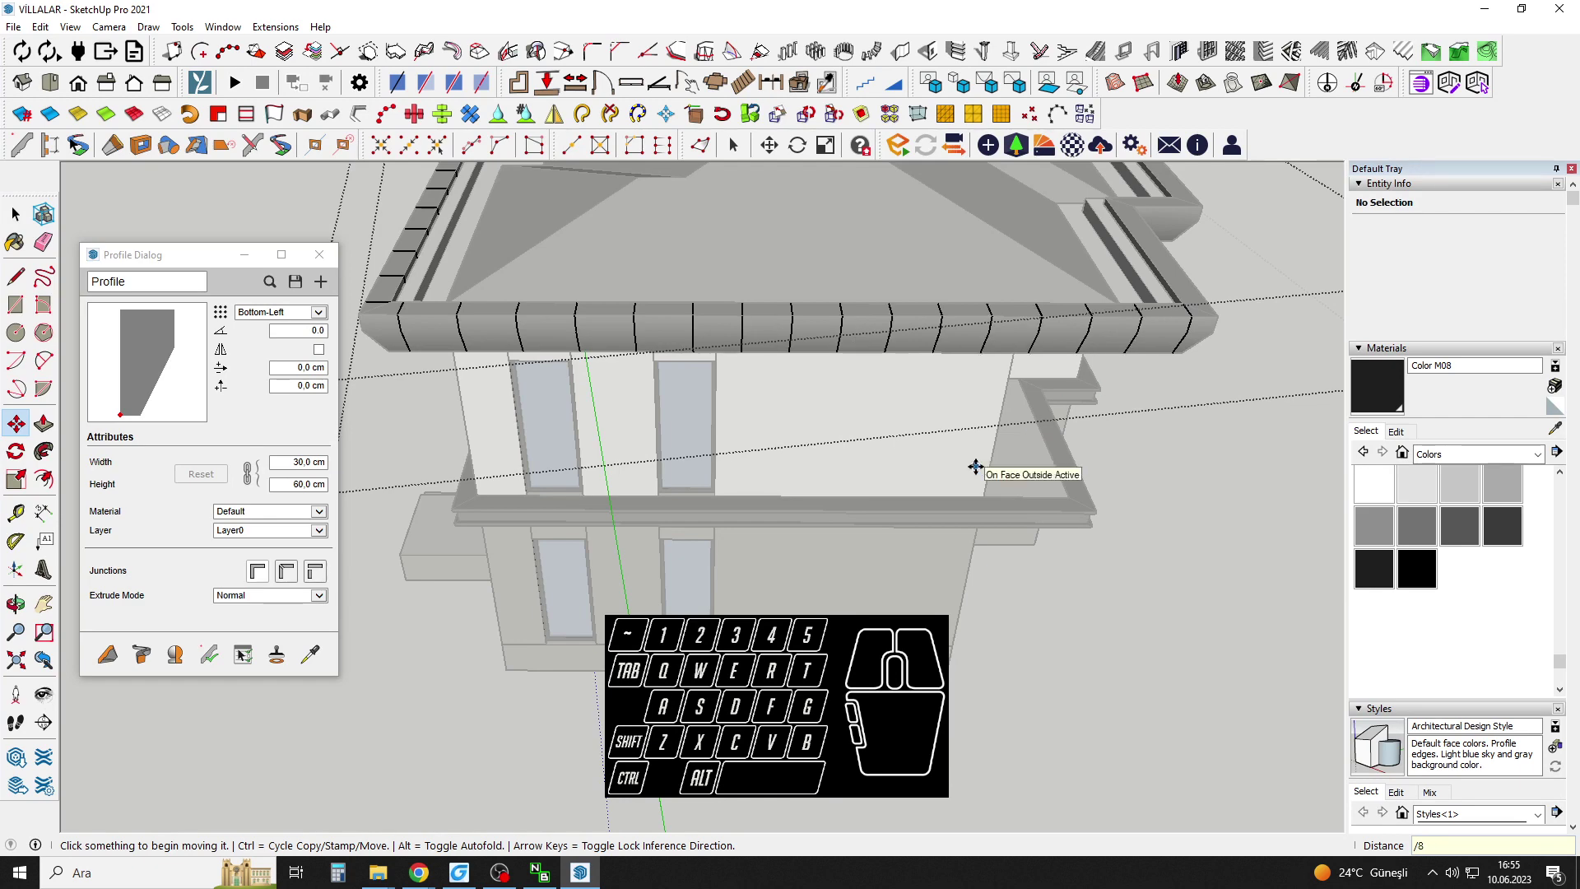
# Copy the four components nearest the next roof corner to the upper edge of the adjoining stepped moulding.
pyautogui.moveTo(937, 335); pyautogui.dragTo(653, 469, button='middle')
pyautogui.scroll(3, 757, 463)
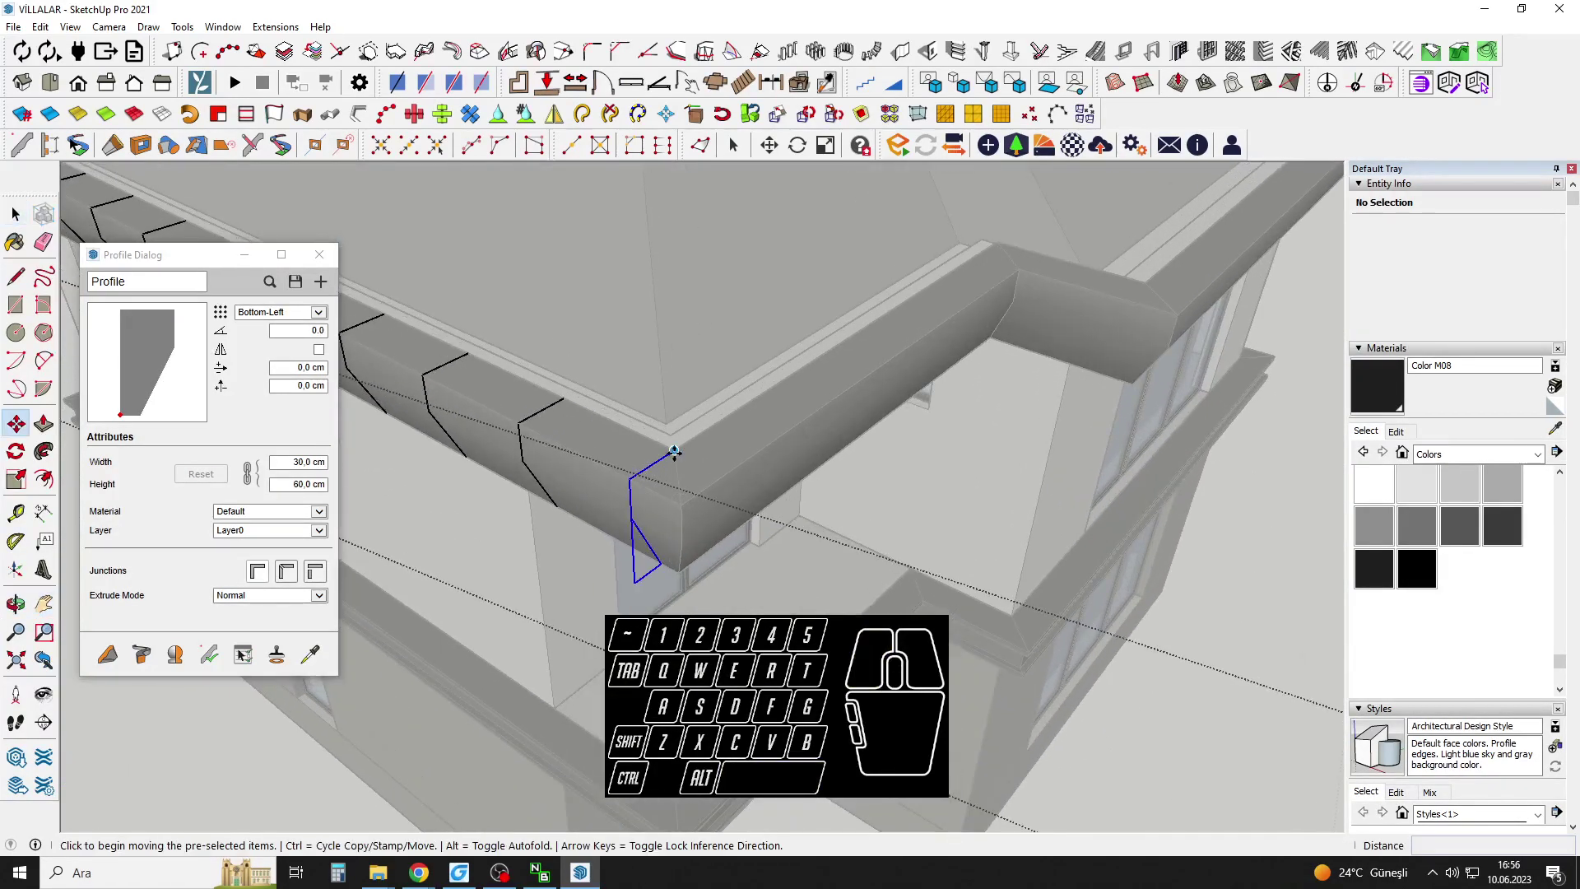
pyautogui.scroll(1, 1058, 277)
pyautogui.click(1100, 269)
pyautogui.scroll(-4, 1002, 343)
pyautogui.moveTo(1001, 343); pyautogui.dragTo(1064, 482, button='middle')
pyautogui.scroll(2, 1154, 688)
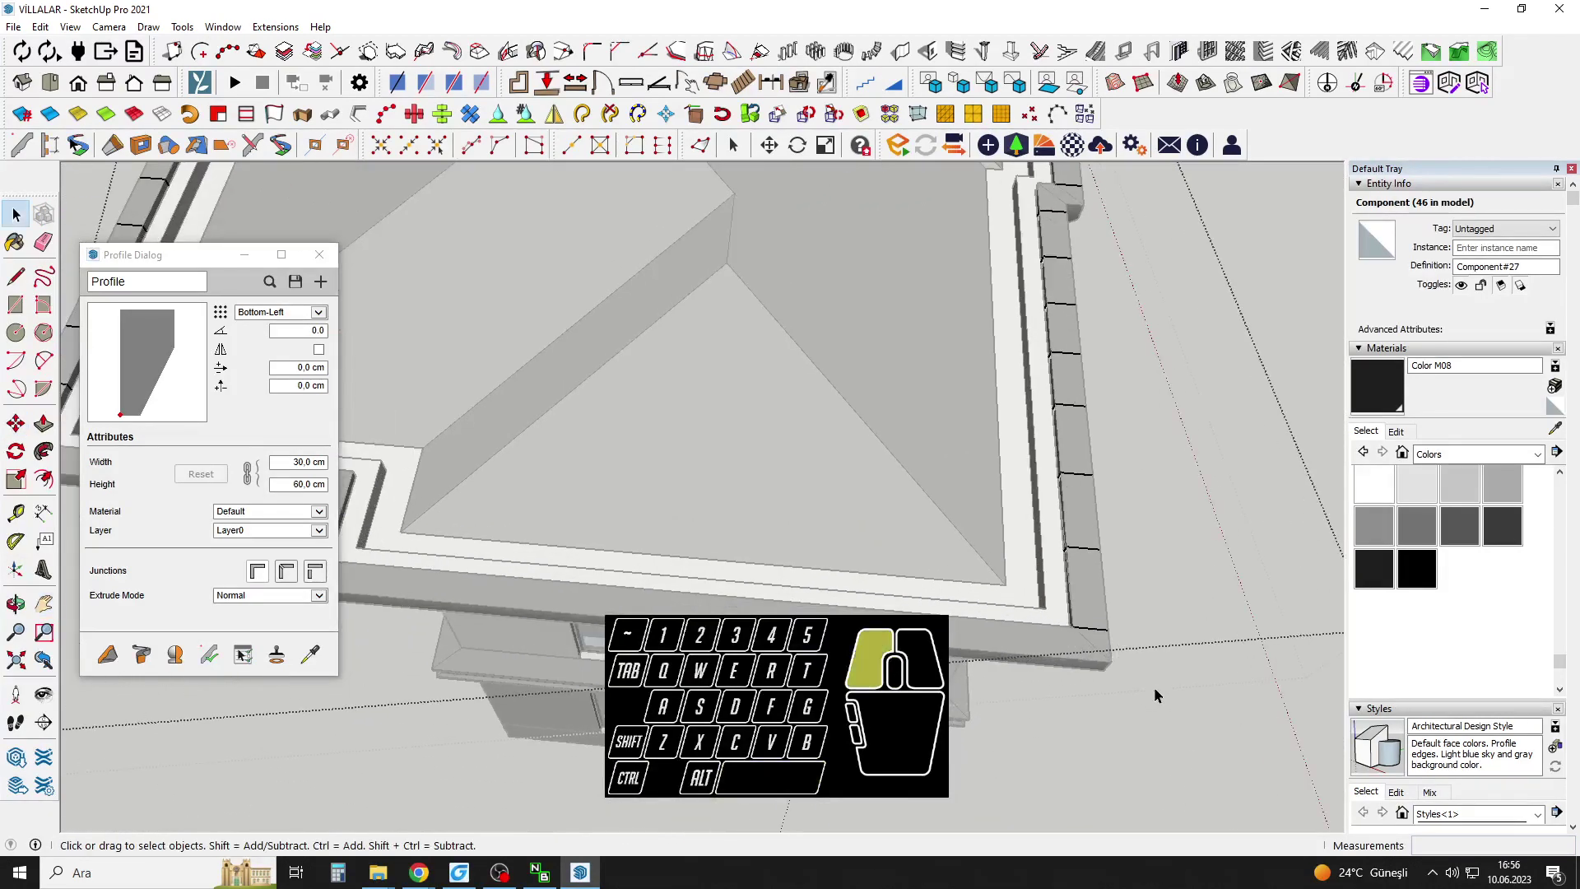
pyautogui.press('ctrl')
pyautogui.scroll(2, 983, 629)
pyautogui.click(979, 614)
pyautogui.scroll(1, 985, 615)
# Rotate the four copied joint components to follow the adjoining stepped moulding and shift them towards its corner.
pyautogui.press('q')
pyautogui.click(984, 614)
pyautogui.scroll(2, 1006, 617)
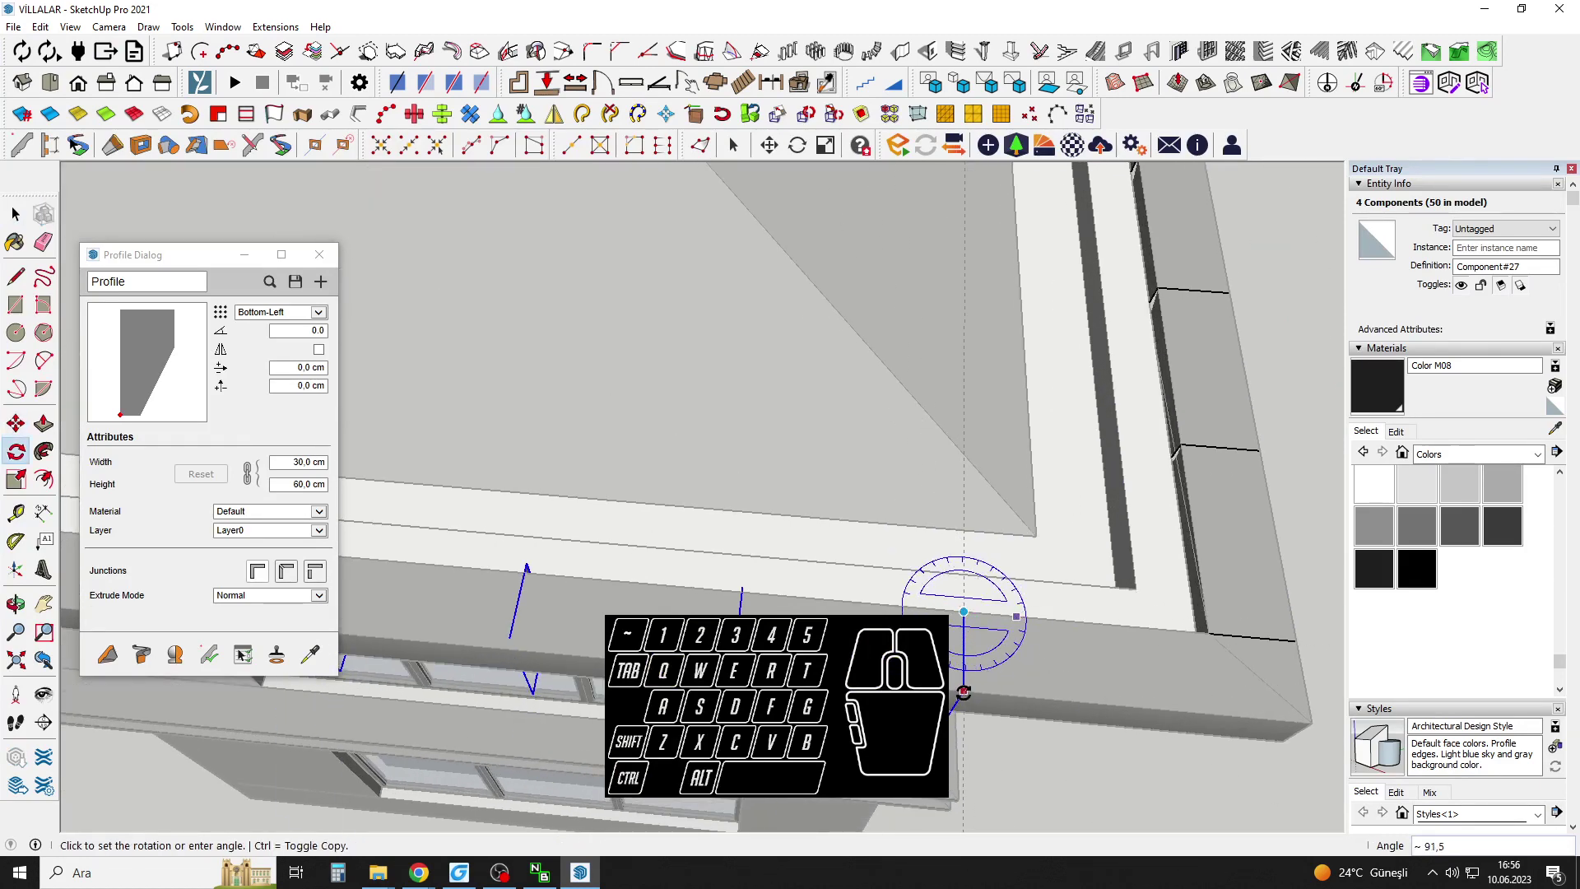
pyautogui.press('Return')
pyautogui.keyDown('shift'); pyautogui.moveTo(963, 693); pyautogui.dragTo(841, 607, button='middle'); pyautogui.keyUp('shift')
pyautogui.scroll(-1, 840, 568)
pyautogui.press('space')
pyautogui.scroll(1, 841, 539)
pyautogui.press('m')
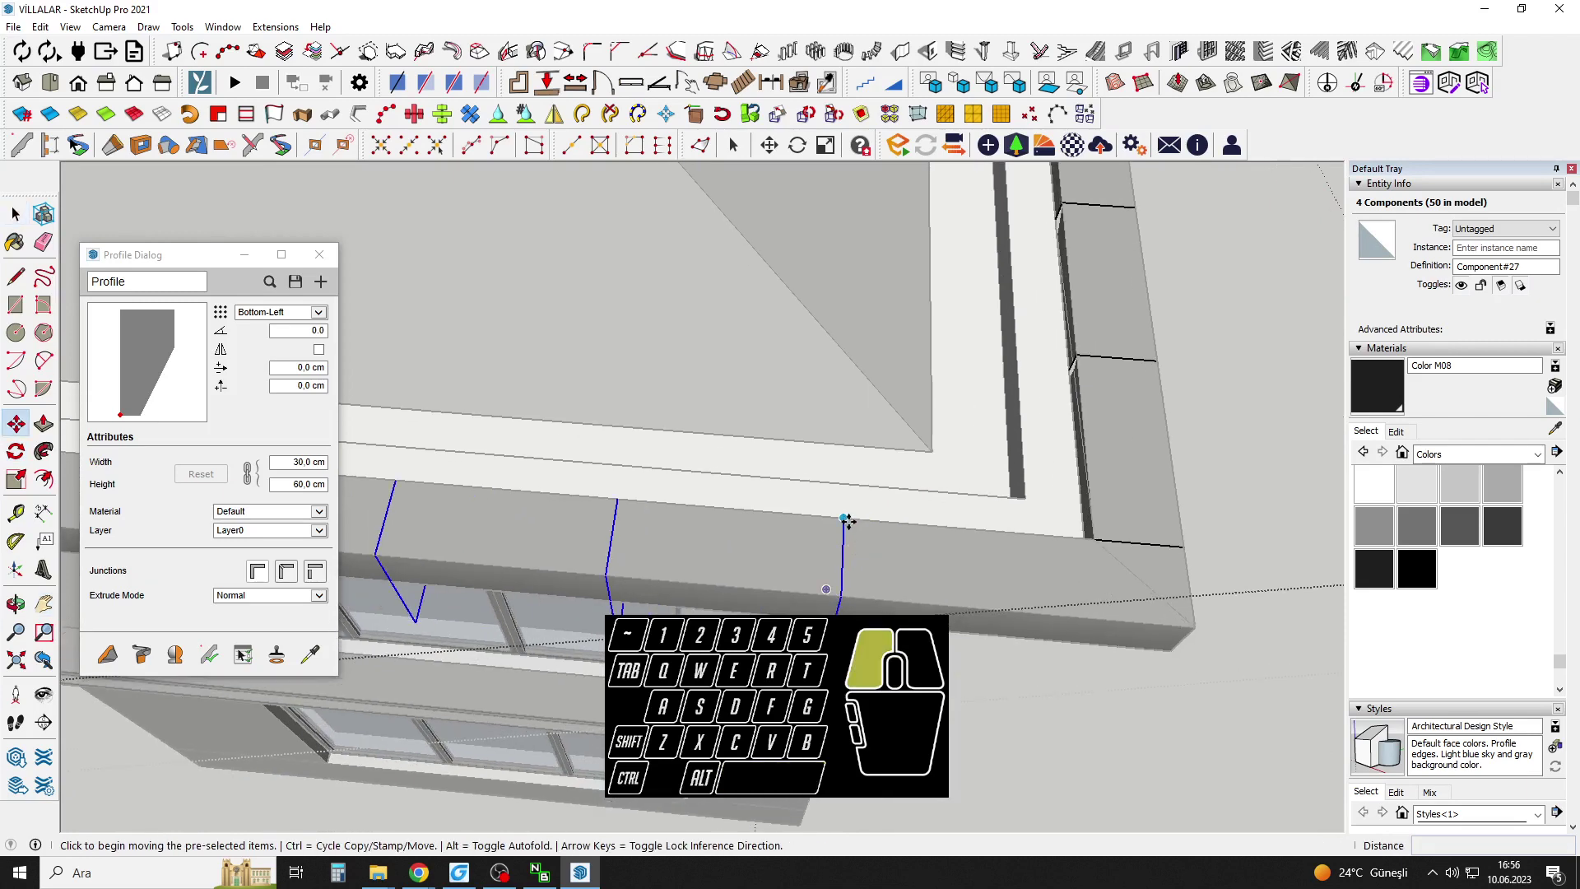
pyautogui.click(844, 520)
pyautogui.press('shift')
pyautogui.click(1070, 566)
# Copy the last joint component to the step end of this moulding and fill the gap with equally spaced copies.
pyautogui.scroll(-3, 1078, 568)
pyautogui.moveTo(1079, 568); pyautogui.dragTo(948, 569, button='middle')
pyautogui.scroll(2, 916, 600)
pyautogui.press('space')
pyautogui.moveTo(1098, 484); pyautogui.dragTo(823, 592)
pyautogui.press('ctrl')
pyautogui.press('Escape')
pyautogui.press('Escape')
pyautogui.click(888, 450)
pyautogui.press('Escape')
pyautogui.scroll(-1, 956, 448)
pyautogui.keyDown('shift'); pyautogui.moveTo(955, 447); pyautogui.dragTo(611, 486, button='middle'); pyautogui.keyUp('shift')
pyautogui.scroll(-3, 602, 481)
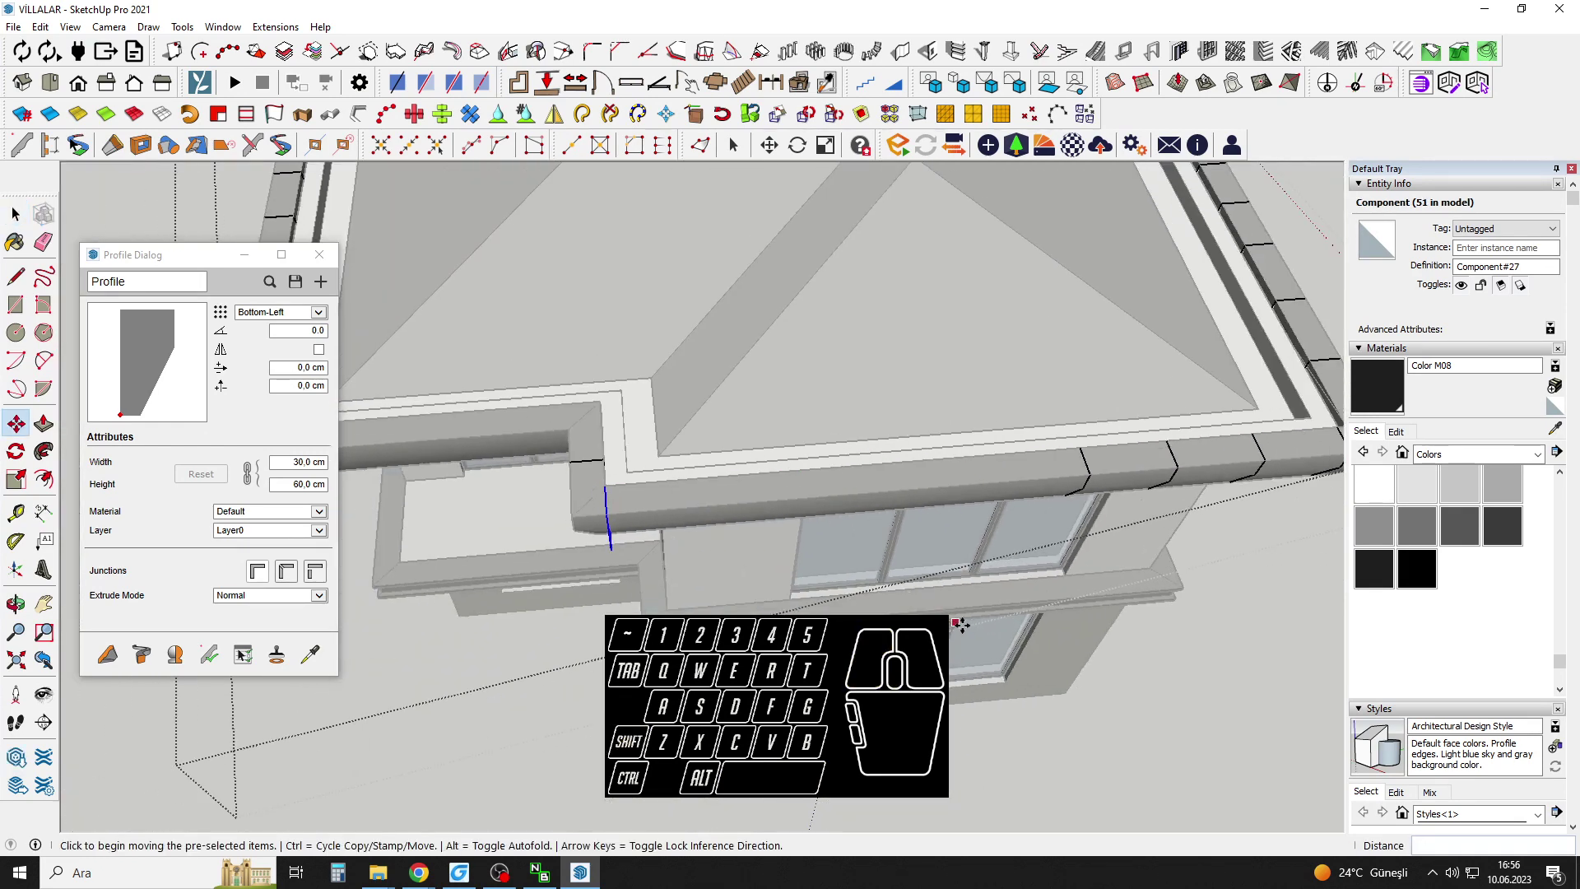
pyautogui.press('BackSpace')
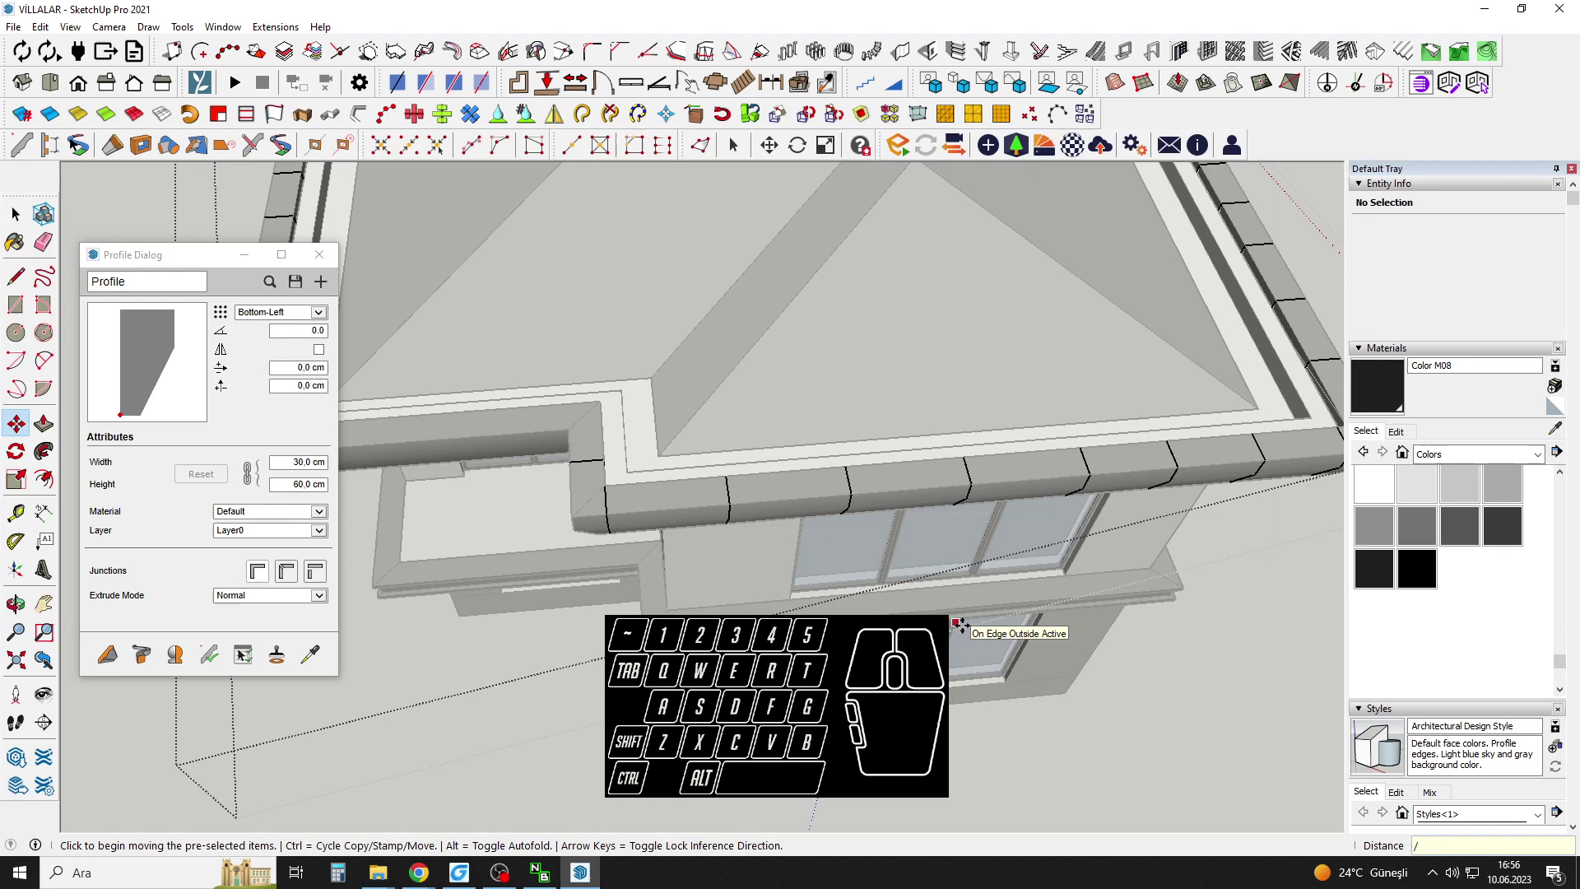
# Copy the middle four joint components from this moulding to the upper edge of the parallel set-back moulding over the balcony.
pyautogui.scroll(-3, 959, 623)
pyautogui.moveTo(959, 623); pyautogui.dragTo(945, 483, button='middle')
pyautogui.moveTo(732, 436); pyautogui.dragTo(962, 504, button='middle')
pyautogui.scroll(4, 977, 488)
pyautogui.press('space')
pyautogui.moveTo(1268, 551); pyautogui.dragTo(1046, 471, button='middle')
pyautogui.press('space')
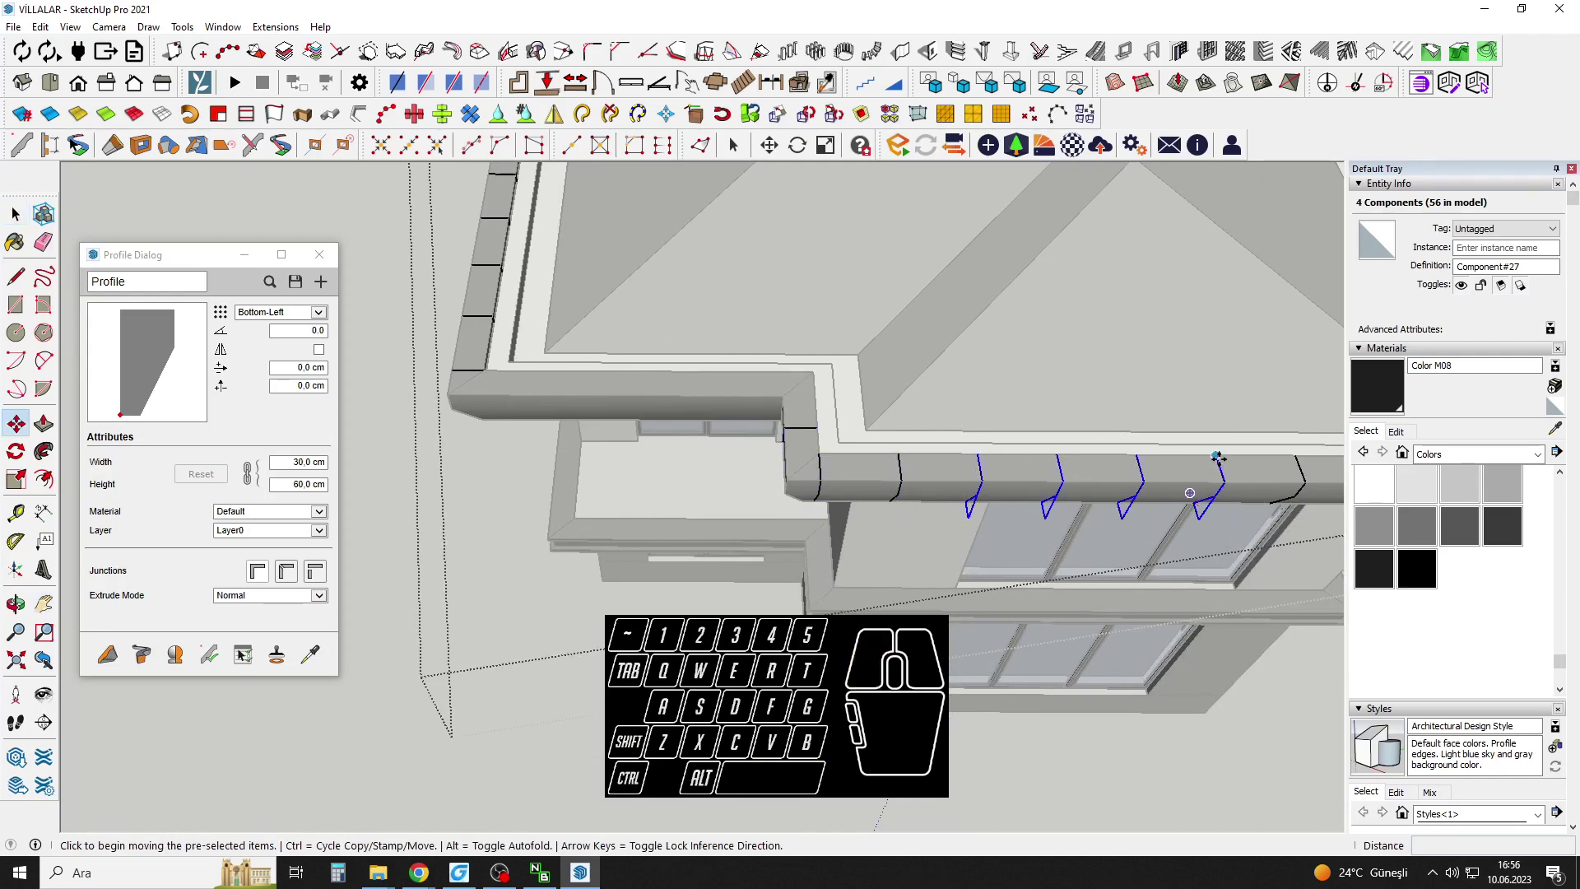
pyautogui.keyDown('shift'); pyautogui.moveTo(938, 476); pyautogui.dragTo(1100, 499, button='middle'); pyautogui.keyUp('shift')
pyautogui.scroll(3, 885, 483)
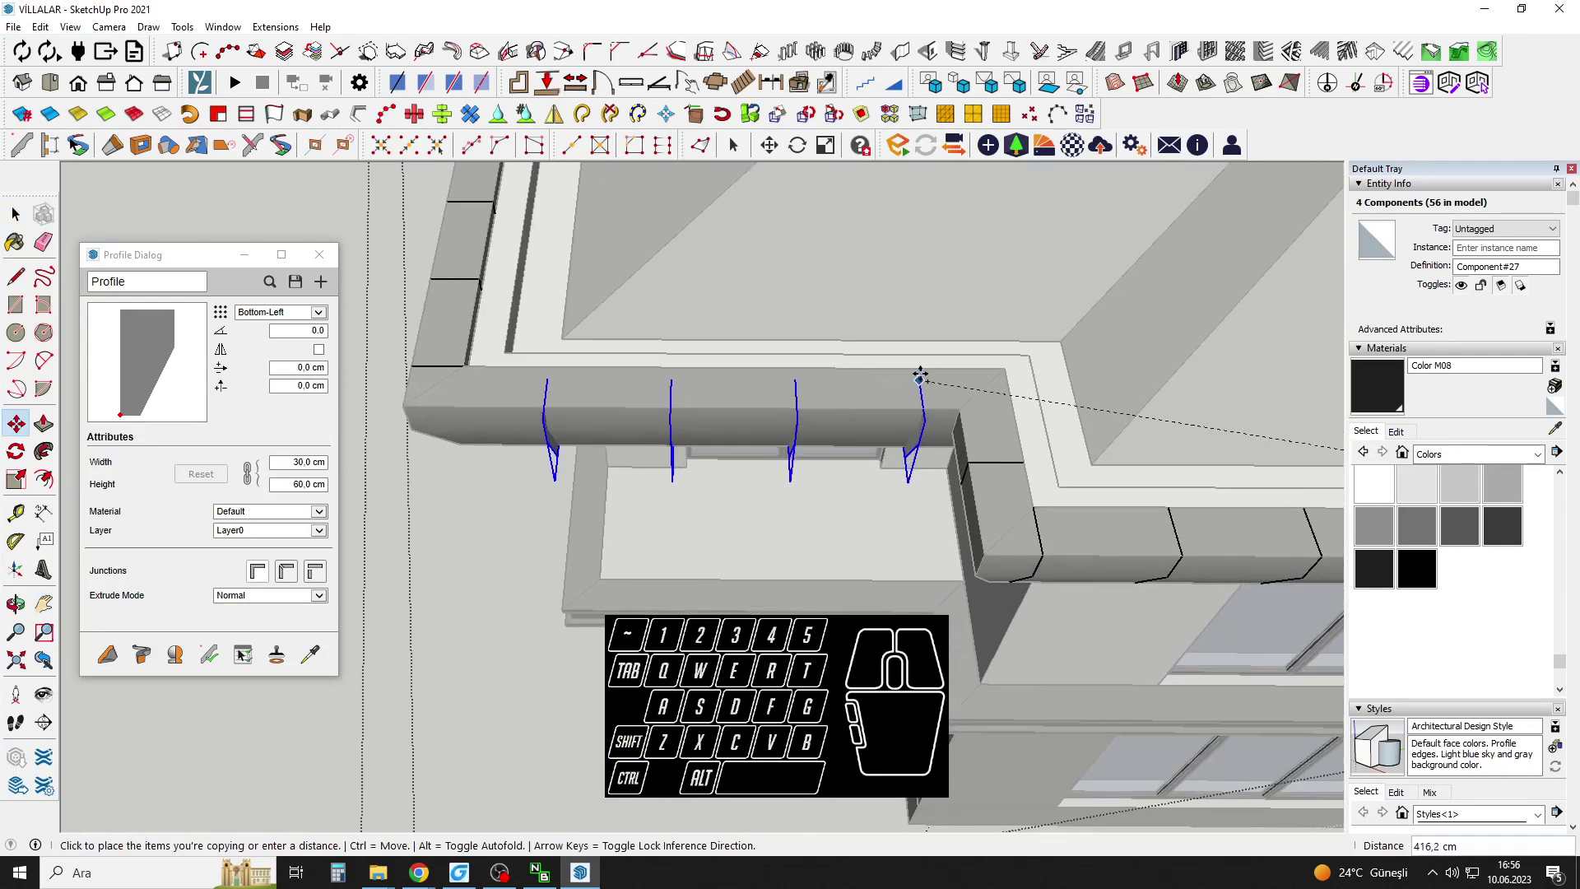
pyautogui.click(885, 368)
pyautogui.moveTo(886, 368); pyautogui.dragTo(846, 461, button='middle')
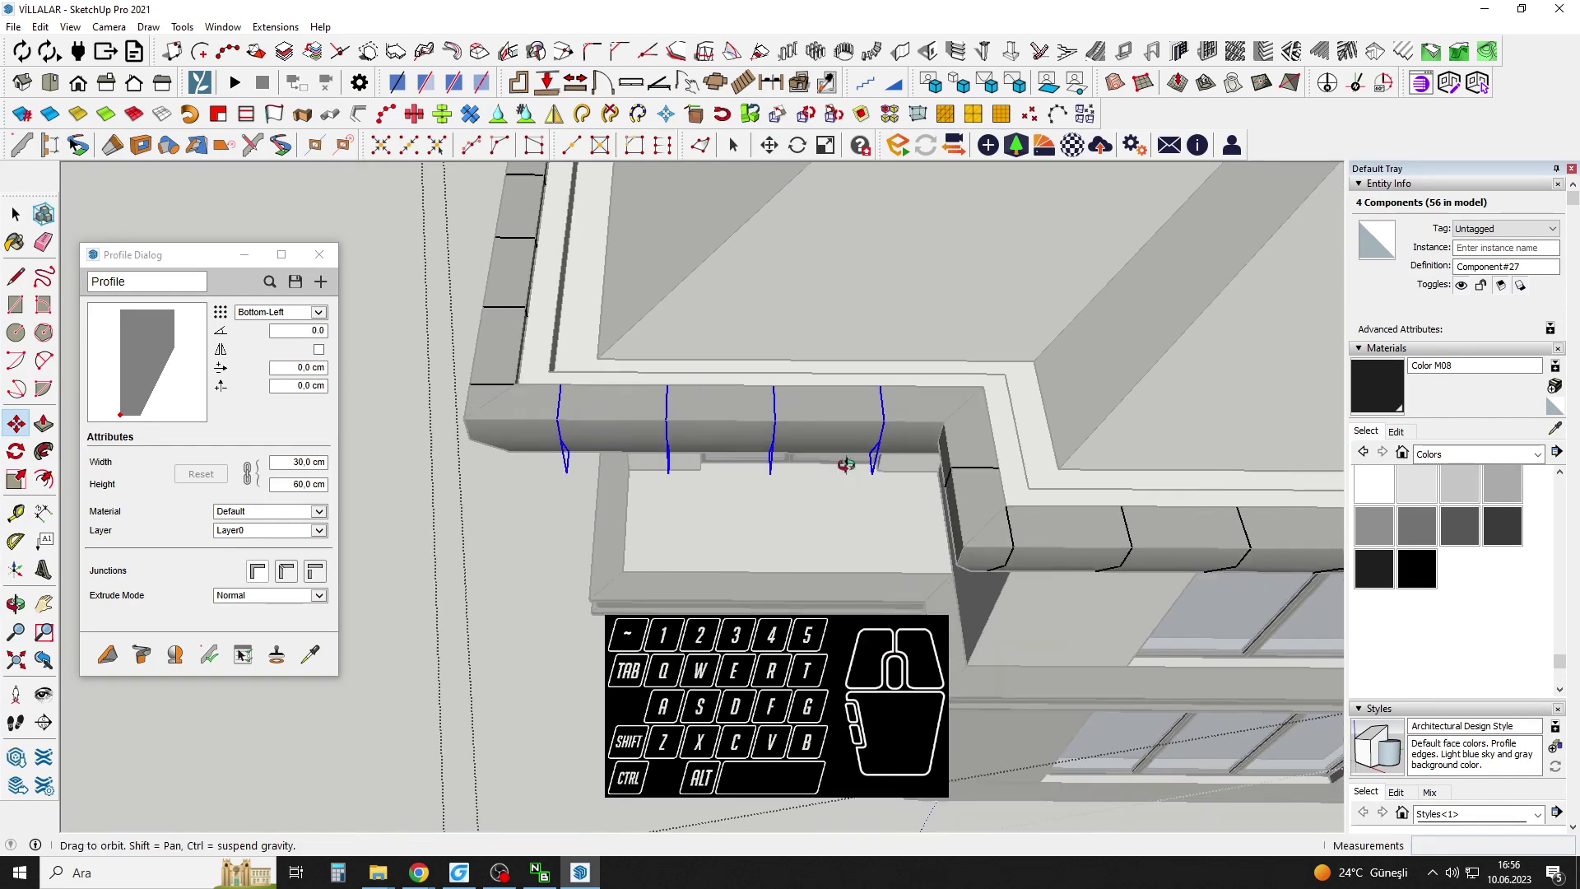
pyautogui.press('space')
pyautogui.click(846, 493)
pyautogui.scroll(-10, 856, 494)
pyautogui.moveTo(872, 527); pyautogui.dragTo(938, 395, button='middle')
pyautogui.keyDown('shift'); pyautogui.moveTo(938, 395); pyautogui.dragTo(683, 486, button='middle'); pyautogui.keyUp('shift')
pyautogui.scroll(3, 854, 342)
pyautogui.scroll(4, 855, 379)
pyautogui.moveTo(683, 486); pyautogui.dragTo(428, 485, button='middle')
pyautogui.scroll(5, 765, 444)
pyautogui.keyDown('shift'); pyautogui.moveTo(765, 444); pyautogui.dragTo(797, 455, button='middle'); pyautogui.keyUp('shift')
pyautogui.scroll(2, 787, 442)
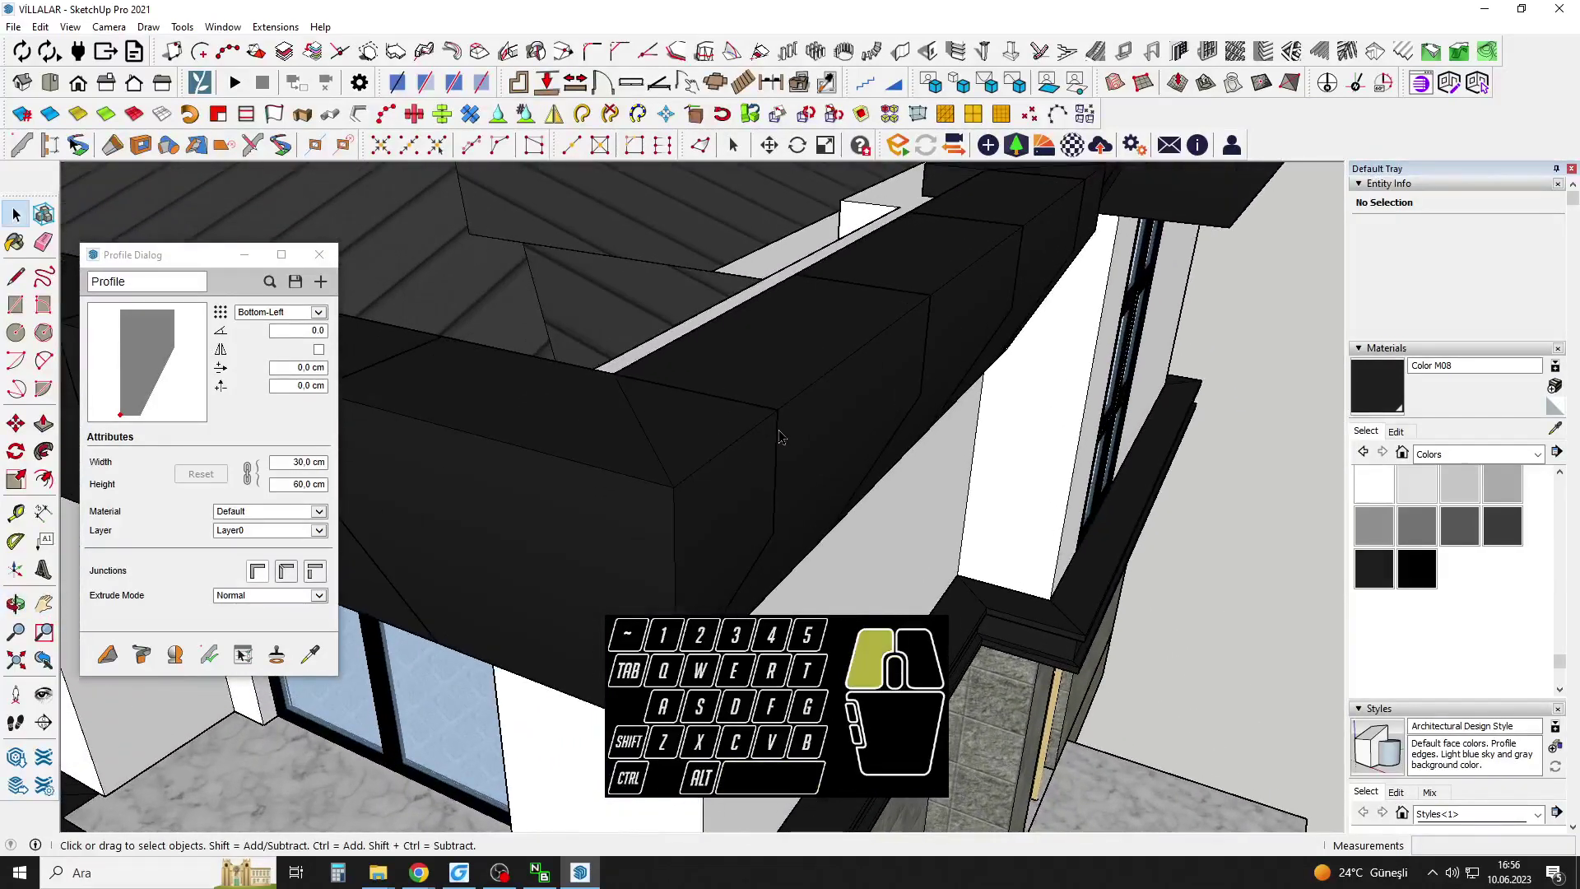
pyautogui.doubleClick(779, 436)
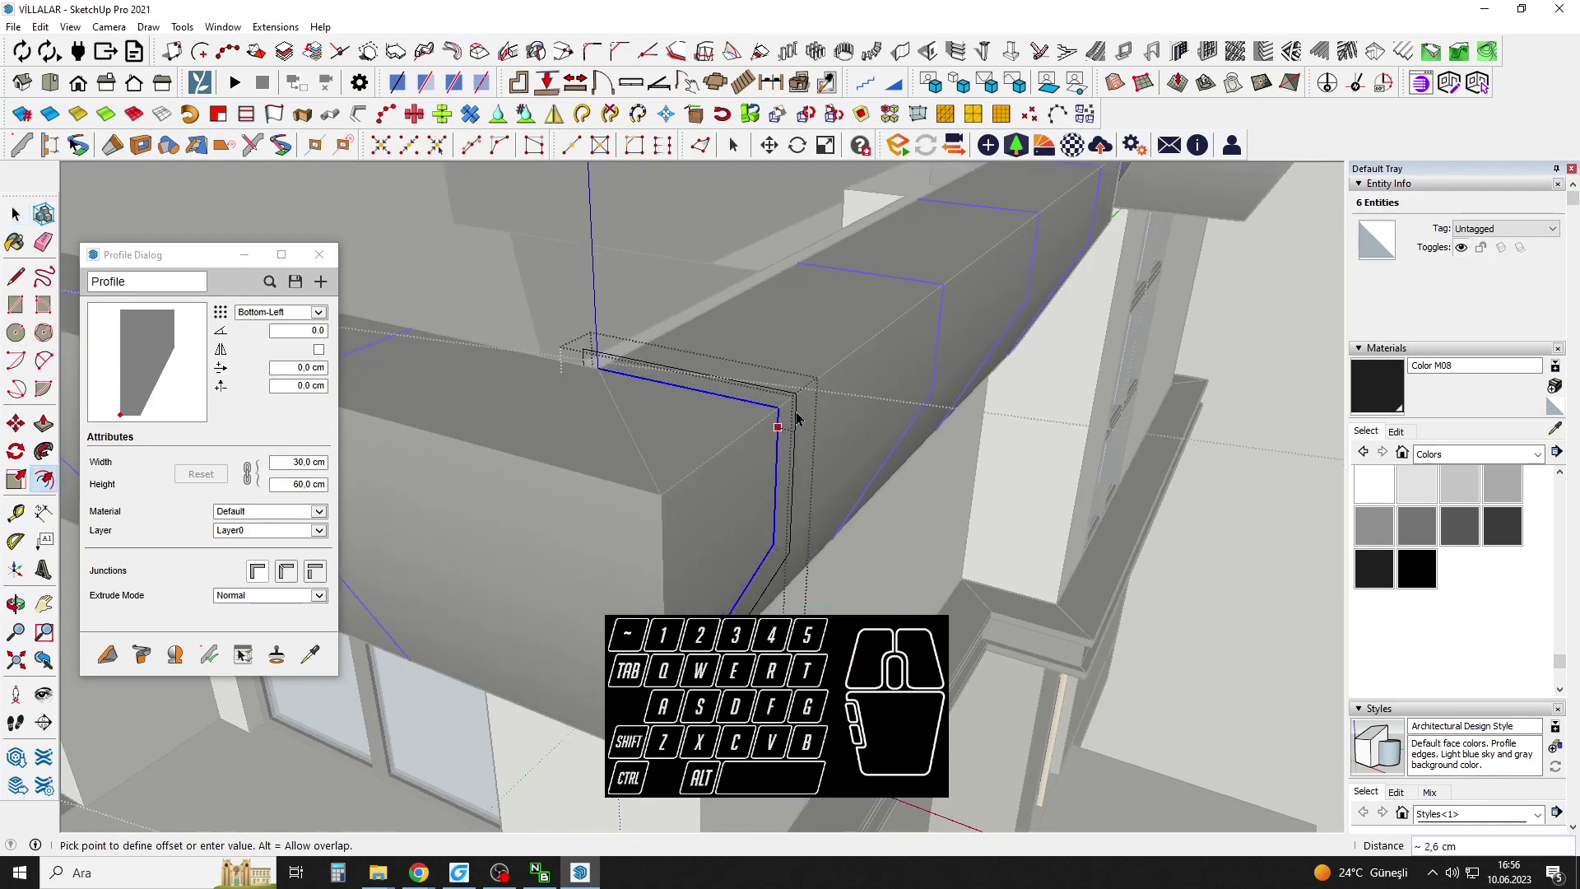
pyautogui.moveTo(791, 467); pyautogui.dragTo(723, 480, button='middle')
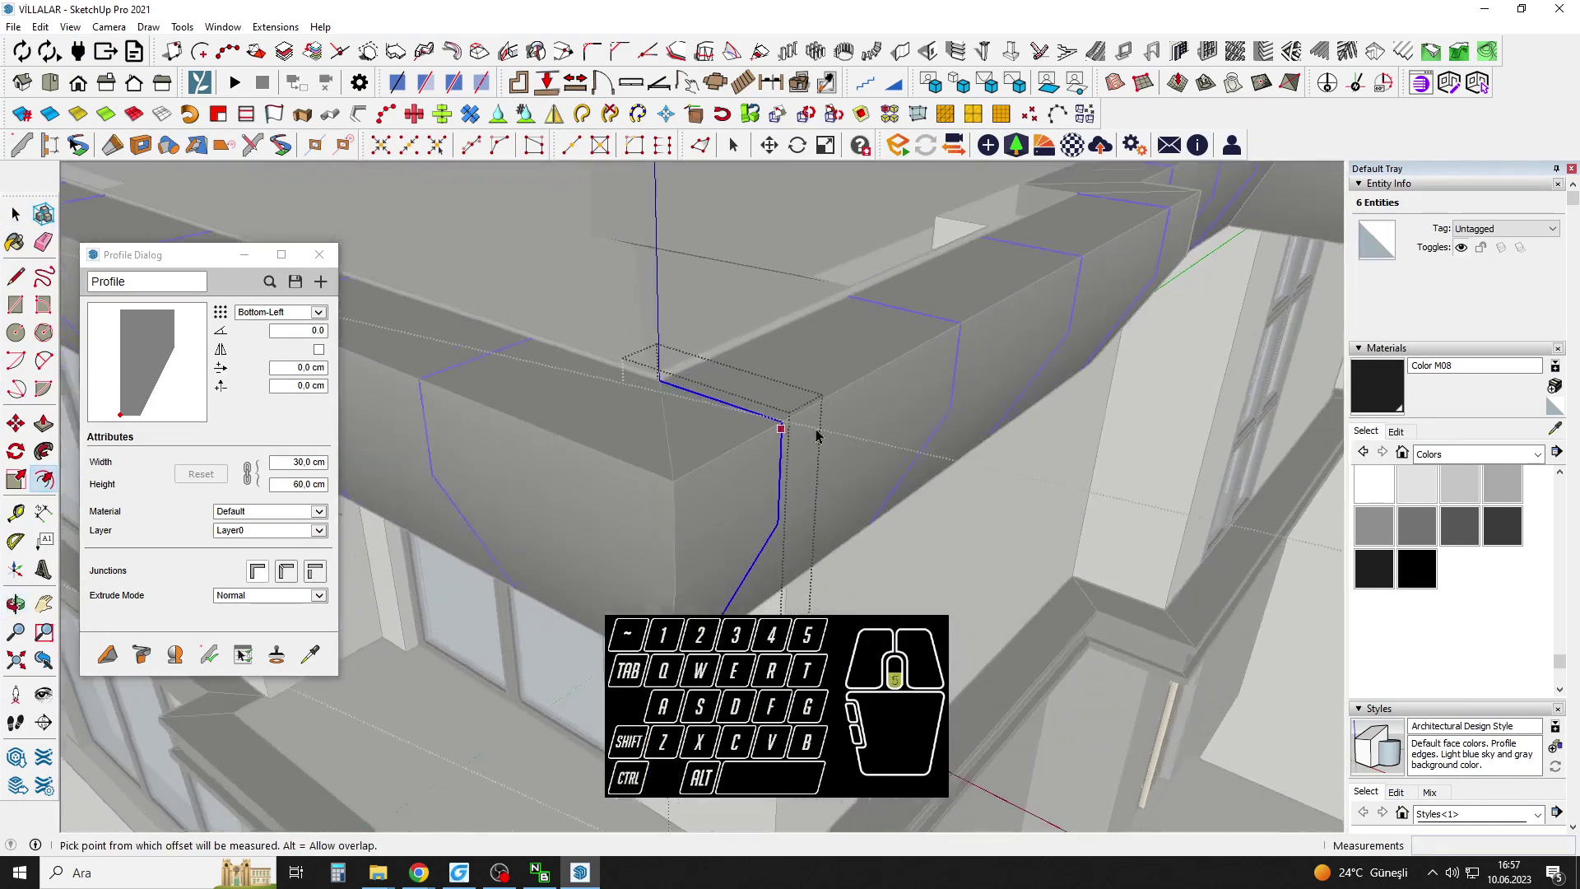
pyautogui.moveTo(814, 437); pyautogui.dragTo(840, 385, button='middle')
pyautogui.press('Escape')
# Unhide all hidden objects to bring back the whole villa site.
pyautogui.scroll(-9, 877, 451)
pyautogui.scroll(-2, 832, 444)
pyautogui.scroll(6, 830, 457)
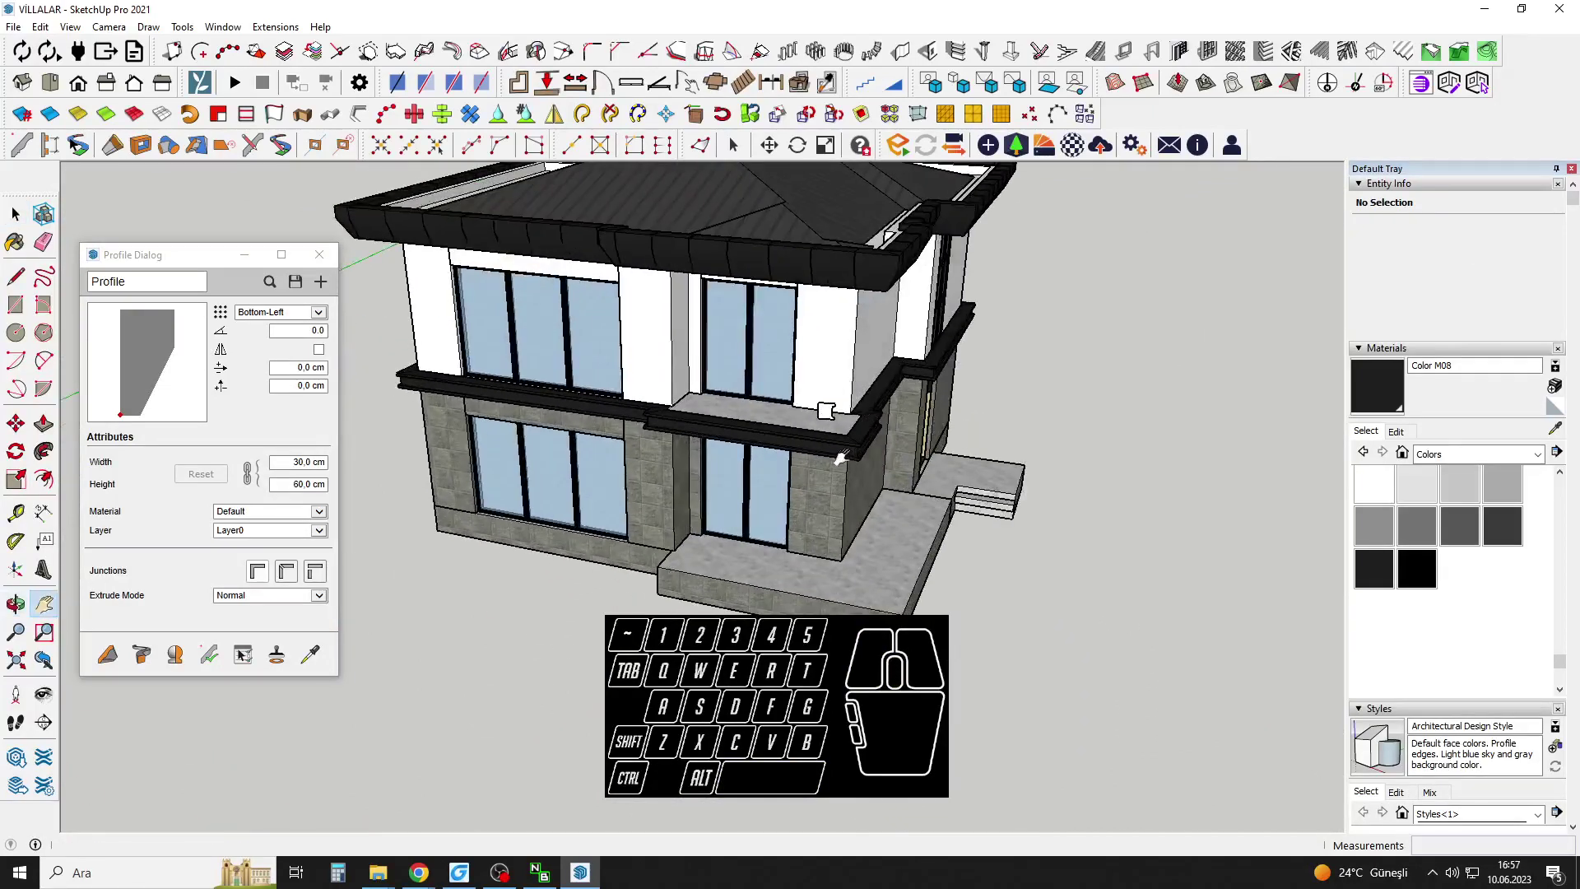
pyautogui.moveTo(889, 557); pyautogui.dragTo(794, 480, button='middle')
pyautogui.scroll(-4, 708, 441)
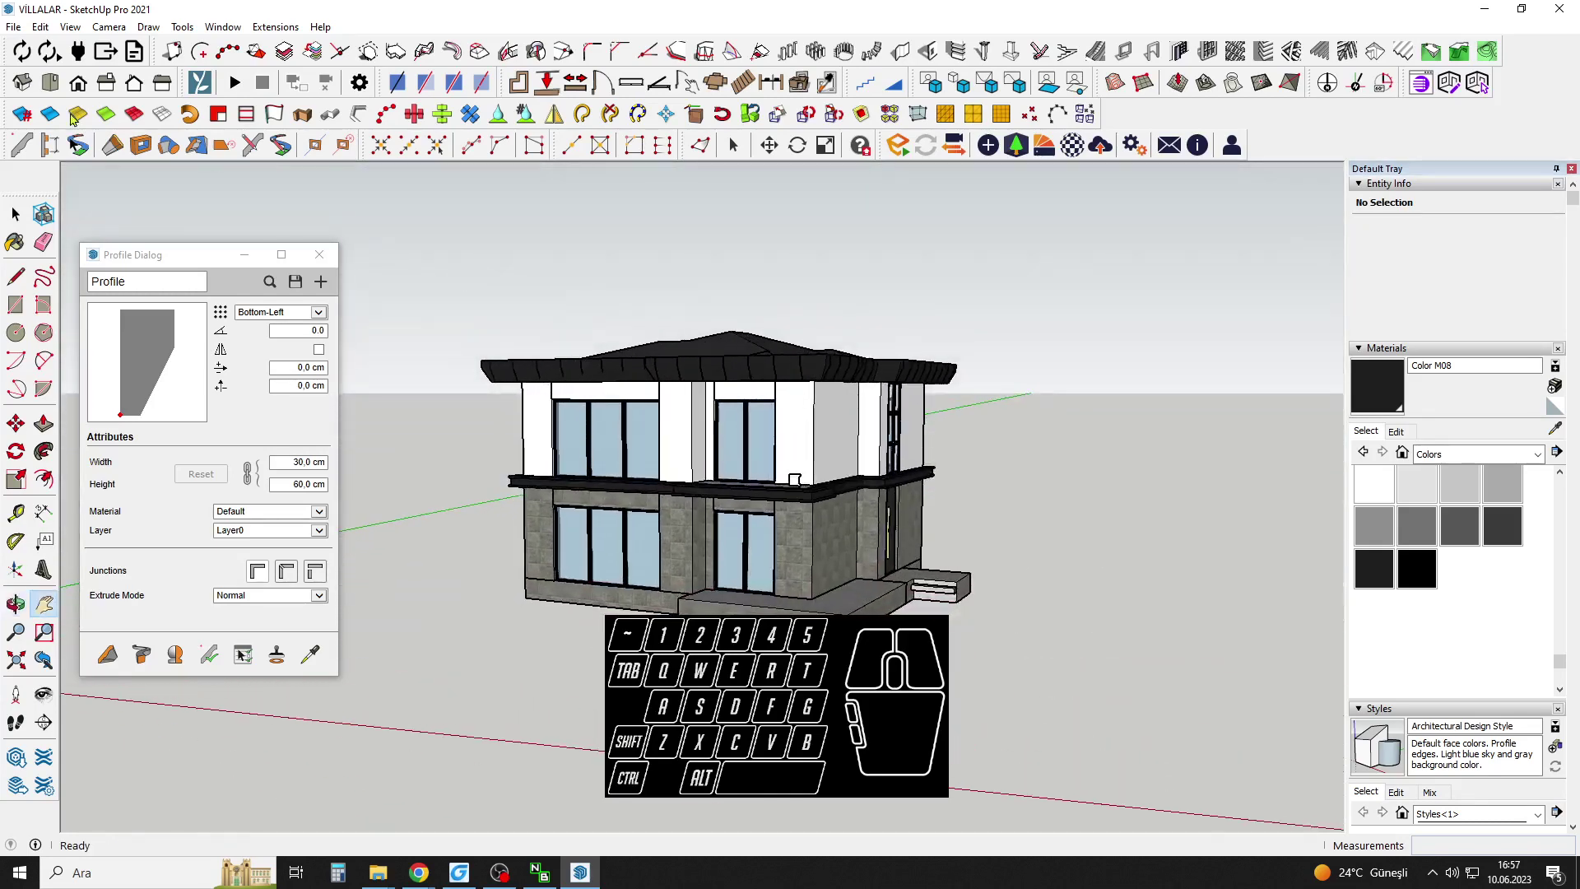
pyautogui.click(38, 27)
pyautogui.moveTo(107, 282)
pyautogui.click(313, 318)
# Hide everything except the villa whose roof fascia is still plain white.
pyautogui.scroll(-1, 774, 513)
pyautogui.moveTo(774, 513); pyautogui.dragTo(811, 580, button='middle')
pyautogui.moveTo(1111, 452); pyautogui.dragTo(683, 515)
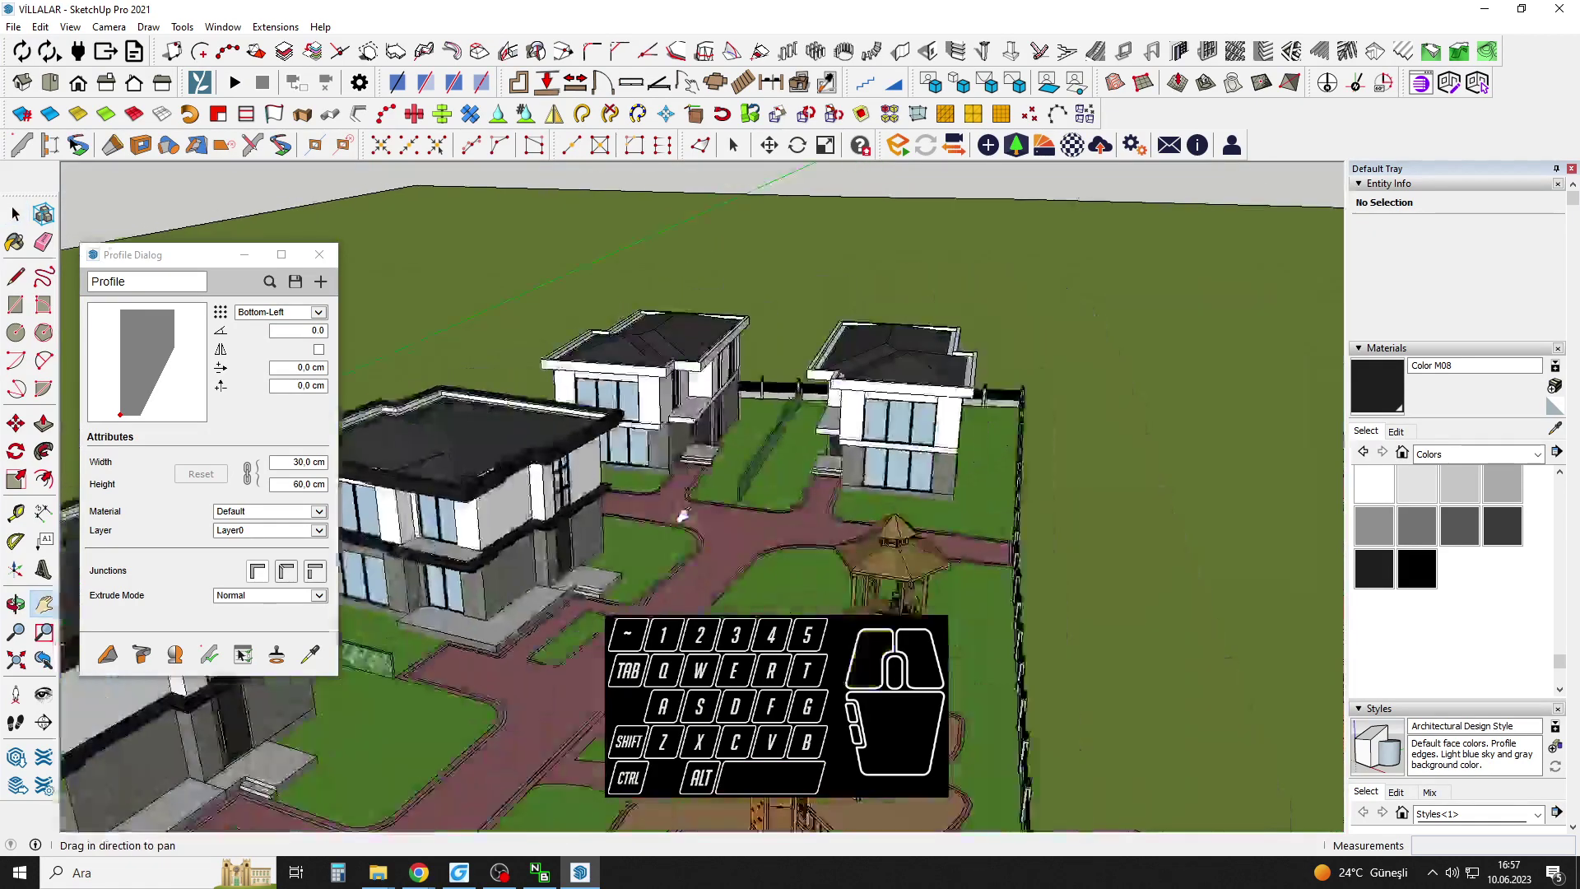
pyautogui.scroll(4, 906, 445)
pyautogui.moveTo(955, 453); pyautogui.dragTo(884, 421, button='middle')
pyautogui.scroll(4, 915, 403)
pyautogui.hotkey('ctrl', 'a')
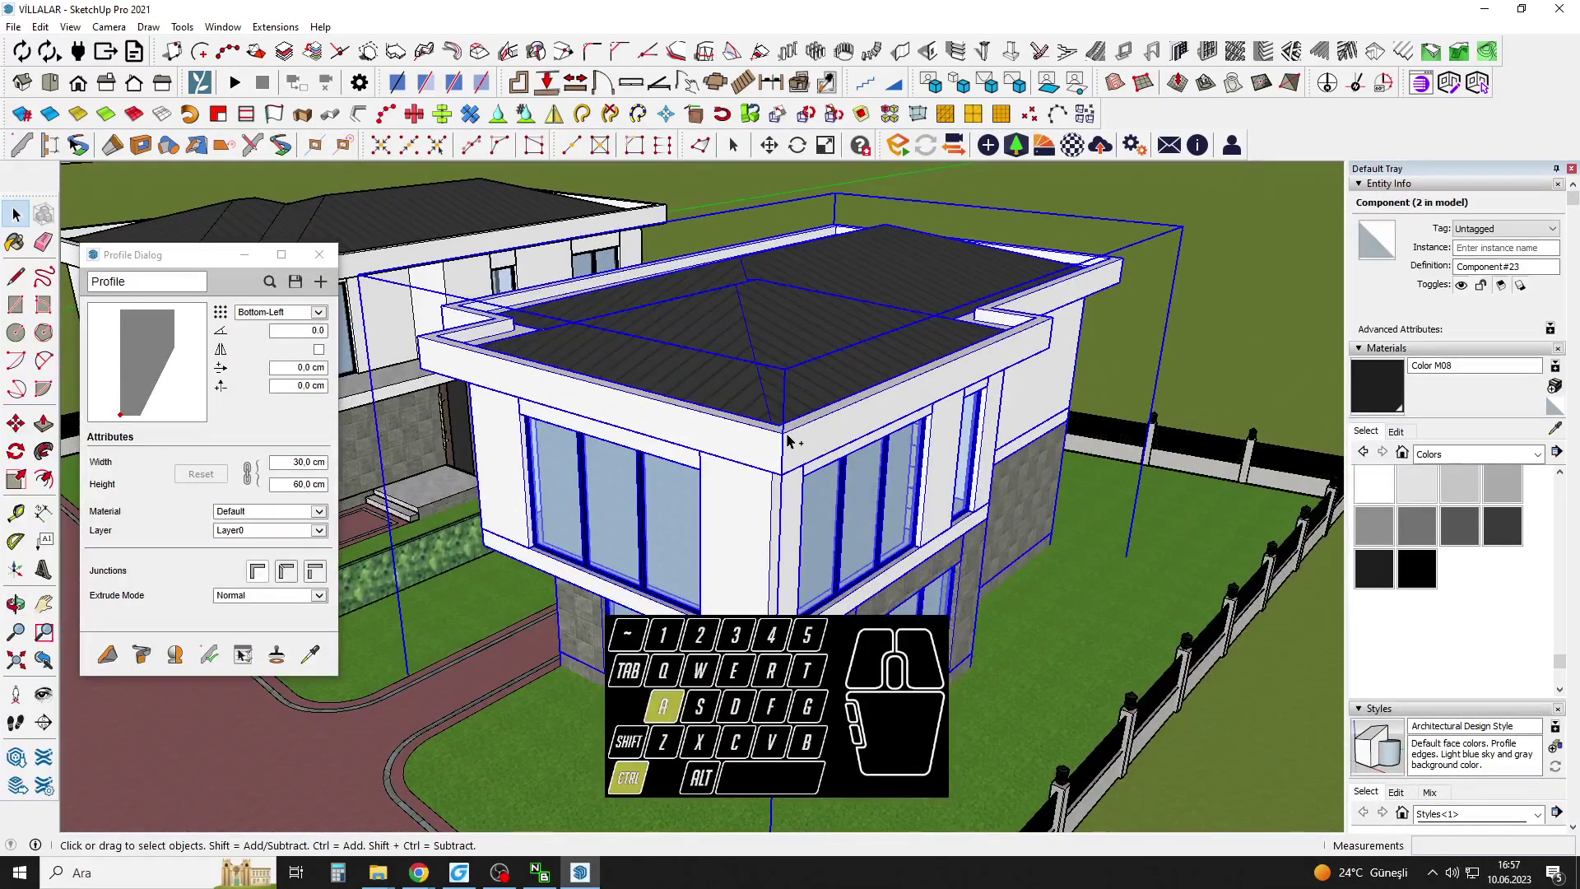
pyautogui.rightClick(536, 251)
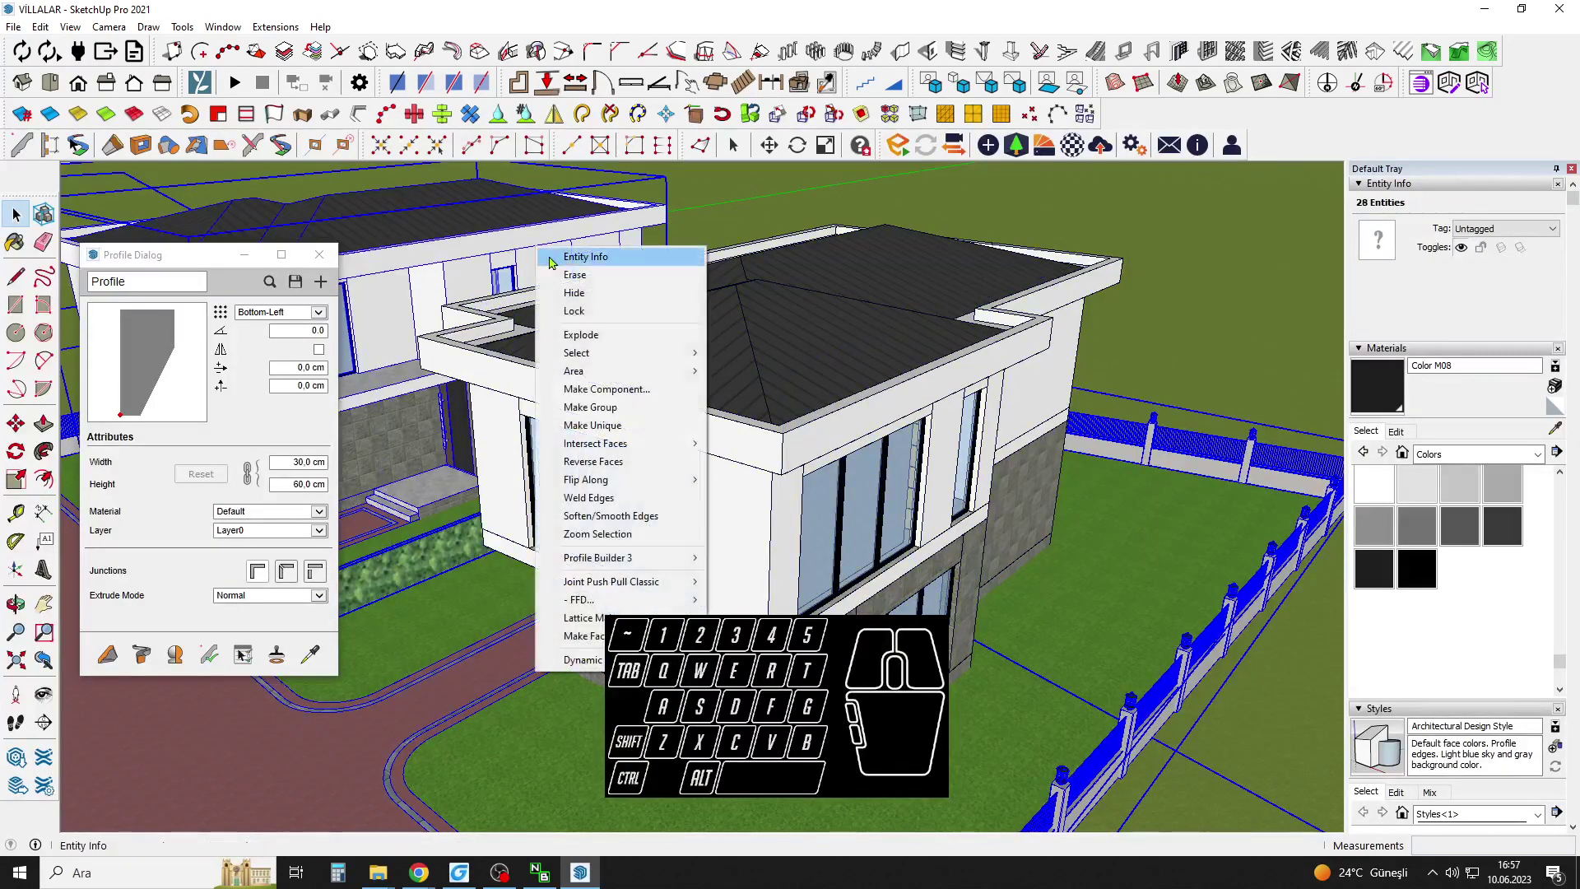
pyautogui.click(547, 296)
# Open this villa's roof fascia for editing and select its lower outer edges all around the roof.
pyautogui.doubleClick(823, 442)
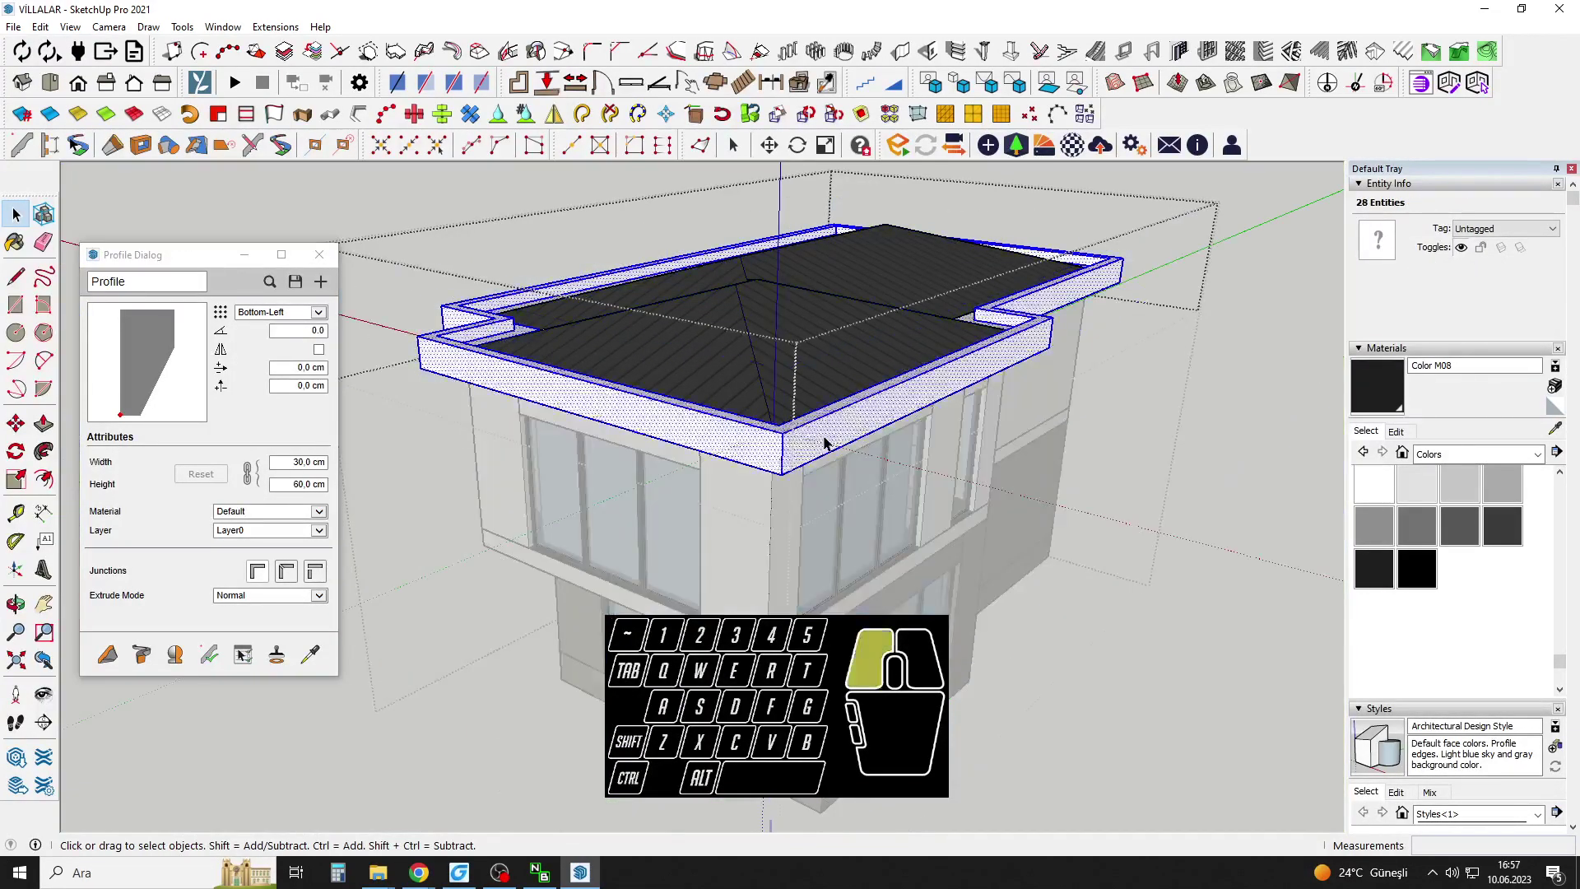
pyautogui.moveTo(820, 411); pyautogui.dragTo(788, 359, button='middle')
pyautogui.press('space')
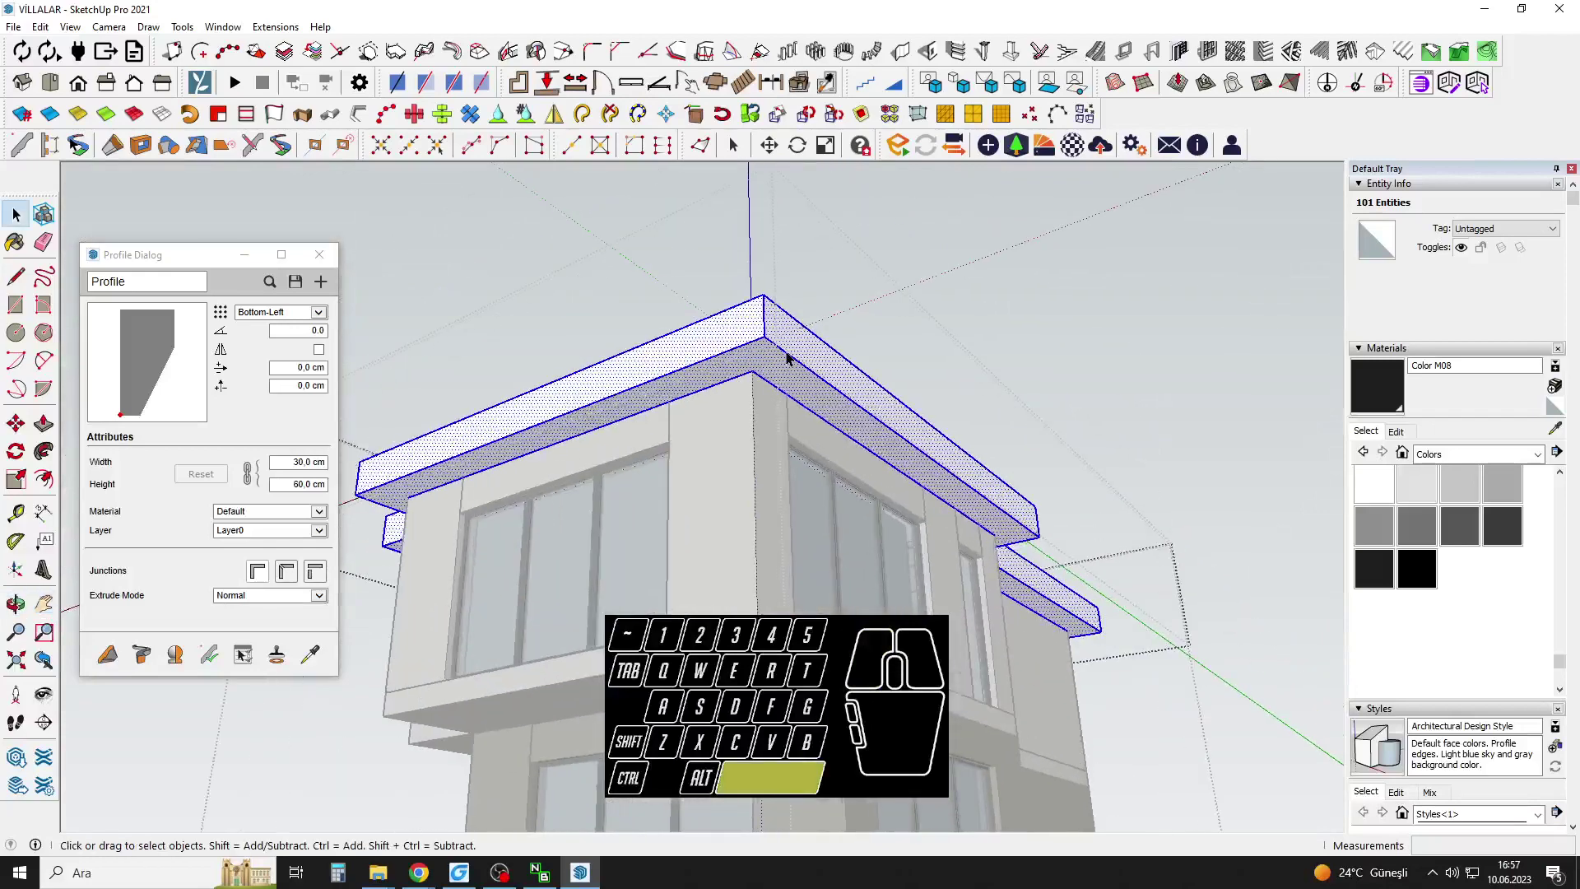
pyautogui.click(769, 347)
pyautogui.moveTo(942, 465); pyautogui.dragTo(668, 403, button='middle')
pyautogui.moveTo(1046, 443); pyautogui.dragTo(591, 469, button='middle')
pyautogui.keyDown('shift'); pyautogui.click(855, 357); pyautogui.keyUp('shift')
pyautogui.keyDown('shift'); pyautogui.click(592, 471); pyautogui.keyUp('shift')
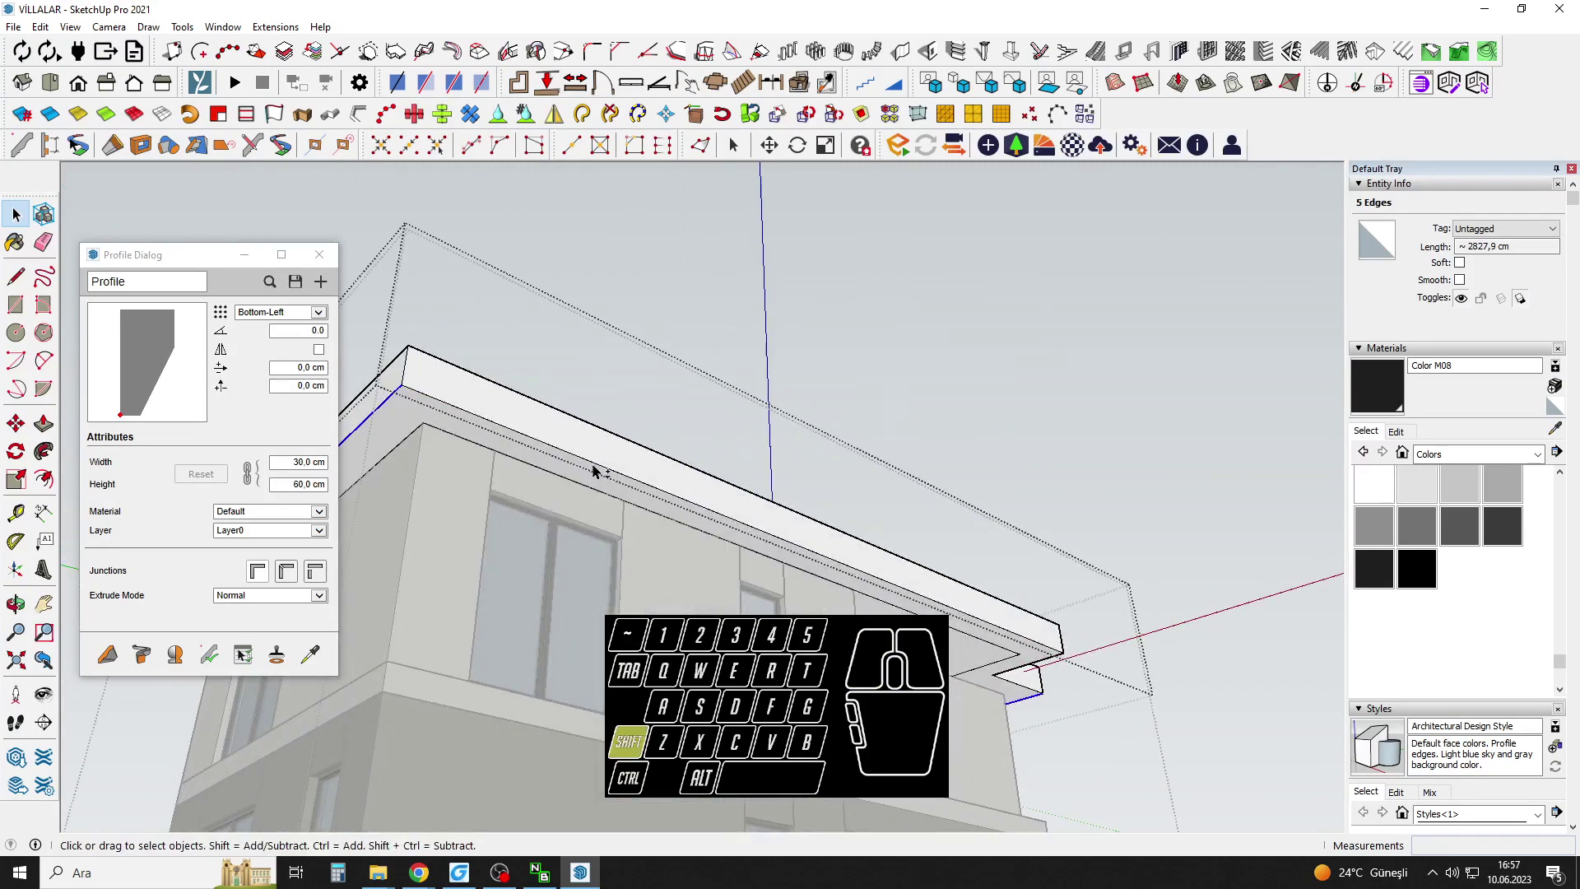
pyautogui.moveTo(981, 623); pyautogui.dragTo(775, 359, button='middle')
pyautogui.keyDown('shift'); pyautogui.click(775, 359); pyautogui.keyUp('shift')
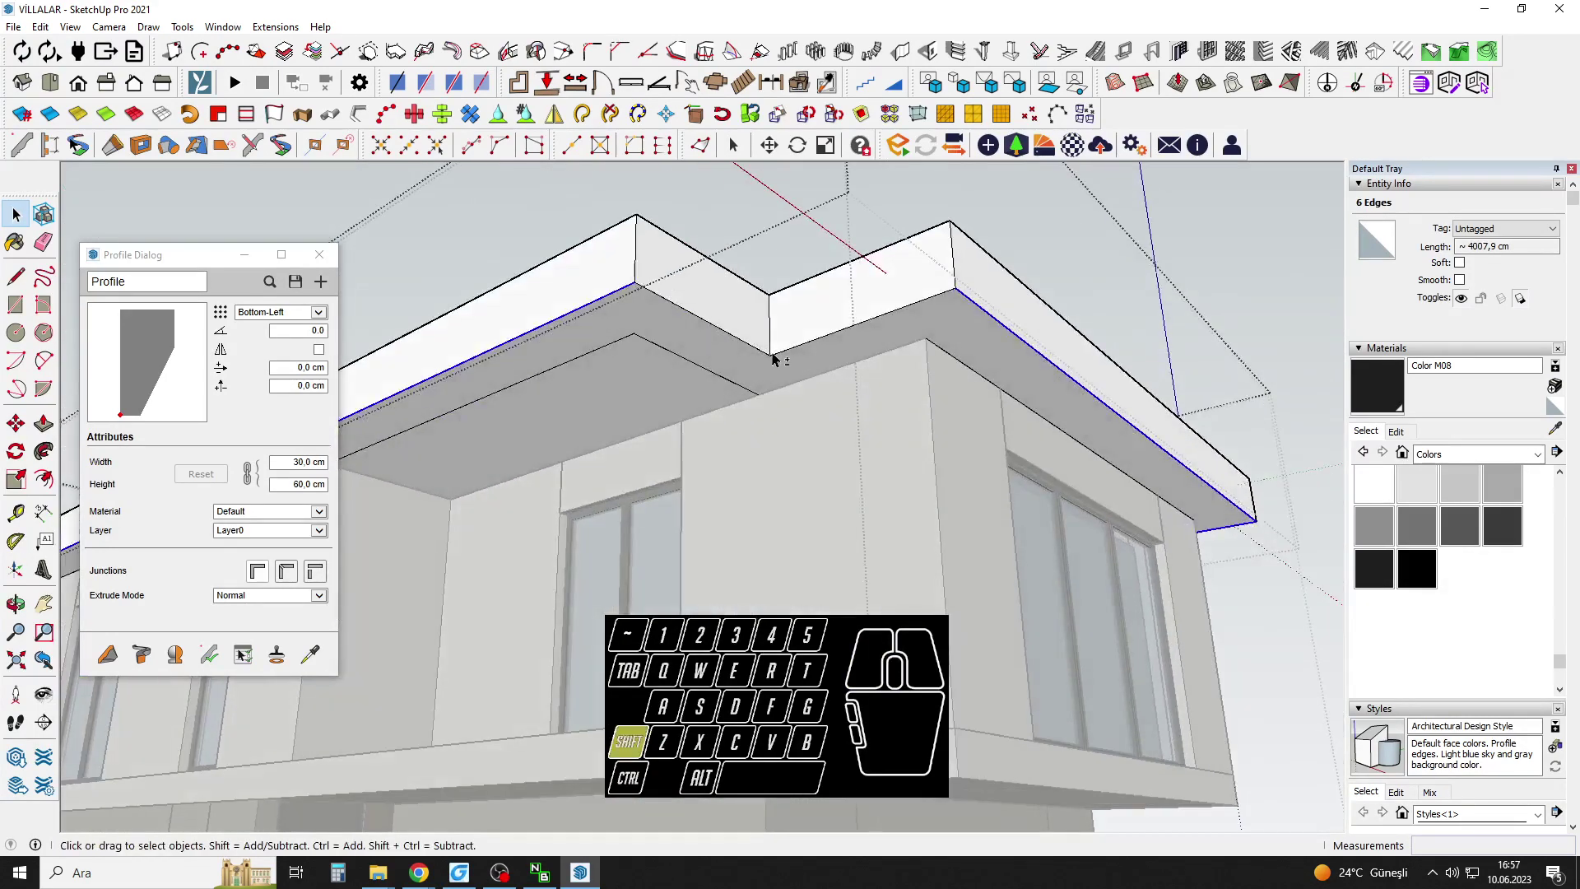
pyautogui.moveTo(1043, 405); pyautogui.dragTo(993, 407, button='middle')
pyautogui.keyDown('shift'); pyautogui.click(993, 407); pyautogui.keyUp('shift')
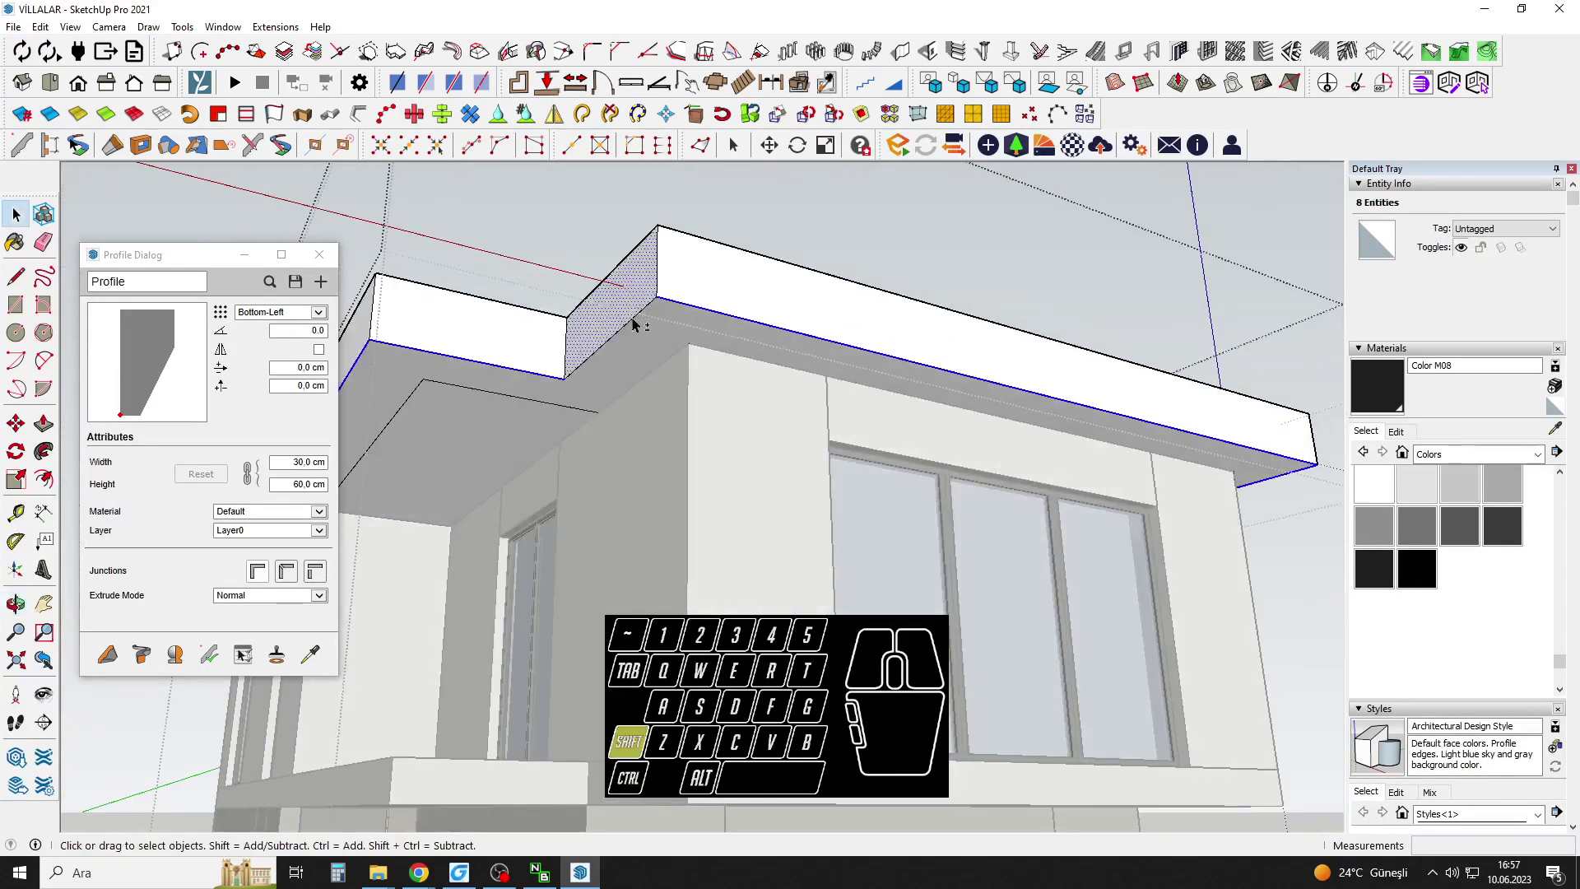
# Build the 30 x 60 cm profile along the selected roof fascia edges.
pyautogui.click(156, 654)
pyautogui.moveTo(613, 416); pyautogui.dragTo(1029, 455, button='middle')
pyautogui.scroll(-4, 1029, 455)
pyautogui.moveTo(823, 493); pyautogui.dragTo(1073, 400, button='middle')
pyautogui.press('space')
pyautogui.scroll(-5, 1073, 400)
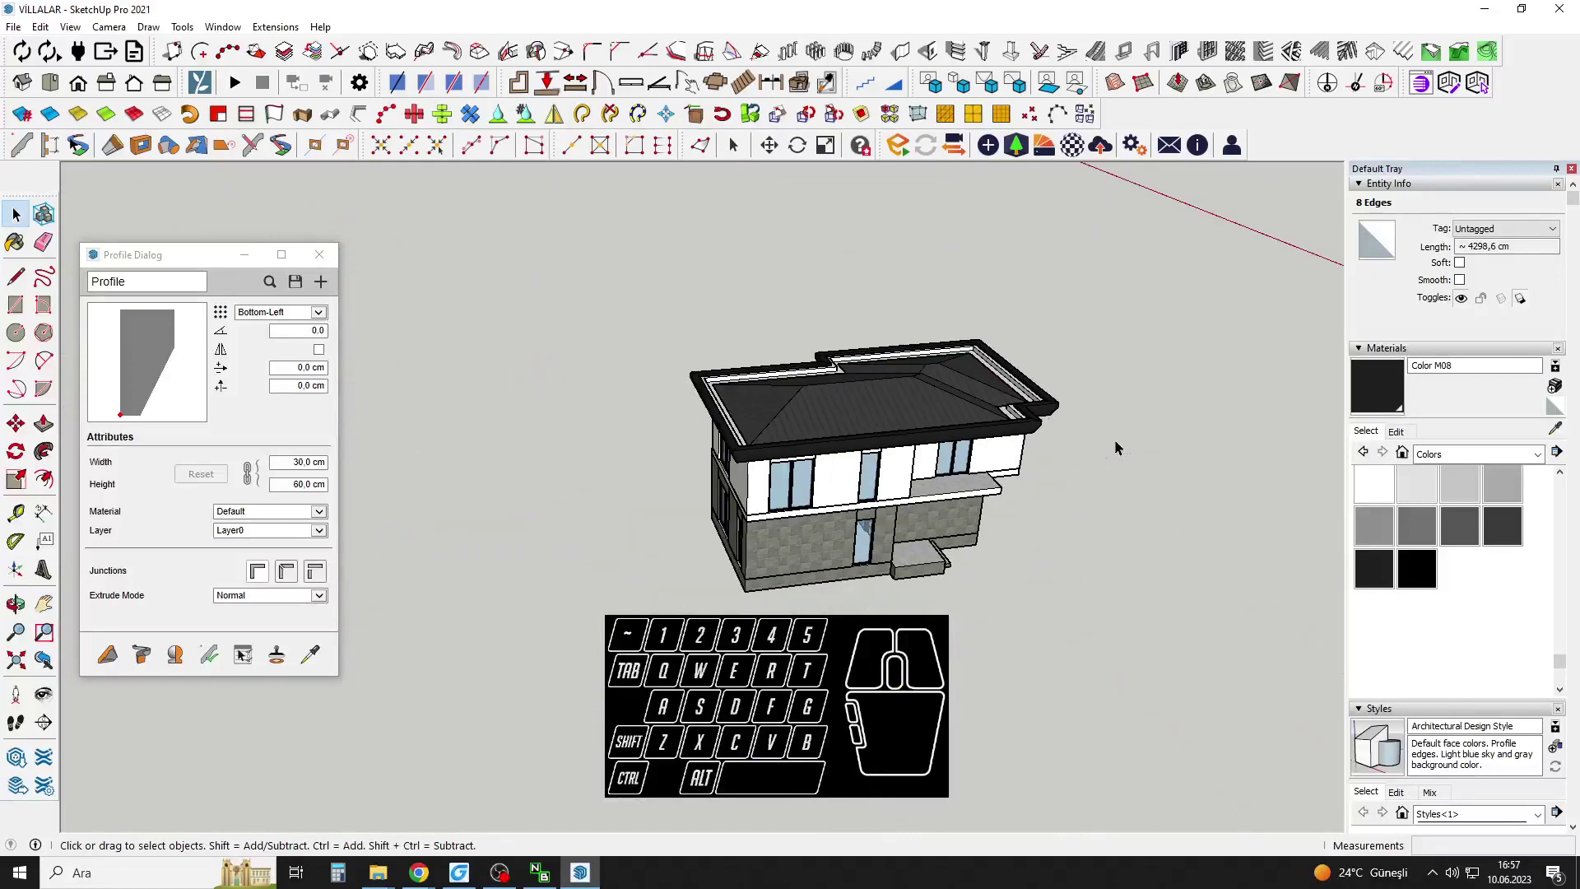
pyautogui.click(1107, 413)
# Unhide all objects around the newly profiled villa.
pyautogui.click(40, 27)
pyautogui.moveTo(164, 279)
pyautogui.click(303, 318)
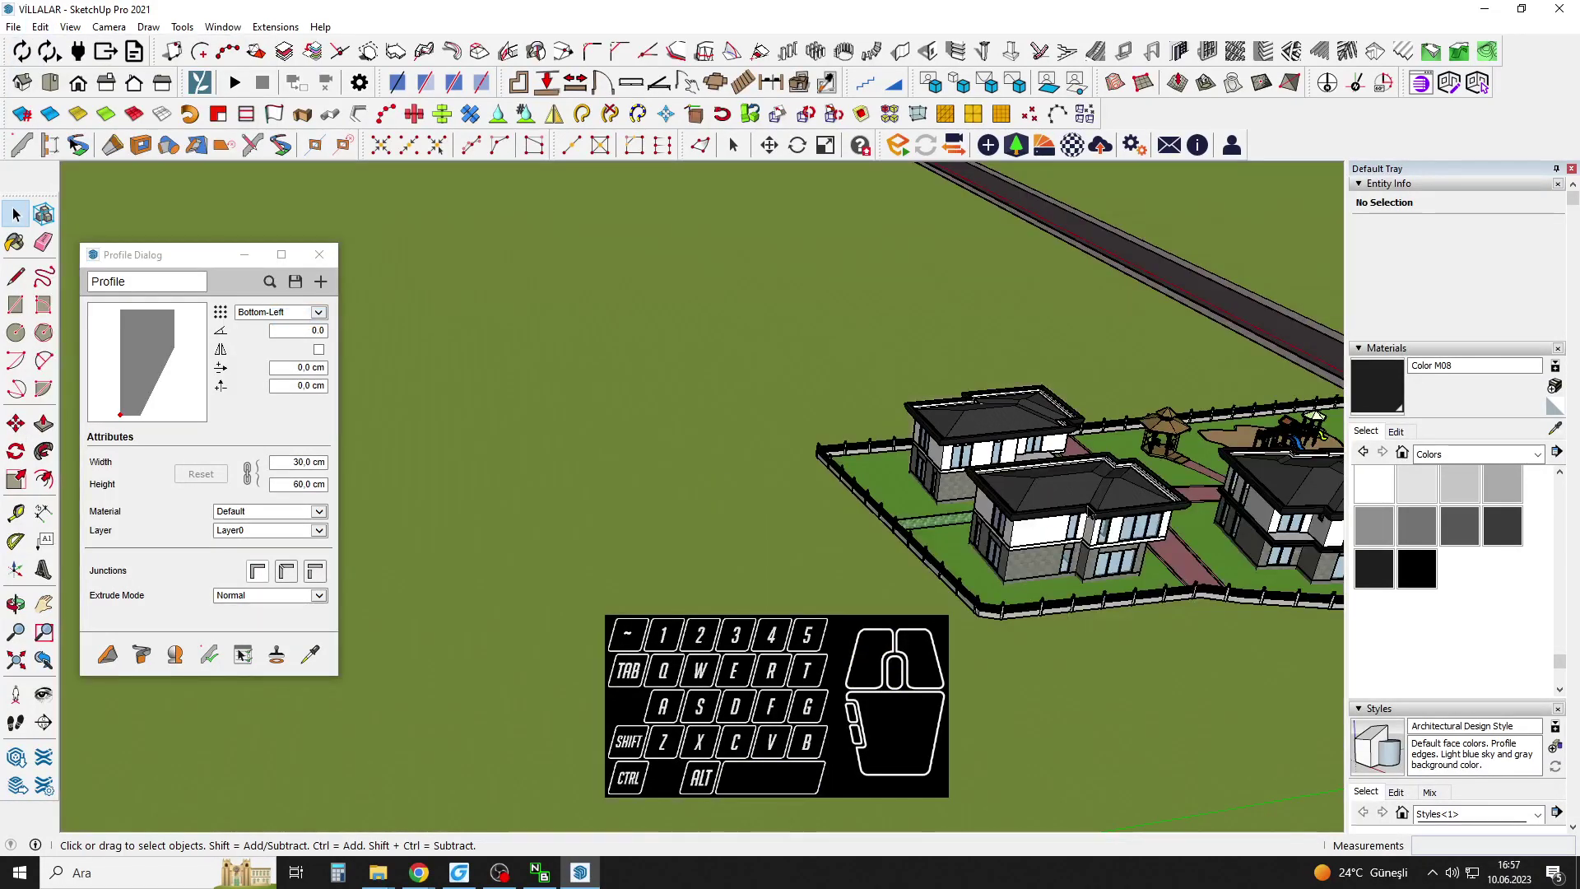
# Open the small moulding section face on the first villa's balcony and create a new profile named Profile from it.
pyautogui.moveTo(752, 426); pyautogui.dragTo(354, 350, button='middle')
pyautogui.moveTo(888, 366)
pyautogui.mouseDown(button='middle')
pyautogui.moveTo(605, 428)
pyautogui.moveTo(734, 434)
pyautogui.mouseUp(button='middle')
pyautogui.scroll(7, 690, 433)
pyautogui.press('space')
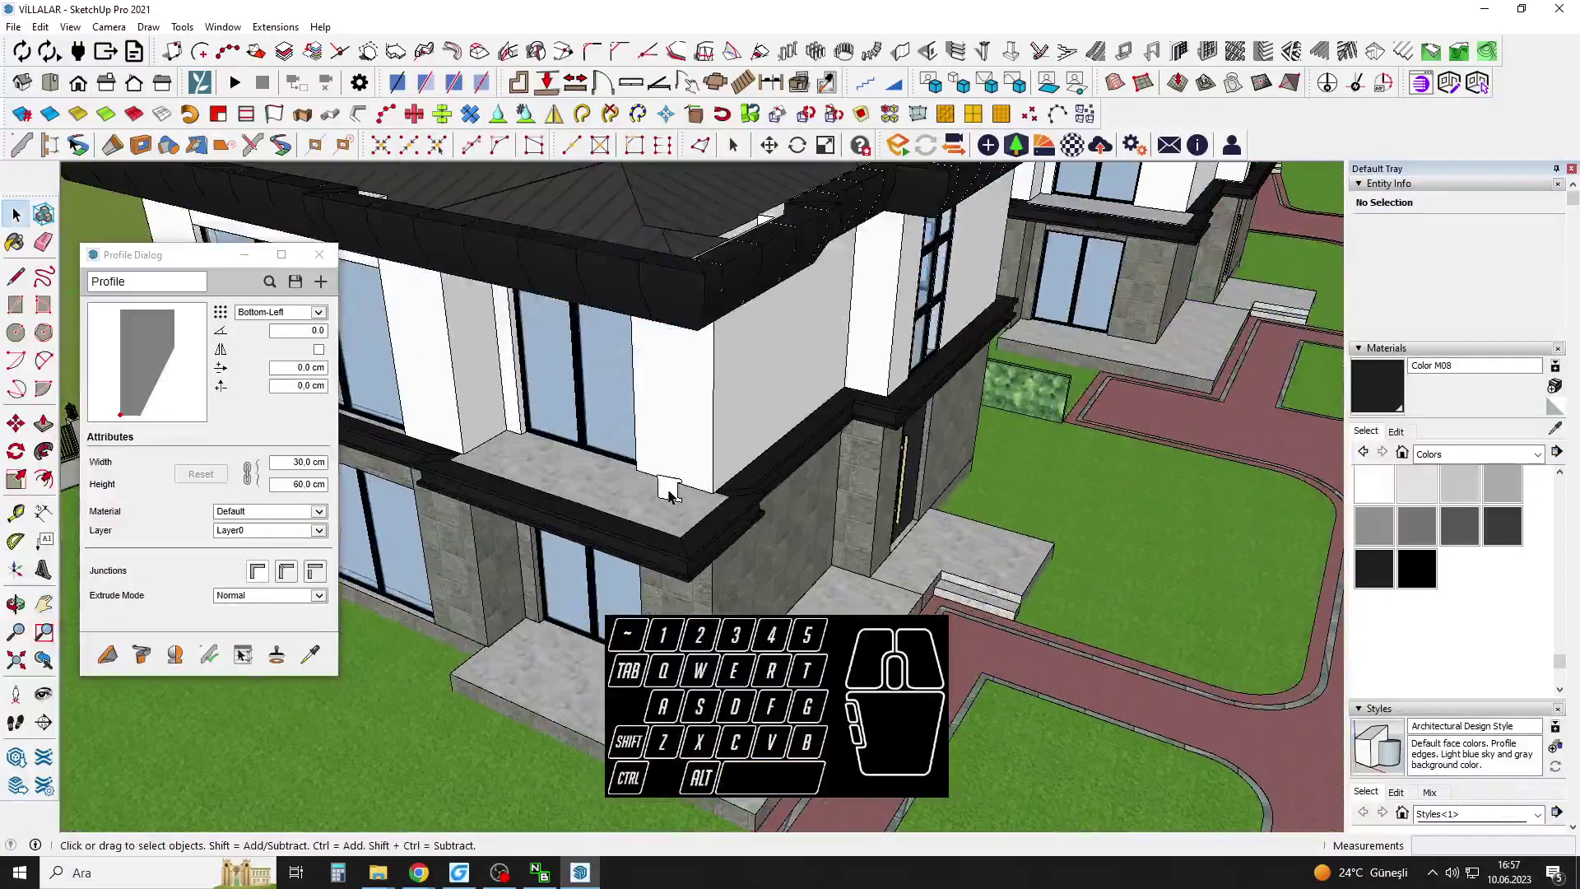
pyautogui.doubleClick(672, 489)
pyautogui.scroll(2, 674, 506)
pyautogui.click(320, 281)
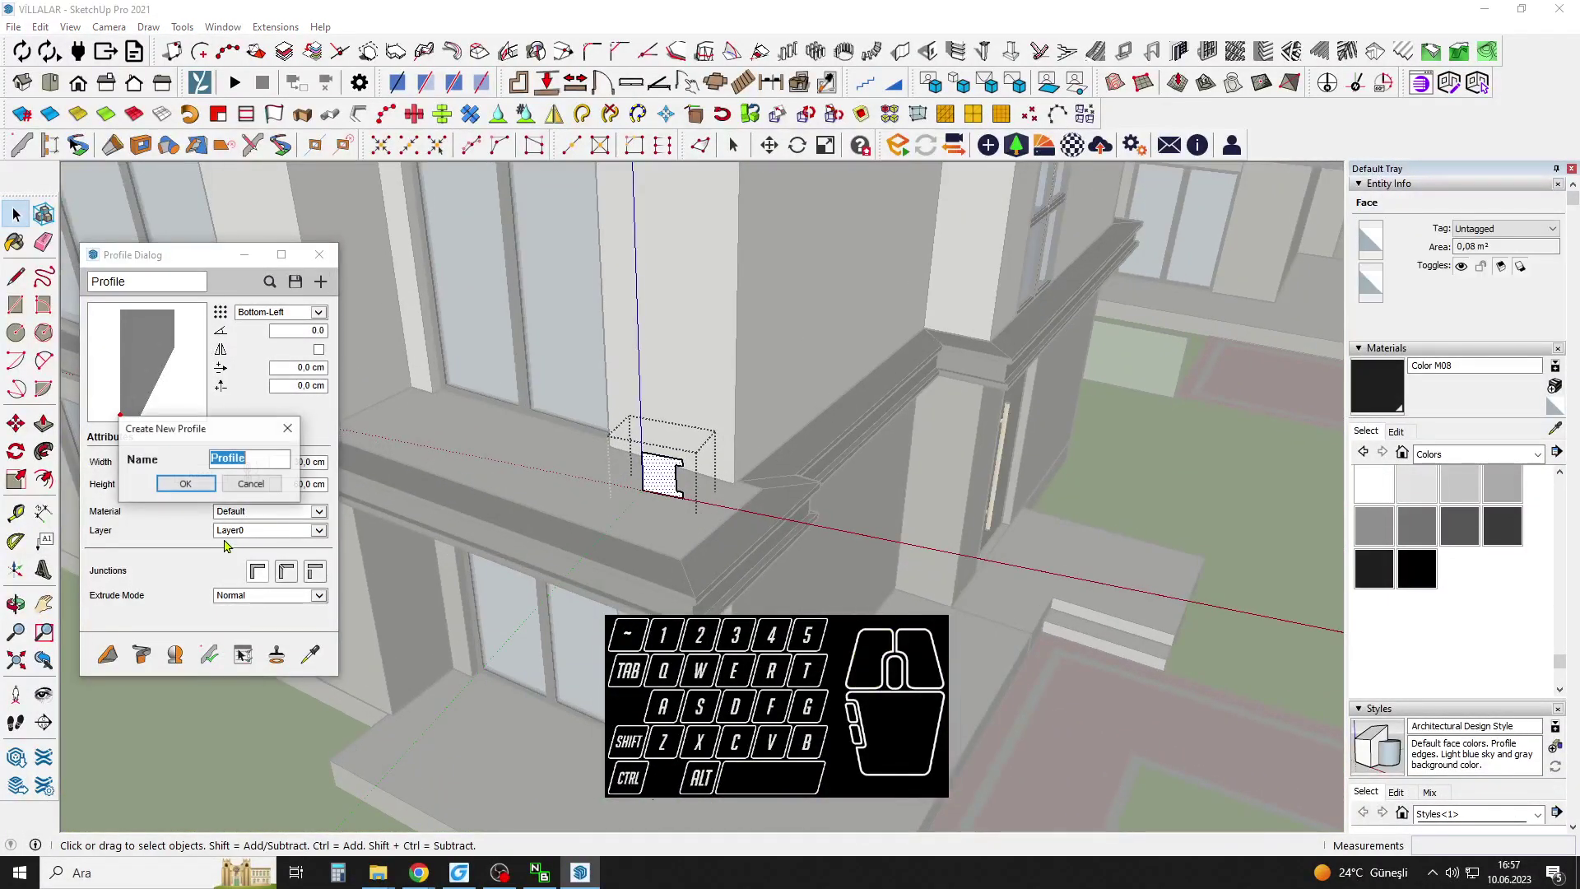
pyautogui.click(205, 476)
pyautogui.click(270, 334)
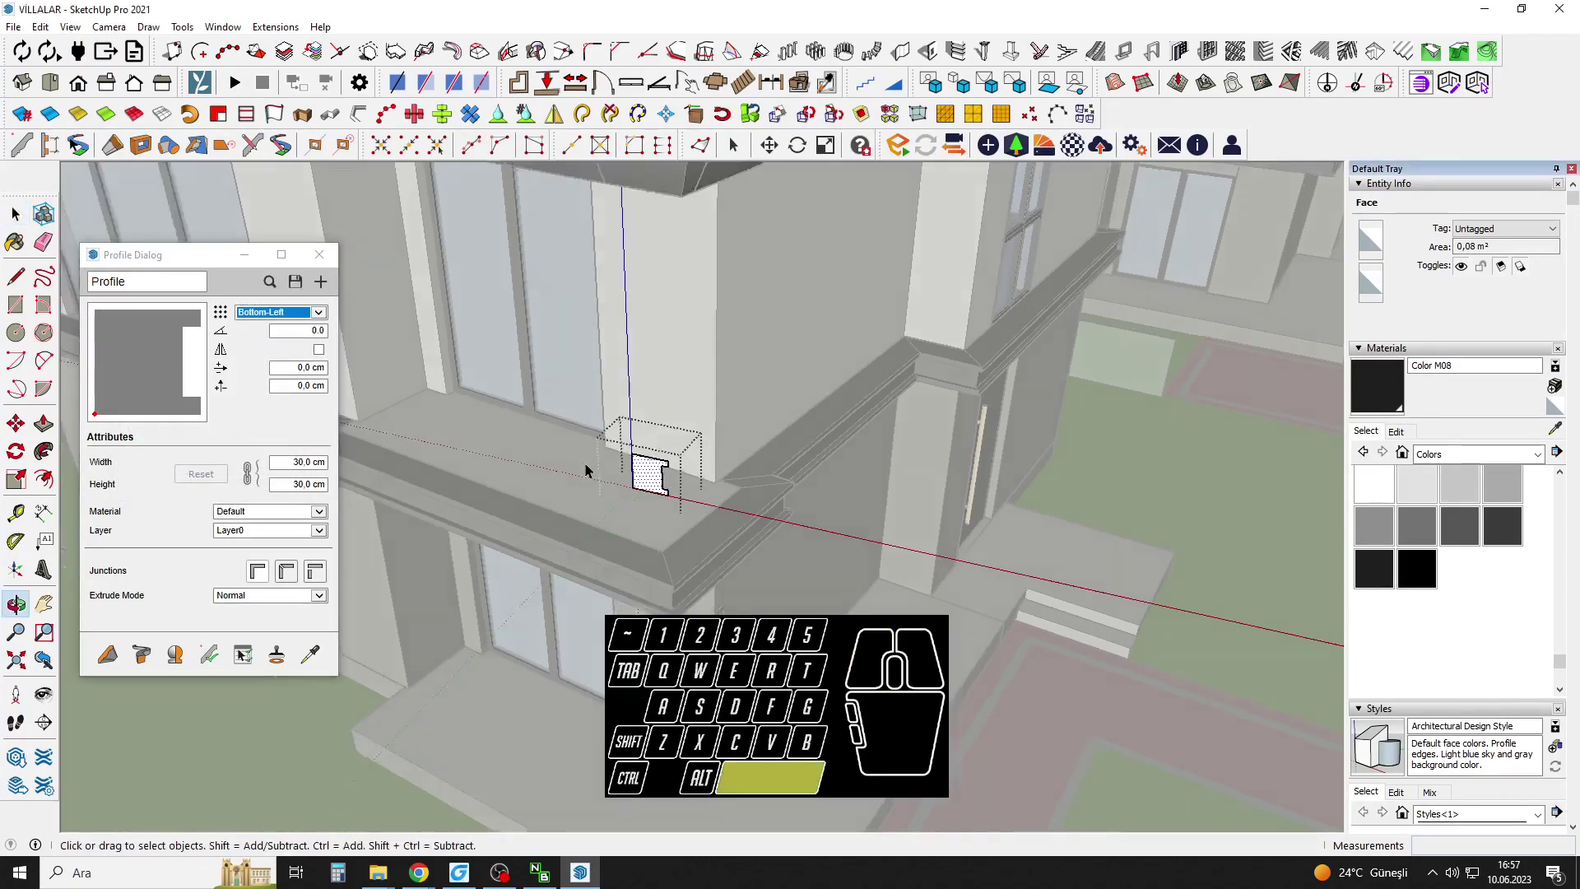
# Copy a joint component from the first villa's roof moulding and paste it at the second villa's stepped roof corner.
pyautogui.scroll(-6, 617, 466)
pyautogui.doubleClick(644, 372)
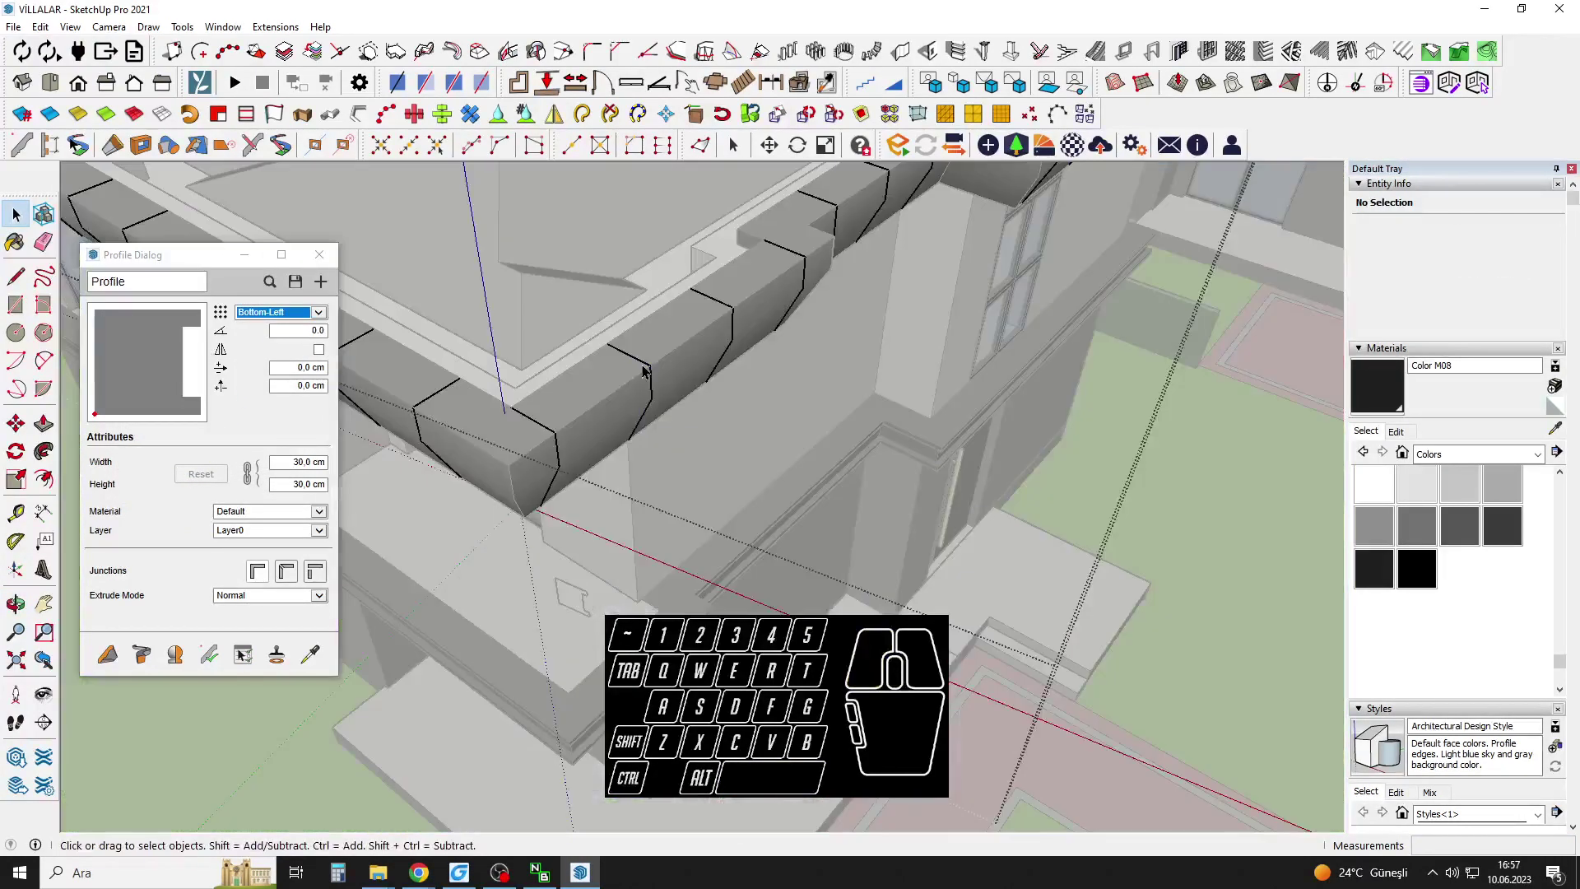
pyautogui.scroll(-5, 644, 372)
pyautogui.moveTo(1124, 284); pyautogui.dragTo(557, 565, button='middle')
pyautogui.moveTo(1012, 271); pyautogui.dragTo(571, 568, button='middle')
pyautogui.click(572, 568)
pyautogui.scroll(1, 571, 568)
pyautogui.scroll(10, 735, 452)
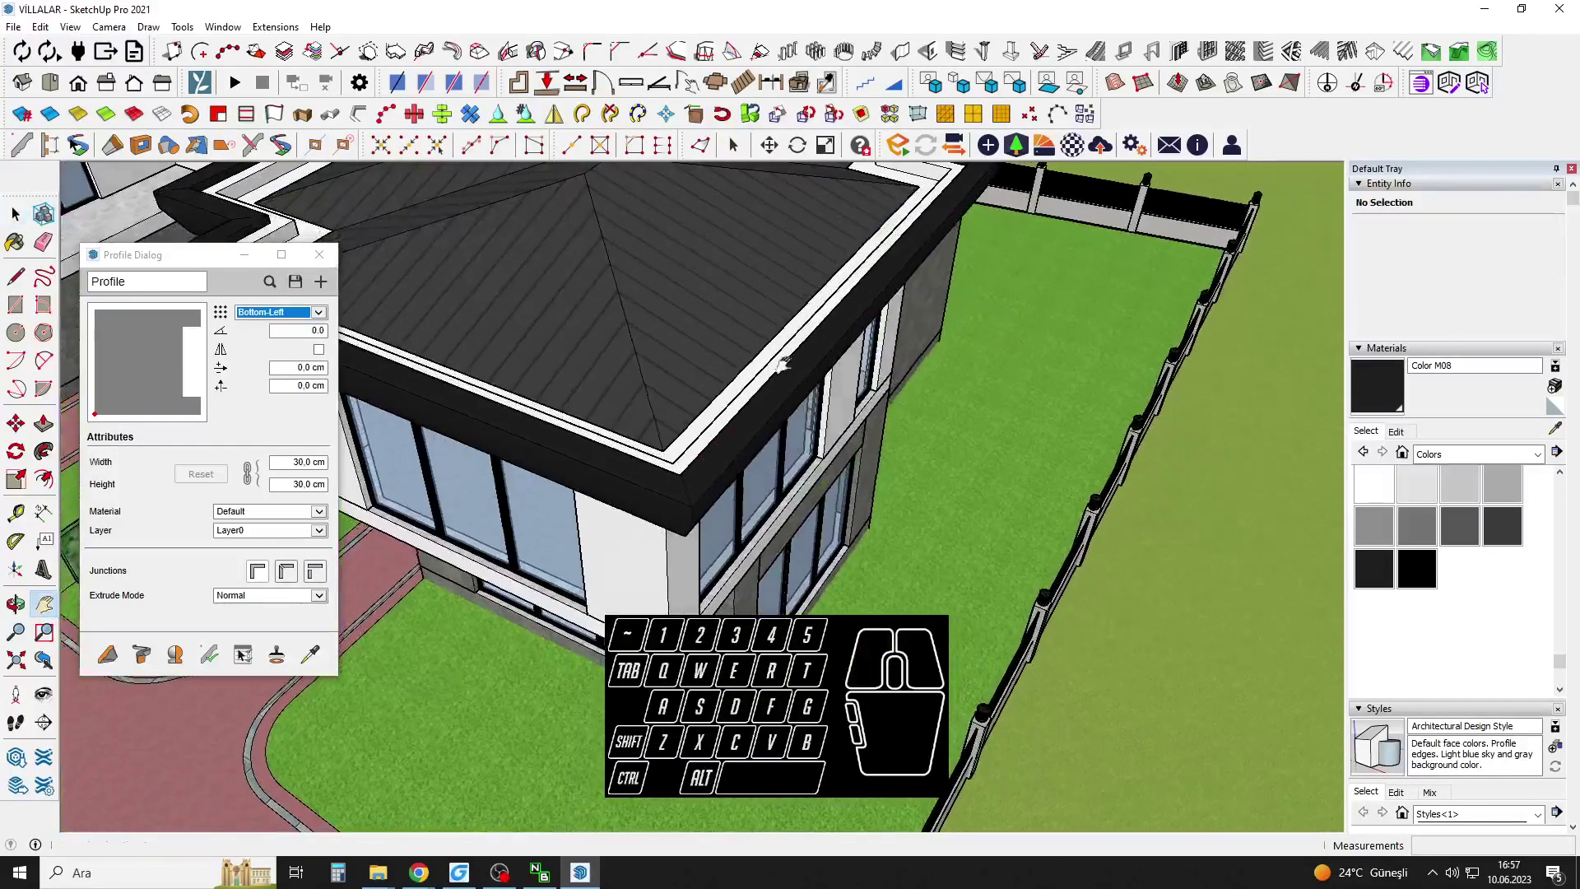
pyautogui.scroll(6, 700, 430)
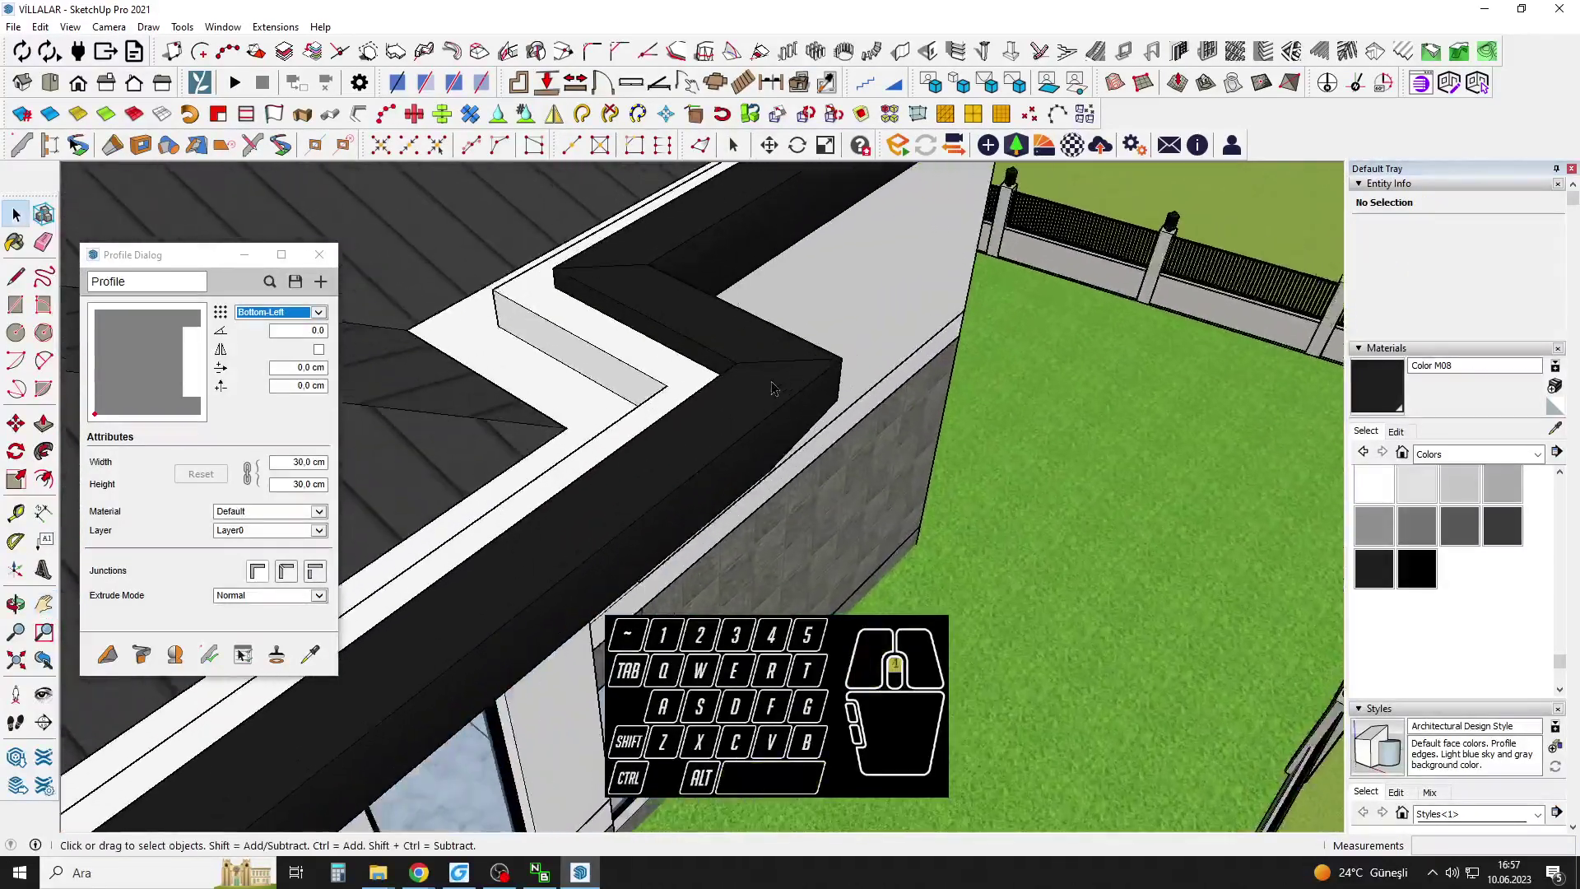
pyautogui.hotkey('ctrl', 'v')
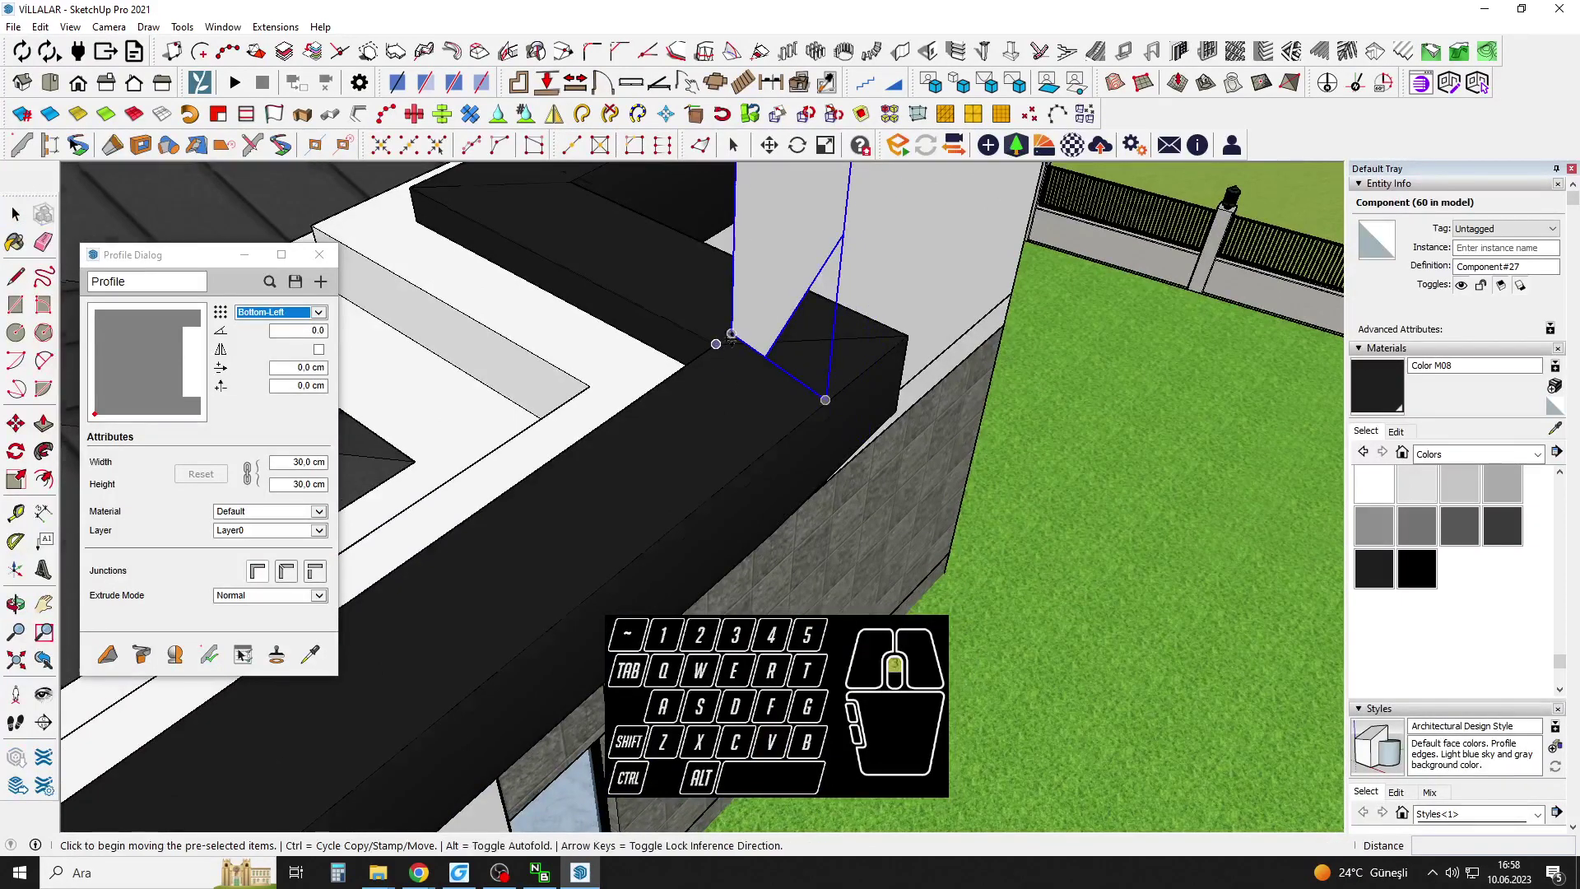
# Move the pasted joint component to the inner corner of the roof moulding and rotate it in line with the stepped side.
pyautogui.scroll(4, 724, 339)
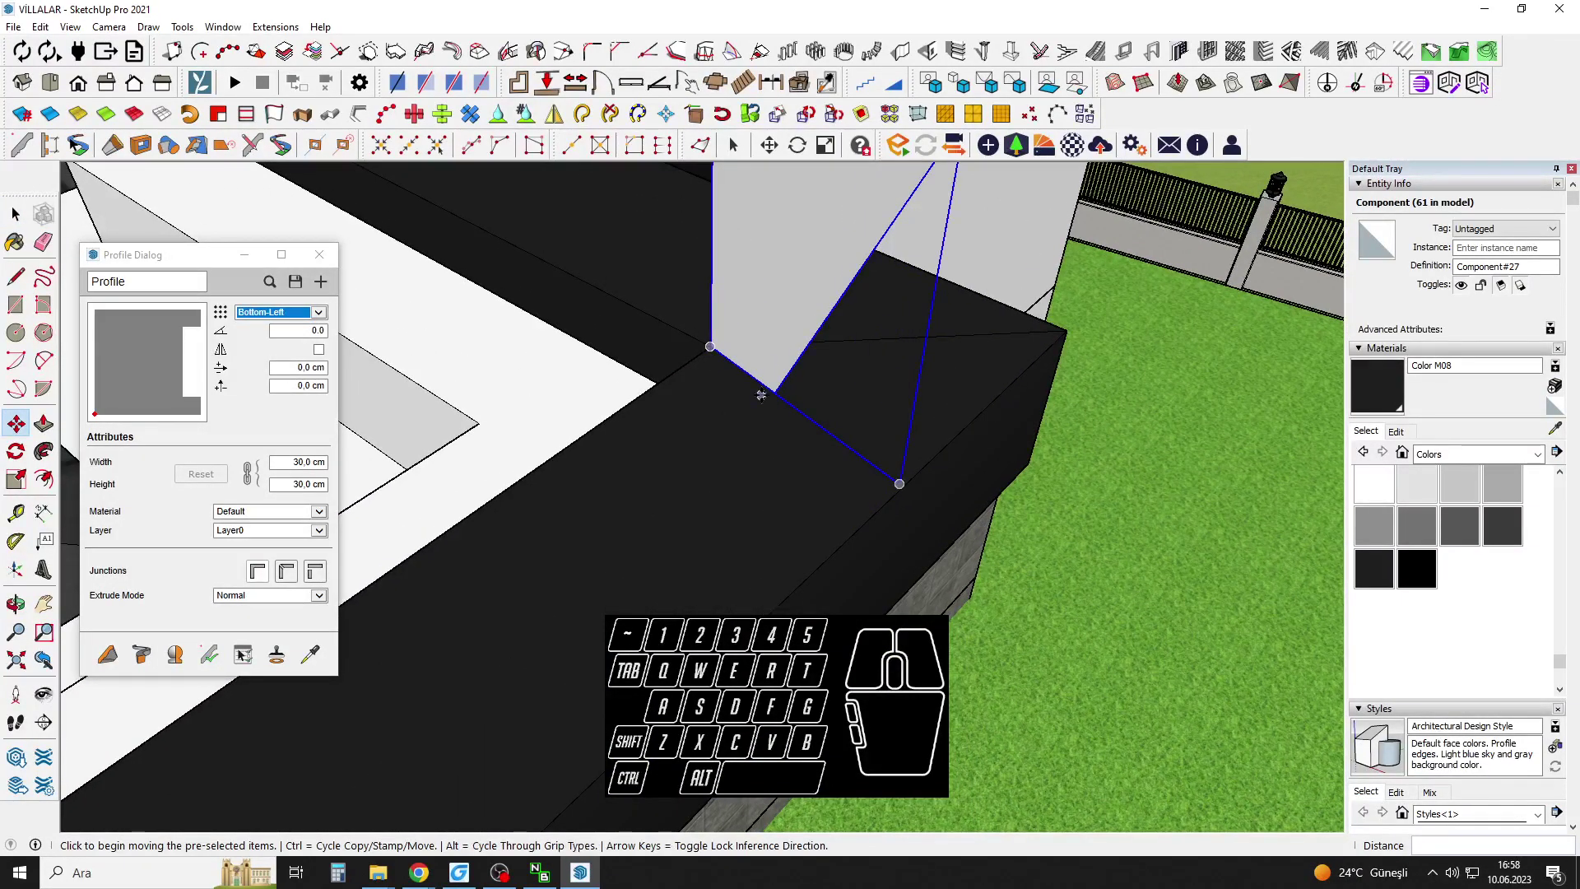
pyautogui.click(774, 392)
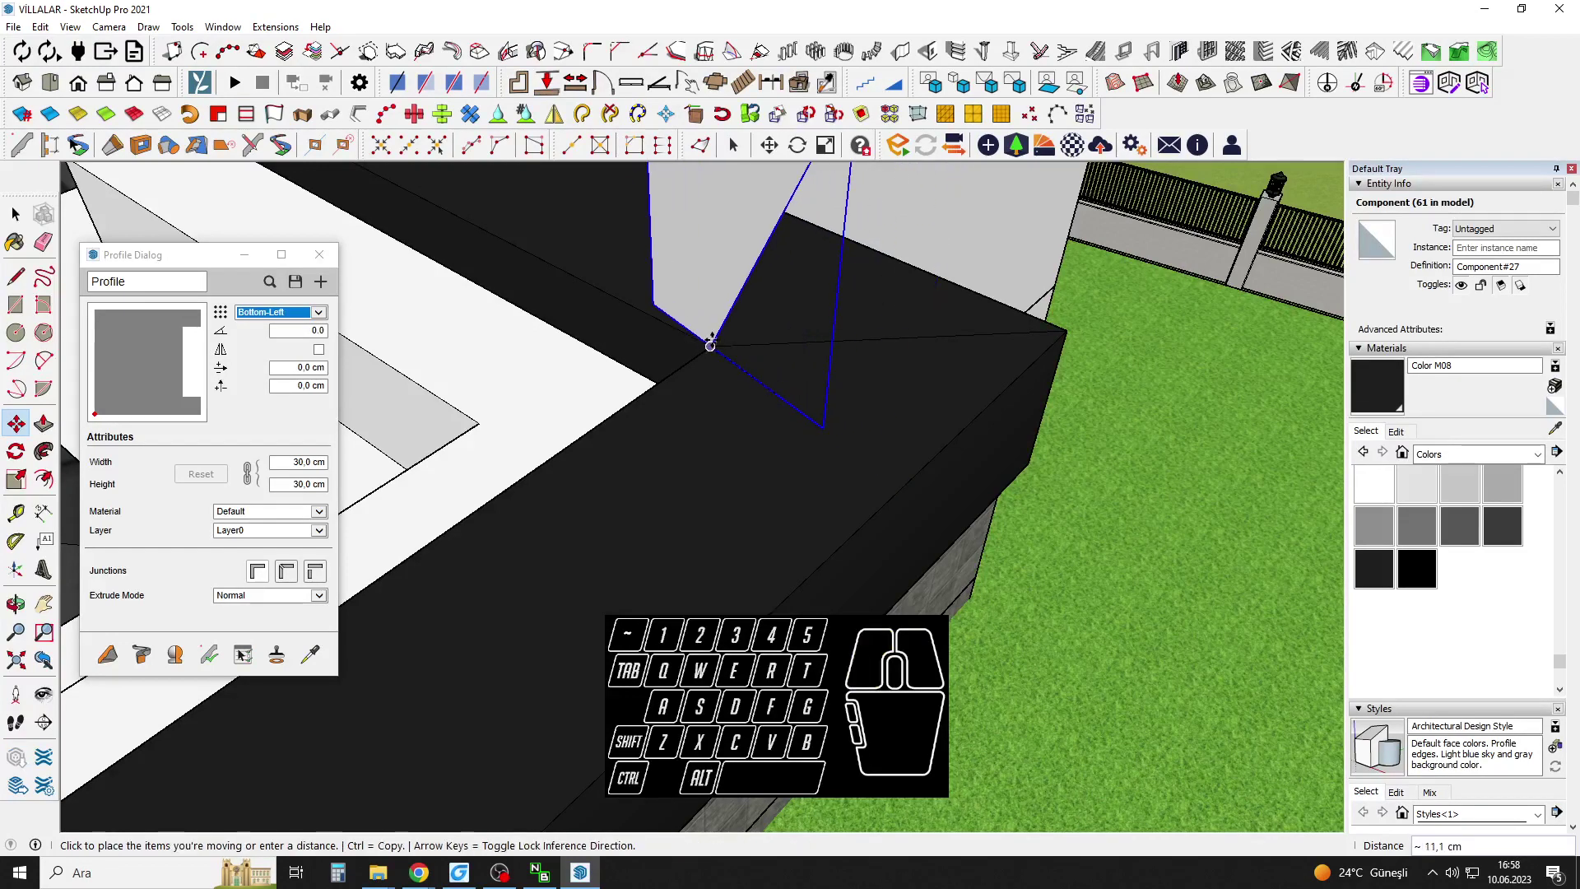
pyautogui.click(710, 347)
pyautogui.press('space')
pyautogui.scroll(2, 704, 349)
pyautogui.press('q')
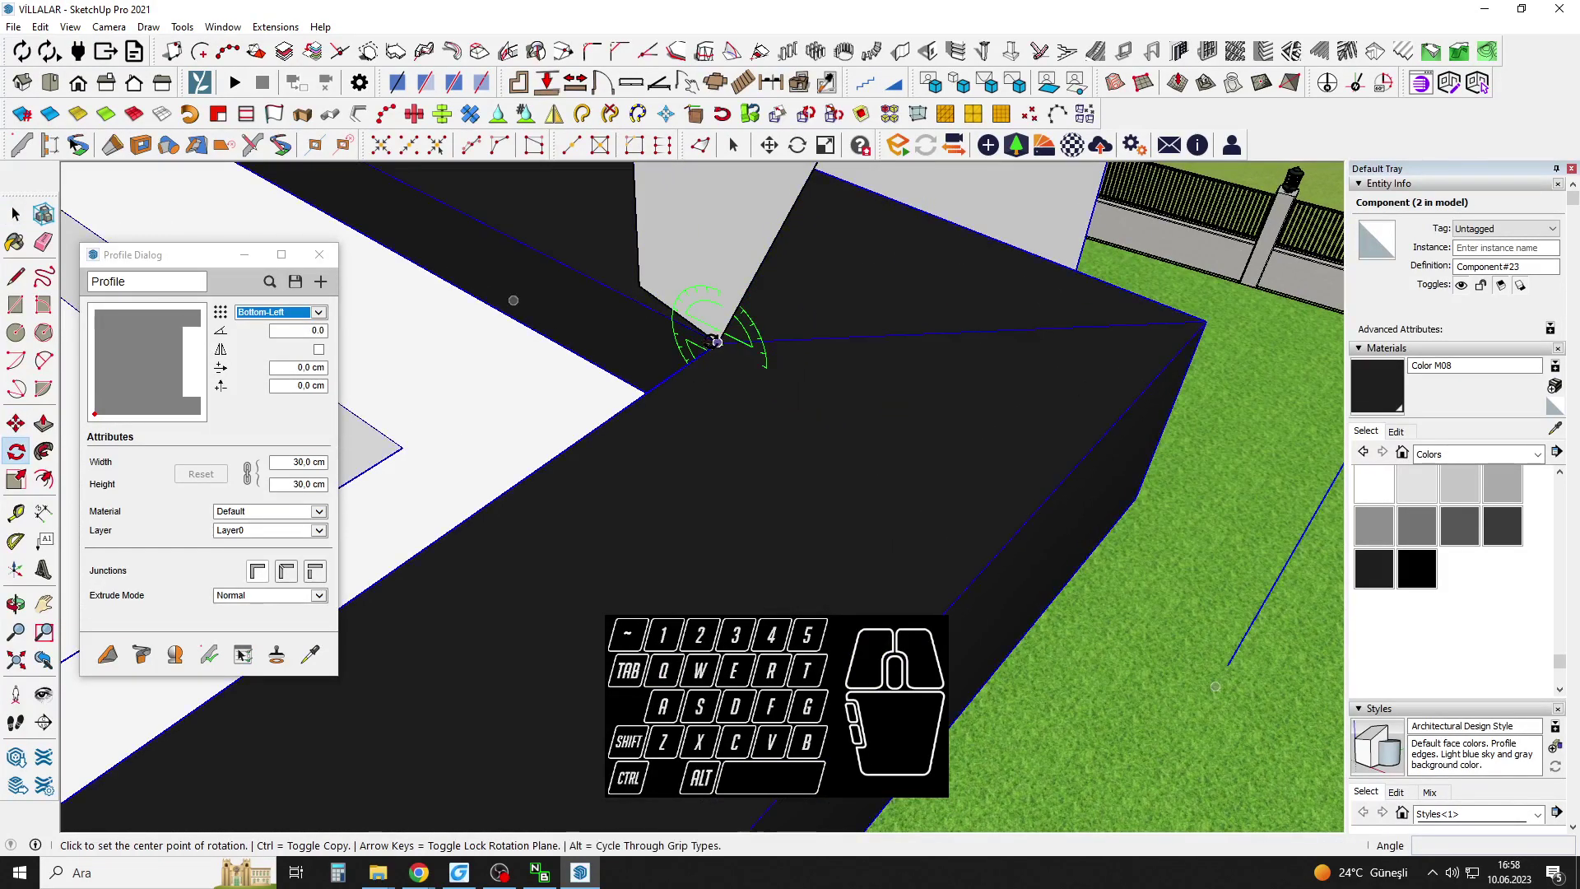
pyautogui.click(663, 303)
pyautogui.click(631, 300)
pyautogui.press('space')
# Move the joint component so its upper edge sits flush on the roof moulding at the inner stepped corner.
pyautogui.scroll(-2, 632, 301)
pyautogui.press('m')
pyautogui.click(632, 302)
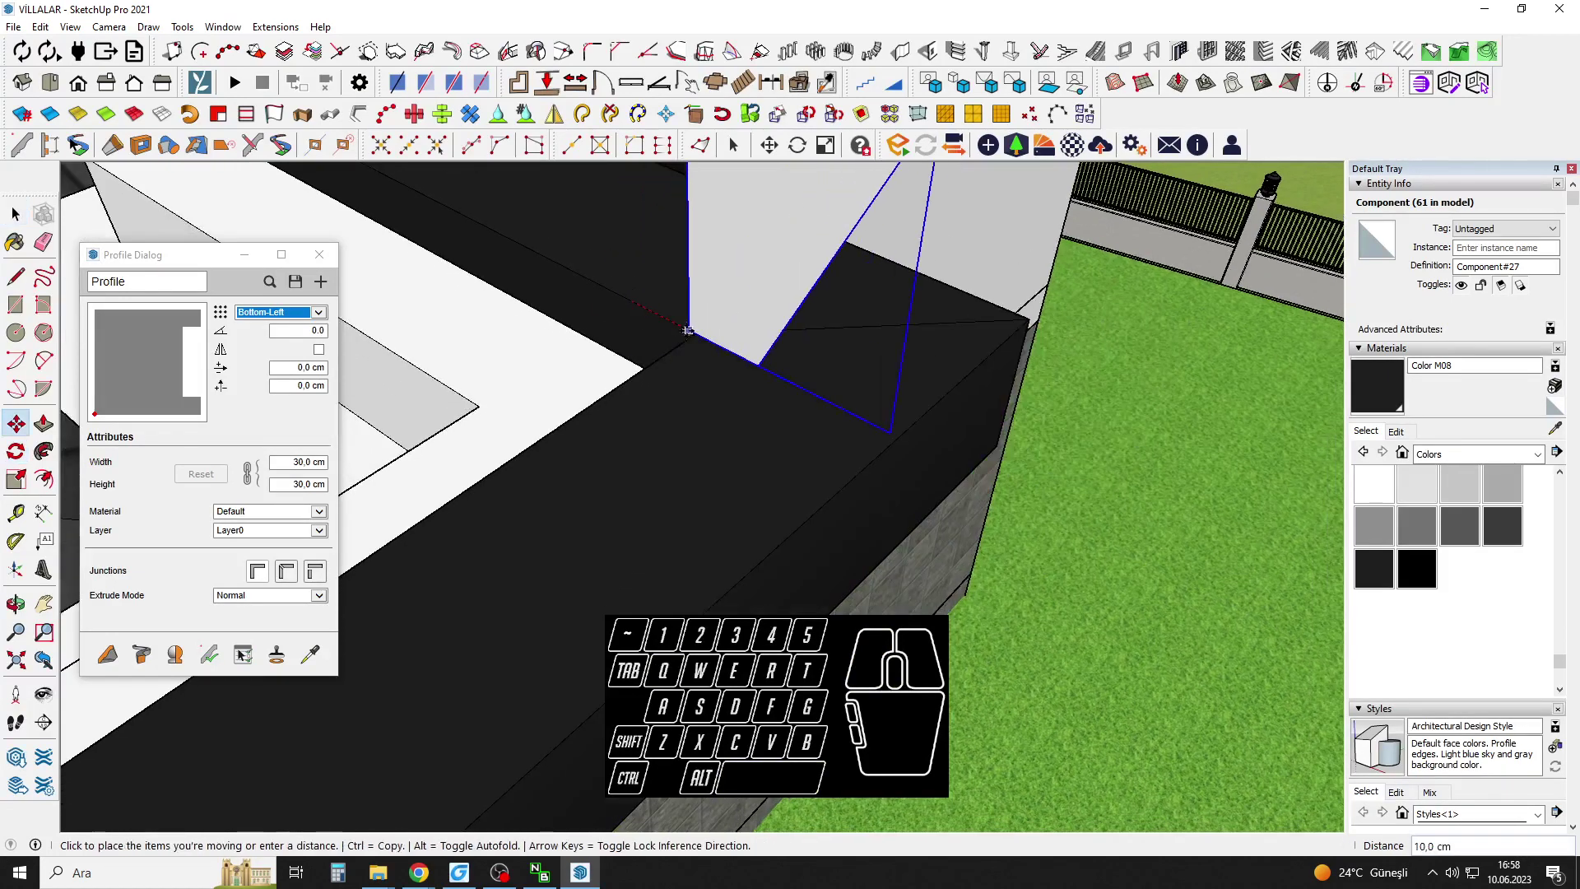
pyautogui.click(695, 333)
pyautogui.scroll(-3, 832, 585)
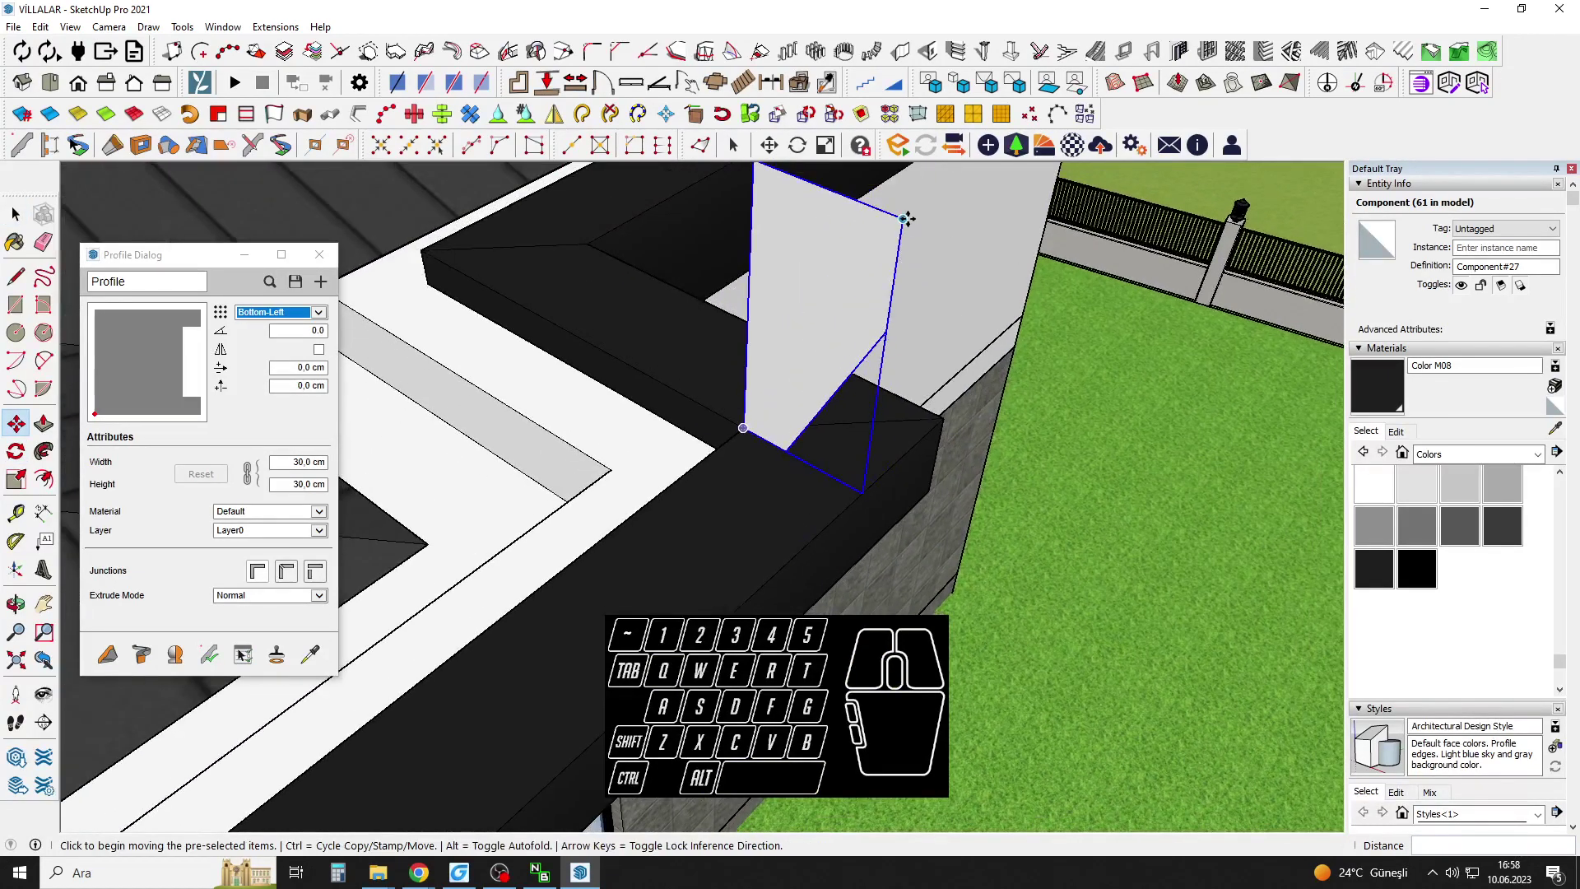
pyautogui.click(906, 218)
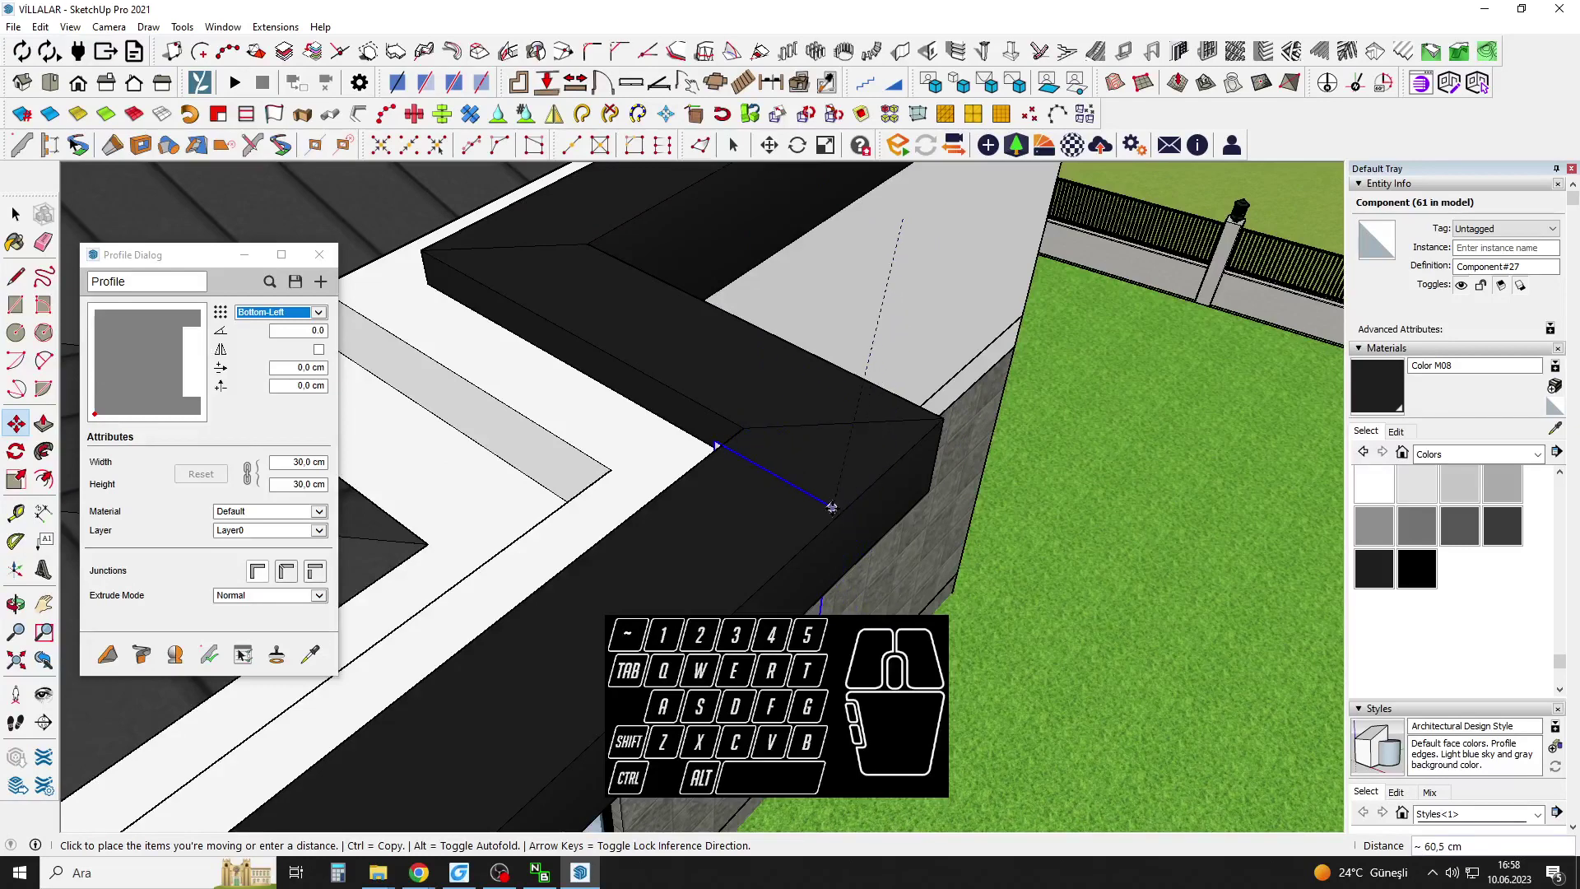
pyautogui.scroll(2, 833, 518)
pyautogui.click(703, 416)
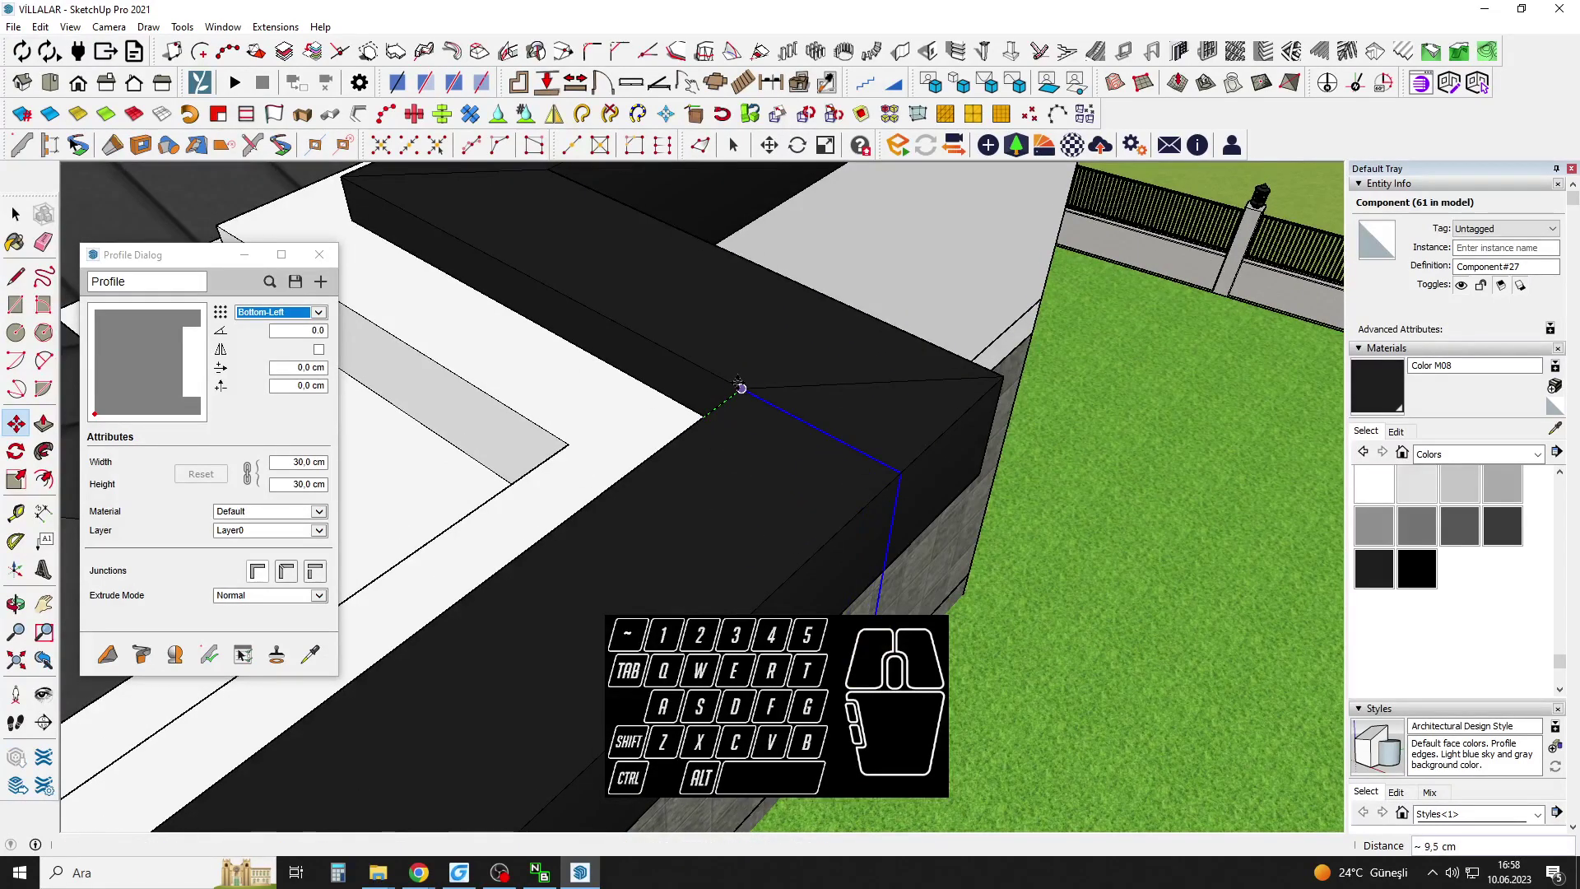
pyautogui.click(741, 388)
pyautogui.scroll(-2, 853, 485)
pyautogui.press('space')
pyautogui.moveTo(853, 486); pyautogui.dragTo(840, 451, button='middle')
pyautogui.scroll(2, 864, 494)
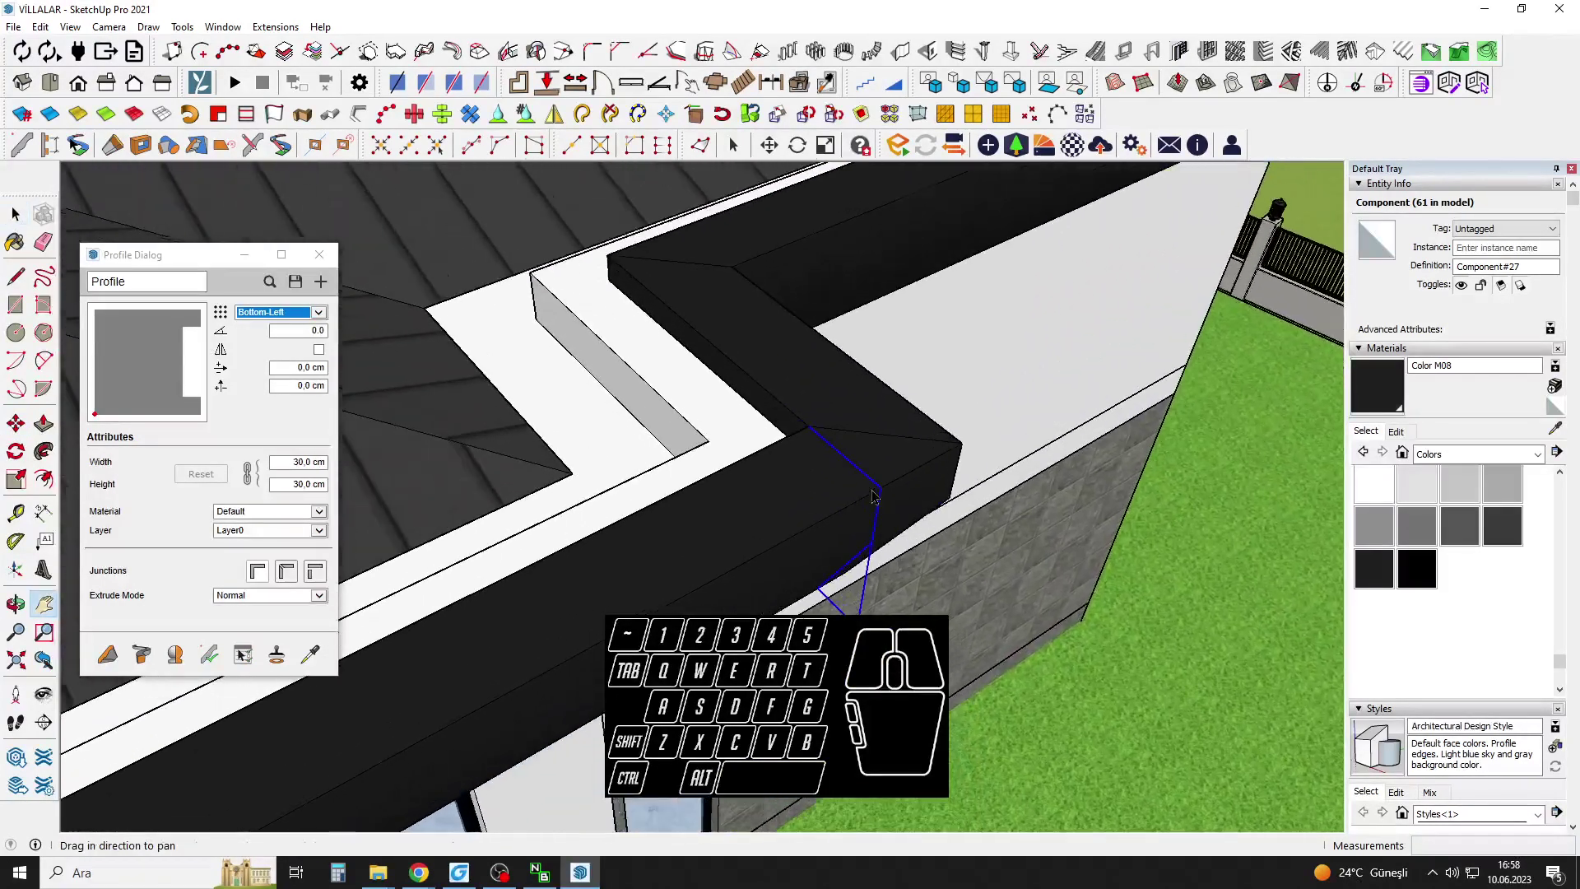
# Copy the joint component along the front roof moulding to its far corner and divide the distance with a /10 array.
pyautogui.scroll(2, 876, 492)
pyautogui.rightClick(876, 482)
pyautogui.click(859, 475)
pyautogui.scroll(-2, 859, 475)
pyautogui.moveTo(859, 475); pyautogui.dragTo(841, 474, button='middle')
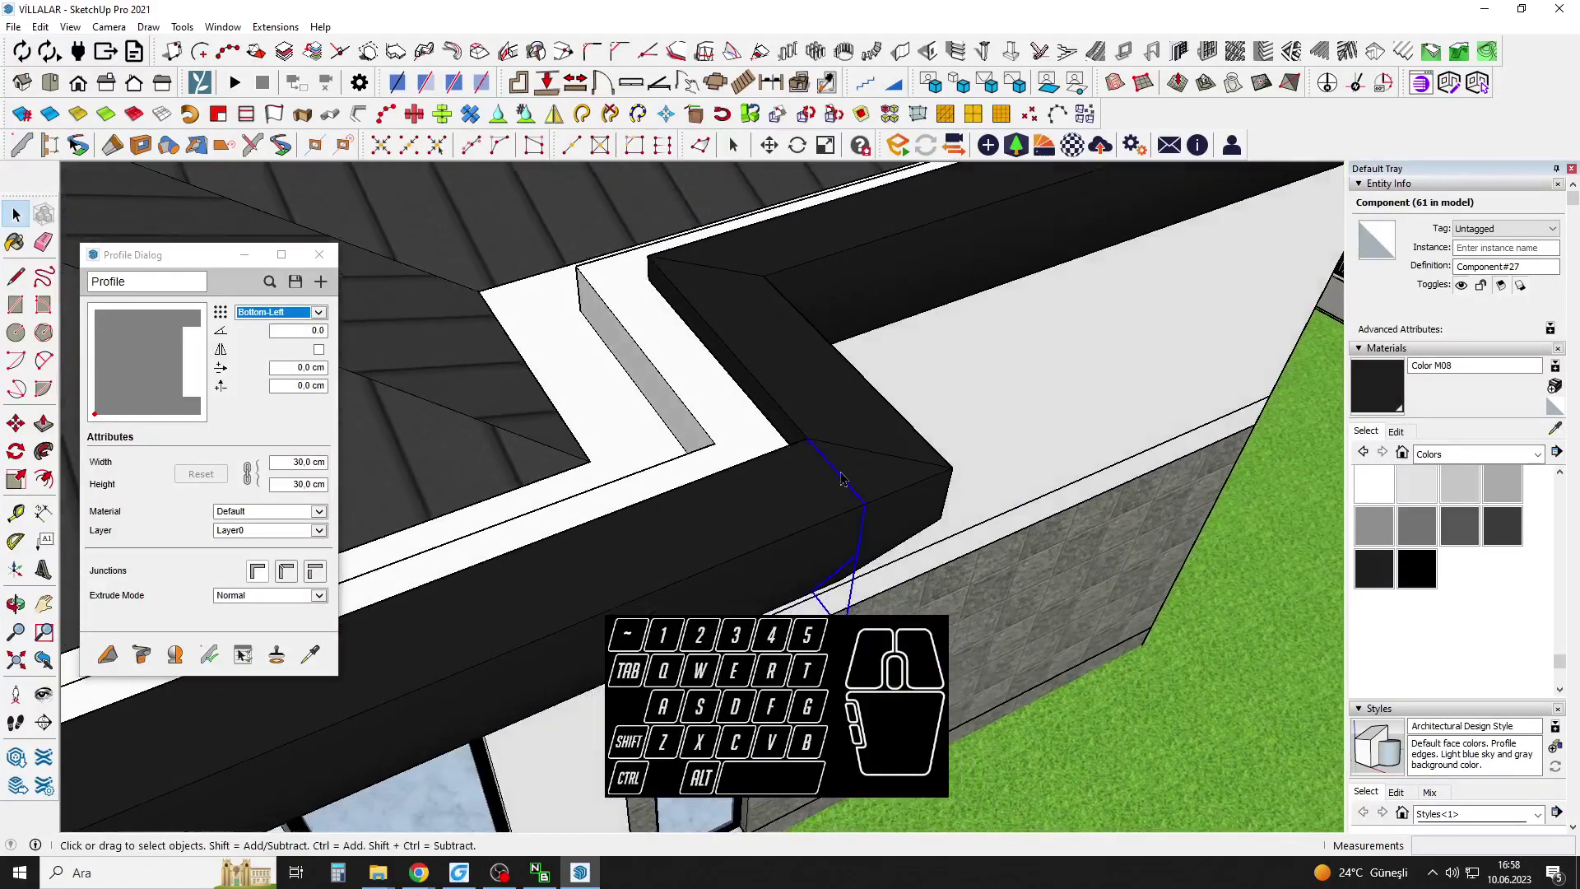
pyautogui.scroll(-2, 841, 474)
pyautogui.press('m')
pyautogui.click(821, 448)
pyautogui.press('Escape')
pyautogui.click(818, 446)
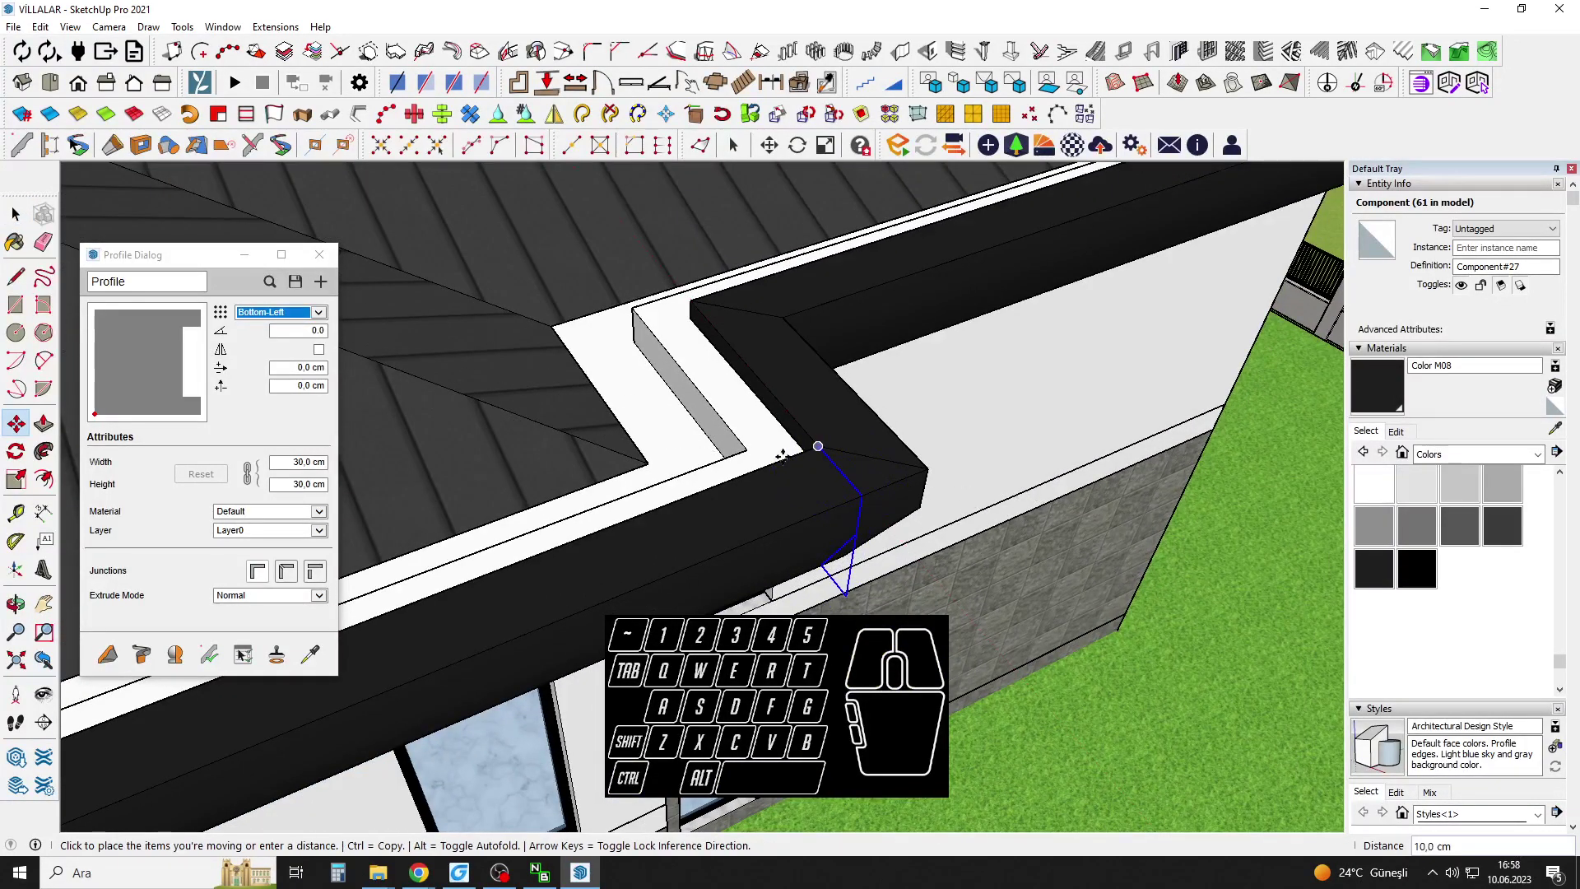
pyautogui.press('ctrl')
pyautogui.keyDown('shift'); pyautogui.moveTo(699, 480); pyautogui.dragTo(831, 527, button='middle'); pyautogui.keyUp('shift')
pyautogui.scroll(-3, 888, 423)
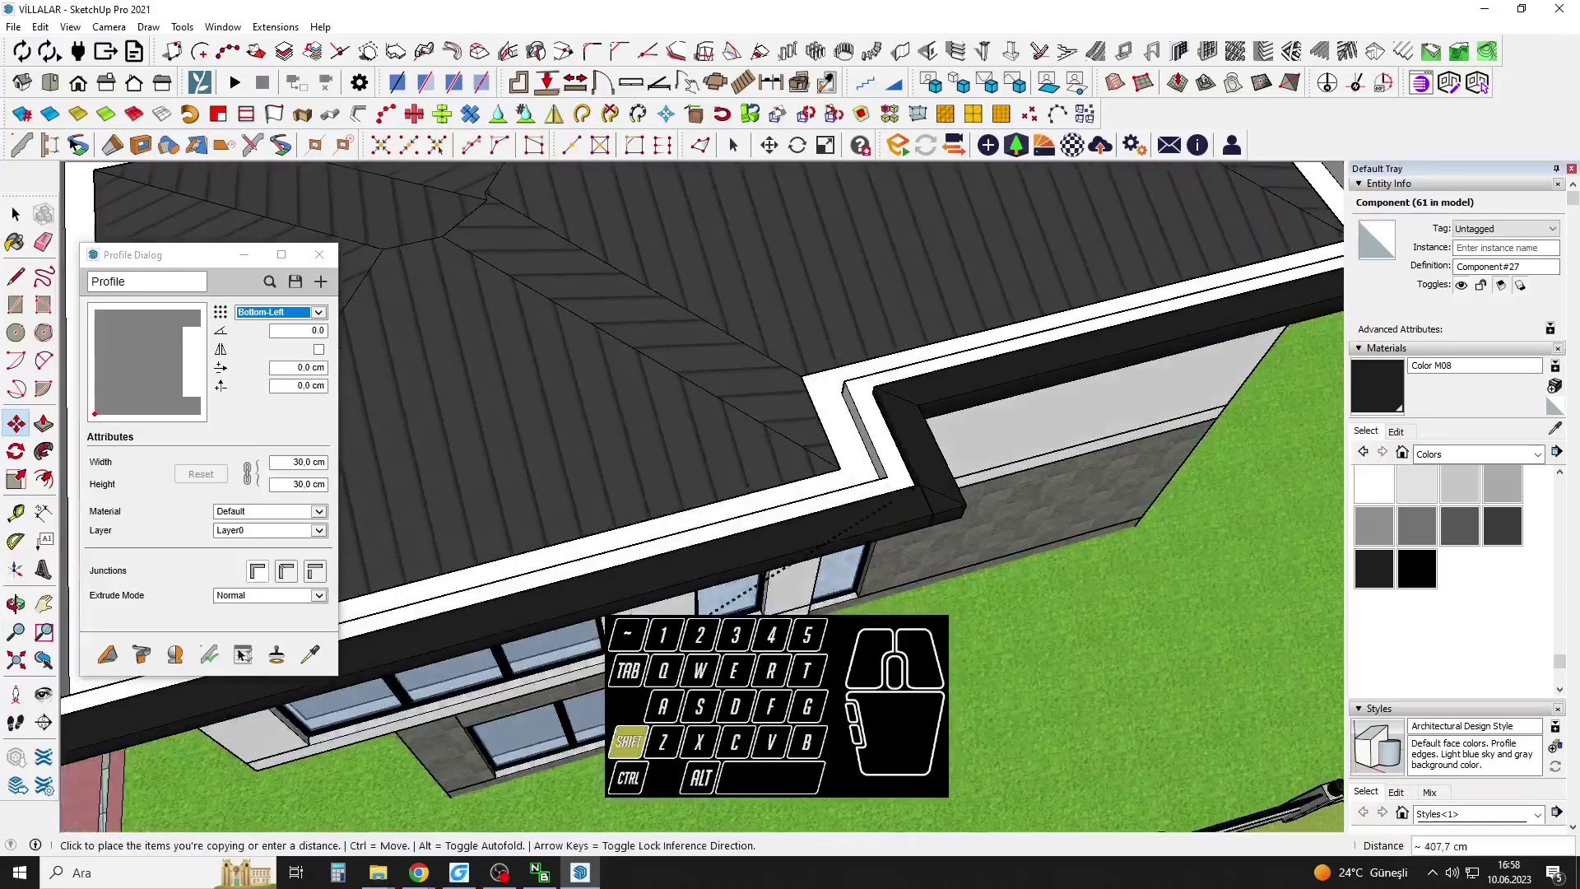
pyautogui.keyDown('shift'); pyautogui.moveTo(650, 633); pyautogui.dragTo(927, 485, button='middle'); pyautogui.keyUp('shift')
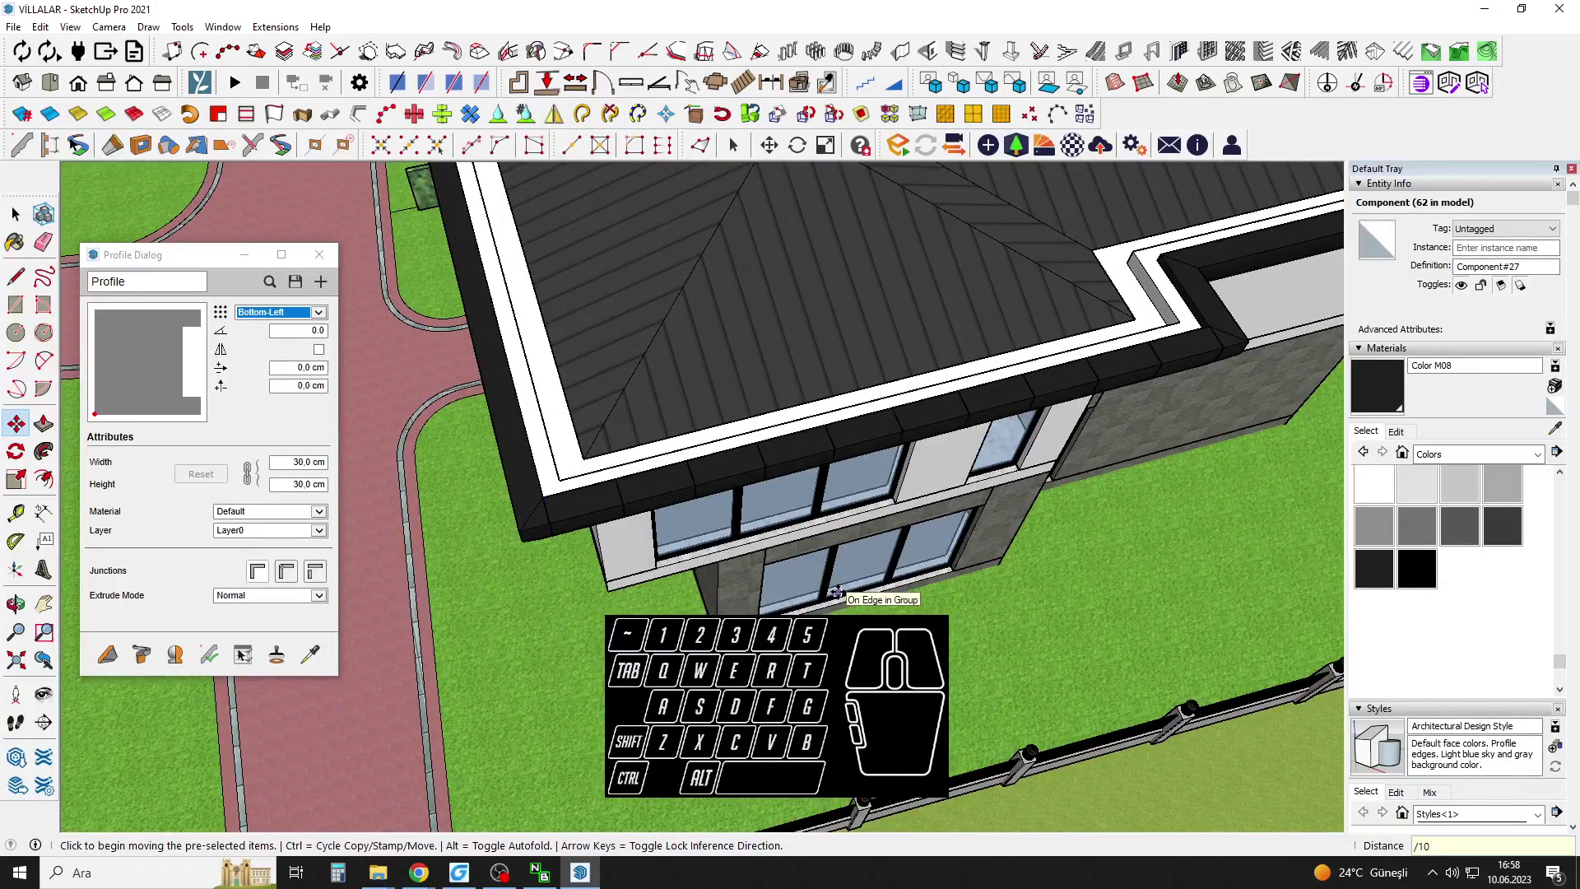
# Select the 11 joint components along the front moulding and group them.
pyautogui.moveTo(892, 436); pyautogui.dragTo(838, 503, button='middle')
pyautogui.scroll(-1, 838, 504)
pyautogui.press('space')
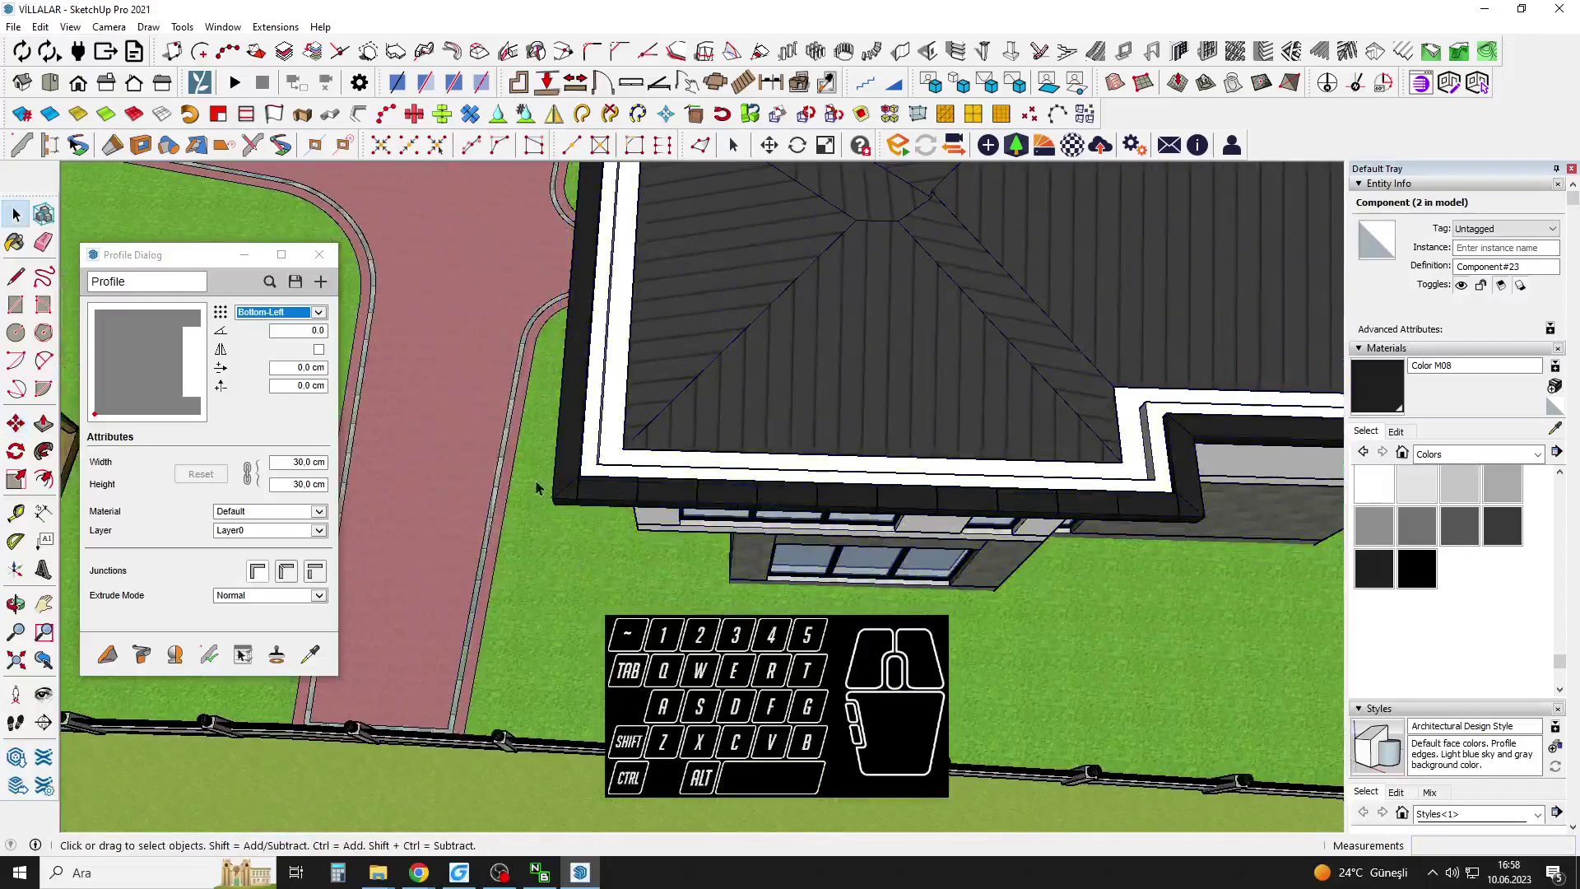
pyautogui.moveTo(539, 469); pyautogui.dragTo(1222, 583)
pyautogui.moveTo(1176, 517); pyautogui.dragTo(1175, 512)
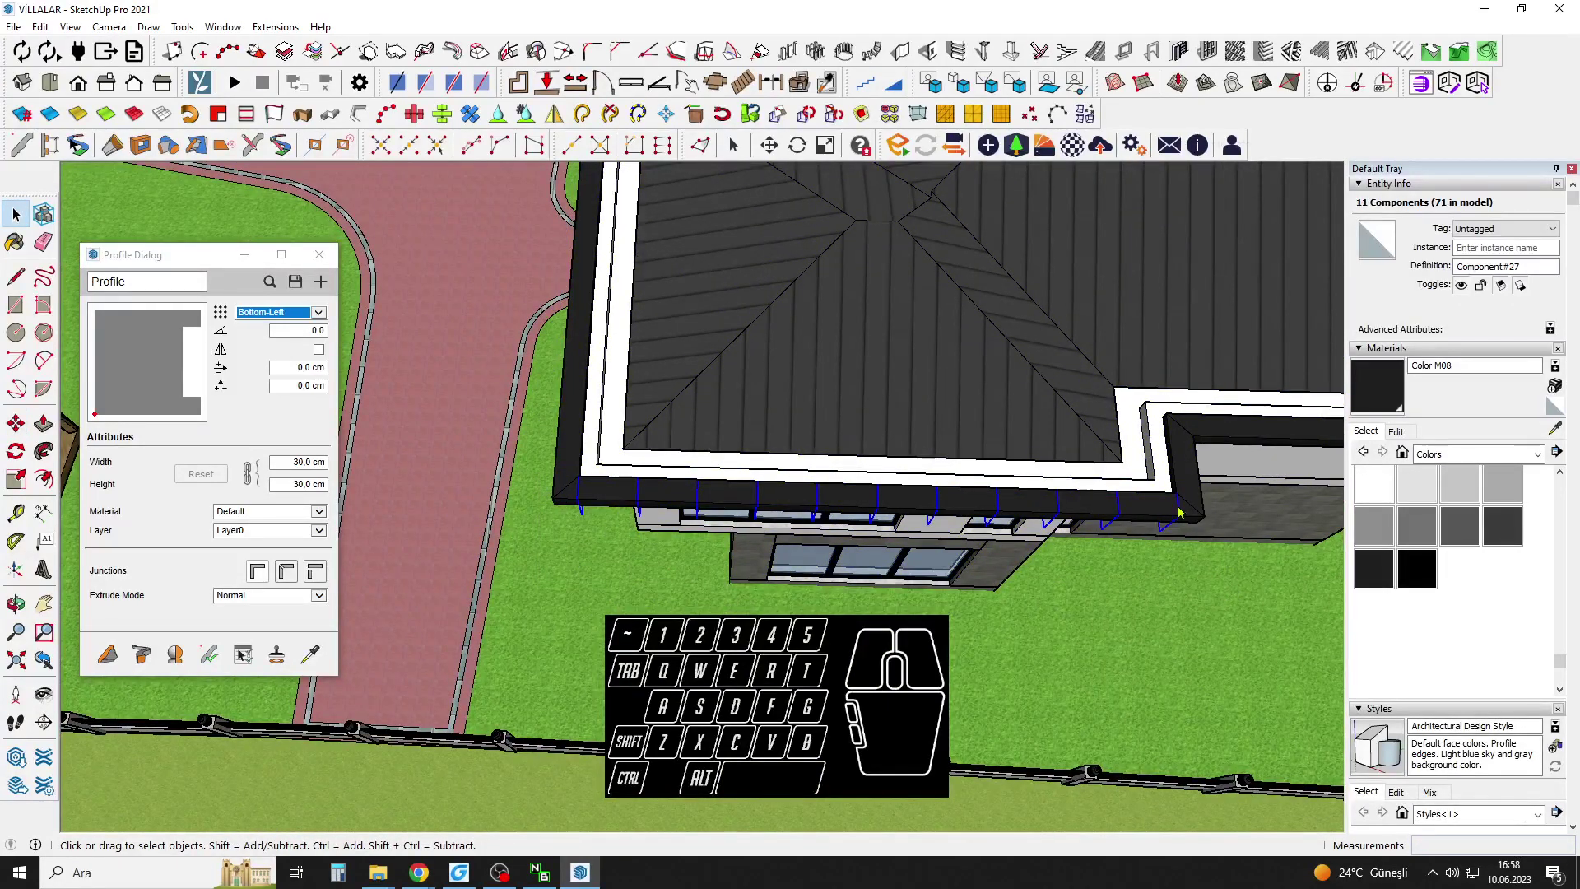
pyautogui.rightClick(1179, 512)
pyautogui.click(1217, 294)
# Hide everything except the second villa and the new joint group.
pyautogui.moveTo(1217, 294); pyautogui.dragTo(975, 427, button='middle')
pyautogui.scroll(2, 823, 378)
pyautogui.keyDown('shift'); pyautogui.moveTo(827, 367); pyautogui.dragTo(780, 406, button='middle'); pyautogui.keyUp('shift')
pyautogui.scroll(1, 703, 400)
pyautogui.click(750, 408)
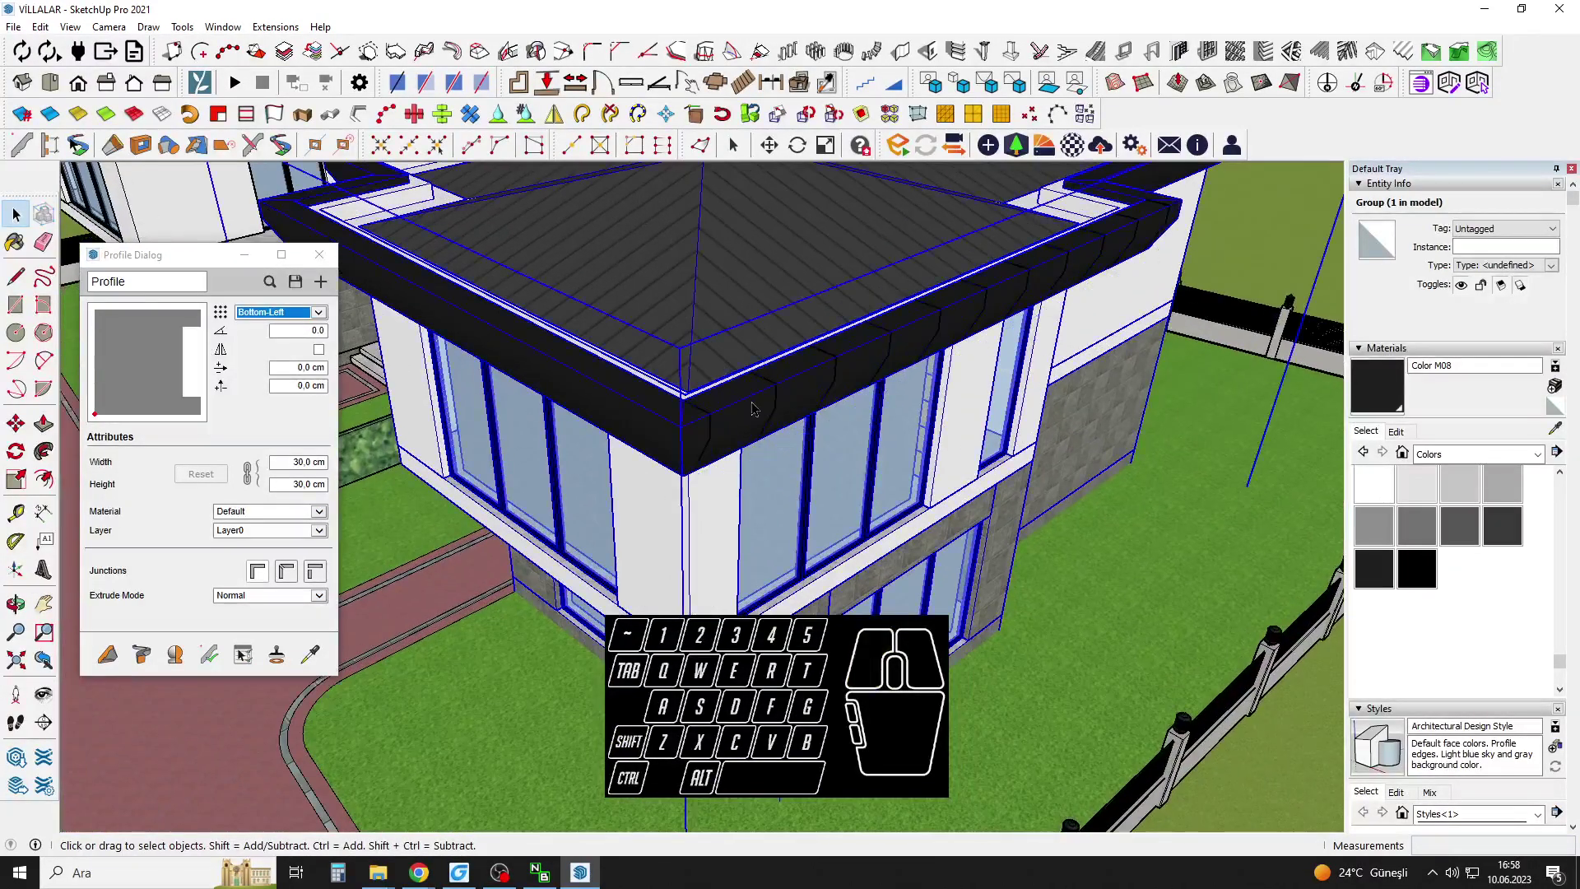
pyautogui.keyDown('ctrl'); pyautogui.scroll(-1, 813, 431); pyautogui.keyUp('ctrl')
pyautogui.hotkey('ctrl', 'a')
pyautogui.scroll(2, 778, 407)
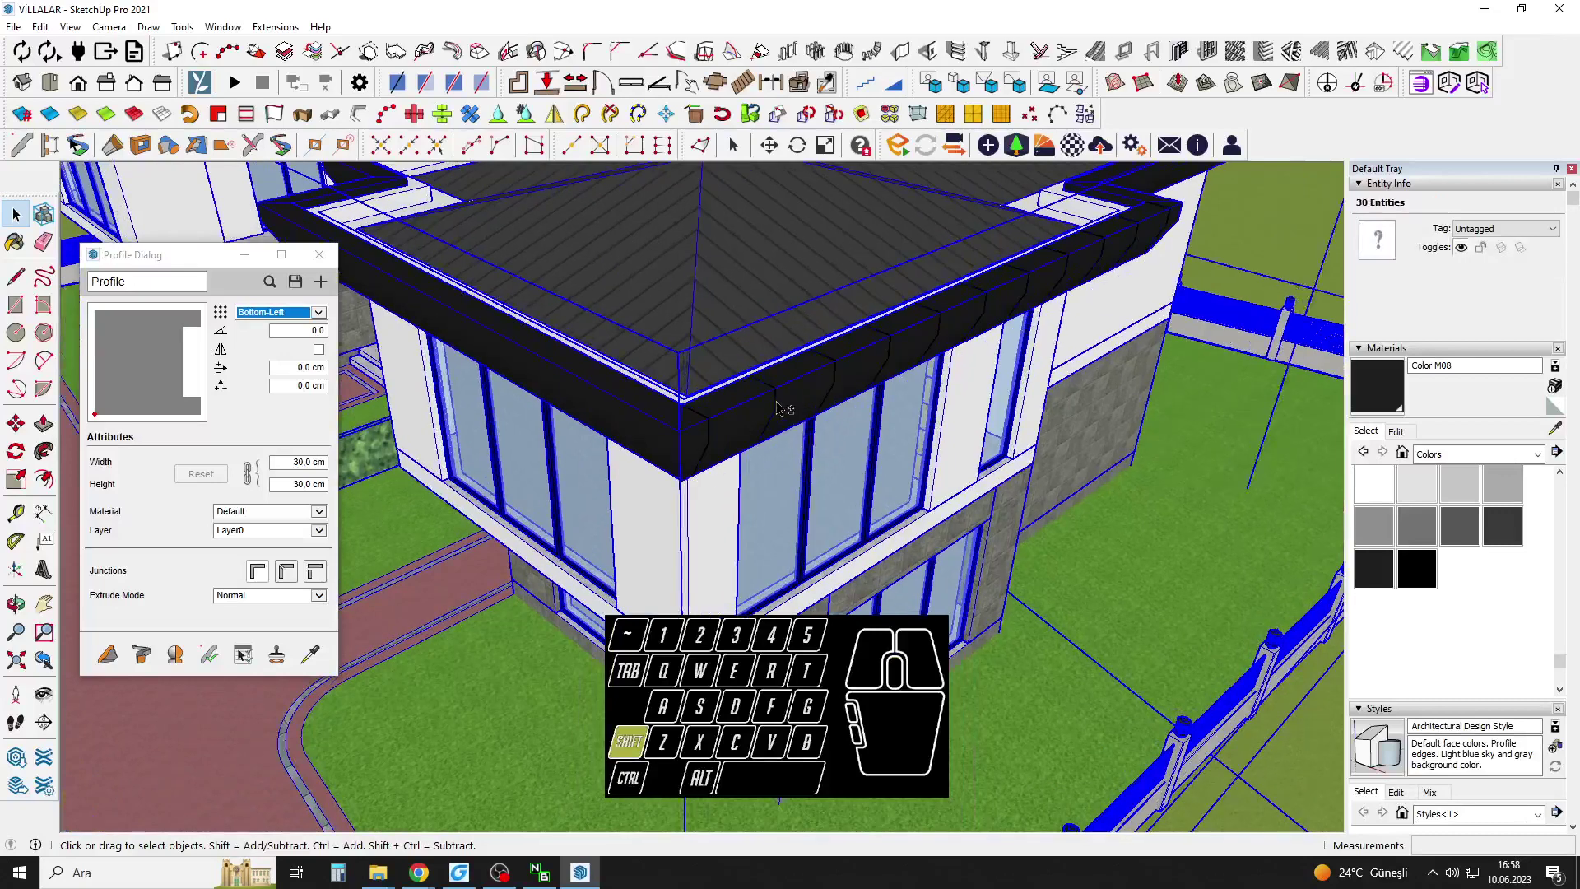
pyautogui.keyDown('shift'); pyautogui.click(807, 349); pyautogui.keyUp('shift')
pyautogui.rightClick(917, 422)
pyautogui.click(835, 376)
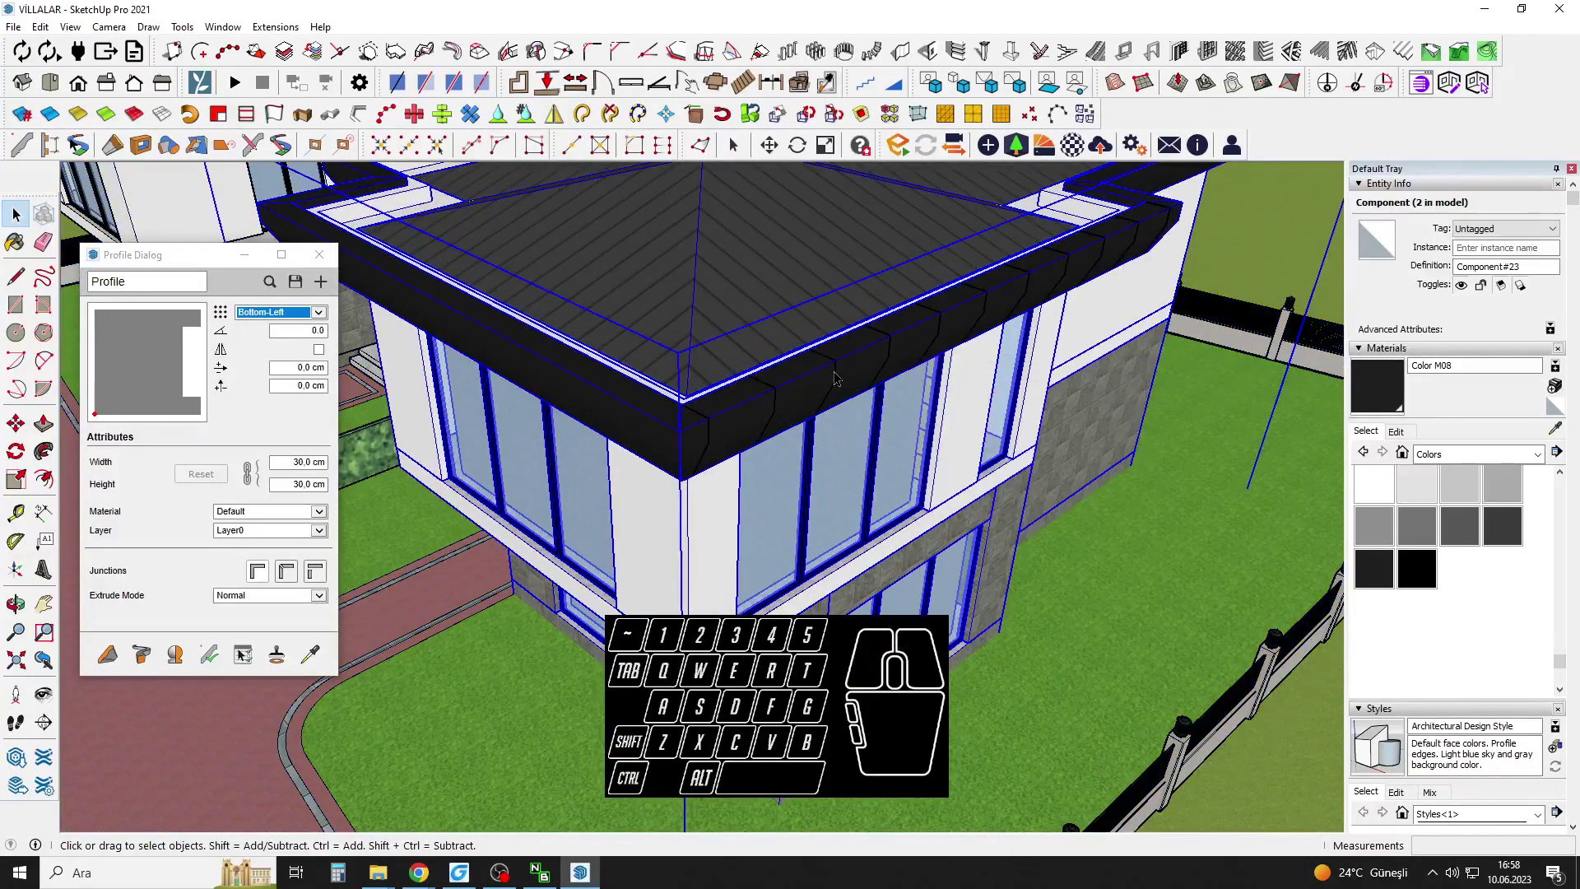
pyautogui.keyDown('shift'); pyautogui.click(836, 376); pyautogui.keyUp('shift')
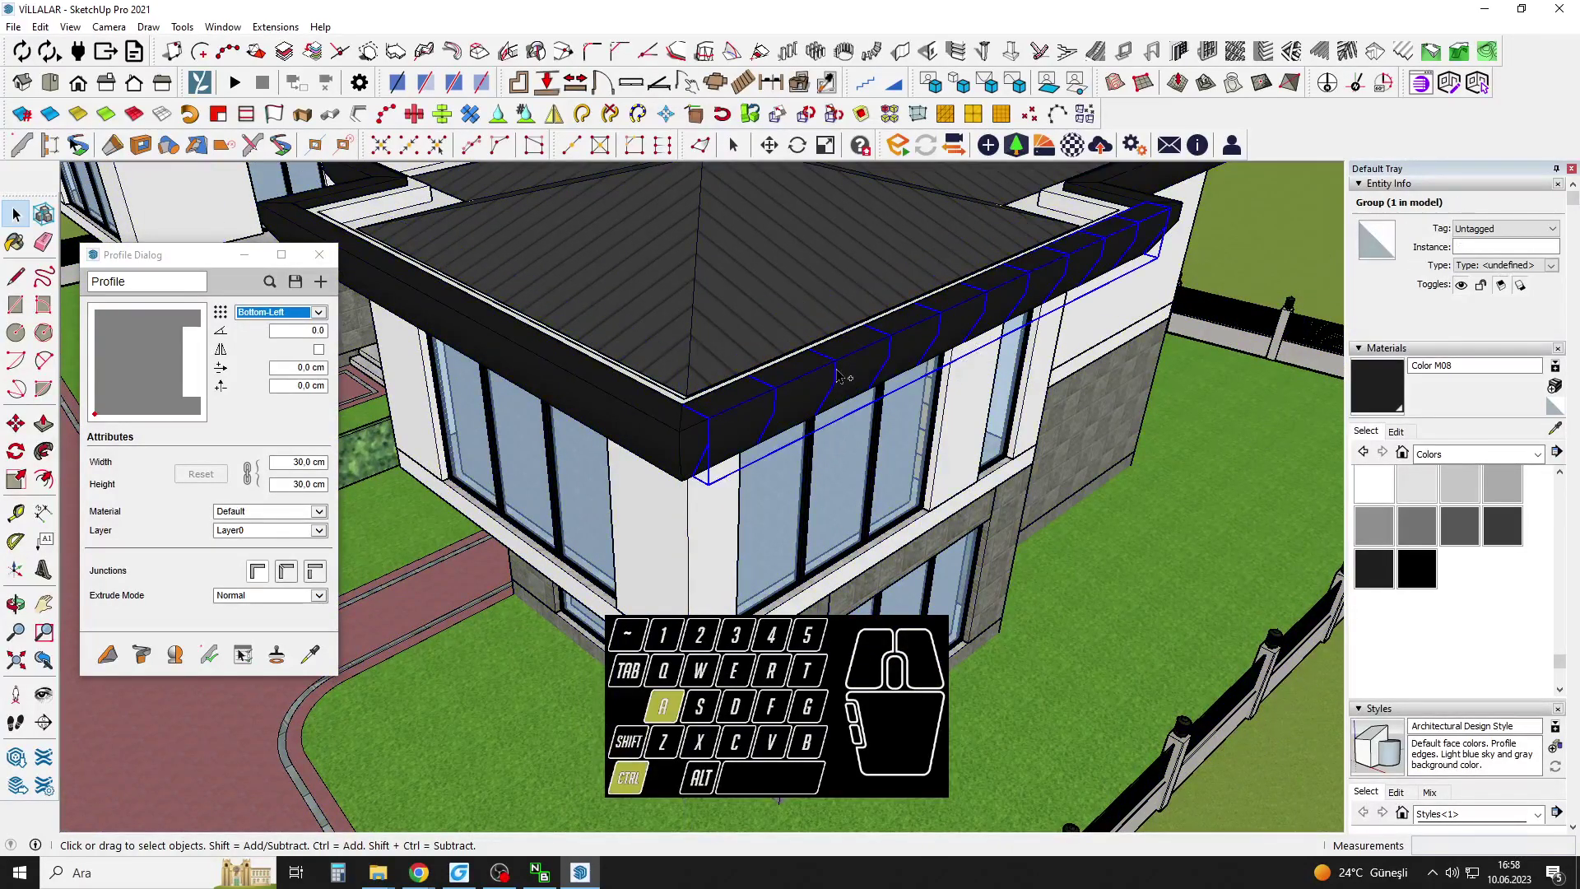
pyautogui.keyDown('shift'); pyautogui.click(836, 381); pyautogui.keyUp('shift')
pyautogui.keyDown('shift'); pyautogui.click(823, 314); pyautogui.keyUp('shift')
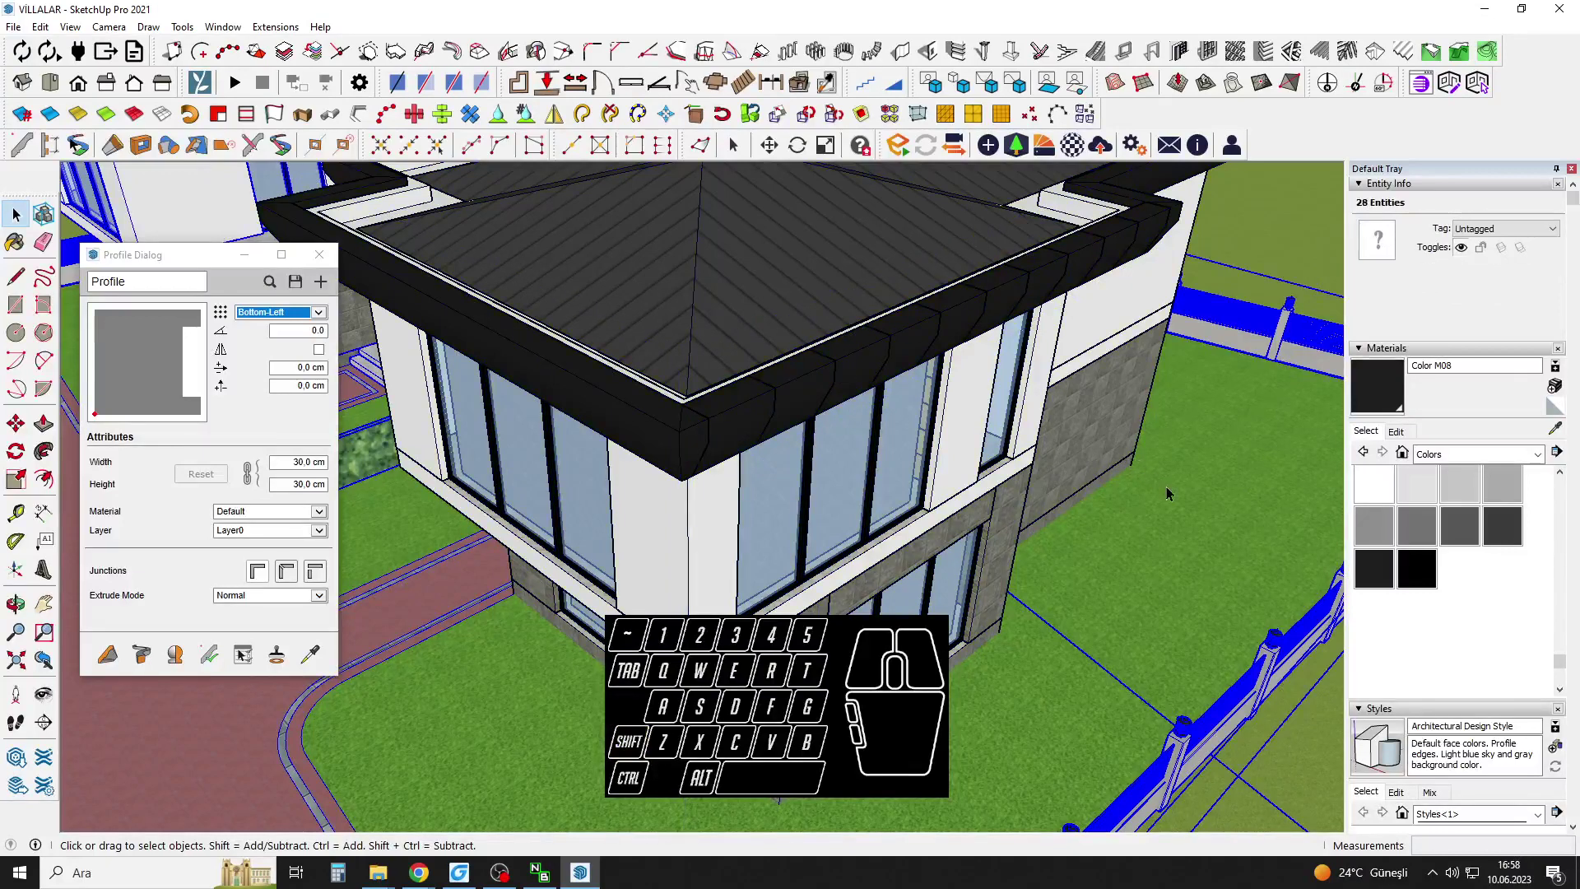
pyautogui.rightClick(1167, 486)
pyautogui.click(1210, 111)
pyautogui.moveTo(897, 488); pyautogui.dragTo(744, 489, button='middle')
pyautogui.scroll(1, 716, 489)
pyautogui.doubleClick(714, 484)
pyautogui.doubleClick(712, 481)
pyautogui.click(712, 480)
pyautogui.doubleClick(712, 480)
pyautogui.scroll(-3, 715, 484)
pyautogui.moveTo(714, 484); pyautogui.dragTo(776, 511, button='middle')
pyautogui.moveTo(776, 511); pyautogui.dragTo(765, 461)
pyautogui.scroll(3, 823, 477)
pyautogui.press('space')
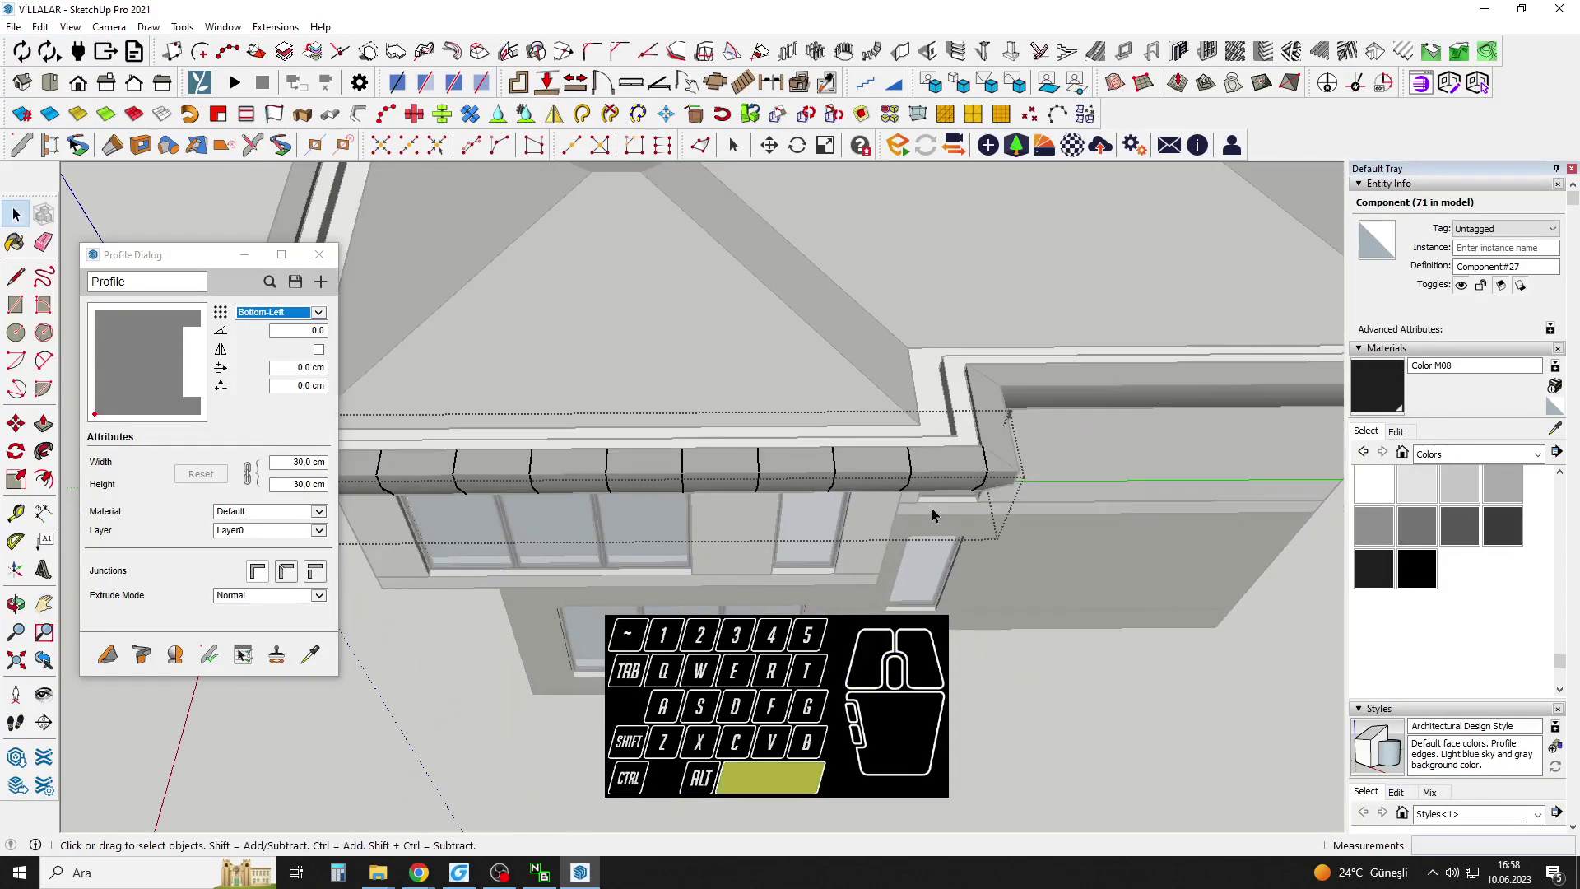
pyautogui.press('Escape')
pyautogui.click(909, 463)
pyautogui.click(982, 449)
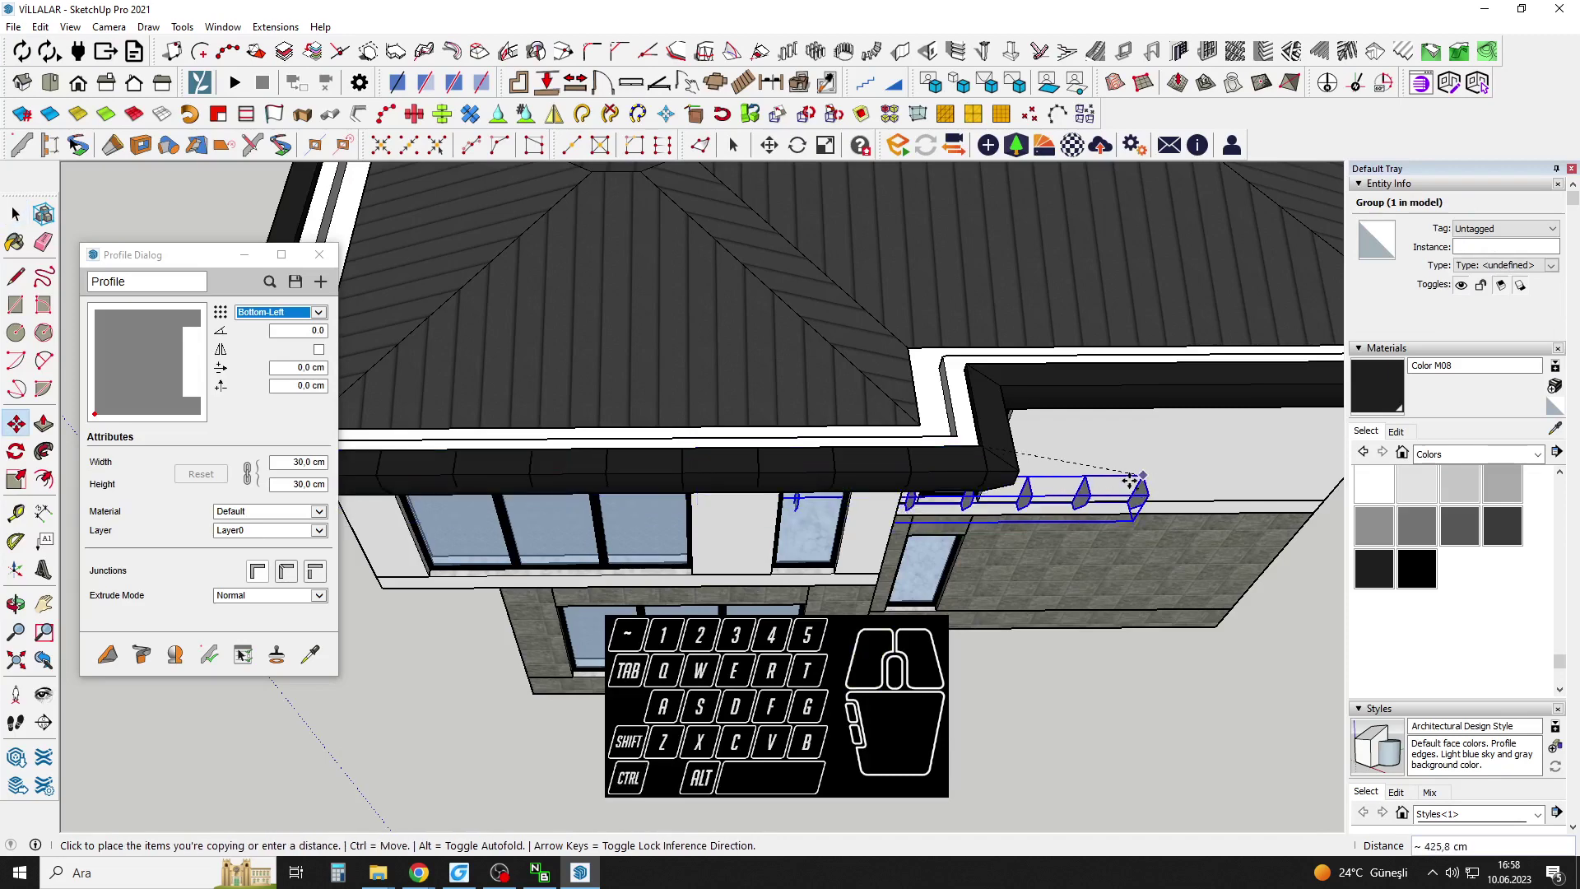
pyautogui.press('space')
# Open the joint group and copy all its joints onto the recessed roof side, up to the far roof corner.
pyautogui.scroll(3, 978, 469)
pyautogui.doubleClick(984, 466)
pyautogui.hotkey('ctrl', 'a')
pyautogui.press('m')
pyautogui.click(984, 435)
pyautogui.press('ctrl')
pyautogui.keyDown('shift'); pyautogui.moveTo(873, 469); pyautogui.dragTo(224, 518, button='middle'); pyautogui.keyUp('shift')
pyautogui.click(1200, 353)
pyautogui.press('space')
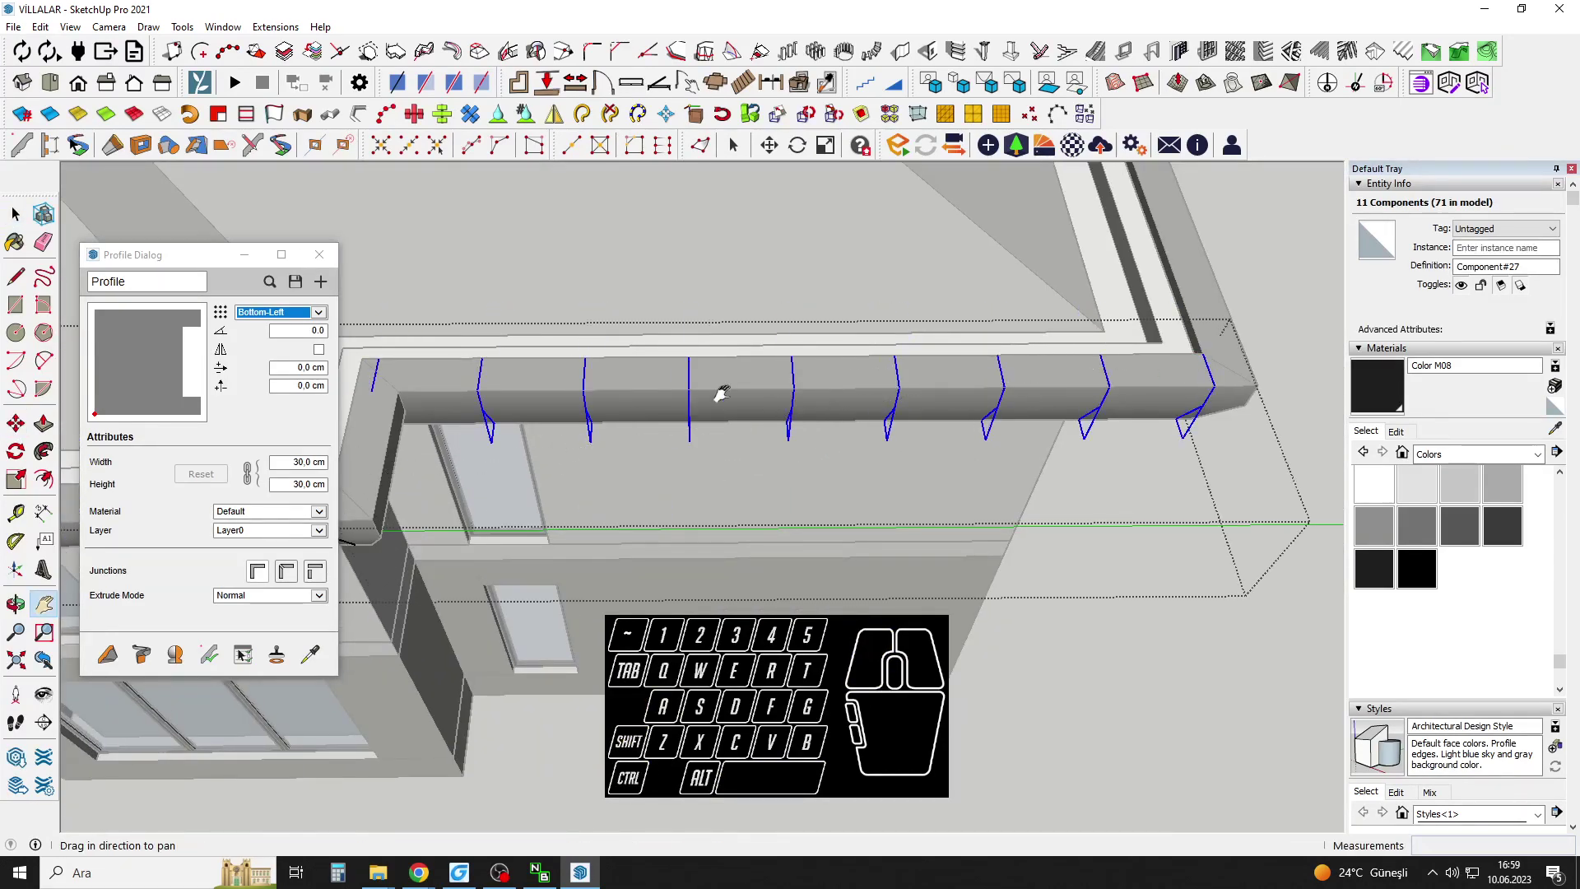
# Erase the surplus copied joints around the stepped inner corner of the roof moulding.
pyautogui.scroll(3, 724, 388)
pyautogui.moveTo(724, 388)
pyautogui.mouseDown(button='middle')
pyautogui.moveTo(681, 431)
pyautogui.moveTo(776, 399)
pyautogui.mouseUp(button='middle')
pyautogui.press('e')
pyautogui.scroll(1, 875, 442)
pyautogui.moveTo(847, 423); pyautogui.dragTo(718, 396)
pyautogui.scroll(4, 878, 433)
pyautogui.moveTo(878, 433)
pyautogui.mouseDown(button='middle')
pyautogui.moveTo(847, 419)
pyautogui.moveTo(891, 431)
pyautogui.mouseUp(button='middle')
# Copy one joint onto the short stepped side of the moulding and rotate it square to that side.
pyautogui.press('space')
pyautogui.press('m')
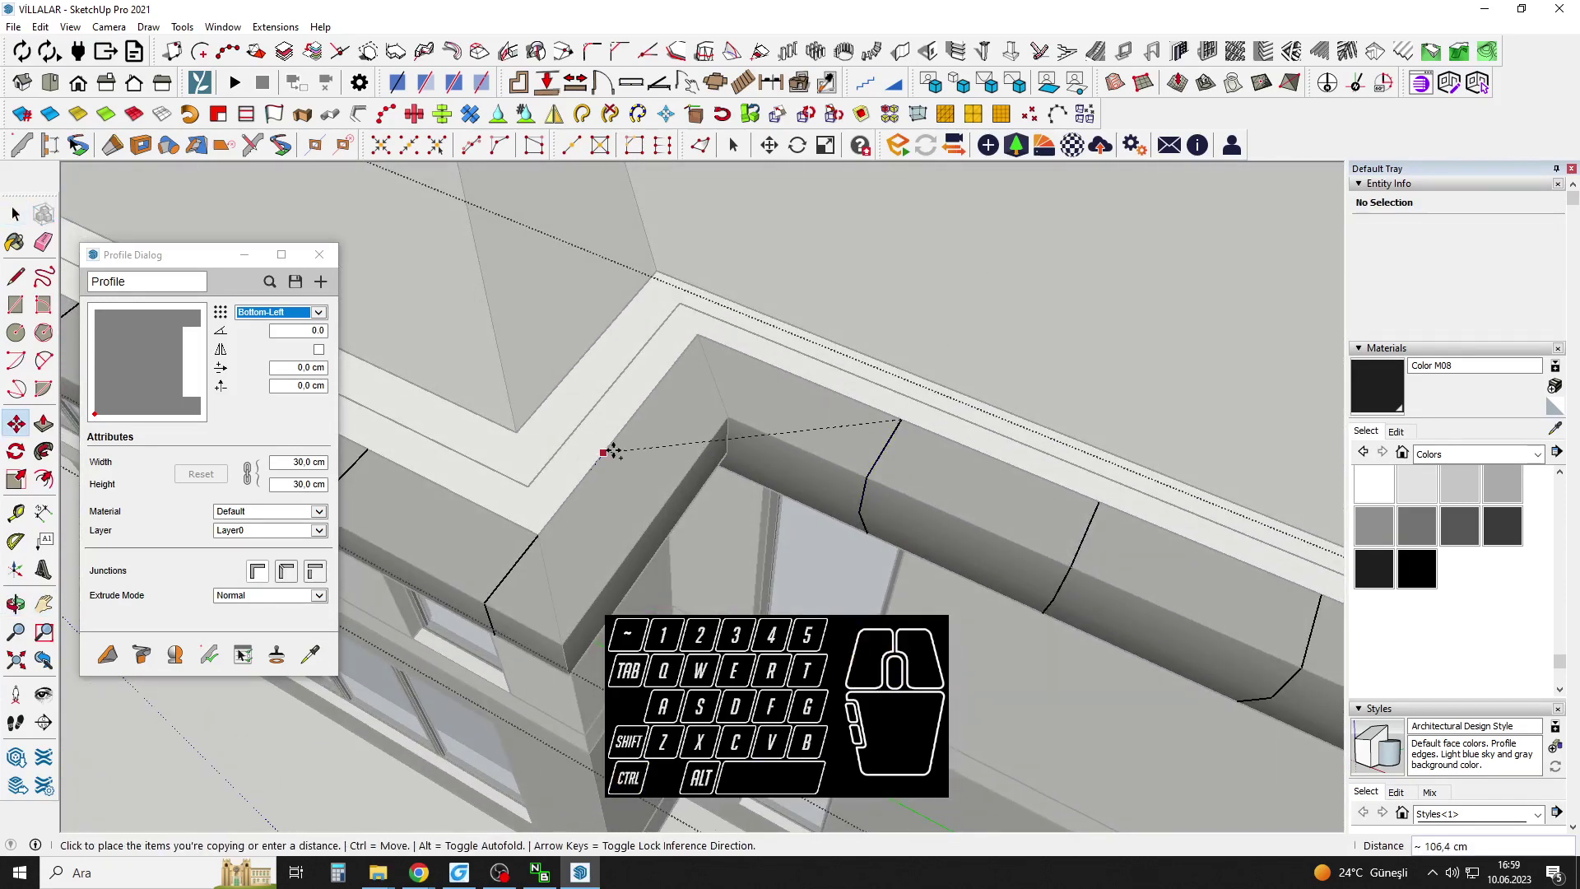
pyautogui.click(609, 453)
pyautogui.press('q')
pyautogui.click(608, 445)
pyautogui.click(632, 456)
pyautogui.click(623, 427)
pyautogui.moveTo(632, 426); pyautogui.dragTo(952, 508, button='middle')
# Copy the eight joints of the recessed side to the adjoining end side, rotate them and align them with its moulding.
pyautogui.press('space')
pyautogui.moveTo(1007, 588); pyautogui.dragTo(449, 497)
pyautogui.press('m')
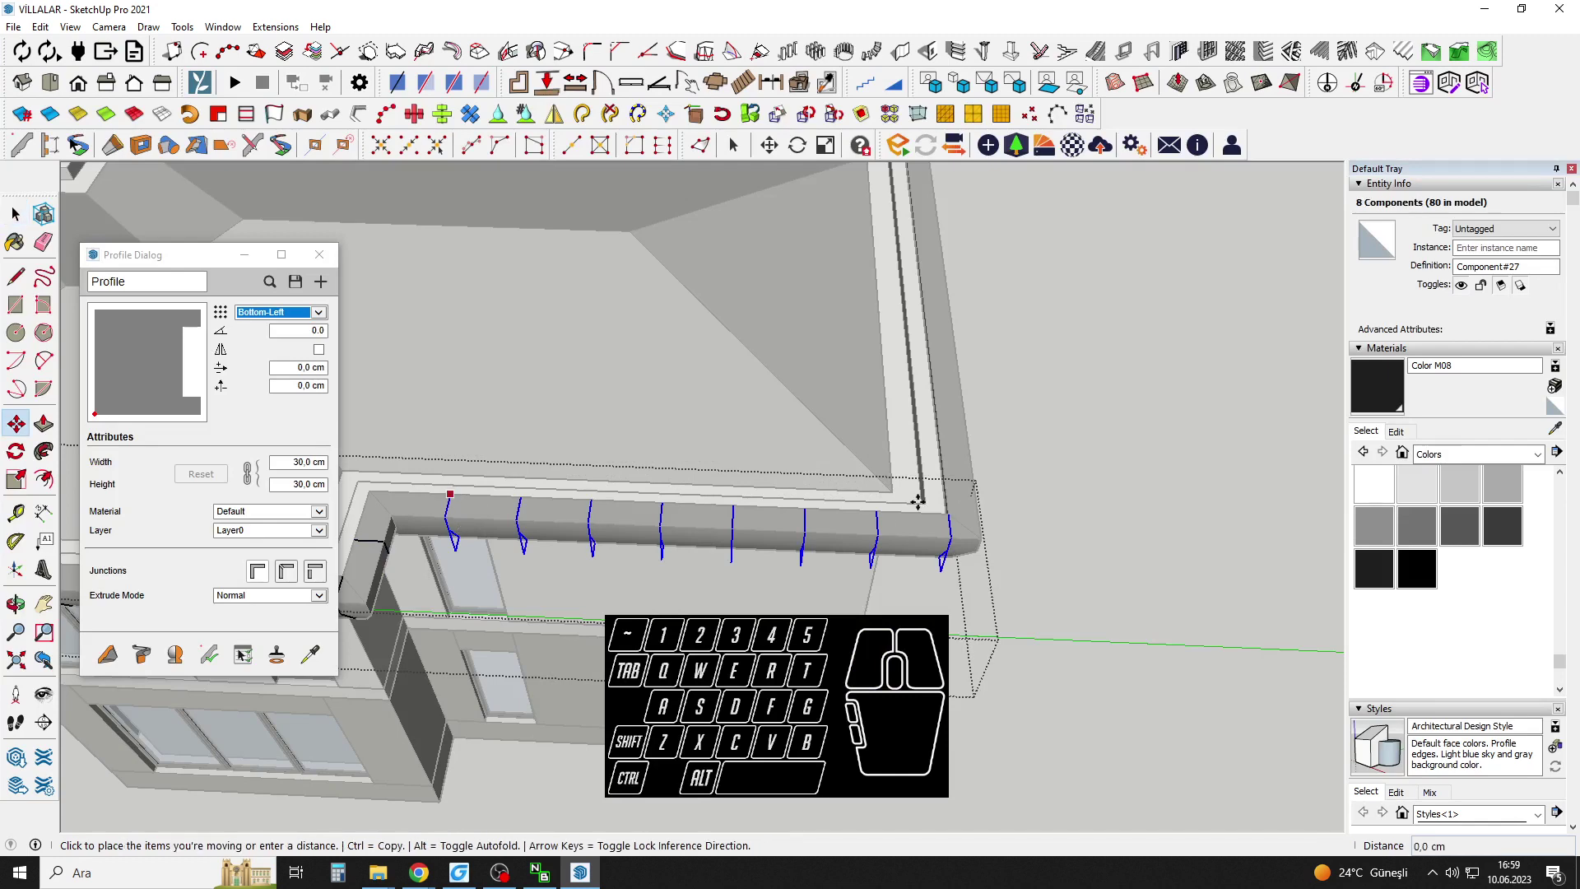
pyautogui.click(449, 496)
pyautogui.scroll(3, 947, 459)
pyautogui.scroll(2, 955, 460)
pyautogui.press('q')
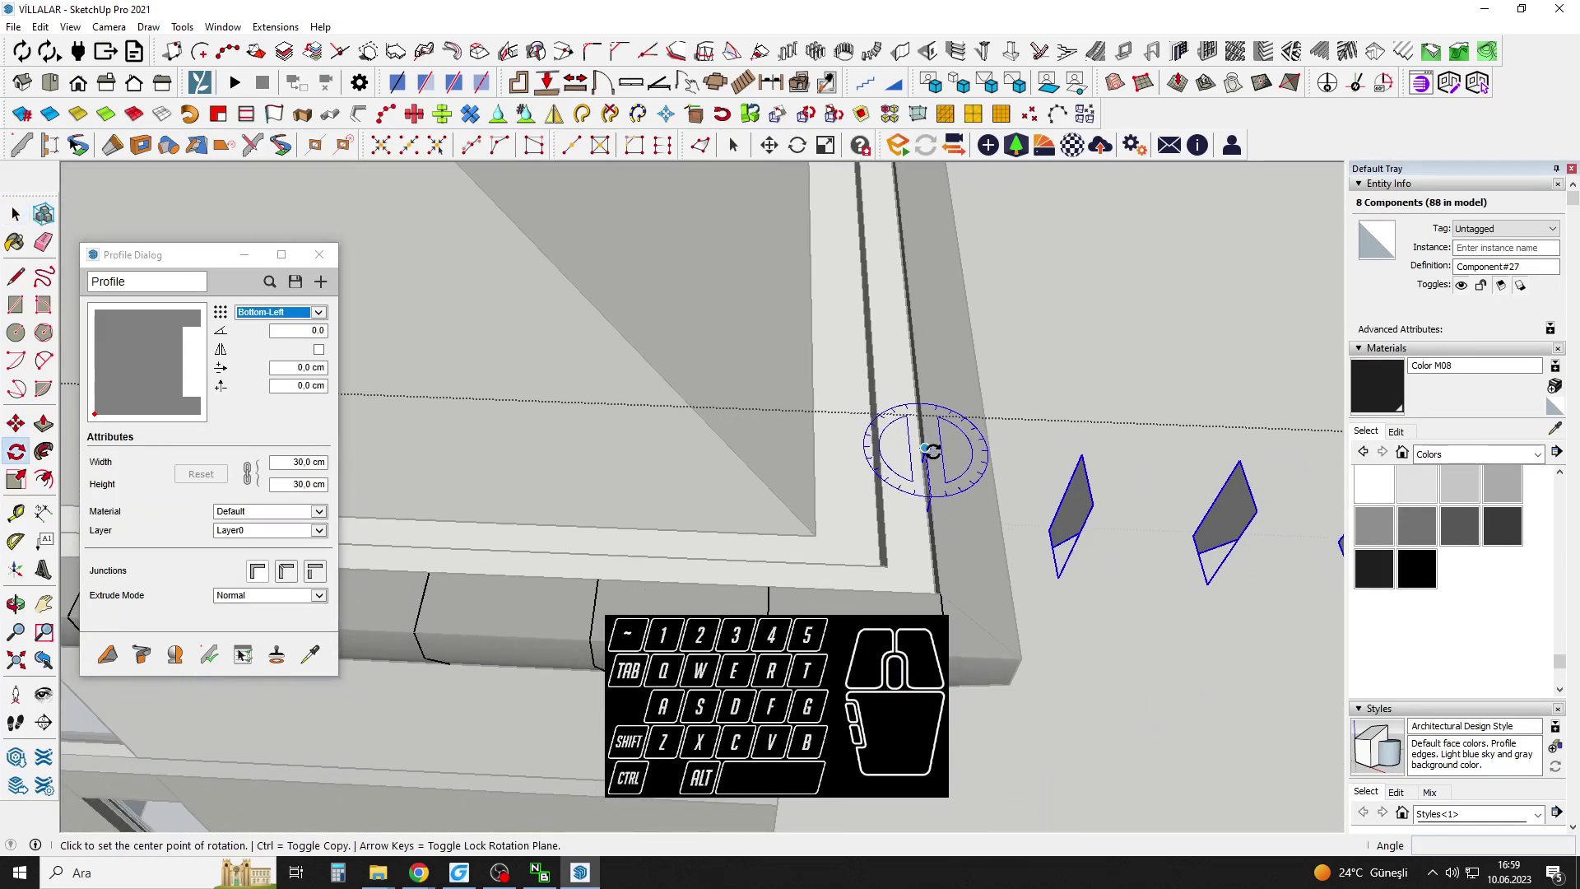
pyautogui.click(949, 447)
pyautogui.click(920, 409)
pyautogui.moveTo(921, 409); pyautogui.dragTo(526, 527, button='middle')
pyautogui.press('space')
pyautogui.press('m')
pyautogui.click(824, 541)
pyautogui.keyDown('shift'); pyautogui.click(730, 561); pyautogui.keyUp('shift')
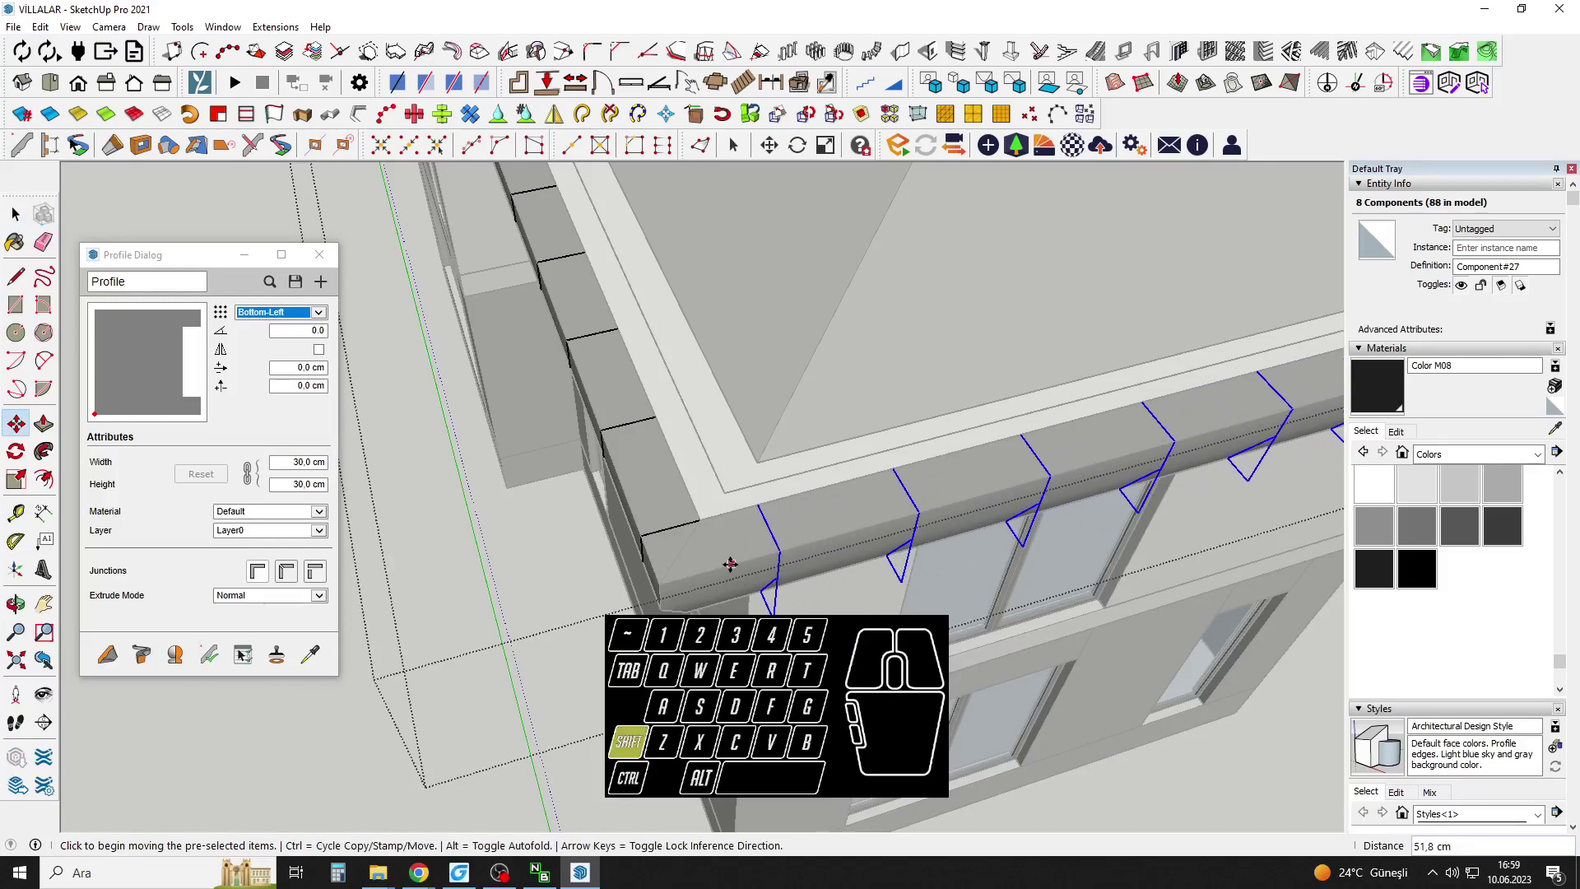
# Copy the last joint of the end side to the far roof corner and fill the gap with a /2 array.
pyautogui.moveTo(730, 561); pyautogui.dragTo(1006, 432, button='middle')
pyautogui.moveTo(1006, 429); pyautogui.dragTo(827, 489)
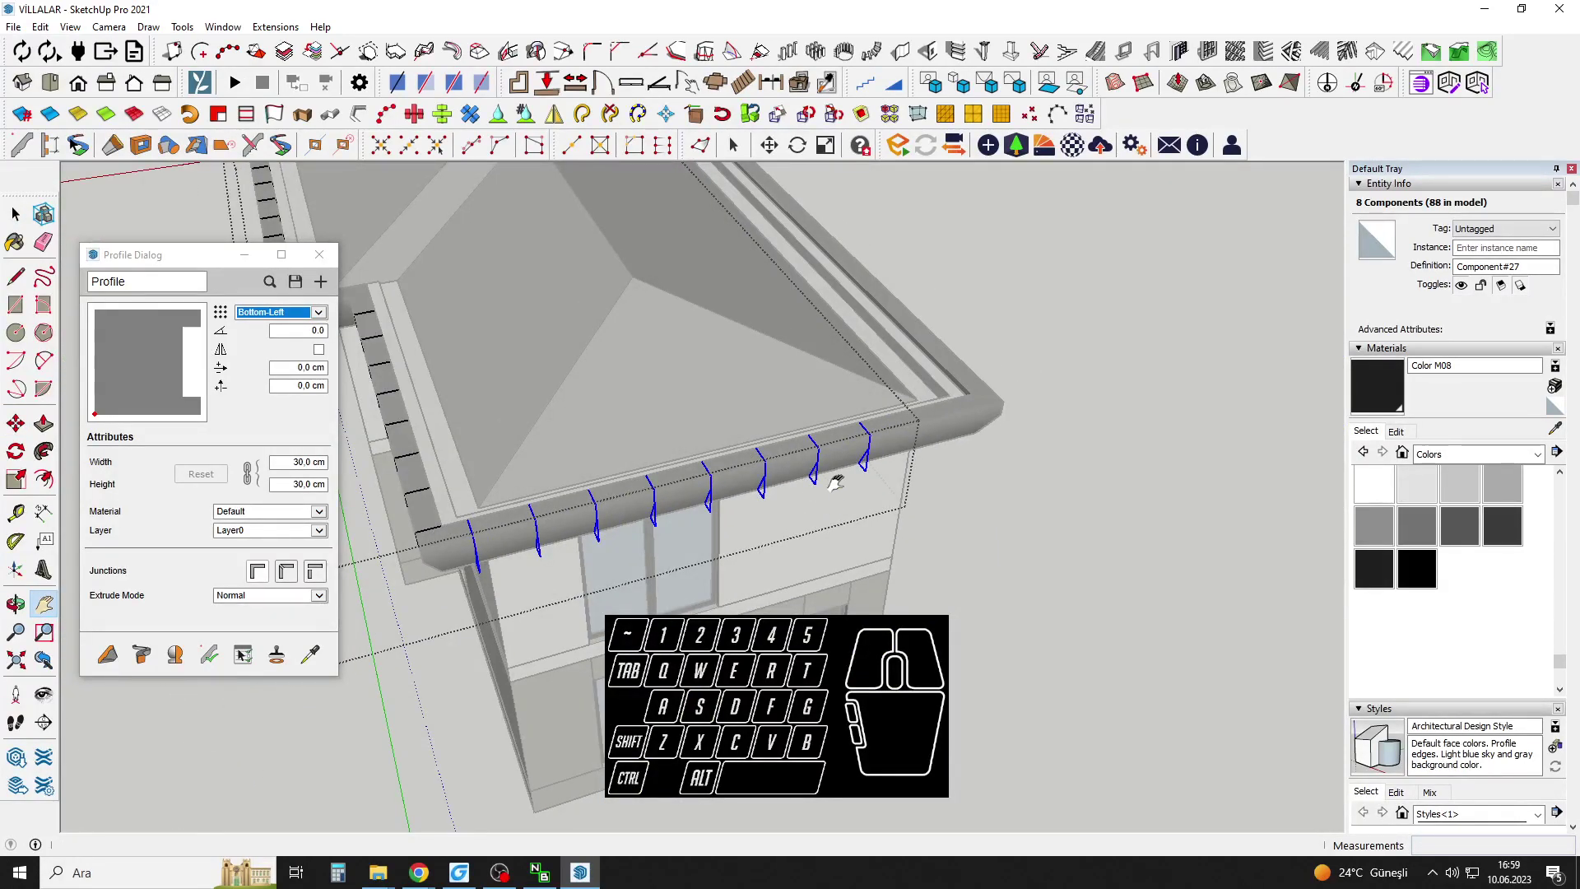
pyautogui.scroll(2, 858, 479)
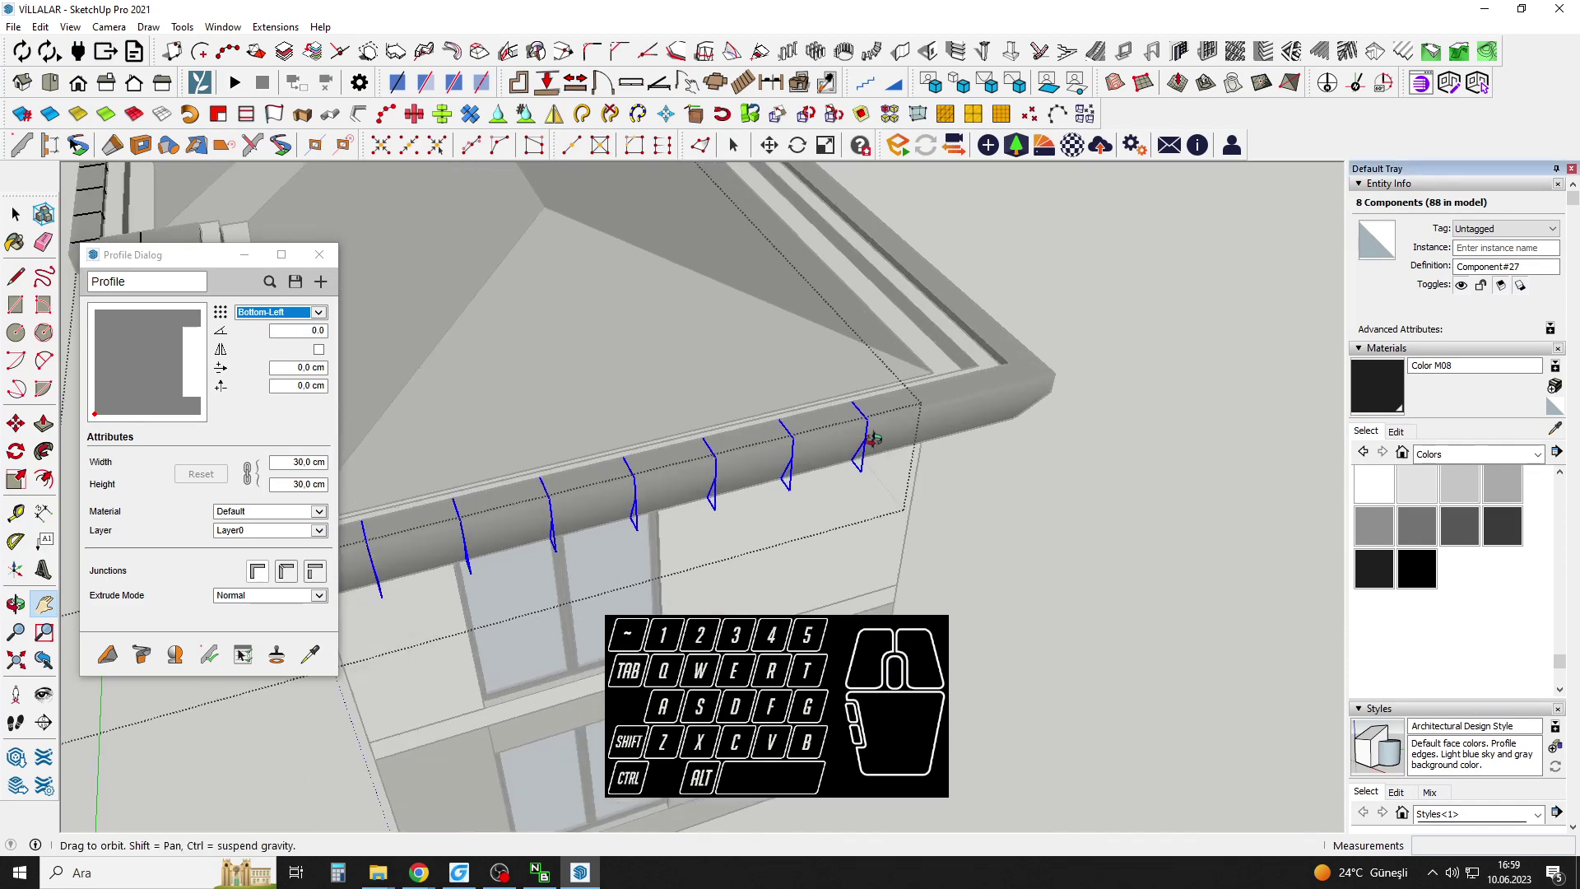
pyautogui.moveTo(859, 479); pyautogui.dragTo(889, 455, button='middle')
pyautogui.press('space')
pyautogui.moveTo(892, 447); pyautogui.dragTo(848, 477)
pyautogui.scroll(3, 773, 487)
pyautogui.press('m')
pyautogui.click(750, 472)
pyautogui.click(875, 418)
pyautogui.press('ctrl')
pyautogui.click(873, 409)
pyautogui.click(1166, 363)
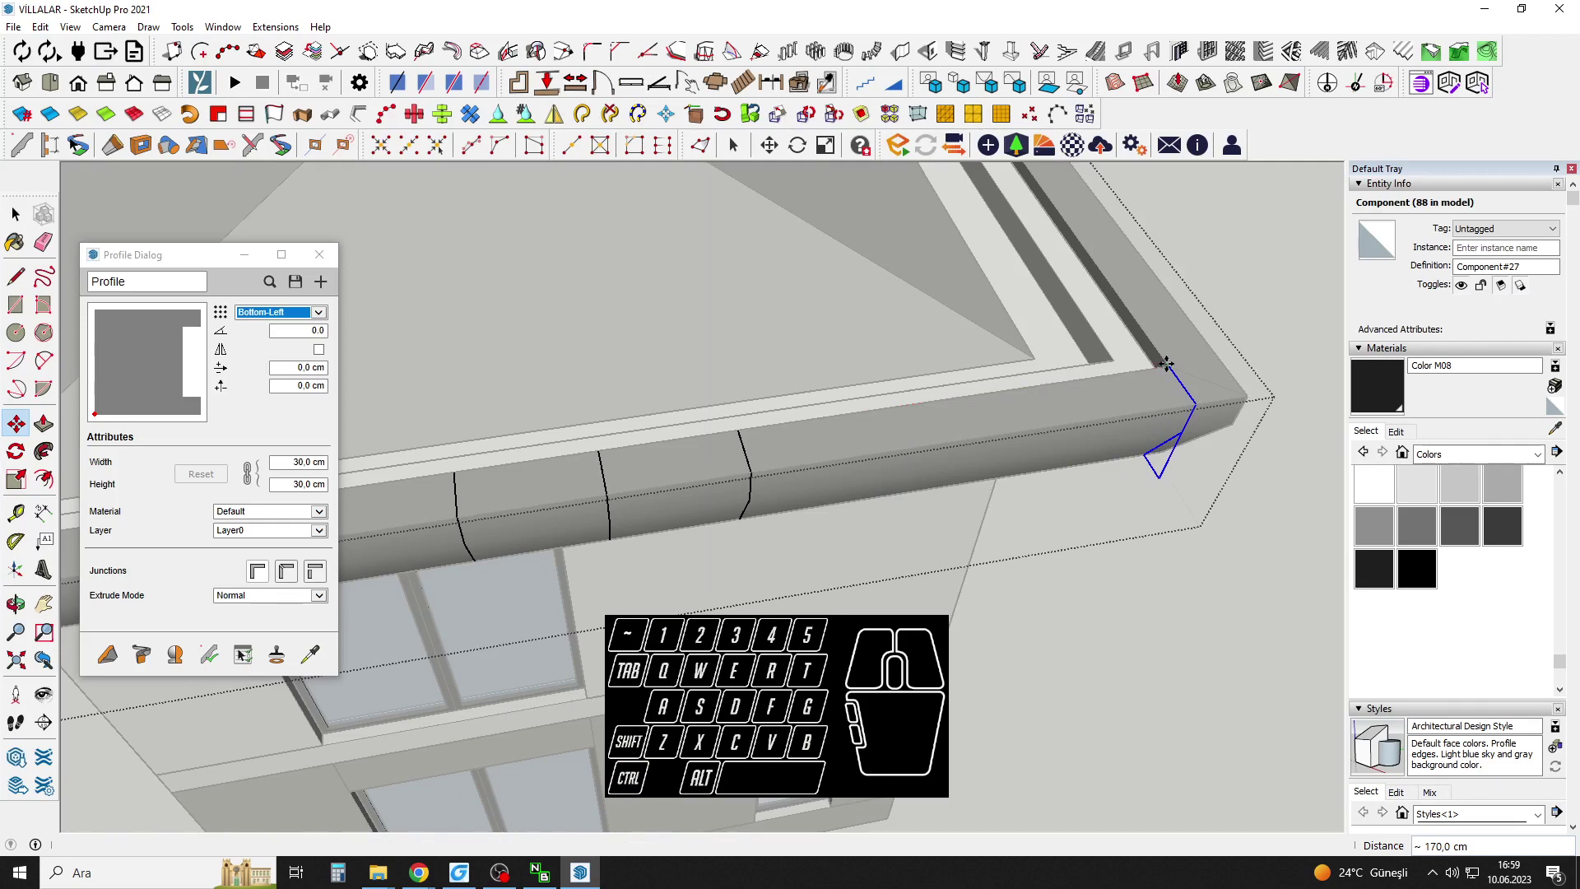
pyautogui.click(874, 411)
pyautogui.click(1161, 364)
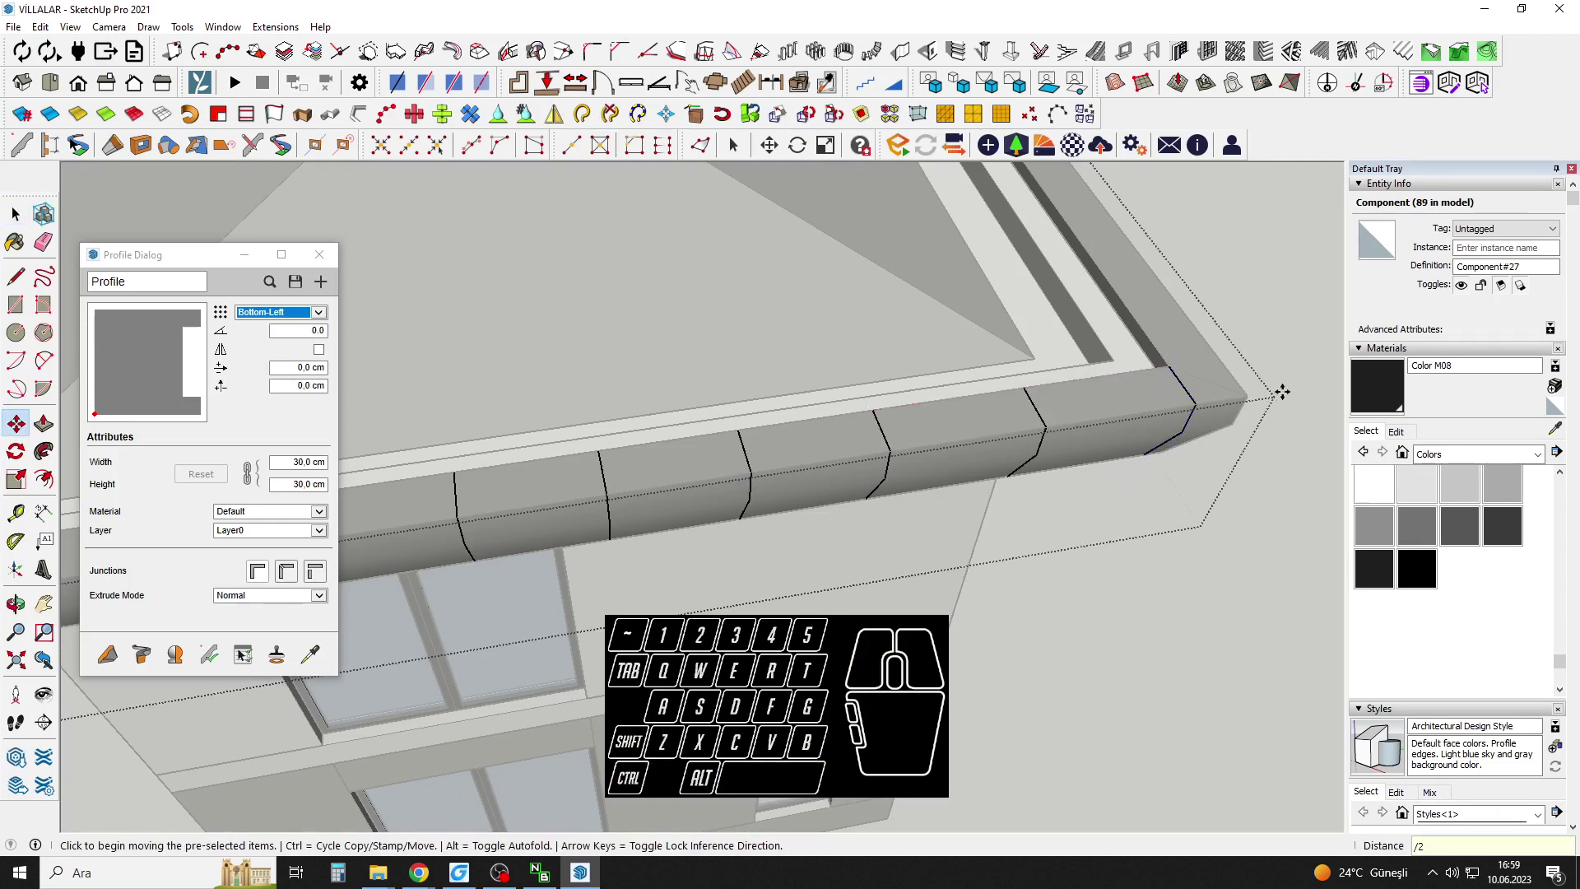
pyautogui.press('Return')
# Shift the seven middle joints about 10 cm toward the far corner and adjust the outer ones to even the spacing.
pyautogui.moveTo(1217, 452); pyautogui.dragTo(920, 389, button='middle')
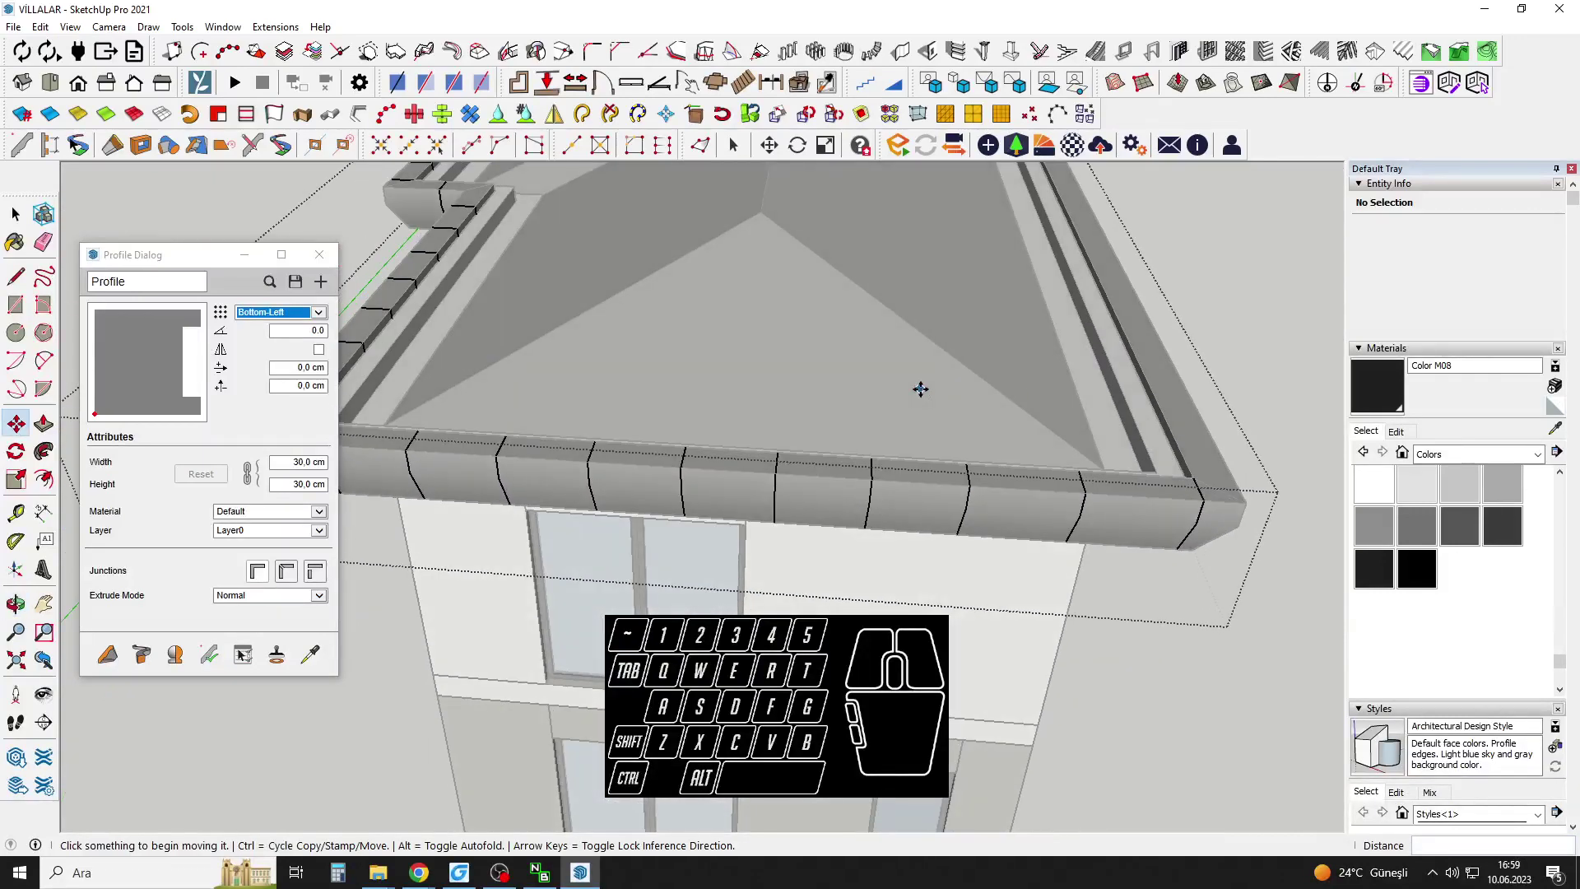
pyautogui.scroll(-1, 920, 389)
pyautogui.moveTo(944, 461); pyautogui.dragTo(887, 455, button='middle')
pyautogui.press('space')
pyautogui.moveTo(886, 455); pyautogui.dragTo(562, 362)
pyautogui.moveTo(680, 440); pyautogui.dragTo(679, 440)
pyautogui.scroll(2, 680, 440)
pyautogui.press('m')
pyautogui.click(889, 472)
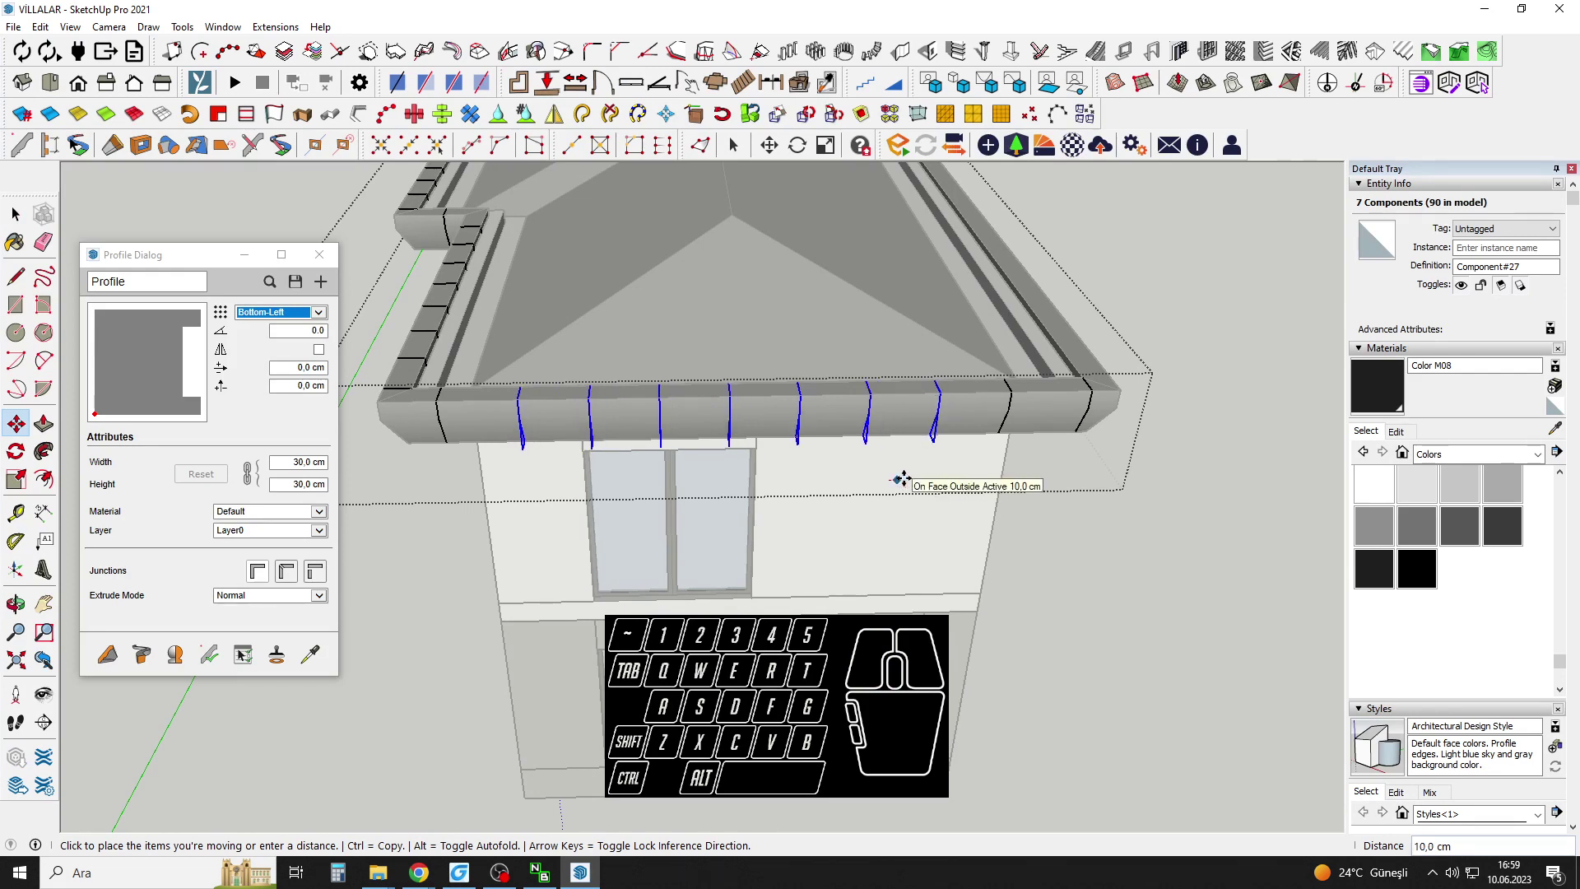
pyautogui.press('space')
pyautogui.scroll(1, 940, 464)
pyautogui.click(945, 468)
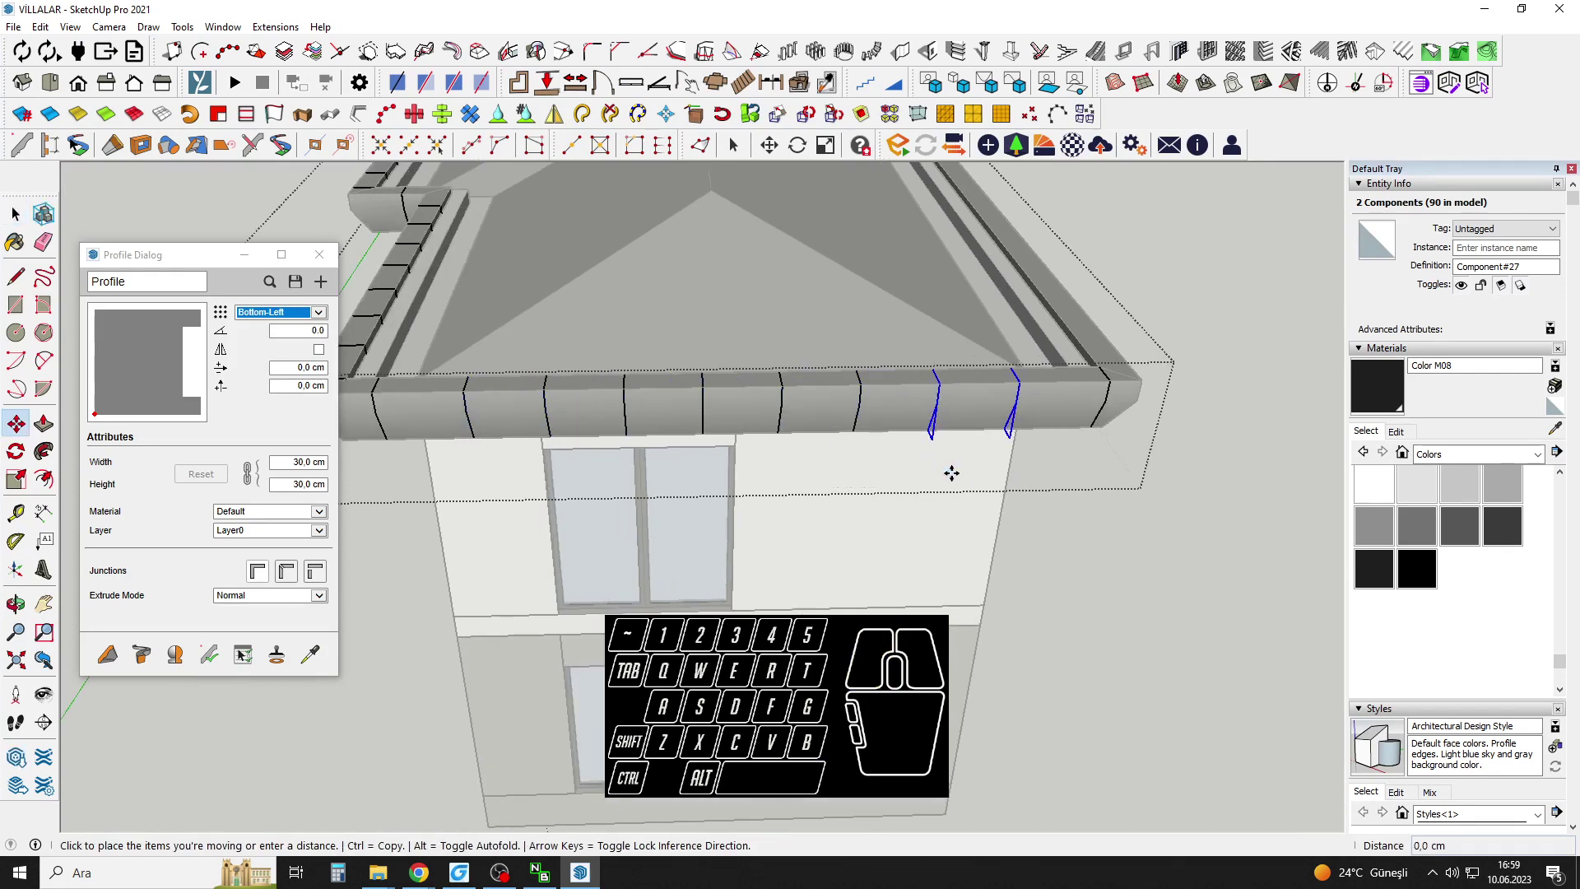
pyautogui.click(959, 471)
pyautogui.press('space')
pyautogui.moveTo(960, 471); pyautogui.dragTo(863, 469, button='middle')
# Copy the corner joint around to the next long roof side and rotate it in line with that moulding.
pyautogui.press('space')
pyautogui.scroll(6, 863, 469)
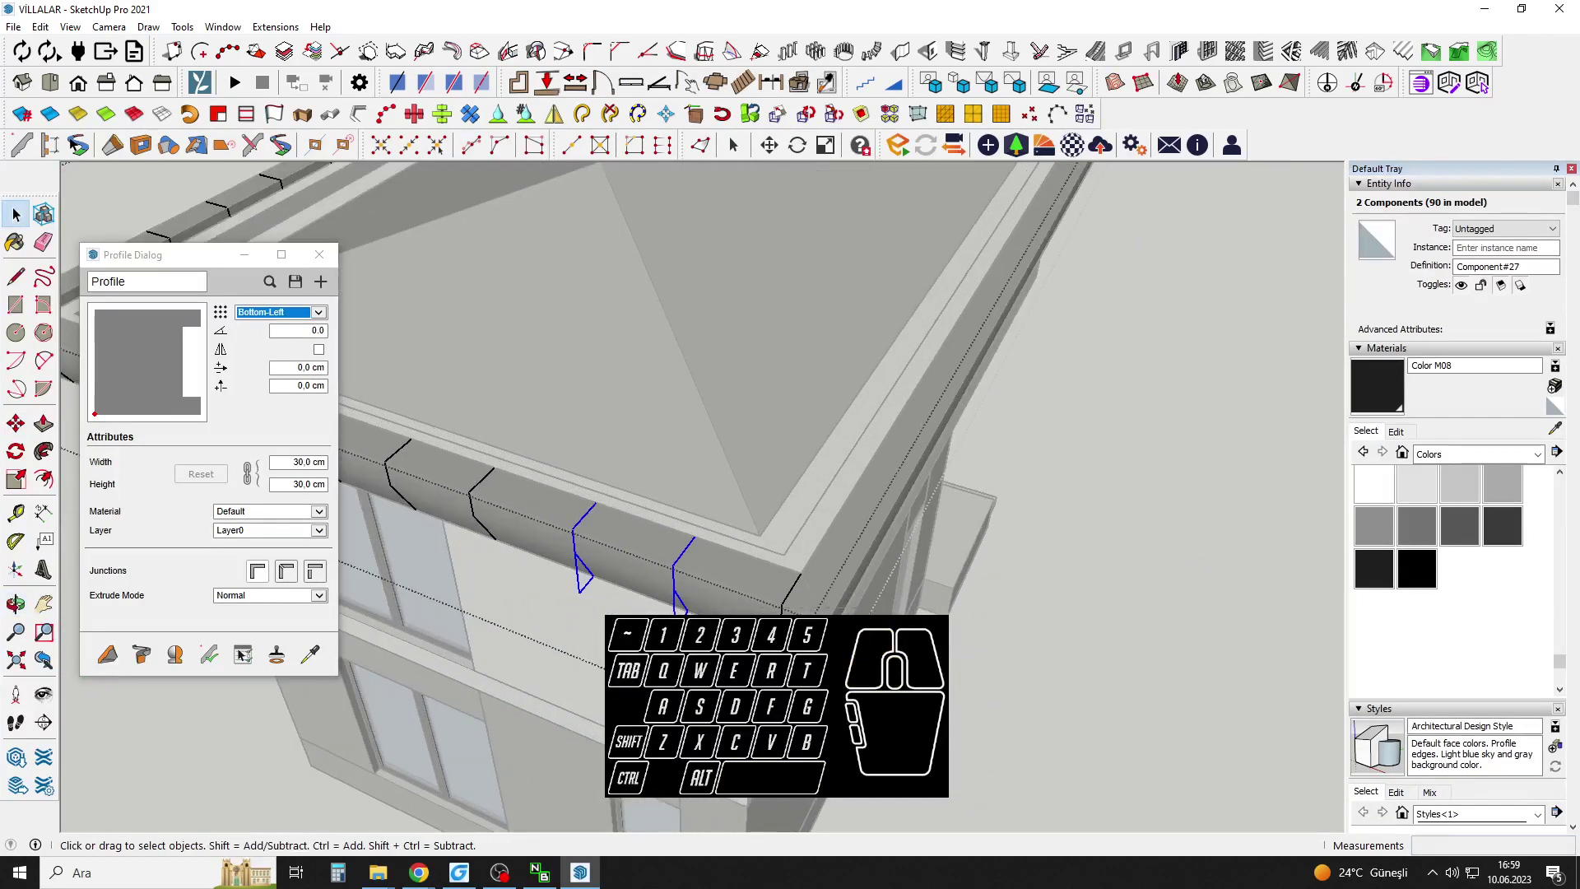
pyautogui.press('q')
pyautogui.click(815, 568)
pyautogui.press('m')
pyautogui.click(789, 562)
pyautogui.click(821, 514)
pyautogui.scroll(-5, 815, 526)
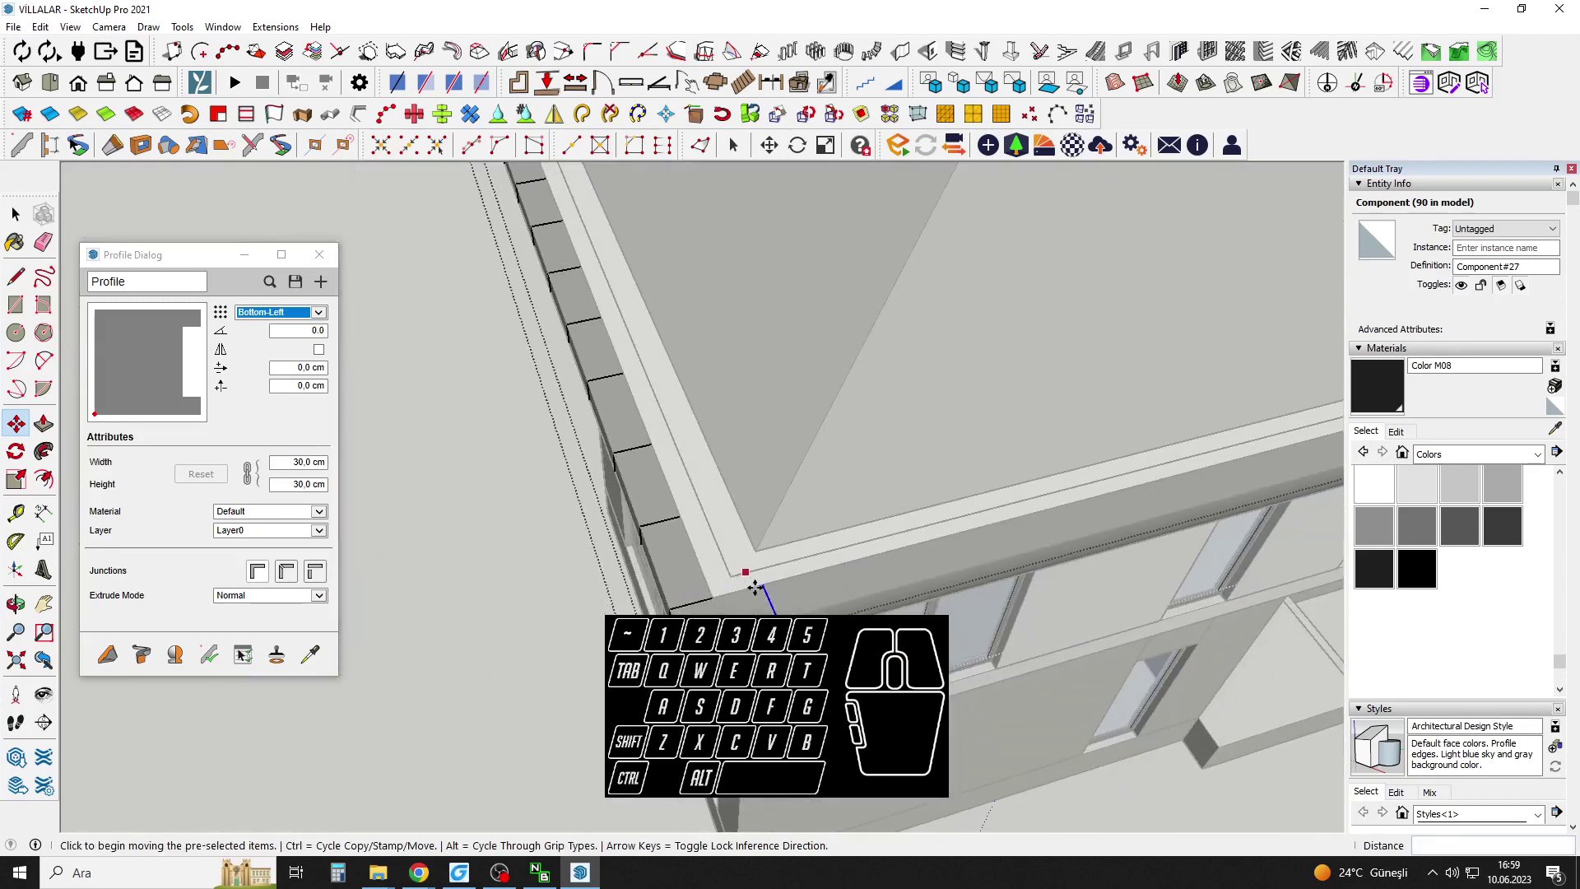
pyautogui.scroll(3, 790, 584)
pyautogui.scroll(2, 782, 600)
# Copy the joint along the long rear moulding to its far stepped corner and divide the distance with a /10 array.
pyautogui.click(783, 599)
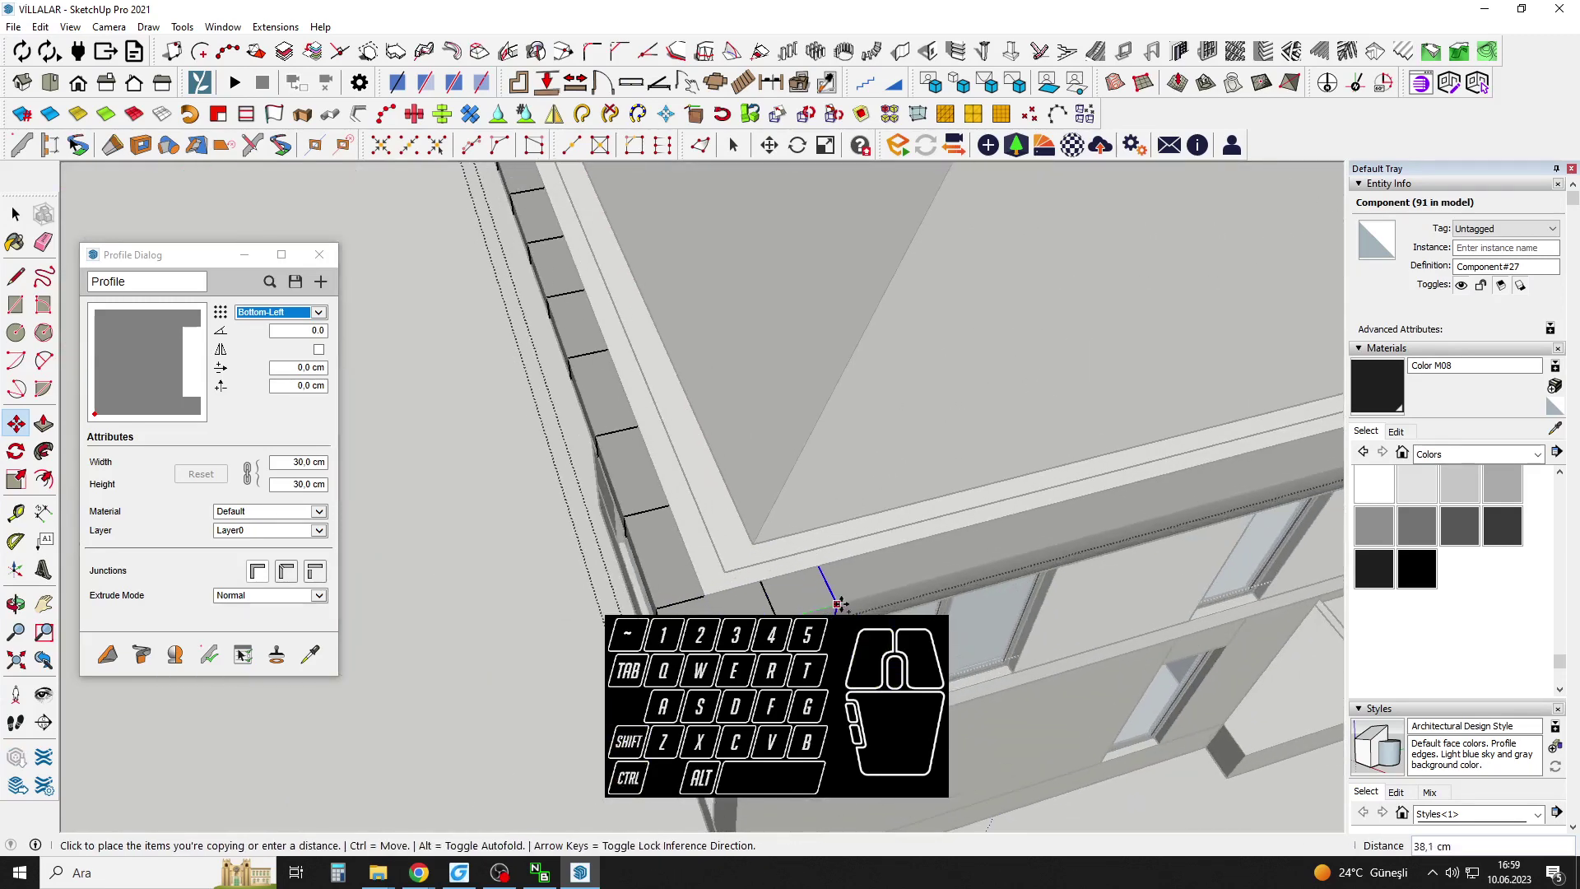
pyautogui.scroll(-5, 954, 590)
pyautogui.scroll(3, 1040, 497)
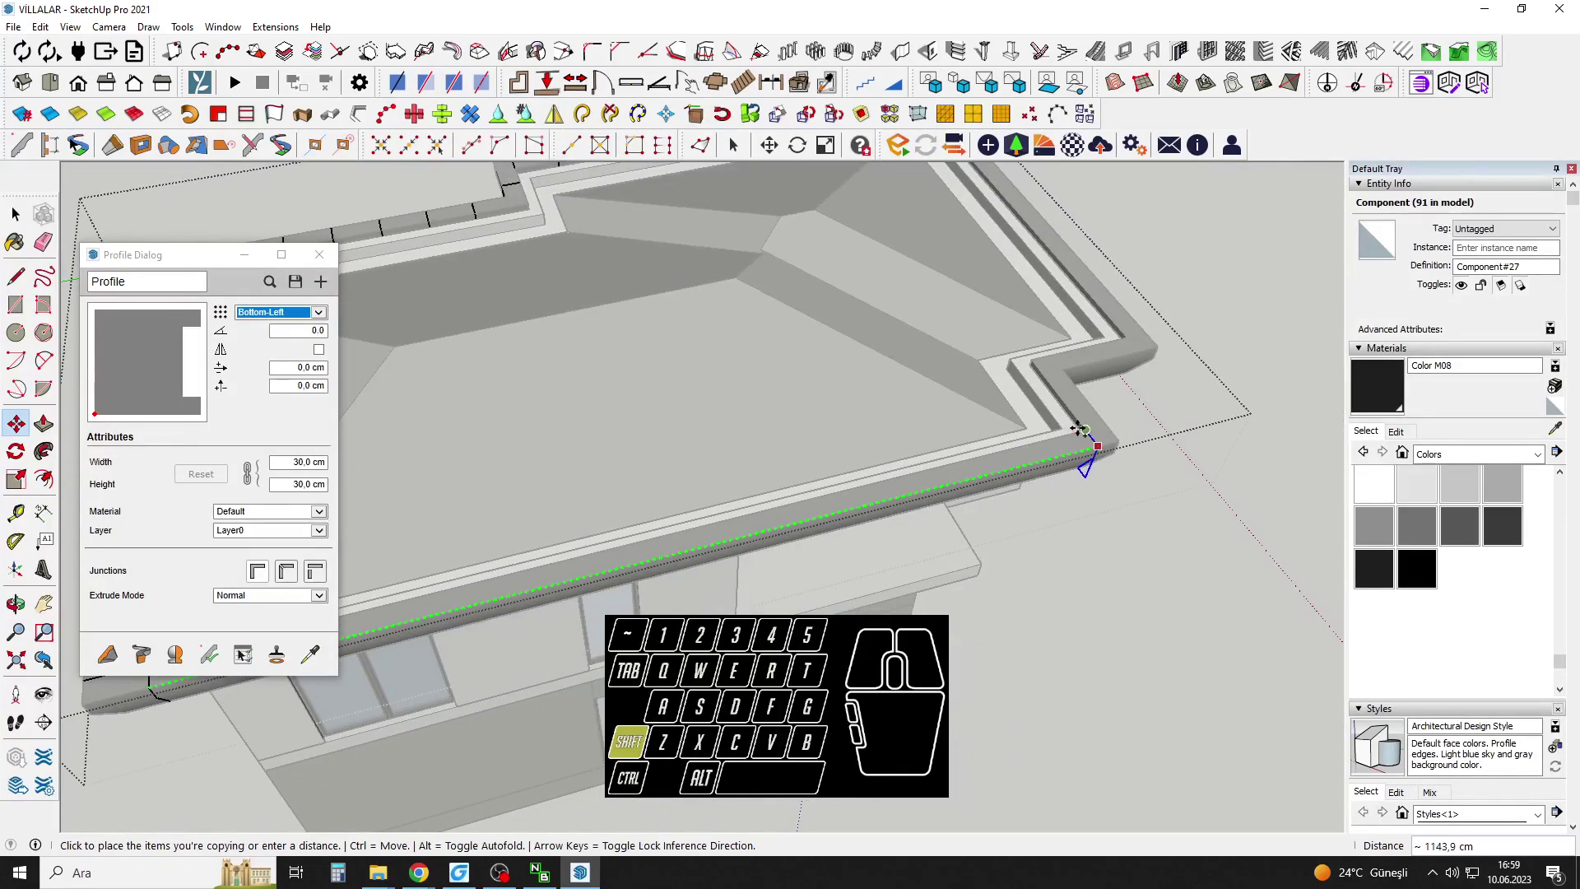
pyautogui.click(1082, 429)
pyautogui.scroll(-2, 1176, 486)
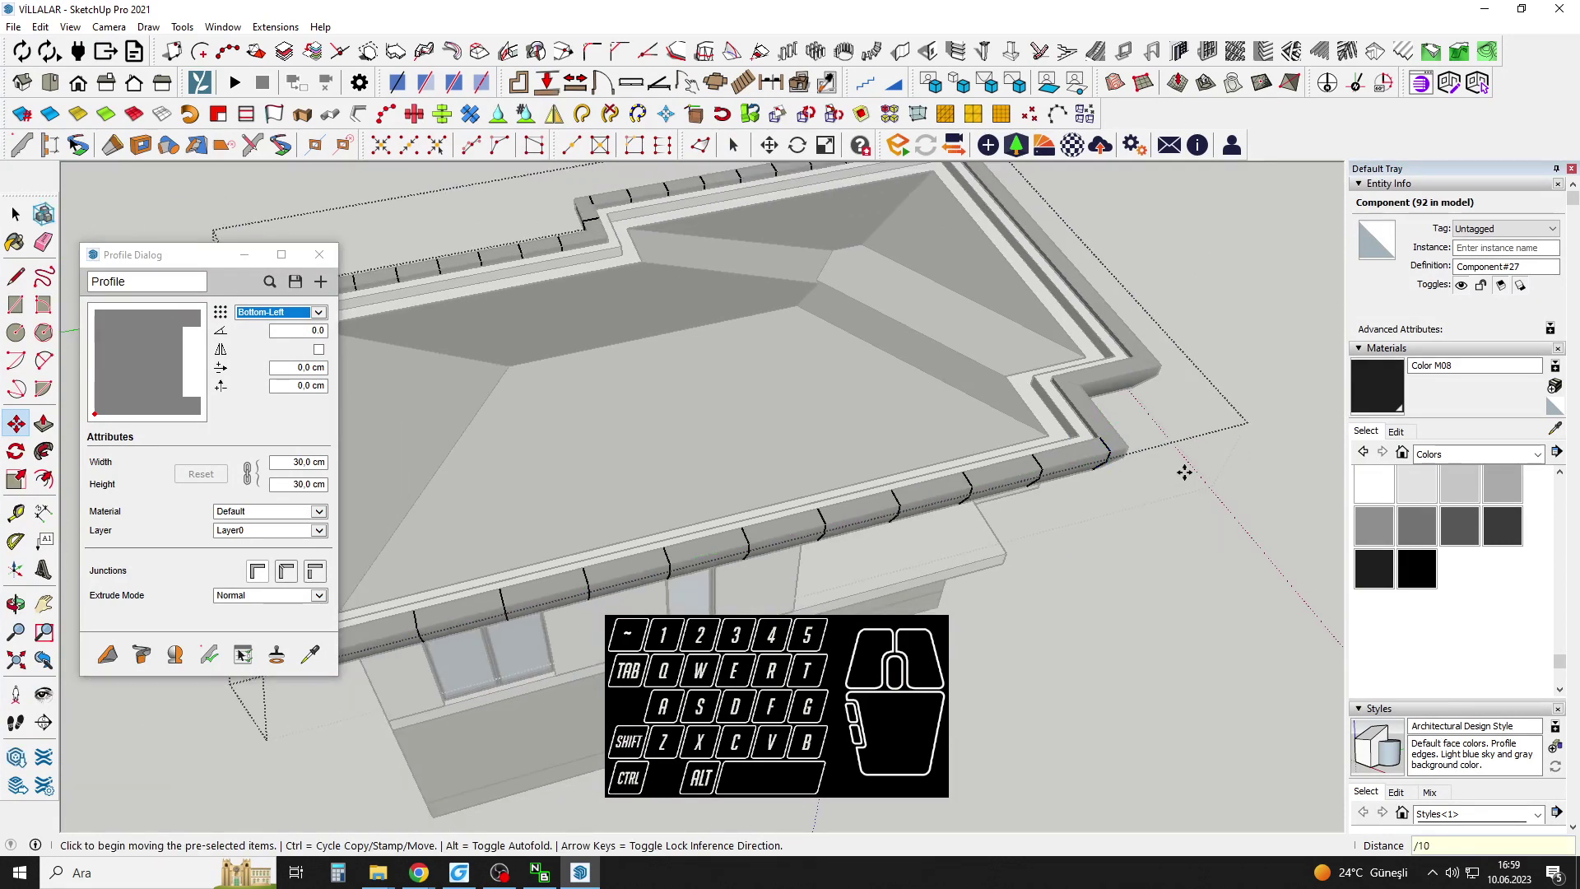
# Copy the last joint of the long moulding across the stepped corner onto the parallel short moulding.
pyautogui.press('Escape')
pyautogui.scroll(-4, 964, 516)
pyautogui.moveTo(965, 516); pyautogui.dragTo(753, 503, button='middle')
pyautogui.scroll(4, 753, 503)
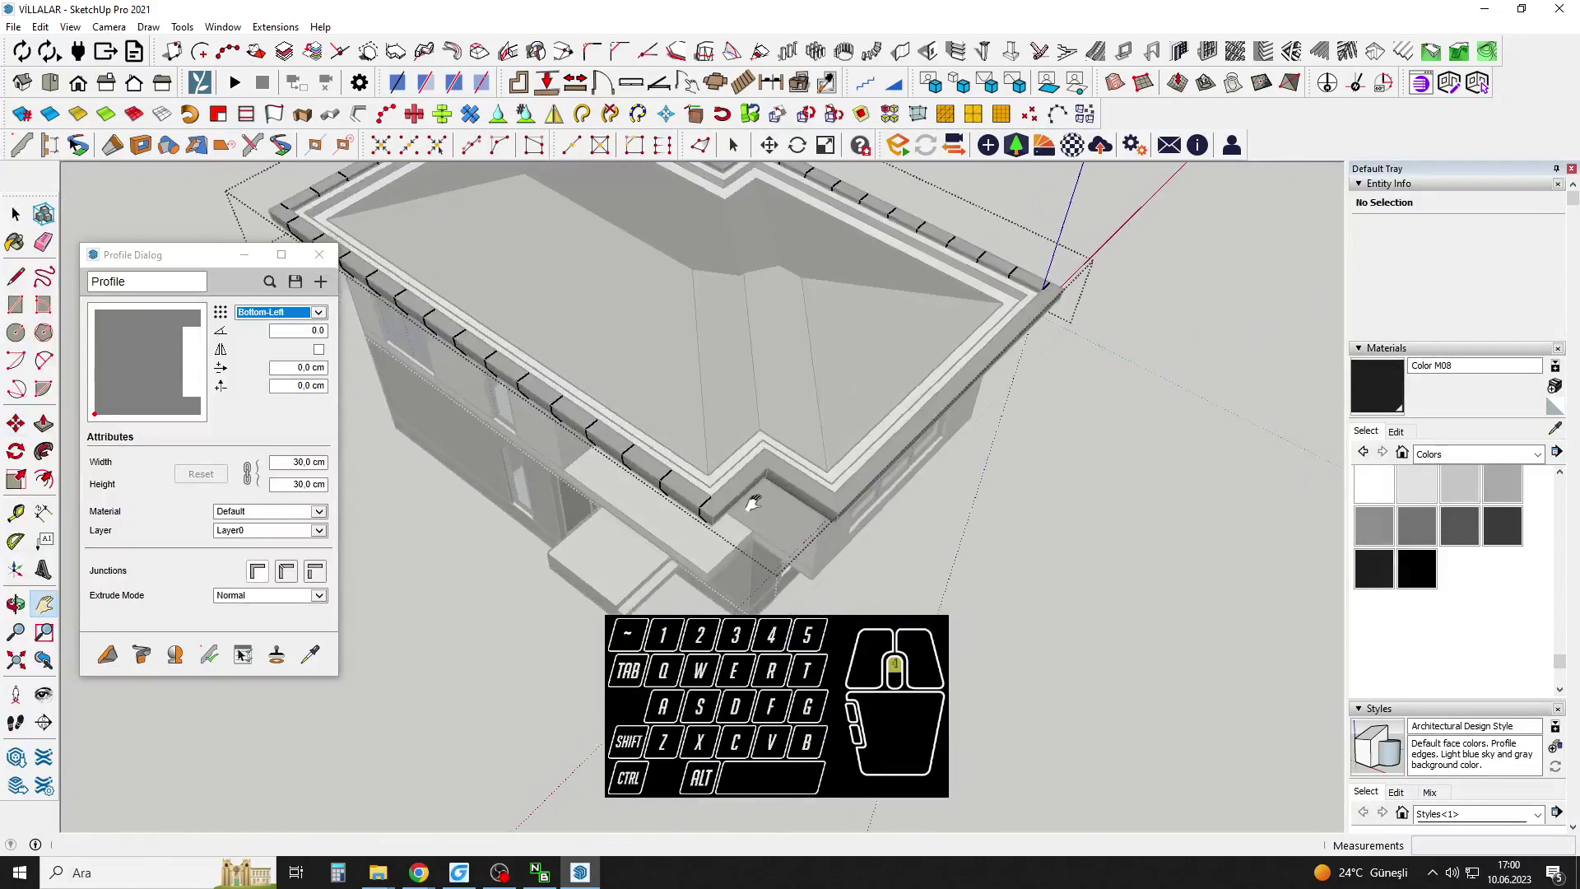
pyautogui.scroll(3, 753, 504)
pyautogui.press('m')
pyautogui.click(671, 492)
pyautogui.press('ctrl')
pyautogui.scroll(2, 941, 482)
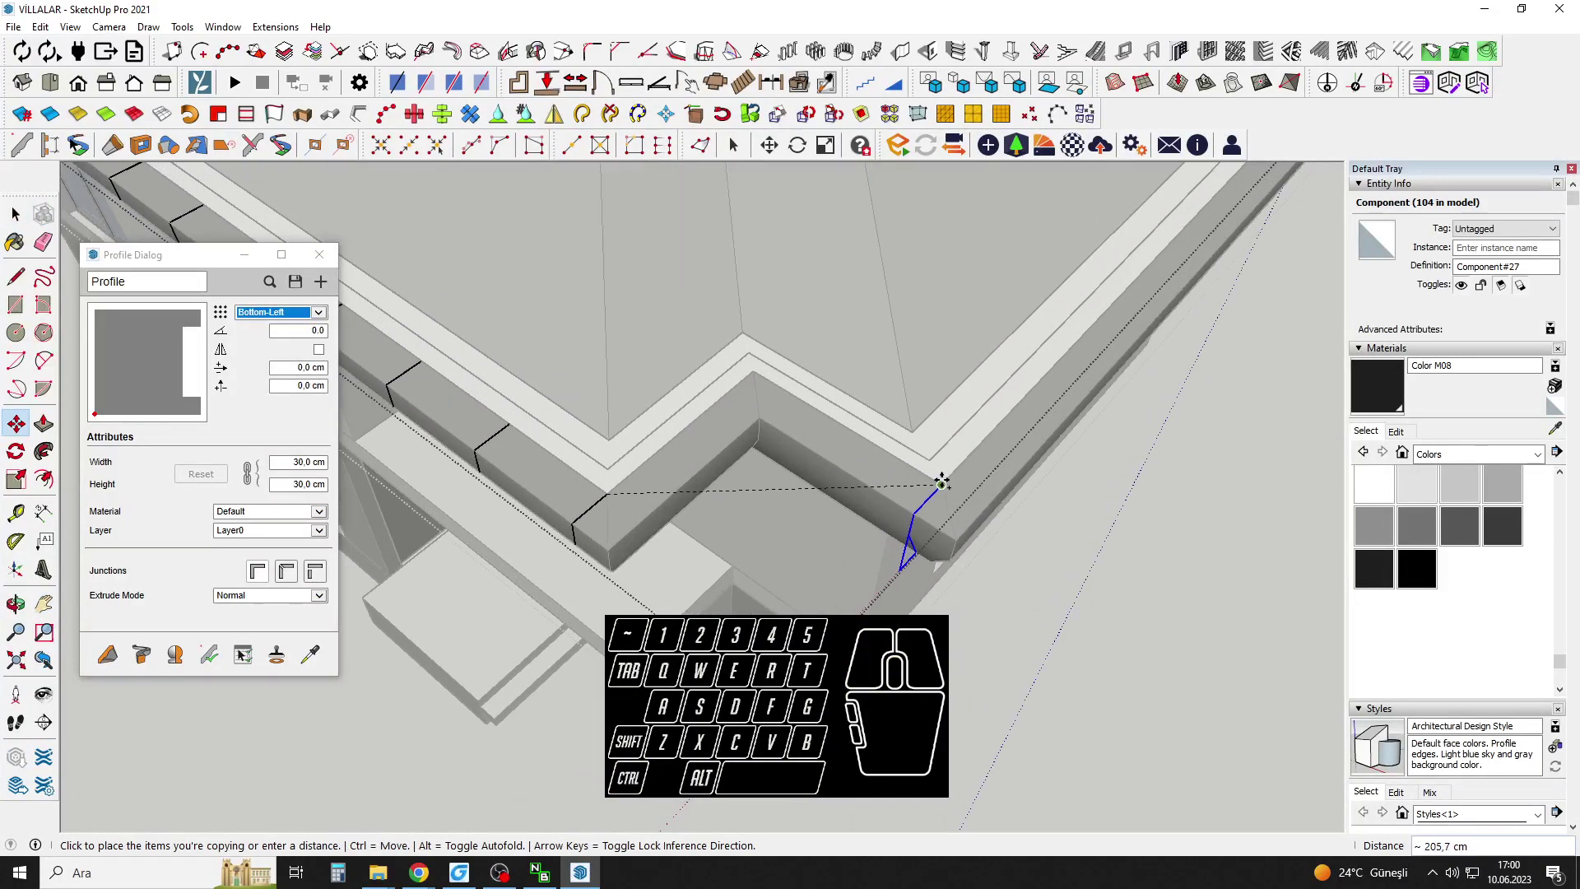
pyautogui.click(941, 483)
# Copy the short moulding's joint to its inner corner and divide the distance with a /2 array.
pyautogui.scroll(1, 941, 484)
pyautogui.press('Escape')
pyautogui.scroll(1, 923, 486)
pyautogui.click(944, 484)
pyautogui.press('ctrl')
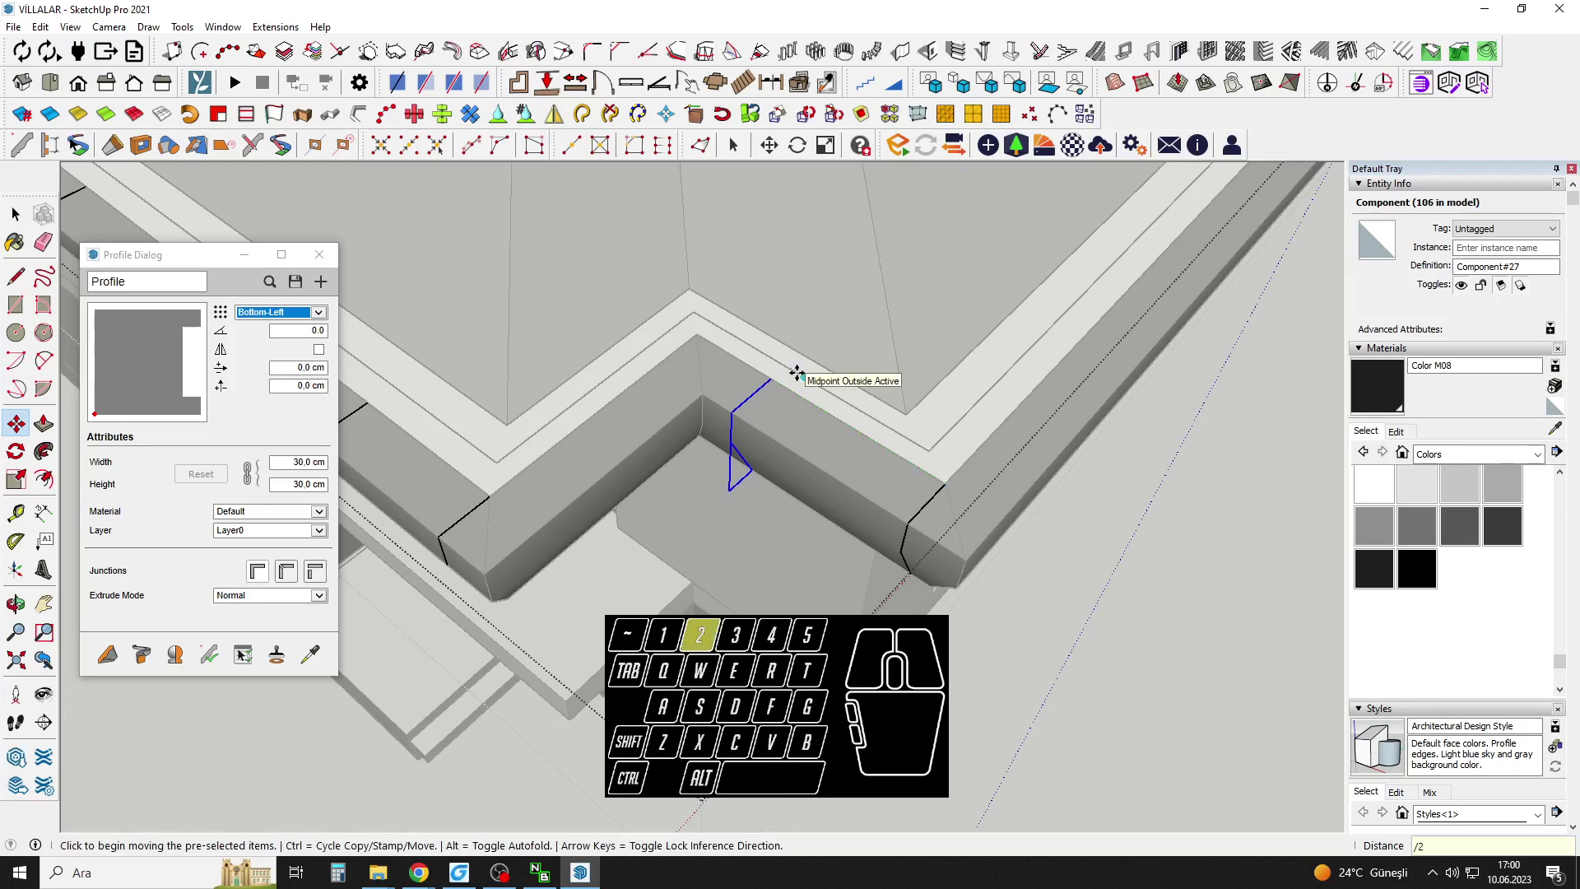
pyautogui.scroll(-2, 797, 378)
pyautogui.scroll(1, 850, 424)
pyautogui.press('space')
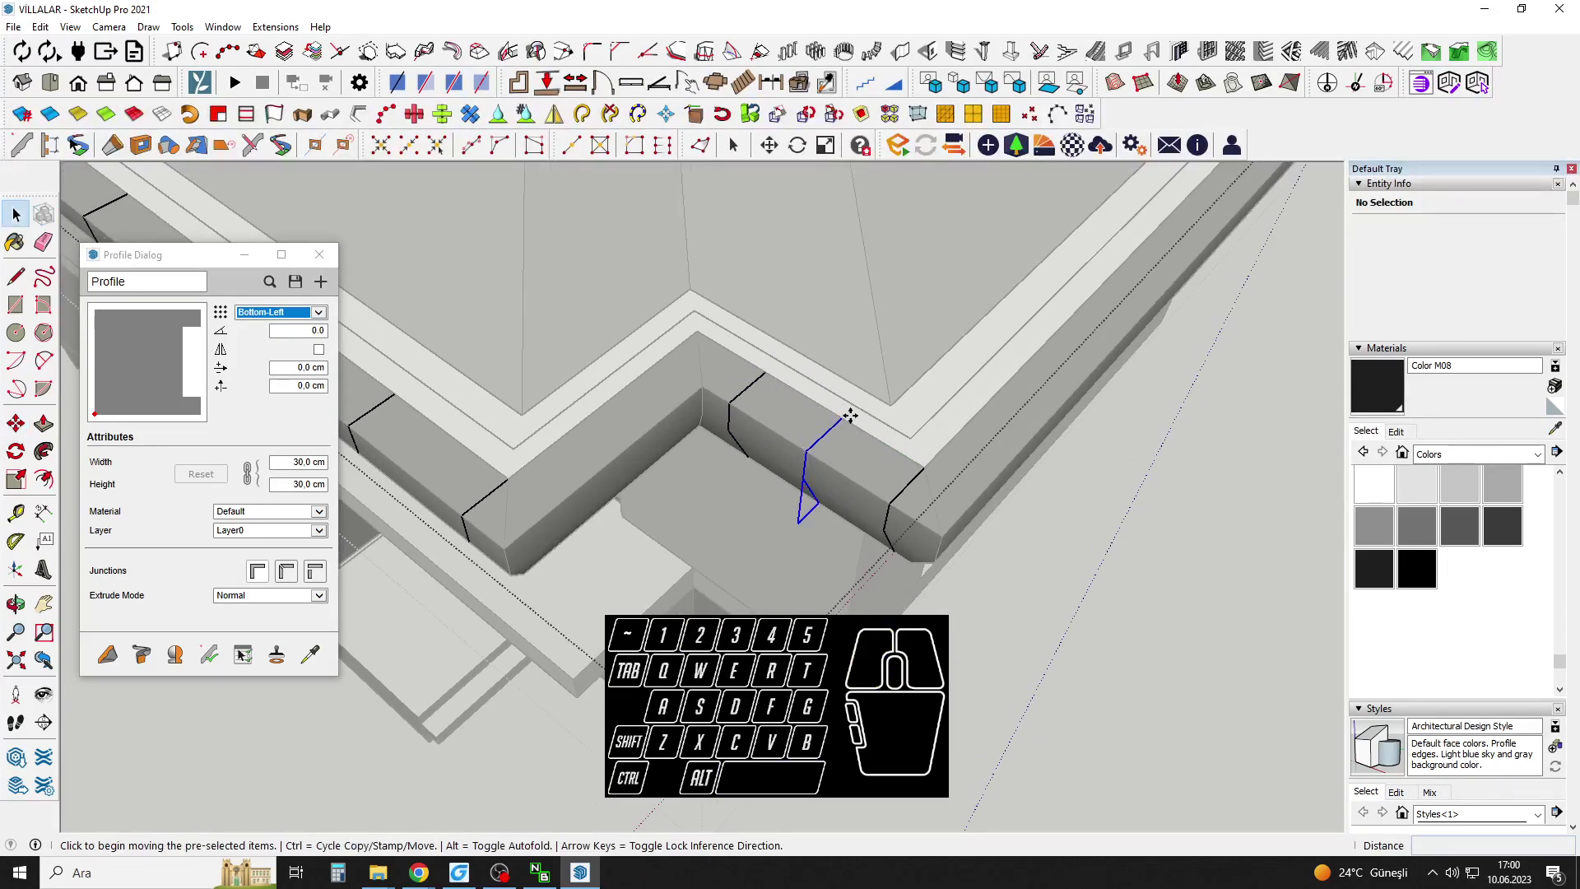
# Copy the short side's middle joint onto the adjoining perpendicular notch moulding and rotate it 90° to match.
pyautogui.press('m')
pyautogui.click(841, 421)
pyautogui.press('ctrl')
pyautogui.scroll(1, 600, 404)
pyautogui.click(597, 409)
pyautogui.press('q')
pyautogui.click(597, 408)
pyautogui.click(613, 419)
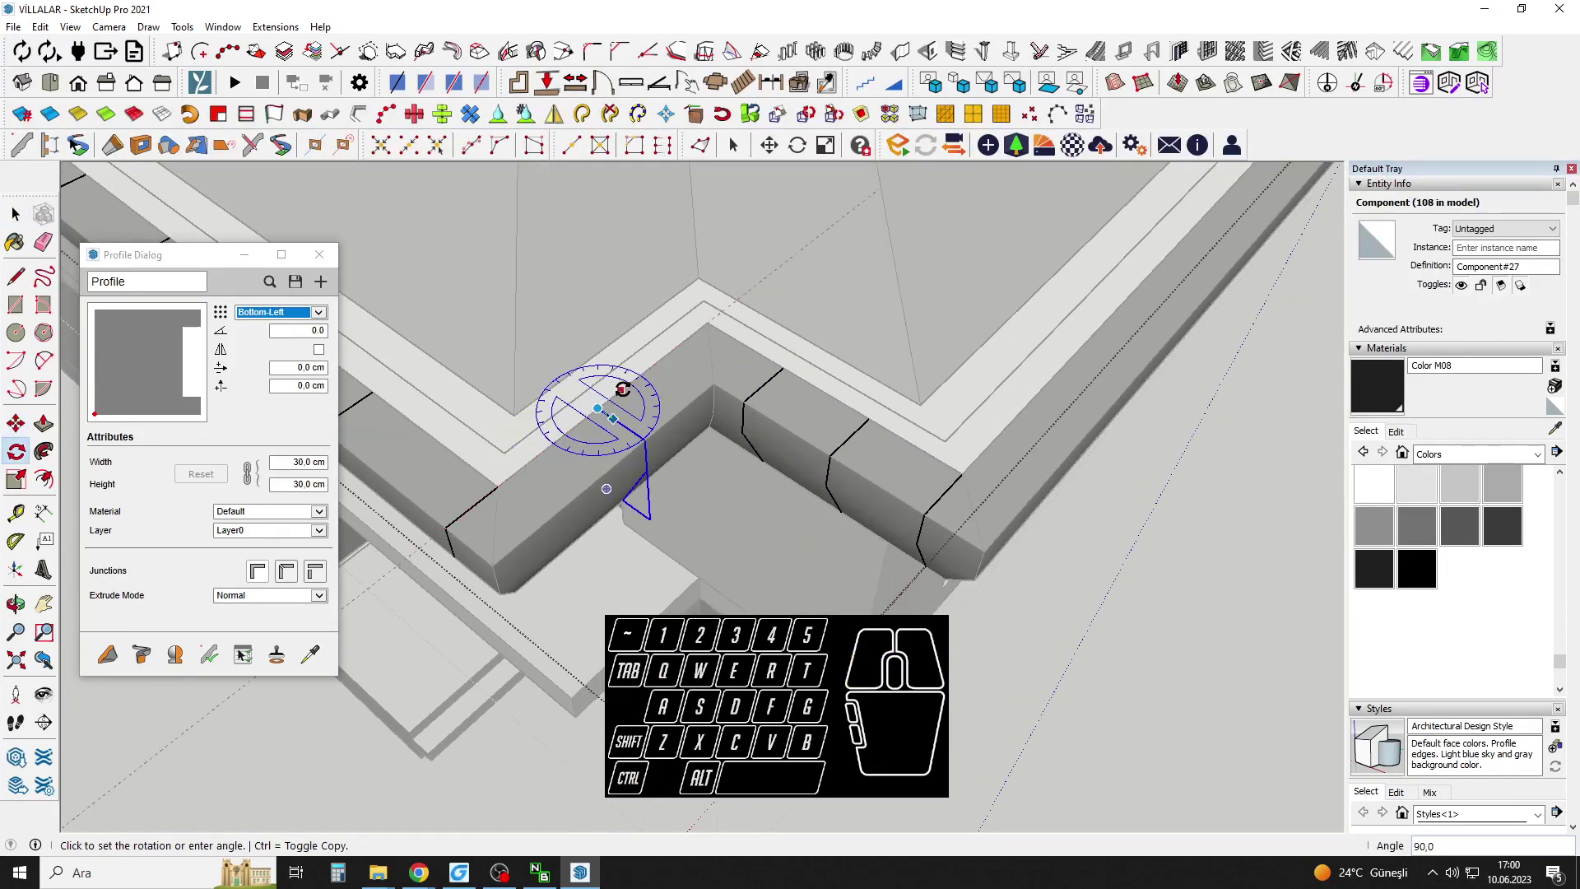
pyautogui.click(624, 388)
pyautogui.moveTo(623, 388); pyautogui.dragTo(603, 491, button='middle')
pyautogui.press('m')
pyautogui.press('space')
# Create a copy of the ten long-side joints rotated 90° about the roof corner.
pyautogui.scroll(-3, 607, 409)
pyautogui.moveTo(1021, 436); pyautogui.dragTo(931, 499, button='middle')
pyautogui.moveTo(1066, 563); pyautogui.dragTo(905, 328)
pyautogui.scroll(4, 991, 493)
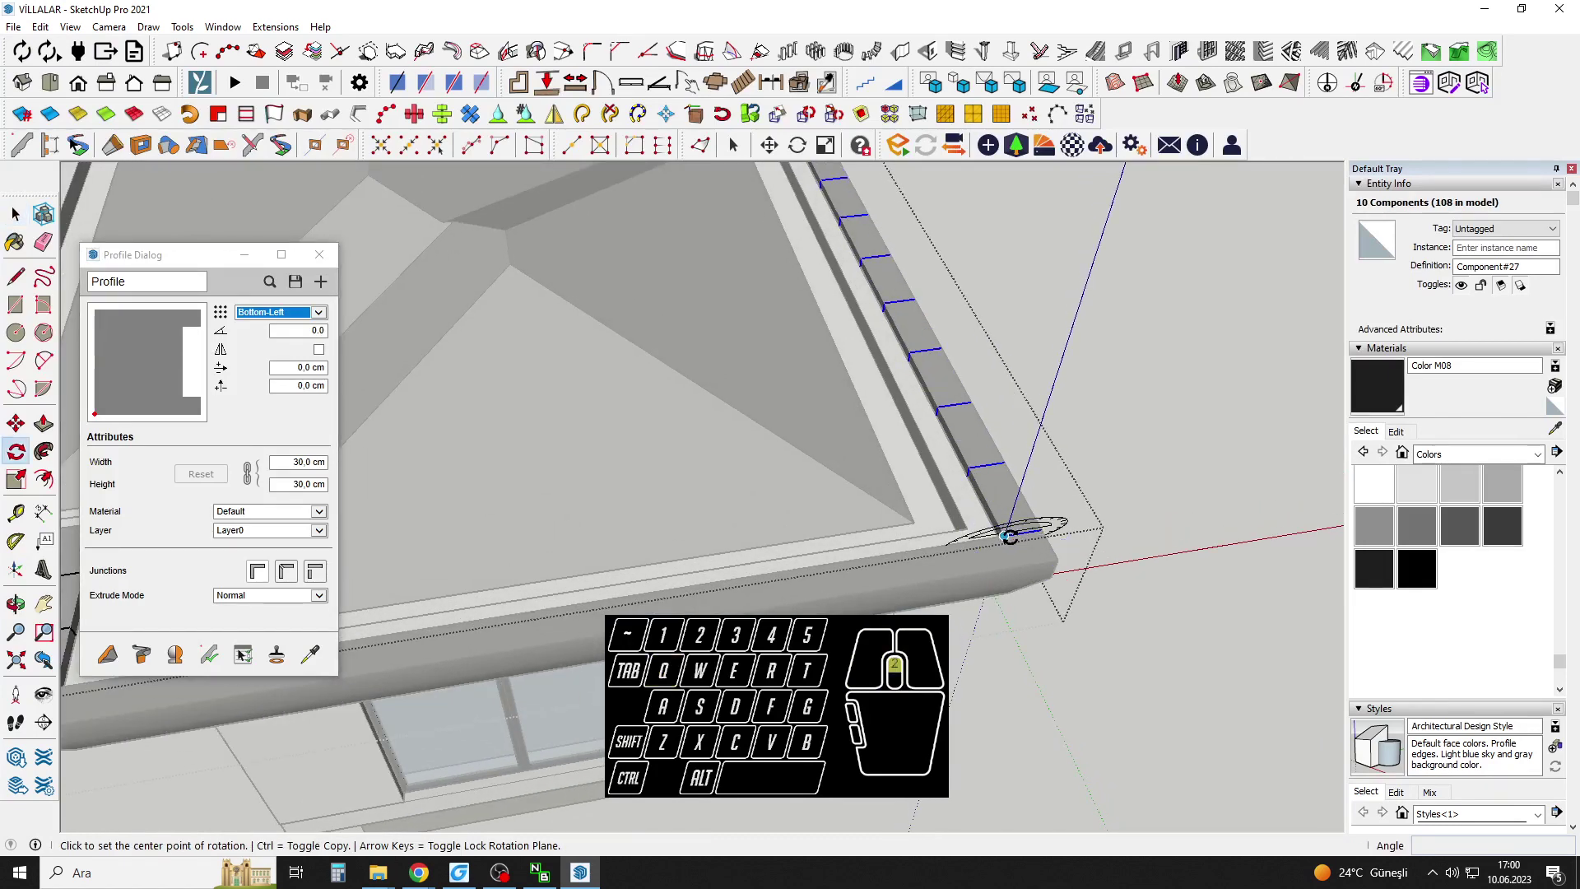
pyautogui.scroll(2, 1008, 535)
pyautogui.click(1006, 537)
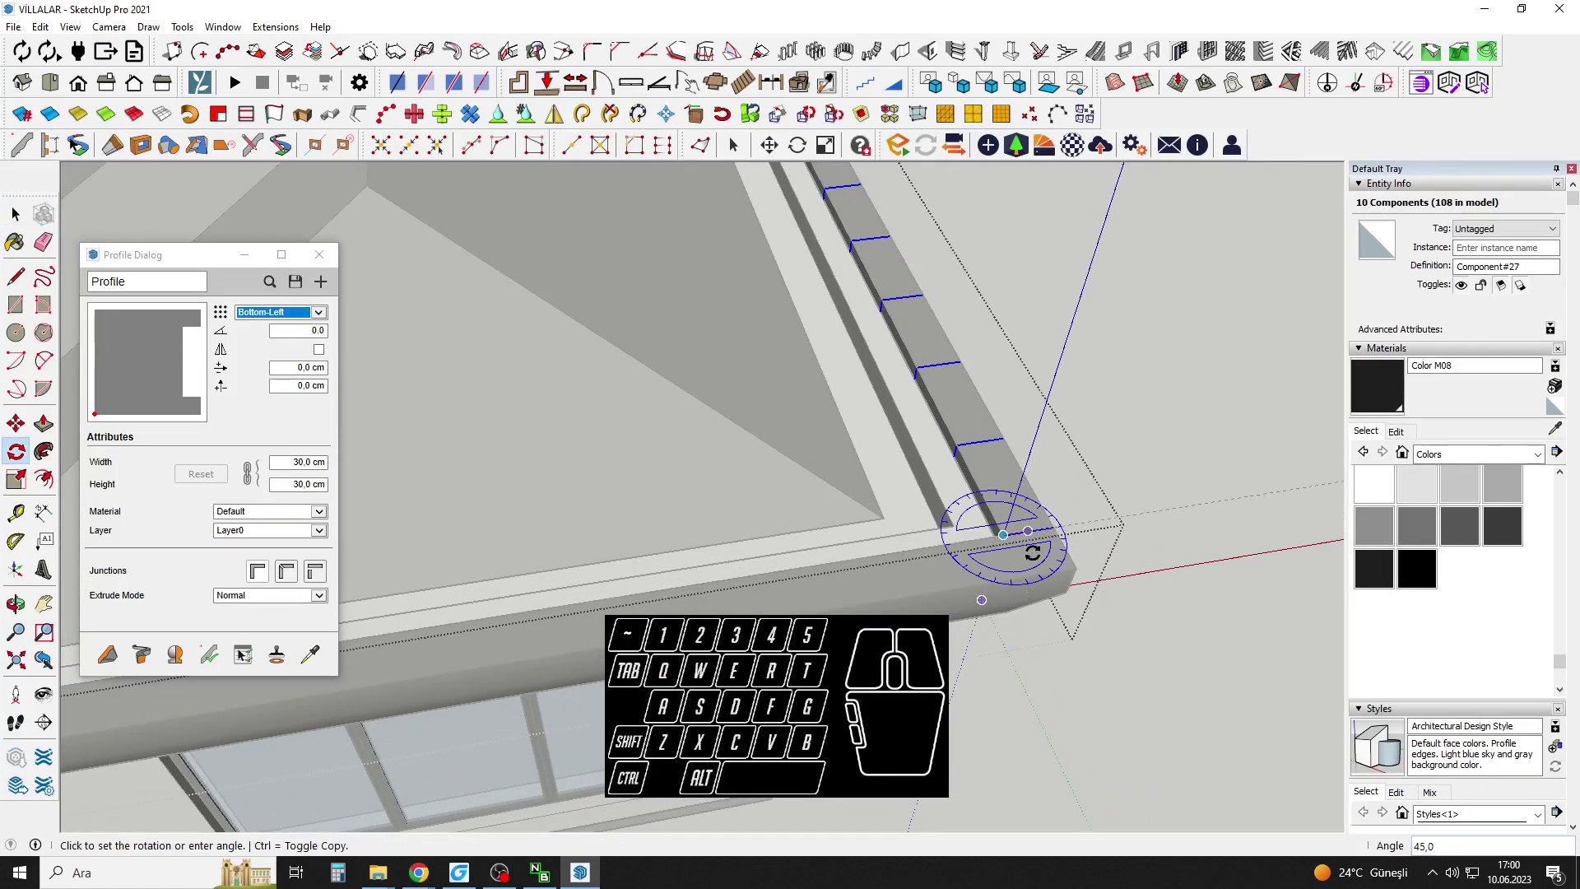
pyautogui.click(1028, 531)
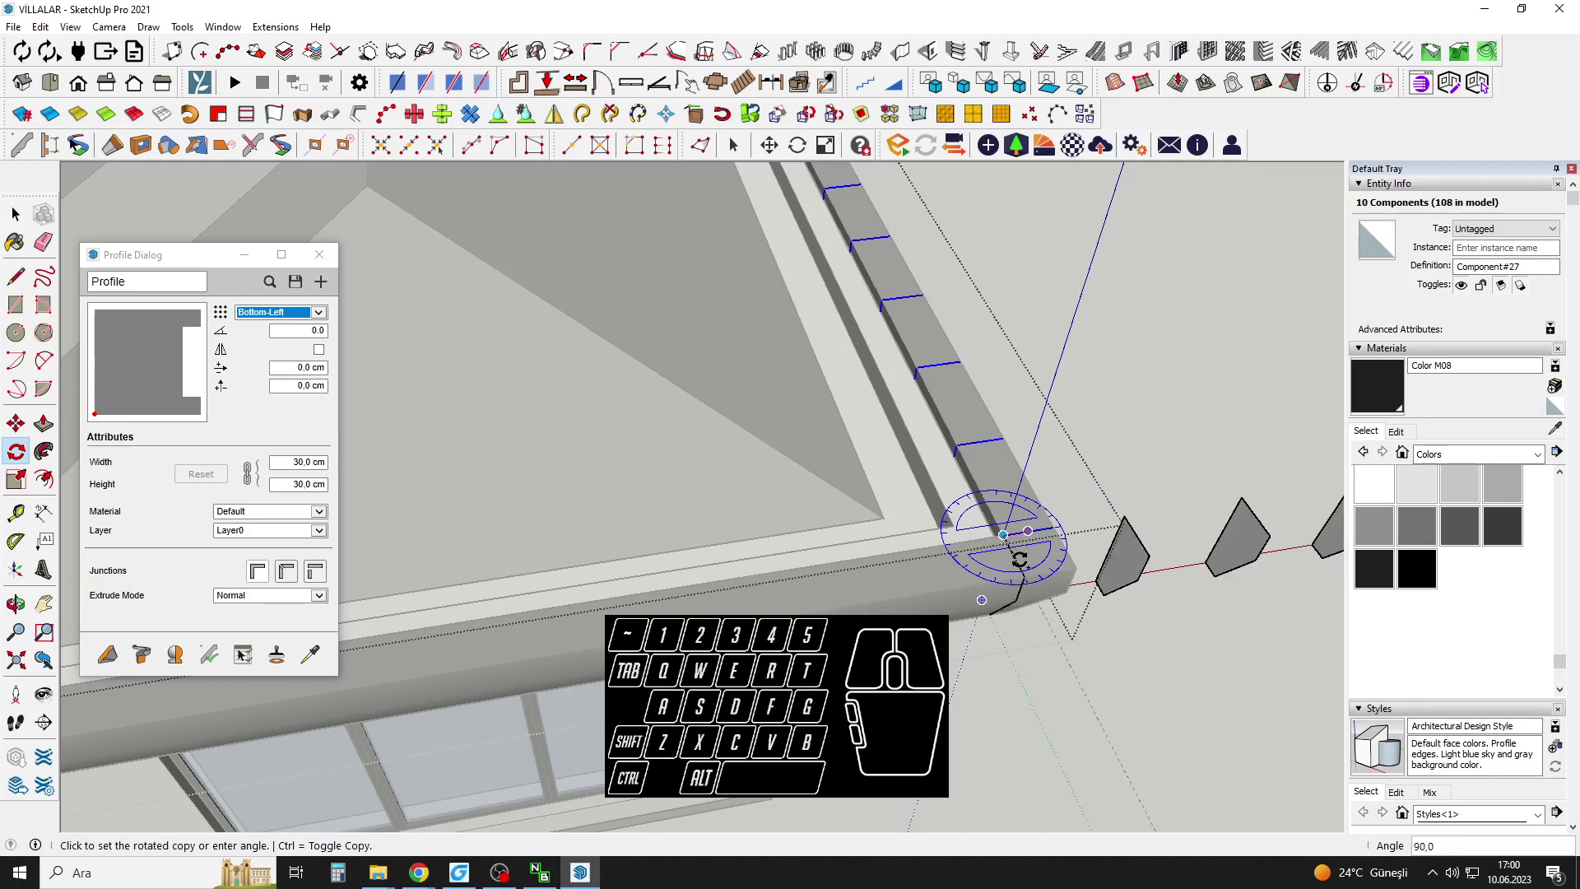
pyautogui.click(1020, 559)
# Move the ten rotated joints along their row onto the end-side moulding.
pyautogui.press('space')
pyautogui.scroll(-2, 1014, 547)
pyautogui.press('m')
pyautogui.click(1012, 536)
pyautogui.keyDown('shift'); pyautogui.moveTo(719, 611); pyautogui.dragTo(1029, 512, button='middle'); pyautogui.keyUp('shift')
pyautogui.click(535, 574)
pyautogui.scroll(-2, 609, 568)
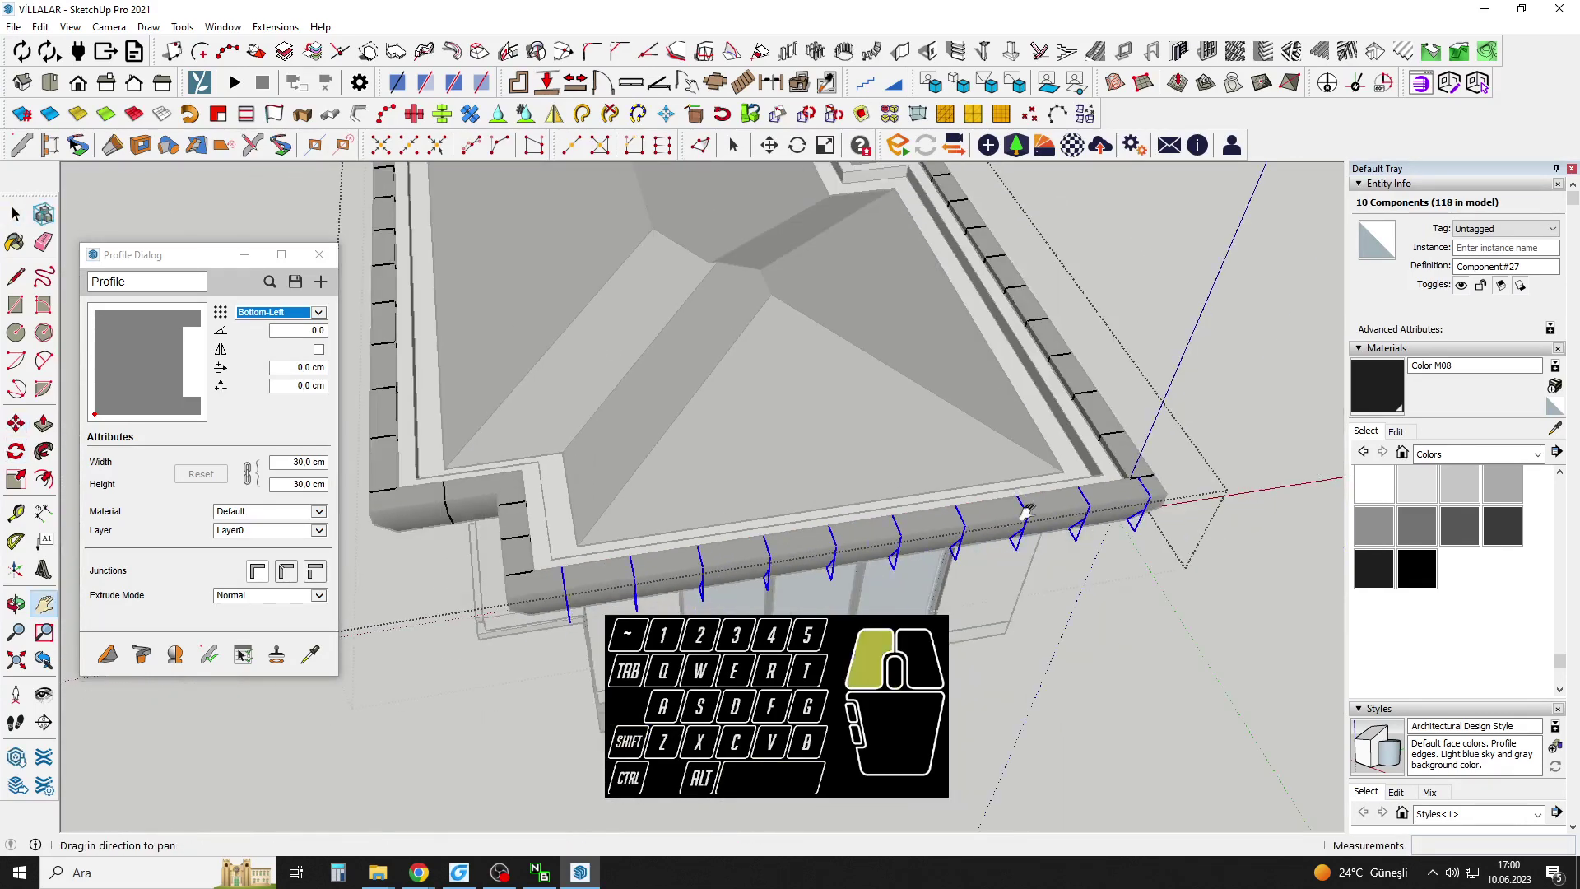
# Move the end-side joint nearest the roof corner back along the moulding.
pyautogui.moveTo(1027, 511); pyautogui.dragTo(925, 501)
pyautogui.scroll(4, 1040, 486)
pyautogui.press('space')
pyautogui.moveTo(1040, 447); pyautogui.dragTo(1006, 492)
pyautogui.press('m')
pyautogui.scroll(4, 1009, 466)
pyautogui.press('space')
pyautogui.press('m')
pyautogui.press('space')
pyautogui.press('m')
pyautogui.click(989, 487)
pyautogui.press('space')
pyautogui.click(1074, 476)
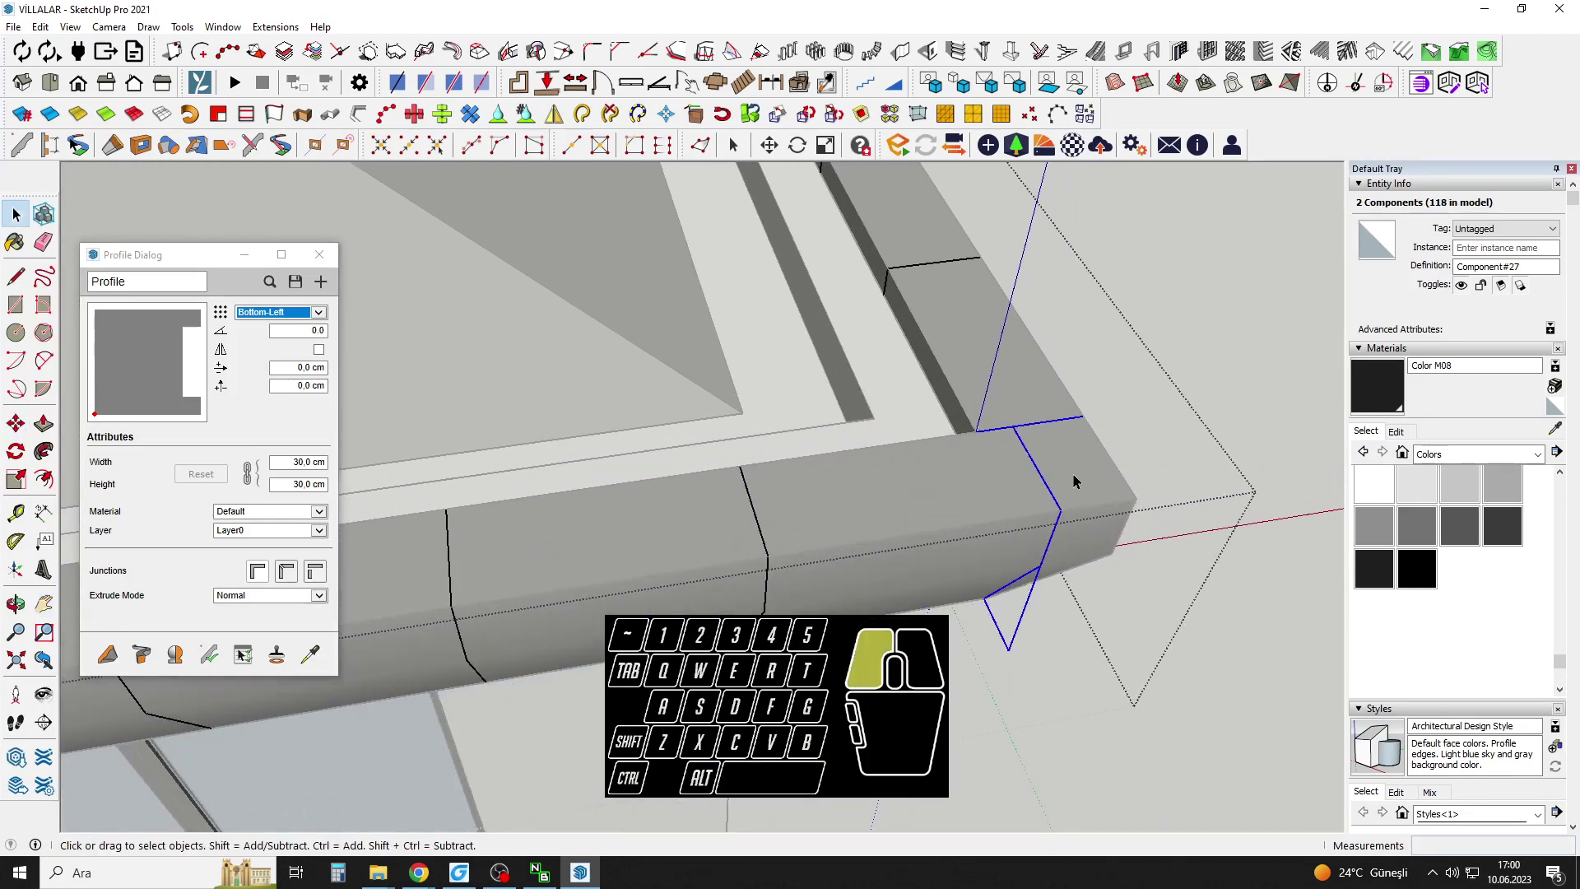
pyautogui.click(1007, 581)
pyautogui.press('m')
pyautogui.click(964, 512)
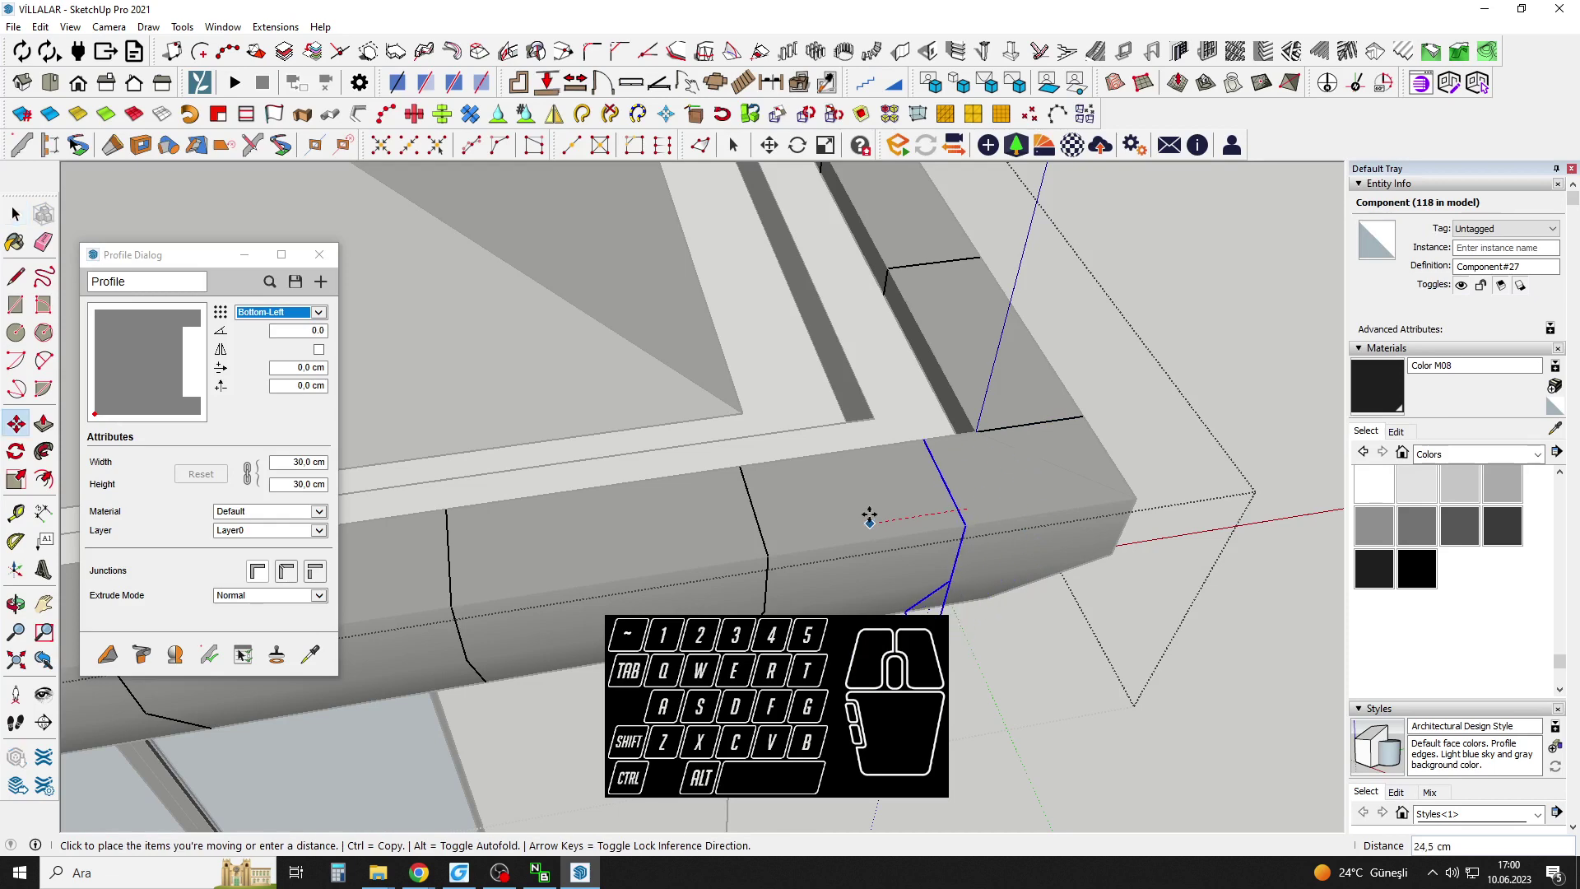
pyautogui.moveTo(1031, 591); pyautogui.dragTo(911, 476, button='middle')
pyautogui.press('space')
pyautogui.click(911, 476)
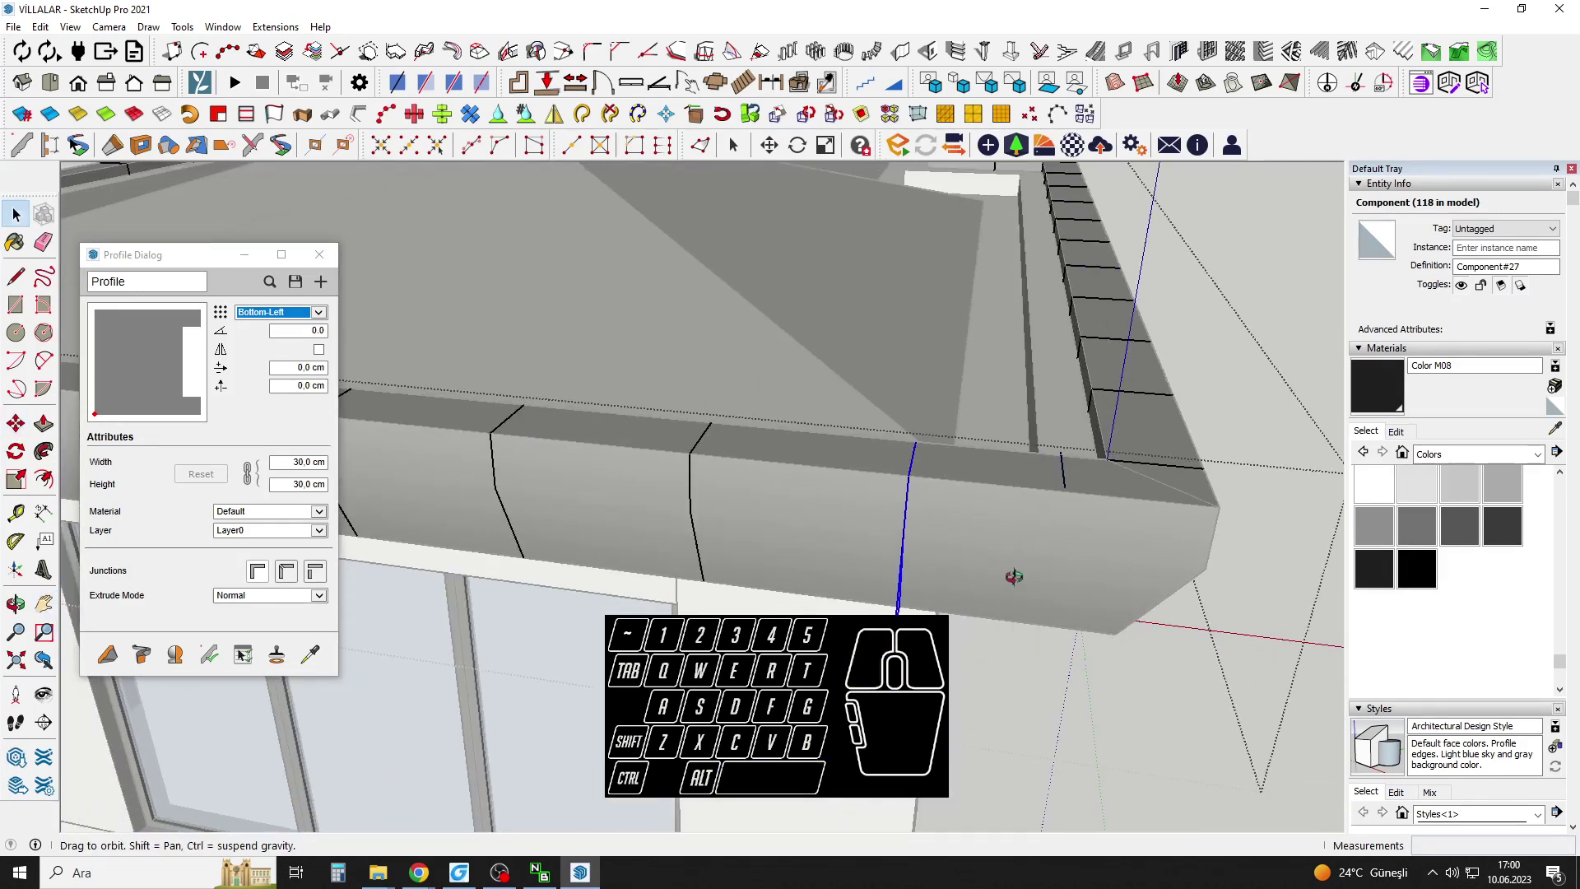
# Erase the surplus joint at the end moulding's corner and shift the neighbouring joint away from it.
pyautogui.moveTo(1014, 576); pyautogui.dragTo(1051, 440, button='middle')
pyautogui.press('e')
pyautogui.click(896, 418)
pyautogui.press('space')
pyautogui.click(893, 437)
pyautogui.scroll(2, 864, 436)
pyautogui.press('m')
pyautogui.click(839, 422)
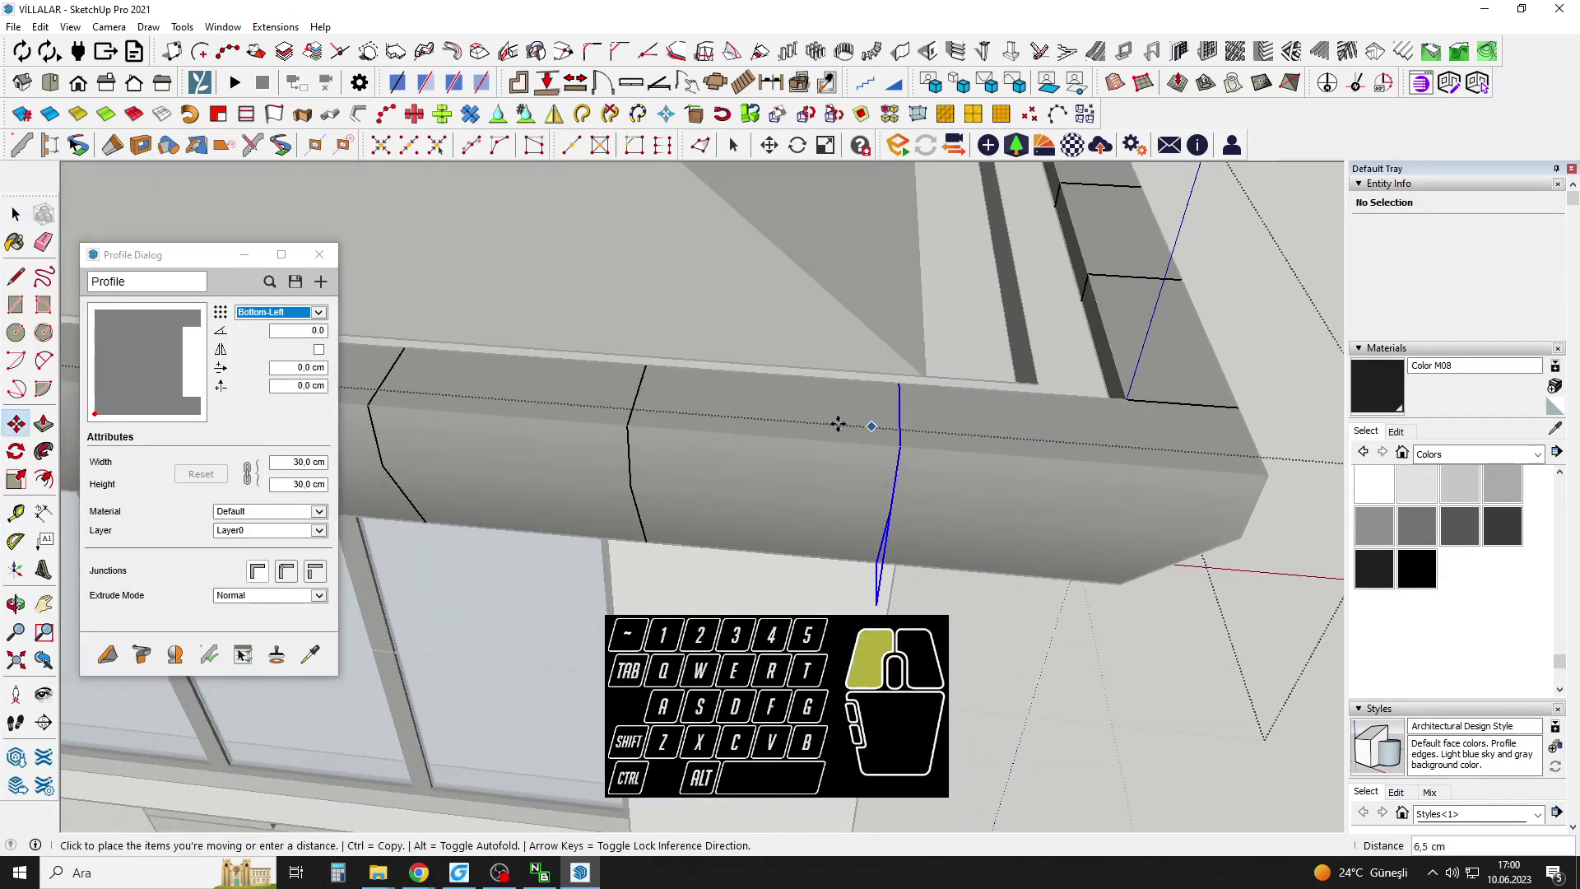
pyautogui.click(820, 421)
# Shift the adjacent end-side joints slightly farther from the corner.
pyautogui.press('space')
pyautogui.moveTo(875, 432); pyautogui.dragTo(628, 475)
pyautogui.press('m')
pyautogui.click(770, 458)
pyautogui.click(741, 458)
# Copy the outermost end-side joint along the moulding to the roof corner.
pyautogui.press('space')
pyautogui.click(813, 444)
pyautogui.press('m')
pyautogui.click(838, 428)
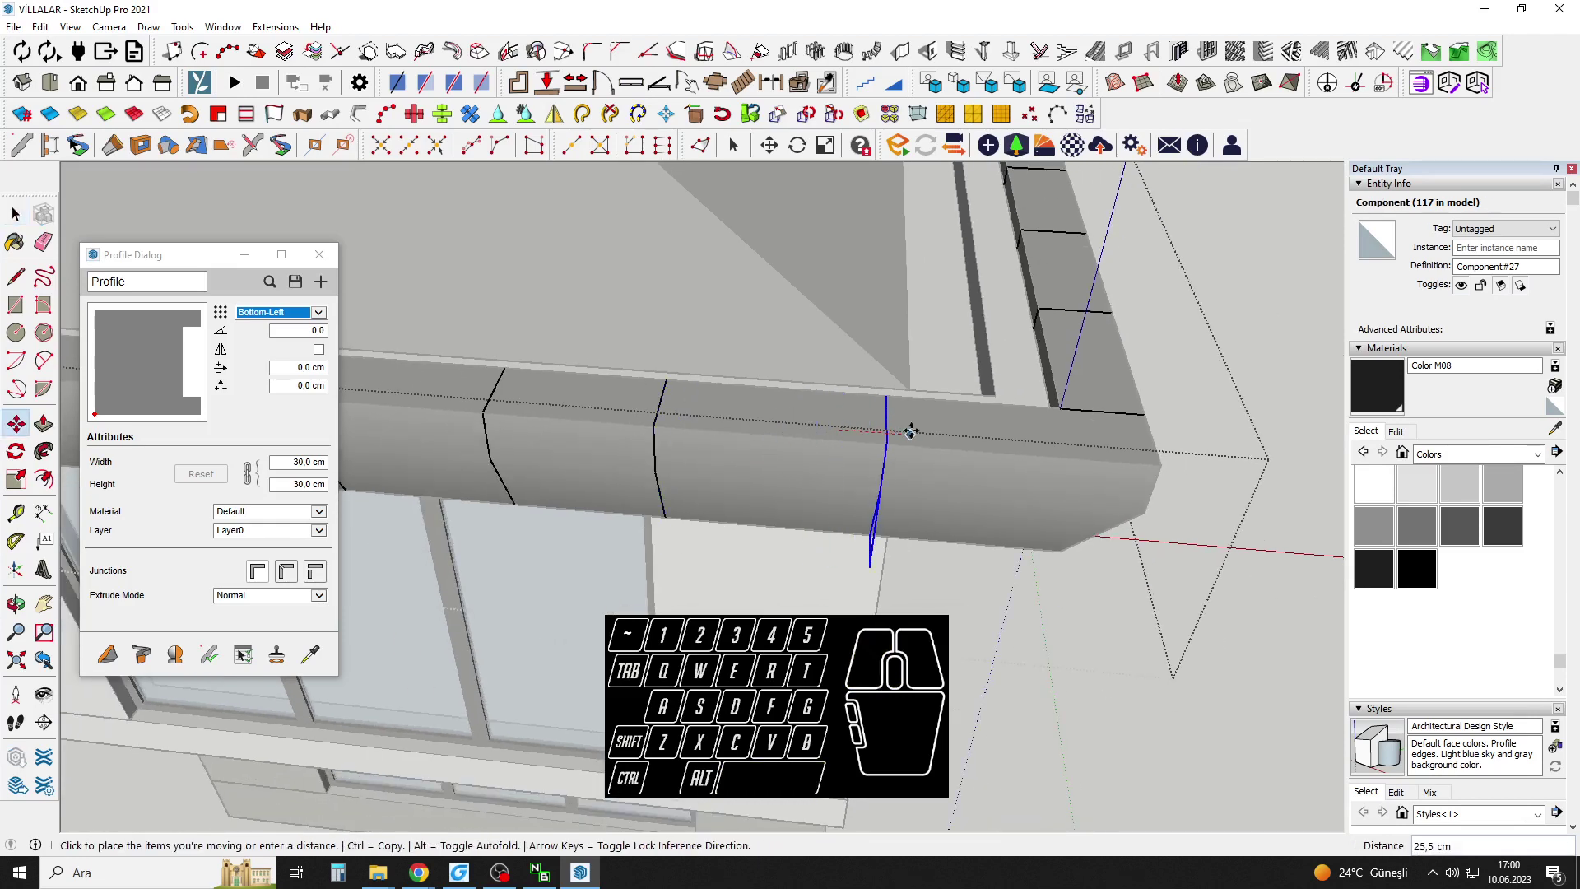
pyautogui.keyDown('shift'); pyautogui.click(1051, 445); pyautogui.keyUp('shift')
pyautogui.press('space')
# Examine the joint spacing along the end moulding from outside the joint group.
pyautogui.scroll(-5, 960, 462)
pyautogui.click(924, 462)
pyautogui.moveTo(924, 462); pyautogui.dragTo(961, 412, button='middle')
pyautogui.scroll(2, 968, 351)
pyautogui.moveTo(961, 412)
pyautogui.mouseDown(button='middle')
pyautogui.moveTo(976, 297)
pyautogui.moveTo(970, 417)
pyautogui.mouseUp(button='middle')
pyautogui.scroll(2, 981, 393)
pyautogui.click(972, 423)
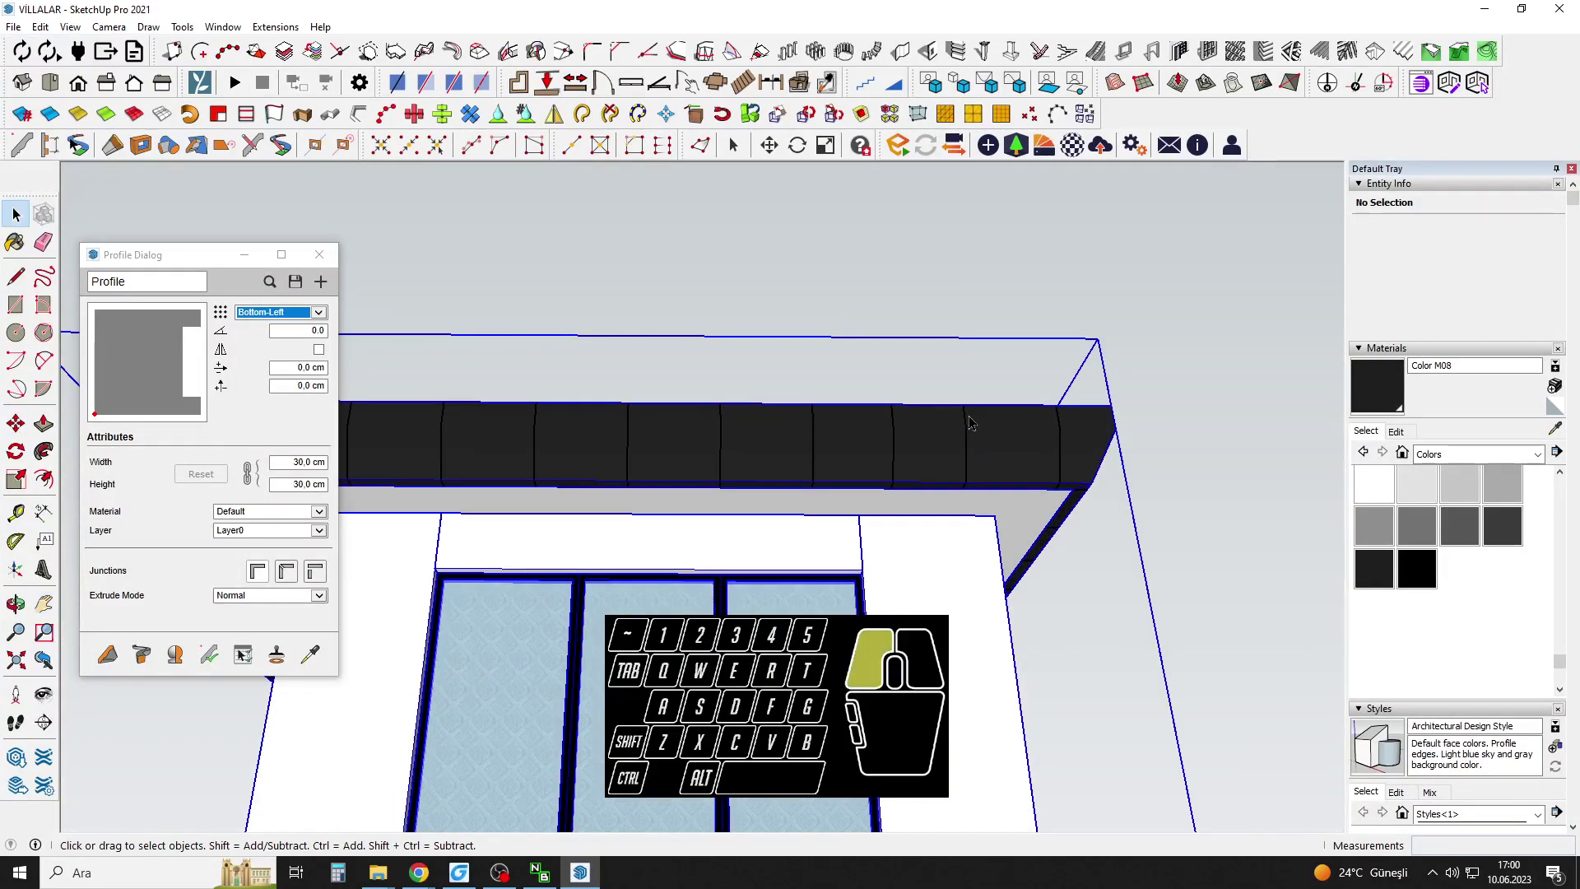
# Reopen the joint group and erase every joint along the end moulding except the one at the corner.
pyautogui.doubleClick(968, 423)
pyautogui.moveTo(959, 403)
pyautogui.mouseDown(button='middle')
pyautogui.moveTo(945, 553)
pyautogui.moveTo(977, 603)
pyautogui.mouseUp(button='middle')
pyautogui.press('e')
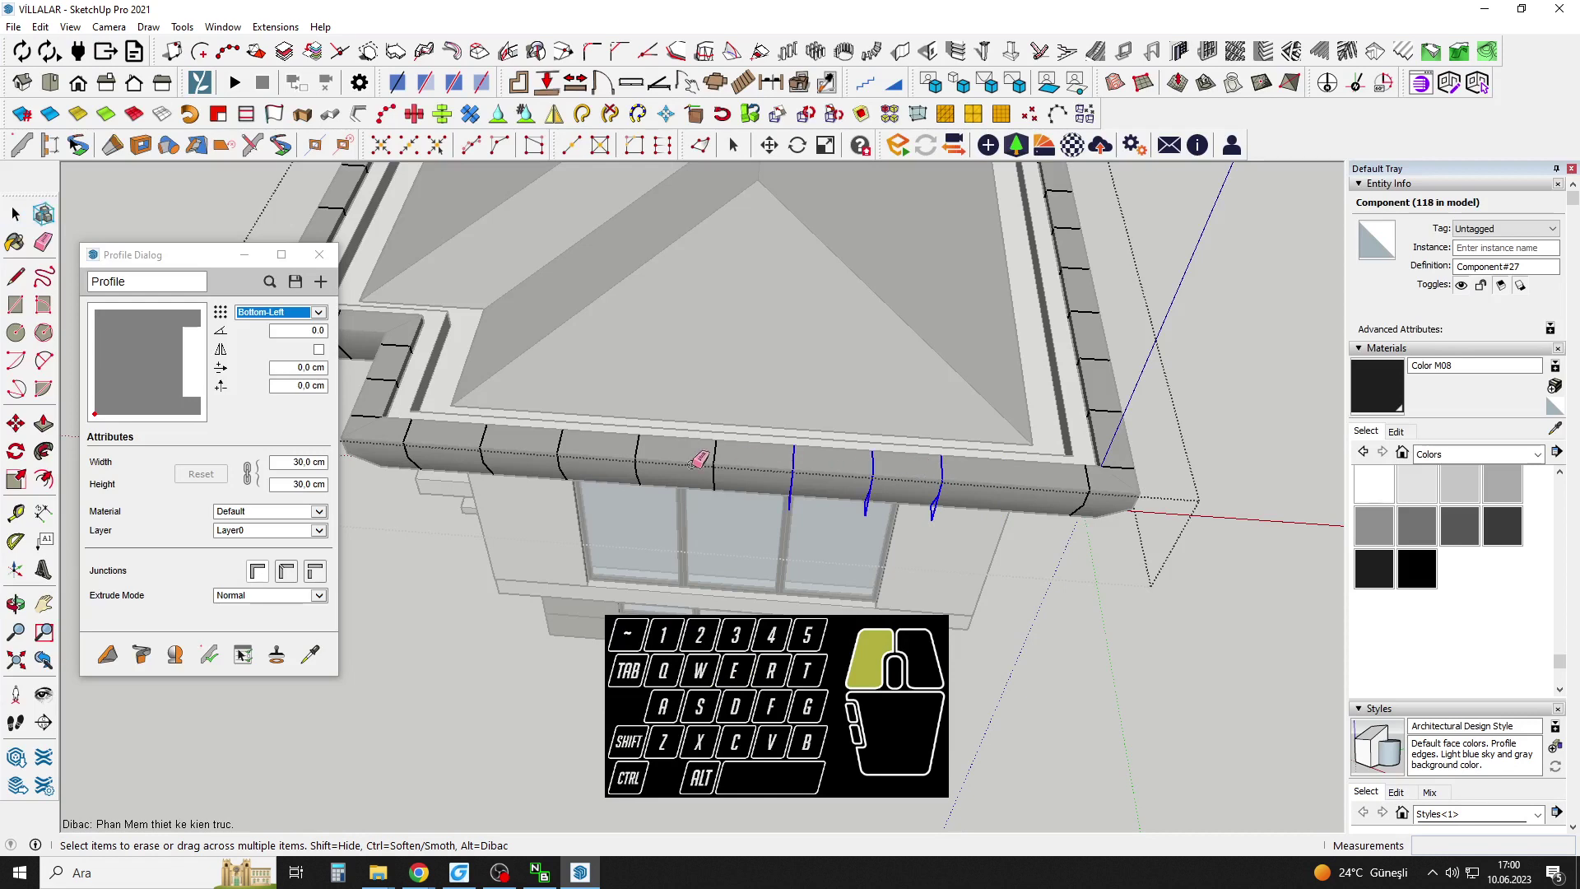
pyautogui.press('space')
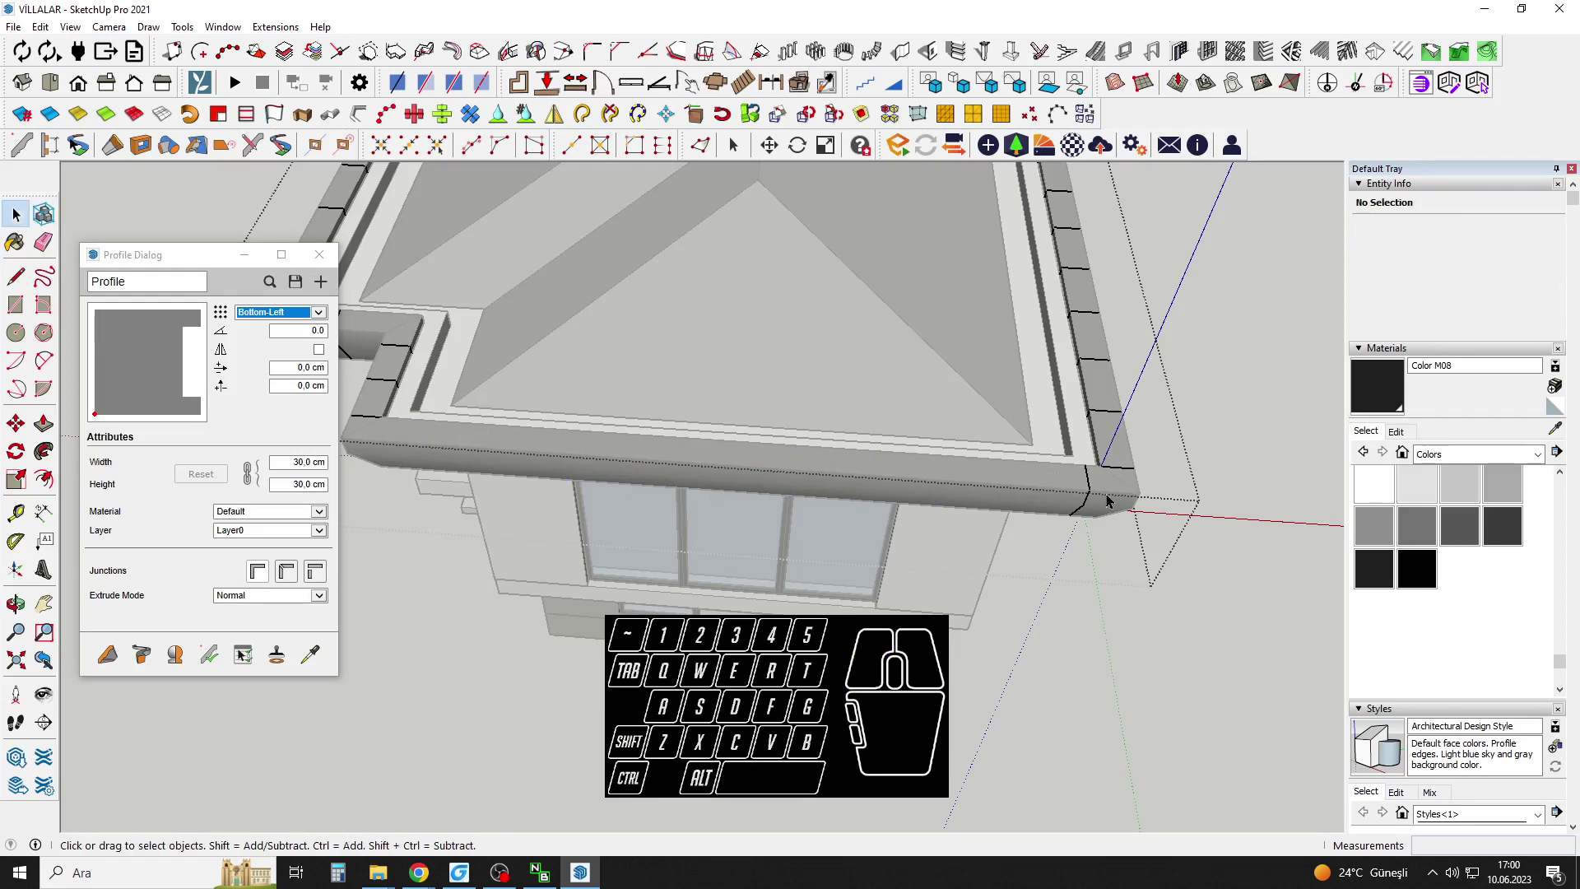
pyautogui.moveTo(1107, 501); pyautogui.dragTo(1068, 515)
pyautogui.scroll(1, 1070, 499)
pyautogui.press('m')
pyautogui.click(1067, 487)
pyautogui.press('ctrl')
pyautogui.press('shift')
pyautogui.click(1093, 495)
pyautogui.press('space')
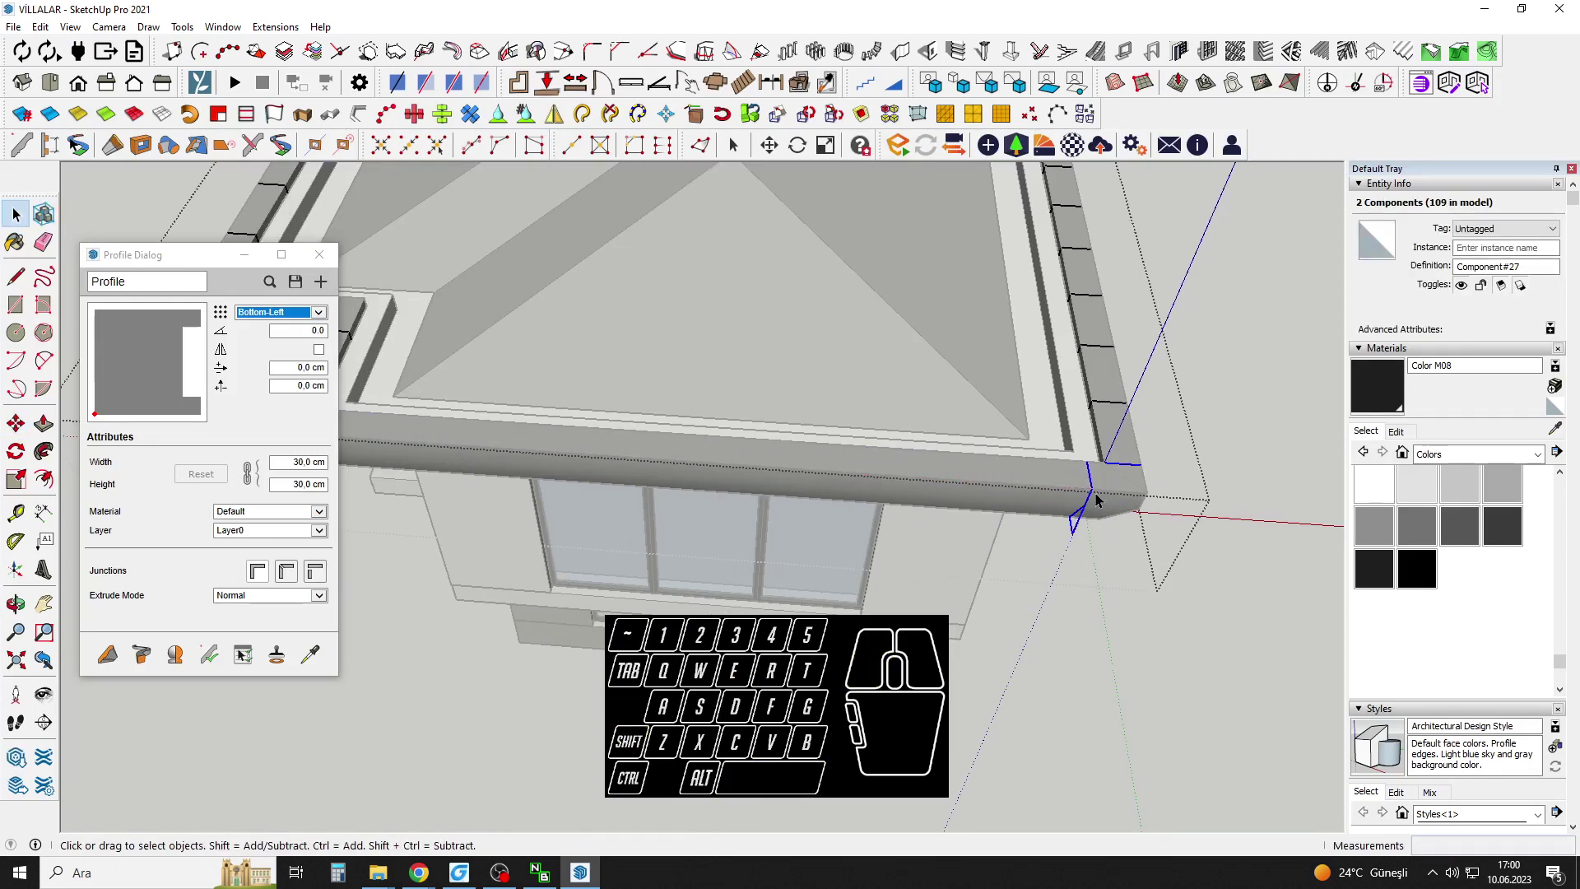
# Copy the corner joint about 647 cm along the end moulding to its other corner and divide the distance with a /9 array.
pyautogui.press('m')
pyautogui.click(1073, 492)
pyautogui.press('ctrl')
pyautogui.keyDown('shift'); pyautogui.moveTo(853, 486); pyautogui.dragTo(992, 486, button='middle'); pyautogui.keyUp('shift')
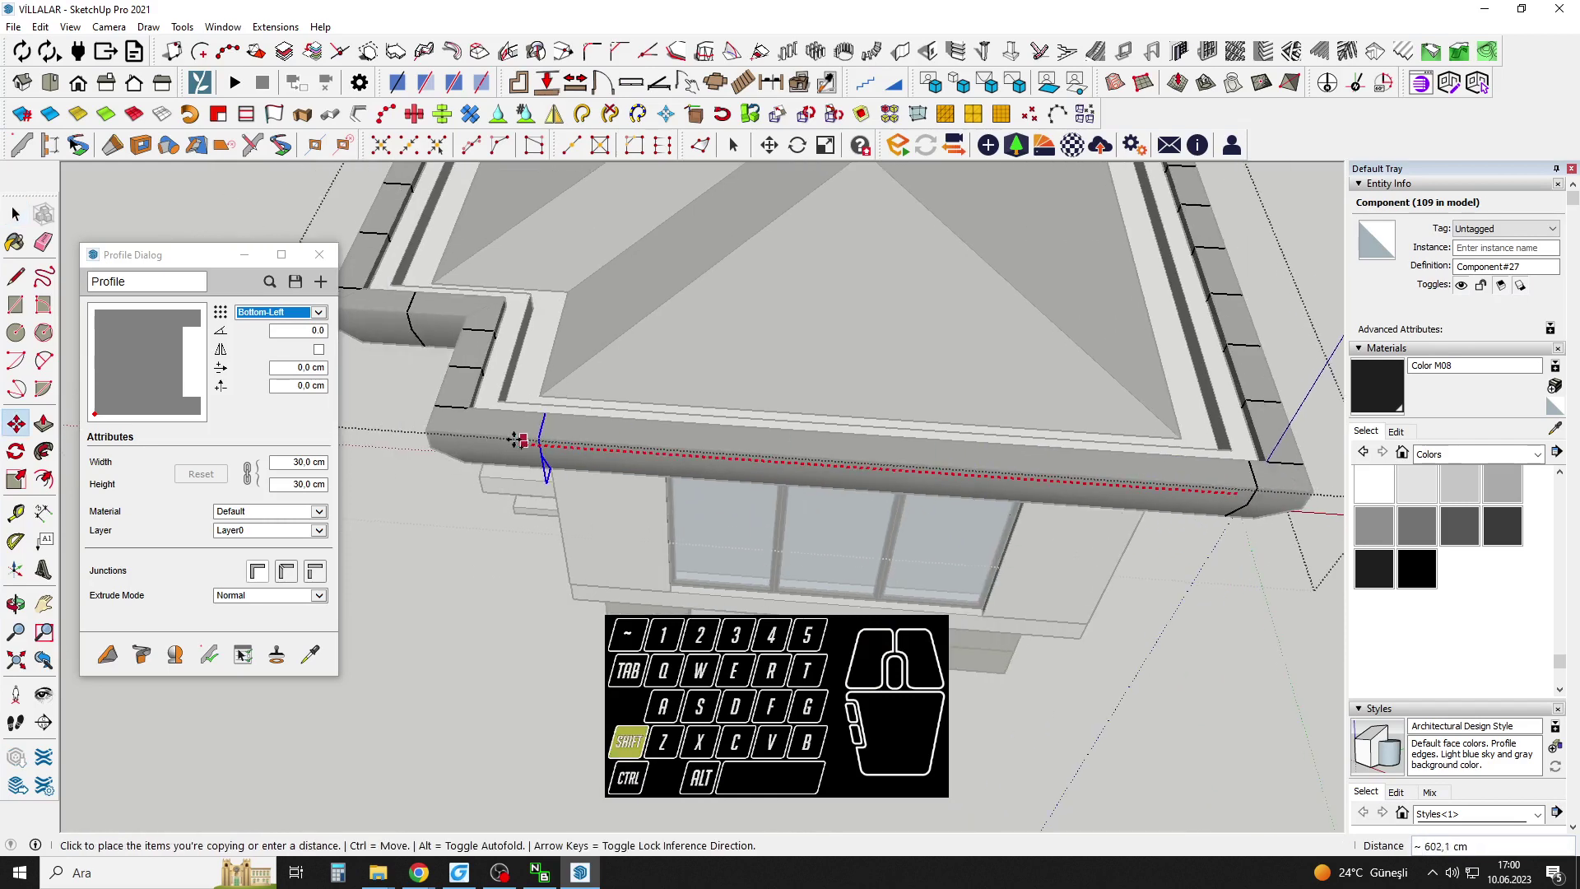
pyautogui.click(467, 442)
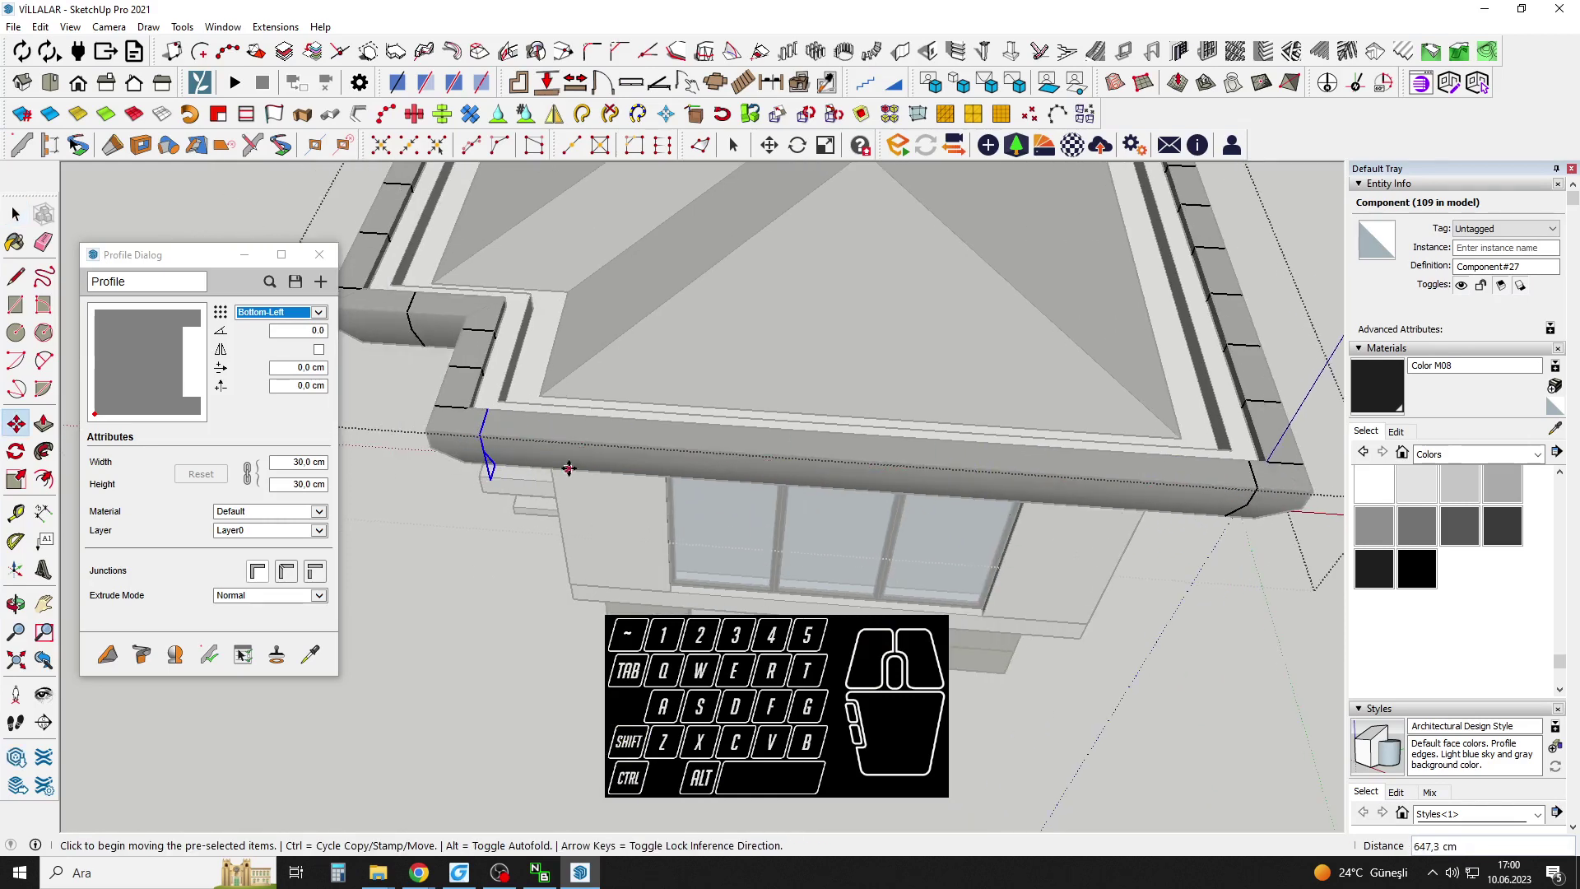
pyautogui.hotkey('ctrl', 't')
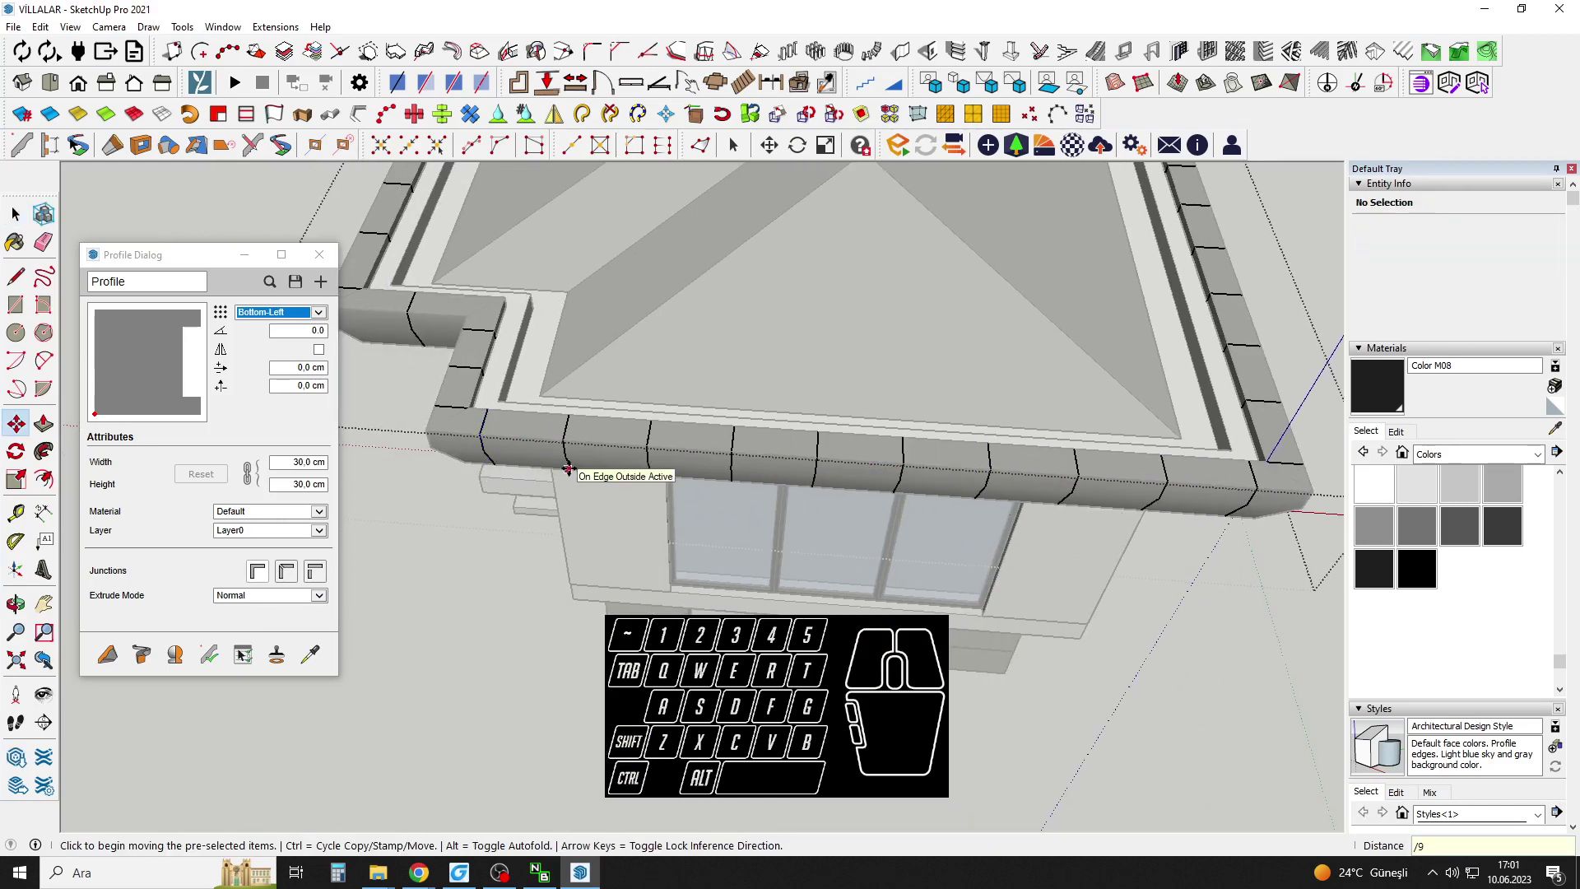
# Leave the joint group and examine the joints on the different sides of the villa's roof.
pyautogui.moveTo(613, 477); pyautogui.dragTo(398, 299, button='middle')
pyautogui.moveTo(947, 334); pyautogui.dragTo(486, 405, button='middle')
pyautogui.press('space')
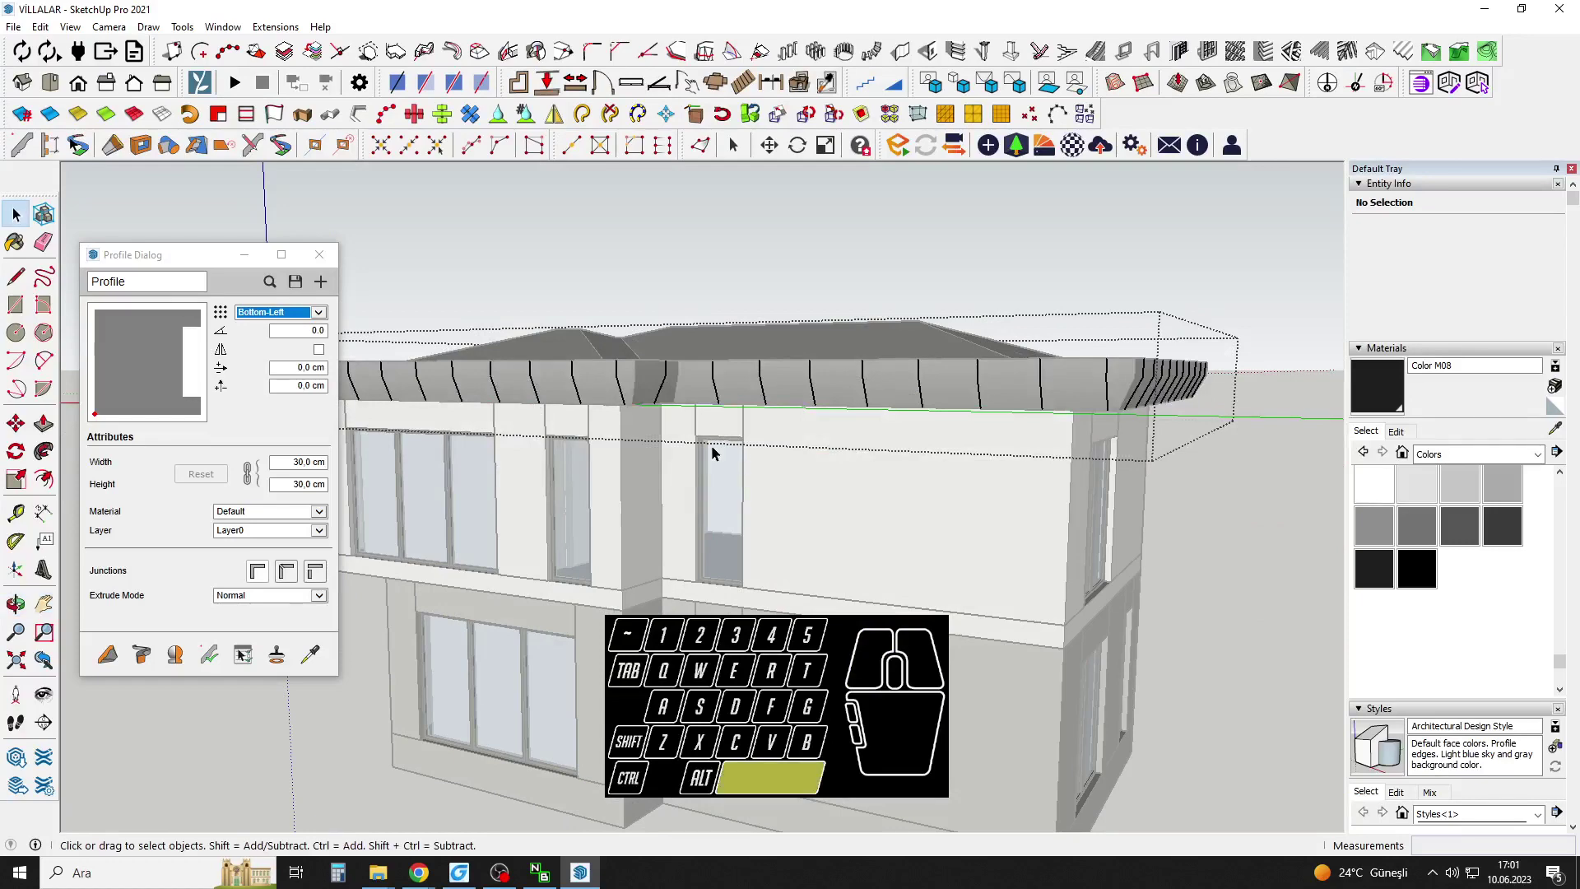
pyautogui.scroll(-2, 864, 428)
pyautogui.click(868, 427)
pyautogui.scroll(-1, 867, 427)
pyautogui.moveTo(1012, 378); pyautogui.dragTo(640, 513, button='middle')
pyautogui.moveTo(640, 513); pyautogui.dragTo(648, 499)
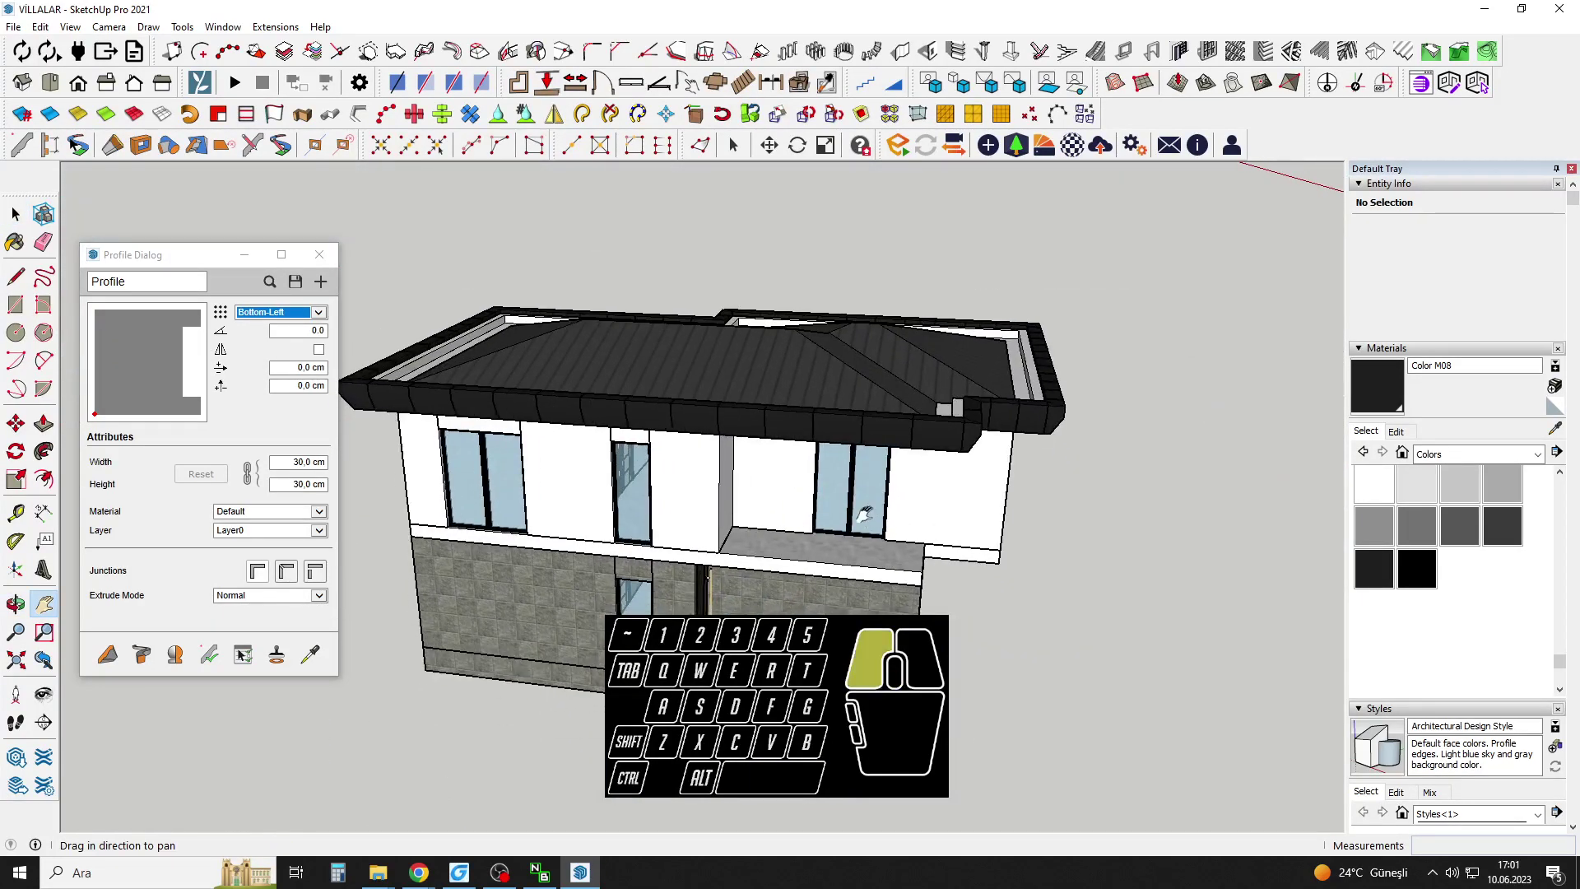
pyautogui.moveTo(867, 515); pyautogui.dragTo(856, 493)
pyautogui.moveTo(897, 518); pyautogui.dragTo(824, 491, button='middle')
pyautogui.press('space')
# Cut the group of roof joints and paste it in place inside the roof group.
pyautogui.click(851, 499)
pyautogui.scroll(4, 840, 485)
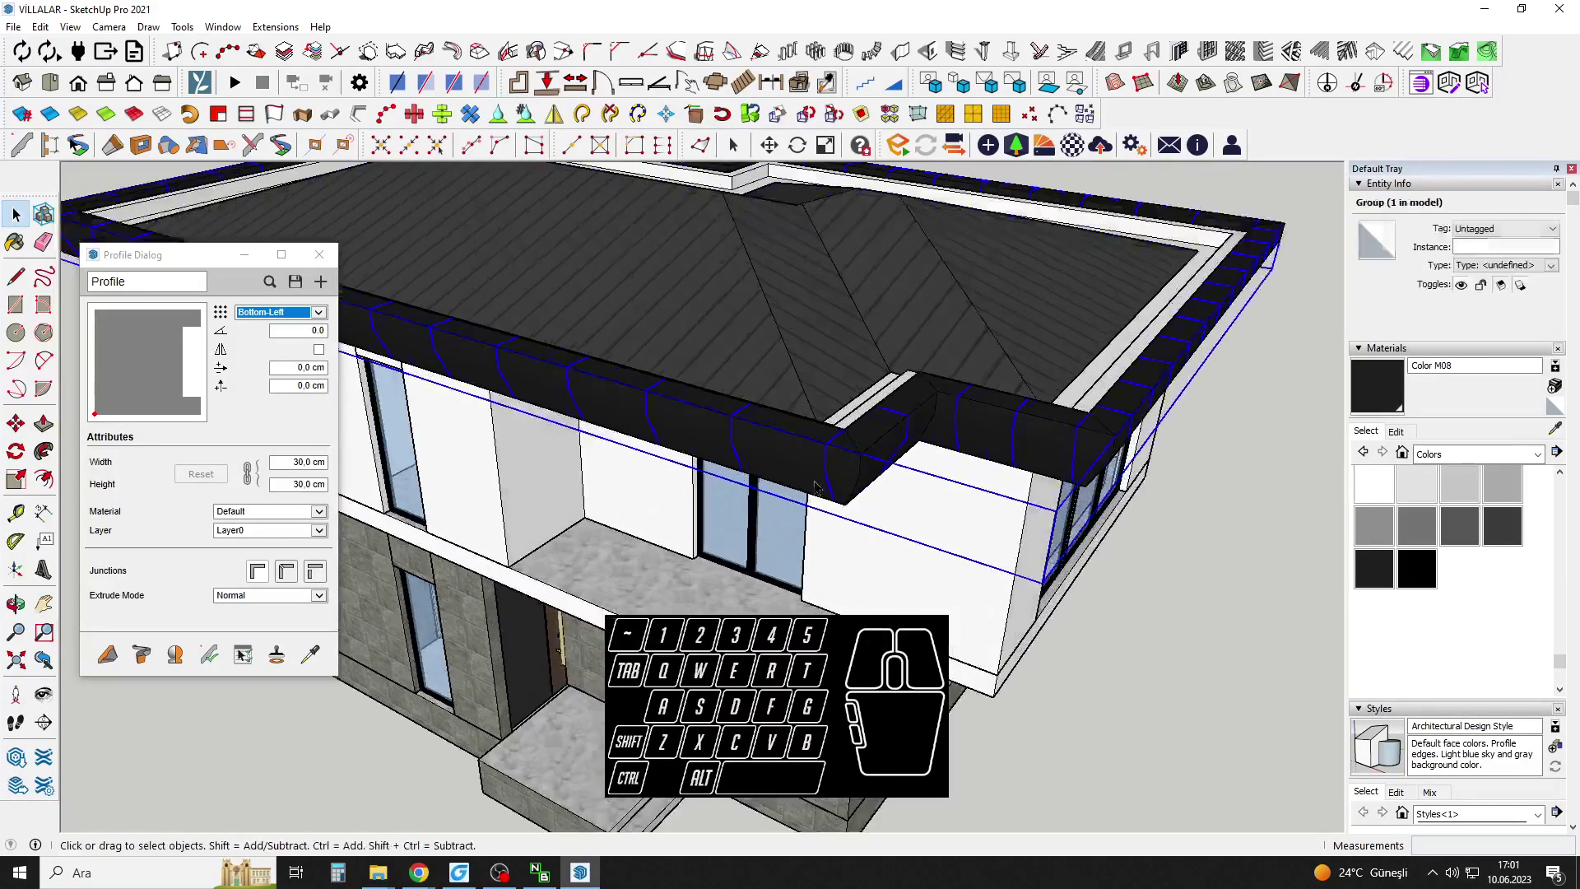
pyautogui.click(827, 468)
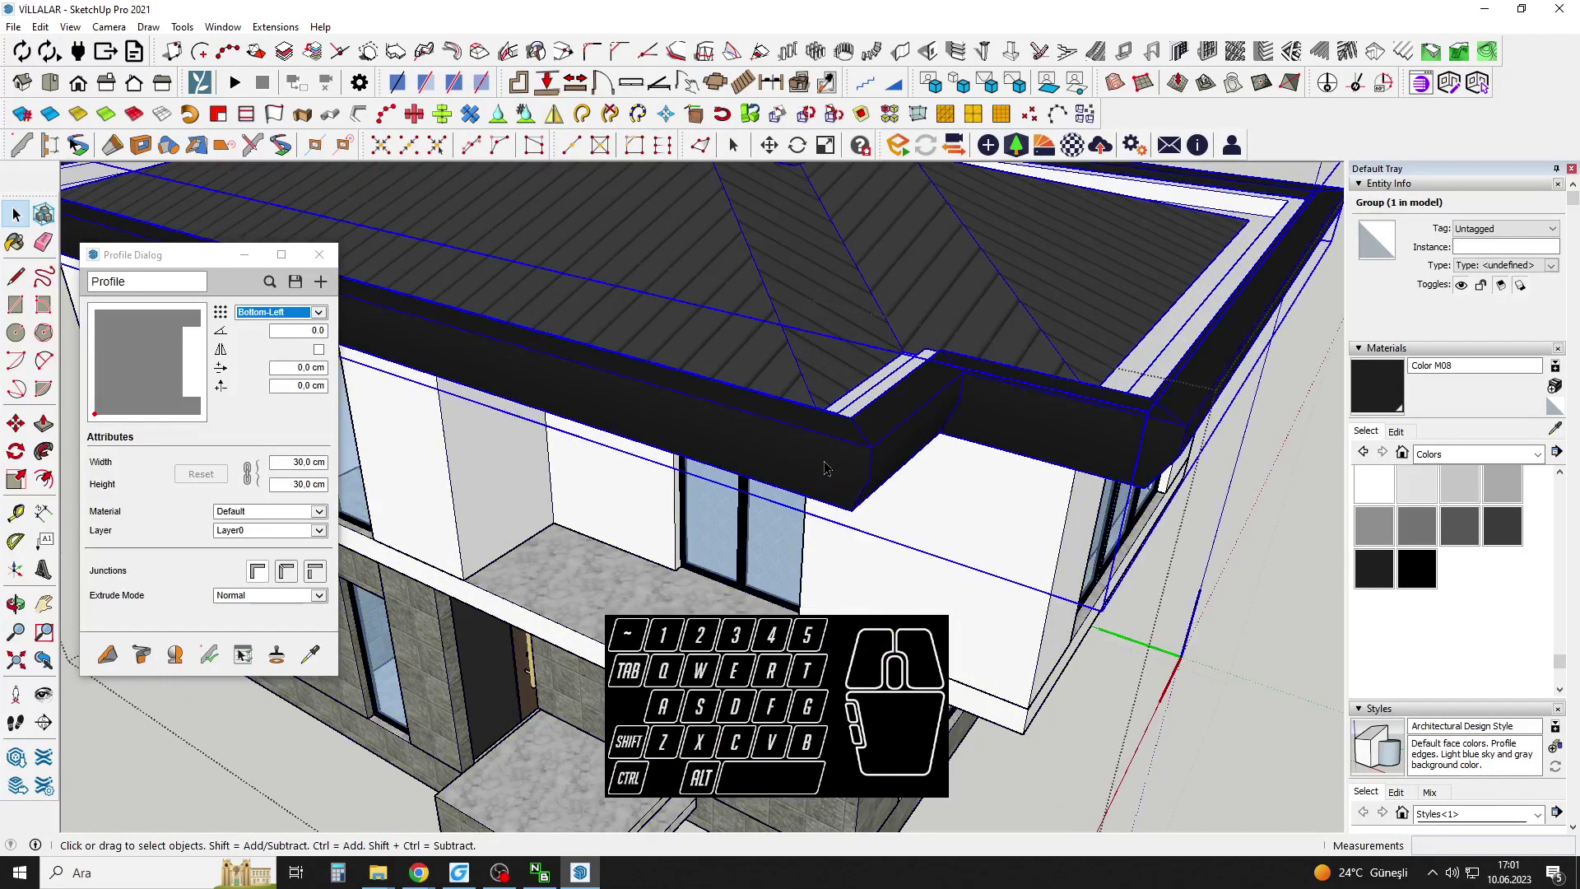
pyautogui.doubleClick(827, 467)
pyautogui.click(37, 28)
pyautogui.click(117, 142)
pyautogui.press('space')
# Open a joint component at the stepped corner and offset its profile outline outward by 2 cm.
pyautogui.scroll(3, 870, 462)
pyautogui.doubleClick(808, 429)
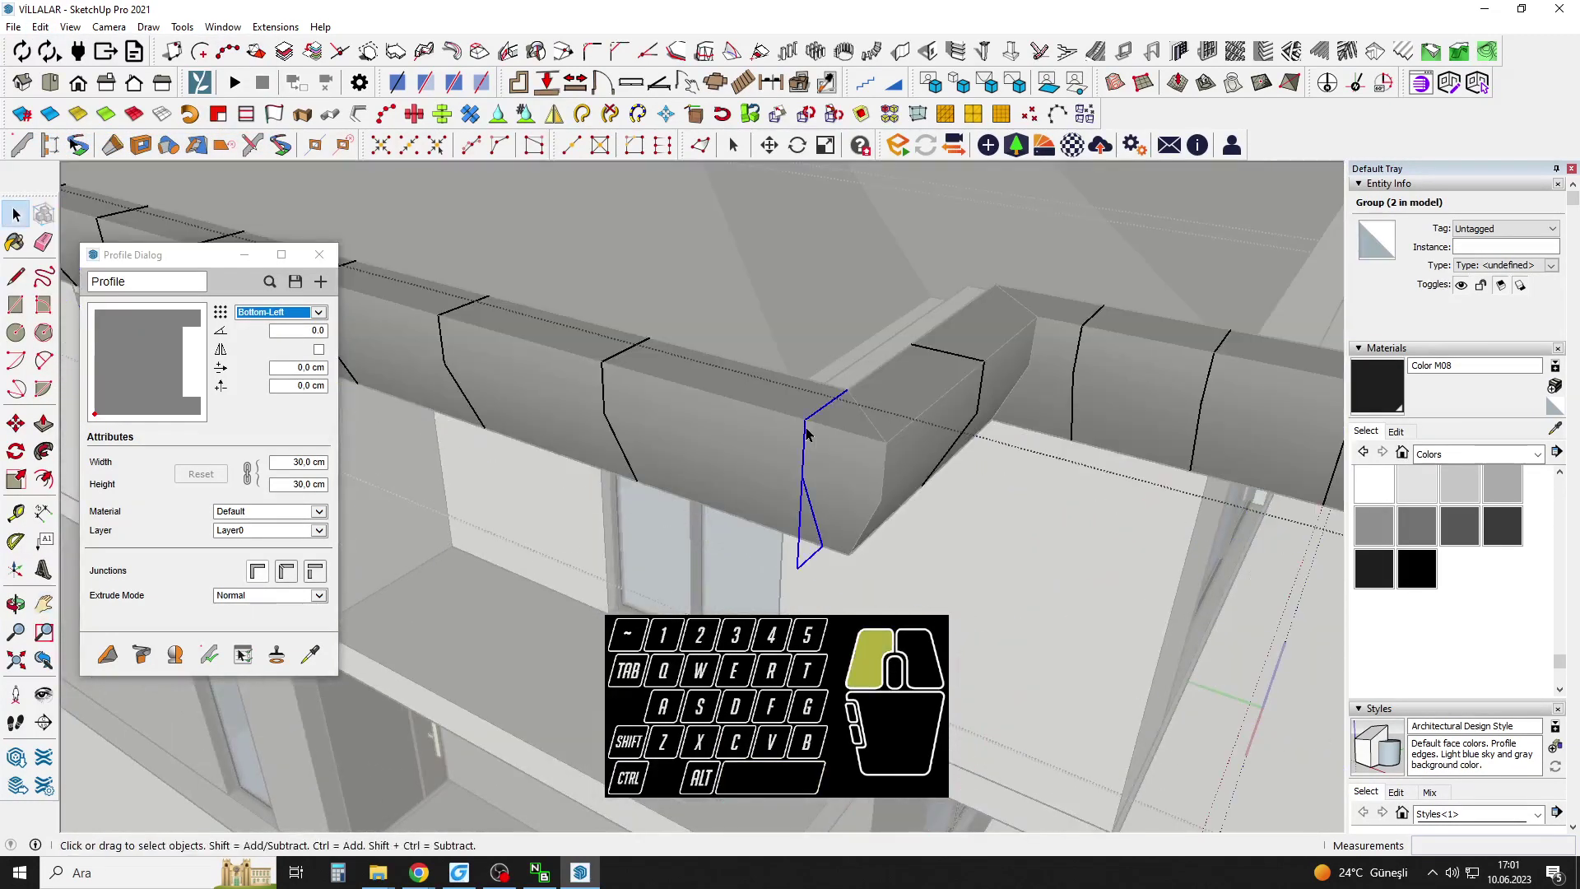
pyautogui.doubleClick(808, 428)
pyautogui.scroll(3, 824, 427)
pyautogui.press('f')
pyautogui.click(809, 409)
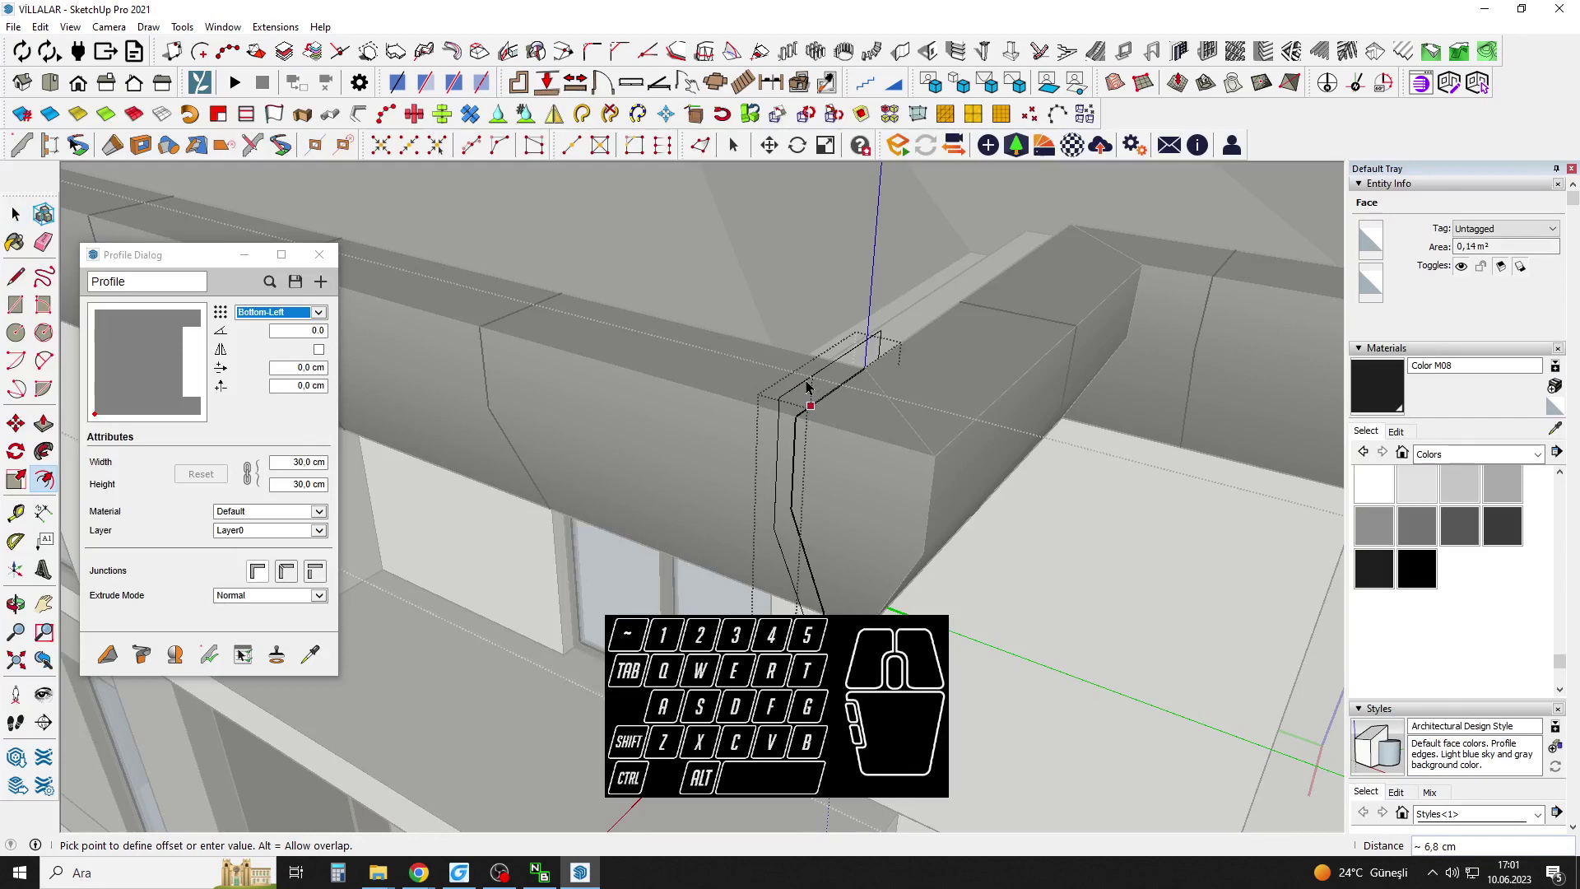
pyautogui.write('2')
pyautogui.press('Return')
# Push/pull the joint's narrow outline face 1 cm on each side to give it thickness.
pyautogui.press('space')
pyautogui.scroll(3, 813, 403)
pyautogui.press('p')
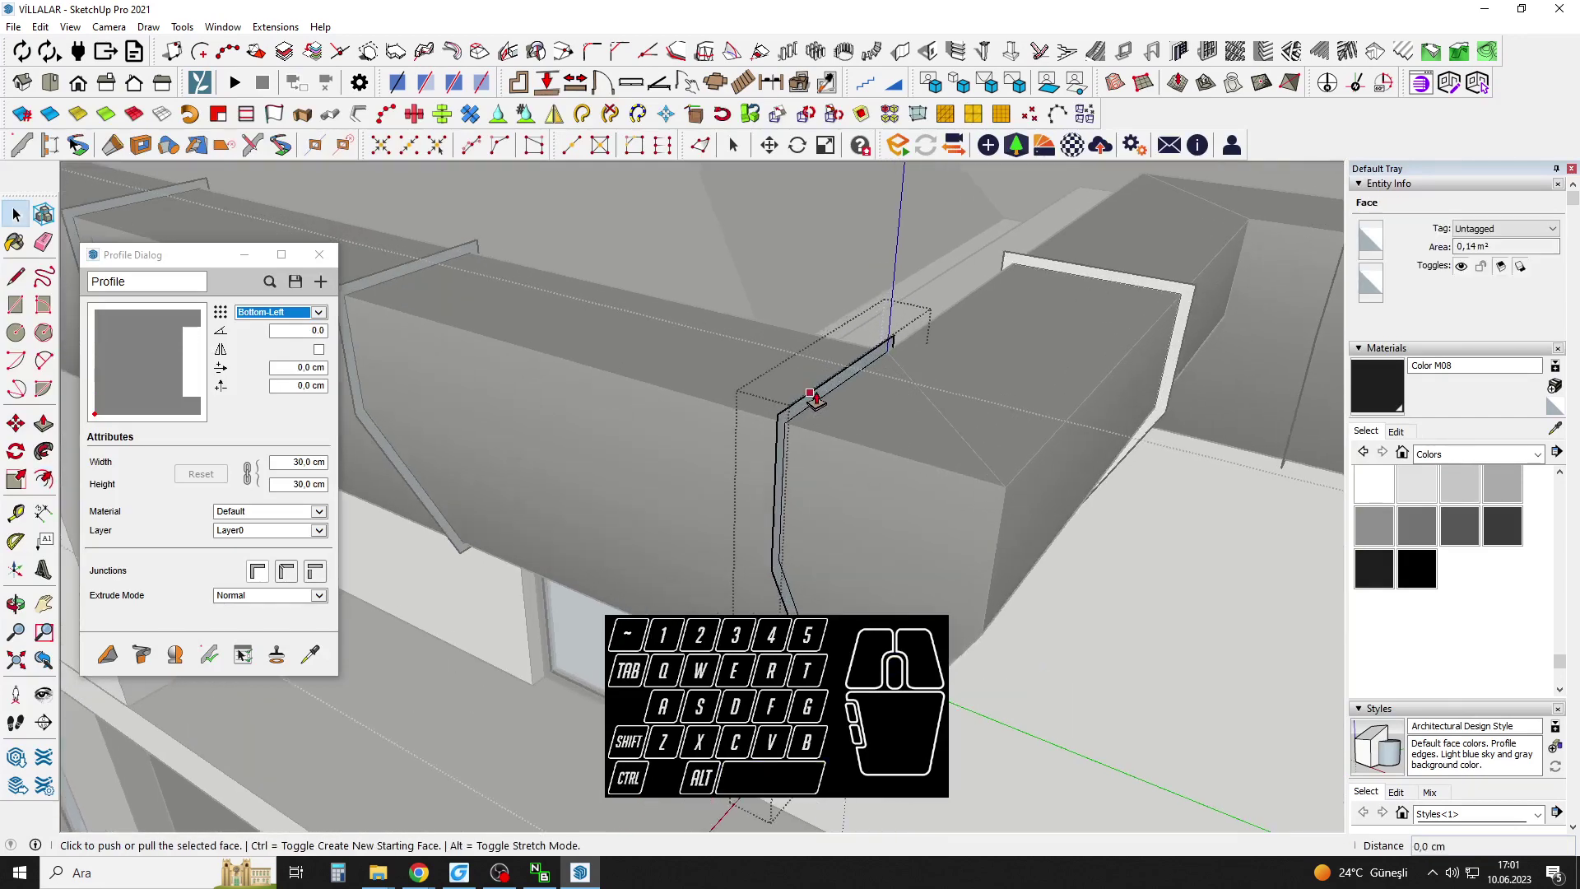
pyautogui.click(817, 400)
pyautogui.moveTo(816, 399); pyautogui.dragTo(811, 389)
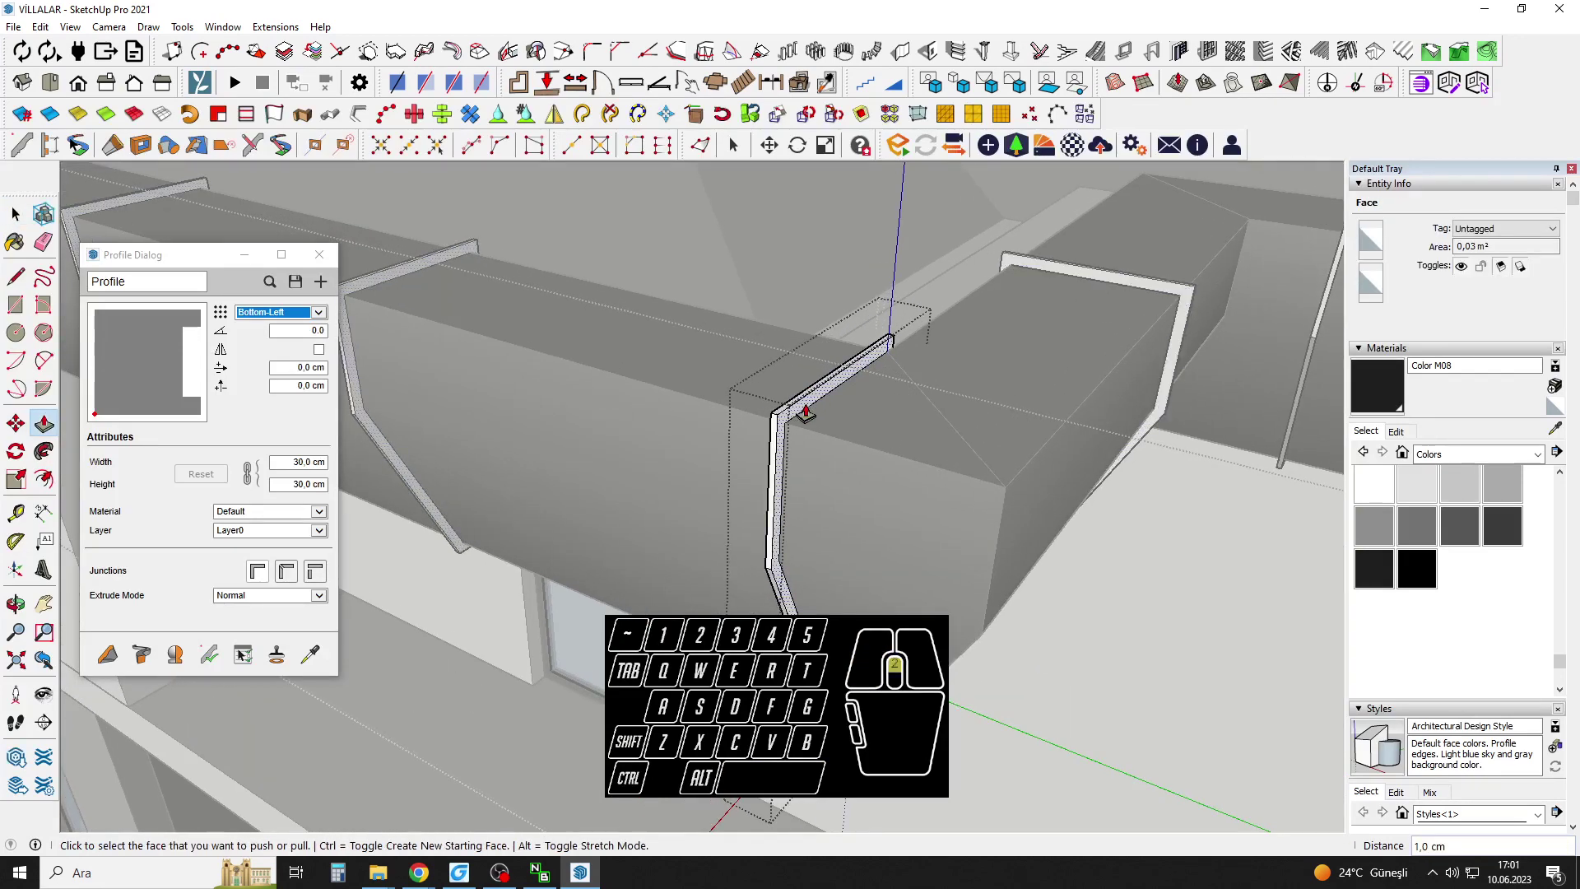
pyautogui.scroll(1, 807, 414)
pyautogui.click(811, 410)
pyautogui.write('1')
pyautogui.press('Return')
# Paint the joint component with the black Color M09 material.
pyautogui.scroll(-1, 832, 433)
pyautogui.moveTo(832, 433); pyautogui.dragTo(856, 377, button='middle')
pyautogui.press('space')
pyautogui.click(832, 393)
pyautogui.click(1433, 578)
pyautogui.click(829, 397)
pyautogui.press('space')
# Close the joint component and examine the raised black joints around the roof moulding.
pyautogui.scroll(-3, 901, 382)
pyautogui.click(905, 403)
pyautogui.scroll(-4, 922, 428)
pyautogui.scroll(-4, 923, 428)
pyautogui.moveTo(923, 428); pyautogui.dragTo(802, 448, button='middle')
pyautogui.scroll(-5, 907, 333)
pyautogui.press('h')
pyautogui.scroll(5, 905, 346)
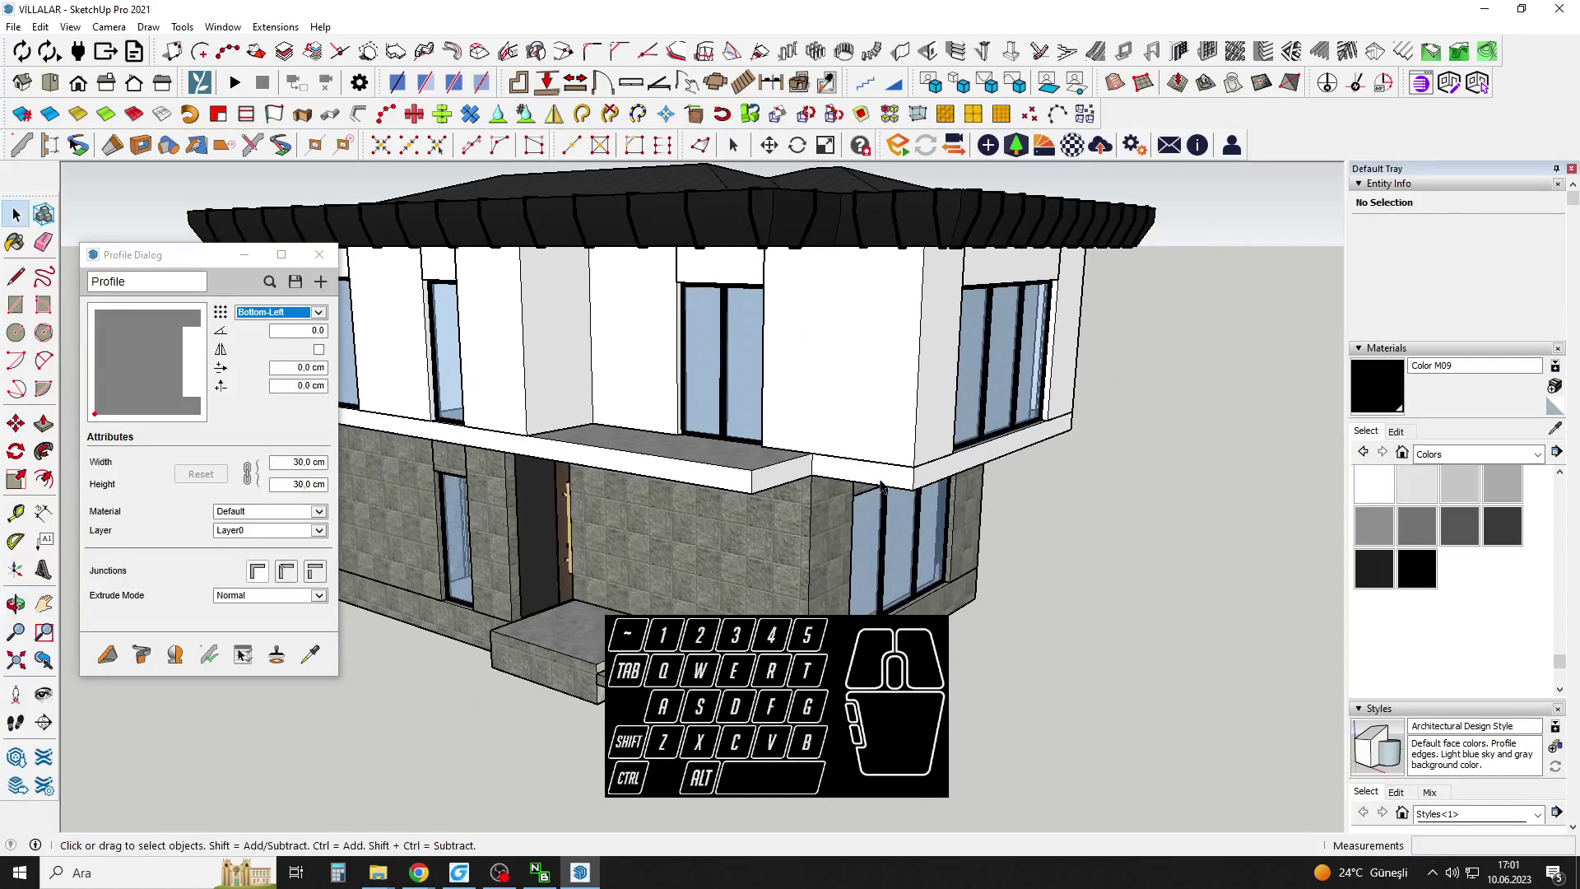
# Open the white floor slab for editing and select its underside face together with its bounding edges.
pyautogui.scroll(3, 894, 505)
pyautogui.click(892, 507)
pyautogui.moveTo(892, 507); pyautogui.dragTo(841, 416, button='middle')
pyautogui.doubleClick(773, 326)
pyautogui.click(773, 327)
pyautogui.doubleClick(773, 328)
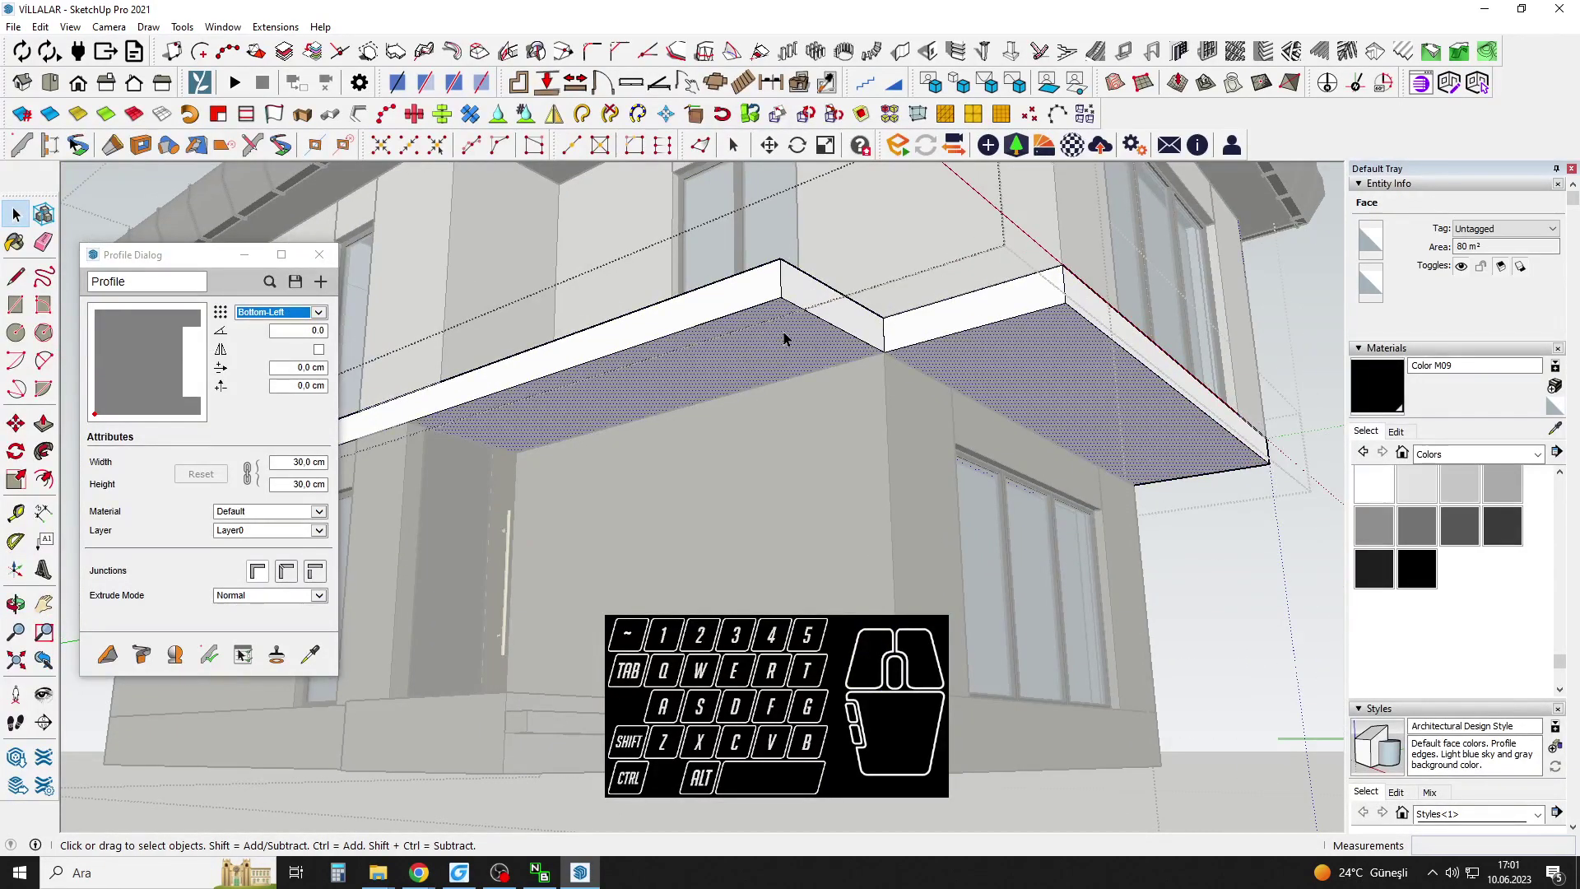
# Try to build the unmirrored profile along the slab's underside edges with the face deselected, and undo it.
pyautogui.keyDown('shift'); pyautogui.click(776, 343); pyautogui.keyUp('shift')
pyautogui.click(139, 656)
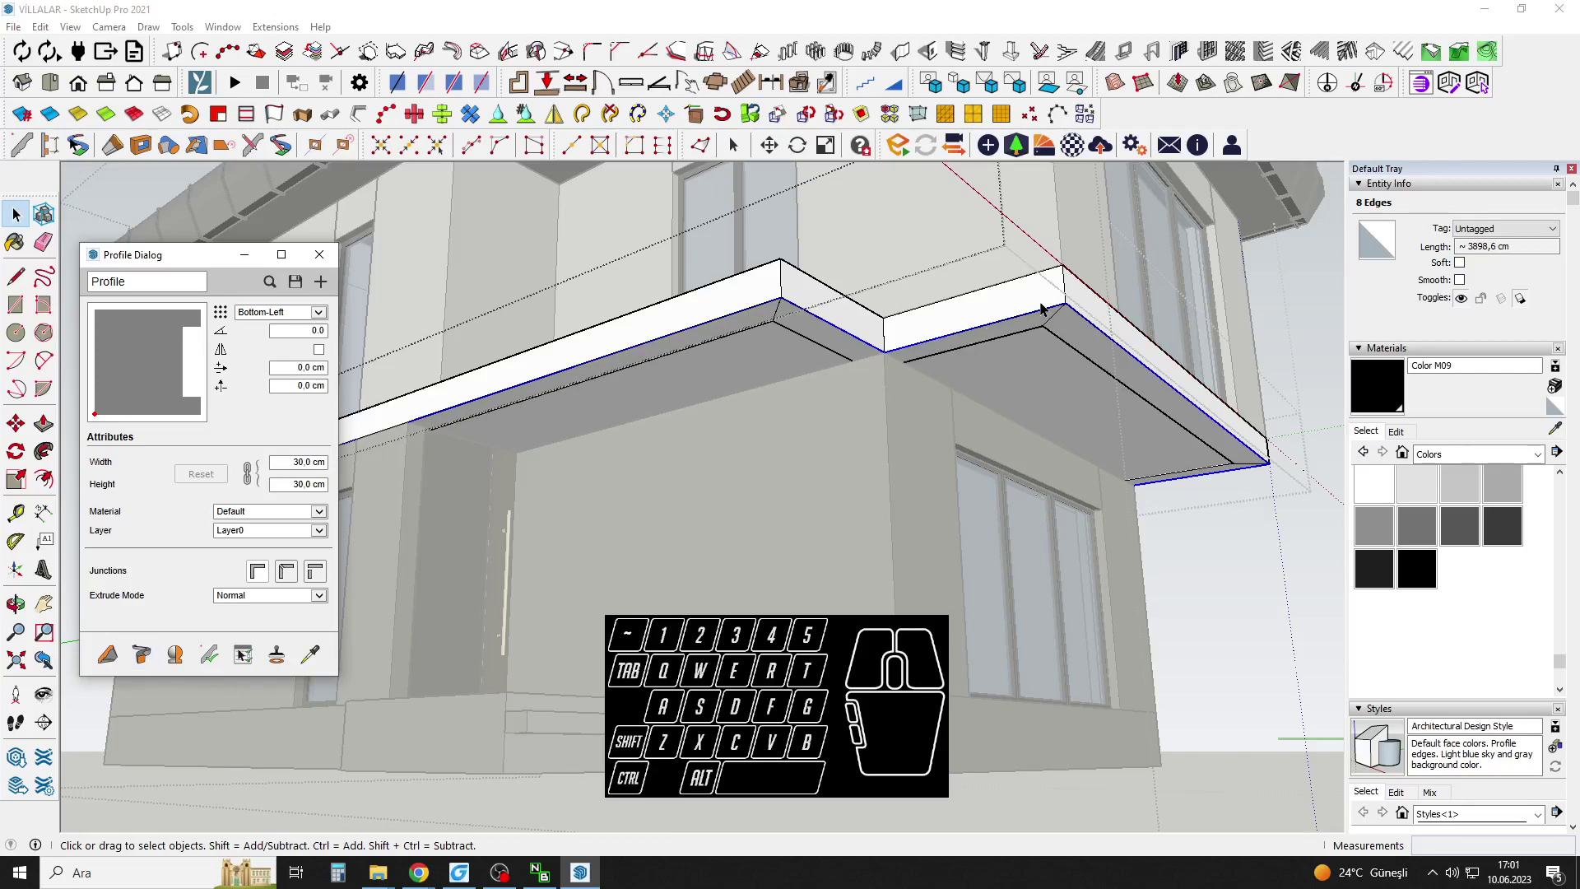
pyautogui.hotkey('ctrl', 'z')
# Mirror the 30 x 30 cm profile and build it along the floor slab's underside edges.
pyautogui.click(324, 356)
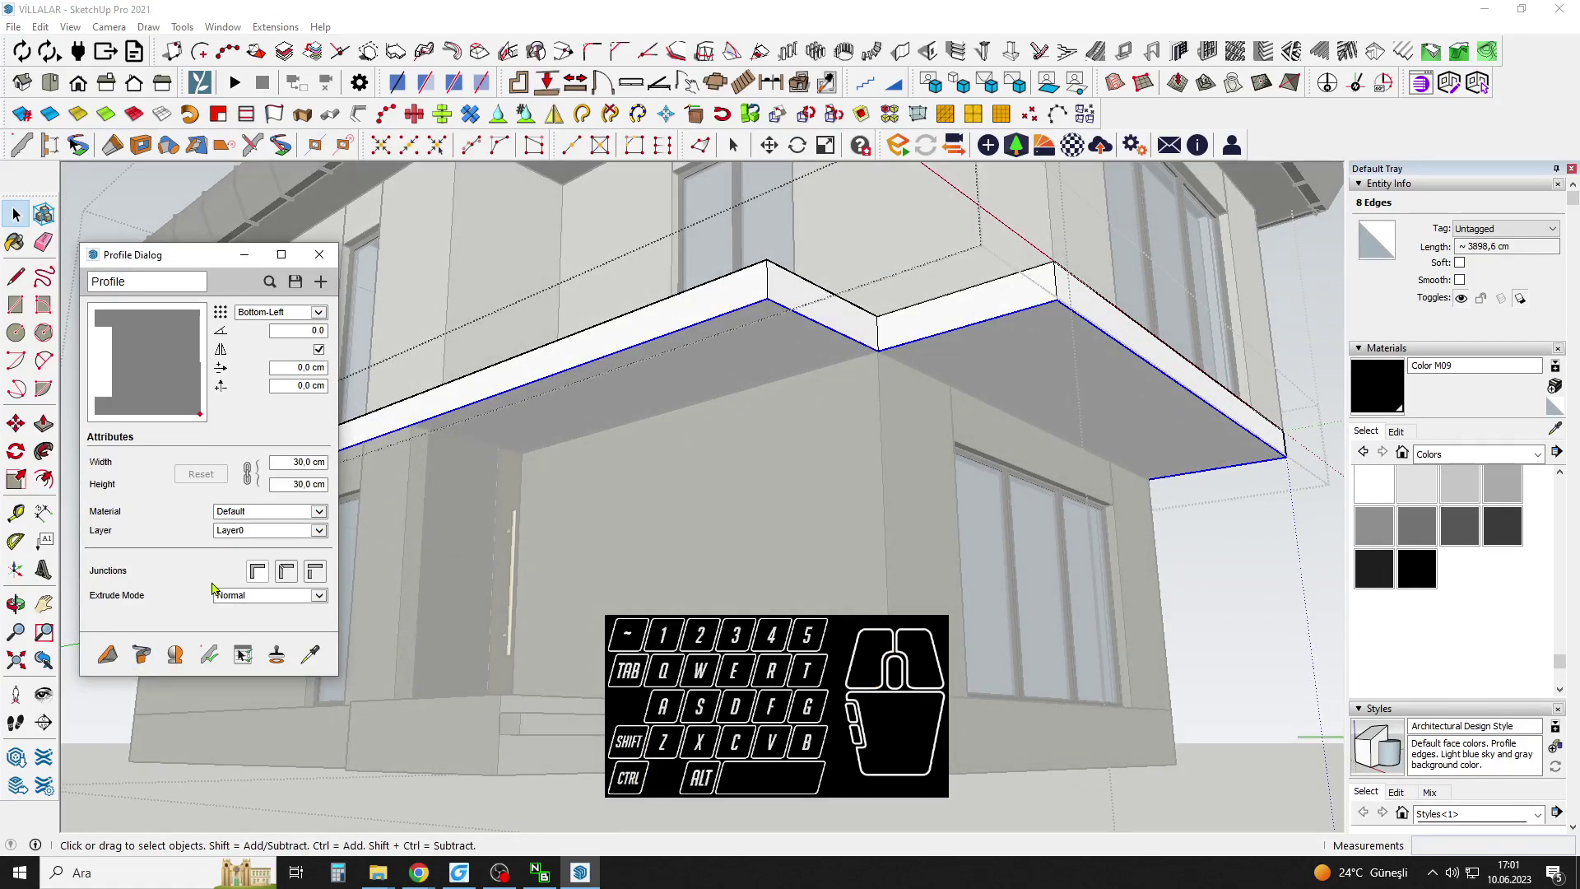
pyautogui.moveTo(738, 428); pyautogui.dragTo(857, 319, button='middle')
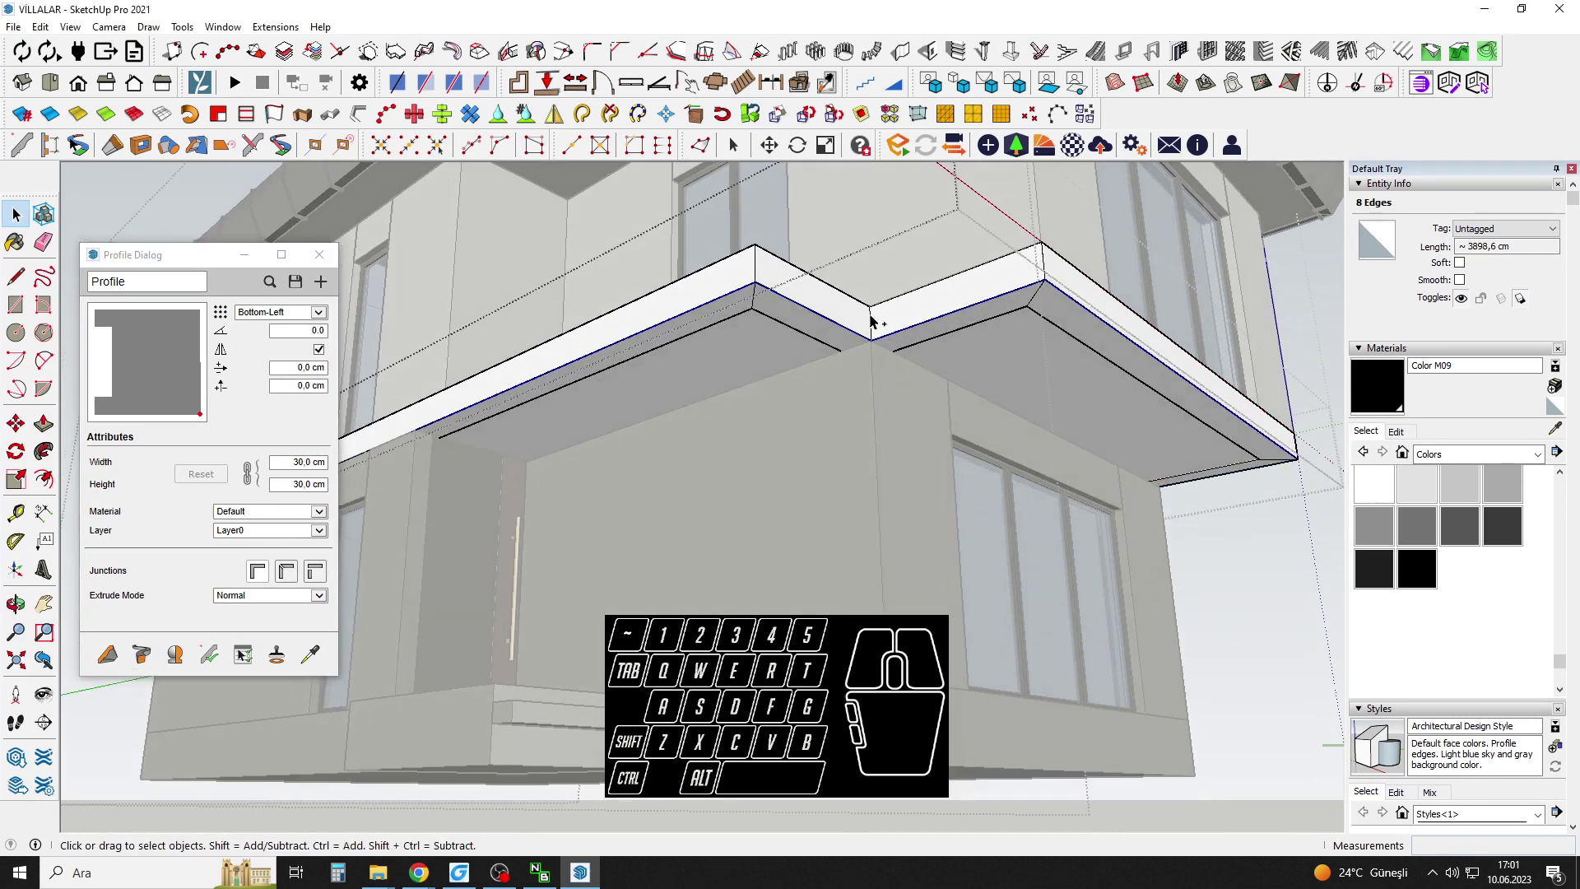
pyautogui.click(1000, 333)
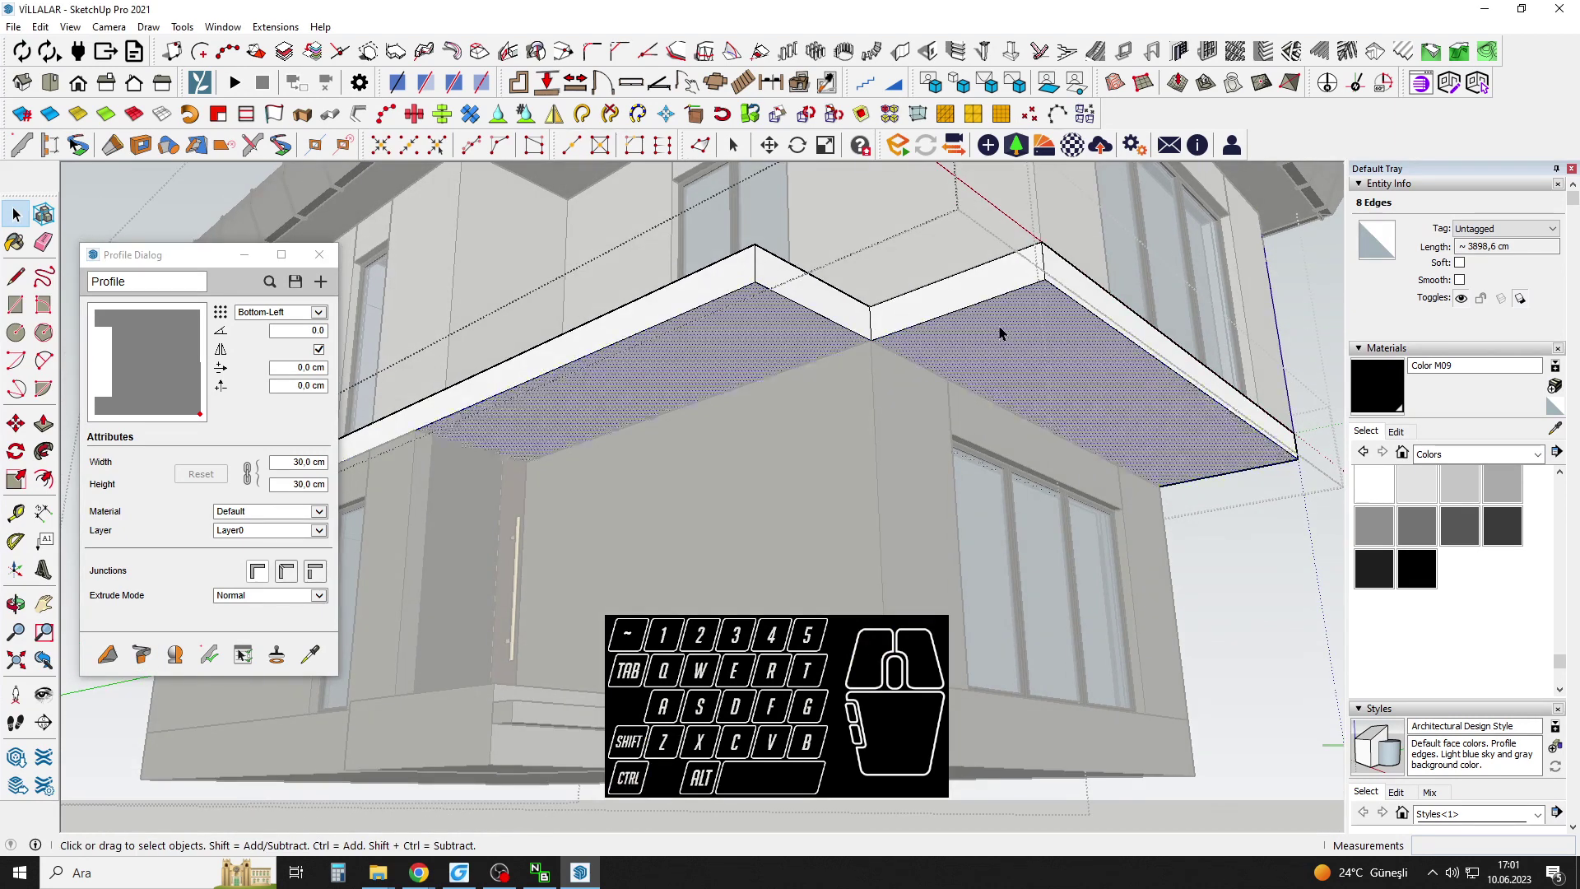
pyautogui.keyDown('shift'); pyautogui.click(1000, 332); pyautogui.keyUp('shift')
pyautogui.click(142, 654)
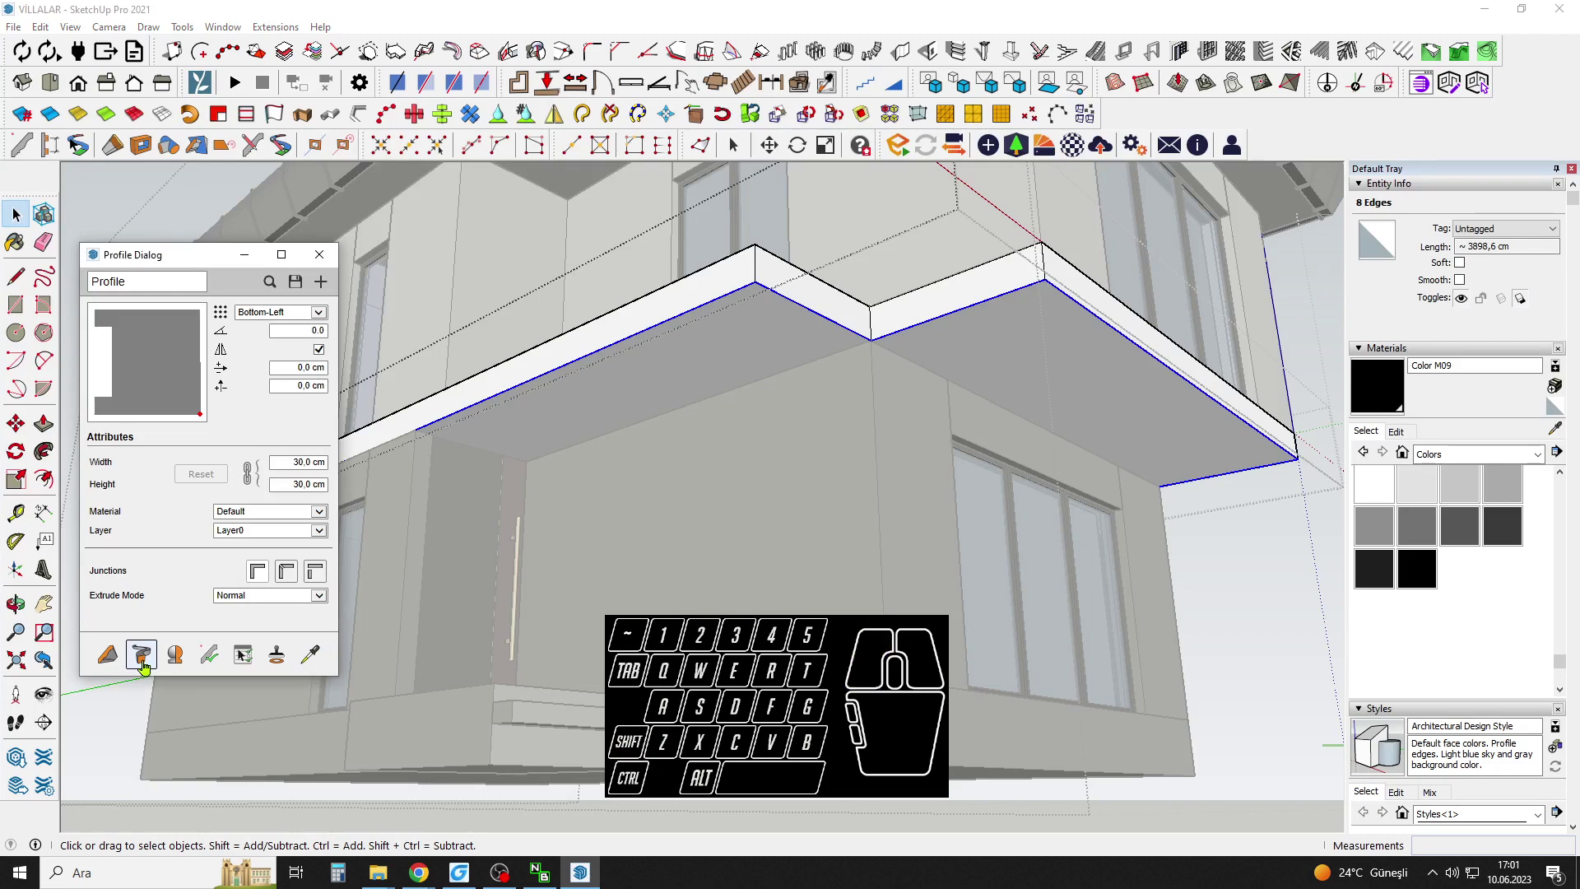
# Sample the dark Color M08 material from the roof moulding and paint the new floor-band moulding with it.
pyautogui.click(1554, 429)
pyautogui.keyDown('shift'); pyautogui.moveTo(1193, 251); pyautogui.dragTo(1025, 446, button='middle'); pyautogui.keyUp('shift')
pyautogui.click(992, 276)
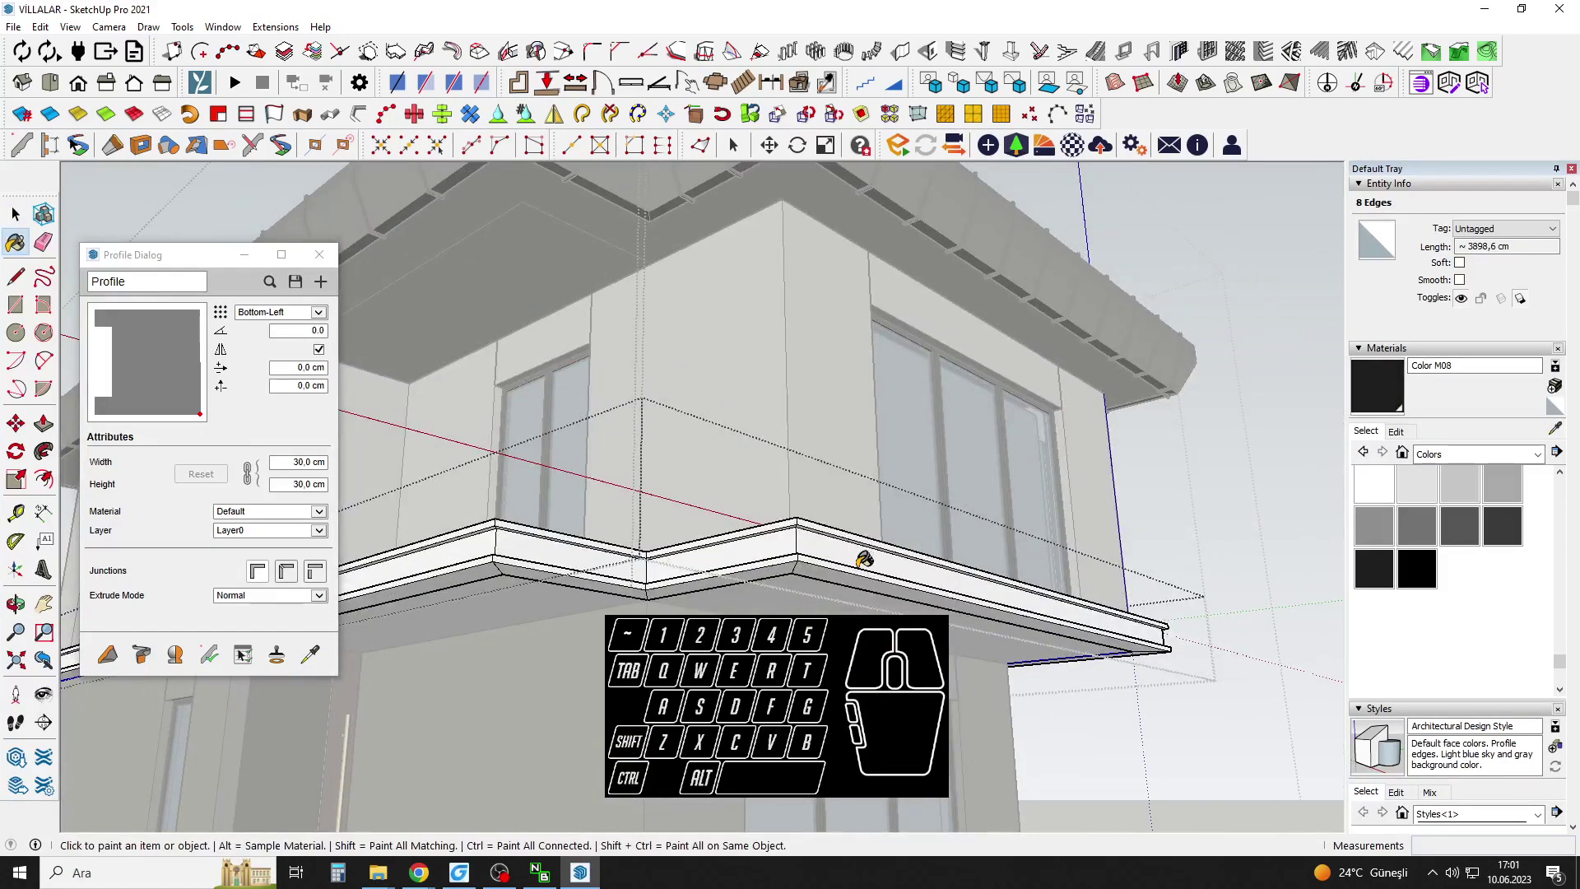
pyautogui.click(864, 559)
pyautogui.press('space')
pyautogui.press('Escape')
pyautogui.press('Escape')
# Examine the painted floor-band moulding and the villa's base from several sides.
pyautogui.scroll(-3, 823, 436)
pyautogui.click(878, 448)
pyautogui.moveTo(821, 434)
pyautogui.mouseDown(button='middle')
pyautogui.moveTo(878, 448)
pyautogui.moveTo(861, 479)
pyautogui.mouseUp(button='middle')
pyautogui.press('space')
pyautogui.moveTo(897, 609); pyautogui.dragTo(697, 548, button='middle')
pyautogui.click(1045, 617)
pyautogui.click(695, 582)
pyautogui.scroll(3, 754, 543)
pyautogui.scroll(-1, 741, 563)
pyautogui.scroll(5, 795, 521)
# Open the ground-floor stone block and push/pull its bottom face up to the underside of the lower marble step.
pyautogui.moveTo(797, 550); pyautogui.dragTo(877, 363, button='middle')
pyautogui.press('space')
pyautogui.click(881, 363)
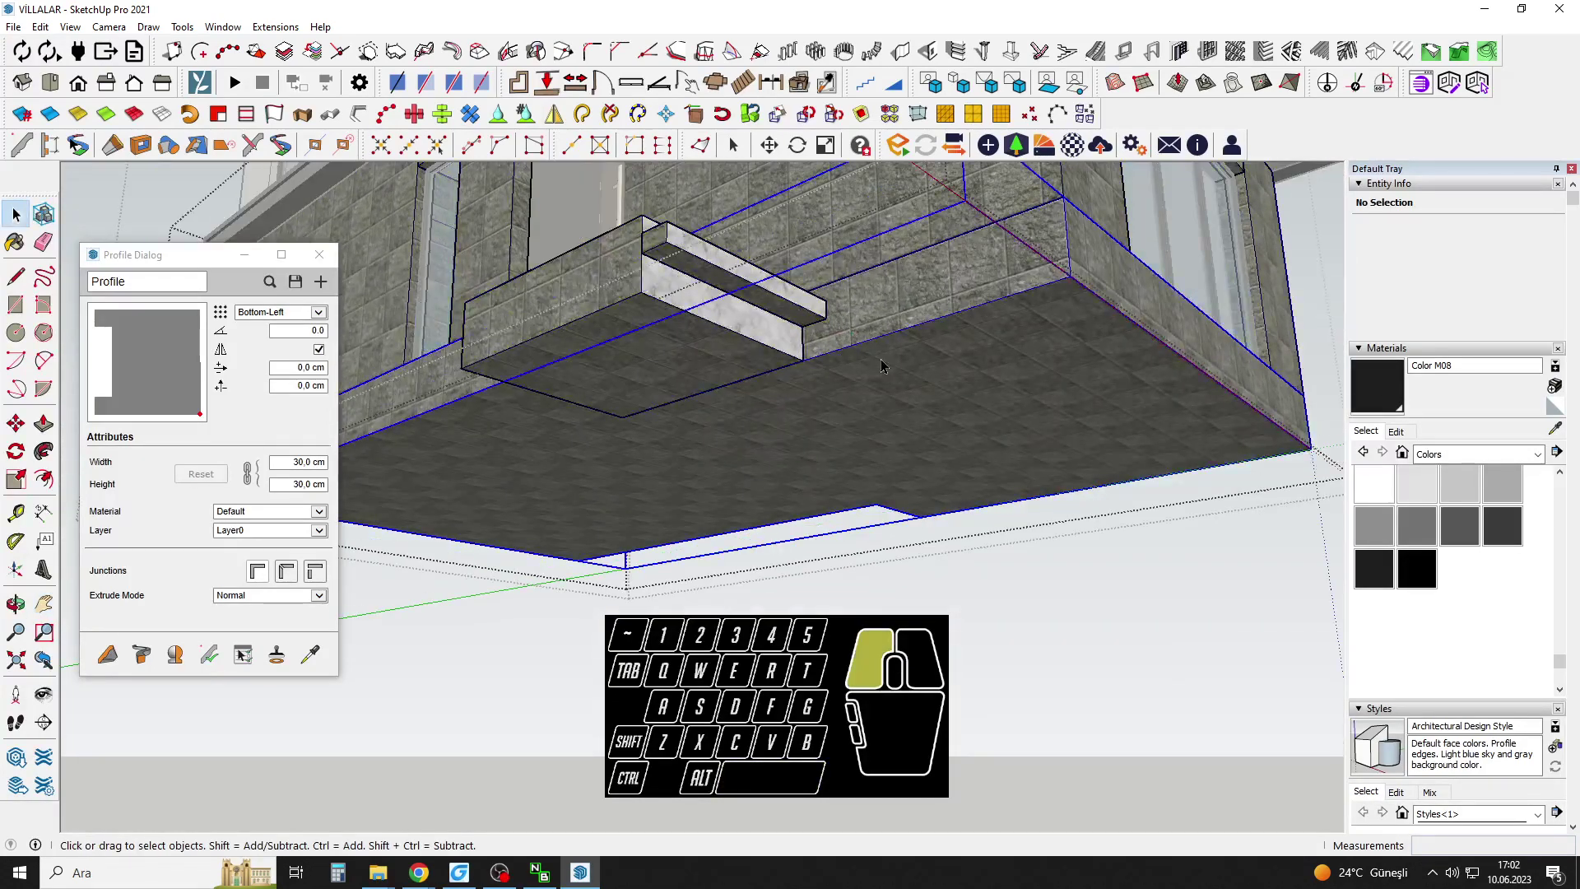
pyautogui.tripleClick(881, 363)
pyautogui.scroll(2, 878, 362)
pyautogui.press('space')
pyautogui.press('p')
pyautogui.click(862, 381)
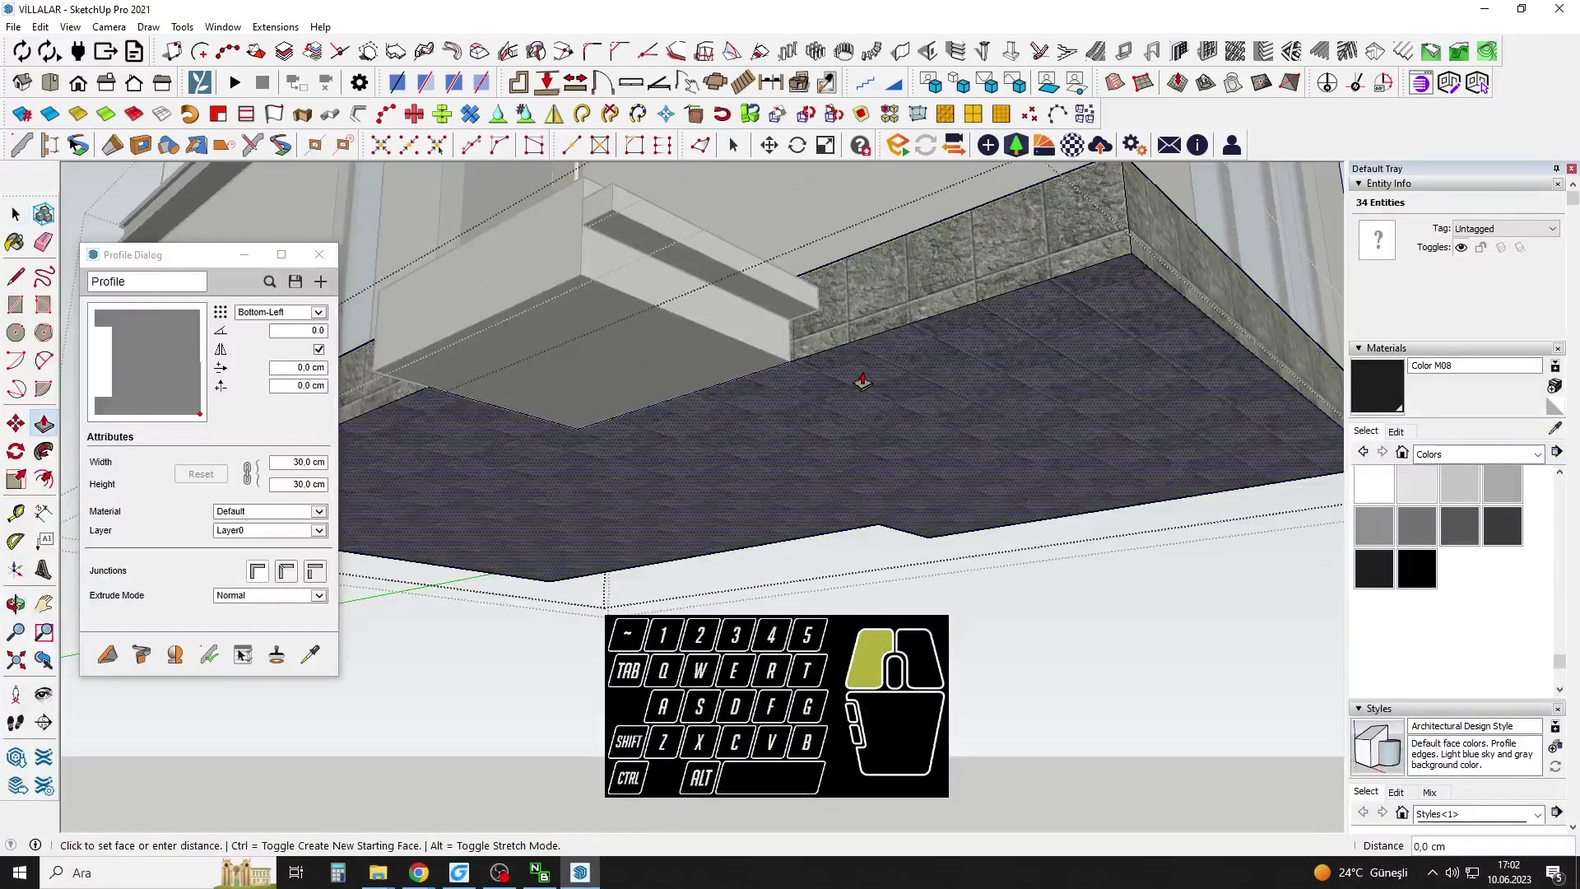
pyautogui.click(804, 307)
# Open the entrance platform and push/pull its bottom face up level with the stone block's underside.
pyautogui.press('space')
pyautogui.click(722, 349)
pyautogui.doubleClick(721, 362)
pyautogui.press('p')
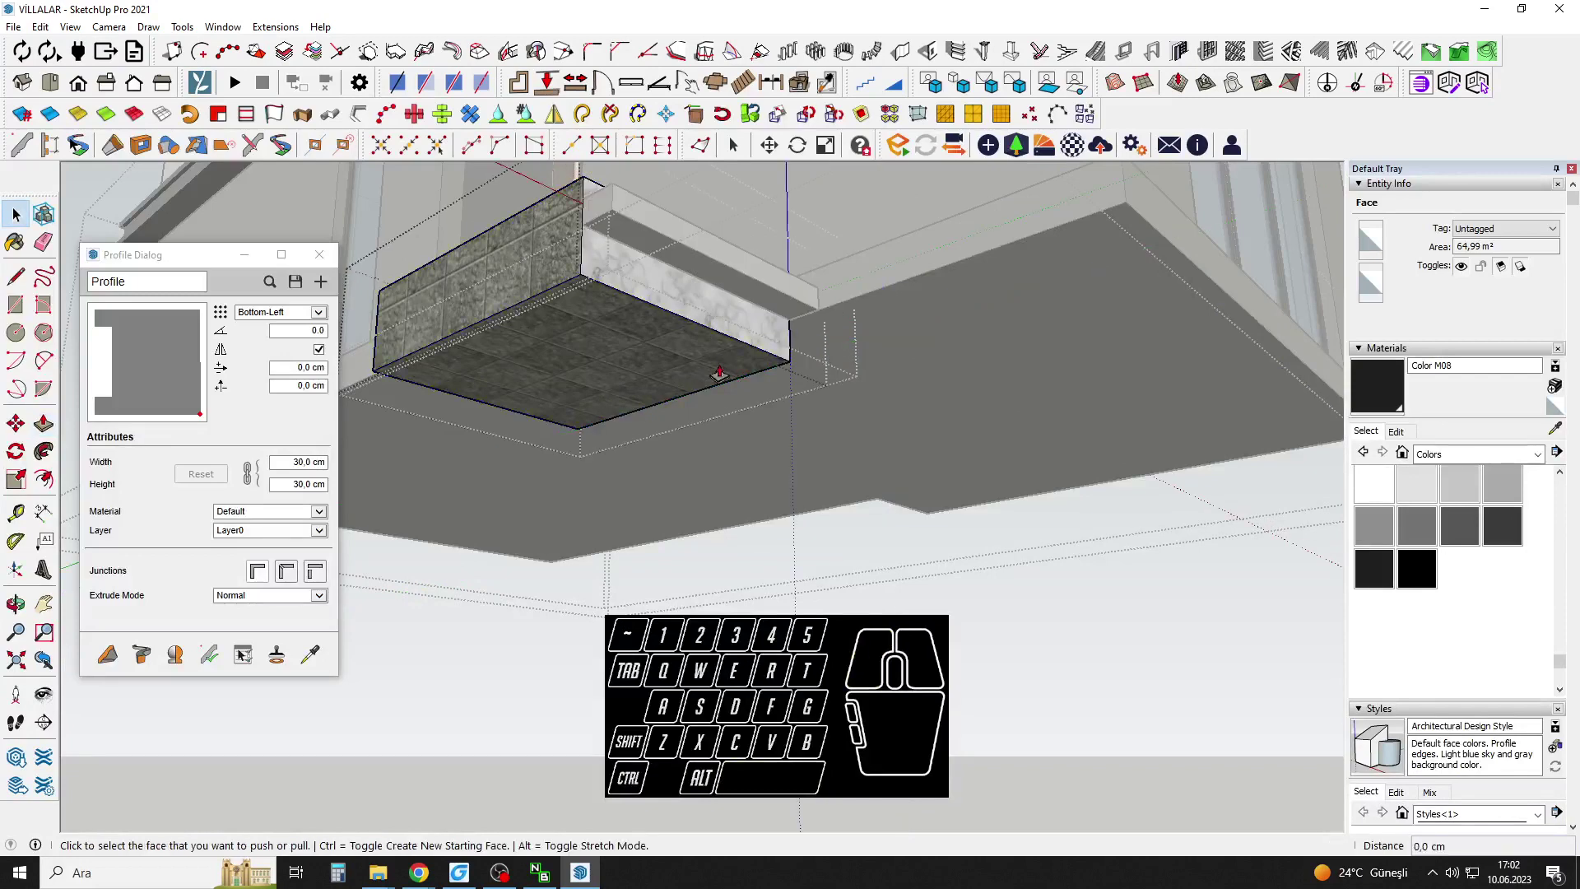
pyautogui.click(719, 374)
pyautogui.click(853, 381)
pyautogui.press('space')
# Examine the levelled base, the mouldings and the eaves soffit above the recessed upper-floor window.
pyautogui.click(862, 337)
pyautogui.scroll(-3, 881, 349)
pyautogui.moveTo(882, 349); pyautogui.dragTo(899, 465, button='middle')
pyautogui.scroll(-4, 902, 430)
pyautogui.moveTo(899, 465); pyautogui.dragTo(983, 461)
pyautogui.press('space')
pyautogui.scroll(4, 987, 465)
pyautogui.moveTo(992, 481); pyautogui.dragTo(891, 454, button='middle')
pyautogui.scroll(3, 757, 394)
pyautogui.moveTo(663, 472); pyautogui.dragTo(769, 337, button='middle')
pyautogui.scroll(3, 813, 350)
pyautogui.press('space')
pyautogui.doubleClick(742, 323)
pyautogui.doubleClick(742, 323)
pyautogui.click(758, 336)
pyautogui.scroll(-2, 755, 316)
pyautogui.press('Escape')
pyautogui.click(751, 284)
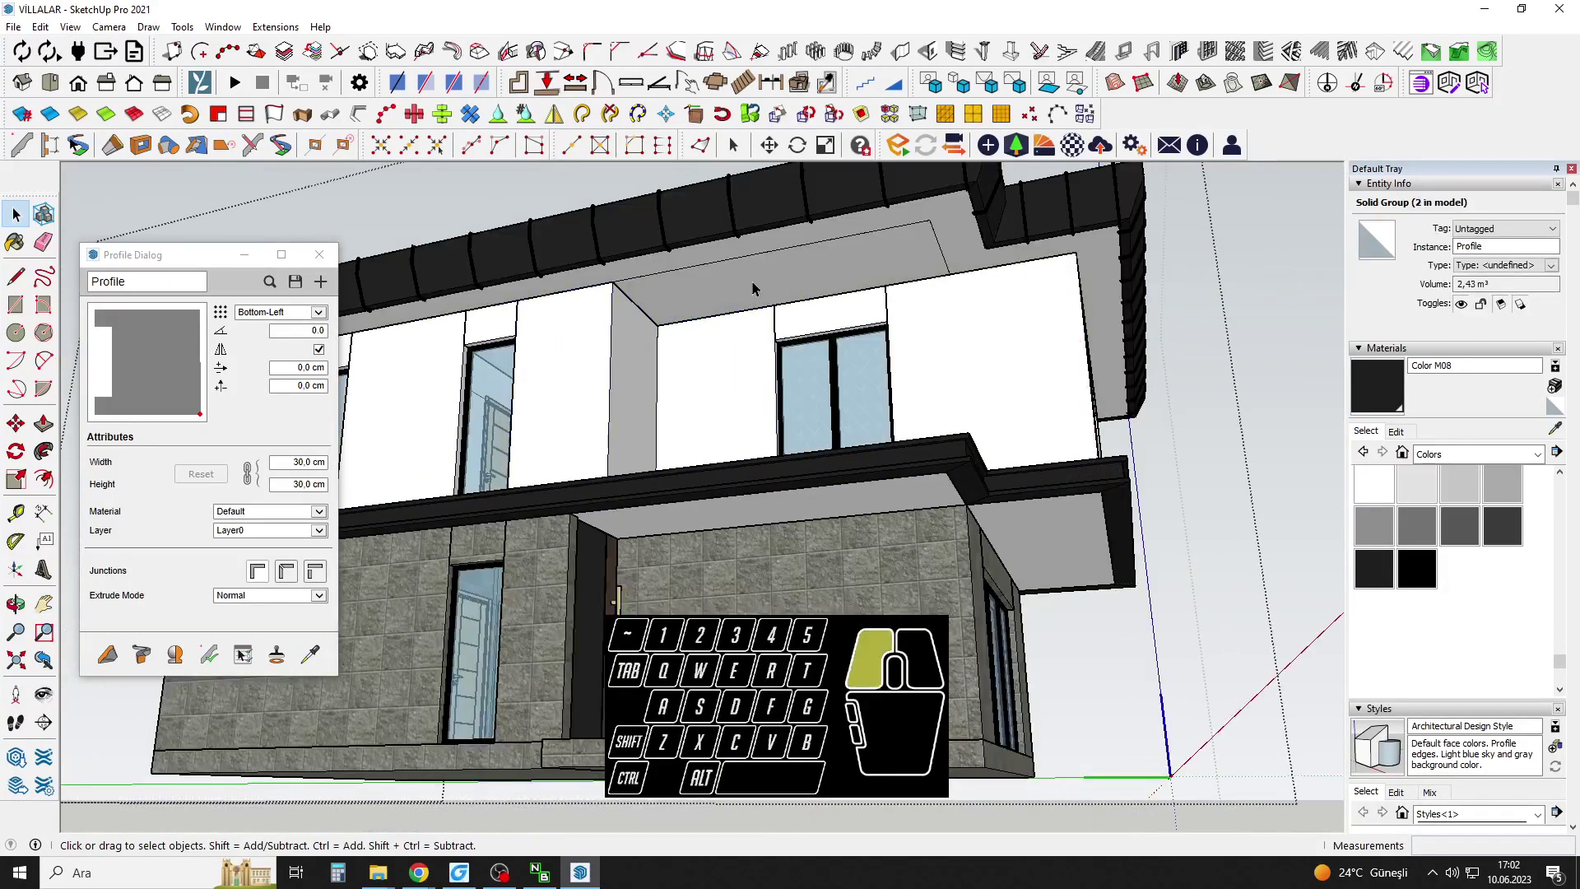
# Draw a circle of 10 cm radius on the recessed soffit above the upper-floor window and make it a group.
pyautogui.press('c')
pyautogui.scroll(5, 704, 288)
pyautogui.moveTo(693, 292); pyautogui.dragTo(704, 245, button='middle')
pyautogui.scroll(-3, 690, 317)
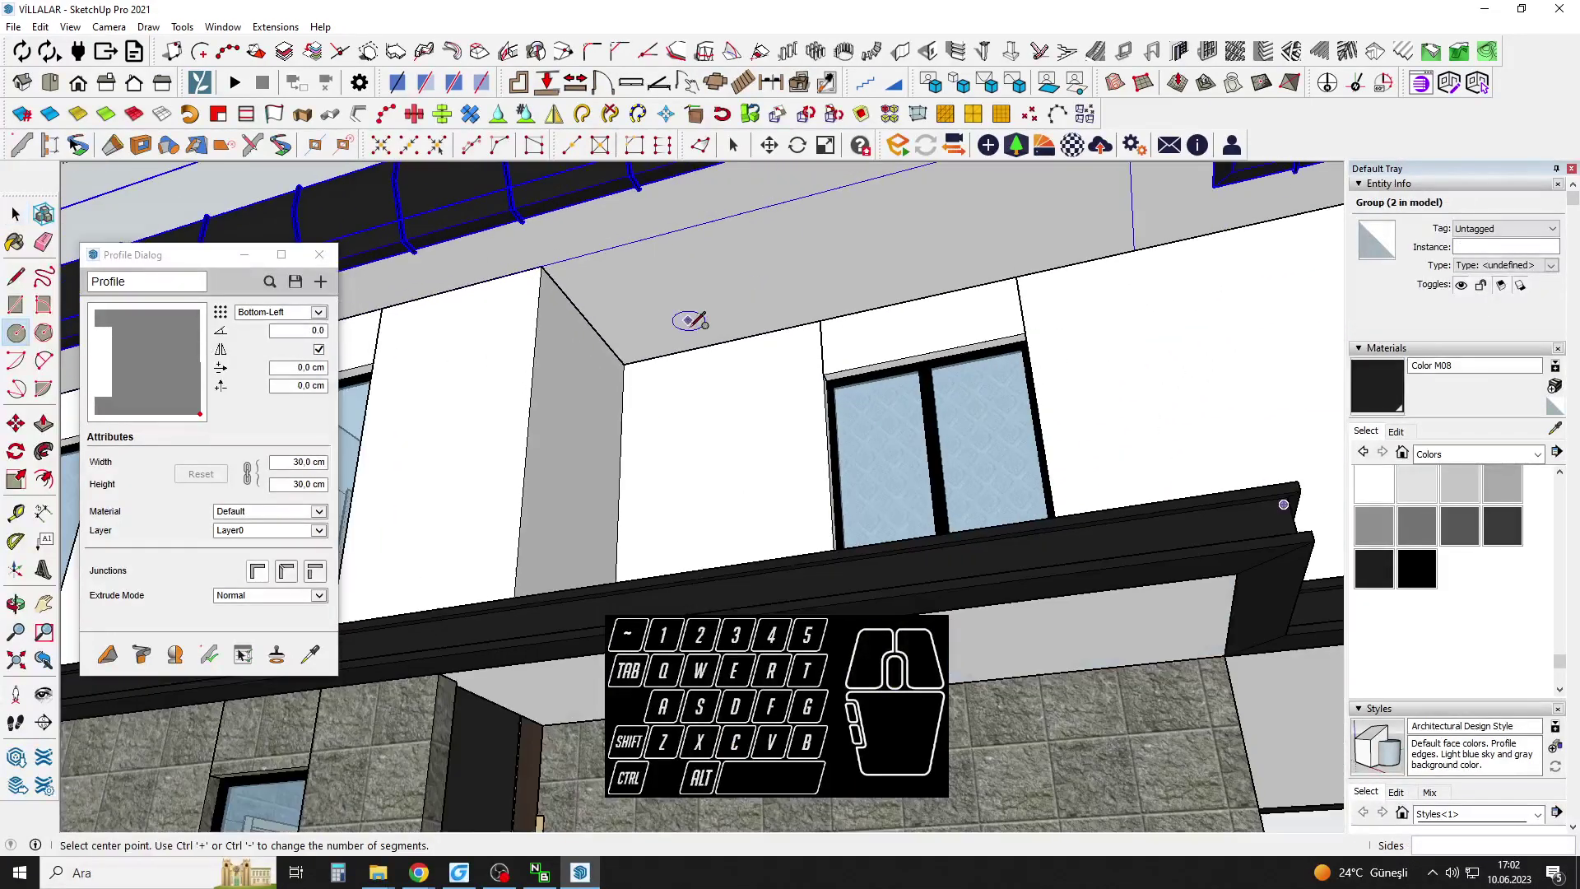
pyautogui.moveTo(639, 363); pyautogui.dragTo(691, 285, button='middle')
pyautogui.scroll(3, 748, 270)
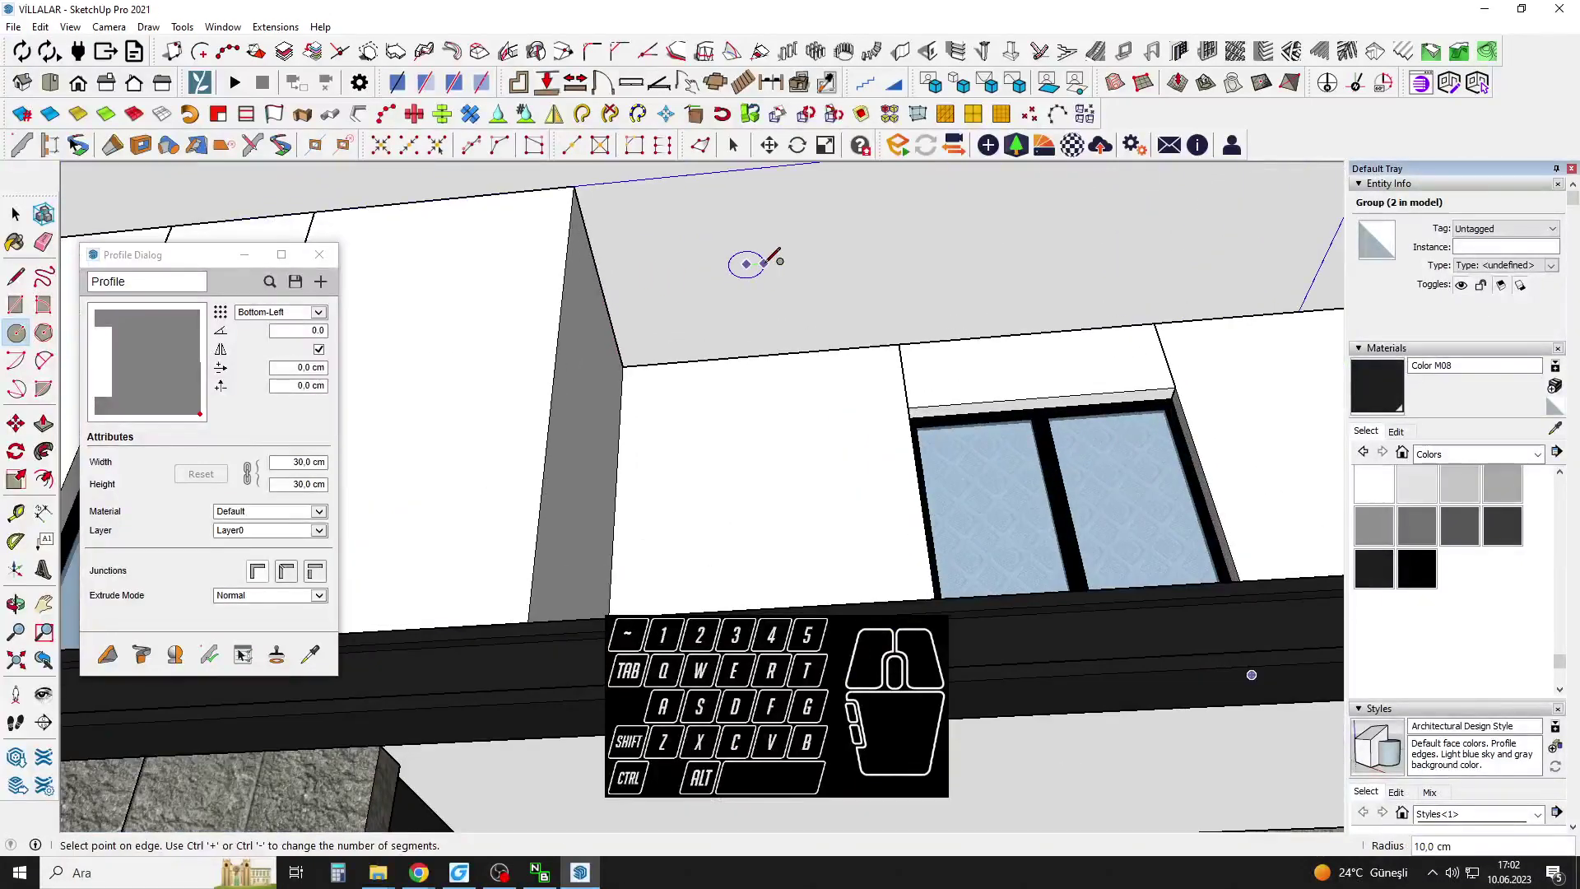
pyautogui.click(774, 260)
pyautogui.press('space')
pyautogui.rightClick(748, 266)
pyautogui.click(807, 401)
# Paint the circular light group with the pale peach Color C01 from the Colors collection.
pyautogui.click(1481, 453)
pyautogui.click(1472, 516)
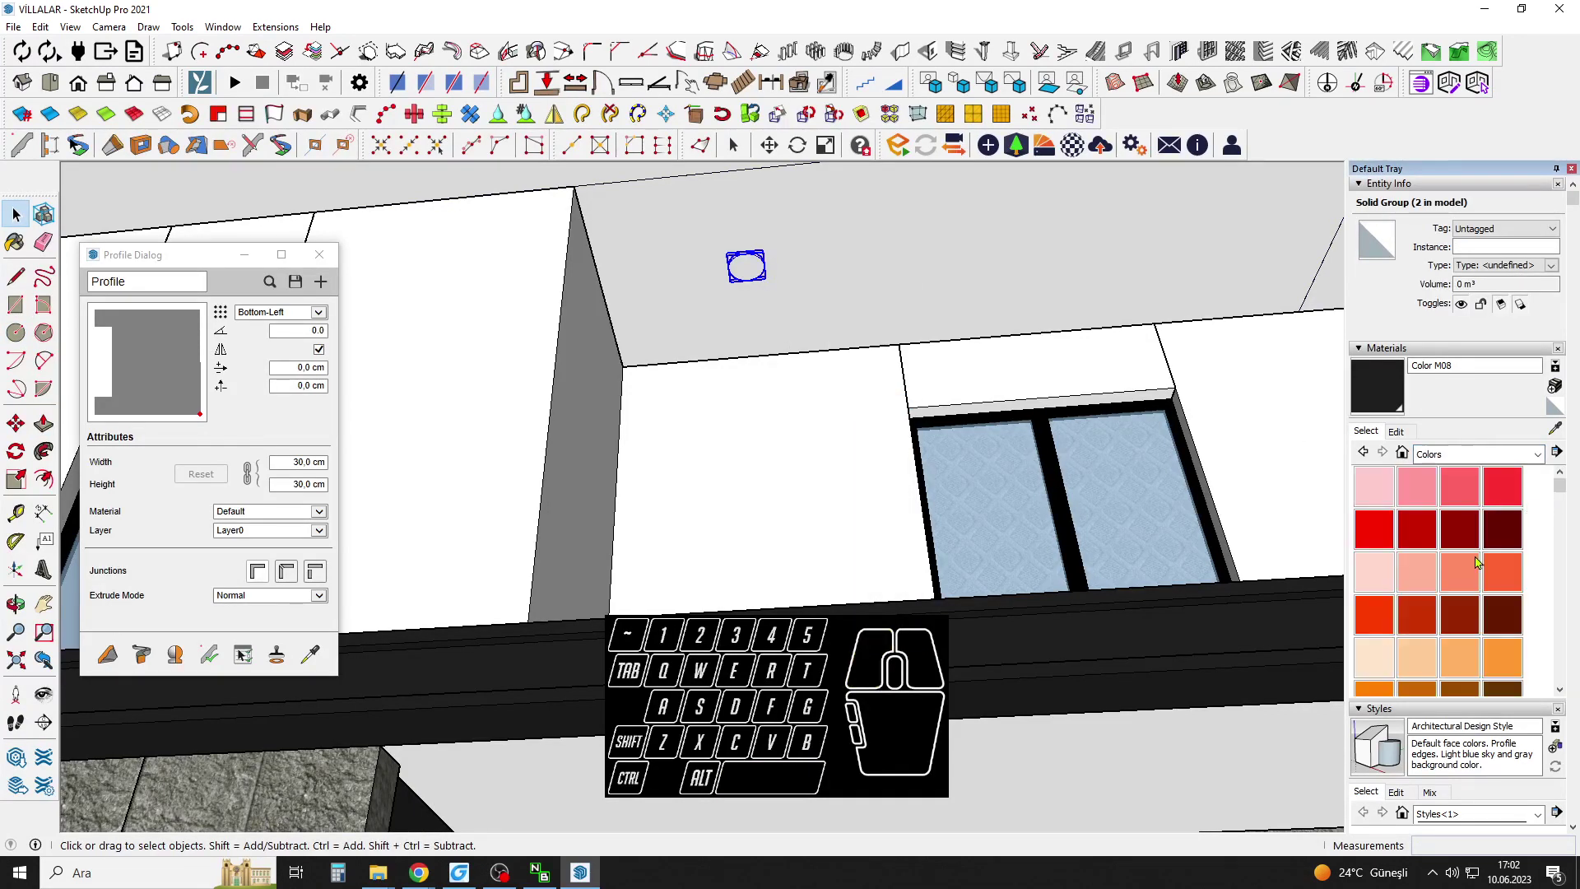
pyautogui.click(1387, 655)
pyautogui.click(749, 268)
# Copy the light to the far end of the recessed soffit and divide the distance with /2 for an evenly spaced row.
pyautogui.scroll(-2, 749, 270)
pyautogui.moveTo(749, 272)
pyautogui.keyDown('shift'); pyautogui.mouseDown(button='middle')
pyautogui.moveTo(705, 314)
pyautogui.moveTo(613, 314)
pyautogui.mouseUp(button='middle'); pyautogui.keyUp('shift')
pyautogui.press('m')
pyautogui.click(633, 320)
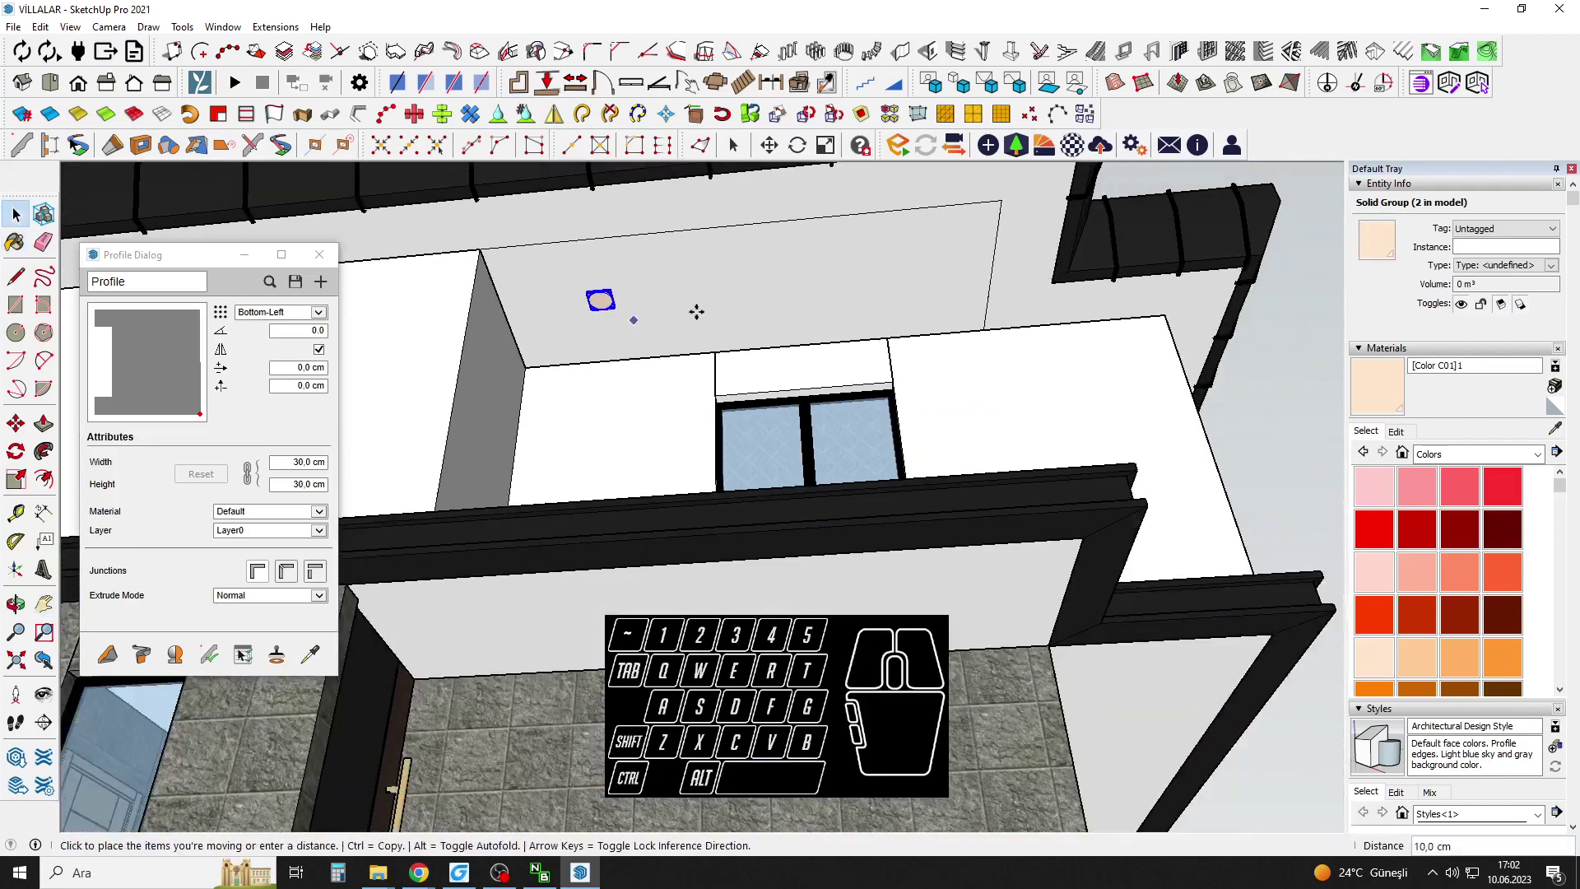
pyautogui.click(963, 296)
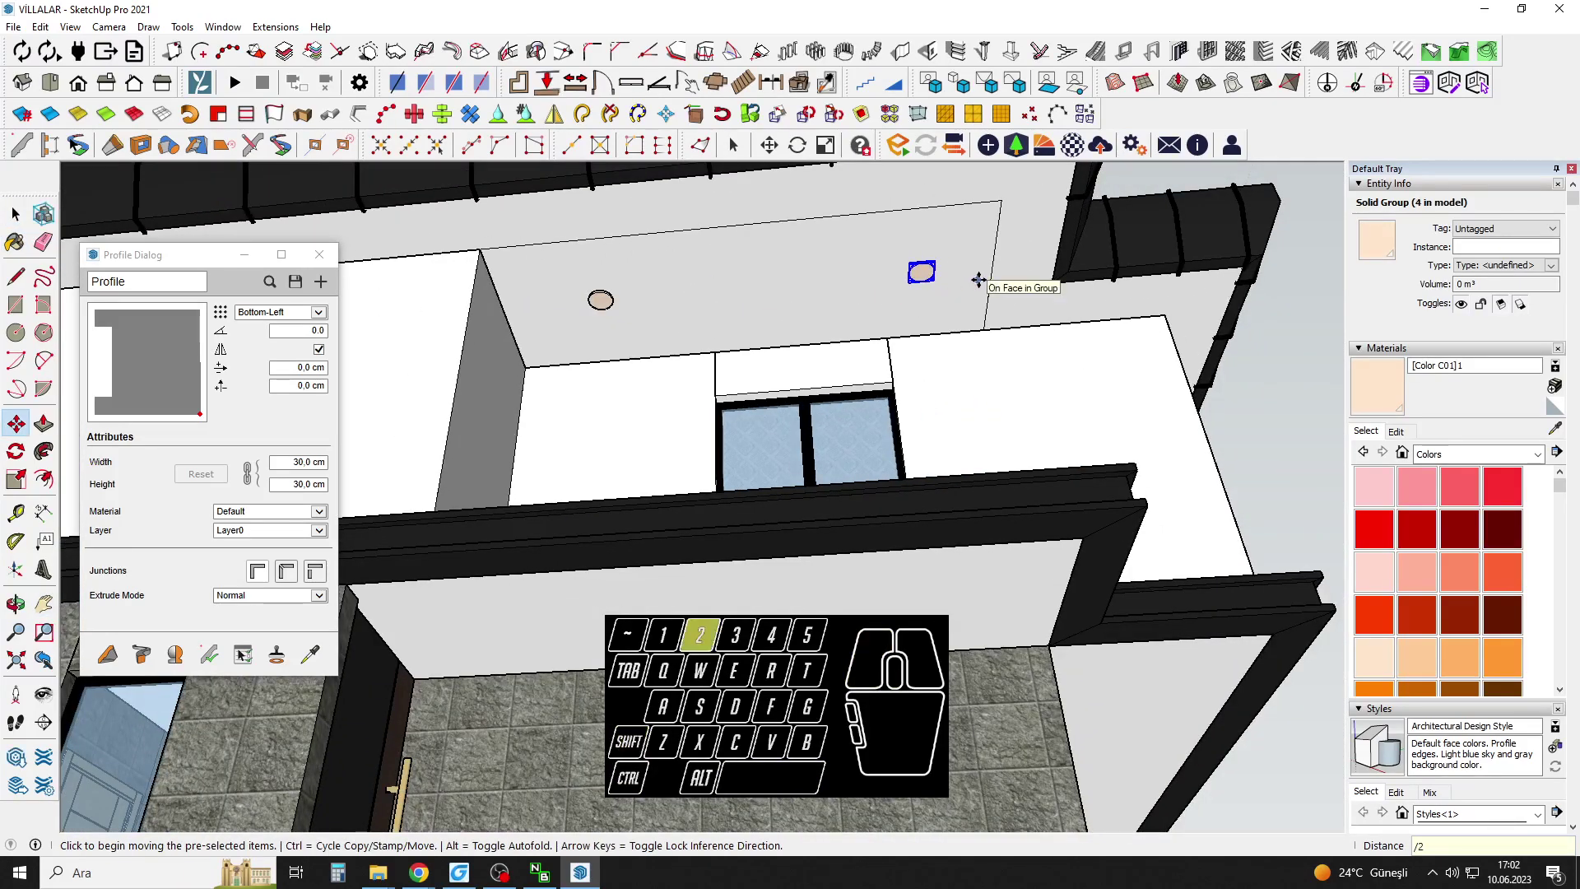
pyautogui.press('Return')
pyautogui.press('space')
# Copy the row of three soffit lights down to the balcony's underside above the entrance.
pyautogui.moveTo(979, 280); pyautogui.dragTo(694, 335, button='middle')
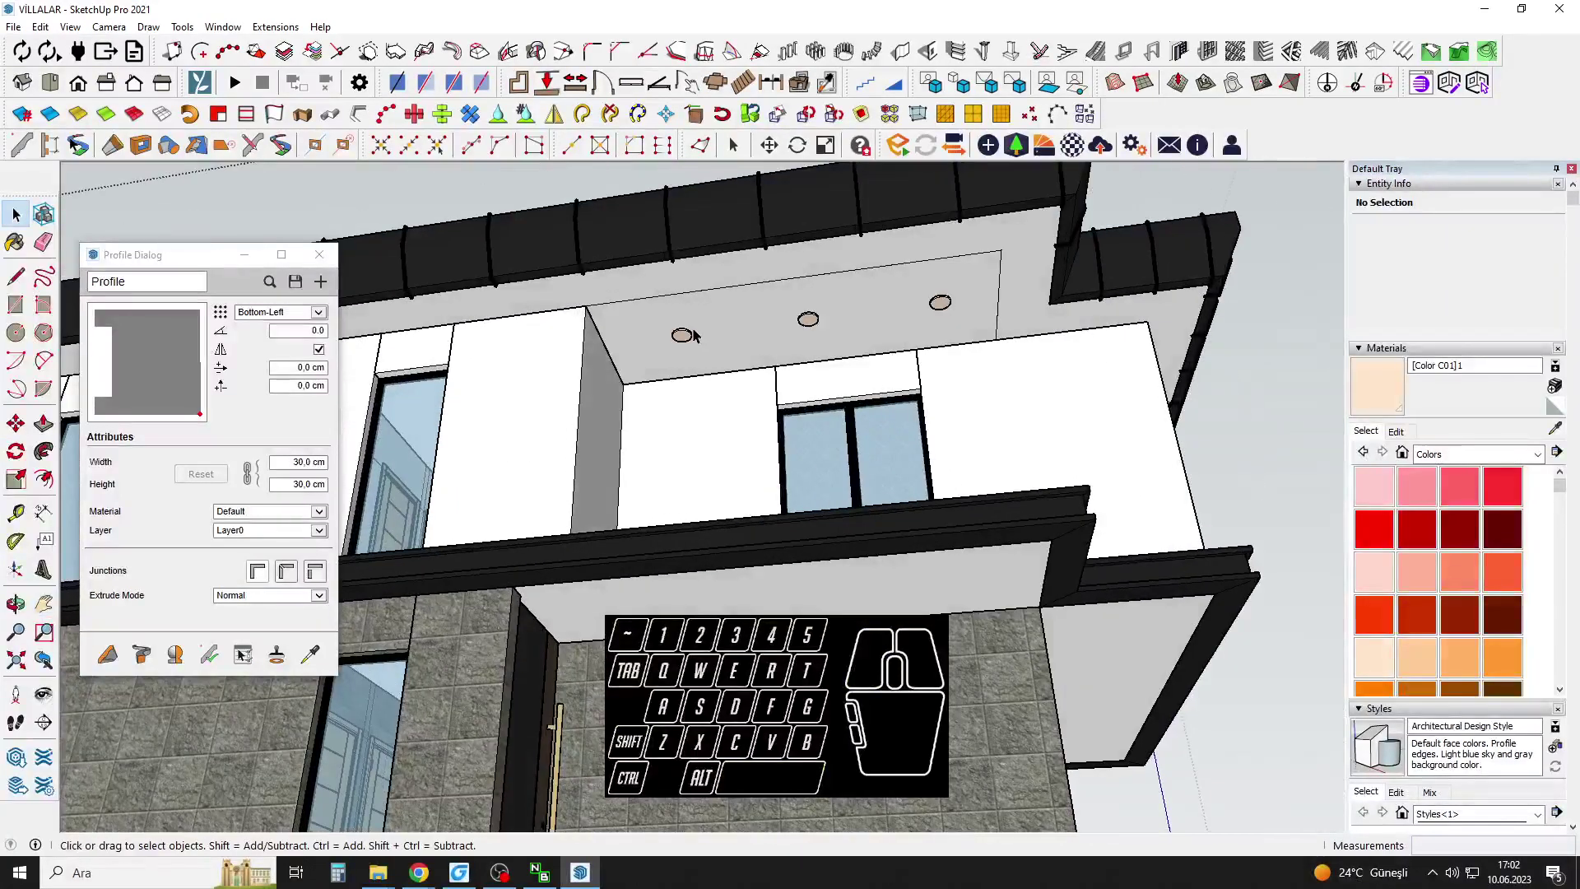
pyautogui.keyDown('shift'); pyautogui.click(808, 319); pyautogui.keyUp('shift')
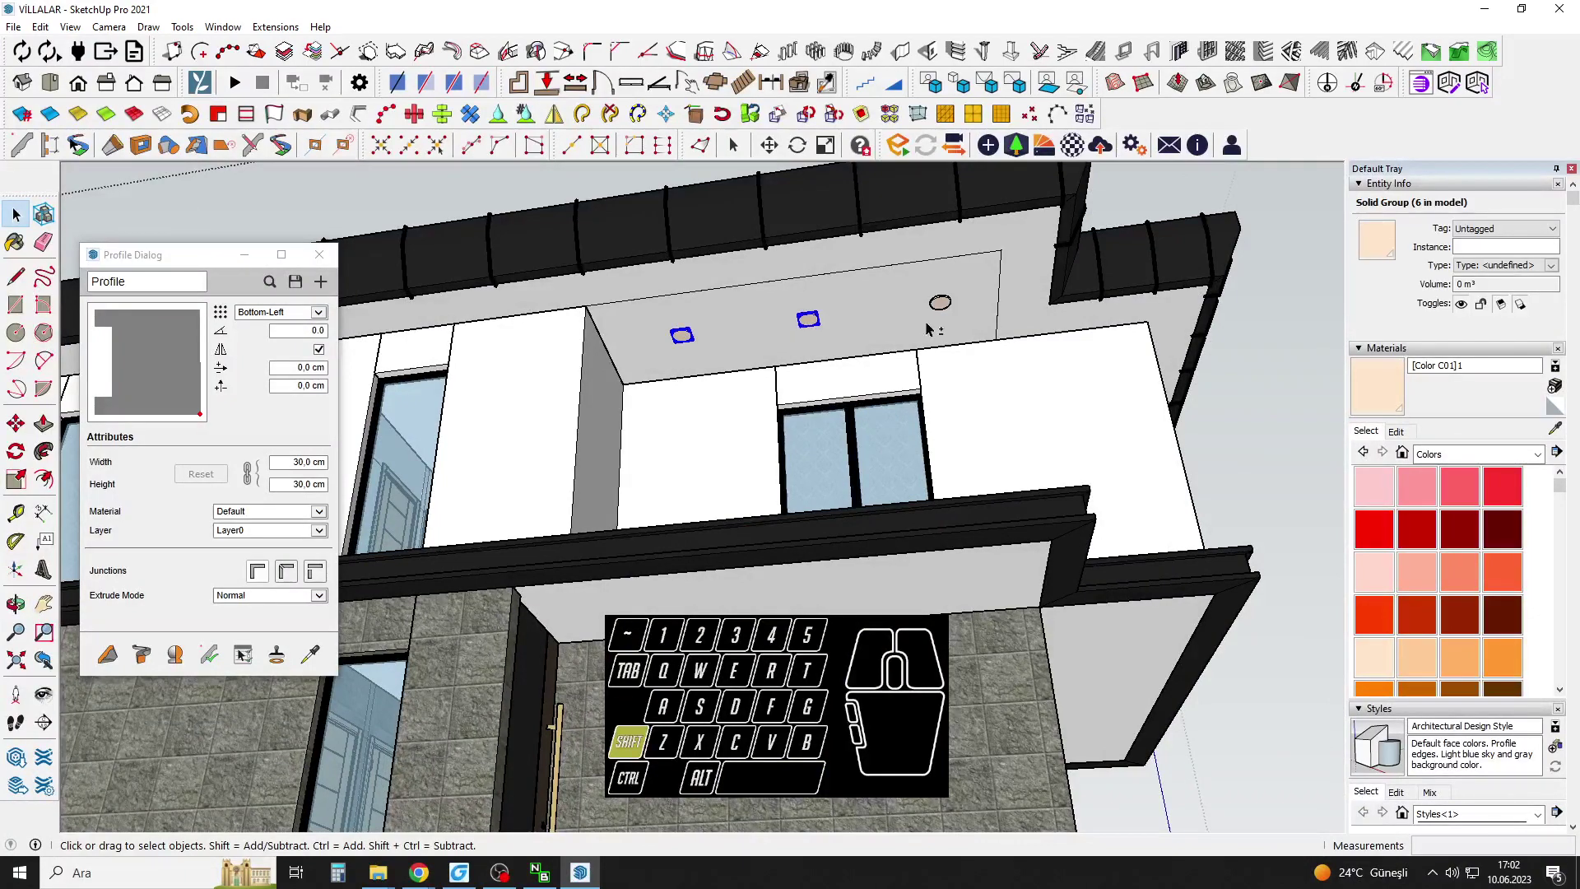
pyautogui.press('ctrl')
pyautogui.click(752, 335)
pyautogui.click(716, 607)
# Copy one entrance light onto the underside of the side overhang above the ground-floor window.
pyautogui.moveTo(717, 607); pyautogui.dragTo(553, 437, button='middle')
pyautogui.scroll(3, 554, 437)
pyautogui.click(550, 435)
pyautogui.press('m')
pyautogui.scroll(-3, 551, 448)
pyautogui.click(547, 459)
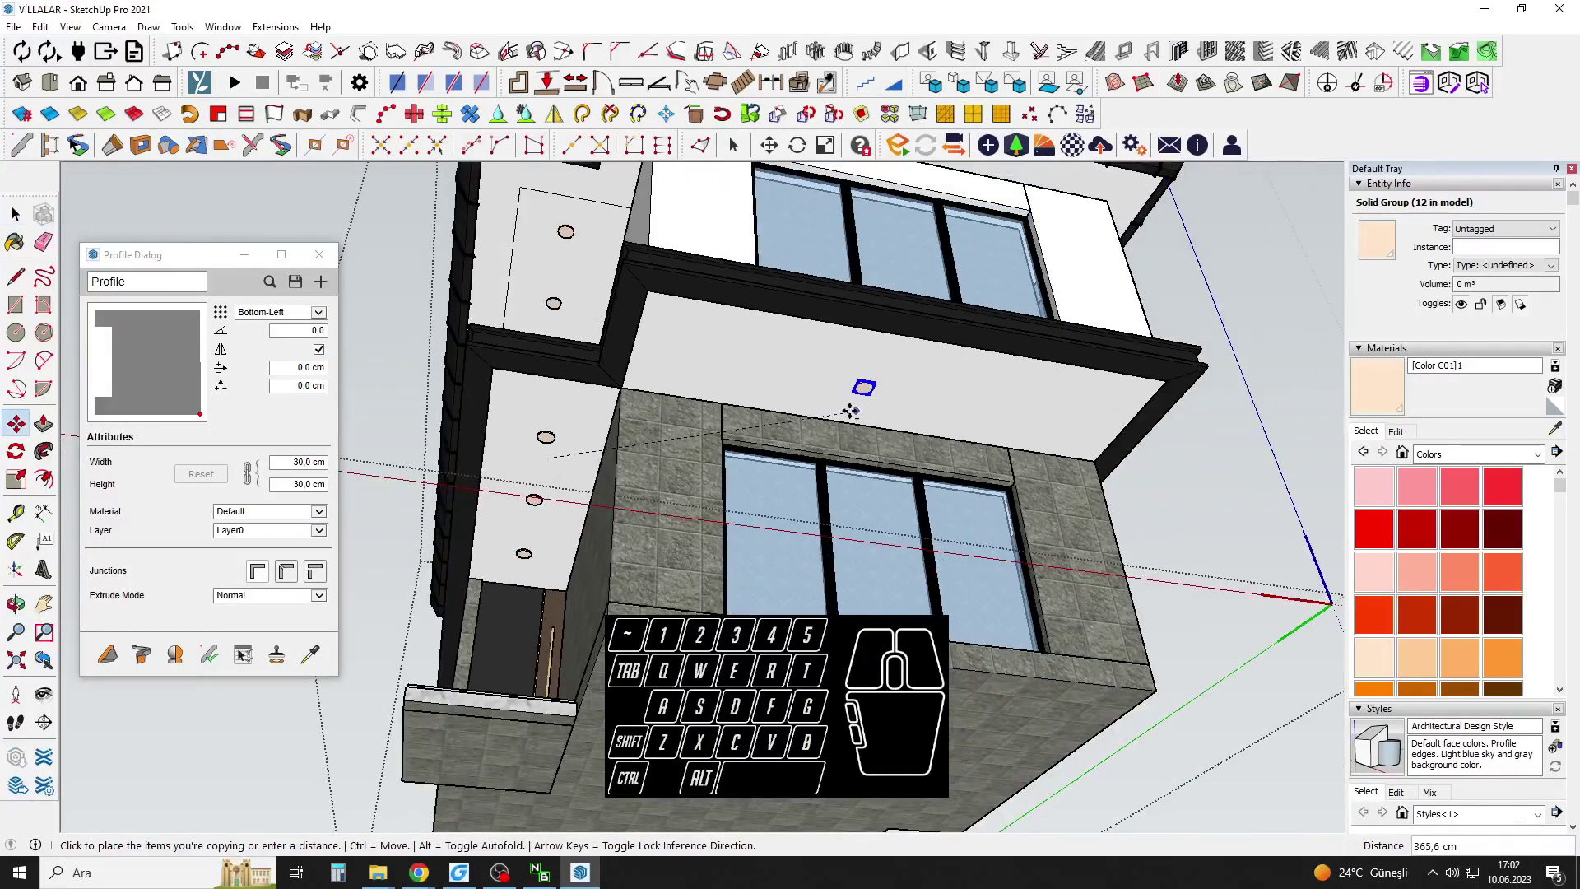
pyautogui.click(806, 397)
# Copy the side overhang's light further along the same underside as a second light.
pyautogui.moveTo(806, 398); pyautogui.dragTo(695, 391, button='middle')
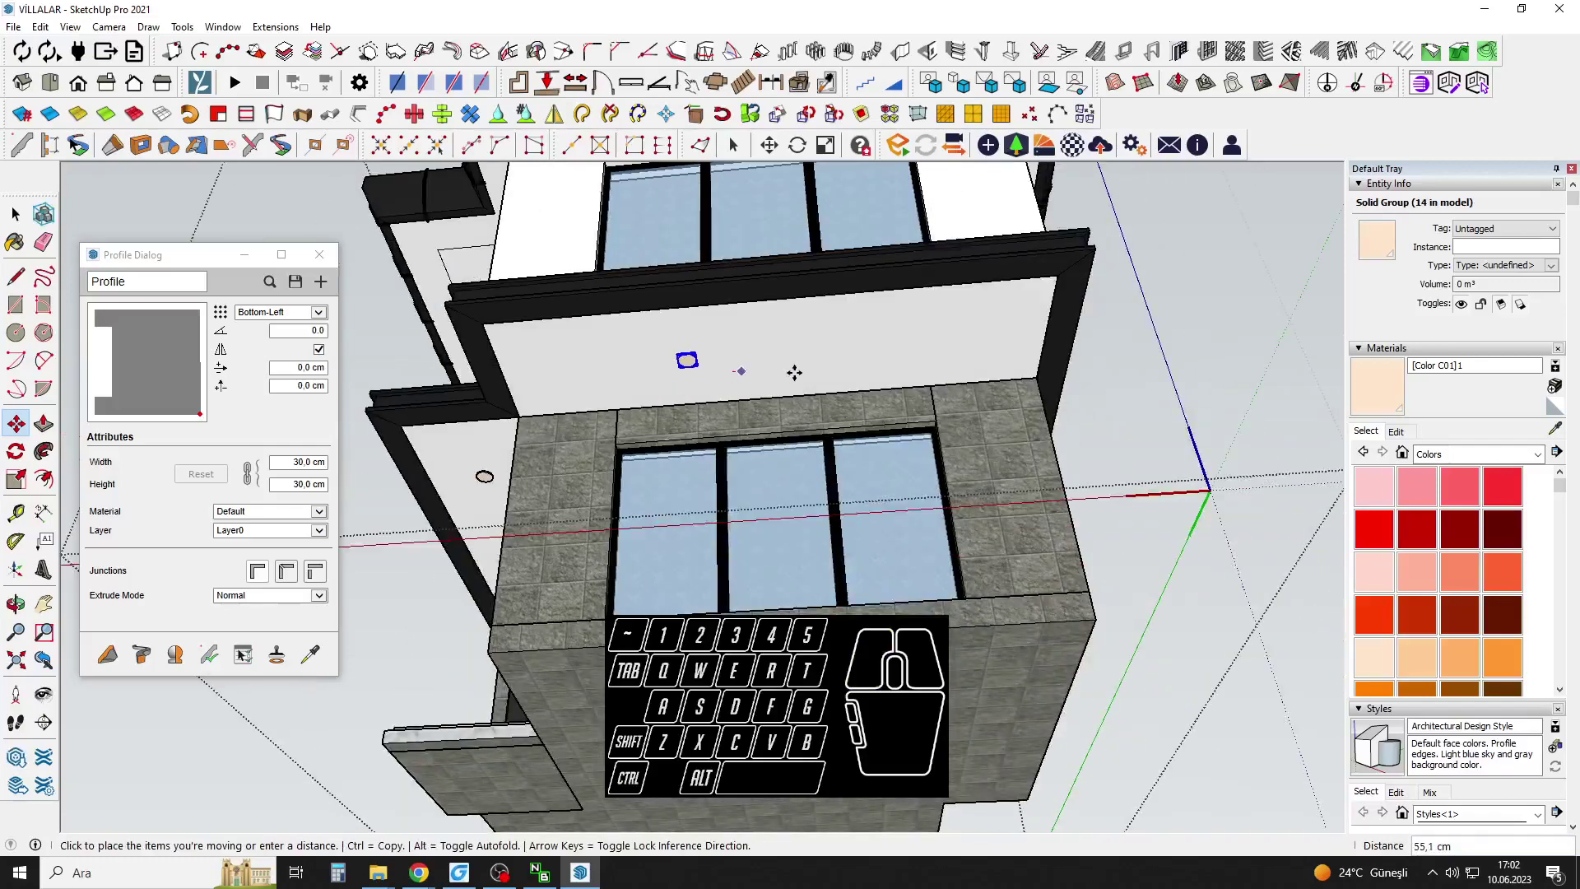
pyautogui.click(885, 364)
pyautogui.moveTo(886, 364); pyautogui.dragTo(888, 461, button='middle')
pyautogui.press('space')
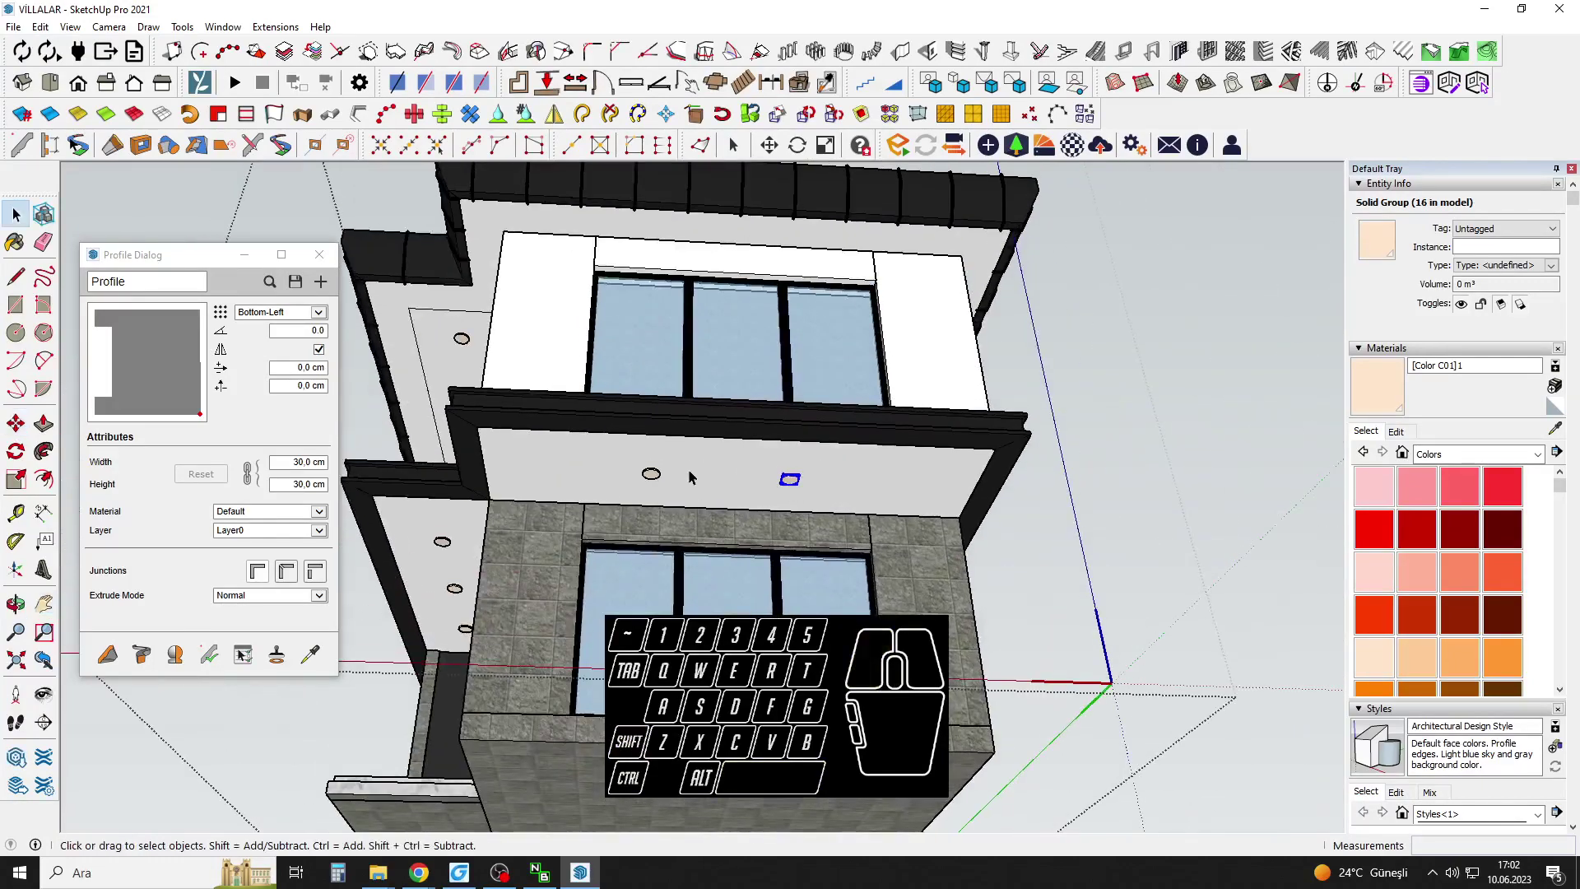
# Select both side overhang lights and examine the light layout around the villa.
pyautogui.keyDown('shift'); pyautogui.click(655, 472); pyautogui.keyUp('shift')
pyautogui.moveTo(724, 466); pyautogui.dragTo(638, 482, button='middle')
pyautogui.scroll(-2, 638, 481)
pyautogui.moveTo(840, 387); pyautogui.dragTo(353, 466, button='middle')
pyautogui.moveTo(1028, 428); pyautogui.dragTo(534, 413, button='middle')
pyautogui.scroll(5, 751, 476)
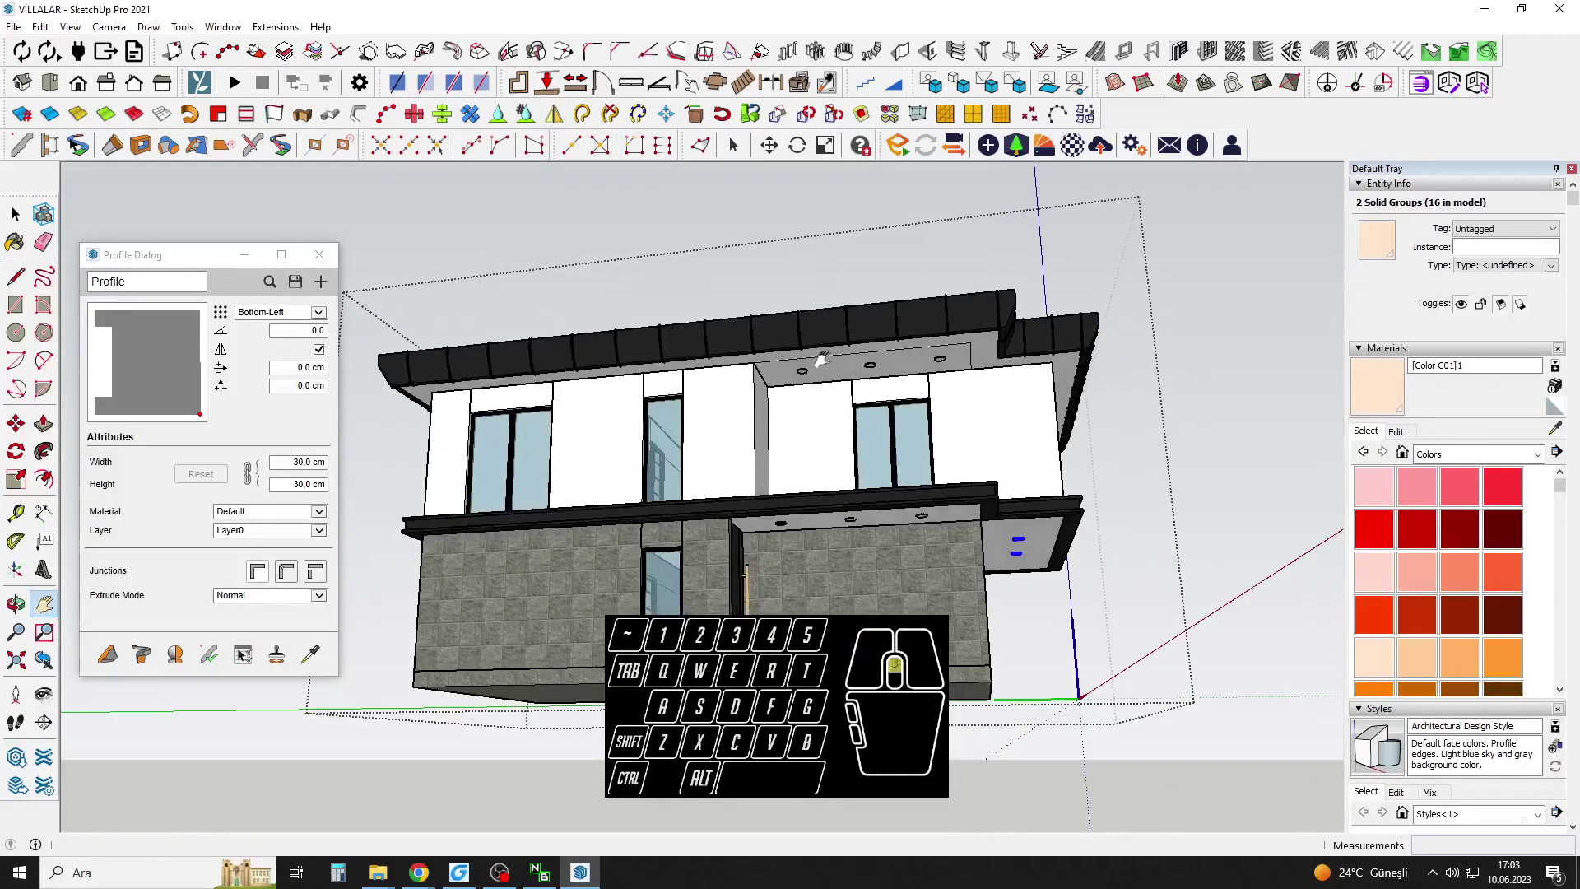
# Close the villa component and unhide all the hidden villas and site objects.
pyautogui.scroll(-5, 807, 381)
pyautogui.moveTo(807, 380); pyautogui.dragTo(767, 475, button='middle')
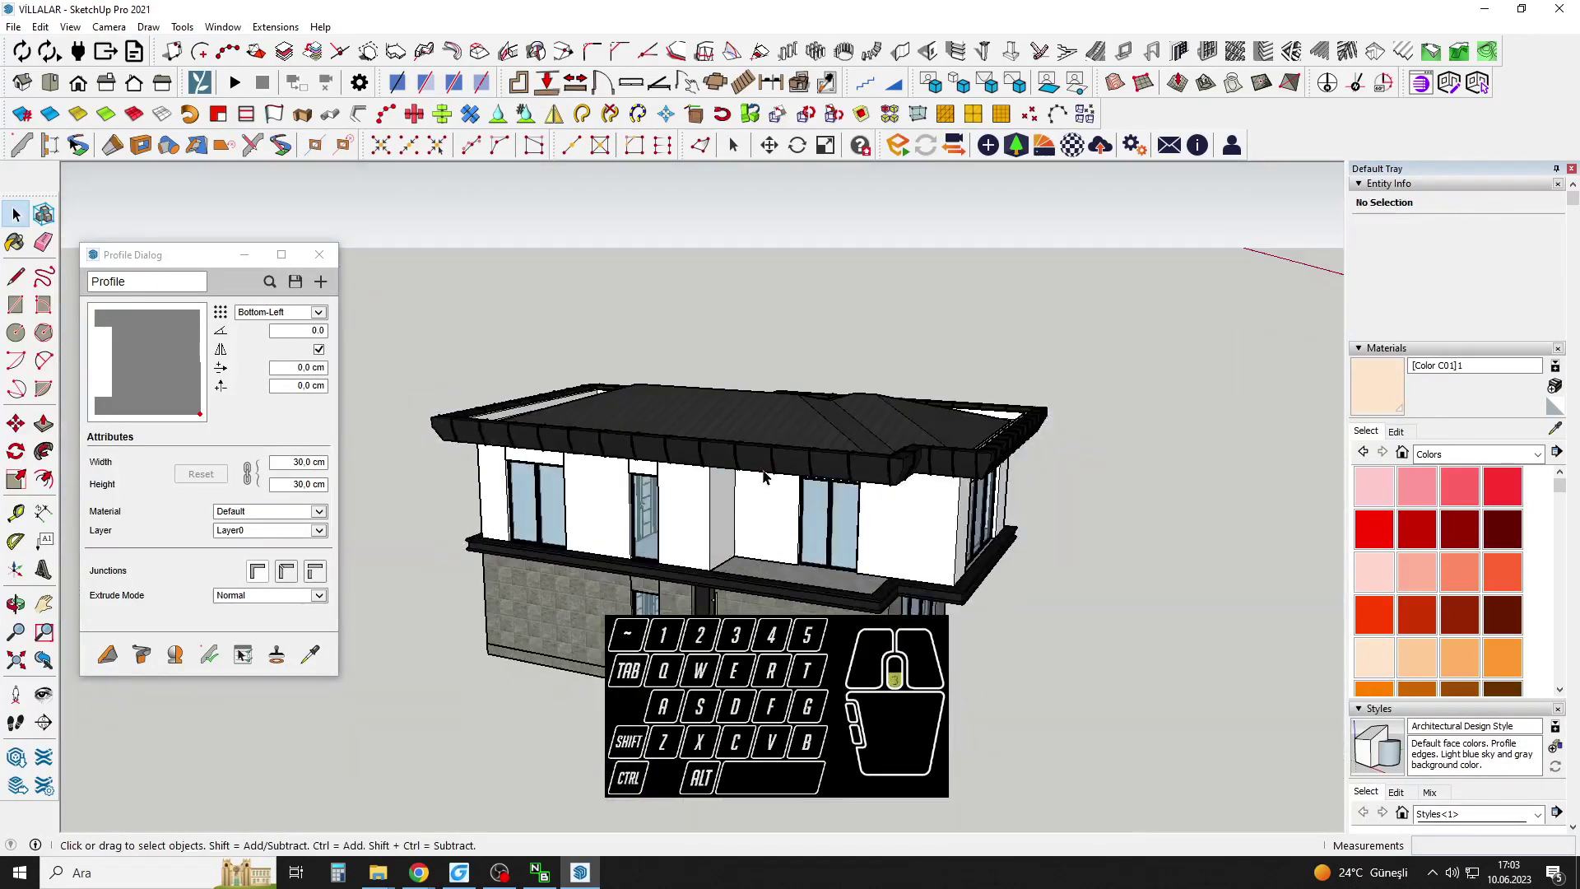
pyautogui.click(41, 27)
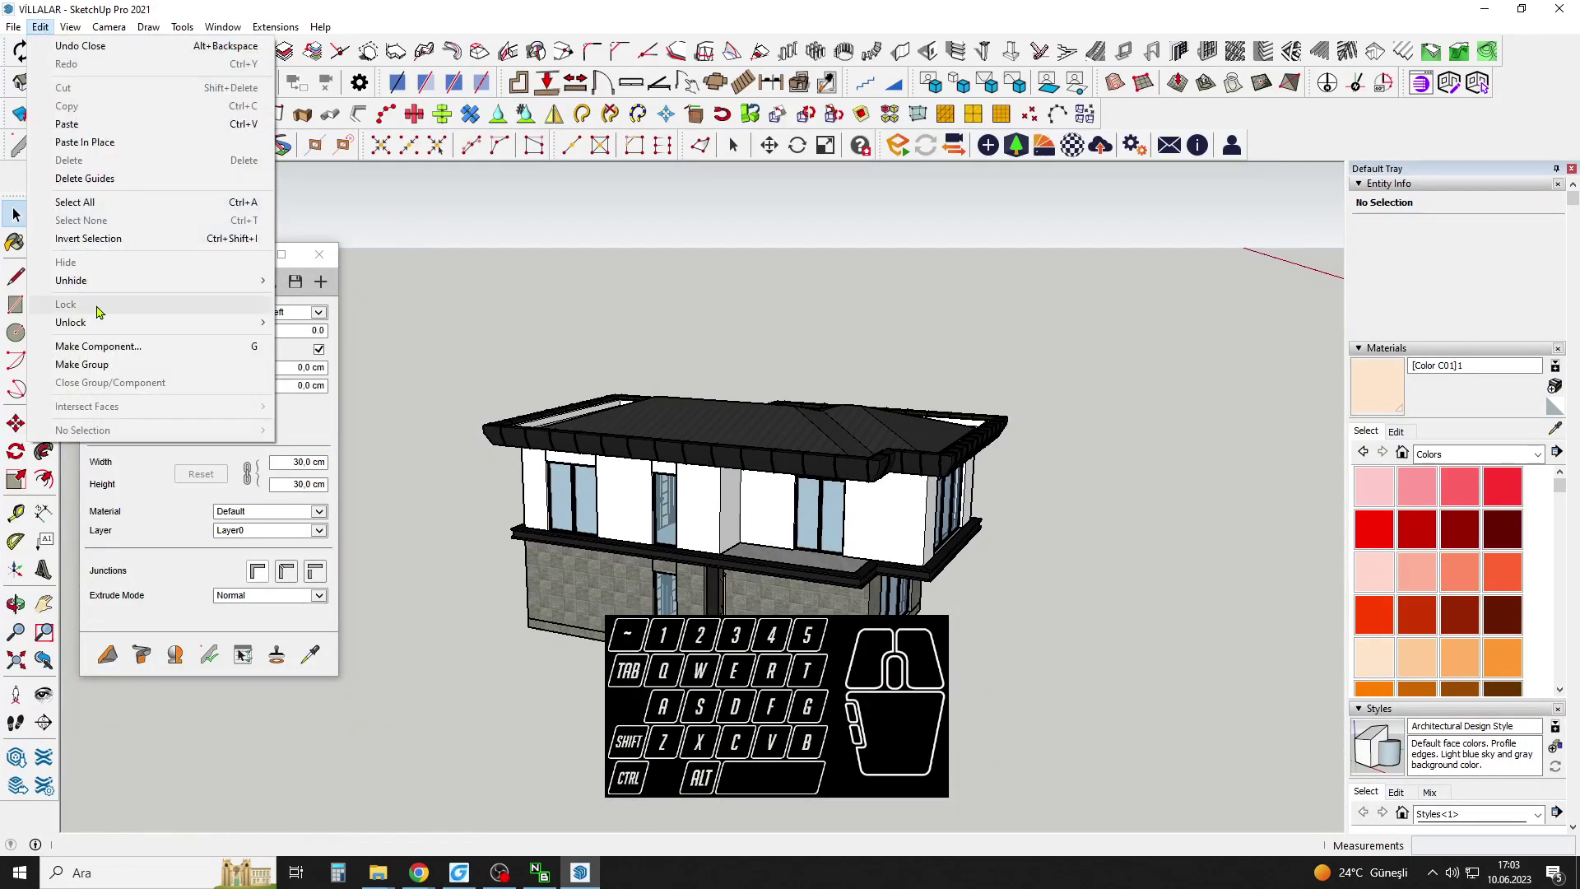
pyautogui.click(305, 317)
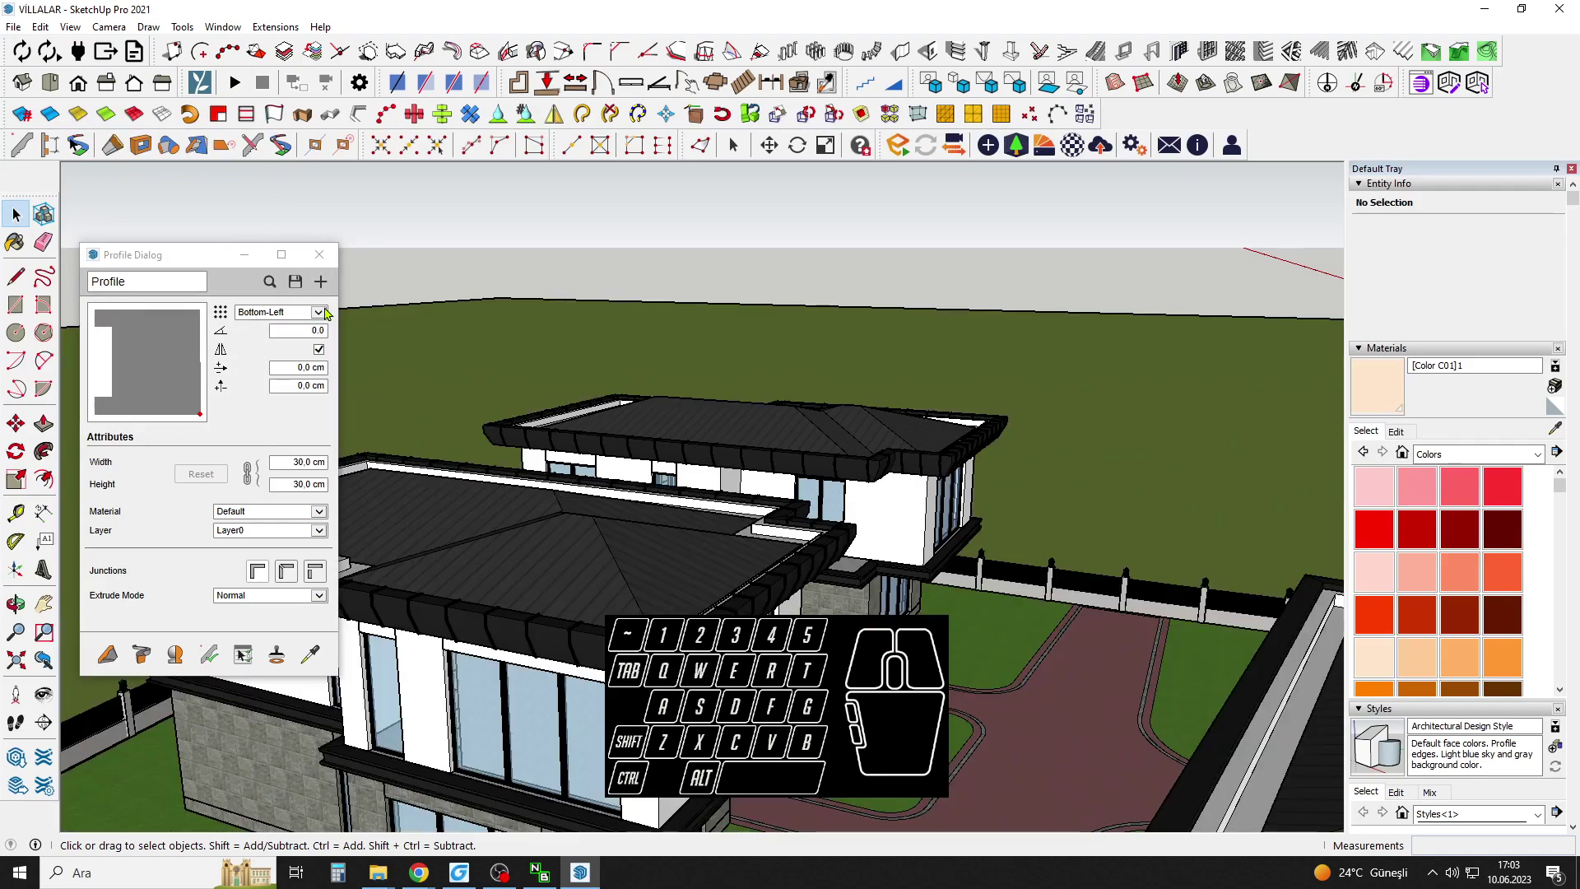
# Examine the eaves and recessed soffit of the neighbouring villa beside the street fence.
pyautogui.moveTo(444, 611); pyautogui.dragTo(790, 436, button='middle')
pyautogui.scroll(3, 642, 354)
pyautogui.keyDown('shift'); pyautogui.moveTo(790, 436); pyautogui.dragTo(897, 395, button='middle'); pyautogui.keyUp('shift')
pyautogui.keyDown('shift'); pyautogui.moveTo(897, 395); pyautogui.dragTo(888, 445, button='middle'); pyautogui.keyUp('shift')
pyautogui.moveTo(889, 445)
pyautogui.keyDown('shift'); pyautogui.mouseDown(button='middle')
pyautogui.moveTo(966, 525)
pyautogui.moveTo(904, 417)
pyautogui.mouseUp(button='middle'); pyautogui.keyUp('shift')
pyautogui.scroll(2, 674, 336)
pyautogui.doubleClick(683, 291)
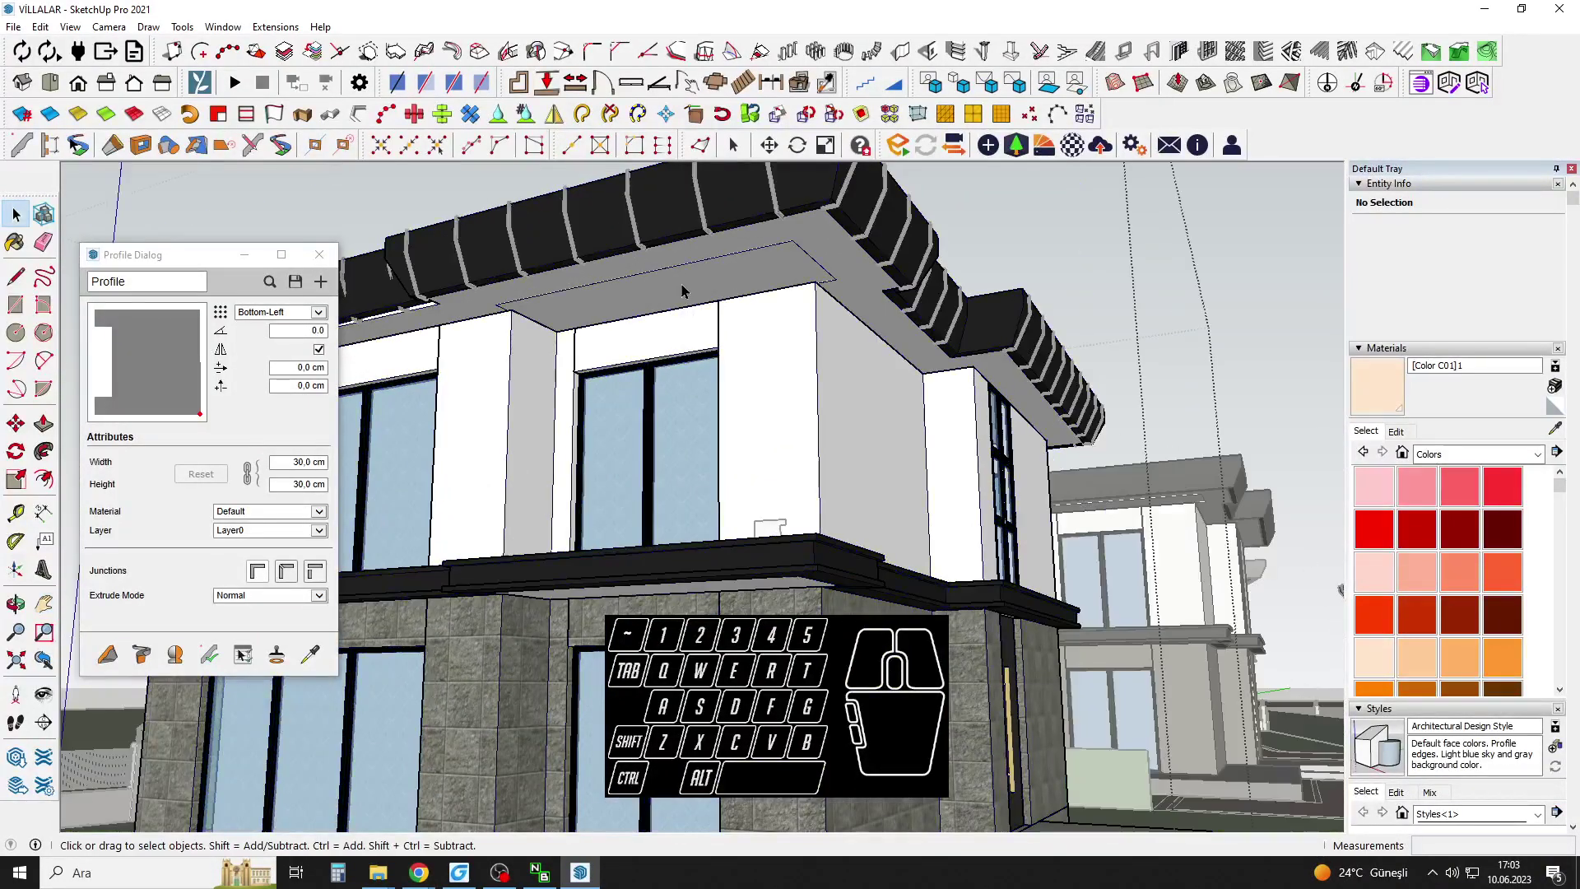
pyautogui.scroll(-3, 711, 372)
pyautogui.press('Escape')
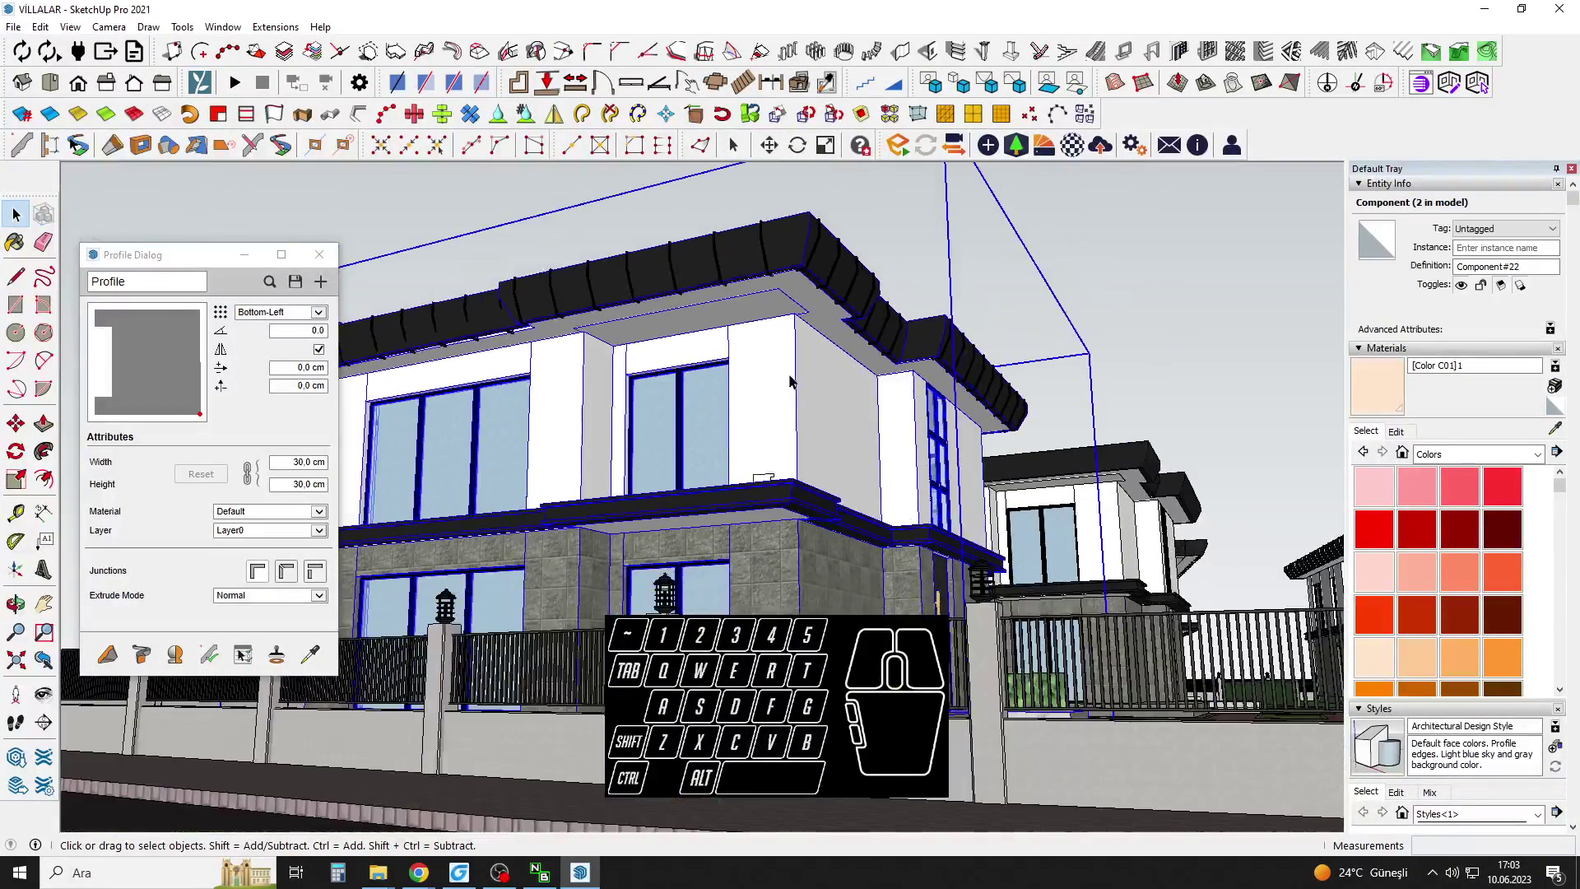
# Open the street-side villa and its eaves group at the recessed soffit for editing.
pyautogui.moveTo(763, 256); pyautogui.dragTo(734, 427, button='middle')
pyautogui.click(776, 481)
pyautogui.scroll(6, 734, 427)
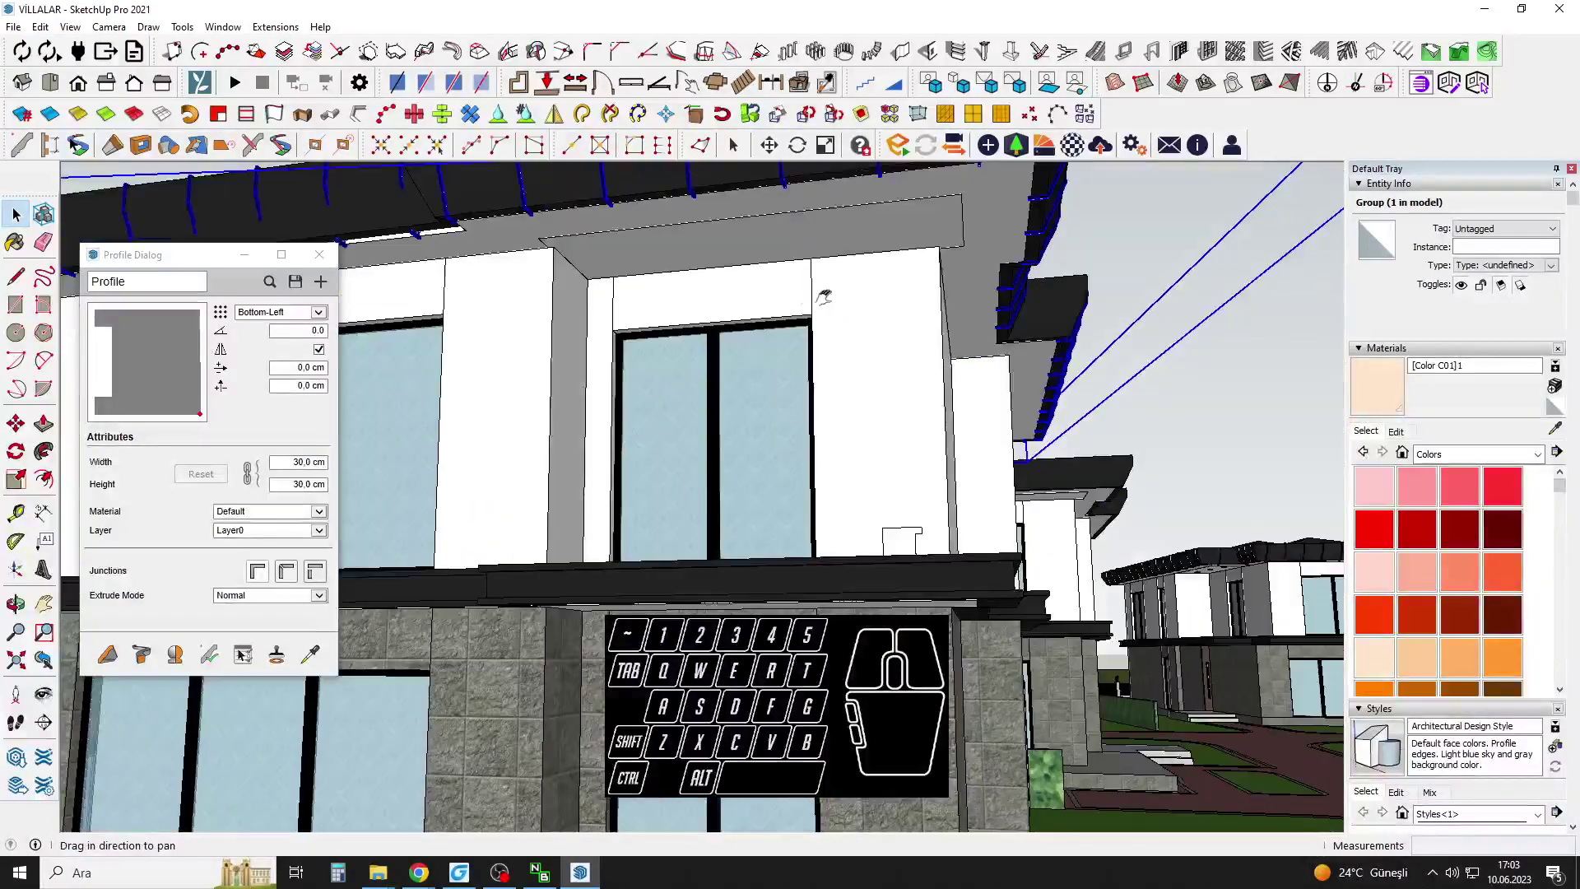
pyautogui.click(709, 346)
pyautogui.doubleClick(702, 379)
pyautogui.tripleClick(699, 389)
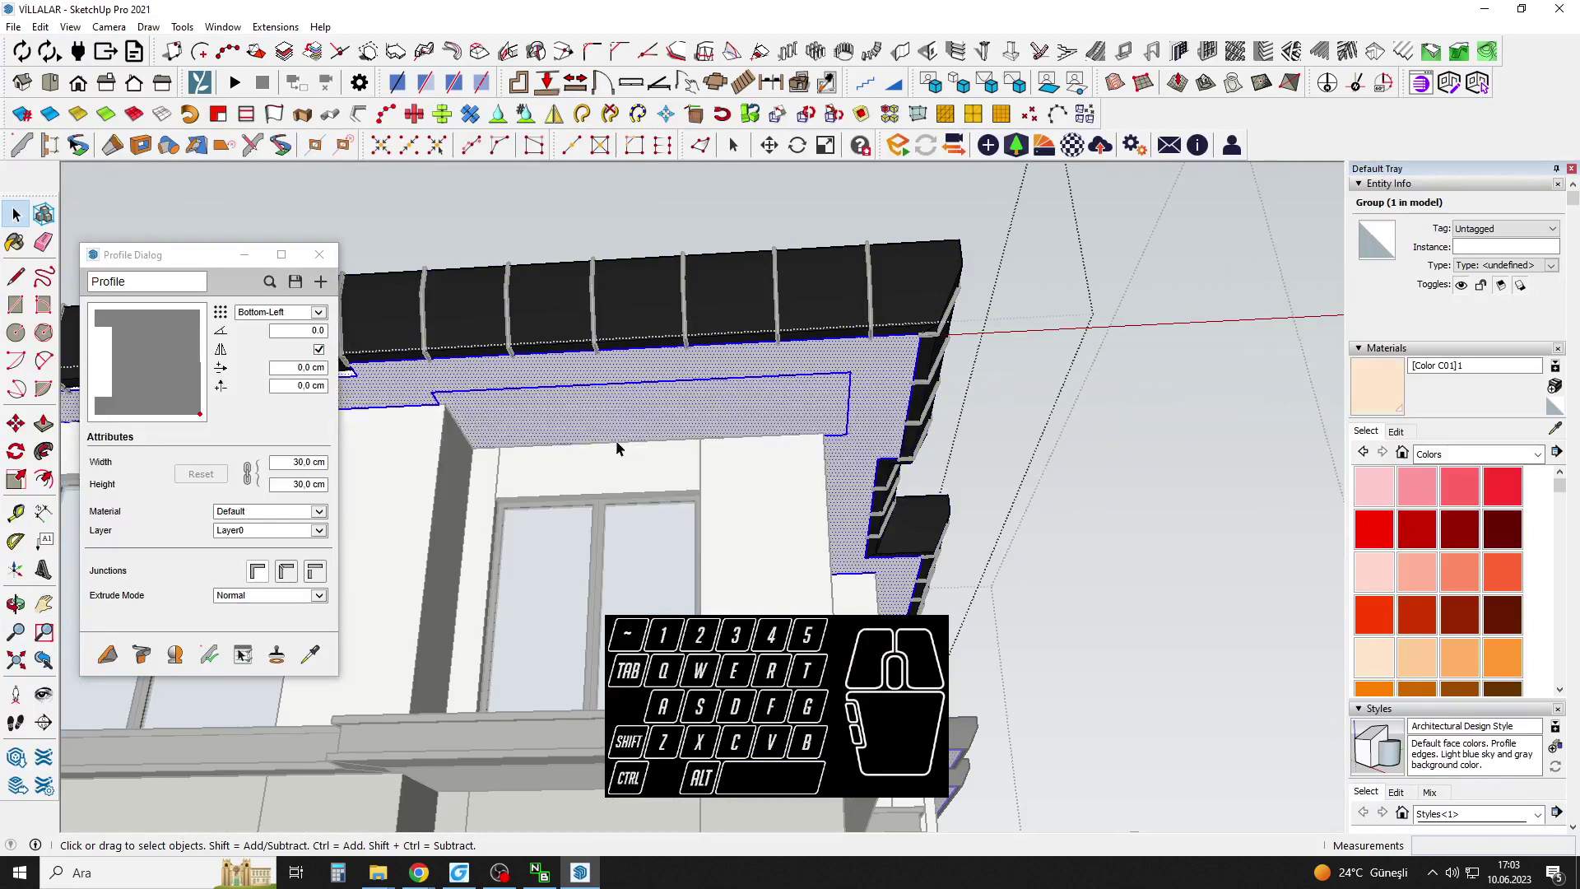
# Paste a light disc onto the street-side villa's recessed soffit and adjust its position.
pyautogui.scroll(1, 544, 401)
pyautogui.hotkey('ctrl', 'v')
pyautogui.moveTo(543, 401); pyautogui.dragTo(530, 439, button='middle')
pyautogui.click(491, 413)
pyautogui.click(795, 532)
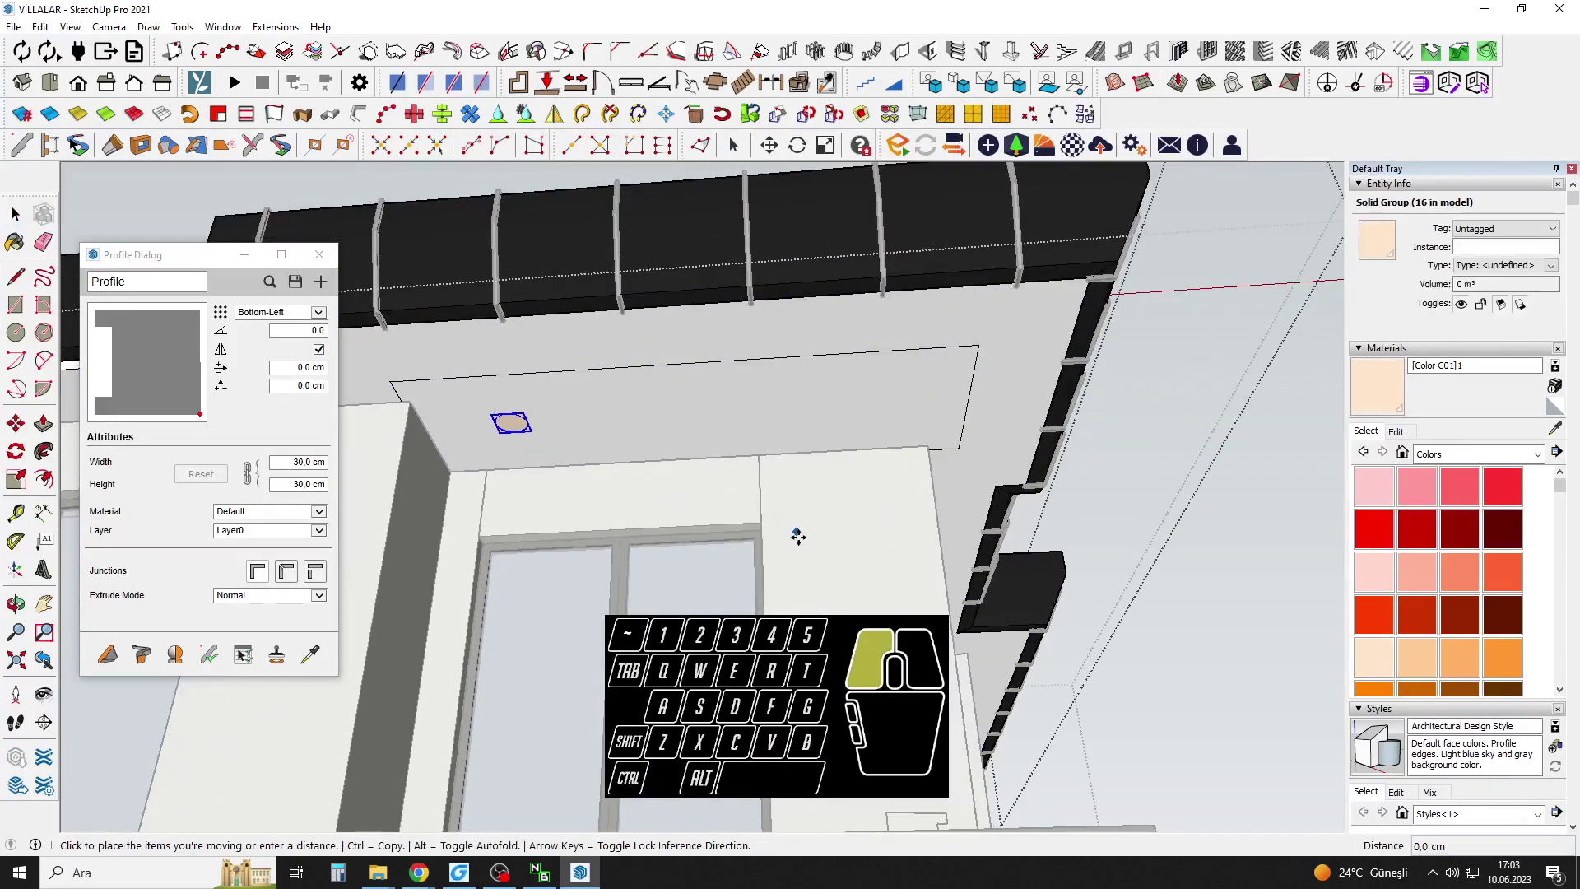
pyautogui.moveTo(801, 630); pyautogui.dragTo(802, 652, button='middle')
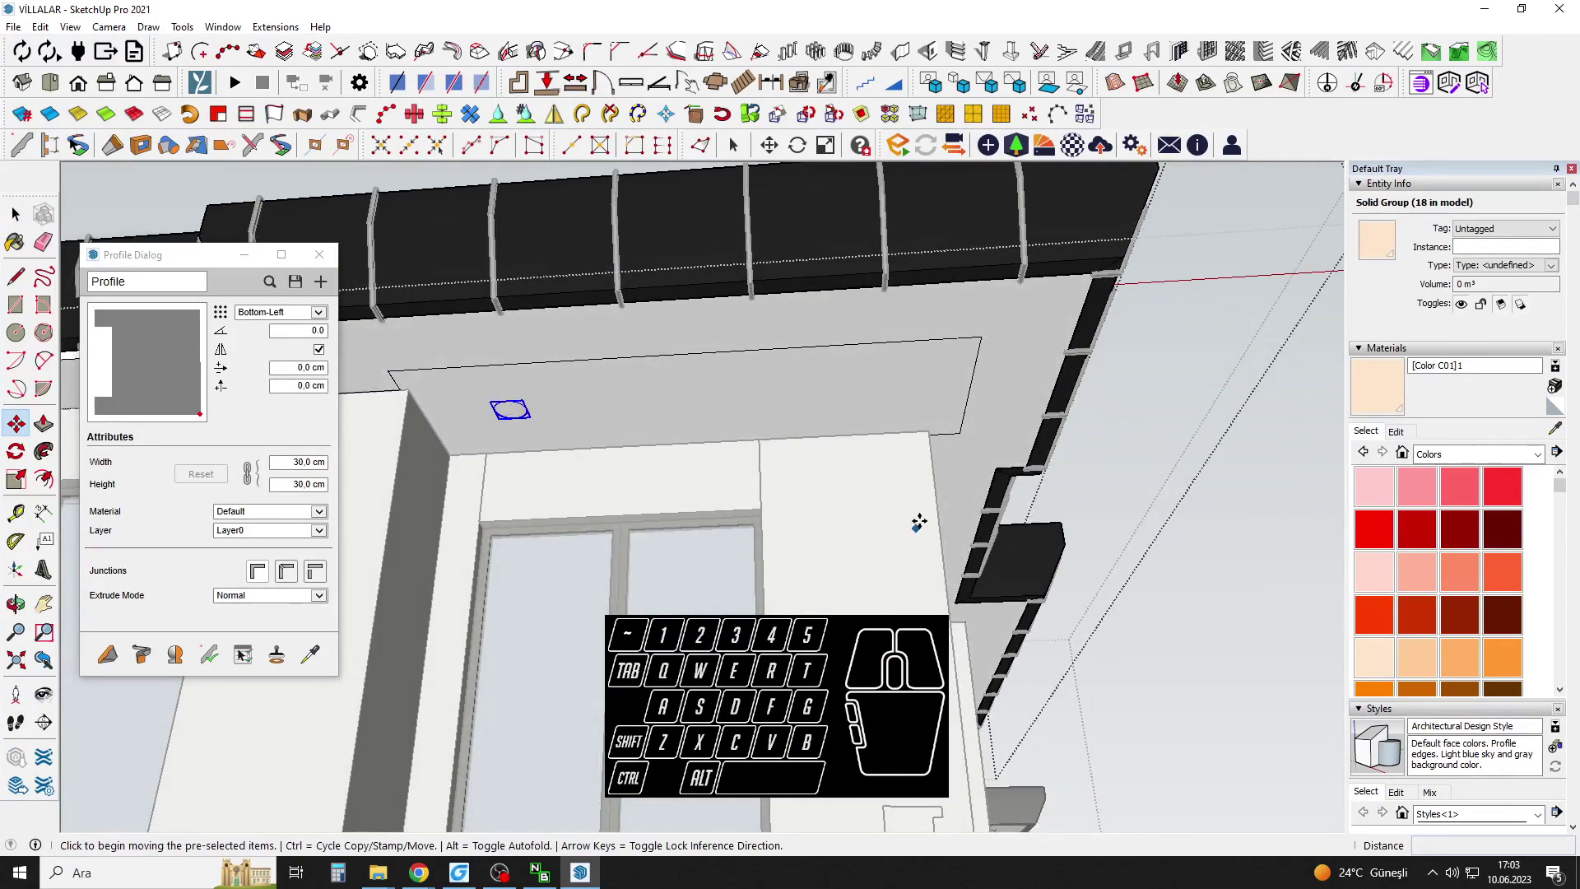
# Copy the pasted light further along the recessed soffit as a second light and save the model.
pyautogui.moveTo(925, 600); pyautogui.dragTo(599, 416, button='middle')
pyautogui.press('ctrl')
pyautogui.press('shift')
pyautogui.scroll(-4, 839, 436)
pyautogui.press('space')
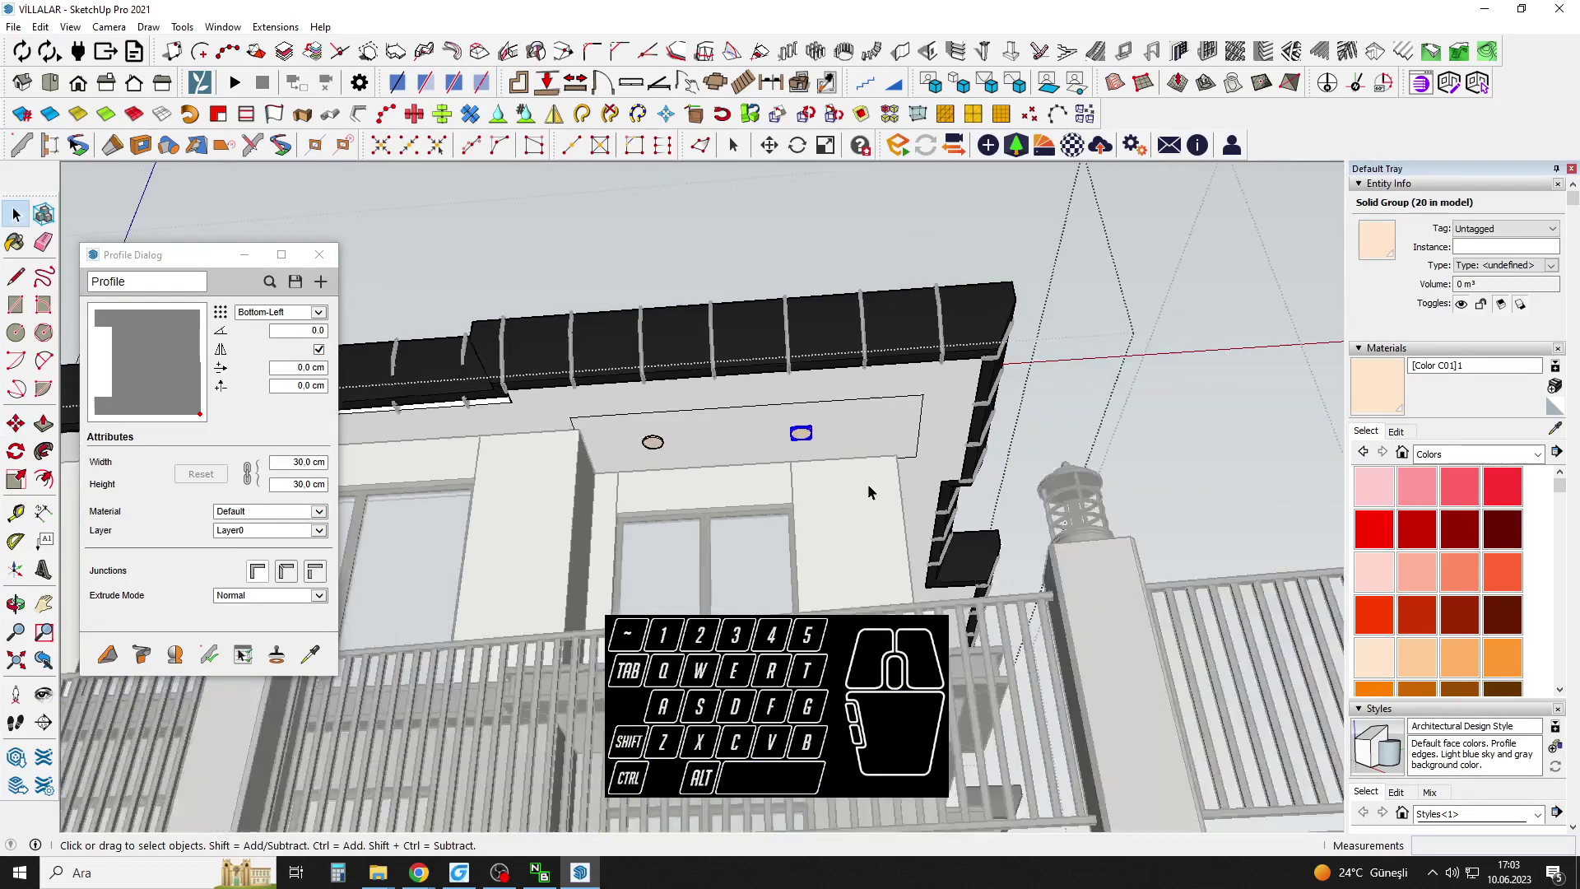
pyautogui.hotkey('ctrl', 's')
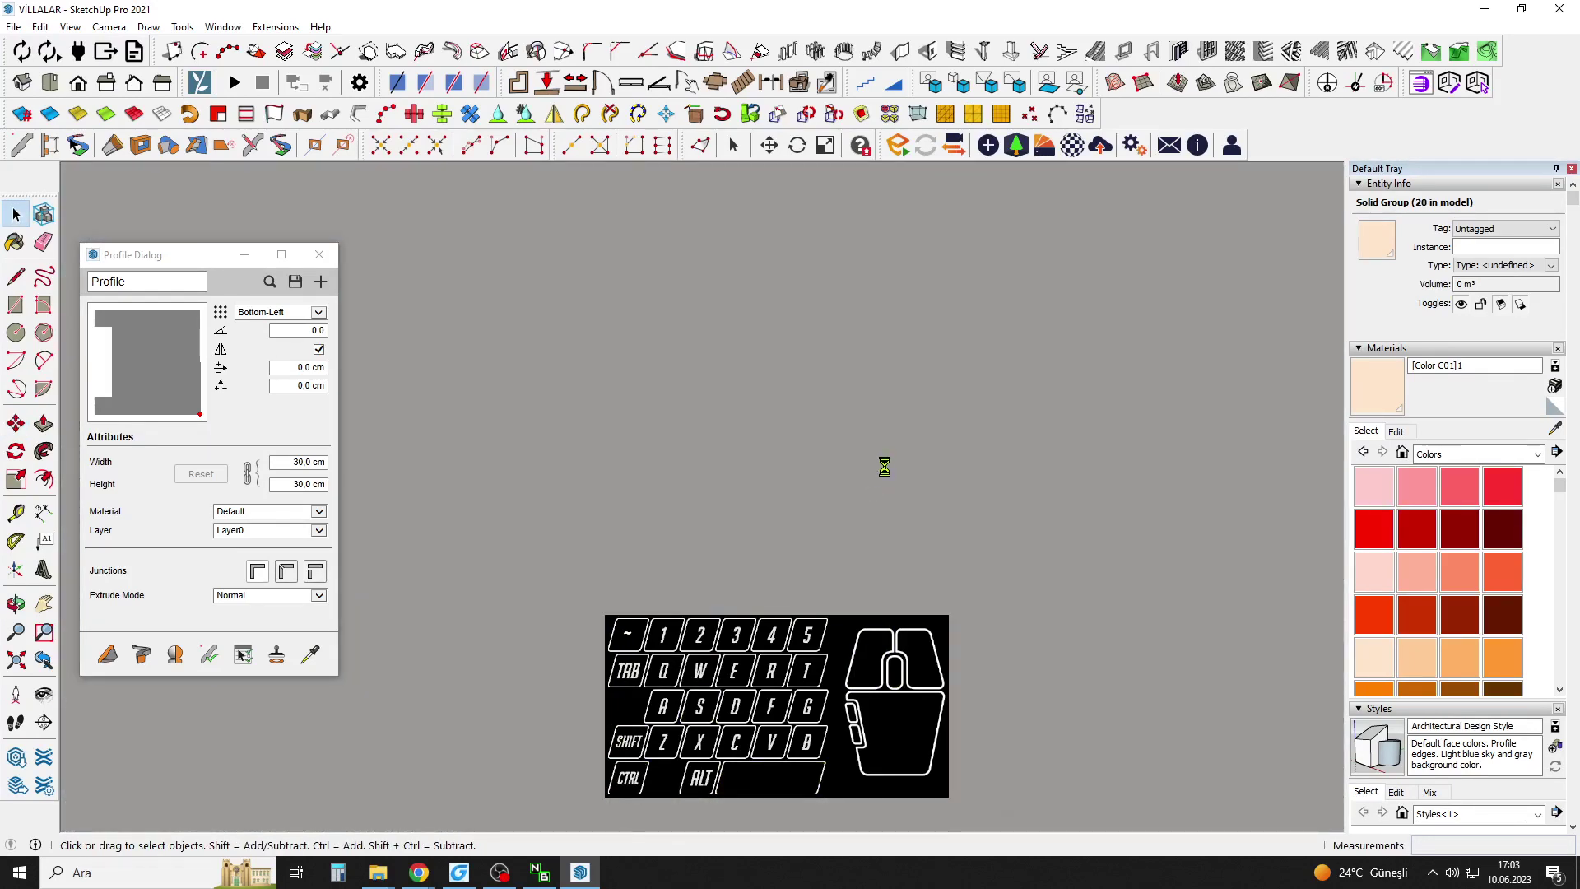
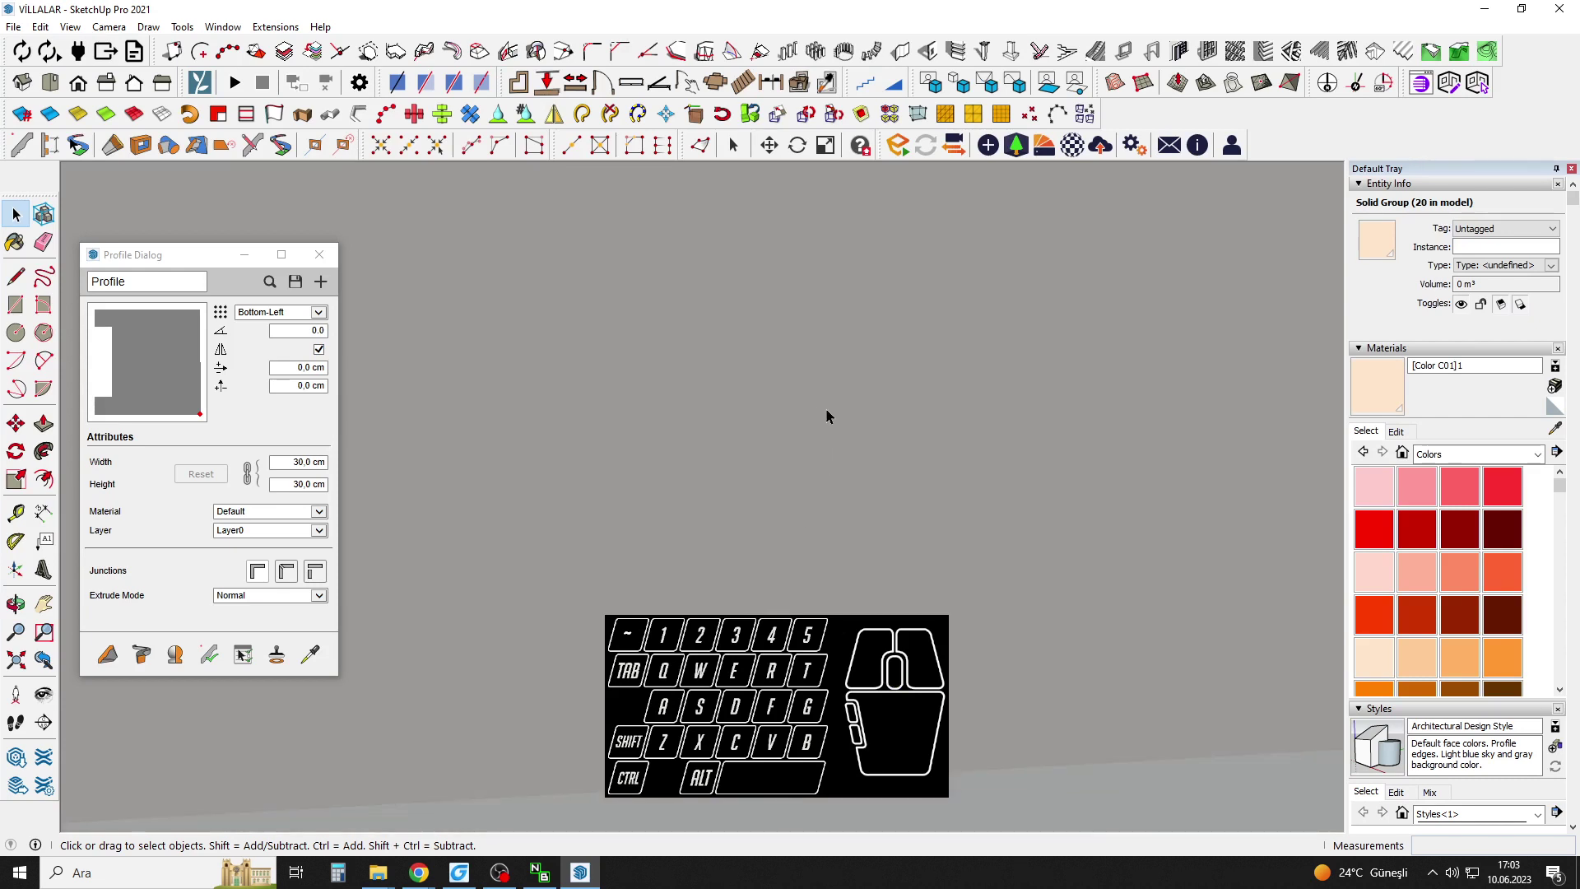
# Copy the two recessed-soffit lights of the street-side villa vertically to just below the soffit.
pyautogui.moveTo(827, 412); pyautogui.dragTo(714, 344, button='middle')
pyautogui.scroll(-2, 797, 549)
pyautogui.scroll(3, 733, 595)
pyautogui.scroll(2, 778, 237)
pyautogui.press('m')
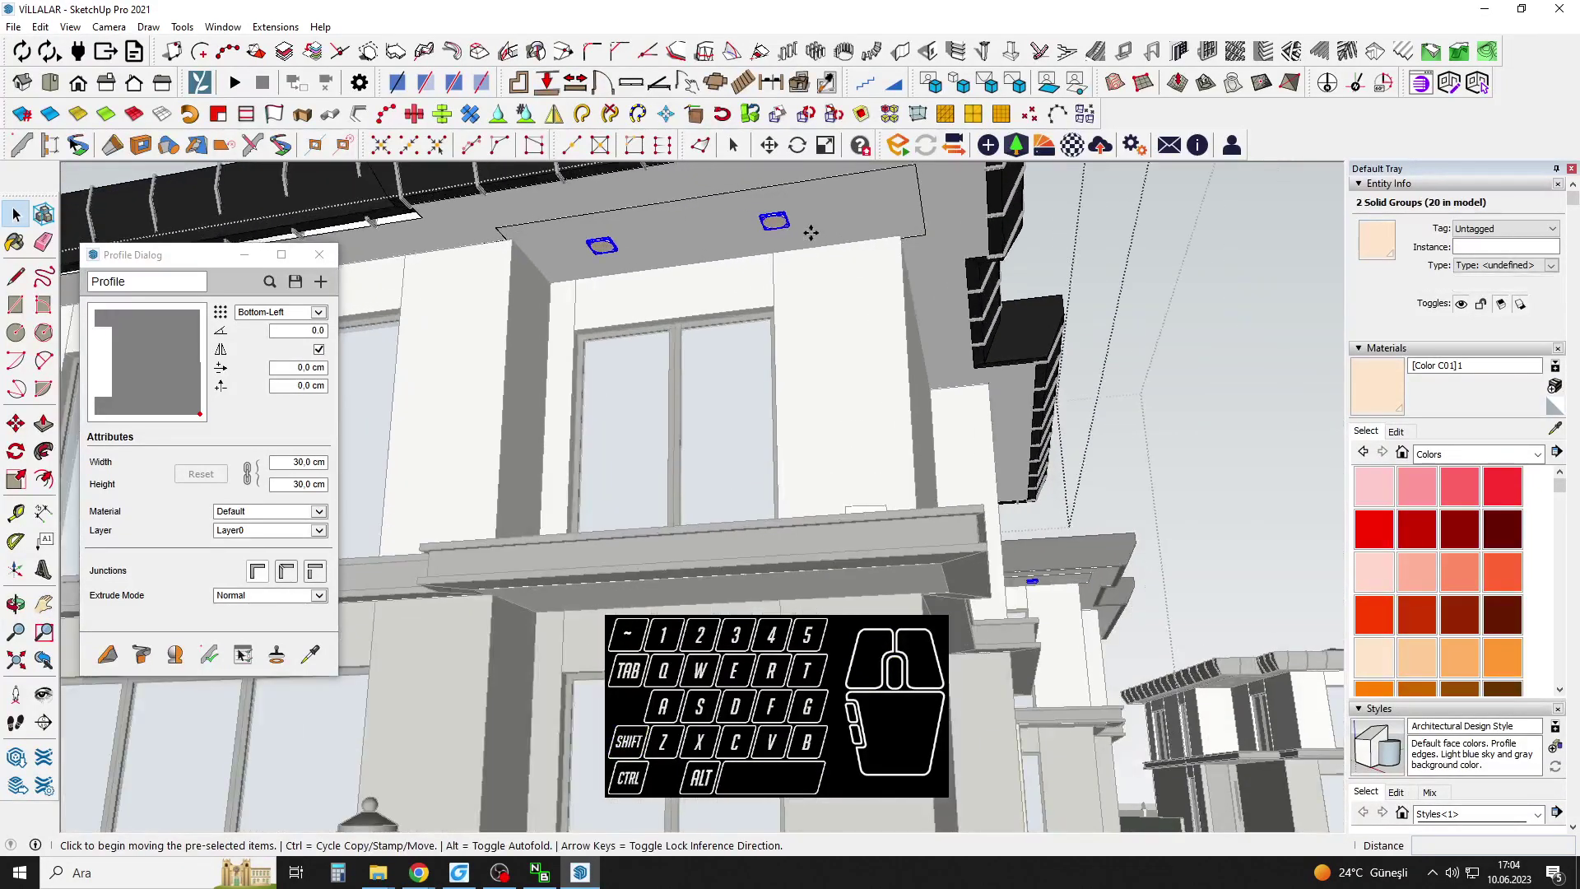
pyautogui.click(811, 235)
pyautogui.click(840, 224)
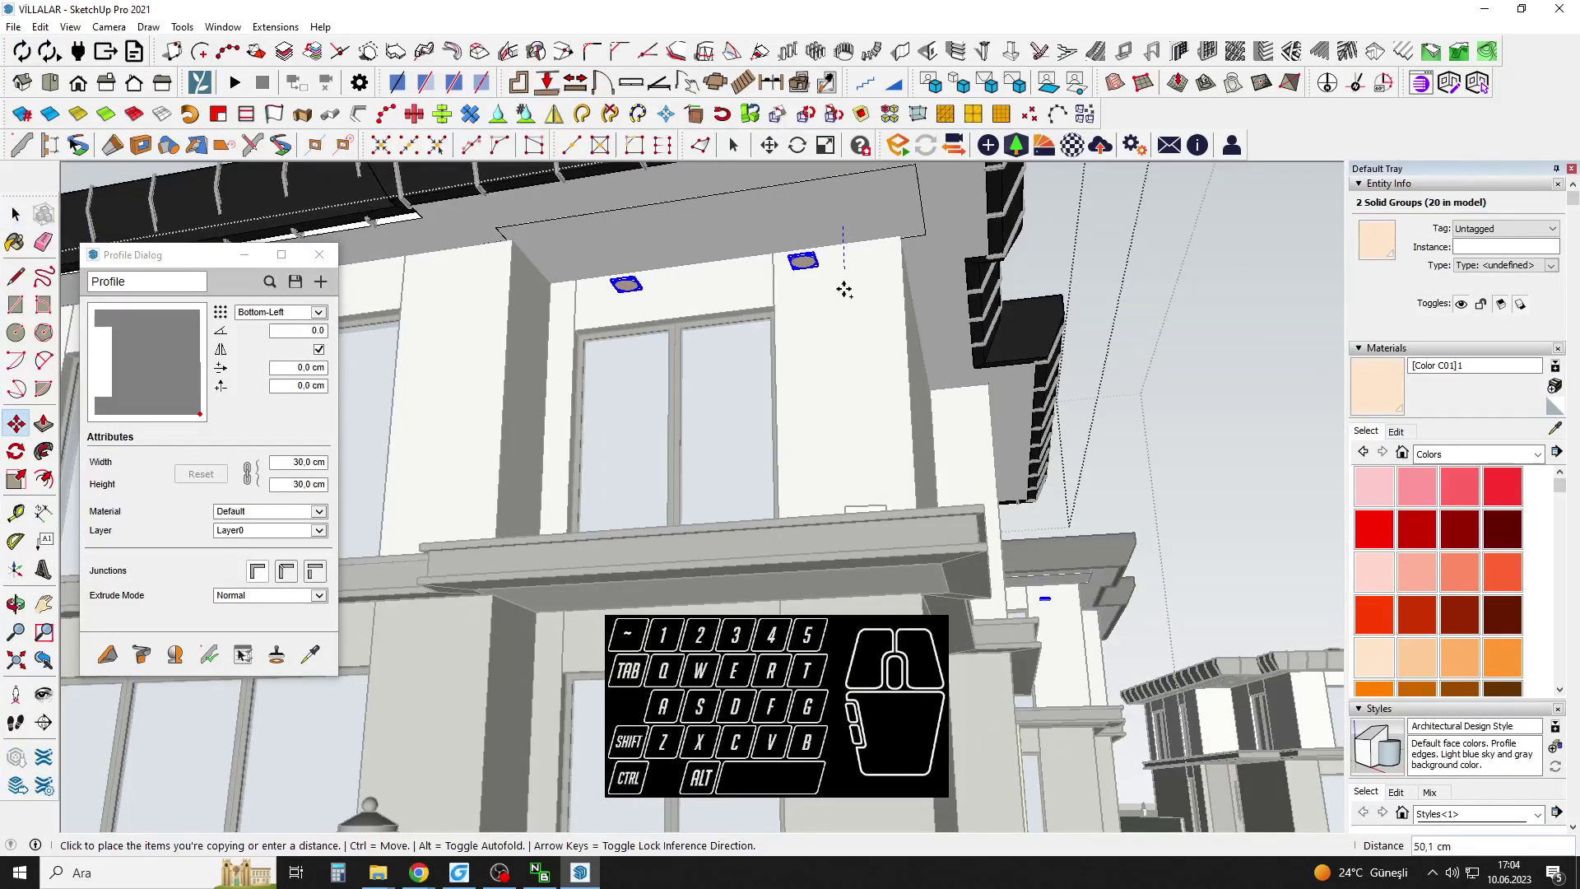
pyautogui.press('Return')
# Leave the villa group and try to move the small group at the front villa's balcony corner vertically.
pyautogui.moveTo(822, 355); pyautogui.dragTo(701, 568, button='middle')
pyautogui.press('space')
pyautogui.scroll(-3, 710, 477)
pyautogui.scroll(-6, 710, 484)
pyautogui.press('Escape')
pyautogui.keyDown('shift'); pyautogui.moveTo(701, 567); pyautogui.dragTo(709, 529, button='middle'); pyautogui.keyUp('shift')
pyautogui.scroll(3, 703, 525)
pyautogui.scroll(3, 702, 519)
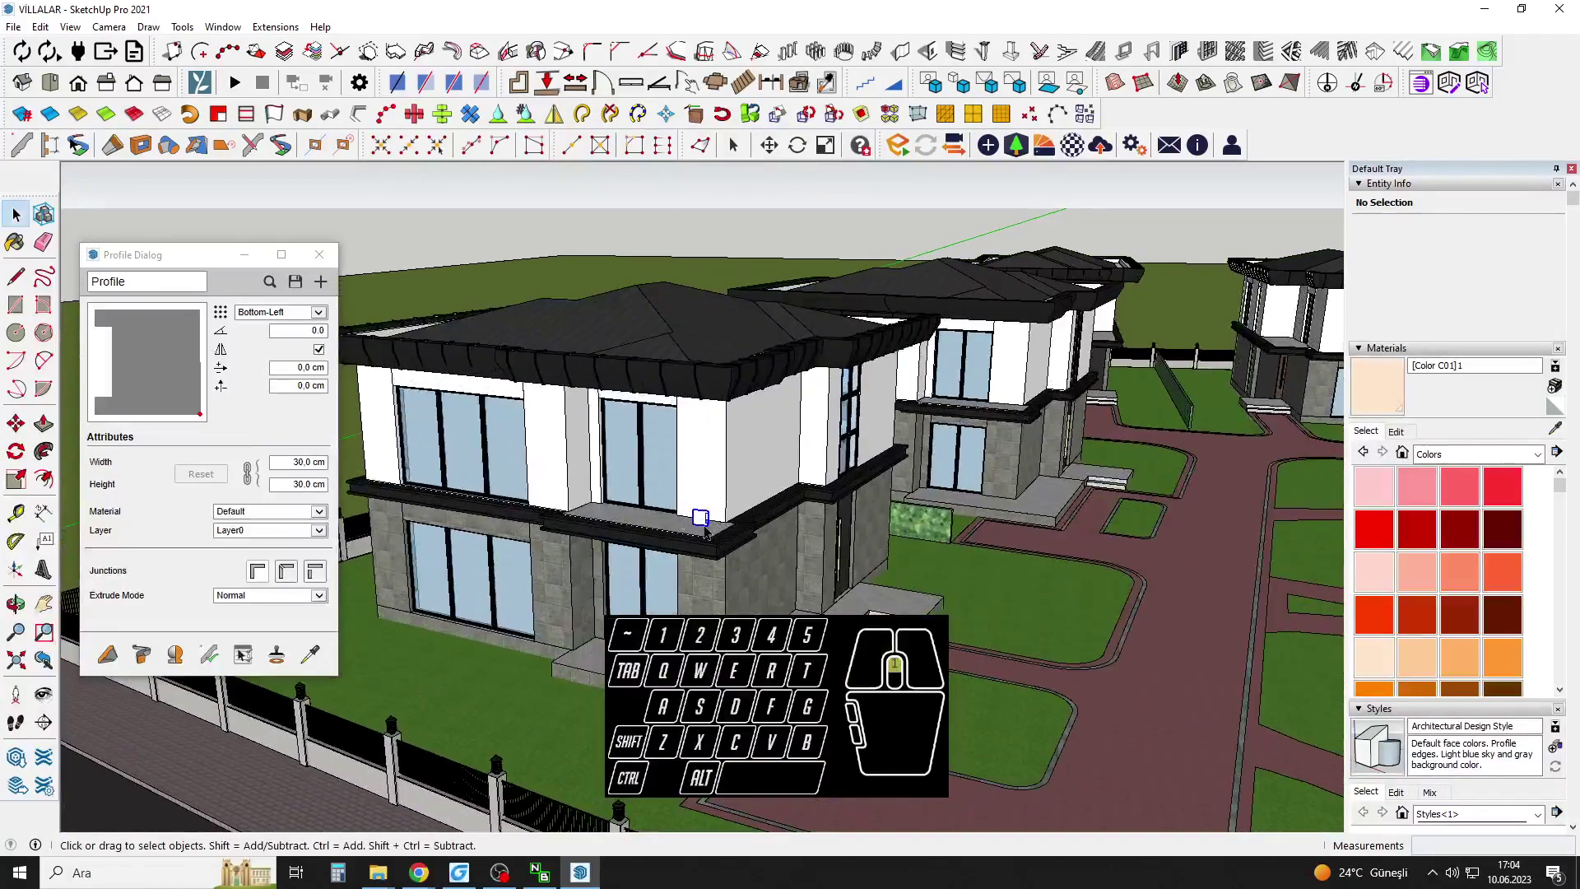
pyautogui.press('m')
pyautogui.click(702, 517)
pyautogui.press('space')
pyautogui.moveTo(705, 469); pyautogui.dragTo(745, 413, button='middle')
pyautogui.press('m')
pyautogui.click(746, 411)
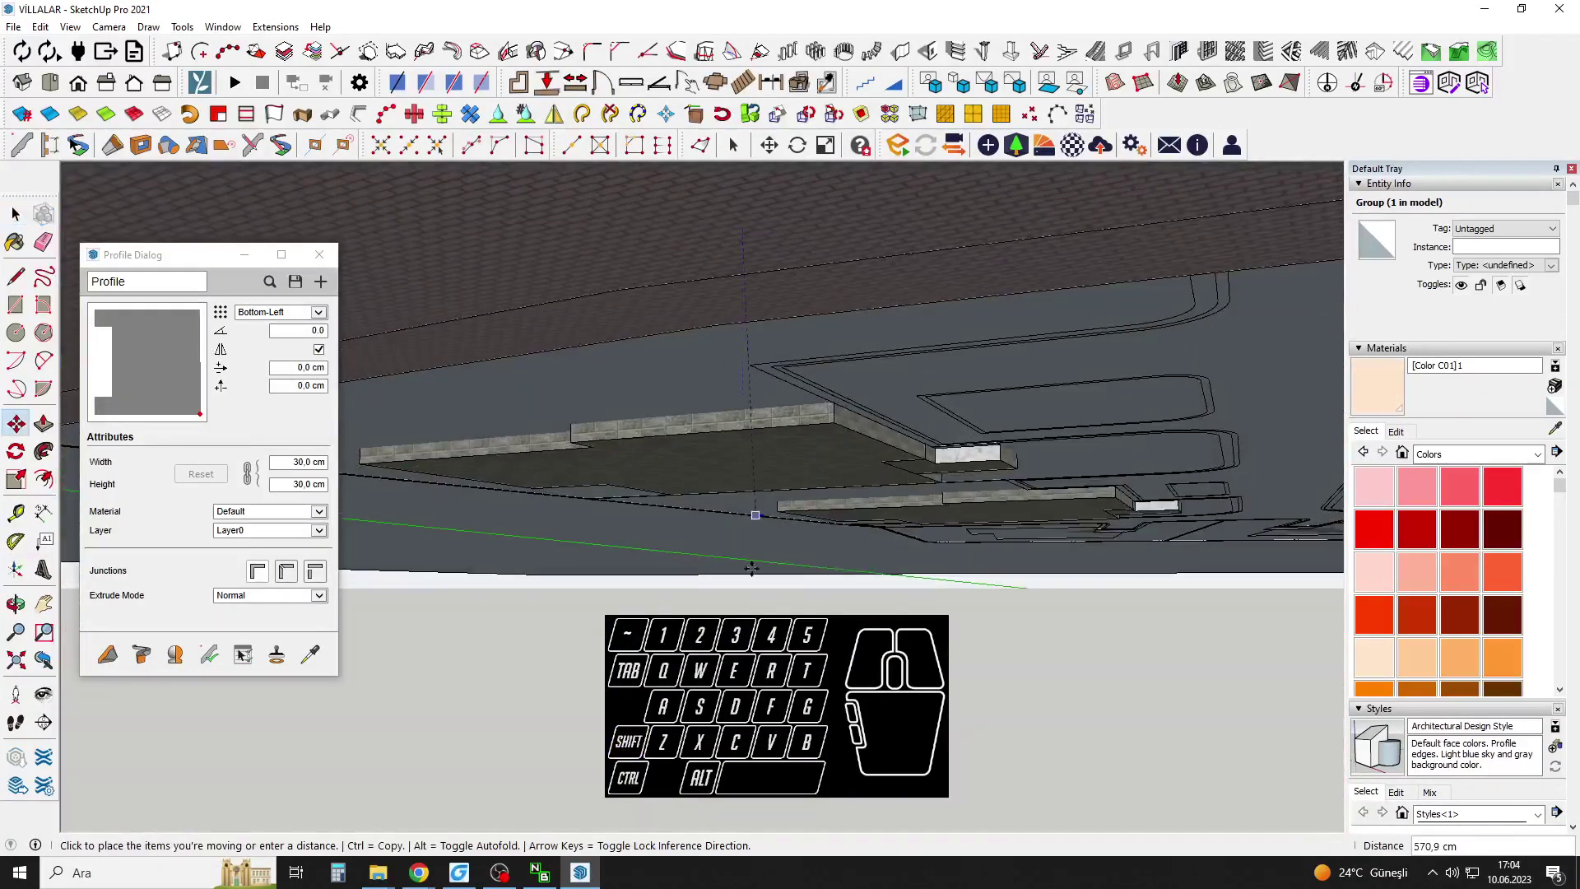
pyautogui.press('space')
# Cut the group at the front villa's eaves and paste it in place inside the villa's roof group.
pyautogui.moveTo(782, 420); pyautogui.dragTo(713, 393, button='middle')
pyautogui.scroll(3, 713, 393)
pyautogui.click(724, 393)
pyautogui.hotkey('ctrl', 'x')
pyautogui.scroll(1, 721, 381)
pyautogui.doubleClick(721, 380)
pyautogui.doubleClick(720, 380)
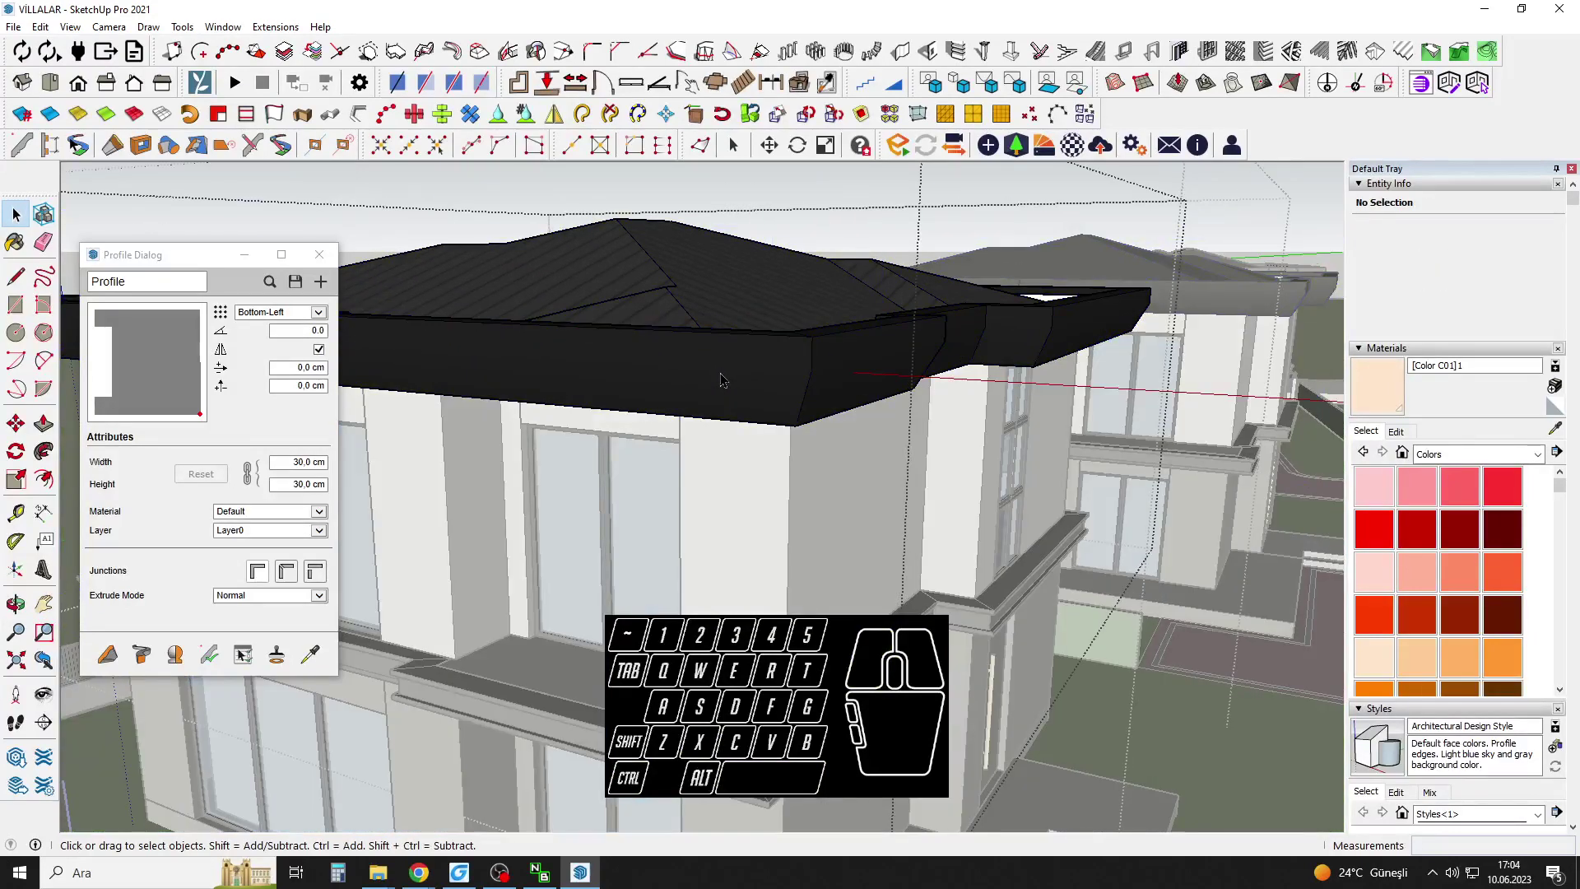
pyautogui.click(721, 381)
pyautogui.click(40, 26)
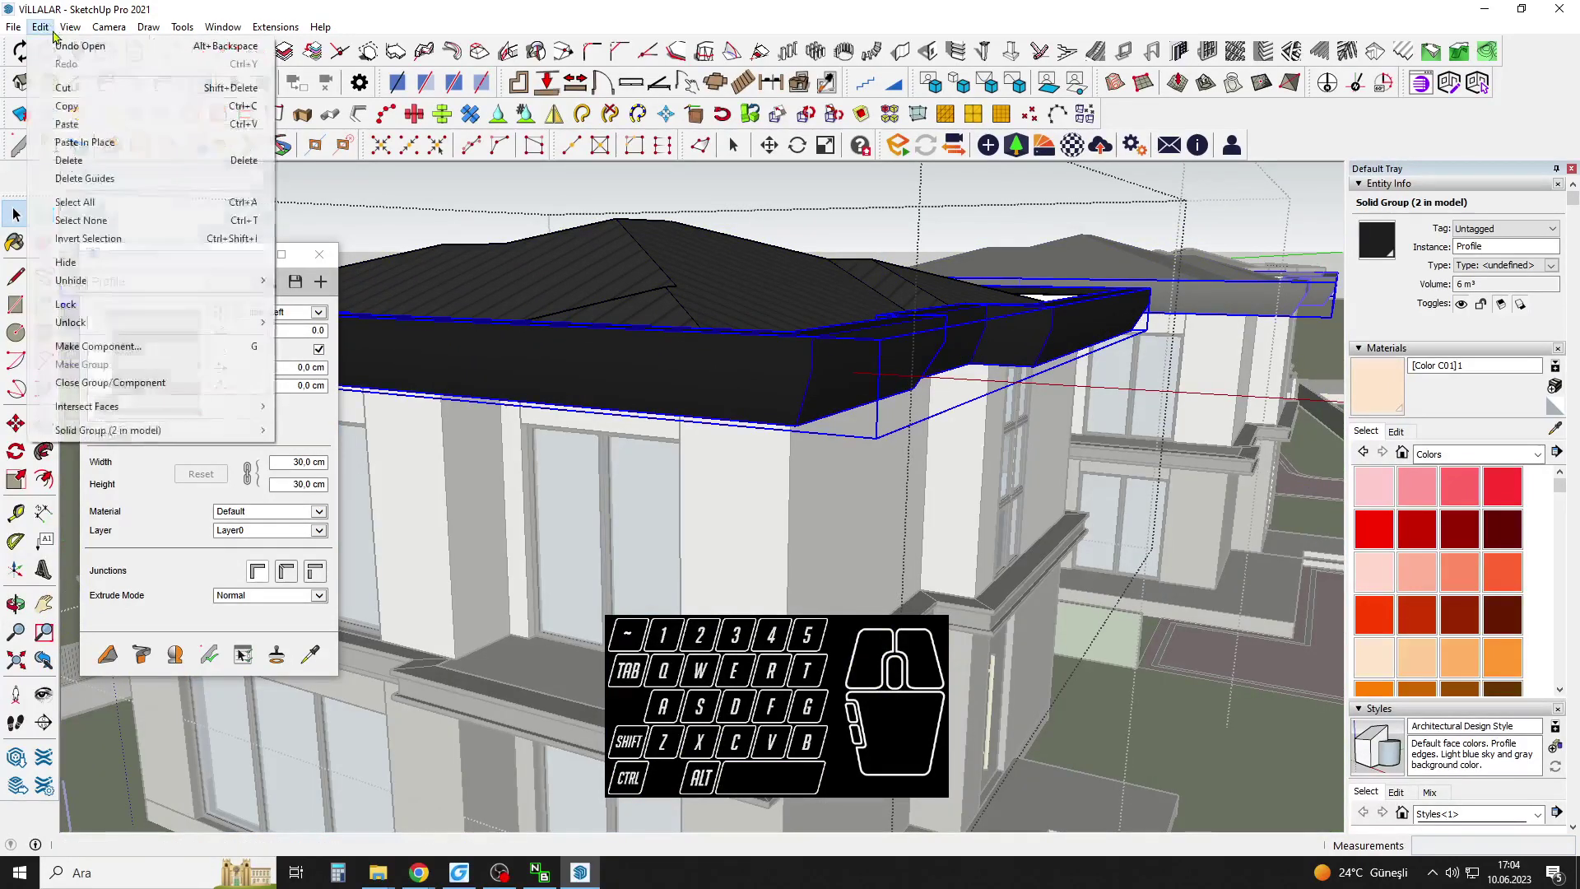
pyautogui.click(95, 142)
pyautogui.press('Escape')
pyautogui.press('Escape')
# Draw a vertical rectangle 100 cm tall and about 7 cm wide at the upper wall's corner above the balcony.
pyautogui.scroll(-1, 744, 491)
pyautogui.moveTo(744, 490); pyautogui.dragTo(761, 448, button='middle')
pyautogui.scroll(1, 772, 498)
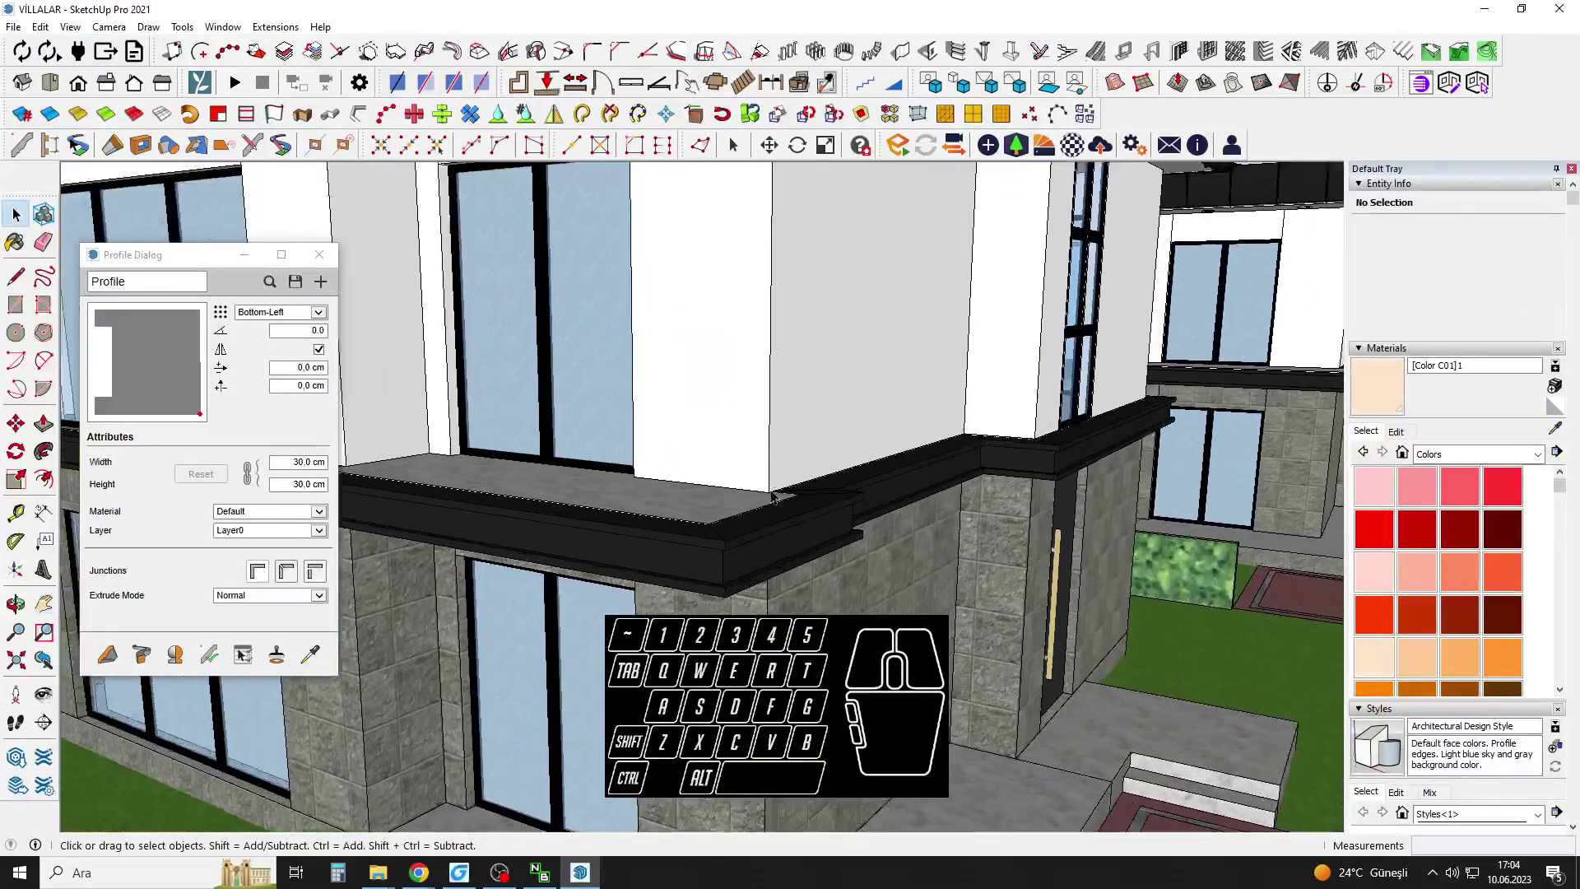
pyautogui.scroll(1, 774, 495)
pyautogui.press('l')
pyautogui.click(769, 497)
pyautogui.write('100')
pyautogui.press('Return')
pyautogui.moveTo(773, 339); pyautogui.dragTo(778, 427, button='middle')
pyautogui.scroll(1, 765, 311)
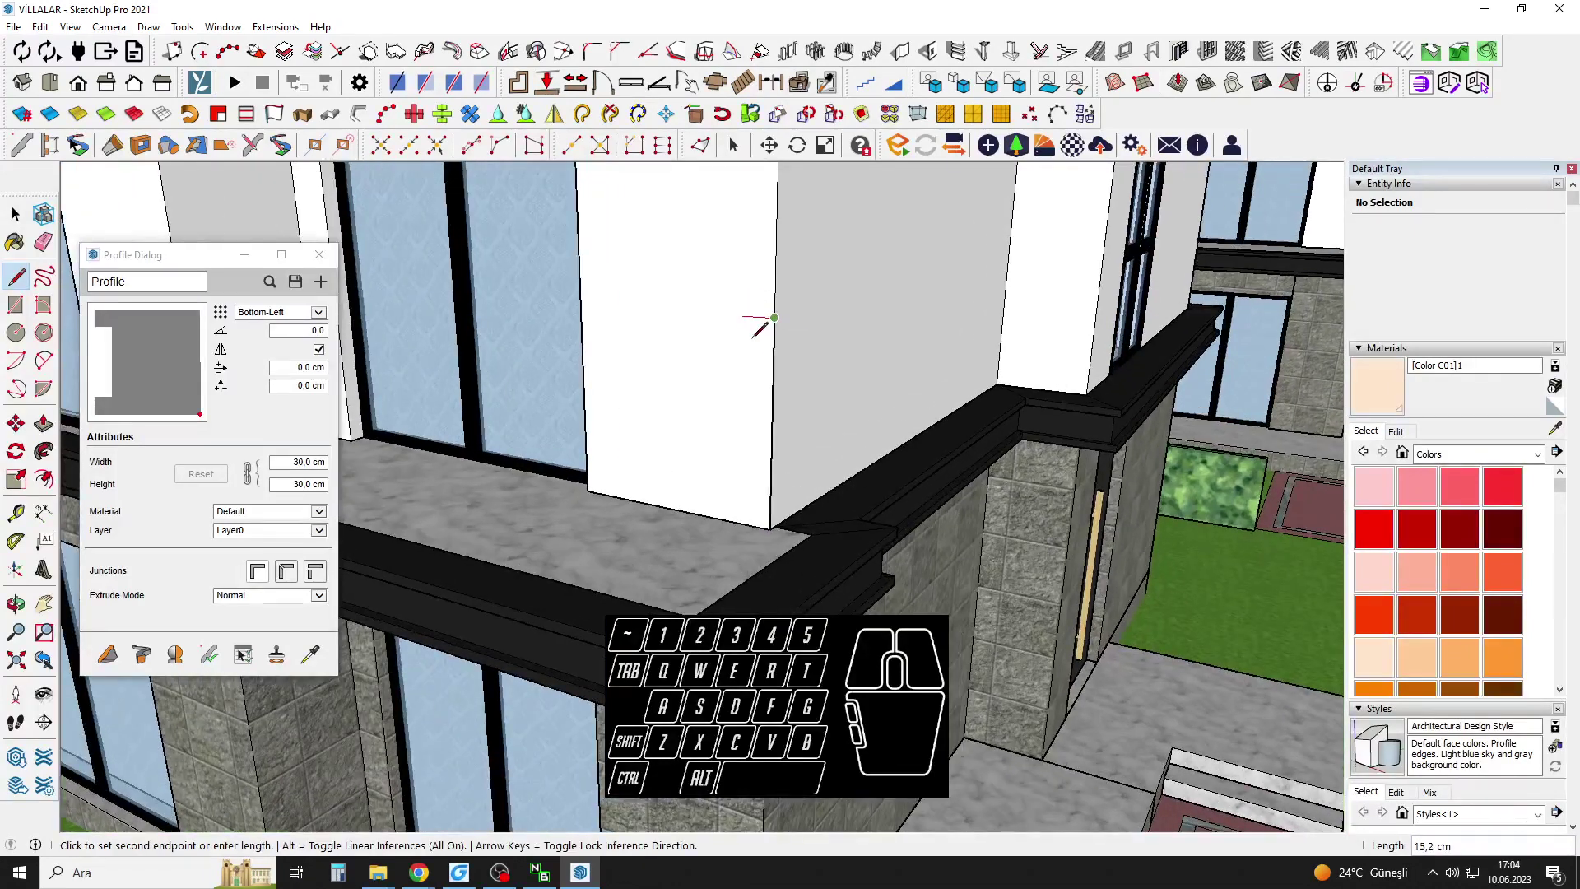
pyautogui.moveTo(754, 334); pyautogui.dragTo(836, 373, button='middle')
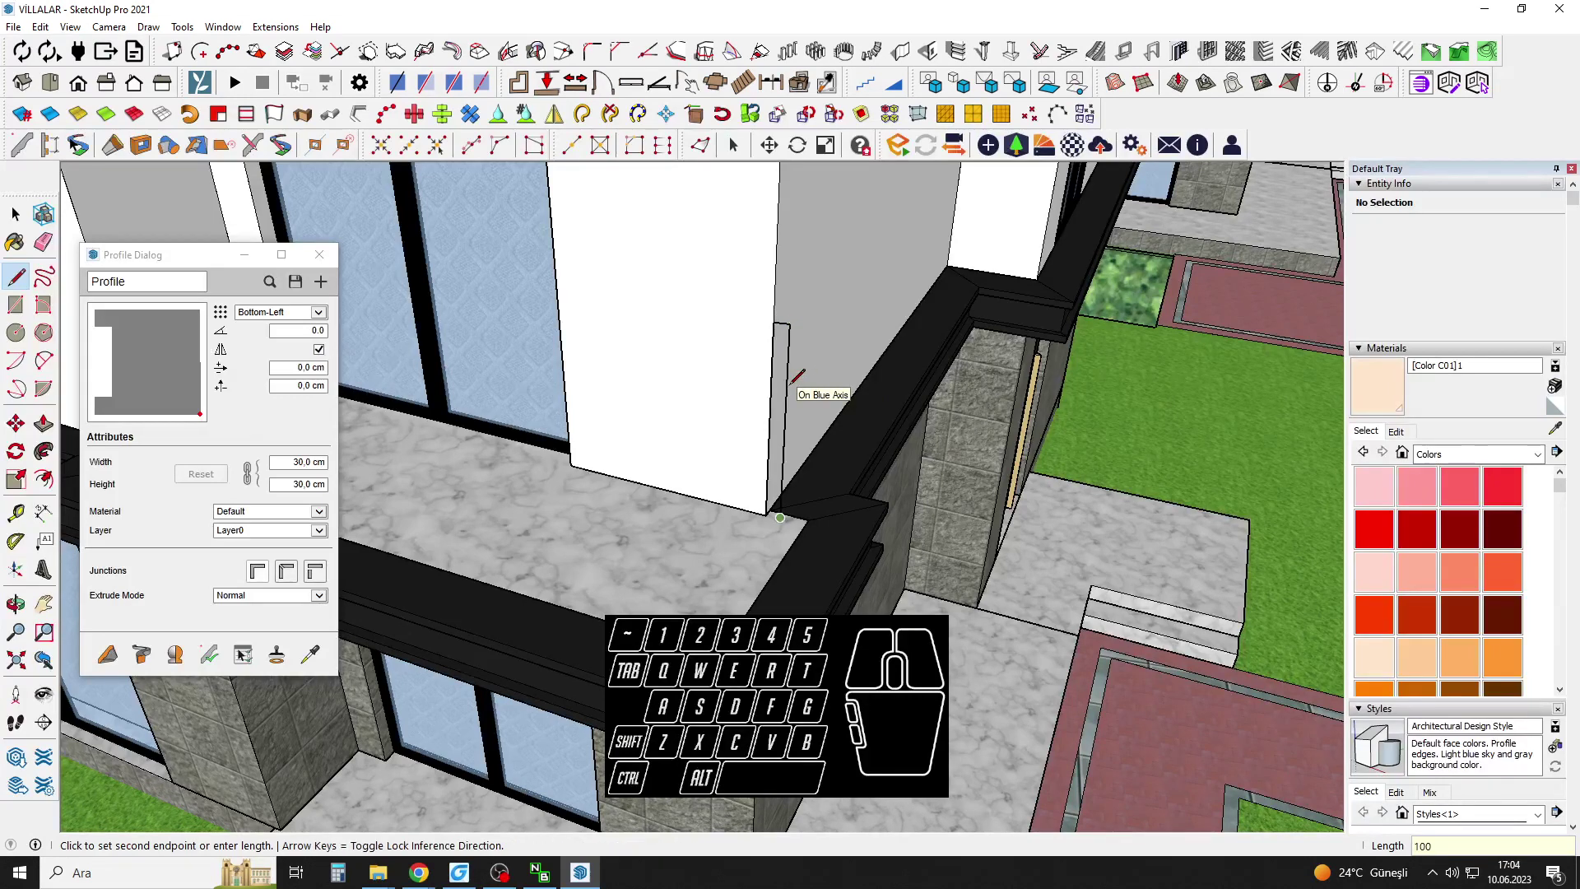
pyautogui.scroll(5, 793, 383)
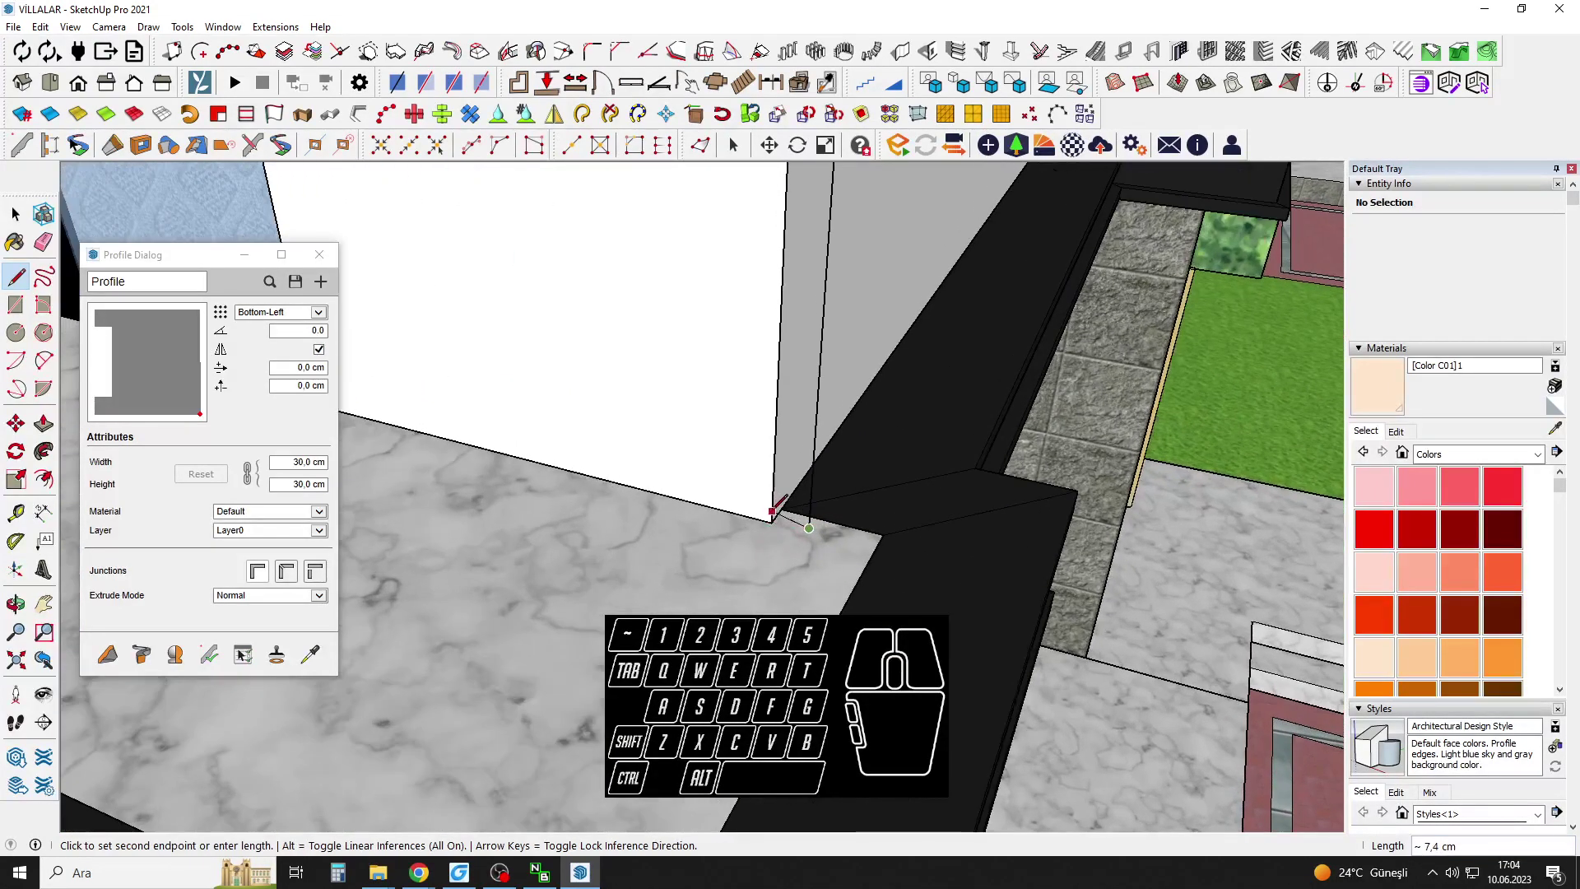
pyautogui.press('space')
# Create a new profile named Profile from the tall narrow rectangle at the balcony wall corner.
pyautogui.scroll(-2, 798, 434)
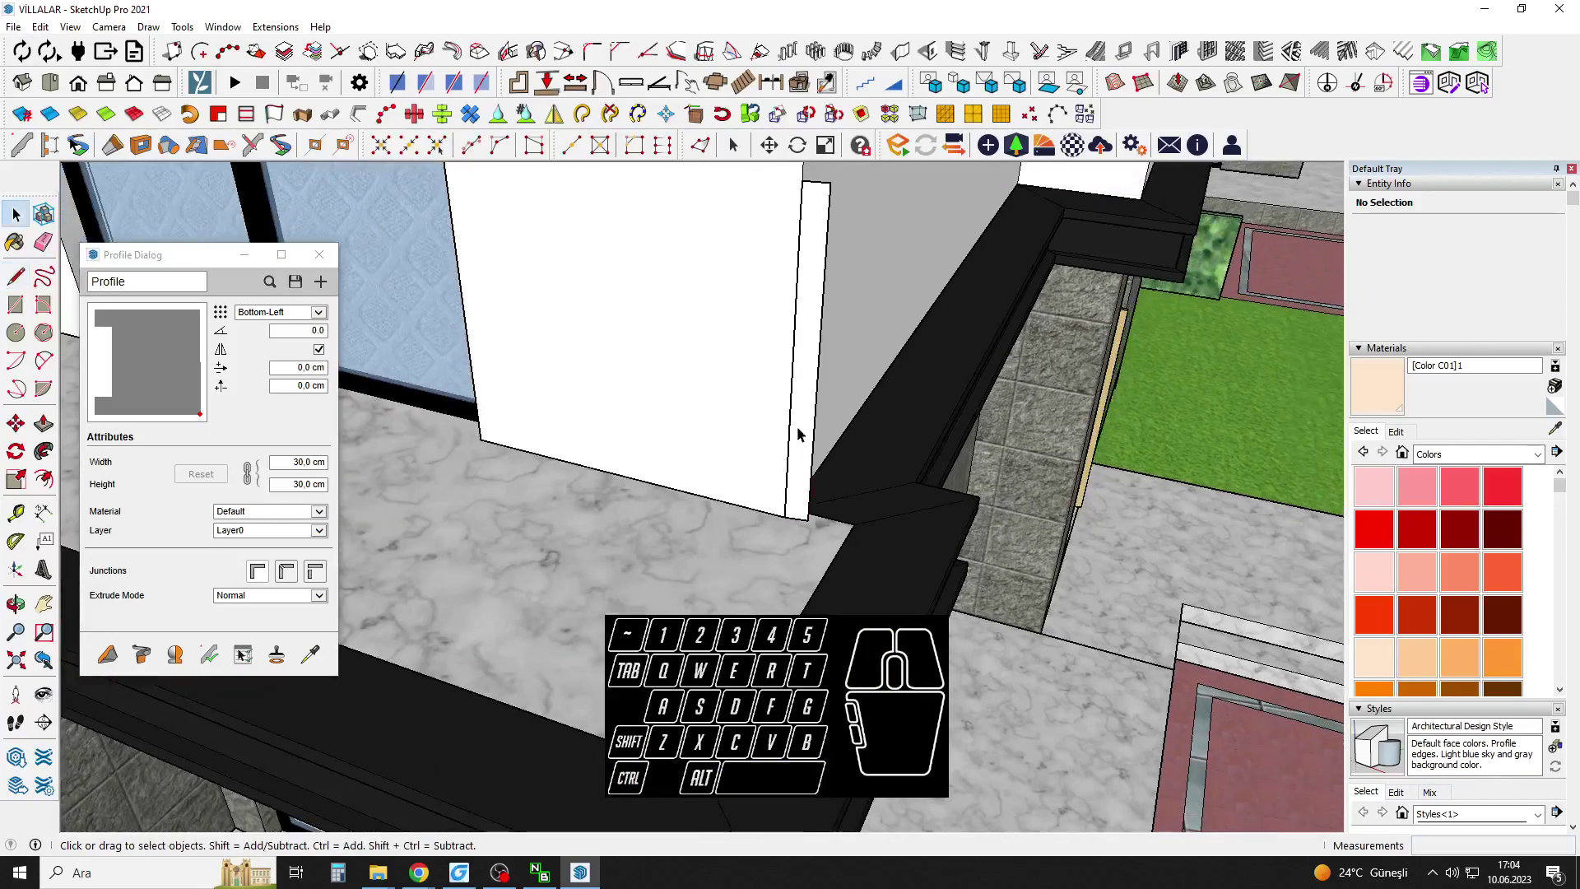
pyautogui.scroll(-2, 798, 435)
pyautogui.click(812, 378)
pyautogui.click(320, 281)
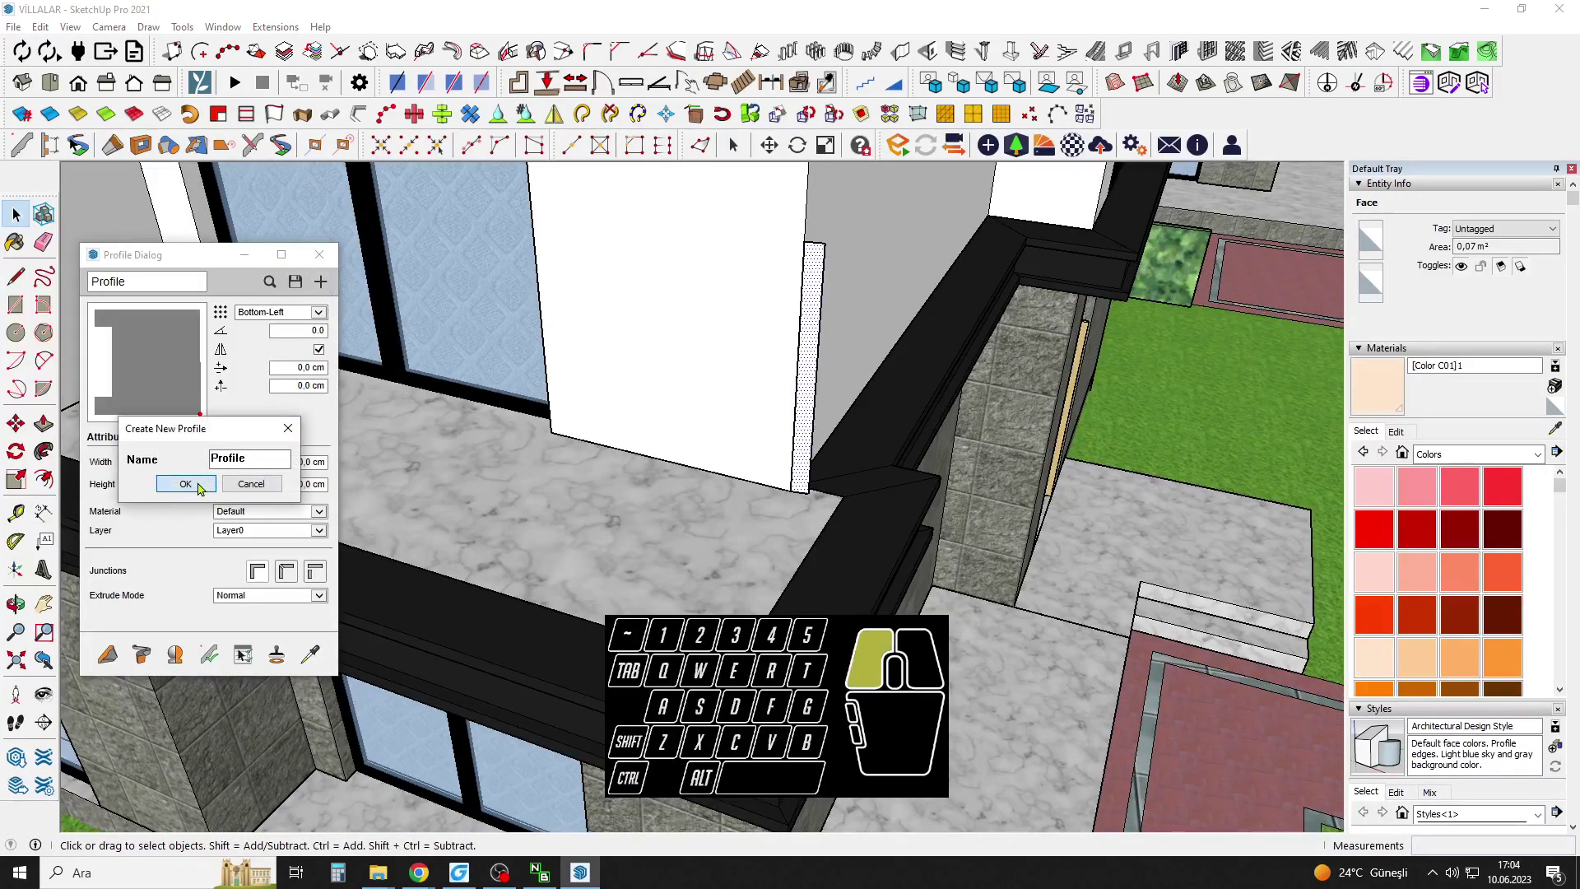
# Create a new 7 × 100 cm profile named Profile from the selected face, with bottom-left placement.
pyautogui.click(186, 483)
pyautogui.click(318, 312)
pyautogui.click(276, 312)
pyautogui.scroll(-2, 784, 386)
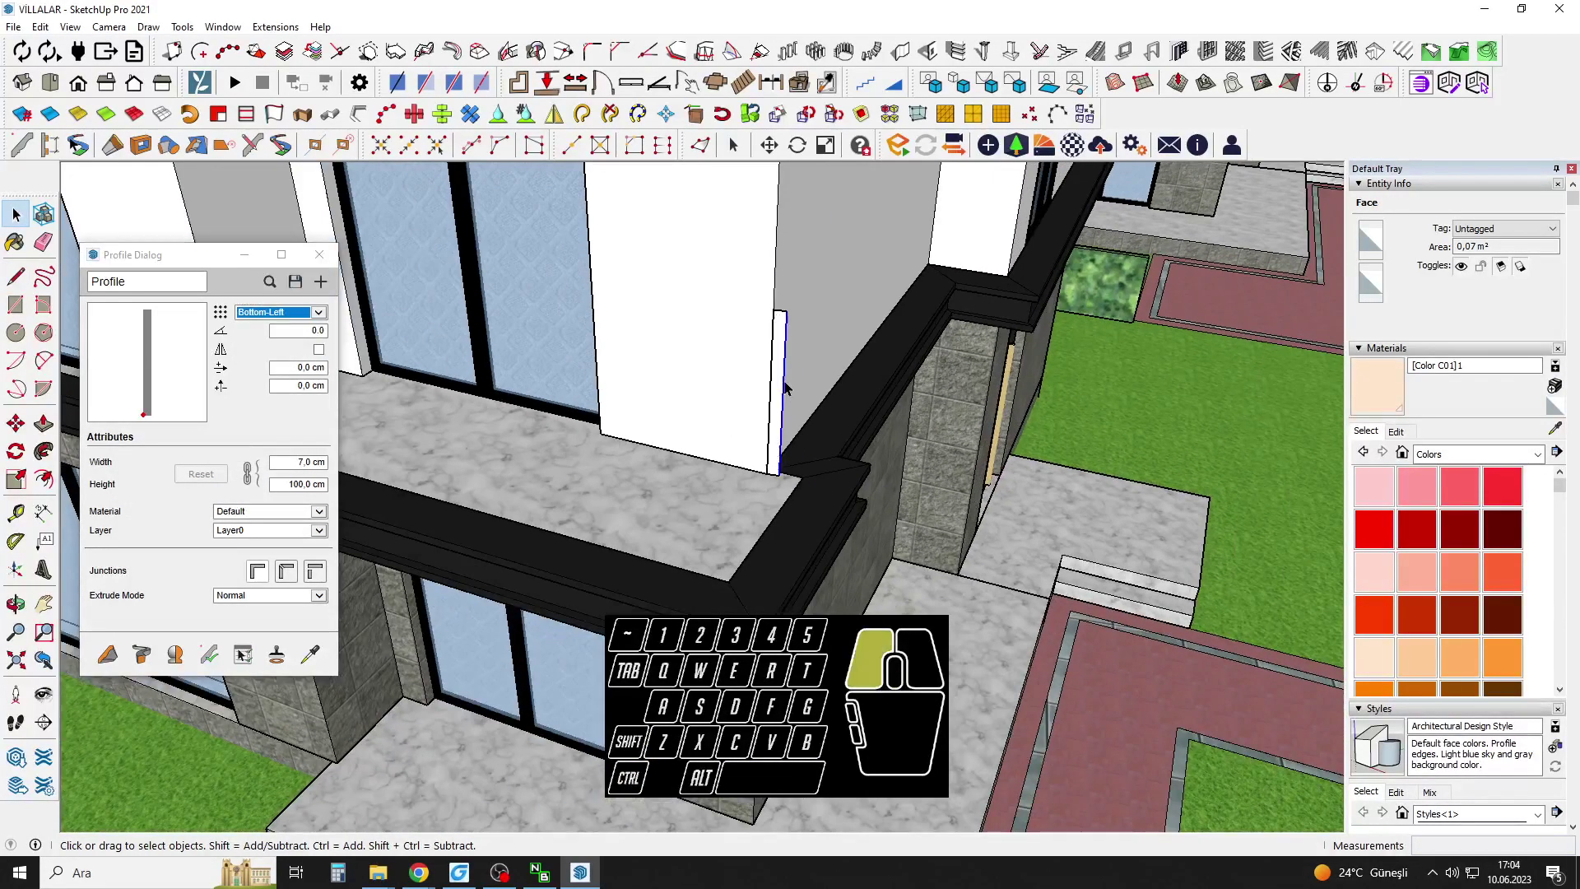
pyautogui.scroll(-3, 833, 381)
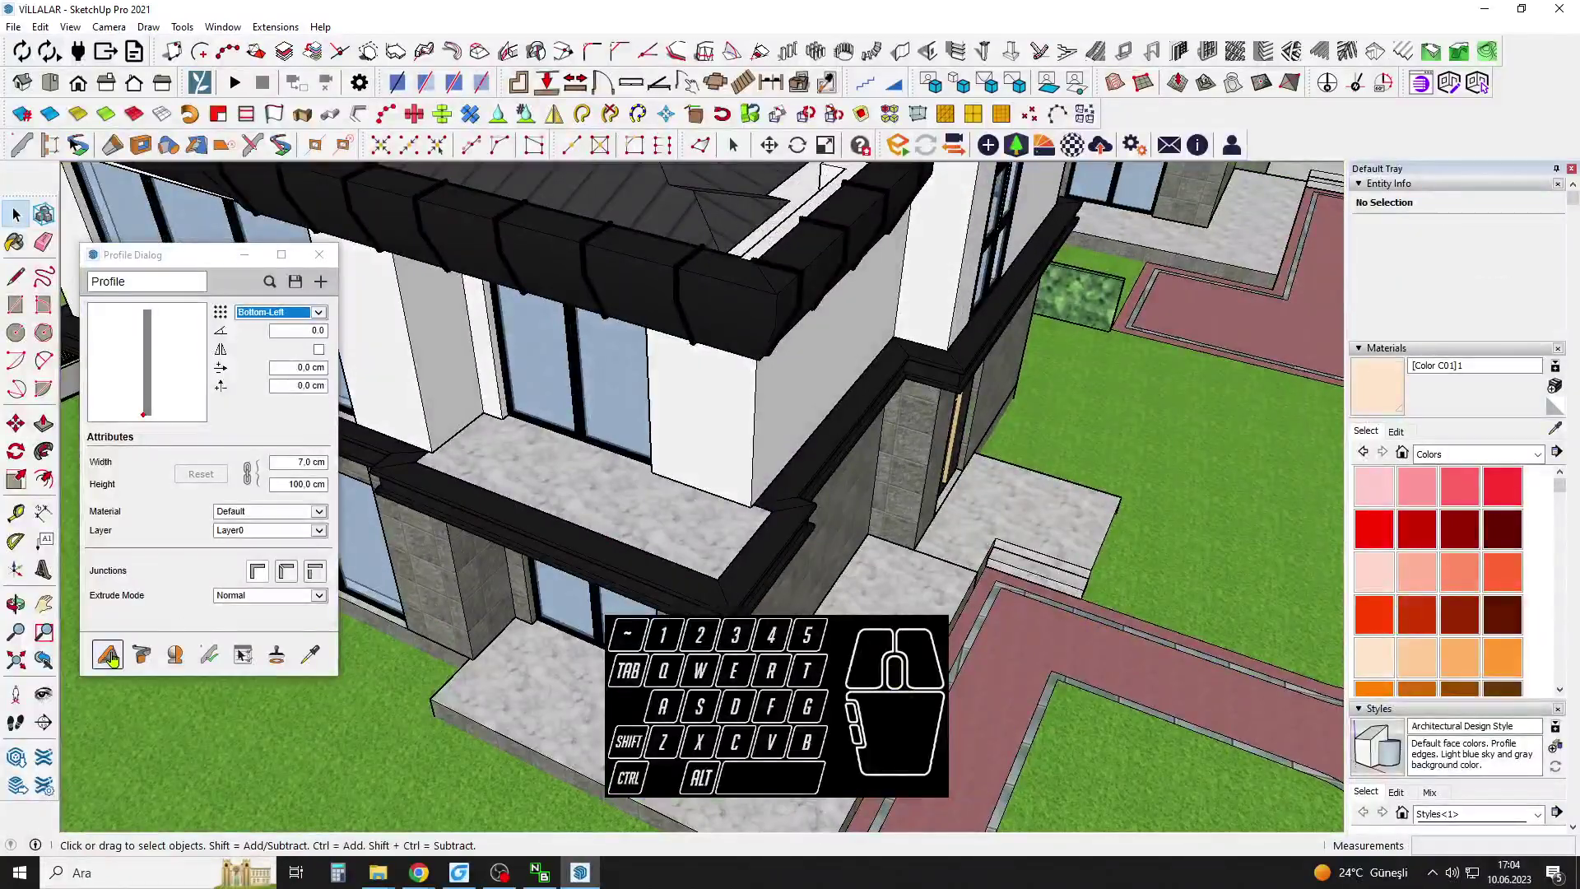
# Build a parapet with the 7 × 100 cm profile along the open edges of the upper balcony, ending at the house wall.
pyautogui.click(107, 654)
pyautogui.scroll(3, 773, 482)
pyautogui.click(768, 475)
pyautogui.scroll(2, 806, 492)
pyautogui.press('shift')
pyautogui.keyDown('shift'); pyautogui.moveTo(809, 492); pyautogui.dragTo(1048, 625, button='middle'); pyautogui.keyUp('shift')
pyautogui.scroll(-3, 776, 584)
pyautogui.click(450, 429)
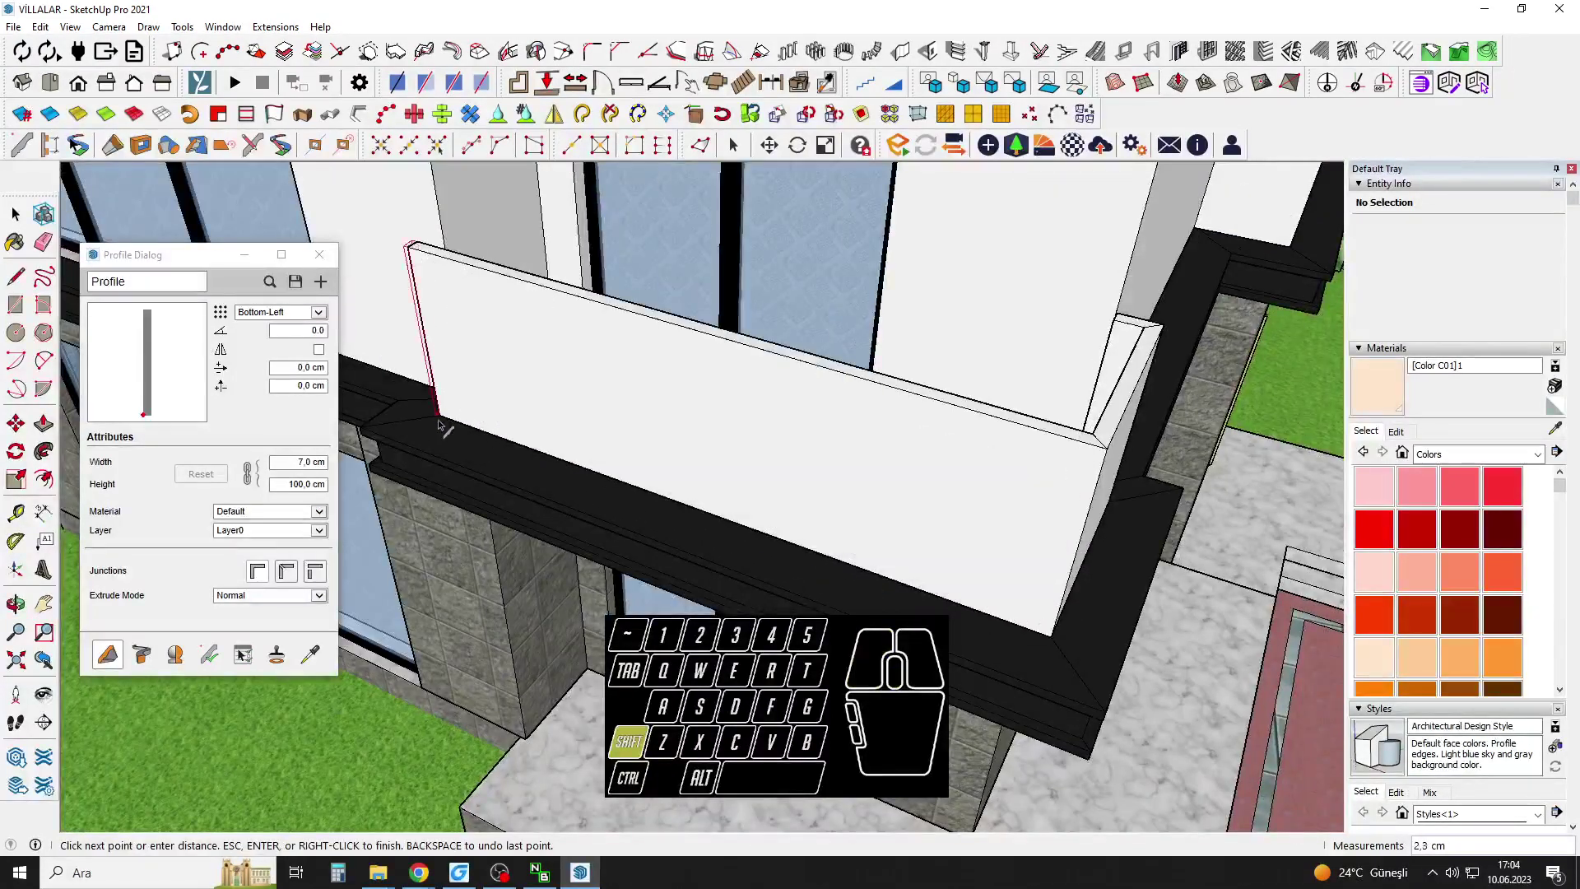
pyautogui.moveTo(446, 431); pyautogui.dragTo(642, 527, button='middle')
pyautogui.scroll(2, 399, 646)
pyautogui.scroll(3, 425, 705)
pyautogui.click(411, 702)
pyautogui.scroll(-4, 609, 560)
pyautogui.press('space')
# Inside the parapet group, copy its top edges 5 cm downward to split off a handrail band.
pyautogui.scroll(-3, 659, 529)
pyautogui.moveTo(659, 529); pyautogui.dragTo(546, 318, button='middle')
pyautogui.keyDown('shift'); pyautogui.moveTo(638, 220); pyautogui.dragTo(726, 423, button='middle'); pyautogui.keyUp('shift')
pyautogui.scroll(-2, 673, 394)
pyautogui.click(672, 394)
pyautogui.doubleClick(672, 388)
pyautogui.moveTo(412, 318); pyautogui.dragTo(811, 391)
pyautogui.press('m')
pyautogui.click(801, 370)
pyautogui.press('ctrl')
pyautogui.scroll(1, 800, 372)
pyautogui.press('Escape')
pyautogui.write('5')
pyautogui.moveTo(401, 341); pyautogui.dragTo(411, 356, button='middle')
pyautogui.scroll(-2, 411, 356)
# Select the handrail band and paint it with the black Color M09 sampled from the roof.
pyautogui.press('space')
pyautogui.moveTo(381, 327); pyautogui.dragTo(889, 408)
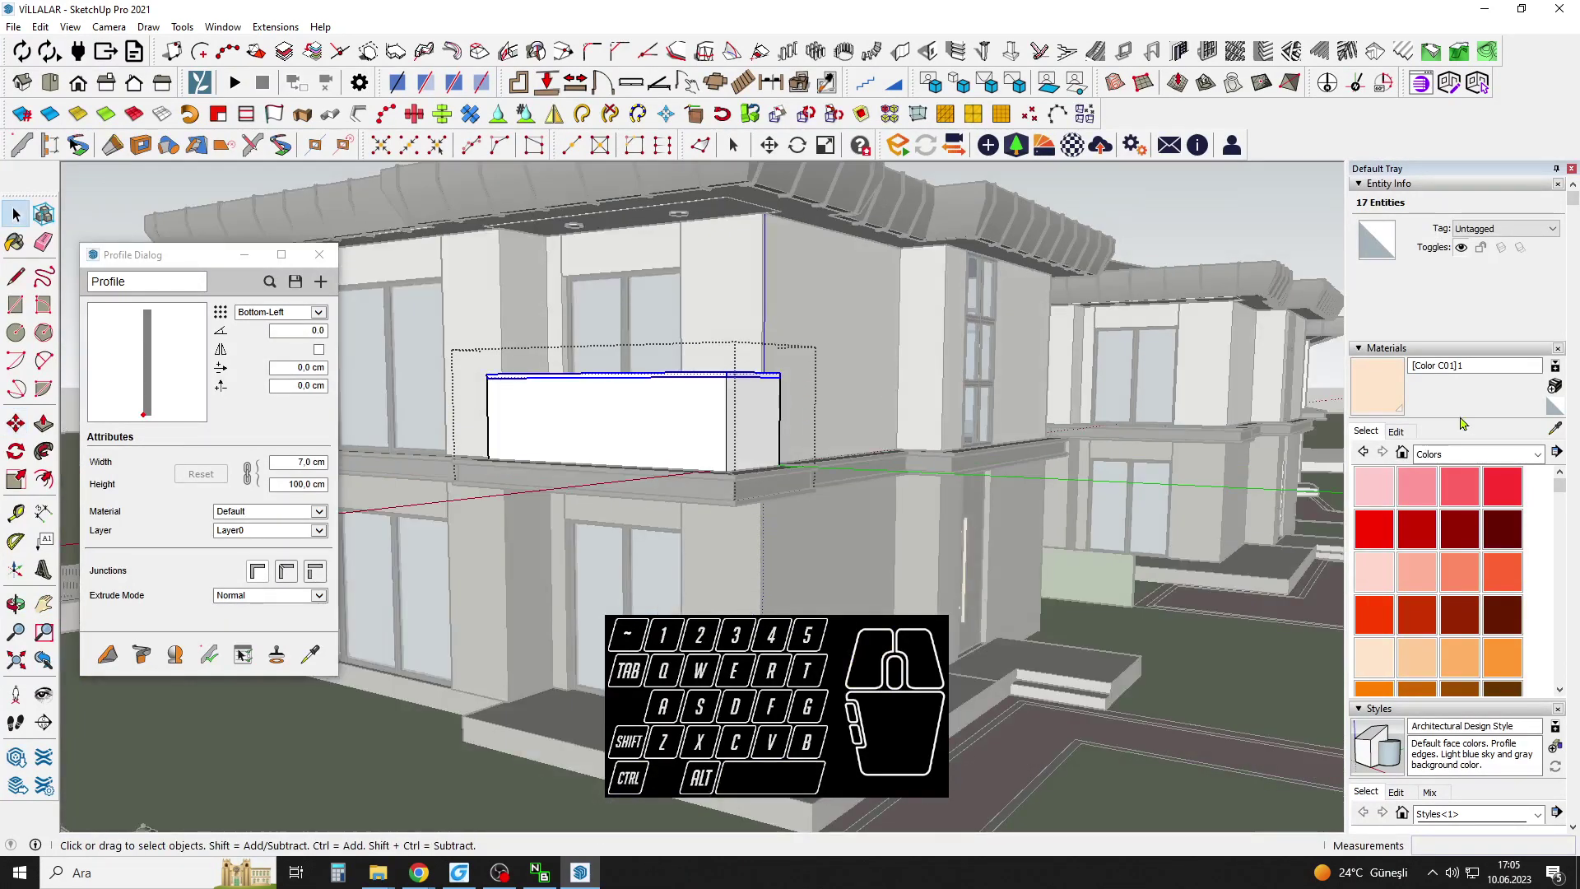
pyautogui.click(1555, 428)
pyautogui.scroll(1, 832, 187)
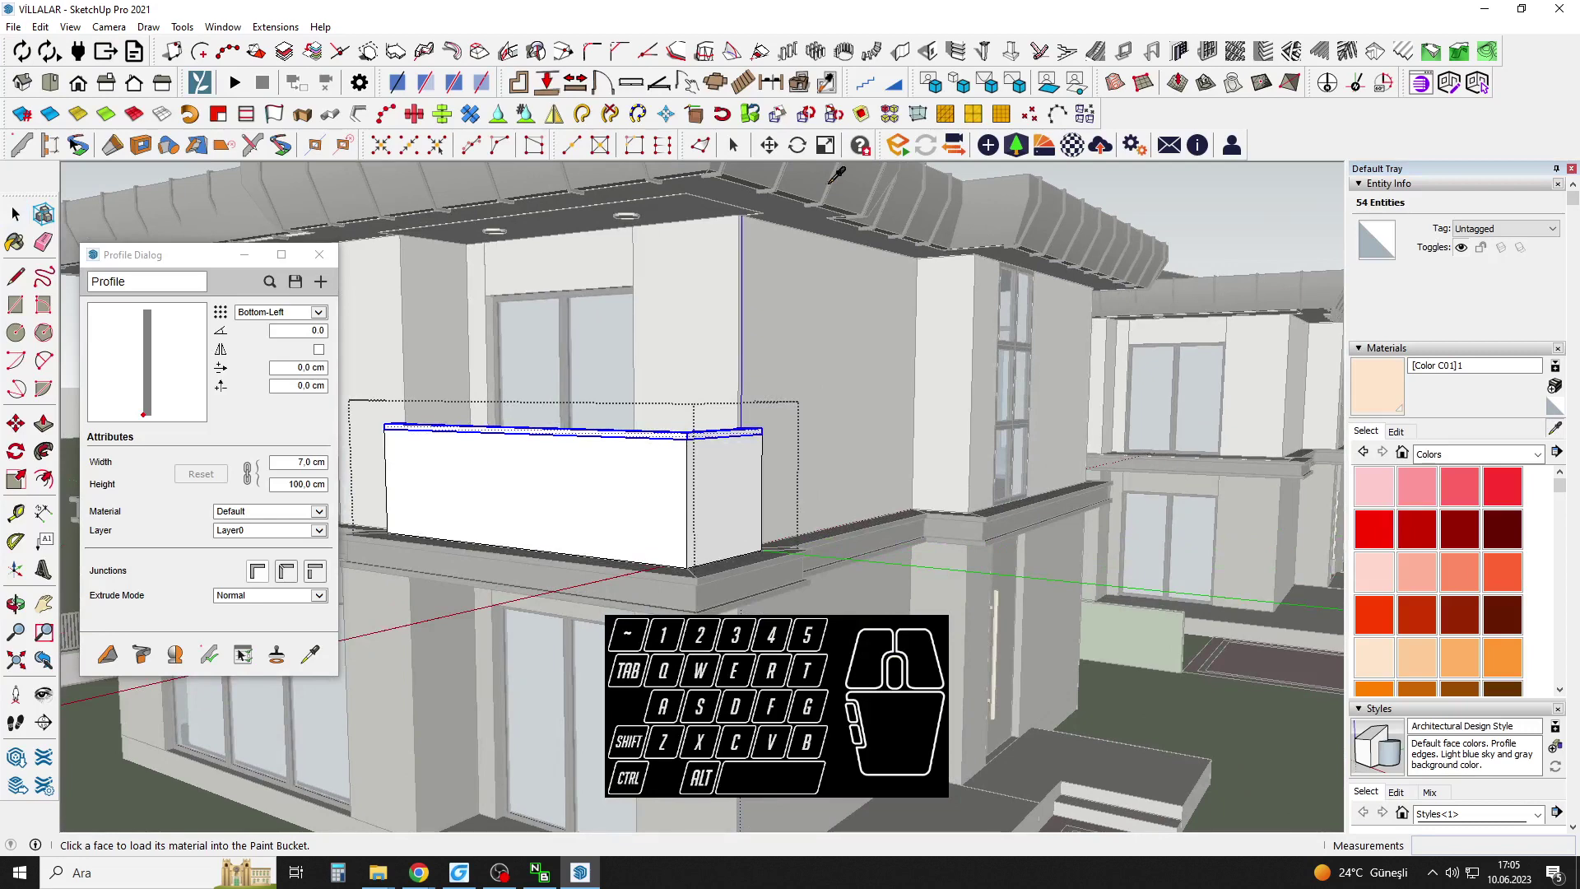
pyautogui.click(830, 183)
pyautogui.scroll(1, 735, 437)
pyautogui.click(711, 430)
pyautogui.press('space')
pyautogui.scroll(-3, 835, 369)
pyautogui.moveTo(625, 487); pyautogui.dragTo(659, 471, button='middle')
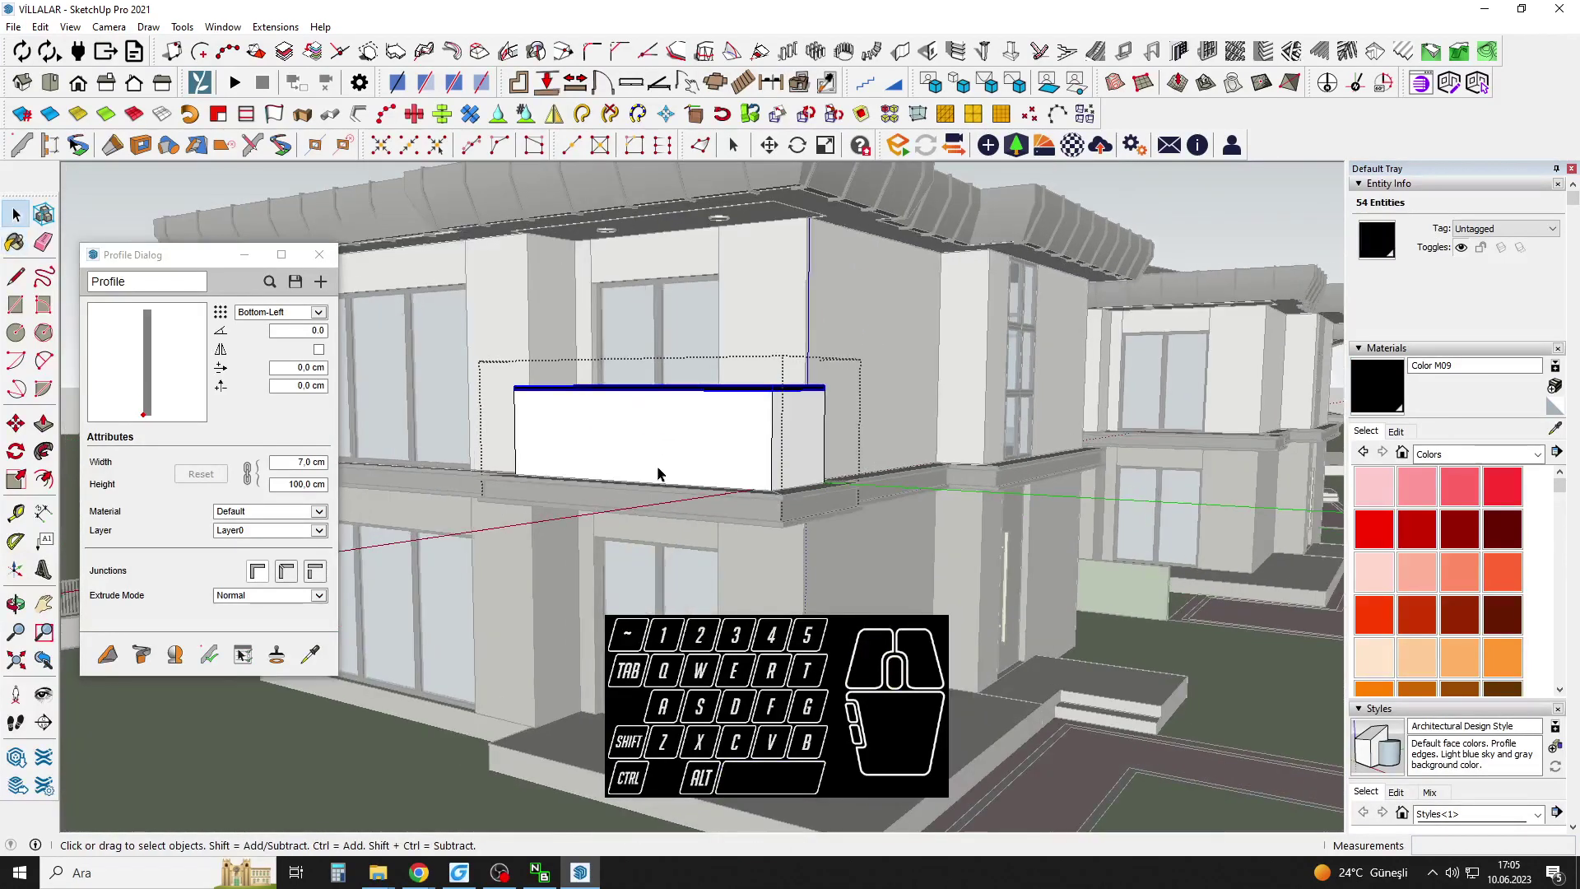
# Paint the parapet faces below the handrail with Translucent Glass Gray from Glass and Mirrors and close the group.
pyautogui.click(965, 462)
pyautogui.click(1473, 454)
pyautogui.click(1473, 547)
pyautogui.click(1473, 547)
pyautogui.press('space')
pyautogui.doubleClick(744, 437)
pyautogui.click(716, 496)
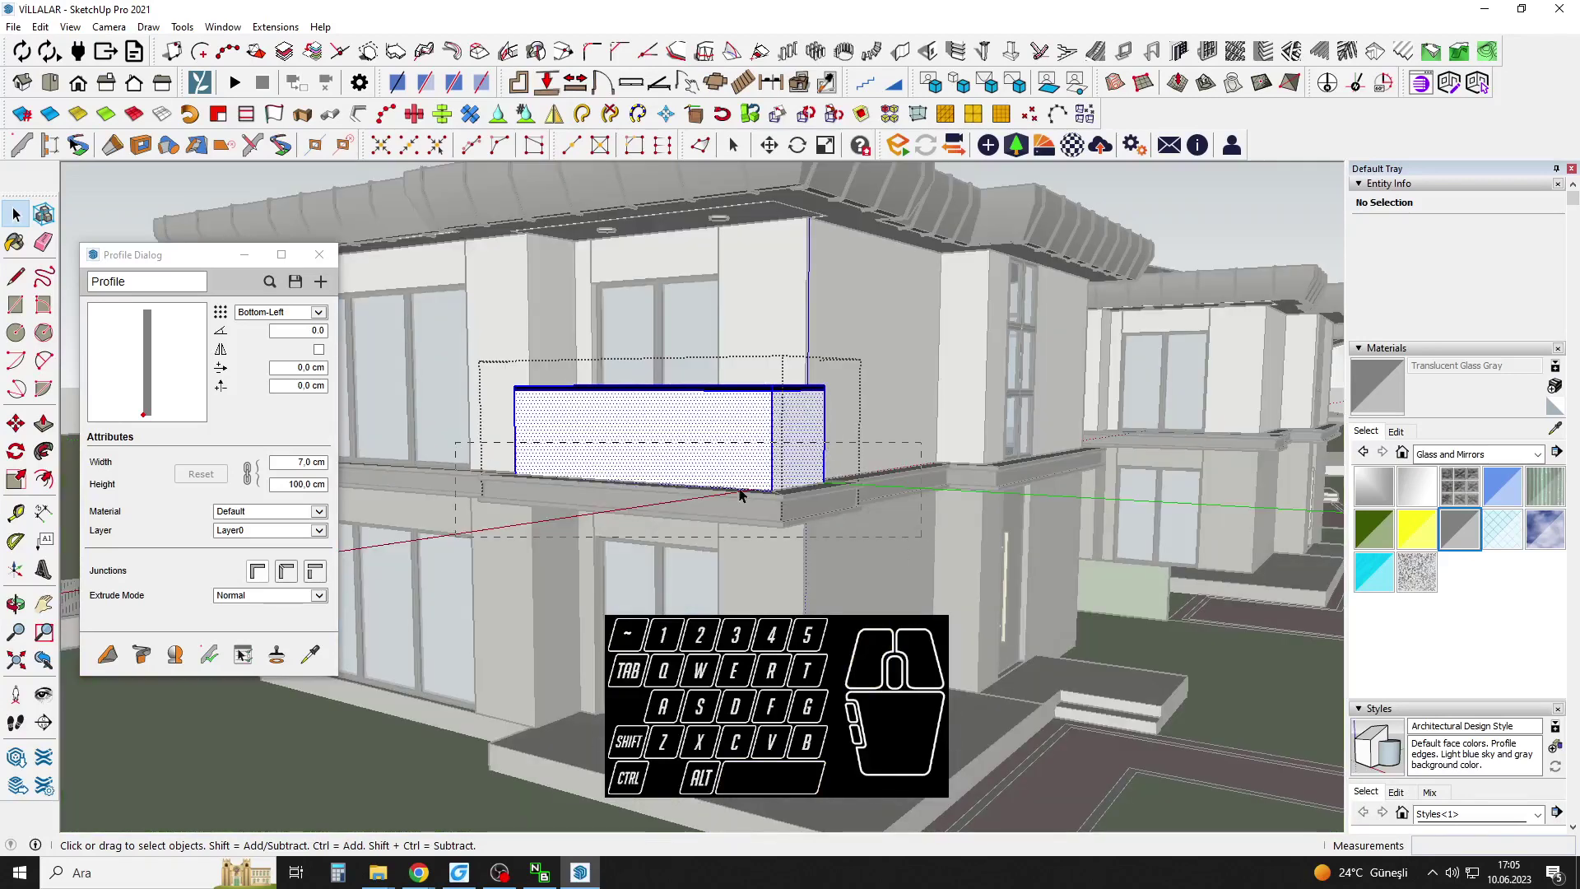
pyautogui.press('b')
pyautogui.click(696, 446)
pyautogui.press('space')
pyautogui.press('Escape')
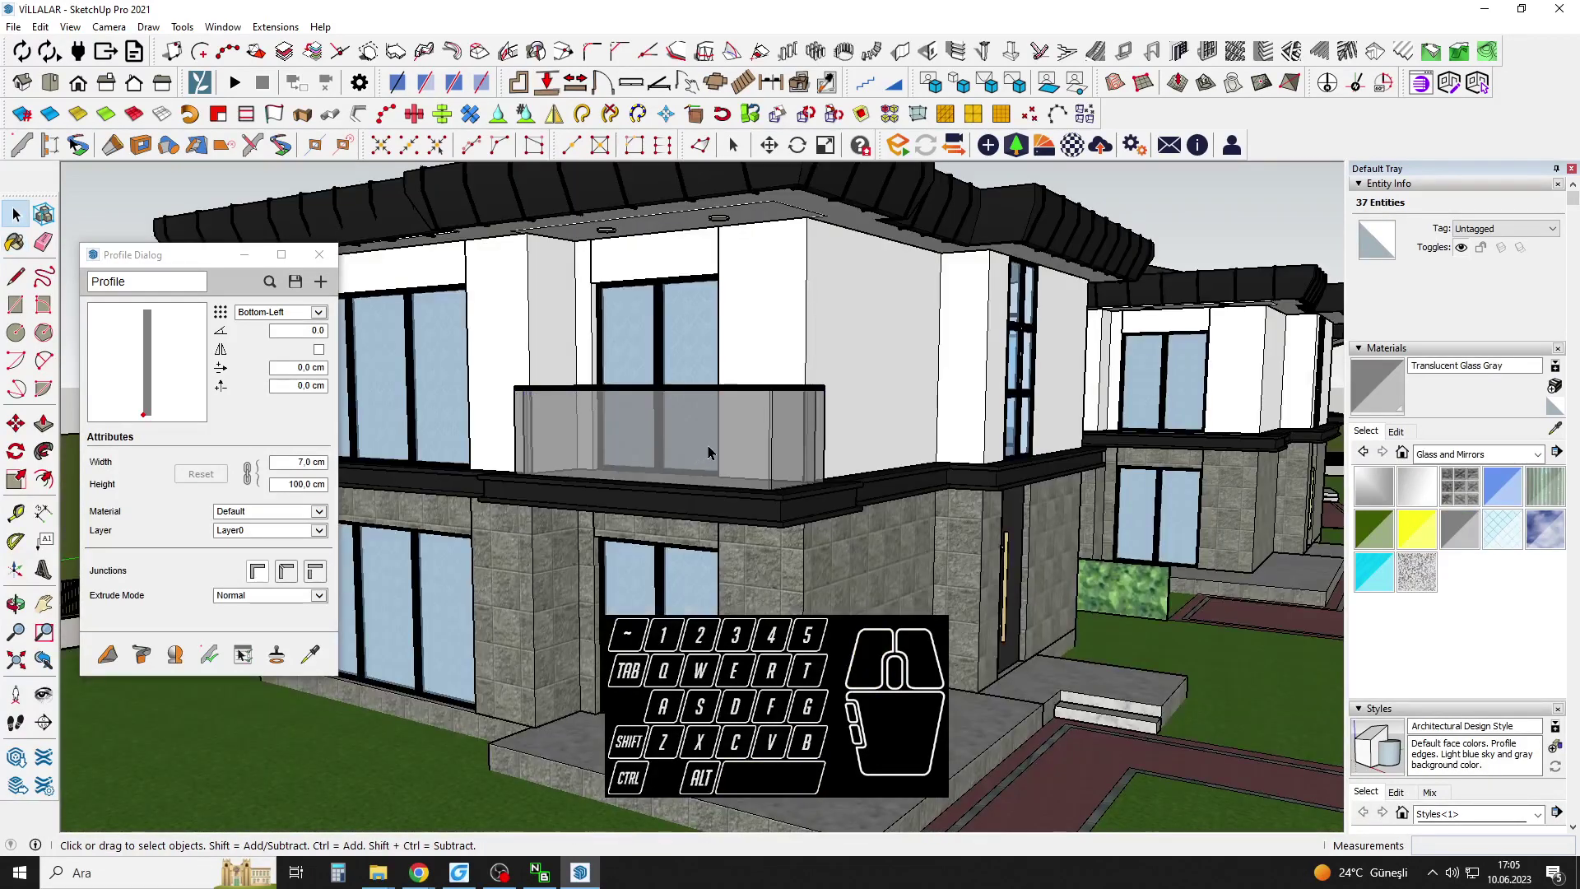
# Cut the glass railing and paste it in place inside the villa's nested group so its matching copies get it.
pyautogui.scroll(-1, 709, 446)
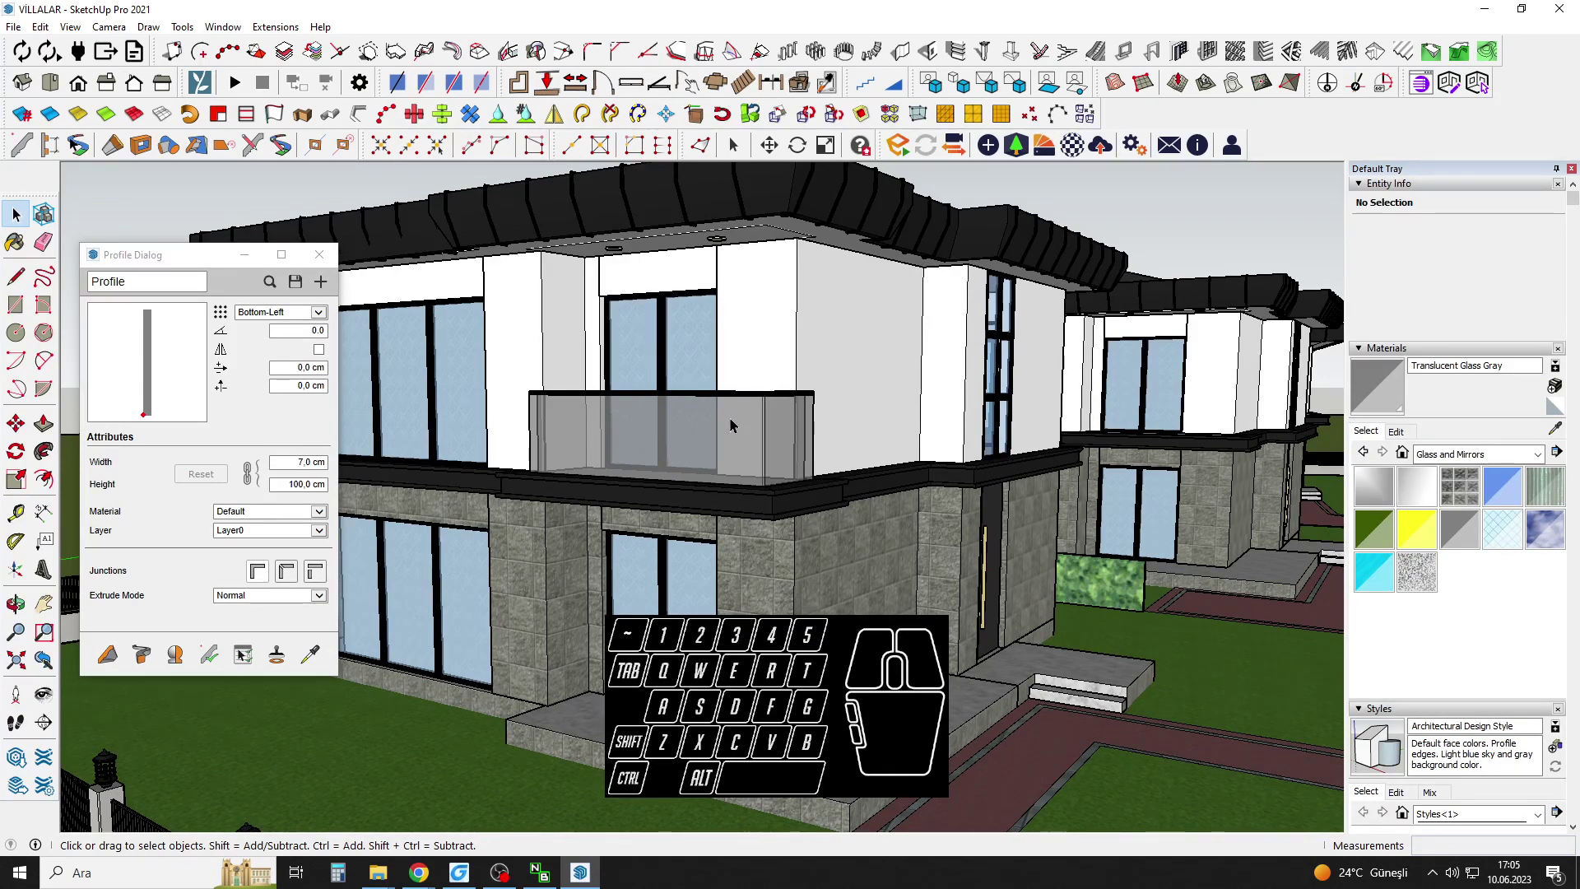
pyautogui.scroll(-1, 732, 425)
pyautogui.click(743, 420)
pyautogui.scroll(-4, 744, 419)
pyautogui.keyDown('shift'); pyautogui.moveTo(726, 467); pyautogui.dragTo(766, 426, button='middle'); pyautogui.keyUp('shift')
pyautogui.scroll(1, 765, 425)
pyautogui.hotkey('ctrl', 'x')
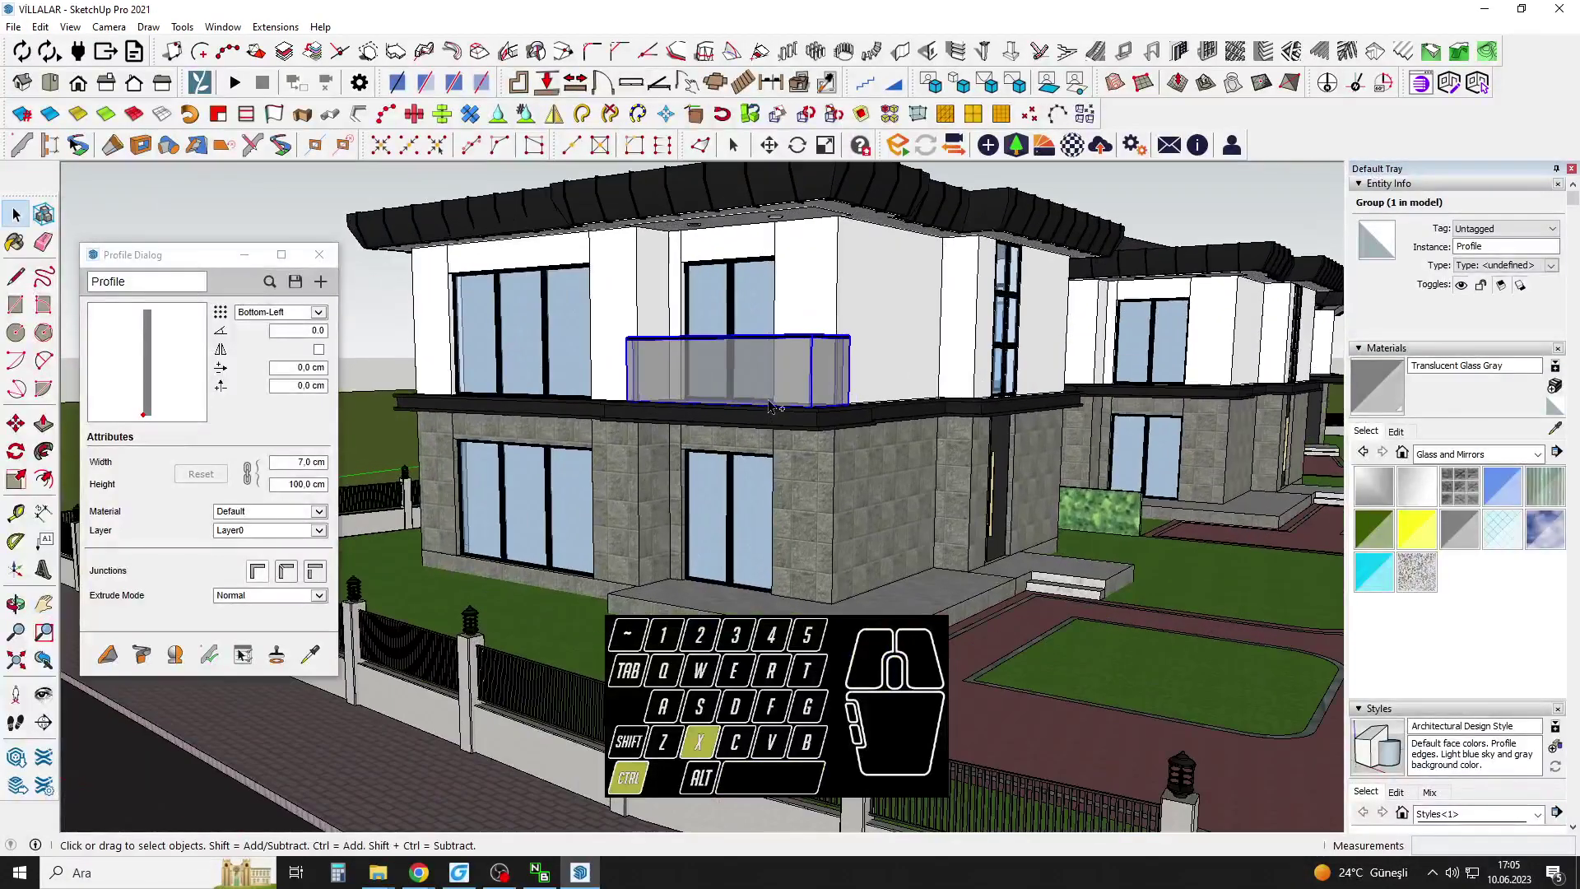
pyautogui.scroll(1, 822, 351)
pyautogui.doubleClick(823, 351)
pyautogui.click(823, 352)
pyautogui.doubleClick(823, 351)
pyautogui.click(824, 345)
pyautogui.click(762, 338)
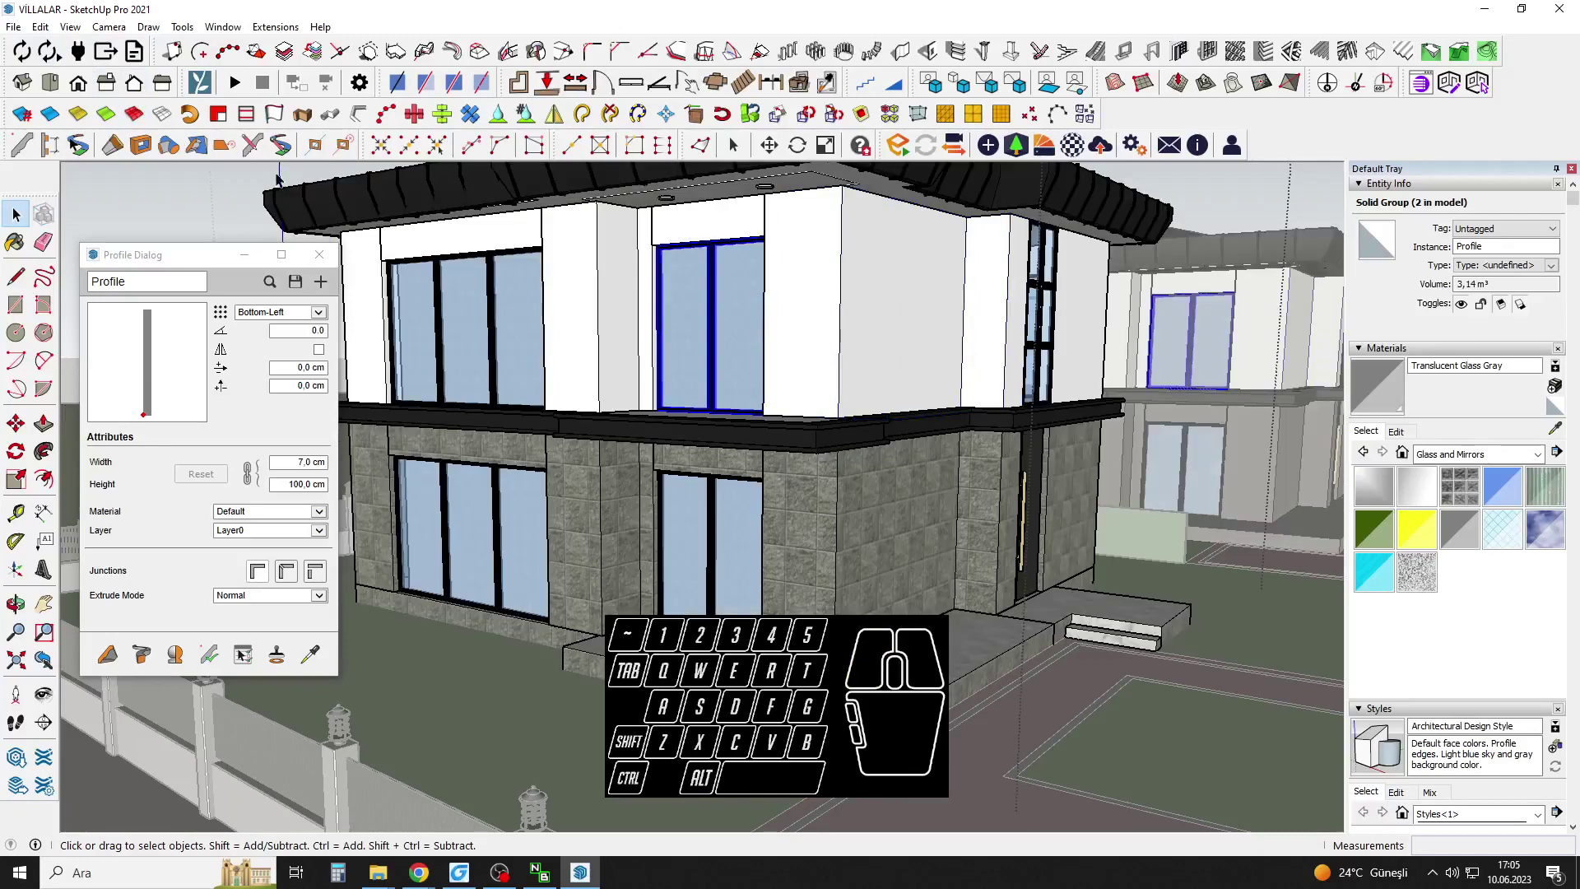
pyautogui.click(40, 26)
pyautogui.click(87, 142)
# Paste another copy of the railing on the balcony above the other villa type's entrance and rotate it parallel to the balcony edge.
pyautogui.scroll(-4, 826, 418)
pyautogui.moveTo(825, 418); pyautogui.dragTo(963, 473, button='middle')
pyautogui.keyDown('shift'); pyautogui.moveTo(962, 473); pyautogui.dragTo(659, 448, button='middle'); pyautogui.keyUp('shift')
pyautogui.scroll(5, 662, 461)
pyautogui.press('space')
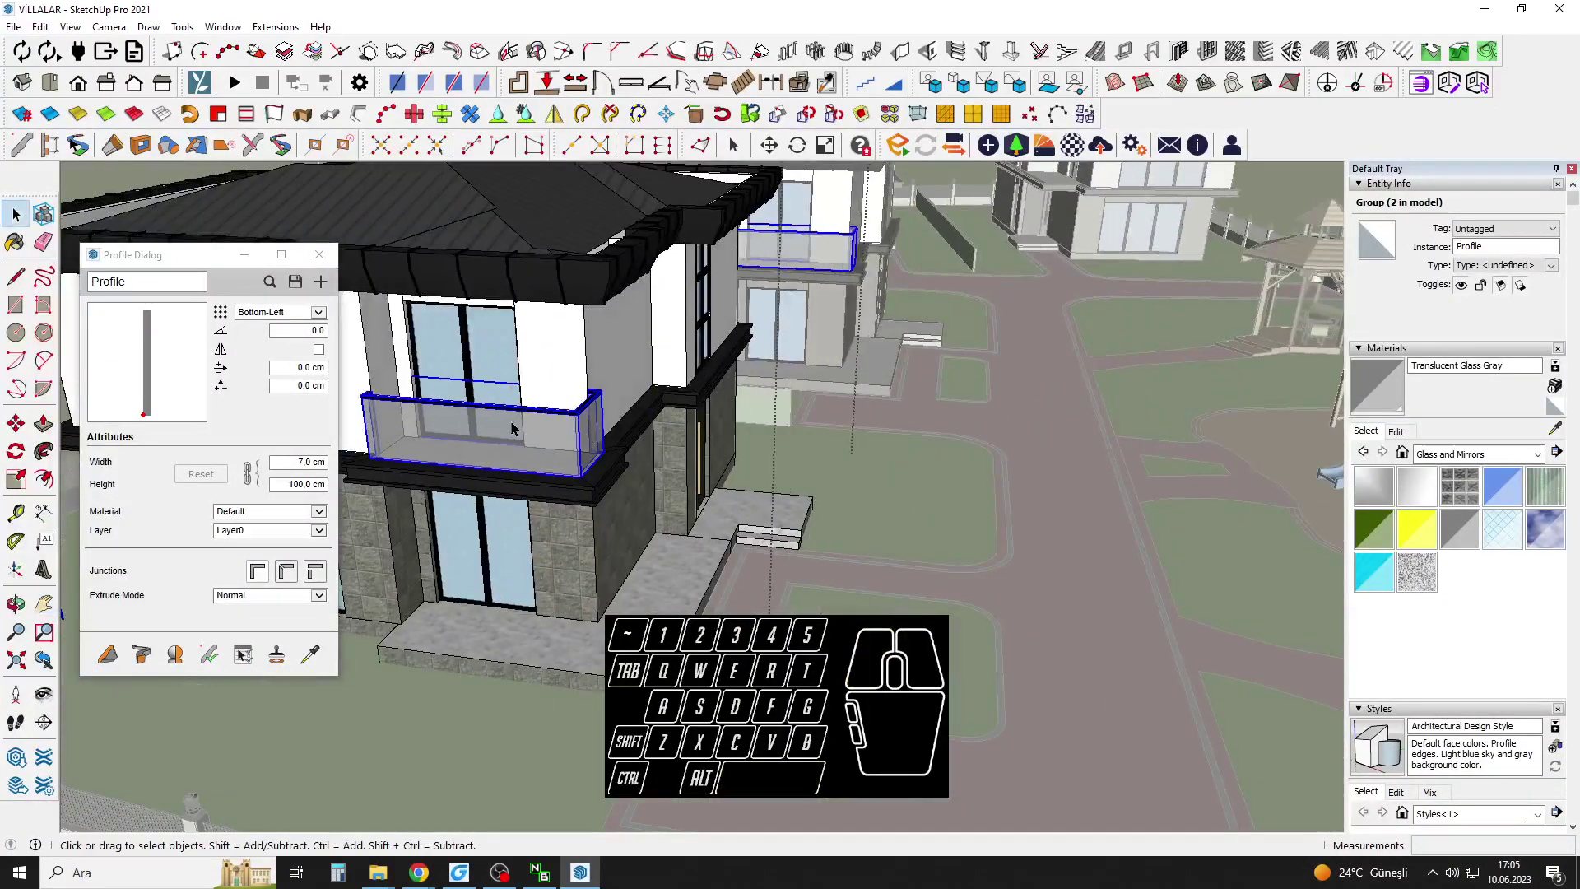
pyautogui.scroll(-6, 533, 433)
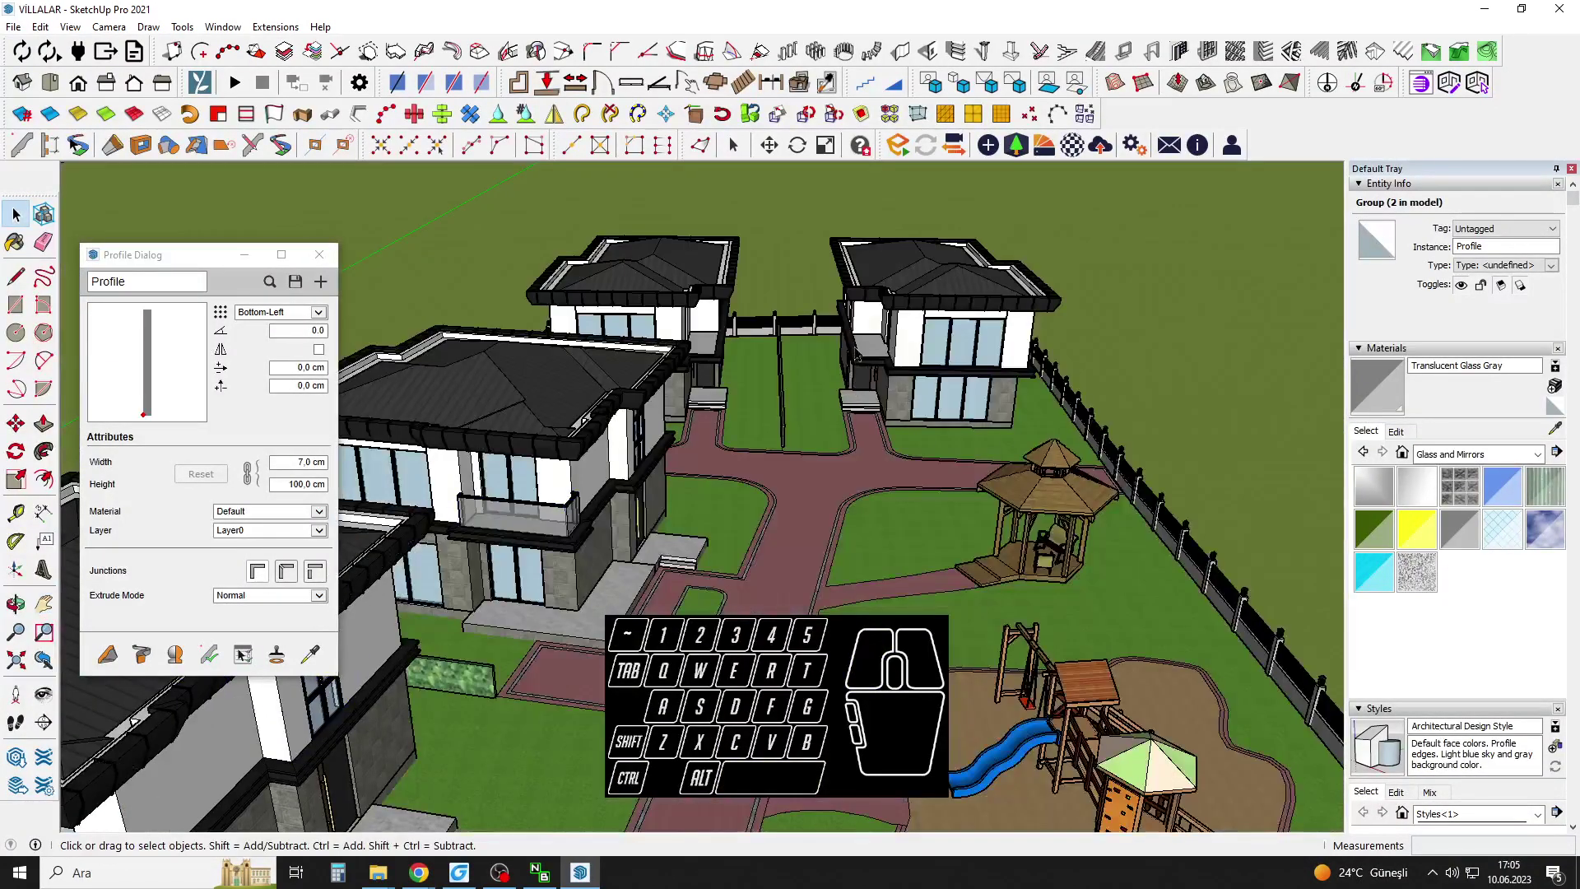
pyautogui.scroll(8, 722, 423)
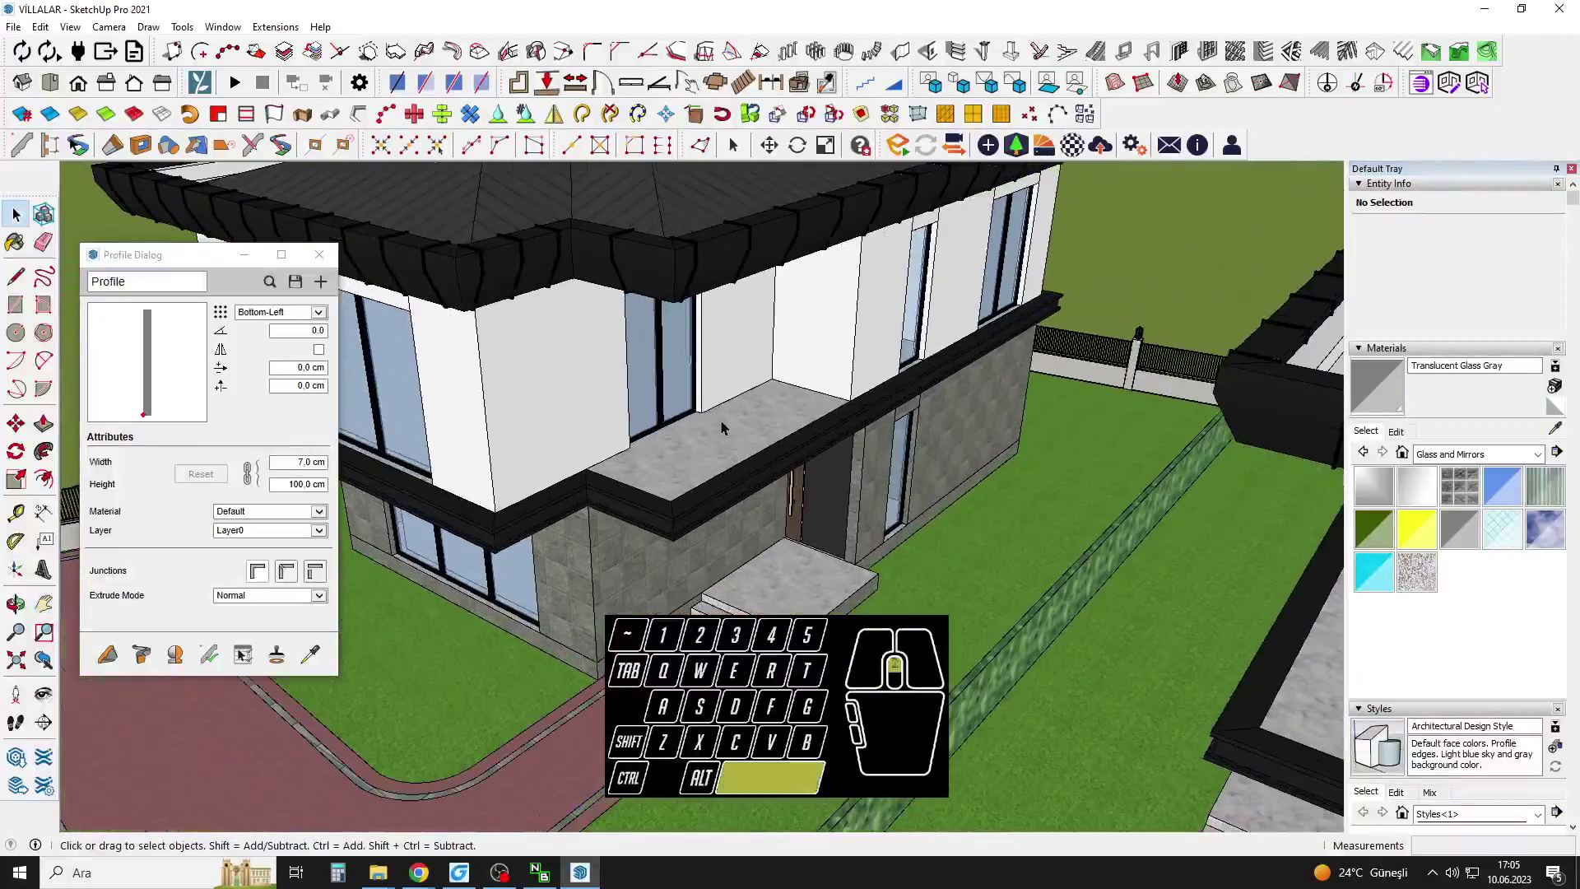
pyautogui.hotkey('ctrl', 'v')
pyautogui.click(627, 449)
pyautogui.press('space')
pyautogui.scroll(2, 606, 473)
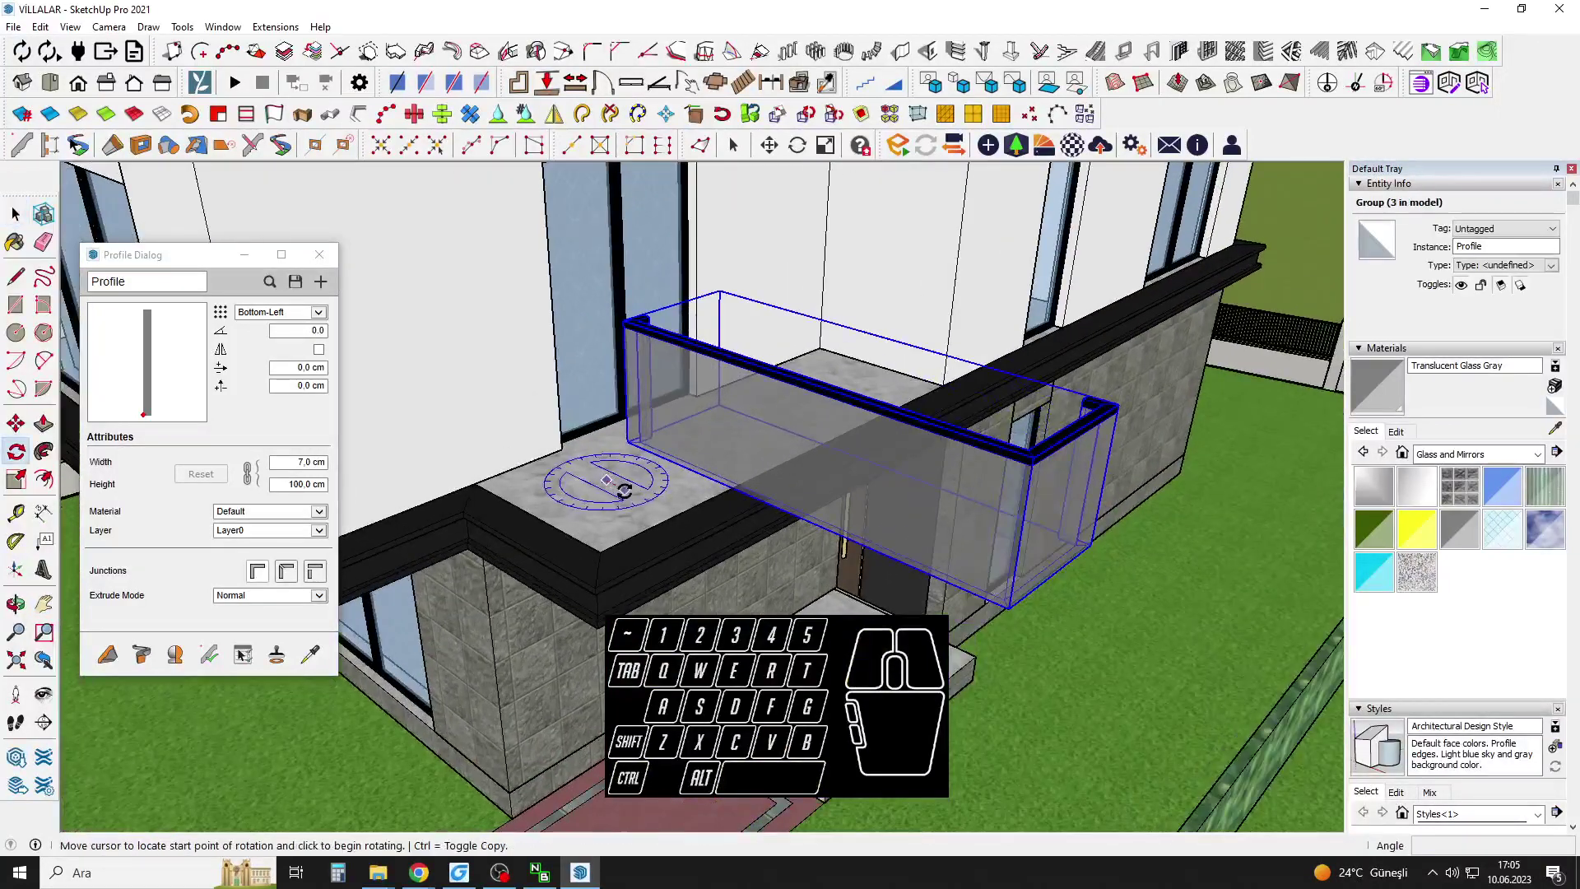
pyautogui.click(624, 490)
pyautogui.click(663, 455)
# Move the rotated railing by its bottom corner to the outer corner of the entrance balcony.
pyautogui.press('m')
pyautogui.scroll(1, 516, 475)
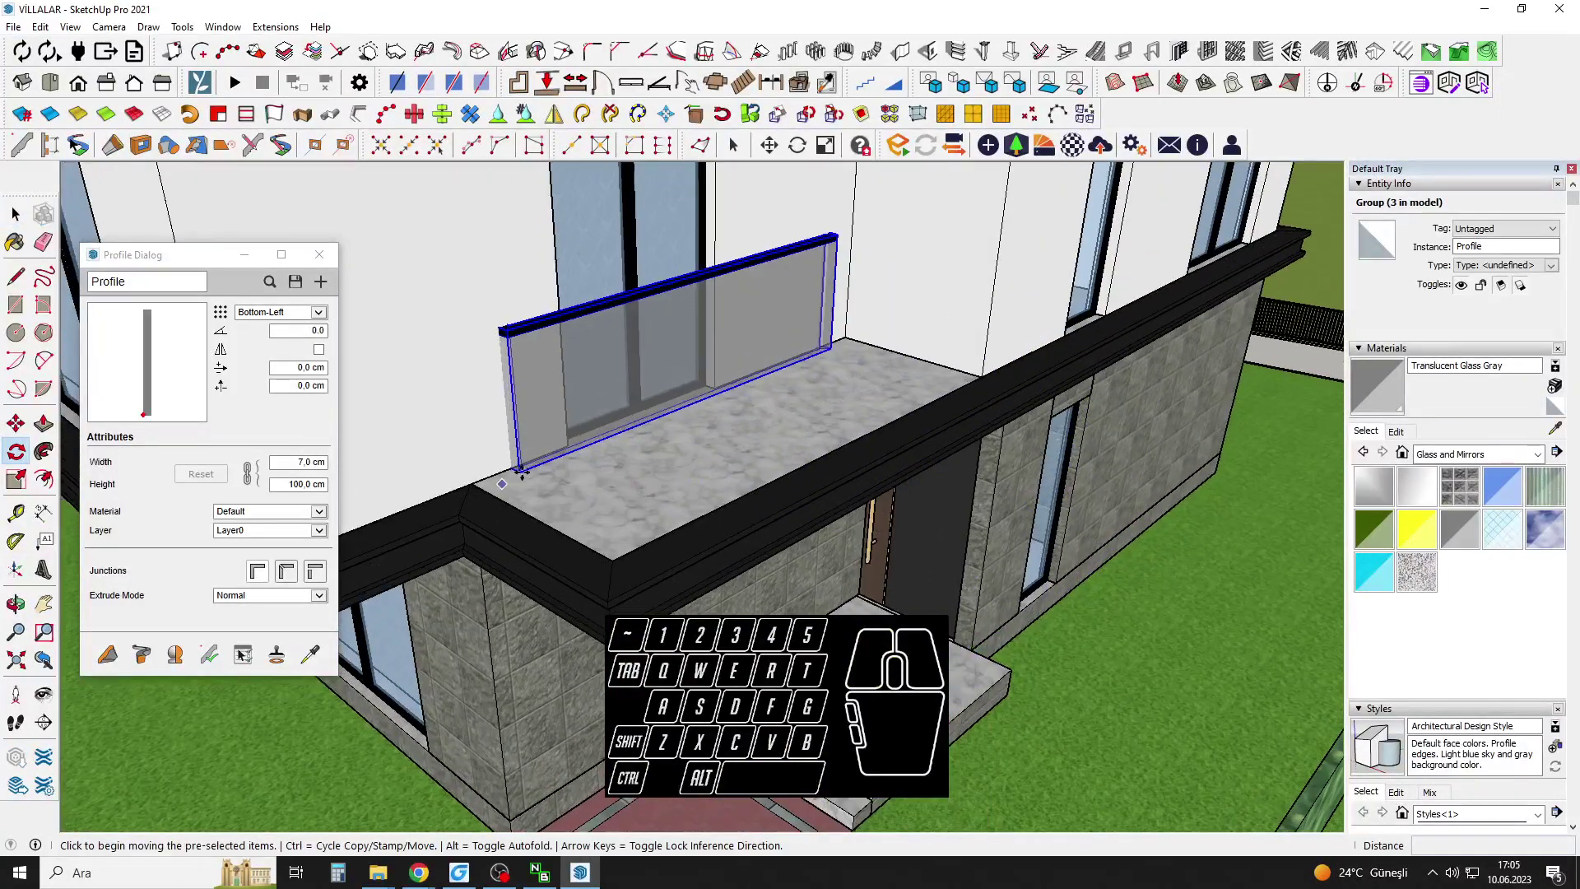
pyautogui.click(520, 472)
pyautogui.click(613, 559)
pyautogui.moveTo(613, 559); pyautogui.dragTo(716, 383, button='middle')
# Inside the railing group, select the far end section and move it along the balcony edge to lengthen the railing.
pyautogui.press('space')
pyautogui.tripleClick(711, 371)
pyautogui.moveTo(523, 267); pyautogui.dragTo(813, 508)
pyautogui.press('m')
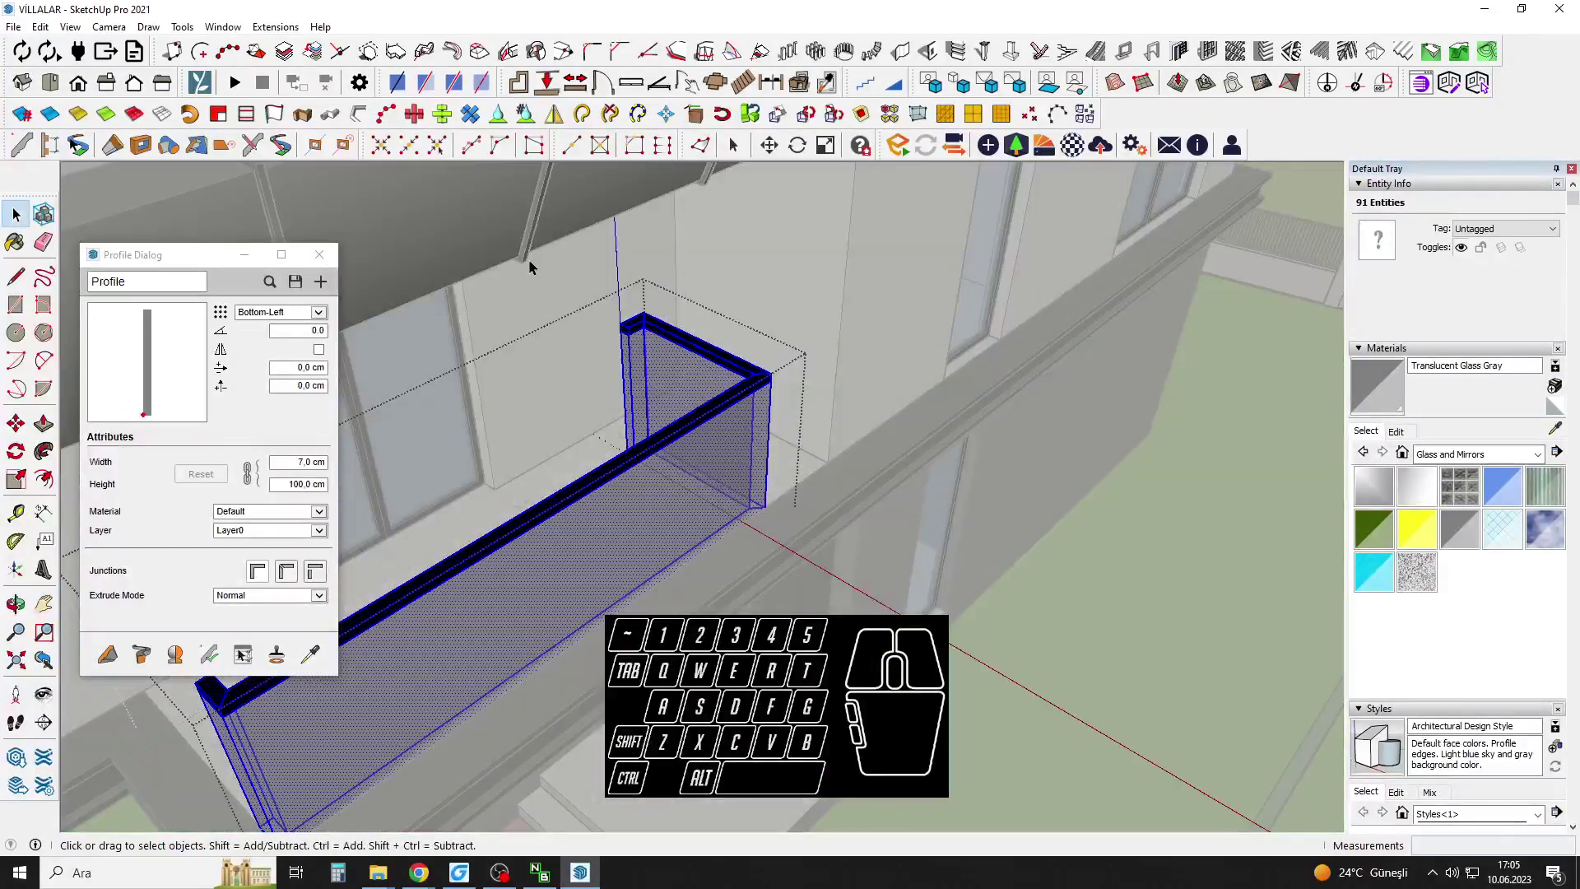
pyautogui.moveTo(814, 496); pyautogui.dragTo(797, 512, button='middle')
pyautogui.click(797, 511)
pyautogui.press('shift')
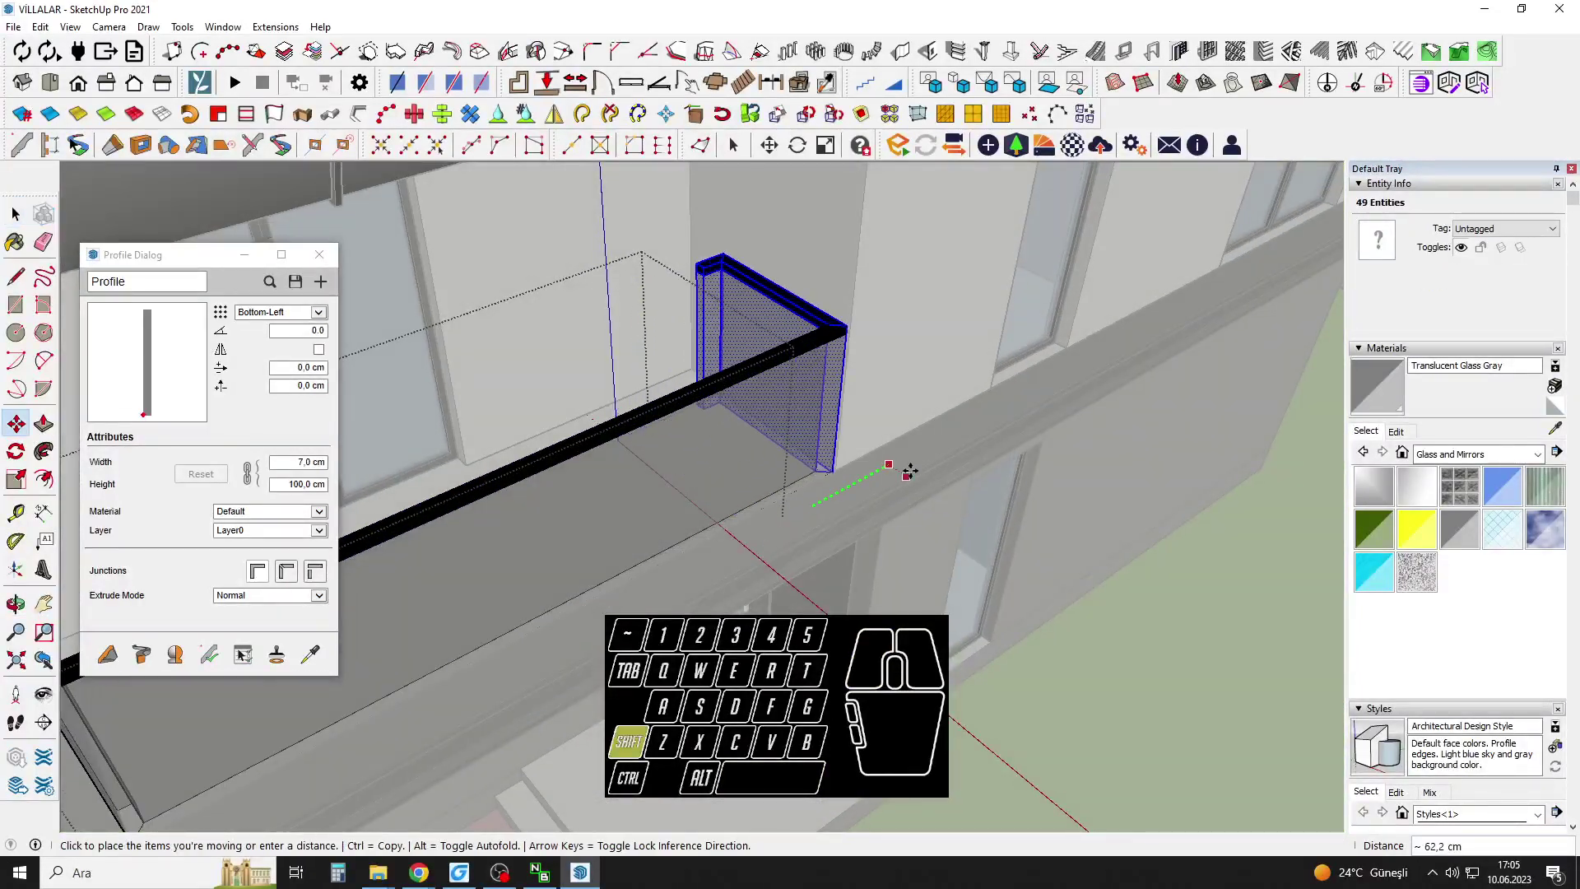
pyautogui.keyDown('shift'); pyautogui.click(881, 458); pyautogui.keyUp('shift')
pyautogui.moveTo(881, 459); pyautogui.dragTo(713, 398, button='middle')
# Push the short hook at the far side section's inner end back, for both the handrail and the glass.
pyautogui.scroll(-2, 730, 409)
pyautogui.moveTo(496, 353); pyautogui.dragTo(547, 327, button='middle')
pyautogui.press('space')
pyautogui.moveTo(381, 229); pyautogui.dragTo(544, 609)
pyautogui.scroll(2, 458, 273)
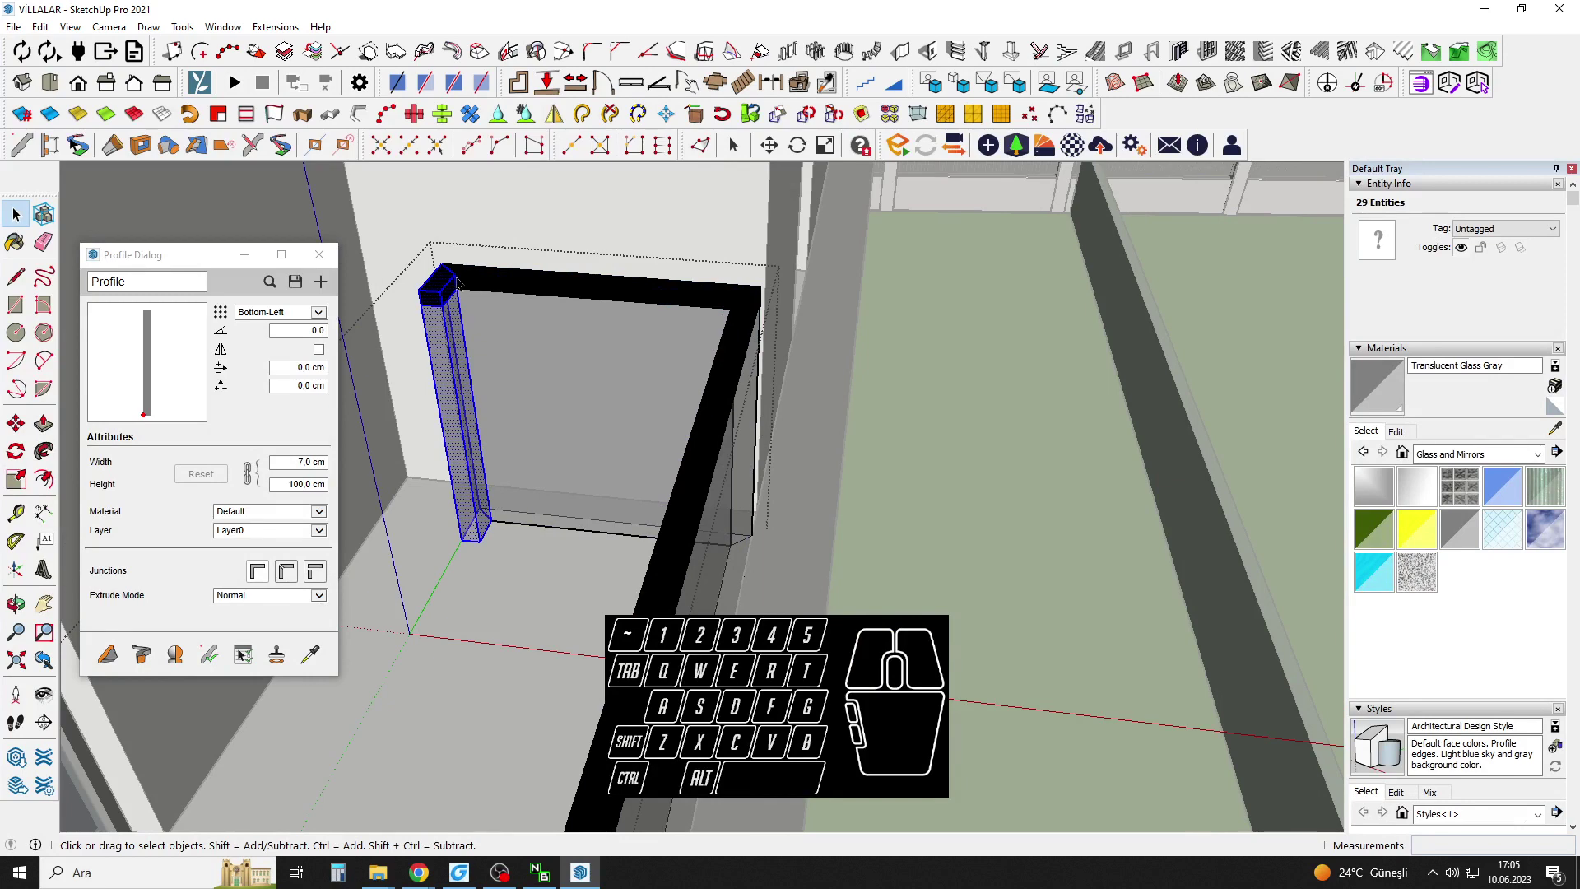
pyautogui.scroll(3, 428, 313)
pyautogui.press('p')
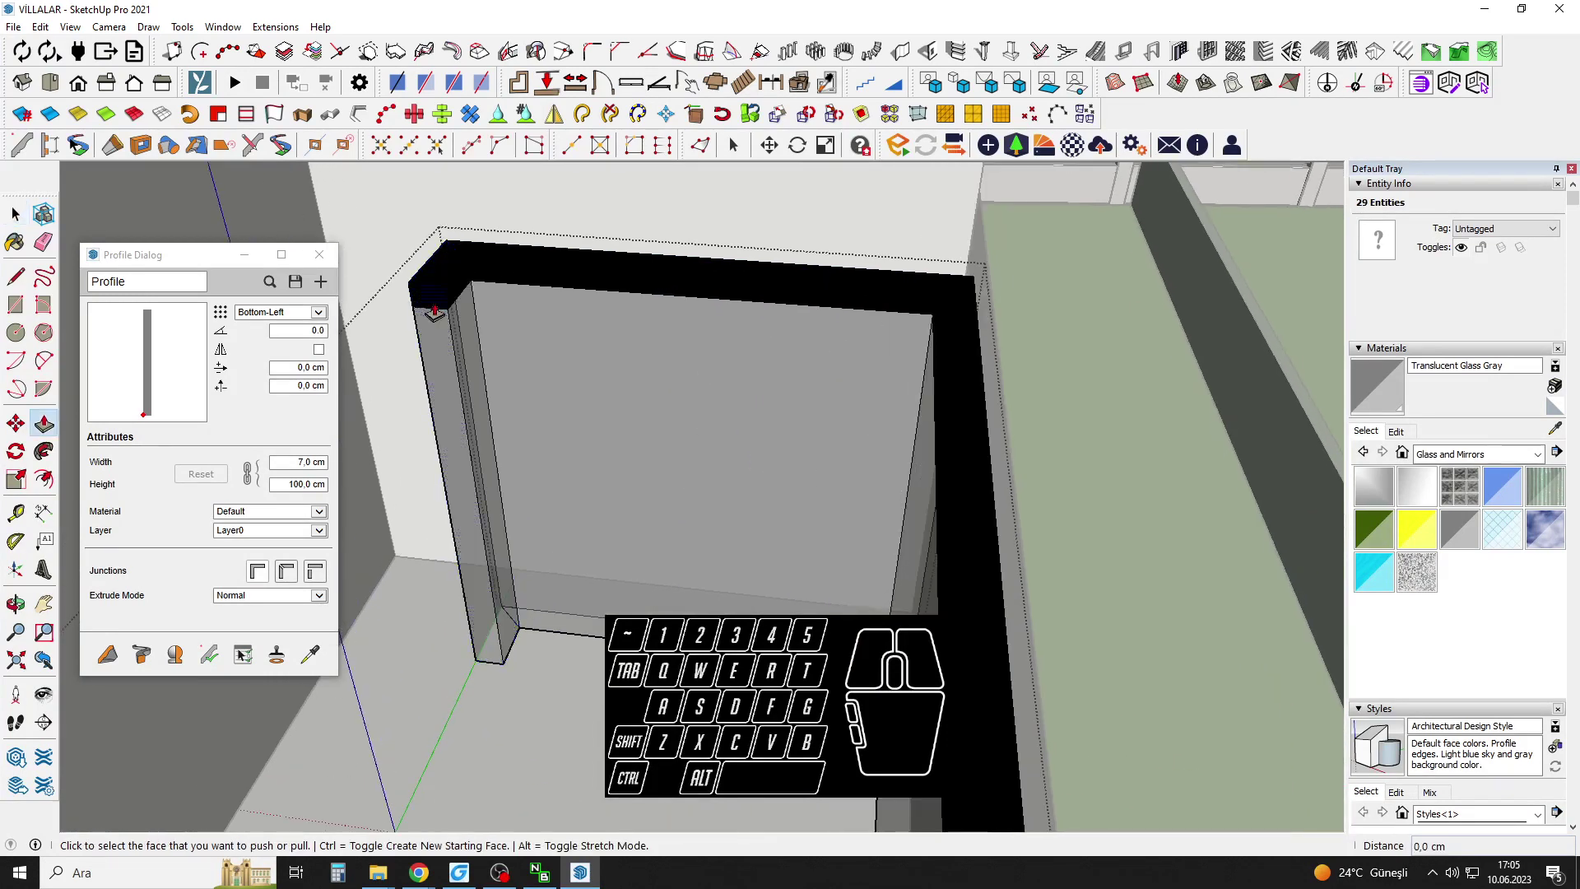
pyautogui.click(459, 274)
pyautogui.click(480, 260)
pyautogui.doubleClick(430, 348)
# Move the end of the far side section toward the balcony's outer edge to shorten that section.
pyautogui.scroll(-3, 431, 340)
pyautogui.press('space')
pyautogui.moveTo(398, 249); pyautogui.dragTo(527, 579)
pyautogui.press('m')
pyautogui.click(455, 283)
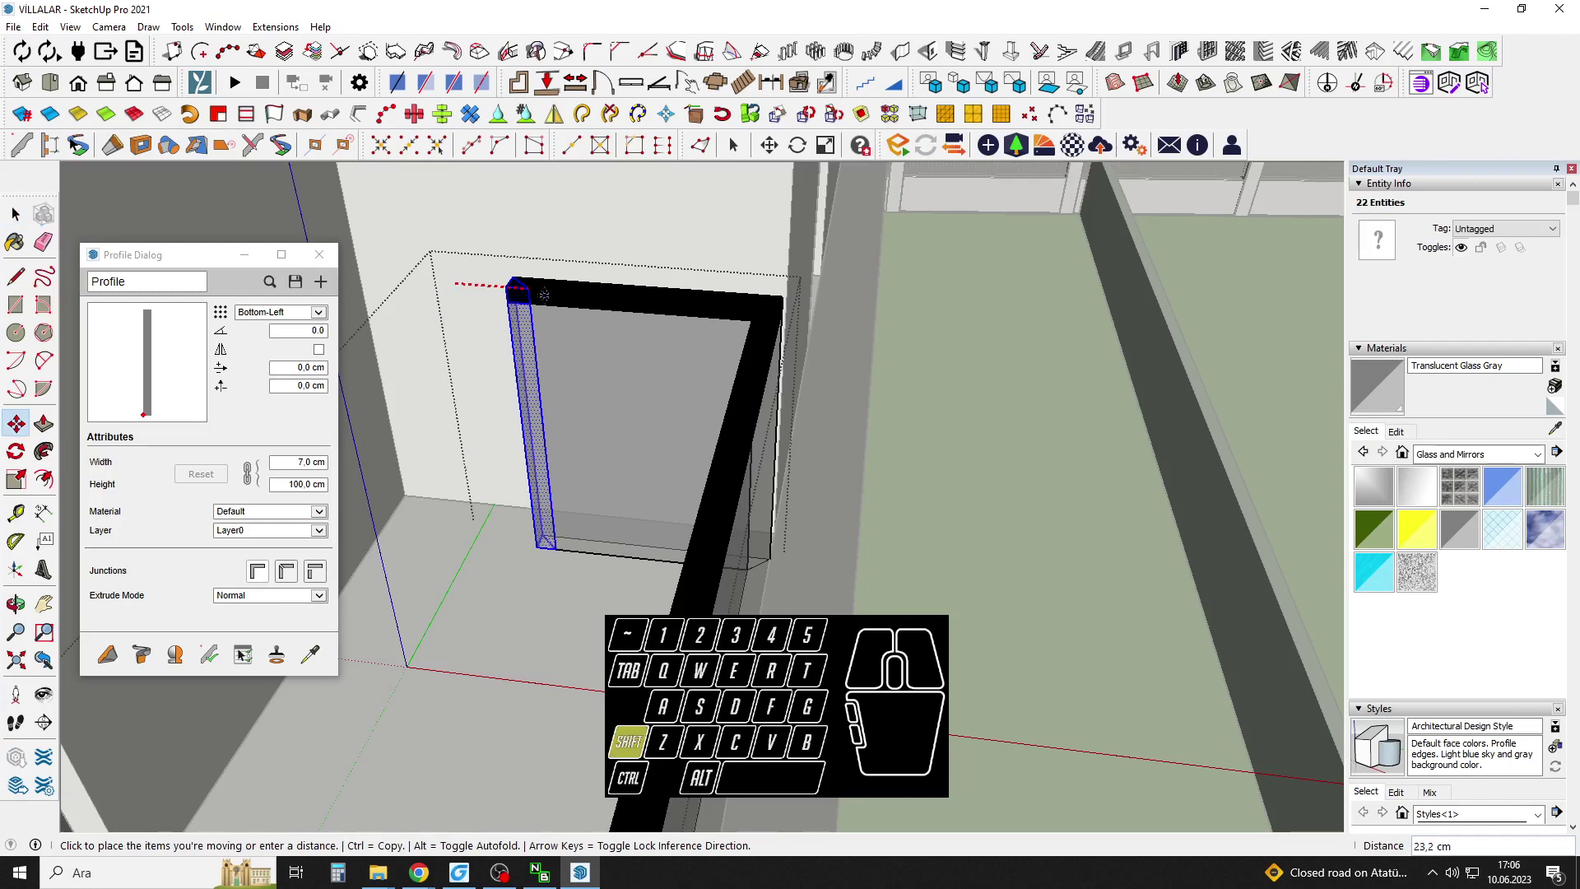
pyautogui.keyDown('shift'); pyautogui.scroll(1, 606, 291); pyautogui.keyUp('shift')
pyautogui.click(621, 307)
pyautogui.scroll(1, 709, 387)
pyautogui.press('space')
# Push back the remaining faces of the far side section and delete its leftover end piece.
pyautogui.moveTo(713, 387); pyautogui.dragTo(790, 375, button='middle')
pyautogui.press('p')
pyautogui.click(772, 305)
pyautogui.click(742, 254)
pyautogui.doubleClick(739, 362)
pyautogui.press('e')
pyautogui.click(751, 268)
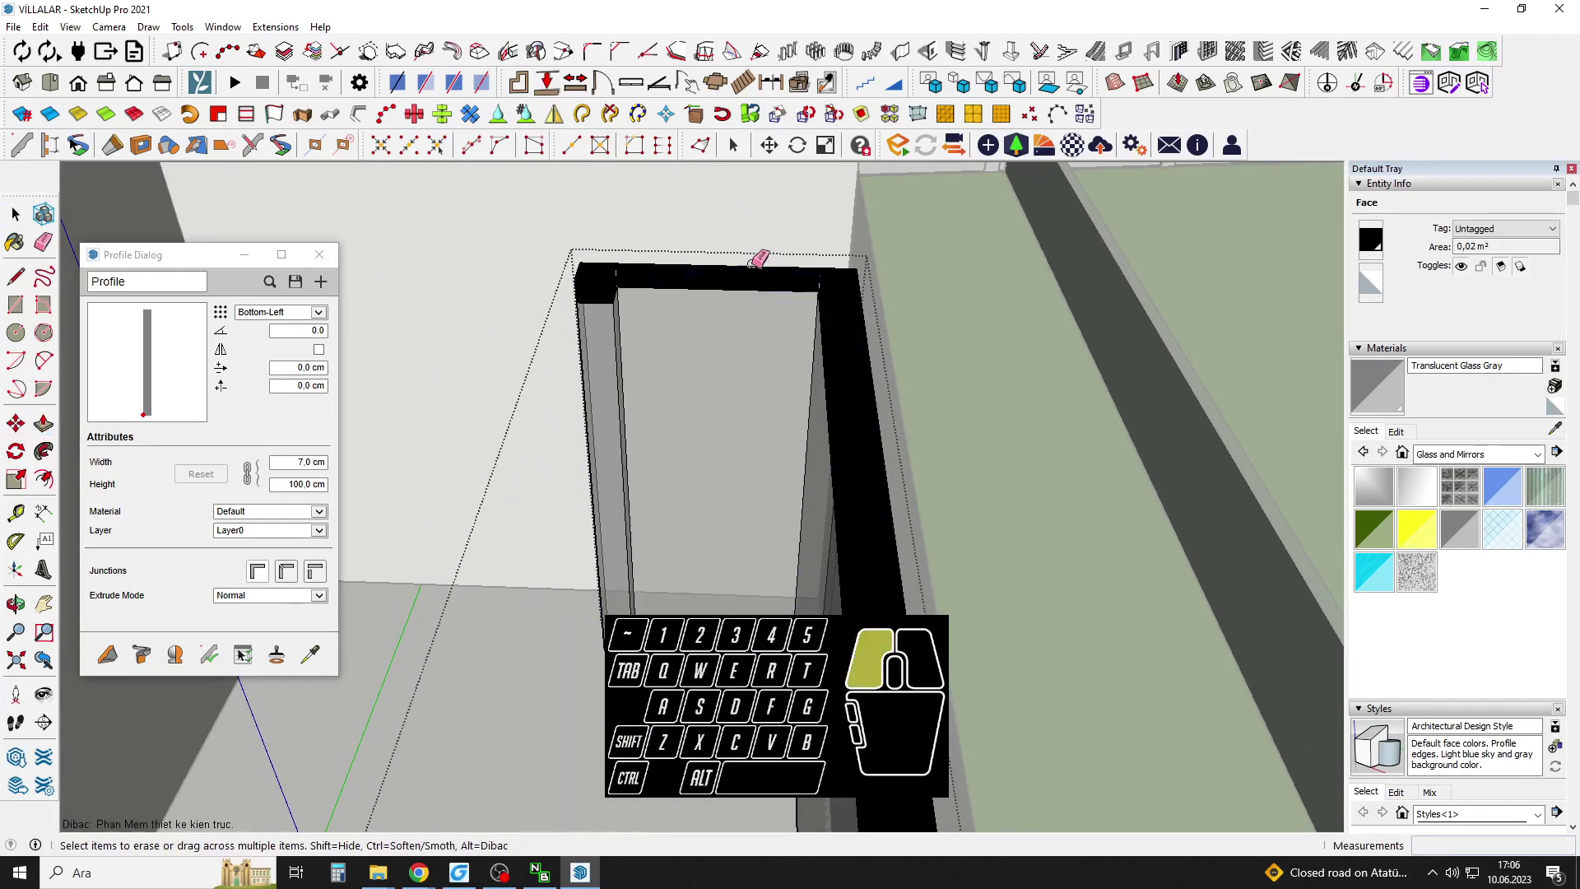
pyautogui.press('space')
pyautogui.moveTo(524, 216); pyautogui.dragTo(691, 694)
pyautogui.press('Delete')
# Select the far end of the front railing and move it along the balcony edge to meet the house wall.
pyautogui.moveTo(737, 527); pyautogui.dragTo(549, 257, button='middle')
pyautogui.moveTo(562, 249); pyautogui.dragTo(874, 707)
pyautogui.press('m')
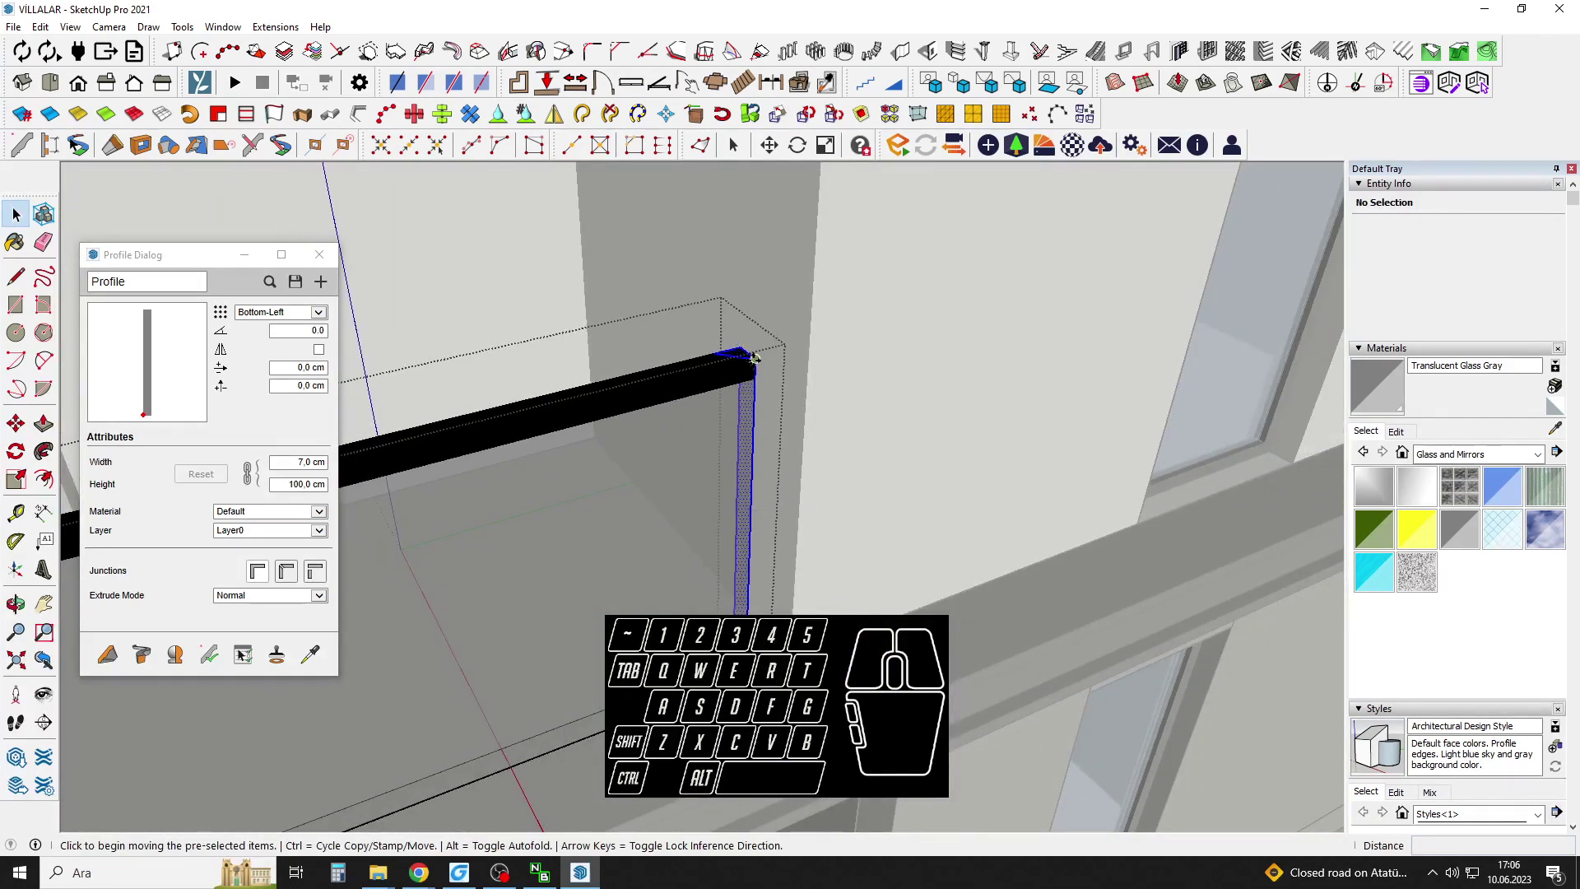
pyautogui.click(755, 359)
pyautogui.keyDown('shift'); pyautogui.click(811, 339); pyautogui.keyUp('shift')
# Select the end of the short side section at the opposite corner and extend it to the wall corner.
pyautogui.moveTo(858, 328); pyautogui.dragTo(815, 498, button='middle')
pyautogui.press('space')
pyautogui.moveTo(734, 398); pyautogui.dragTo(784, 372, button='middle')
pyautogui.moveTo(742, 363); pyautogui.dragTo(791, 535)
pyautogui.moveTo(802, 630); pyautogui.dragTo(803, 629)
pyautogui.scroll(2, 790, 568)
pyautogui.press('m')
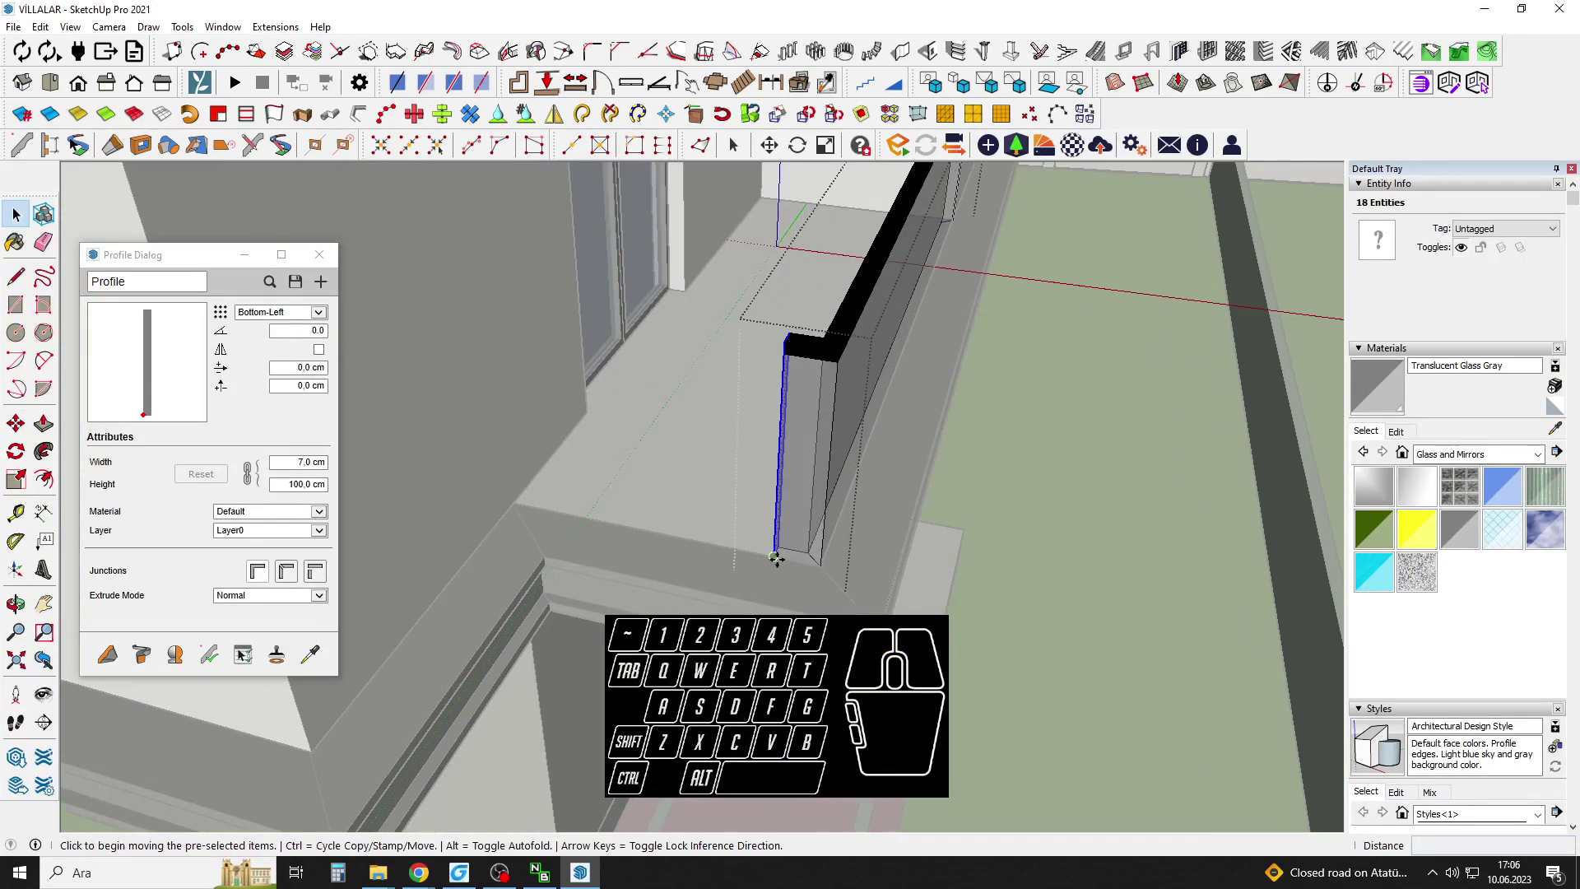
pyautogui.click(776, 558)
pyautogui.keyDown('shift'); pyautogui.click(530, 514); pyautogui.keyUp('shift')
pyautogui.press('space')
# Cut the adjusted railing and paste it in place inside the entrance-balcony villa's group.
pyautogui.scroll(-6, 712, 430)
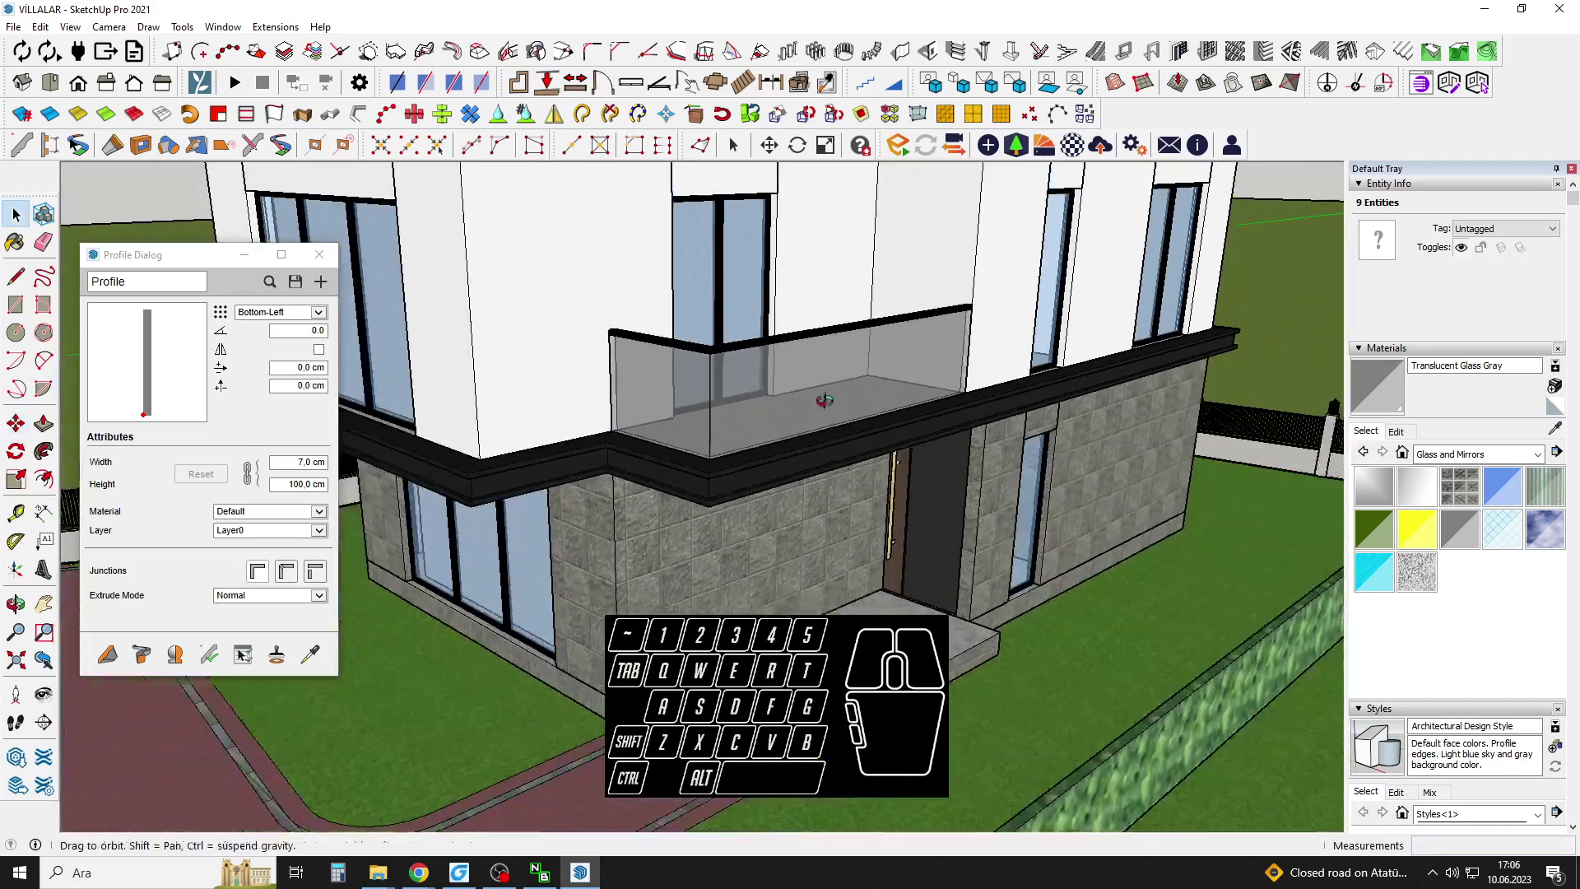
pyautogui.click(811, 354)
pyautogui.scroll(4, 853, 345)
pyautogui.hotkey('ctrl', 'x')
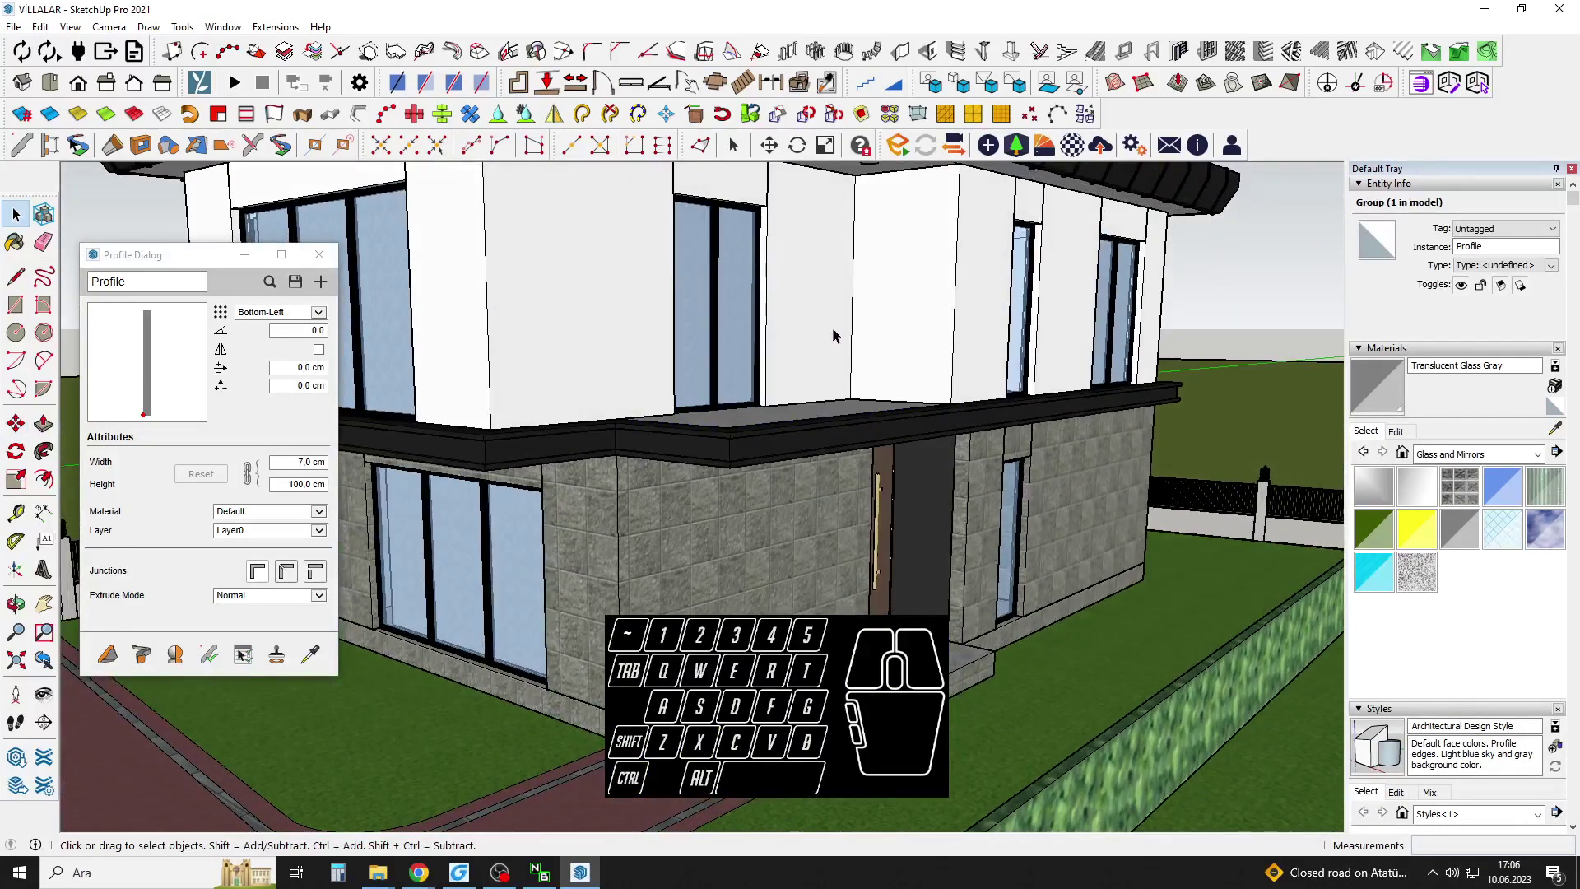
pyautogui.scroll(2, 656, 315)
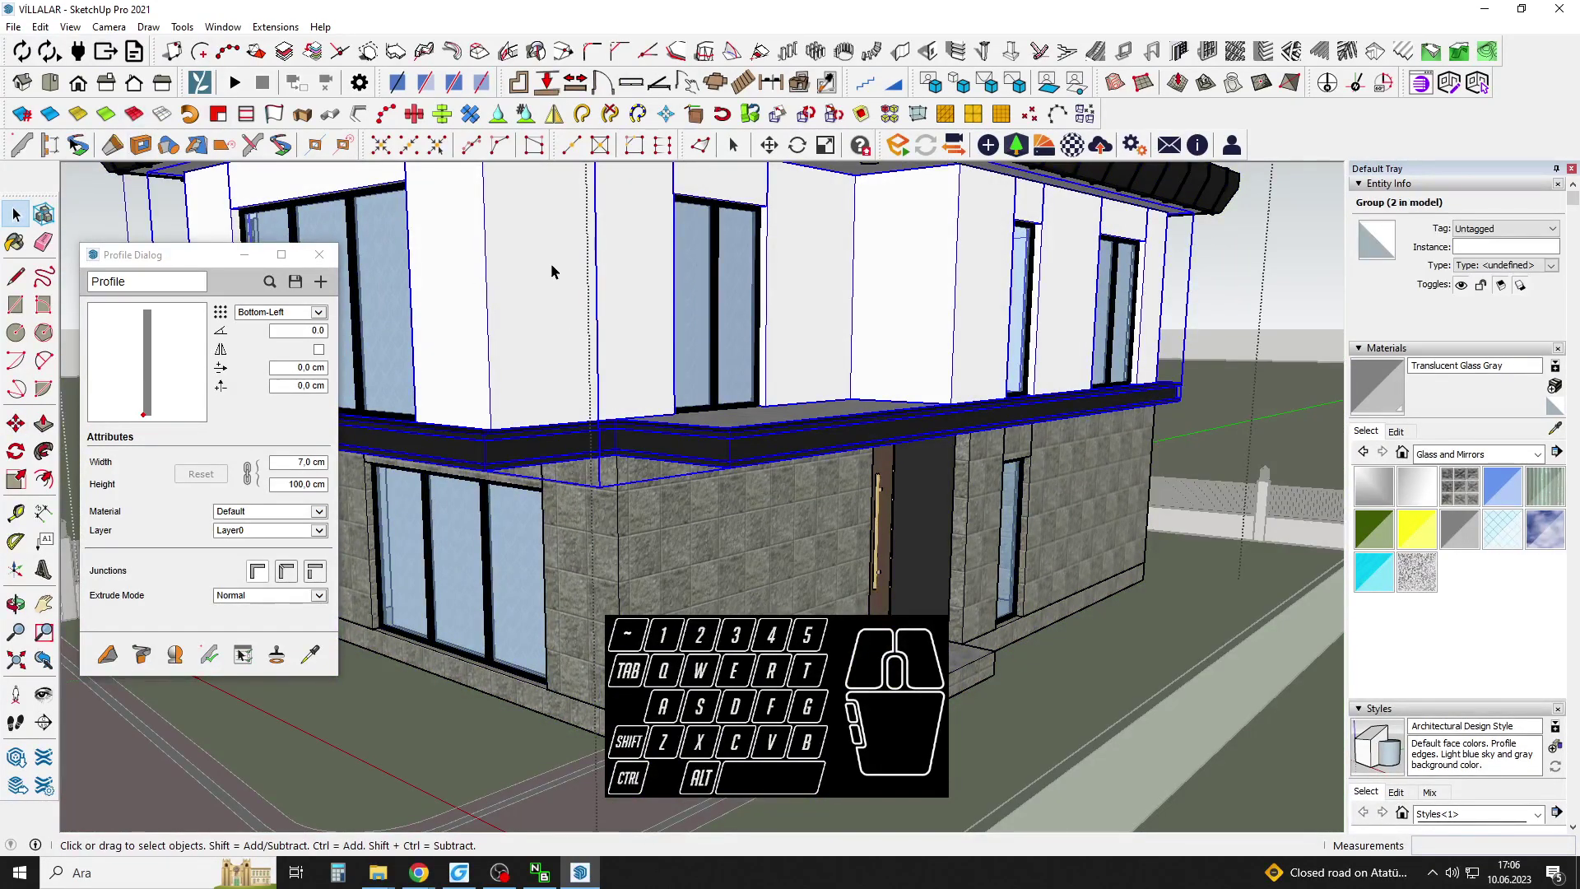
pyautogui.click(43, 27)
pyautogui.click(78, 140)
# Examine the glass railings on the villas' balconies from several sides of the site.
pyautogui.scroll(-5, 658, 371)
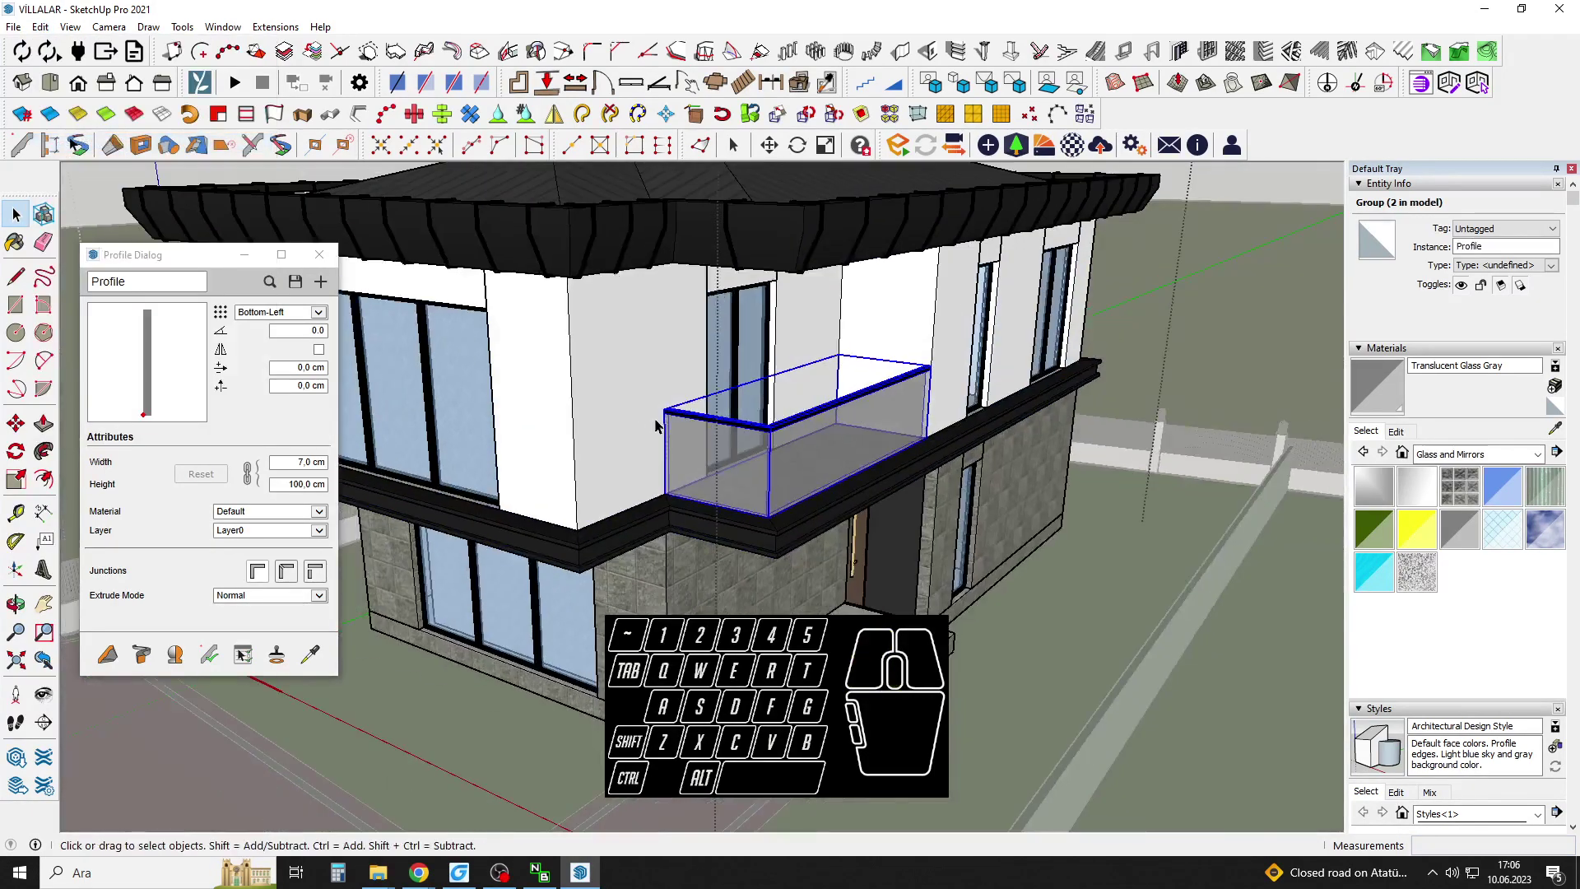
pyautogui.scroll(-5, 728, 418)
pyautogui.click(944, 519)
pyautogui.keyDown('shift'); pyautogui.moveTo(945, 518); pyautogui.dragTo(908, 438, button='middle'); pyautogui.keyUp('shift')
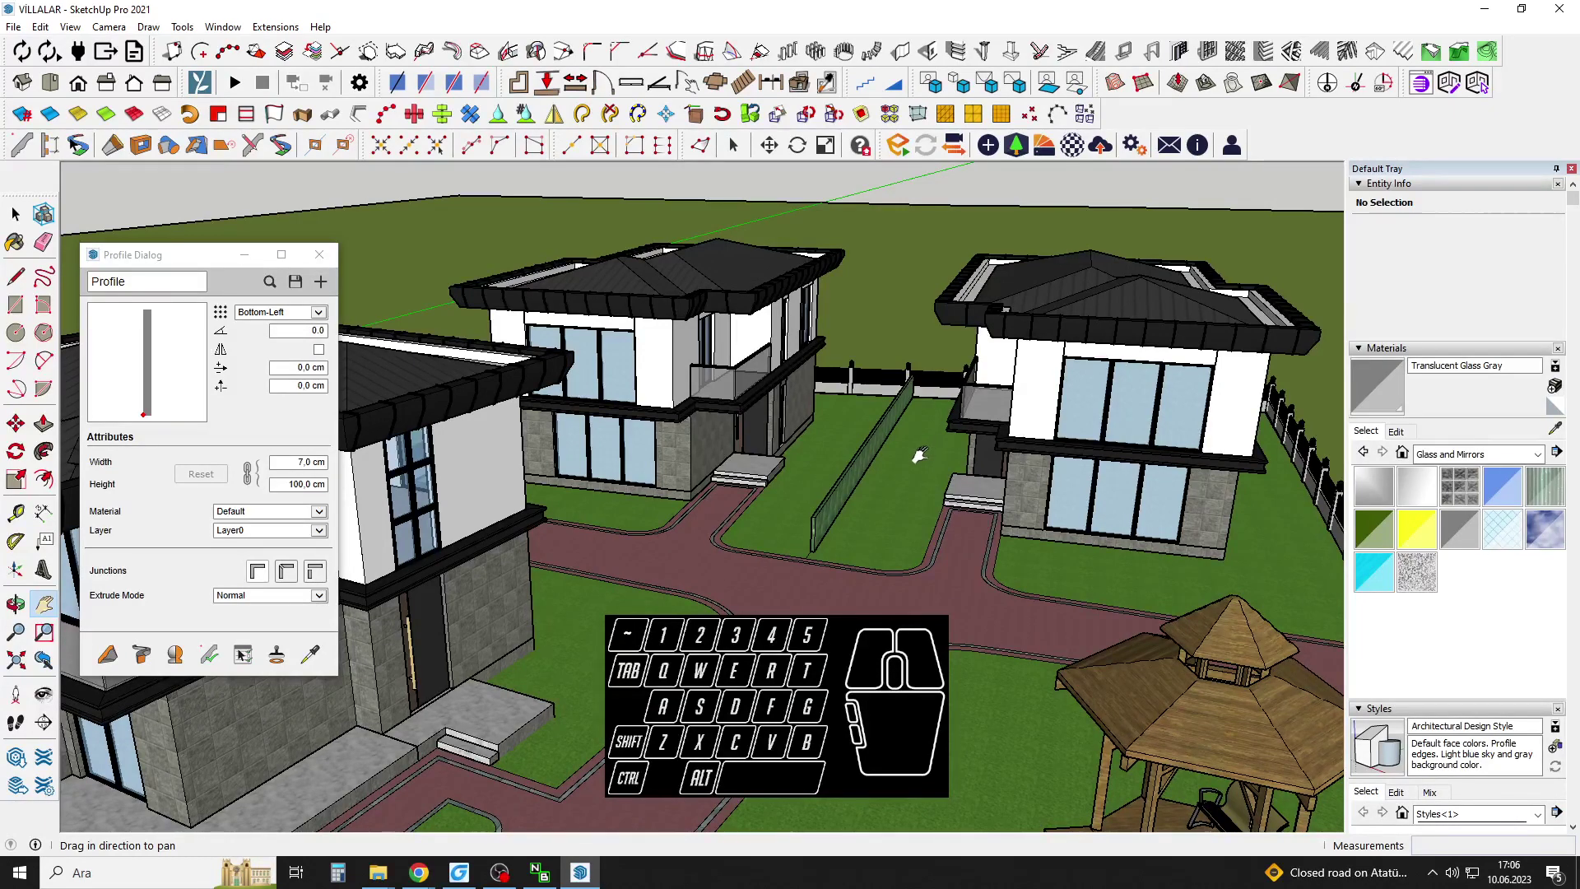
pyautogui.press('space')
pyautogui.moveTo(1030, 486); pyautogui.dragTo(646, 420, button='middle')
pyautogui.moveTo(774, 527); pyautogui.dragTo(765, 471, button='middle')
pyautogui.moveTo(765, 472); pyautogui.dragTo(970, 491)
pyautogui.scroll(3, 1129, 483)
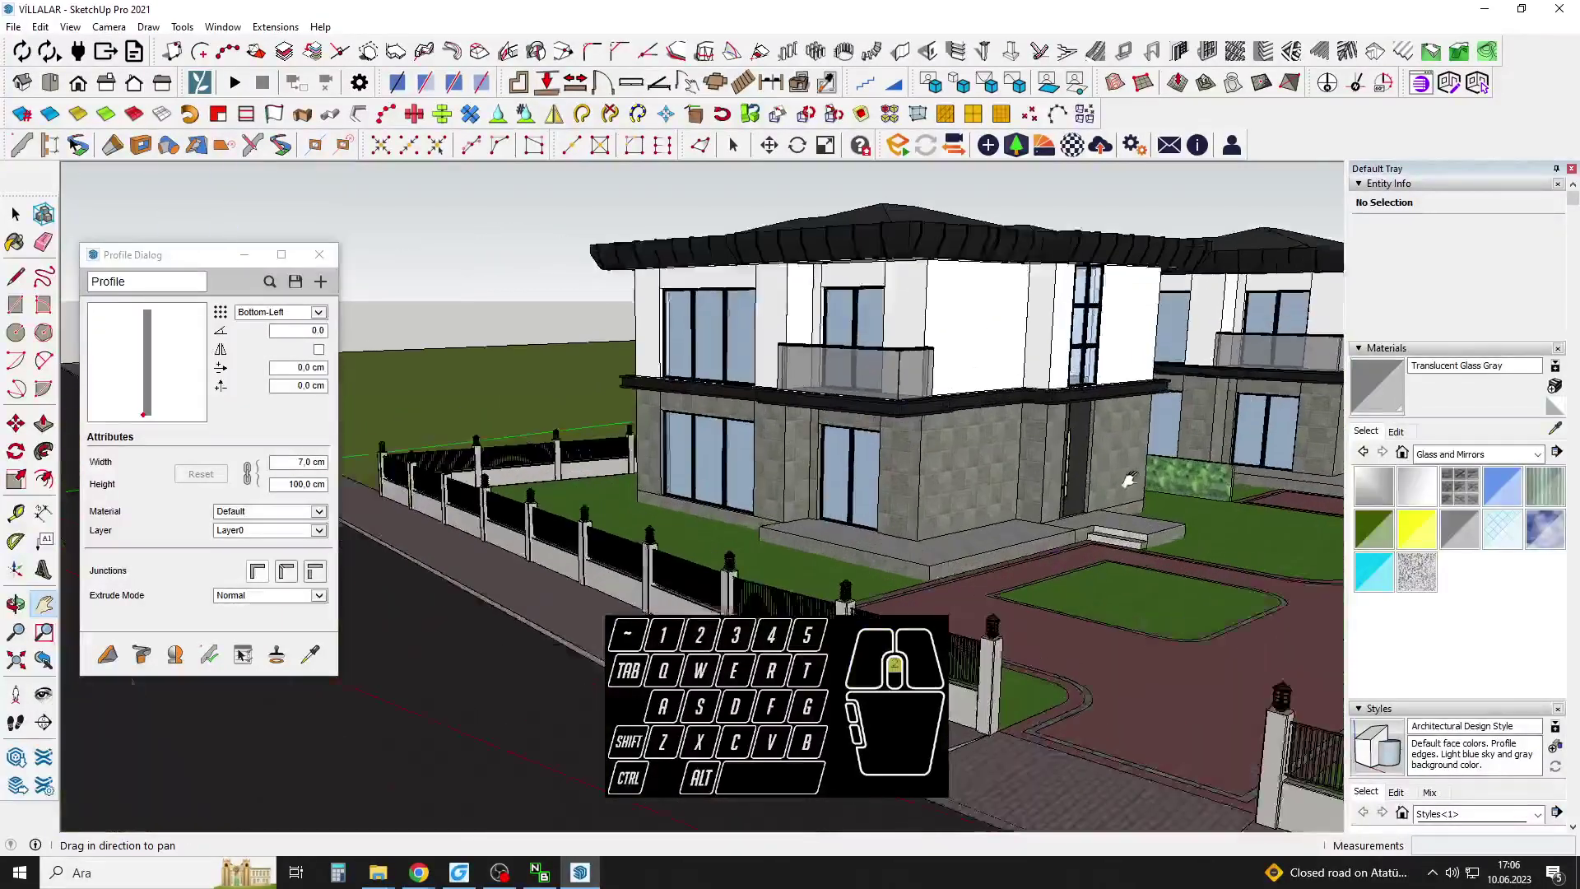
pyautogui.moveTo(1129, 483); pyautogui.dragTo(1044, 487)
pyautogui.moveTo(1045, 485); pyautogui.dragTo(897, 582, button='middle')
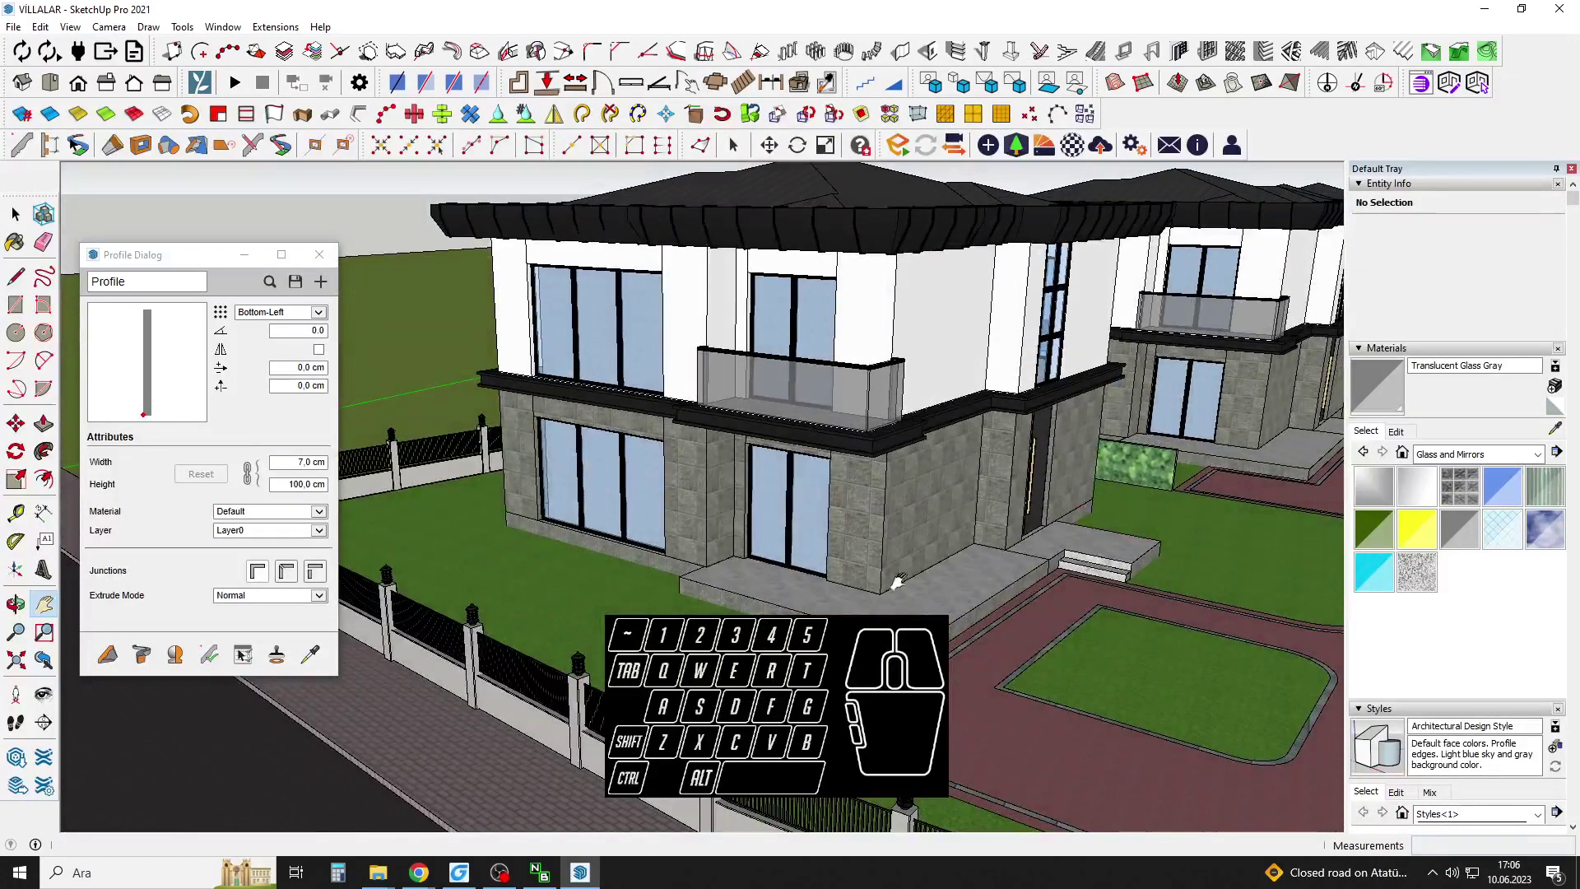
pyautogui.moveTo(874, 506); pyautogui.dragTo(766, 629, button='middle')
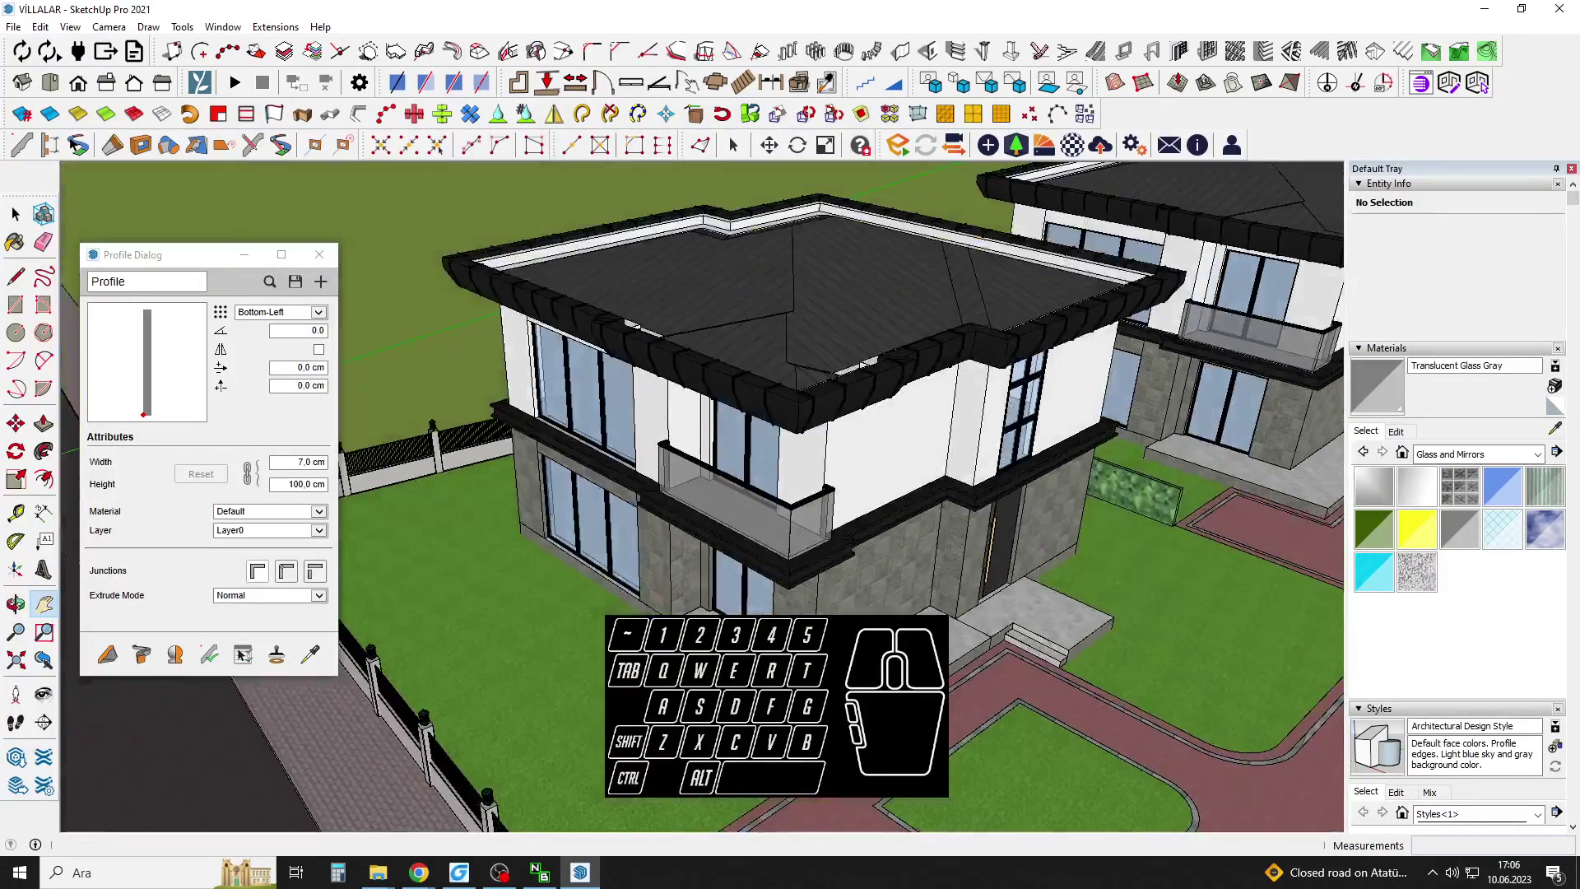
# Leave the villa's ground-floor group without editing it and save the villa model.
pyautogui.moveTo(765, 629); pyautogui.dragTo(754, 565)
pyautogui.scroll(3, 775, 581)
pyautogui.press('space')
pyautogui.click(792, 607)
pyautogui.doubleClick(791, 607)
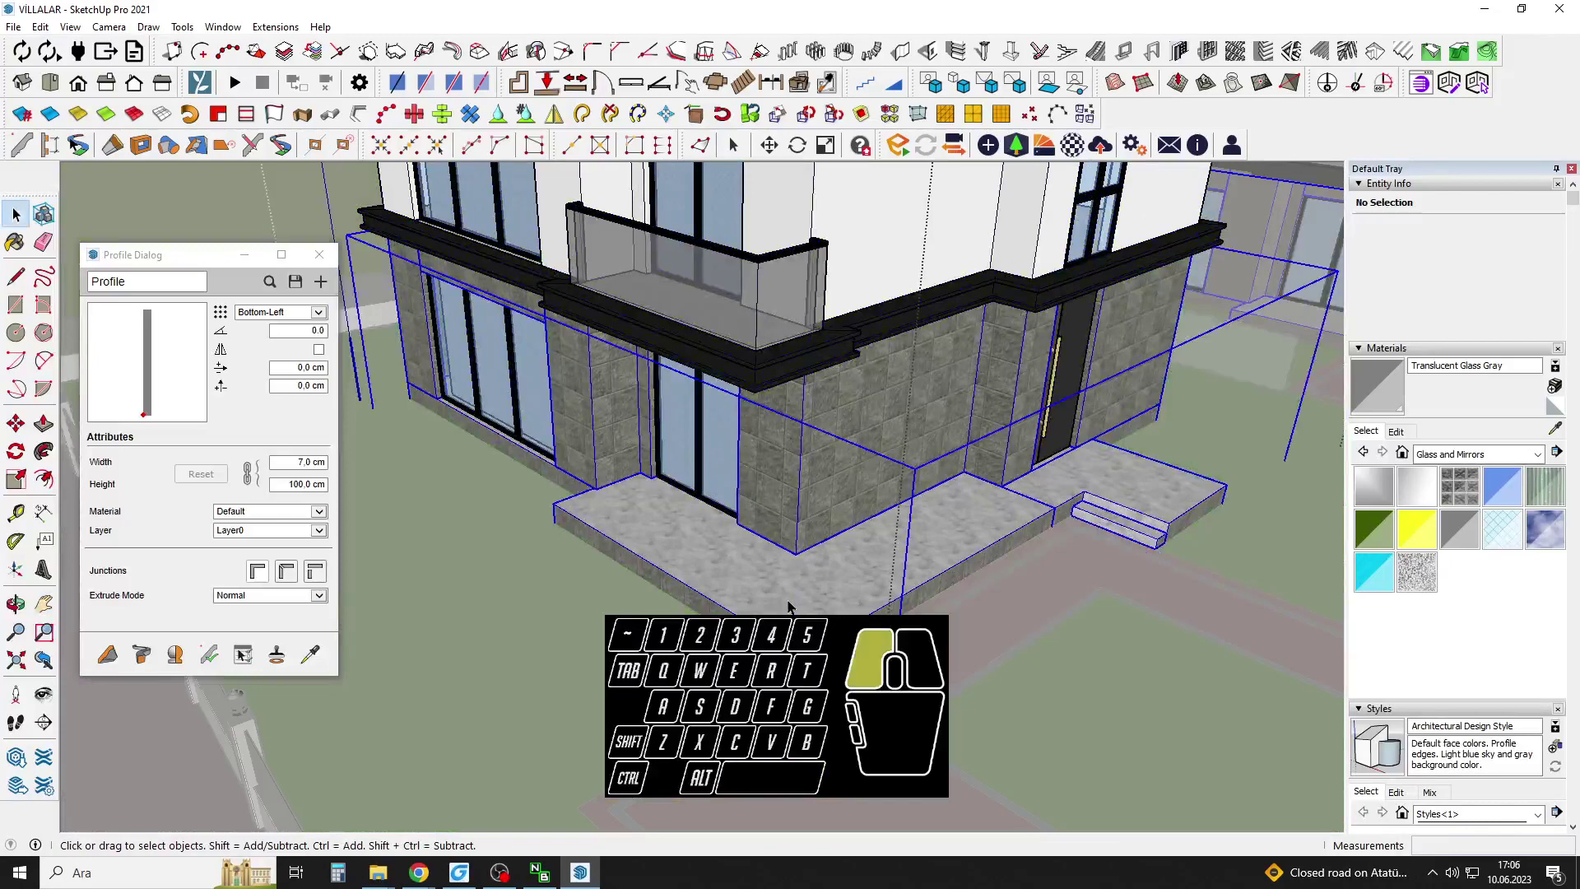
pyautogui.scroll(-5, 851, 558)
pyautogui.press('Escape')
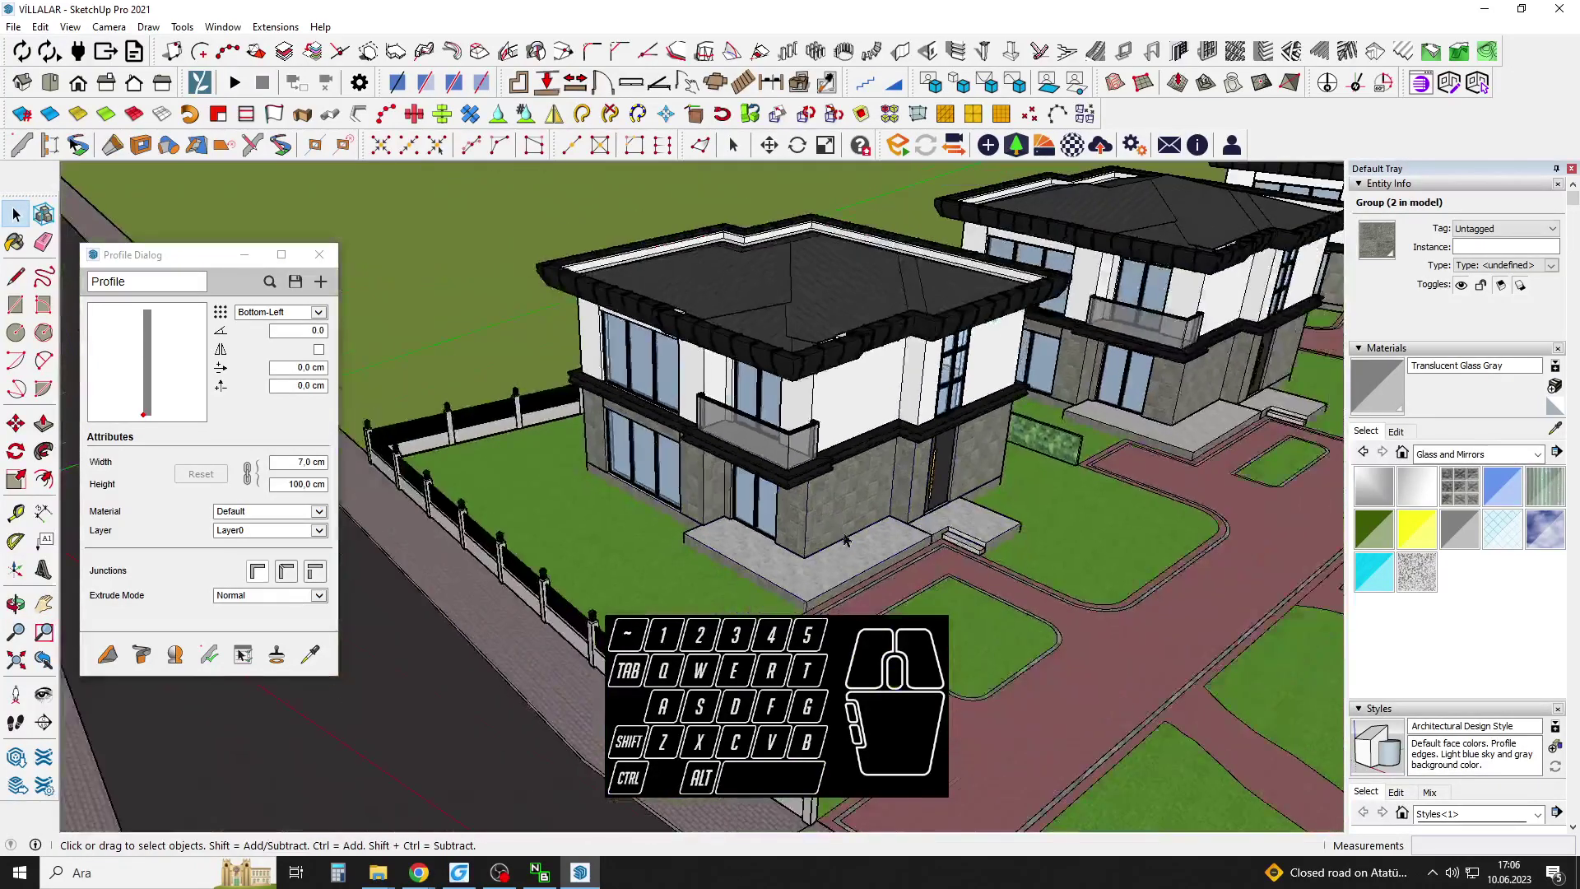
pyautogui.scroll(3, 851, 558)
pyautogui.hotkey('ctrl', 's')
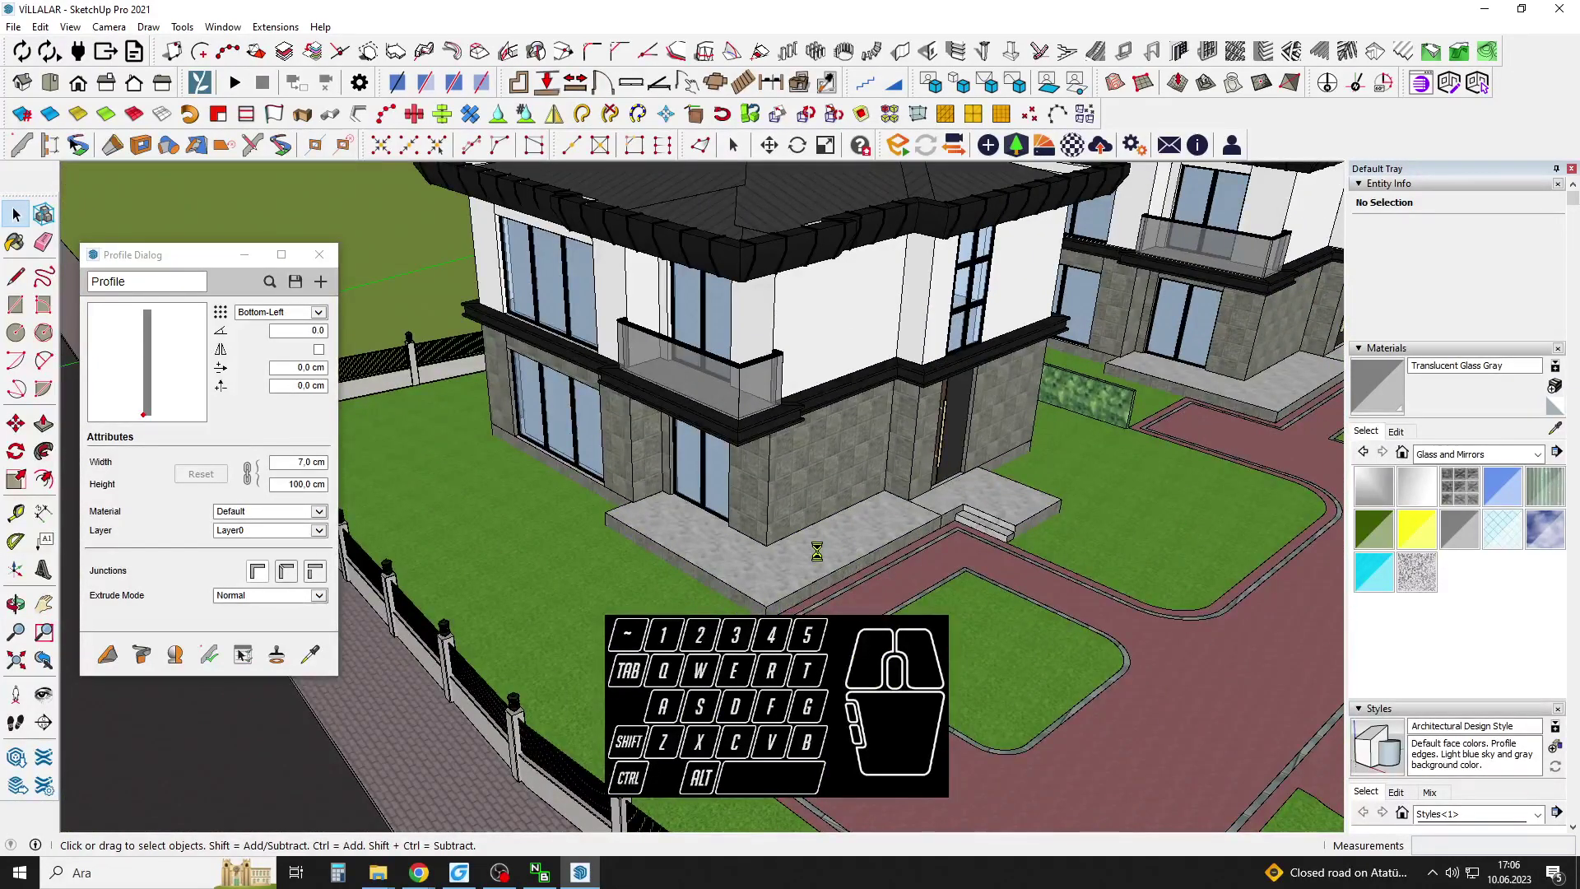
# Switch to 3D Warehouse in the Chrome browser and search its models for pergola.
pyautogui.click(419, 874)
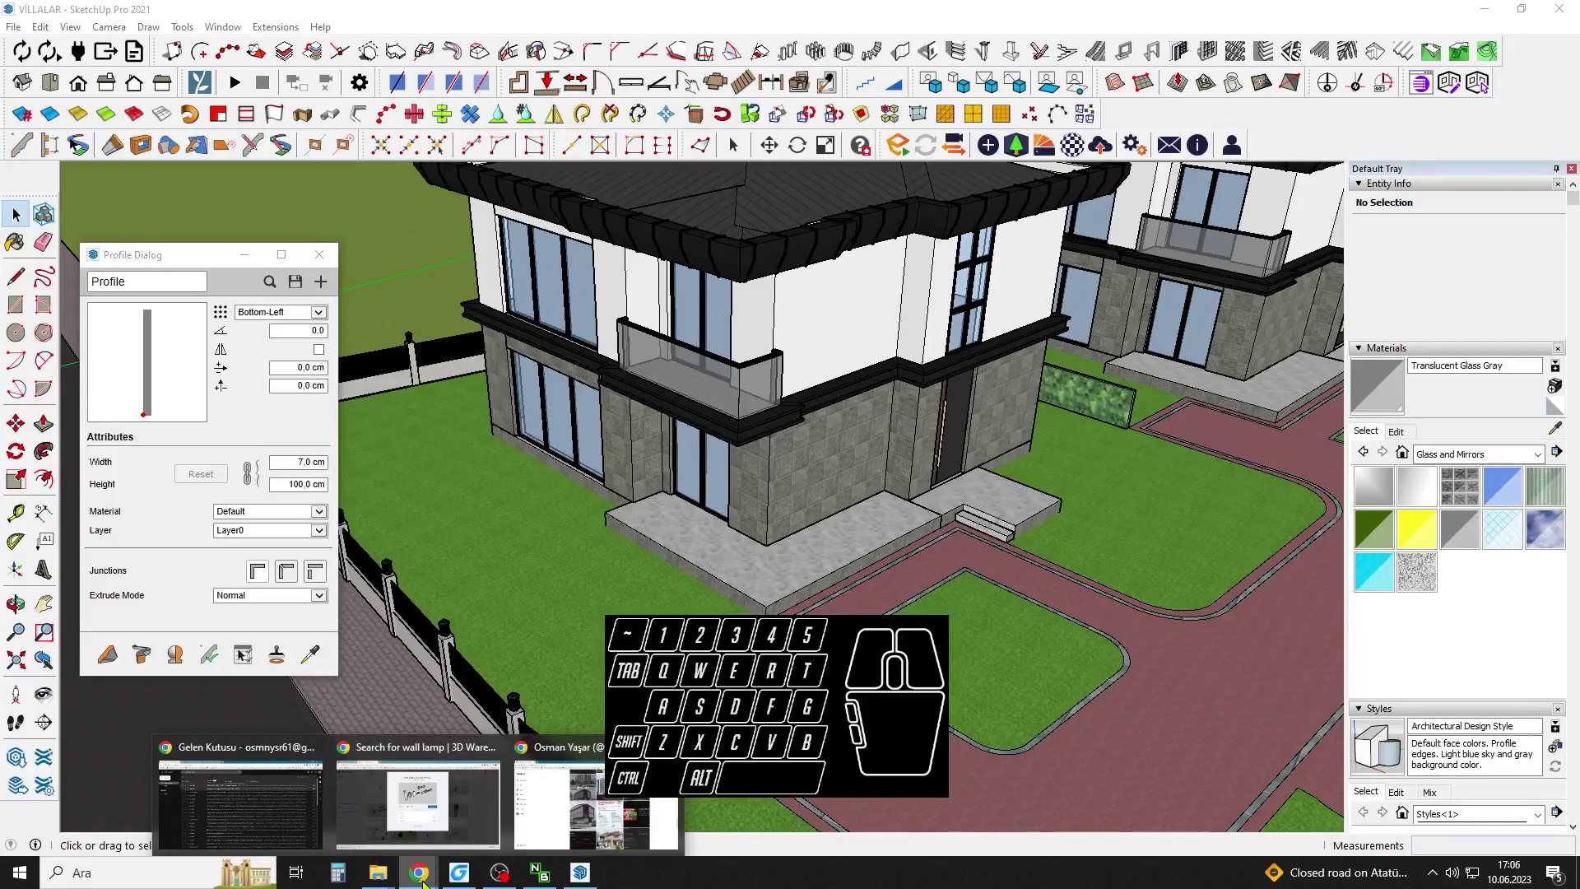
pyautogui.click(418, 802)
pyautogui.click(477, 103)
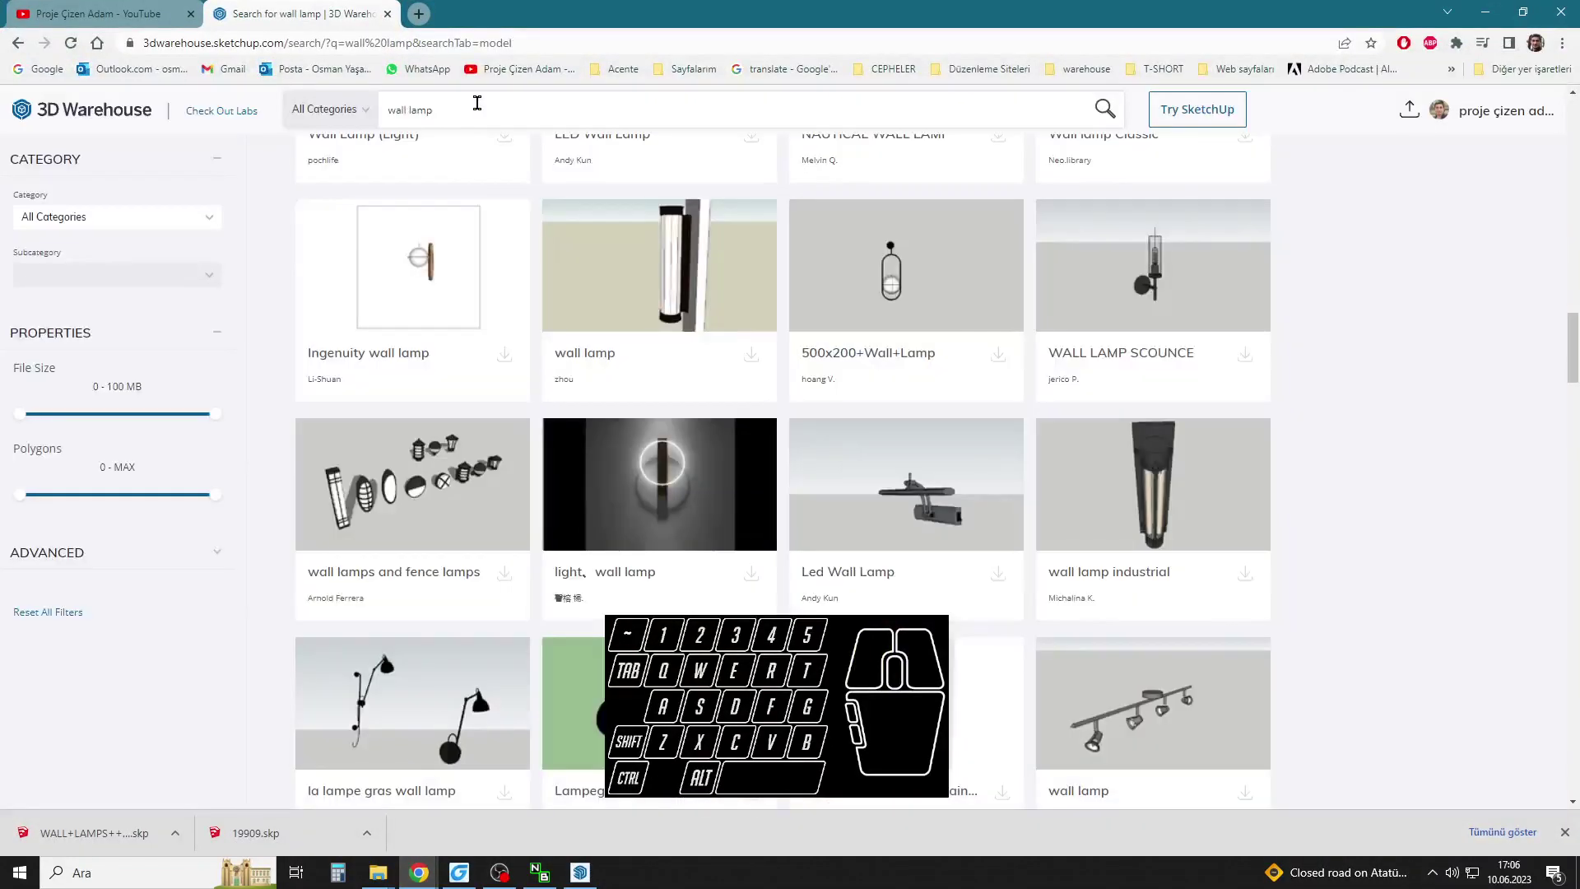
pyautogui.write('pergola')
pyautogui.click(345, 149)
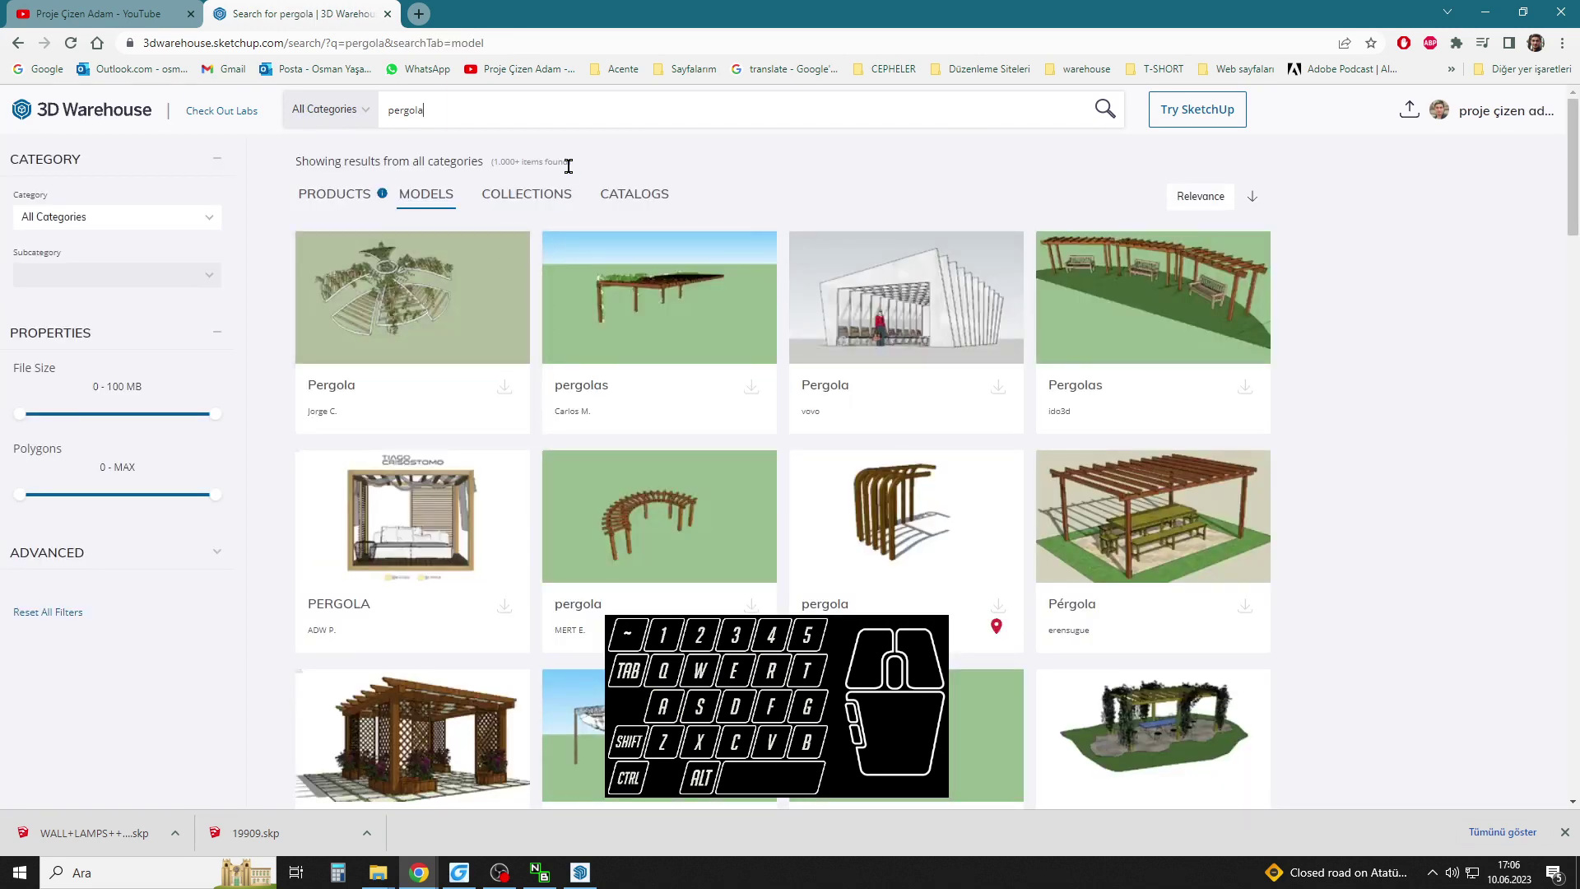
# Examine the pergola models in the search results for a design suited to the villa's terrace, and return to SketchUp.
pyautogui.scroll(-7, 612, 368)
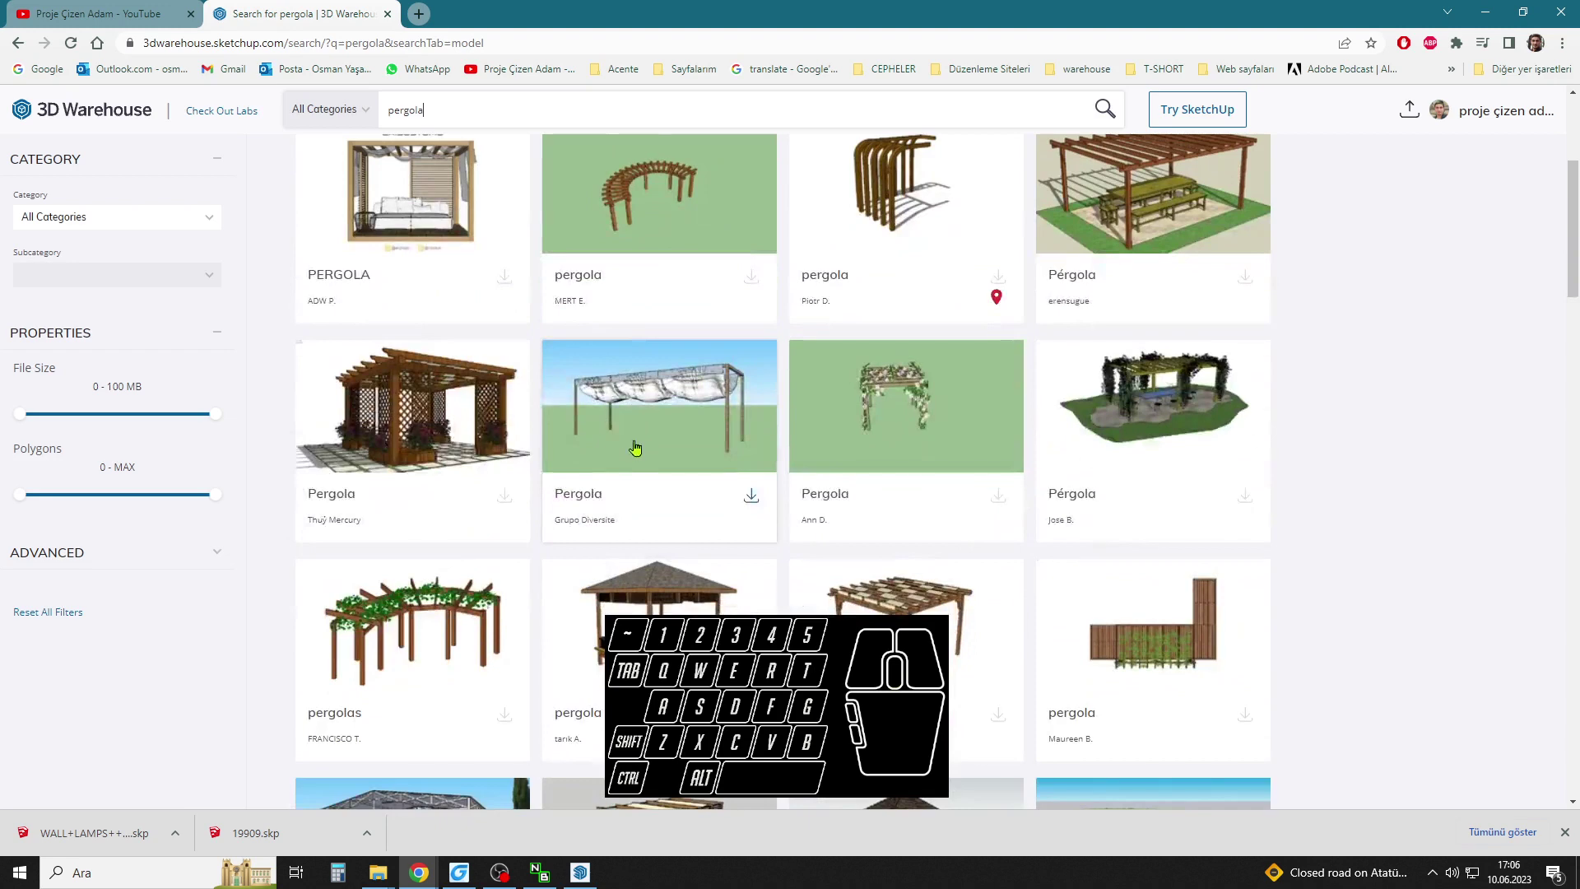
pyautogui.scroll(-4, 790, 536)
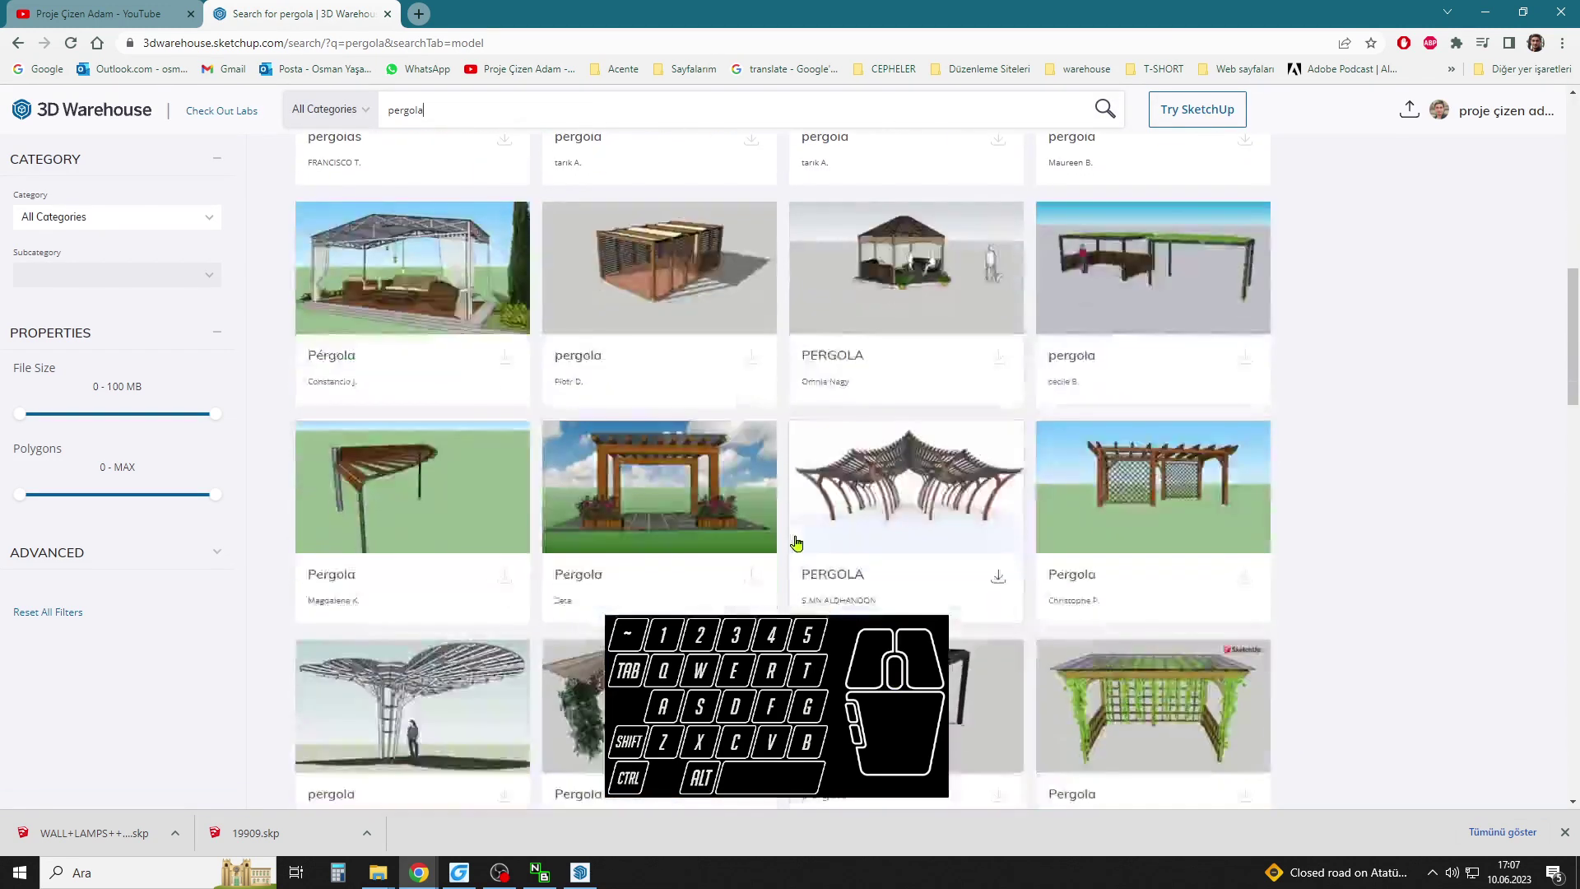
pyautogui.scroll(-4, 804, 544)
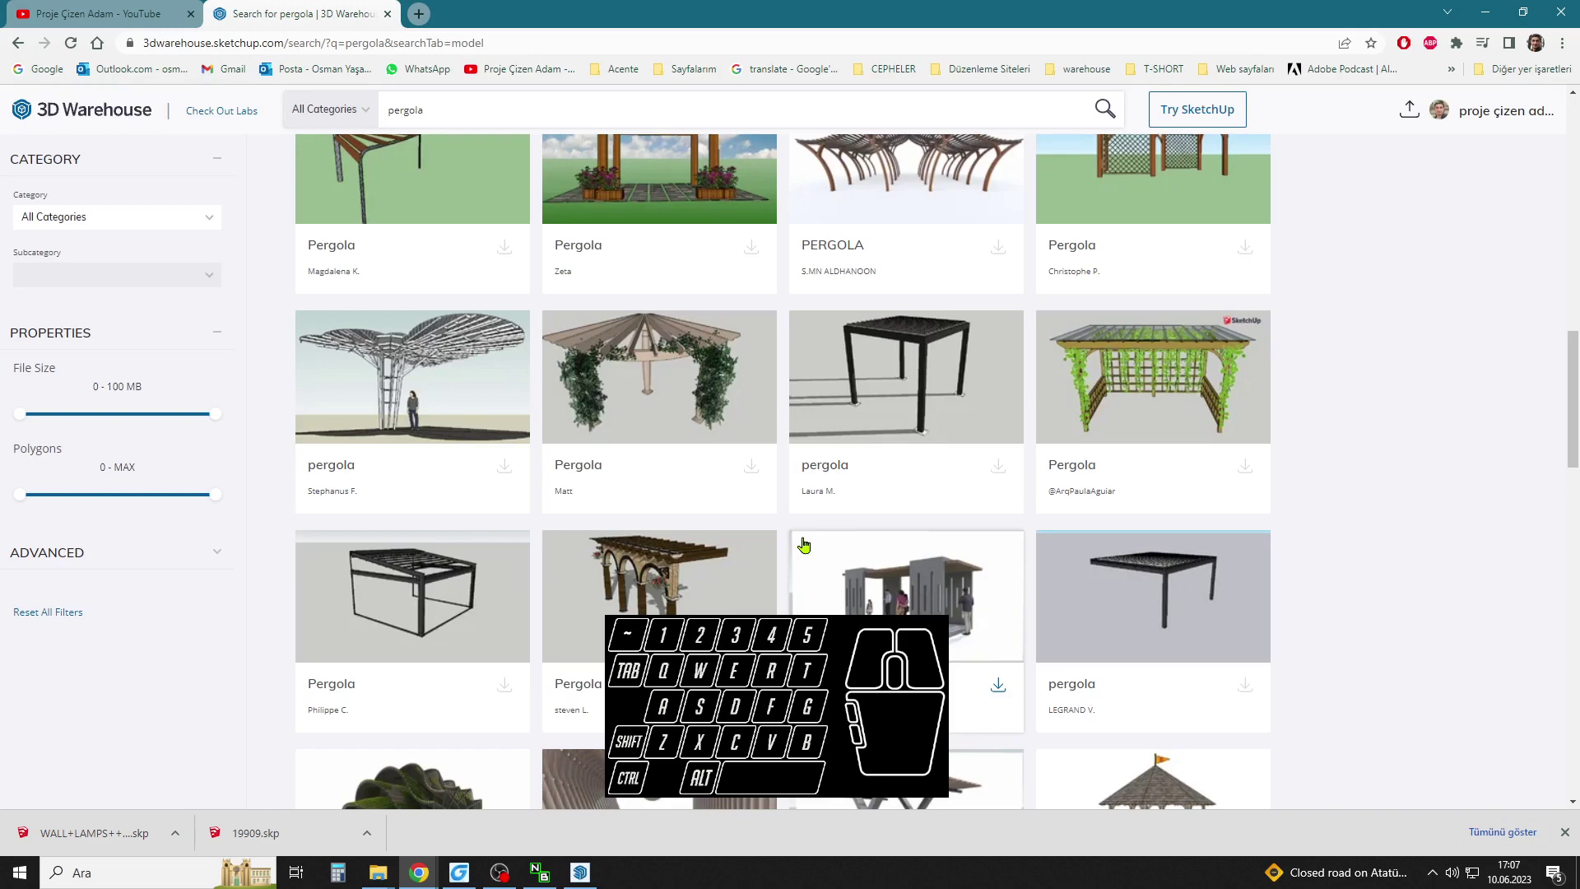
pyautogui.scroll(-3, 804, 543)
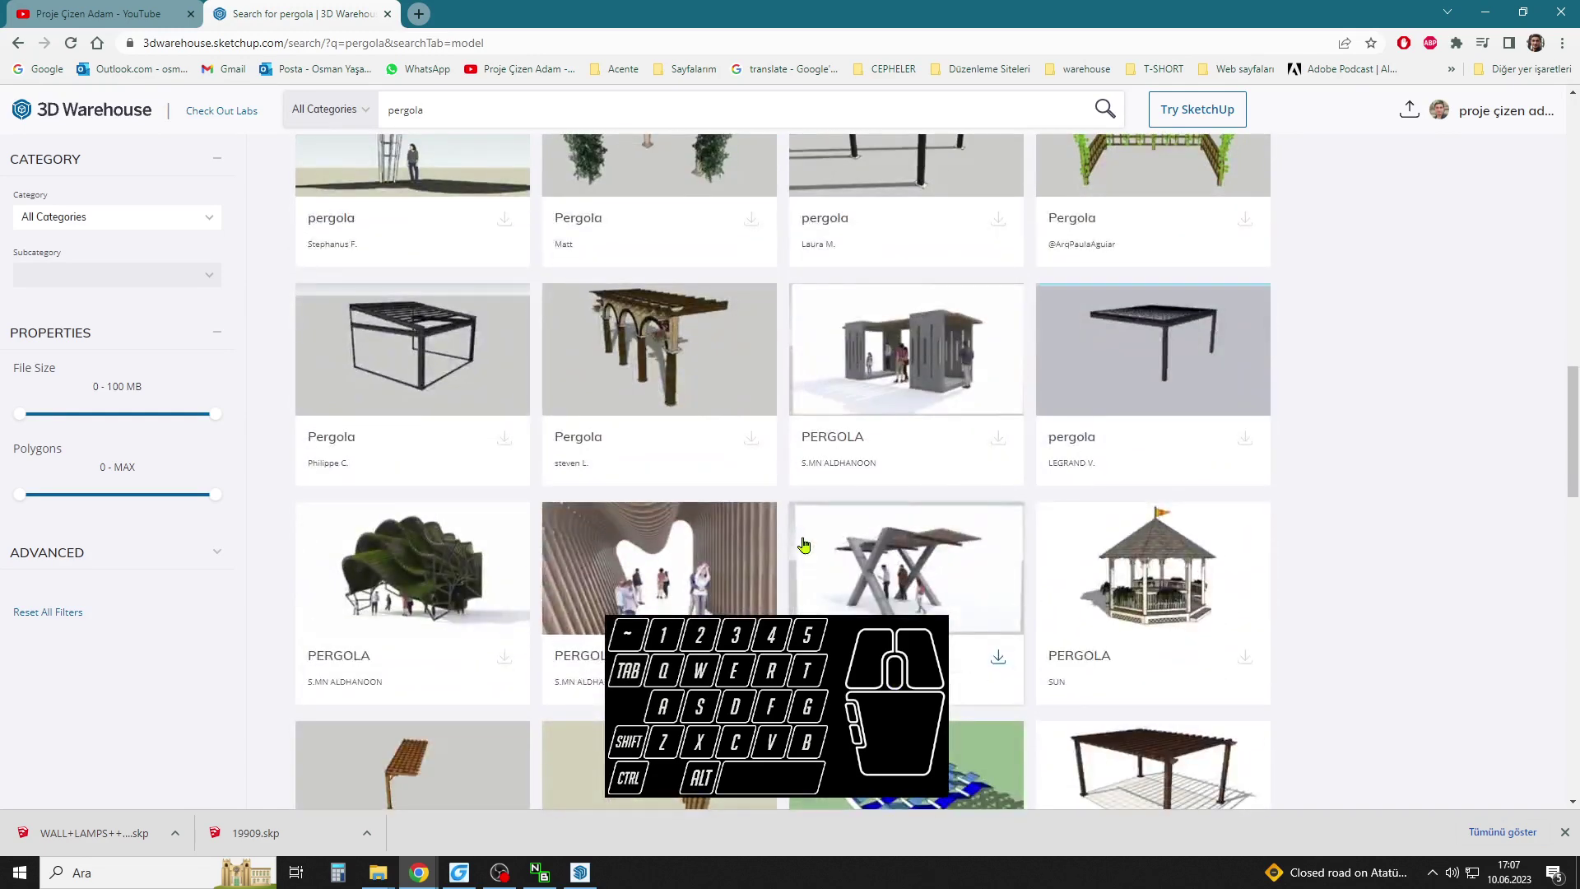
pyautogui.scroll(-4, 804, 543)
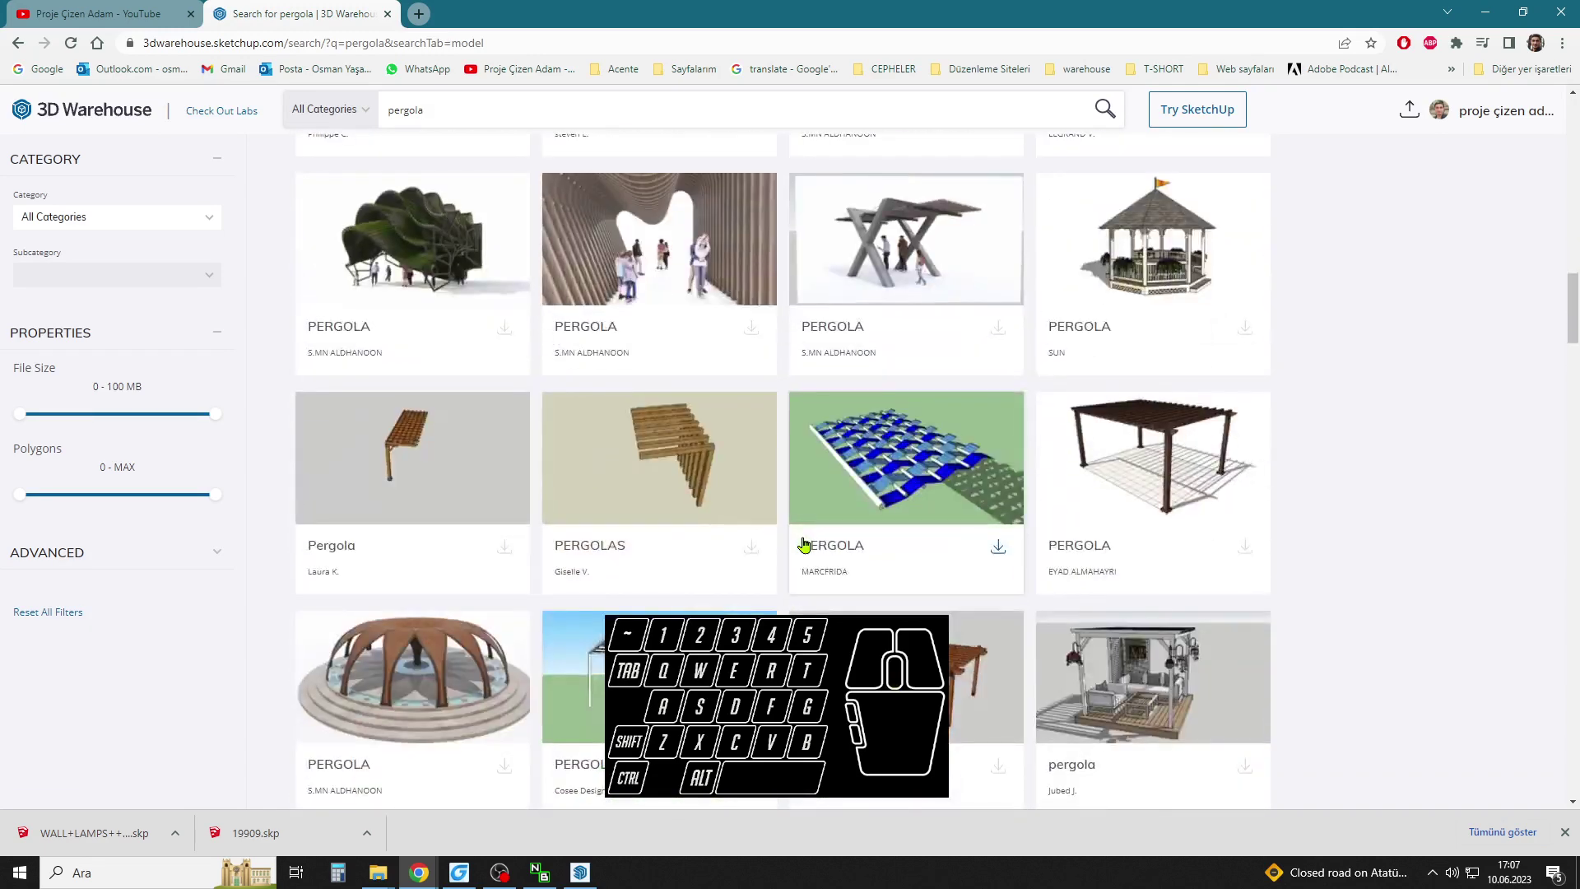
pyautogui.scroll(-6, 804, 543)
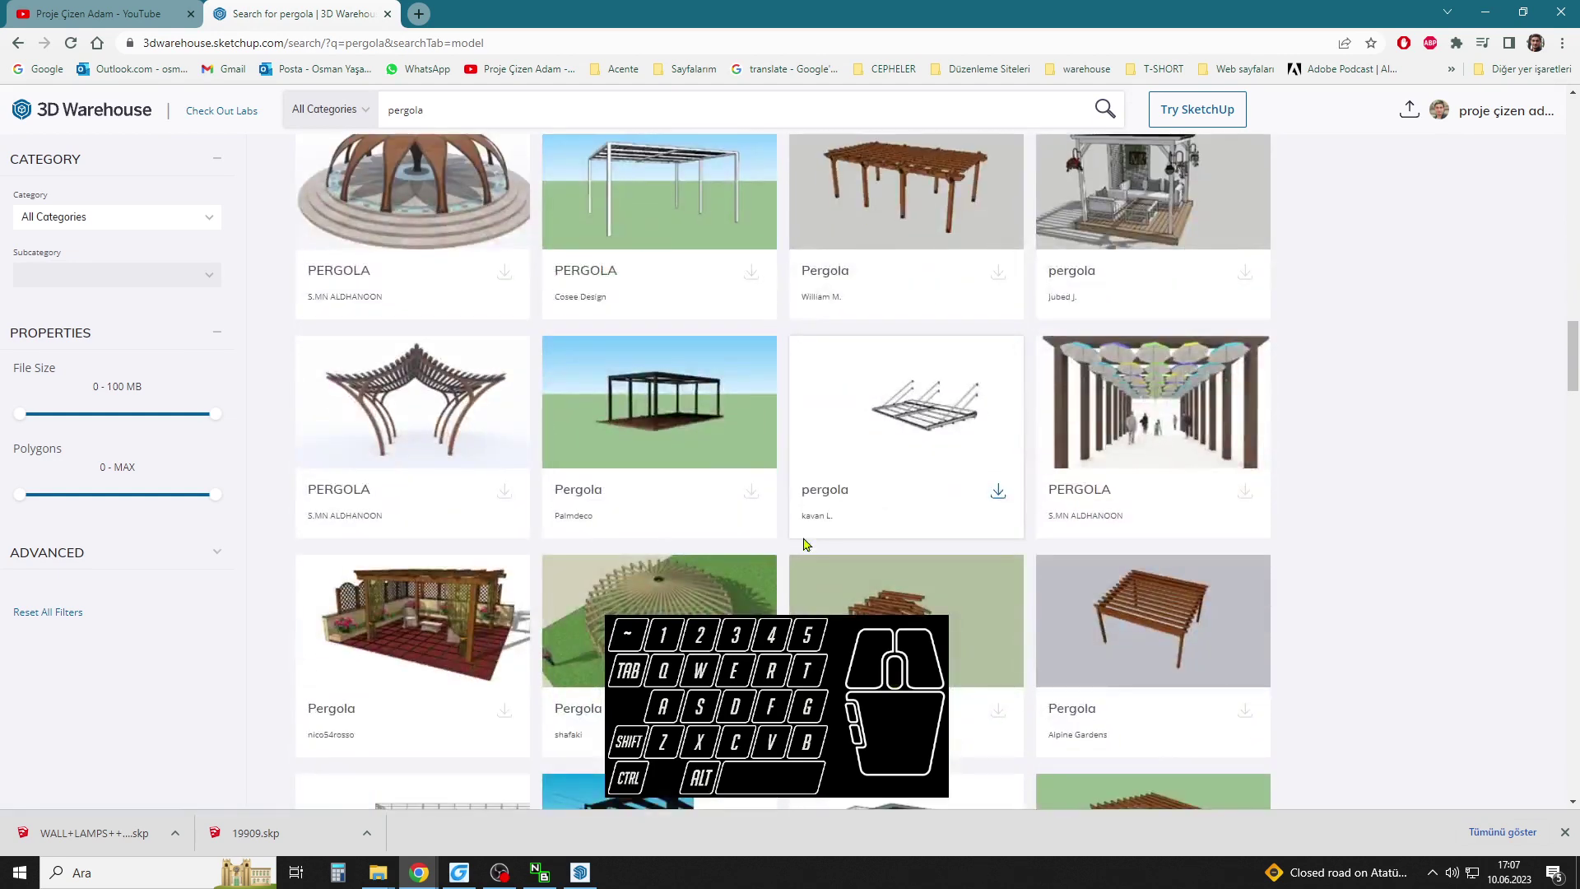
pyautogui.scroll(-7, 804, 544)
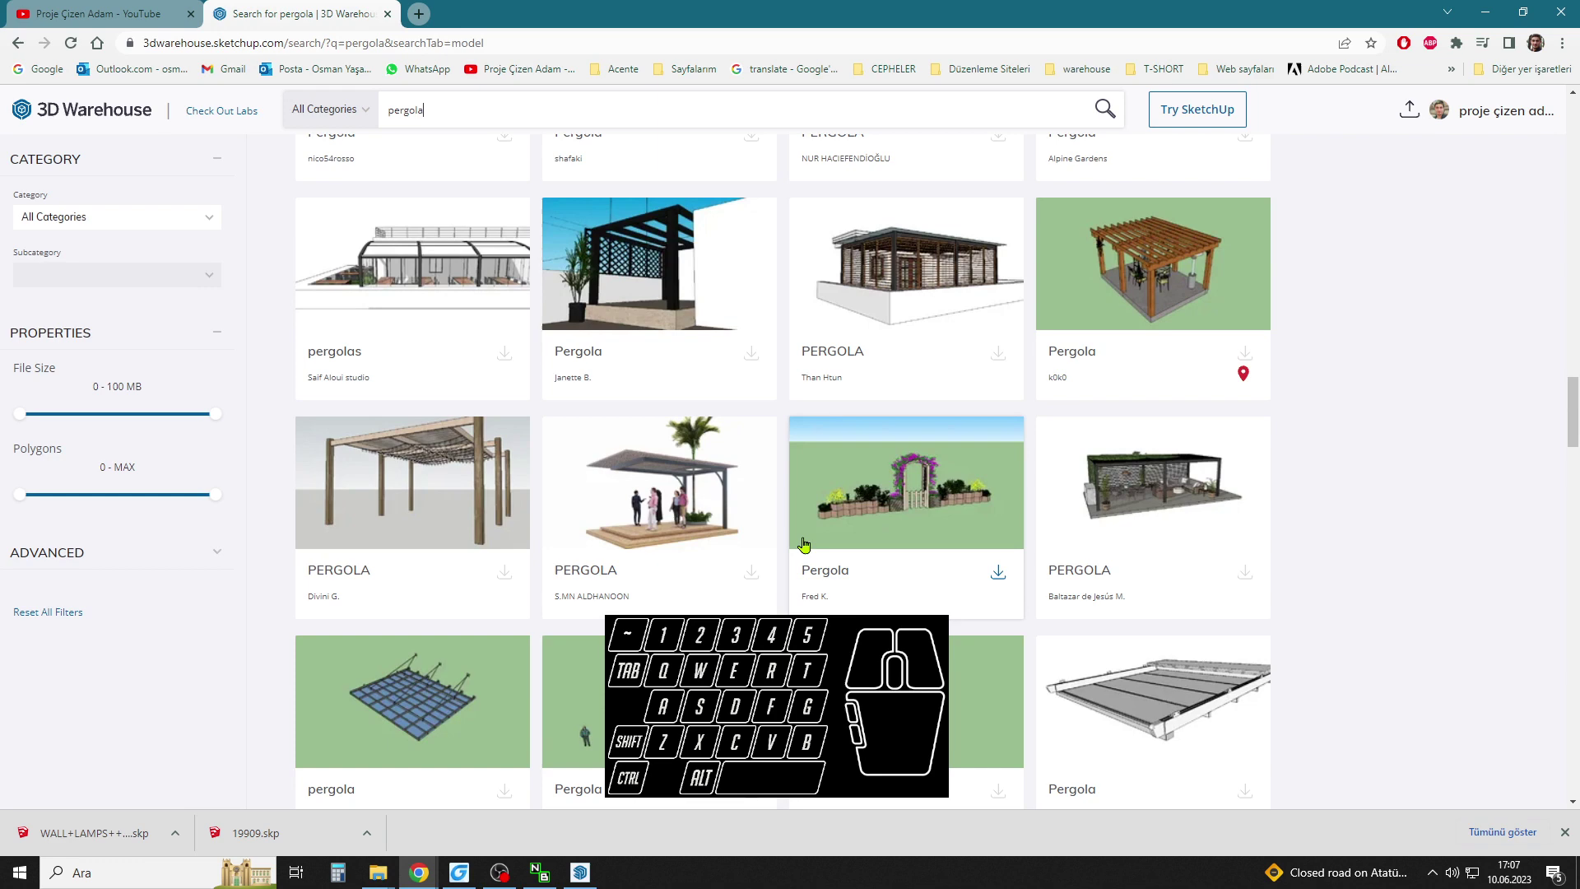
pyautogui.scroll(-4, 804, 543)
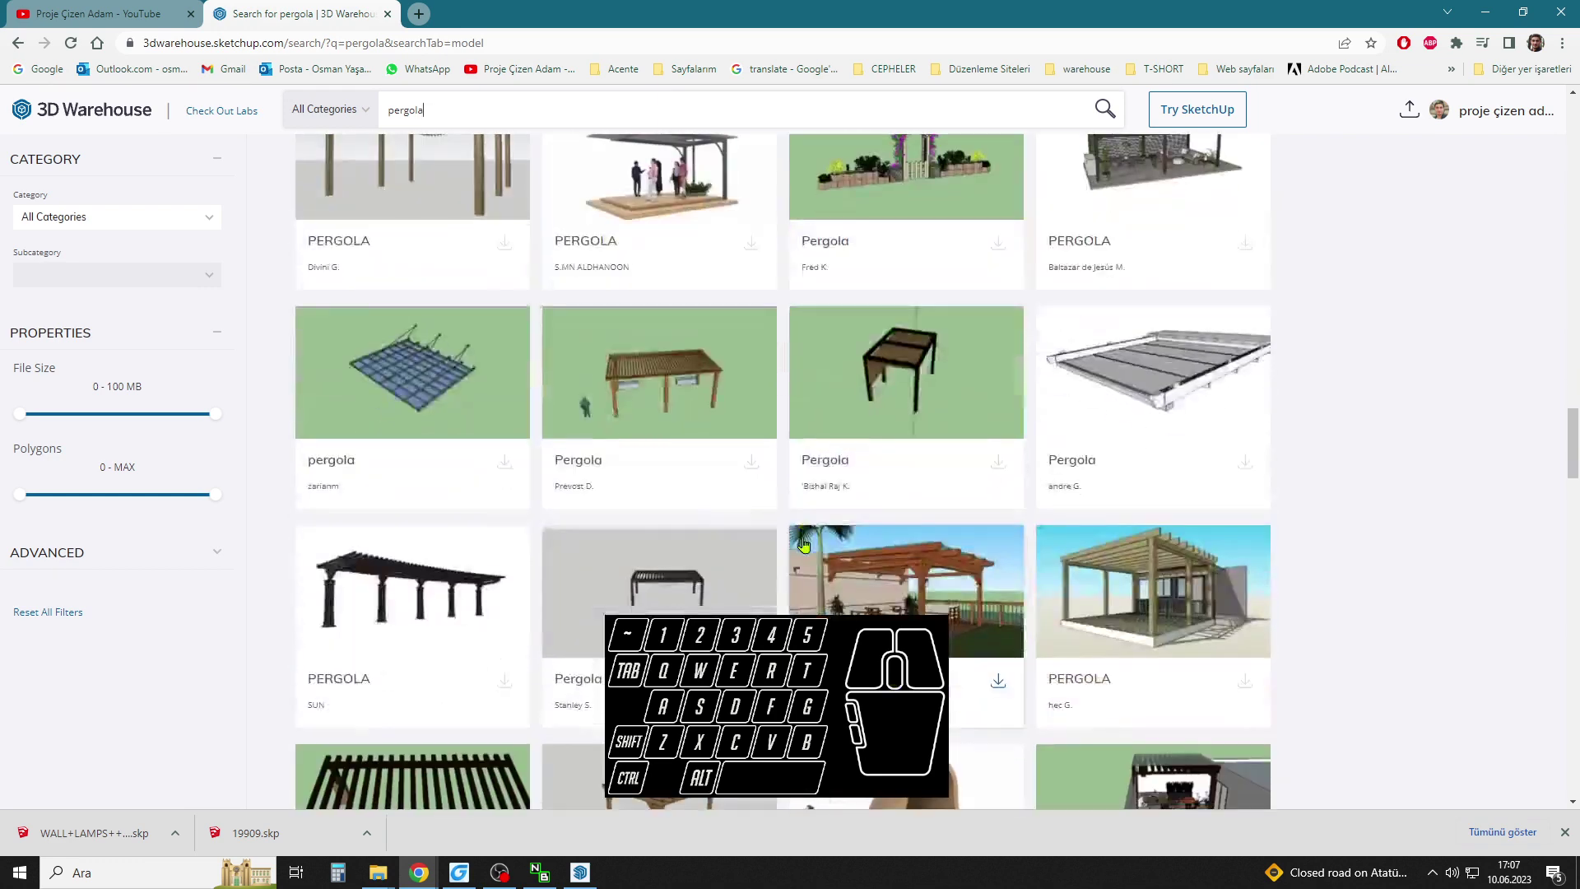
pyautogui.scroll(-3, 804, 543)
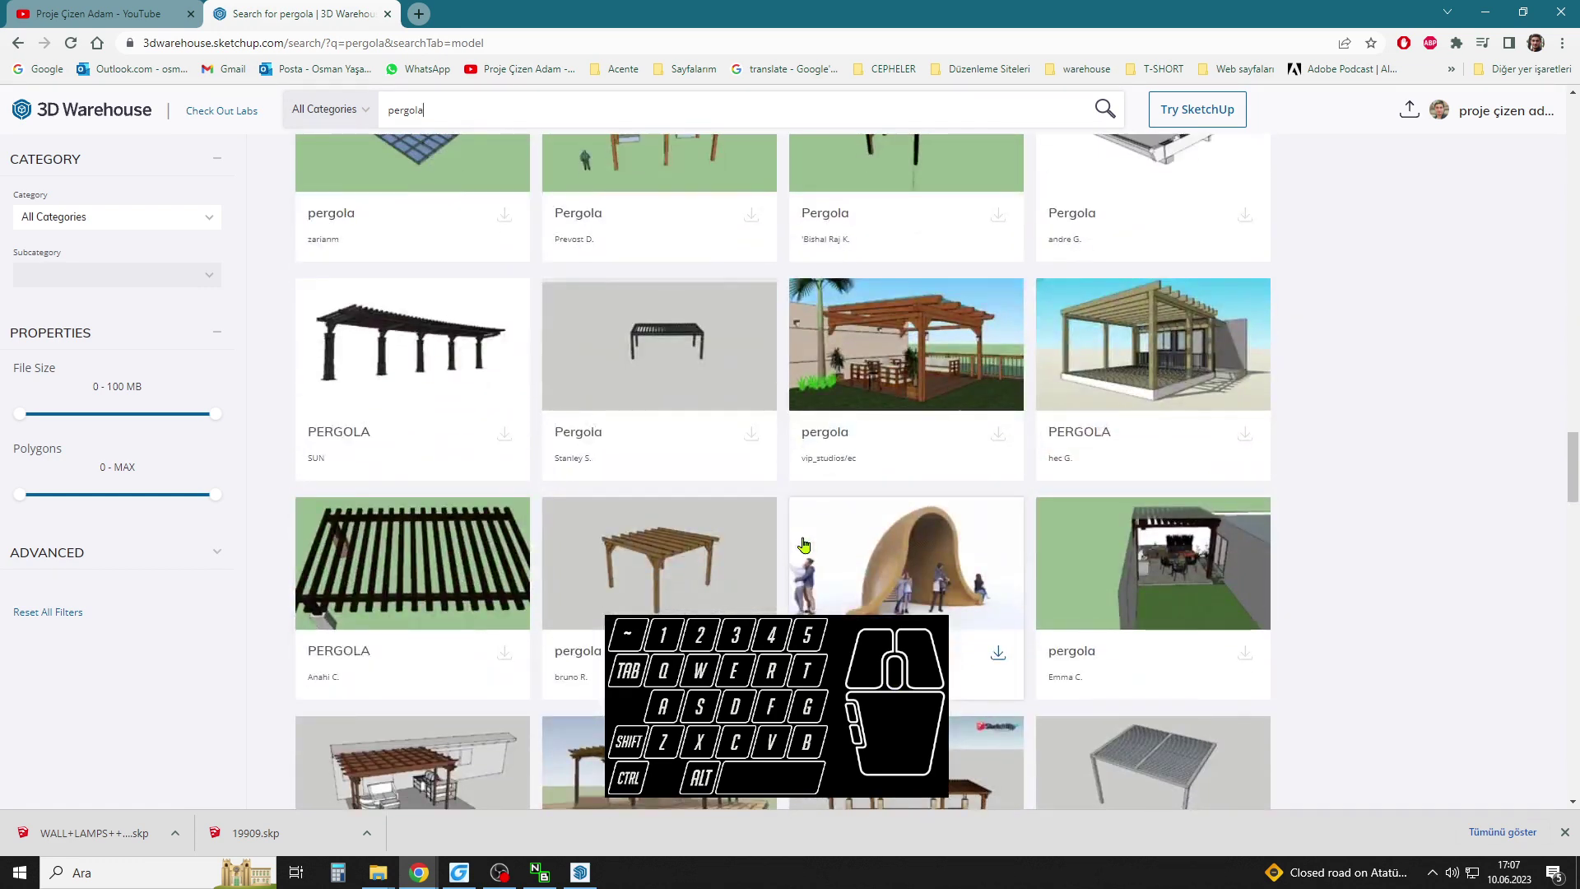
pyautogui.scroll(-4, 804, 543)
pyautogui.scroll(-5, 804, 543)
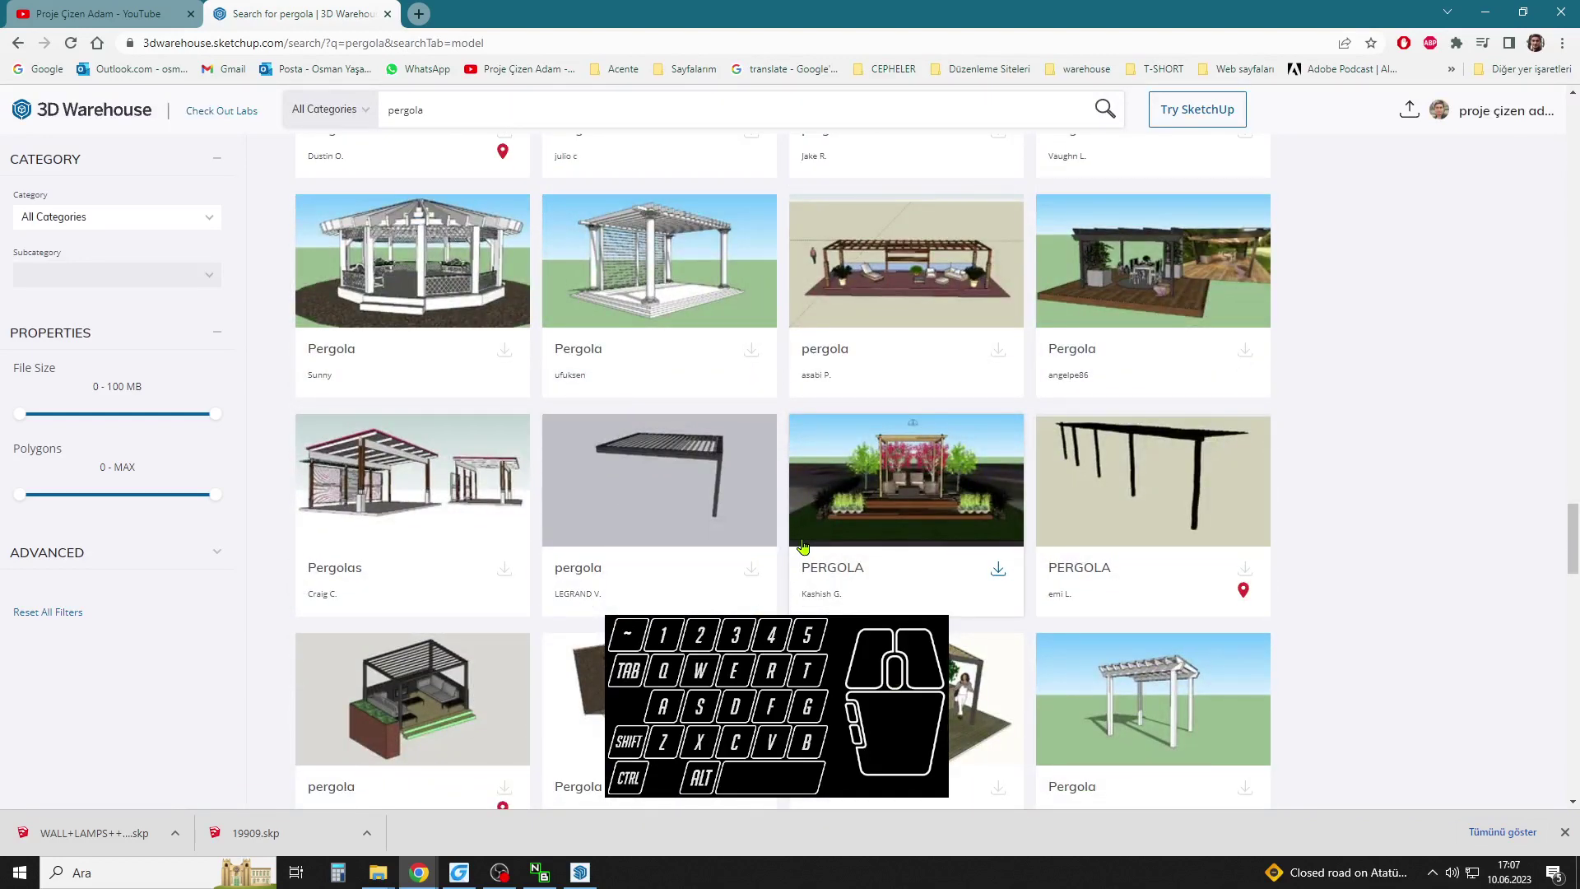
pyautogui.scroll(-6, 804, 544)
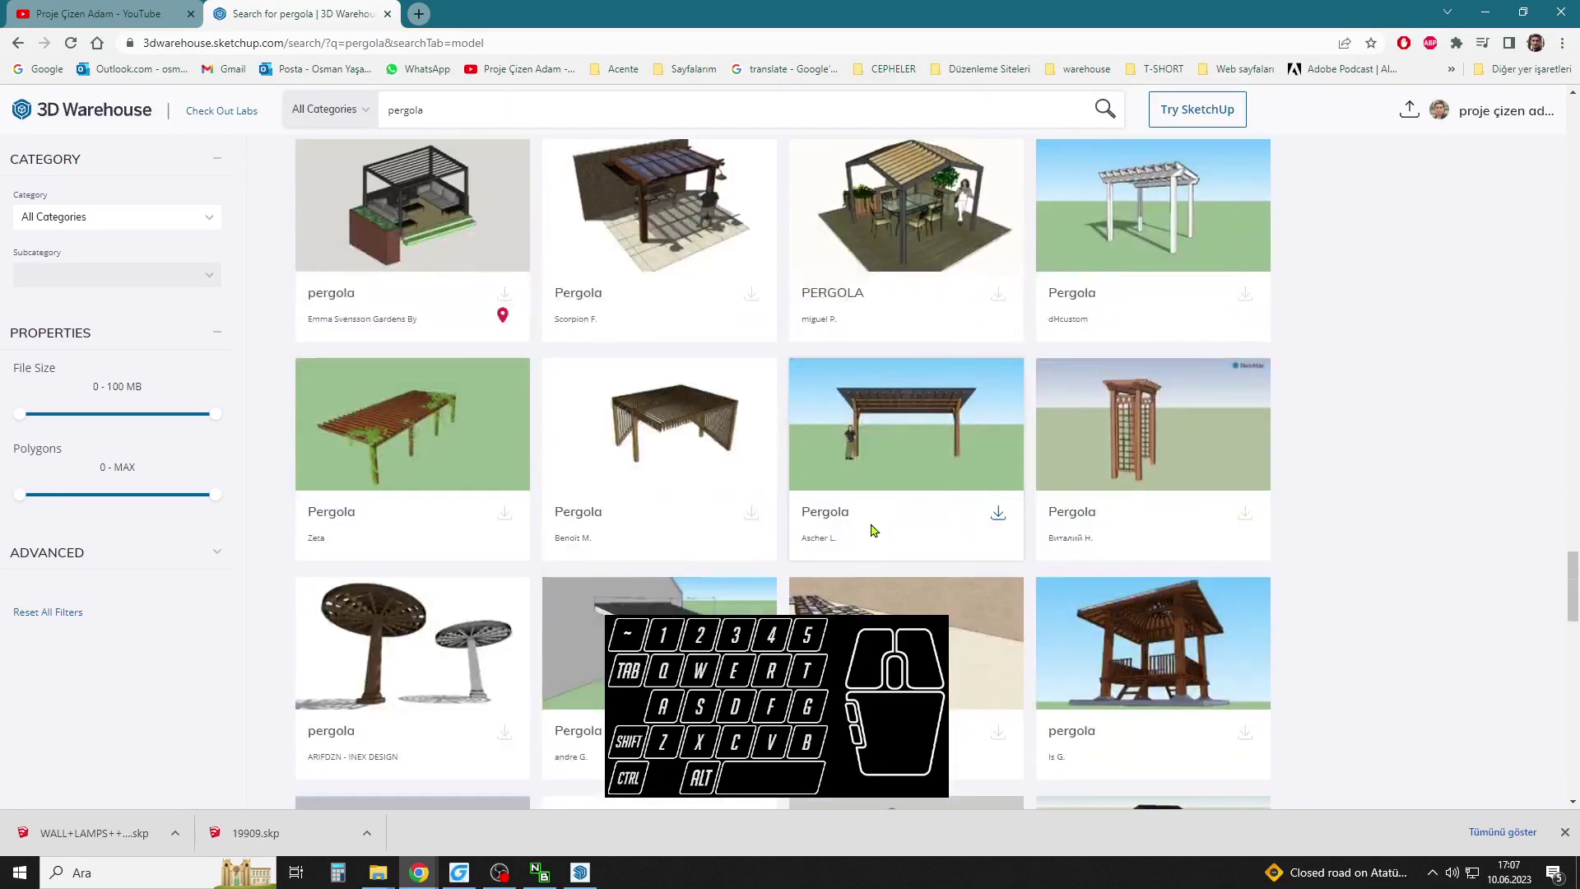
pyautogui.scroll(-3, 804, 544)
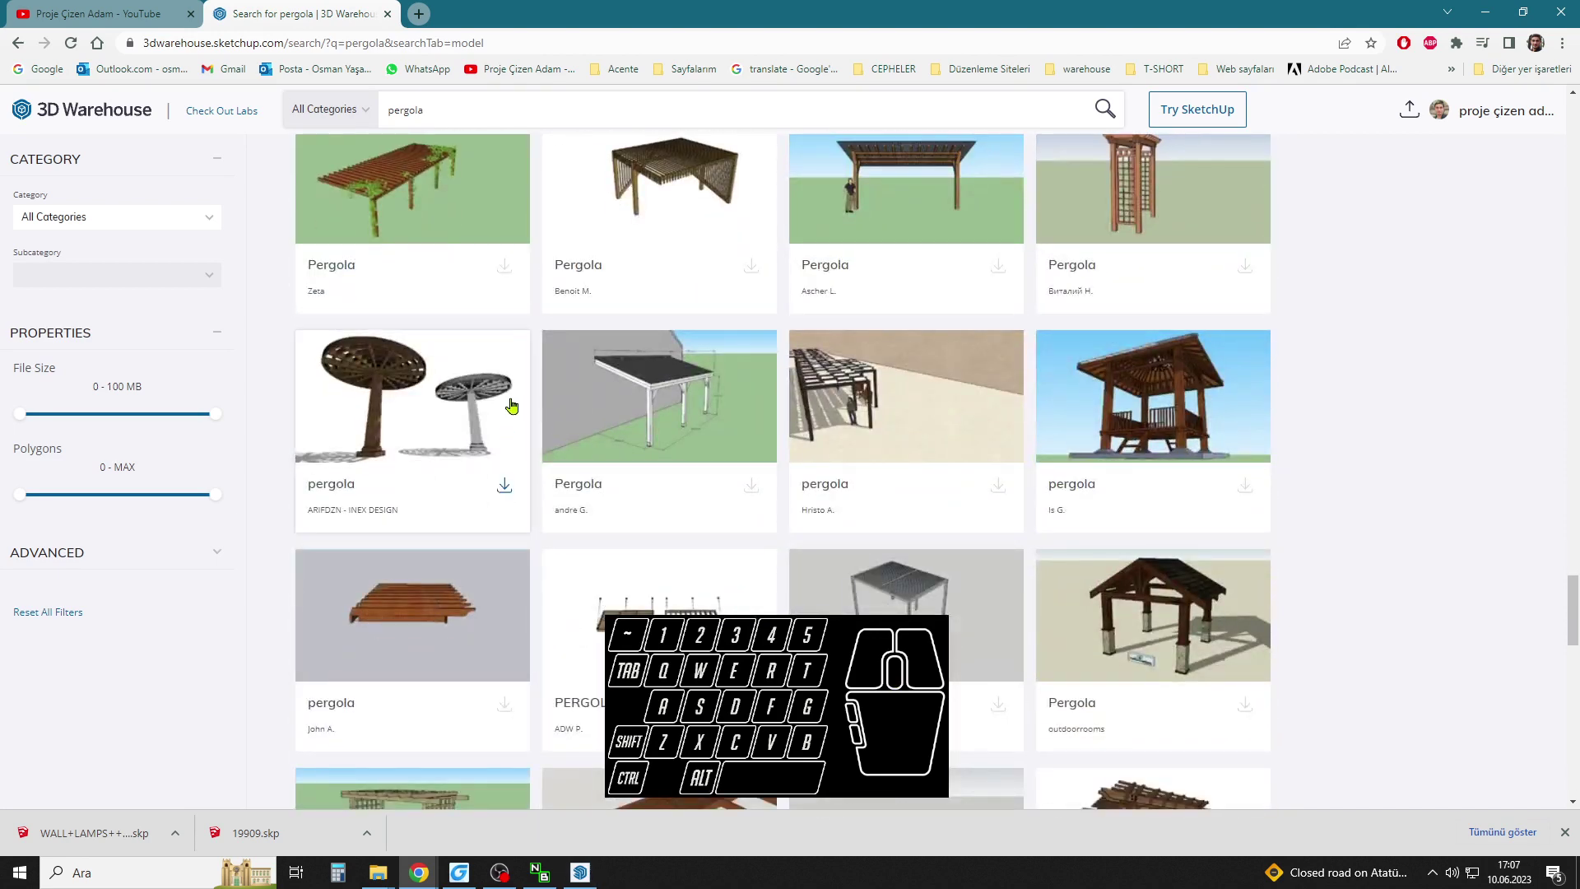
pyautogui.scroll(-4, 741, 634)
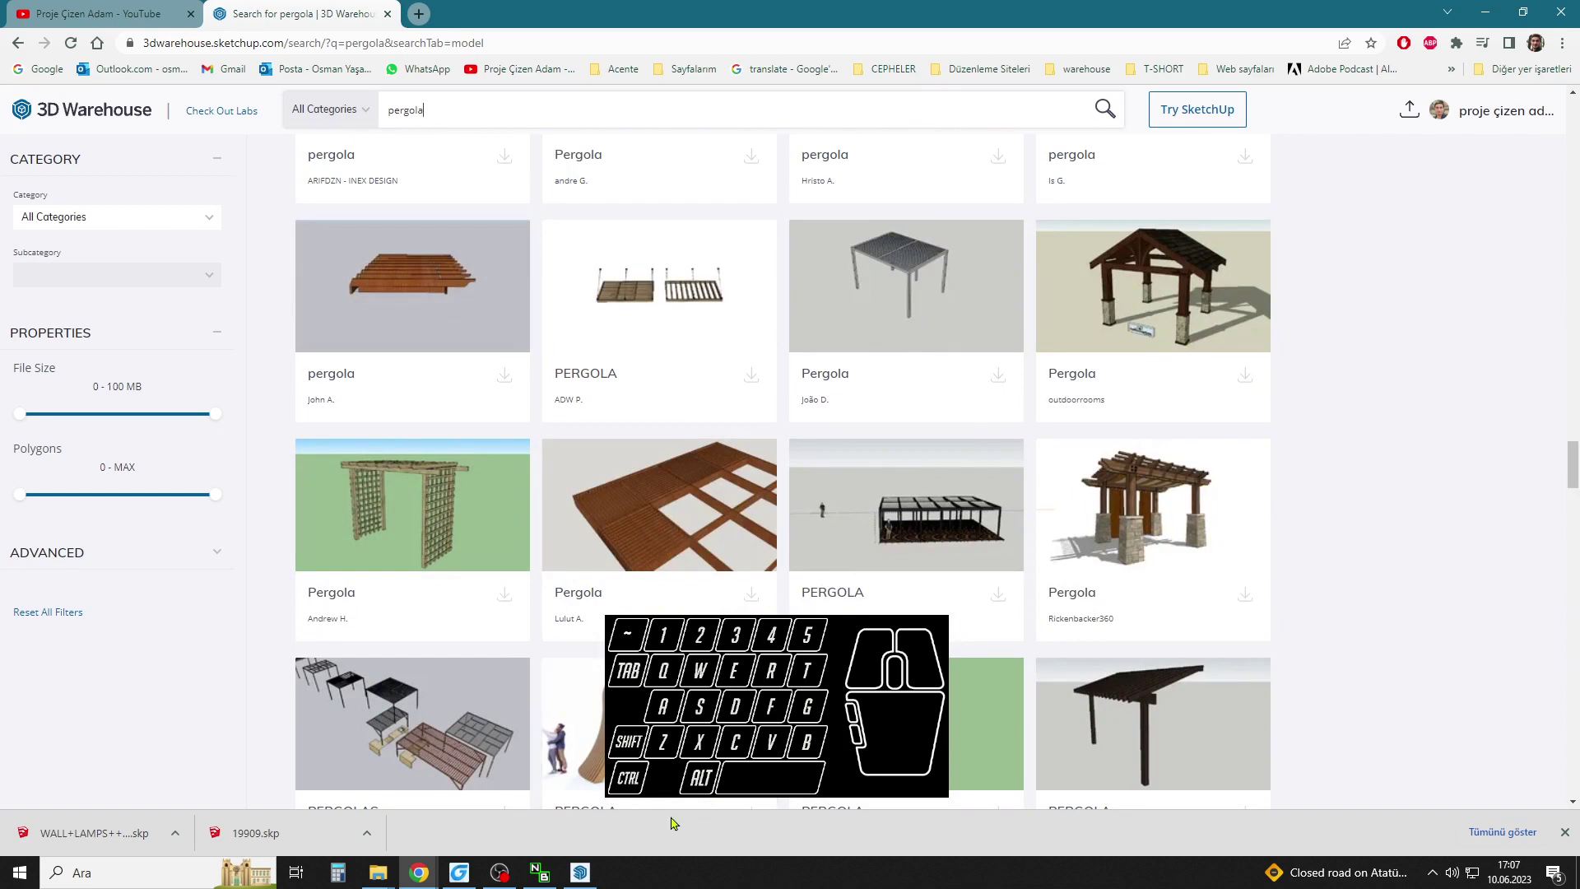
pyautogui.click(589, 877)
pyautogui.scroll(3, 812, 469)
pyautogui.press('r')
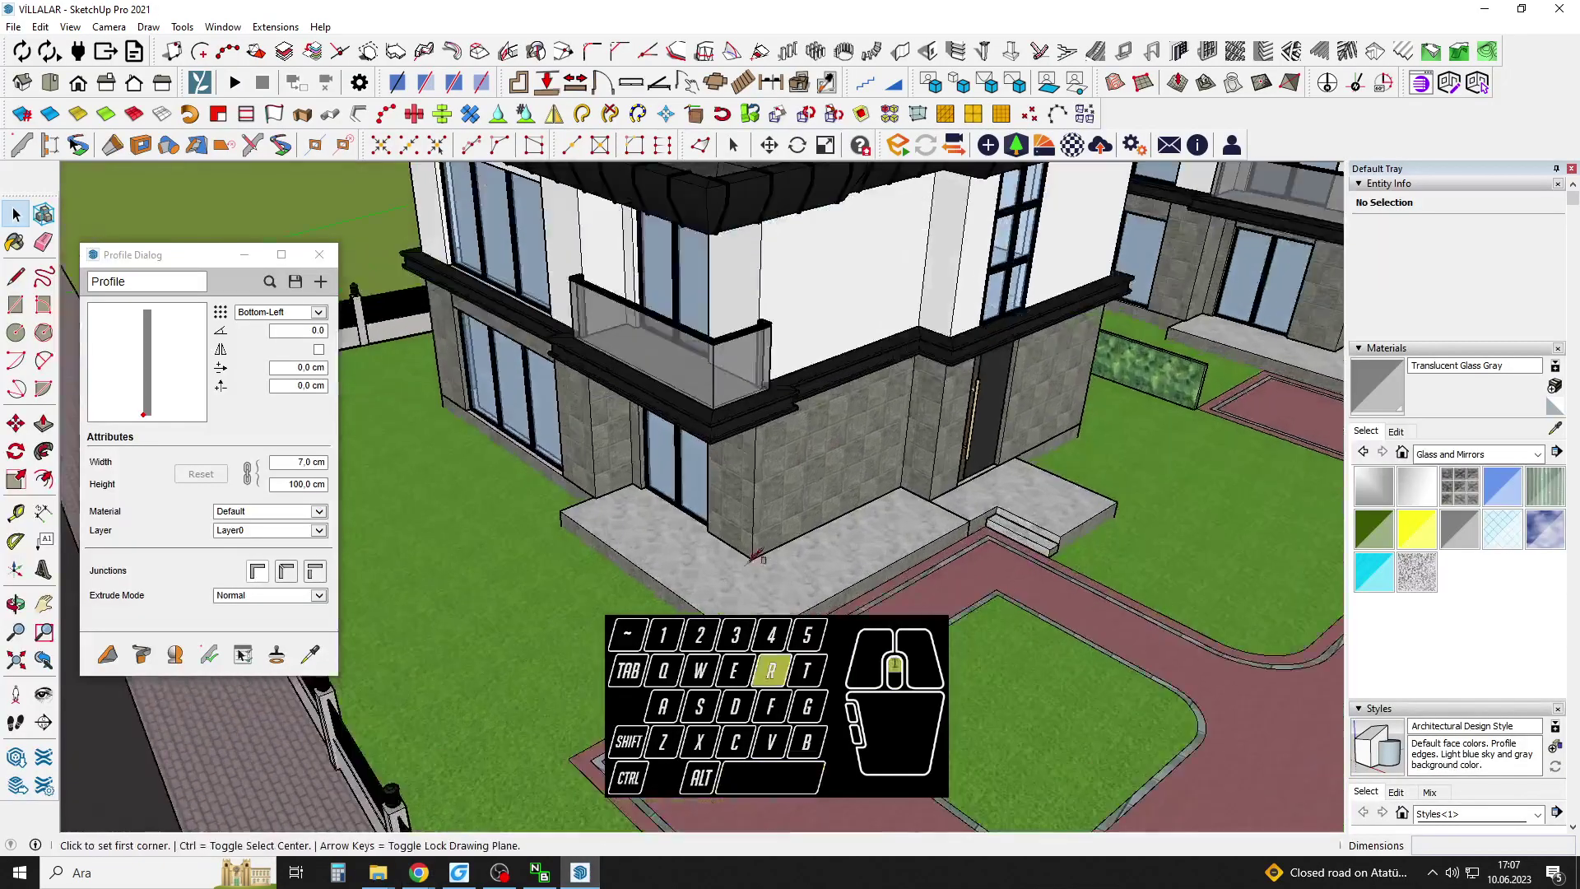
pyautogui.click(540, 506)
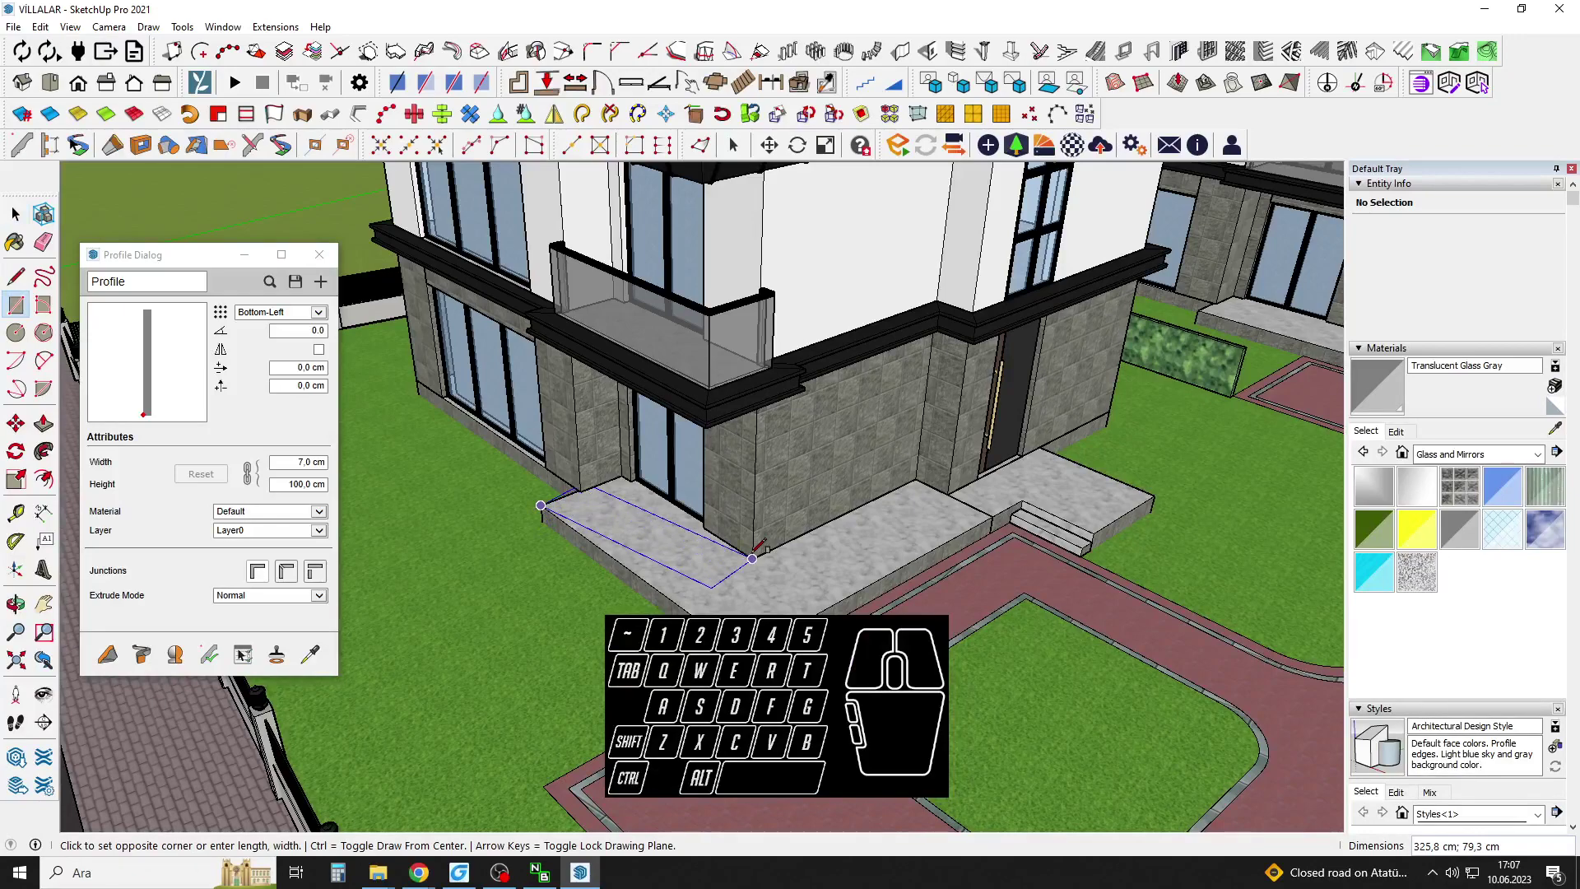
pyautogui.scroll(1, 757, 545)
pyautogui.press('space')
# Try to outline a 10 cm wide strip across the terrace's end beside the entrance.
pyautogui.moveTo(864, 529); pyautogui.dragTo(799, 521, button='middle')
pyautogui.scroll(3, 810, 501)
pyautogui.press('l')
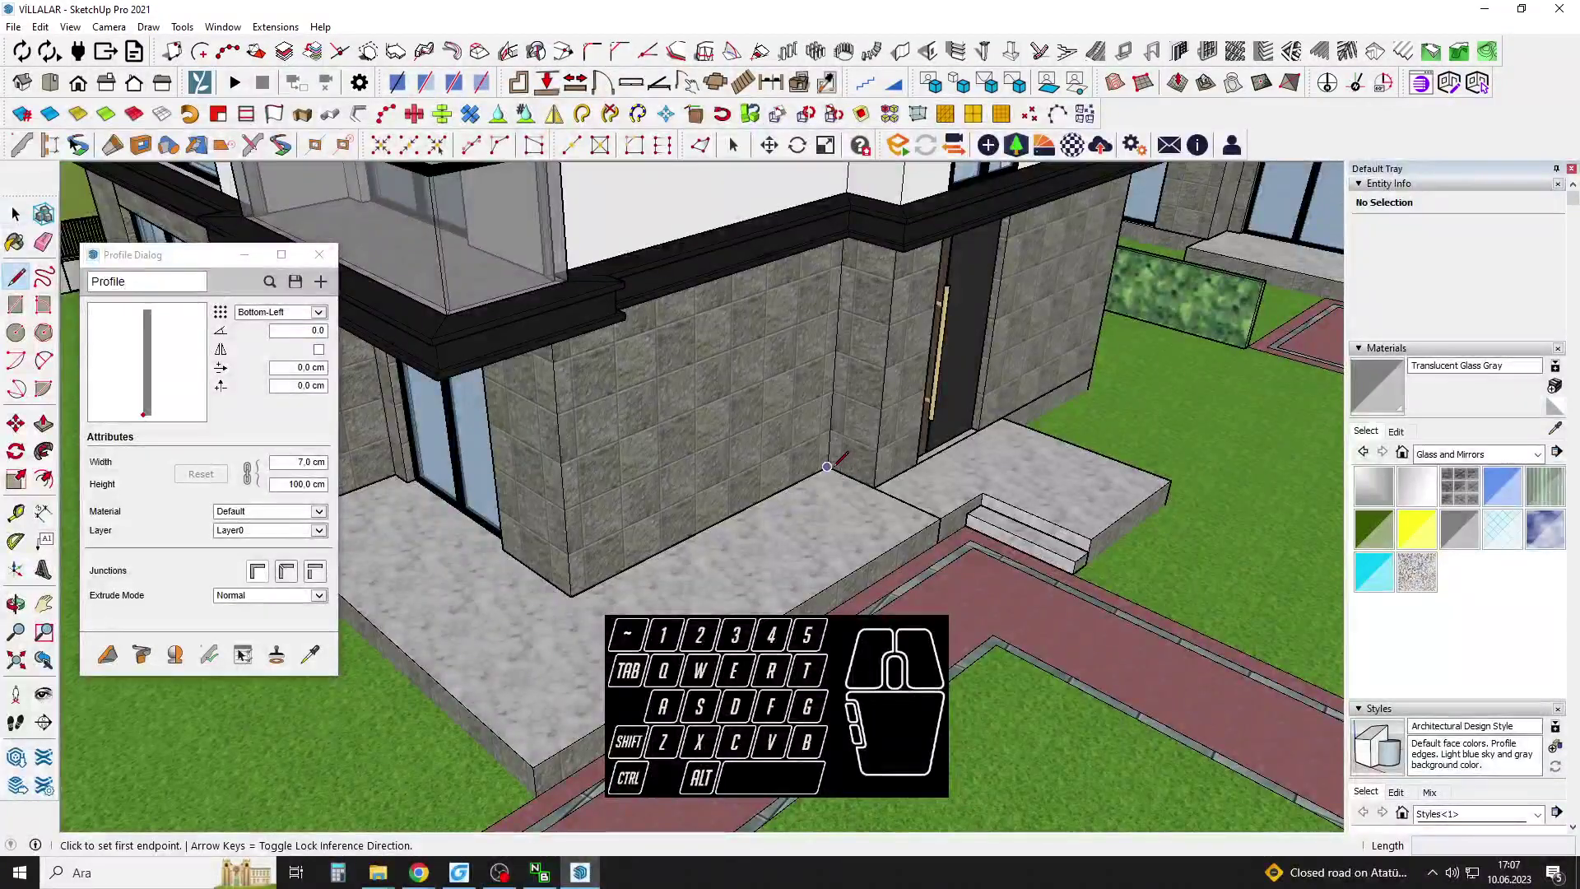
pyautogui.click(827, 467)
pyautogui.scroll(1, 942, 518)
pyautogui.scroll(2, 925, 528)
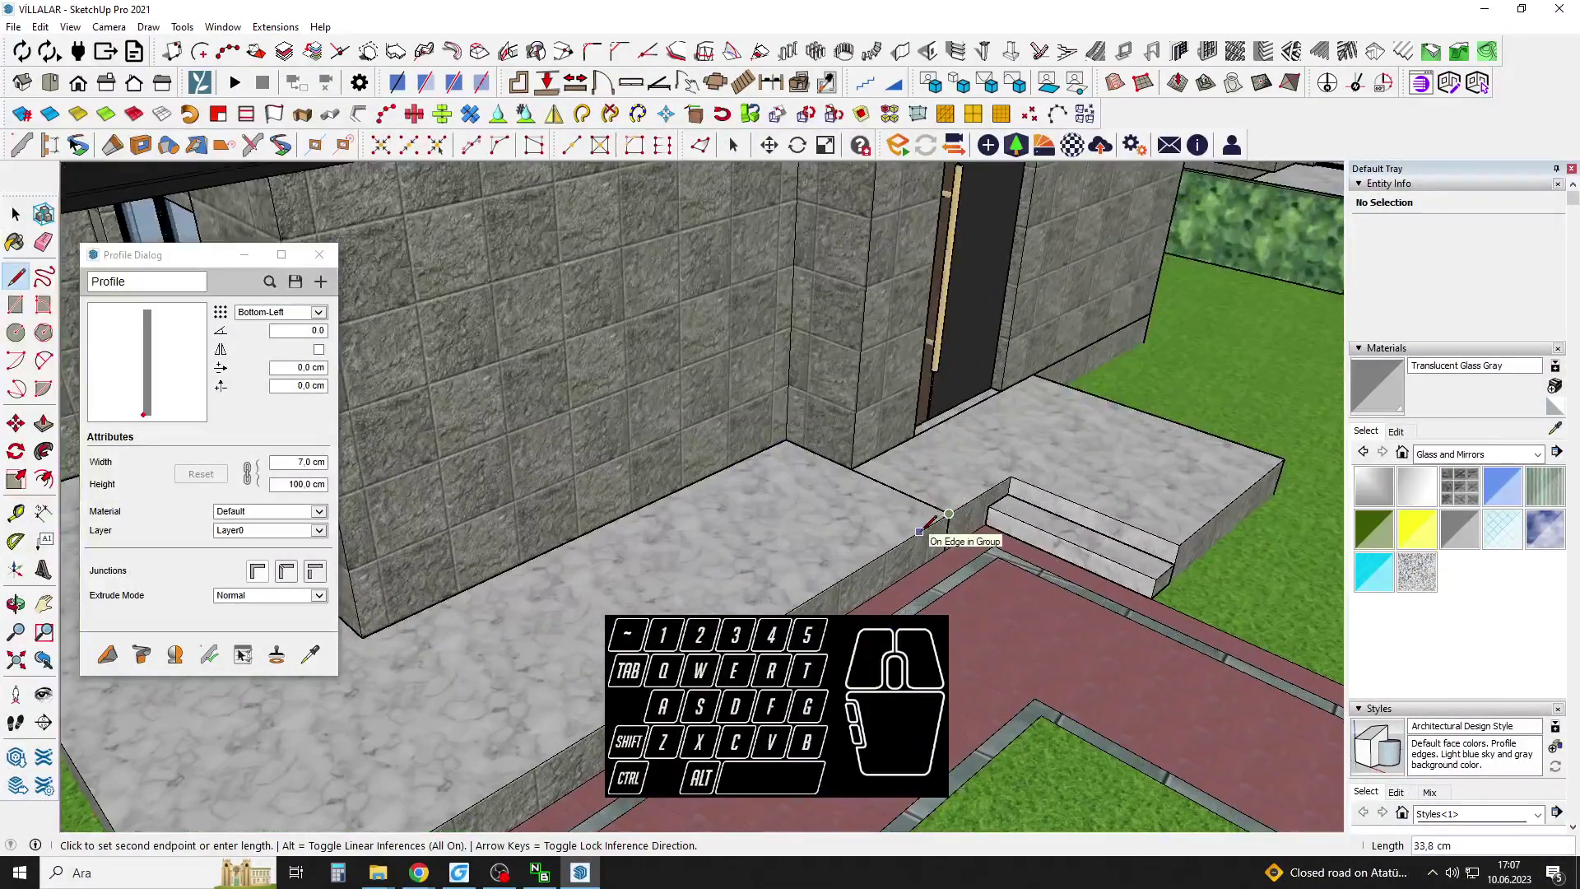
pyautogui.scroll(2, 886, 497)
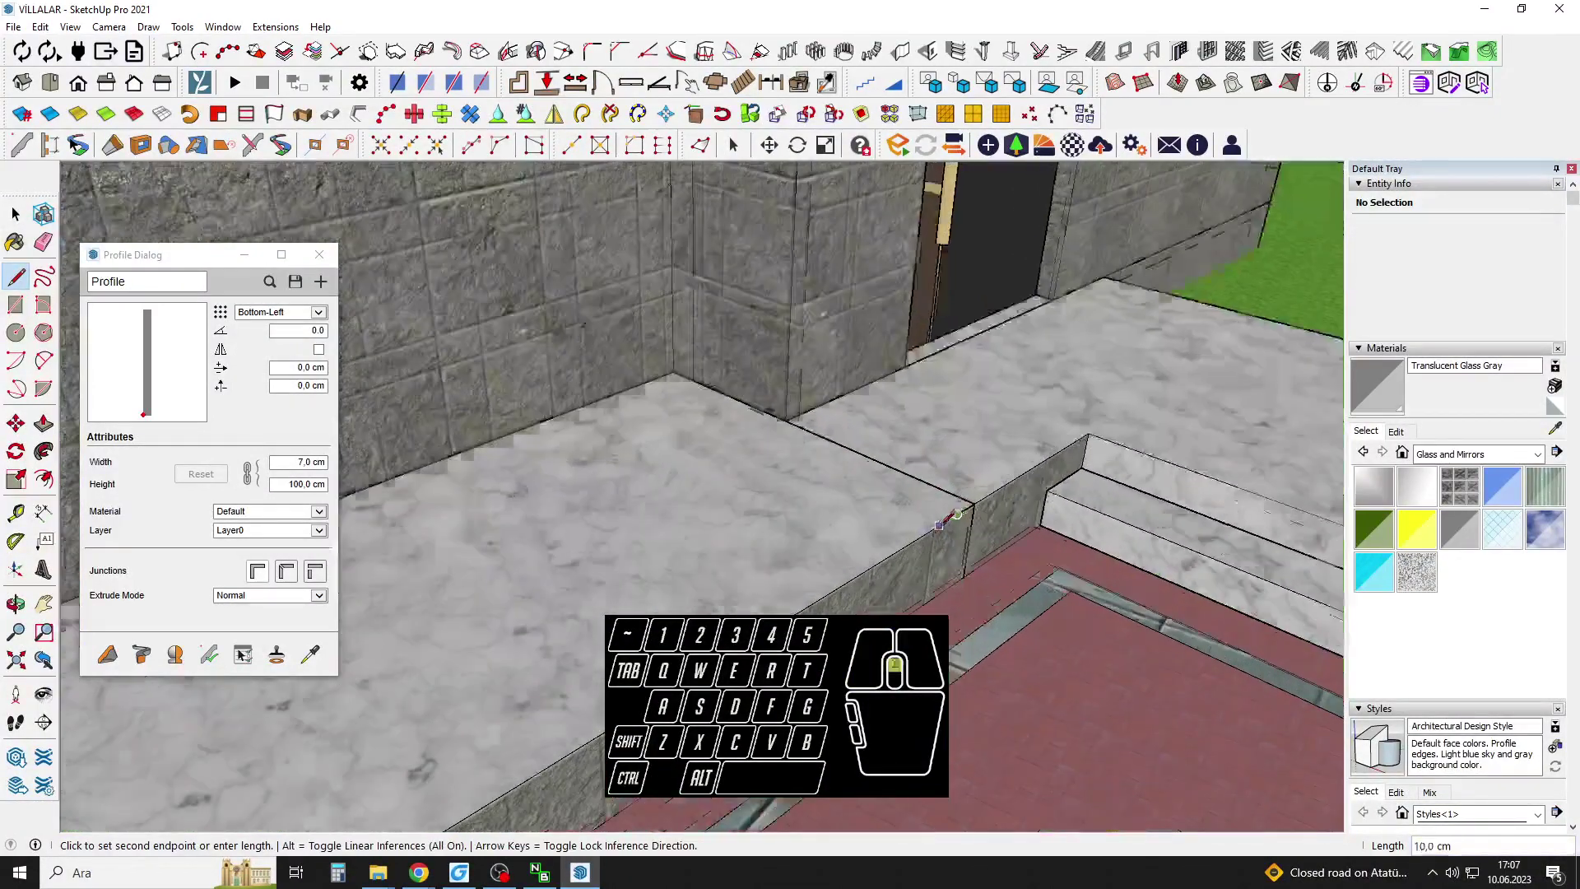
pyautogui.click(675, 371)
pyautogui.press('space')
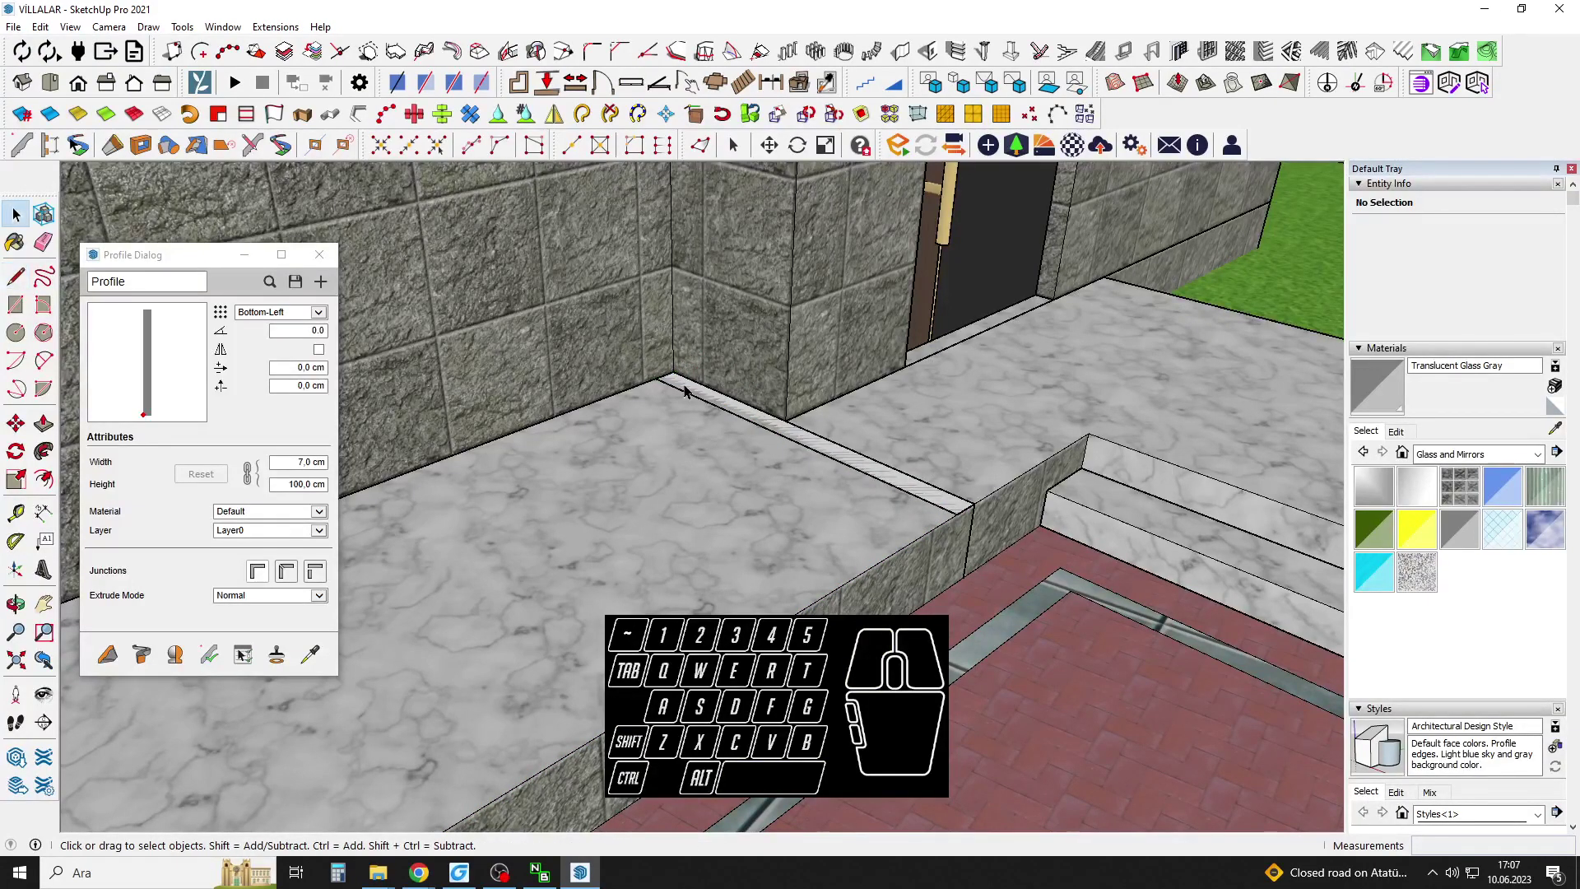
pyautogui.scroll(-5, 877, 504)
pyautogui.press('space')
pyautogui.scroll(1, 599, 568)
# Draw a rectangle over the entrance-side terrace arm from outer corner to inner wall corner, and trace its 150 cm end edge.
pyautogui.press('r')
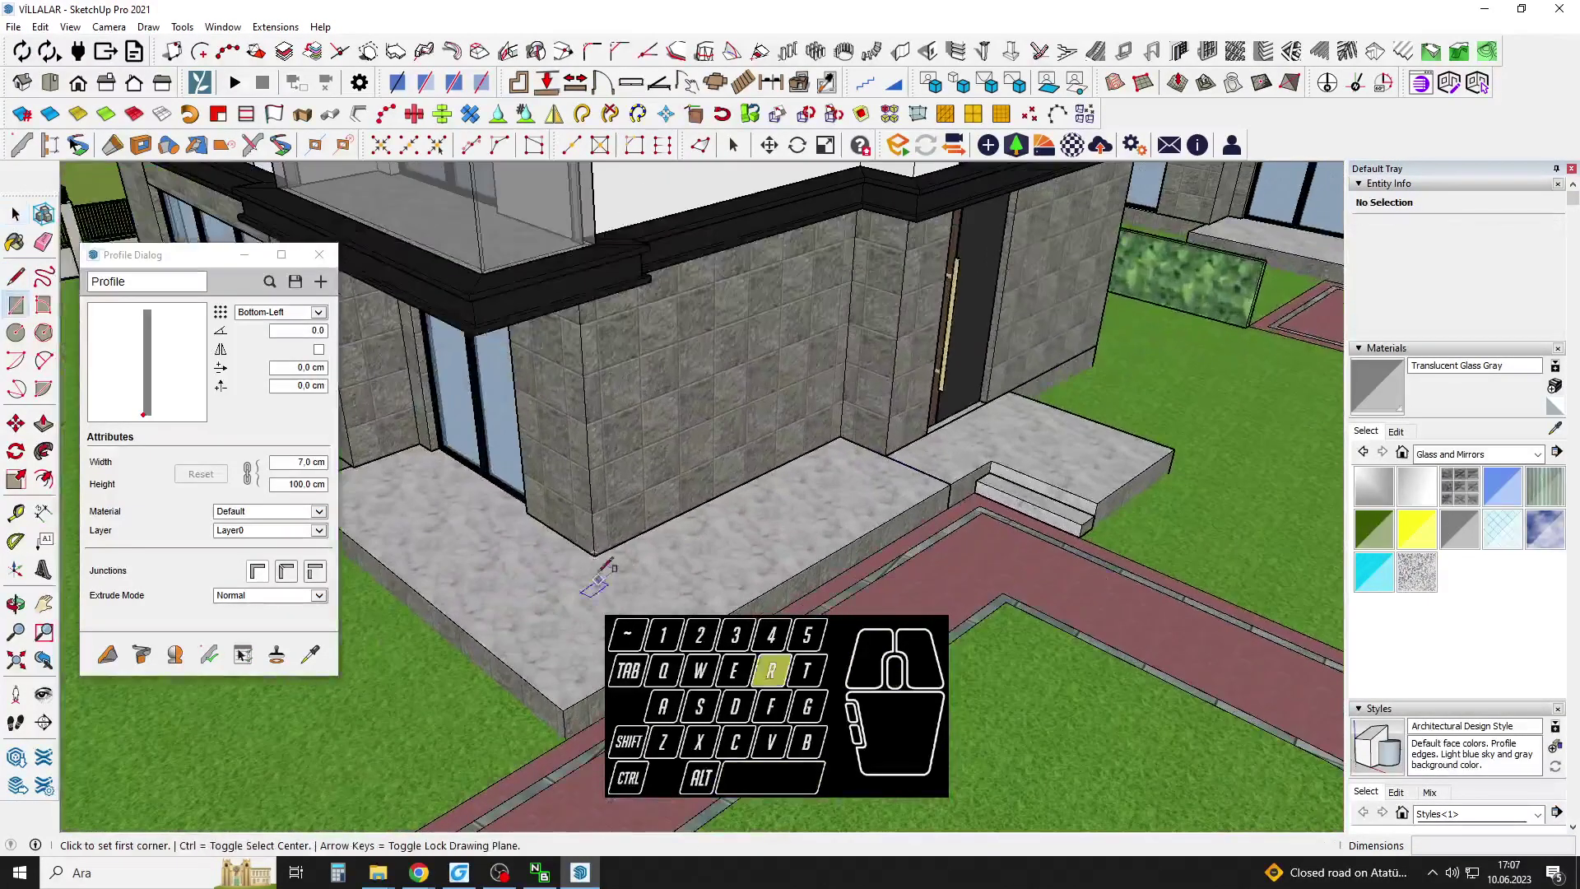
pyautogui.click(564, 710)
pyautogui.click(840, 436)
pyautogui.press('space')
pyautogui.press('l')
pyautogui.click(841, 436)
pyautogui.keyDown('shift'); pyautogui.moveTo(561, 621); pyautogui.dragTo(644, 614, button='middle'); pyautogui.keyUp('shift')
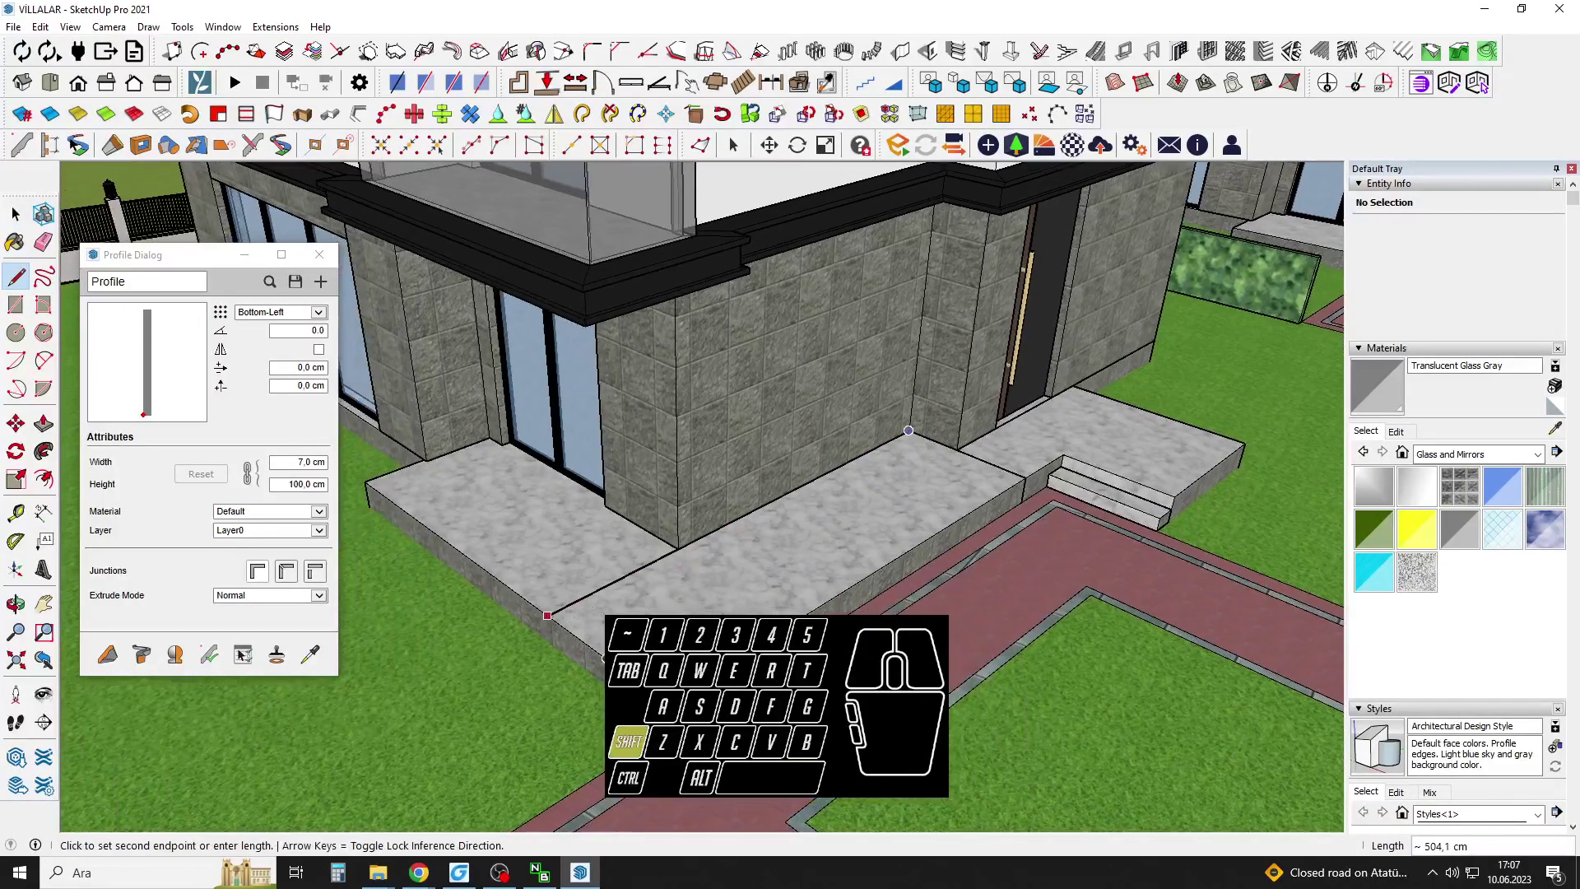
pyautogui.write('150')
pyautogui.press('Return')
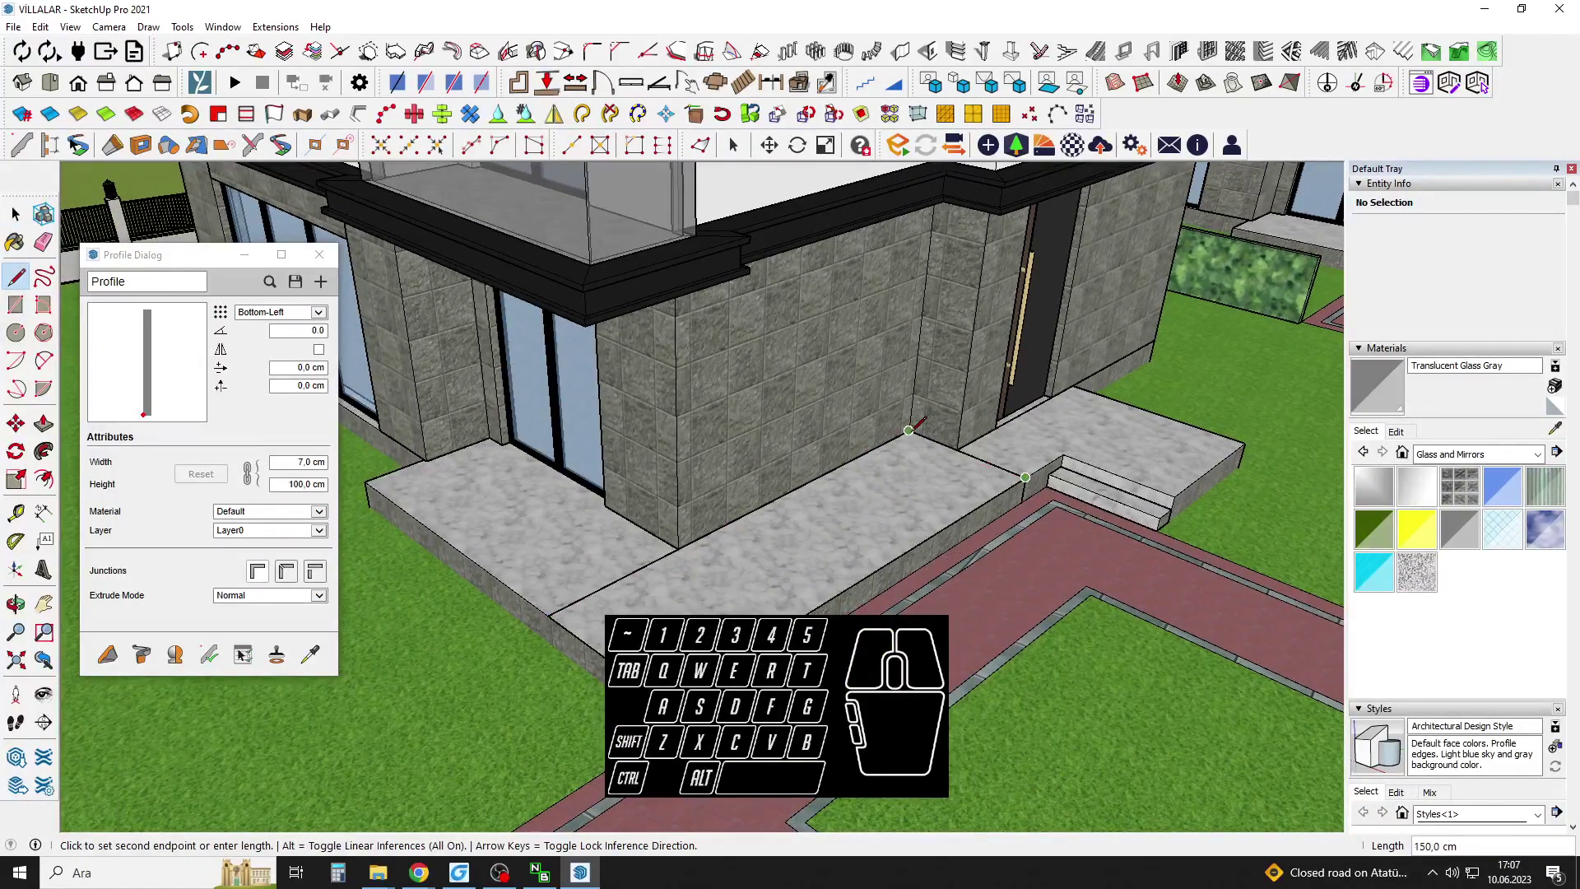
# Trace the window-side terrace arm, about 150 cm wide, to complete the L-shape and erase the edge dividing the two arms.
pyautogui.click(908, 430)
pyautogui.keyDown('shift'); pyautogui.moveTo(665, 523); pyautogui.dragTo(665, 504, button='middle'); pyautogui.keyUp('shift')
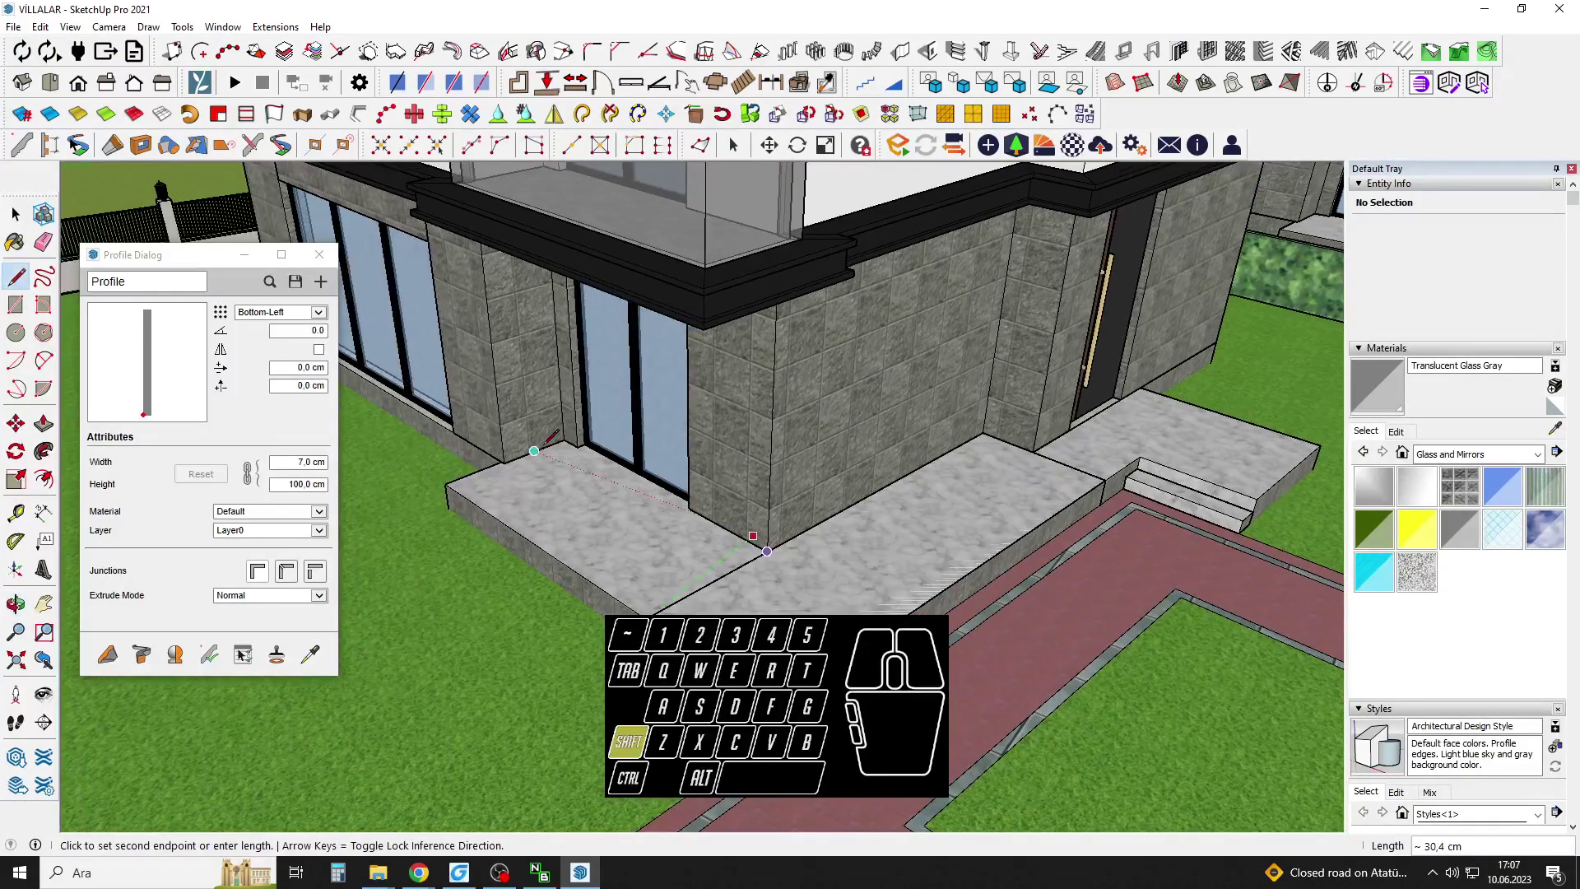
pyautogui.click(767, 551)
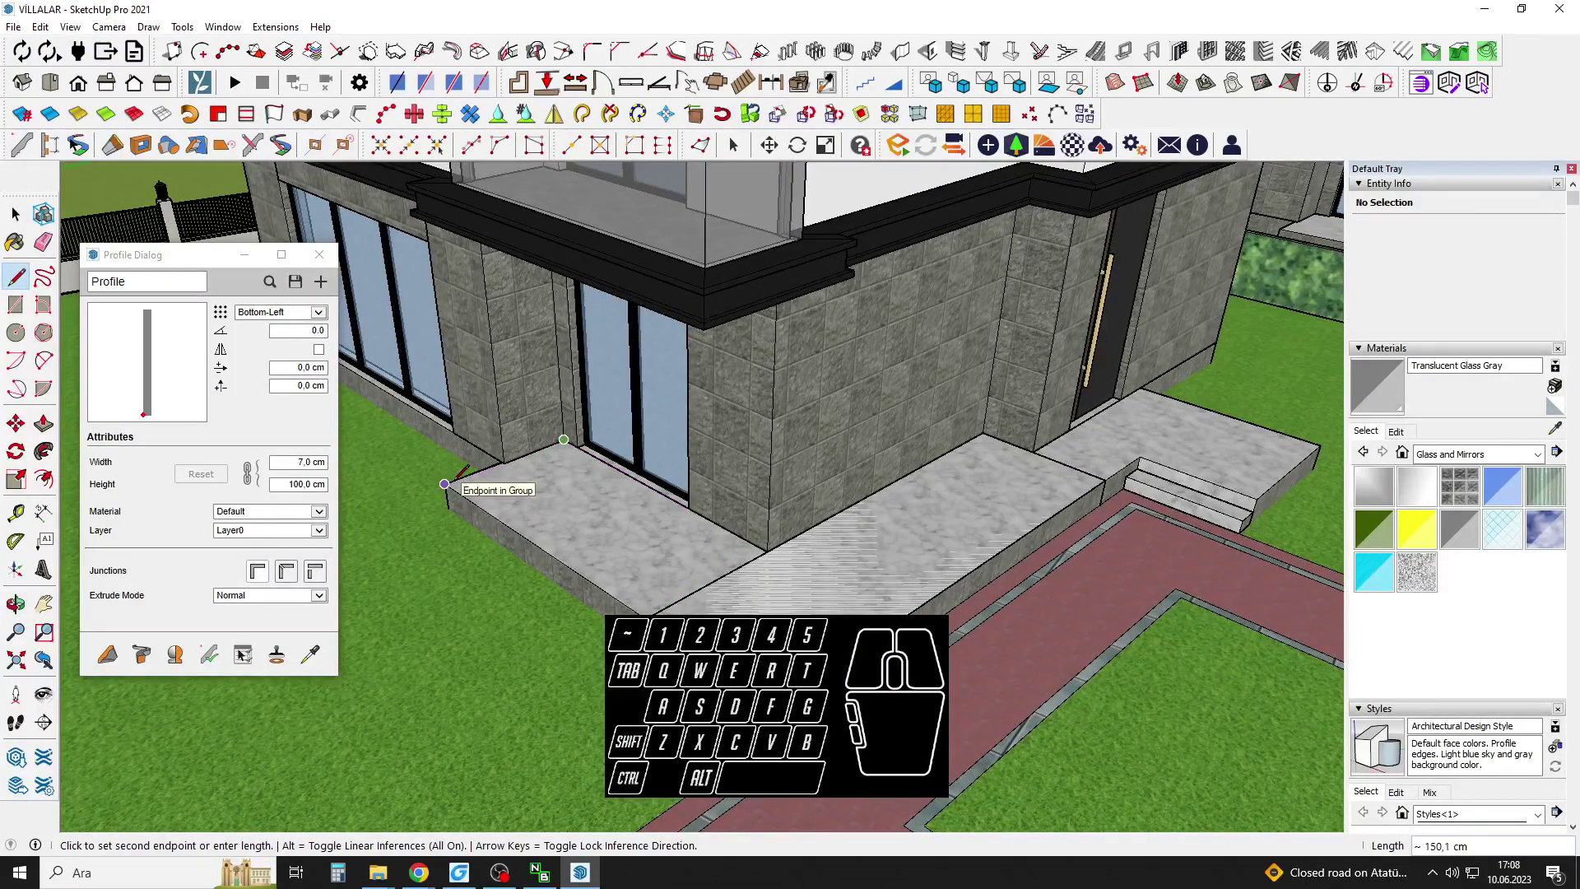
pyautogui.click(654, 614)
pyautogui.press('e')
pyautogui.click(688, 594)
pyautogui.press('space')
pyautogui.scroll(-1, 735, 603)
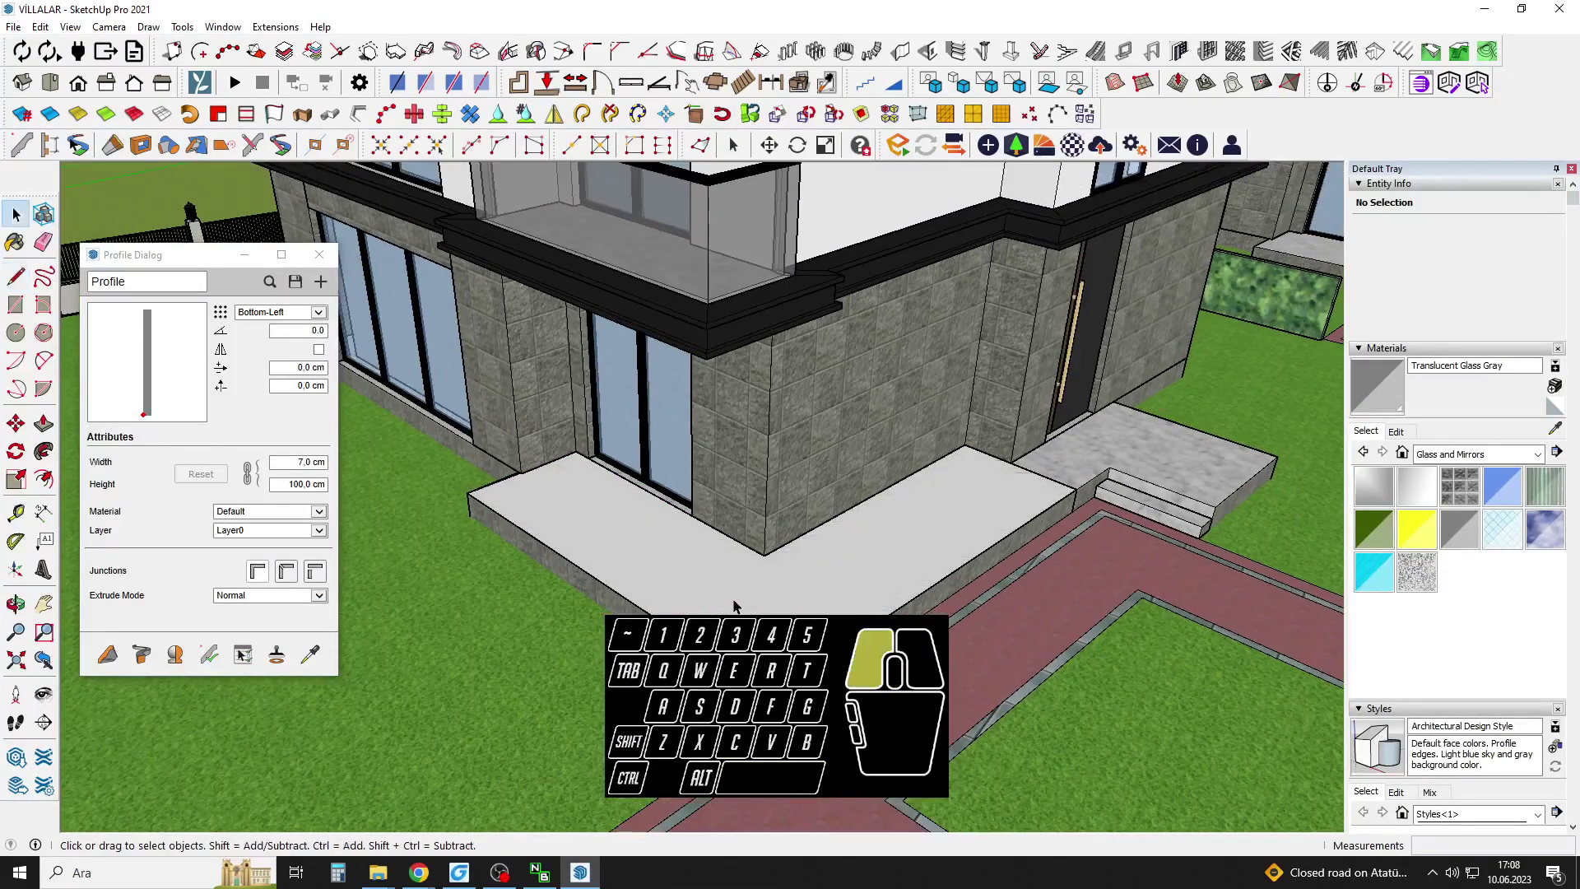
# Group the L-shaped terrace face and move it vertically up to the underside of the black ledge below the balcony.
pyautogui.doubleClick(733, 599)
pyautogui.rightClick(733, 599)
pyautogui.click(812, 398)
pyautogui.press('m')
pyautogui.click(965, 446)
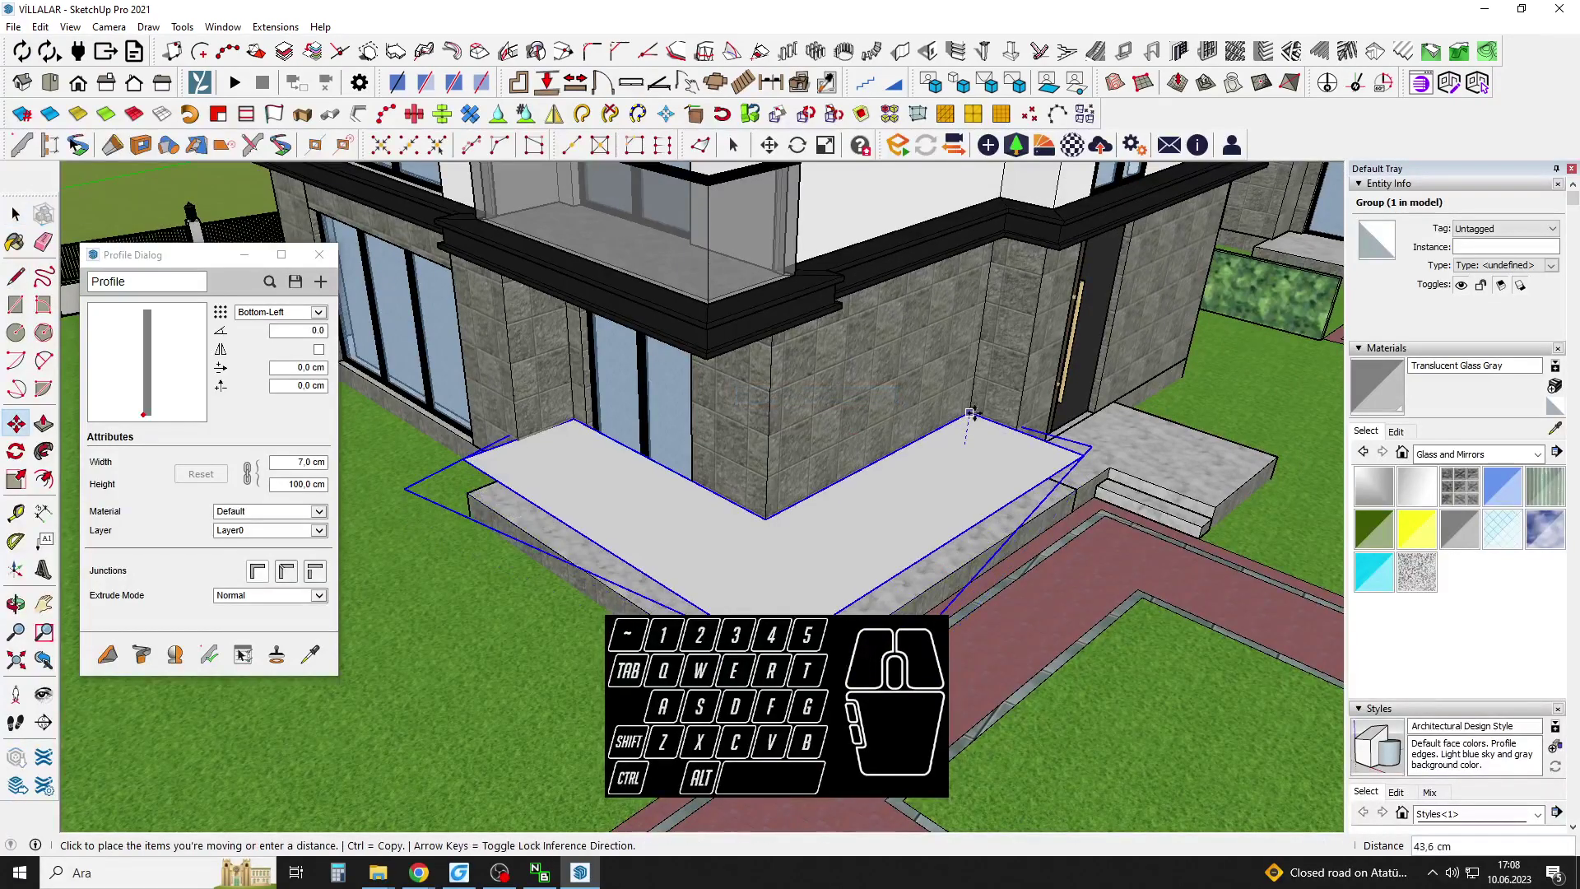
pyautogui.click(707, 360)
pyautogui.moveTo(883, 423); pyautogui.dragTo(699, 658, button='middle')
pyautogui.moveTo(675, 576); pyautogui.dragTo(831, 396, button='middle')
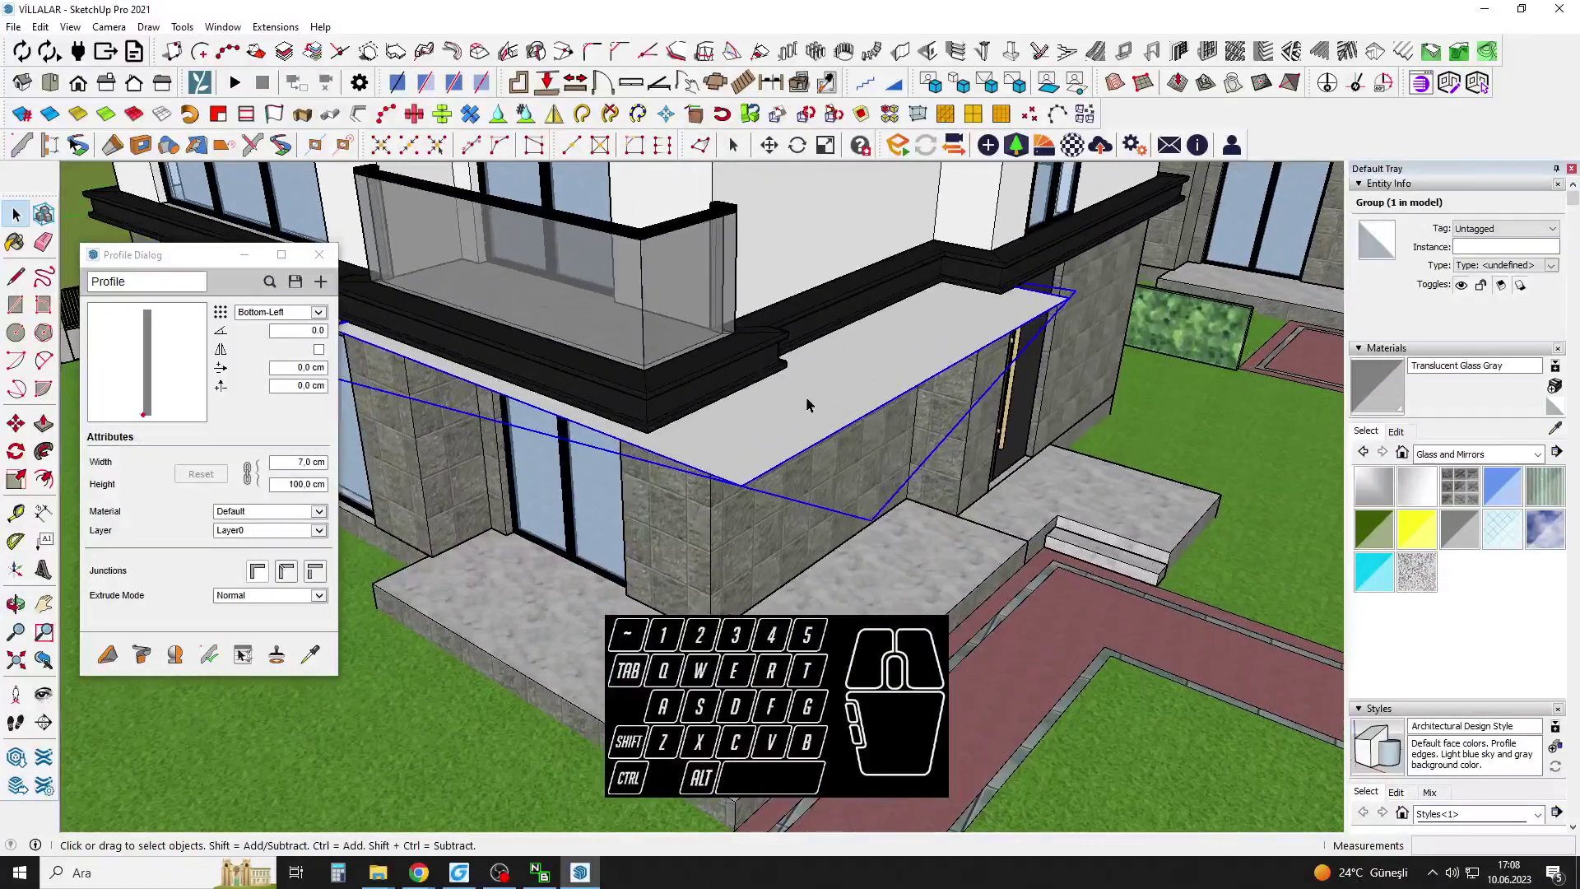
# Offset the raised L-shaped face's outline inward inside its group and delete the inner face to leave a narrow frame.
pyautogui.doubleClick(805, 401)
pyautogui.press('f')
pyautogui.click(802, 427)
pyautogui.press('Return')
pyautogui.click(823, 432)
pyautogui.click(821, 428)
pyautogui.press('space')
pyautogui.press('Delete')
pyautogui.press('space')
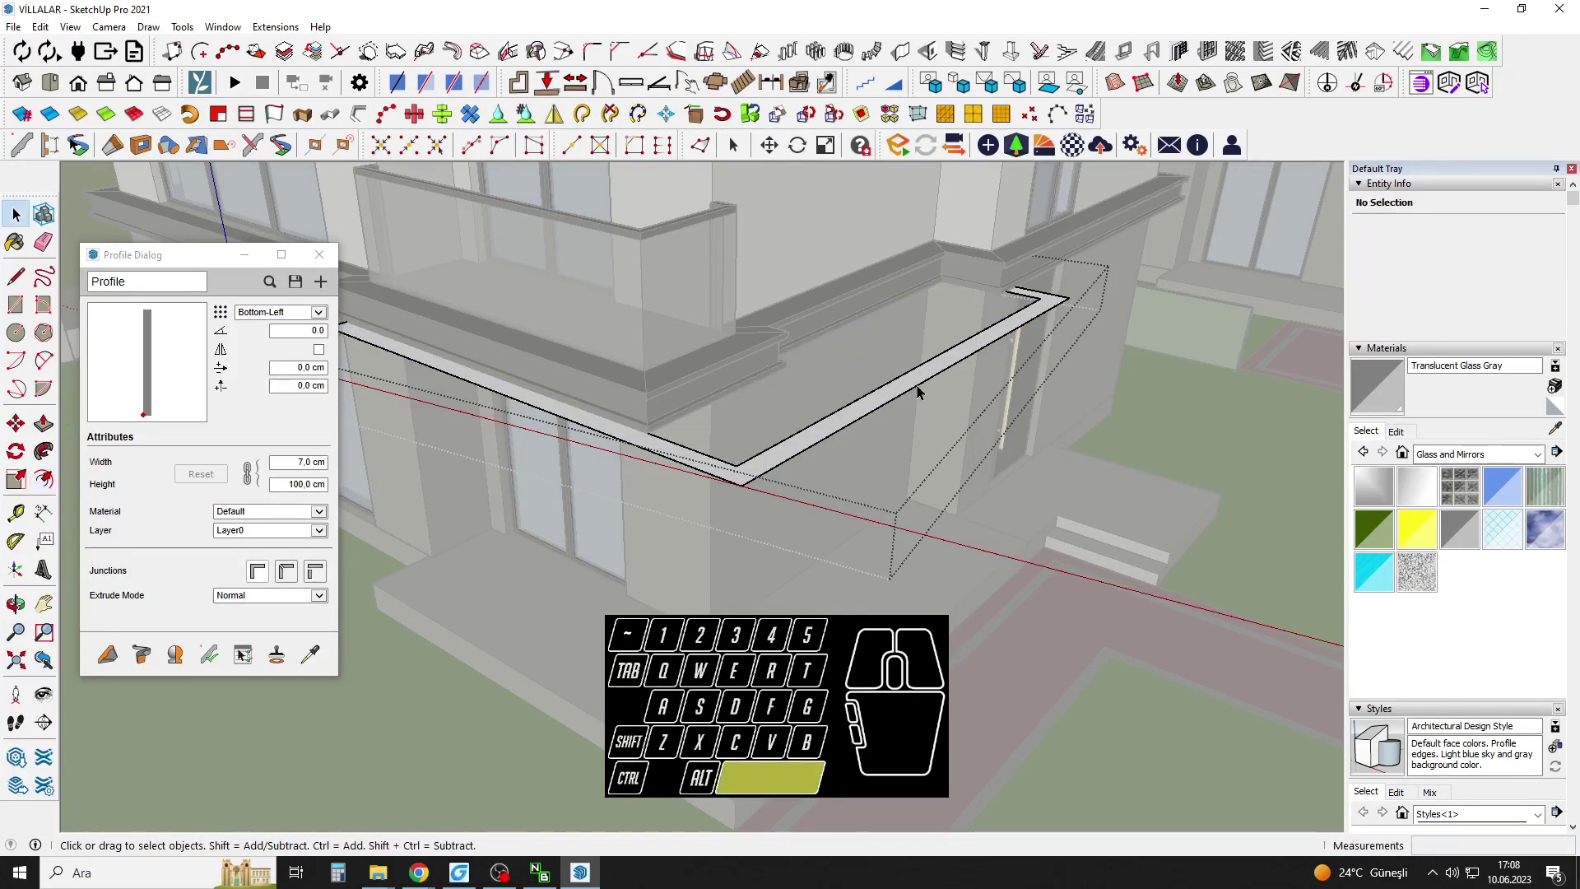
# Extrude the L-shaped frame face into a solid beam with Push/Pull, leave the group and select it.
pyautogui.press('p')
pyautogui.click(924, 383)
pyautogui.moveTo(923, 389); pyautogui.dragTo(782, 412, button='middle')
pyautogui.press('space')
pyautogui.moveTo(921, 420); pyautogui.dragTo(848, 458, button='middle')
pyautogui.press('space')
pyautogui.click(951, 404)
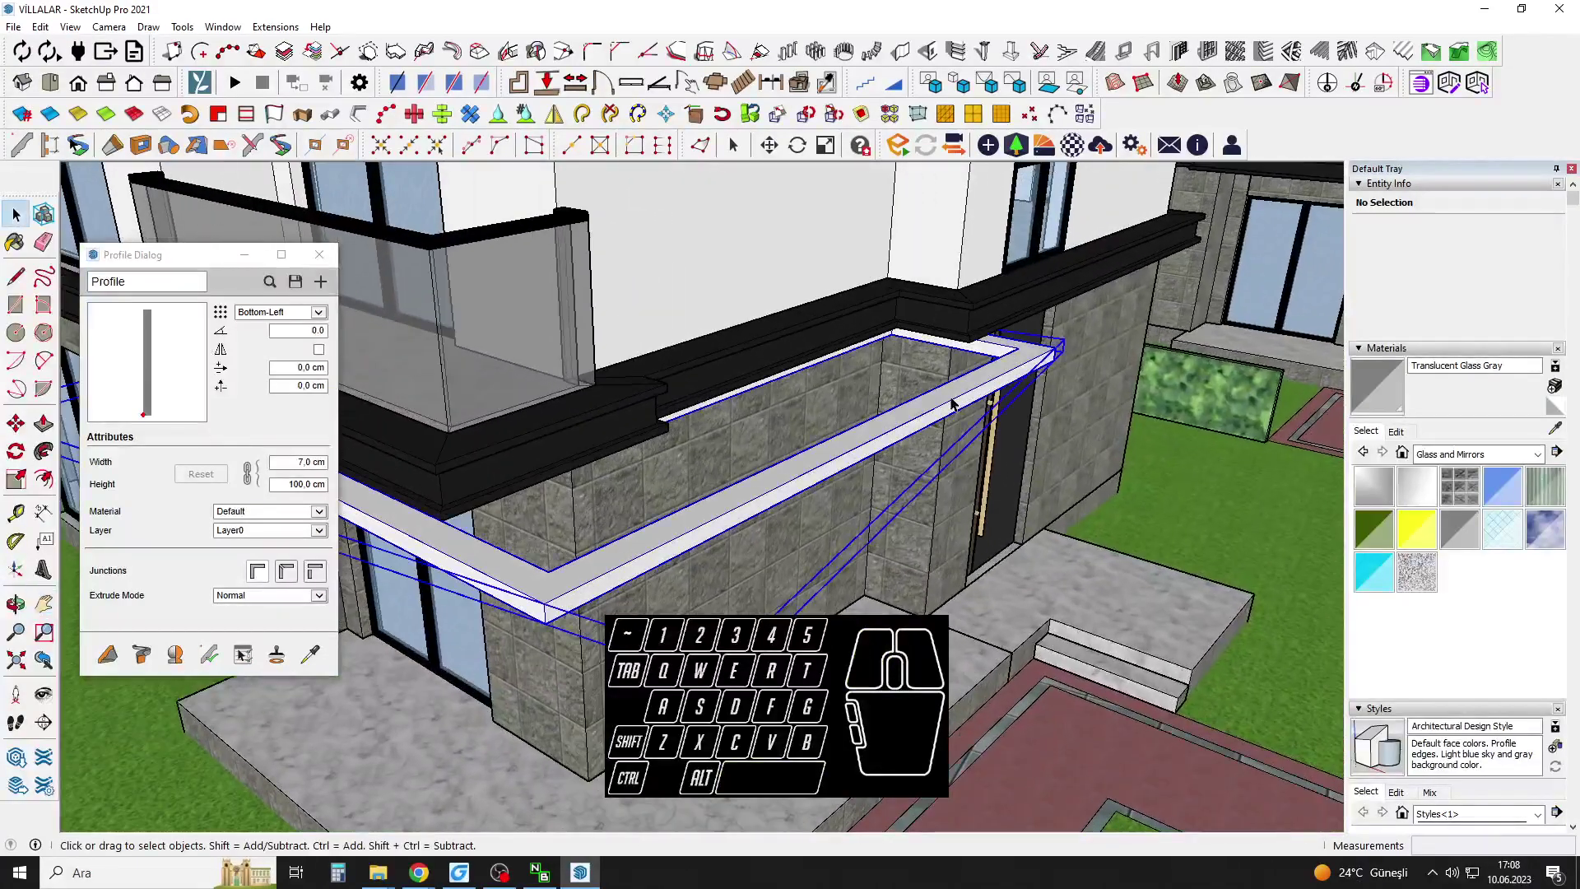
# Save the model and undo the raised L-shaped beam back to the bare terrace face.
pyautogui.moveTo(952, 403); pyautogui.dragTo(946, 417, button='middle')
pyautogui.moveTo(558, 506); pyautogui.dragTo(611, 466, button='middle')
pyautogui.hotkey('ctrl', 's')
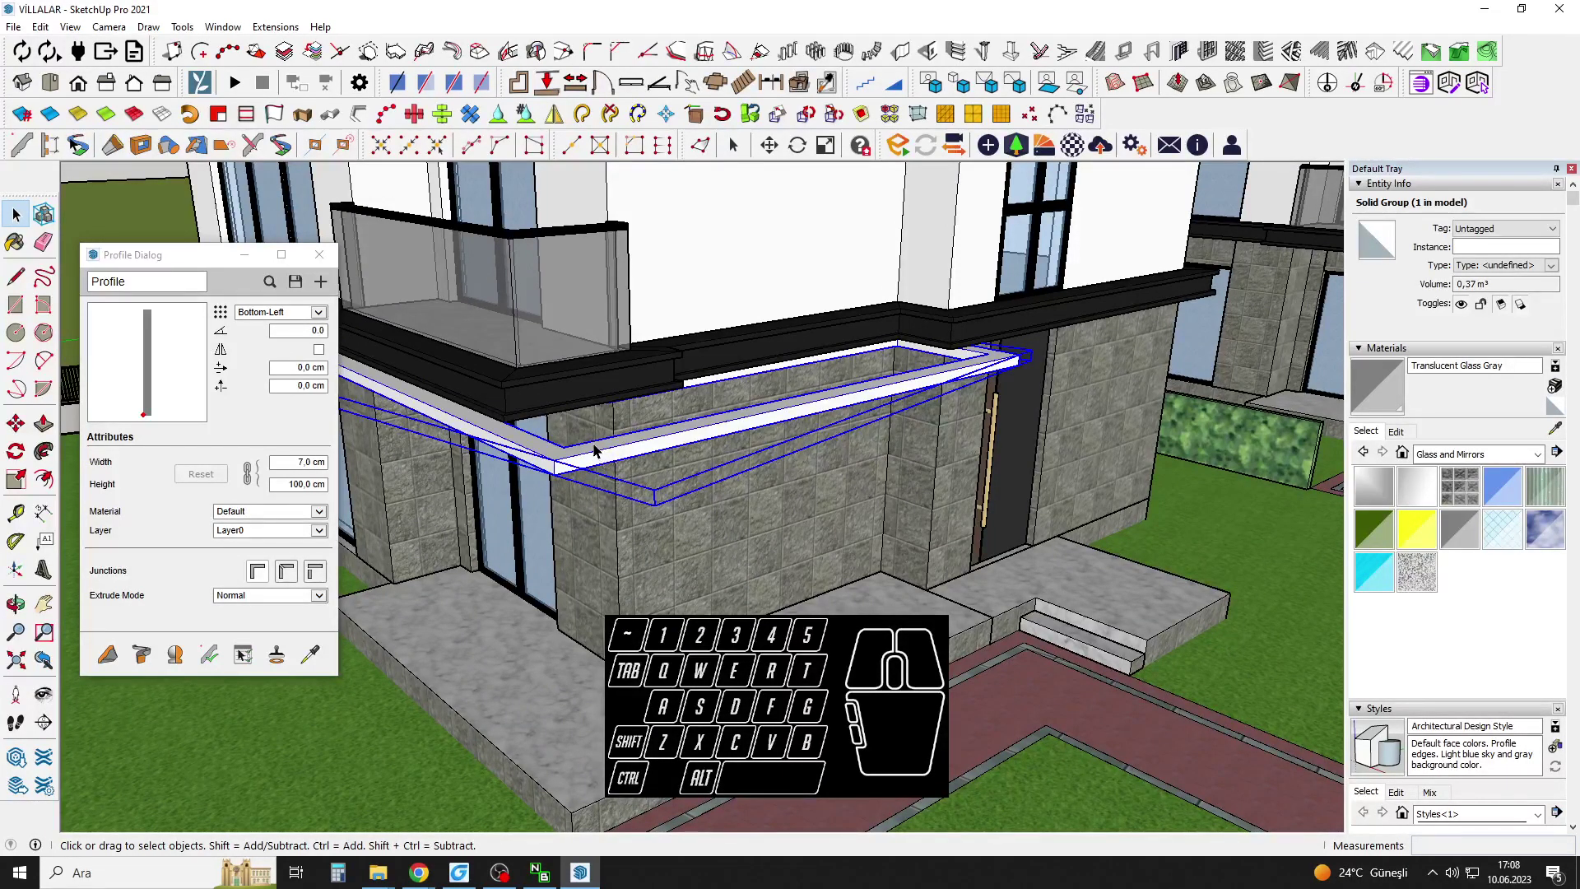
pyautogui.scroll(-1, 594, 451)
pyautogui.moveTo(594, 451); pyautogui.dragTo(747, 469, button='middle')
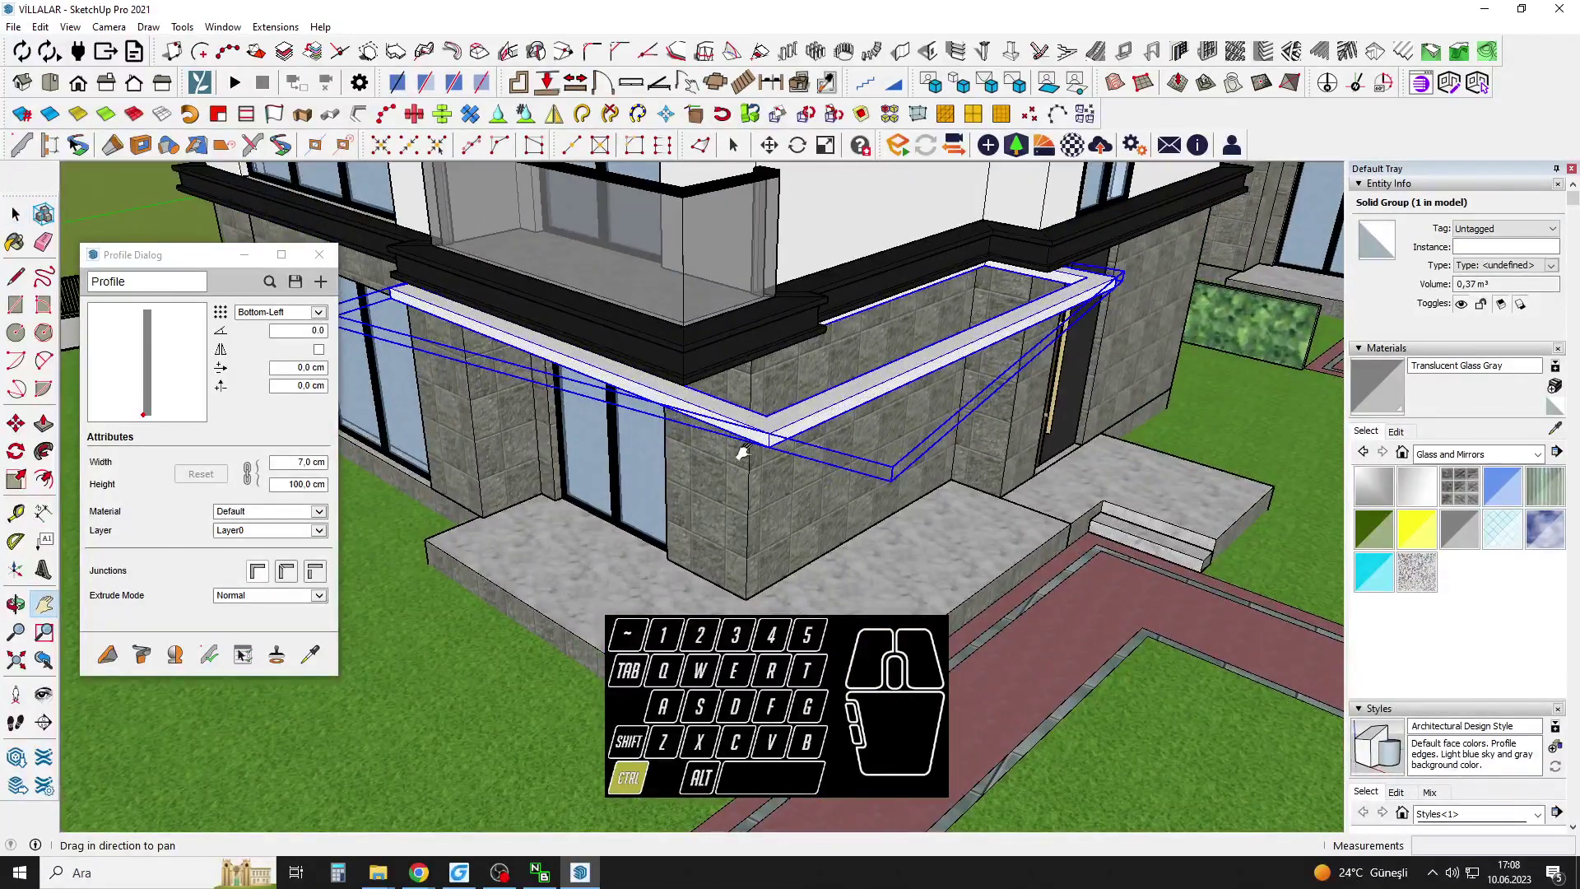
pyautogui.hotkey('ctrl', 'z')
pyautogui.hotkey('ctrl', 'z')
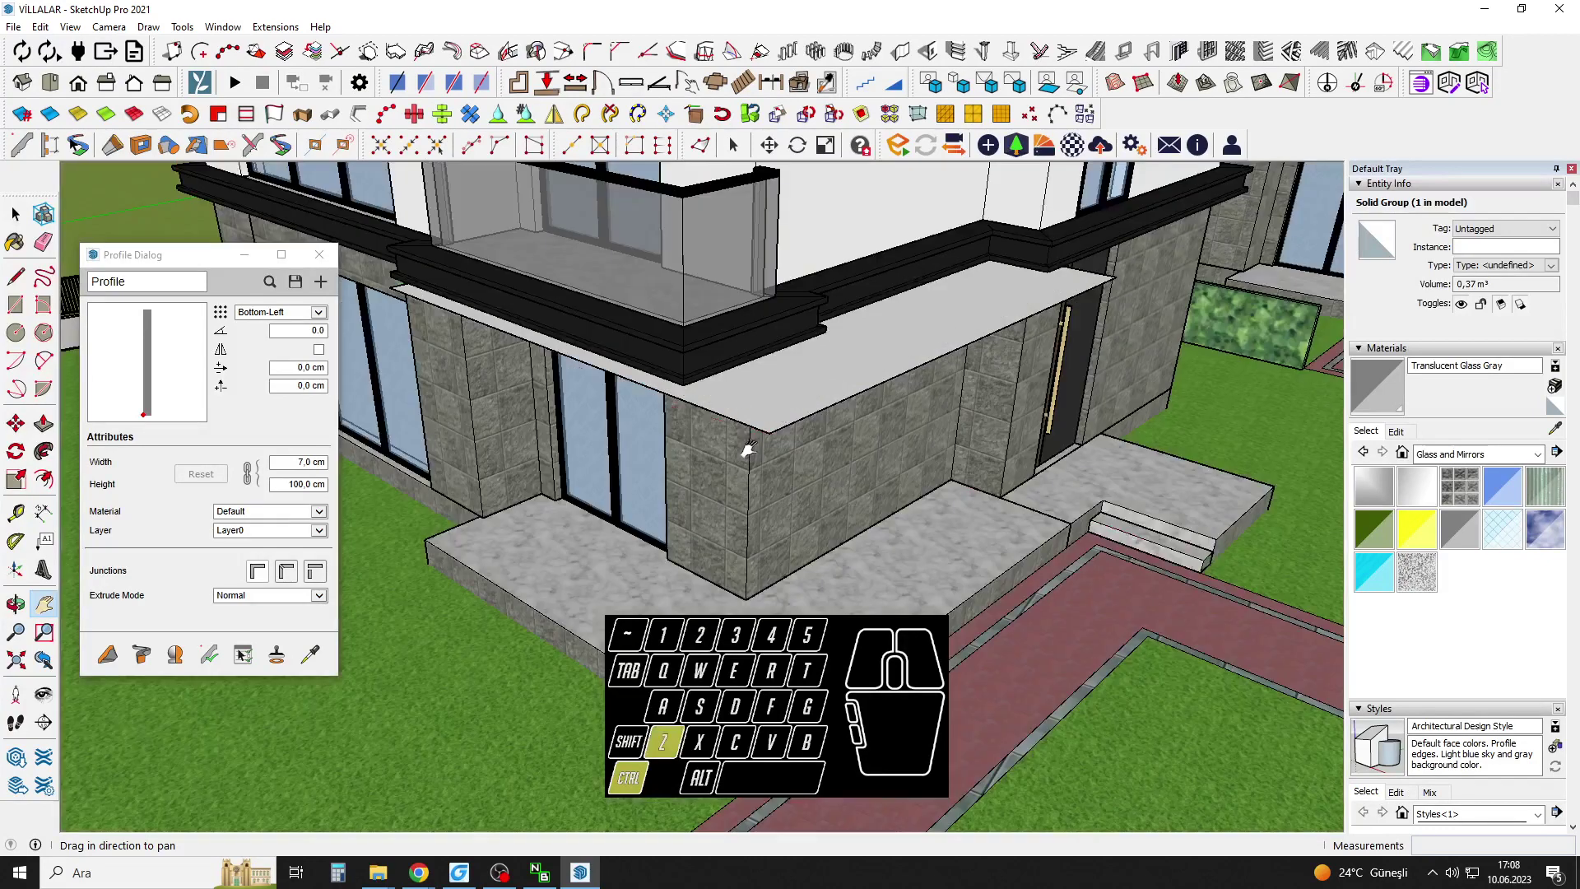
pyautogui.moveTo(748, 450); pyautogui.dragTo(750, 428, button='middle')
# Divide the L-shaped terrace face with a 150 cm line from the villa's wall corner to the outer terrace edge.
pyautogui.click(781, 591)
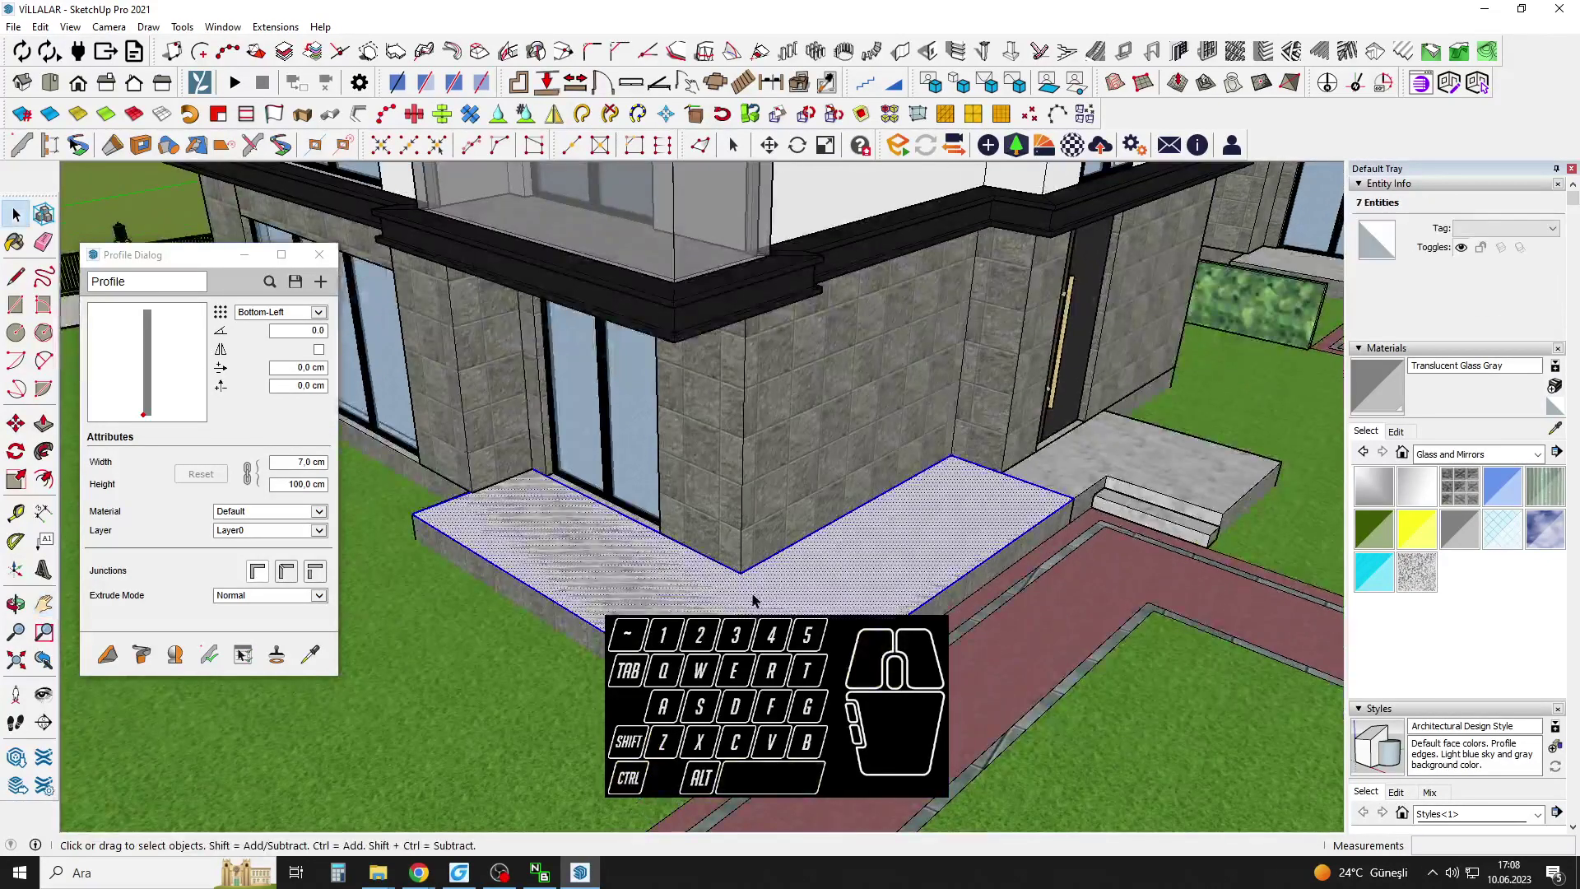
pyautogui.scroll(1, 754, 600)
pyautogui.press('l')
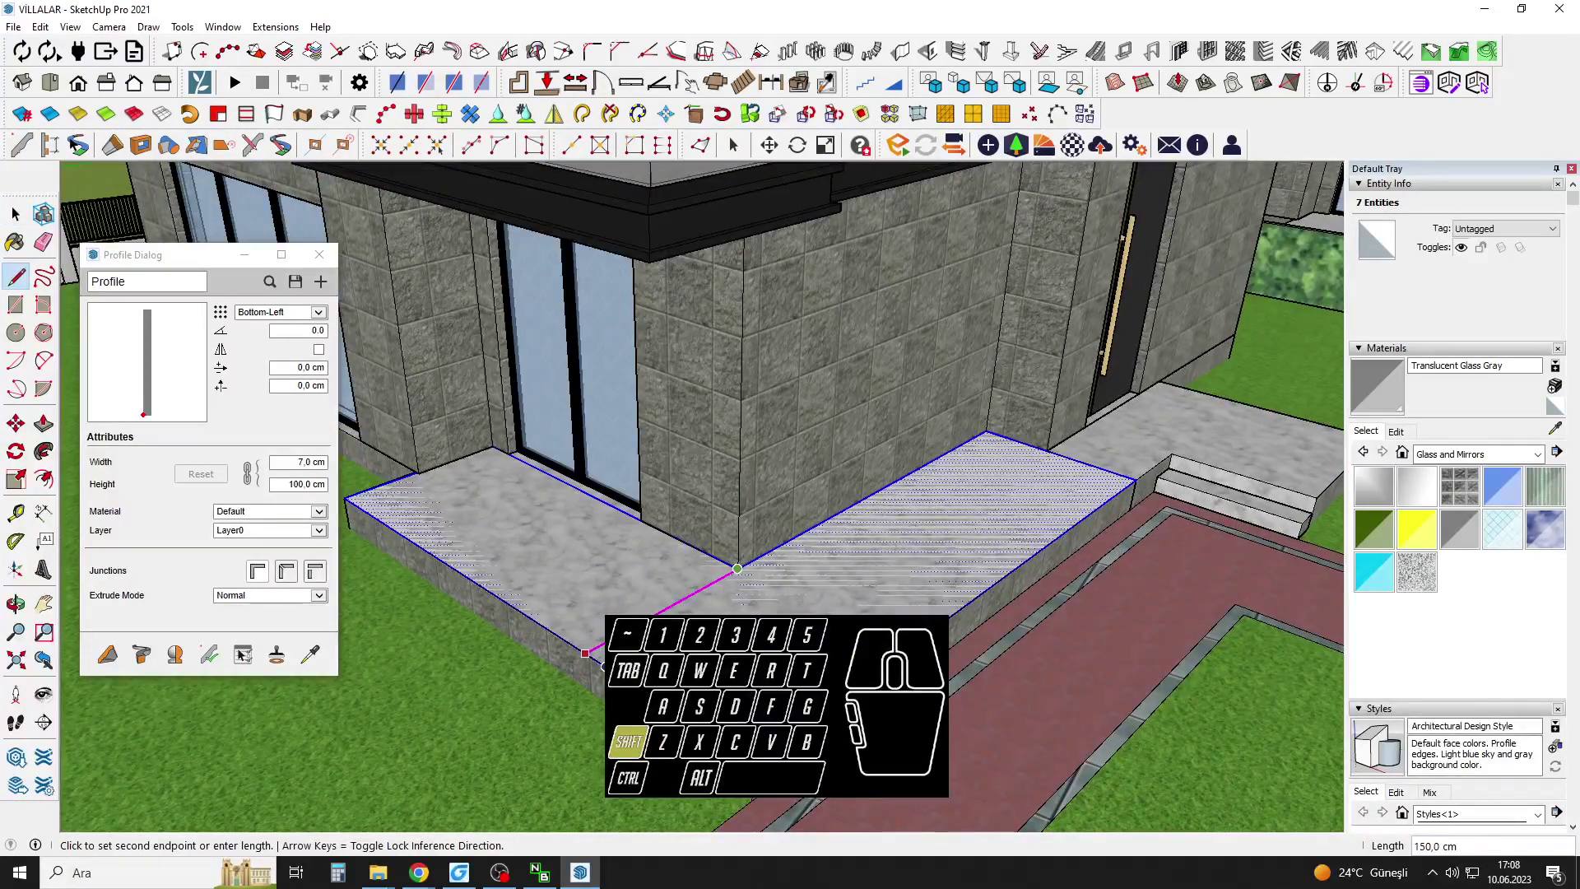
pyautogui.click(606, 666)
pyautogui.scroll(-1, 629, 601)
pyautogui.press('space')
# Make a separate group from each of the two terrace arm faces.
pyautogui.doubleClick(620, 600)
pyautogui.rightClick(620, 601)
pyautogui.click(699, 375)
pyautogui.doubleClick(828, 556)
pyautogui.rightClick(829, 557)
pyautogui.click(920, 355)
# Open the entrance-side arm group and extrude its face up 10 cm with Push/Pull.
pyautogui.doubleClick(916, 503)
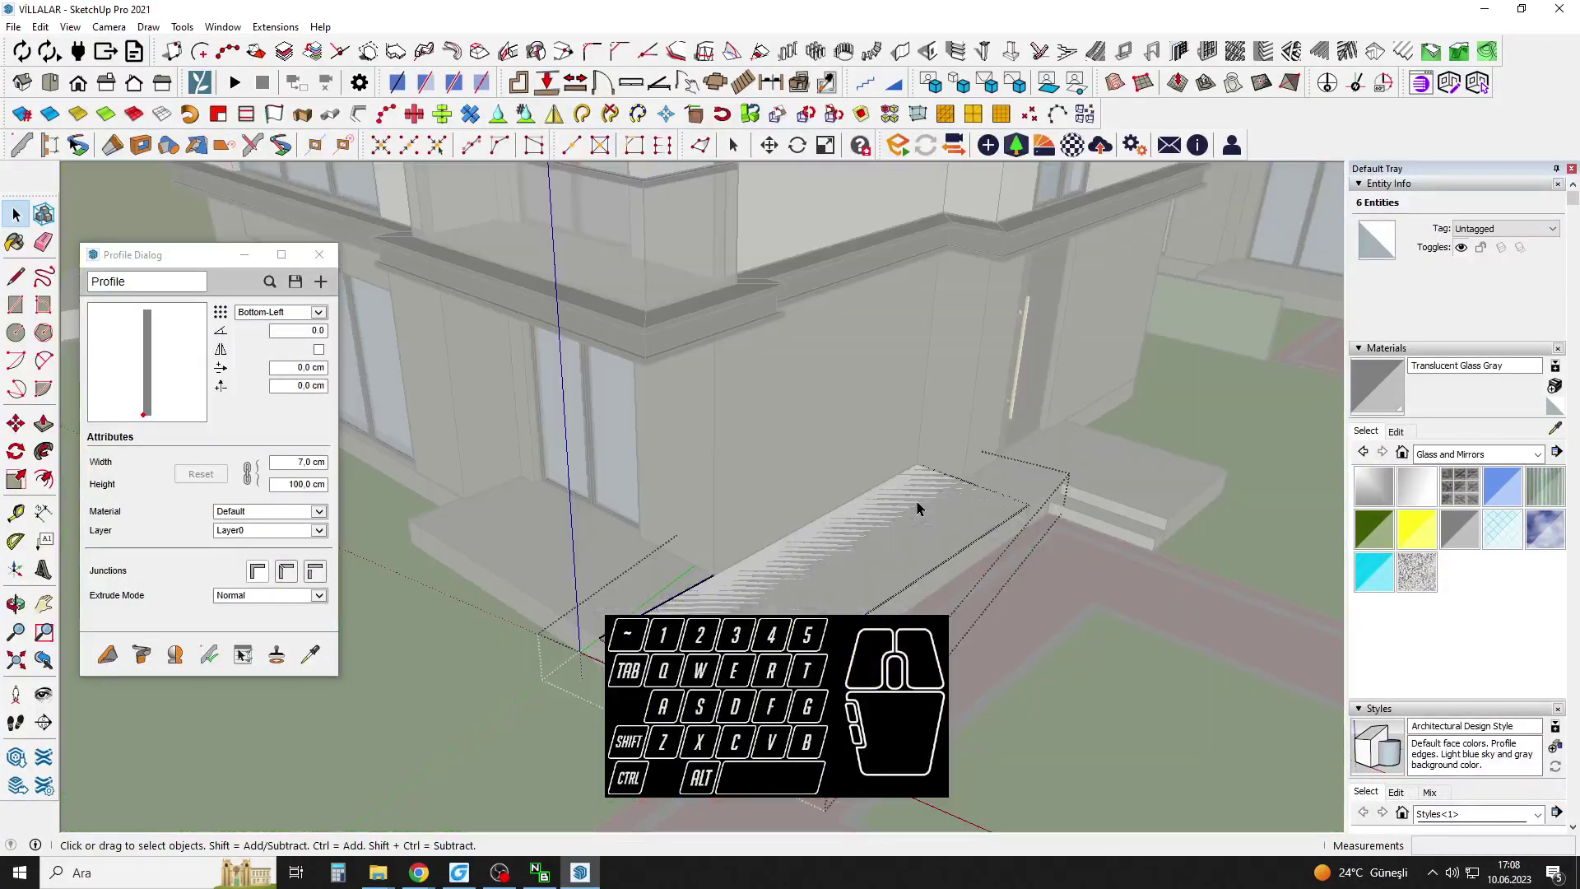
pyautogui.write('p10')
pyautogui.press('Return')
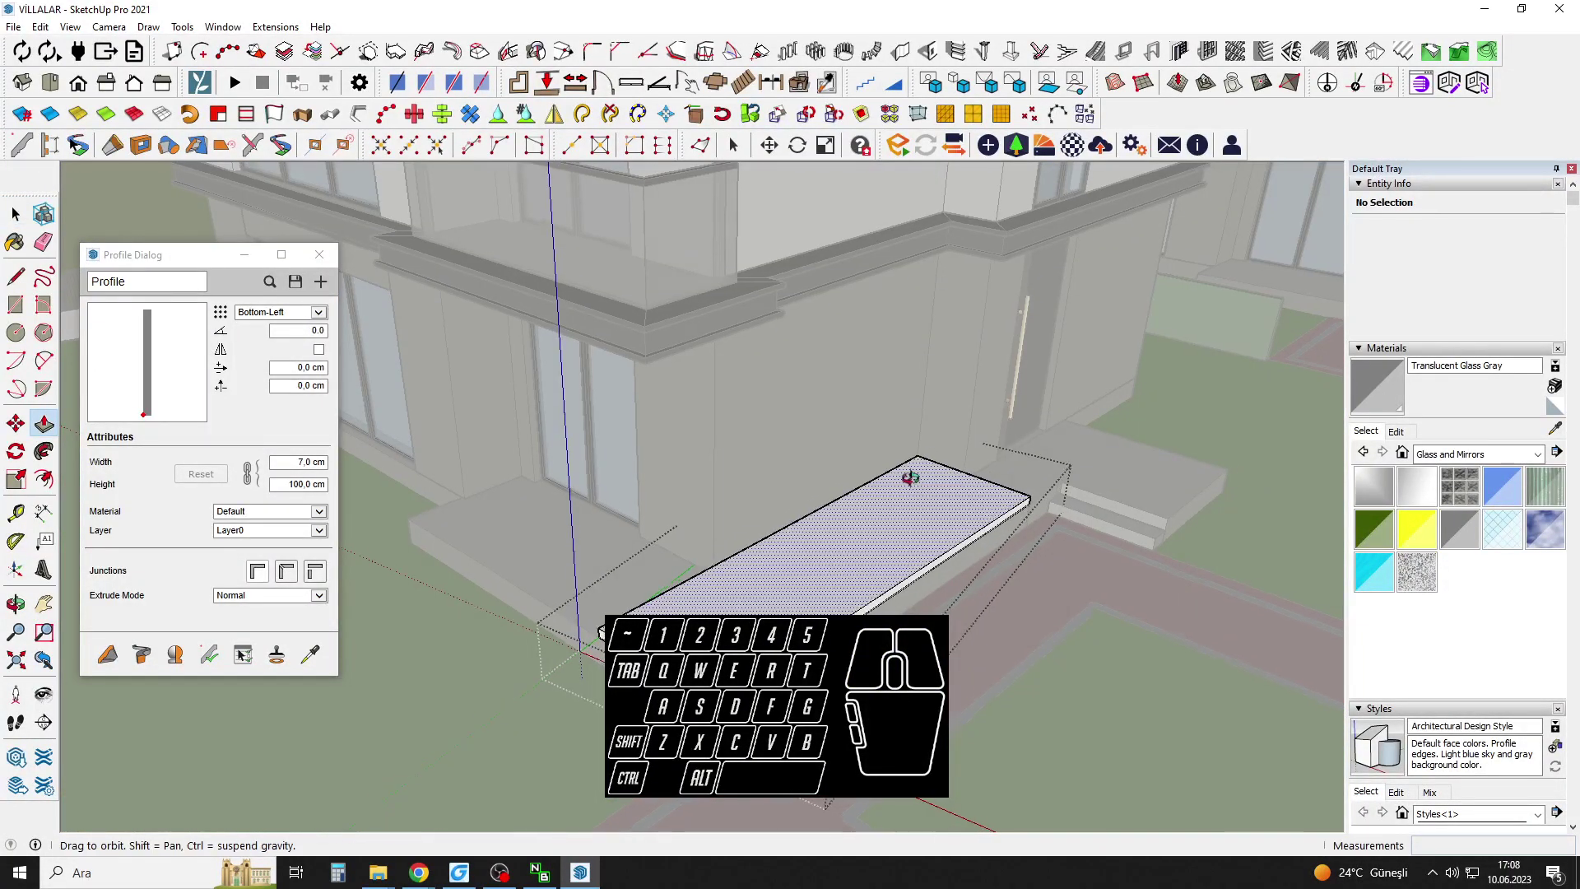
# Offset the slab's outline inward about 20 cm and push the inner face through 10 cm to leave an open frame.
pyautogui.moveTo(910, 476); pyautogui.dragTo(915, 486, button='middle')
pyautogui.scroll(1, 924, 518)
pyautogui.press('space')
pyautogui.press('f')
pyautogui.click(920, 532)
pyautogui.click(906, 524)
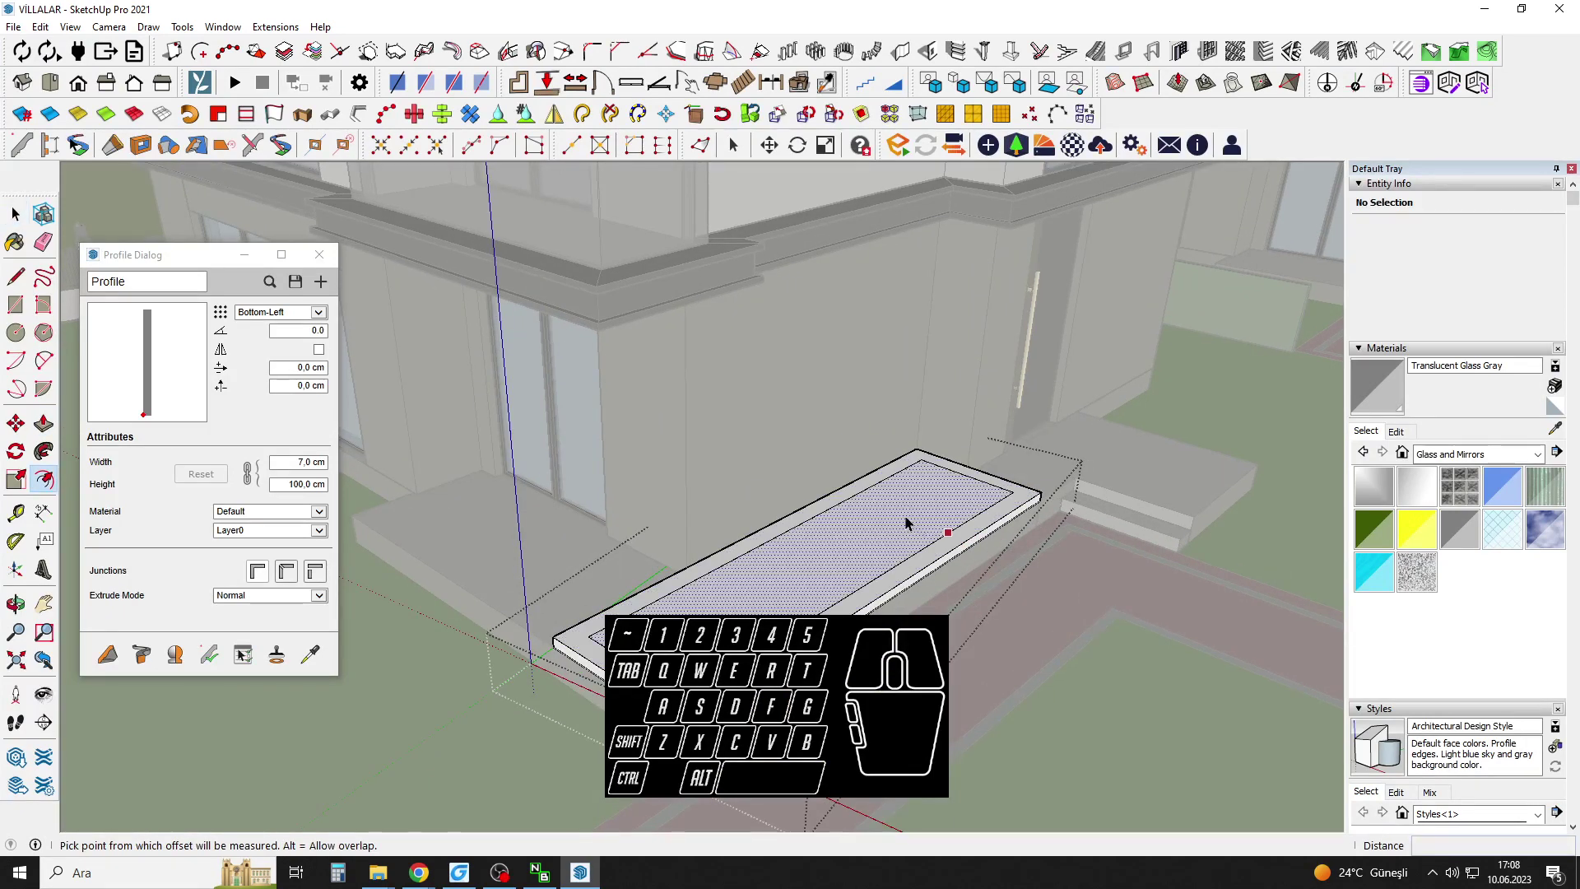
pyautogui.scroll(2, 913, 518)
pyautogui.press('p')
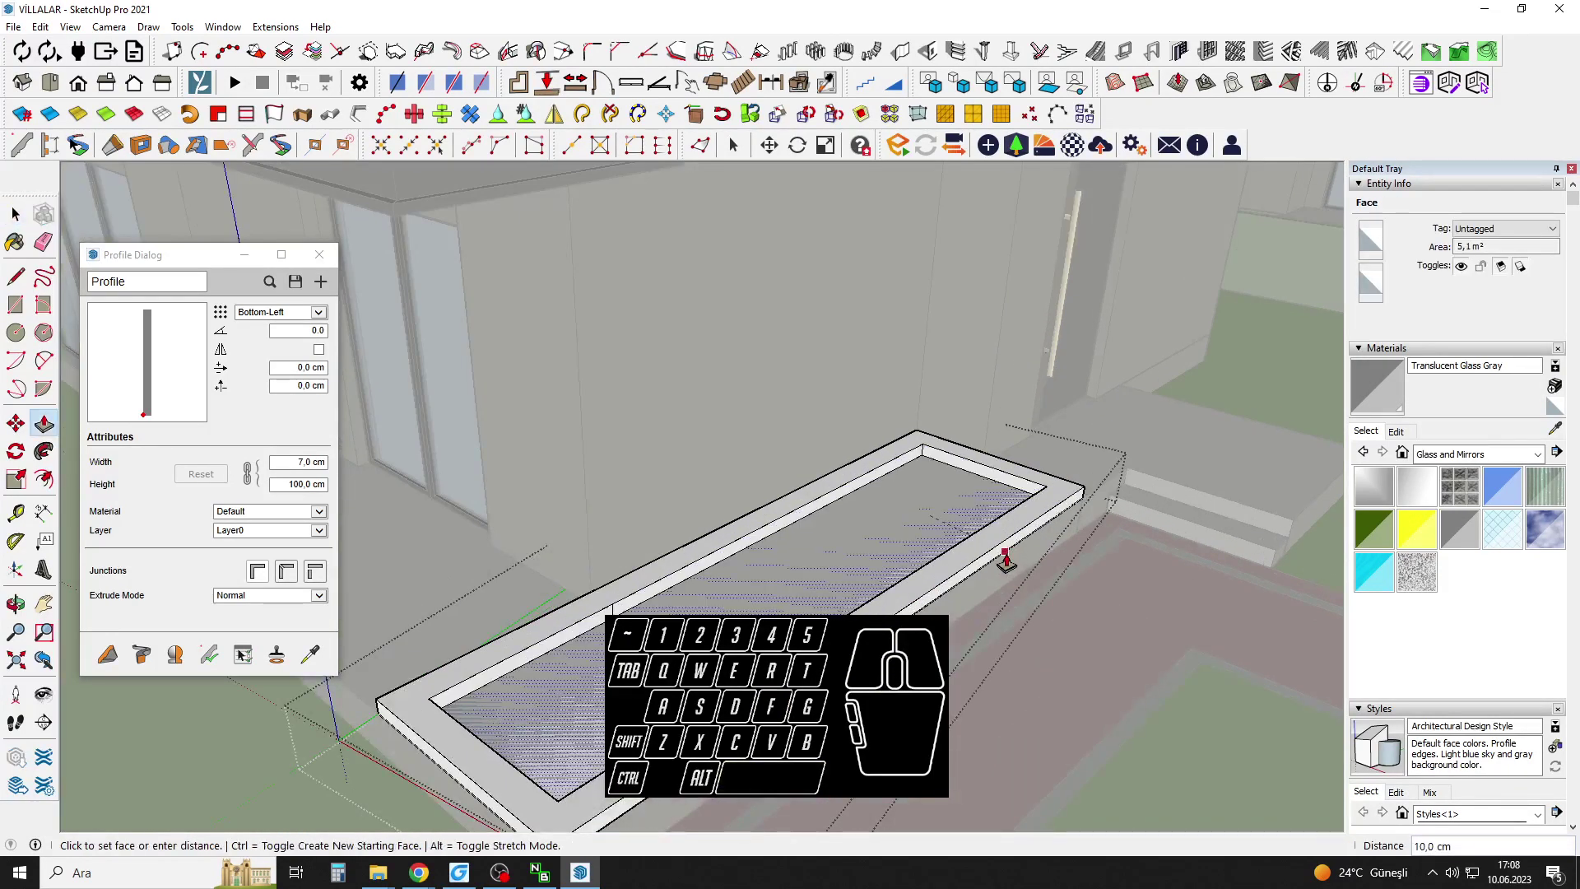
pyautogui.click(1006, 555)
# Copy the inner face at the frame's entrance-side end a short distance into the opening and group the copy.
pyautogui.press('space')
pyautogui.scroll(3, 963, 482)
pyautogui.press('m')
pyautogui.click(866, 416)
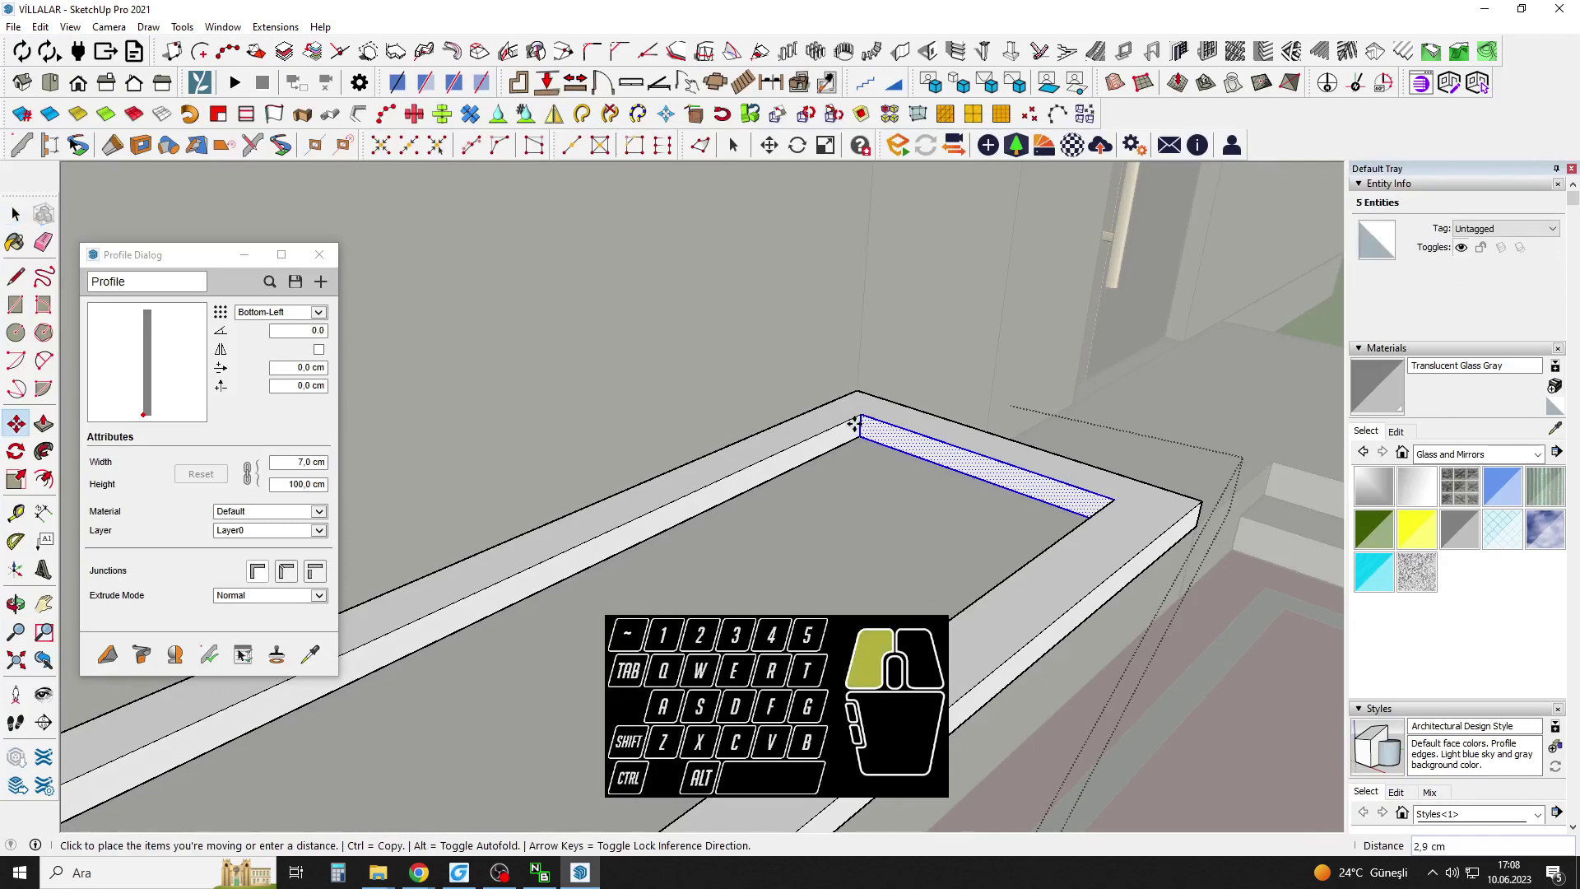
pyautogui.press('ctrl')
pyautogui.click(820, 438)
pyautogui.press('space')
pyautogui.rightClick(834, 455)
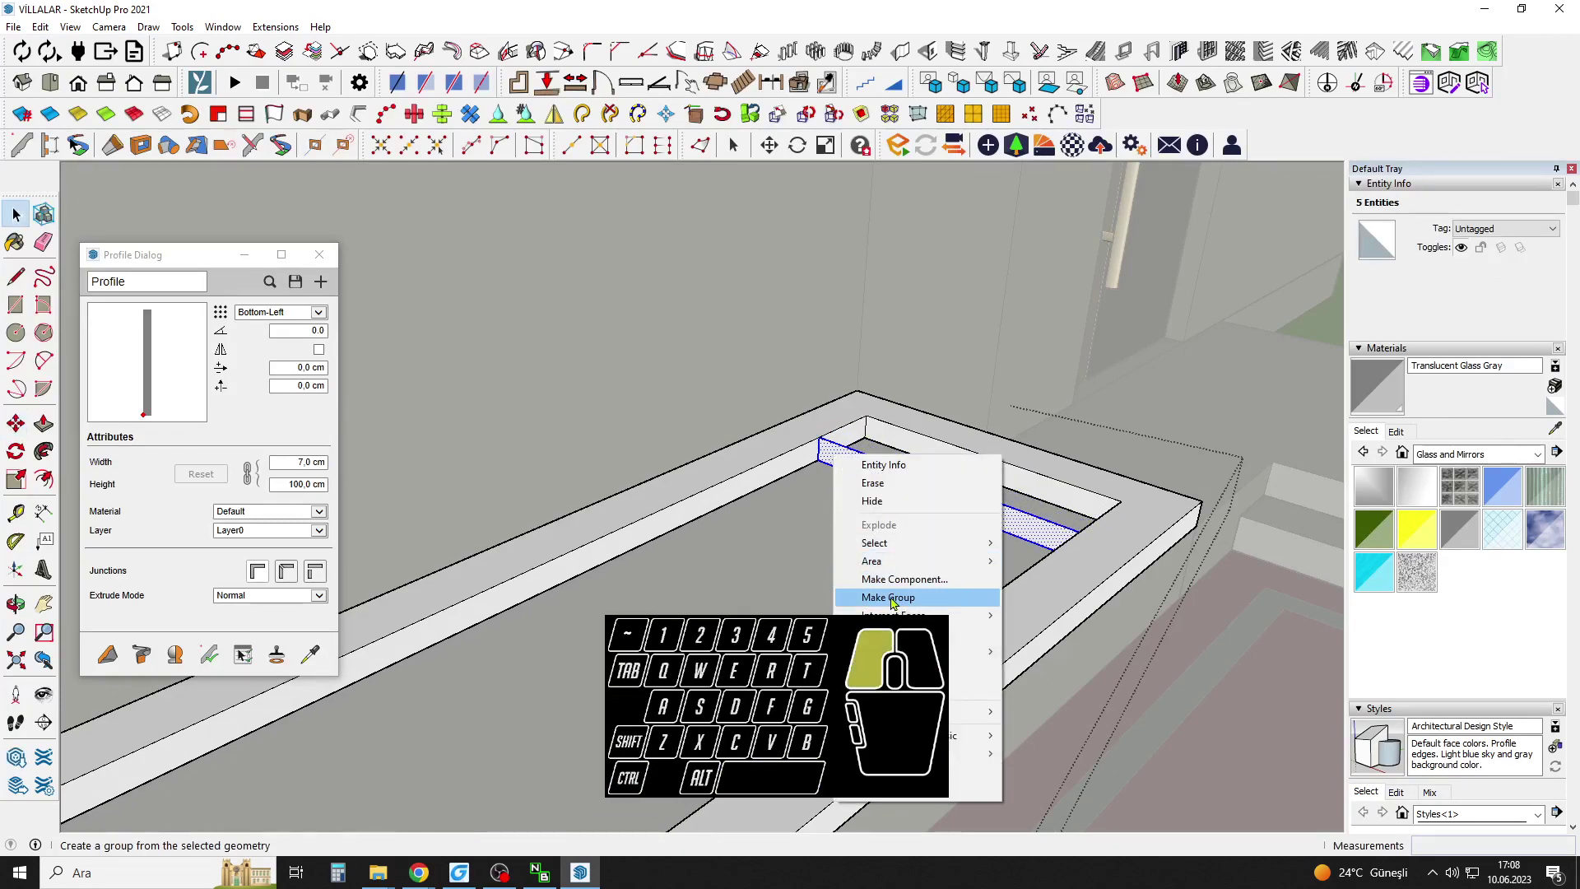
pyautogui.click(891, 603)
# Try to thicken the grouped face into a slat with Push/Pull, then undo the extrusion.
pyautogui.doubleClick(867, 475)
pyautogui.press('p')
pyautogui.click(868, 474)
pyautogui.click(857, 483)
pyautogui.moveTo(868, 483); pyautogui.dragTo(769, 474, button='middle')
pyautogui.press('space')
pyautogui.click(815, 484)
pyautogui.click(864, 487)
pyautogui.scroll(3, 767, 474)
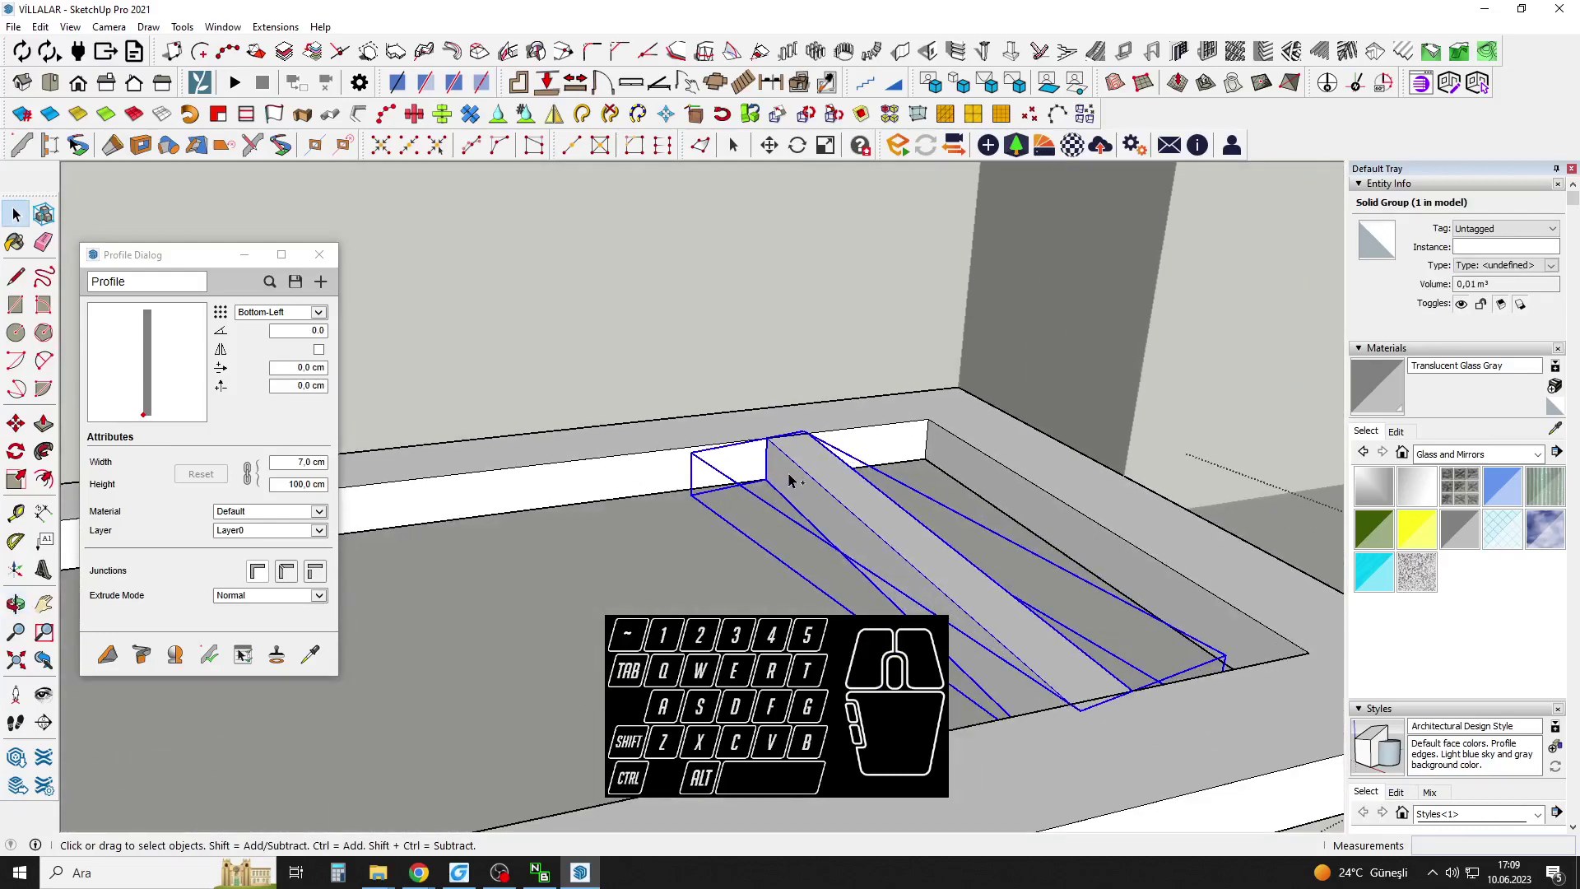
pyautogui.hotkey('ctrl', 'z')
# Extrude the grouped face into a thin slat with Push/Pull, leave its group and select the slat.
pyautogui.press('p')
pyautogui.click(825, 479)
pyautogui.click(822, 479)
pyautogui.press('space')
pyautogui.click(769, 465)
pyautogui.click(803, 463)
# Rotate the slat about its long direction so that it sits tilted across the frame opening.
pyautogui.scroll(3, 803, 462)
pyautogui.moveTo(803, 461); pyautogui.dragTo(775, 435, button='middle')
pyautogui.press('q')
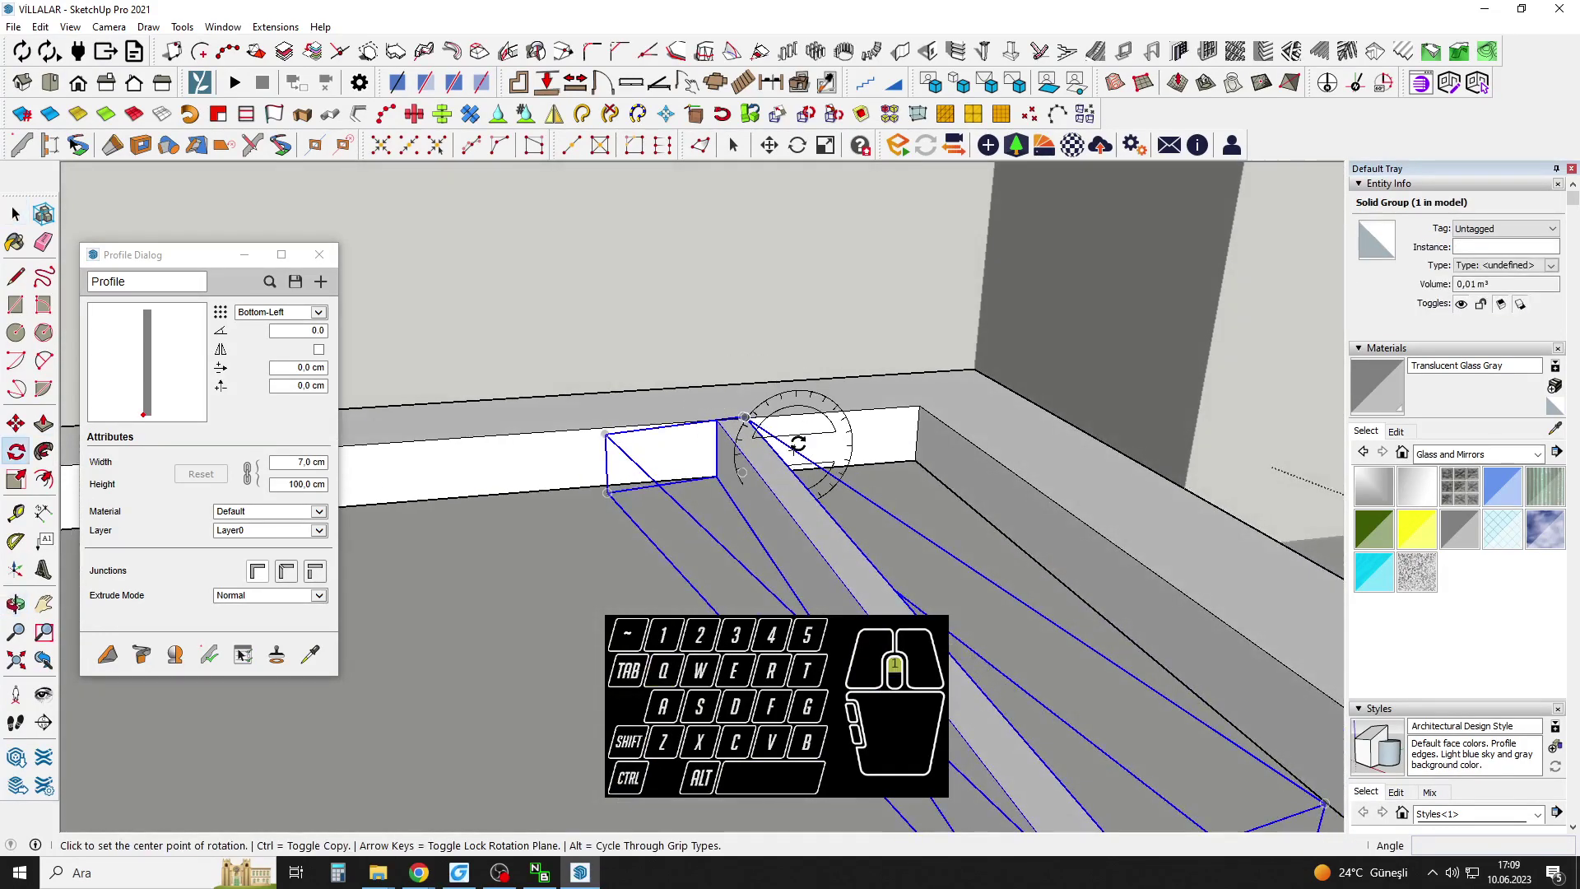
pyautogui.scroll(1, 798, 444)
pyautogui.click(811, 437)
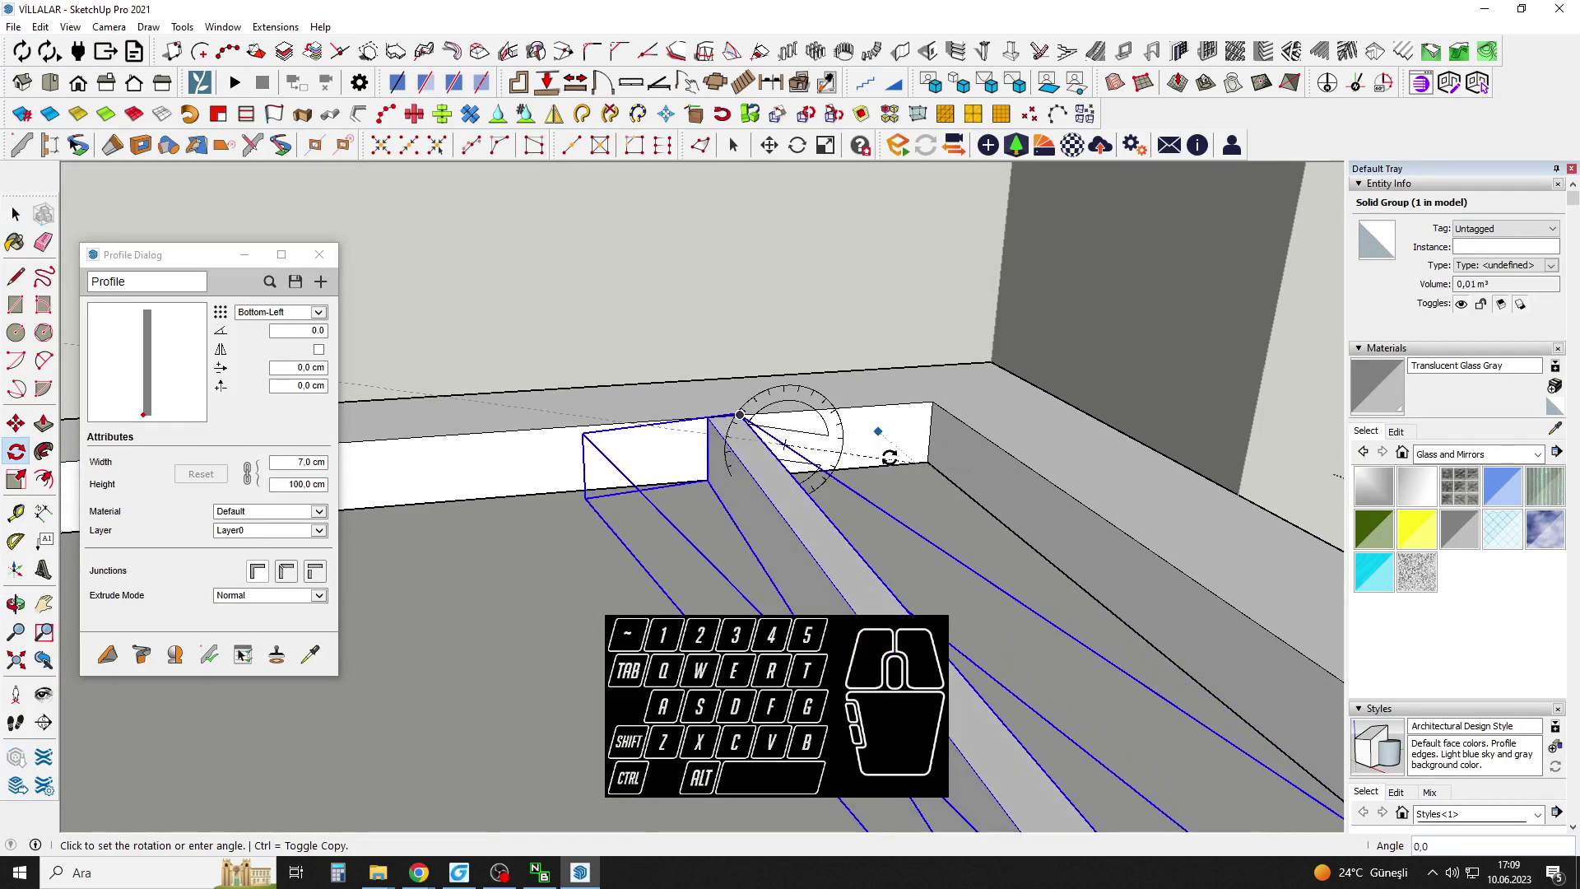
pyautogui.click(875, 432)
# Move the tilted slat along the frame, closer to the entrance-side end of the opening.
pyautogui.press('m')
pyautogui.scroll(3, 887, 443)
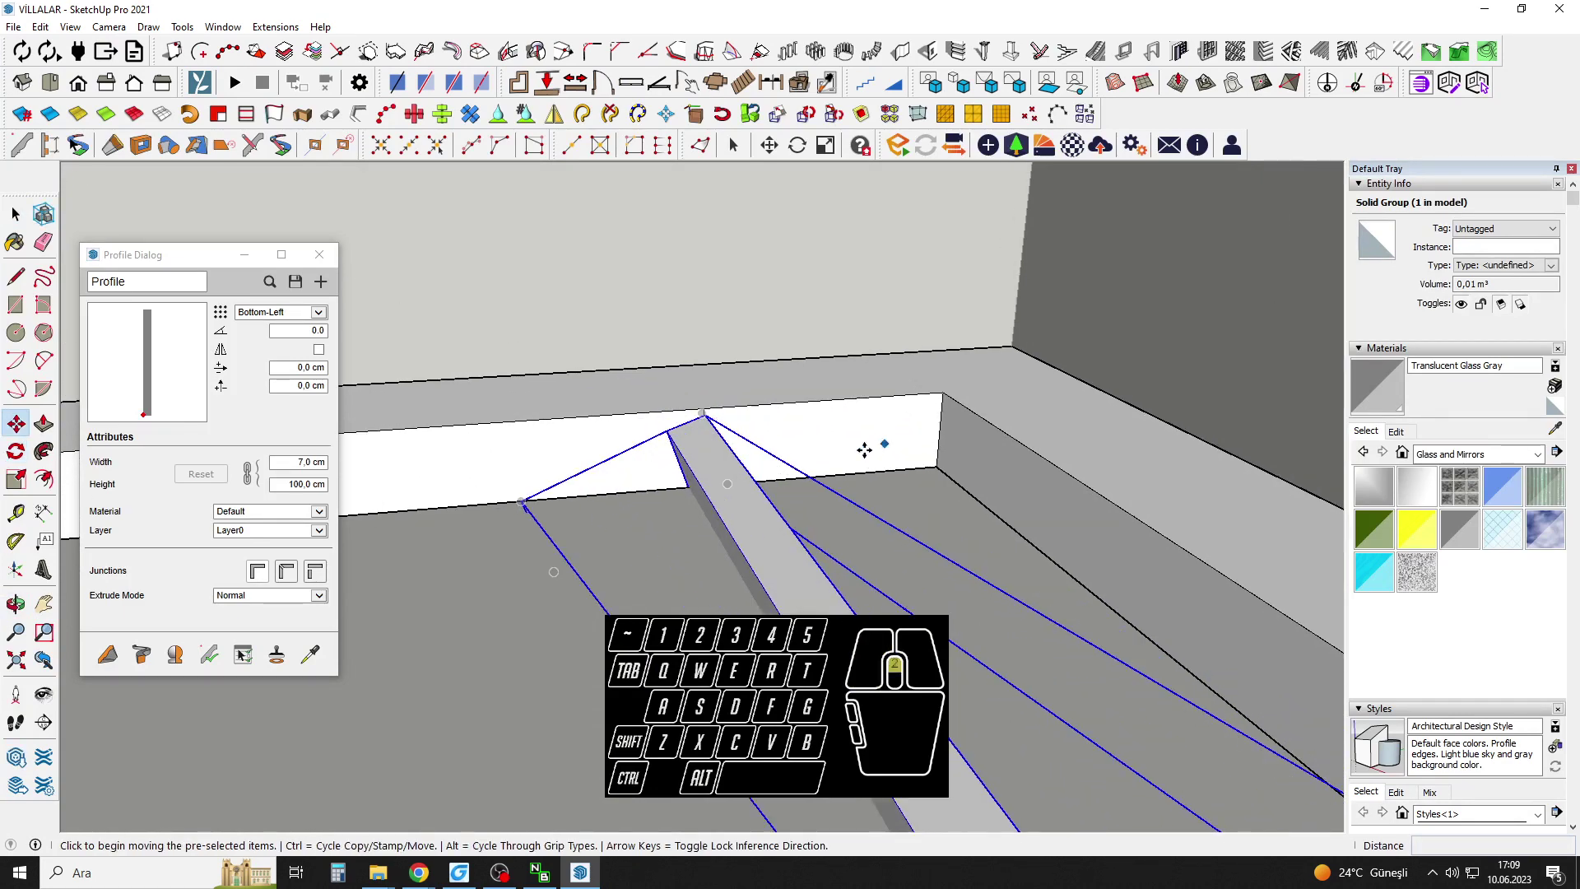
pyautogui.click(804, 459)
pyautogui.press('Escape')
pyautogui.scroll(2, 906, 475)
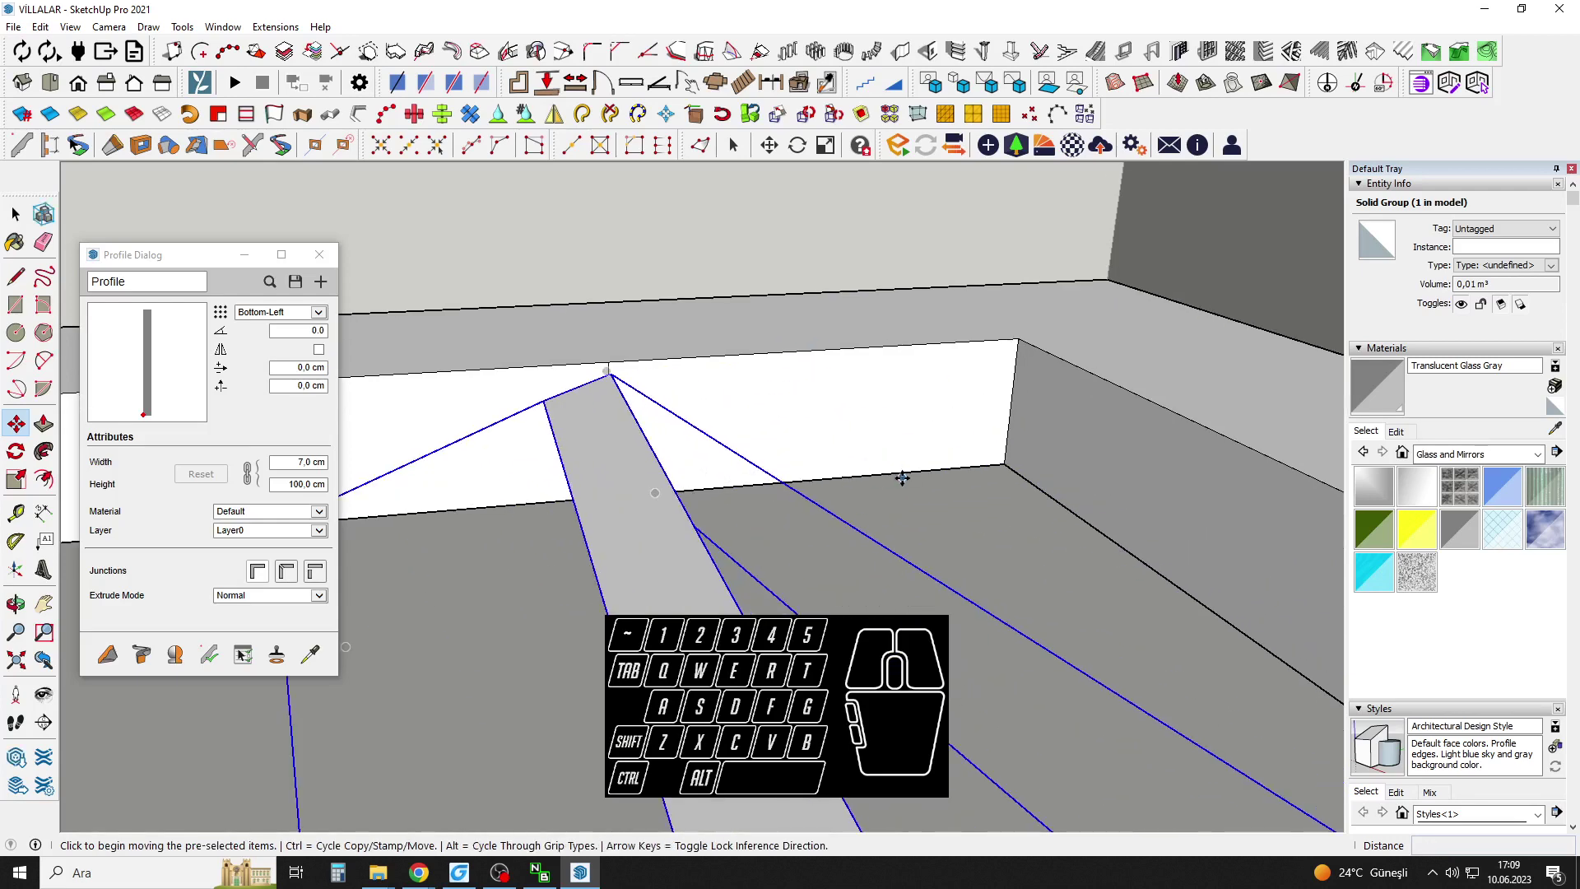
pyautogui.click(906, 475)
pyautogui.keyDown('shift'); pyautogui.click(1007, 467); pyautogui.keyUp('shift')
pyautogui.scroll(-5, 1020, 484)
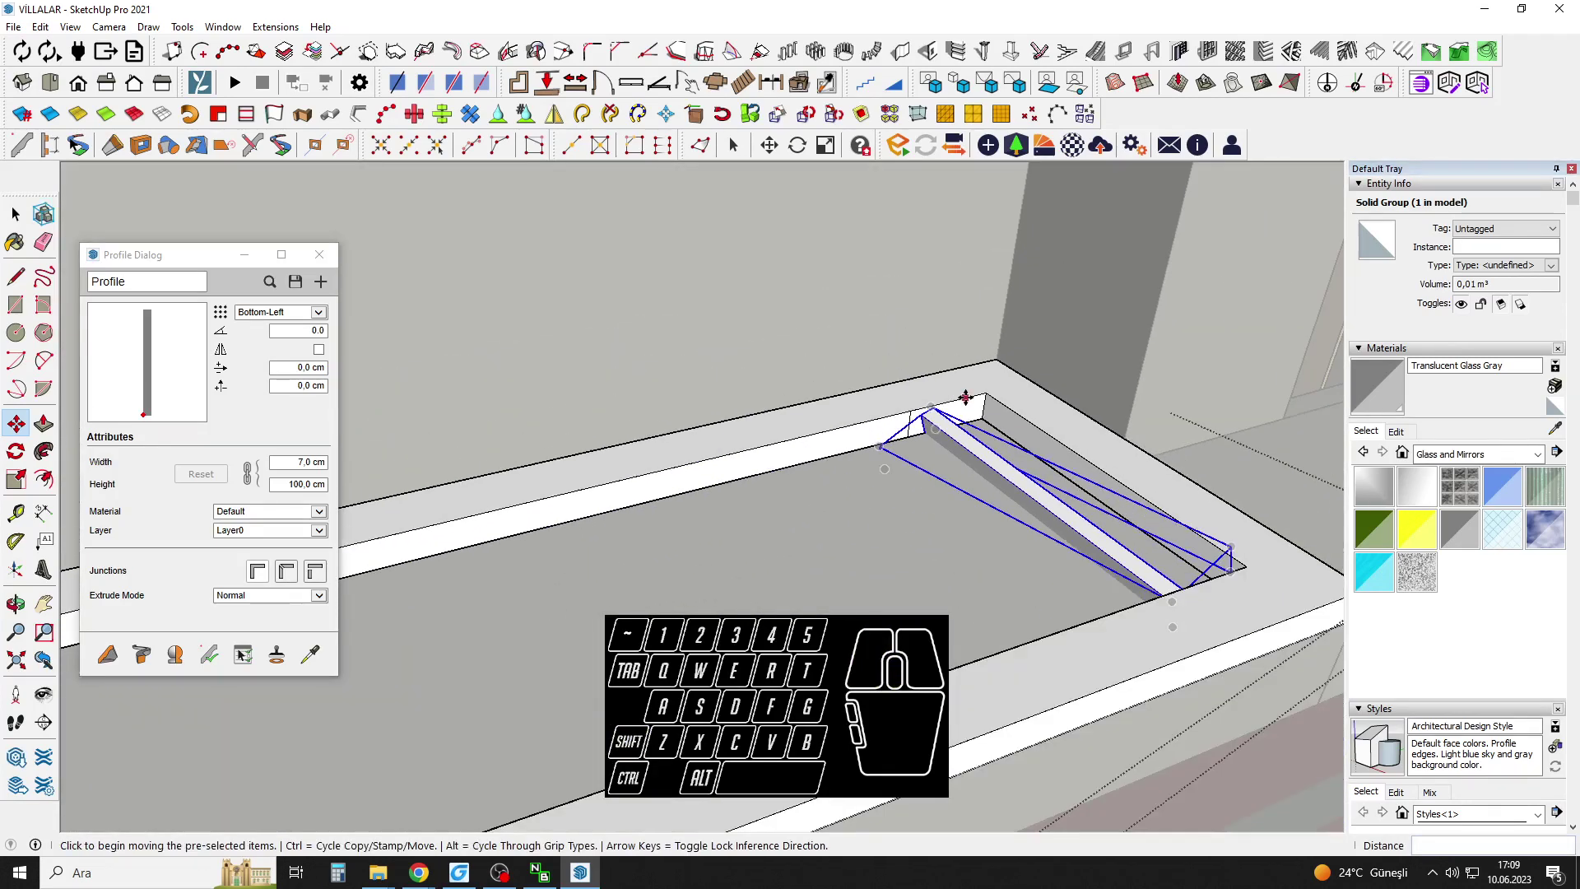
# Copy the slat to the frame's far end, divide the span by 10 and increase the divisor for denser slats, leaving the group.
pyautogui.click(969, 398)
pyautogui.press('ctrl')
pyautogui.keyDown('shift'); pyautogui.scroll(-4, 869, 424); pyautogui.keyUp('shift')
pyautogui.keyDown('shift'); pyautogui.scroll(-2, 867, 447); pyautogui.keyUp('shift')
pyautogui.keyDown('shift'); pyautogui.scroll(4, 630, 471); pyautogui.keyUp('shift')
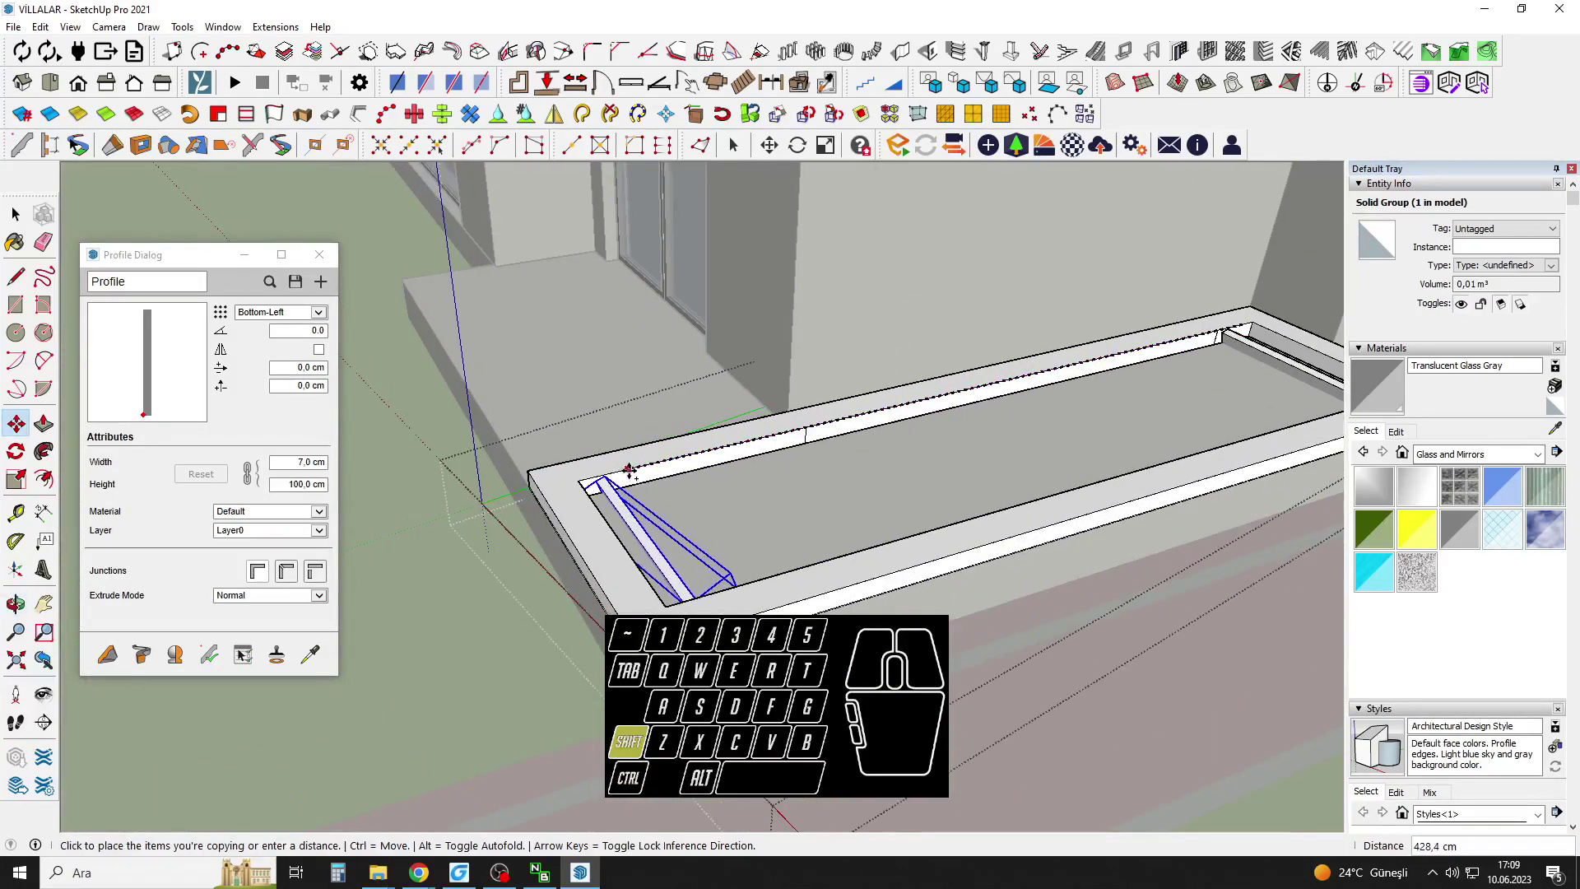
pyautogui.write('/10')
pyautogui.press('Return')
pyautogui.write('/')
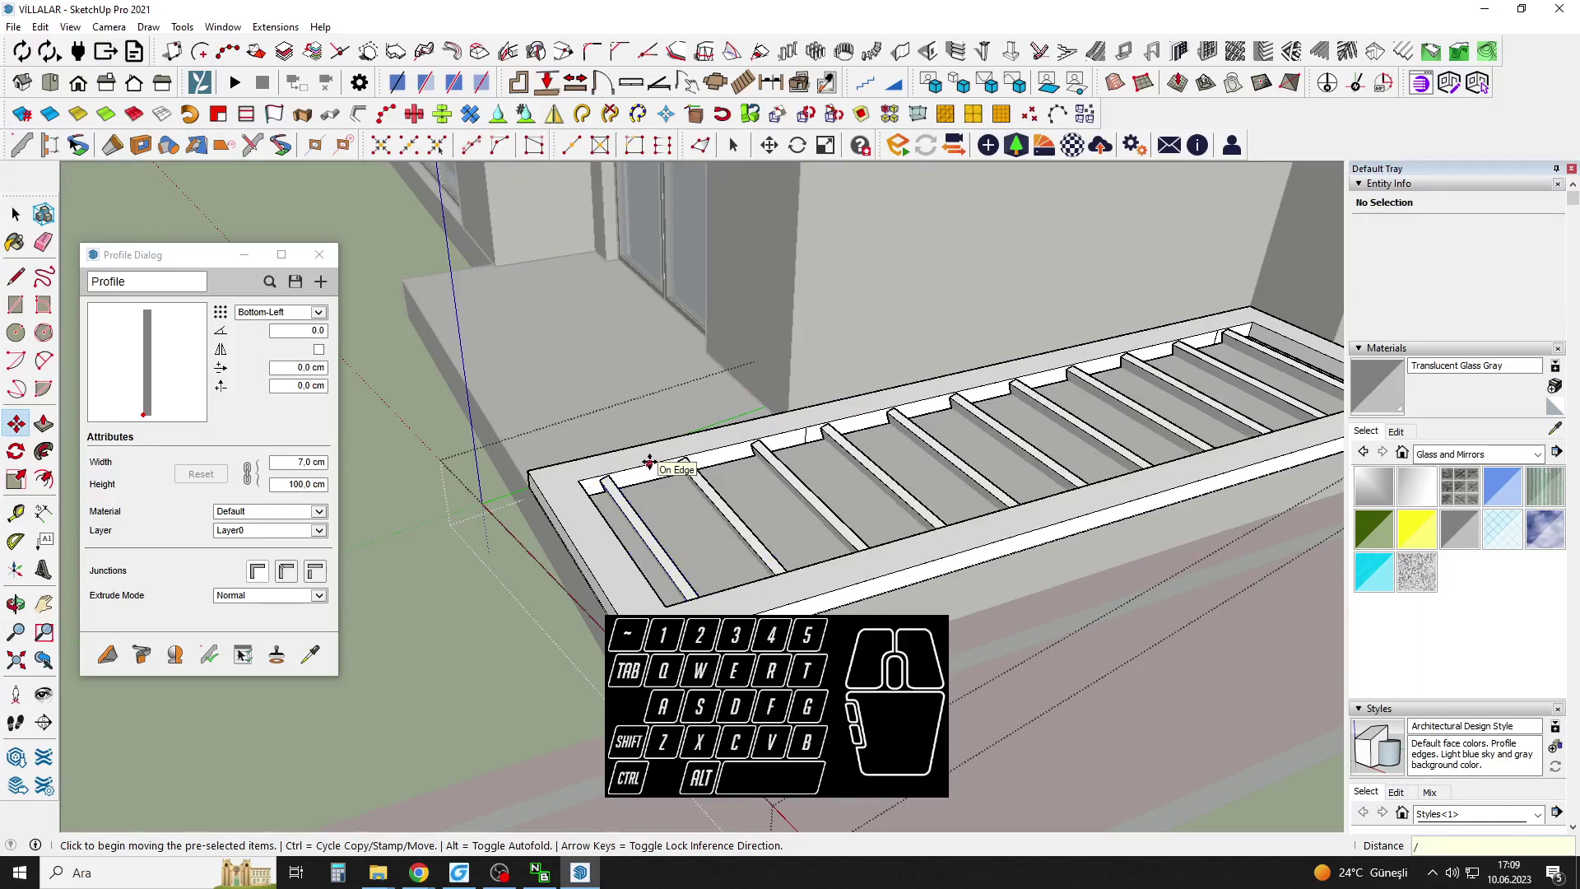
pyautogui.press('Return')
pyautogui.scroll(-5, 649, 462)
pyautogui.press('space')
pyautogui.press('Escape')
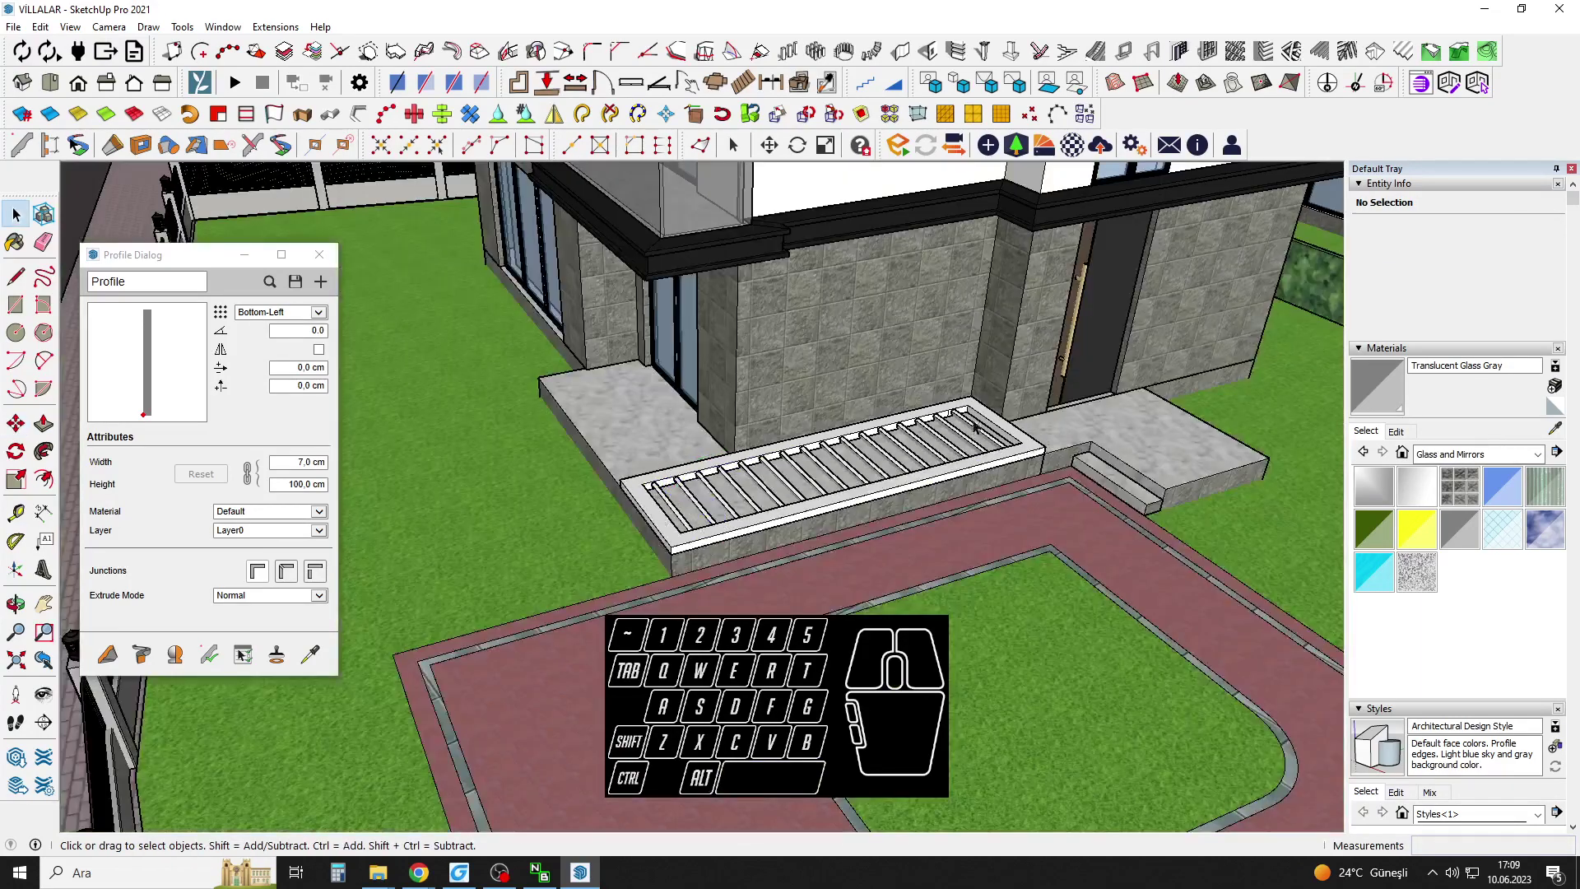
# Move the slatted pergola frame vertically about 265 cm up to the black ledge below the balcony.
pyautogui.click(917, 413)
pyautogui.keyDown('shift'); pyautogui.moveTo(918, 413); pyautogui.dragTo(938, 574, button='middle'); pyautogui.keyUp('shift')
pyautogui.scroll(5, 988, 539)
pyautogui.press('m')
pyautogui.click(1011, 518)
pyautogui.keyDown('shift'); pyautogui.scroll(-2, 1132, 358); pyautogui.keyUp('shift')
pyautogui.keyDown('shift'); pyautogui.scroll(-2, 1102, 262); pyautogui.keyUp('shift')
pyautogui.keyDown('shift'); pyautogui.scroll(1, 1100, 262); pyautogui.keyUp('shift')
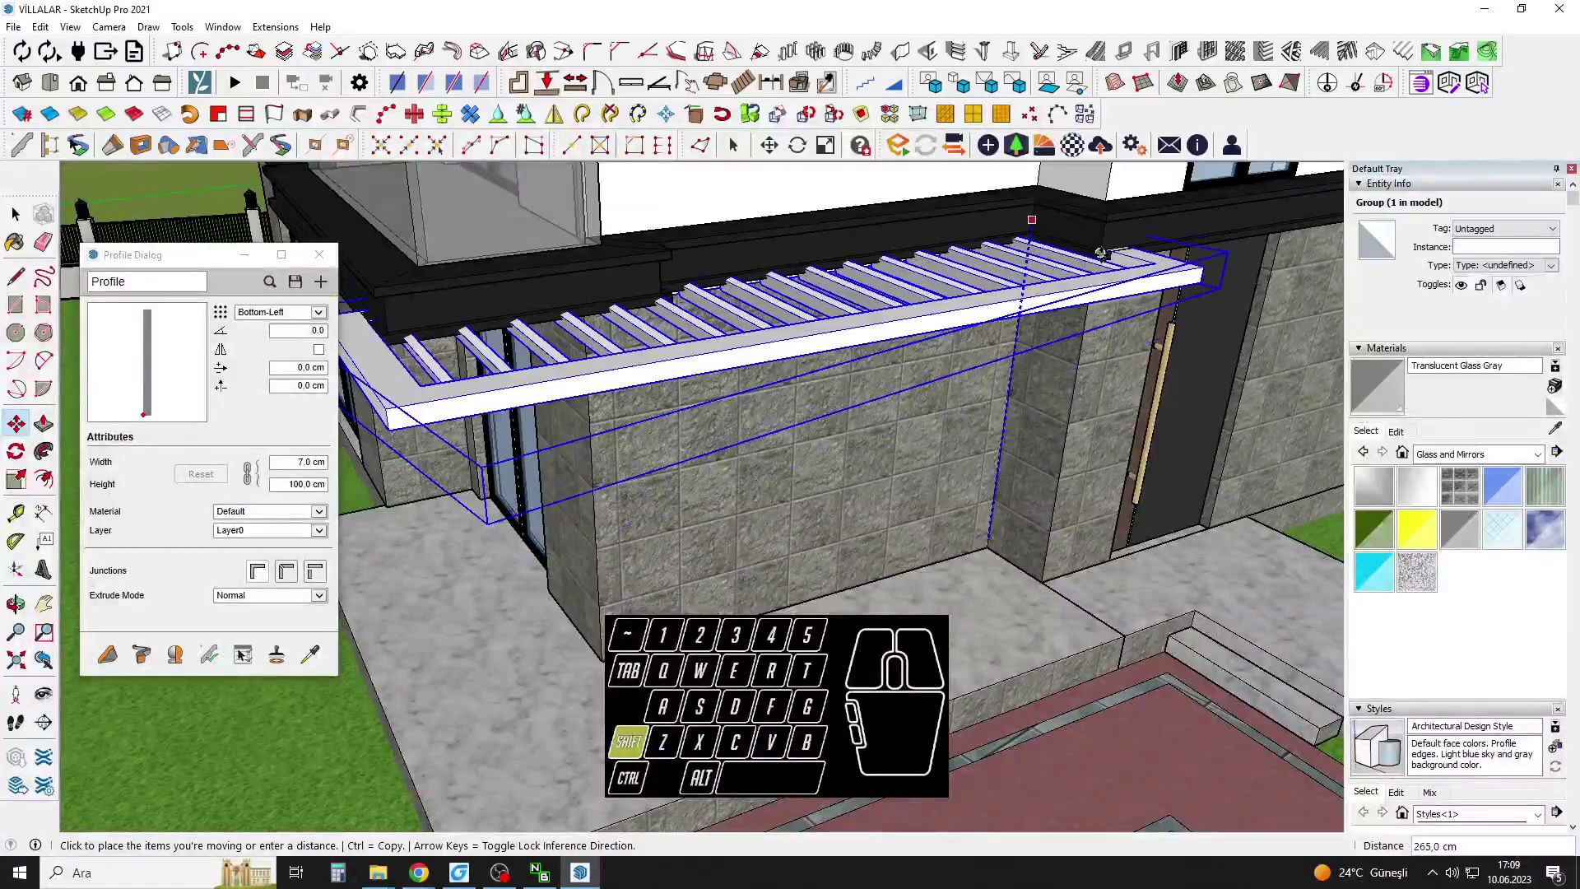
pyautogui.keyDown('shift'); pyautogui.scroll(1, 1101, 253); pyautogui.keyUp('shift')
pyautogui.keyDown('shift'); pyautogui.click(1099, 253); pyautogui.keyUp('shift')
pyautogui.scroll(-2, 1102, 288)
pyautogui.moveTo(1107, 346); pyautogui.dragTo(970, 325, button='middle')
pyautogui.scroll(-3, 962, 395)
pyautogui.scroll(-1, 971, 329)
pyautogui.press('space')
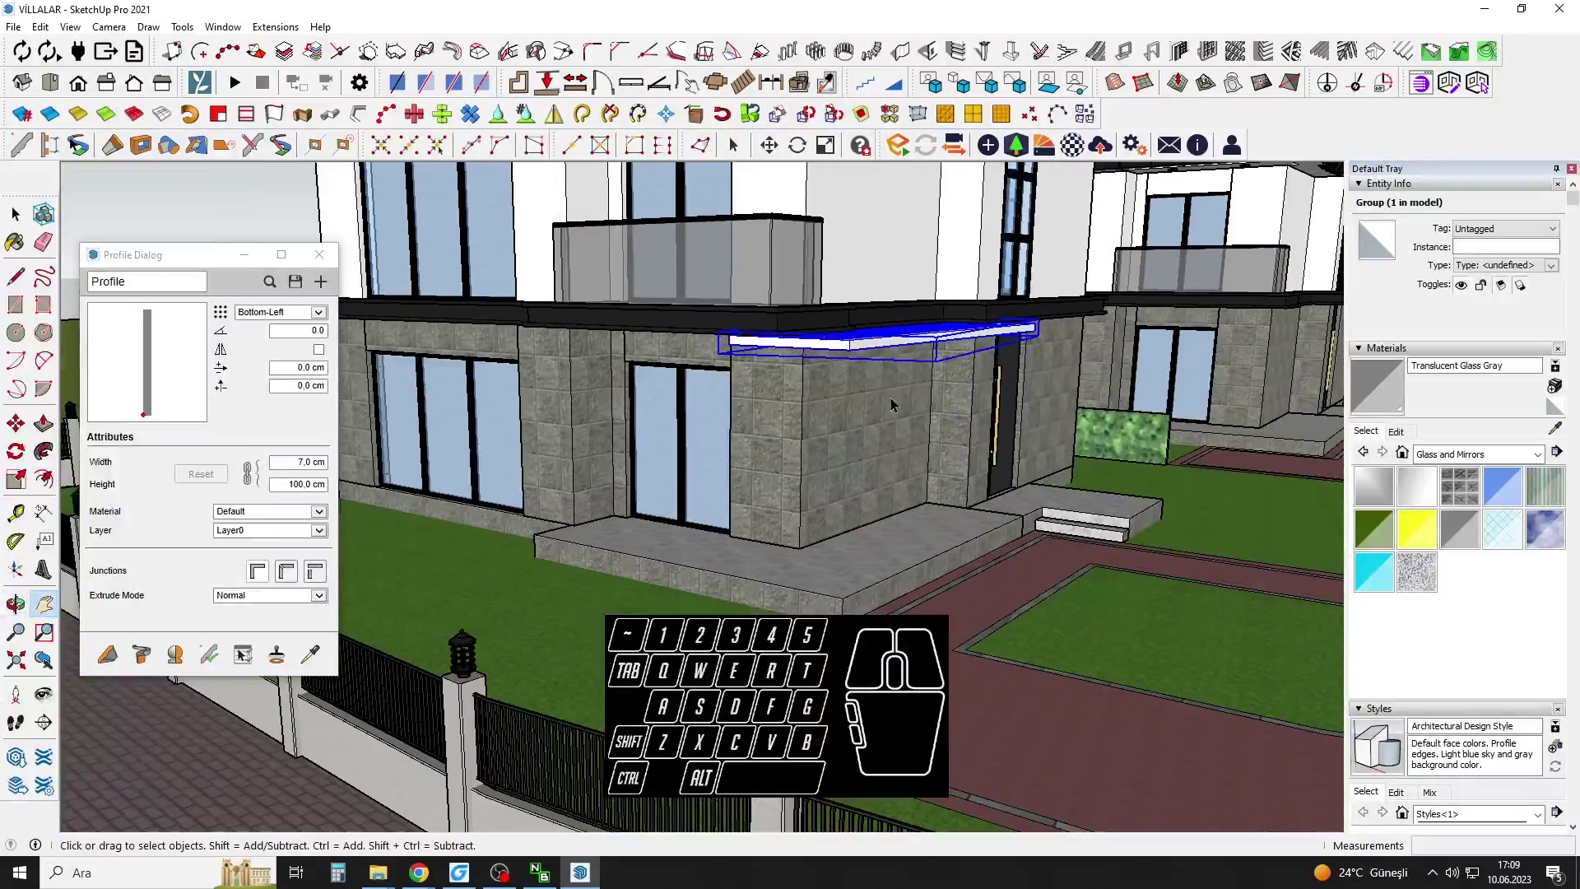
# Paint the pergola group with the Wood Veneer 01 material from the Wood collection.
pyautogui.scroll(-1, 892, 398)
pyautogui.click(1461, 456)
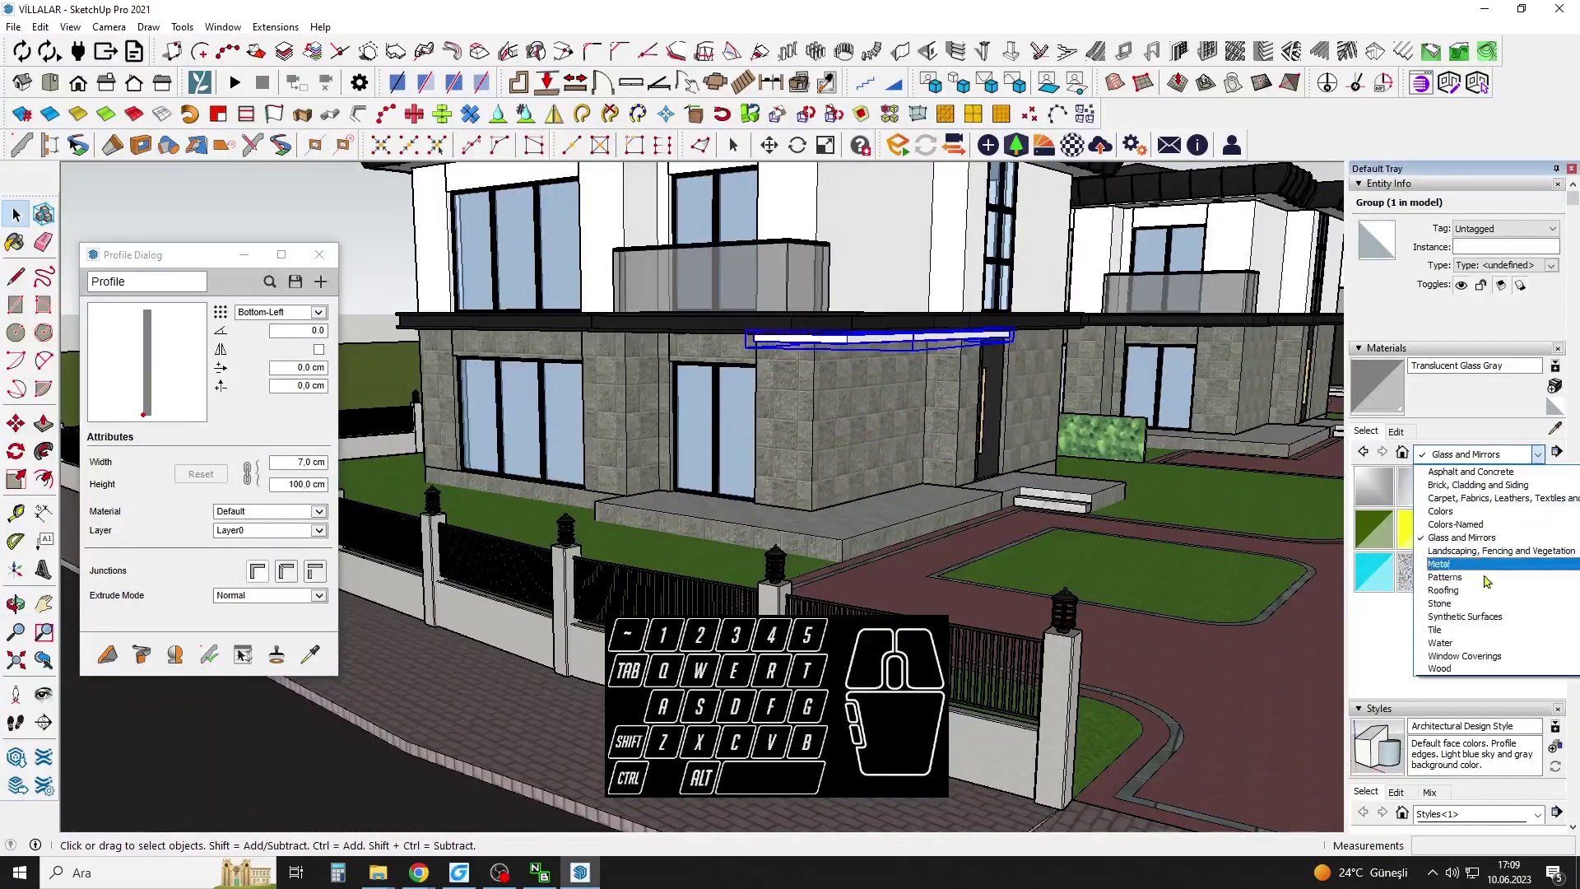
pyautogui.click(1473, 670)
pyautogui.click(1391, 574)
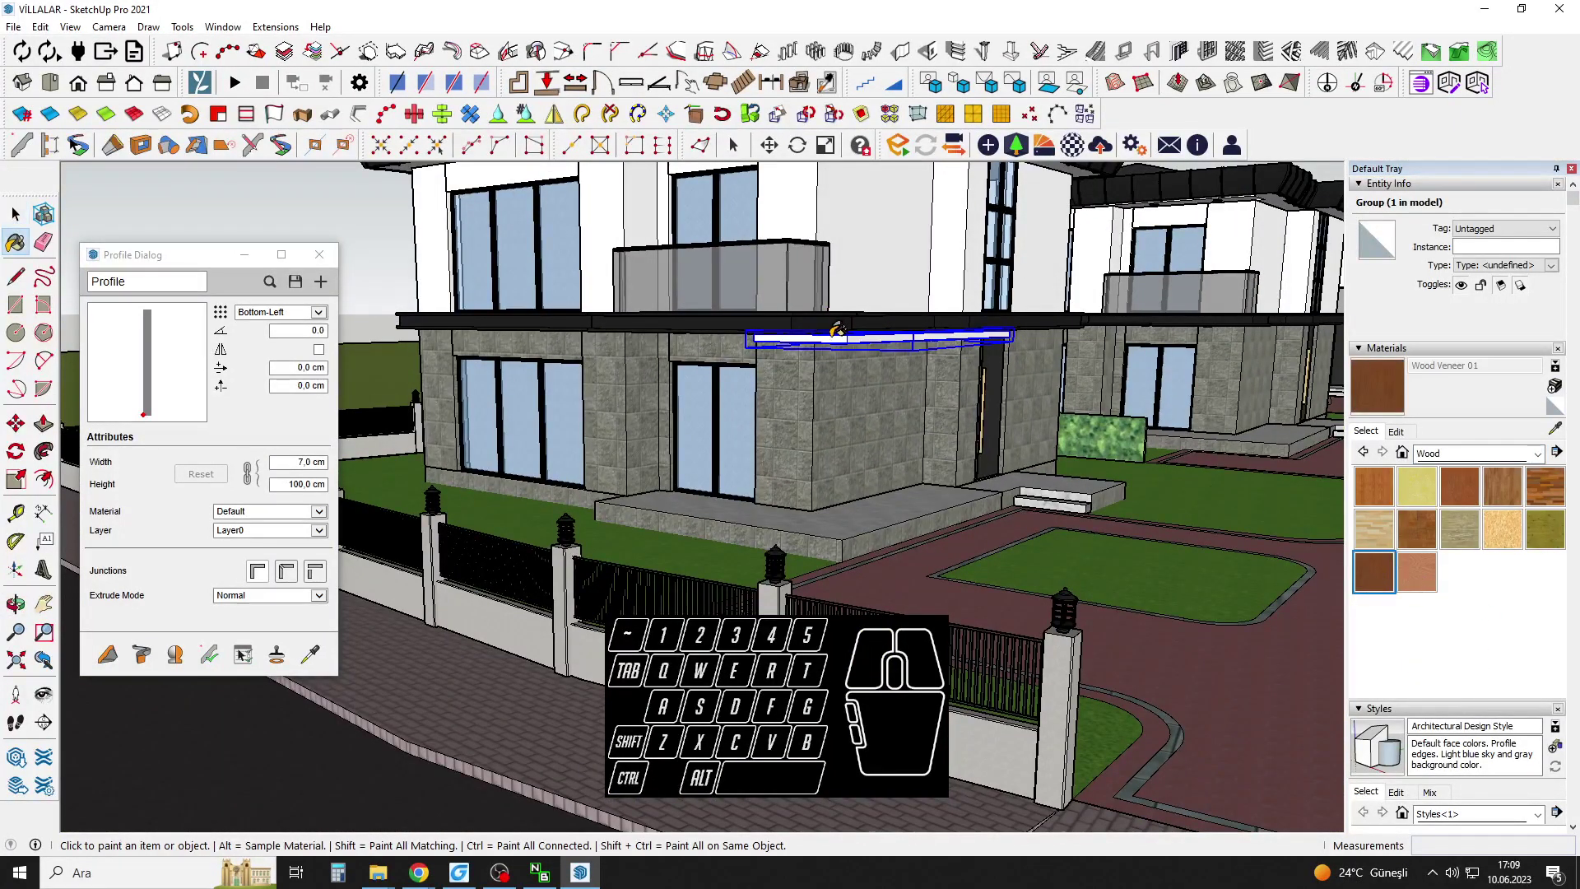
pyautogui.click(835, 331)
pyautogui.press('space')
# Outline a 20 cm square post footprint on the pergola frame's outer corner with lines.
pyautogui.moveTo(744, 368); pyautogui.dragTo(790, 510, button='middle')
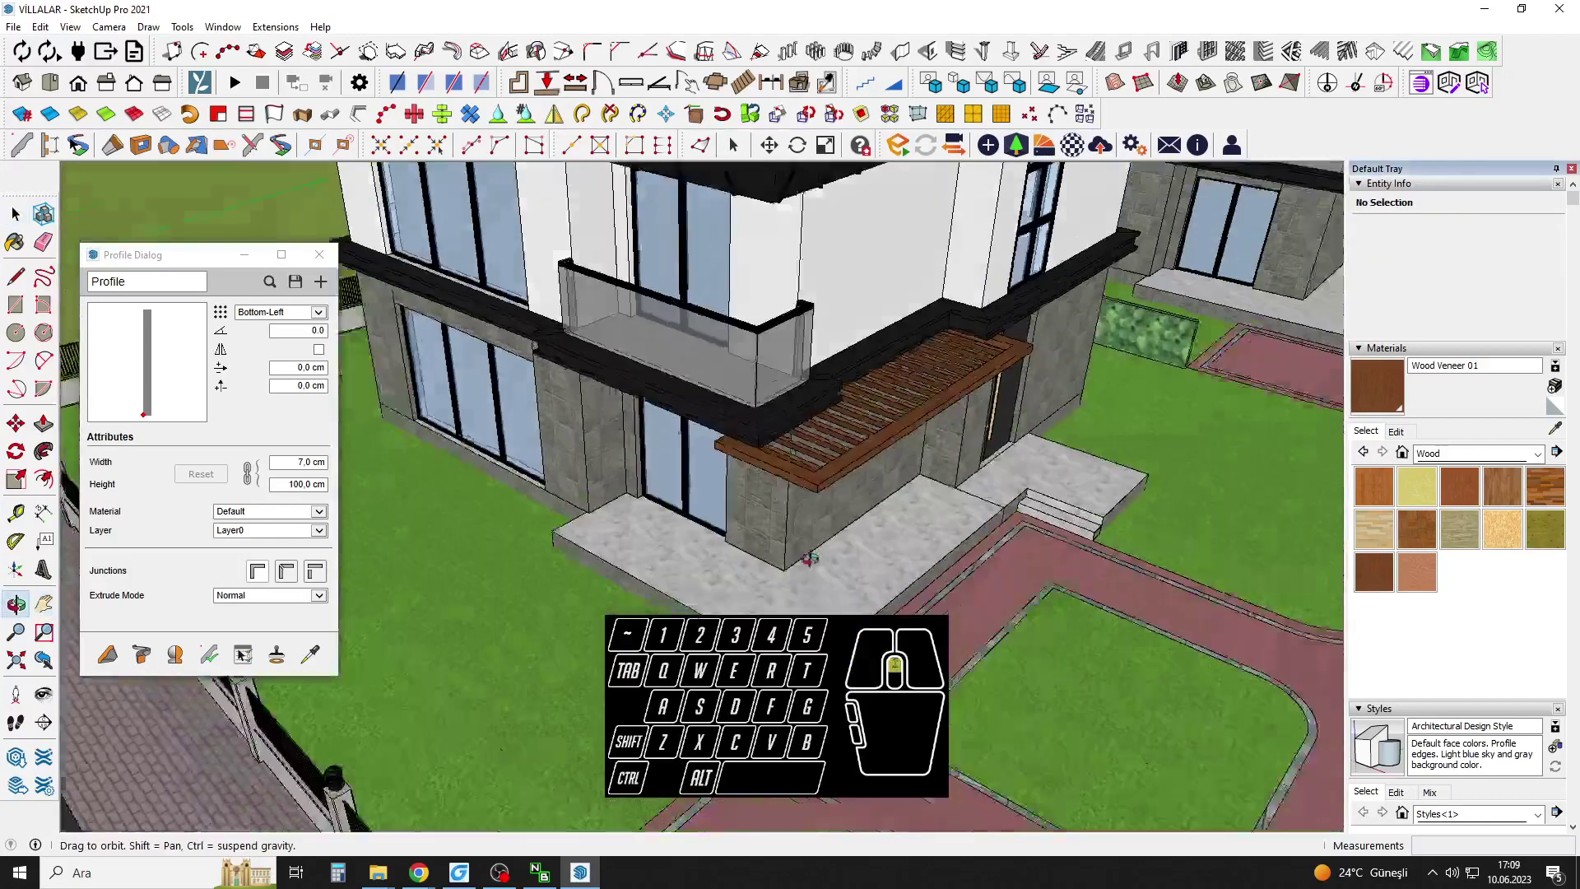
pyautogui.scroll(4, 803, 486)
pyautogui.press('r')
pyautogui.press('l')
pyautogui.scroll(4, 807, 476)
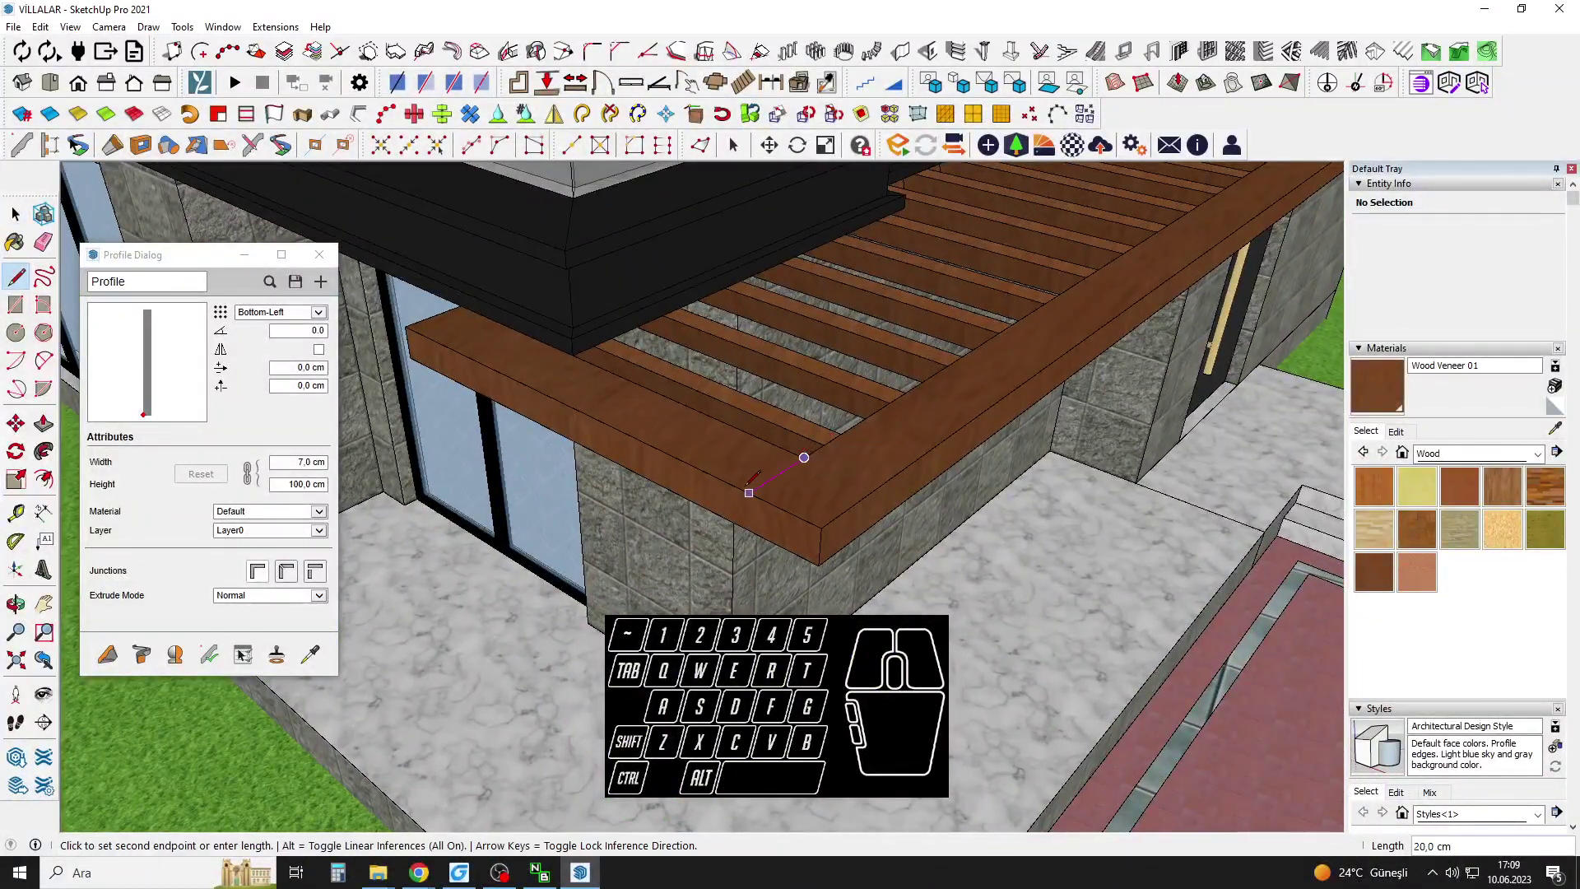
pyautogui.scroll(2, 821, 527)
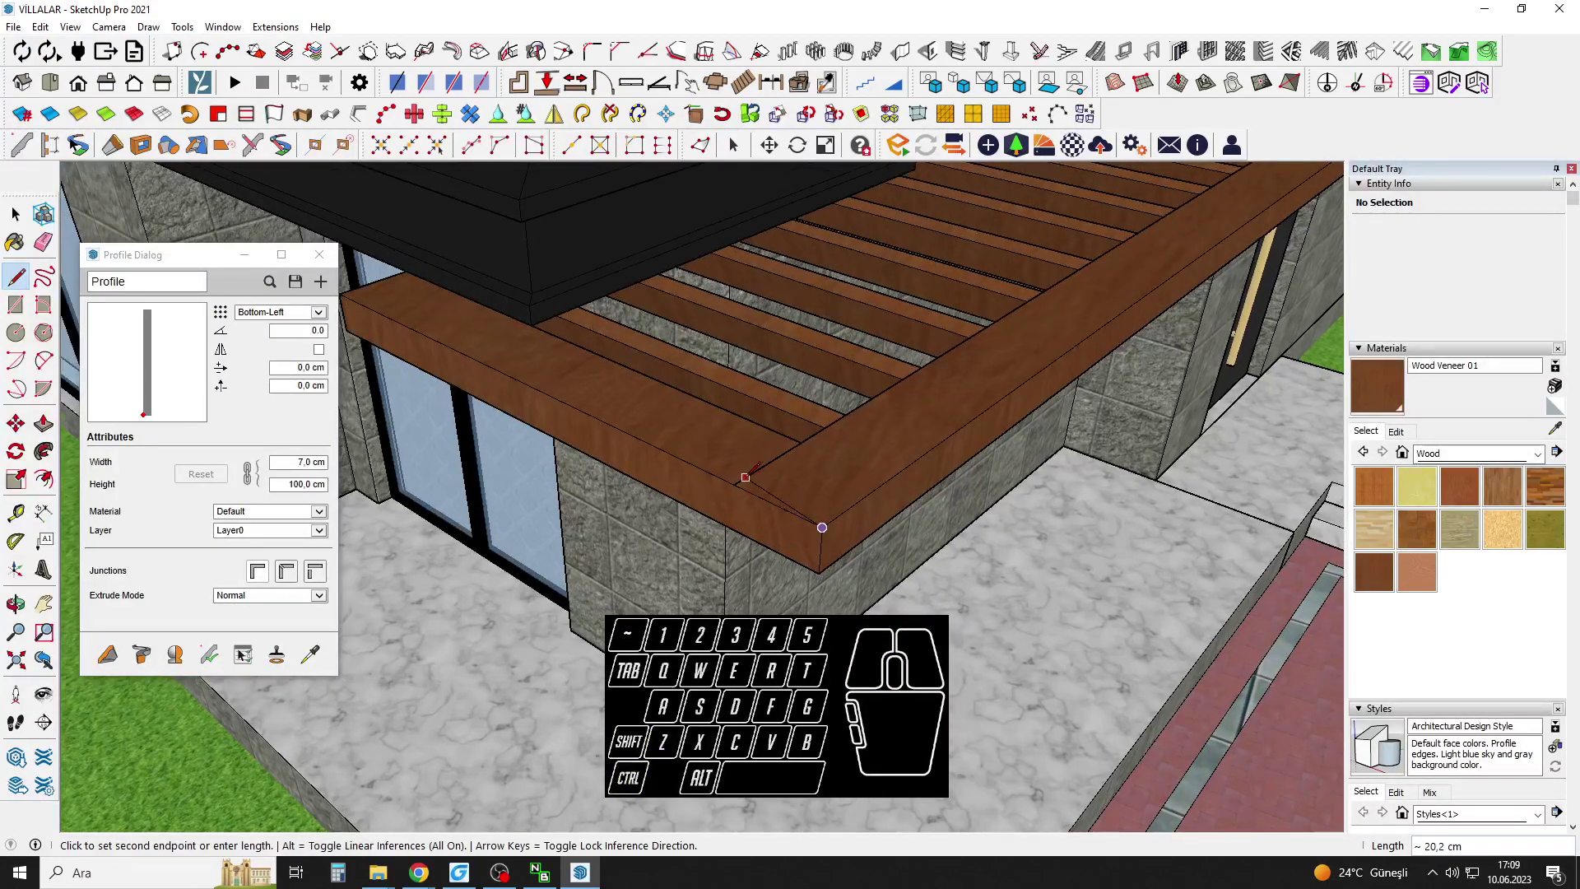
pyautogui.click(800, 443)
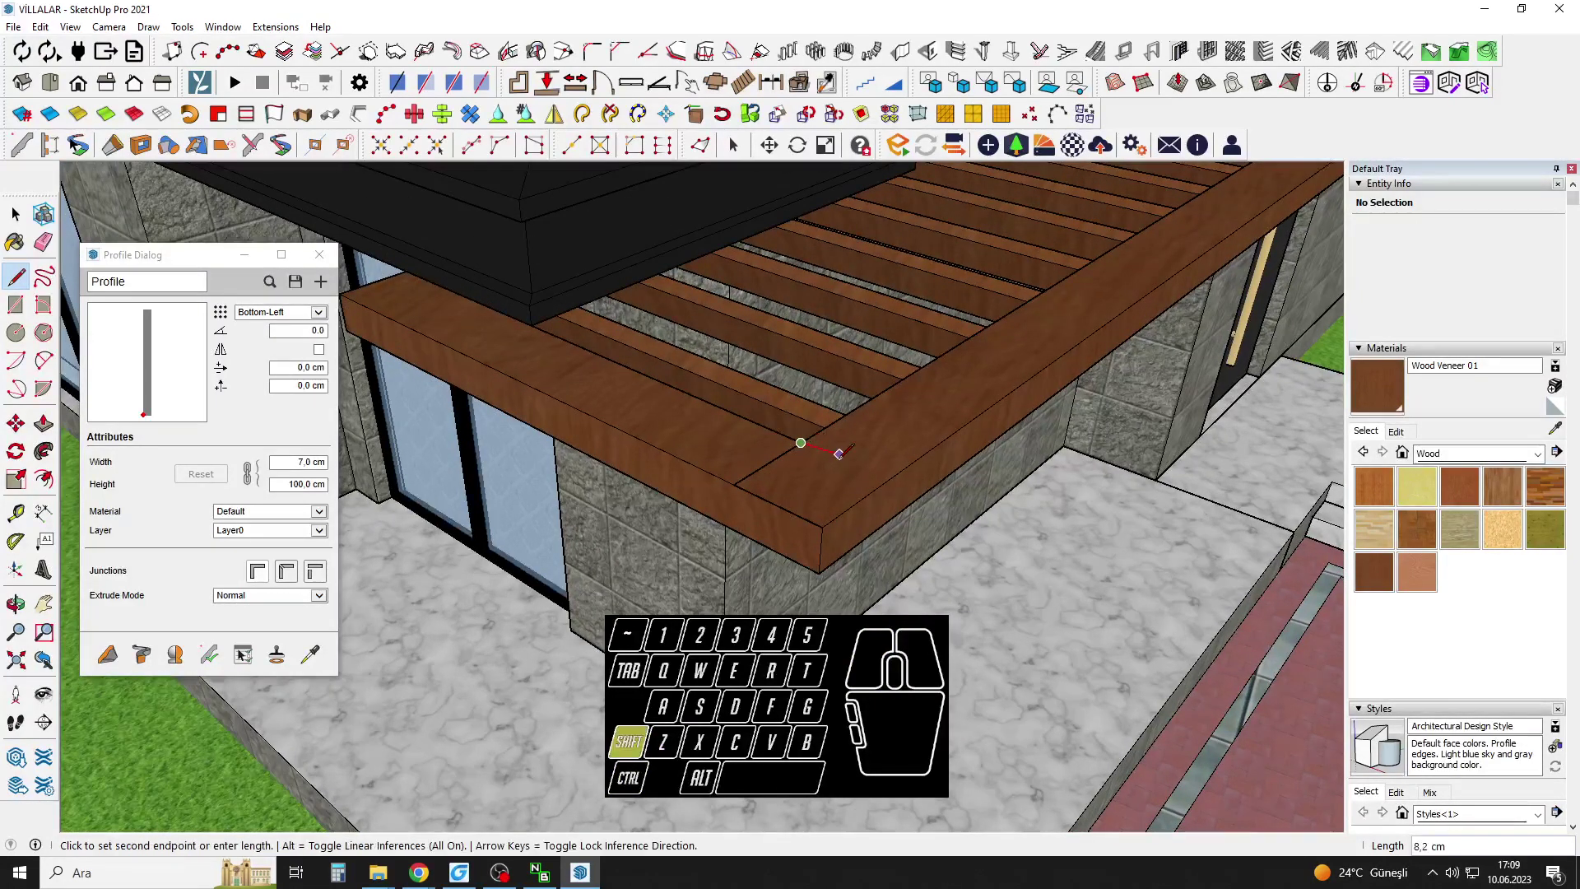
pyautogui.click(822, 526)
# Extrude the corner square down to the terrace with Push/Pull to form a post.
pyautogui.scroll(-3, 825, 519)
pyautogui.press('p')
pyautogui.click(831, 495)
pyautogui.click(987, 607)
pyautogui.press('space')
pyautogui.scroll(-2, 832, 534)
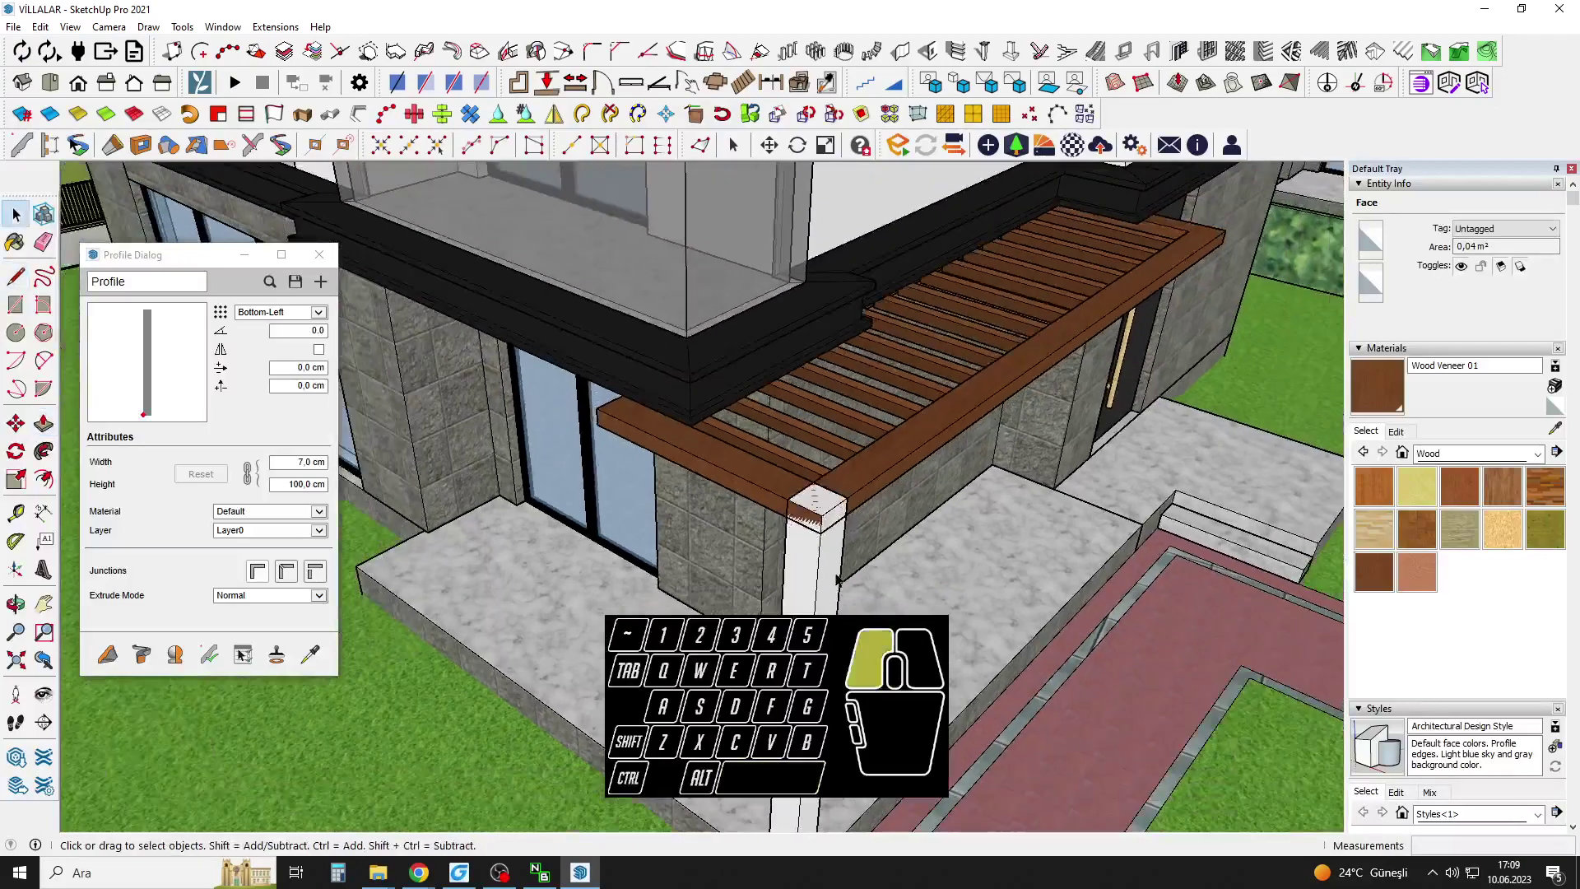
# Group the corner post and paint it with Wood Veneer 01.
pyautogui.rightClick(832, 576)
pyautogui.click(889, 347)
pyautogui.press('b')
pyautogui.click(823, 559)
# Copy the wooden post about 484 cm along the front beam to the pergola's entrance-side corner.
pyautogui.moveTo(823, 560)
pyautogui.mouseDown(button='middle')
pyautogui.moveTo(751, 454)
pyautogui.moveTo(772, 458)
pyautogui.moveTo(543, 527)
pyautogui.mouseUp(button='middle')
pyautogui.press('space')
pyautogui.scroll(2, 750, 453)
pyautogui.press('m')
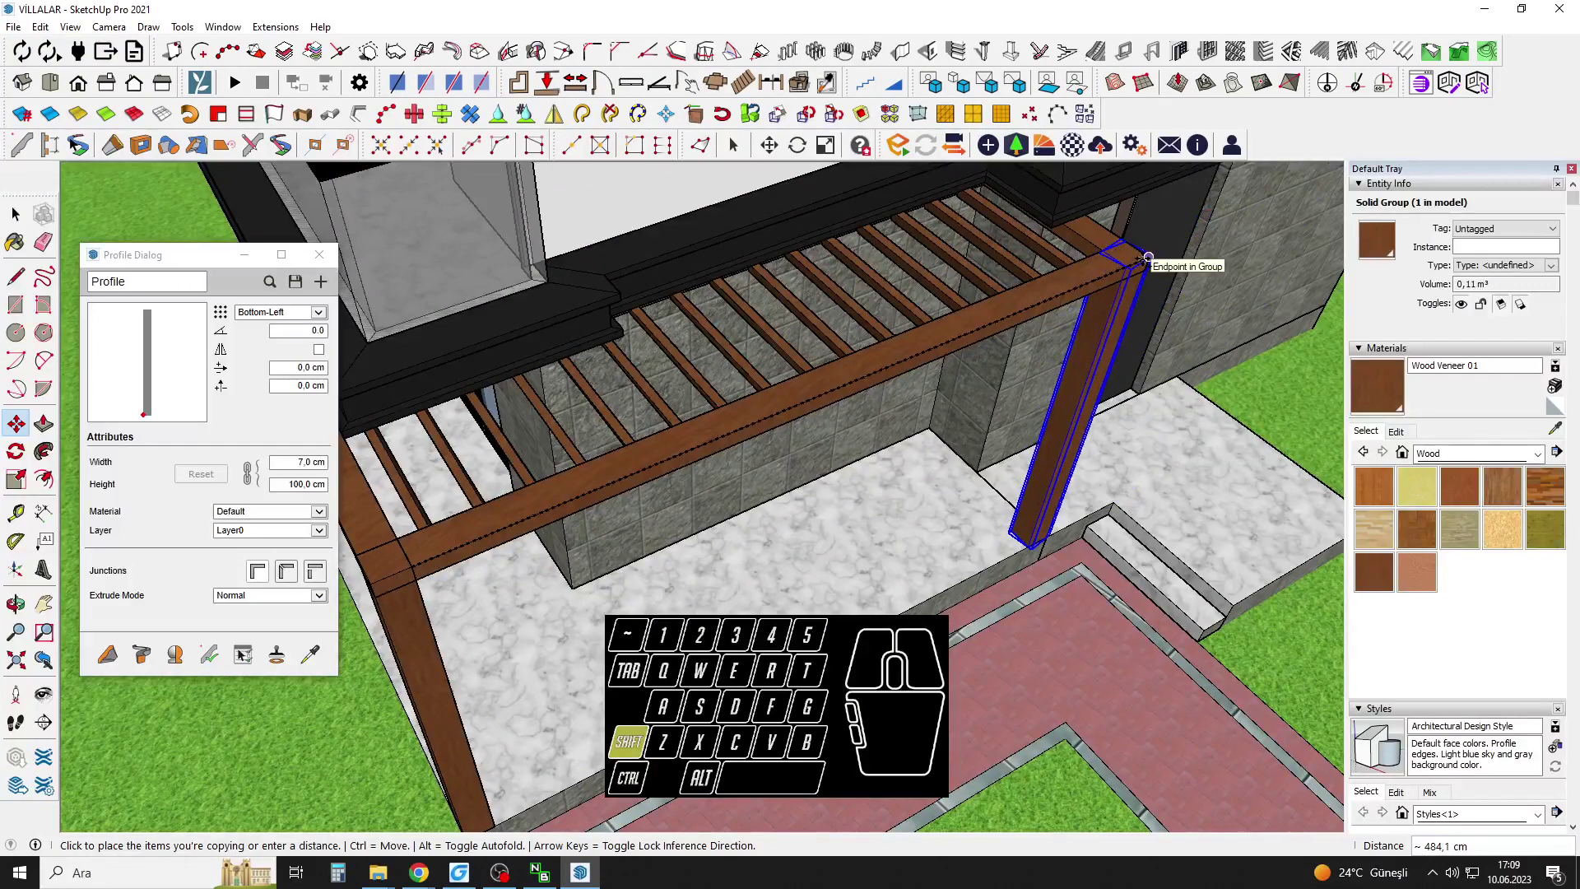
pyautogui.scroll(-6, 958, 406)
pyautogui.moveTo(860, 568); pyautogui.dragTo(954, 394, button='middle')
pyautogui.press('space')
# Examine the pergola and the villa's facade from street level and around the entrance side.
pyautogui.moveTo(864, 461); pyautogui.dragTo(824, 495, button='middle')
pyautogui.scroll(2, 824, 494)
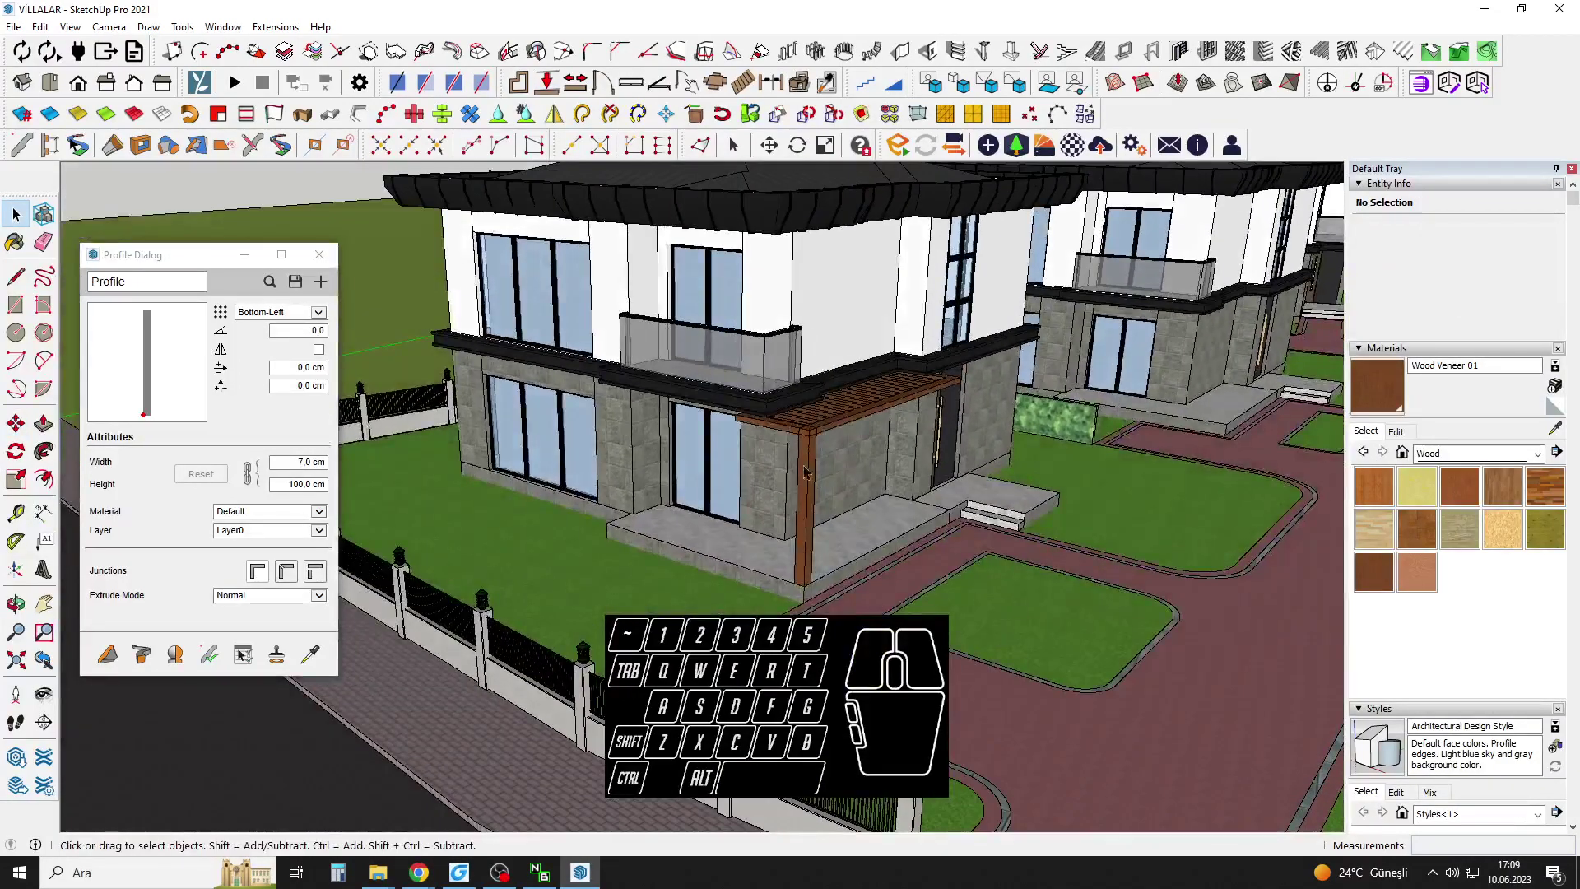
pyautogui.moveTo(809, 551); pyautogui.dragTo(714, 543, button='middle')
pyautogui.scroll(4, 801, 477)
pyautogui.keyDown('shift'); pyautogui.moveTo(714, 544); pyautogui.dragTo(752, 525, button='middle'); pyautogui.keyUp('shift')
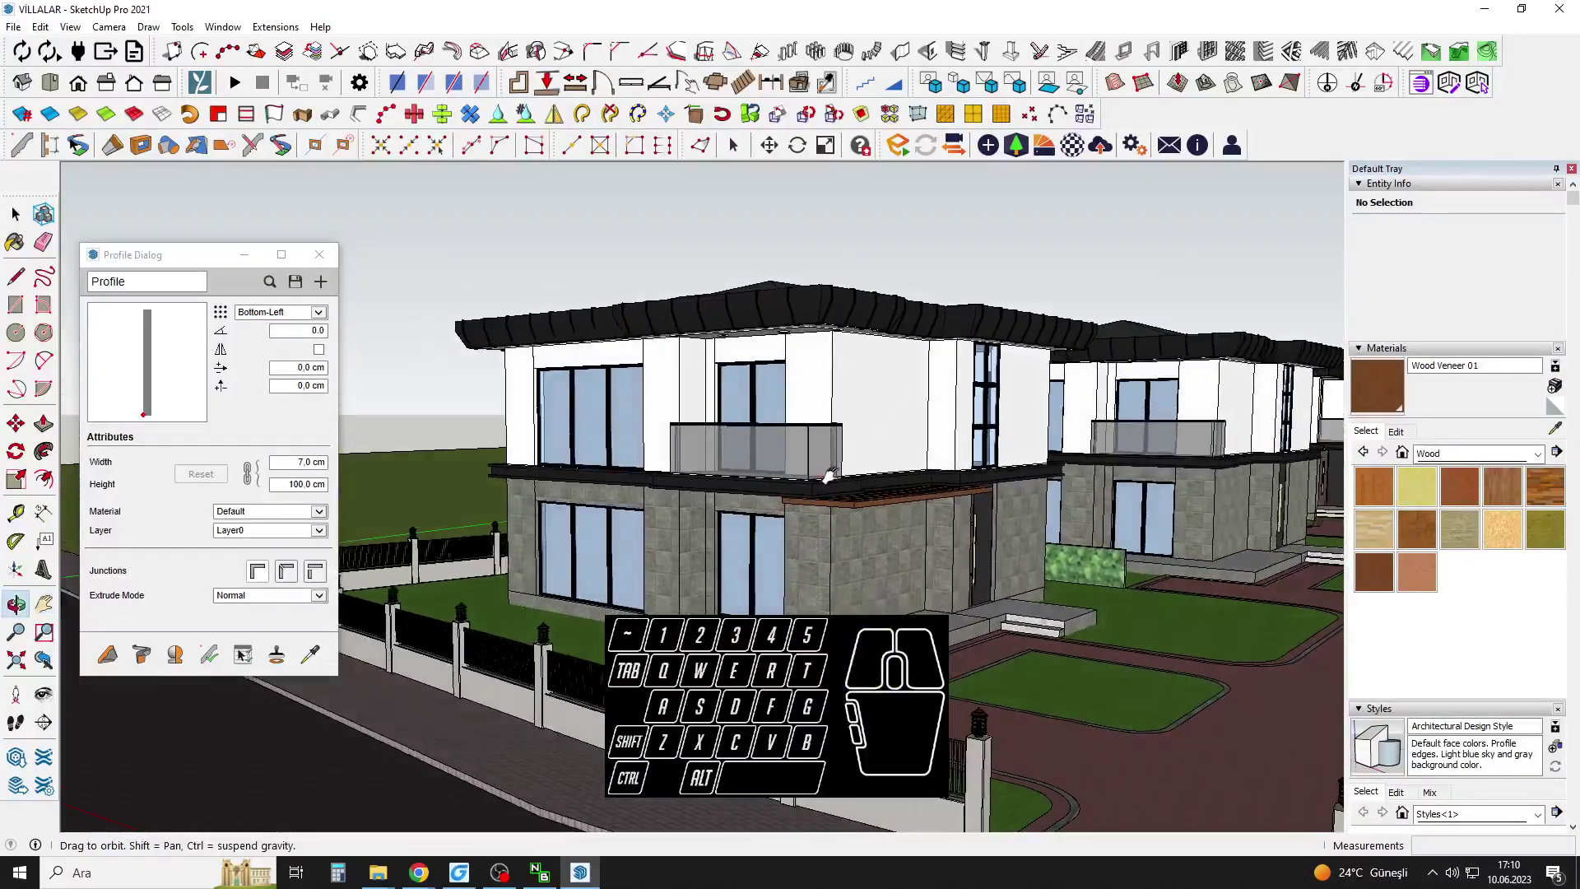
pyautogui.scroll(3, 797, 527)
pyautogui.scroll(-3, 801, 504)
pyautogui.moveTo(801, 504); pyautogui.dragTo(755, 508, button='middle')
pyautogui.scroll(3, 771, 621)
pyautogui.scroll(1, 751, 561)
pyautogui.scroll(1, 765, 526)
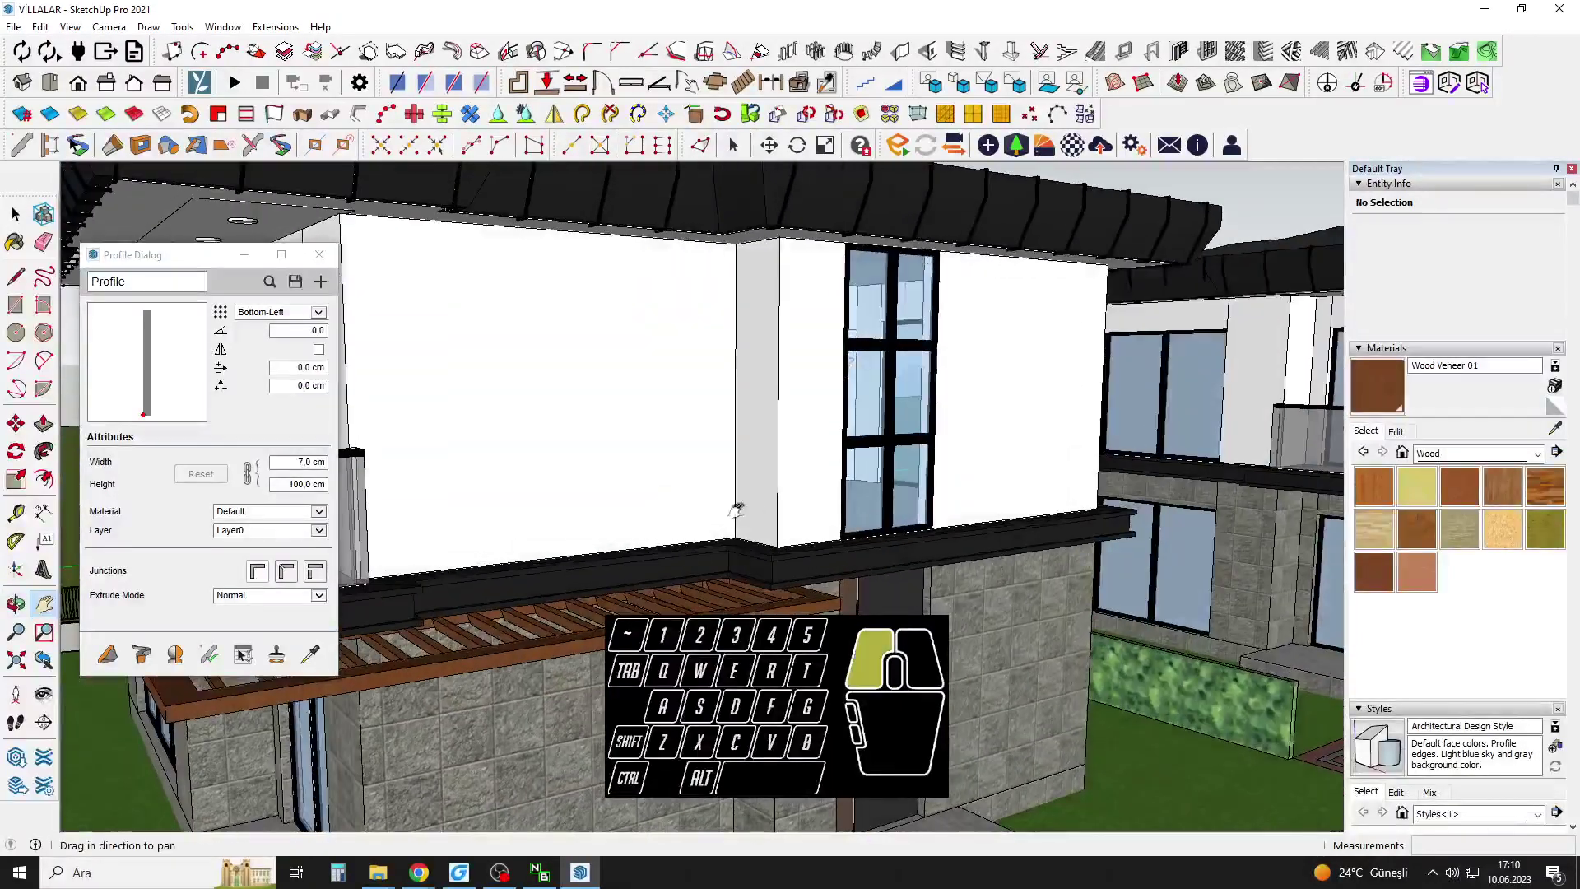
# Draw a rectangle on the entrance facade spanning the tall upper window and the entrance door below it.
pyautogui.moveTo(755, 508); pyautogui.dragTo(611, 497)
pyautogui.press('space')
pyautogui.scroll(3, 680, 272)
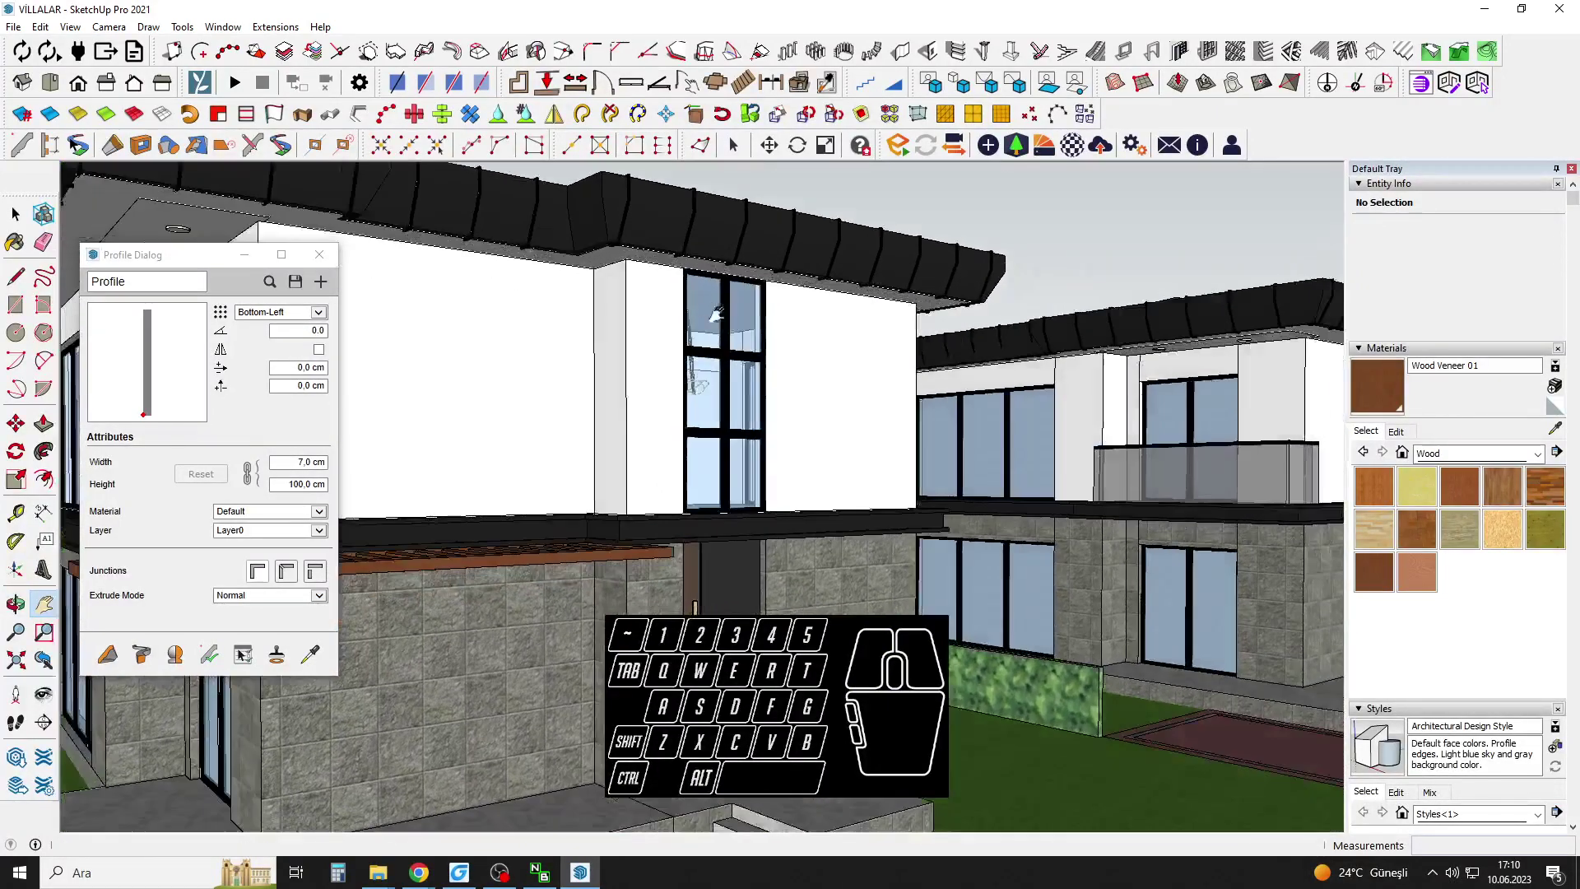
pyautogui.click(679, 252)
pyautogui.moveTo(661, 461); pyautogui.dragTo(713, 279, button='middle')
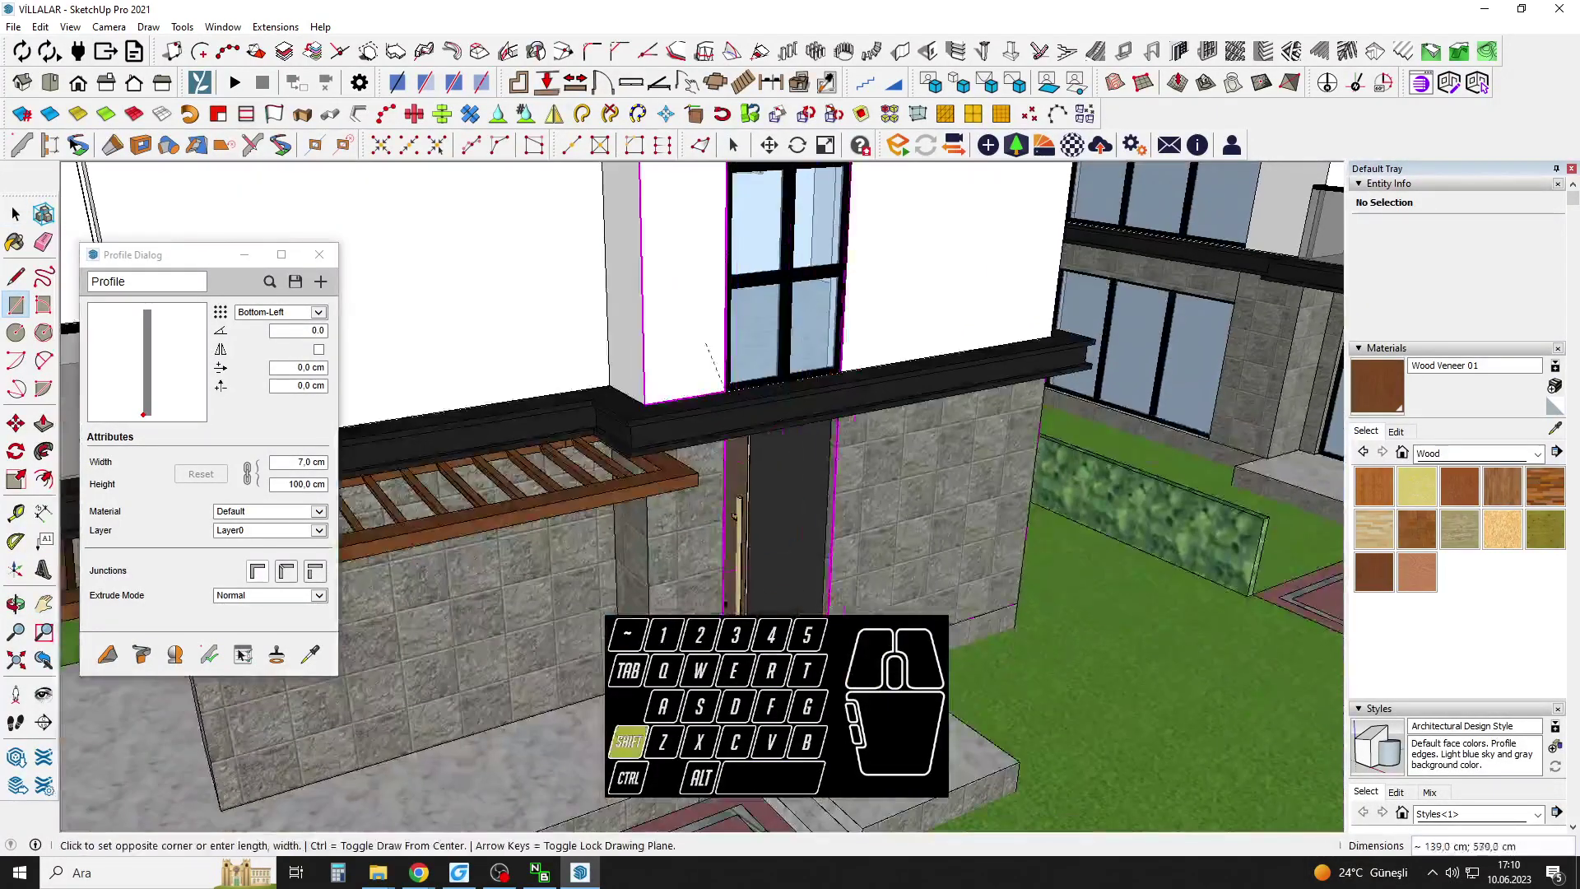
pyautogui.scroll(2, 823, 626)
pyautogui.click(814, 701)
# Offset the rectangle around the entrance window and door outward and remove its inner face to leave a frame outline.
pyautogui.press('space')
pyautogui.scroll(-2, 804, 552)
pyautogui.press('f')
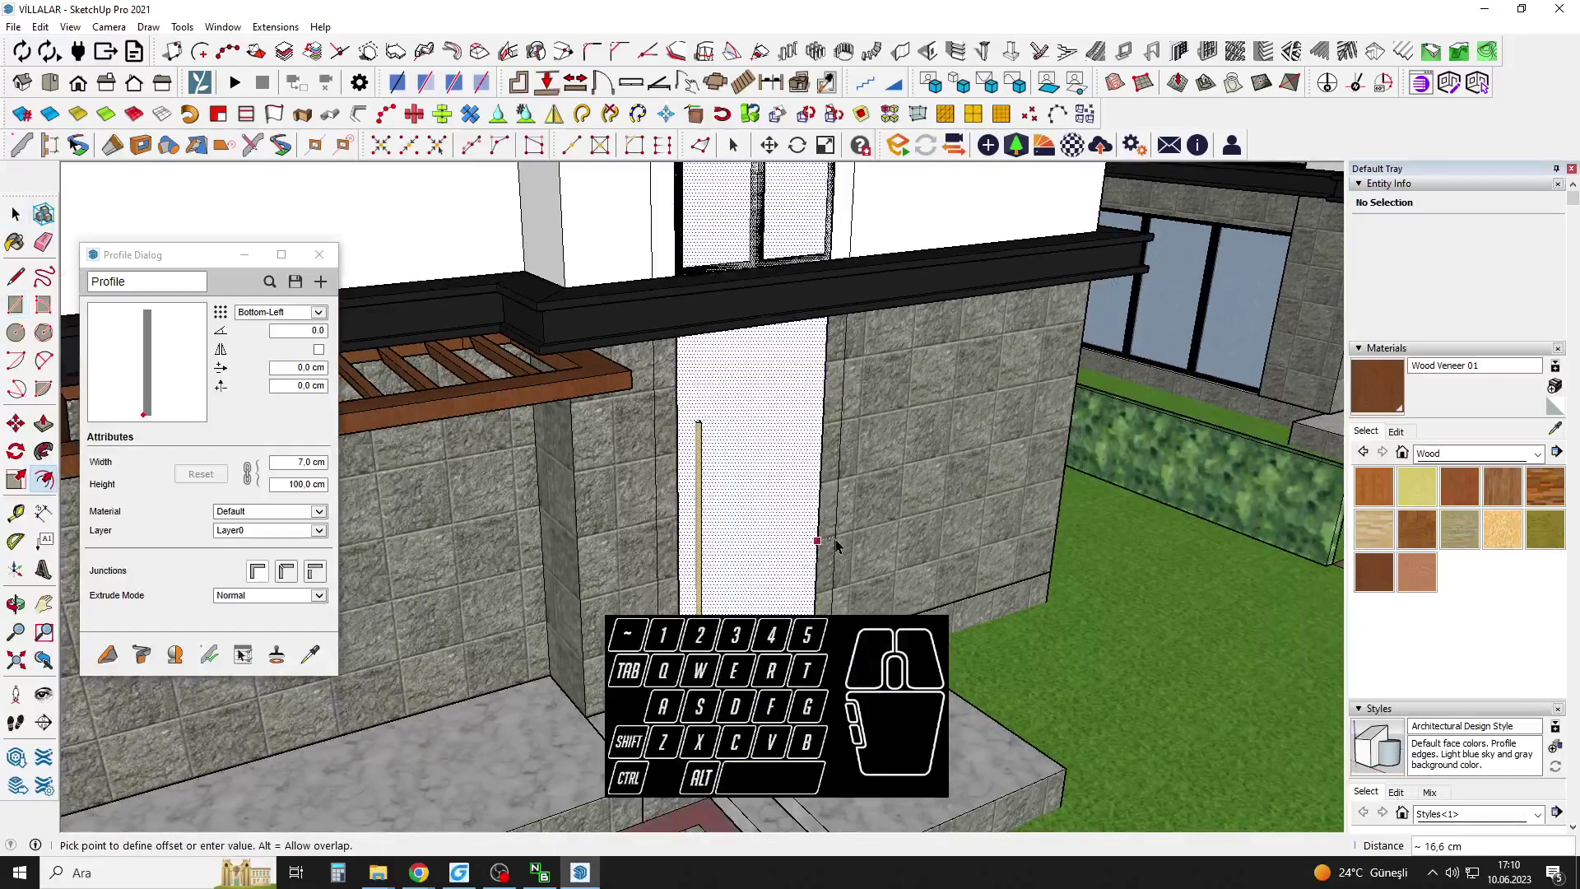
pyautogui.press('Return')
pyautogui.scroll(-2, 814, 533)
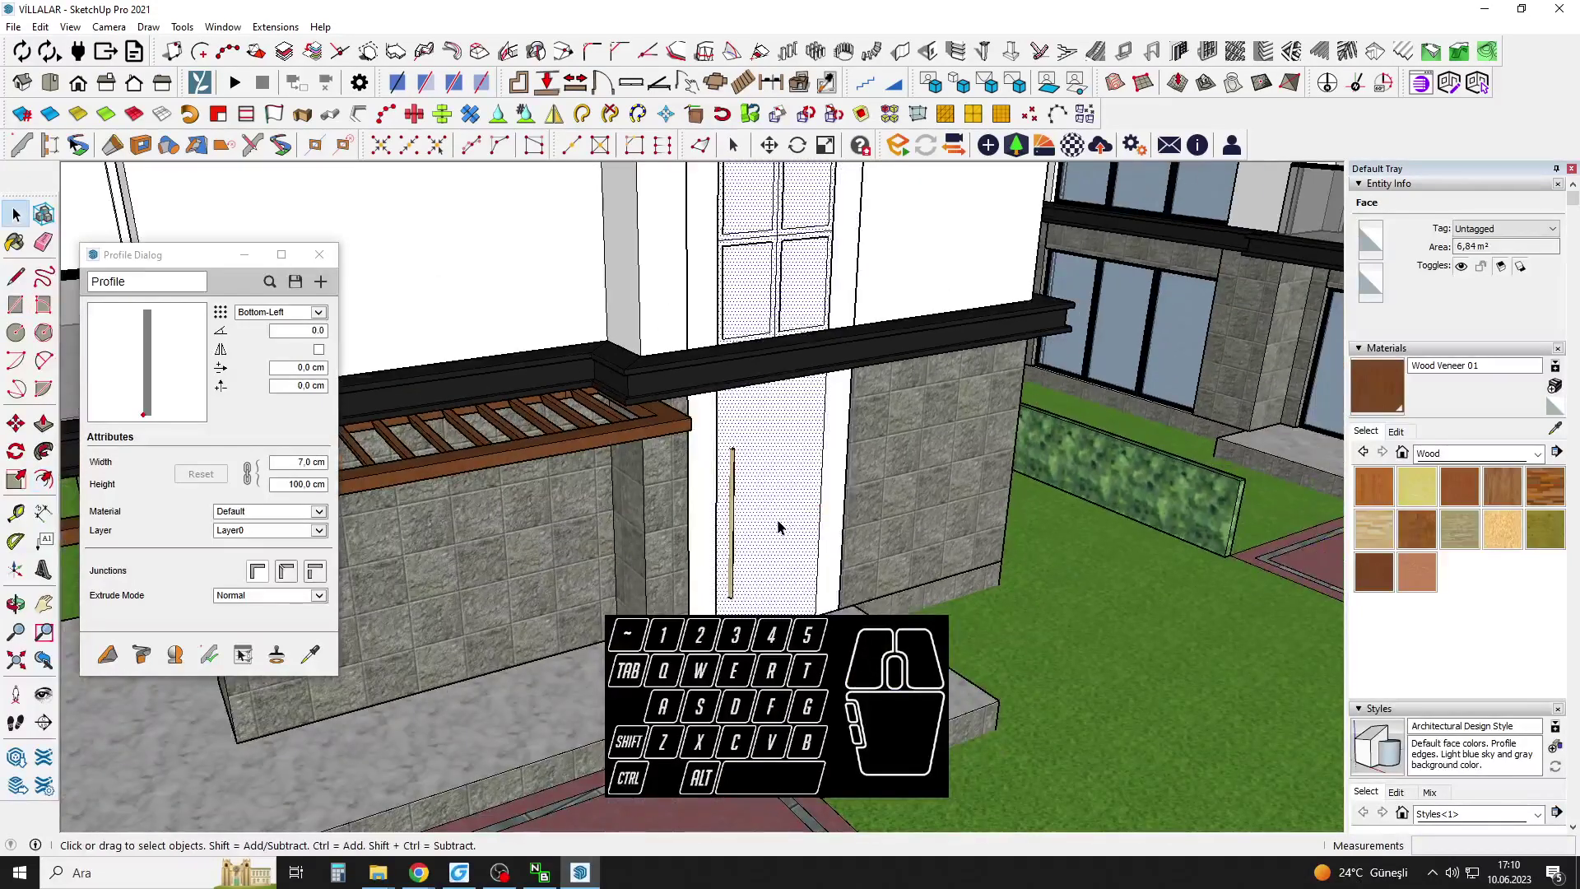
pyautogui.scroll(1, 814, 457)
# Extrude the entrance frame face 10 cm out from the facade with Push/Pull.
pyautogui.press('p')
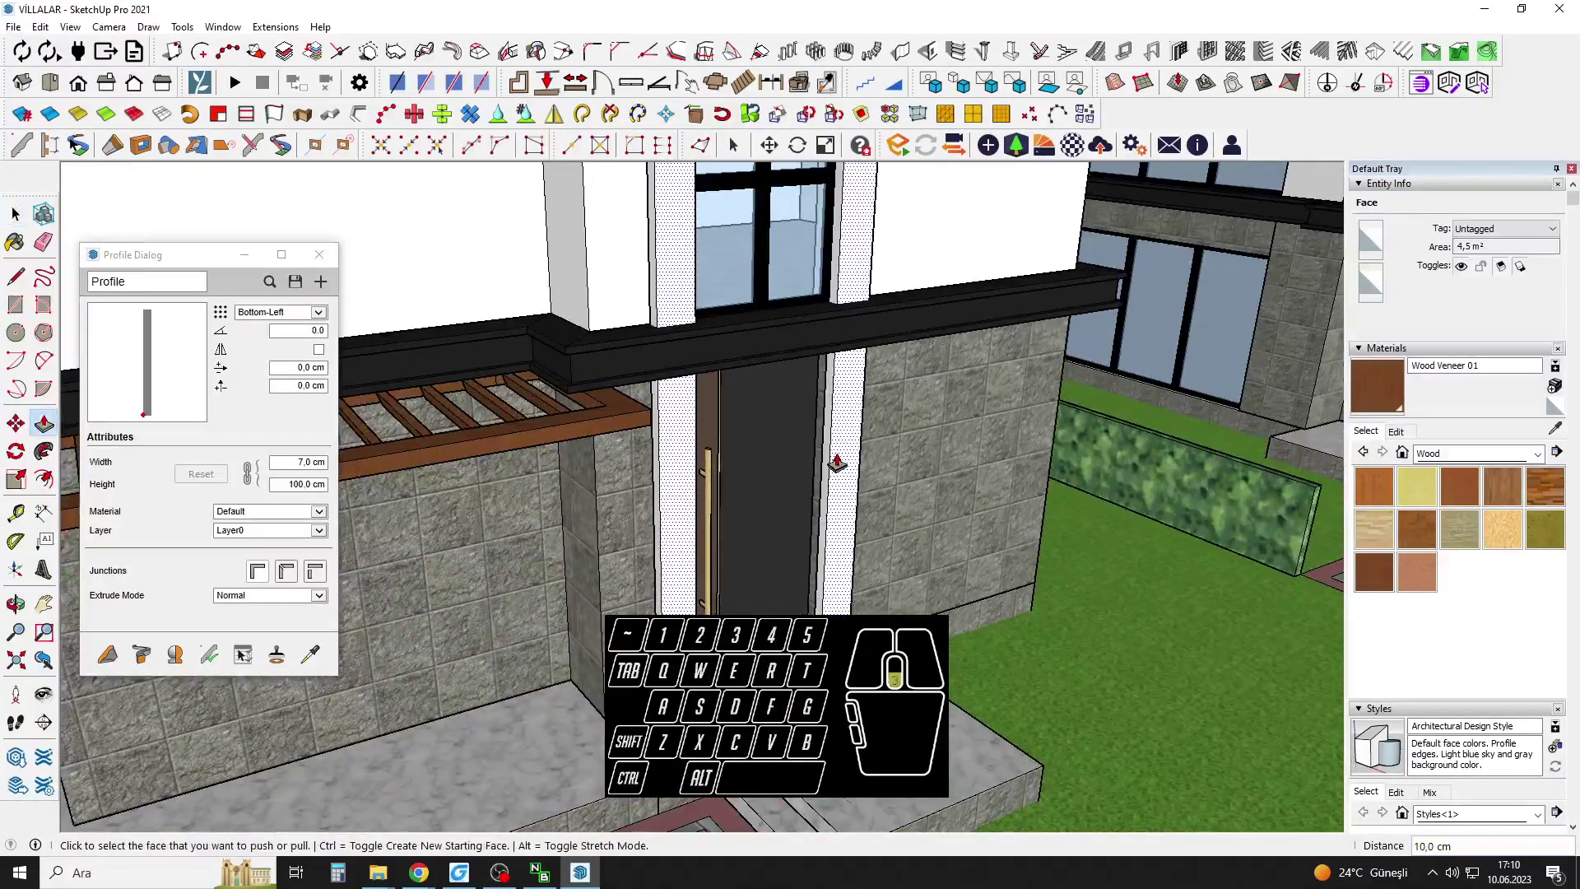
pyautogui.scroll(-3, 837, 463)
pyautogui.moveTo(852, 486); pyautogui.dragTo(866, 299, button='middle')
# Group the entrance frame and paint it with Color M08 sampled from the dark roof edge.
pyautogui.press('space')
pyautogui.scroll(1, 865, 300)
pyautogui.tripleClick(865, 300)
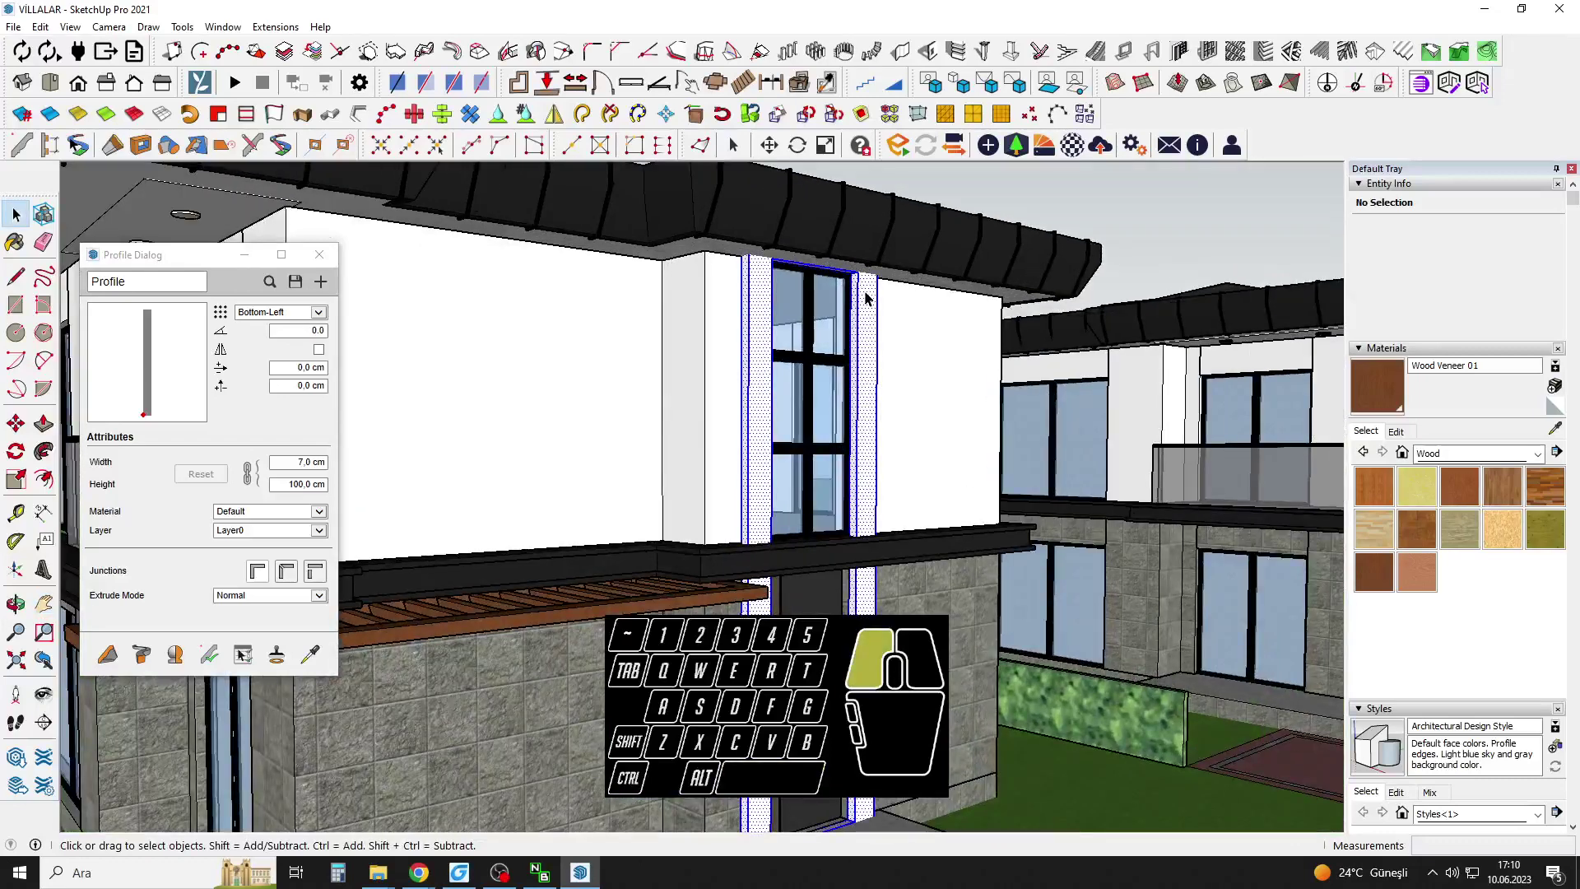
pyautogui.rightClick(866, 299)
pyautogui.press('b')
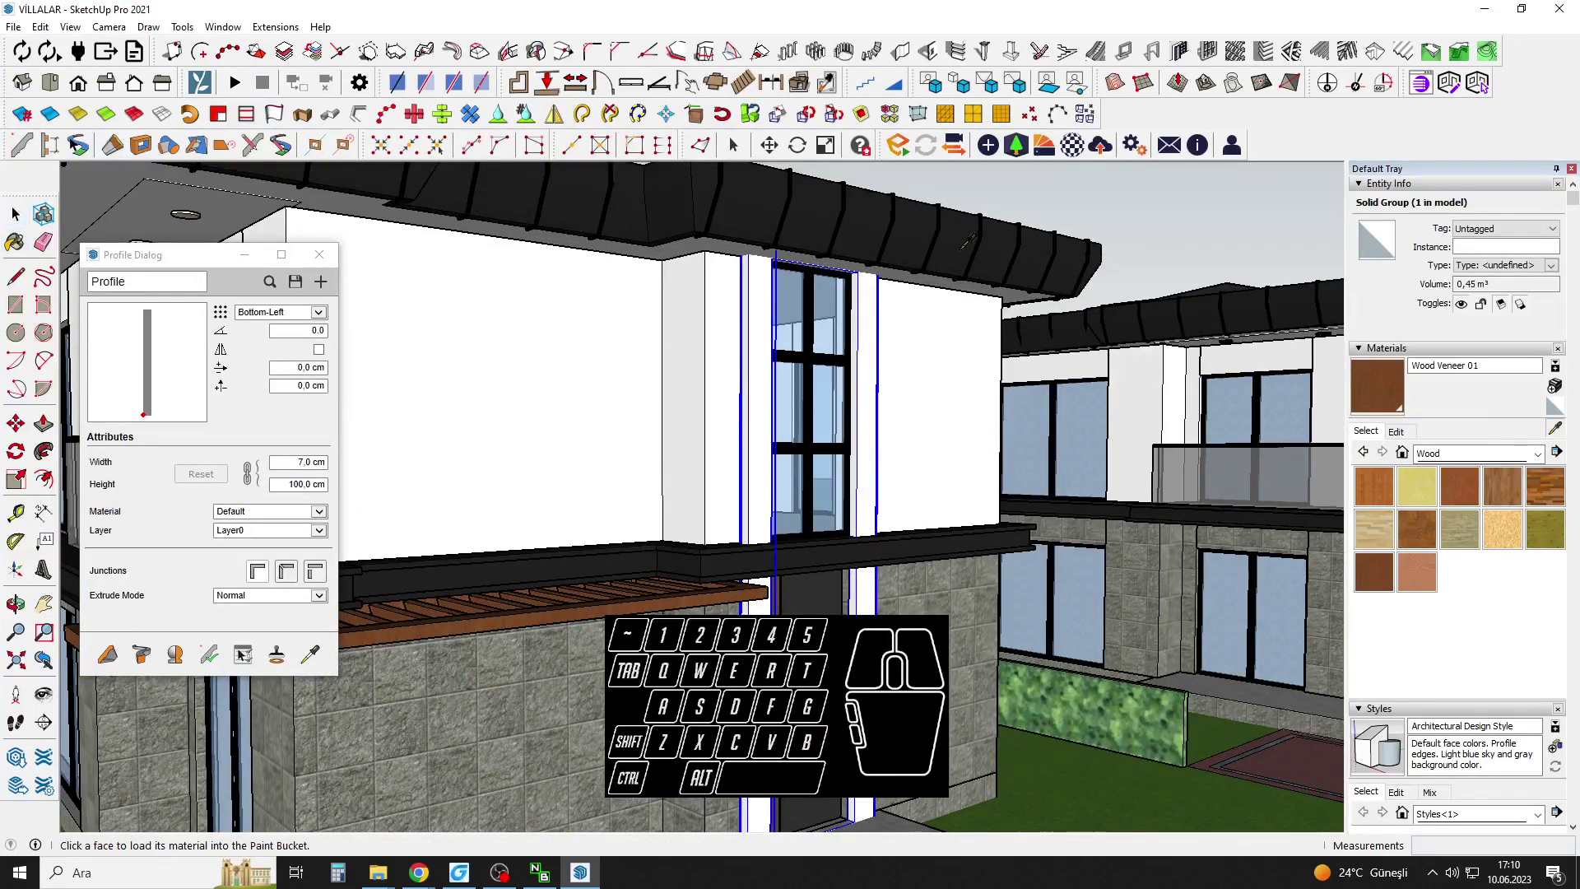
pyautogui.press('space')
# Open the dark frame group and move its top end down below the roof soffit.
pyautogui.tripleClick(867, 312)
pyautogui.moveTo(864, 314); pyautogui.dragTo(860, 362, button='middle')
pyautogui.moveTo(671, 253); pyautogui.dragTo(992, 465)
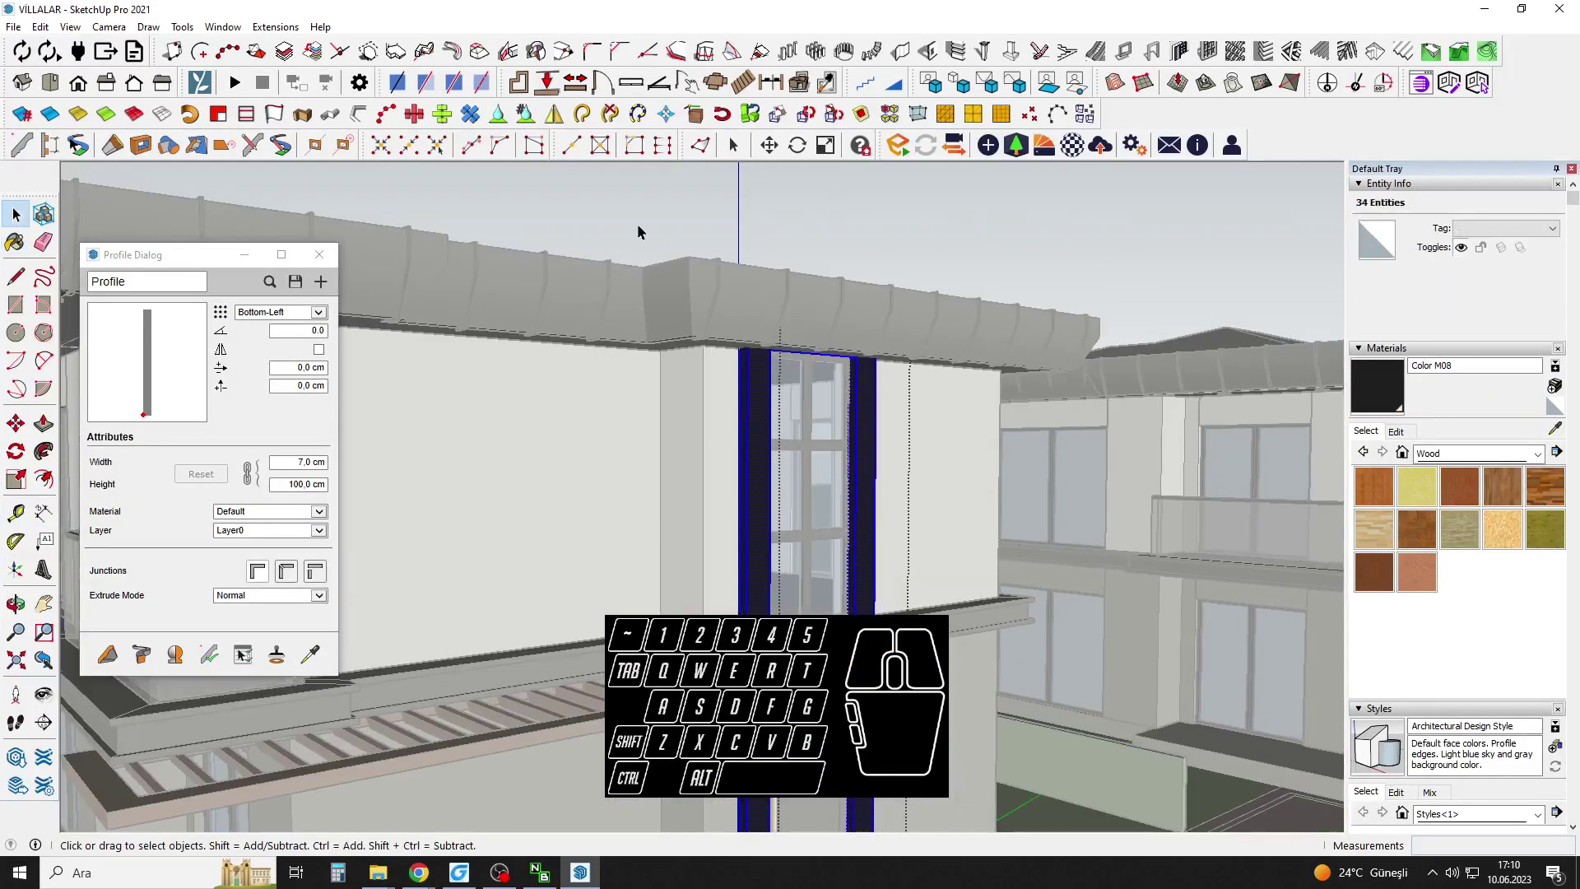
pyautogui.scroll(2, 907, 374)
pyautogui.press('m')
pyautogui.moveTo(846, 415); pyautogui.dragTo(832, 354, button='middle')
pyautogui.press('Return')
# Push/Pull the underside of the frame's top member by 3 cm and leave the group.
pyautogui.scroll(1, 807, 370)
pyautogui.press('p')
pyautogui.click(767, 396)
pyautogui.write('3')
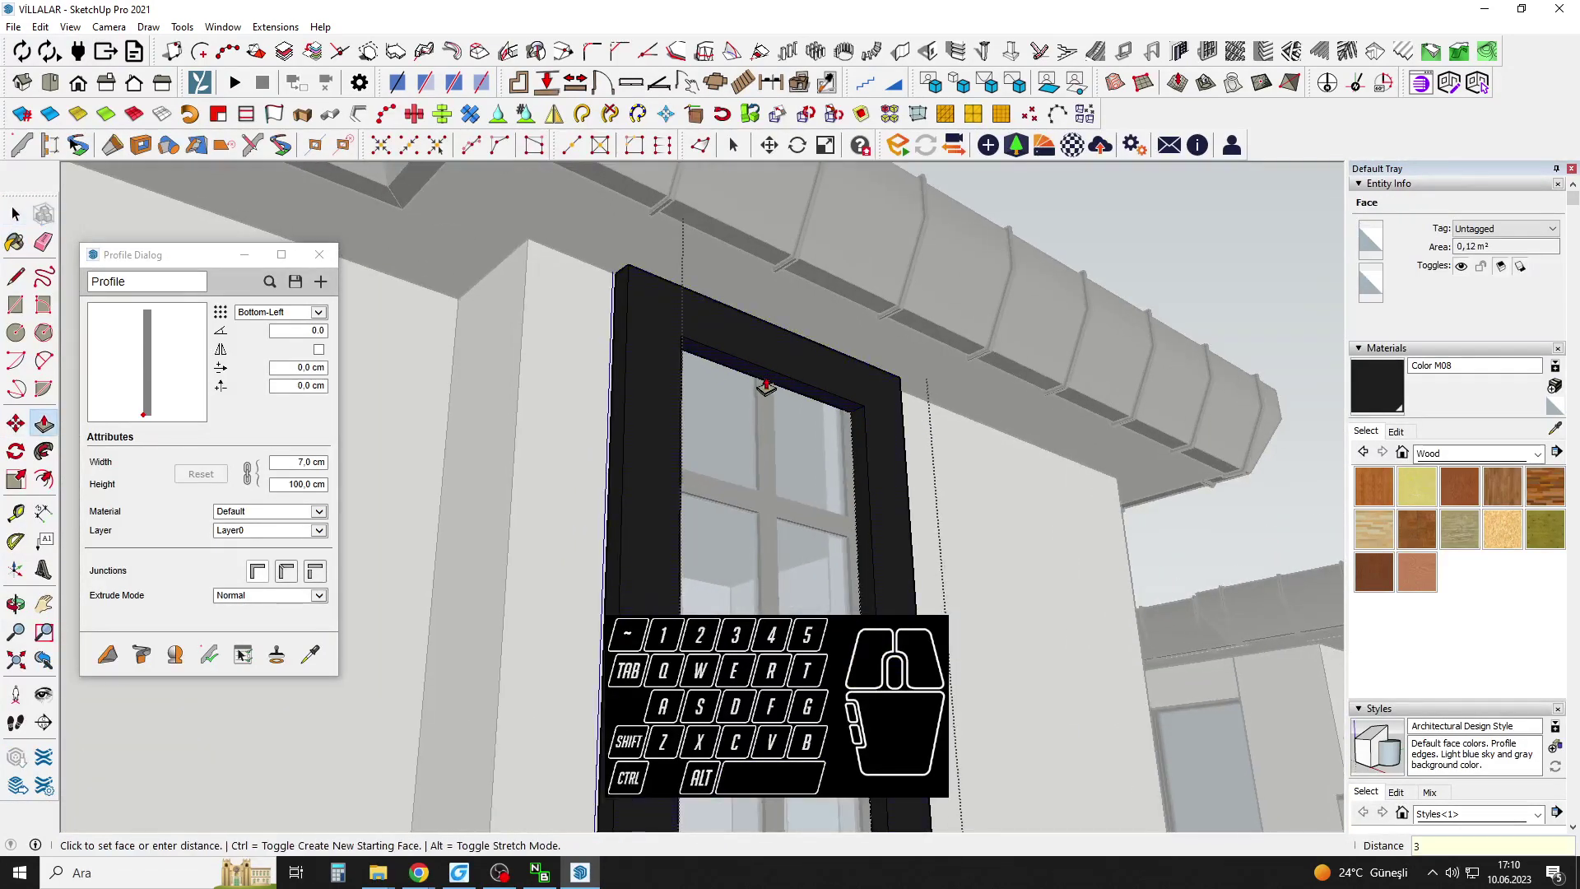
pyautogui.scroll(-3, 774, 395)
pyautogui.press('space')
pyautogui.click(784, 453)
# Open the dark frame group beside the entrance door and adjust its side face with Push/Pull.
pyautogui.moveTo(786, 316); pyautogui.dragTo(811, 488, button='middle')
pyautogui.scroll(-2, 821, 414)
pyautogui.press('space')
pyautogui.scroll(2, 804, 470)
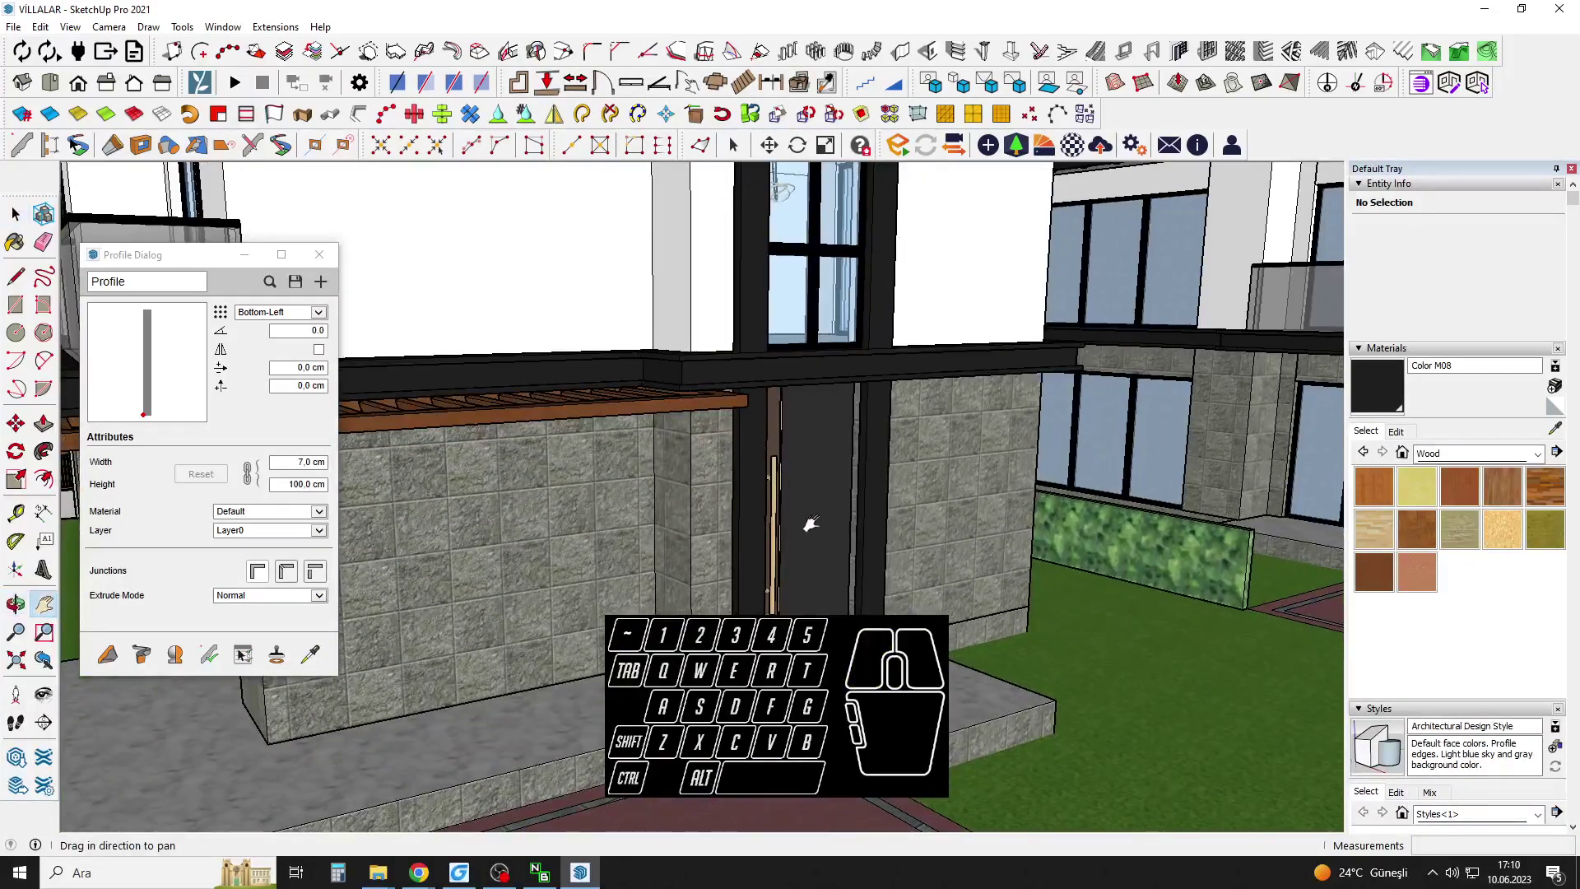
pyautogui.scroll(6, 810, 523)
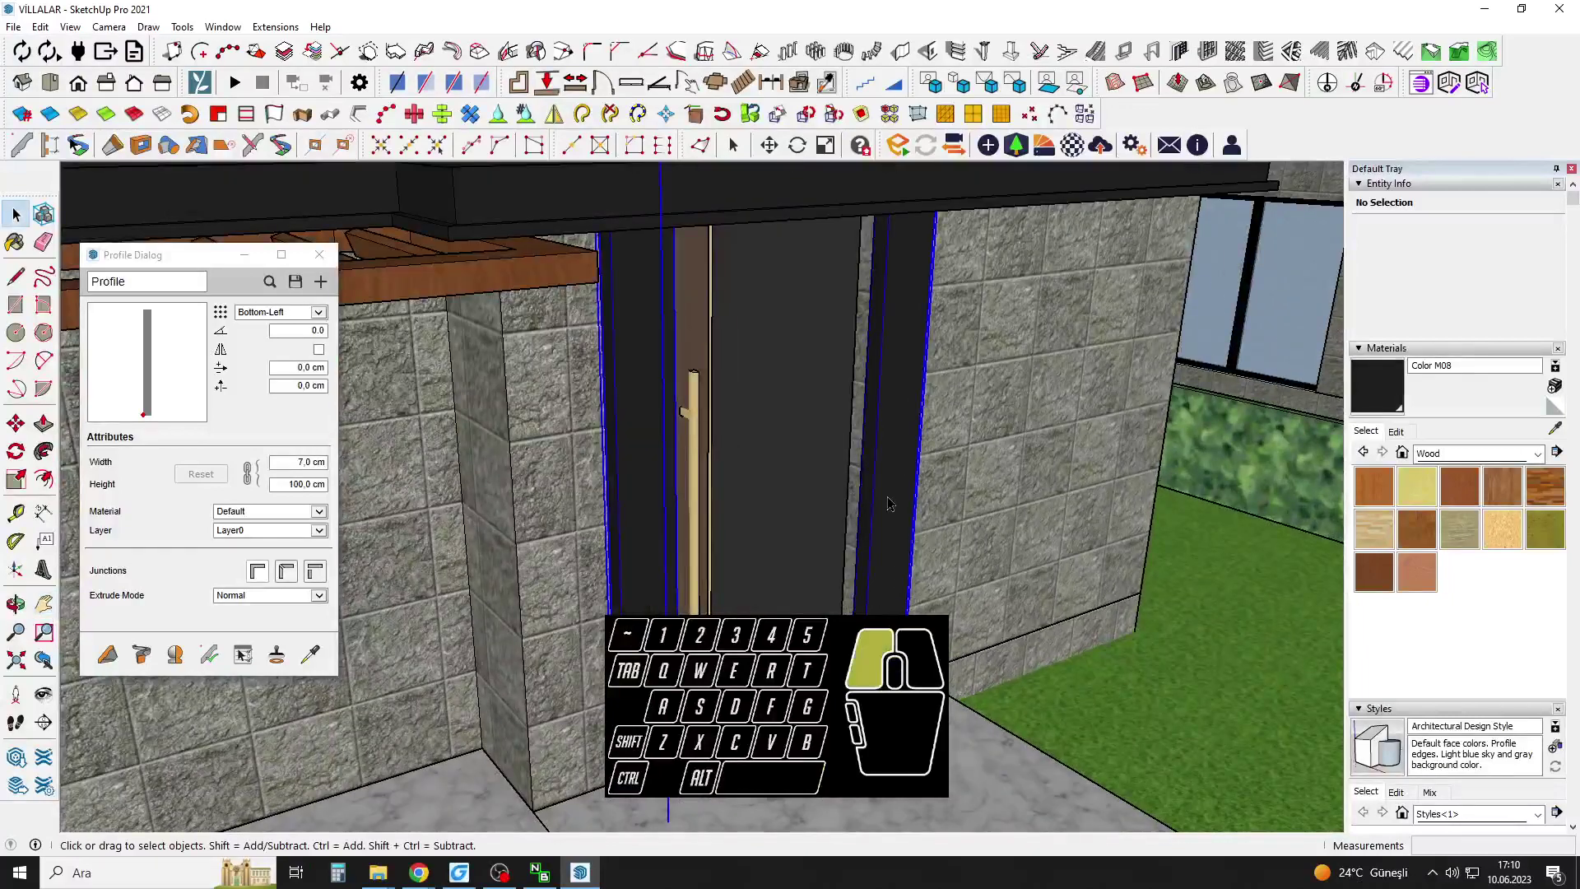
pyautogui.doubleClick(889, 503)
pyautogui.keyDown('shift'); pyautogui.moveTo(889, 504); pyautogui.dragTo(905, 442, button='middle'); pyautogui.keyUp('shift')
pyautogui.press('space')
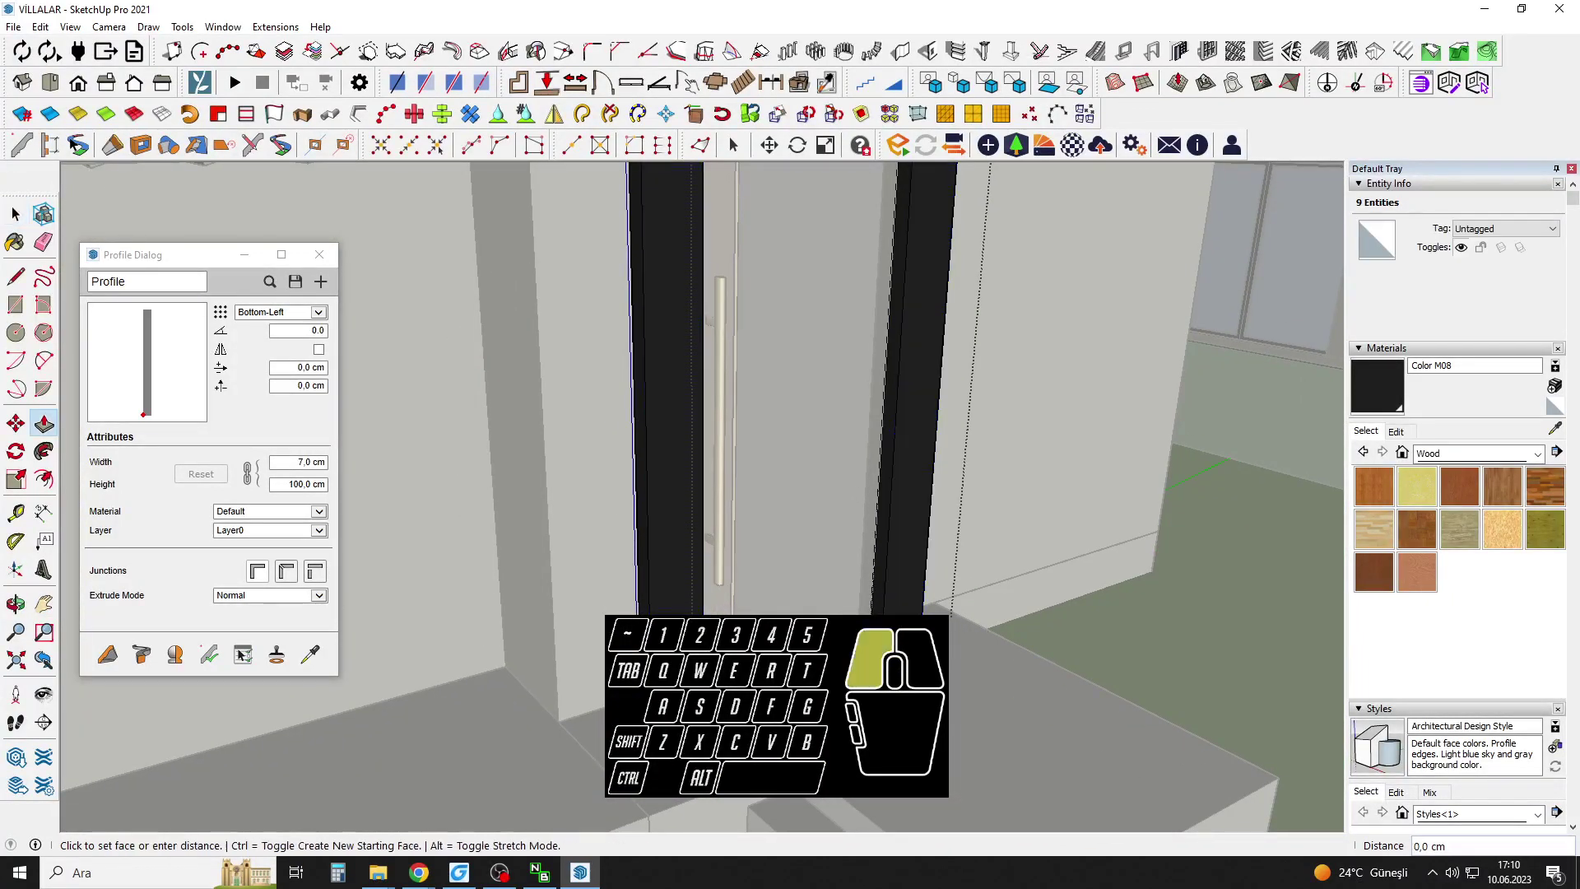
pyautogui.press('space')
pyautogui.scroll(-10, 871, 543)
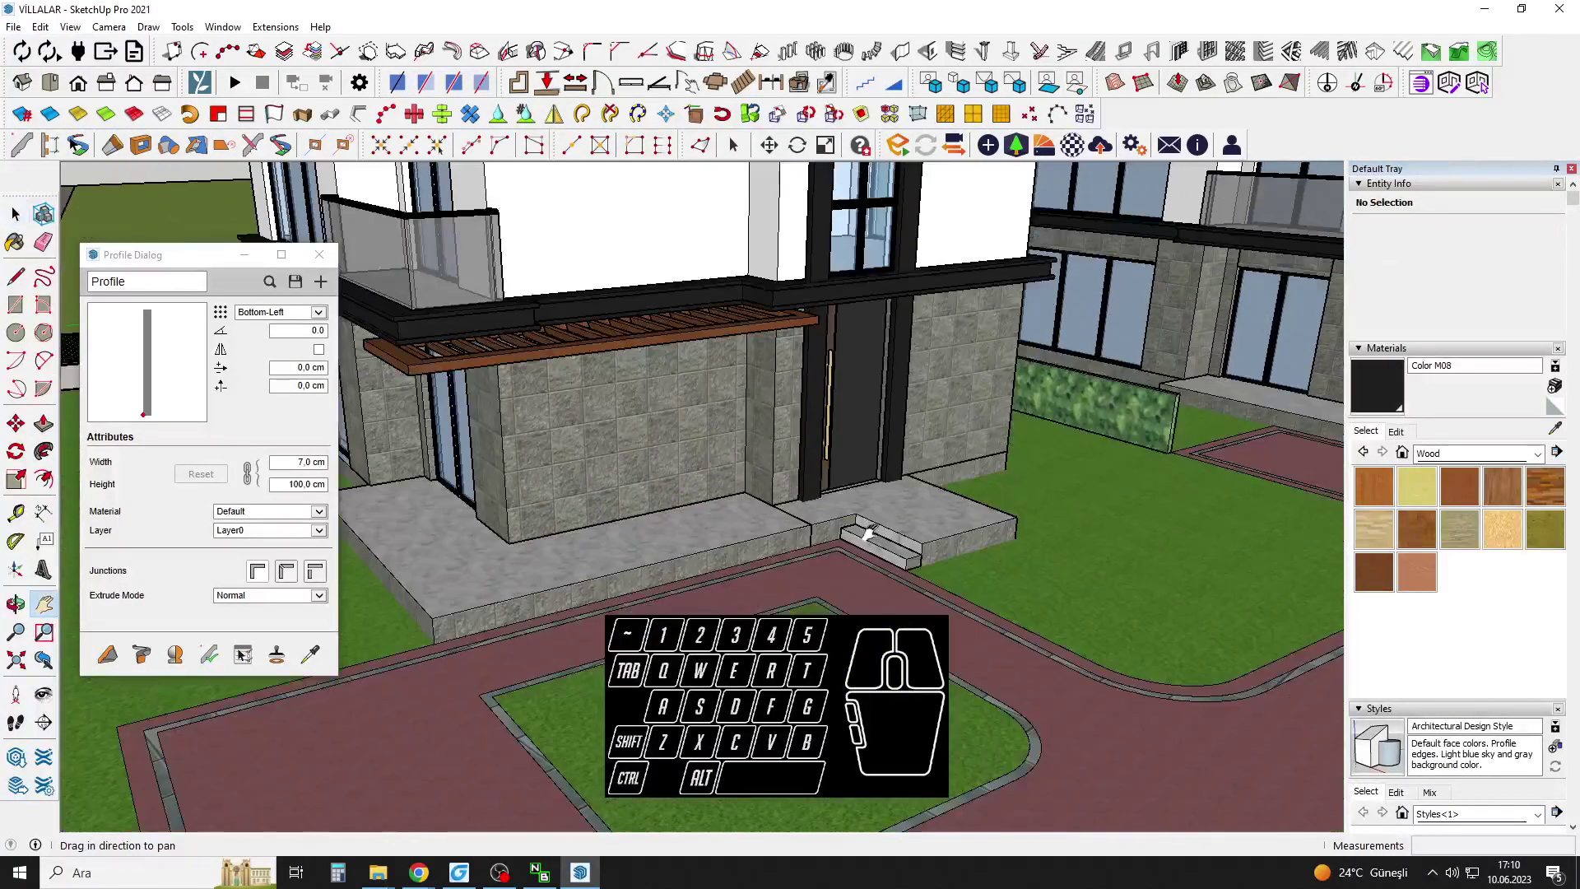
# Cut the wooden pergola group and paste it in place inside the villa component.
pyautogui.moveTo(868, 533); pyautogui.dragTo(747, 579, button='middle')
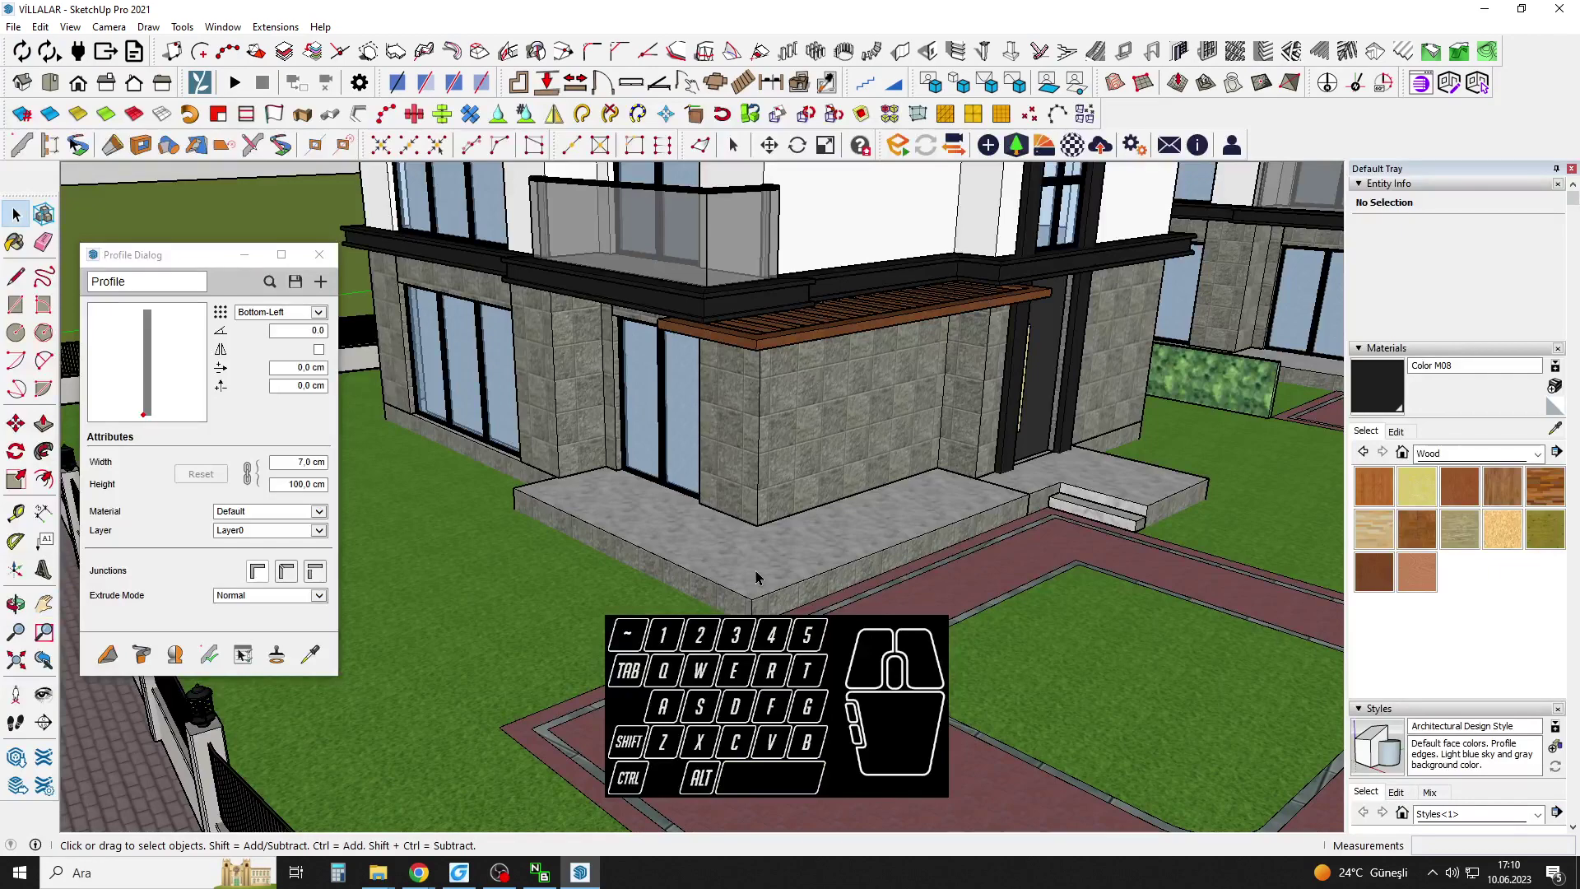
pyautogui.scroll(2, 756, 576)
pyautogui.press('h')
pyautogui.moveTo(978, 587); pyautogui.dragTo(858, 557)
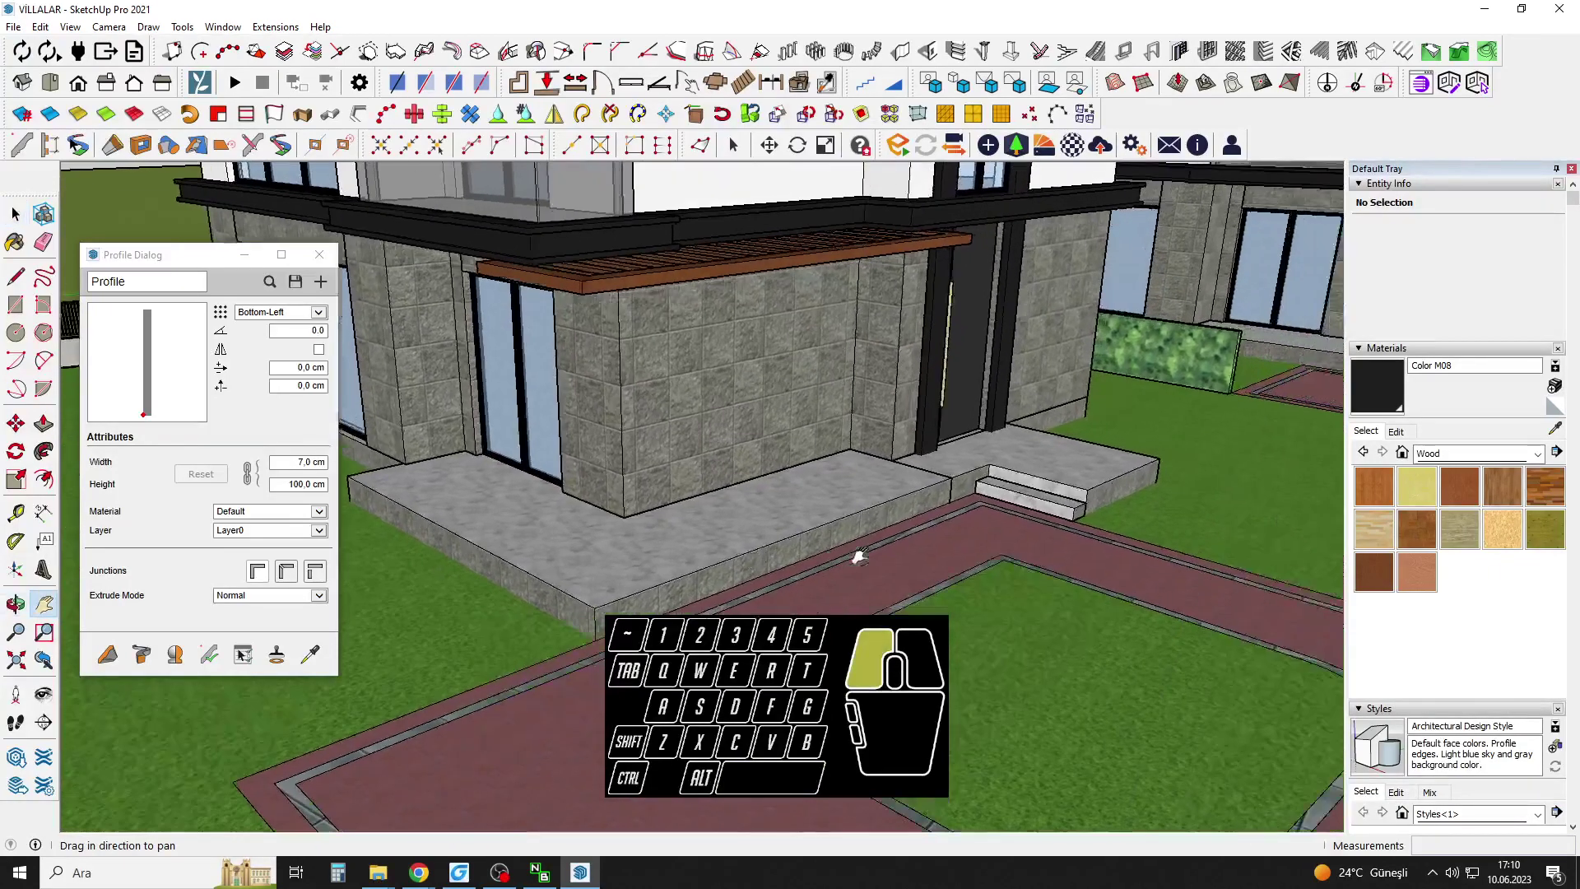
pyautogui.moveTo(858, 558); pyautogui.dragTo(753, 468, button='middle')
pyautogui.keyDown('shift'); pyautogui.moveTo(753, 468); pyautogui.dragTo(772, 559, button='middle'); pyautogui.keyUp('shift')
pyautogui.click(847, 390)
pyautogui.keyDown('shift'); pyautogui.moveTo(855, 395); pyautogui.dragTo(761, 522, button='middle'); pyautogui.keyUp('shift')
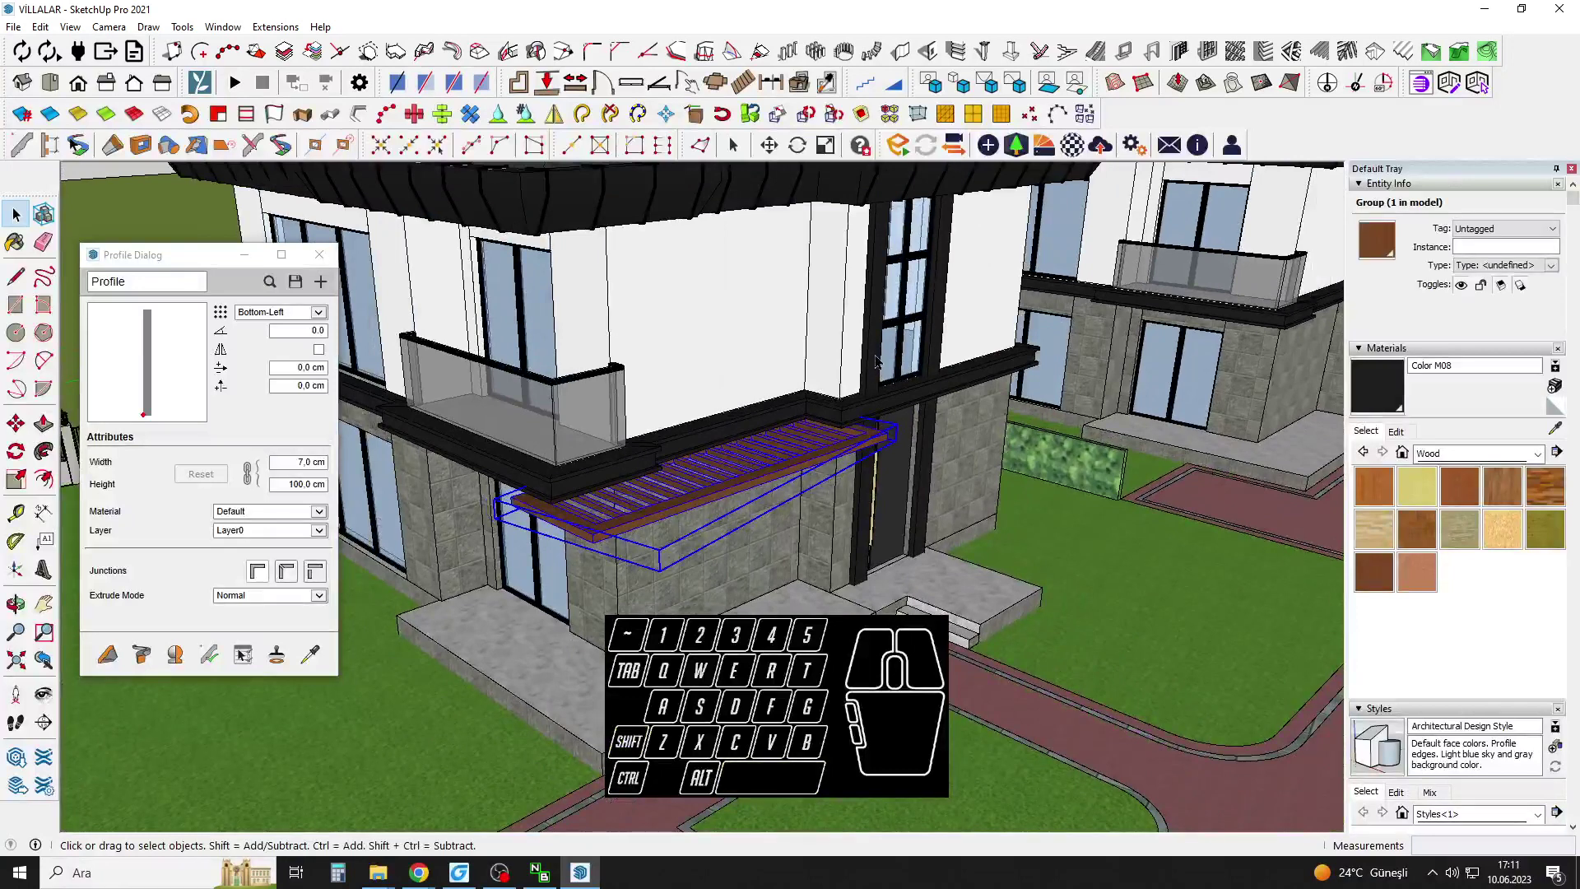
pyautogui.scroll(-5, 852, 394)
pyautogui.click(689, 403)
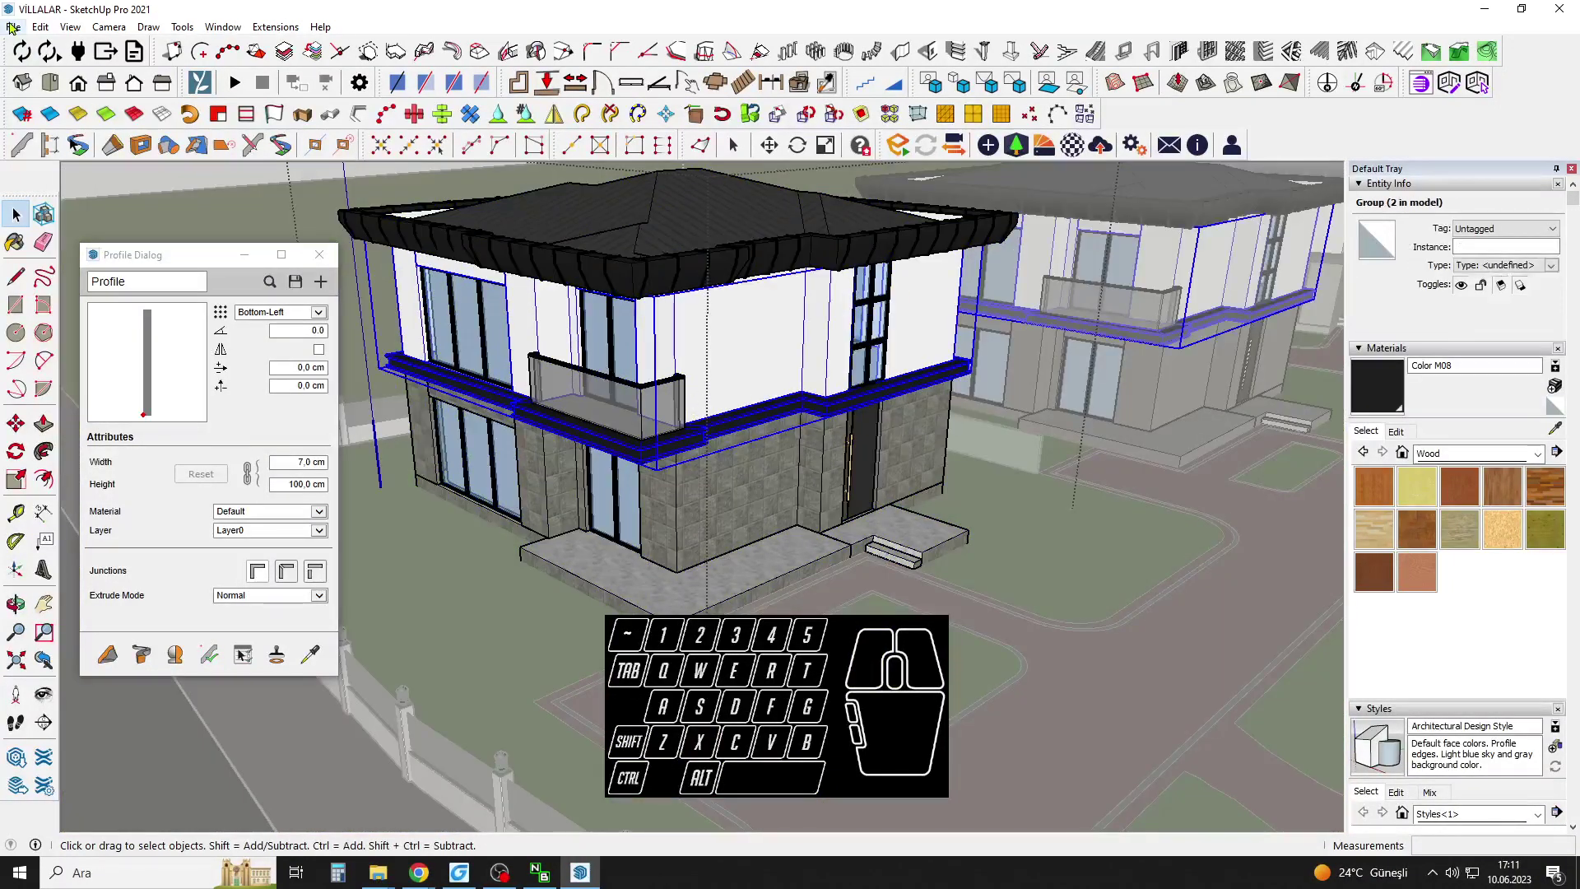
pyautogui.click(40, 27)
pyautogui.click(84, 142)
pyautogui.press('Escape')
# Open the upper-floor three-pane window component on the villa's rear corner and draw a rectangle over the whole window.
pyautogui.scroll(-3, 605, 418)
pyautogui.moveTo(897, 419); pyautogui.dragTo(924, 391, button='middle')
pyautogui.scroll(2, 924, 391)
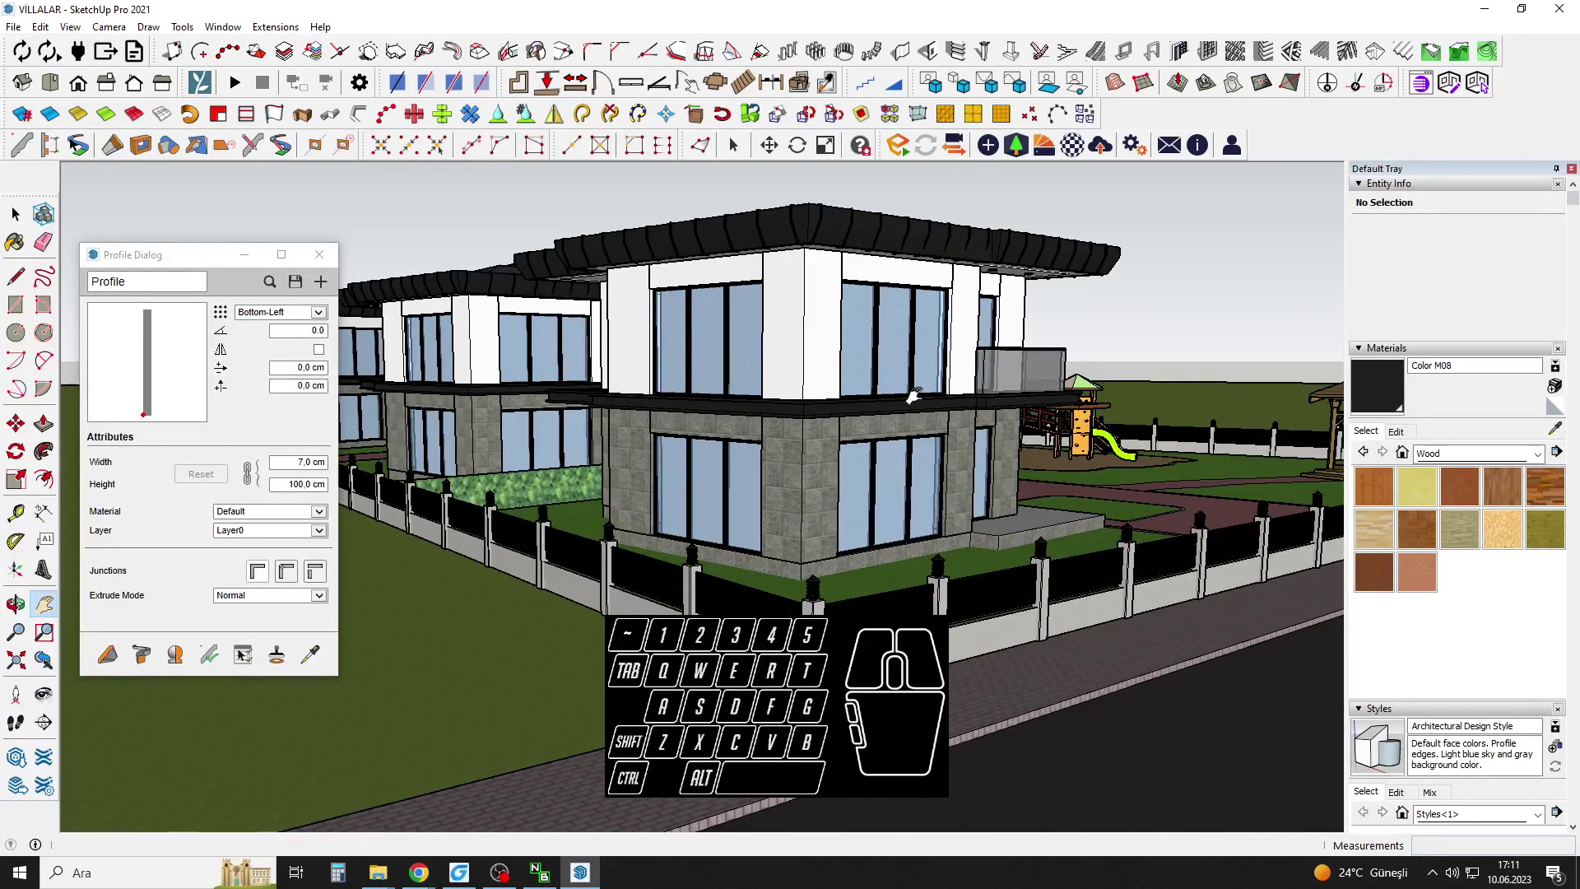
pyautogui.scroll(5, 786, 350)
pyautogui.doubleClick(870, 303)
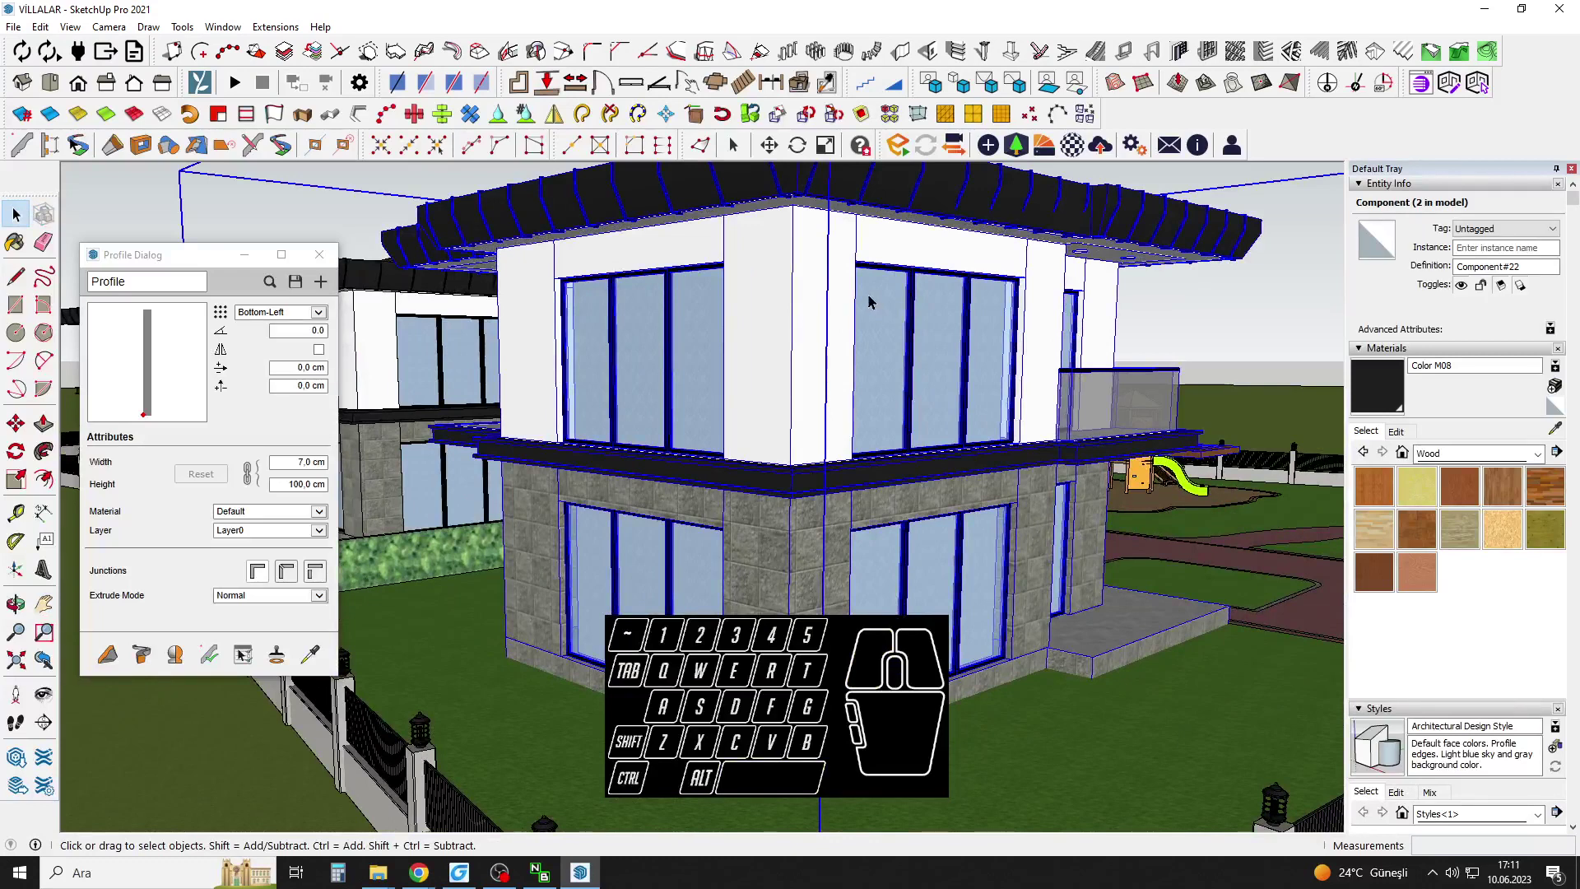
pyautogui.press('space')
pyautogui.doubleClick(878, 296)
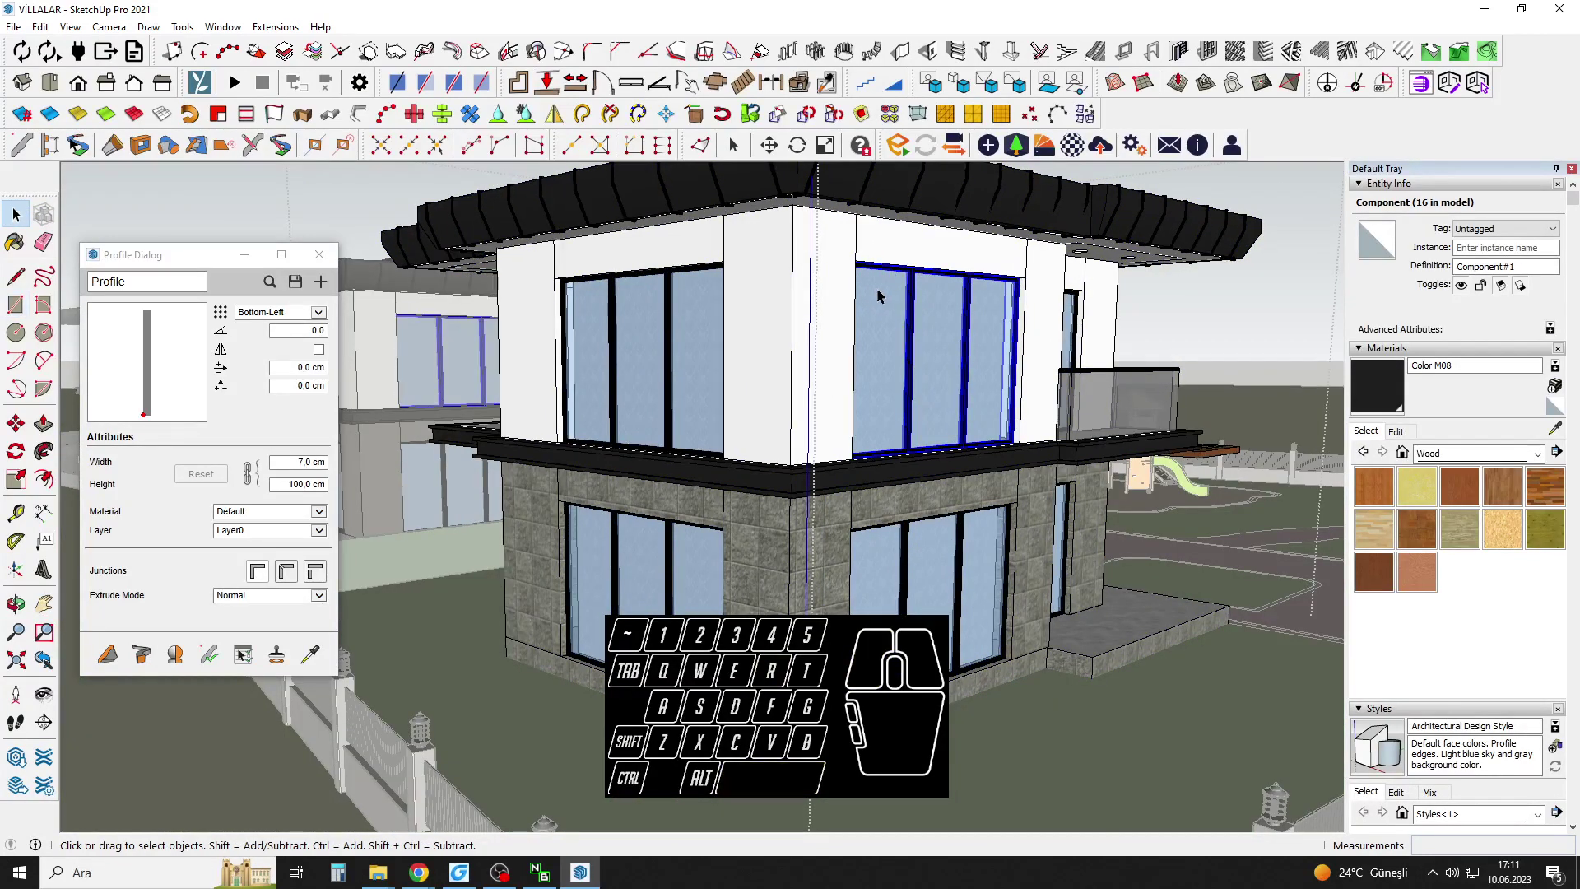
pyautogui.press('r')
pyautogui.click(856, 266)
pyautogui.moveTo(984, 402); pyautogui.dragTo(993, 400, button='middle')
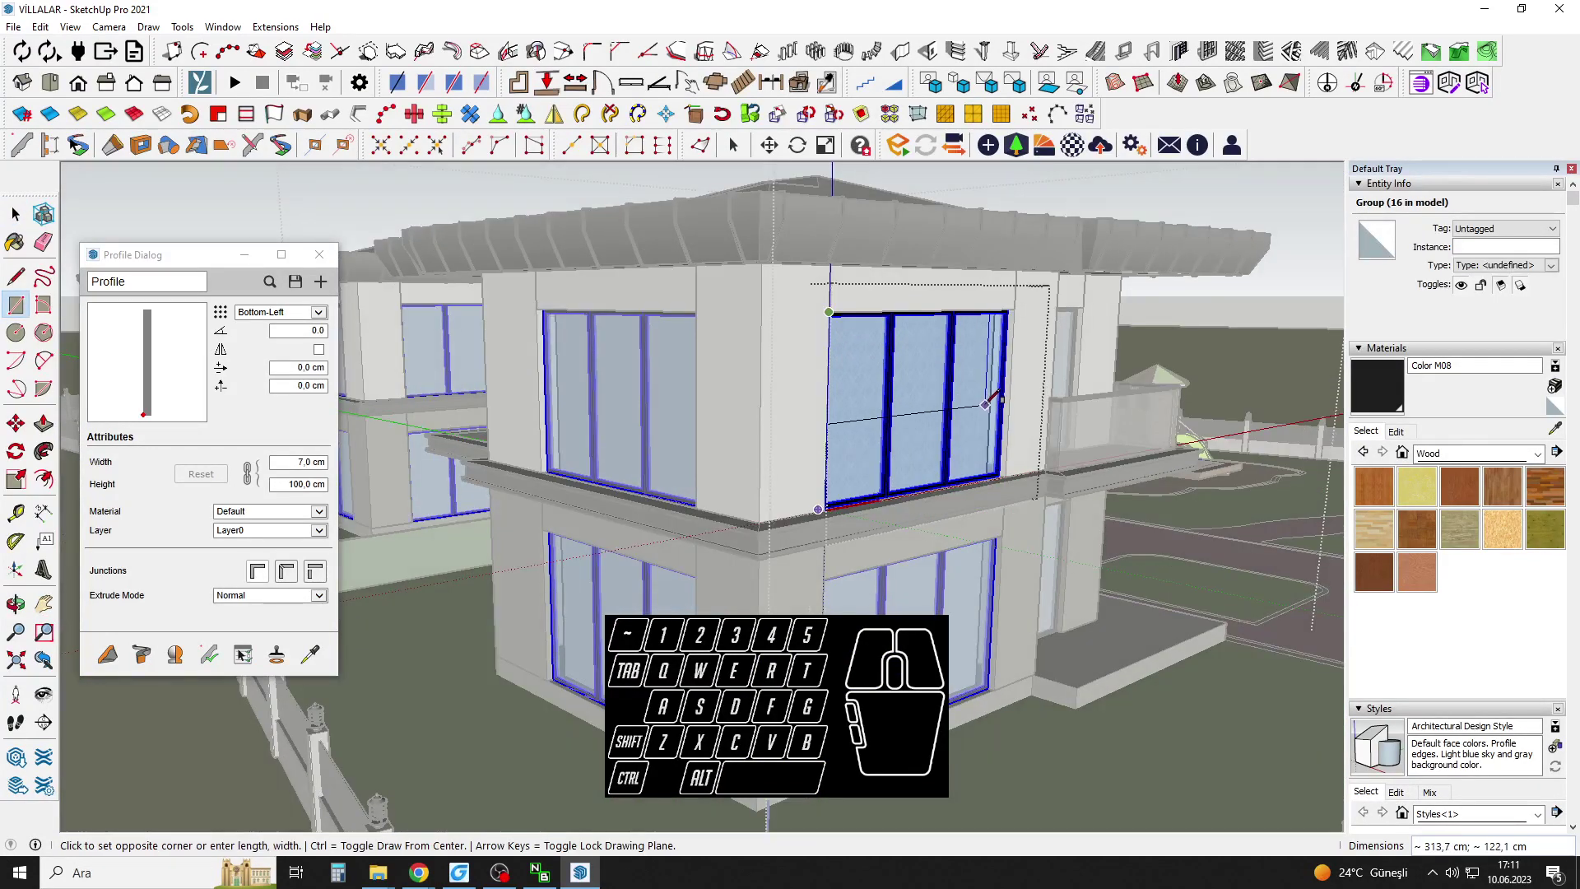
pyautogui.scroll(8, 949, 491)
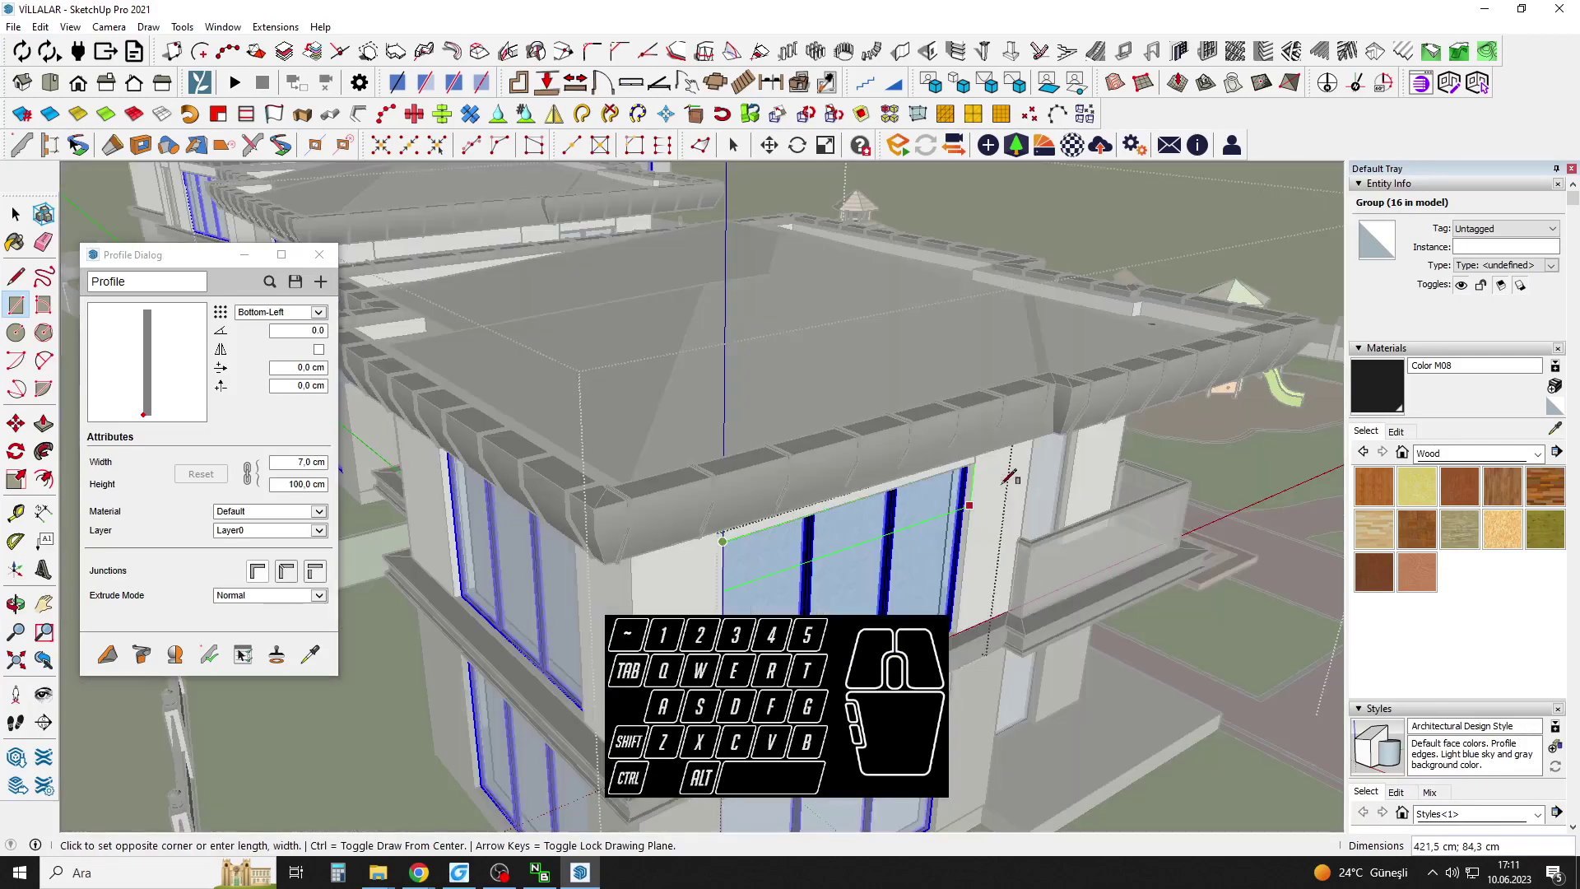
pyautogui.click(955, 673)
# Offset the window rectangle outward and delete its inner face to leave a surrounding frame outline.
pyautogui.press('f')
pyautogui.click(952, 561)
pyautogui.click(984, 552)
pyautogui.moveTo(864, 530); pyautogui.dragTo(863, 530, button='middle')
pyautogui.scroll(-4, 863, 529)
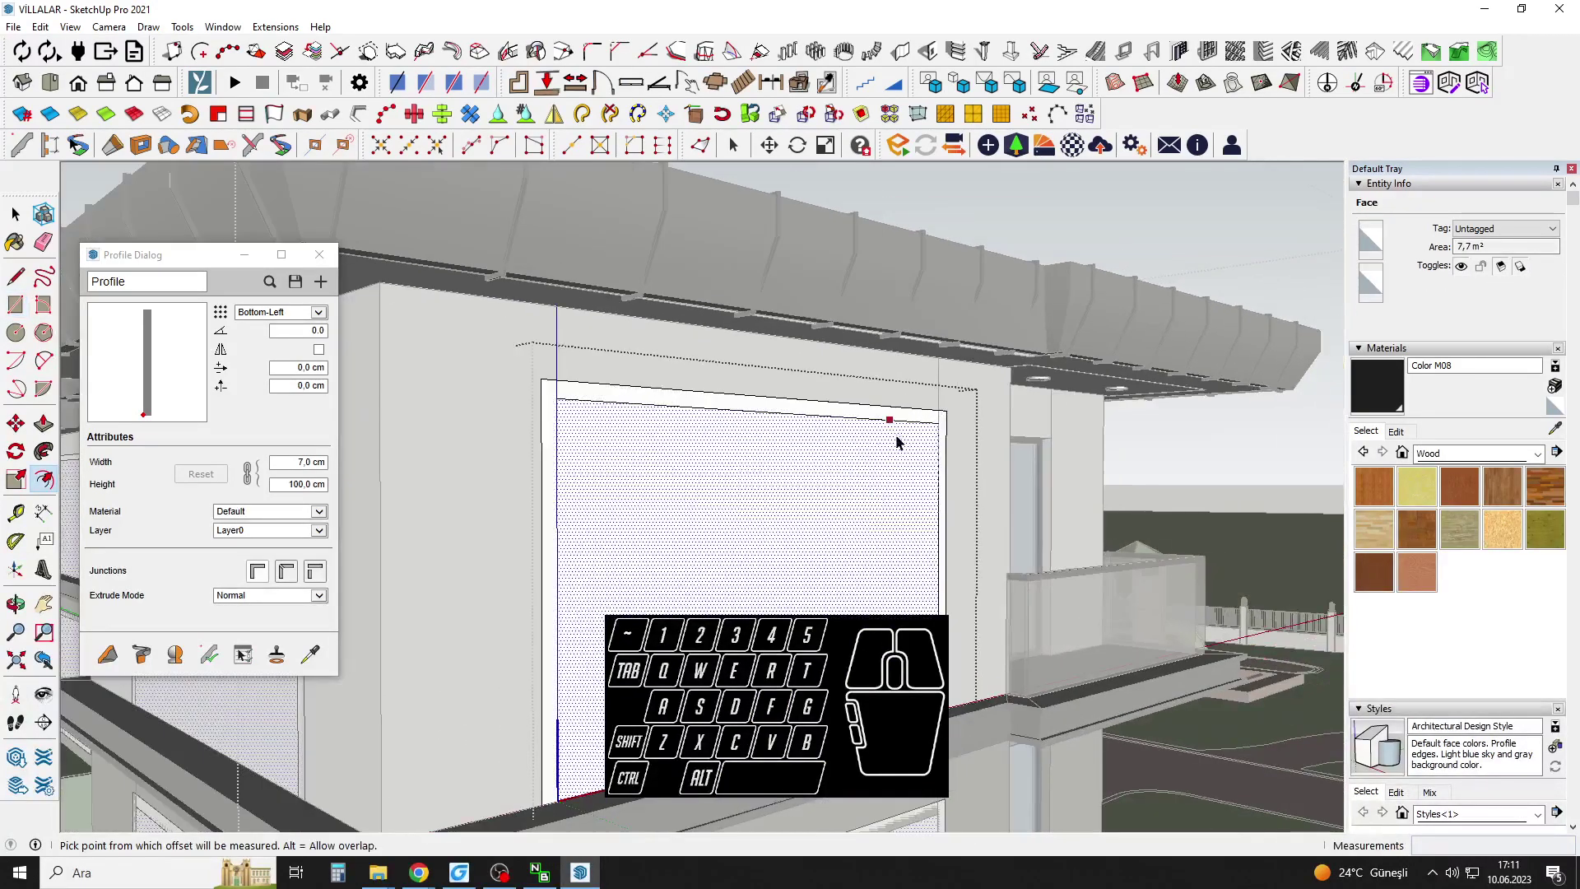
pyautogui.press('Delete')
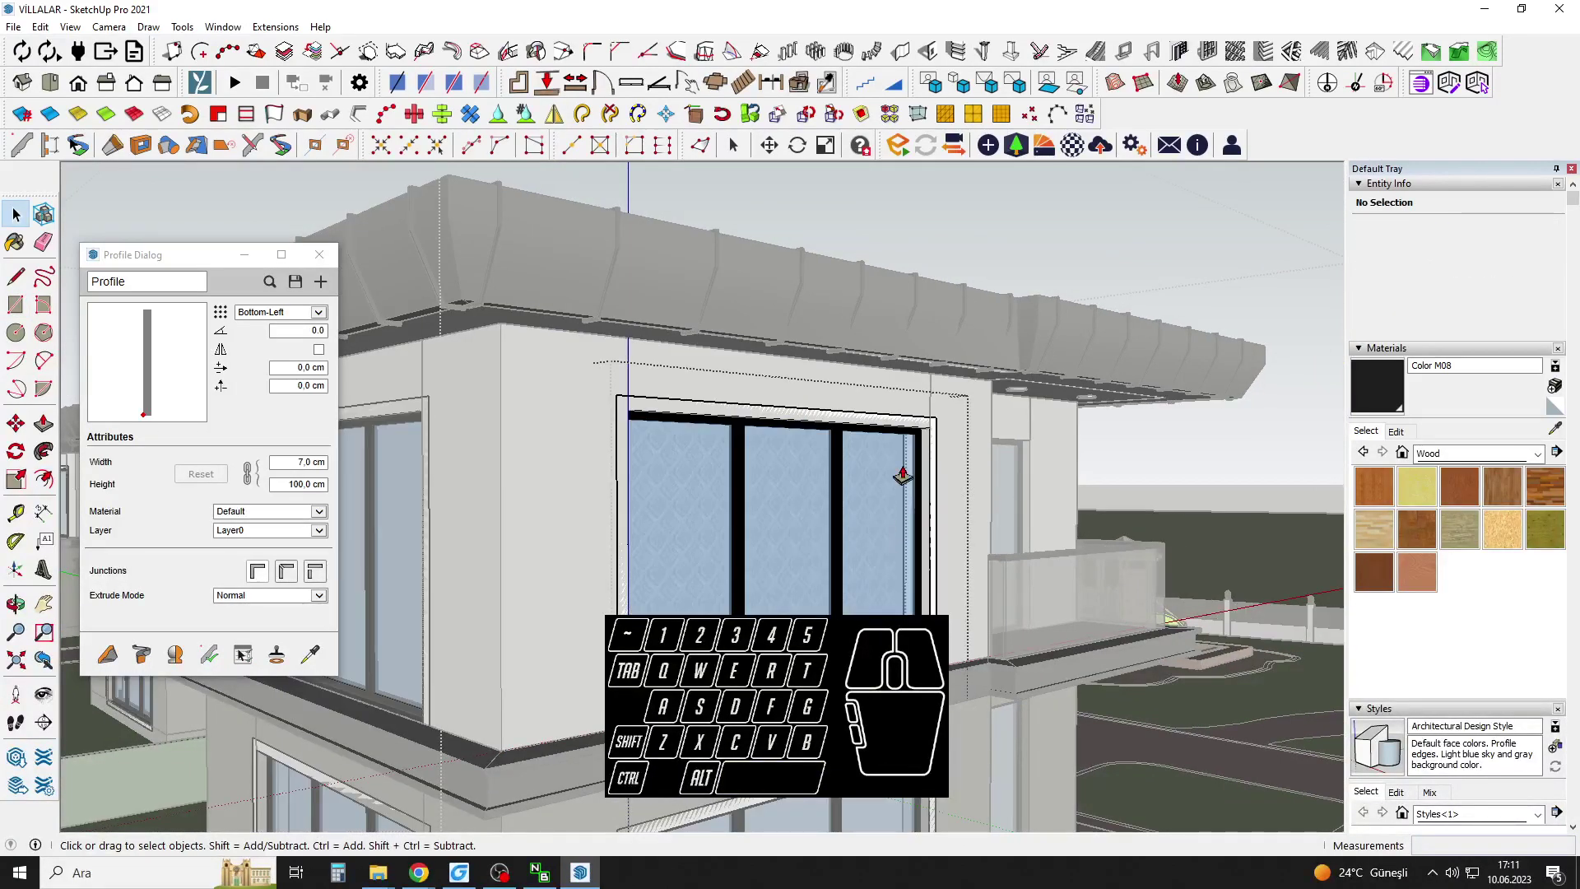
# Extrude the window surround 10 cm with Push/Pull.
pyautogui.scroll(1, 915, 426)
pyautogui.click(924, 426)
pyautogui.click(935, 430)
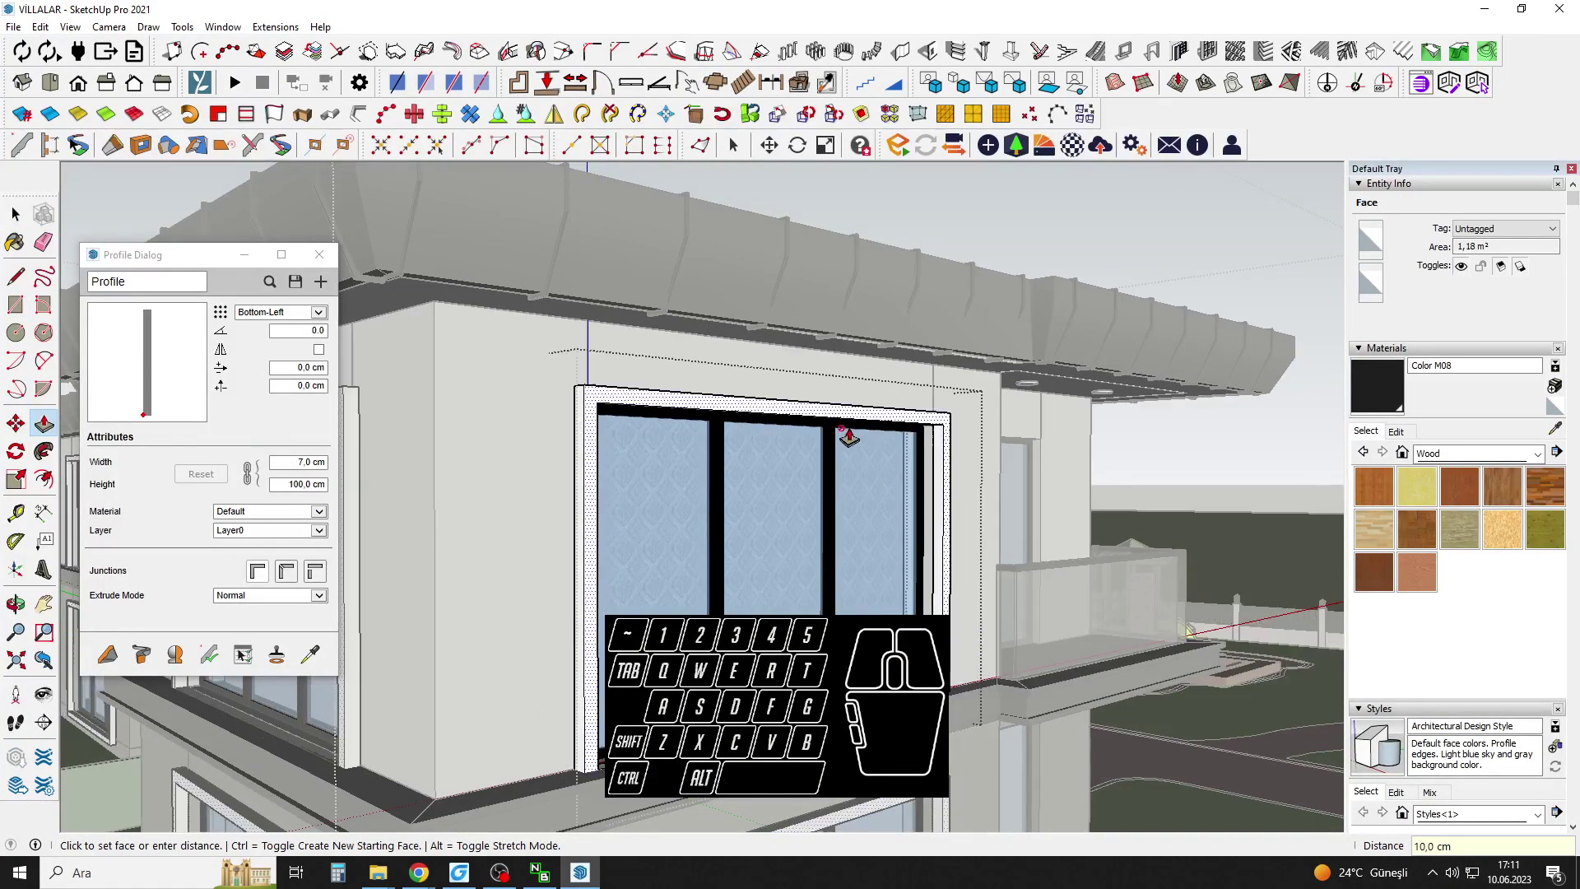
# Group the window surround, paint it with Color M08 and leave the window component.
pyautogui.press('space')
pyautogui.click(859, 415)
pyautogui.rightClick(862, 421)
pyautogui.click(914, 557)
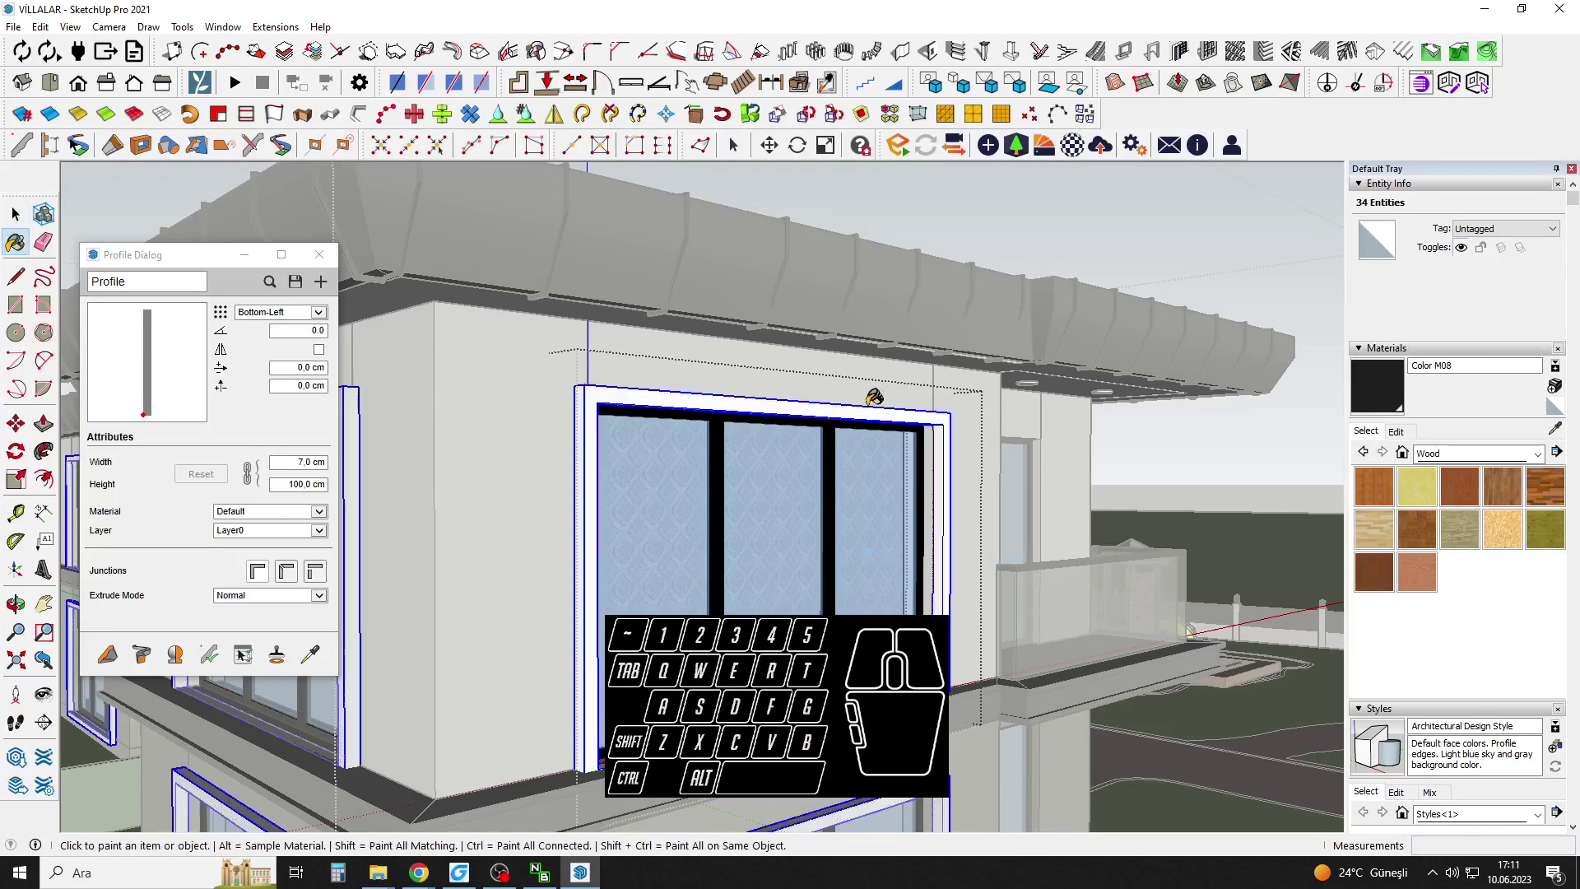
pyautogui.scroll(-3, 904, 449)
pyautogui.press('Escape')
pyautogui.press('Escape')
# Examine the villas' window surrounds, pergola and entrance facade from around the site.
pyautogui.scroll(-2, 903, 448)
pyautogui.keyDown('shift'); pyautogui.moveTo(903, 448); pyautogui.dragTo(875, 416, button='middle'); pyautogui.keyUp('shift')
pyautogui.scroll(-2, 945, 458)
pyautogui.moveTo(946, 458); pyautogui.dragTo(1029, 512, button='middle')
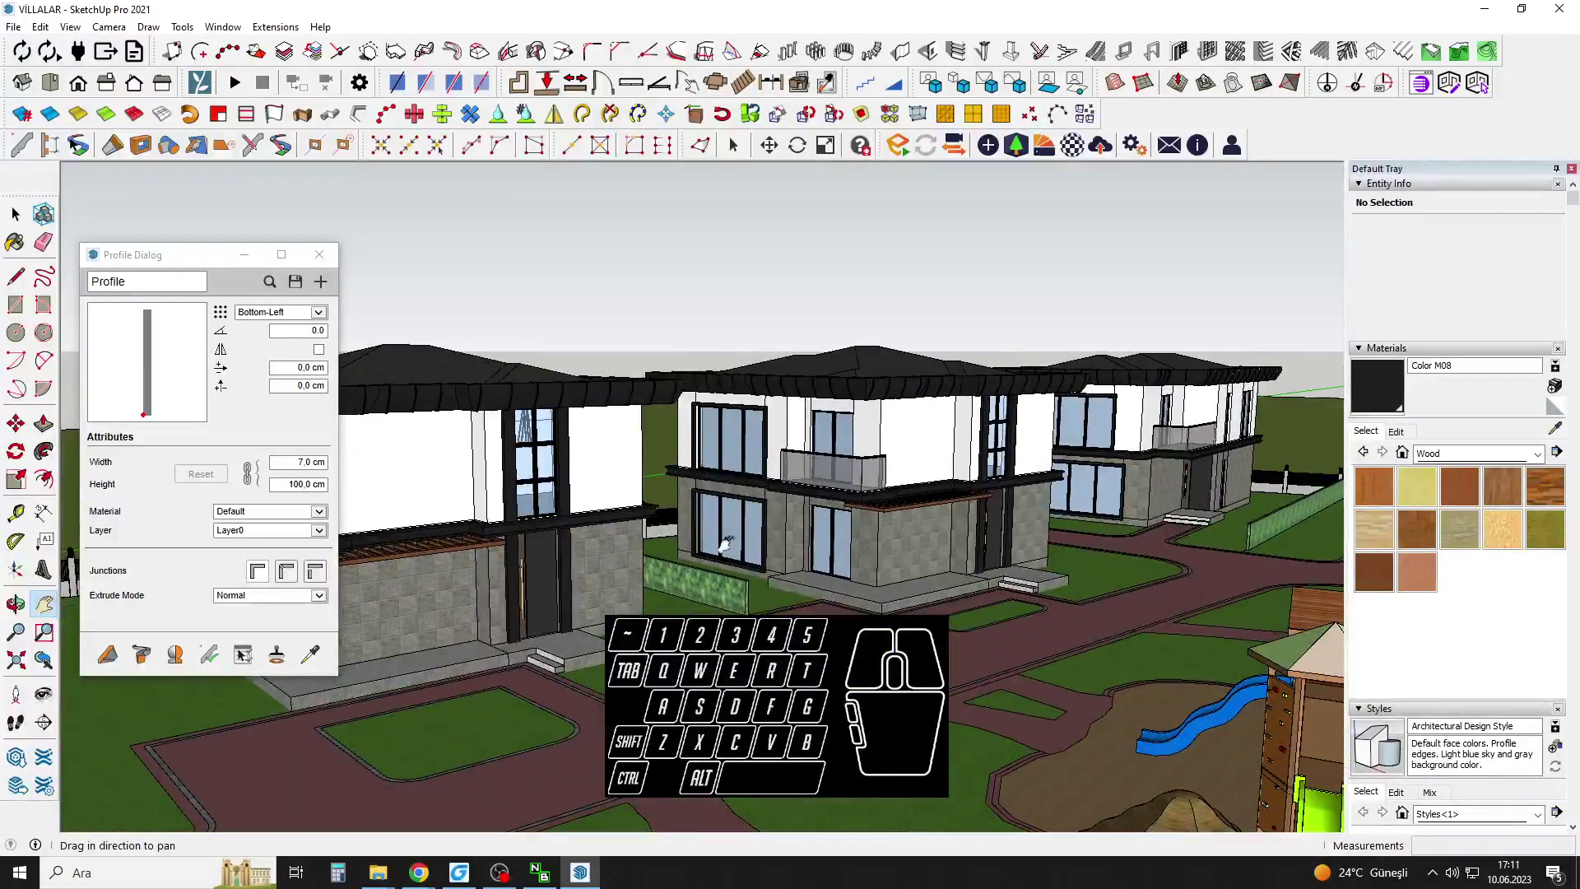
pyautogui.moveTo(477, 514); pyautogui.dragTo(856, 514)
pyautogui.moveTo(786, 519); pyautogui.dragTo(757, 440, button='middle')
pyautogui.scroll(1, 775, 436)
pyautogui.scroll(3, 778, 436)
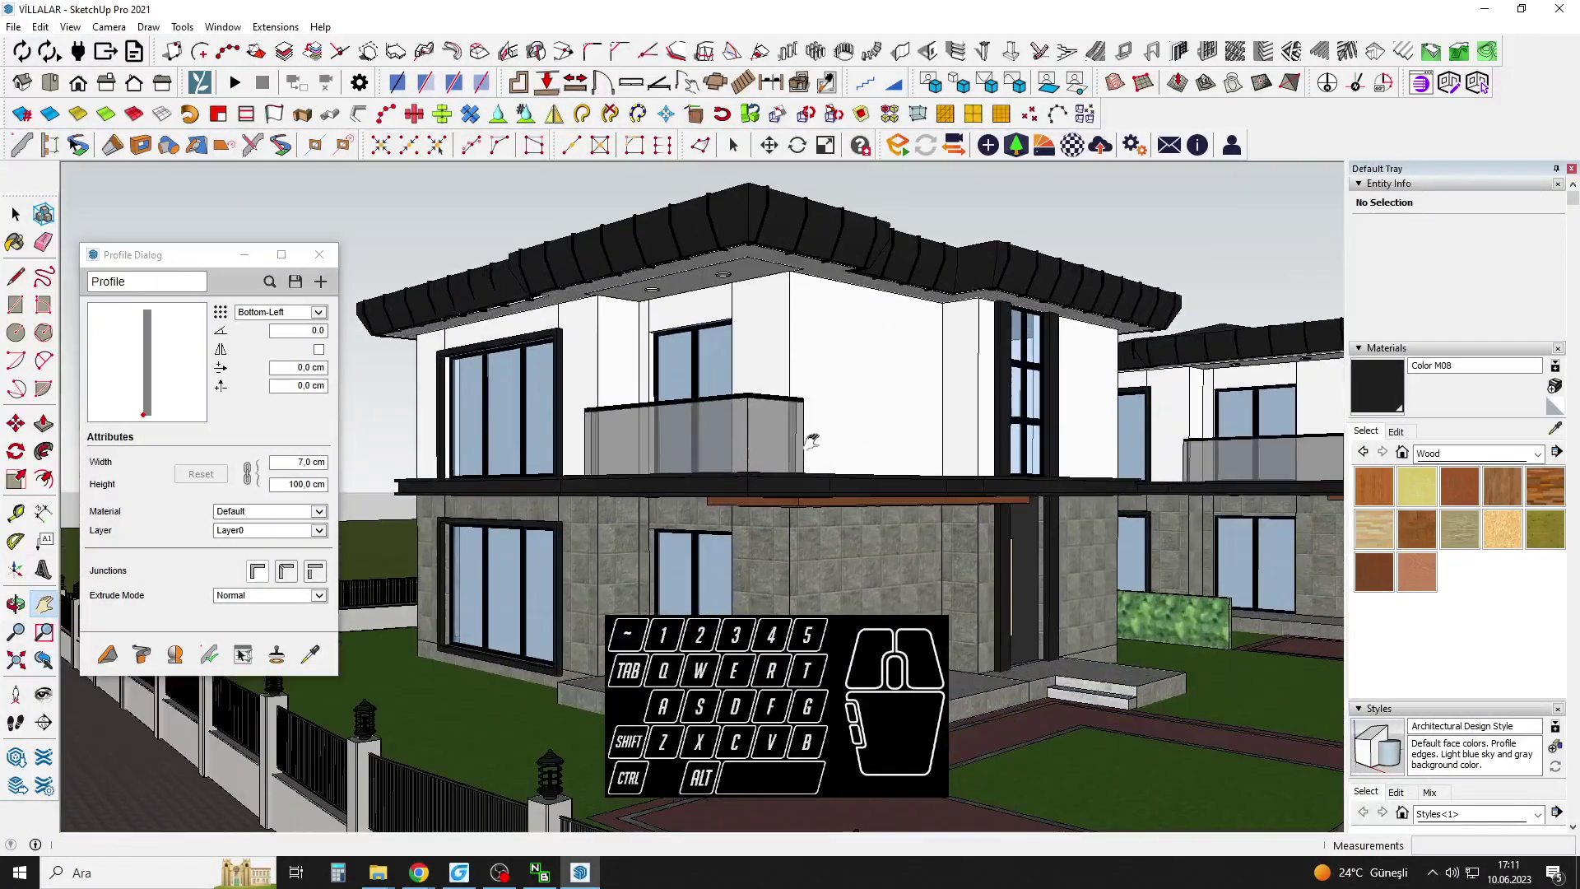
pyautogui.moveTo(812, 441); pyautogui.dragTo(792, 431)
pyautogui.moveTo(827, 449); pyautogui.dragTo(758, 553, button='middle')
pyautogui.moveTo(757, 554); pyautogui.dragTo(758, 459)
# Draw a small outline with 10 cm edges on the dark ledge against the white wall beside the balcony.
pyautogui.scroll(8, 758, 458)
pyautogui.press('l')
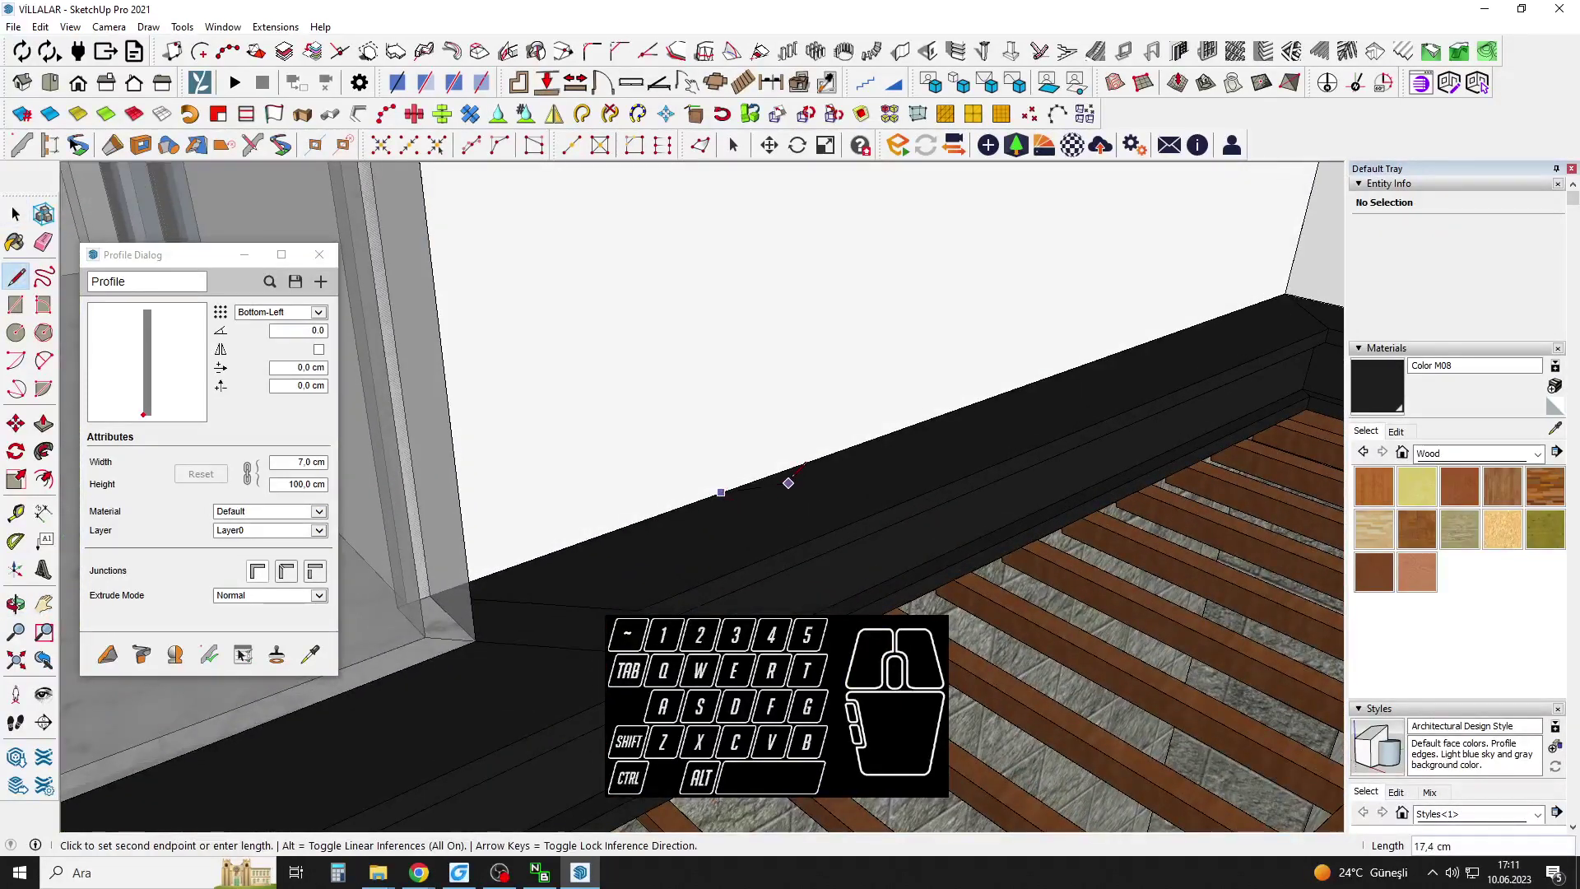
pyautogui.scroll(1, 811, 479)
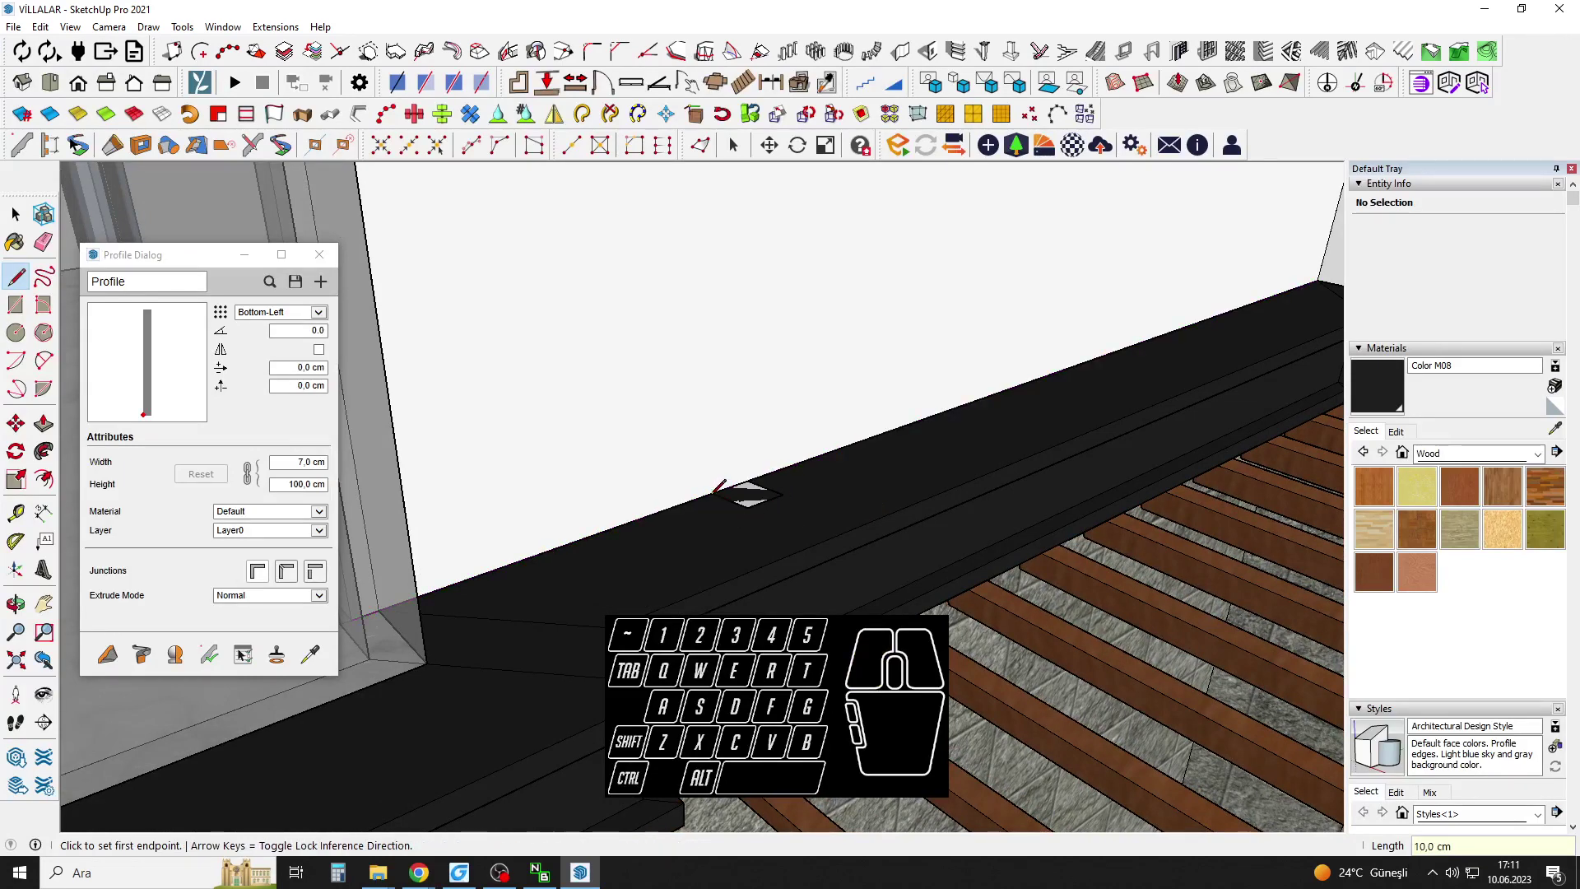
pyautogui.press('space')
# Extrude the small ledge outline up to the roof soffit with Push/Pull and group the resulting strip.
pyautogui.scroll(-2, 724, 504)
pyautogui.scroll(-3, 733, 486)
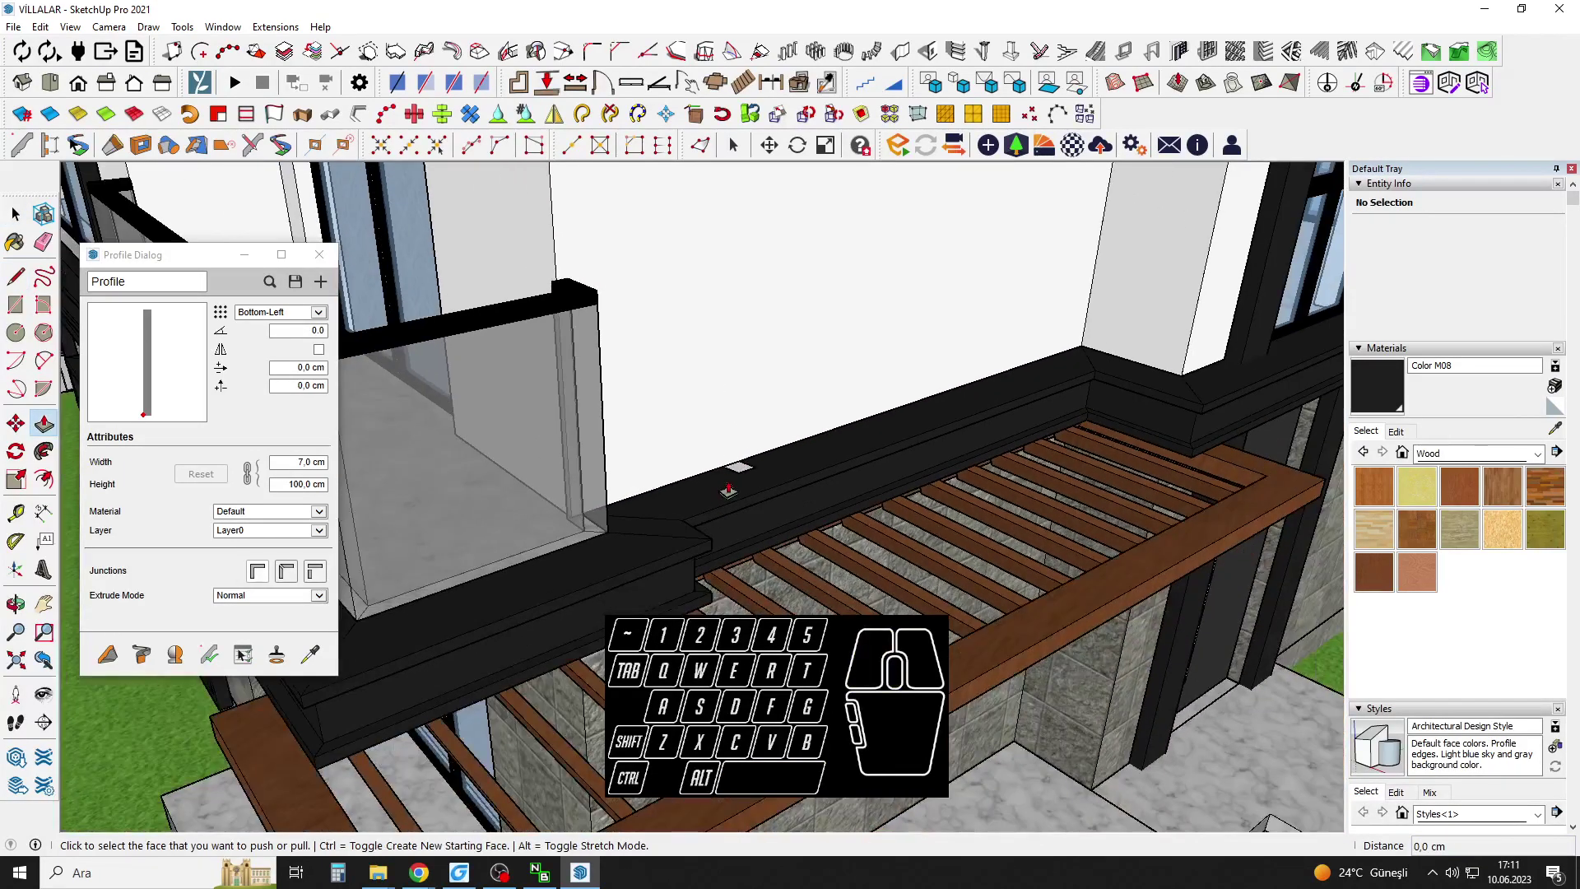
pyautogui.moveTo(739, 469); pyautogui.dragTo(750, 321, button='middle')
pyautogui.scroll(-3, 730, 261)
pyautogui.press('space')
pyautogui.scroll(1, 745, 231)
pyautogui.tripleClick(737, 226)
pyautogui.rightClick(737, 224)
pyautogui.click(786, 368)
# Open the vertical strip group on the white wall and adjust its face with Push/Pull.
pyautogui.doubleClick(738, 324)
pyautogui.press('p')
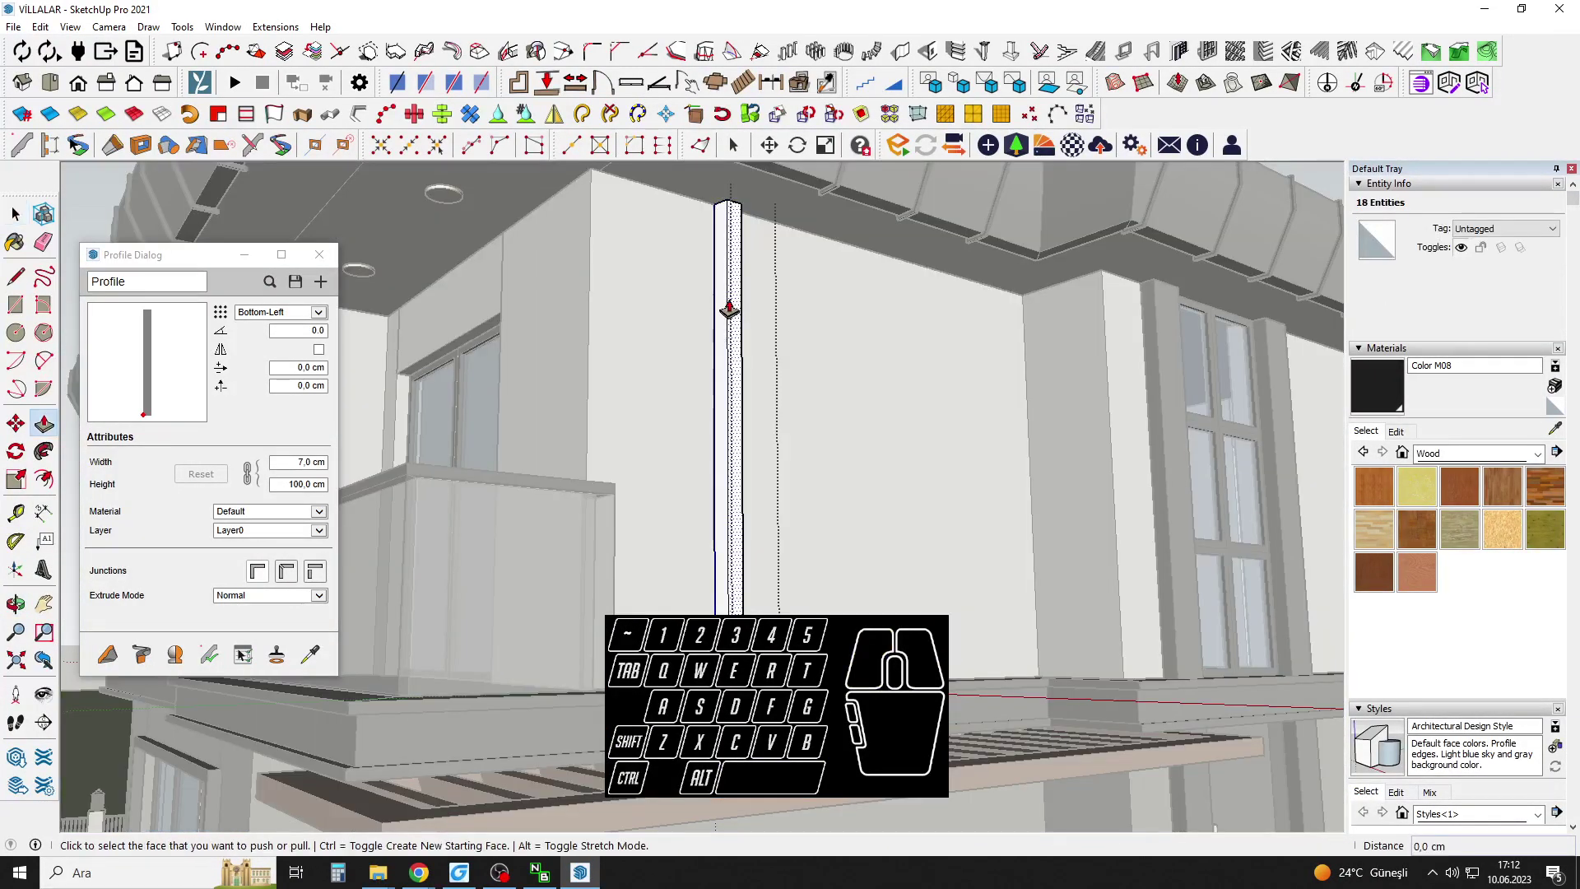
pyautogui.click(731, 309)
pyautogui.moveTo(738, 297); pyautogui.dragTo(723, 511, button='middle')
pyautogui.press('space')
pyautogui.click(723, 512)
# Draw a 10 by 20 cm rectangle on the red paving in front of the villa's terrace.
pyautogui.scroll(-4, 728, 527)
pyautogui.keyDown('shift'); pyautogui.moveTo(811, 683); pyautogui.dragTo(800, 529, button='middle'); pyautogui.keyUp('shift')
pyautogui.scroll(3, 790, 539)
pyautogui.press('r')
pyautogui.scroll(3, 780, 535)
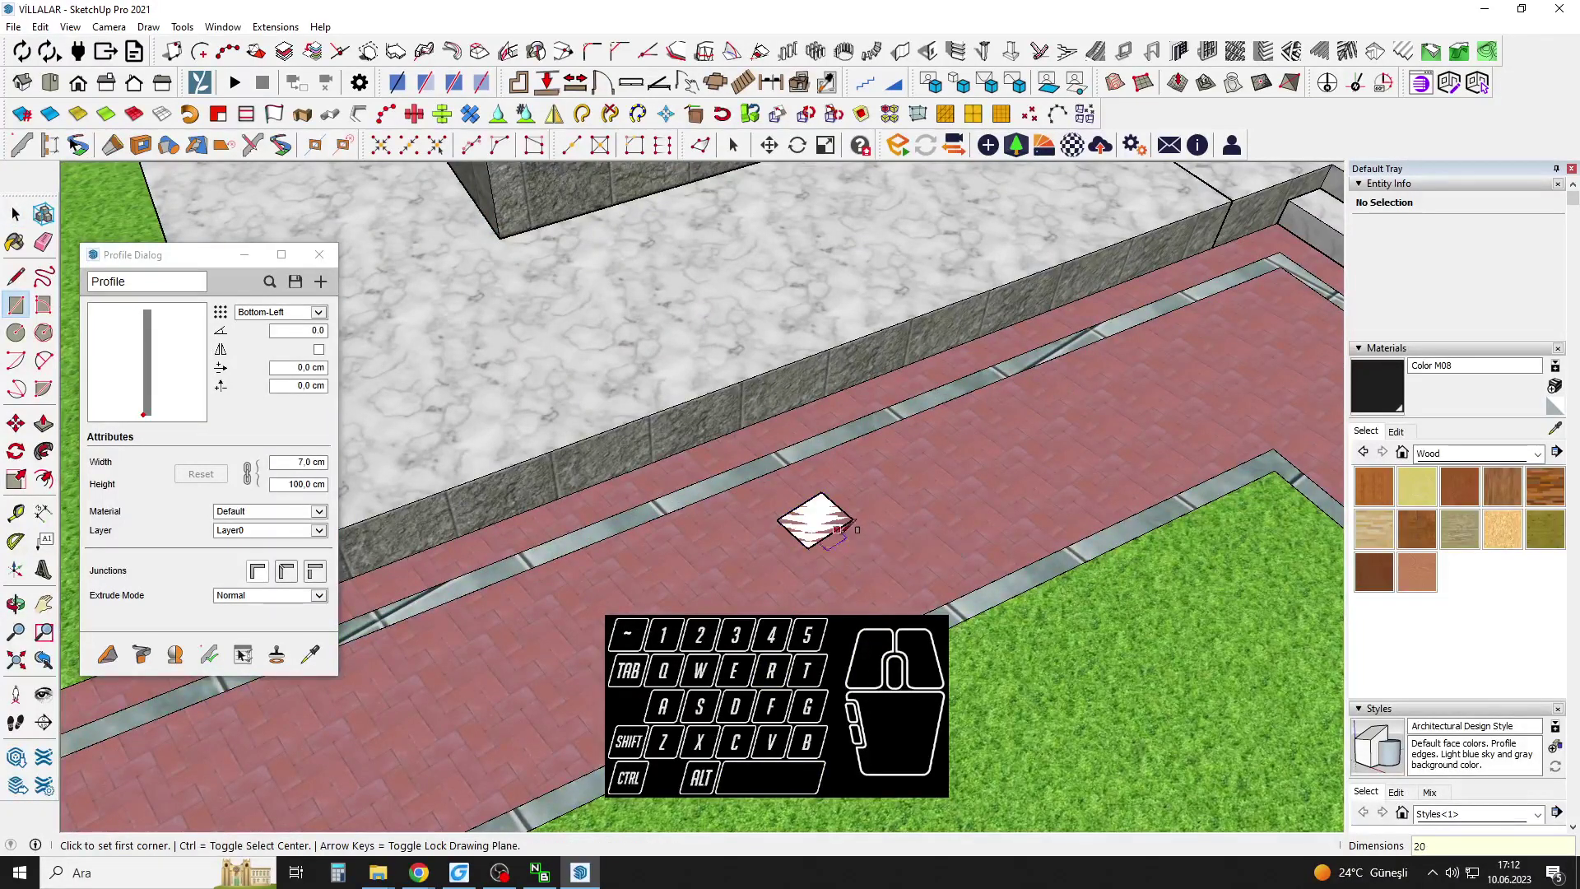
pyautogui.scroll(2, 837, 529)
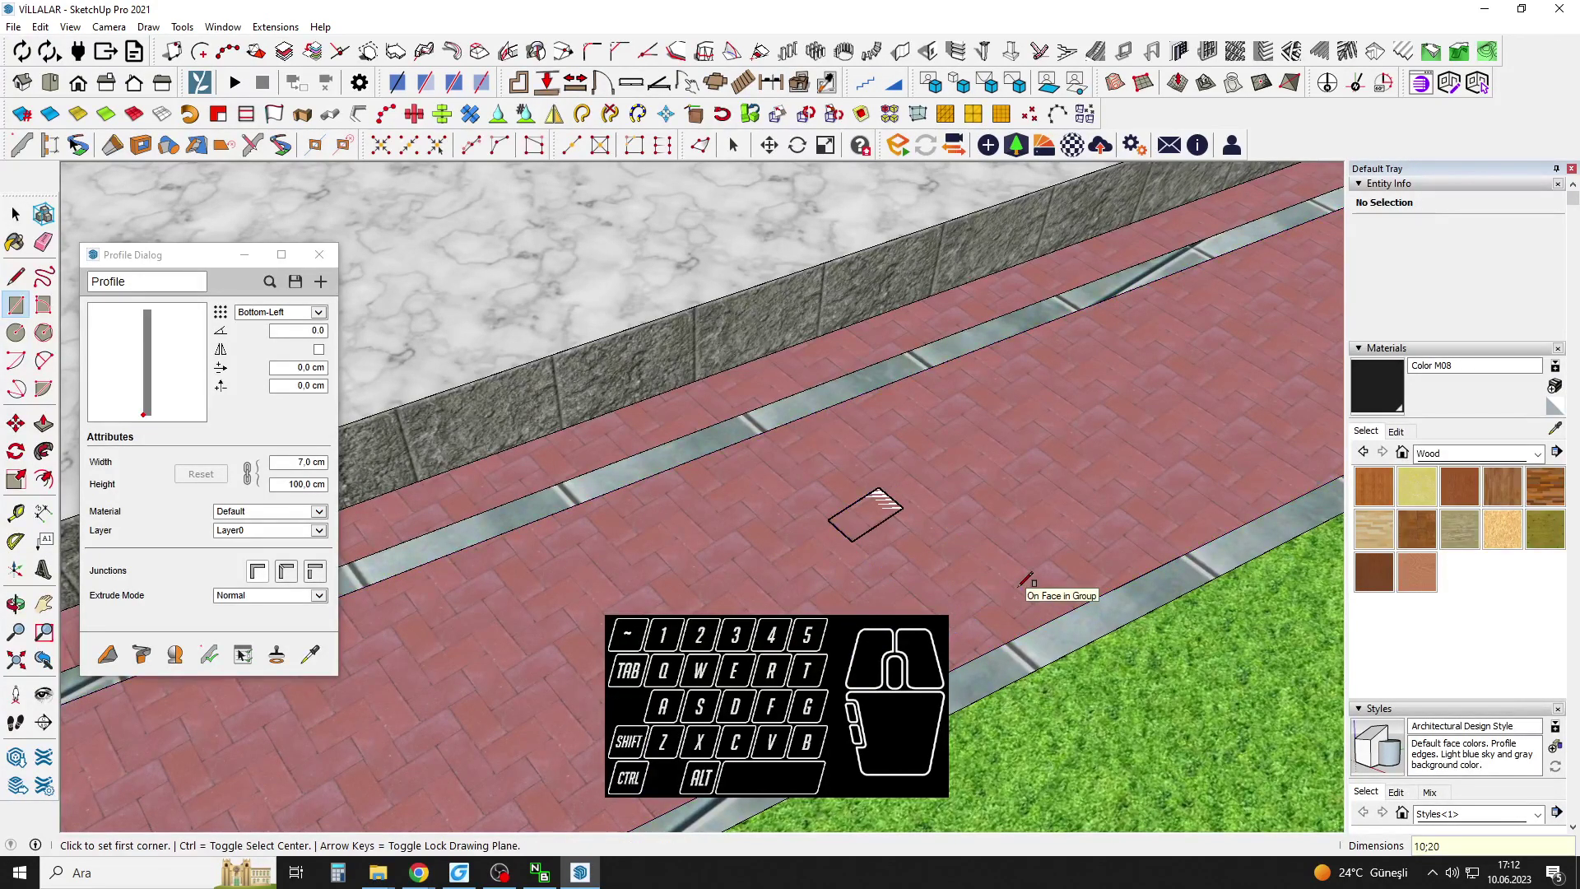
# Extrude the paving rectangle upward 270 cm into a vertical post with Push/Pull.
pyautogui.press('p')
pyautogui.click(879, 515)
pyautogui.write('300')
pyautogui.press('Return')
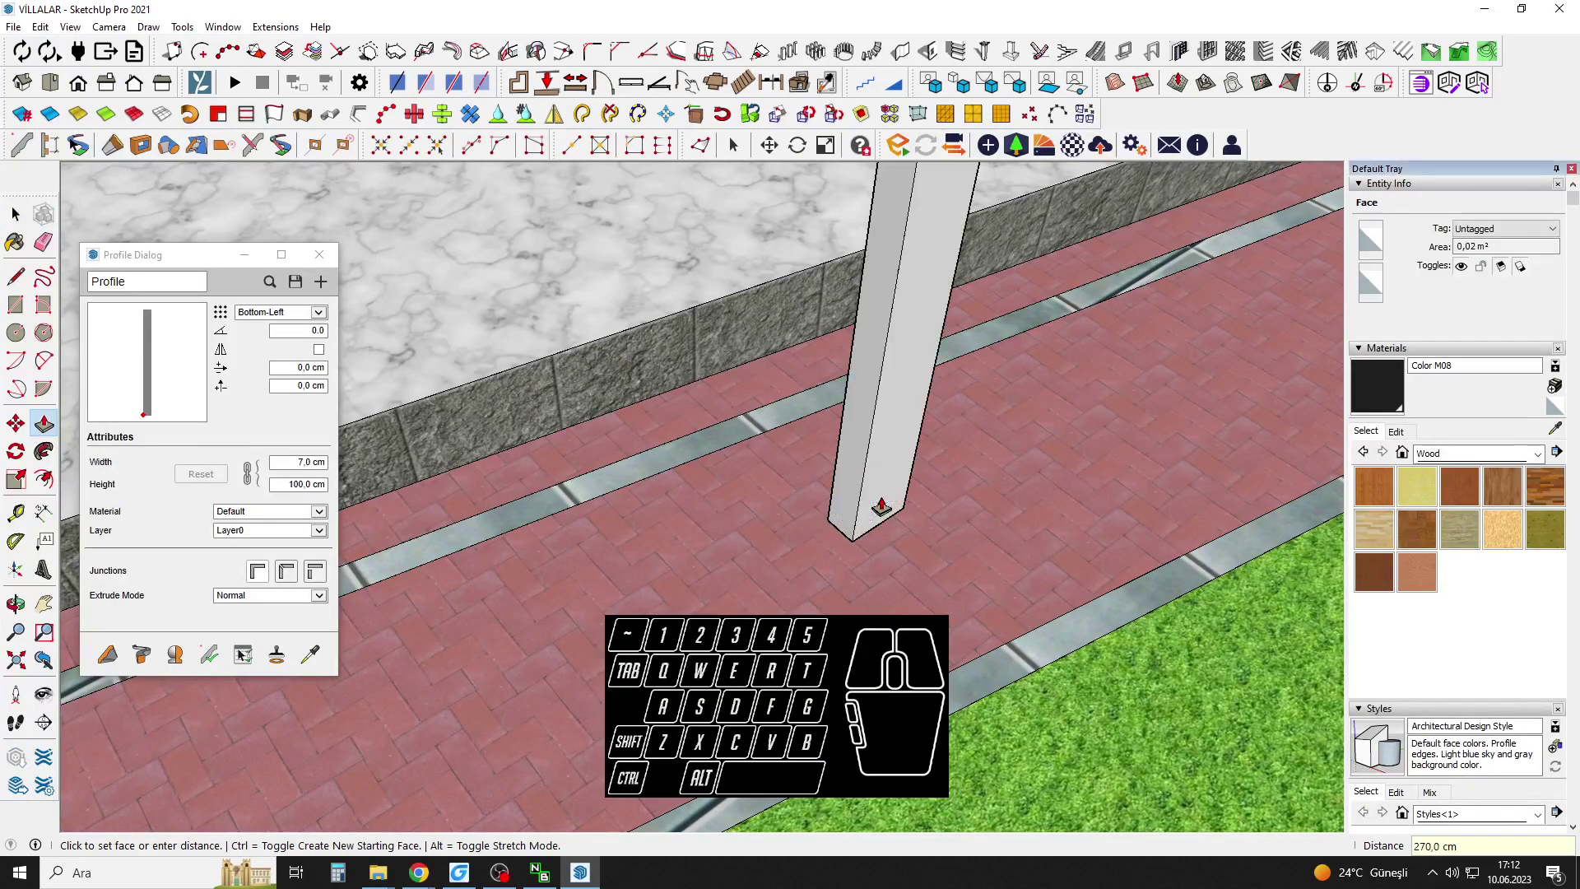
# Group the post and move it onto the black ledge against the white upper-floor wall.
pyautogui.scroll(-4, 882, 507)
pyautogui.press('space')
pyautogui.rightClick(892, 402)
pyautogui.click(924, 539)
pyautogui.scroll(5, 925, 532)
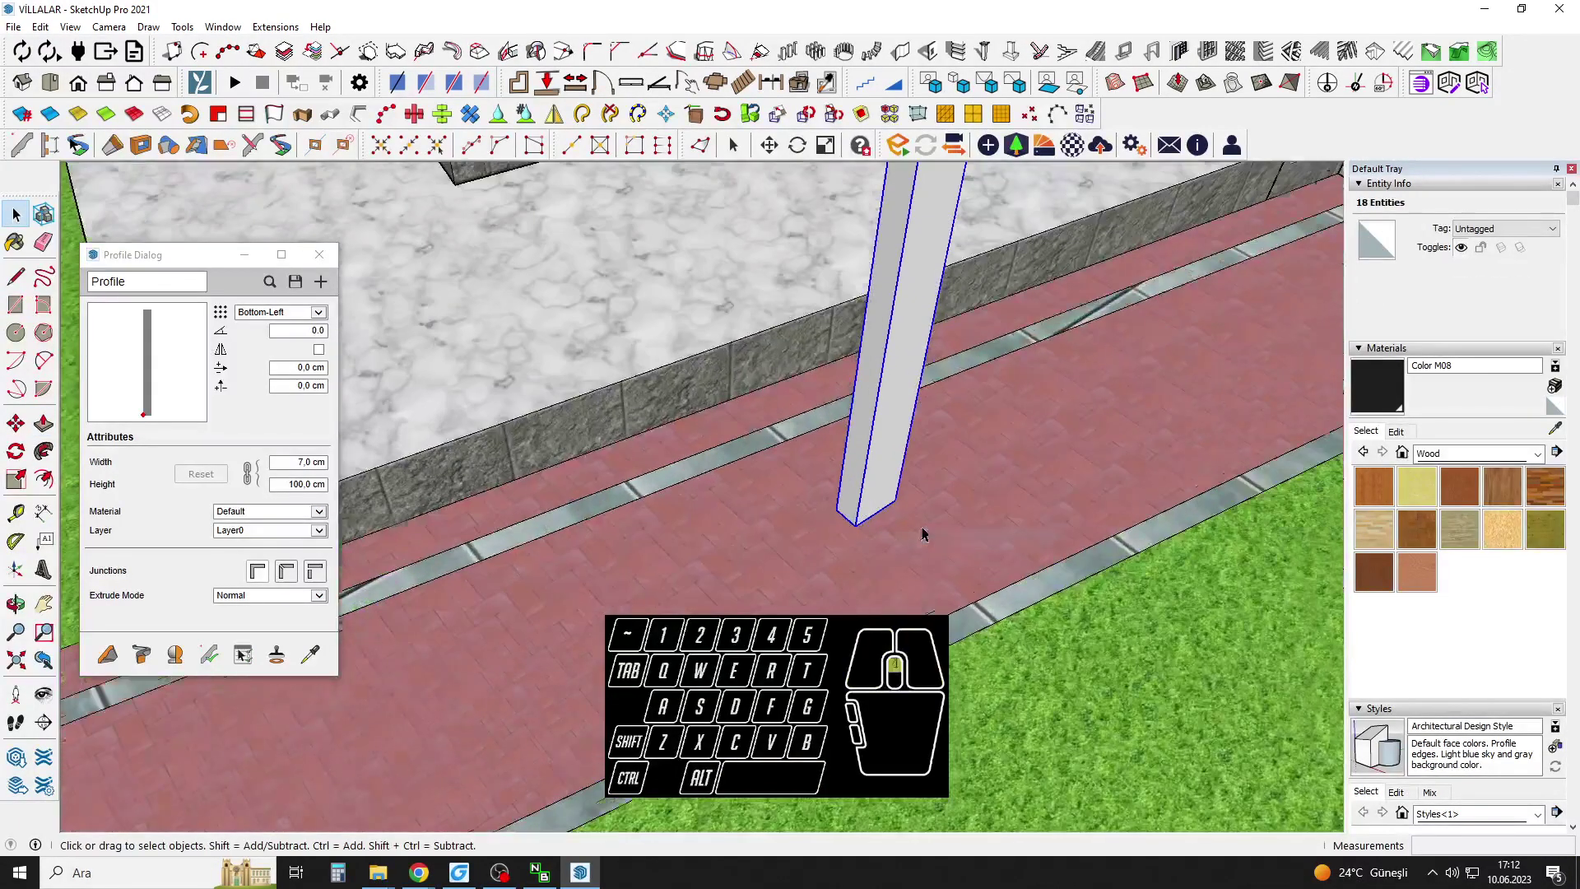
pyautogui.press('m')
pyautogui.click(802, 495)
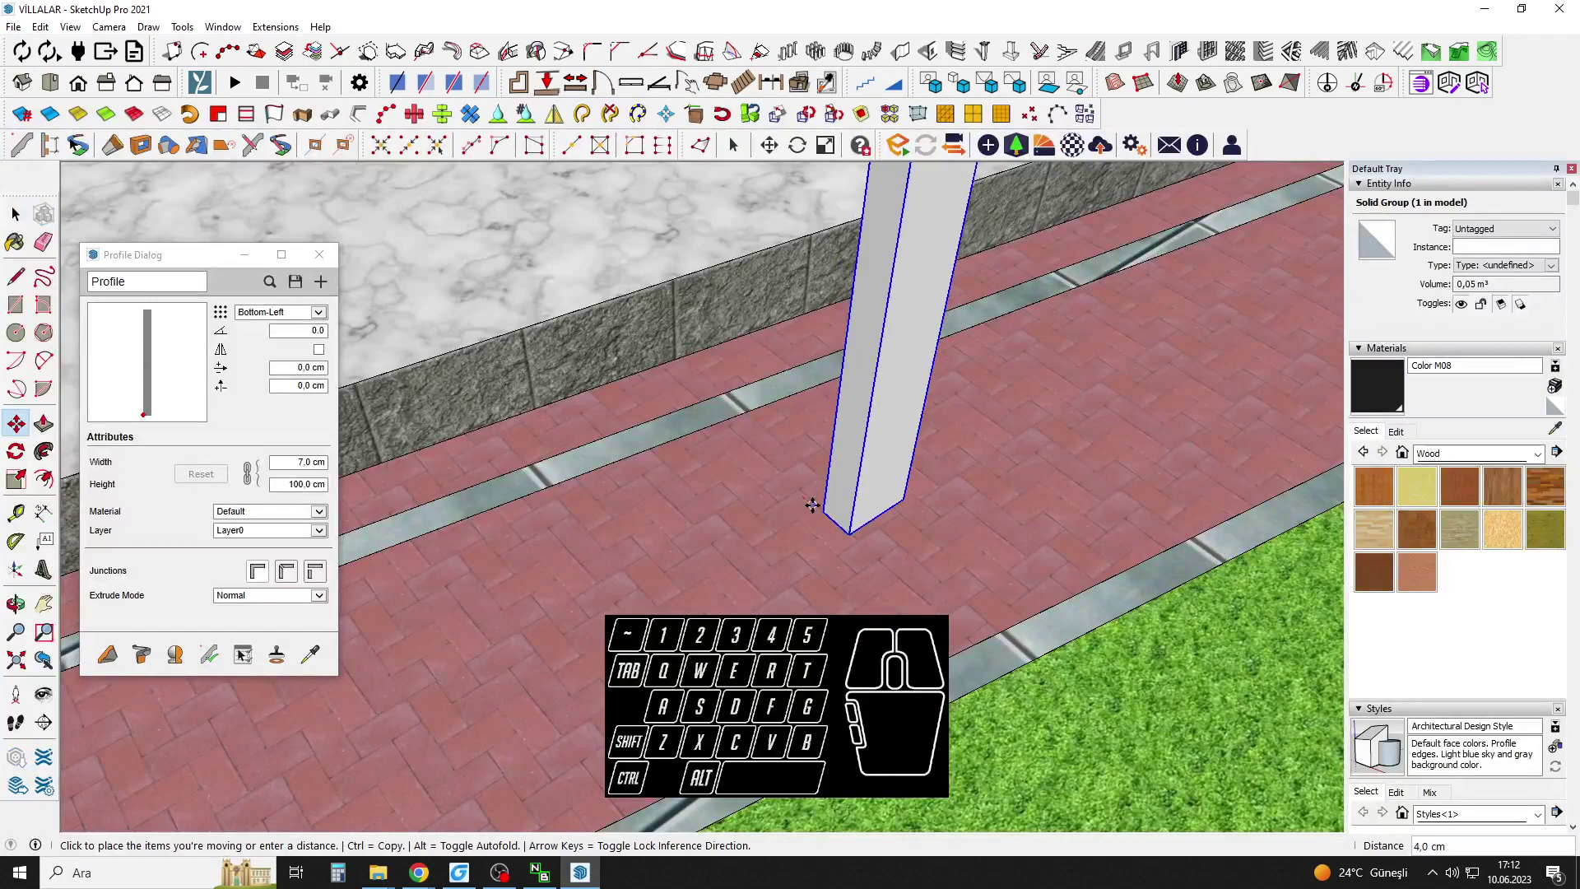
pyautogui.scroll(-5, 815, 498)
pyautogui.scroll(5, 838, 413)
pyautogui.scroll(5, 852, 448)
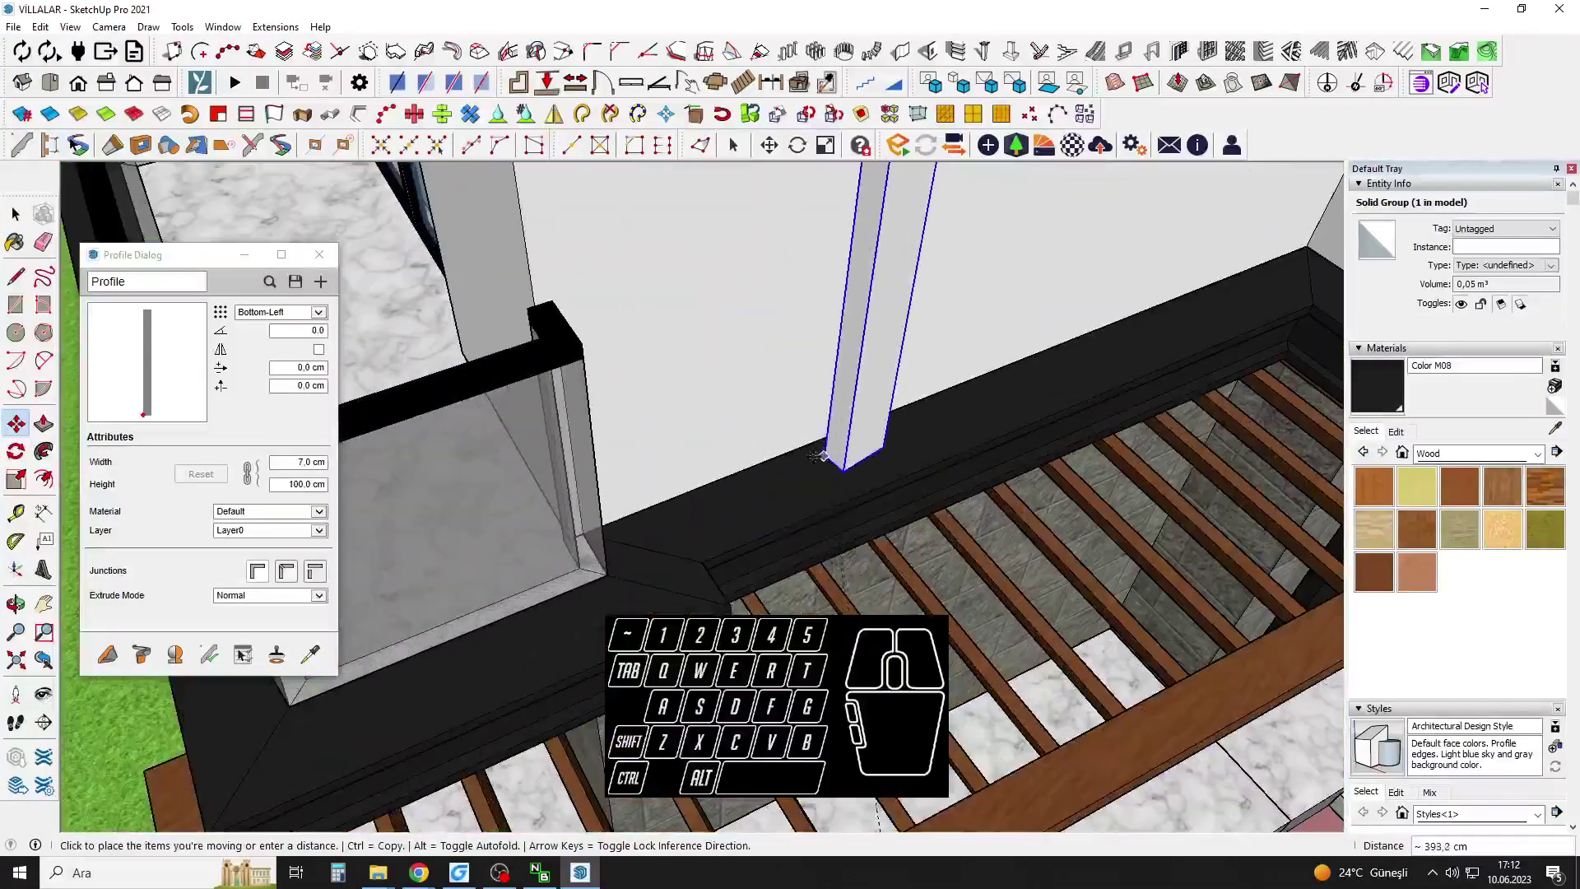
pyautogui.click(791, 442)
pyautogui.press('space')
# Rotate the post about its base corner so its narrow side faces outward from the wall.
pyautogui.scroll(4, 790, 442)
pyautogui.press('q')
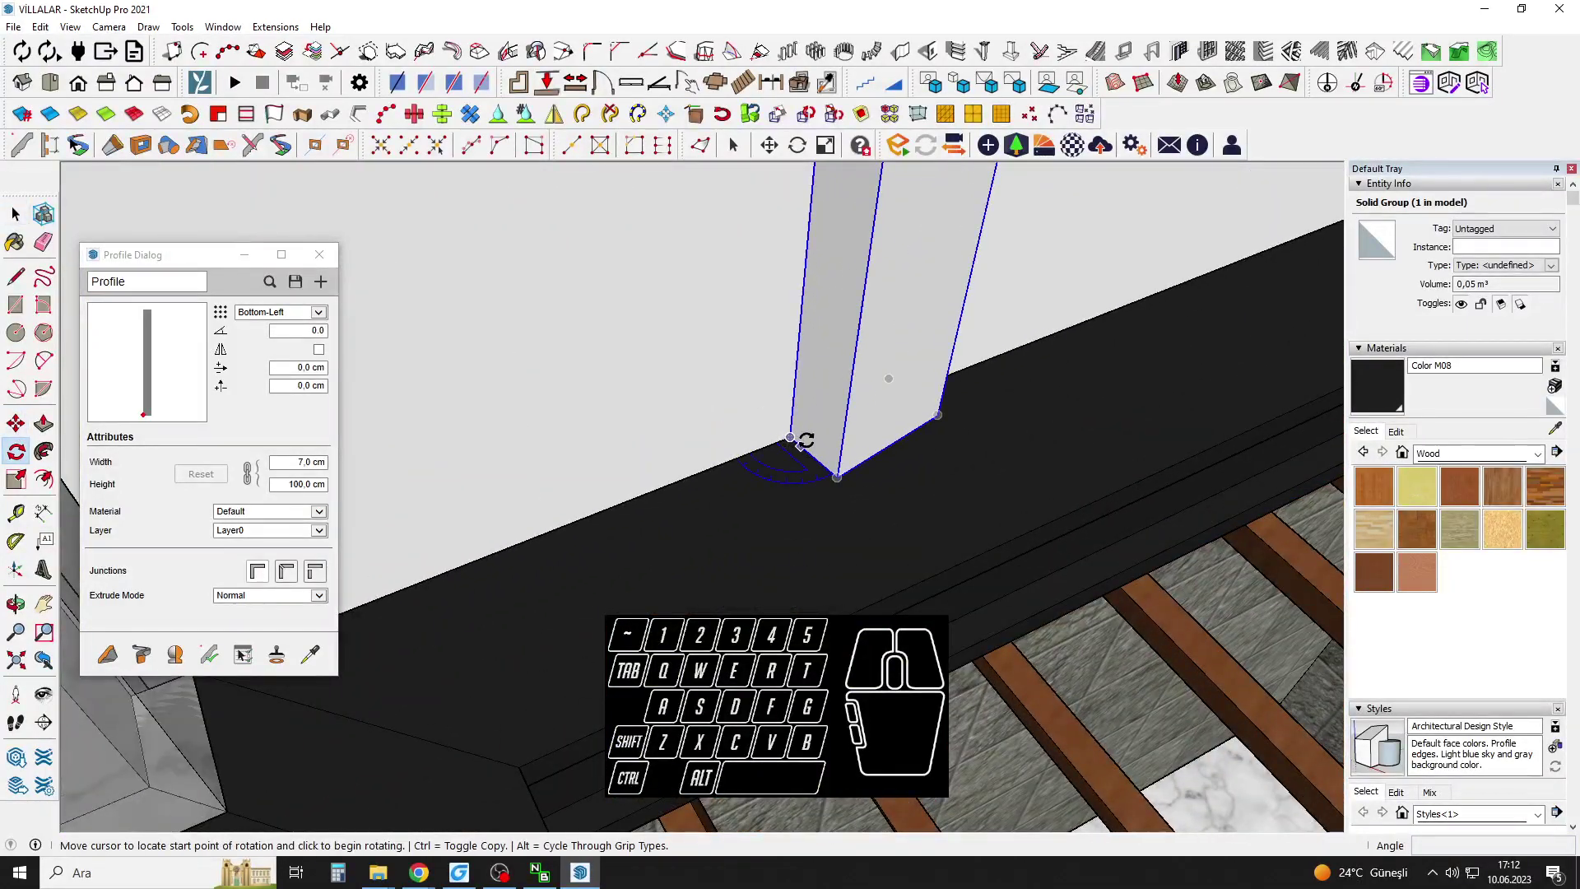
pyautogui.click(835, 476)
pyautogui.click(698, 474)
pyautogui.scroll(-5, 767, 473)
pyautogui.moveTo(777, 436); pyautogui.dragTo(793, 486, button='middle')
pyautogui.scroll(3, 797, 491)
pyautogui.press('space')
# Move the post along the ledge to the white wall's corner beside the balcony railing.
pyautogui.scroll(3, 797, 492)
pyautogui.press('m')
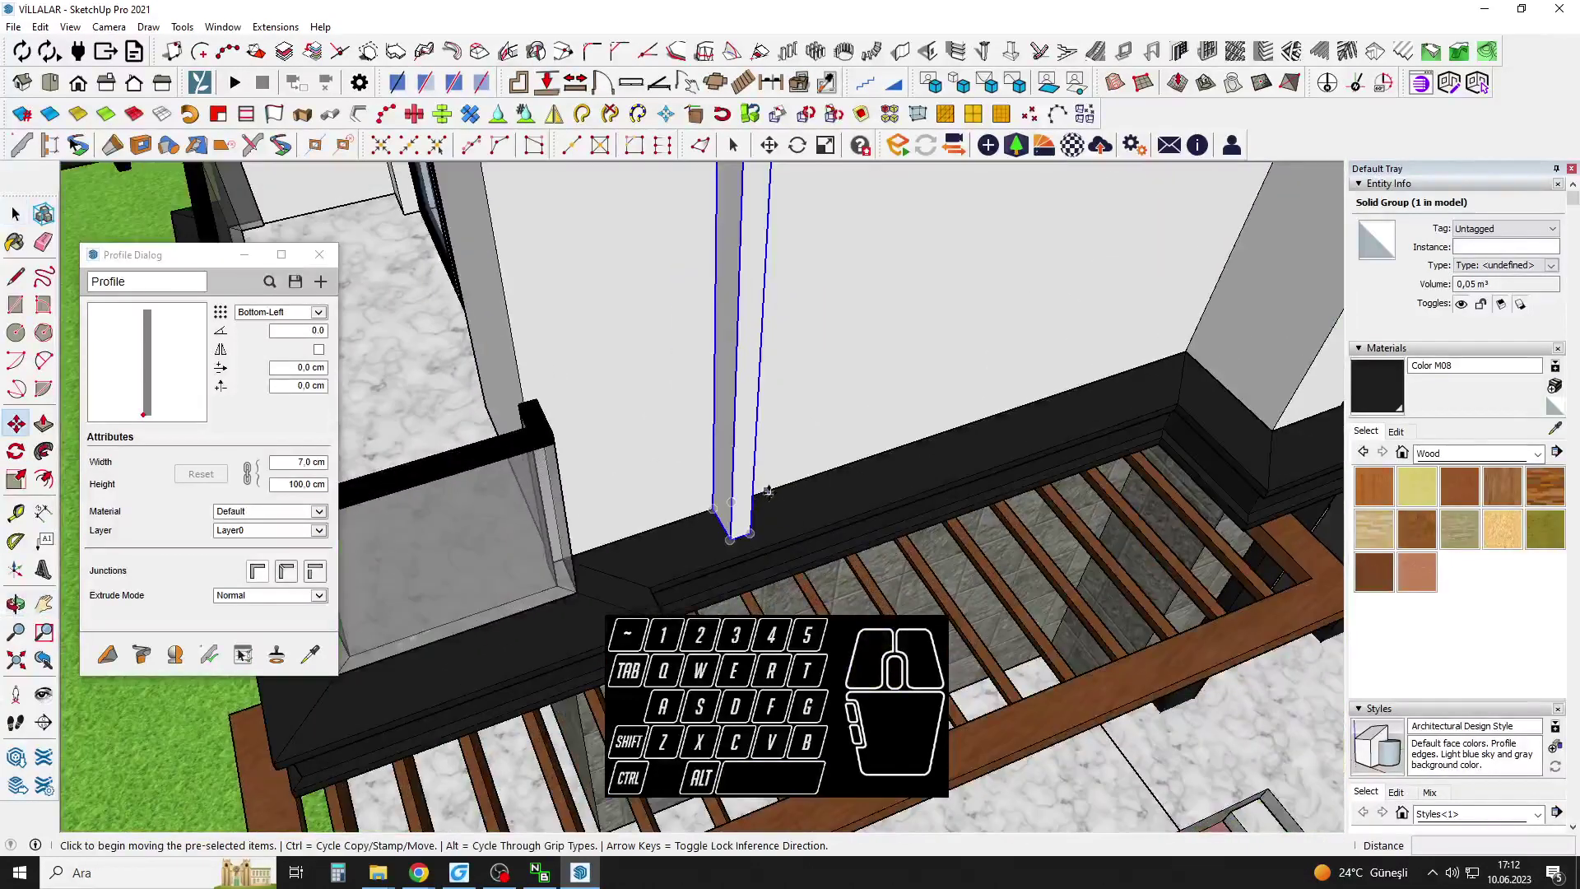
pyautogui.click(762, 510)
pyautogui.press('shift')
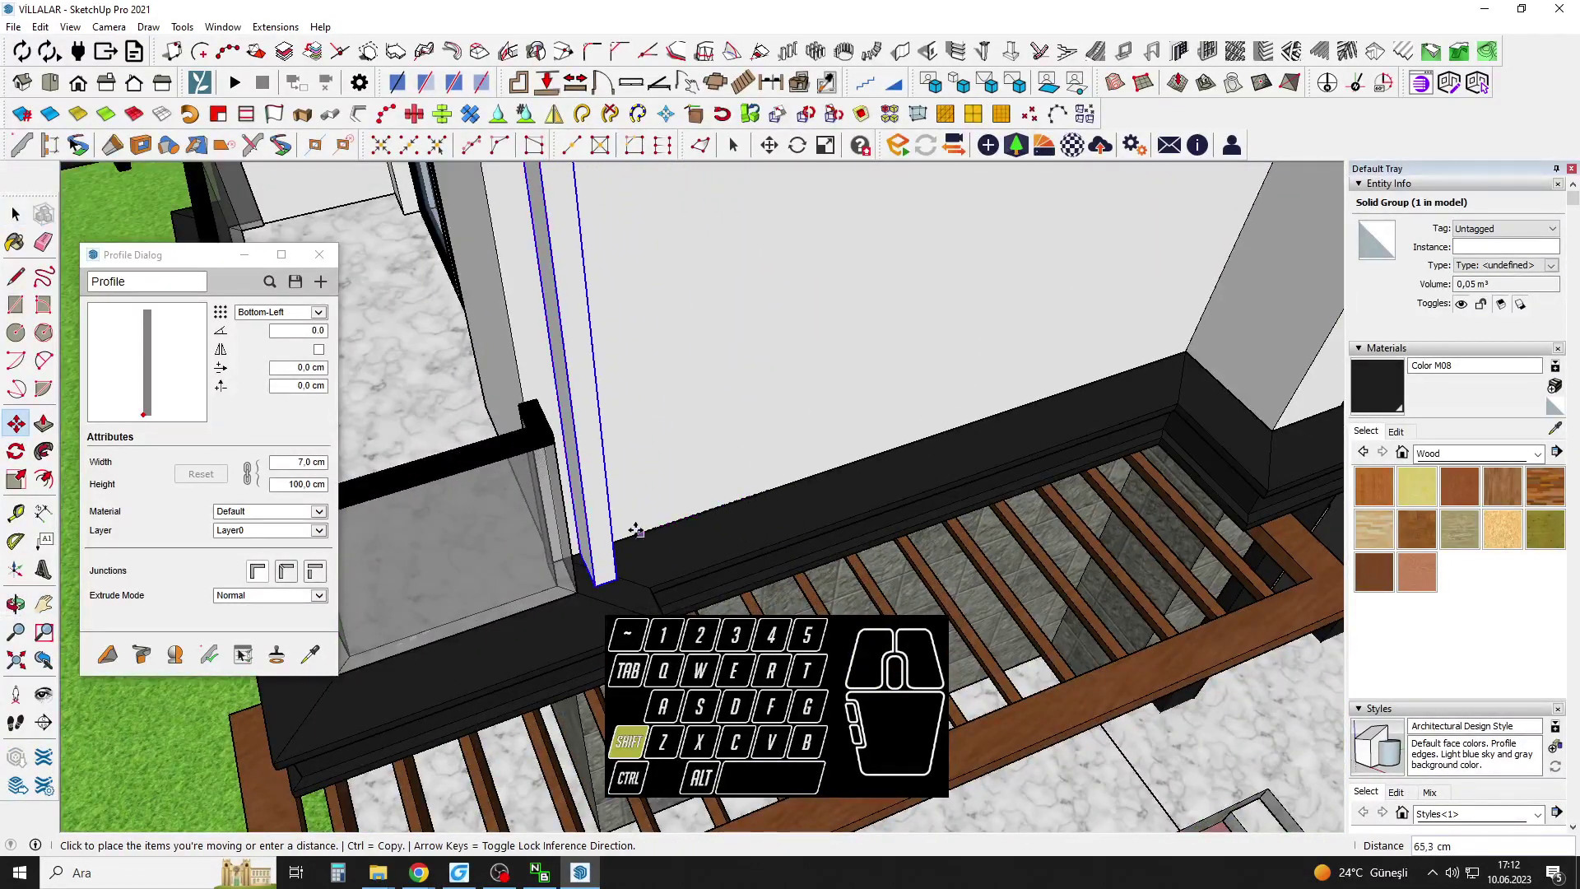
# Try to copy the post 100 cm along the ledge and undo the copy.
pyautogui.press('ctrl')
pyautogui.write('10')
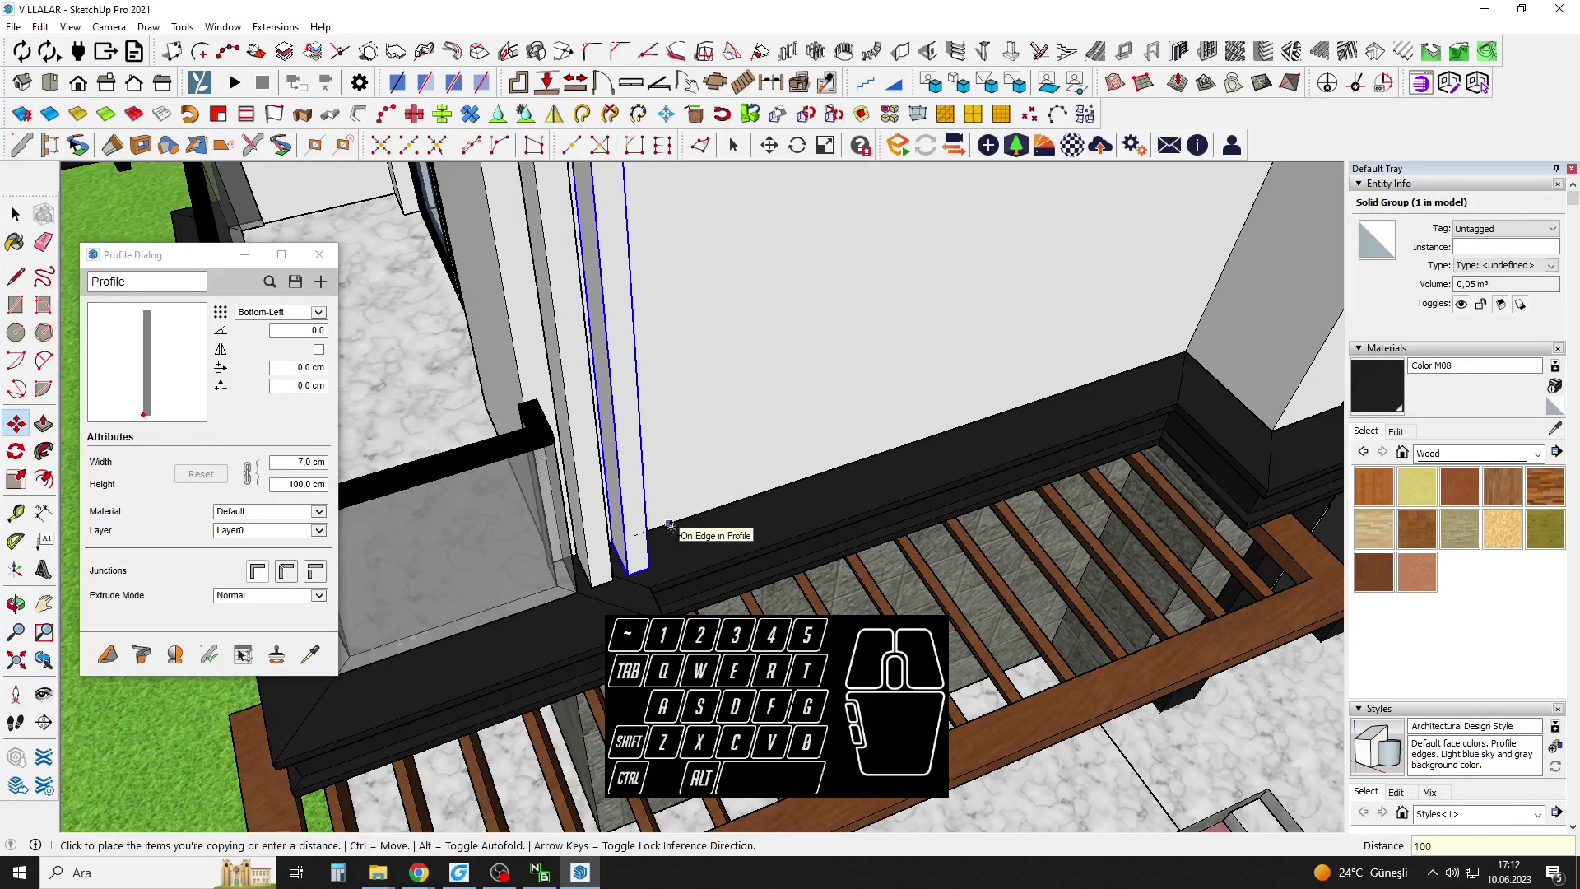
pyautogui.write('0')
pyautogui.press('Return')
pyautogui.scroll(-5, 848, 529)
pyautogui.moveTo(889, 530); pyautogui.dragTo(627, 555, button='middle')
pyautogui.scroll(2, 700, 473)
pyautogui.hotkey('ctrl', 'z')
pyautogui.scroll(2, 642, 510)
pyautogui.click(625, 555)
pyautogui.press('m')
pyautogui.click(671, 550)
pyautogui.press('ctrl')
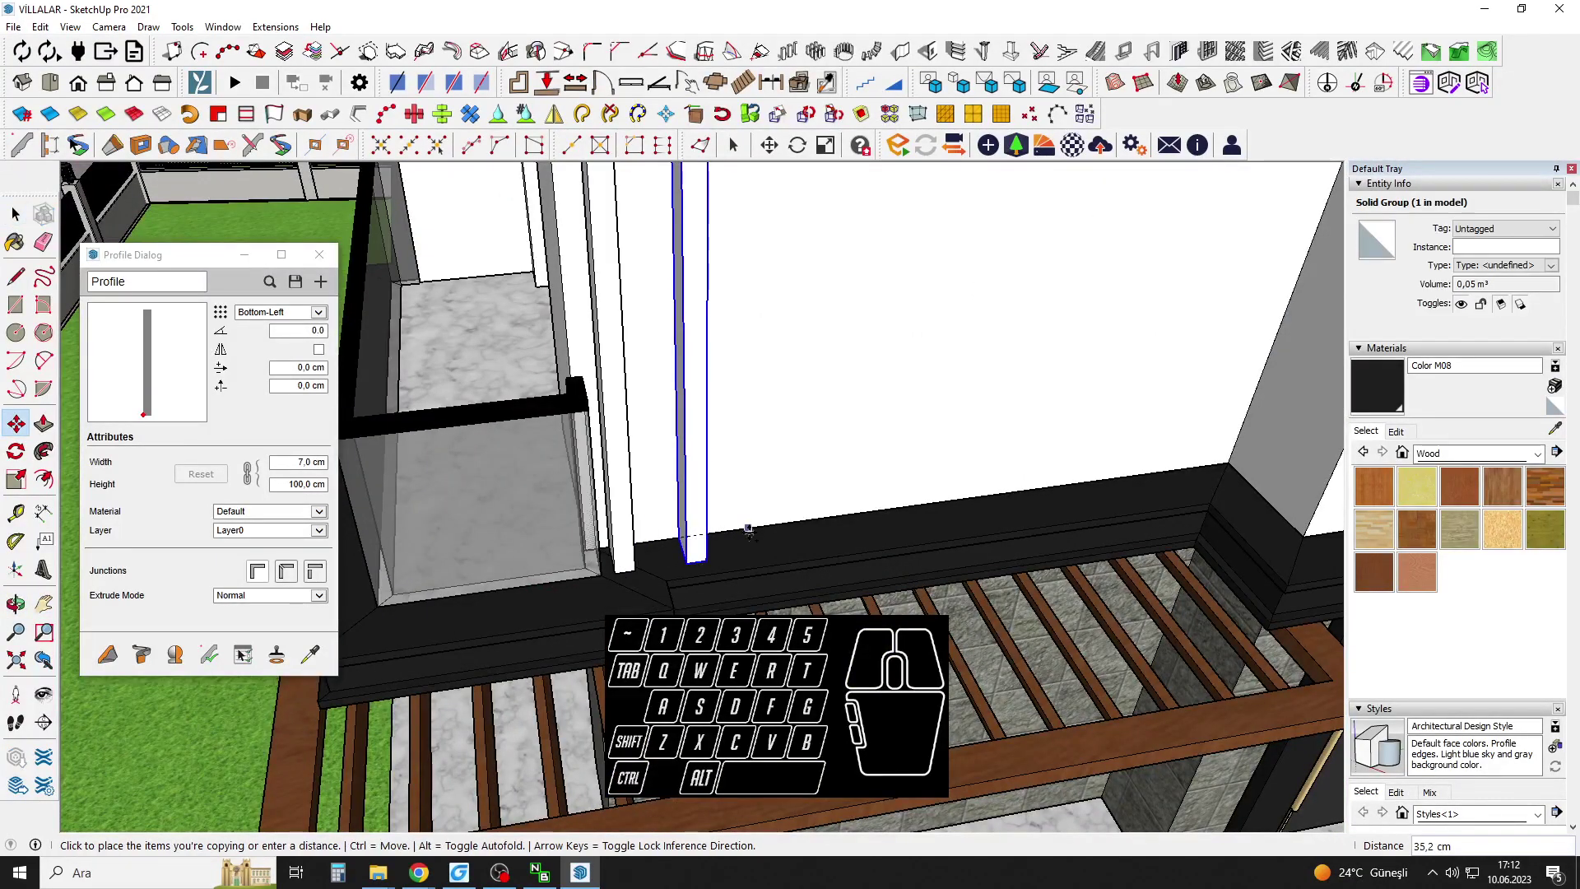
pyautogui.press('space')
# Make the post a component and copy it 120 cm along the ledge, dividing the distance by 4.
pyautogui.rightClick(624, 456)
pyautogui.click(675, 609)
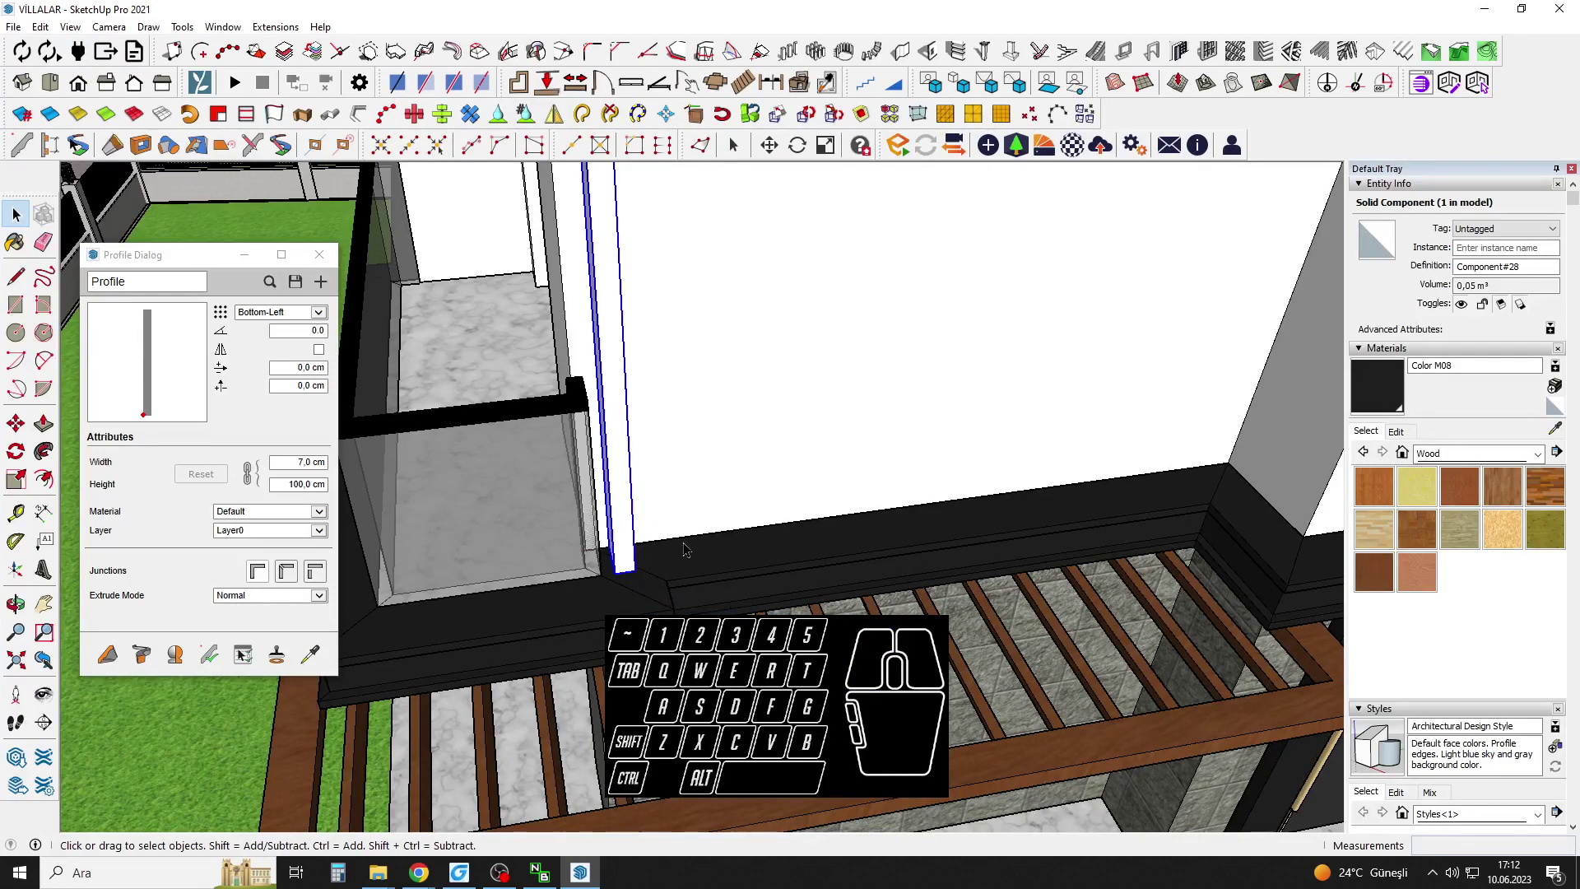
pyautogui.press('m')
pyautogui.click(685, 550)
pyautogui.press('ctrl')
pyautogui.write('120')
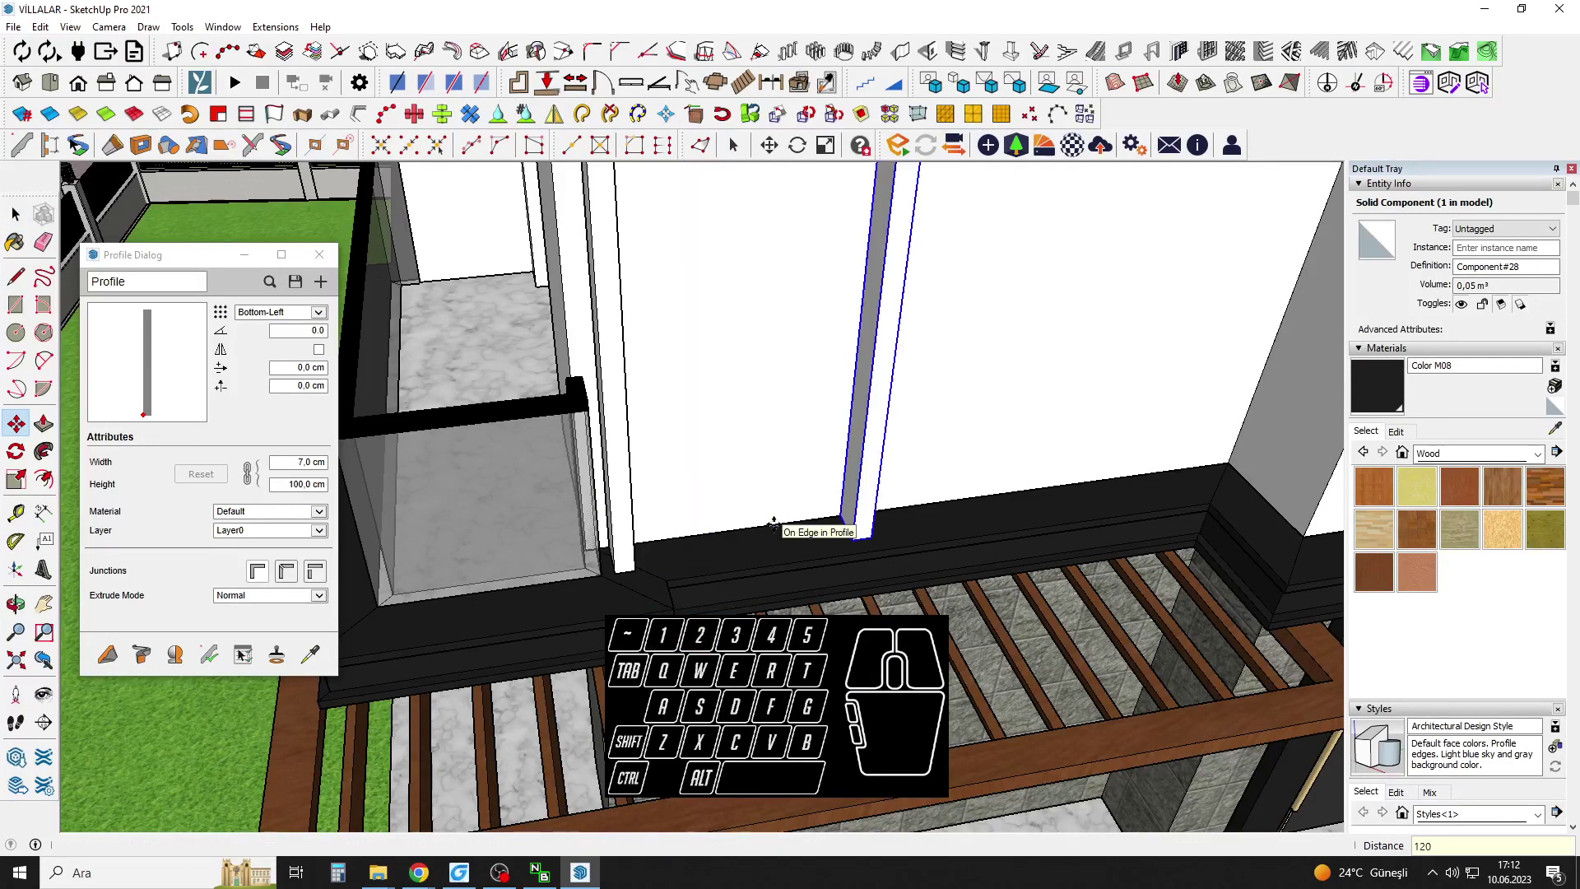
pyautogui.press('Return')
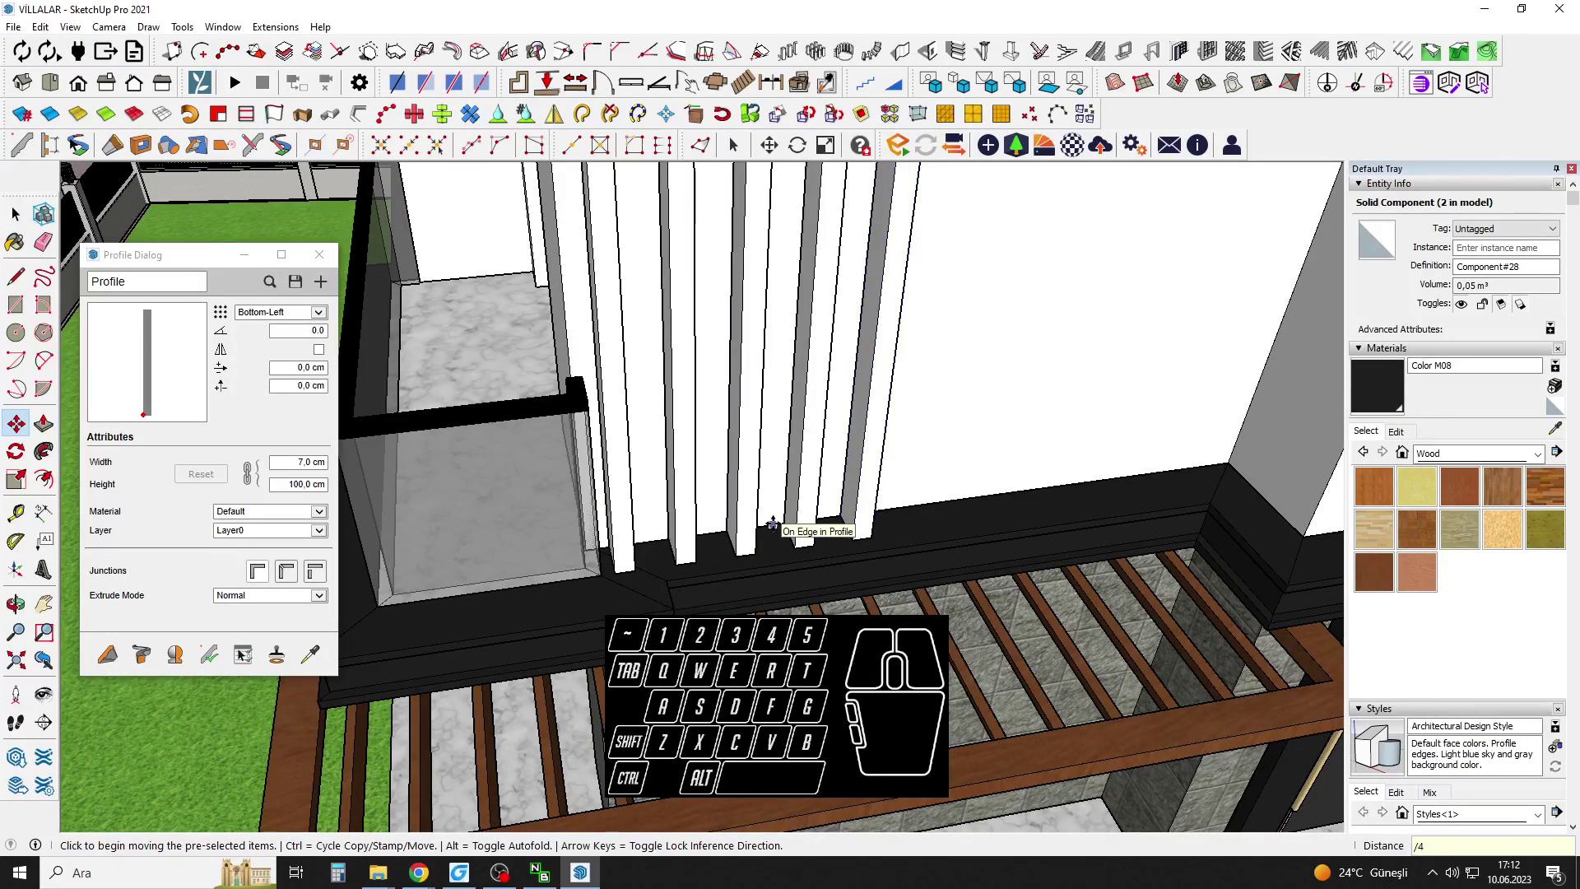
# Select all five vertical posts on the white wall and combine them into one group.
pyautogui.press('space')
pyautogui.click(761, 486)
pyautogui.scroll(-2, 757, 481)
pyautogui.keyDown('shift'); pyautogui.click(760, 346); pyautogui.keyUp('shift')
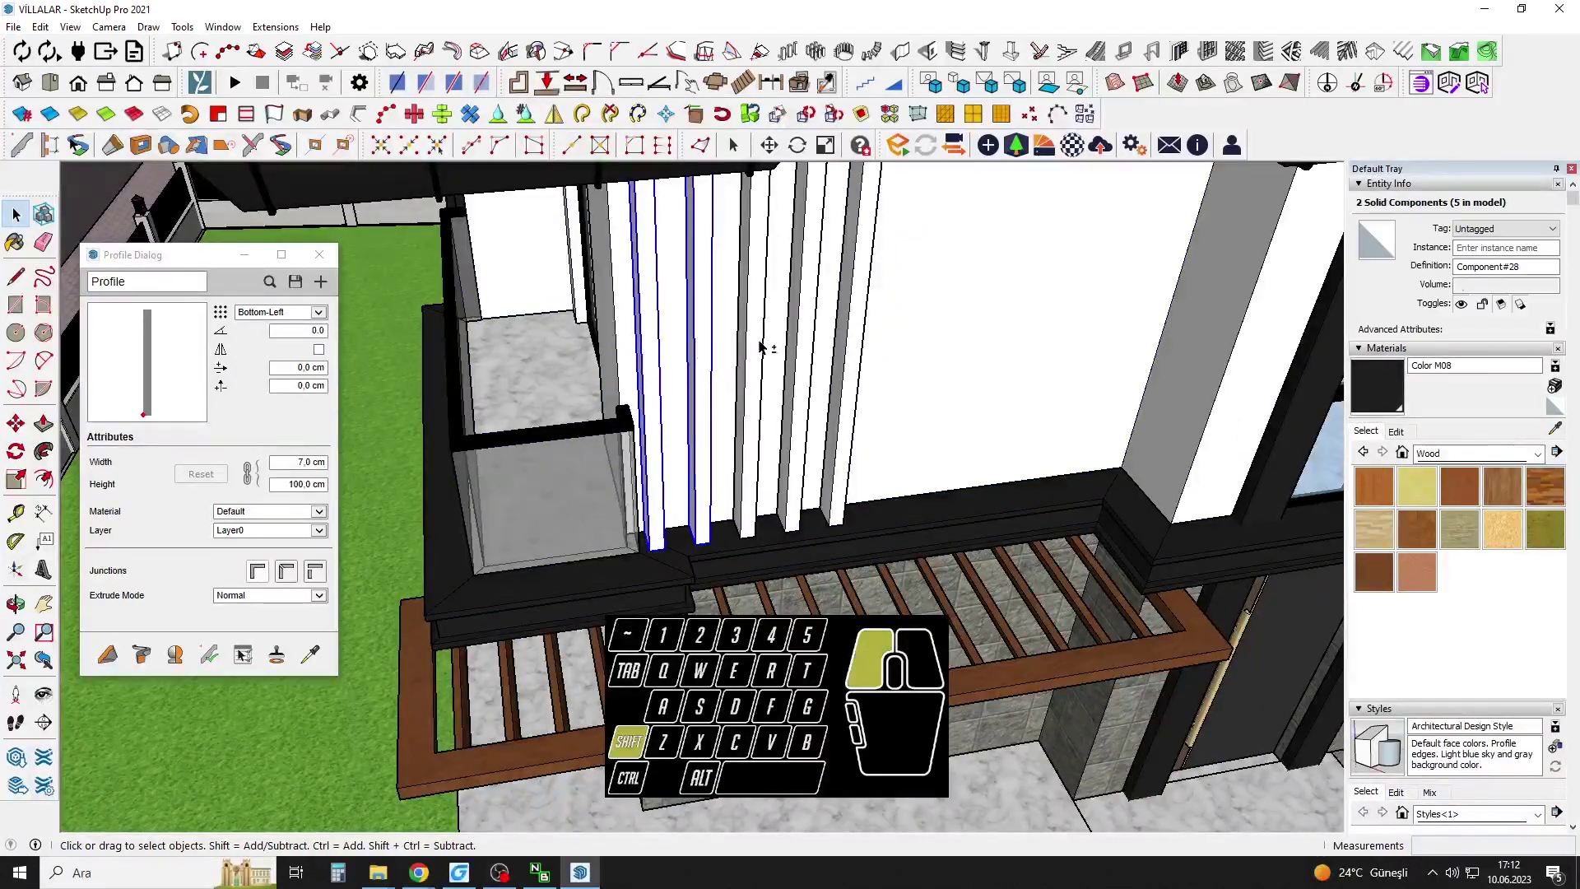
pyautogui.rightClick(864, 331)
pyautogui.click(935, 501)
pyautogui.scroll(-3, 875, 353)
pyautogui.moveTo(875, 353)
pyautogui.mouseDown(button='middle')
pyautogui.moveTo(786, 379)
pyautogui.moveTo(759, 318)
pyautogui.moveTo(841, 365)
pyautogui.moveTo(856, 353)
pyautogui.mouseUp(button='middle')
pyautogui.press('space')
# Sample Wood Veneer 01 from the wooden pergola and paint the slat group with it.
pyautogui.click(820, 356)
pyautogui.click(1552, 431)
pyautogui.scroll(1, 895, 520)
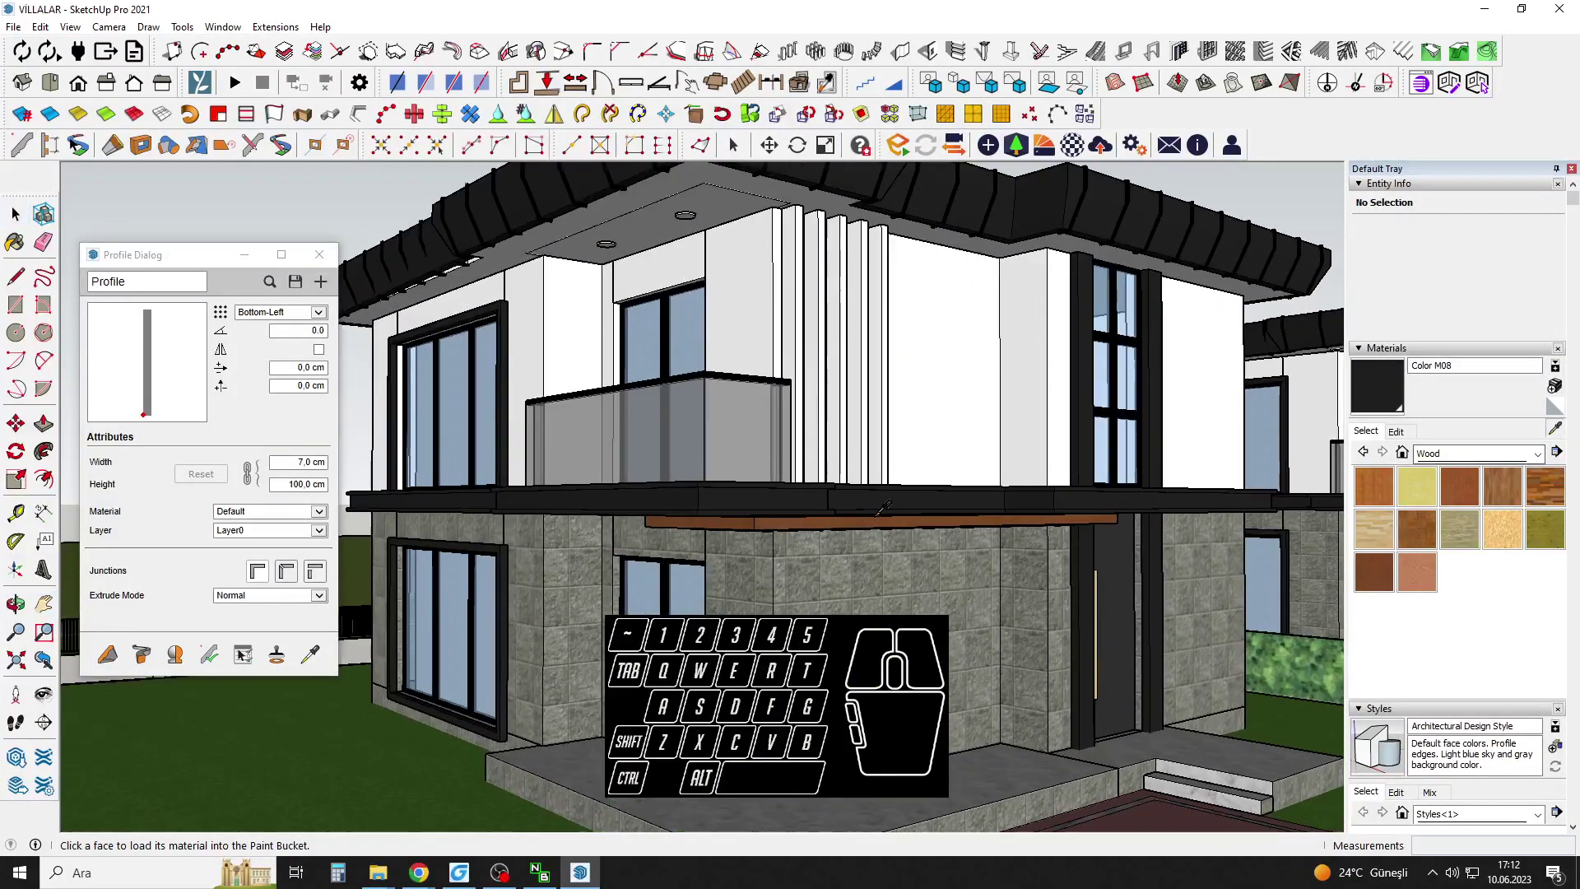
pyautogui.click(893, 523)
pyautogui.click(823, 380)
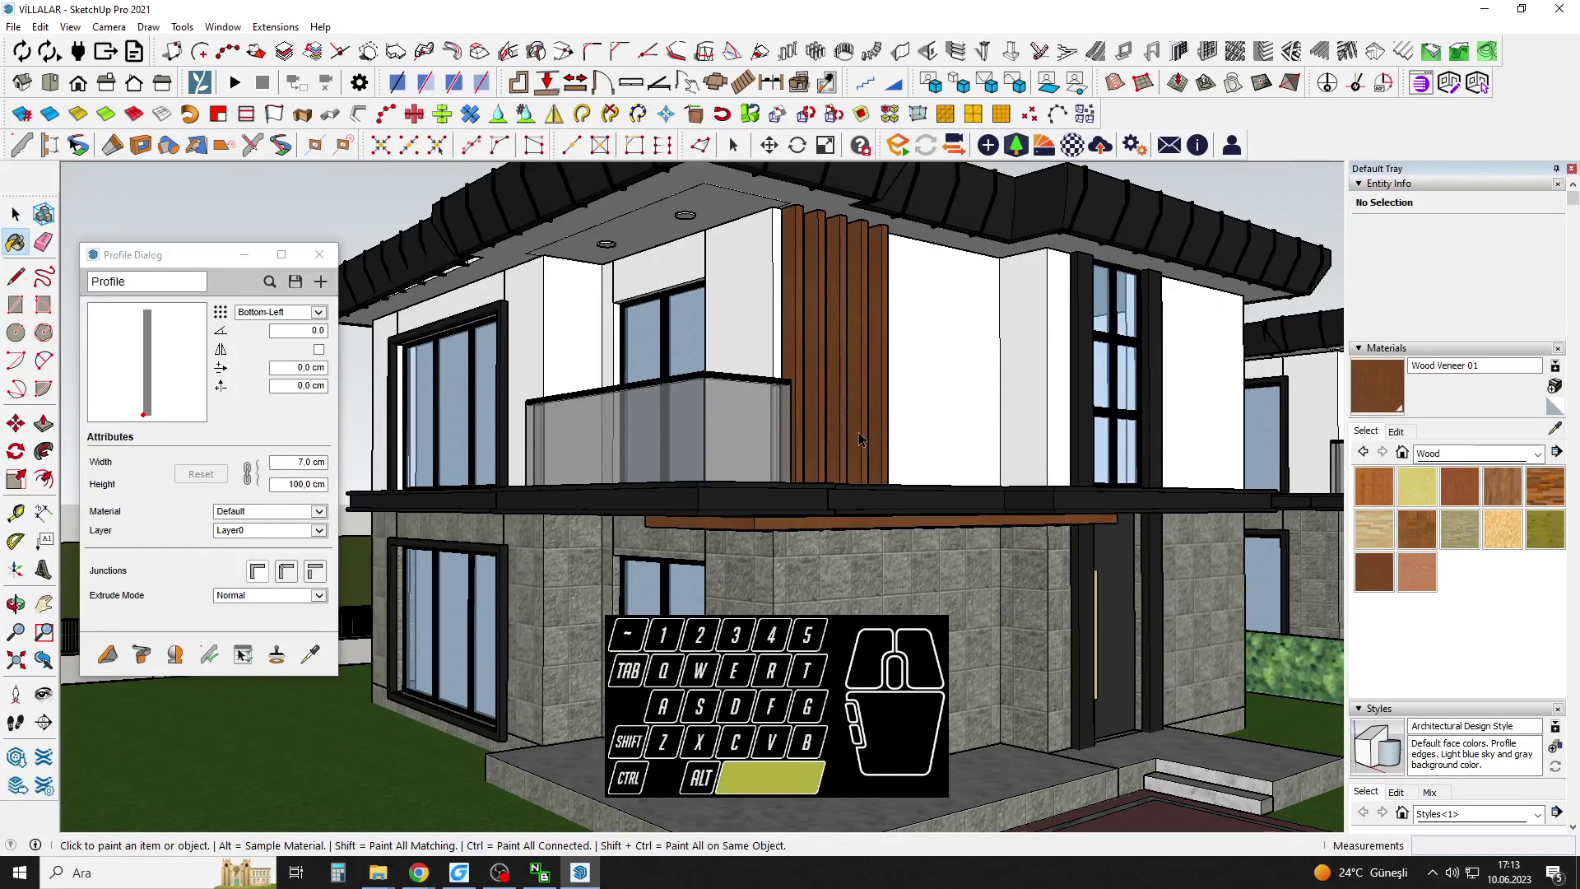
pyautogui.scroll(-3, 825, 395)
# Open the post nearest the balcony and copy its vertical edge inward to mark a narrow strip on its side face.
pyautogui.scroll(10, 841, 356)
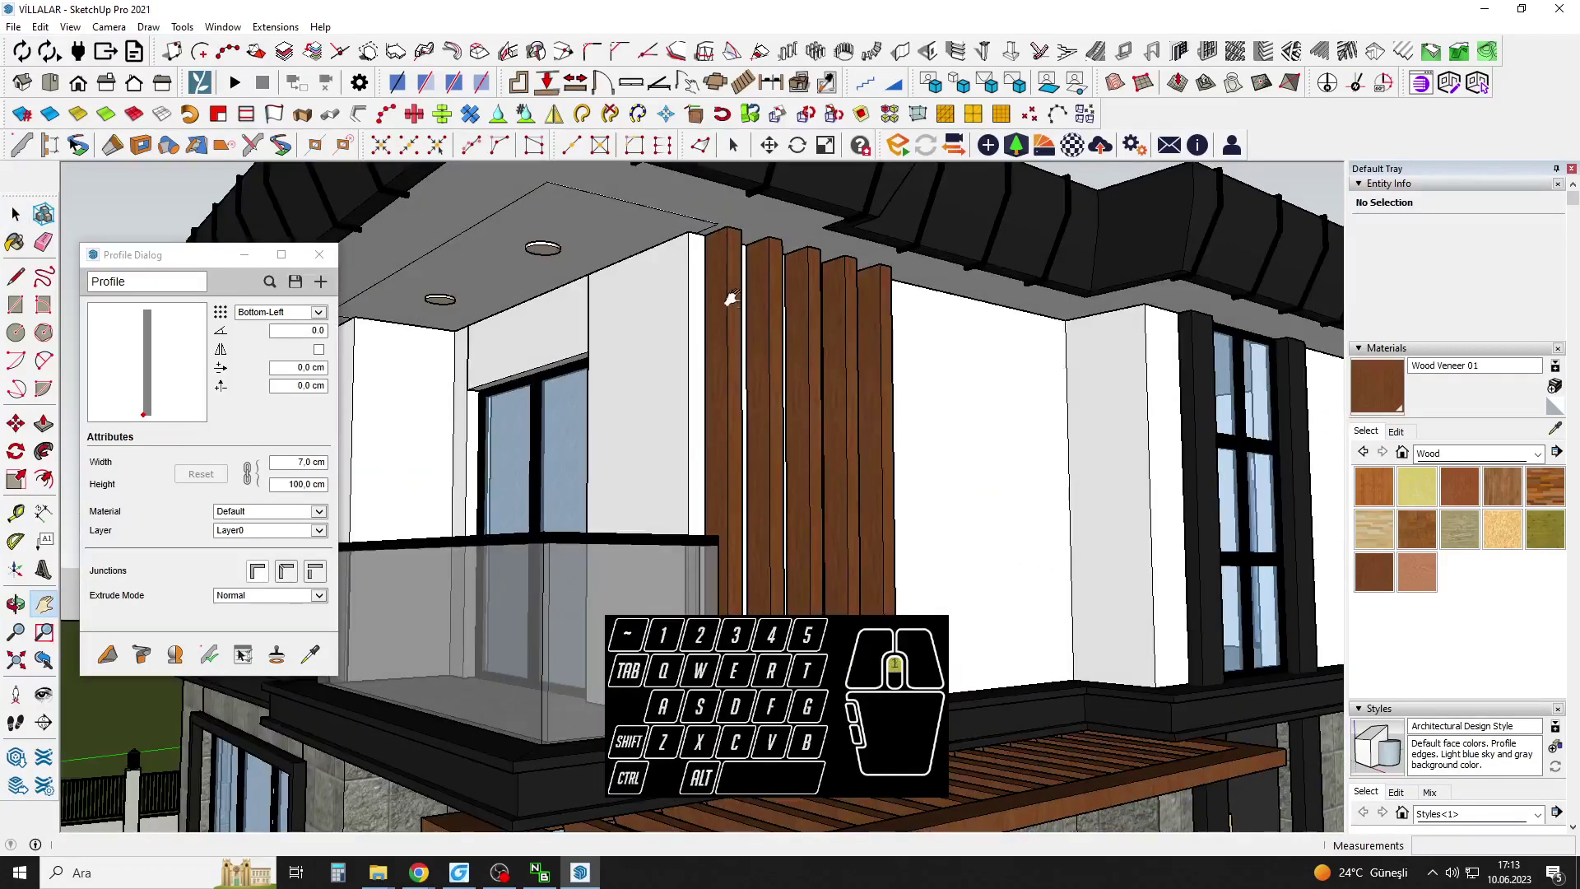
pyautogui.press('space')
pyautogui.doubleClick(724, 249)
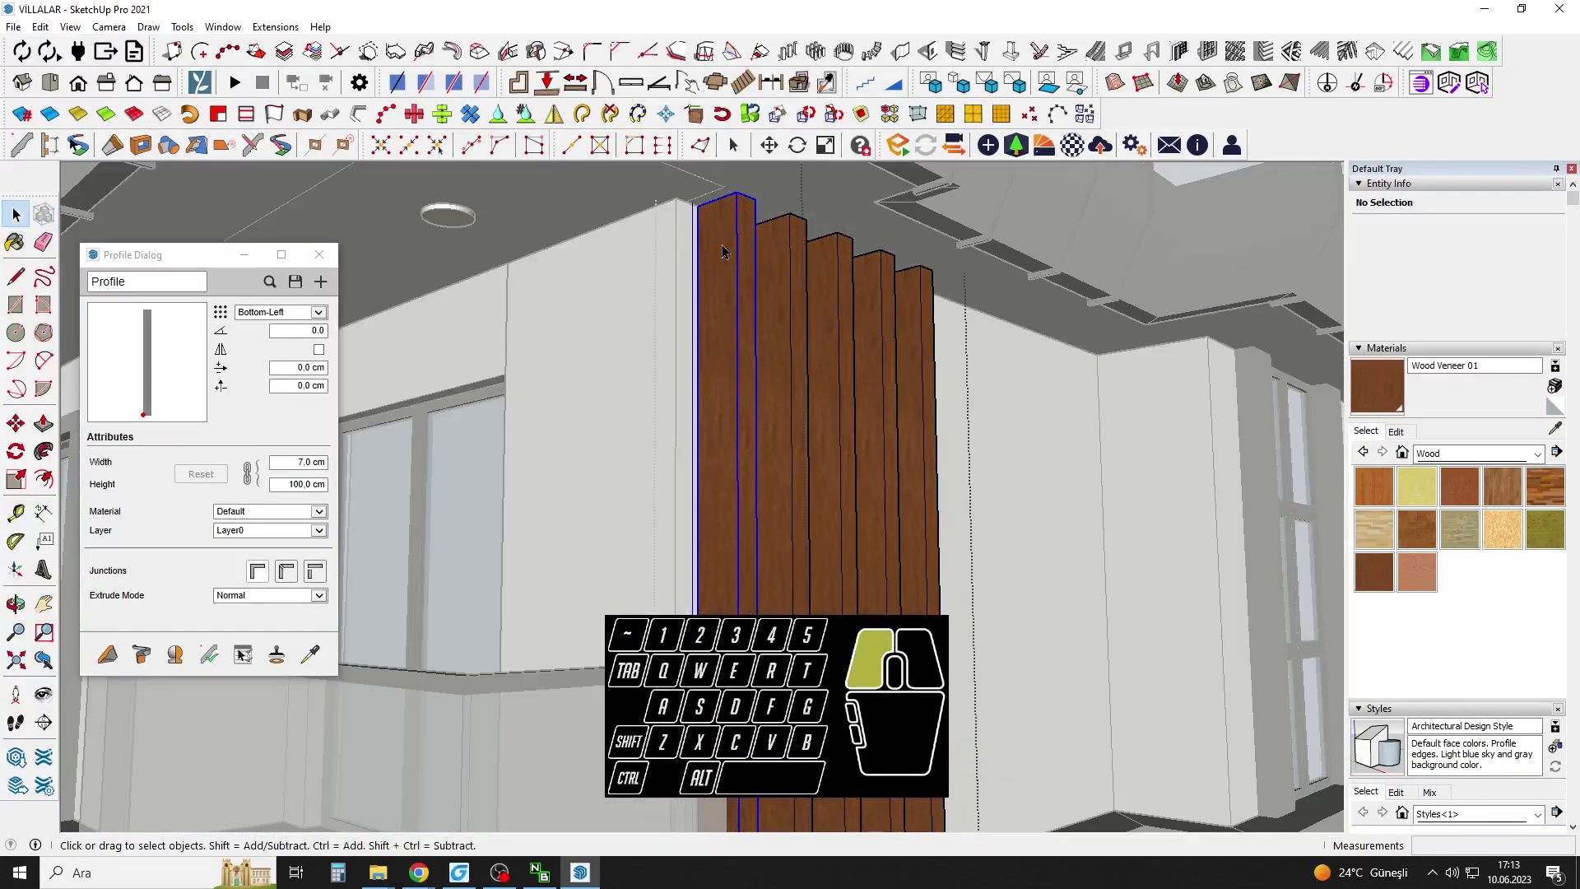
pyautogui.doubleClick(726, 248)
pyautogui.scroll(4, 700, 212)
pyautogui.press('m')
pyautogui.press('ctrl')
pyautogui.click(697, 201)
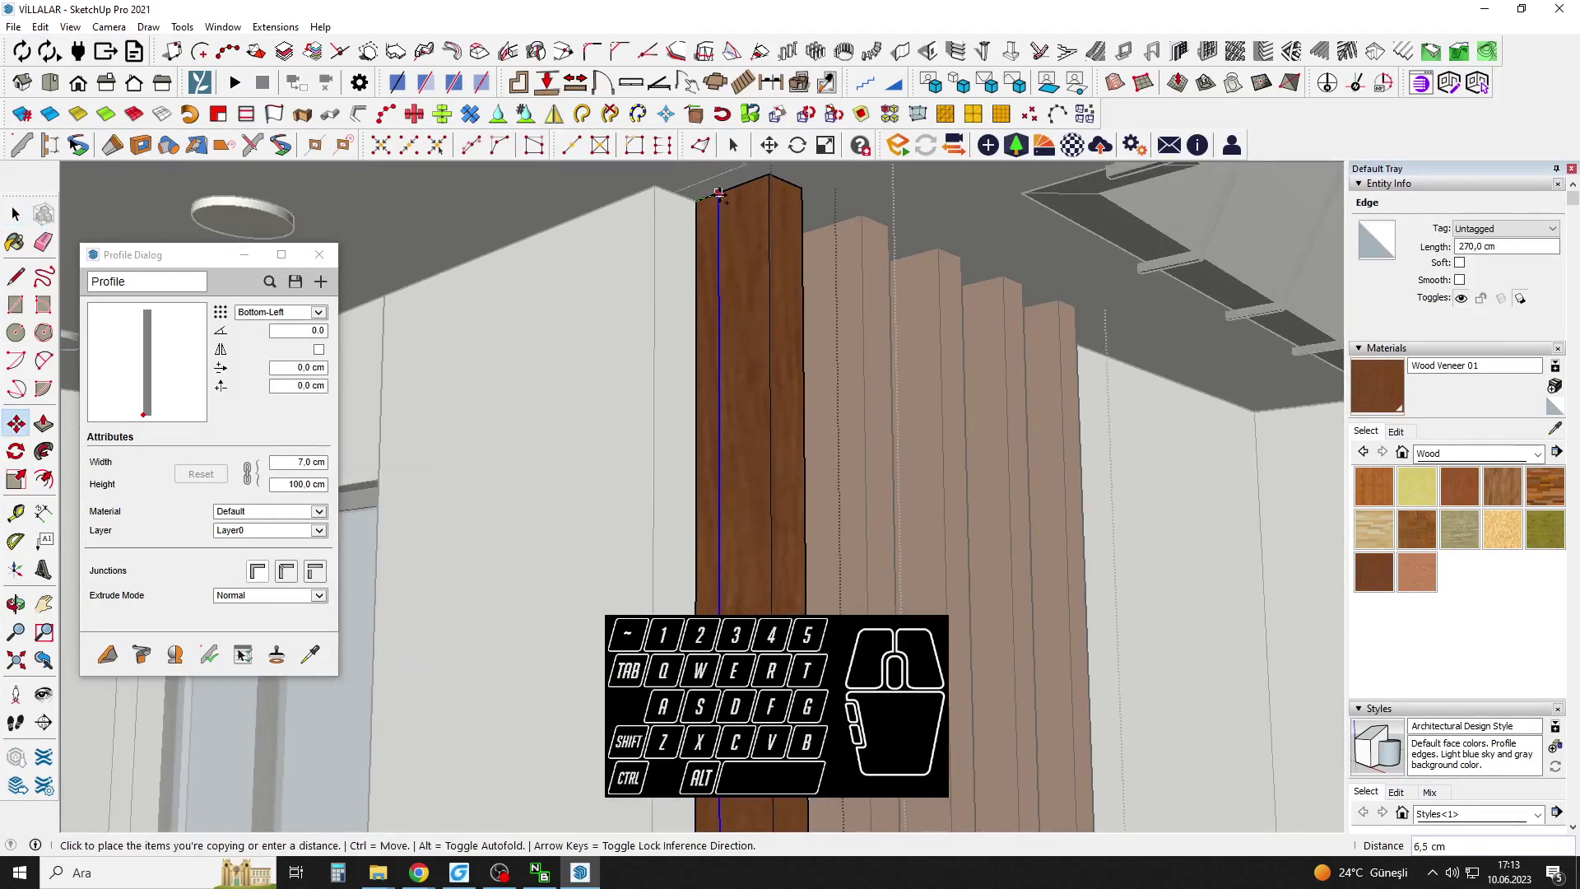
pyautogui.hotkey('ctrl', 'z')
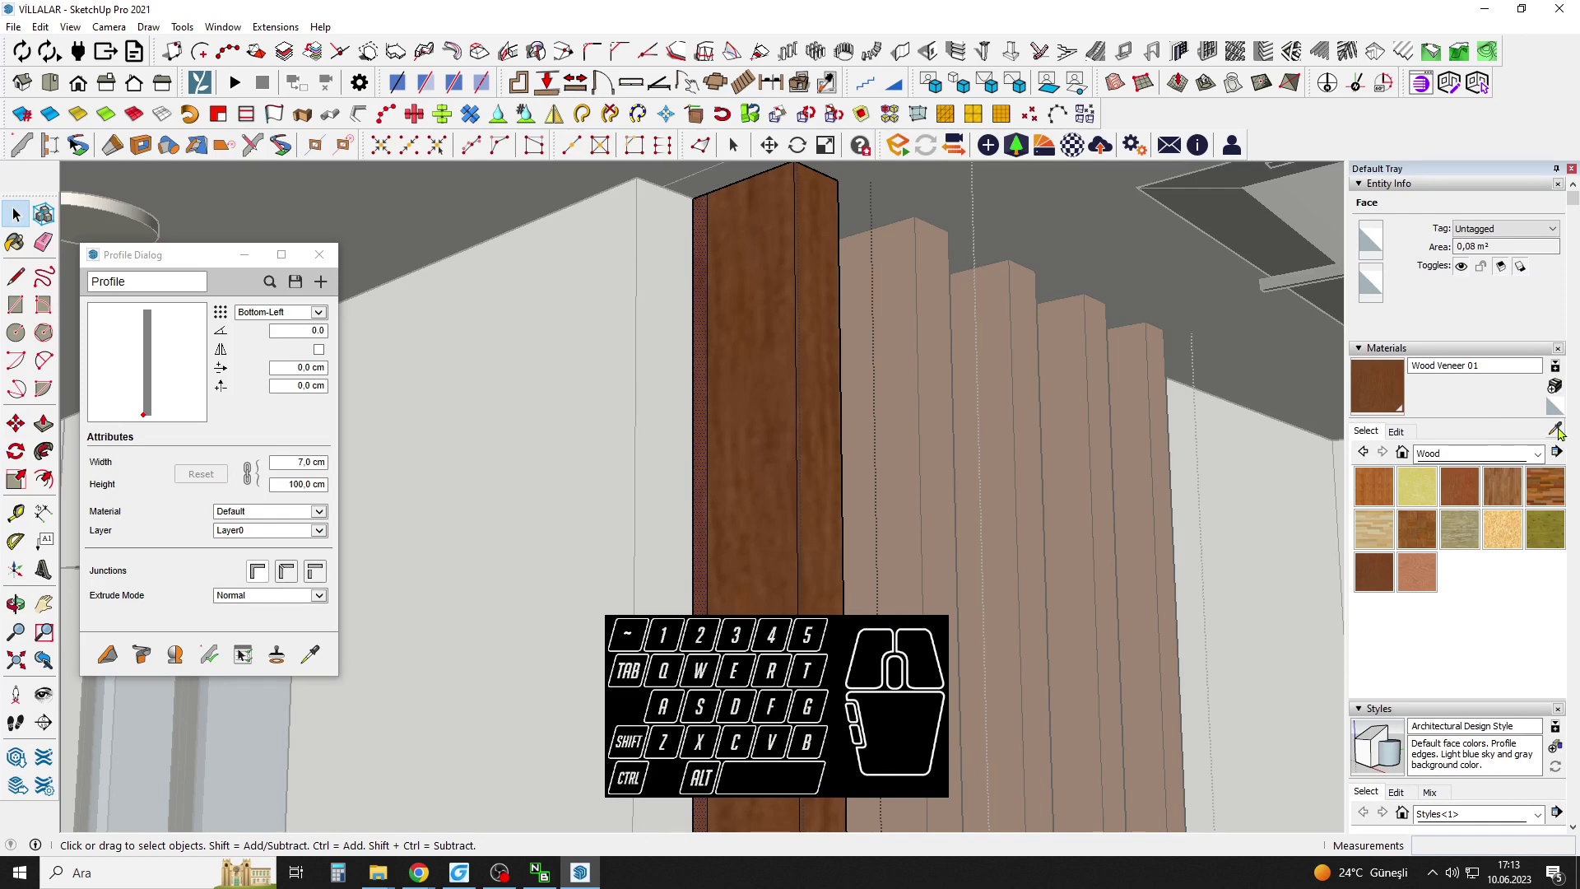
# Paint the narrow strip on the post's side with Color C01 from the Colors library.
pyautogui.click(1496, 455)
pyautogui.click(1449, 514)
pyautogui.click(1374, 656)
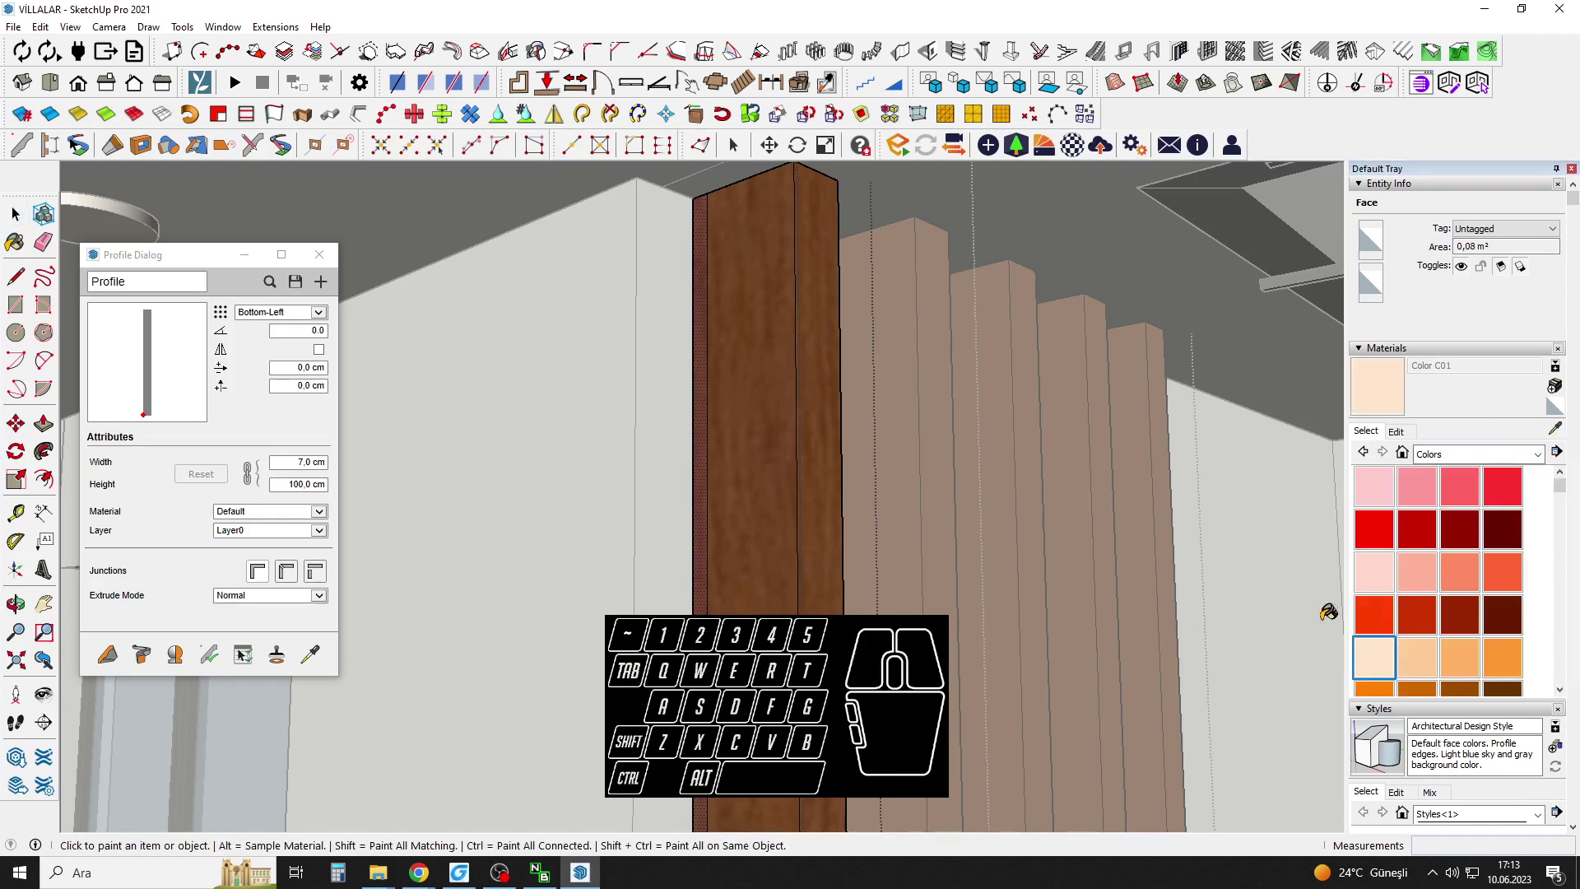
pyautogui.scroll(-5, 804, 297)
pyautogui.press('space')
pyautogui.click(700, 363)
pyautogui.moveTo(700, 370)
pyautogui.mouseDown(button='middle')
pyautogui.moveTo(659, 391)
pyautogui.moveTo(328, 388)
pyautogui.moveTo(827, 377)
pyautogui.moveTo(751, 371)
pyautogui.moveTo(792, 365)
pyautogui.mouseUp(button='middle')
pyautogui.scroll(-3, 827, 376)
pyautogui.scroll(-2, 801, 363)
pyautogui.scroll(-2, 847, 392)
pyautogui.scroll(2, 793, 366)
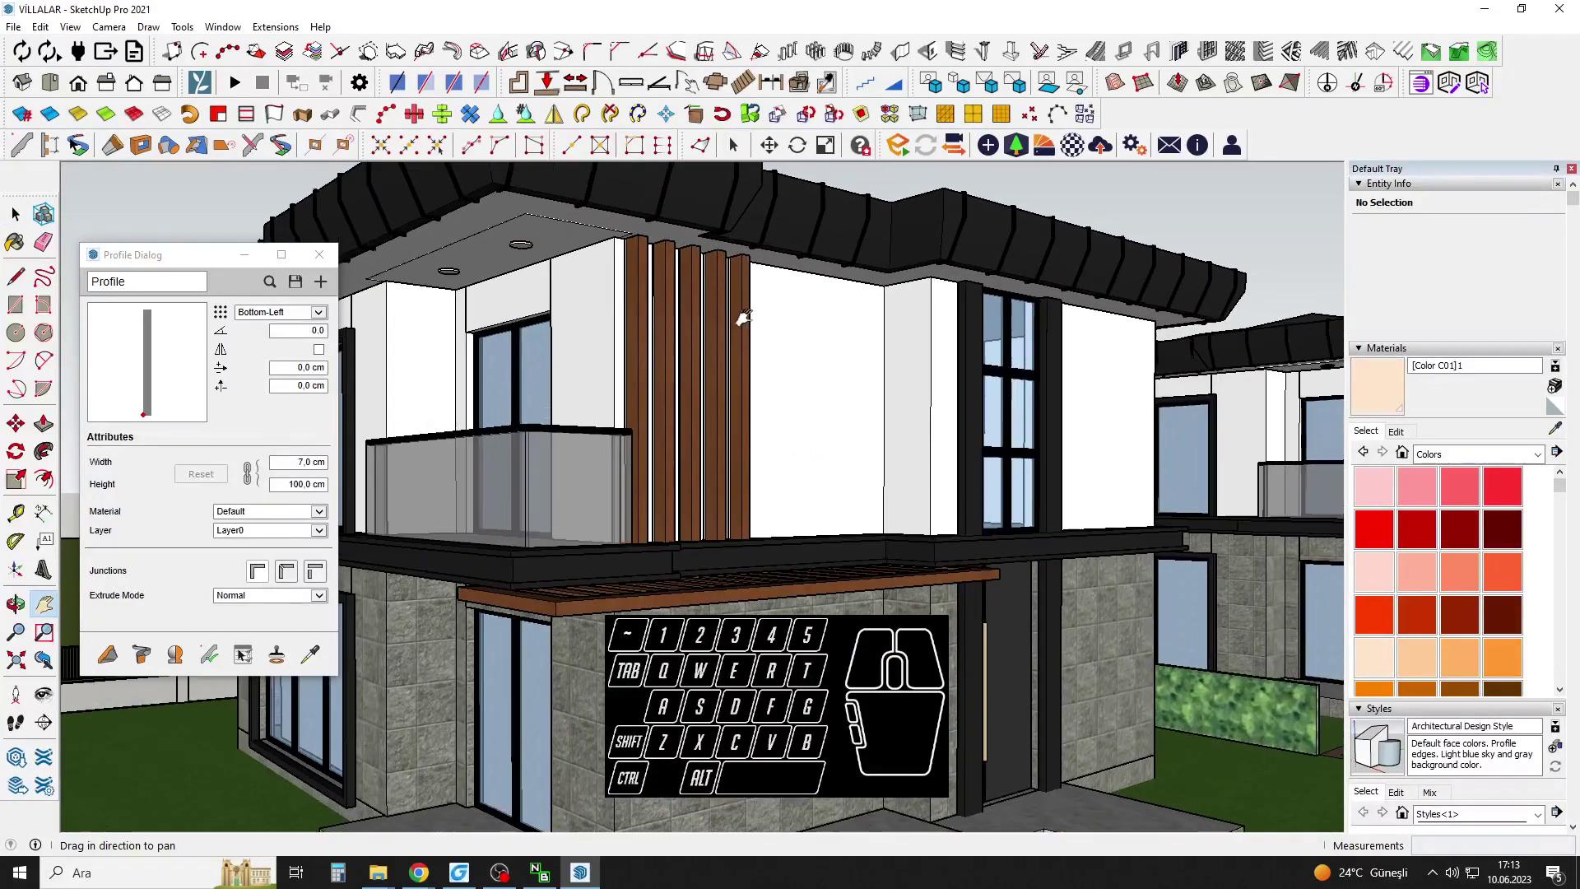
# Copy the wooden slat group to the far upper corner of the white wall beyond the tall entrance window.
pyautogui.click(741, 319)
pyautogui.scroll(1, 906, 363)
pyautogui.moveTo(906, 363); pyautogui.dragTo(441, 311, button='middle')
pyautogui.press('m')
pyautogui.click(432, 304)
pyautogui.press('ctrl')
pyautogui.keyDown('shift'); pyautogui.moveTo(900, 276); pyautogui.dragTo(581, 377, button='middle'); pyautogui.keyUp('shift')
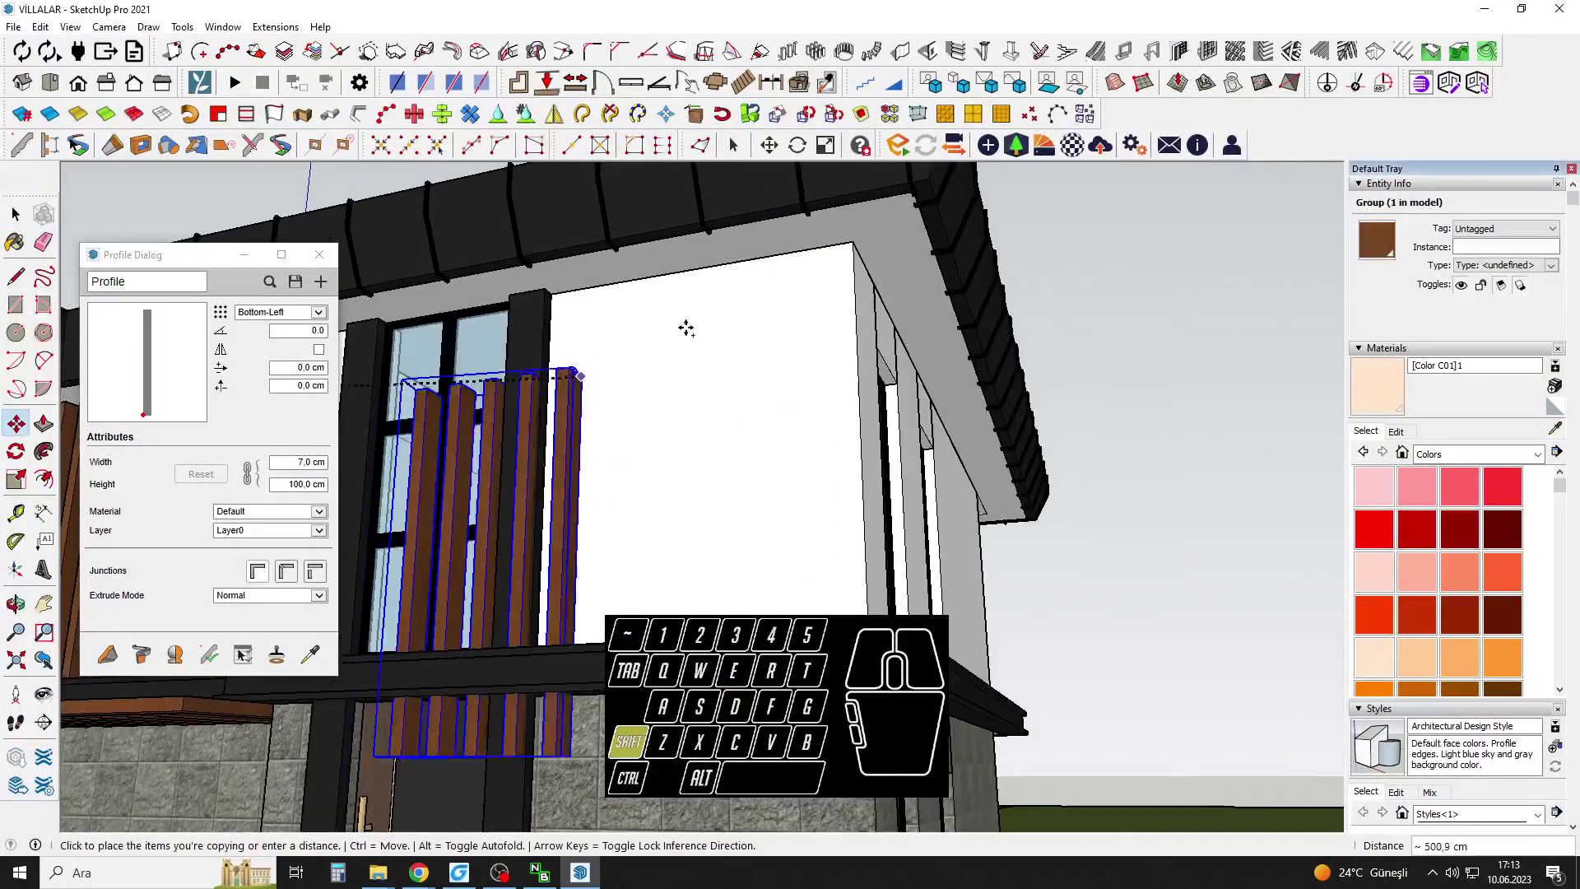
pyautogui.click(847, 242)
pyautogui.press('space')
pyautogui.click(1192, 515)
pyautogui.moveTo(576, 395); pyautogui.dragTo(801, 527, button='middle')
pyautogui.scroll(-4, 935, 471)
pyautogui.scroll(4, 786, 568)
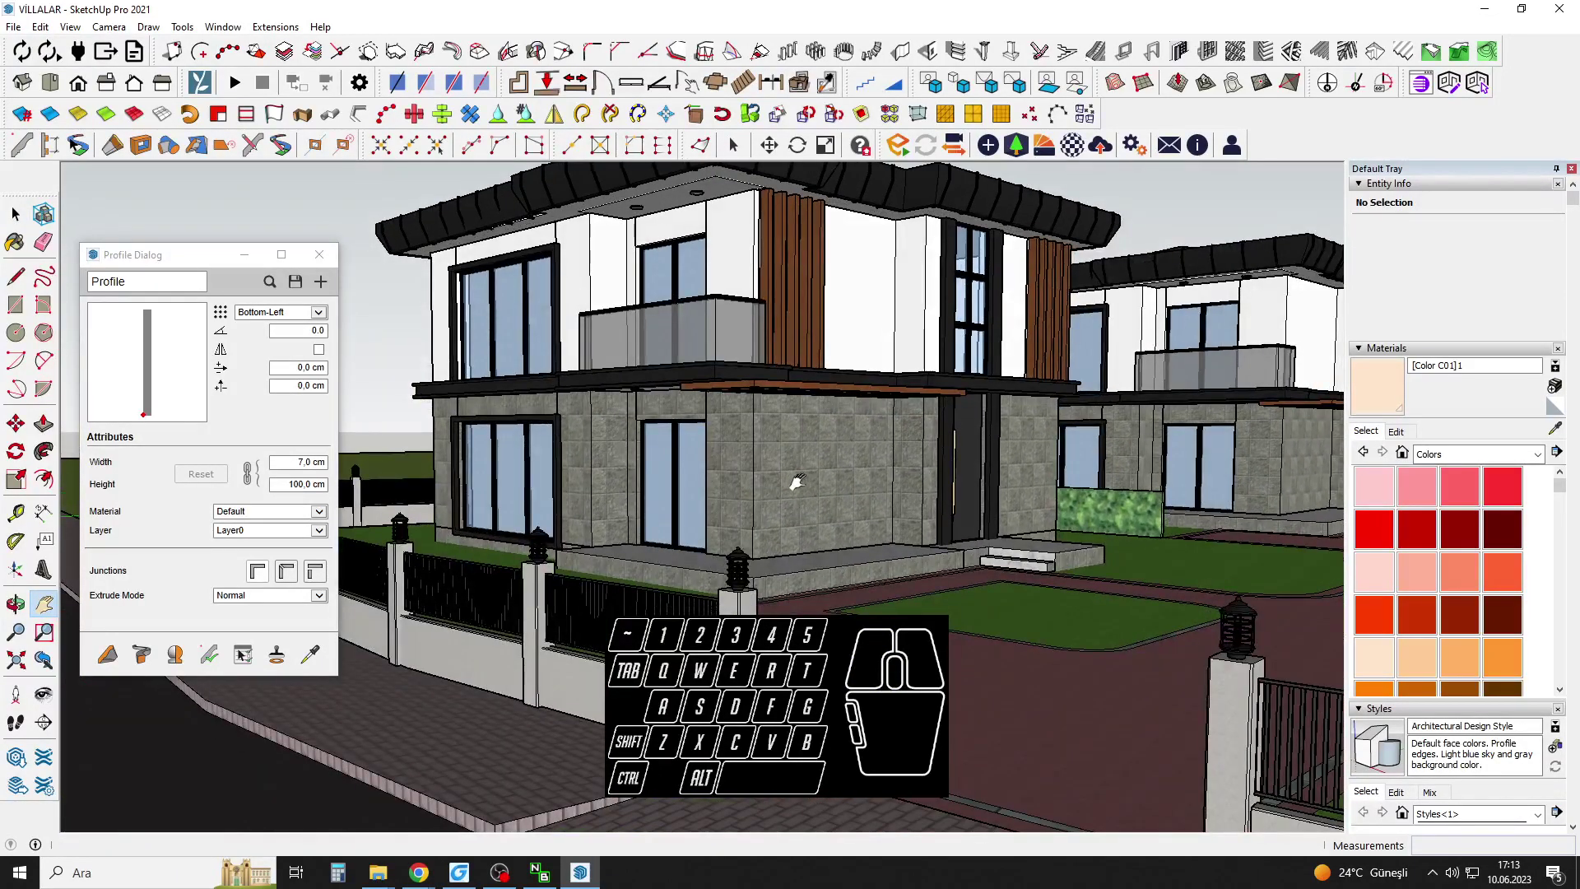
# Cut both wooden slat groups and paste them in place inside the villa so every villa gets them.
pyautogui.moveTo(796, 483); pyautogui.dragTo(735, 514)
pyautogui.press('space')
pyautogui.keyDown('shift'); pyautogui.click(738, 346); pyautogui.keyUp('shift')
pyautogui.keyDown('shift'); pyautogui.click(1012, 358); pyautogui.keyUp('shift')
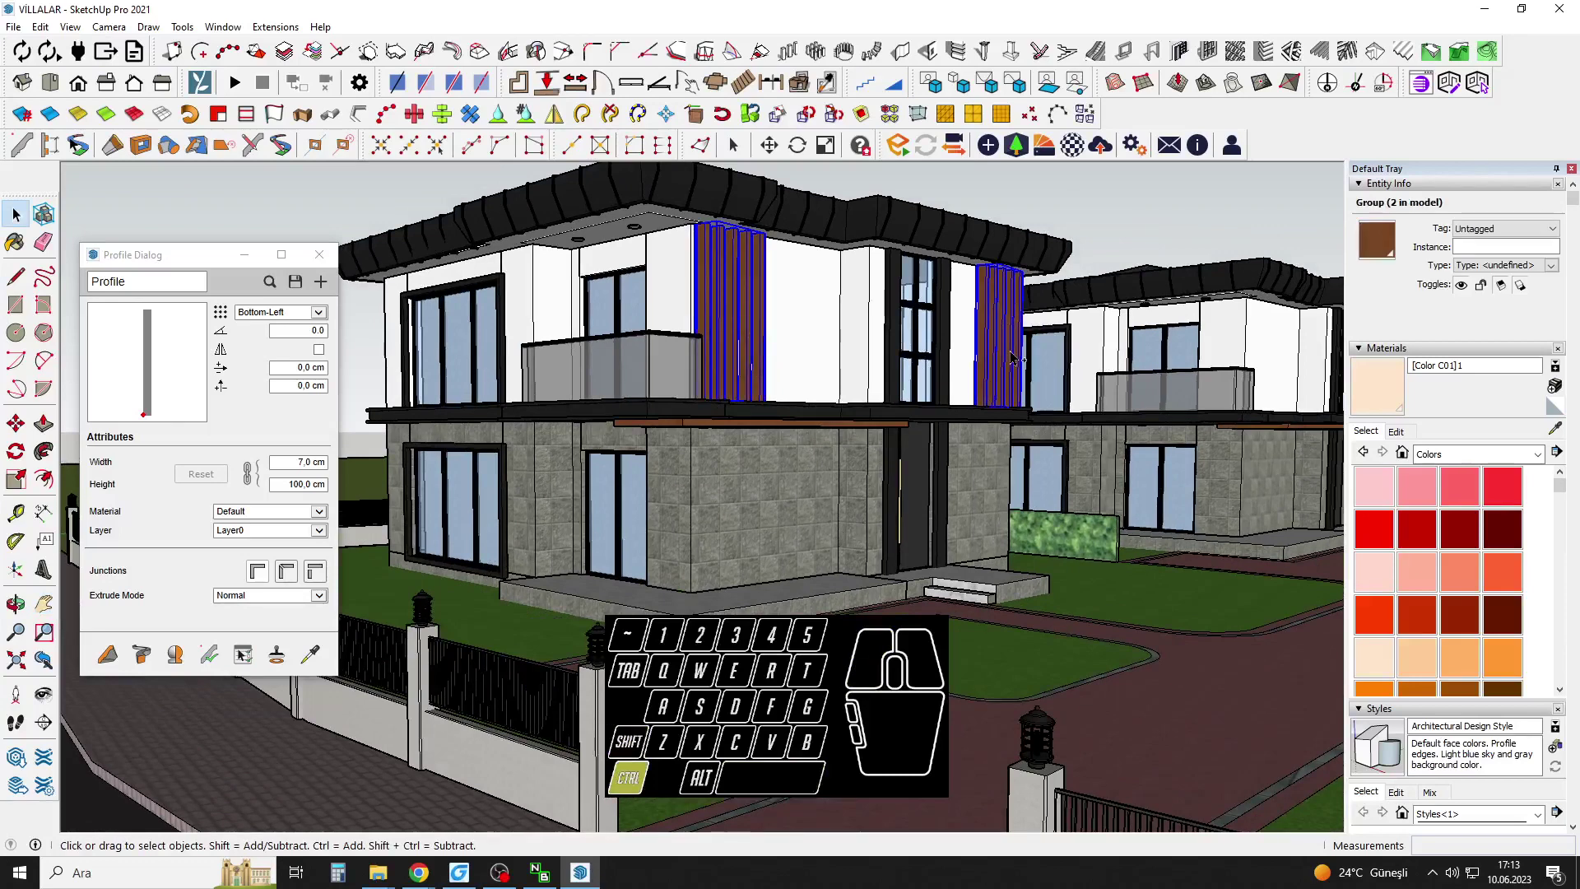
pyautogui.hotkey('ctrl', 'x')
pyautogui.doubleClick(776, 295)
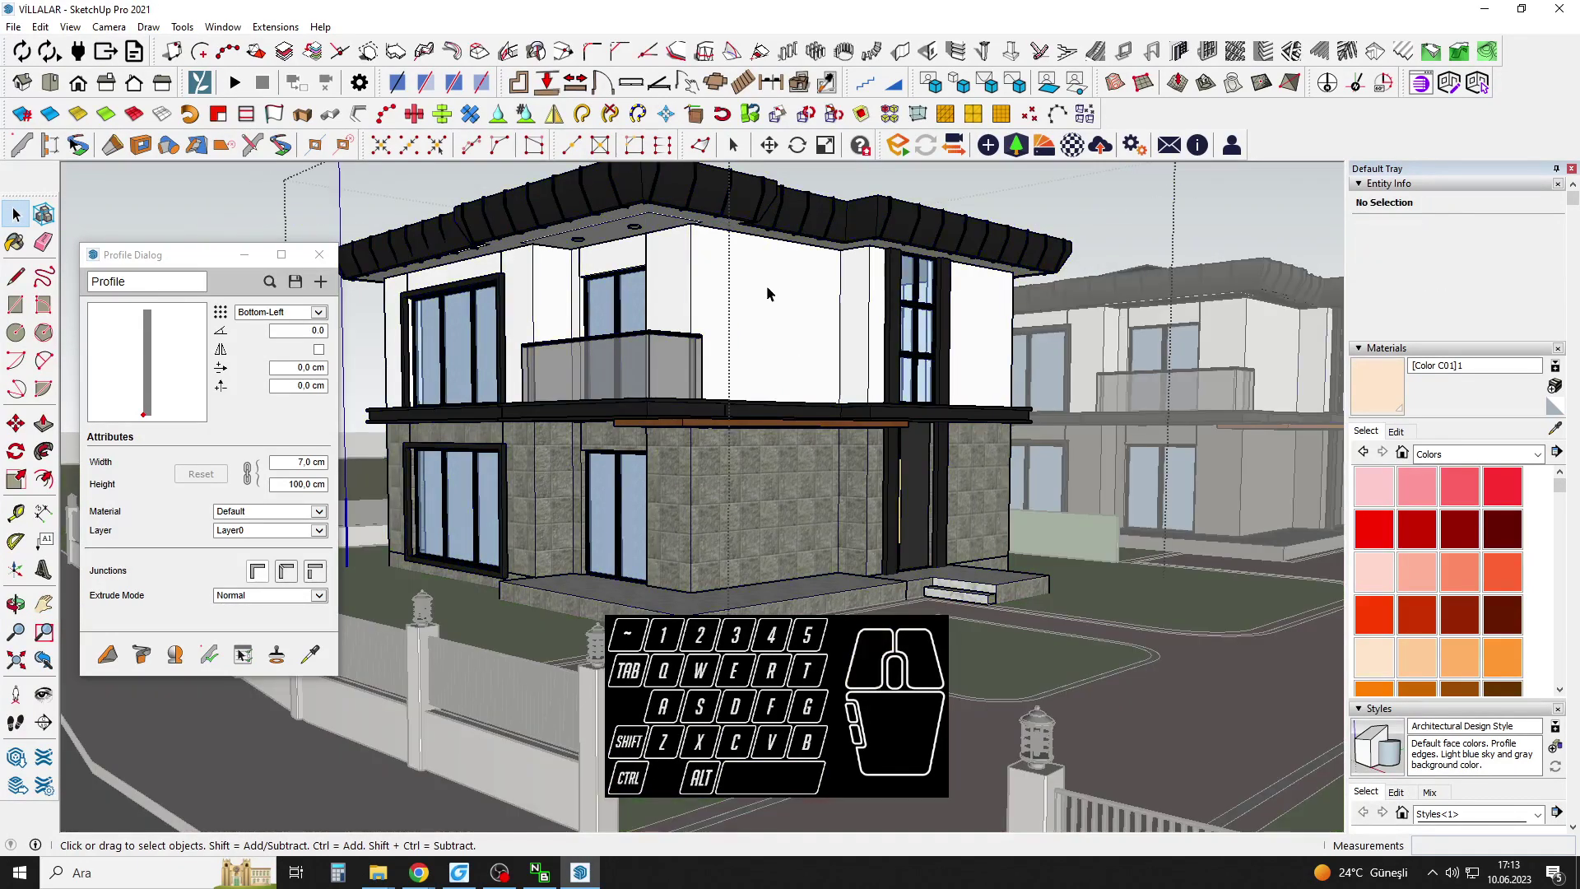
pyautogui.click(776, 294)
pyautogui.click(40, 27)
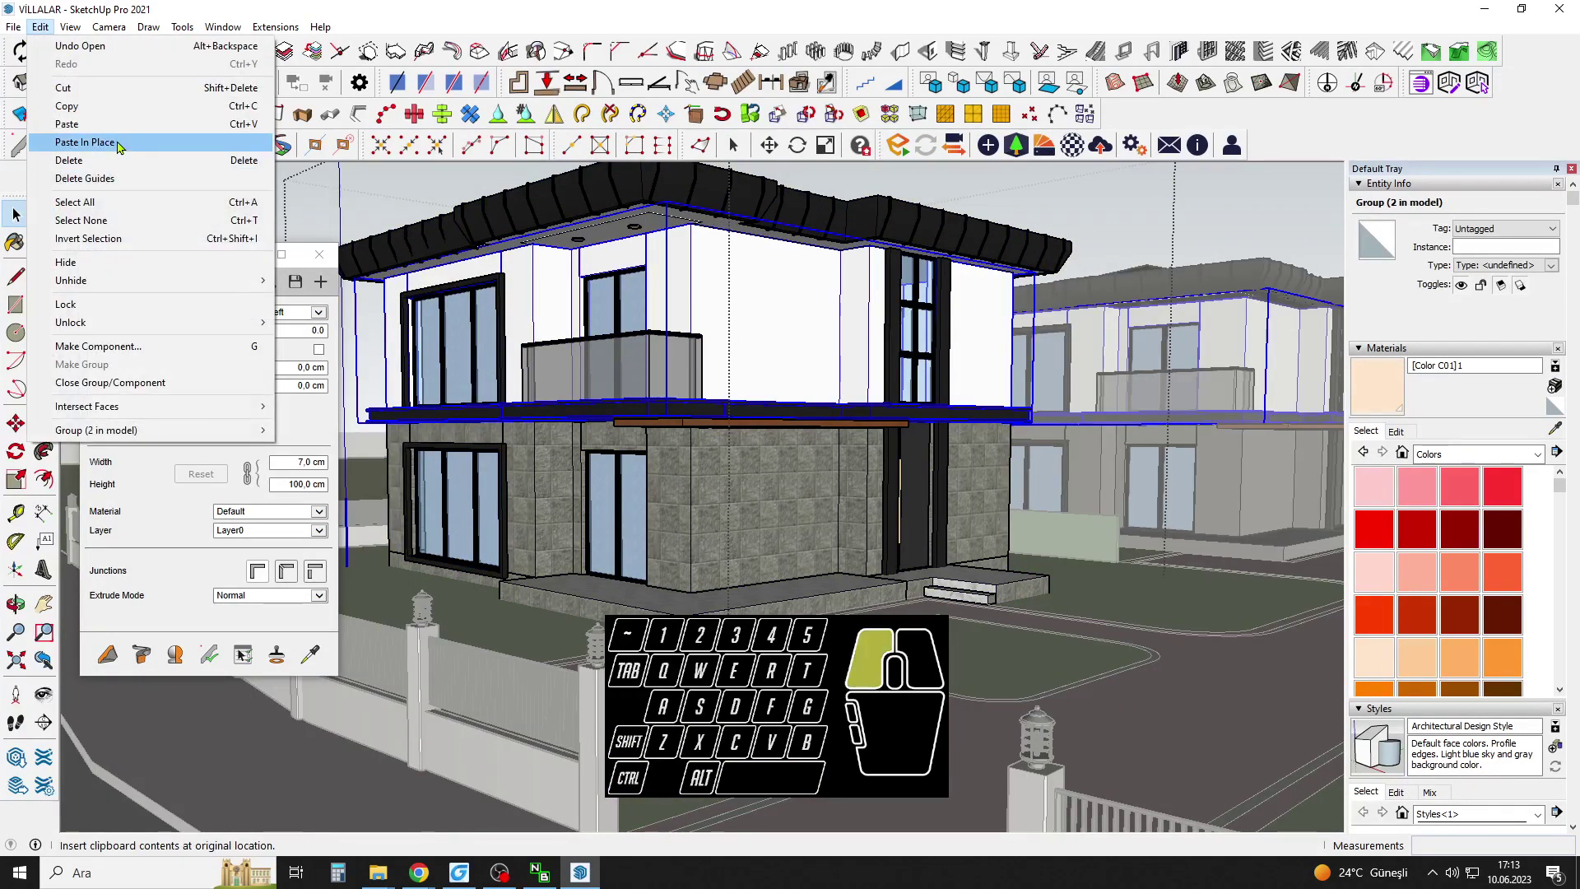
pyautogui.click(90, 143)
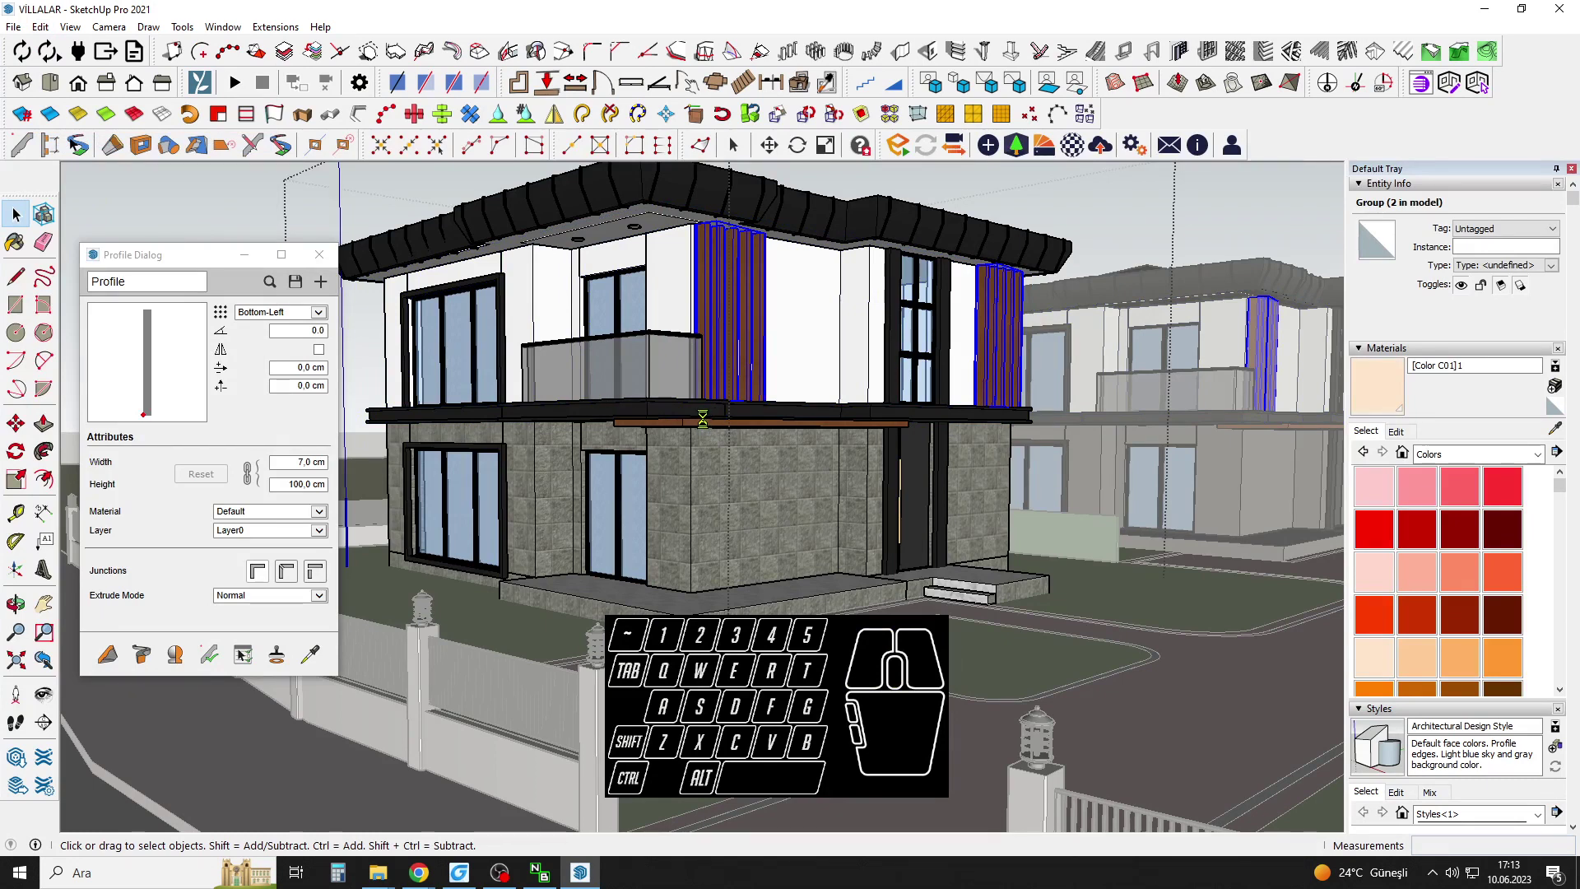
pyautogui.press('Escape')
# Open the nested group of the narrow upper window on the villa's side wall for editing.
pyautogui.moveTo(705, 419); pyautogui.dragTo(757, 379, button='middle')
pyautogui.press('h')
pyautogui.scroll(5, 758, 379)
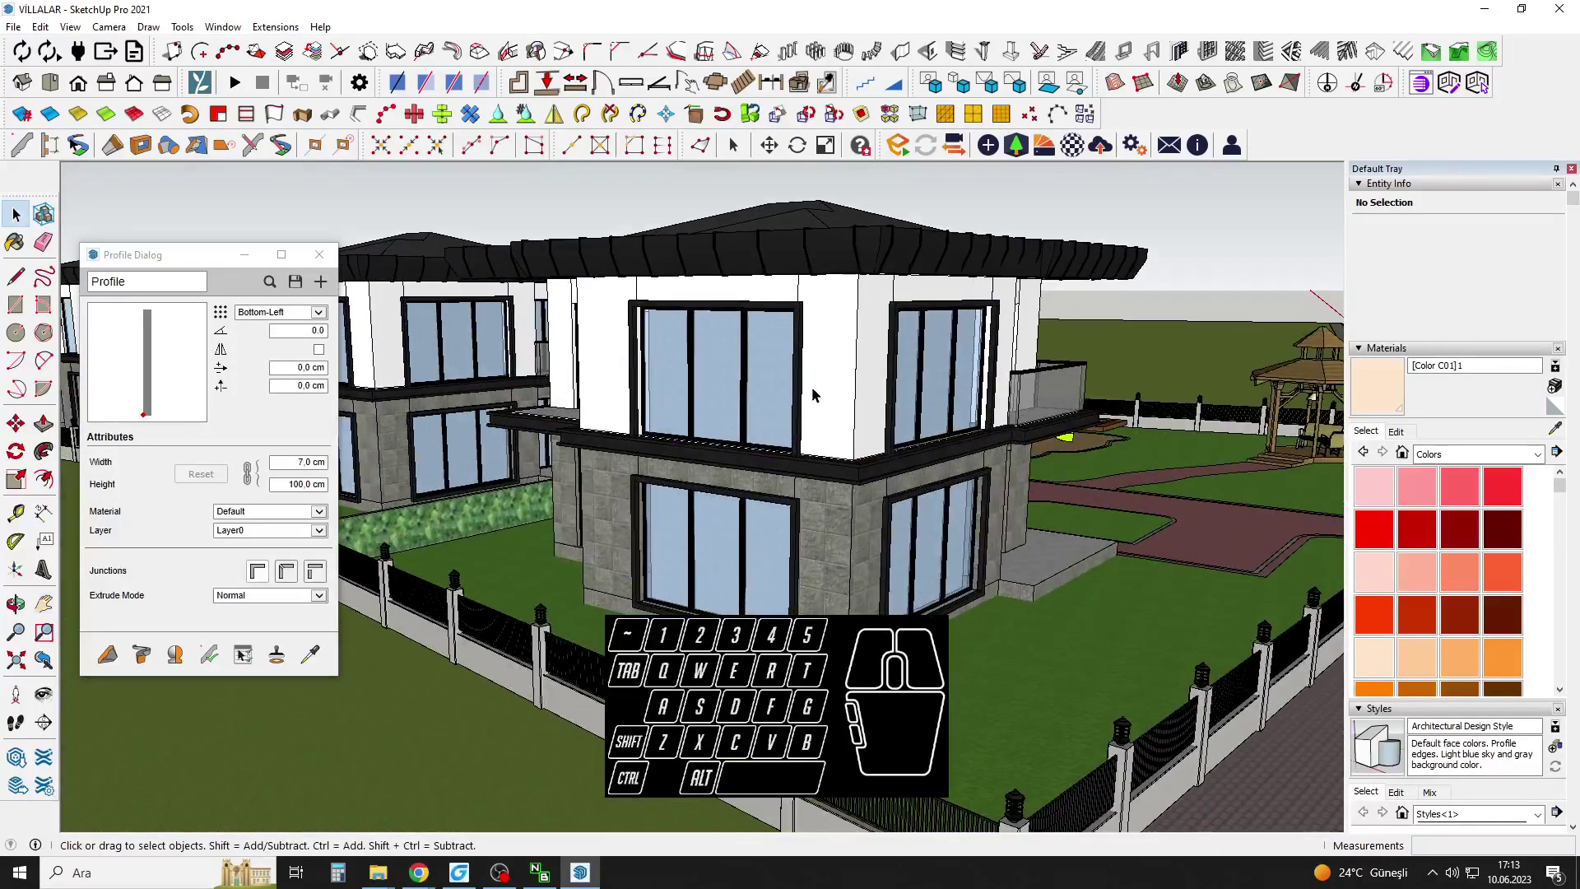
pyautogui.scroll(2, 843, 416)
pyautogui.moveTo(843, 416); pyautogui.dragTo(696, 349, button='middle')
pyautogui.scroll(3, 690, 452)
pyautogui.scroll(2, 691, 299)
pyautogui.doubleClick(692, 299)
pyautogui.click(691, 300)
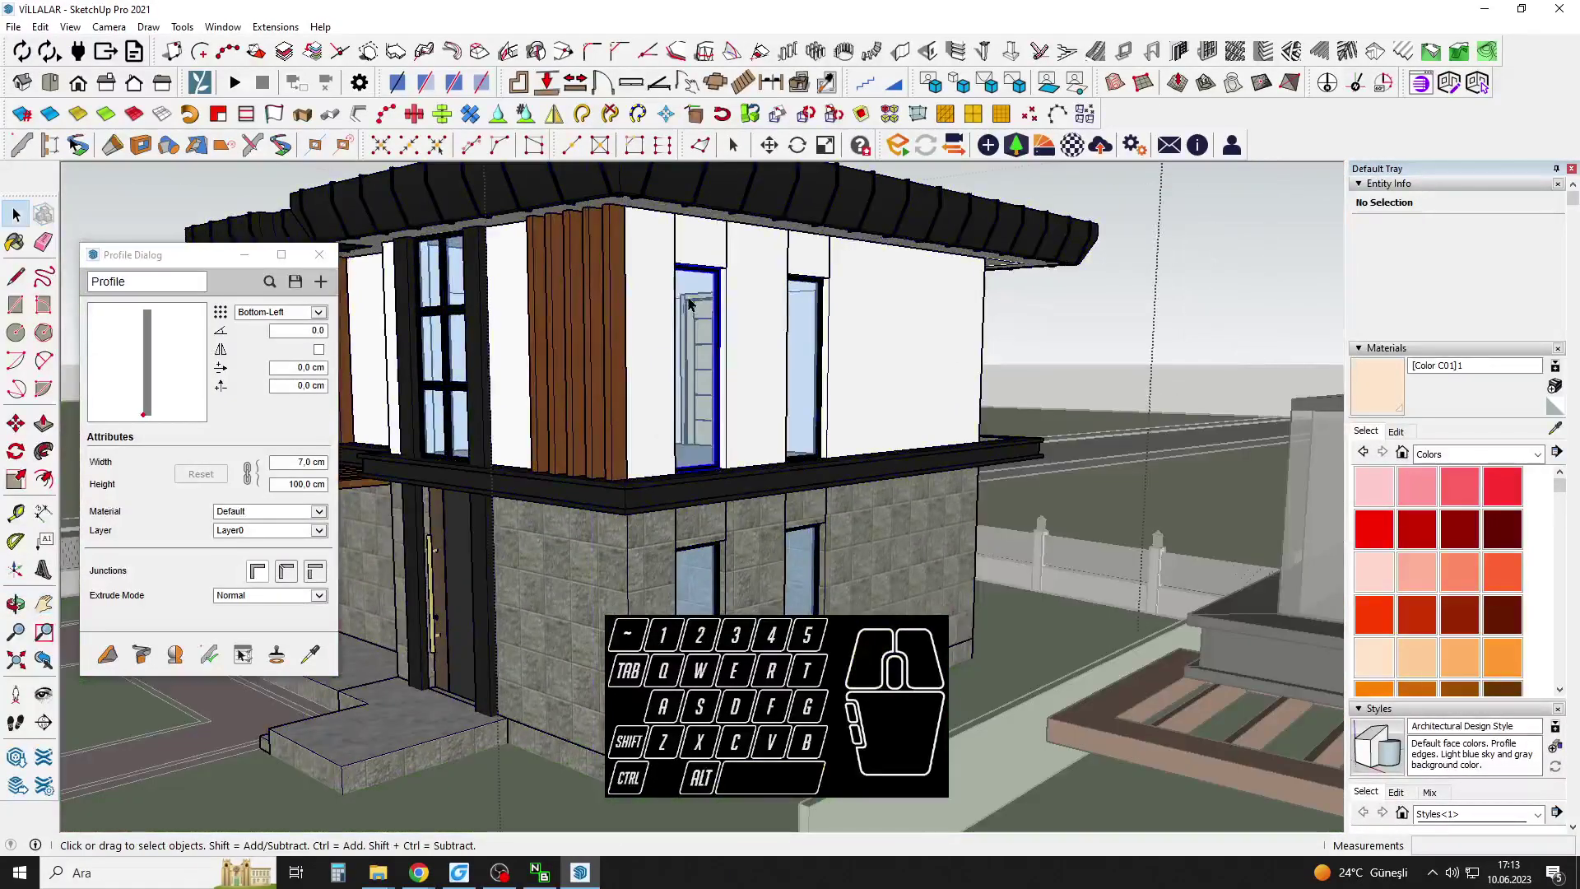
pyautogui.scroll(4, 691, 300)
pyautogui.doubleClick(691, 299)
pyautogui.click(692, 299)
# Draw a rectangle over the narrow window opening and offset its edges outward into a frame outline.
pyautogui.press('r')
pyautogui.click(669, 251)
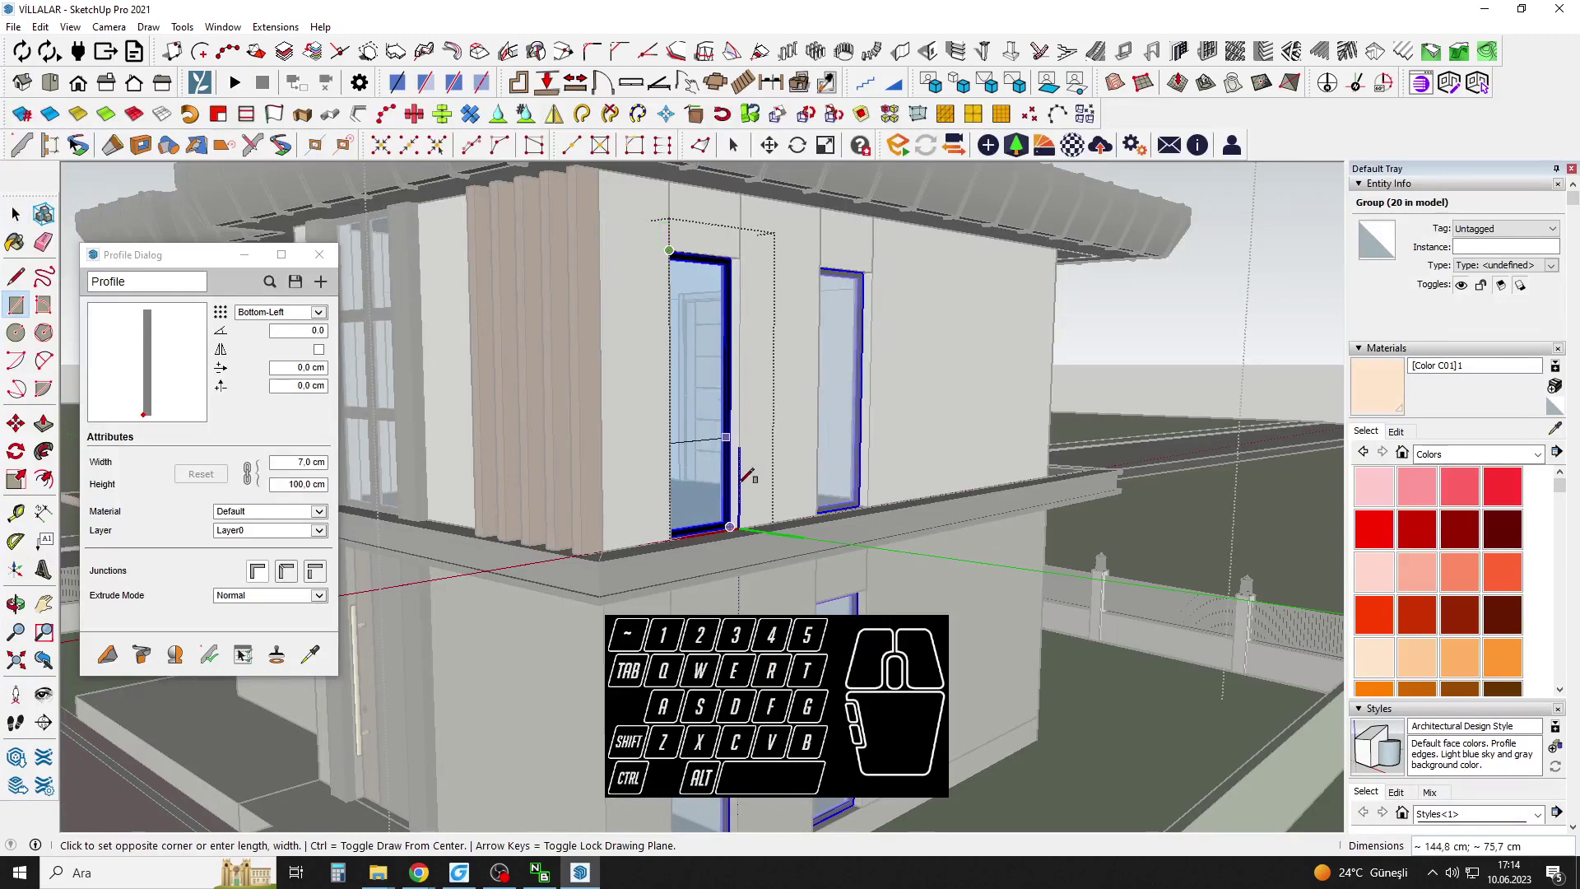
pyautogui.scroll(2, 742, 489)
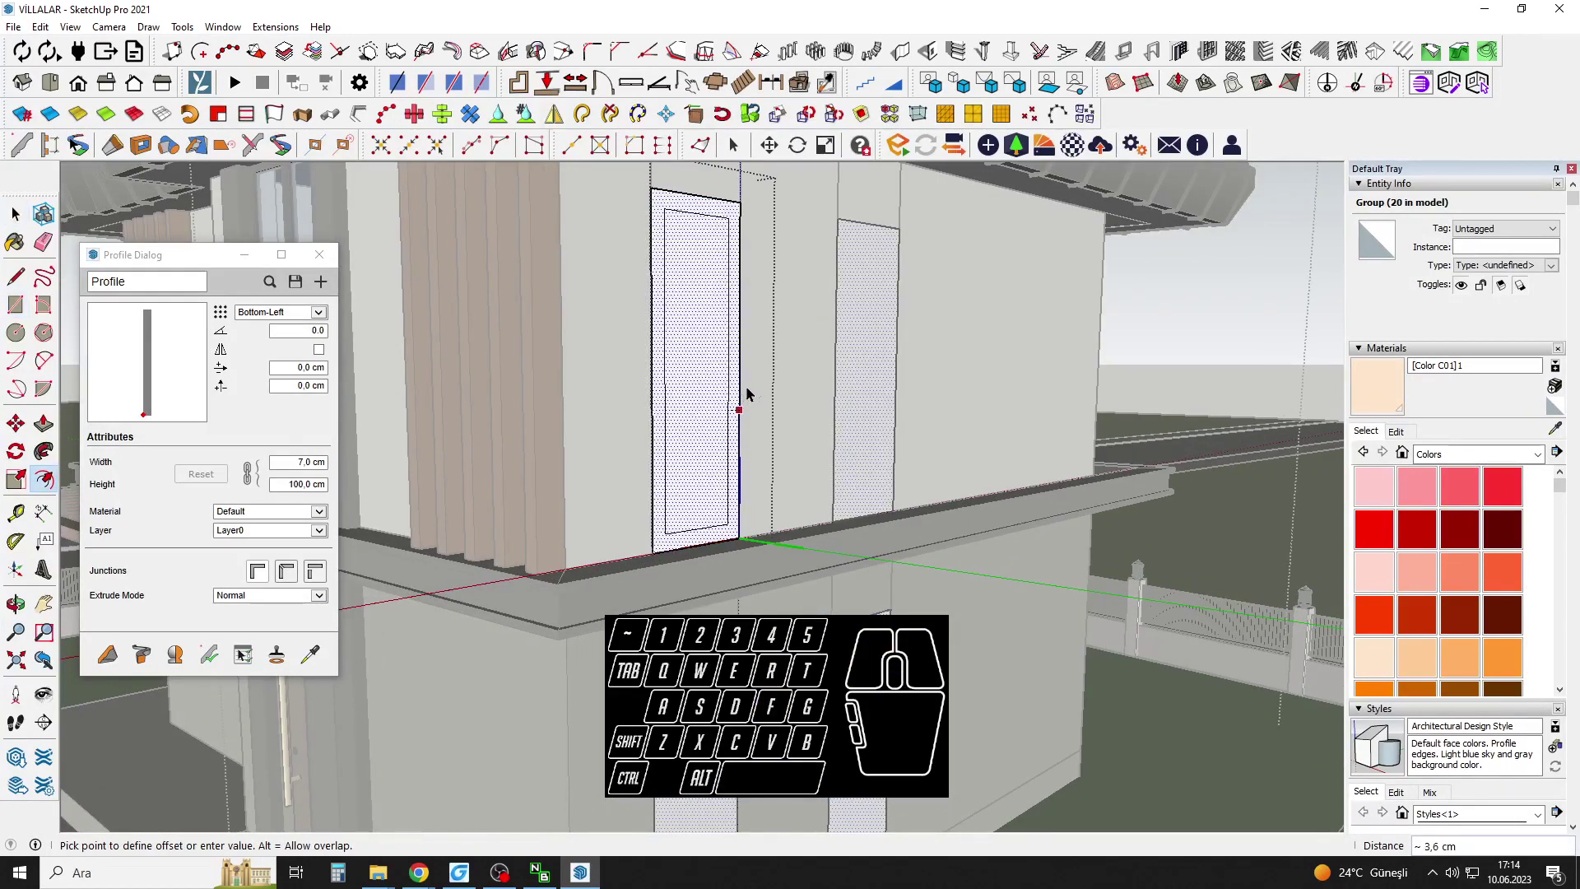
pyautogui.click(745, 262)
pyautogui.scroll(-2, 1132, 367)
pyautogui.write('2')
pyautogui.press('Return')
pyautogui.press('space')
# Extrude the narrow window's frame outline 10 cm with Push/Pull and group it.
pyautogui.click(1555, 429)
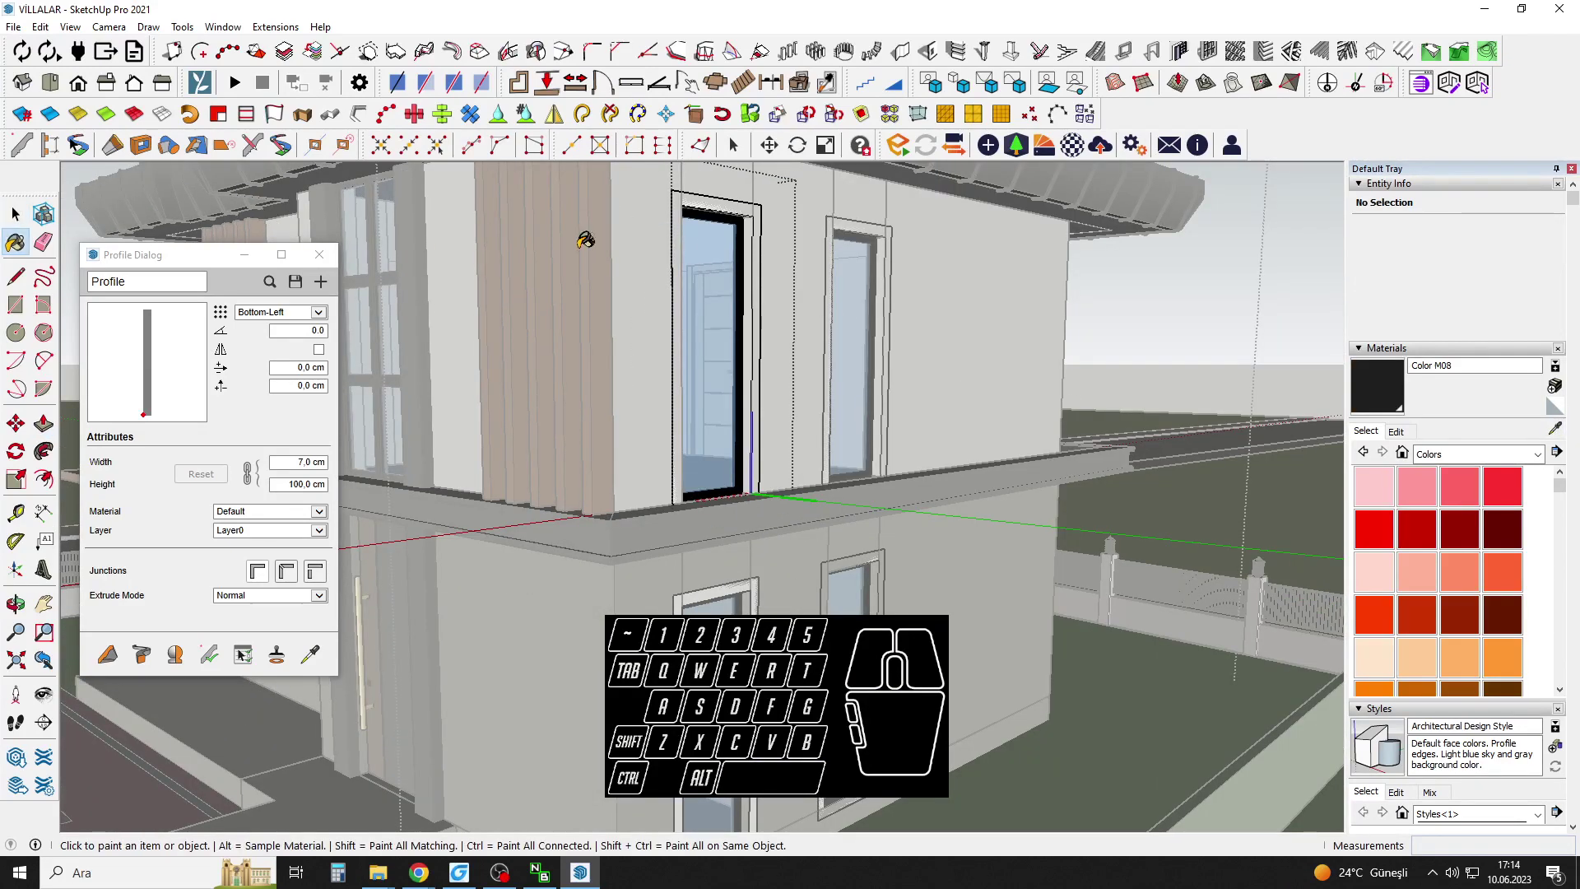
pyautogui.press('space')
pyautogui.scroll(1, 733, 224)
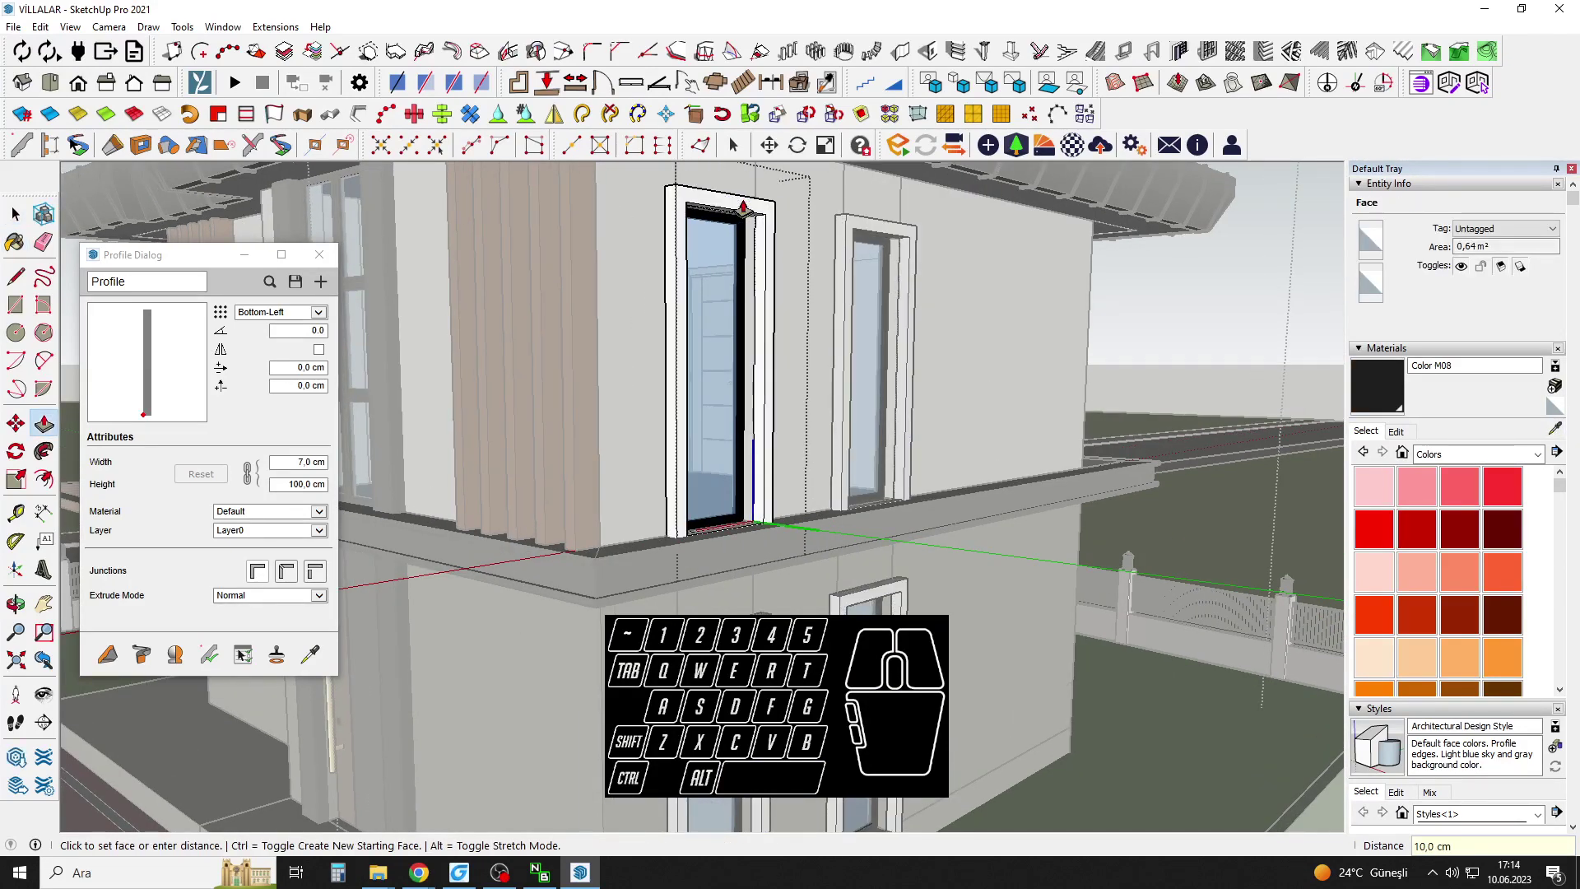
pyautogui.rightClick(743, 203)
pyautogui.click(766, 342)
# Paint the narrow window's frame group with Color M08 and finish editing the window.
pyautogui.press('b')
pyautogui.click(764, 235)
pyautogui.press('space')
pyautogui.scroll(-2, 820, 303)
pyautogui.scroll(-3, 822, 308)
pyautogui.click(897, 361)
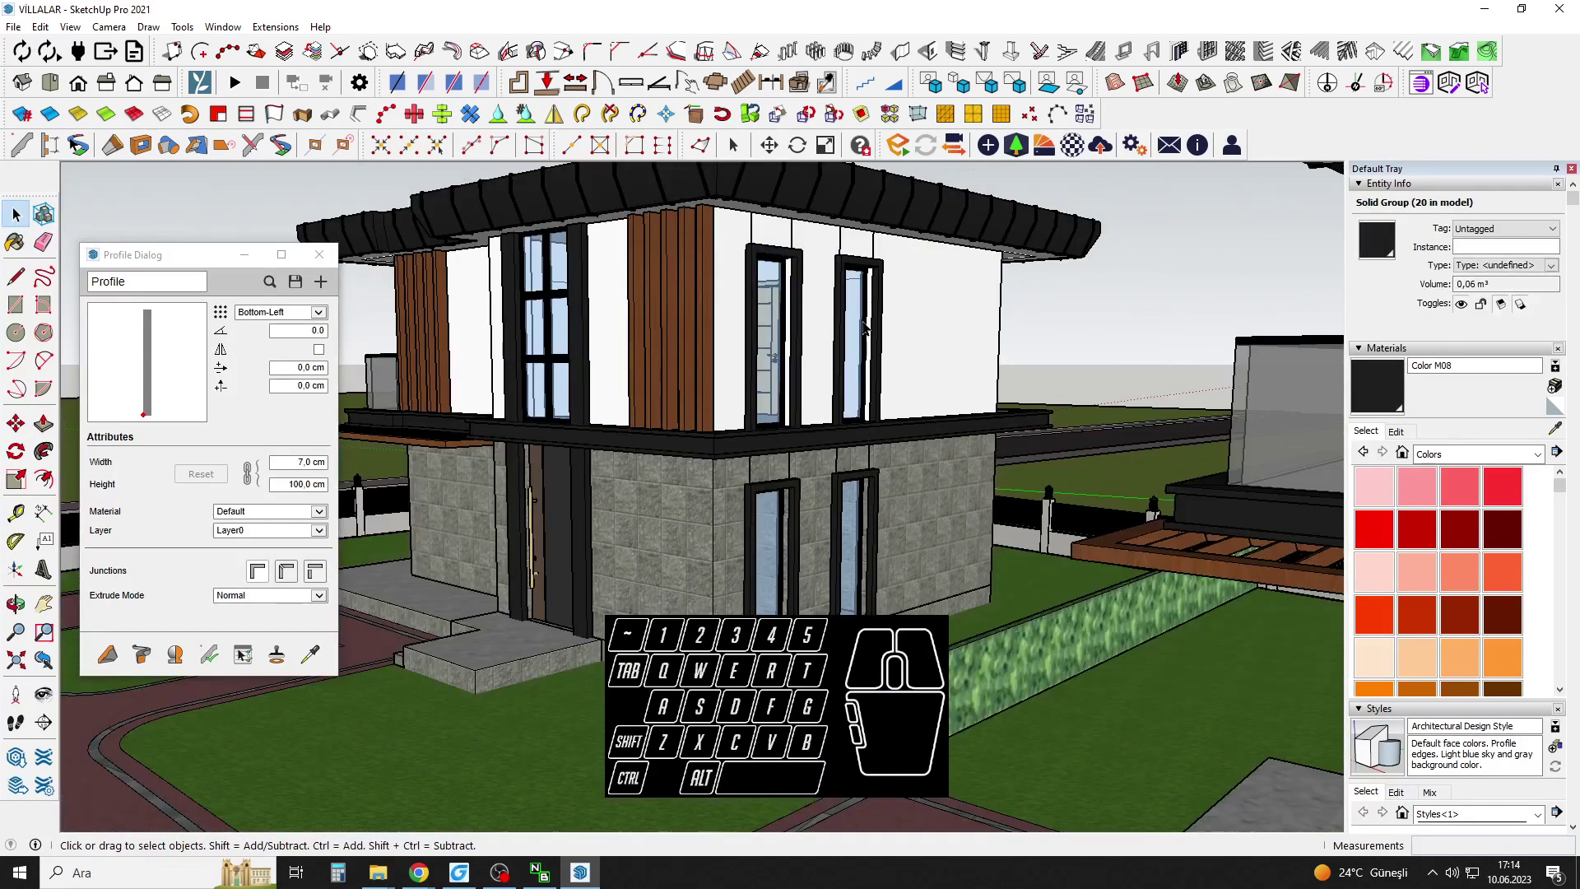
# Copy the wooden slat group onto the upper side wall next to the rear balcony.
pyautogui.moveTo(868, 413); pyautogui.dragTo(691, 568, button='middle')
pyautogui.moveTo(782, 543); pyautogui.dragTo(745, 457, button='middle')
pyautogui.scroll(2, 461, 370)
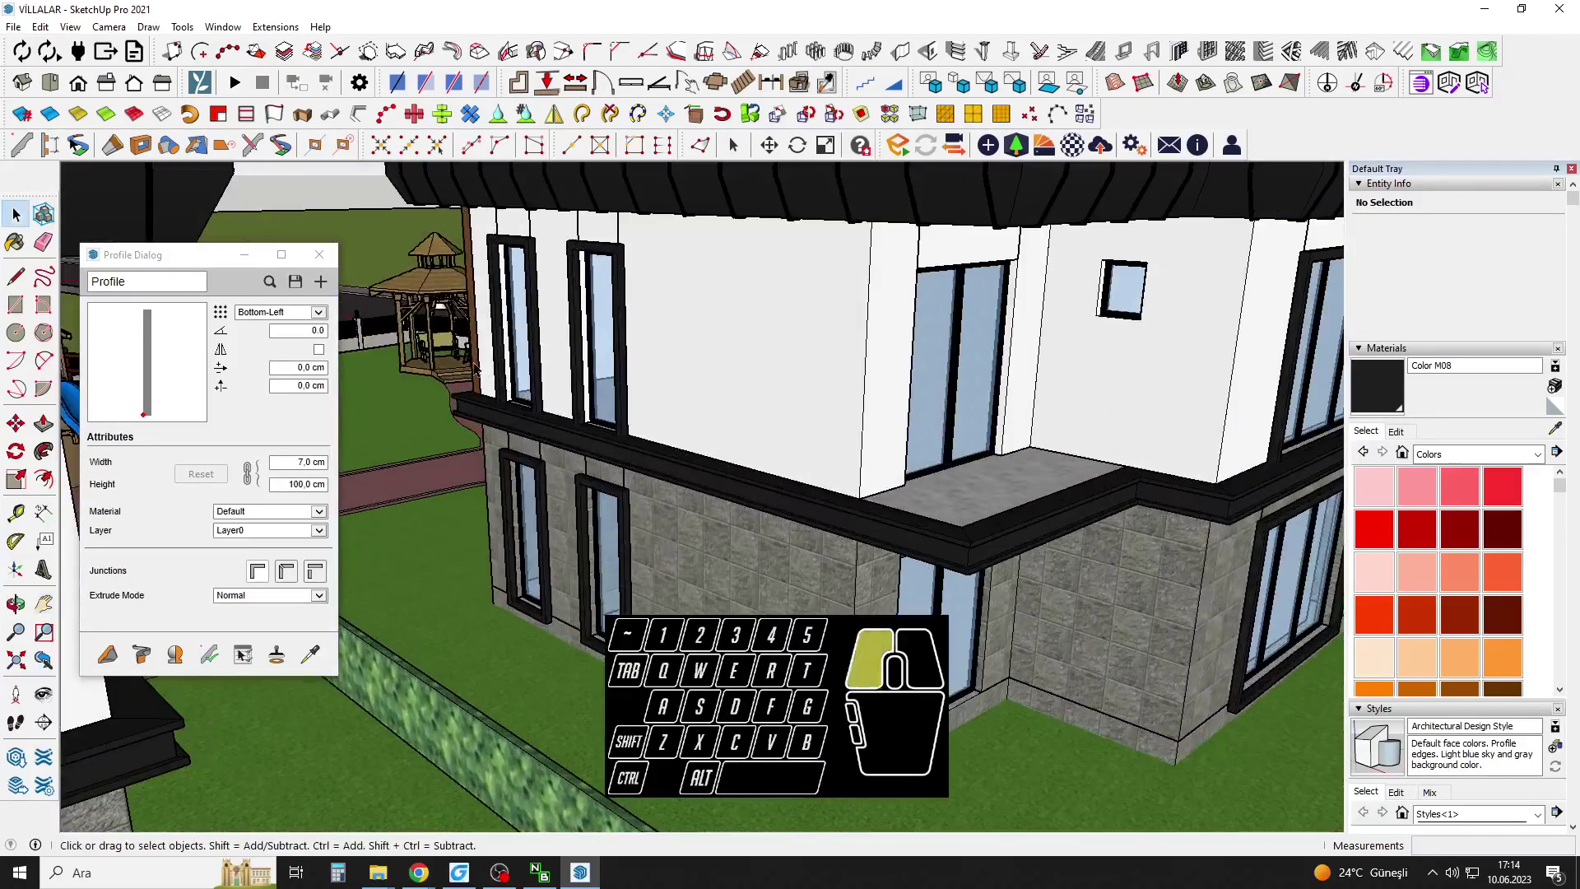
pyautogui.doubleClick(473, 354)
pyautogui.click(473, 354)
pyautogui.moveTo(478, 362); pyautogui.dragTo(563, 559, button='middle')
pyautogui.scroll(2, 562, 557)
pyautogui.press('m')
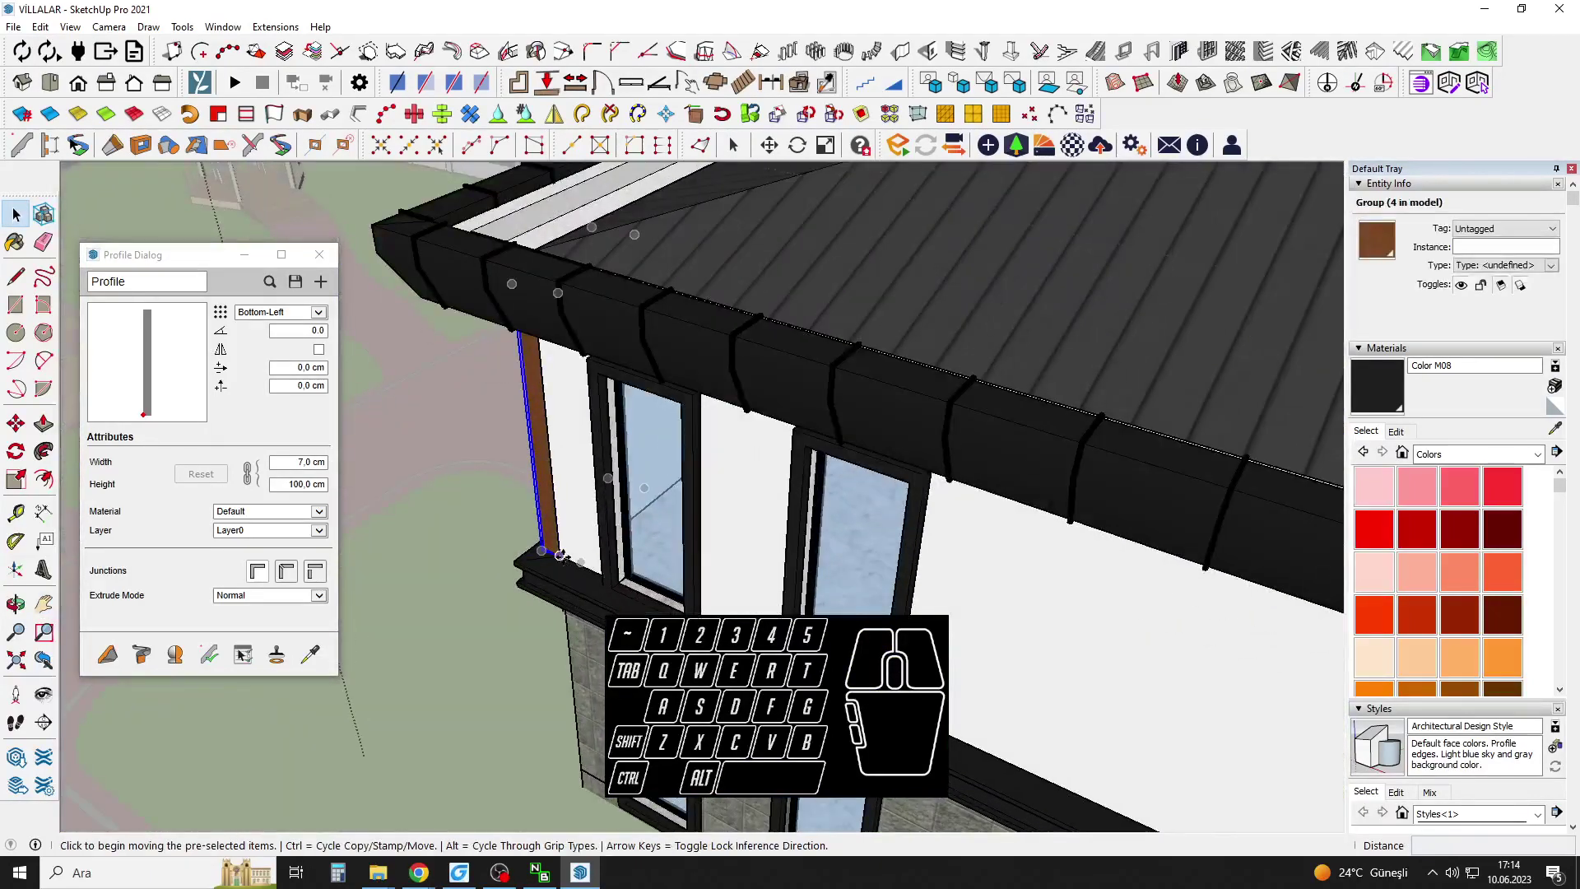
pyautogui.keyDown('shift'); pyautogui.moveTo(716, 561); pyautogui.dragTo(461, 346, button='middle'); pyautogui.keyUp('shift')
pyautogui.scroll(2, 790, 527)
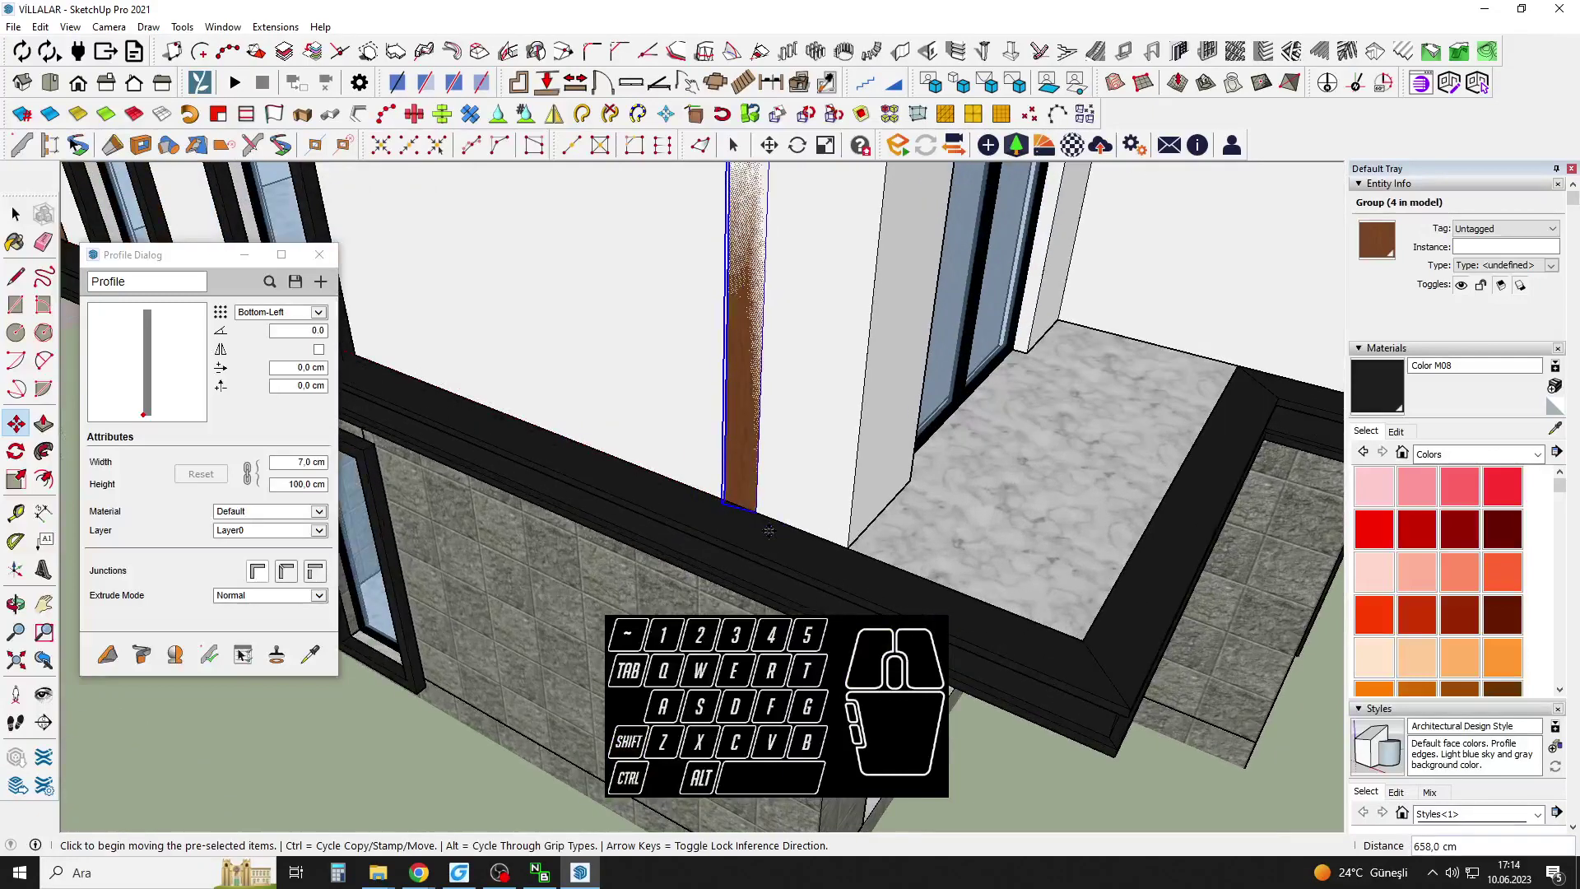
pyautogui.scroll(1, 769, 531)
# Rotate the copied slat group so its slats project outward from the side wall beside the balcony.
pyautogui.press('q')
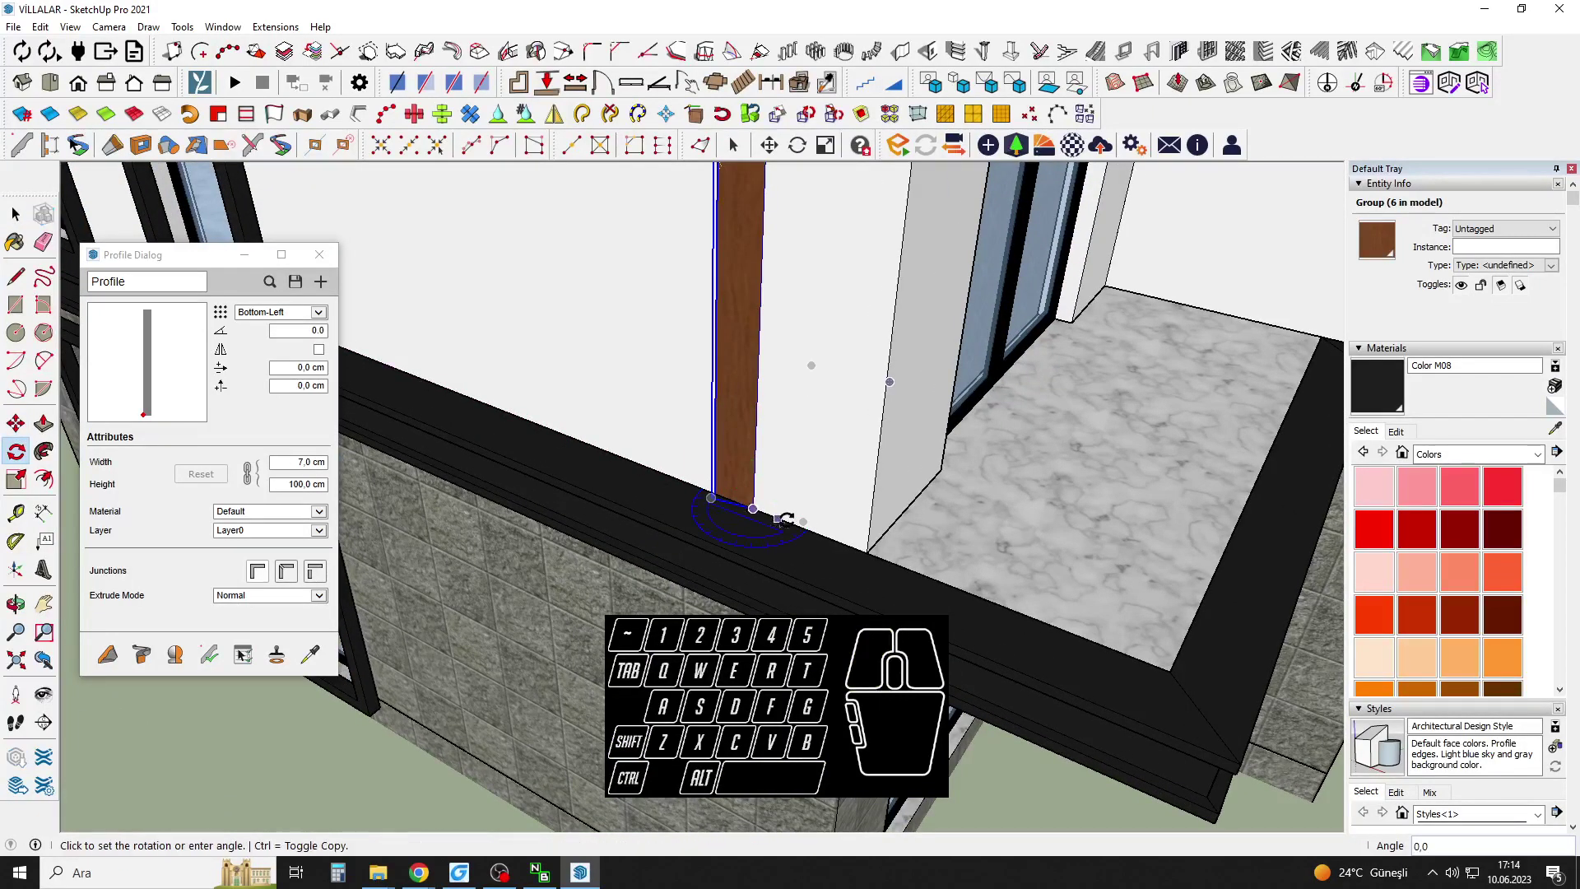
pyautogui.press('Return')
pyautogui.moveTo(817, 494); pyautogui.dragTo(767, 542, button='middle')
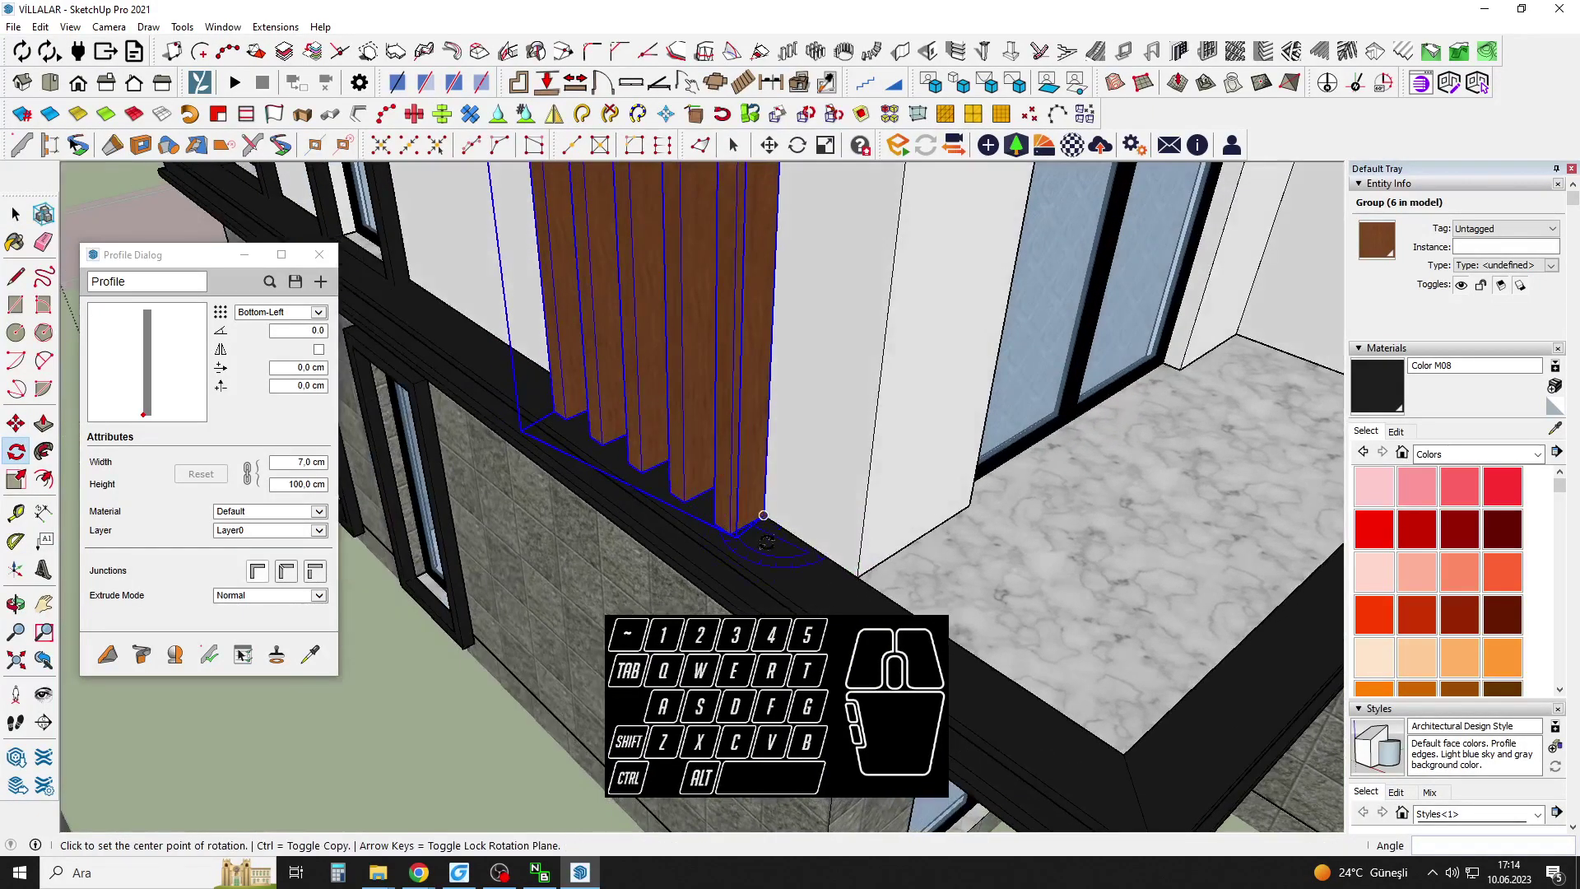
# Copy the glass balcony railing group from the villa that already has one.
pyautogui.scroll(-10, 765, 501)
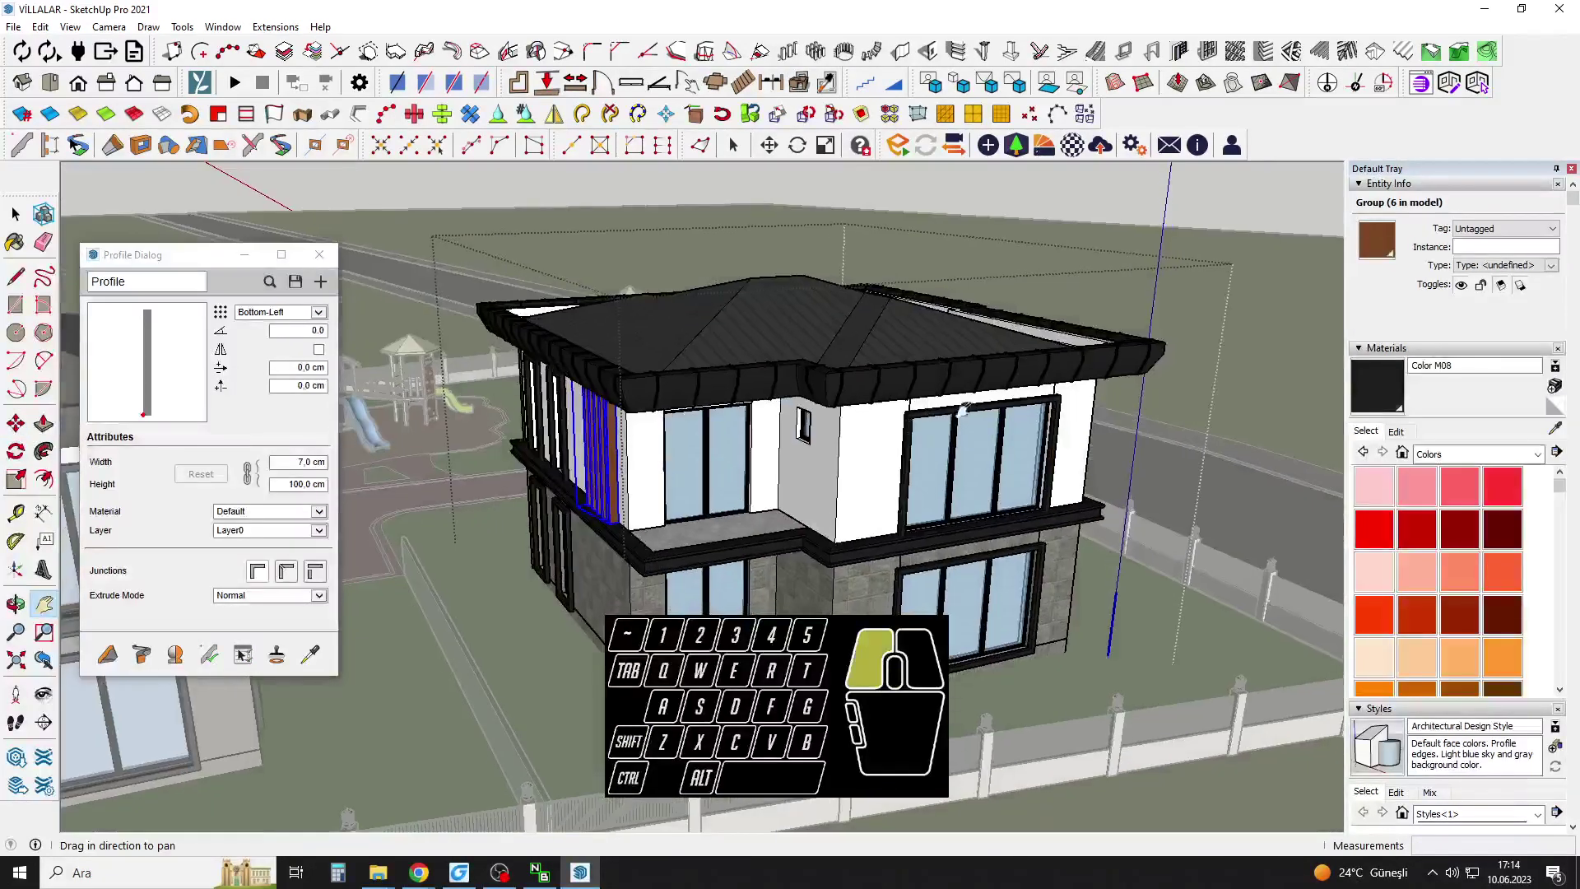
pyautogui.moveTo(963, 410); pyautogui.dragTo(1168, 395)
pyautogui.moveTo(856, 469); pyautogui.dragTo(782, 490, button='middle')
pyautogui.moveTo(362, 436); pyautogui.dragTo(835, 455)
pyautogui.press('space')
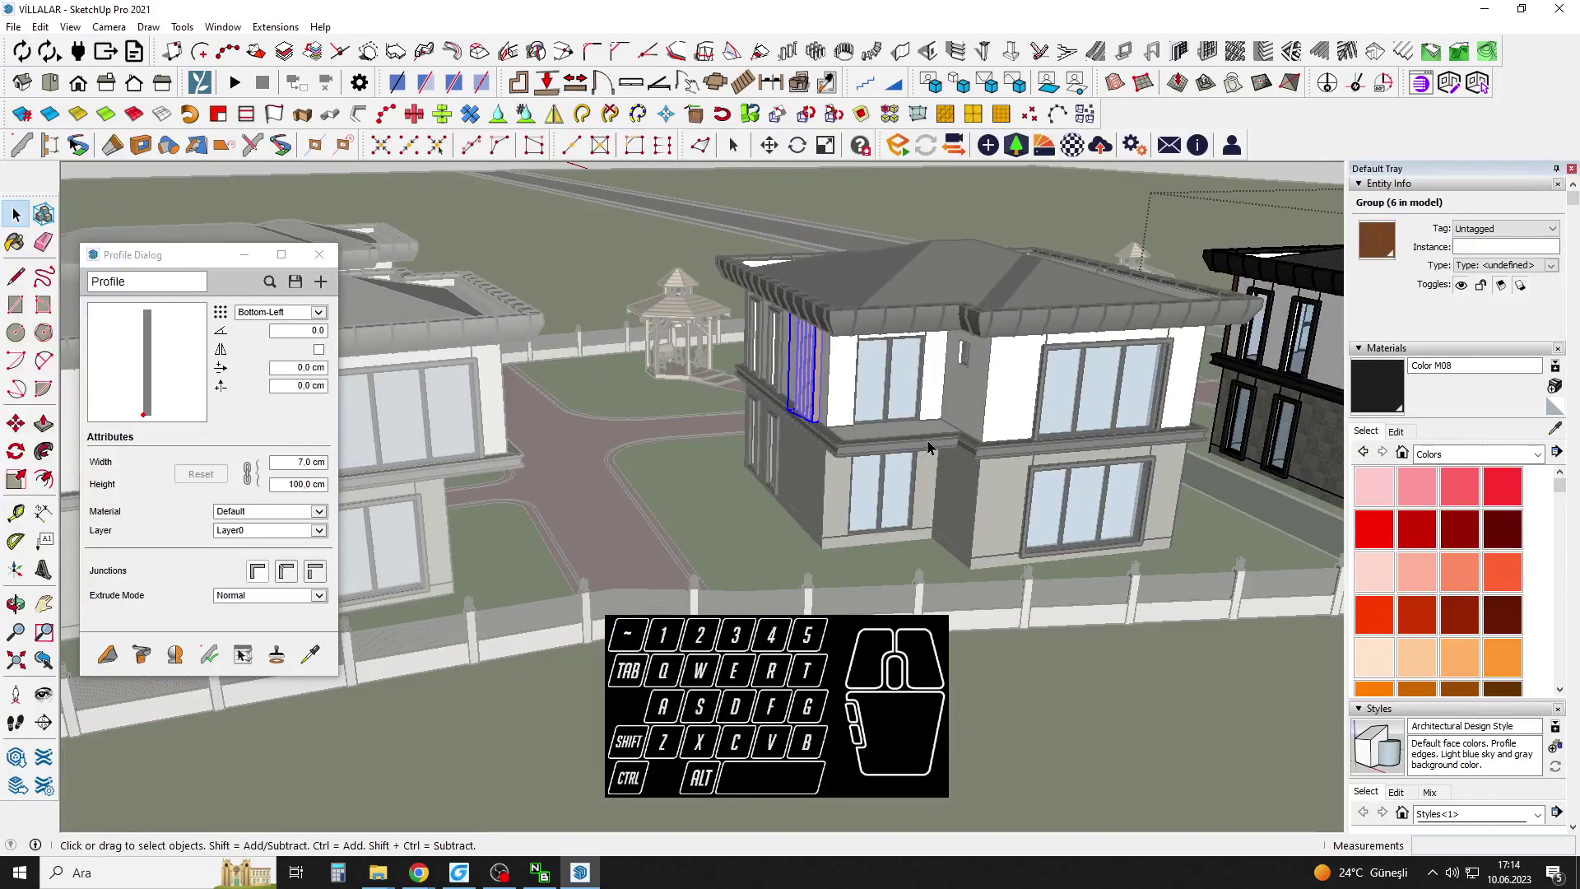
pyautogui.click(928, 448)
pyautogui.moveTo(478, 453); pyautogui.dragTo(945, 442)
pyautogui.moveTo(957, 439); pyautogui.dragTo(1012, 510, button='middle')
pyautogui.moveTo(873, 485); pyautogui.dragTo(971, 452)
pyautogui.moveTo(971, 411); pyautogui.dragTo(847, 502, button='middle')
pyautogui.moveTo(848, 461); pyautogui.dragTo(735, 439)
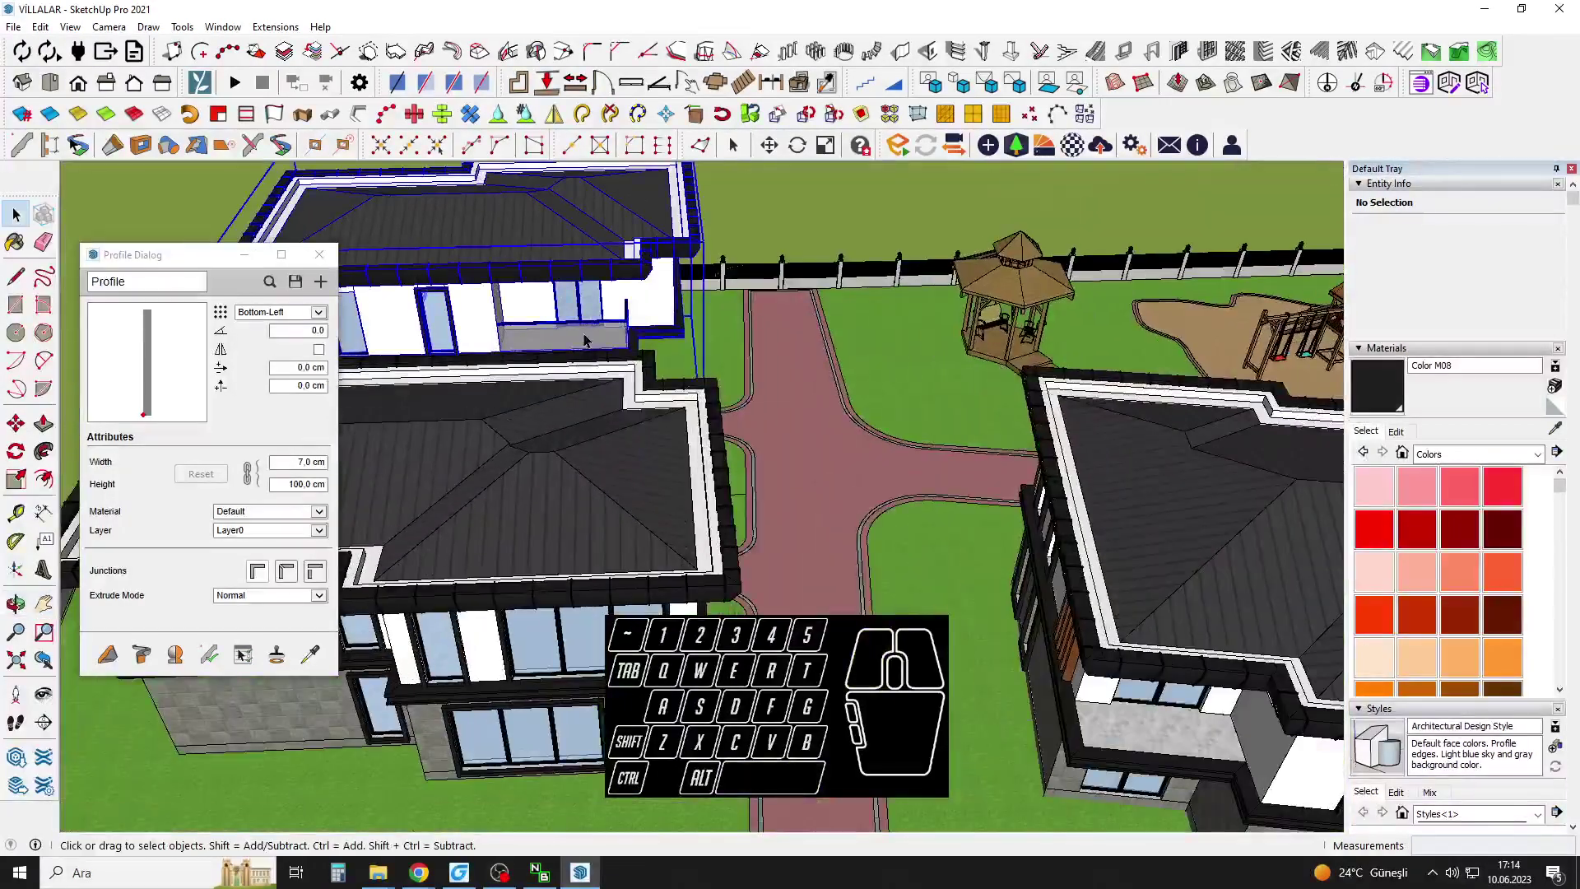
pyautogui.doubleClick(584, 341)
pyautogui.click(584, 341)
pyautogui.hotkey('ctrl', 'c')
# Paste the glass railing beside the empty rear balcony of the slatted villa.
pyautogui.moveTo(583, 341); pyautogui.dragTo(627, 351, button='middle')
pyautogui.scroll(4, 627, 352)
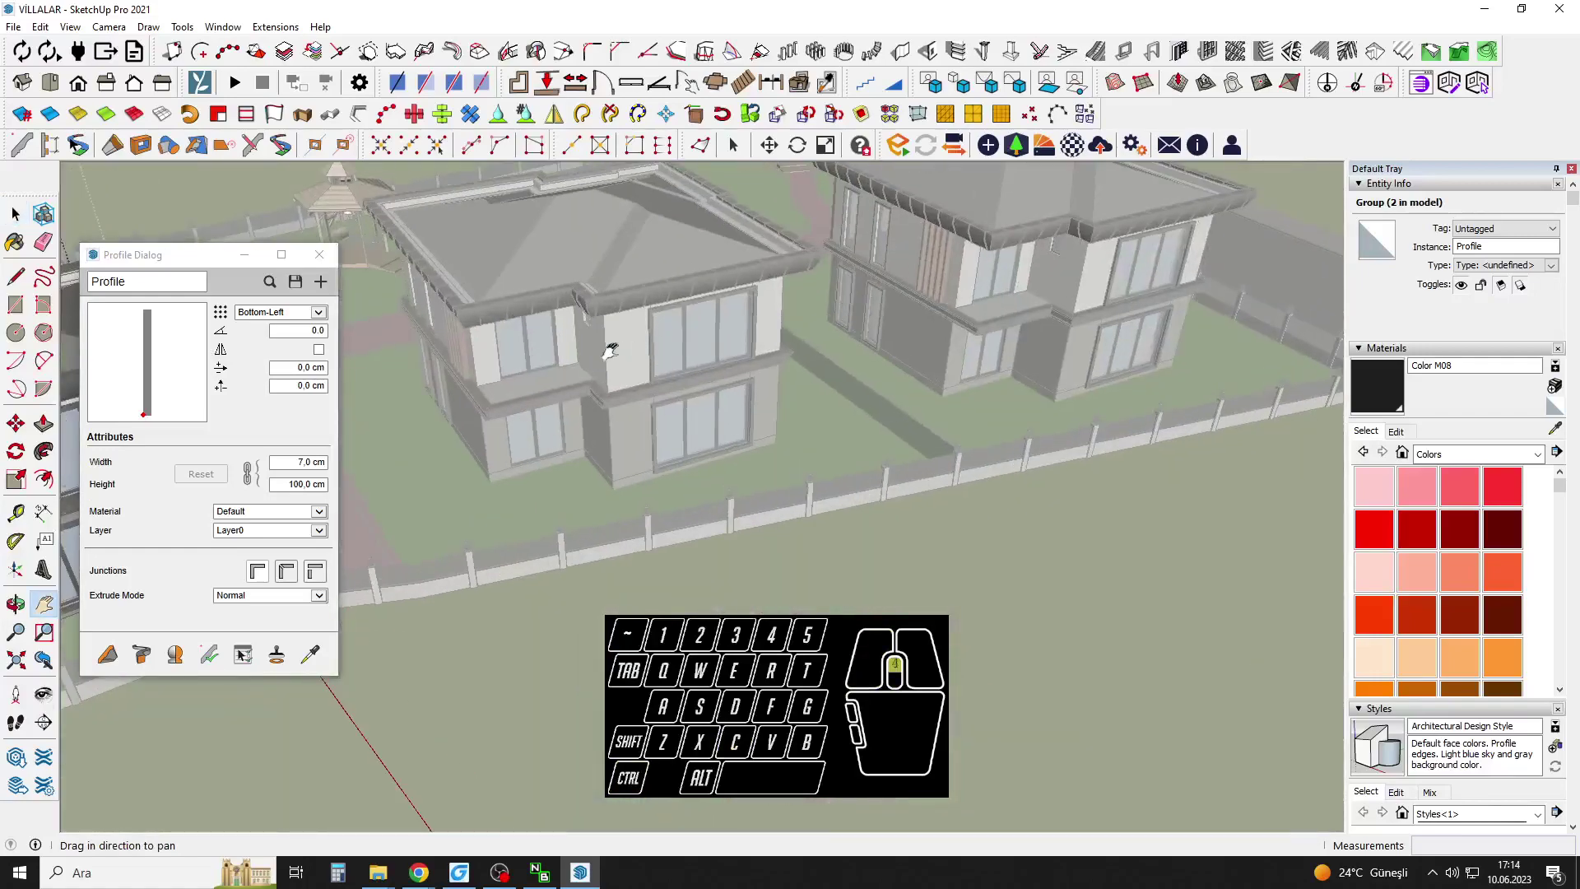
pyautogui.scroll(3, 627, 351)
pyautogui.moveTo(892, 381); pyautogui.dragTo(540, 466)
pyautogui.scroll(6, 677, 367)
pyautogui.moveTo(784, 378); pyautogui.dragTo(708, 428, button='middle')
pyautogui.scroll(3, 695, 522)
pyautogui.hotkey('ctrl', 'v')
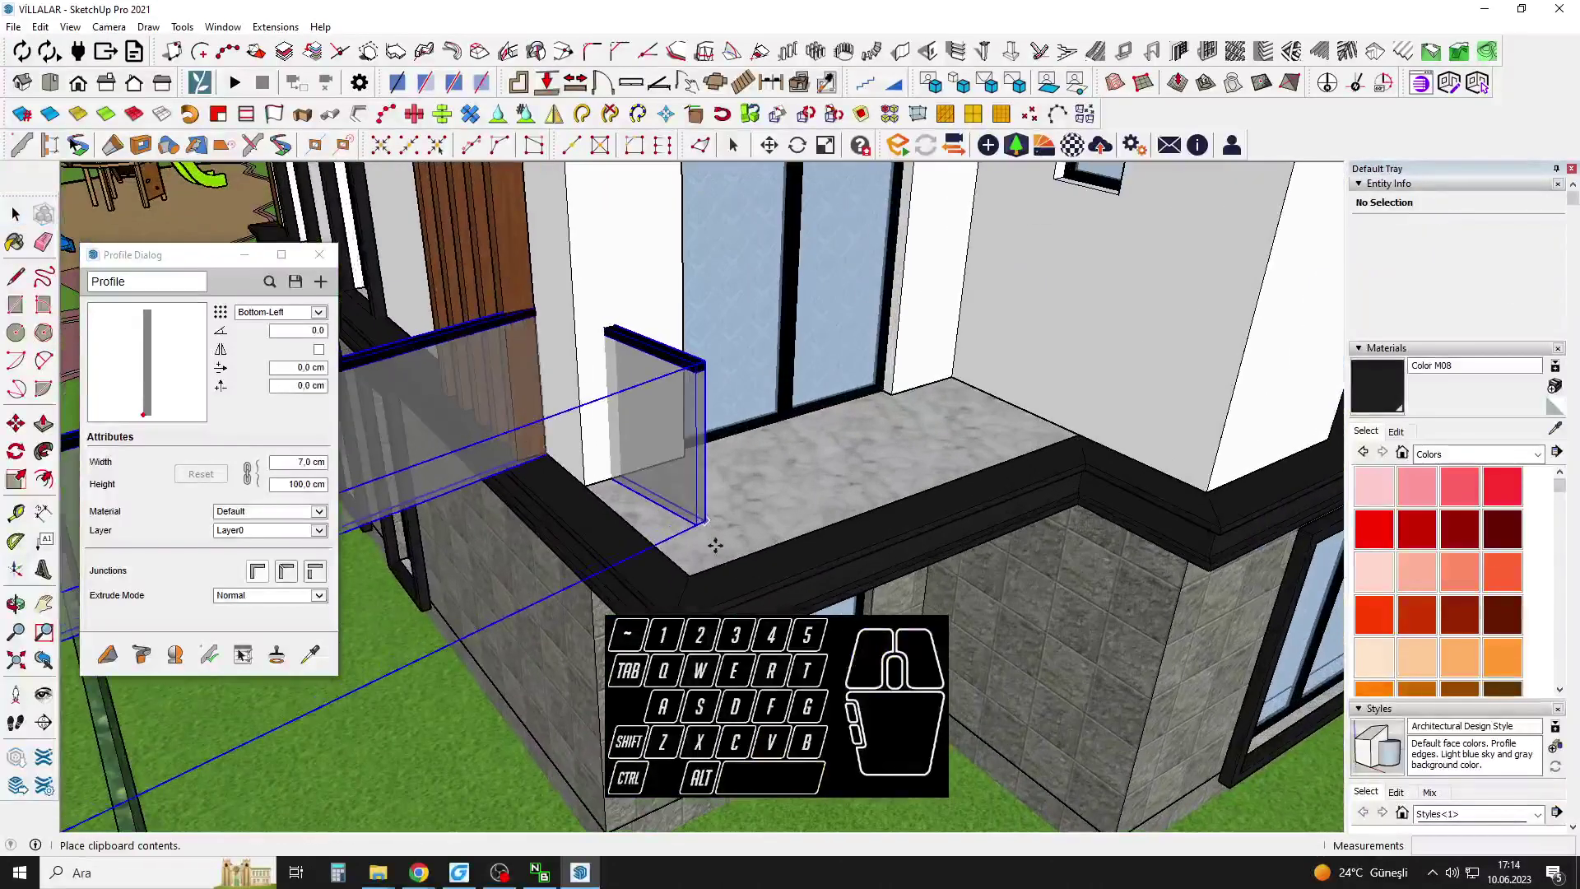
pyautogui.click(796, 536)
# Rotate the pasted railing 165 degrees and move its corner onto the balcony's outer corner.
pyautogui.scroll(3, 796, 526)
pyautogui.press('q')
pyautogui.click(828, 525)
pyautogui.click(842, 518)
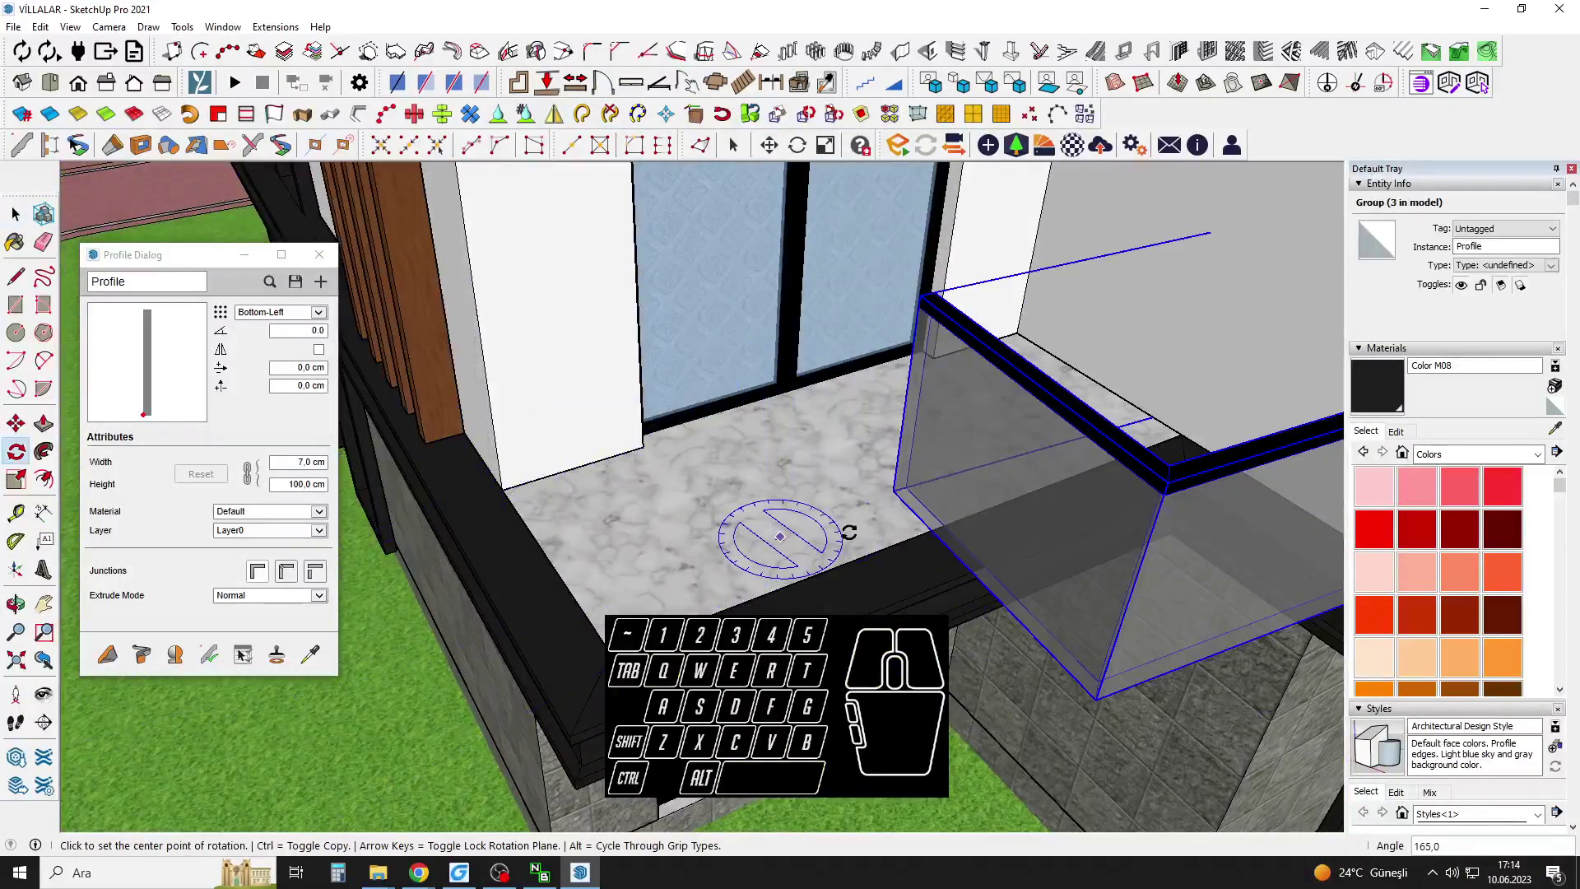
pyautogui.scroll(-3, 864, 559)
pyautogui.press('m')
pyautogui.click(1050, 658)
pyautogui.scroll(2, 708, 606)
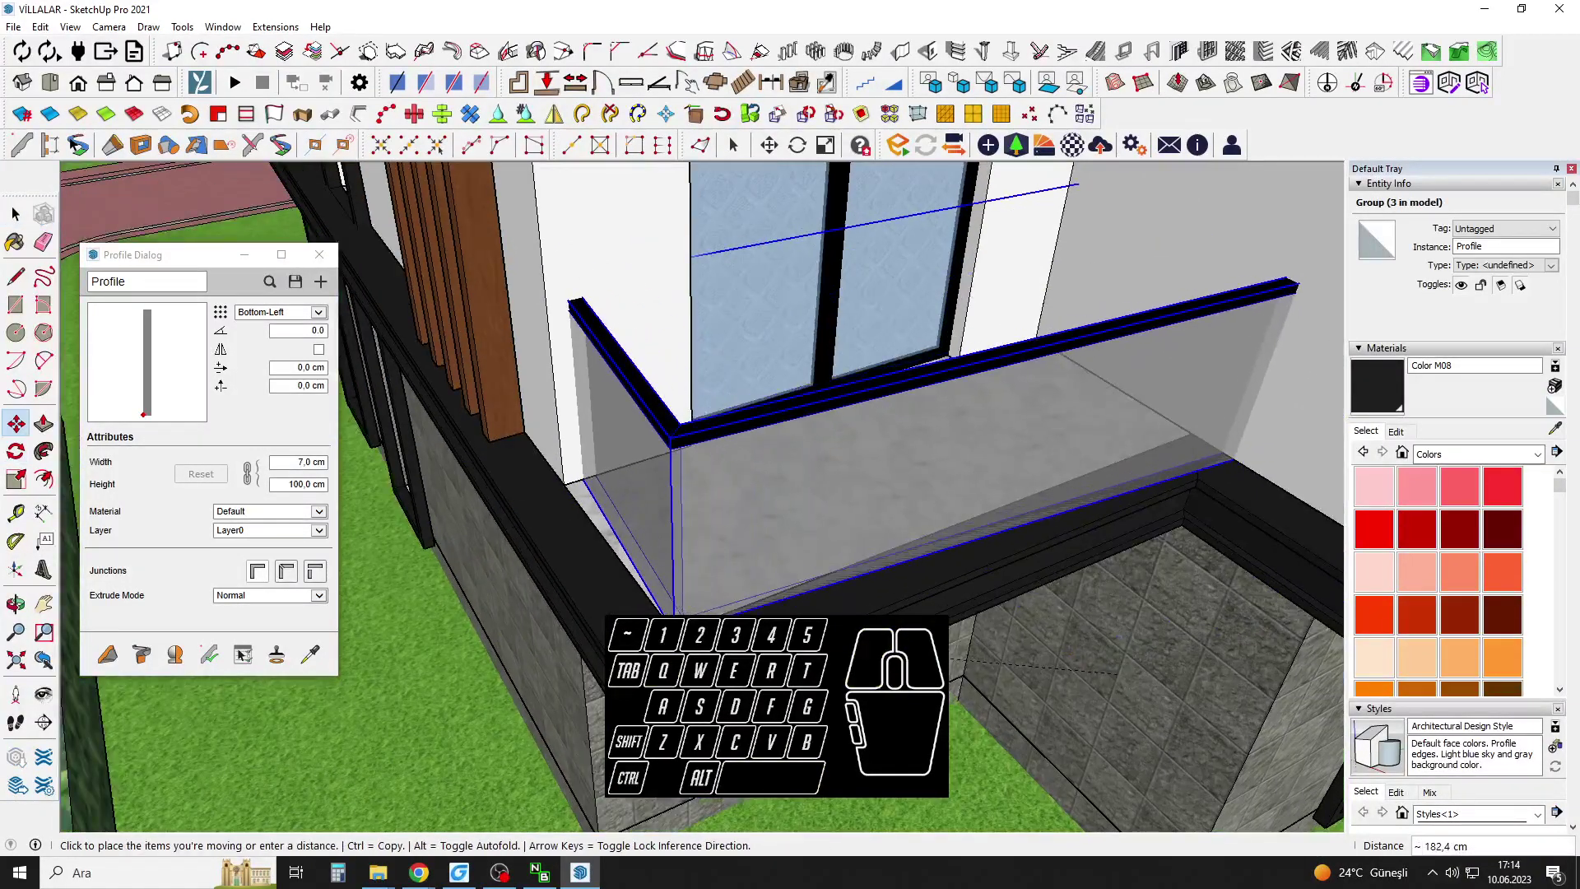
pyautogui.click(676, 631)
# Rotate the railing slightly about its corner to align it with the balcony's long edge.
pyautogui.press('space')
pyautogui.scroll(1, 676, 630)
pyautogui.press('q')
pyautogui.click(675, 632)
pyautogui.click(782, 599)
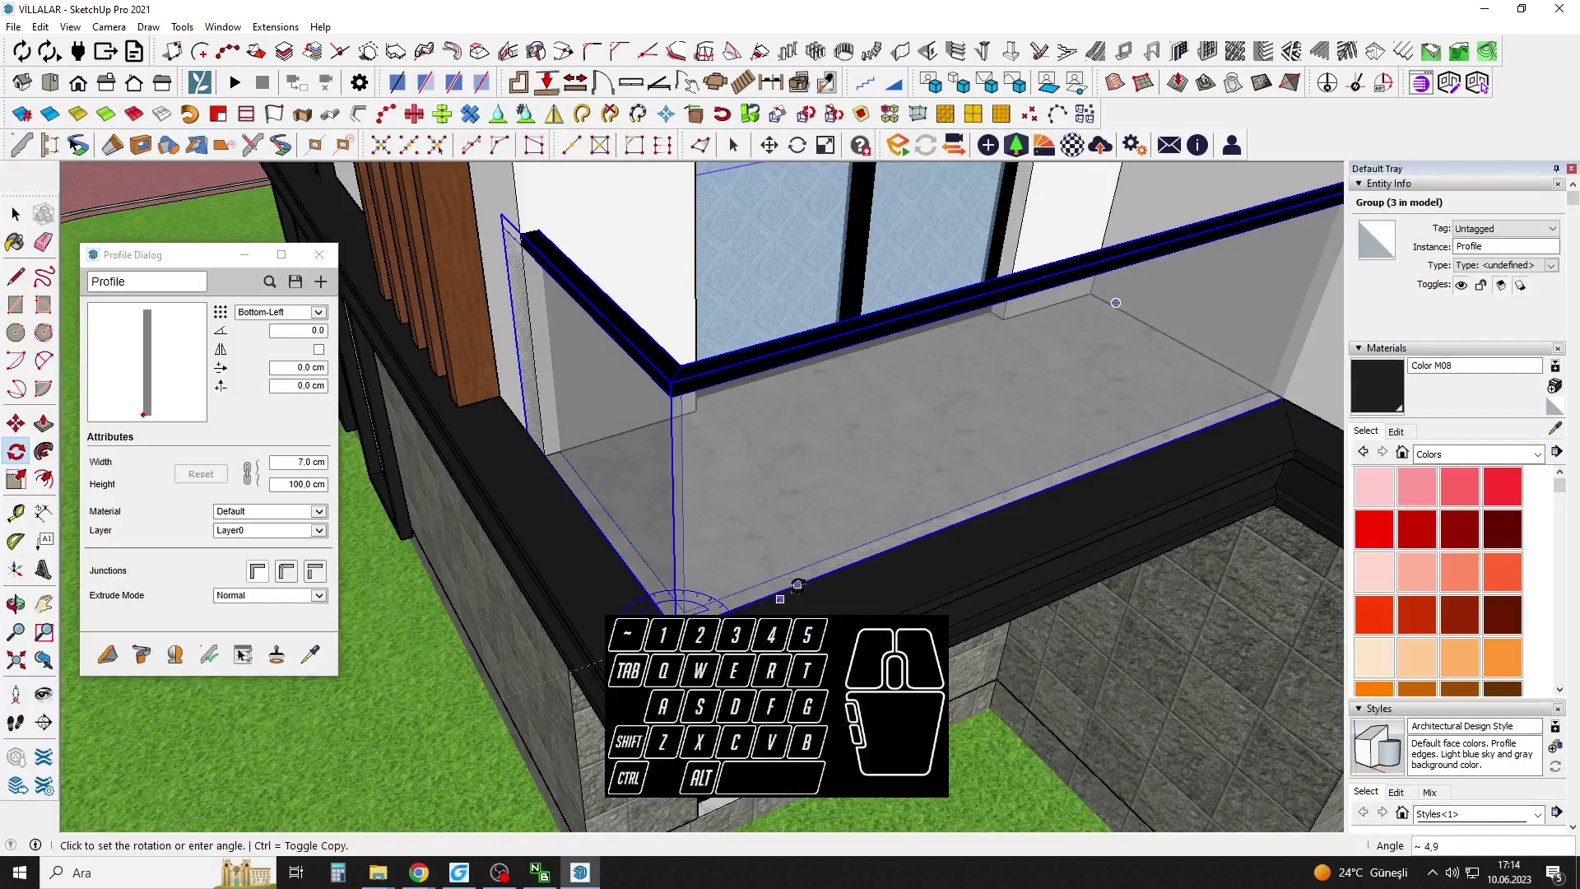
pyautogui.click(783, 597)
pyautogui.press('space')
# Open the railing group and move the end of its short side to meet the balcony wall.
pyautogui.scroll(-2, 802, 539)
pyautogui.tripleClick(684, 437)
pyautogui.moveTo(683, 437); pyautogui.dragTo(782, 481, button='middle')
pyautogui.press('space')
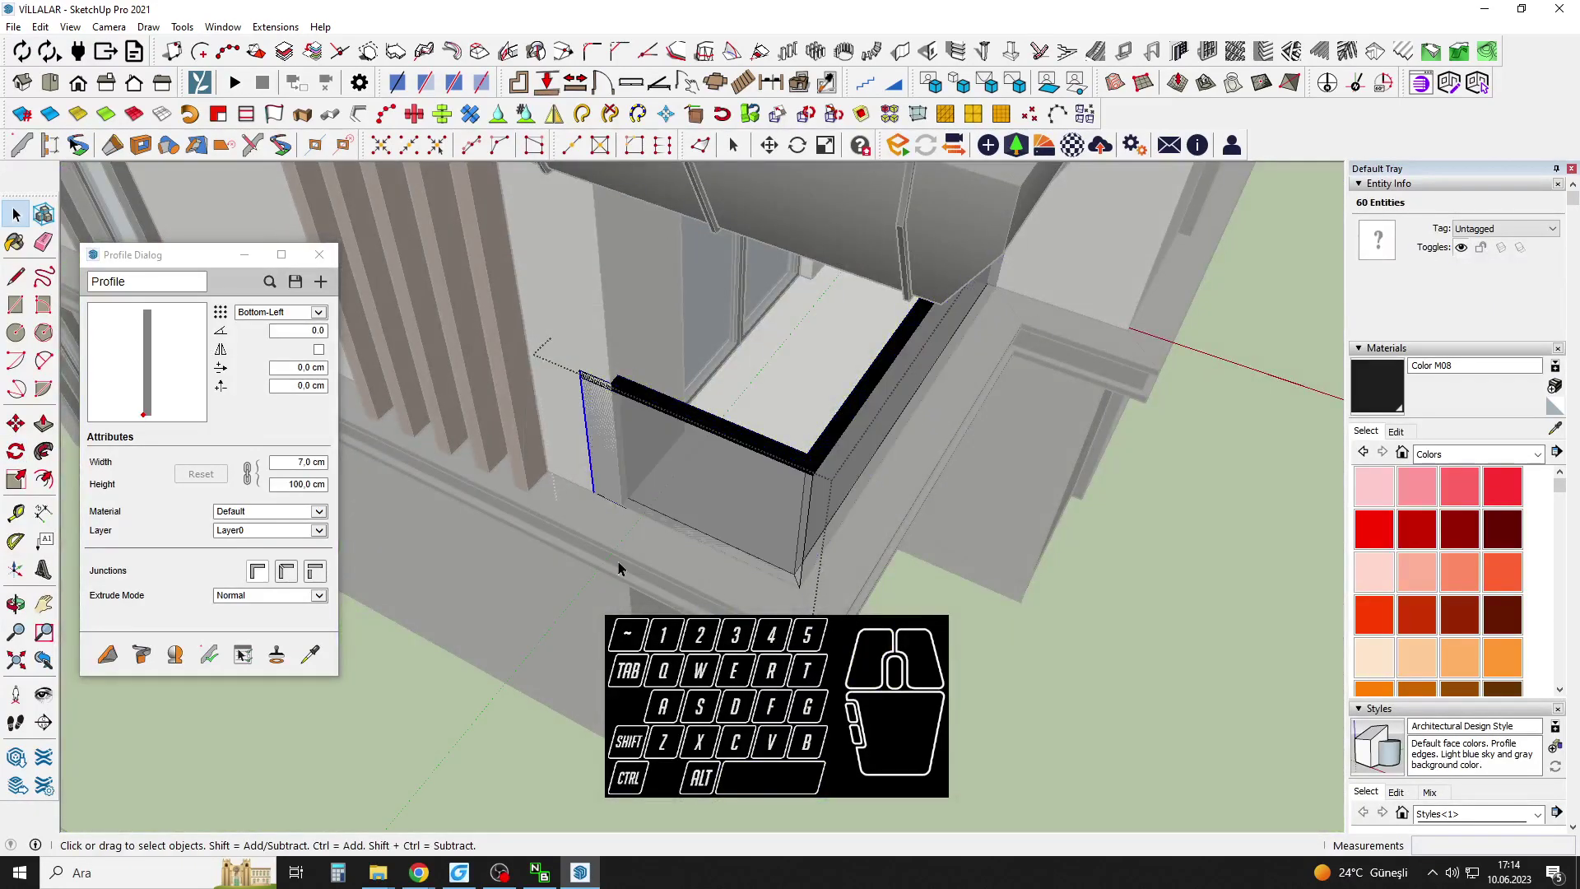
pyautogui.scroll(2, 609, 494)
pyautogui.press('m')
pyautogui.press('space')
pyautogui.scroll(-3, 973, 448)
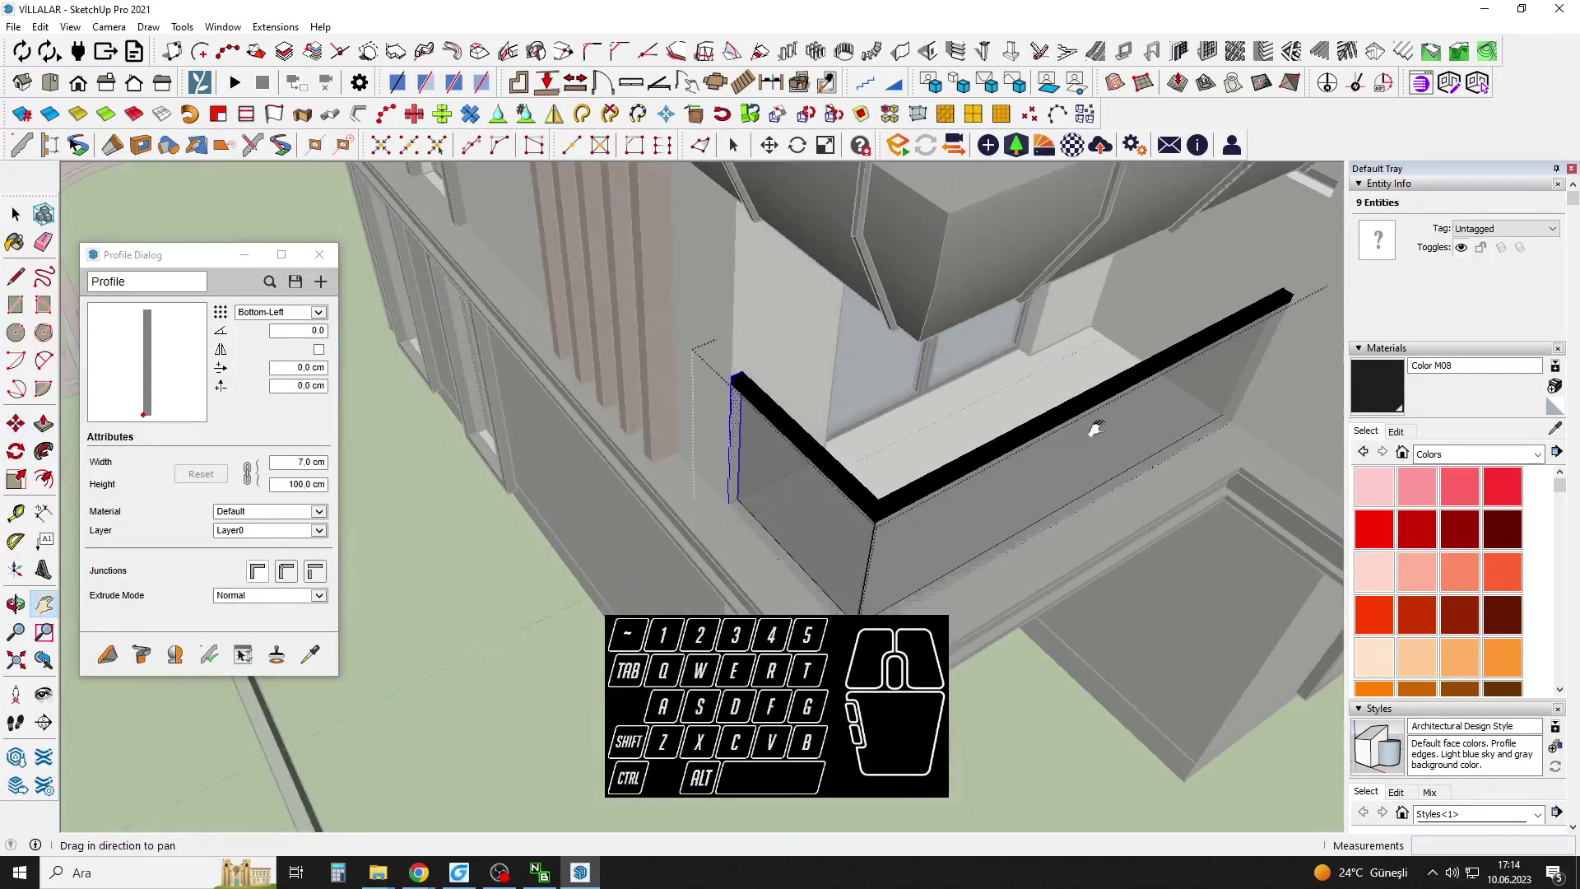
# Move the far end of the railing's long side to meet the opposite balcony wall and close the group.
pyautogui.scroll(5, 933, 400)
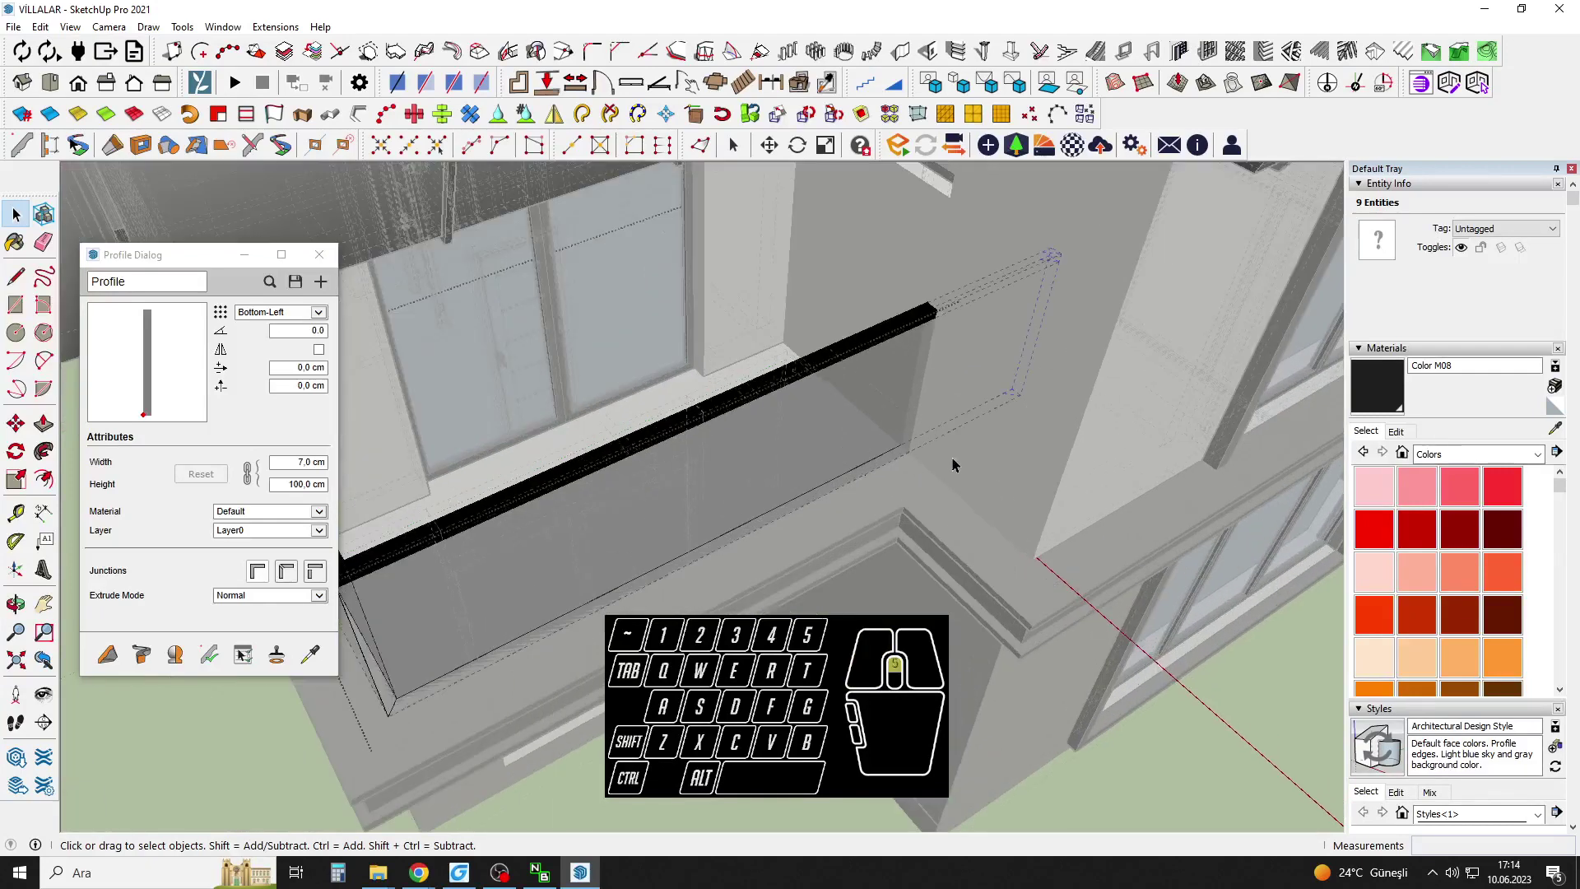
pyautogui.press('m')
pyautogui.click(886, 460)
pyautogui.keyDown('shift'); pyautogui.click(576, 615); pyautogui.keyUp('shift')
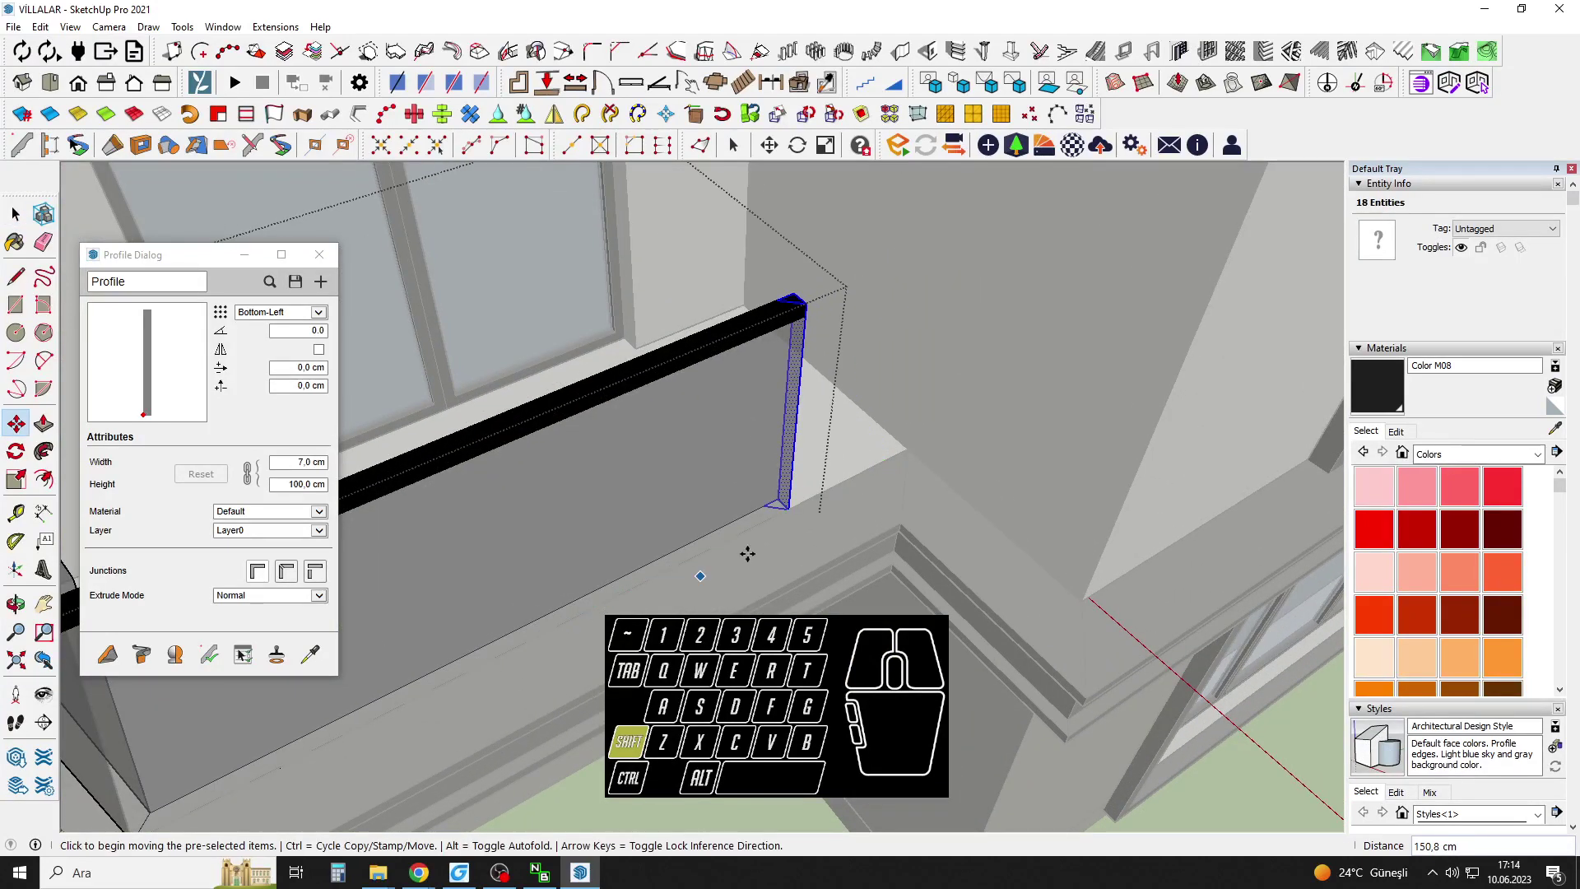
pyautogui.scroll(2, 782, 509)
pyautogui.keyDown('shift'); pyautogui.click(956, 468); pyautogui.keyUp('shift')
pyautogui.moveTo(911, 486); pyautogui.dragTo(1045, 371, button='middle')
pyautogui.press('space')
pyautogui.click(1045, 371)
pyautogui.scroll(-5, 1044, 370)
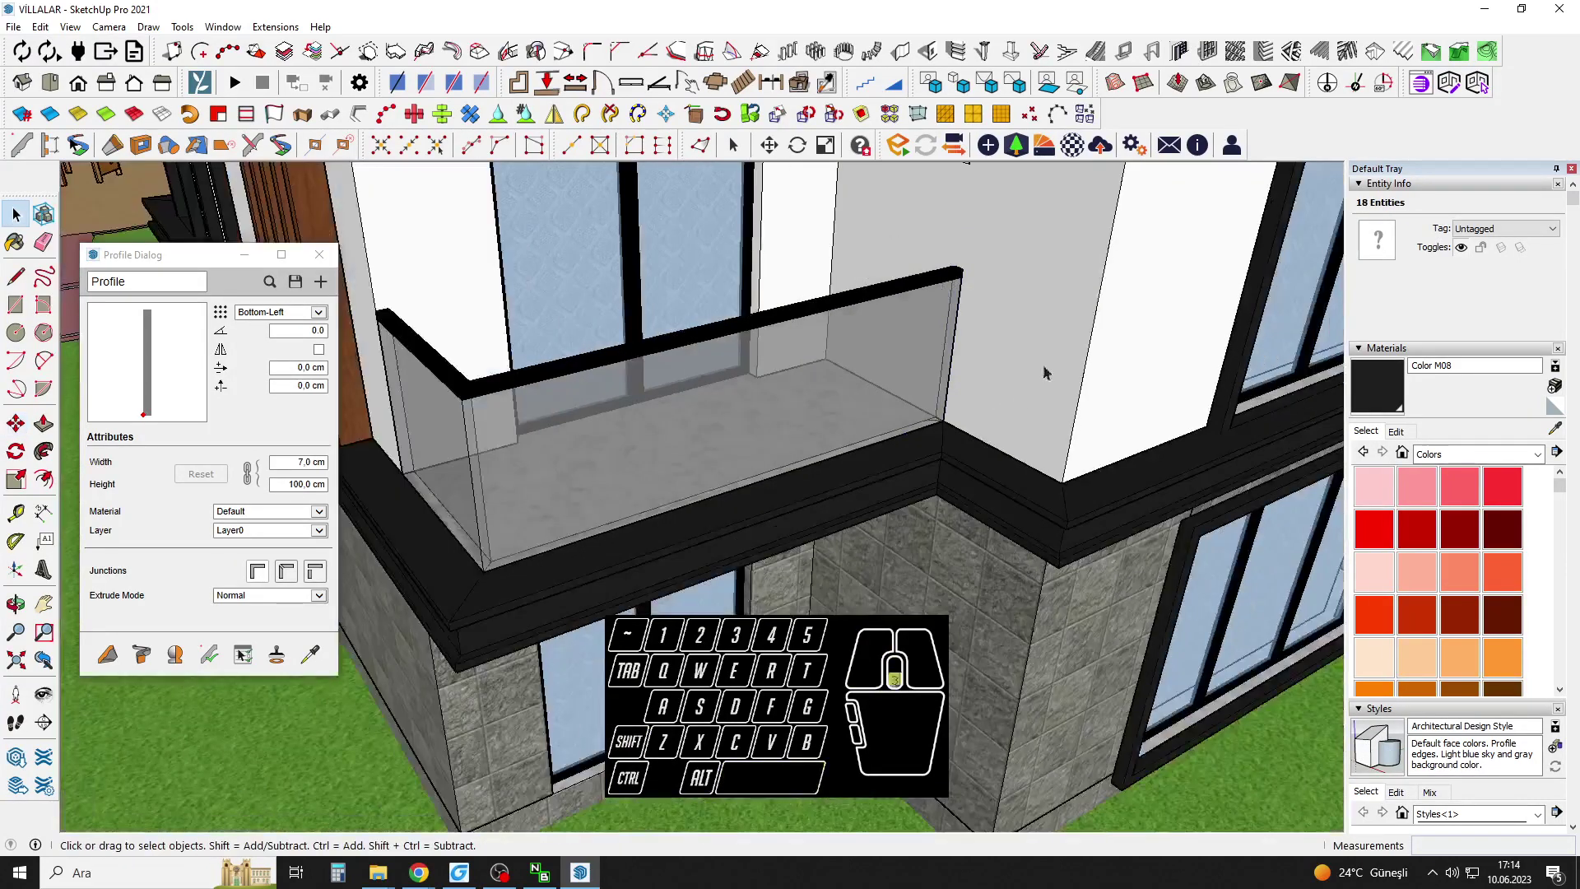
# Cut the fitted railing and paste it in place inside the villa's group.
pyautogui.click(871, 371)
pyautogui.hotkey('ctrl', 'x')
pyautogui.click(605, 339)
pyautogui.doubleClick(606, 344)
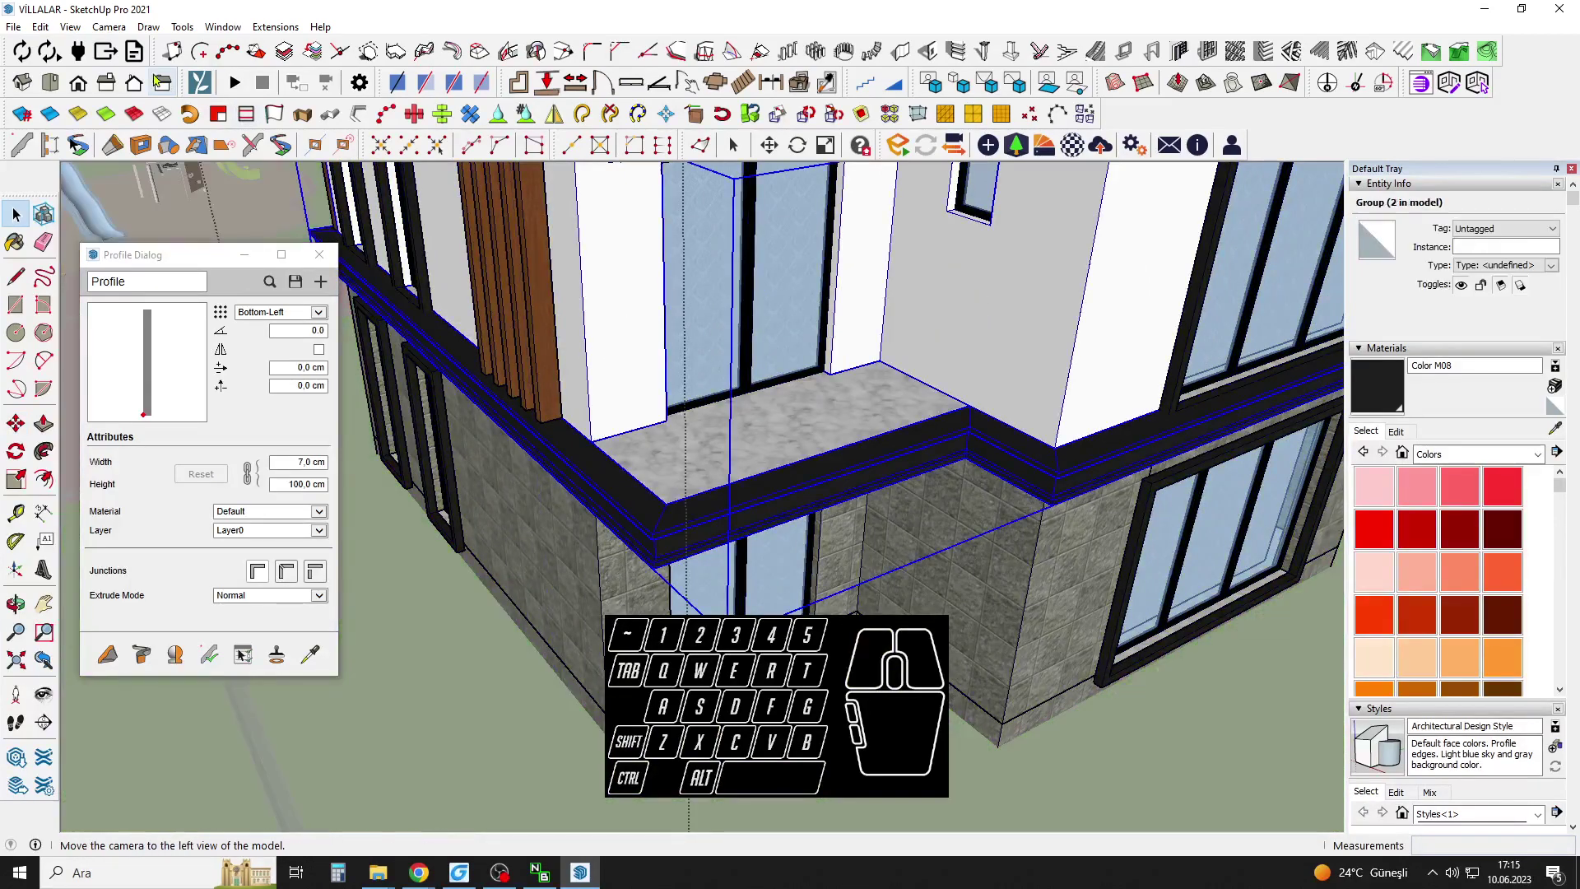
pyautogui.click(38, 26)
pyautogui.click(74, 144)
pyautogui.click(165, 197)
# Copy a round ceiling light from another balcony's soffit and paste it onto the rear balcony's ceiling.
pyautogui.scroll(-5, 823, 395)
pyautogui.moveTo(810, 345); pyautogui.dragTo(823, 253, button='middle')
pyautogui.scroll(4, 847, 349)
pyautogui.doubleClick(823, 254)
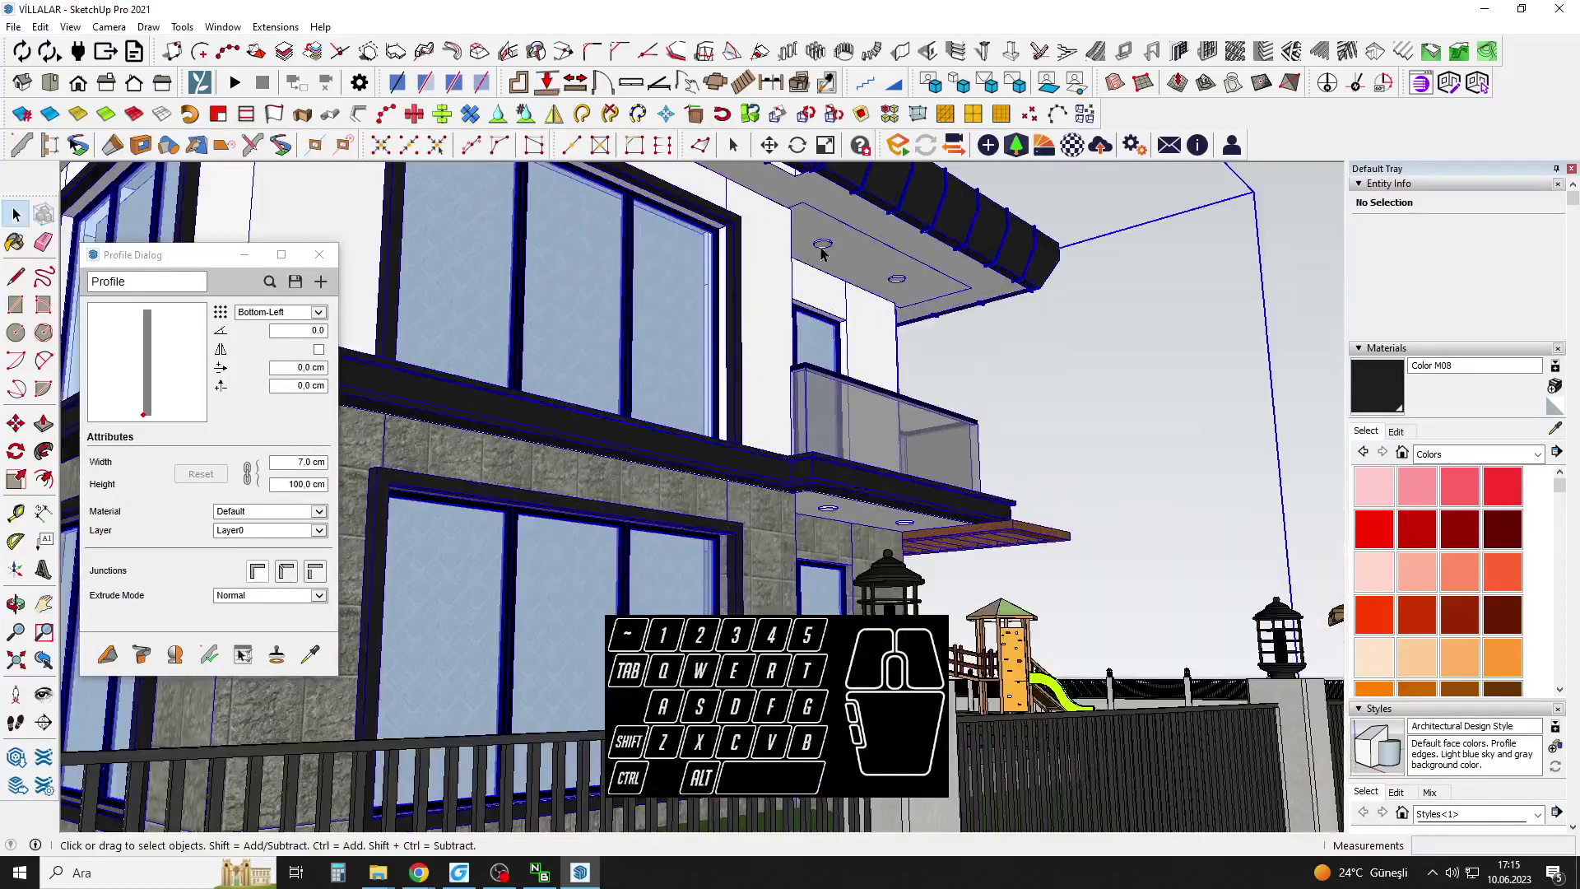
pyautogui.doubleClick(822, 254)
pyautogui.scroll(1, 825, 254)
pyautogui.moveTo(792, 280); pyautogui.dragTo(1160, 385, button='middle')
pyautogui.hotkey('ctrl', 'v')
pyautogui.scroll(4, 877, 377)
pyautogui.click(664, 356)
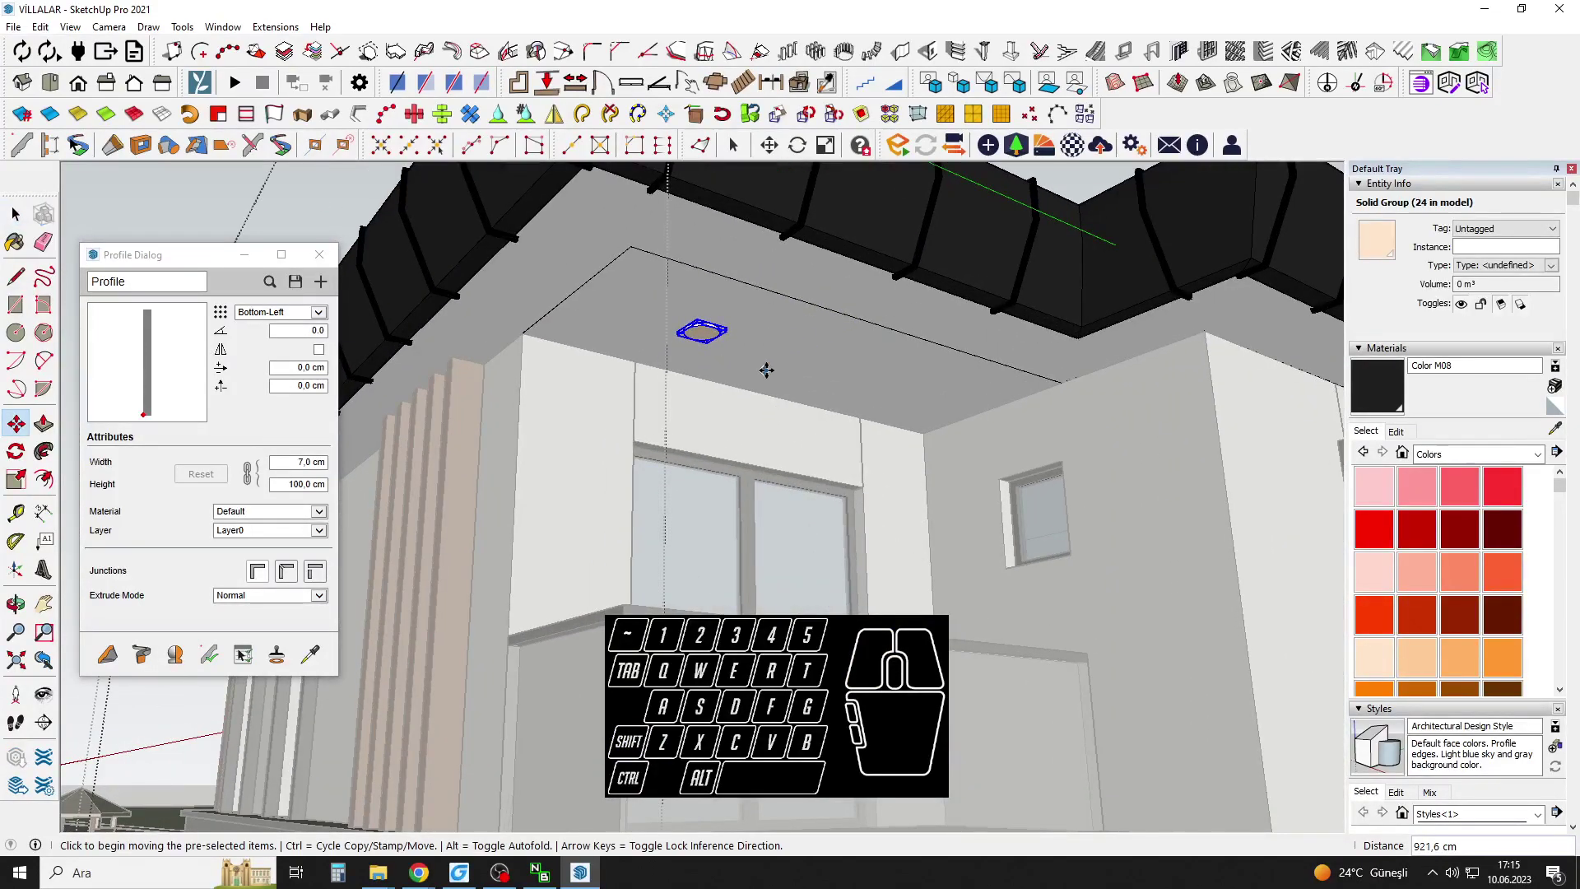
# Position the round lights along the rear balcony's ceiling and finish editing the group.
pyautogui.moveTo(766, 370); pyautogui.dragTo(727, 324, button='middle')
pyautogui.scroll(1, 727, 325)
pyautogui.click(740, 336)
pyautogui.scroll(-4, 930, 398)
pyautogui.moveTo(930, 399); pyautogui.dragTo(960, 461, button='middle')
pyautogui.press('space')
pyautogui.click(851, 464)
# Draw a rectangle over the small balcony window, offset it outward into a frame outline and remove the inner face.
pyautogui.scroll(-2, 868, 483)
pyautogui.keyDown('shift'); pyautogui.moveTo(959, 461); pyautogui.dragTo(890, 394, button='middle'); pyautogui.keyUp('shift')
pyautogui.scroll(2, 905, 354)
pyautogui.press('space')
pyautogui.doubleClick(916, 324)
pyautogui.click(916, 322)
pyautogui.scroll(2, 917, 321)
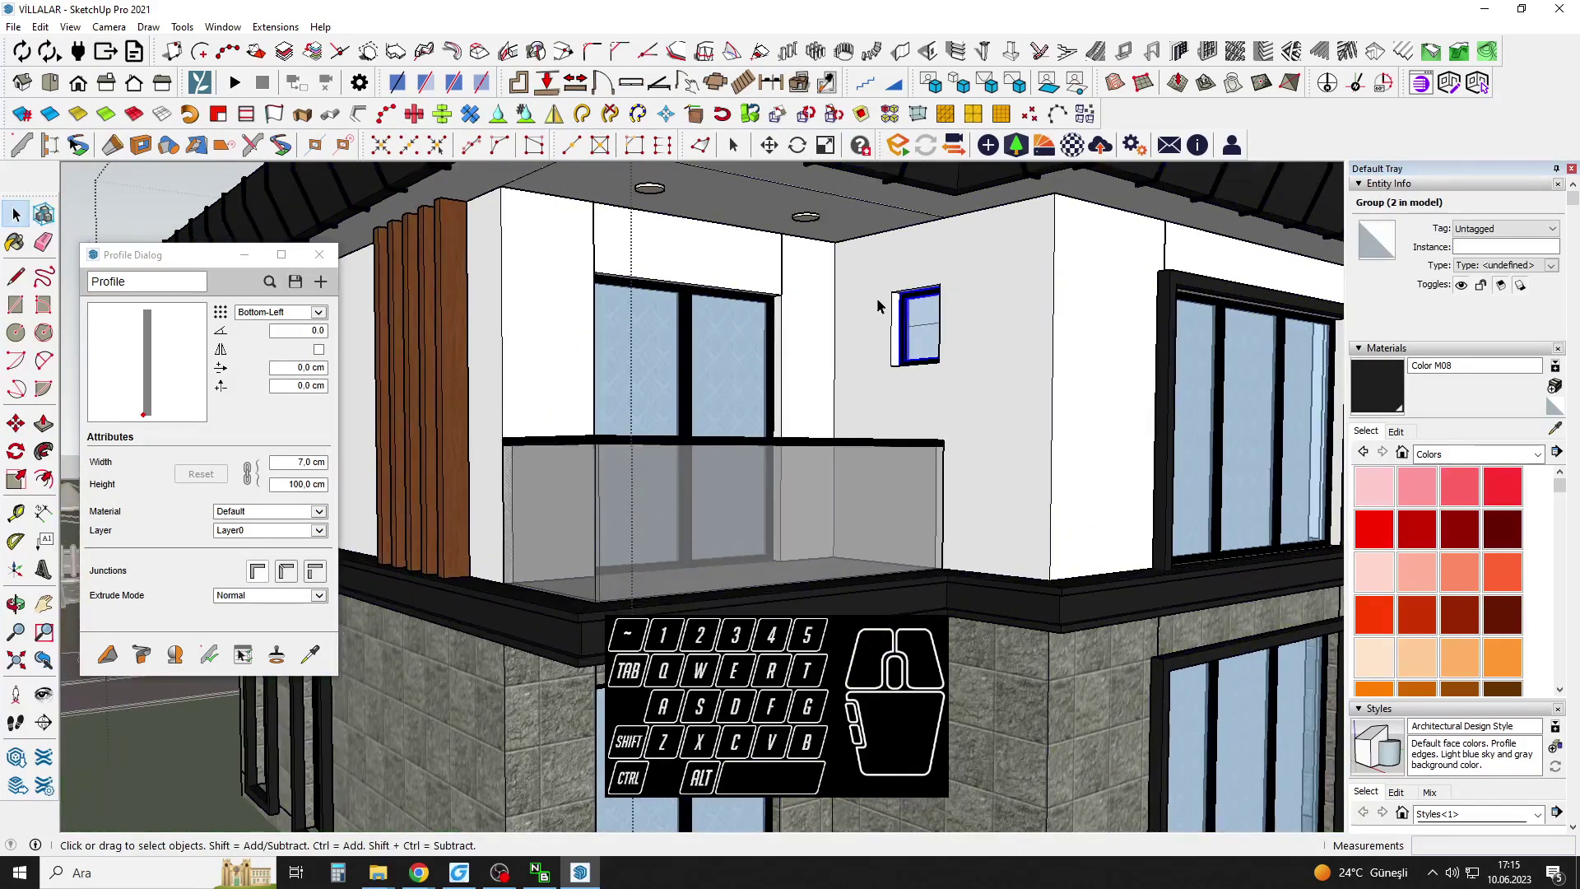
pyautogui.click(939, 361)
pyautogui.press('space')
pyautogui.press('f')
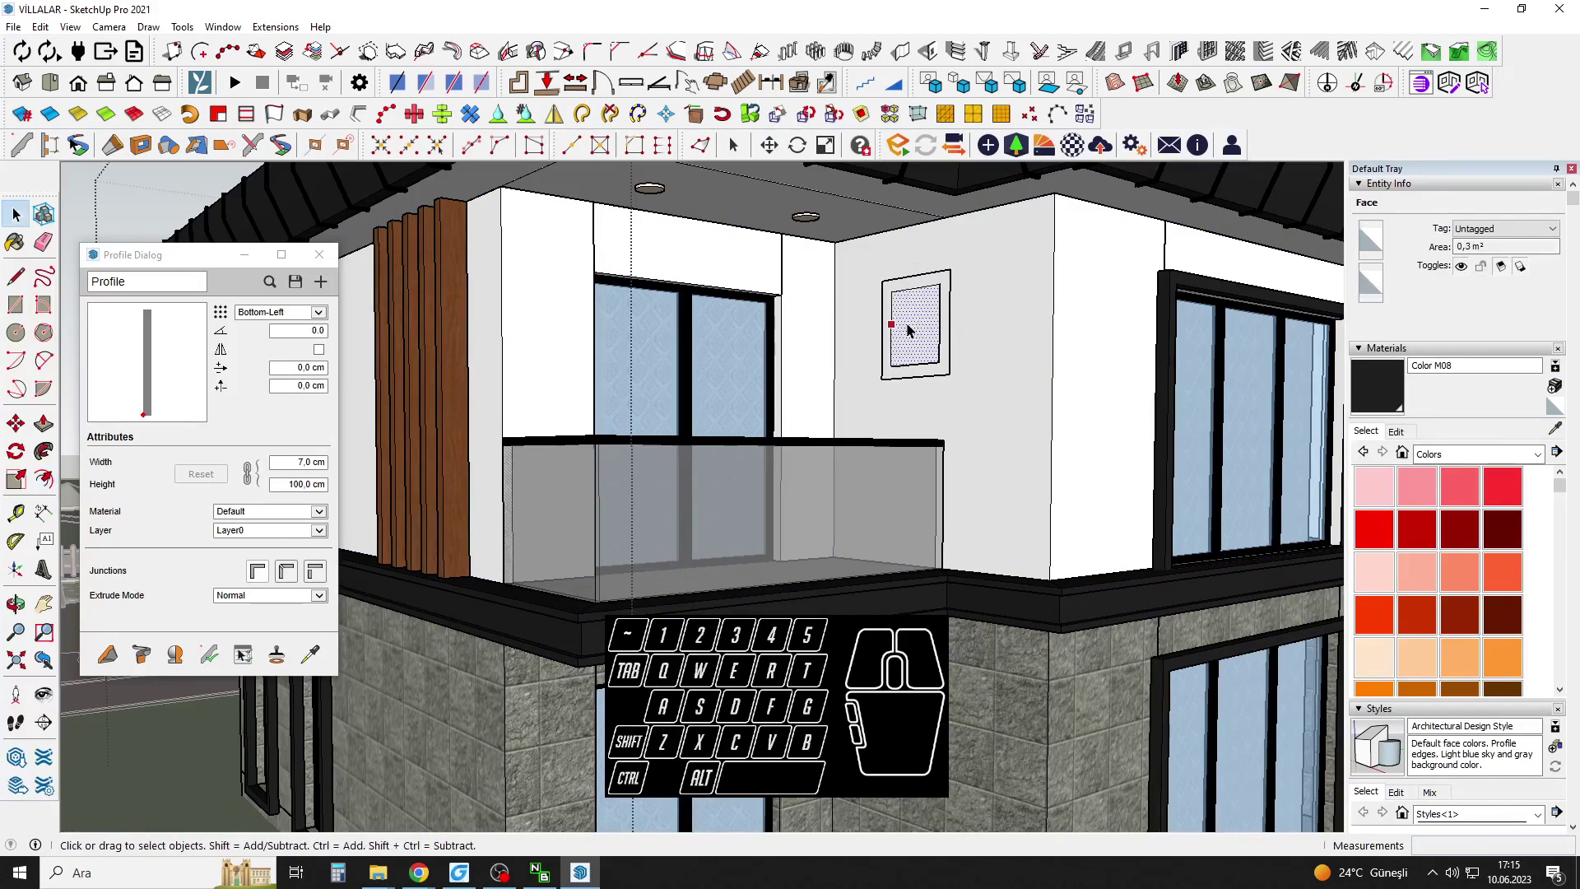
pyautogui.press('Escape')
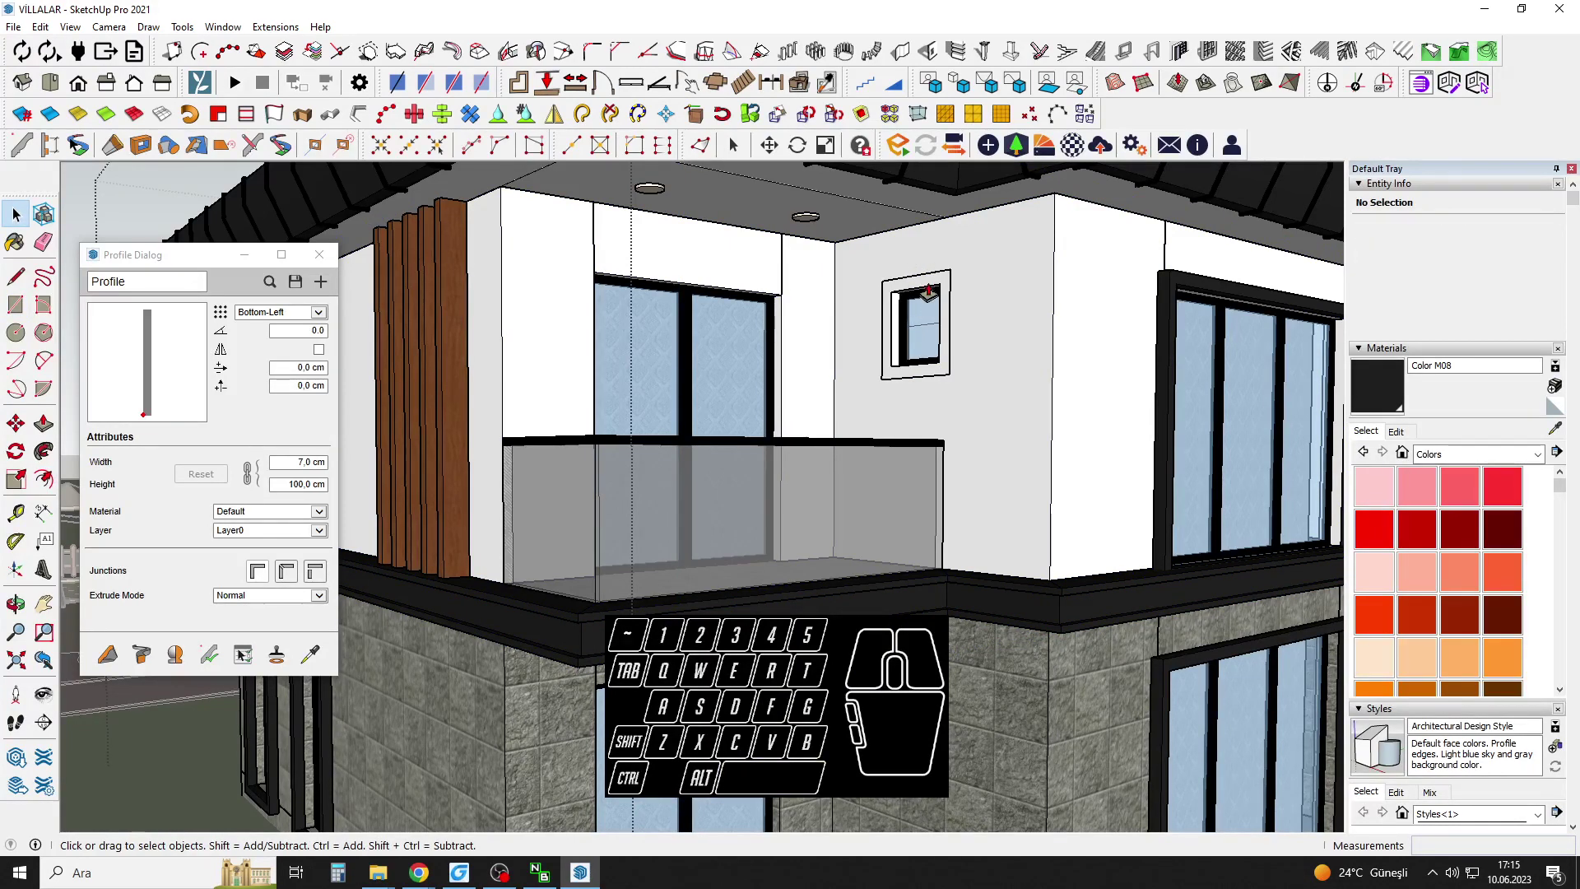
# Extrude the small window's frame outline with Push/Pull and group it.
pyautogui.scroll(2, 933, 290)
pyautogui.press('p')
pyautogui.scroll(1, 919, 285)
pyautogui.press('space')
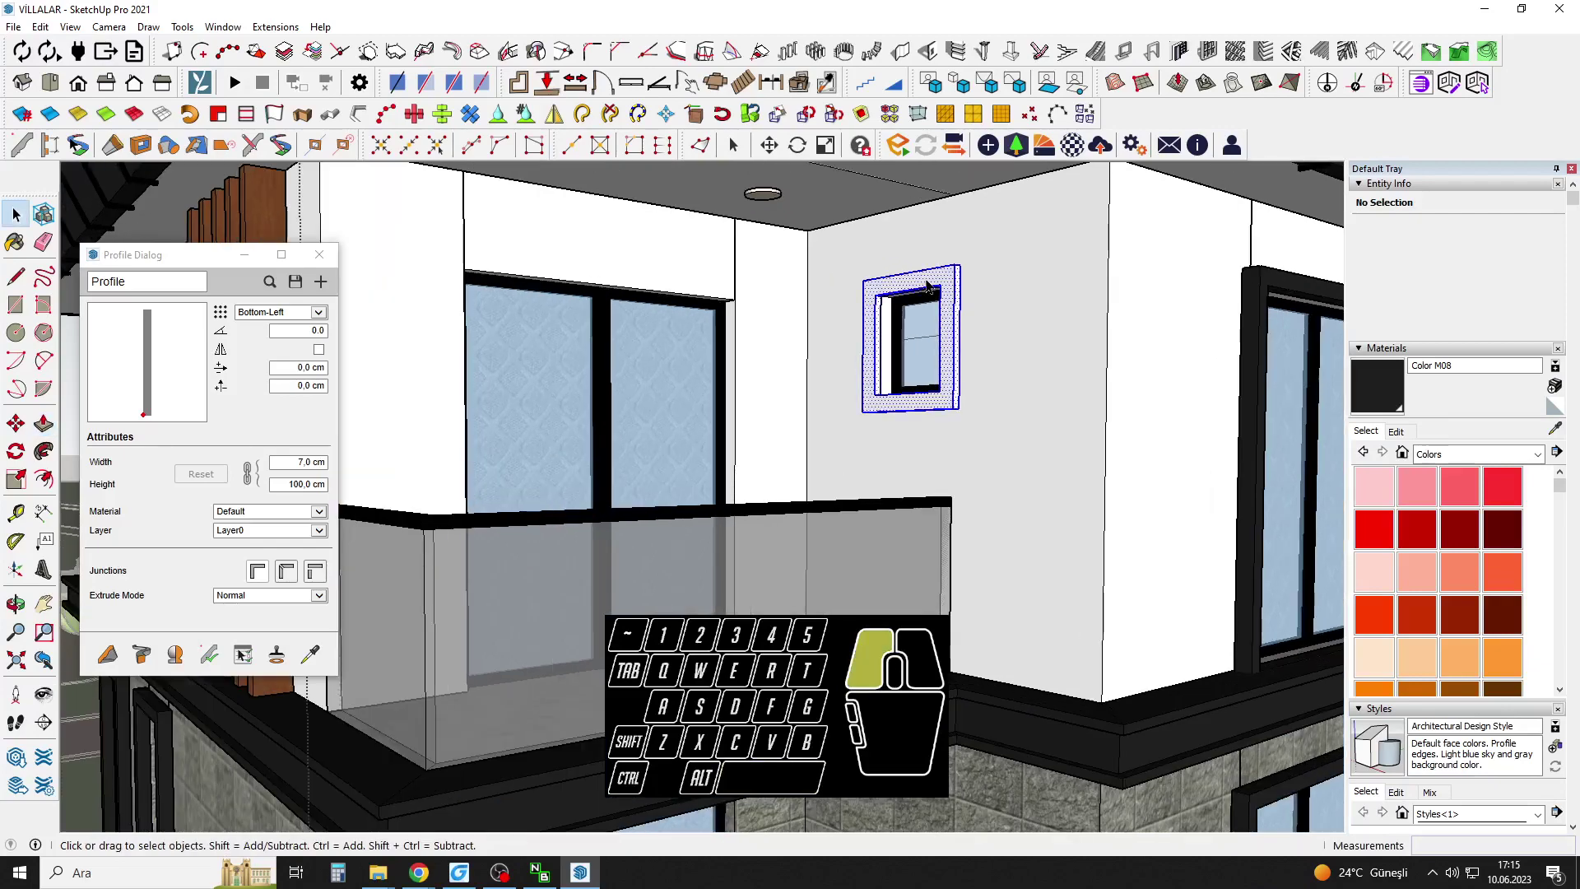
pyautogui.rightClick(945, 280)
pyautogui.click(979, 422)
# Paint the small window's frame group with Color M08 and finish editing.
pyautogui.scroll(-7, 946, 359)
pyautogui.press('space')
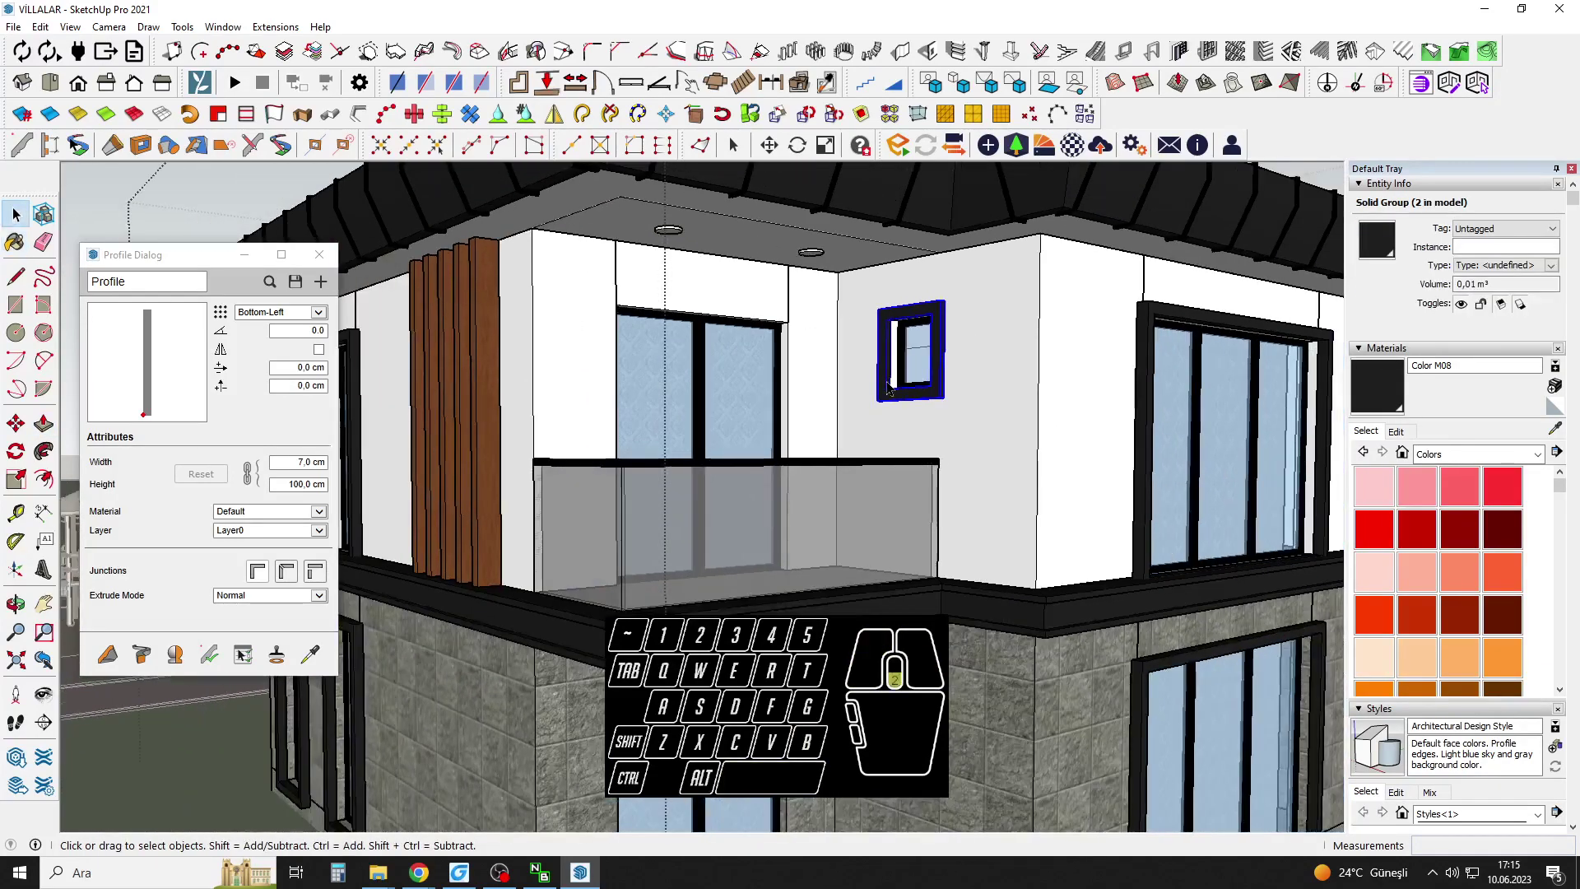
pyautogui.click(899, 403)
pyautogui.moveTo(889, 436)
pyautogui.mouseDown(button='middle')
pyautogui.moveTo(823, 586)
pyautogui.moveTo(524, 562)
pyautogui.moveTo(984, 536)
pyautogui.moveTo(938, 530)
pyautogui.moveTo(1072, 475)
pyautogui.moveTo(1218, 543)
pyautogui.moveTo(1267, 486)
pyautogui.mouseUp(button='middle')
pyautogui.keyDown('shift'); pyautogui.moveTo(1267, 486); pyautogui.dragTo(1070, 486, button='middle'); pyautogui.keyUp('shift')
# Open the villa's nested group that holds the rear balcony's ceiling lights for editing.
pyautogui.moveTo(593, 469); pyautogui.dragTo(766, 461, button='middle')
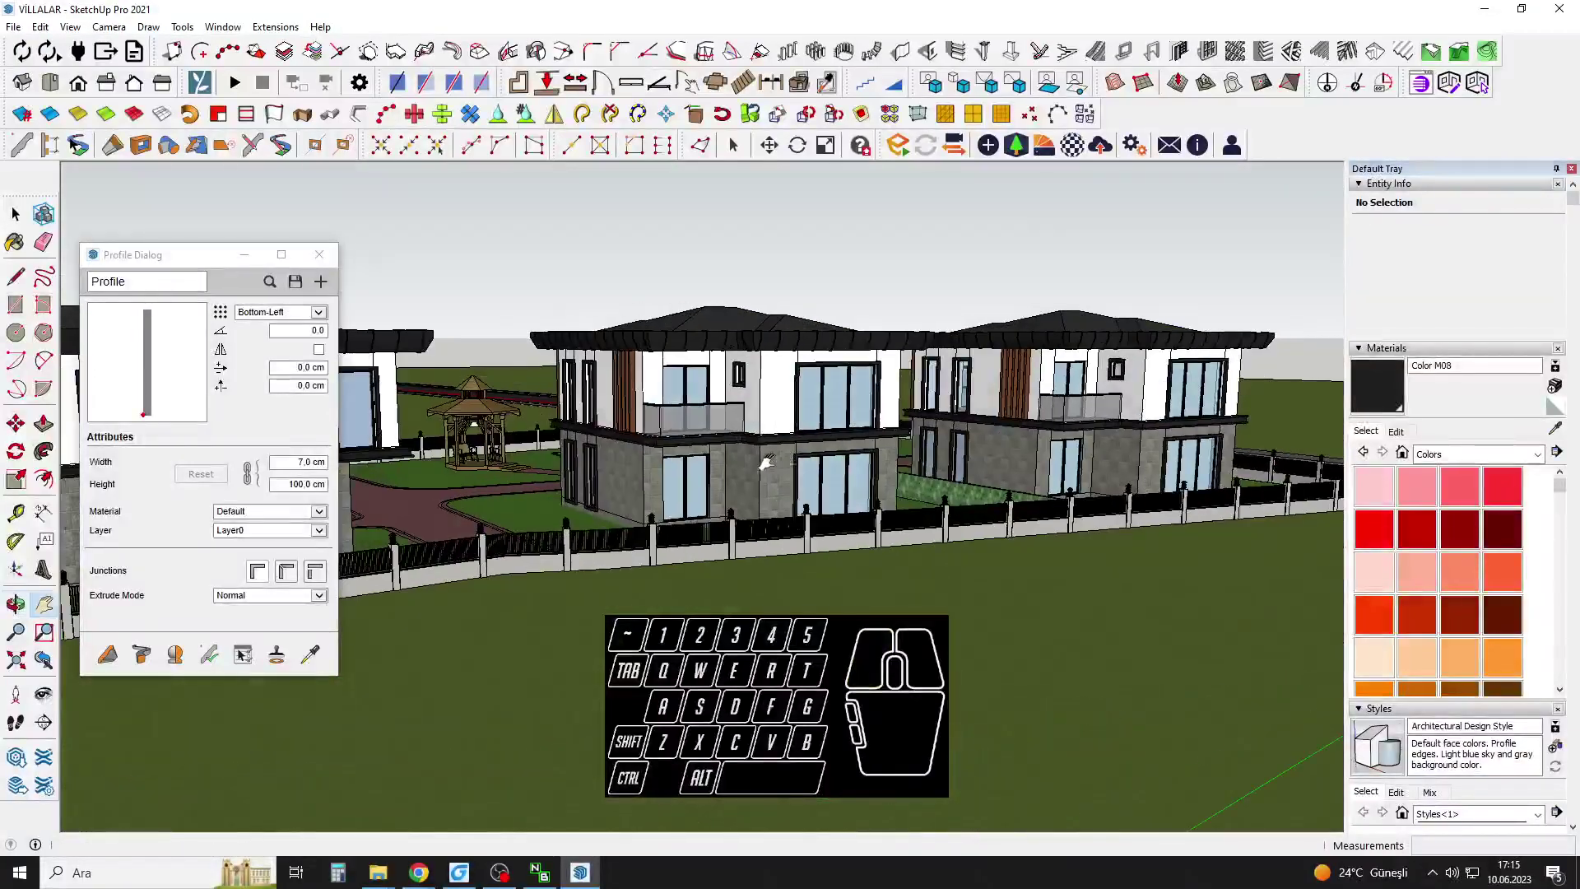
pyautogui.moveTo(860, 430); pyautogui.dragTo(790, 422, button='middle')
pyautogui.scroll(3, 790, 422)
pyautogui.moveTo(1061, 430); pyautogui.dragTo(714, 564)
pyautogui.scroll(3, 783, 451)
pyautogui.moveTo(715, 564); pyautogui.dragTo(642, 311, button='middle')
pyautogui.scroll(2, 632, 232)
pyautogui.doubleClick(630, 232)
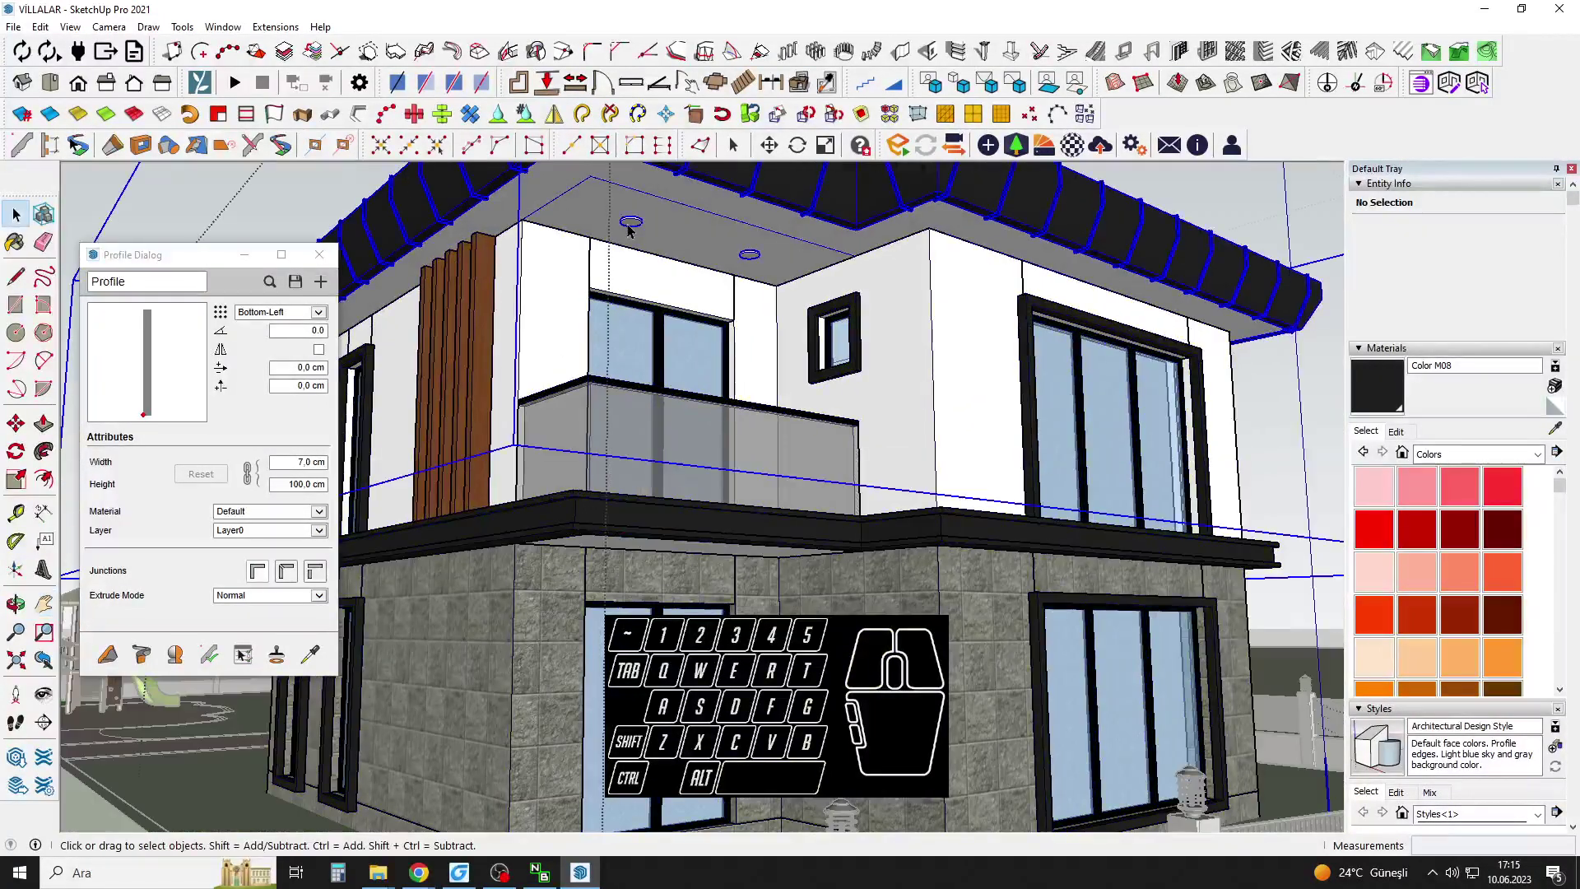
pyautogui.doubleClick(630, 232)
# Copy the two balcony ceiling lights straight down toward the ground floor and close the group.
pyautogui.click(628, 229)
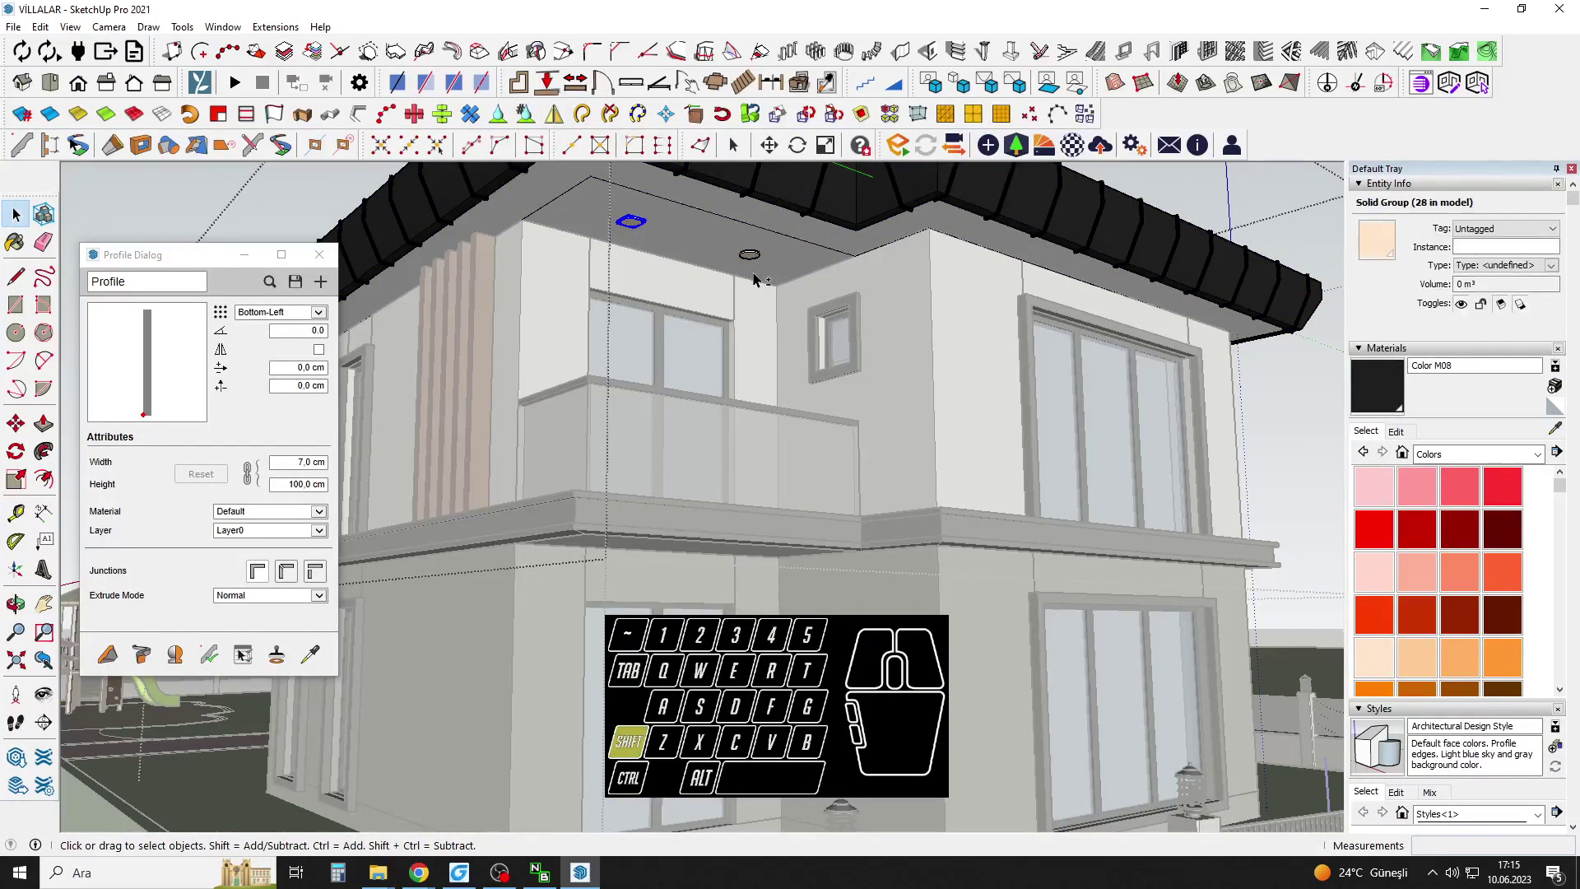
pyautogui.keyDown('shift'); pyautogui.click(748, 256); pyautogui.keyUp('shift')
pyautogui.scroll(2, 749, 255)
pyautogui.press('m')
pyautogui.press('ctrl')
pyautogui.click(941, 312)
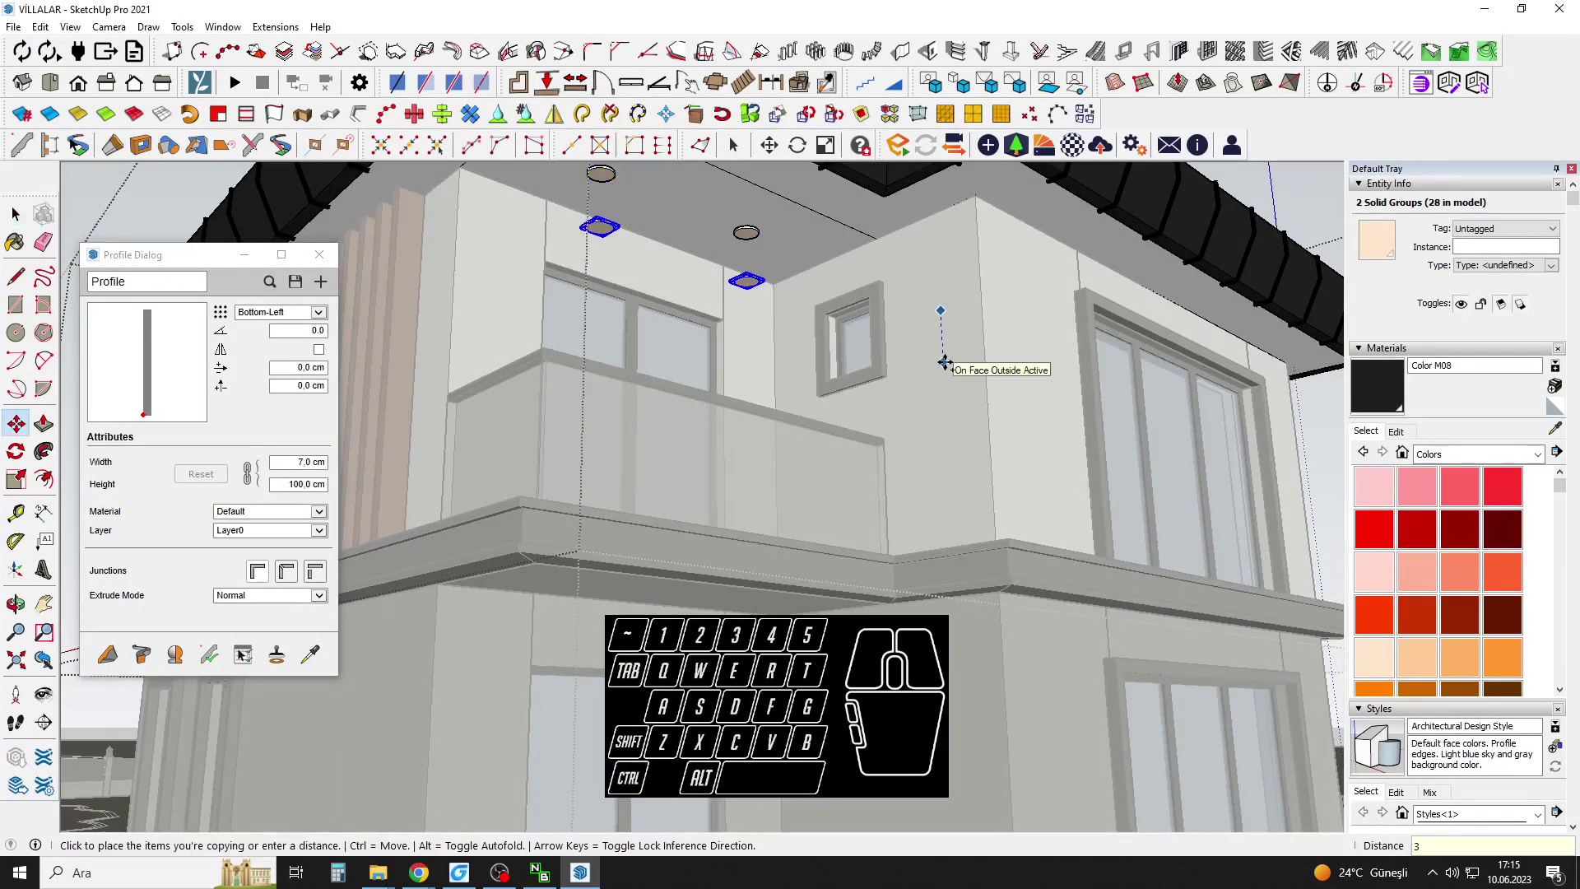
pyautogui.press('Return')
pyautogui.press('space')
pyautogui.scroll(-4, 797, 511)
pyautogui.press('Escape')
pyautogui.press('Escape')
# Sample the Wood Veneer 01 material from the wooden slats on the upper floor.
pyautogui.moveTo(949, 466); pyautogui.dragTo(568, 530, button='middle')
pyautogui.keyDown('shift'); pyautogui.moveTo(568, 531); pyautogui.dragTo(659, 504, button='middle'); pyautogui.keyUp('shift')
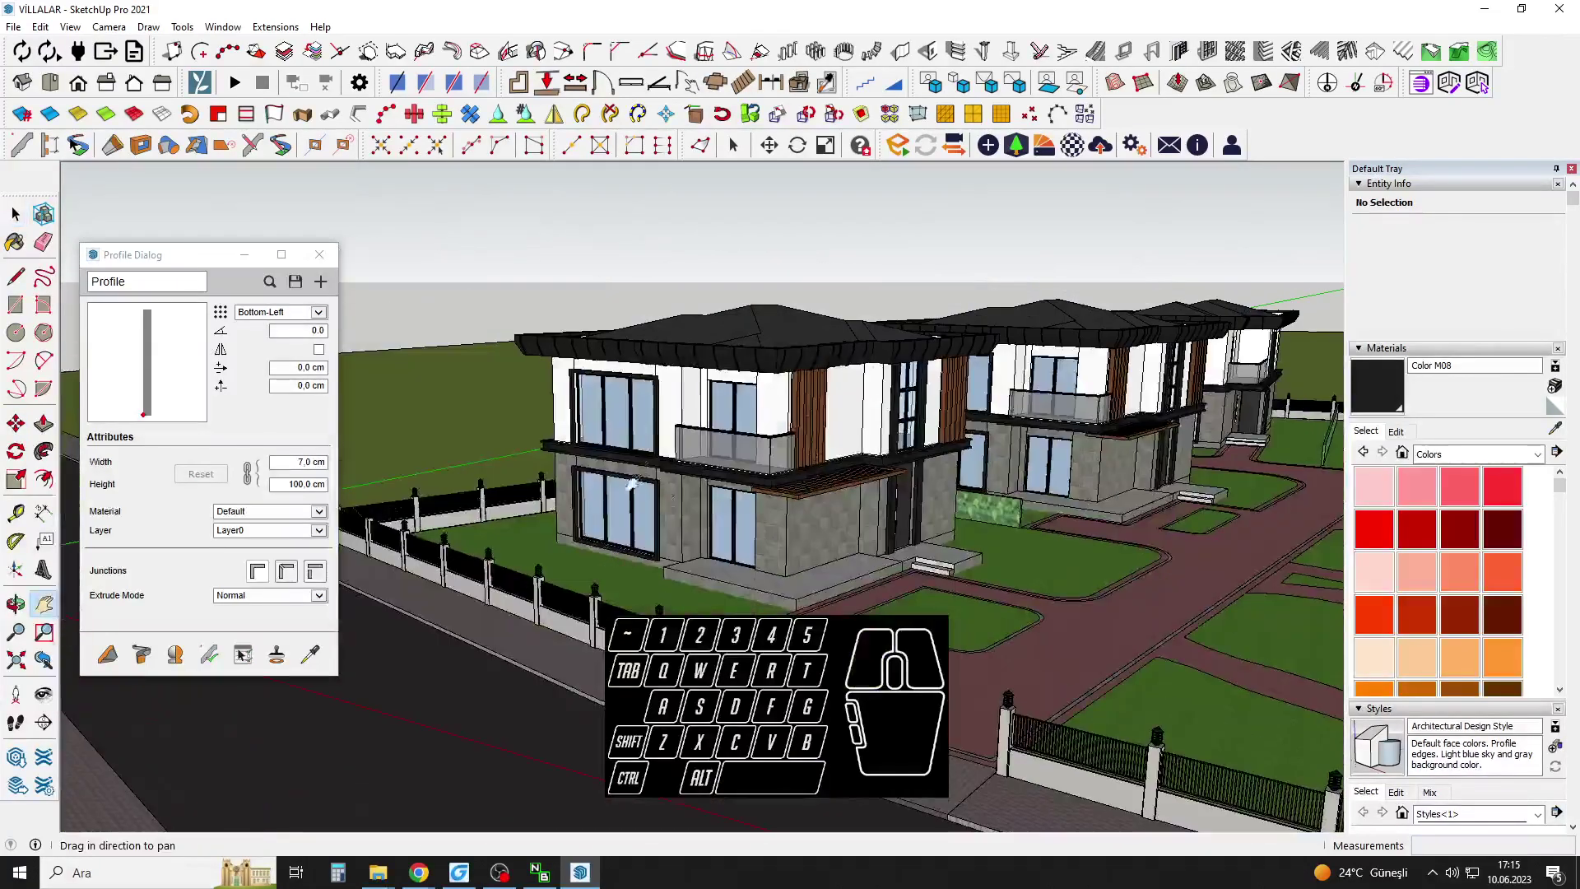
pyautogui.scroll(3, 687, 456)
pyautogui.moveTo(851, 535); pyautogui.dragTo(810, 399, button='middle')
pyautogui.press('space')
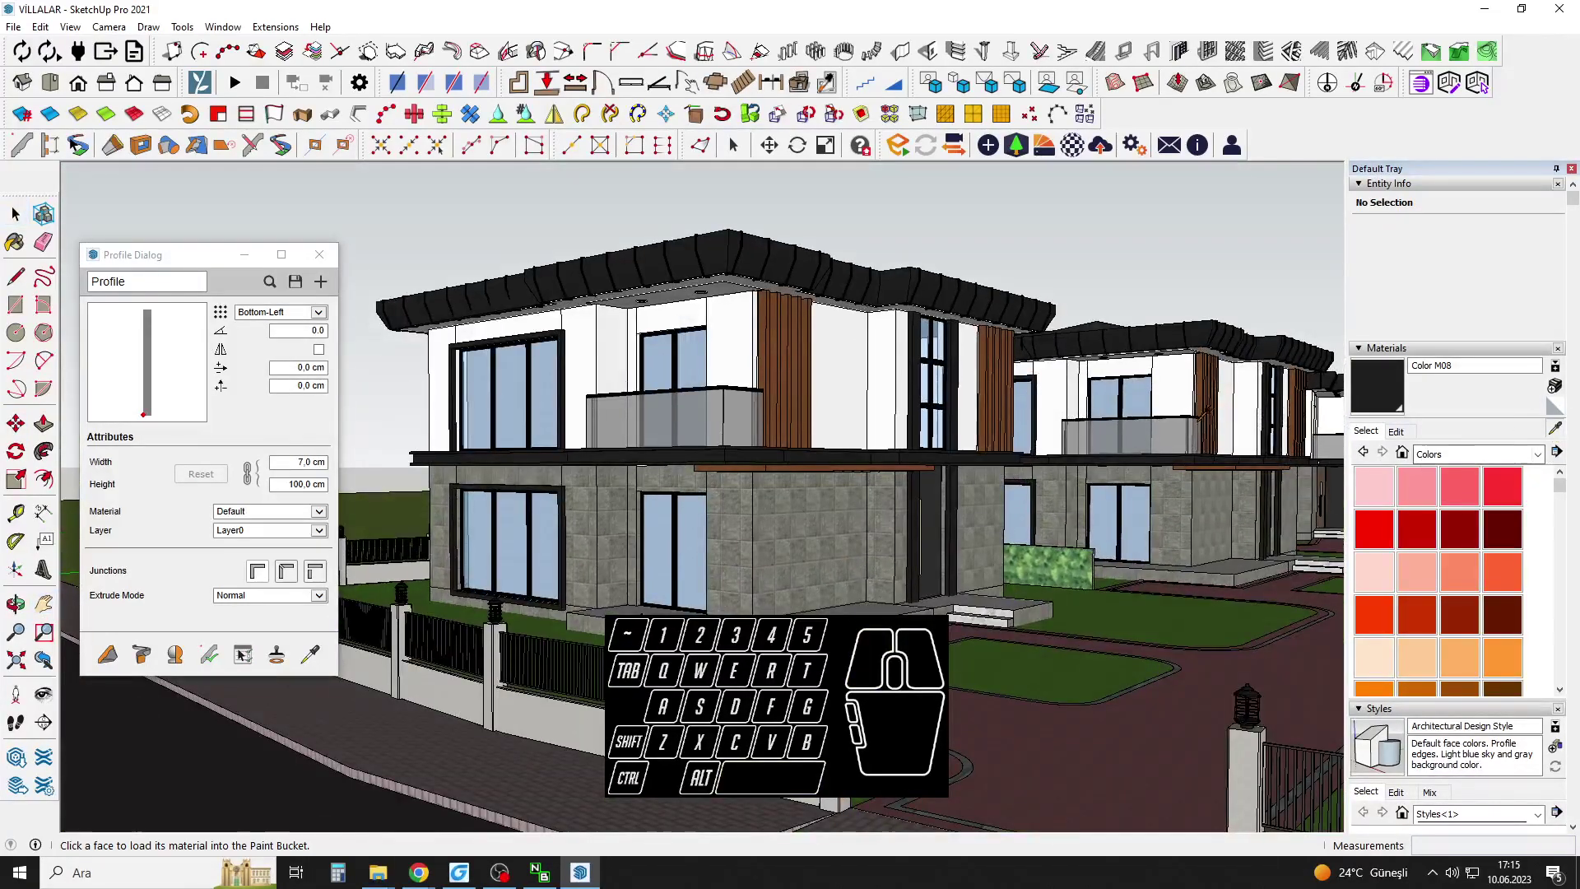
pyautogui.scroll(3, 786, 370)
pyautogui.click(786, 370)
# Try painting the dark band between the floors with Wood Veneer 01 and undo it.
pyautogui.moveTo(765, 461)
pyautogui.keyDown('shift'); pyautogui.mouseDown(button='middle')
pyautogui.moveTo(723, 522)
pyautogui.moveTo(769, 452)
pyautogui.mouseUp(button='middle'); pyautogui.keyUp('shift')
pyautogui.press('space')
pyautogui.scroll(4, 776, 450)
pyautogui.click(776, 450)
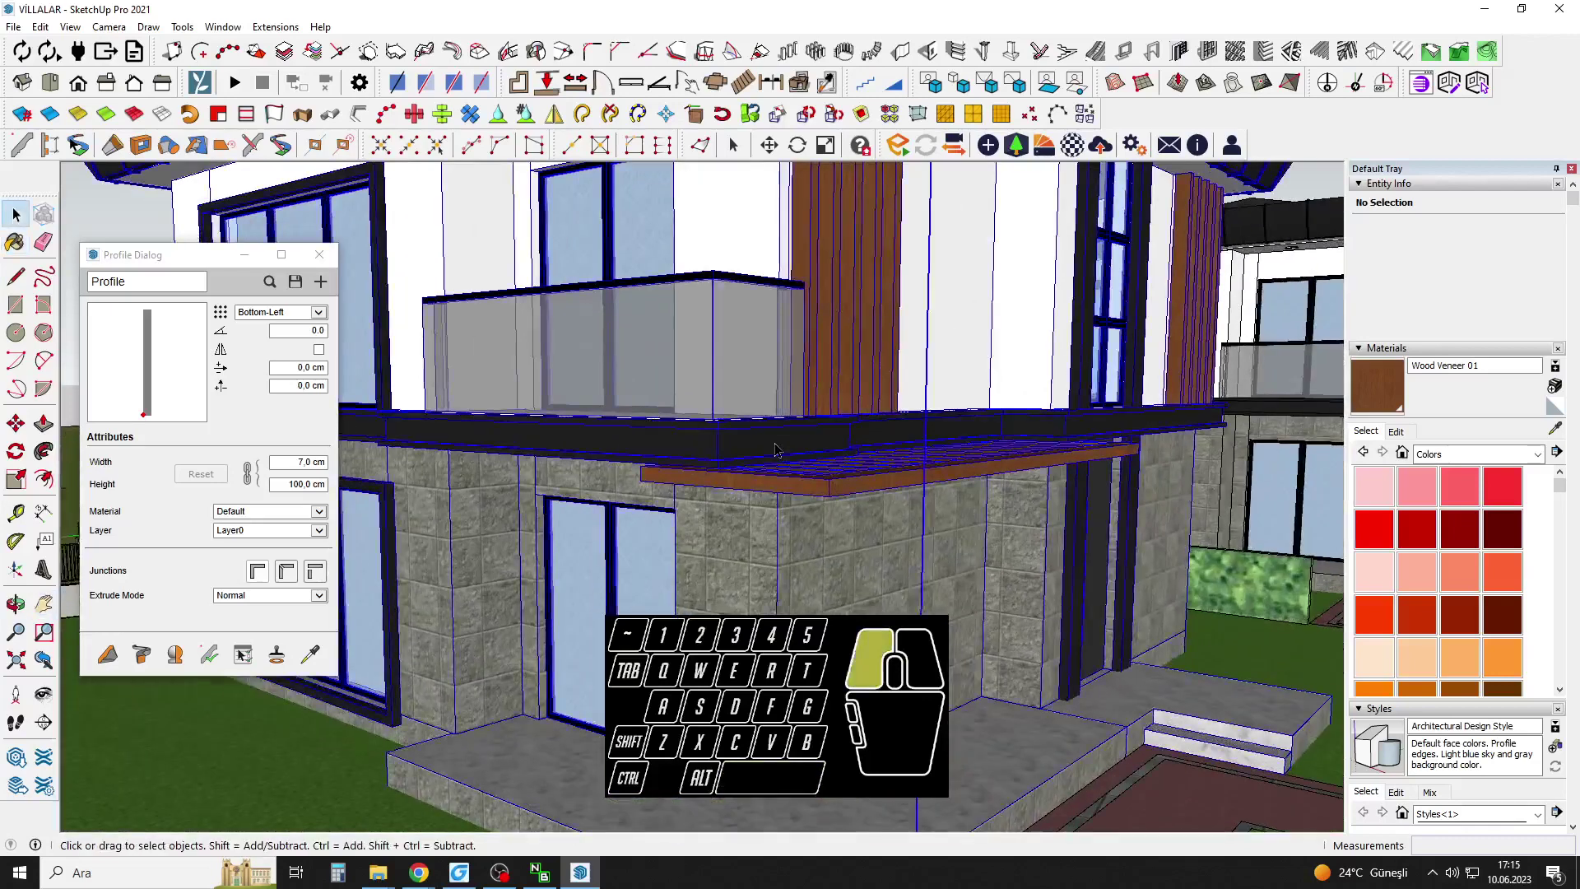
pyautogui.doubleClick(775, 450)
pyautogui.press('space')
pyautogui.press('b')
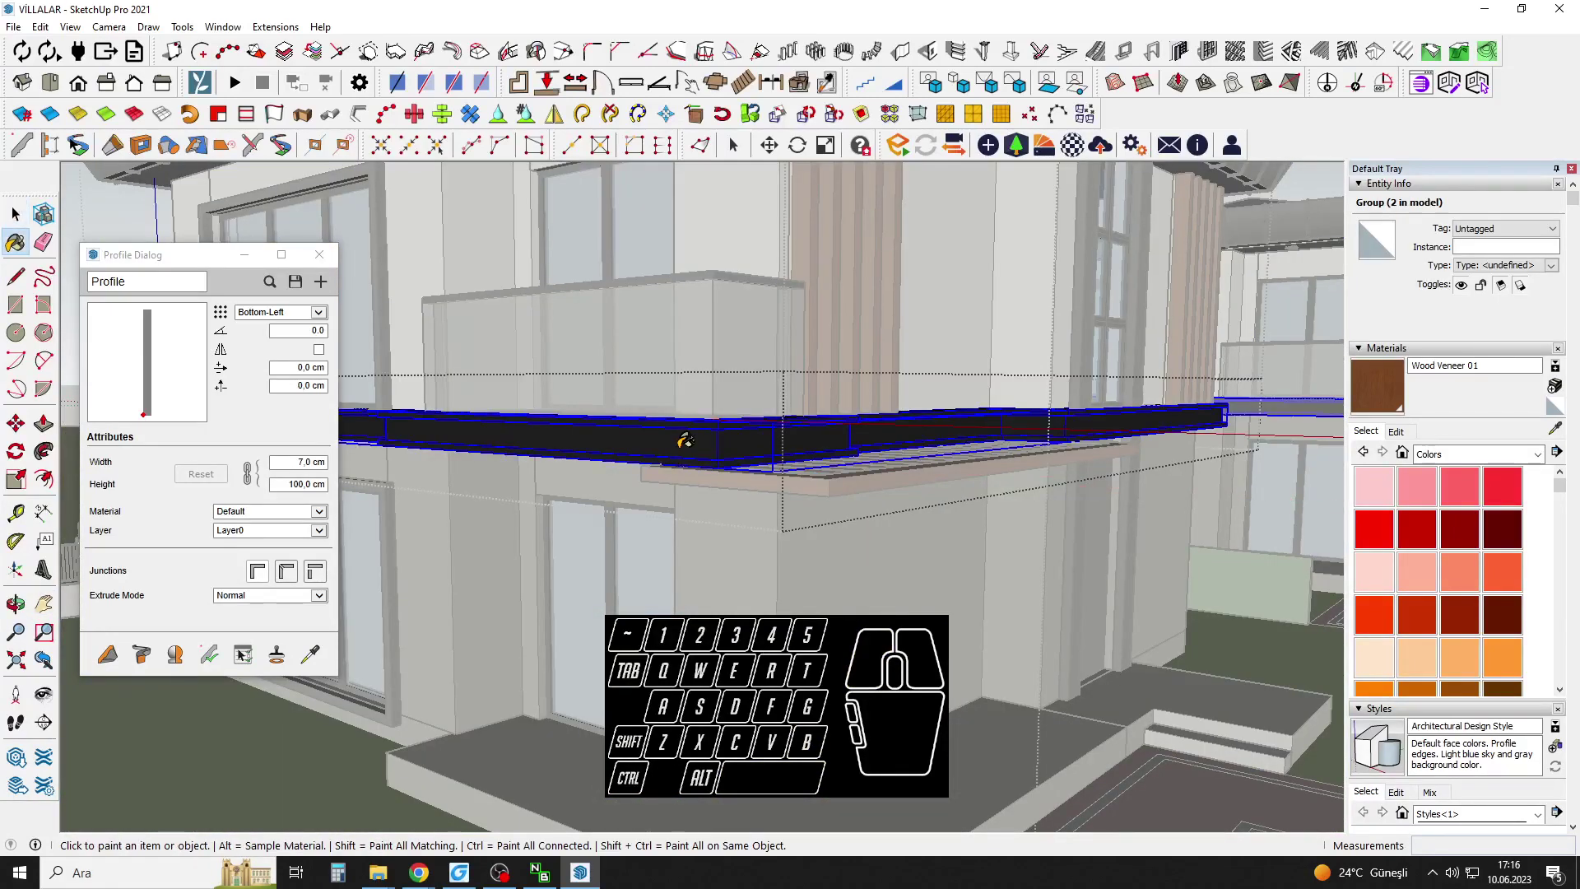
pyautogui.hotkey('ctrl', 'z')
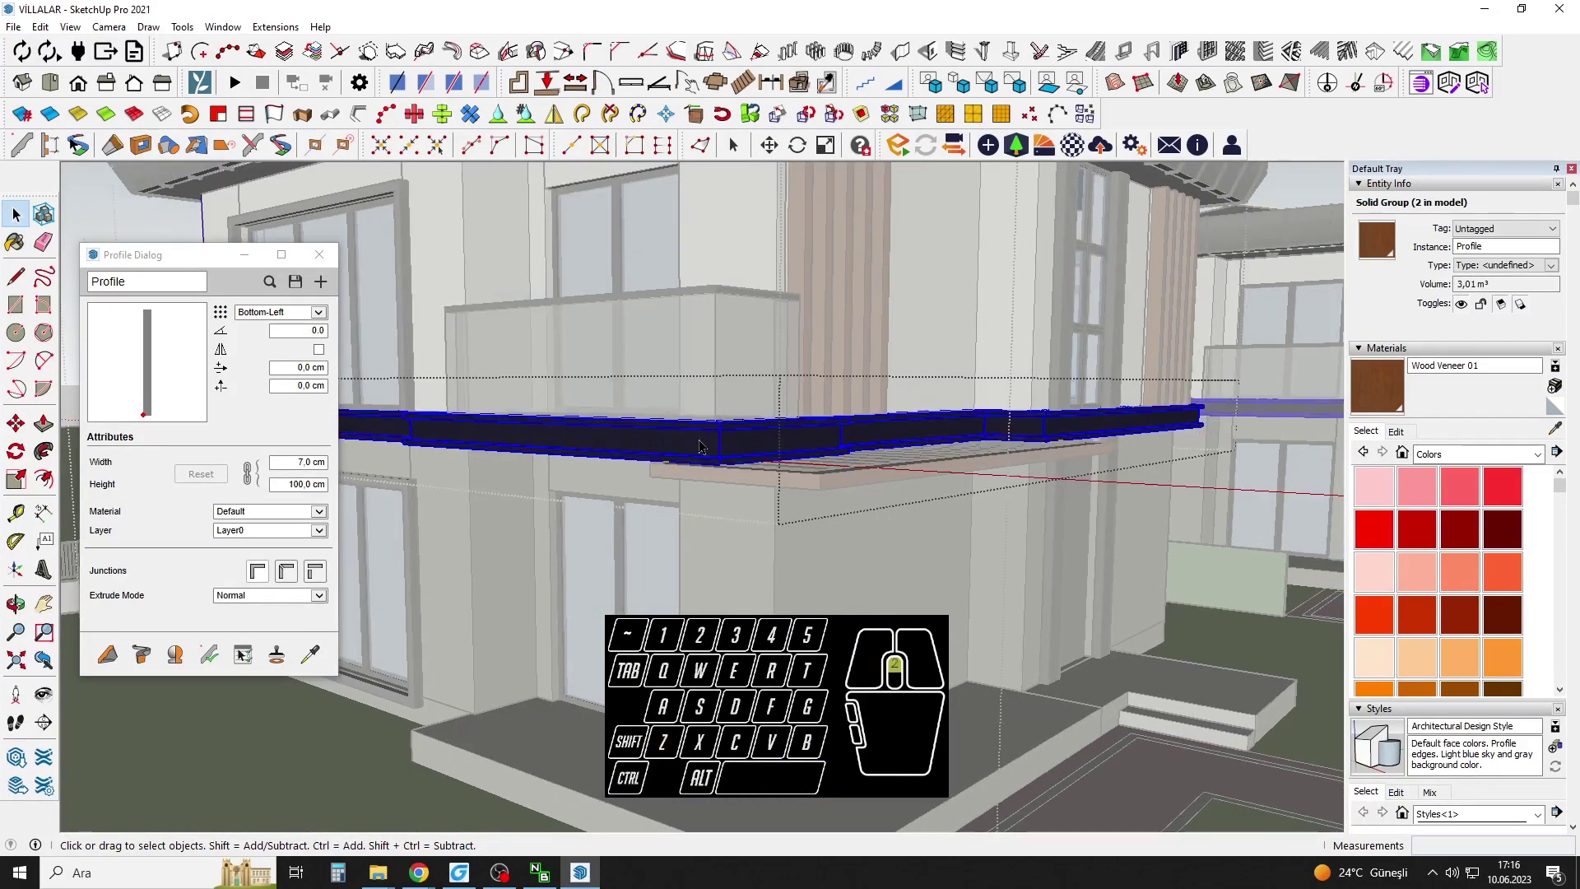
# Paint the first outer faces of the dark trim band between the floors with Wood Veneer 01.
pyautogui.scroll(1, 699, 446)
pyautogui.click(700, 444)
pyautogui.press('b')
pyautogui.keyDown('shift'); pyautogui.moveTo(1098, 414); pyautogui.dragTo(1235, 444, button='middle'); pyautogui.keyUp('shift')
pyautogui.scroll(3, 952, 395)
pyautogui.press('b')
pyautogui.click(586, 410)
pyautogui.scroll(-3, 895, 457)
pyautogui.press('space')
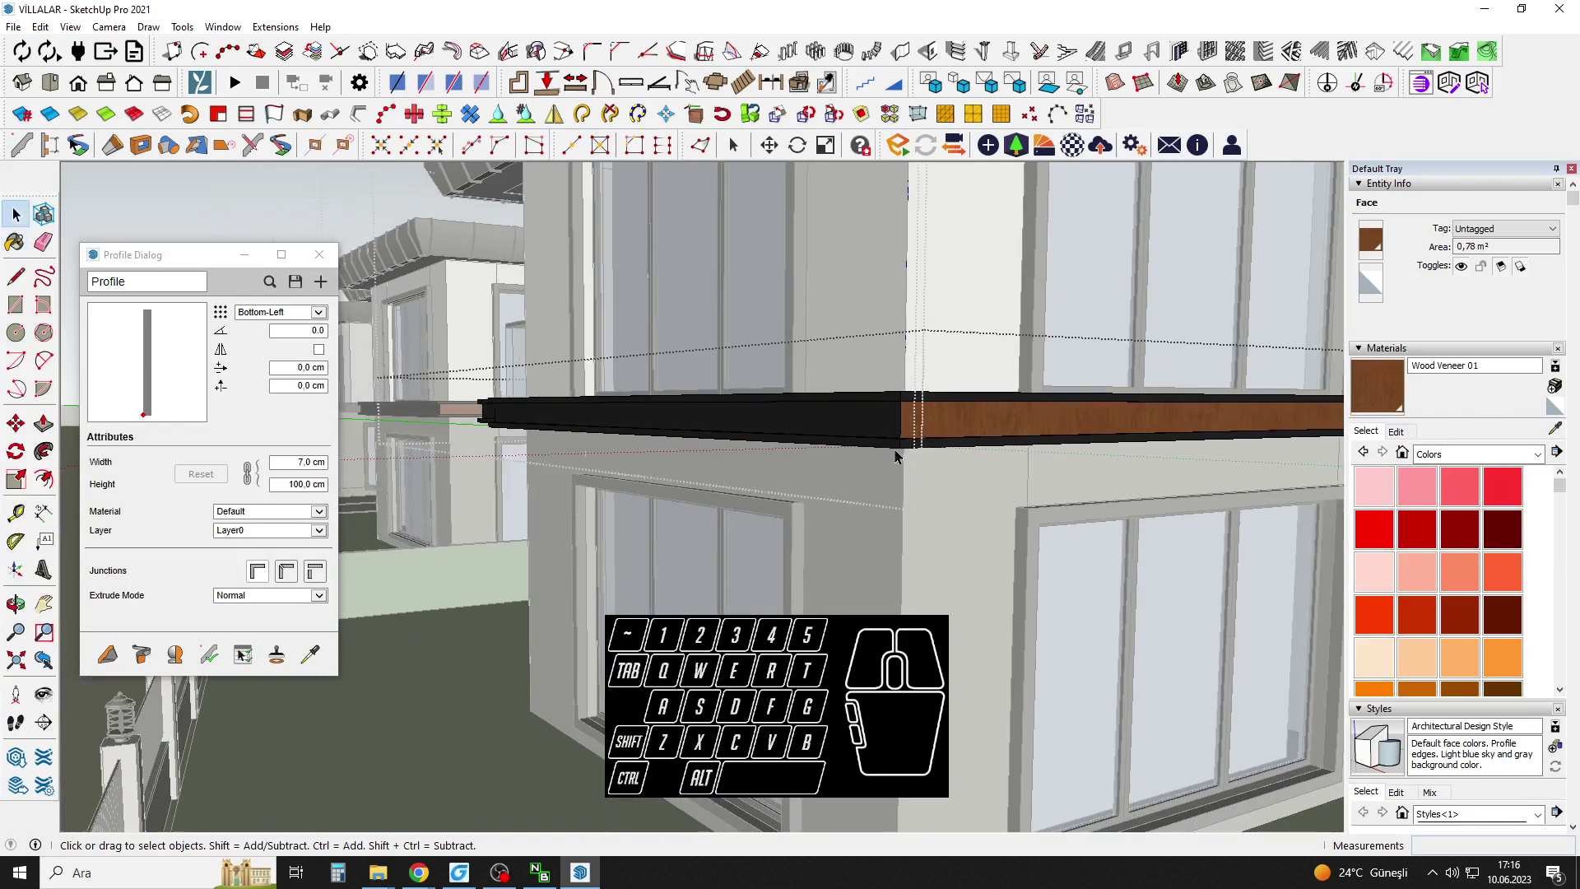
# Paint the remaining outer faces of the trim band around the villa with Wood Veneer 01 and leave the group.
pyautogui.click(724, 407)
pyautogui.scroll(-4, 724, 407)
pyautogui.moveTo(725, 407)
pyautogui.mouseDown(button='middle')
pyautogui.moveTo(801, 448)
pyautogui.moveTo(1040, 413)
pyautogui.mouseUp(button='middle')
pyautogui.press('space')
pyautogui.scroll(4, 1041, 412)
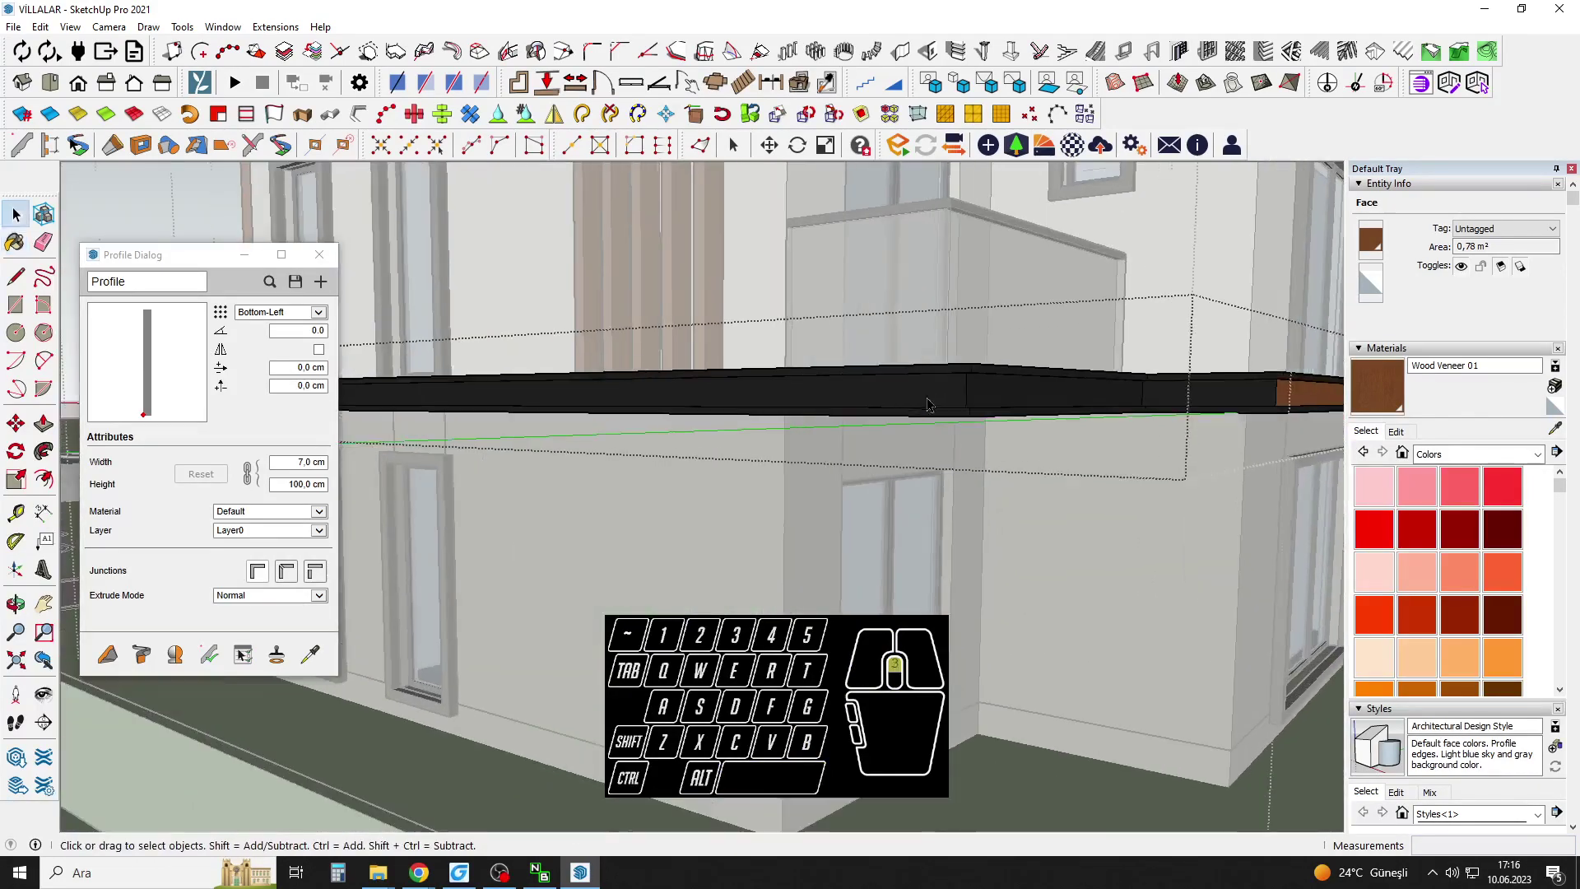
pyautogui.press('b')
pyautogui.click(856, 385)
pyautogui.scroll(-3, 723, 345)
pyautogui.moveTo(1019, 415); pyautogui.dragTo(1084, 423, button='middle')
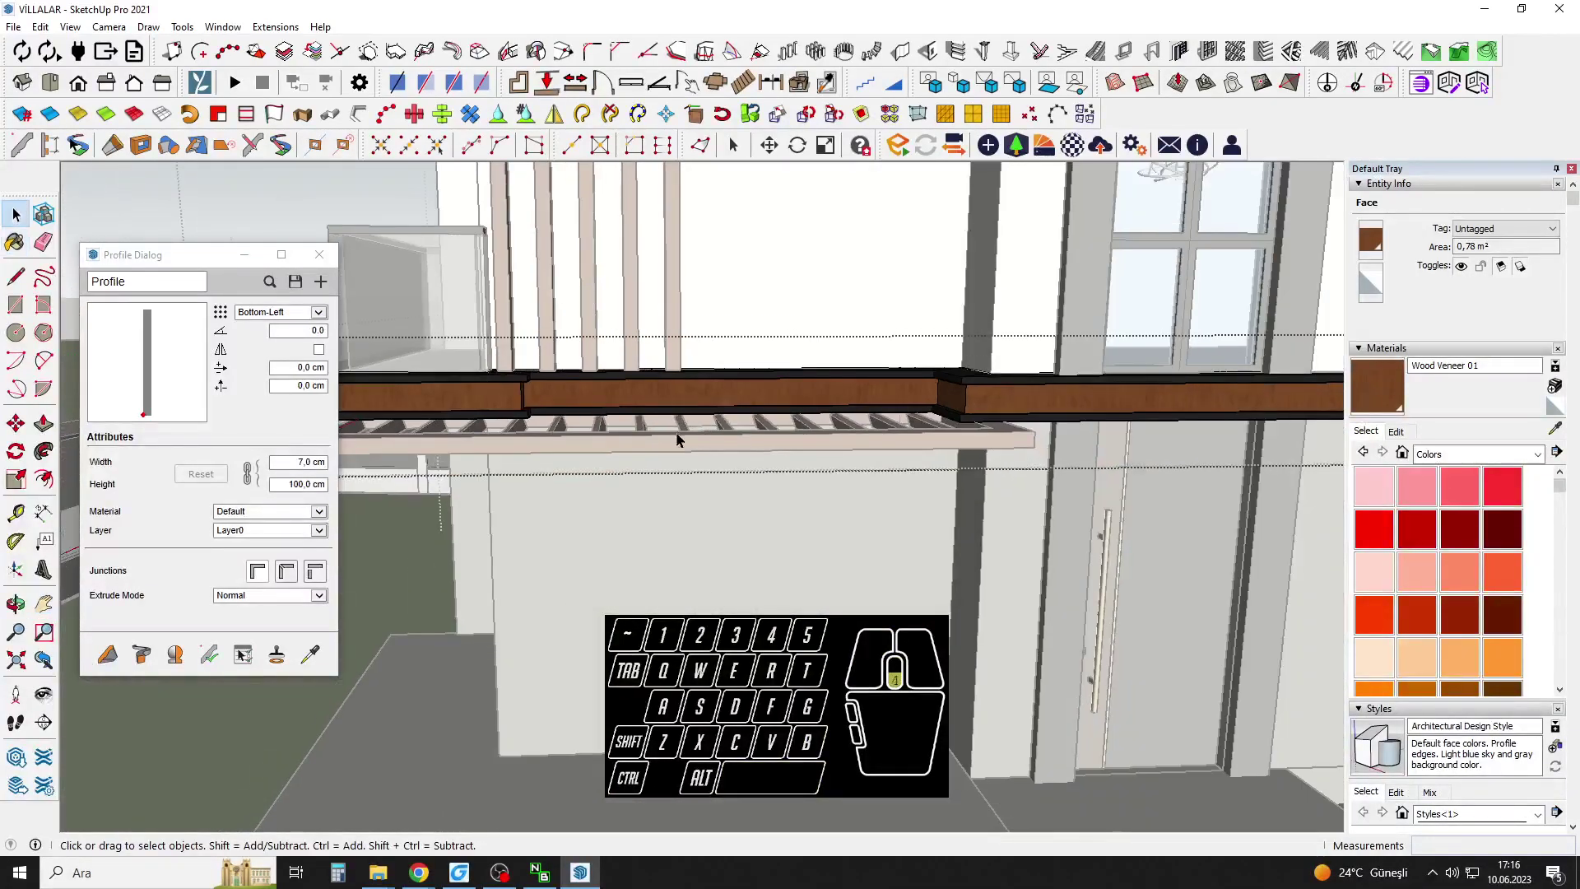
pyautogui.click(676, 440)
pyautogui.scroll(-10, 676, 440)
pyautogui.moveTo(676, 440); pyautogui.dragTo(793, 408, button='middle')
pyautogui.scroll(4, 817, 413)
pyautogui.press('space')
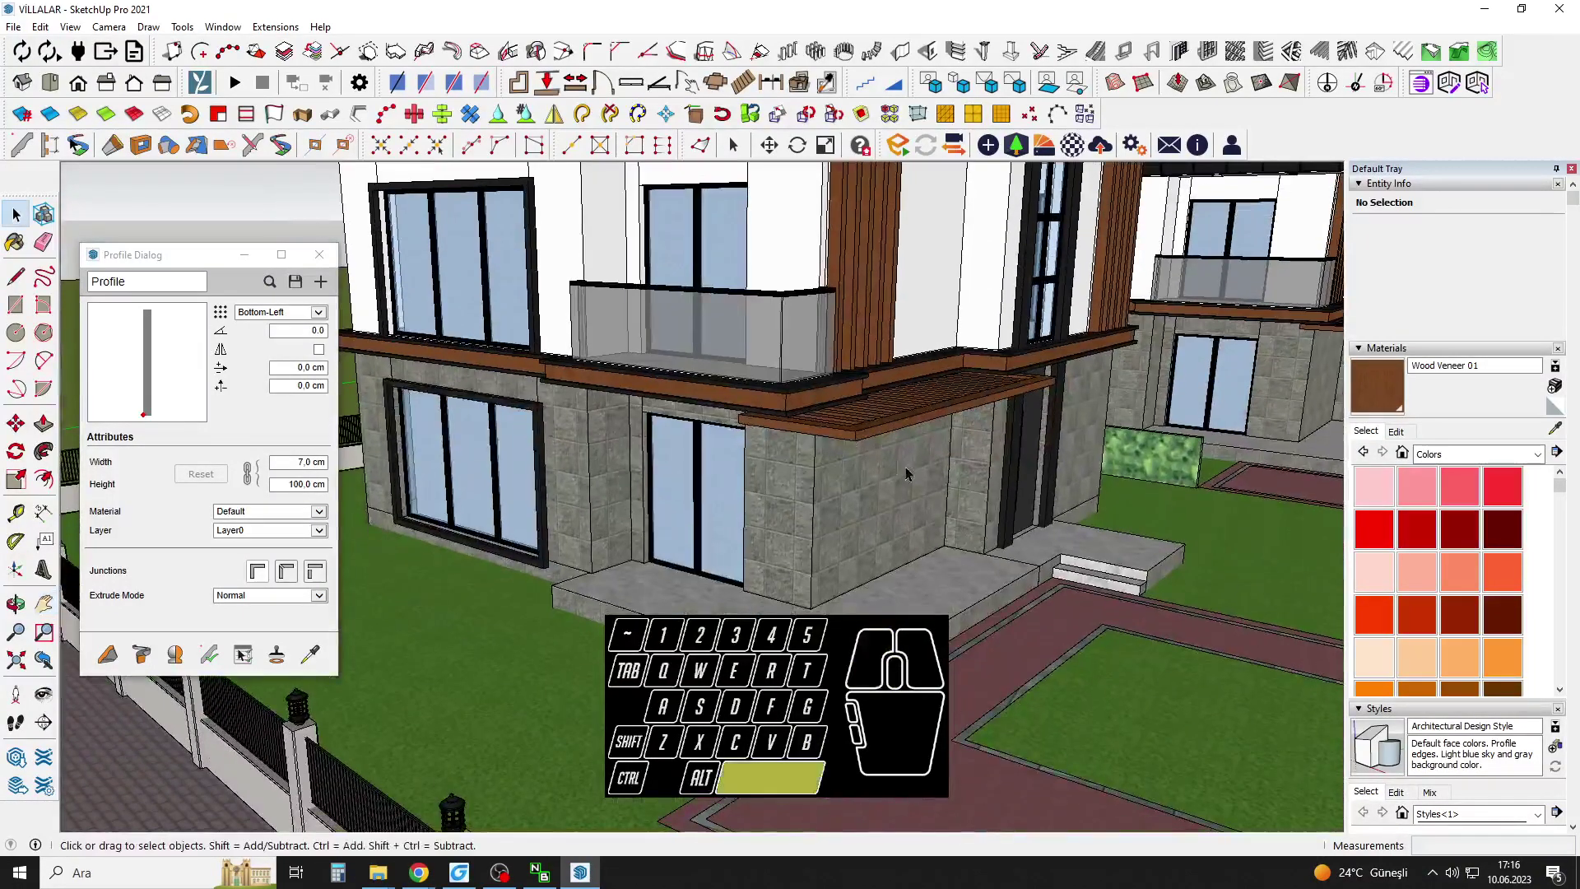
# Sample Color M08, paint the pergola over the terrace with it, and close the villa component.
pyautogui.click(953, 379)
pyautogui.press('space')
pyautogui.click(948, 395)
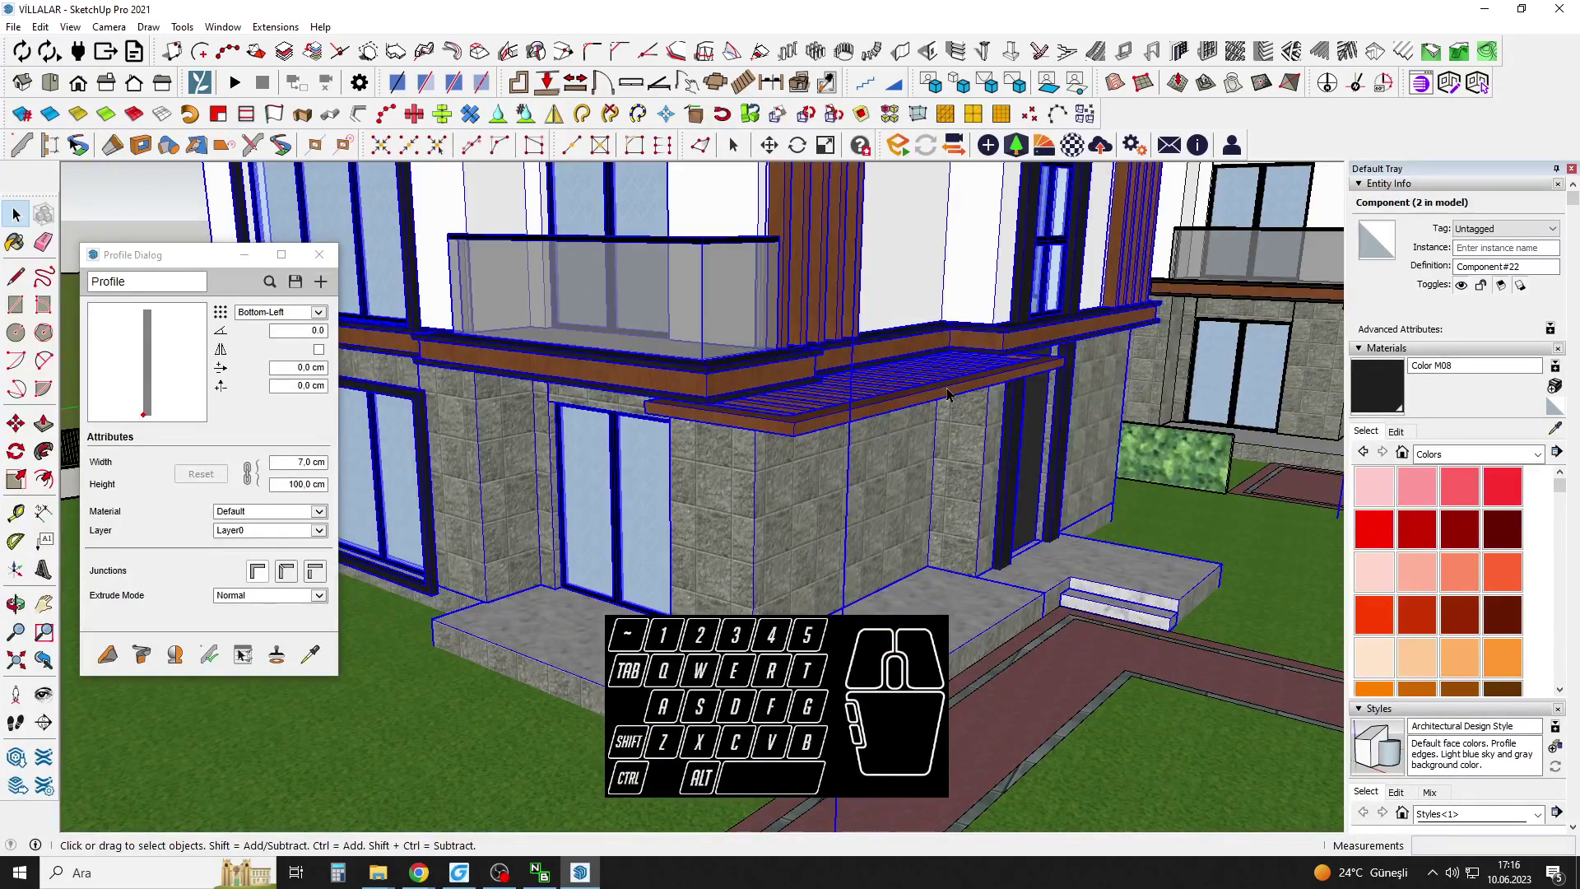
pyautogui.doubleClick(946, 391)
pyautogui.click(945, 385)
pyautogui.press('b')
pyautogui.click(937, 377)
pyautogui.press('space')
pyautogui.scroll(3, 937, 378)
pyautogui.press('Escape')
# Examine the entrance facade, the recoloured pergola and the neighbouring villas from several angles.
pyautogui.moveTo(828, 436); pyautogui.dragTo(792, 527, button='middle')
pyautogui.scroll(3, 798, 535)
pyautogui.press('h')
pyautogui.moveTo(938, 502); pyautogui.dragTo(805, 445)
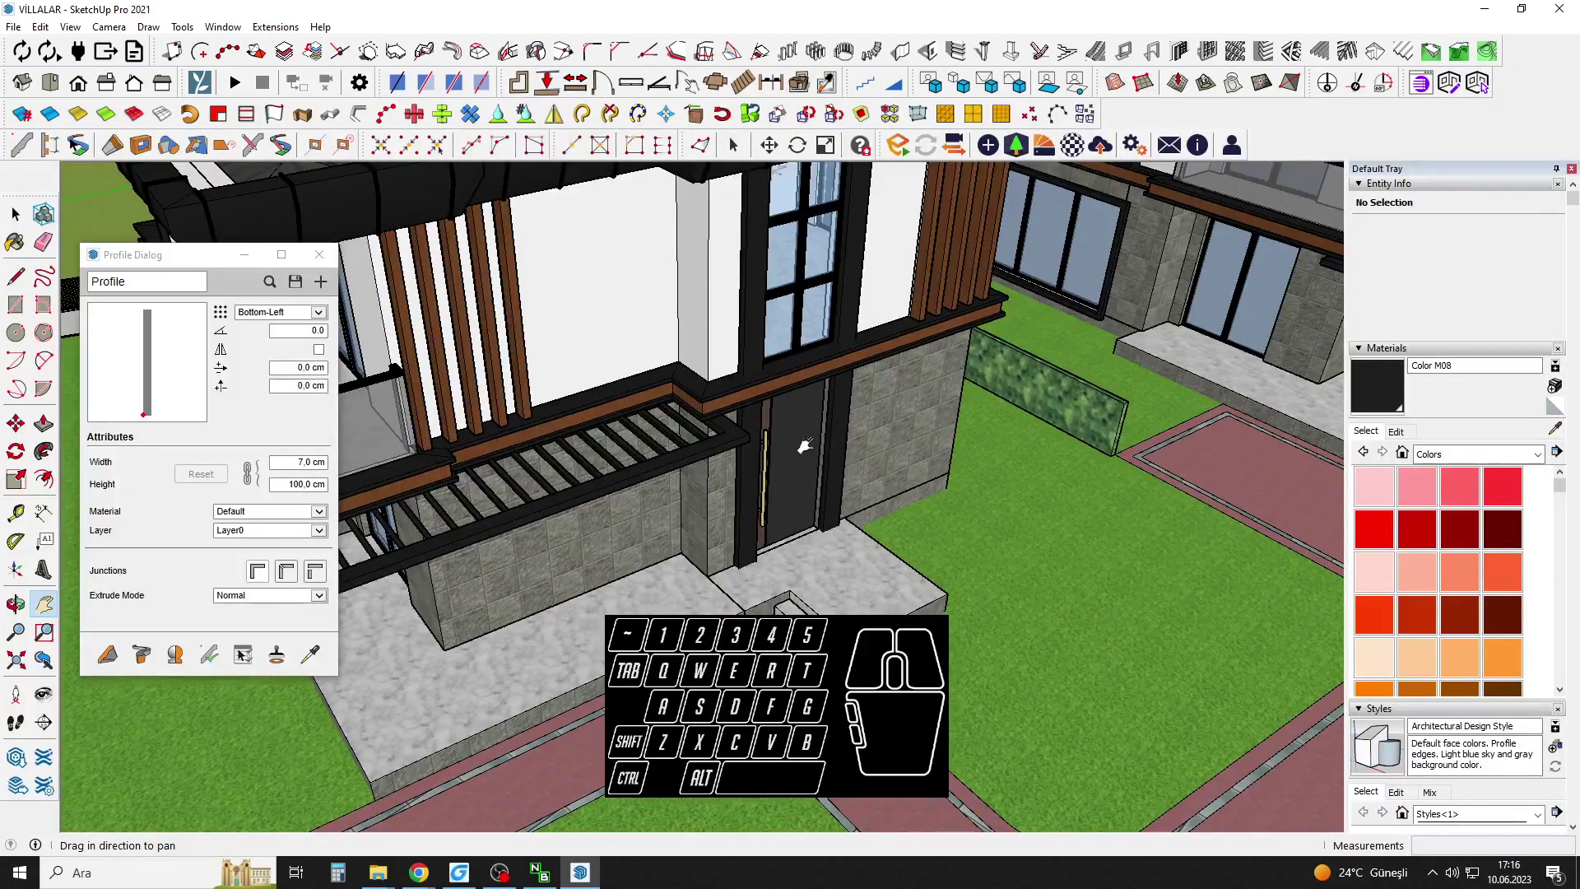
pyautogui.scroll(-3, 804, 445)
pyautogui.moveTo(805, 446); pyautogui.dragTo(725, 484, button='middle')
pyautogui.scroll(2, 749, 424)
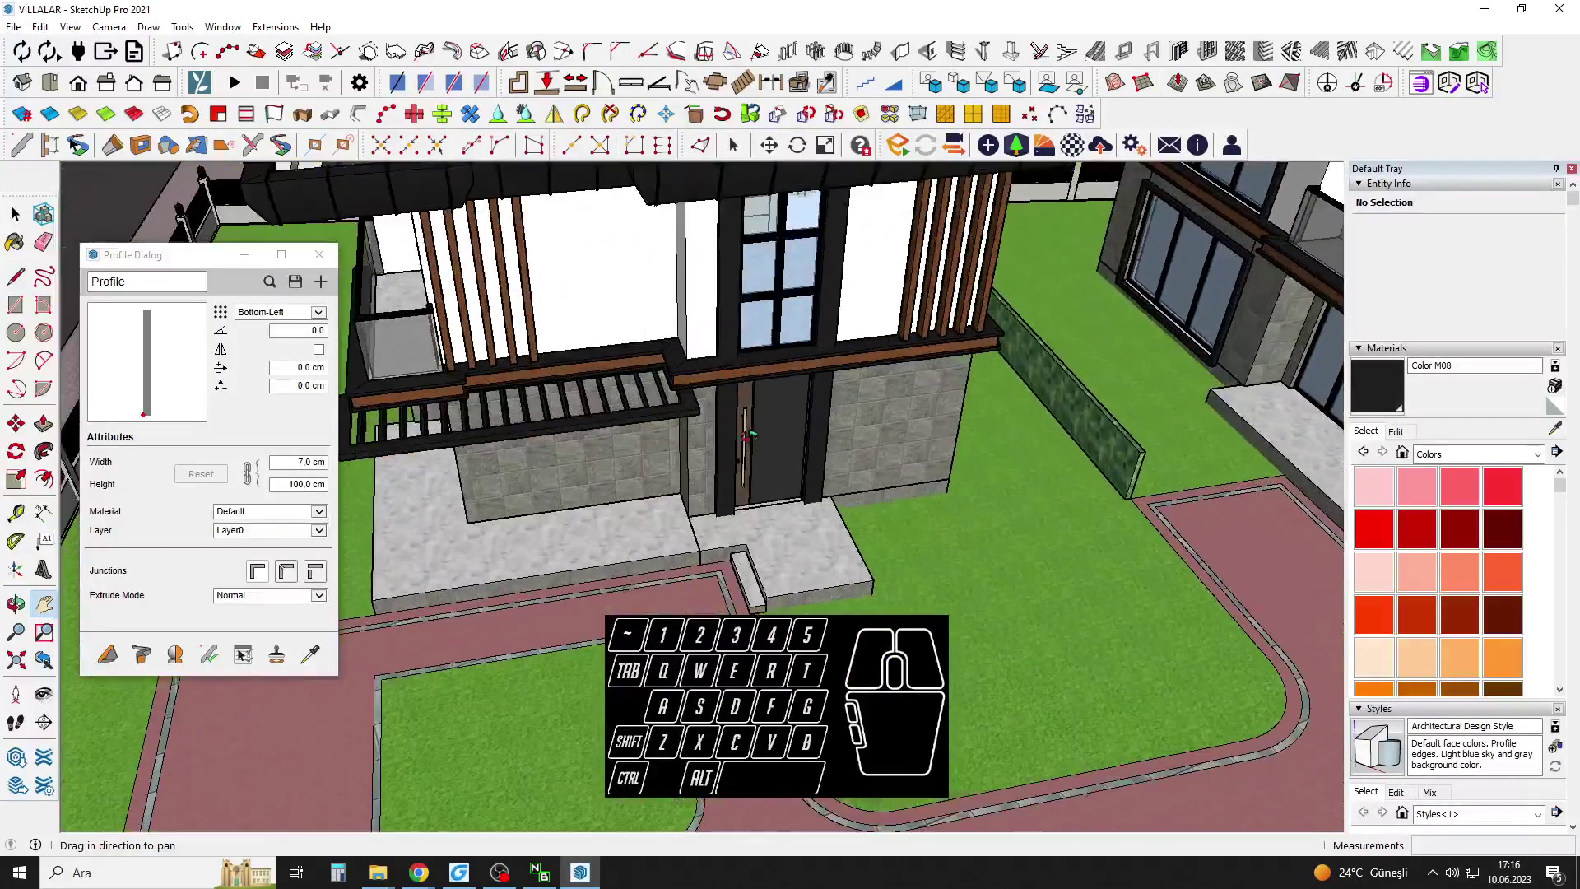
pyautogui.moveTo(749, 424); pyautogui.dragTo(523, 465, button='middle')
pyautogui.moveTo(695, 410); pyautogui.dragTo(823, 259, button='middle')
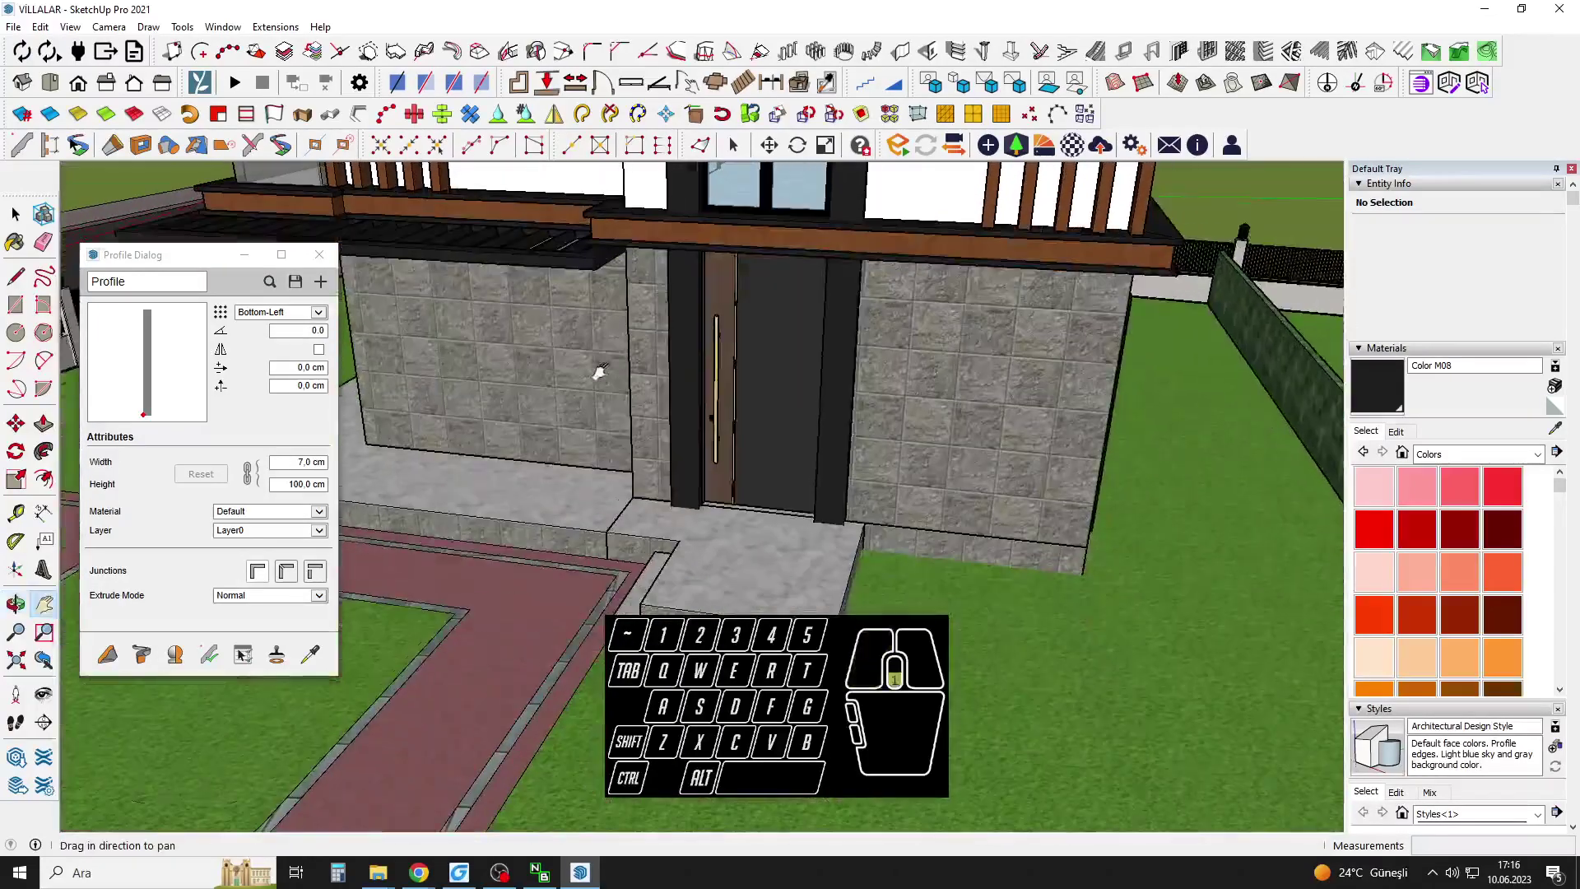
pyautogui.scroll(-5, 695, 488)
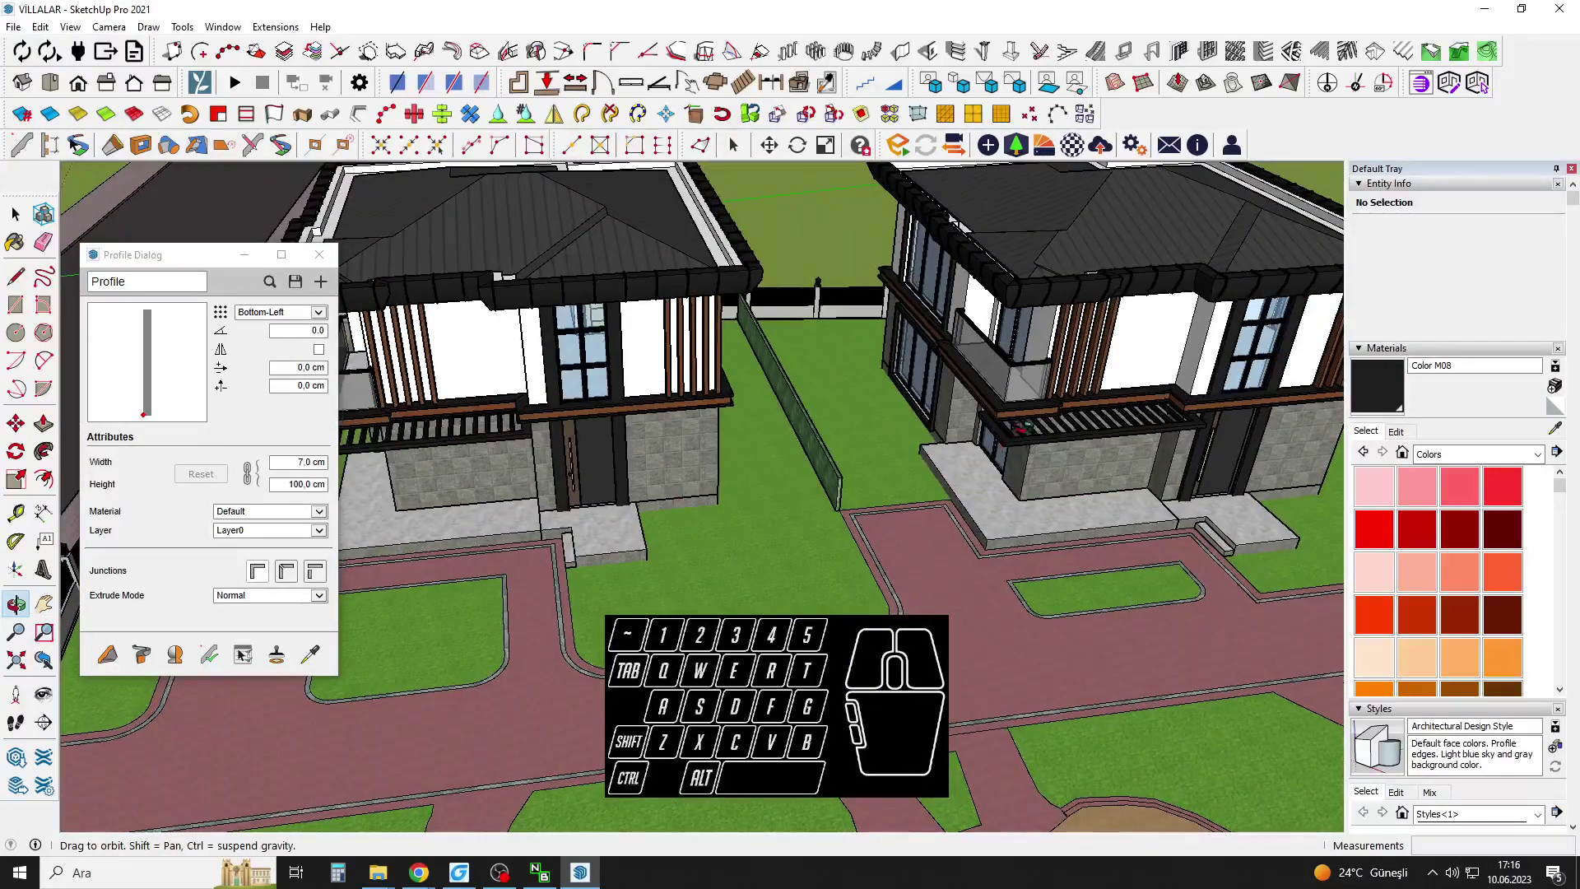
pyautogui.moveTo(1022, 426); pyautogui.dragTo(1168, 371, button='middle')
pyautogui.keyDown('shift'); pyautogui.moveTo(1168, 370); pyautogui.dragTo(994, 521, button='middle'); pyautogui.keyUp('shift')
pyautogui.scroll(-2, 790, 402)
pyautogui.moveTo(790, 403); pyautogui.dragTo(749, 395, button='middle')
pyautogui.press('space')
pyautogui.scroll(-1, 749, 391)
pyautogui.rightClick(747, 383)
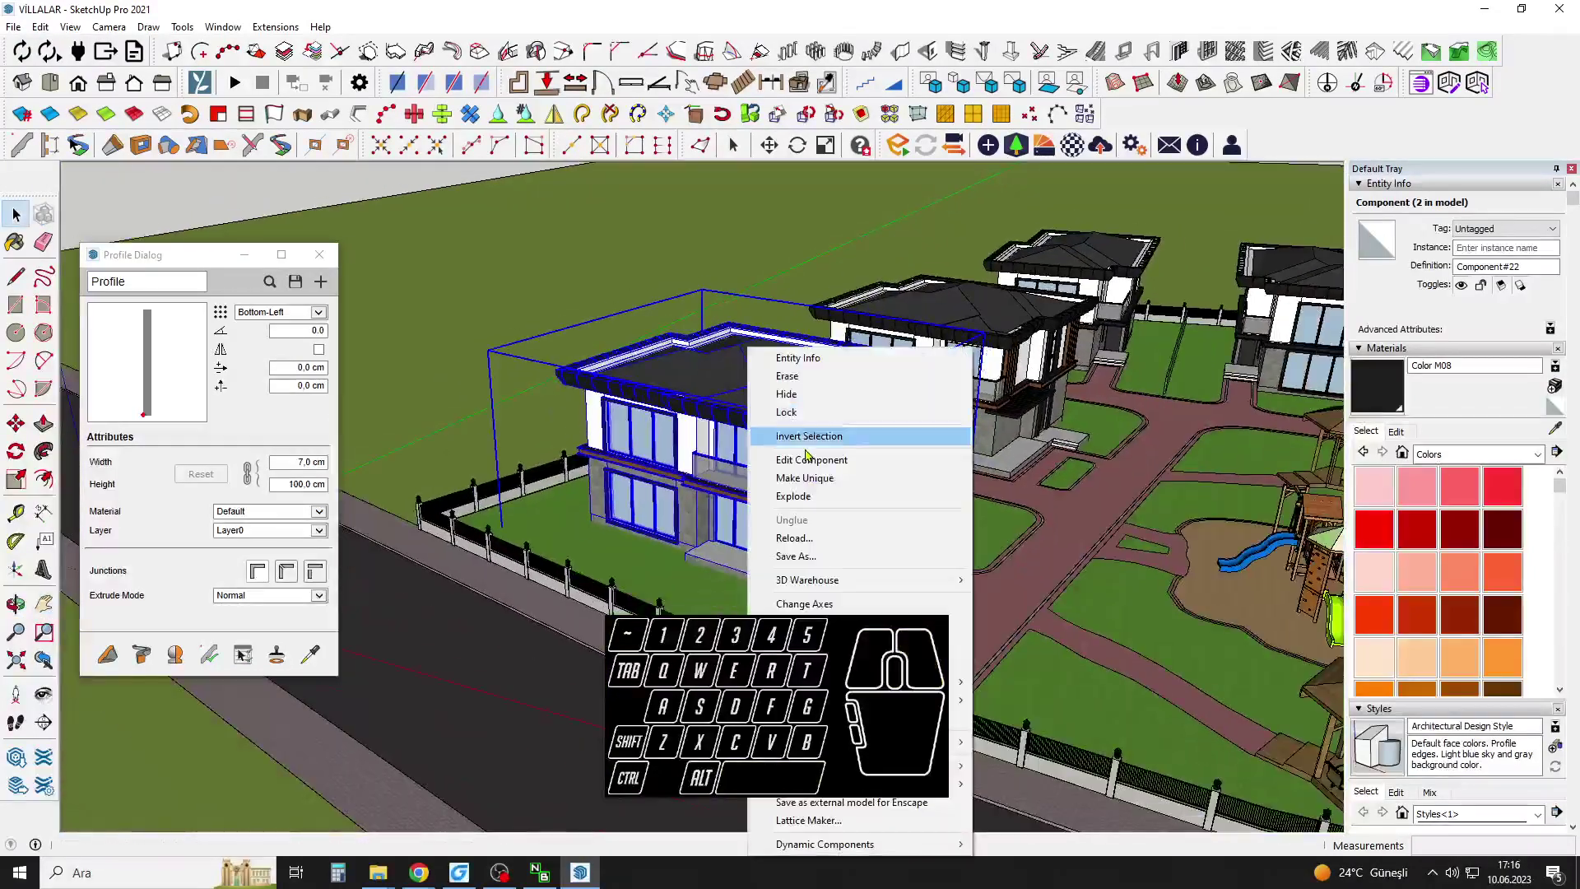
pyautogui.click(813, 400)
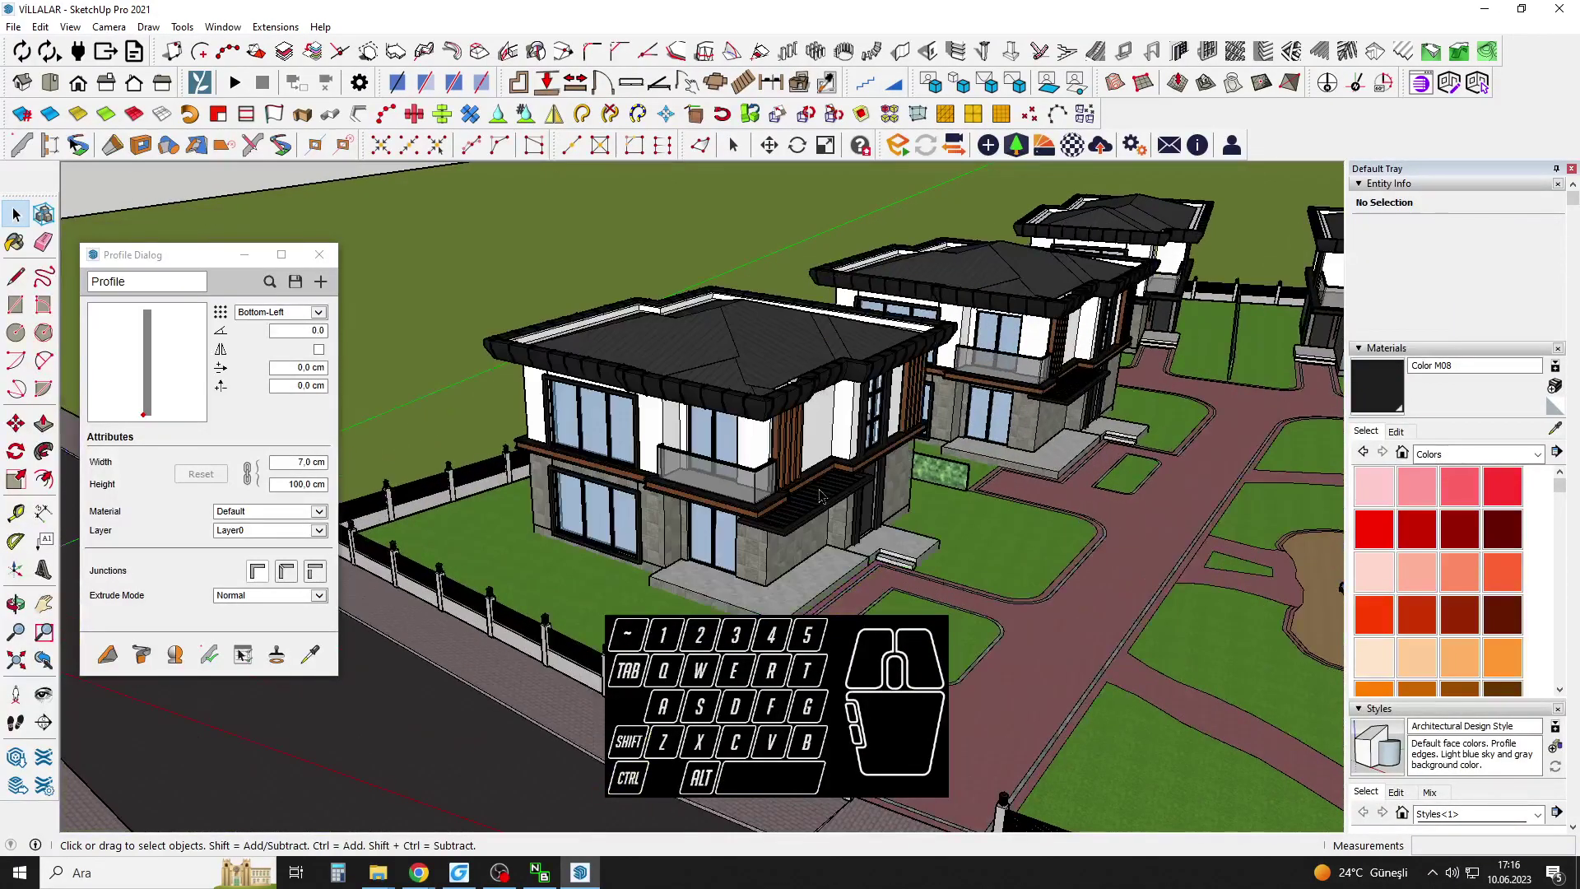
# Draw a 5 cm square face at the terrace's upper corner beside the entrance steps.
pyautogui.moveTo(648, 518); pyautogui.dragTo(880, 609, button='middle')
pyautogui.scroll(5, 914, 531)
pyautogui.scroll(-4, 914, 533)
pyautogui.keyDown('shift'); pyautogui.moveTo(700, 568); pyautogui.dragTo(825, 610, button='middle'); pyautogui.keyUp('shift')
pyautogui.scroll(4, 823, 527)
pyautogui.scroll(5, 864, 576)
pyautogui.press('space')
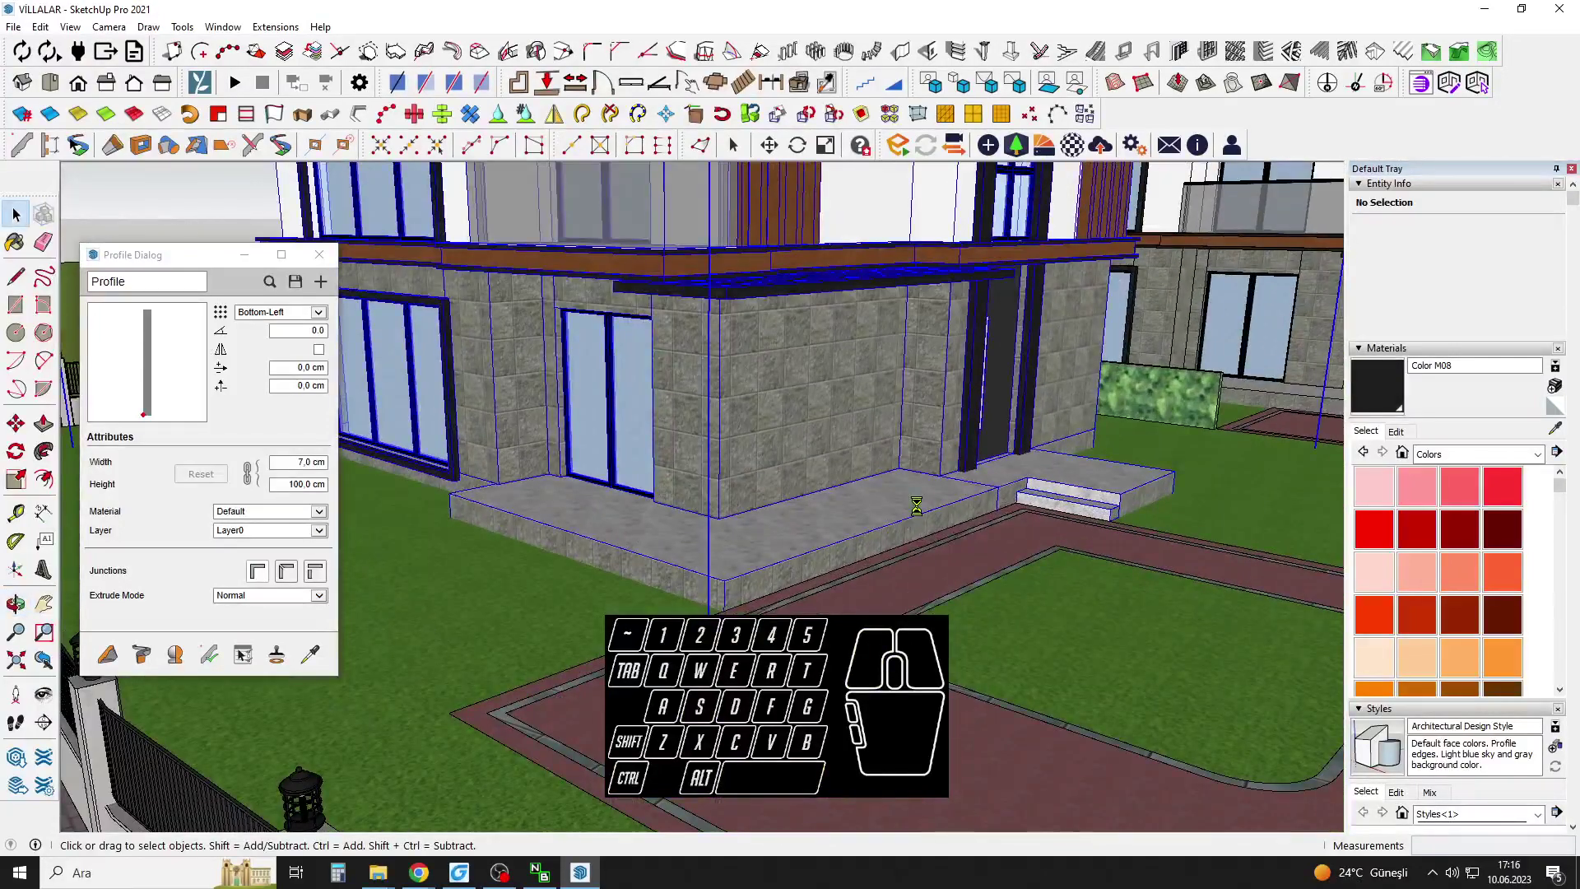
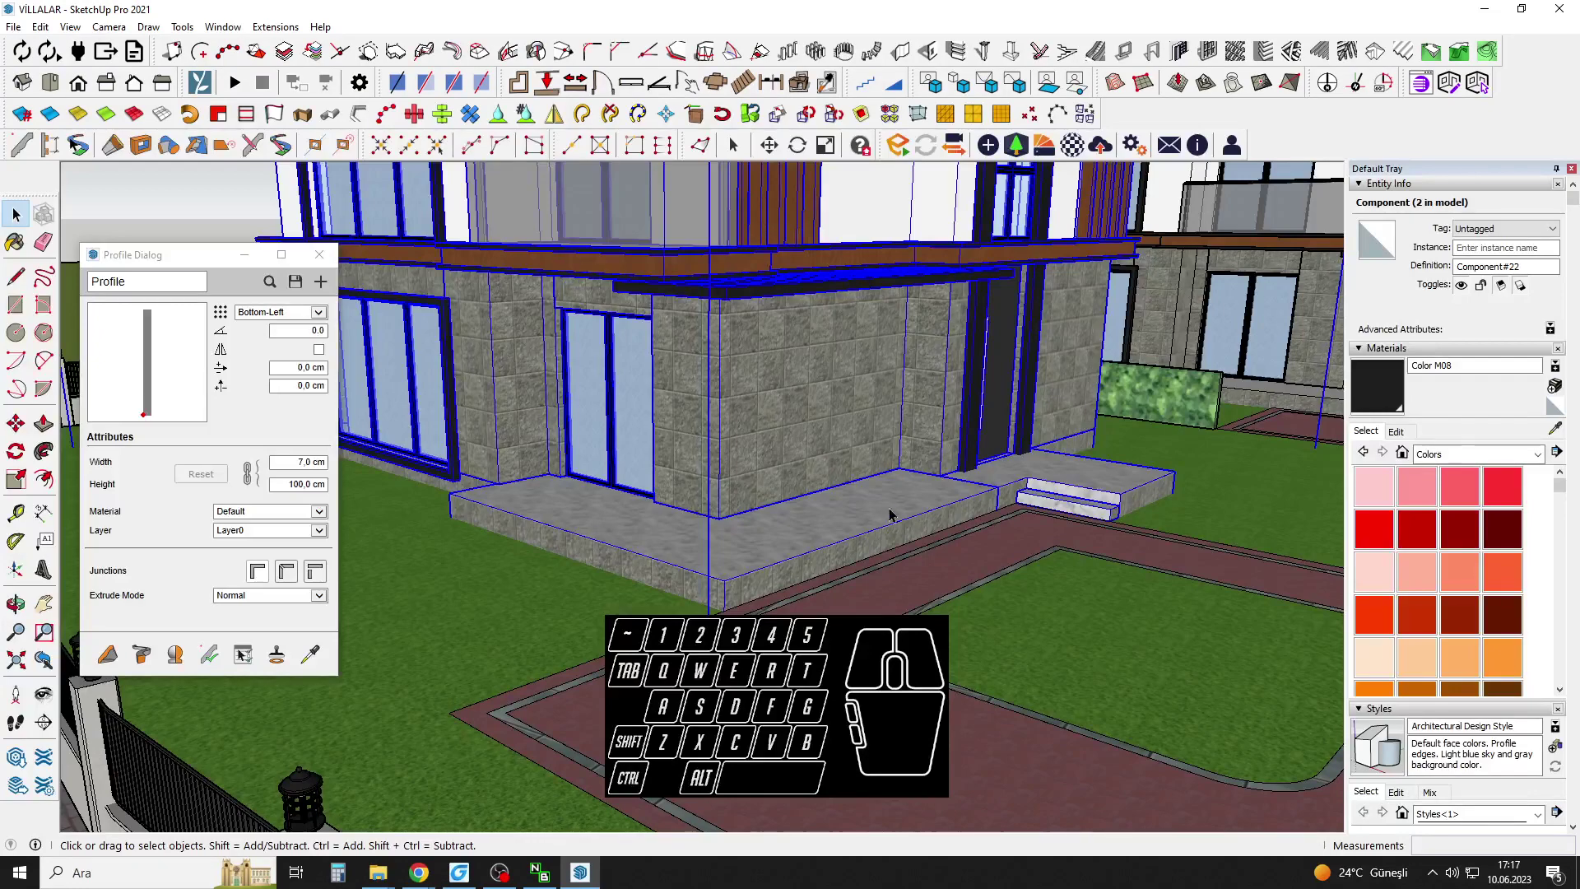
pyautogui.scroll(6, 924, 521)
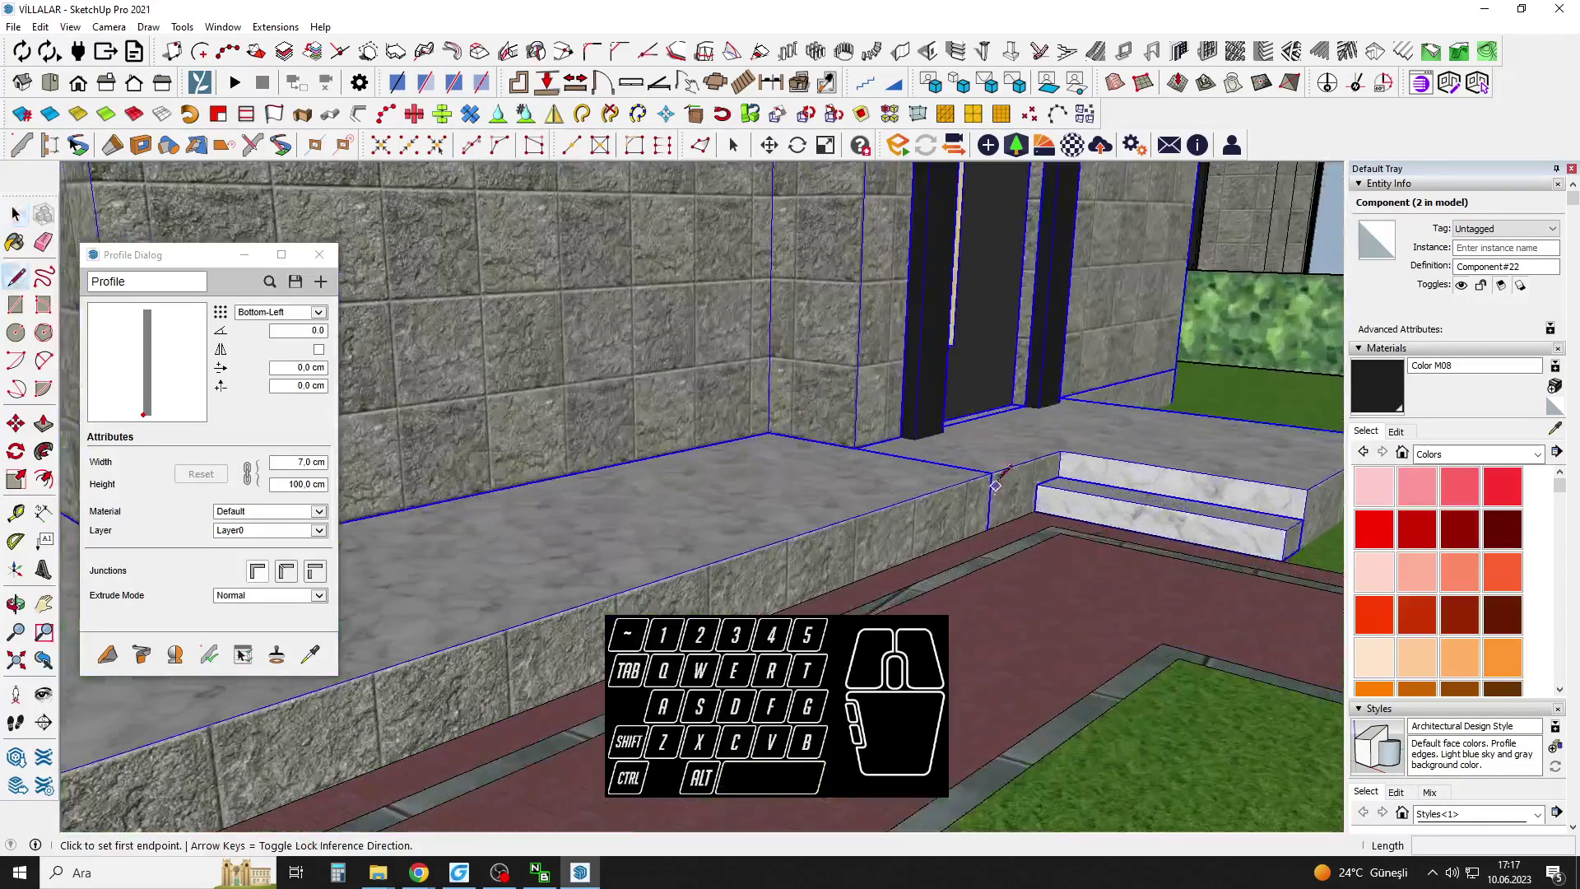
pyautogui.press('l')
pyautogui.click(984, 469)
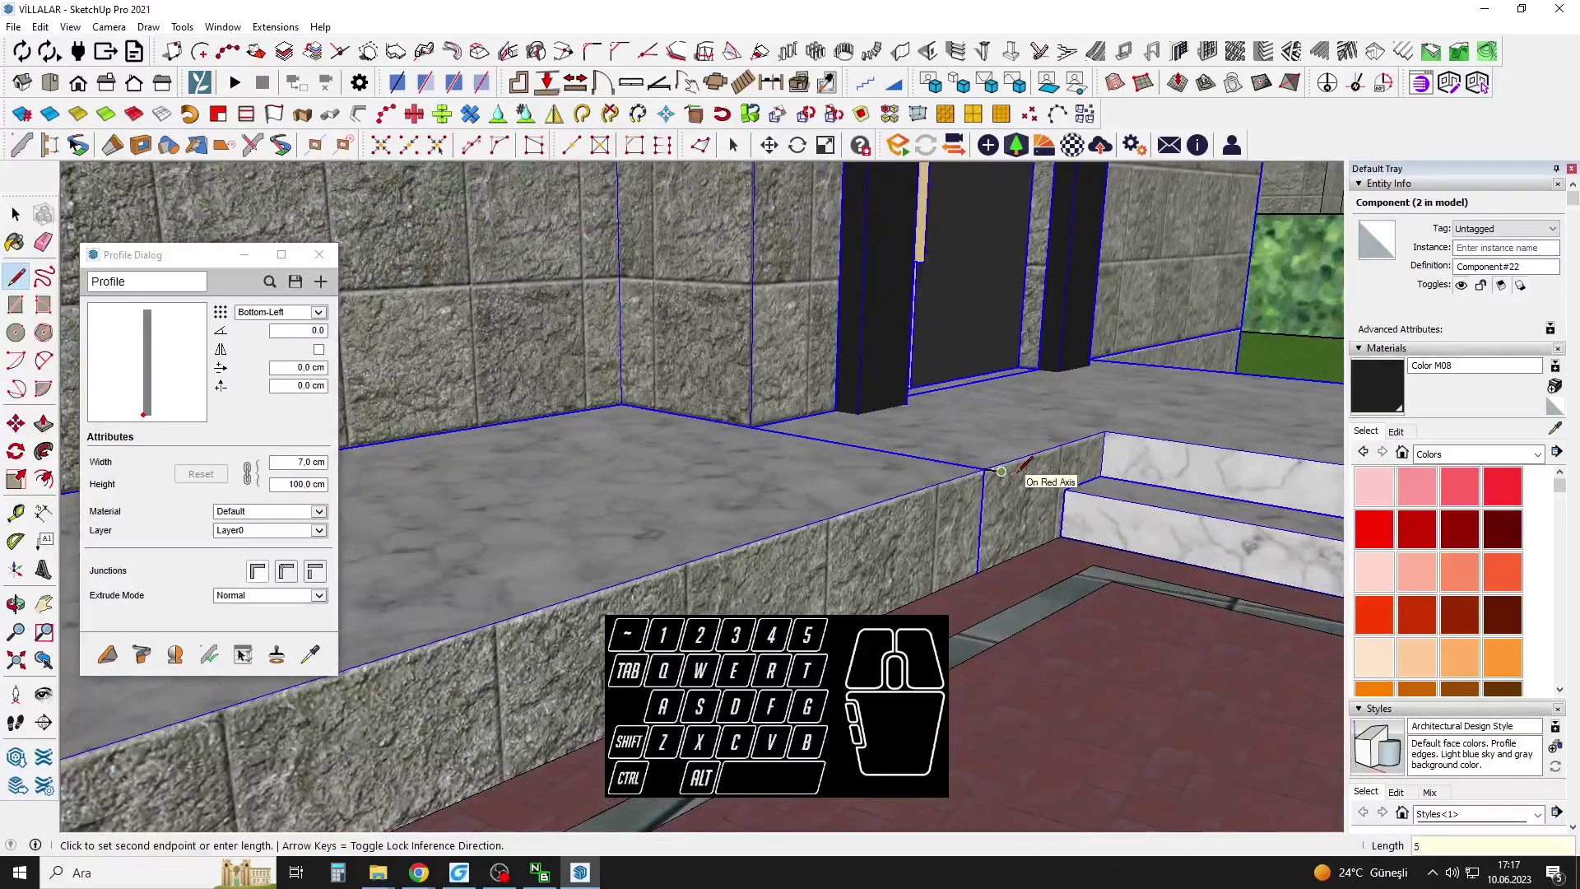
pyautogui.scroll(2, 1003, 486)
pyautogui.write('5')
pyautogui.press('Return')
pyautogui.scroll(3, 992, 487)
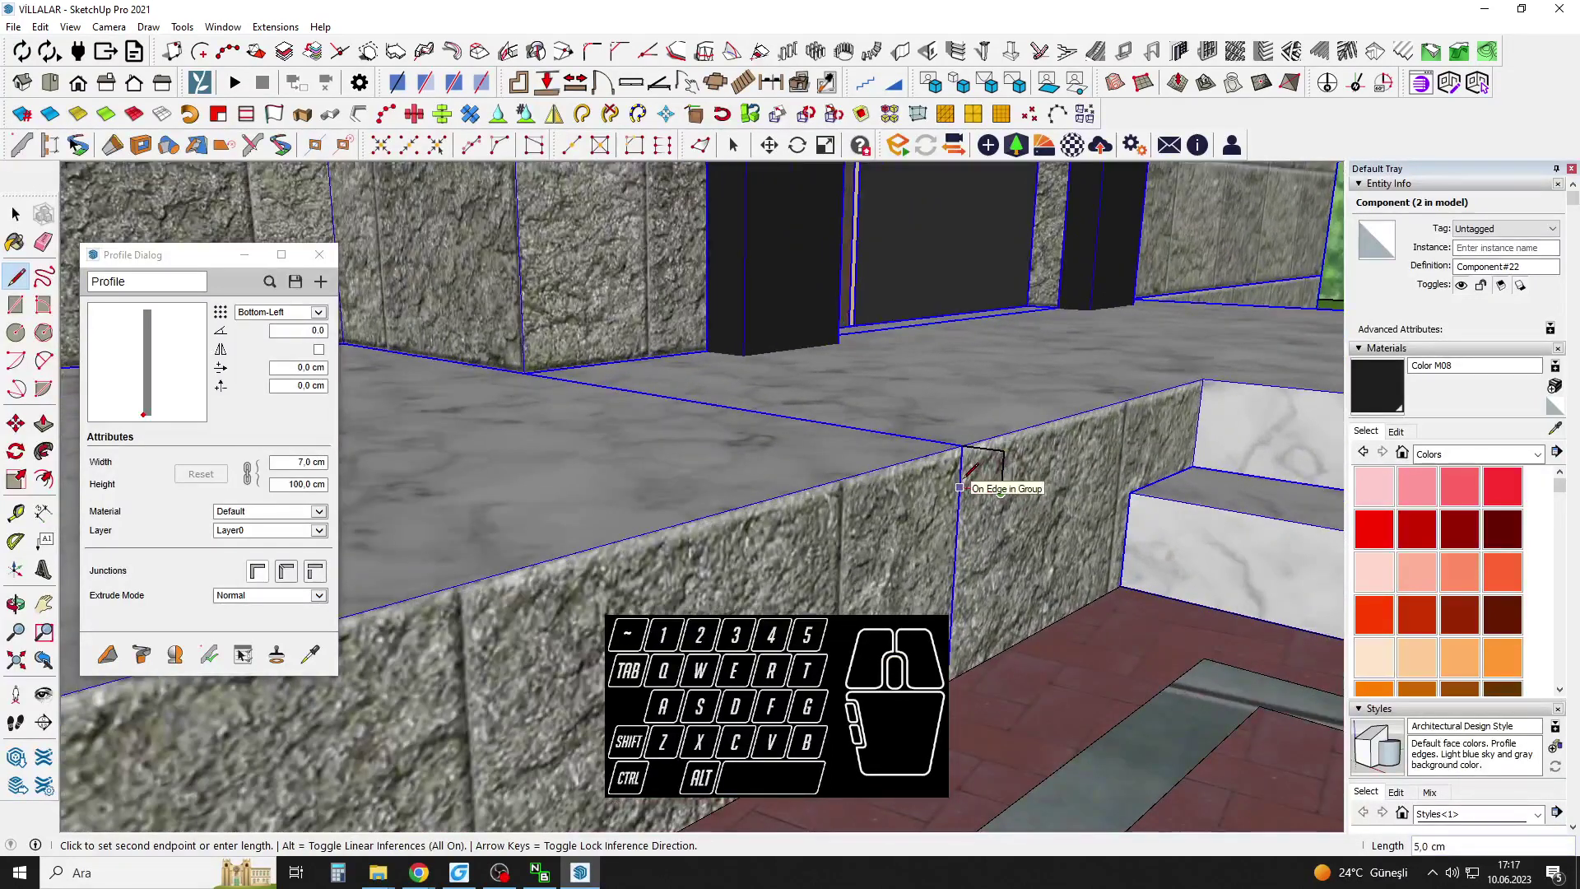
pyautogui.moveTo(962, 446); pyautogui.dragTo(989, 442, button='middle')
pyautogui.hotkey('ctrl', 'z')
pyautogui.click(989, 432)
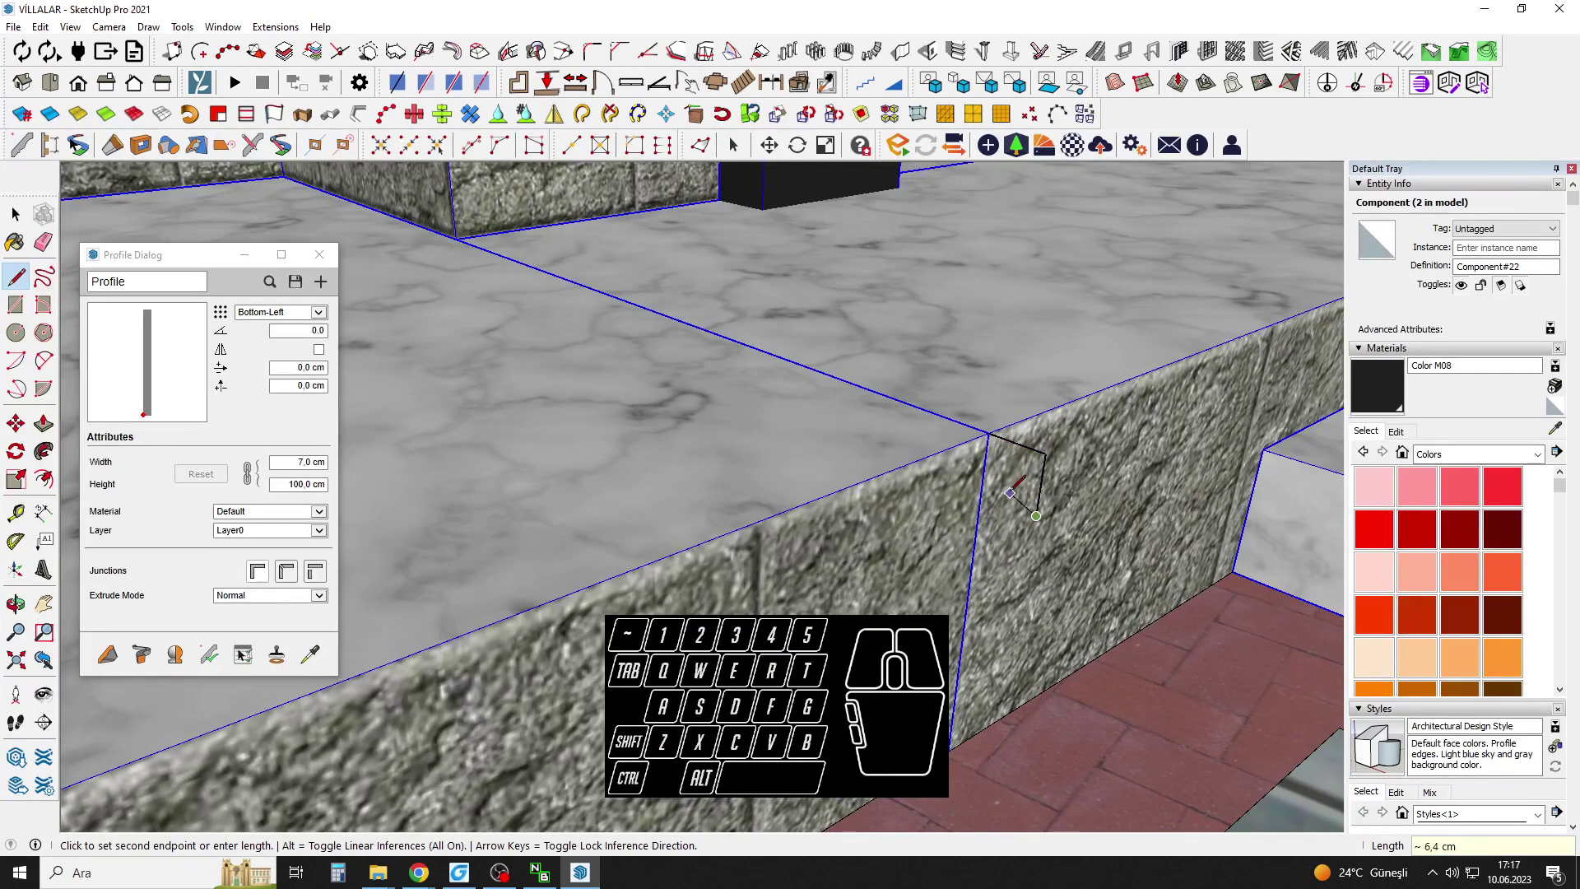
pyautogui.click(987, 442)
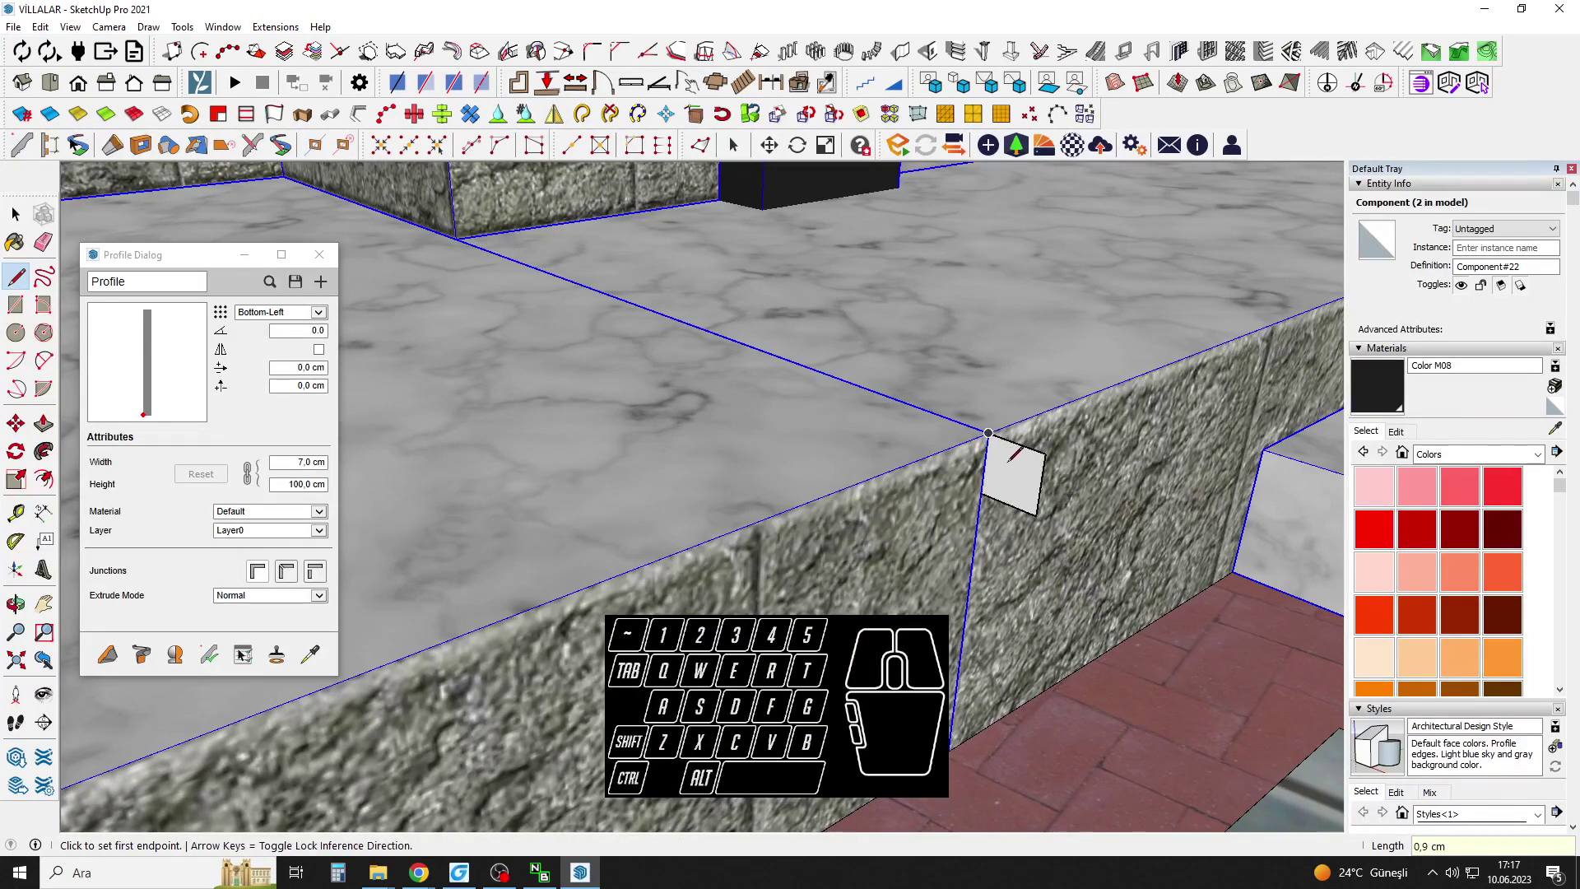
# Create a new Profile Builder profile from the 5 cm square and set its placement point to Top-Left.
pyautogui.press('space')
pyautogui.click(1011, 473)
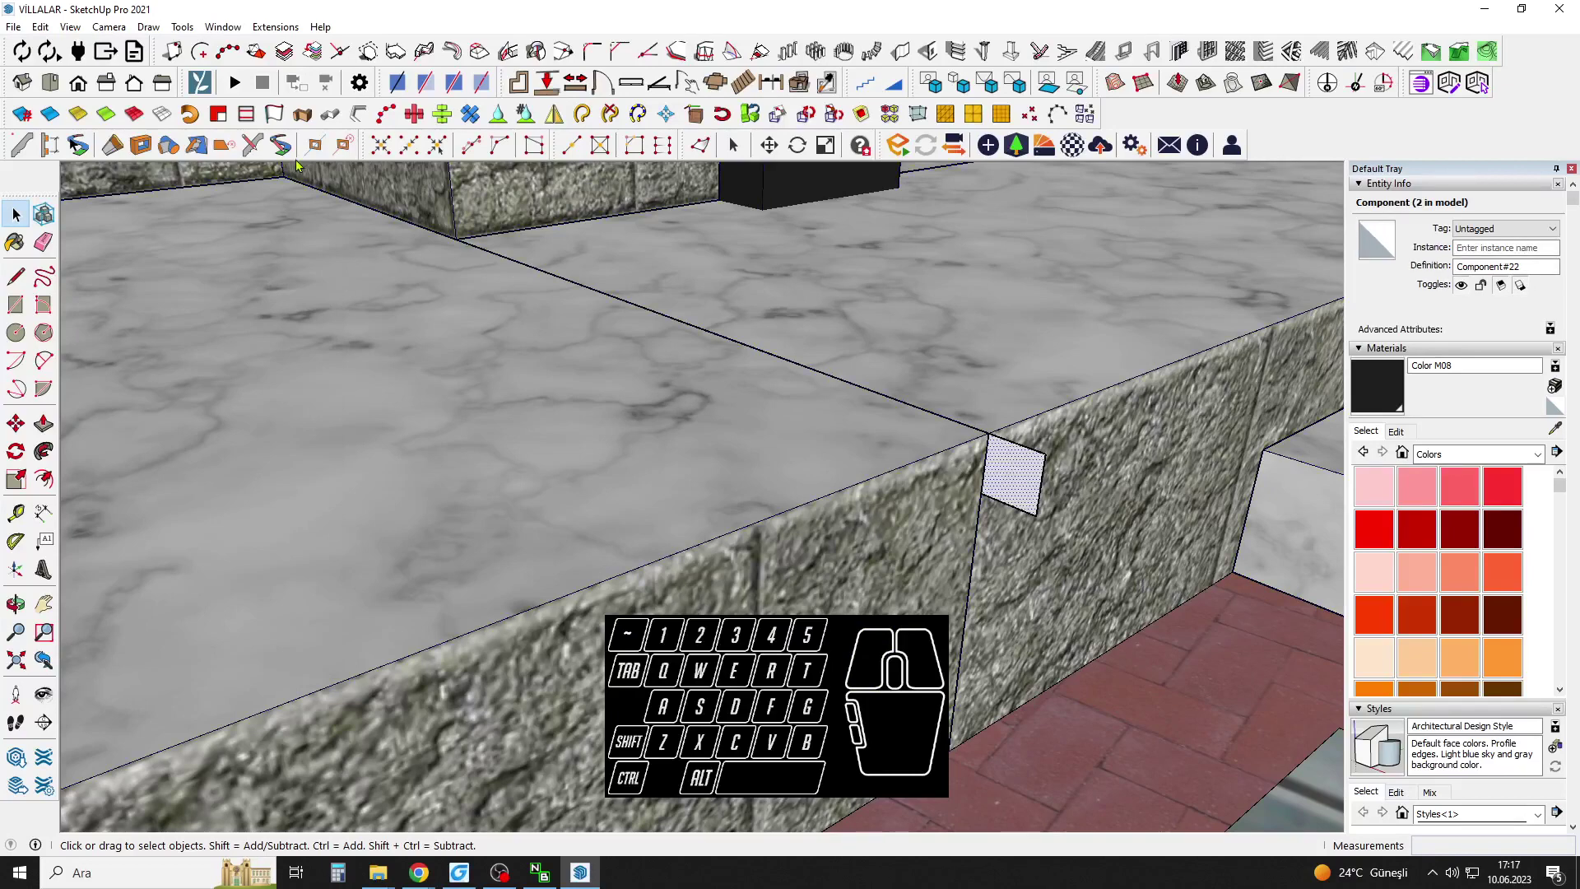
pyautogui.click(134, 114)
pyautogui.click(320, 282)
pyautogui.click(186, 484)
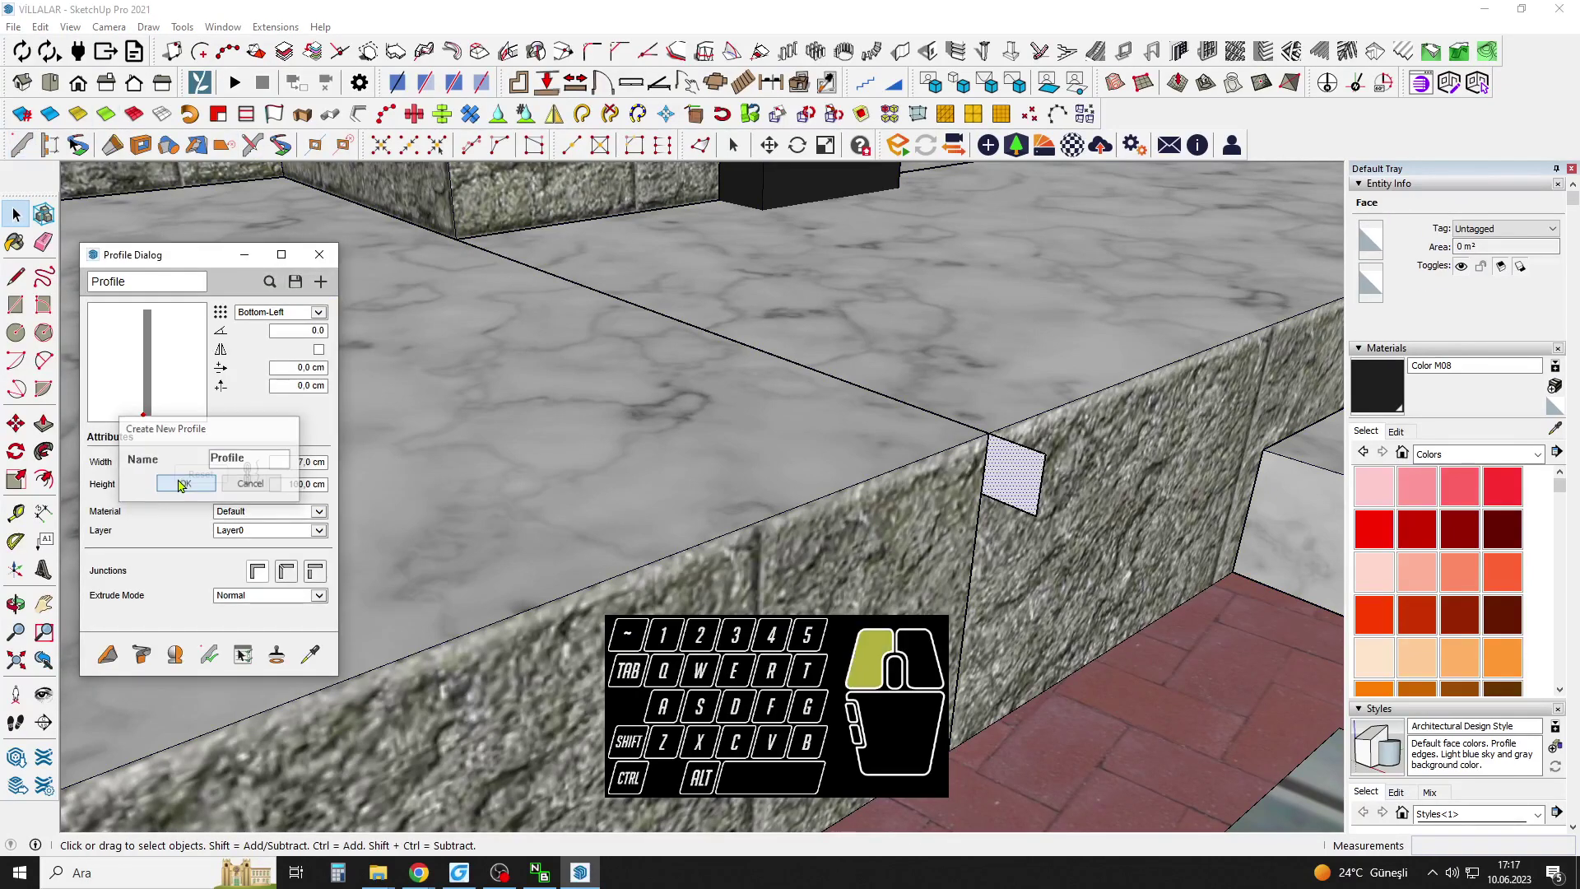
pyautogui.click(317, 311)
pyautogui.click(272, 271)
# Delete the square sketch face from the terrace corner.
pyautogui.scroll(-3, 928, 474)
pyautogui.doubleClick(984, 472)
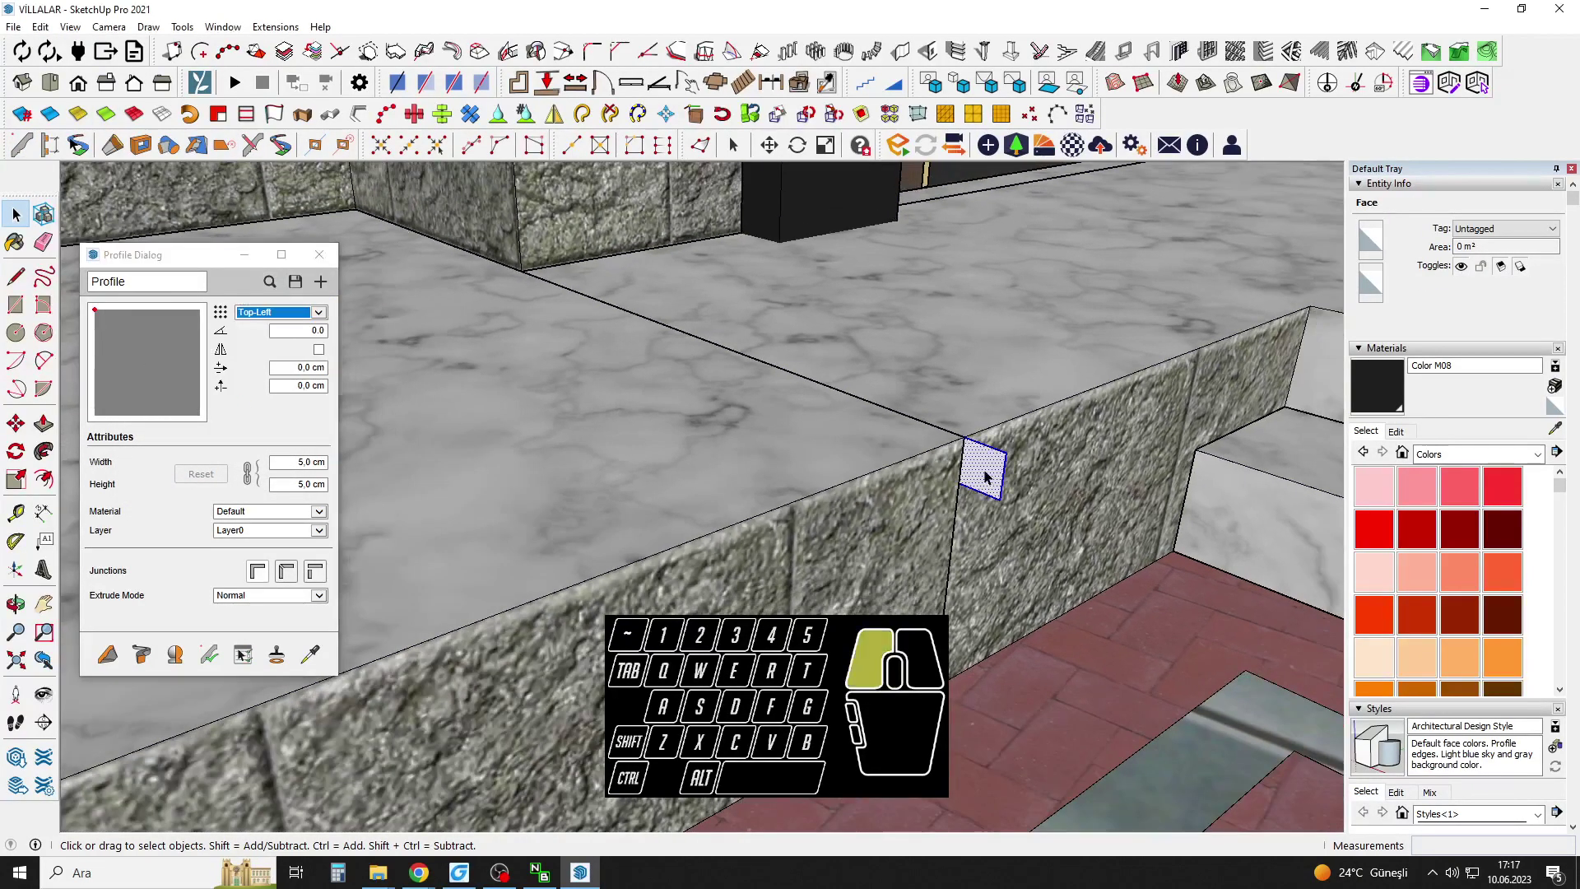
pyautogui.press('Delete')
# Build the 5 cm profile along the terrace's upper outer edge, continuing above the entrance steps to the landing's end.
pyautogui.scroll(-5, 1021, 452)
pyautogui.click(108, 655)
pyautogui.click(1158, 388)
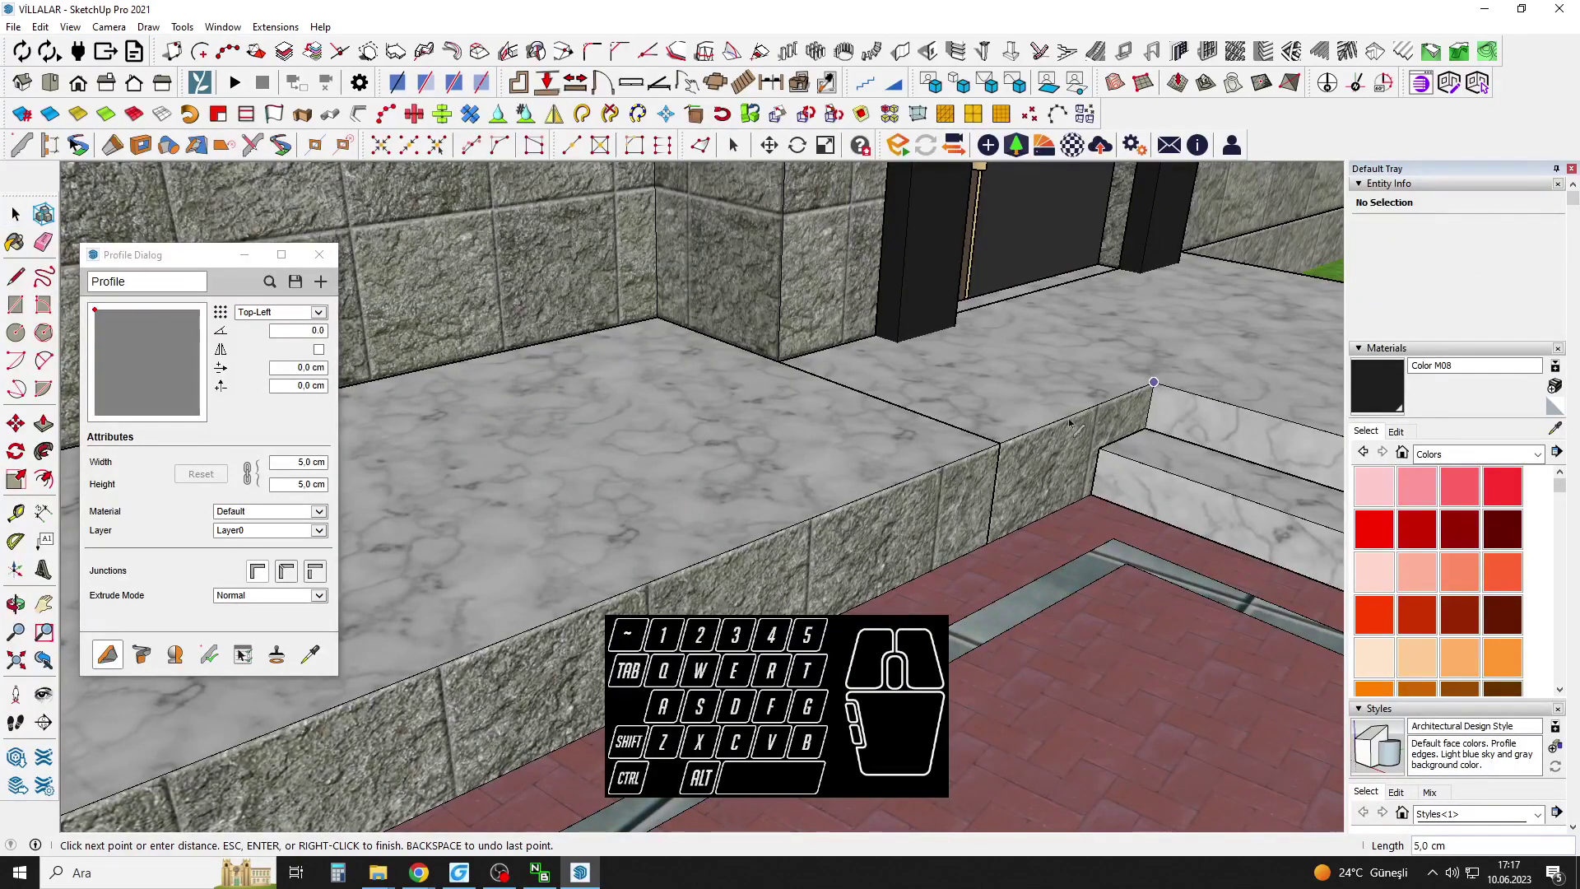
pyautogui.scroll(-5, 1038, 443)
pyautogui.press('Escape')
pyautogui.keyDown('shift'); pyautogui.moveTo(460, 493); pyautogui.dragTo(930, 457, button='middle'); pyautogui.keyUp('shift')
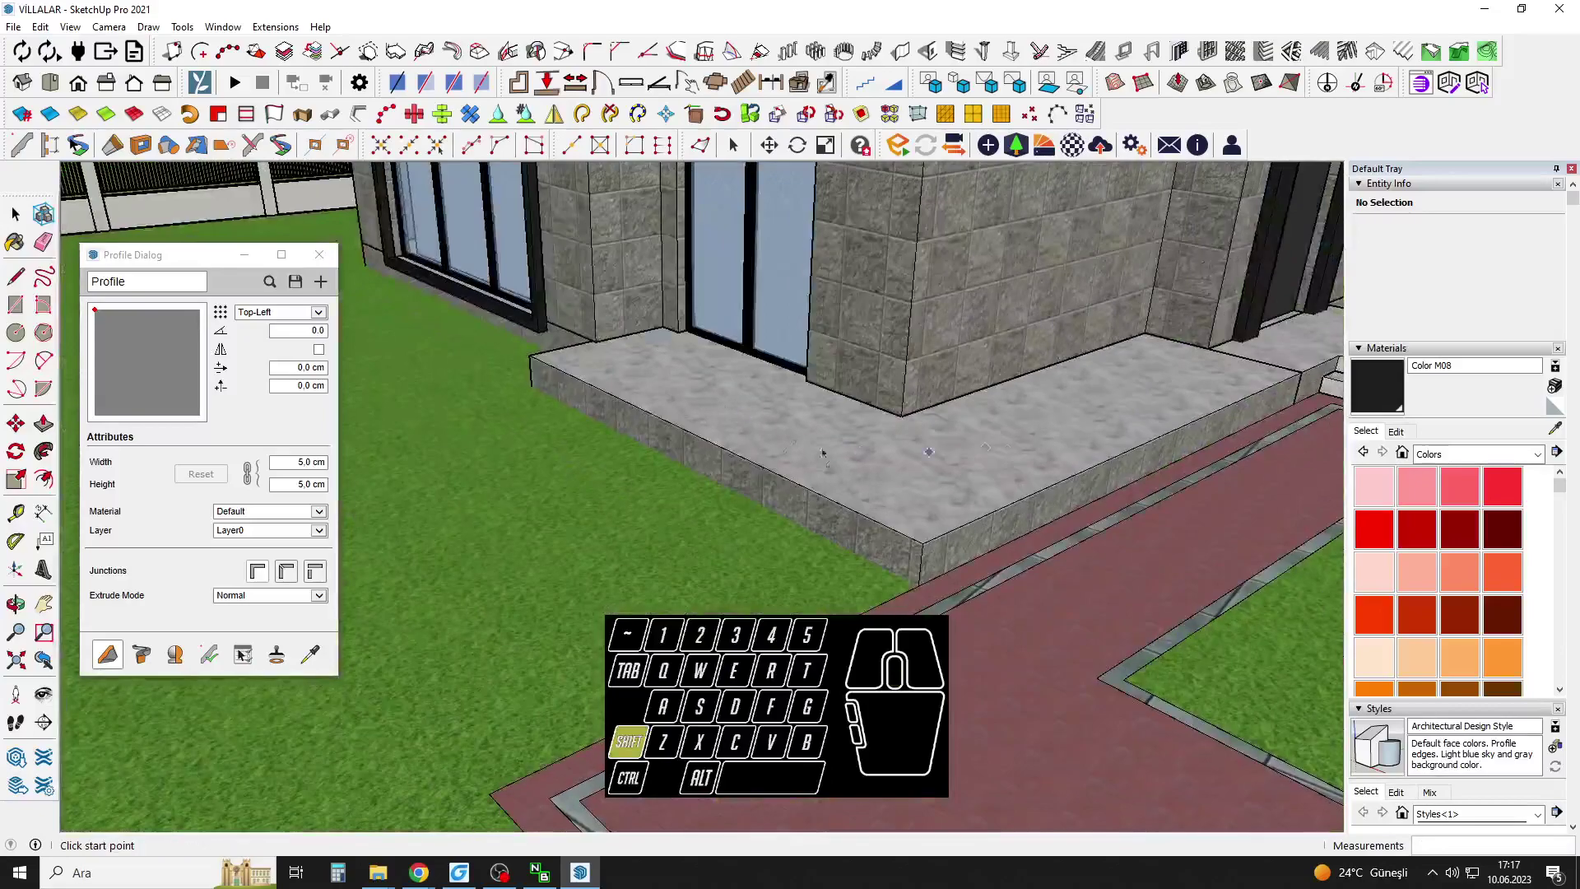
pyautogui.scroll(3, 543, 321)
pyautogui.scroll(3, 611, 339)
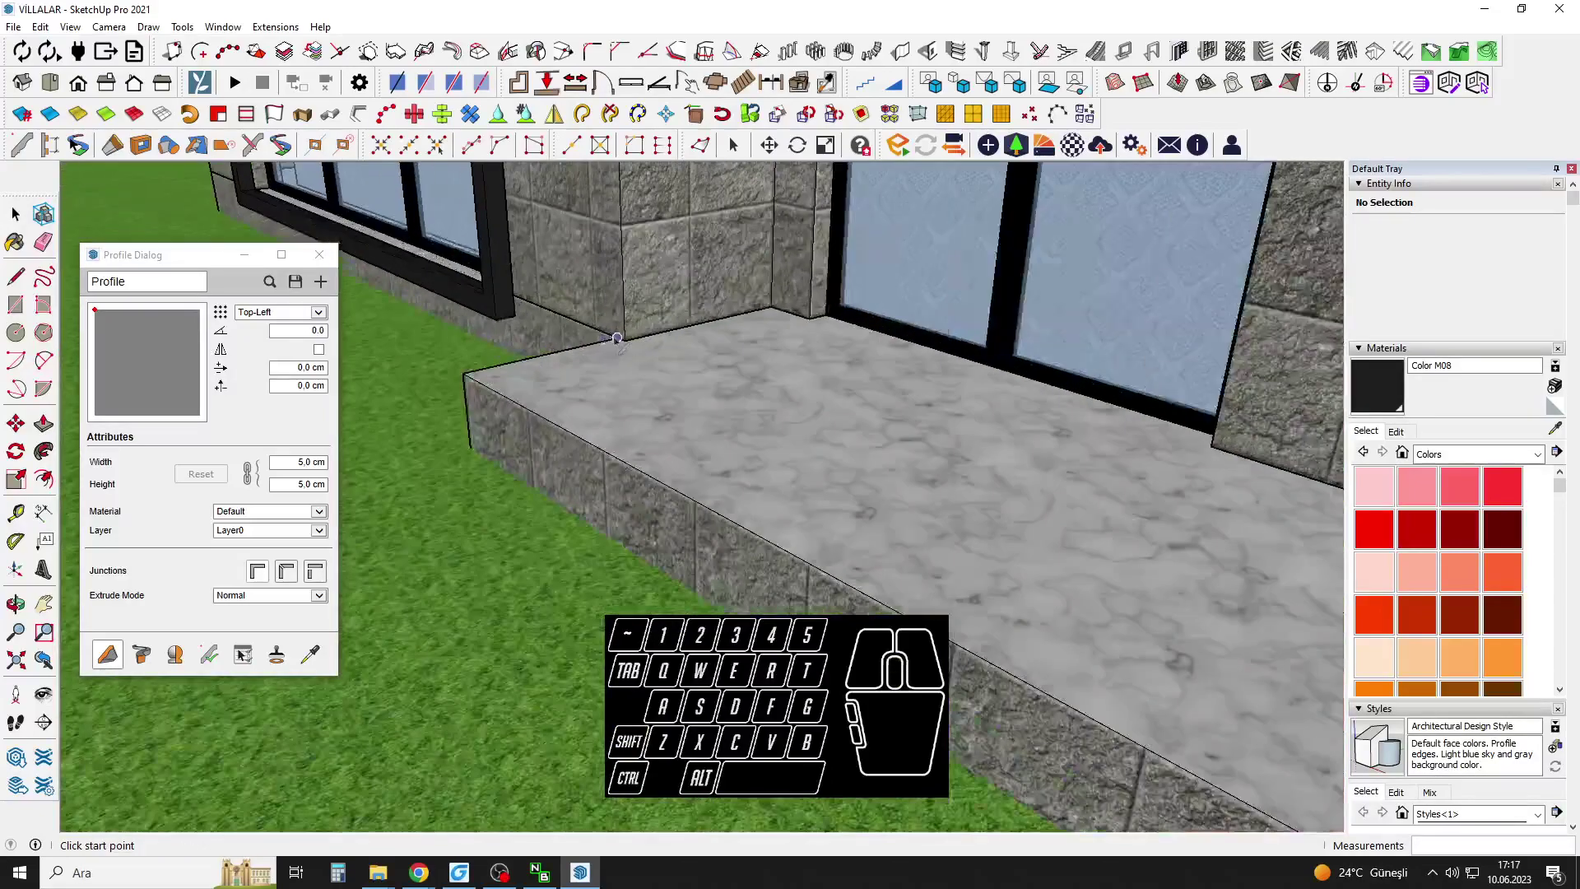
pyautogui.click(463, 375)
pyautogui.scroll(-2, 466, 379)
pyautogui.keyDown('shift'); pyautogui.moveTo(645, 473); pyautogui.dragTo(446, 387, button='middle'); pyautogui.keyUp('shift')
pyautogui.keyDown('shift'); pyautogui.moveTo(778, 586); pyautogui.dragTo(798, 480, button='middle'); pyautogui.keyUp('shift')
pyautogui.click(813, 436)
pyautogui.click(807, 488)
pyautogui.scroll(-2, 807, 488)
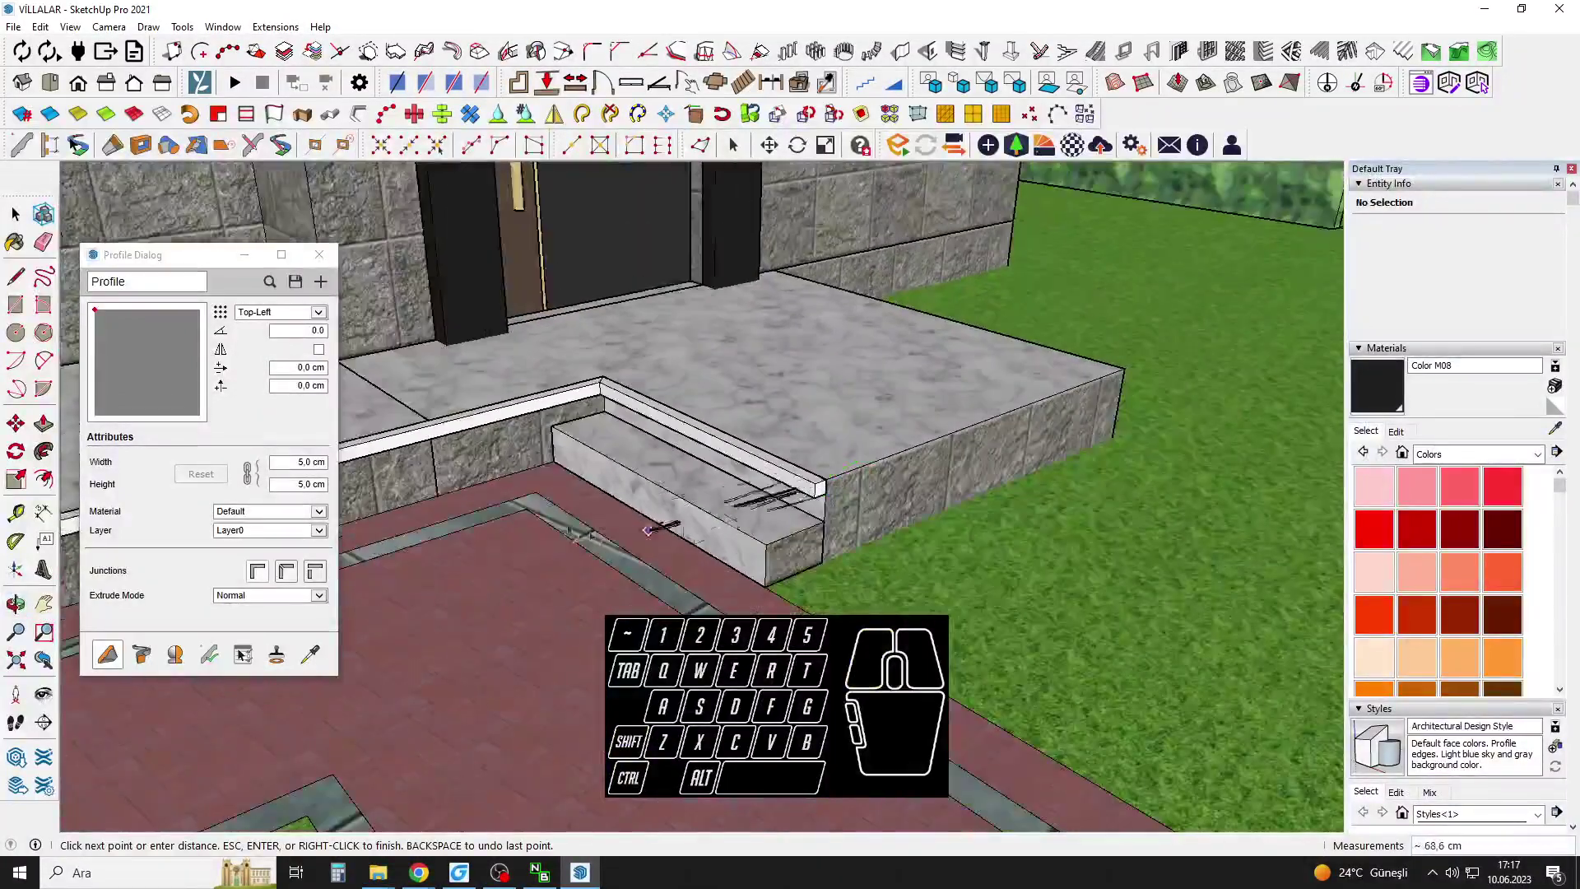
pyautogui.press('Escape')
# Build the same 5 cm profile along the front edge of the lower entrance step.
pyautogui.scroll(2, 543, 448)
pyautogui.click(556, 423)
pyautogui.click(837, 574)
pyautogui.press('Escape')
# Paint the terrace edge and step profiles with Color M08.
pyautogui.scroll(-3, 873, 551)
pyautogui.moveTo(856, 559); pyautogui.dragTo(843, 498, button='middle')
pyautogui.keyDown('shift'); pyautogui.moveTo(844, 497); pyautogui.dragTo(968, 451, button='middle'); pyautogui.keyUp('shift')
pyautogui.press('space')
pyautogui.scroll(1, 944, 431)
pyautogui.click(947, 443)
pyautogui.click(962, 493)
pyautogui.press('space')
# Examine how the dark edge trim looks on the terrace and the entrance steps.
pyautogui.scroll(-4, 1091, 525)
pyautogui.scroll(-3, 1062, 504)
pyautogui.keyDown('shift'); pyautogui.moveTo(769, 460); pyautogui.dragTo(882, 500, button='middle'); pyautogui.keyUp('shift')
pyautogui.scroll(-2, 847, 551)
pyautogui.moveTo(821, 508); pyautogui.dragTo(864, 448)
pyautogui.moveTo(845, 501); pyautogui.dragTo(856, 418, button='middle')
pyautogui.moveTo(847, 461); pyautogui.dragTo(811, 465)
pyautogui.keyDown('shift'); pyautogui.moveTo(891, 488); pyautogui.dragTo(866, 502, button='middle'); pyautogui.keyUp('shift')
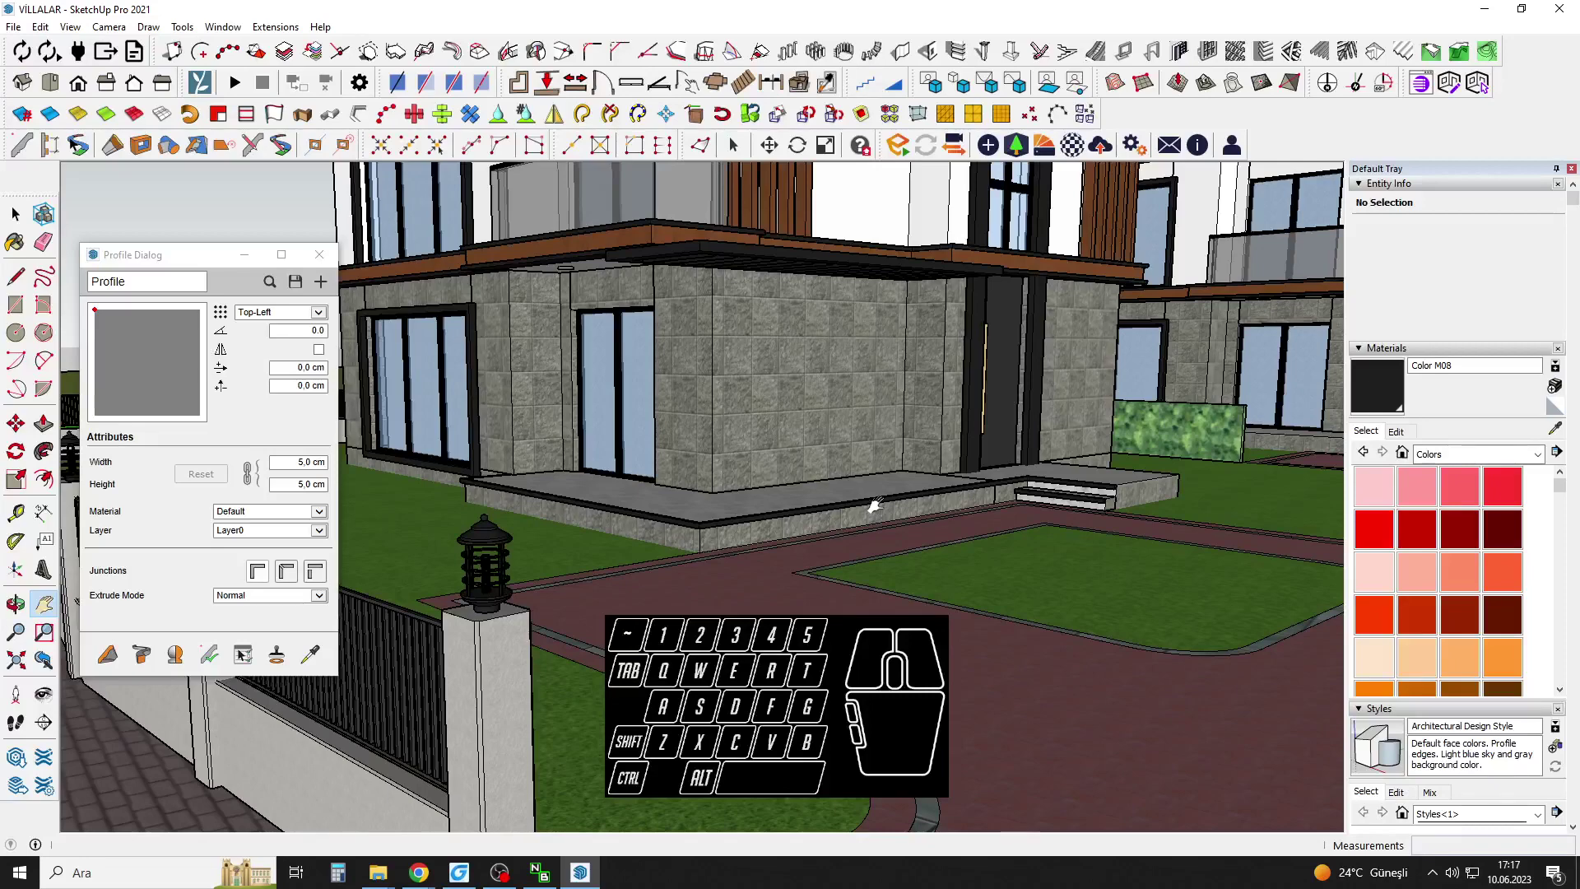
pyautogui.scroll(6, 1062, 480)
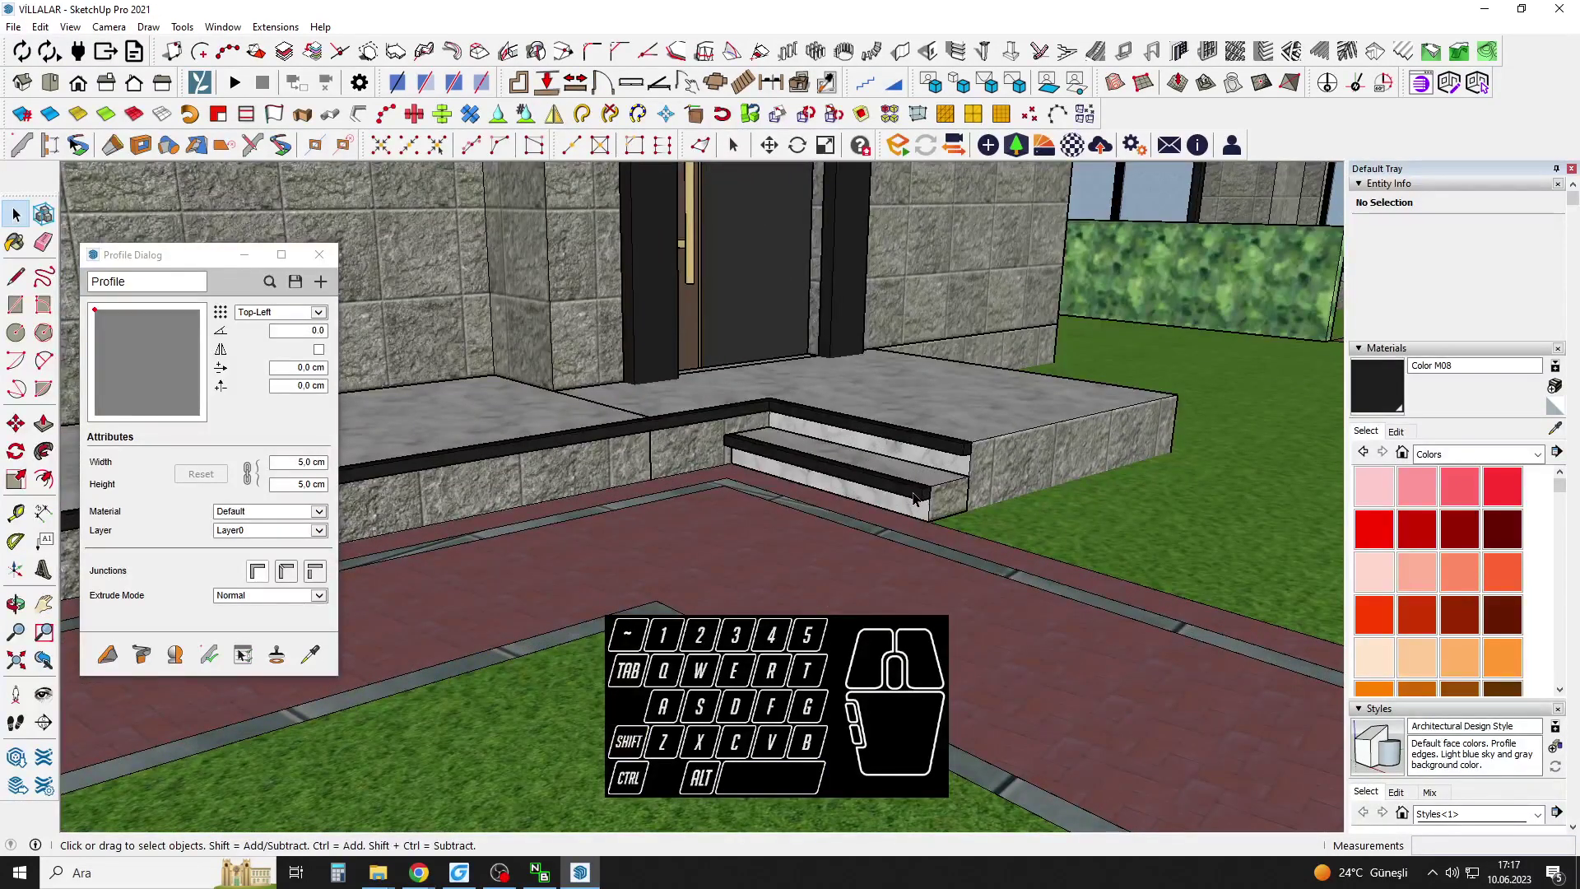
# Sample the Carrera Marble material from the entrance landing and paint both edge profiles with it.
pyautogui.moveTo(913, 498); pyautogui.dragTo(887, 512, button='middle')
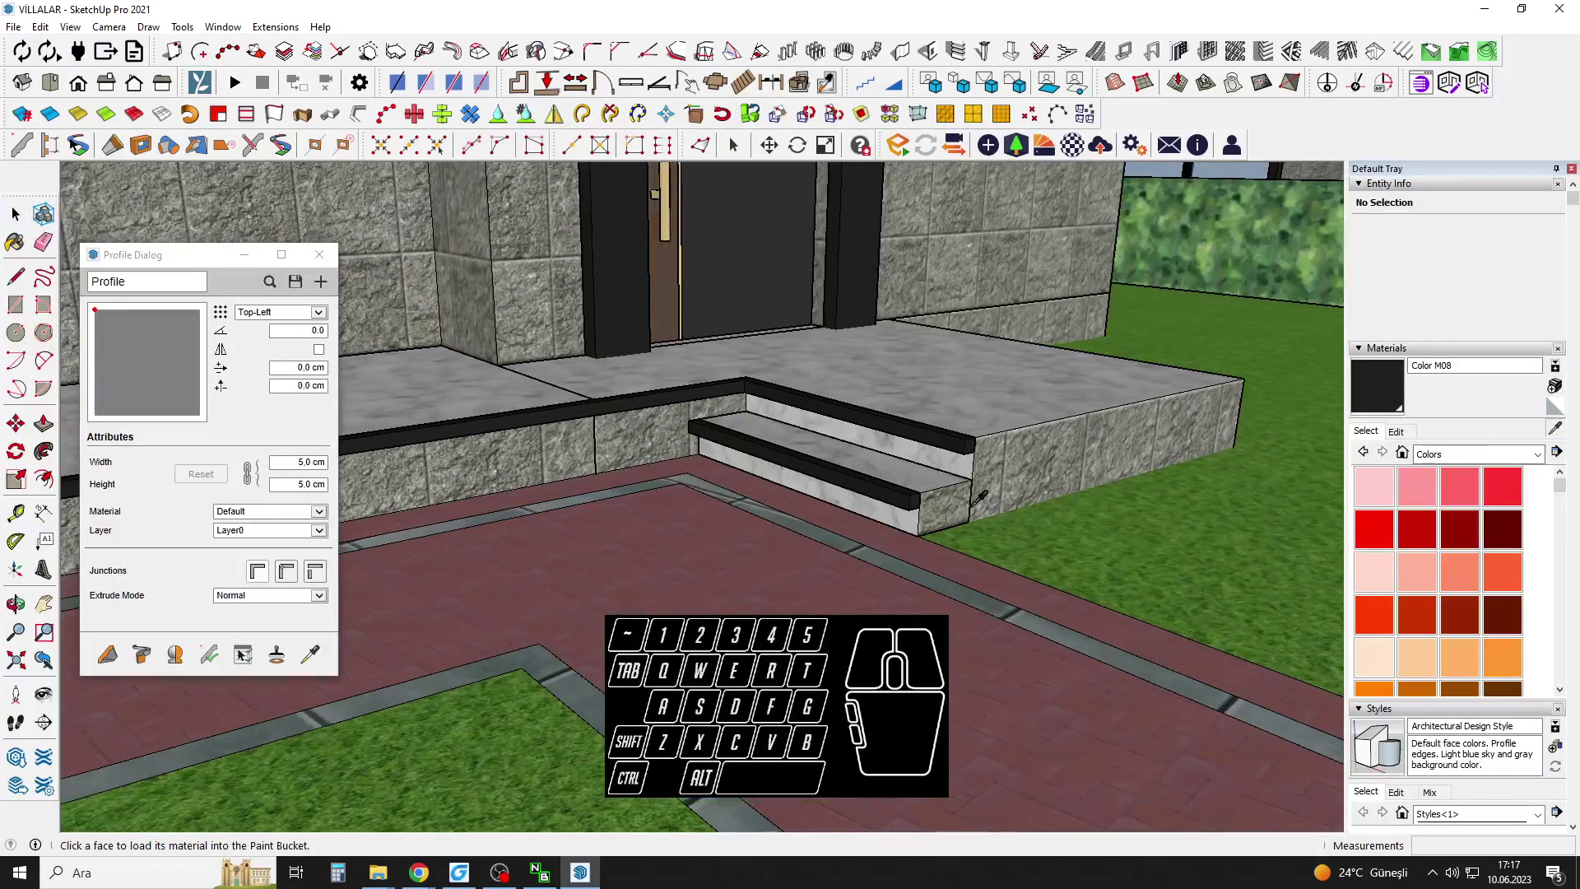
pyautogui.scroll(1, 956, 425)
pyautogui.click(956, 424)
pyautogui.click(945, 441)
pyautogui.click(869, 495)
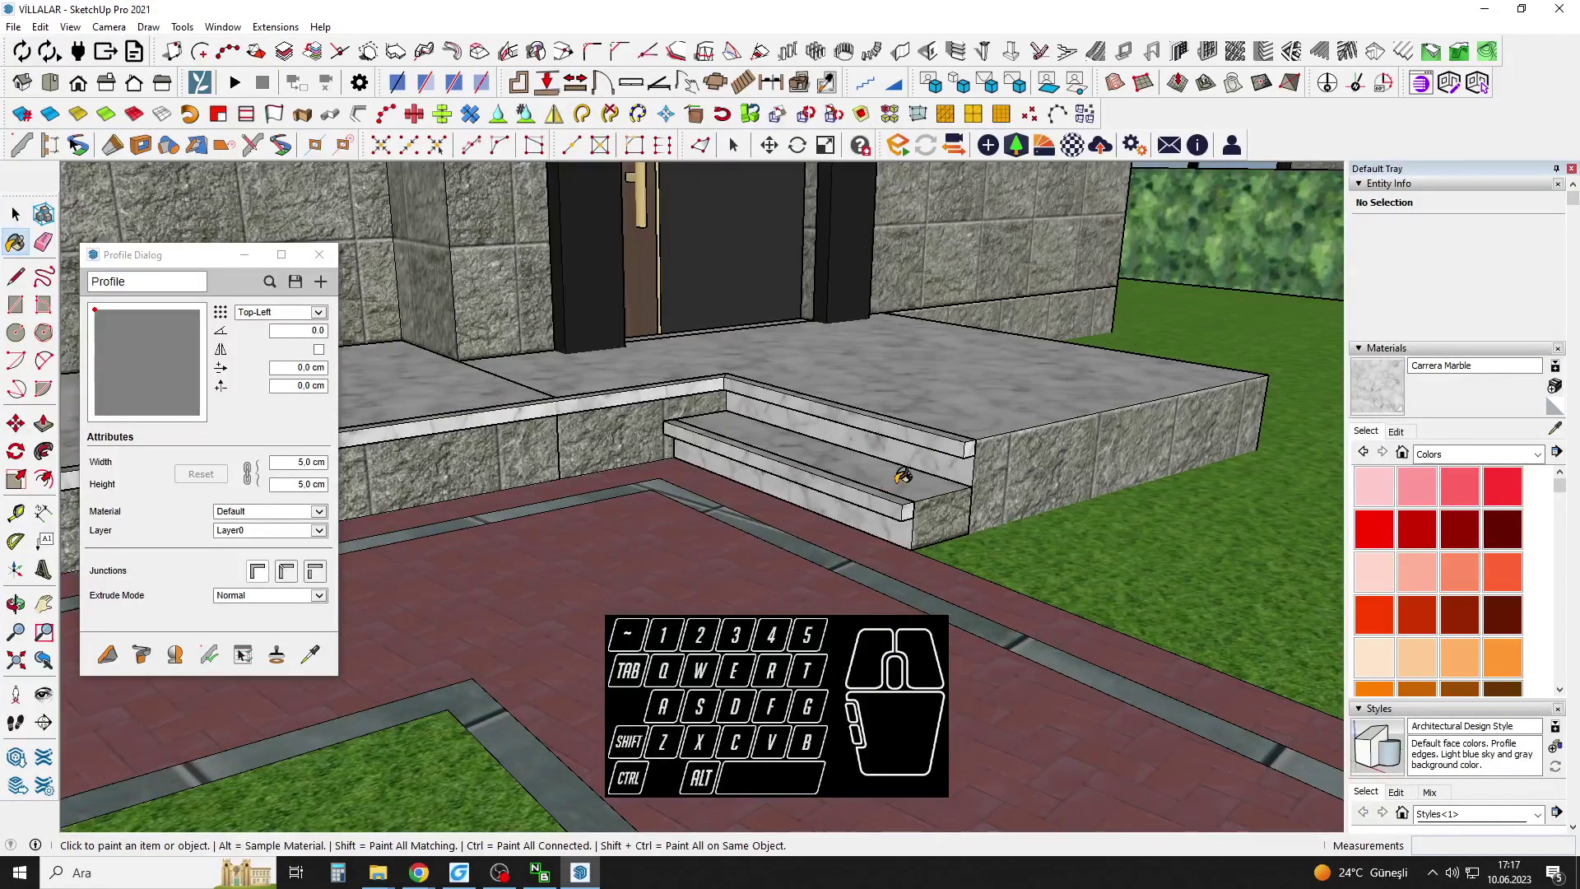
# Select the terrace edge and step profiles together and make them one group.
pyautogui.moveTo(982, 492); pyautogui.dragTo(833, 484, button='middle')
pyautogui.scroll(2, 858, 508)
pyautogui.press('space')
pyautogui.keyDown('shift'); pyautogui.rightClick(963, 455); pyautogui.keyUp('shift')
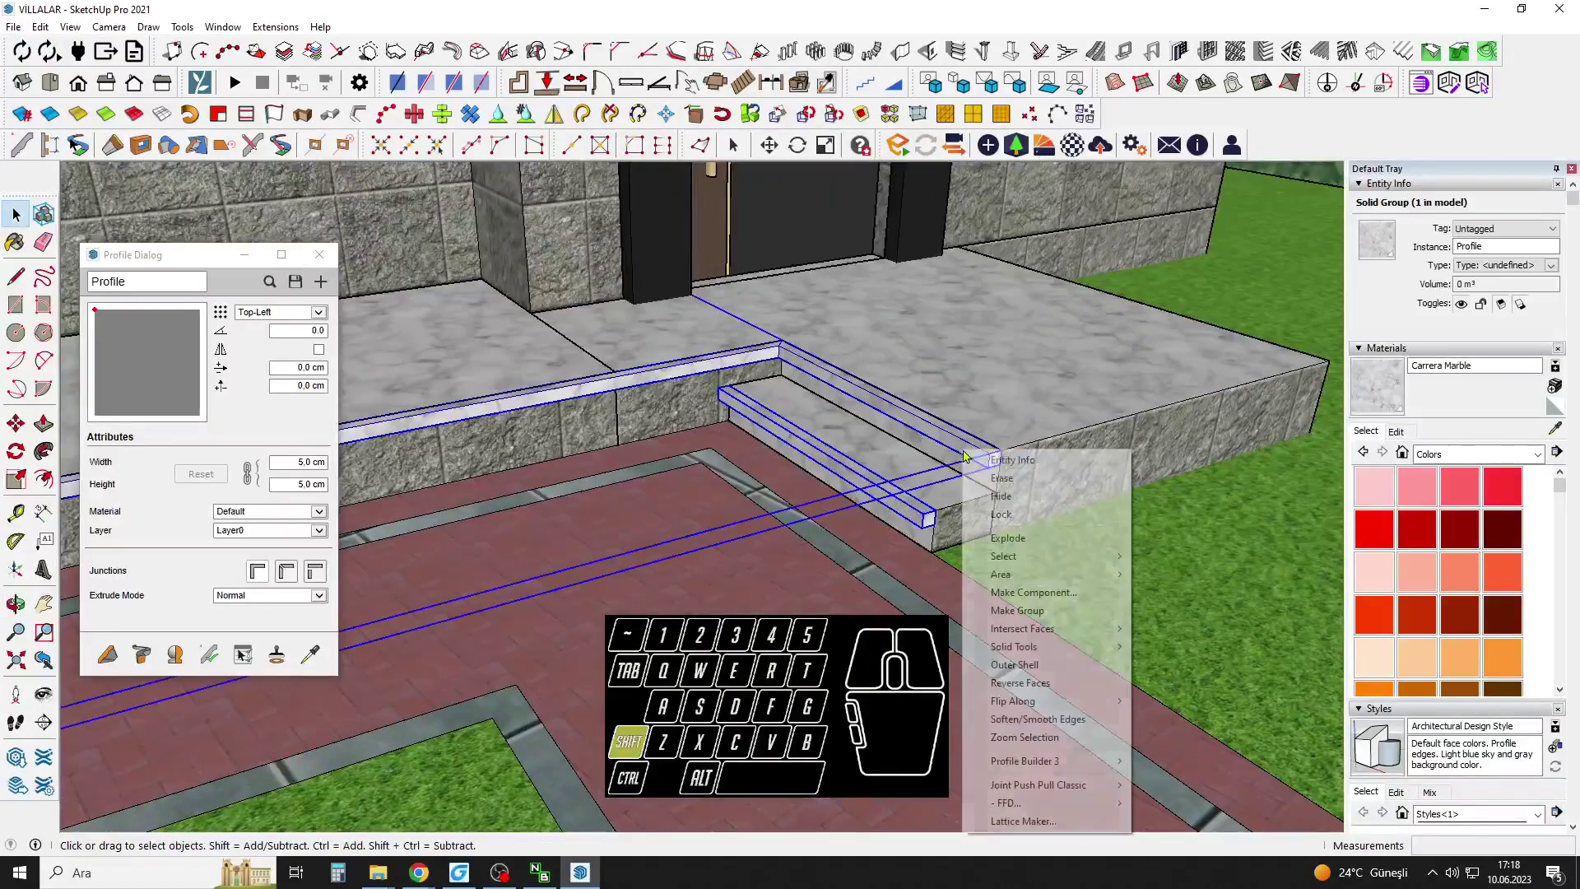
pyautogui.click(1022, 610)
# Choose Color C01 and open the new group and its nested terrace edge profile for editing.
pyautogui.scroll(-3, 988, 592)
pyautogui.keyDown('shift'); pyautogui.moveTo(909, 527); pyautogui.dragTo(1078, 436, button='middle'); pyautogui.keyUp('shift')
pyautogui.click(1373, 656)
pyautogui.scroll(6, 420, 547)
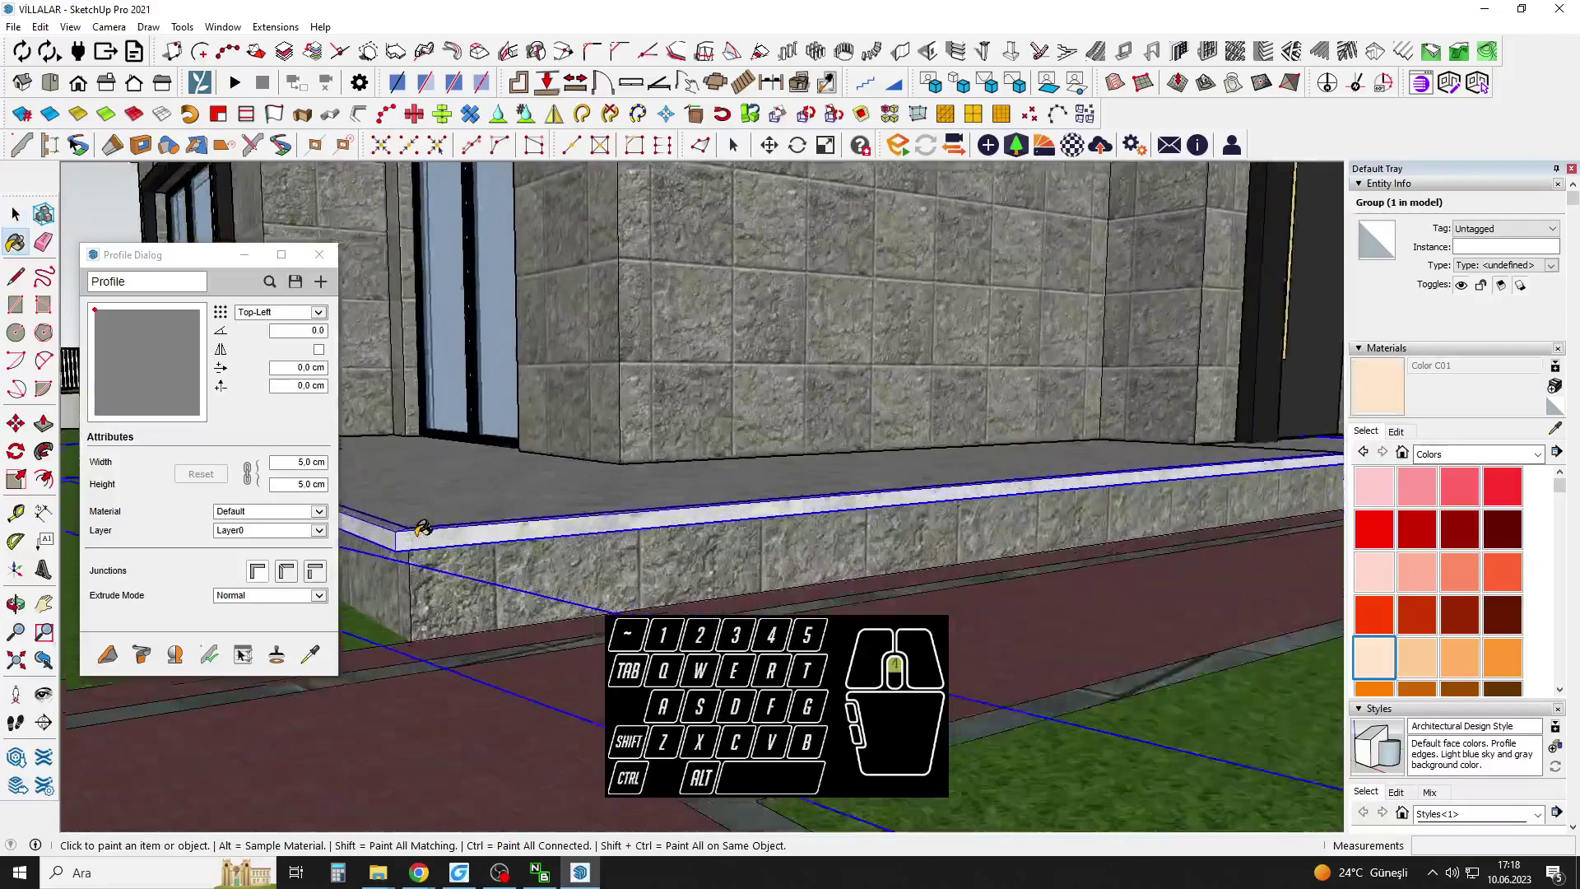
pyautogui.moveTo(420, 547)
pyautogui.mouseDown(button='middle')
pyautogui.moveTo(582, 518)
pyautogui.moveTo(773, 432)
pyautogui.moveTo(771, 466)
pyautogui.moveTo(823, 486)
pyautogui.mouseUp(button='middle')
pyautogui.scroll(-3, 765, 467)
pyautogui.press('space')
pyautogui.doubleClick(823, 485)
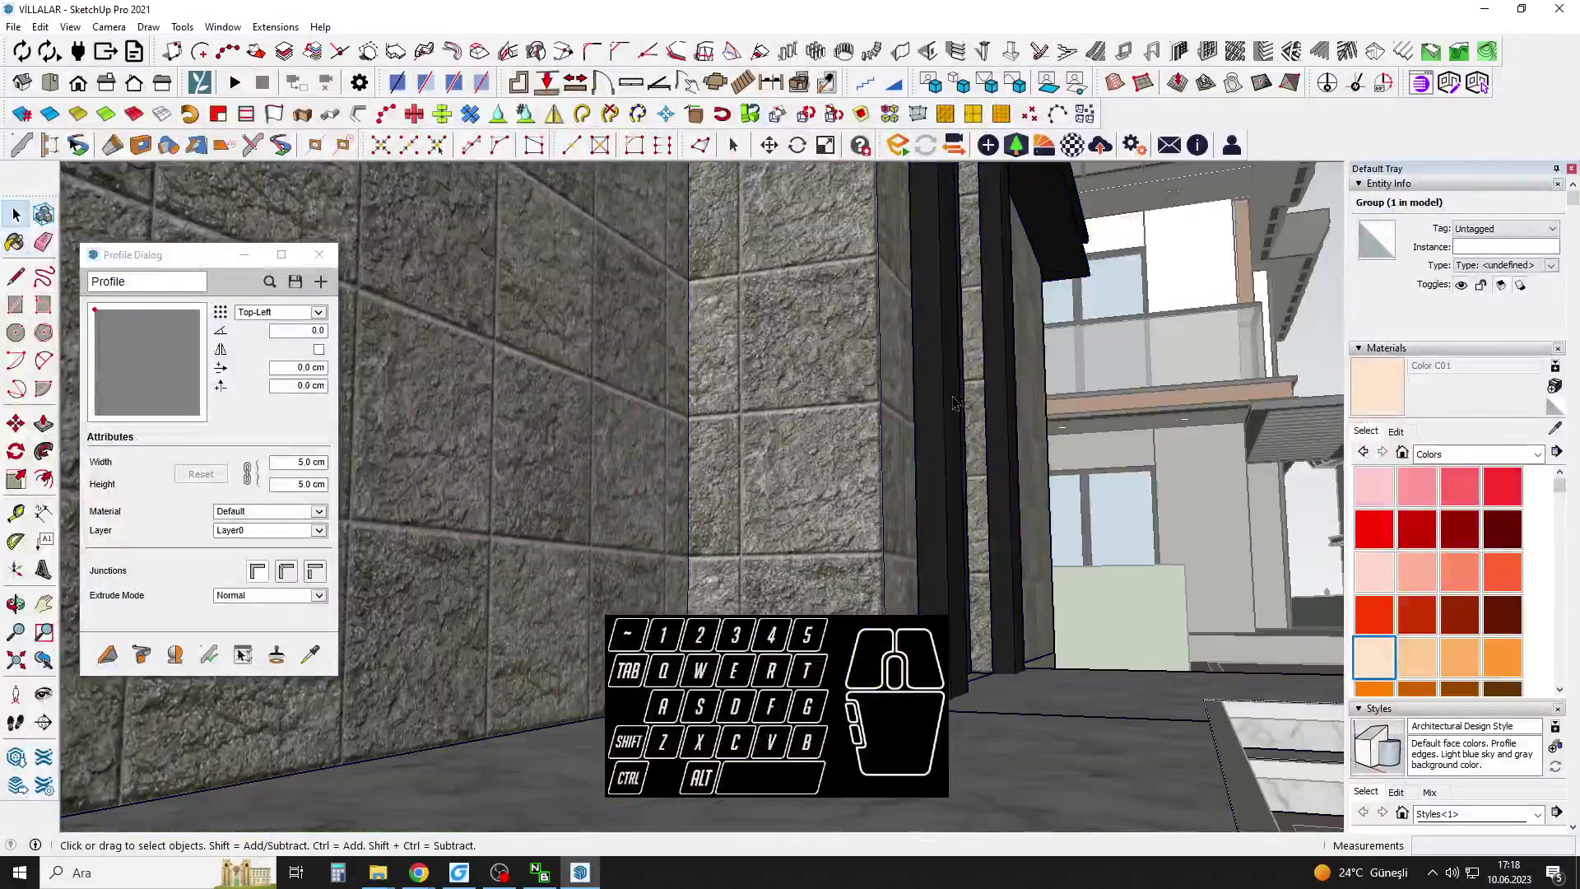
pyautogui.scroll(-3, 905, 502)
pyautogui.scroll(-2, 814, 465)
pyautogui.doubleClick(812, 464)
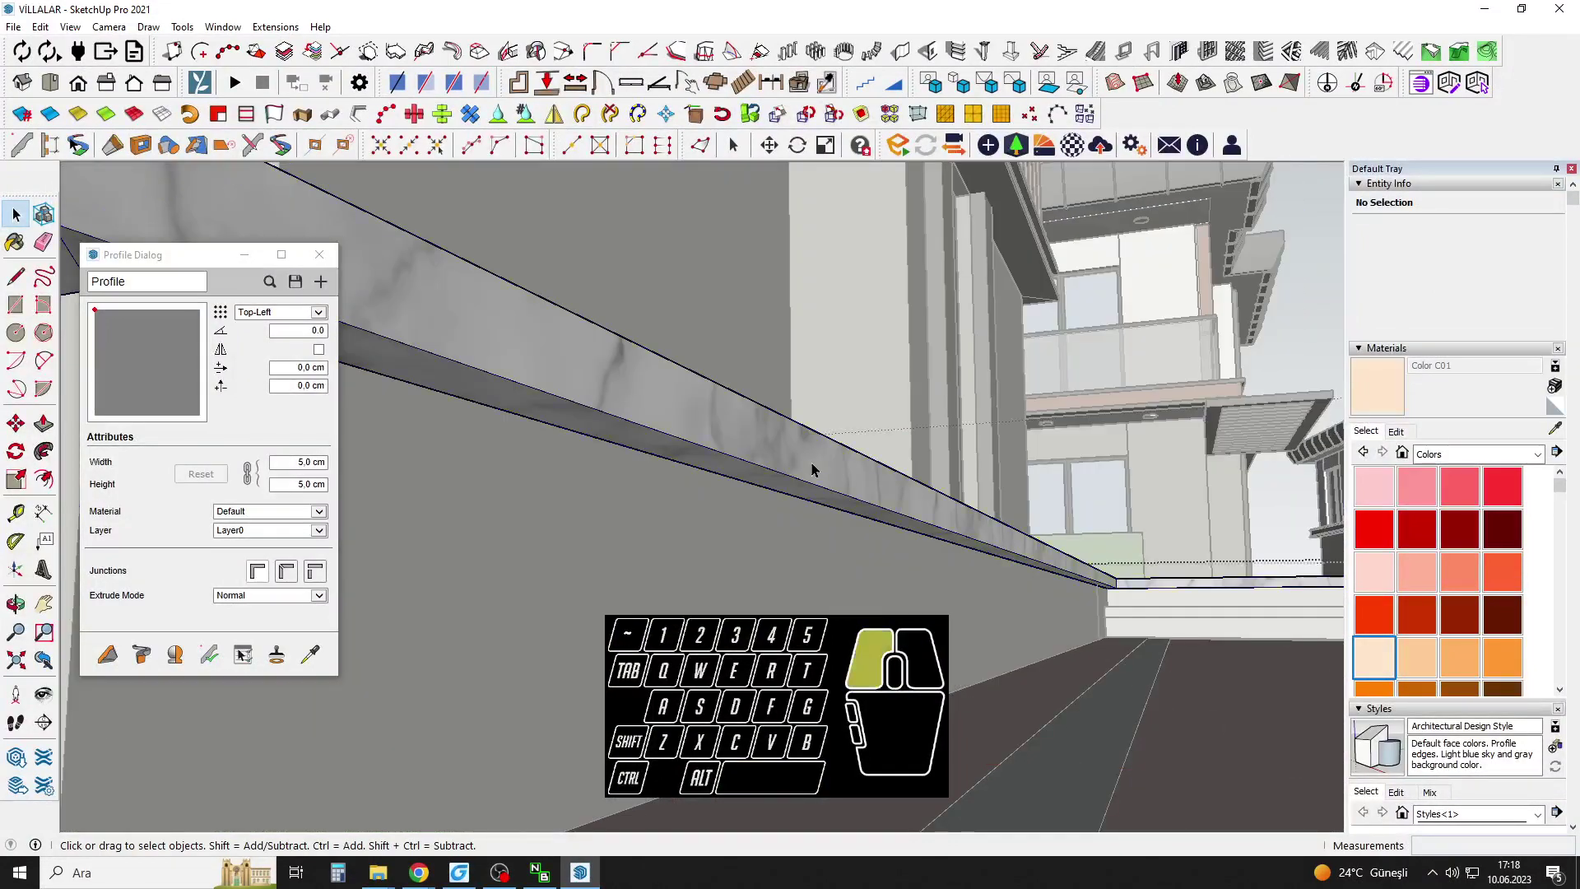
pyautogui.tripleClick(812, 465)
# Paint the underside of the terrace's marble edge trim with Color C01.
pyautogui.keyDown('shift'); pyautogui.moveTo(716, 417); pyautogui.dragTo(786, 399, button='middle'); pyautogui.keyUp('shift')
pyautogui.click(610, 318)
pyautogui.press('b')
pyautogui.click(452, 303)
pyautogui.click(439, 300)
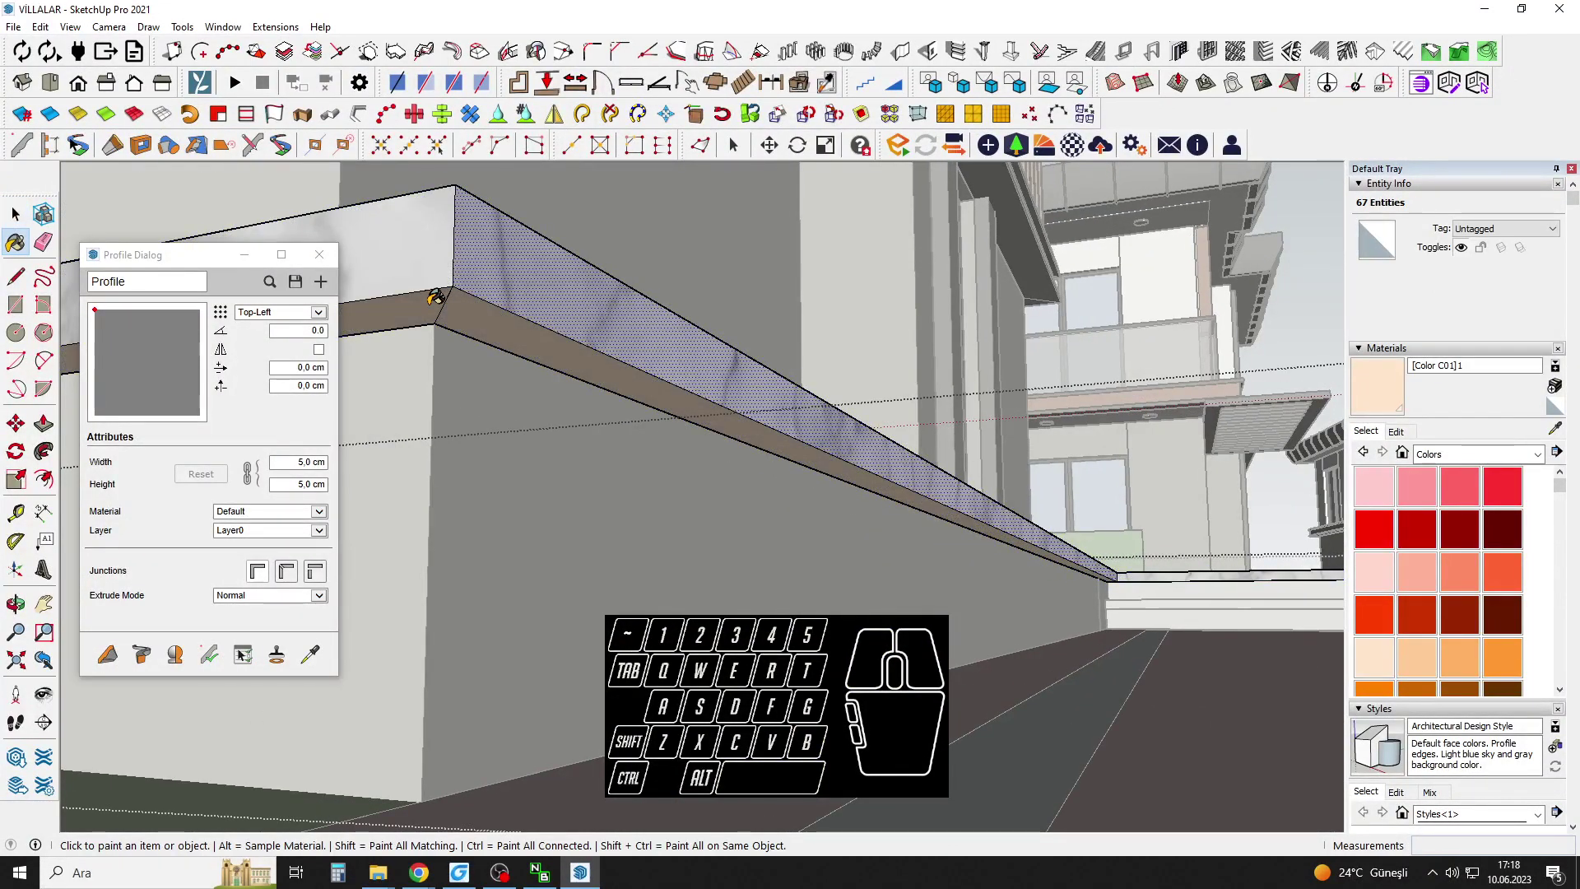
# Paint the underside of the marble trim segment above the entrance step with Color C01.
pyautogui.moveTo(1093, 579)
pyautogui.keyDown('shift'); pyautogui.mouseDown(button='middle')
pyautogui.moveTo(1085, 613)
pyautogui.moveTo(892, 585)
pyautogui.moveTo(1070, 531)
pyautogui.moveTo(896, 539)
pyautogui.moveTo(896, 563)
pyautogui.mouseUp(button='middle'); pyautogui.keyUp('shift')
pyautogui.press('b')
pyautogui.click(1068, 511)
pyautogui.press('space')
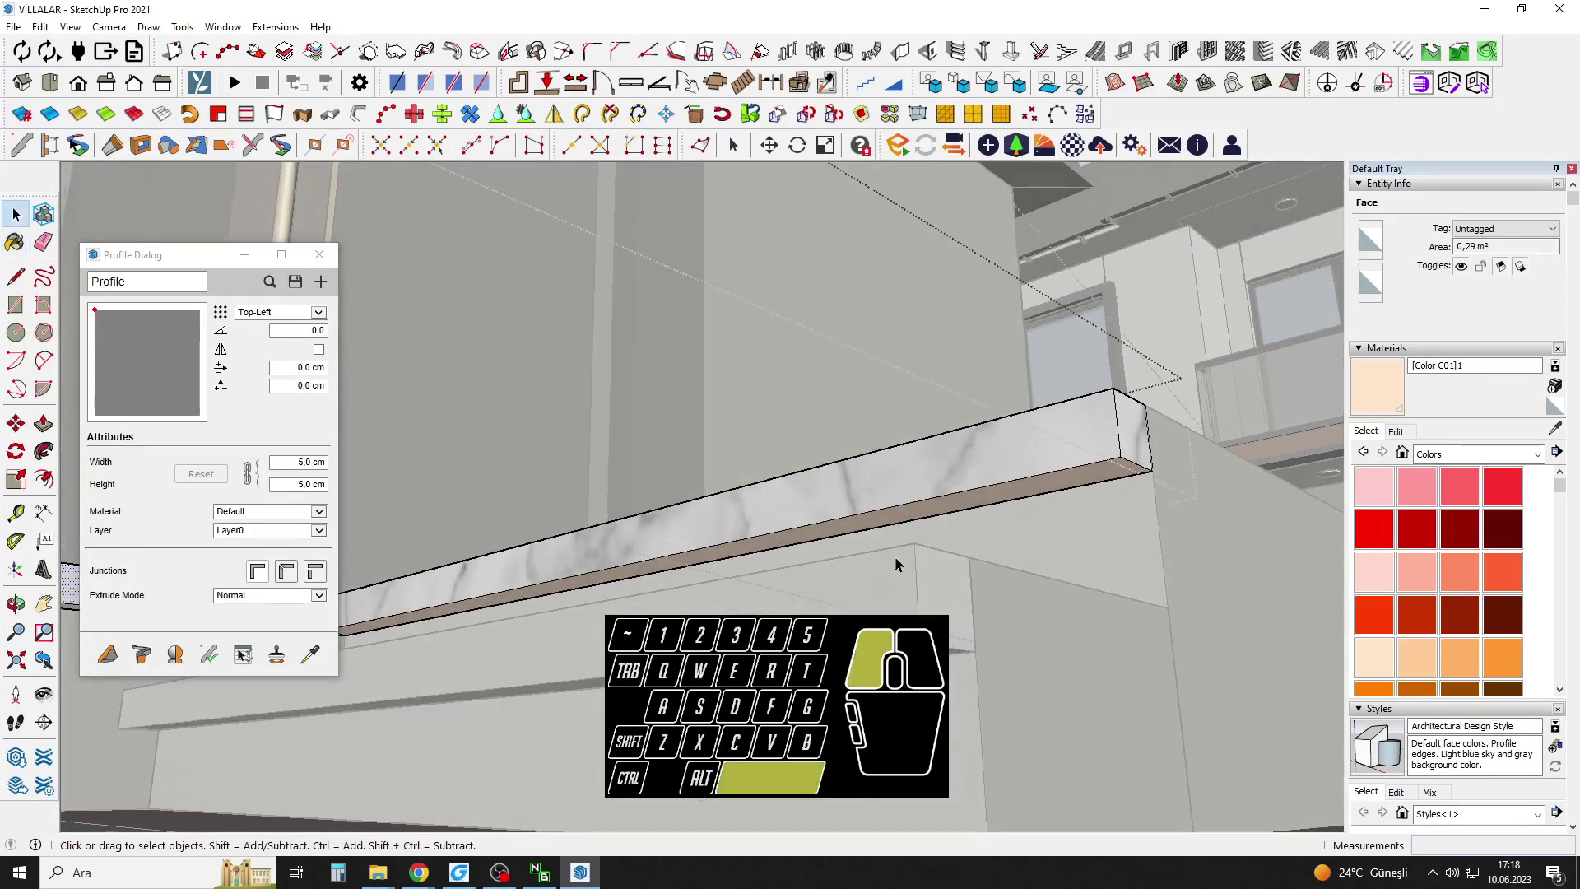
# Undo the last paint change on the marble trim at the entrance step and close the open groups.
pyautogui.tripleClick(896, 563)
pyautogui.hotkey('ctrl', 'z')
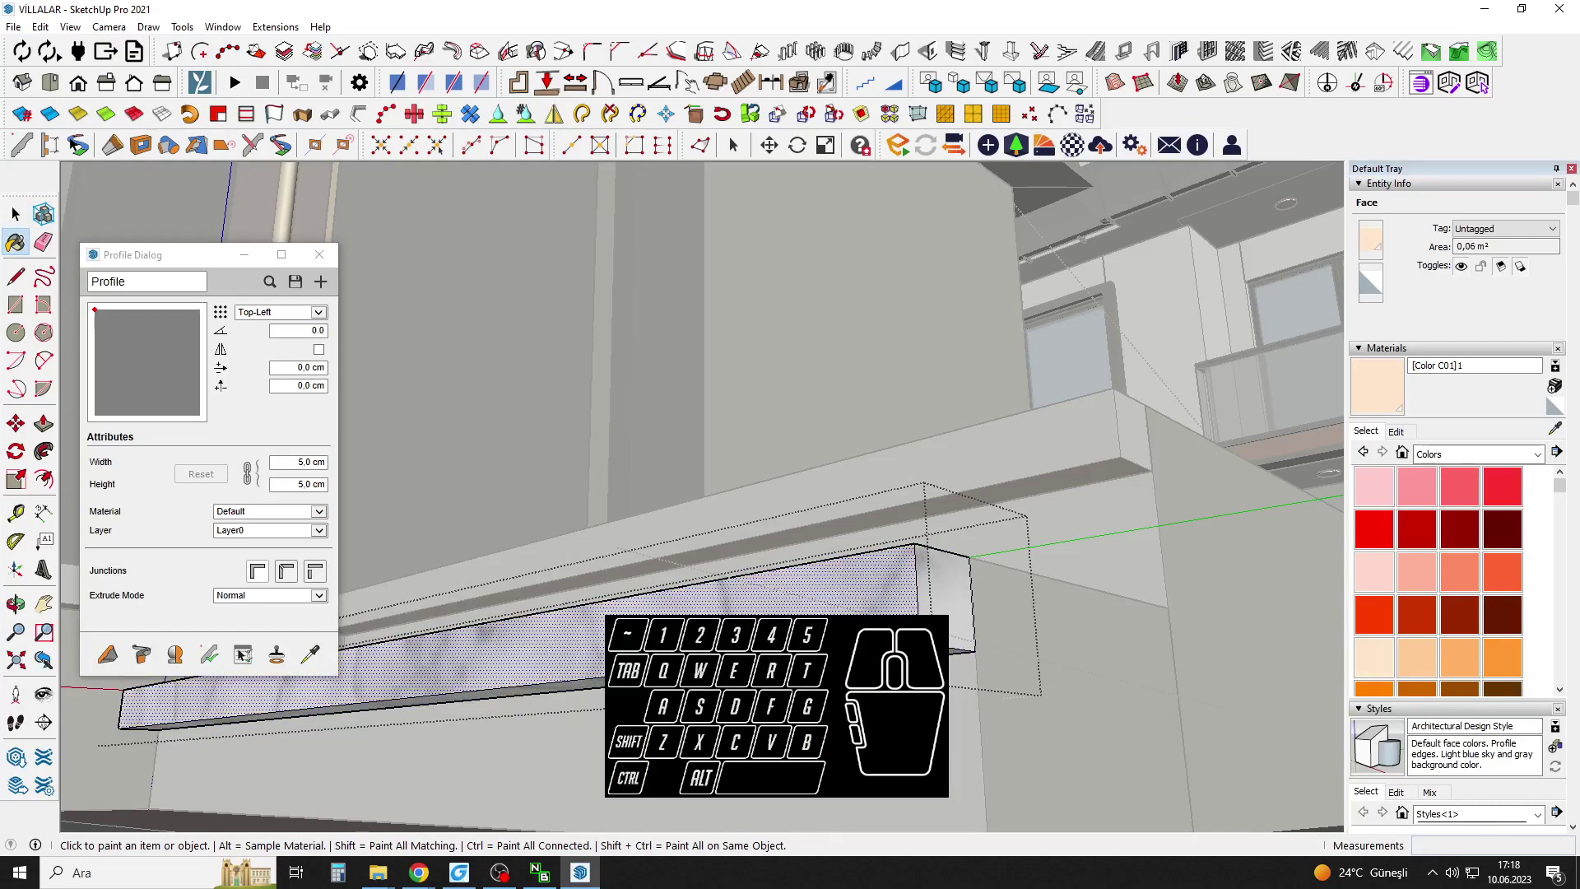
pyautogui.moveTo(823, 560); pyautogui.dragTo(827, 651, button='middle')
pyautogui.press('space')
pyautogui.click(831, 461)
pyautogui.scroll(-4, 832, 461)
pyautogui.moveTo(831, 461); pyautogui.dragTo(872, 543, button='middle')
pyautogui.scroll(-8, 949, 585)
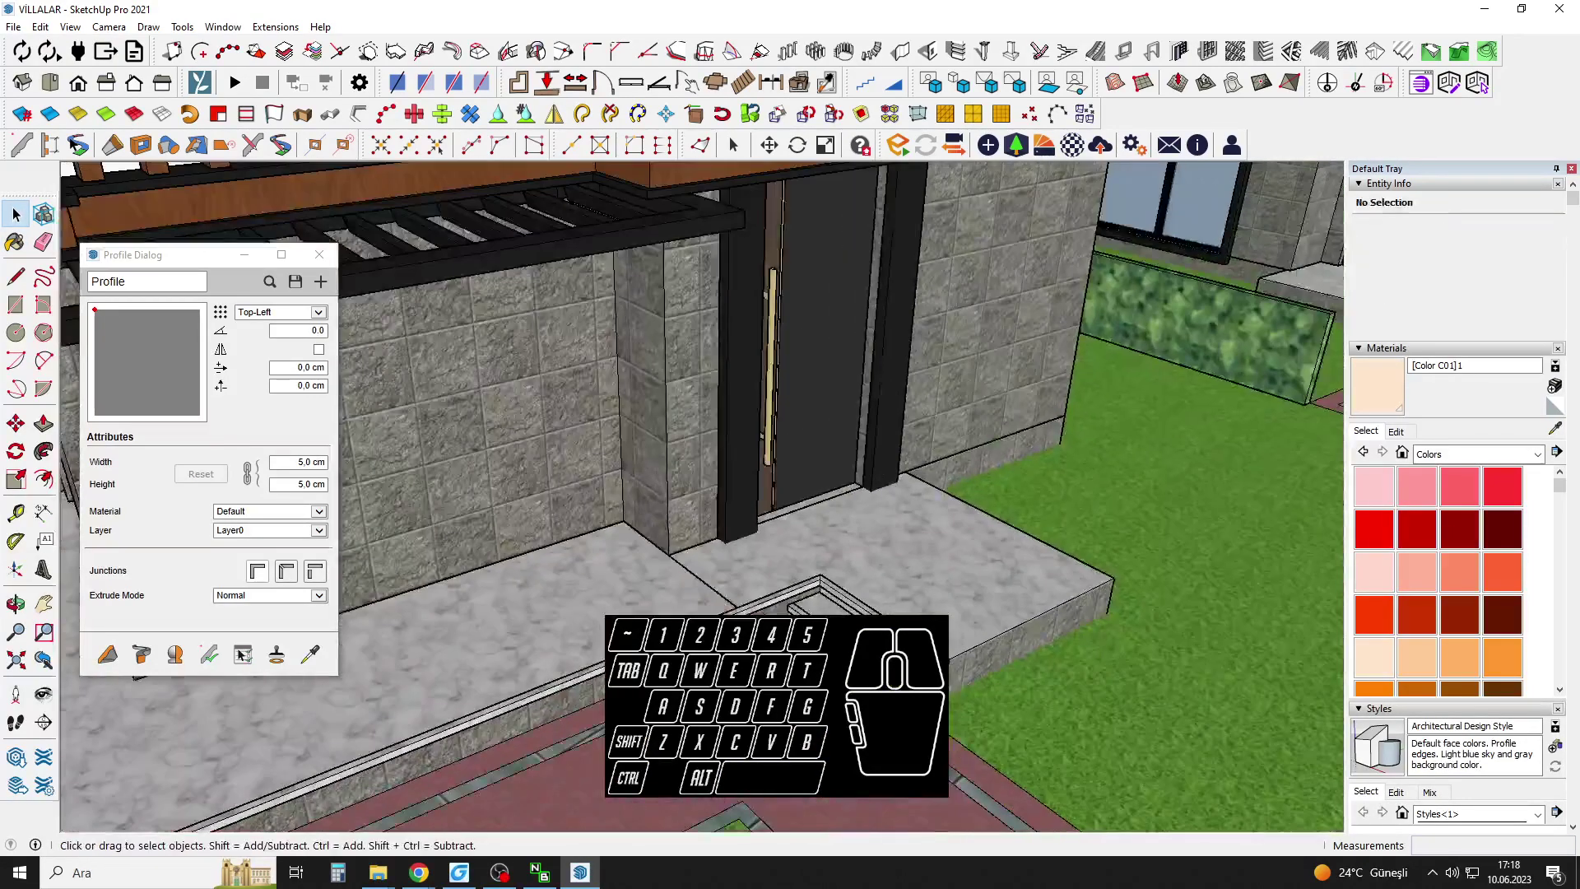
# Examine the repeated villas, their entrances and the surrounding paths from several sides of the site.
pyautogui.moveTo(949, 585); pyautogui.dragTo(913, 716, button='middle')
pyautogui.keyDown('shift'); pyautogui.moveTo(913, 716); pyautogui.dragTo(905, 691, button='middle'); pyautogui.keyUp('shift')
pyautogui.moveTo(768, 681); pyautogui.dragTo(940, 451)
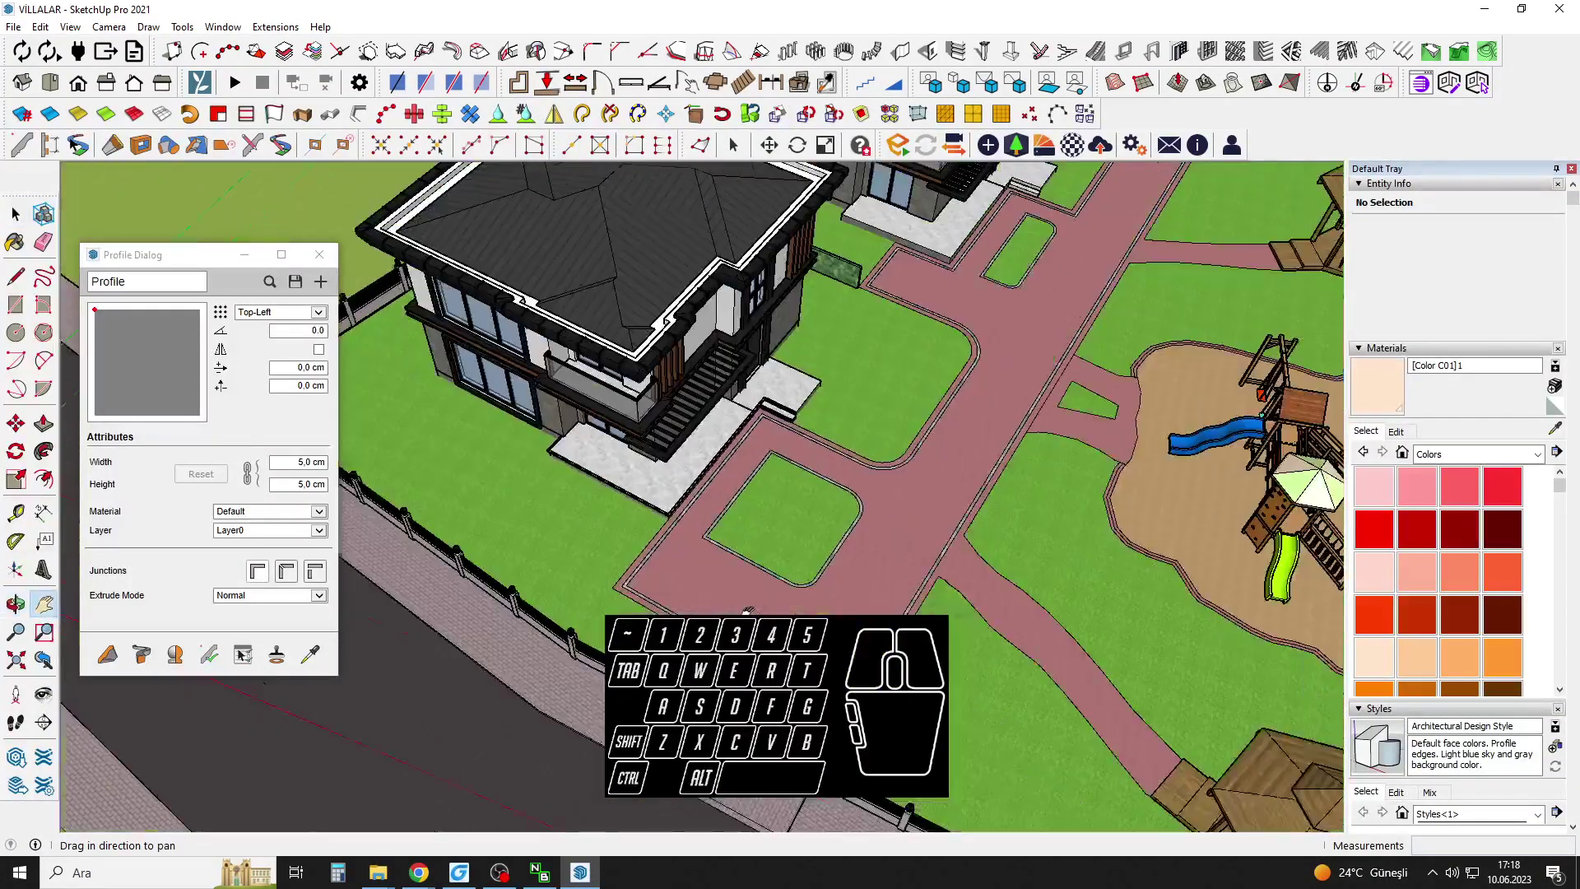
pyautogui.keyDown('shift'); pyautogui.moveTo(747, 612); pyautogui.dragTo(751, 610, button='middle'); pyautogui.keyUp('shift')
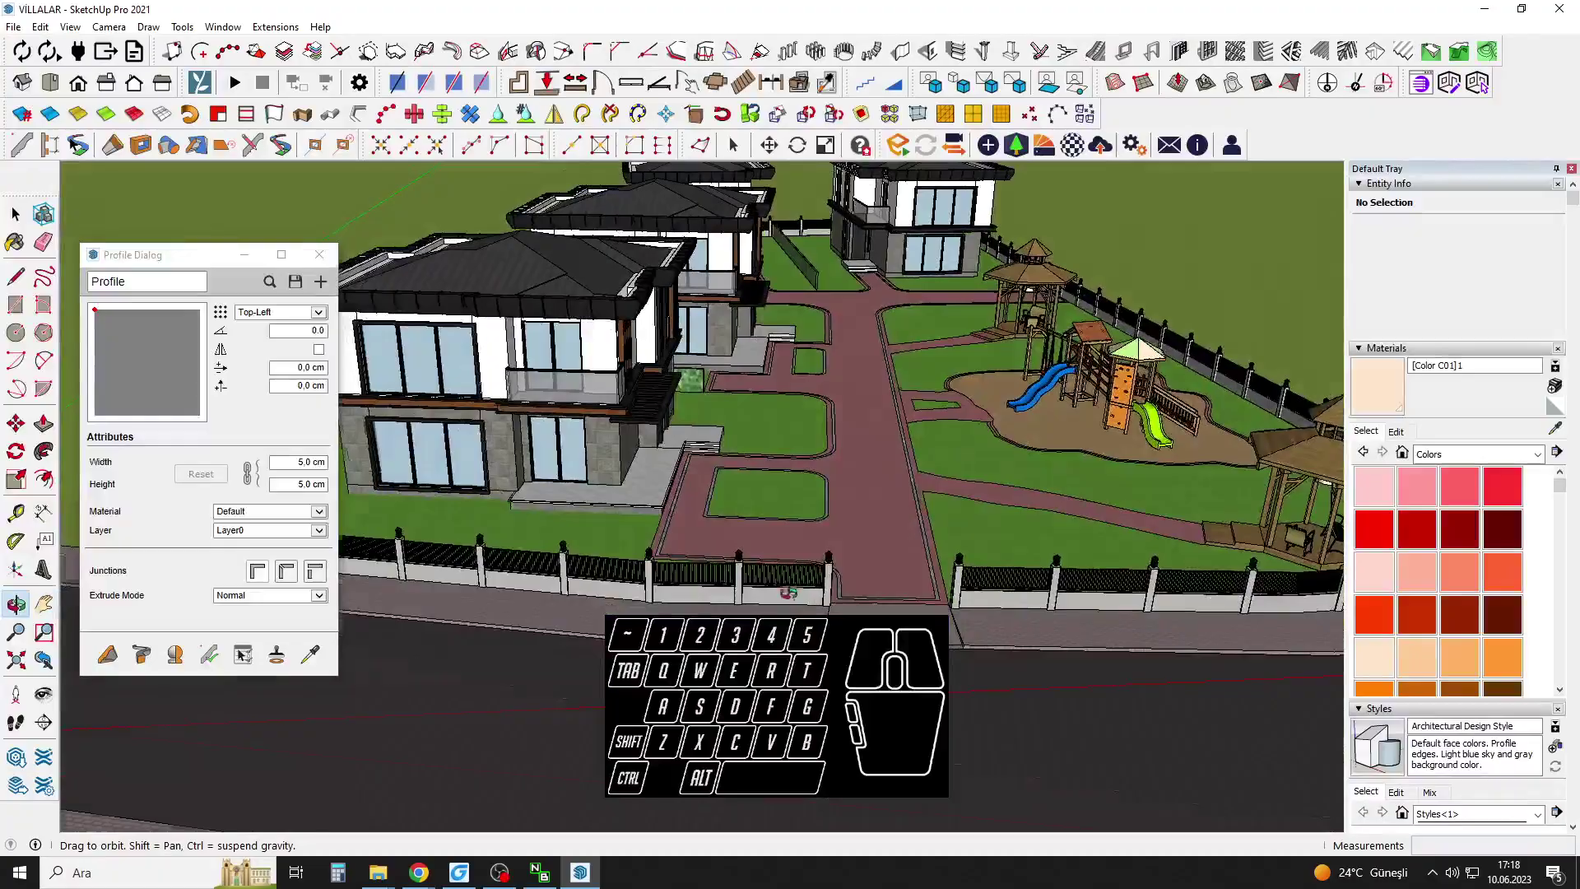
pyautogui.moveTo(810, 585); pyautogui.dragTo(458, 705, button='middle')
pyautogui.keyDown('shift'); pyautogui.moveTo(1045, 487); pyautogui.dragTo(922, 558, button='middle'); pyautogui.keyUp('shift')
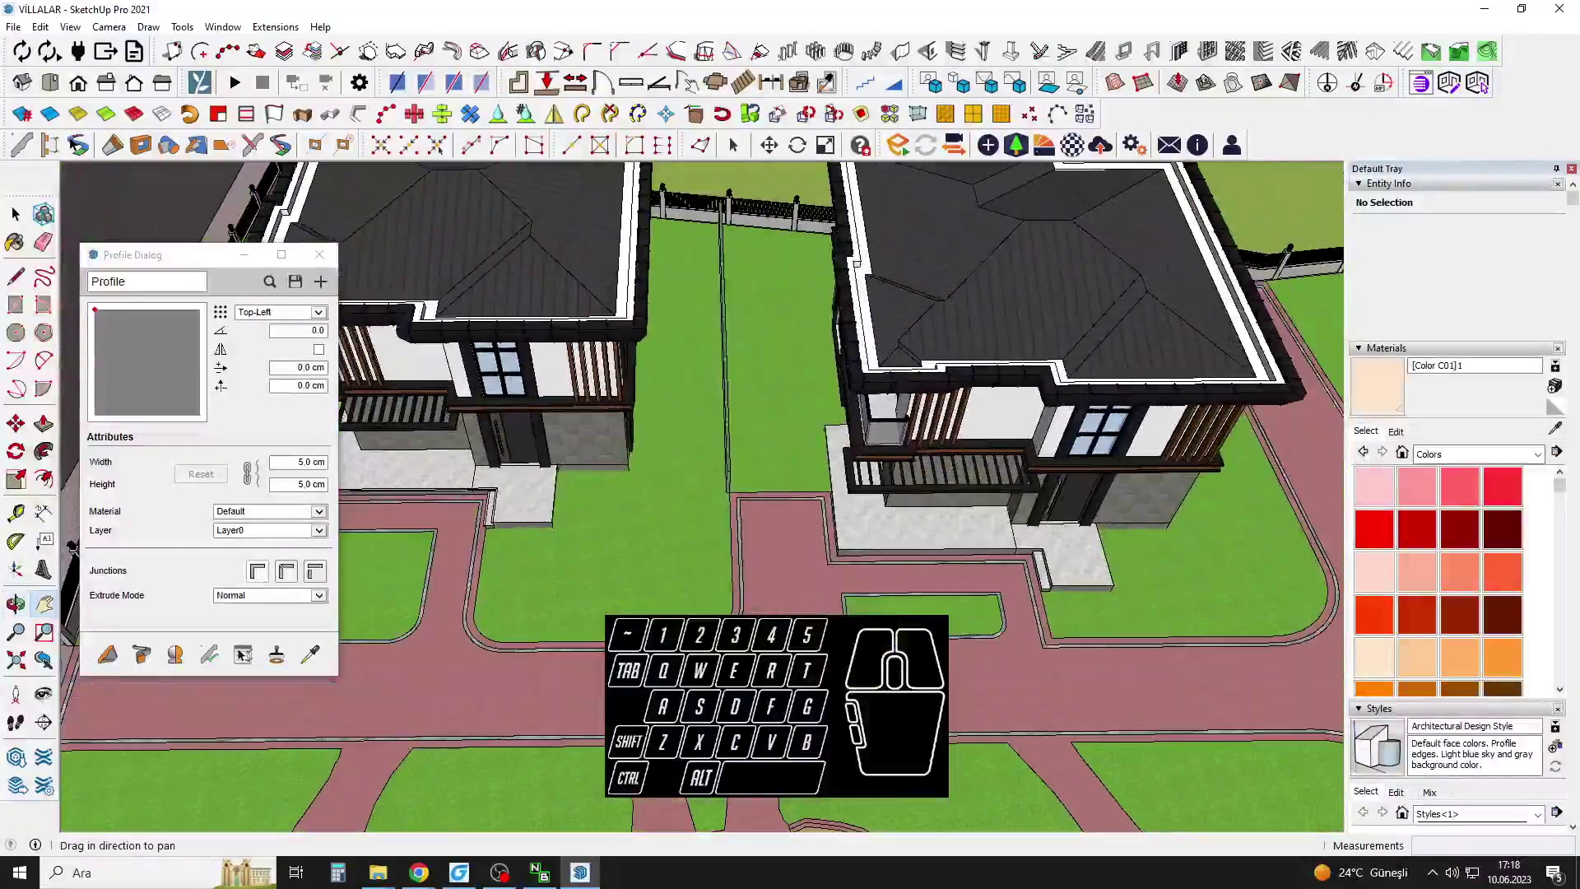
pyautogui.scroll(5, 821, 526)
pyautogui.moveTo(764, 508); pyautogui.dragTo(1035, 590, button='middle')
pyautogui.scroll(-3, 886, 530)
pyautogui.moveTo(850, 392); pyautogui.dragTo(918, 497, button='middle')
pyautogui.moveTo(917, 497); pyautogui.dragTo(651, 575)
pyautogui.moveTo(650, 574); pyautogui.dragTo(762, 480, button='middle')
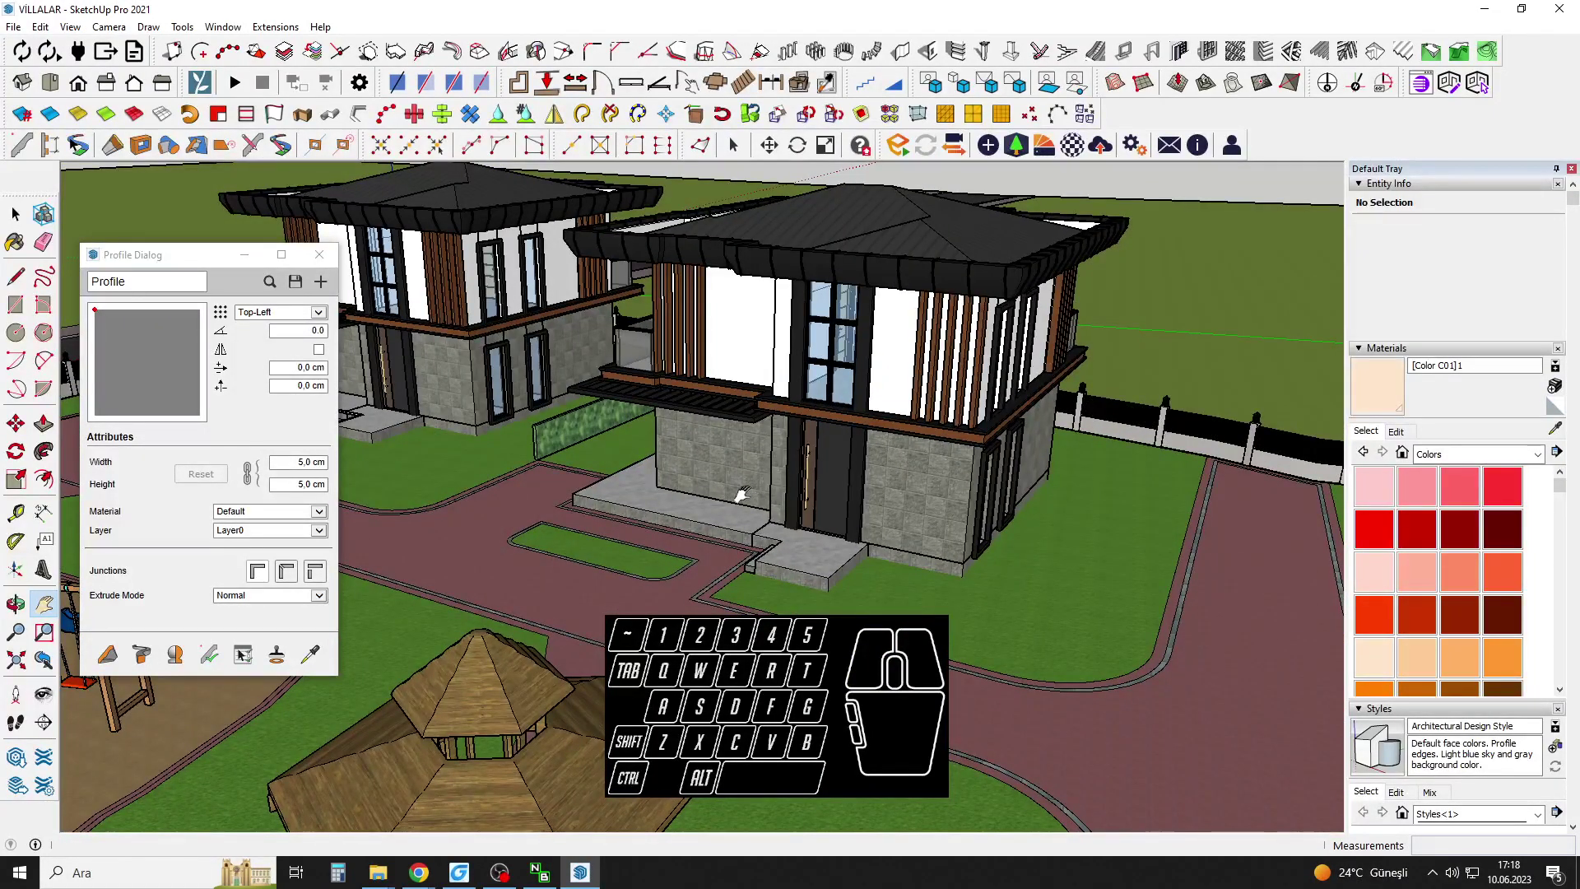
pyautogui.scroll(-3, 754, 498)
pyautogui.moveTo(754, 498); pyautogui.dragTo(855, 555, button='middle')
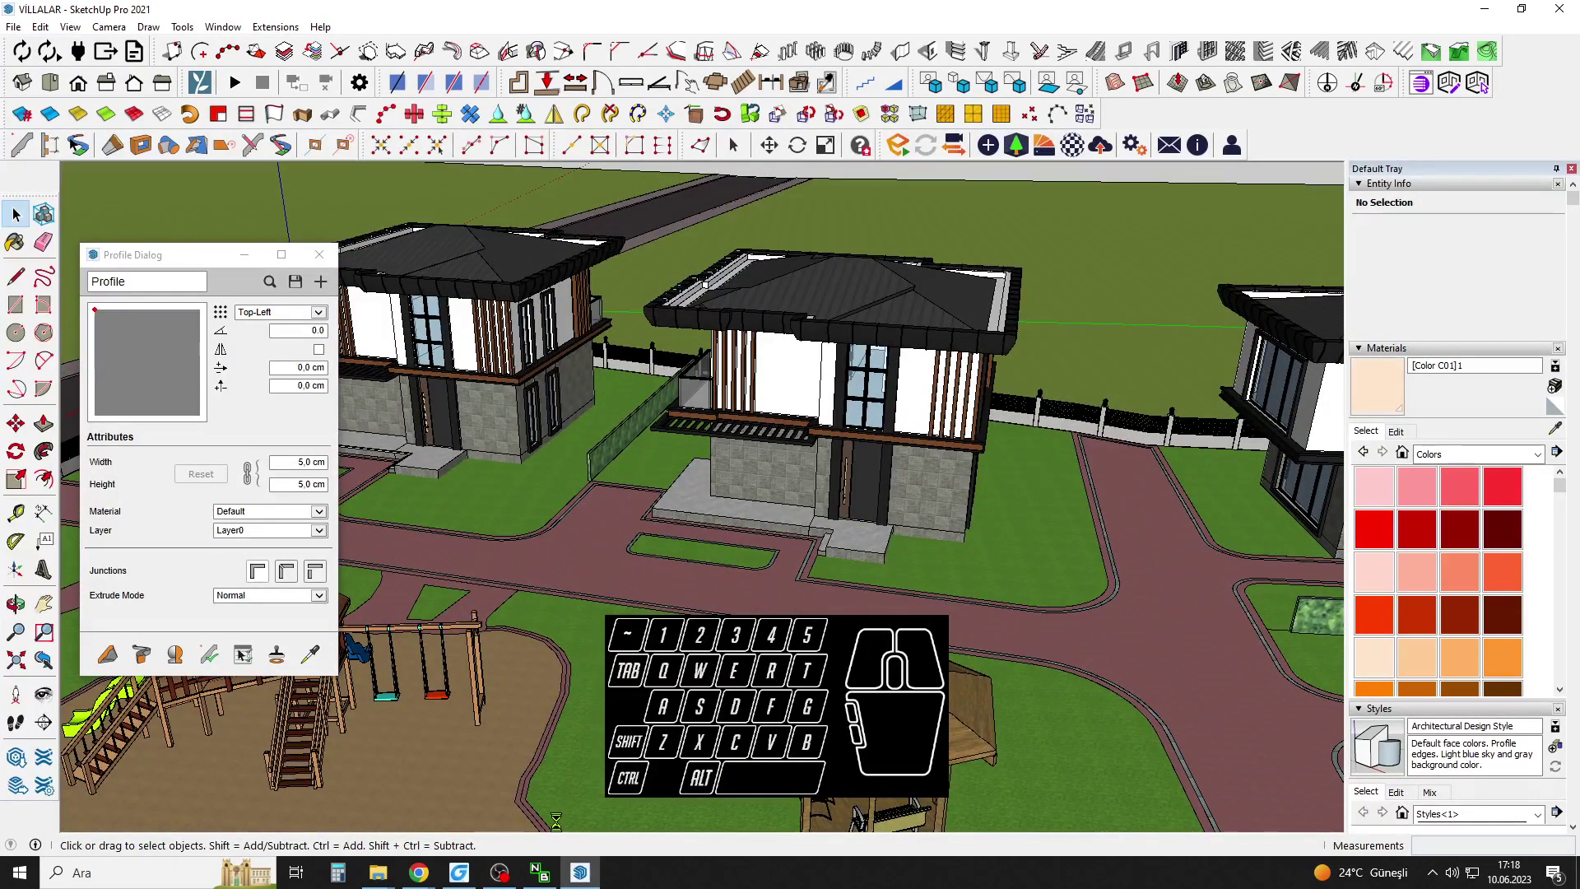
# Switch to 3D Warehouse in the browser, look through the pergola models and preview the one with curved wooden posts.
pyautogui.moveTo(419, 872)
pyautogui.click(417, 794)
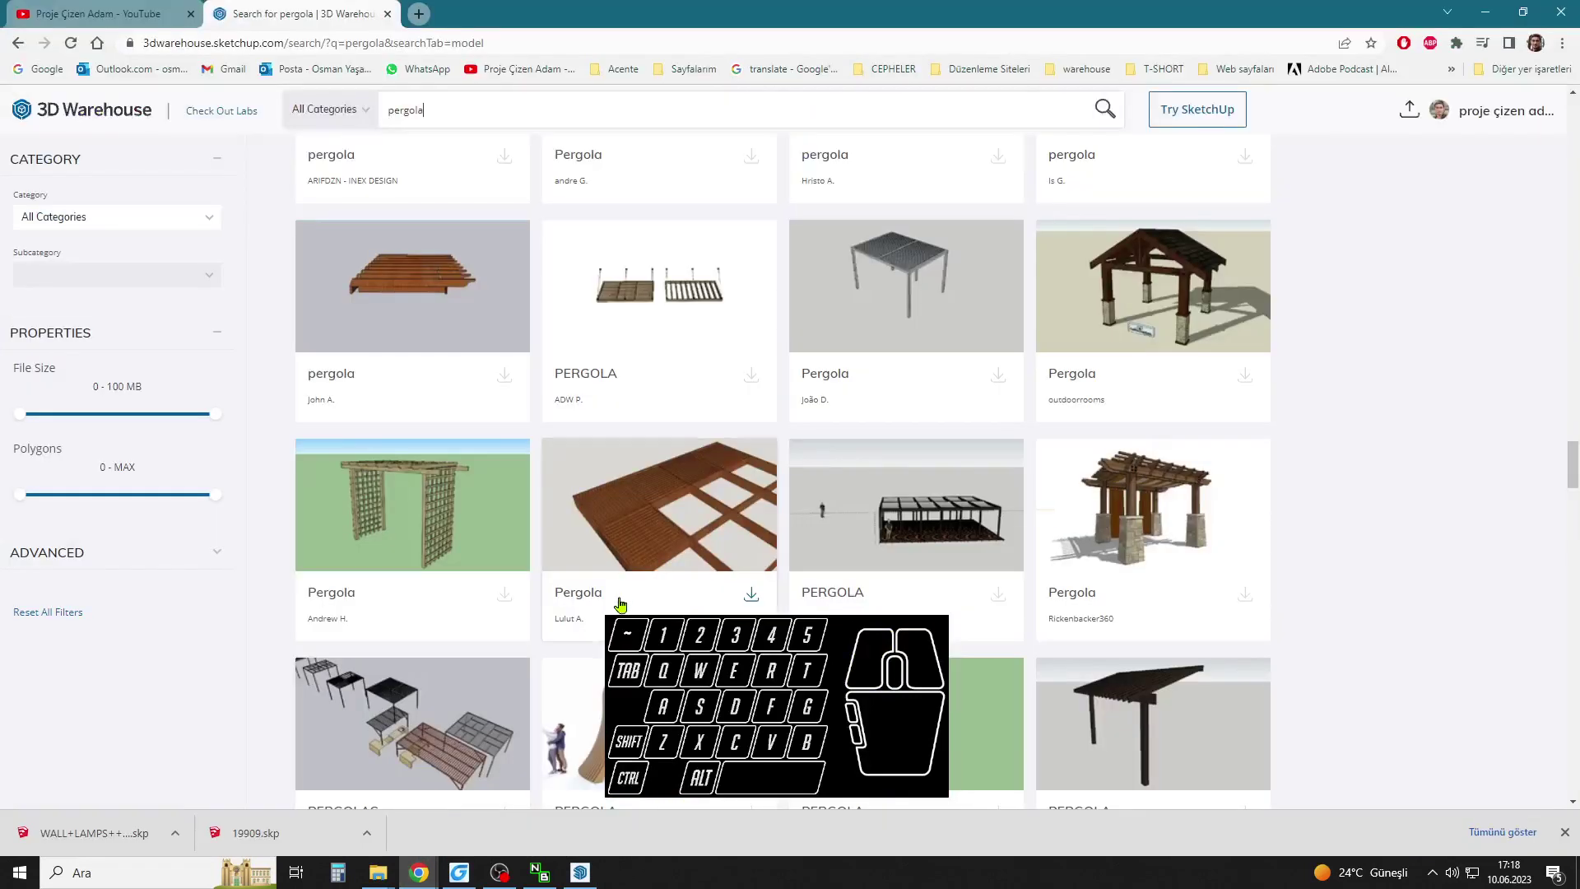
pyautogui.scroll(-4, 734, 548)
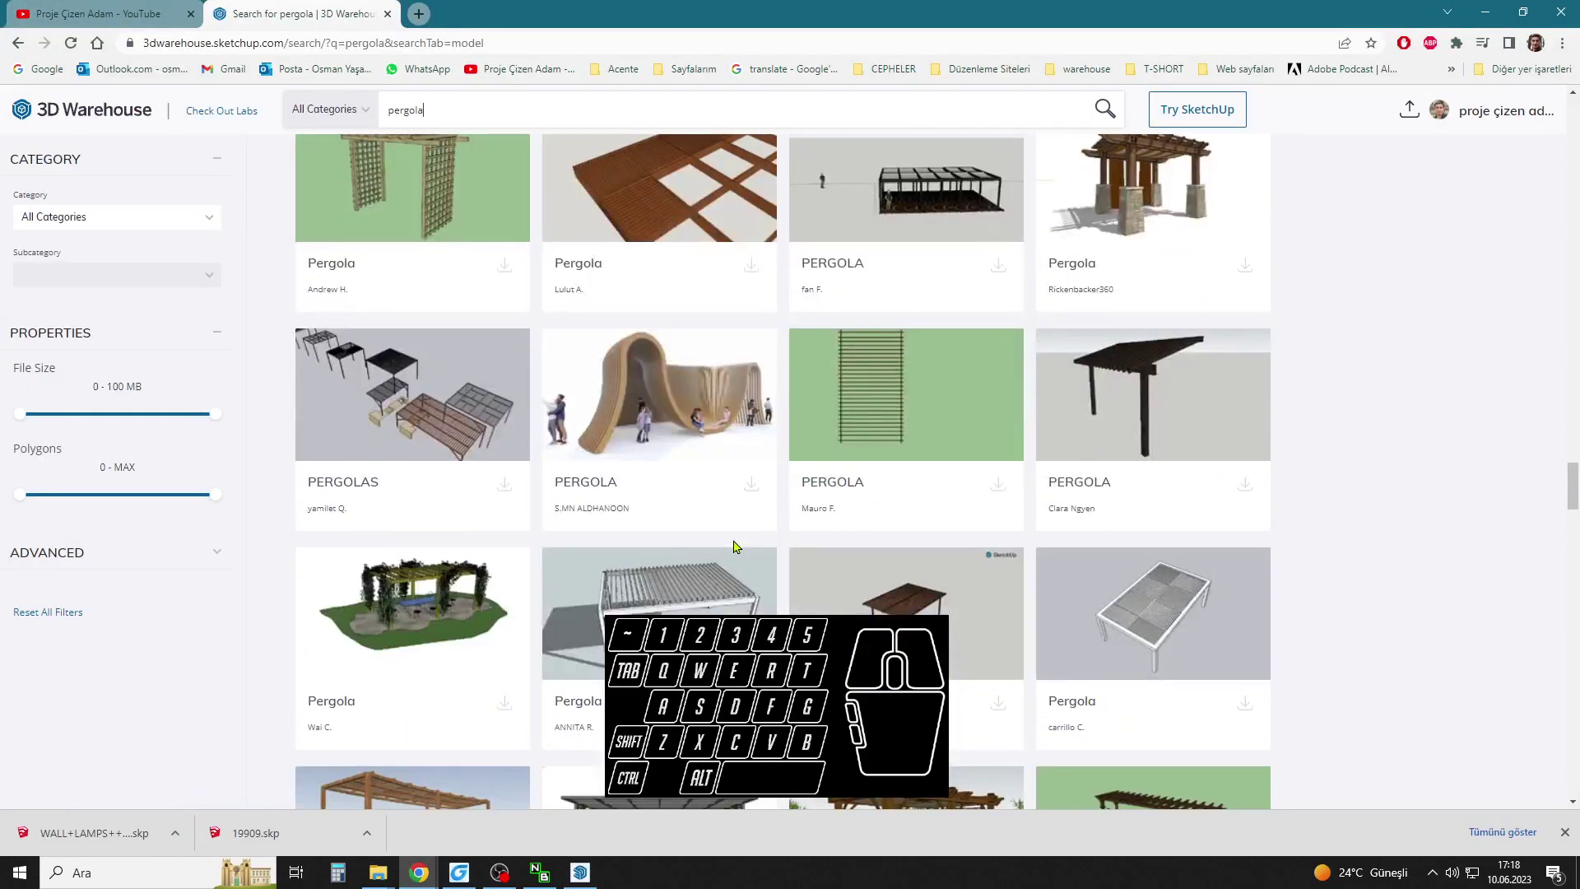
pyautogui.scroll(-2, 734, 544)
pyautogui.scroll(-6, 735, 544)
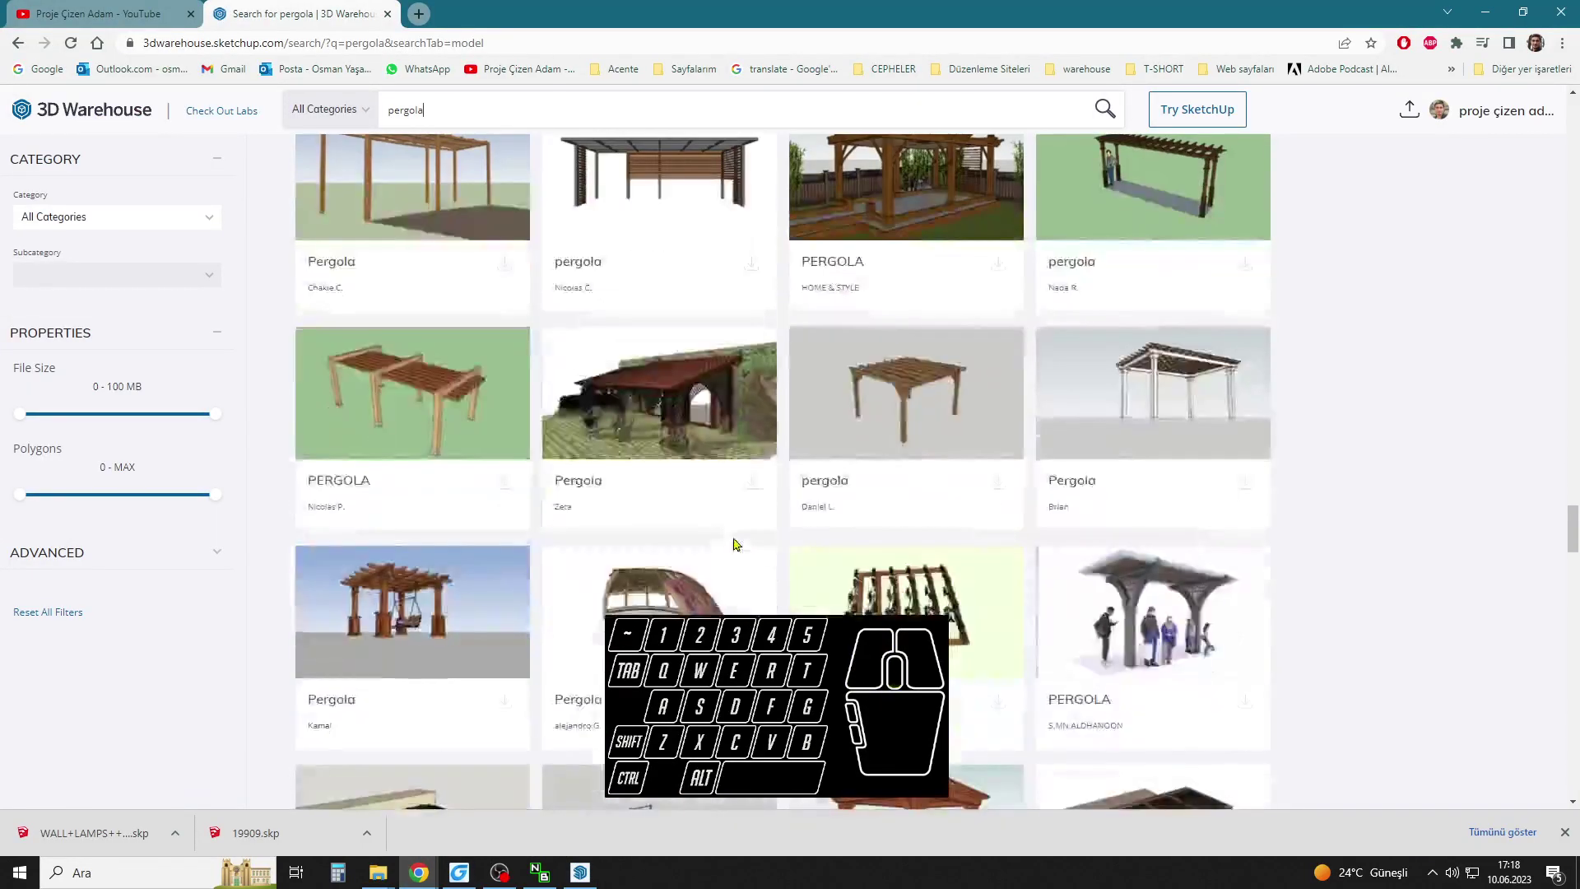
pyautogui.scroll(-5, 735, 546)
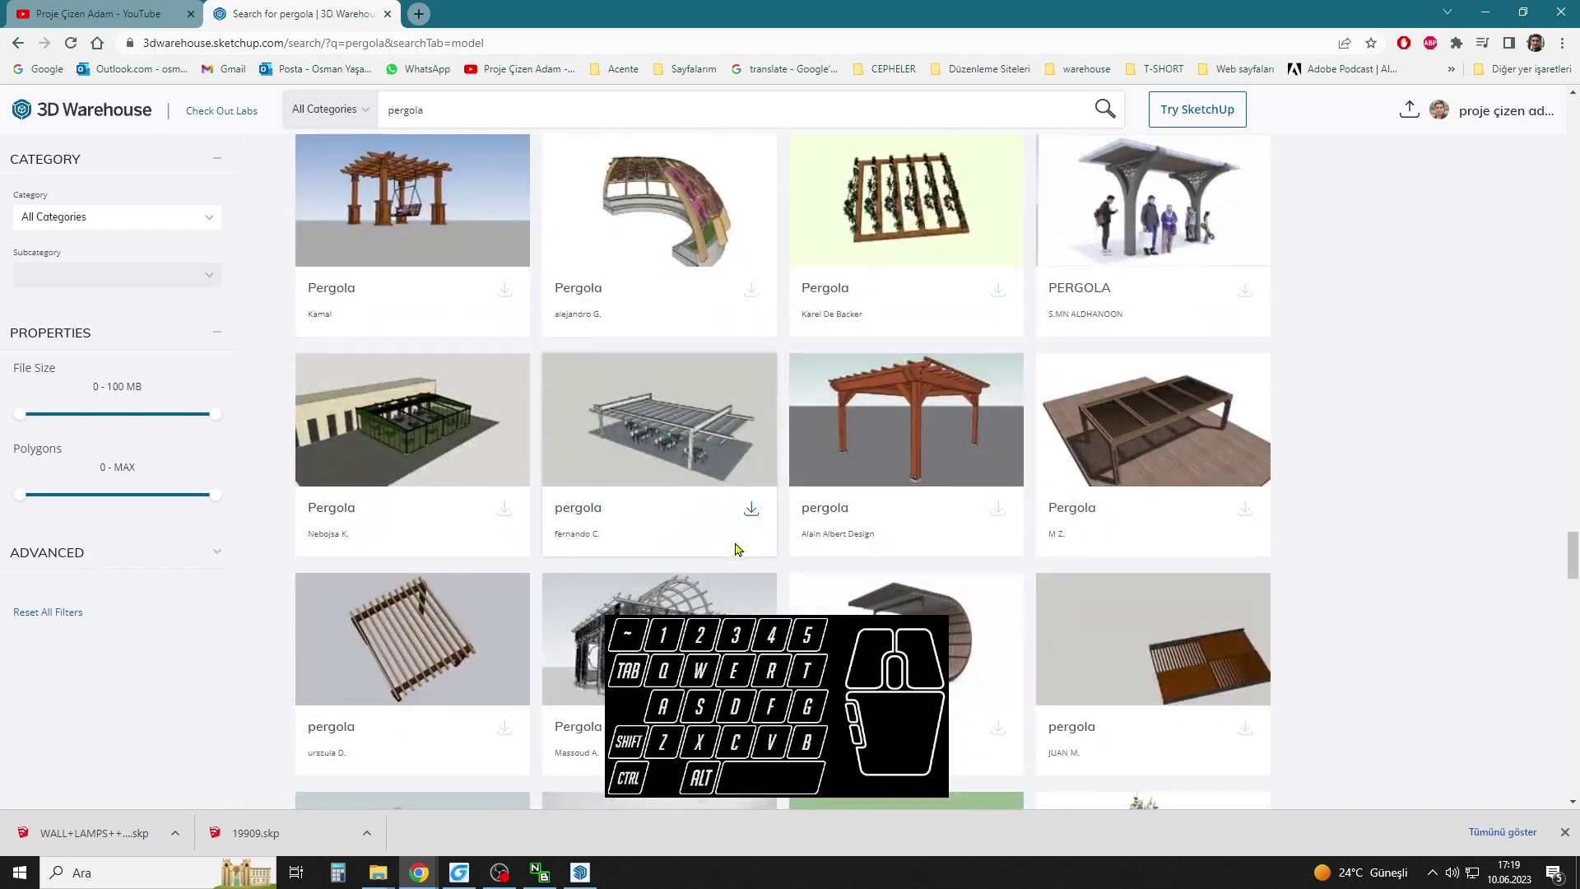
pyautogui.scroll(-6, 729, 557)
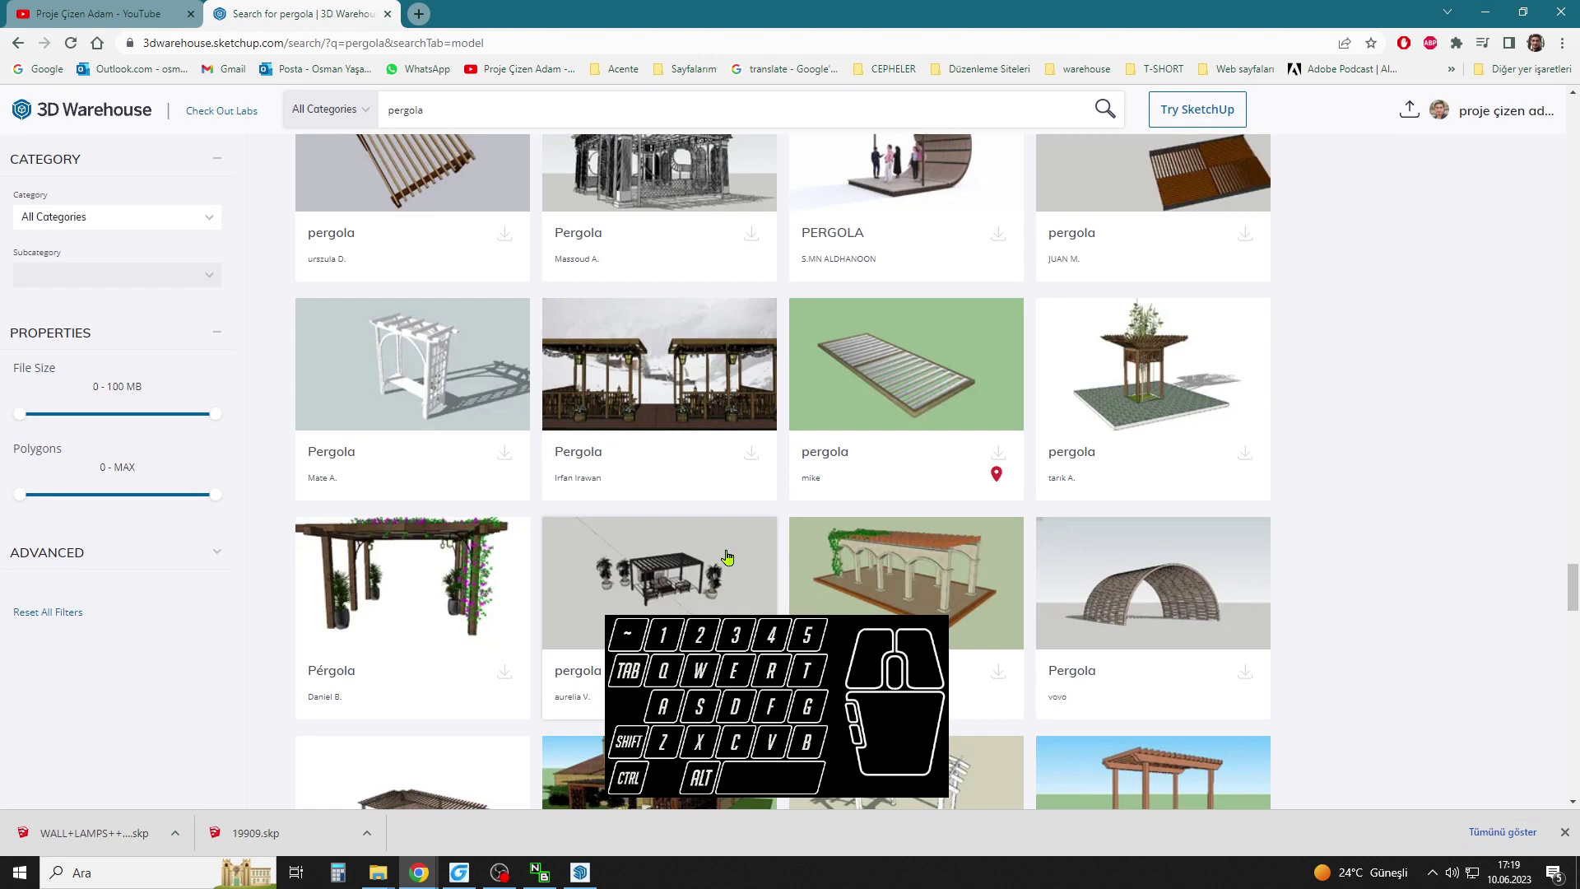
pyautogui.scroll(-6, 727, 557)
pyautogui.scroll(4, 727, 554)
pyautogui.scroll(-4, 728, 557)
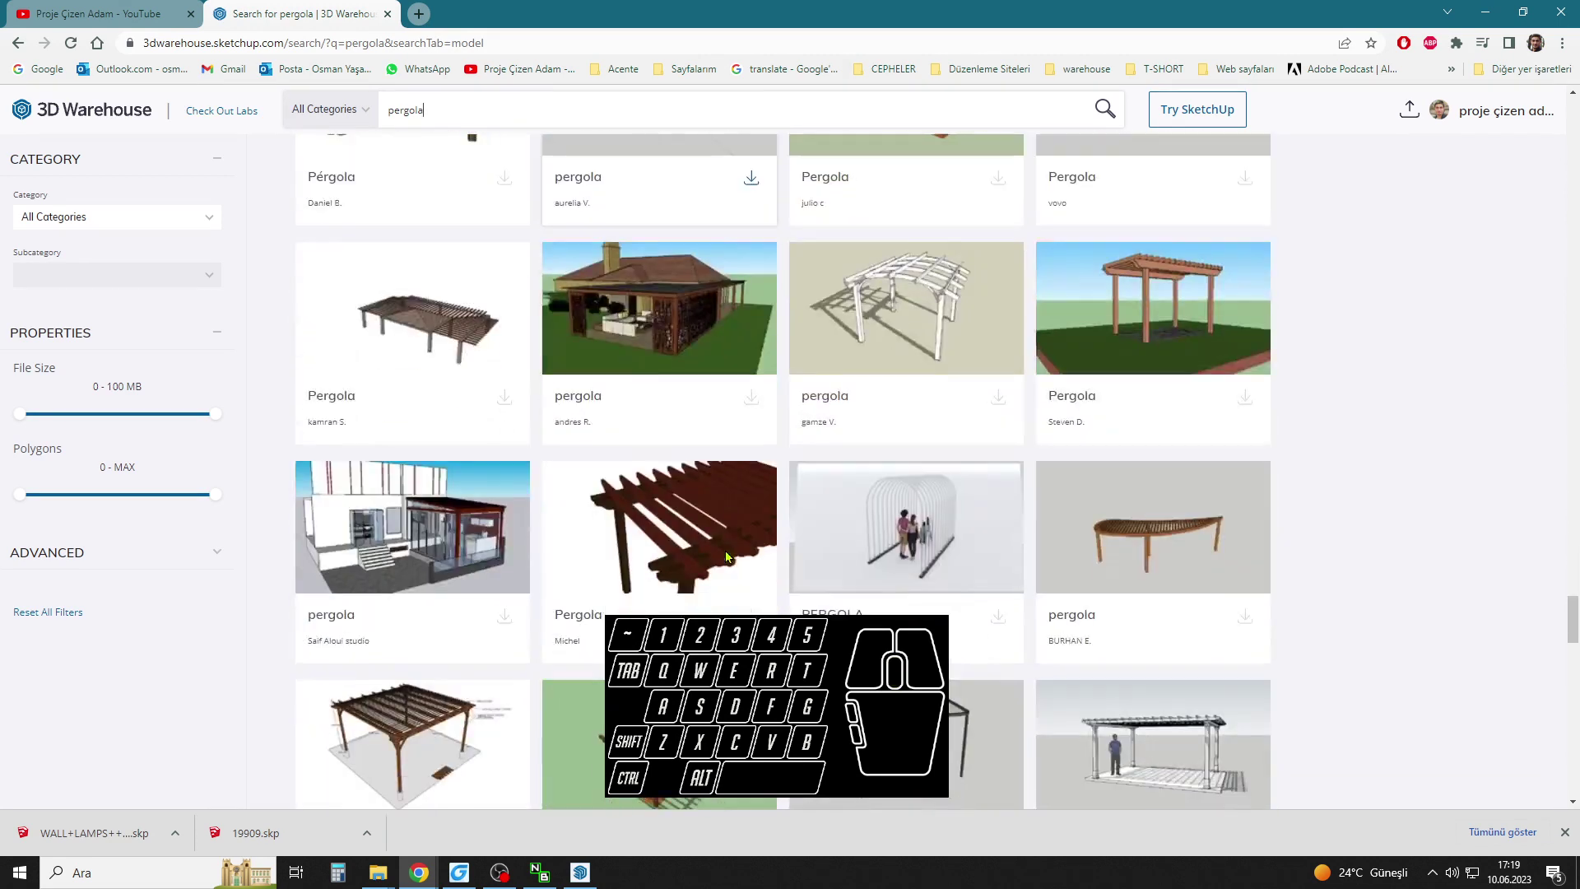
pyautogui.scroll(-4, 726, 557)
pyautogui.scroll(-2, 728, 557)
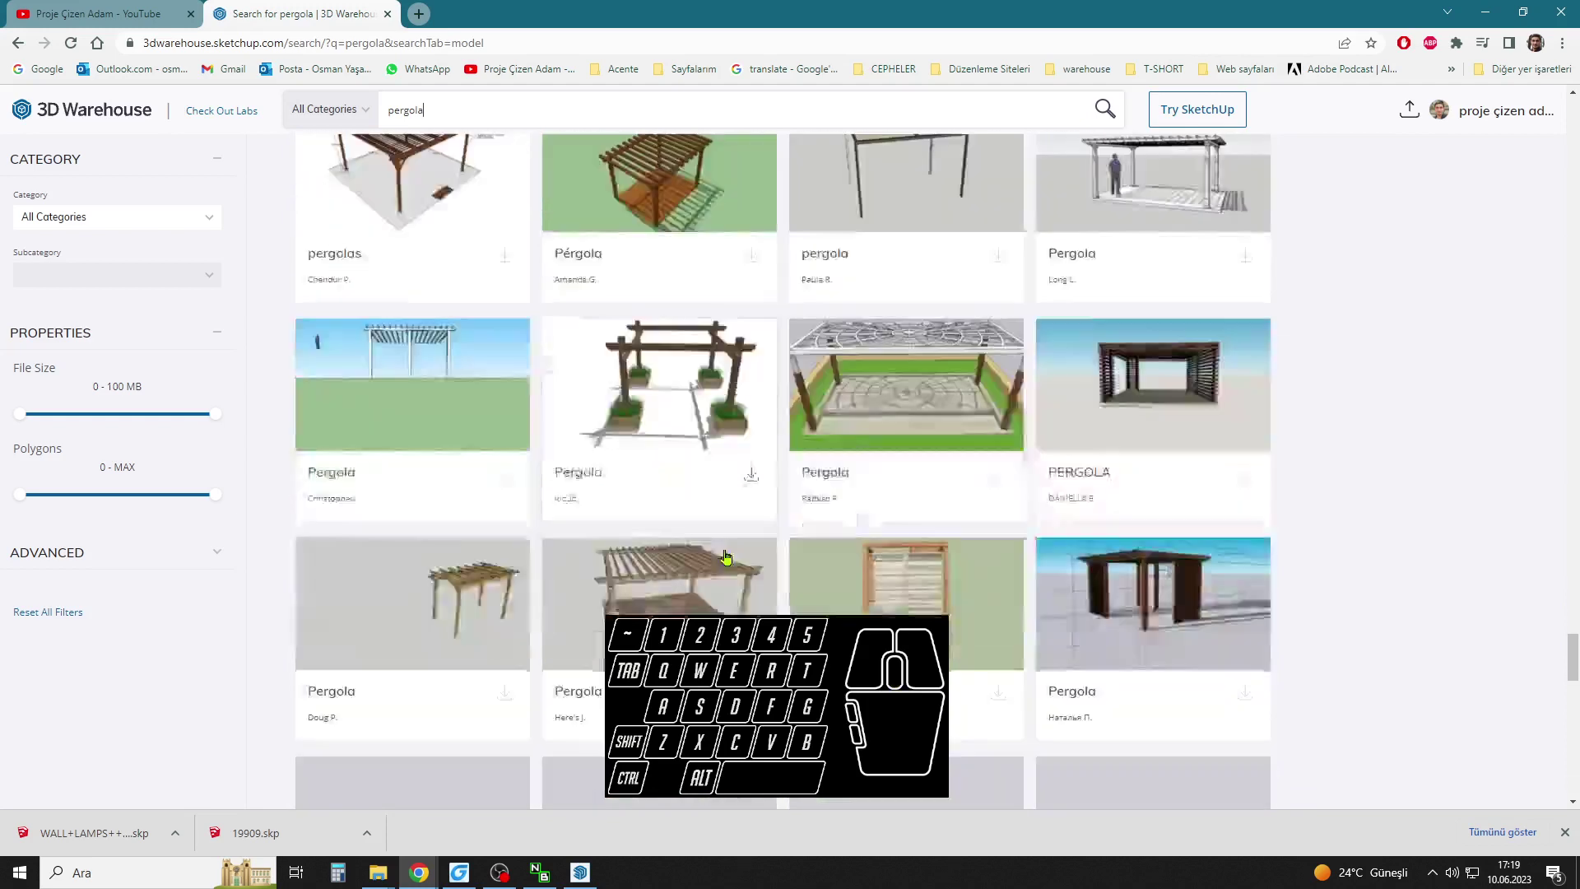
pyautogui.scroll(-3, 728, 557)
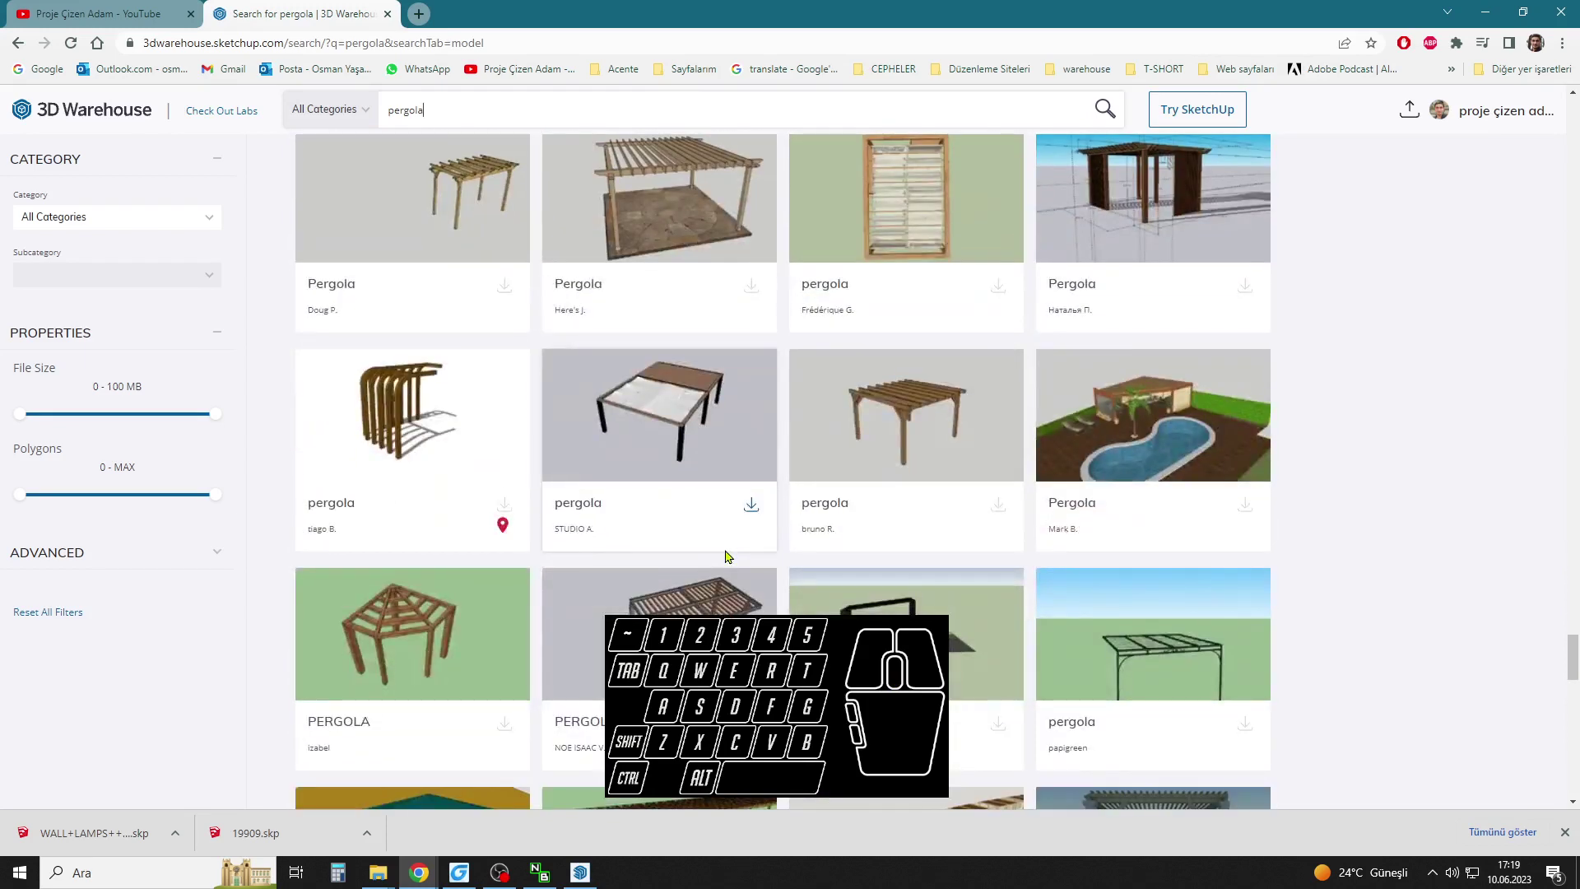
pyautogui.click(445, 411)
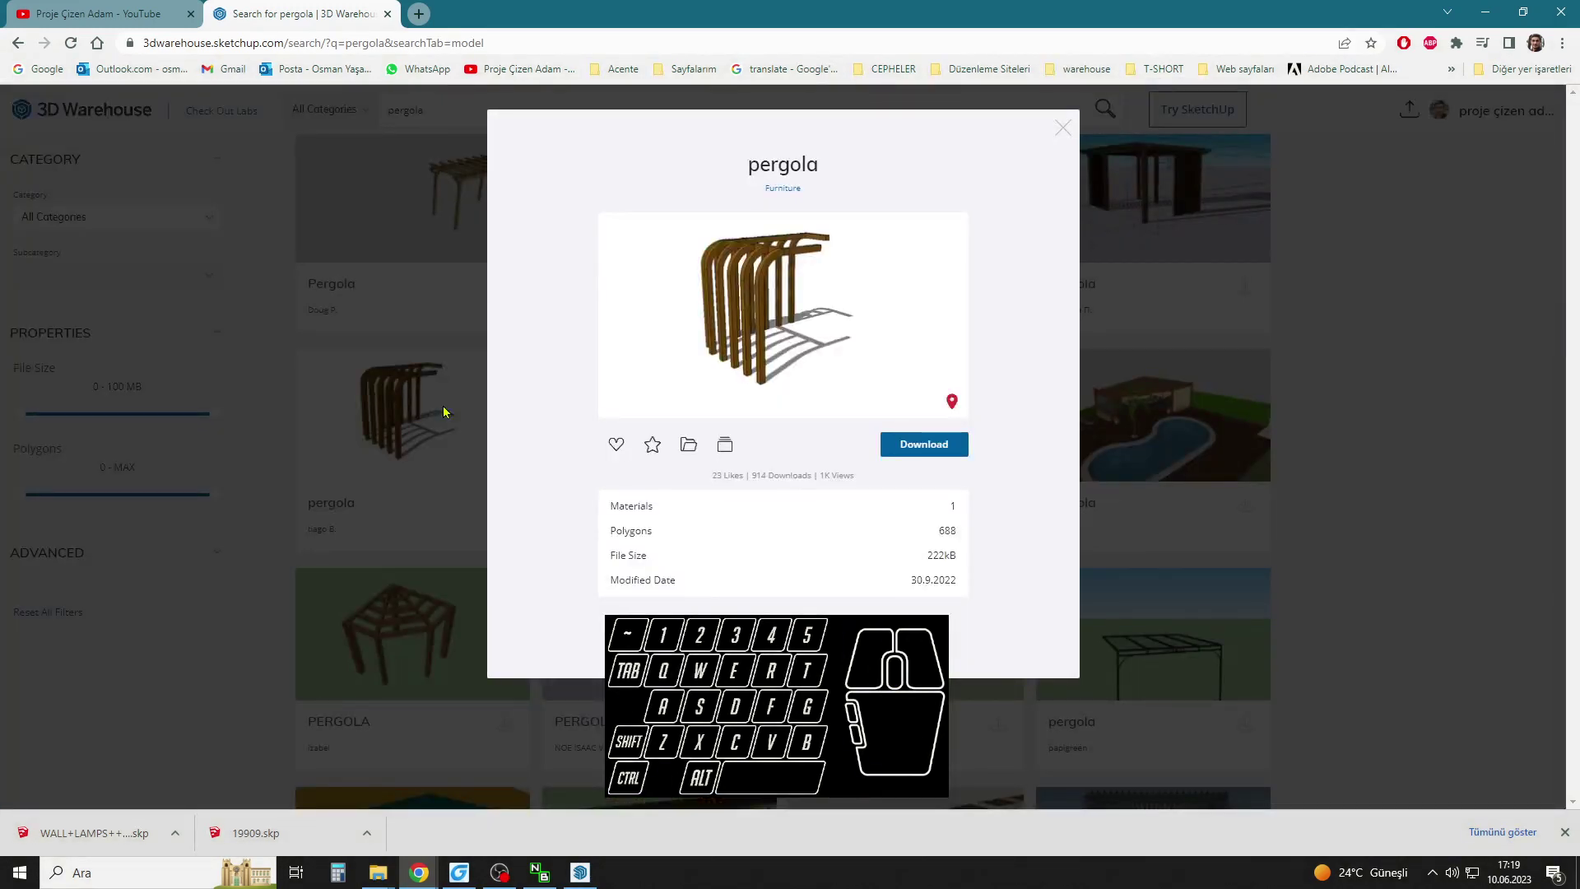
pyautogui.click(1315, 505)
# Look through more pergola models in the results and preview the one with slotted grey side panels.
pyautogui.scroll(-4, 1296, 501)
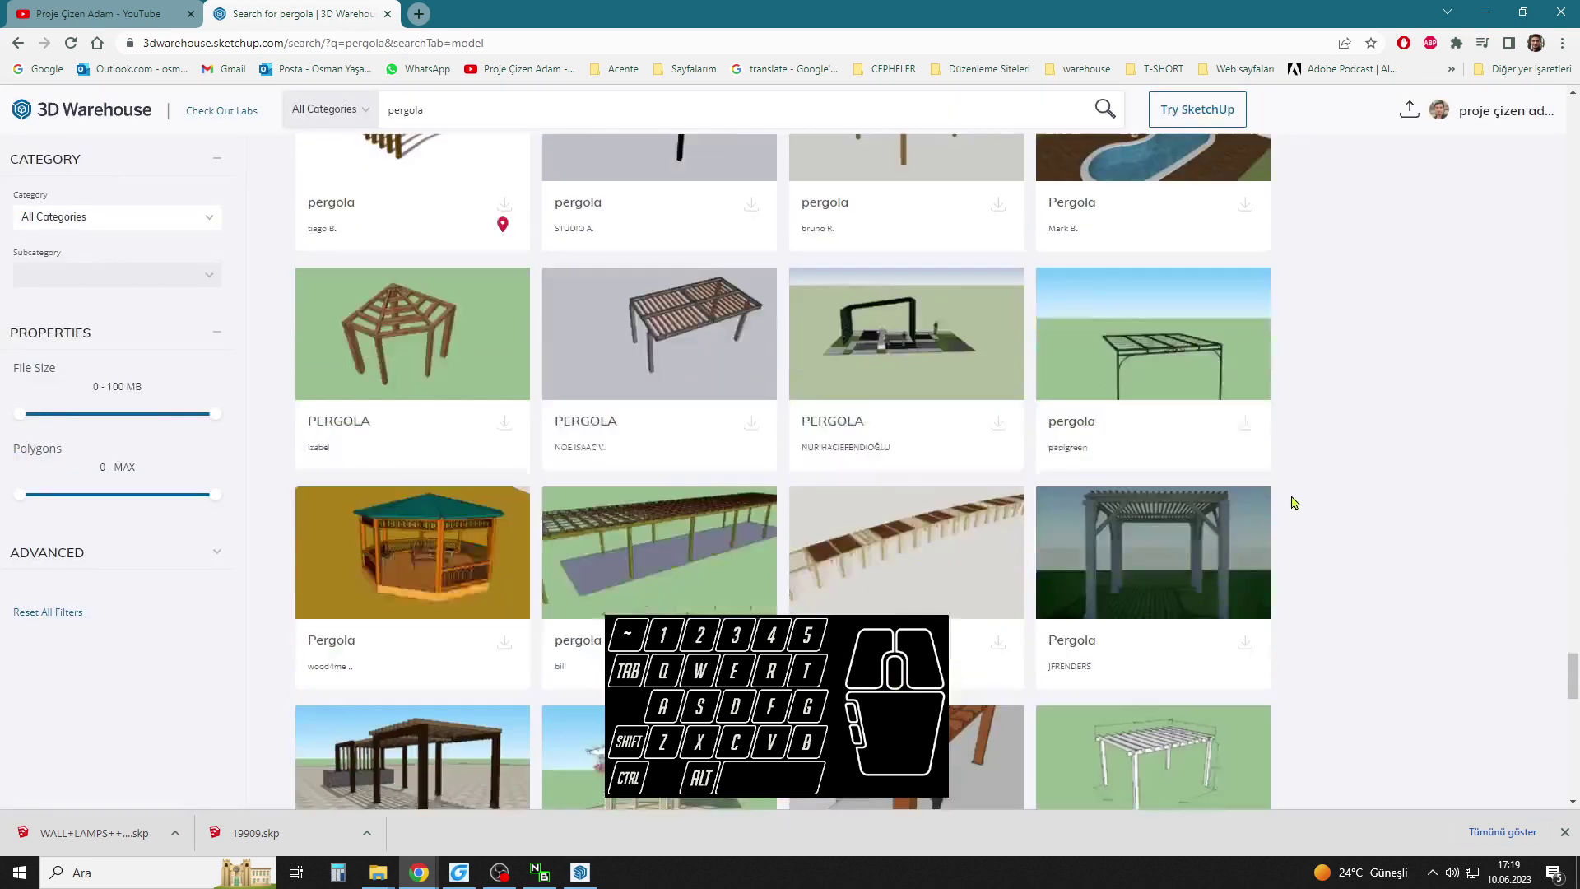
pyautogui.scroll(-7, 1257, 524)
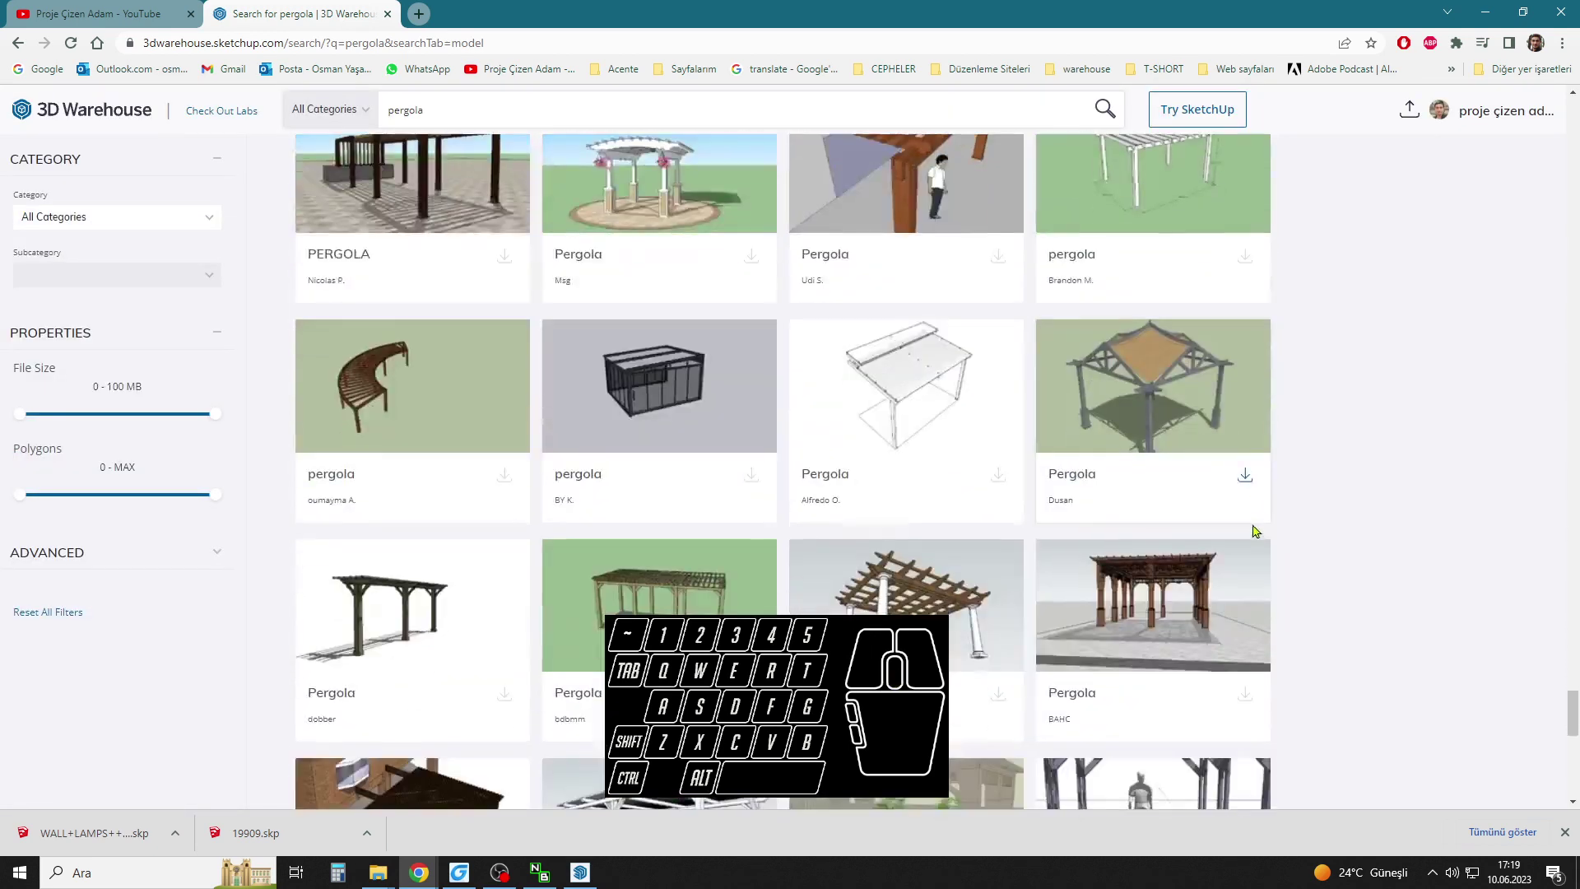
pyautogui.scroll(-7, 1195, 574)
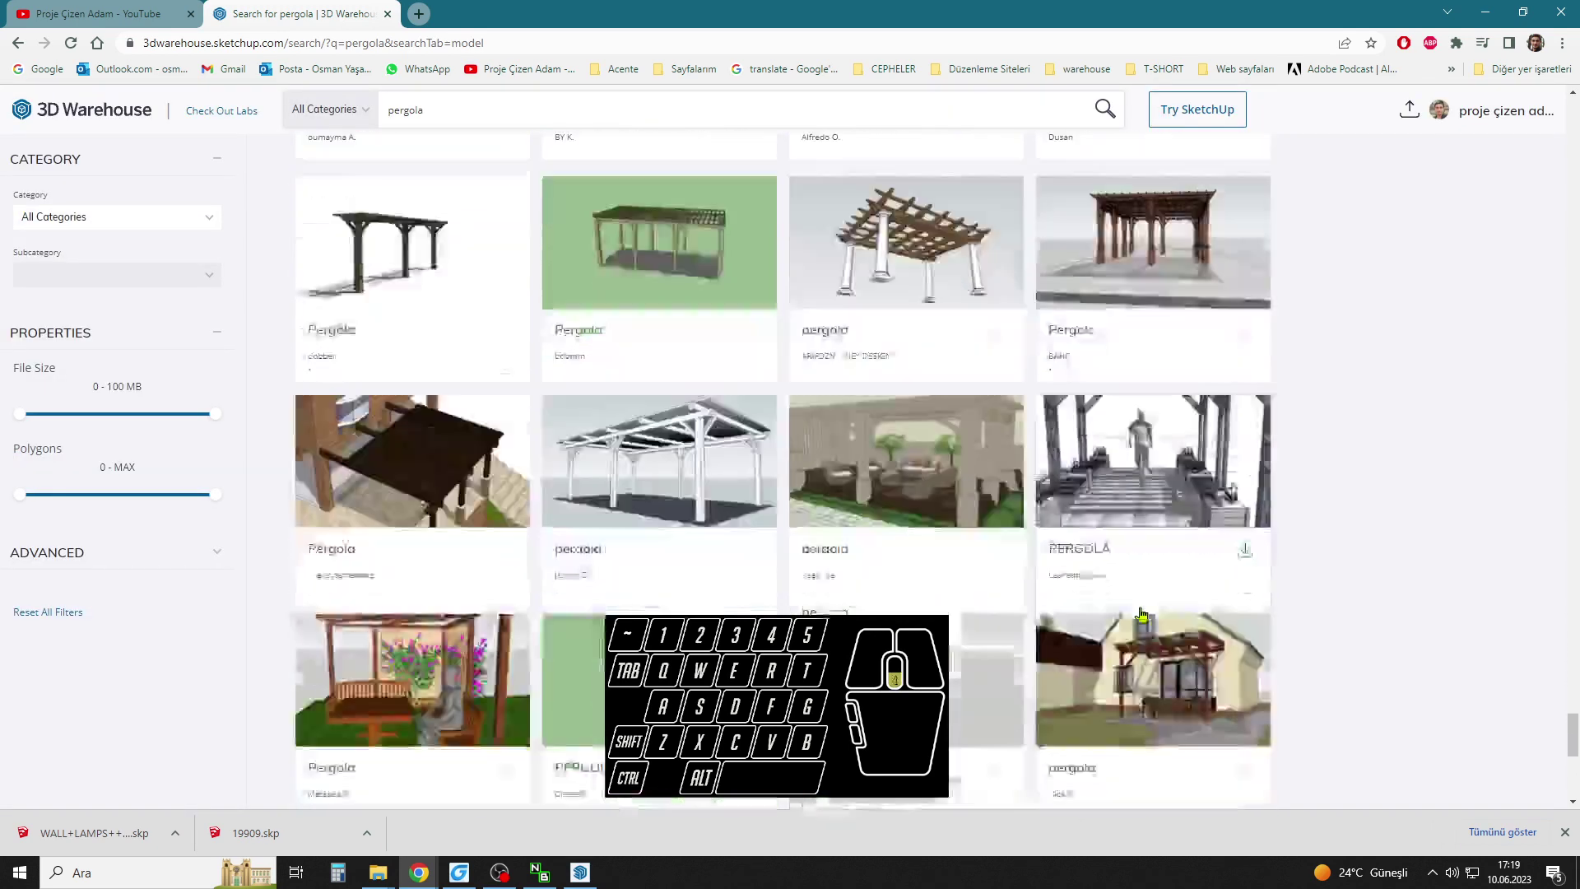
pyautogui.scroll(-4, 1134, 607)
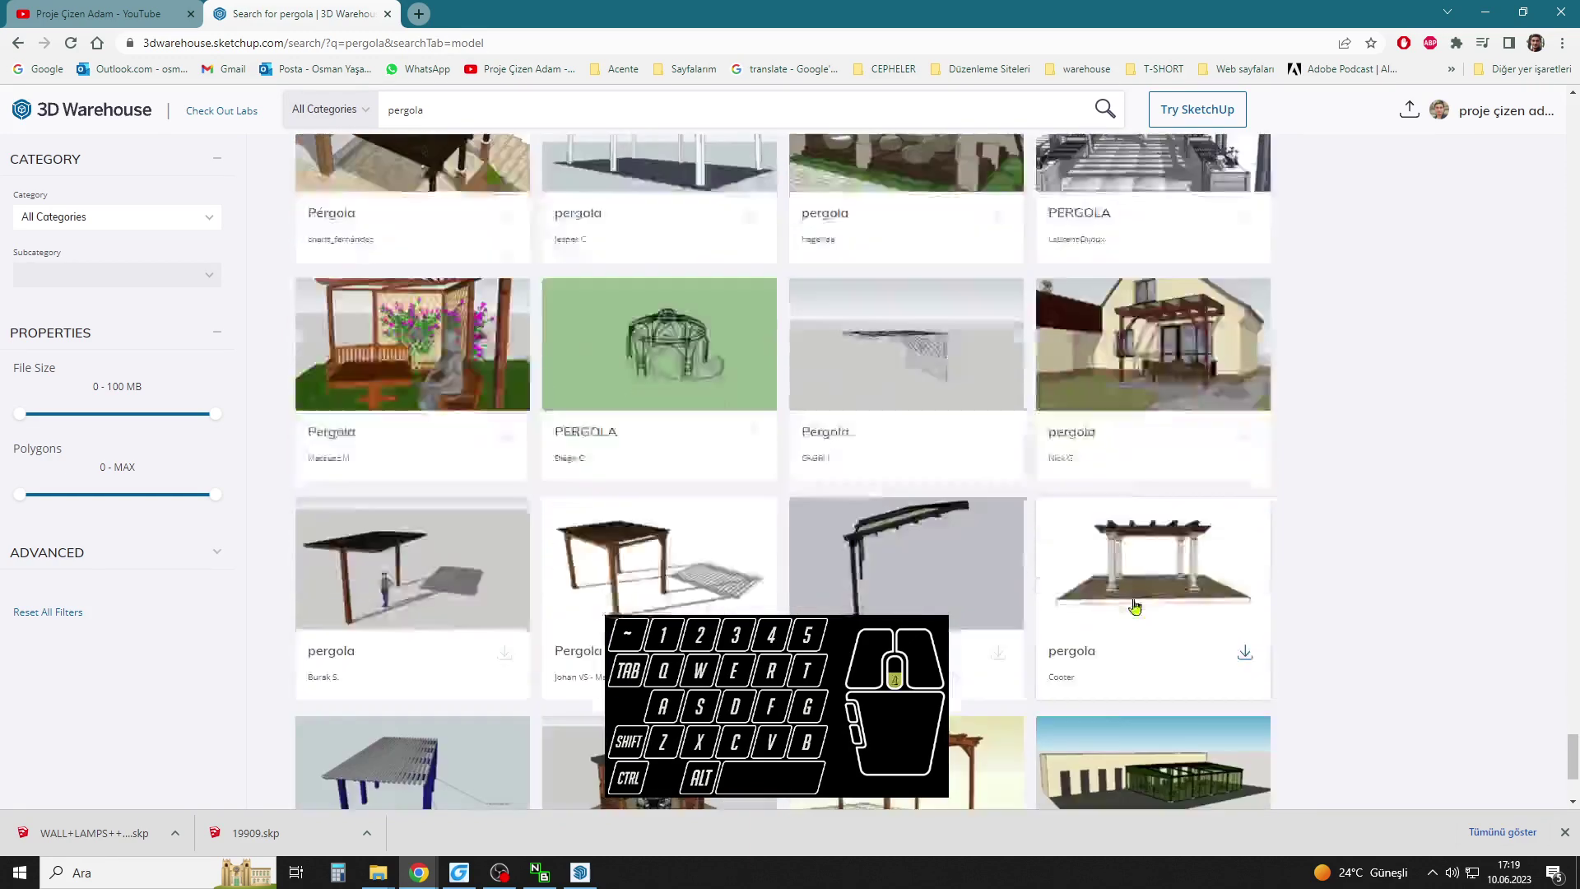
pyautogui.scroll(-5, 1380, 406)
pyautogui.scroll(7, 1380, 406)
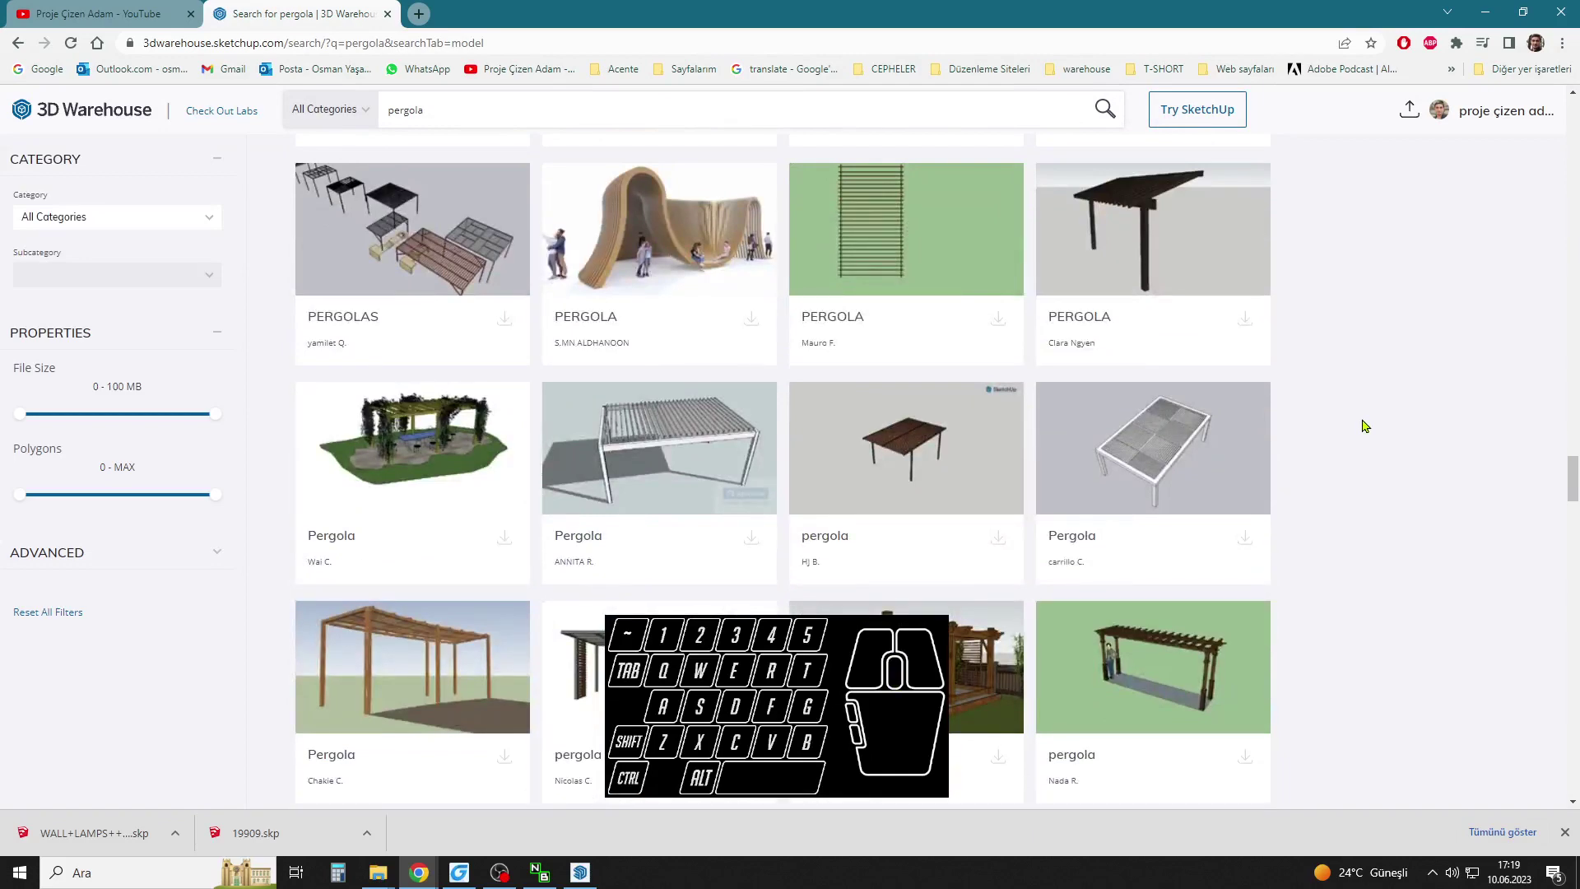
pyautogui.scroll(6, 1248, 502)
pyautogui.scroll(5, 1256, 500)
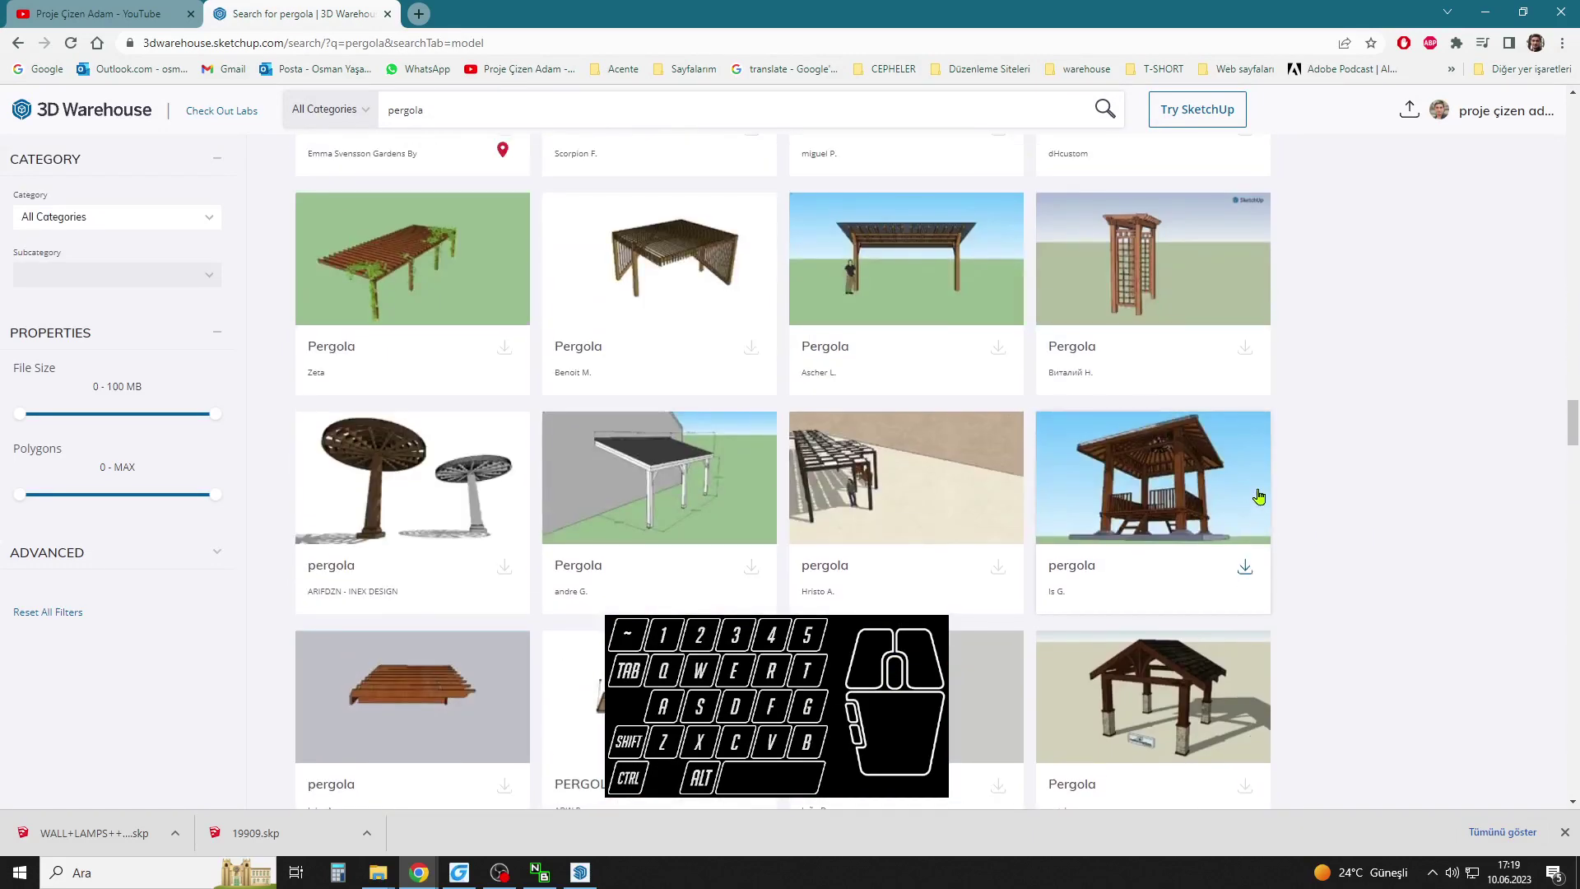
pyautogui.scroll(4, 1265, 494)
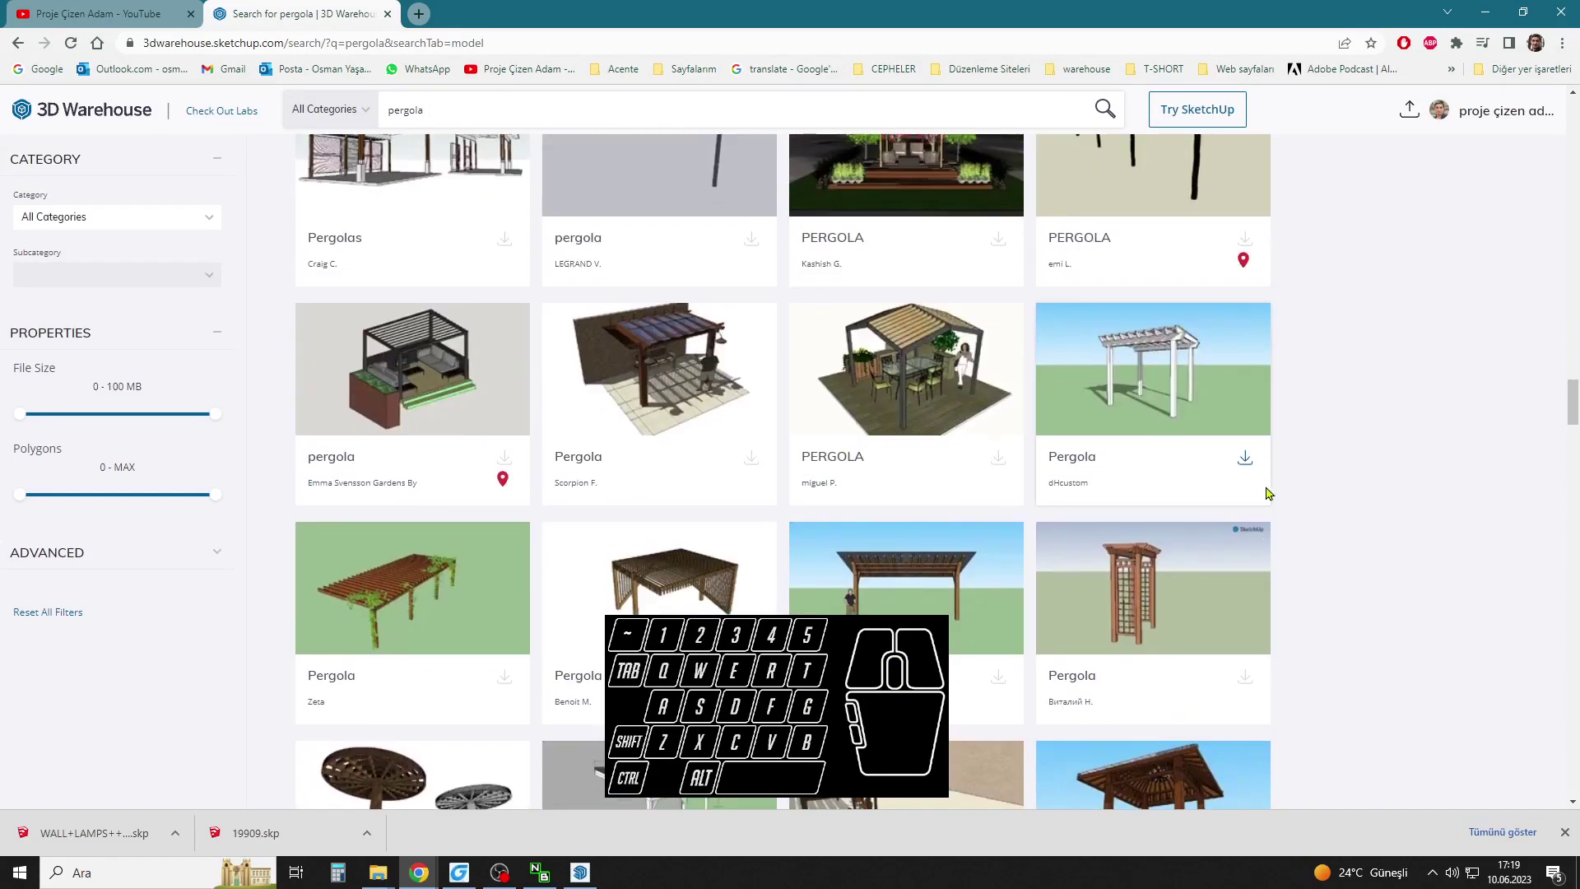
pyautogui.scroll(7, 1266, 493)
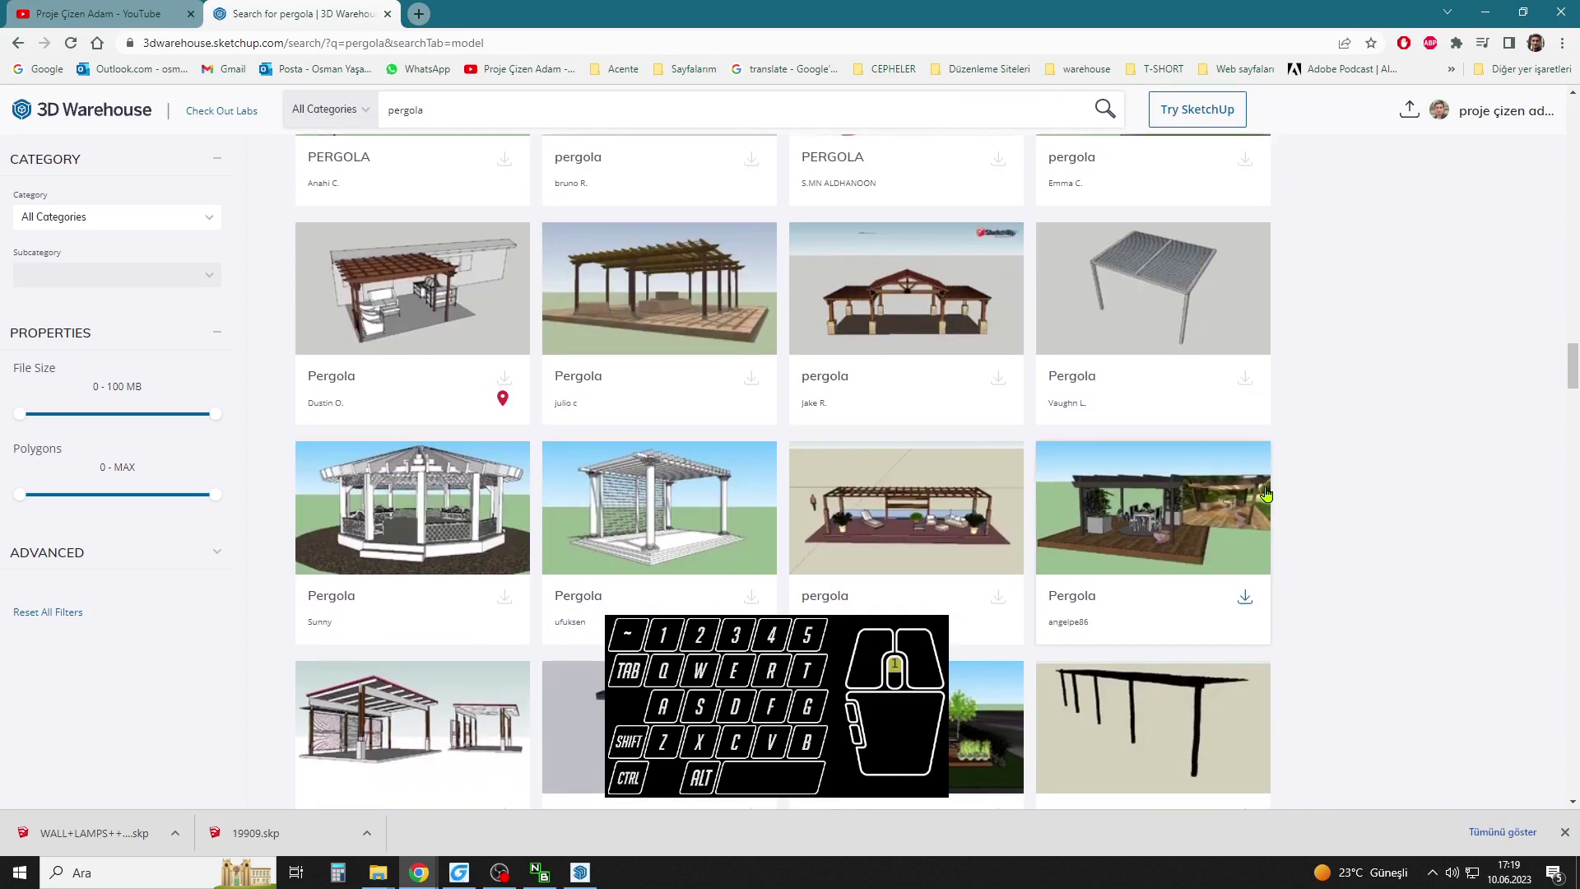
pyautogui.scroll(5, 1265, 494)
pyautogui.scroll(5, 1266, 493)
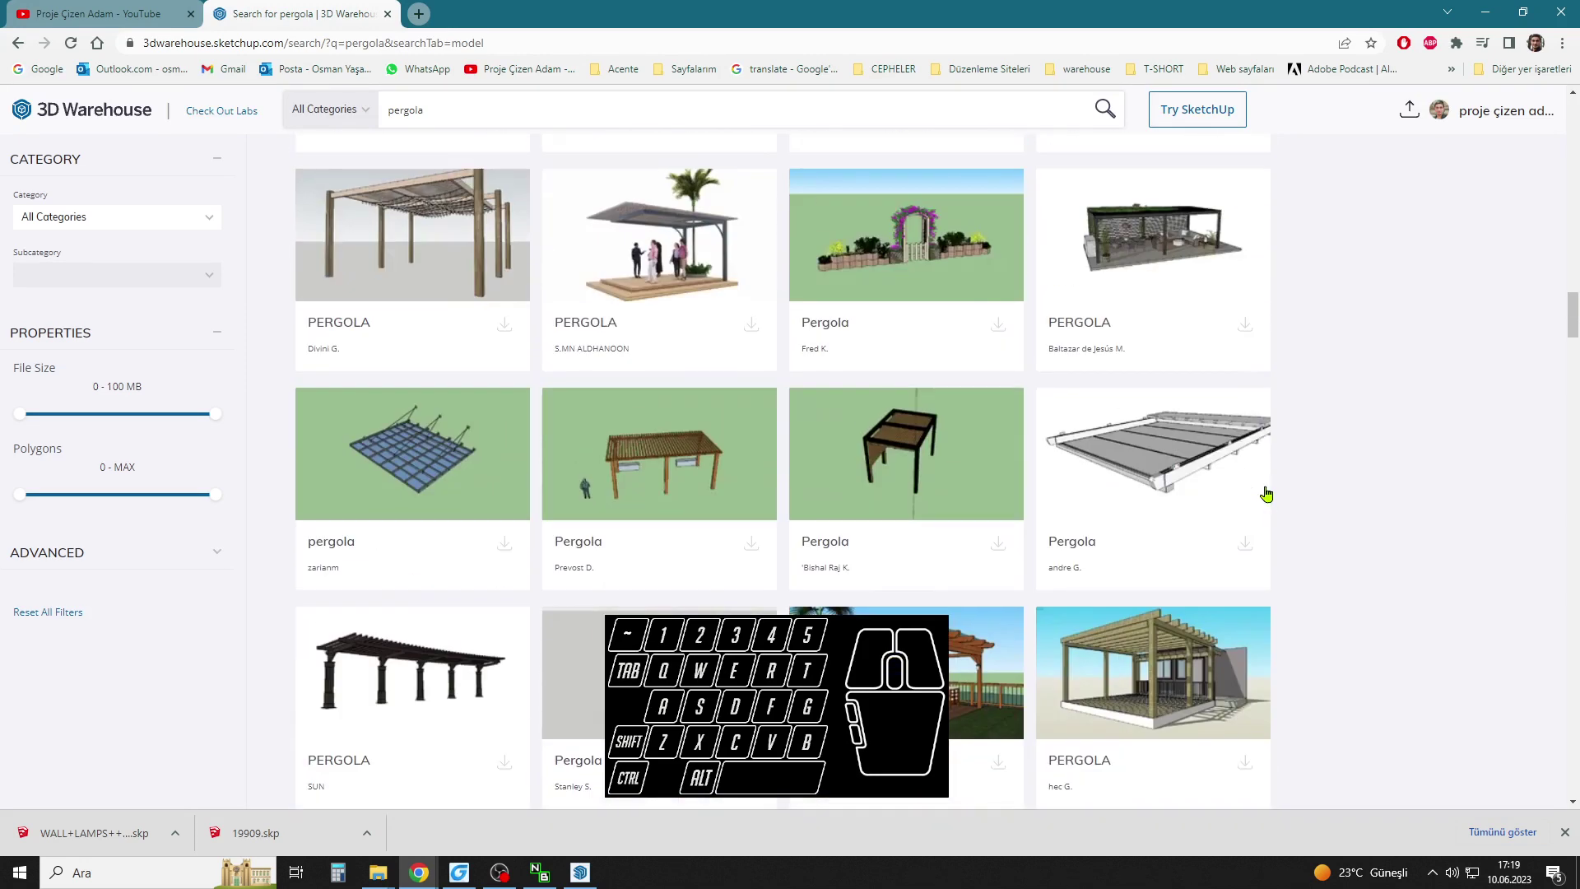
pyautogui.scroll(5, 1266, 493)
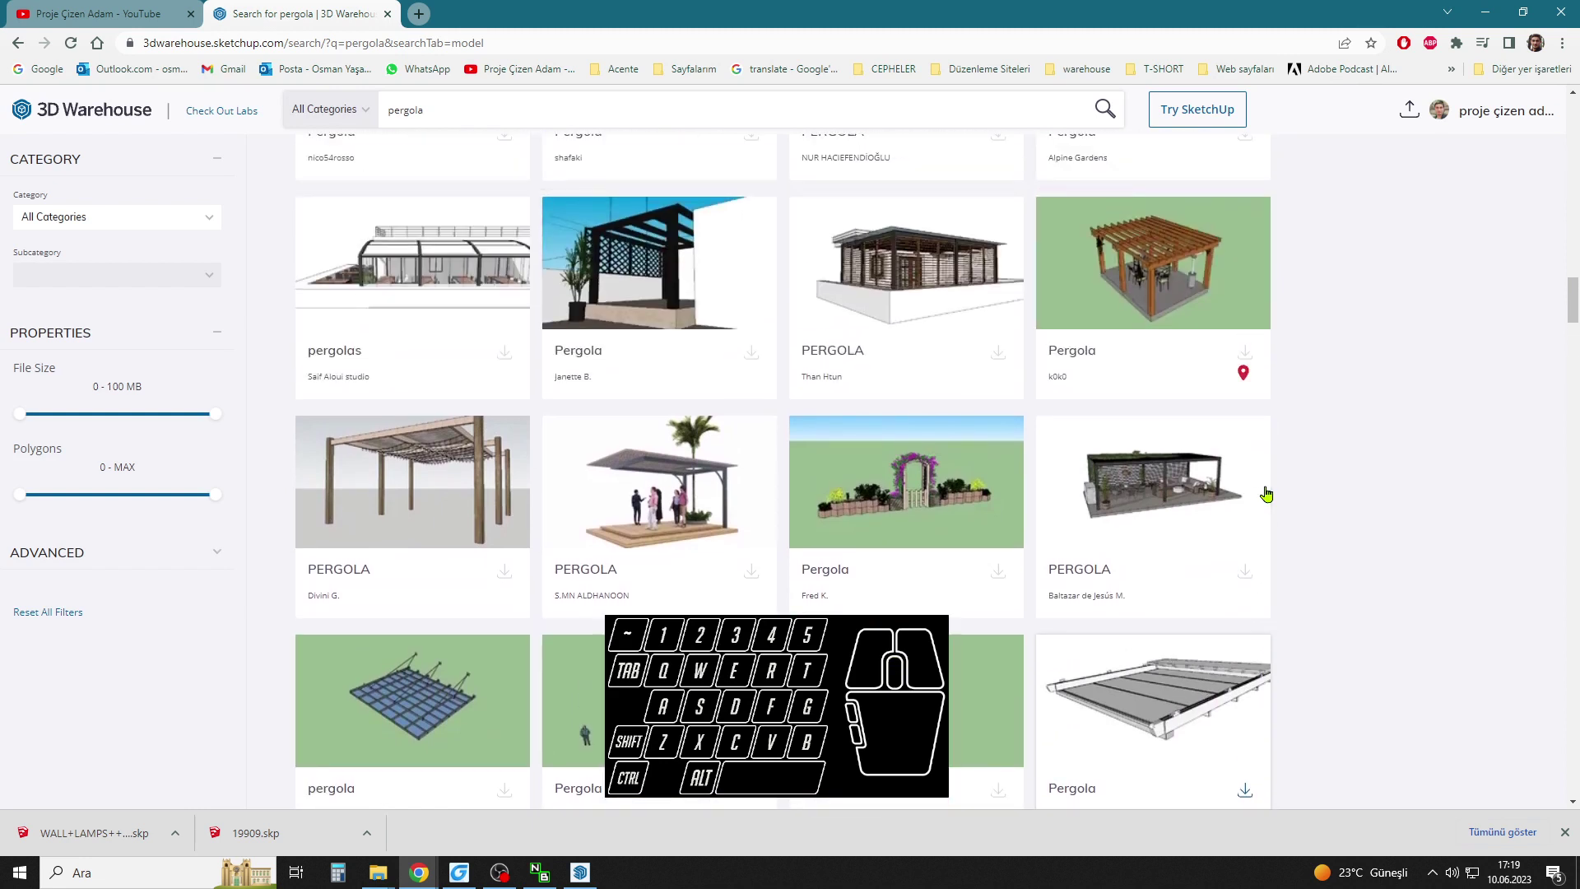
pyautogui.scroll(3, 1266, 493)
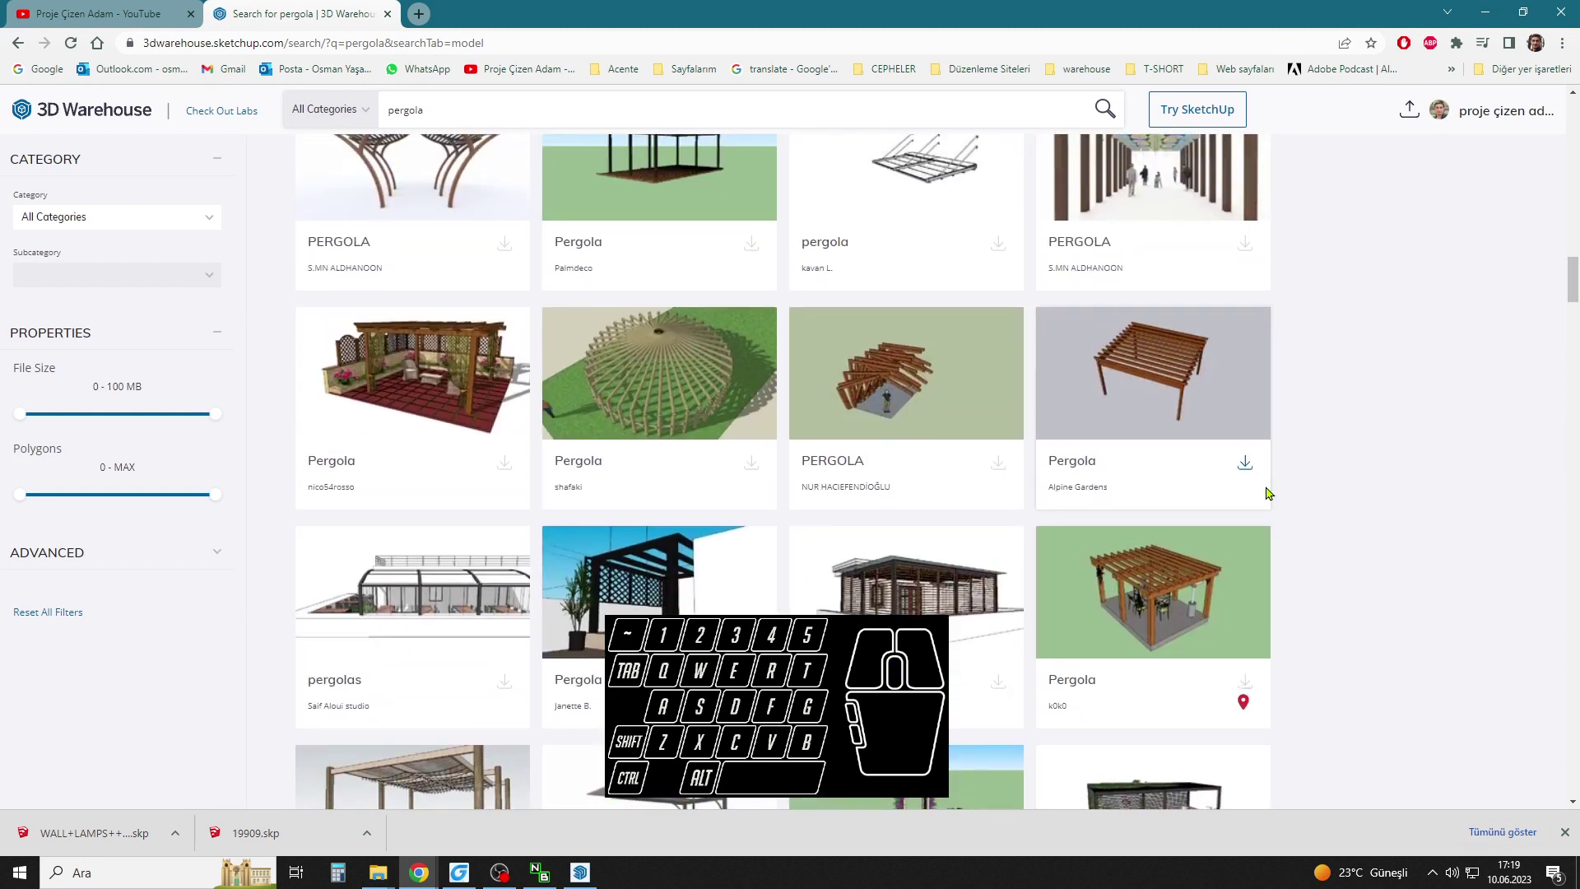
pyautogui.scroll(1, 1265, 494)
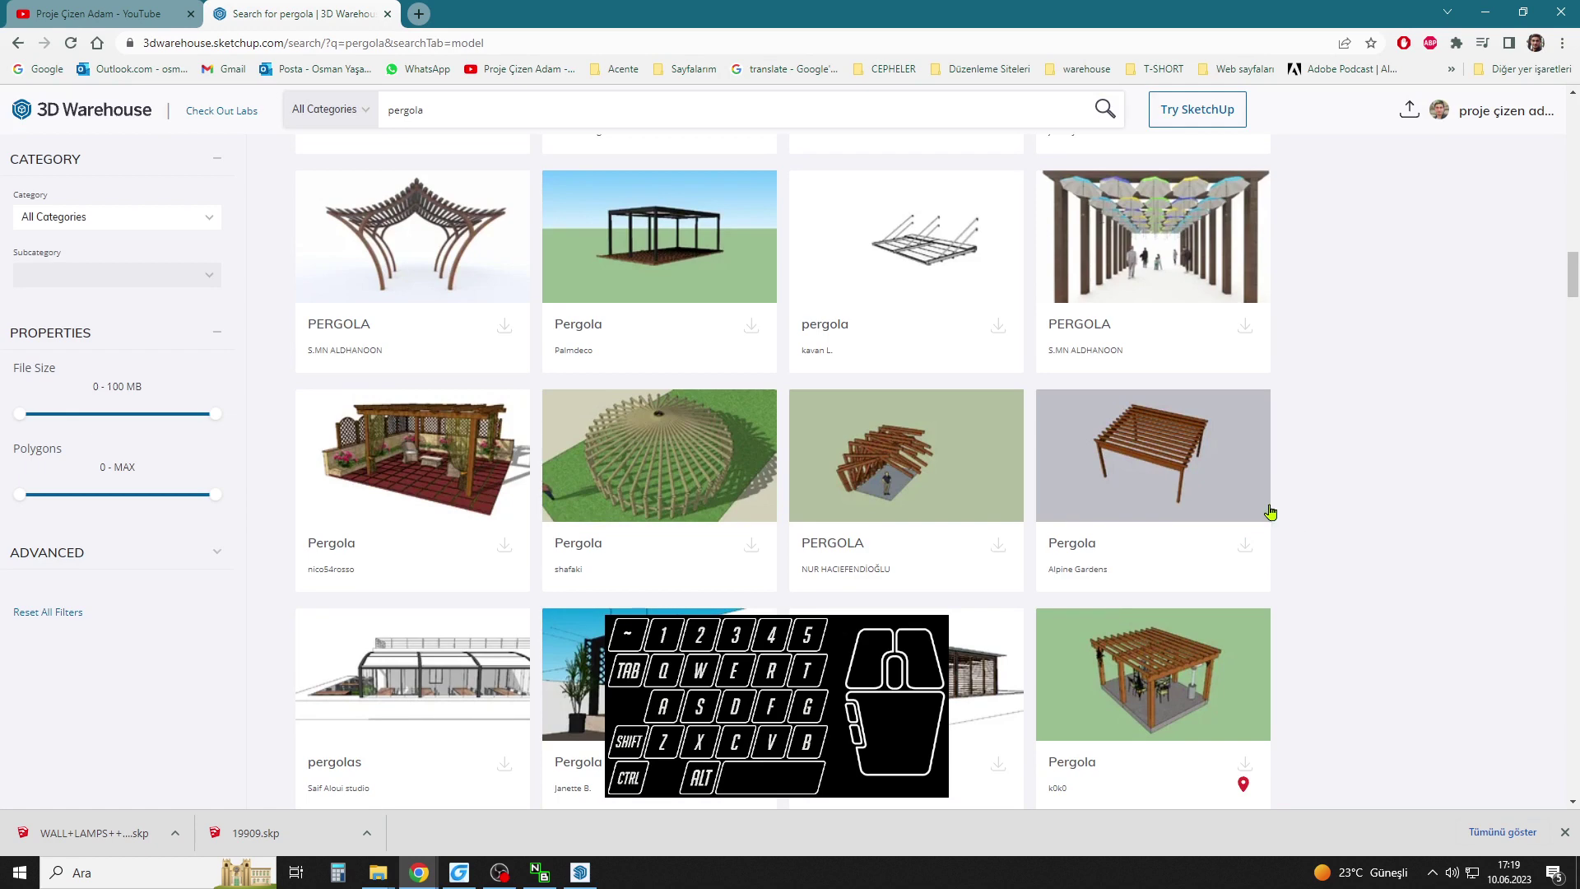
pyautogui.scroll(6, 1313, 533)
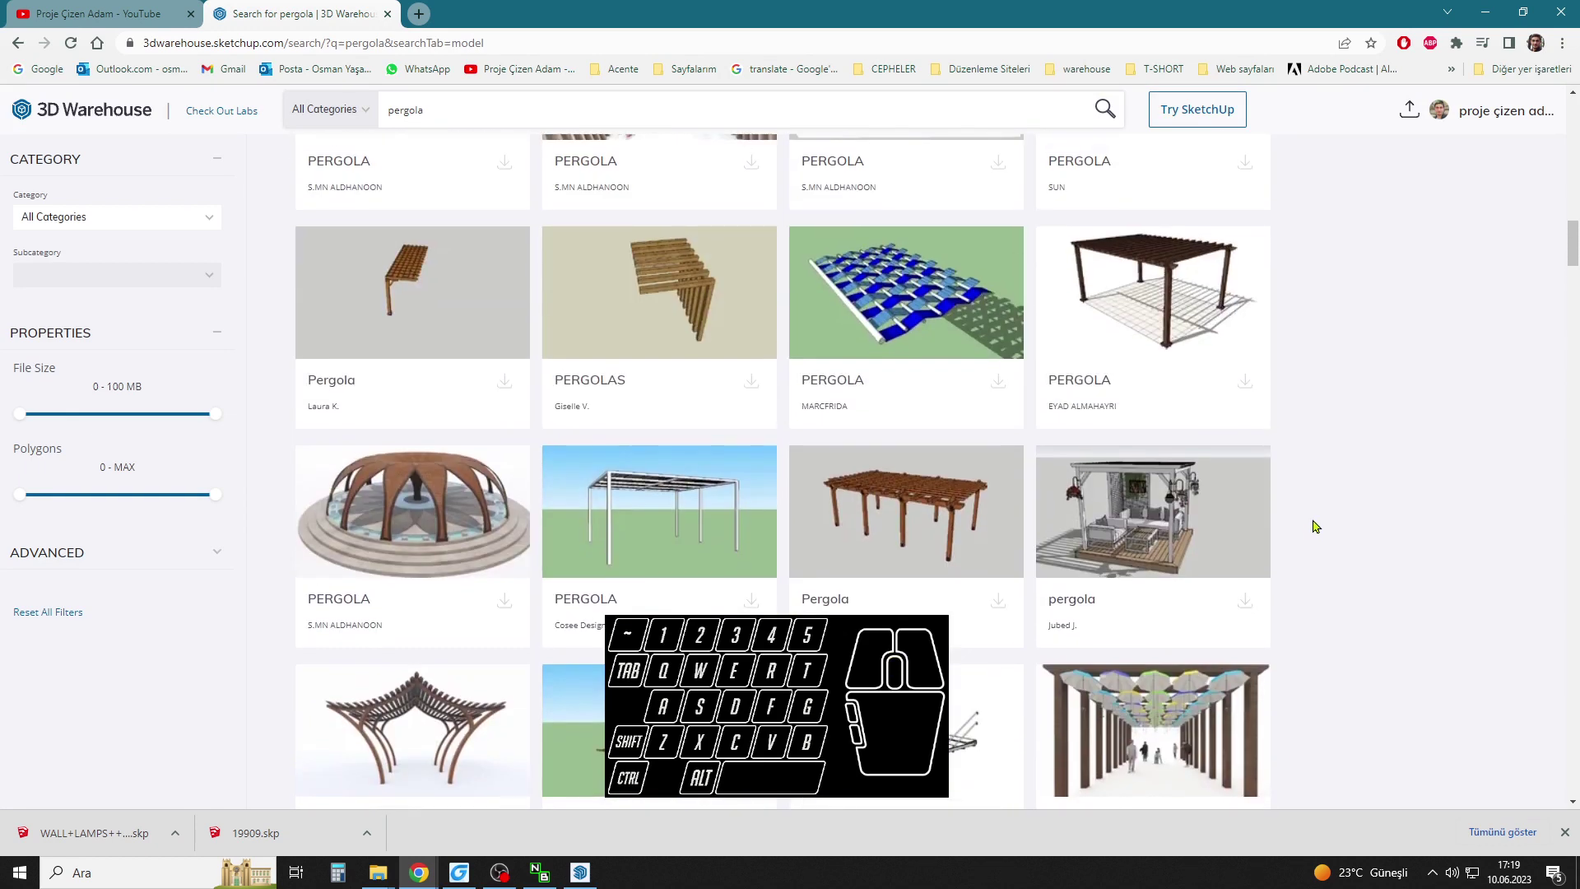
pyautogui.scroll(6, 1315, 527)
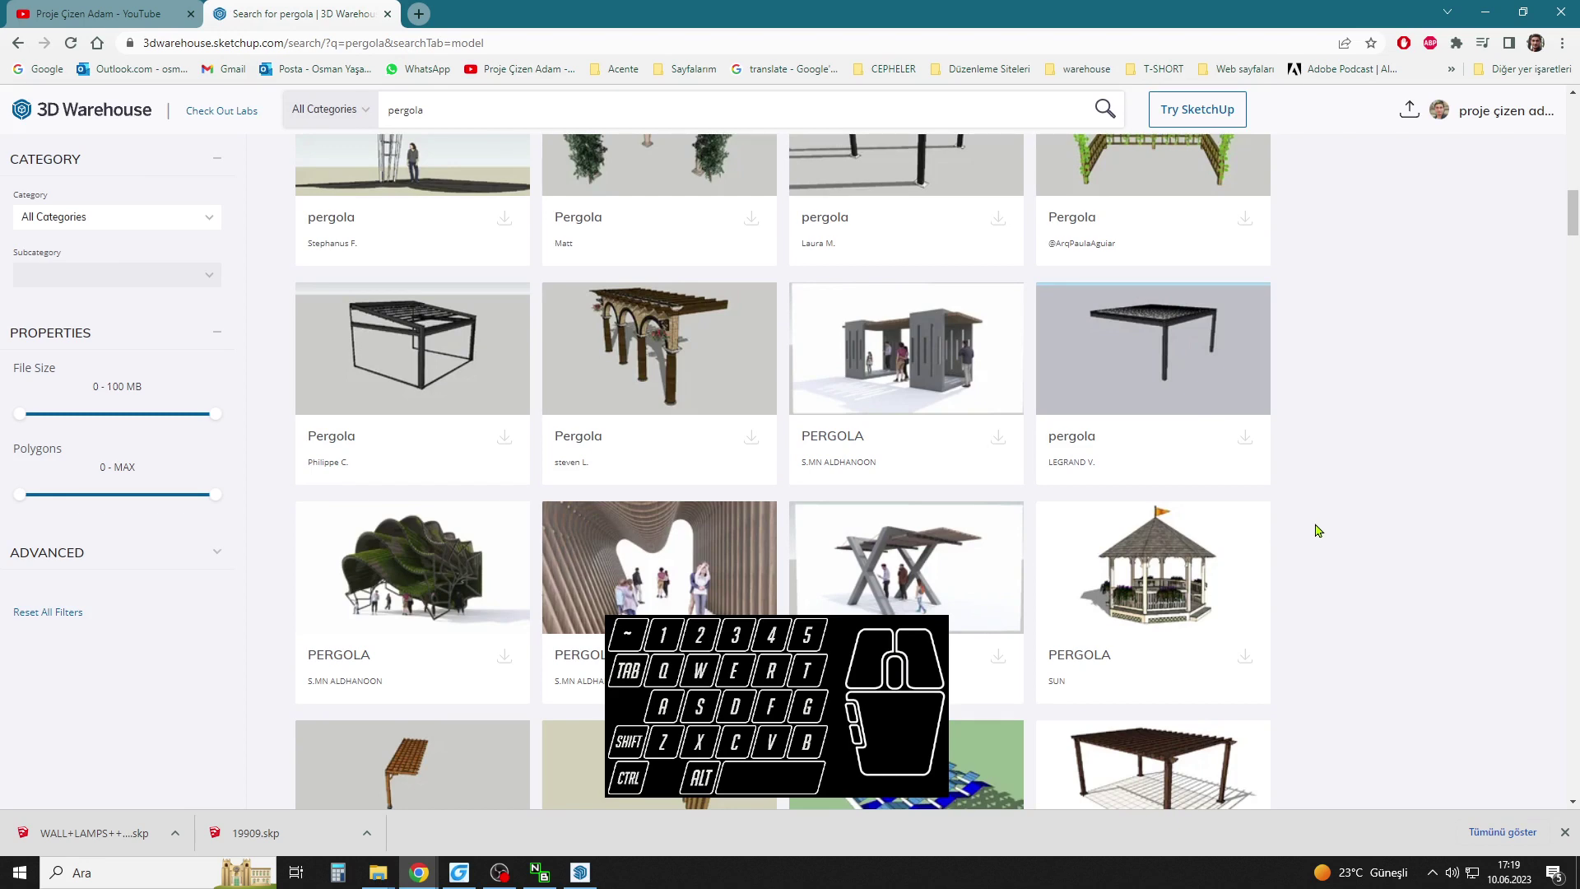
pyautogui.click(947, 342)
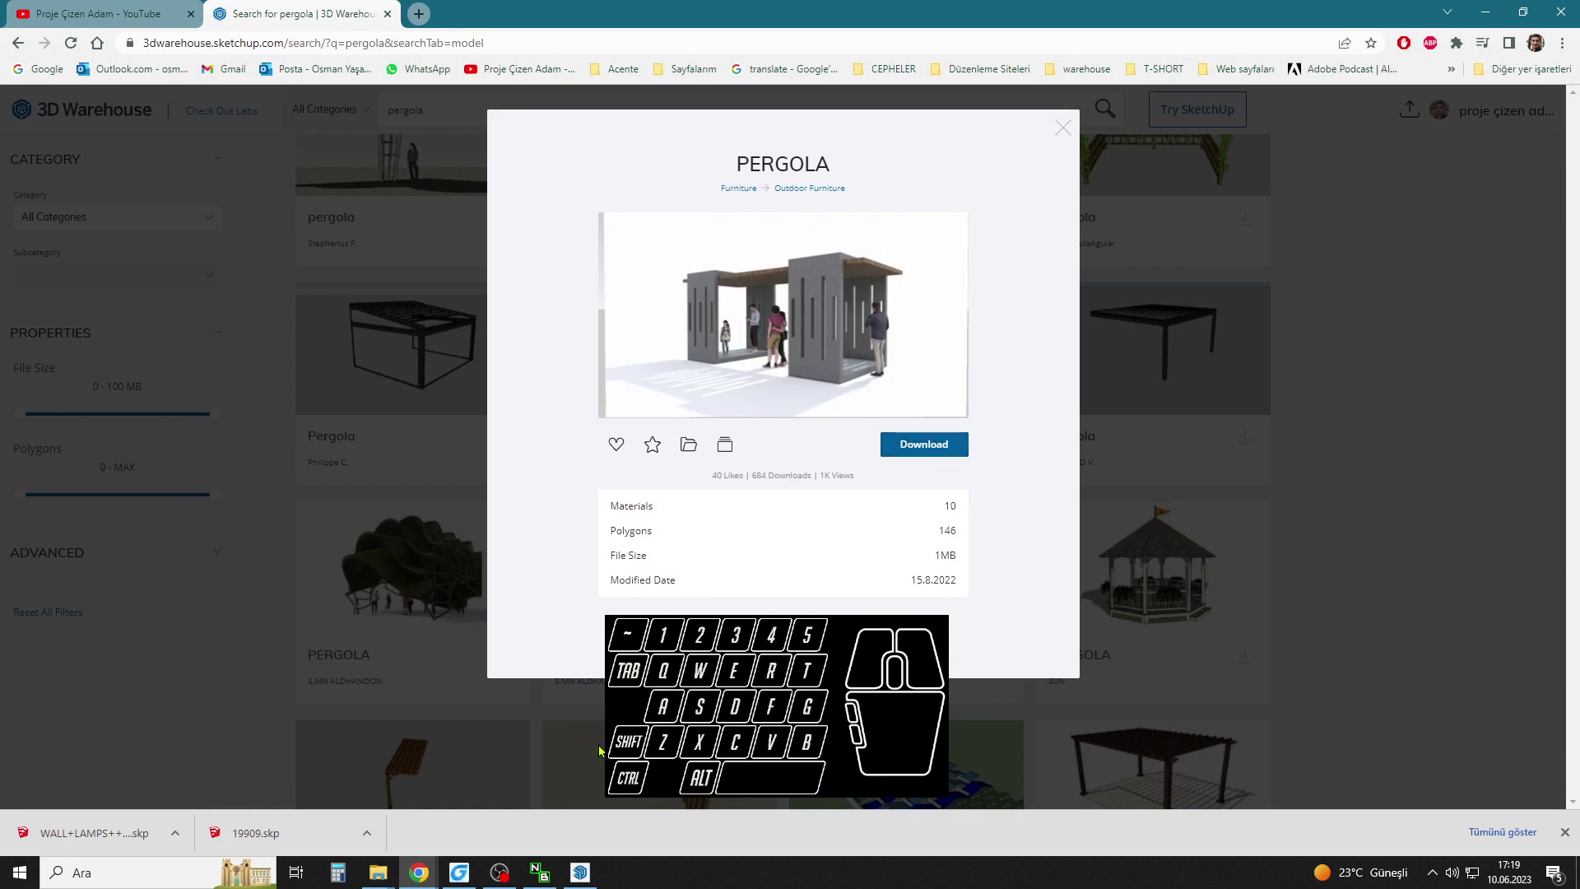
# Switch back to SketchUp and measure the side edge of the entrance landing from its front corner to the wall.
pyautogui.click(575, 882)
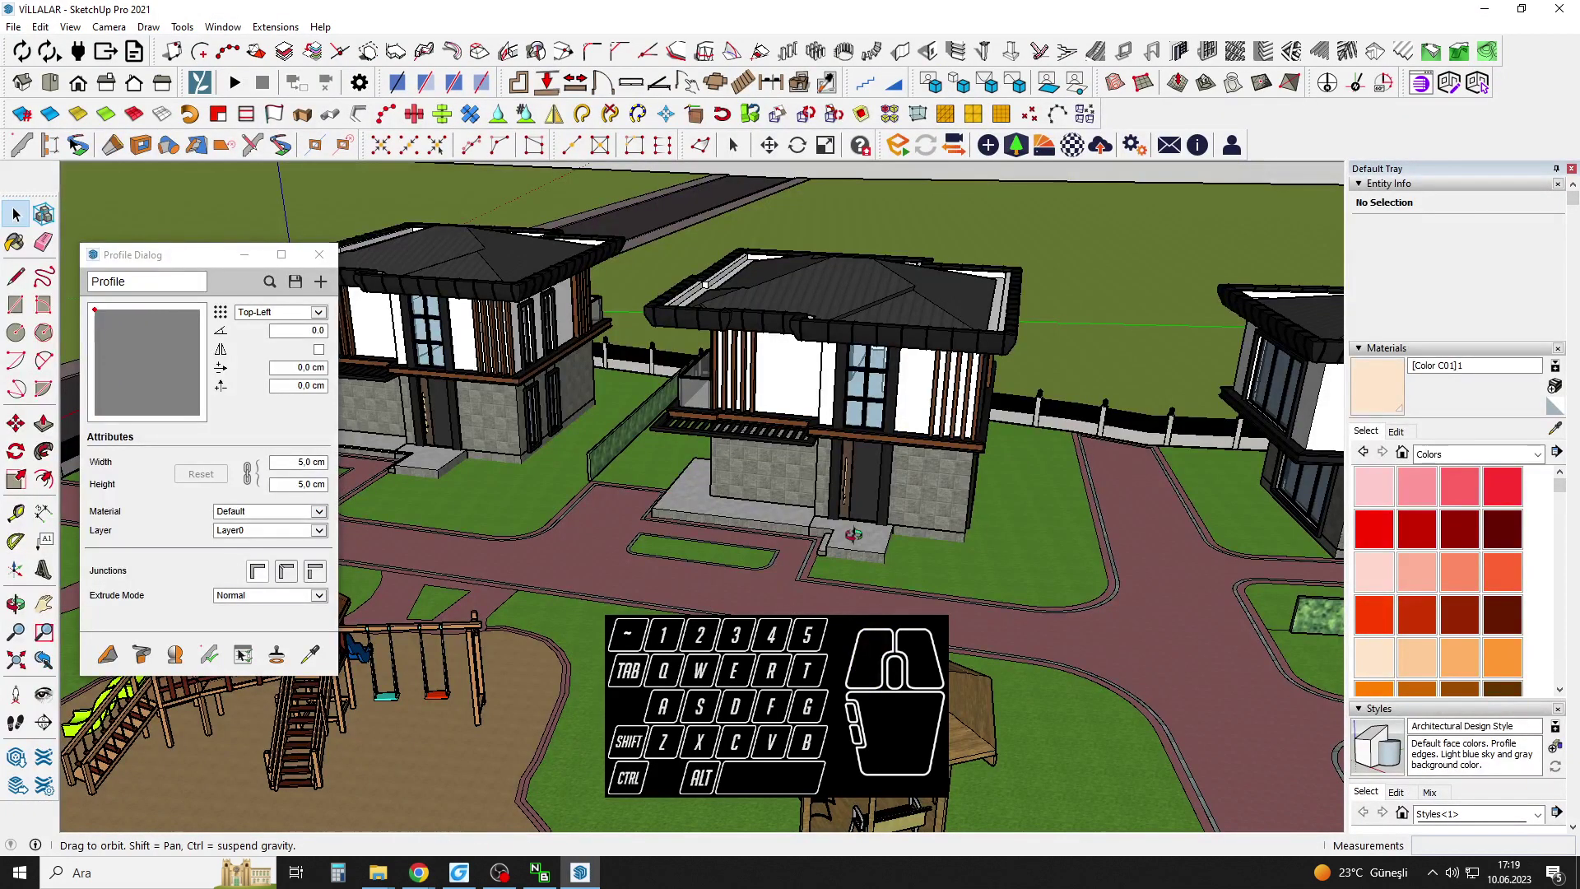
pyautogui.scroll(10, 853, 534)
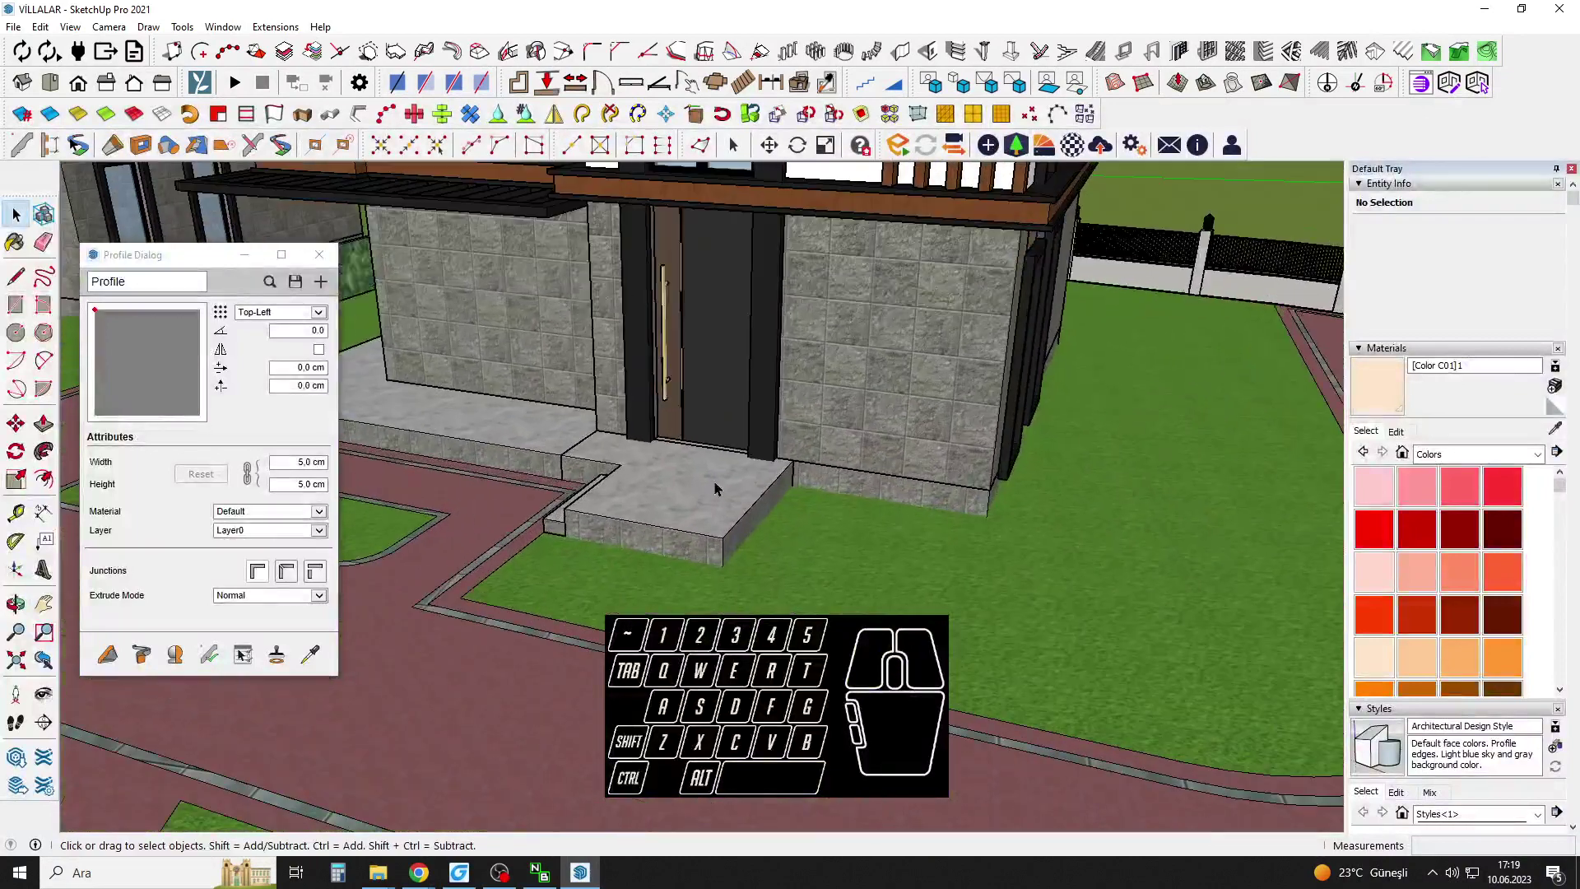
pyautogui.scroll(3, 715, 489)
pyautogui.press('t')
pyautogui.click(724, 564)
pyautogui.scroll(-4, 753, 466)
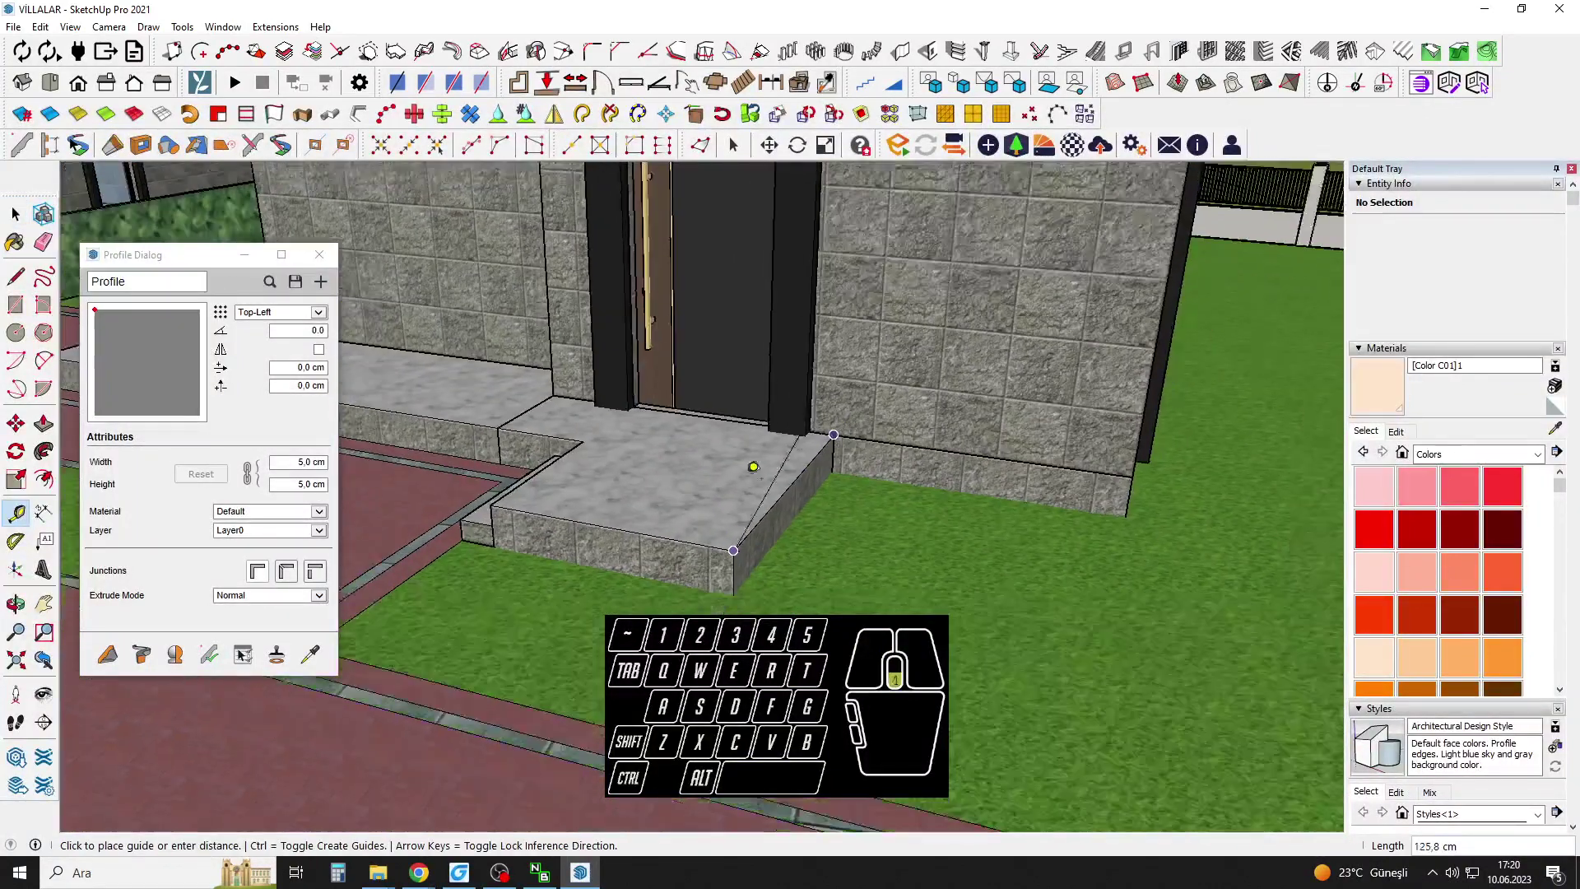
pyautogui.press('space')
# Draw a long, narrow rectangular footprint on the grass beside the entrance landing with the Line tool.
pyautogui.scroll(3, 903, 533)
pyautogui.press('l')
pyautogui.click(903, 506)
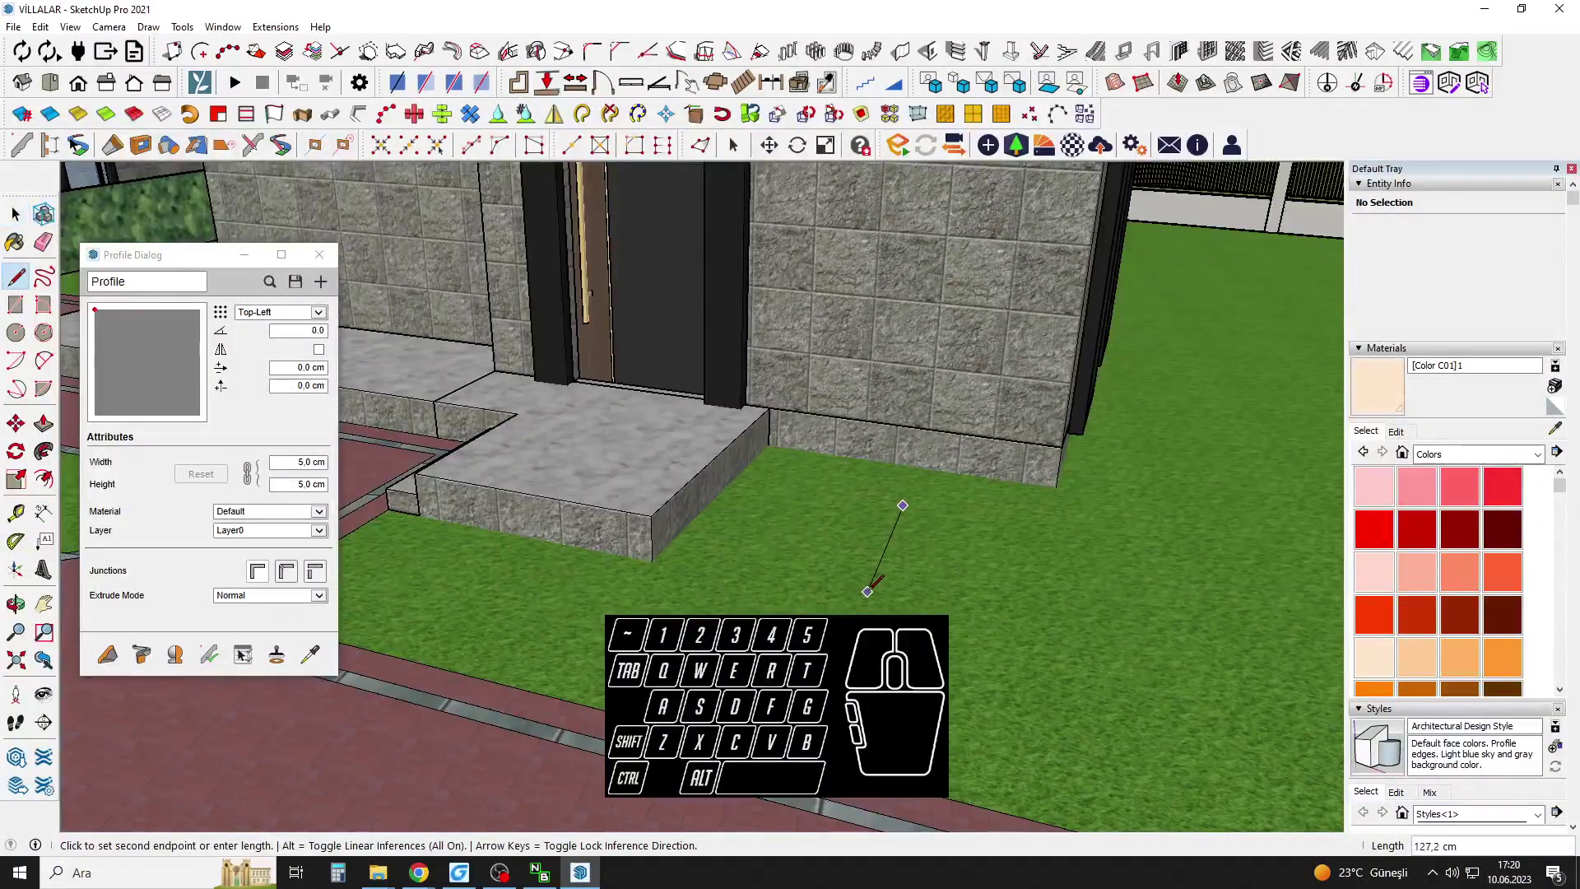
pyautogui.moveTo(897, 586); pyautogui.dragTo(889, 613, button='middle')
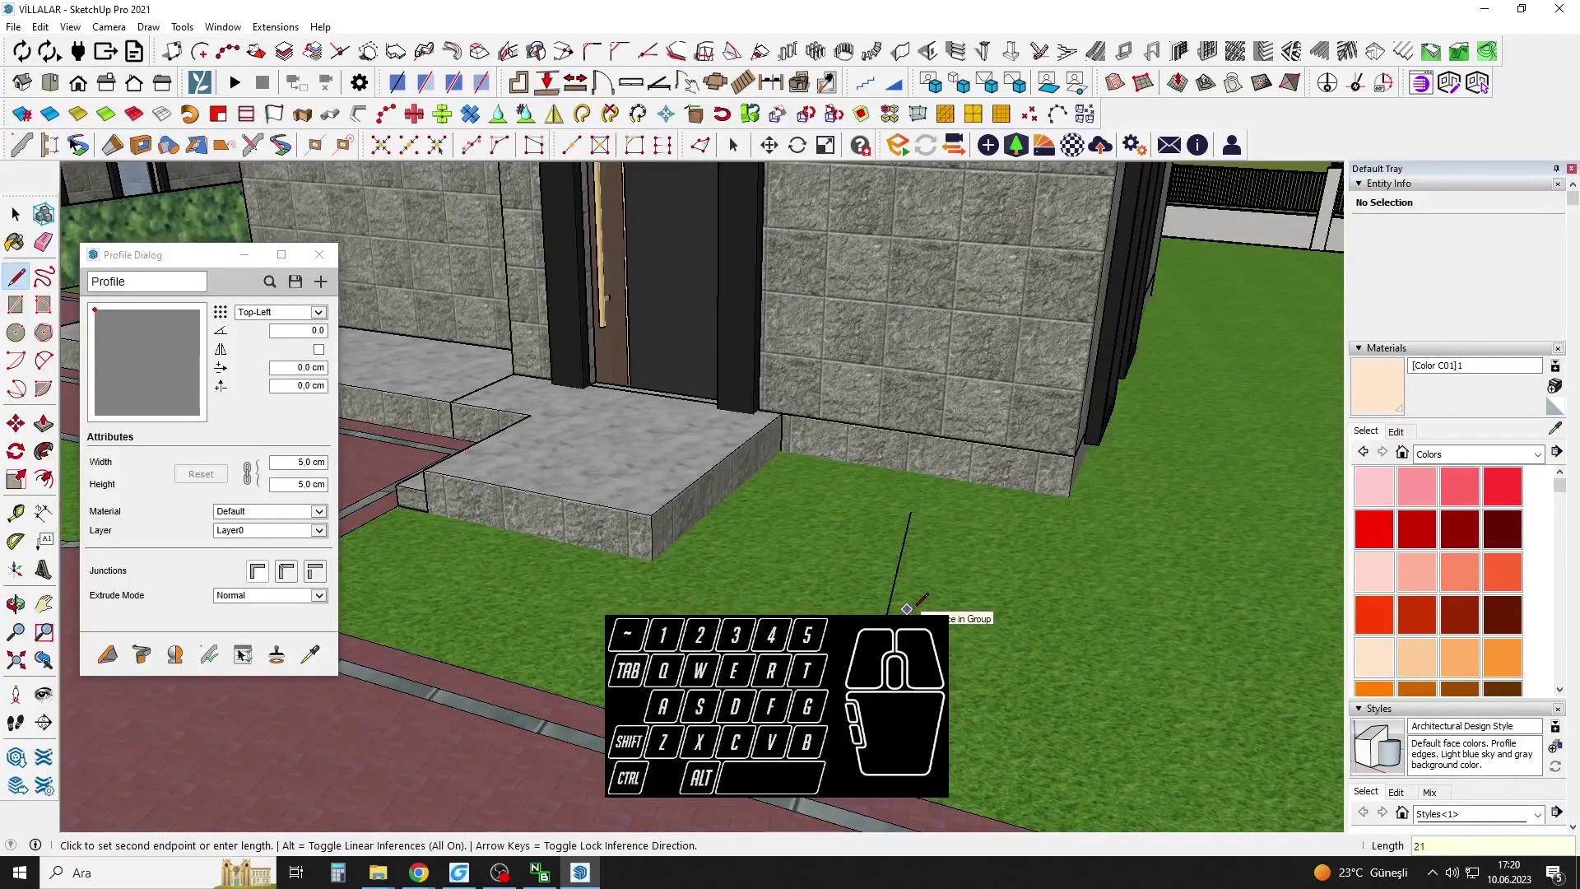
pyautogui.click(911, 511)
# Extrude the narrow footprint beside the landing upward 300 cm into an upright panel.
pyautogui.press('space')
pyautogui.scroll(-2, 914, 518)
pyautogui.press('p')
pyautogui.click(915, 531)
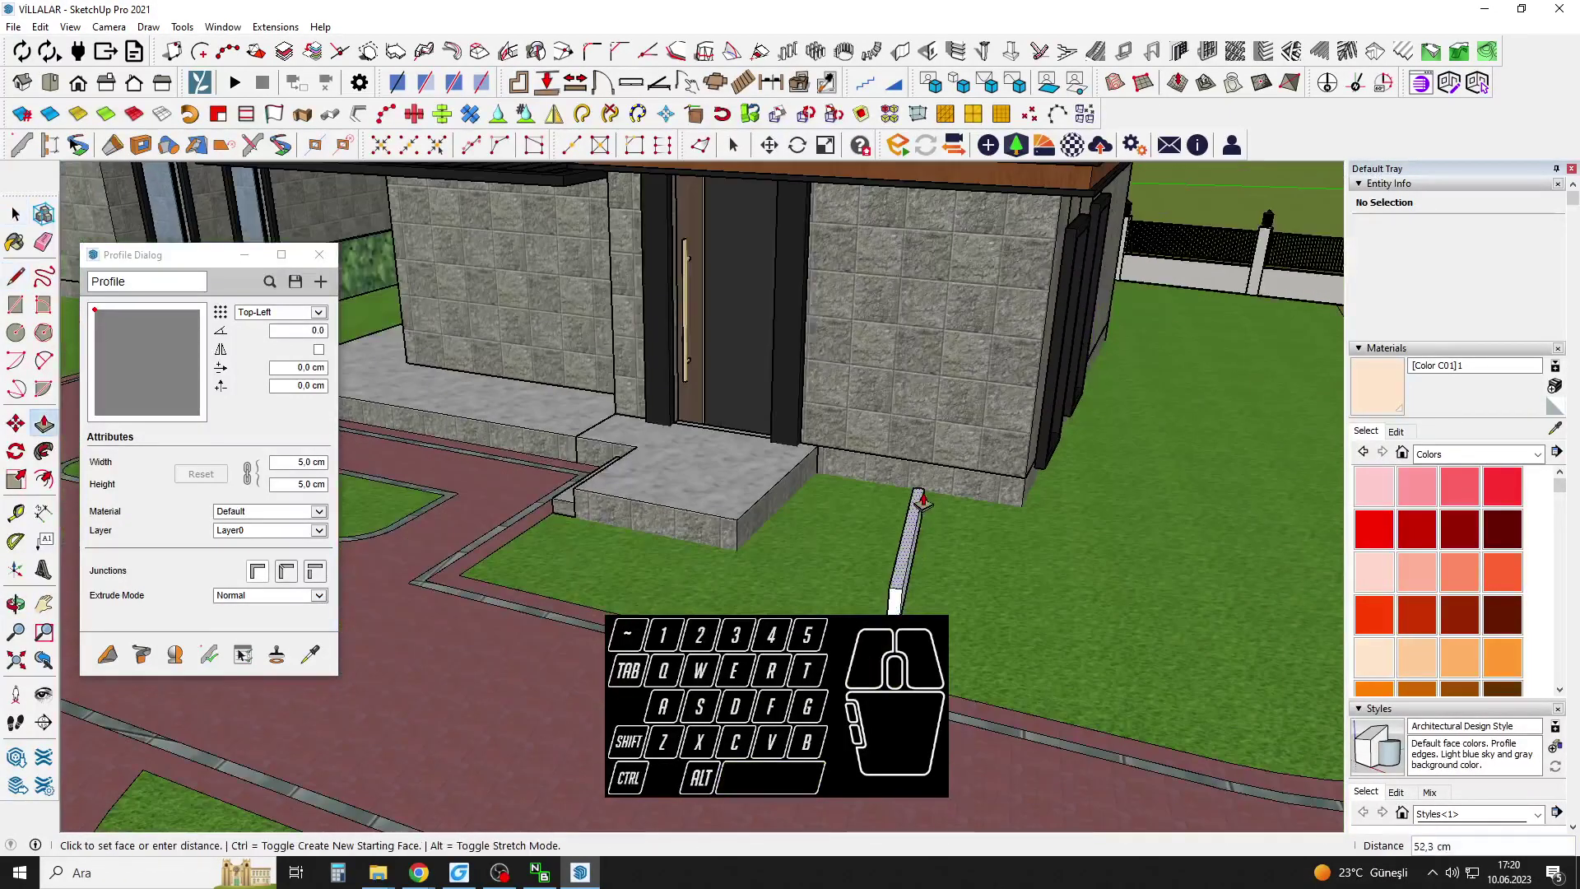
pyautogui.press('Return')
pyautogui.scroll(-3, 905, 500)
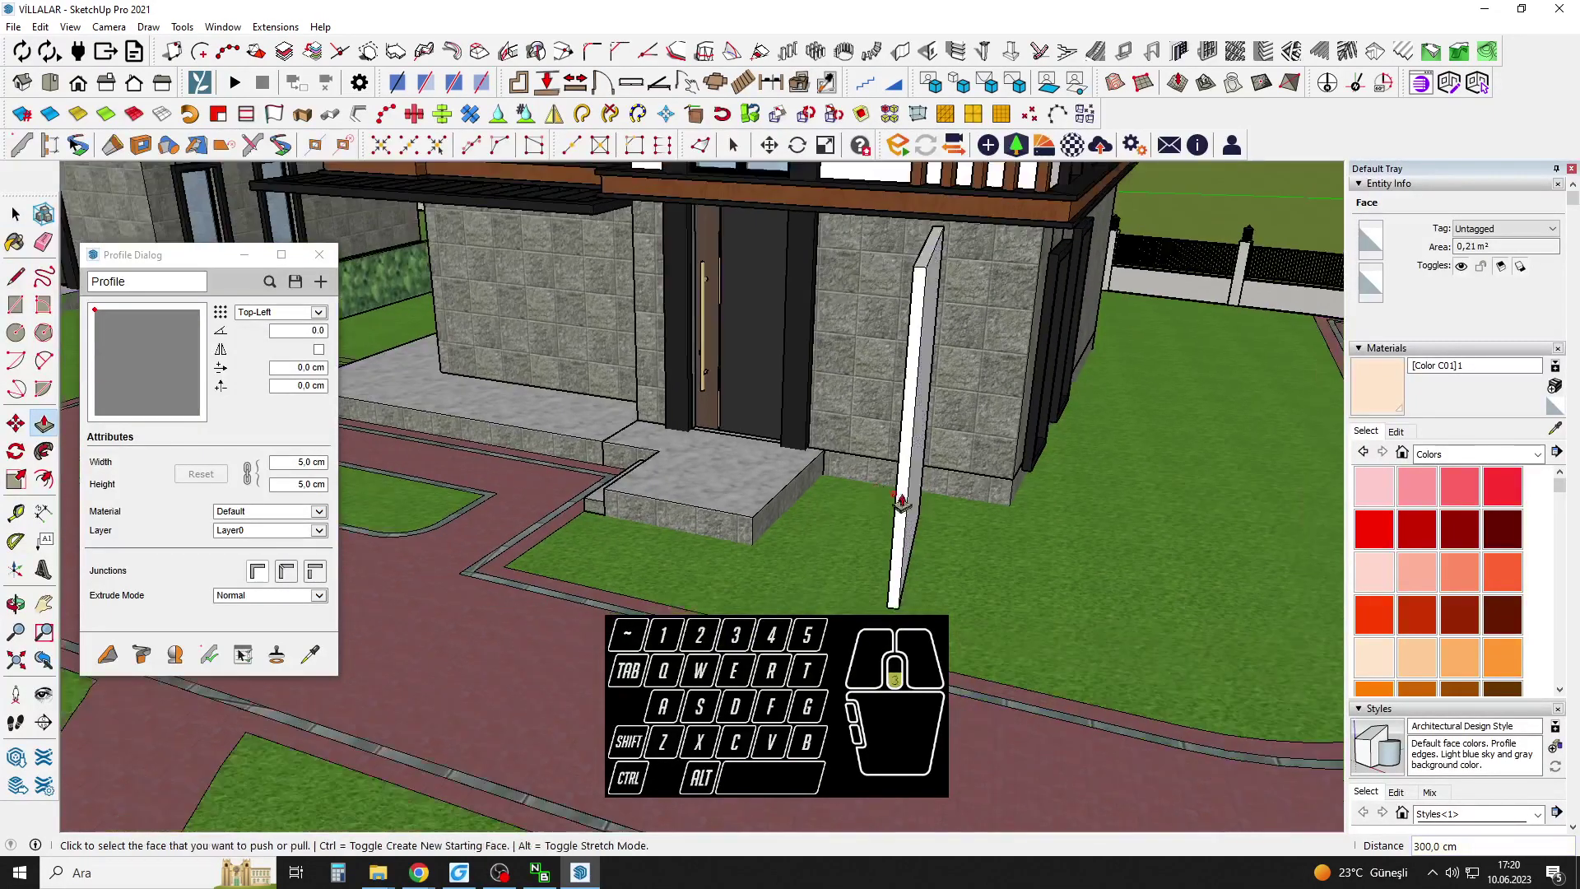
# Select all the connected geometry of the upright panel and make it a group.
pyautogui.moveTo(903, 501); pyautogui.dragTo(956, 367, button='middle')
pyautogui.press('space')
pyautogui.tripleClick(925, 334)
pyautogui.rightClick(924, 332)
pyautogui.click(976, 475)
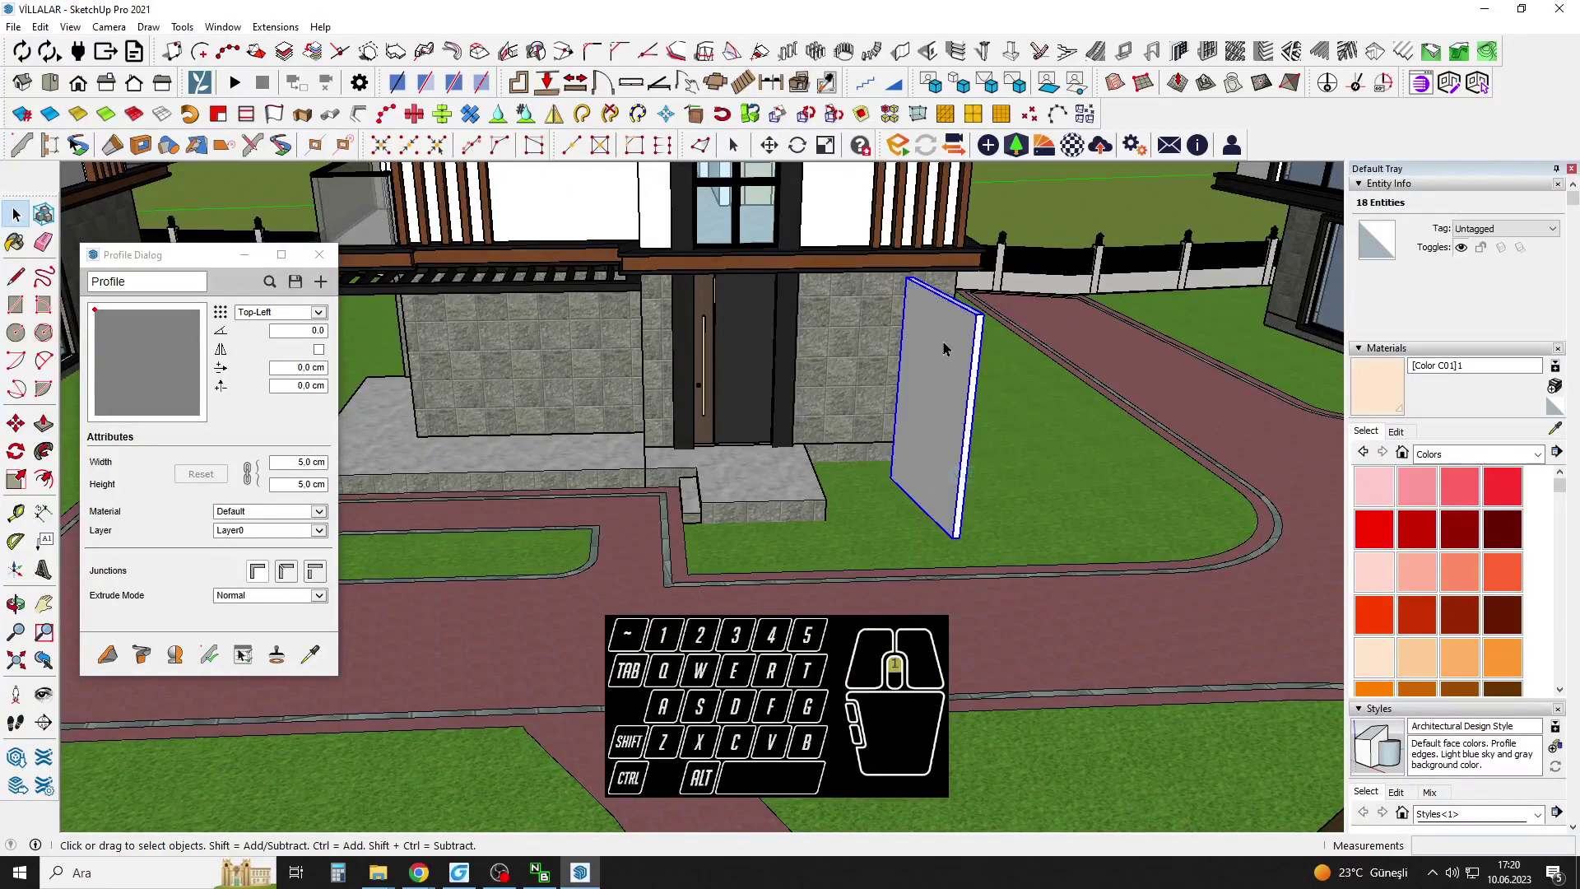
# Inside the panel's group, extrude a separate slab section from the top face and pull its long side face outward toward the landing.
pyautogui.doubleClick(944, 343)
pyautogui.scroll(4, 943, 339)
pyautogui.press('p')
pyautogui.press('ctrl')
pyautogui.click(992, 301)
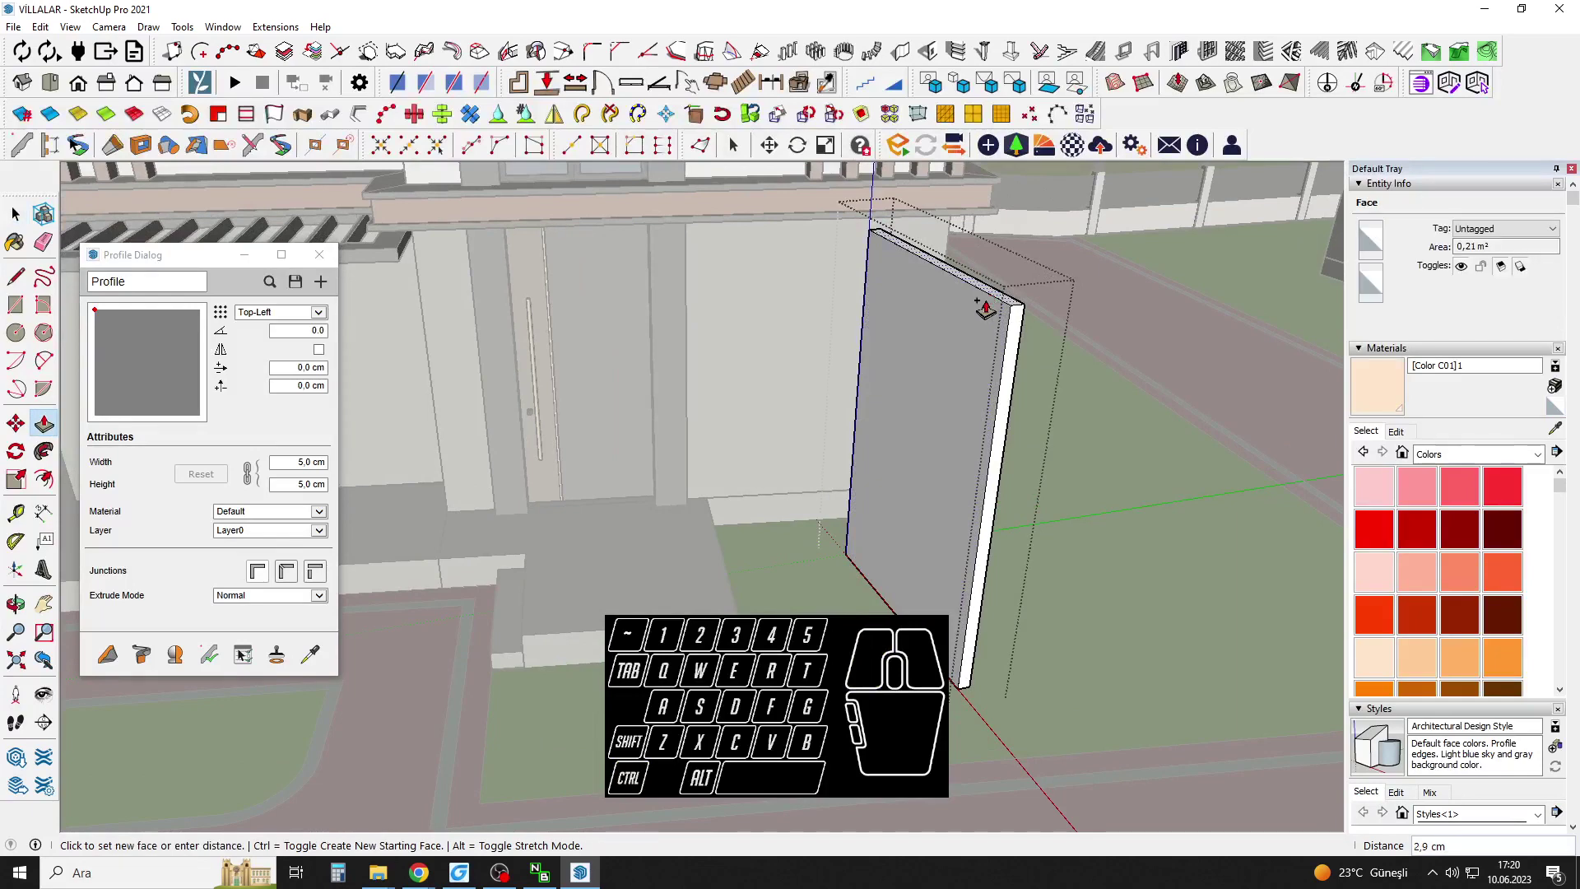
pyautogui.write('12')
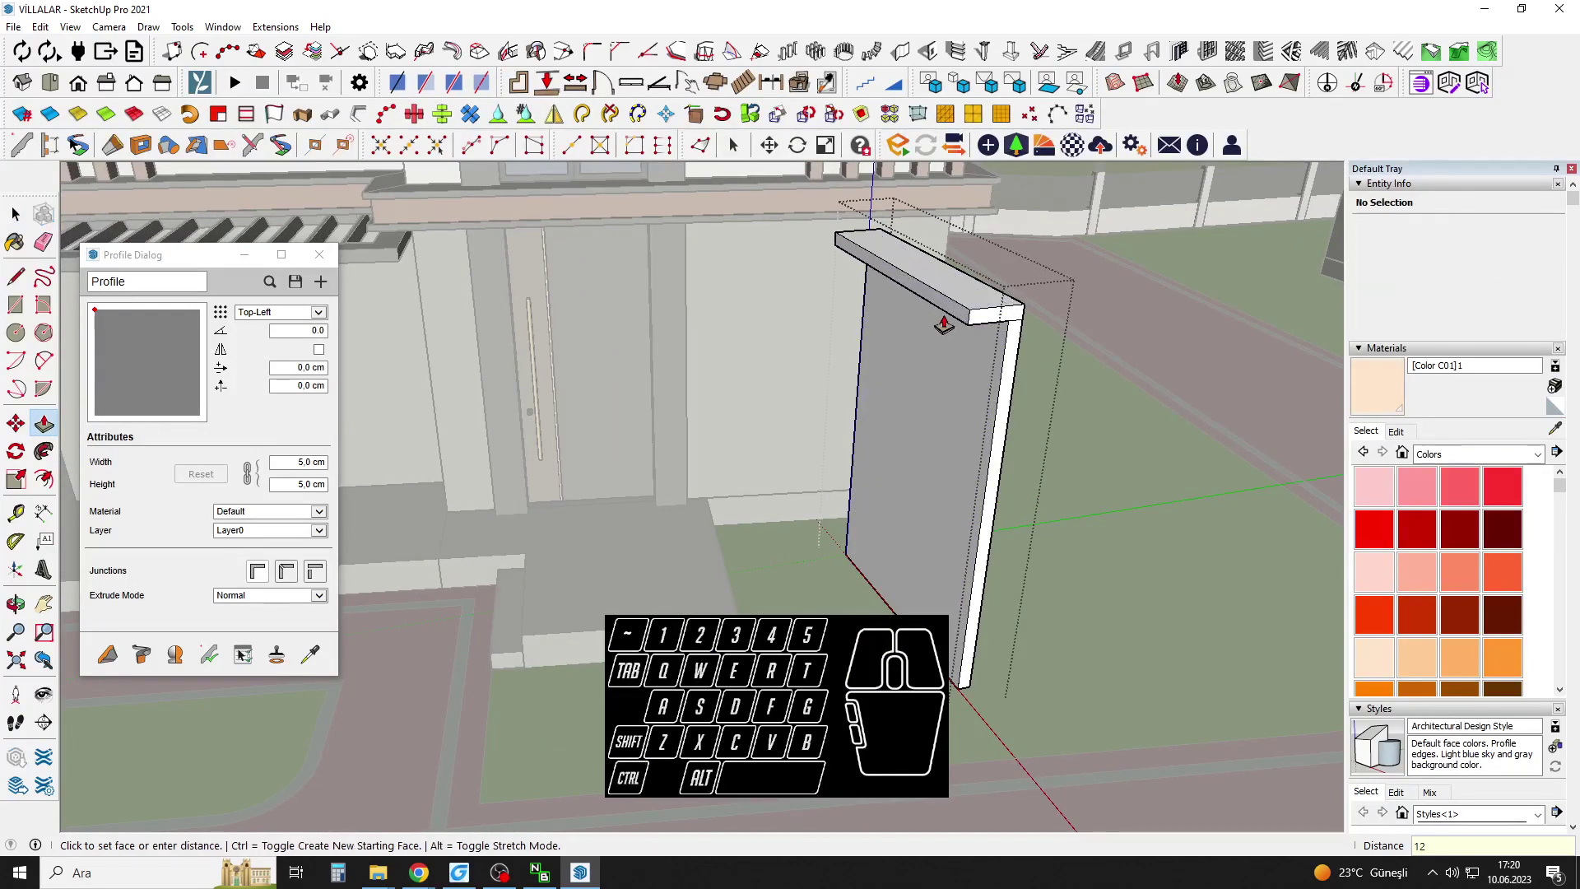
# Extrude the side face of the top slab 120 cm to form the canopy overhang.
pyautogui.write('0')
pyautogui.press('Return')
pyautogui.press('space')
pyautogui.scroll(-4, 965, 459)
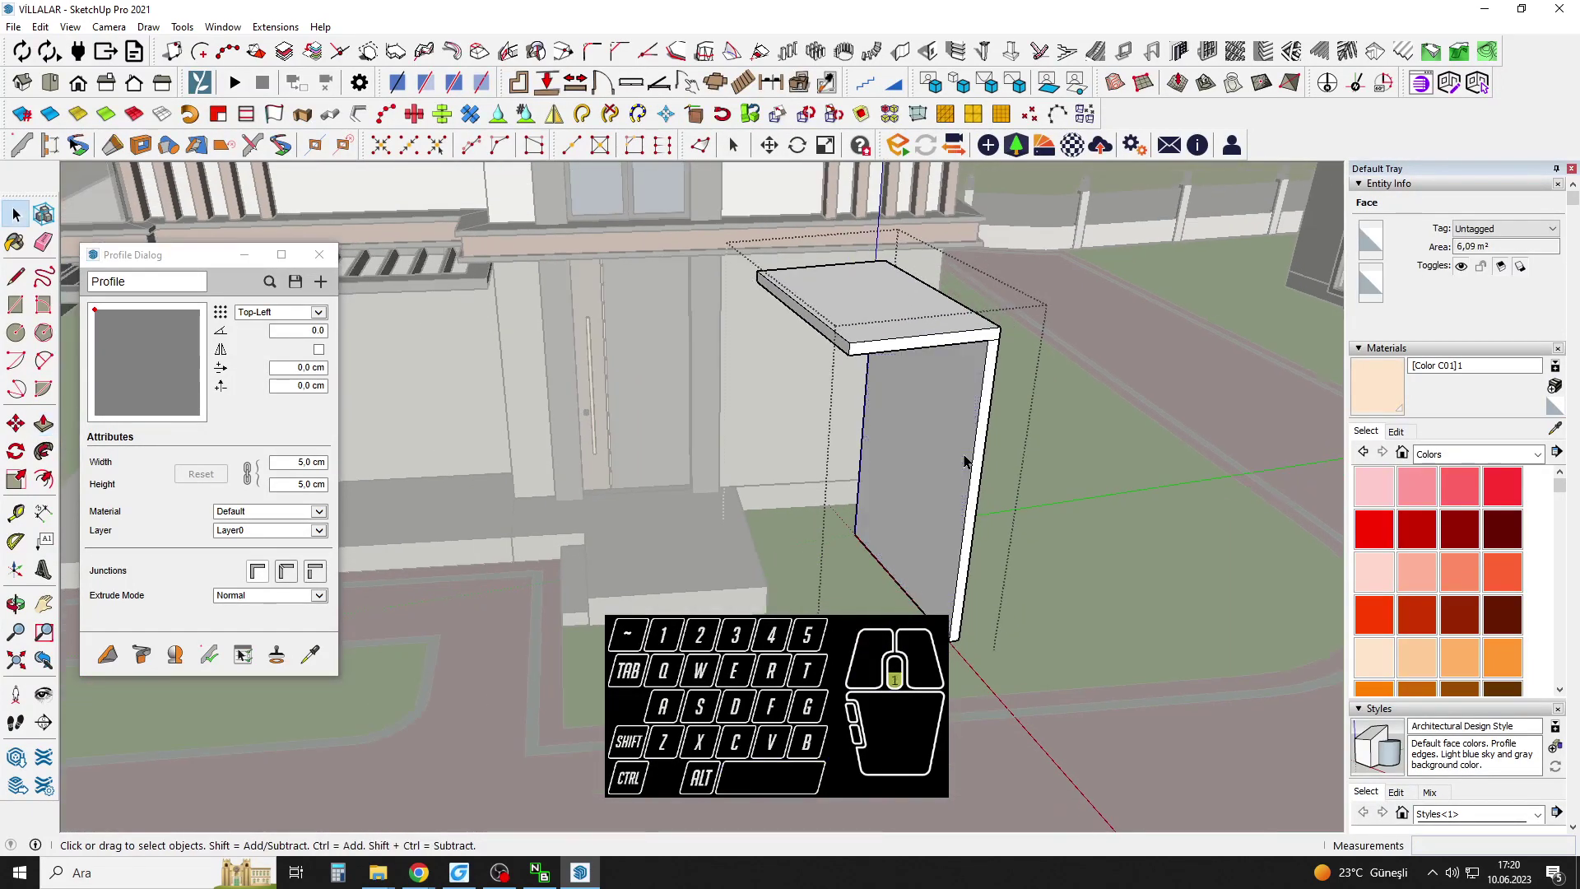
pyautogui.press('Escape')
# Draw a tall, narrow rectangle about 140 cm high on the outer face of the canopy's wall.
pyautogui.moveTo(915, 472); pyautogui.dragTo(737, 412, button='middle')
pyautogui.scroll(3, 746, 368)
pyautogui.tripleClick(748, 367)
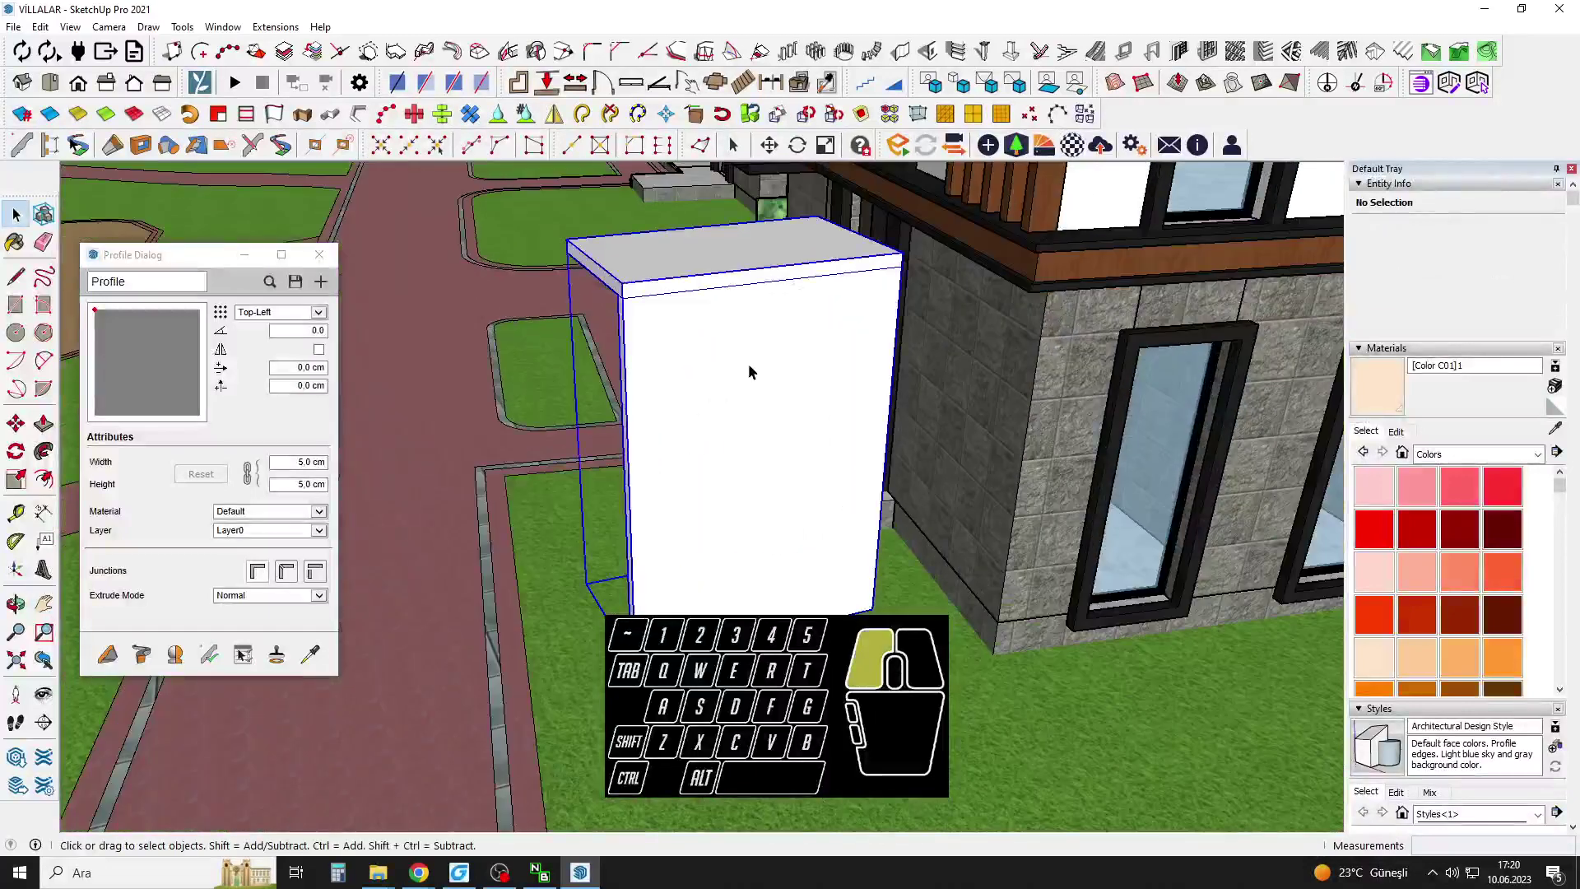
pyautogui.scroll(1, 692, 379)
pyautogui.press('r')
pyautogui.click(651, 331)
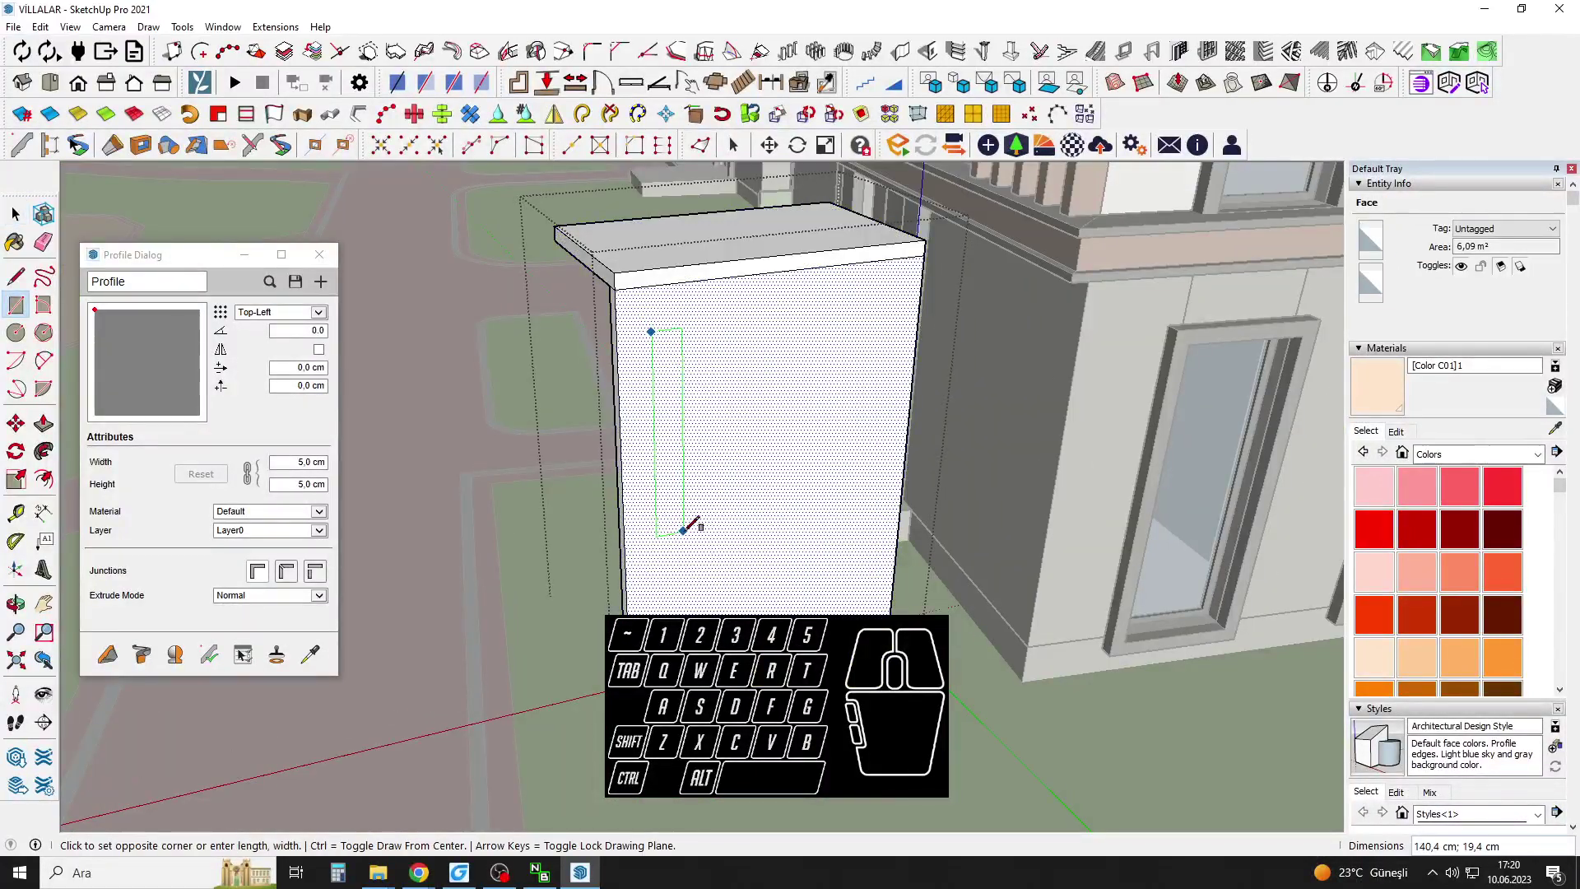
pyautogui.click(680, 534)
# Try to copy the narrow strip to a lower position beside the original.
pyautogui.press('space')
pyautogui.doubleClick(668, 477)
pyautogui.press('m')
pyautogui.click(665, 555)
pyautogui.press('ctrl')
pyautogui.click(724, 611)
# Try to copy both strips farther across the wall, then undo the strip copies.
pyautogui.press('space')
pyautogui.keyDown('shift'); pyautogui.click(669, 491); pyautogui.keyUp('shift')
pyautogui.press('m')
pyautogui.click(698, 622)
pyautogui.press('ctrl')
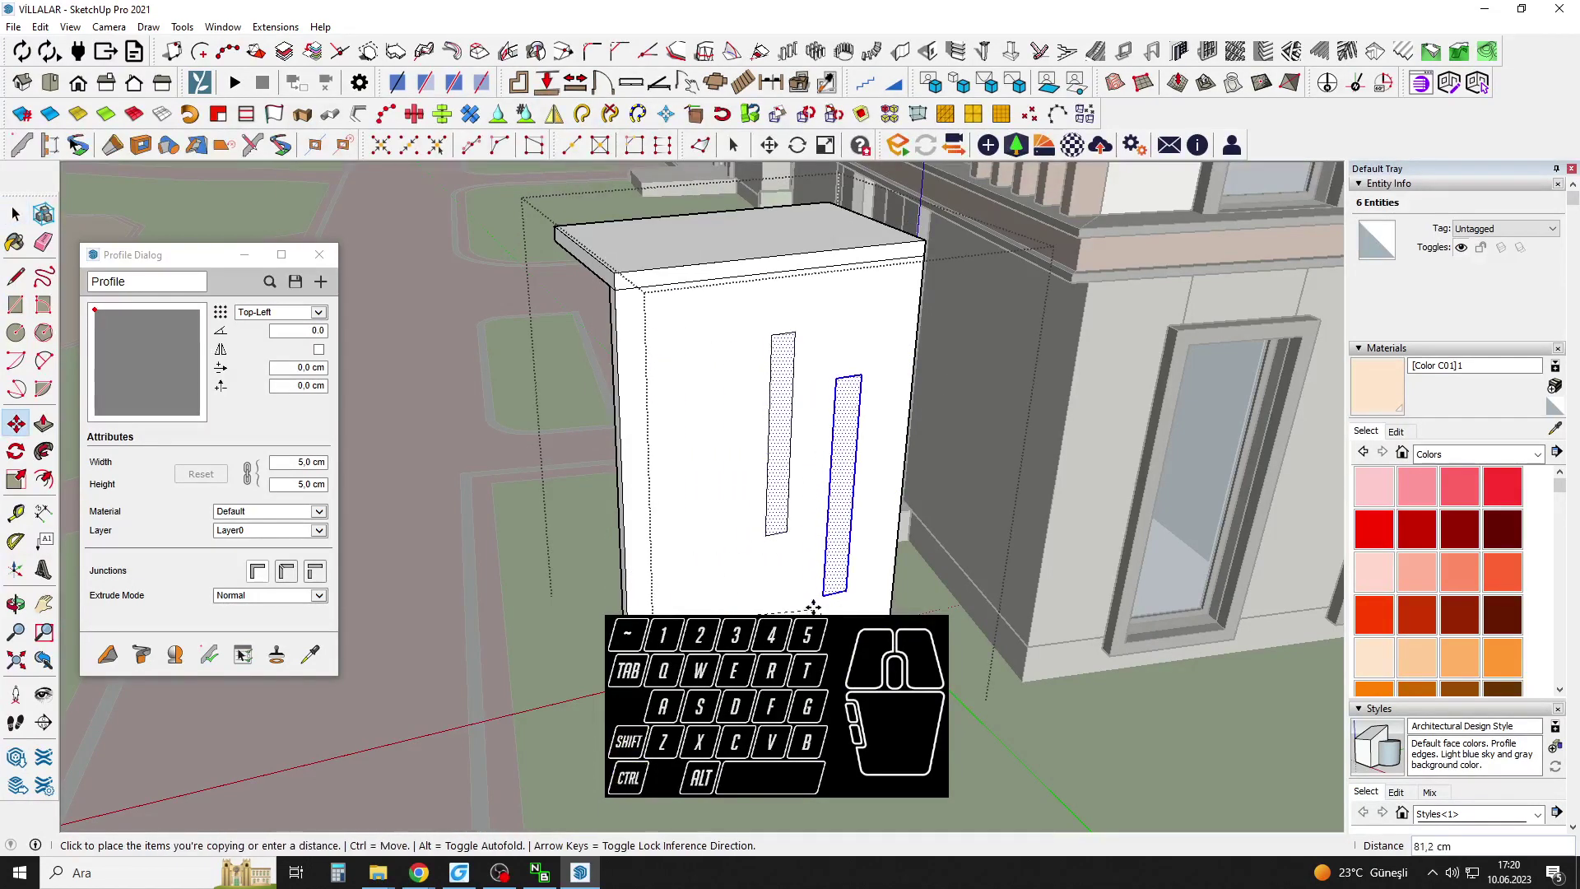
pyautogui.click(807, 599)
pyautogui.press('space')
pyautogui.moveTo(822, 596); pyautogui.dragTo(744, 529, button='middle')
pyautogui.hotkey('ctrl', 'z')
pyautogui.hotkey('ctrl', 'z')
# Copy the original narrow strip beside itself at a lower, staggered position on the wall face.
pyautogui.click(669, 487)
pyautogui.press('m')
pyautogui.moveTo(704, 465); pyautogui.dragTo(693, 395, button='middle')
pyautogui.click(691, 392)
pyautogui.press('ctrl')
pyautogui.click(743, 495)
pyautogui.moveTo(743, 494); pyautogui.dragTo(684, 487, button='middle')
# Copy the staggered strip pair about 123 cm across the wall and divide the distance to make three evenly spaced pairs.
pyautogui.press('space')
pyautogui.keyDown('shift'); pyautogui.click(634, 473); pyautogui.keyUp('shift')
pyautogui.press('m')
pyautogui.click(718, 440)
pyautogui.press('ctrl')
pyautogui.press('shift')
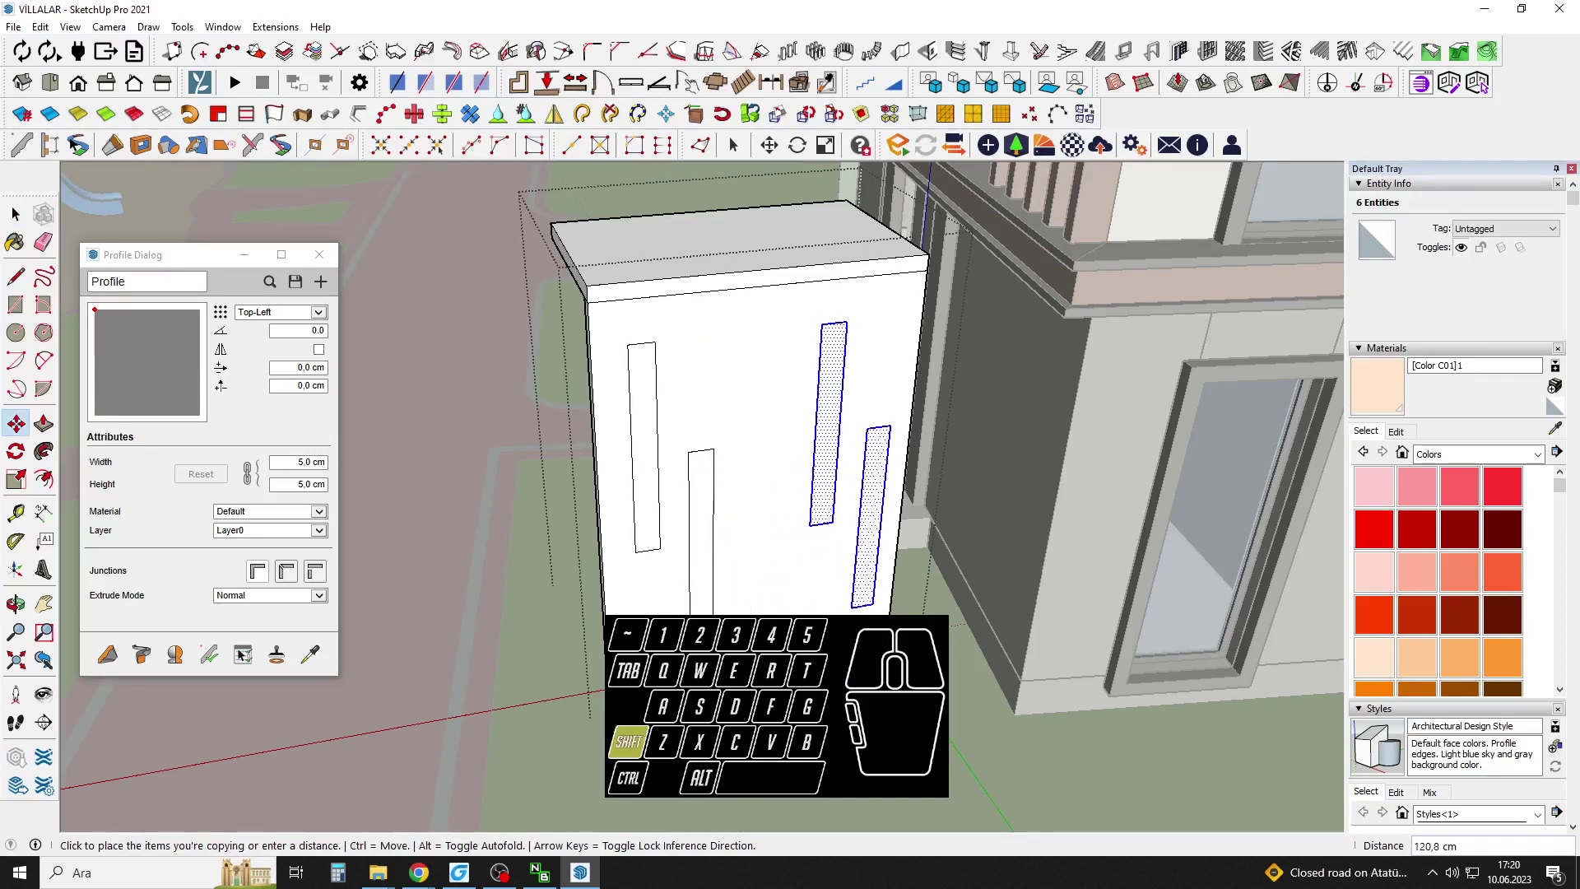
pyautogui.keyDown('shift'); pyautogui.click(895, 423); pyautogui.keyUp('shift')
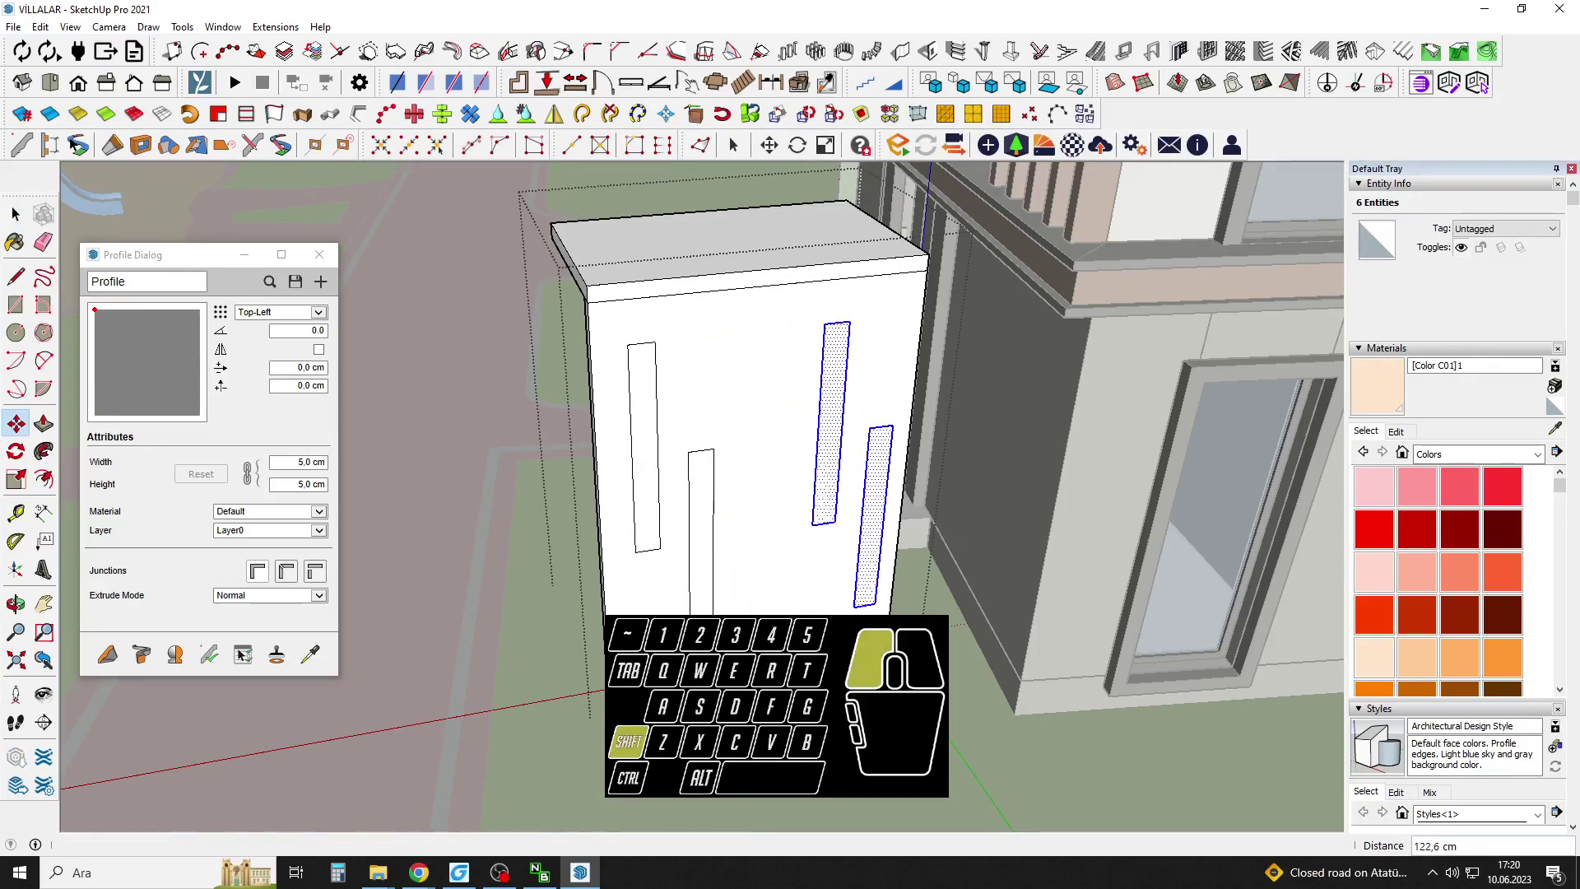
pyautogui.press('Return')
pyautogui.scroll(-2, 821, 557)
pyautogui.moveTo(821, 557); pyautogui.dragTo(868, 490, button='middle')
pyautogui.press('space')
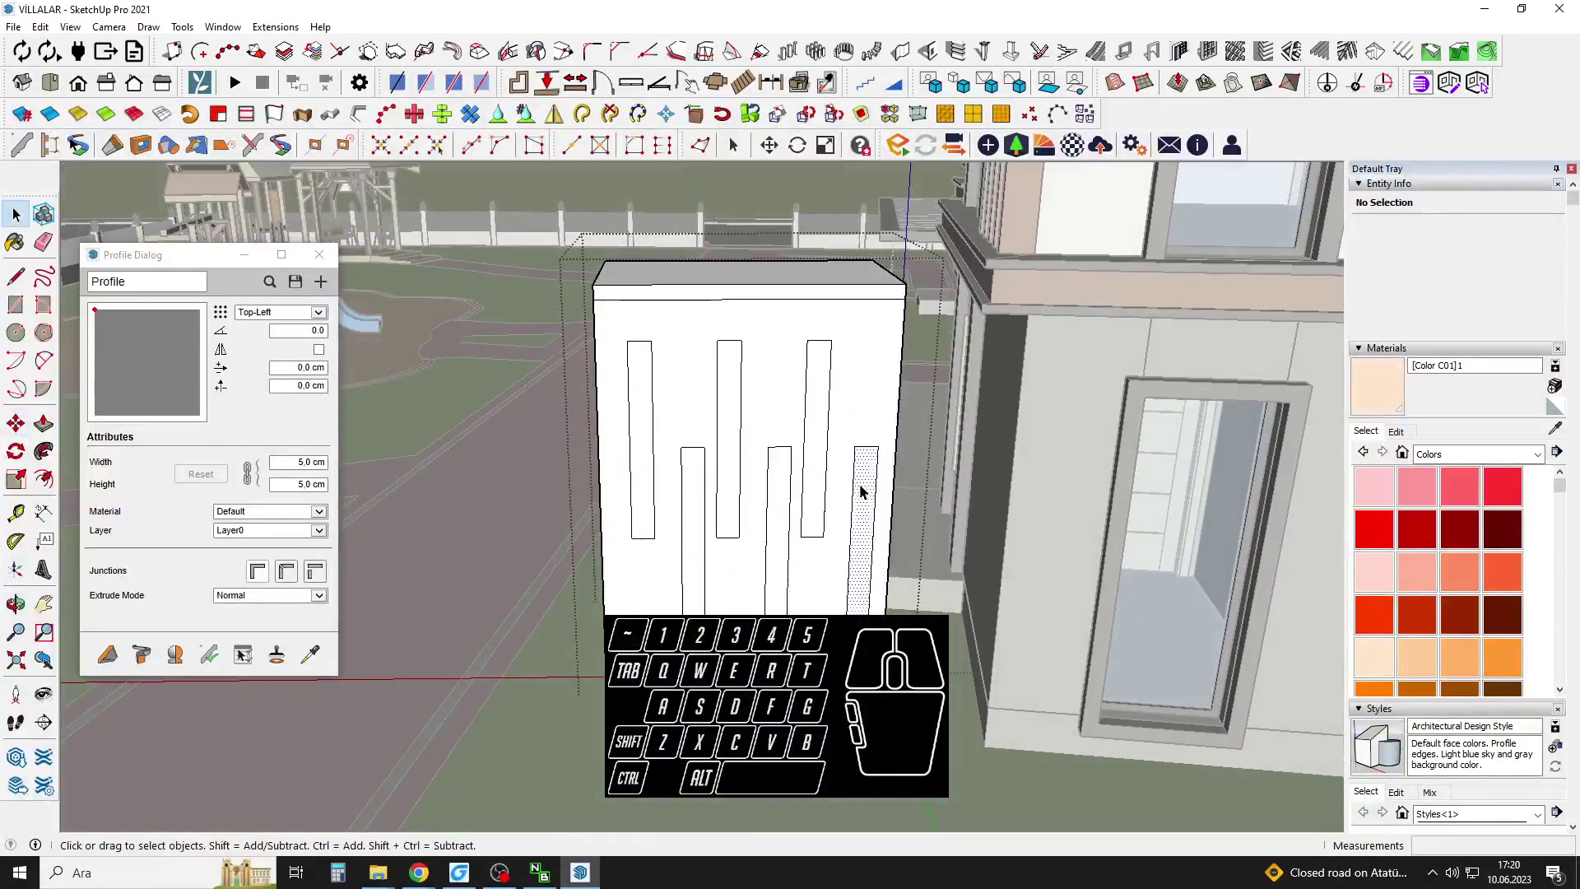
# Select all six strip faces and move them 3 cm sideways along the wall.
pyautogui.click(867, 492)
pyautogui.keyDown('shift'); pyautogui.click(820, 469); pyautogui.keyUp('shift')
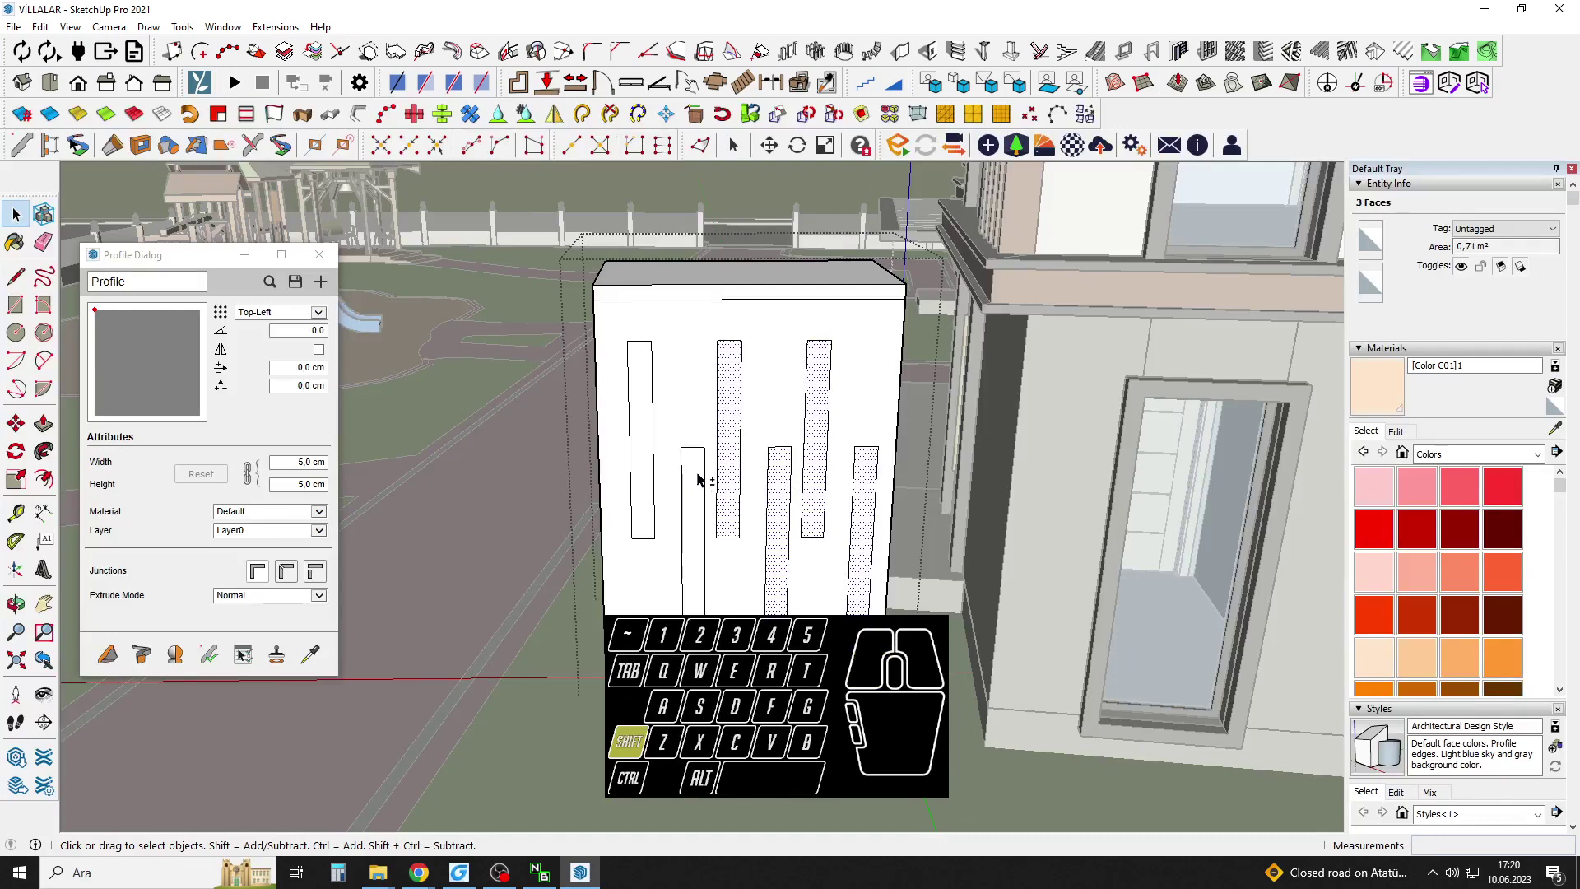
pyautogui.keyDown('shift'); pyautogui.click(647, 476); pyautogui.keyUp('shift')
pyautogui.scroll(2, 647, 476)
pyautogui.press('m')
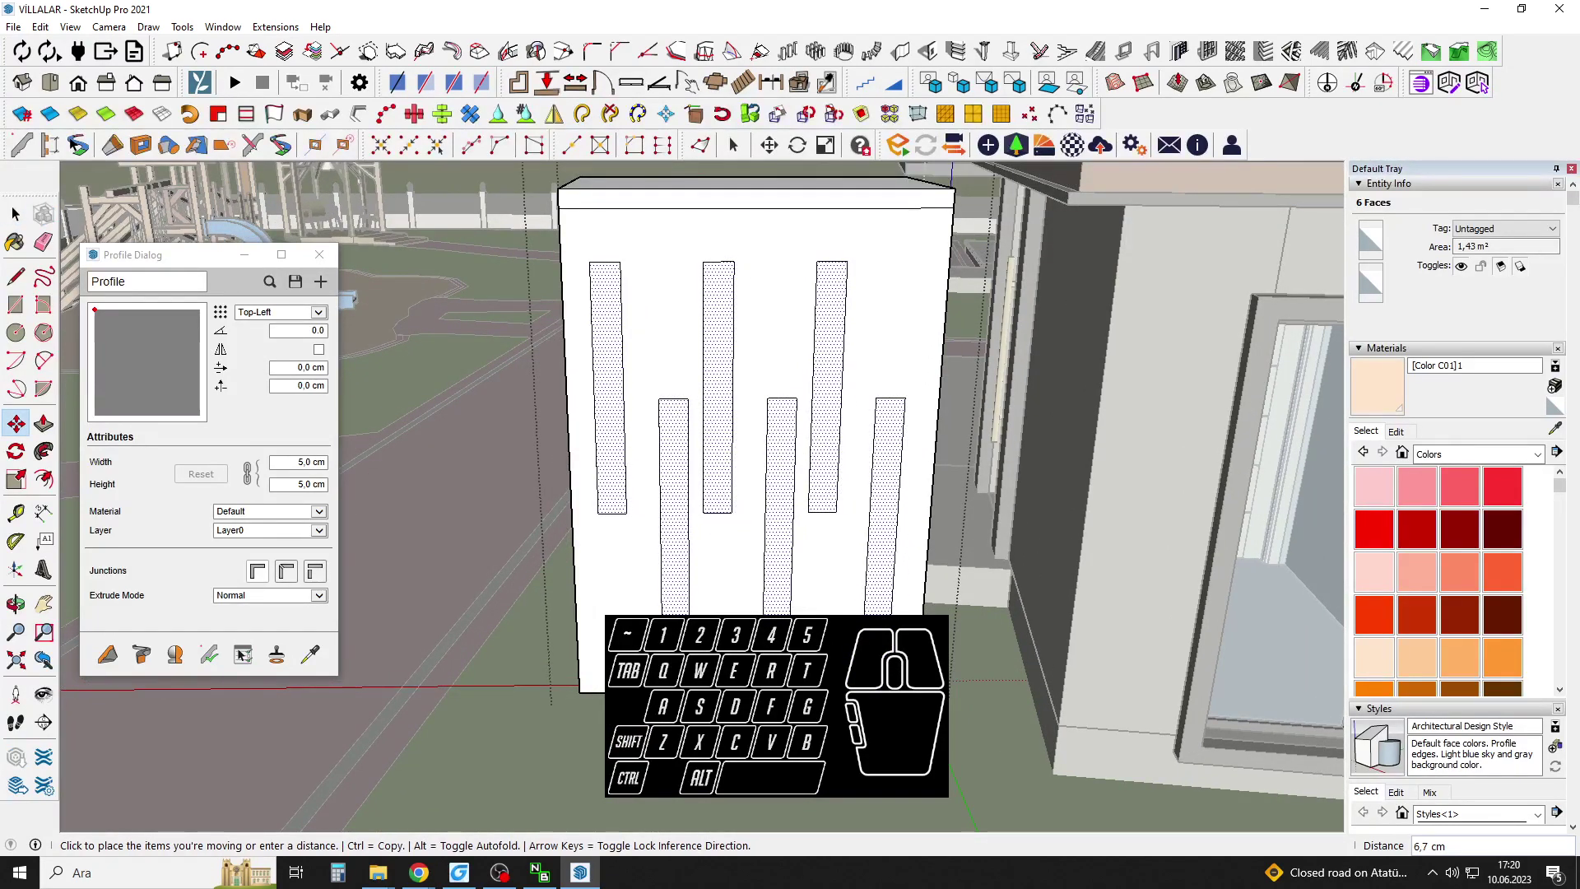
pyautogui.press('Return')
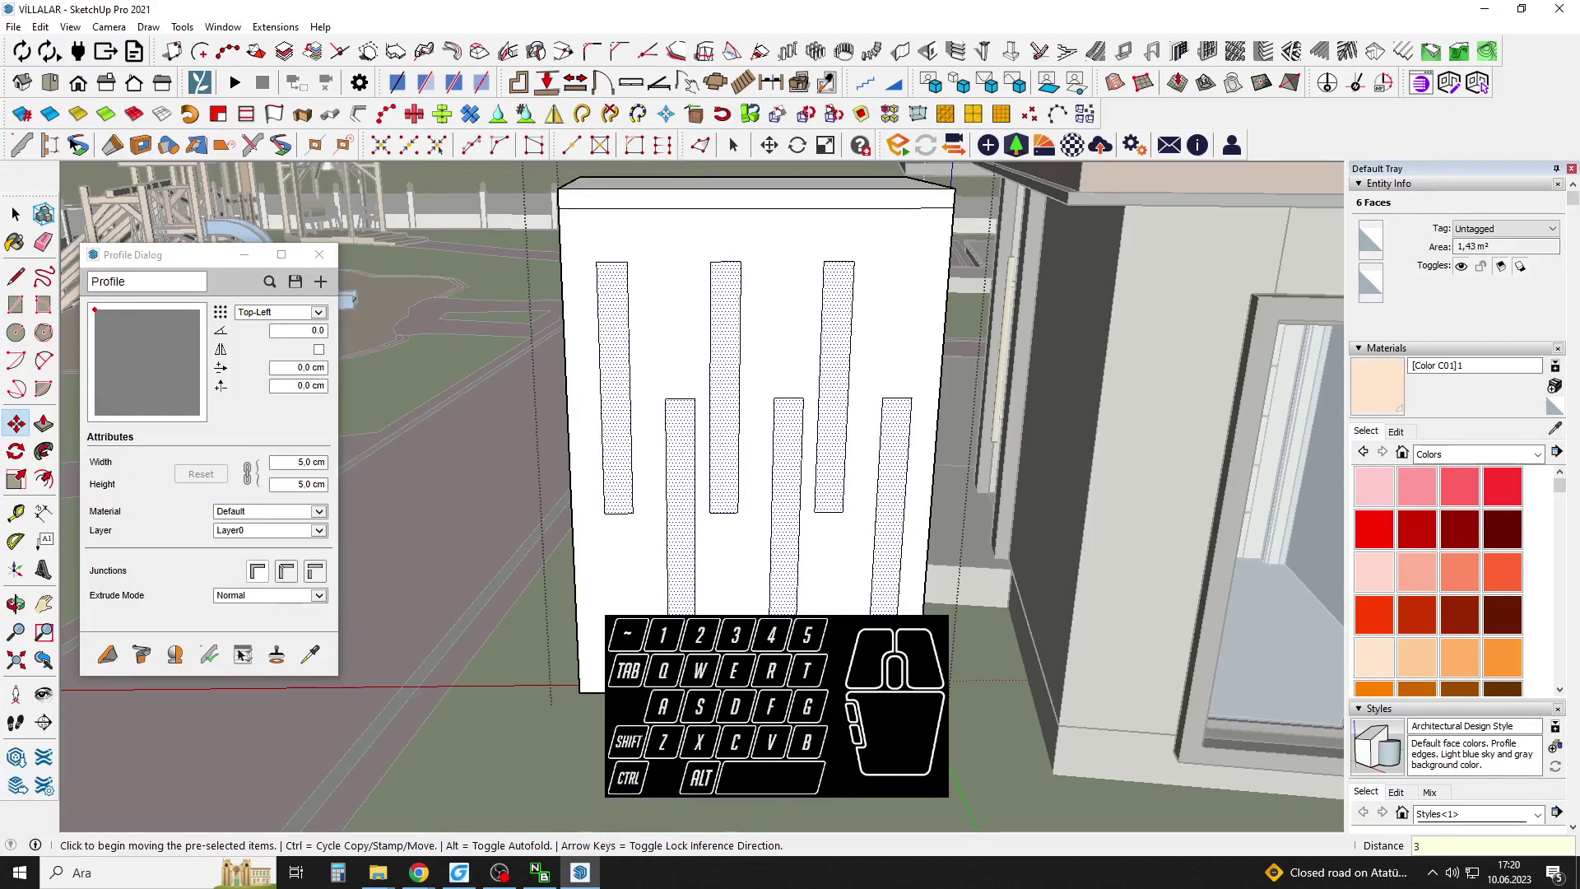
pyautogui.click(856, 494)
pyautogui.press('Escape')
# Push all six strips through the wall with Push/Pull to open vertical slots.
pyautogui.moveTo(831, 469); pyautogui.dragTo(907, 531, button='middle')
pyautogui.press('p')
pyautogui.scroll(2, 907, 502)
pyautogui.click(896, 502)
pyautogui.click(895, 480)
pyautogui.scroll(-3, 927, 550)
pyautogui.scroll(1, 881, 464)
pyautogui.doubleClick(880, 462)
pyautogui.doubleClick(823, 516)
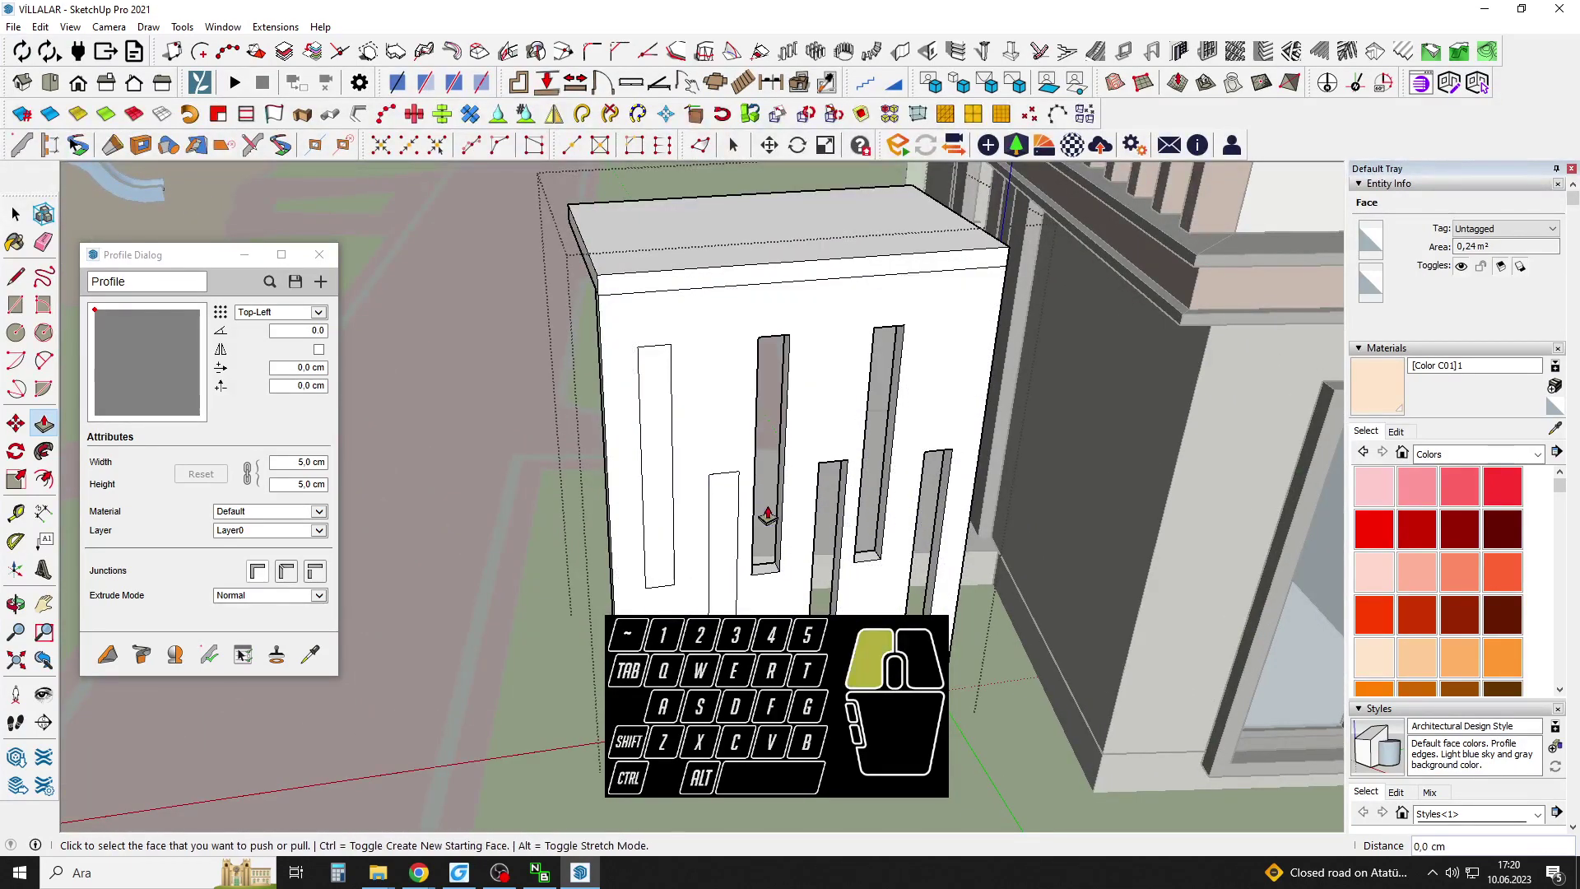
pyautogui.doubleClick(725, 530)
pyautogui.doubleClick(653, 529)
pyautogui.press('space')
pyautogui.press('Escape')
# Move the canopy group so its bottom corner meets the front corner of the entrance platform.
pyautogui.scroll(-5, 776, 565)
pyautogui.moveTo(776, 564); pyautogui.dragTo(757, 501, button='middle')
pyautogui.press('space')
pyautogui.click(971, 391)
pyautogui.scroll(2, 947, 428)
pyautogui.scroll(3, 865, 610)
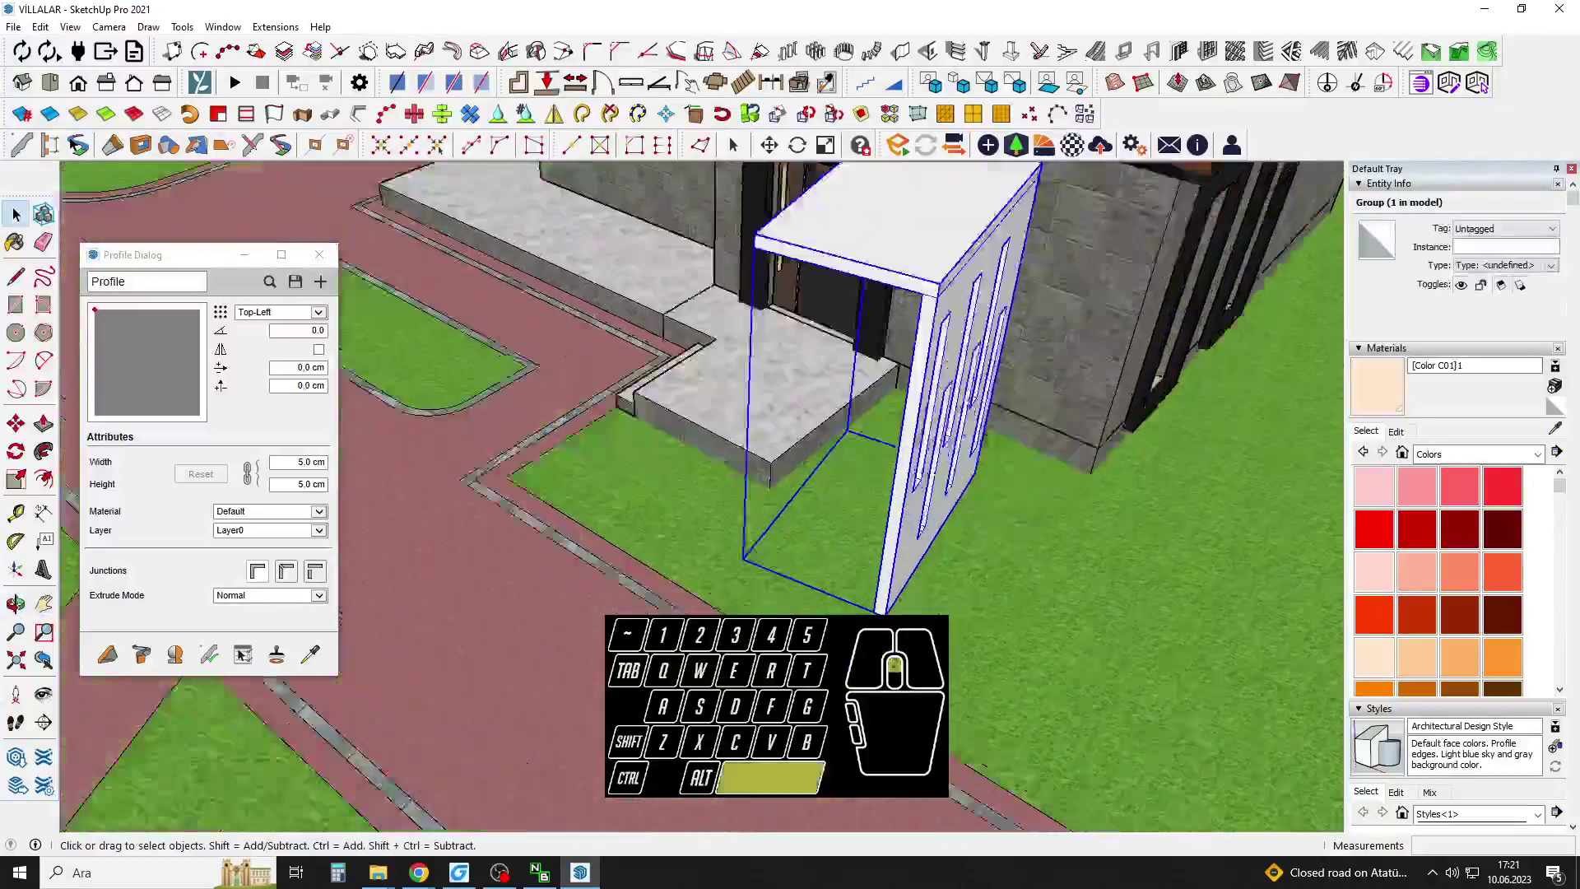
pyautogui.press('m')
pyautogui.click(868, 612)
pyautogui.scroll(2, 742, 405)
pyautogui.click(694, 398)
pyautogui.click(695, 398)
# Rotate the canopy group about its bottom corner to align the slotted wall with the platform's side edge.
pyautogui.scroll(1, 696, 398)
pyautogui.press('q')
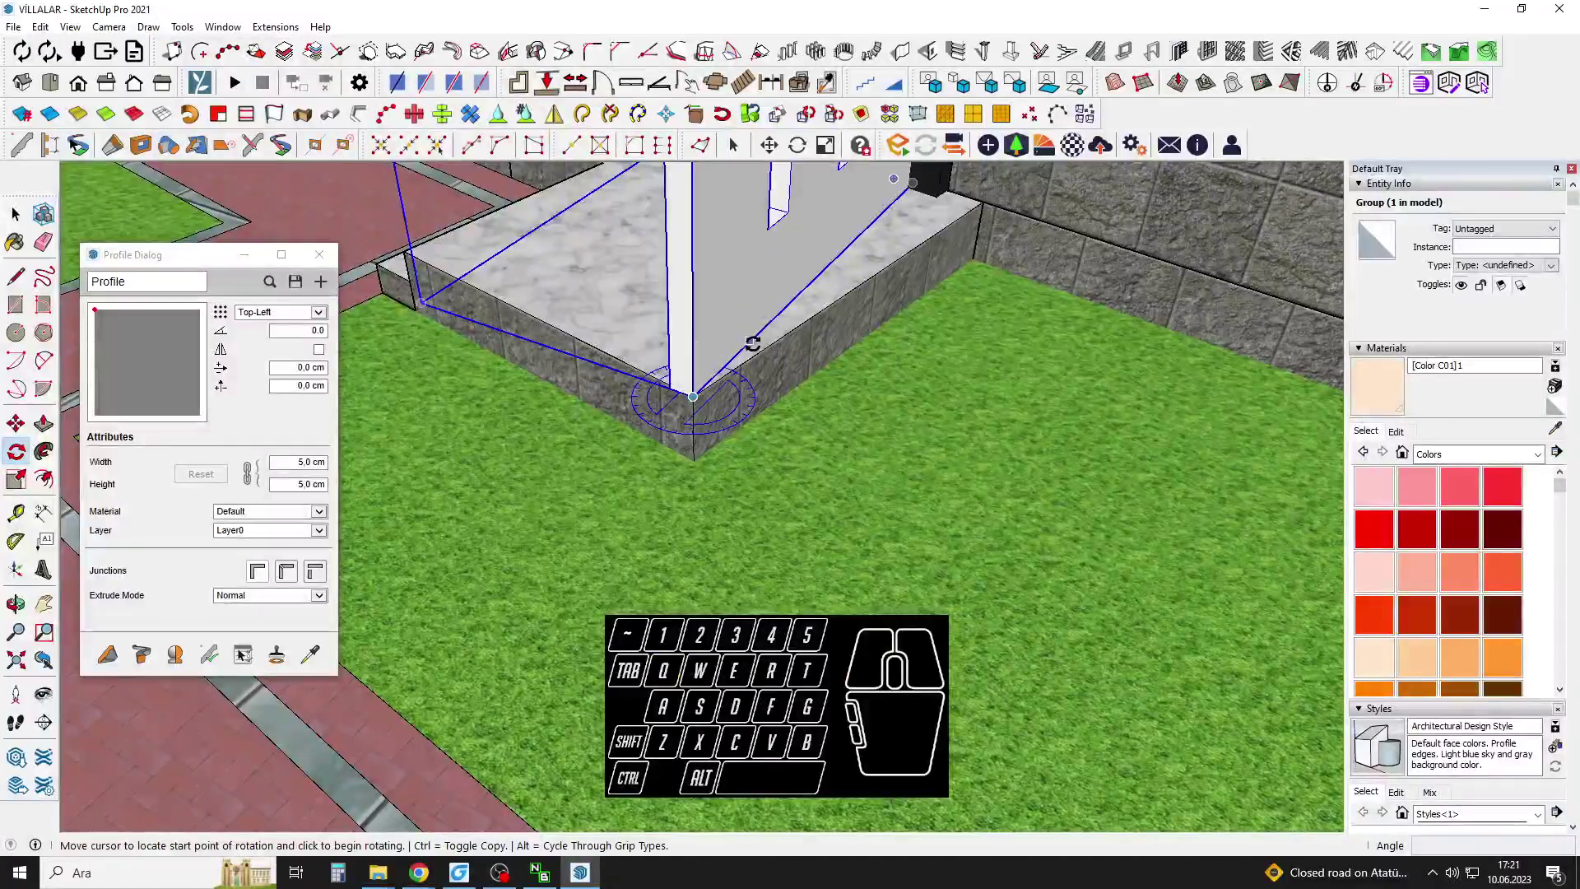
pyautogui.click(753, 344)
pyautogui.click(772, 346)
pyautogui.moveTo(773, 346); pyautogui.dragTo(860, 395, button='middle')
# Move the canopy group so the slotted wall stands on the ground against the platform's side.
pyautogui.press('space')
pyautogui.scroll(2, 745, 399)
pyautogui.press('m')
pyautogui.click(726, 398)
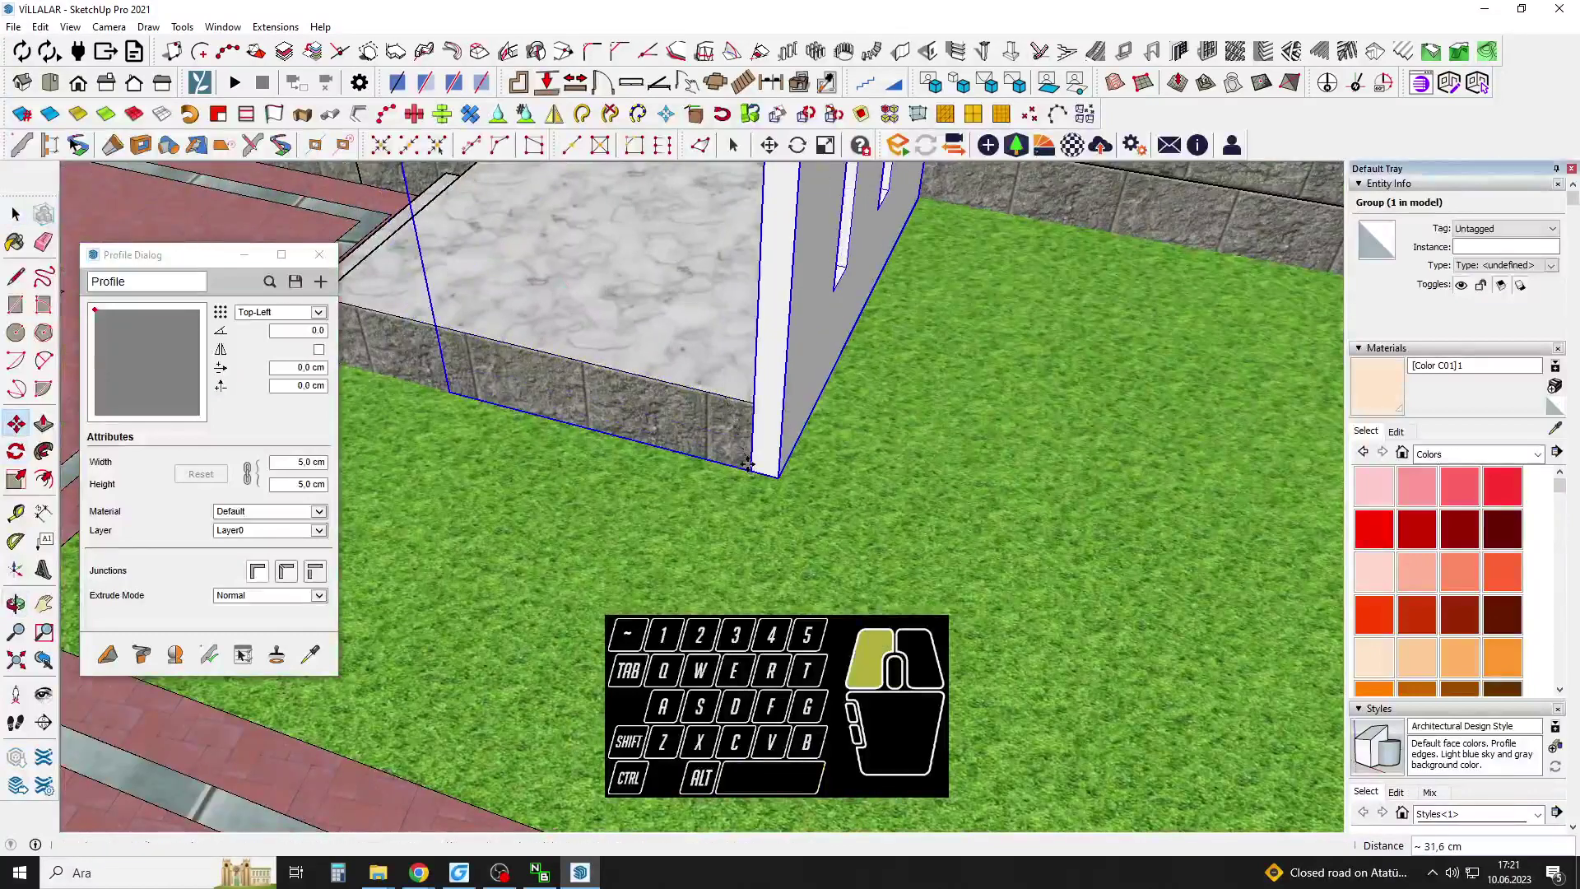
pyautogui.click(748, 466)
pyautogui.press('space')
# Open the canopy group and extend the slab's open end across the entrance doorway toward the pergola.
pyautogui.scroll(-5, 853, 546)
pyautogui.moveTo(853, 547); pyautogui.dragTo(819, 313, button='middle')
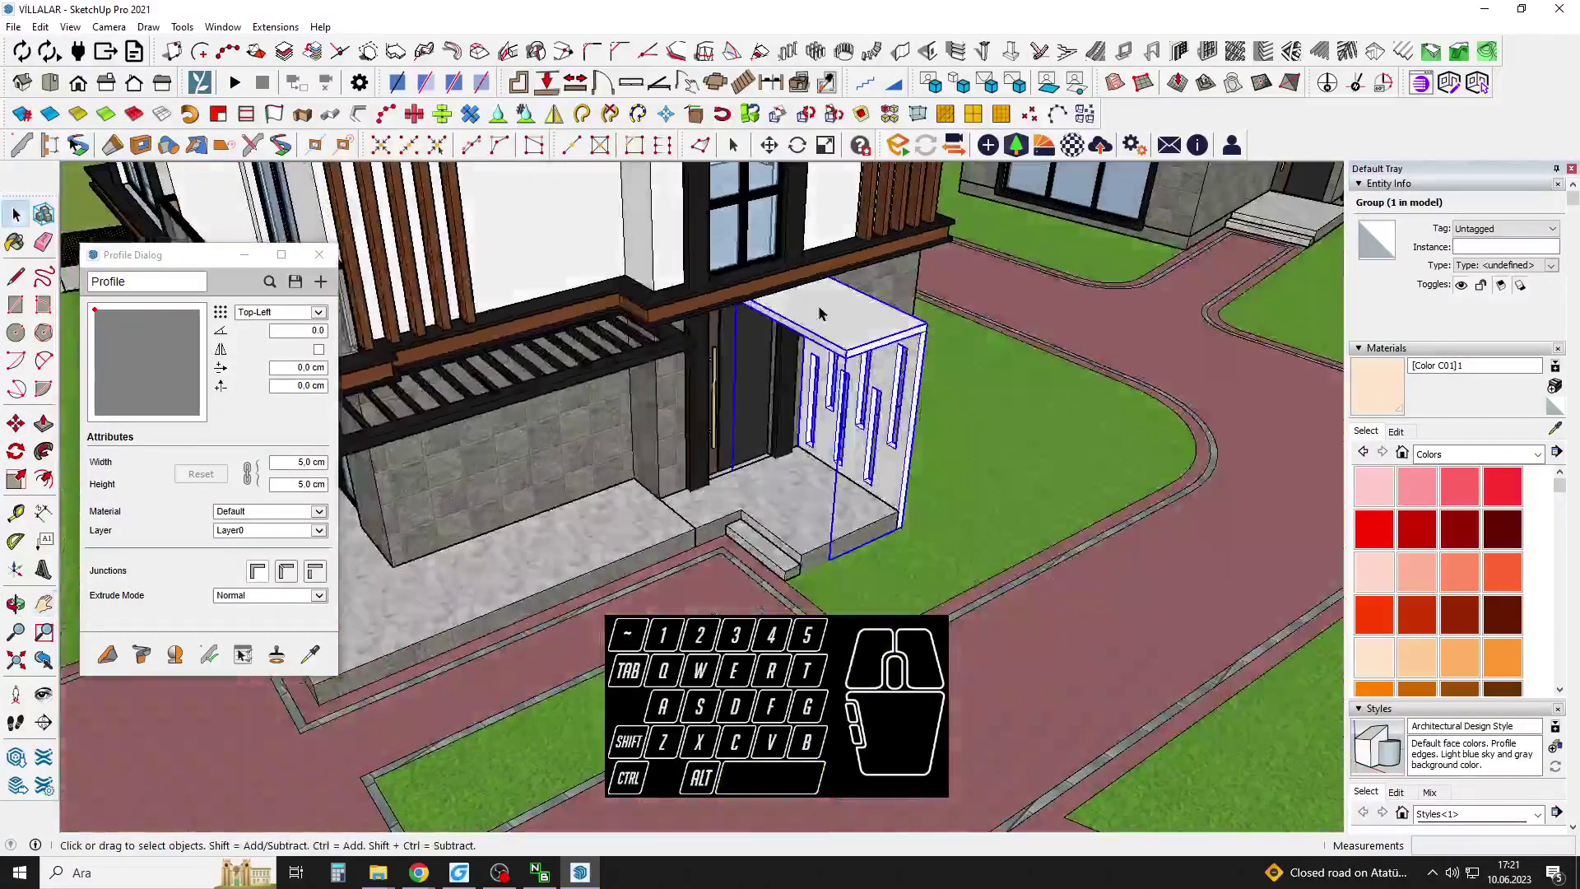
pyautogui.doubleClick(819, 313)
pyautogui.press('p')
pyautogui.scroll(2, 786, 308)
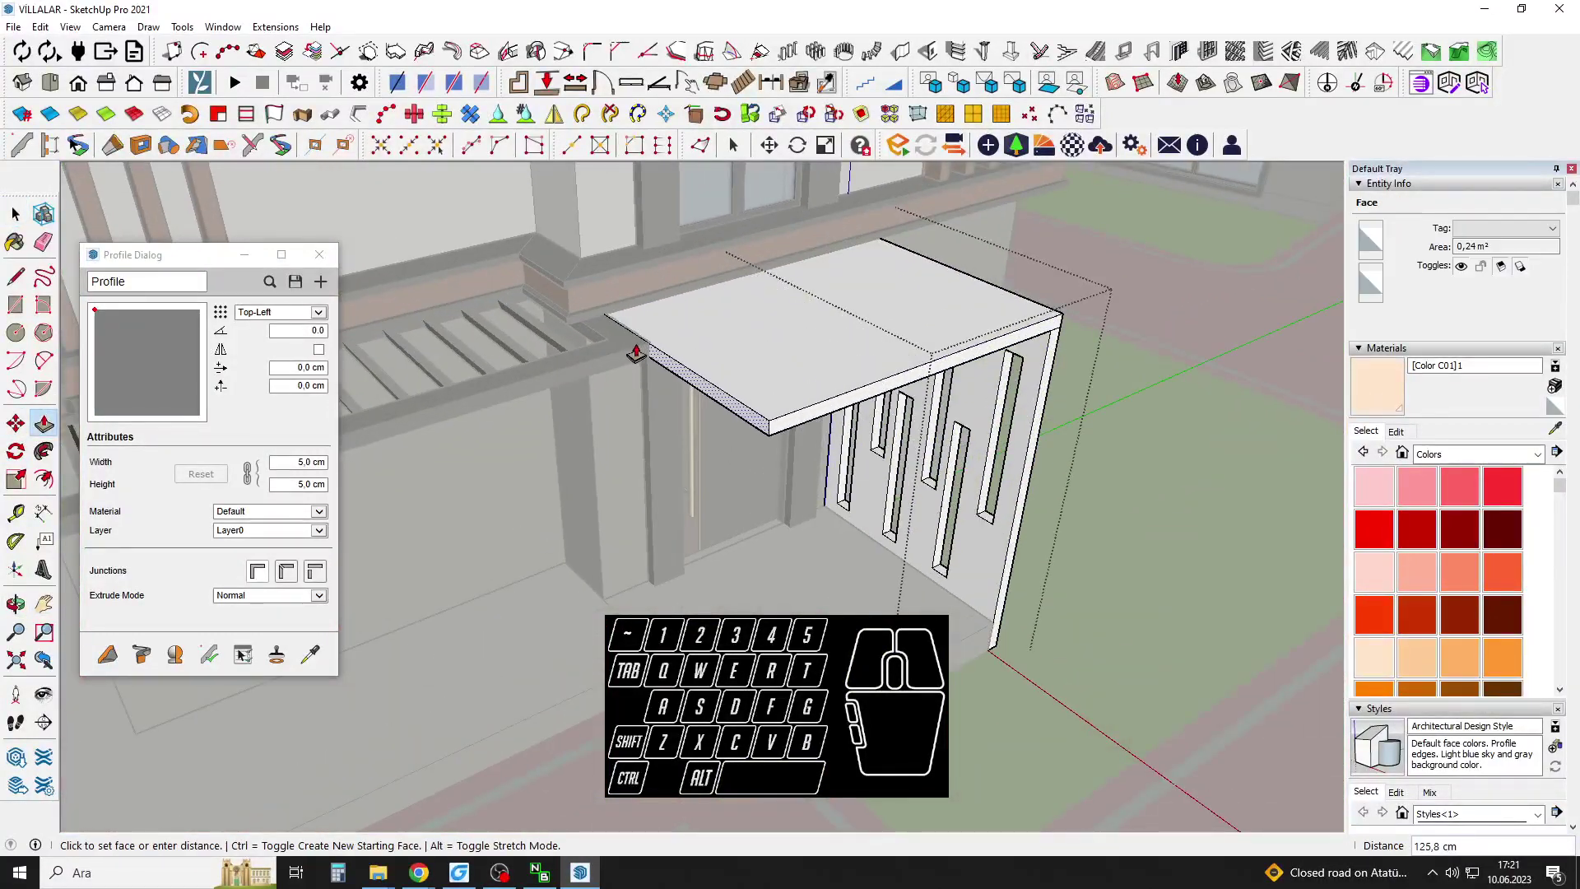
pyautogui.scroll(2, 643, 356)
pyautogui.press('space')
pyautogui.scroll(-5, 674, 390)
pyautogui.click(674, 390)
# Examine the entrance canopy and slotted wall from several angles against the villa facades.
pyautogui.keyDown('shift'); pyautogui.moveTo(782, 384); pyautogui.dragTo(852, 388, button='middle'); pyautogui.keyUp('shift')
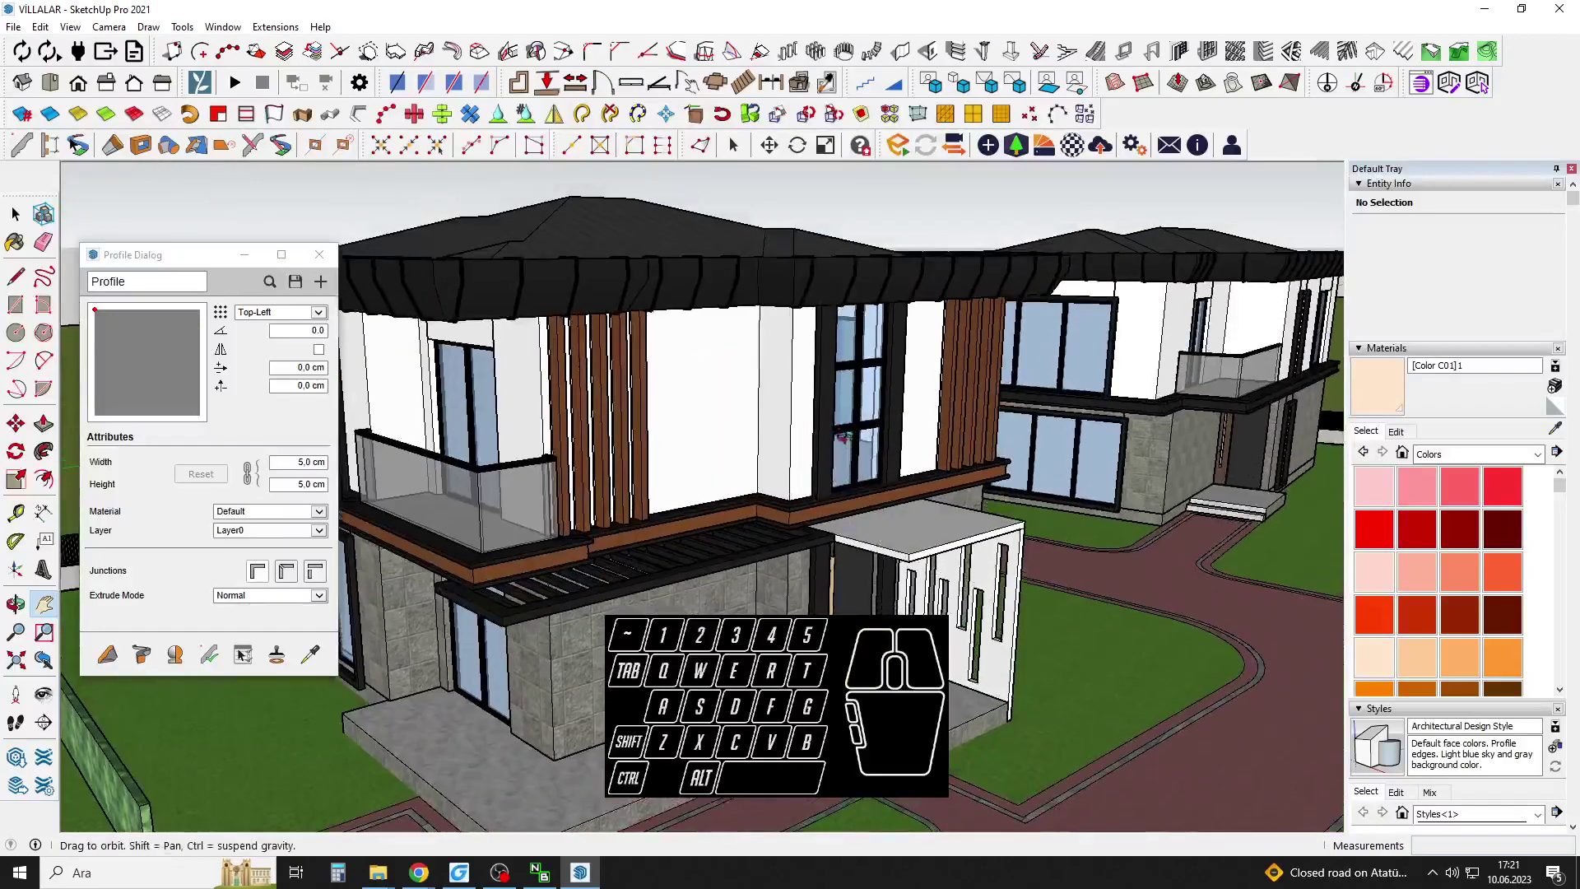
pyautogui.moveTo(844, 442); pyautogui.dragTo(846, 385, button='middle')
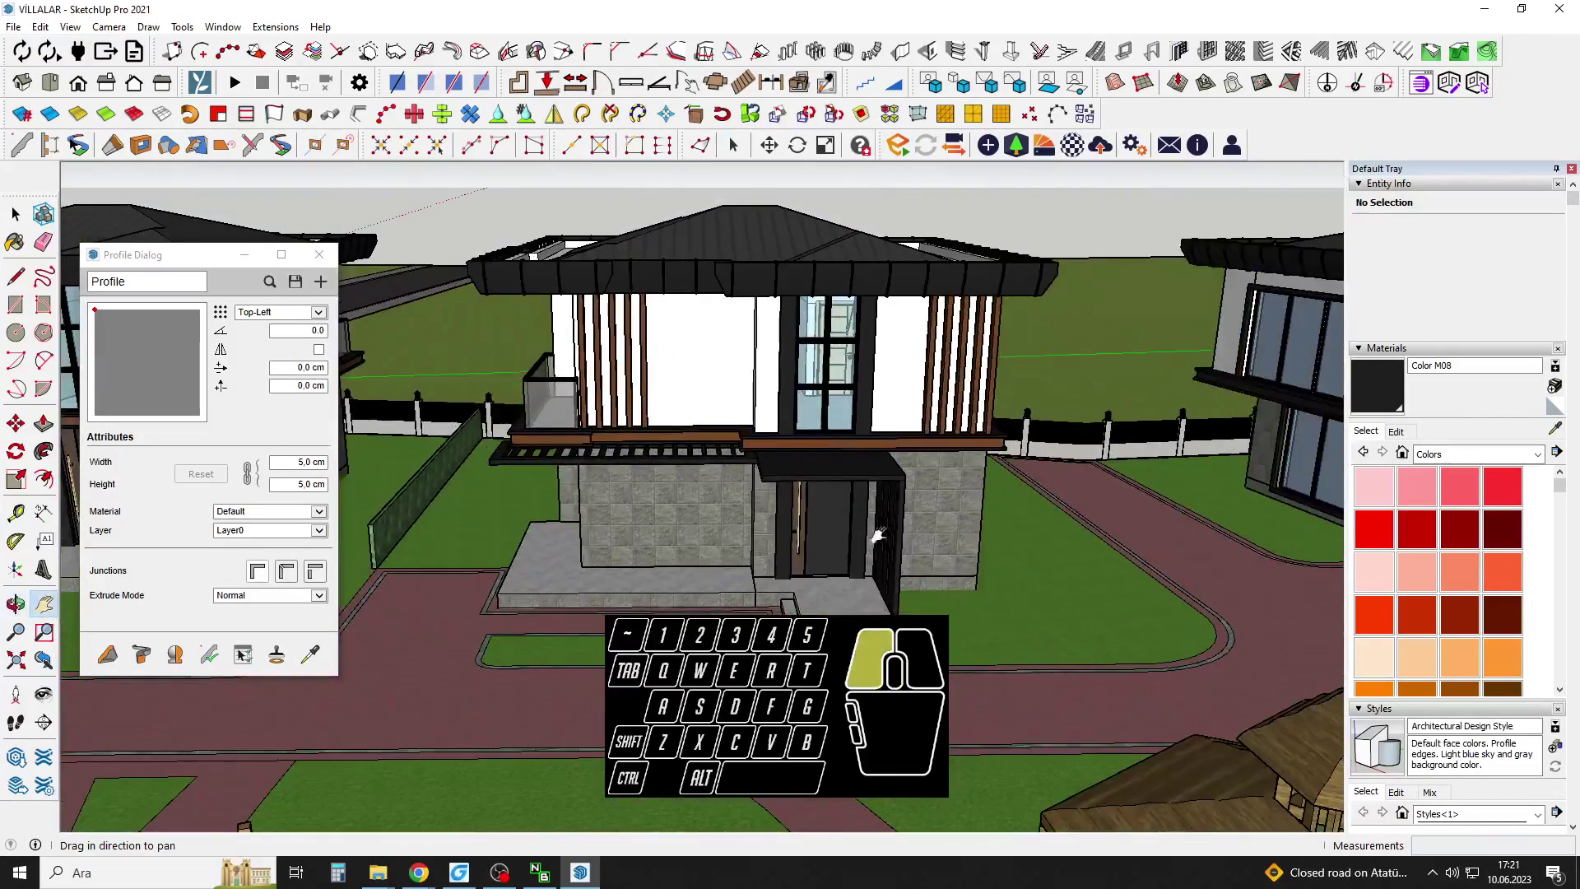
pyautogui.moveTo(1028, 527); pyautogui.dragTo(1017, 387, button='middle')
pyautogui.click(1056, 179)
pyautogui.scroll(5, 930, 486)
pyautogui.keyDown('shift'); pyautogui.moveTo(917, 482); pyautogui.dragTo(557, 638, button='middle'); pyautogui.keyUp('shift')
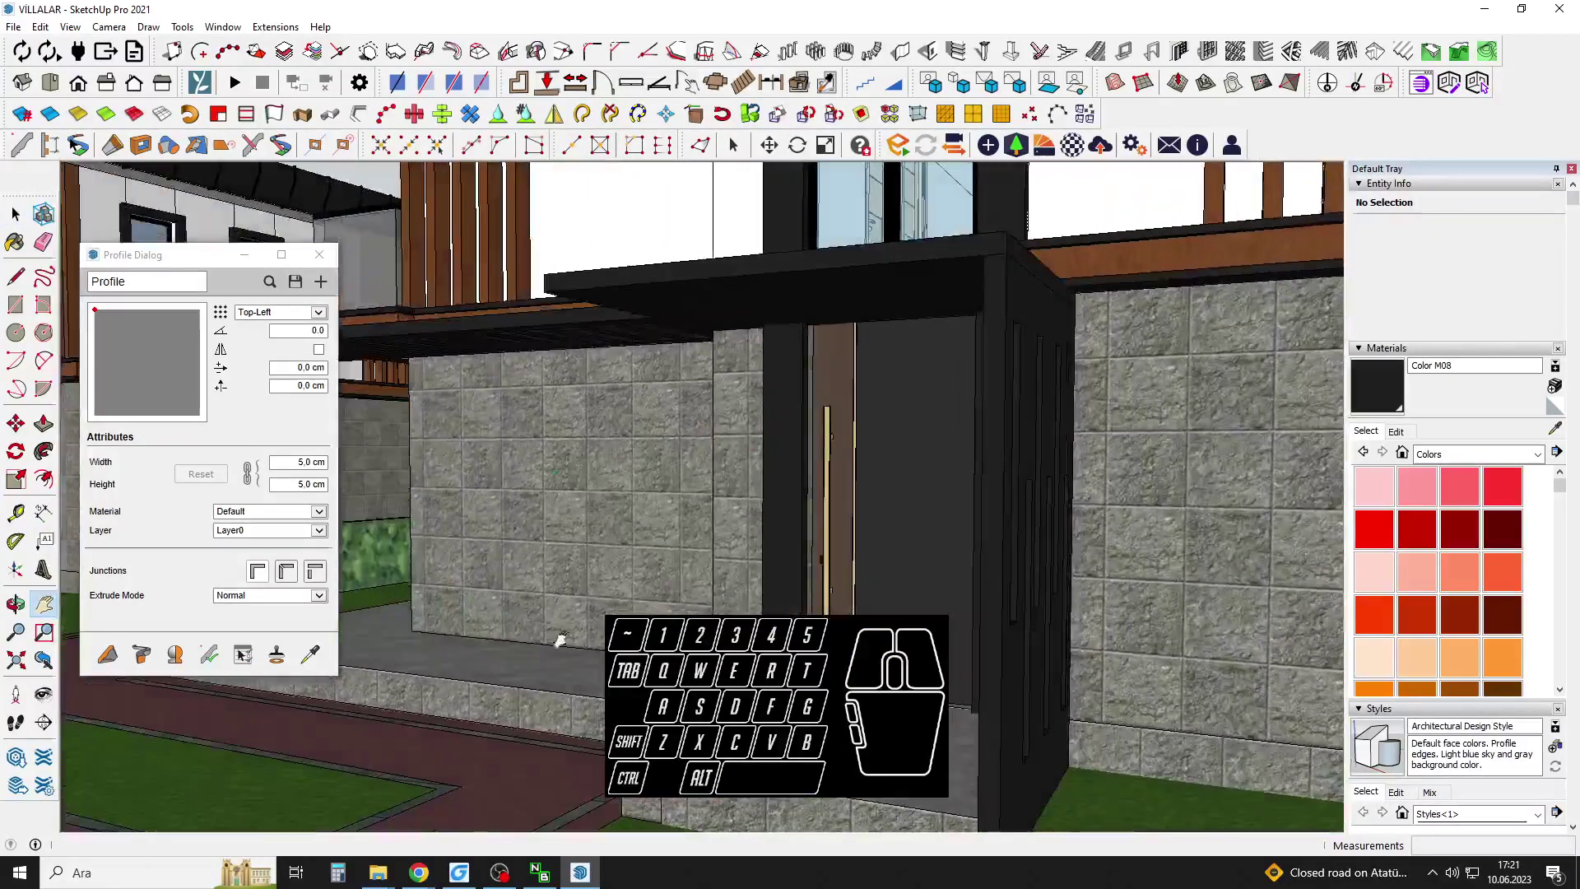
pyautogui.scroll(-5, 565, 614)
pyautogui.scroll(-2, 730, 561)
pyautogui.moveTo(730, 561); pyautogui.dragTo(1078, 651, button='middle')
pyautogui.scroll(5, 946, 605)
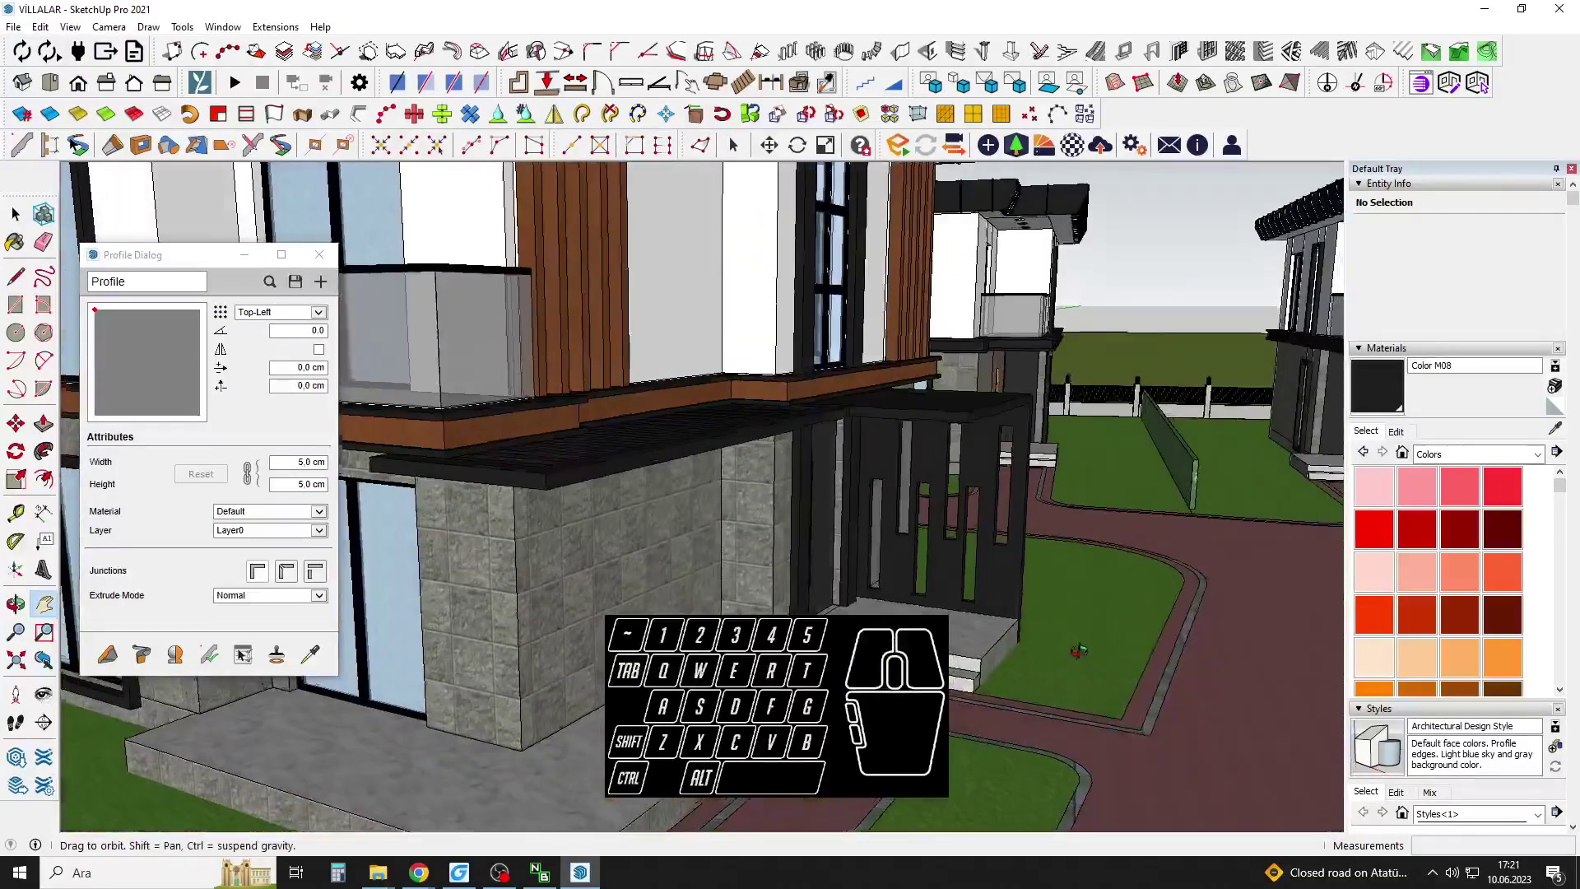
pyautogui.moveTo(1148, 609)
pyautogui.mouseDown(button='middle')
pyautogui.moveTo(959, 584)
pyautogui.moveTo(1131, 615)
pyautogui.mouseUp(button='middle')
pyautogui.moveTo(1006, 629); pyautogui.dragTo(963, 621, button='middle')
pyautogui.scroll(-4, 976, 473)
pyautogui.moveTo(976, 472); pyautogui.dragTo(757, 568, button='middle')
pyautogui.scroll(-3, 831, 527)
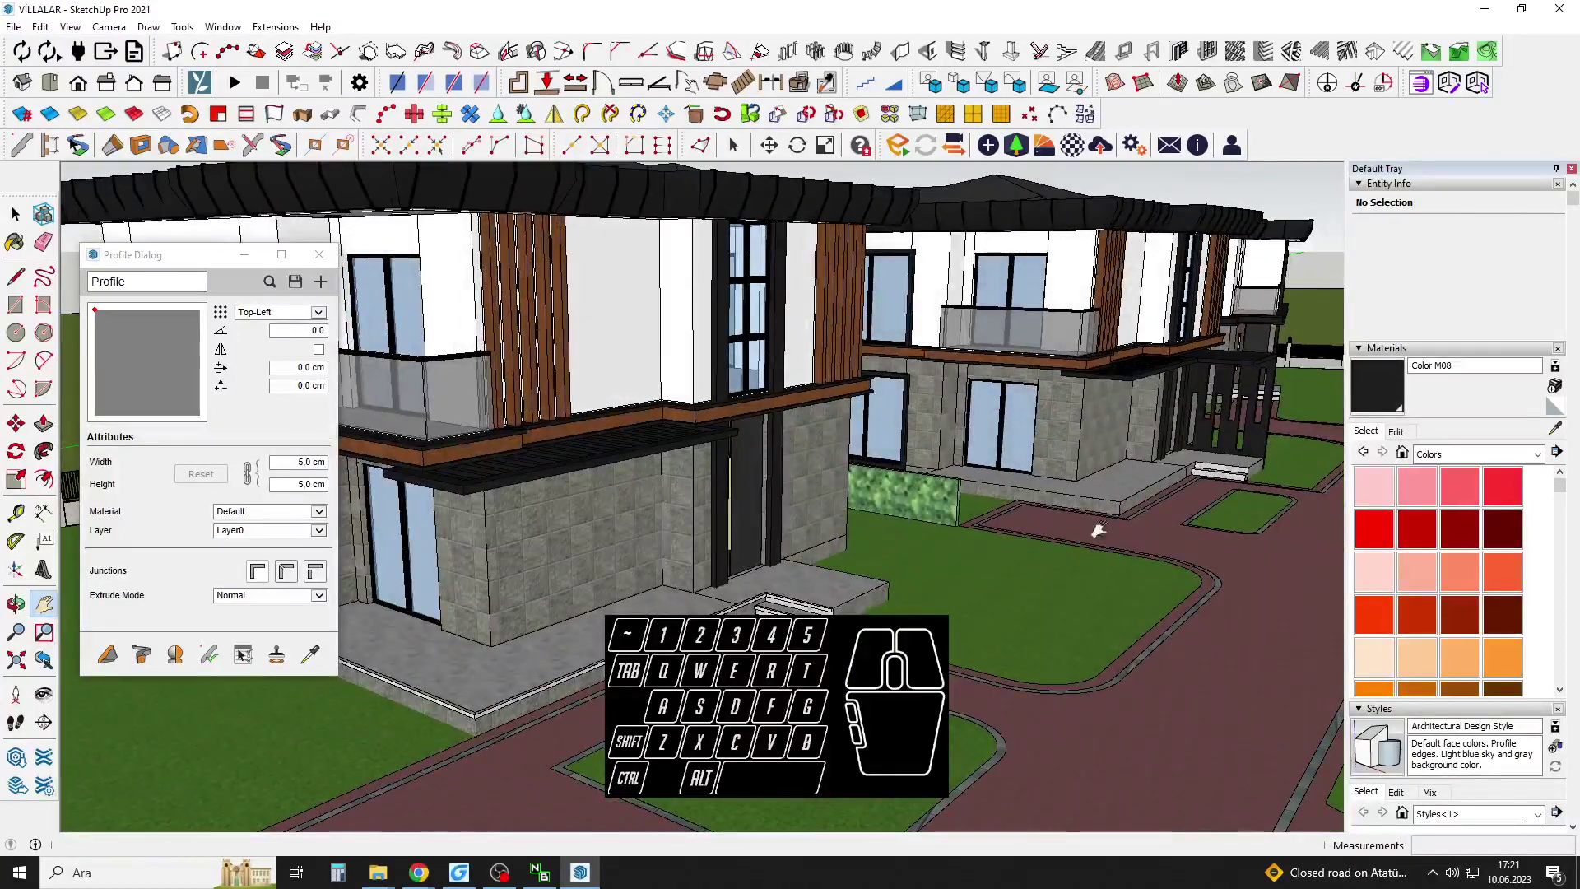
# Cut the canopy group and paste it in place inside the villa's own group.
pyautogui.moveTo(1230, 409); pyautogui.dragTo(1224, 421, button='middle')
pyautogui.click(1224, 422)
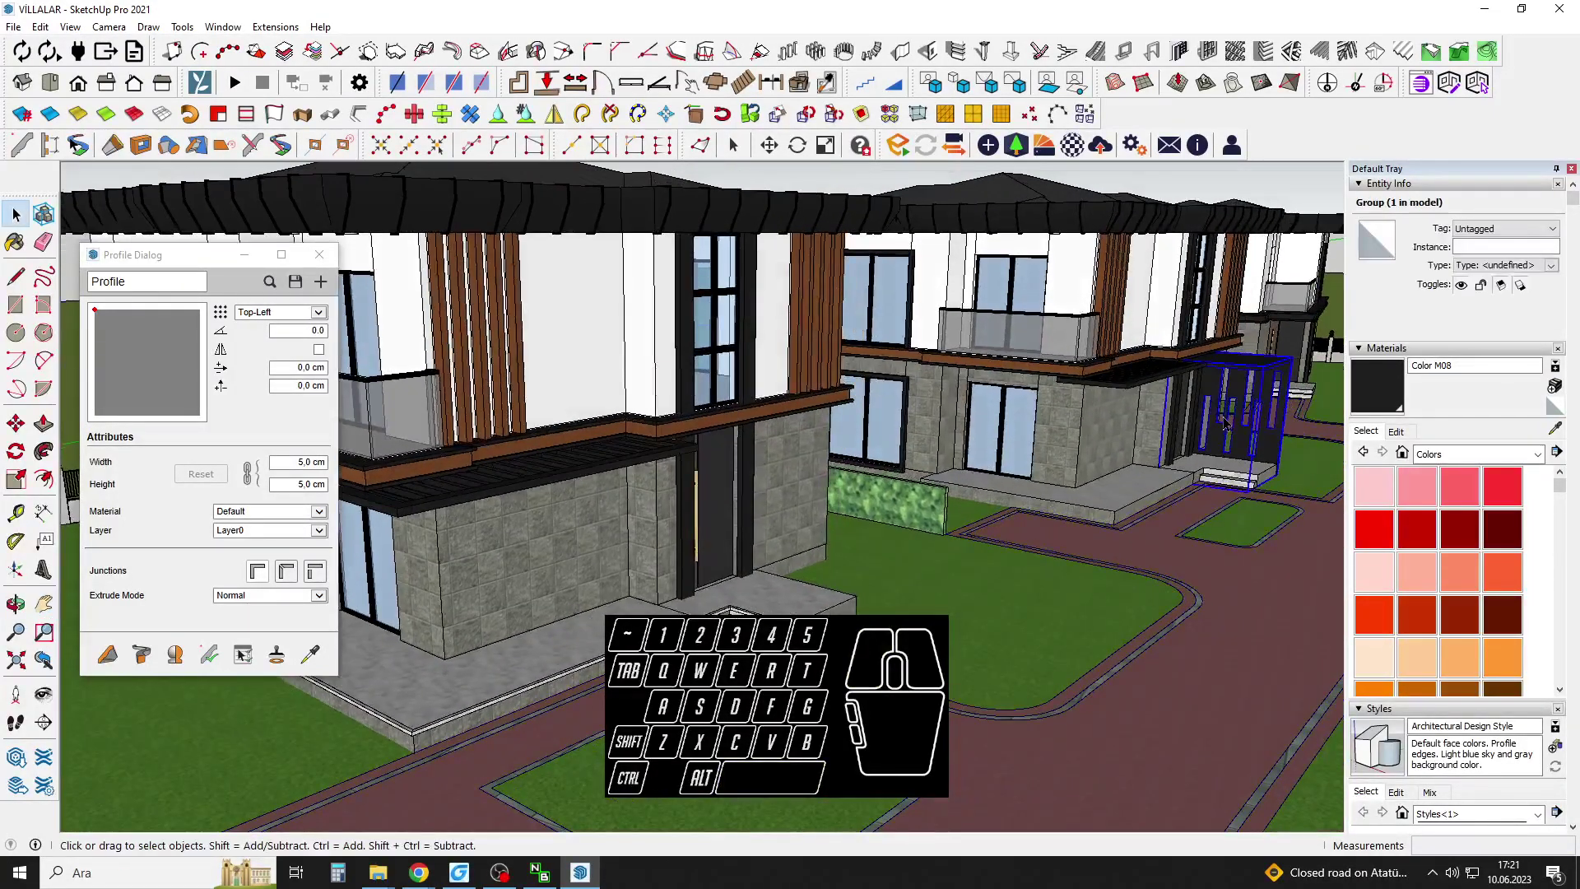
pyautogui.hotkey('ctrl', 'x')
pyautogui.doubleClick(1107, 442)
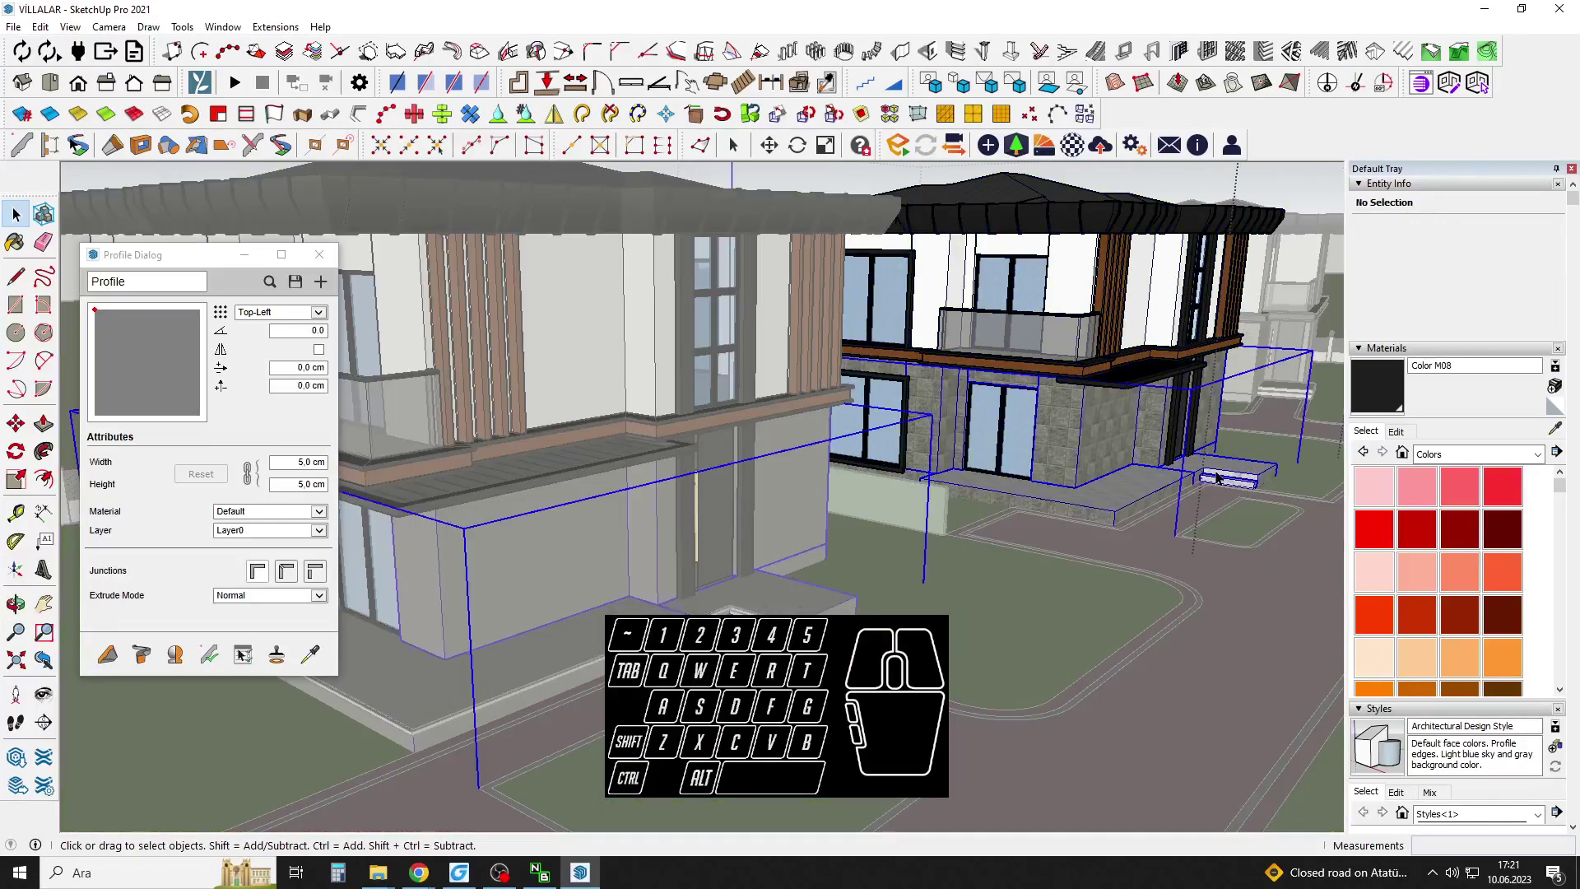
pyautogui.click(1107, 442)
pyautogui.click(40, 27)
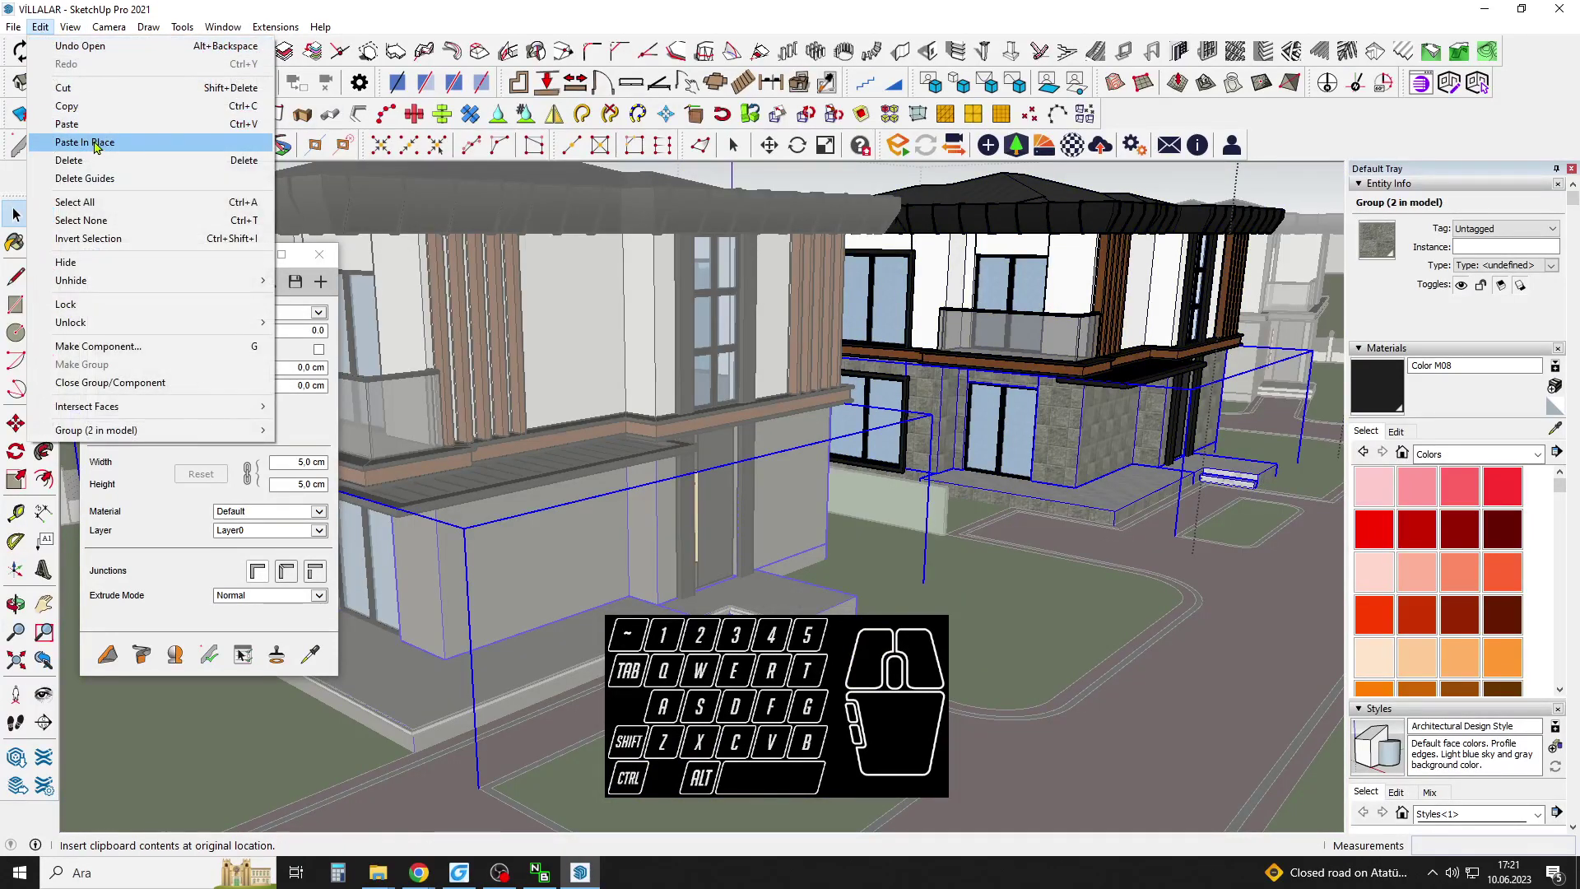
pyautogui.click(74, 141)
pyautogui.click(746, 541)
# Examine the pasted canopy and slotted wall at the villa entrance.
pyautogui.moveTo(746, 542); pyautogui.dragTo(897, 612, button='middle')
pyautogui.scroll(5, 862, 486)
pyautogui.moveTo(862, 477); pyautogui.dragTo(588, 590, button='middle')
pyautogui.scroll(-2, 589, 590)
pyautogui.press('h')
pyautogui.moveTo(1046, 531); pyautogui.dragTo(576, 504)
pyautogui.scroll(5, 843, 486)
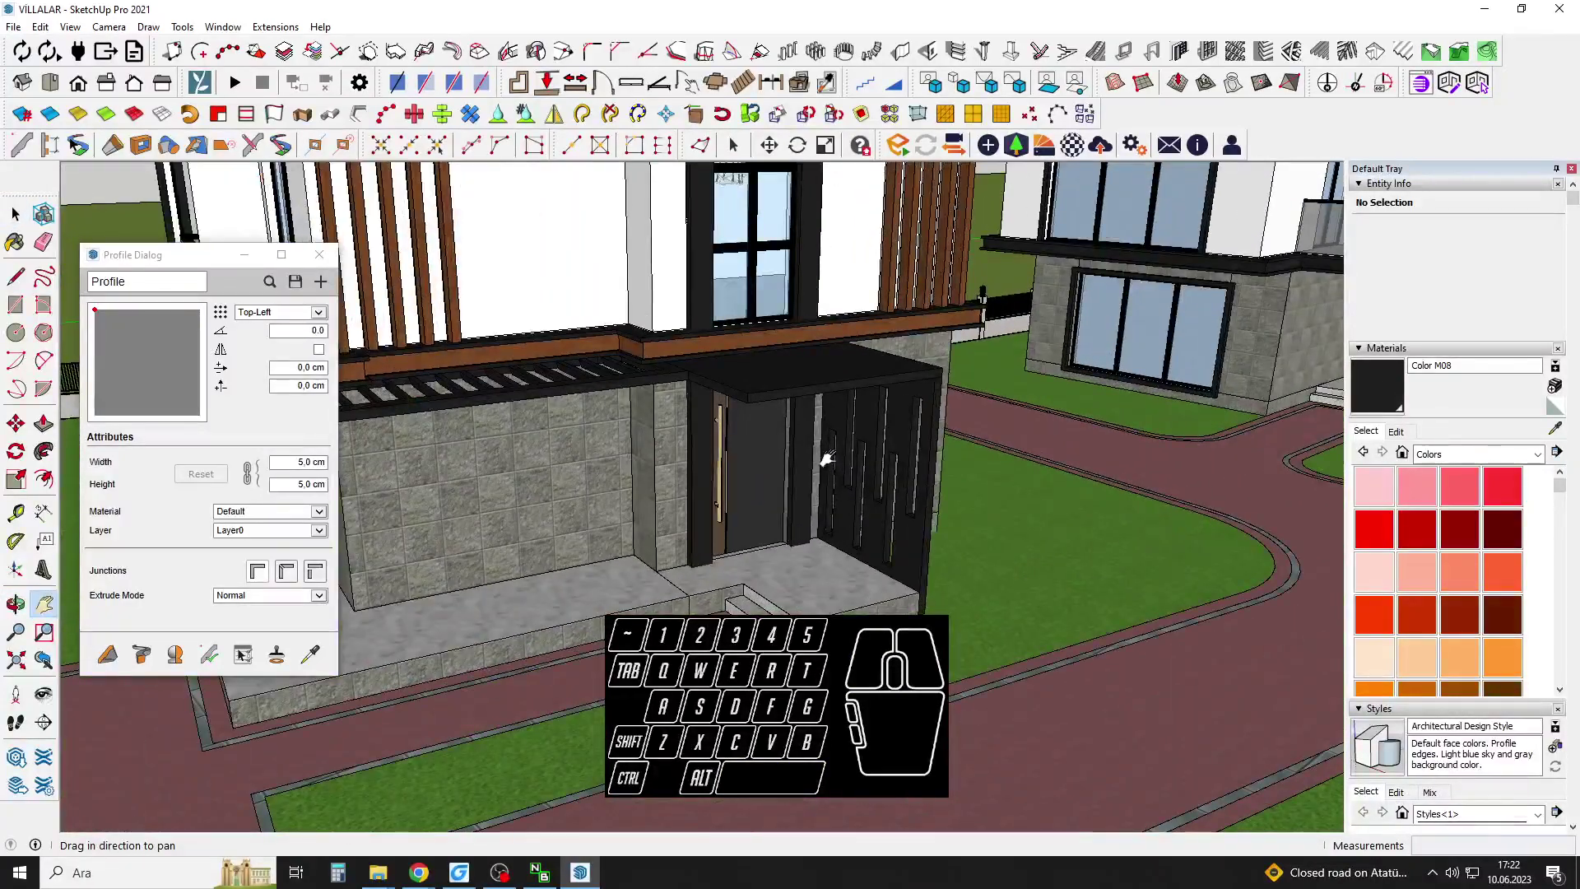
pyautogui.scroll(2, 808, 544)
pyautogui.moveTo(809, 544); pyautogui.dragTo(835, 403, button='middle')
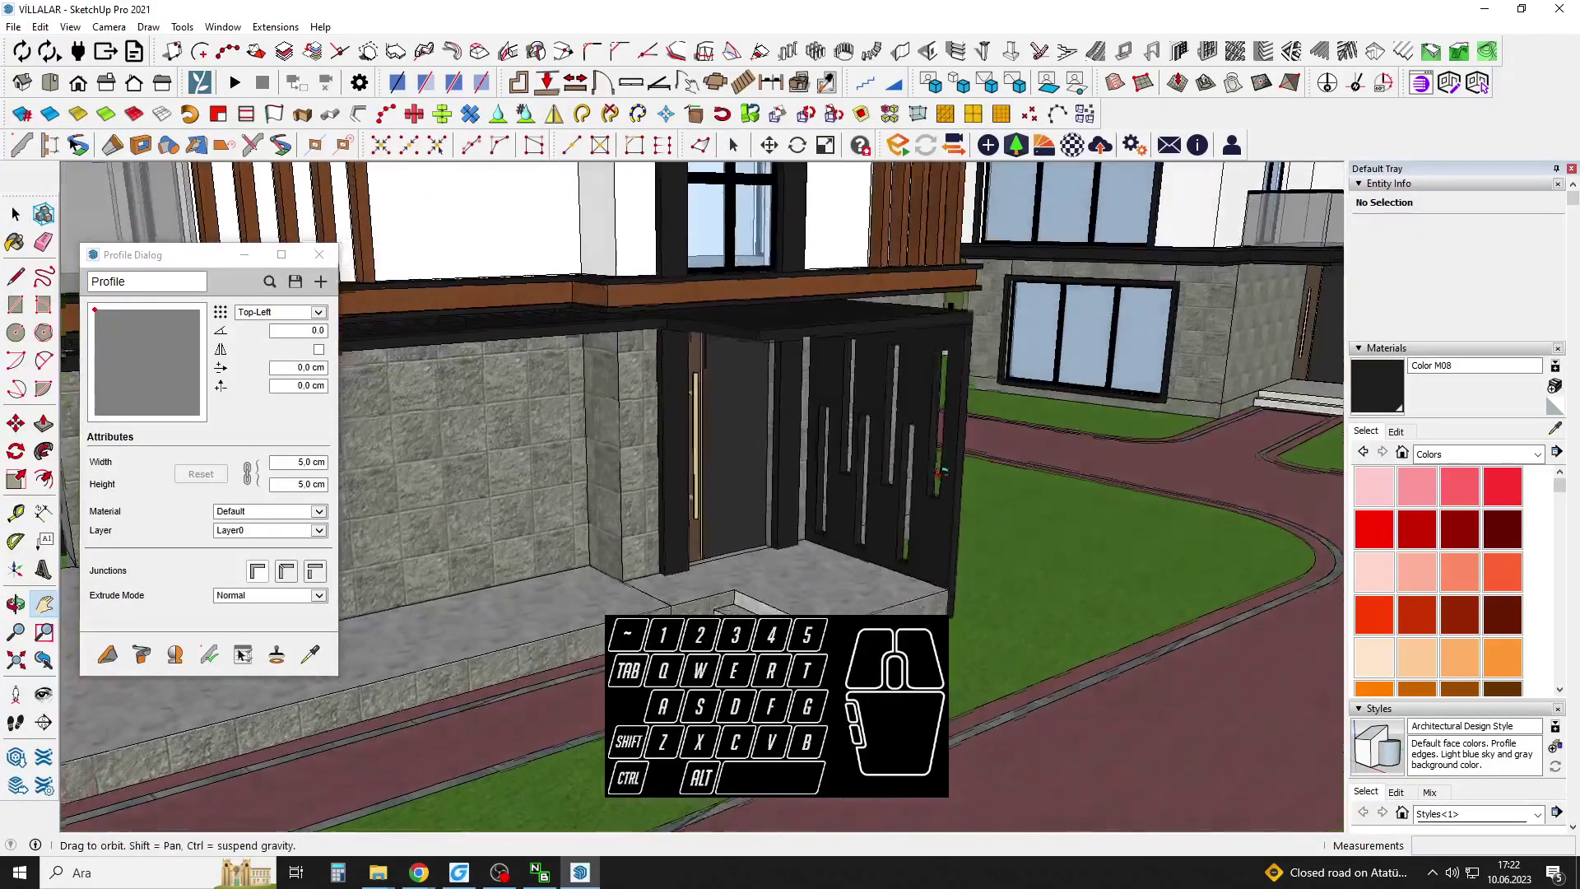
# Open the canopy group for editing and select its connected geometry.
pyautogui.scroll(5, 860, 370)
pyautogui.press('space')
pyautogui.doubleClick(872, 367)
pyautogui.click(872, 367)
pyautogui.scroll(2, 784, 416)
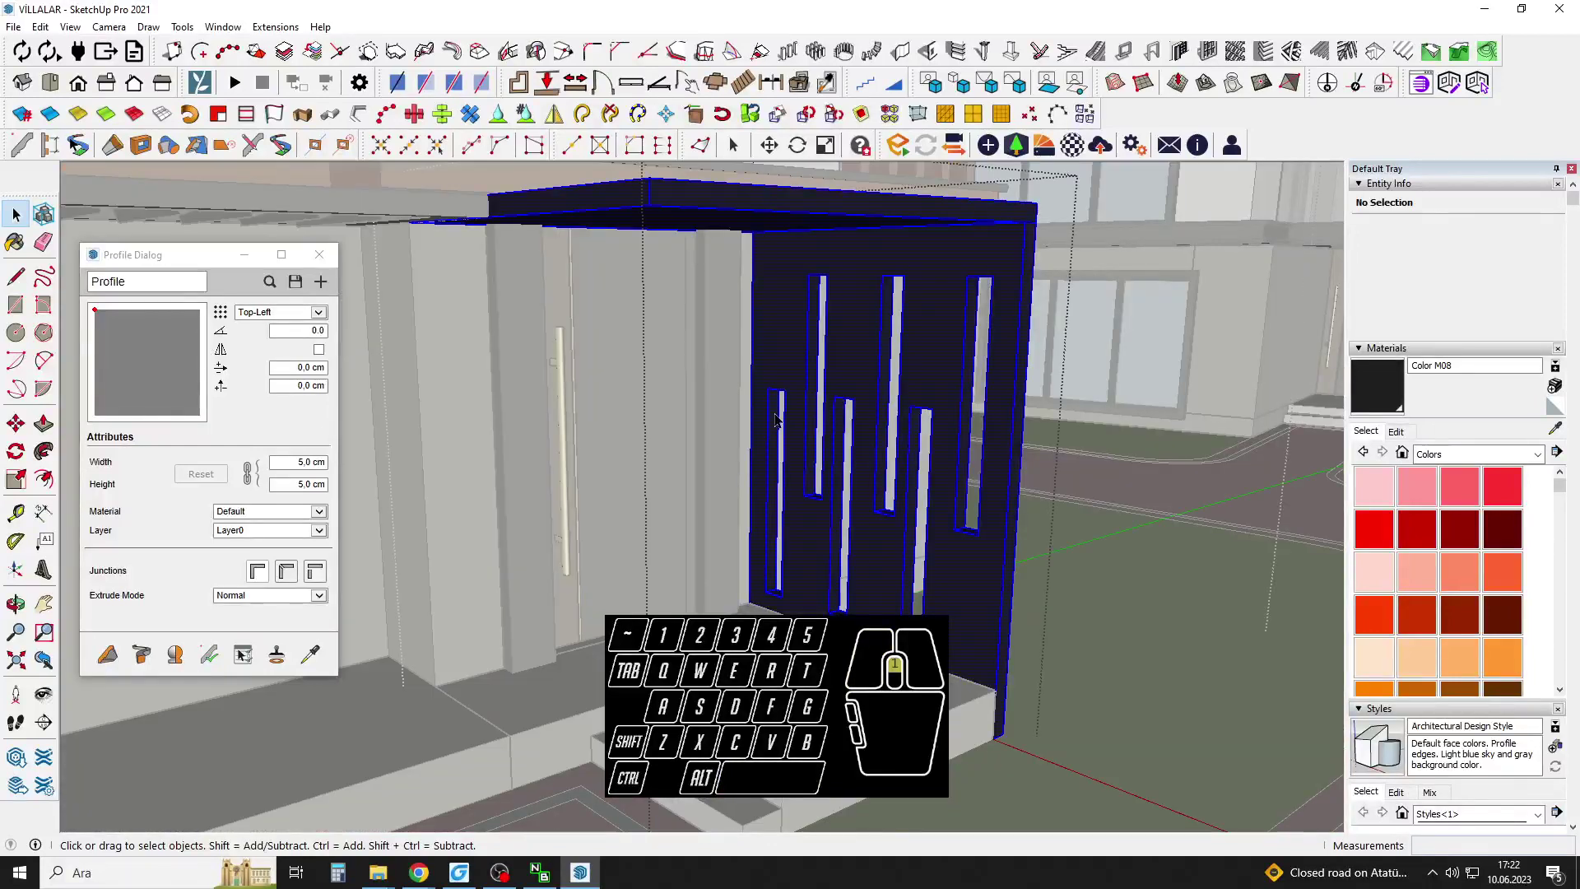
pyautogui.click(783, 424)
pyautogui.scroll(1, 782, 411)
pyautogui.scroll(2, 821, 375)
pyautogui.press('f')
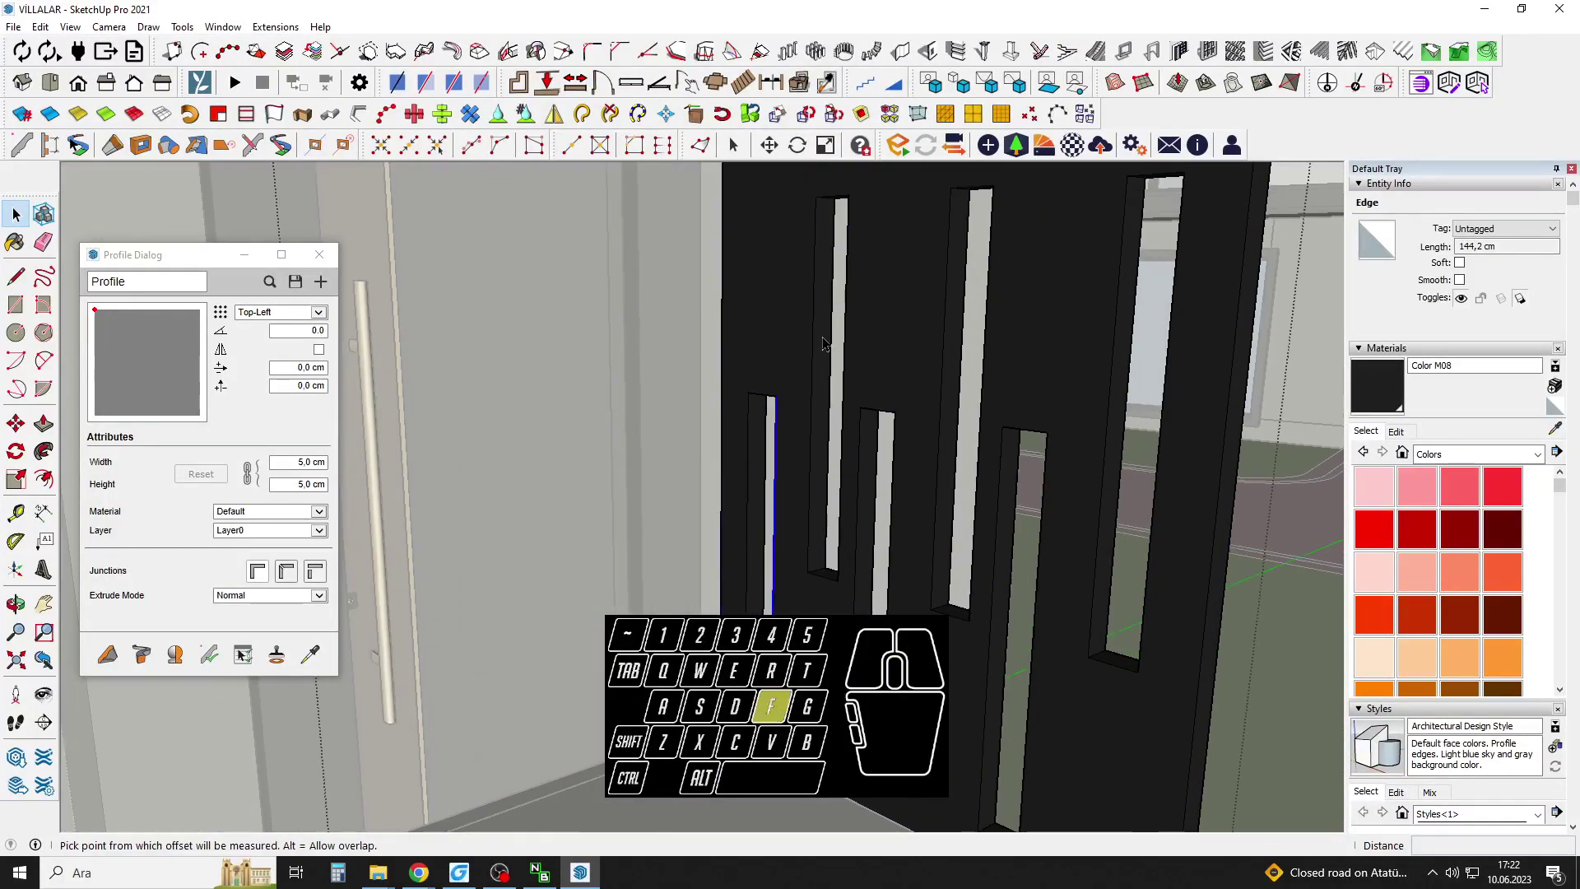
pyautogui.press('space')
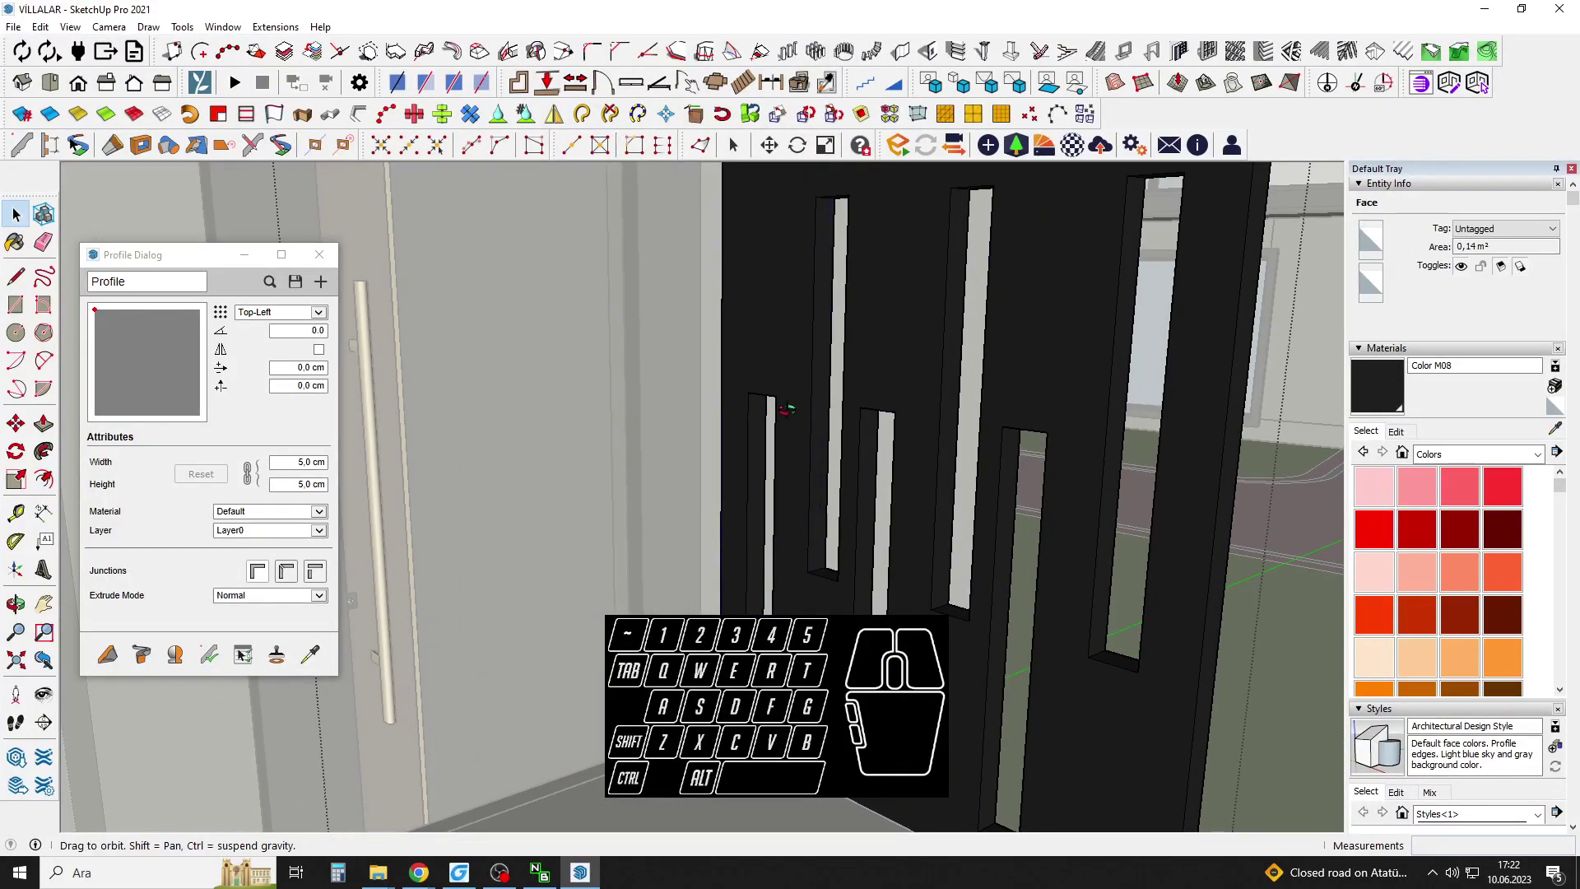
# Paint the inner side face of the first lower slot with the light peach material [Color C01]1.
pyautogui.scroll(-1, 797, 383)
pyautogui.scroll(-2, 797, 383)
pyautogui.click(1373, 659)
pyautogui.press('space')
pyautogui.scroll(2, 784, 436)
pyautogui.click(783, 436)
pyautogui.press('b')
pyautogui.click(750, 413)
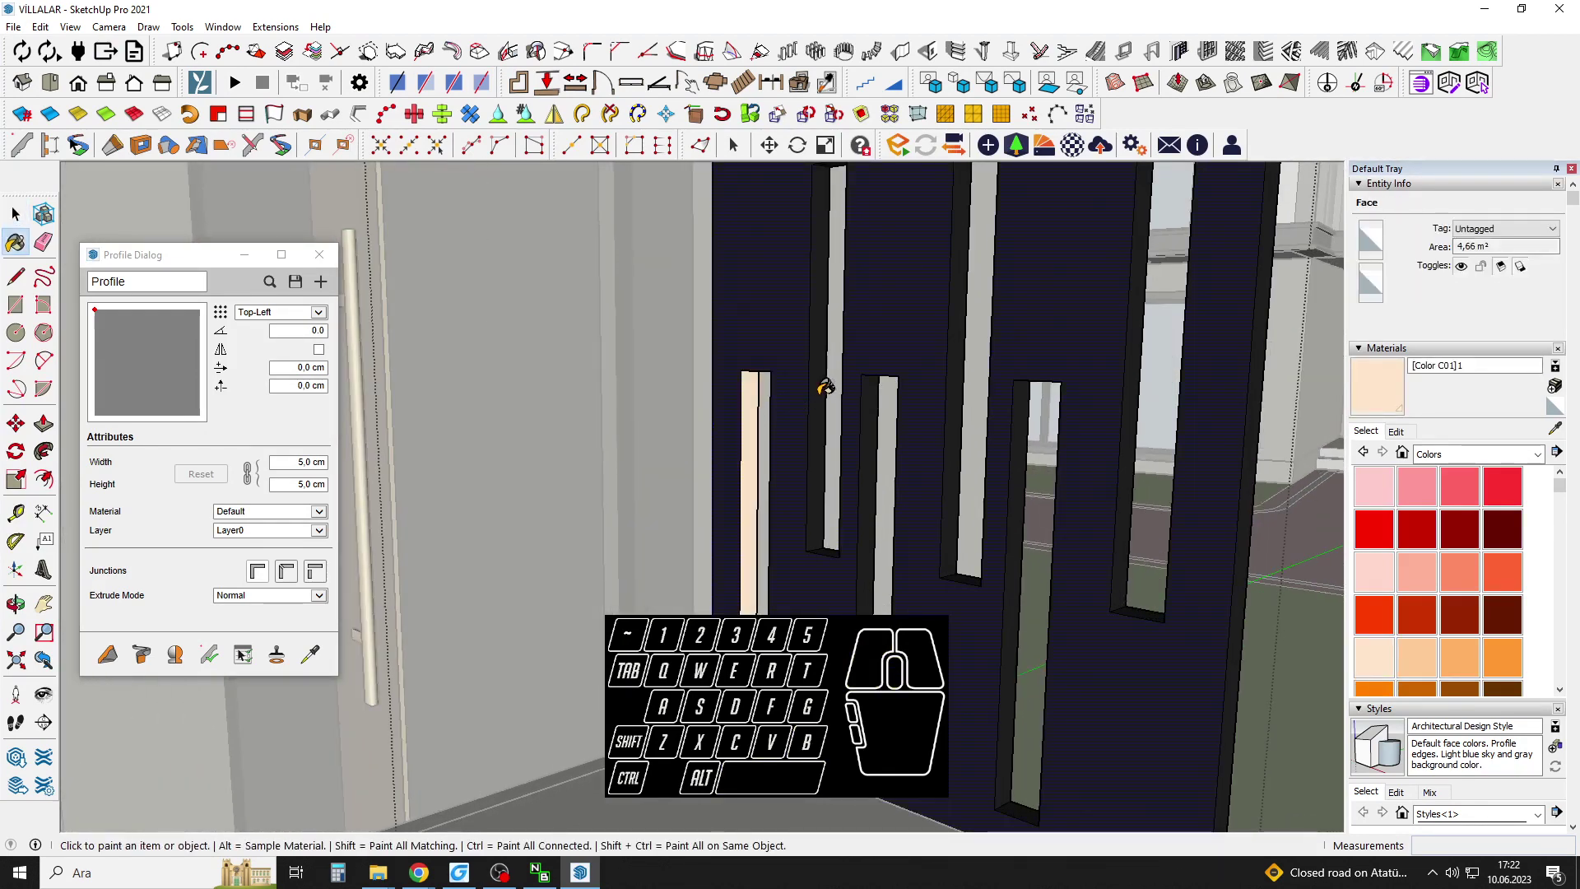
# Paint the matching inner side faces of the other five slots with [Color C01]1.
pyautogui.moveTo(826, 387); pyautogui.dragTo(862, 408, button='middle')
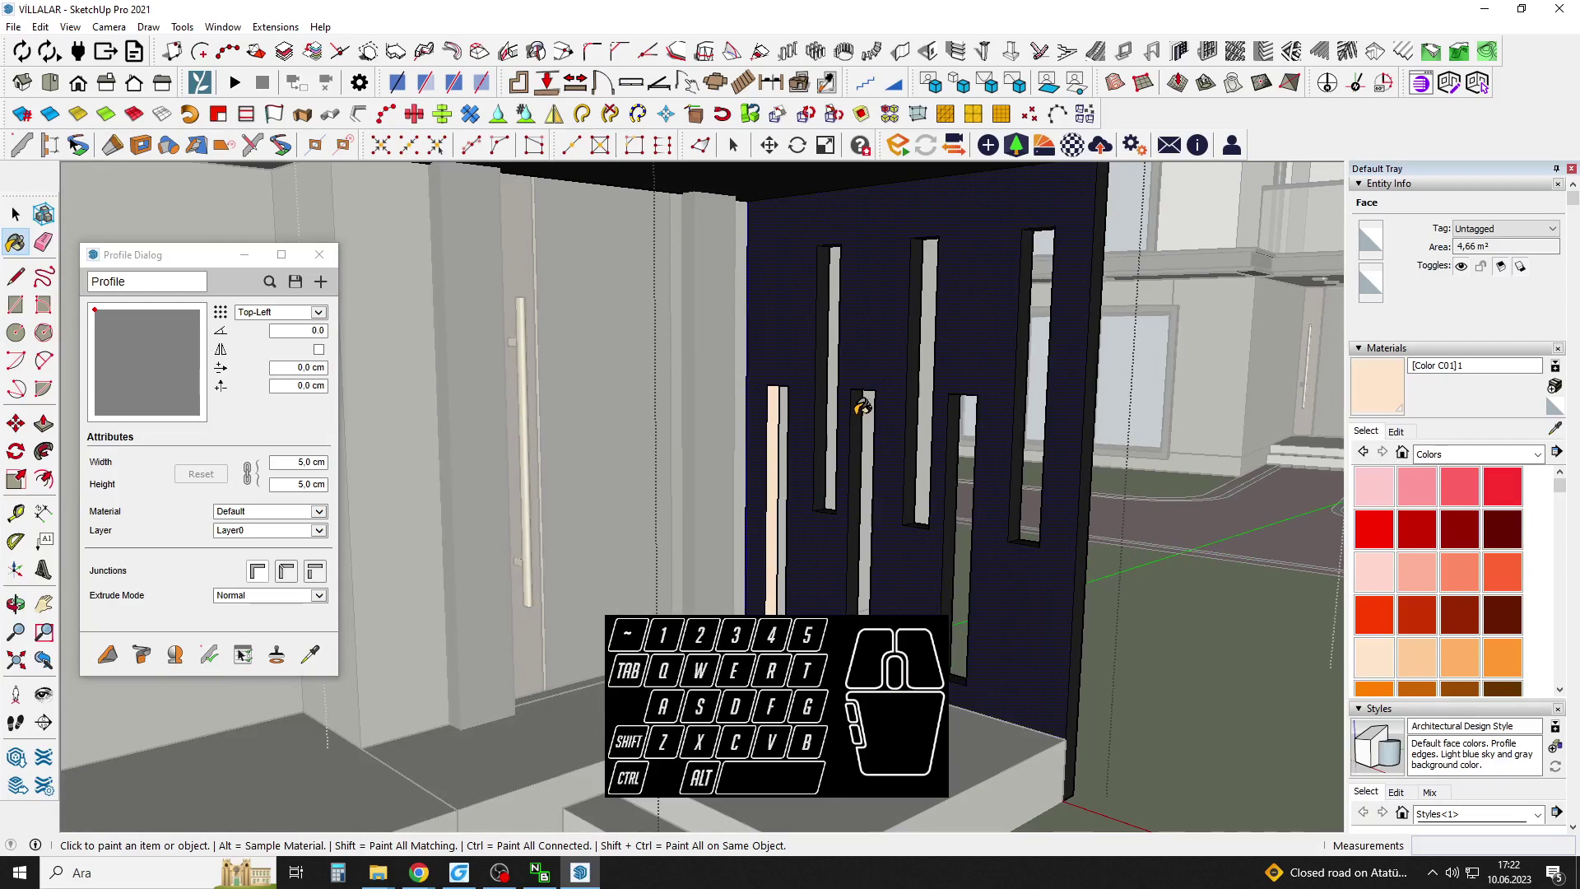
pyautogui.moveTo(919, 365); pyautogui.dragTo(905, 362, button='middle')
pyautogui.hotkey('ctrl', 'z')
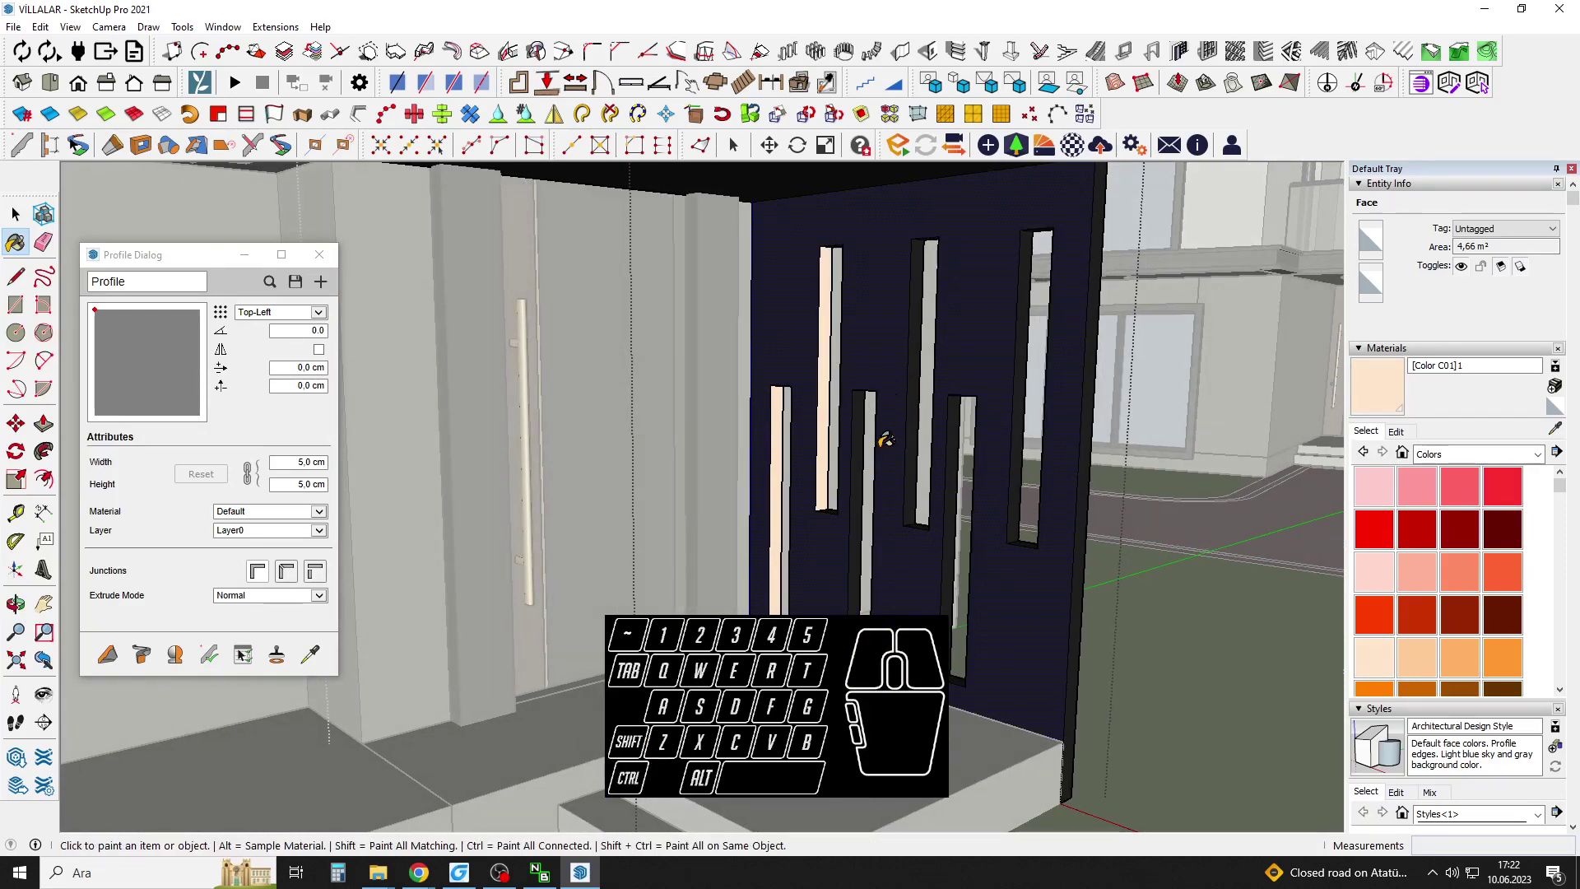
pyautogui.click(917, 410)
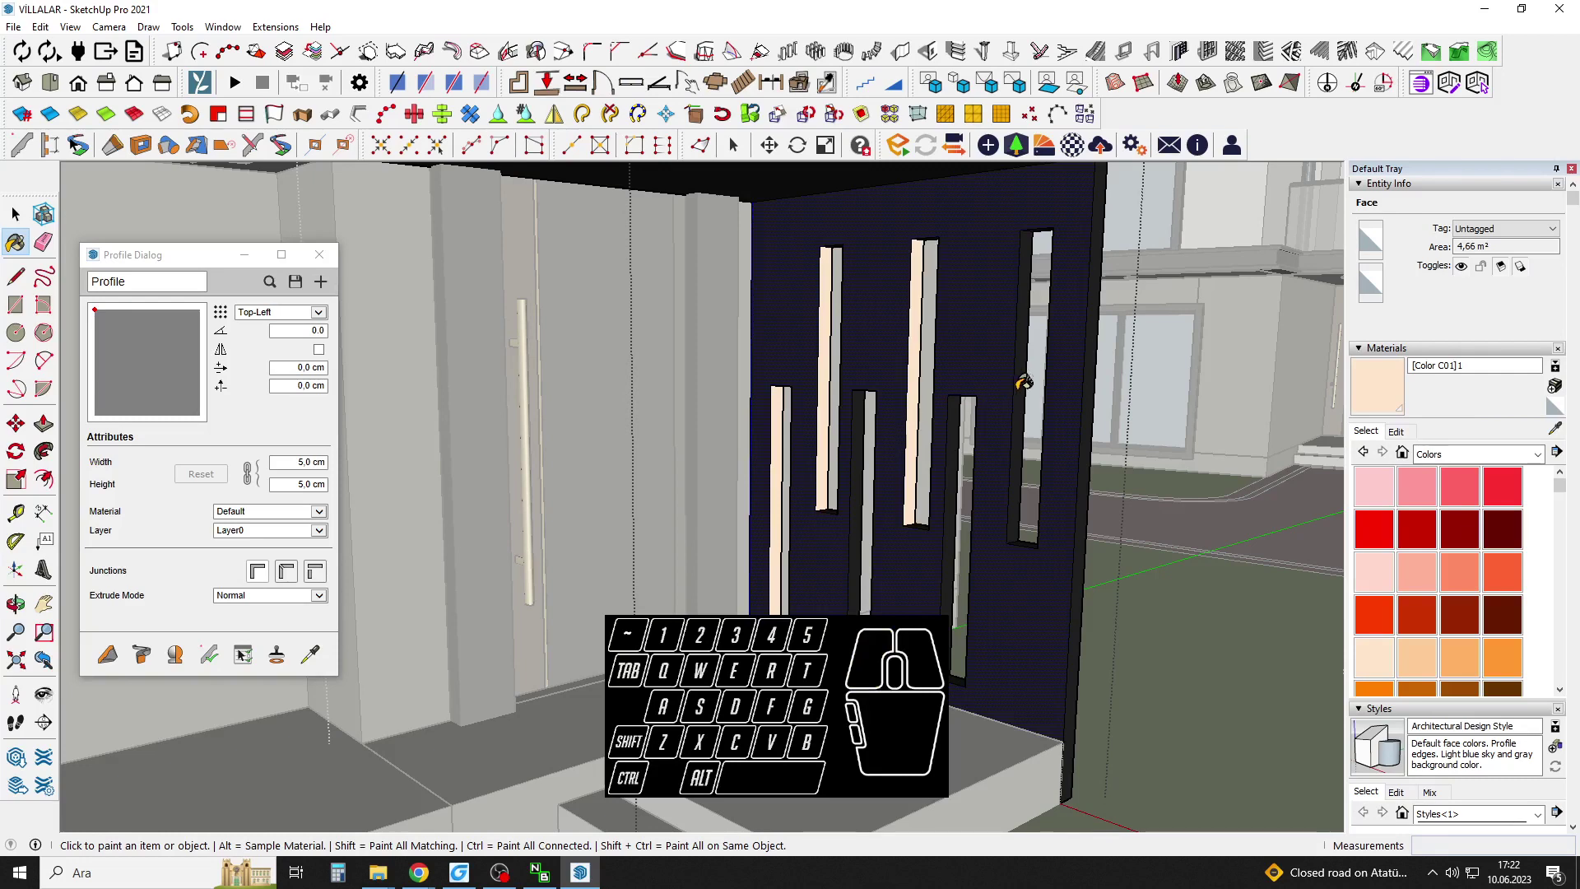
pyautogui.click(1022, 381)
pyautogui.moveTo(1023, 381); pyautogui.dragTo(875, 409, button='middle')
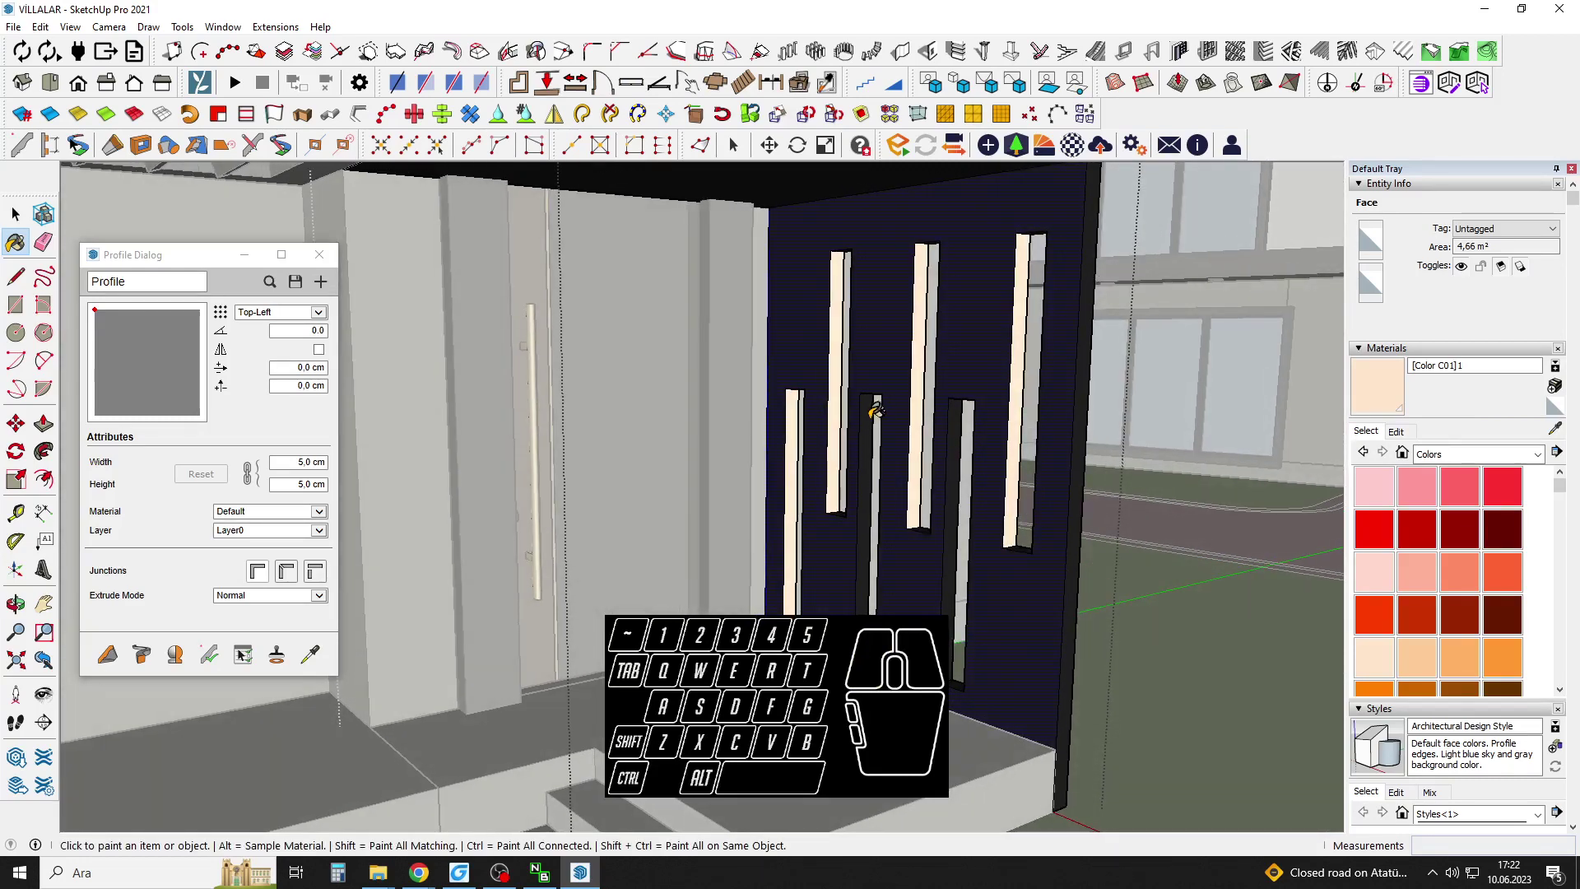
pyautogui.click(969, 424)
pyautogui.press('space')
pyautogui.moveTo(969, 424); pyautogui.dragTo(966, 506, button='middle')
pyautogui.scroll(6, 966, 507)
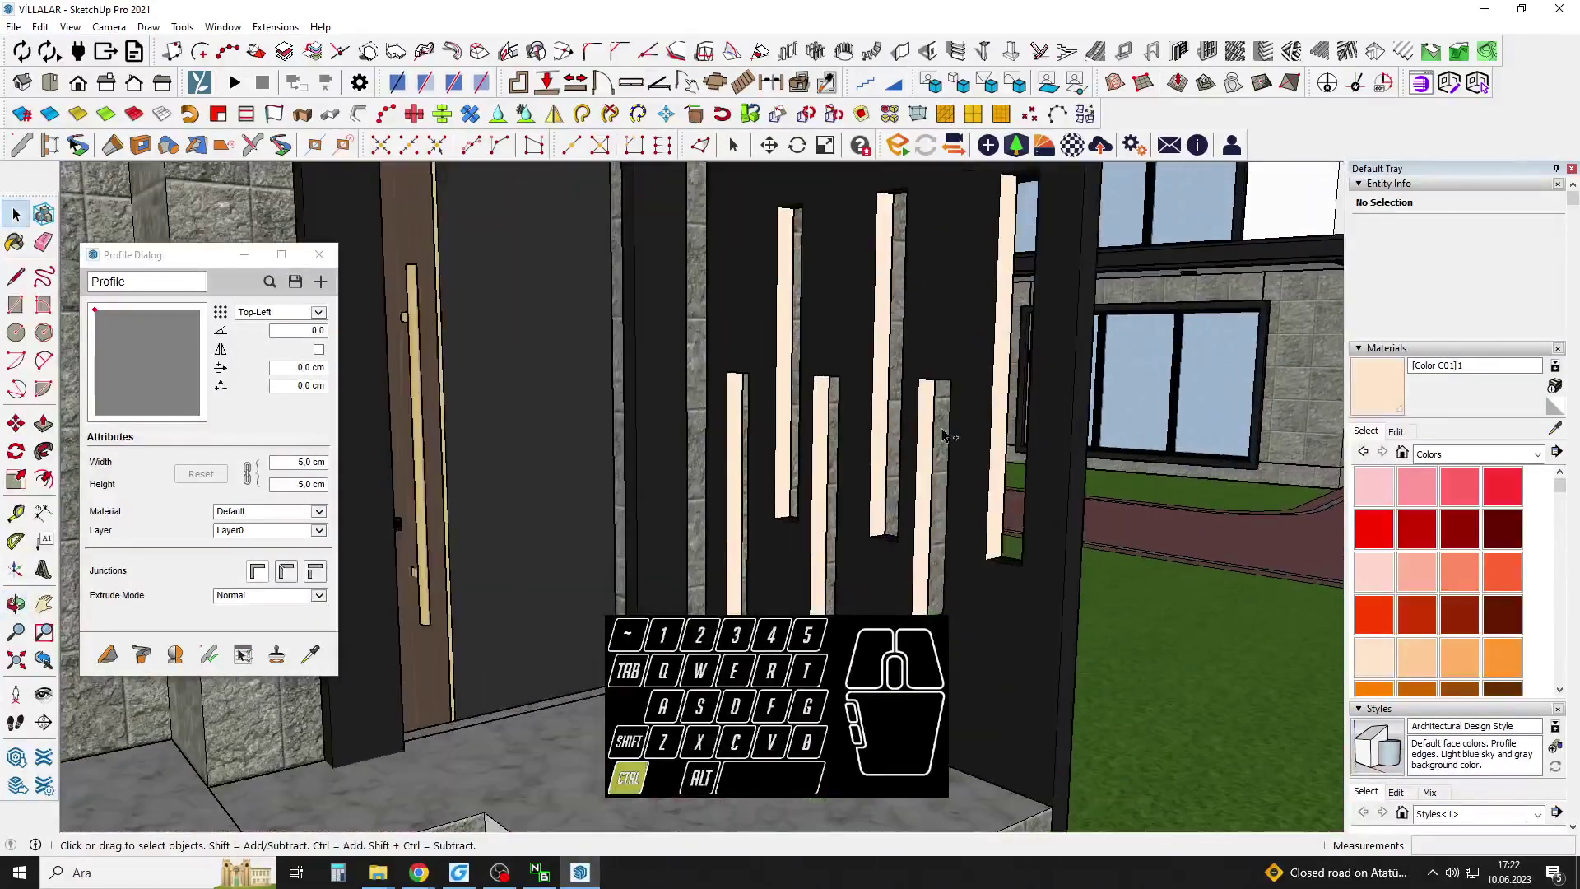
# Undo the peach [Color C01]1 painting of the slots' inner side faces.
pyautogui.hotkey('ctrl', 'z')
pyautogui.hotkey('ctrl', 'z')
pyautogui.hotkey('ctrl', 'z')
pyautogui.hotkey('ctrl', 'z')
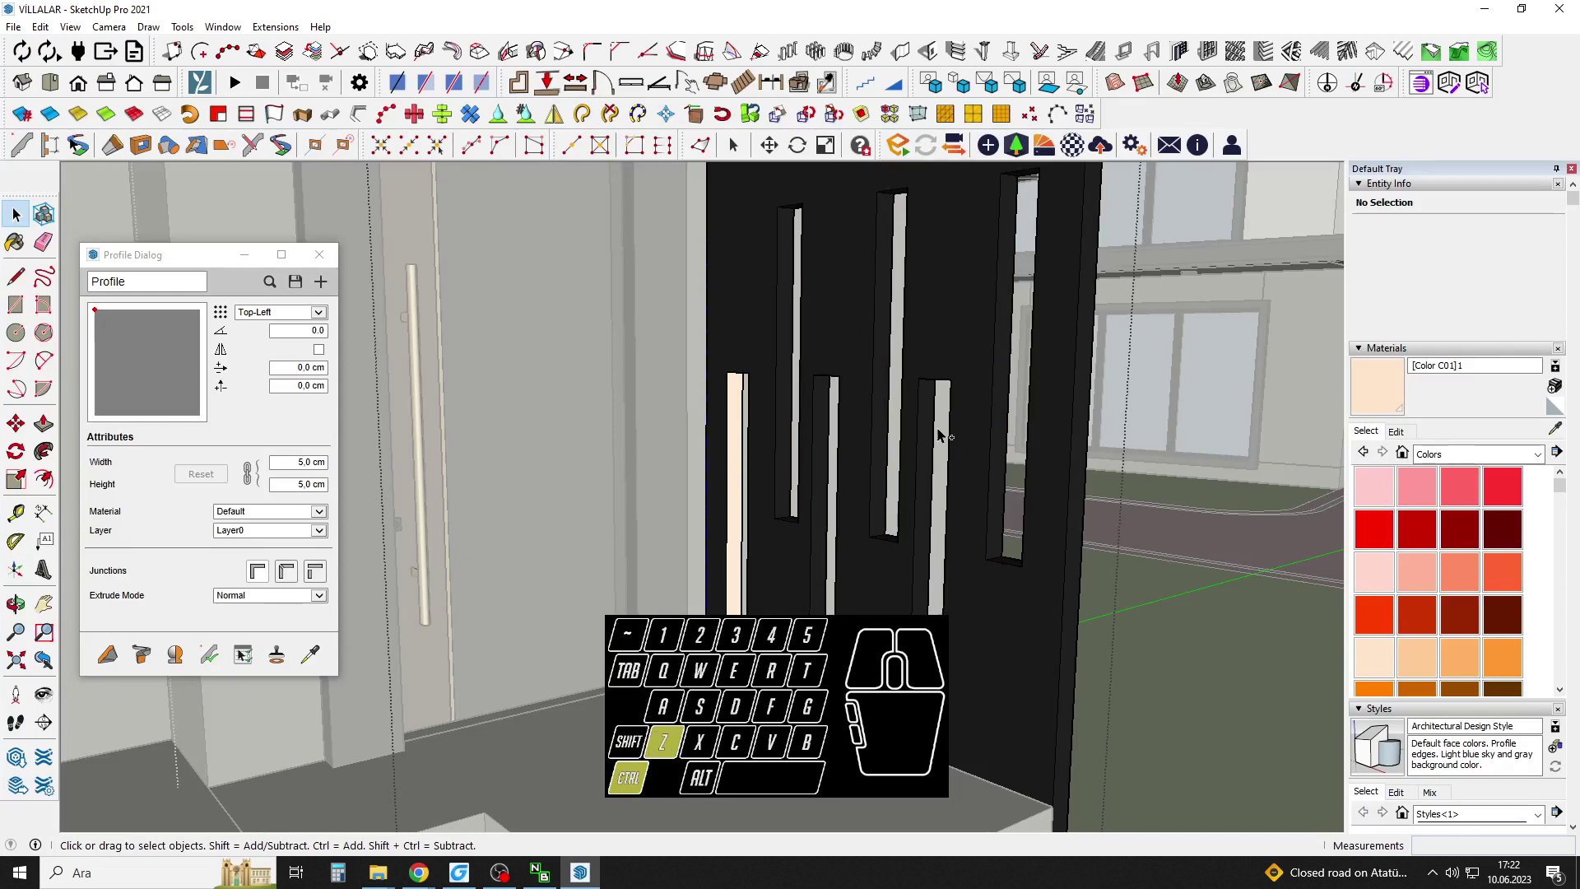
# Offset the outline of the first lower slot's inner side face inward to form a narrow strip.
pyautogui.scroll(3, 739, 428)
pyautogui.press('f')
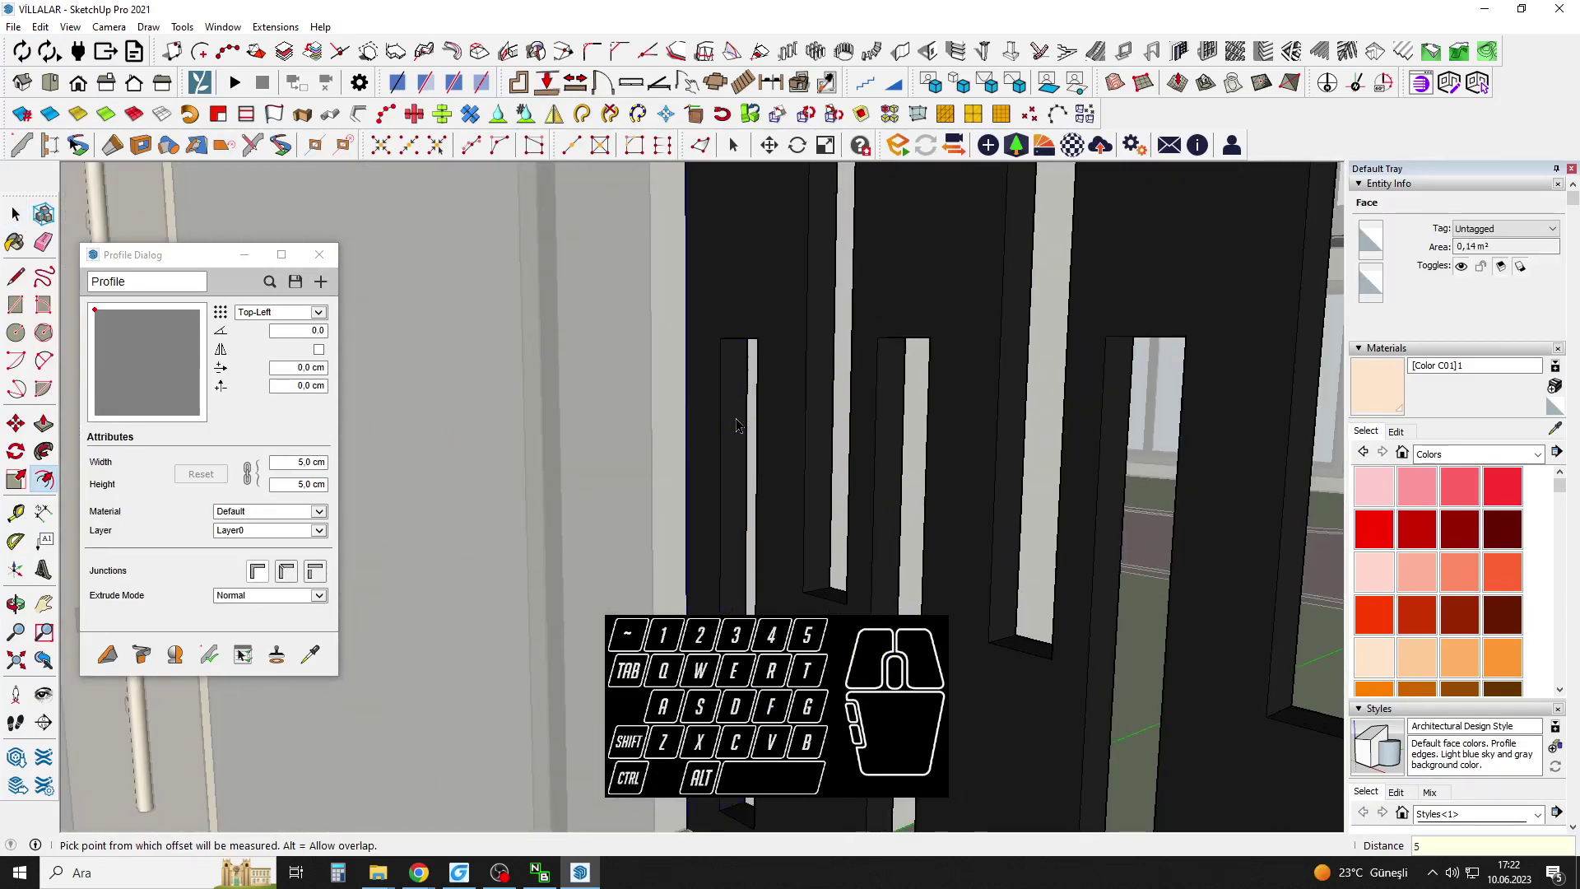
pyautogui.scroll(1, 747, 419)
pyautogui.hotkey('ctrl', 'z')
pyautogui.press('space')
pyautogui.doubleClick(742, 407)
pyautogui.press('f')
pyautogui.scroll(-2, 741, 405)
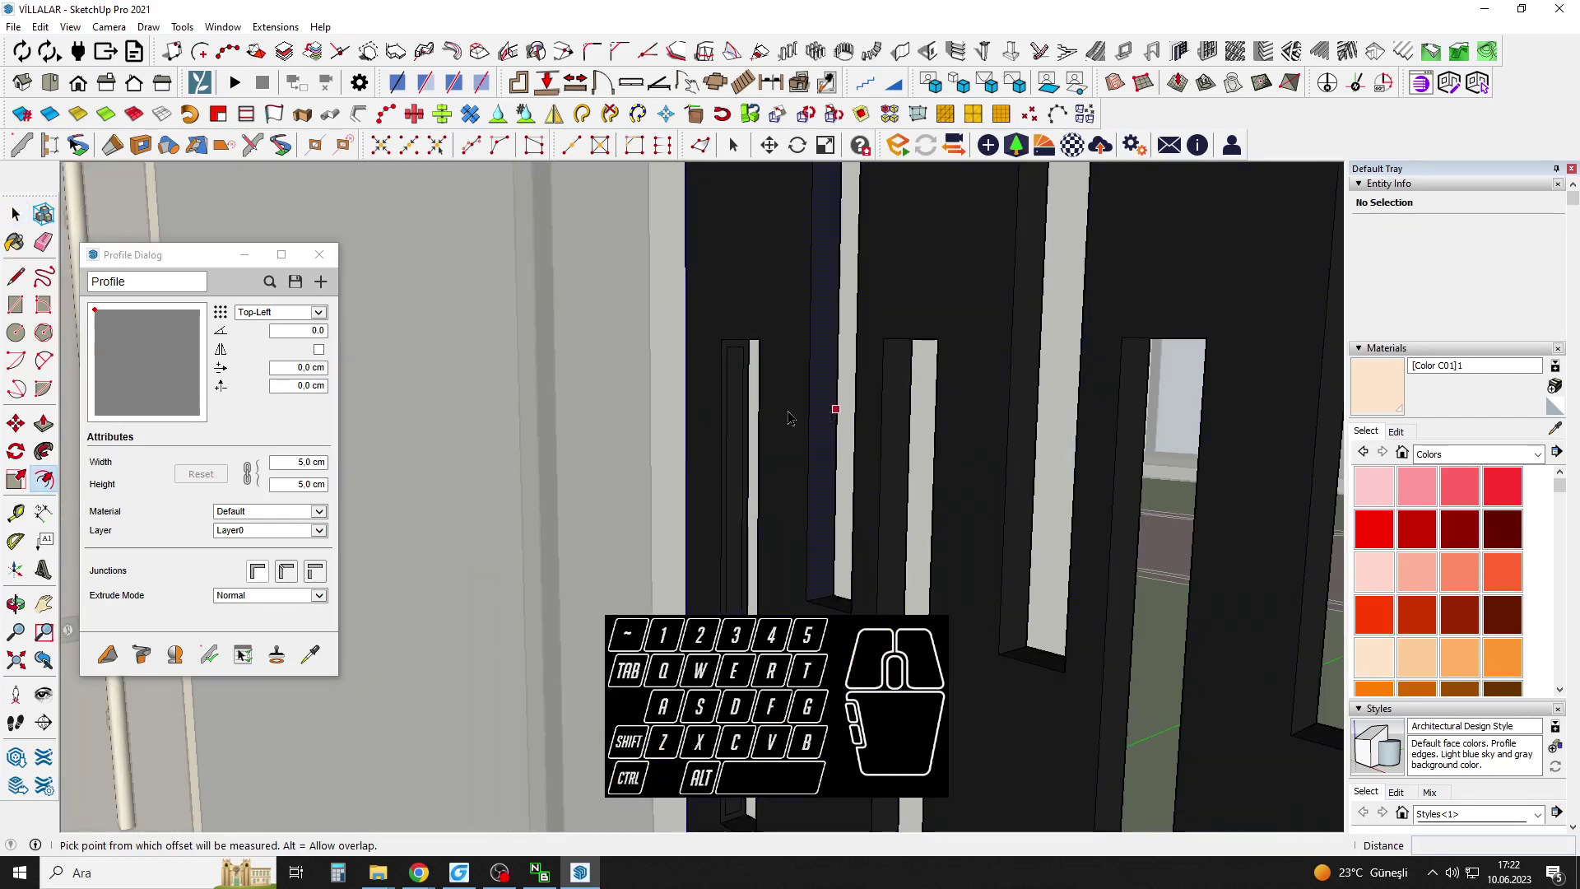
# Repeat the same inward offset on the inner side faces of the other five slots.
pyautogui.click(738, 405)
pyautogui.moveTo(811, 367); pyautogui.dragTo(871, 398, button='middle')
pyautogui.doubleClick(974, 410)
pyautogui.doubleClick(1045, 427)
pyautogui.doubleClick(1163, 455)
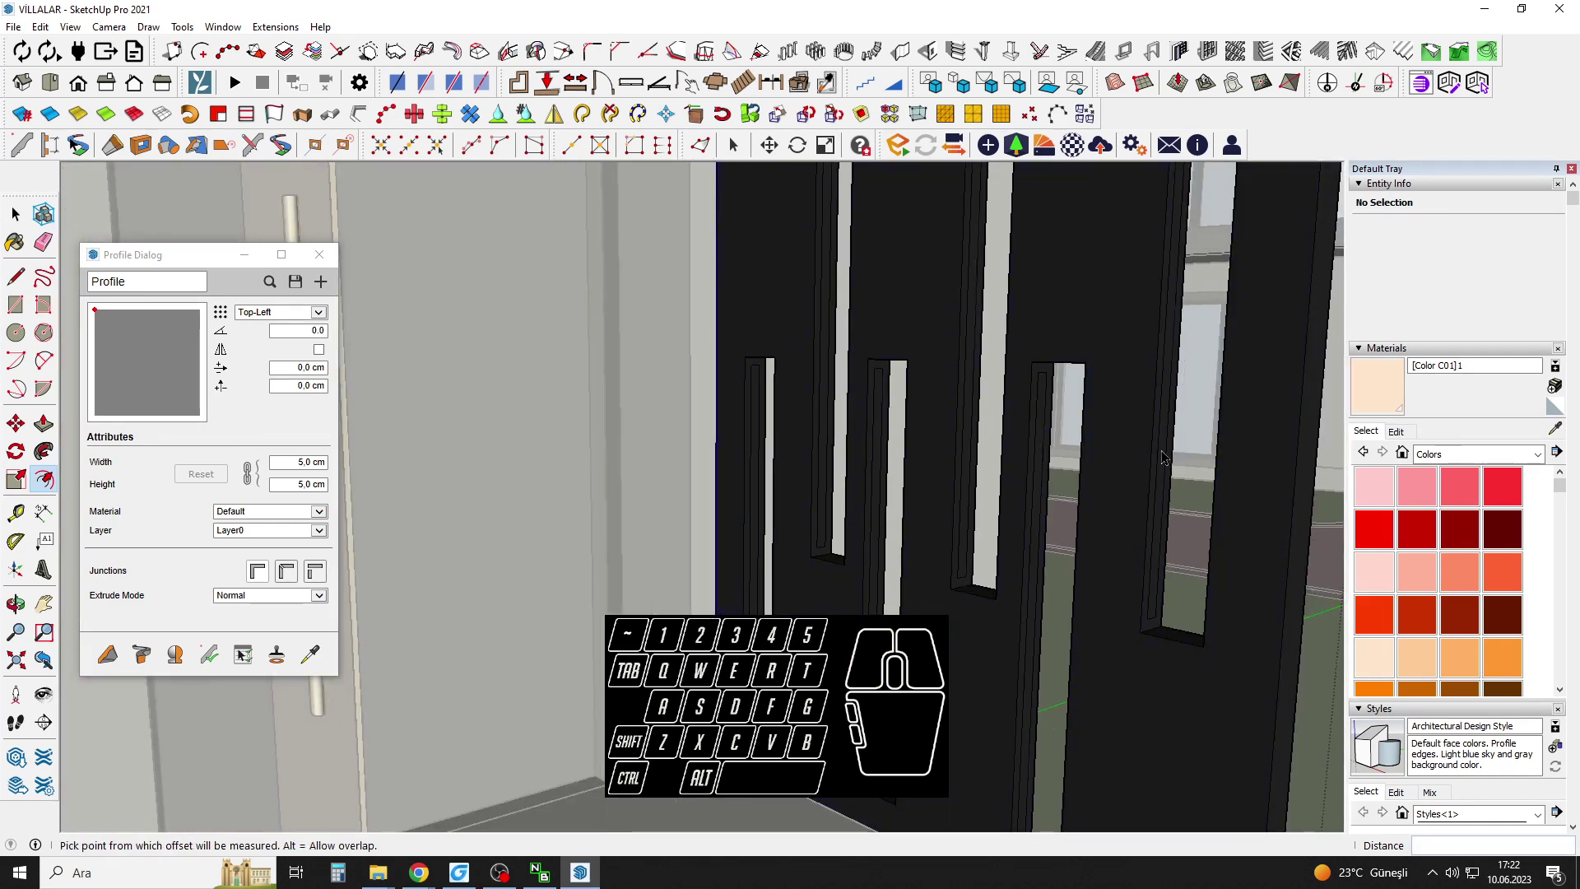
# Paint the inset strips inside all six slots with the light peach material [Color C01]1.
pyautogui.moveTo(1084, 442); pyautogui.dragTo(1037, 444, button='middle')
pyautogui.press('space')
pyautogui.scroll(4, 780, 452)
pyautogui.press('b')
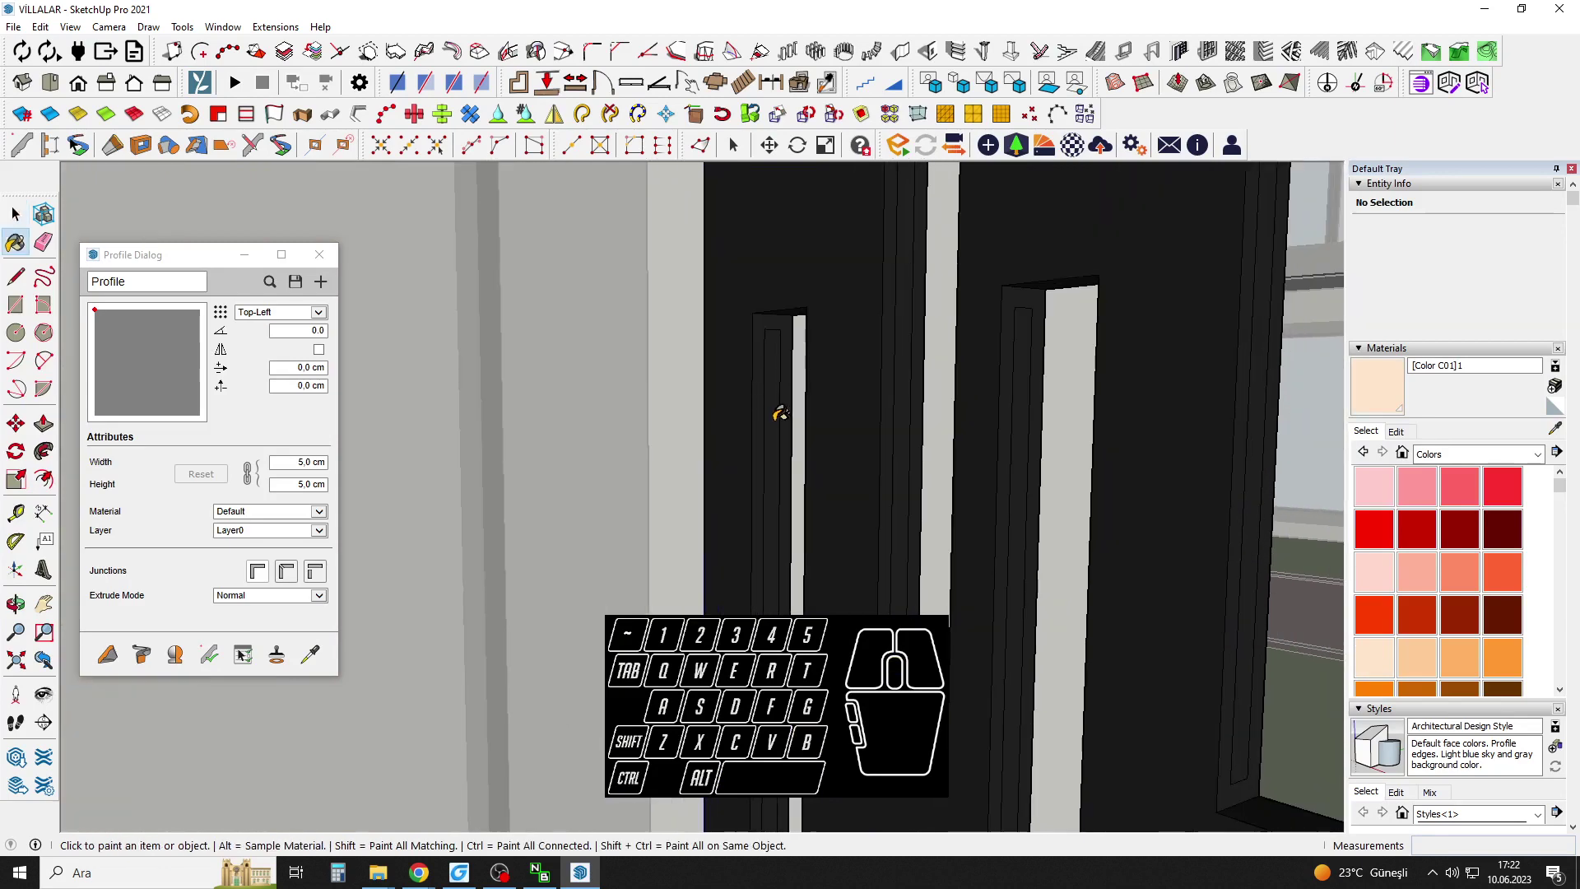
pyautogui.click(773, 419)
pyautogui.click(911, 416)
pyautogui.moveTo(1028, 437); pyautogui.dragTo(803, 469, button='middle')
pyautogui.click(819, 431)
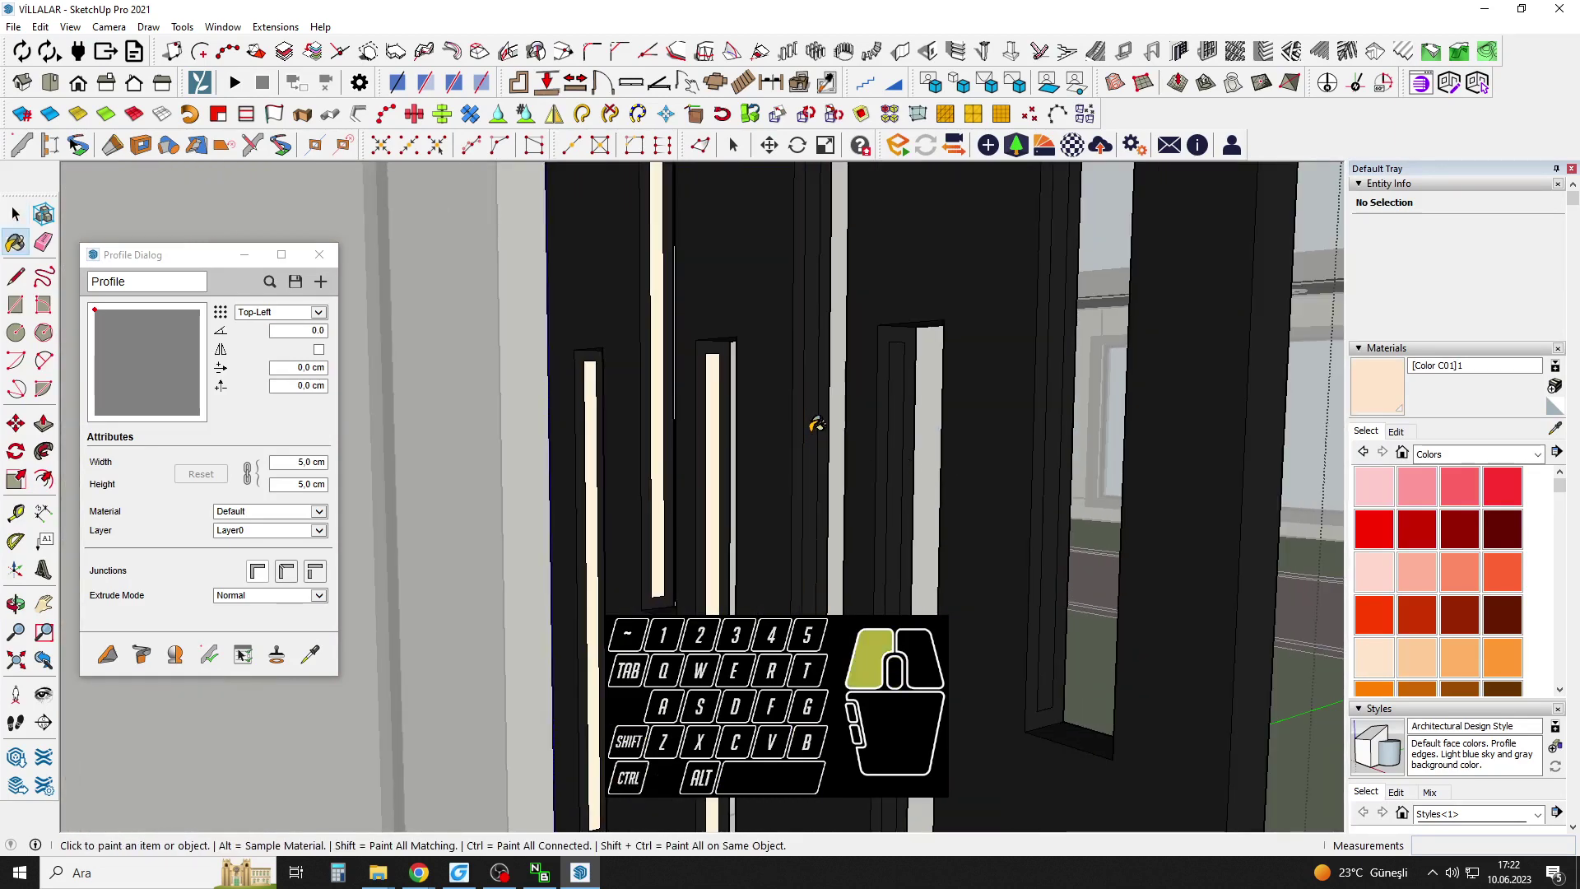
pyautogui.click(901, 430)
pyautogui.click(1058, 434)
pyautogui.press('space')
# Leave the canopy geometry and convert the slotted canopy group at the villa entrance into a component.
pyautogui.scroll(-12, 1021, 452)
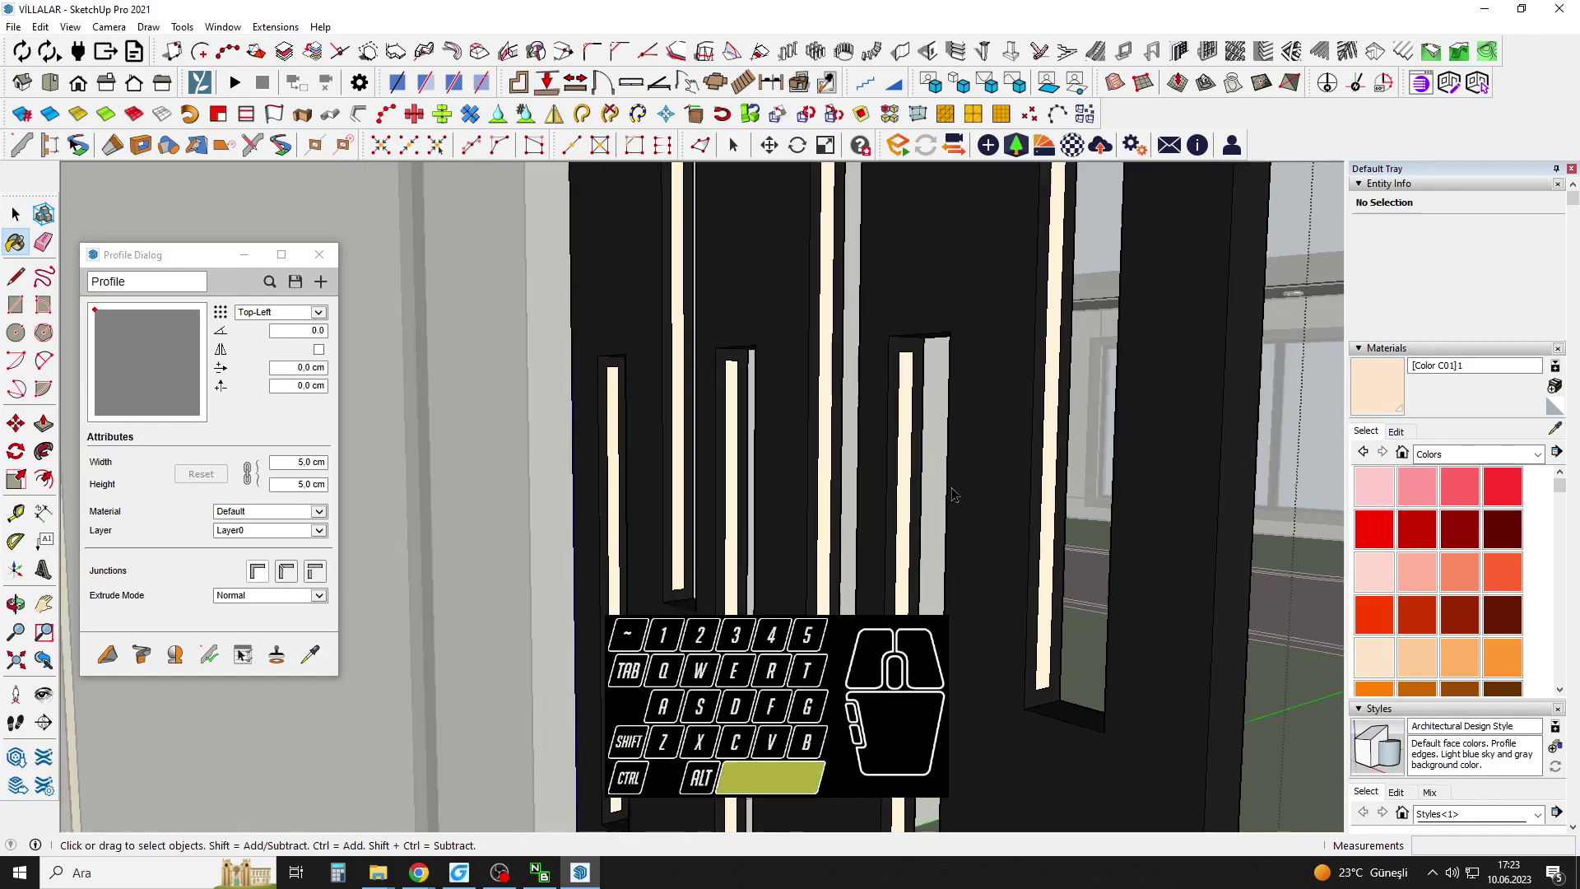
pyautogui.moveTo(954, 477); pyautogui.dragTo(650, 568, button='middle')
pyautogui.scroll(-10, 963, 522)
pyautogui.scroll(-2, 649, 568)
pyautogui.moveTo(649, 568); pyautogui.dragTo(583, 549)
pyautogui.press('space')
pyautogui.click(989, 464)
pyautogui.doubleClick(990, 465)
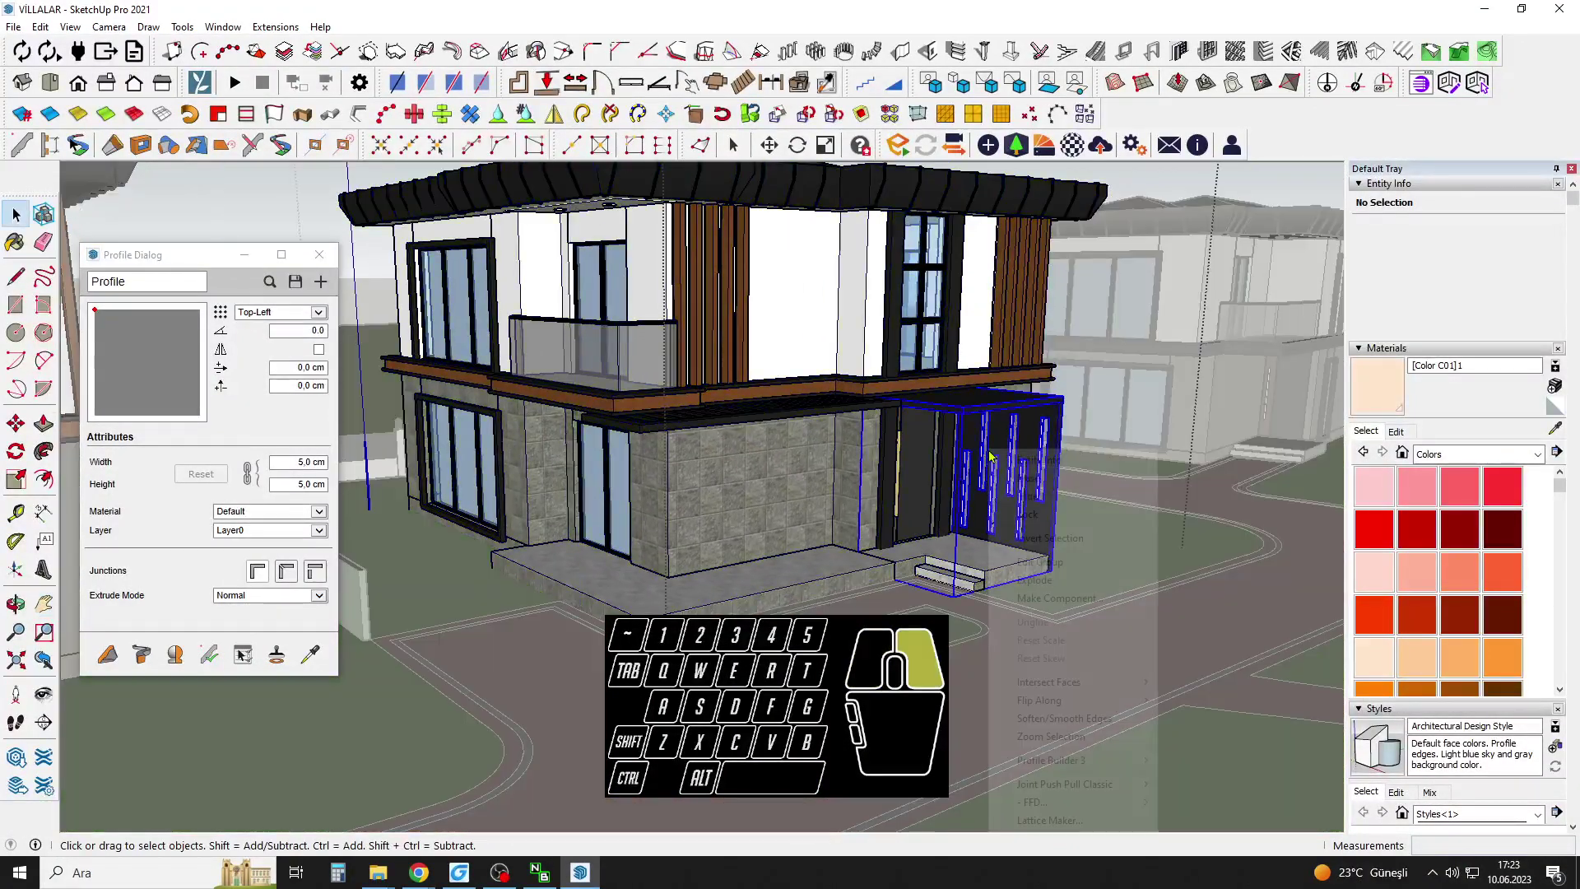
pyautogui.rightClick(988, 449)
pyautogui.click(990, 451)
pyautogui.rightClick(987, 452)
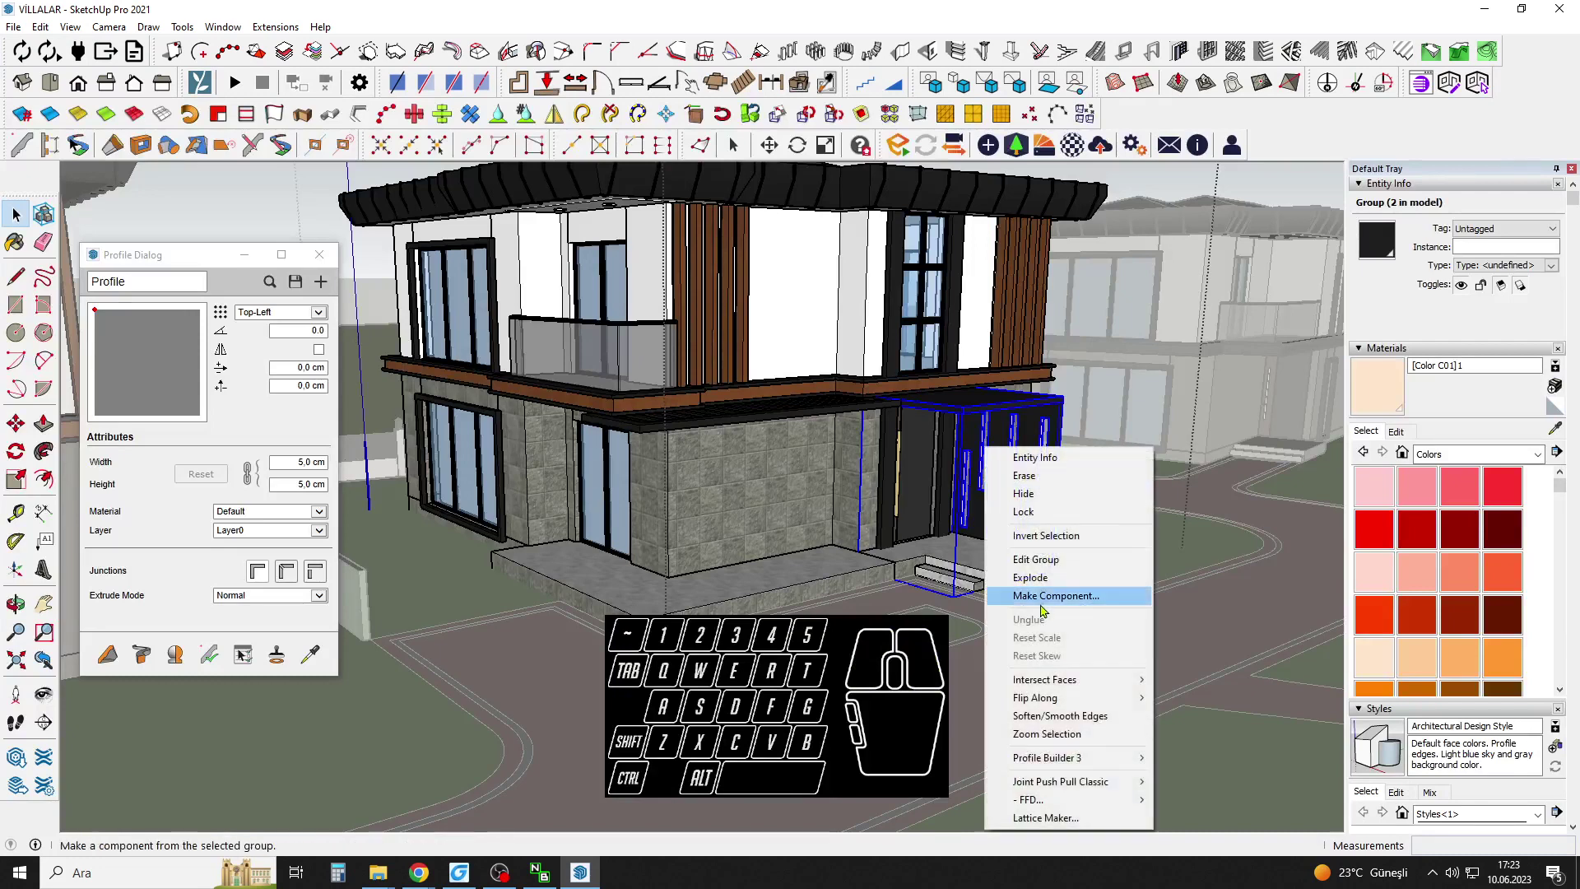
pyautogui.click(1039, 596)
# Examine the canopy component at both villas with wood slats and check the connected geometry inside it.
pyautogui.moveTo(1020, 496); pyautogui.dragTo(971, 492, button='middle')
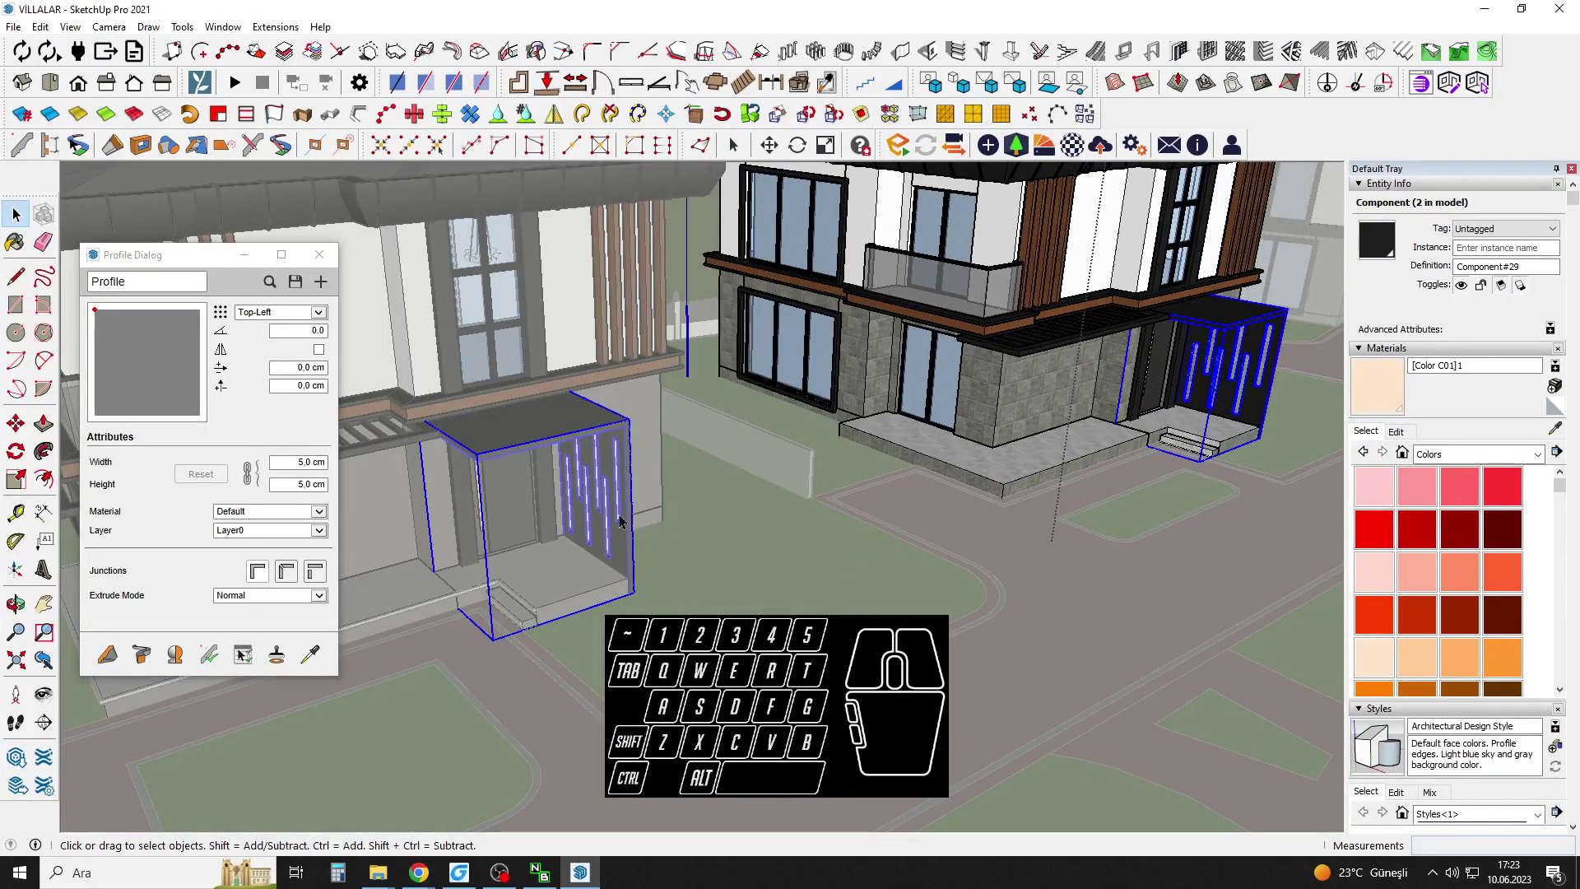
pyautogui.click(621, 522)
pyautogui.doubleClick(621, 523)
pyautogui.tripleClick(621, 523)
pyautogui.click(916, 399)
pyautogui.click(918, 399)
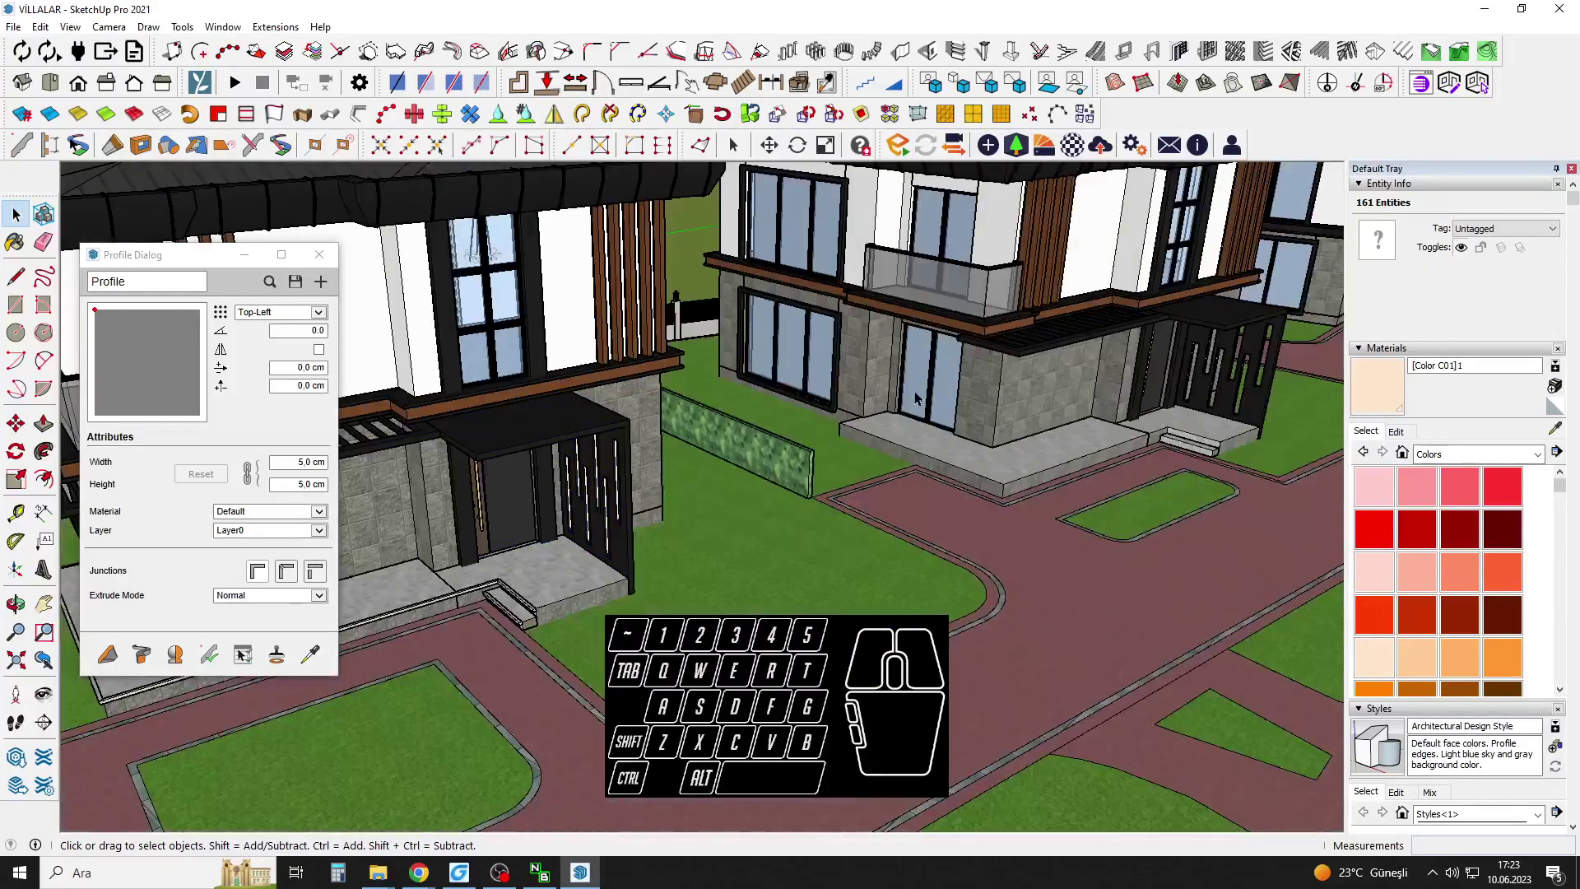
pyautogui.scroll(-5, 916, 398)
pyautogui.doubleClick(818, 338)
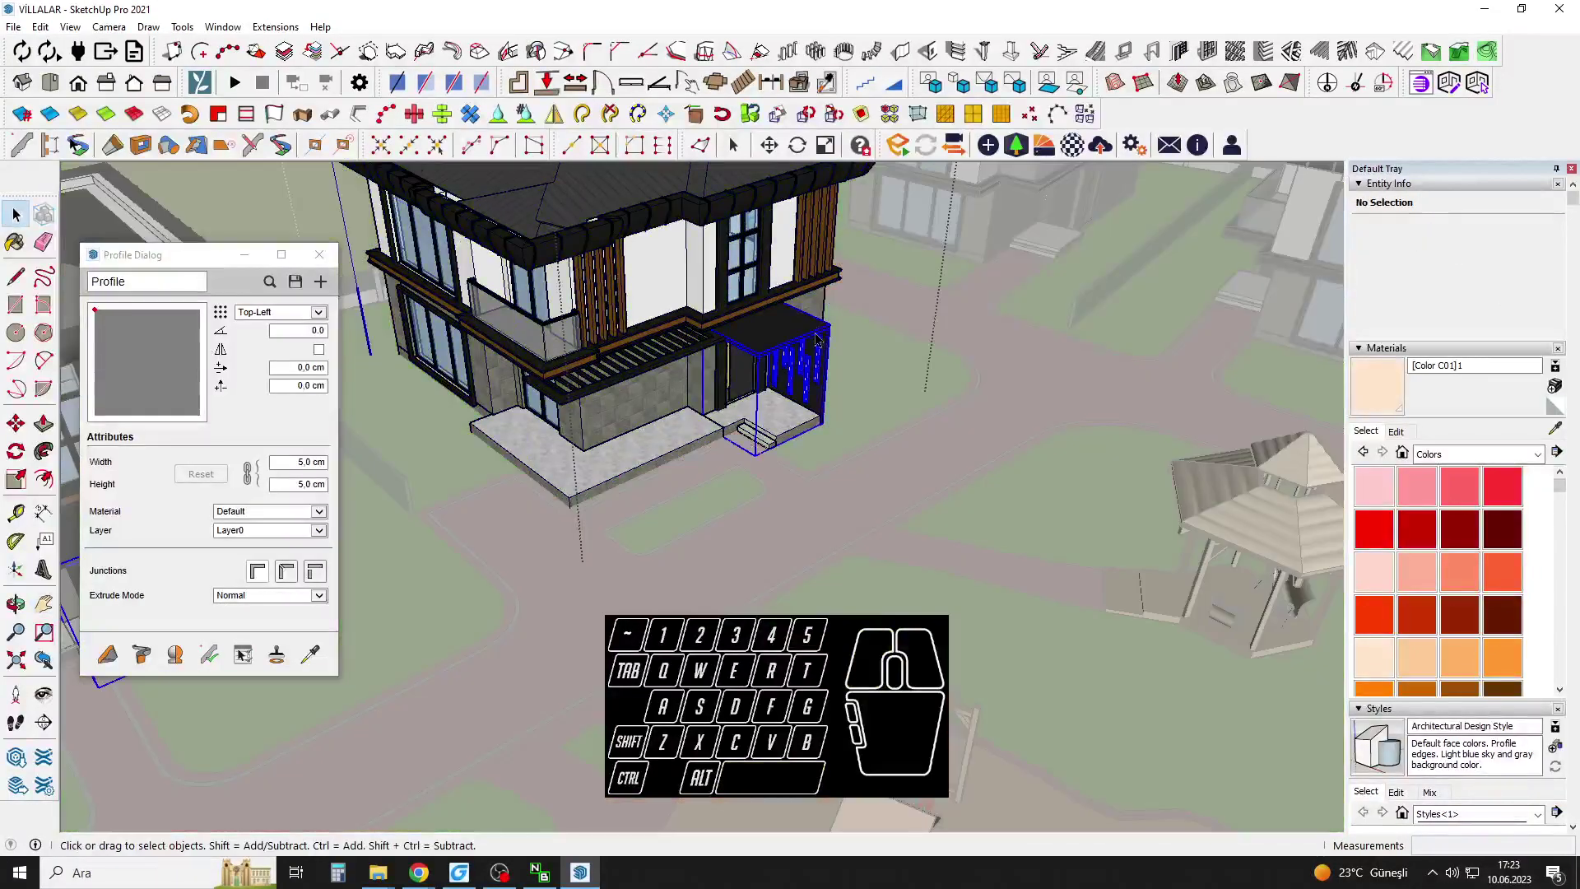
pyautogui.press('h')
pyautogui.moveTo(817, 338); pyautogui.dragTo(730, 423)
pyautogui.press('space')
pyautogui.click(786, 418)
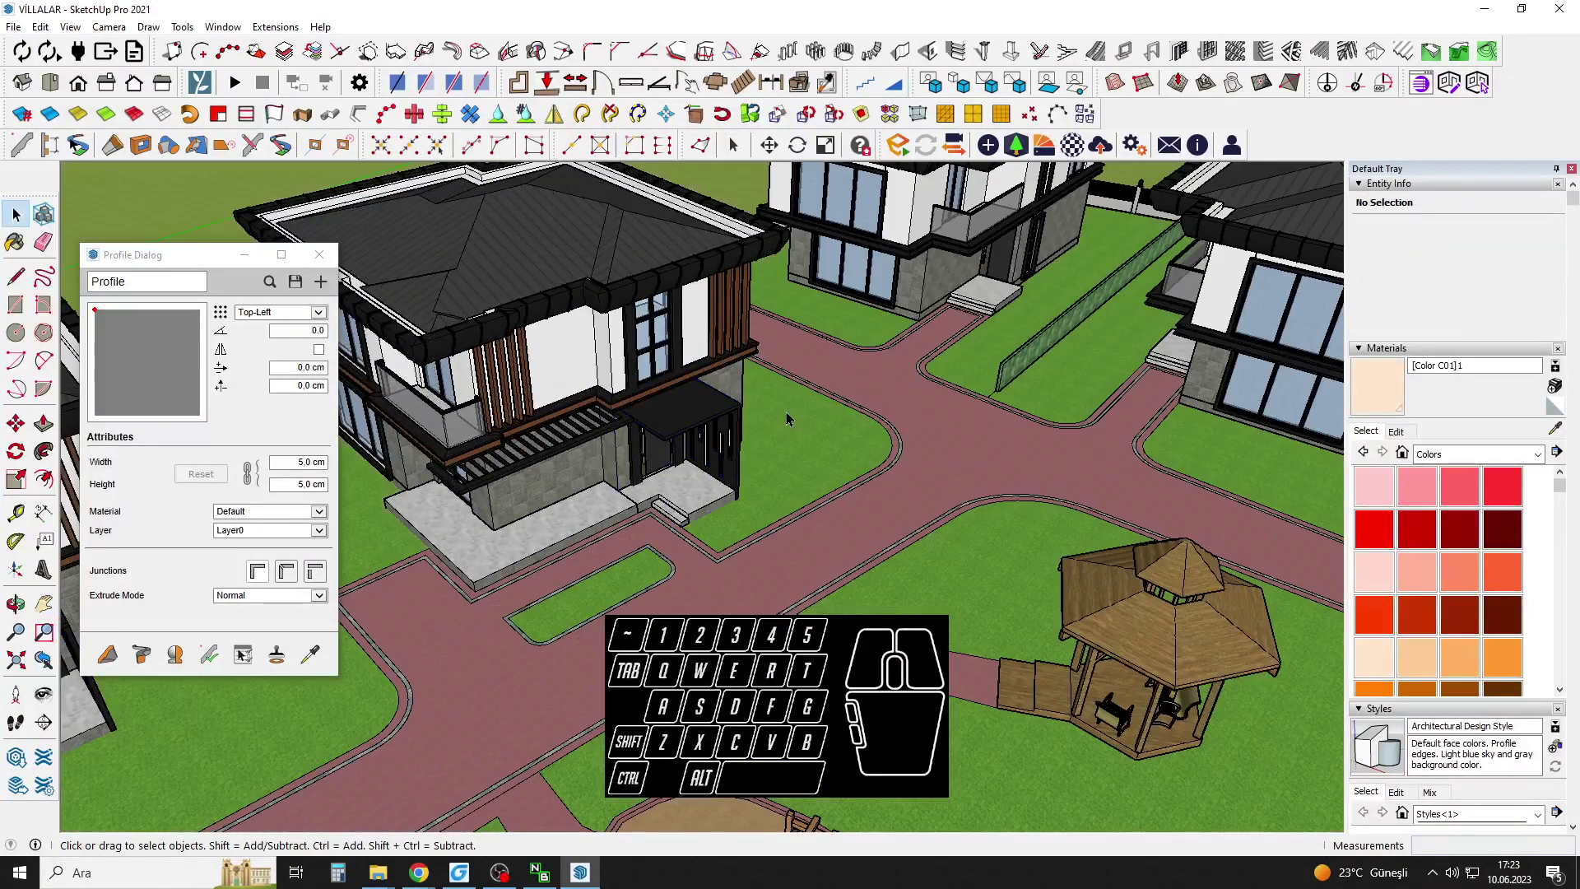
# Open the villa's group and copy the slotted canopy component at its entrance.
pyautogui.moveTo(827, 330); pyautogui.dragTo(691, 411)
pyautogui.moveTo(714, 428); pyautogui.dragTo(798, 362, button='middle')
pyautogui.press('space')
pyautogui.doubleClick(648, 471)
pyautogui.click(649, 471)
pyautogui.scroll(3, 648, 471)
pyautogui.hotkey('ctrl', 'c')
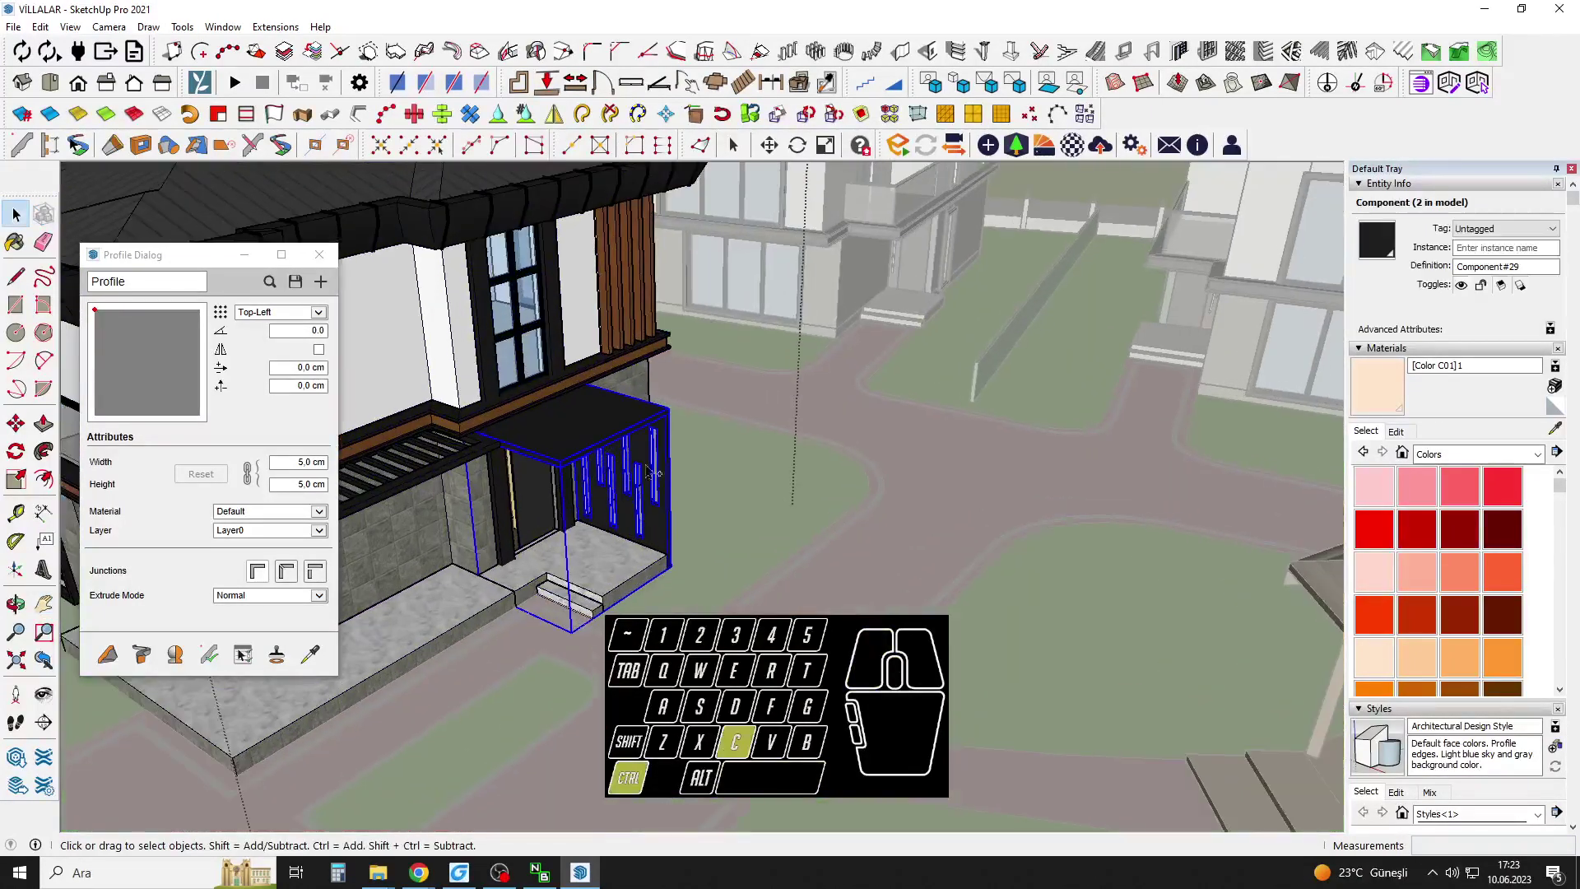
# Paste the canopy beside the entrance steps of the villa without wood slats and rotate it to suit that entrance.
pyautogui.click(897, 371)
pyautogui.scroll(2, 899, 362)
pyautogui.press('h')
pyautogui.moveTo(901, 338); pyautogui.dragTo(712, 469)
pyautogui.press('space')
pyautogui.scroll(6, 697, 464)
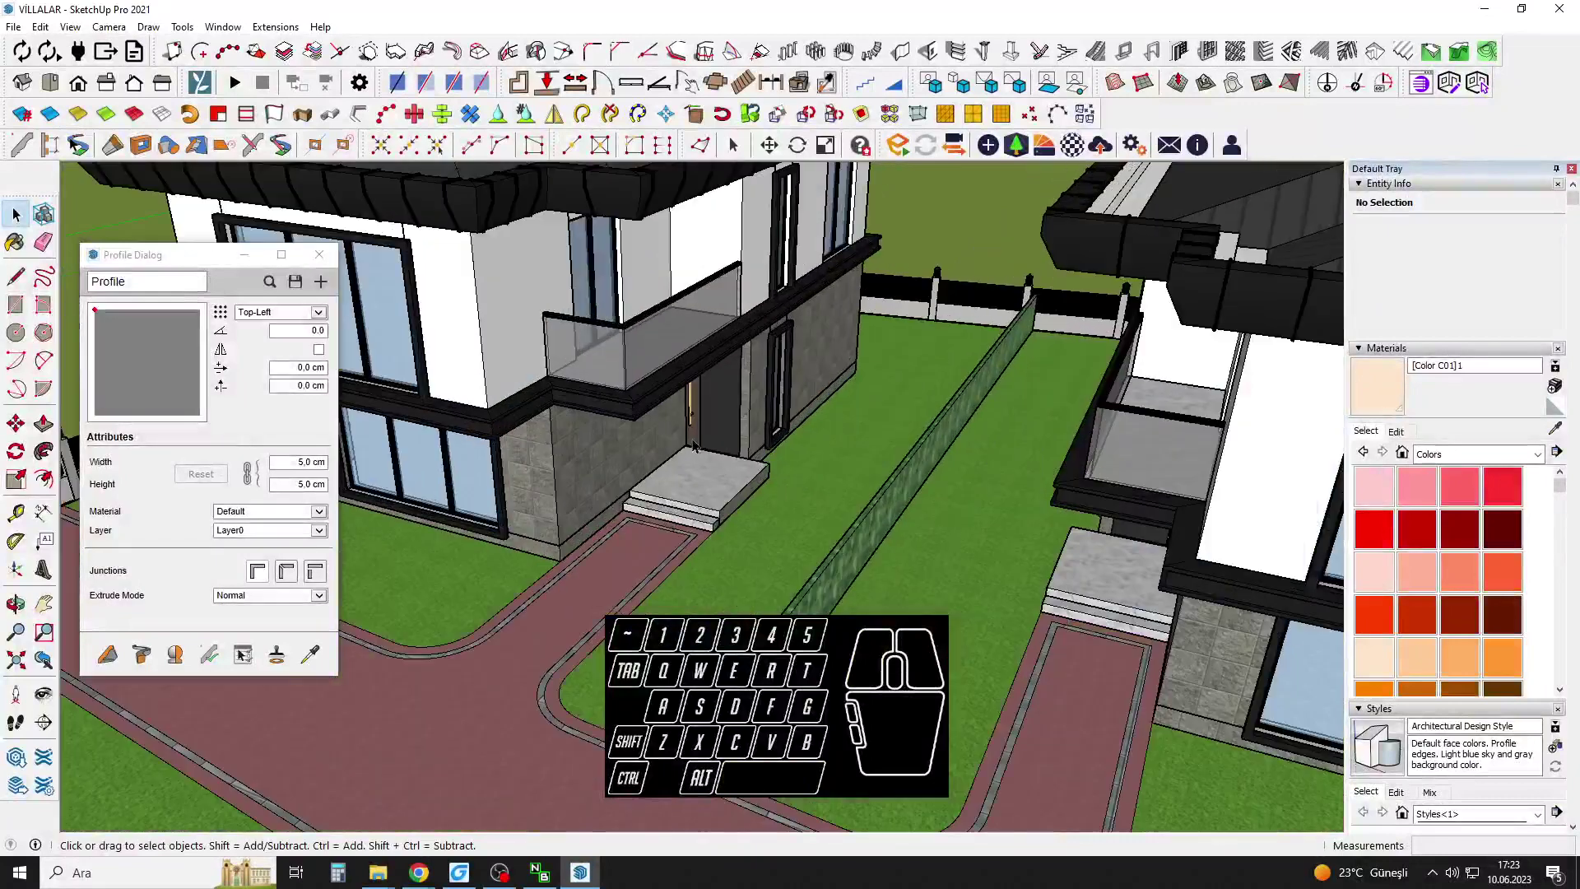
pyautogui.hotkey('ctrl', 'v')
pyautogui.moveTo(760, 613); pyautogui.dragTo(782, 535, button='middle')
pyautogui.press('q')
pyautogui.click(879, 519)
pyautogui.click(916, 525)
pyautogui.press('Return')
pyautogui.press('space')
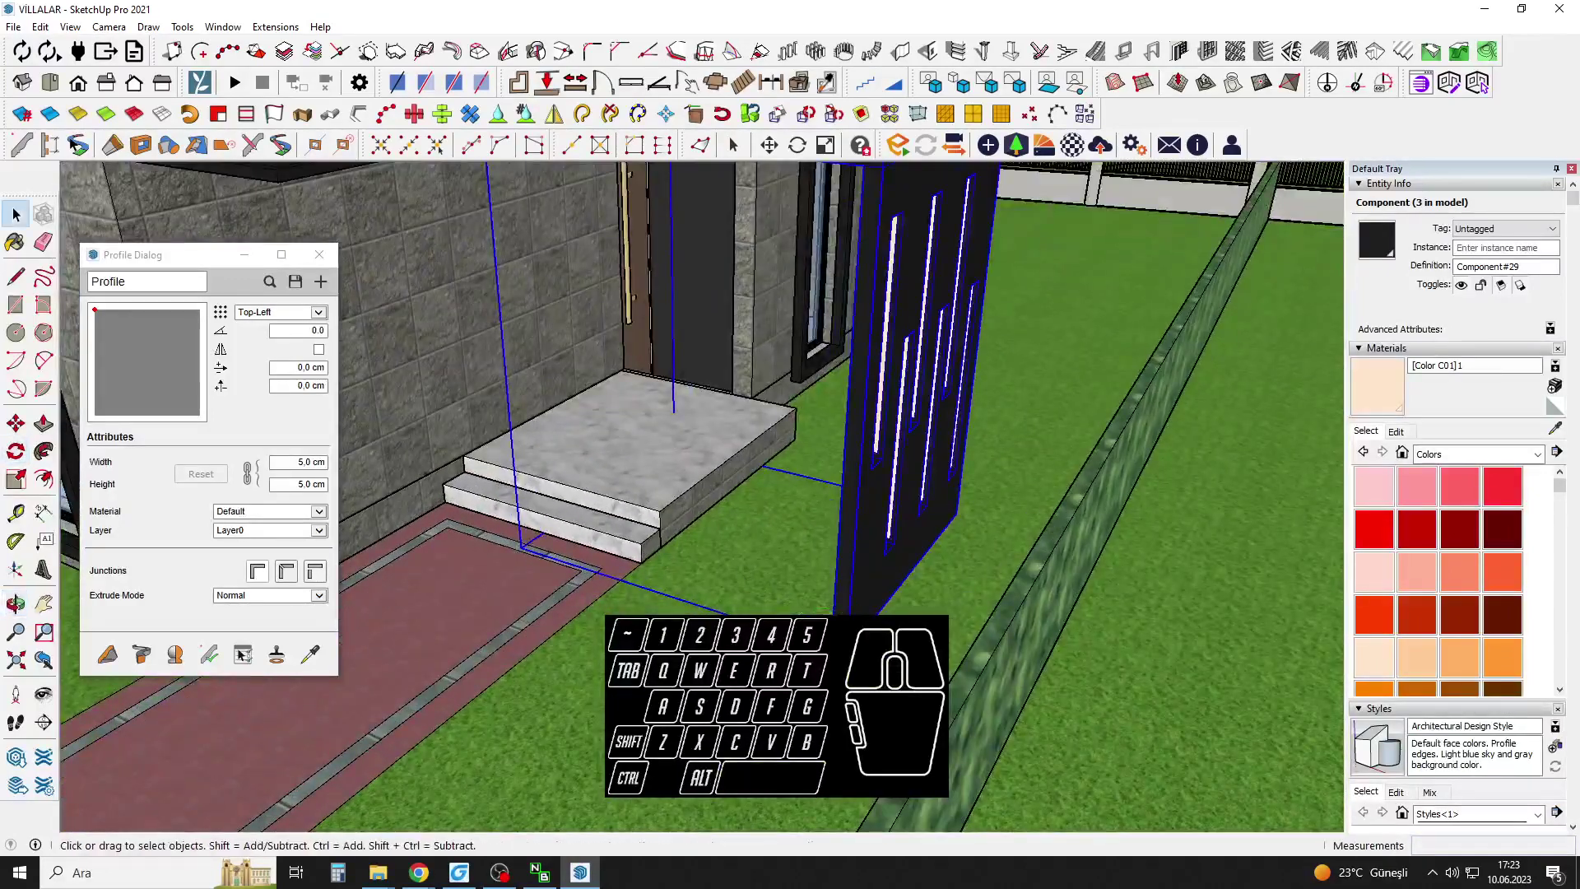
# Move the pasted canopy by its slotted wall's lower corner into line with the outer corner of the entrance platform.
pyautogui.click(944, 511)
pyautogui.press('space')
pyautogui.moveTo(877, 469); pyautogui.dragTo(638, 589, button='middle')
pyautogui.scroll(4, 662, 584)
pyautogui.press('m')
pyautogui.click(641, 582)
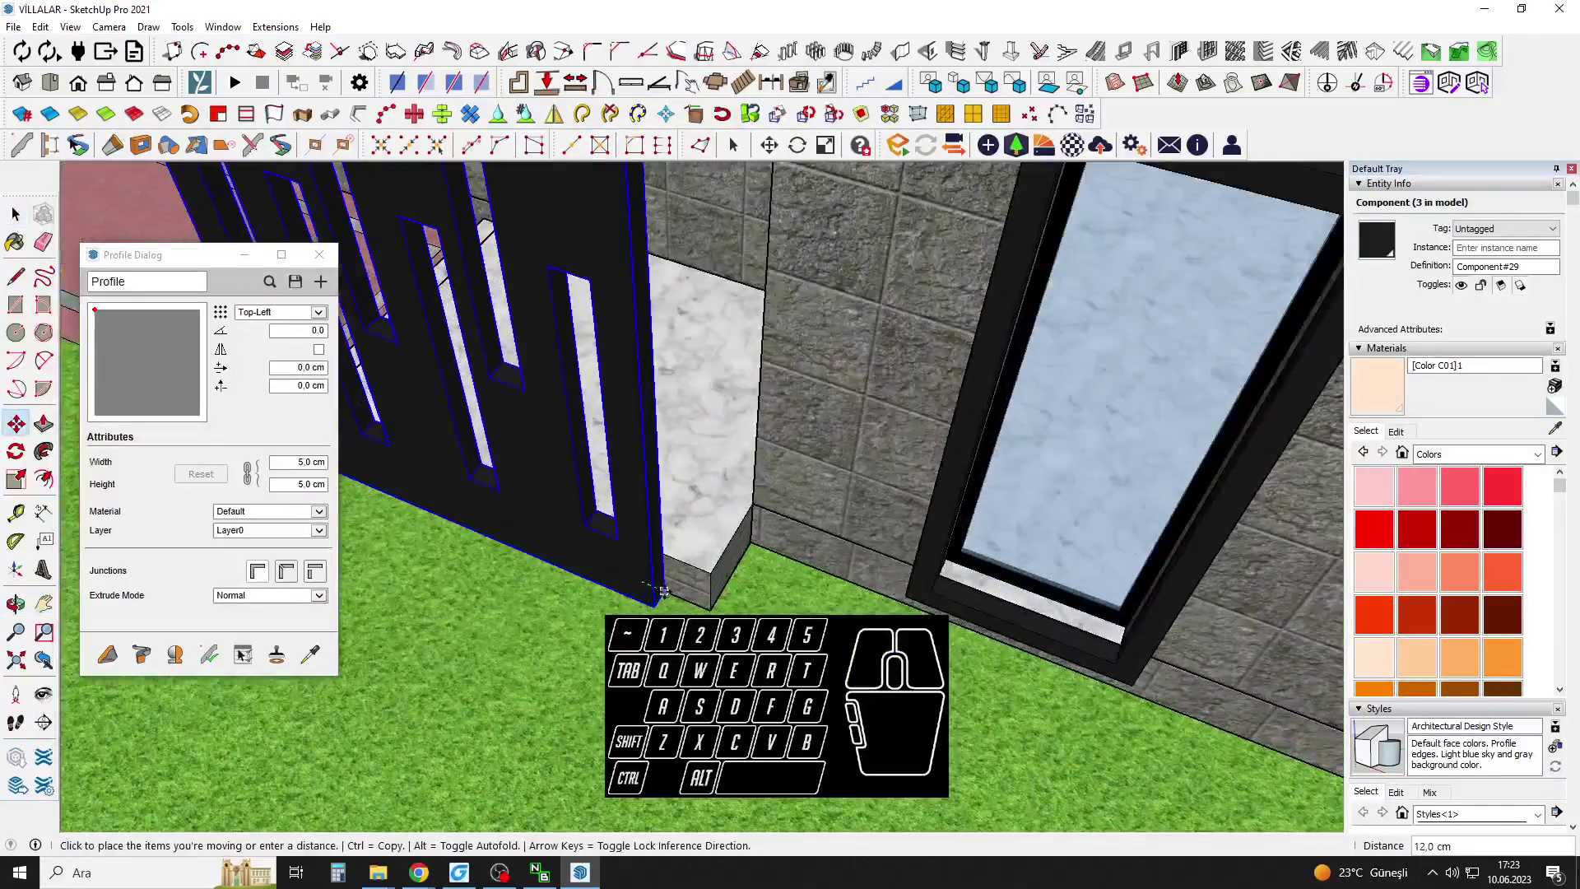
pyautogui.keyDown('shift'); pyautogui.click(710, 608); pyautogui.keyUp('shift')
# Make the pasted canopy component unique and open it for editing with its connected geometry selected.
pyautogui.scroll(-5, 724, 576)
pyautogui.moveTo(675, 478); pyautogui.dragTo(856, 502, button='middle')
pyautogui.keyDown('shift'); pyautogui.moveTo(856, 501); pyautogui.dragTo(732, 290, button='middle'); pyautogui.keyUp('shift')
pyautogui.scroll(3, 741, 385)
pyautogui.keyDown('shift'); pyautogui.moveTo(732, 290); pyautogui.dragTo(776, 426, button='middle'); pyautogui.keyUp('shift')
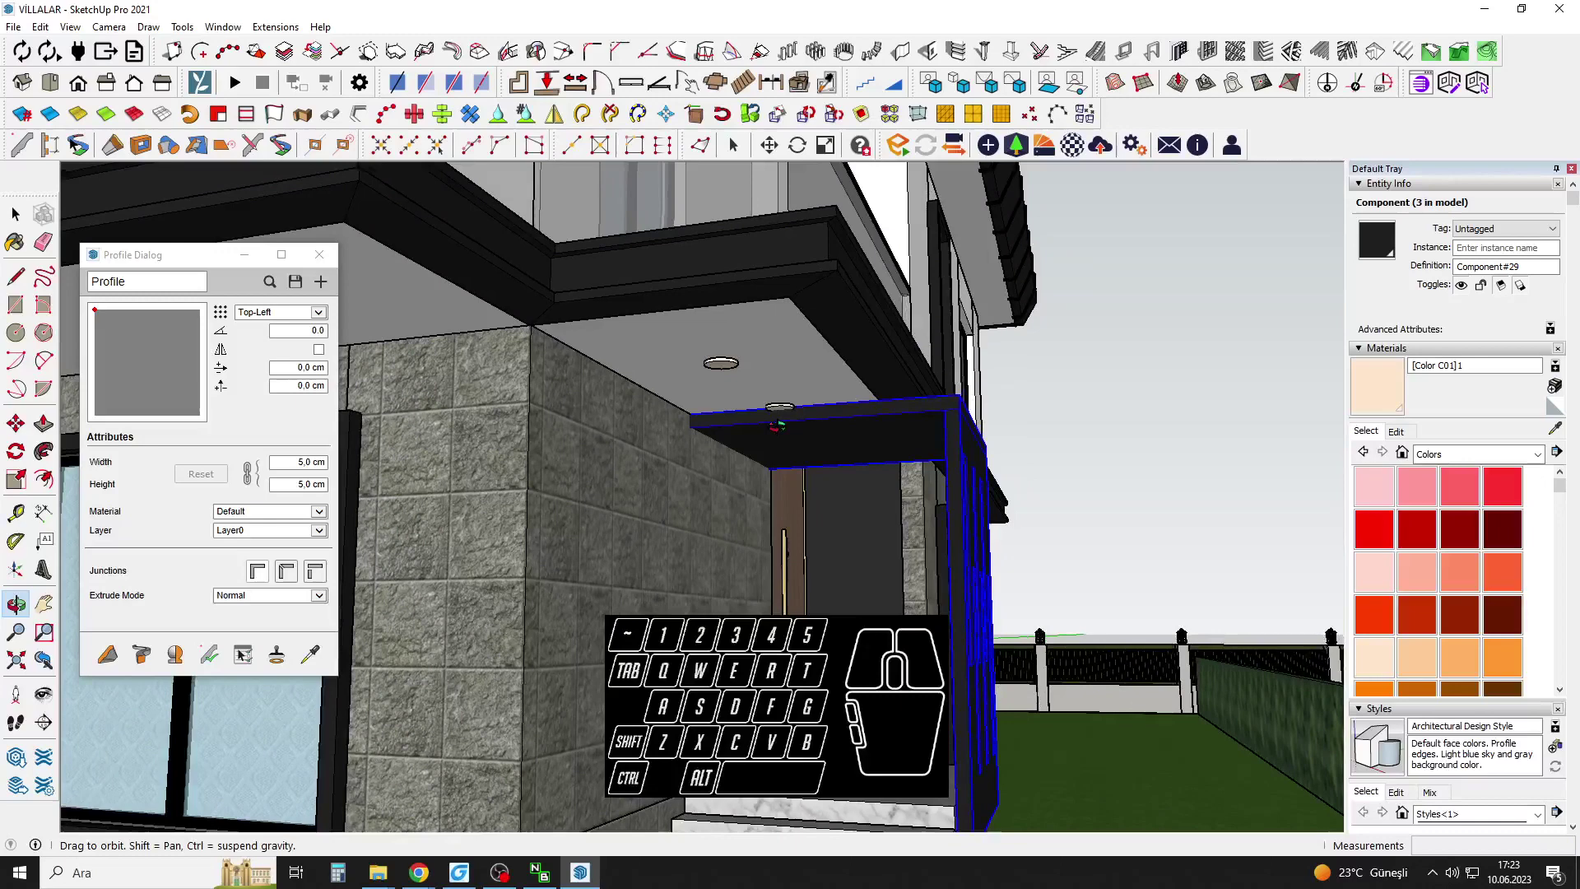
pyautogui.press('space')
pyautogui.rightClick(862, 447)
pyautogui.click(920, 484)
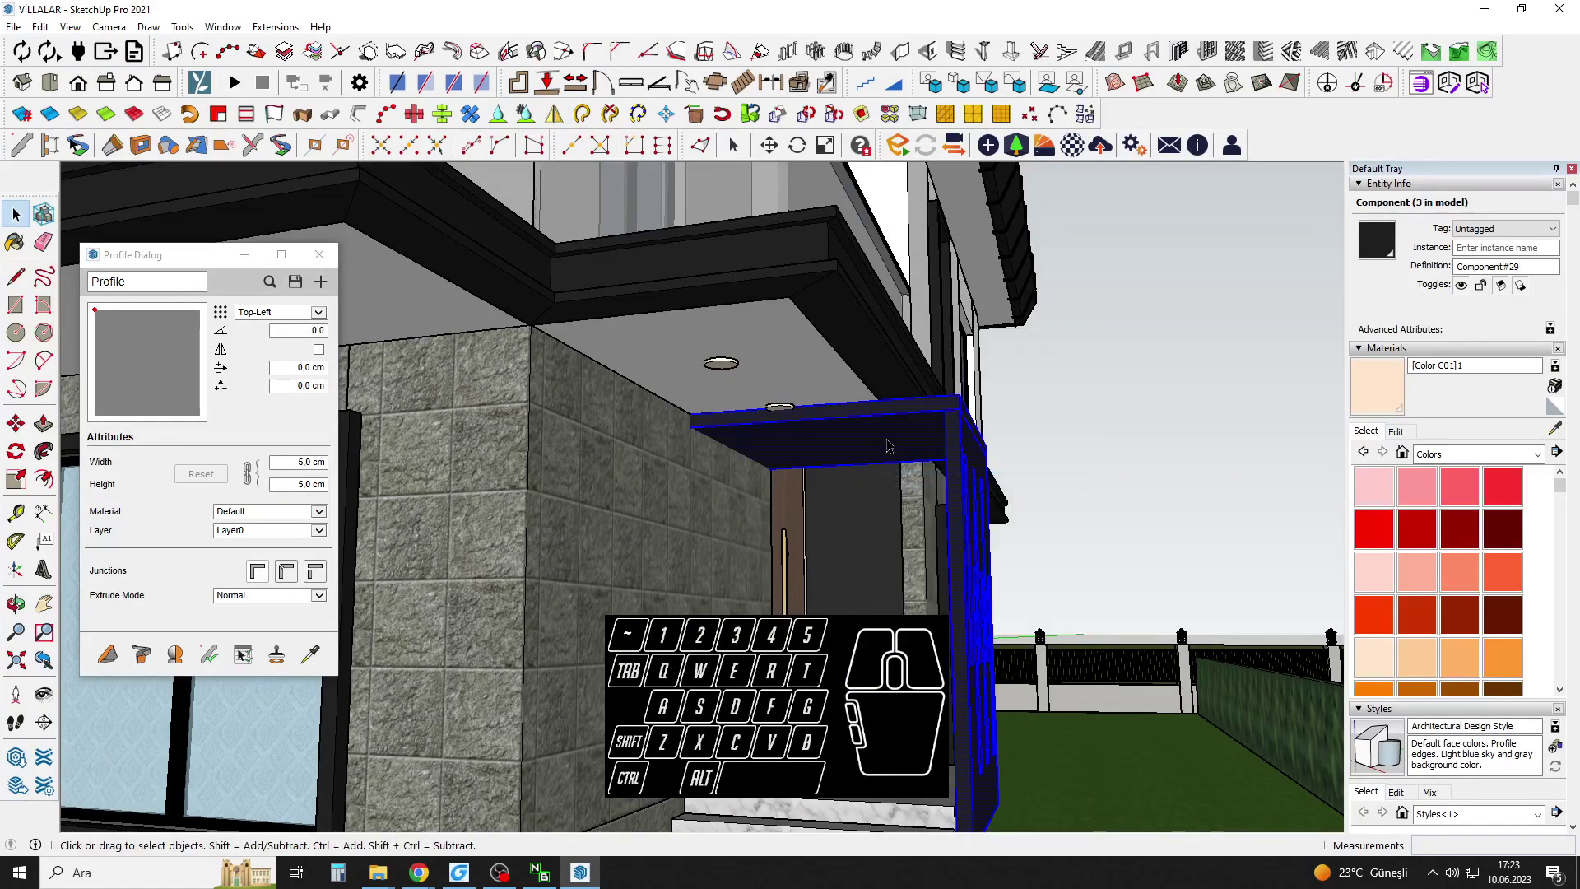
pyautogui.rightClick(890, 439)
pyautogui.click(948, 585)
pyautogui.tripleClick(878, 442)
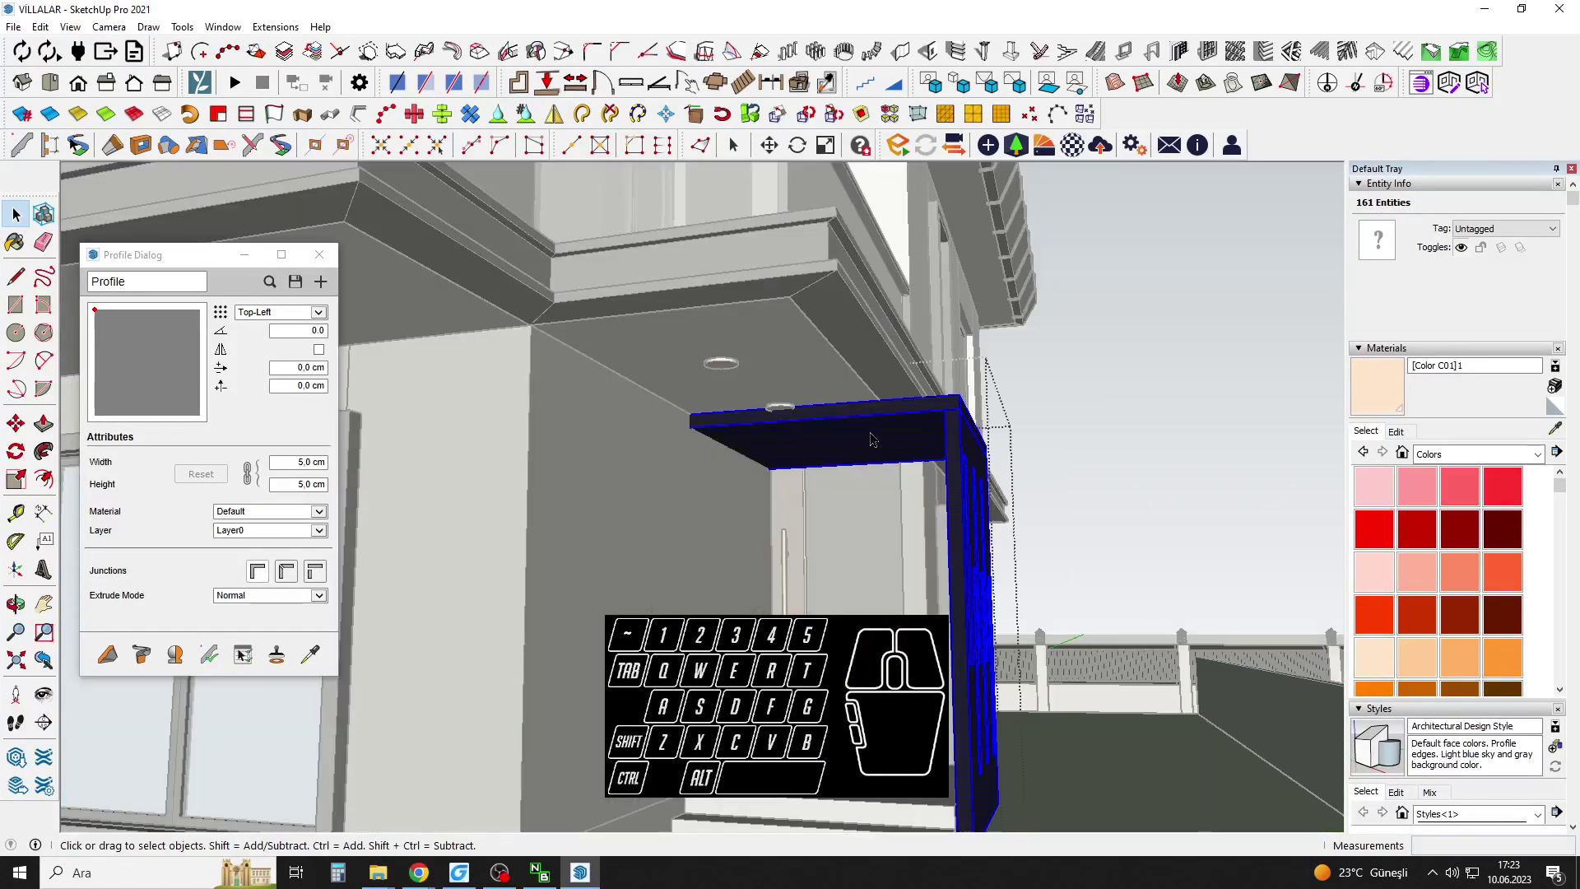
# Move the canopy's top slab up 10 cm against the villa's soffit.
pyautogui.moveTo(873, 437); pyautogui.dragTo(833, 488, button='middle')
pyautogui.moveTo(542, 355); pyautogui.dragTo(1043, 487)
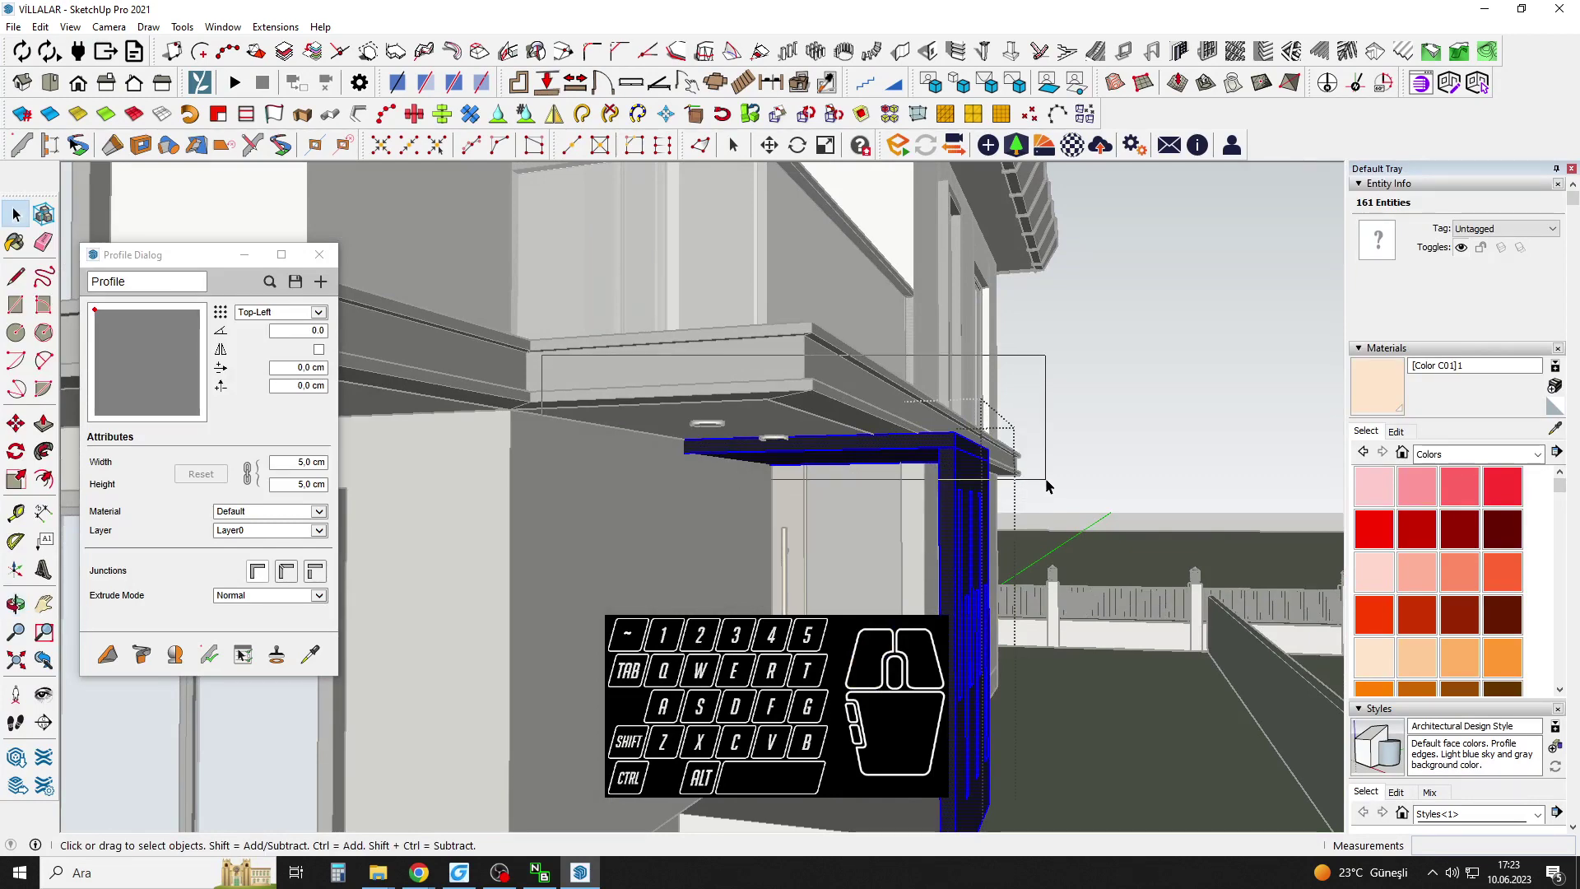
pyautogui.scroll(5, 872, 453)
pyautogui.click(849, 390)
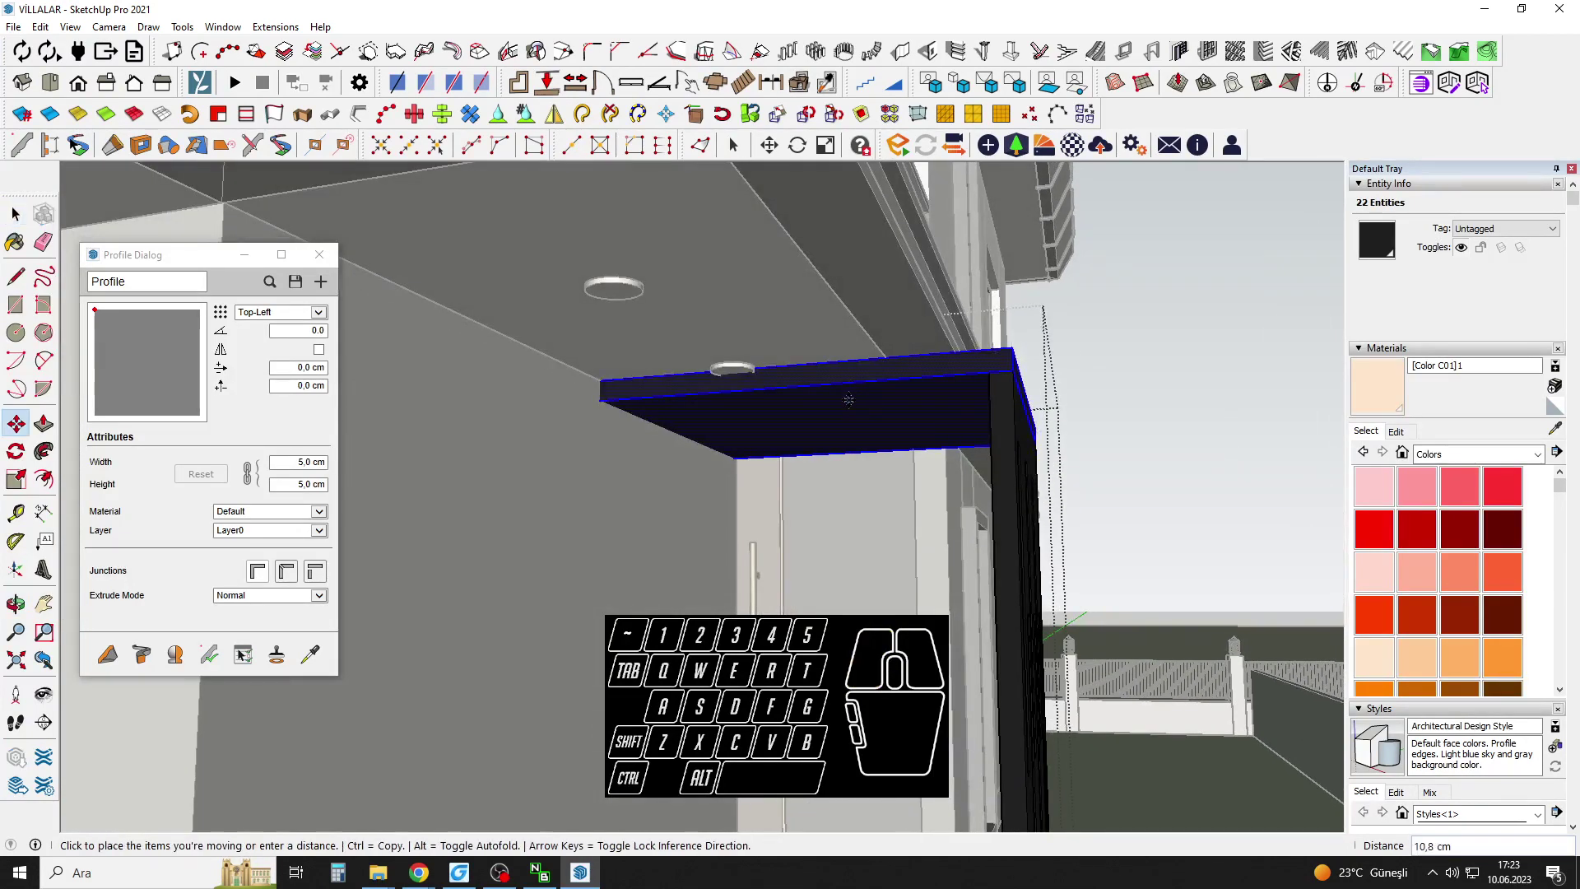
pyautogui.press('shift')
pyautogui.click(802, 349)
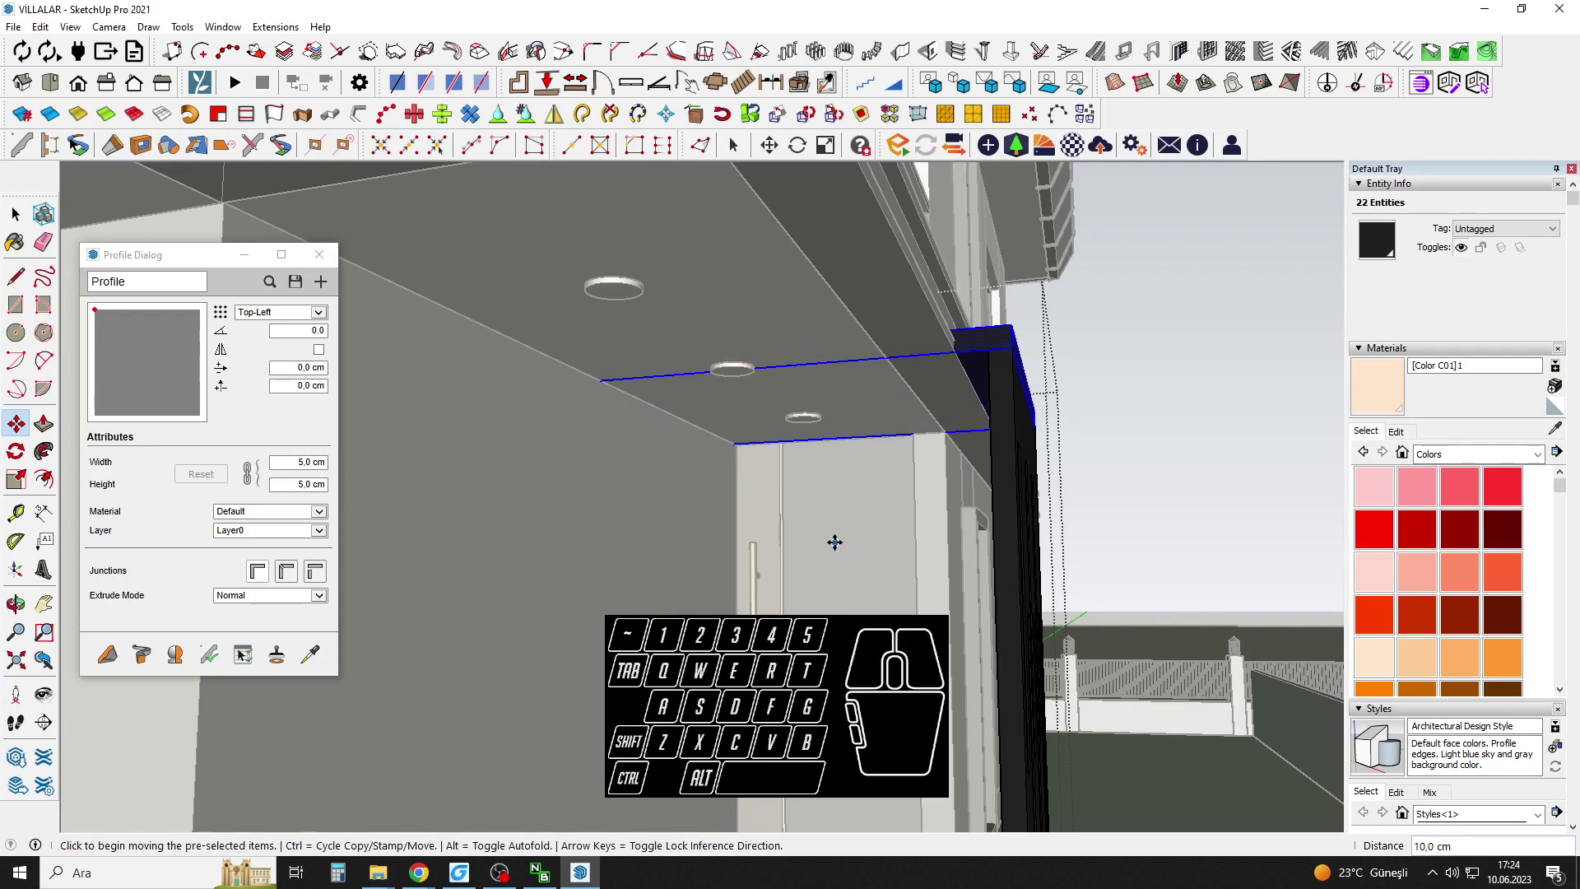
# Shorten the canopy's top slab by moving its free end about 127.1 cm toward the slotted wall.
pyautogui.moveTo(835, 543); pyautogui.dragTo(906, 523, button='middle')
pyautogui.press('space')
pyautogui.scroll(-3, 906, 523)
pyautogui.press('k')
pyautogui.moveTo(856, 525); pyautogui.dragTo(856, 523)
pyautogui.press('k')
pyautogui.press('m')
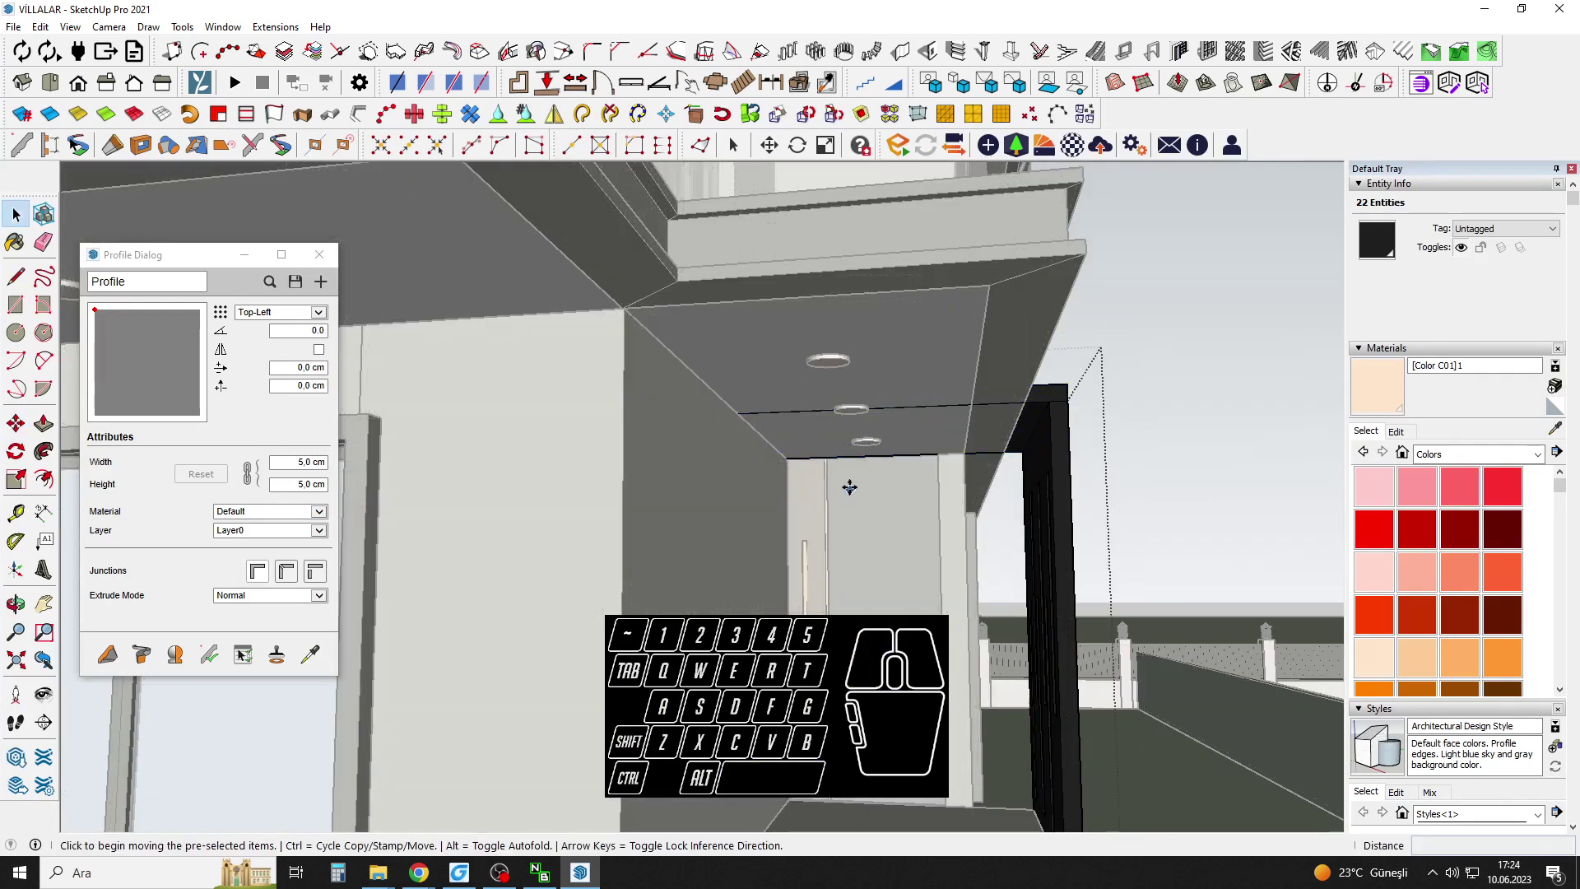
pyautogui.scroll(2, 850, 486)
pyautogui.click(809, 484)
pyautogui.click(957, 477)
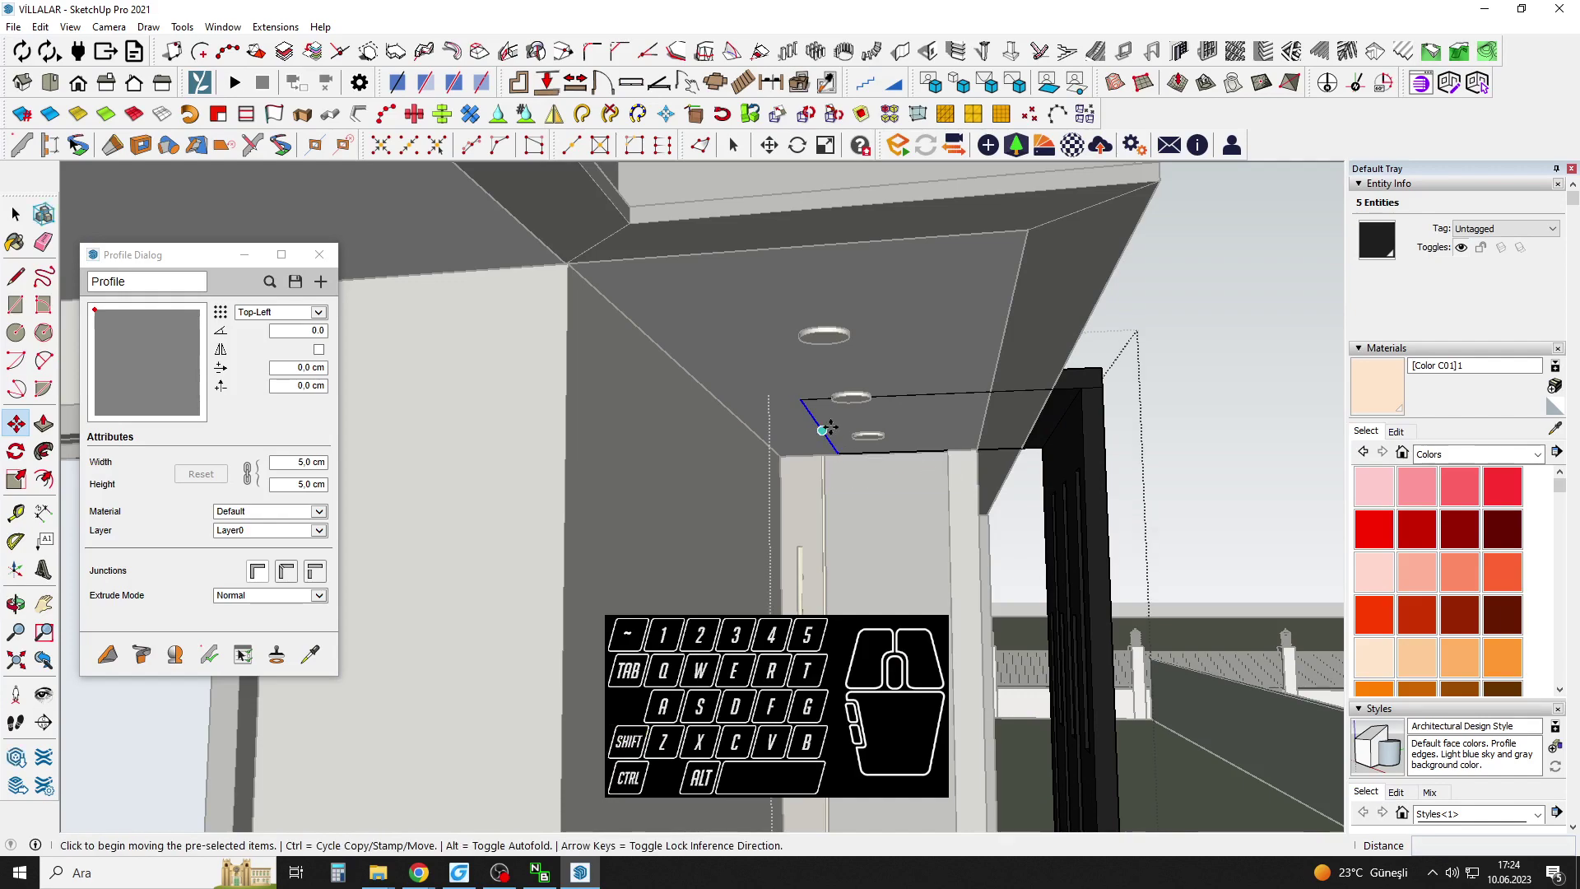
pyautogui.click(823, 428)
pyautogui.keyDown('shift'); pyautogui.click(1060, 367); pyautogui.keyUp('shift')
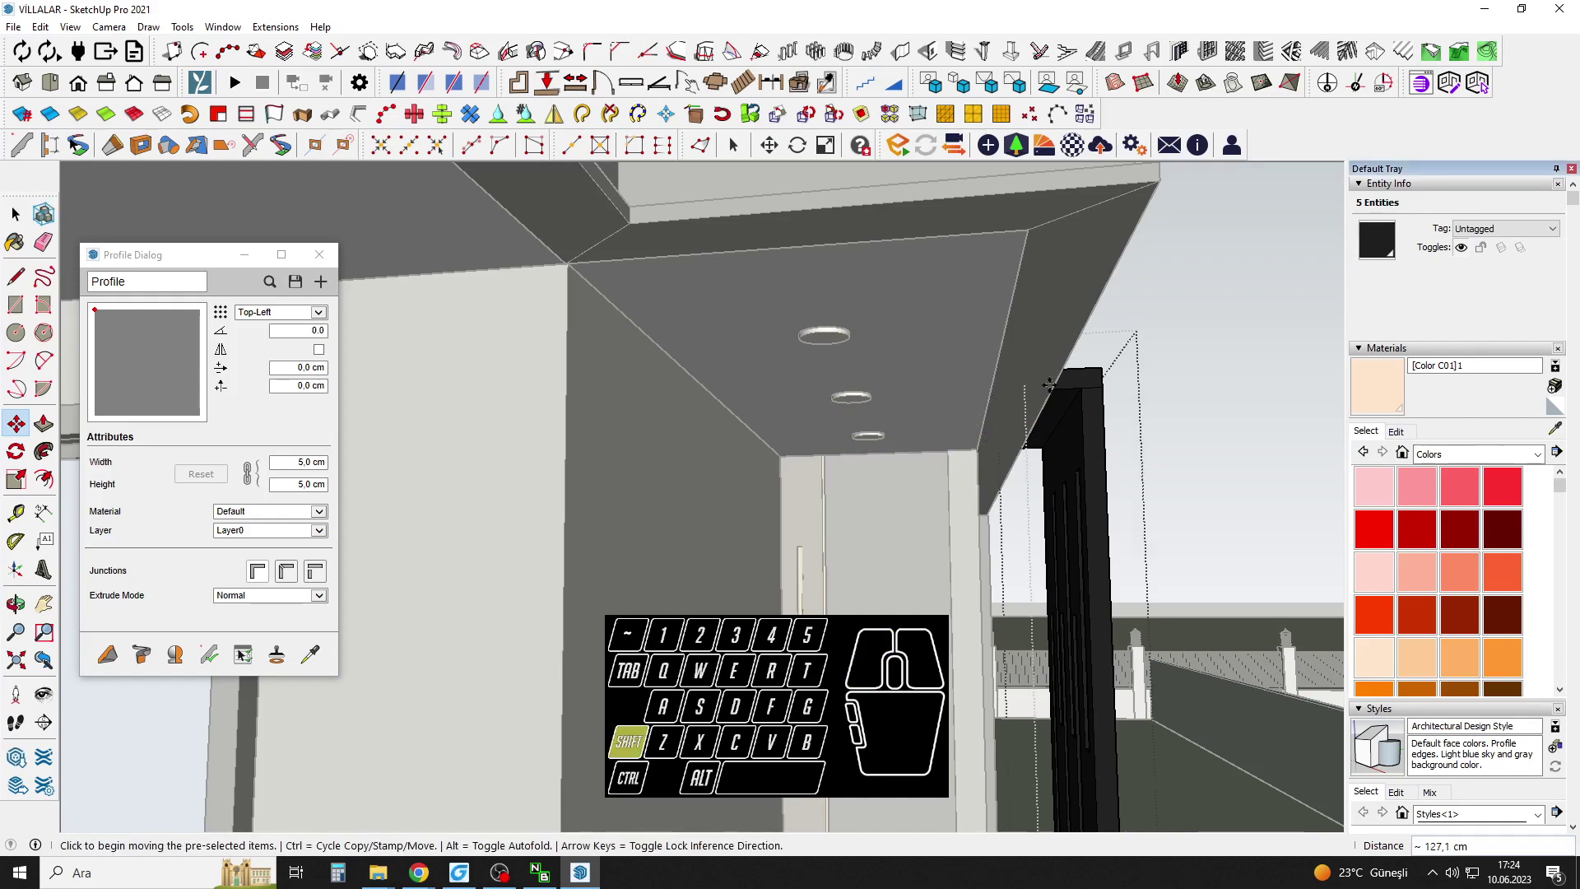
# Transfer the adjusted canopy into the group of the villa without wood slats by pasting it in place.
pyautogui.press('space')
pyautogui.scroll(-4, 881, 455)
pyautogui.click(882, 455)
pyautogui.moveTo(881, 455); pyautogui.dragTo(606, 535, button='middle')
pyautogui.scroll(4, 729, 349)
pyautogui.click(729, 348)
pyautogui.scroll(3, 729, 348)
pyautogui.press('s')
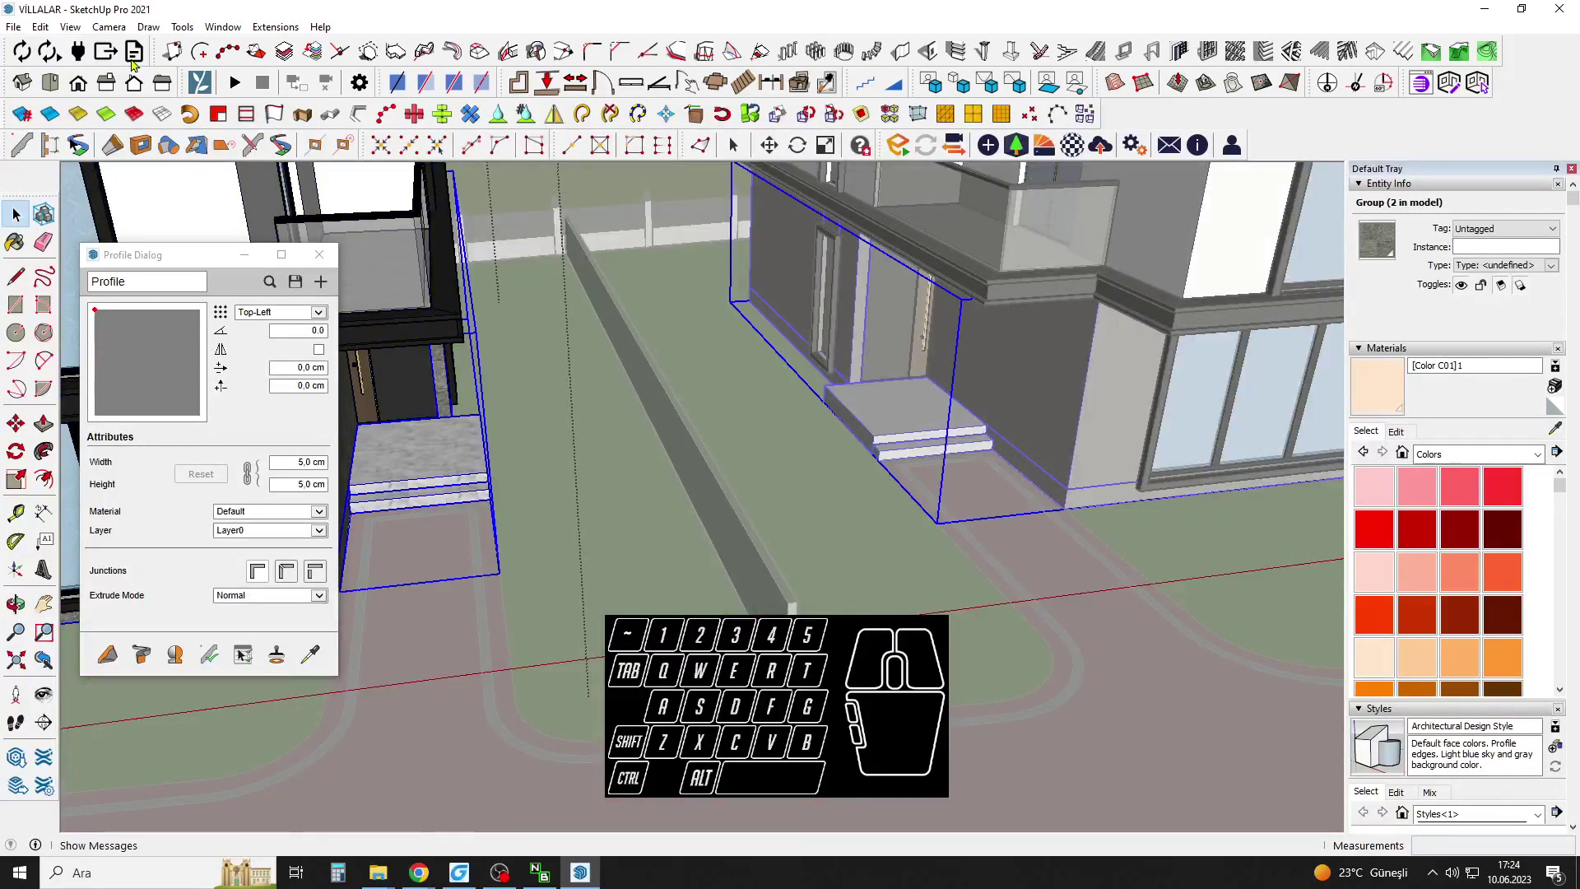
pyautogui.click(38, 28)
pyautogui.click(116, 177)
pyautogui.press('Escape')
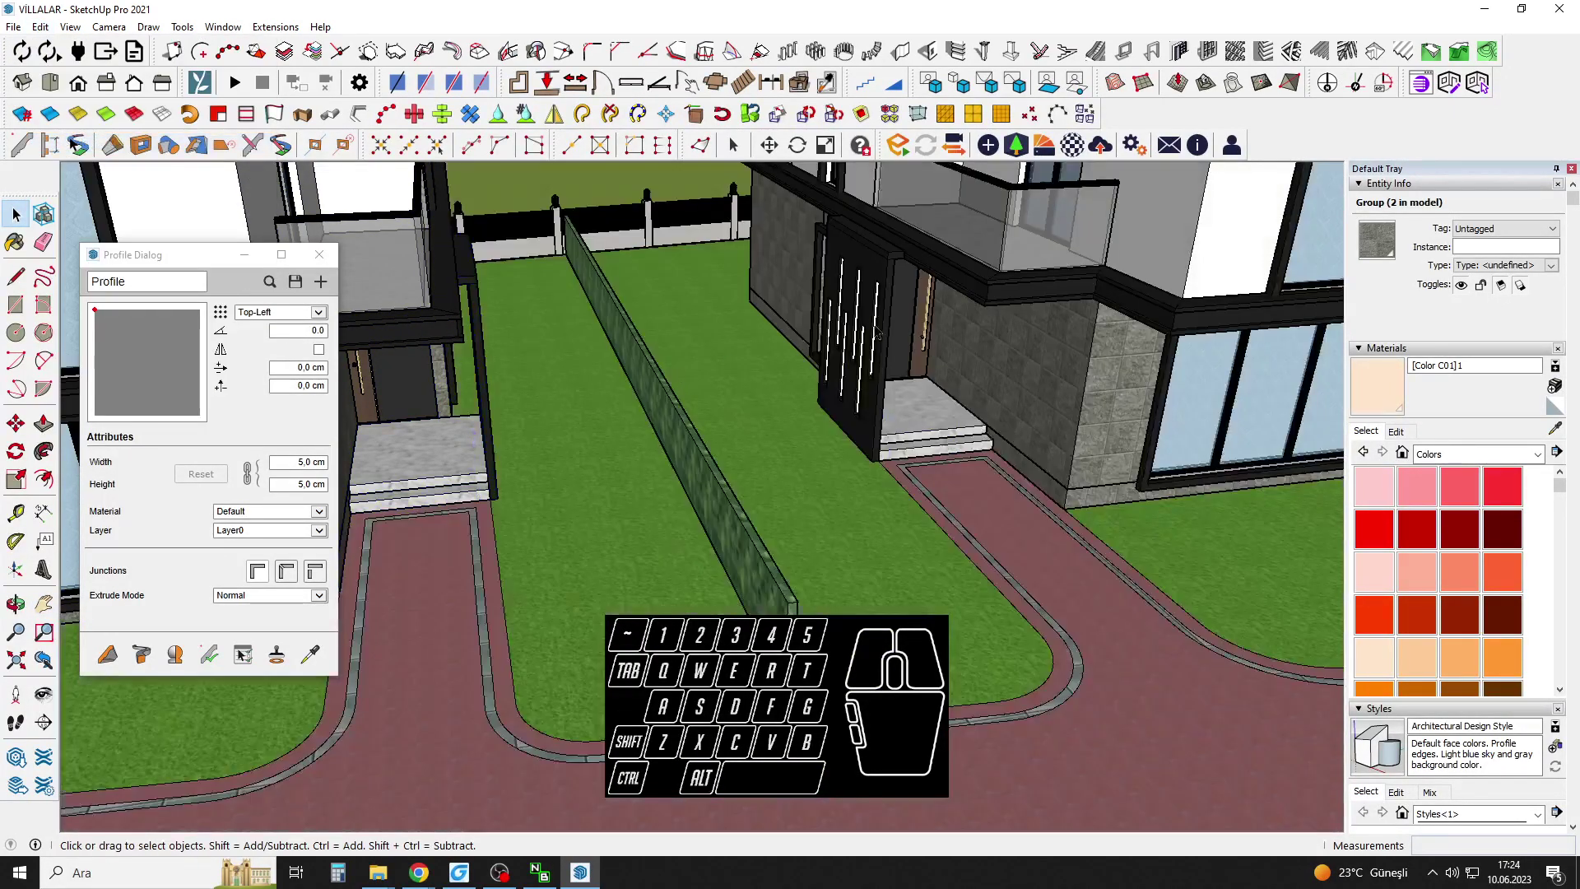
# Examine the slotted canopies at the entrances of all villas on the site.
pyautogui.moveTo(823, 264); pyautogui.dragTo(678, 255, button='middle')
pyautogui.moveTo(729, 304); pyautogui.dragTo(708, 406, button='middle')
pyautogui.scroll(-3, 714, 407)
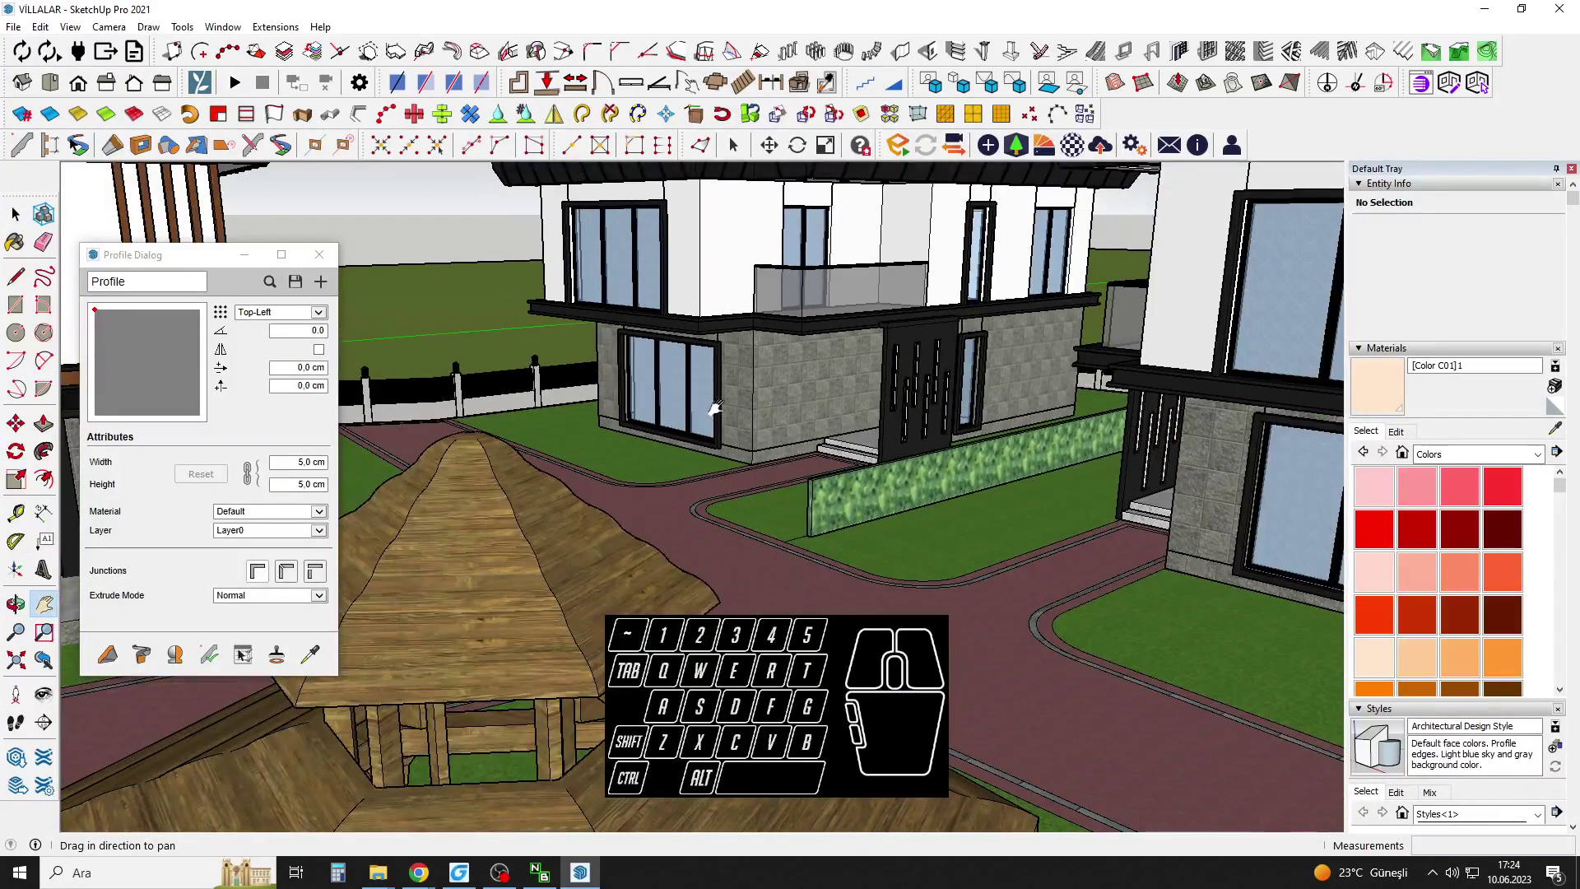
pyautogui.moveTo(786, 498); pyautogui.dragTo(745, 531, button='middle')
pyautogui.scroll(-2, 702, 504)
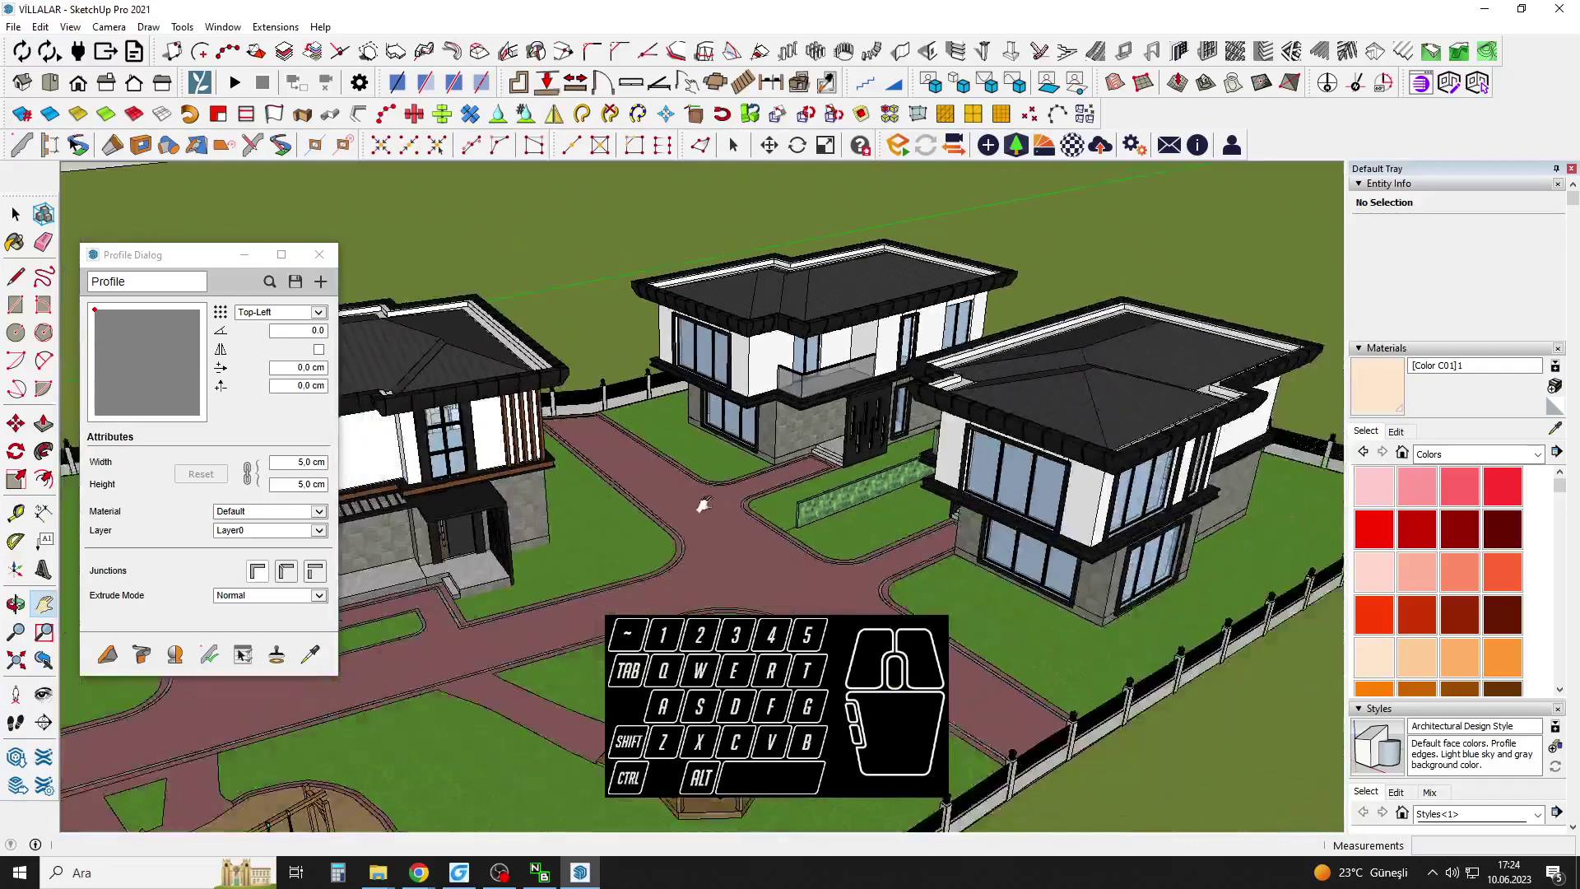
pyautogui.moveTo(702, 505); pyautogui.dragTo(980, 409)
pyautogui.scroll(-2, 980, 409)
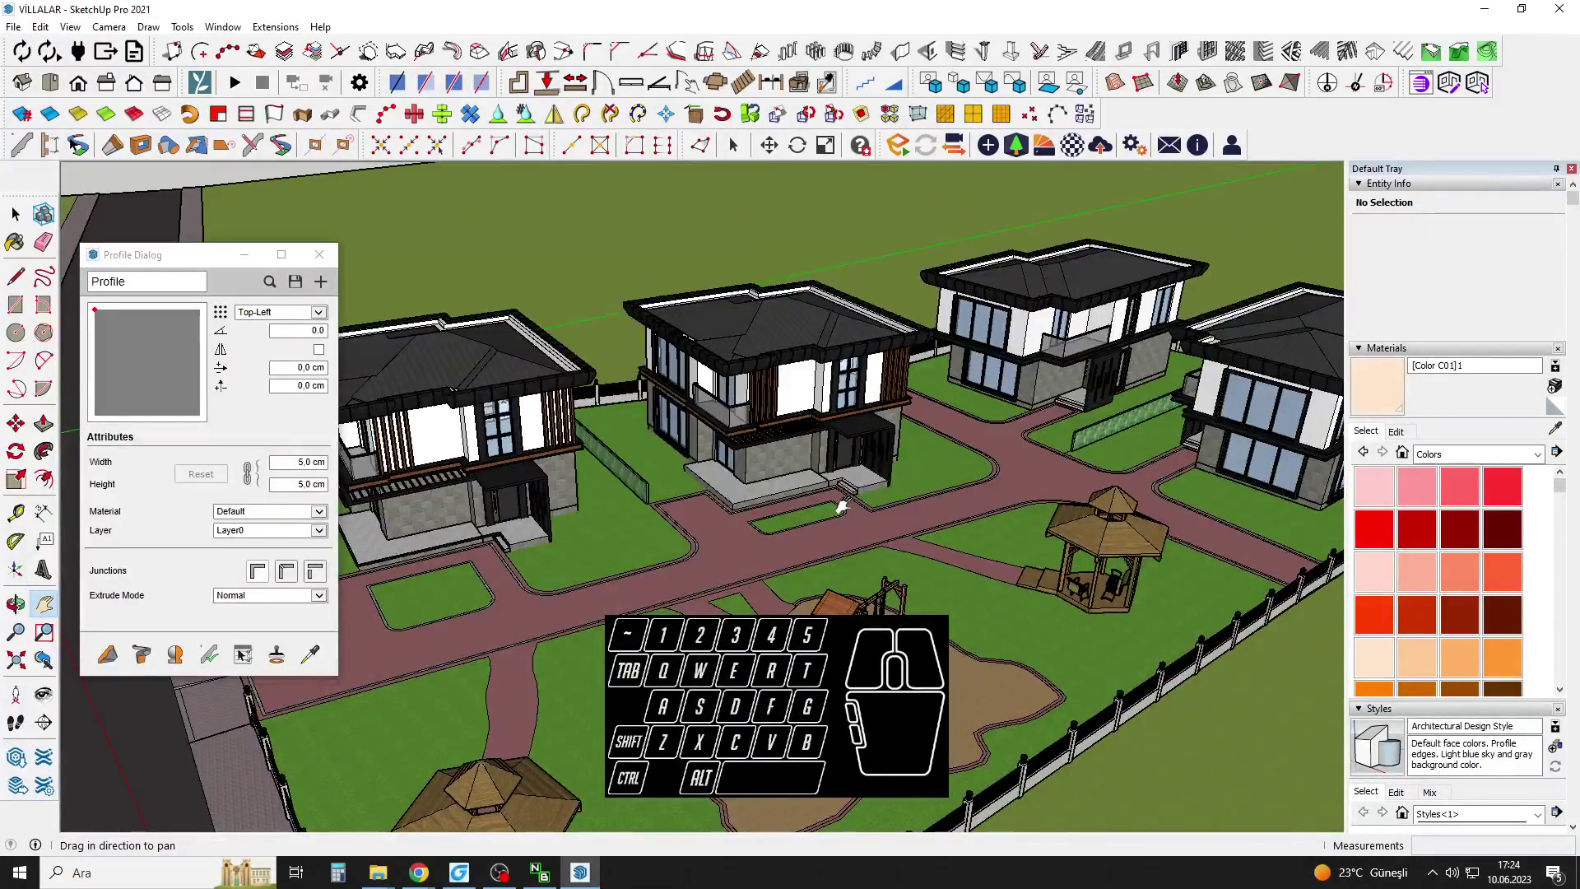
# Show the Roofing material collection and sample the dark standing seam material from a villa's roof.
pyautogui.click(1496, 467)
pyautogui.click(1476, 568)
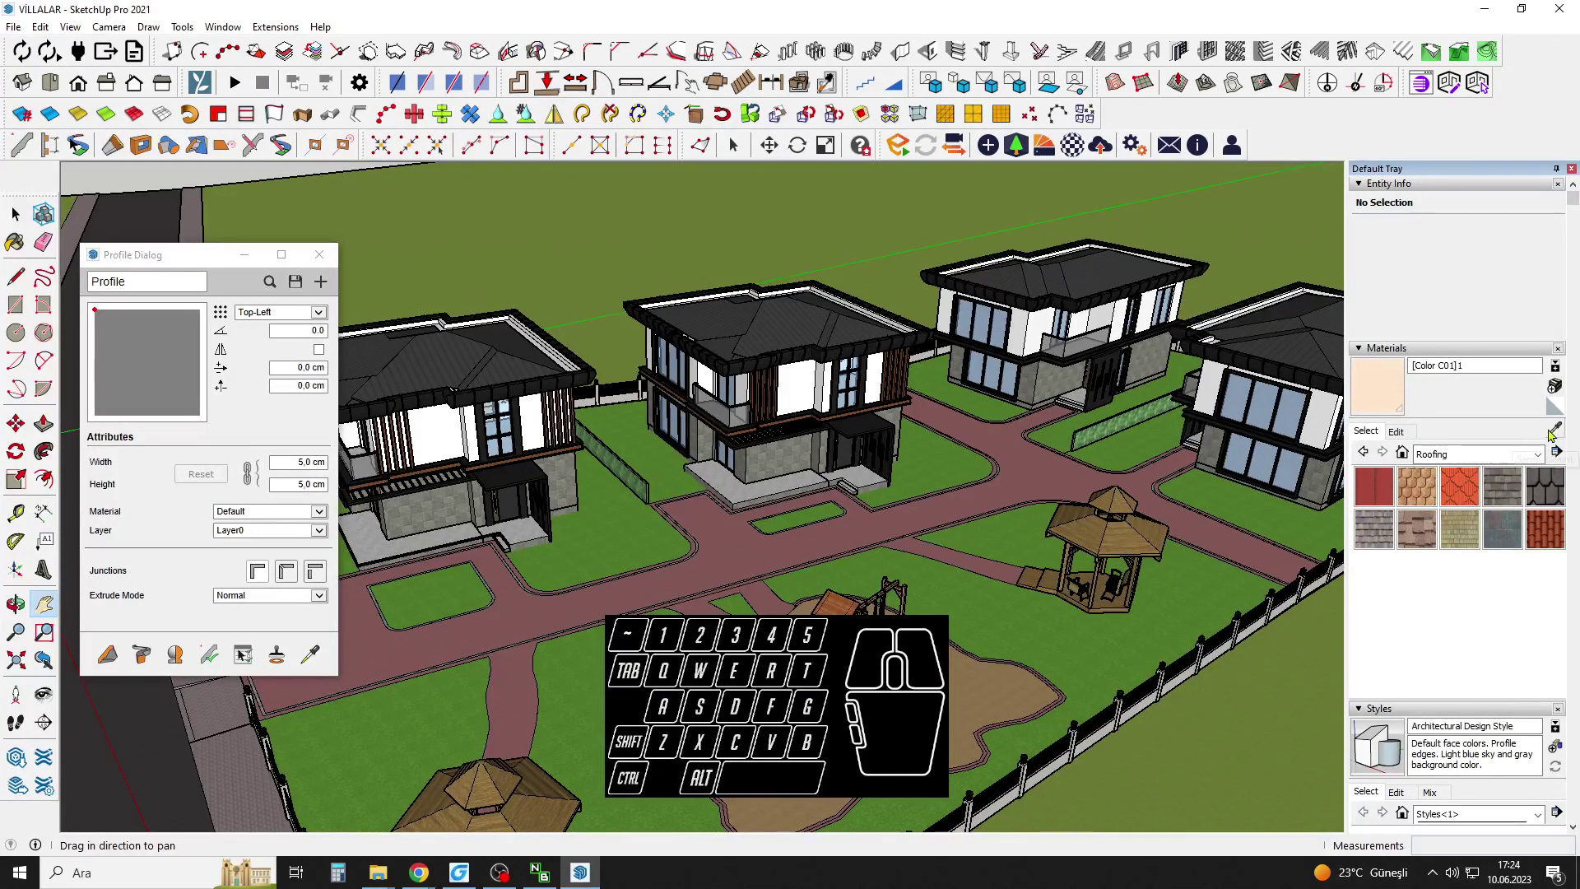
pyautogui.click(1376, 487)
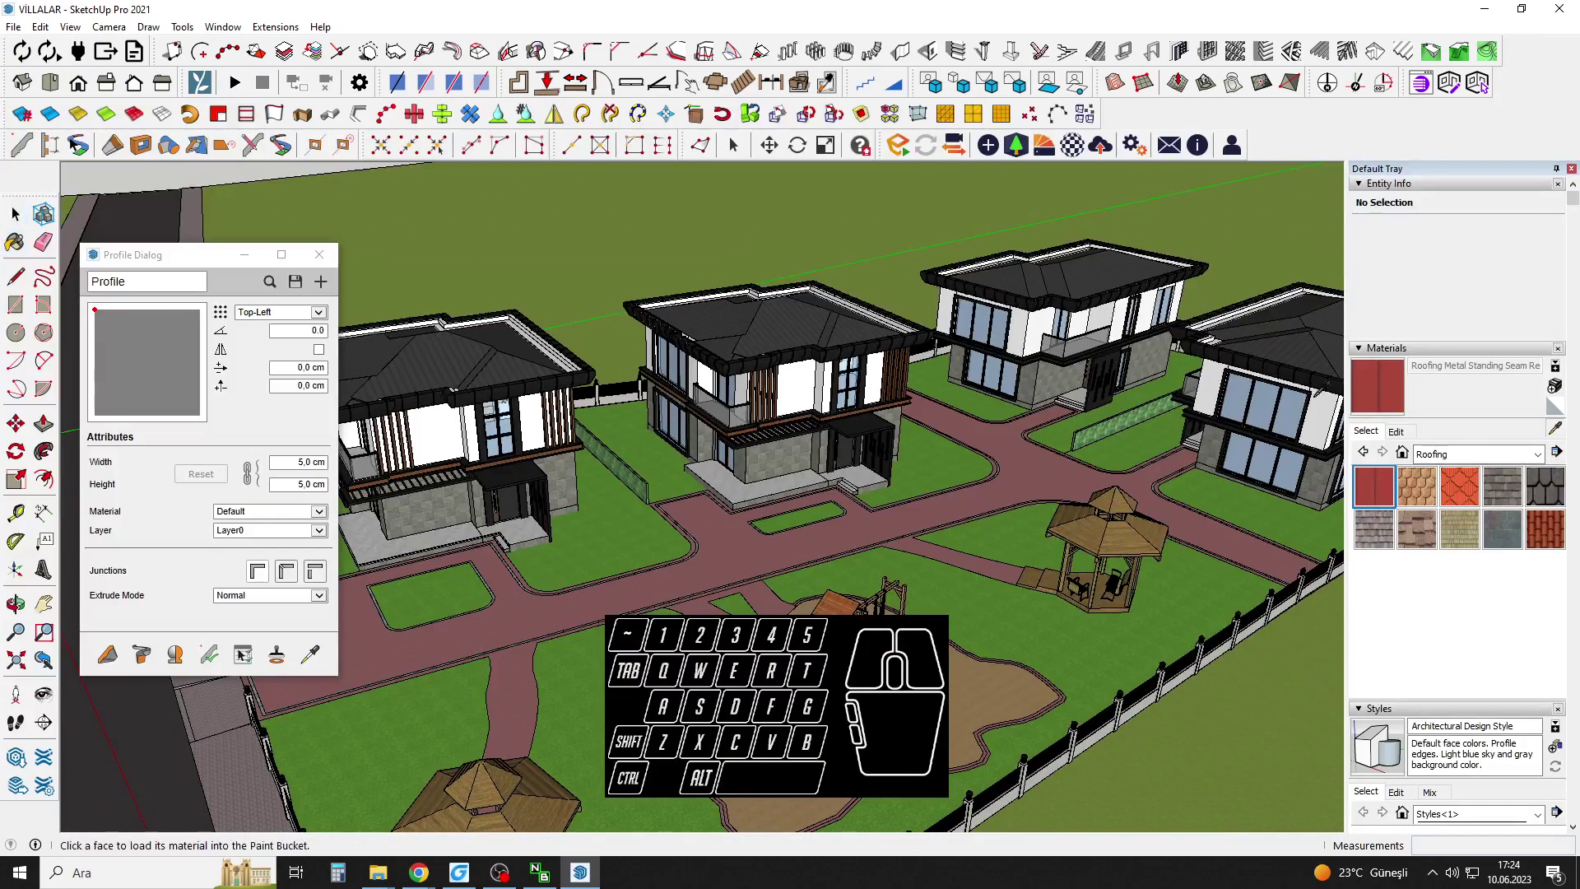
pyautogui.click(1311, 333)
# Paint the gazebo's small upper roof with the dark Roofing Metal Standing Seam material.
pyautogui.moveTo(971, 461); pyautogui.dragTo(1268, 263, button='middle')
pyautogui.scroll(2, 801, 589)
pyautogui.press('space')
pyautogui.doubleClick(801, 599)
pyautogui.doubleClick(800, 601)
pyautogui.click(801, 600)
pyautogui.scroll(2, 799, 602)
pyautogui.press('b')
pyautogui.click(799, 602)
# Paint the gazebo's large lower roof with the same dark standing seam material and close the gazebo group.
pyautogui.press('space')
pyautogui.tripleClick(939, 609)
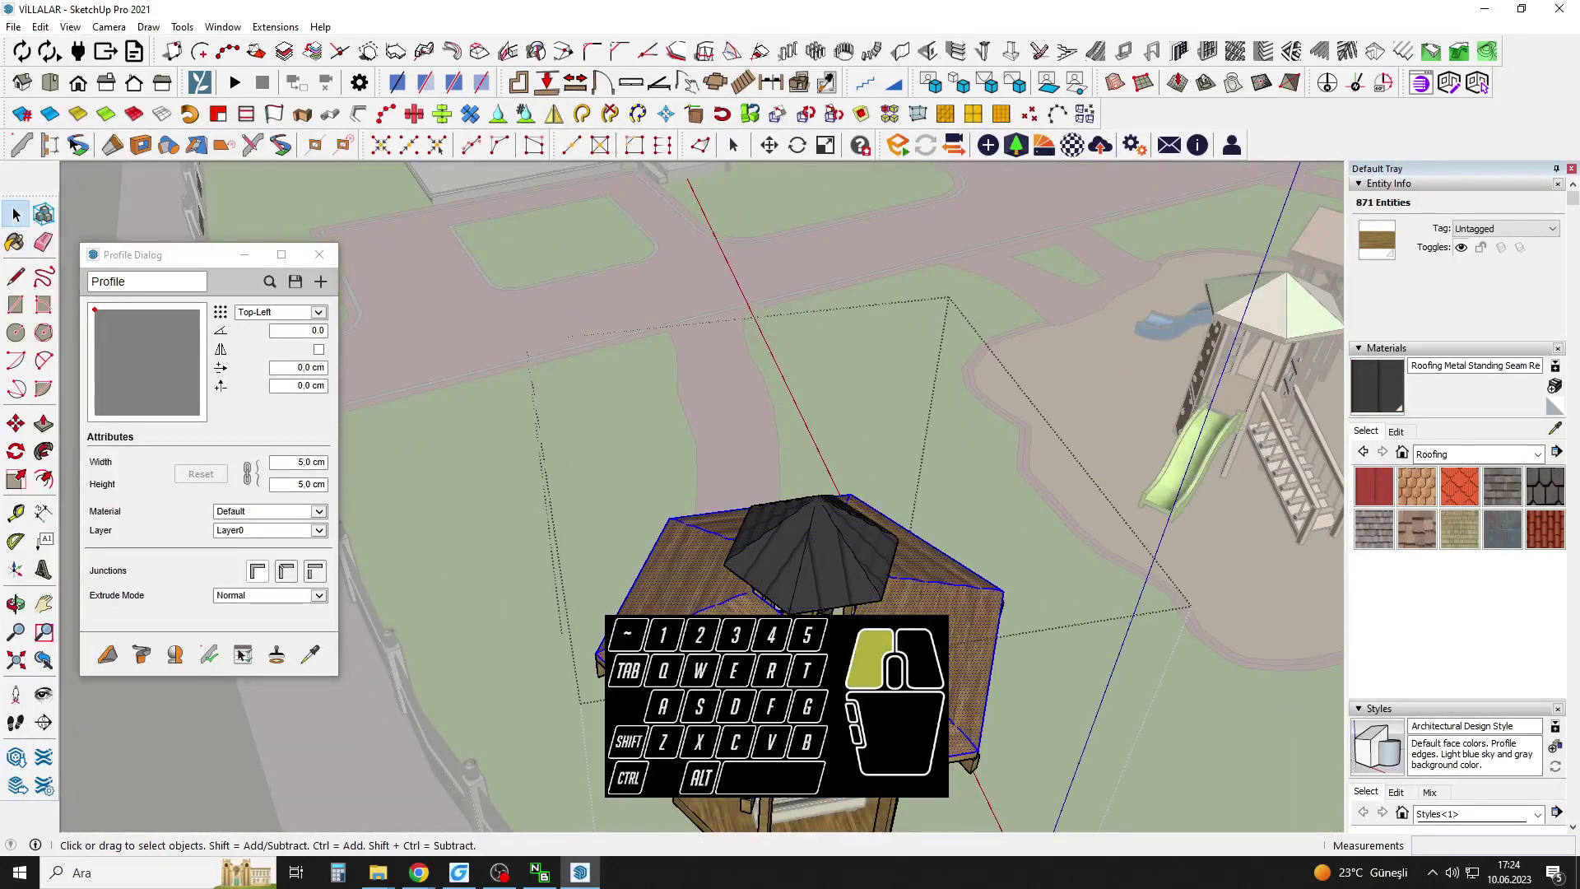
pyautogui.press('b')
pyautogui.click(939, 610)
pyautogui.moveTo(939, 610); pyautogui.dragTo(929, 683, button='middle')
pyautogui.press('space')
pyautogui.scroll(-4, 934, 609)
pyautogui.click(938, 601)
pyautogui.moveTo(955, 617); pyautogui.dragTo(917, 473, button='middle')
pyautogui.keyDown('shift'); pyautogui.moveTo(918, 474); pyautogui.dragTo(871, 513, button='middle'); pyautogui.keyUp('shift')
pyautogui.scroll(6, 806, 541)
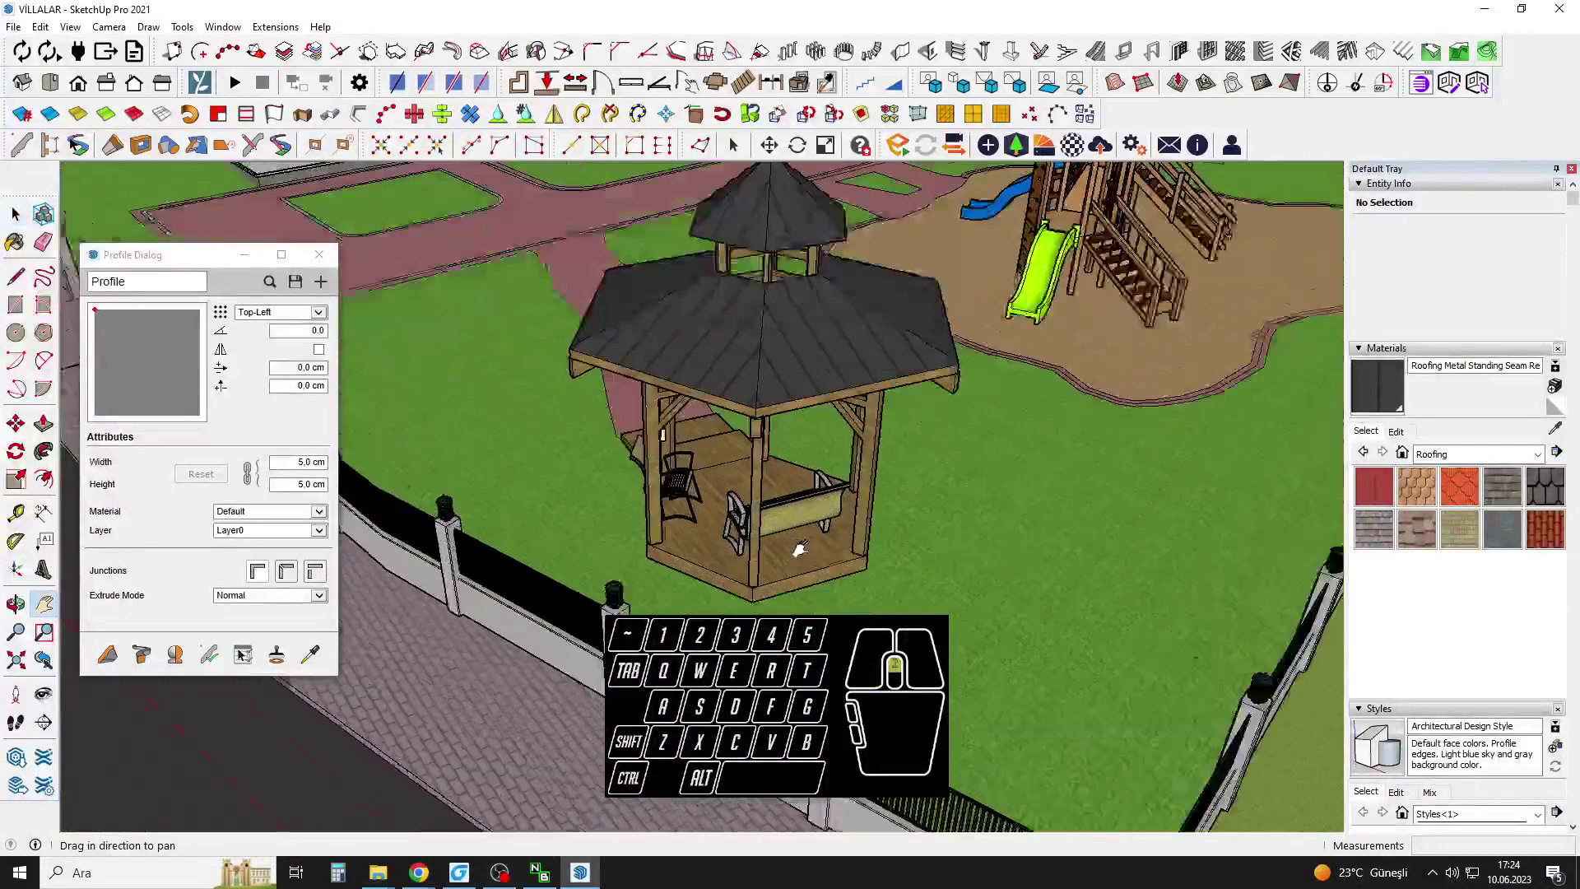
# Examine the gazebo's wooden floor and entrance steps and browse the available material collections.
pyautogui.moveTo(692, 558); pyautogui.dragTo(1161, 589, button='middle')
pyautogui.moveTo(930, 531); pyautogui.dragTo(1030, 539, button='middle')
pyautogui.scroll(2, 874, 503)
pyautogui.moveTo(875, 503); pyautogui.dragTo(1045, 494, button='middle')
pyautogui.moveTo(924, 473); pyautogui.dragTo(1290, 484, button='middle')
pyautogui.click(1535, 455)
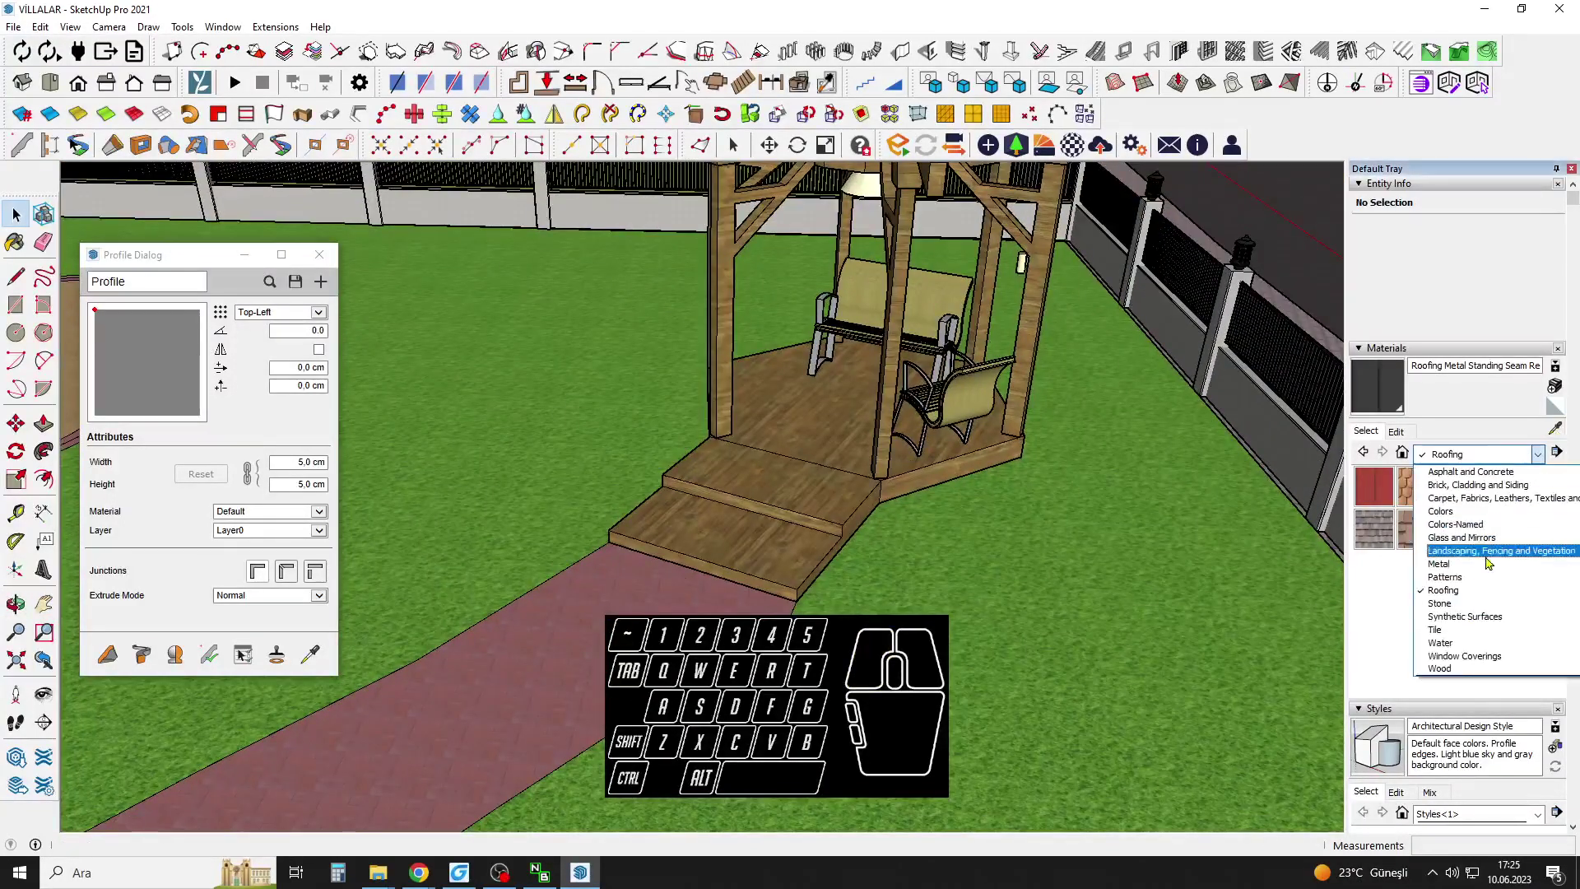
pyautogui.click(1558, 439)
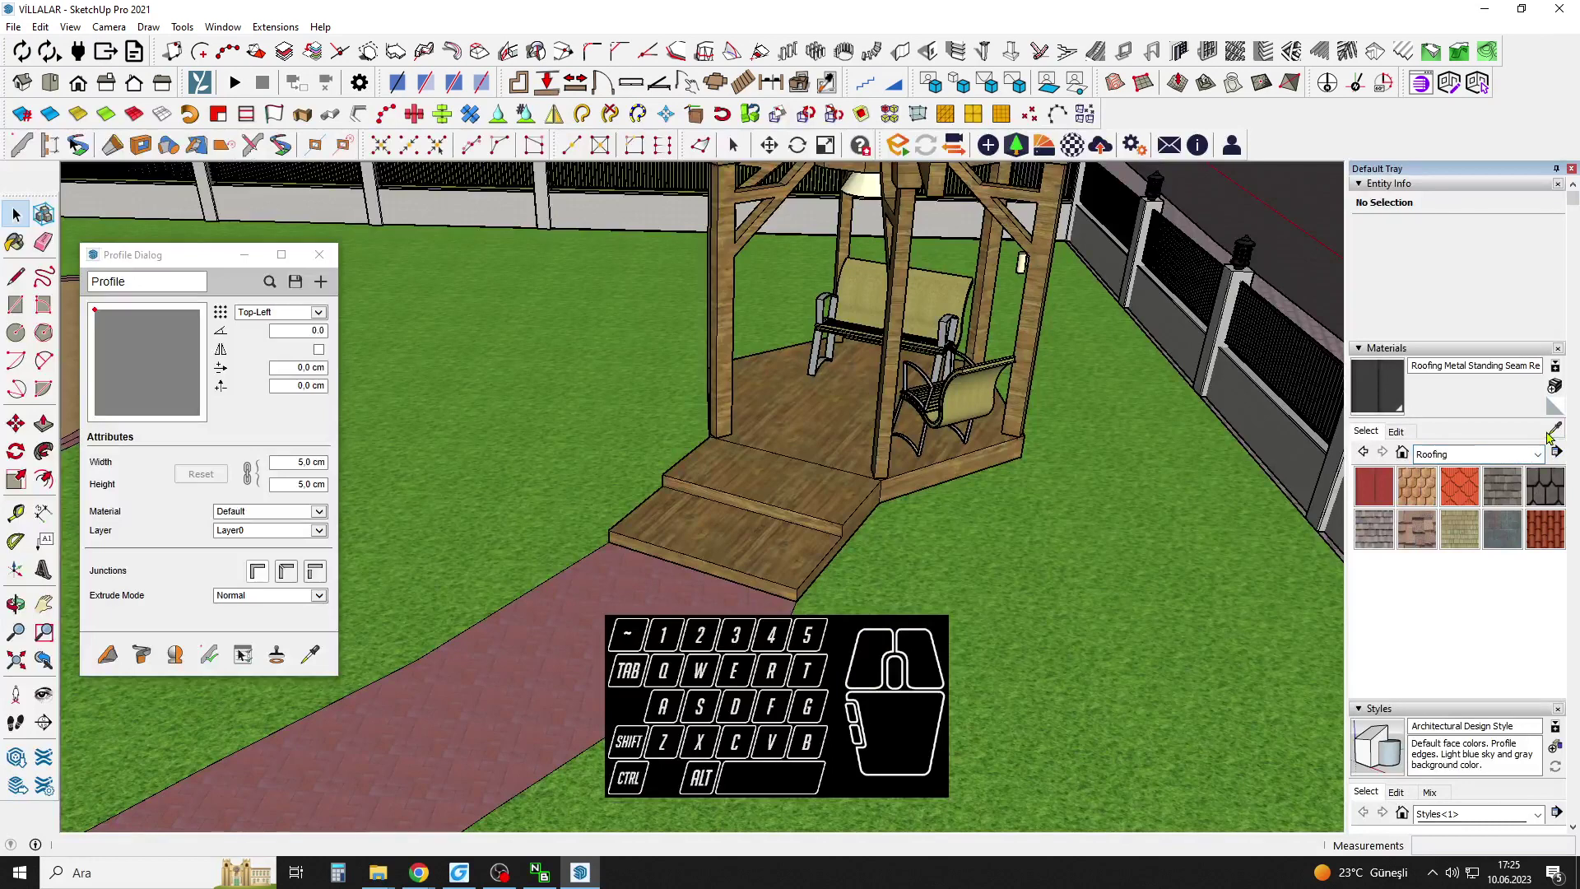
pyautogui.click(1495, 455)
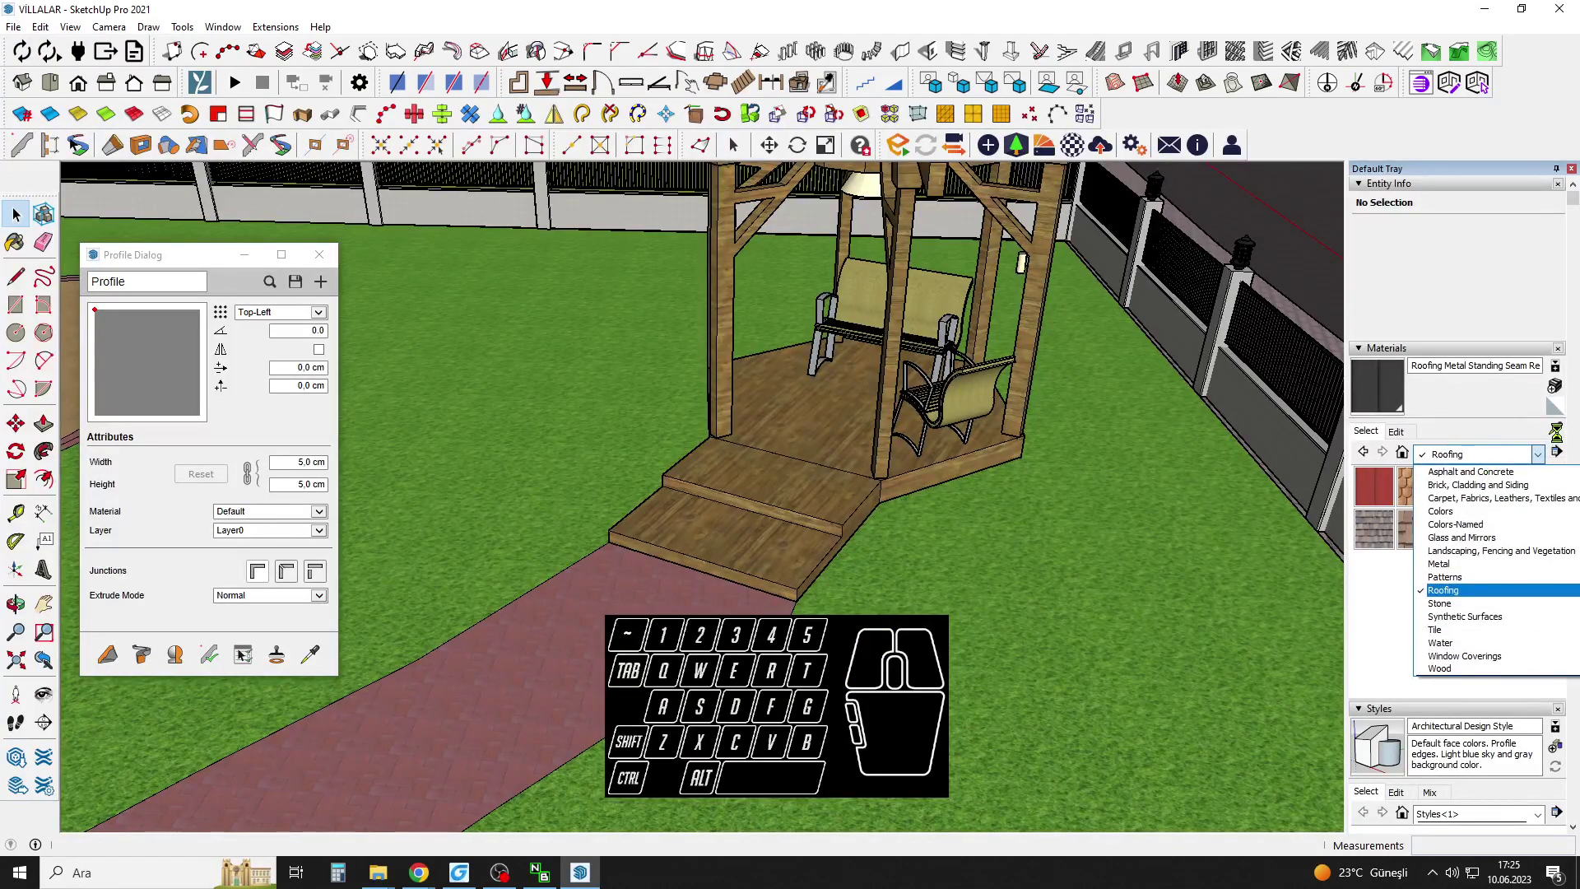
pyautogui.click(1526, 454)
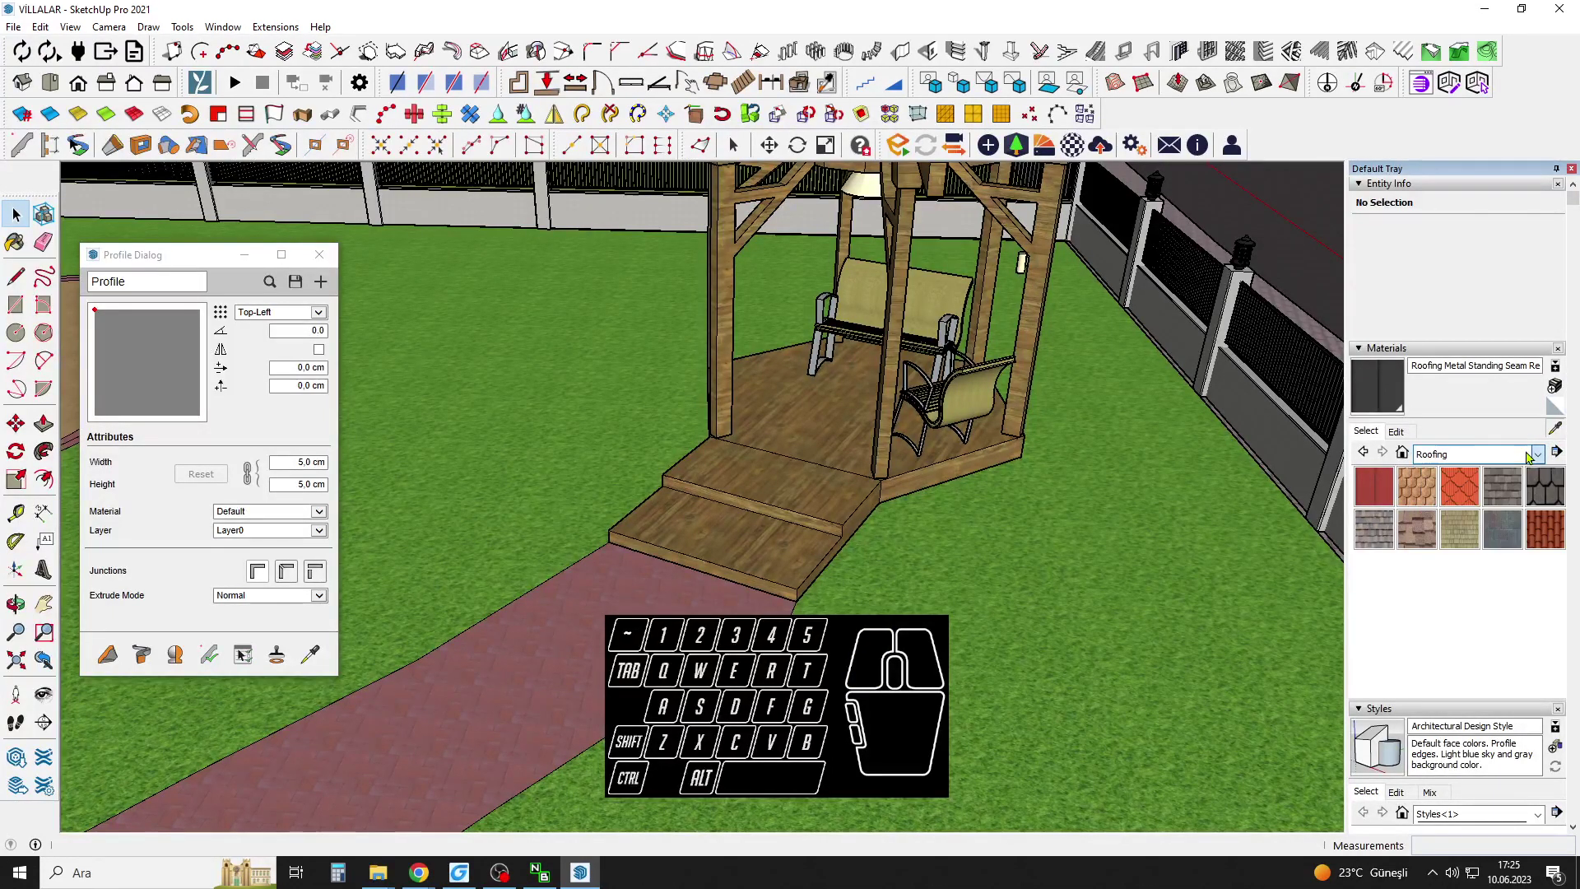
# Sample the grey Metal Panel material from the model for use on the gazebo floor.
pyautogui.press('b')
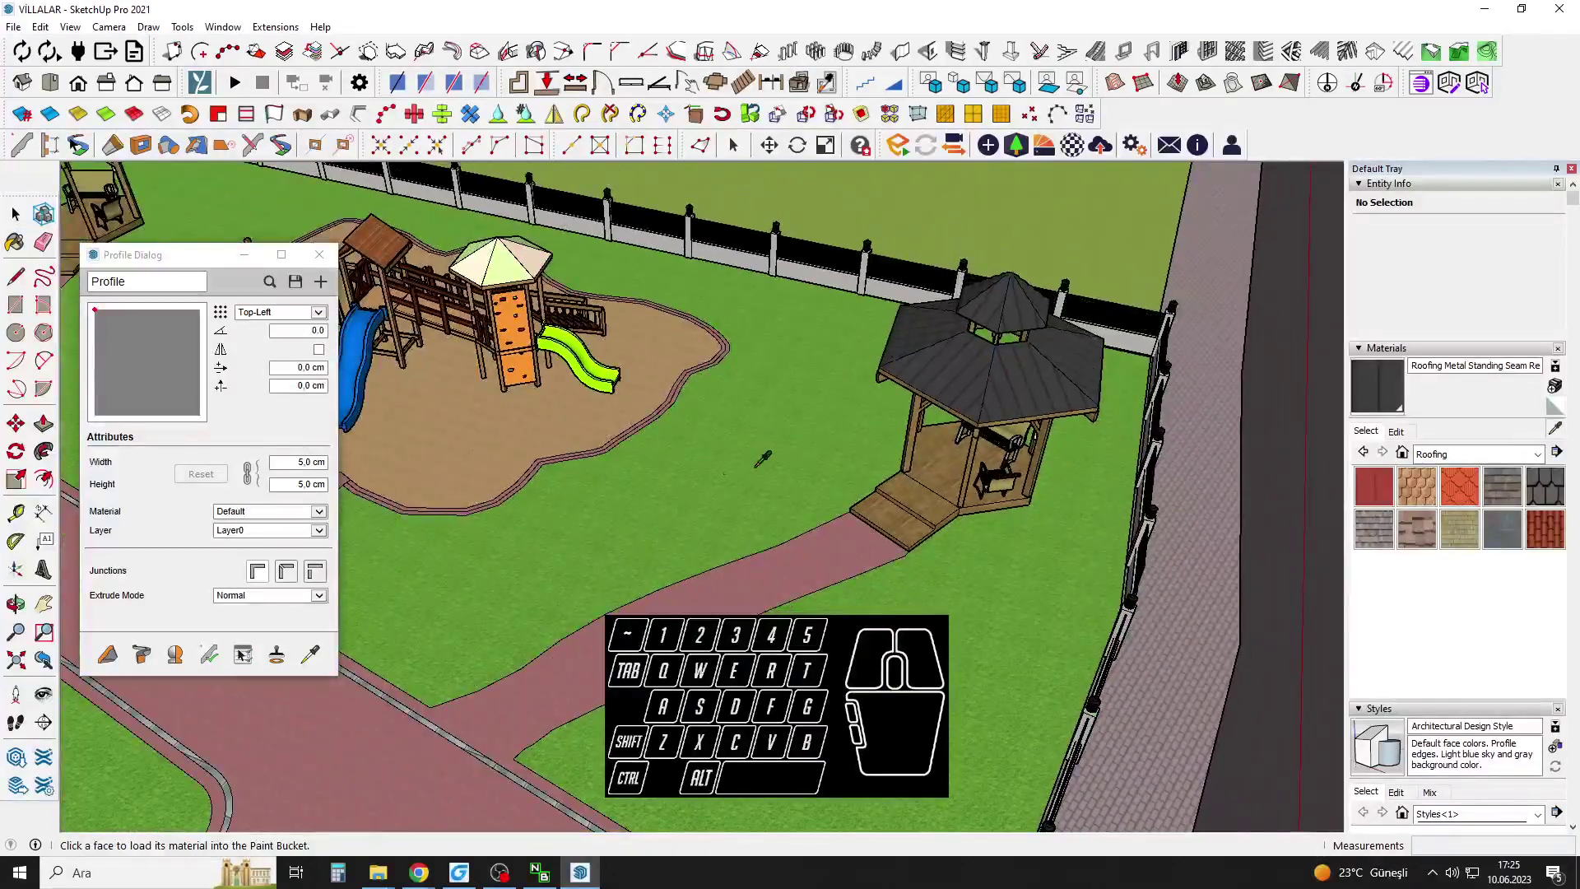
pyautogui.scroll(10, 762, 459)
pyautogui.click(777, 675)
# Open the gazebo for editing and paint its floor and the tops of its entrance steps with Metal Panel.
pyautogui.scroll(-4, 778, 674)
pyautogui.keyDown('shift'); pyautogui.moveTo(880, 280); pyautogui.dragTo(910, 385, button='middle'); pyautogui.keyUp('shift')
pyautogui.scroll(3, 910, 384)
pyautogui.press('space')
pyautogui.doubleClick(885, 360)
pyautogui.click(827, 367)
pyautogui.press('b')
pyautogui.click(782, 386)
pyautogui.click(806, 379)
pyautogui.press('space')
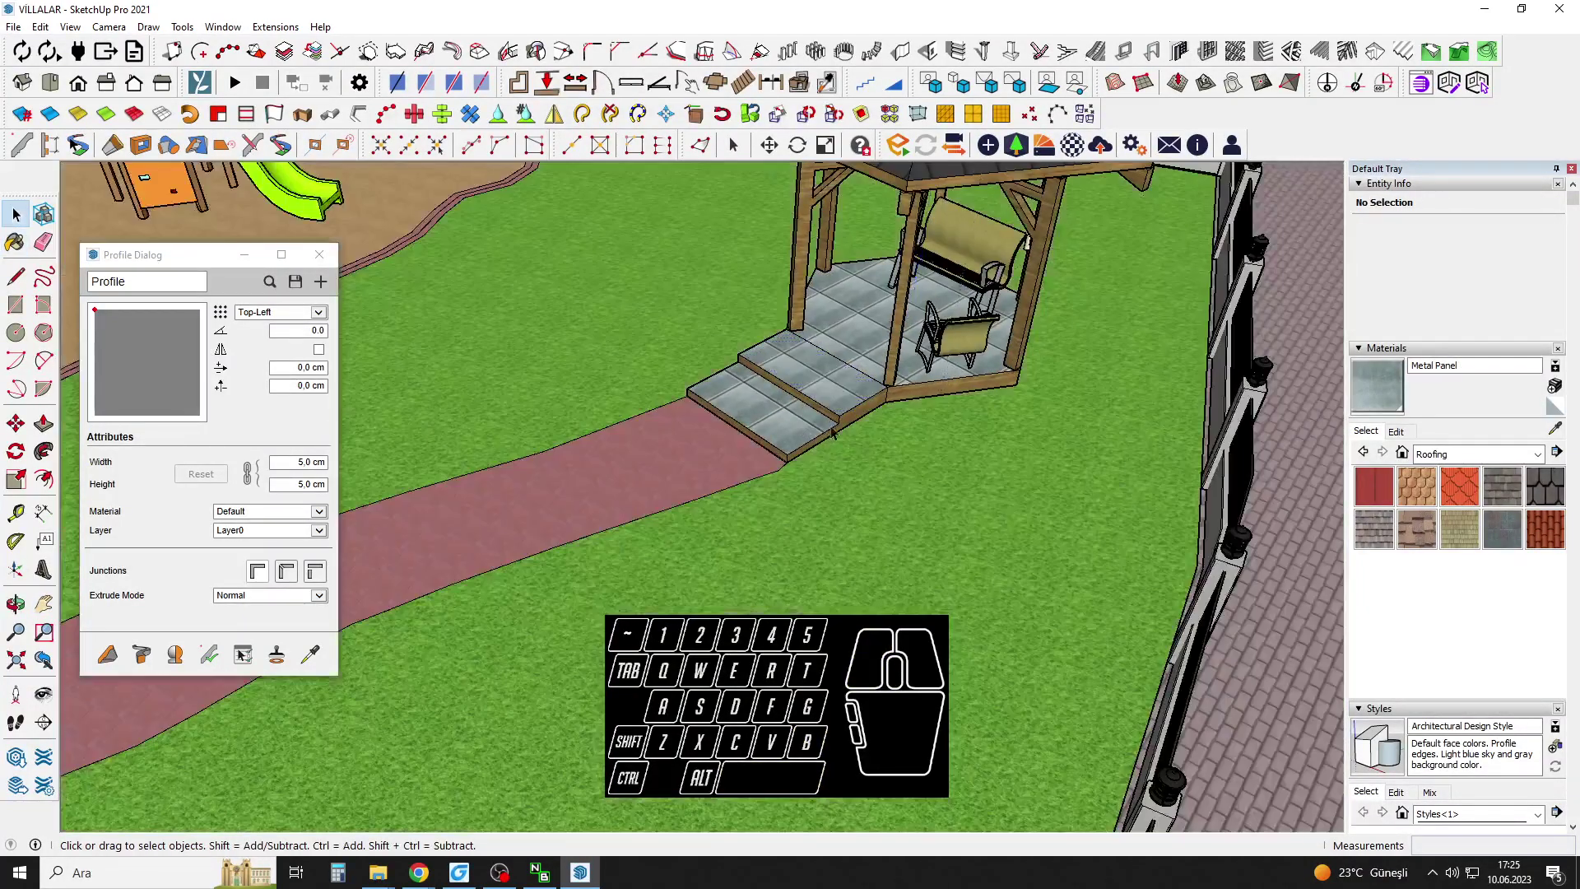
# Sample the Rough Square Concrete Block material from a villa's stone wall.
pyautogui.moveTo(833, 432); pyautogui.dragTo(893, 442, button='middle')
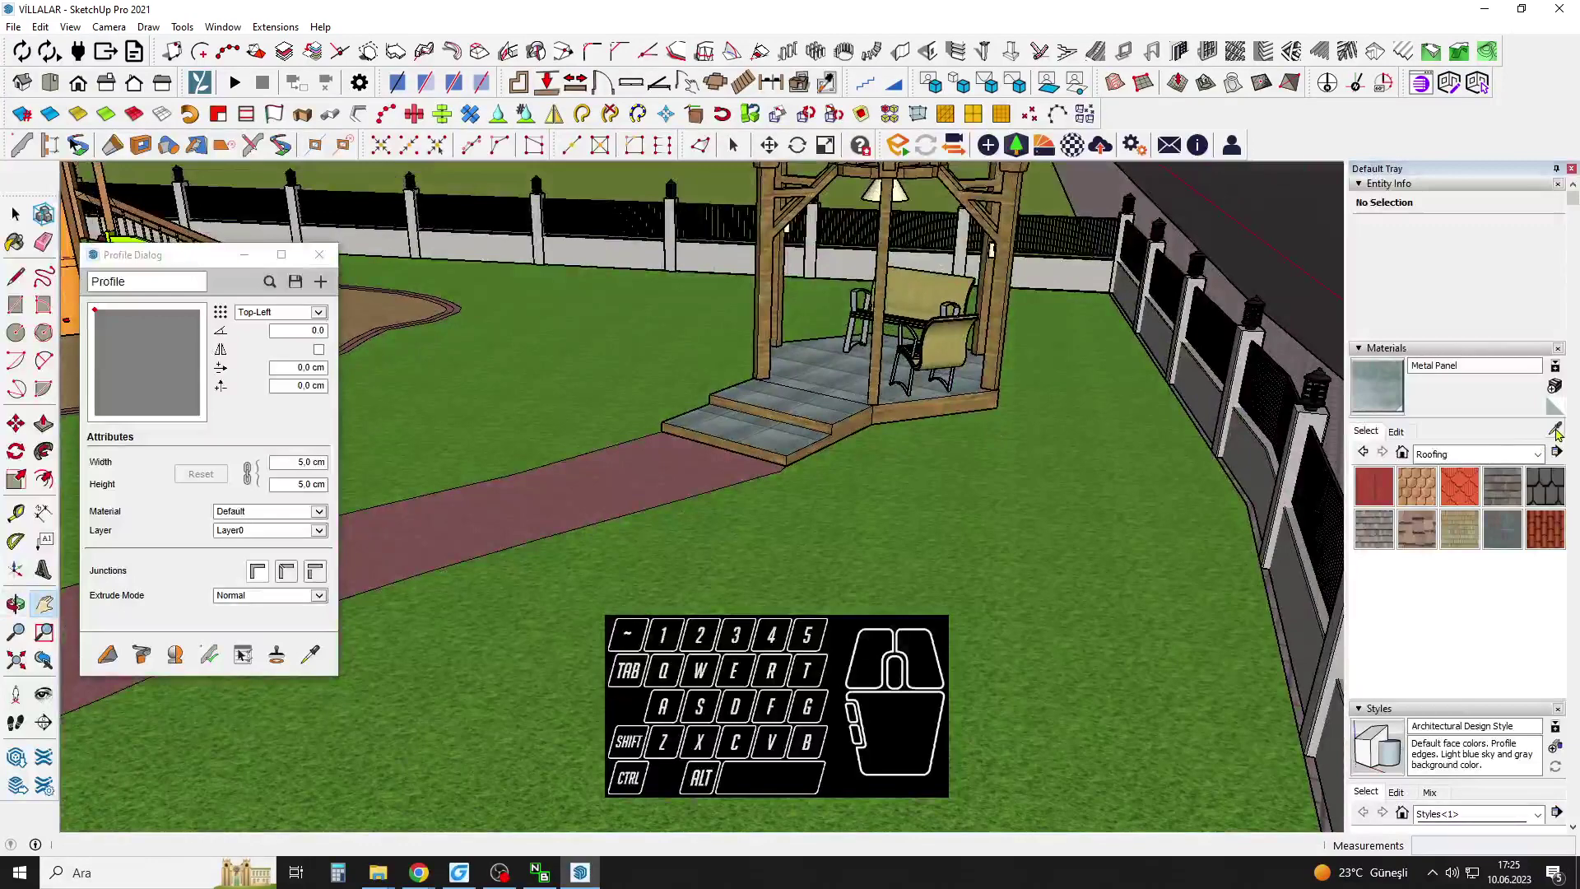
pyautogui.moveTo(1185, 427); pyautogui.dragTo(753, 362, button='middle')
pyautogui.scroll(-3, 658, 346)
pyautogui.keyDown('shift'); pyautogui.moveTo(623, 345); pyautogui.dragTo(1215, 403, button='middle'); pyautogui.keyUp('shift')
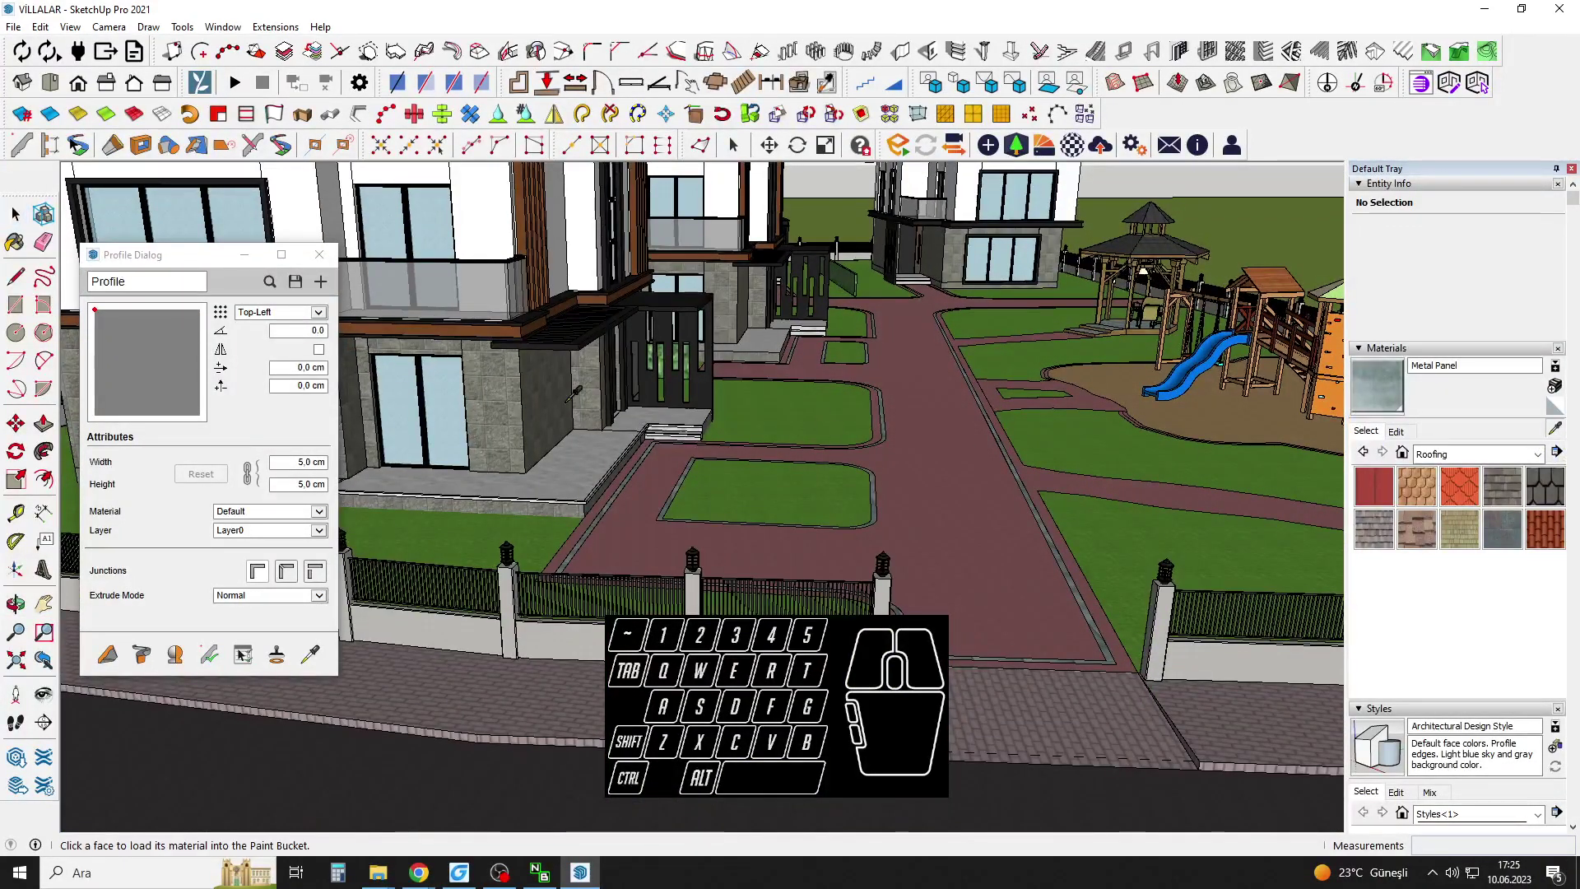
pyautogui.click(881, 420)
# Open the gazebo for editing and paint the near sides of its base with Rough Square Concrete Block.
pyautogui.moveTo(880, 420); pyautogui.dragTo(1111, 461, button='middle')
pyautogui.keyDown('shift'); pyautogui.moveTo(1111, 460); pyautogui.dragTo(646, 486, button='middle'); pyautogui.keyUp('shift')
pyautogui.scroll(5, 942, 378)
pyautogui.press('space')
pyautogui.click(900, 386)
pyautogui.doubleClick(901, 387)
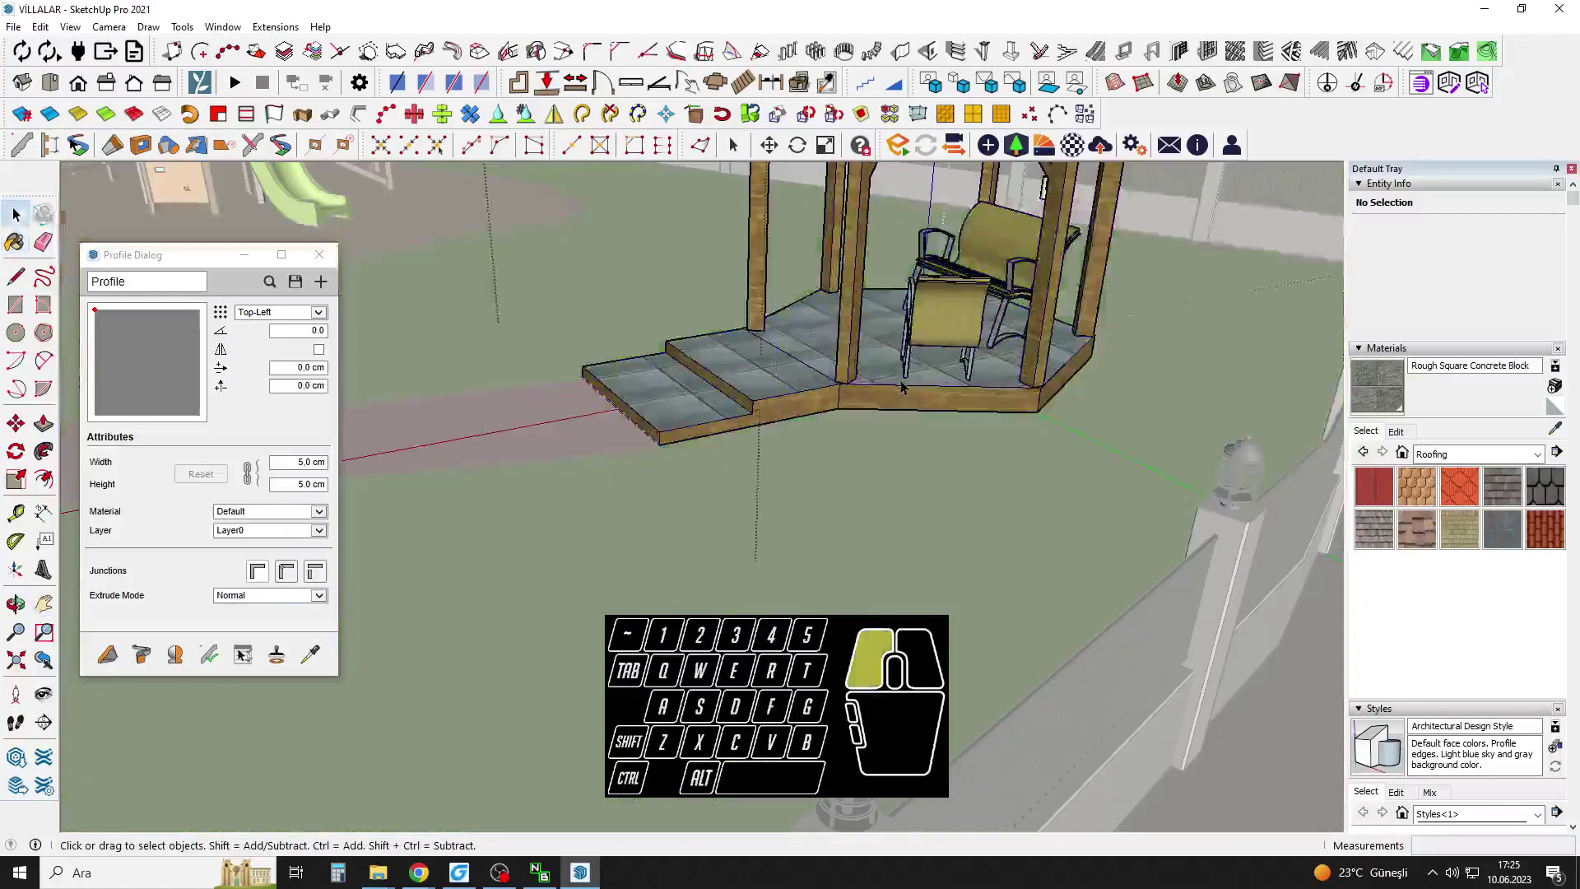
pyautogui.scroll(2, 757, 379)
pyautogui.click(783, 381)
pyautogui.moveTo(783, 381); pyautogui.dragTo(806, 387, button='middle')
pyautogui.click(803, 397)
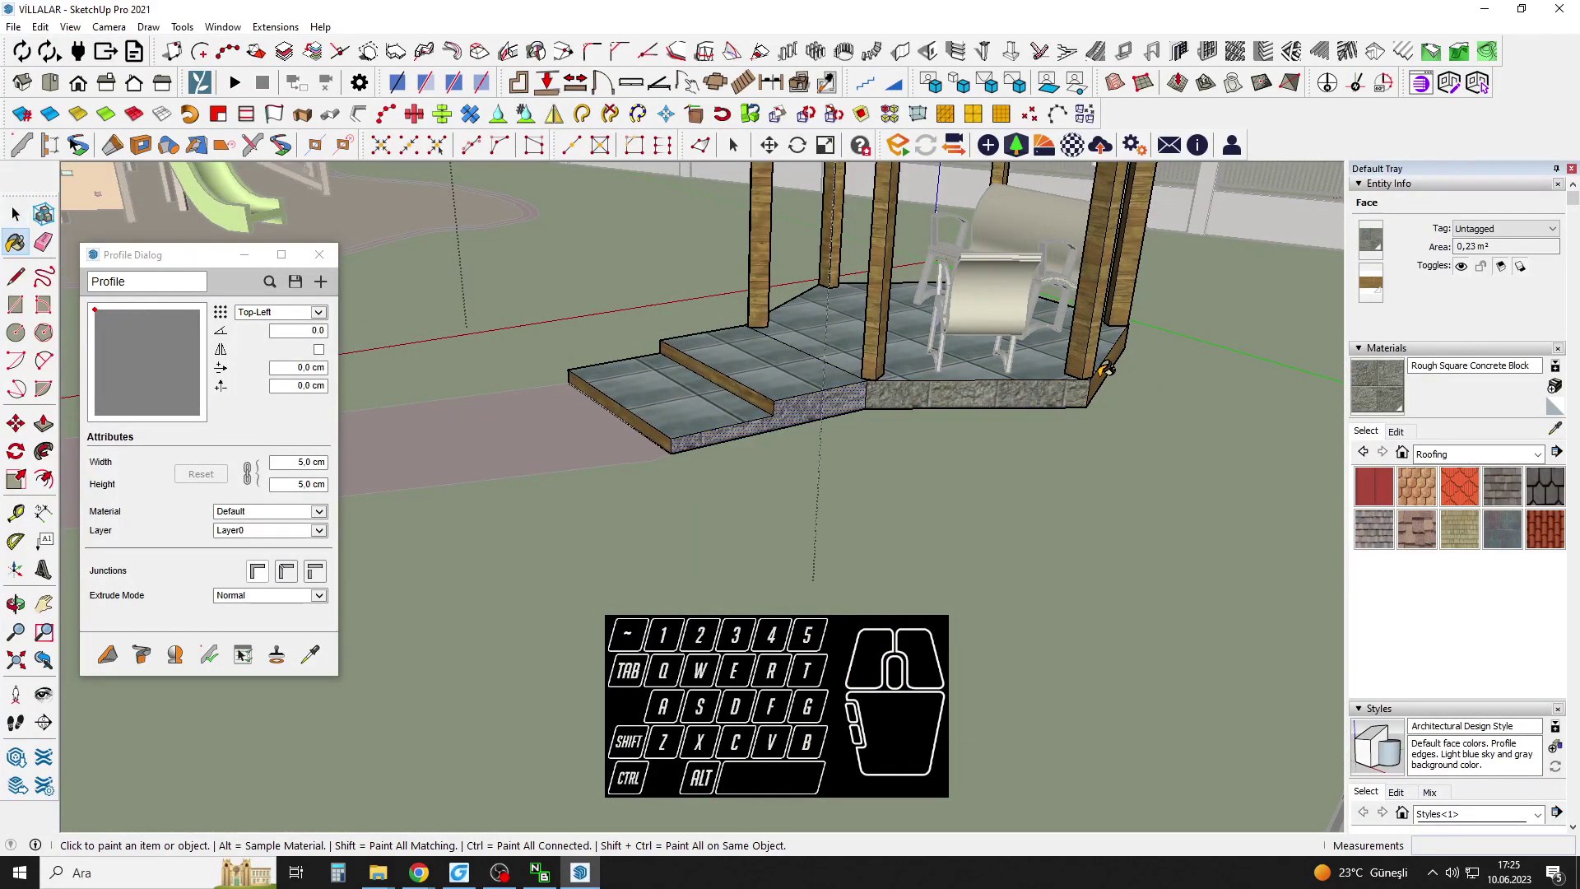
# Paint the entrance step risers and the remaining base sides with Rough Square Concrete Block and close the gazebo.
pyautogui.moveTo(576, 383); pyautogui.dragTo(777, 424, button='middle')
pyautogui.scroll(2, 772, 422)
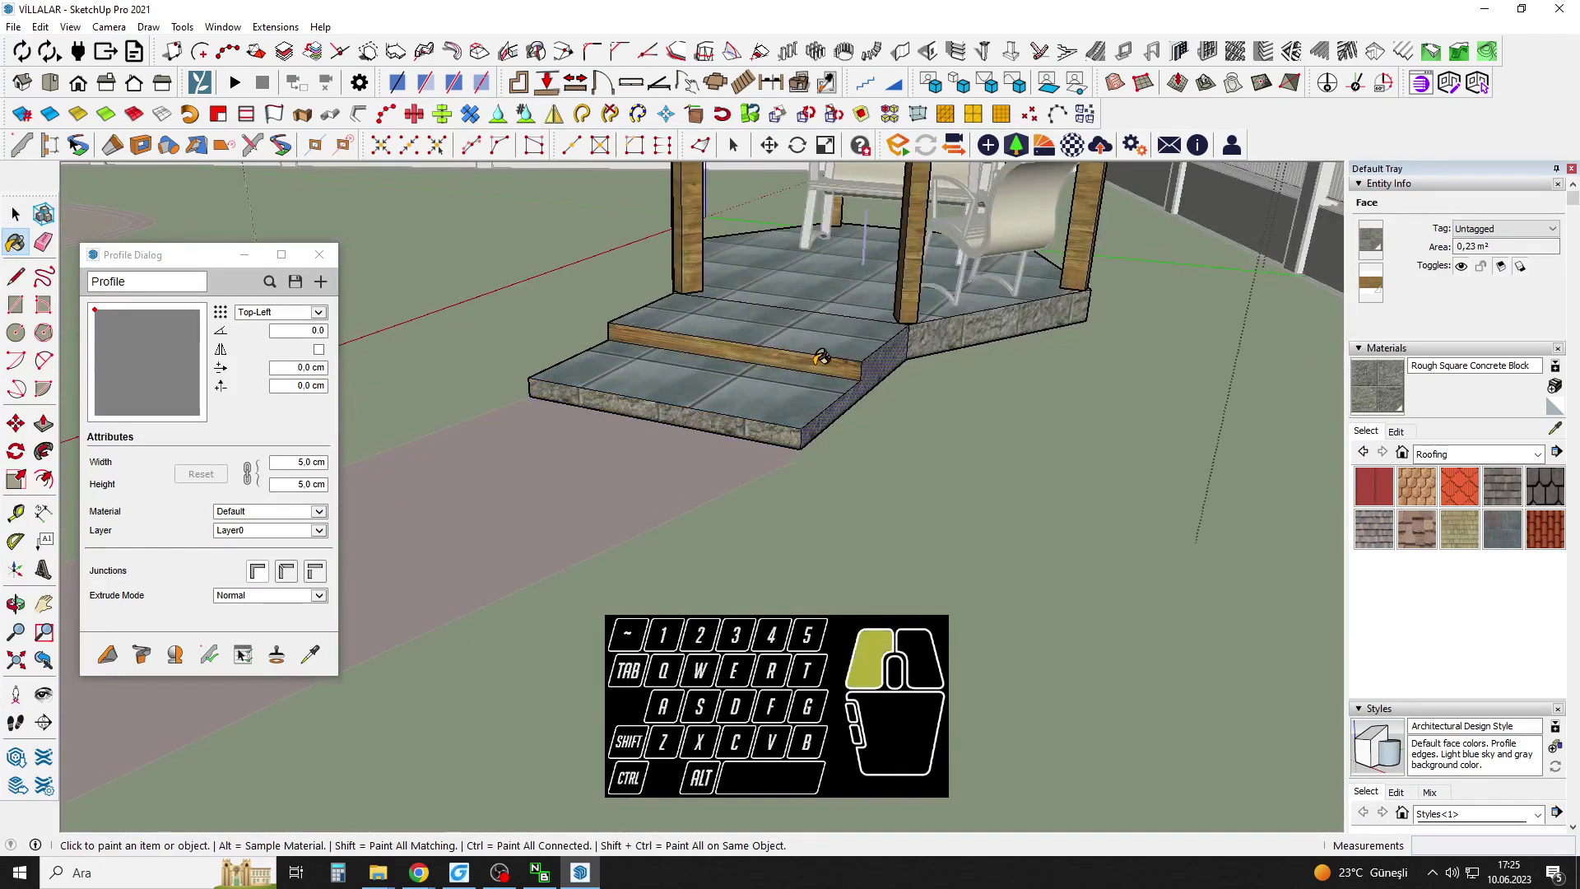
pyautogui.moveTo(821, 357); pyautogui.dragTo(853, 388, button='middle')
pyautogui.moveTo(741, 295); pyautogui.dragTo(658, 306, button='middle')
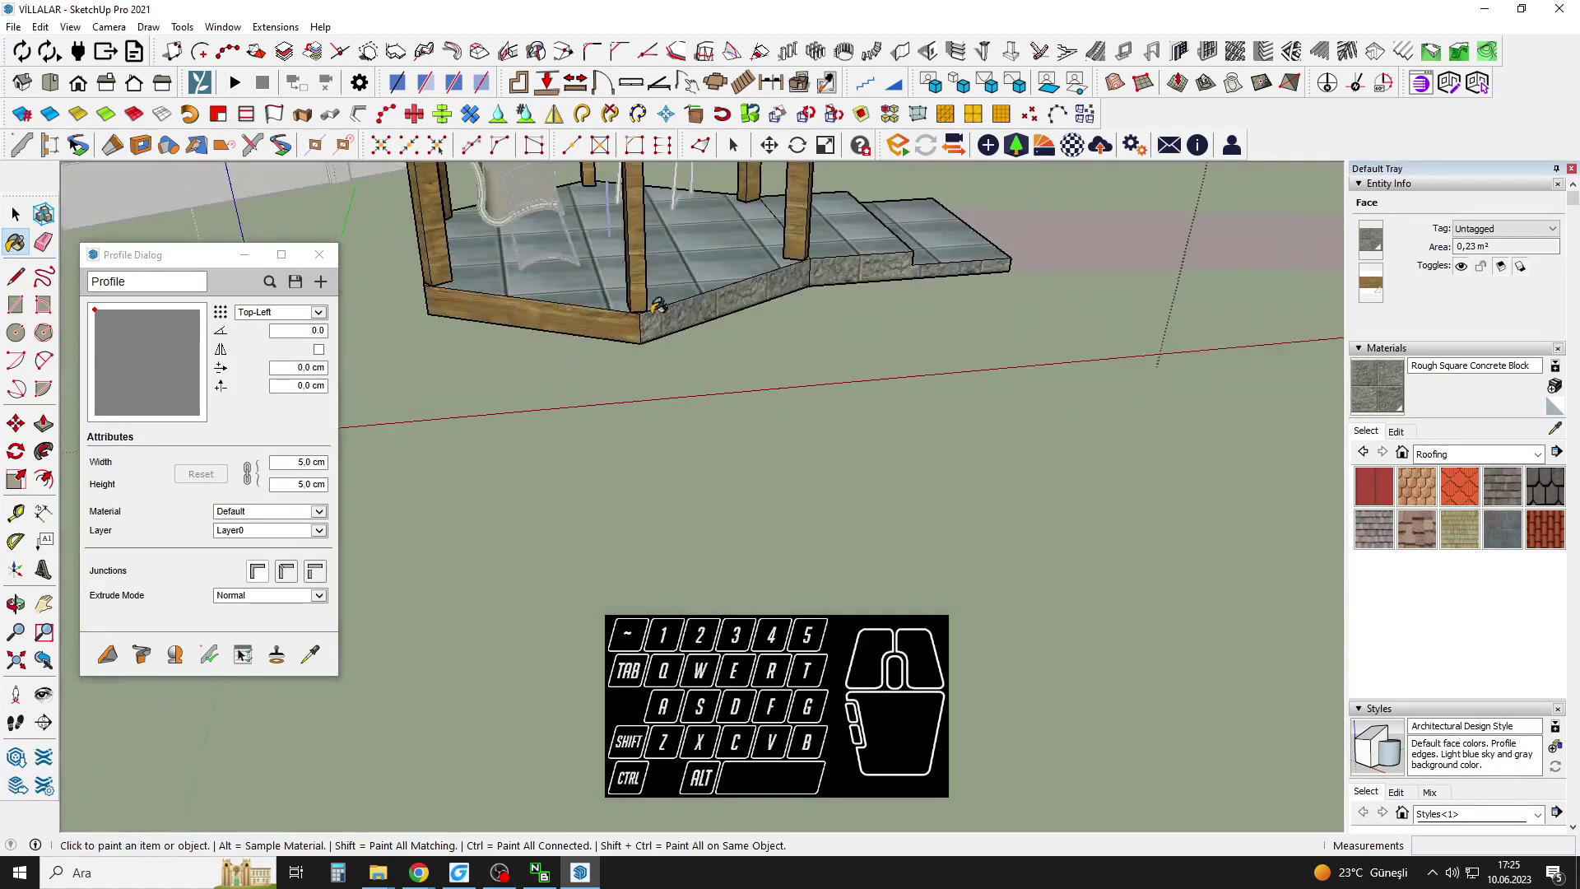
pyautogui.moveTo(504, 358); pyautogui.dragTo(716, 445, button='middle')
pyautogui.moveTo(609, 445)
pyautogui.mouseDown(button='middle')
pyautogui.moveTo(740, 444)
pyautogui.moveTo(830, 536)
pyautogui.mouseUp(button='middle')
pyautogui.click(744, 436)
pyautogui.press('space')
pyautogui.click(829, 536)
# Select the playground equipment and check how its posts meet the sand surface.
pyautogui.scroll(-5, 829, 530)
pyautogui.moveTo(882, 404); pyautogui.dragTo(625, 461, button='middle')
pyautogui.moveTo(987, 395); pyautogui.dragTo(846, 362, button='middle')
pyautogui.scroll(-3, 846, 363)
pyautogui.scroll(5, 539, 405)
pyautogui.moveTo(380, 427); pyautogui.dragTo(424, 296, button='middle')
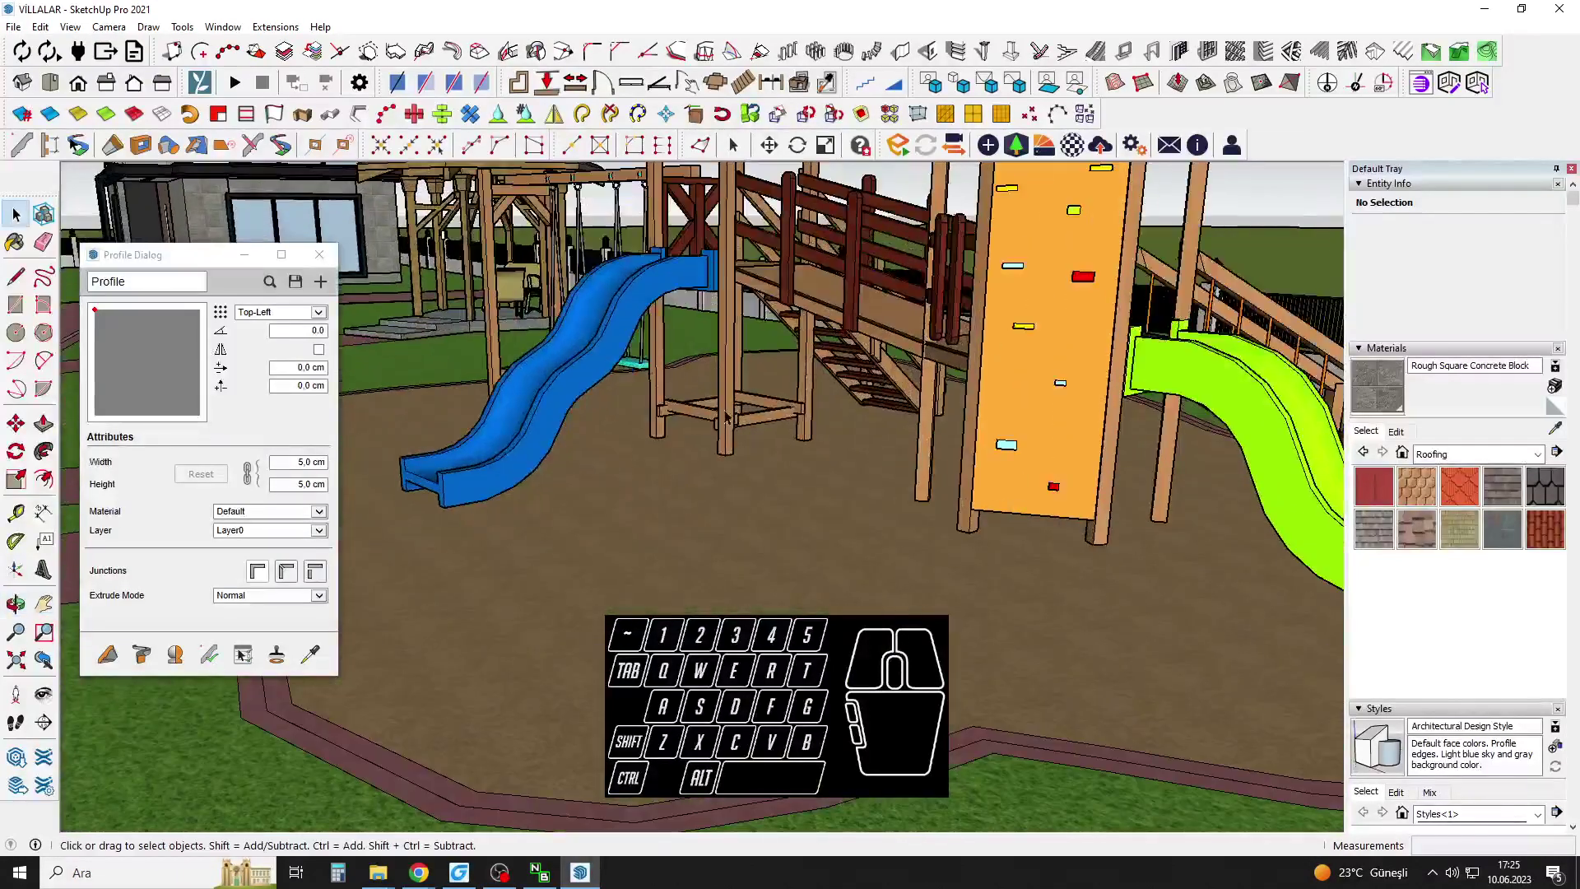
pyautogui.click(725, 455)
pyautogui.press('shift')
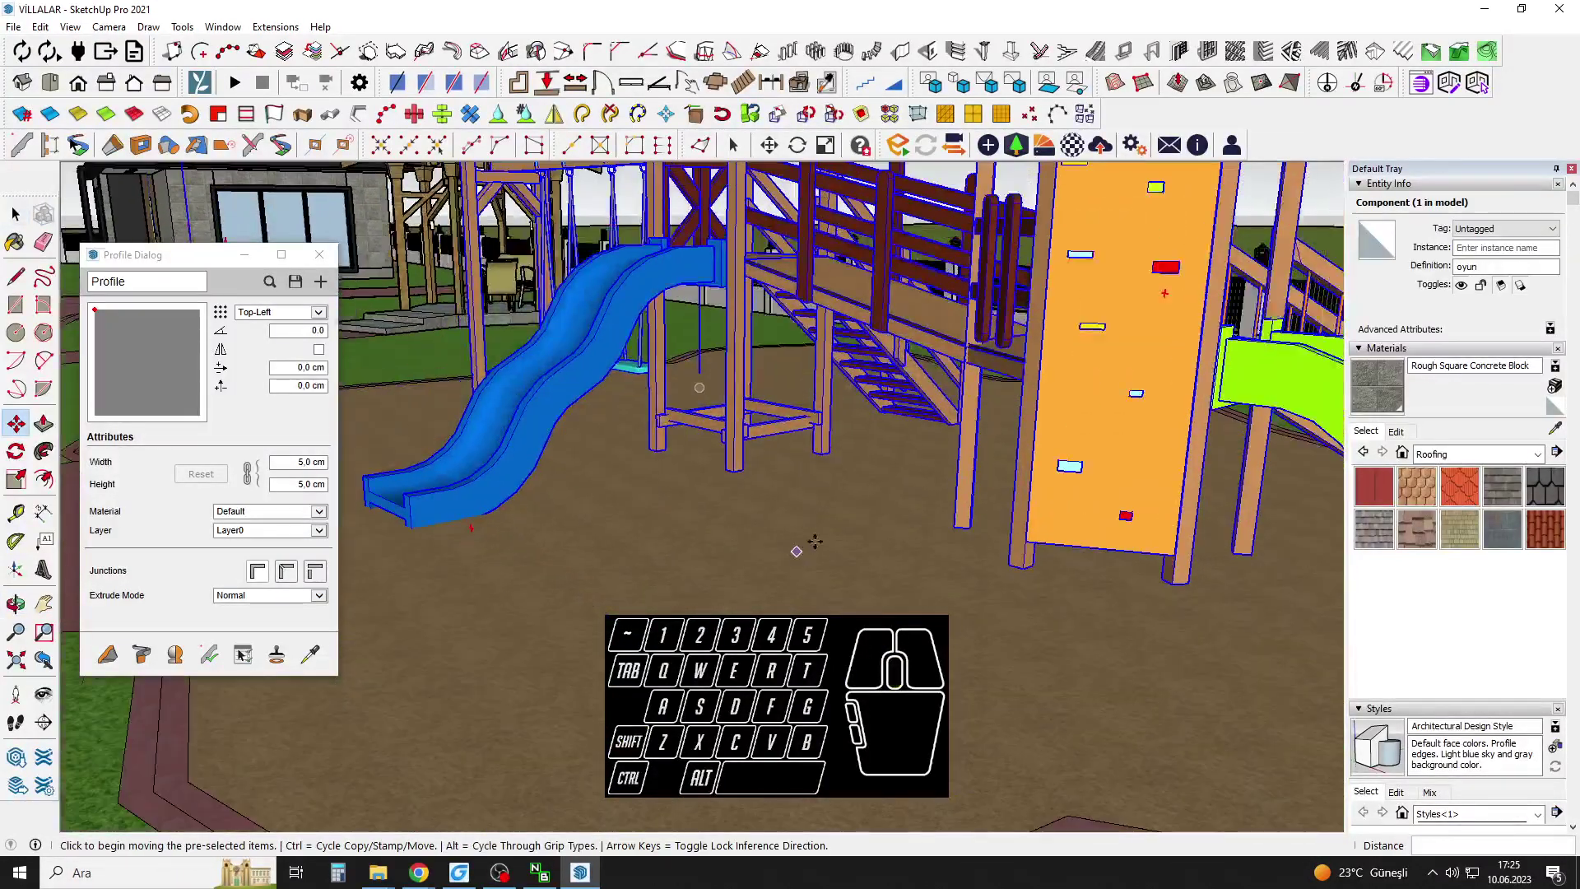
pyautogui.scroll(-3, 946, 322)
pyautogui.moveTo(946, 322); pyautogui.dragTo(962, 461, button='middle')
pyautogui.keyDown('shift'); pyautogui.moveTo(961, 461); pyautogui.dragTo(967, 510, button='middle'); pyautogui.keyUp('shift')
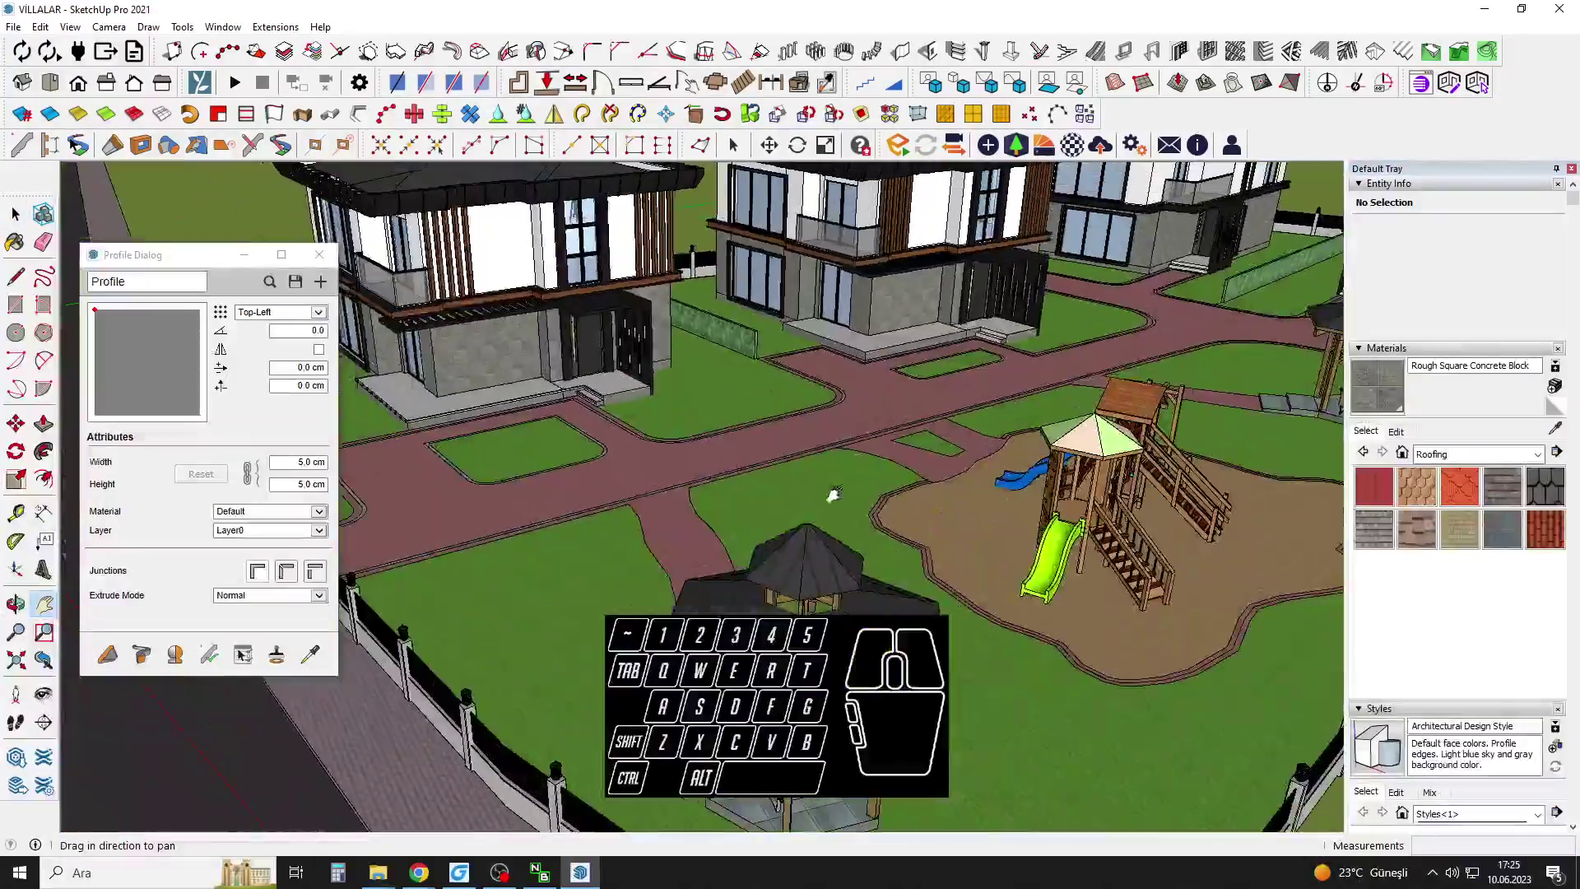
# Cut the front villa's terrace edging and paste it in place inside the shared villa group.
pyautogui.moveTo(833, 494); pyautogui.dragTo(427, 589, button='middle')
pyautogui.moveTo(766, 633); pyautogui.dragTo(740, 440, button='middle')
pyautogui.moveTo(1086, 444); pyautogui.dragTo(839, 479, button='middle')
pyautogui.scroll(4, 713, 553)
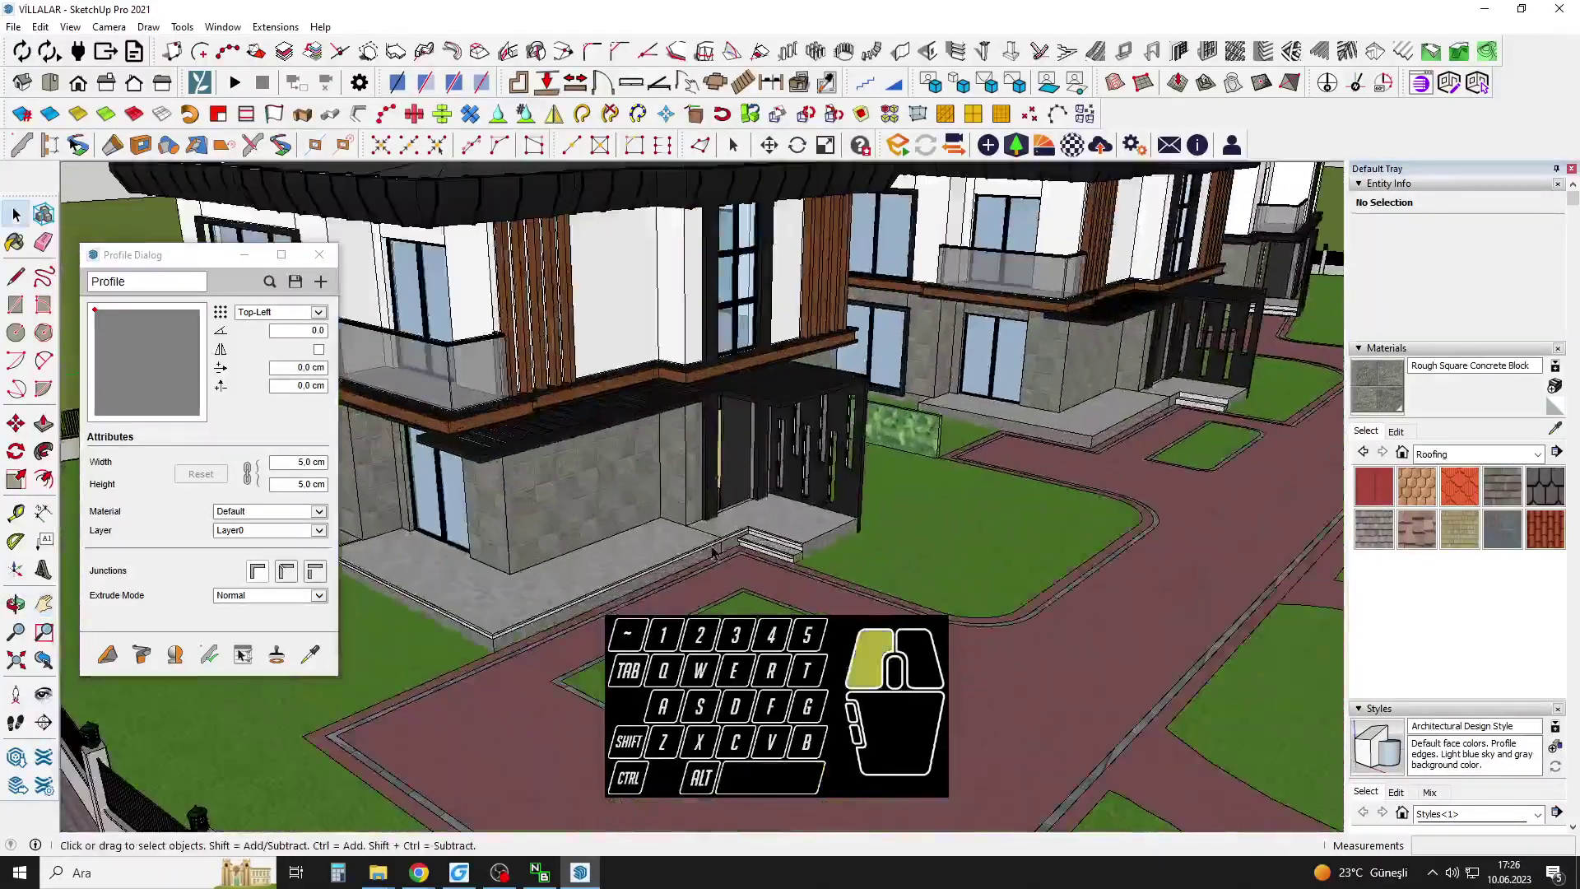
pyautogui.hotkey('ctrl', 'x')
pyautogui.doubleClick(729, 553)
pyautogui.doubleClick(729, 553)
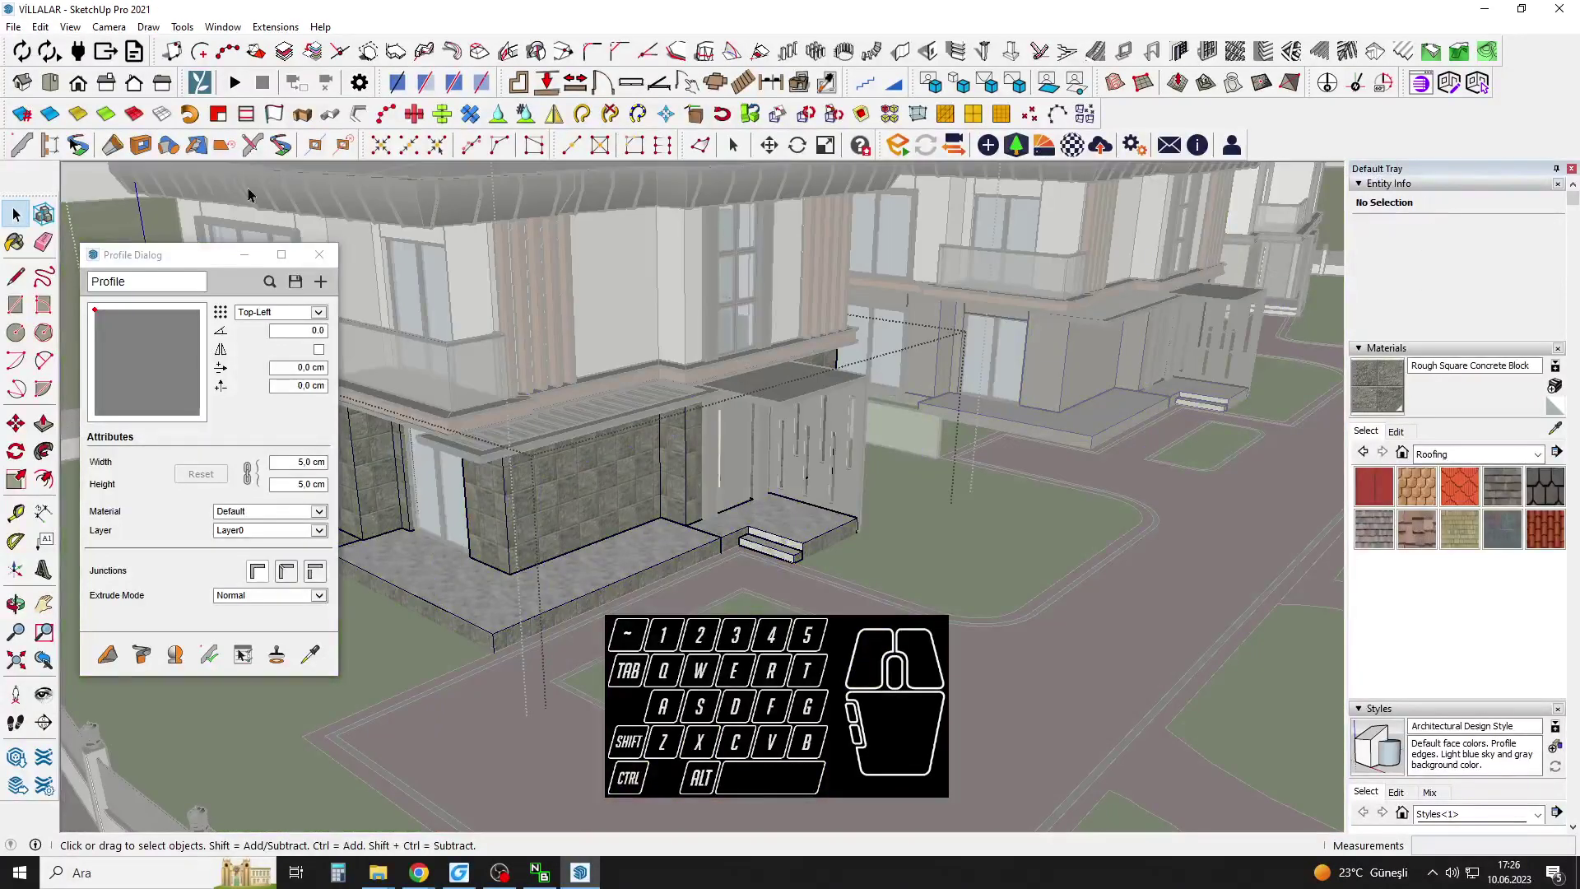
pyautogui.click(693, 567)
pyautogui.click(40, 27)
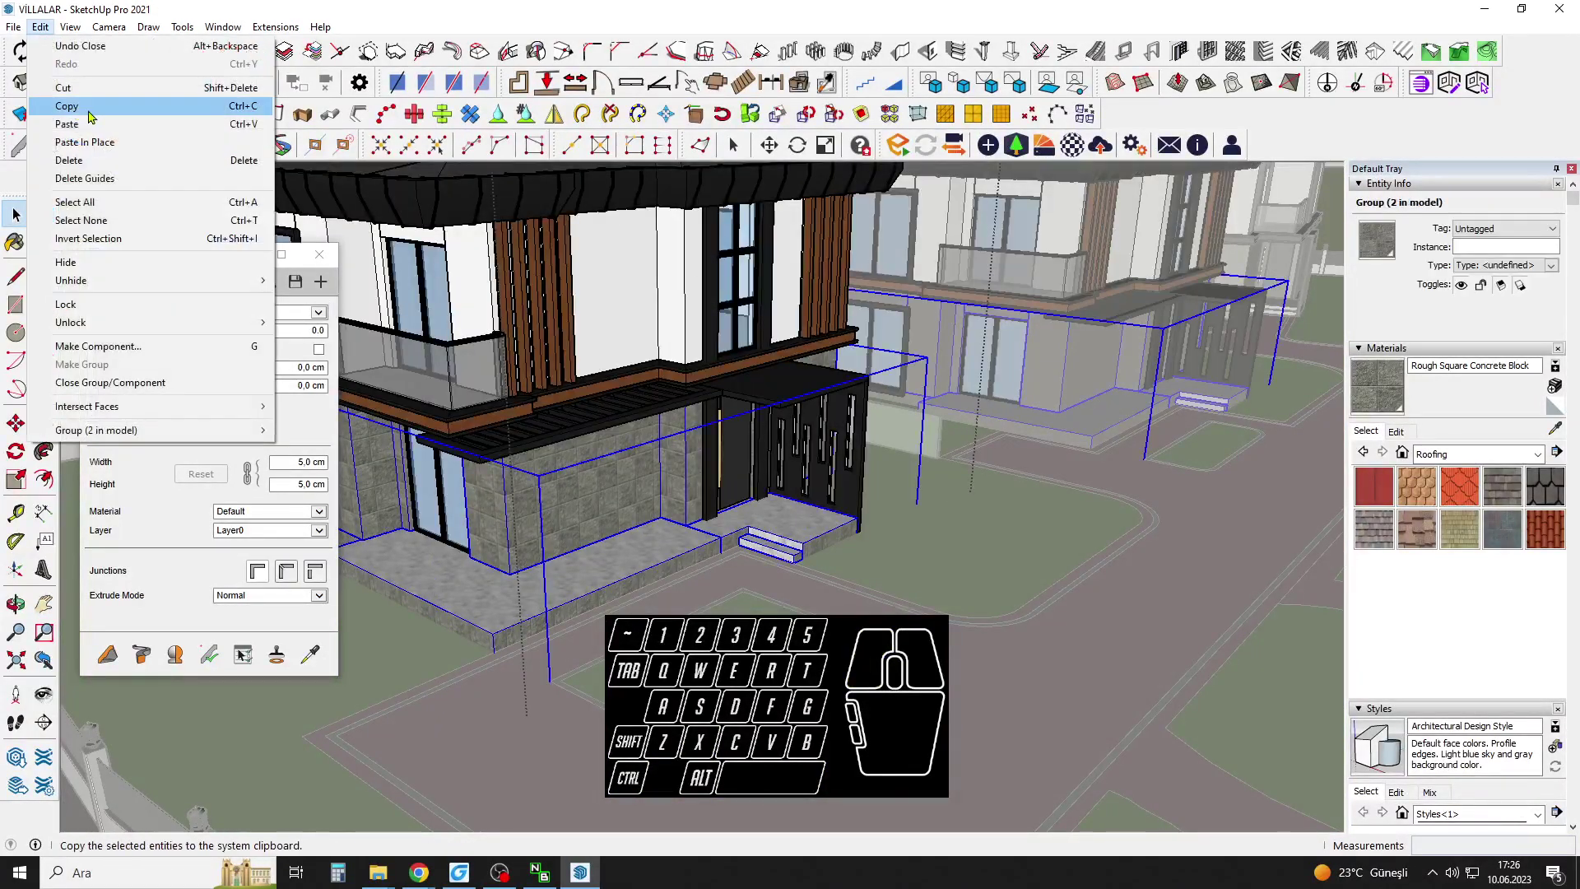
pyautogui.click(92, 143)
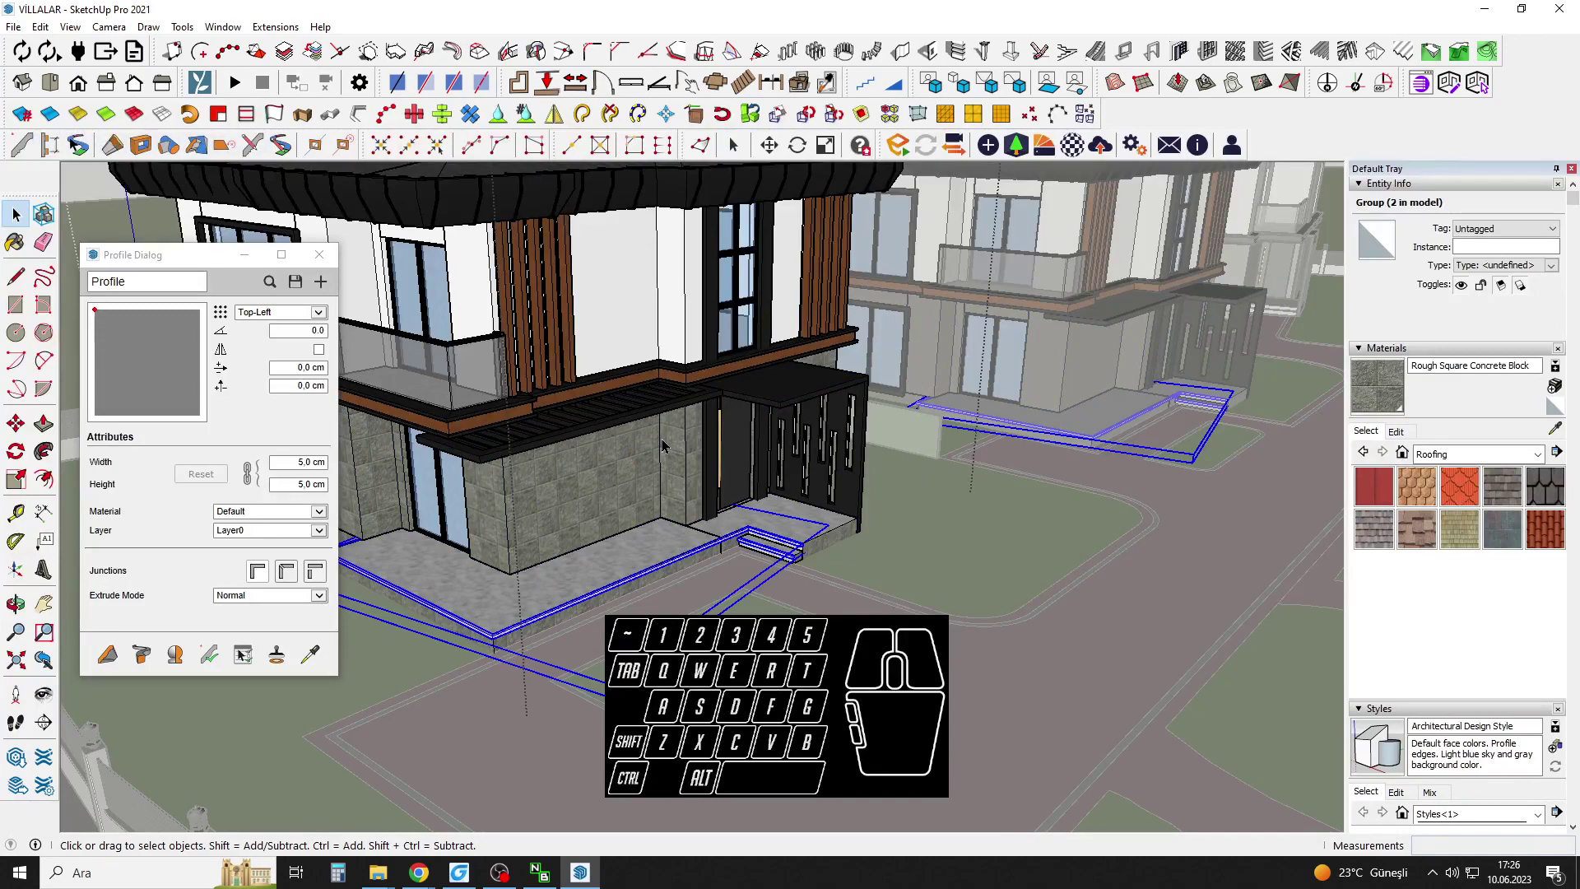
pyautogui.click(656, 435)
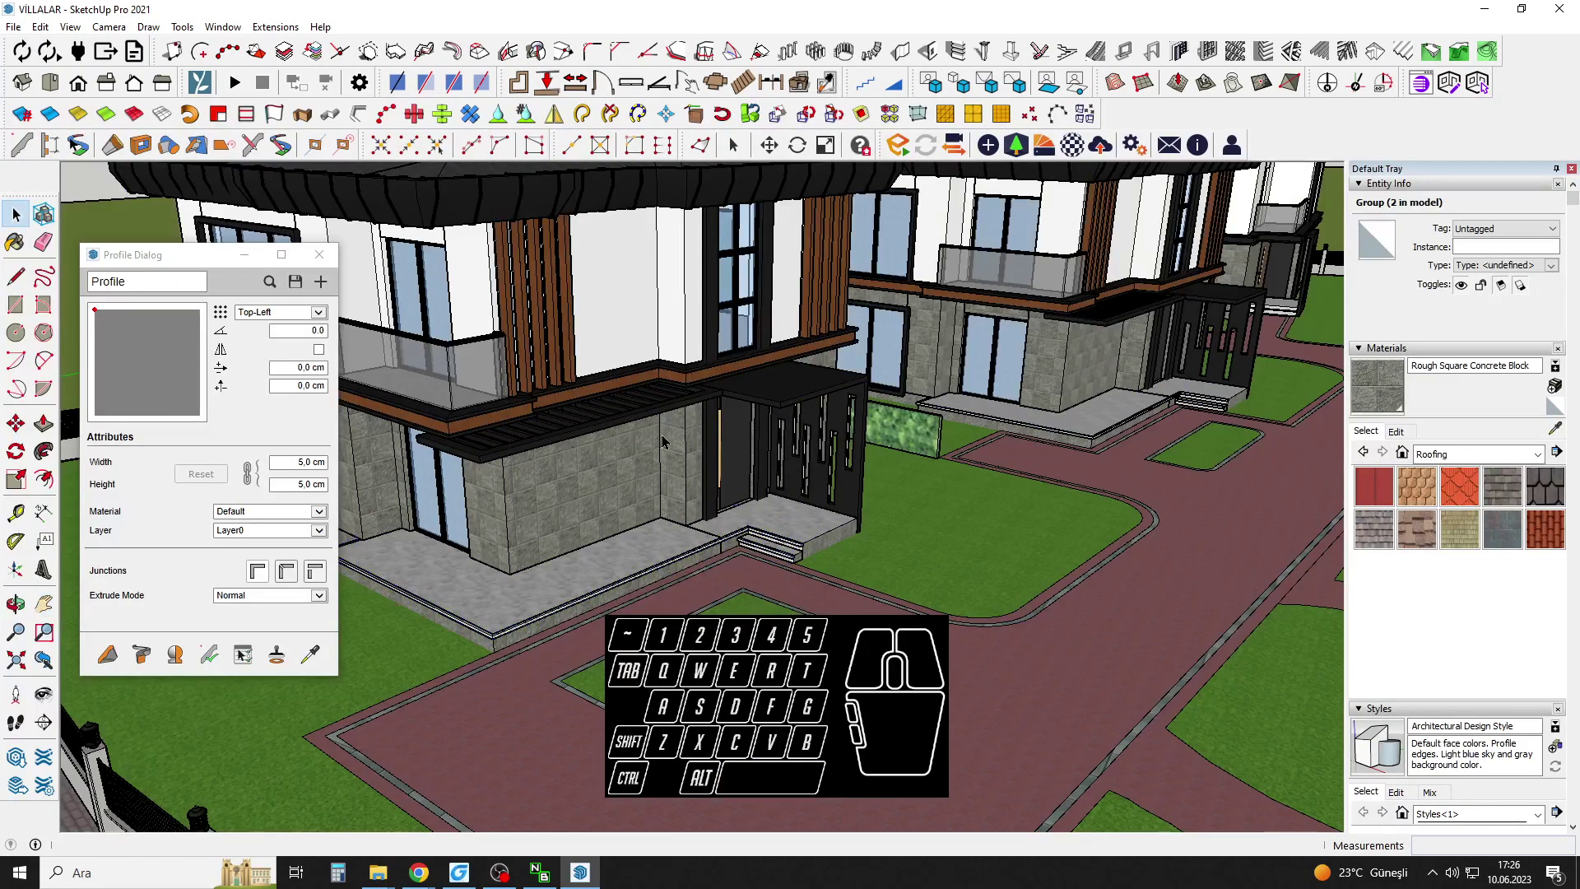
# Open the villa's ground-floor sliding window component on the rear side and draw a rectangle covering the whole window.
pyautogui.scroll(-3, 625, 433)
pyautogui.moveTo(625, 433)
pyautogui.mouseDown(button='middle')
pyautogui.moveTo(1136, 417)
pyautogui.moveTo(609, 346)
pyautogui.moveTo(589, 307)
pyautogui.moveTo(773, 338)
pyautogui.moveTo(1112, 454)
pyautogui.moveTo(568, 505)
pyautogui.moveTo(1023, 532)
pyautogui.moveTo(826, 510)
pyautogui.mouseUp(button='middle')
pyautogui.scroll(3, 847, 477)
pyautogui.press('space')
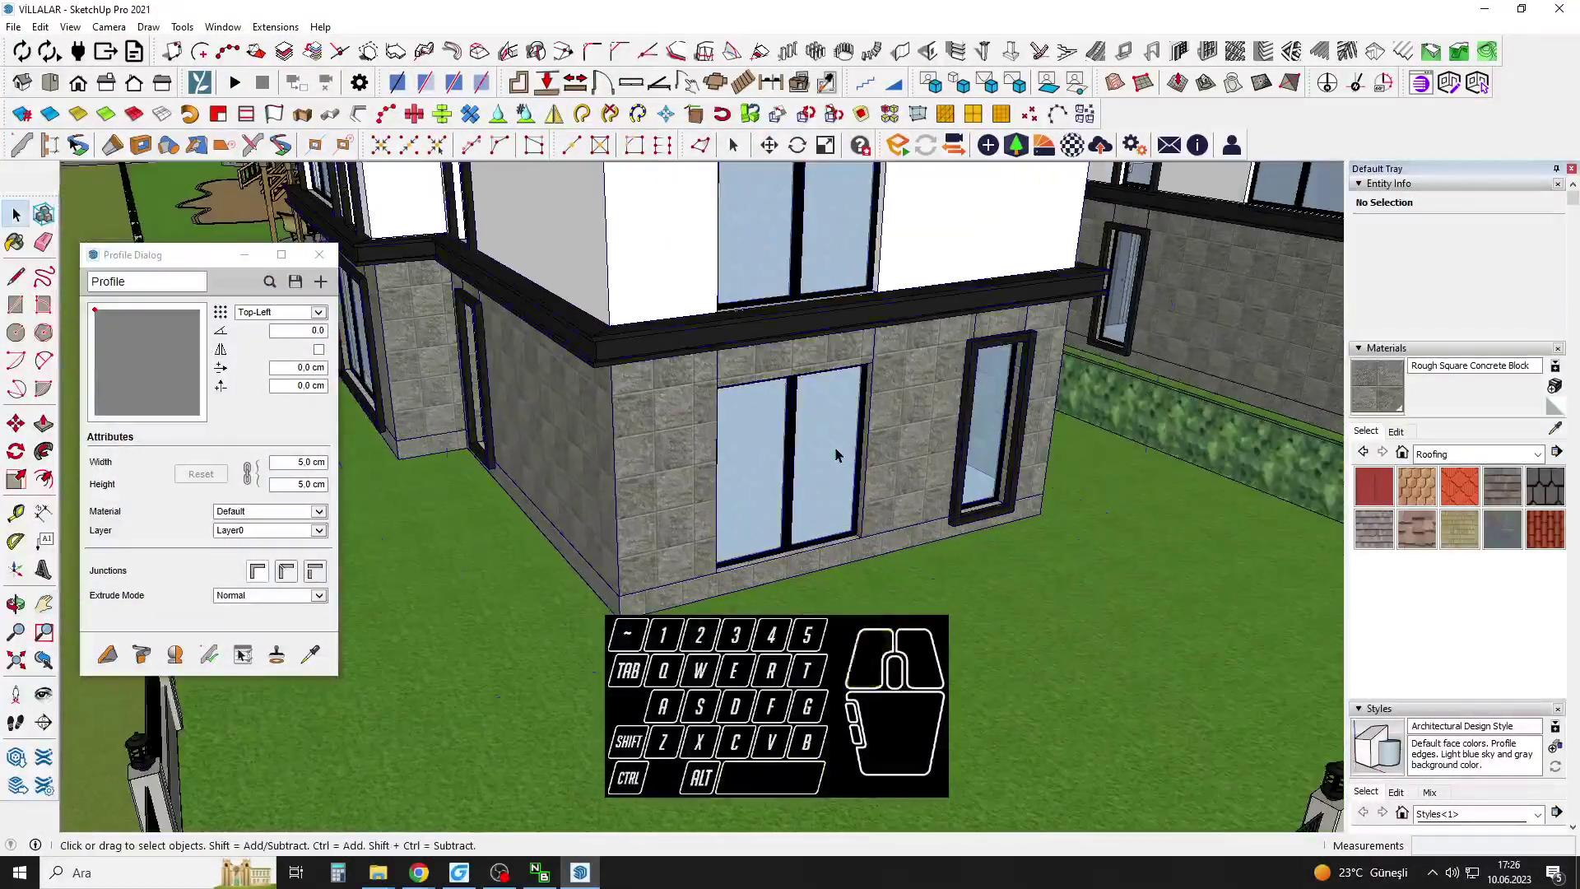
pyautogui.click(827, 465)
pyautogui.scroll(2, 782, 519)
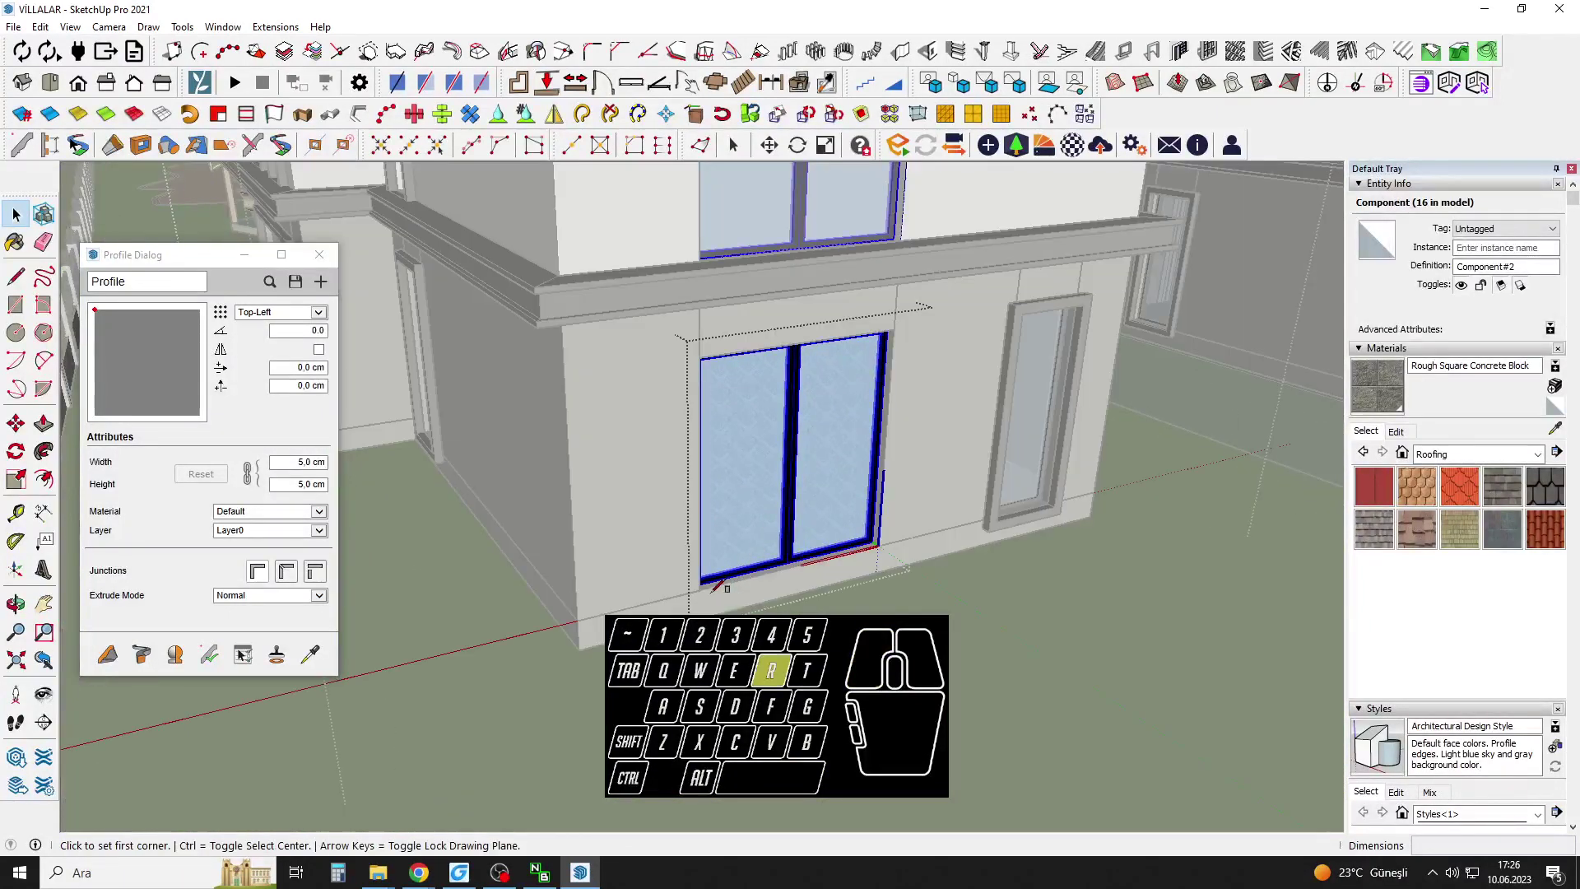
pyautogui.press('r')
pyautogui.click(700, 589)
pyautogui.click(894, 329)
# Turn the rectangle into an open window frame with an outward offset and extrude it 10 cm.
pyautogui.press('f')
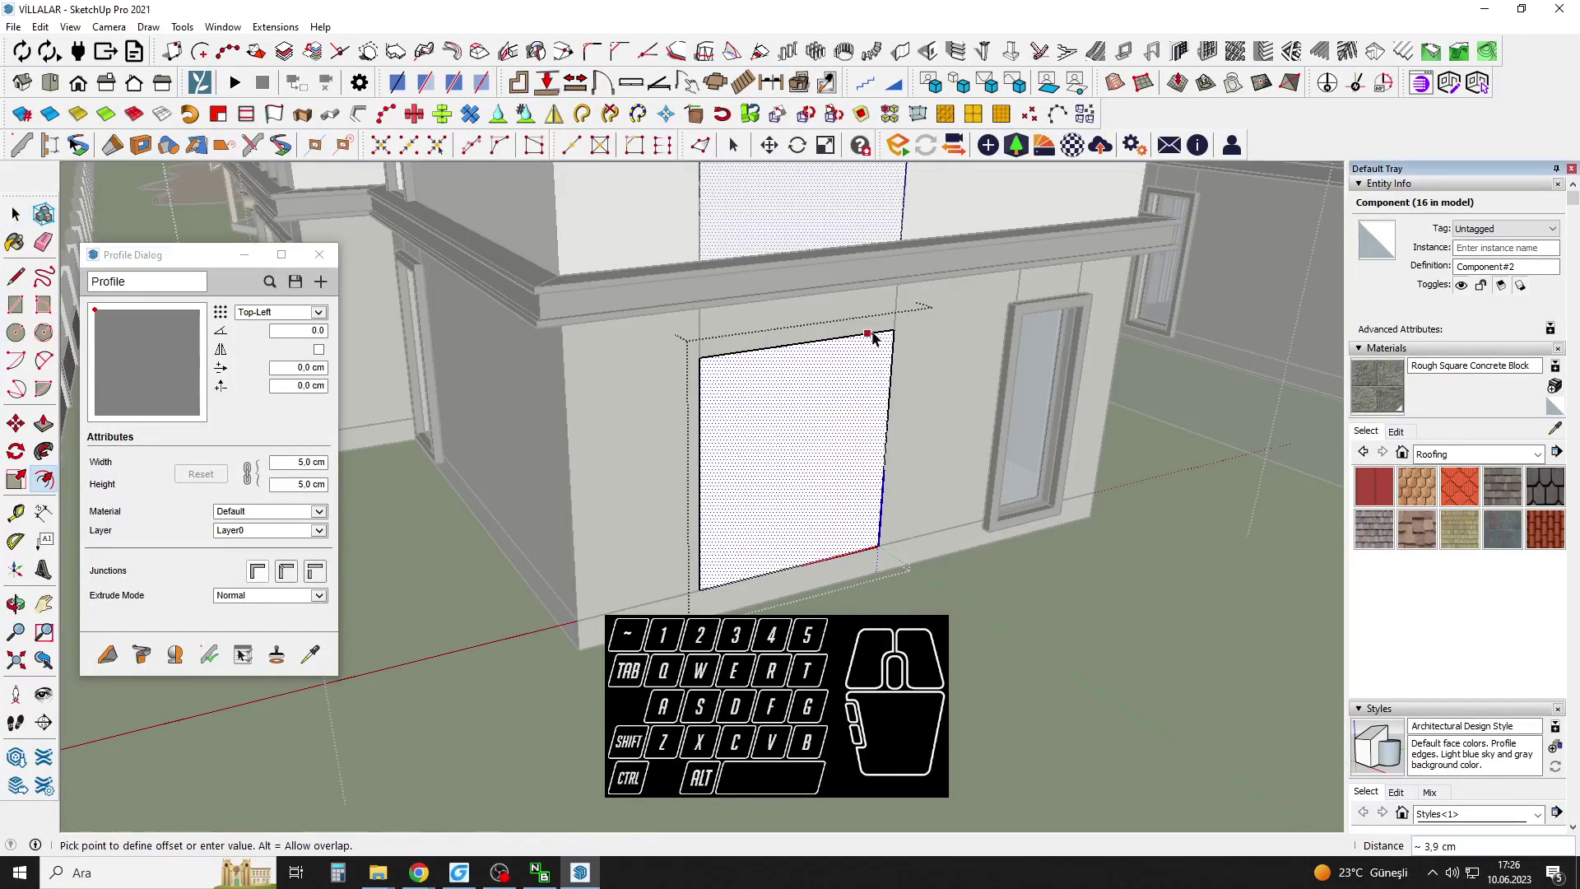
pyautogui.click(874, 320)
pyautogui.press('space')
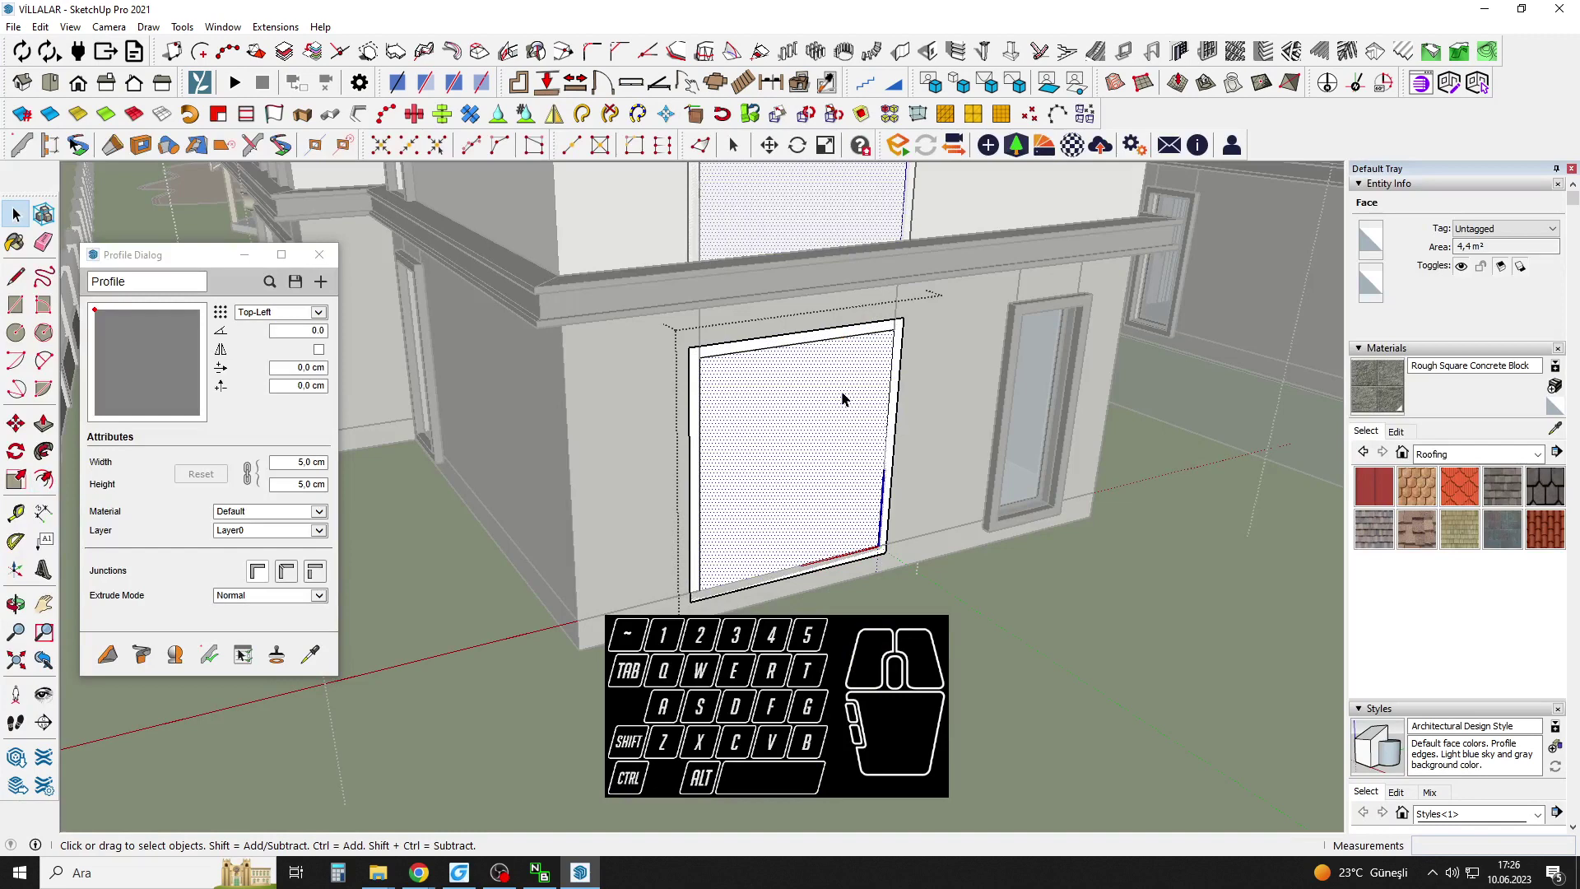
pyautogui.press('p')
pyautogui.click(896, 339)
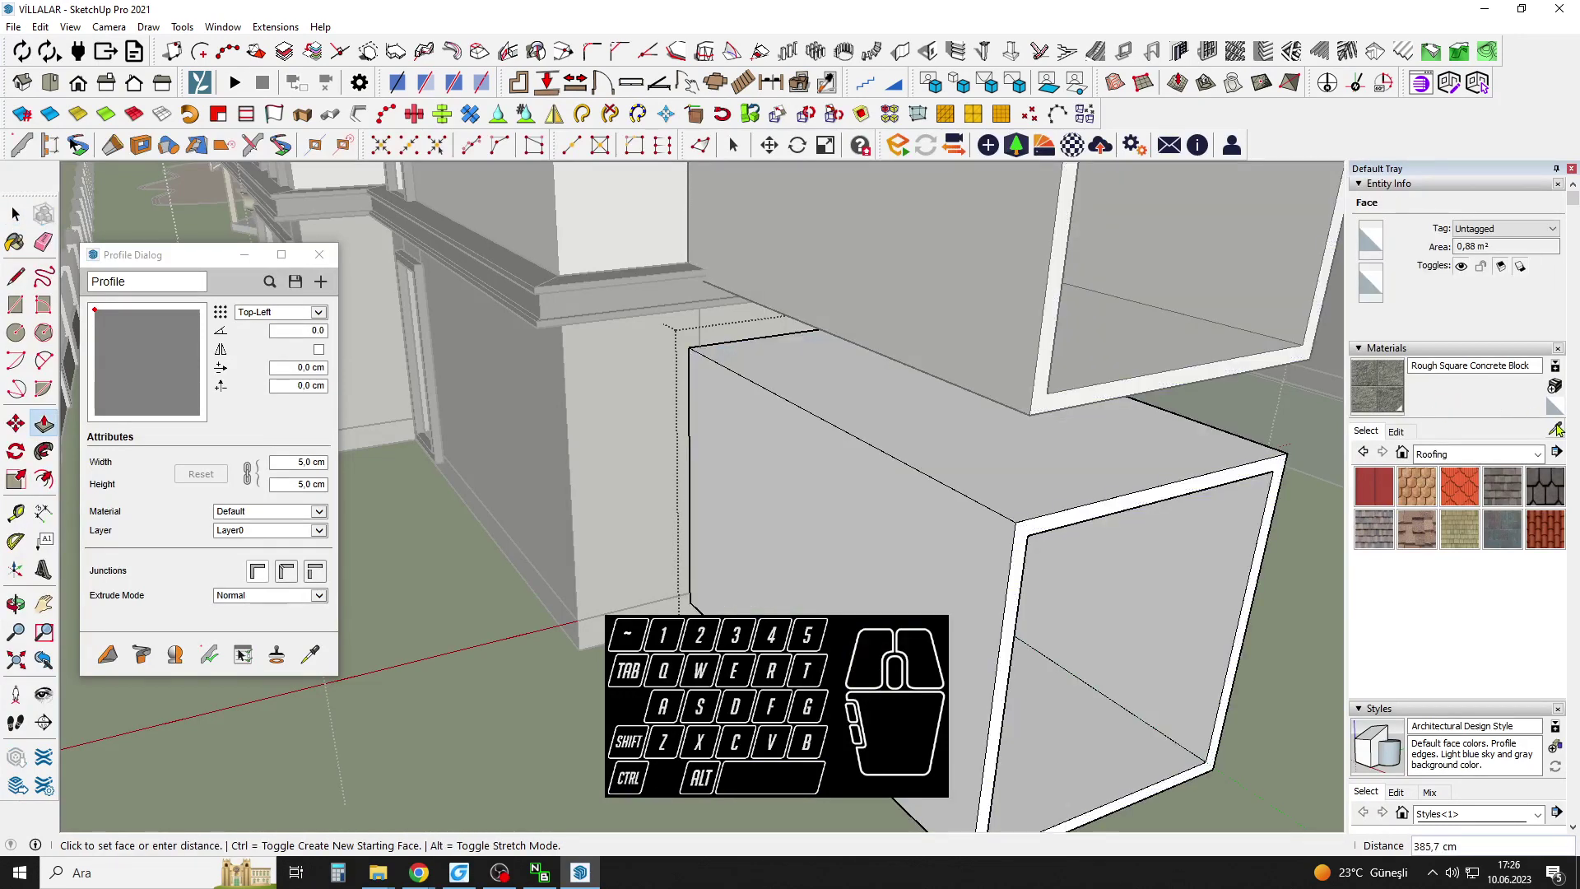
pyautogui.write('10')
pyautogui.press('Return')
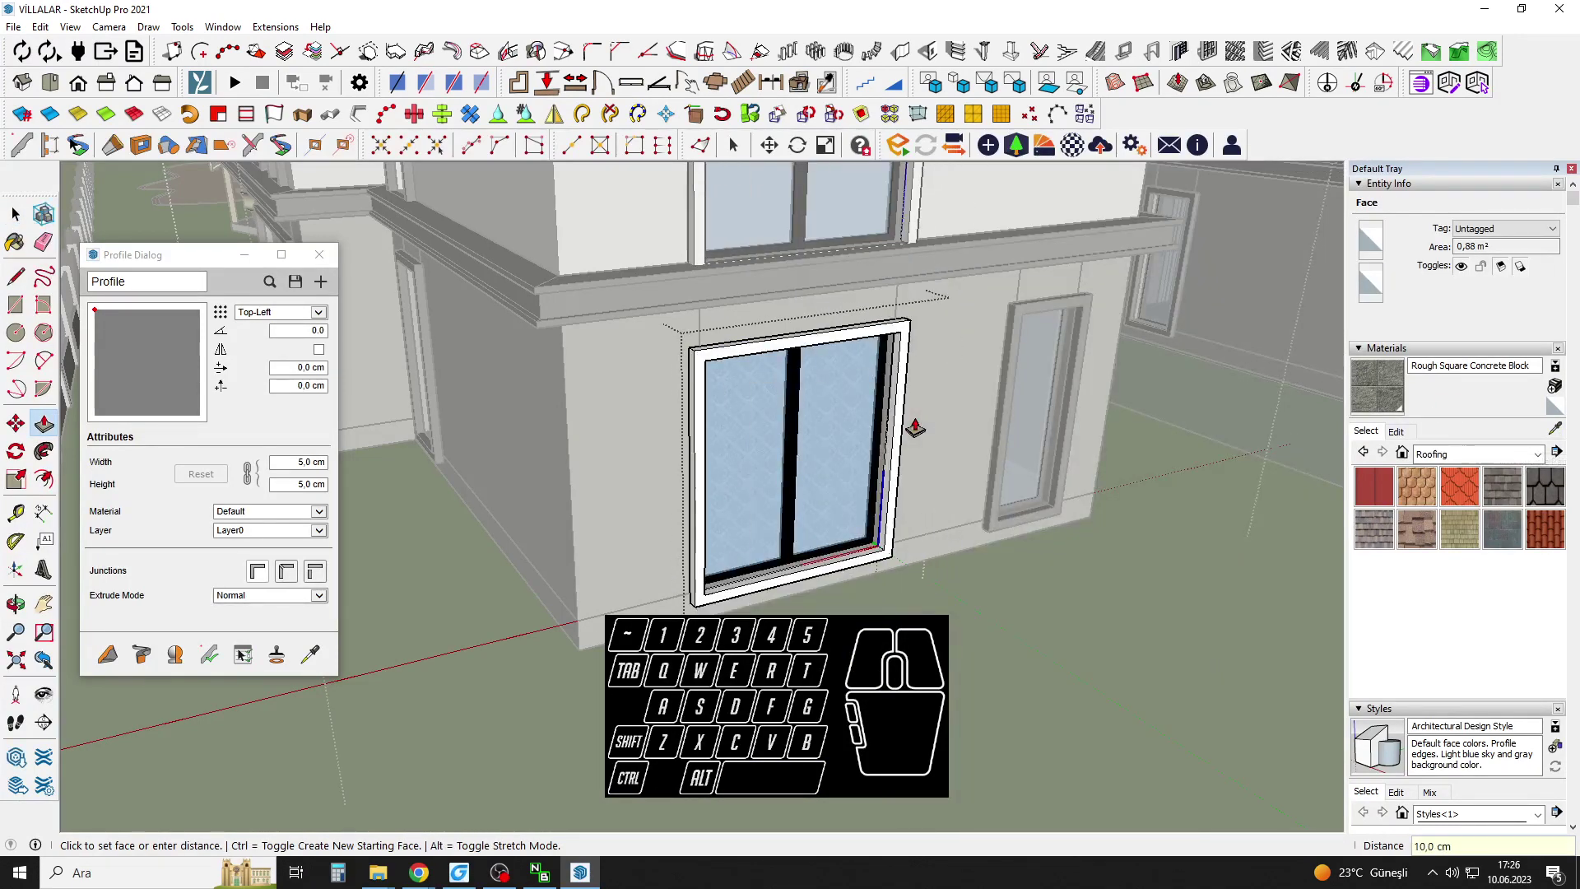
# Sample the dark Color M08 material from the floor band above the window.
pyautogui.click(1555, 429)
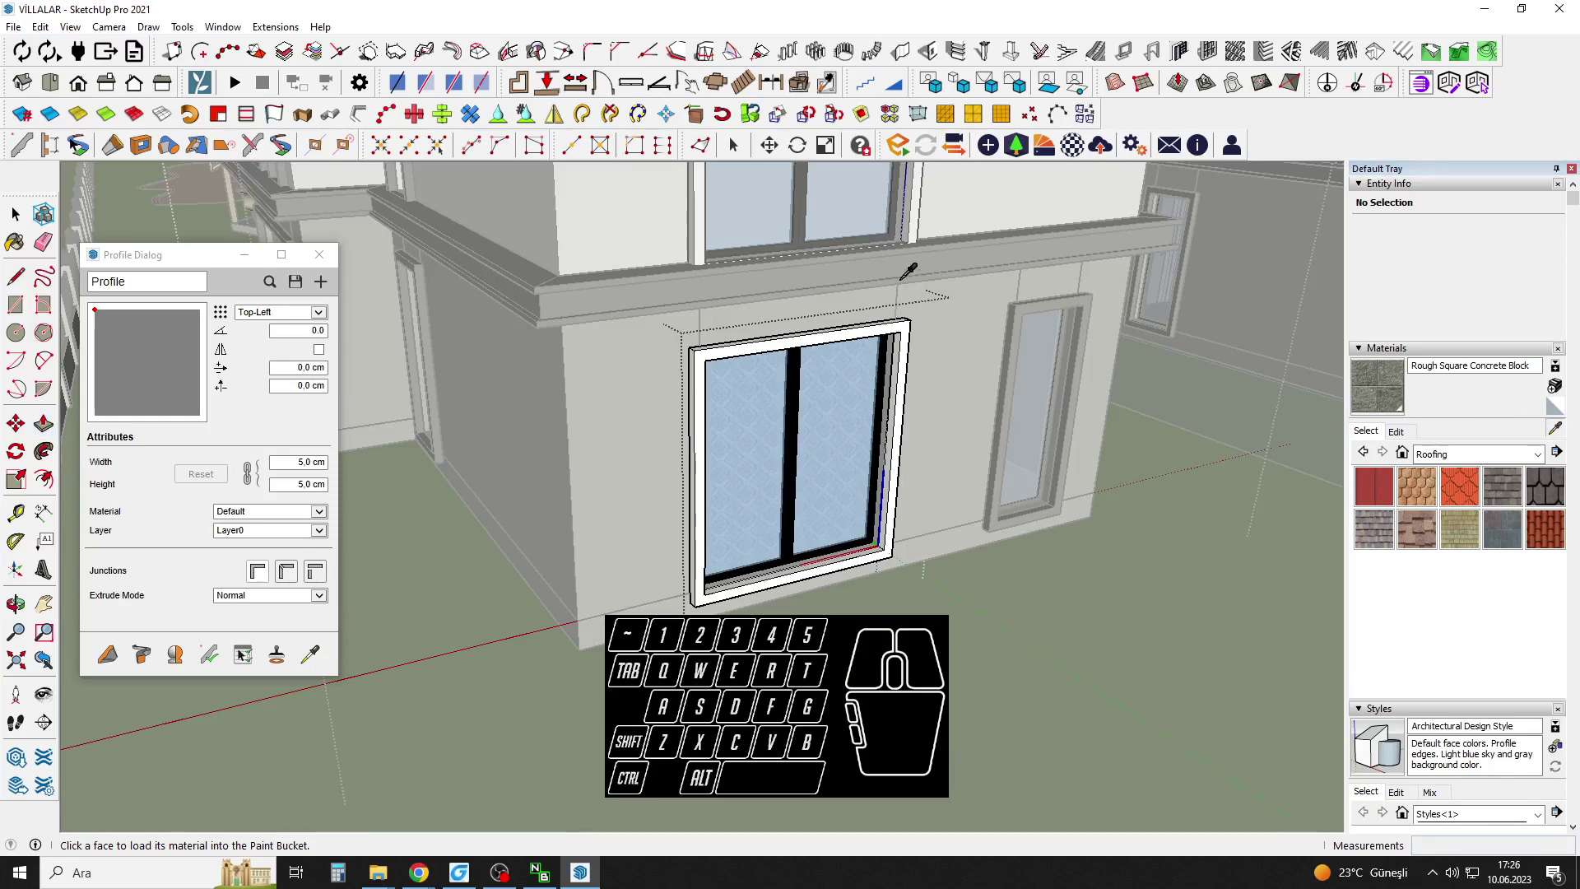
pyautogui.click(908, 271)
pyautogui.press('space')
pyautogui.scroll(3, 899, 461)
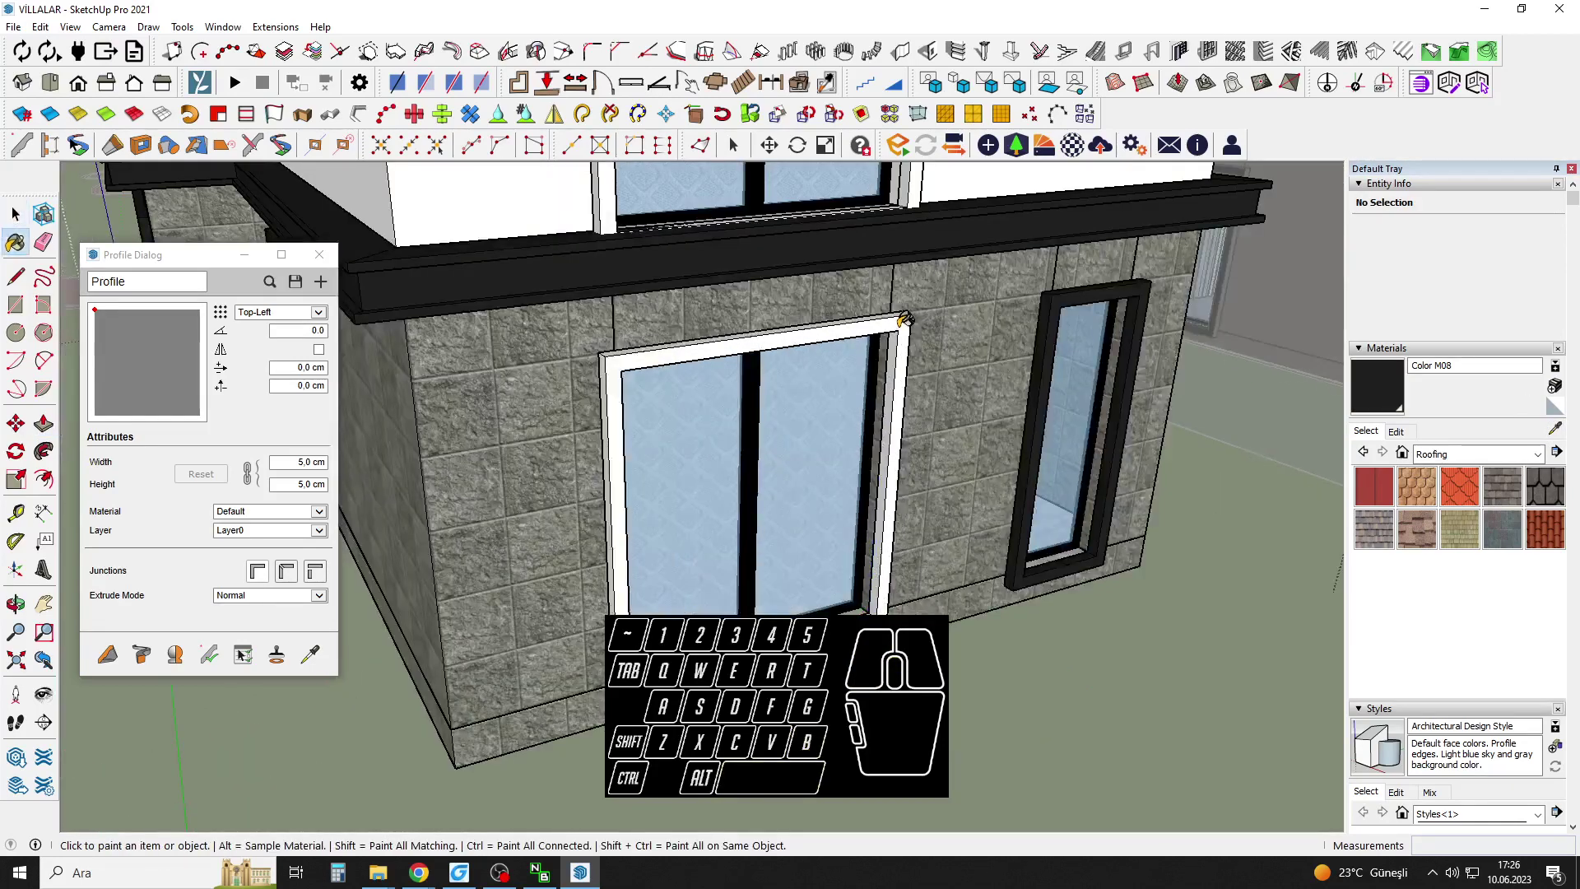
# Undo the first paint of the window frame, then repaint its complete geometry with Color M08 and close the component.
pyautogui.press('space')
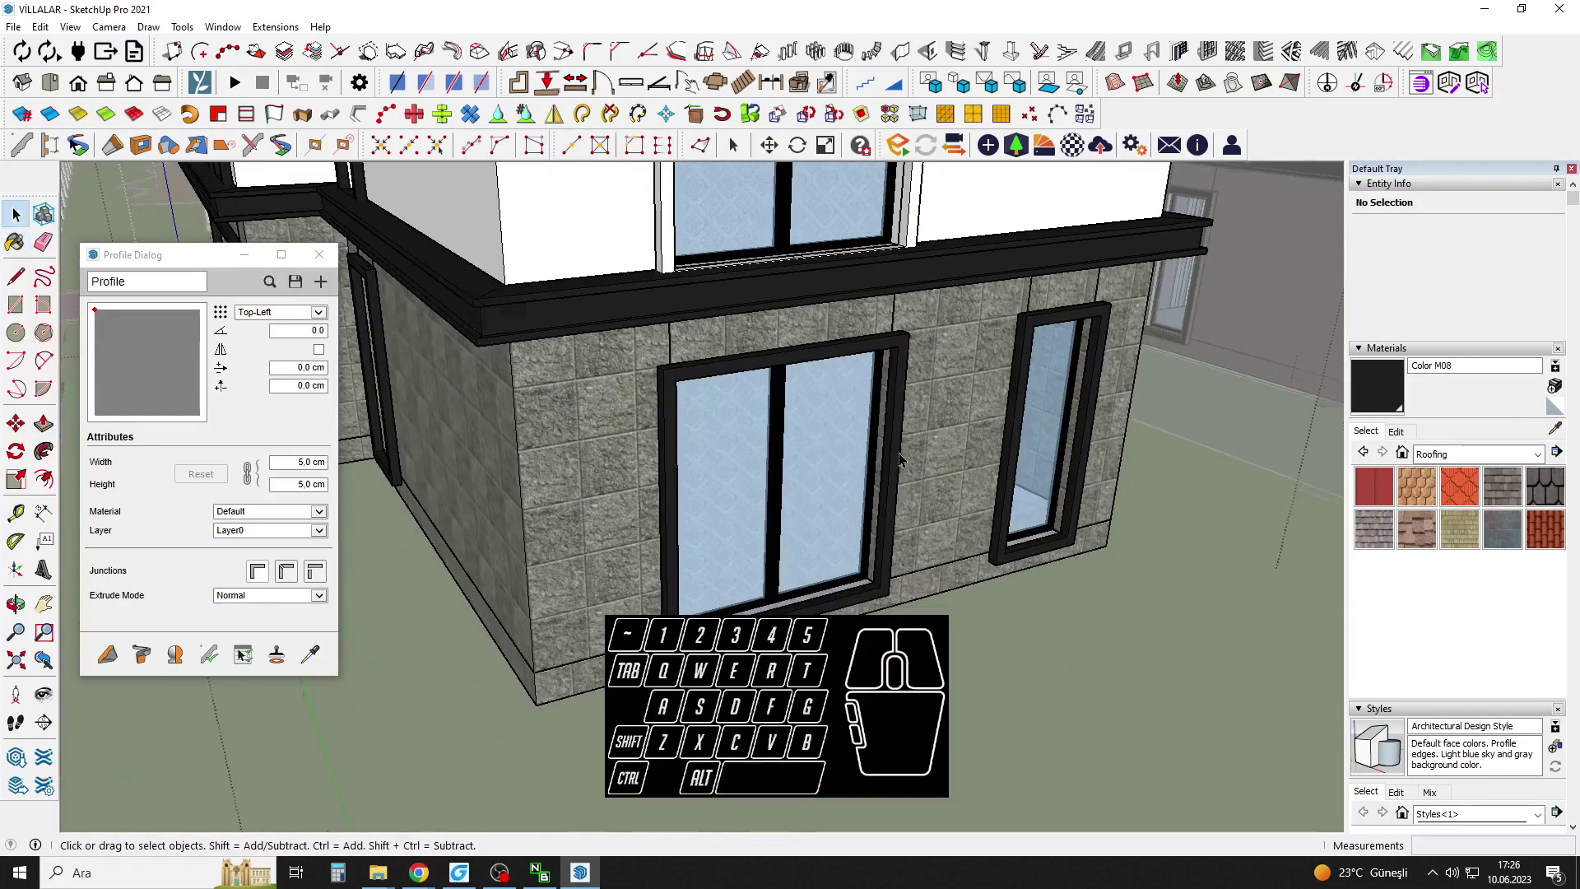
pyautogui.hotkey('ctrl', 'z')
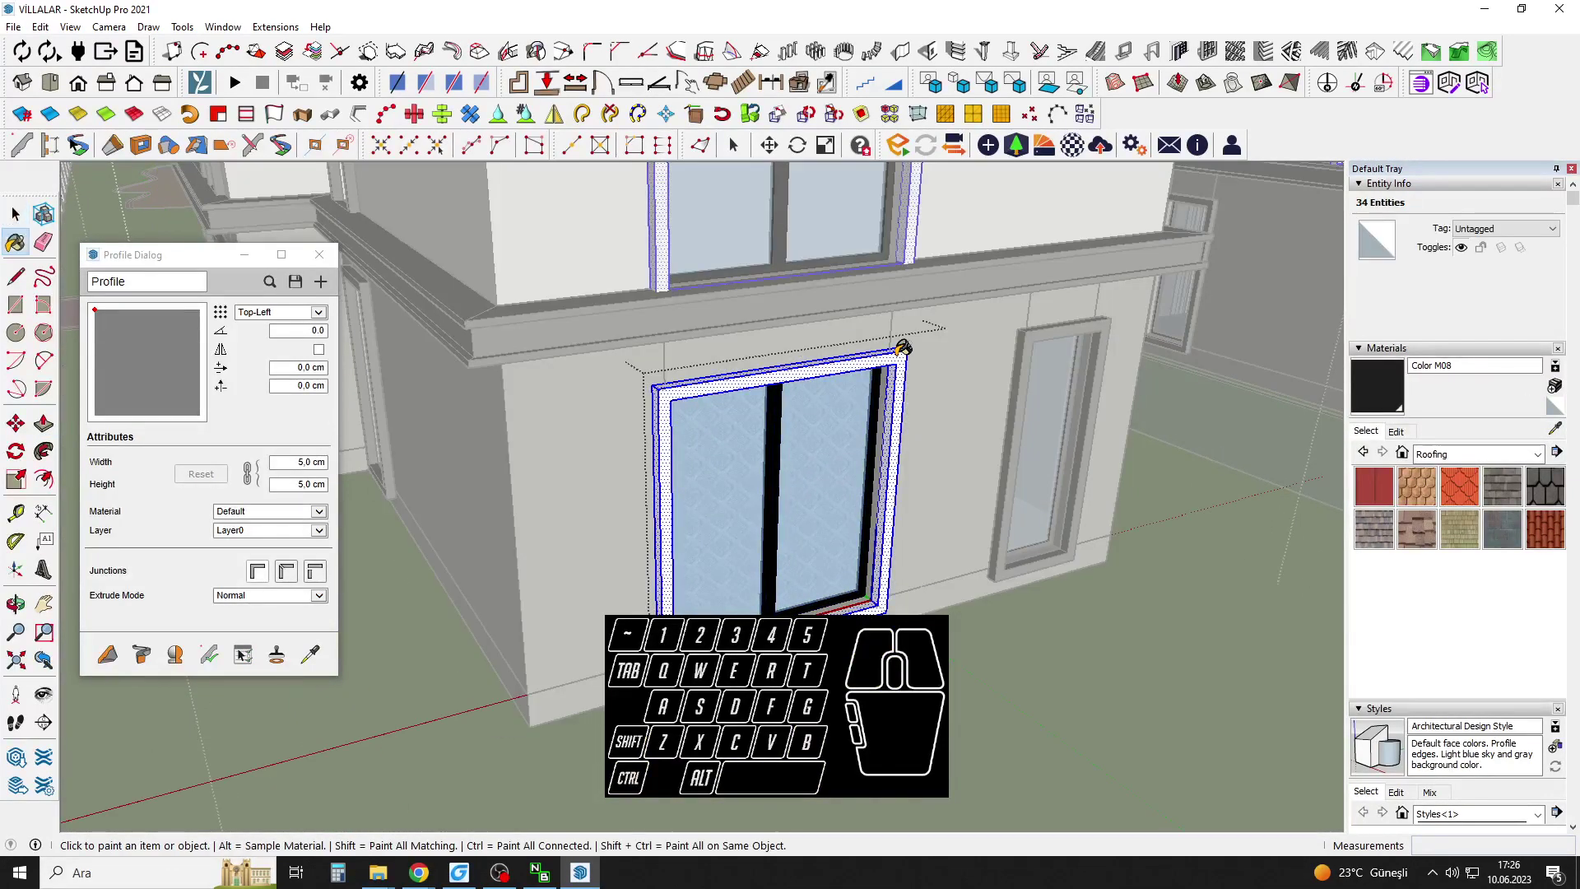
pyautogui.click(902, 347)
pyautogui.press('space')
pyautogui.rightClick(904, 370)
pyautogui.click(982, 511)
pyautogui.scroll(-5, 894, 468)
pyautogui.press('Escape')
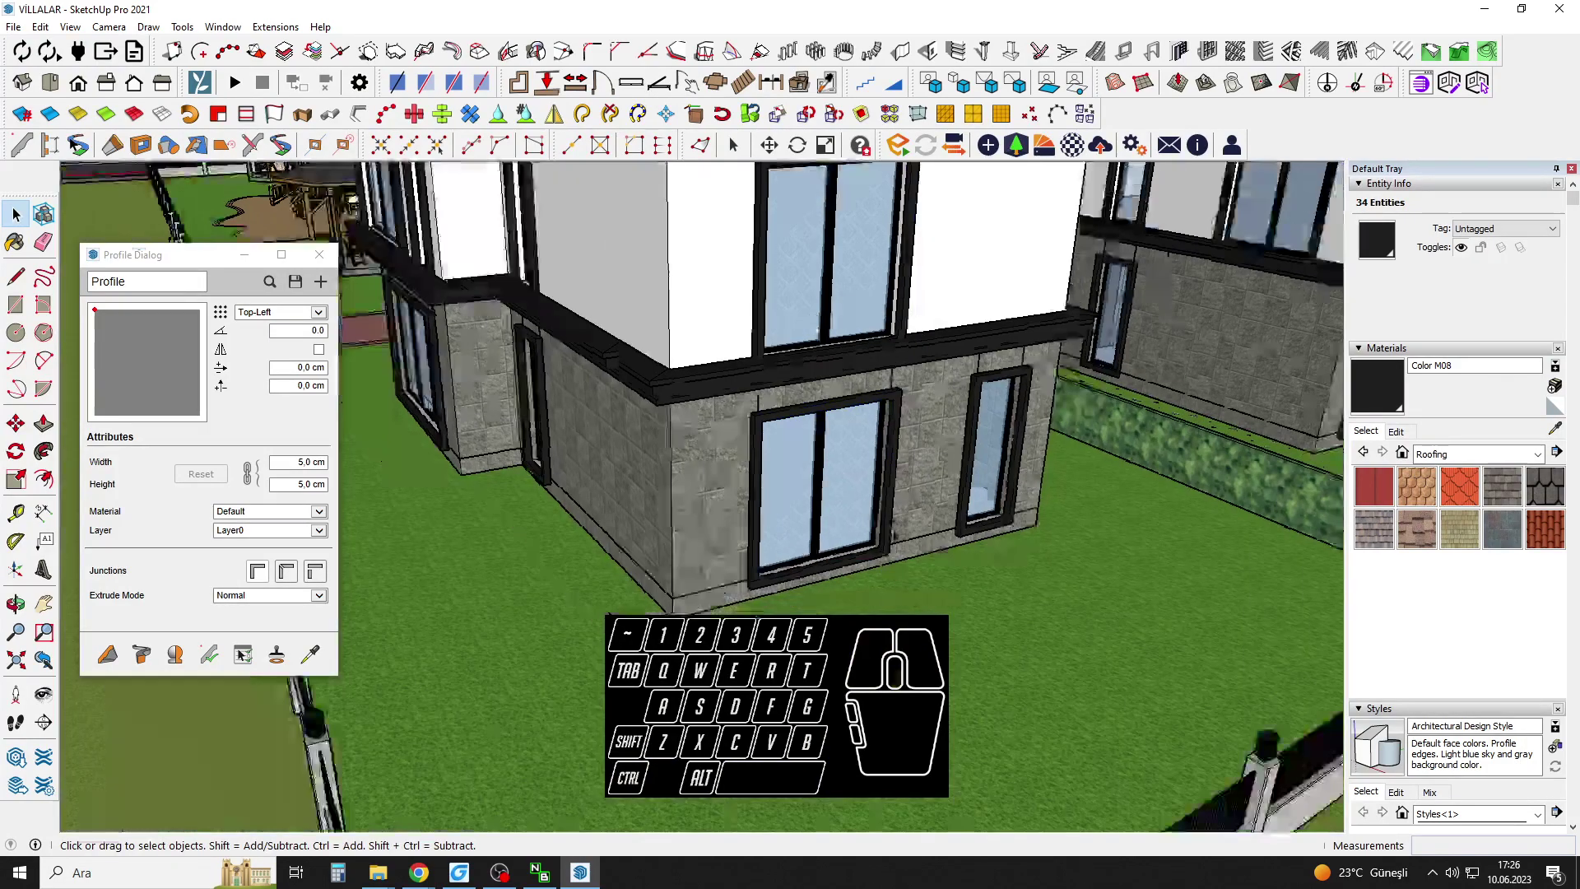
# Open the black entrance canopy group with the slotted side panel on the villa's front for editing.
pyautogui.moveTo(658, 576); pyautogui.dragTo(806, 535, button='middle')
pyautogui.keyDown('shift'); pyautogui.moveTo(806, 535); pyautogui.dragTo(1139, 526, button='middle'); pyautogui.keyUp('shift')
pyautogui.moveTo(699, 494); pyautogui.dragTo(1021, 523, button='middle')
pyautogui.moveTo(790, 527); pyautogui.dragTo(857, 518, button='middle')
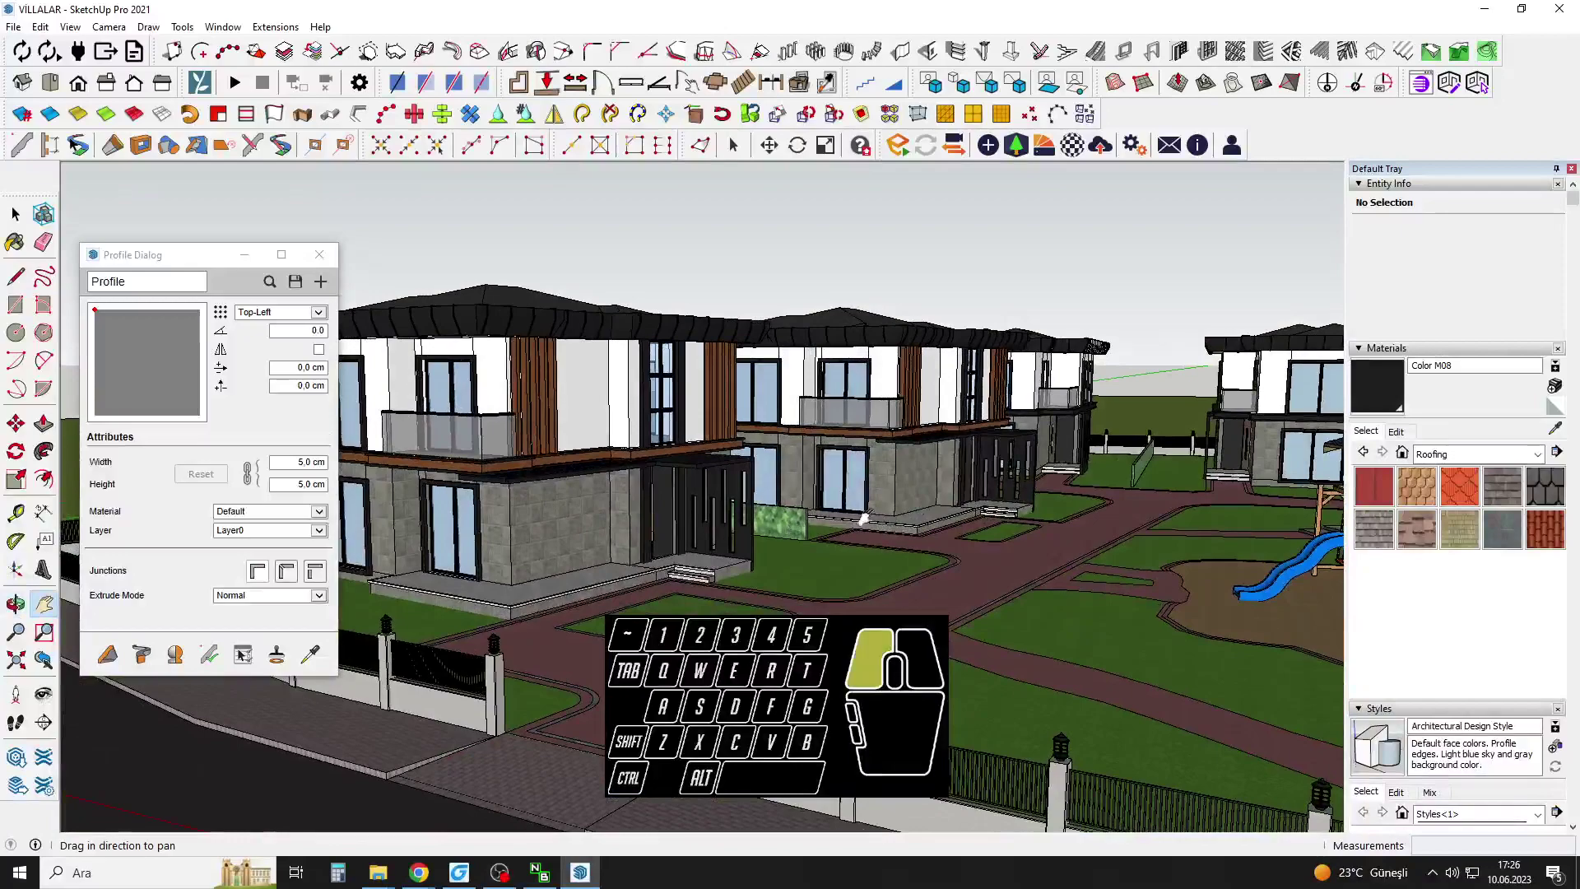
pyautogui.scroll(5, 853, 455)
pyautogui.scroll(2, 853, 455)
pyautogui.moveTo(852, 455); pyautogui.dragTo(856, 354, button='middle')
pyautogui.moveTo(856, 354); pyautogui.dragTo(821, 395)
pyautogui.moveTo(821, 395); pyautogui.dragTo(841, 359, button='middle')
pyautogui.doubleClick(841, 359)
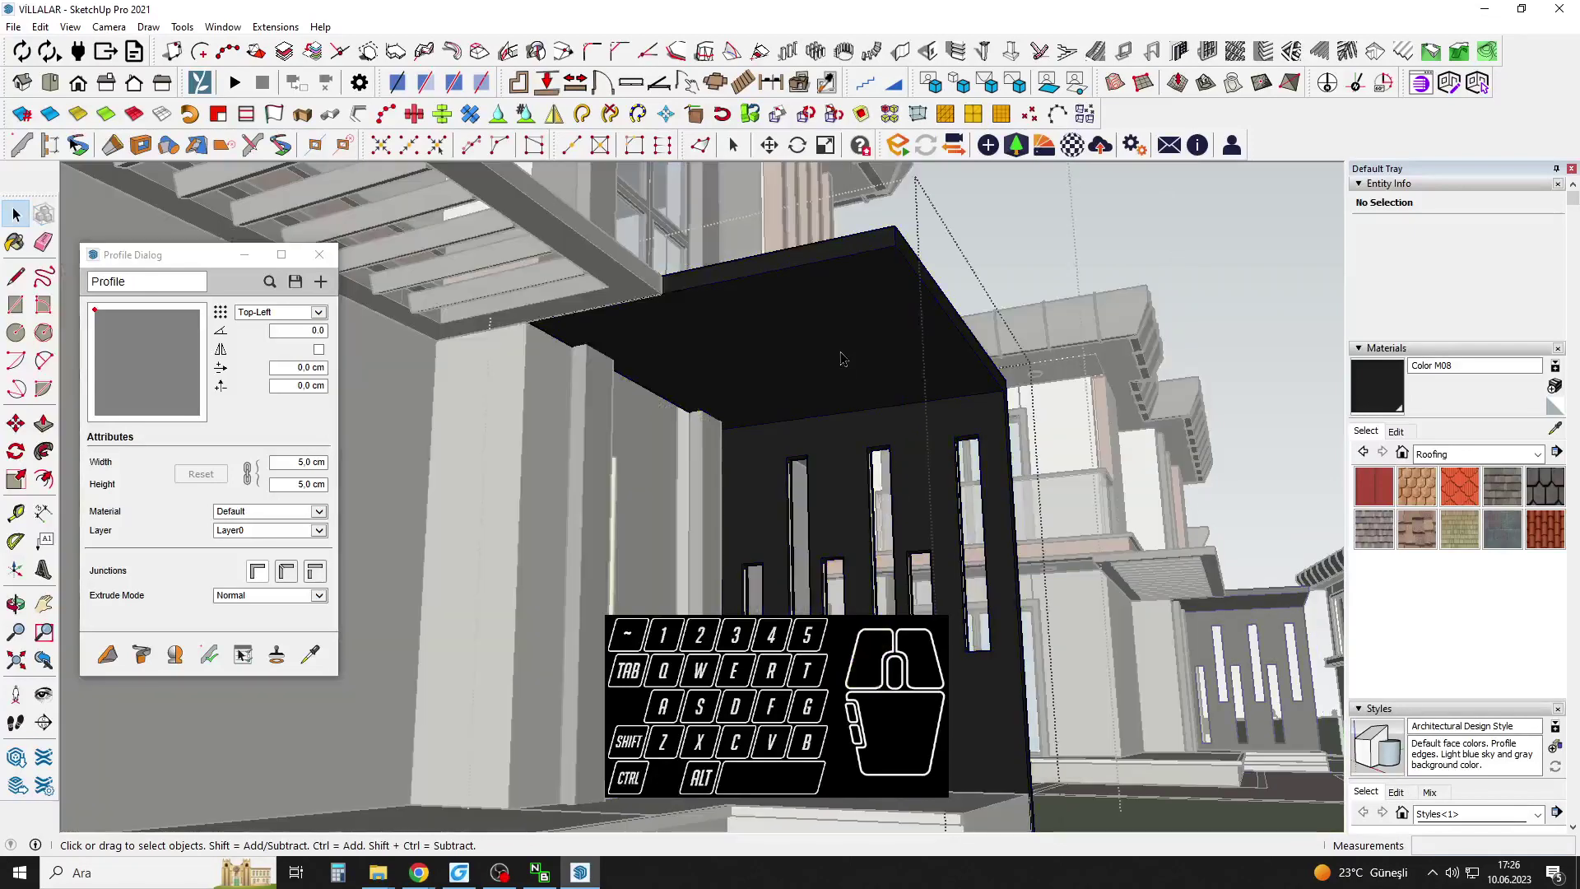
# Copy the canopy's outer ceiling and side-panel edges inward twice, with the copies 3 cm apart, to outline a light strip.
pyautogui.moveTo(866, 352); pyautogui.dragTo(833, 367, button='middle')
pyautogui.scroll(1, 840, 354)
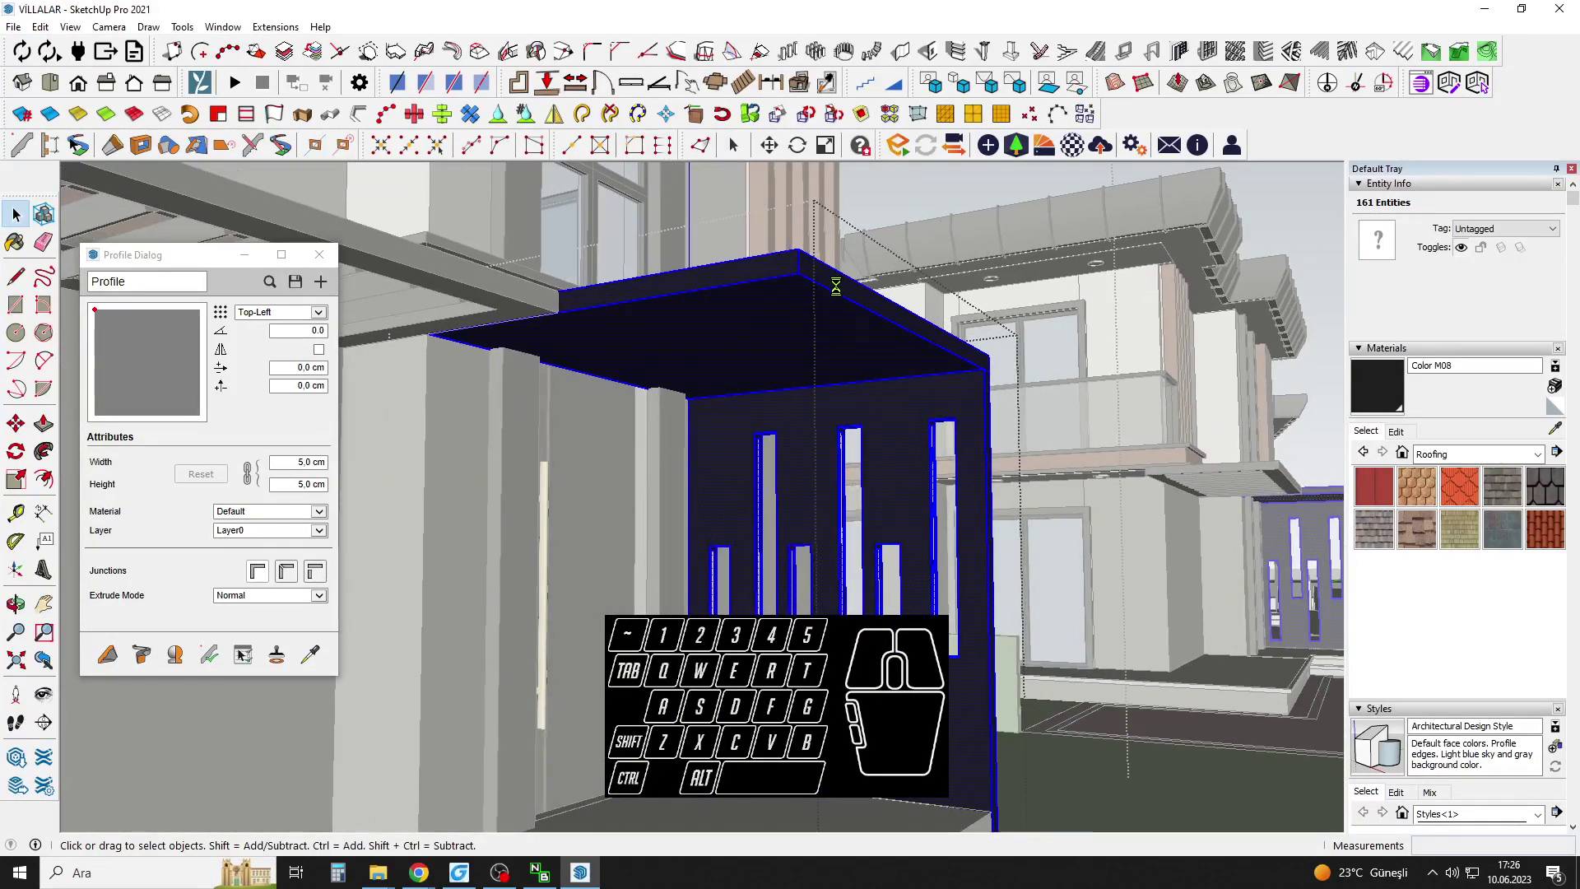
pyautogui.moveTo(909, 366); pyautogui.dragTo(980, 404, button='middle')
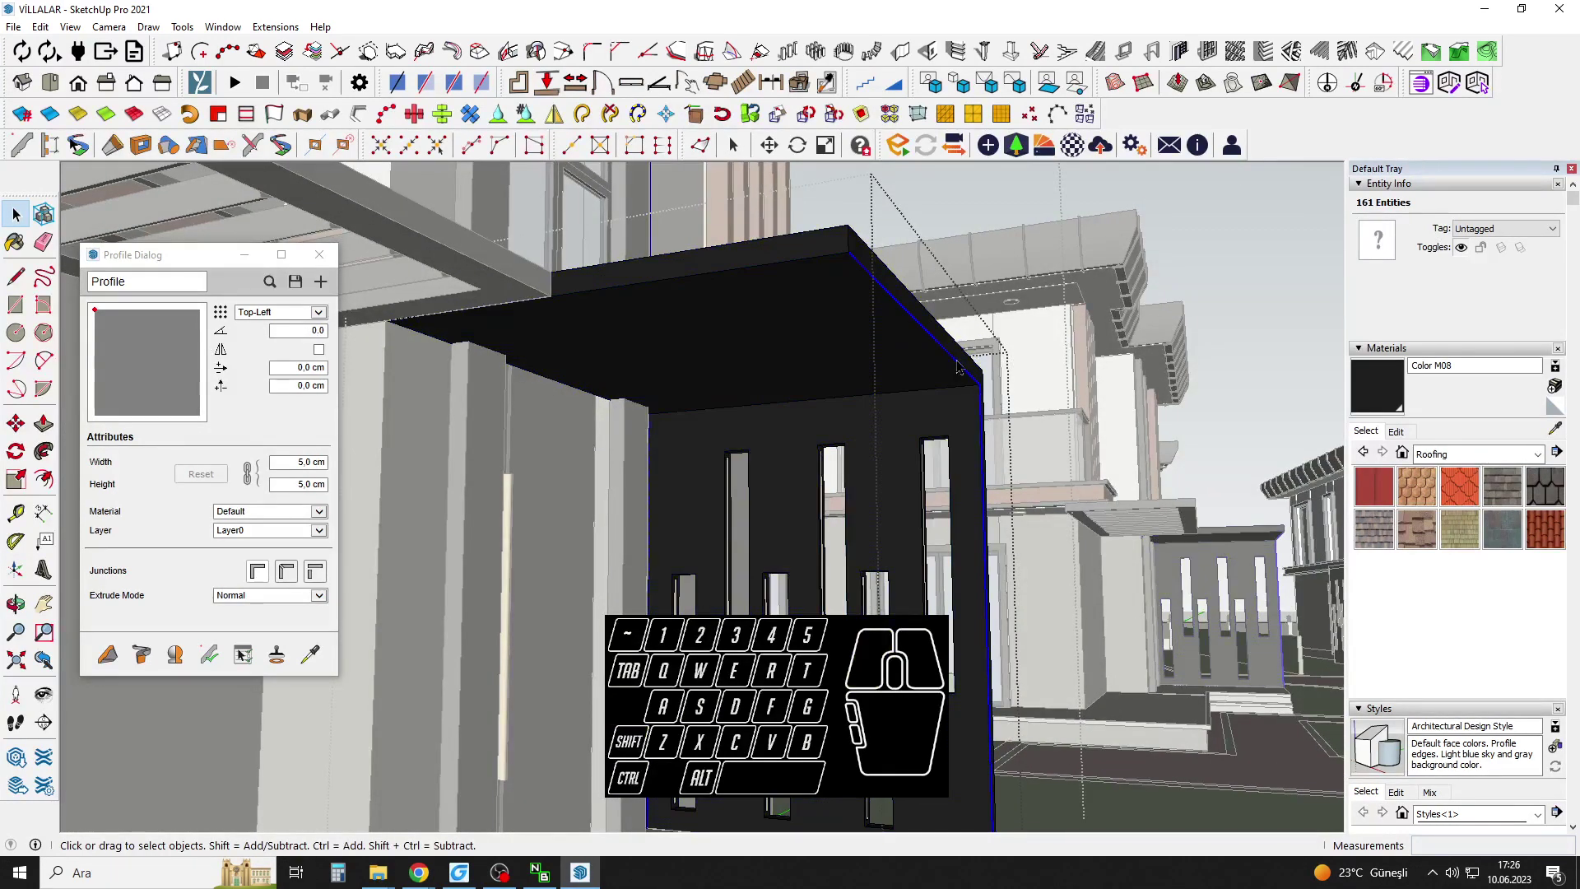
pyautogui.press('m')
pyautogui.click(849, 252)
pyautogui.press('ctrl')
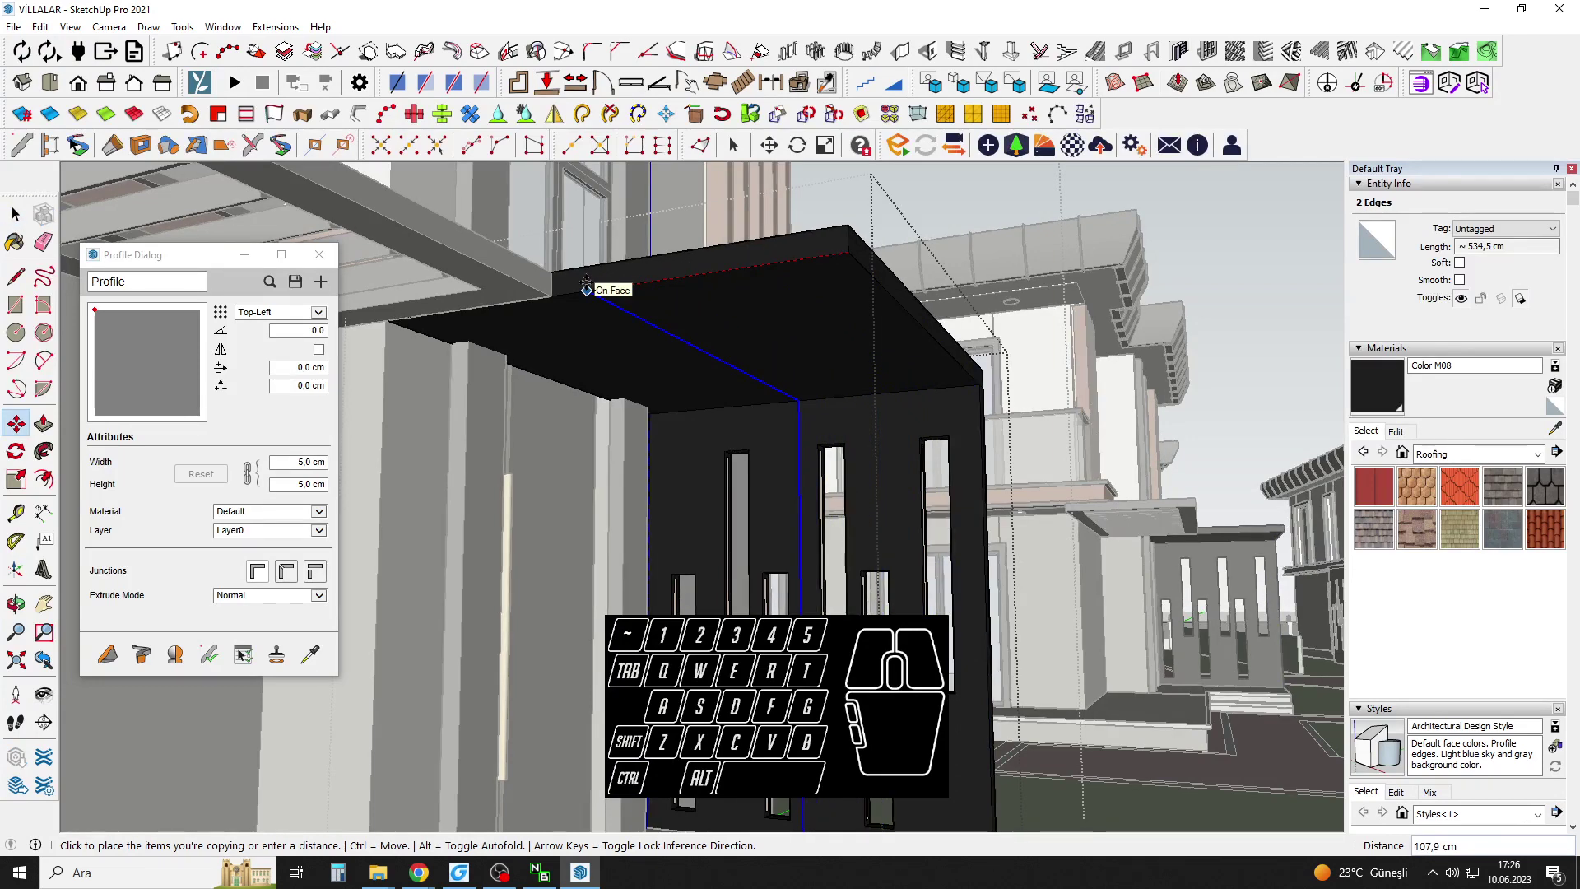
pyautogui.scroll(1, 588, 288)
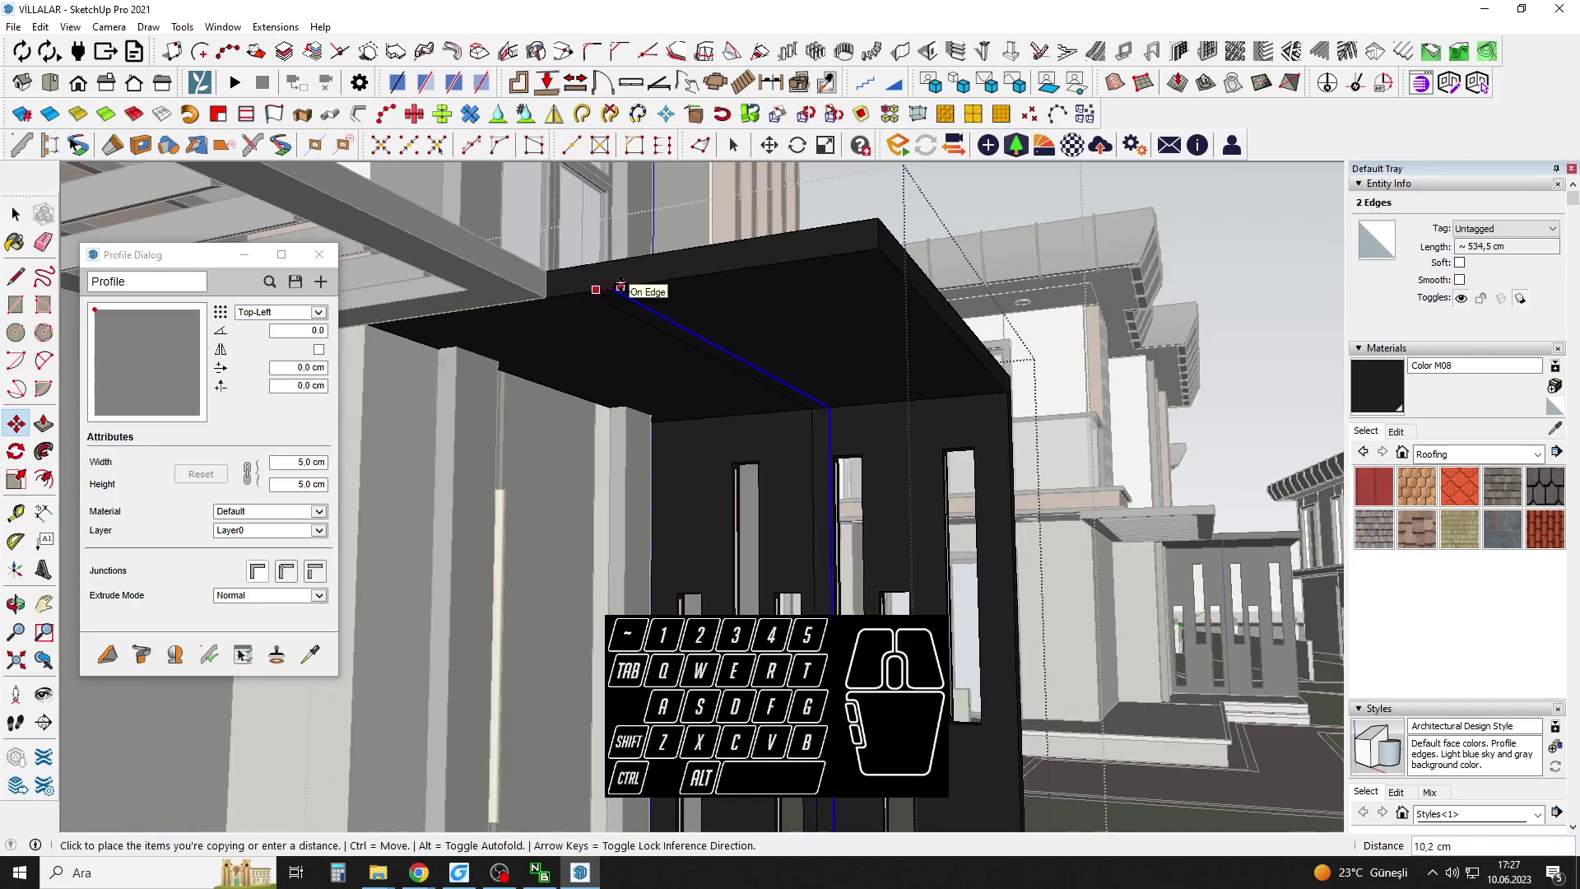
pyautogui.press('Return')
# Choose Color C01 from the Colors library and paint the narrow strip on the canopy ceiling and side panel with it.
pyautogui.moveTo(714, 397); pyautogui.dragTo(765, 258, button='middle')
pyautogui.press('space')
pyautogui.scroll(1, 854, 319)
pyautogui.scroll(1, 854, 318)
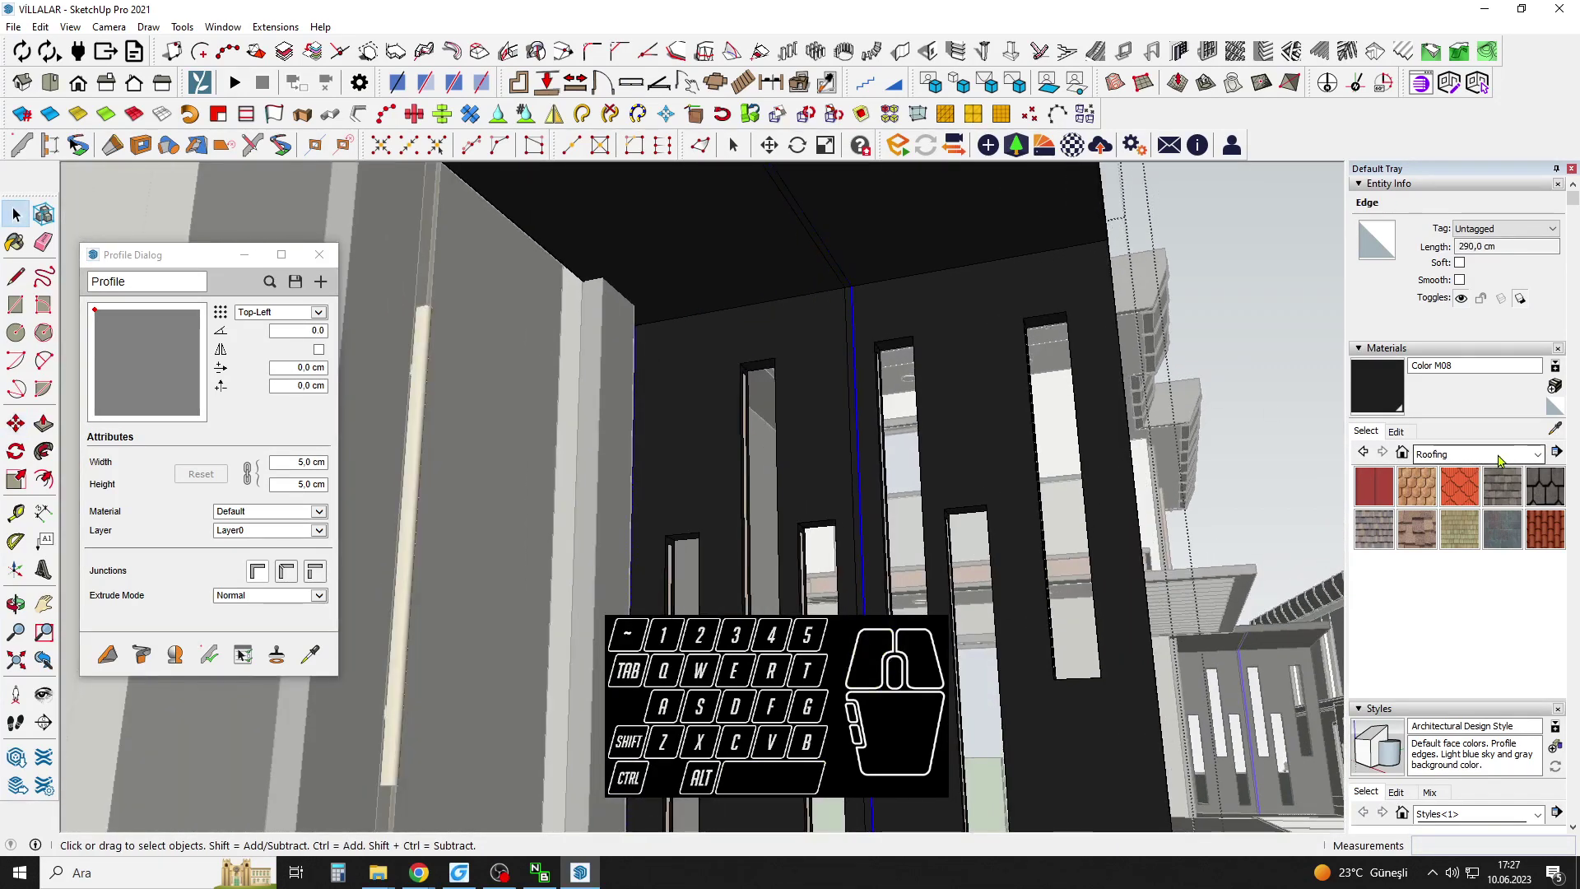
pyautogui.click(1499, 455)
pyautogui.click(1448, 511)
pyautogui.click(1374, 656)
pyautogui.moveTo(894, 348)
pyautogui.mouseDown(button='middle')
pyautogui.moveTo(868, 296)
pyautogui.moveTo(853, 316)
pyautogui.mouseUp(button='middle')
pyautogui.click(853, 317)
pyautogui.moveTo(841, 406)
pyautogui.mouseDown(button='middle')
pyautogui.moveTo(857, 599)
pyautogui.moveTo(829, 356)
pyautogui.moveTo(811, 582)
pyautogui.mouseUp(button='middle')
pyautogui.scroll(1, 812, 582)
pyautogui.press('space')
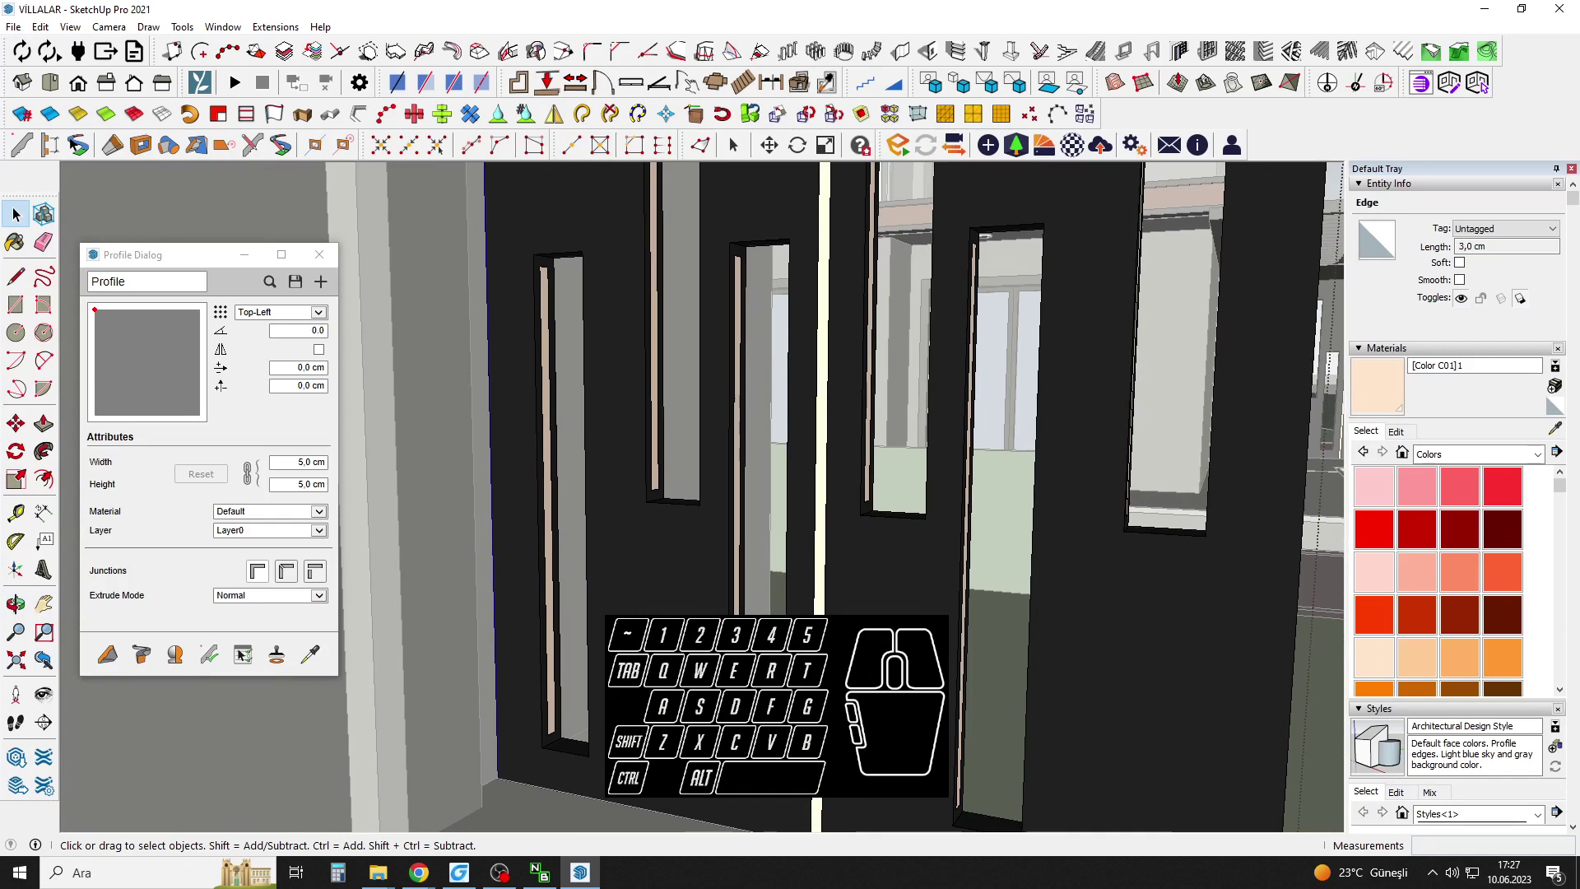
# Cut the light strip on the side panel with a cross line, erase its lower part and close the canopy group.
pyautogui.moveTo(983, 237); pyautogui.dragTo(808, 541, button='middle')
pyautogui.moveTo(818, 346); pyautogui.dragTo(815, 293, button='middle')
pyautogui.press('l')
pyautogui.click(815, 293)
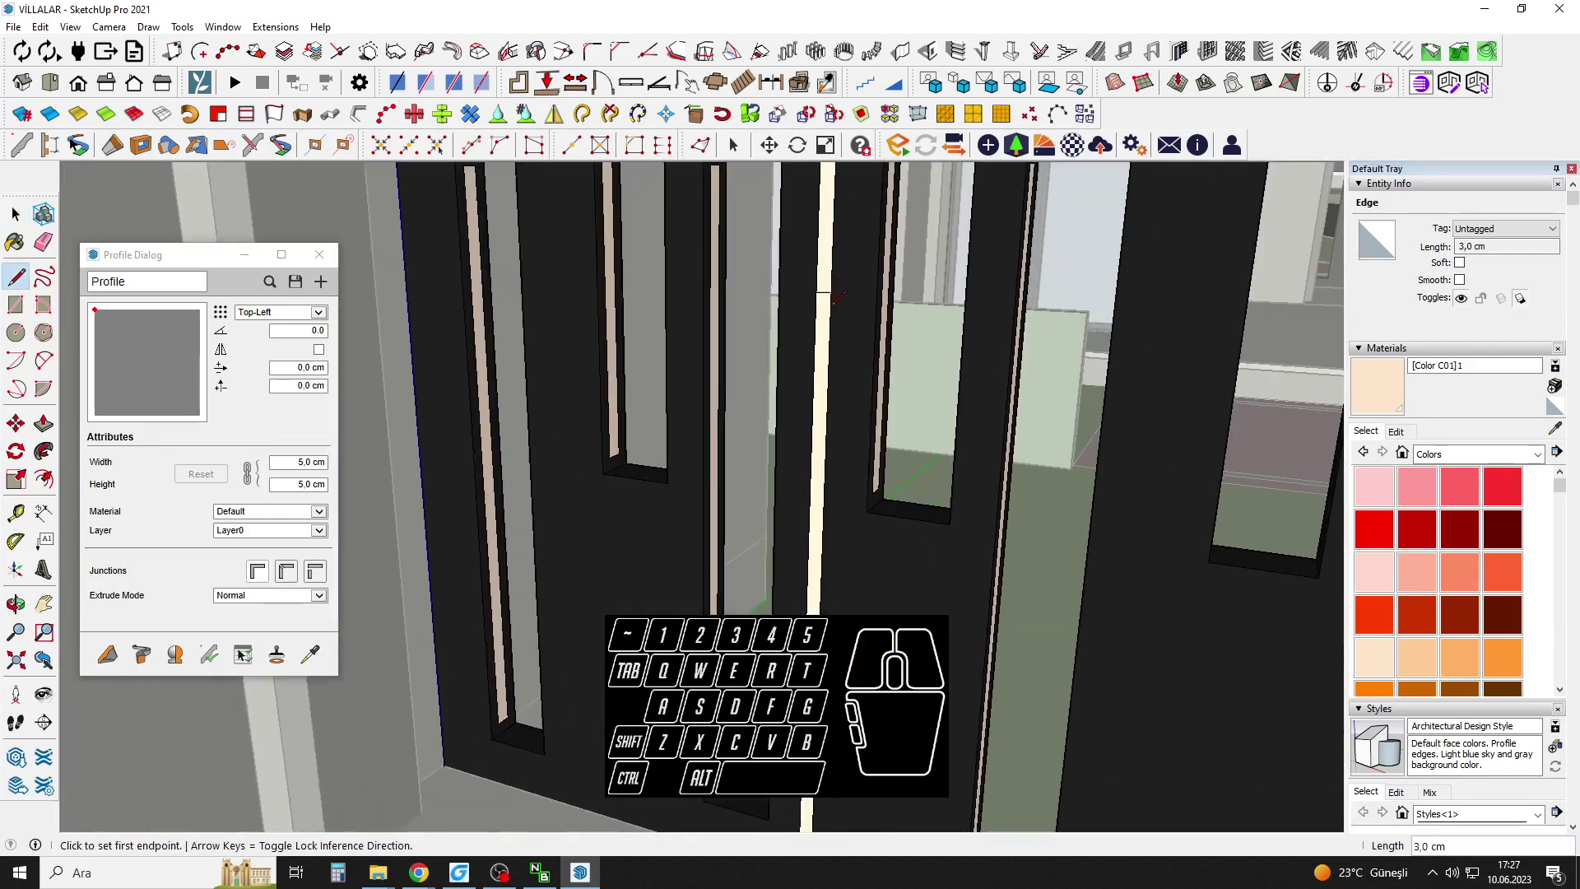
pyautogui.scroll(3, 823, 301)
pyautogui.press('space')
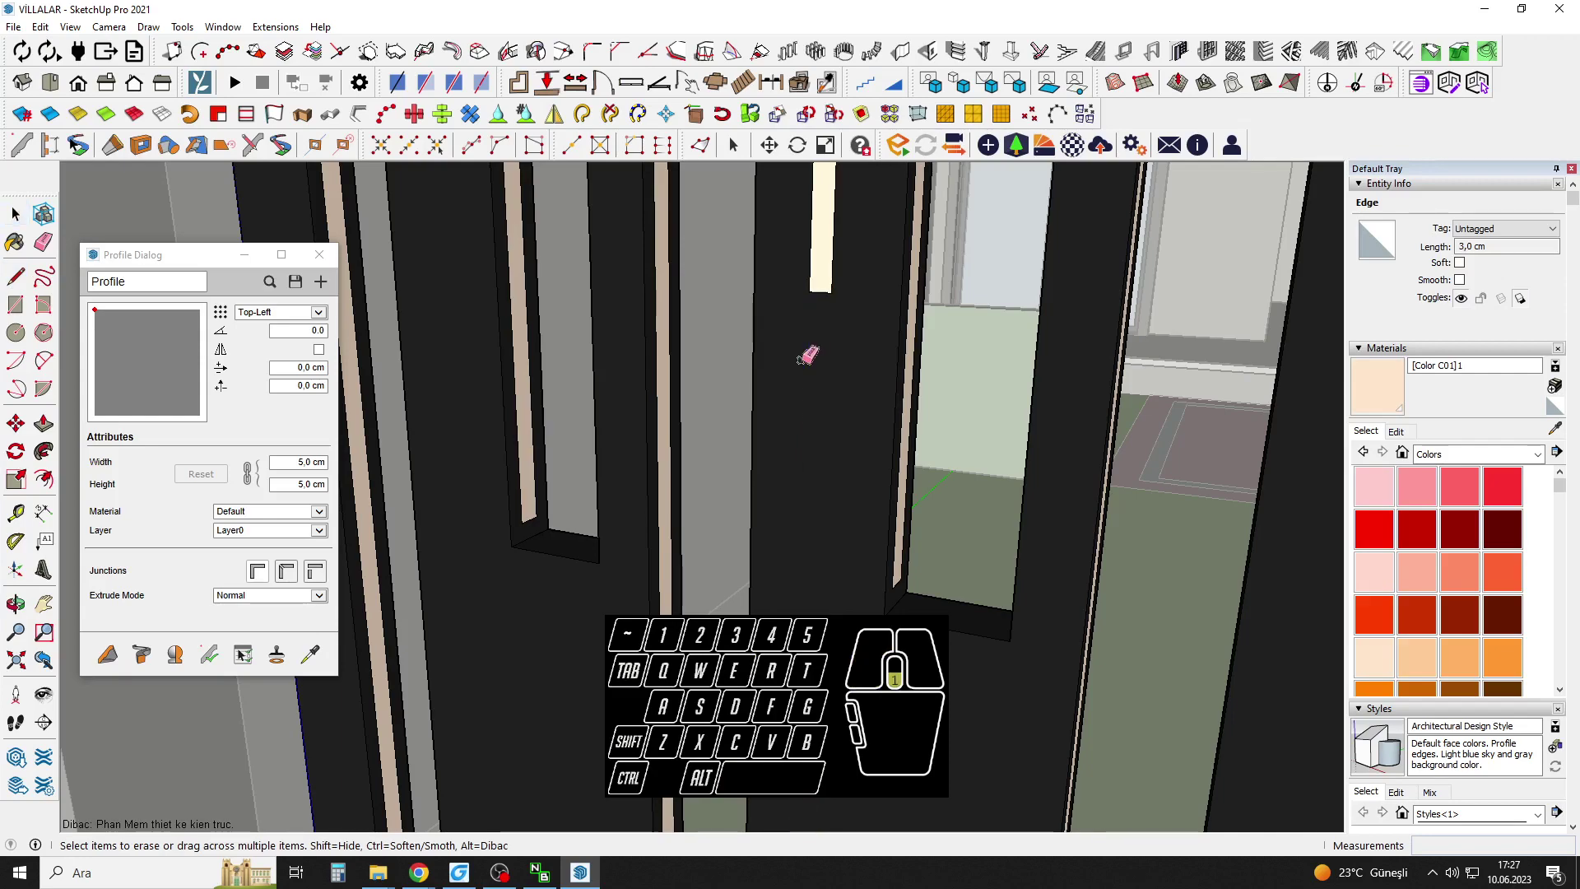
pyautogui.press('space')
pyautogui.scroll(-10, 790, 539)
pyautogui.press('Escape')
# Open the marble entrance steps group and its upper landing slab beside the front door.
pyautogui.moveTo(818, 541)
pyautogui.mouseDown(button='middle')
pyautogui.moveTo(886, 467)
pyautogui.moveTo(1058, 436)
pyautogui.moveTo(1100, 406)
pyautogui.moveTo(1148, 409)
pyautogui.moveTo(1193, 477)
pyautogui.moveTo(1078, 504)
pyautogui.moveTo(978, 501)
pyautogui.mouseUp(button='middle')
pyautogui.scroll(3, 963, 485)
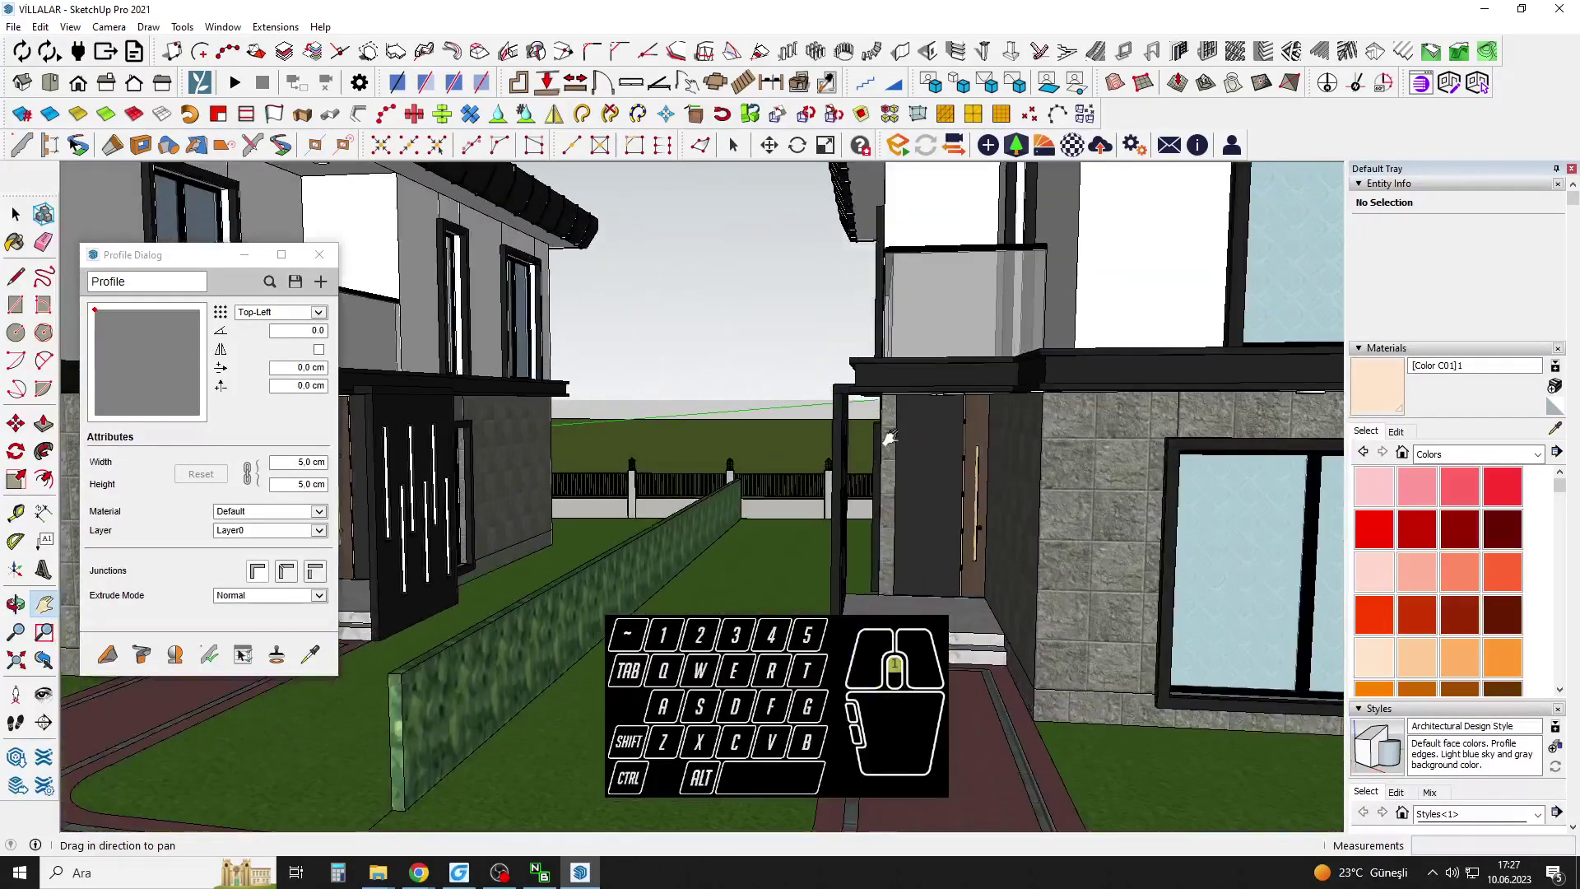
pyautogui.scroll(3, 890, 438)
pyautogui.moveTo(890, 437); pyautogui.dragTo(823, 494, button='middle')
pyautogui.scroll(2, 836, 409)
pyautogui.keyDown('shift'); pyautogui.moveTo(823, 493); pyautogui.dragTo(669, 516, button='middle'); pyautogui.keyUp('shift')
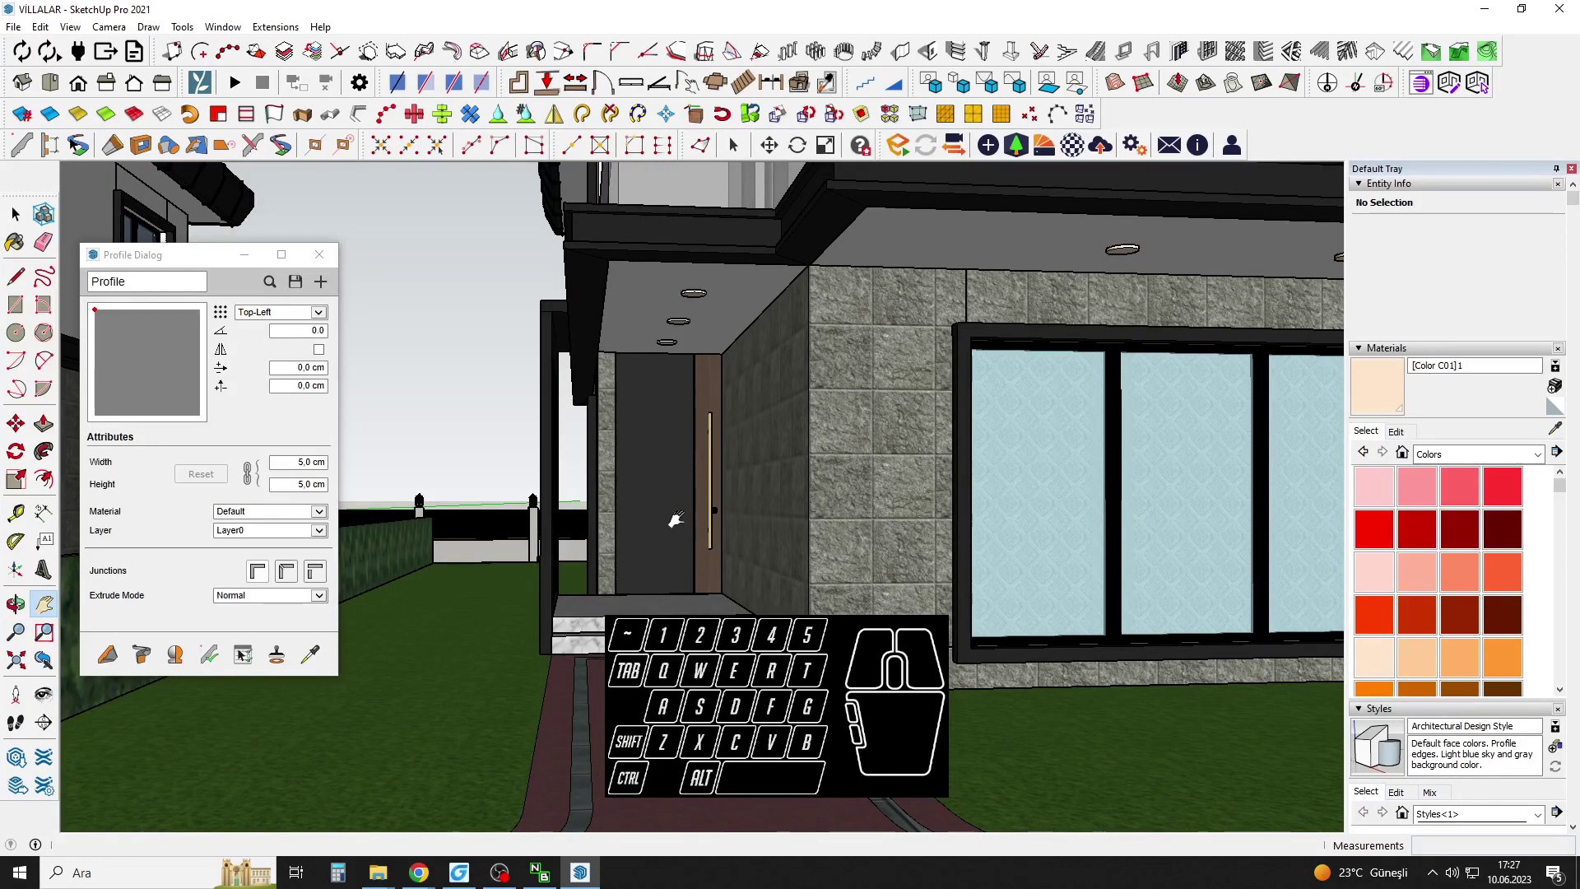
pyautogui.scroll(-5, 620, 486)
pyautogui.moveTo(620, 486); pyautogui.dragTo(822, 493, button='middle')
pyautogui.scroll(5, 735, 530)
pyautogui.scroll(4, 734, 531)
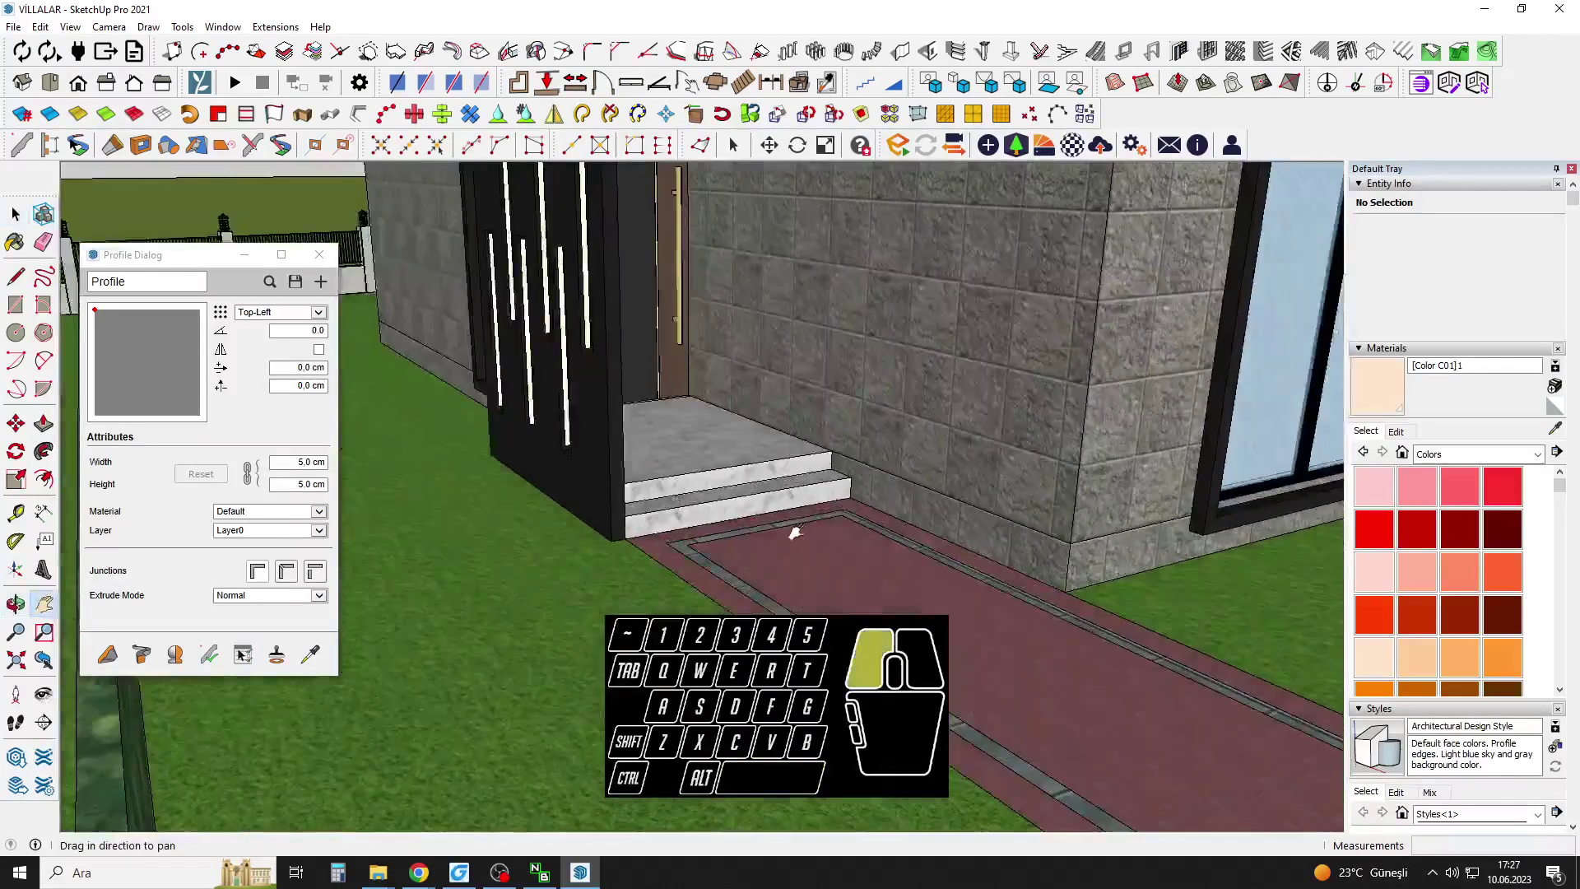
pyautogui.scroll(1, 714, 499)
pyautogui.doubleClick(716, 494)
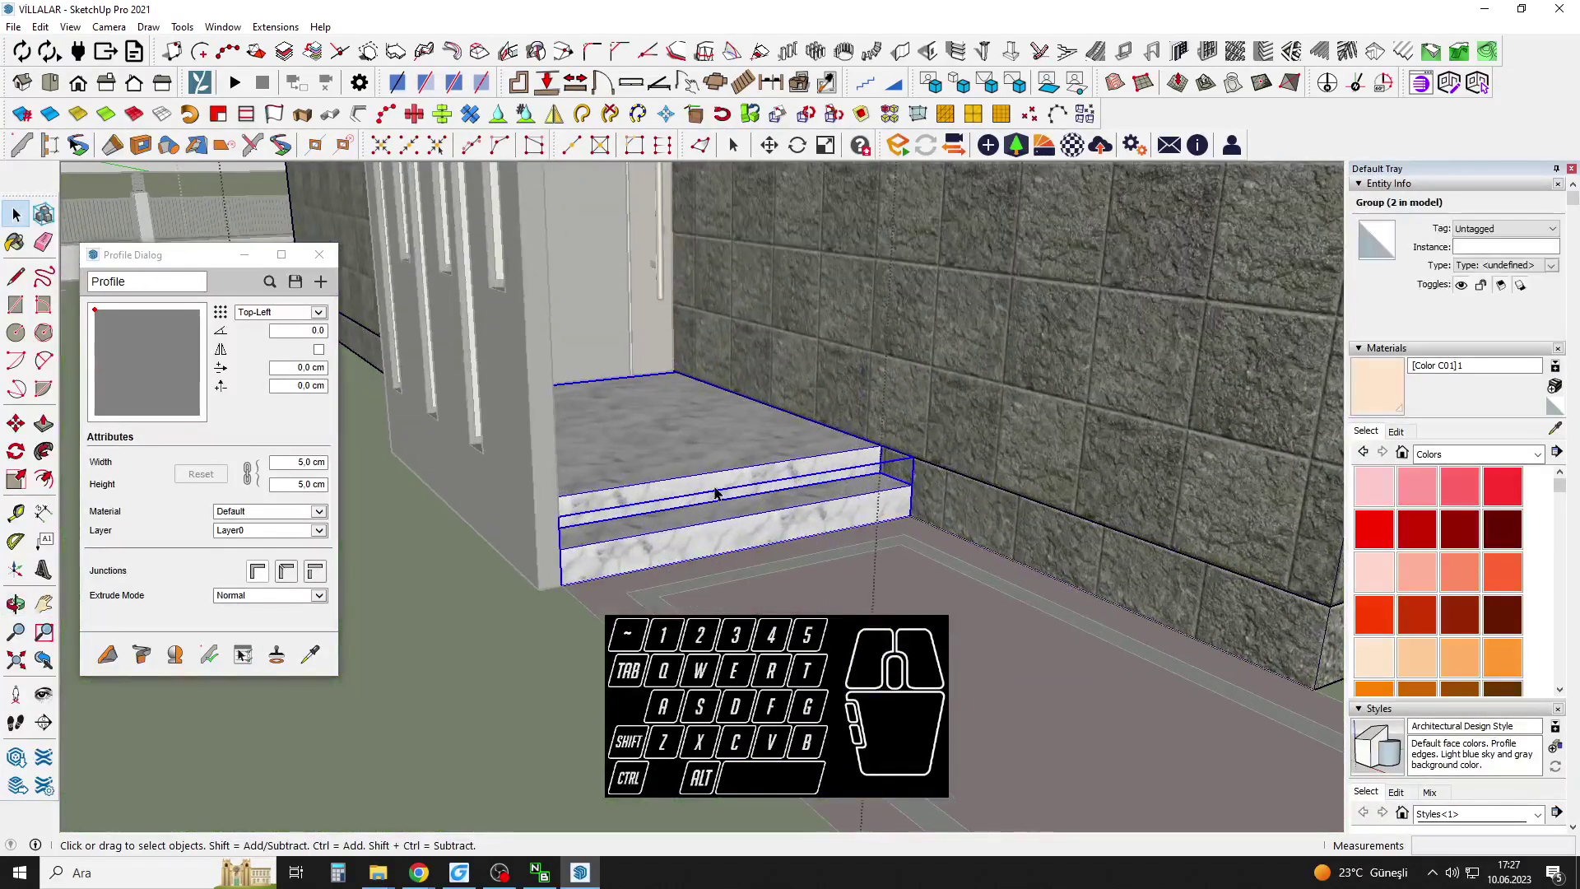
pyautogui.scroll(1, 717, 487)
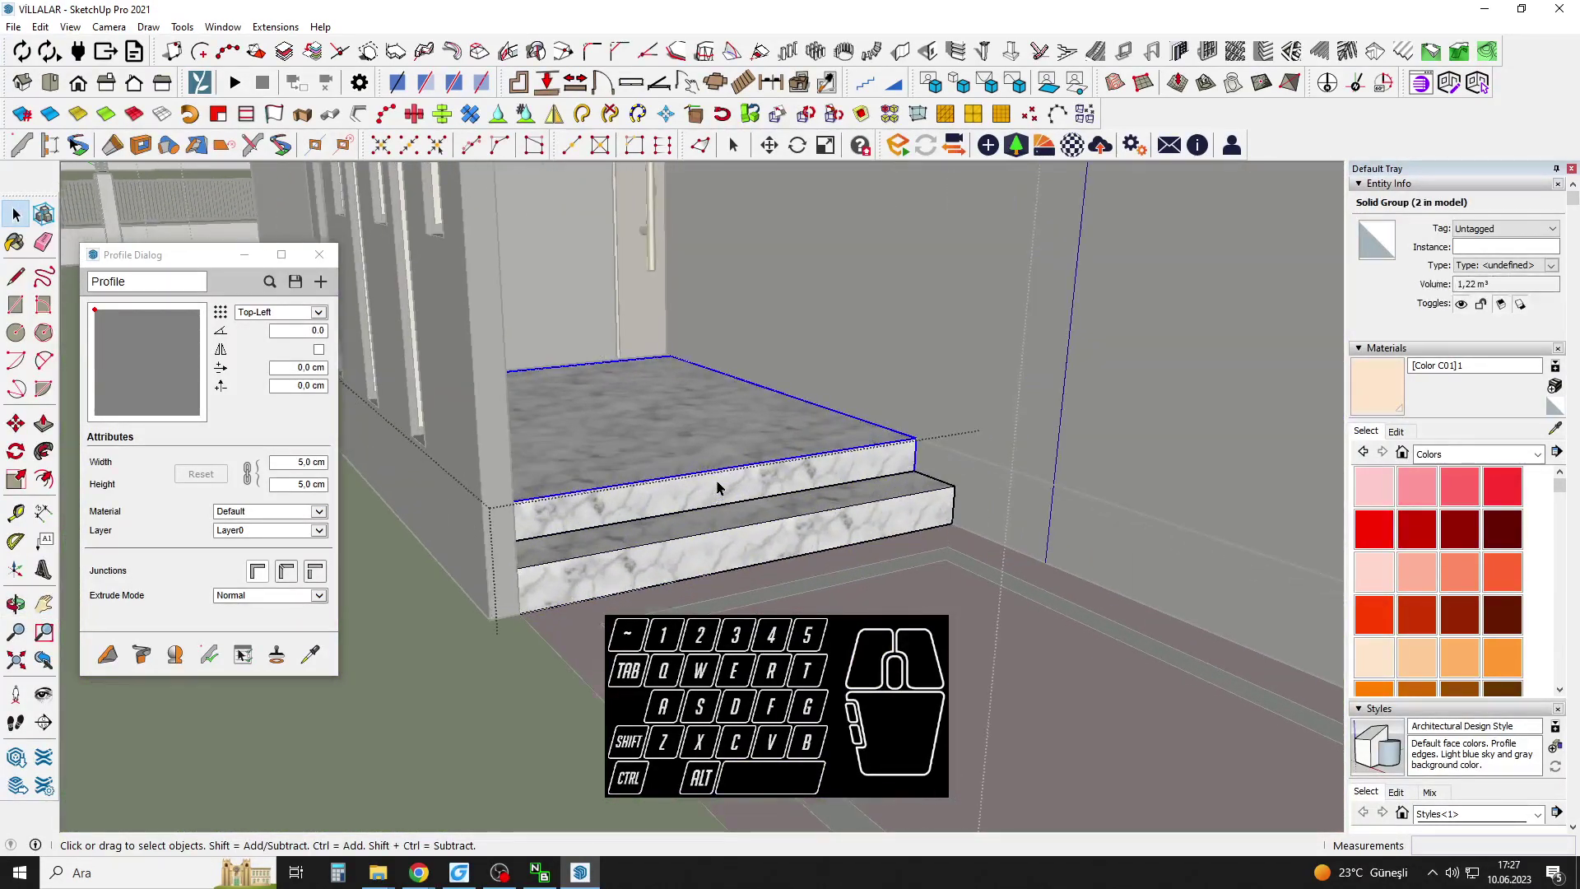
# Build a 5 x 5 cm Top-Left profile along the landing's front top edge as a nosing.
pyautogui.click(118, 665)
pyautogui.scroll(1, 763, 494)
pyautogui.click(943, 426)
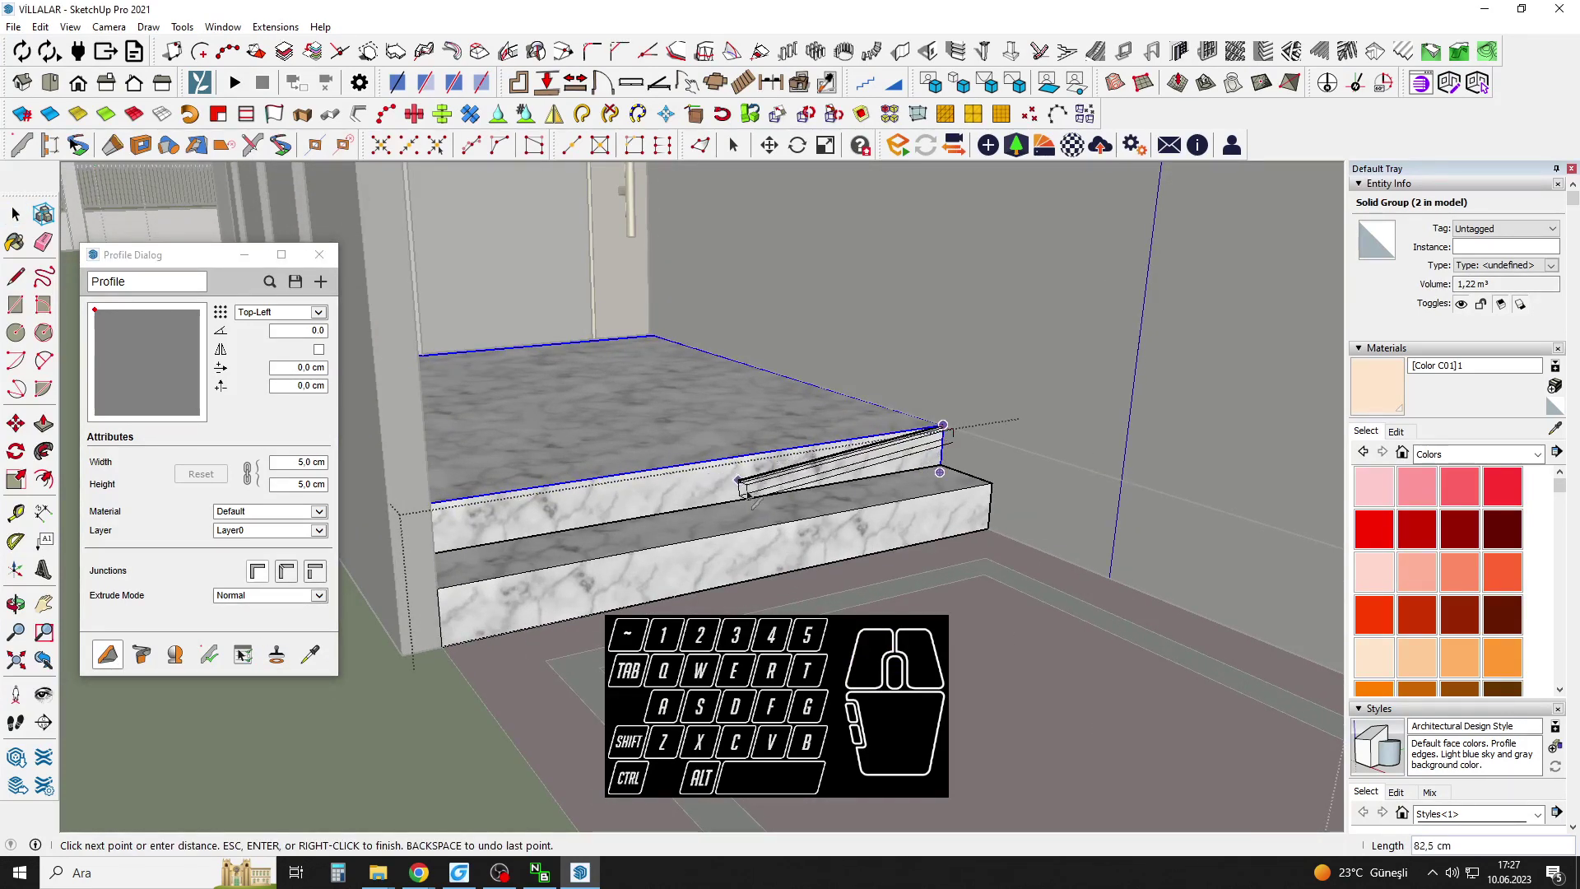
pyautogui.moveTo(749, 496); pyautogui.dragTo(576, 560, button='middle')
pyautogui.scroll(1, 411, 457)
pyautogui.click(408, 455)
pyautogui.press('space')
# Sample Carrera Marble from the landing and paint the new nosing with it.
pyautogui.moveTo(818, 520); pyautogui.dragTo(979, 461, button='middle')
pyautogui.moveTo(1566, 439); pyautogui.dragTo(1566, 430)
pyautogui.click(967, 411)
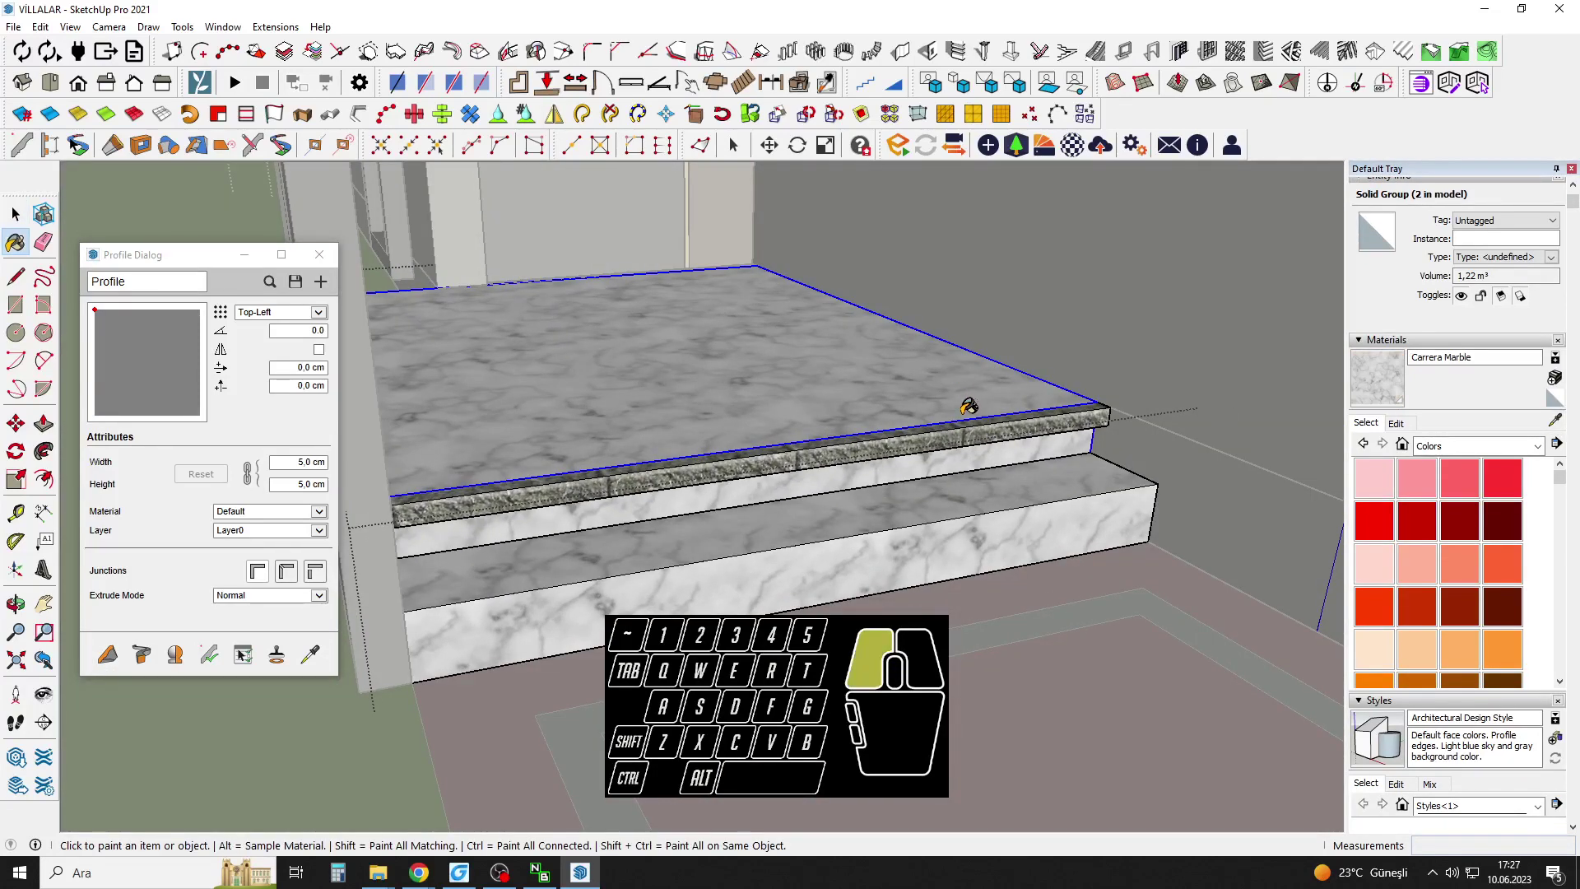
pyautogui.click(983, 427)
pyautogui.press('space')
# Paint the underside of the landing's nosing with Color C01 and close its group.
pyautogui.click(1376, 646)
pyautogui.scroll(5, 991, 431)
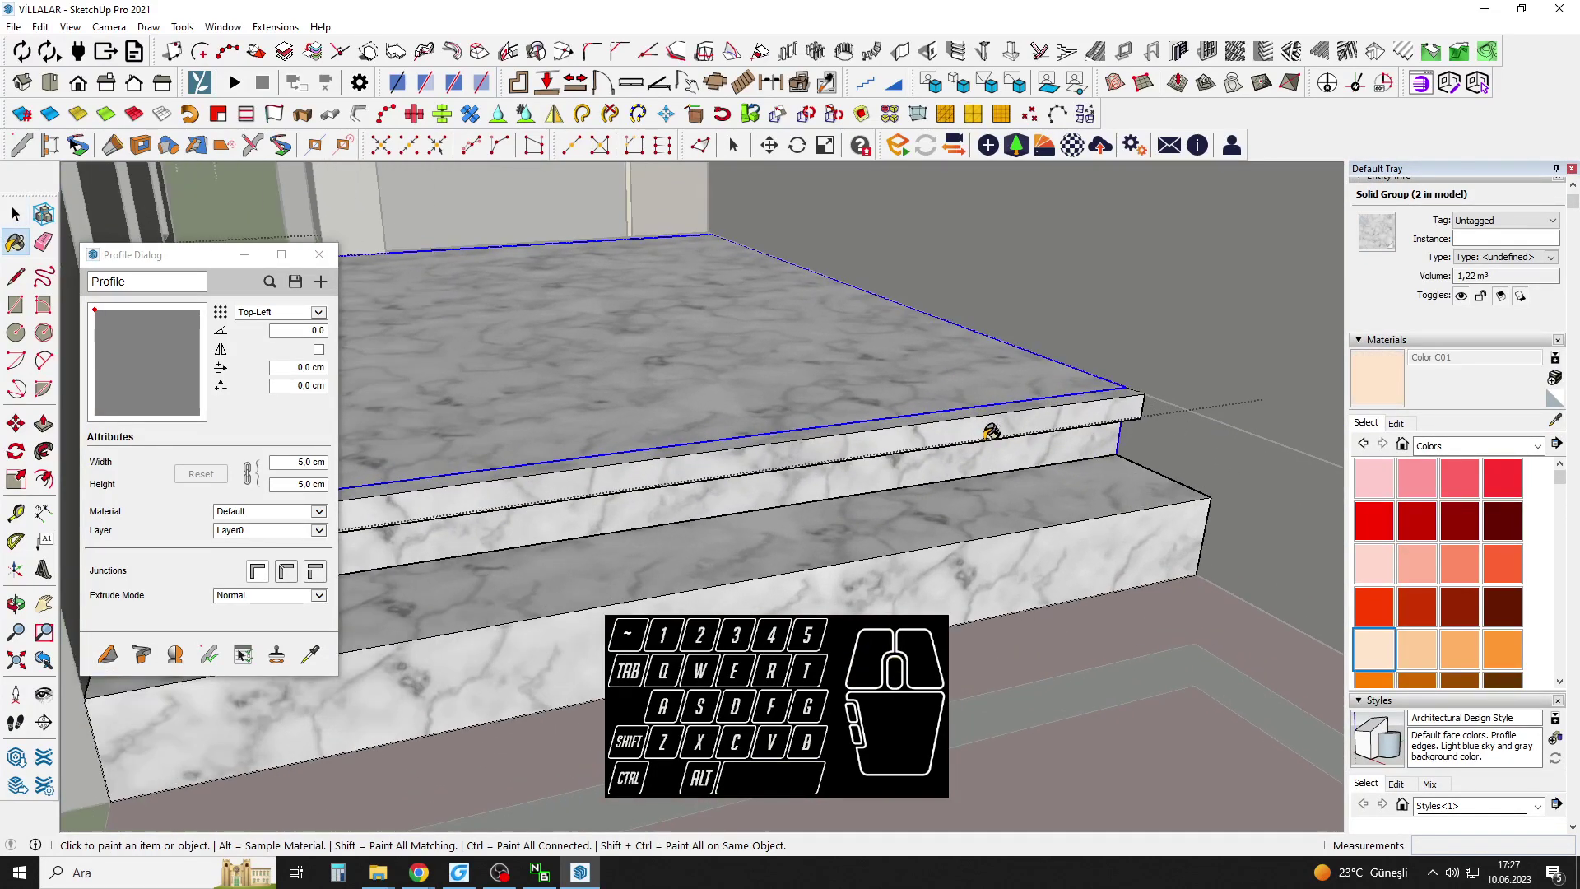
pyautogui.moveTo(980, 451); pyautogui.dragTo(861, 423, button='middle')
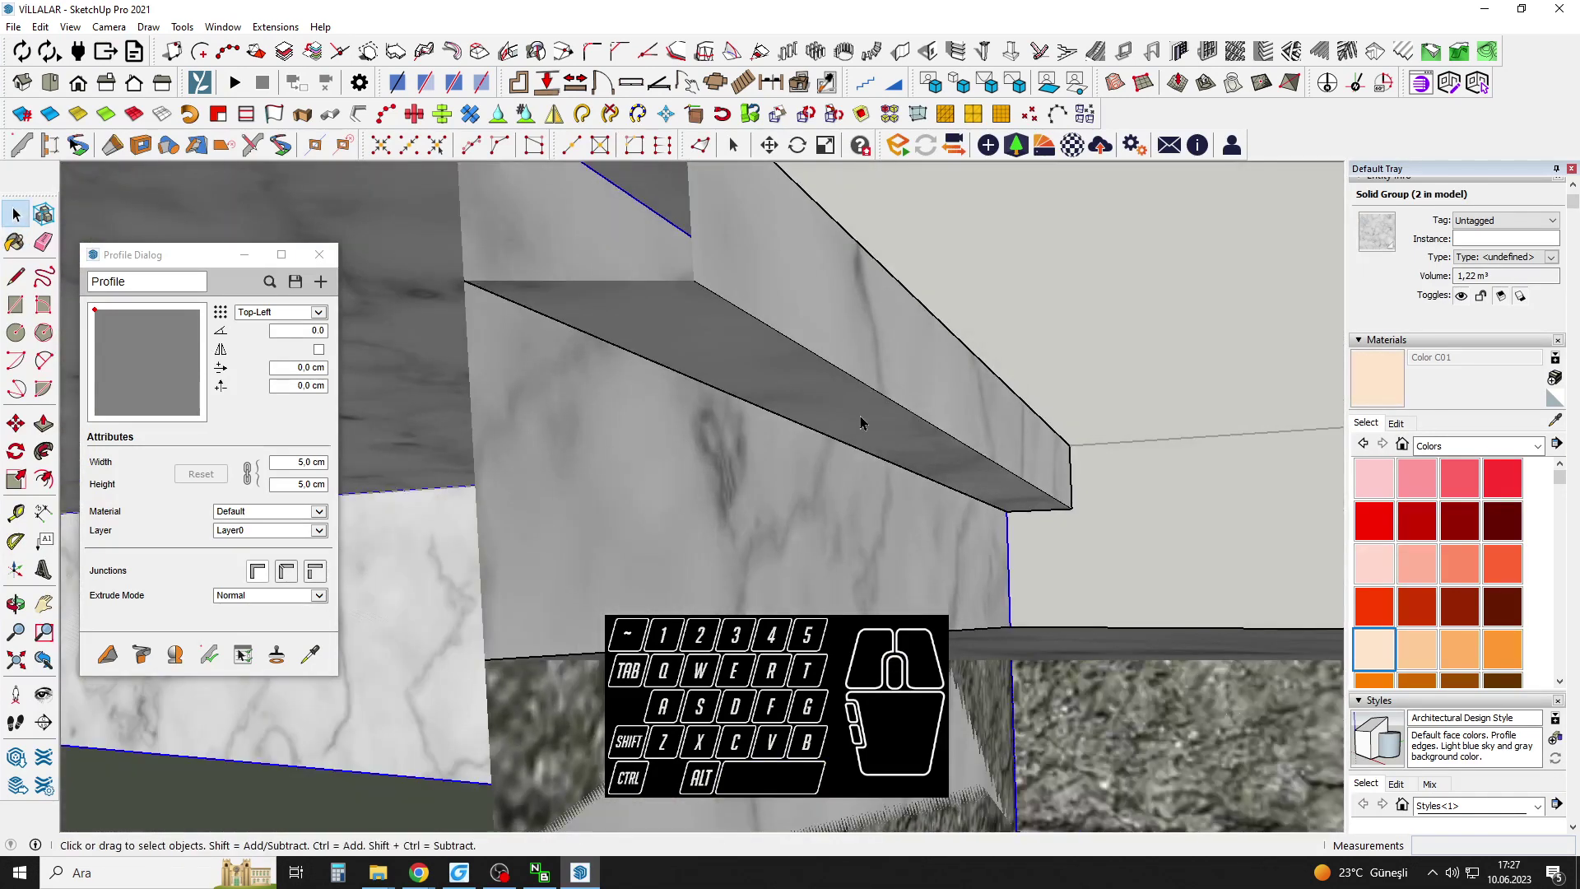
pyautogui.press('b')
pyautogui.press('space')
pyautogui.moveTo(824, 469); pyautogui.dragTo(910, 367, button='middle')
pyautogui.press('Escape')
# Copy the nosing from the landing's corner to the matching corner of the lower step and close the steps group.
pyautogui.press('m')
pyautogui.click(917, 289)
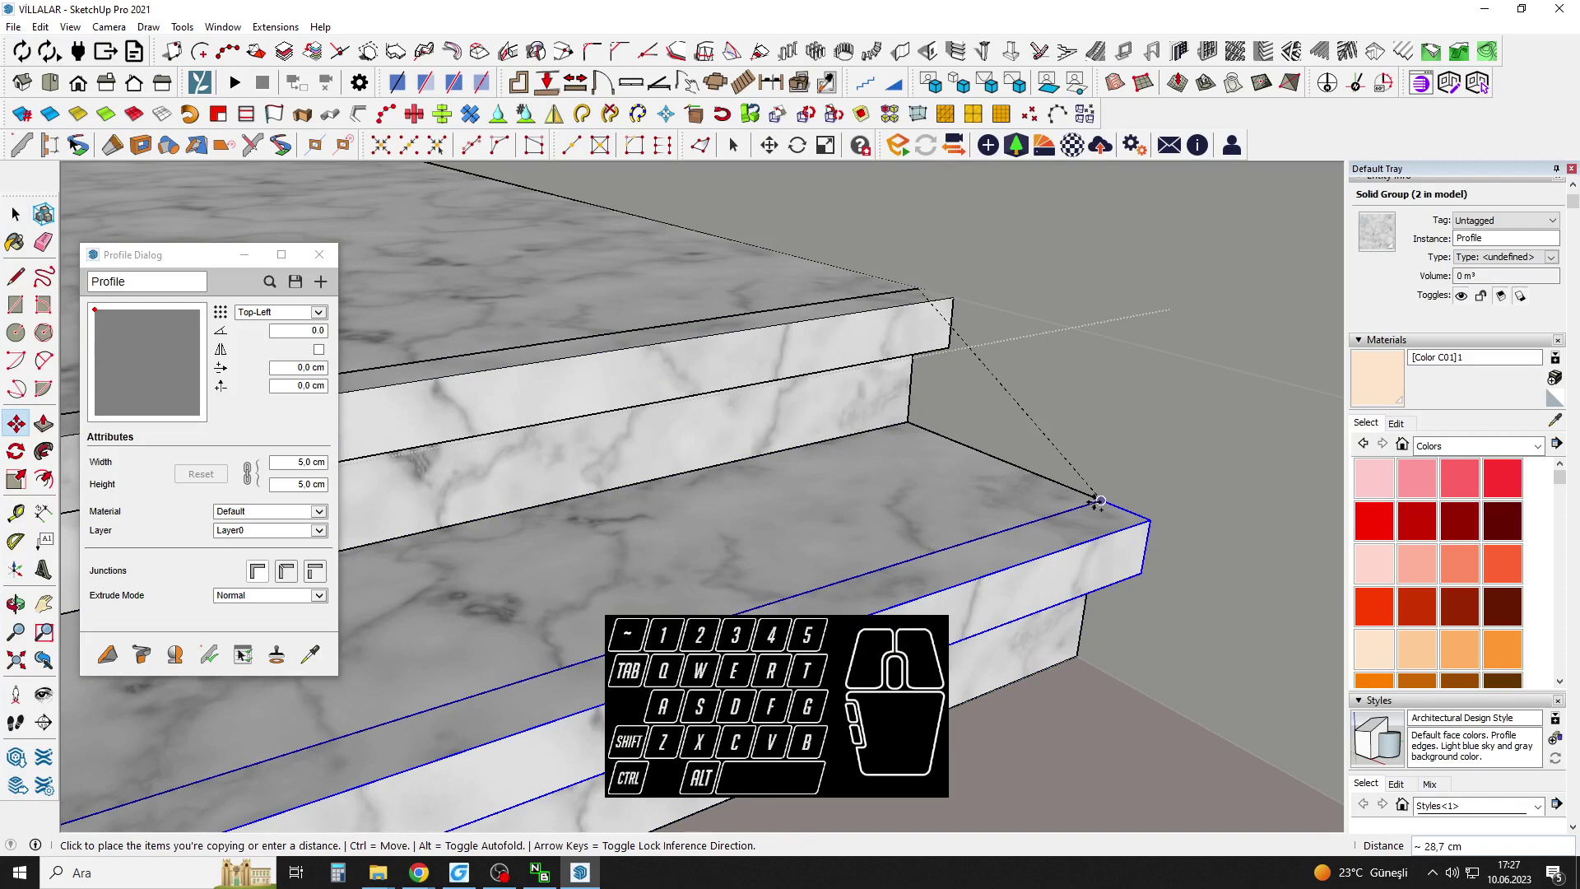
pyautogui.click(1095, 504)
pyautogui.press('space')
pyautogui.scroll(-5, 910, 565)
pyautogui.scroll(-10, 897, 574)
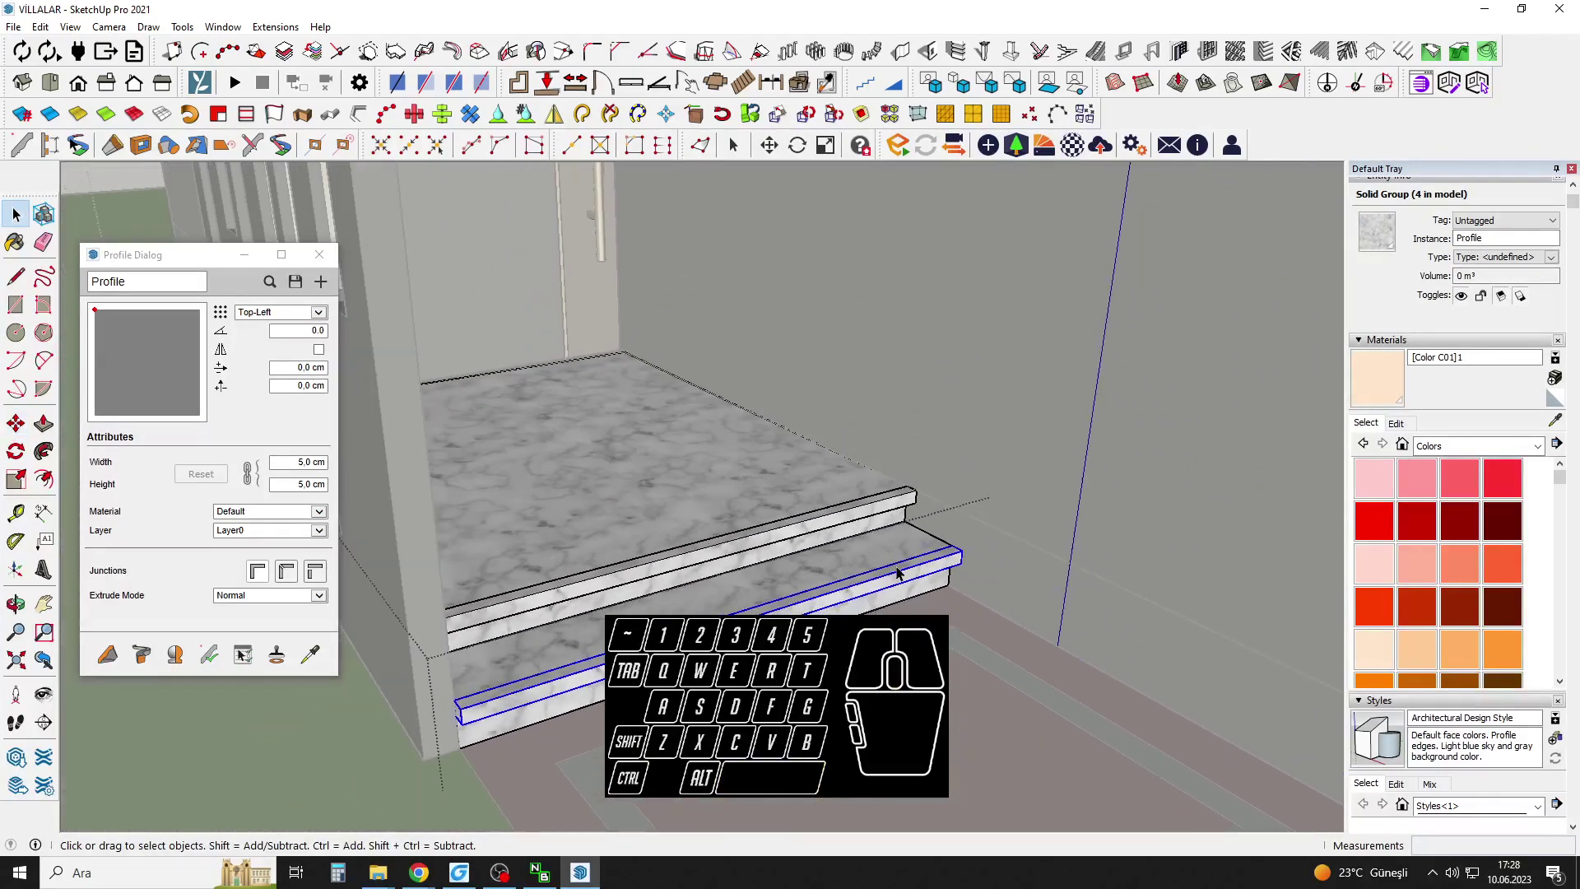
pyautogui.press('Escape')
pyautogui.press('Escape')
pyautogui.moveTo(870, 553); pyautogui.dragTo(835, 593, button='middle')
pyautogui.press('space')
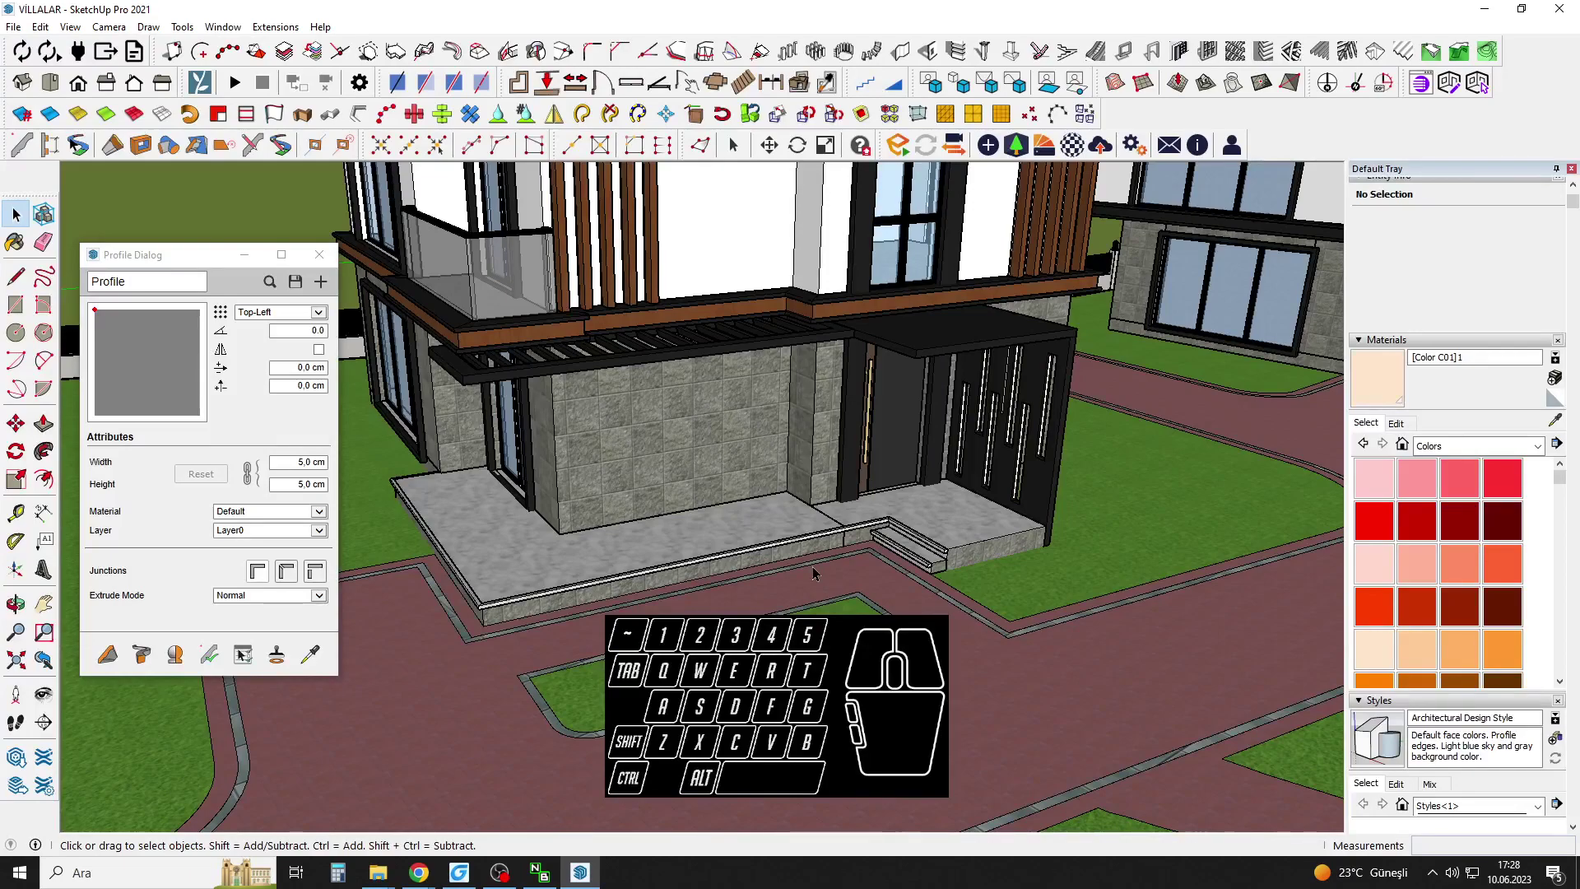
# Examine the entrances, terraces and driveways of the villas across the site.
pyautogui.scroll(3, 1034, 536)
pyautogui.moveTo(1034, 537)
pyautogui.mouseDown(button='middle')
pyautogui.moveTo(1058, 546)
pyautogui.moveTo(1005, 522)
pyautogui.moveTo(1041, 526)
pyautogui.mouseUp(button='middle')
pyautogui.scroll(-3, 1059, 547)
pyautogui.scroll(-5, 1041, 526)
pyautogui.moveTo(901, 608); pyautogui.dragTo(959, 597, button='middle')
pyautogui.scroll(-3, 740, 395)
pyautogui.keyDown('shift'); pyautogui.moveTo(730, 395); pyautogui.dragTo(831, 420, button='middle'); pyautogui.keyUp('shift')
pyautogui.scroll(4, 822, 527)
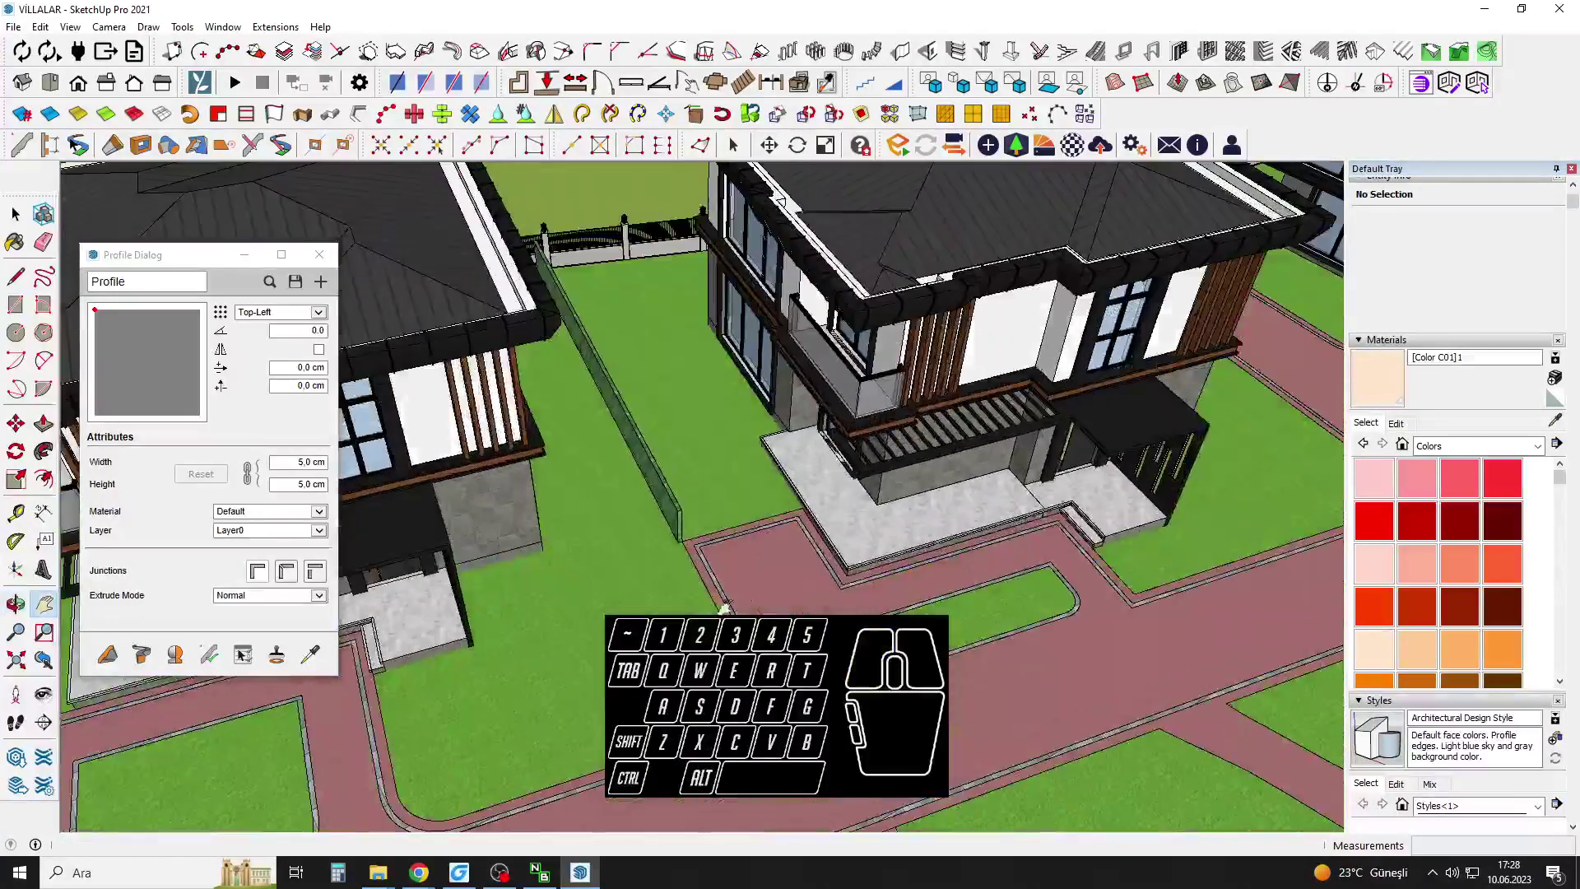
pyautogui.keyDown('shift'); pyautogui.moveTo(723, 605); pyautogui.dragTo(887, 508, button='middle'); pyautogui.keyUp('shift')
pyautogui.scroll(-4, 887, 508)
pyautogui.moveTo(624, 554); pyautogui.dragTo(873, 568)
pyautogui.scroll(2, 741, 461)
pyautogui.moveTo(535, 568); pyautogui.dragTo(856, 536, button='middle')
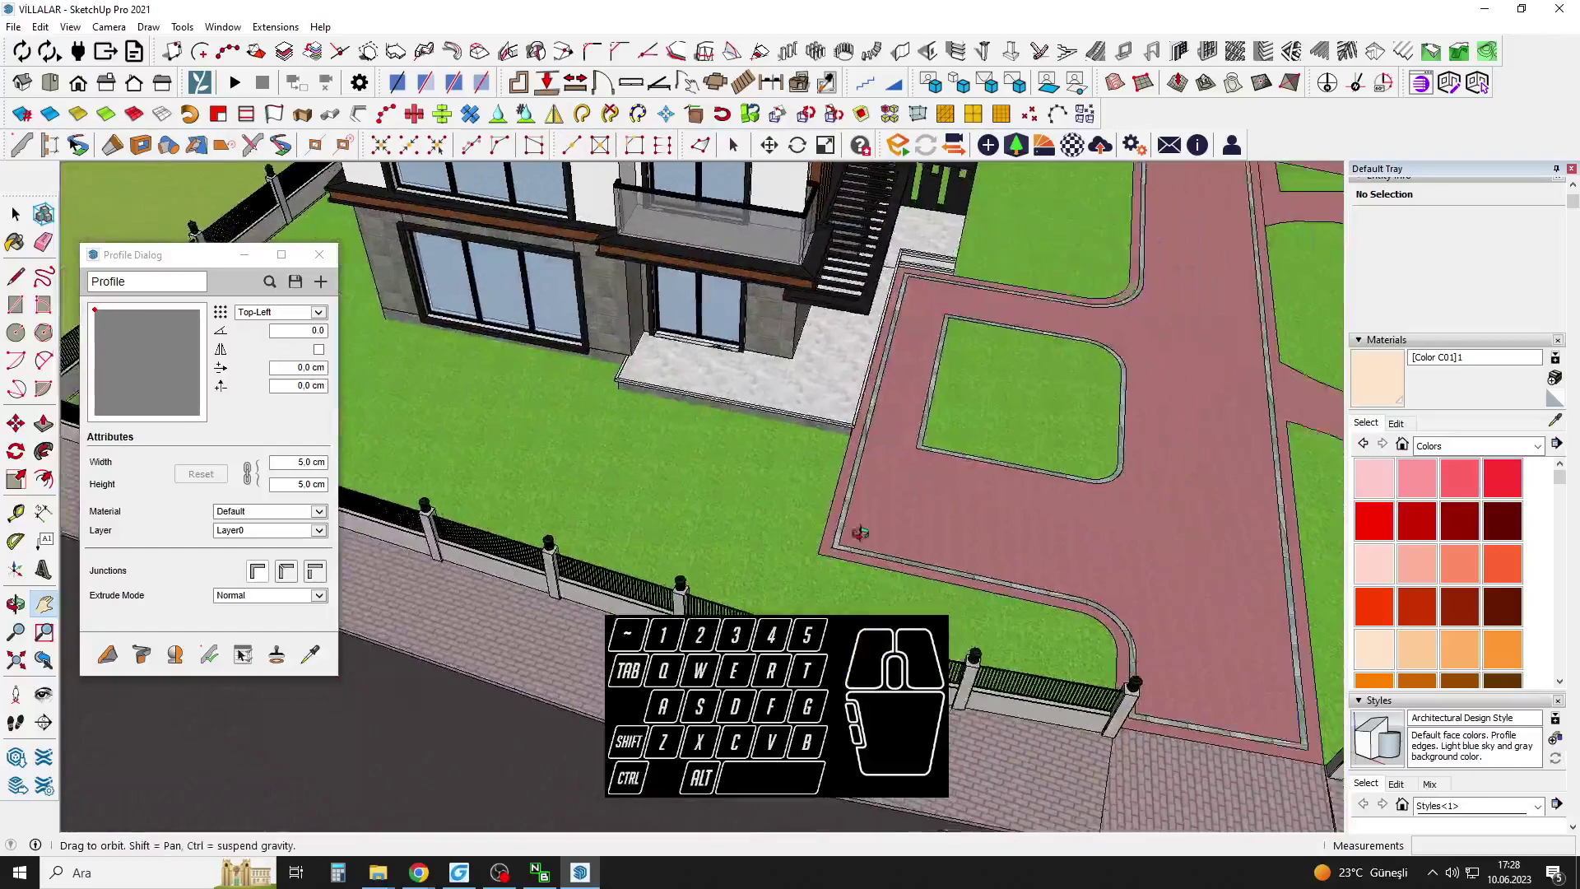
pyautogui.scroll(2, 851, 527)
pyautogui.tripleClick(822, 466)
pyautogui.click(909, 451)
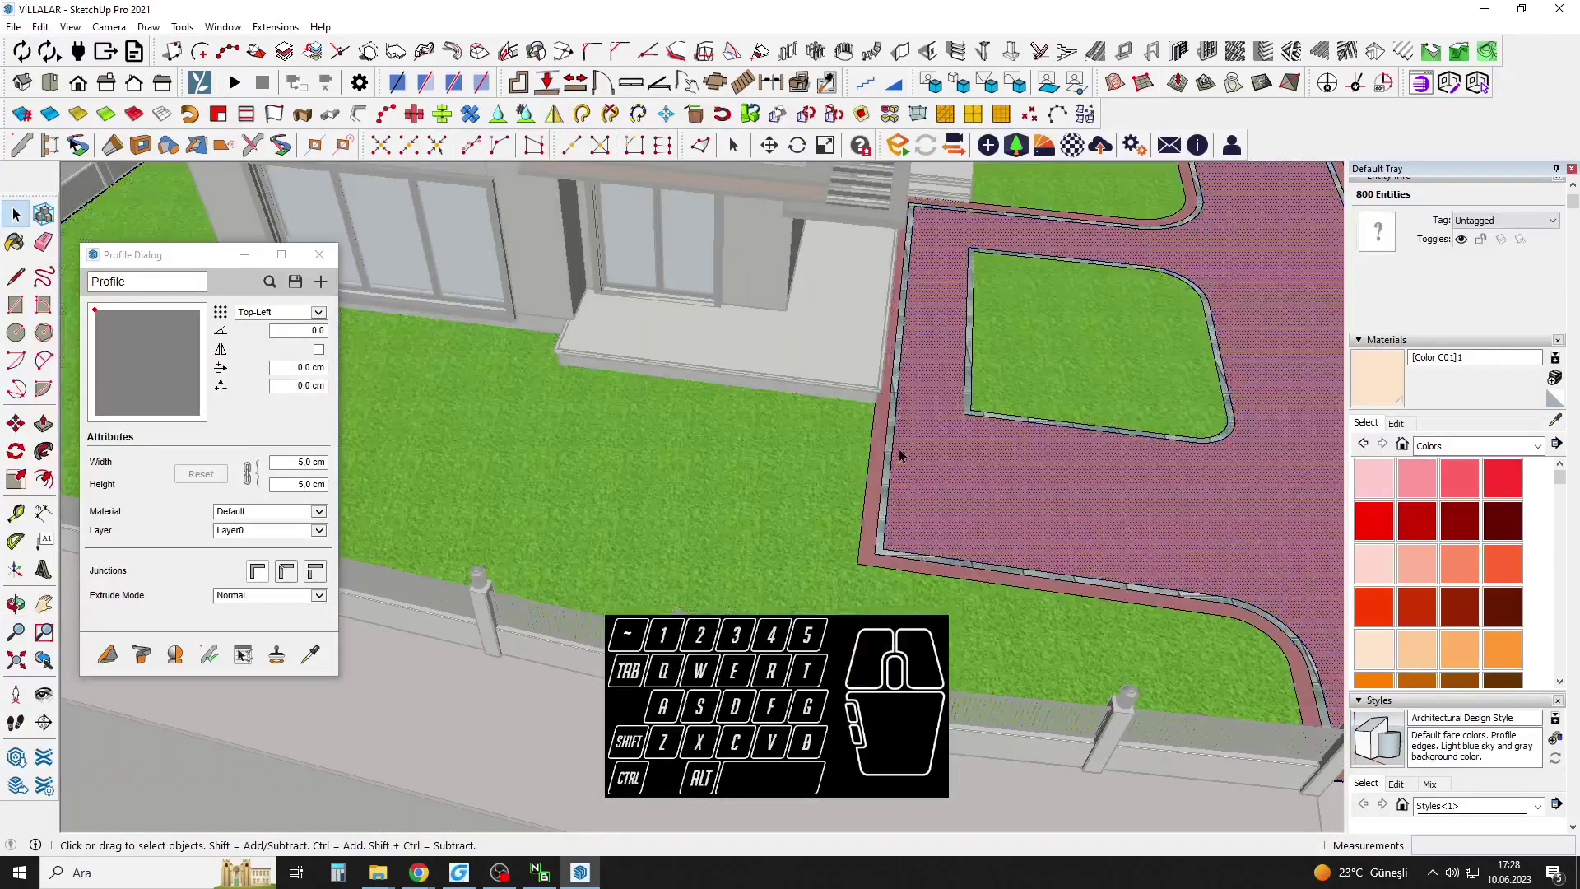
pyautogui.scroll(1, 894, 447)
pyautogui.moveTo(891, 446); pyautogui.dragTo(605, 357, button='middle')
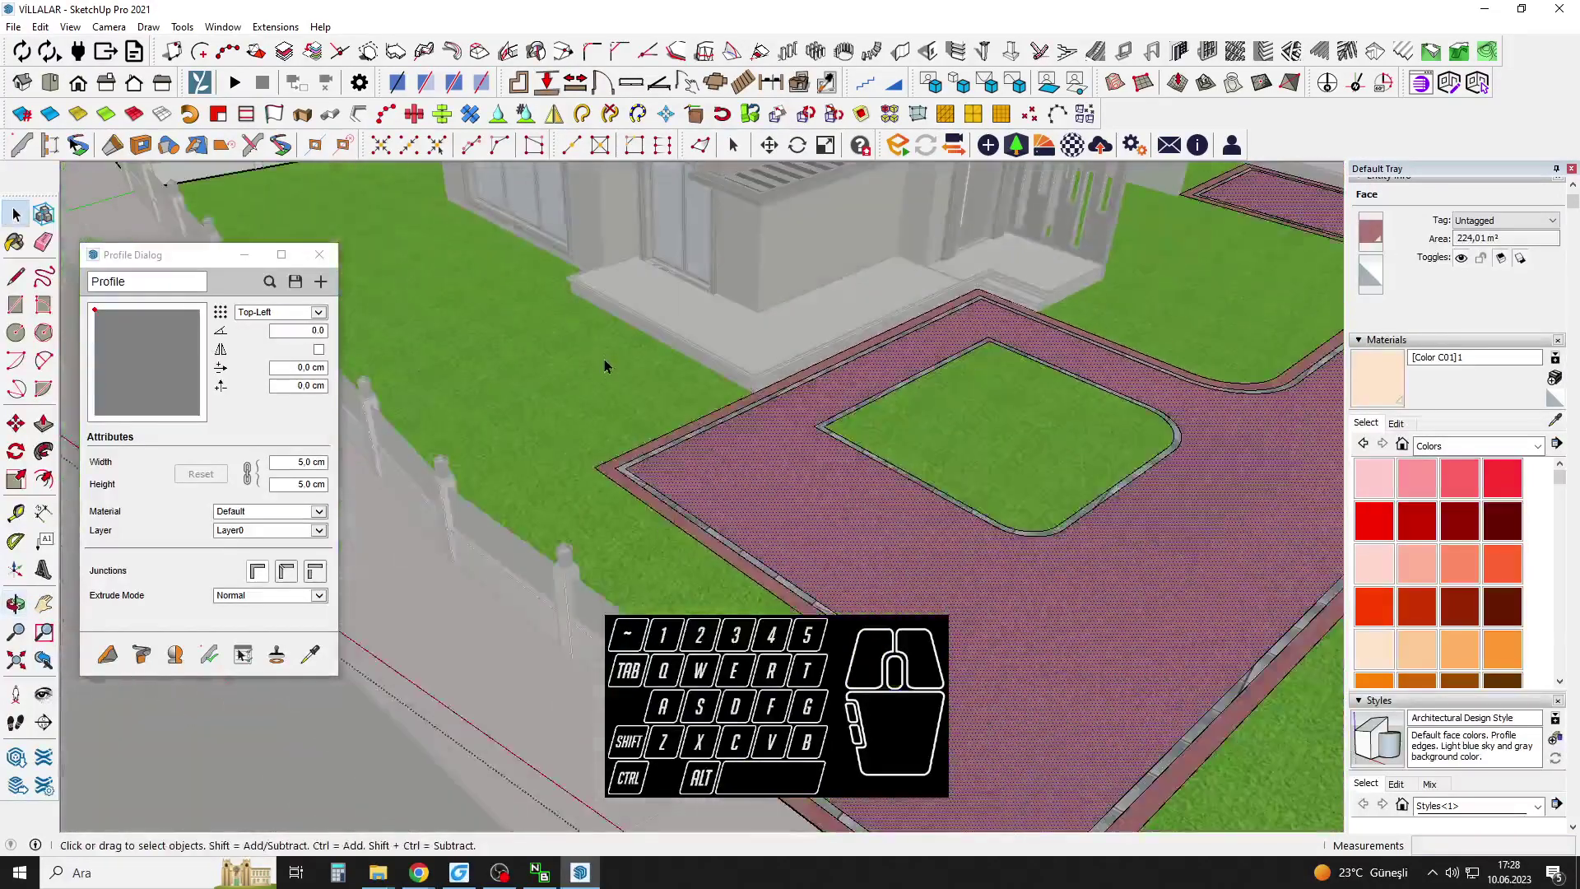
pyautogui.scroll(-3, 689, 445)
pyautogui.moveTo(693, 448); pyautogui.dragTo(668, 436, button='middle')
pyautogui.press('Escape')
pyautogui.scroll(-1, 729, 437)
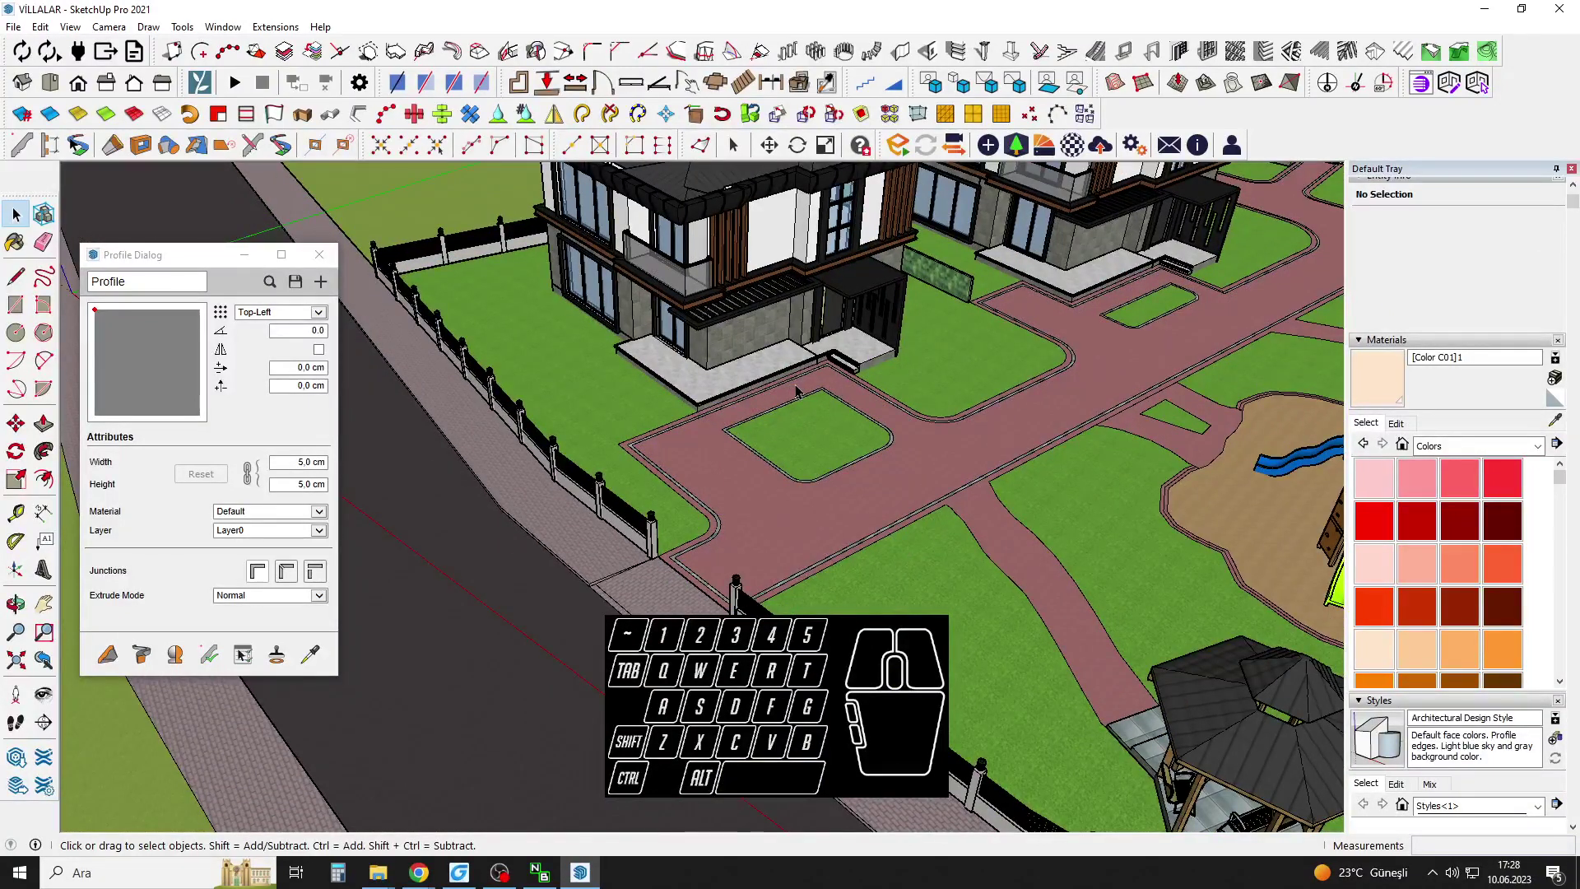
# Open the corner villa and copy the wooden vertical slat group beside the upper balcony.
pyautogui.scroll(-2, 823, 373)
pyautogui.keyDown('shift'); pyautogui.moveTo(823, 373); pyautogui.dragTo(785, 521, button='middle'); pyautogui.keyUp('shift')
pyautogui.keyDown('shift'); pyautogui.moveTo(1075, 496); pyautogui.dragTo(875, 576, button='middle'); pyautogui.keyUp('shift')
pyautogui.scroll(3, 874, 530)
pyautogui.moveTo(1062, 504); pyautogui.dragTo(1217, 430, button='middle')
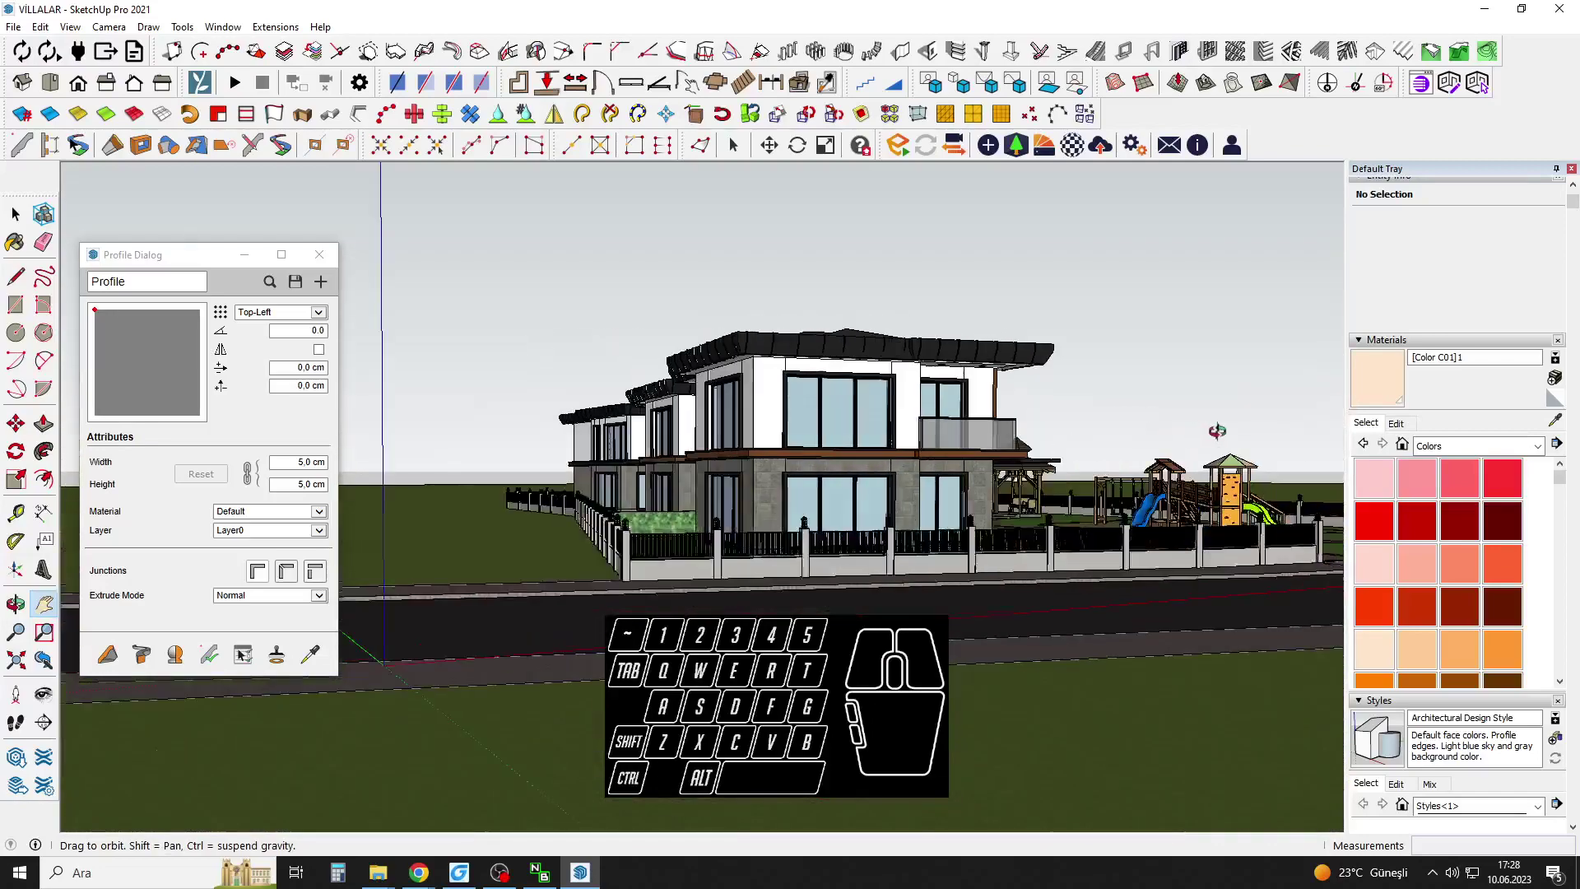
pyautogui.moveTo(972, 517); pyautogui.dragTo(768, 492, button='middle')
pyautogui.scroll(2, 717, 449)
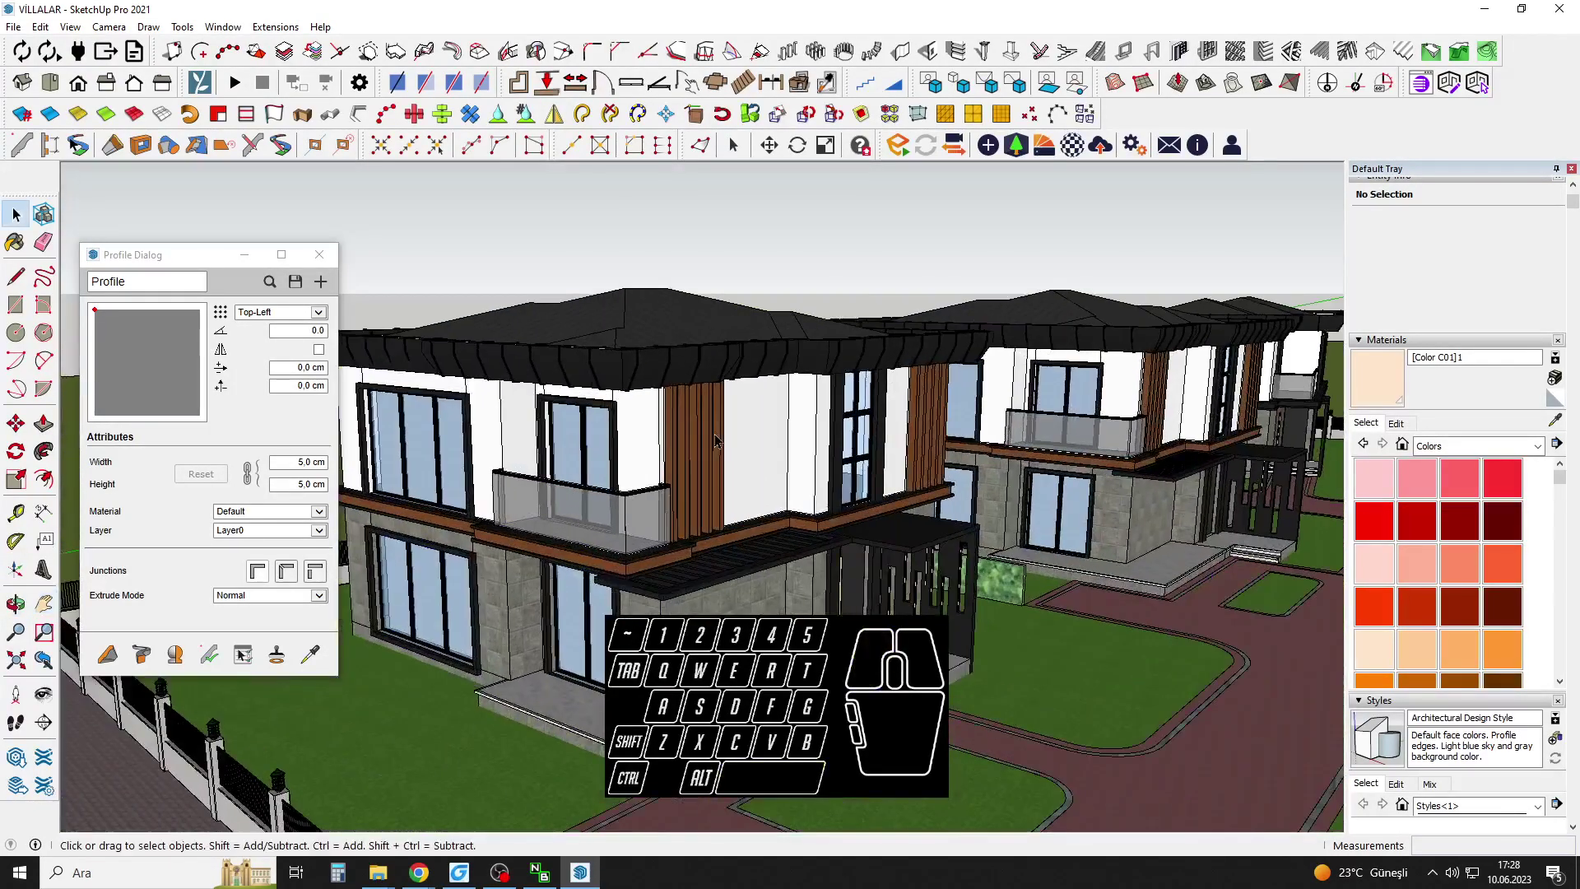
pyautogui.doubleClick(716, 442)
pyautogui.click(716, 442)
# Close the villa and paste the slat group onto the upper white wall beside the glass balcony on its plain entrance side.
pyautogui.moveTo(971, 492); pyautogui.dragTo(959, 584, button='middle')
pyautogui.keyDown('shift'); pyautogui.moveTo(959, 584); pyautogui.dragTo(695, 476, button='middle'); pyautogui.keyUp('shift')
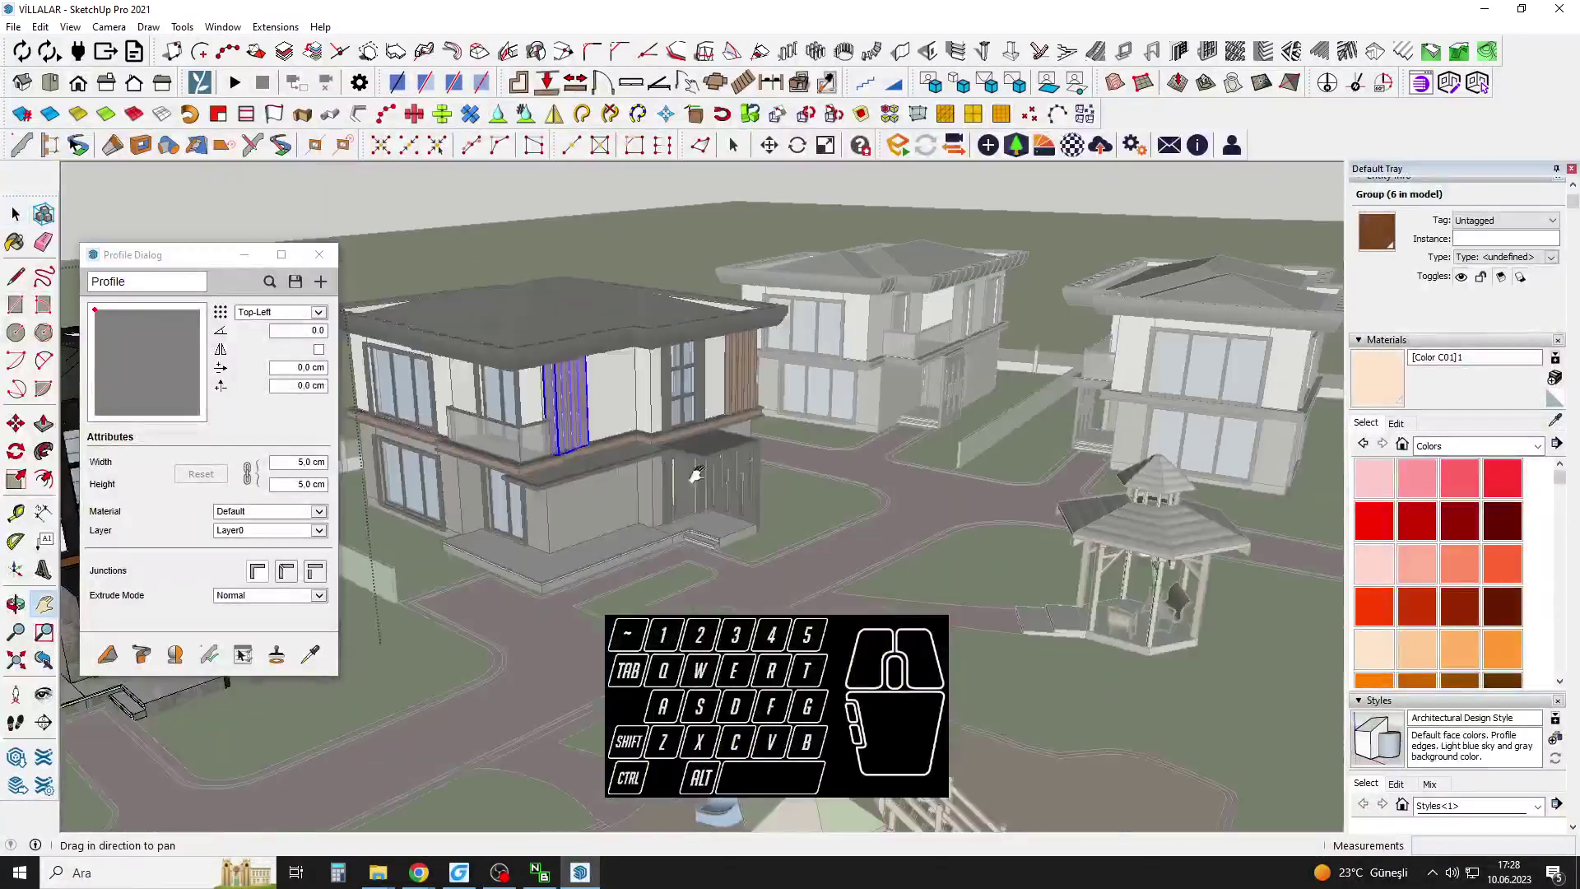
pyautogui.keyDown('shift'); pyautogui.moveTo(947, 449); pyautogui.dragTo(741, 494, button='middle'); pyautogui.keyUp('shift')
pyautogui.scroll(3, 1002, 448)
pyautogui.click(1001, 448)
pyautogui.scroll(2, 879, 461)
pyautogui.moveTo(879, 459); pyautogui.dragTo(650, 476, button='middle')
pyautogui.moveTo(415, 484); pyautogui.dragTo(345, 486, button='middle')
pyautogui.moveTo(769, 448); pyautogui.dragTo(1227, 538, button='middle')
pyautogui.keyDown('shift'); pyautogui.moveTo(823, 502); pyautogui.dragTo(827, 436, button='middle'); pyautogui.keyUp('shift')
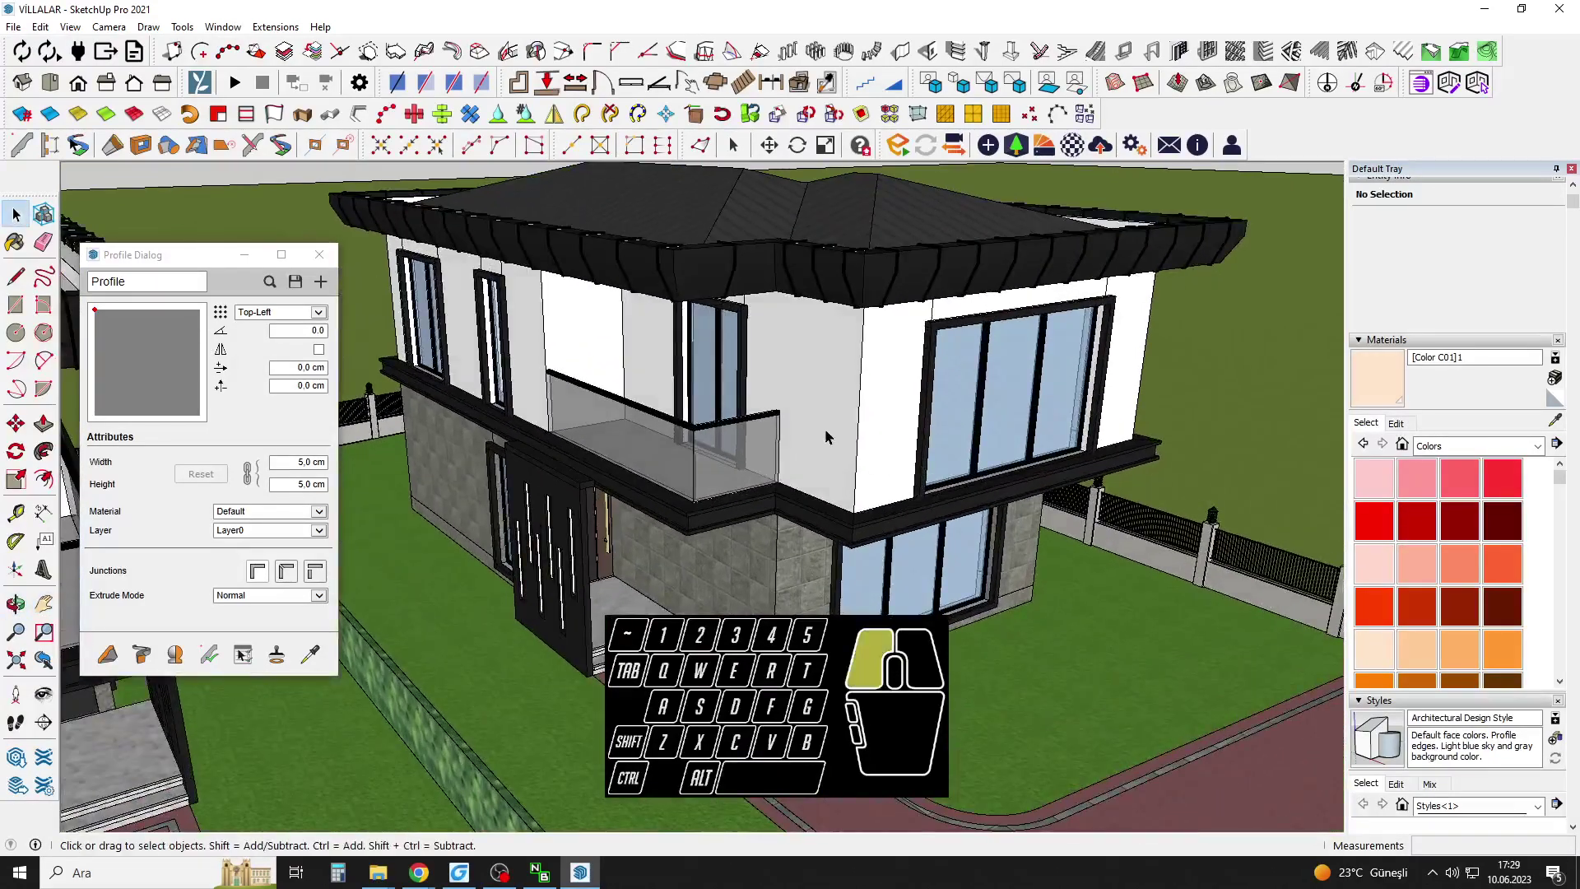
pyautogui.hotkey('ctrl', 'v')
pyautogui.scroll(6, 827, 460)
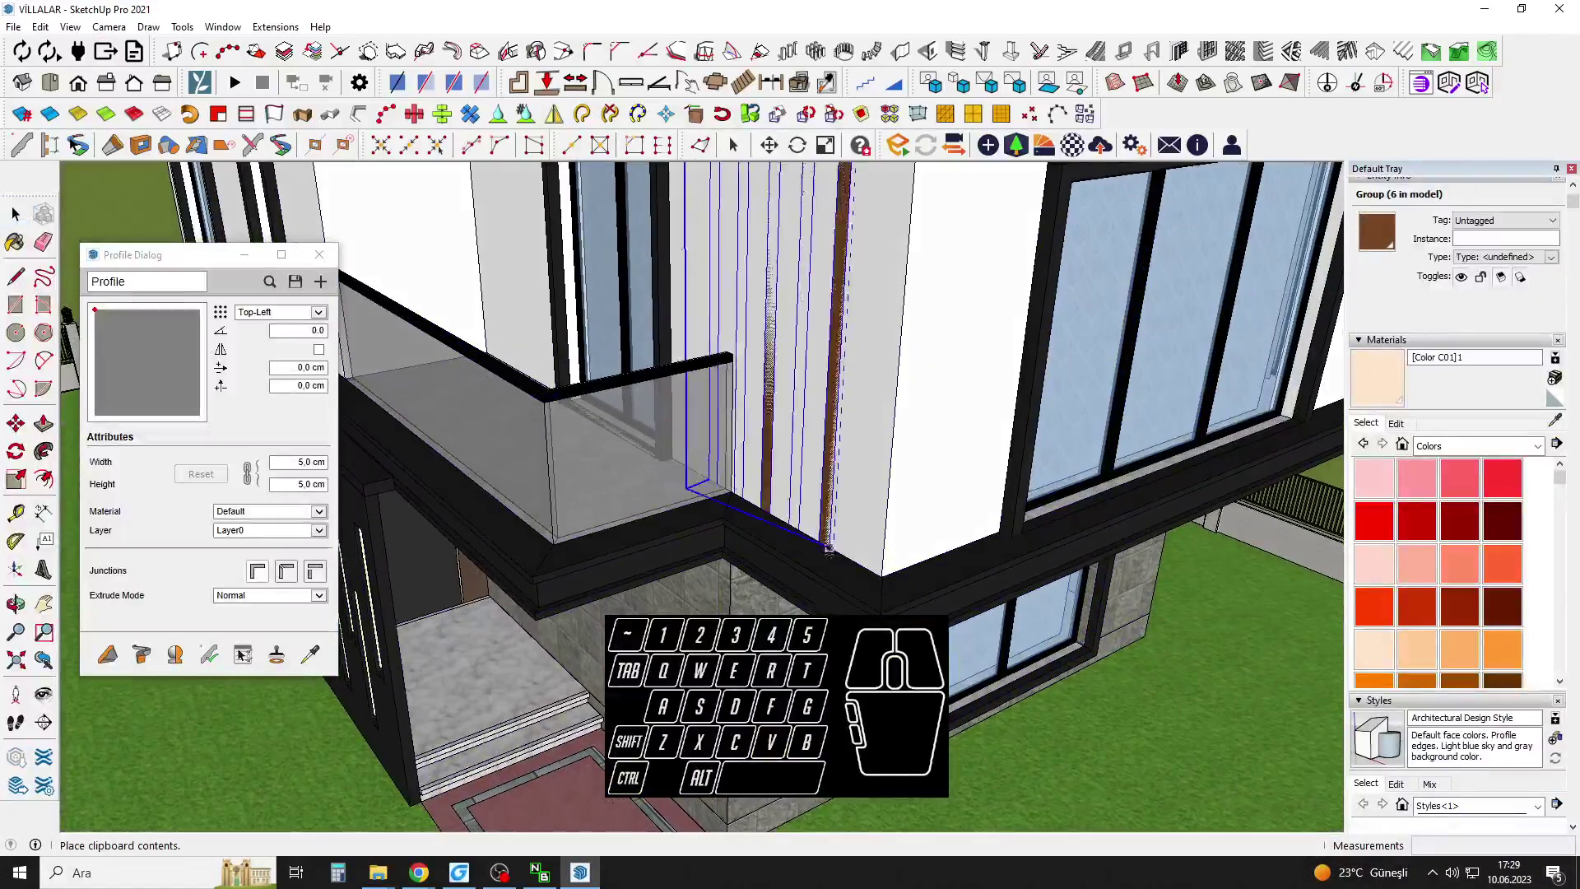
pyautogui.scroll(4, 832, 581)
pyautogui.click(835, 574)
# Rotate the pasted slat group about its bottom corner so the slats run along the wall.
pyautogui.moveTo(835, 573); pyautogui.dragTo(898, 585, button='middle')
pyautogui.press('q')
pyautogui.click(913, 578)
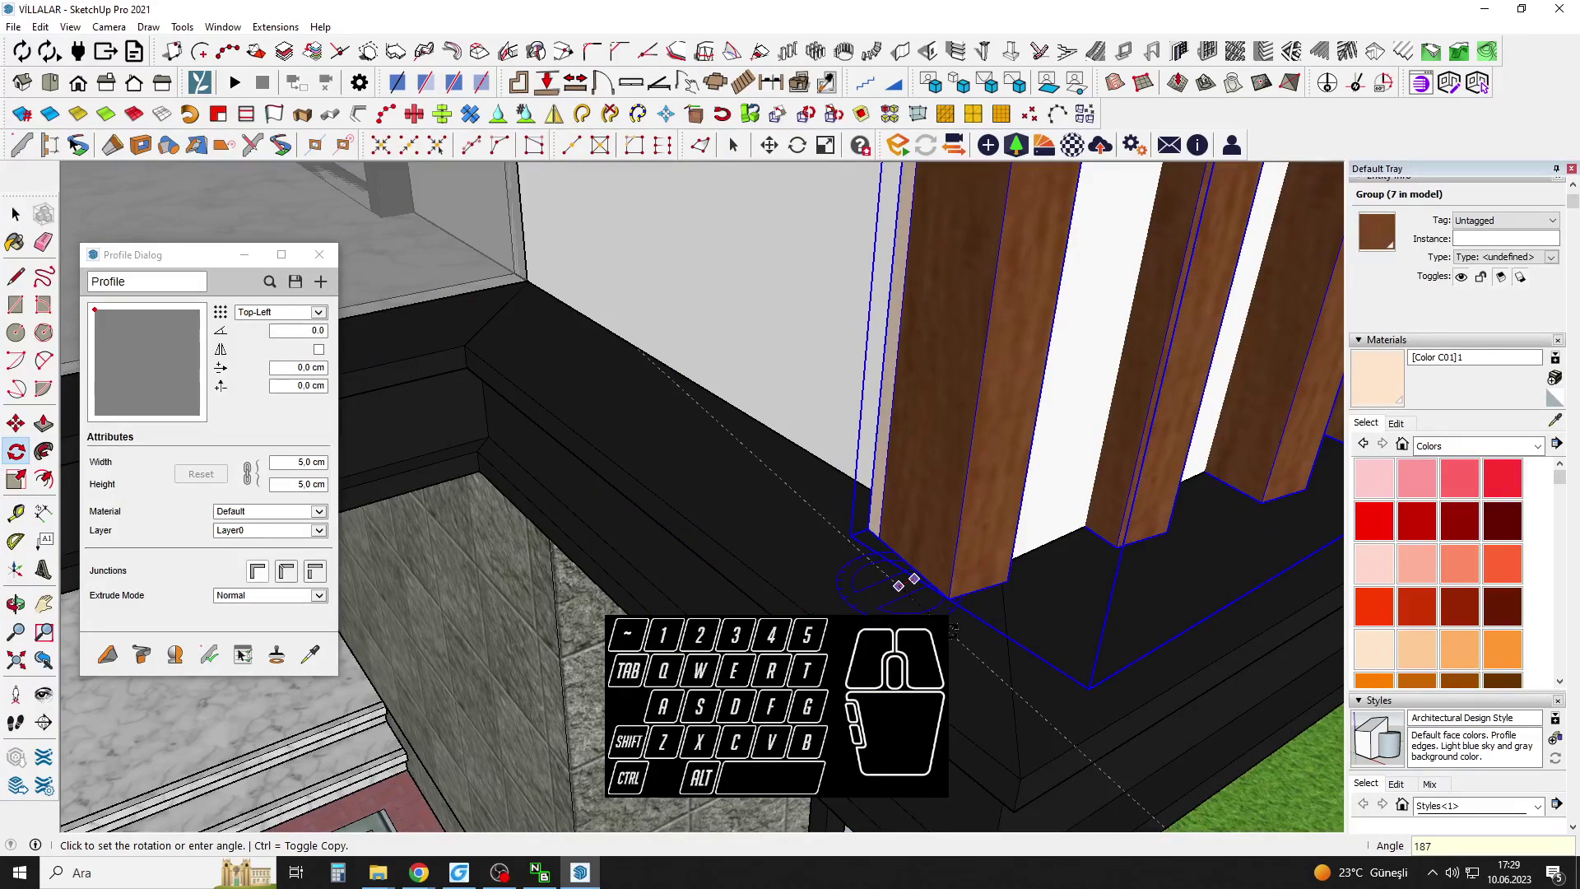
pyautogui.moveTo(952, 630); pyautogui.dragTo(1309, 592, button='middle')
pyautogui.moveTo(881, 504); pyautogui.dragTo(938, 542, button='middle')
pyautogui.scroll(2, 1004, 522)
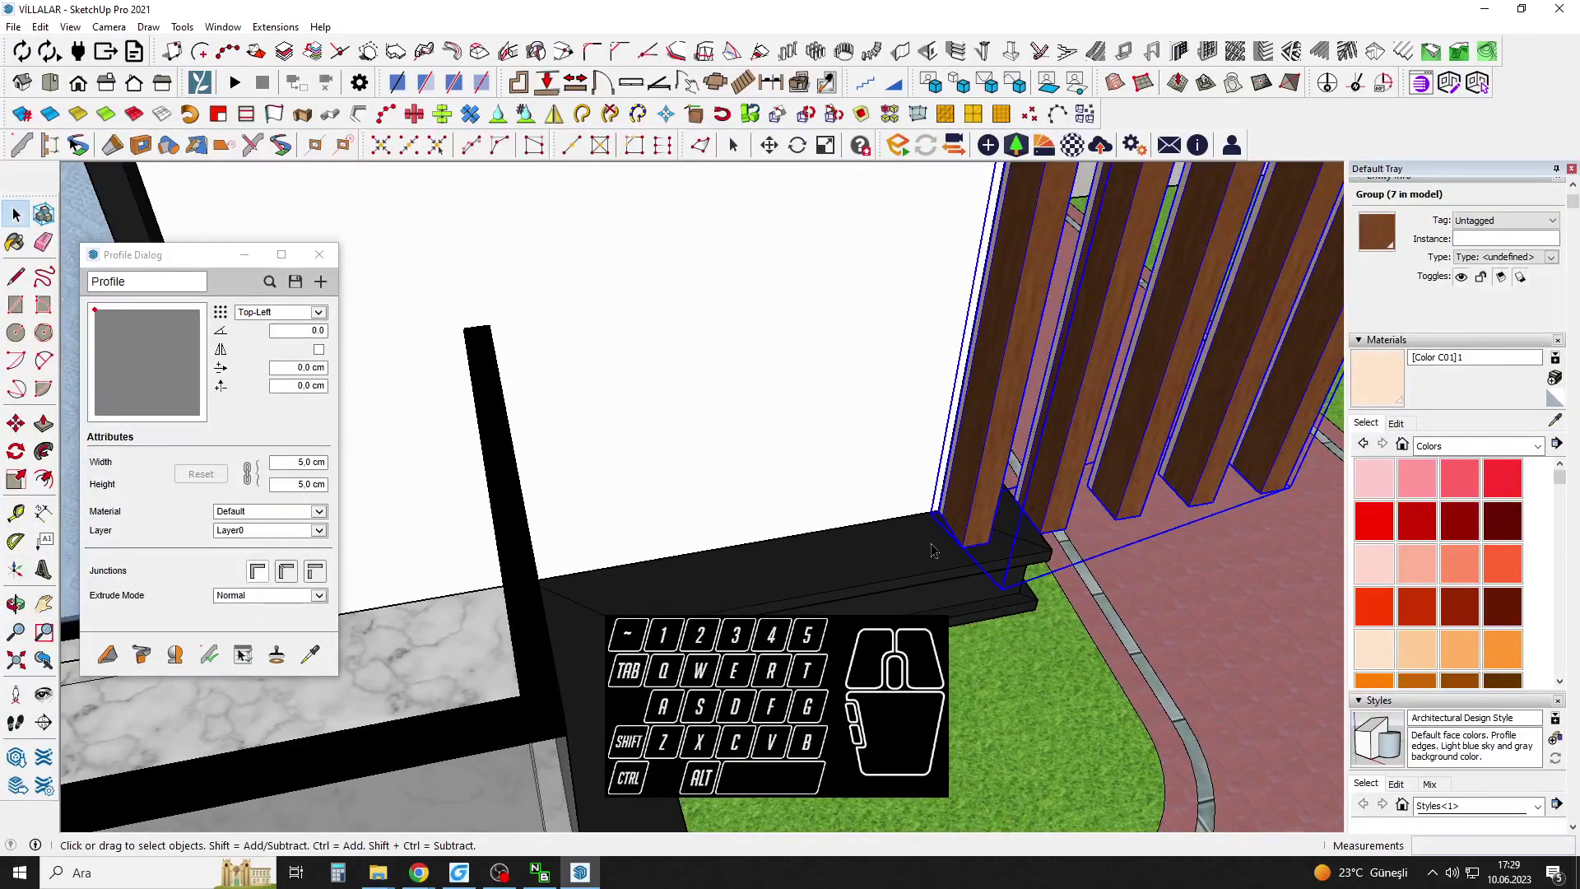
# Move the slat group by its bottom corner along the ledge towards the wall's inner corner at the balcony.
pyautogui.scroll(1, 931, 551)
pyautogui.press('m')
pyautogui.click(970, 546)
pyautogui.click(631, 632)
pyautogui.scroll(3, 630, 632)
pyautogui.press('space')
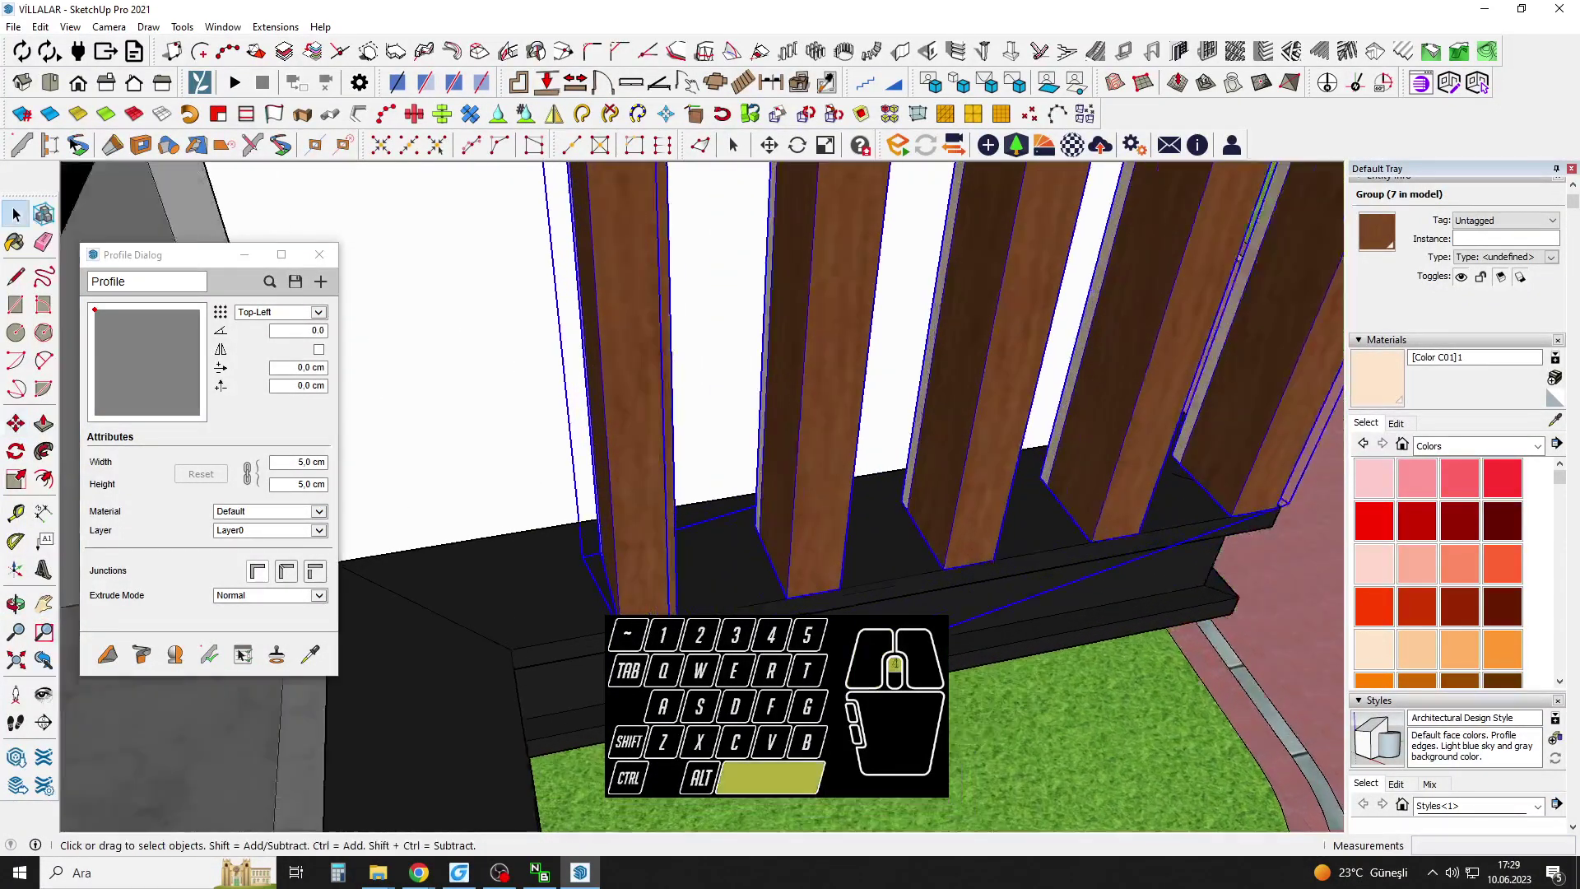
# Rotate the slat group again about its bottom corner to bring it parallel to the upper wall beside the balcony.
pyautogui.press('q')
pyautogui.scroll(2, 782, 599)
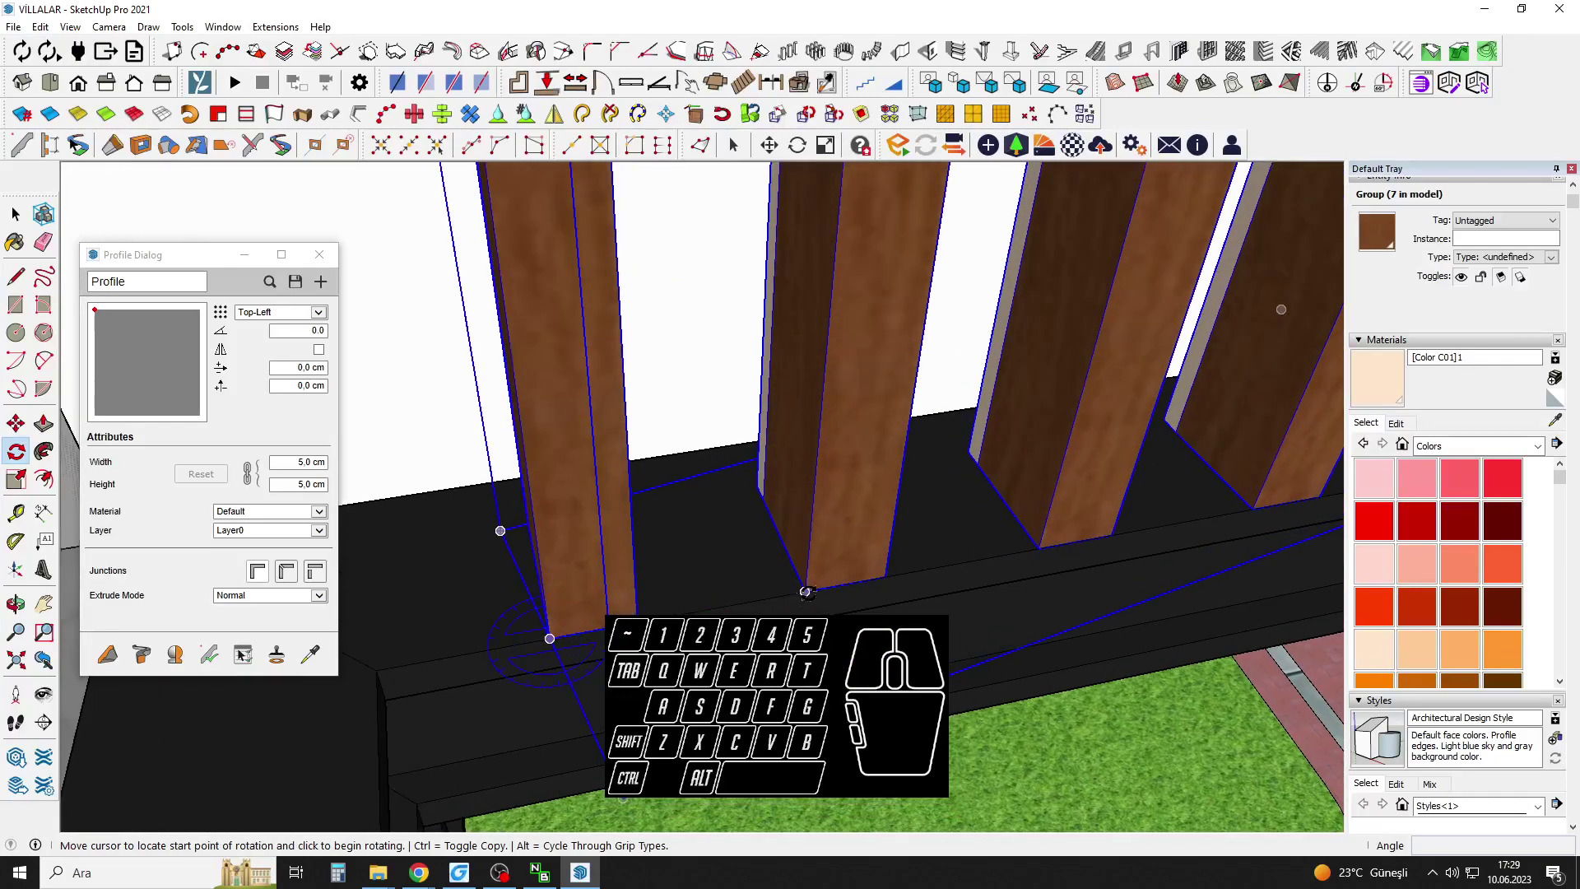
pyautogui.click(905, 573)
pyautogui.scroll(-2, 884, 552)
pyautogui.press('space')
pyautogui.moveTo(877, 543); pyautogui.dragTo(703, 605, button='middle')
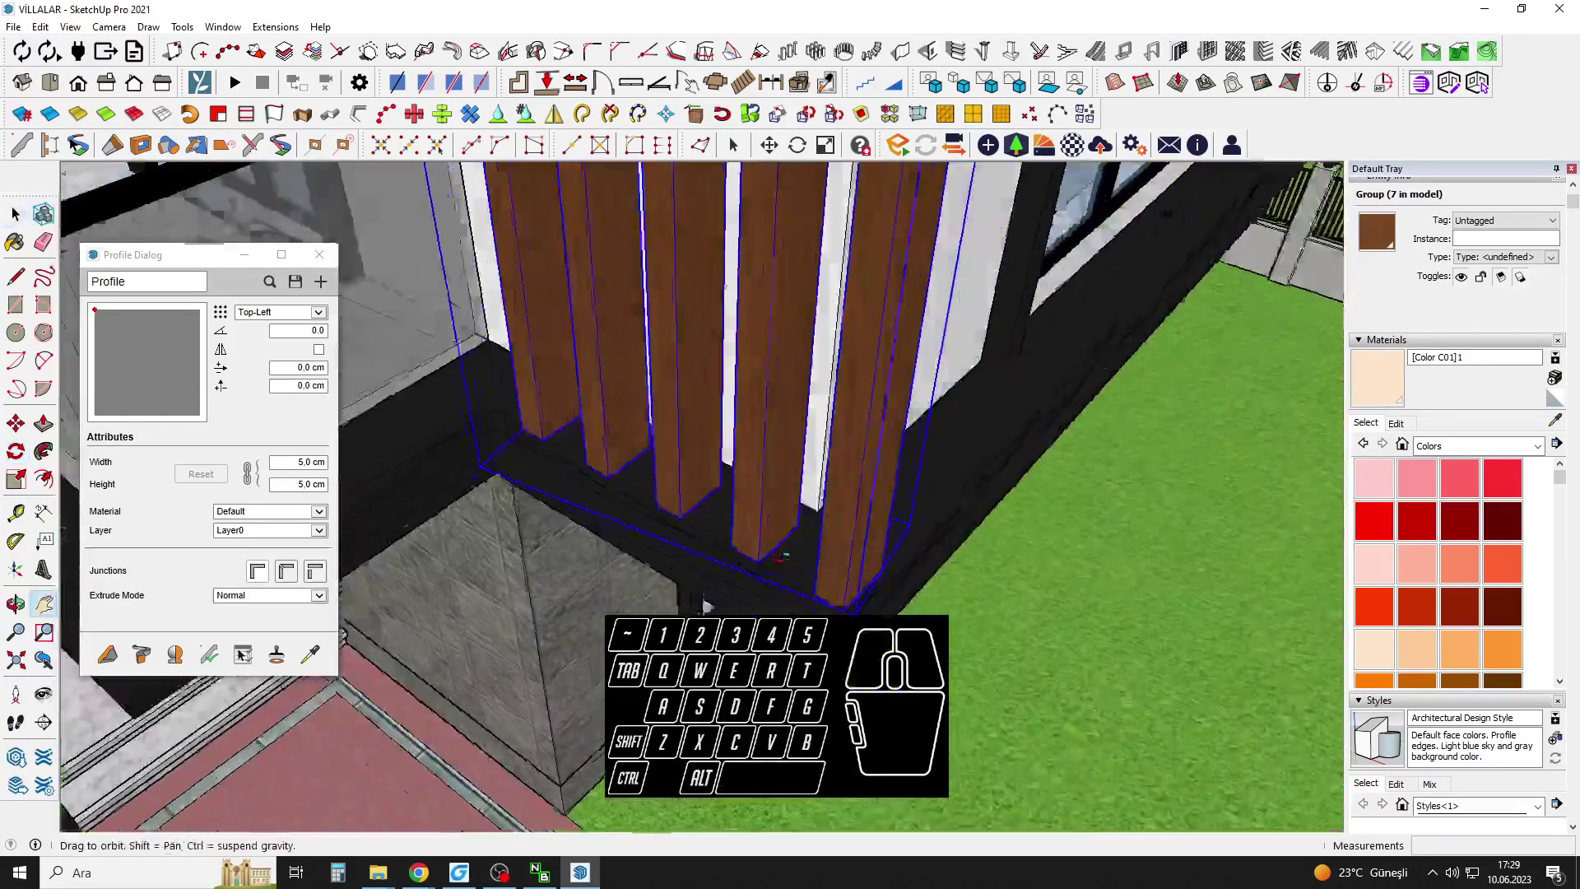
# Move the slat group along the ledge to the outer corner of the white wall beside the balcony.
pyautogui.scroll(3, 897, 585)
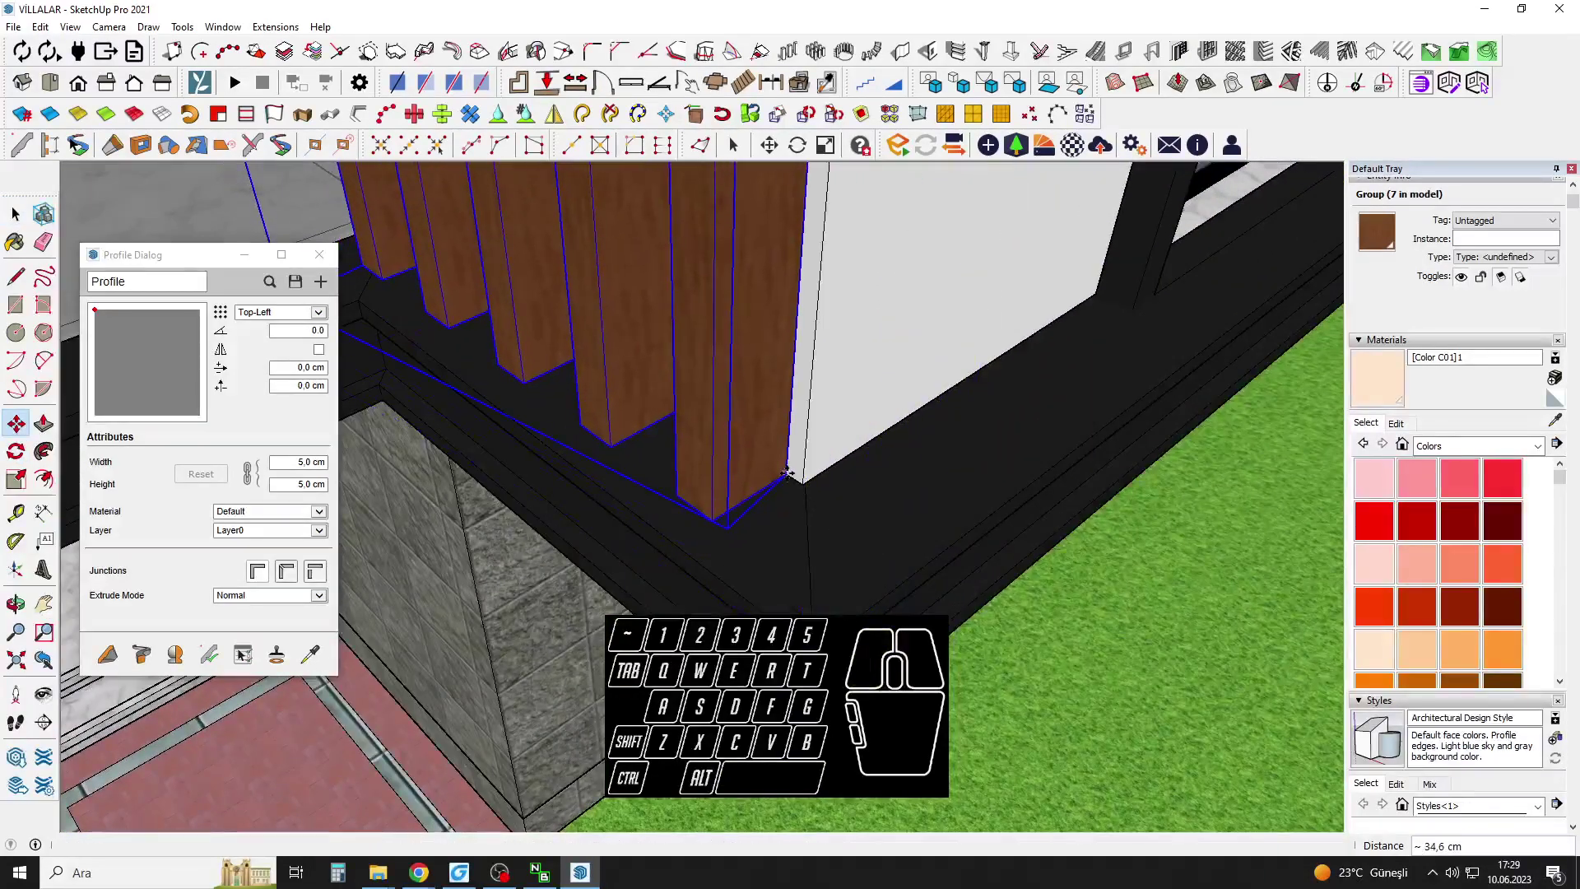
pyautogui.scroll(-3, 787, 475)
pyautogui.moveTo(839, 529); pyautogui.dragTo(952, 310, button='middle')
pyautogui.moveTo(870, 535); pyautogui.dragTo(1074, 428, button='middle')
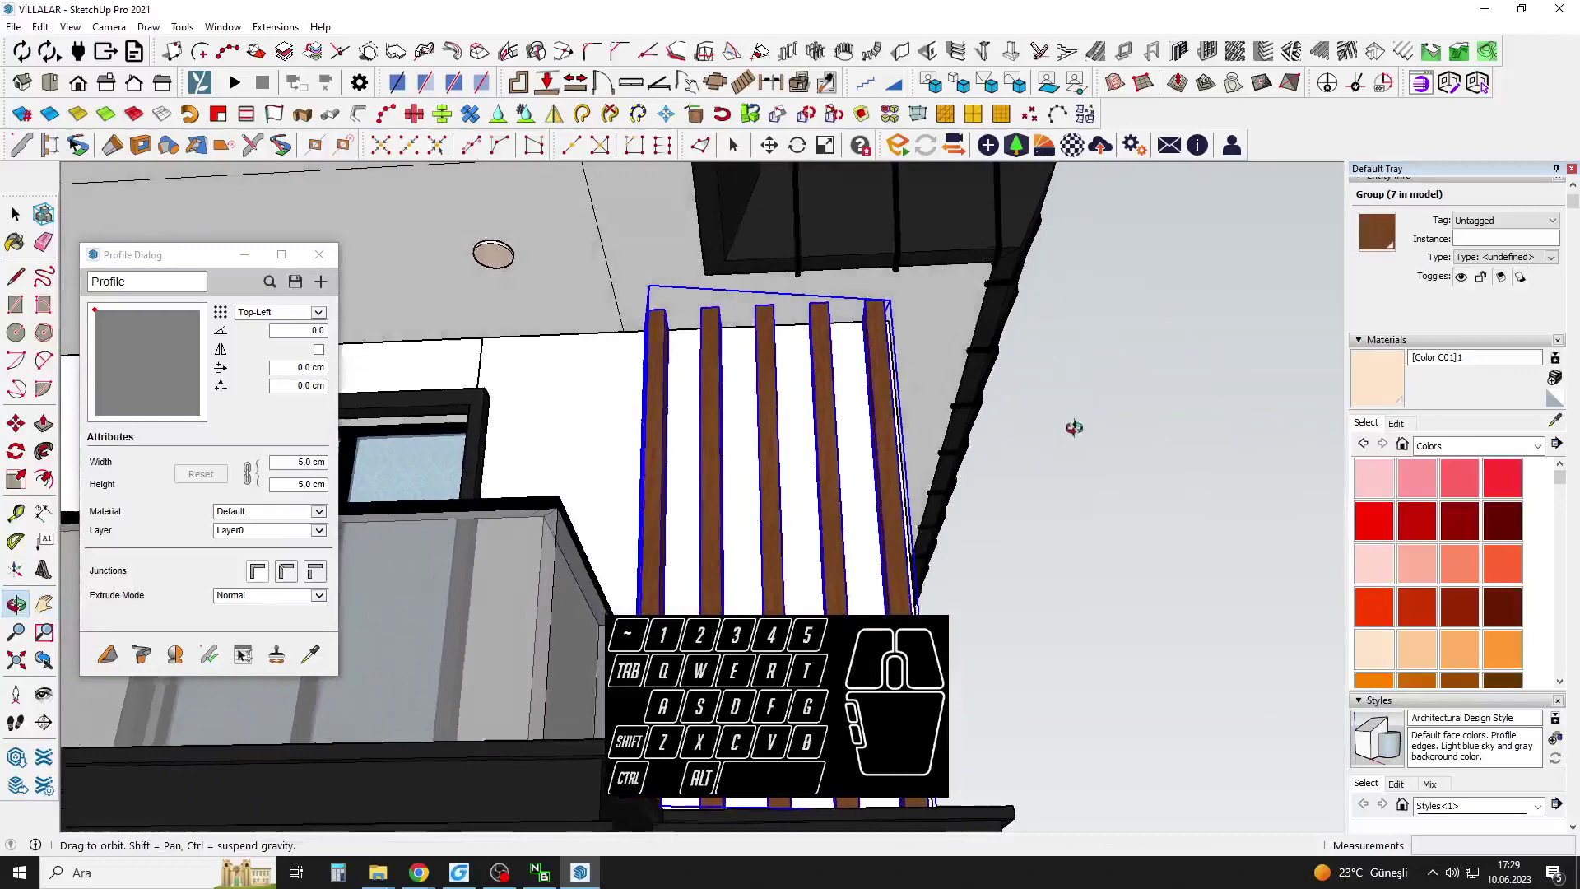
pyautogui.moveTo(1240, 436); pyautogui.dragTo(729, 473, button='middle')
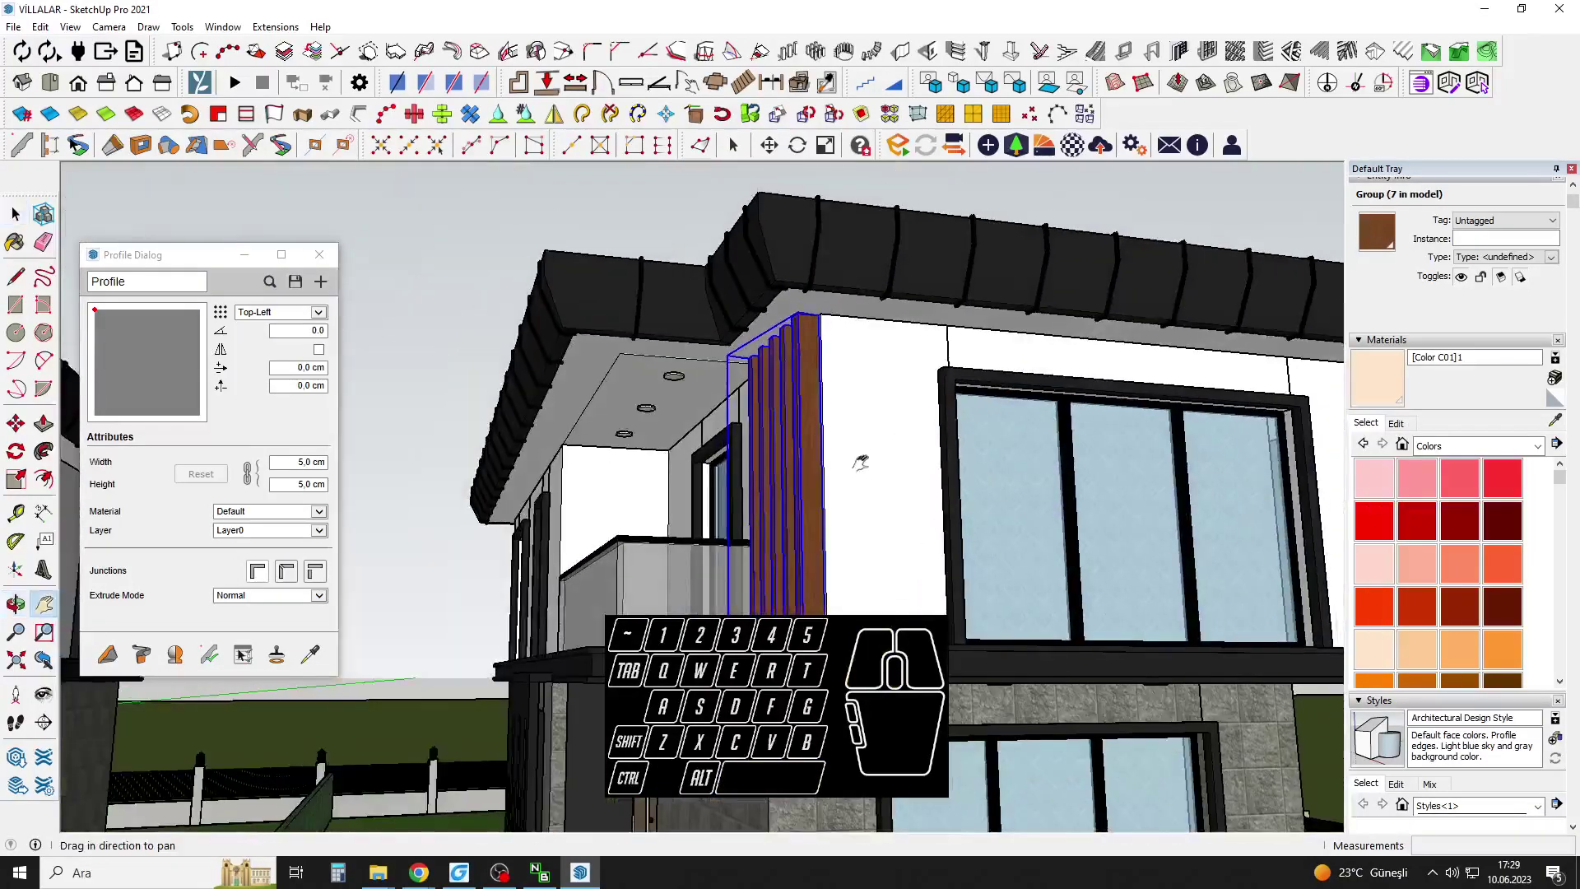
pyautogui.moveTo(860, 462); pyautogui.dragTo(974, 493, button='middle')
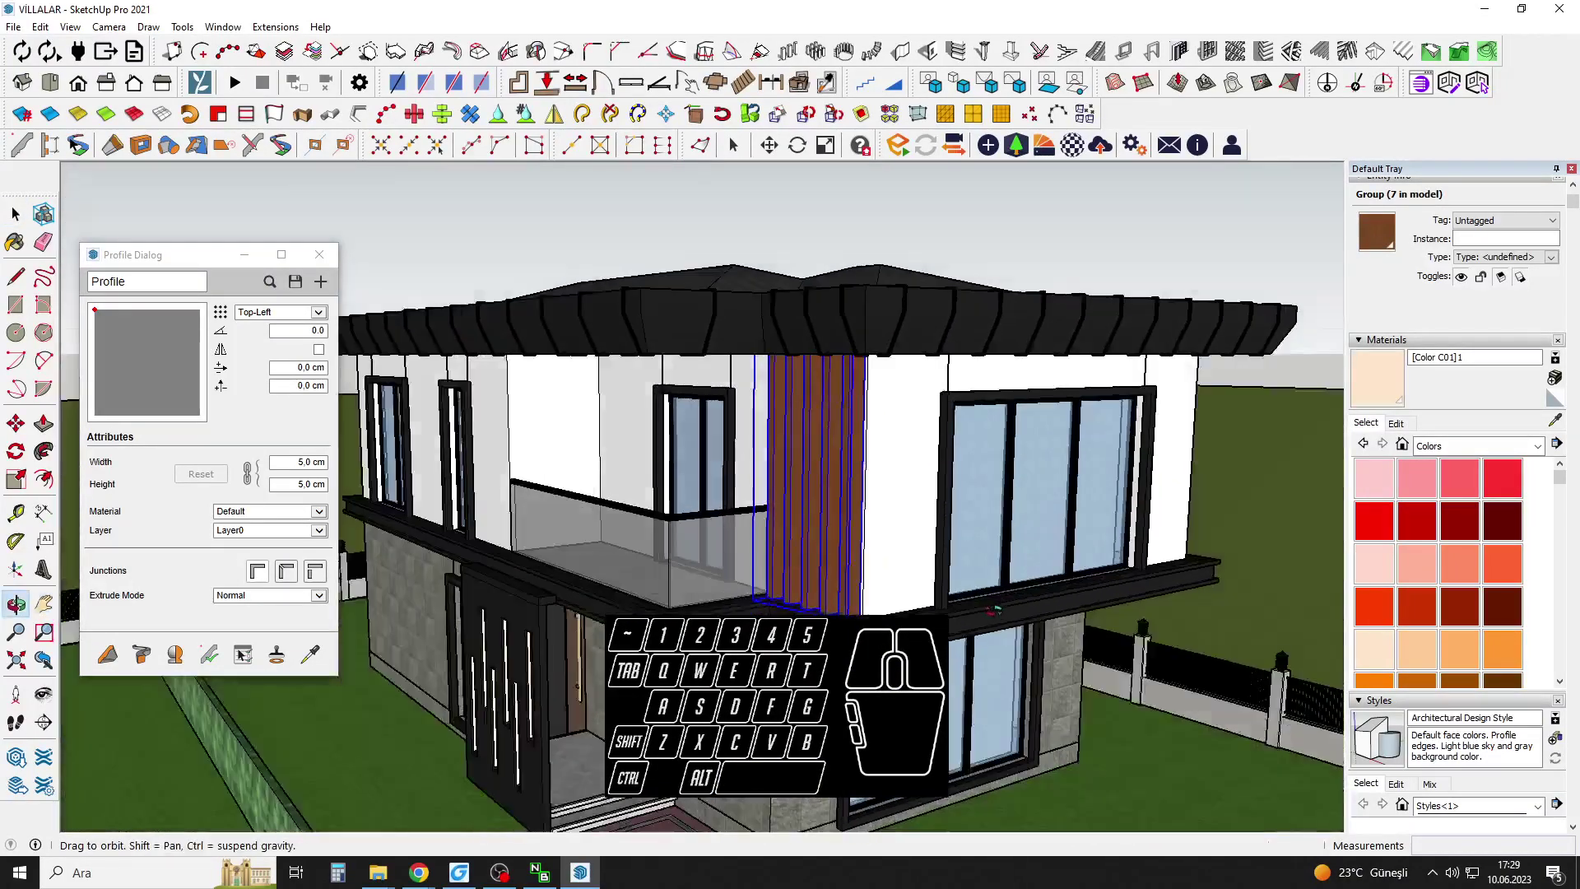
# Copy the slat group from its bottom corner to the ledge at the far end of the adjacent wall with the large window.
pyautogui.moveTo(803, 669); pyautogui.dragTo(898, 602)
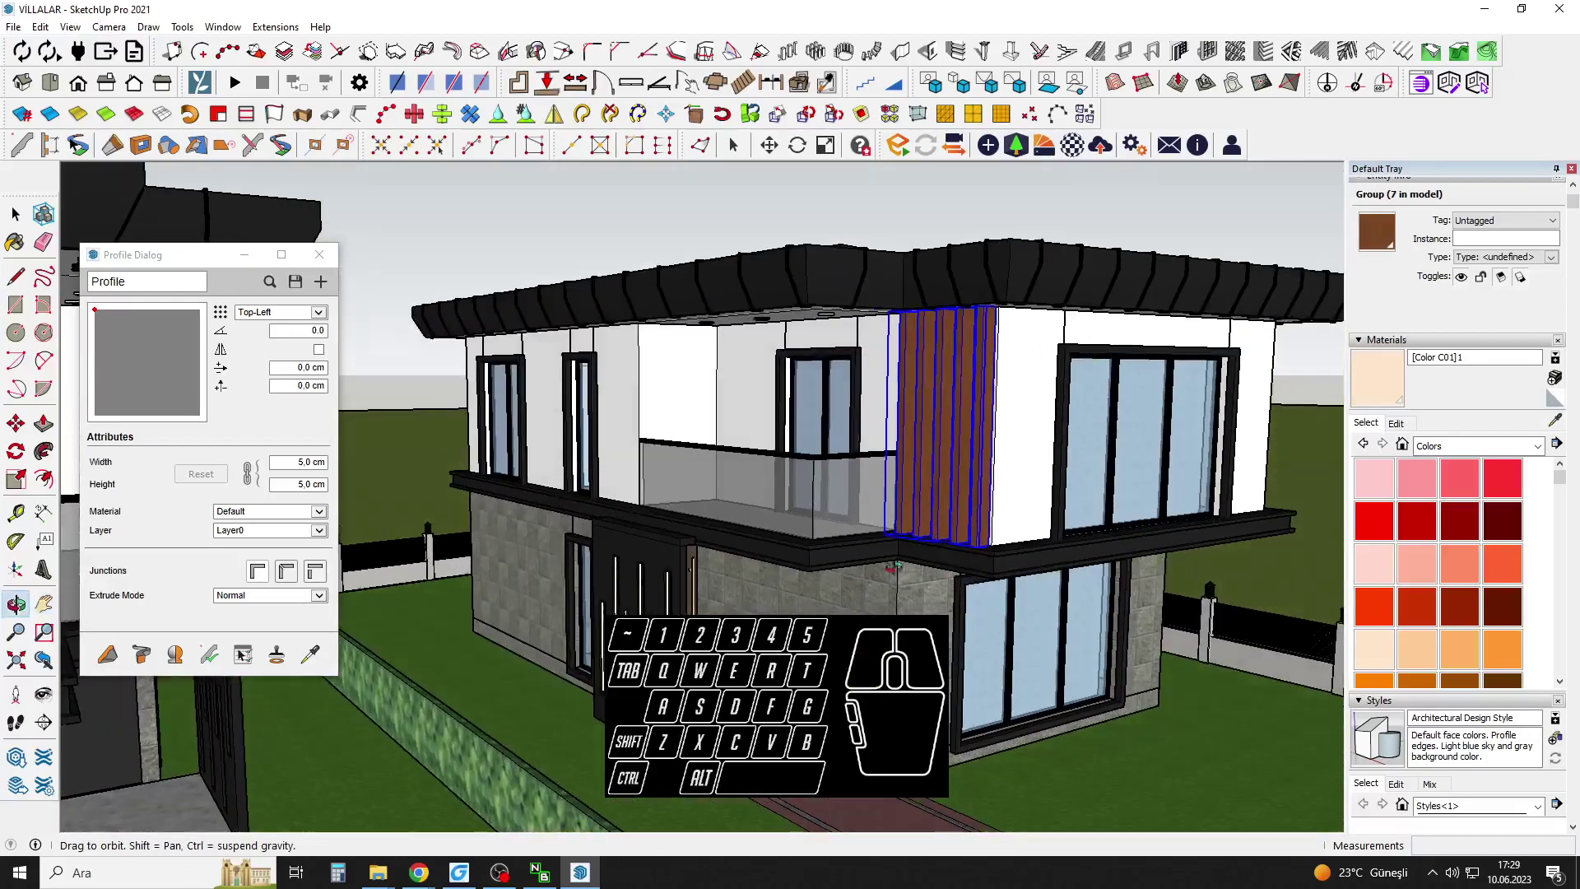
pyautogui.moveTo(897, 566); pyautogui.dragTo(653, 527, button='middle')
pyautogui.moveTo(544, 469); pyautogui.dragTo(781, 483, button='middle')
pyautogui.scroll(8, 720, 559)
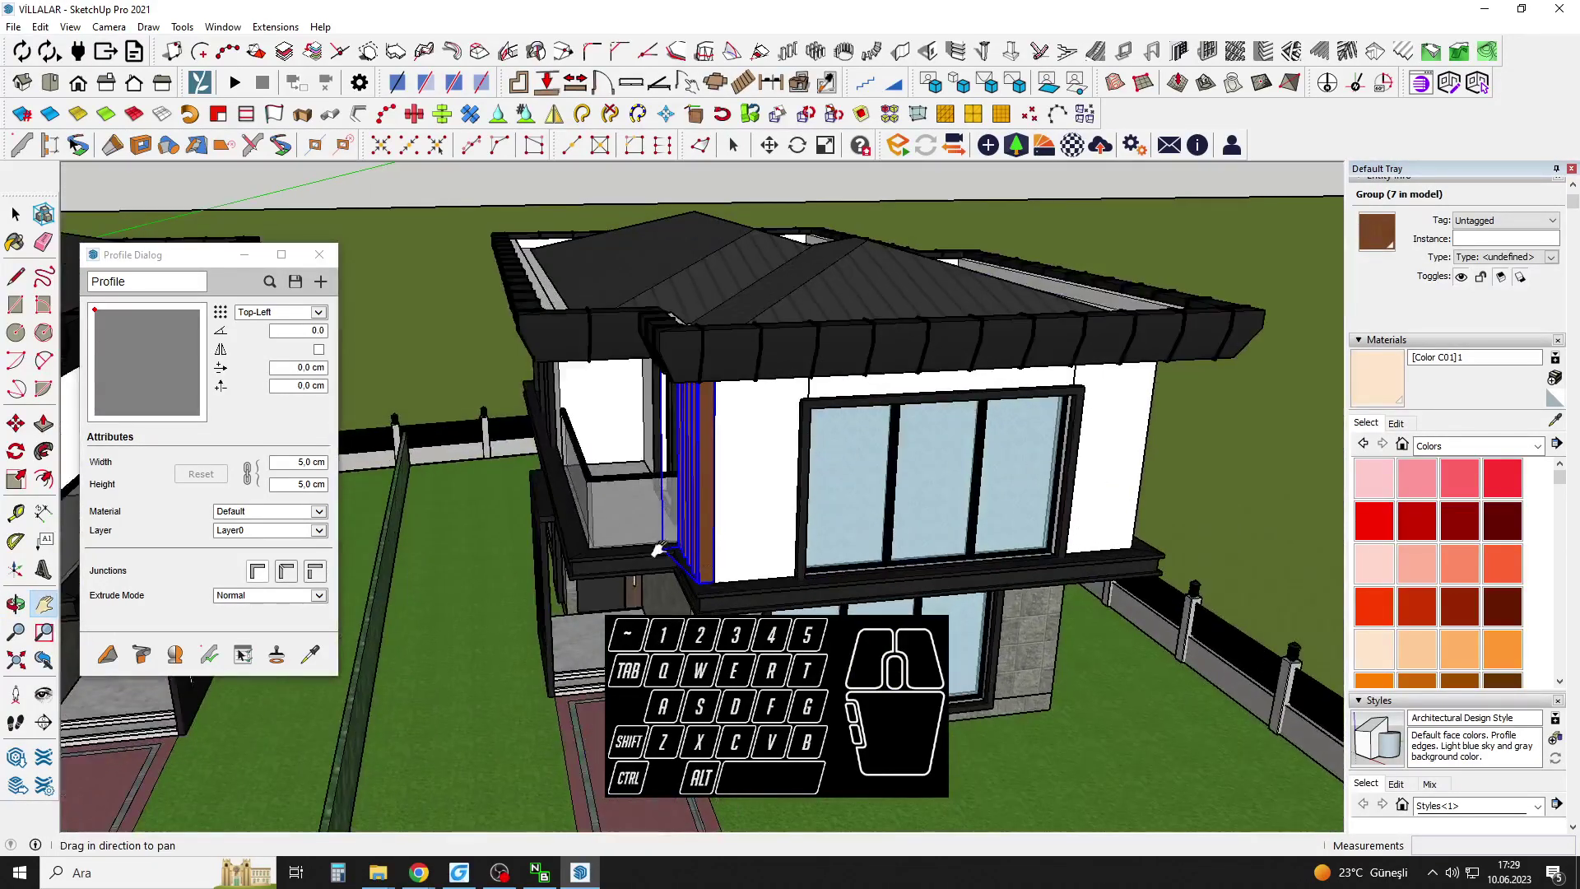
pyautogui.press('space')
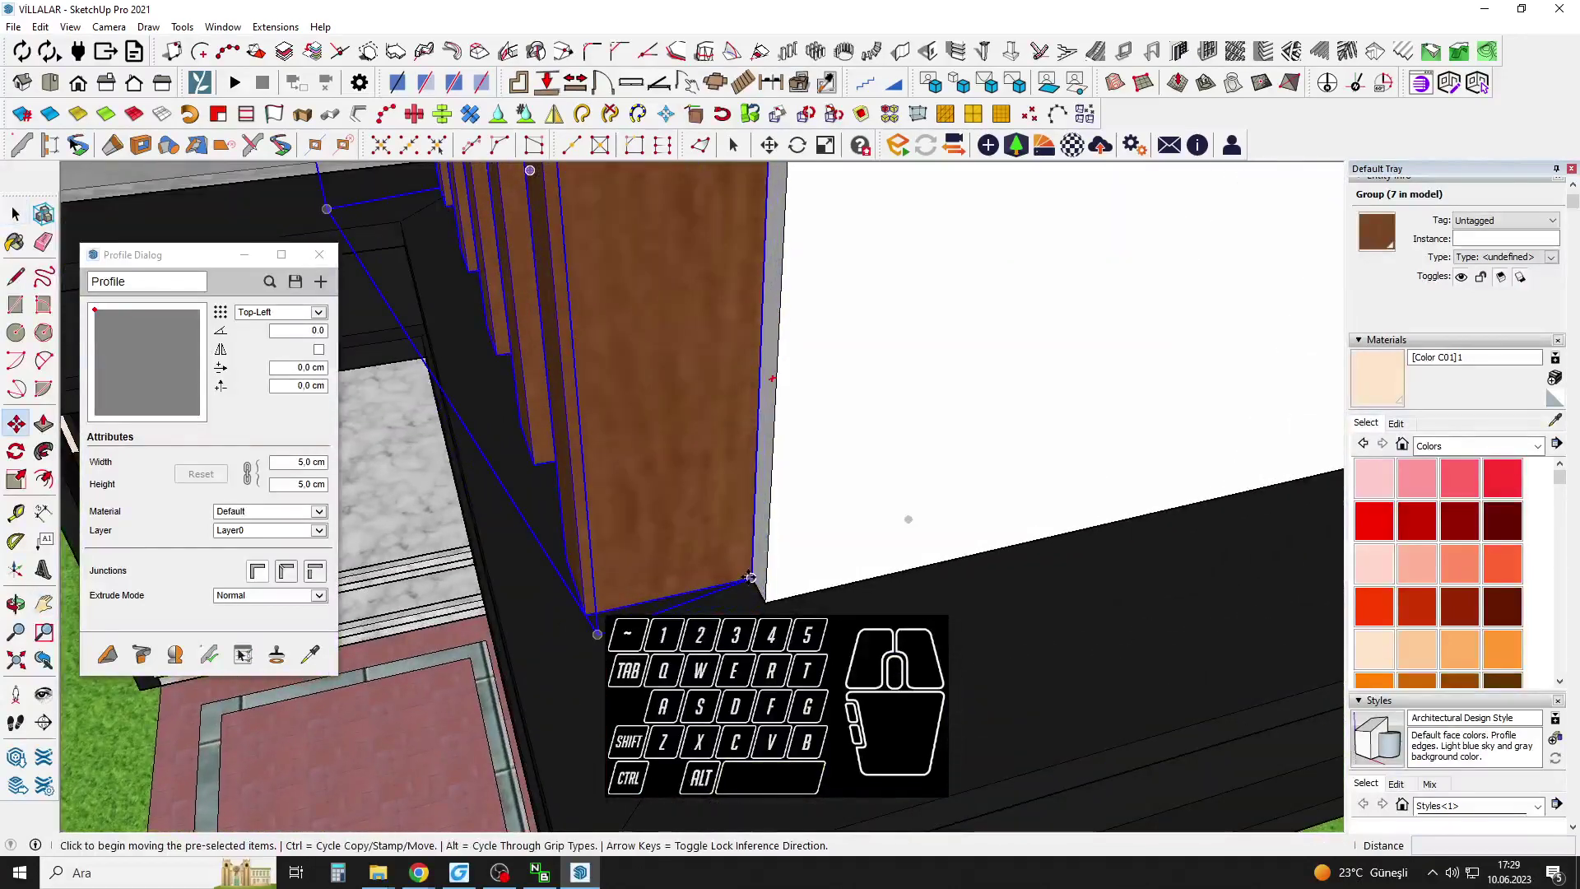
pyautogui.click(765, 604)
pyautogui.keyDown('shift'); pyautogui.moveTo(765, 592); pyautogui.dragTo(609, 543, button='middle'); pyautogui.keyUp('shift')
pyautogui.keyDown('shift'); pyautogui.moveTo(1028, 527); pyautogui.dragTo(872, 510, button='middle'); pyautogui.keyUp('shift')
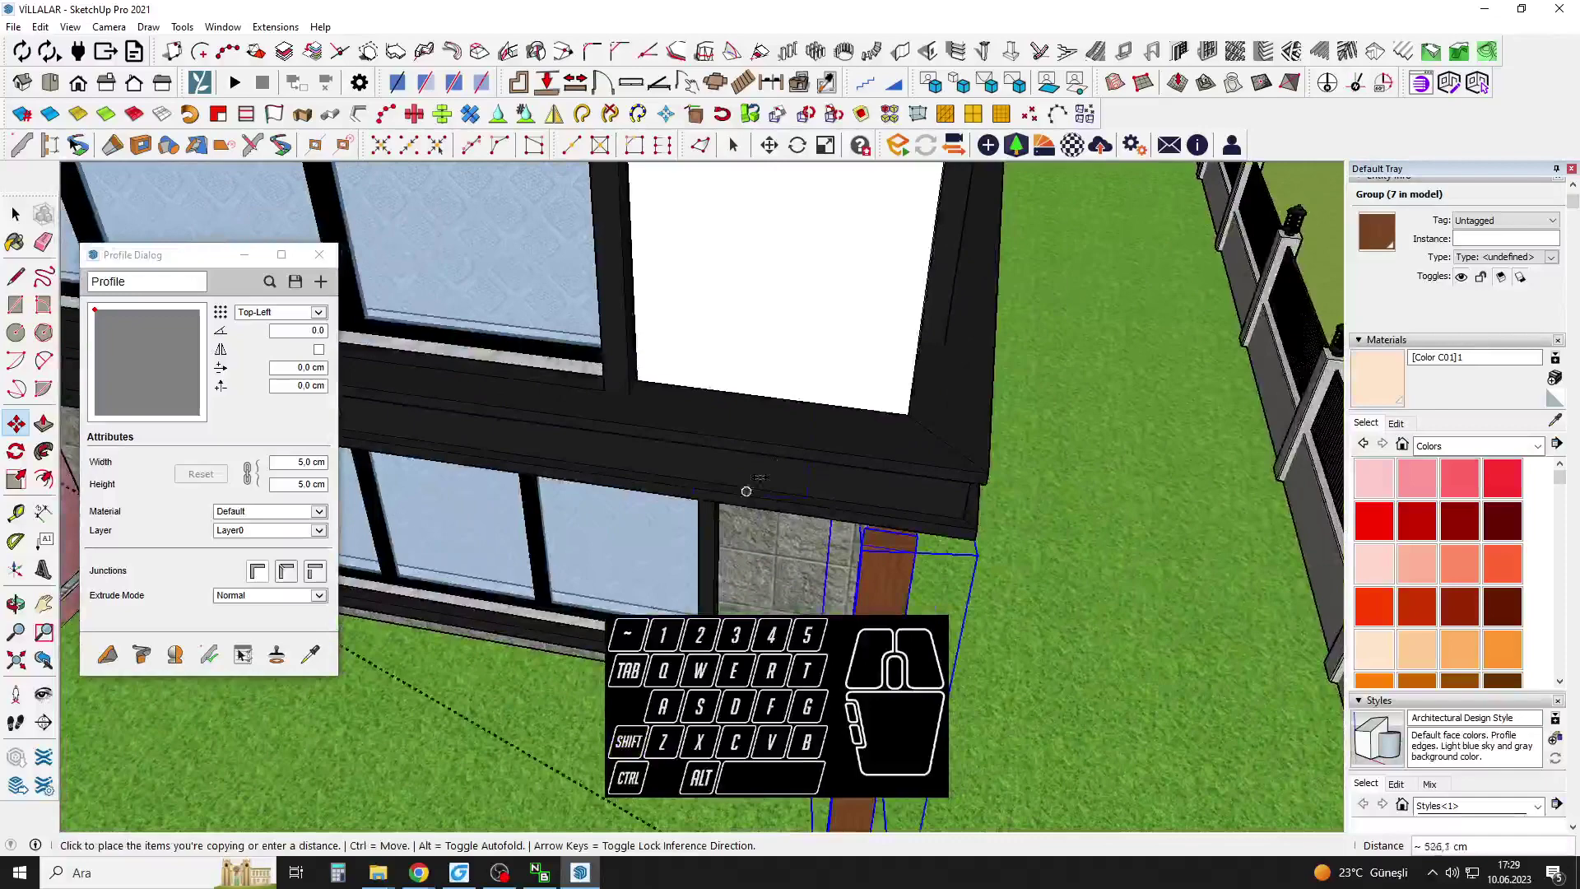
pyautogui.scroll(3, 839, 420)
pyautogui.click(848, 391)
pyautogui.scroll(2, 848, 391)
# Rotate the copied slat group about its bottom corner so the slats run along the large-window wall.
pyautogui.press('q')
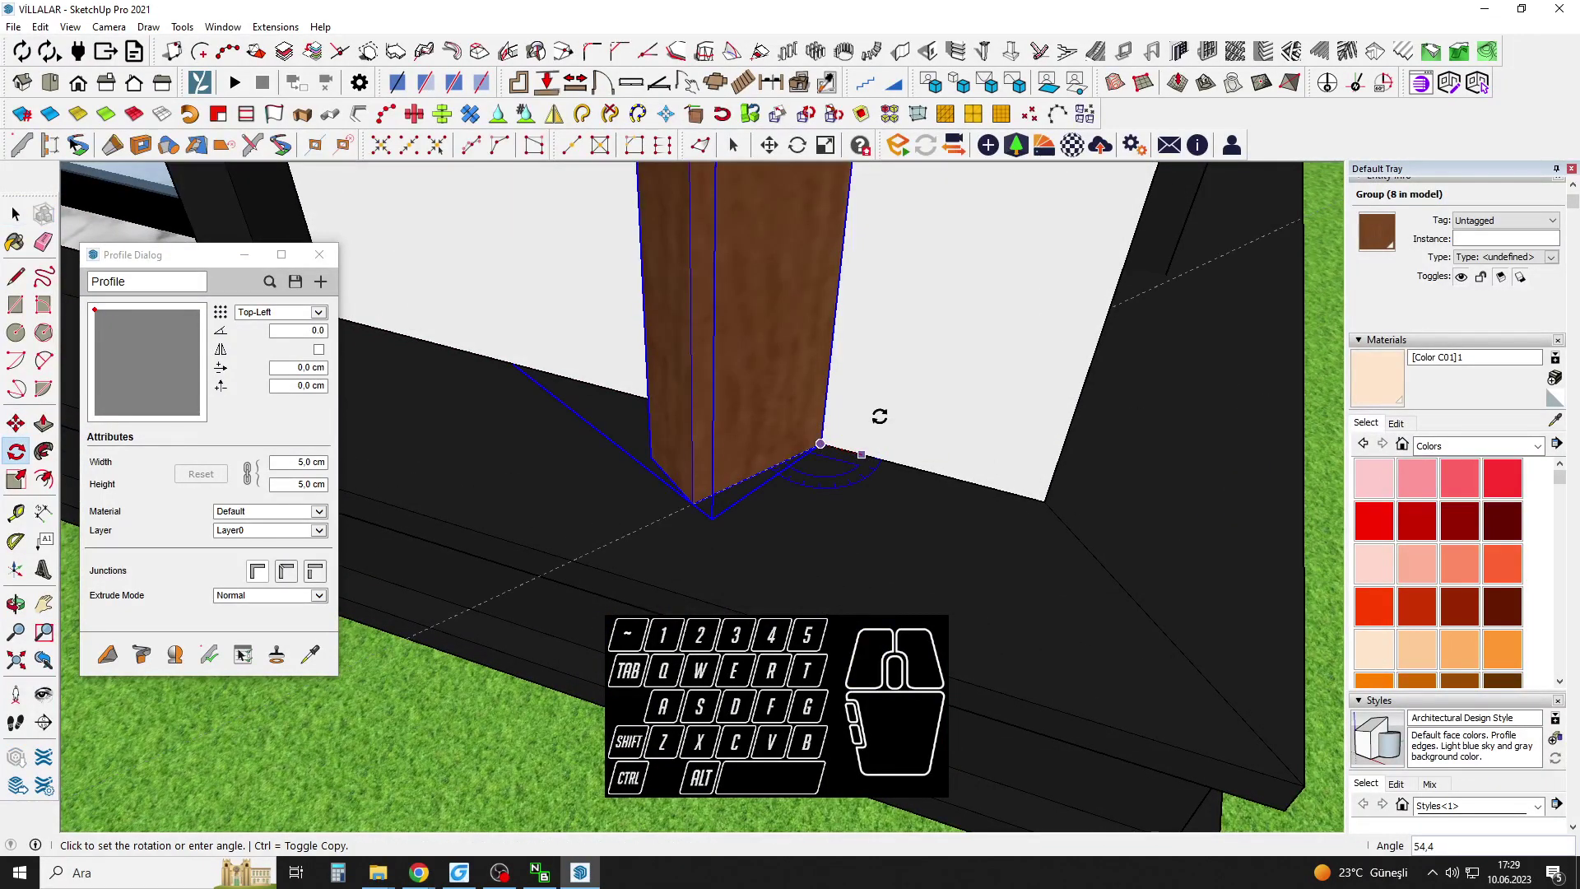
pyautogui.press('Escape')
pyautogui.scroll(-8, 855, 412)
pyautogui.press('space')
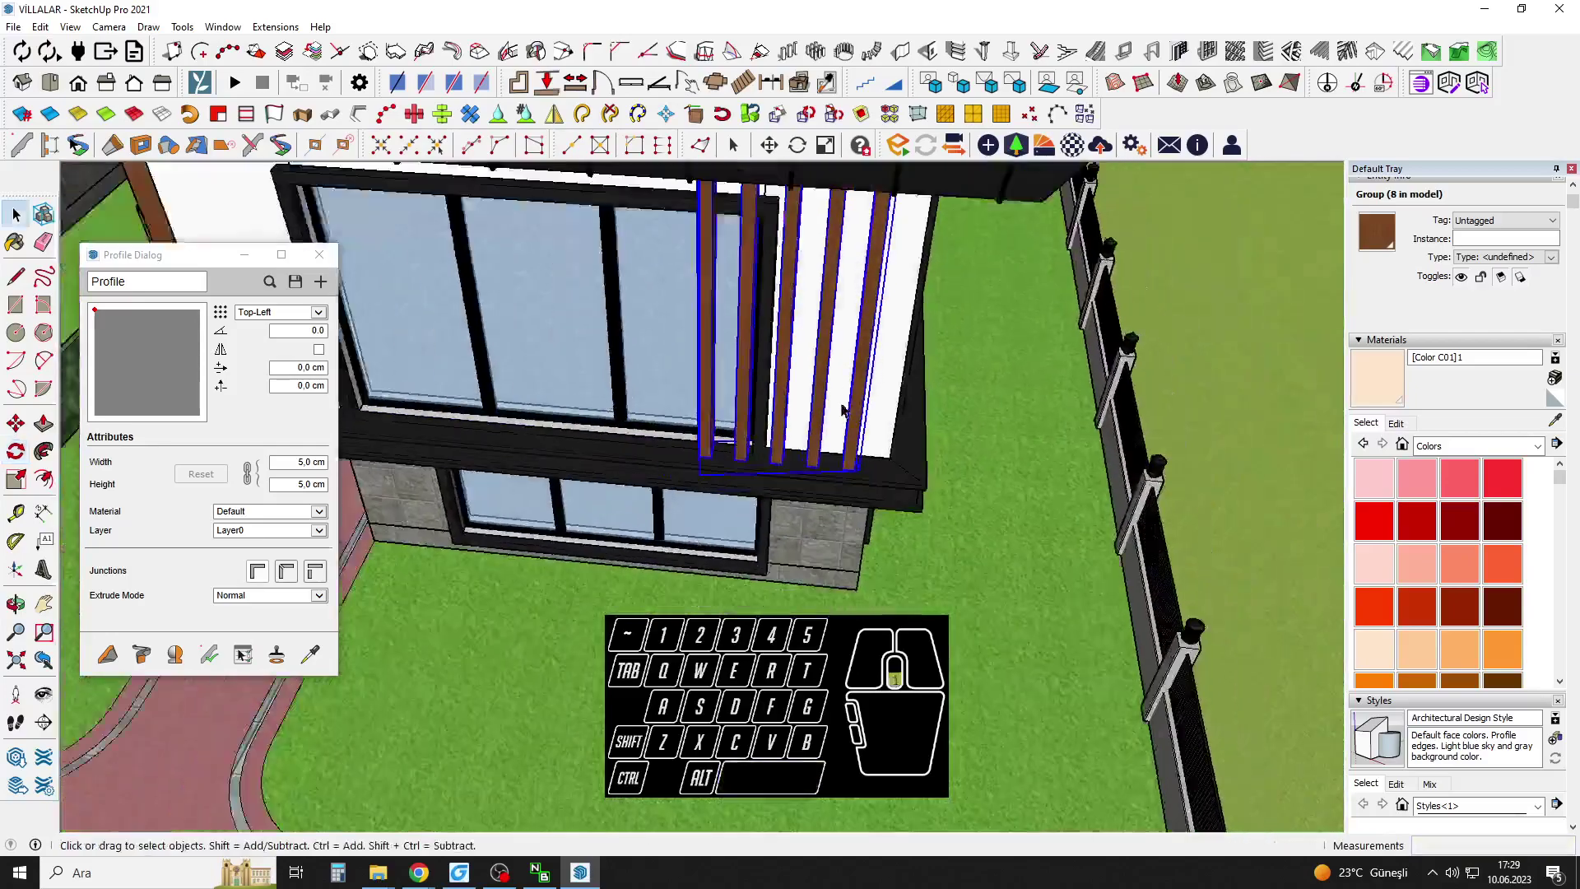
# Open the copied slat group and erase the two slats that overlap the large window, leaving three.
pyautogui.doubleClick(841, 409)
pyautogui.scroll(2, 790, 387)
pyautogui.press('e')
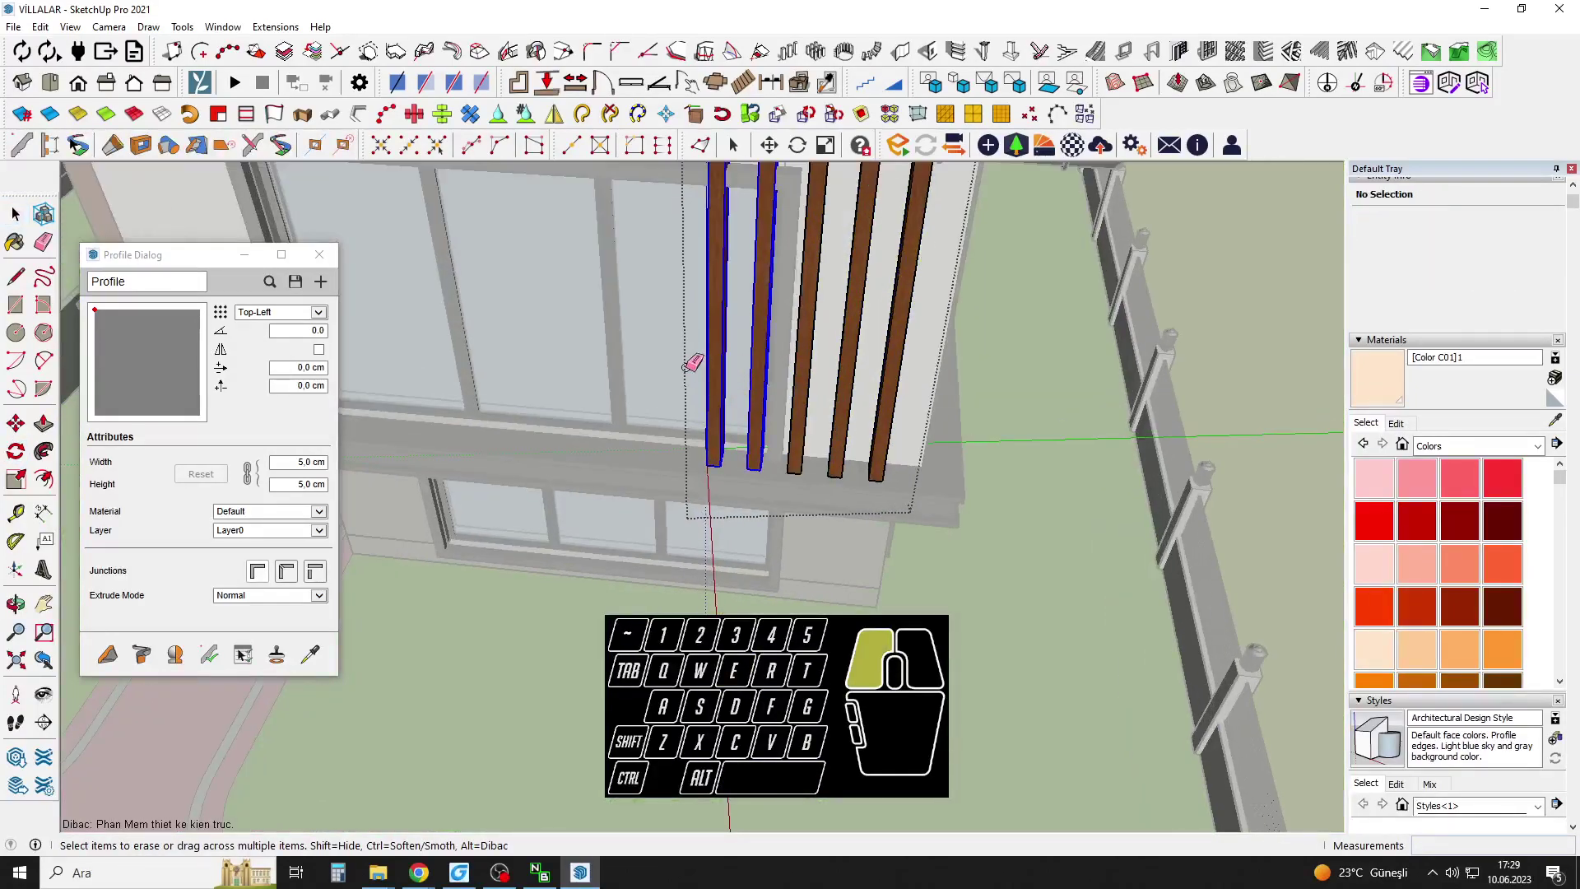
pyautogui.moveTo(685, 368); pyautogui.dragTo(682, 369)
pyautogui.press('space')
# Move the three-slat group along the ledge towards the outer wall corner, between the large window and that corner.
pyautogui.scroll(2, 864, 437)
pyautogui.click(917, 473)
pyautogui.moveTo(917, 472)
pyautogui.mouseDown(button='middle')
pyautogui.moveTo(793, 551)
pyautogui.moveTo(843, 555)
pyautogui.mouseUp(button='middle')
pyautogui.scroll(2, 880, 575)
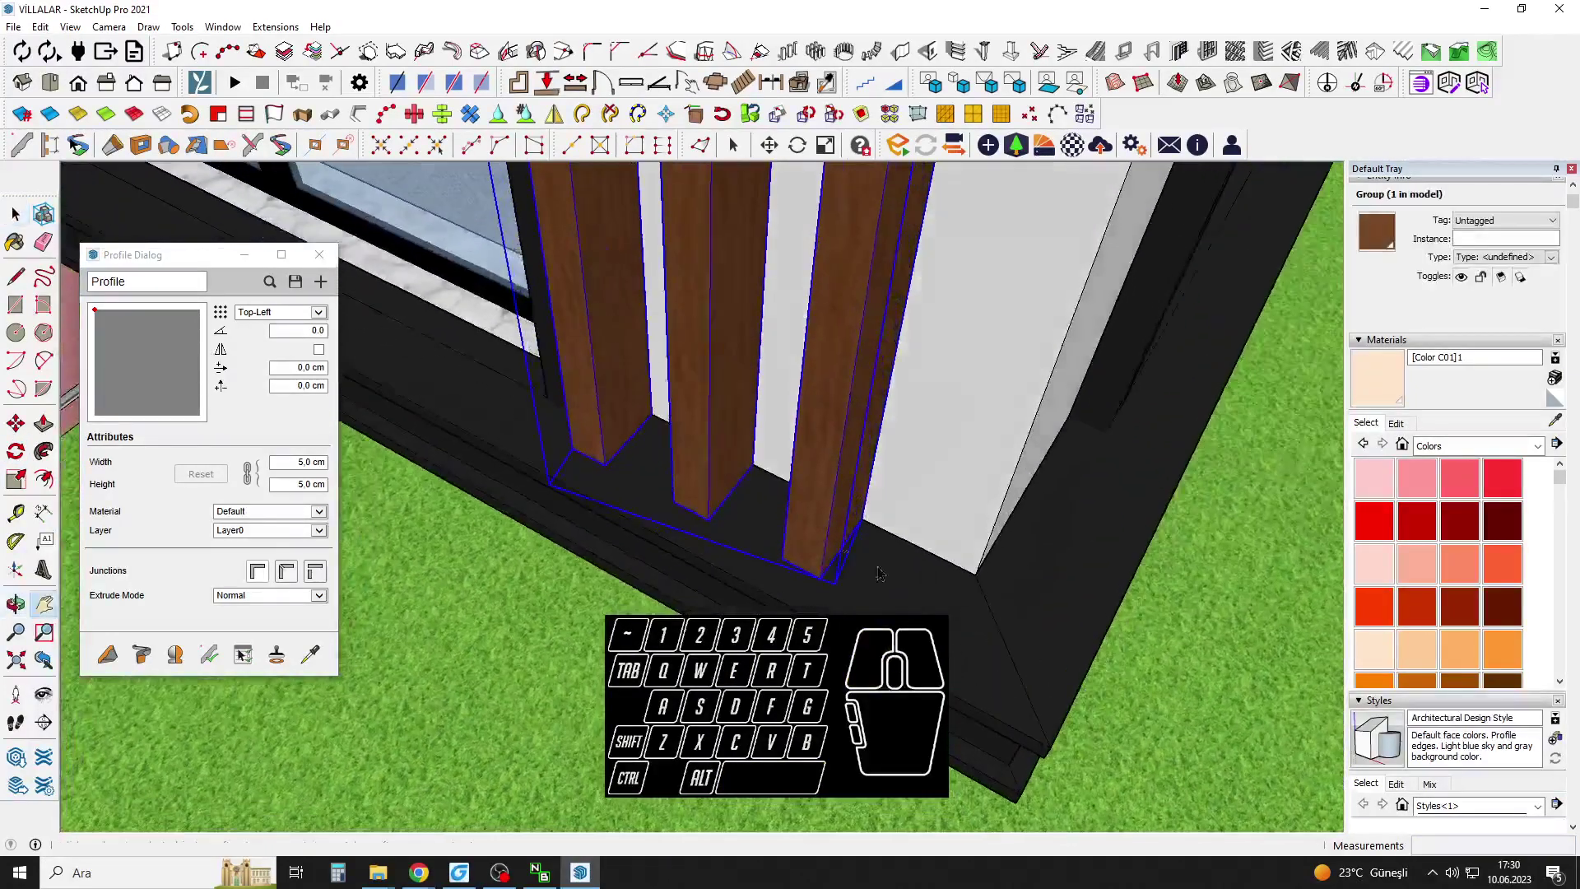
pyautogui.scroll(2, 878, 574)
pyautogui.press('m')
pyautogui.click(860, 500)
pyautogui.keyDown('shift'); pyautogui.click(944, 543); pyautogui.keyUp('shift')
pyautogui.scroll(-2, 1143, 416)
pyautogui.moveTo(944, 543); pyautogui.dragTo(930, 346, button='middle')
pyautogui.scroll(-3, 1142, 416)
pyautogui.press('space')
pyautogui.scroll(-2, 1062, 412)
# Cut both new slat groups and paste them in place inside the villa component.
pyautogui.click(1153, 304)
pyautogui.scroll(-2, 1143, 304)
pyautogui.keyDown('shift'); pyautogui.moveTo(955, 281); pyautogui.dragTo(984, 362, button='middle'); pyautogui.keyUp('shift')
pyautogui.moveTo(984, 362); pyautogui.dragTo(896, 405, button='middle')
pyautogui.moveTo(1023, 401); pyautogui.dragTo(944, 429, button='middle')
pyautogui.press('space')
pyautogui.scroll(1, 944, 430)
pyautogui.click(942, 430)
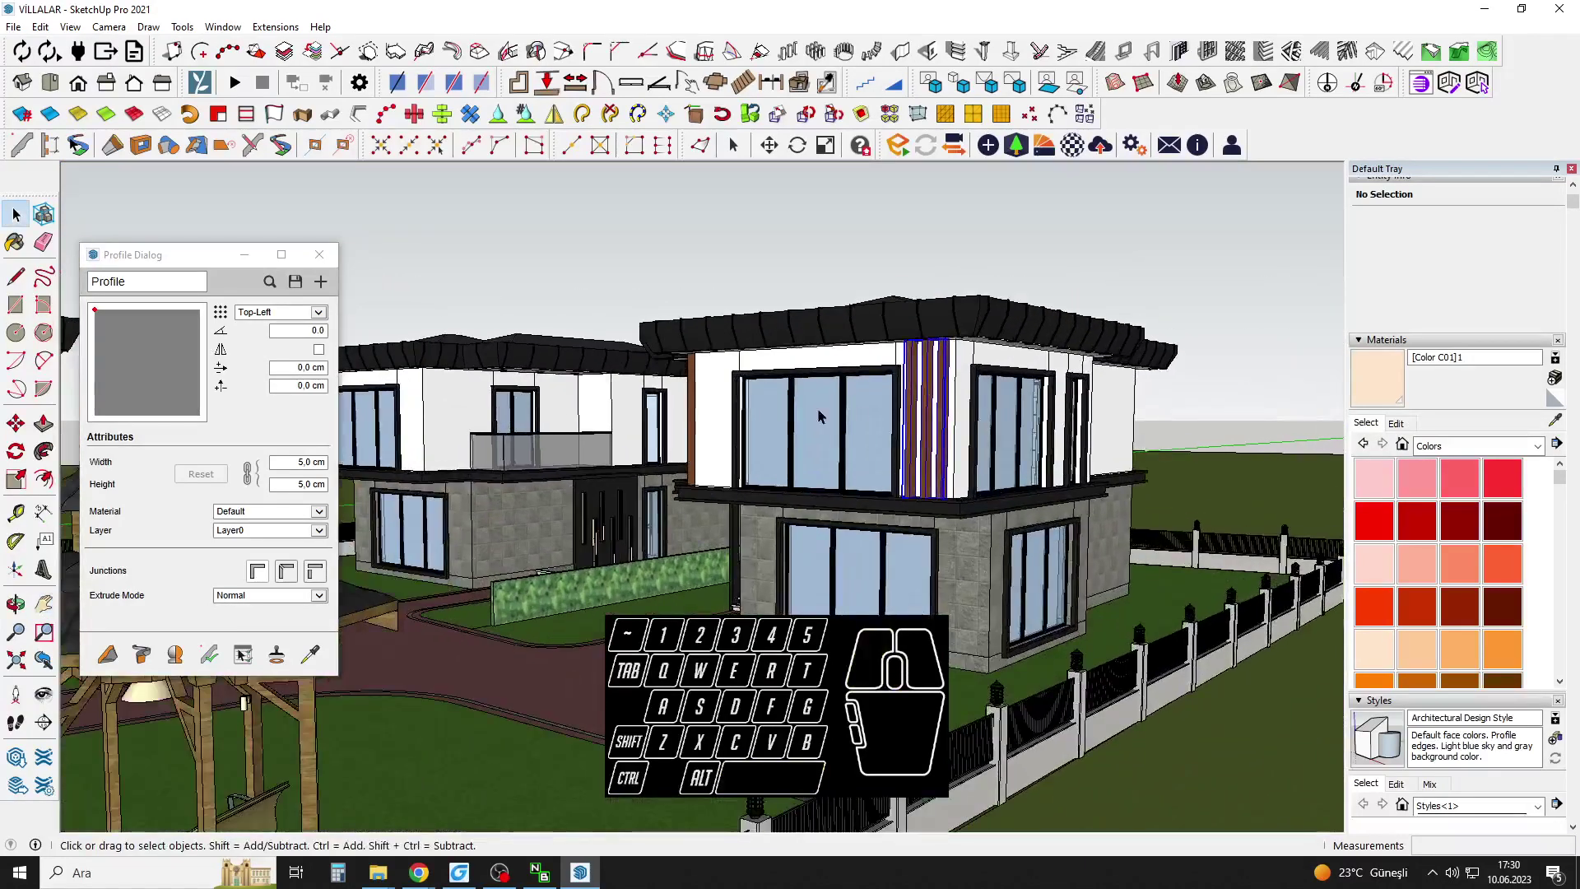
pyautogui.scroll(2, 815, 415)
pyautogui.doubleClick(688, 395)
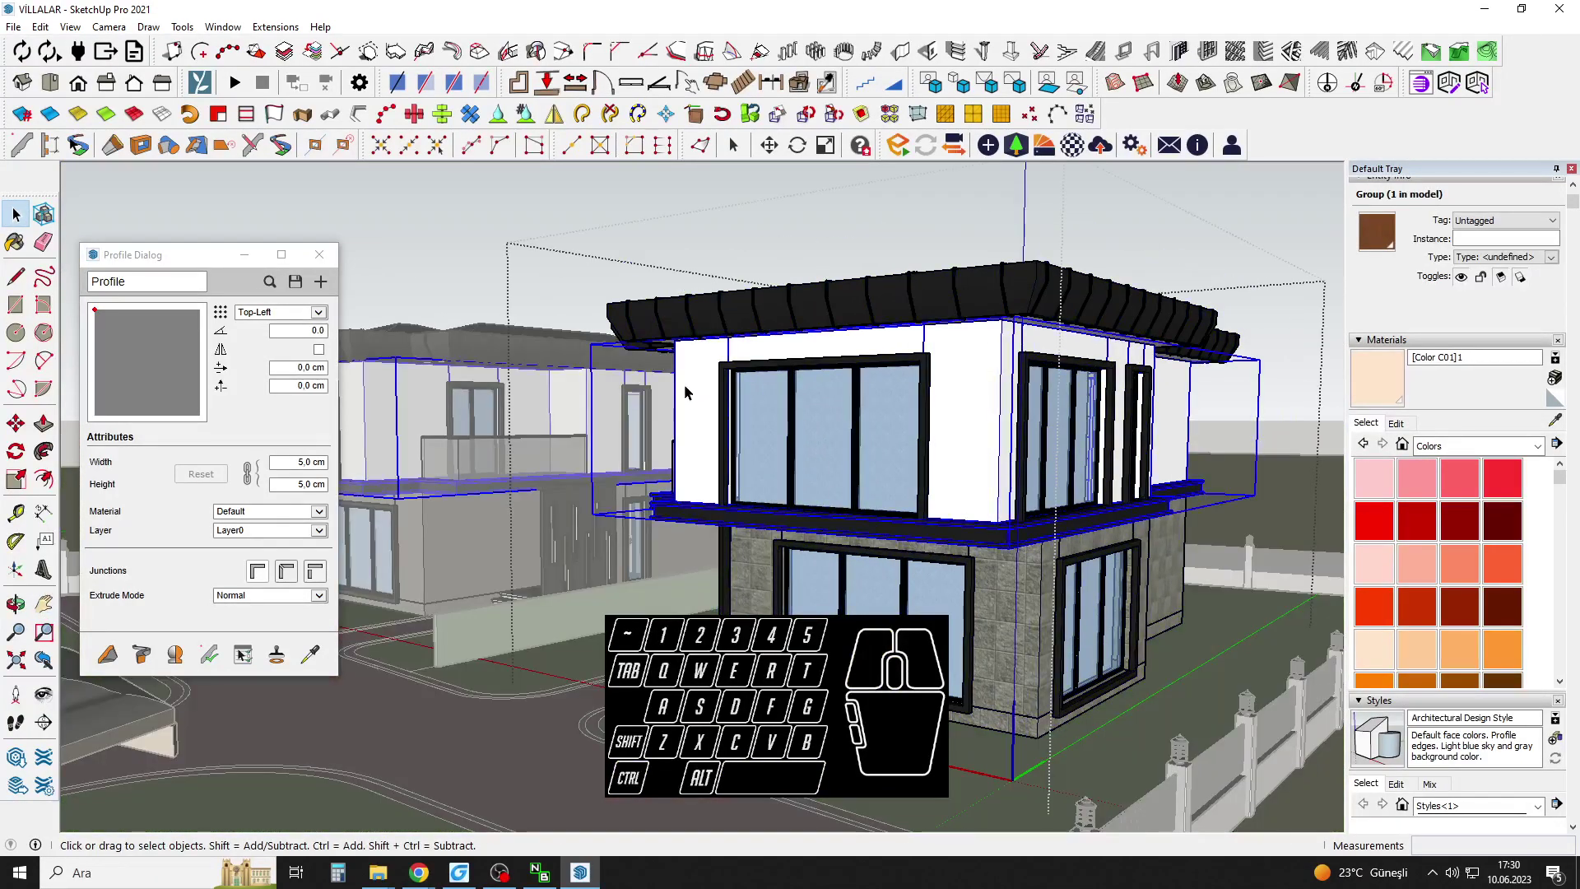
pyautogui.click(39, 27)
pyautogui.click(74, 134)
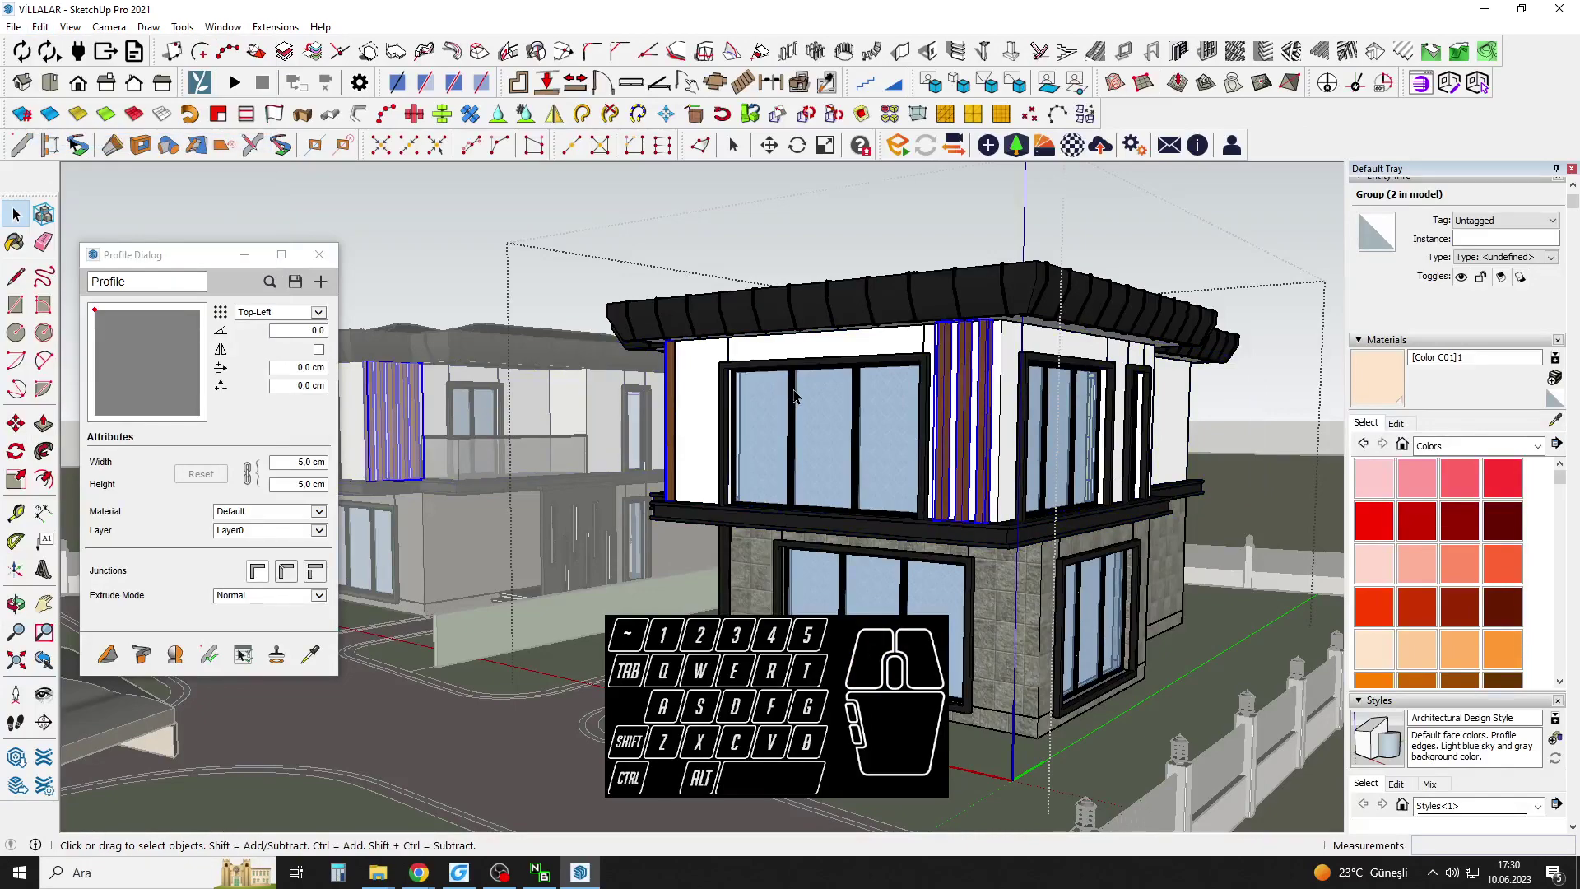
# Open the neighbouring villa and copy the five-slat group on the upper wall beside its balcony.
pyautogui.click(1298, 386)
pyautogui.moveTo(1298, 385); pyautogui.dragTo(503, 429, button='middle')
pyautogui.scroll(3, 567, 403)
pyautogui.doubleClick(579, 387)
pyautogui.click(580, 387)
pyautogui.scroll(1, 579, 389)
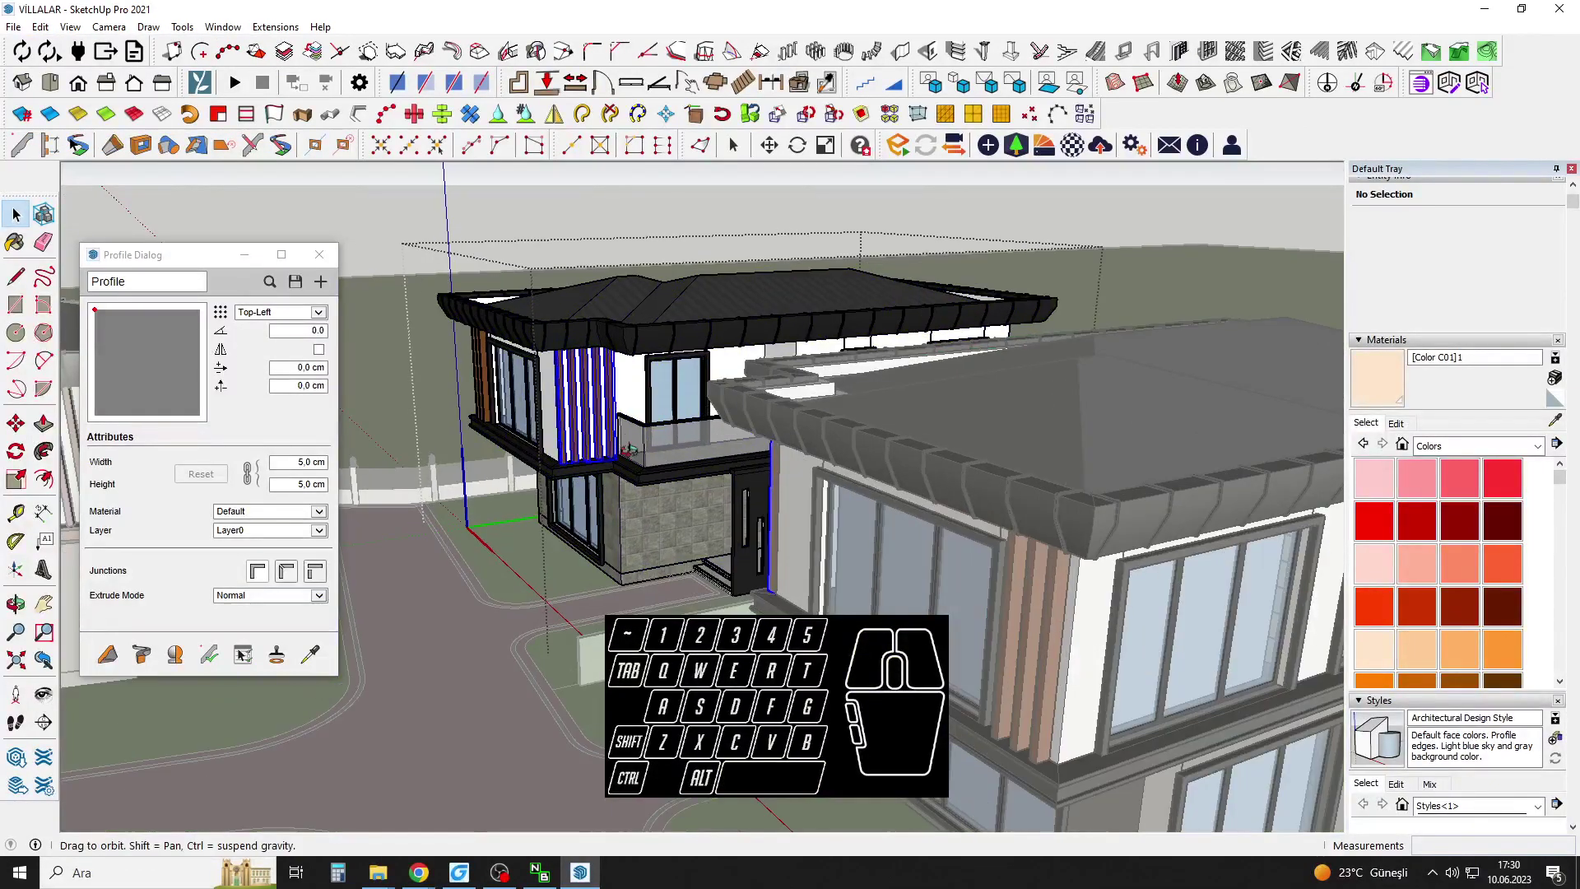
# Paste the slat group onto the wide blank upper wall beside the narrow window.
pyautogui.moveTo(581, 390); pyautogui.dragTo(644, 453, button='middle')
pyautogui.moveTo(864, 403); pyautogui.dragTo(1094, 578, button='middle')
pyautogui.moveTo(867, 476); pyautogui.dragTo(888, 522, button='middle')
pyautogui.scroll(-3, 907, 492)
pyautogui.moveTo(907, 492); pyautogui.dragTo(810, 484)
pyautogui.press('space')
pyautogui.scroll(6, 668, 545)
pyautogui.hotkey('ctrl', 'v')
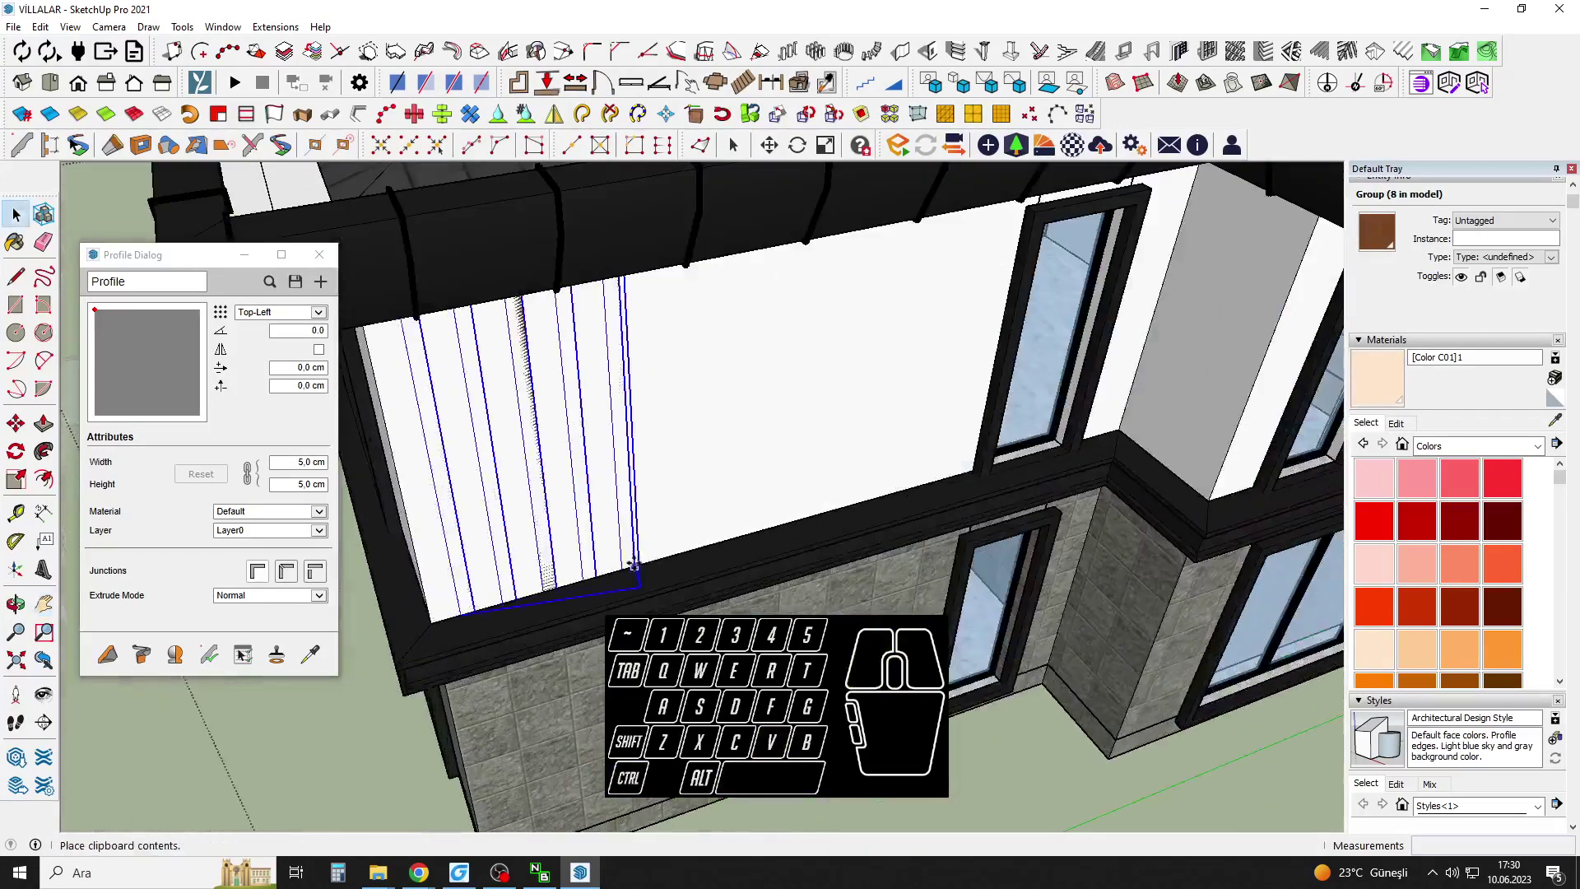
pyautogui.scroll(3, 658, 563)
pyautogui.click(757, 555)
pyautogui.scroll(2, 773, 551)
# Set the pasted slat group on the ledge and rotate it about its bottom corner so the slats run along the blank wall.
pyautogui.press('q')
pyautogui.click(793, 542)
pyautogui.click(814, 535)
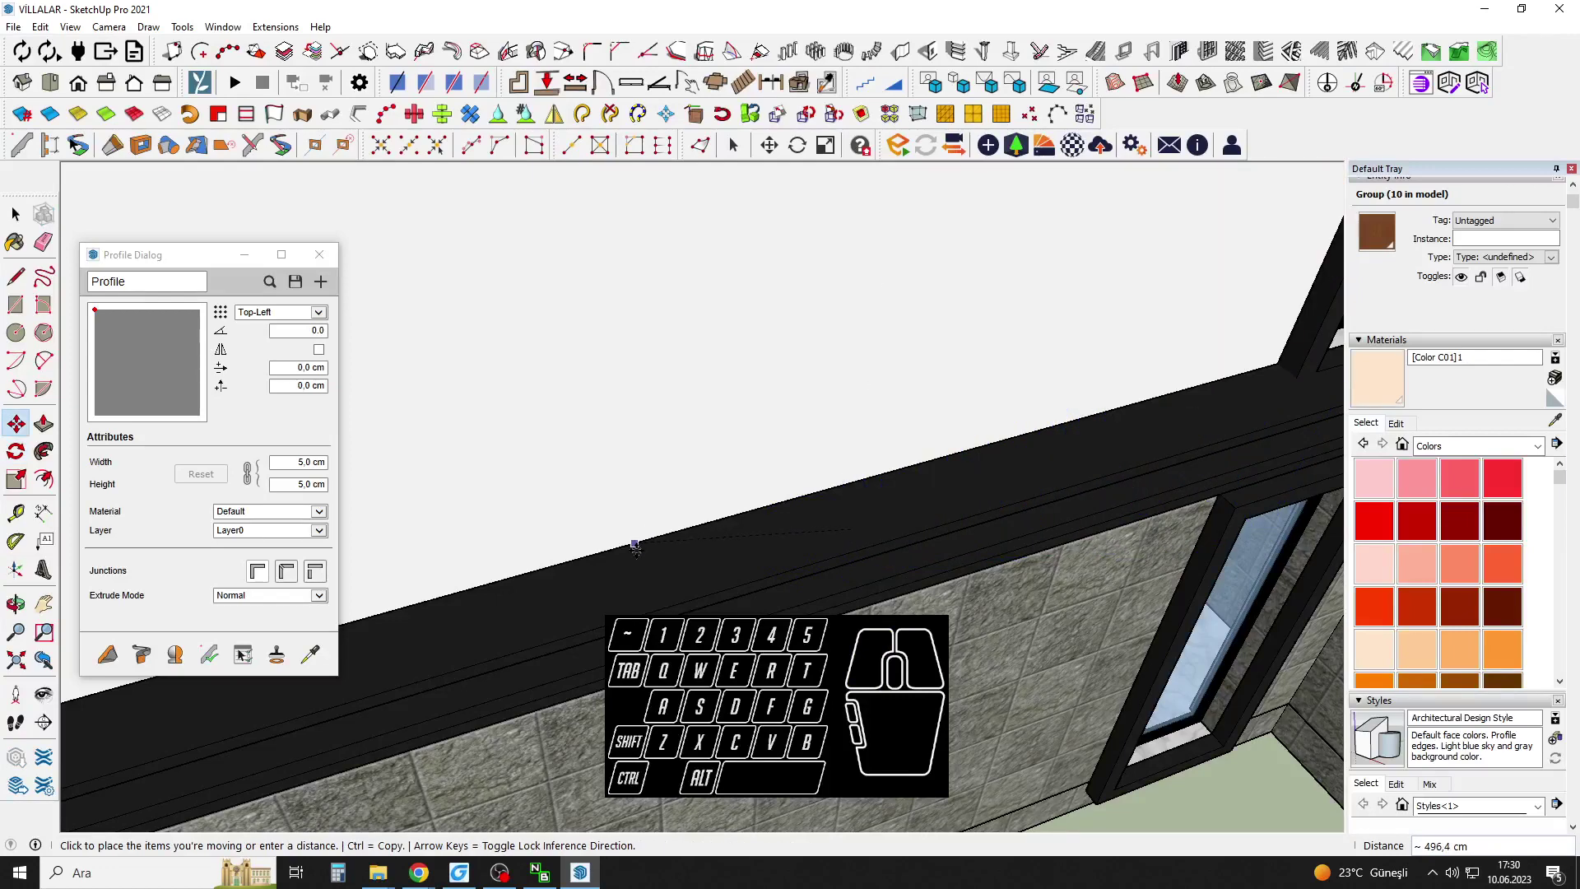
pyautogui.scroll(1, 846, 560)
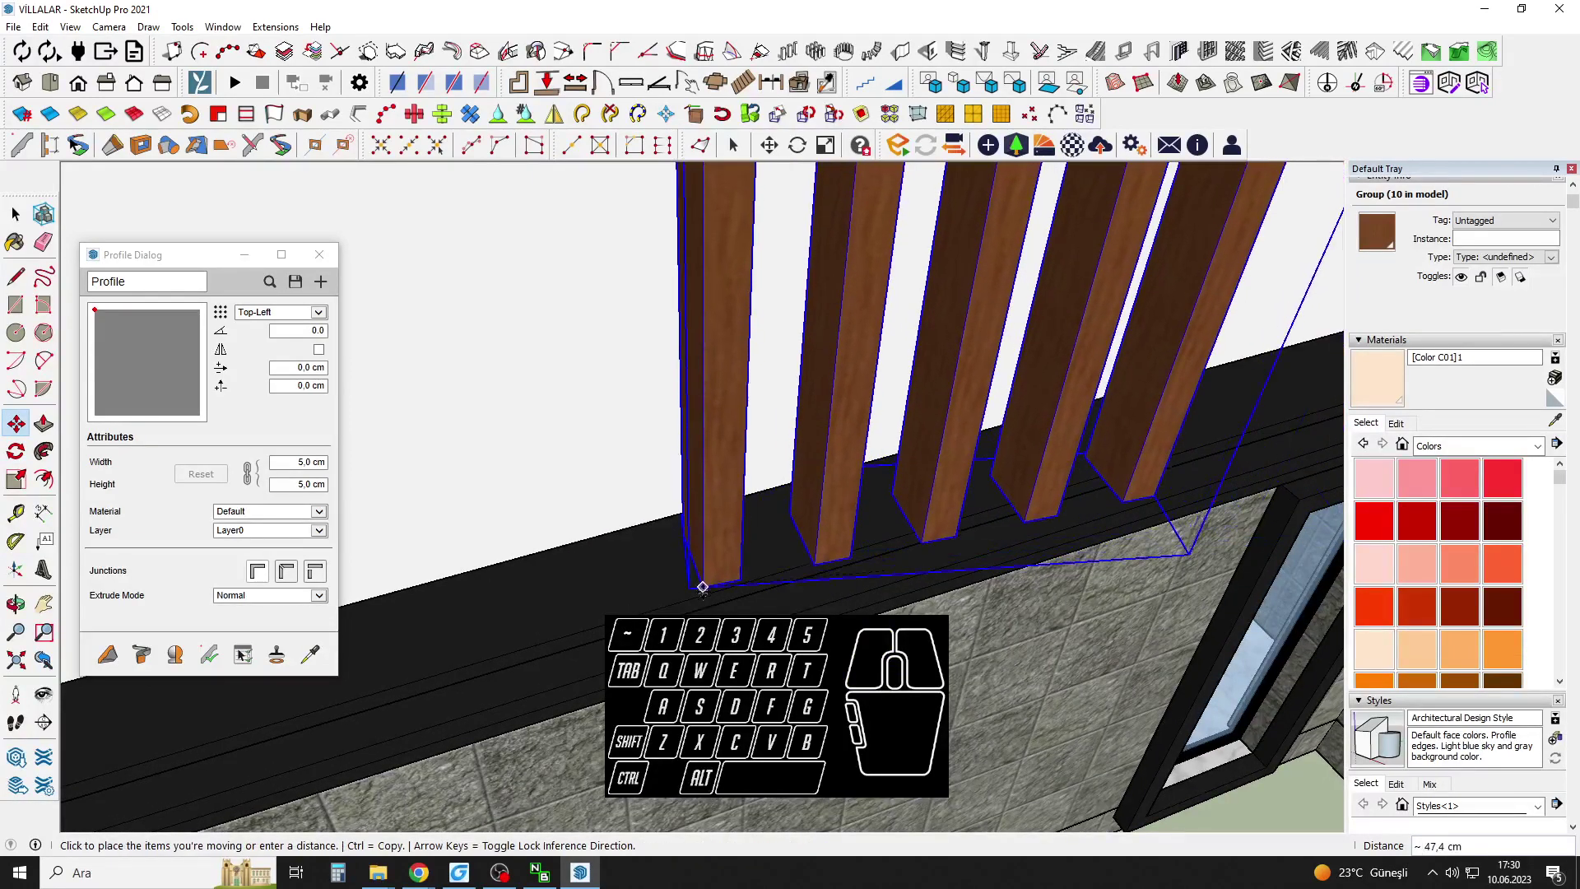
pyautogui.scroll(1, 705, 601)
pyautogui.press('q')
pyautogui.scroll(1, 704, 590)
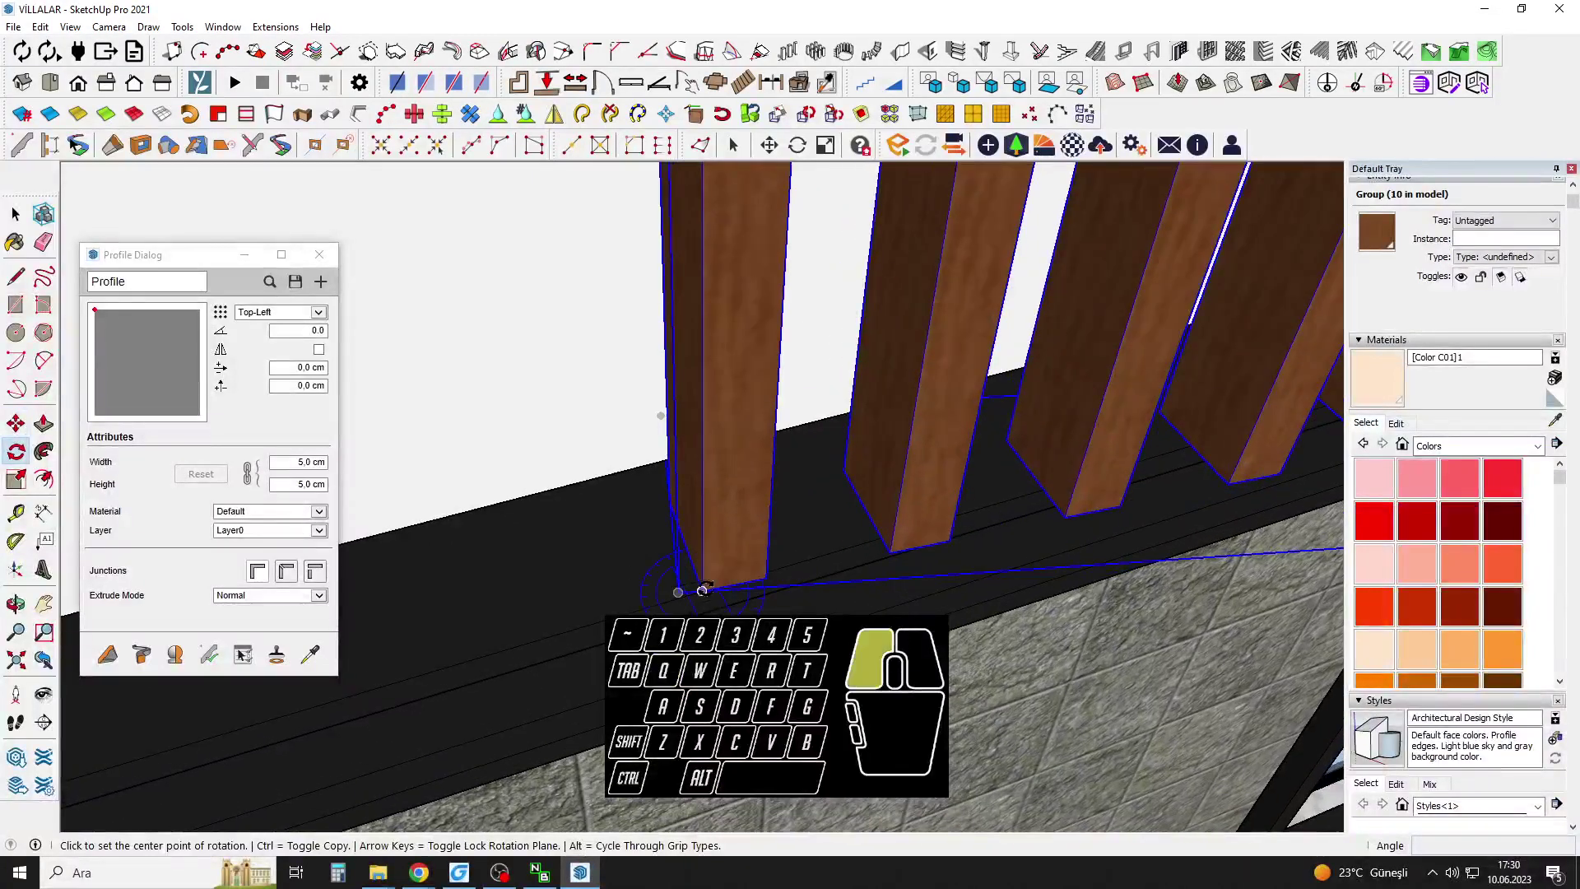
pyautogui.moveTo(799, 582); pyautogui.dragTo(430, 533, button='middle')
# Move the slat group against the blank wall and slide it along the wall towards the outer corner, then close the villa.
pyautogui.press('m')
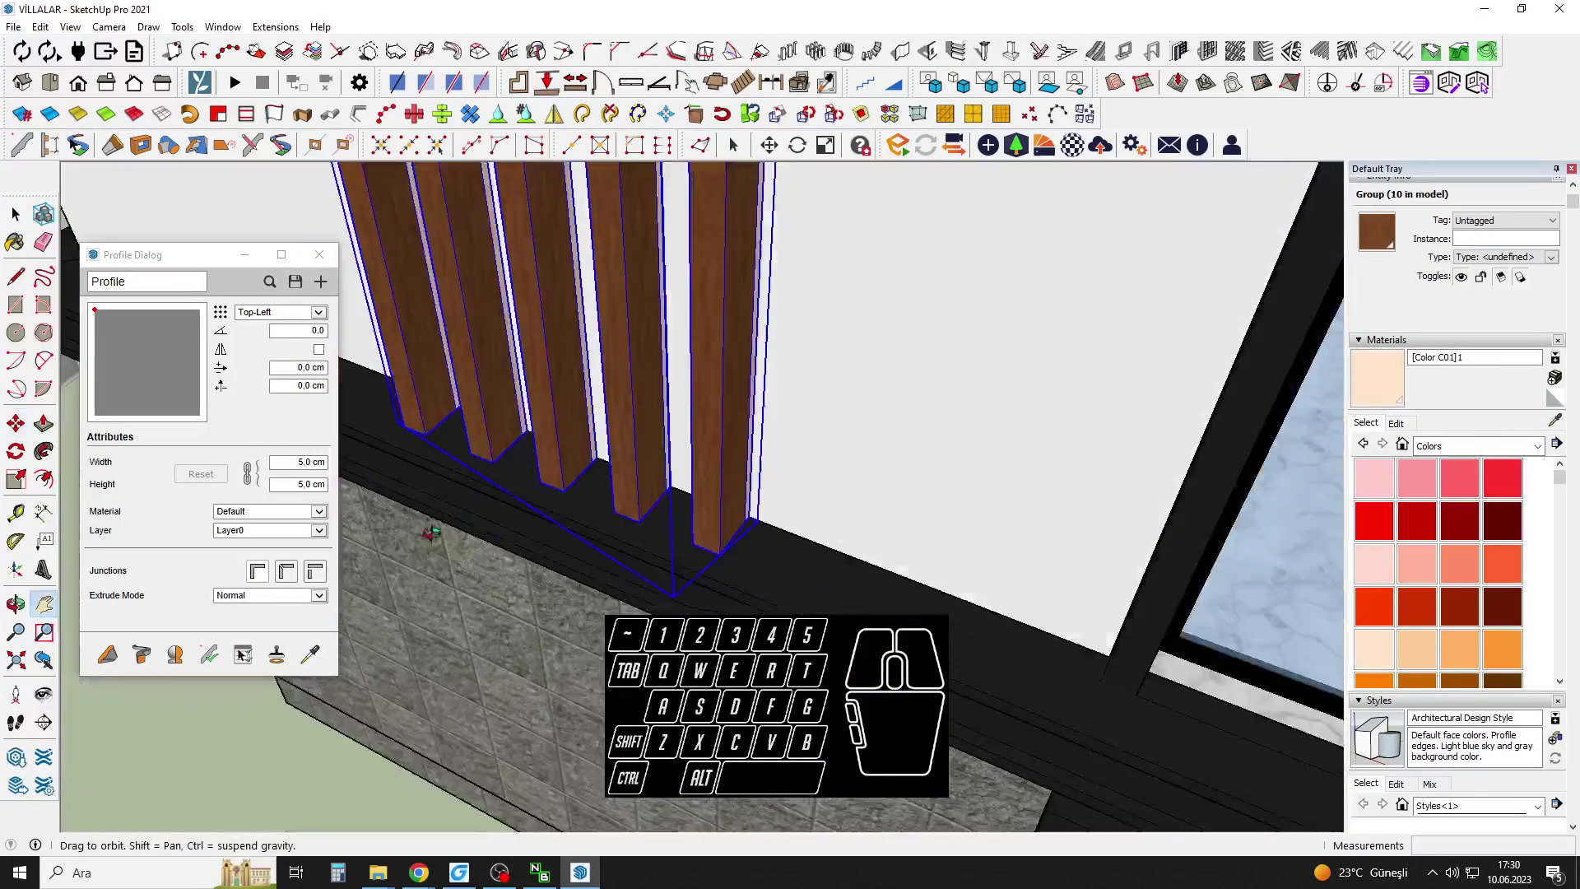
pyautogui.scroll(-10, 840, 501)
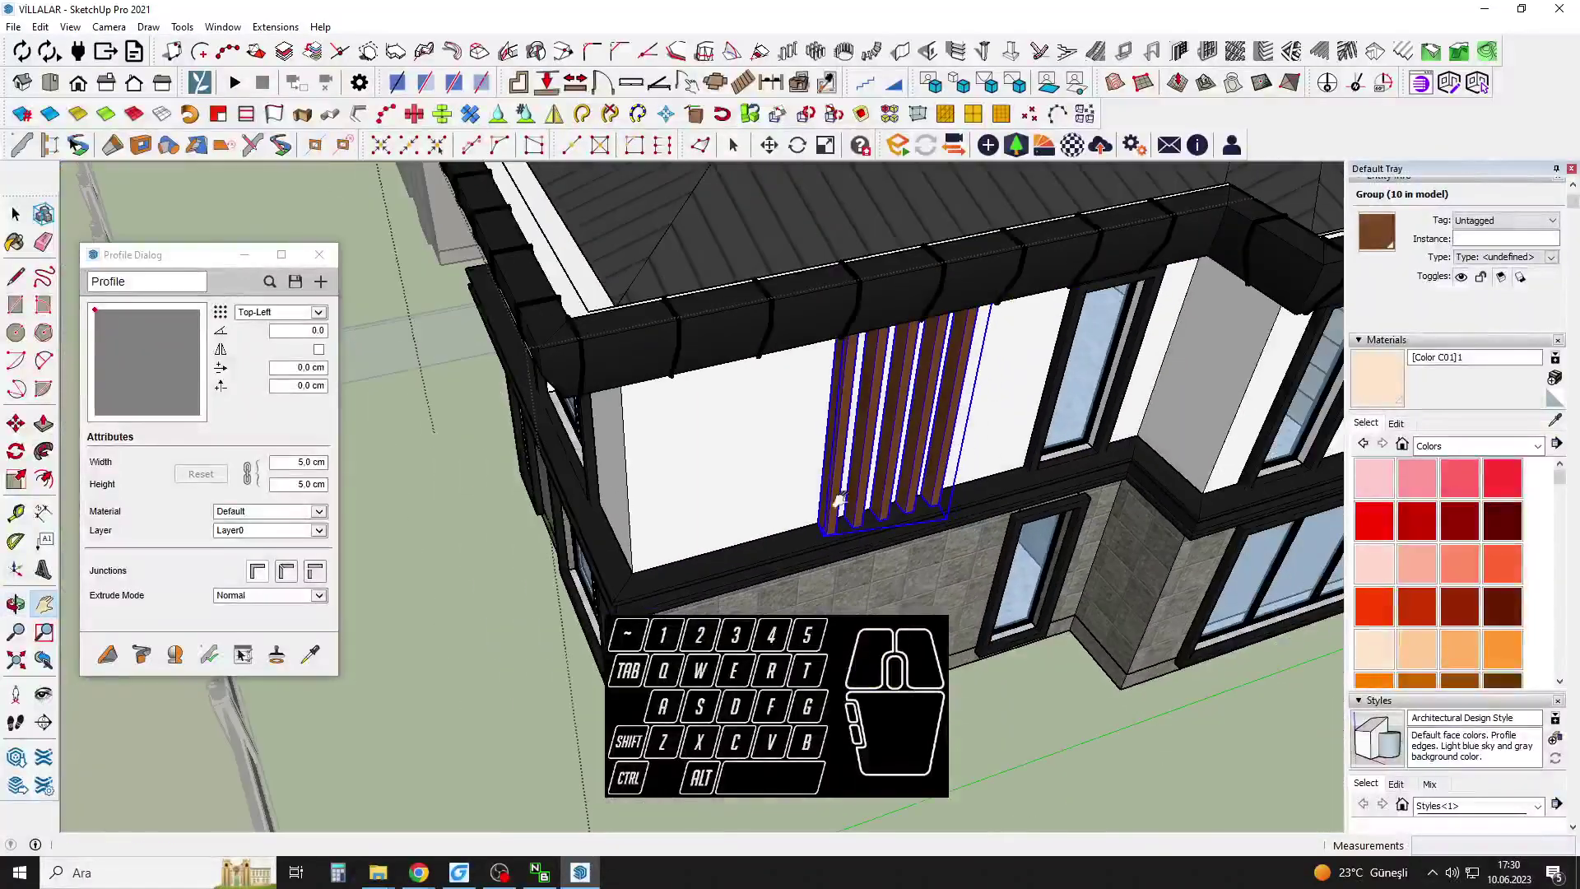
pyautogui.moveTo(840, 501); pyautogui.dragTo(864, 270, button='middle')
pyautogui.press('m')
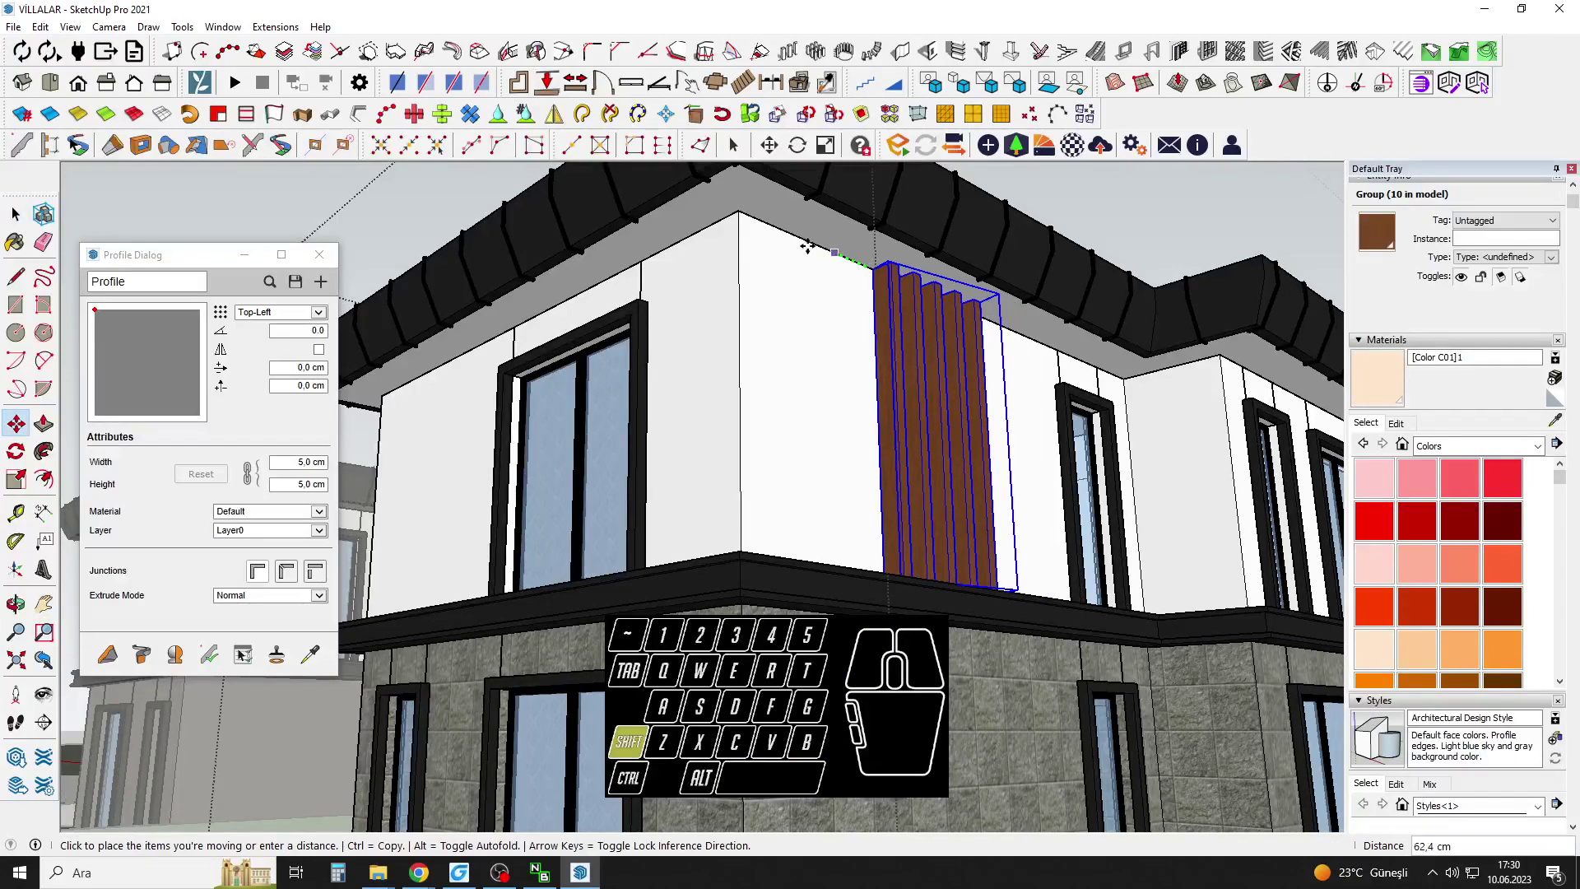
pyautogui.press('space')
pyautogui.scroll(-6, 862, 446)
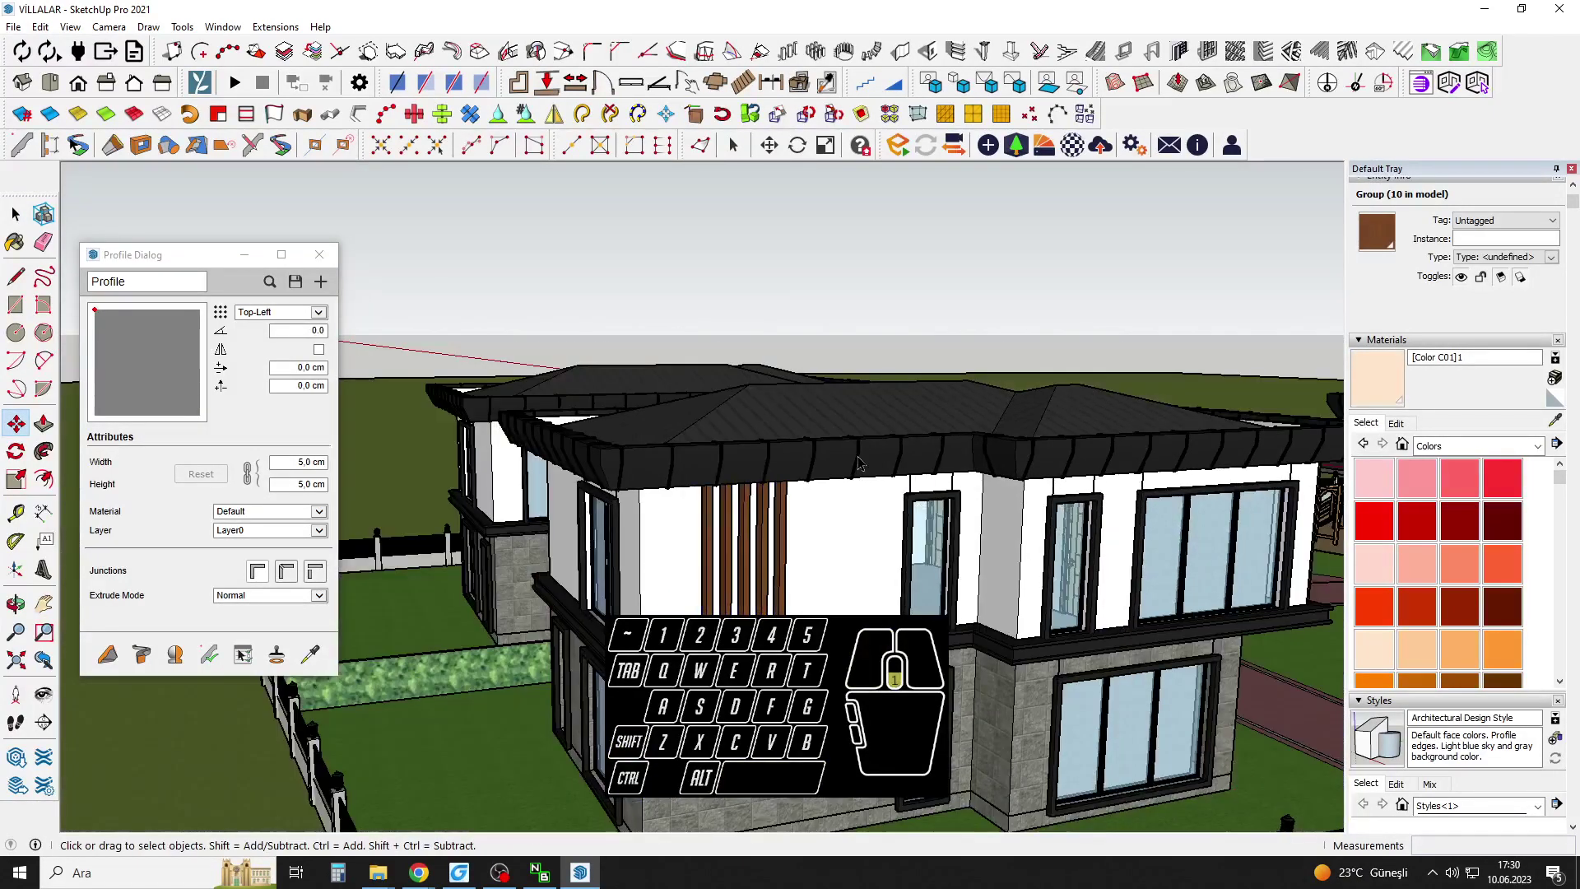
pyautogui.scroll(-5, 926, 463)
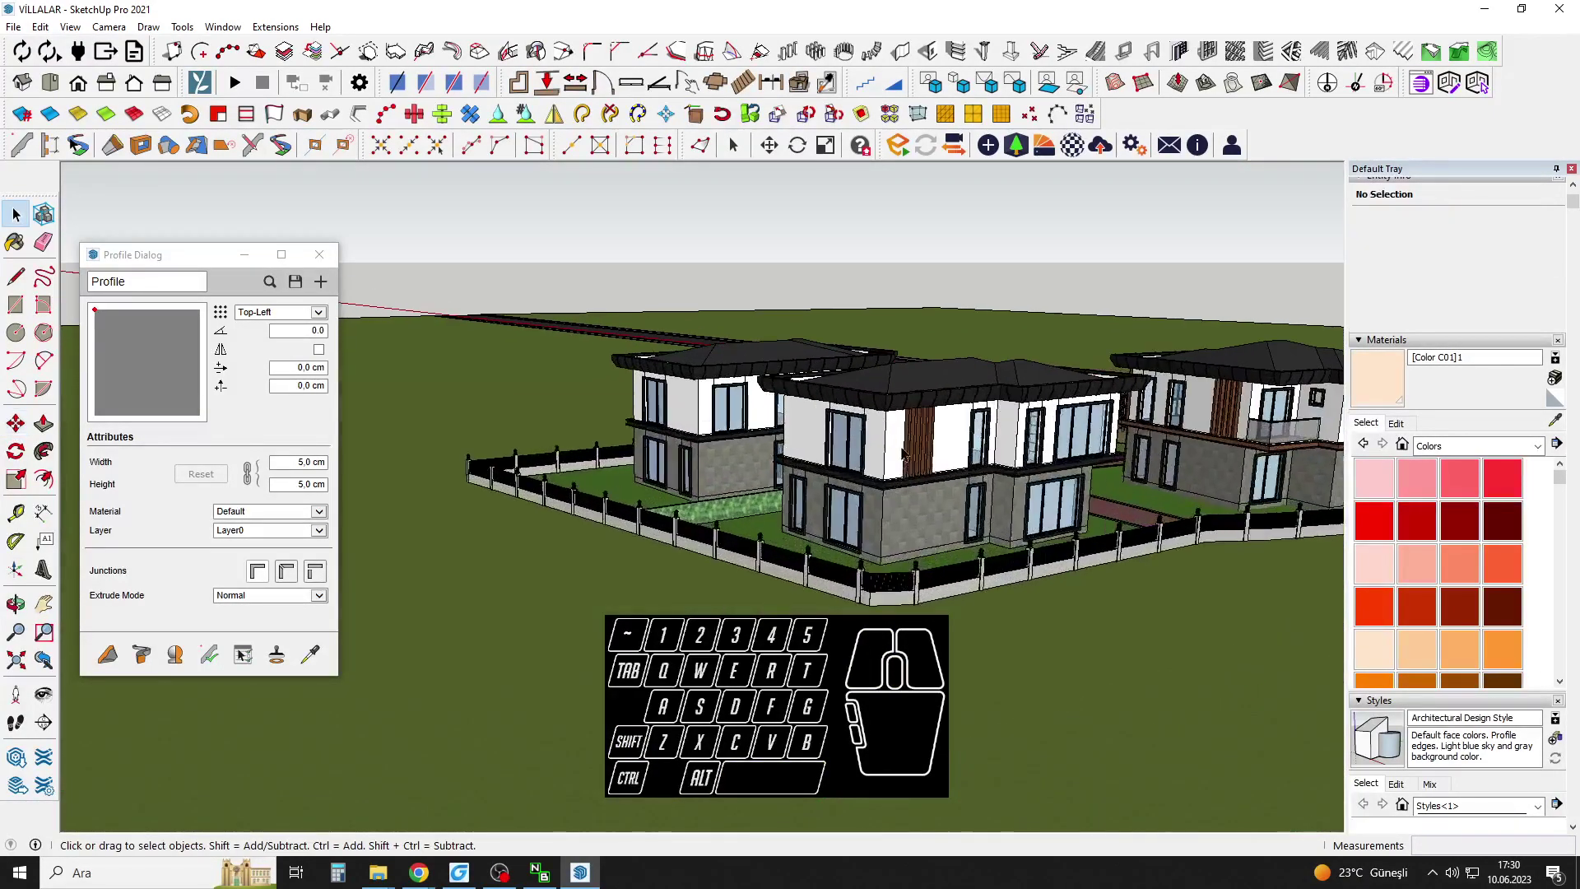
# Examine the wooden slat placement on the facades of the different villas from several sides.
pyautogui.click(926, 436)
pyautogui.moveTo(926, 436); pyautogui.dragTo(1053, 368, button='middle')
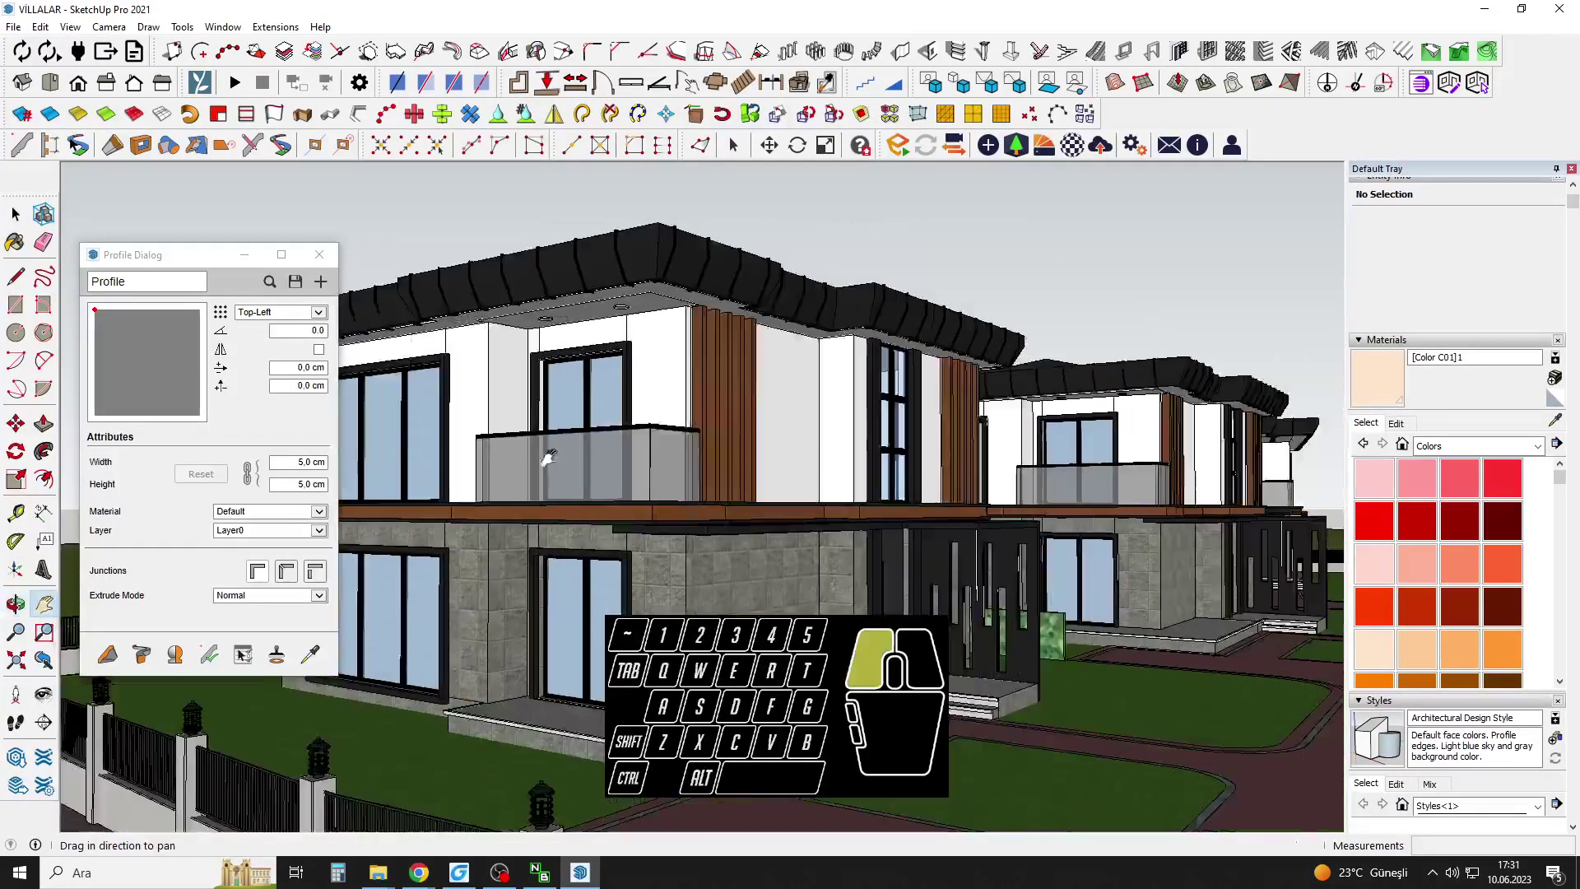
pyautogui.moveTo(549, 457); pyautogui.dragTo(893, 612, button='middle')
pyautogui.moveTo(590, 351); pyautogui.dragTo(1000, 359, button='middle')
pyautogui.scroll(5, 747, 352)
pyautogui.moveTo(744, 354); pyautogui.dragTo(722, 406, button='middle')
pyautogui.scroll(-5, 747, 311)
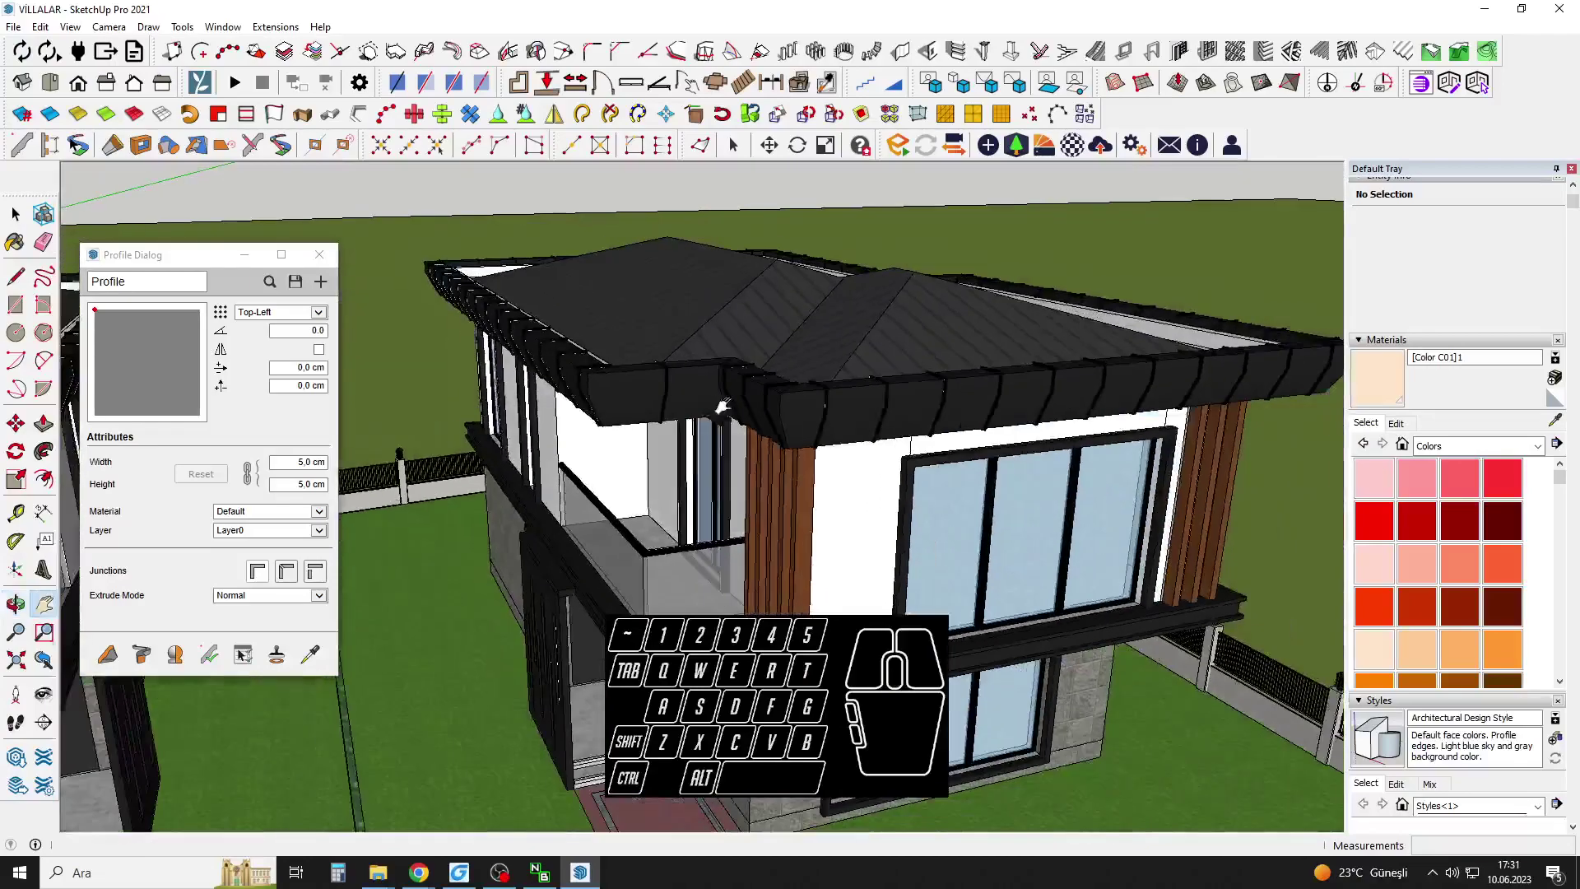
pyautogui.moveTo(722, 406); pyautogui.dragTo(589, 484)
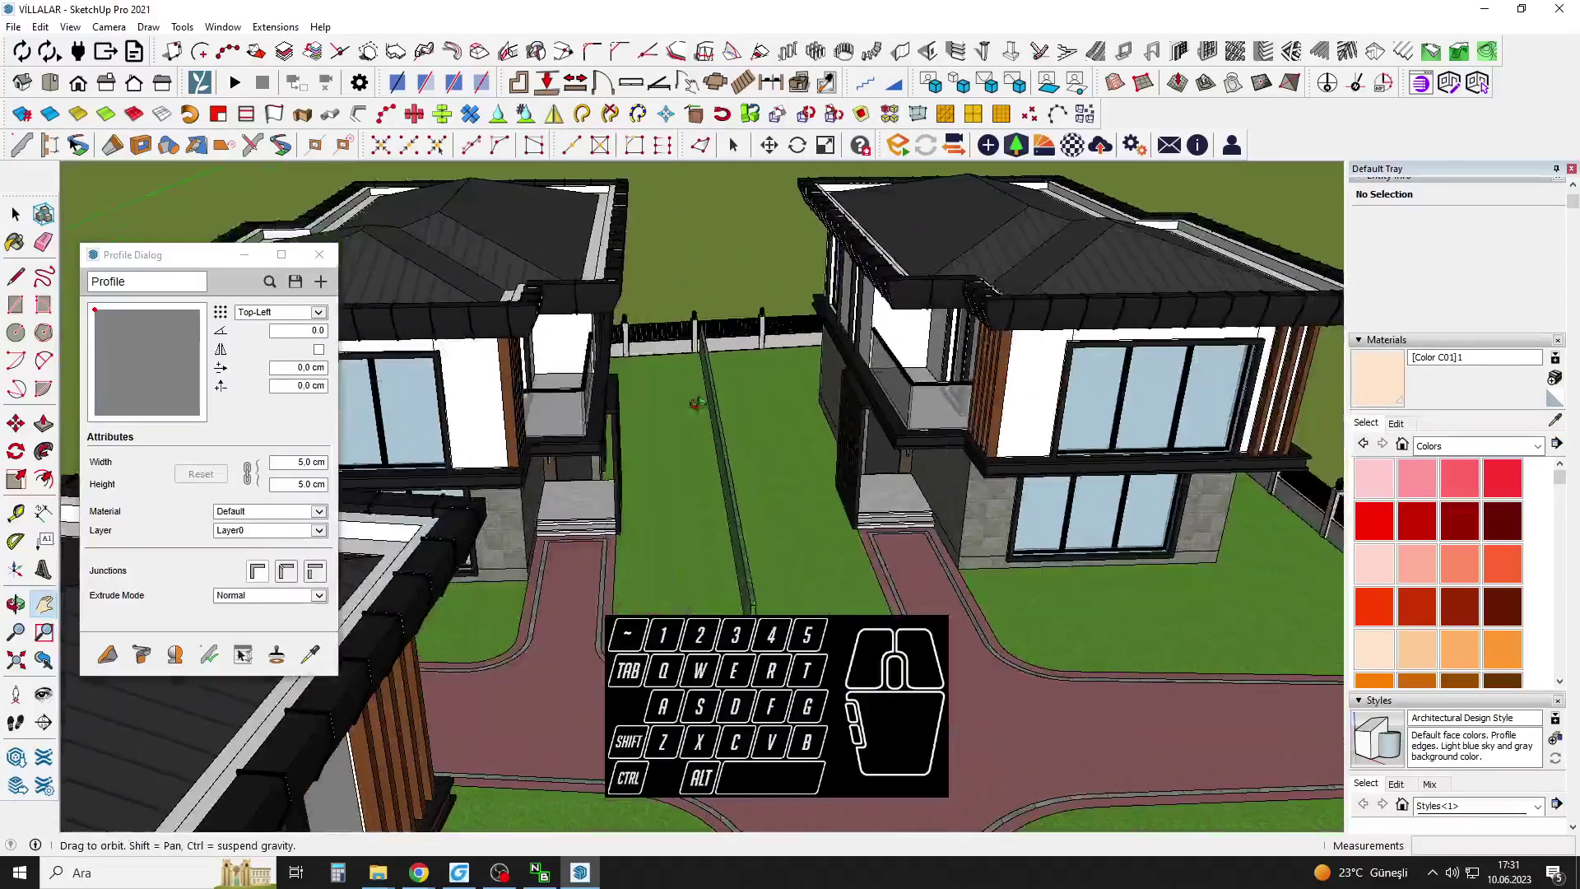
pyautogui.moveTo(695, 403); pyautogui.dragTo(938, 442, button='middle')
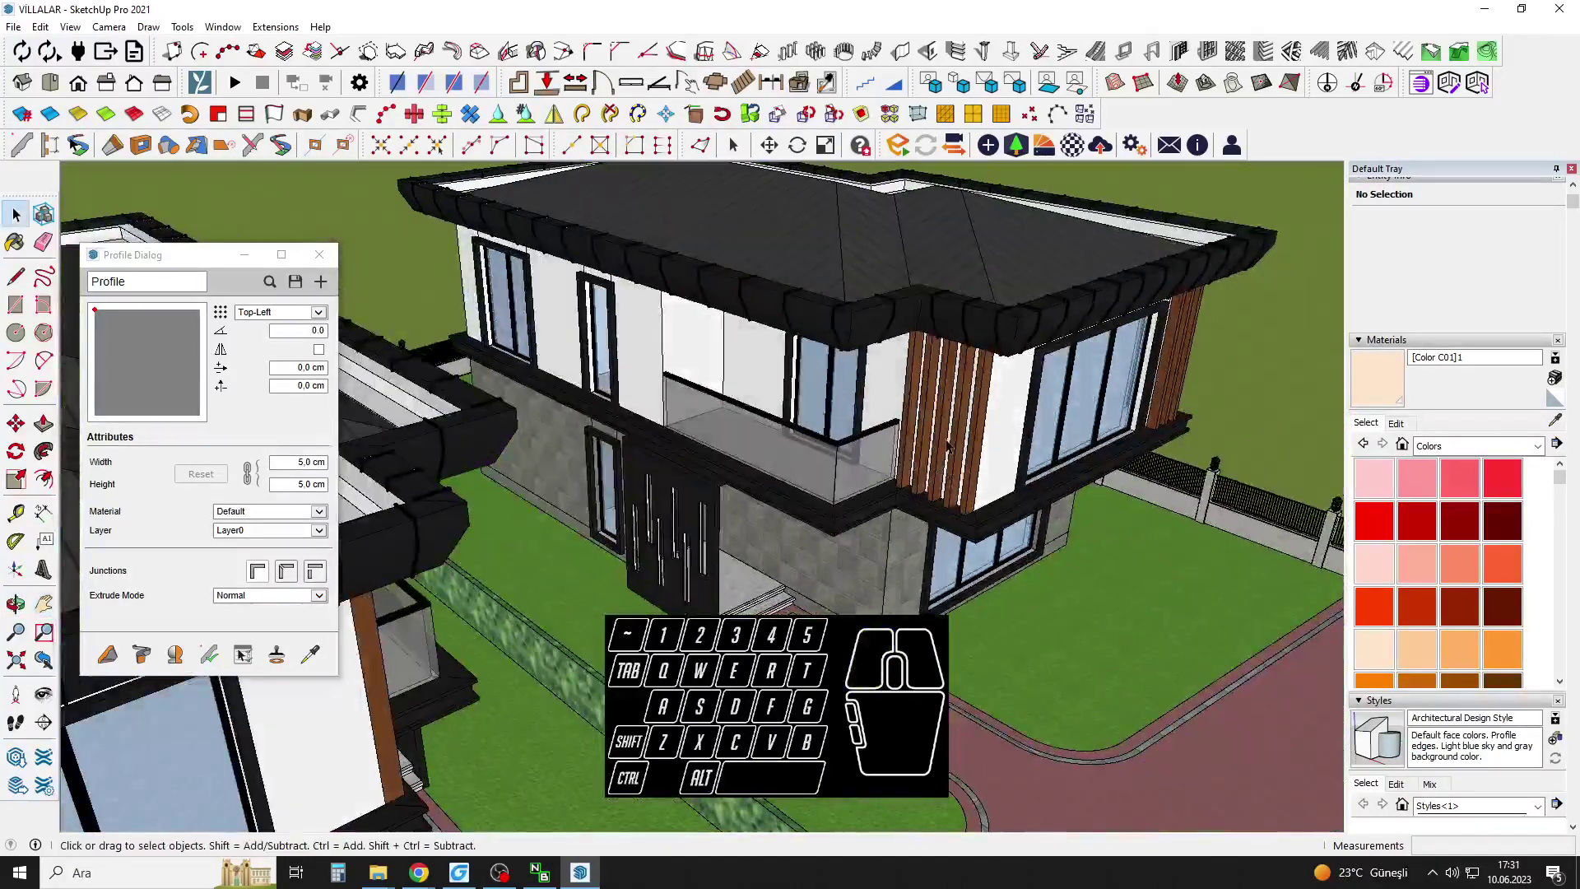
# Open the villa and copy the slat group beside the glass balcony to the balcony's opposite end above the entrance panel.
pyautogui.doubleClick(945, 439)
pyautogui.click(936, 438)
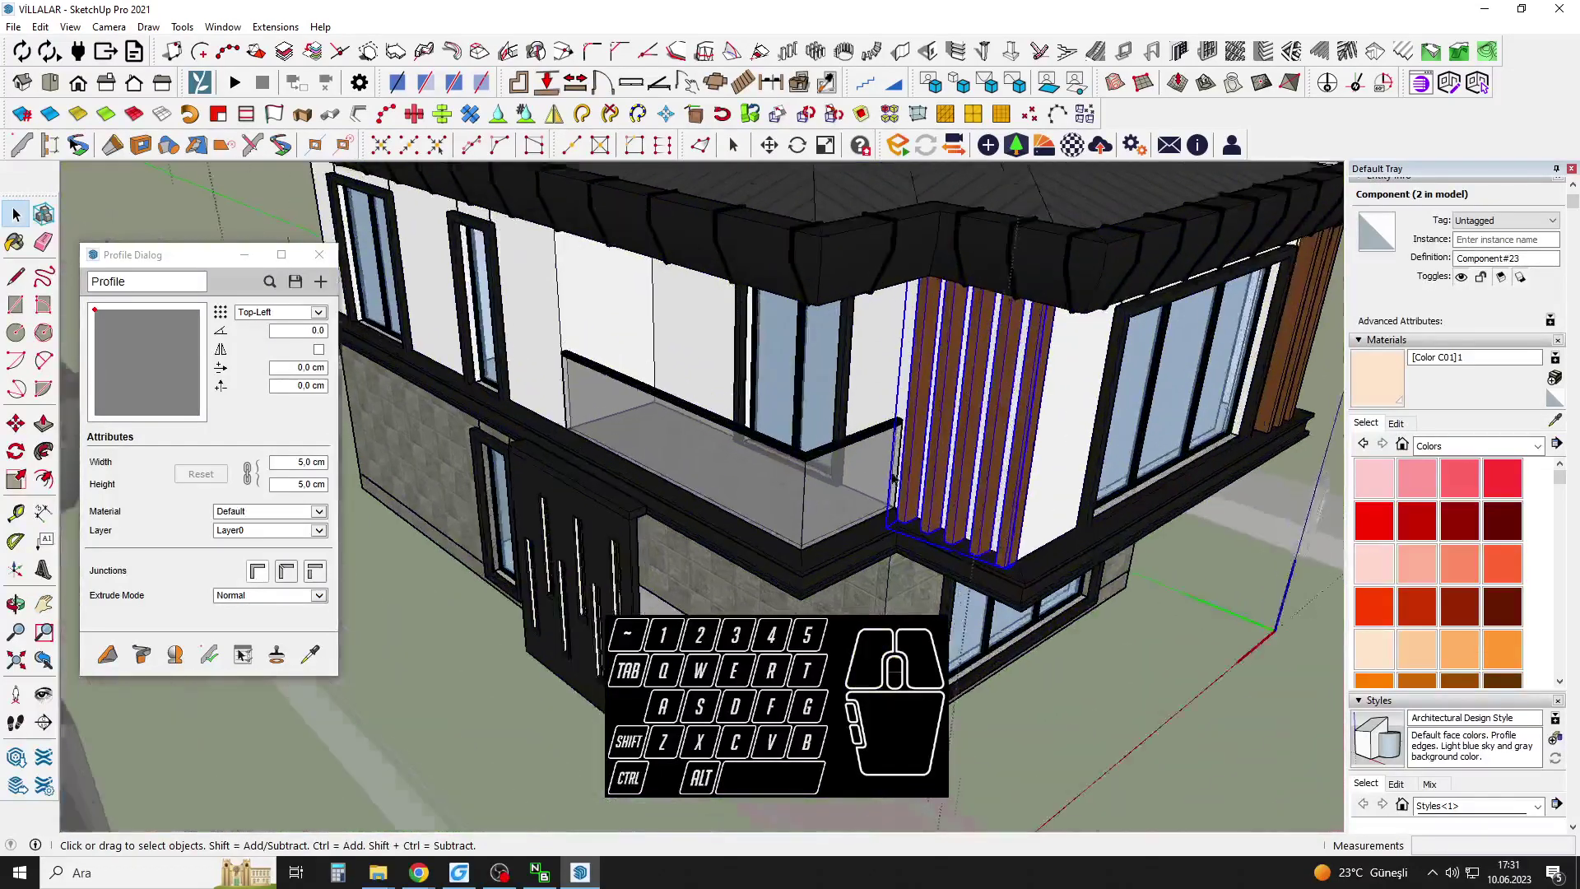
pyautogui.doubleClick(915, 494)
pyautogui.click(915, 494)
pyautogui.scroll(4, 916, 494)
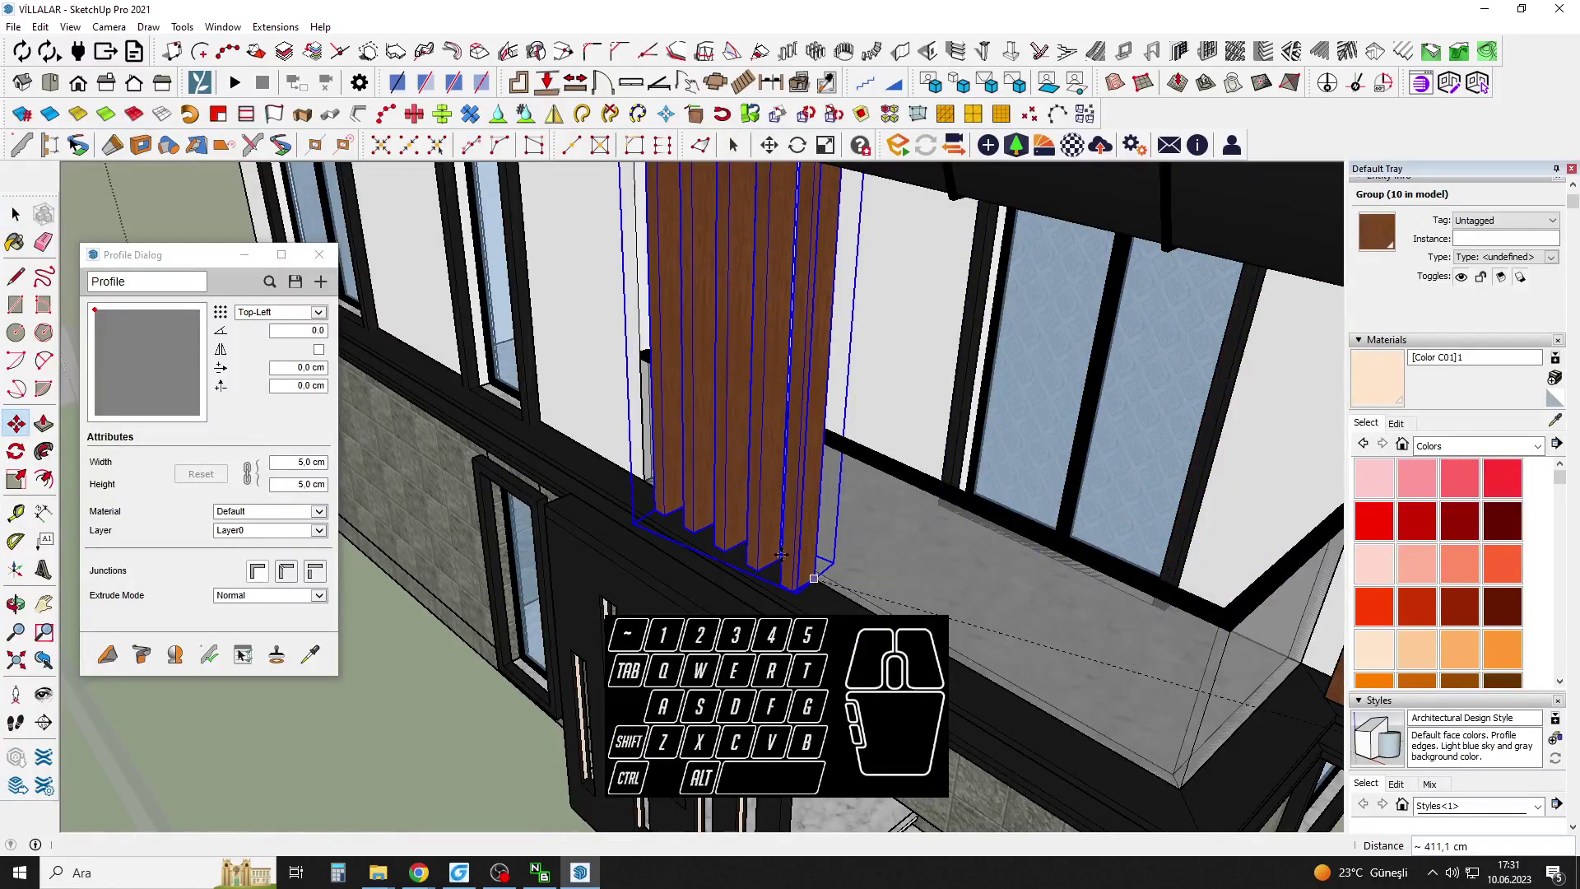
pyautogui.click(781, 555)
pyautogui.moveTo(781, 554); pyautogui.dragTo(832, 502, button='middle')
# Move the copied slat group along the ledge until it meets the white wall's edge at that end of the balcony.
pyautogui.press('space')
pyautogui.scroll(4, 767, 574)
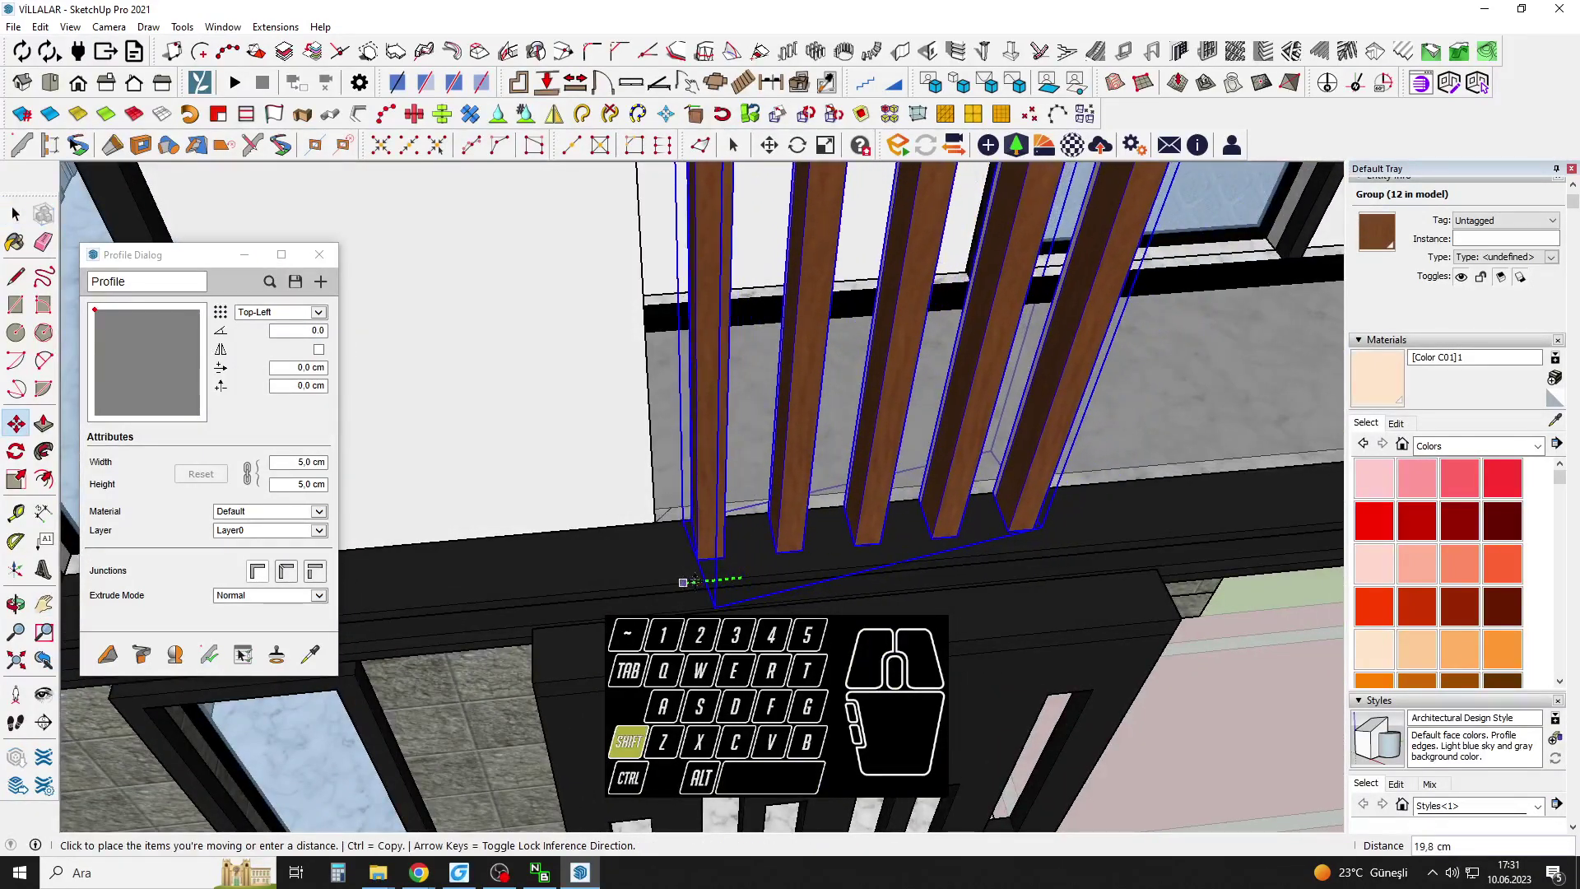
pyautogui.click(697, 580)
pyautogui.scroll(-4, 627, 466)
pyautogui.moveTo(628, 465); pyautogui.dragTo(669, 486, button='middle')
pyautogui.scroll(-2, 670, 486)
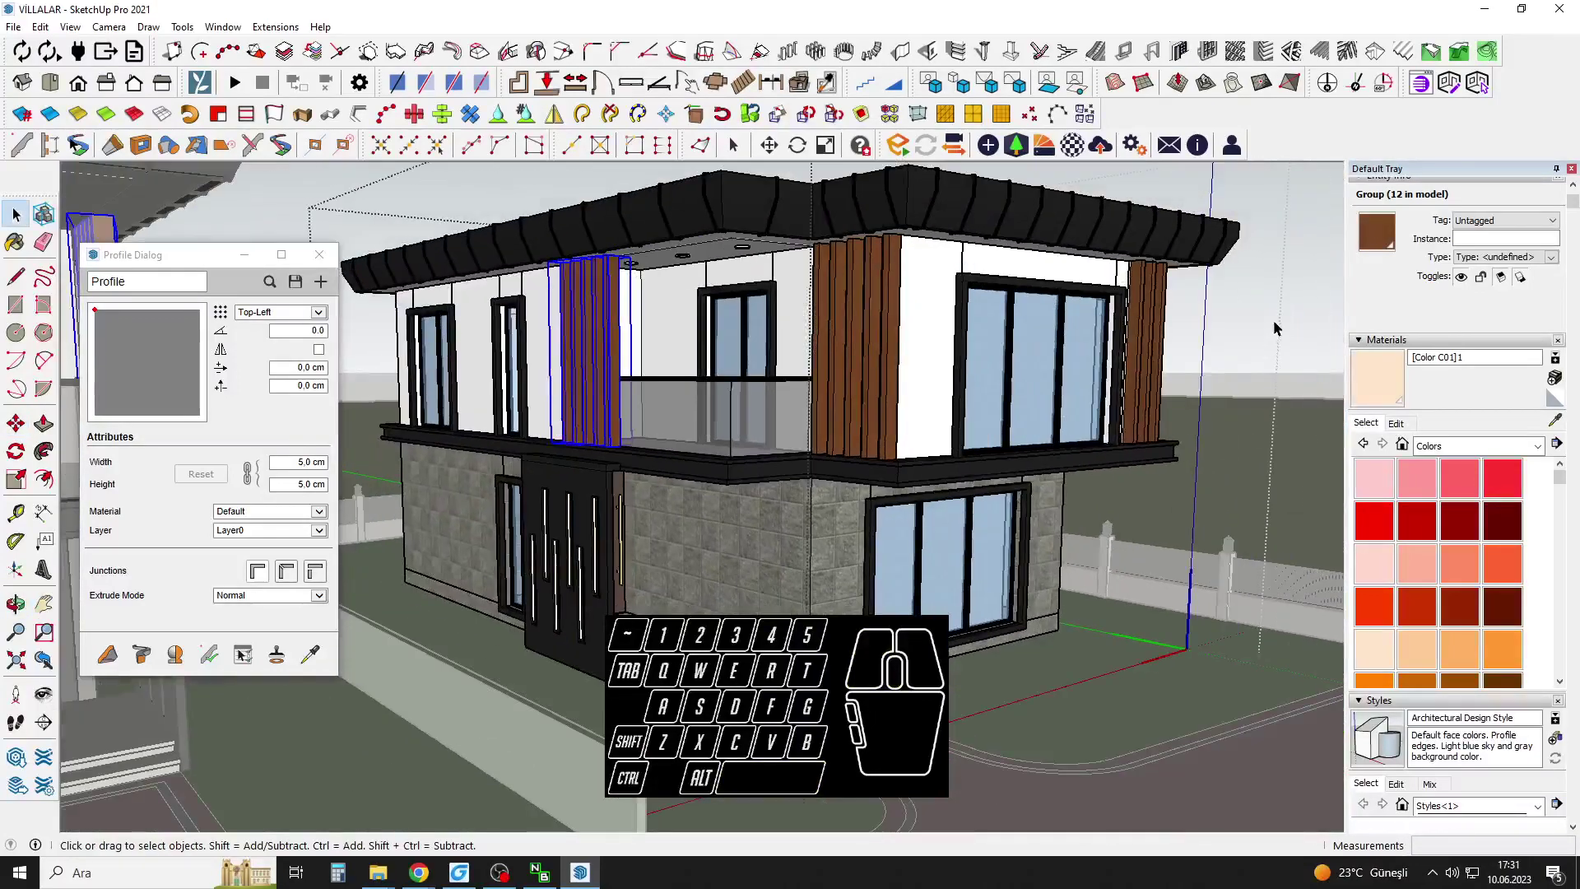
# Close the villa and examine the wooden slats at both ends of its glass balcony.
pyautogui.click(1276, 328)
pyautogui.moveTo(864, 355); pyautogui.dragTo(743, 494, button='middle')
pyautogui.moveTo(743, 493); pyautogui.dragTo(727, 417, button='middle')
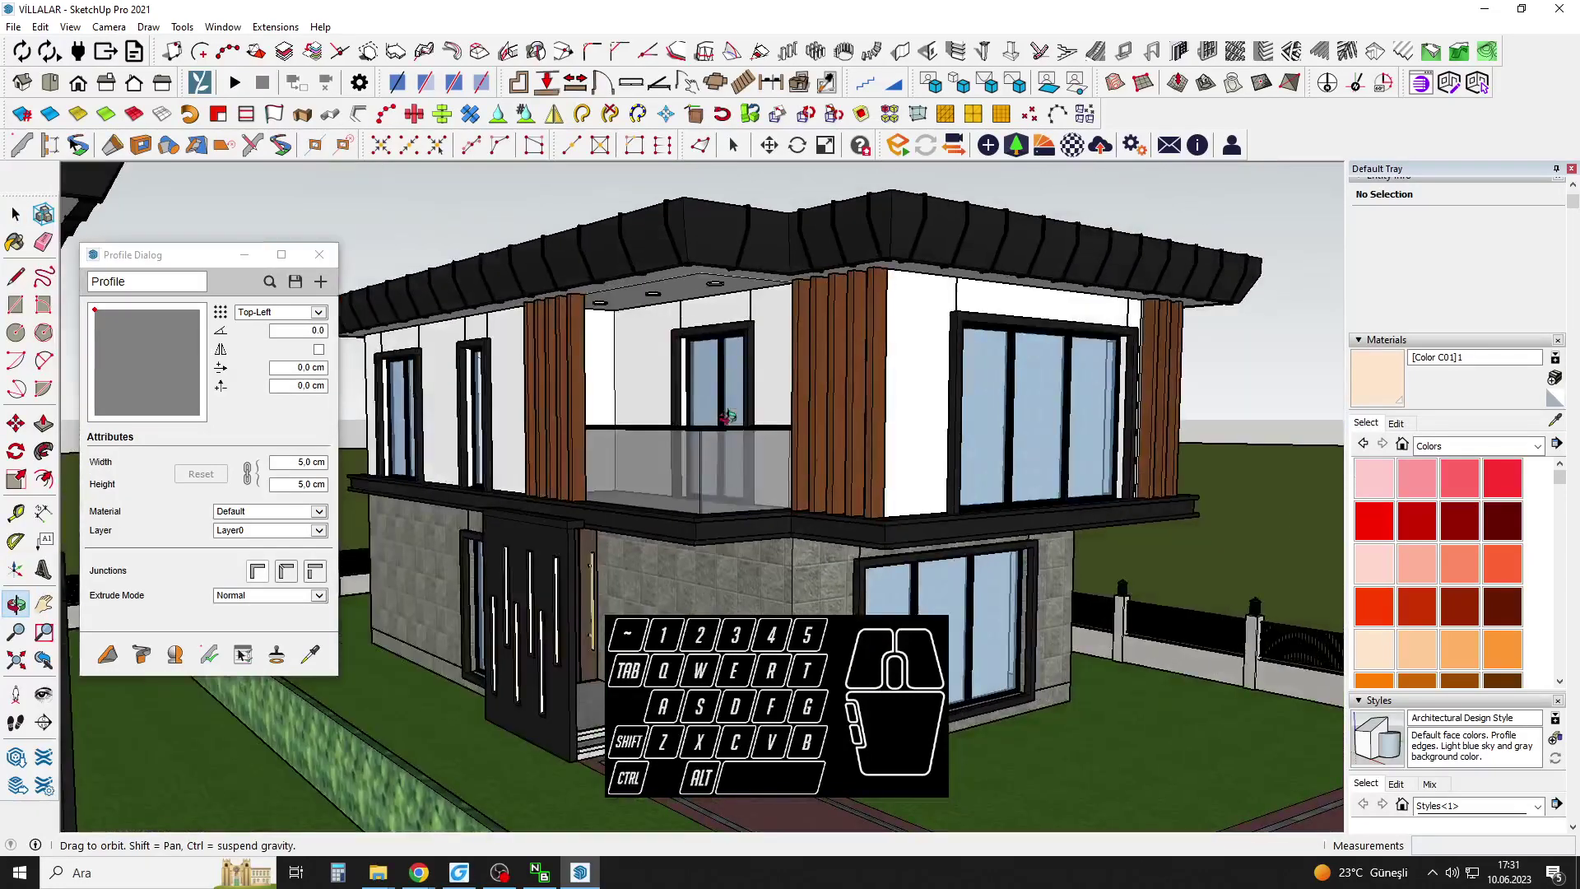
pyautogui.keyDown('shift'); pyautogui.moveTo(671, 517); pyautogui.dragTo(874, 459, button='middle'); pyautogui.keyUp('shift')
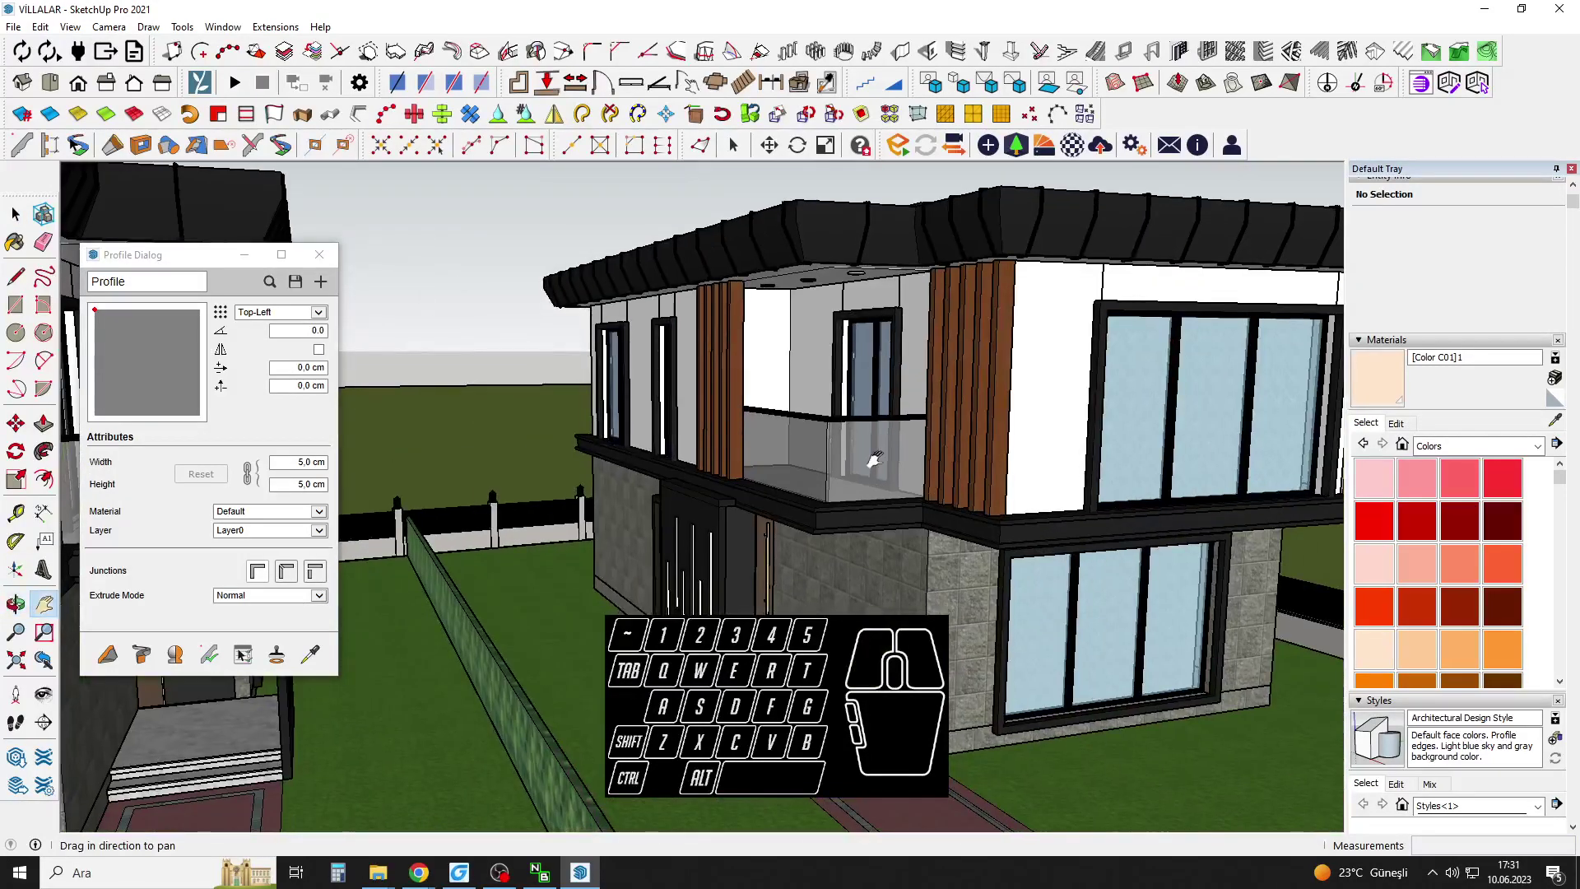
pyautogui.moveTo(919, 421); pyautogui.dragTo(868, 378)
pyautogui.scroll(10, 1189, 433)
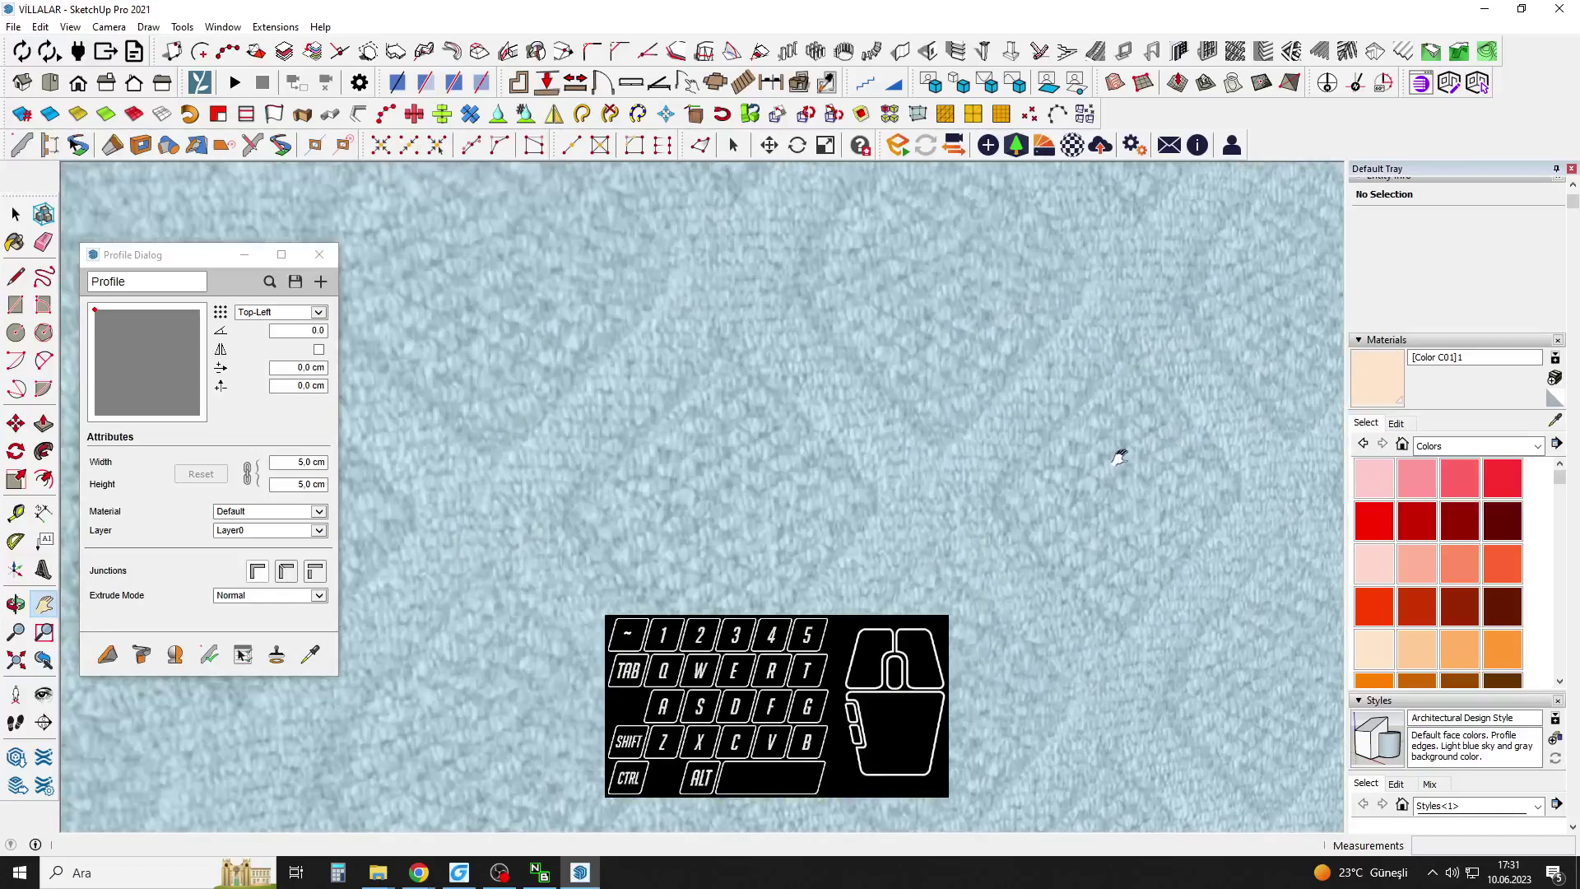
pyautogui.scroll(5, 1307, 444)
pyautogui.scroll(-5, 1306, 443)
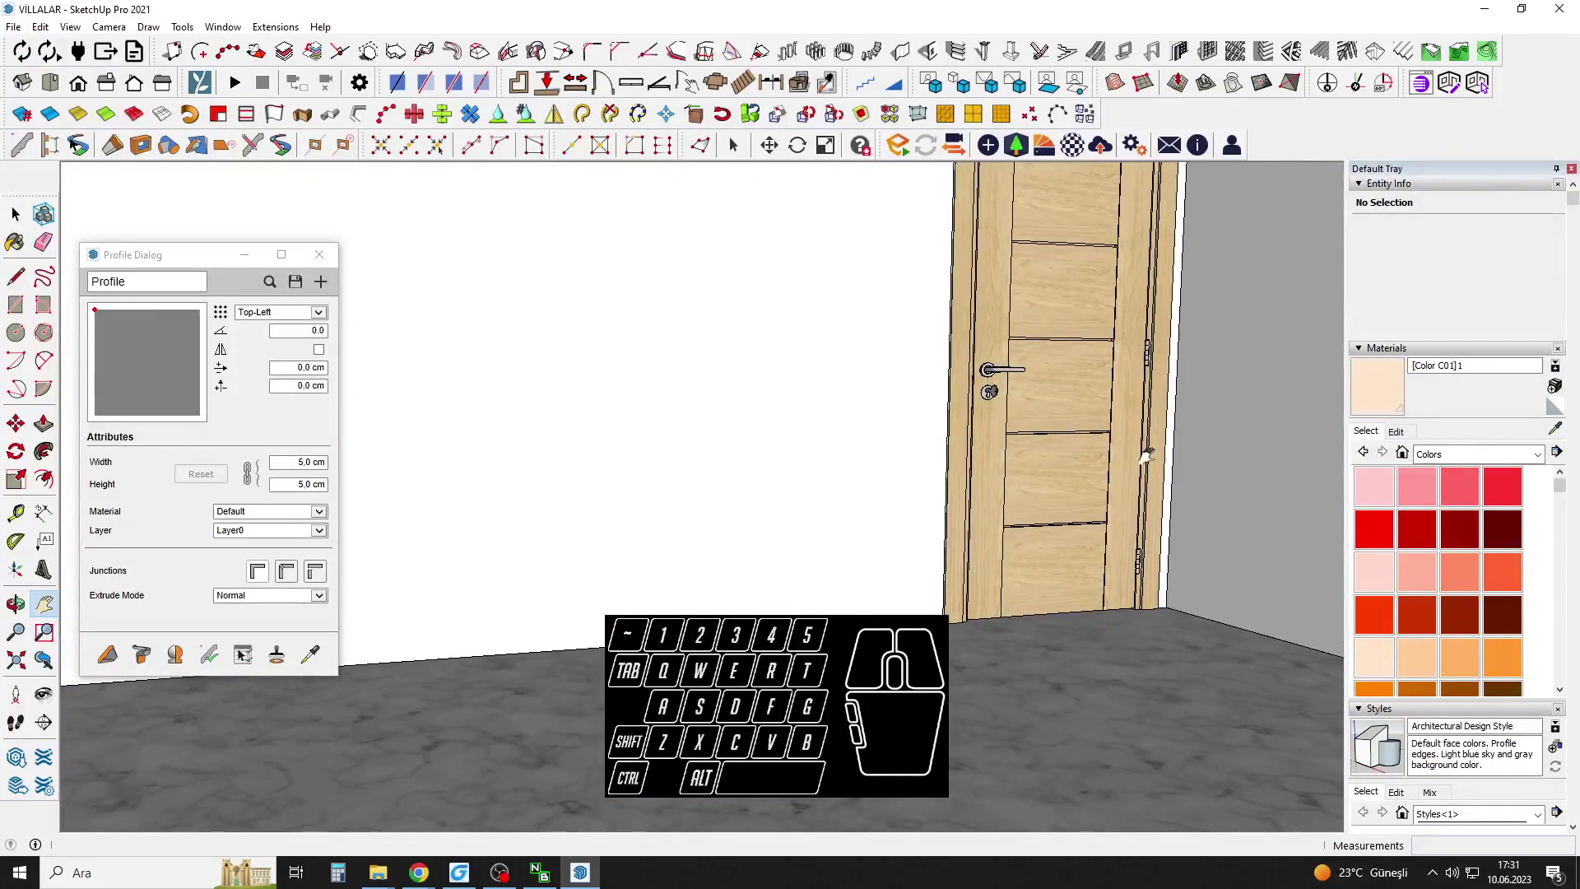
# Switch to the top view of the site and move back in to the villa's front facade.
pyautogui.click(111, 87)
pyautogui.click(51, 83)
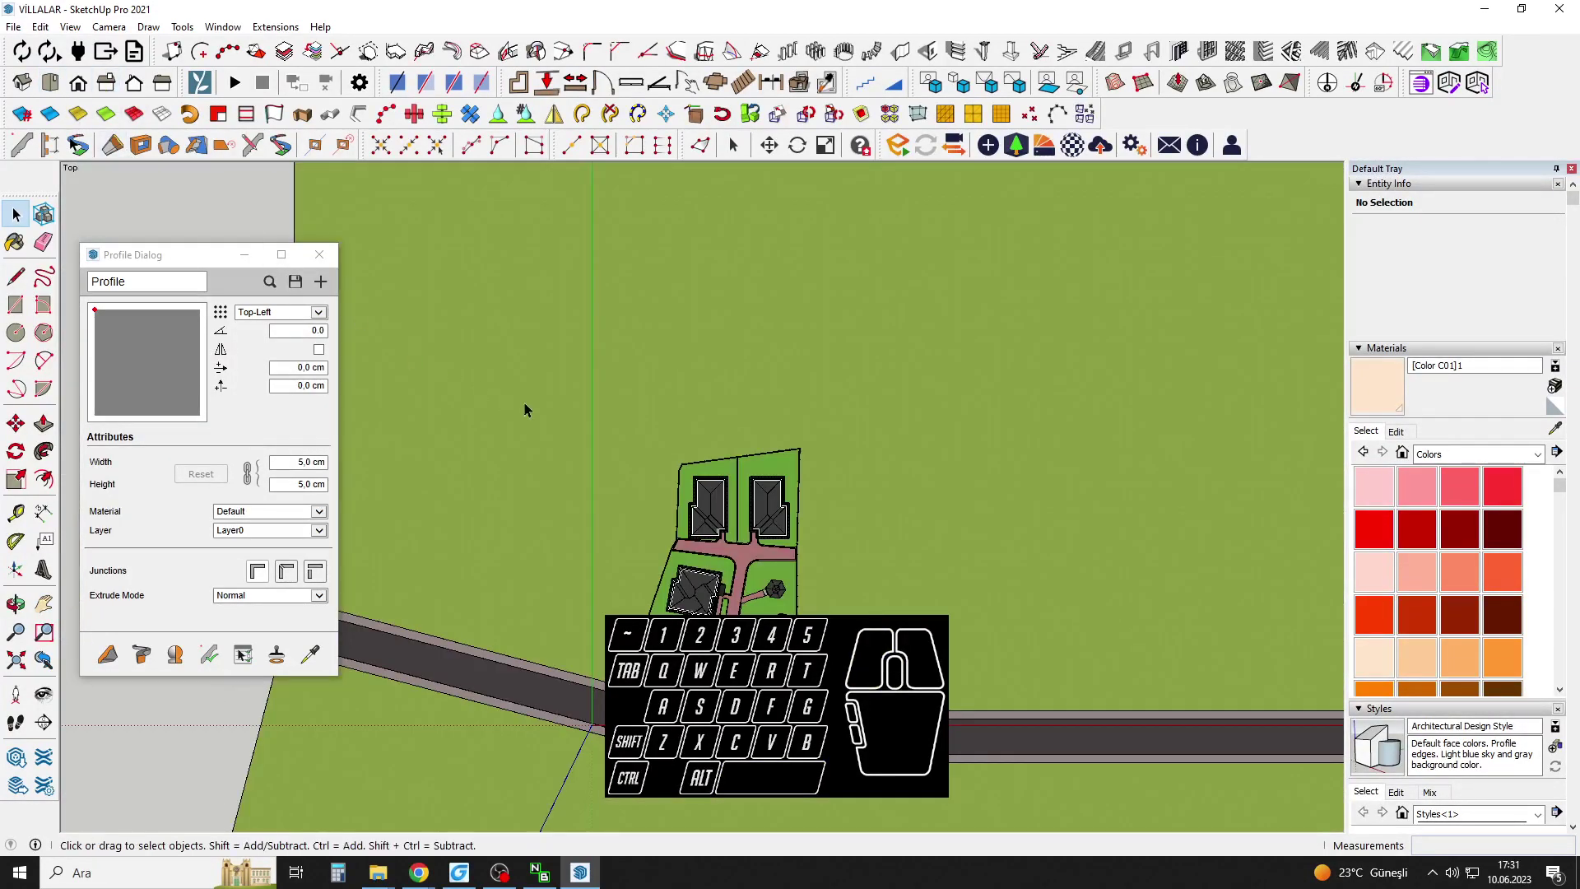
pyautogui.scroll(4, 715, 600)
pyautogui.keyDown('shift'); pyautogui.moveTo(716, 600); pyautogui.dragTo(865, 395, button='middle'); pyautogui.keyUp('shift')
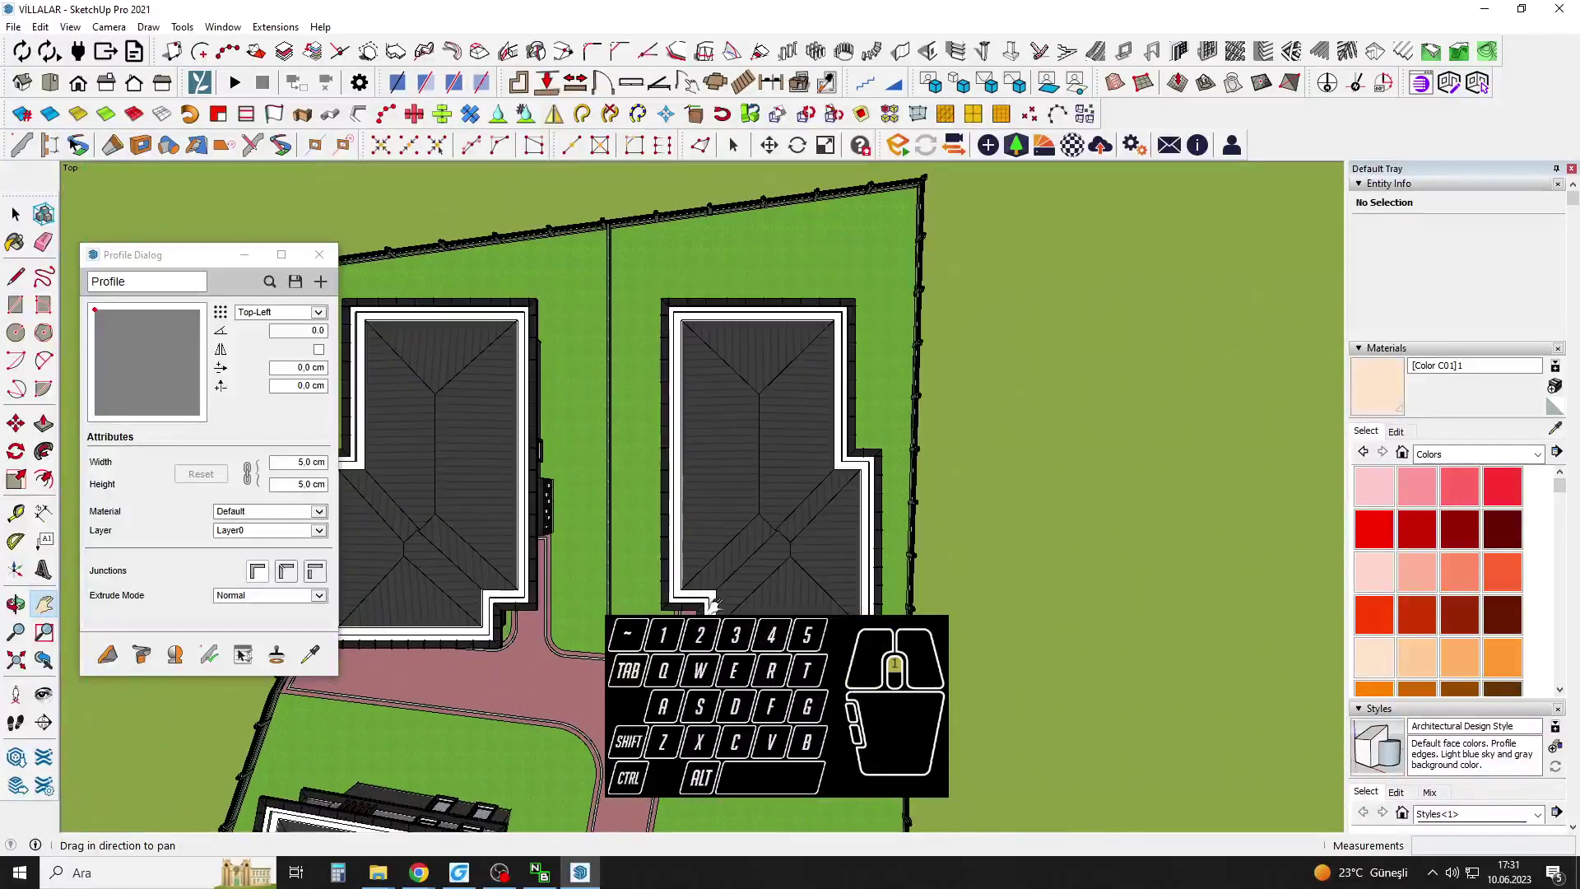
pyautogui.scroll(3, 714, 606)
pyautogui.moveTo(714, 606); pyautogui.dragTo(846, 296, button='middle')
pyautogui.scroll(3, 846, 298)
pyautogui.moveTo(773, 452); pyautogui.dragTo(815, 456, button='middle')
# Sample the Wood Veneer 01 material from the balcony slats and open the villa's floor ledge profile for editing.
pyautogui.click(1558, 430)
pyautogui.scroll(2, 900, 407)
pyautogui.click(899, 408)
pyautogui.press('space')
pyautogui.scroll(4, 938, 497)
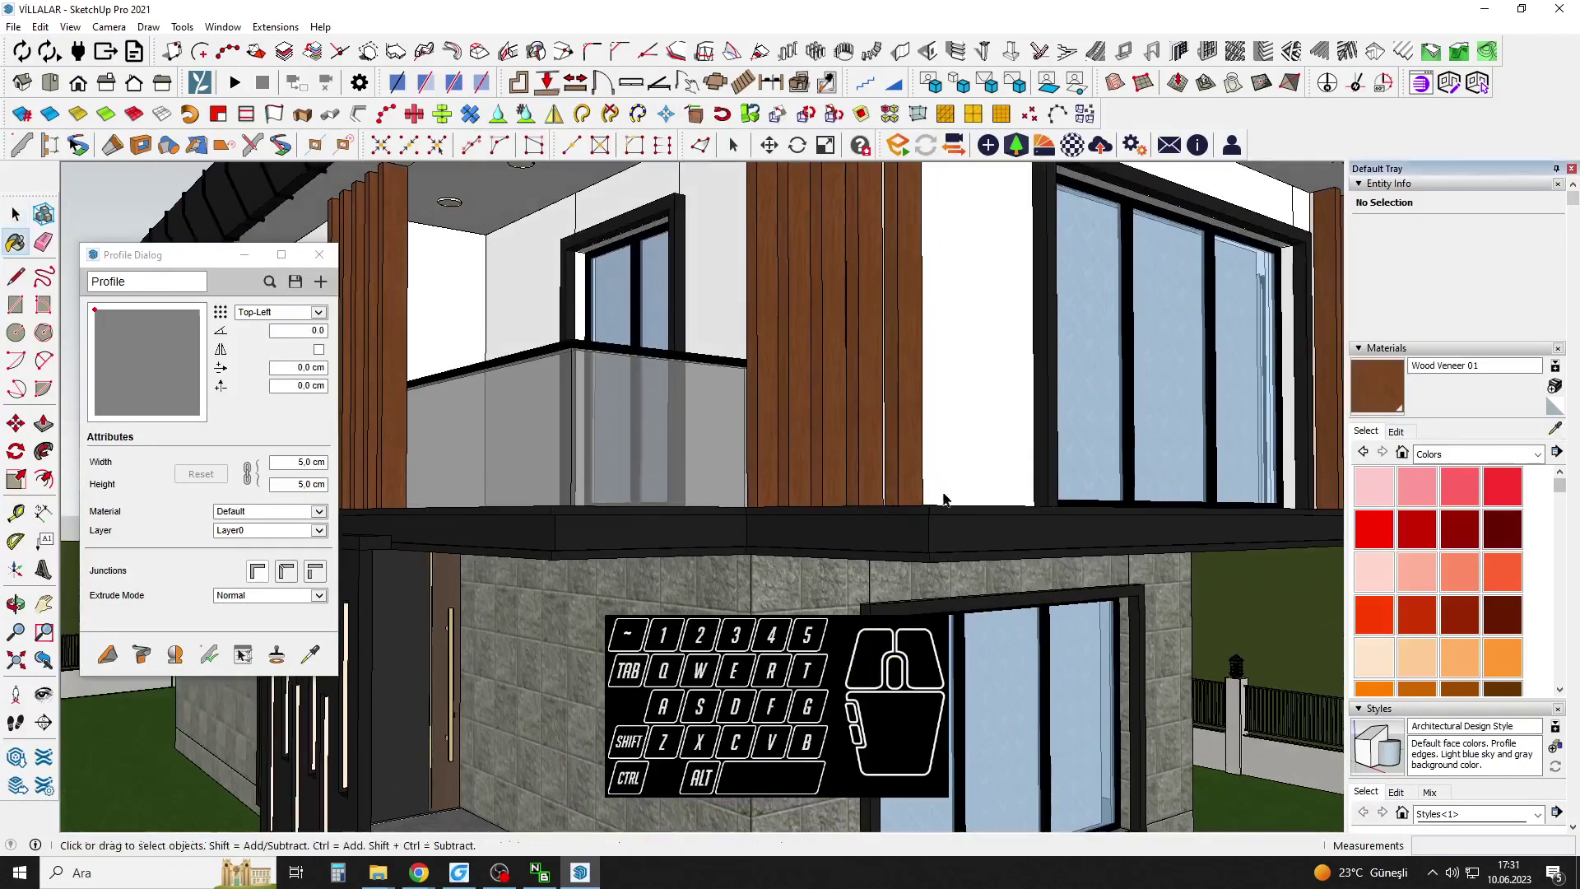
pyautogui.doubleClick(936, 526)
pyautogui.doubleClick(936, 527)
pyautogui.click(936, 528)
# Try to paint the whole floor ledge profile with Wood Veneer 01, and undo it.
pyautogui.press('b')
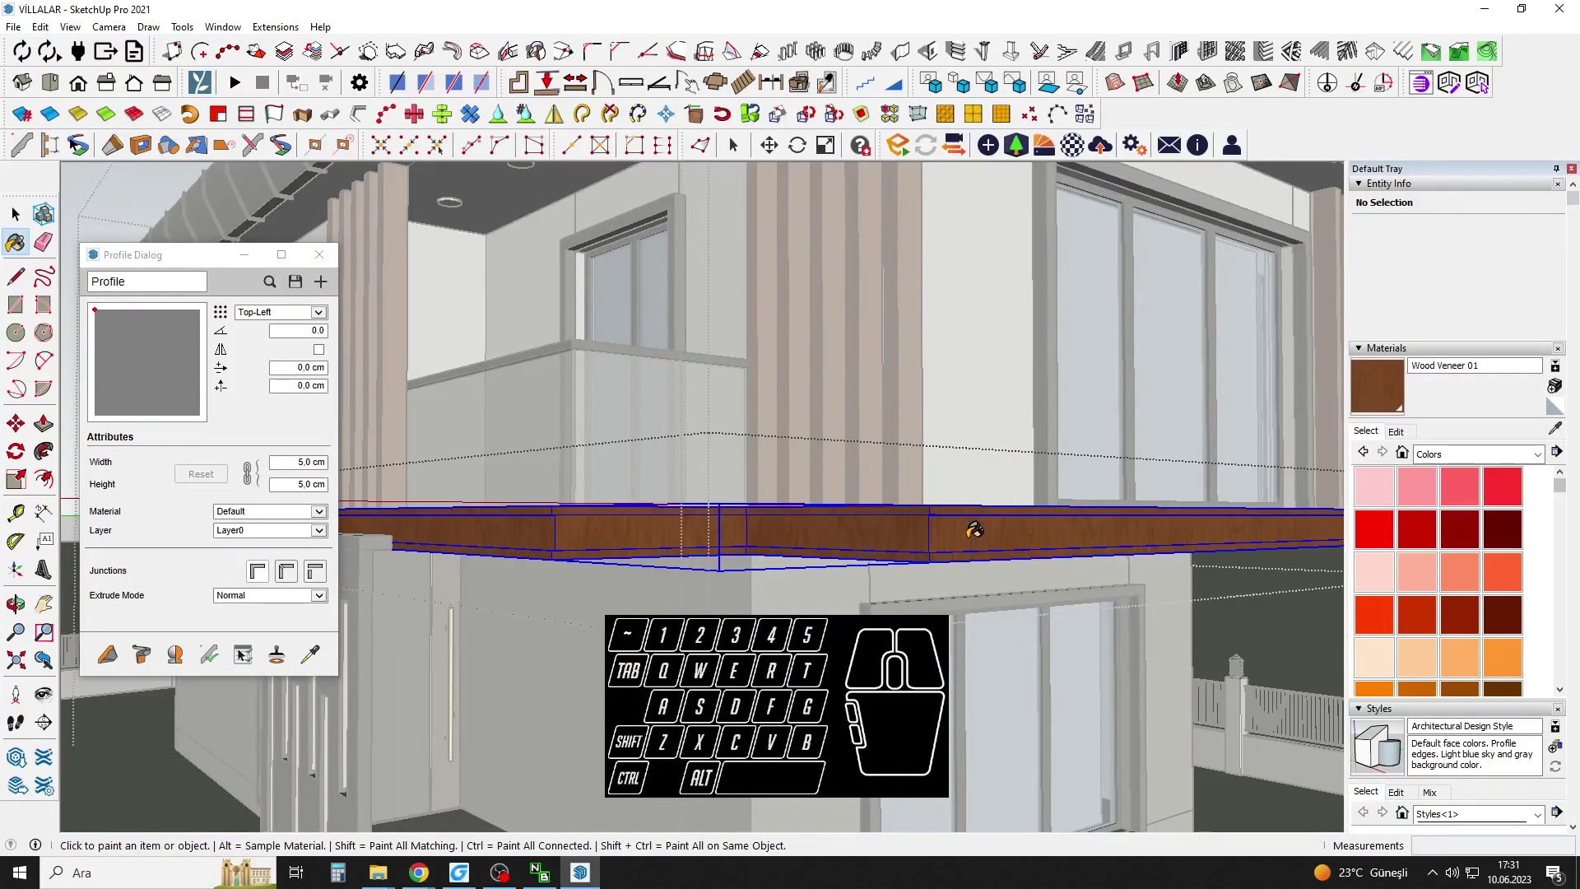
pyautogui.scroll(-1, 903, 505)
pyautogui.hotkey('ctrl', 'z')
pyautogui.press('space')
# Paint the middle faces of the floor ledge with Wood Veneer 01 all around the villa, leaving the edge strips black.
pyautogui.scroll(1, 934, 542)
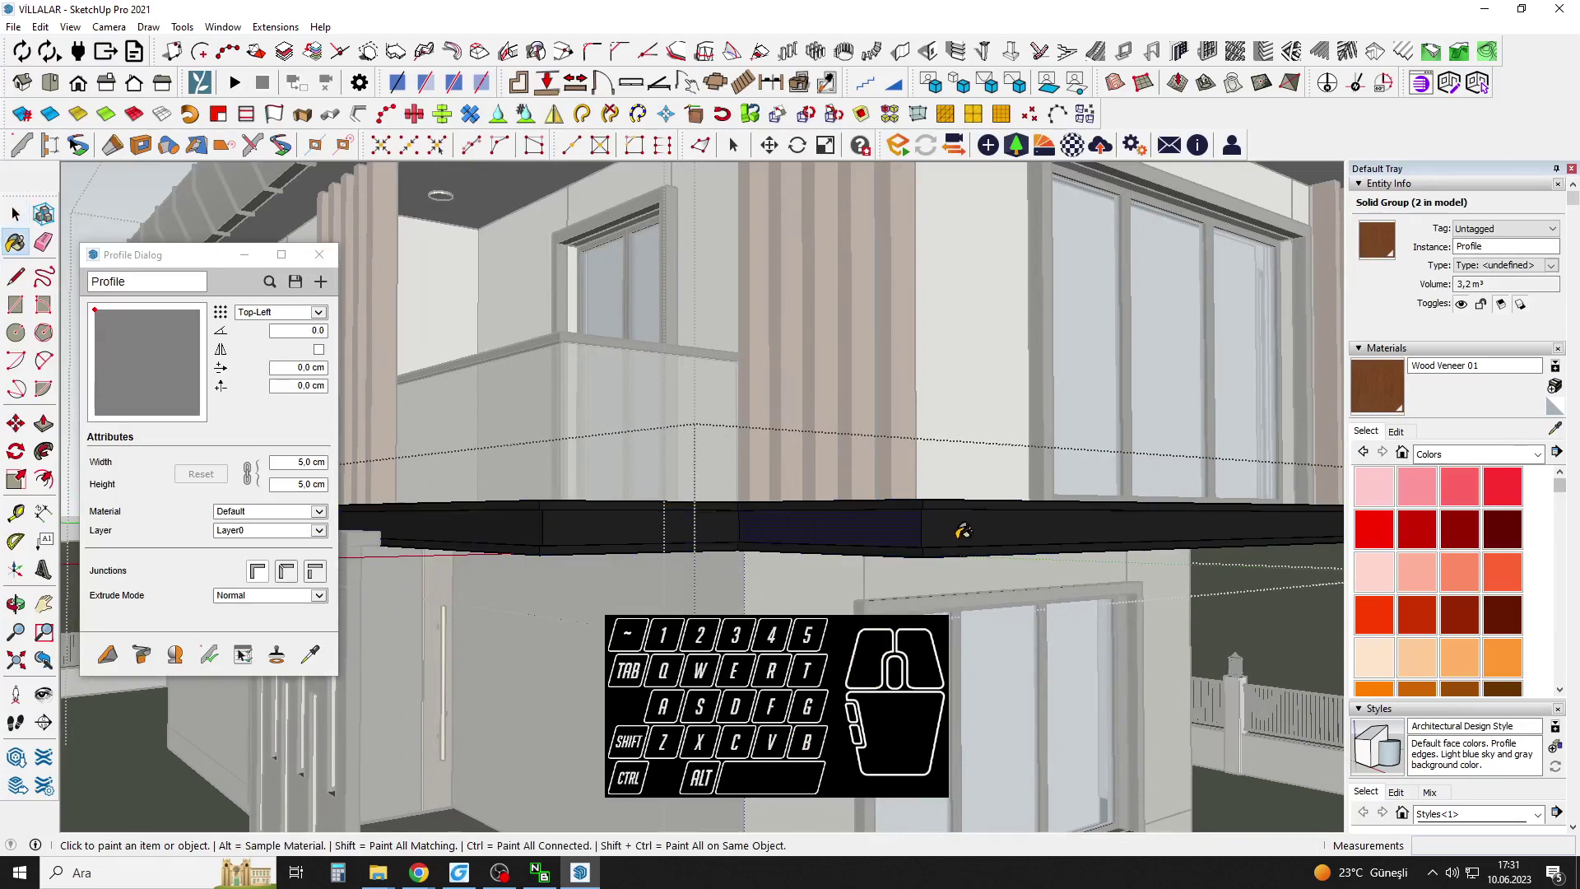
pyautogui.moveTo(790, 527); pyautogui.dragTo(470, 452, button='middle')
pyautogui.scroll(5, 469, 453)
pyautogui.press('b')
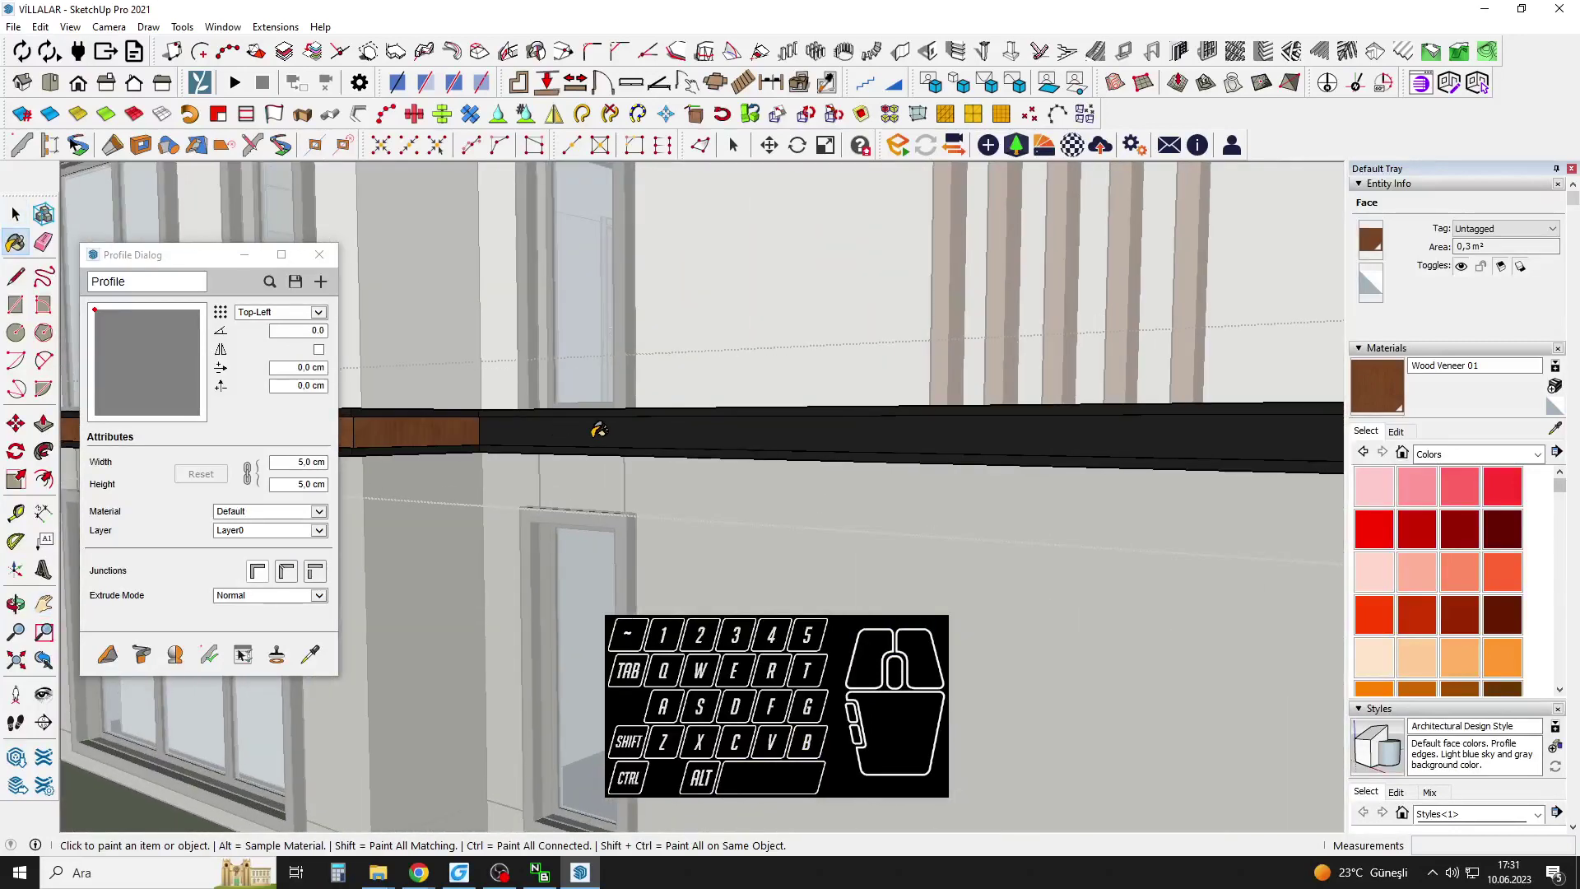
pyautogui.moveTo(403, 469); pyautogui.dragTo(964, 450)
pyautogui.press('space')
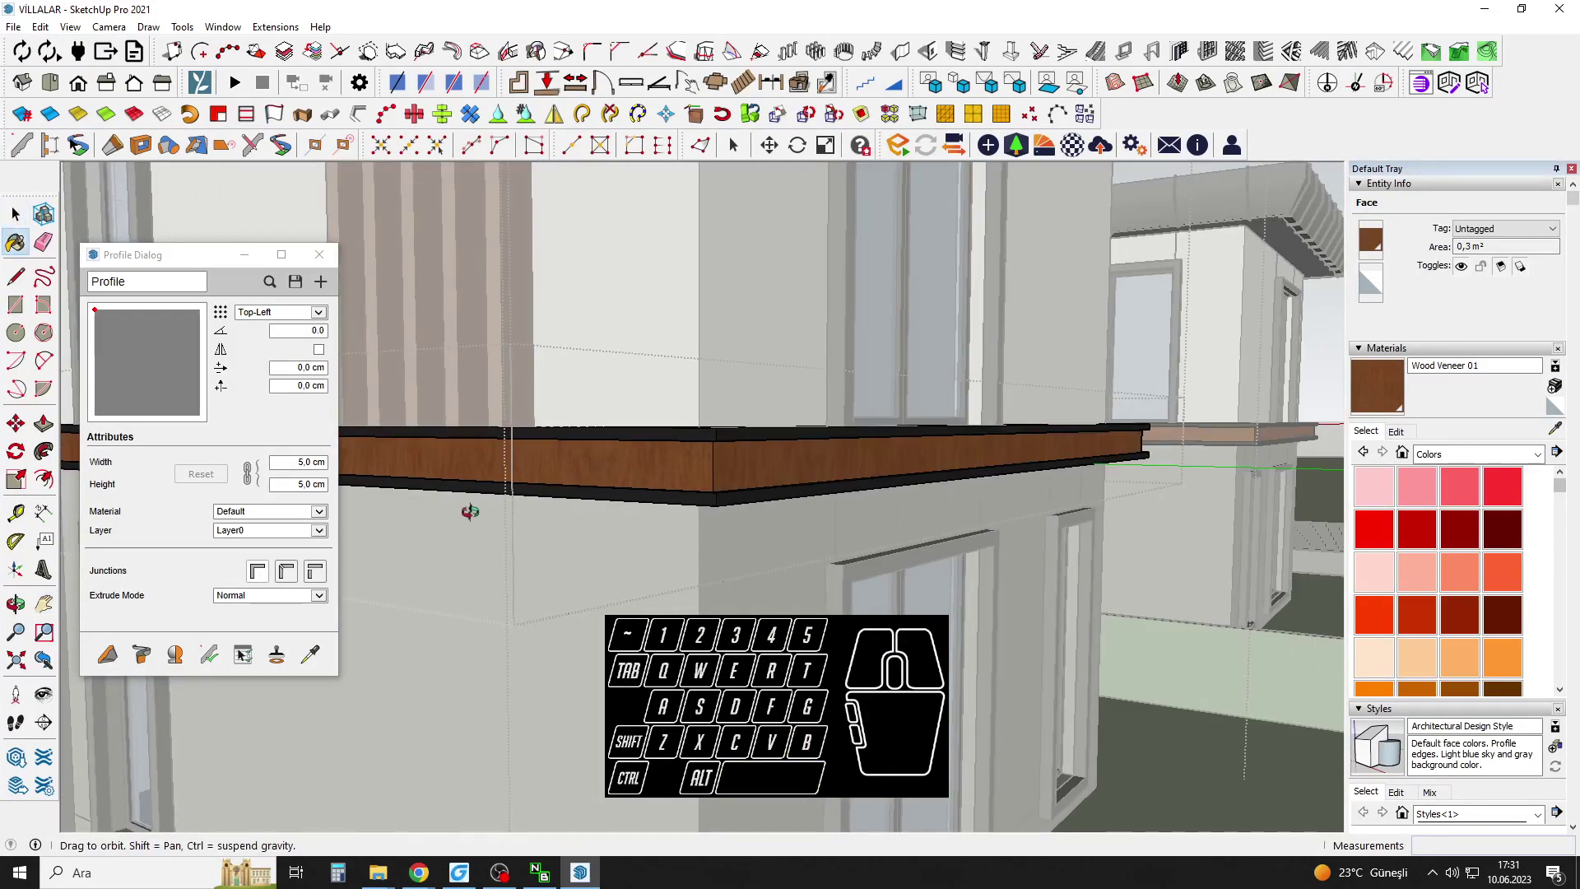
# Close the villa, check the wood-banded ledges around the site and save the model.
pyautogui.scroll(-10, 498, 516)
pyautogui.press('space')
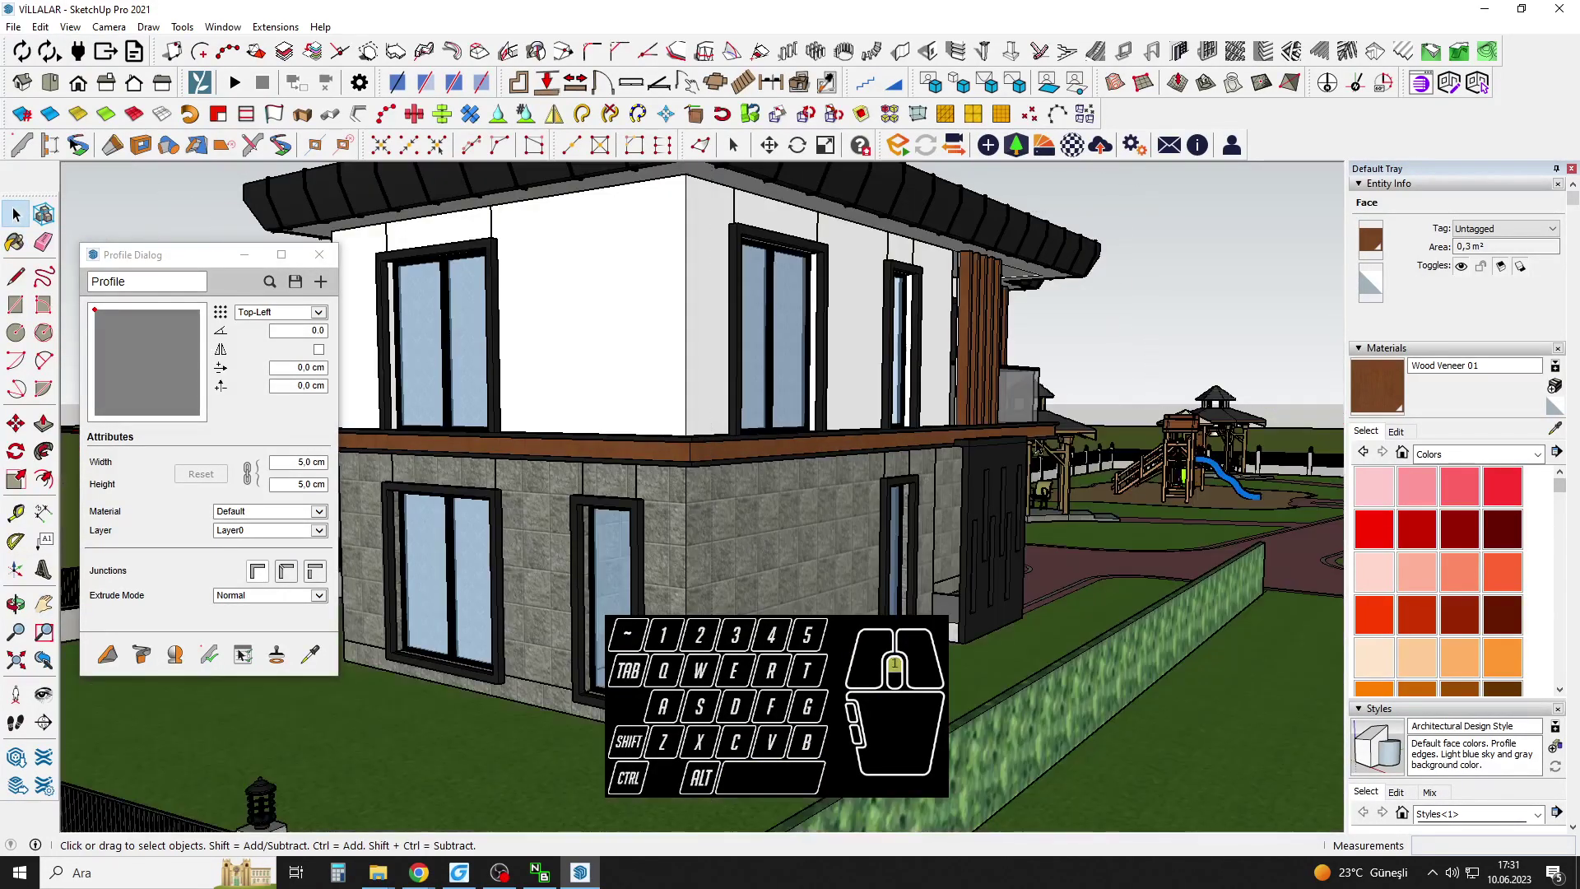
pyautogui.click(864, 445)
pyautogui.scroll(3, 864, 444)
pyautogui.moveTo(864, 370); pyautogui.dragTo(948, 536, button='middle')
pyautogui.scroll(-4, 716, 477)
pyautogui.scroll(-3, 1034, 412)
pyautogui.hotkey('ctrl', 's')
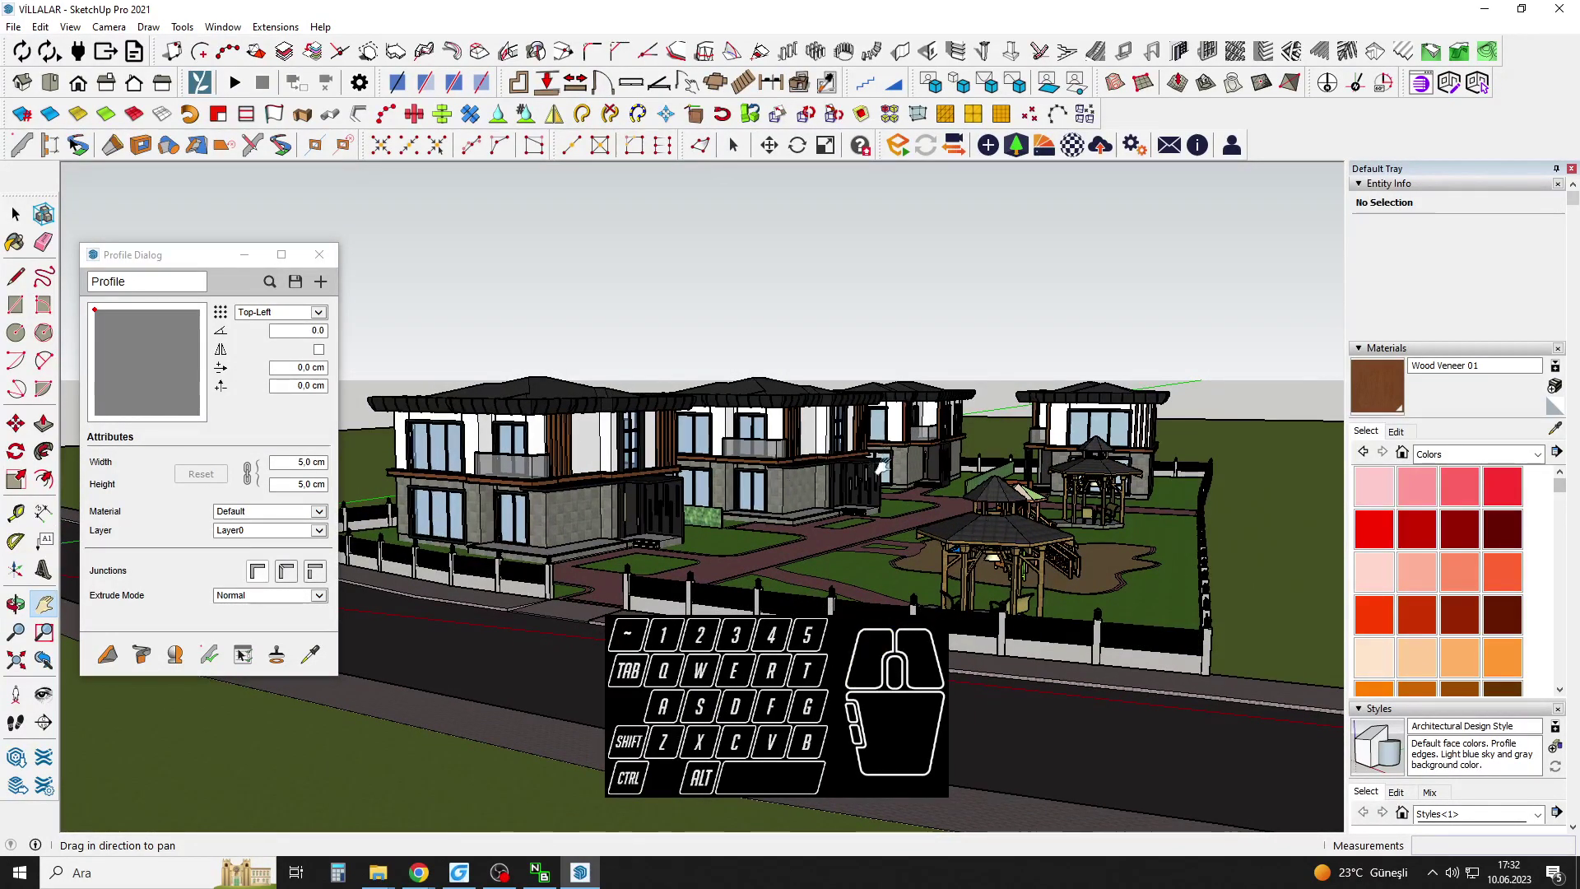
# View the villa's stone entrance wall, switch to File Explorer and go back from skp models 2 to the indirilenler folder.
pyautogui.scroll(6, 882, 466)
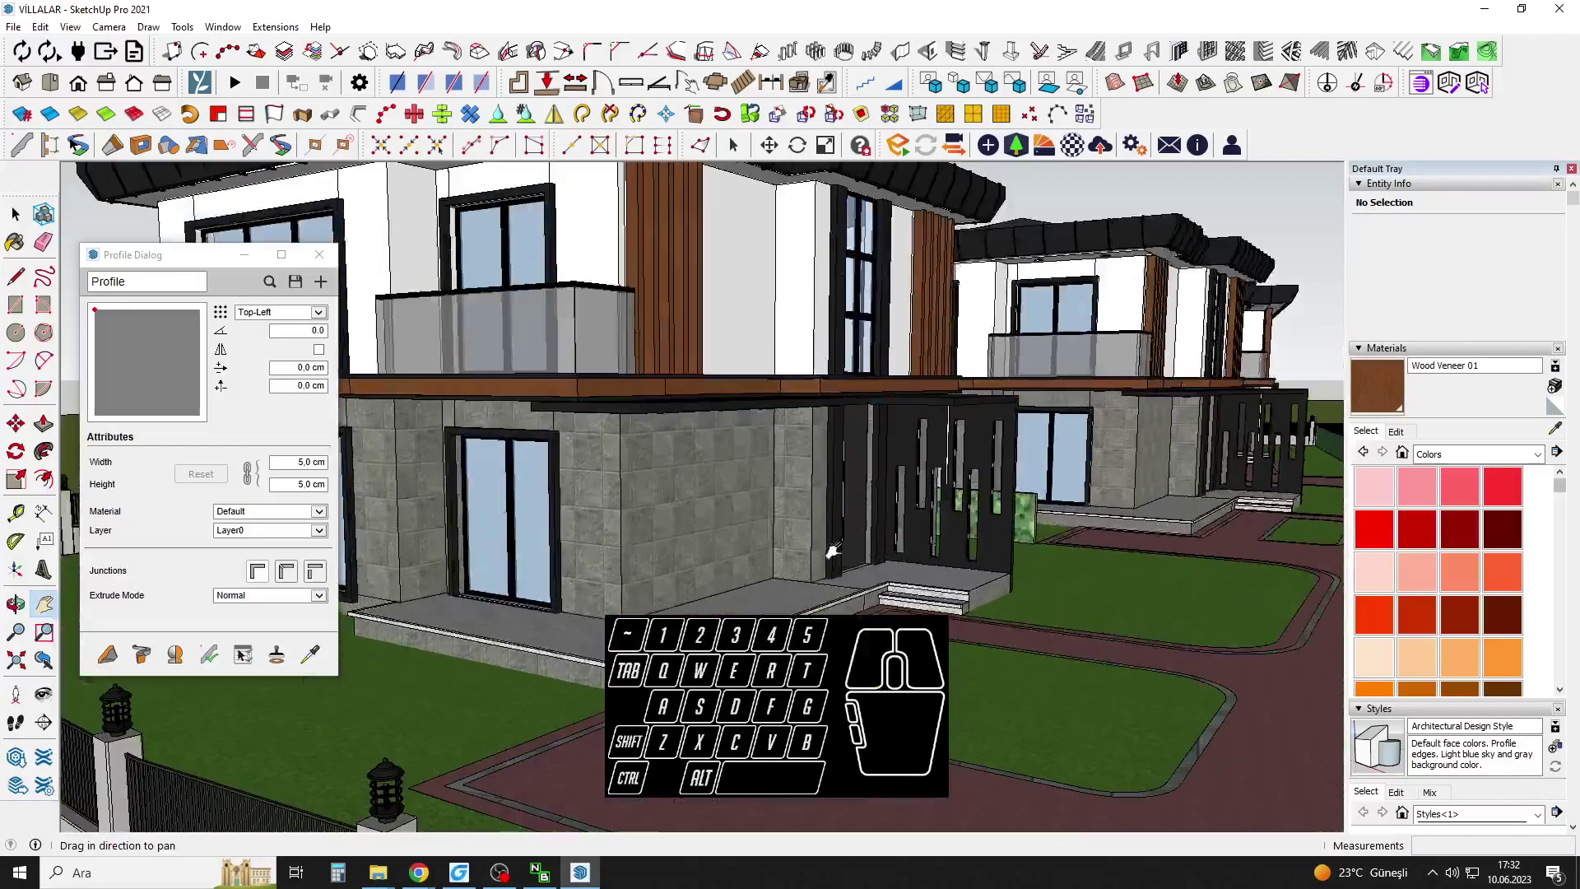
pyautogui.moveTo(833, 552); pyautogui.dragTo(841, 501, button='middle')
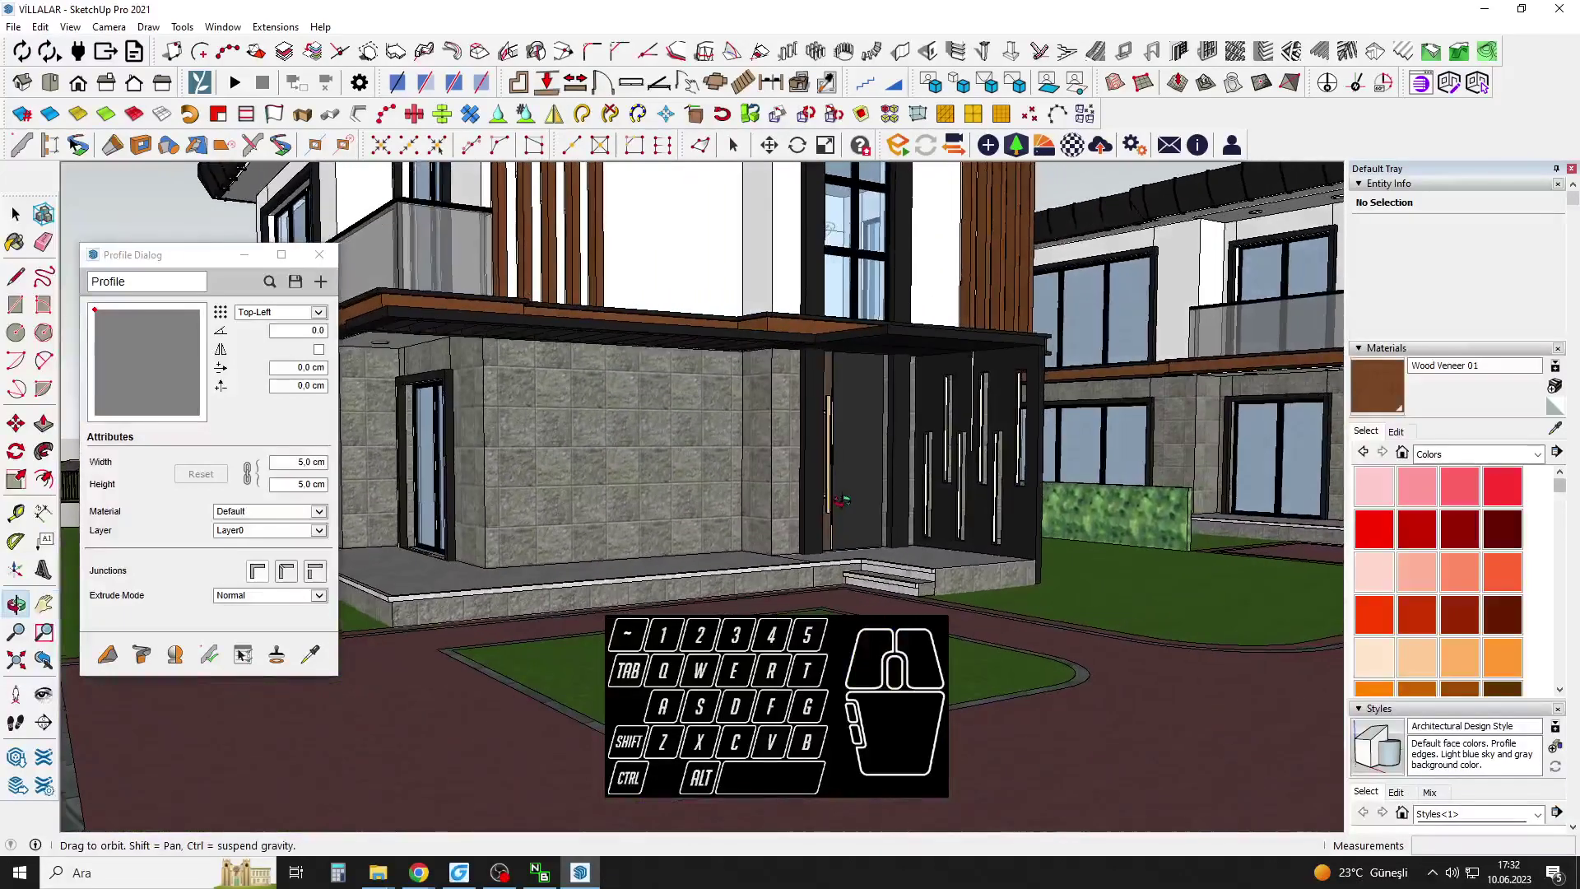
pyautogui.scroll(-6, 841, 500)
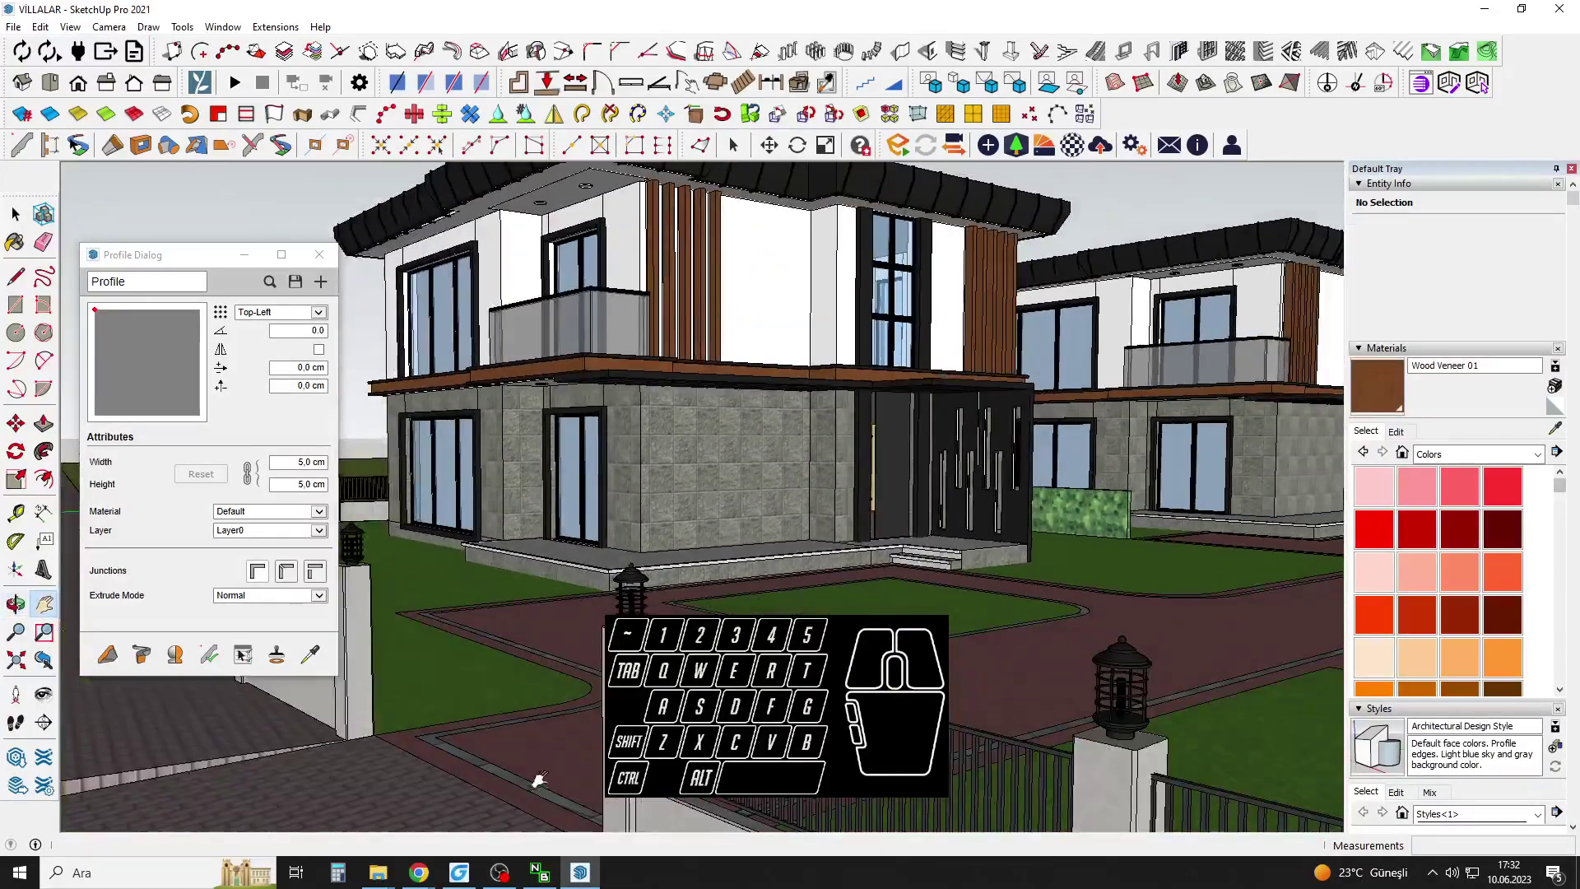
pyautogui.click(380, 874)
pyautogui.click(490, 813)
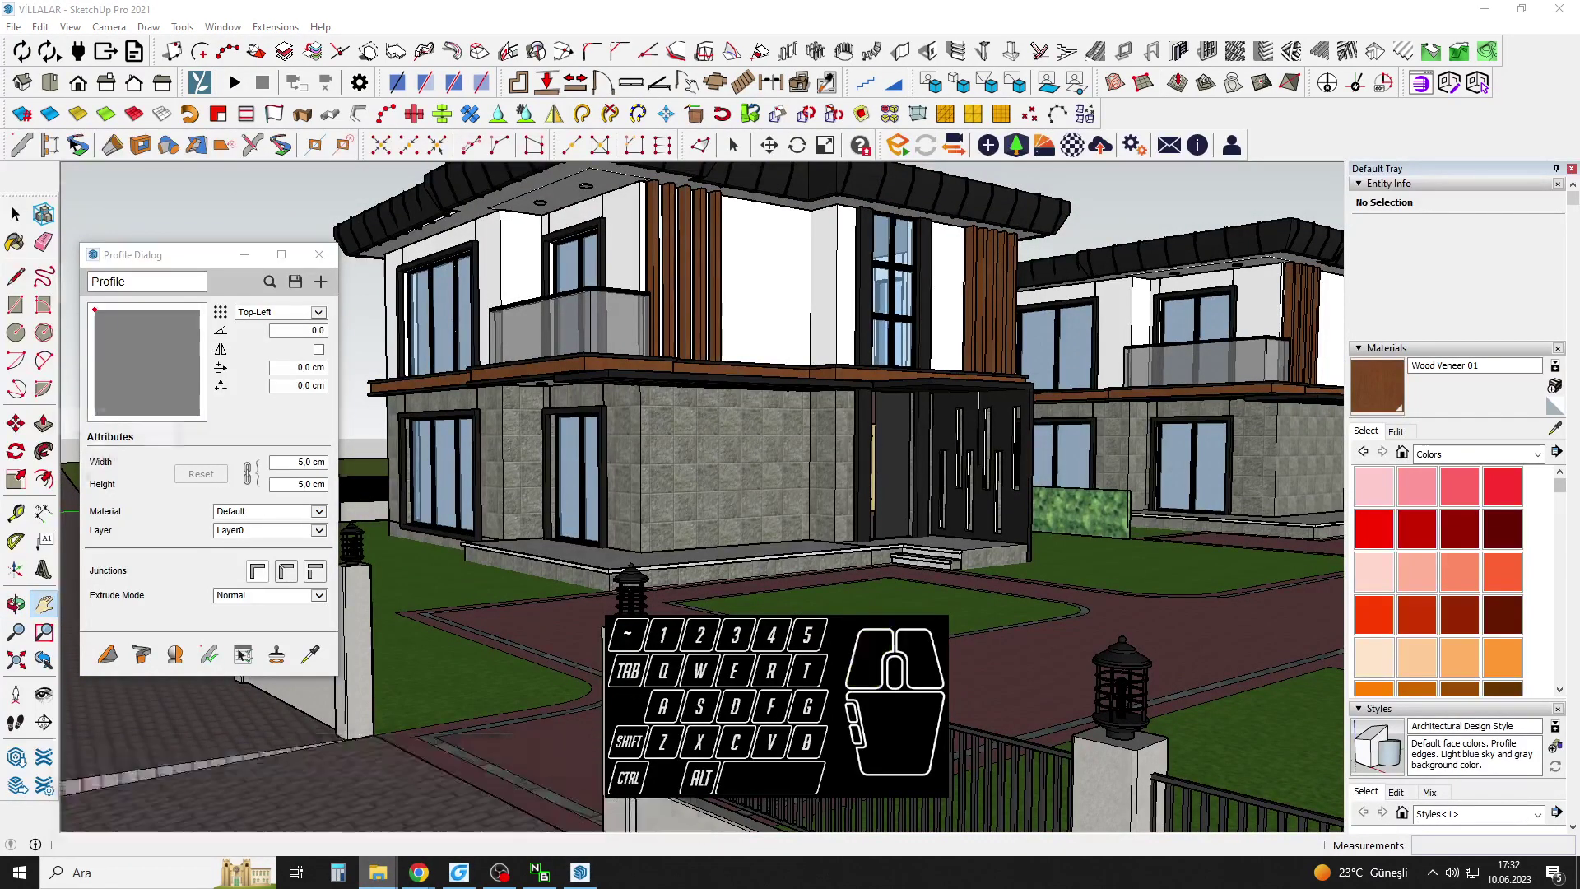
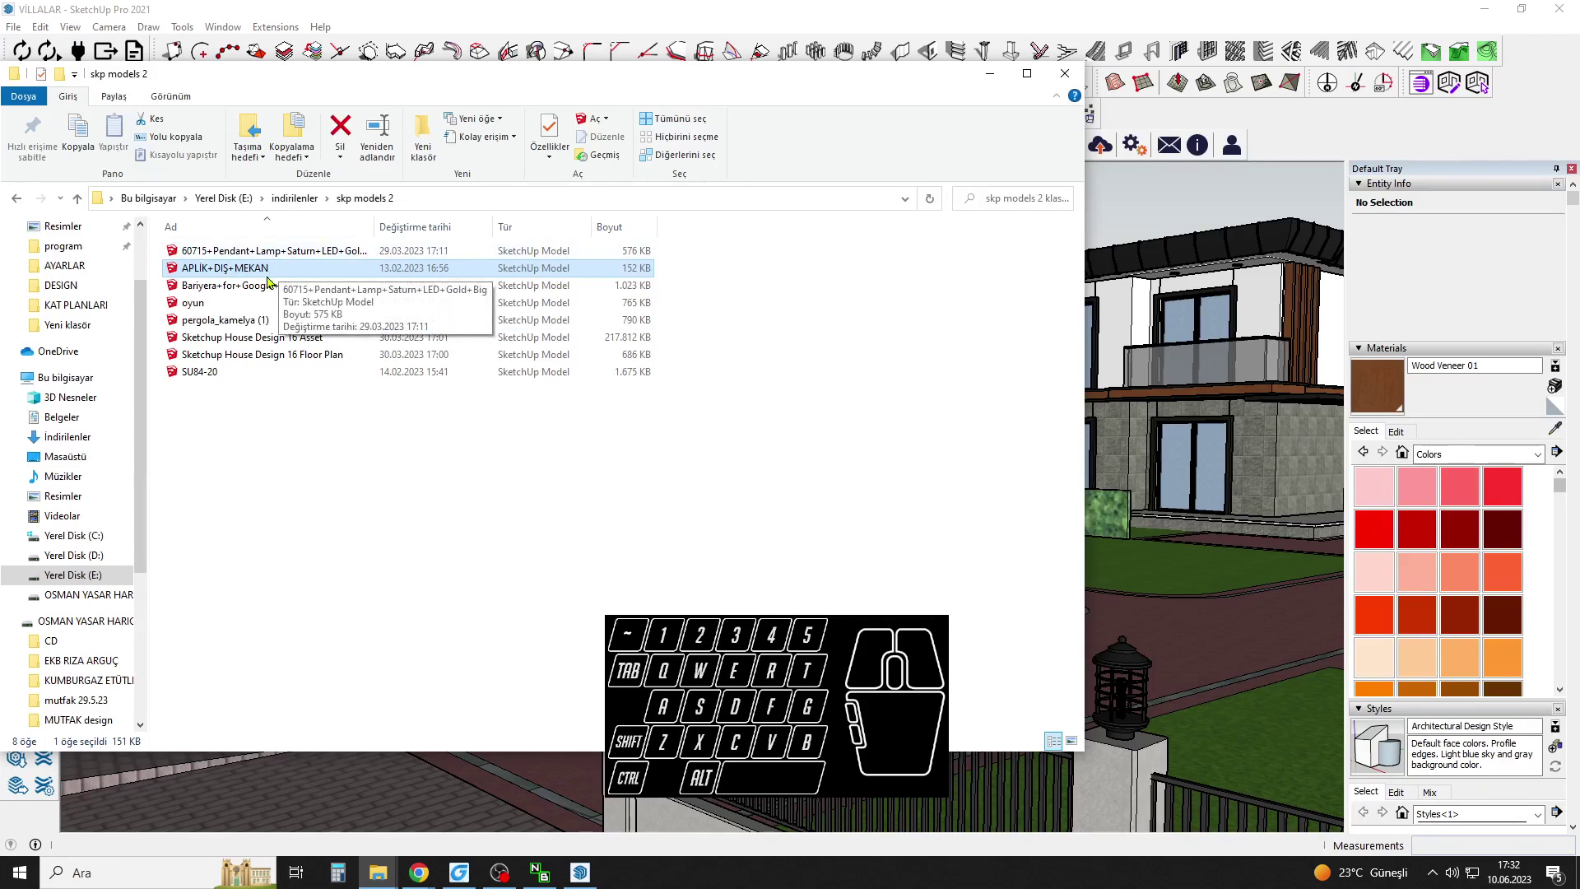
pyautogui.hotkey('alt', 'Left')
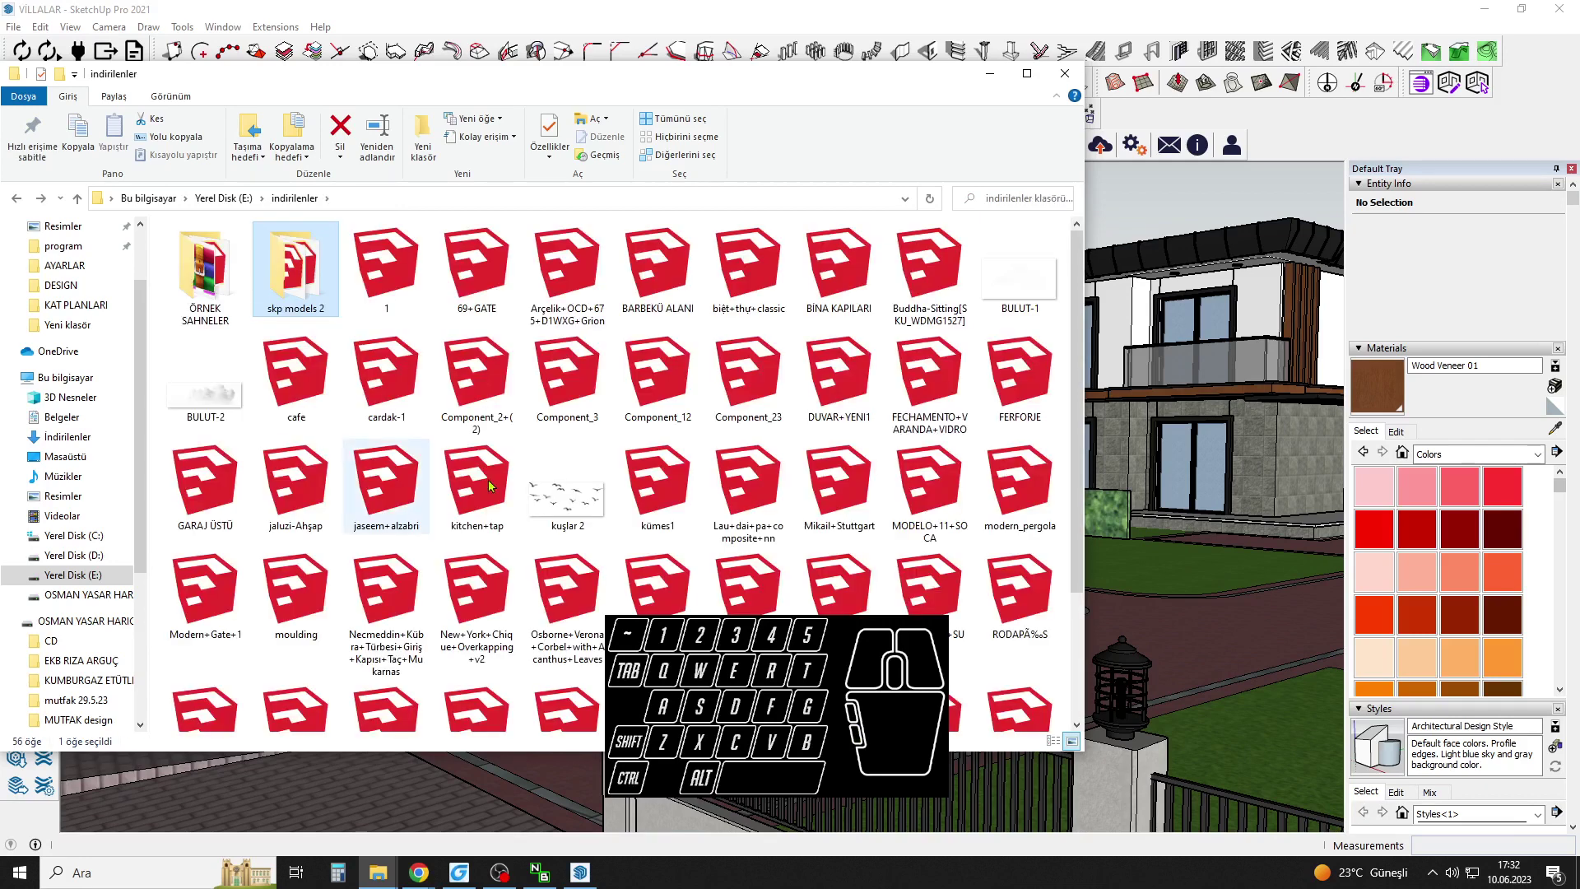
pyautogui.scroll(-2, 624, 540)
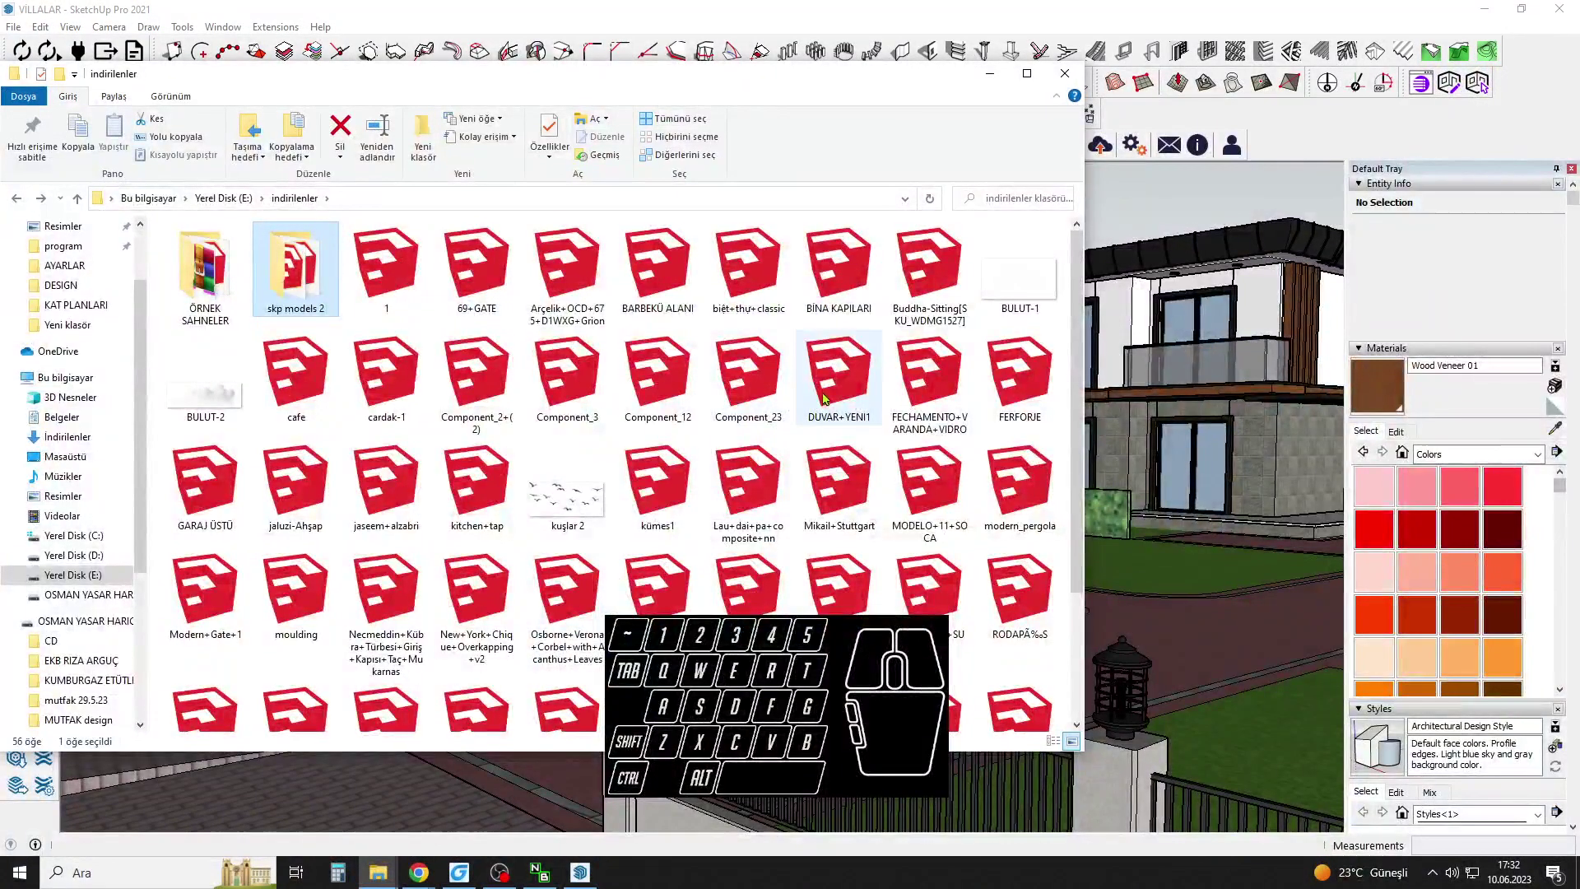
# Find the Wall+lamps model in the folder and insert it on the site among the villas.
pyautogui.click(826, 391)
pyautogui.press('l')
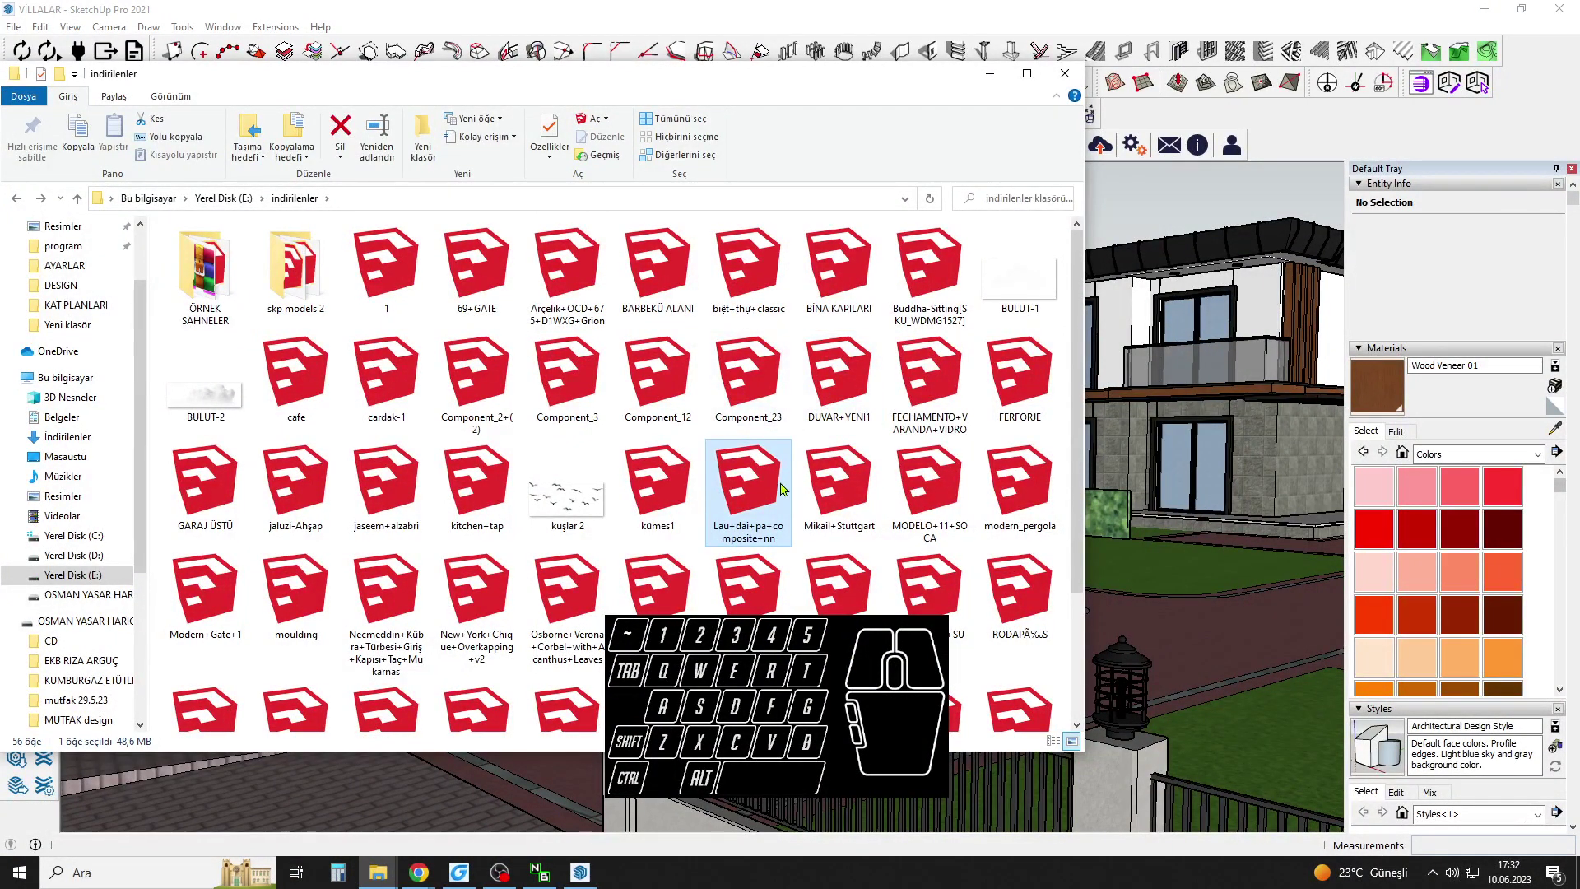
pyautogui.press('w')
pyautogui.press('w')
pyautogui.press('w')
pyautogui.press('w')
pyautogui.press('w')
pyautogui.moveTo(1021, 567); pyautogui.dragTo(1165, 633)
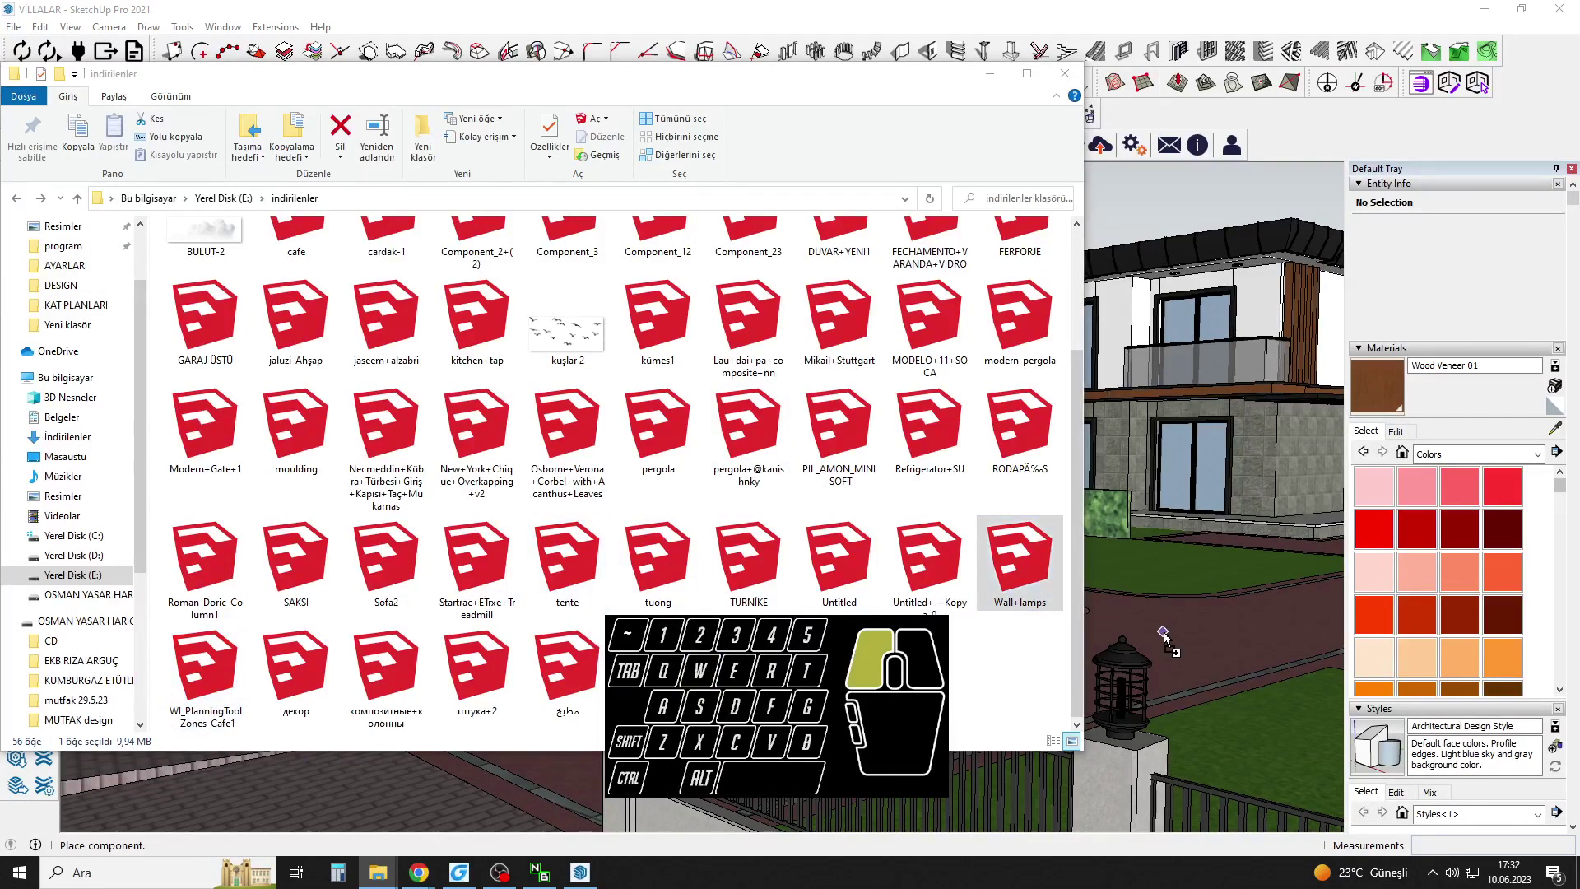
pyautogui.click(1140, 640)
# Open the inserted lamp panel and copy the vertical bar lamp with the round black base.
pyautogui.scroll(-5, 1140, 633)
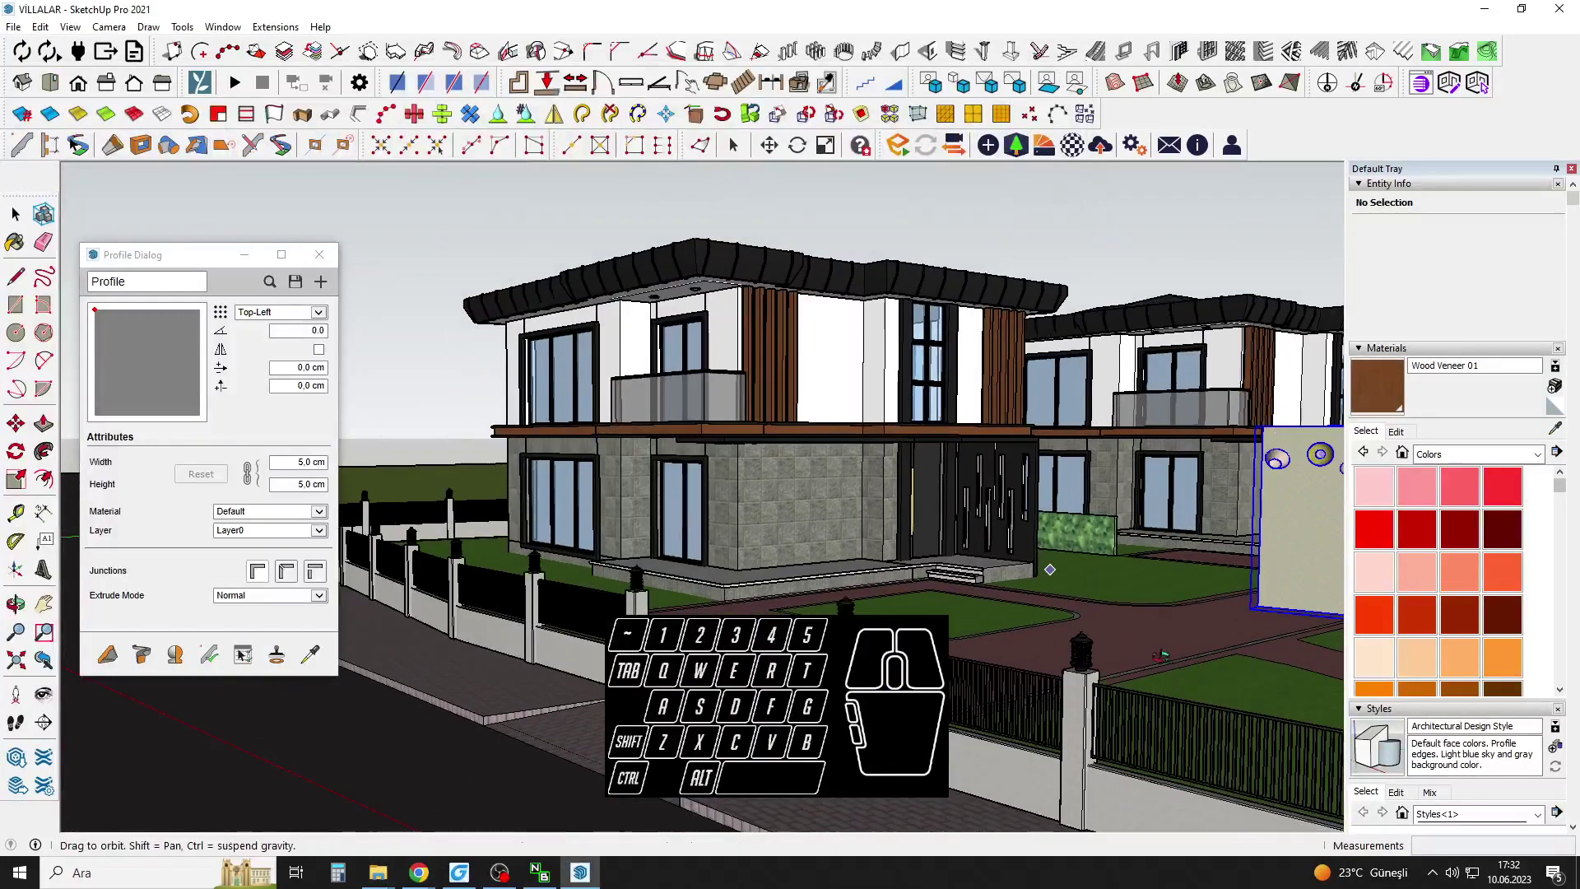
pyautogui.moveTo(1143, 597); pyautogui.dragTo(1193, 646, button='middle')
pyautogui.keyDown('shift'); pyautogui.moveTo(1194, 646); pyautogui.dragTo(1236, 640, button='middle'); pyautogui.keyUp('shift')
pyautogui.moveTo(1236, 640); pyautogui.dragTo(691, 584)
pyautogui.scroll(6, 683, 576)
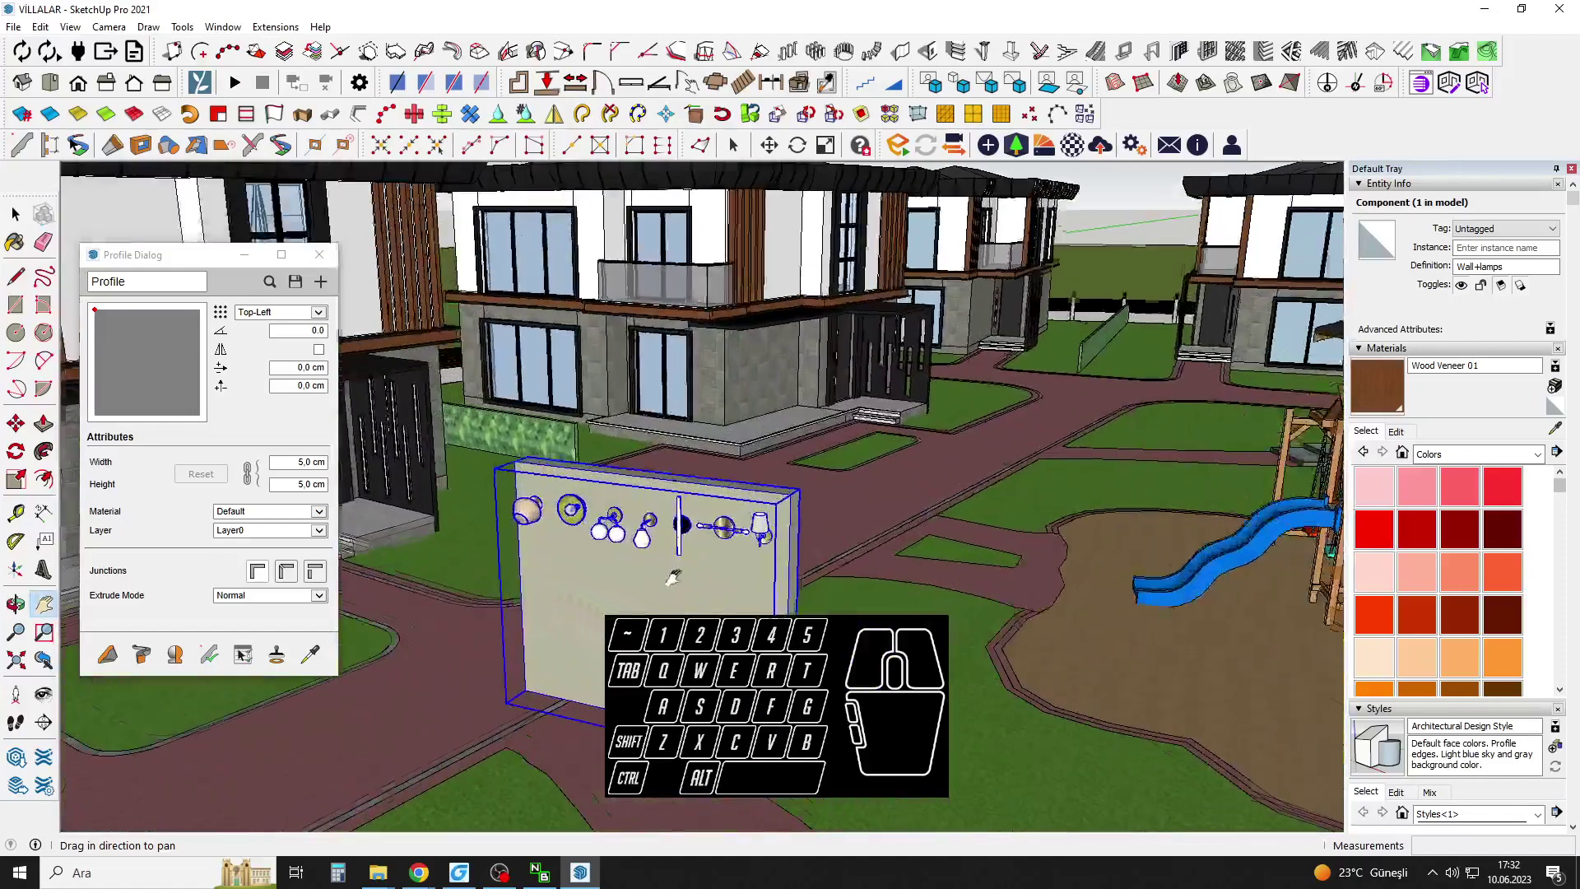
pyautogui.moveTo(679, 574); pyautogui.dragTo(750, 595, button='middle')
pyautogui.scroll(5, 748, 594)
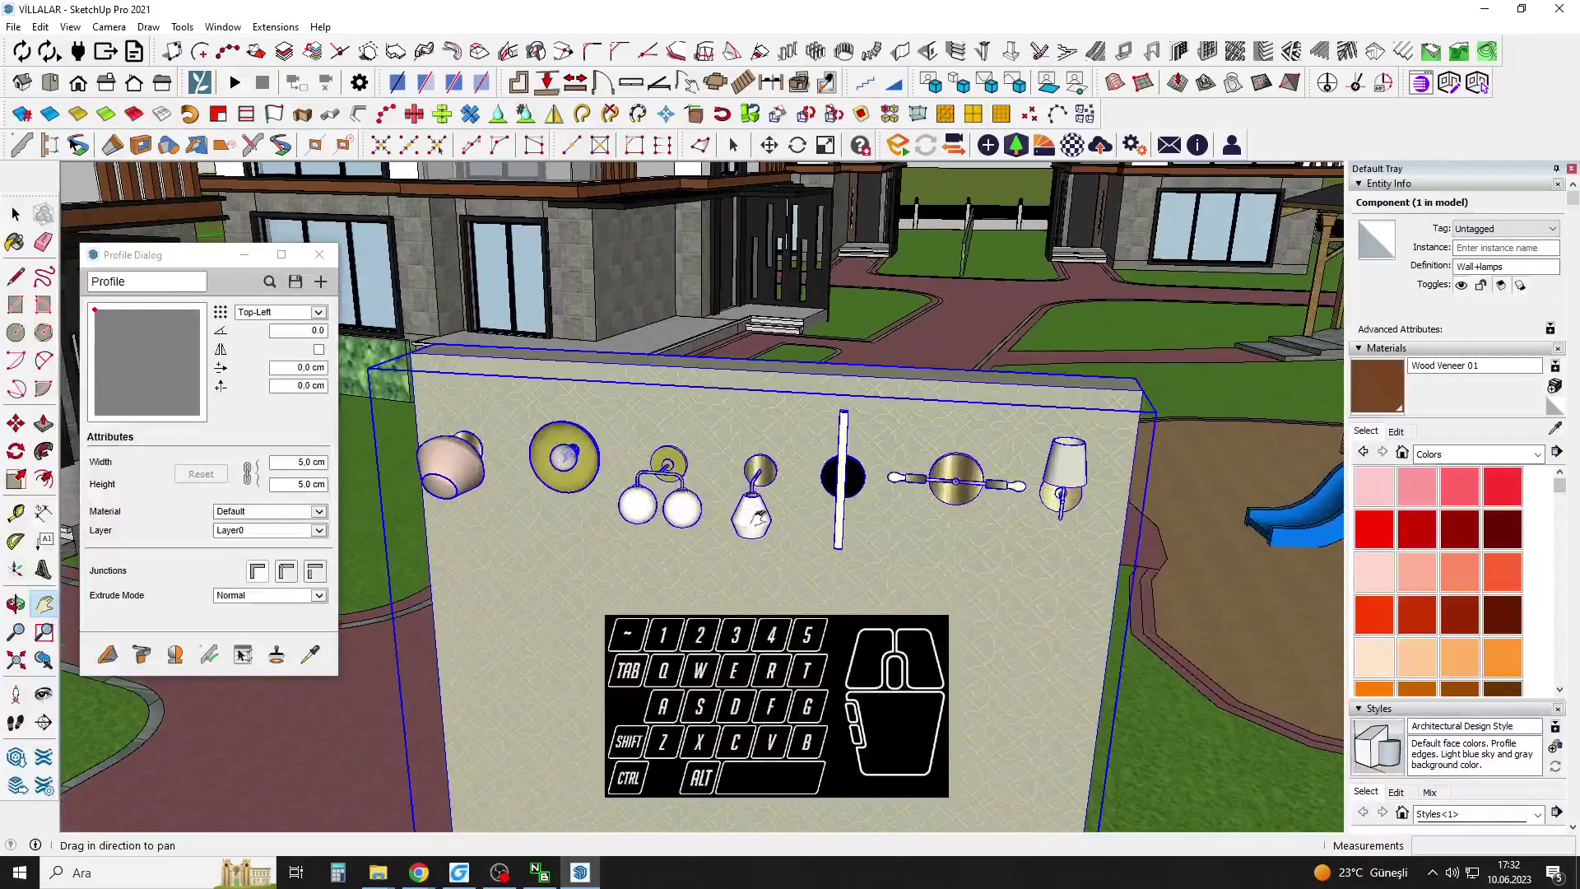
pyautogui.scroll(3, 527, 455)
pyautogui.scroll(1, 913, 478)
pyautogui.press('space')
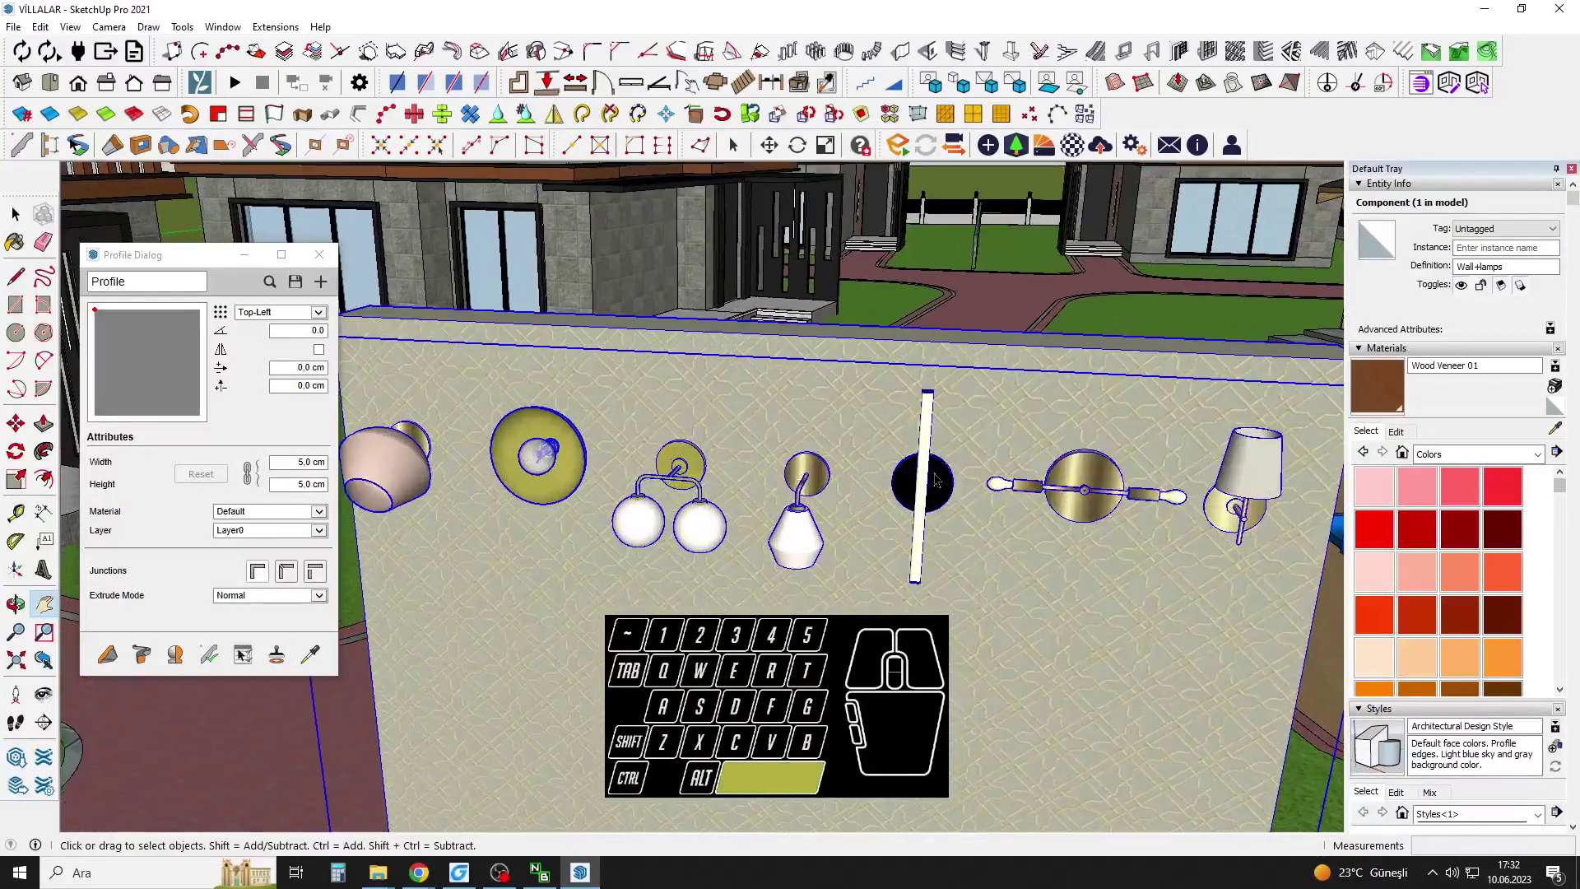
pyautogui.scroll(1, 930, 478)
pyautogui.doubleClick(935, 480)
pyautogui.click(935, 479)
pyautogui.scroll(-6, 1013, 498)
pyautogui.hotkey('ctrl', 'c')
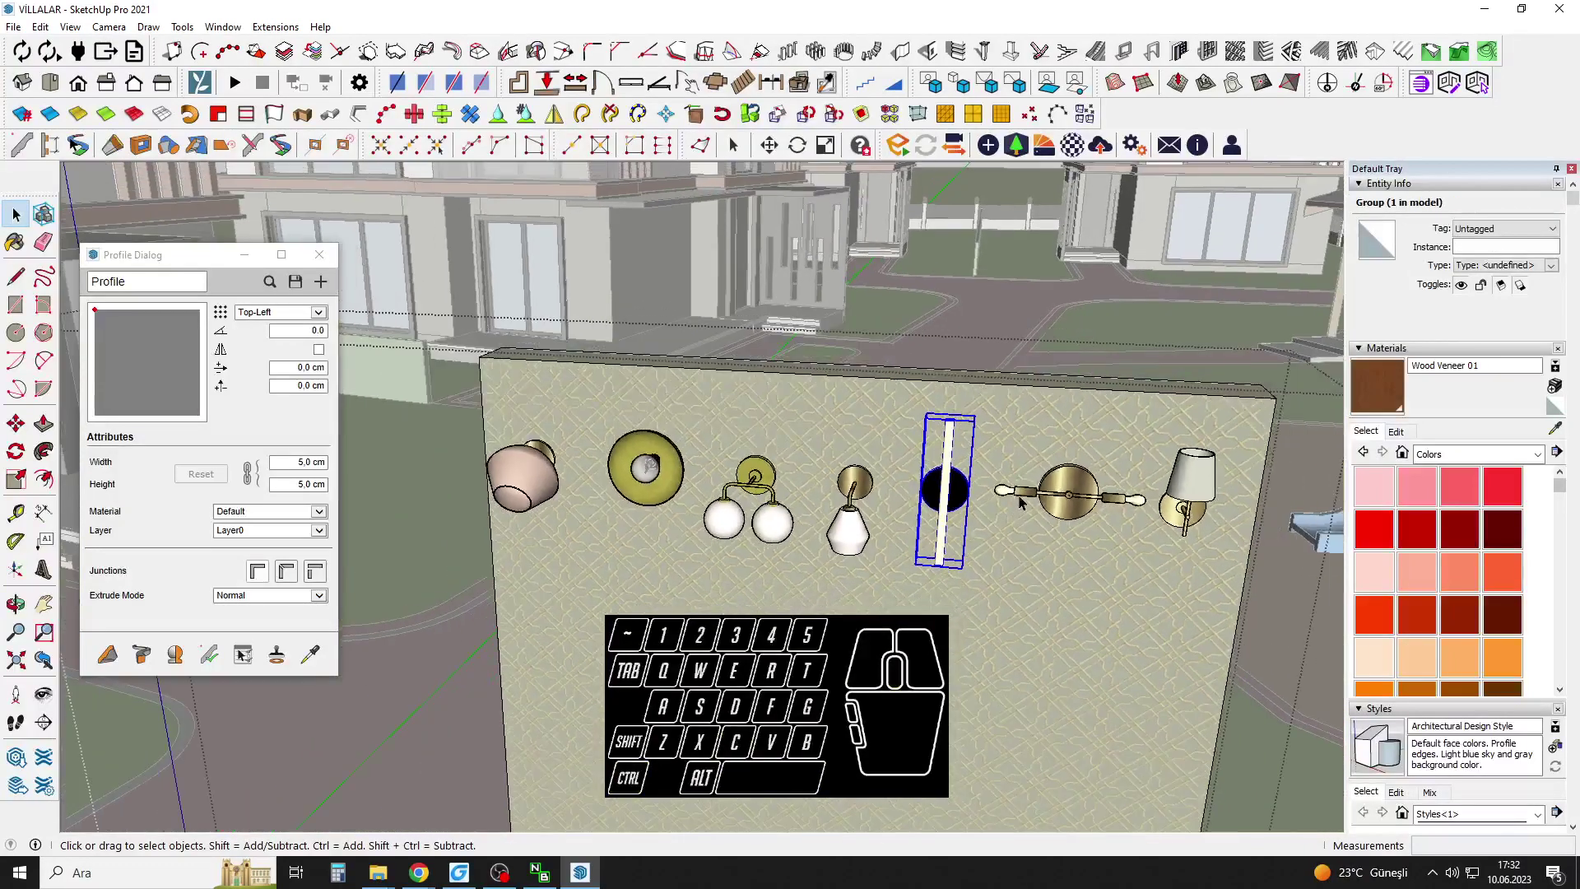
# Close the lamp panel component and delete it from the site.
pyautogui.press('Escape')
pyautogui.click(1038, 499)
pyautogui.scroll(-2, 1076, 515)
pyautogui.press('Delete')
# Paste the bar lamp on the villa's terrace and move it up to the outer corner of the stone wall.
pyautogui.moveTo(1002, 546); pyautogui.dragTo(930, 518, button='middle')
pyautogui.scroll(2, 623, 525)
pyautogui.scroll(8, 623, 524)
pyautogui.hotkey('ctrl', 'v')
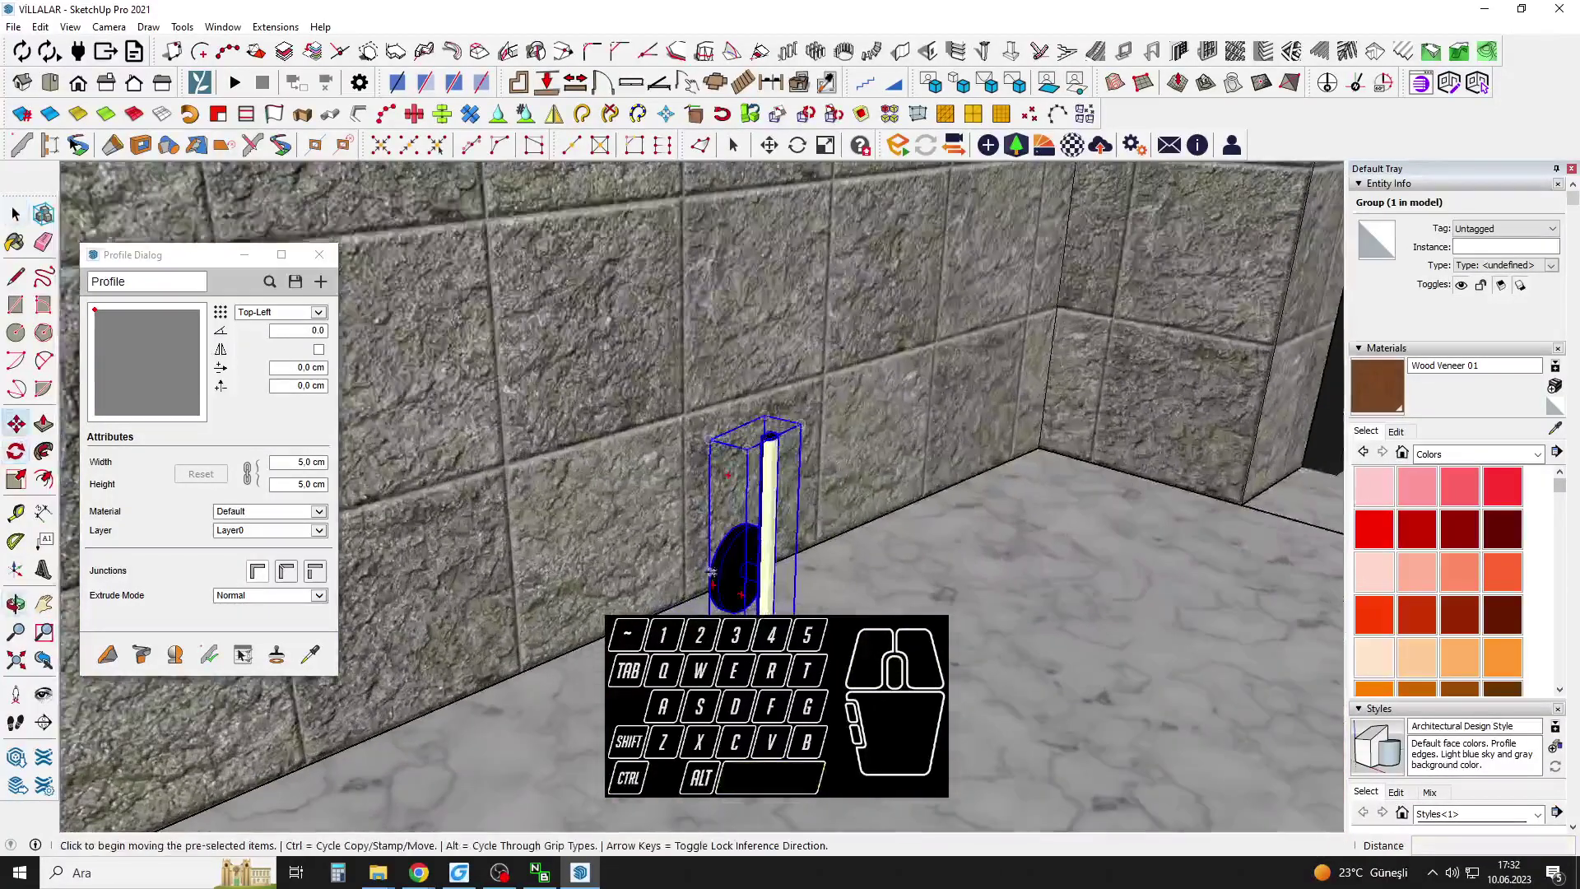
pyautogui.scroll(-5, 792, 536)
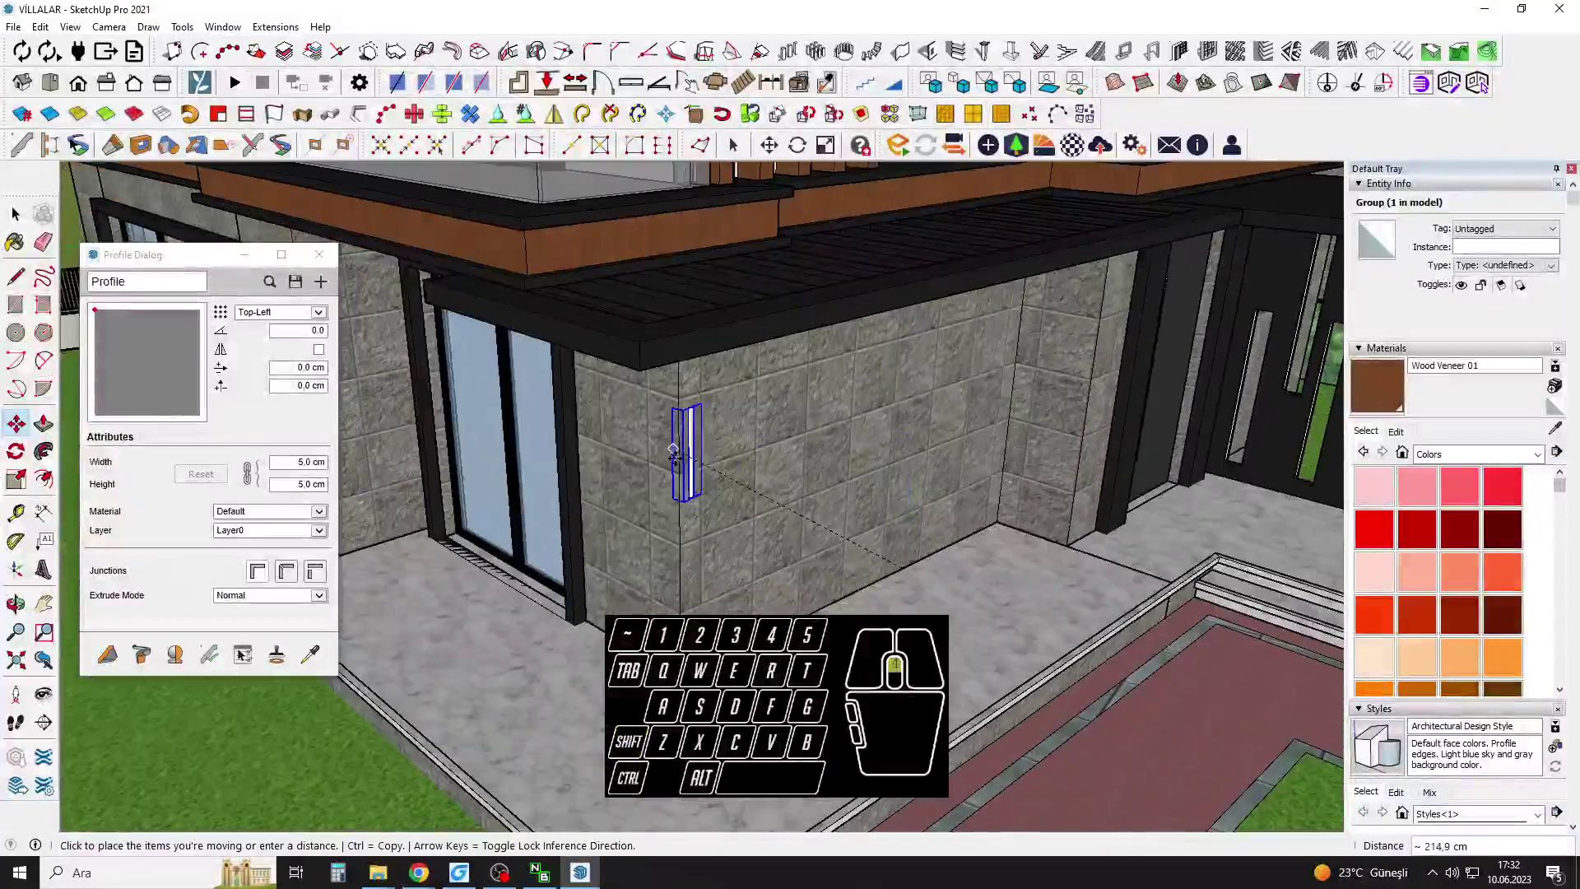
pyautogui.scroll(5, 684, 463)
# Rotate the bar lamp about its base so it lies parallel to the stone wall.
pyautogui.press('q')
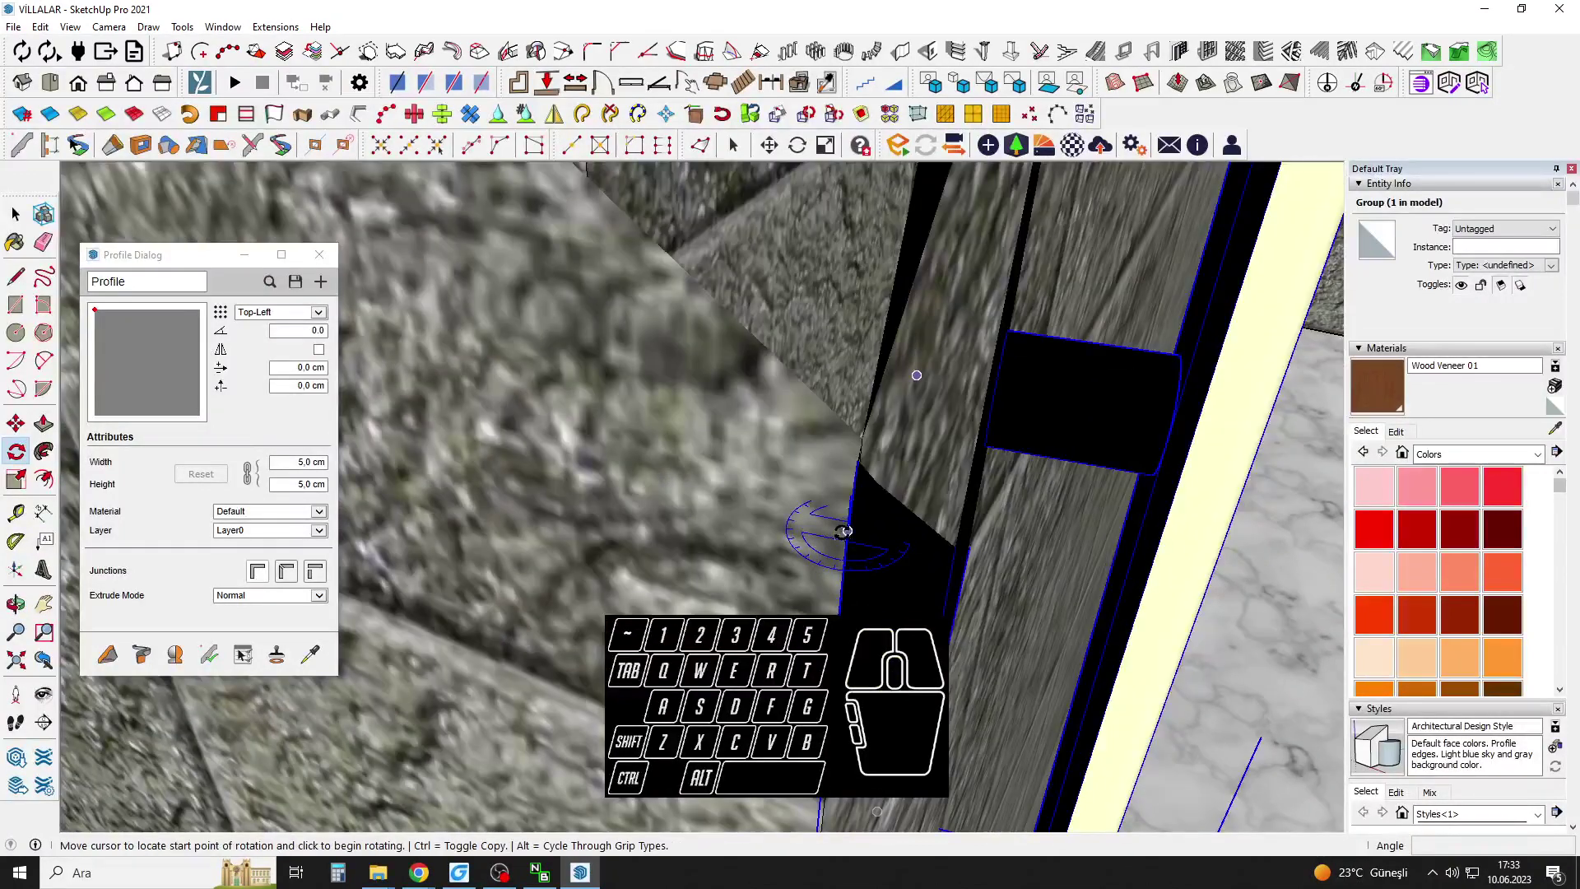
pyautogui.scroll(-3, 844, 532)
pyautogui.moveTo(864, 515); pyautogui.dragTo(955, 445, button='middle')
pyautogui.moveTo(931, 335); pyautogui.dragTo(1000, 325, button='middle')
pyautogui.click(891, 309)
pyautogui.scroll(-3, 927, 259)
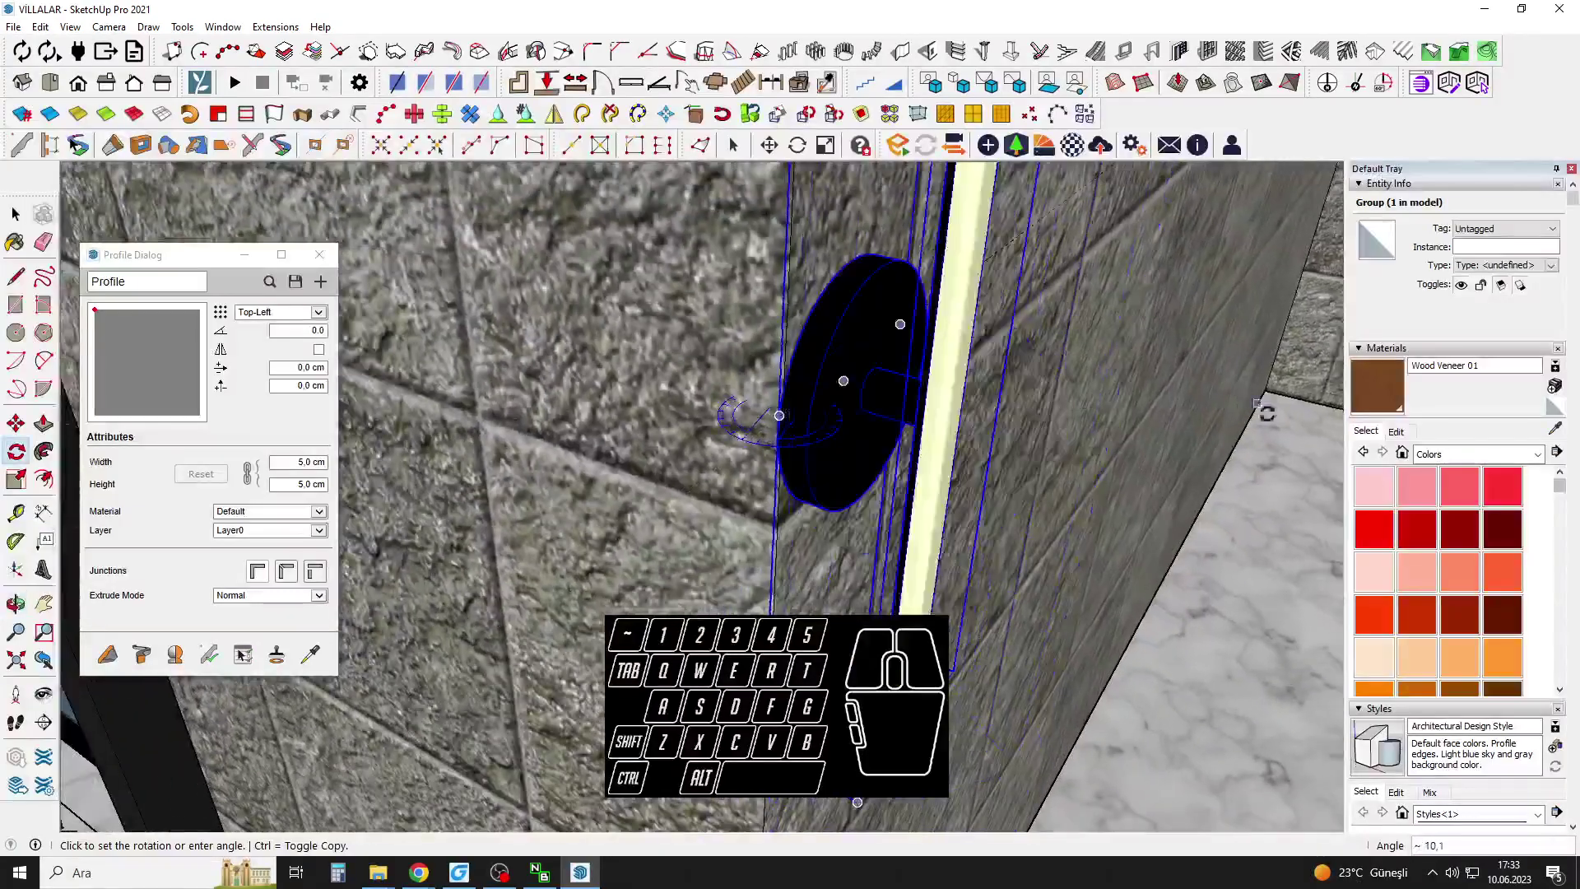
pyautogui.click(1258, 400)
# Move the bar lamp about 174 cm along the stone wall, from the corner to the wall's middle.
pyautogui.moveTo(1243, 395); pyautogui.dragTo(822, 387, button='middle')
pyautogui.scroll(-6, 821, 401)
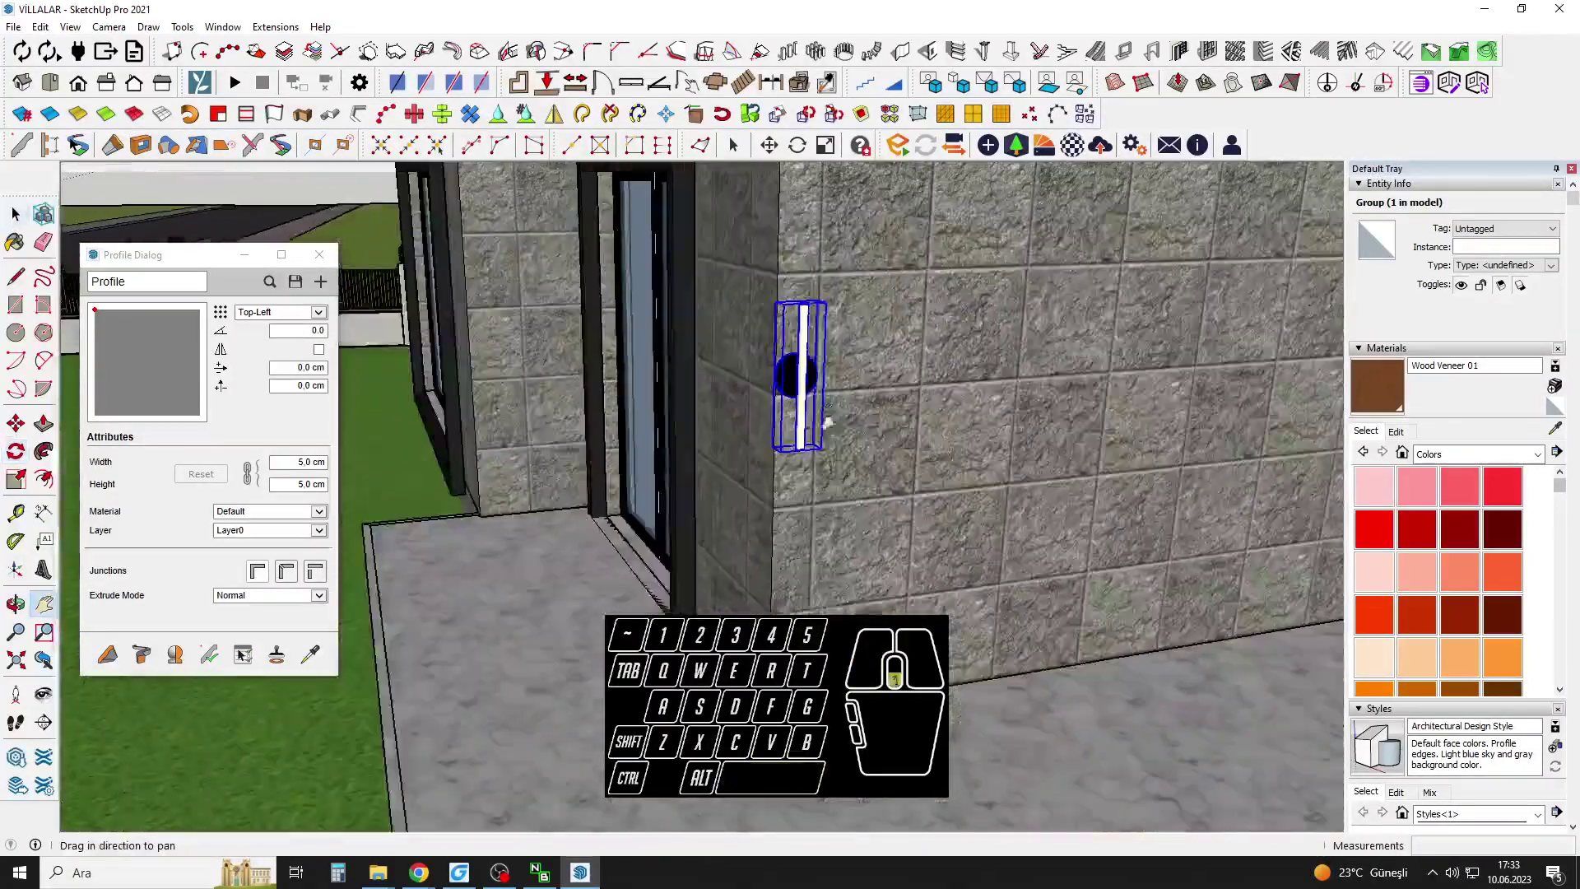
pyautogui.scroll(-6, 821, 404)
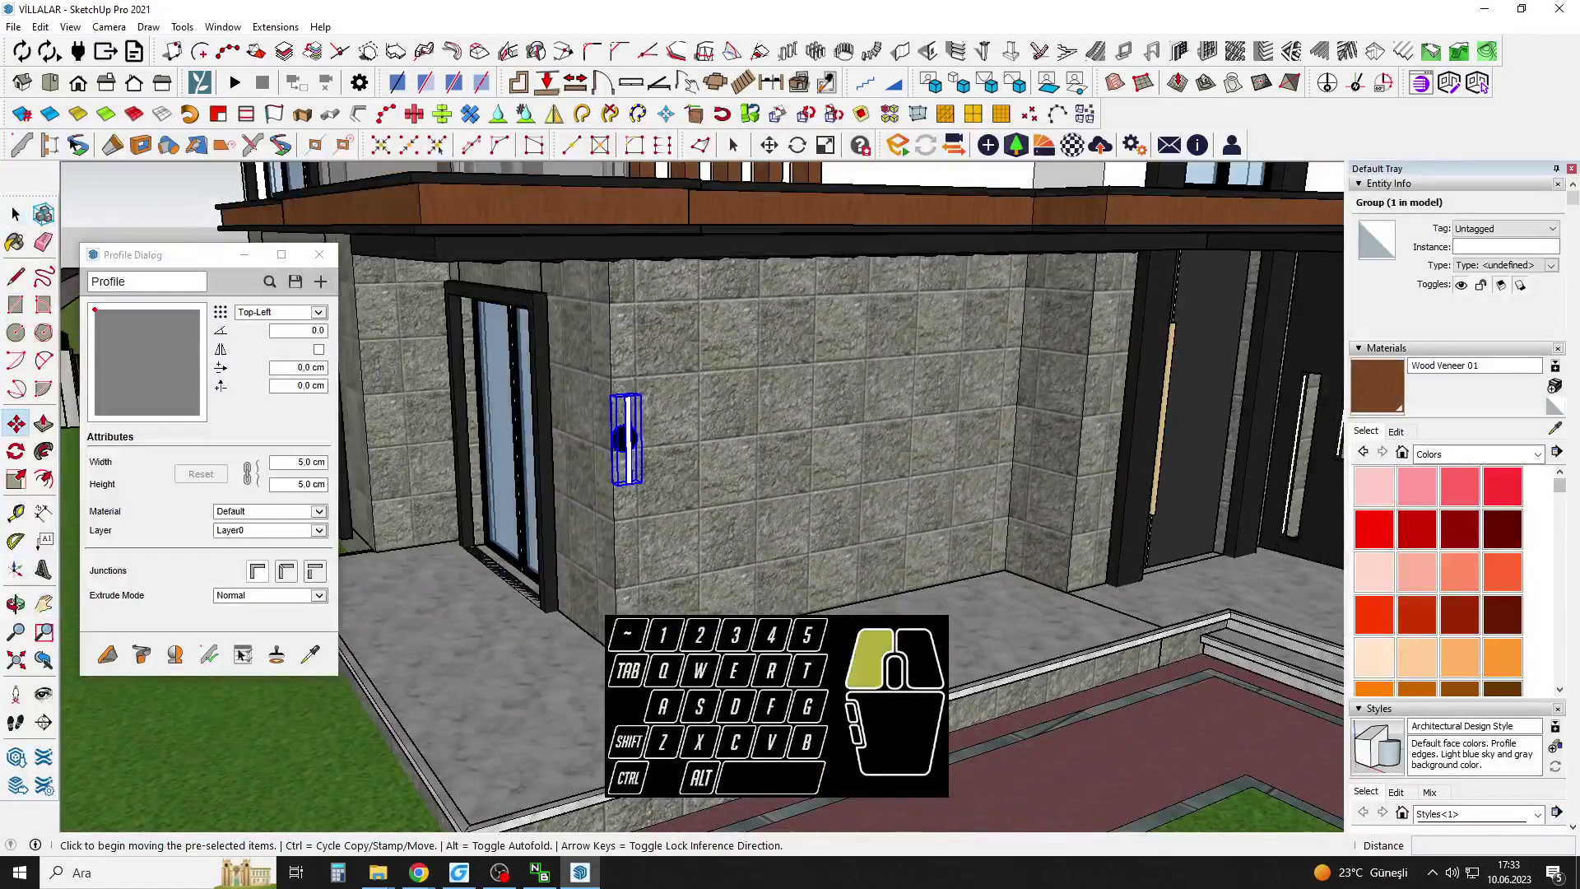
pyautogui.click(625, 439)
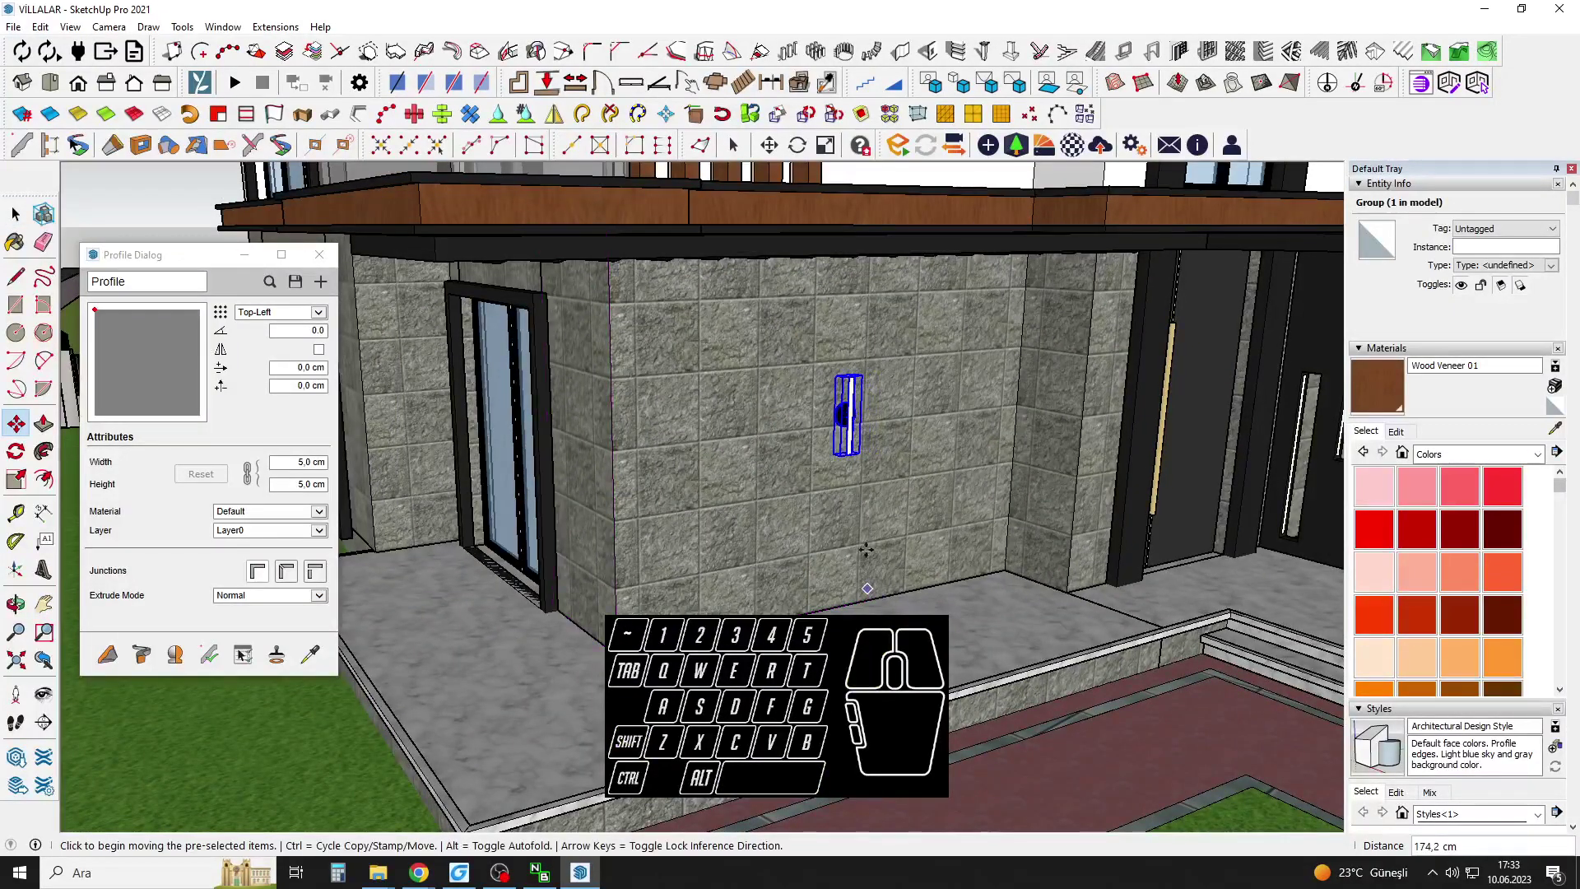
pyautogui.press('space')
pyautogui.scroll(-10, 865, 550)
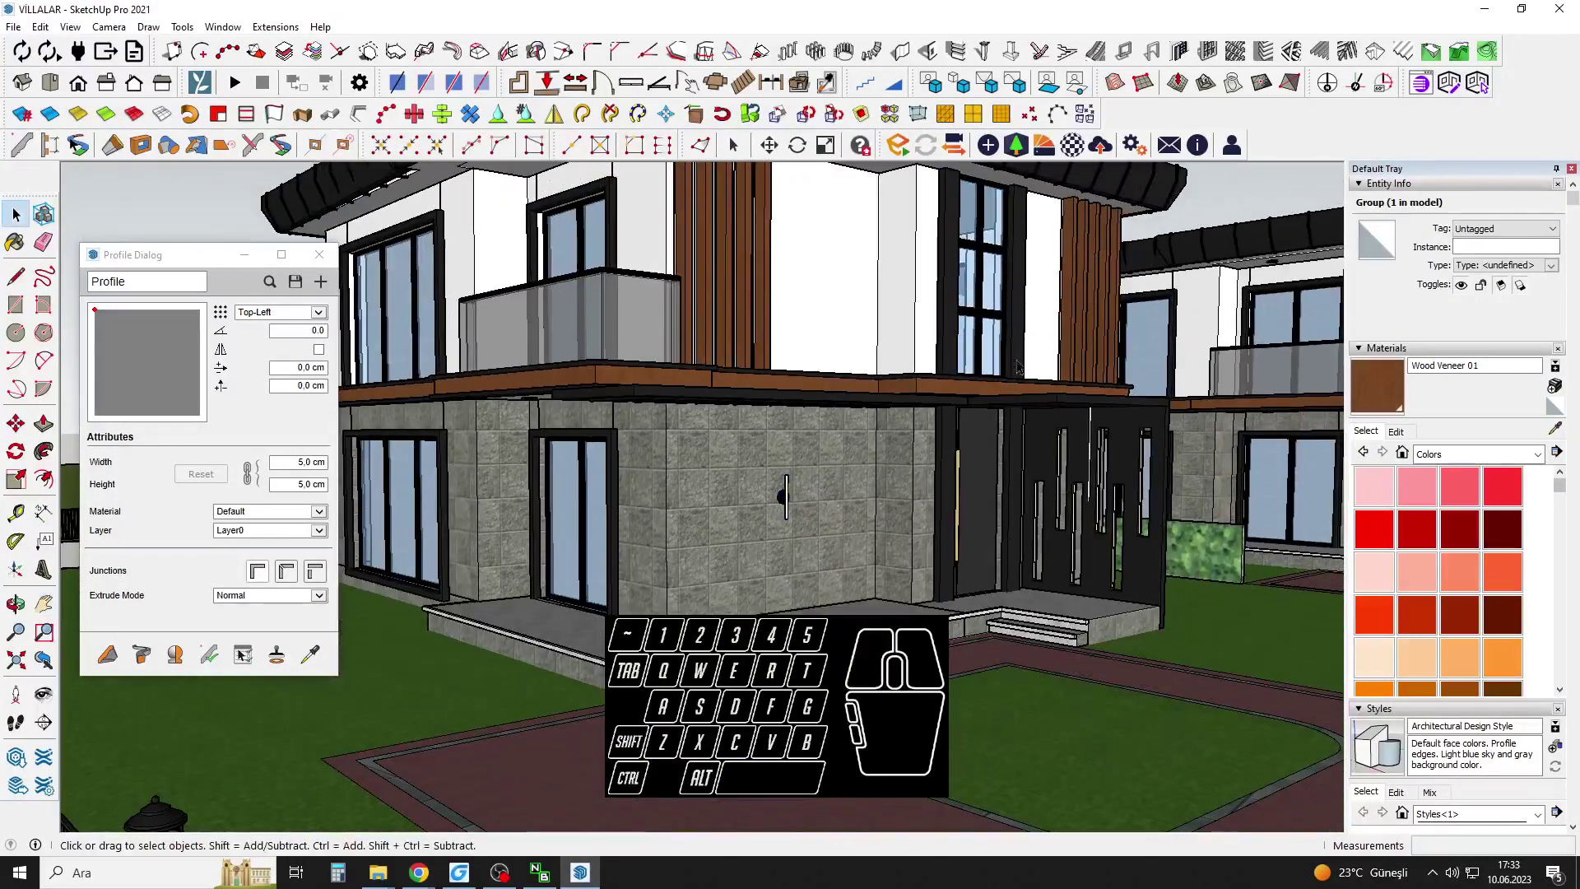
# Select the bar lamp on the villa's stone wall and copy it to the clipboard.
pyautogui.scroll(5, 780, 487)
pyautogui.click(773, 487)
pyautogui.click(40, 27)
pyautogui.click(72, 146)
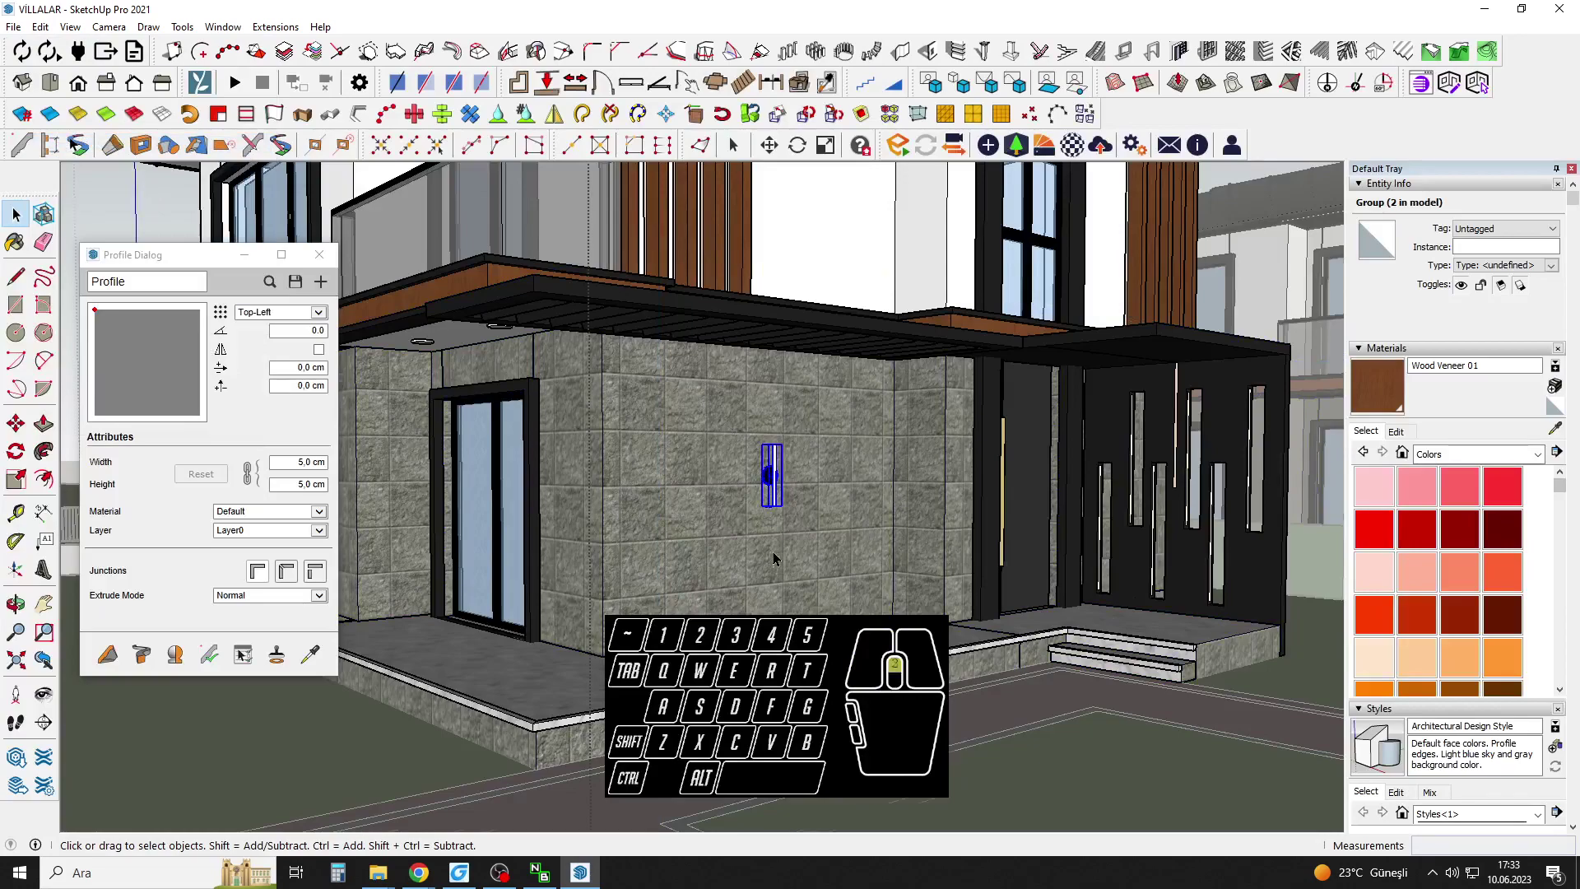
# Measure from the bar lamp's lower end down to the floor of the terrace.
pyautogui.scroll(4, 773, 559)
pyautogui.press('t')
pyautogui.click(791, 494)
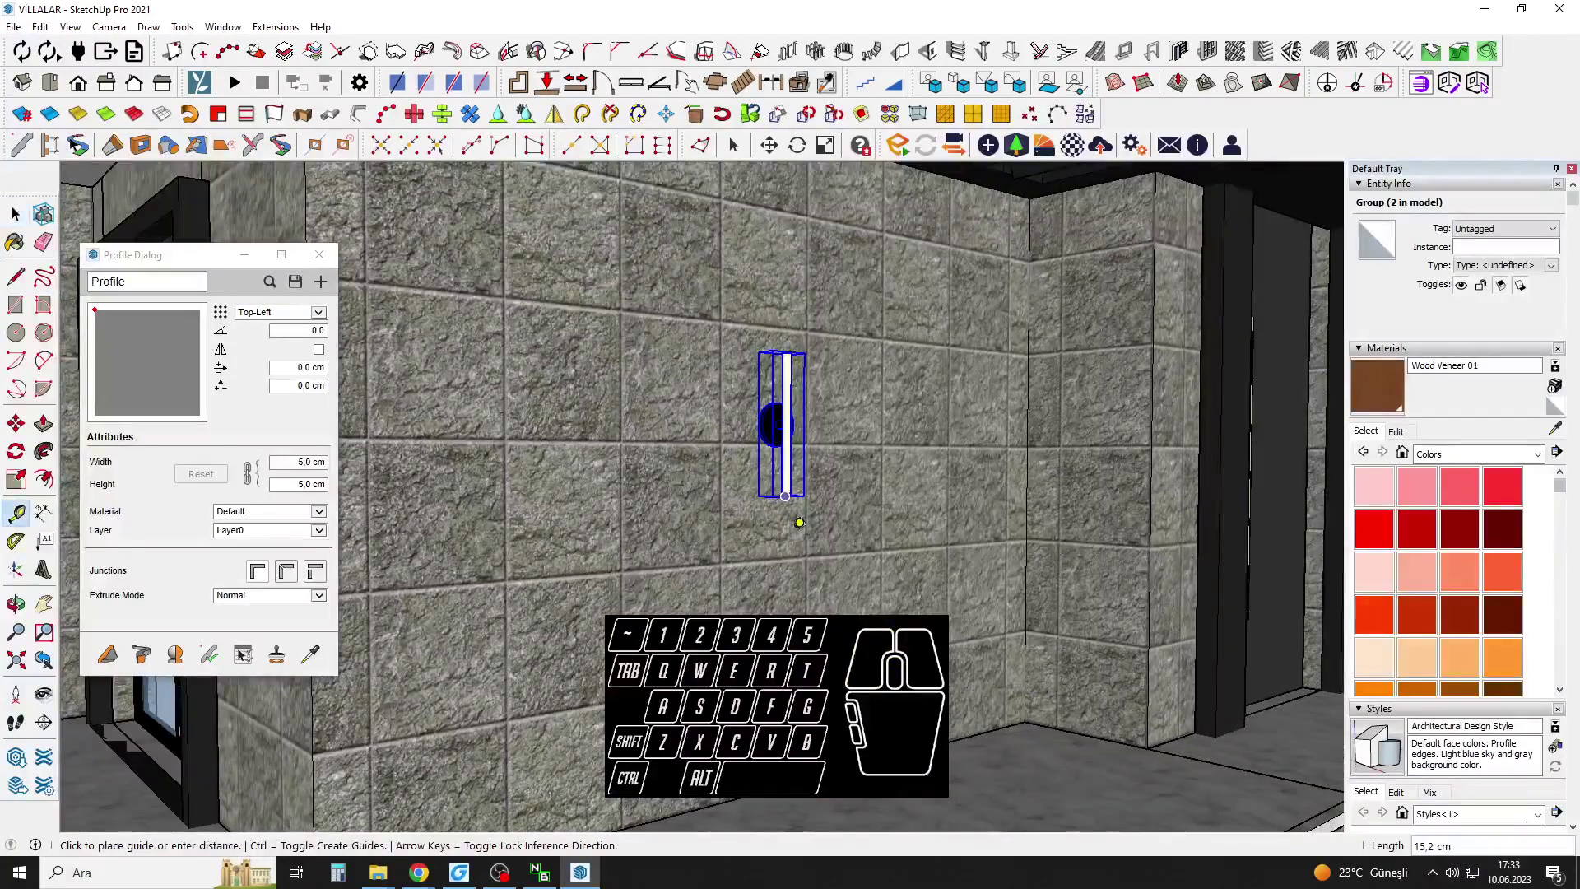
pyautogui.scroll(-1, 788, 567)
pyautogui.scroll(-8, 785, 605)
pyautogui.press('space')
# Open the neighbouring villa's group and paste the bar lamp on the stone wall beside its entrance door.
pyautogui.moveTo(786, 592); pyautogui.dragTo(815, 539, button='middle')
pyautogui.scroll(-4, 1051, 472)
pyautogui.moveTo(815, 539); pyautogui.dragTo(881, 532)
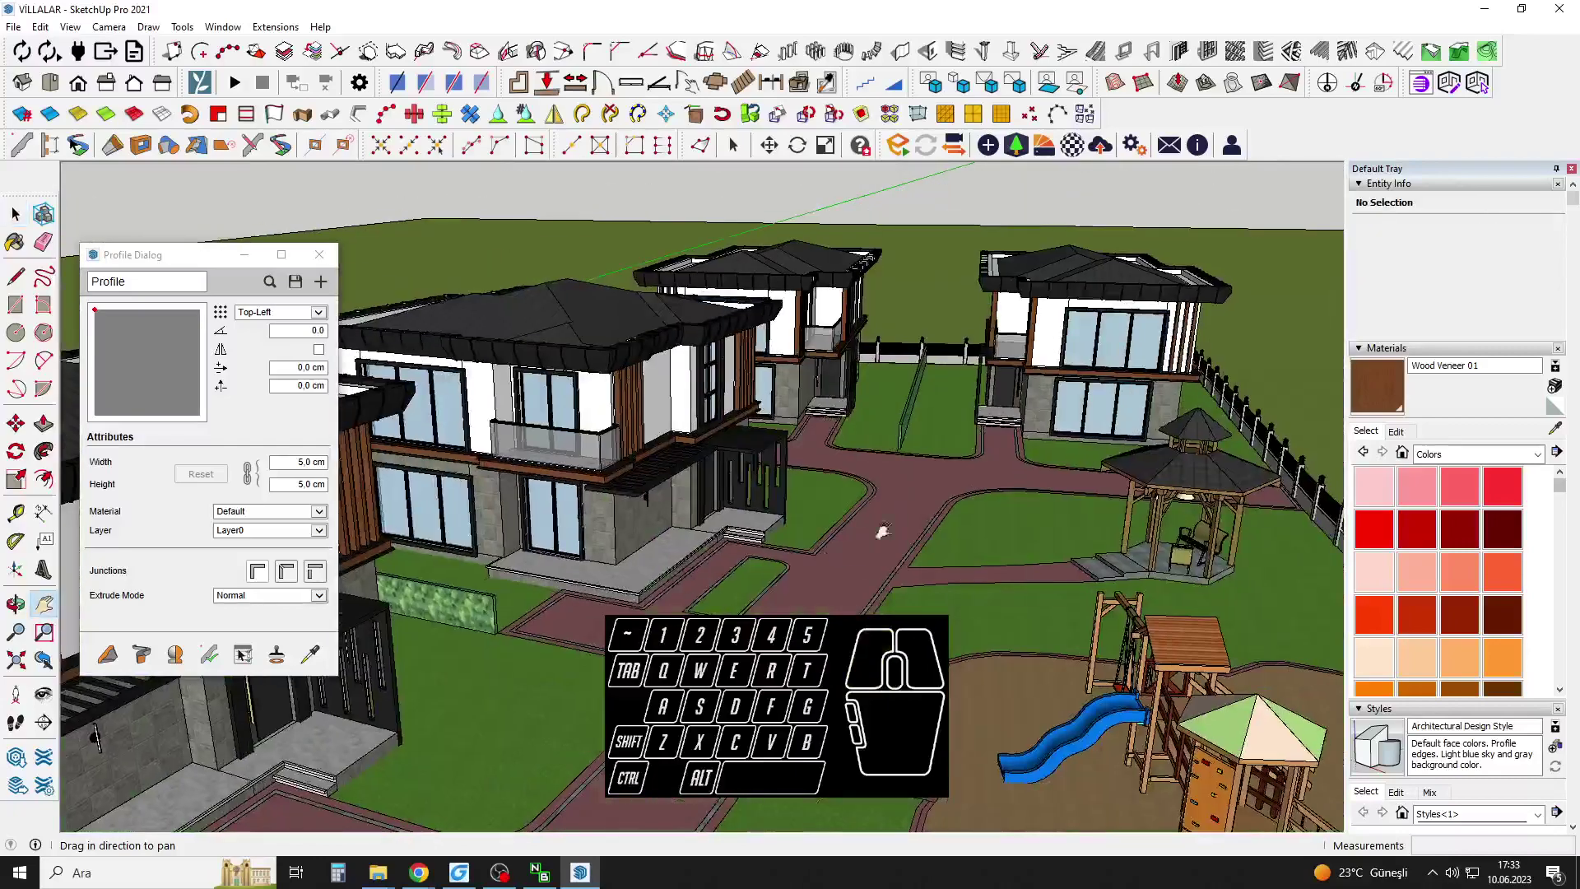
pyautogui.scroll(7, 947, 386)
pyautogui.moveTo(954, 372); pyautogui.dragTo(776, 455)
pyautogui.scroll(4, 780, 493)
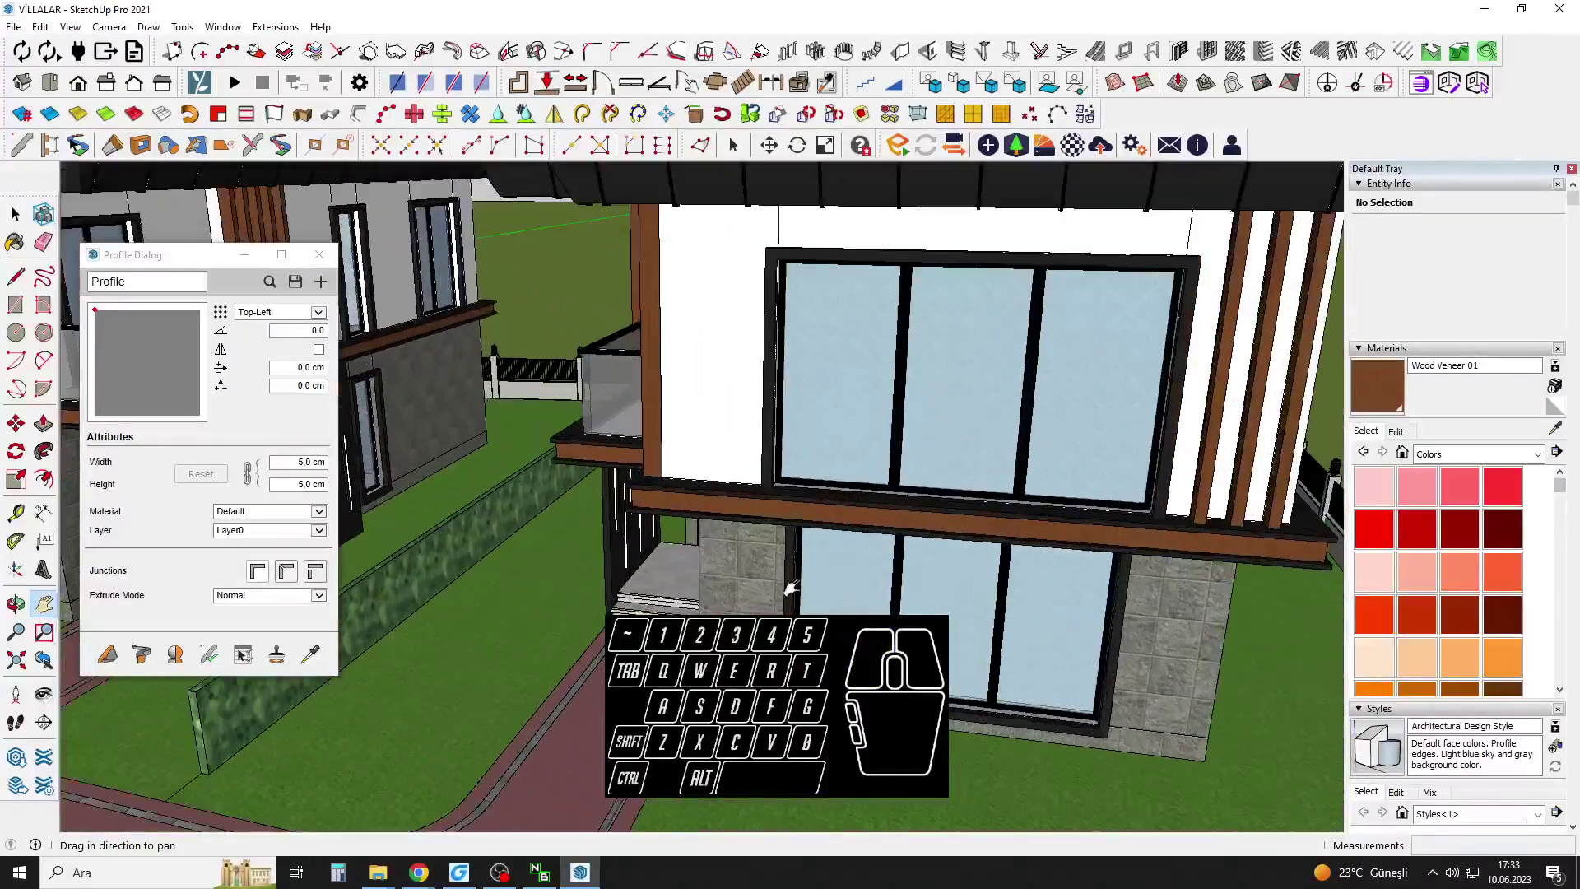
pyautogui.moveTo(787, 589); pyautogui.dragTo(945, 568, button='middle')
pyautogui.moveTo(766, 597); pyautogui.dragTo(865, 514)
pyautogui.scroll(2, 805, 452)
pyautogui.press('space')
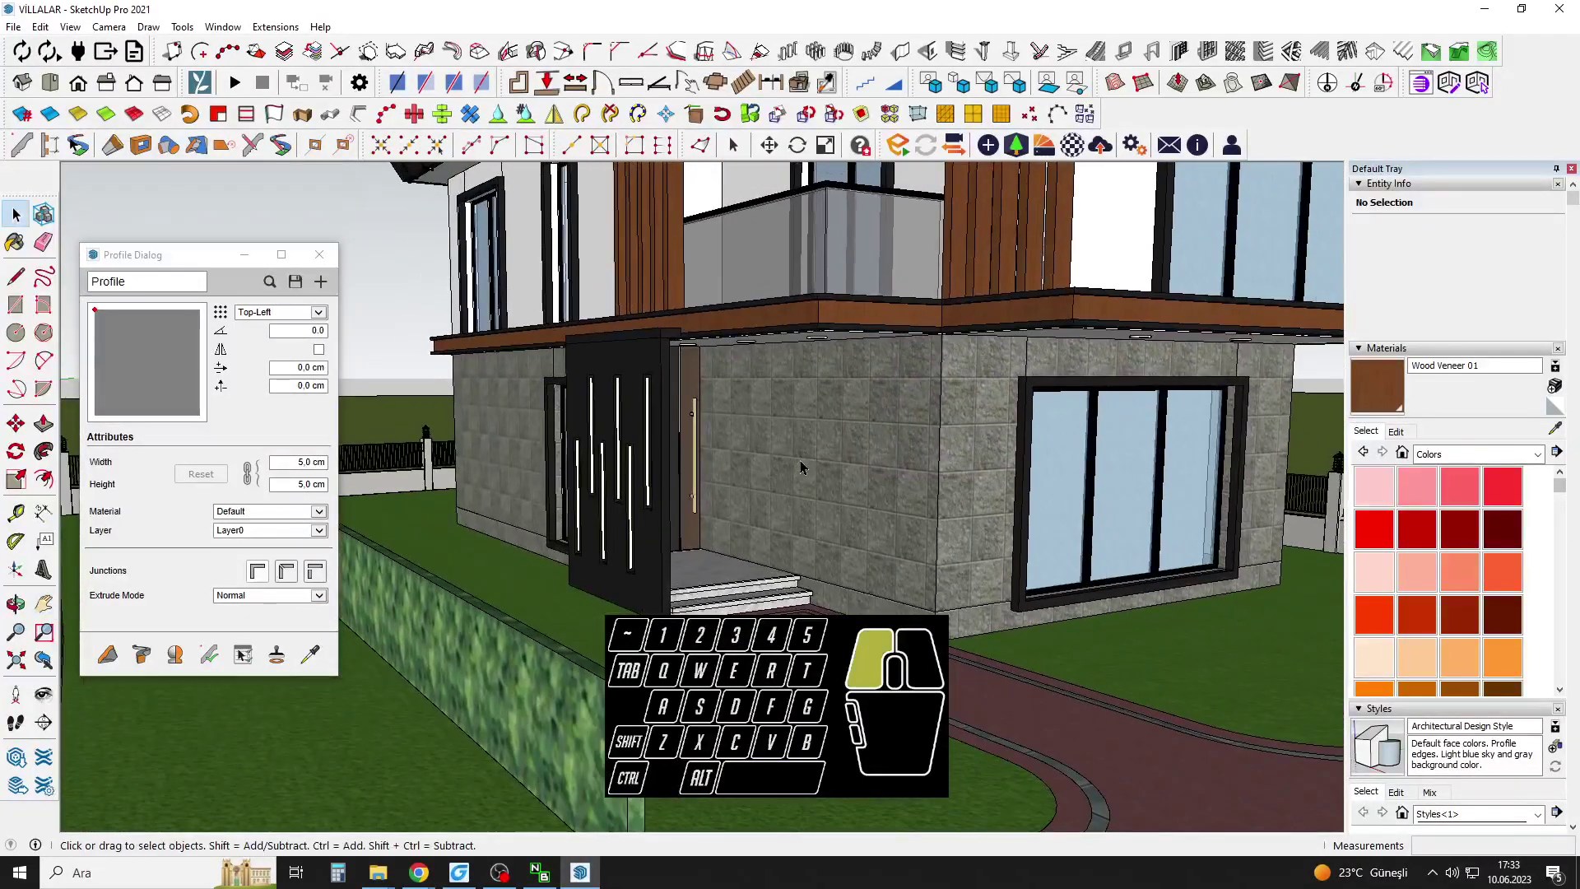
pyautogui.scroll(5, 802, 461)
pyautogui.doubleClick(801, 467)
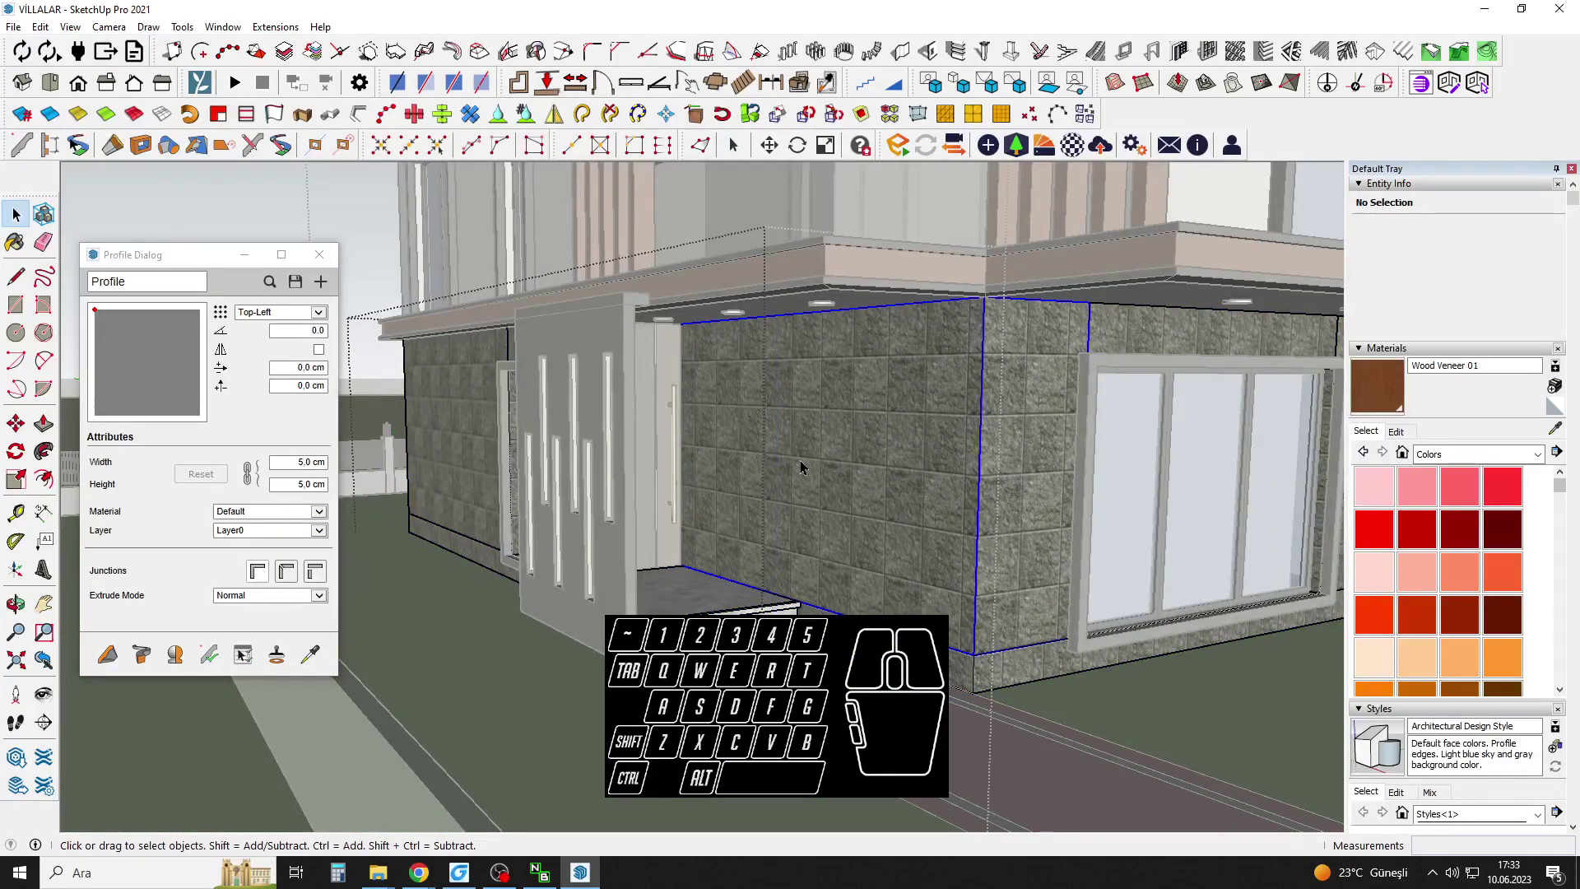
pyautogui.hotkey('ctrl', 'v')
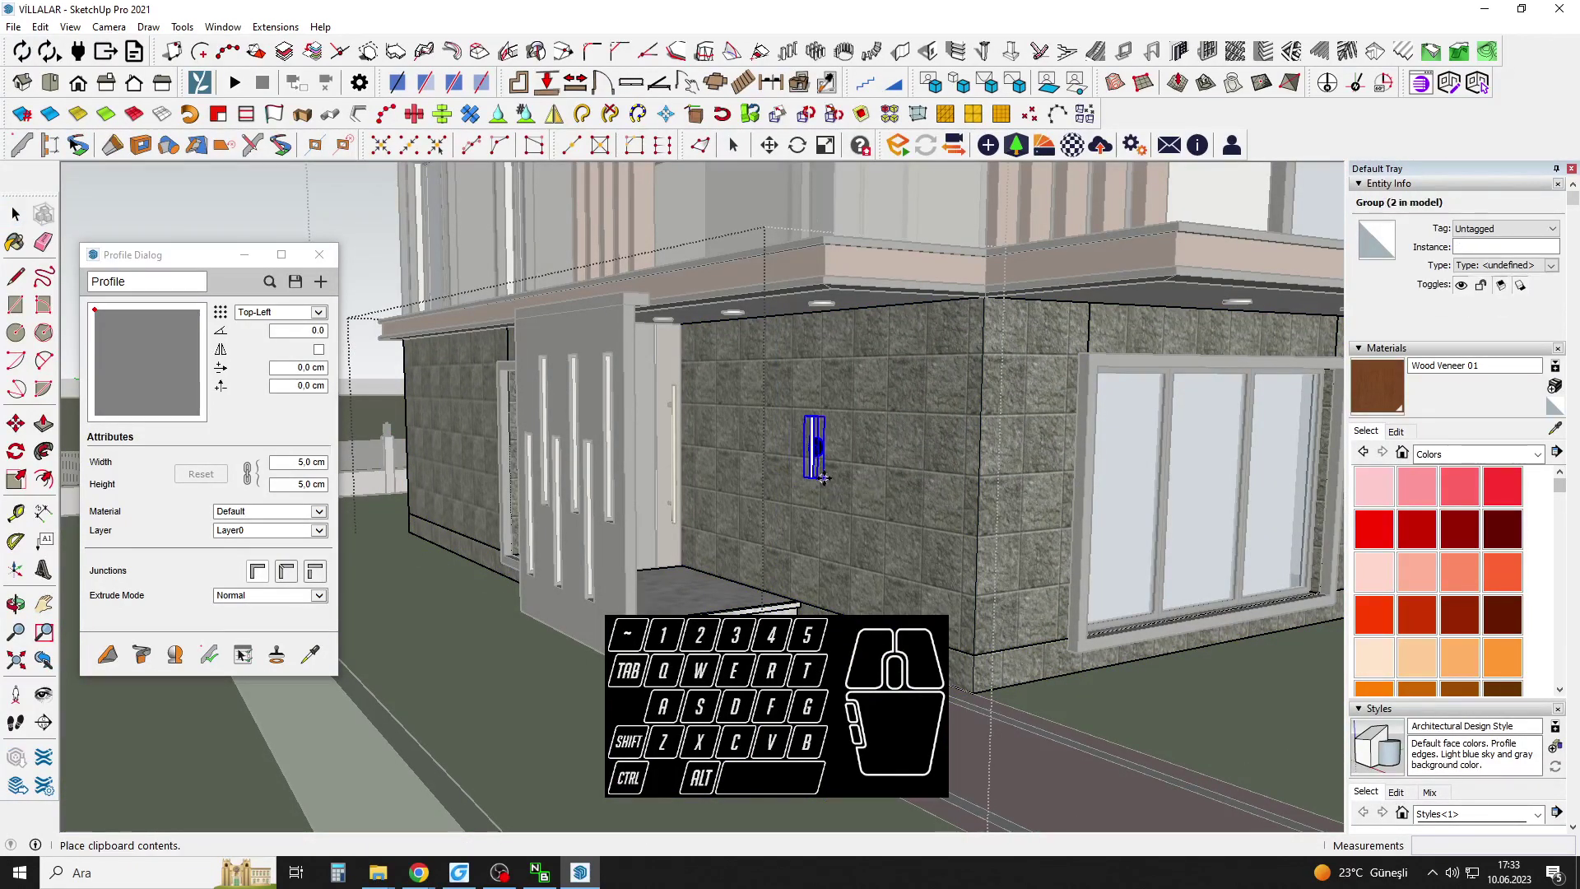
pyautogui.click(823, 478)
# Measure down from the pasted lamp's lower end, then leave the neighbouring villa's group.
pyautogui.scroll(5, 823, 477)
pyautogui.press('t')
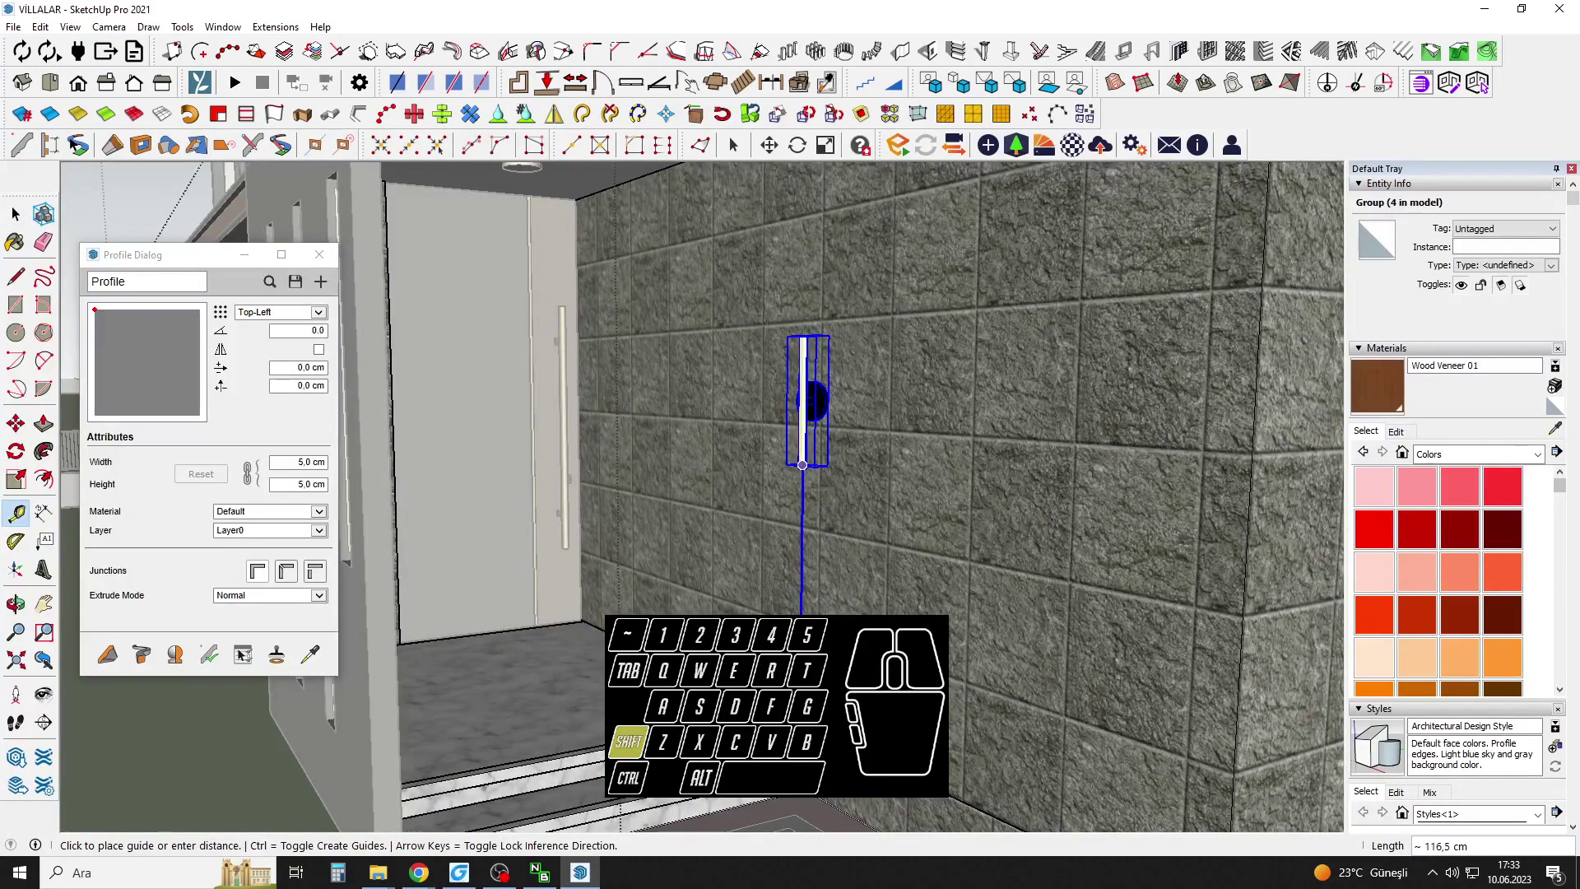
pyautogui.scroll(-5, 790, 510)
pyautogui.press('space')
pyautogui.scroll(-4, 795, 498)
pyautogui.click(840, 433)
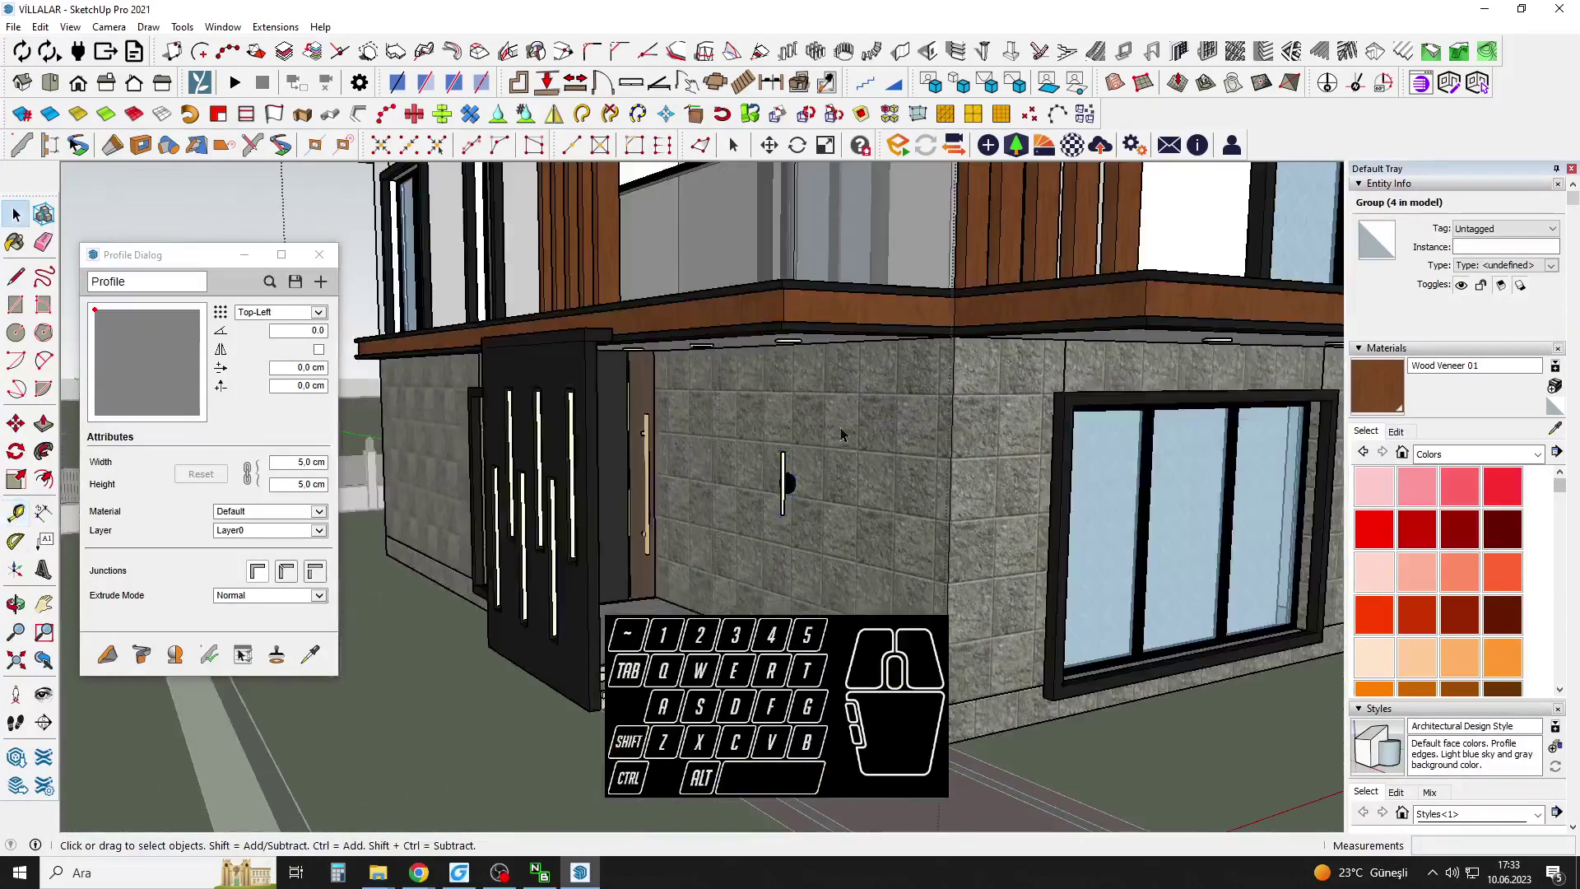
# Examine the wall lamps on the villas and the paved paths and lawns around the site.
pyautogui.scroll(10, 900, 480)
pyautogui.scroll(10, 959, 486)
pyautogui.moveTo(823, 502); pyautogui.dragTo(1064, 538, button='middle')
pyautogui.scroll(-4, 1064, 537)
pyautogui.moveTo(766, 527); pyautogui.dragTo(889, 529, button='middle')
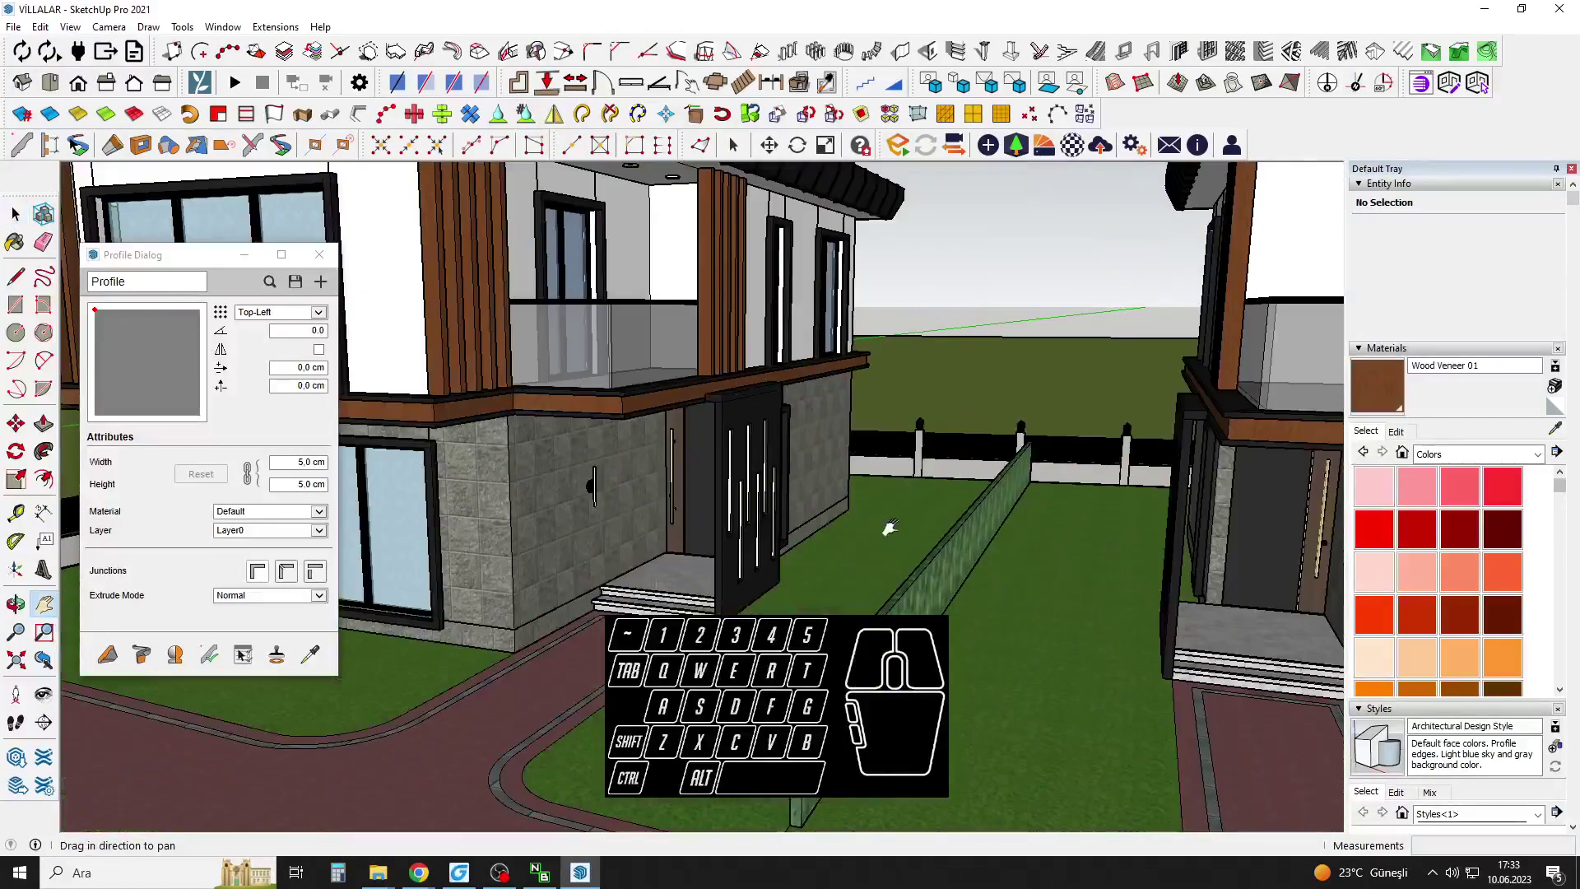
pyautogui.scroll(-2, 889, 529)
pyautogui.moveTo(873, 411); pyautogui.dragTo(913, 515, button='middle')
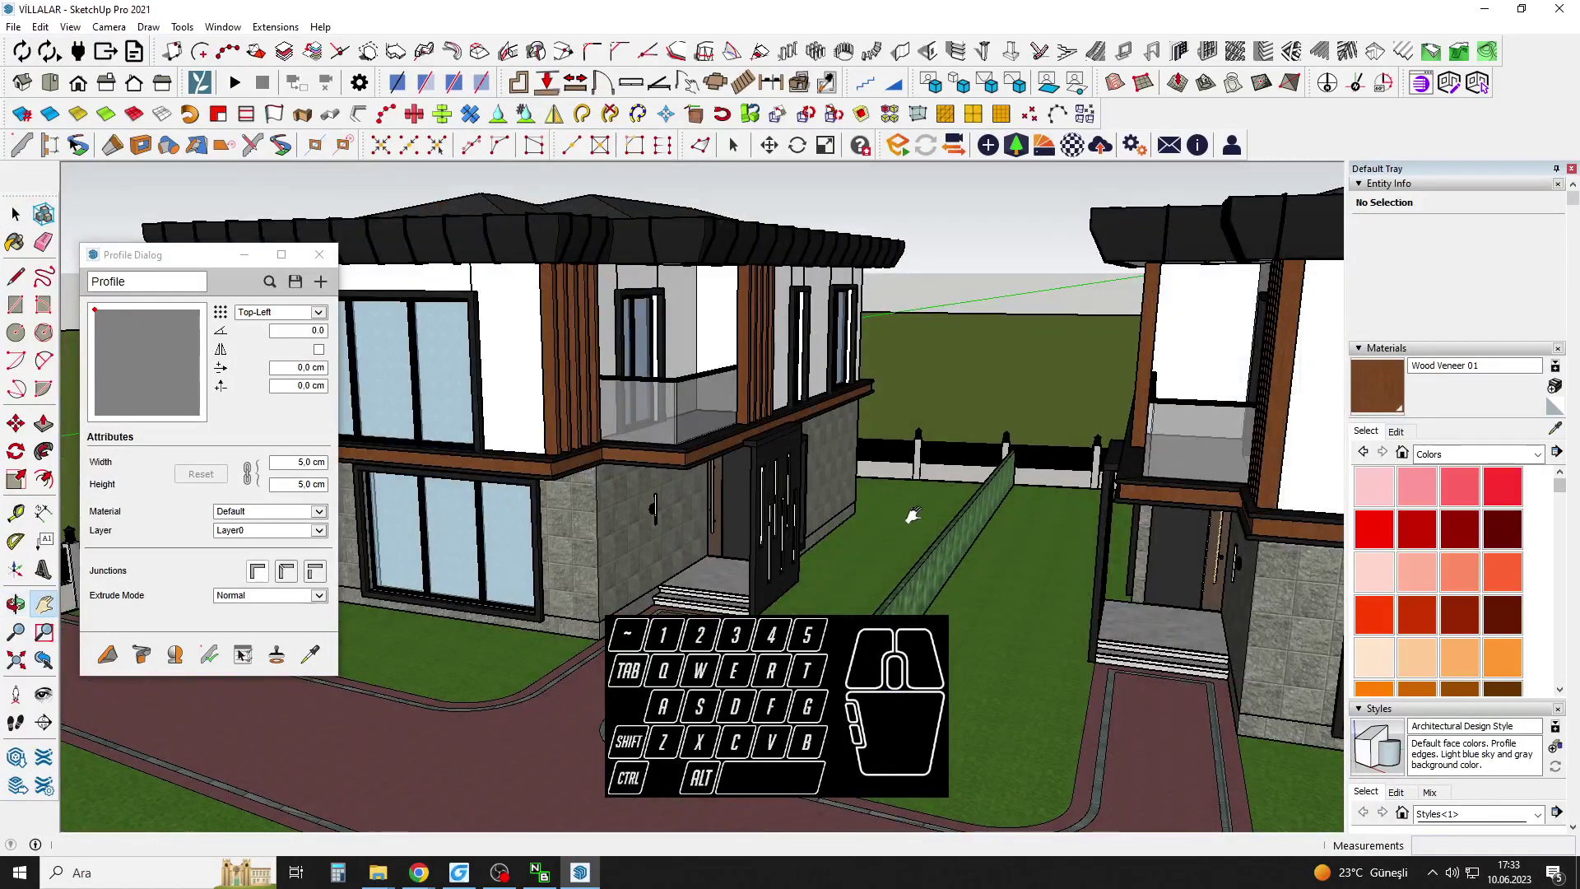
pyautogui.scroll(-4, 914, 515)
pyautogui.keyDown('shift'); pyautogui.moveTo(675, 544); pyautogui.dragTo(634, 445, button='middle'); pyautogui.keyUp('shift')
pyautogui.scroll(3, 846, 592)
pyautogui.moveTo(635, 444); pyautogui.dragTo(723, 547)
pyautogui.scroll(-3, 723, 546)
pyautogui.moveTo(750, 430); pyautogui.dragTo(790, 488)
pyautogui.moveTo(735, 414); pyautogui.dragTo(761, 527, button='middle')
pyautogui.scroll(-7, 774, 419)
pyautogui.moveTo(761, 526); pyautogui.dragTo(742, 595)
pyautogui.moveTo(740, 595); pyautogui.dragTo(1010, 562, button='middle')
pyautogui.moveTo(757, 526); pyautogui.dragTo(854, 477, button='middle')
pyautogui.scroll(3, 853, 510)
pyautogui.moveTo(827, 551); pyautogui.dragTo(850, 571, button='middle')
pyautogui.scroll(3, 850, 571)
pyautogui.moveTo(724, 576); pyautogui.dragTo(857, 585, button='middle')
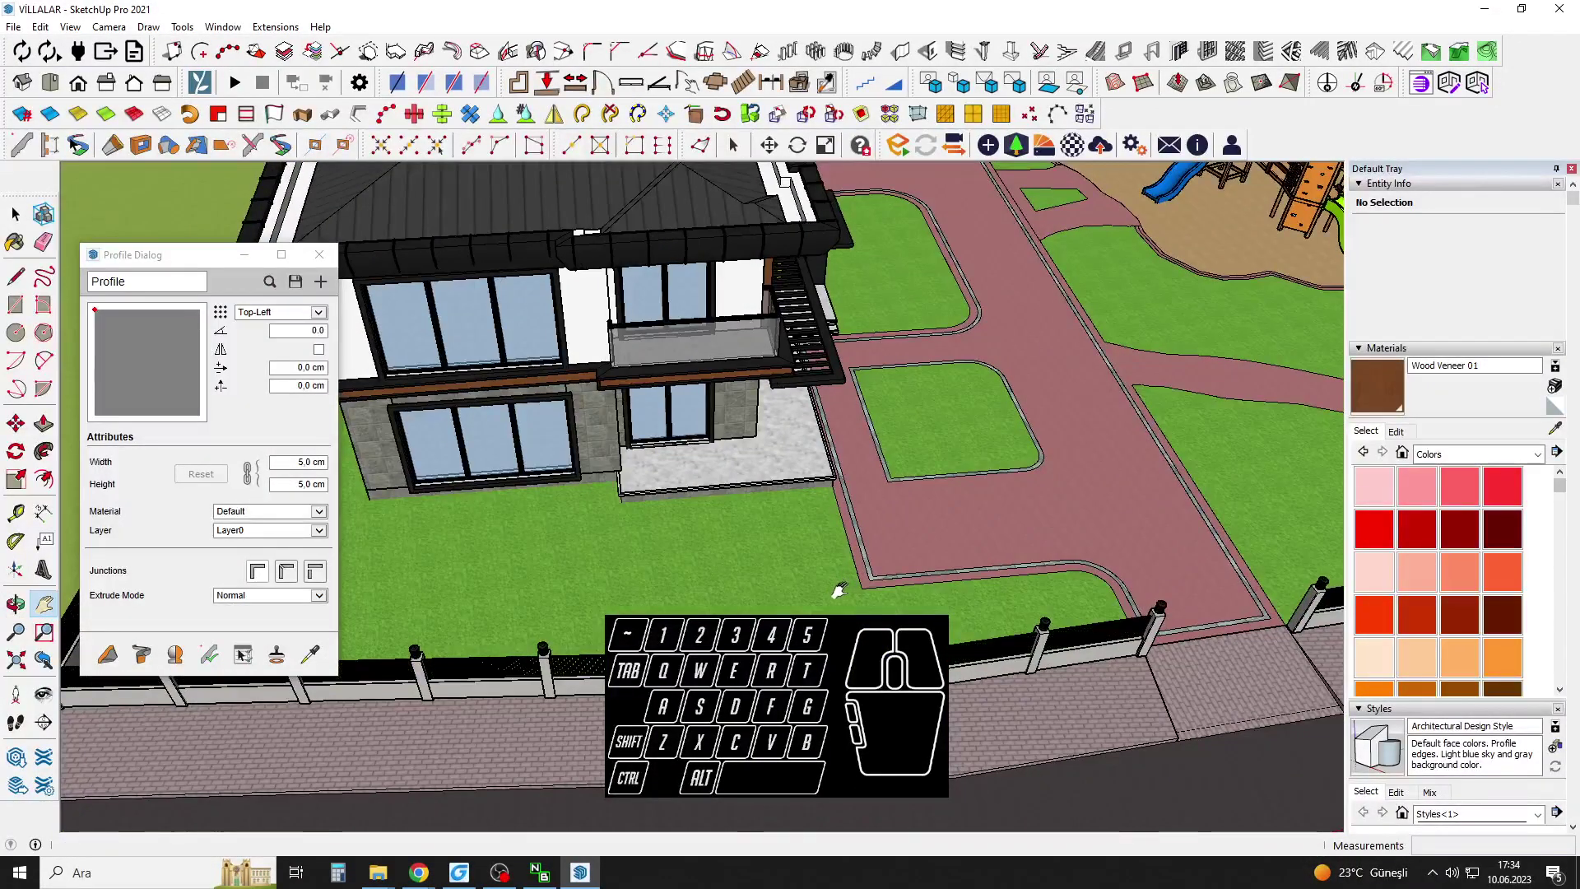
# Open the ground group for editing and select the lawn face in front of the villa's terrace.
pyautogui.press('space')
pyautogui.scroll(3, 836, 593)
pyautogui.doubleClick(833, 586)
pyautogui.tripleClick(835, 586)
pyautogui.scroll(4, 845, 592)
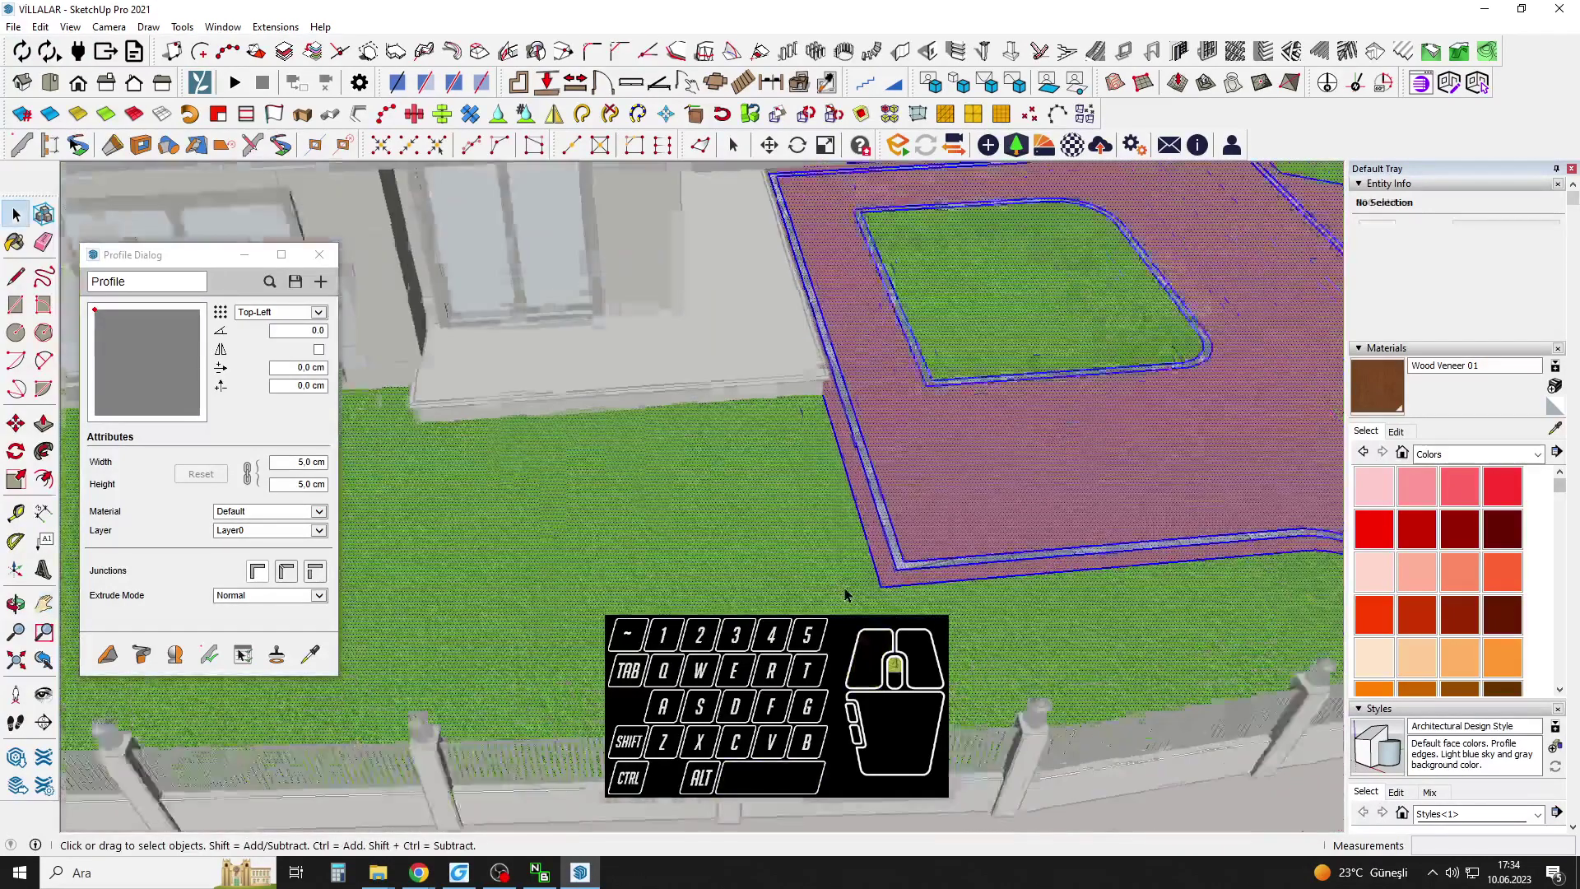
pyautogui.click(811, 552)
pyautogui.scroll(-3, 813, 547)
pyautogui.scroll(2, 782, 433)
pyautogui.press('r')
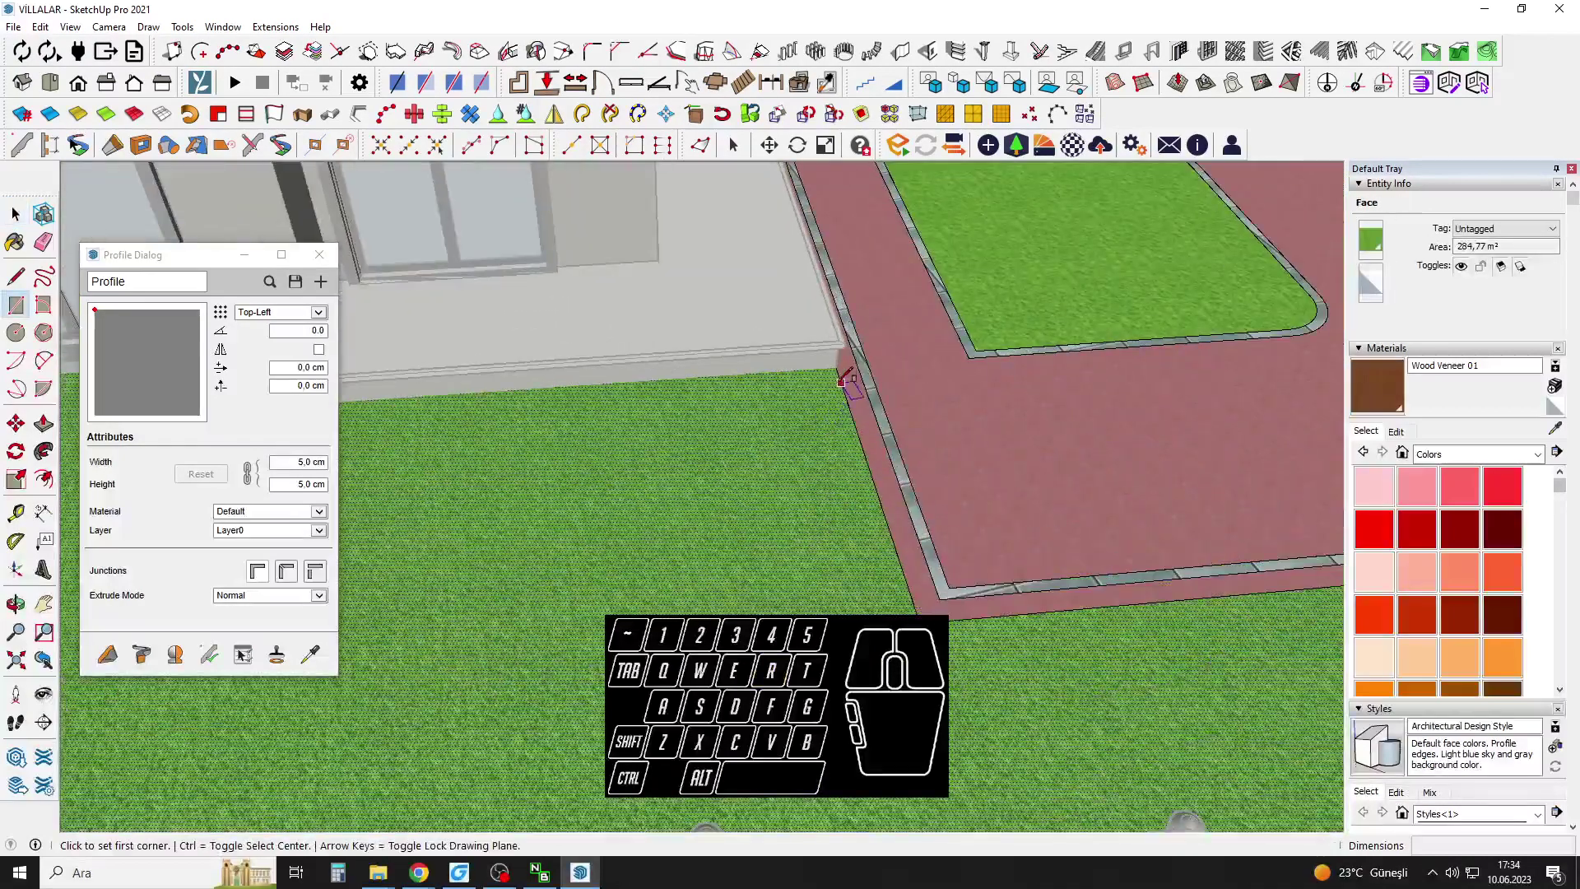
pyautogui.click(835, 367)
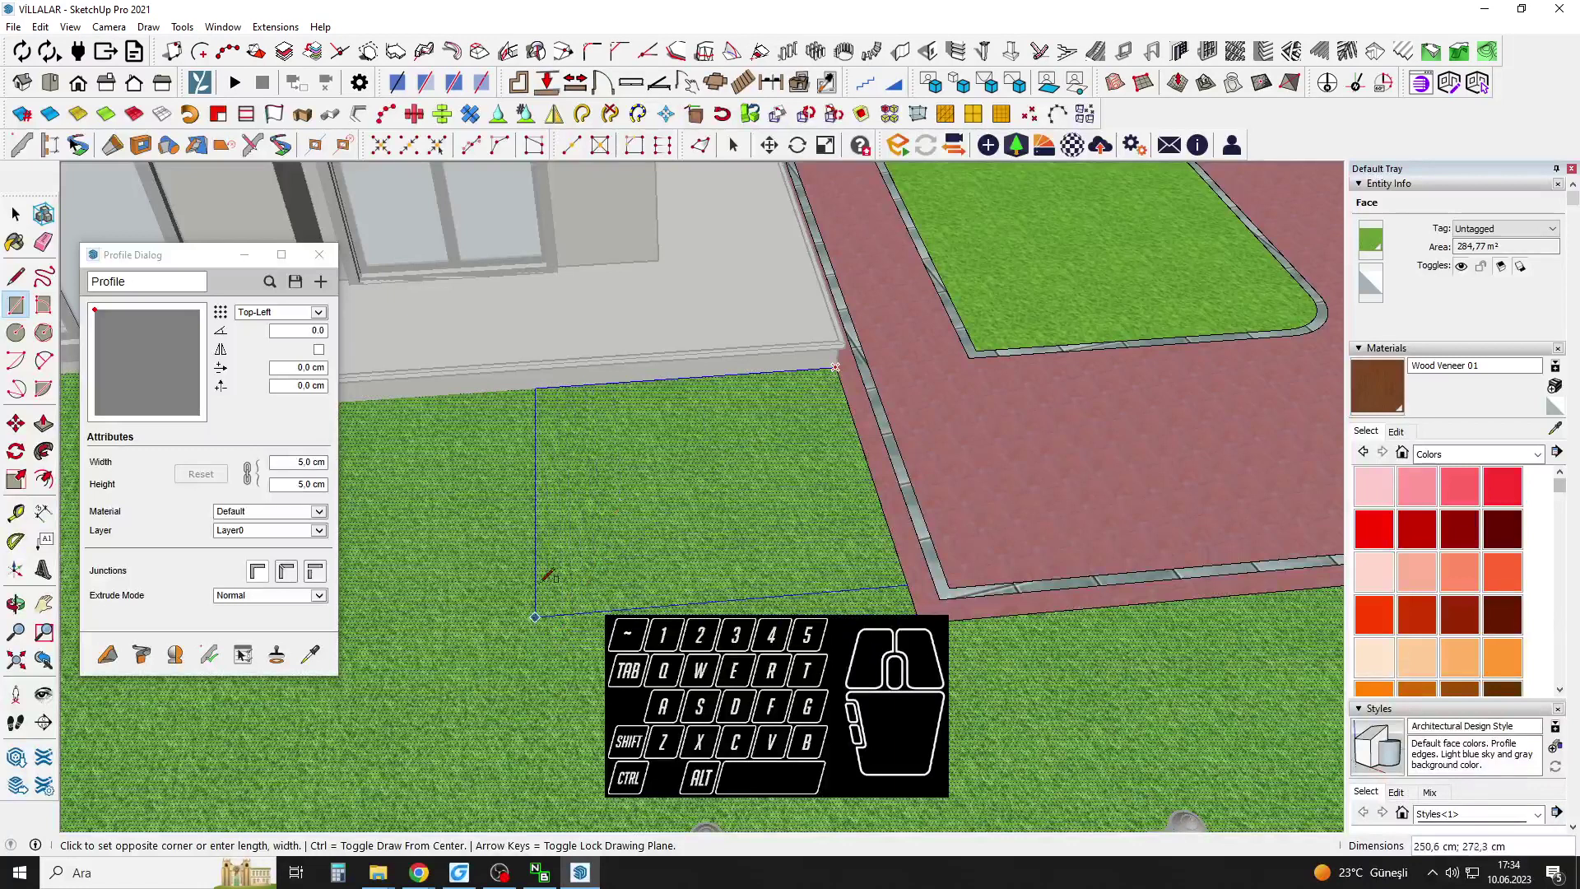
pyautogui.press('Escape')
pyautogui.click(574, 387)
pyautogui.click(839, 595)
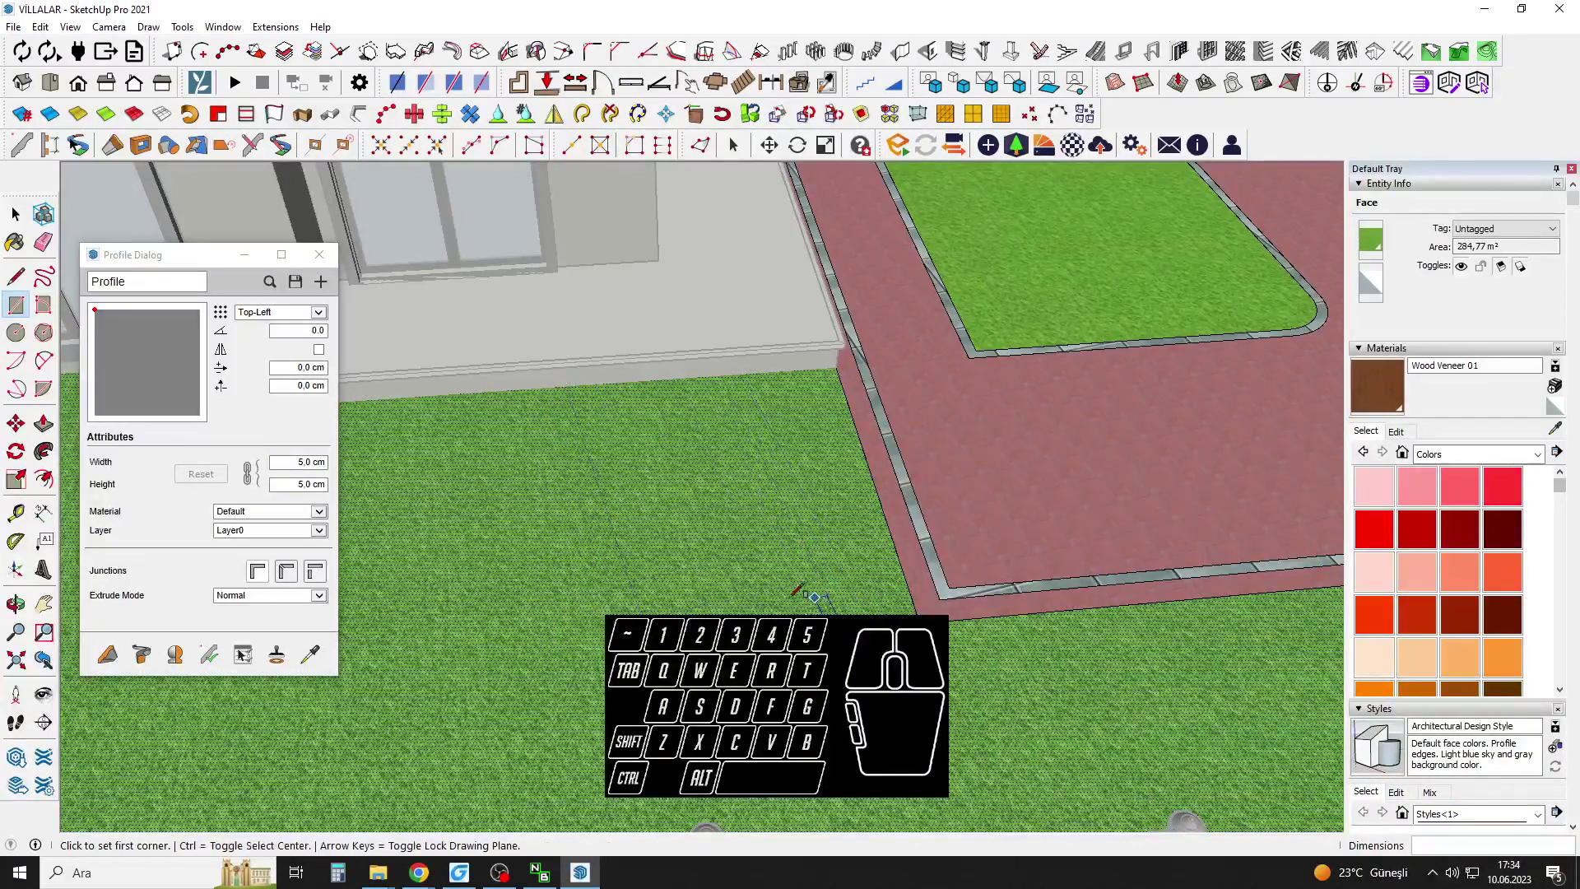
pyautogui.click(590, 384)
pyautogui.press('Escape')
pyautogui.click(920, 618)
pyautogui.press('Escape')
pyautogui.press('space')
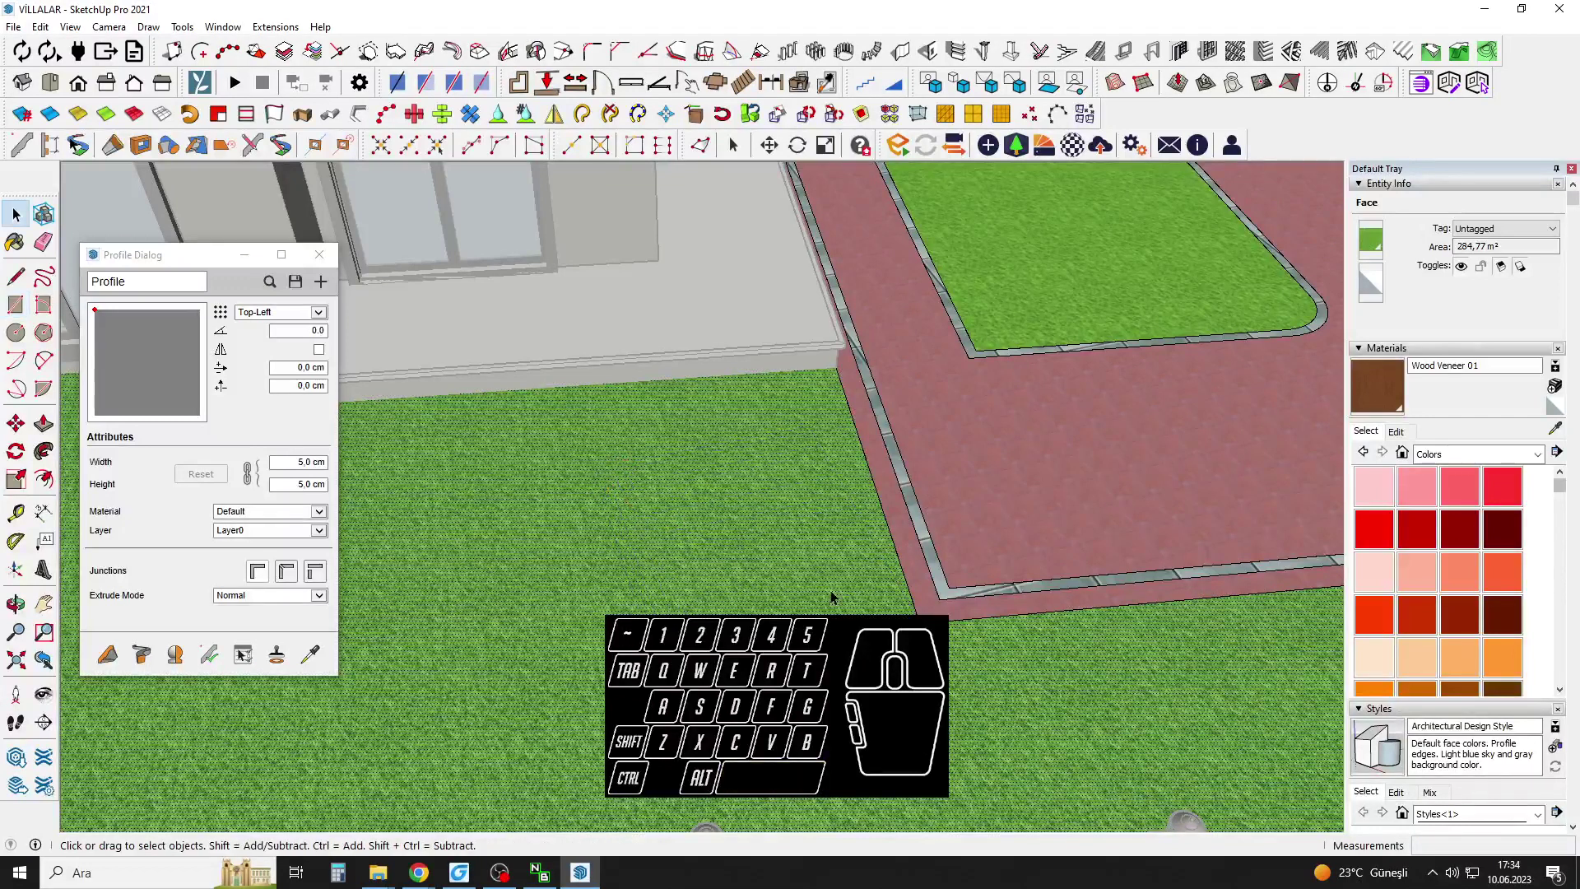
# Outline a paving extension on the lawn with lines from the path's outer corner and the terrace corner, closed by a side edge.
pyautogui.click(935, 612)
pyautogui.keyDown('shift'); pyautogui.moveTo(893, 620); pyautogui.dragTo(909, 600, button='middle'); pyautogui.keyUp('shift')
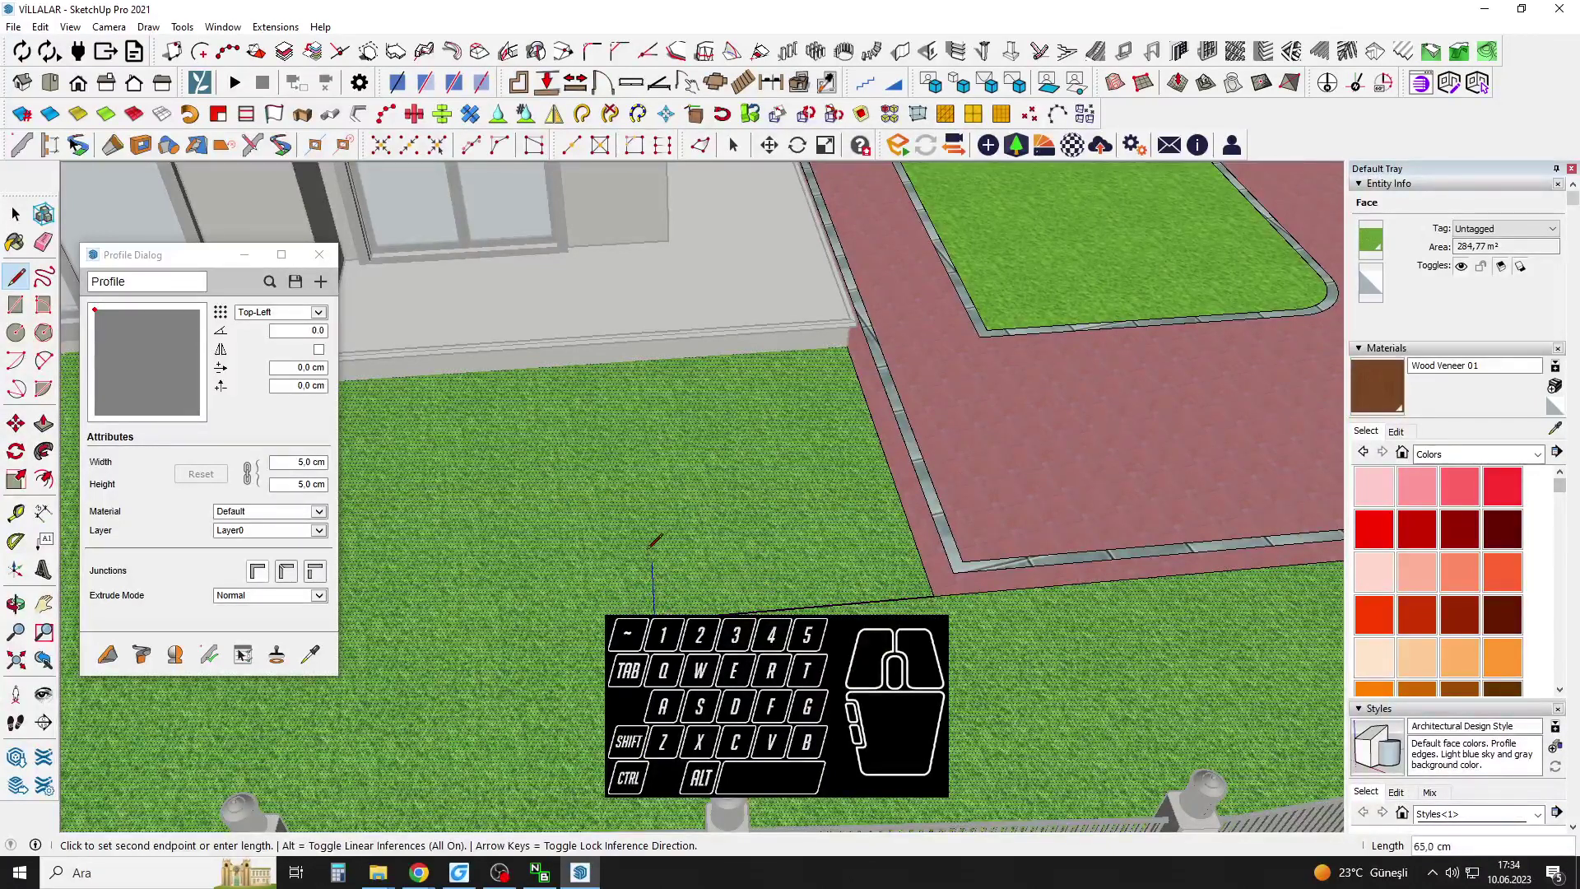
pyautogui.press('Escape')
pyautogui.click(848, 345)
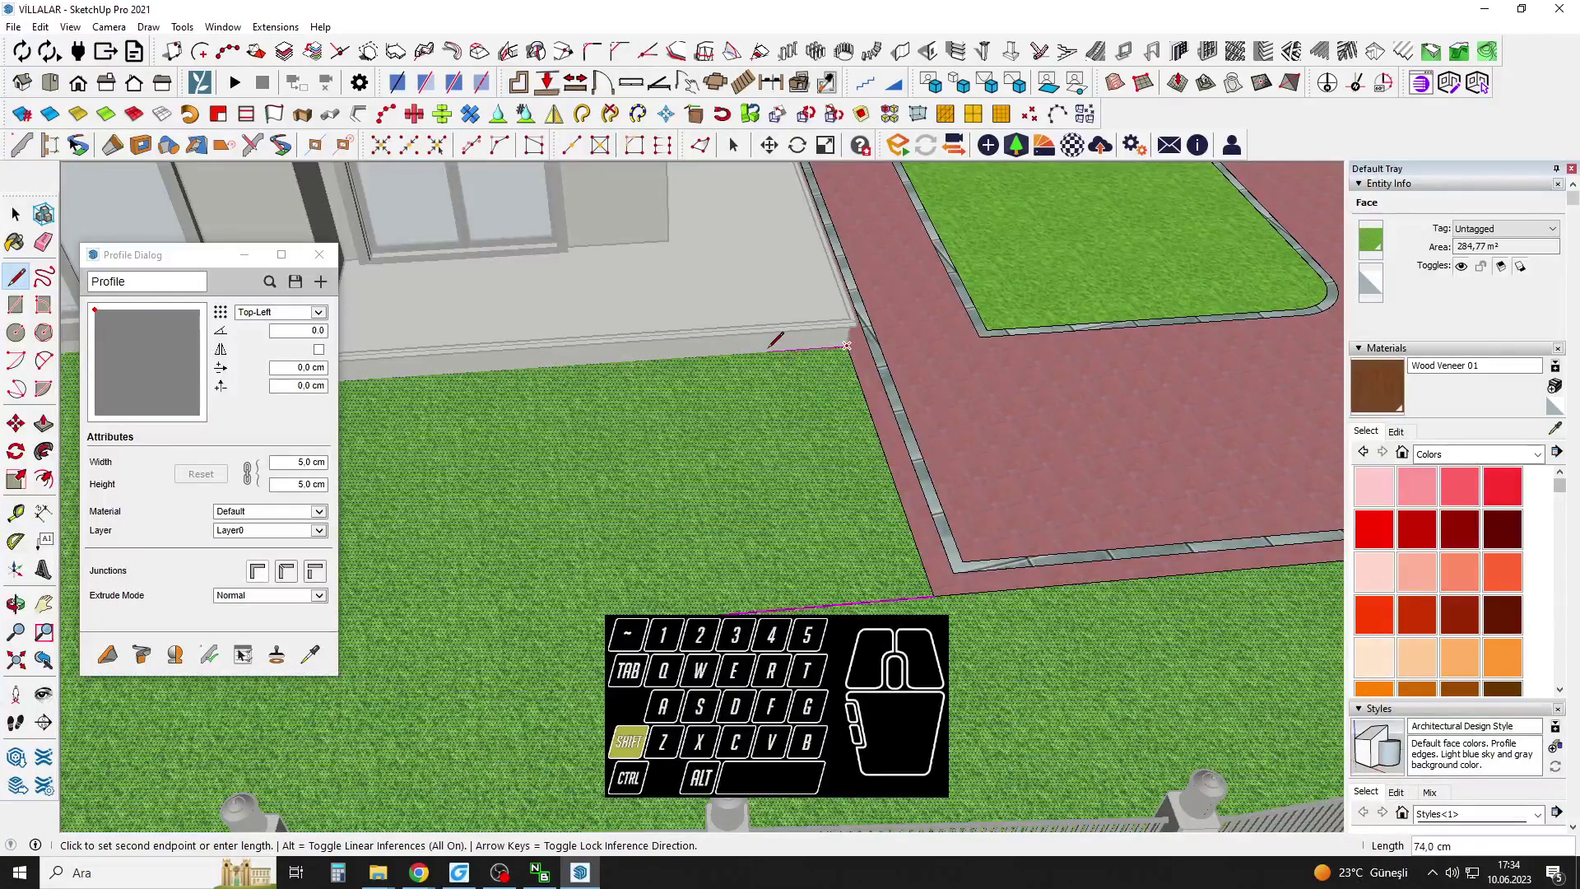
pyautogui.keyDown('shift'); pyautogui.click(656, 621); pyautogui.keyUp('shift')
pyautogui.click(656, 622)
# Erase the edge between the path and the outlined extension to merge them, and select the joined paving face.
pyautogui.press('e')
pyautogui.click(886, 473)
pyautogui.press('space')
pyautogui.click(858, 460)
pyautogui.moveTo(856, 459)
pyautogui.keyDown('shift'); pyautogui.mouseDown(button='middle')
pyautogui.moveTo(494, 452)
pyautogui.moveTo(858, 457)
pyautogui.mouseUp(button='middle'); pyautogui.keyUp('shift')
pyautogui.scroll(2, 829, 580)
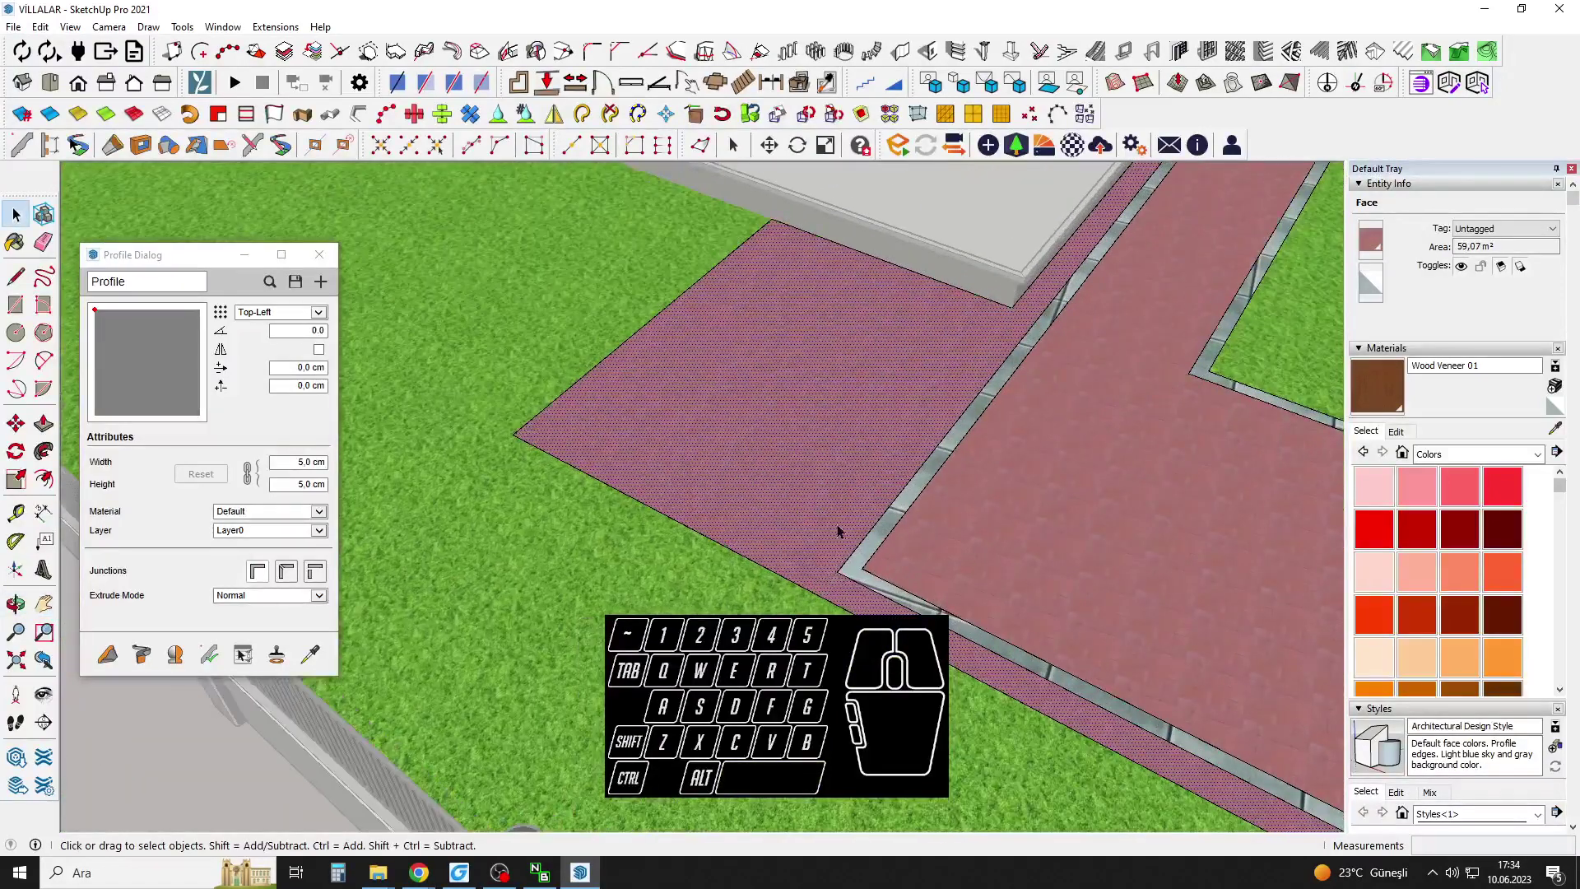
# Measure the distance between the path's stone kerb and the paving's outer edge.
pyautogui.press('t')
pyautogui.click(869, 580)
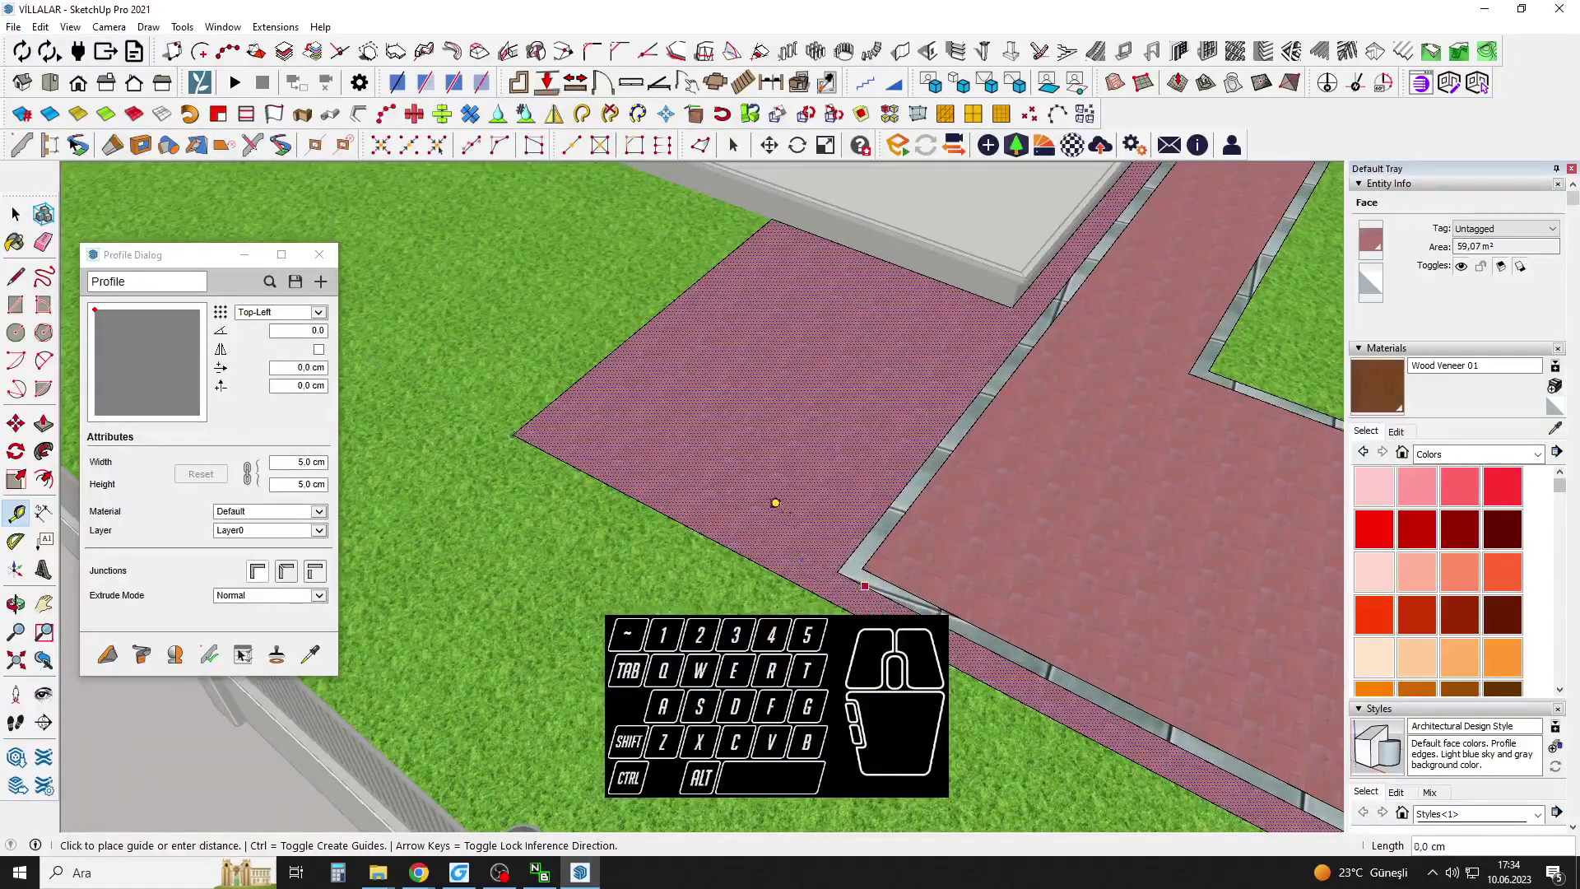
pyautogui.scroll(-2, 806, 539)
pyautogui.scroll(1, 958, 487)
pyautogui.press('space')
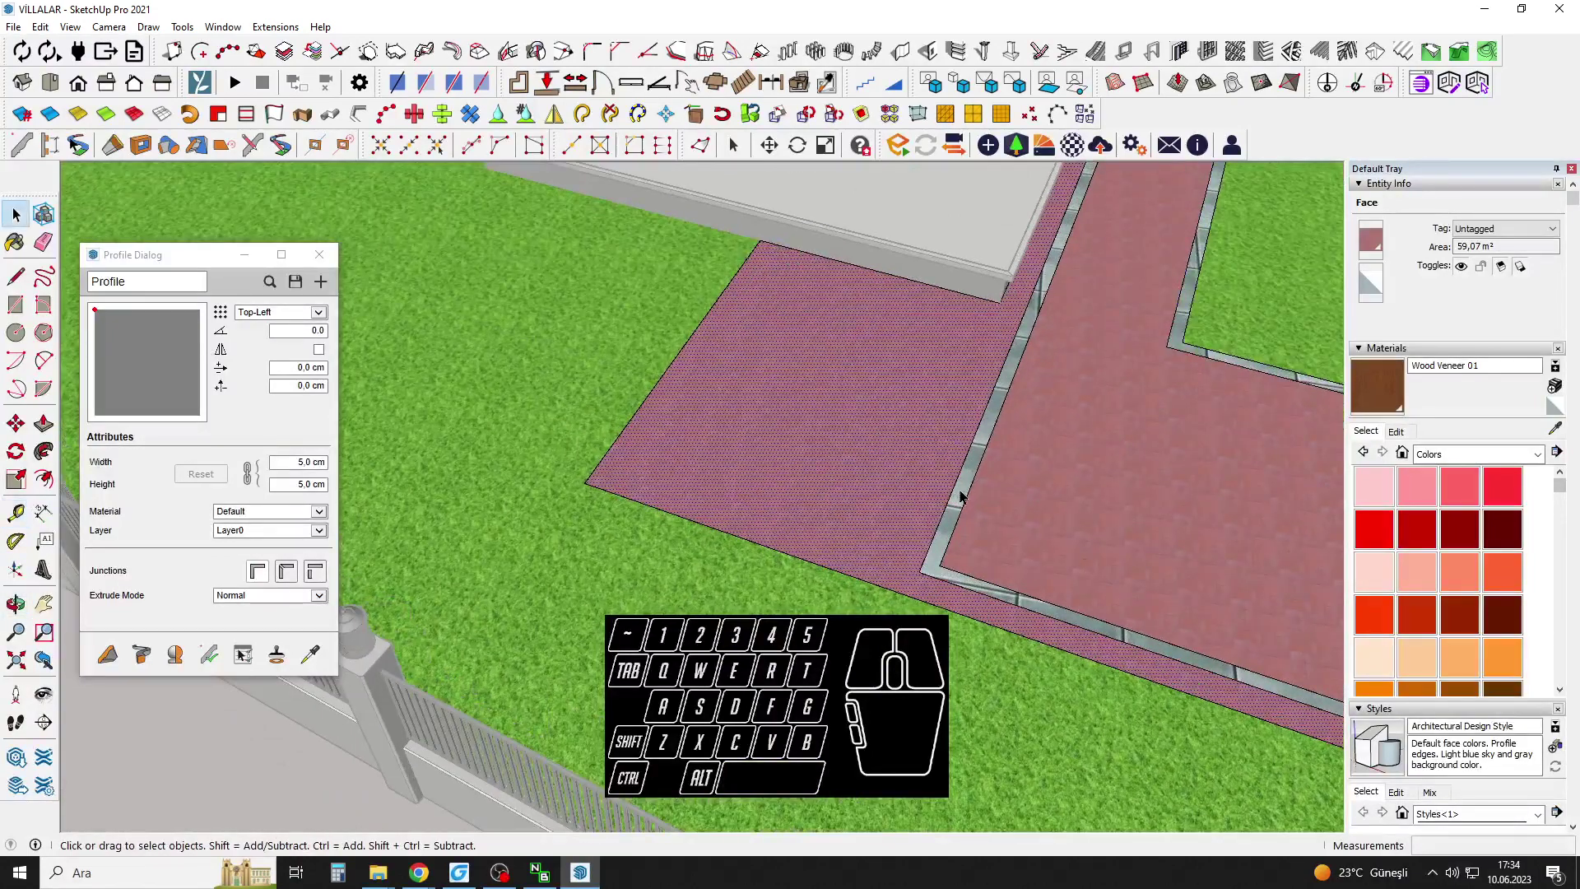
pyautogui.press('t')
pyautogui.click(960, 489)
pyautogui.press('space')
# Copy the extension's 300 cm side edge inward by 24.1 cm, then copy it a further 10 cm to form the kerb strip.
pyautogui.moveTo(709, 374); pyautogui.dragTo(744, 349, button='middle')
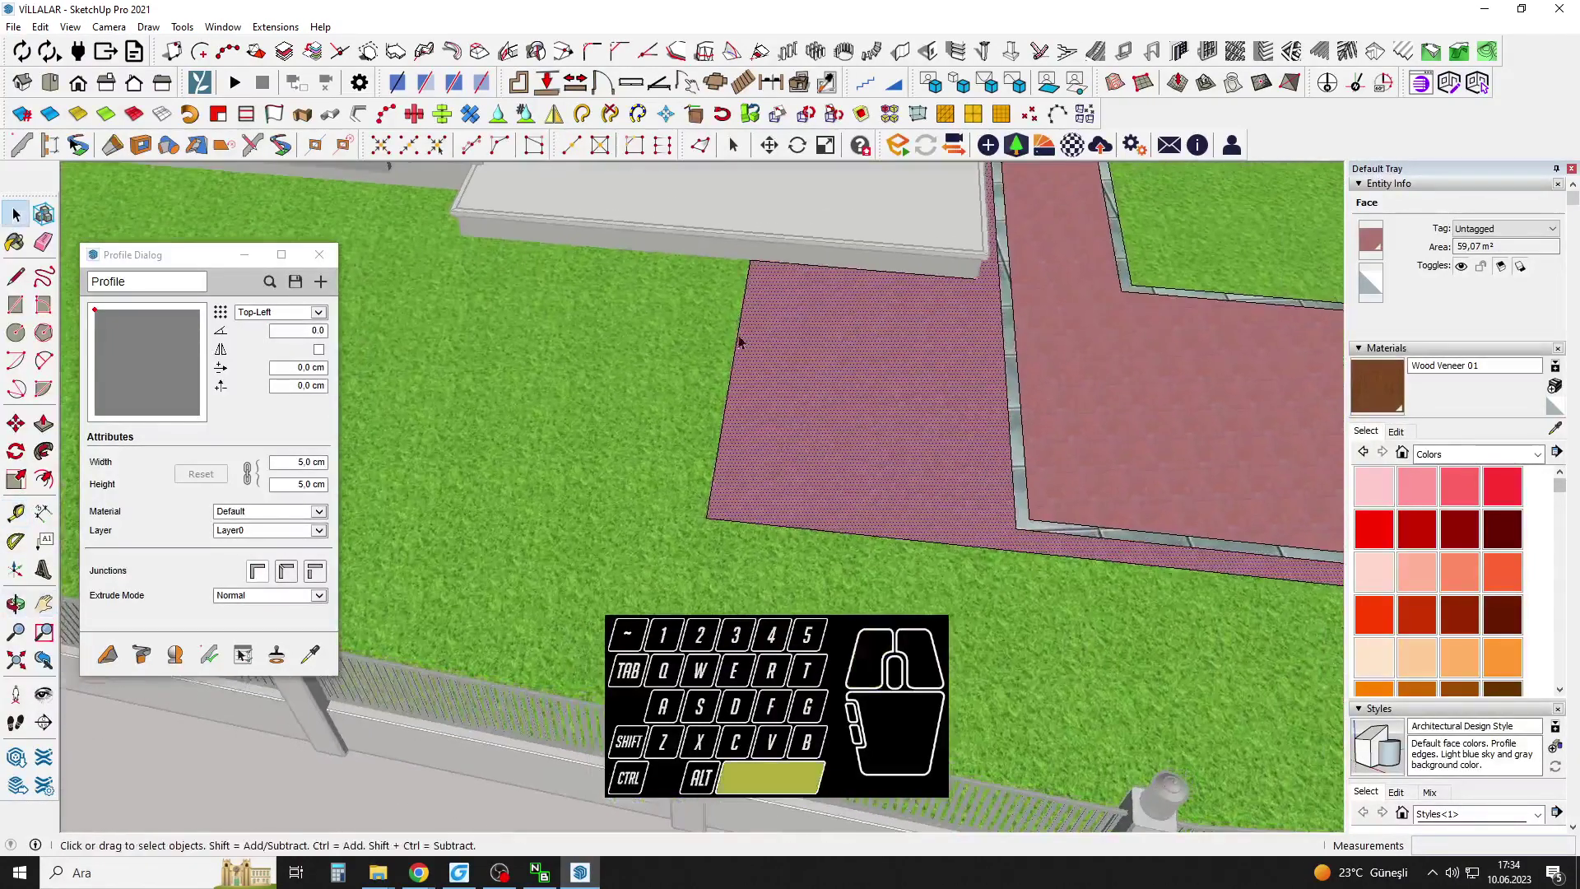
pyautogui.click(740, 301)
pyautogui.scroll(1, 754, 274)
pyautogui.press('m')
pyautogui.press('ctrl')
pyautogui.click(795, 260)
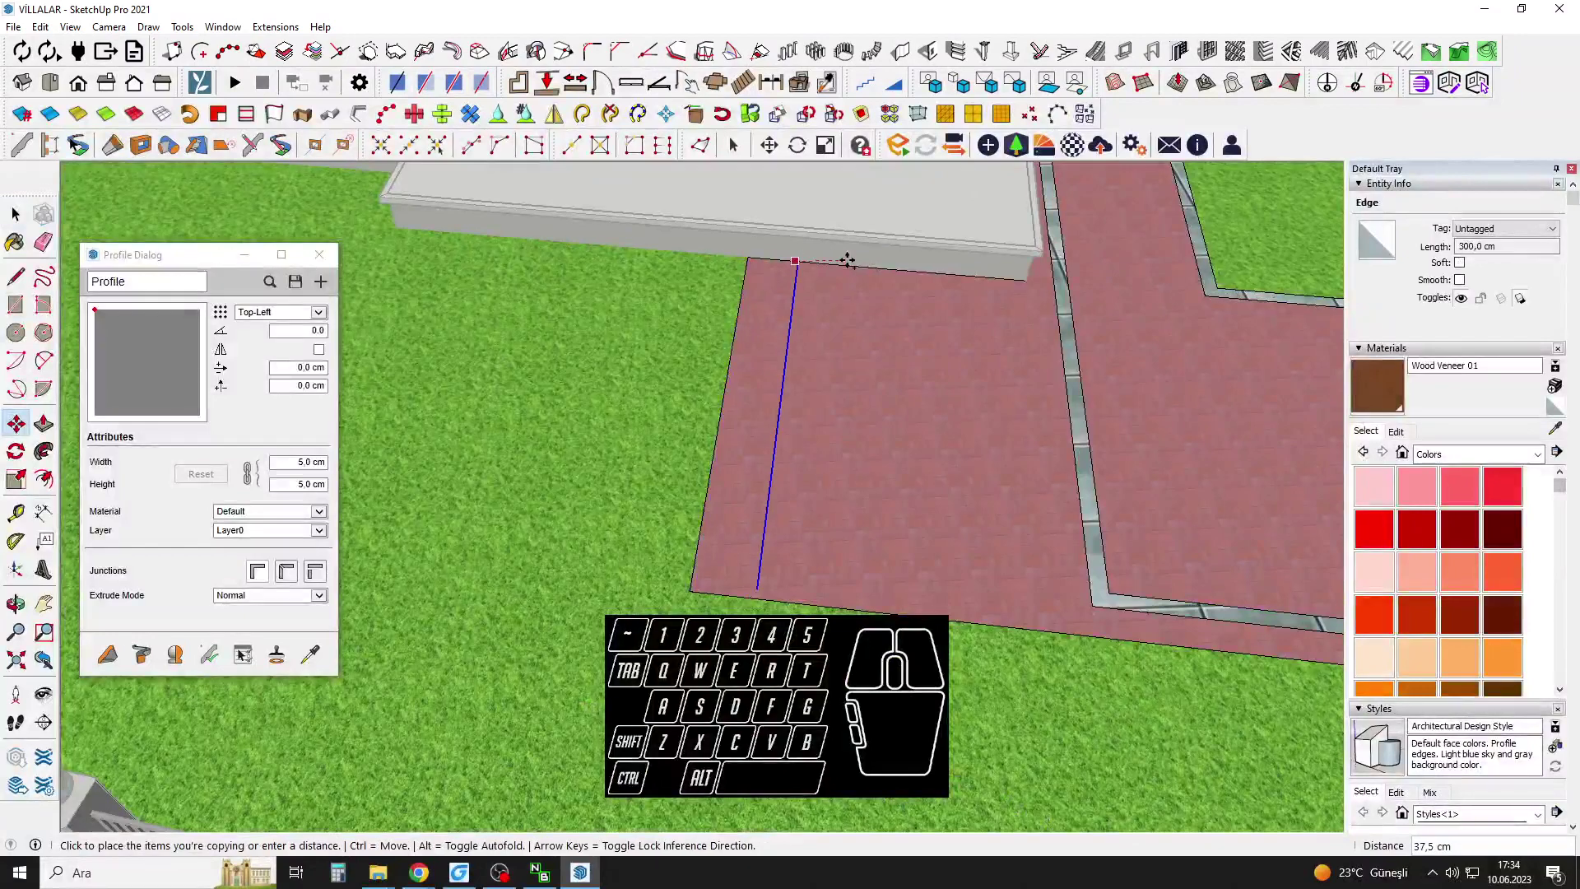
pyautogui.write('24,1')
pyautogui.press('Return')
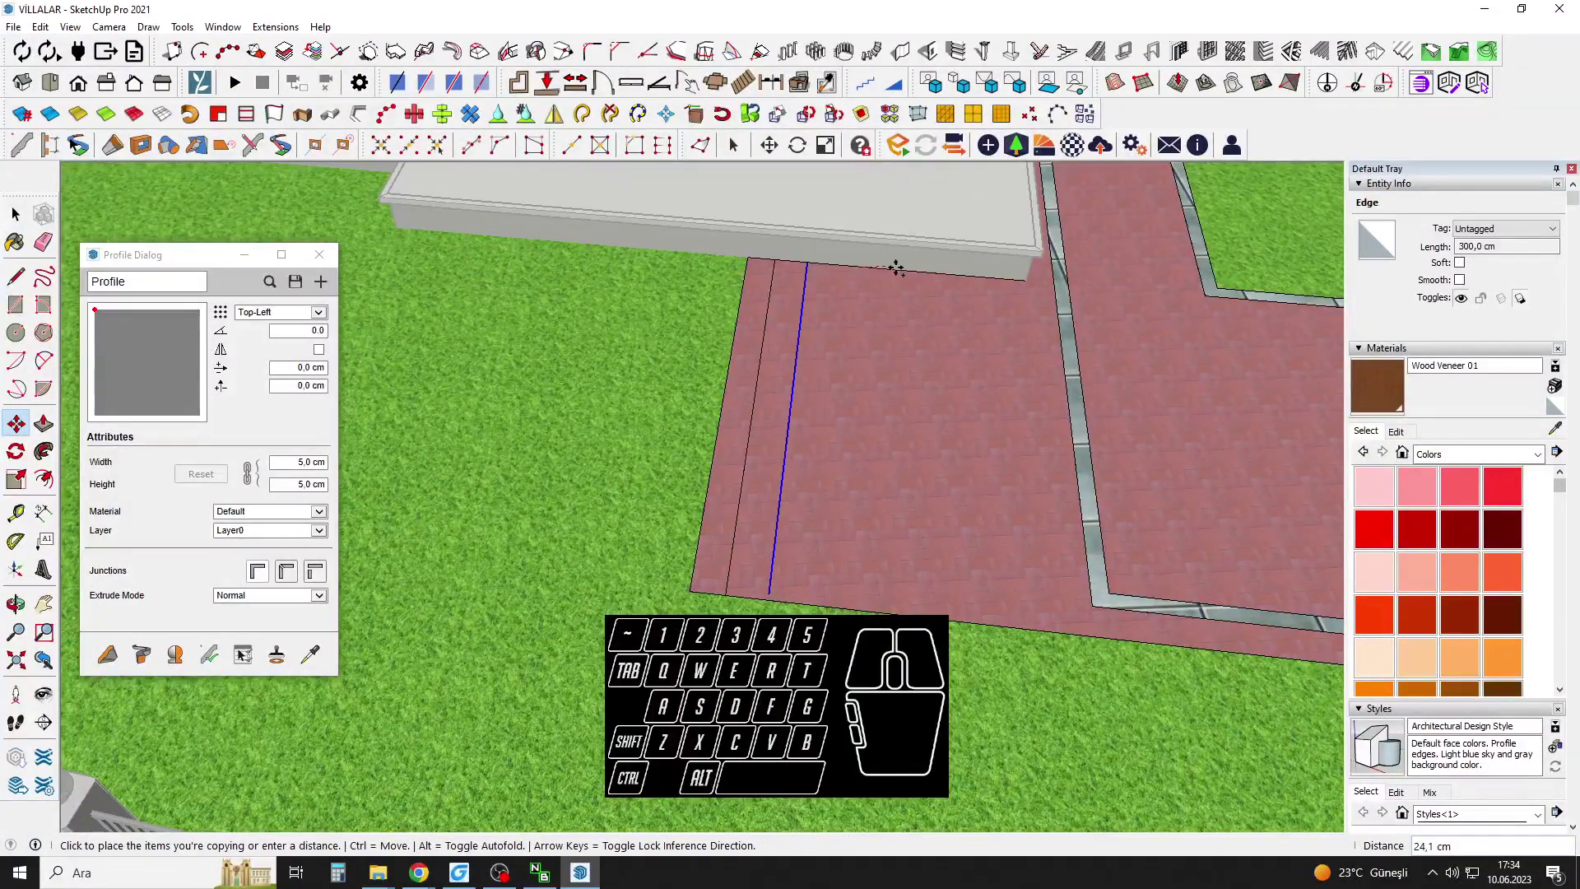
pyautogui.write('10')
pyautogui.press('Return')
pyautogui.press('space')
pyautogui.scroll(-2, 1021, 537)
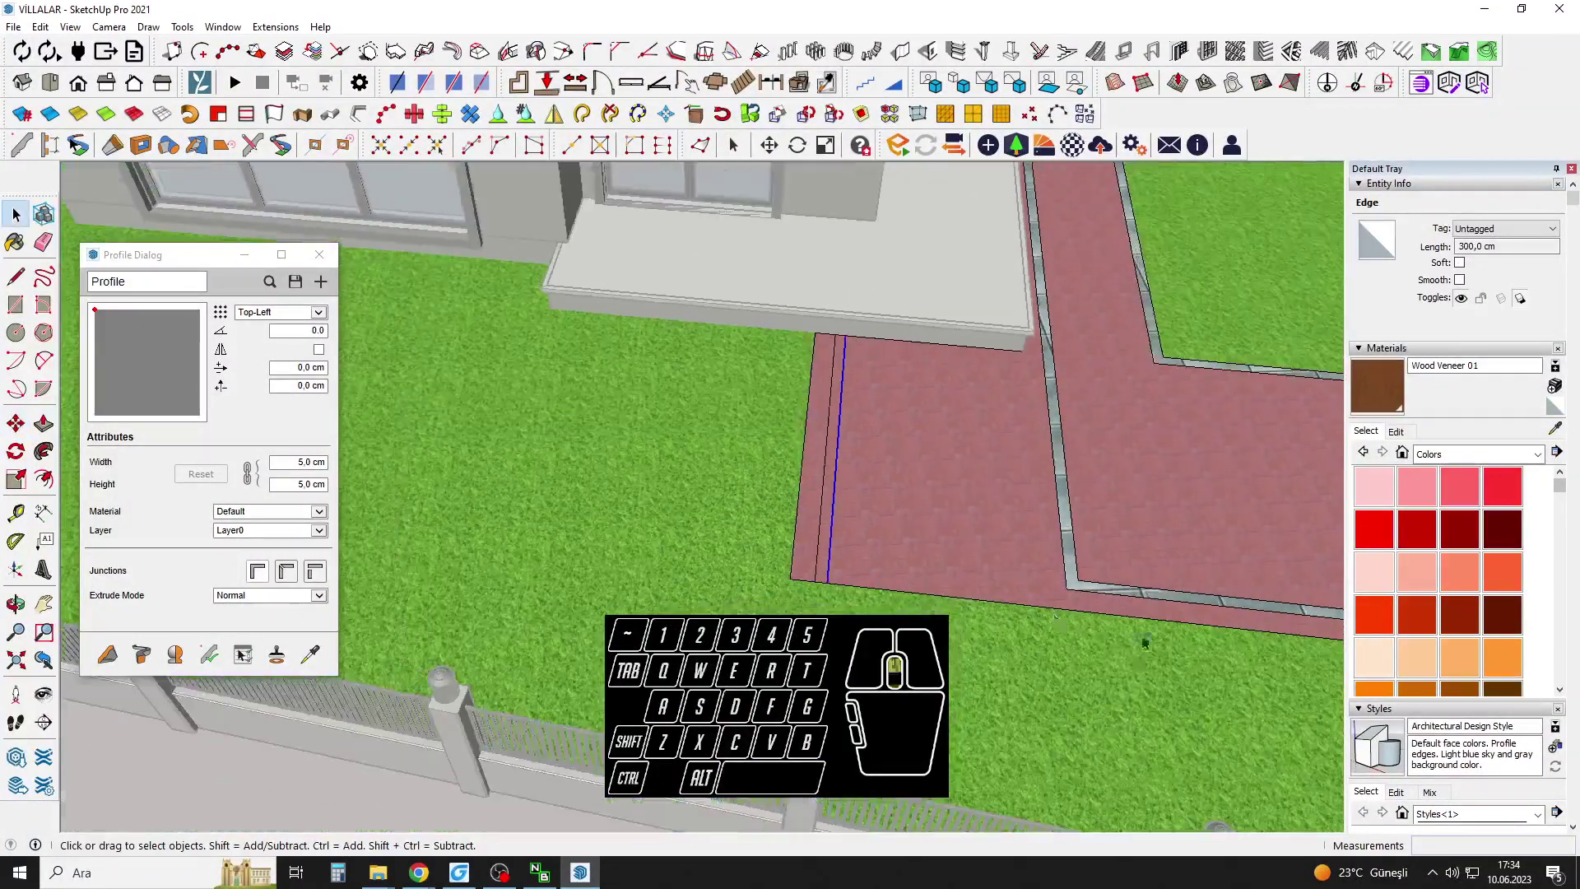
# Draw two lines continuing the path kerb's inner and outer edges across the extension and past its side edge.
pyautogui.scroll(3, 1137, 642)
pyautogui.press('l')
pyautogui.click(1025, 566)
pyautogui.press('shift')
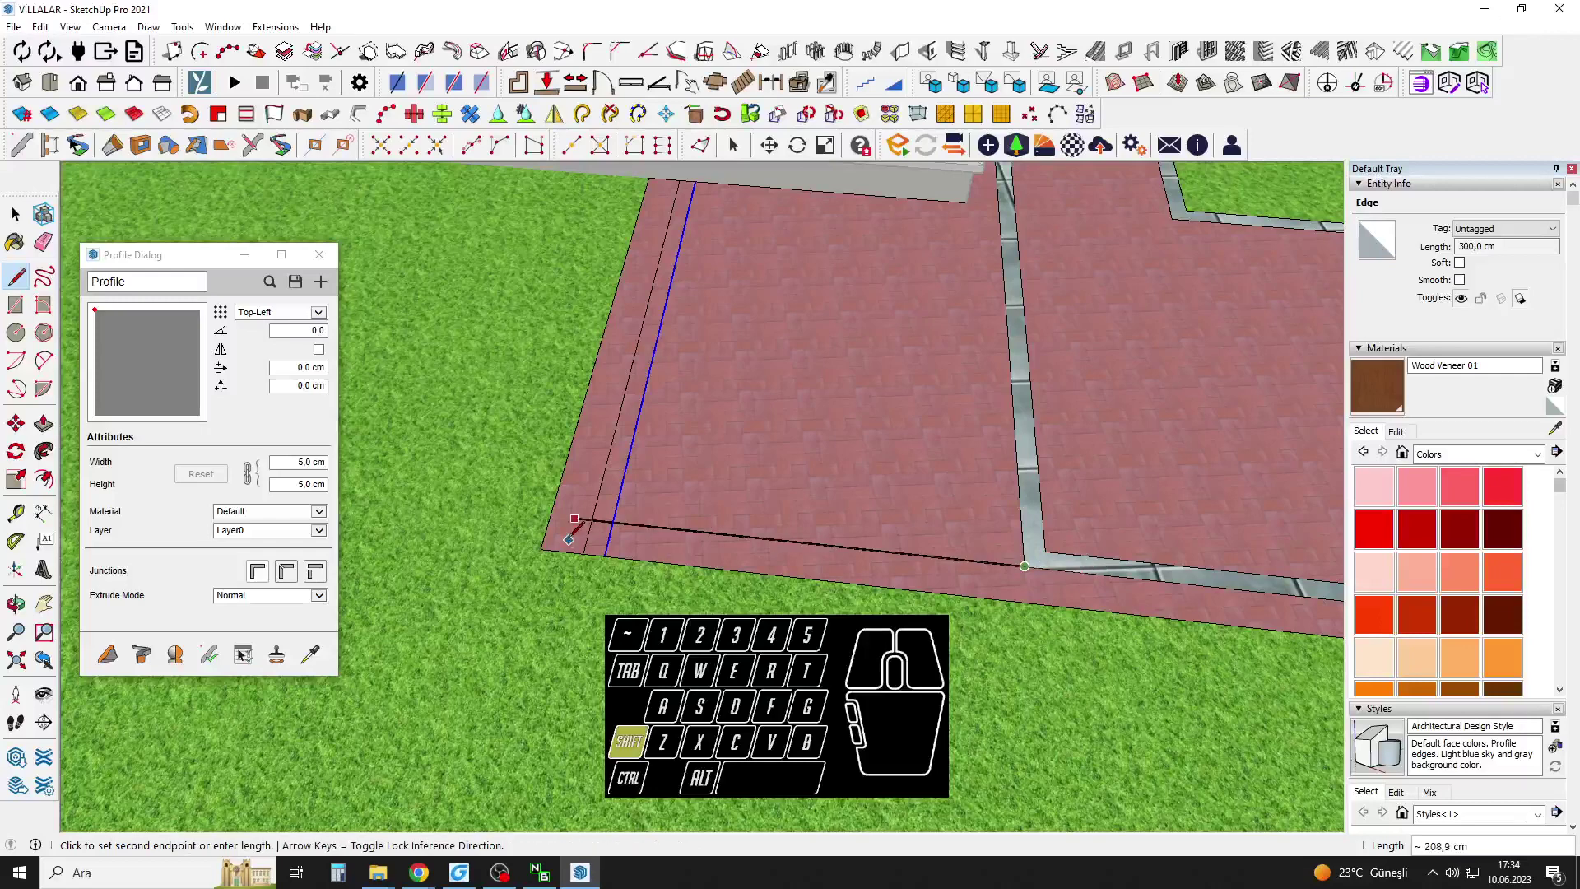
pyautogui.click(479, 507)
pyautogui.scroll(-1, 1092, 556)
pyautogui.keyDown('shift'); pyautogui.click(450, 477); pyautogui.keyUp('shift')
# Copy the three edge segments along the terrace inward as the outer line of the kerb strip.
pyautogui.keyDown('shift'); pyautogui.moveTo(767, 424); pyautogui.dragTo(752, 497, button='middle'); pyautogui.keyUp('shift')
pyautogui.scroll(1, 741, 283)
pyautogui.press('space')
pyautogui.moveTo(741, 283); pyautogui.dragTo(626, 282, button='middle')
pyautogui.moveTo(617, 303); pyautogui.dragTo(1033, 381)
pyautogui.press('m')
pyautogui.click(1043, 356)
pyautogui.press('ctrl')
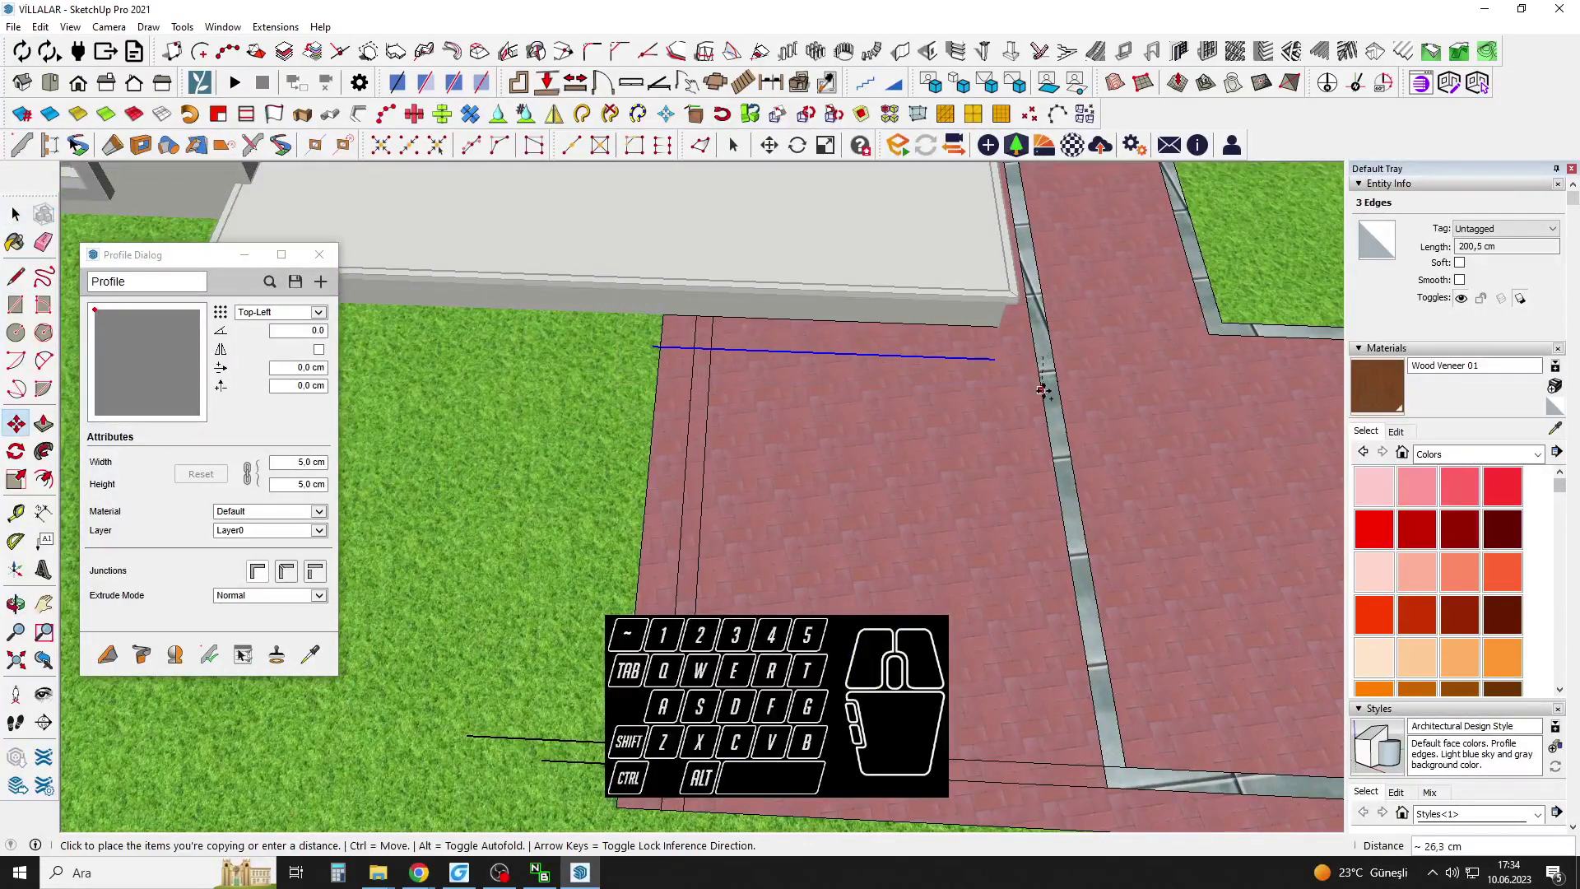
pyautogui.scroll(1, 1042, 367)
pyautogui.press('ctrl')
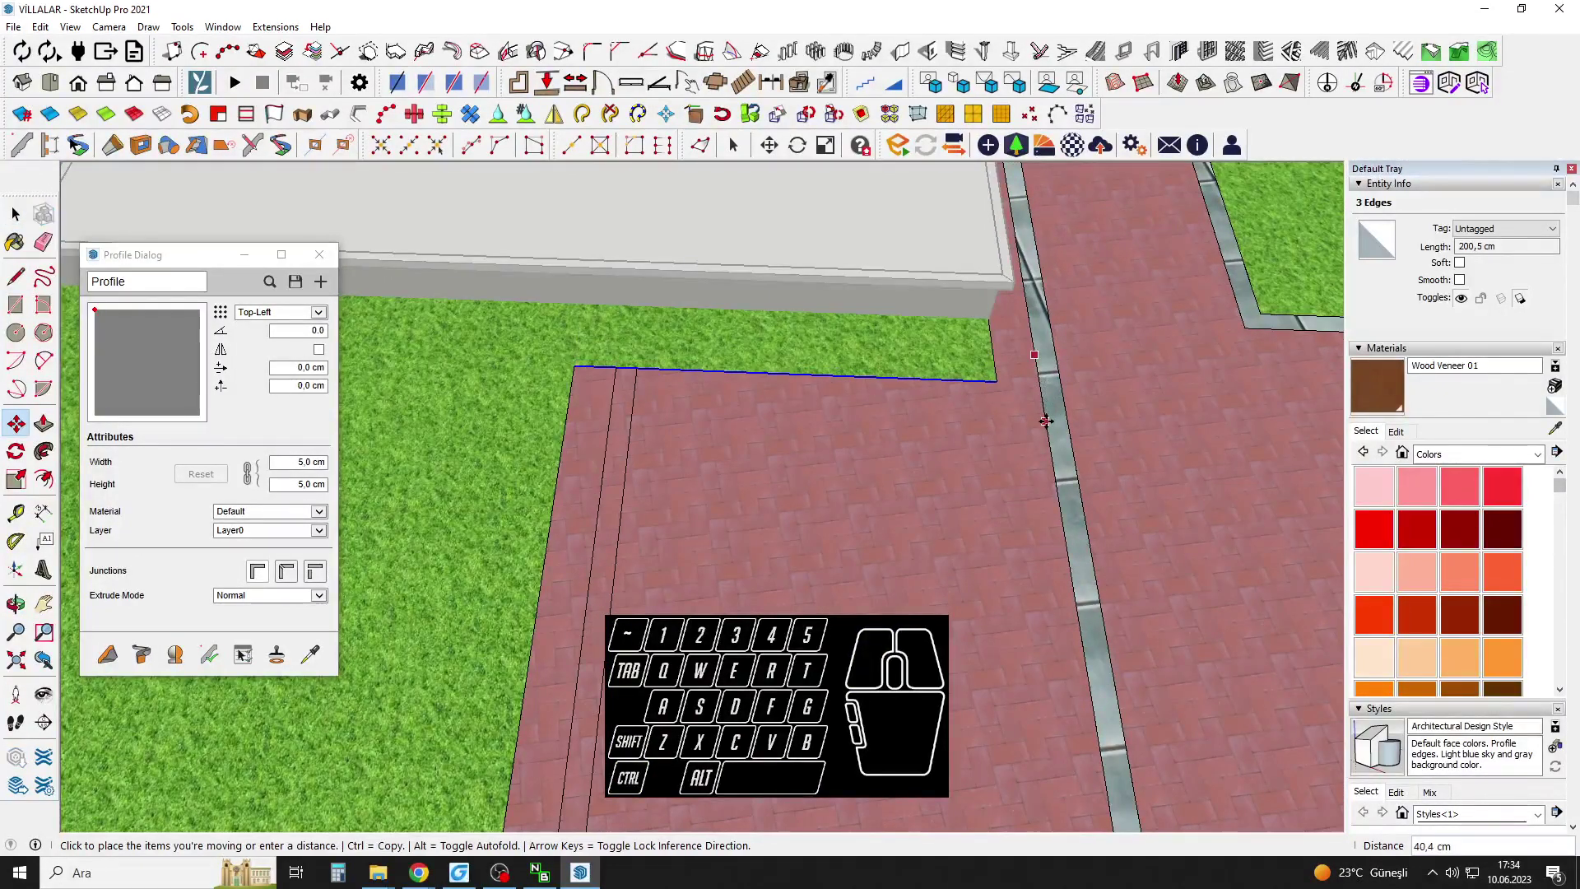
pyautogui.press('ctrl')
pyautogui.press('Return')
# Copy the terrace-side kerb line a further 10 cm inward to complete the strip's width.
pyautogui.click(1044, 412)
pyautogui.press('ctrl')
pyautogui.write('10')
pyautogui.press('Return')
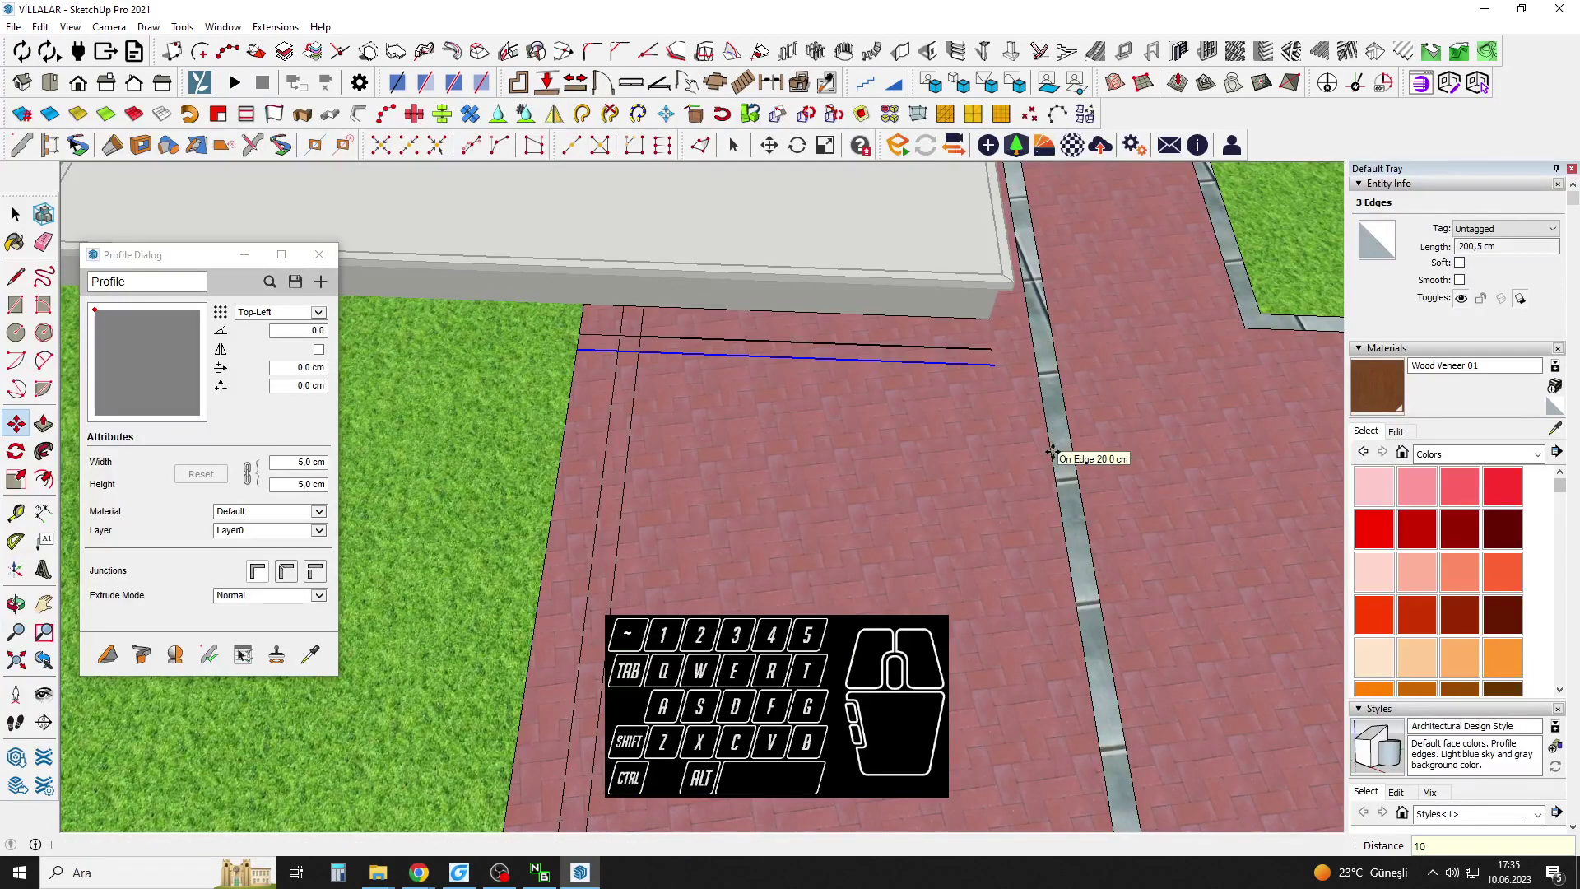
# Extend both terrace-side kerb lines across the existing path kerb with two new lines.
pyautogui.press('space')
pyautogui.click(984, 437)
pyautogui.press('l')
pyautogui.click(943, 346)
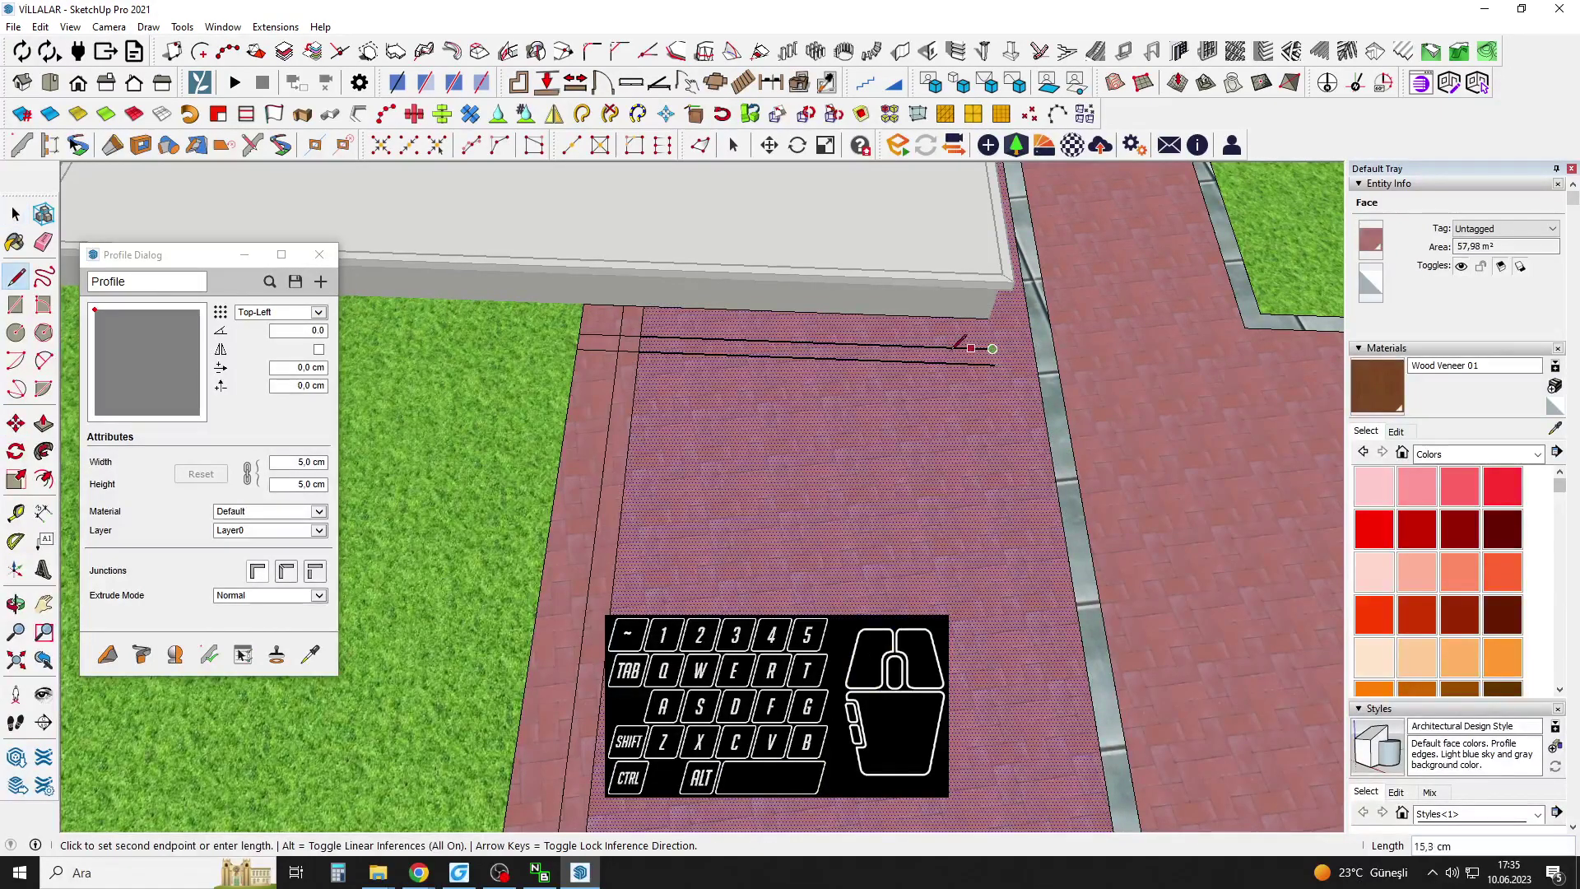
pyautogui.click(1122, 366)
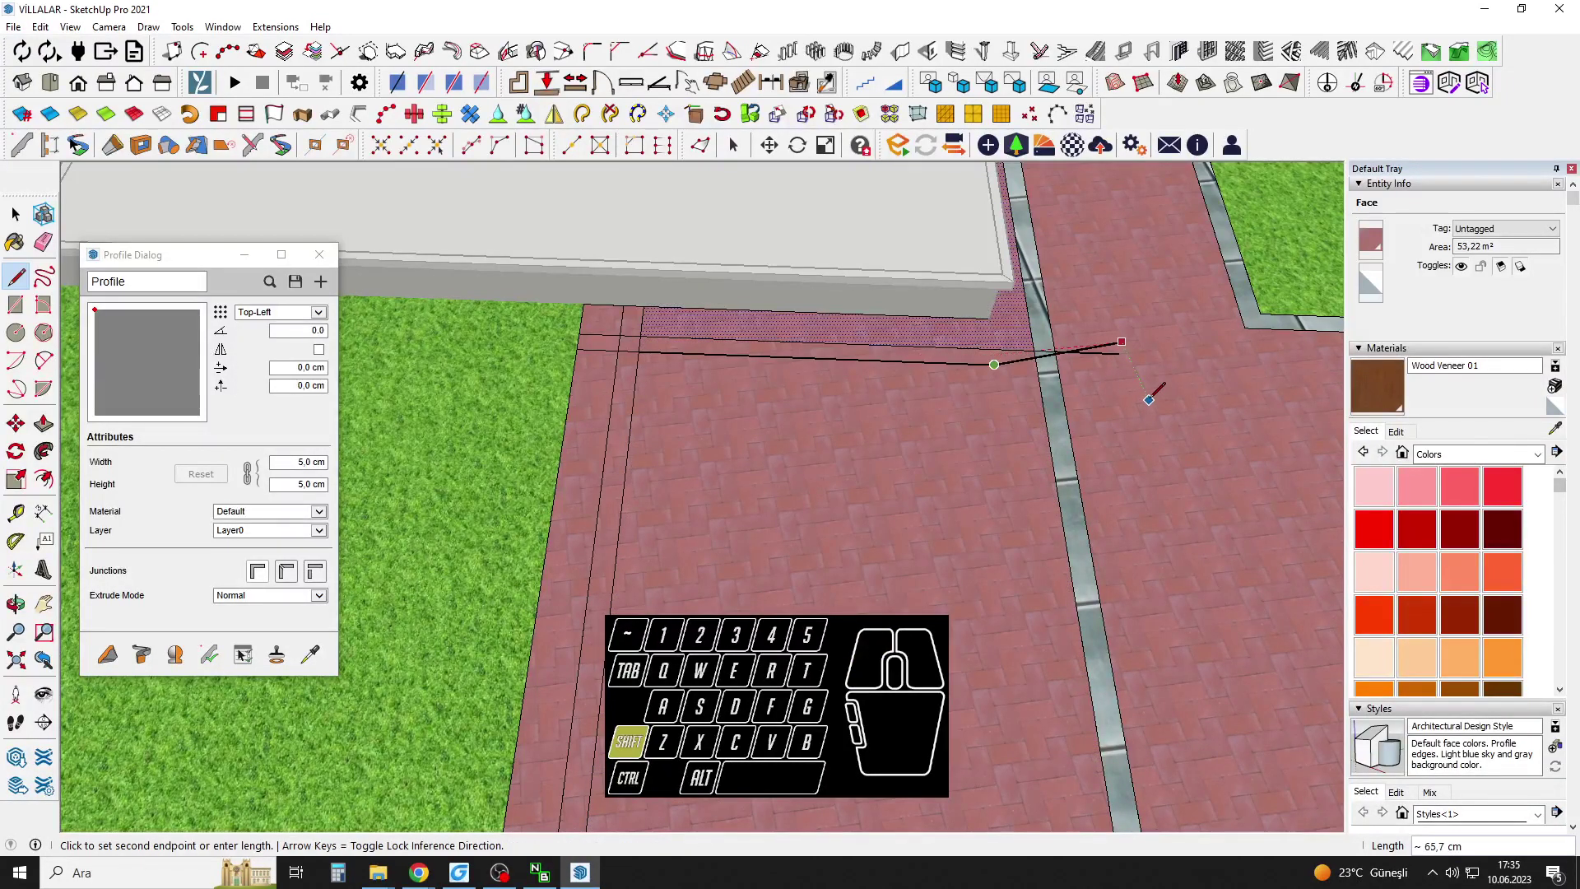
# Erase the line ends that overshoot the path kerb beside the terrace.
pyautogui.scroll(1, 849, 343)
pyautogui.press('e')
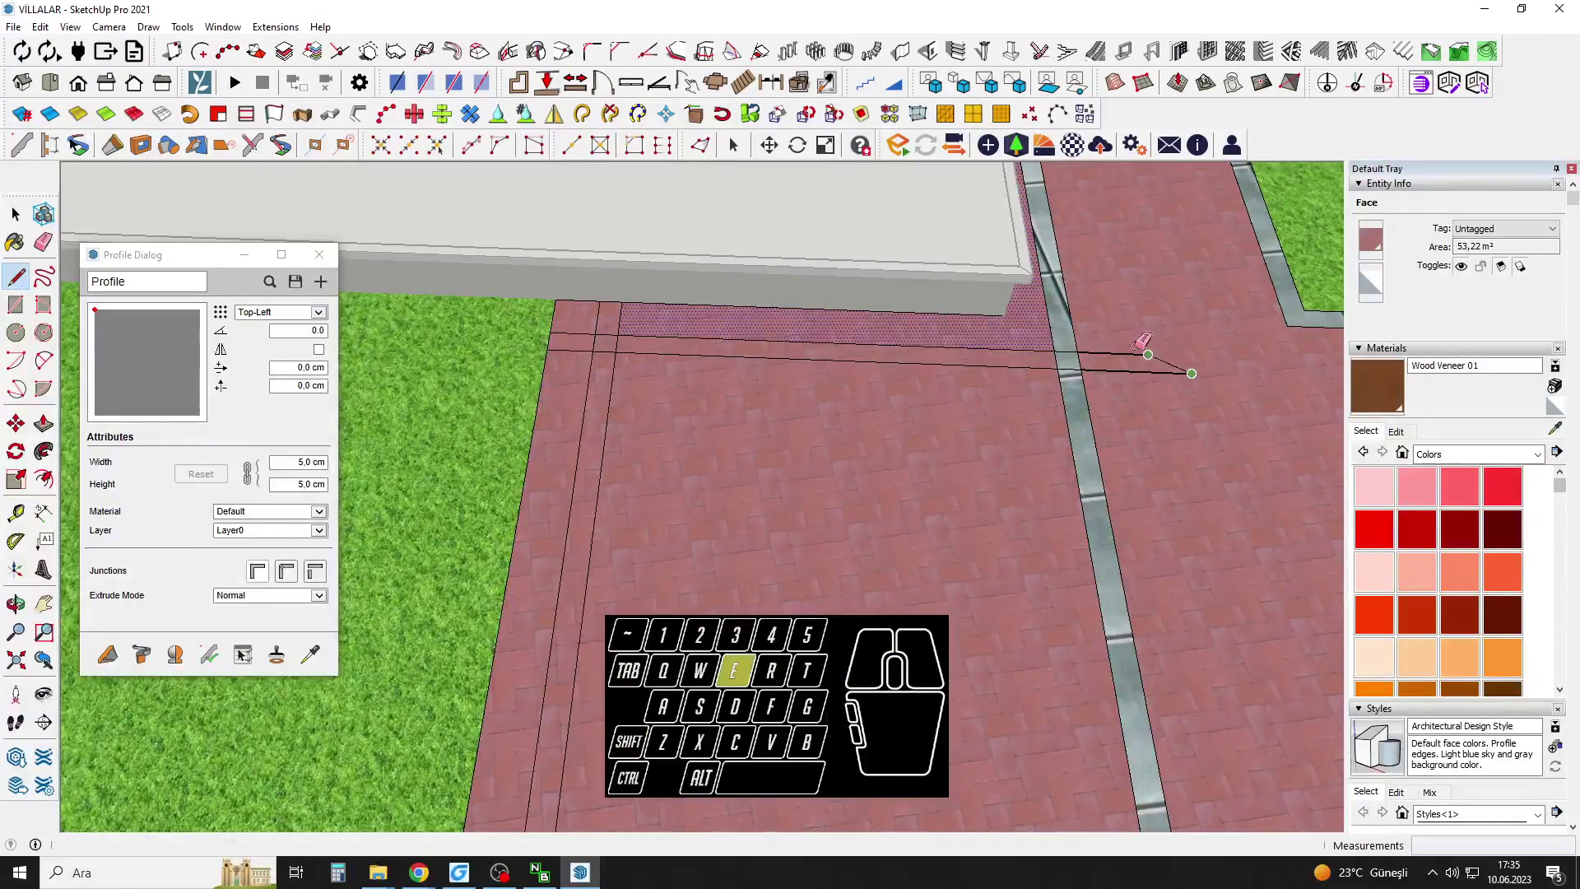
pyautogui.scroll(-4, 1057, 440)
pyautogui.moveTo(1046, 533); pyautogui.dragTo(1072, 530)
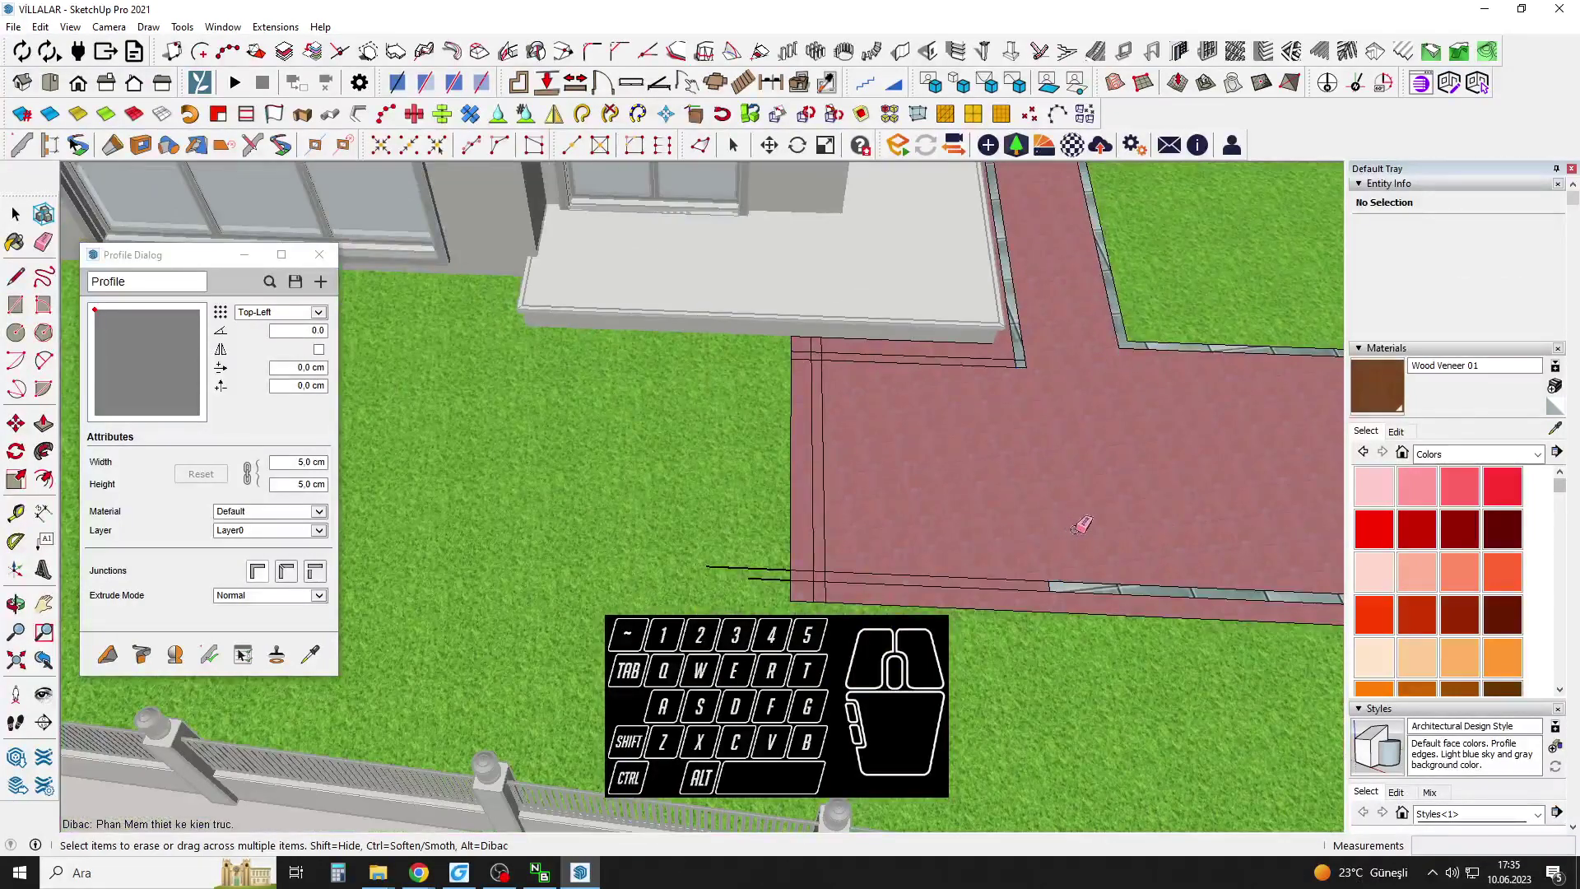
# Erase the surplus line pieces at the kerb's terrace-side corner and at its junction with the path kerb.
pyautogui.scroll(5, 1004, 458)
pyautogui.scroll(2, 768, 325)
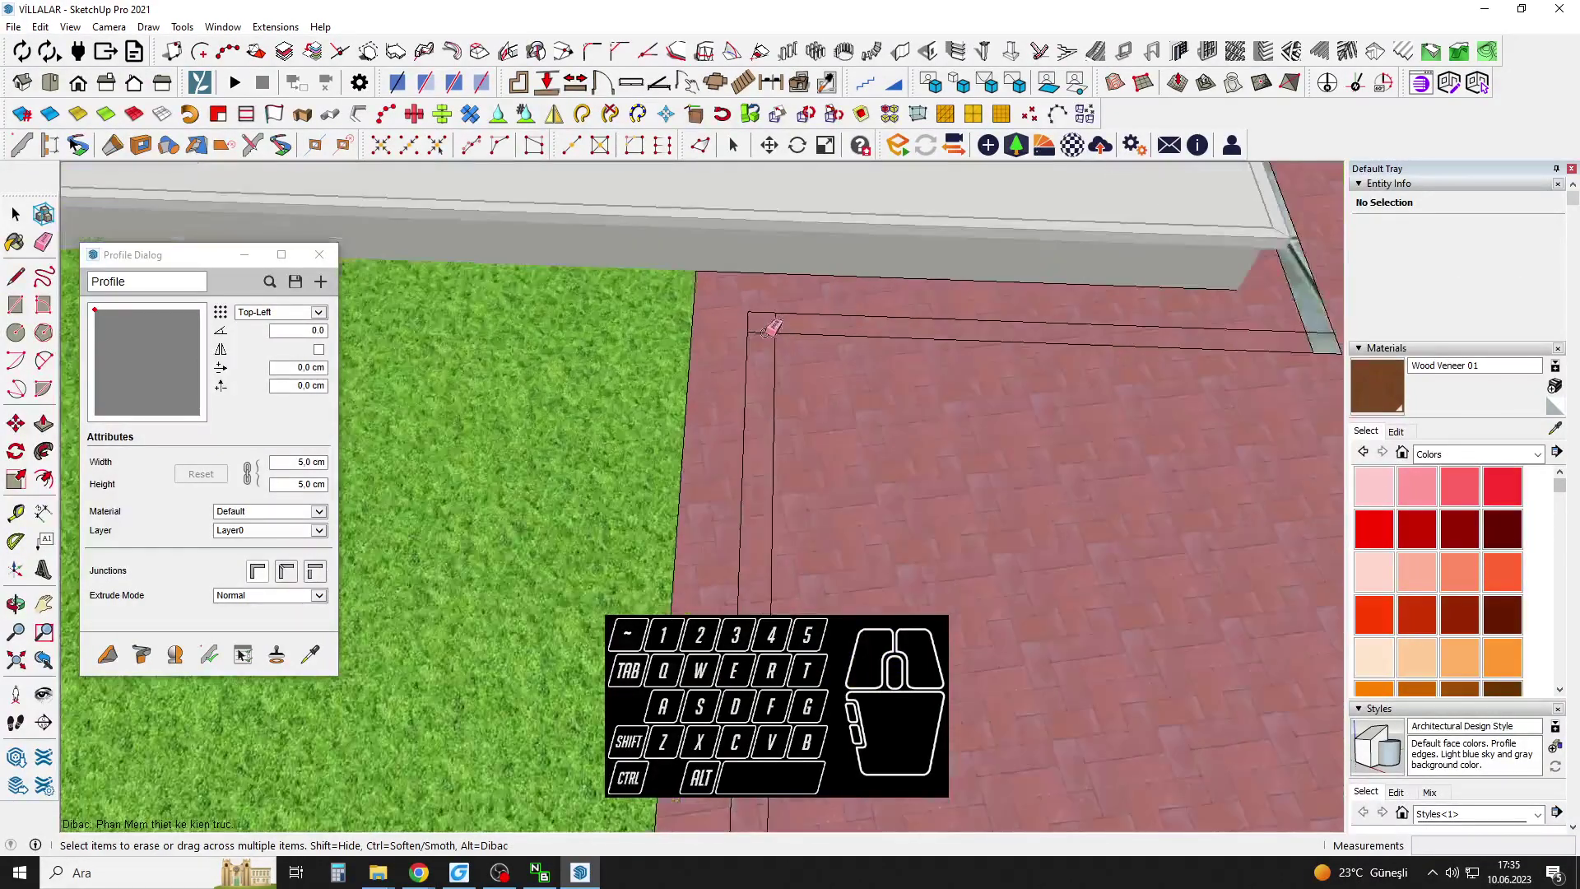
pyautogui.click(775, 322)
pyautogui.scroll(-2, 775, 324)
pyautogui.scroll(2, 1058, 346)
pyautogui.click(1095, 350)
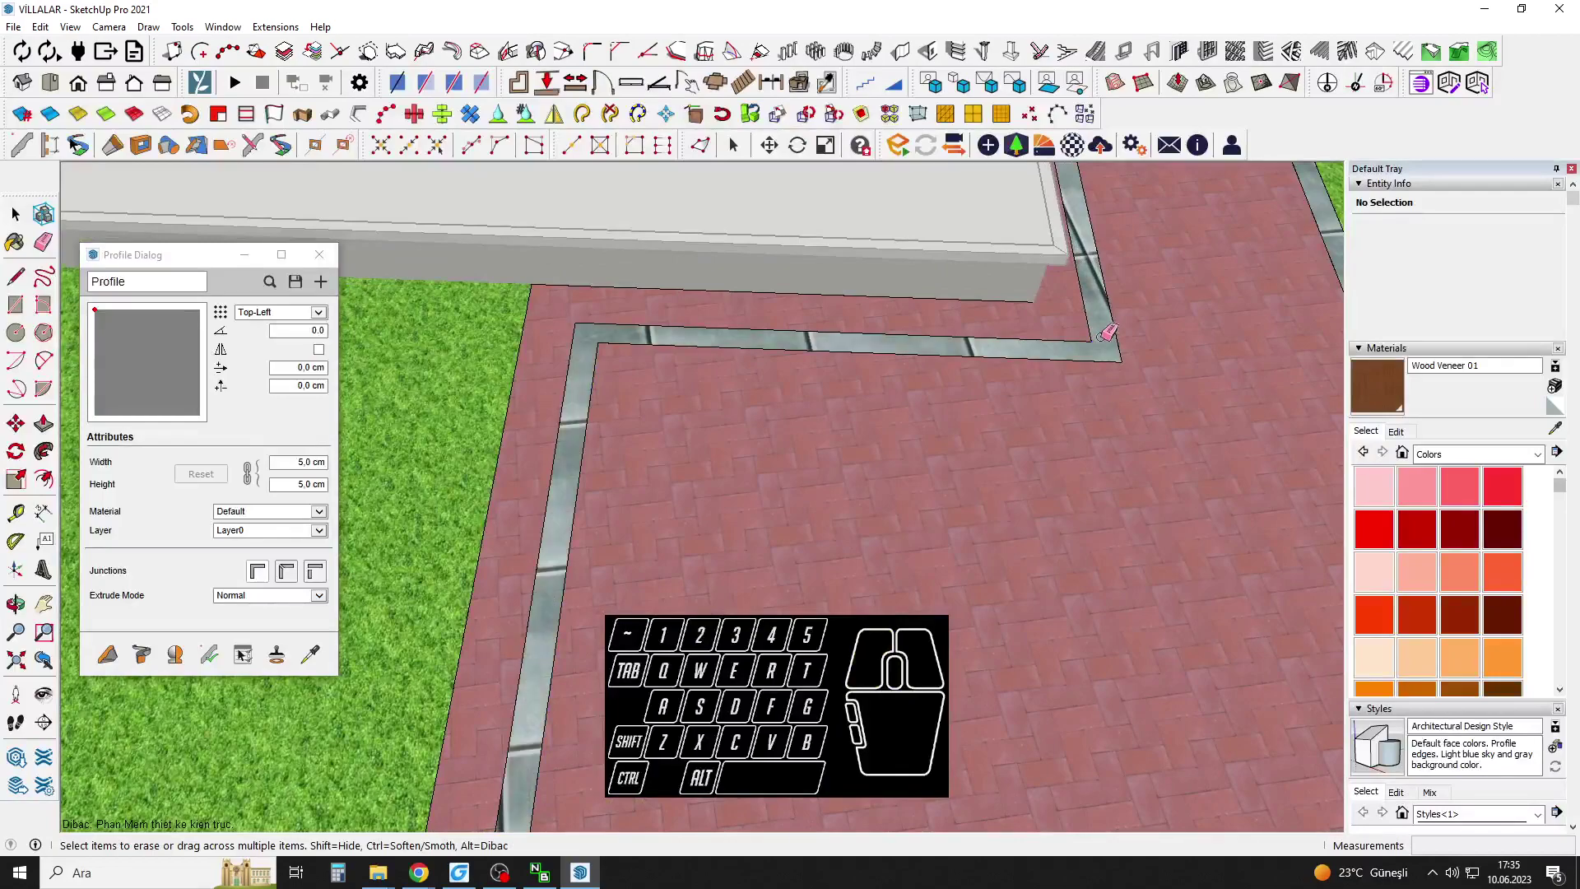
# Erase the surplus line pieces at the extension's outer kerb corner and the two stray ends over the lawn.
pyautogui.scroll(-1, 1087, 321)
pyautogui.scroll(-3, 1014, 340)
pyautogui.scroll(4, 683, 490)
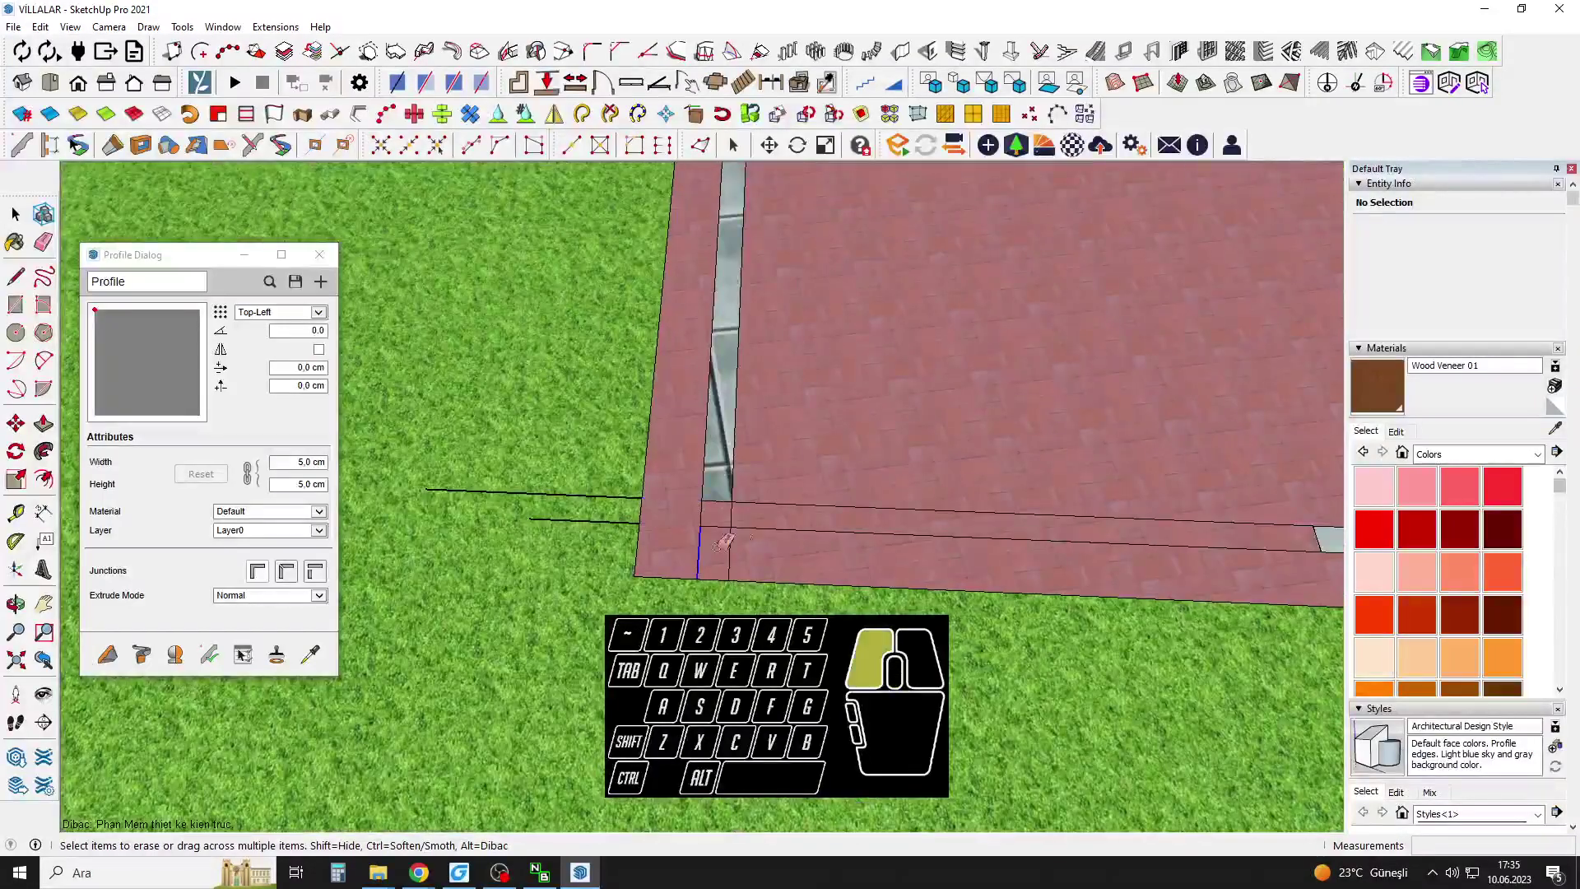
pyautogui.scroll(1, 710, 504)
pyautogui.click(711, 503)
pyautogui.click(734, 516)
pyautogui.scroll(-5, 663, 505)
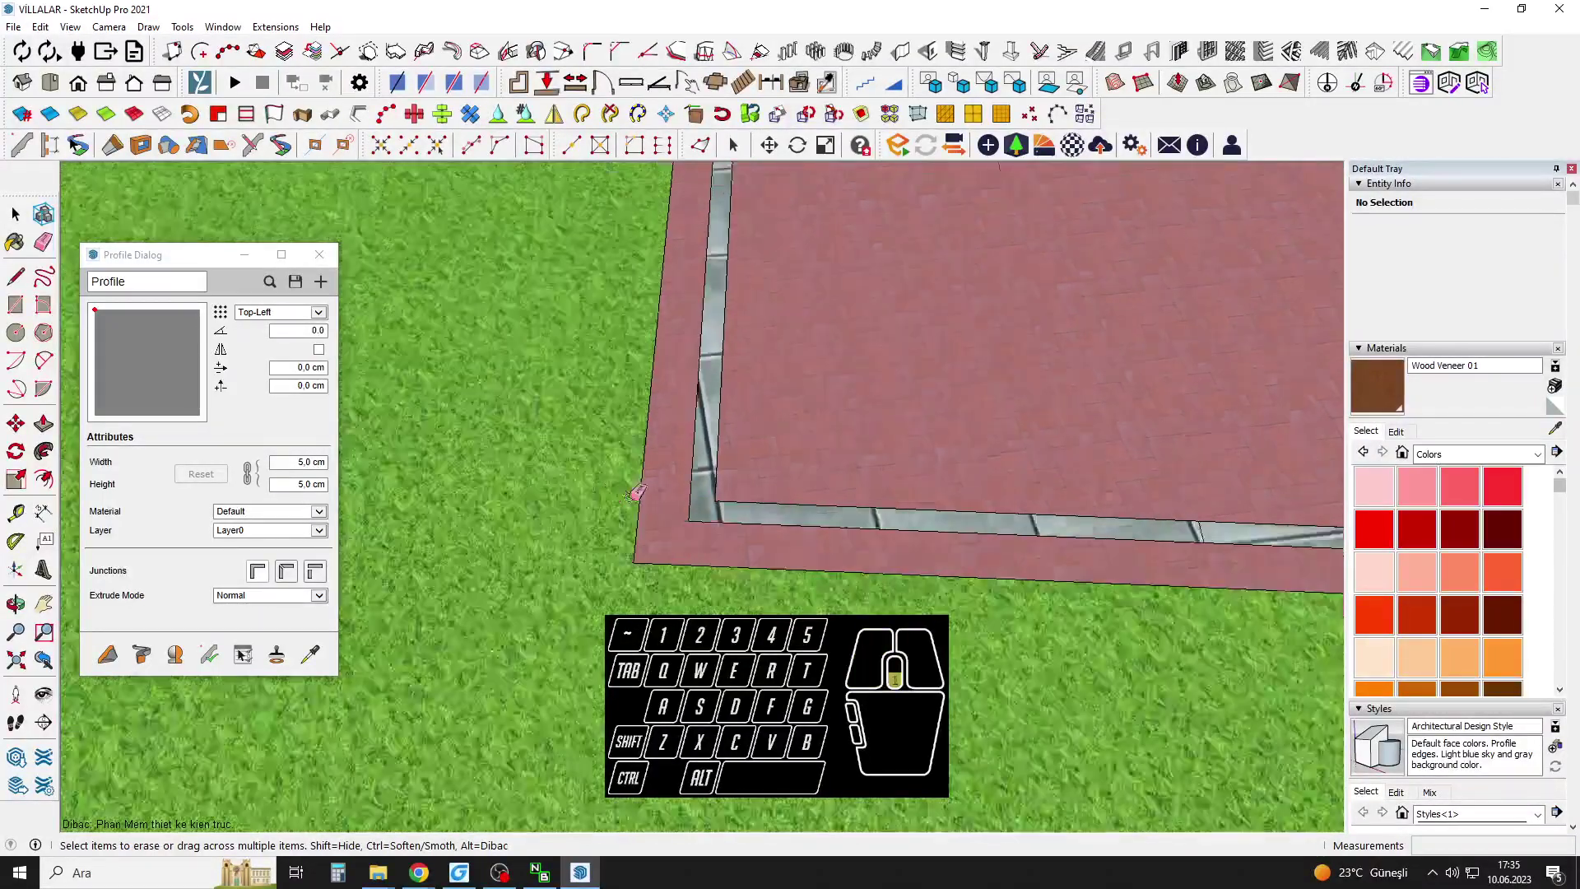
pyautogui.scroll(-2, 714, 475)
pyautogui.press('space')
# Move the other villa's side paving edge and both its kerb lines about 235 cm along the terrace edge to widen the paving.
pyautogui.moveTo(744, 487); pyautogui.dragTo(582, 518, button='middle')
pyautogui.scroll(-3, 640, 486)
pyautogui.moveTo(897, 490); pyautogui.dragTo(485, 469, button='middle')
pyautogui.scroll(-3, 926, 376)
pyautogui.keyDown('shift'); pyautogui.moveTo(926, 376); pyautogui.dragTo(849, 585, button='middle'); pyautogui.keyUp('shift')
pyautogui.scroll(3, 723, 378)
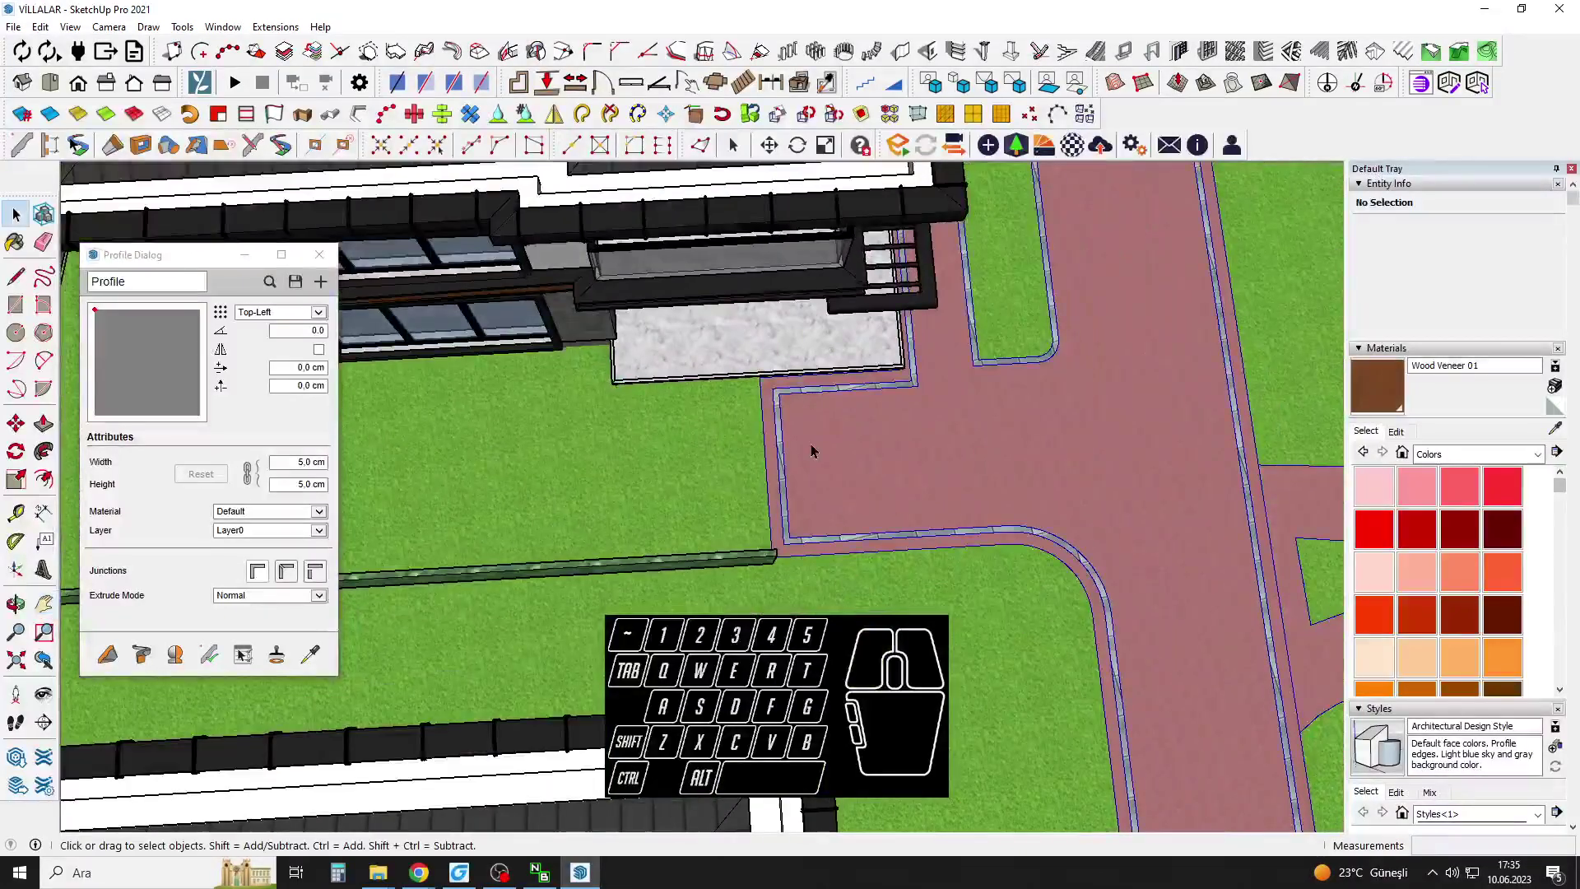
pyautogui.tripleClick(812, 447)
pyautogui.moveTo(731, 378); pyautogui.dragTo(810, 576)
pyautogui.scroll(2, 732, 515)
pyautogui.scroll(2, 731, 514)
pyautogui.press('m')
pyautogui.click(961, 550)
pyautogui.press('Escape')
pyautogui.scroll(-3, 930, 519)
pyautogui.scroll(2, 853, 353)
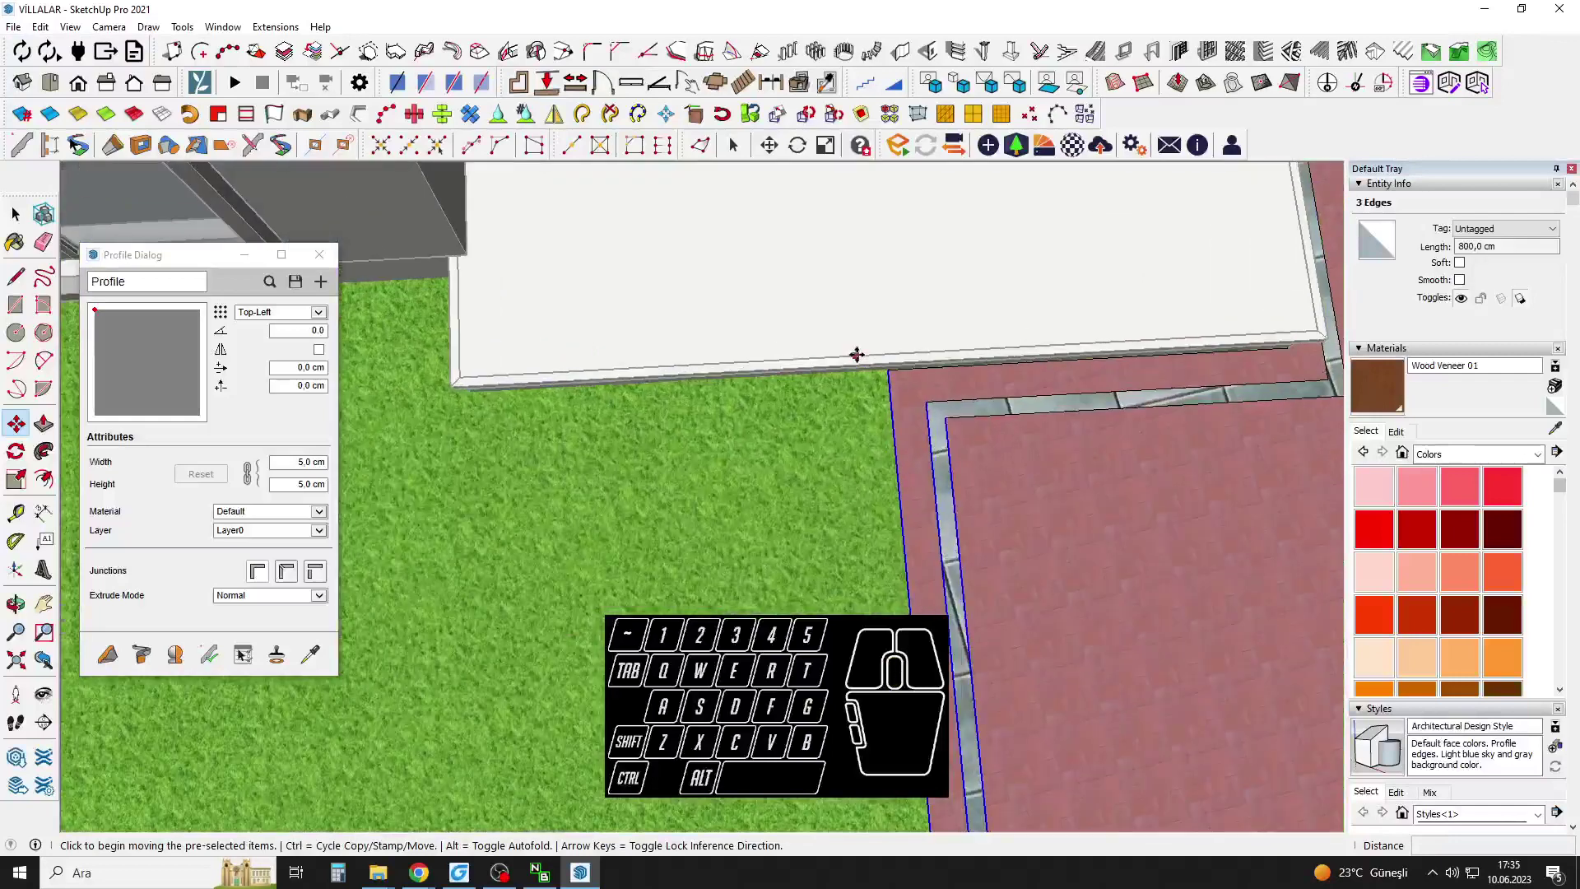
pyautogui.click(848, 354)
pyautogui.scroll(-4, 811, 357)
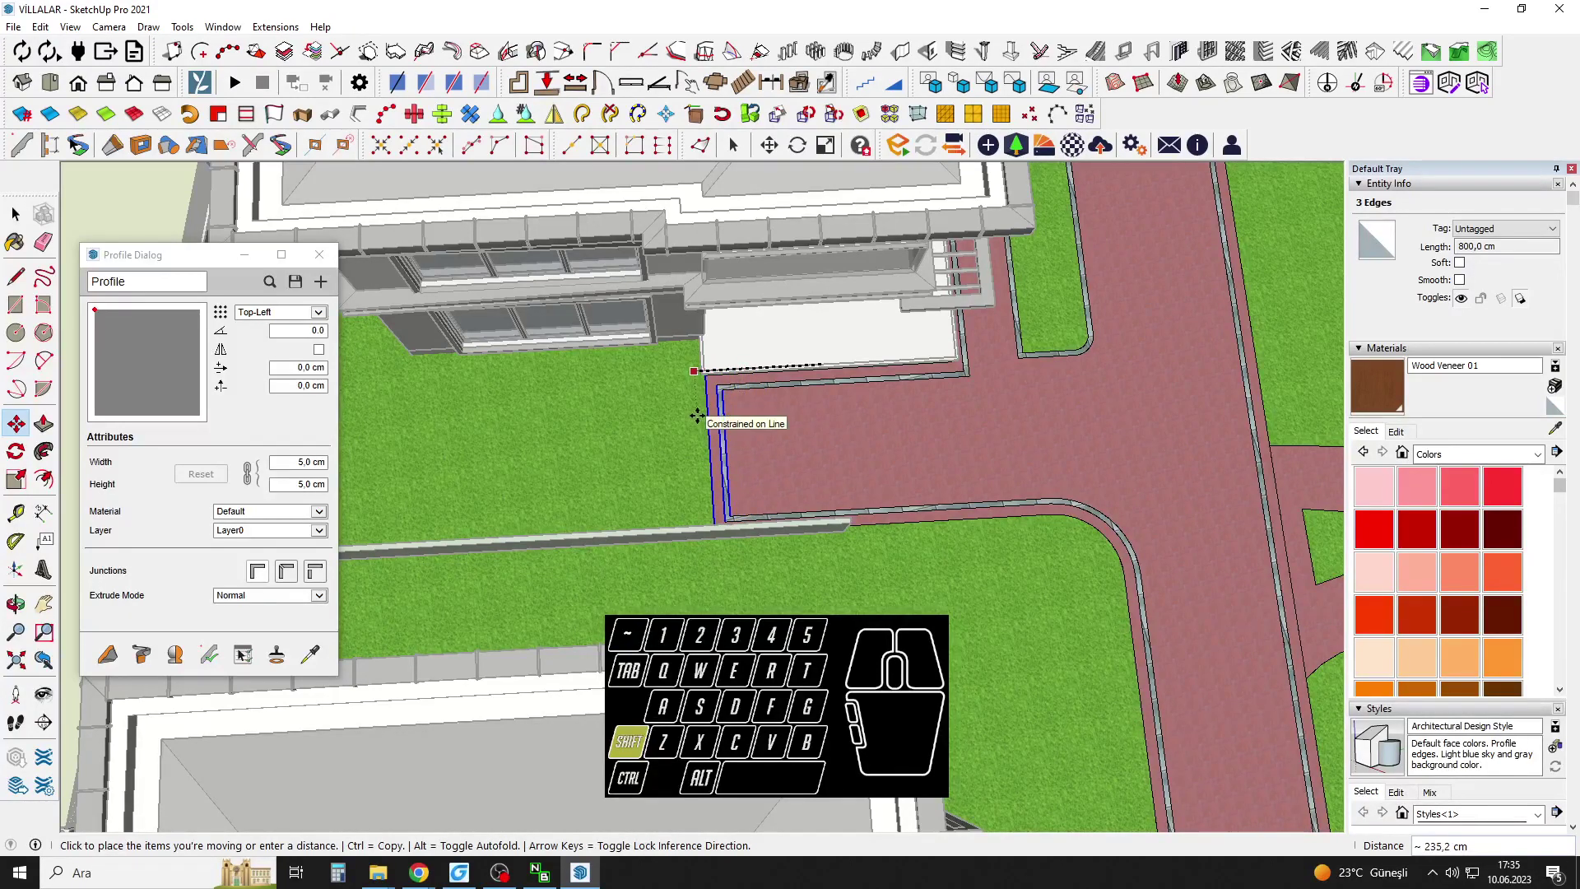
pyautogui.click(698, 424)
pyautogui.moveTo(698, 423); pyautogui.dragTo(560, 379, button='middle')
pyautogui.press('space')
pyautogui.click(568, 387)
# Save the villa site model after returning to an overall view of the site.
pyautogui.moveTo(823, 493); pyautogui.dragTo(658, 428, button='middle')
pyautogui.keyDown('shift'); pyautogui.moveTo(658, 428); pyautogui.dragTo(157, 436, button='middle'); pyautogui.keyUp('shift')
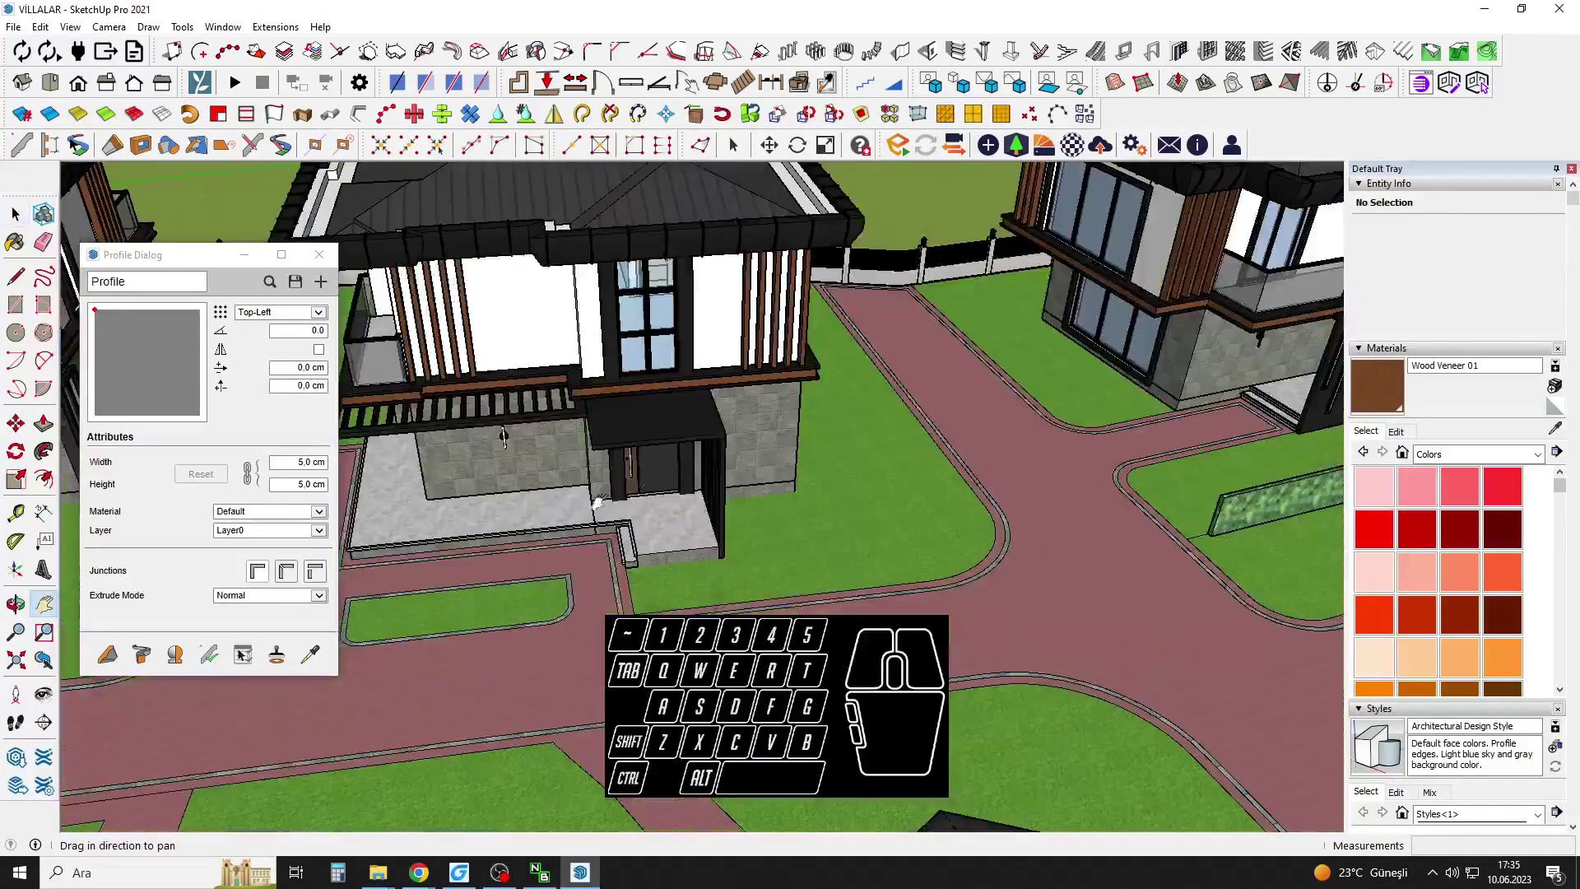
pyautogui.moveTo(650, 494); pyautogui.dragTo(699, 597, button='middle')
pyautogui.moveTo(839, 444)
pyautogui.keyDown('shift'); pyautogui.mouseDown(button='middle')
pyautogui.moveTo(765, 518)
pyautogui.moveTo(818, 399)
pyautogui.moveTo(815, 458)
pyautogui.moveTo(815, 444)
pyautogui.mouseUp(button='middle'); pyautogui.keyUp('shift')
pyautogui.moveTo(665, 360); pyautogui.dragTo(1062, 462, button='middle')
pyautogui.hotkey('ctrl', 's')
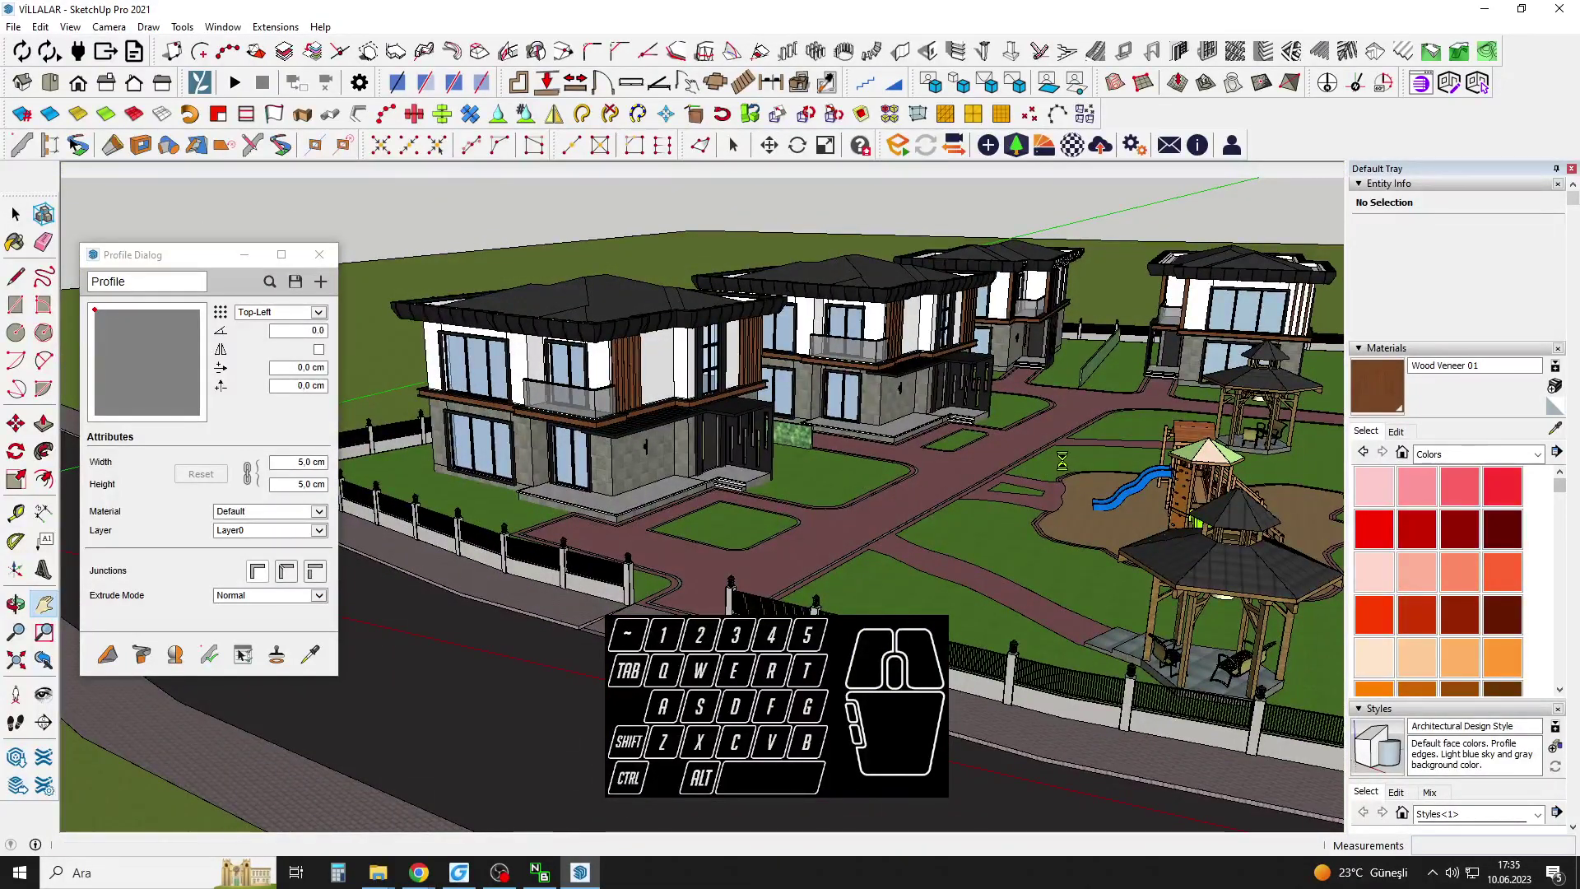
# Draw a 100 by 100 cm square on the main path's paving near the first villa's grass island.
pyautogui.moveTo(1035, 592); pyautogui.dragTo(1008, 539, button='middle')
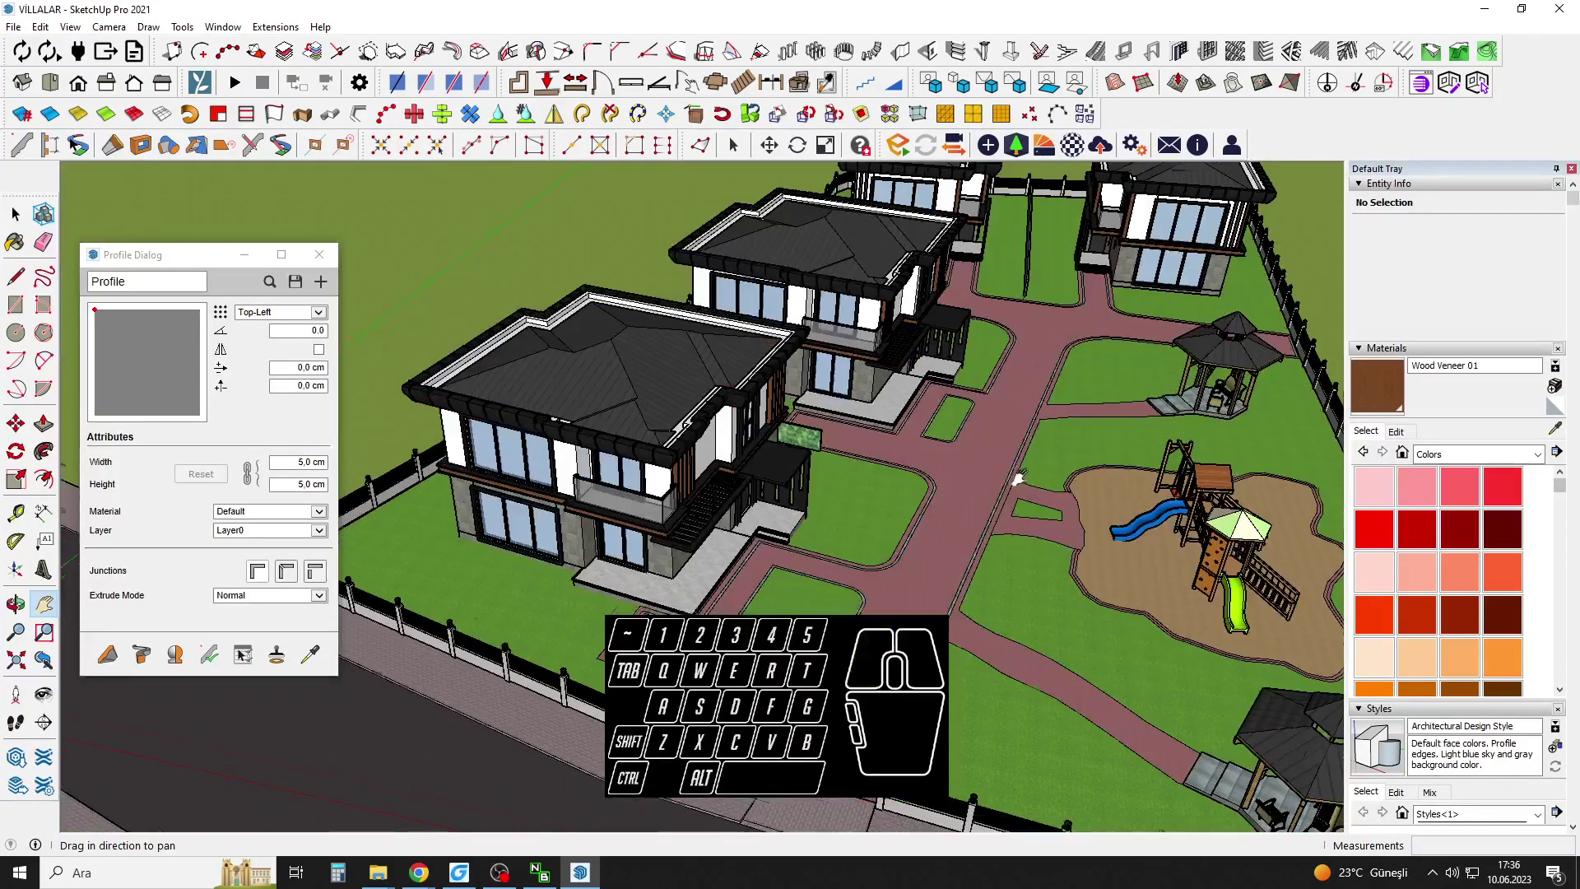
pyautogui.scroll(5, 1000, 536)
pyautogui.moveTo(1000, 535); pyautogui.dragTo(935, 427)
pyautogui.moveTo(935, 427); pyautogui.dragTo(1069, 501, button='middle')
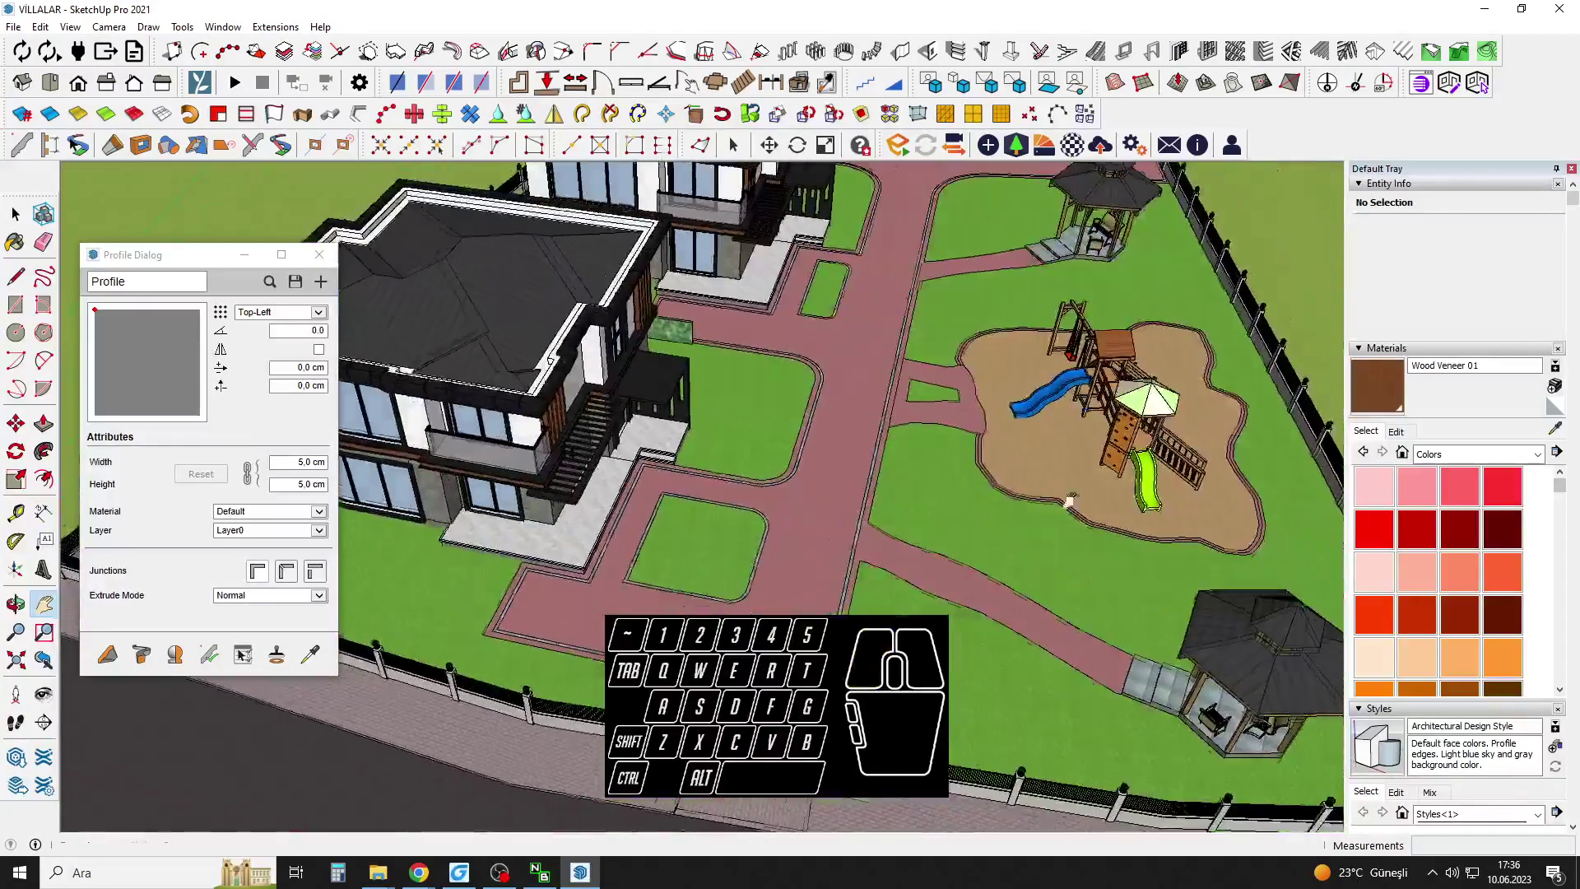
pyautogui.moveTo(1069, 501); pyautogui.dragTo(1062, 407)
pyautogui.scroll(2, 803, 559)
pyautogui.moveTo(839, 535)
pyautogui.mouseDown(button='middle')
pyautogui.moveTo(803, 560)
pyautogui.moveTo(835, 562)
pyautogui.mouseUp(button='middle')
pyautogui.scroll(3, 827, 556)
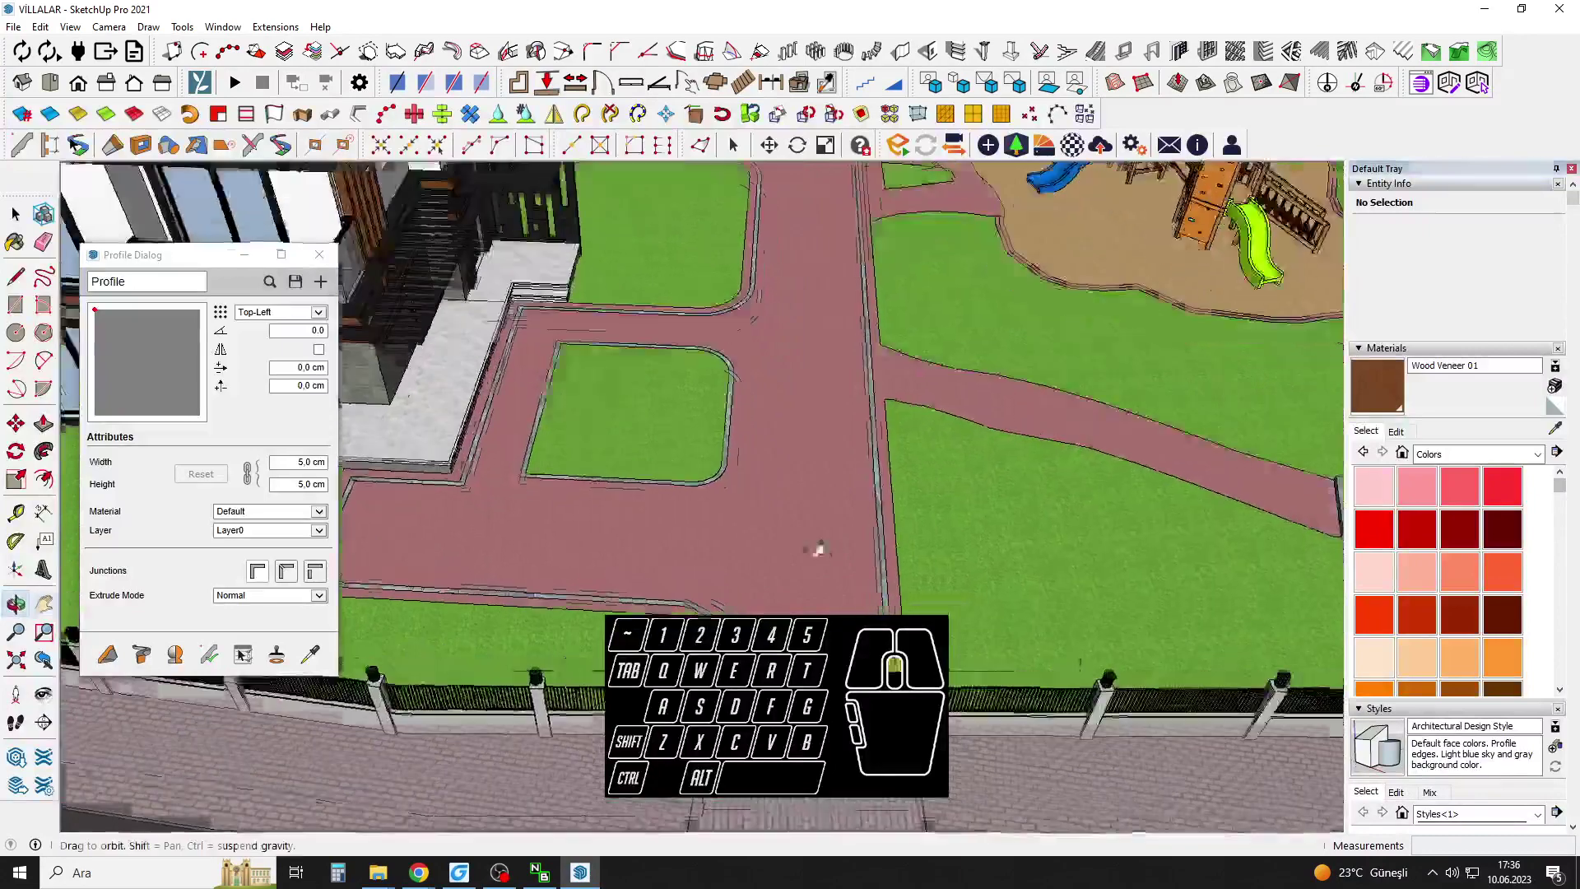
pyautogui.doubleClick(792, 483)
pyautogui.click(792, 470)
pyautogui.press('r')
pyautogui.click(777, 470)
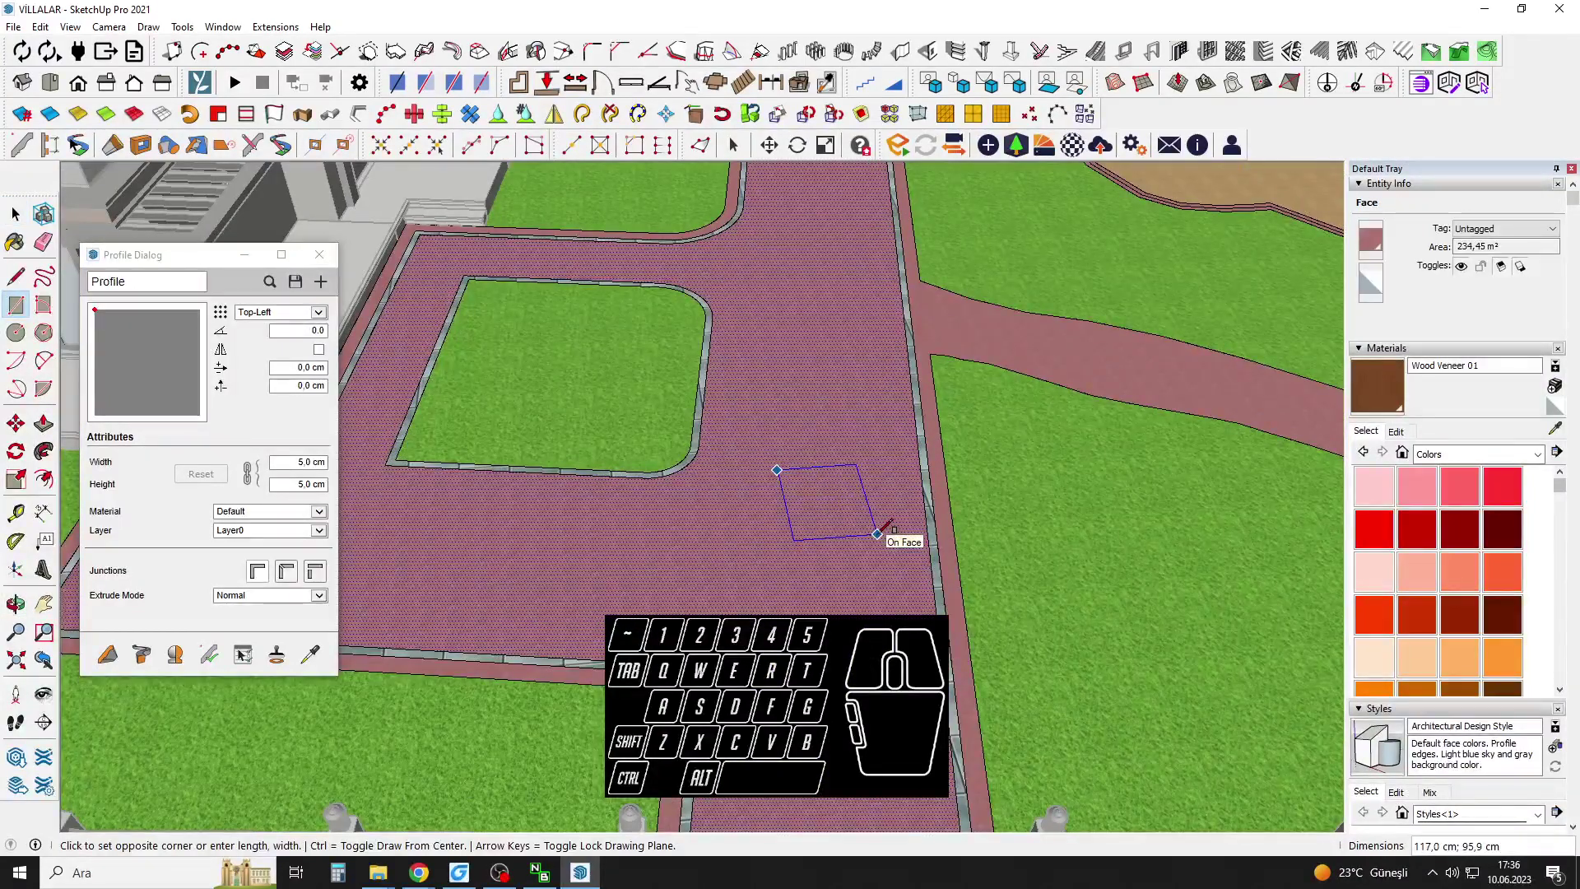
pyautogui.press('Return')
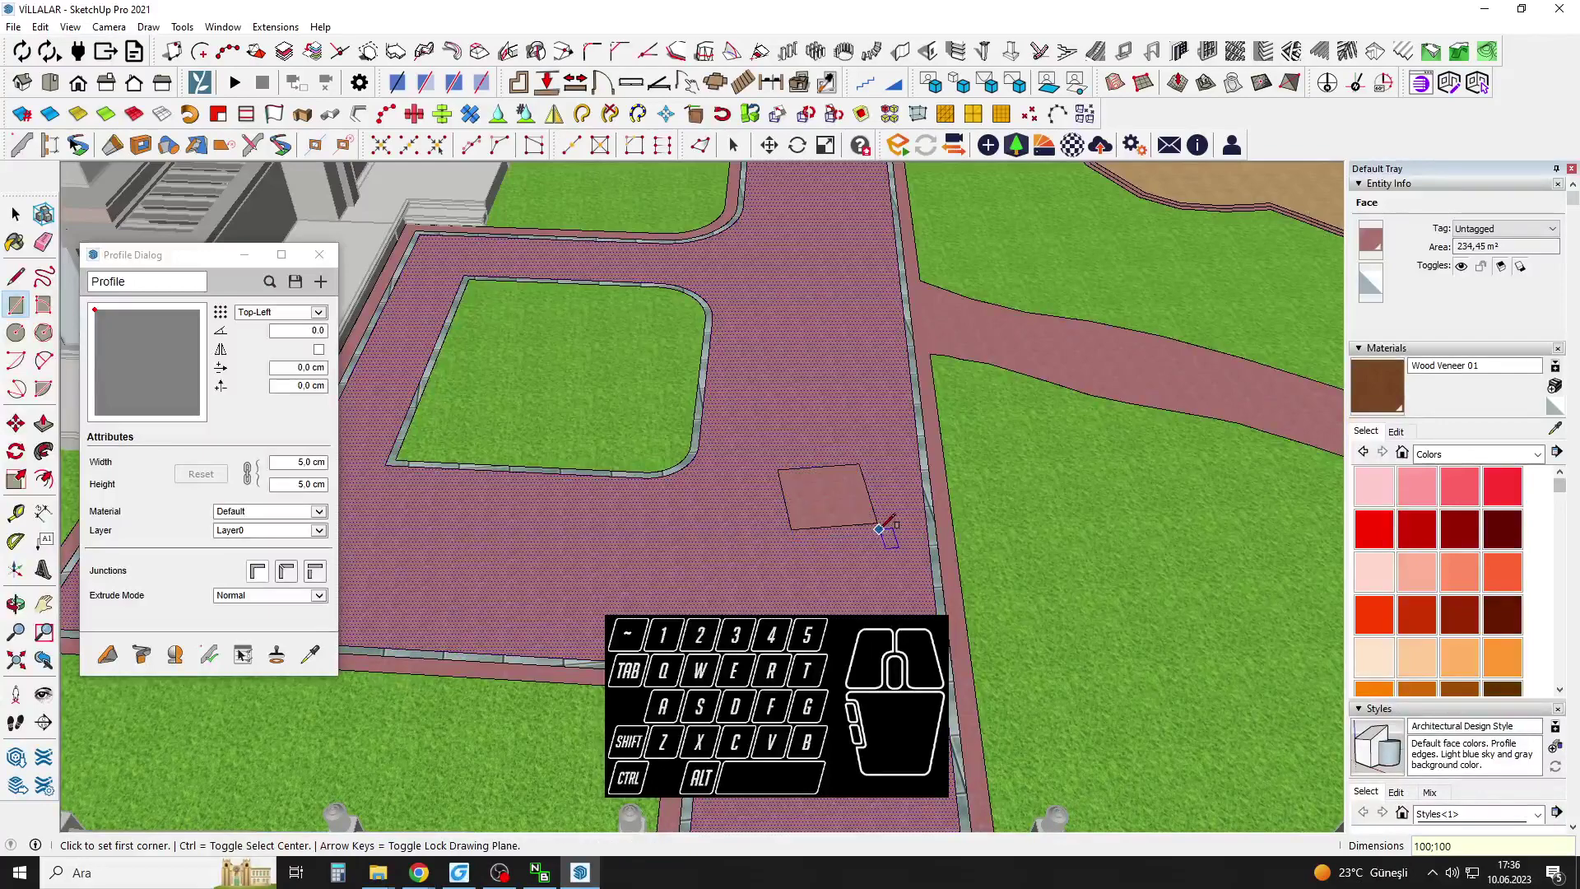
# Rotate the square about its centre so it sits as a diamond relative to the path.
pyautogui.press('space')
pyautogui.scroll(1, 803, 495)
pyautogui.click(839, 495)
pyautogui.scroll(-3, 843, 495)
pyautogui.moveTo(843, 494); pyautogui.dragTo(653, 575, button='middle')
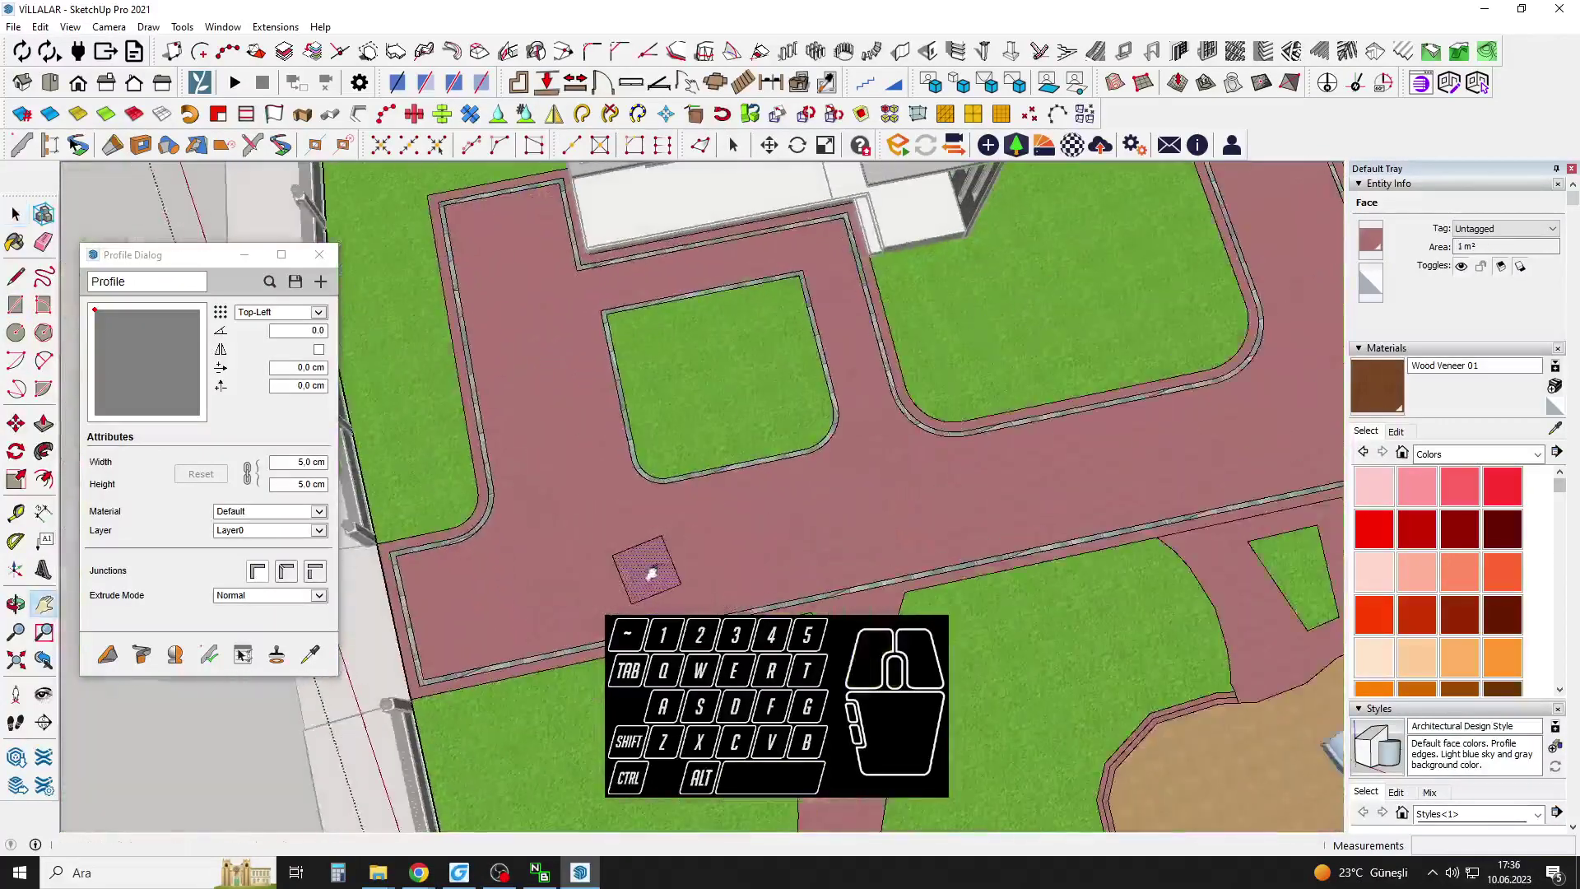
pyautogui.scroll(2, 650, 568)
pyautogui.press('q')
pyautogui.click(646, 564)
pyautogui.click(700, 560)
pyautogui.click(751, 511)
# Move the rotated square a short distance along the path toward its fence-side end.
pyautogui.scroll(-1, 696, 548)
pyautogui.scroll(-3, 708, 508)
pyautogui.press('m')
pyautogui.click(758, 548)
pyautogui.click(688, 549)
# Offset the diamond's outline outward by 10 cm to form a frame around it.
pyautogui.scroll(3, 617, 530)
pyautogui.press('f')
pyautogui.click(626, 502)
pyautogui.click(640, 501)
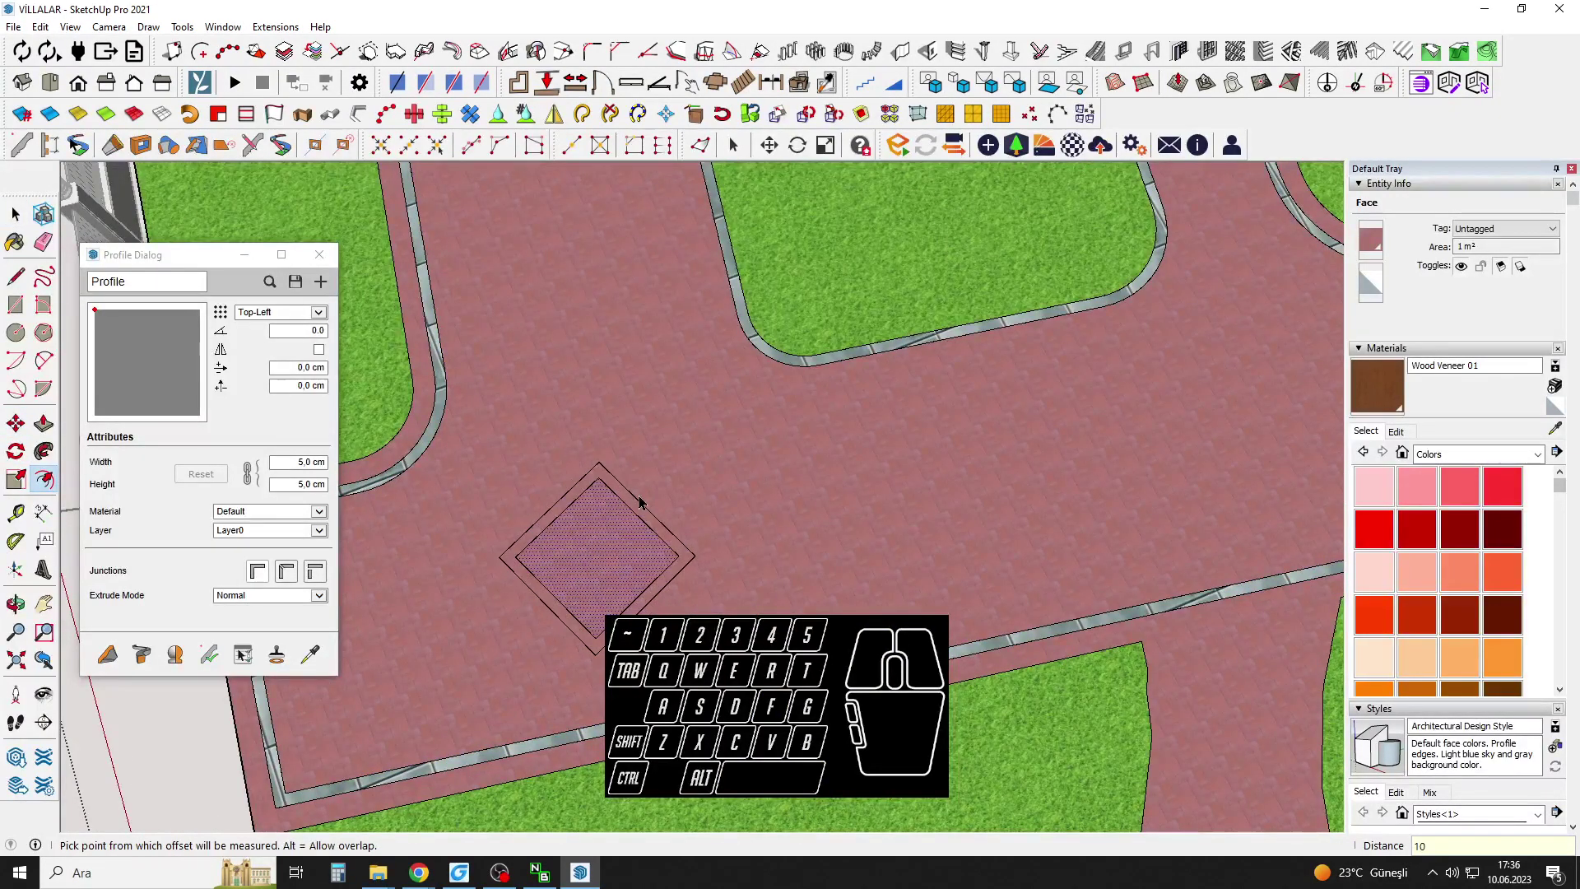
pyautogui.scroll(-2, 615, 550)
pyautogui.press('space')
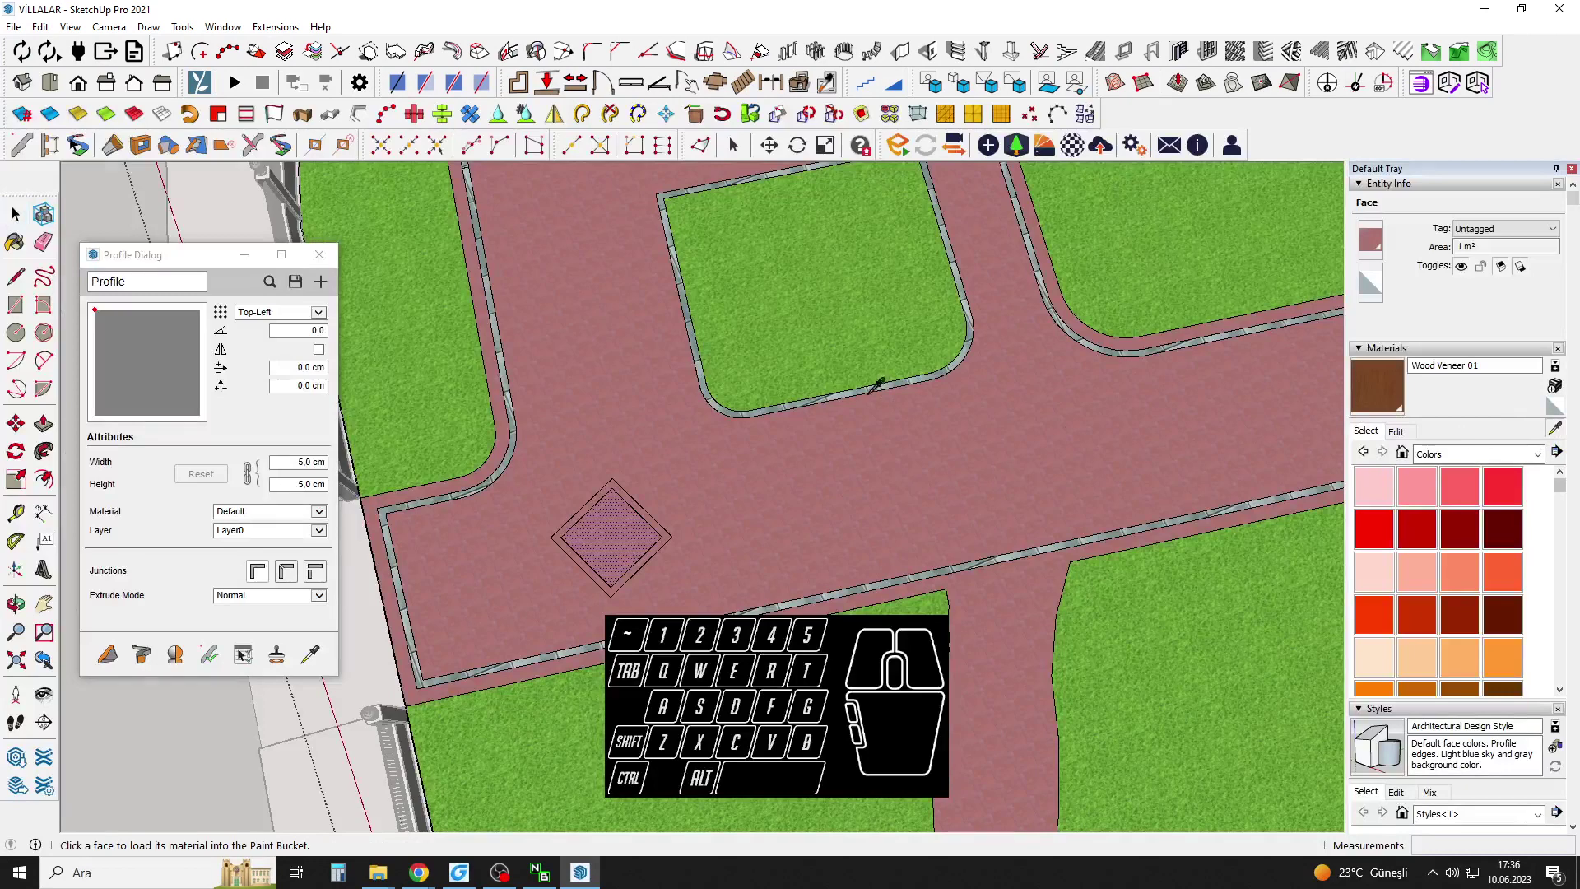
# Paint the diamond's frame with the Metal Panel material sampled from the path kerb.
pyautogui.scroll(3, 790, 411)
pyautogui.keyDown('alt'); pyautogui.click(478, 604); pyautogui.keyUp('alt')
pyautogui.click(472, 605)
pyautogui.press('space')
pyautogui.click(472, 607)
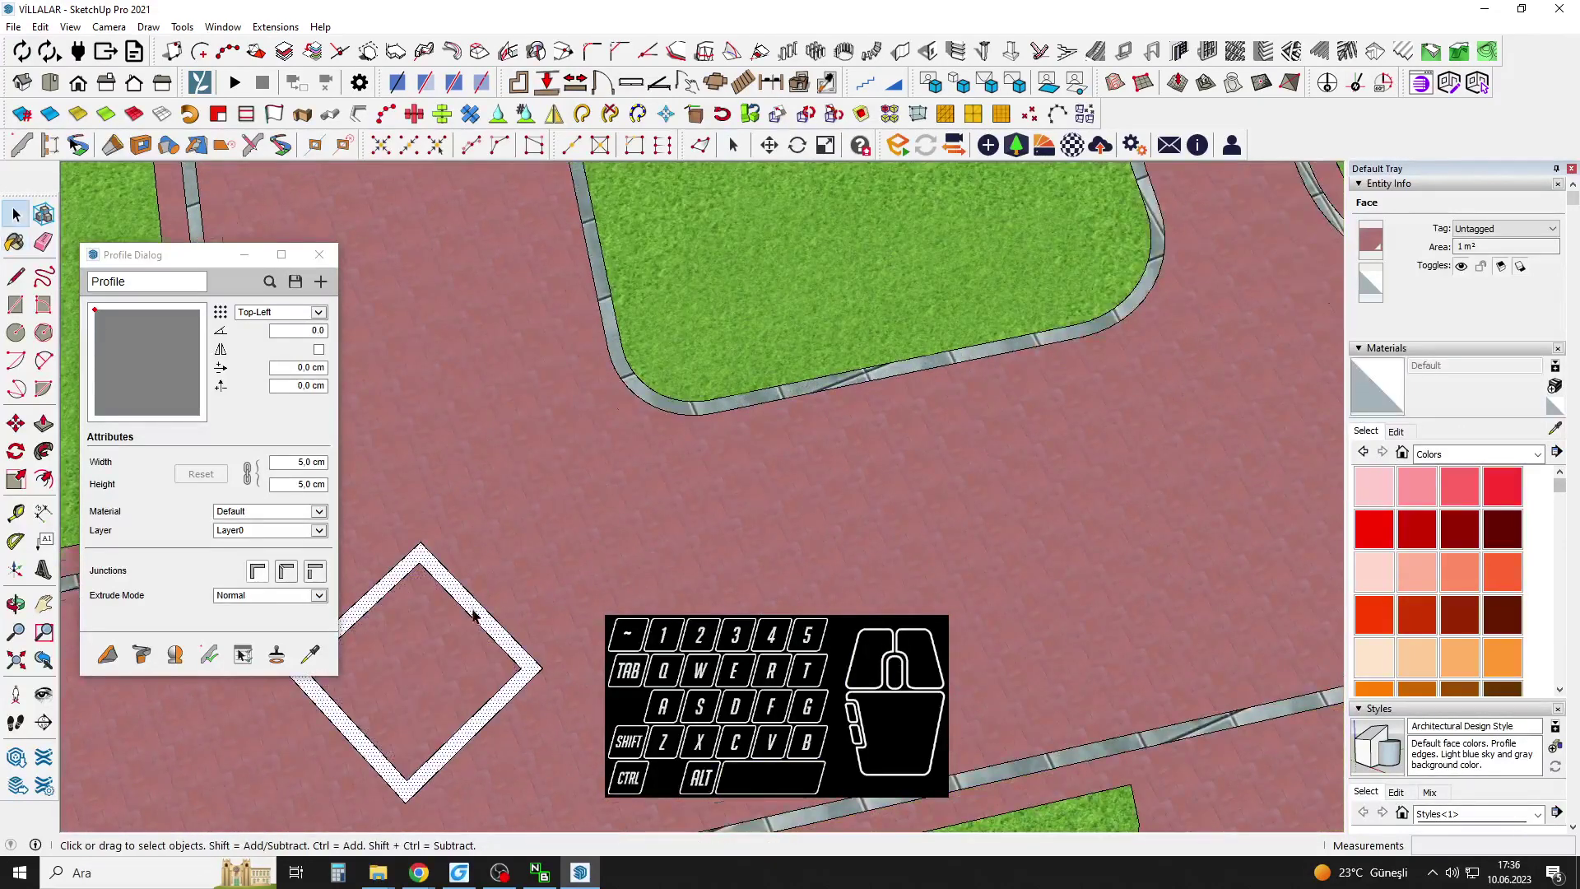
pyautogui.scroll(-1, 469, 608)
pyautogui.scroll(2, 658, 457)
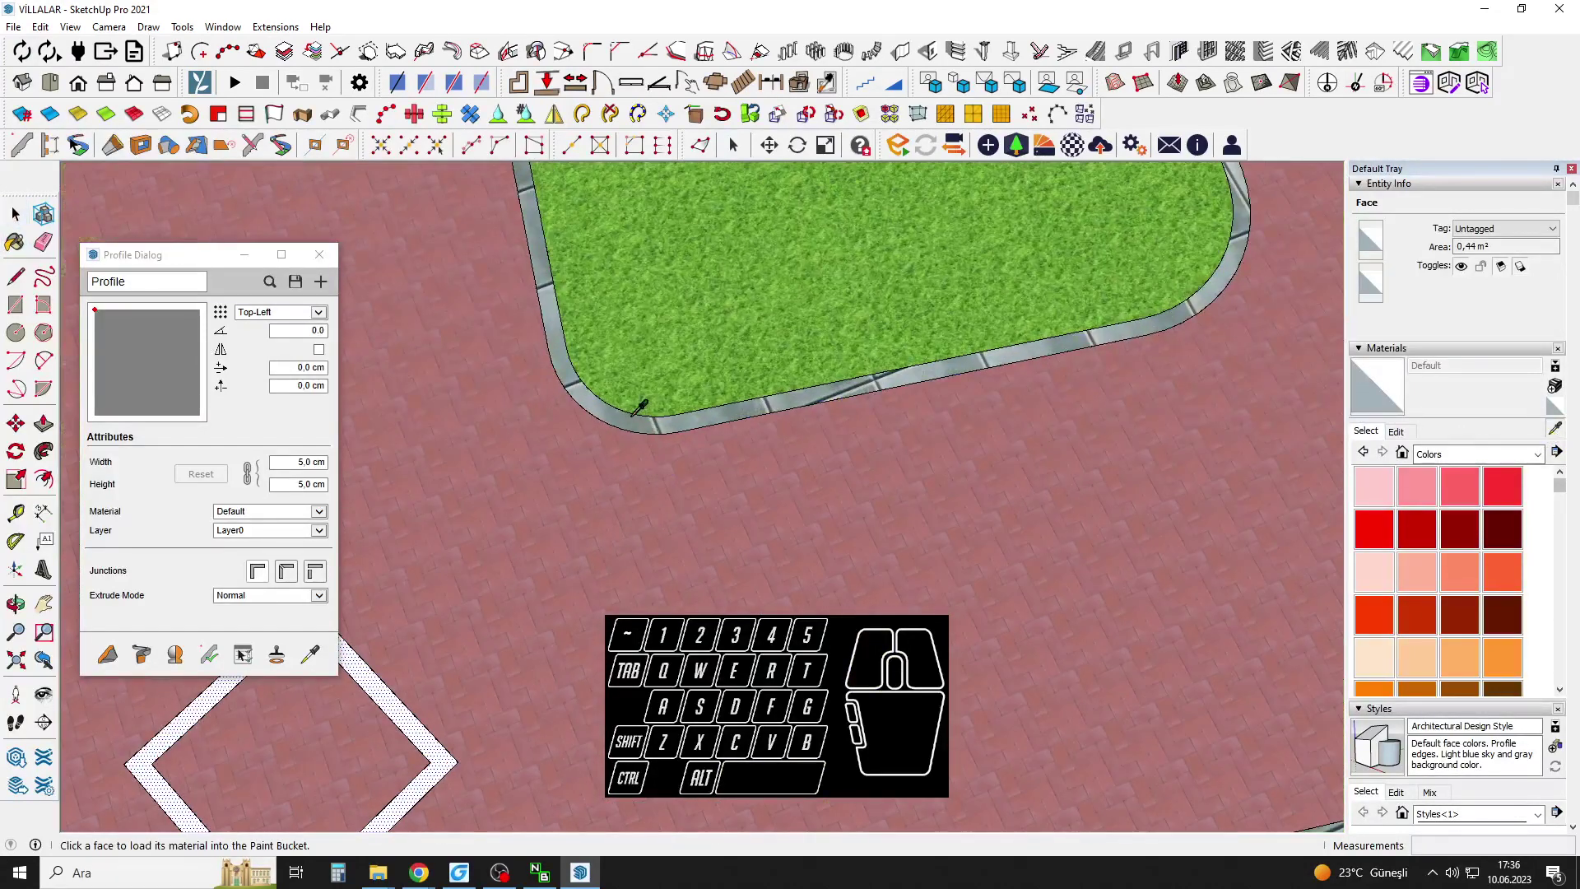
pyautogui.click(620, 424)
pyautogui.click(394, 703)
pyautogui.scroll(-3, 823, 473)
# Try to copy the framed diamond along the main path, guided by the kerb line.
pyautogui.press('space')
pyautogui.keyDown('shift'); pyautogui.click(562, 621); pyautogui.keyUp('shift')
pyautogui.scroll(-2, 577, 580)
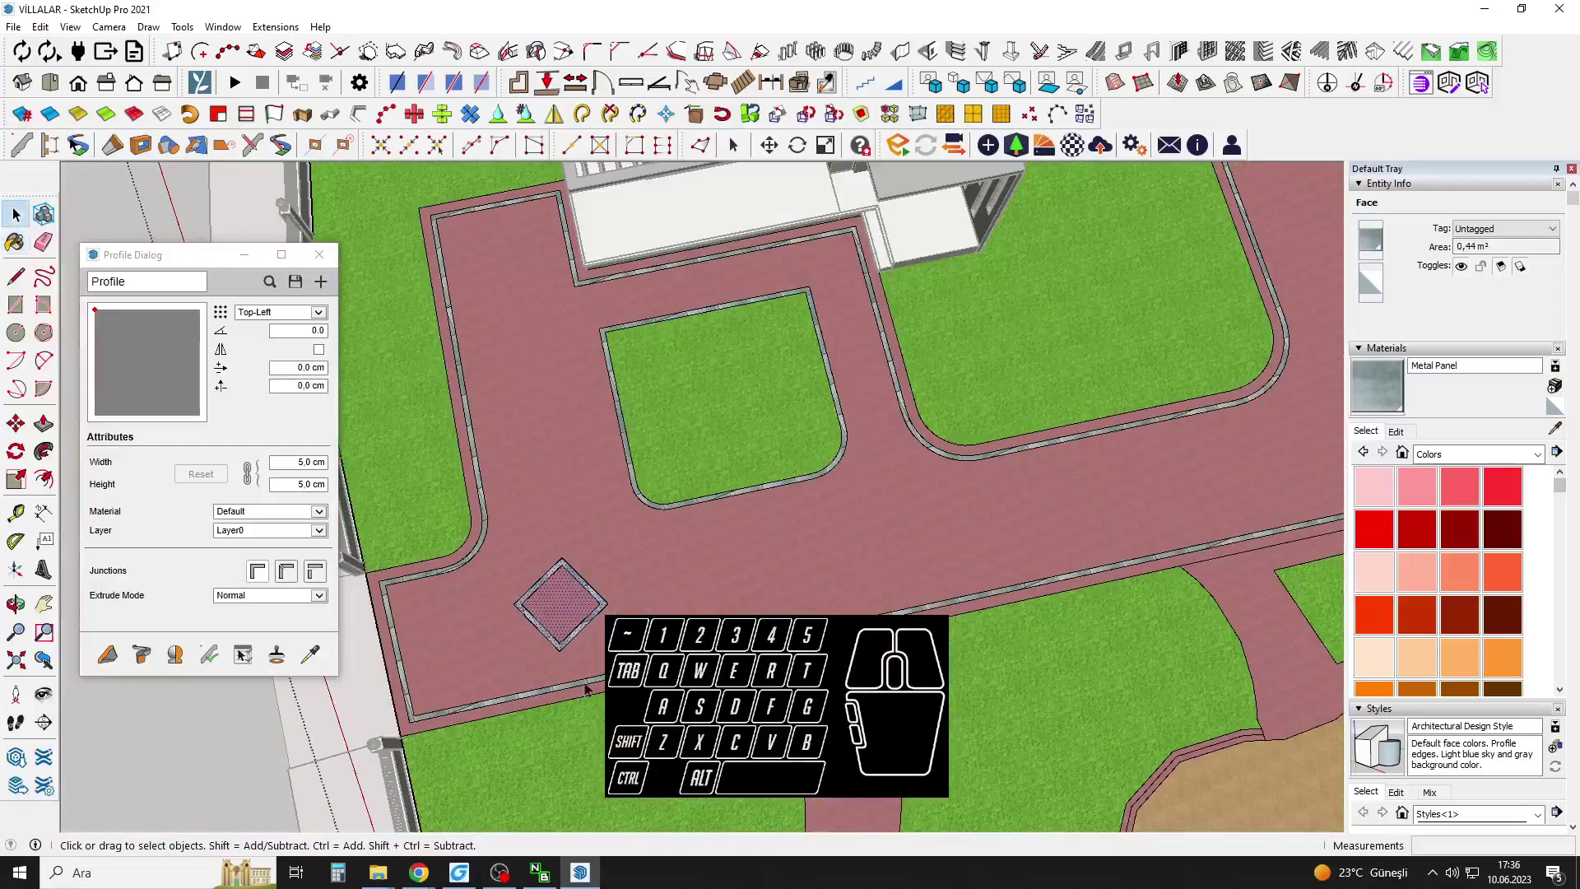
pyautogui.press('m')
pyautogui.click(571, 689)
pyautogui.press('ctrl')
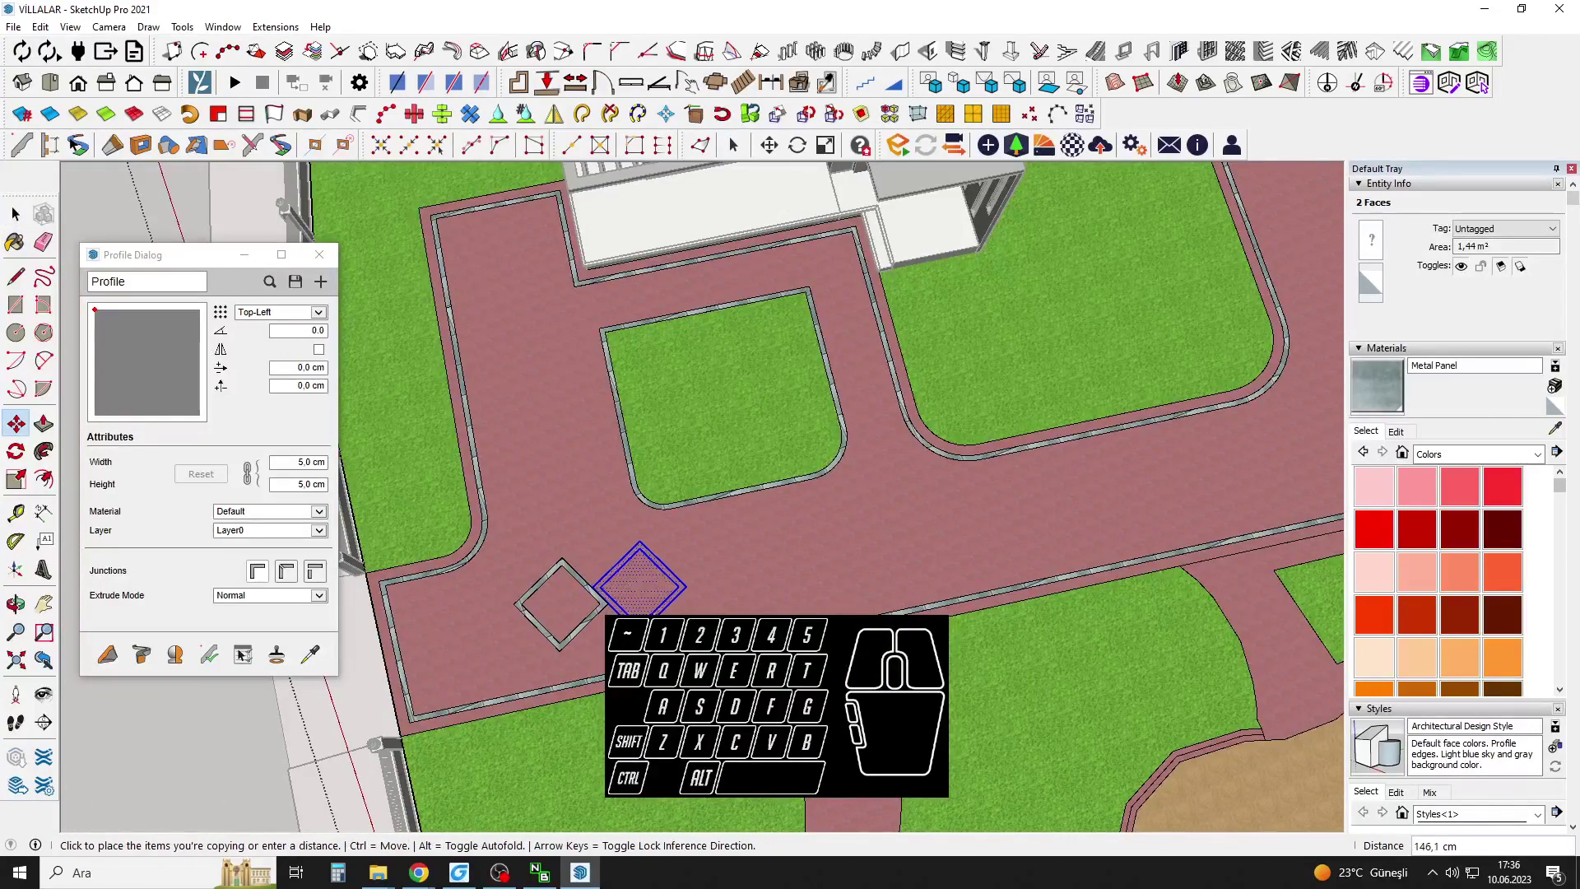
pyautogui.scroll(-2, 827, 638)
pyautogui.keyDown('shift'); pyautogui.moveTo(827, 638); pyautogui.dragTo(604, 631, button='middle'); pyautogui.keyUp('shift')
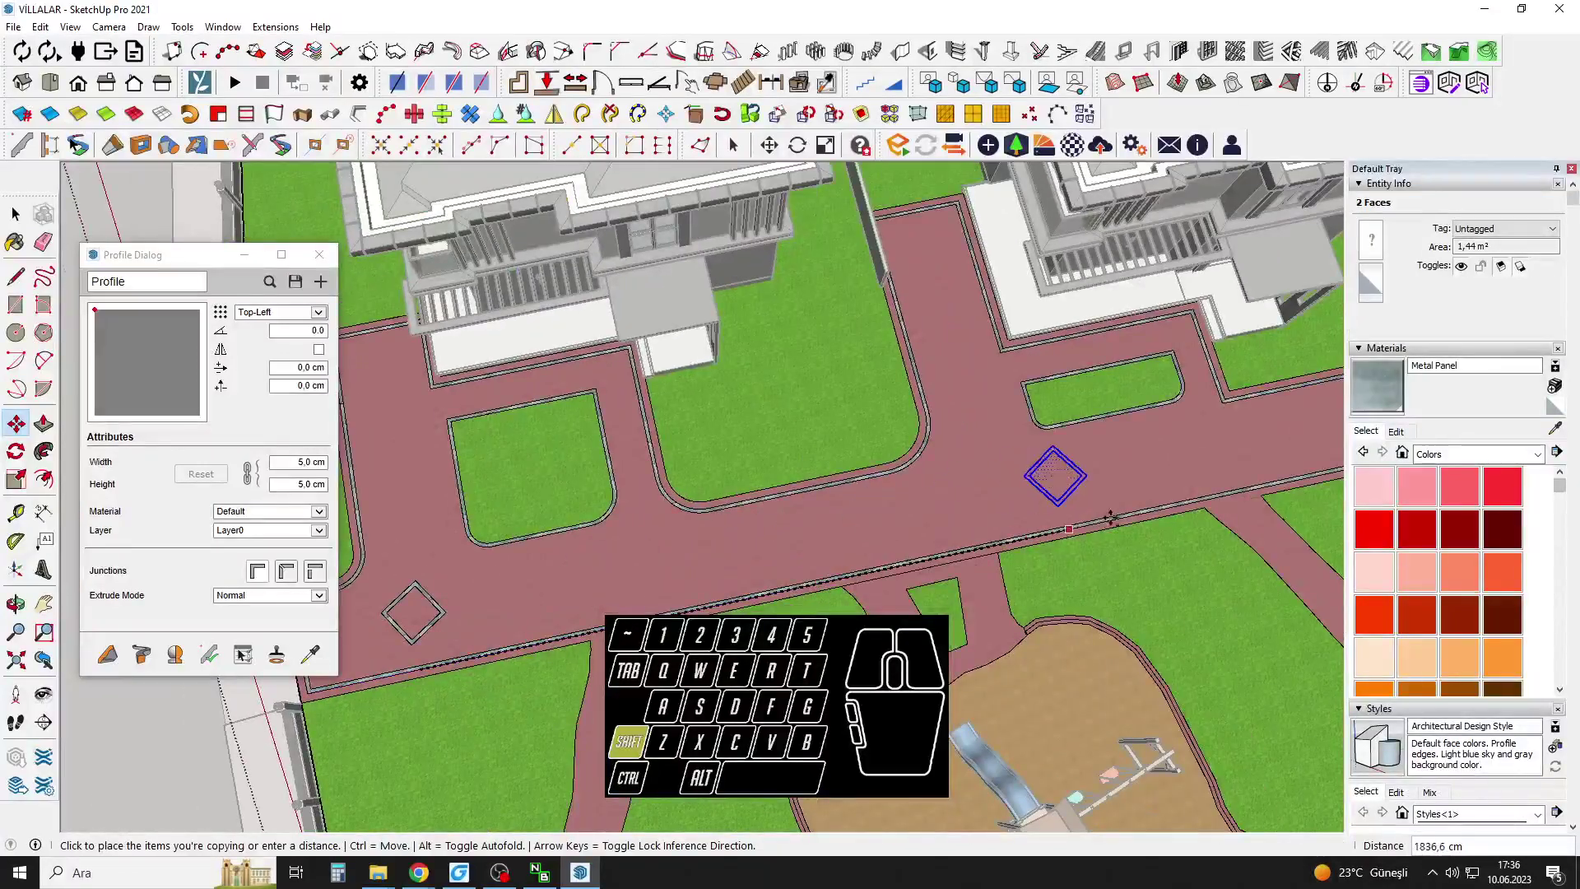
pyautogui.scroll(-2, 1105, 520)
pyautogui.scroll(2, 984, 484)
pyautogui.keyDown('shift'); pyautogui.moveTo(1004, 488); pyautogui.dragTo(1062, 479, button='middle'); pyautogui.keyUp('shift')
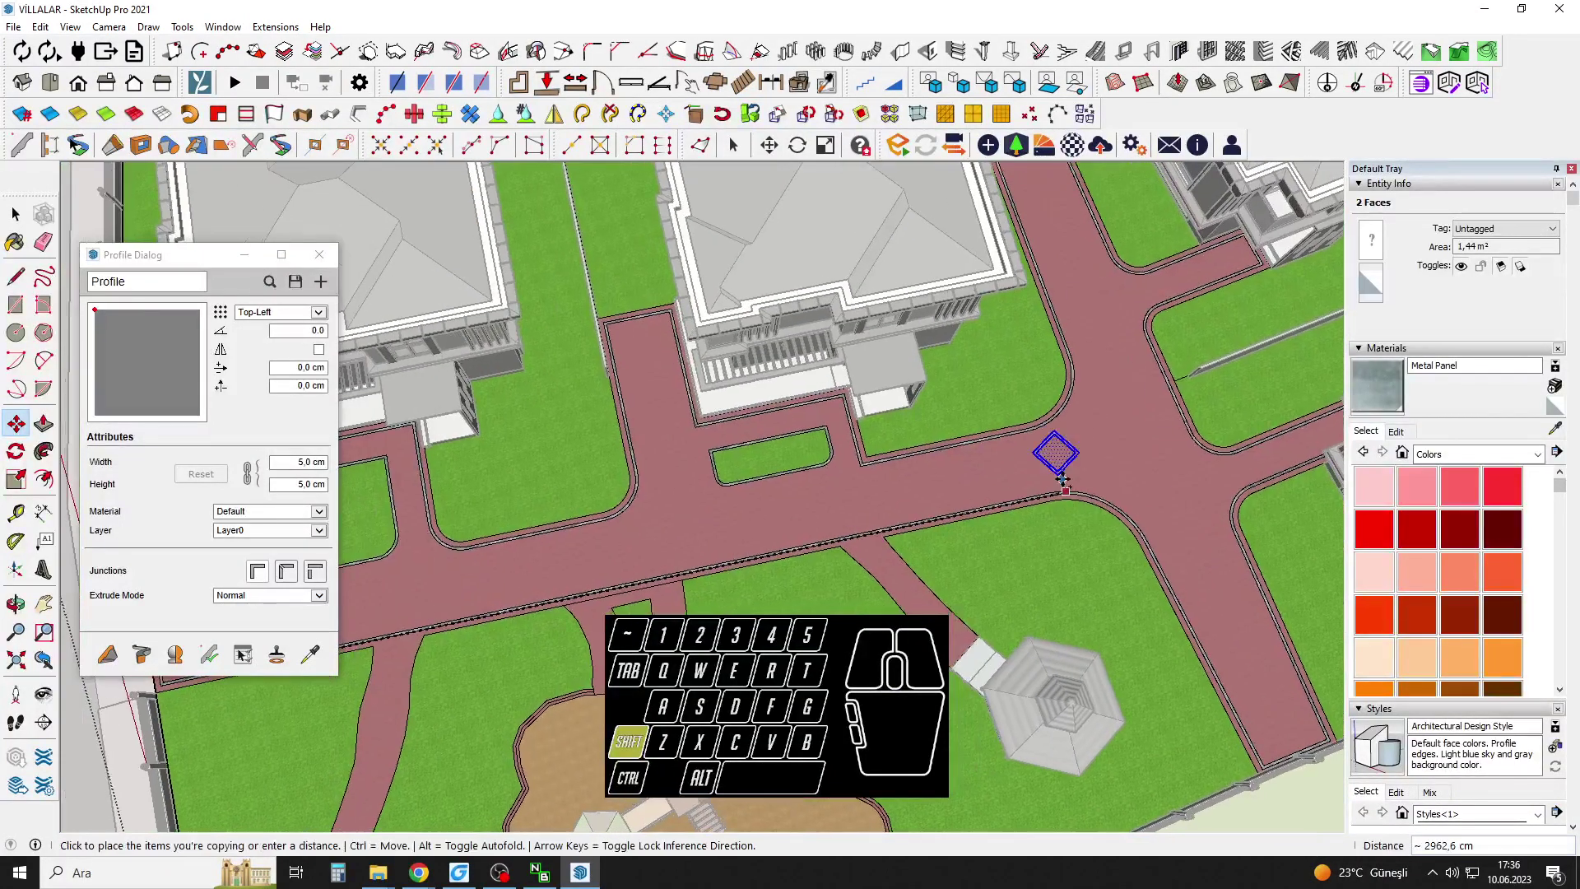
pyautogui.keyDown('shift'); pyautogui.click(1041, 476); pyautogui.keyUp('shift')
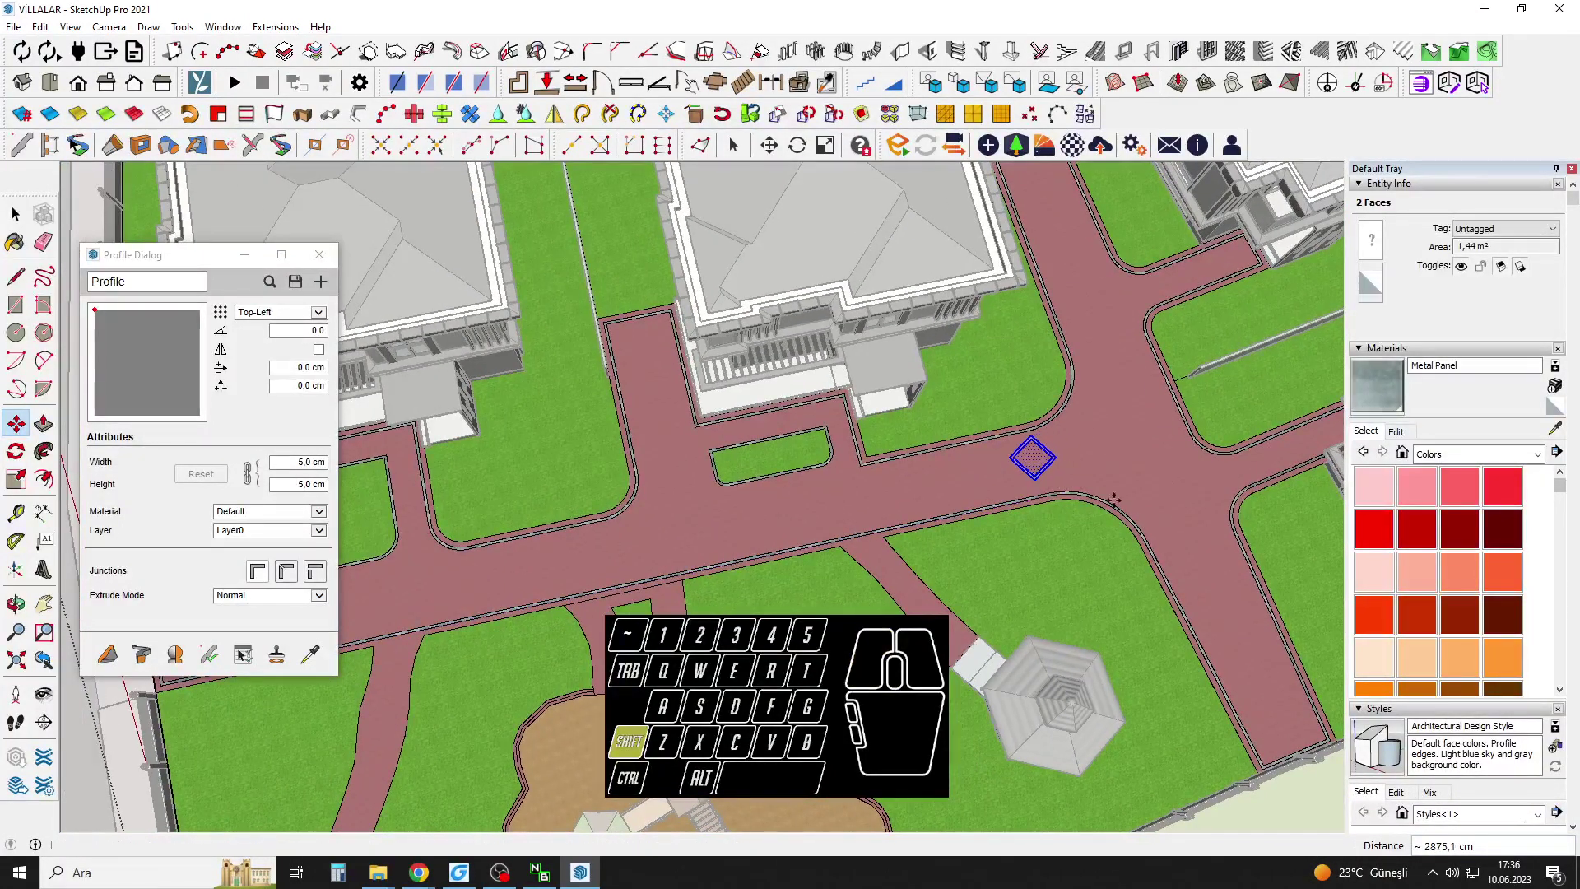
pyautogui.scroll(-1, 1134, 506)
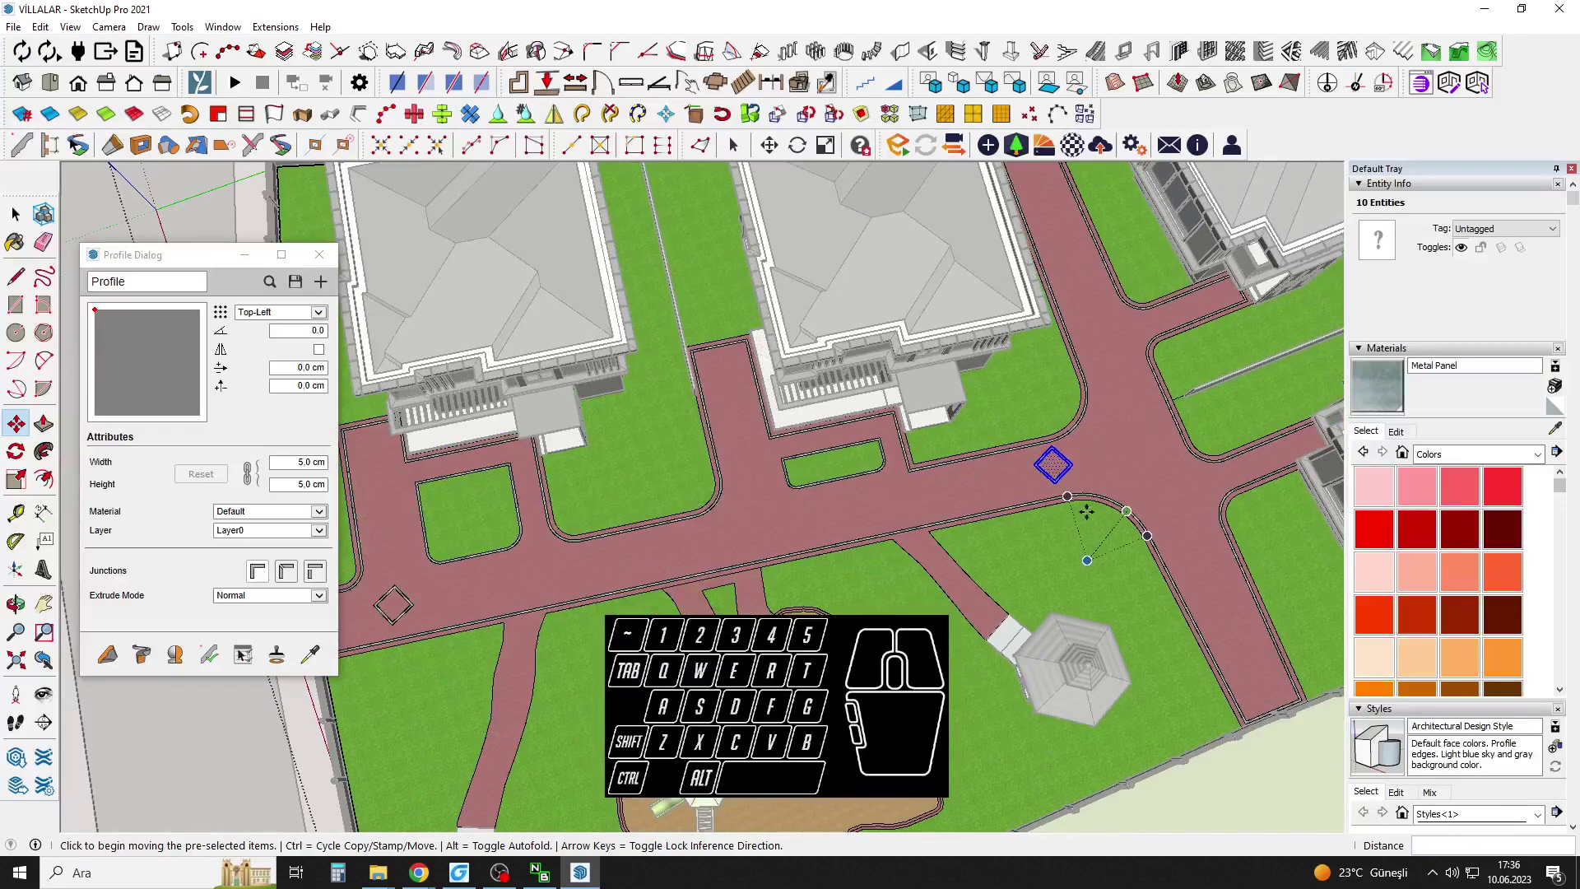
pyautogui.moveTo(1086, 512); pyautogui.dragTo(1002, 539, button='middle')
pyautogui.hotkey('ctrl', 'z')
# Copy the framed diamond about 2806 cm along the path parallel to the kerb and fill the distance with evenly spaced copies.
pyautogui.keyDown('shift'); pyautogui.moveTo(594, 606); pyautogui.dragTo(791, 537, button='middle'); pyautogui.keyUp('shift')
pyautogui.scroll(3, 695, 526)
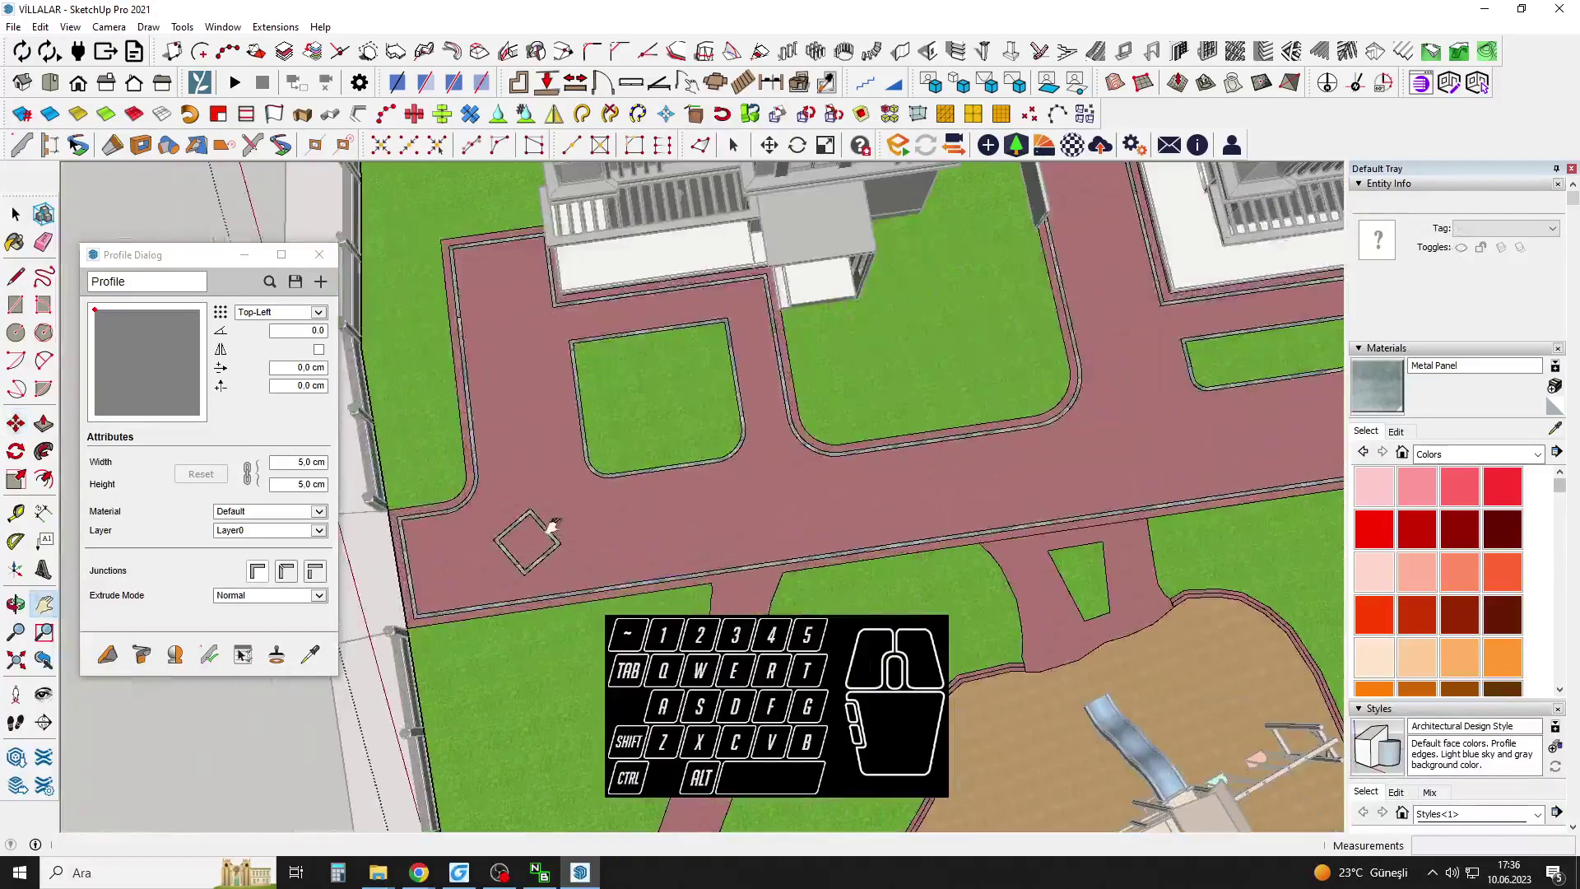
pyautogui.scroll(5, 553, 527)
pyautogui.keyDown('shift'); pyautogui.click(553, 535); pyautogui.keyUp('shift')
pyautogui.click(578, 524)
pyautogui.keyDown('shift'); pyautogui.click(562, 542); pyautogui.keyUp('shift')
pyautogui.scroll(1, 657, 560)
pyautogui.press('m')
pyautogui.scroll(-5, 663, 560)
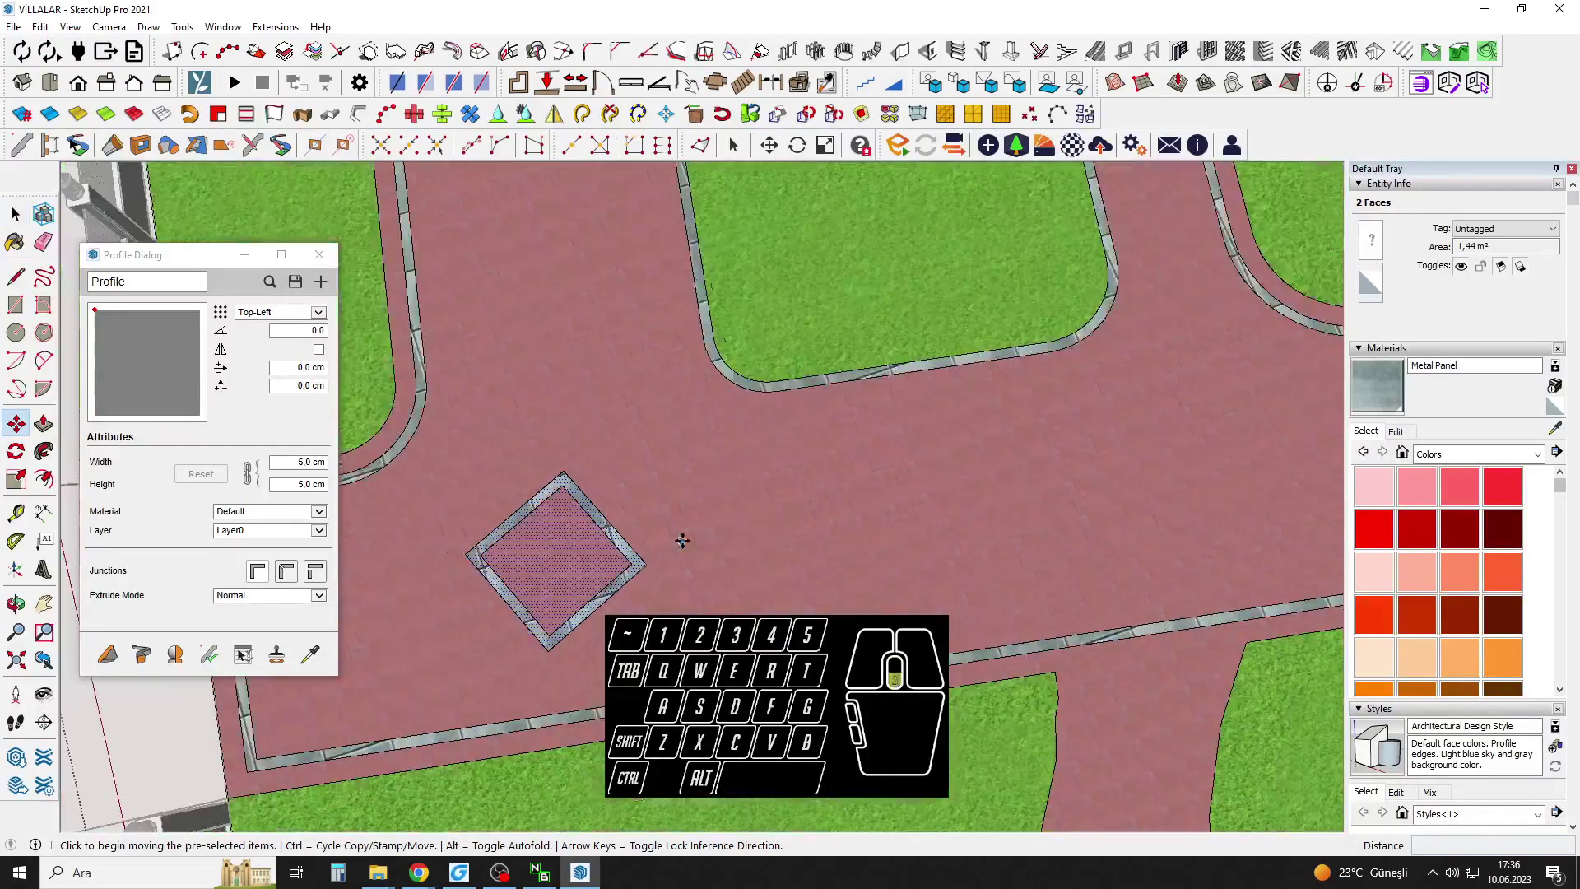
pyautogui.click(589, 597)
pyautogui.press('ctrl')
pyautogui.scroll(-5, 897, 549)
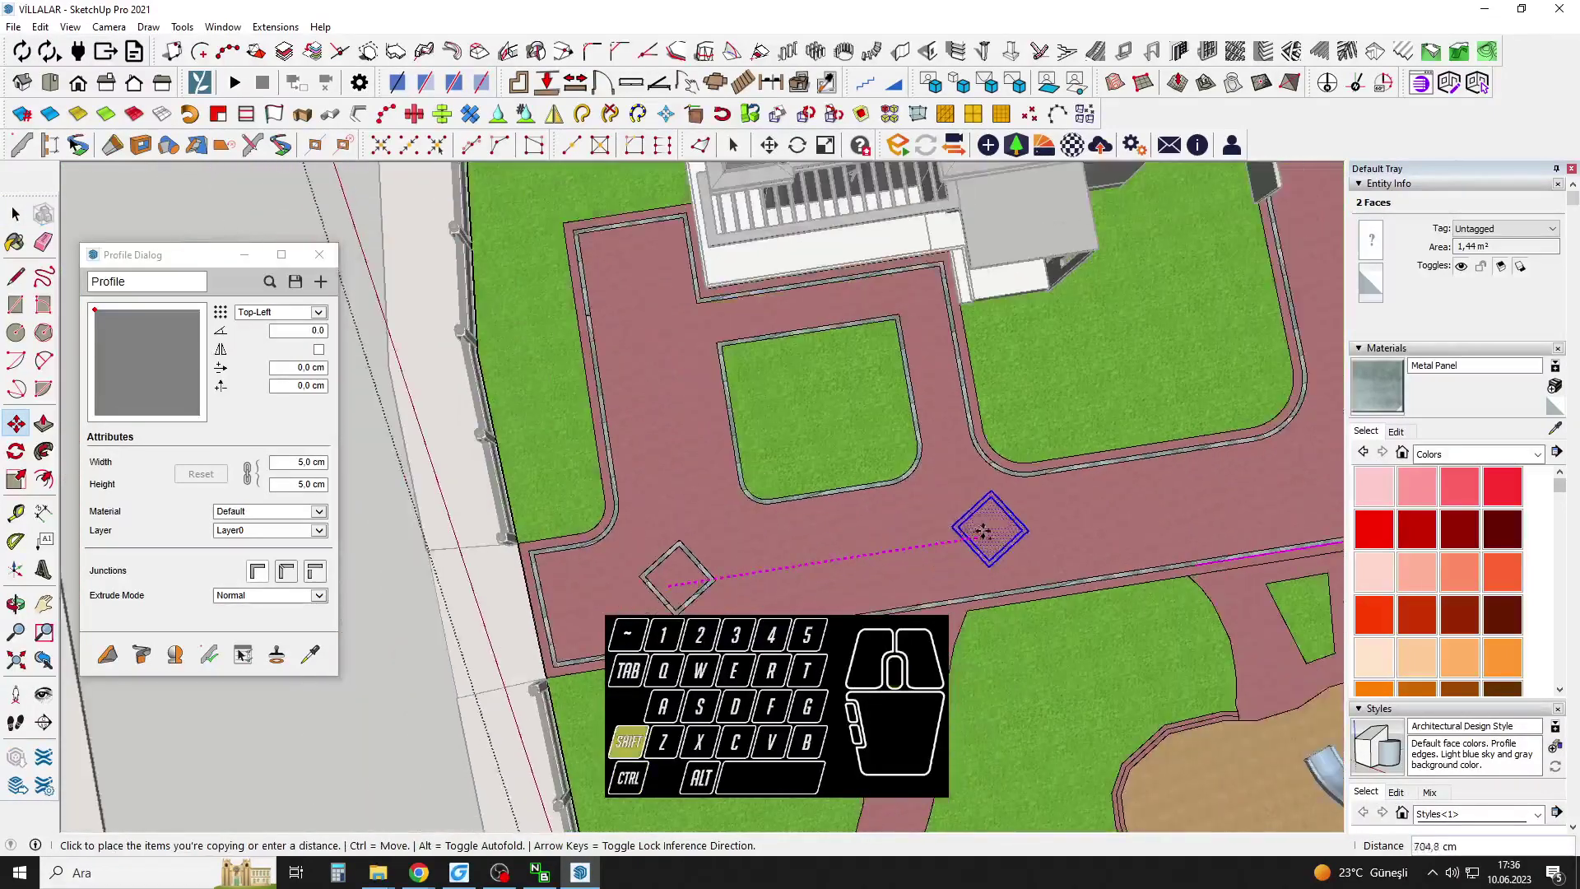
pyautogui.scroll(4, 967, 527)
pyautogui.press('shift')
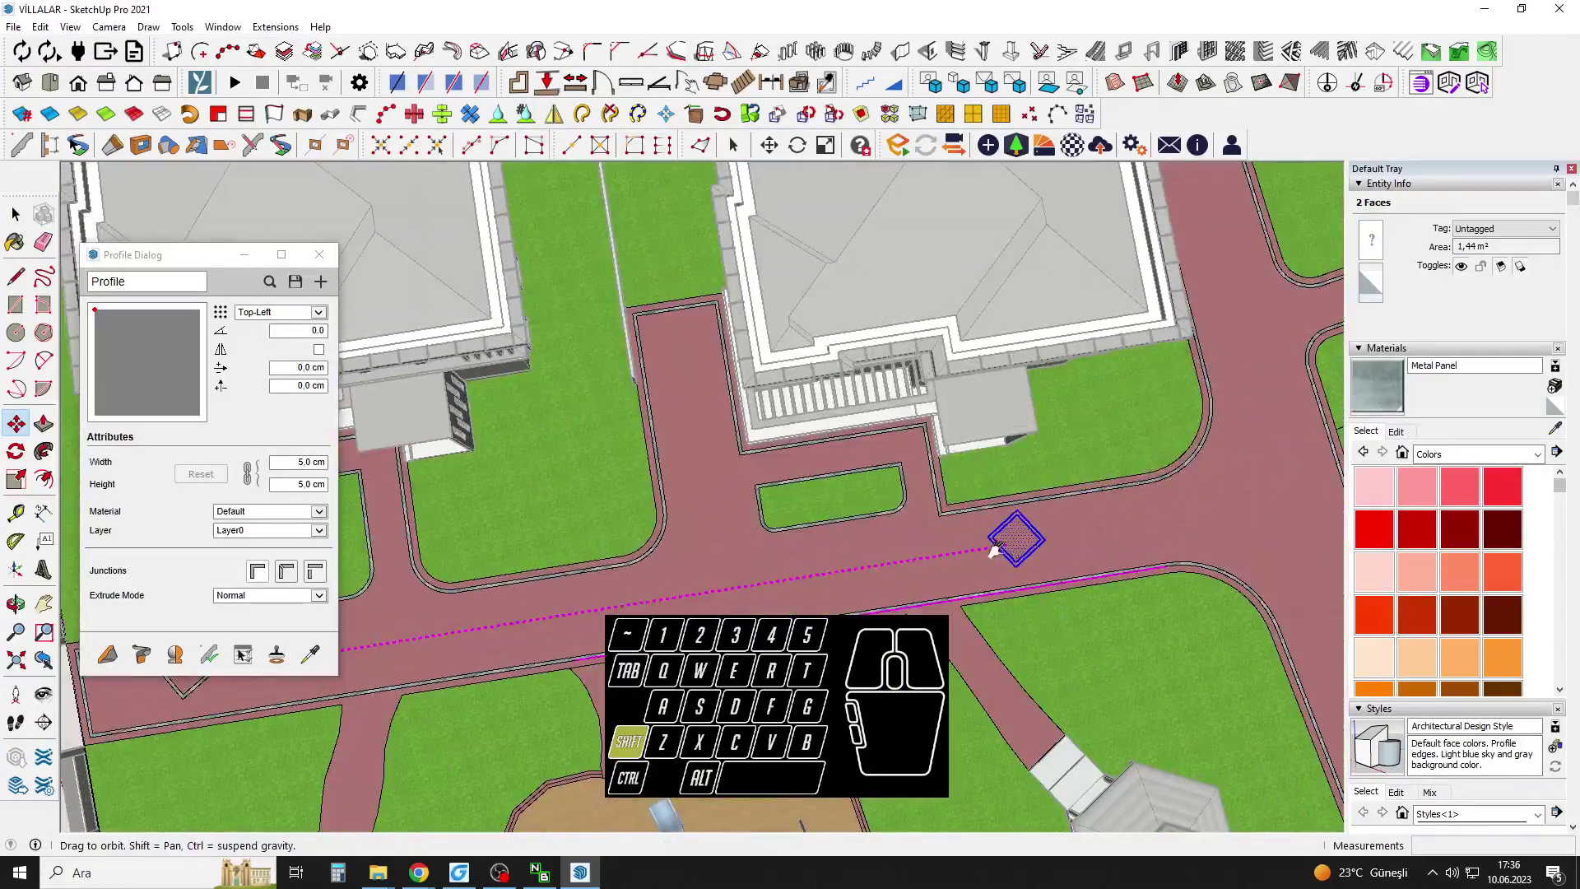
pyautogui.scroll(4, 1029, 535)
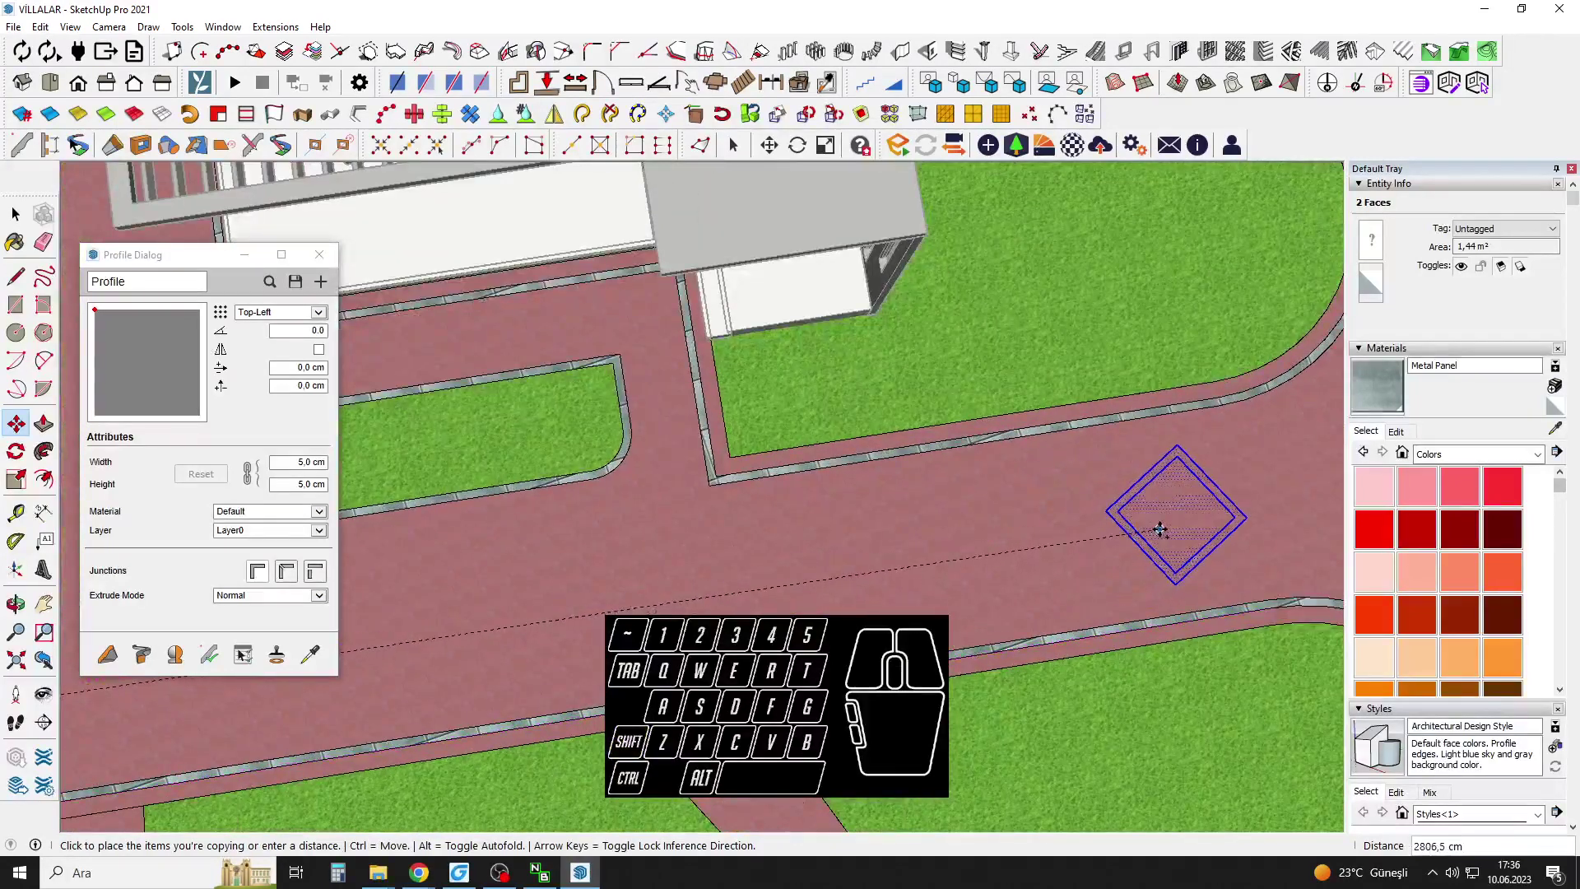
pyautogui.click(1162, 525)
pyautogui.scroll(-6, 1153, 518)
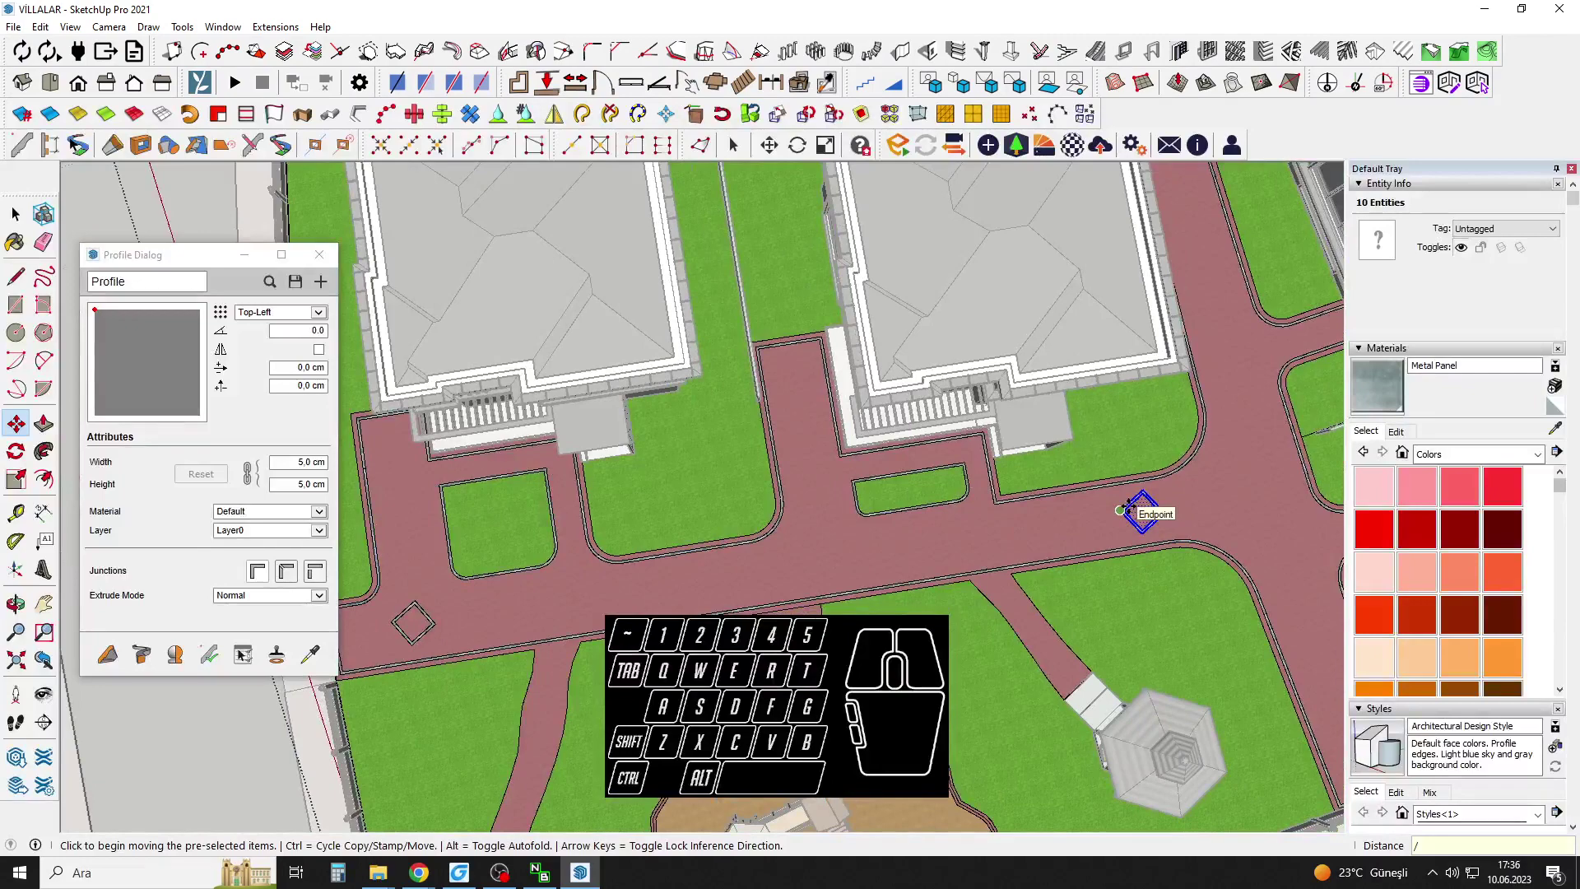
pyautogui.write('/')
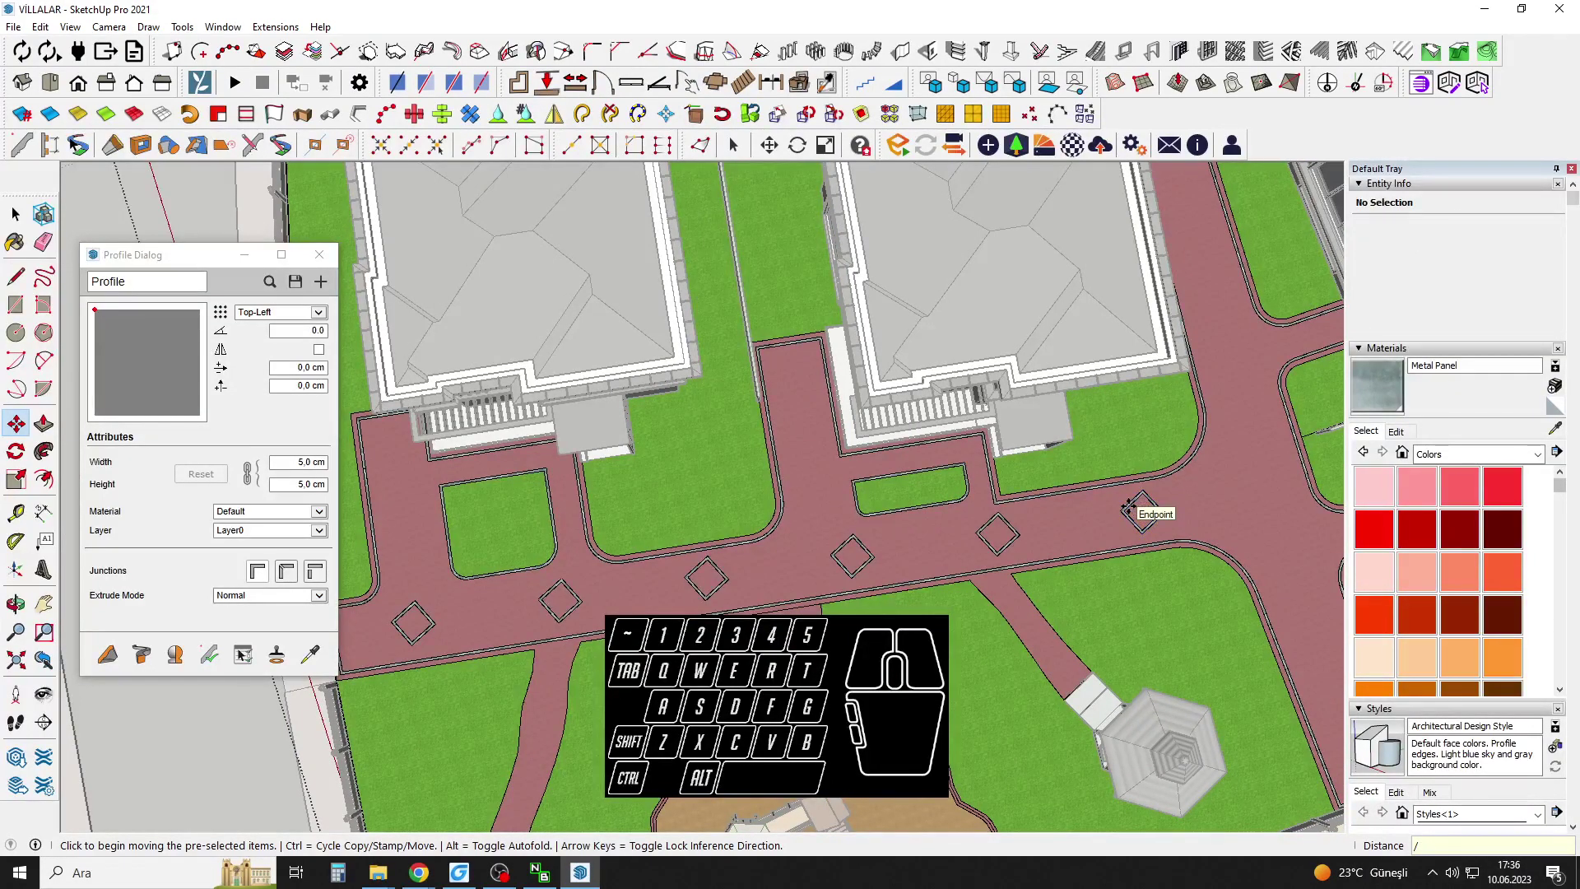
# Examine the row of framed diamonds along the main path from several viewpoints.
pyautogui.press('space')
pyautogui.moveTo(1144, 509); pyautogui.dragTo(641, 626, button='middle')
pyautogui.moveTo(782, 539); pyautogui.dragTo(908, 491, button='middle')
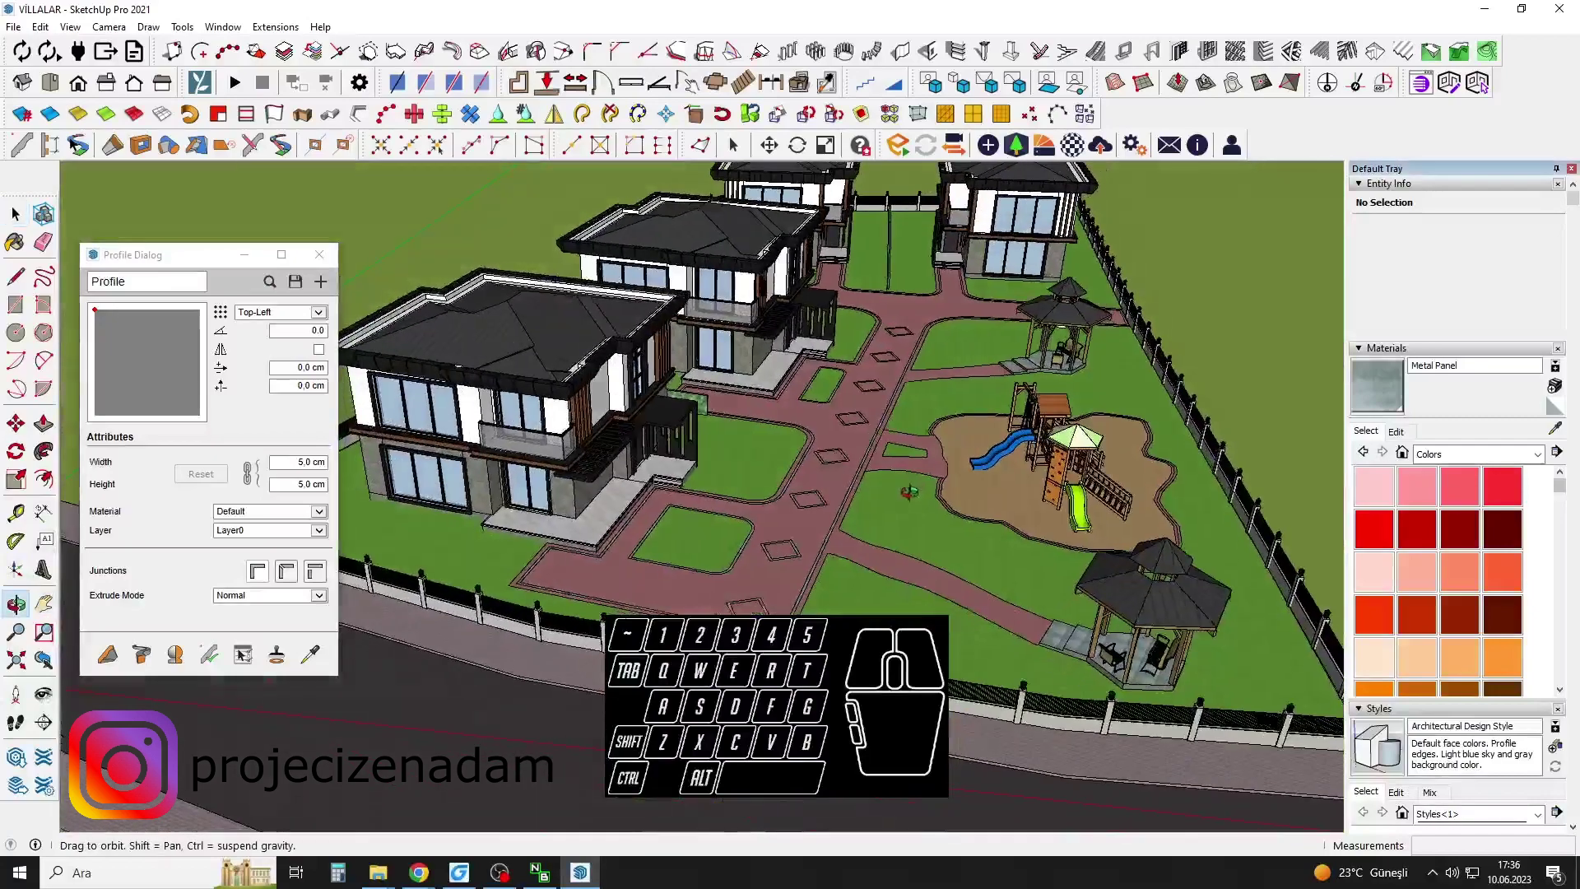
pyautogui.moveTo(637, 354); pyautogui.dragTo(782, 487, button='middle')
pyautogui.scroll(4, 778, 498)
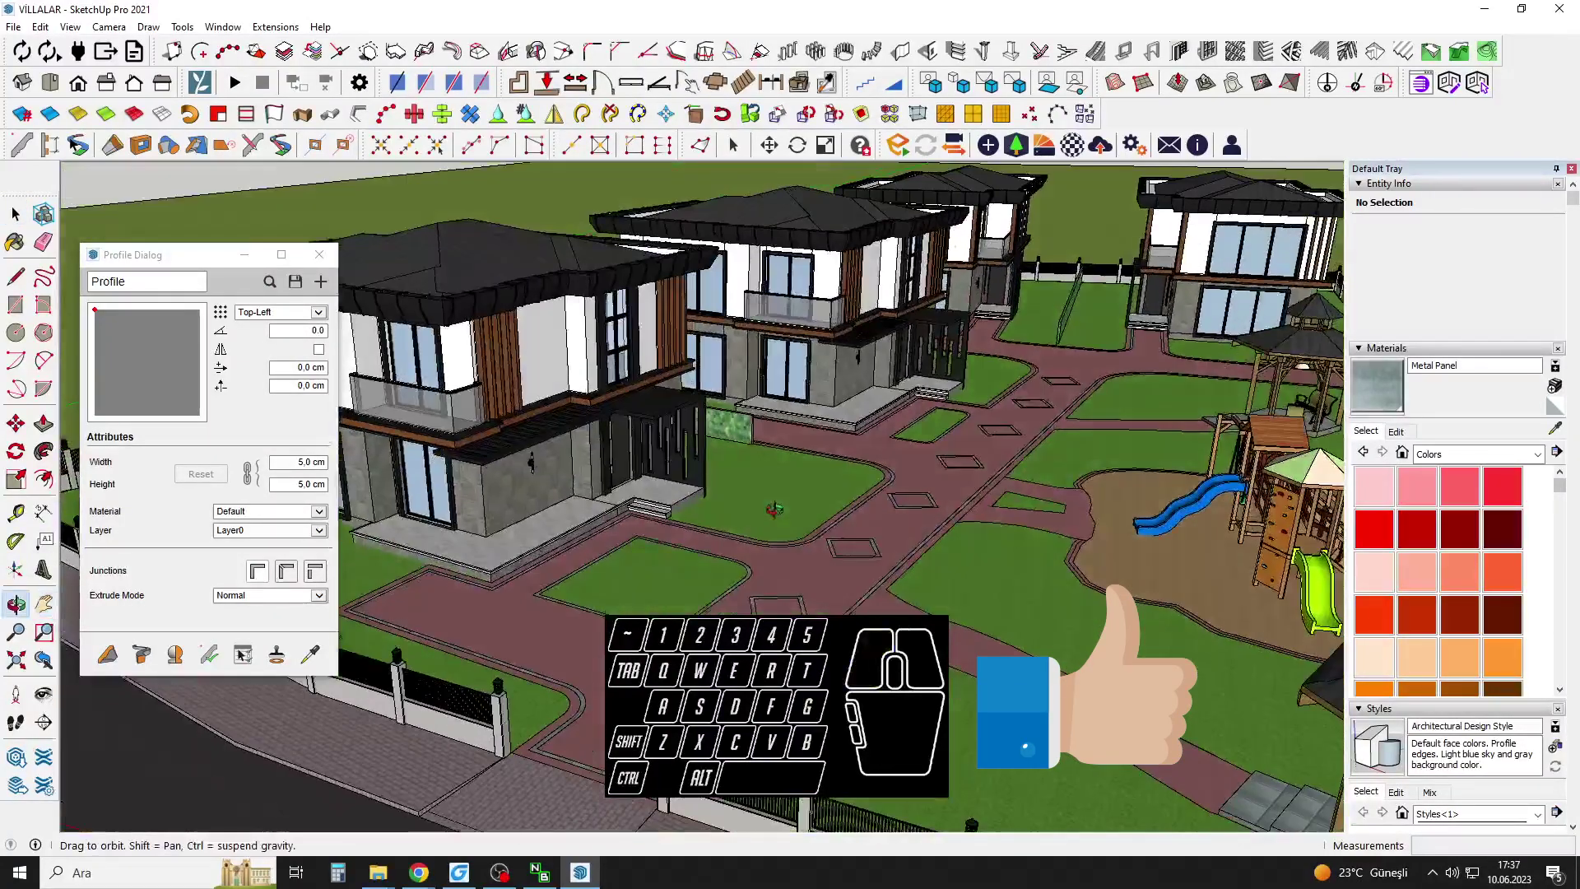
pyautogui.moveTo(678, 558); pyautogui.dragTo(823, 696, button='middle')
pyautogui.scroll(-4, 822, 699)
# Undo the framed diamonds on the main path and leave the paving group.
pyautogui.moveTo(966, 700); pyautogui.dragTo(1078, 585, button='middle')
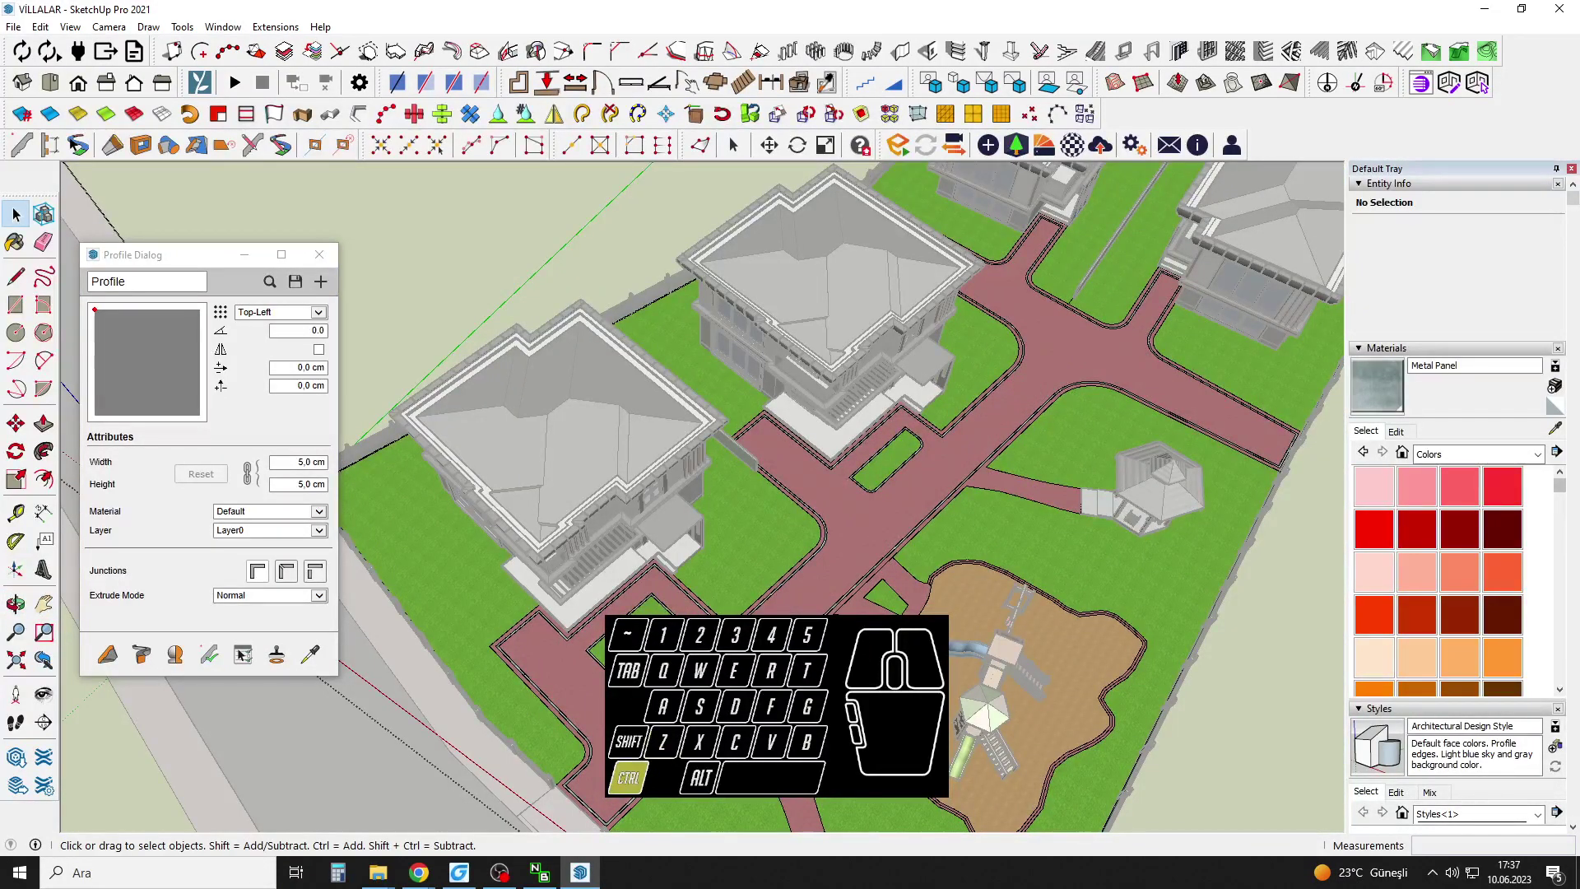
pyautogui.moveTo(906, 541); pyautogui.dragTo(909, 518, button='middle')
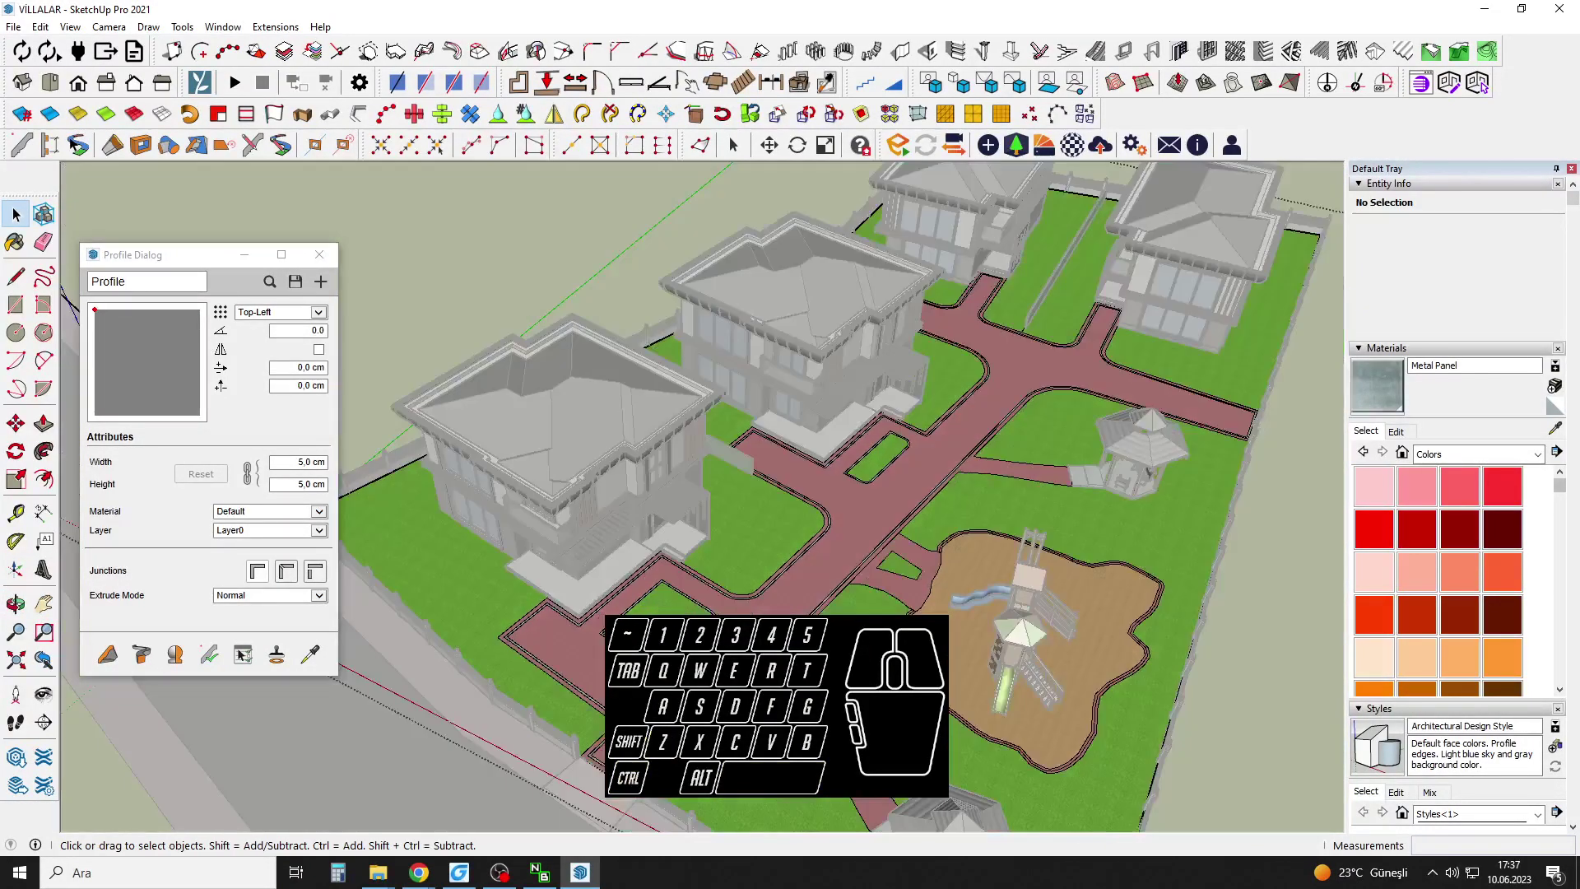
pyautogui.press('Escape')
pyautogui.scroll(2, 693, 731)
pyautogui.doubleClick(693, 731)
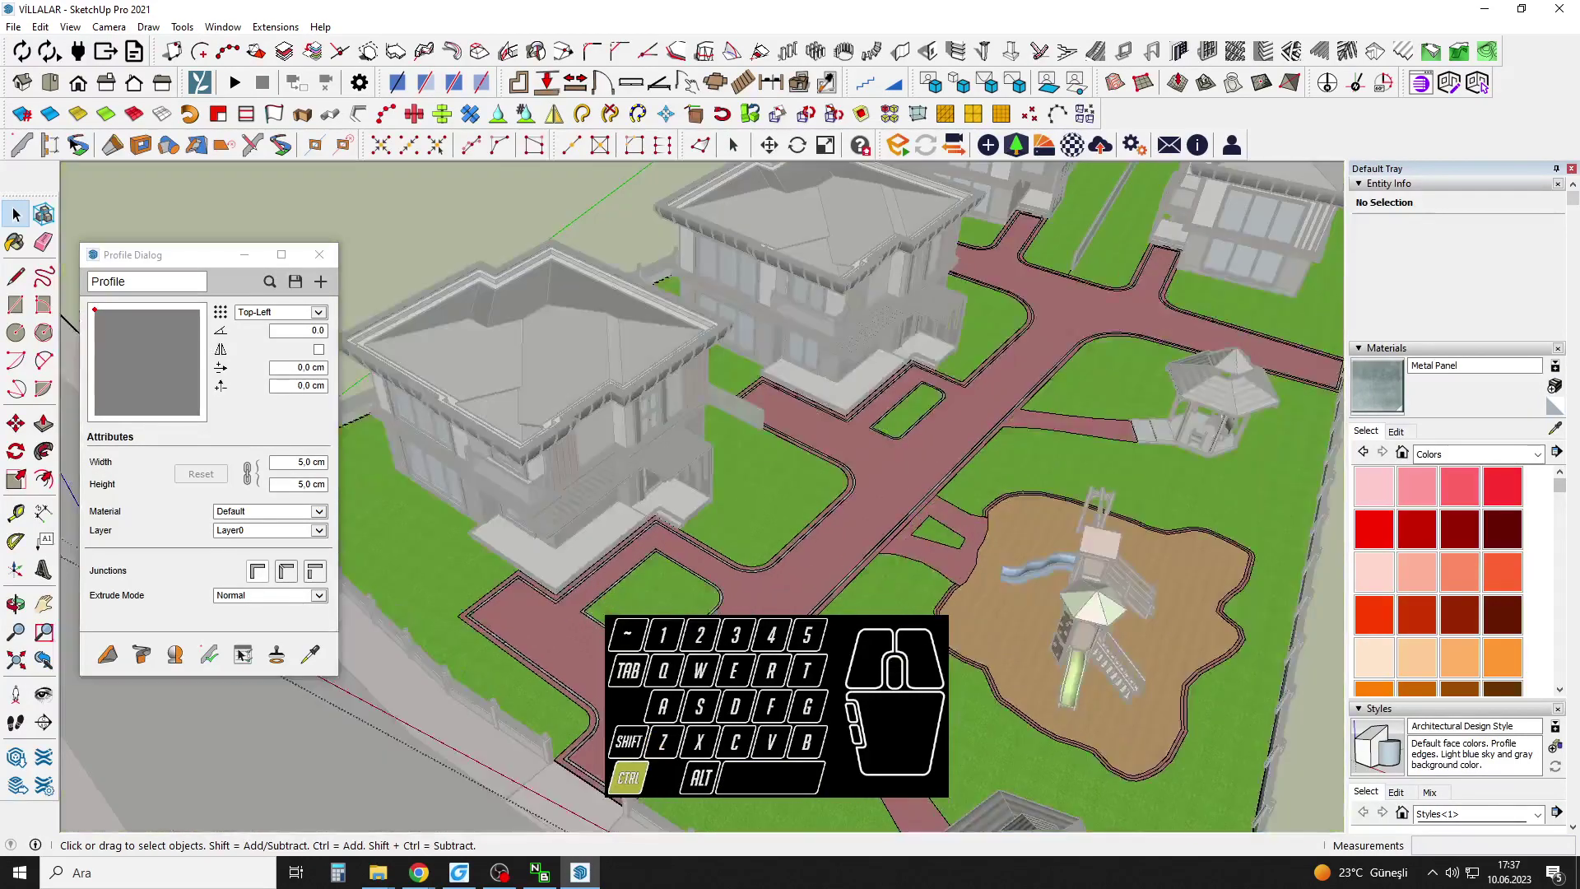
pyautogui.press('Escape')
pyautogui.press('space')
pyautogui.moveTo(831, 568); pyautogui.dragTo(961, 609, button='middle')
pyautogui.press('space')
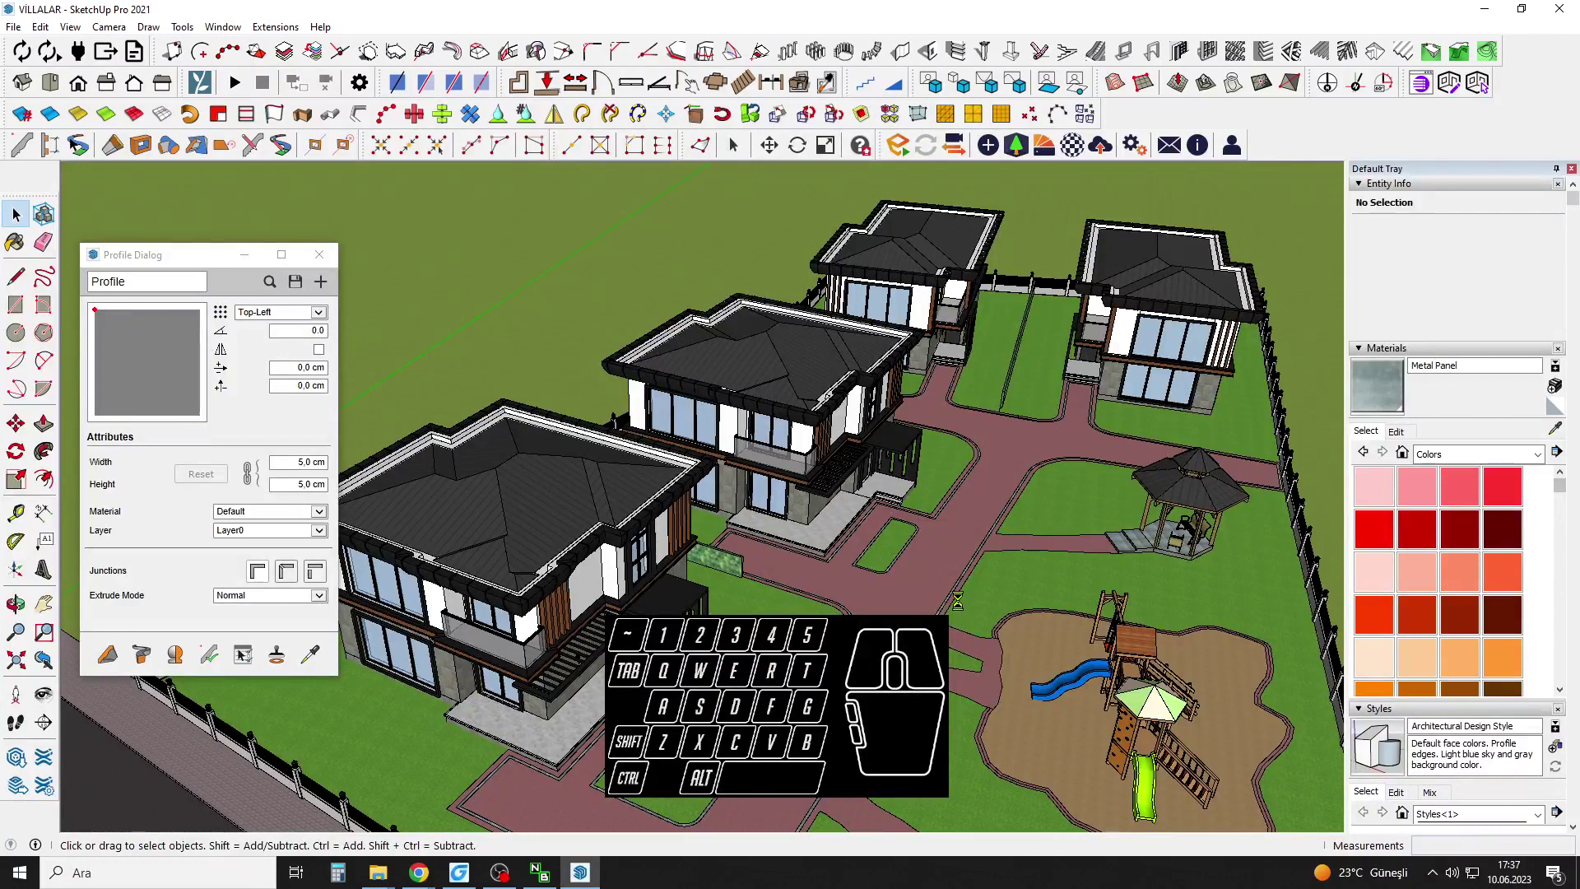